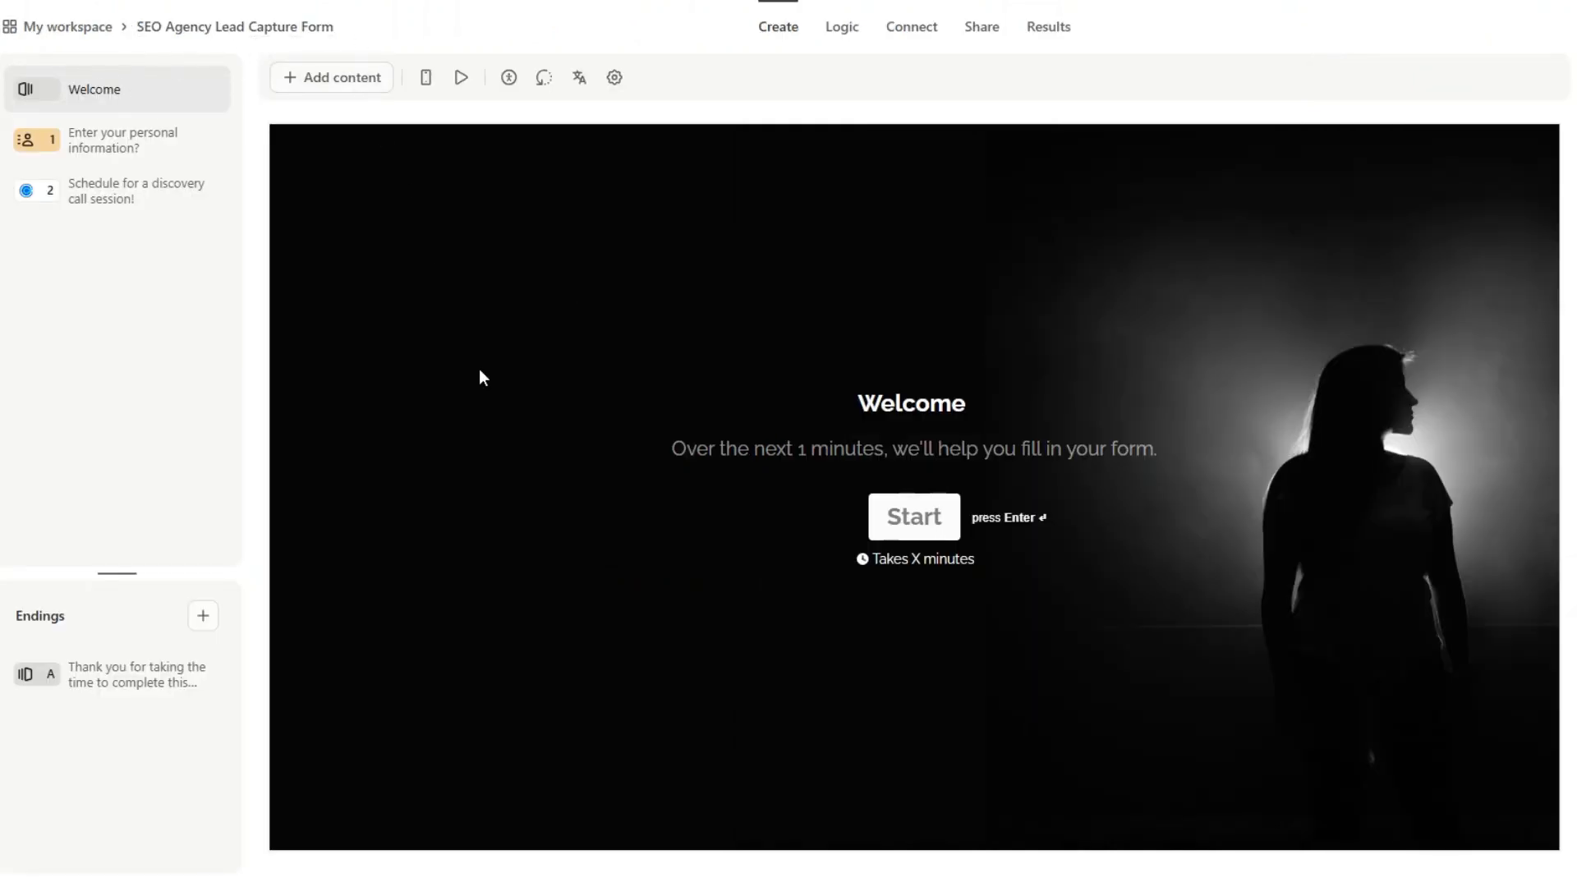
Step: Review the lead capture form's contact and scheduling questions and the status options on monday.com's SEO Agency Clients board
left_click(161, 154)
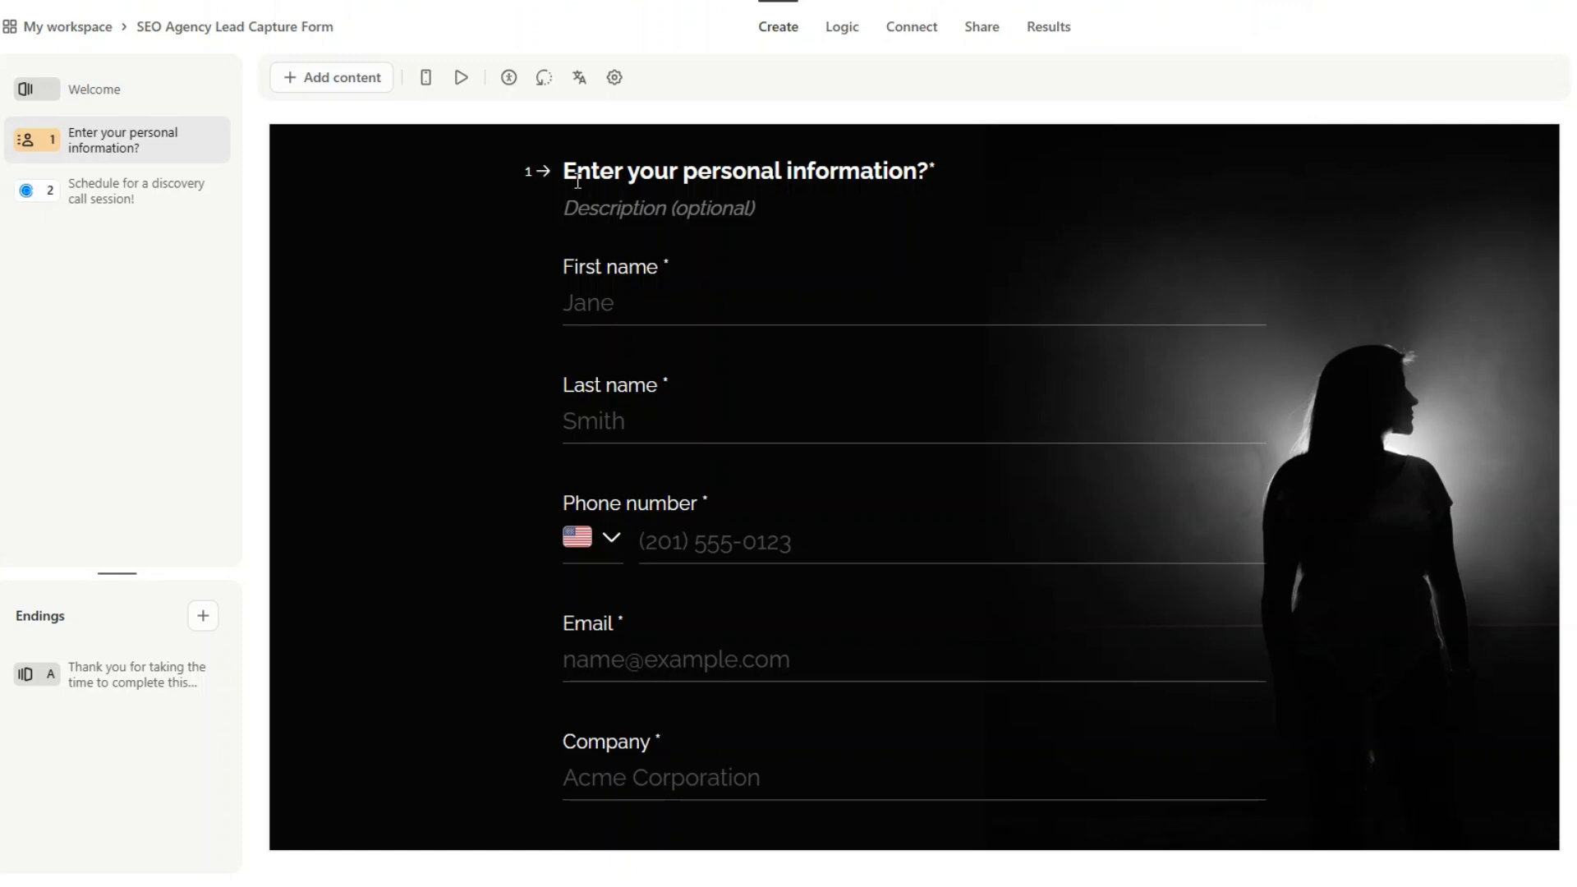
left_click(123, 190)
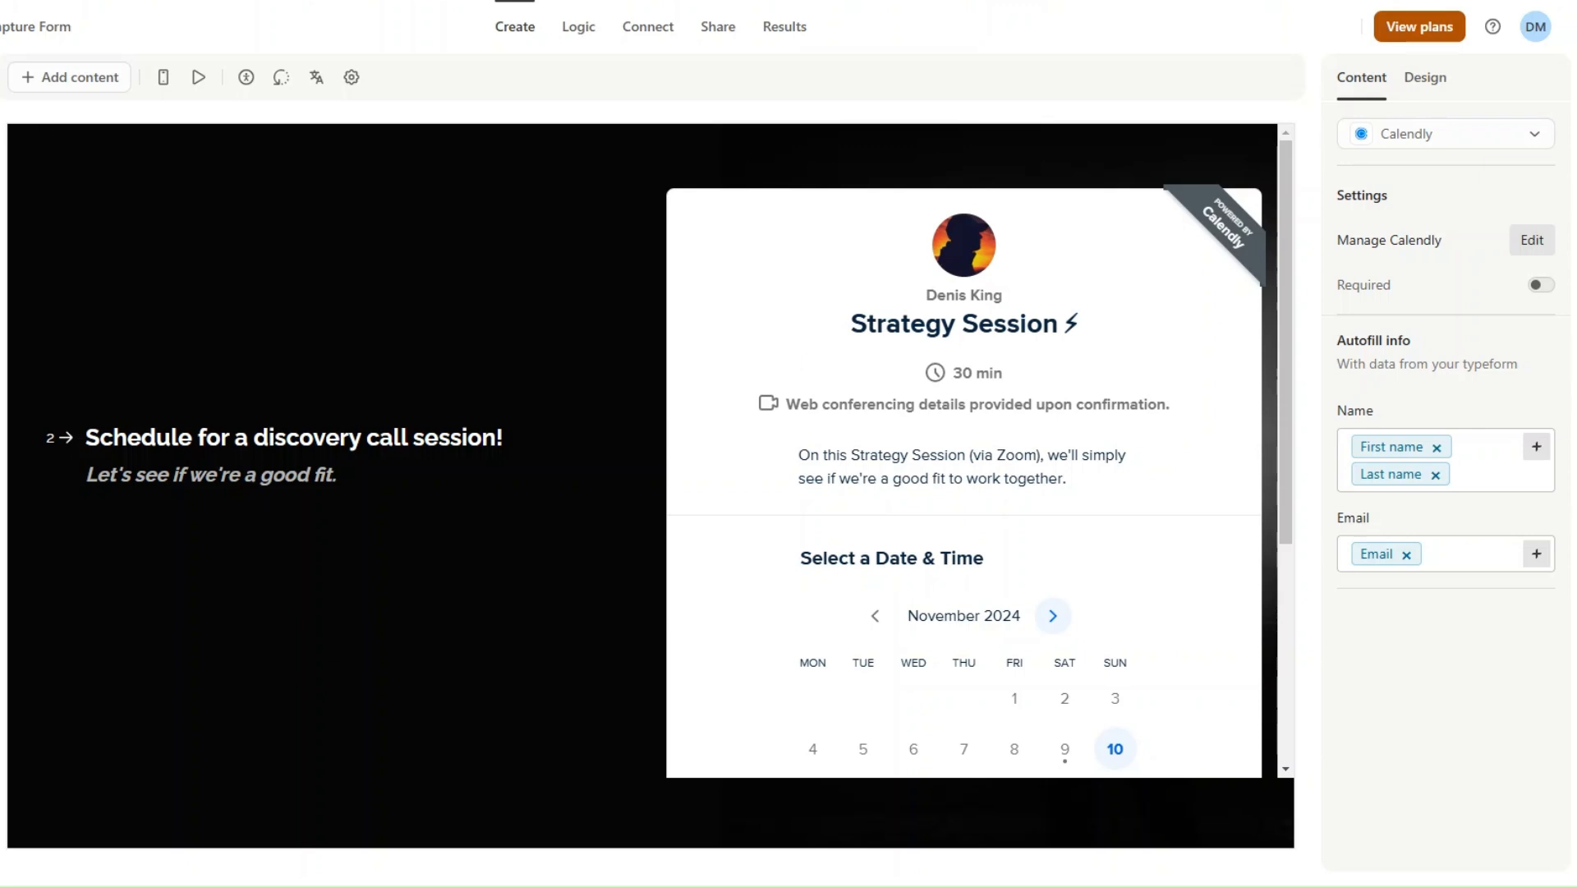
left_click(2, 146)
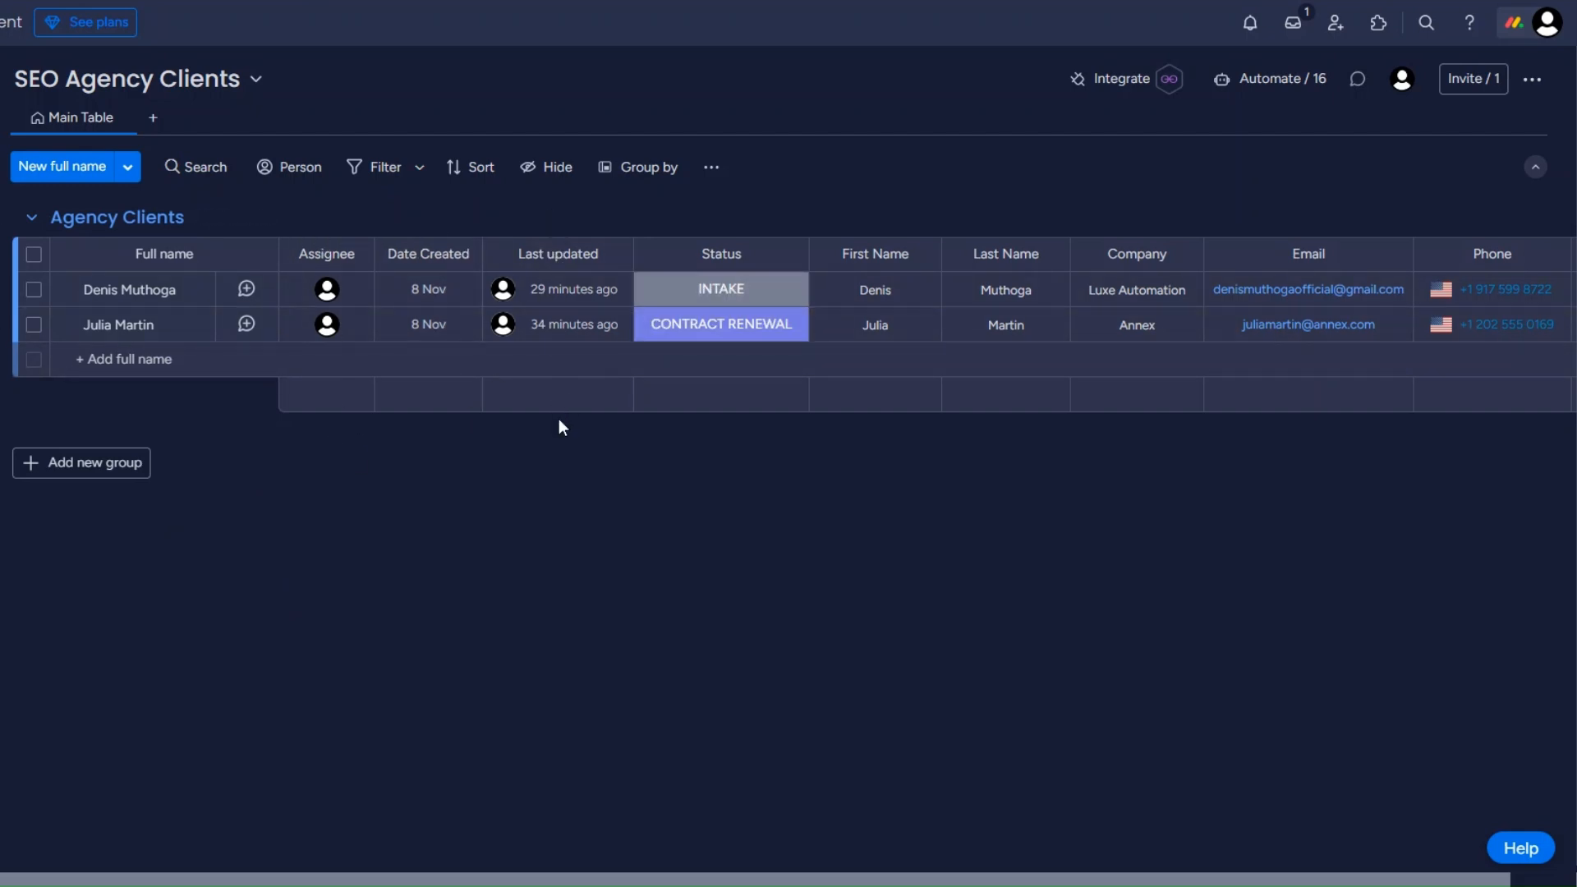
left_click(733, 287)
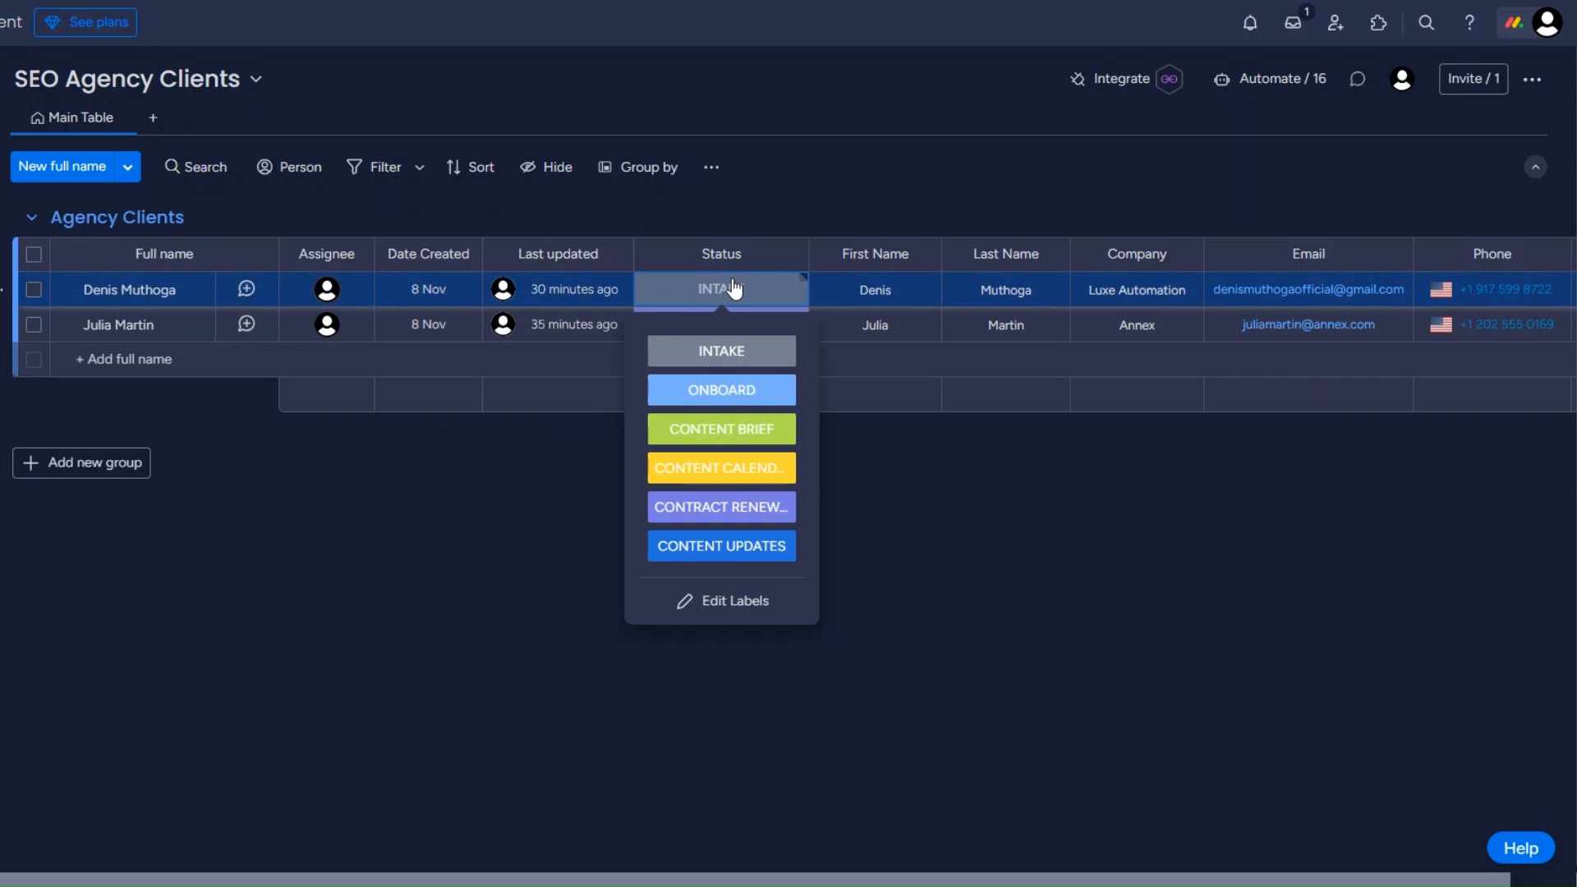
left_click(750, 209)
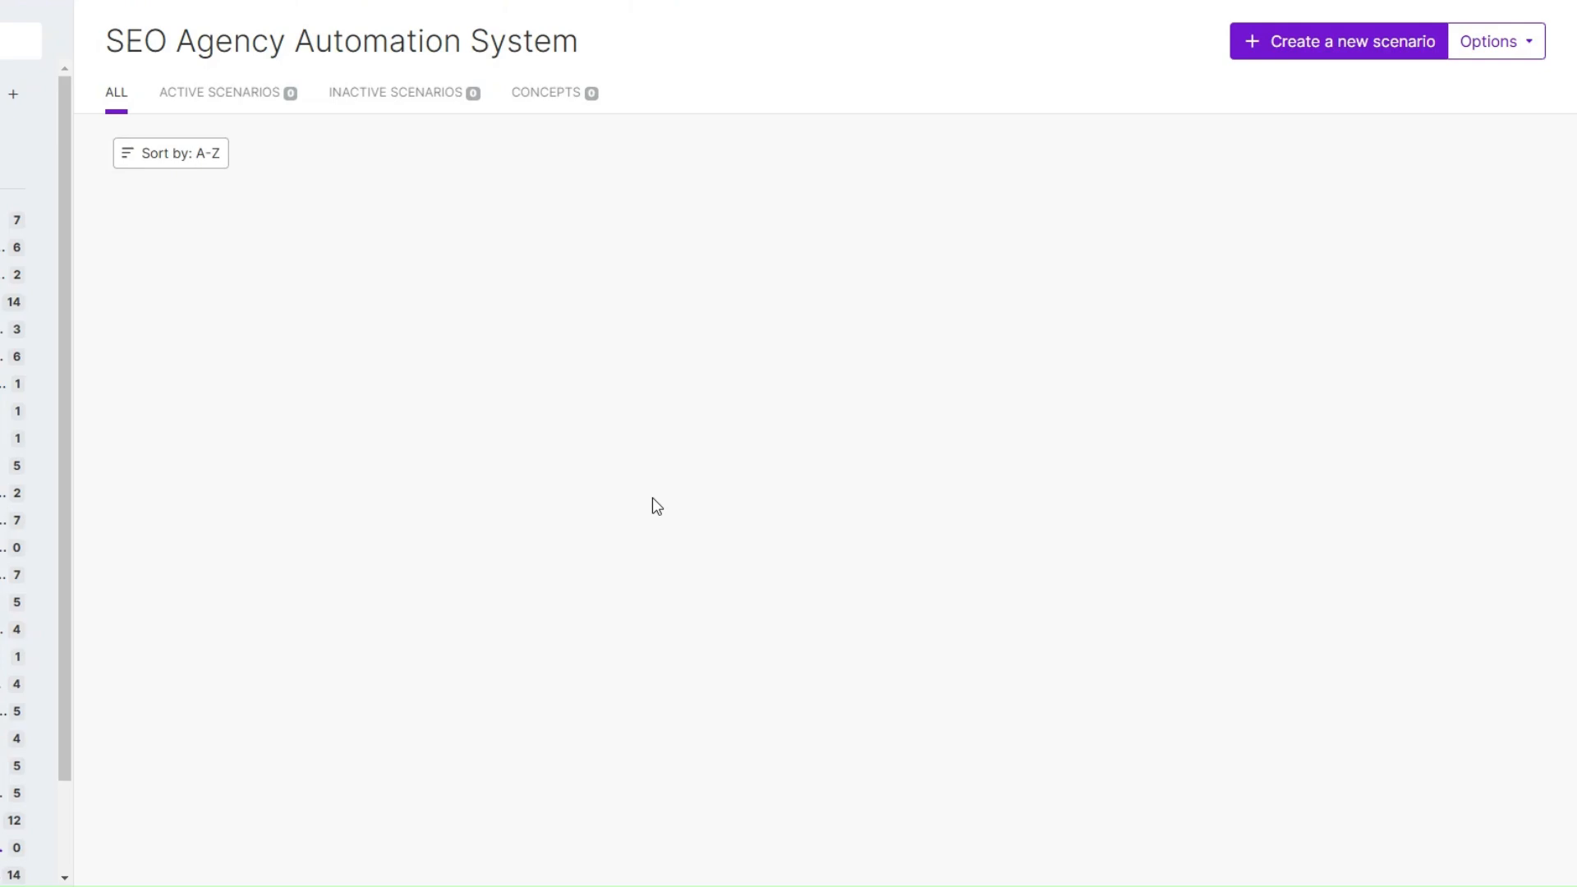
Step: Create a new scenario in Make and add Typeform's polling Watch Responses module as its trigger
left_click(1316, 45)
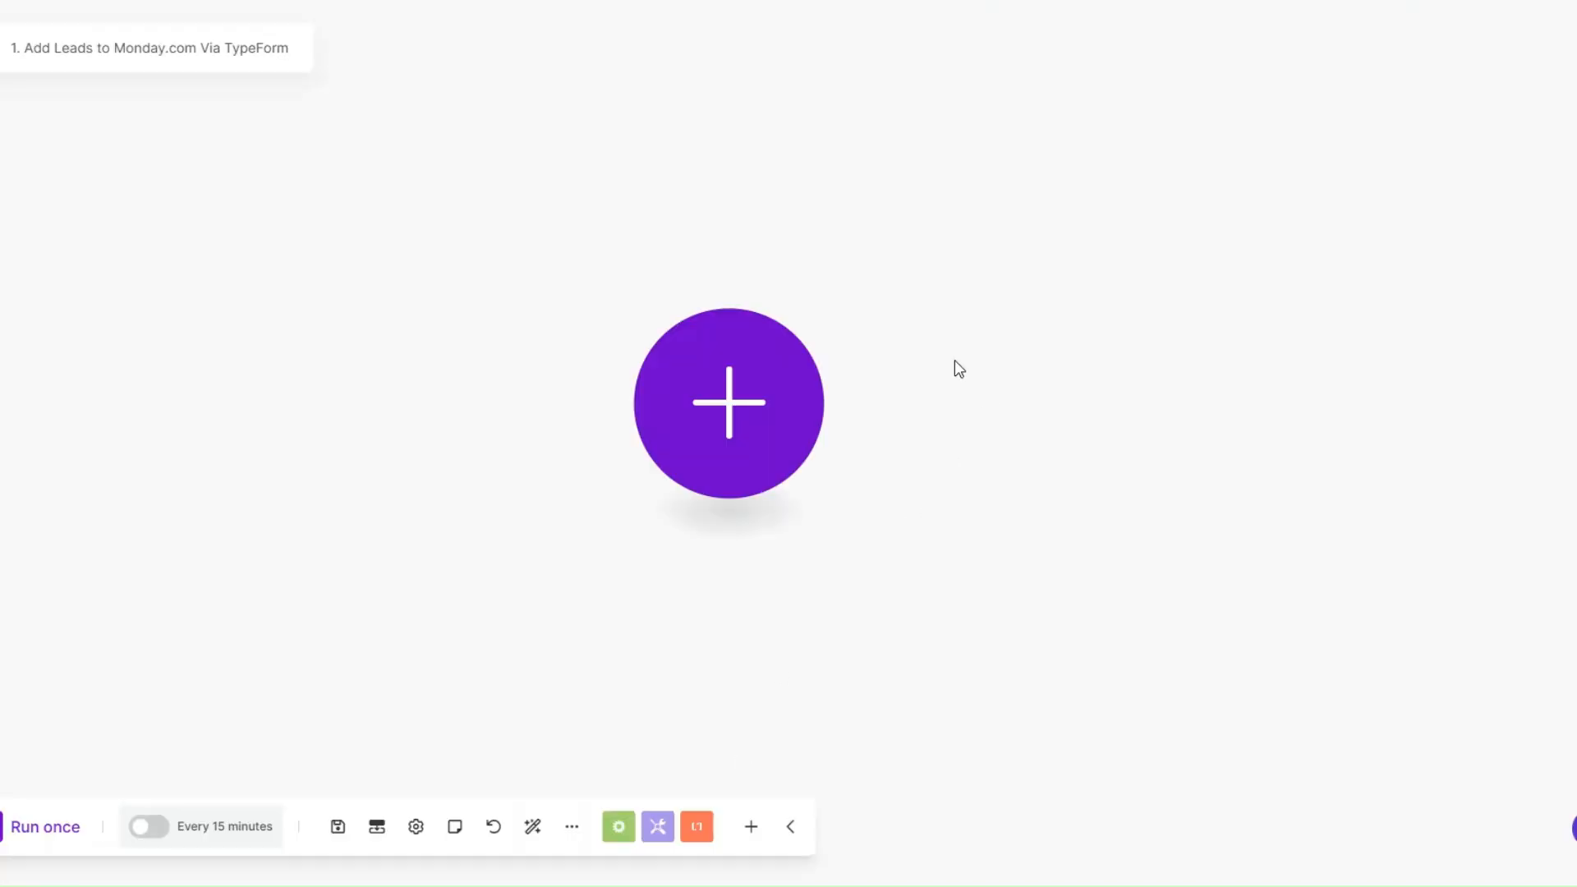
left_click(715, 379)
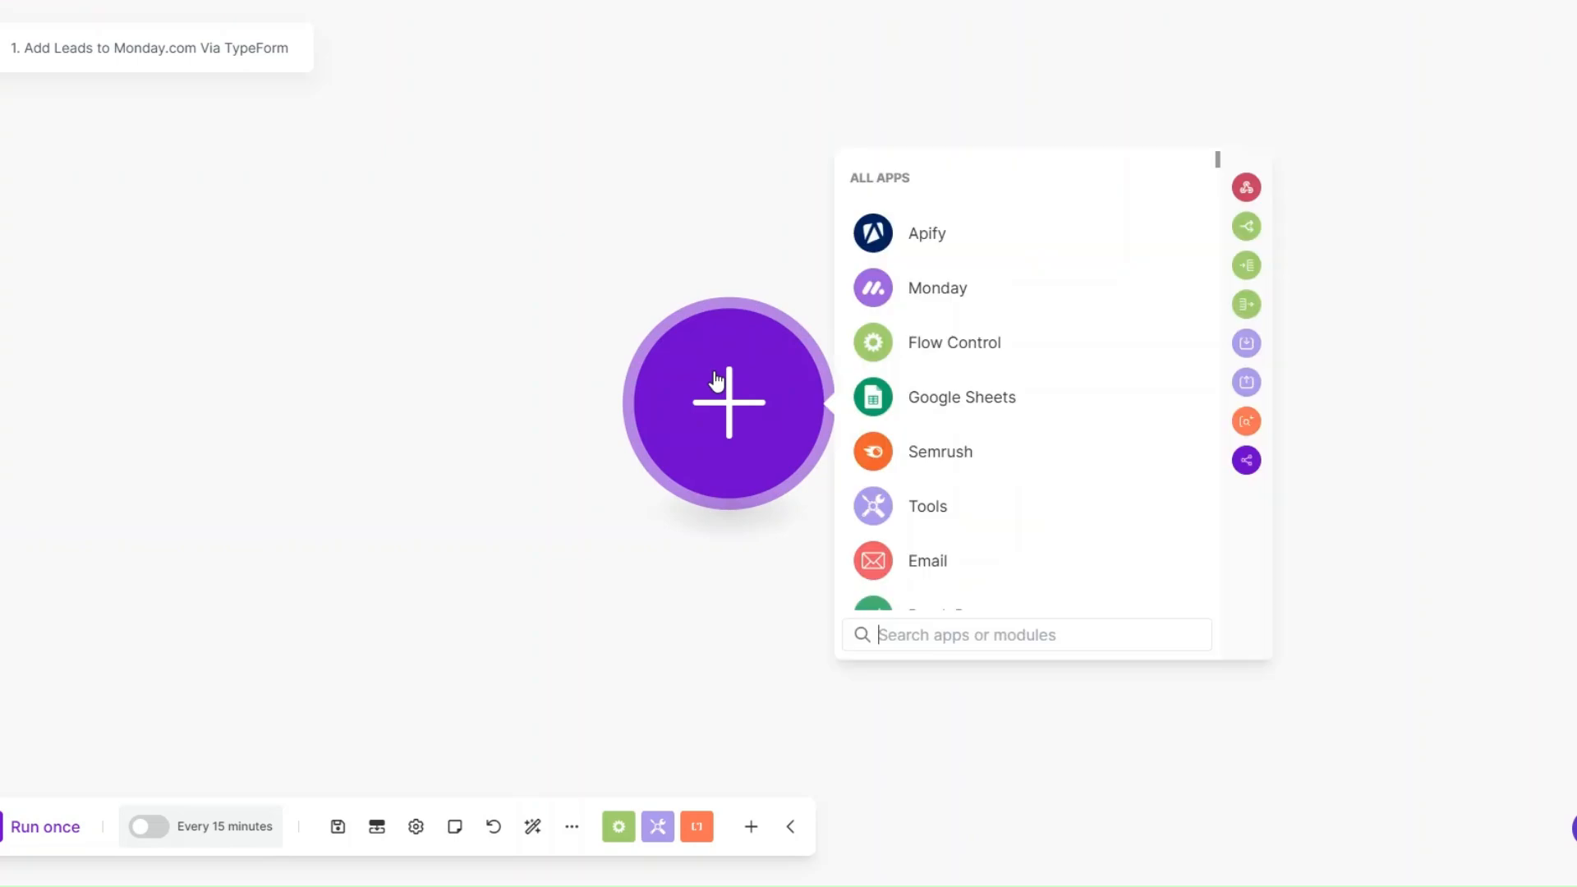
type("ty")
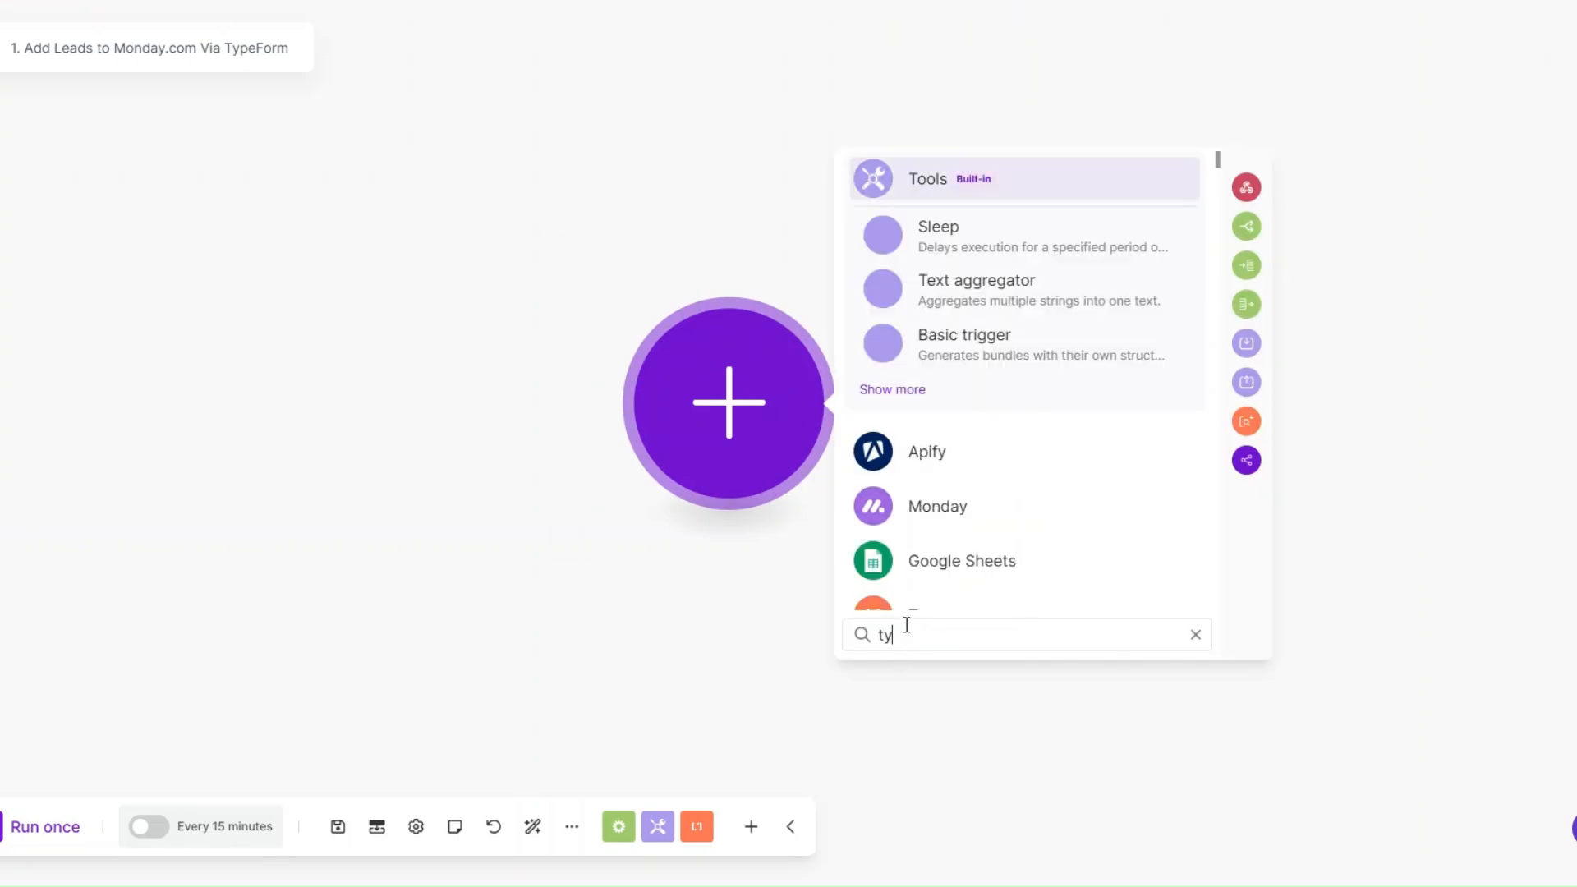
left_click(945, 191)
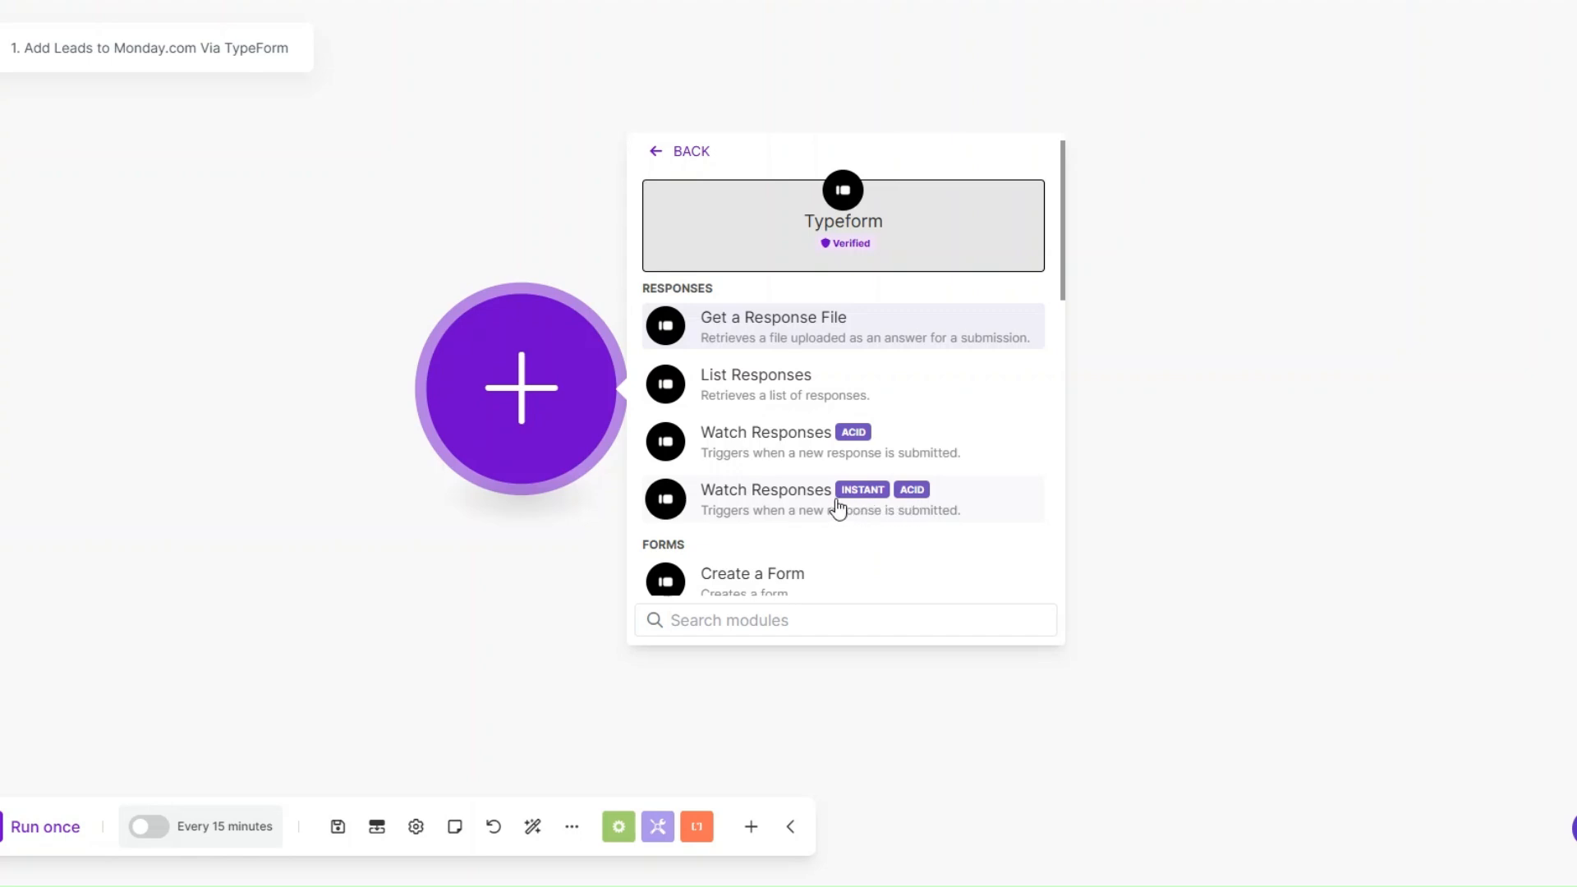
left_click(781, 439)
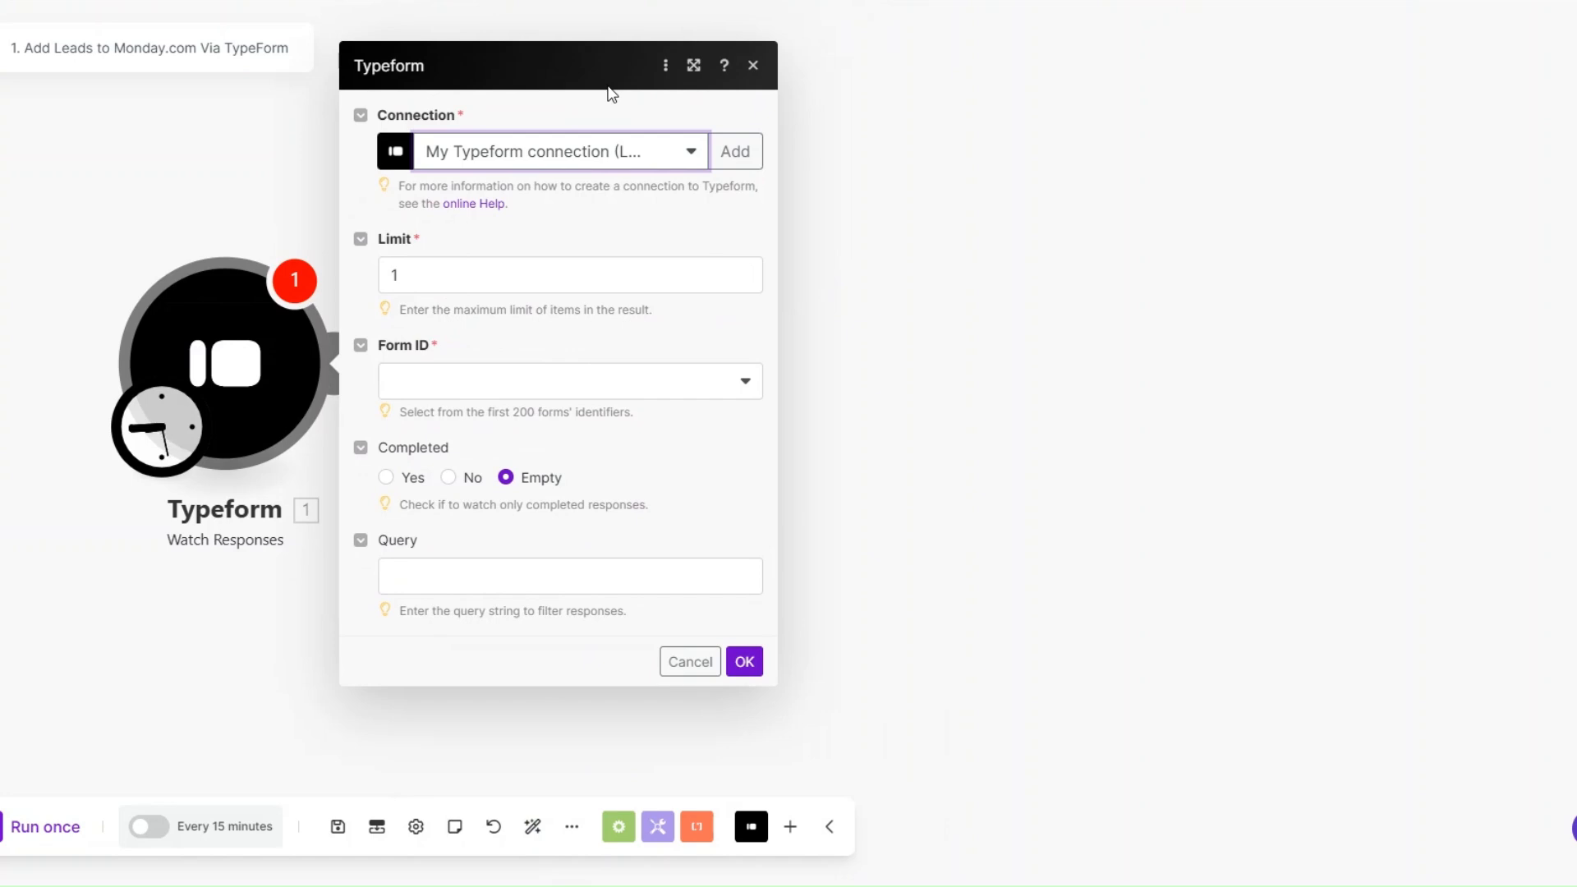
left_click(735, 151)
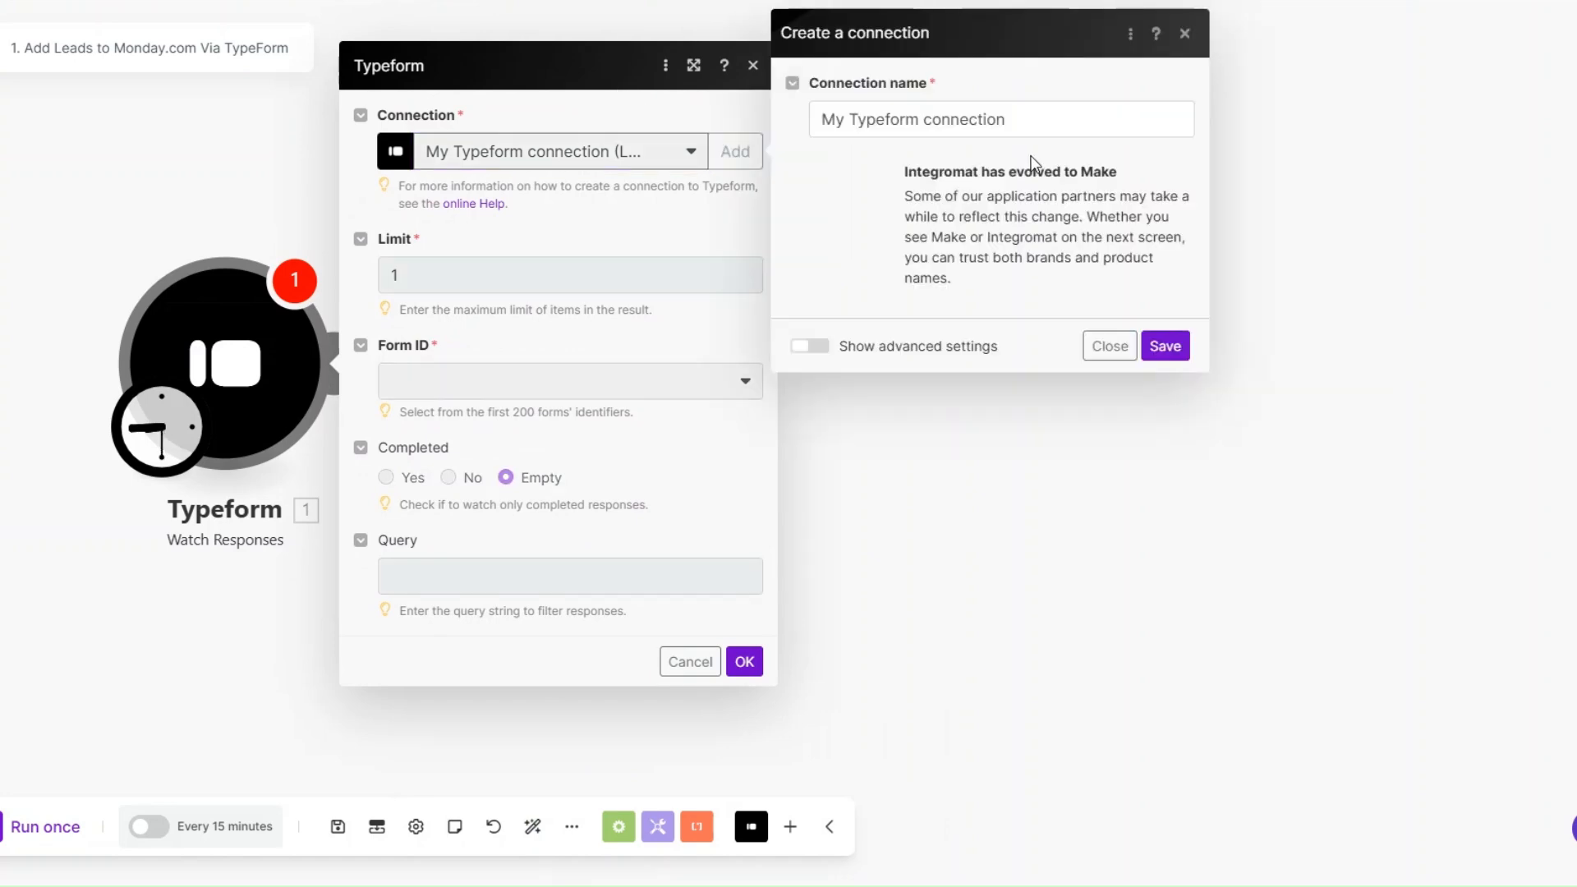
left_click_drag(1005, 119, 832, 117)
left_click(1037, 119)
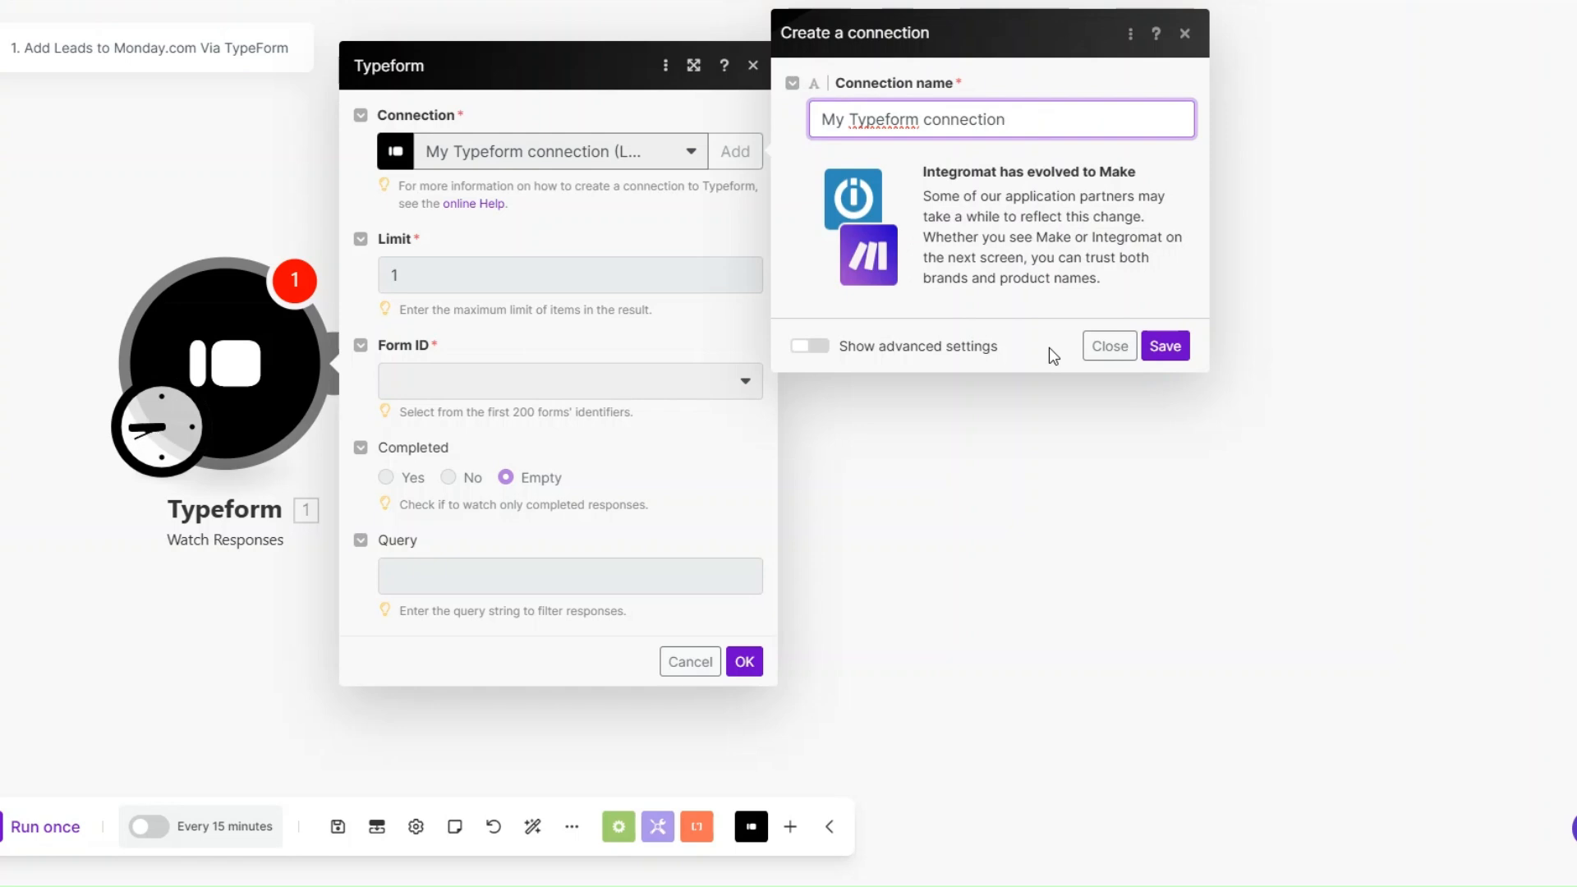
left_click(1131, 346)
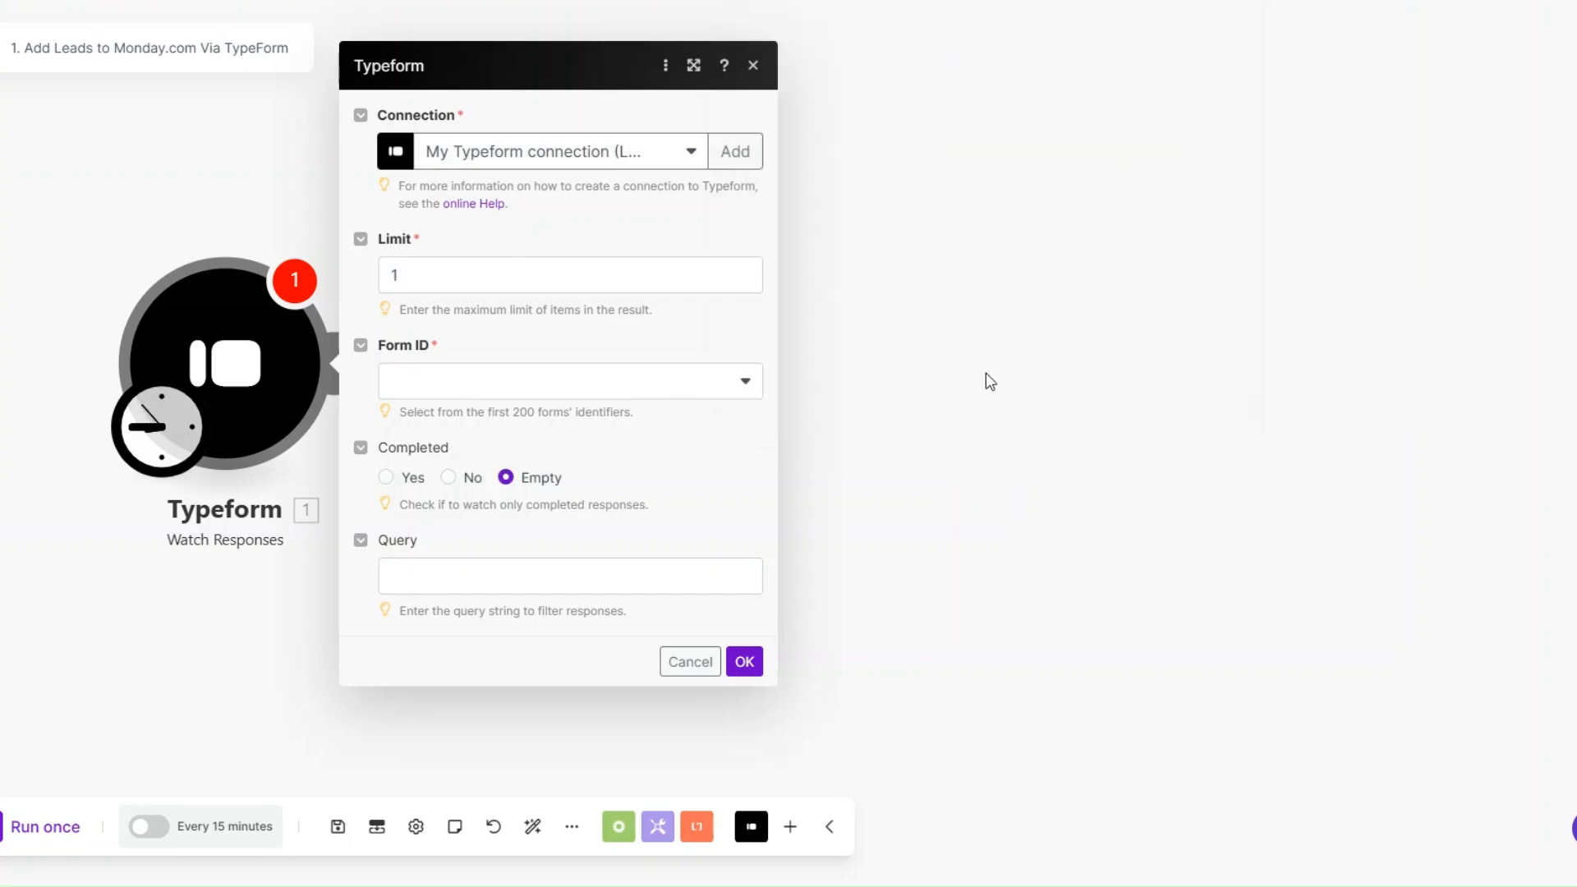
Step: Set the Typeform module to watch the SEO Agency Lead Capture Form, starting from now on
left_click(425, 380)
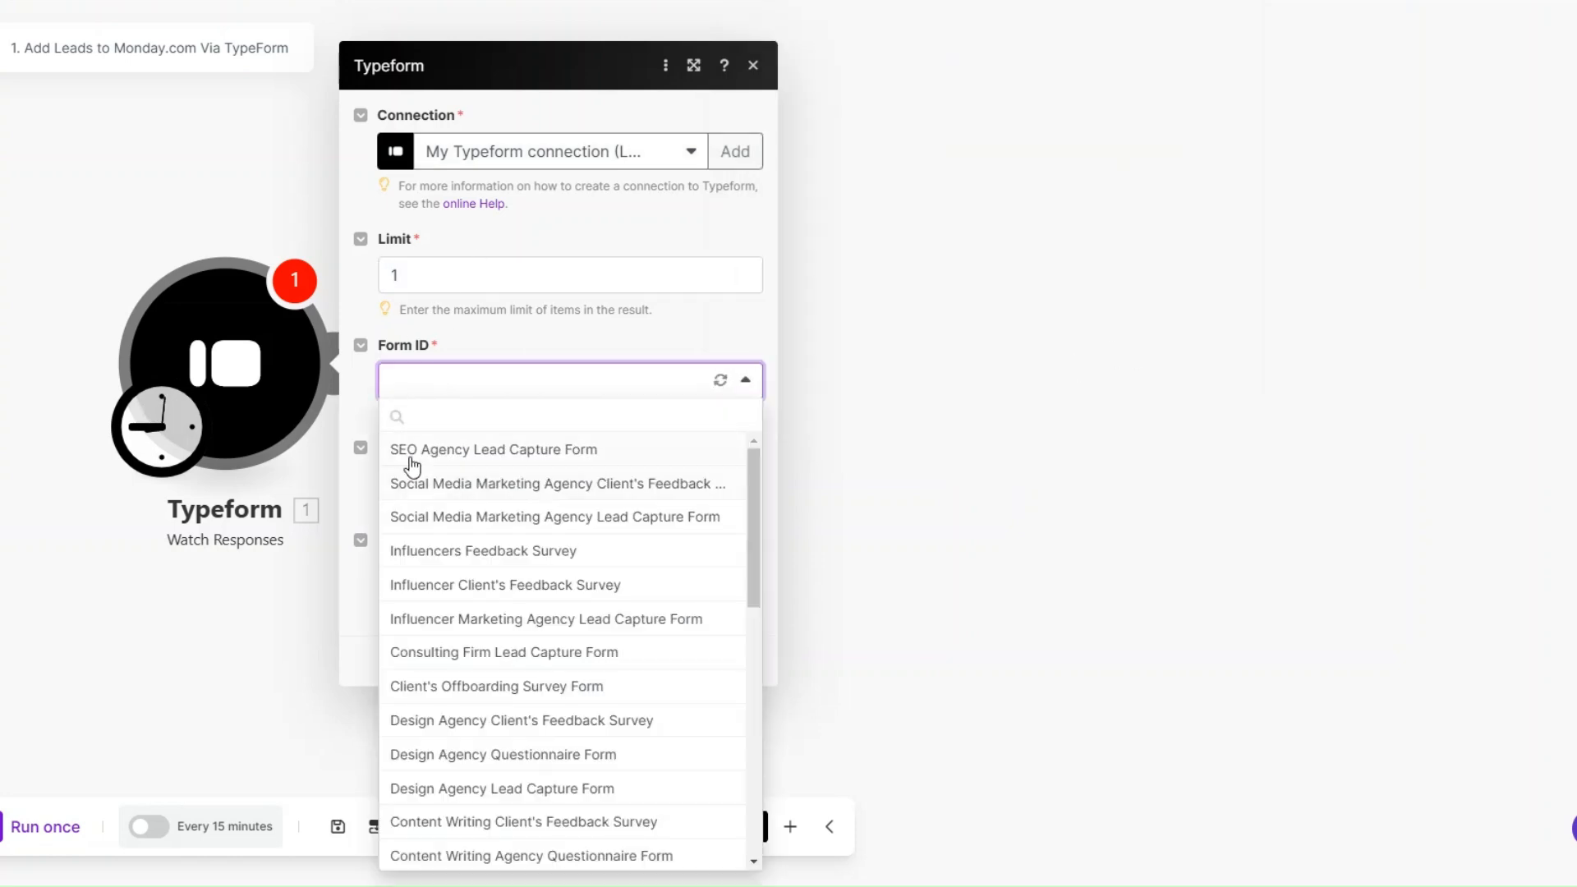
left_click(546, 454)
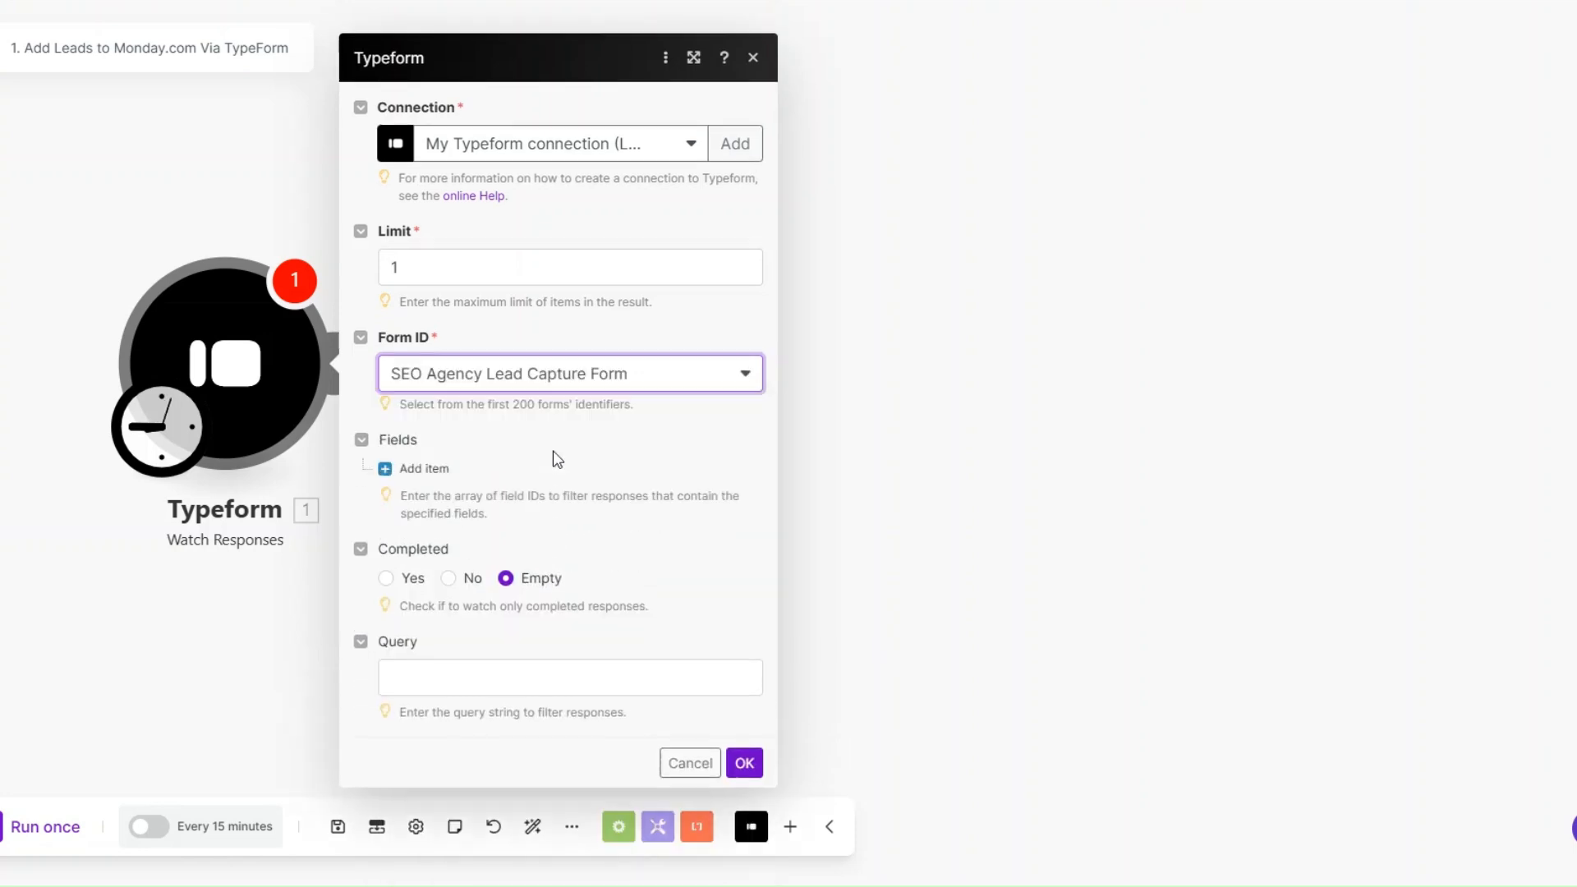
left_click(744, 738)
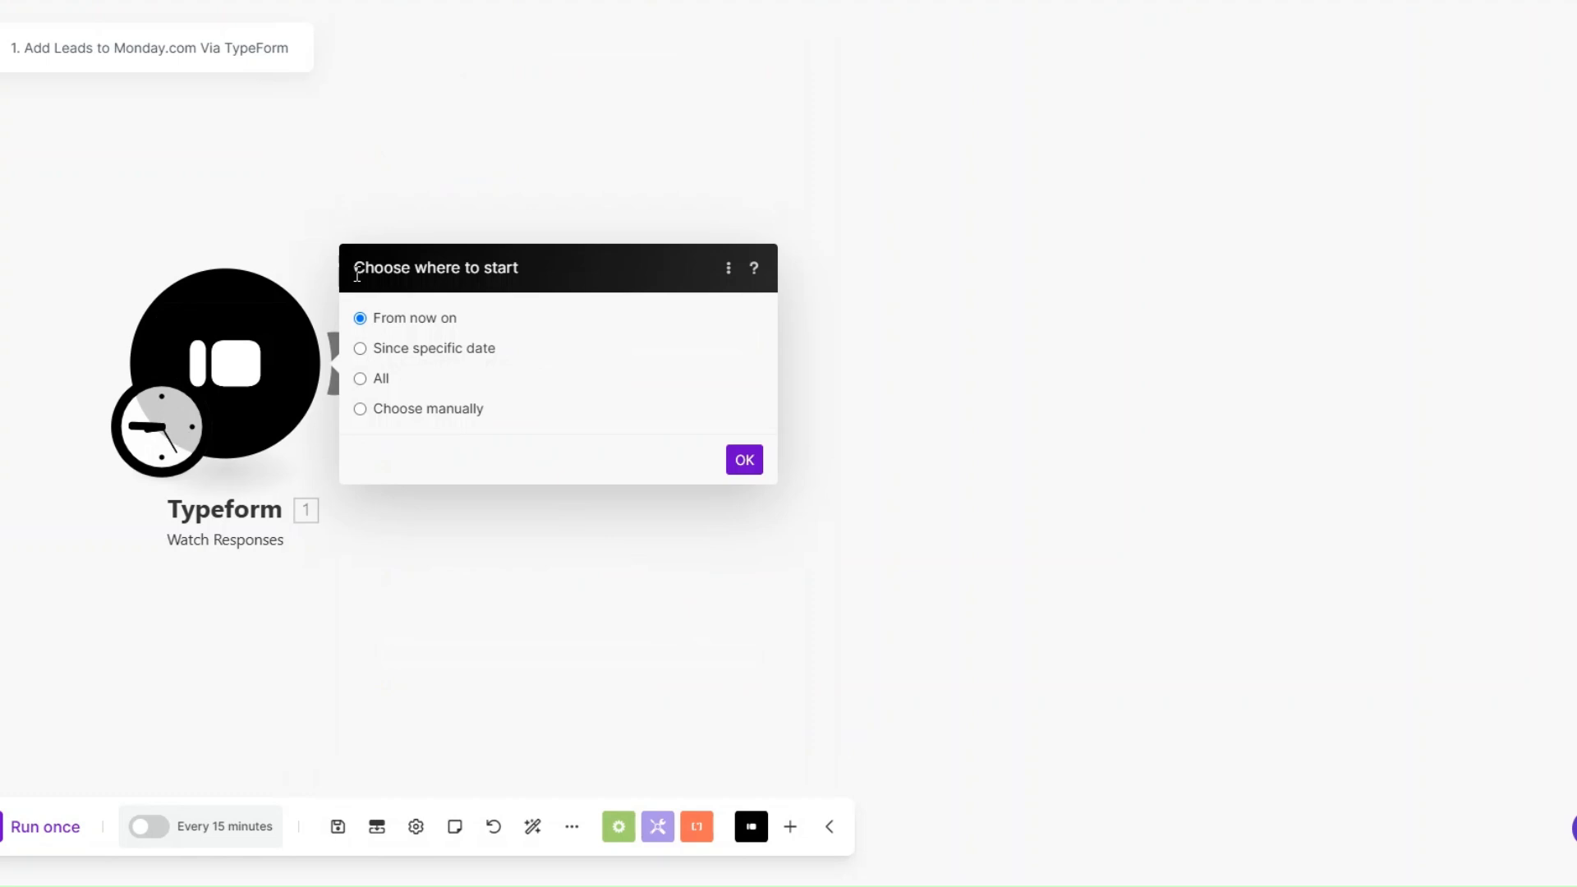
left_click(744, 459)
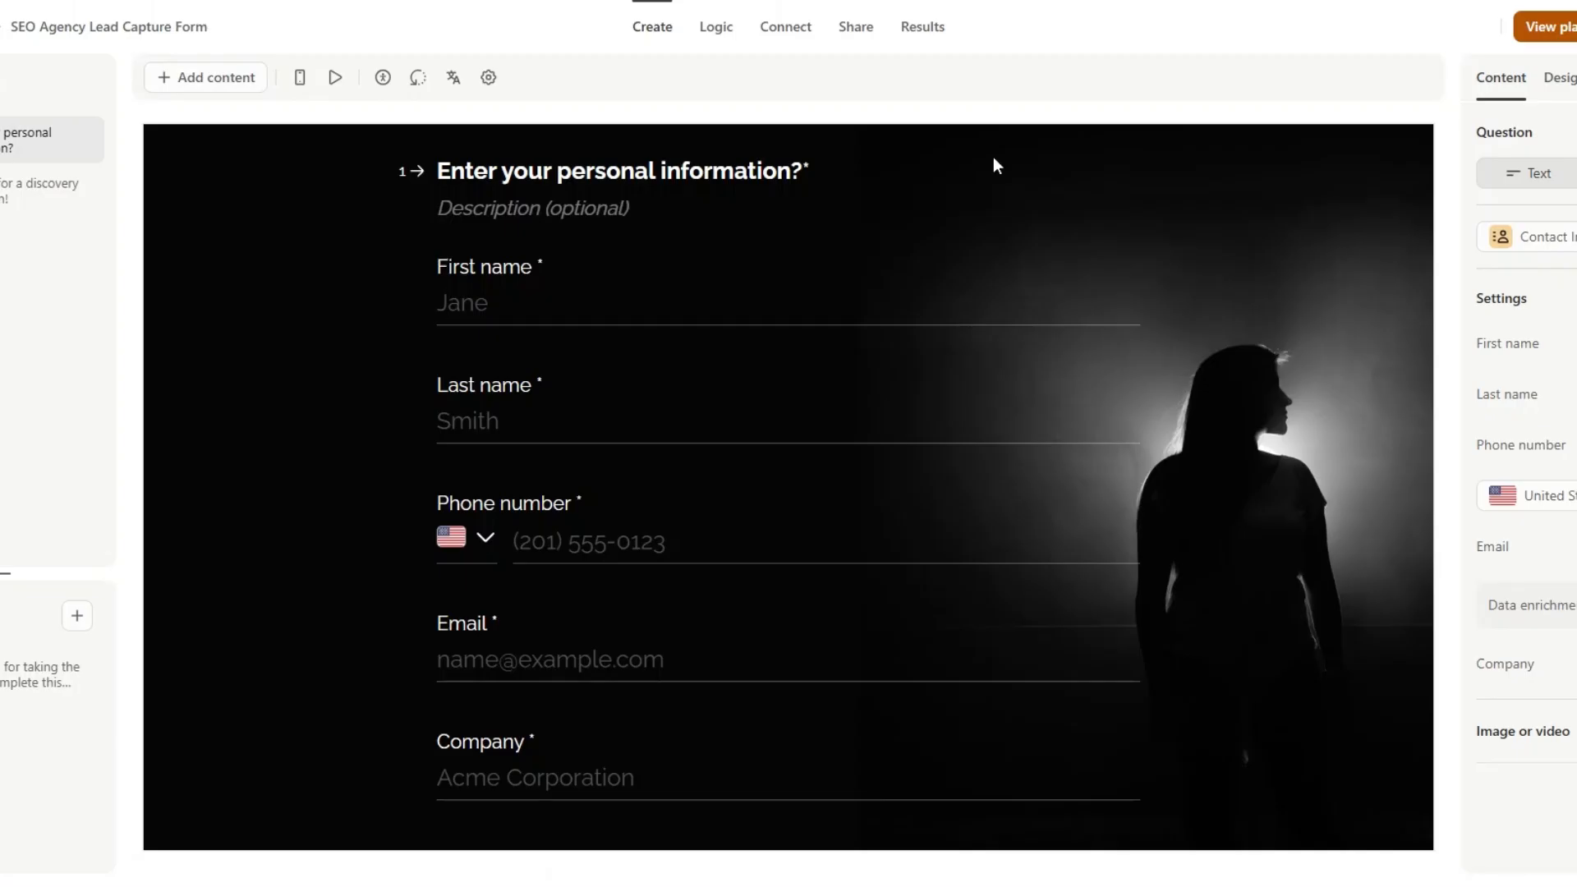
Step: Open the live Typeform and submit the contact page with a test lead's first name, last name, phone number, email and company Annex
left_click(852, 32)
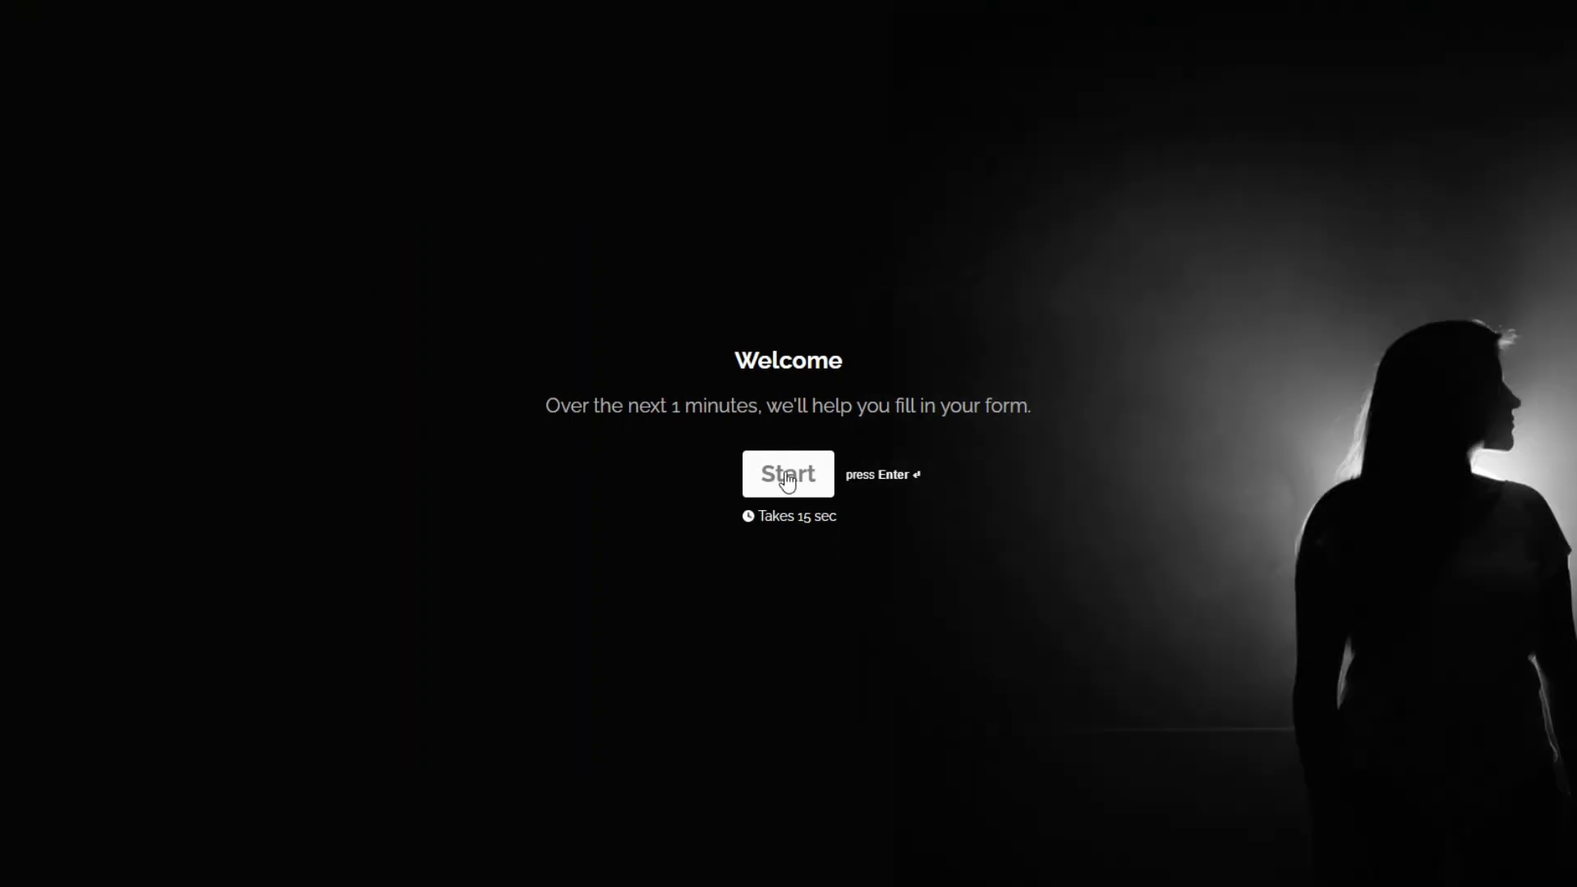
left_click(780, 471)
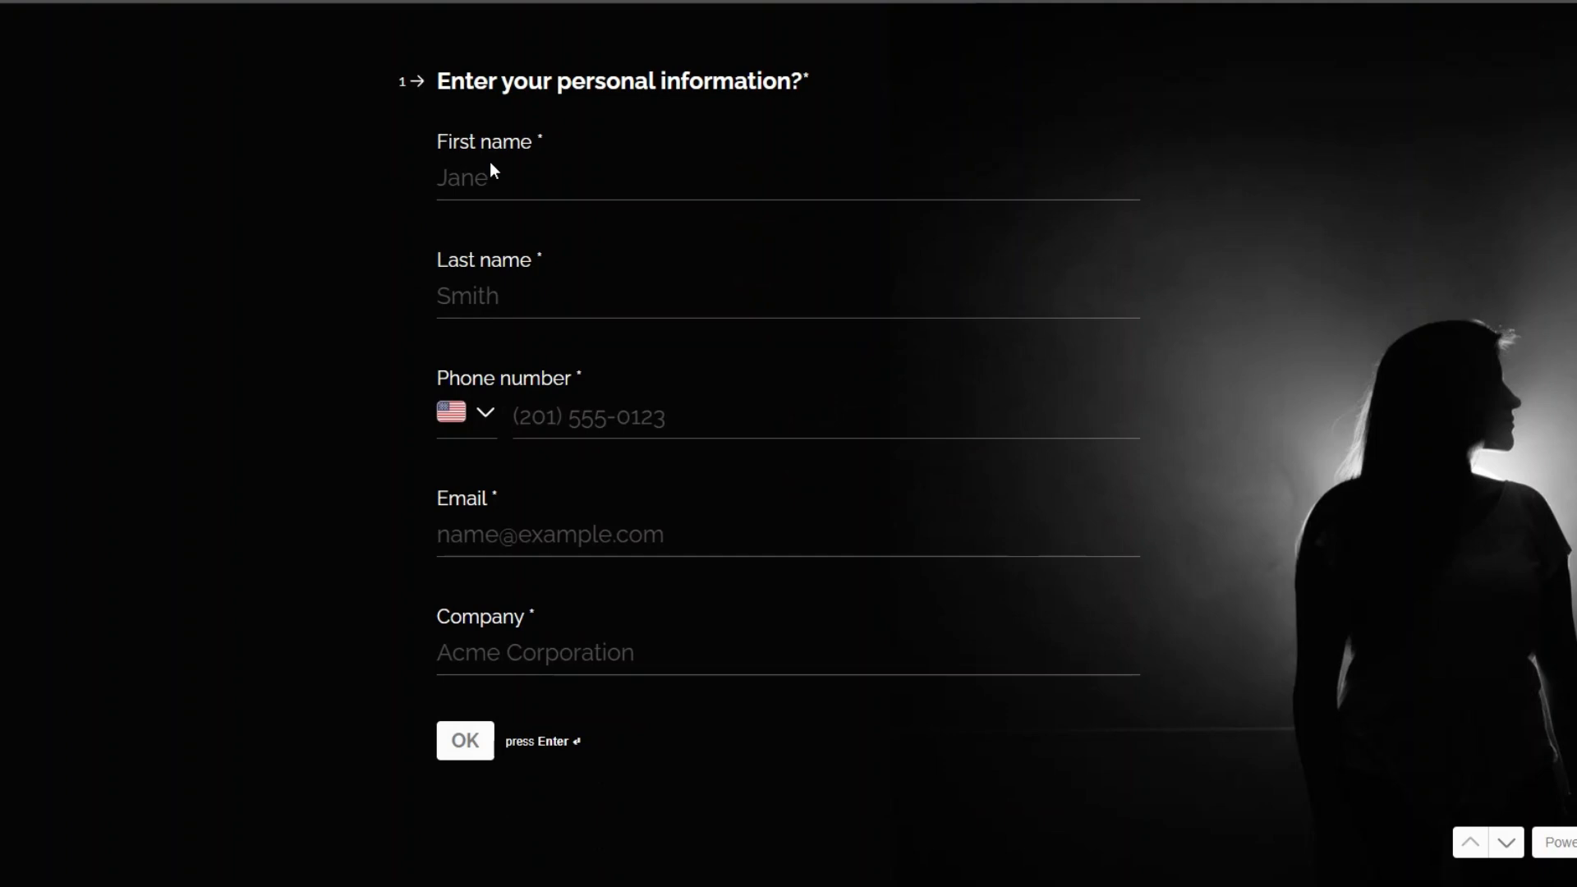
left_click(480, 177)
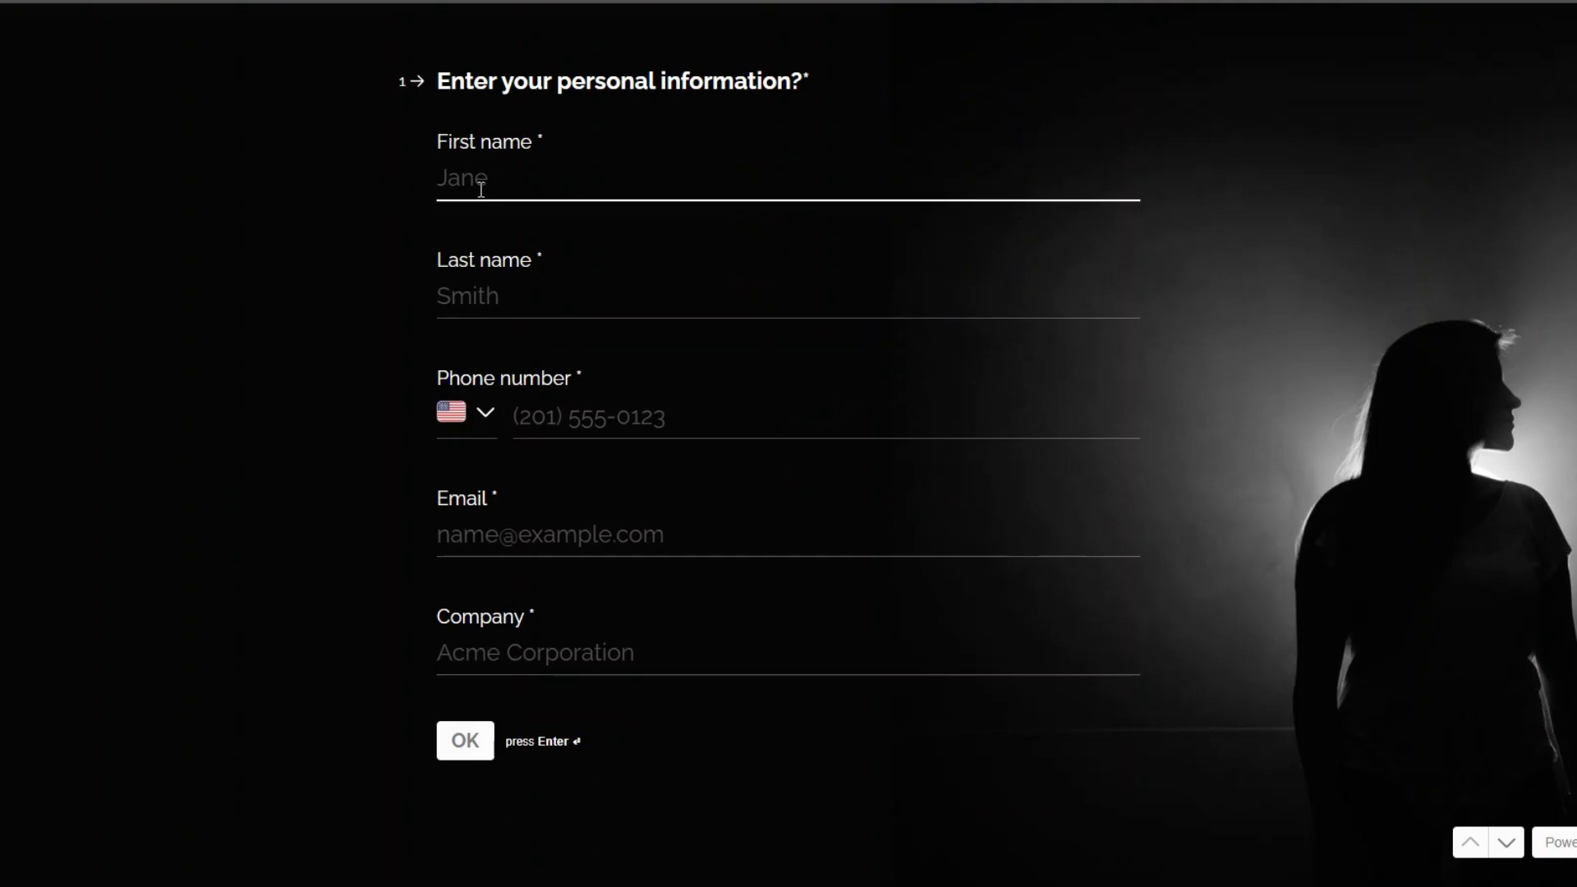
left_click(463, 310)
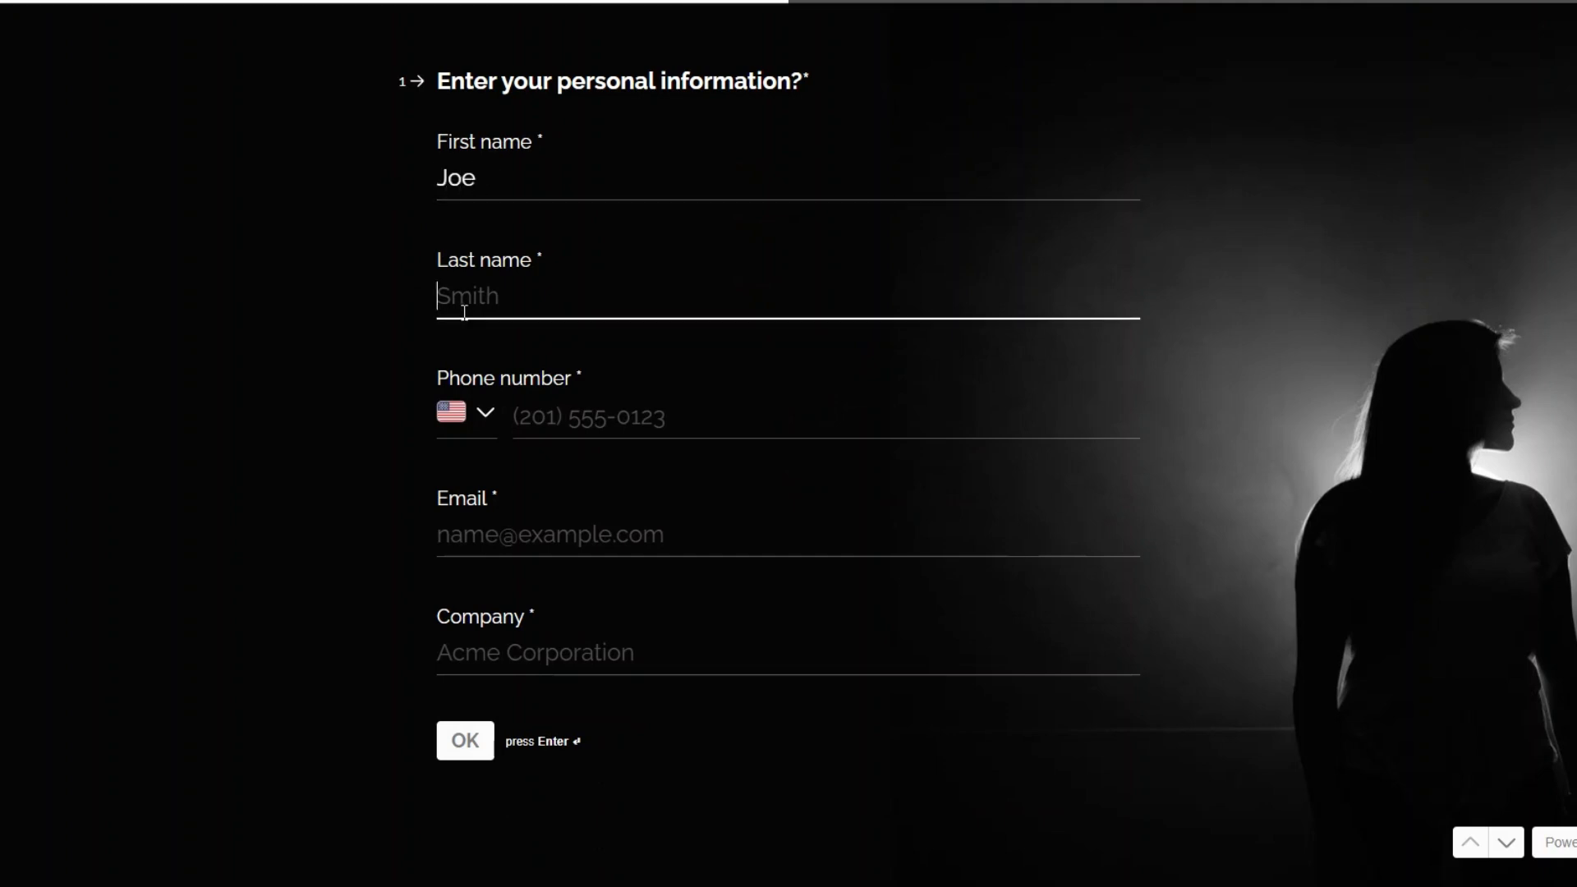
left_click(521, 413)
type("+1 202 555 0169")
left_click(544, 537)
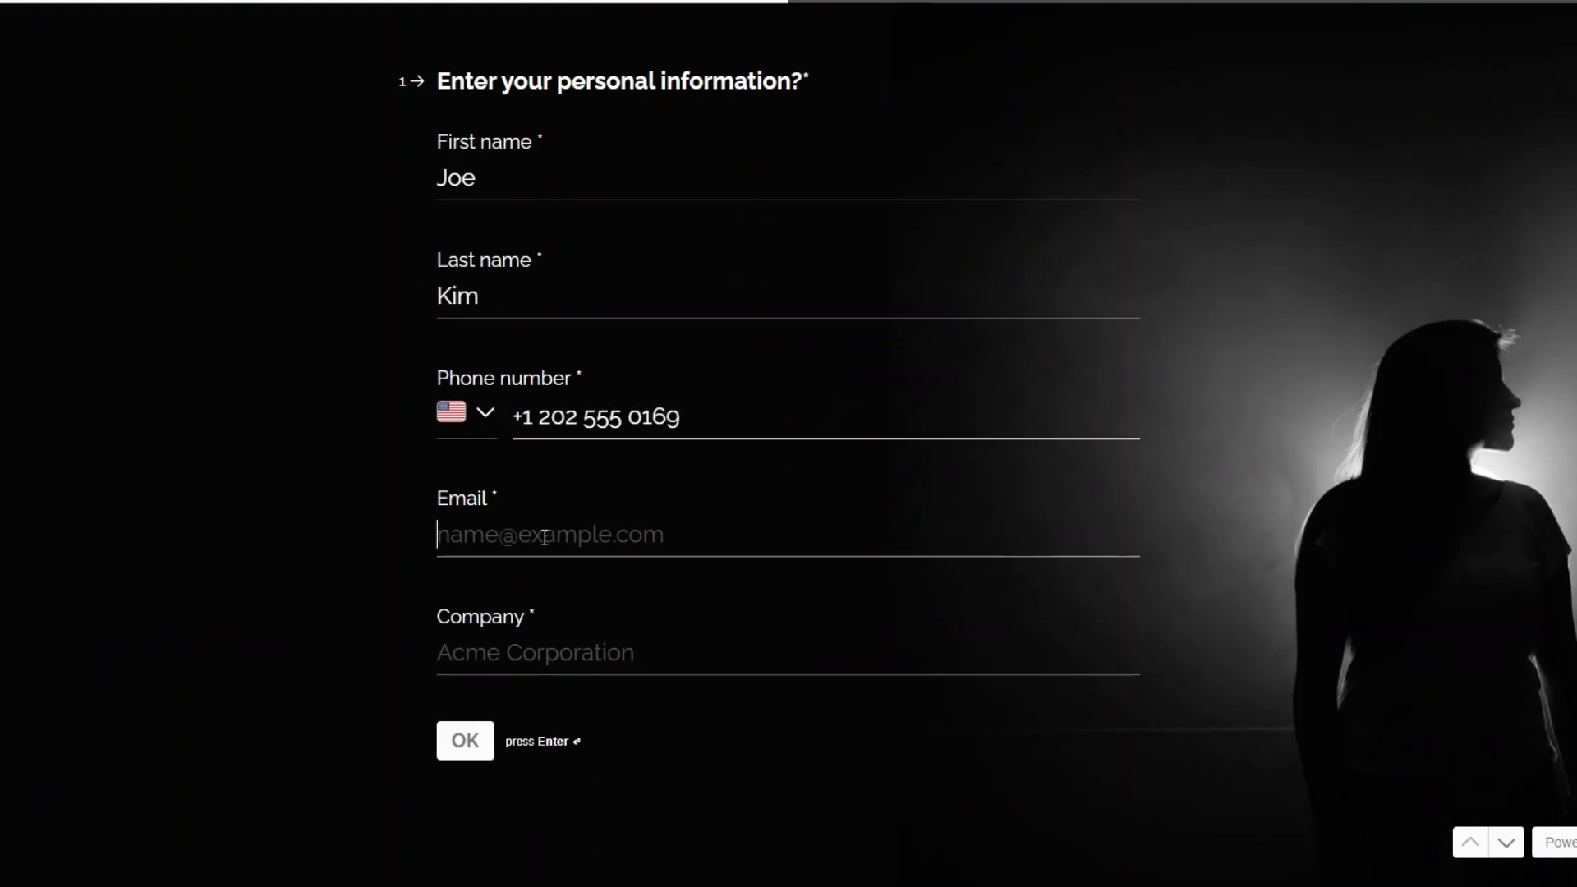
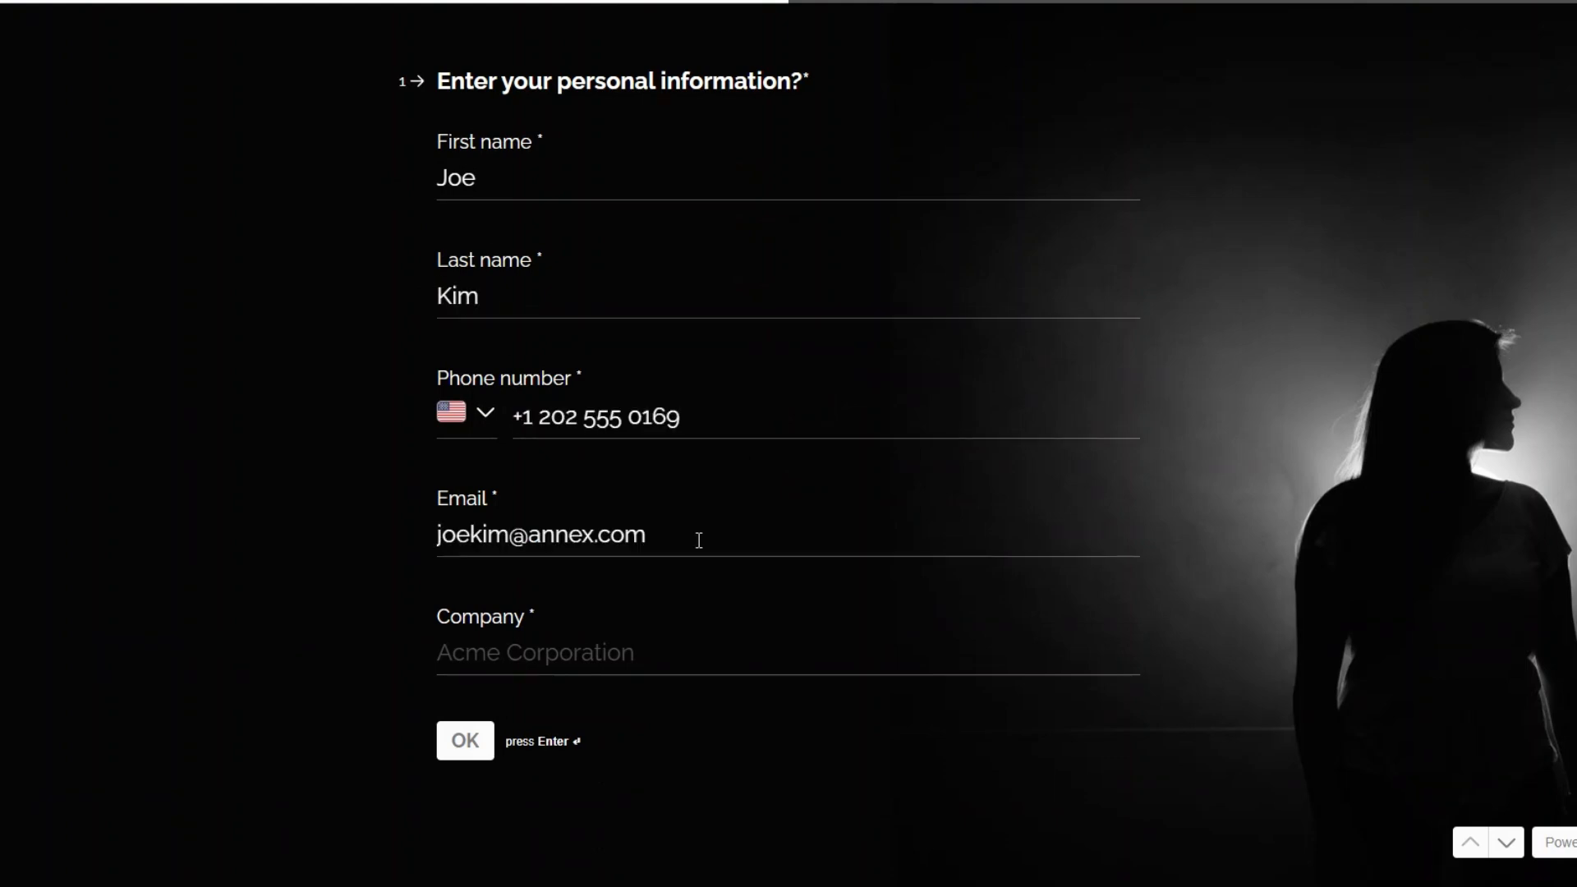
left_click(619, 663)
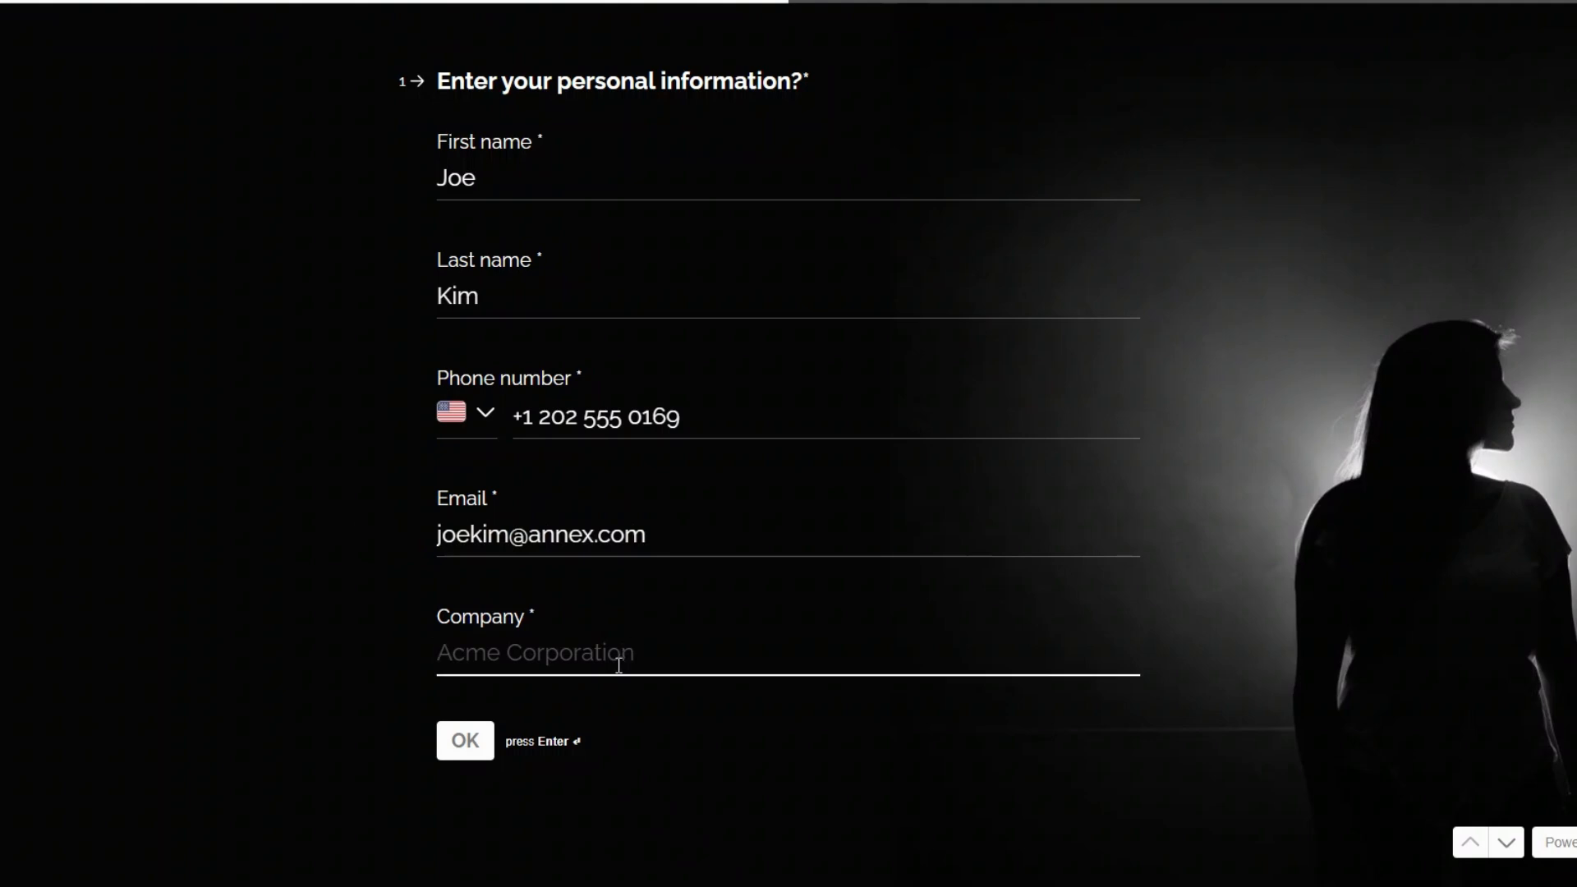
type("Annex")
left_click(471, 743)
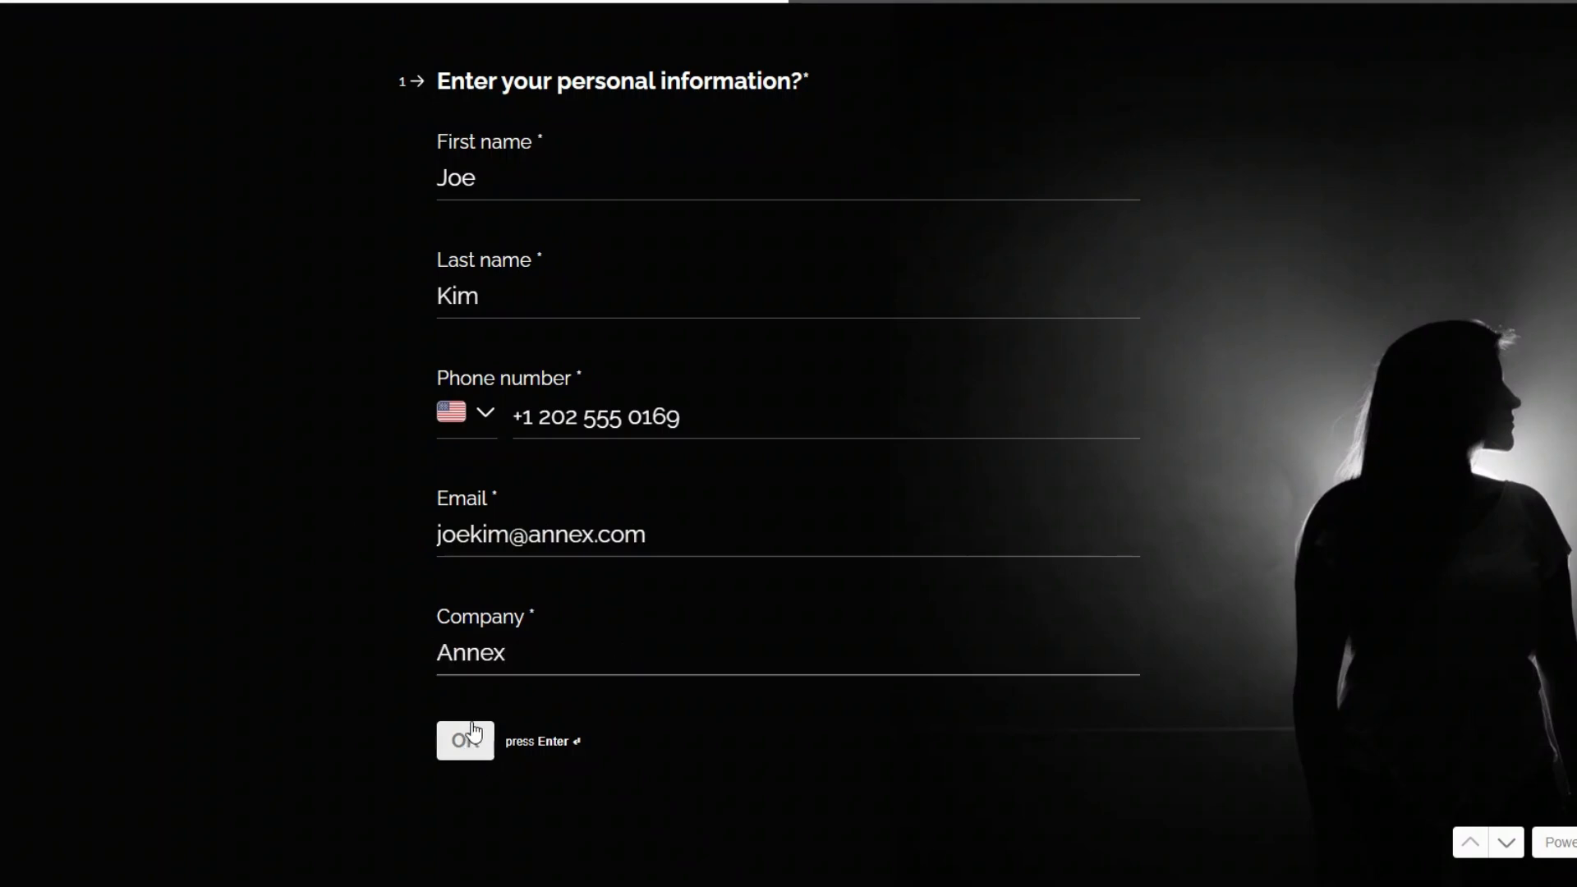
Step: Schedule the Strategy Session for Sunday, November 10 at 01:00 and complete the form through to its thank-you page
left_click_drag(1, 344, 396, 327)
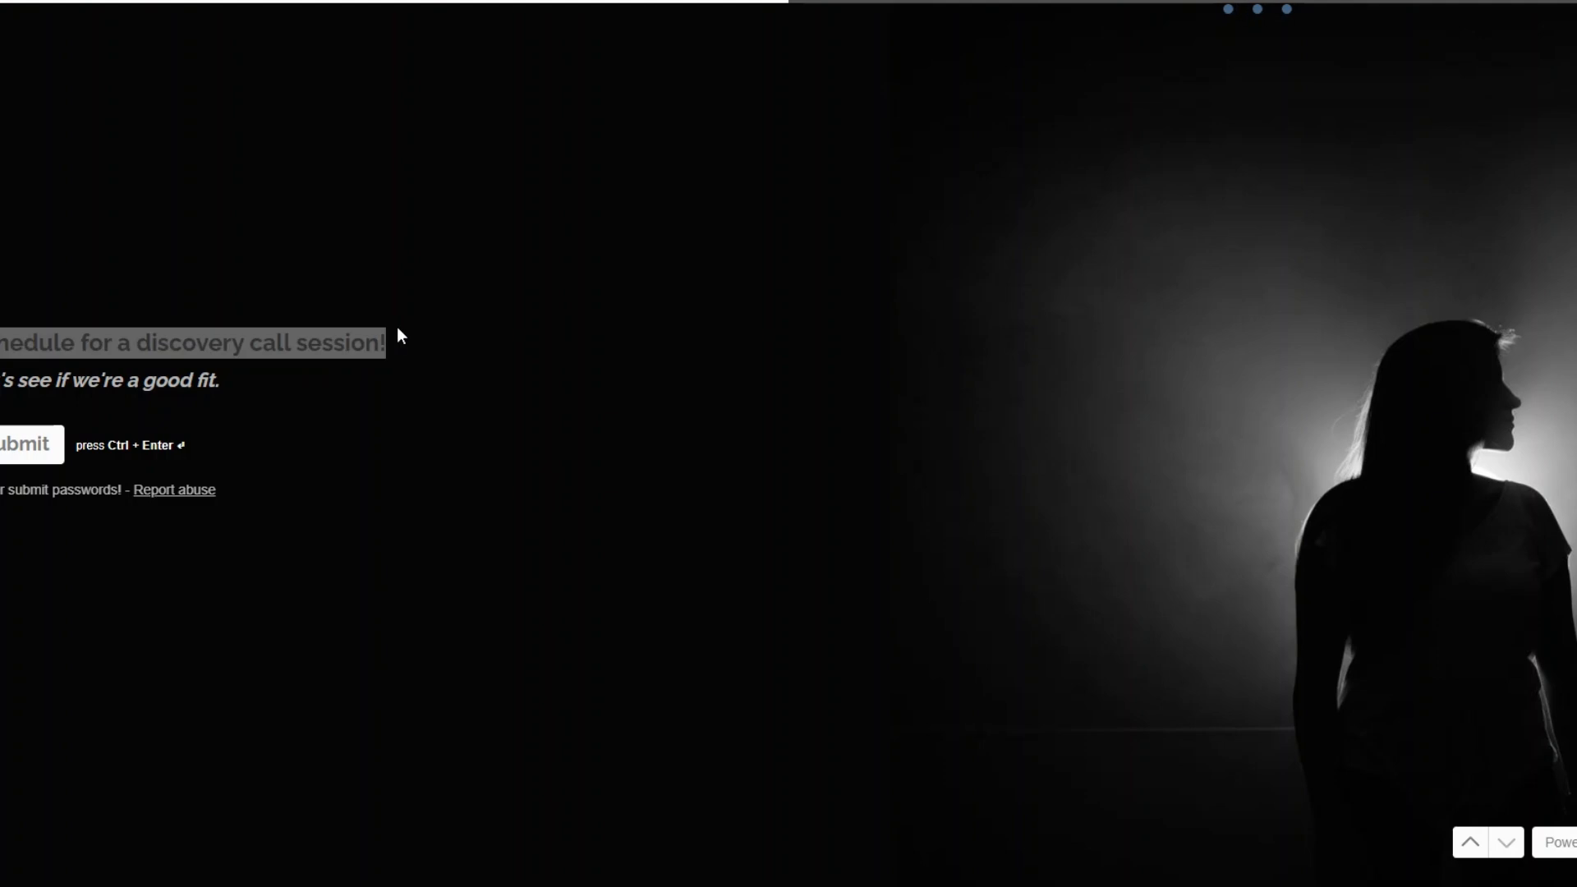
left_click(397, 328)
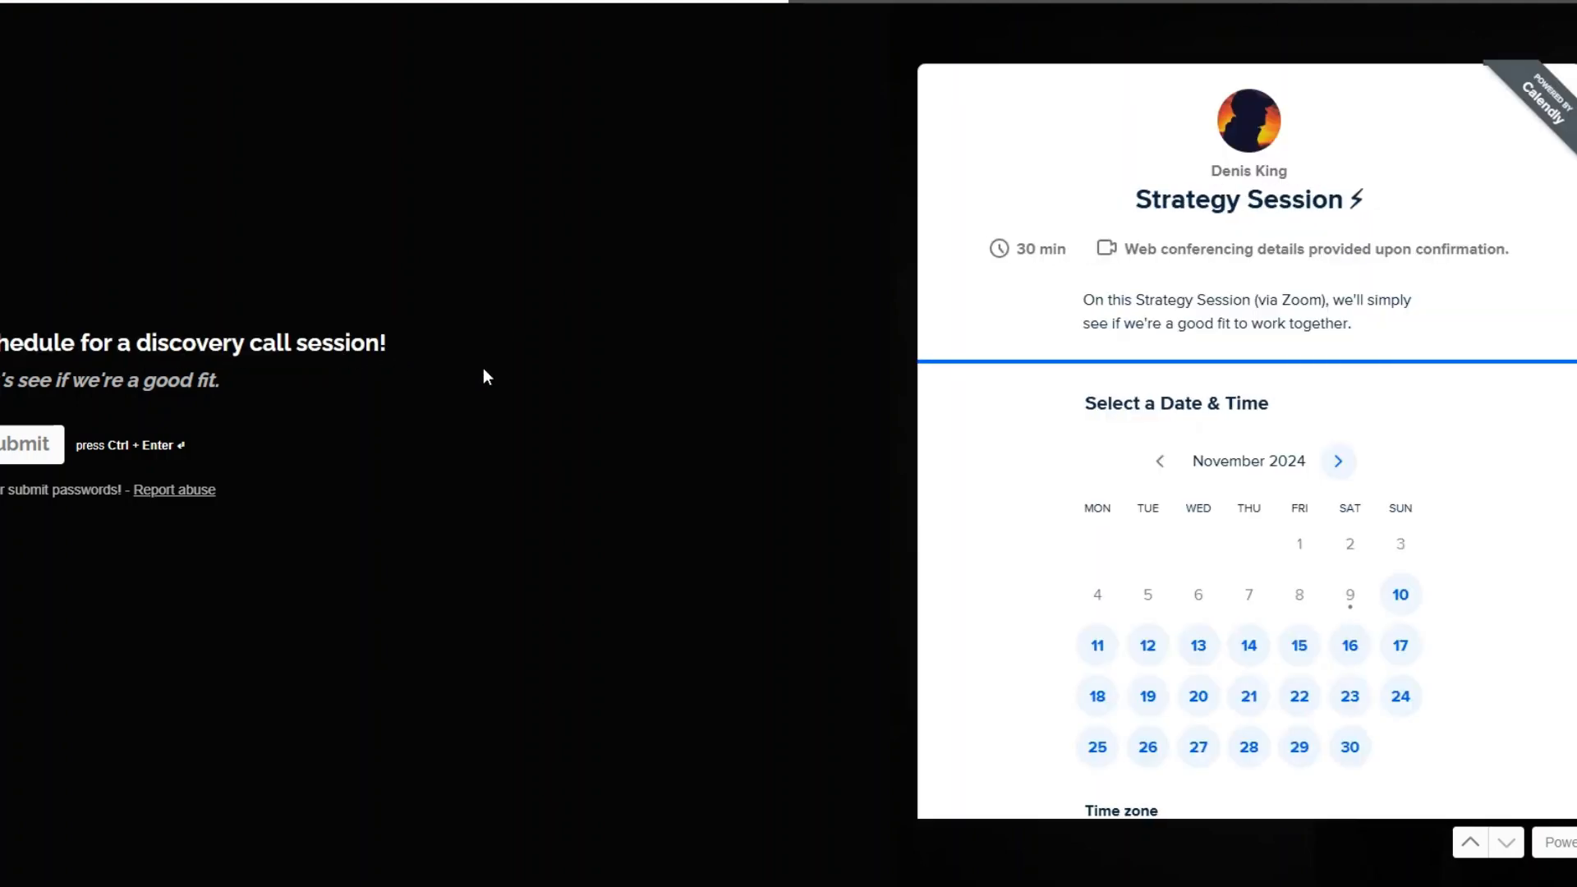
left_click(1400, 594)
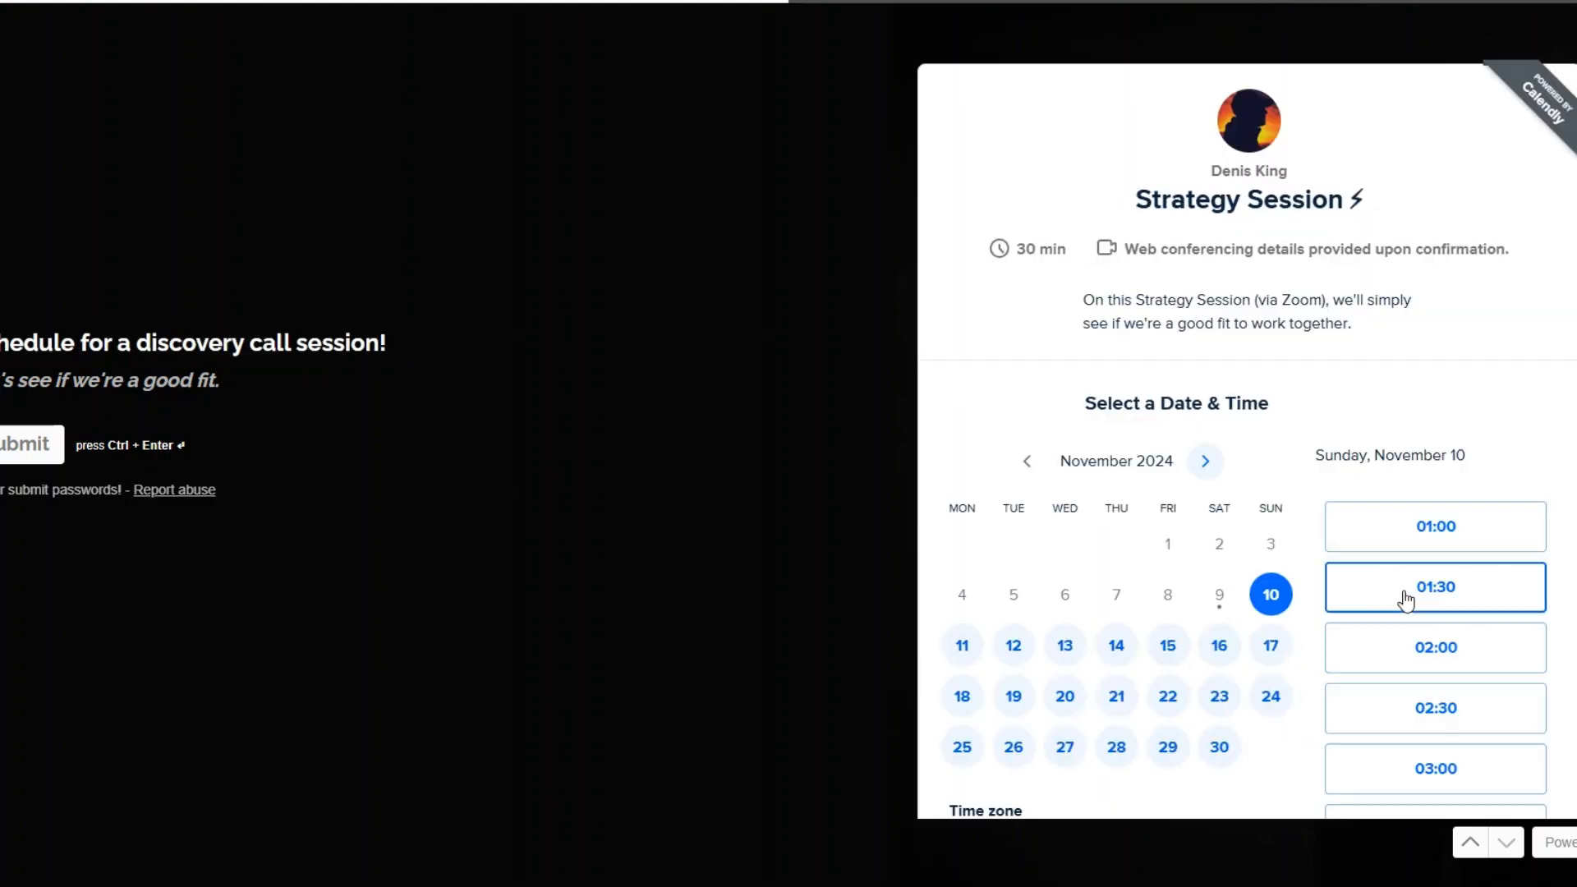
left_click(1450, 527)
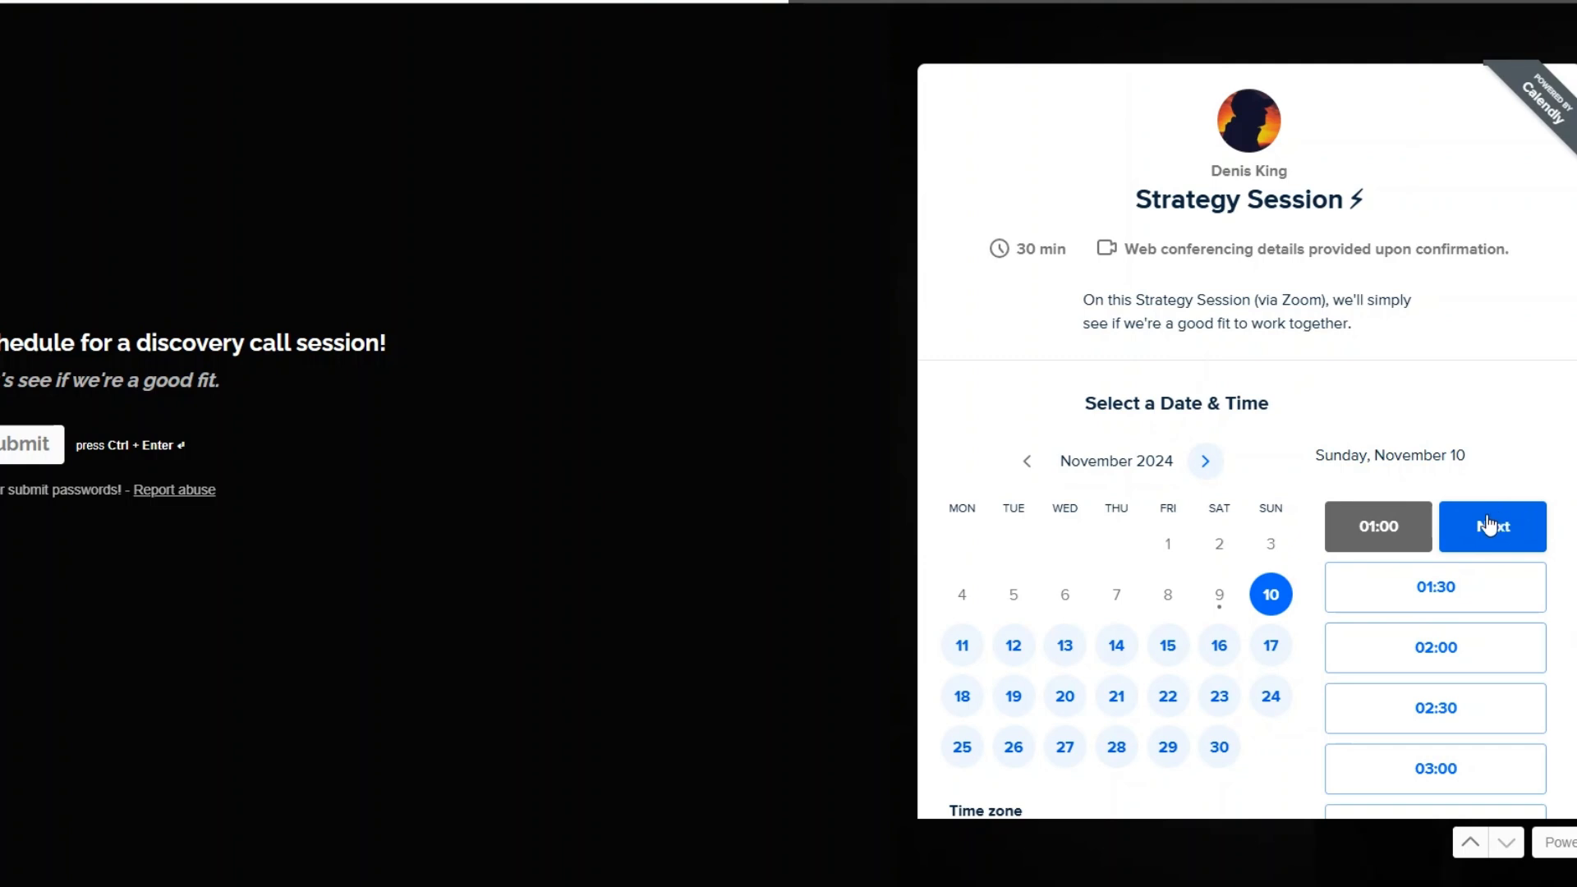
left_click(1490, 526)
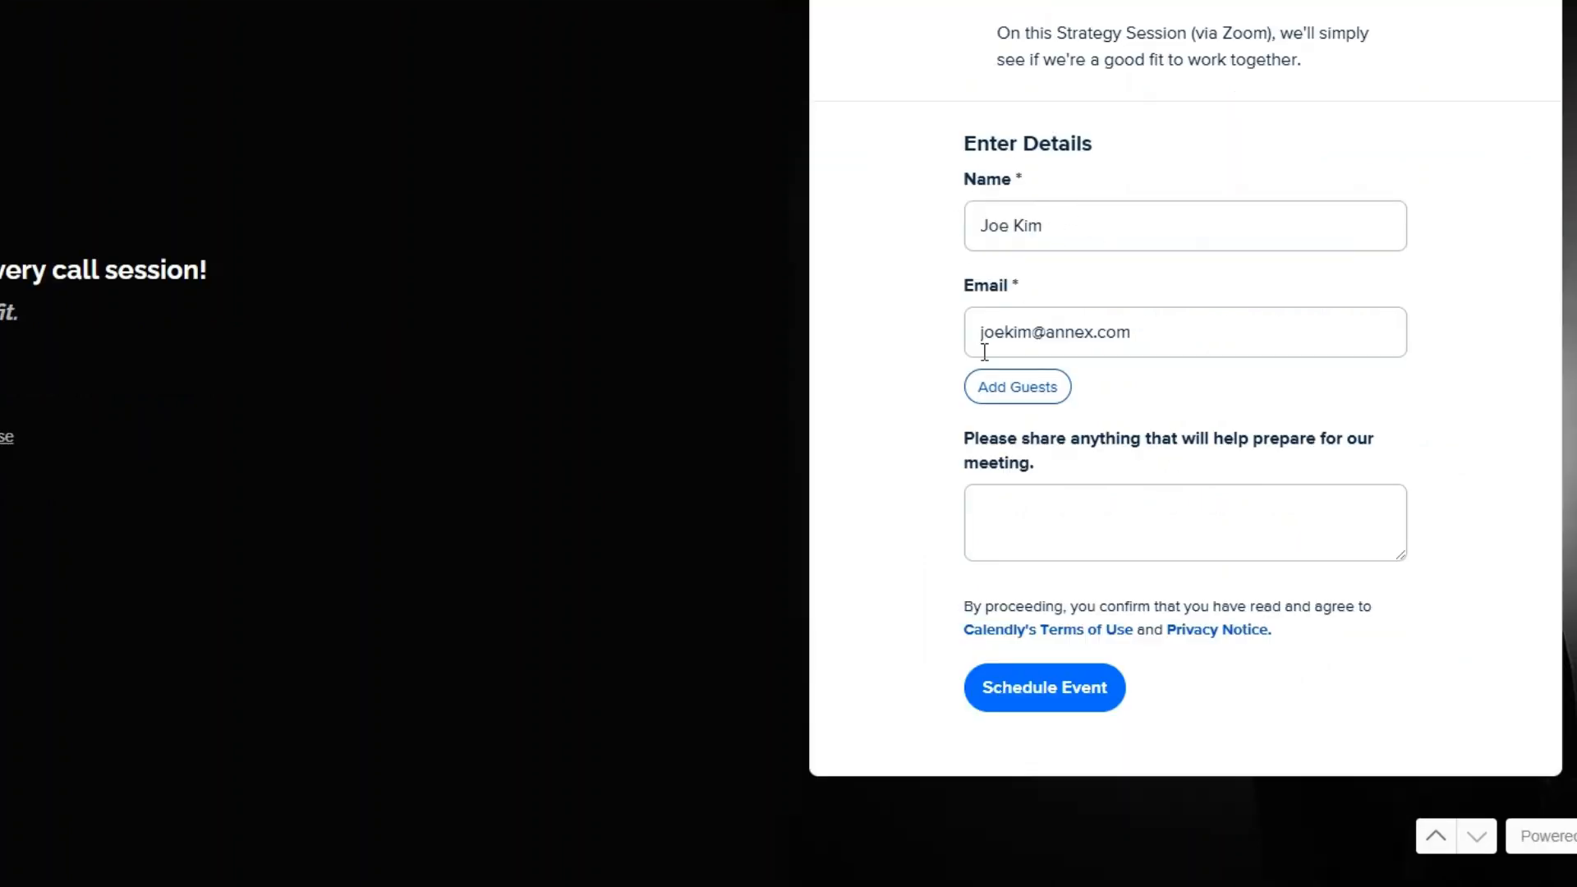
left_click(1084, 687)
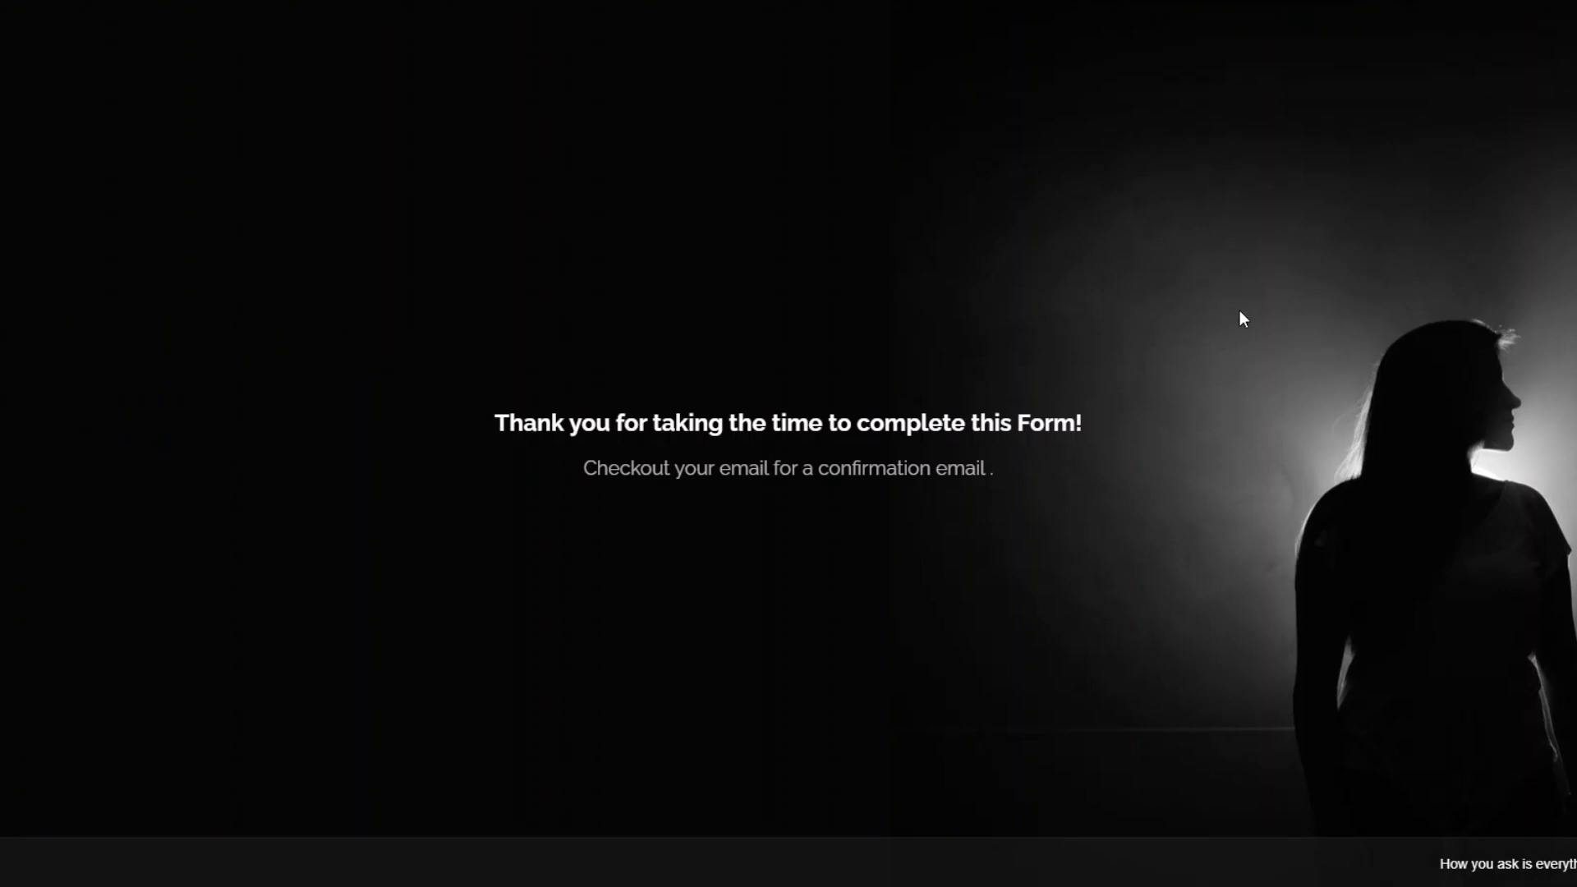
left_click_drag(469, 413, 1082, 417)
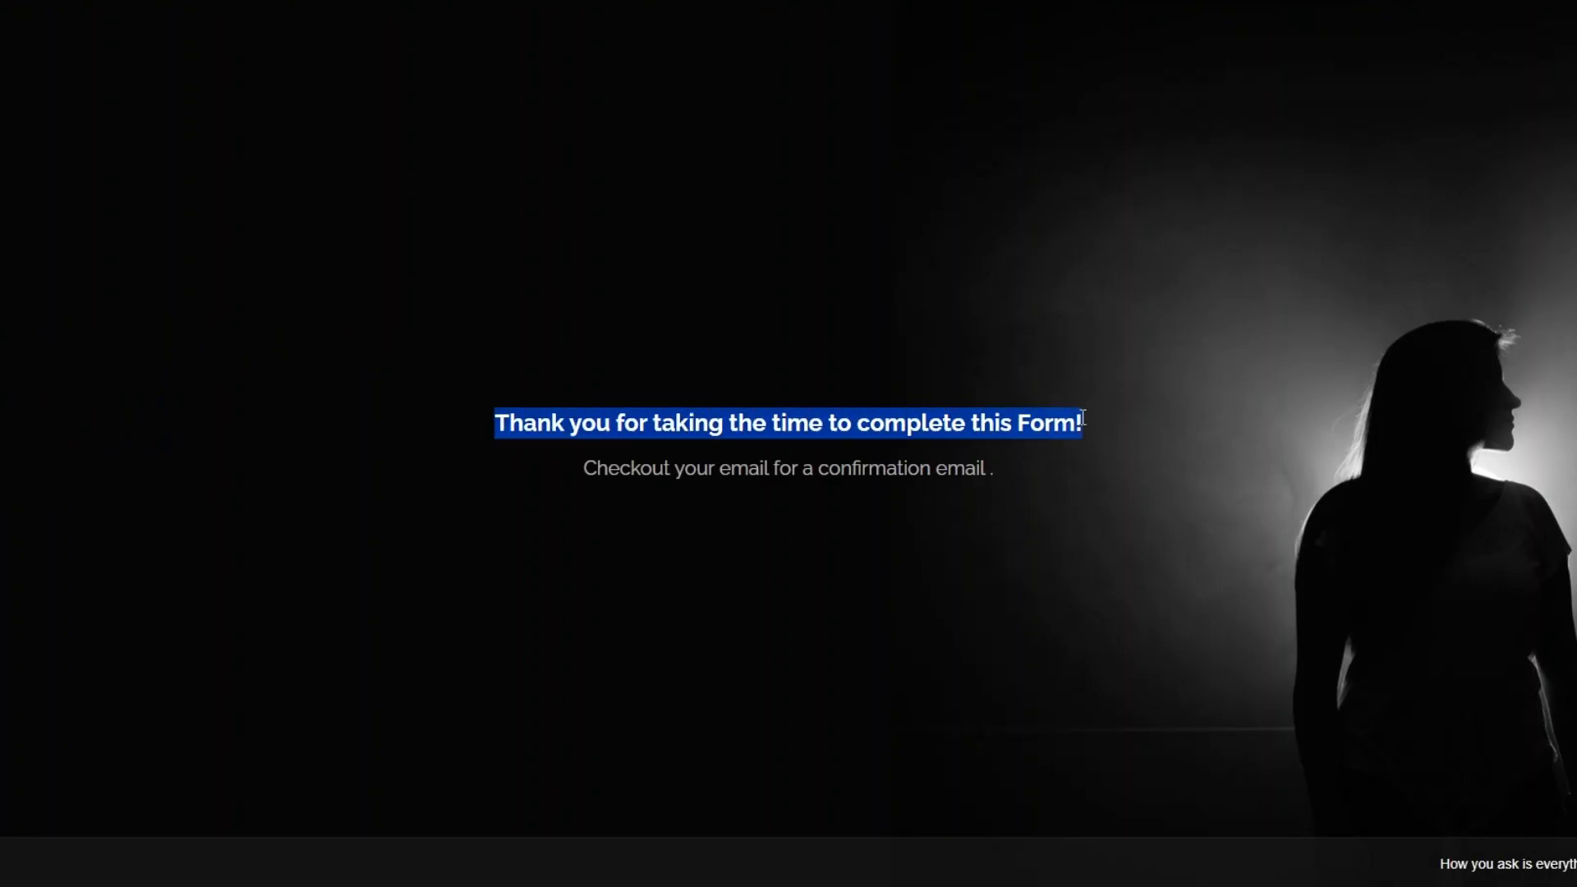
left_click_drag(582, 469, 988, 507)
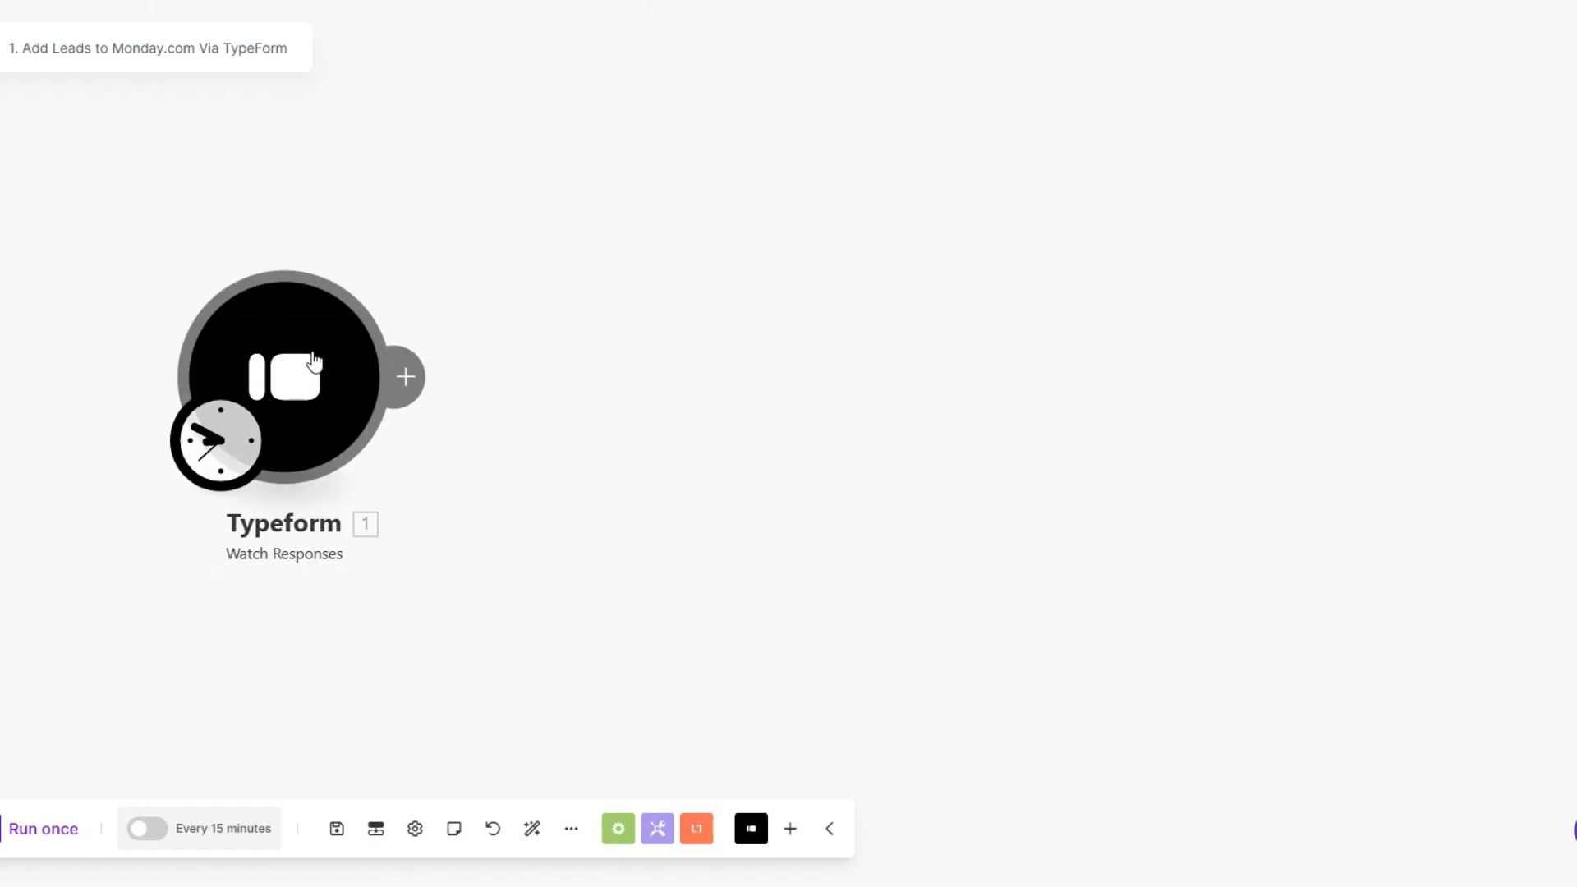
Step: Run only the Typeform Watch Responses module in Make and expand its output bundle's mappable answers
right_click(303, 374)
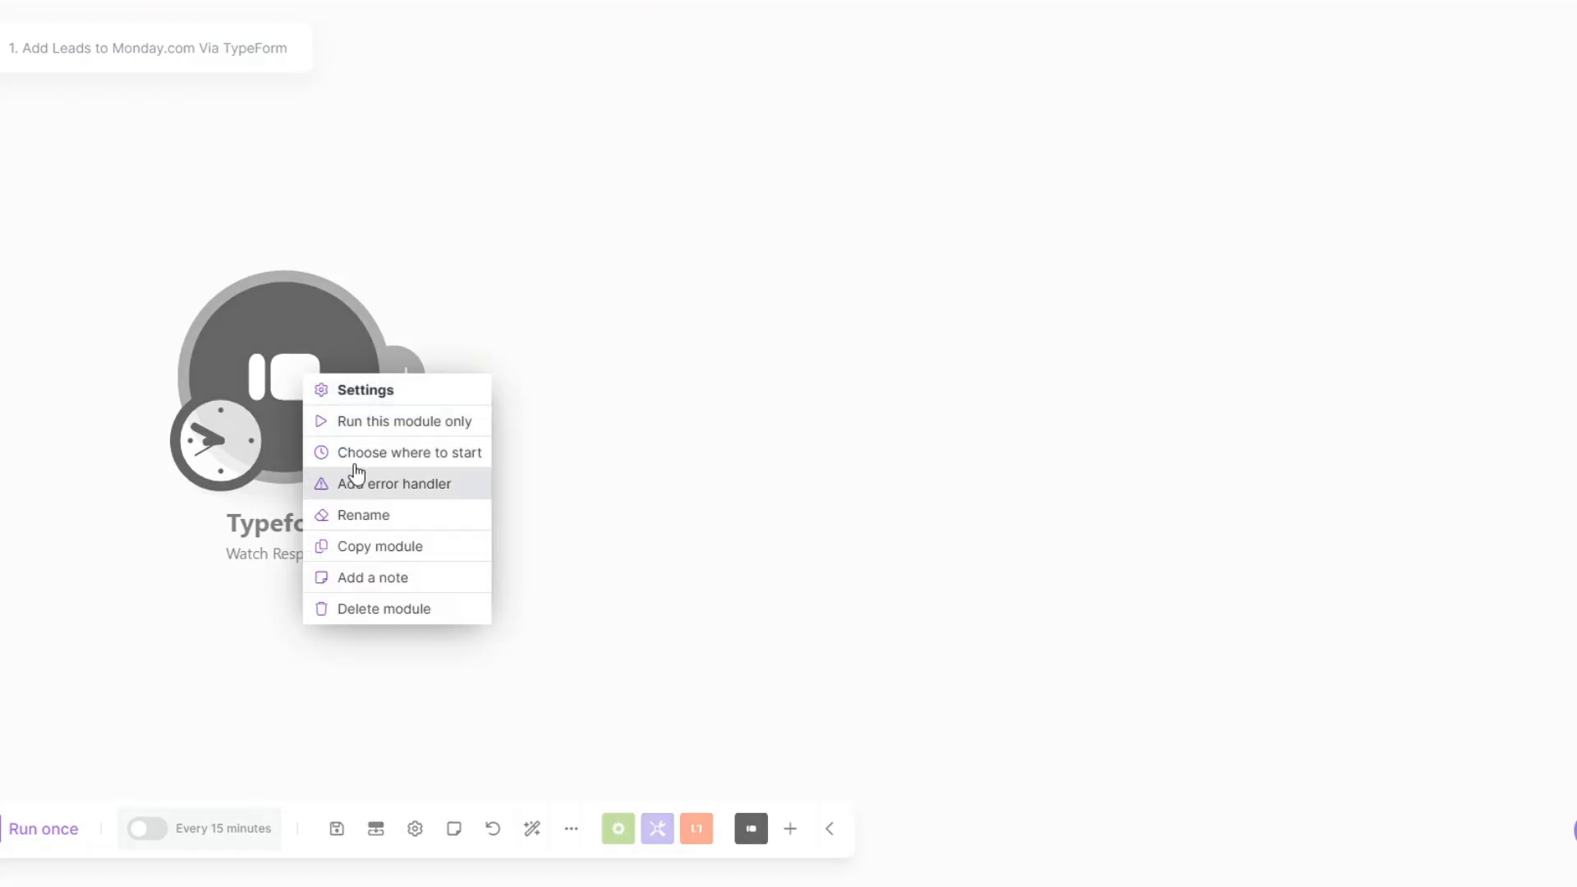
left_click(370, 422)
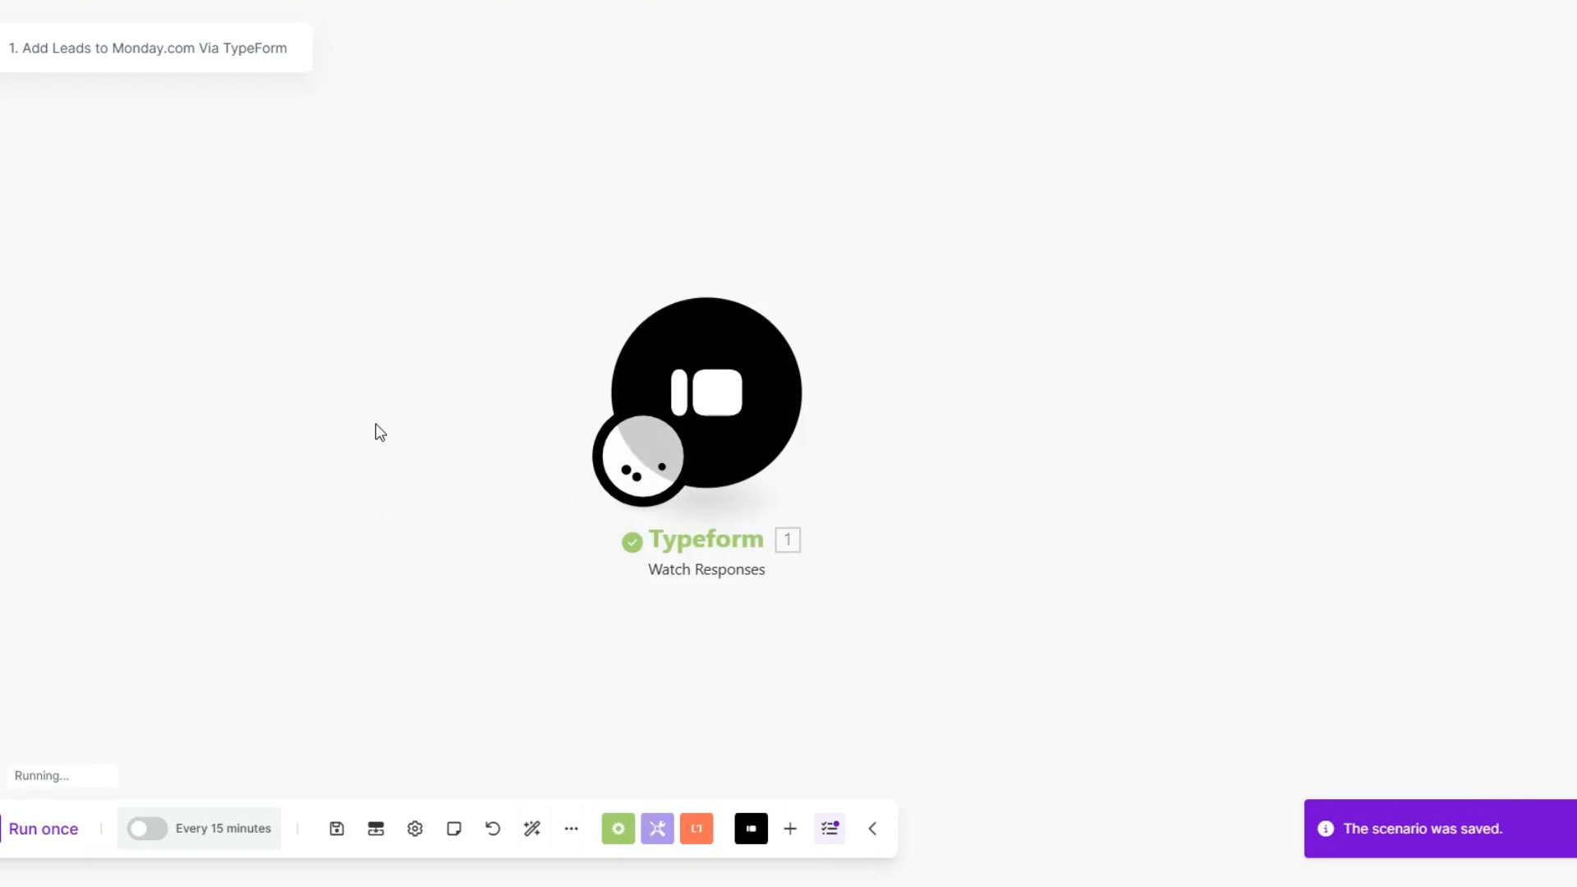
left_click_drag(850, 515, 457, 511)
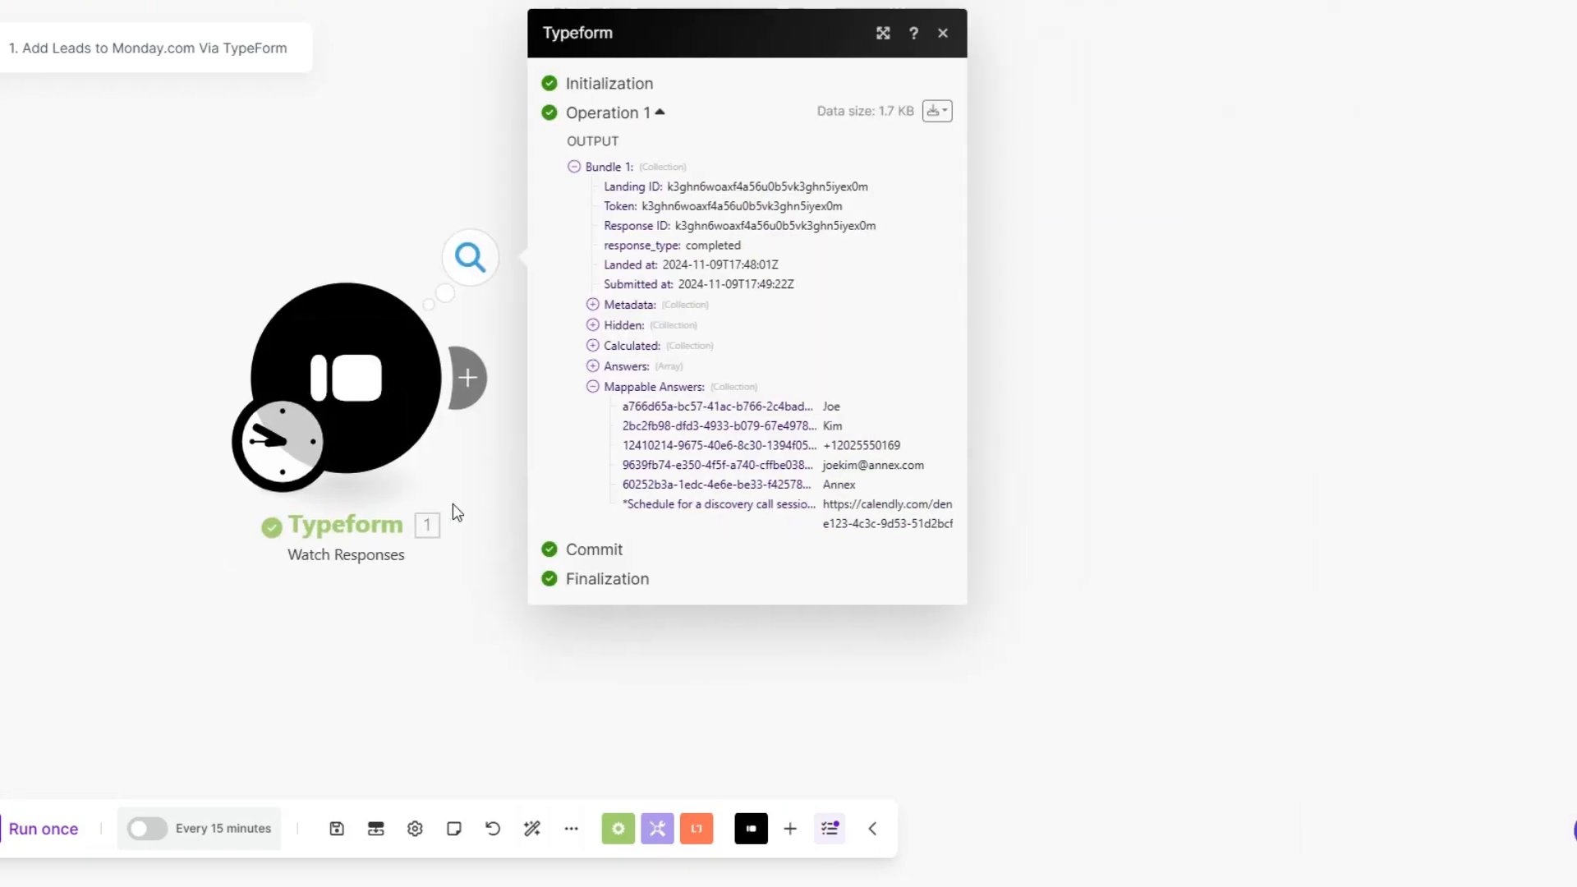
Step: Examine the mappable answer values in the Typeform output bundle, from first name through the scheduling link, and close the bundle view
double_click(828, 408)
double_click(829, 426)
double_click(861, 445)
double_click(871, 465)
double_click(846, 484)
left_click_drag(824, 503, 954, 522)
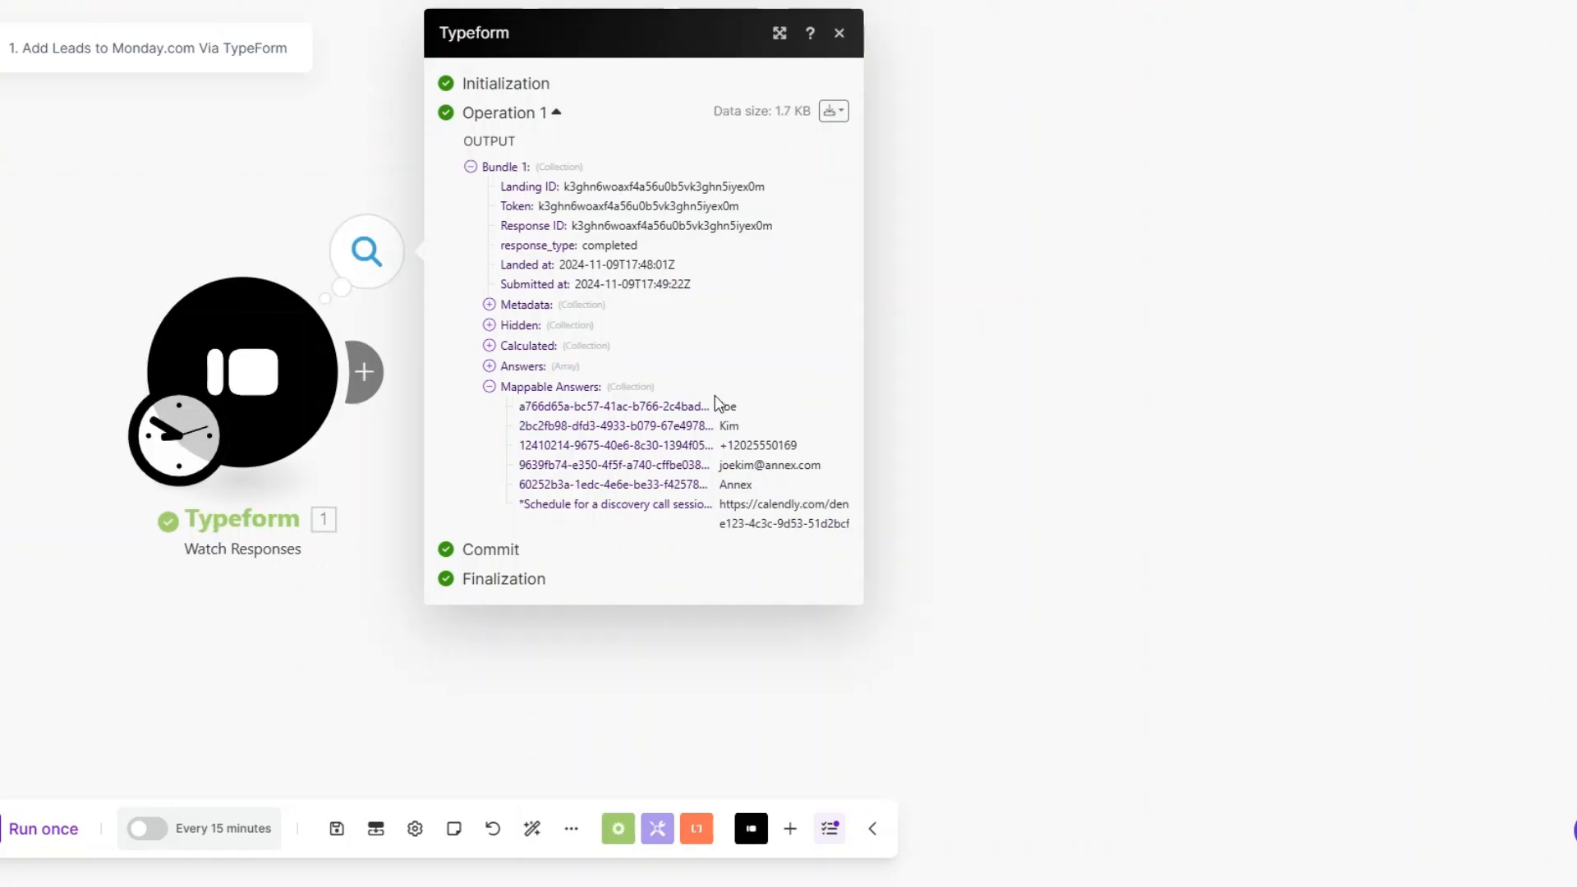
left_click_drag(726, 406, 822, 555)
left_click(906, 503)
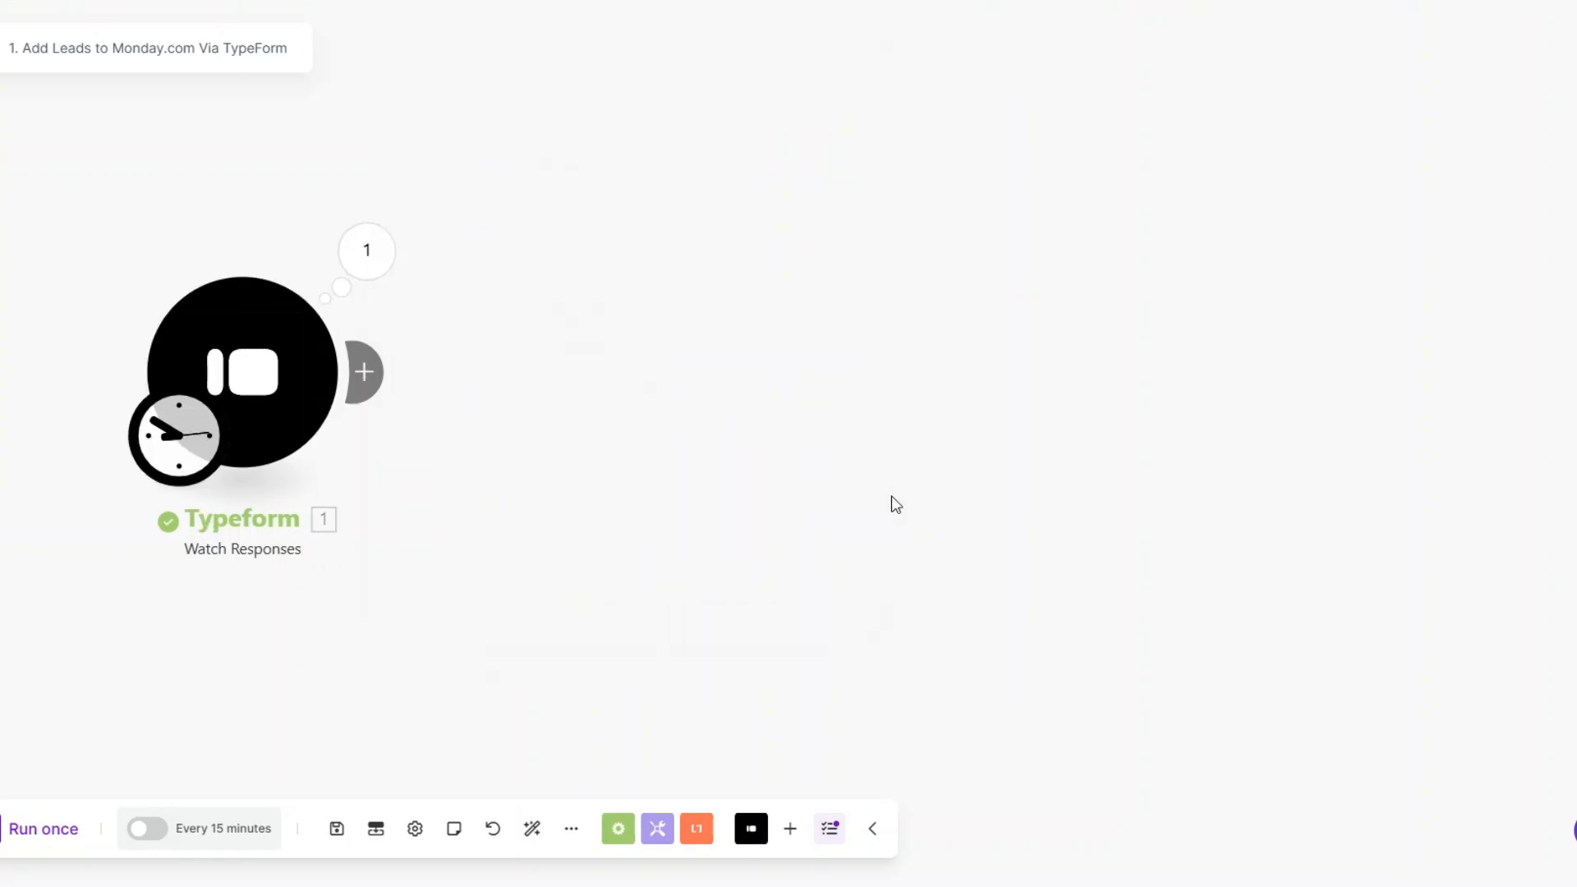
Step: Add a Tools Sleep module after the Typeform module with a delay of 1 second
left_click(366, 370)
scroll(810, 425, "down", 1)
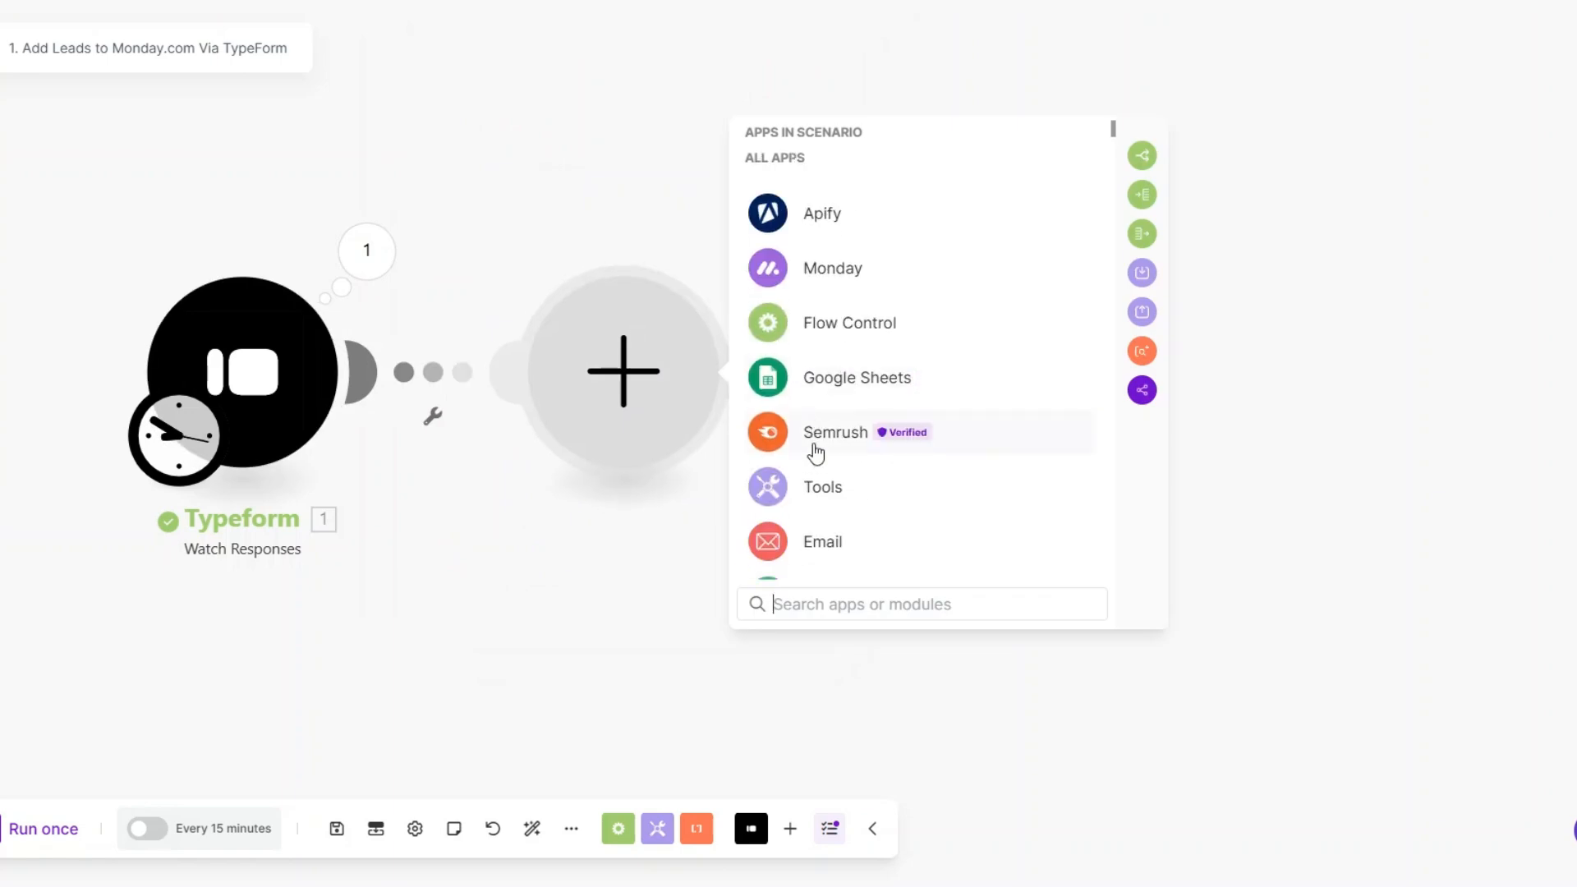
left_click(816, 489)
scroll(887, 468, "down", 2)
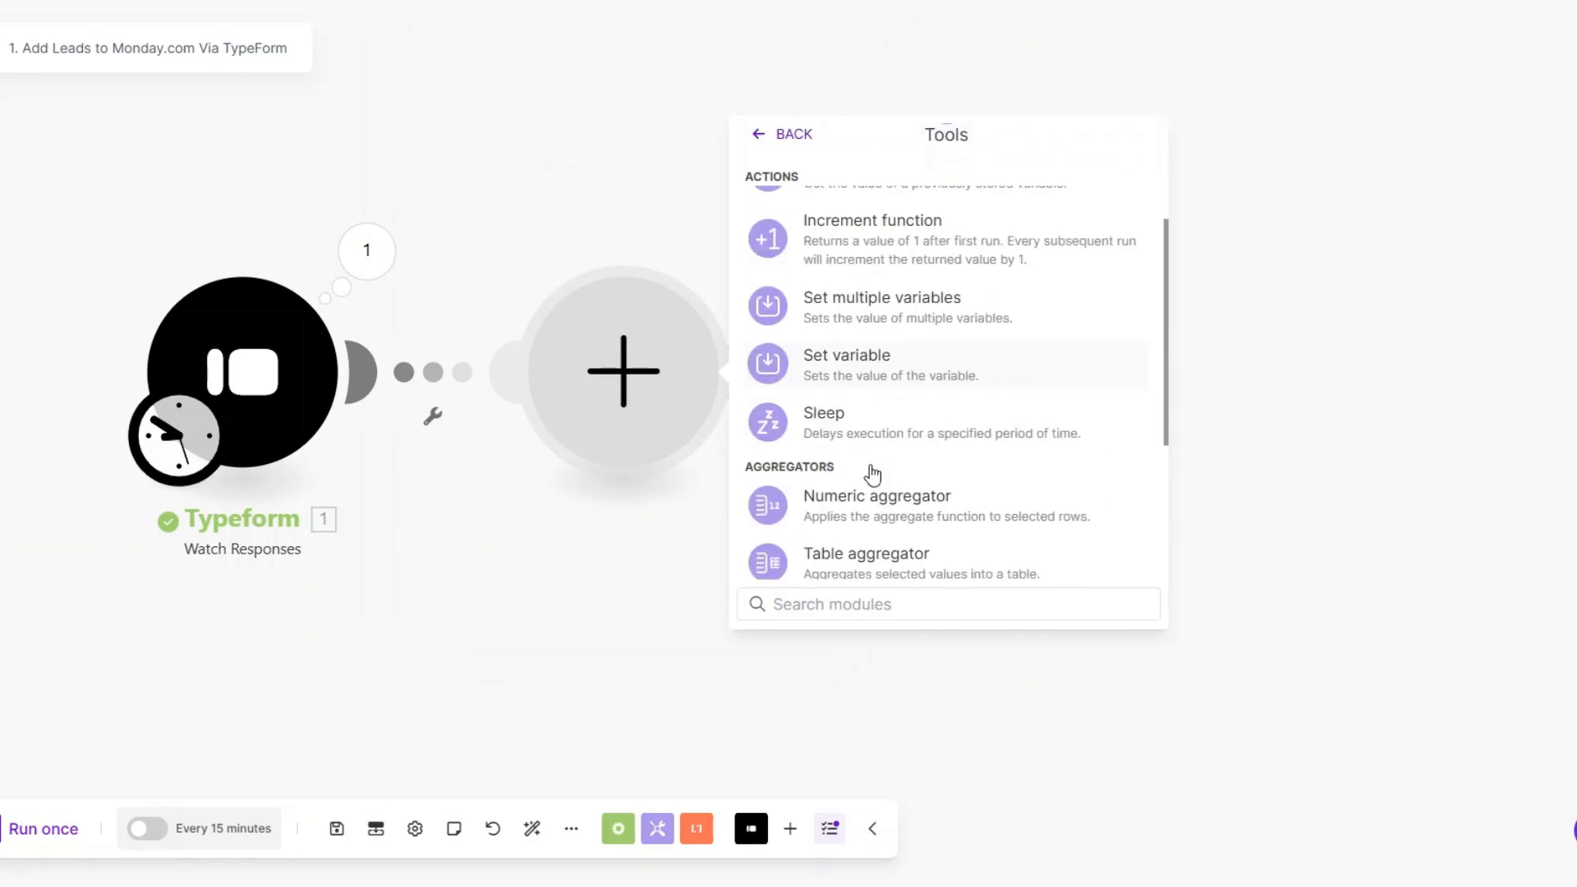
left_click(837, 436)
left_click(793, 352)
key("BackSpace")
double_click(788, 349)
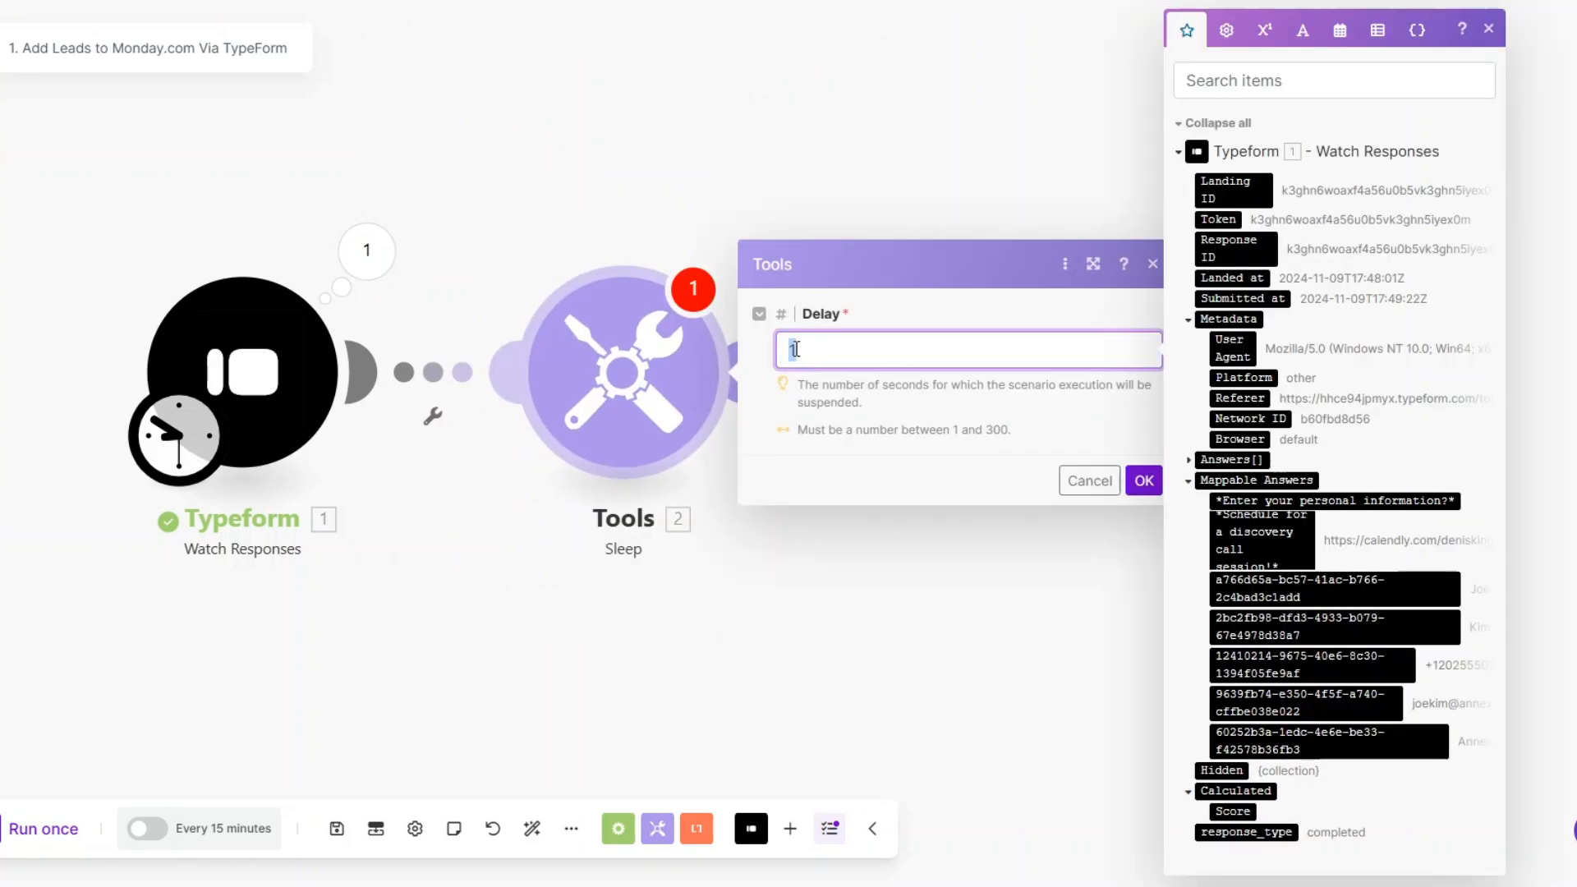
left_click(1143, 481)
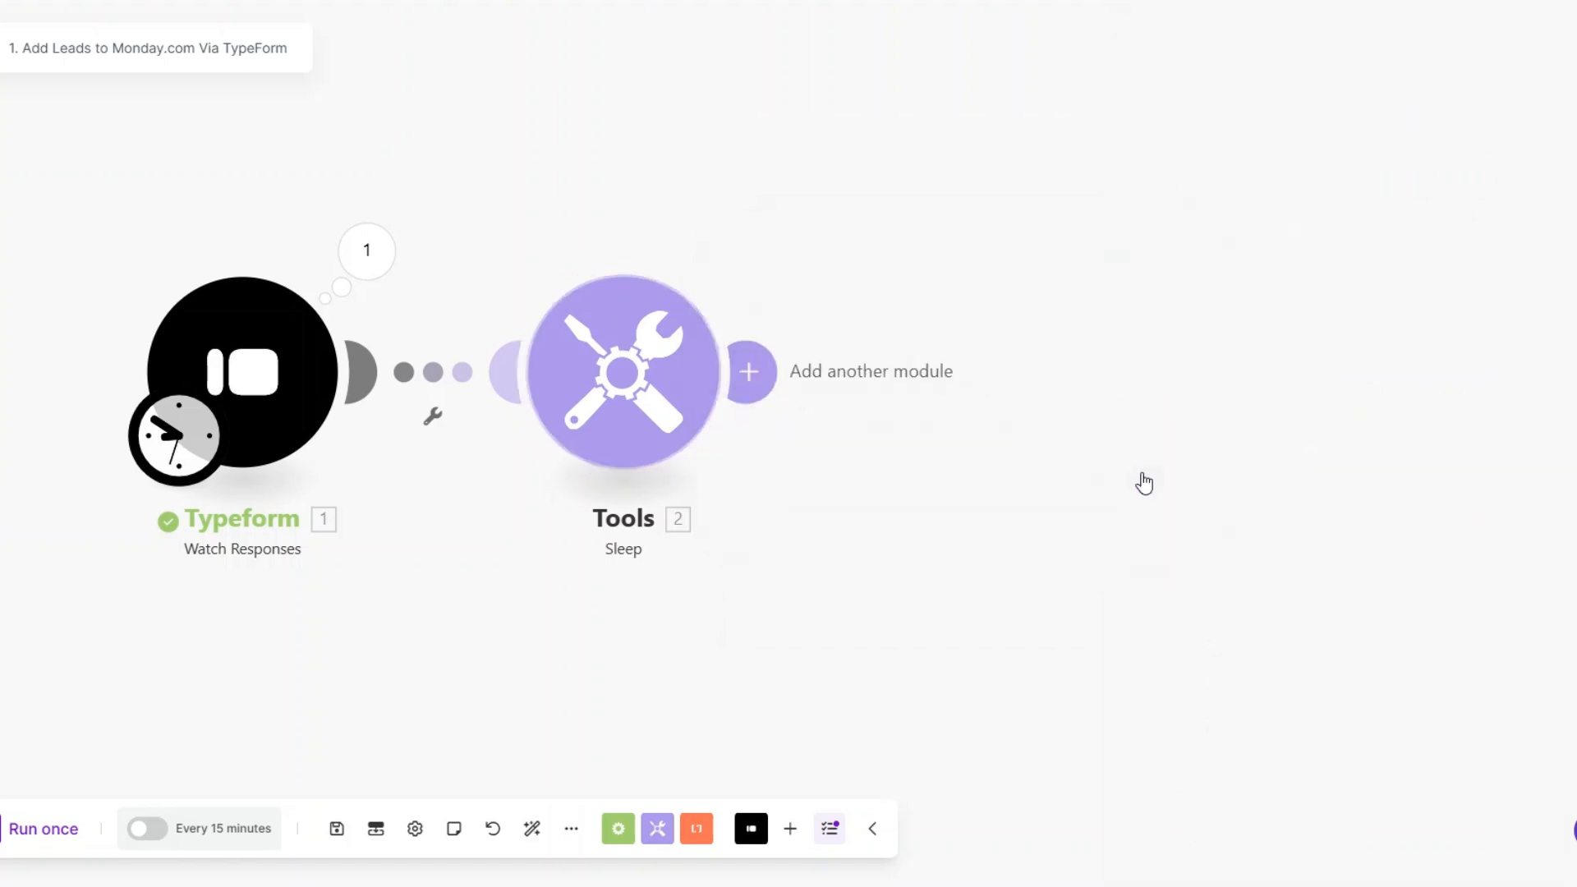
Step: Add a Monday Create an Item module after the Sleep module
left_click(1025, 375)
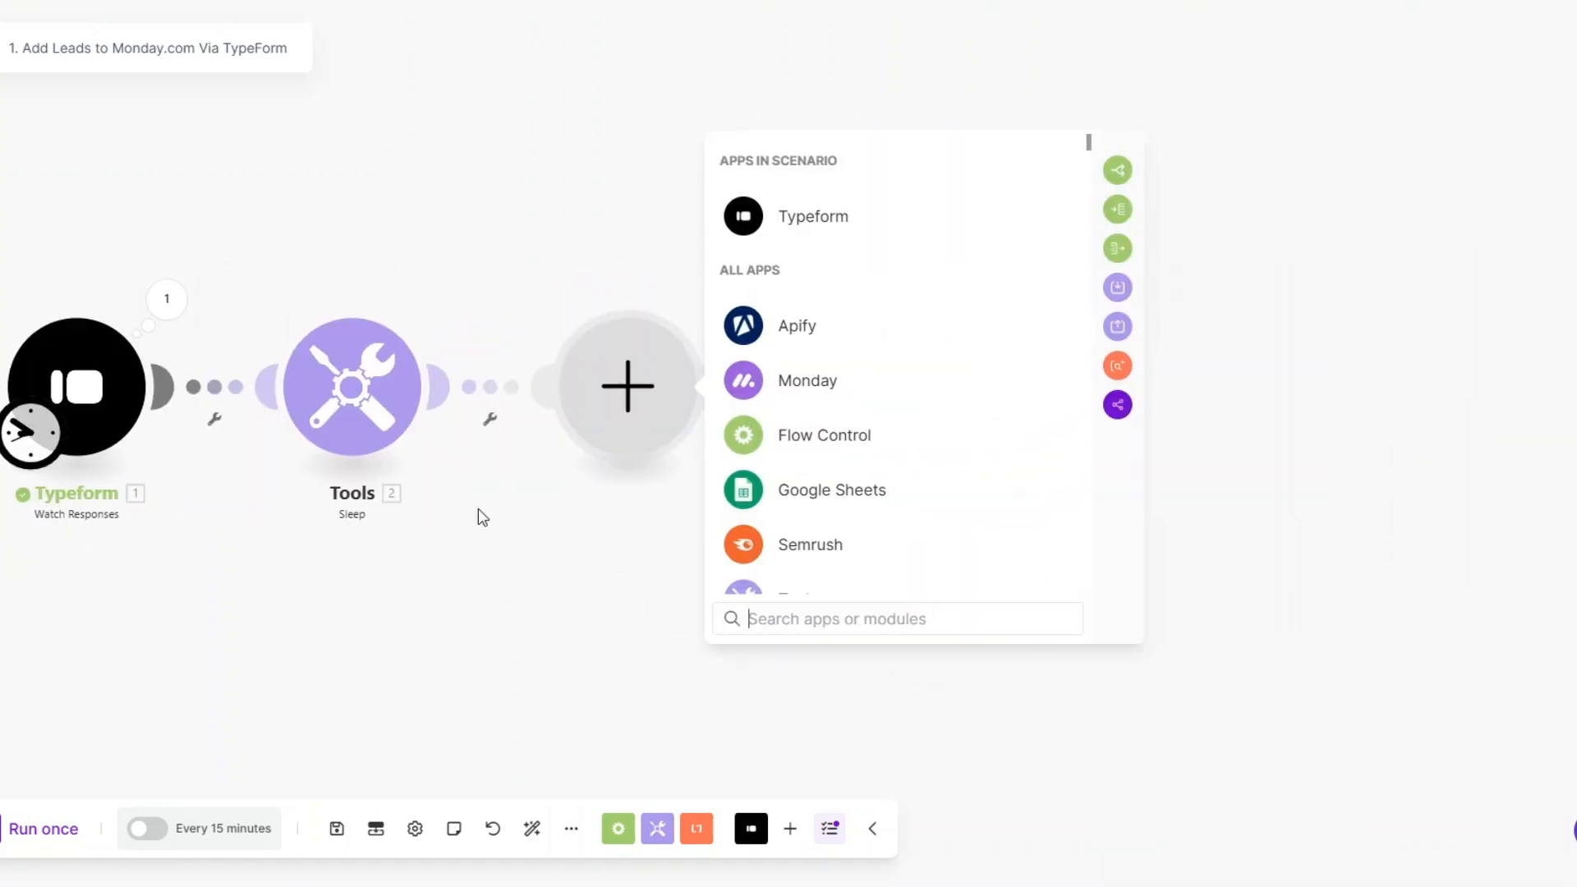
left_click(810, 397)
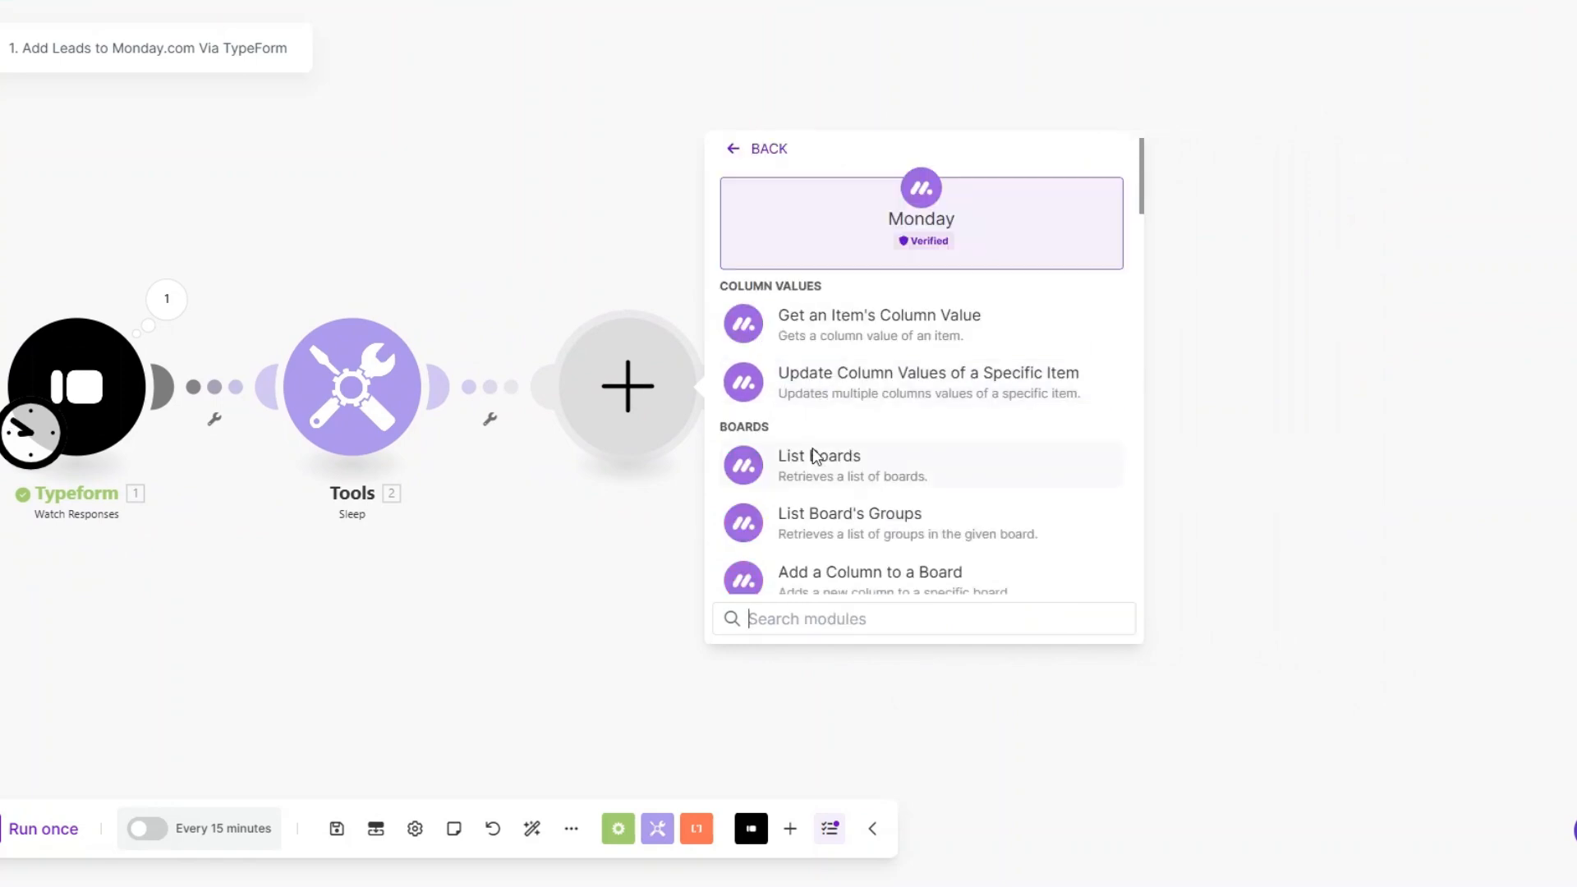
type("cr")
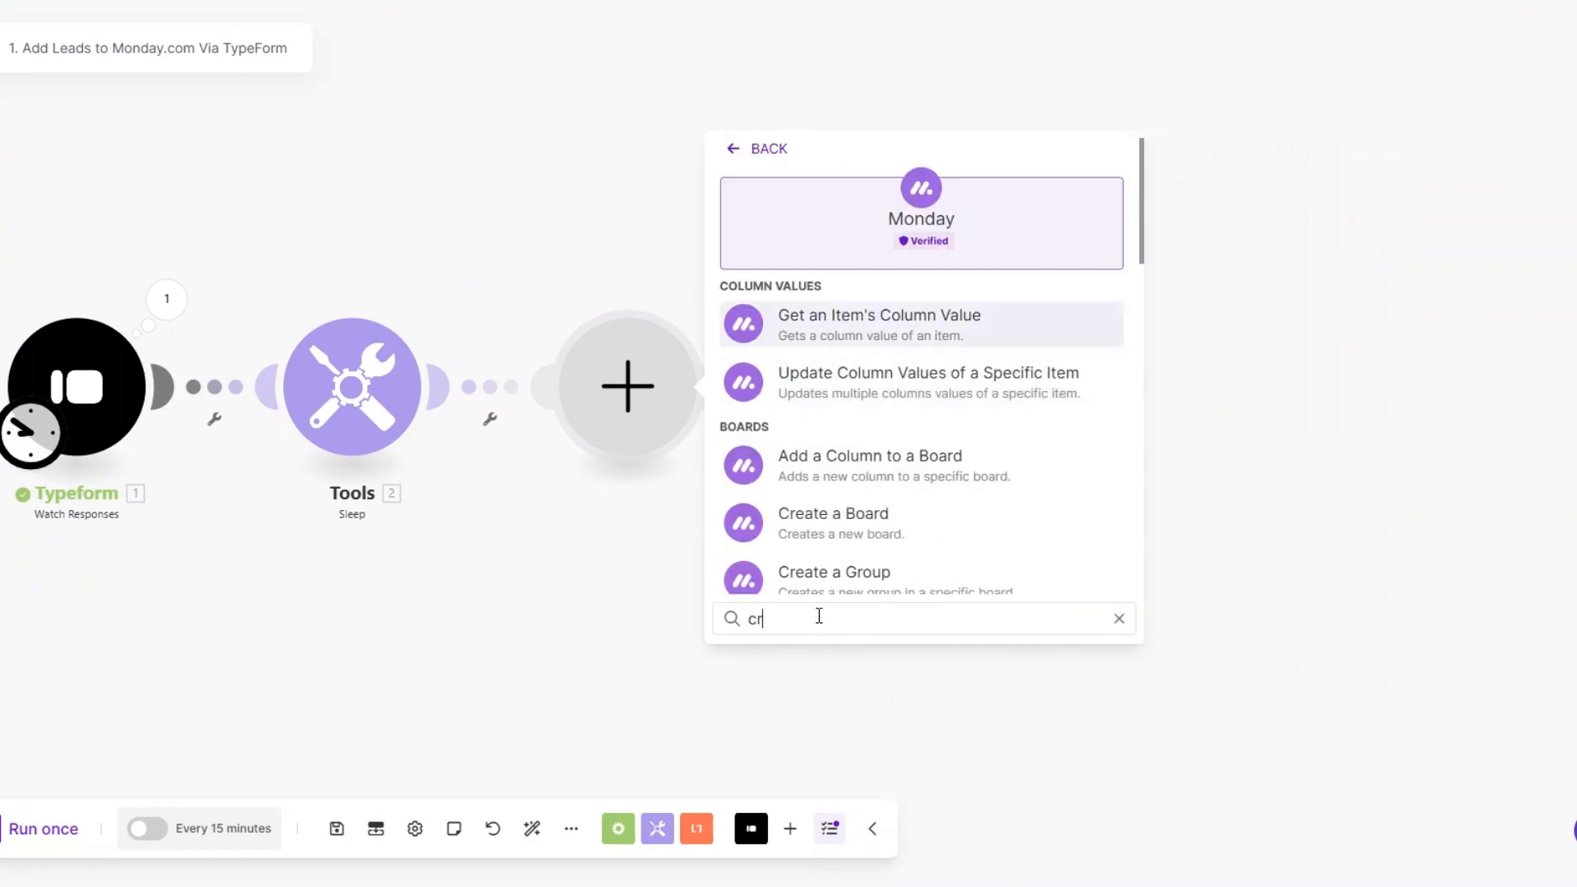
type("eate")
left_click(859, 568)
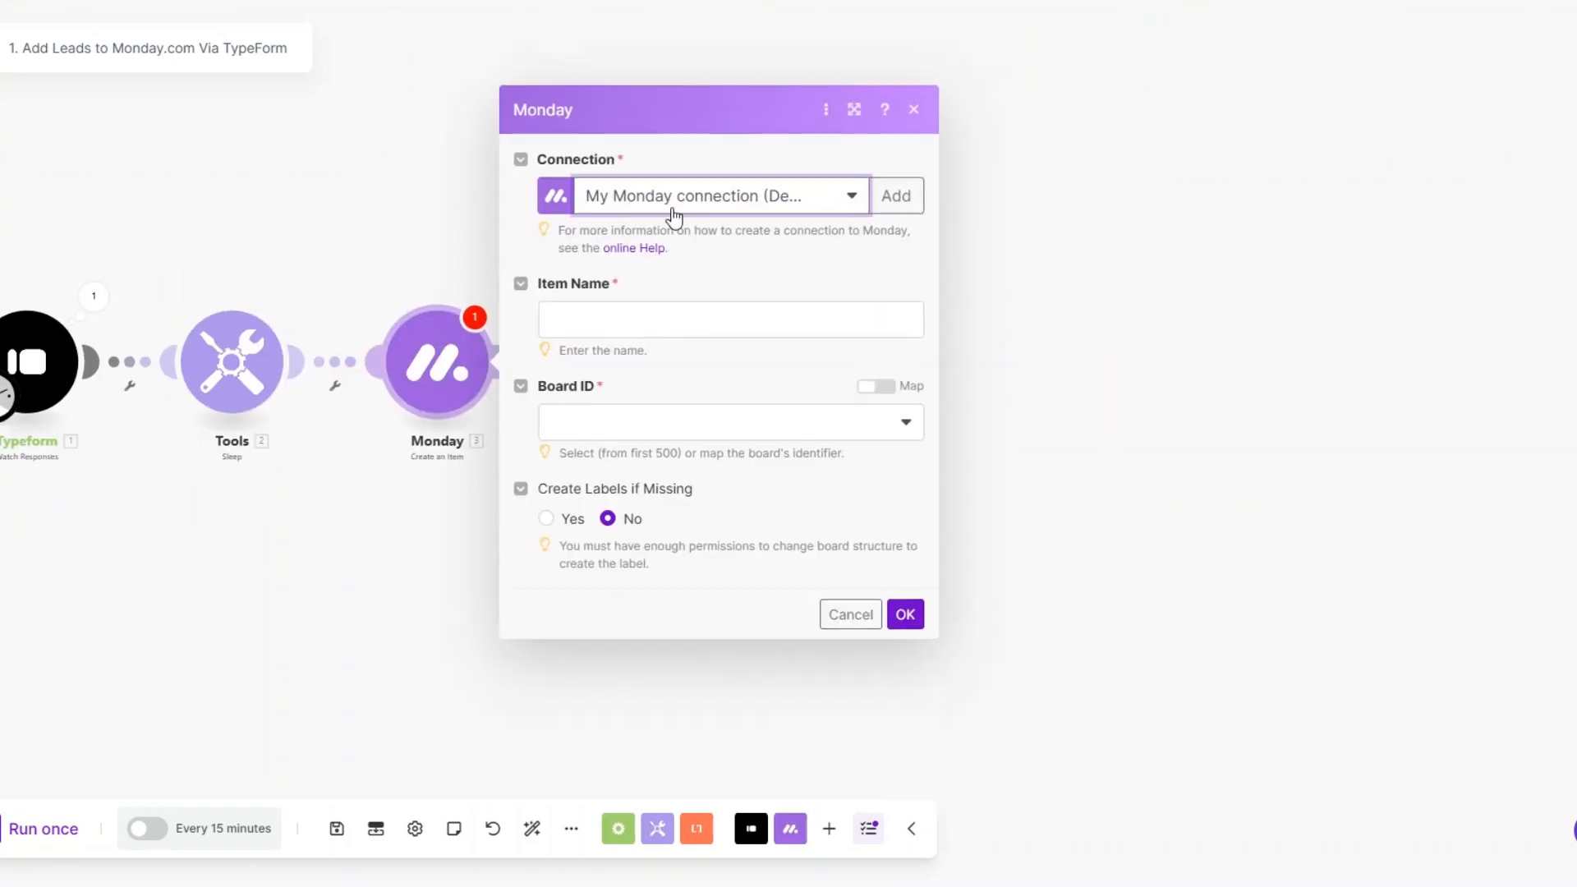
Step: Start a new Monday connection in Make, copy the personal API token from monday.com's administration settings, and close the connection form unsaved
left_click(896, 195)
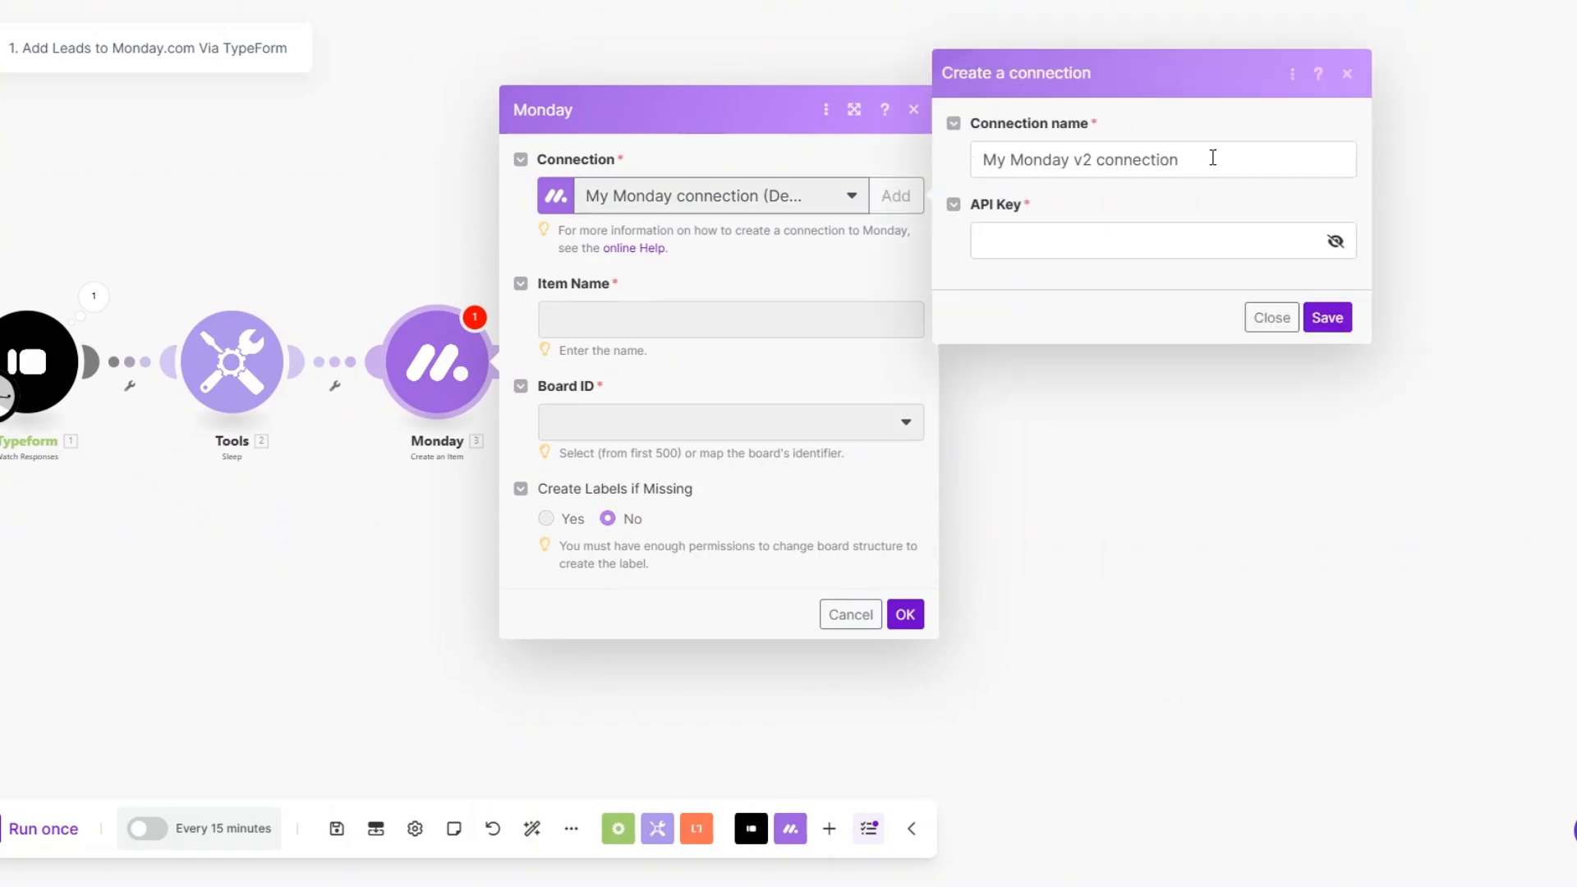
left_click(1066, 244)
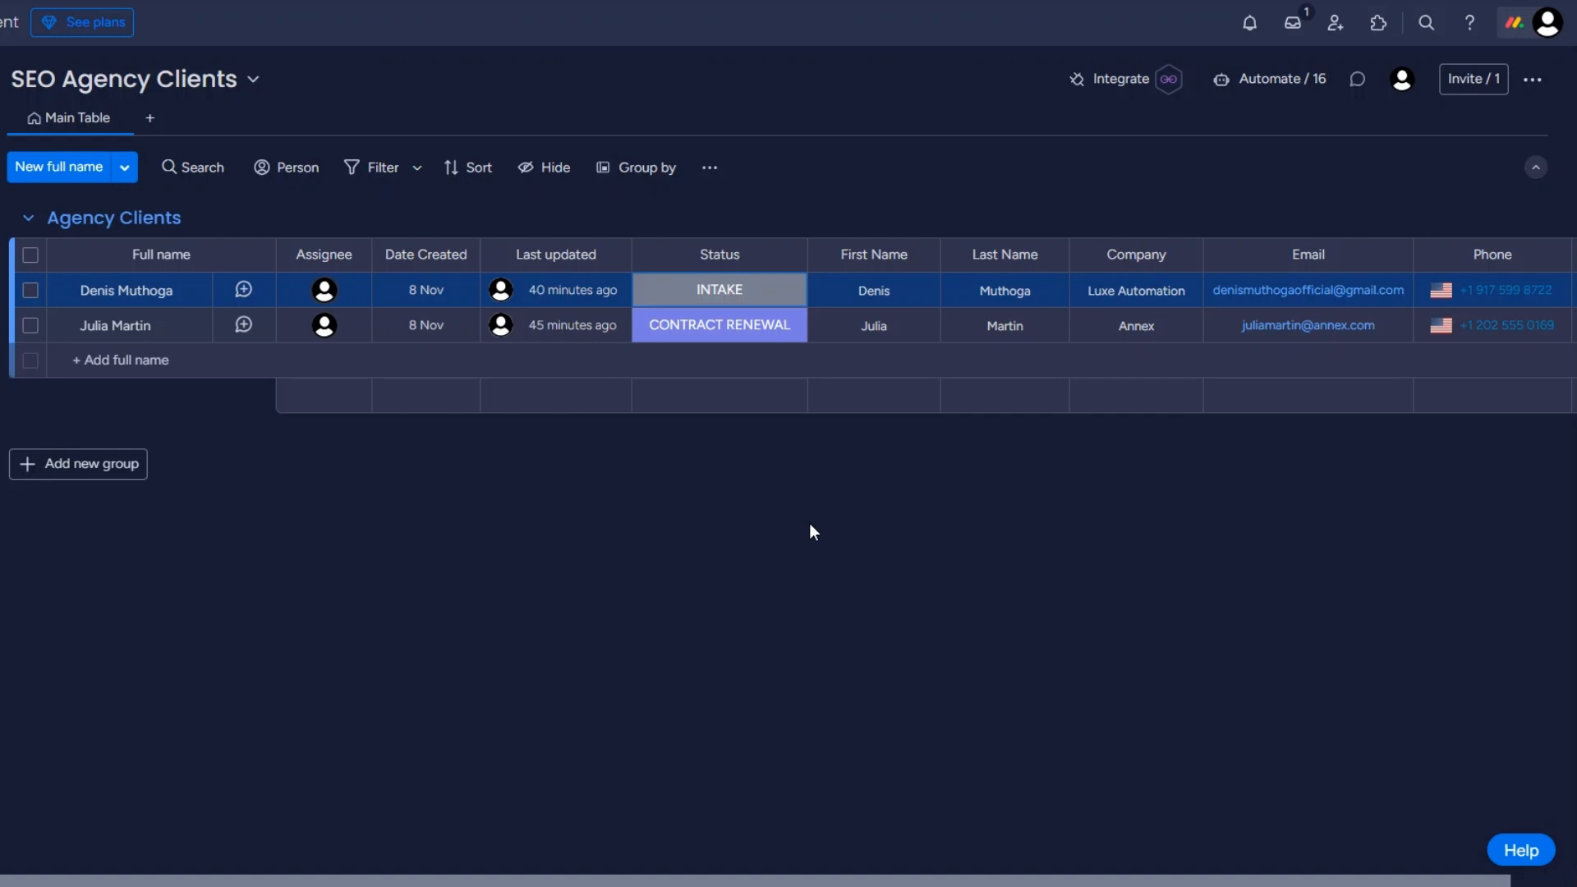
left_click(1516, 33)
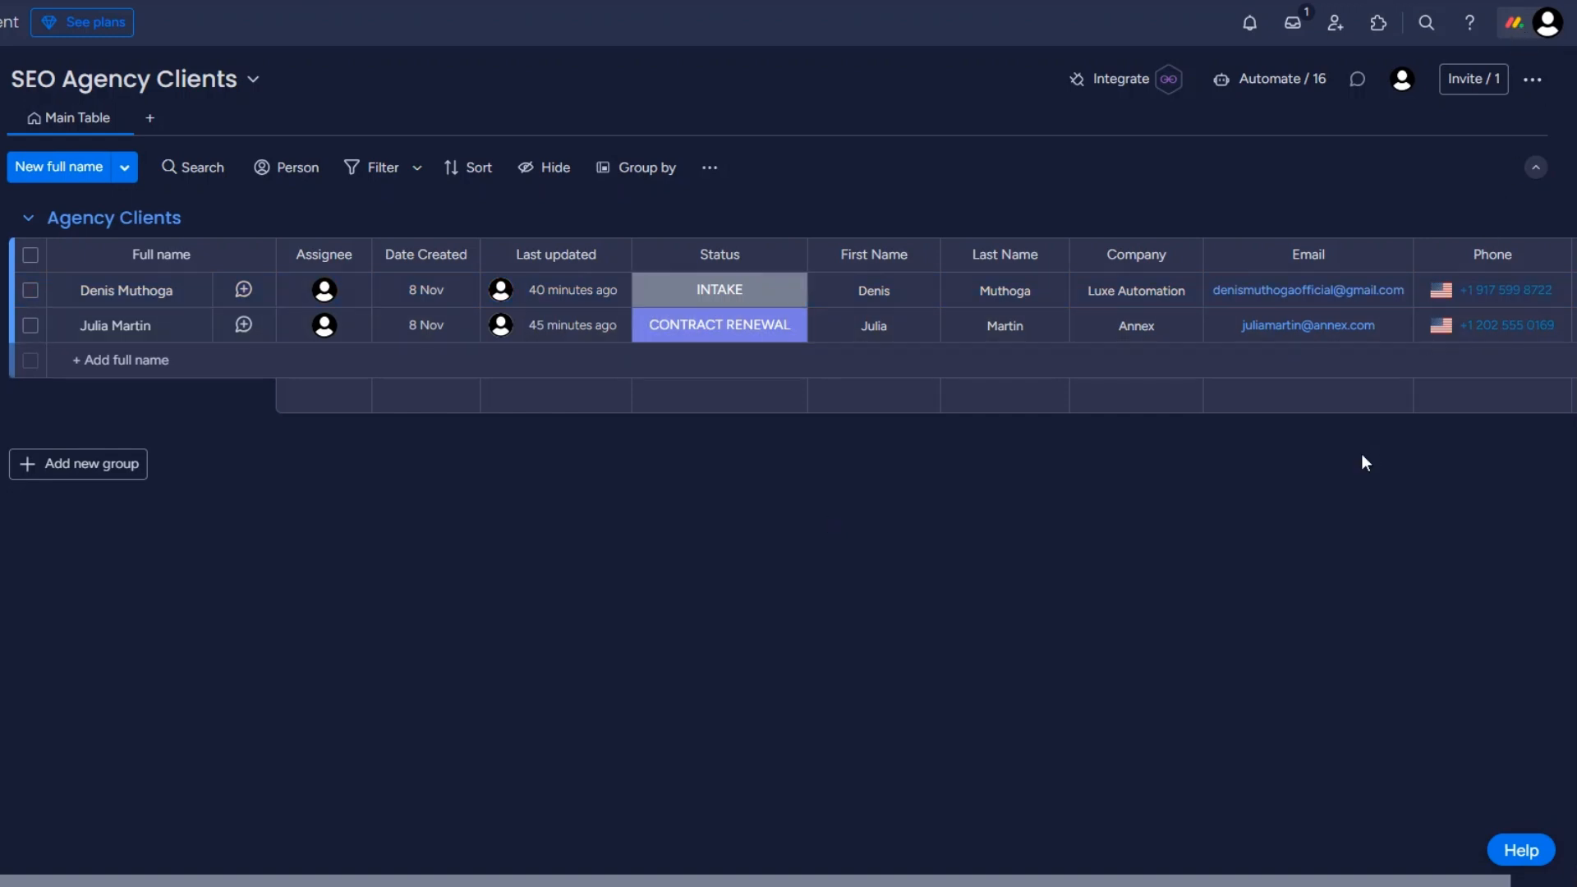
left_click(1207, 349)
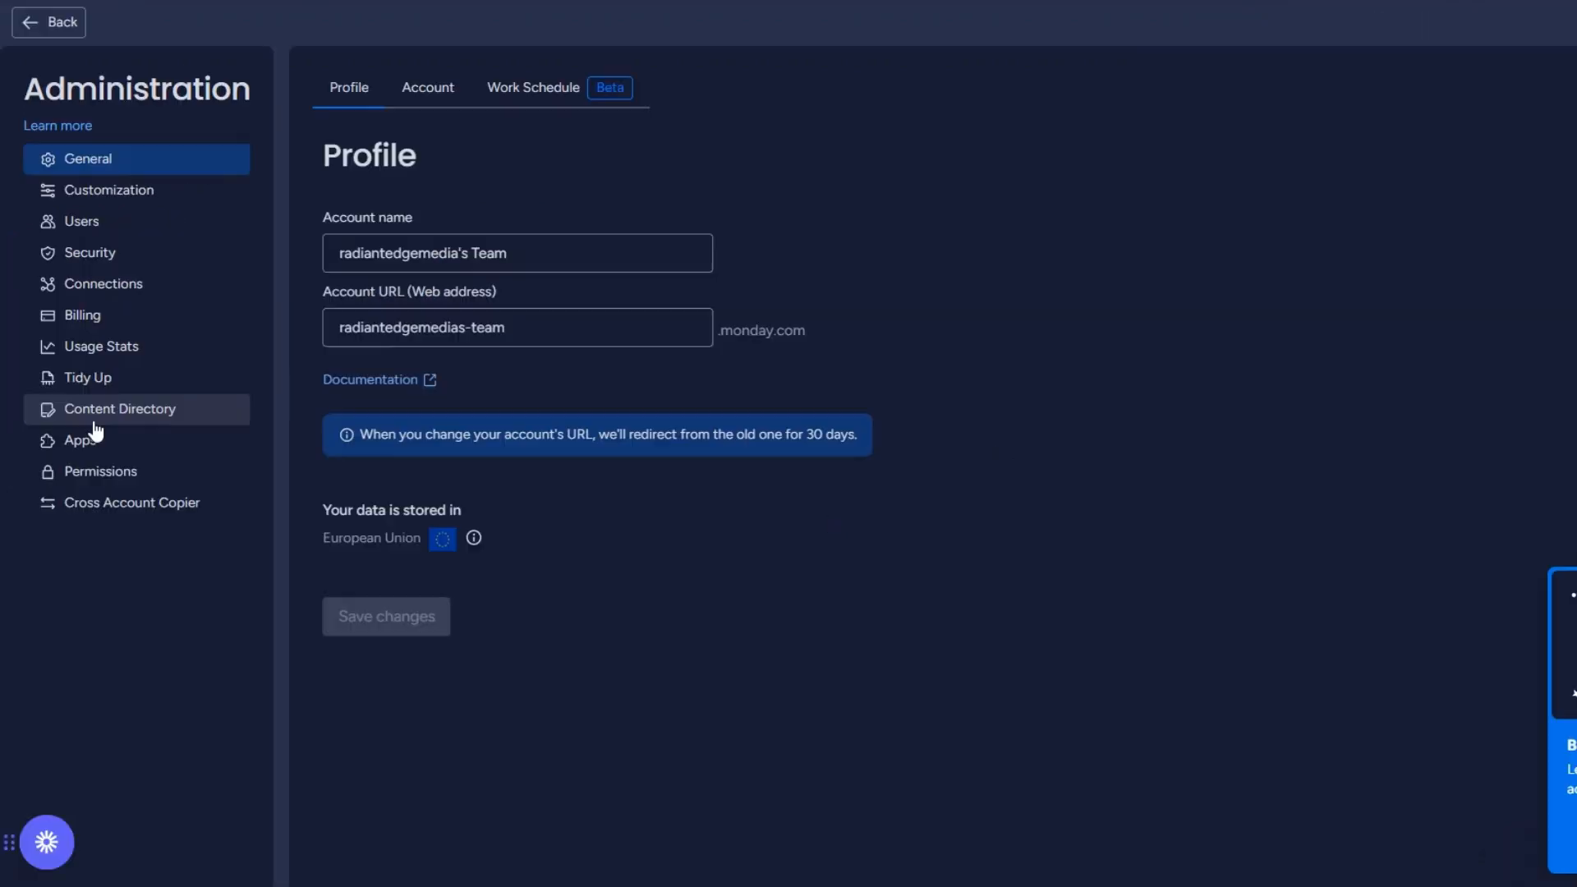
left_click(105, 294)
left_click(528, 91)
left_click_drag(322, 156, 507, 158)
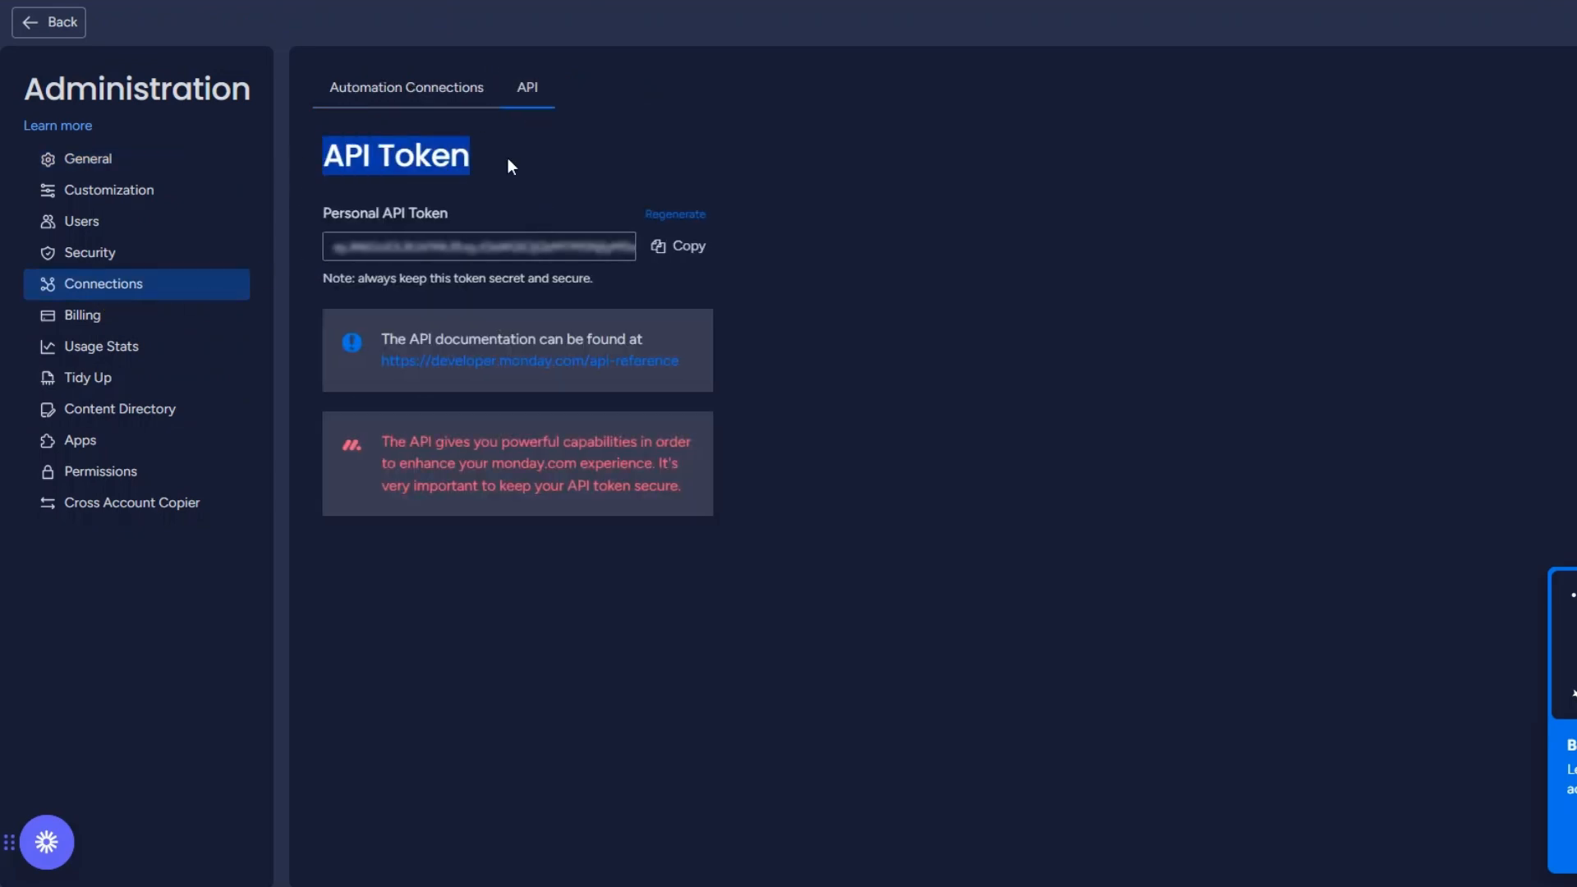
left_click(690, 250)
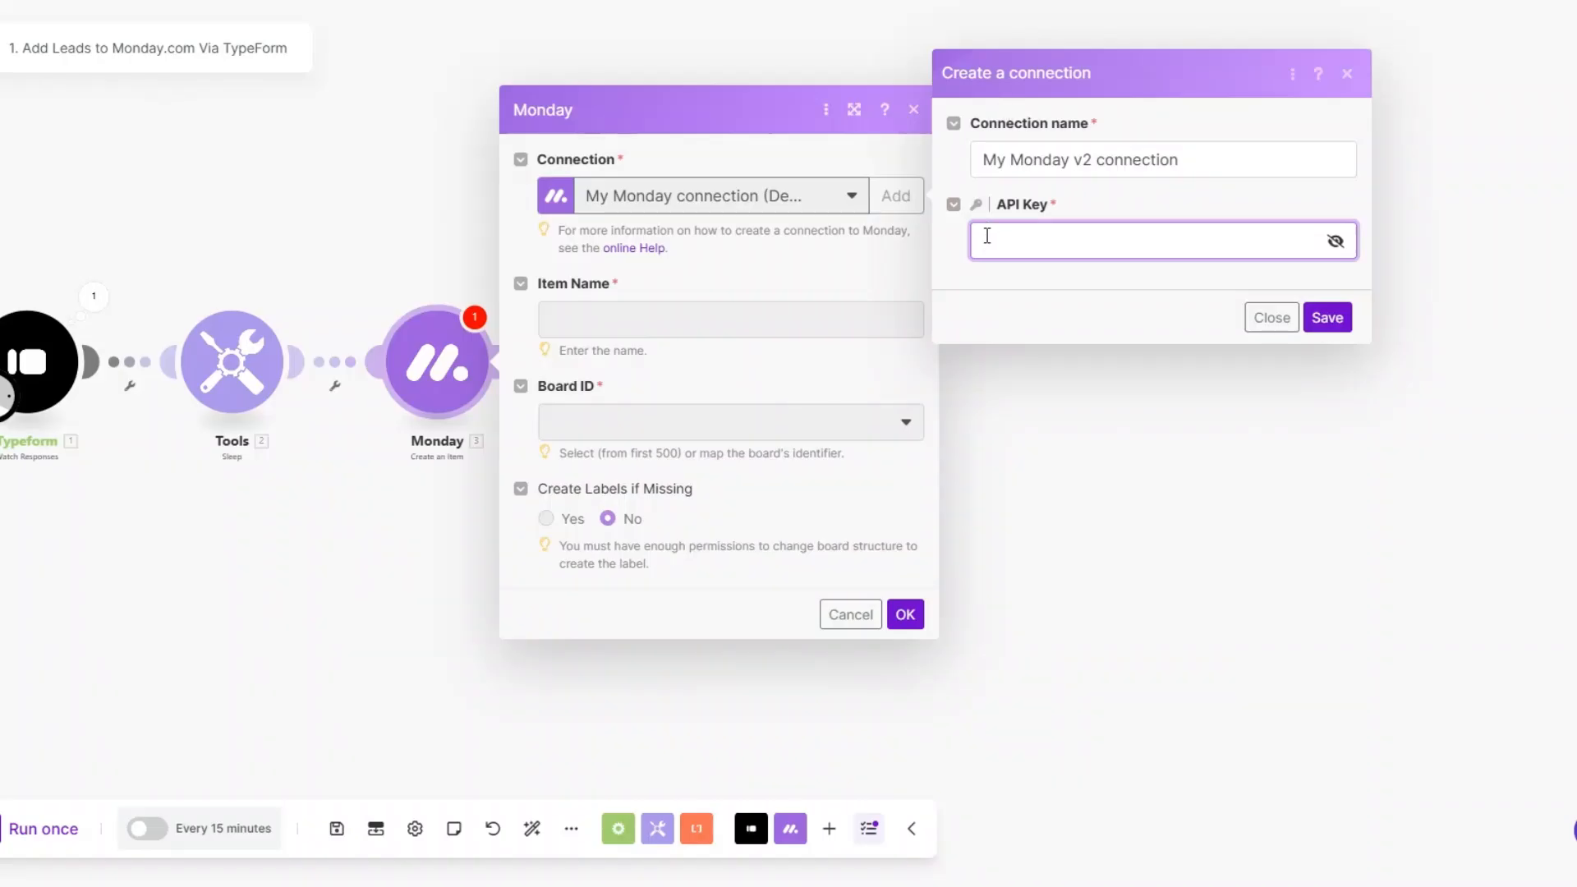
left_click(1327, 317)
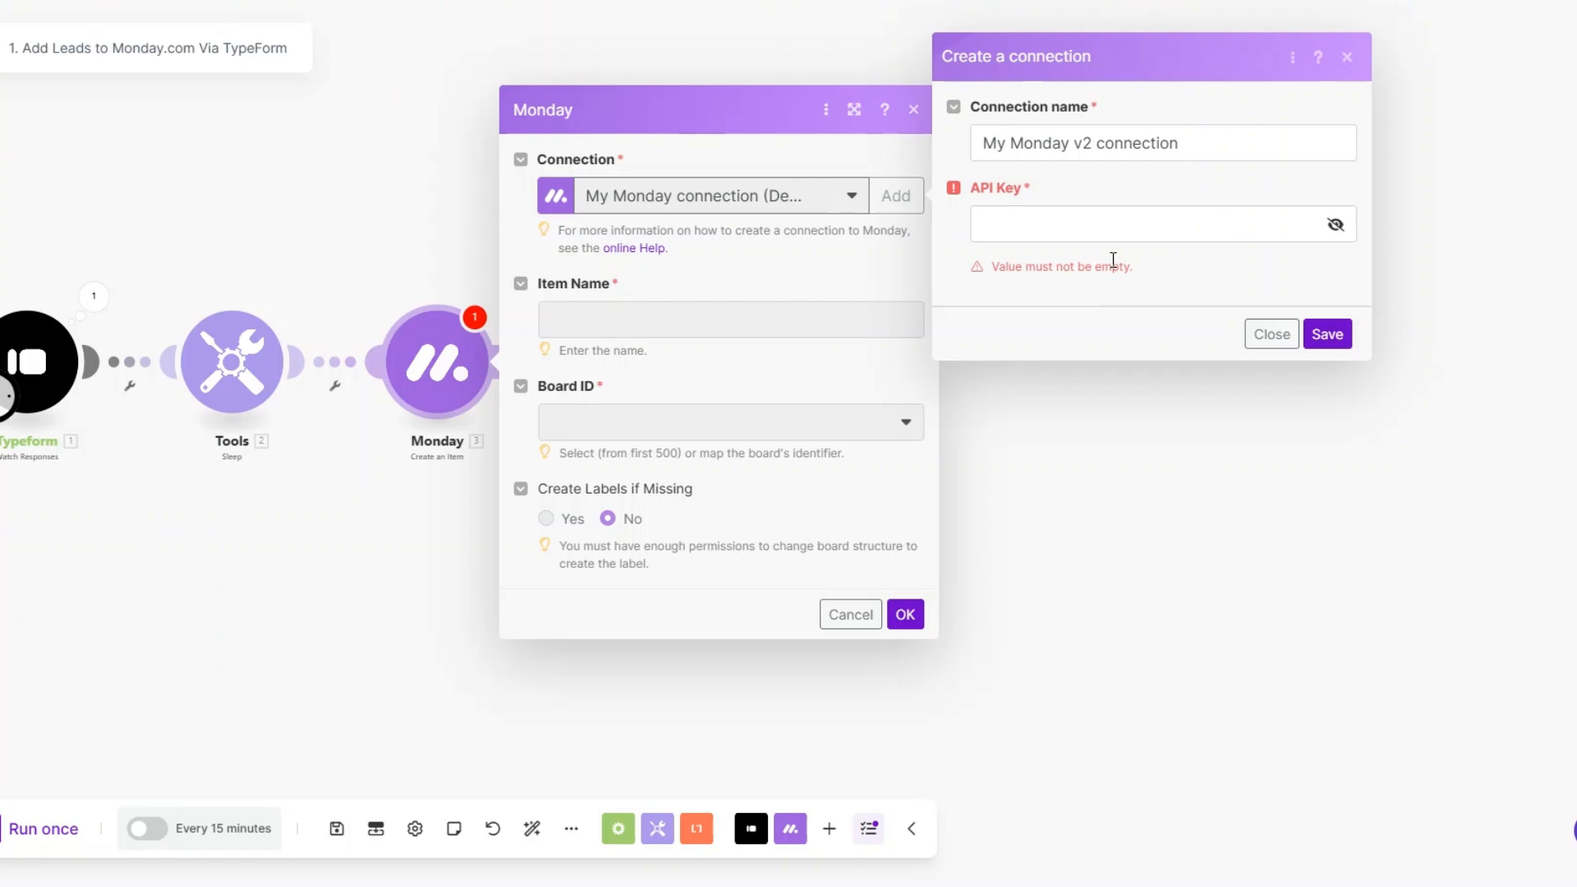
left_click(1271, 334)
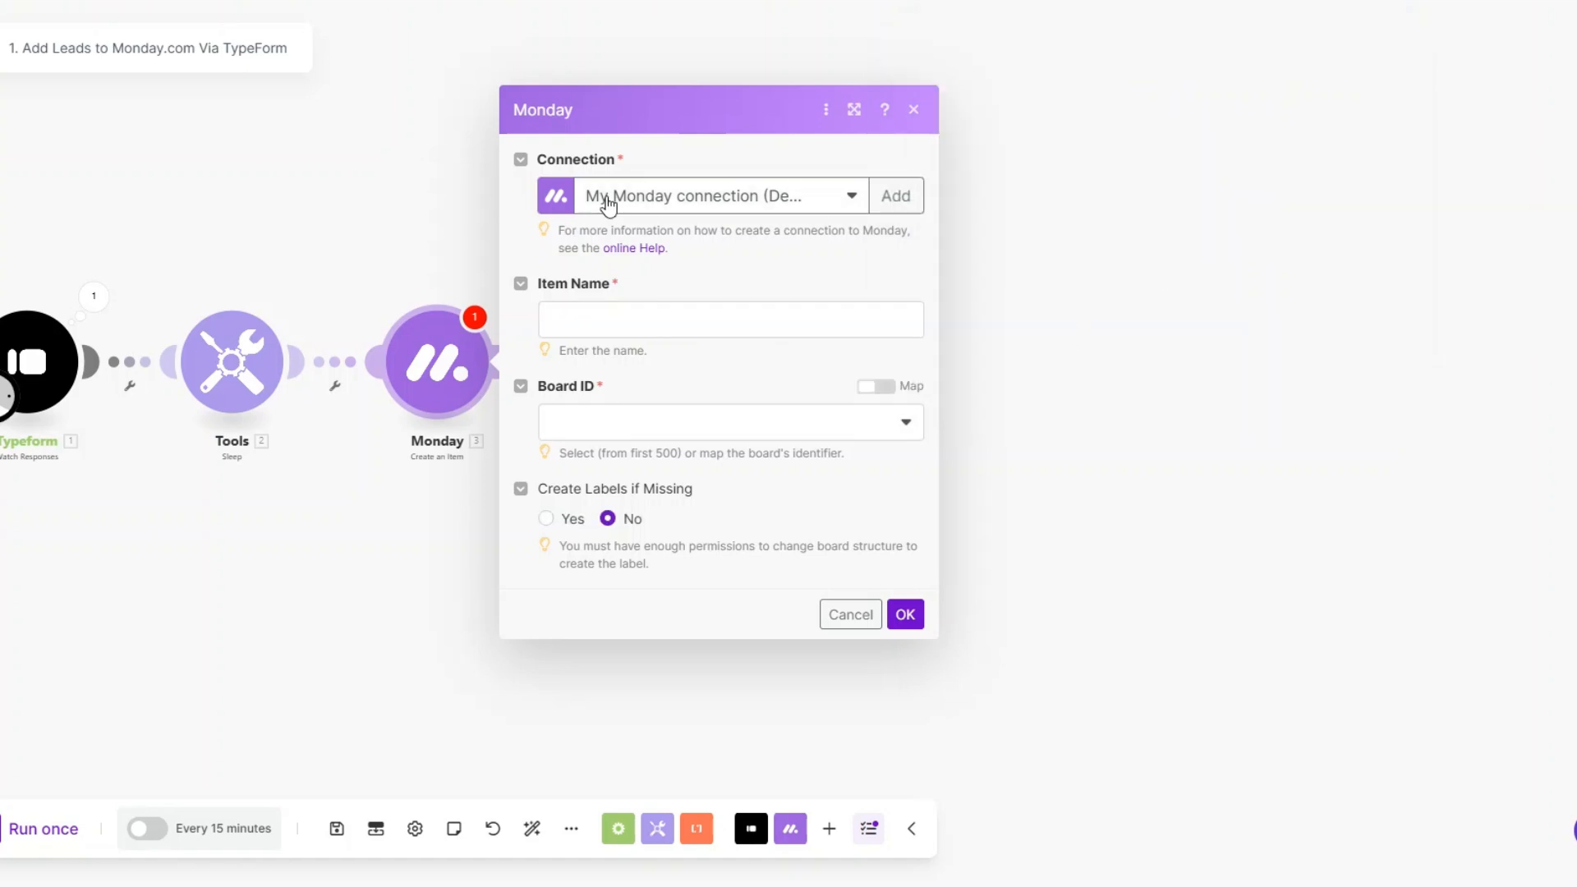
Step: Map the Monday item name to the Typeform first-name answer followed by the last-name answer
left_click(676, 321)
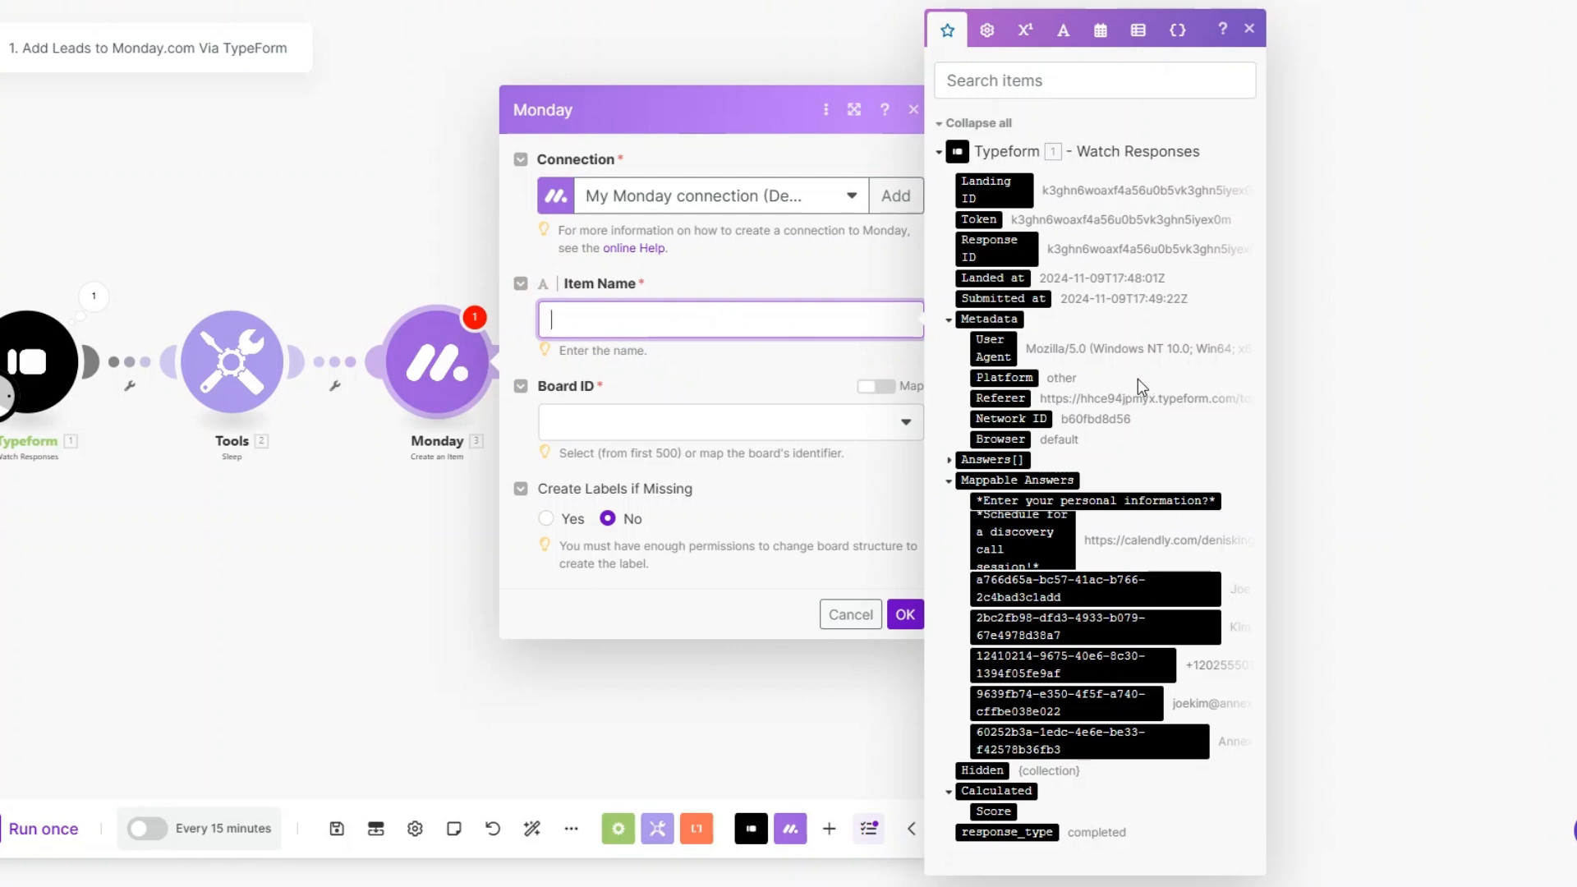
left_click(1110, 585)
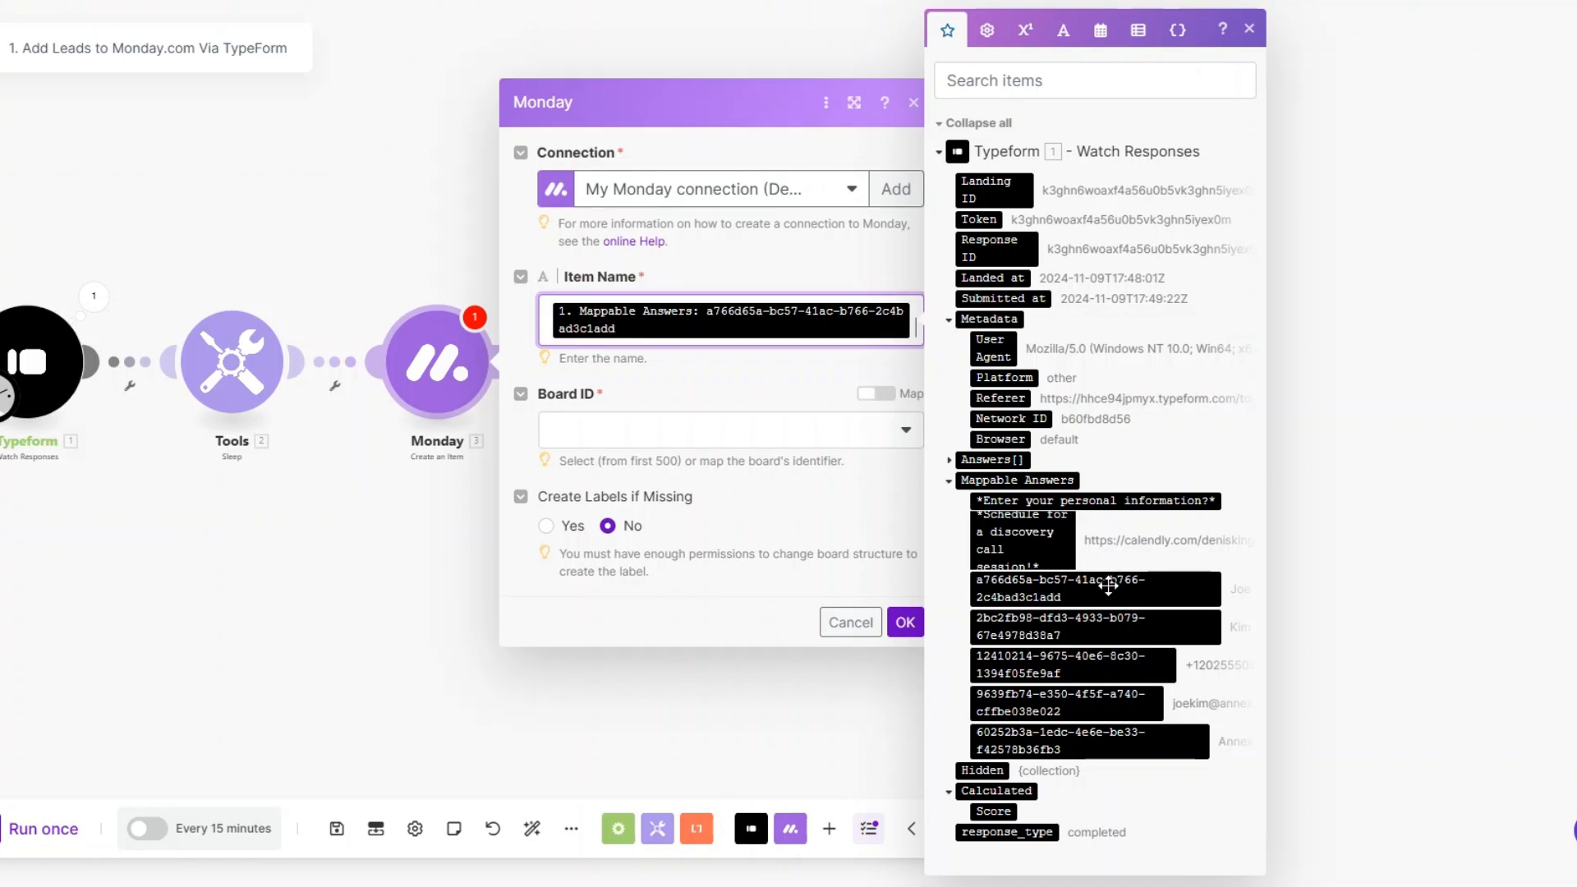
left_click(1104, 626)
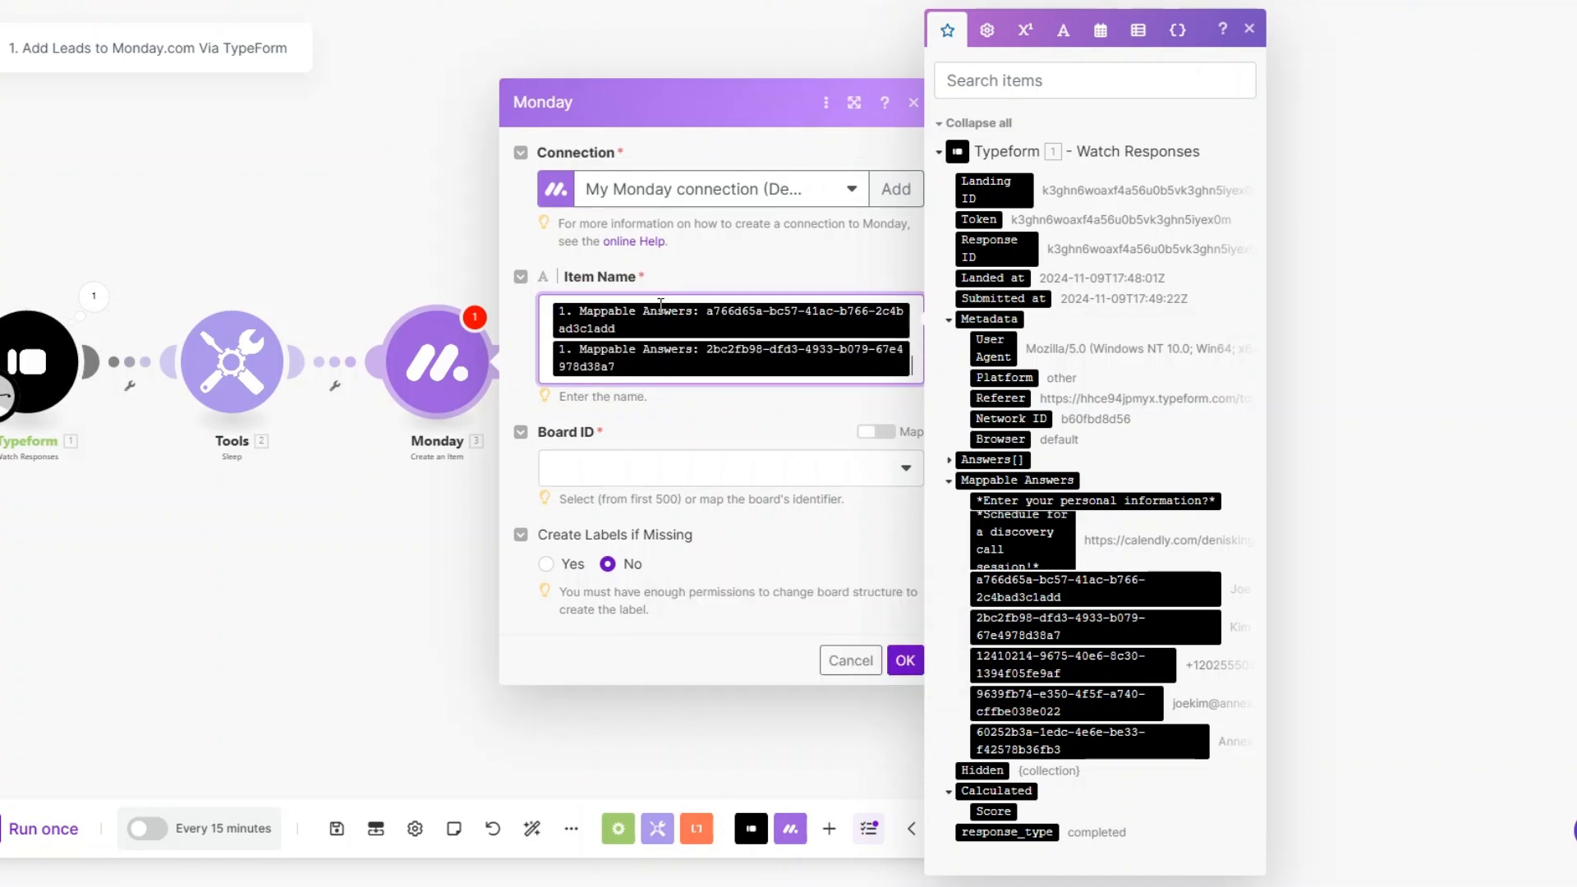
Step: Set the Monday item's board to SEO Agency Clients and its group to Agency Clients
left_click(648, 468)
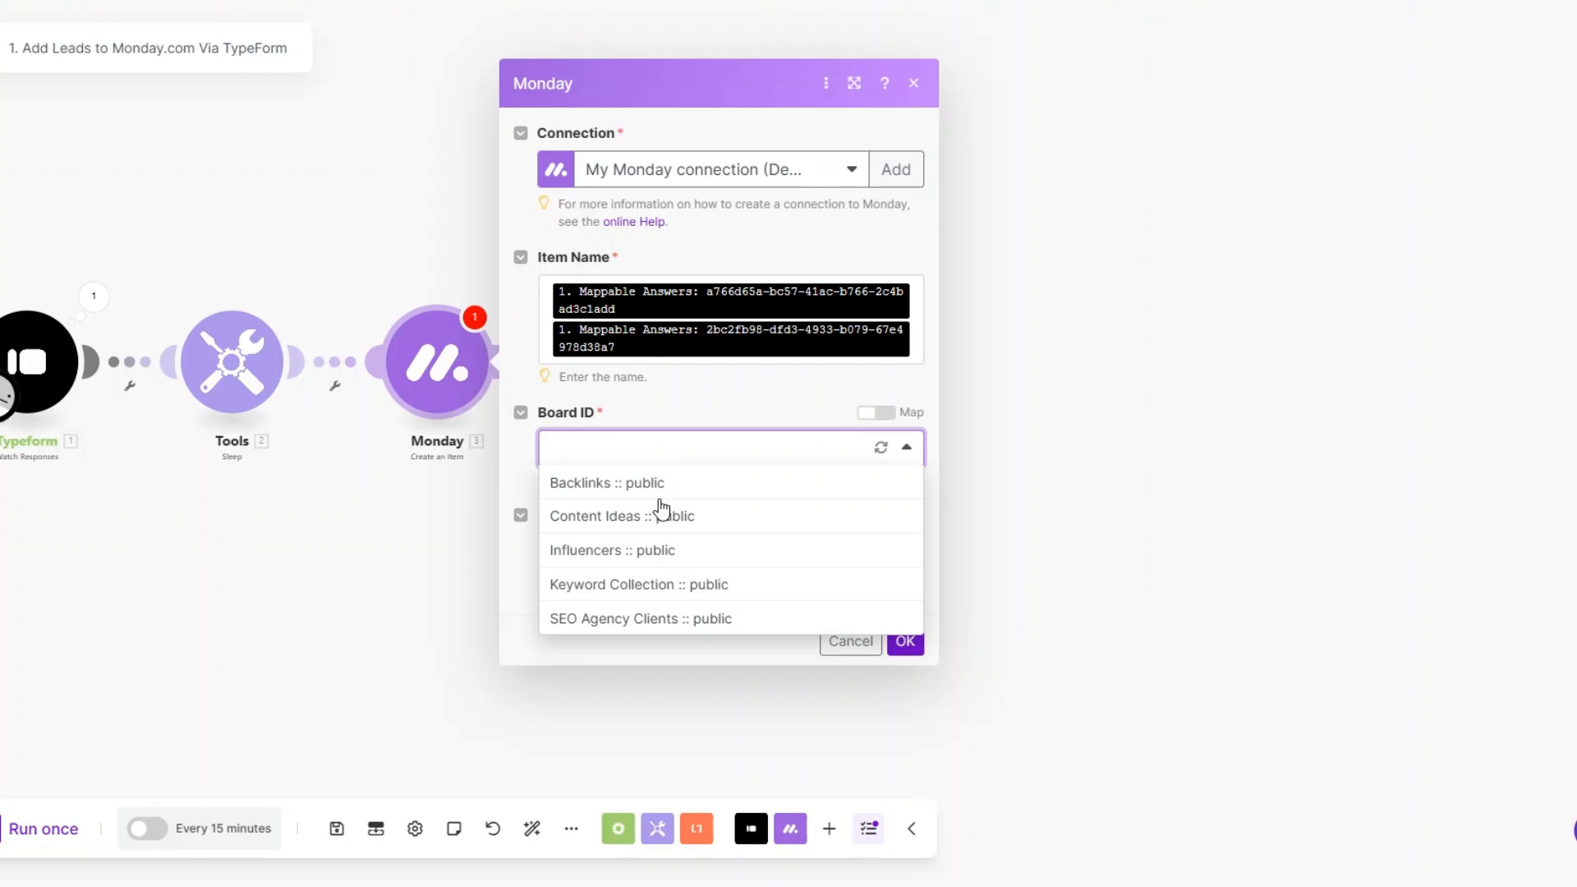
left_click(643, 619)
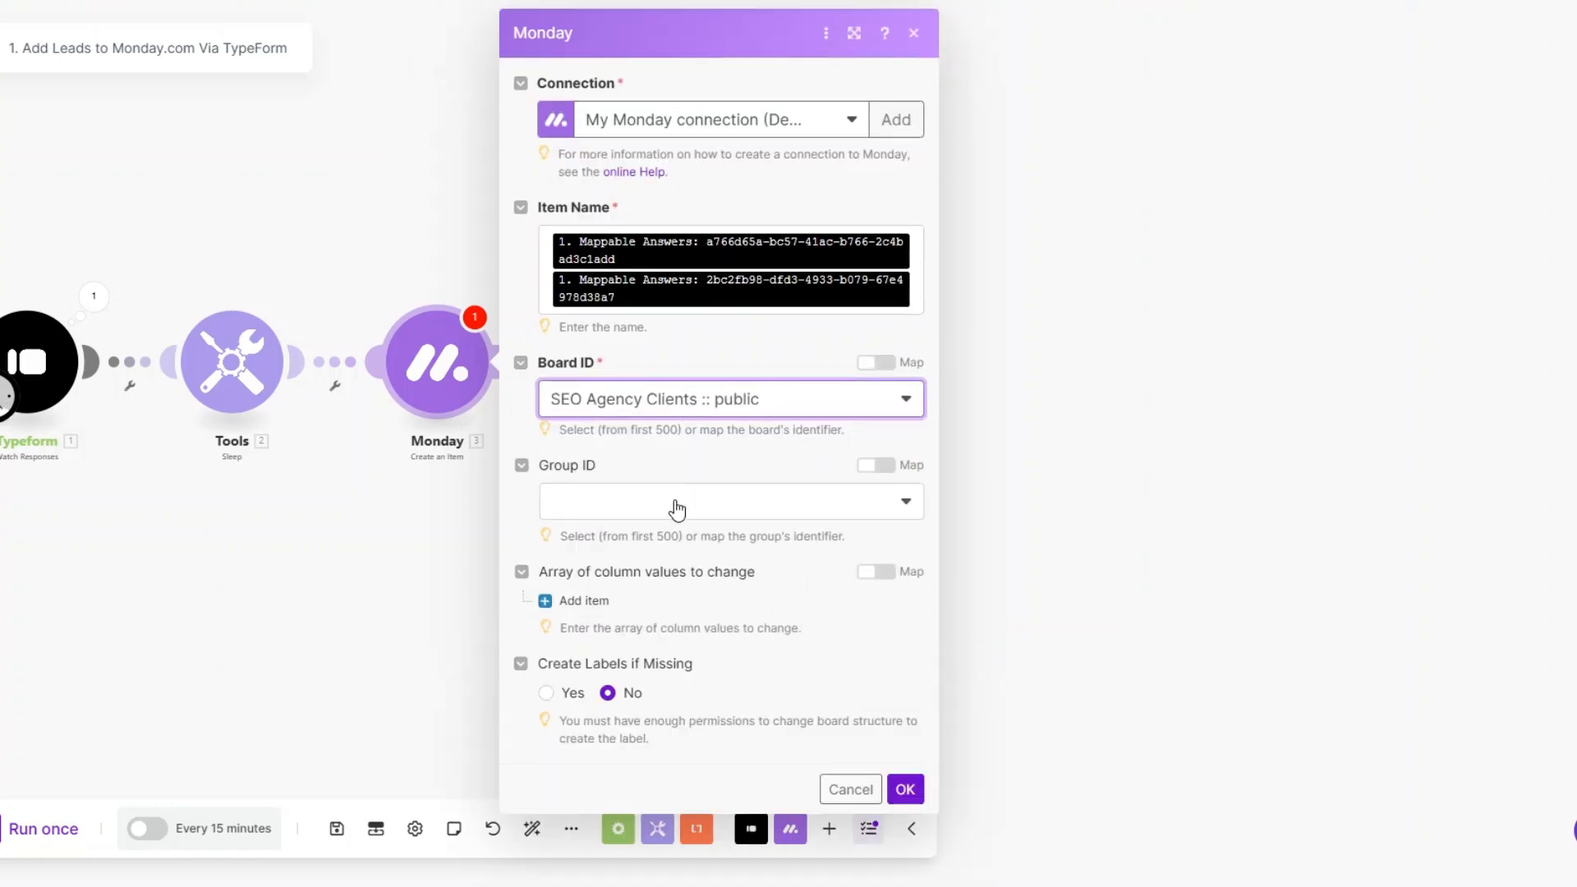
left_click(679, 503)
left_click(661, 569)
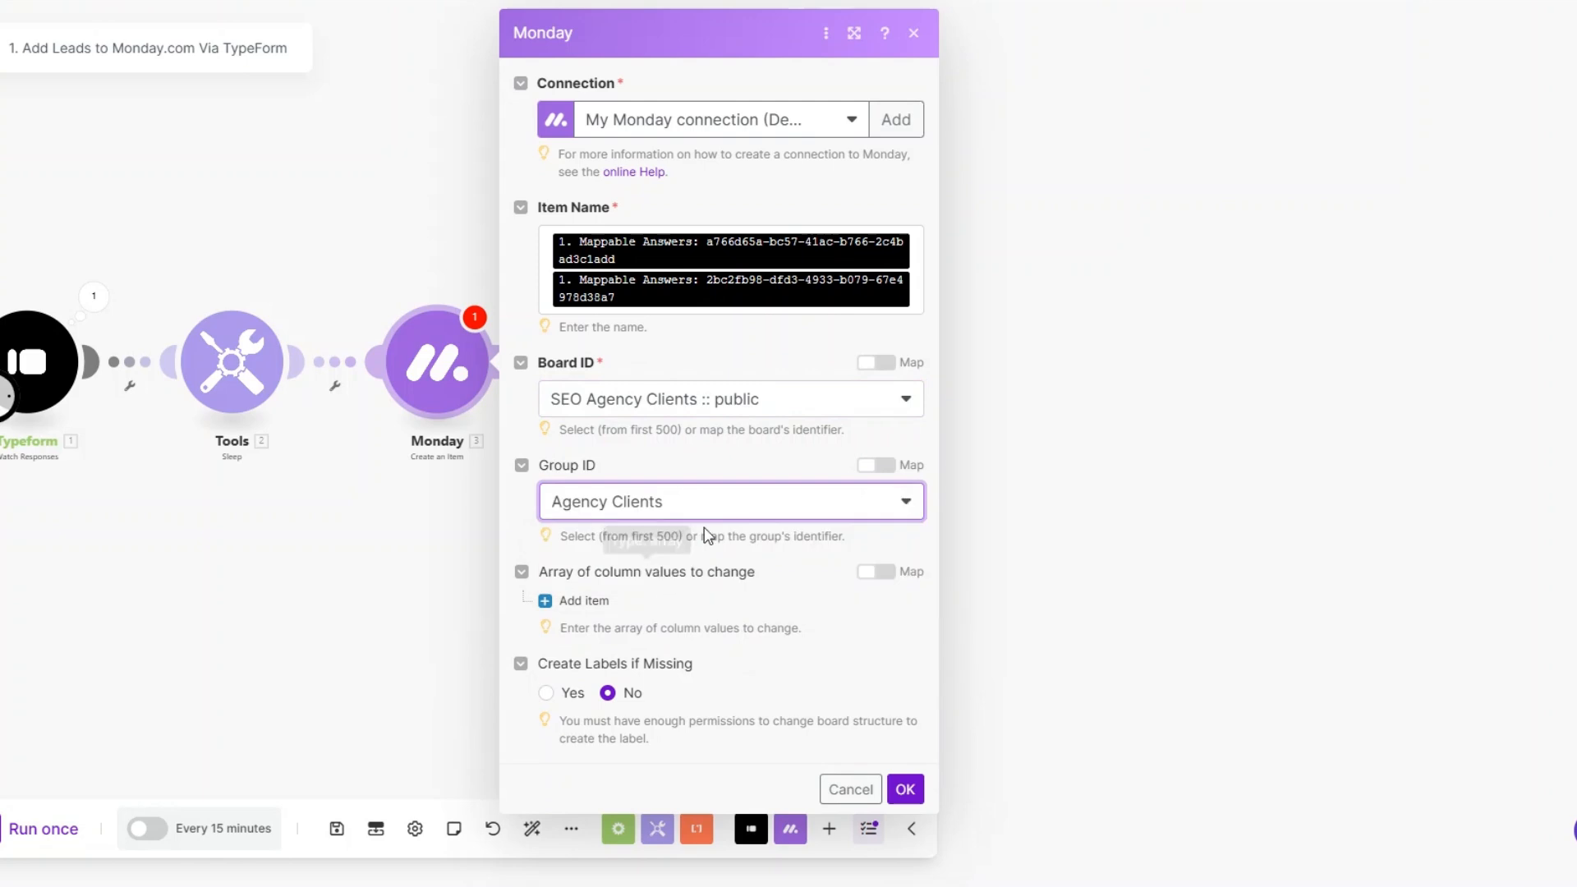
Step: Add a column value for Assignee with kind Person and select the account owner as the assigned person
left_click(603, 601)
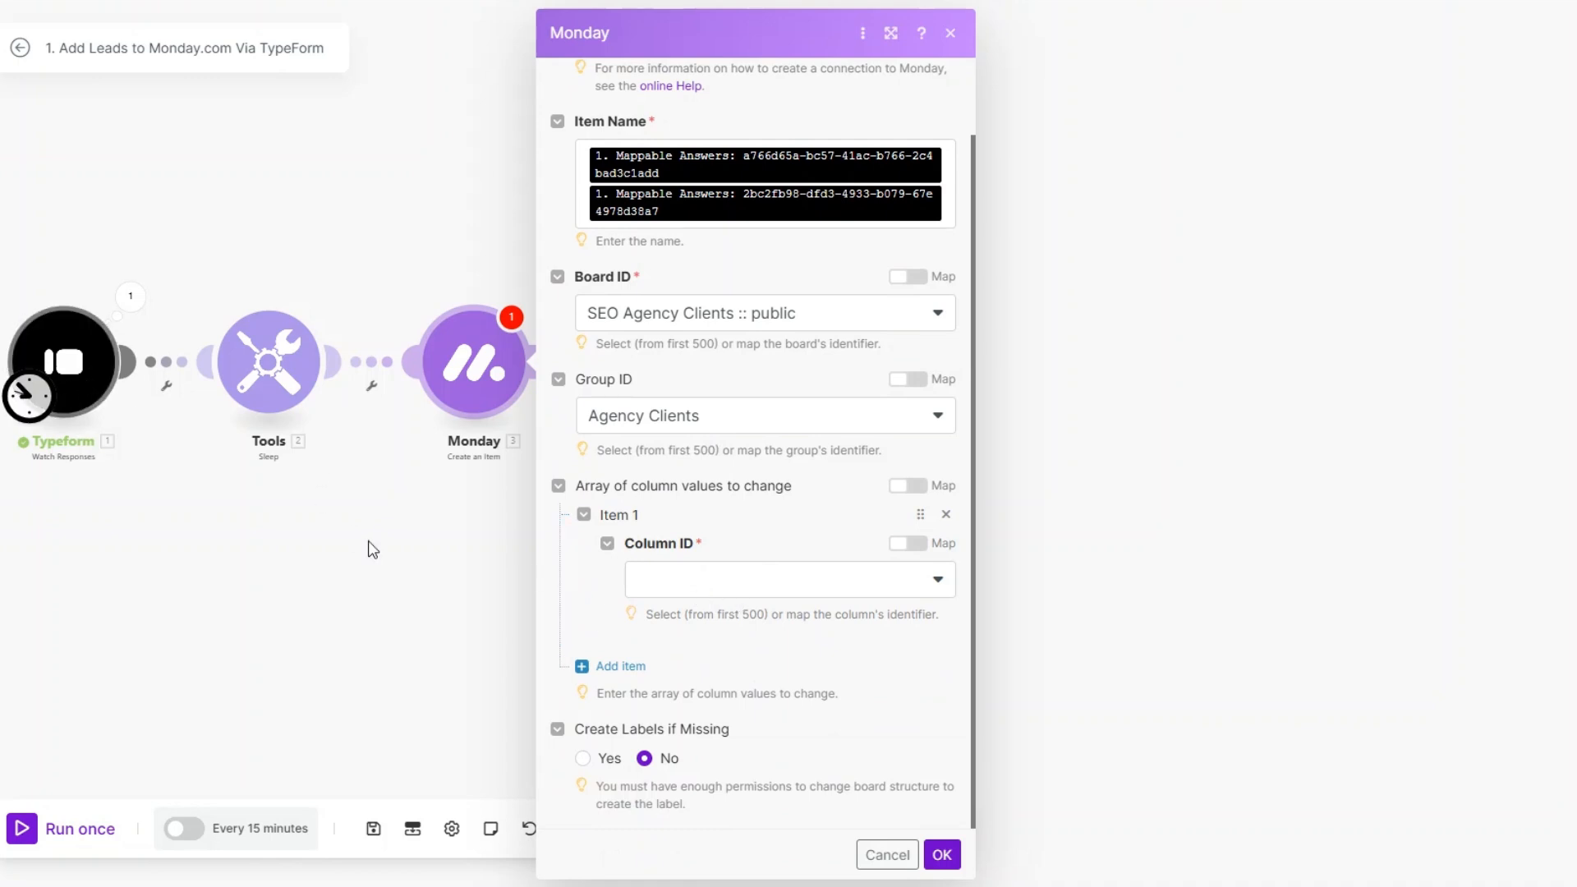
left_click(730, 585)
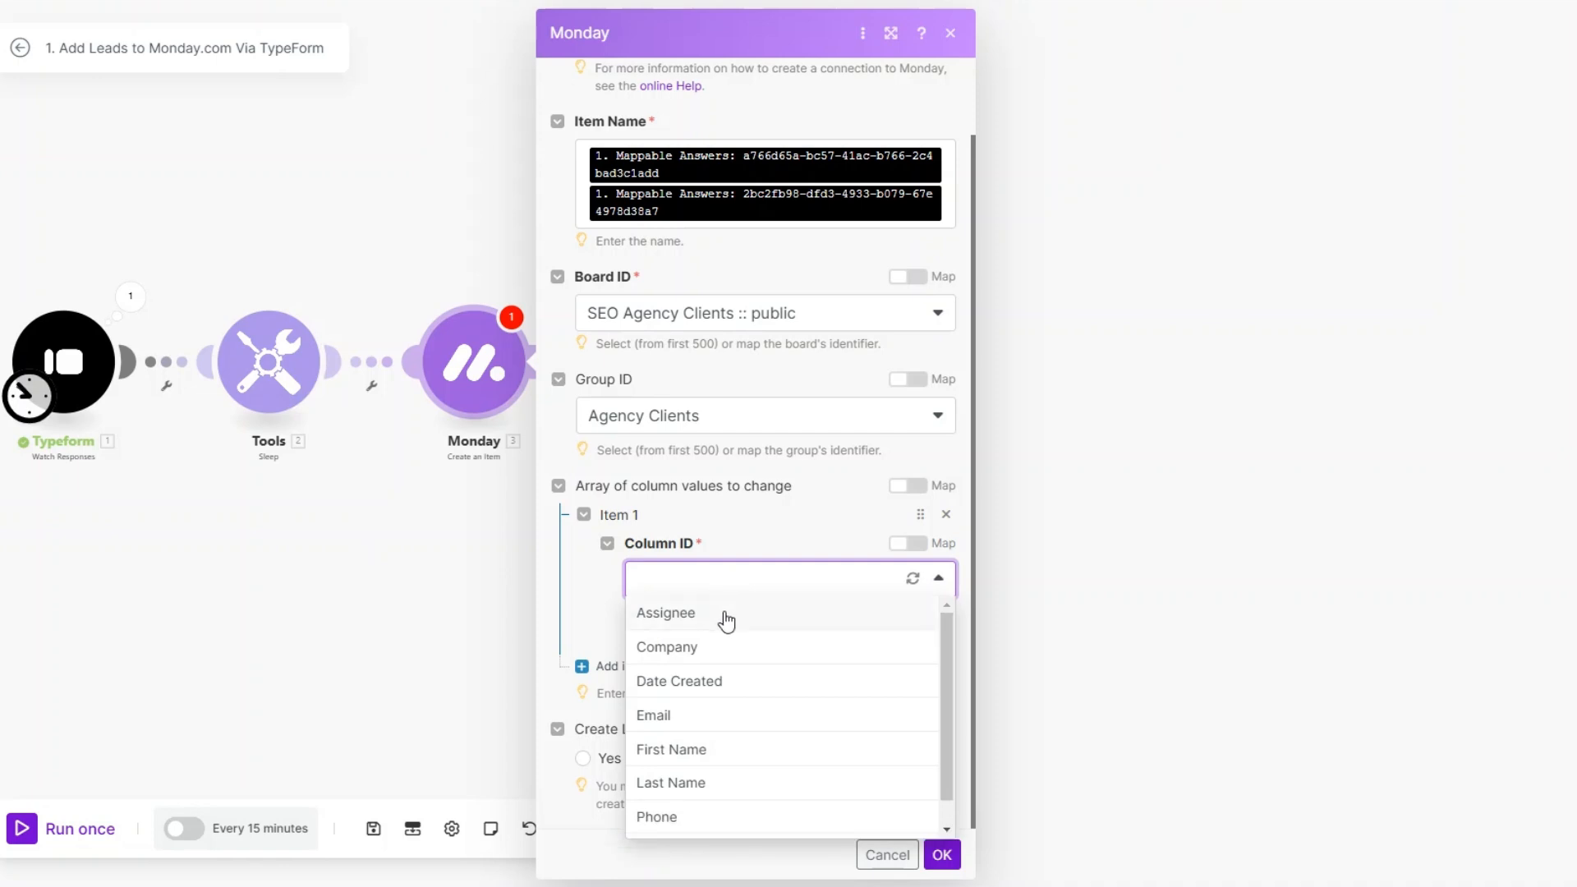
left_click(725, 615)
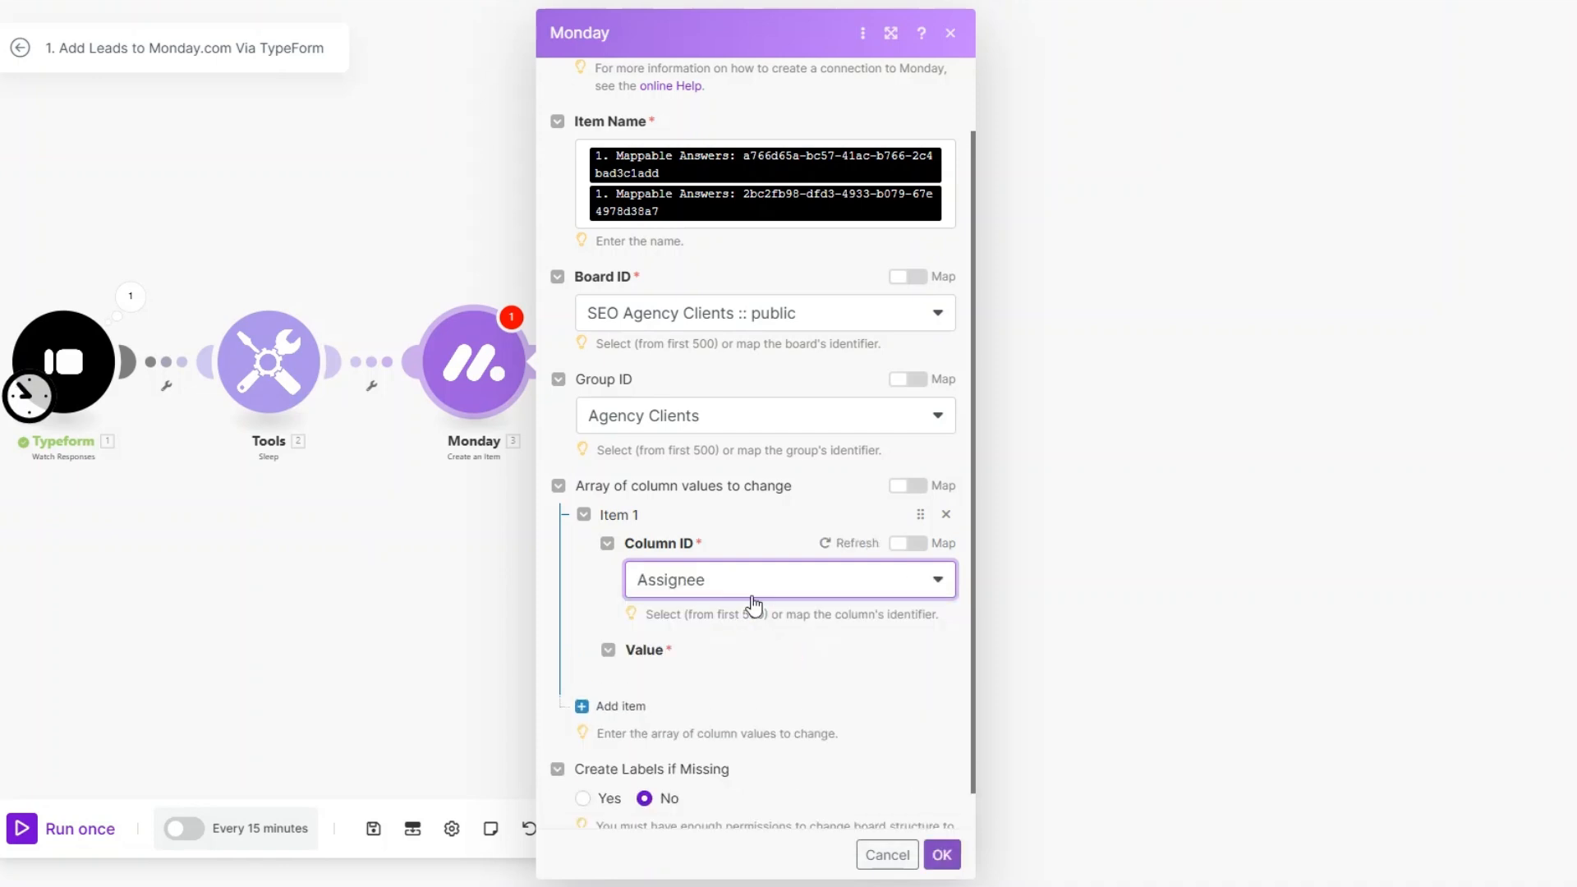
scroll(739, 611, "down", 1)
left_click(690, 614)
scroll(781, 566, "down", 2)
left_click(775, 552)
left_click(775, 585)
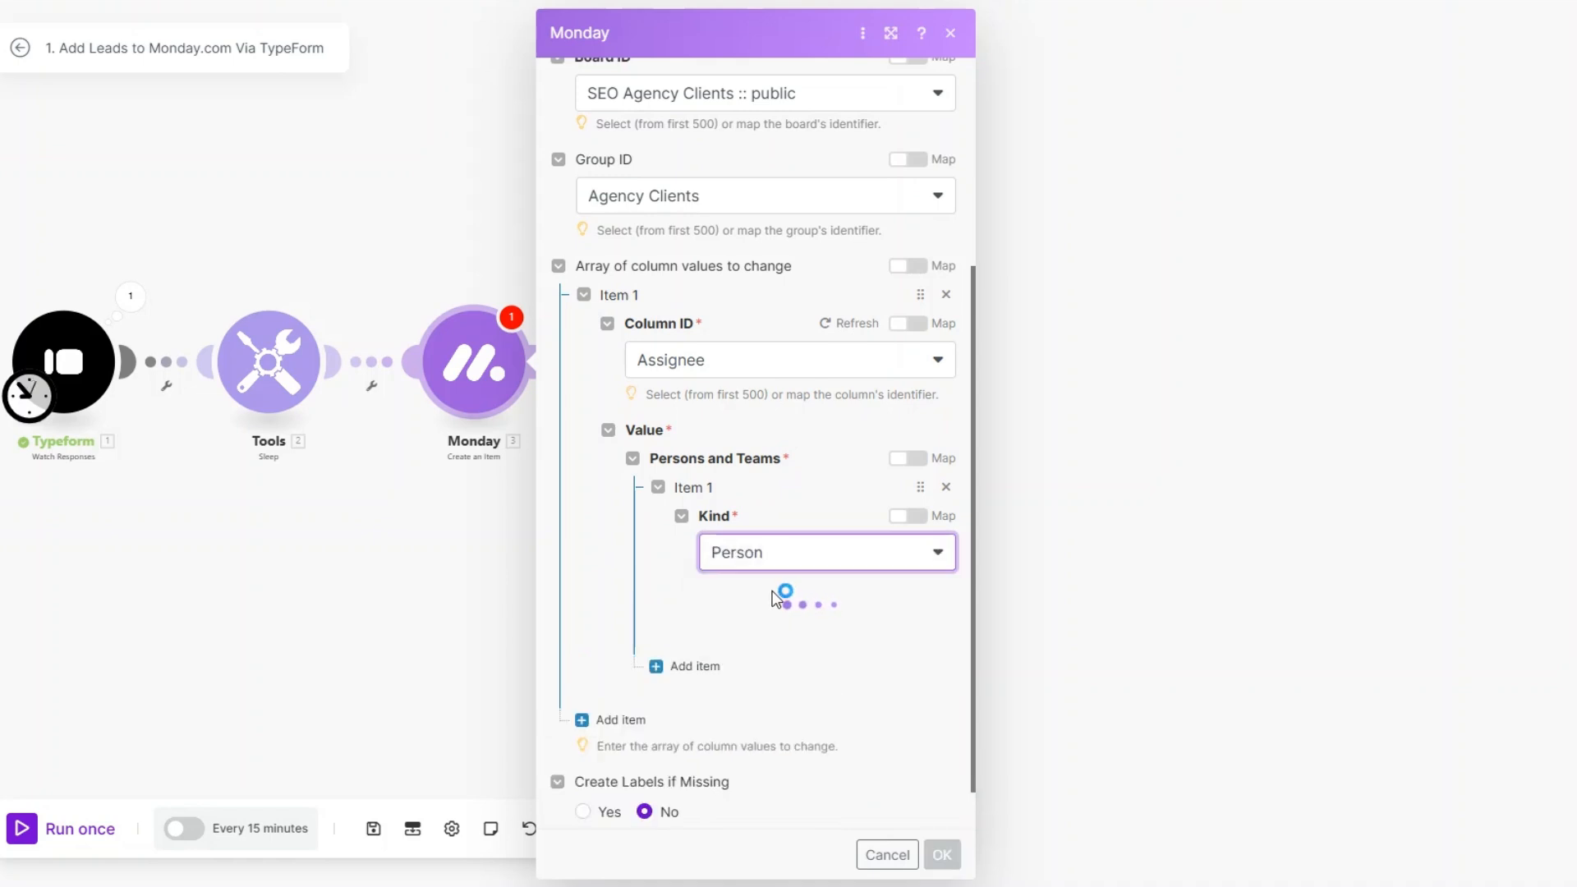
left_click(761, 640)
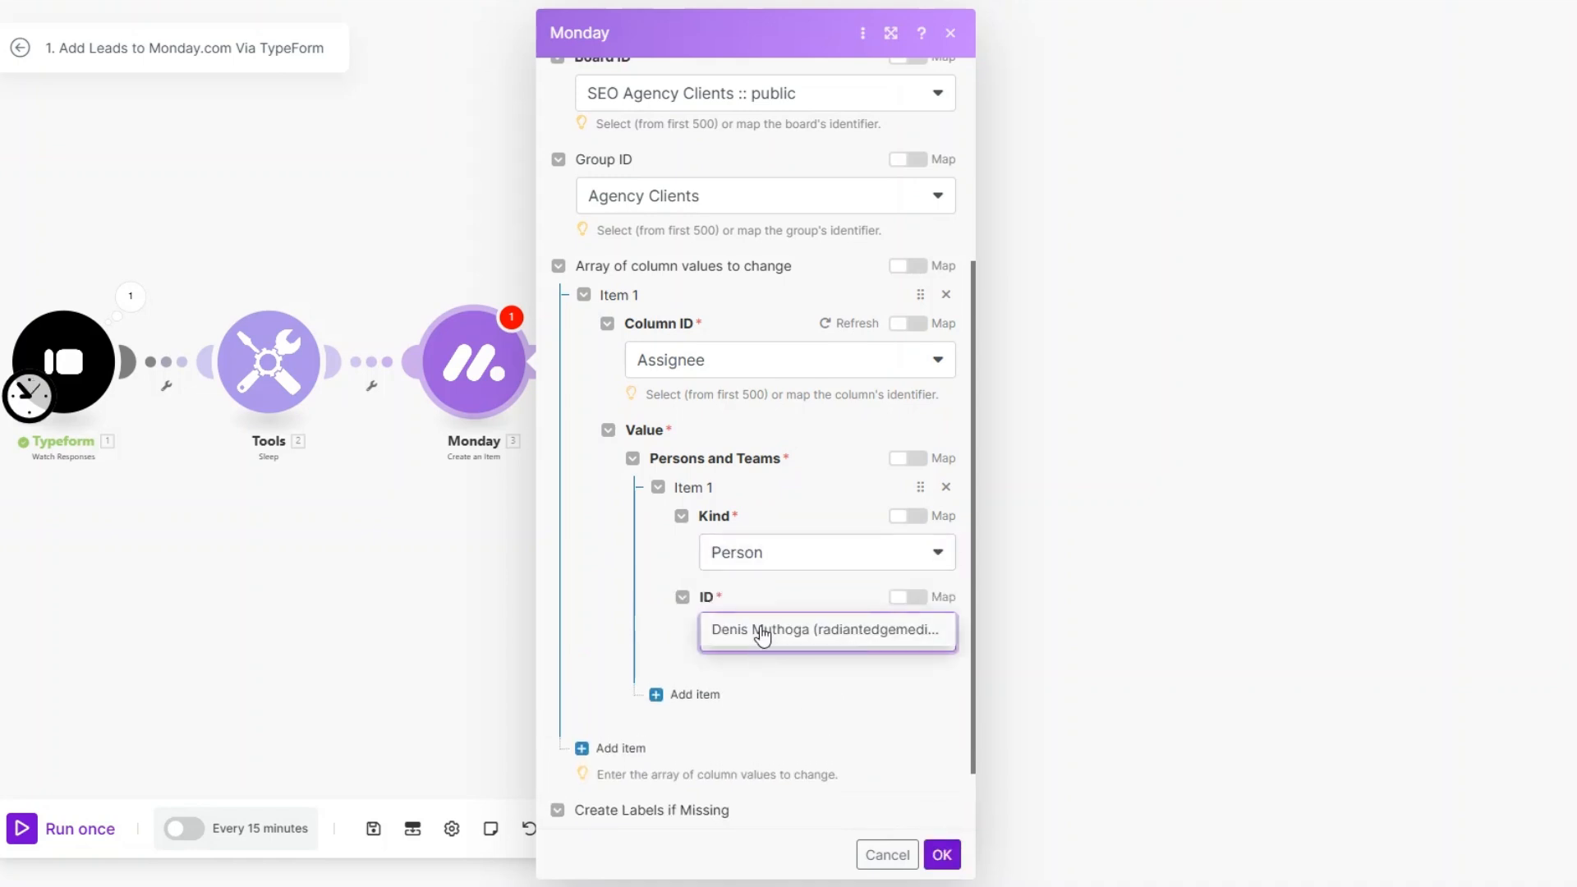
left_click(761, 635)
scroll(765, 615, "down", 1)
Step: Add a second column value for Company and map it to the Typeform company answer
left_click(584, 674)
scroll(770, 567, "down", 1)
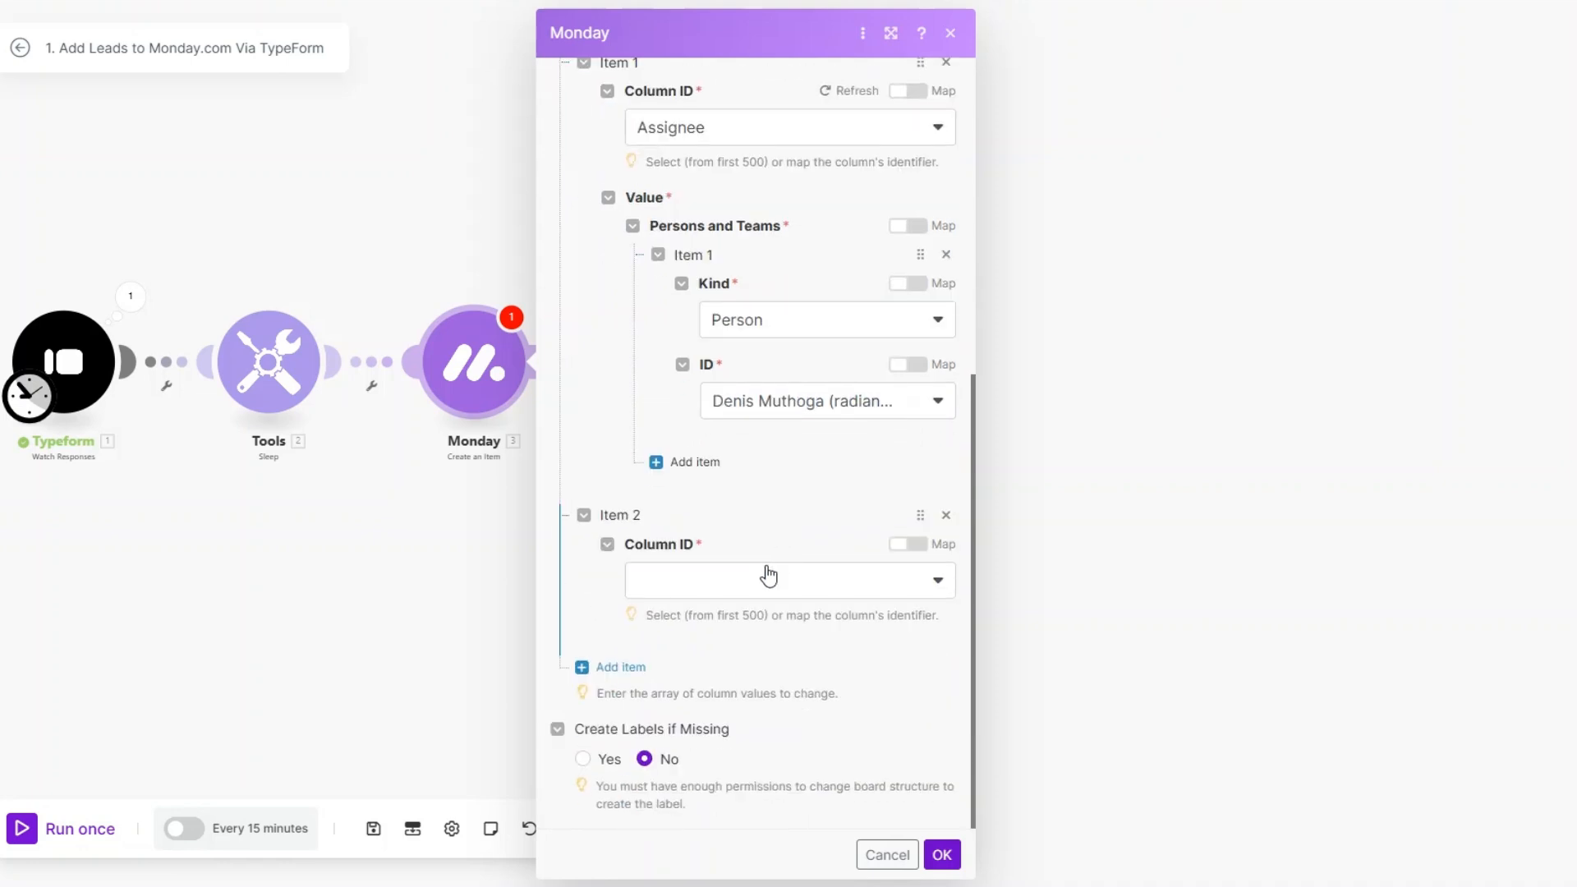
left_click(760, 588)
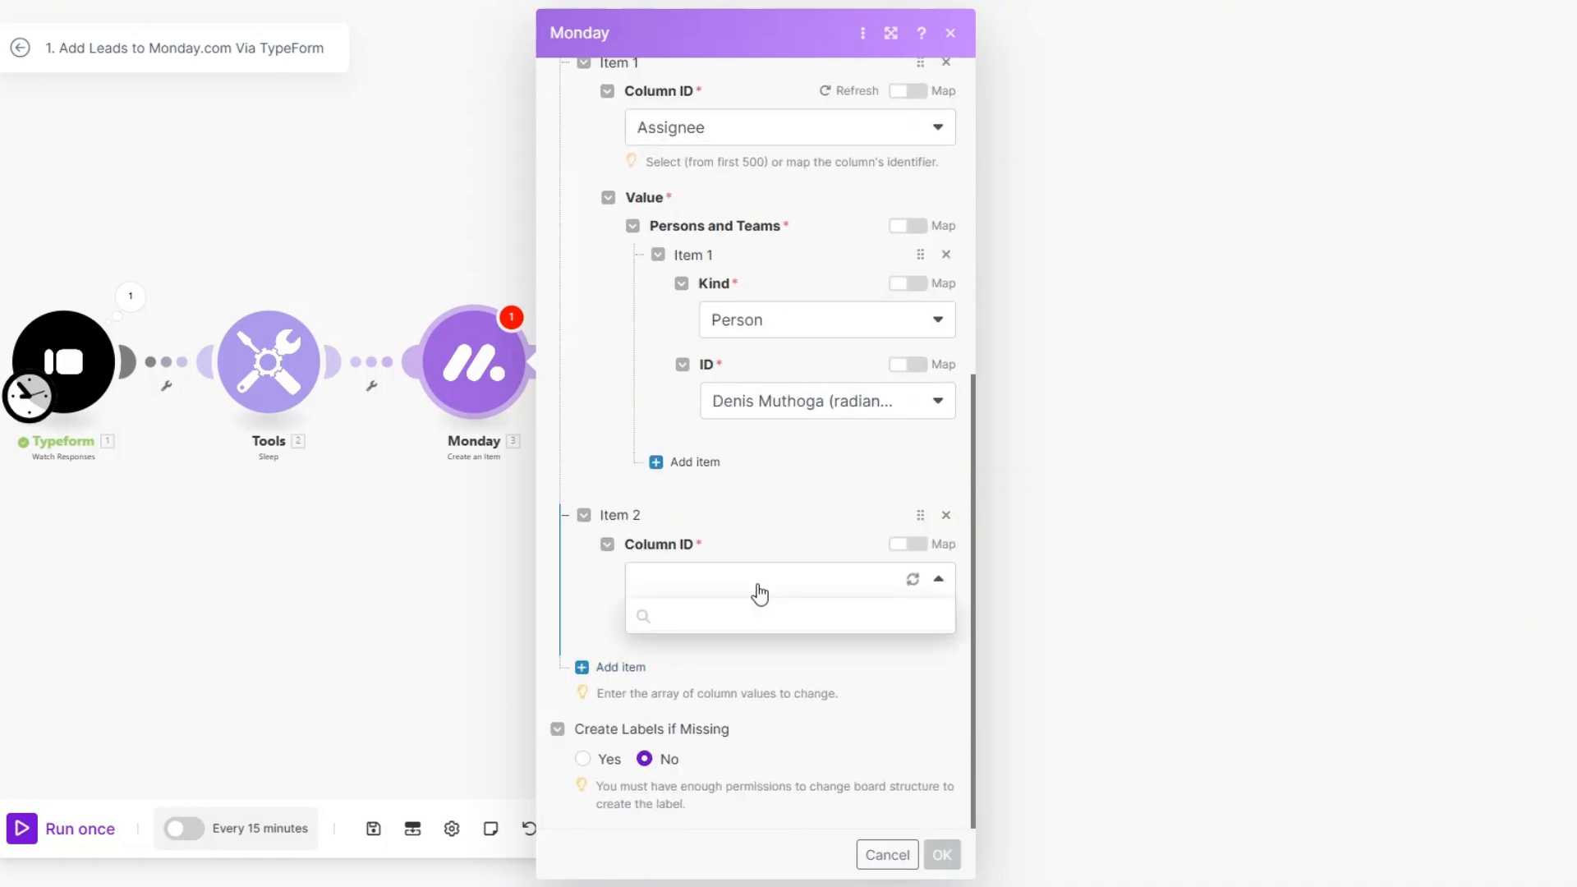
left_click(731, 648)
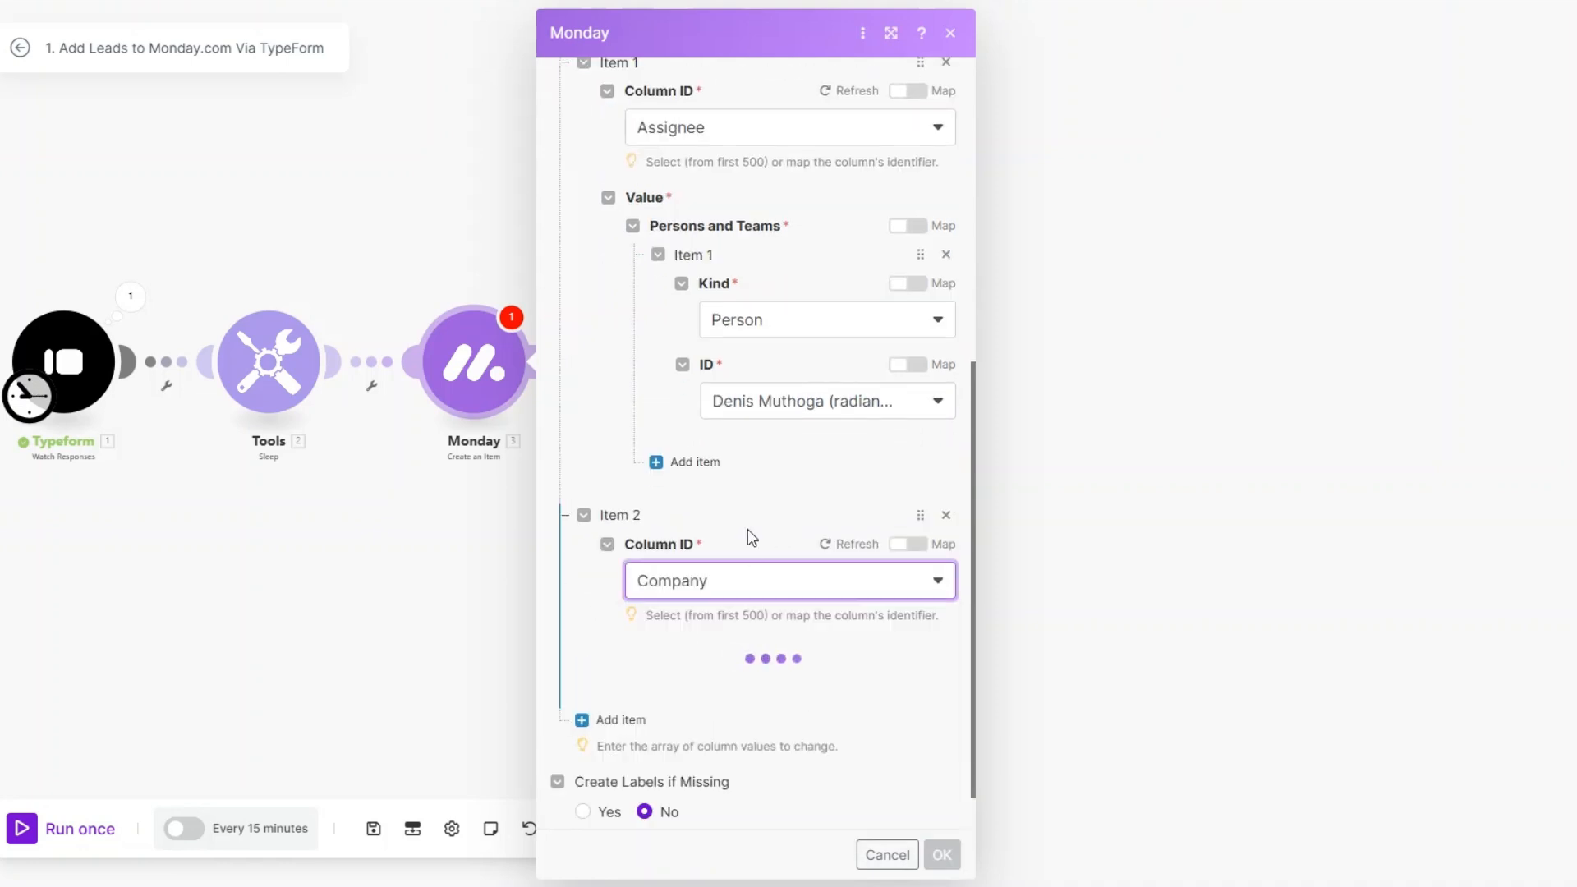
scroll(746, 535, "down", 1)
left_click(722, 605)
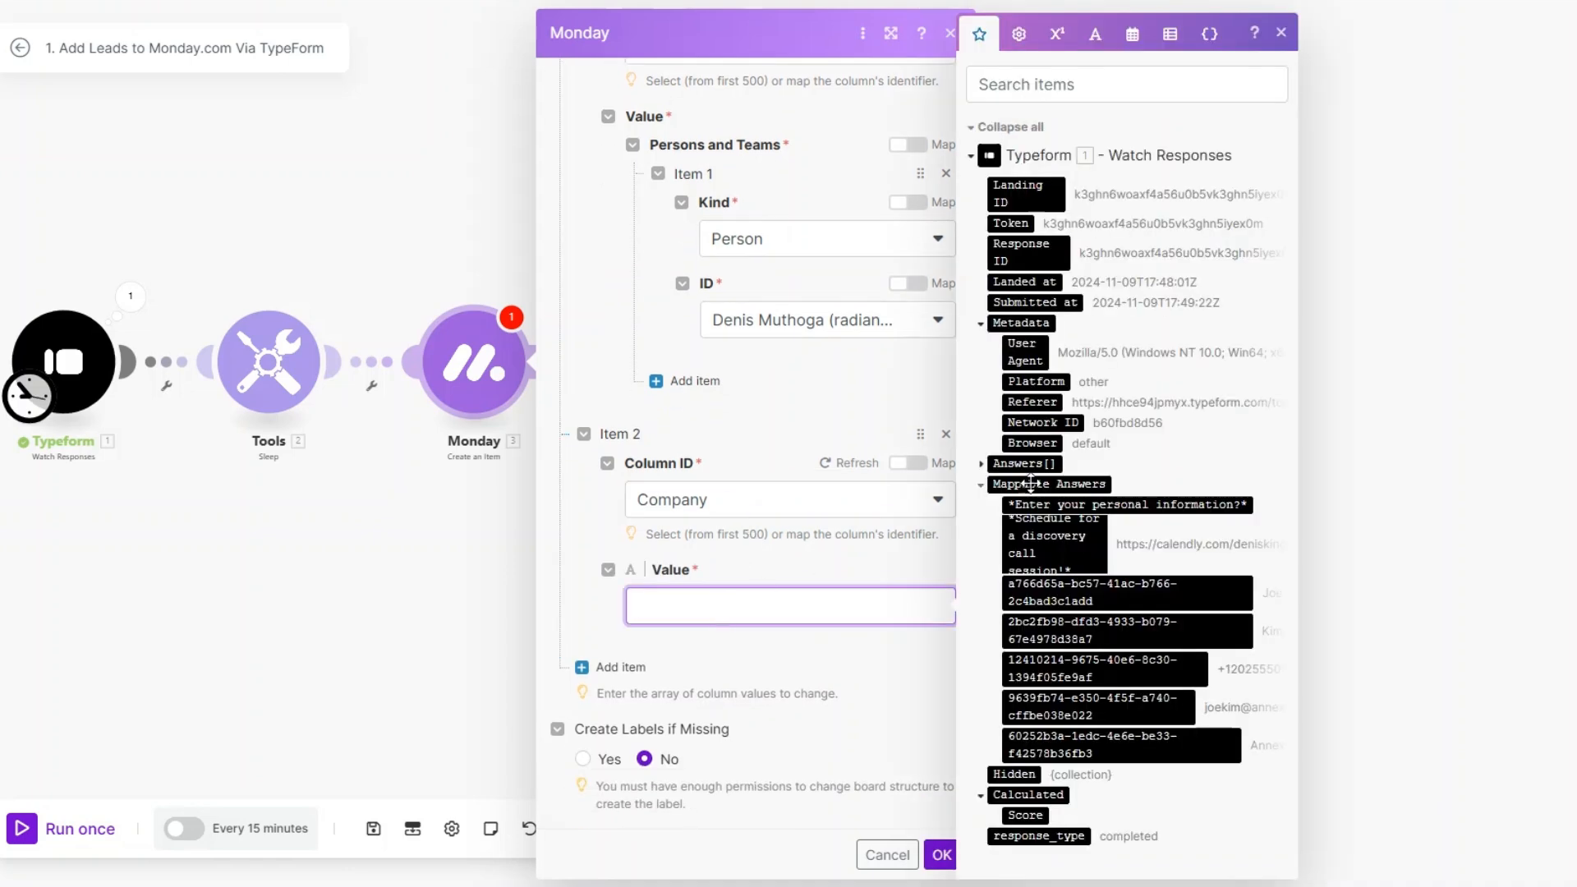
left_click(1109, 743)
Step: Add a third column value for Date Created and map its date to the Typeform Submitted at field
left_click(616, 666)
scroll(721, 573, "down", 2)
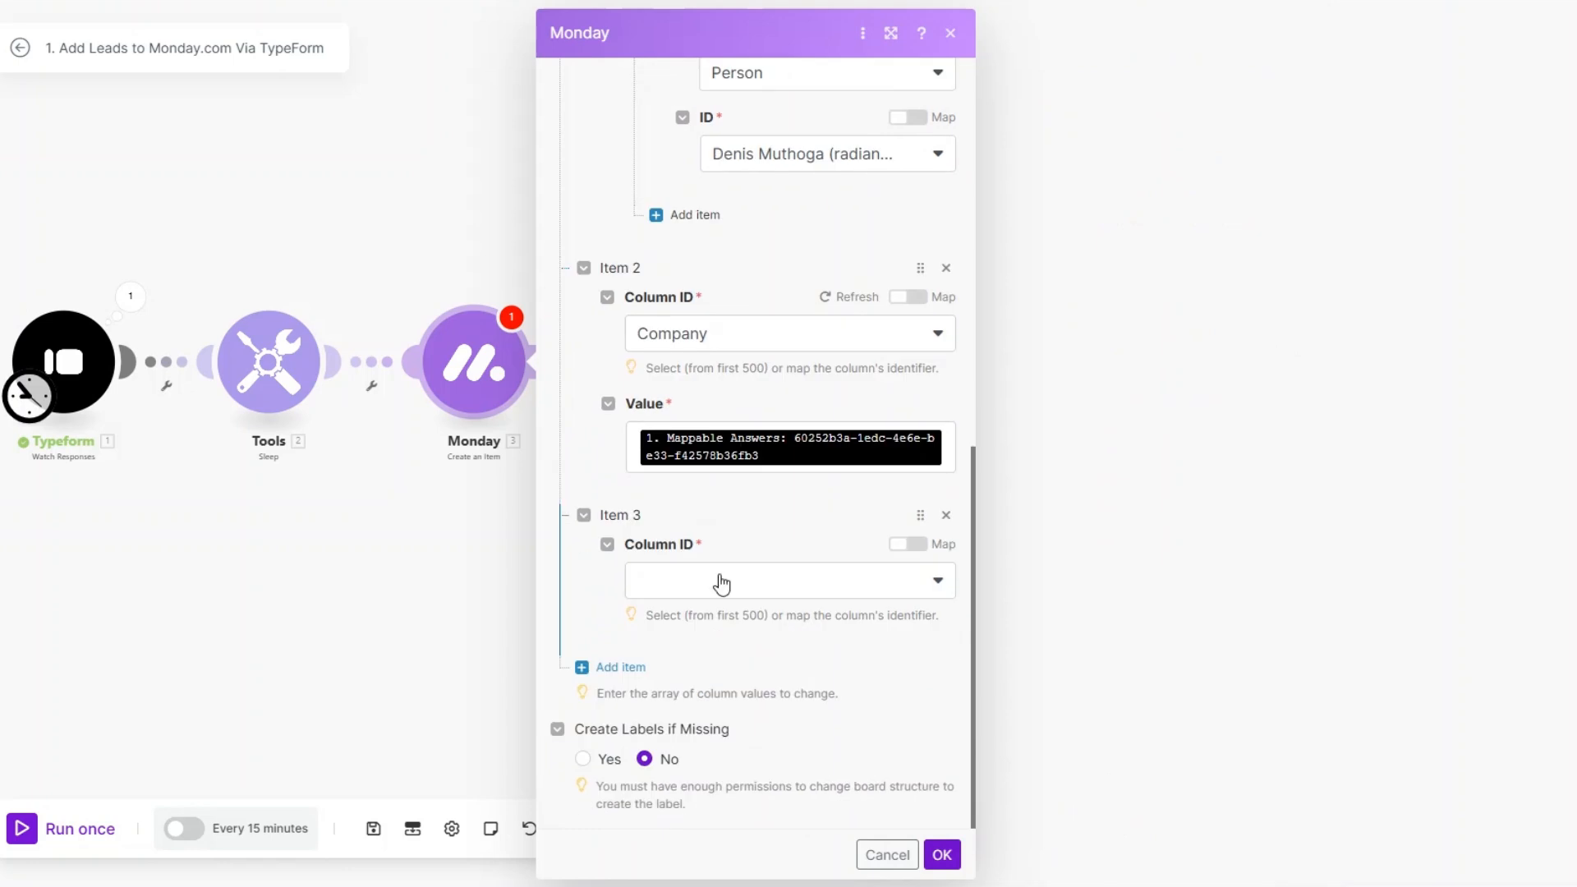
left_click(721, 582)
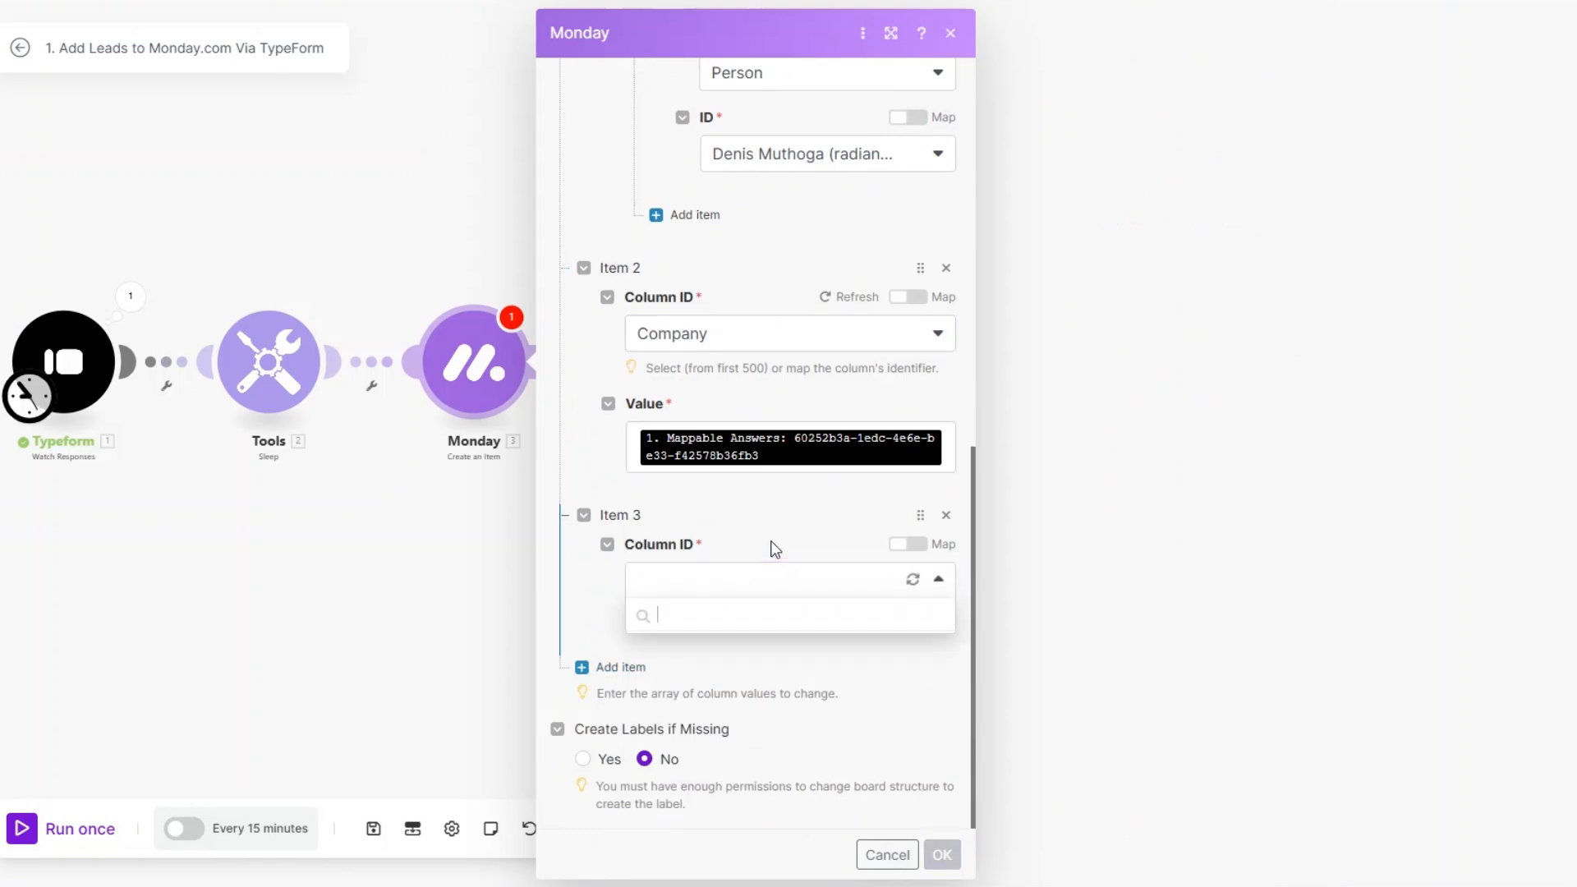
left_click(743, 699)
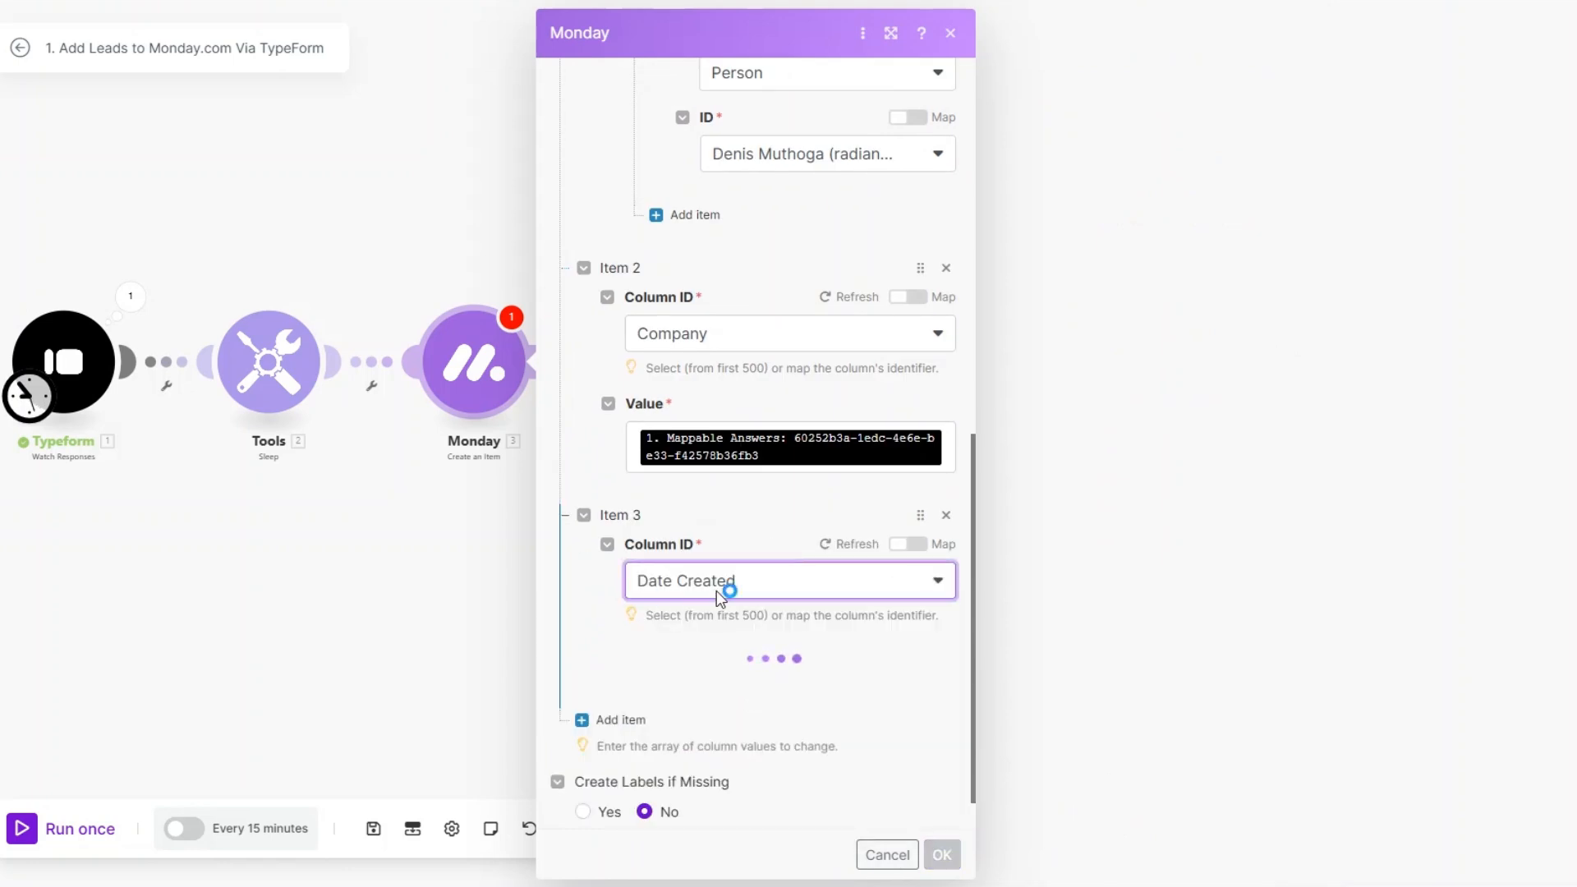
left_click(702, 713)
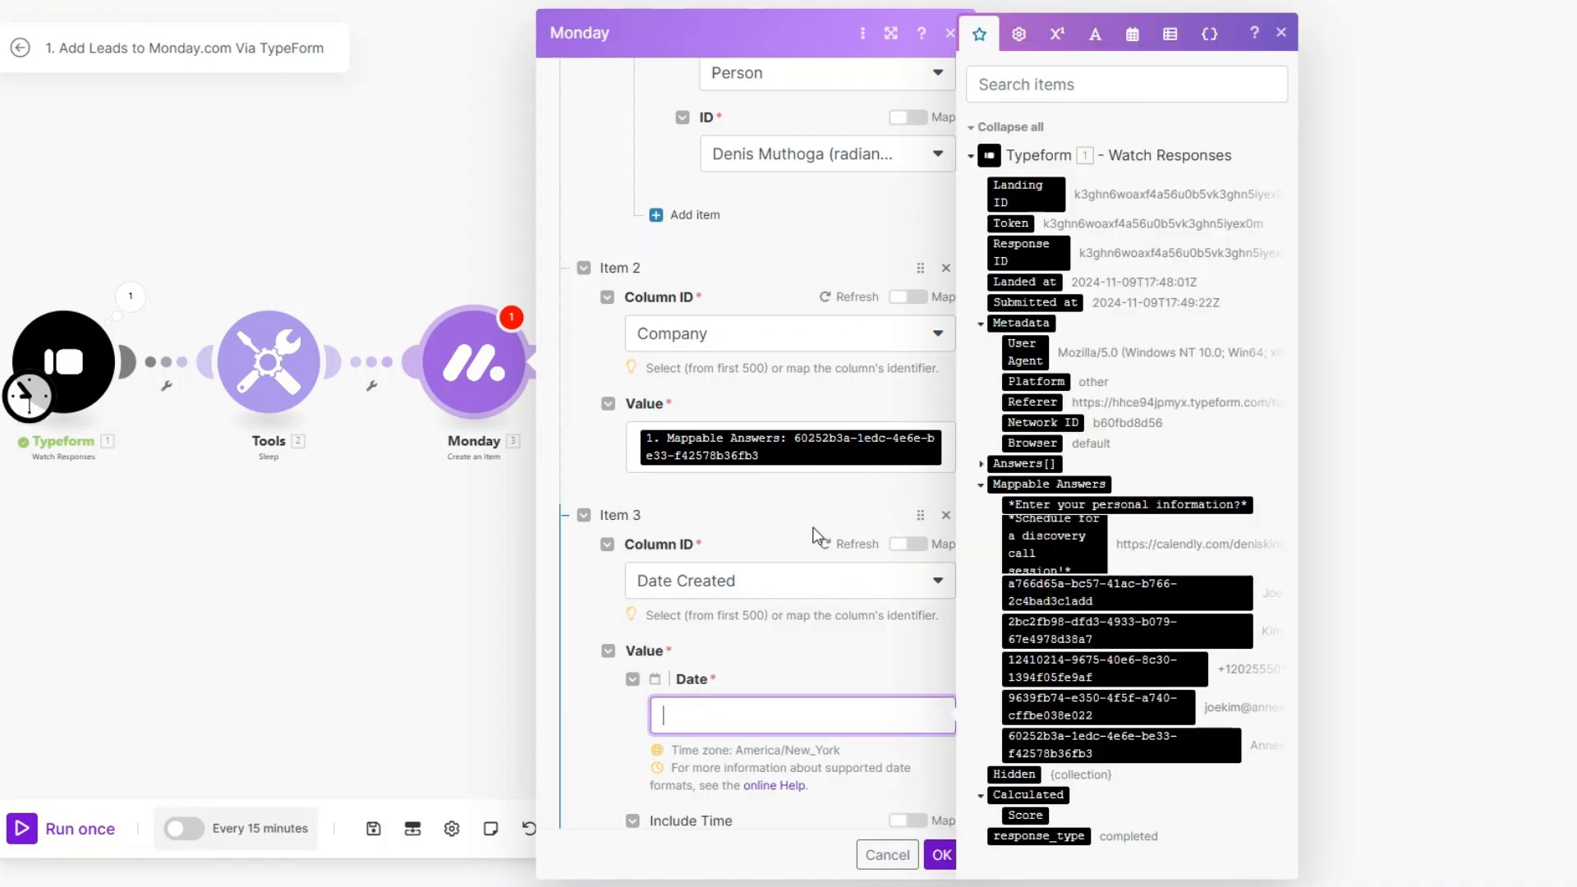
left_click(1006, 304)
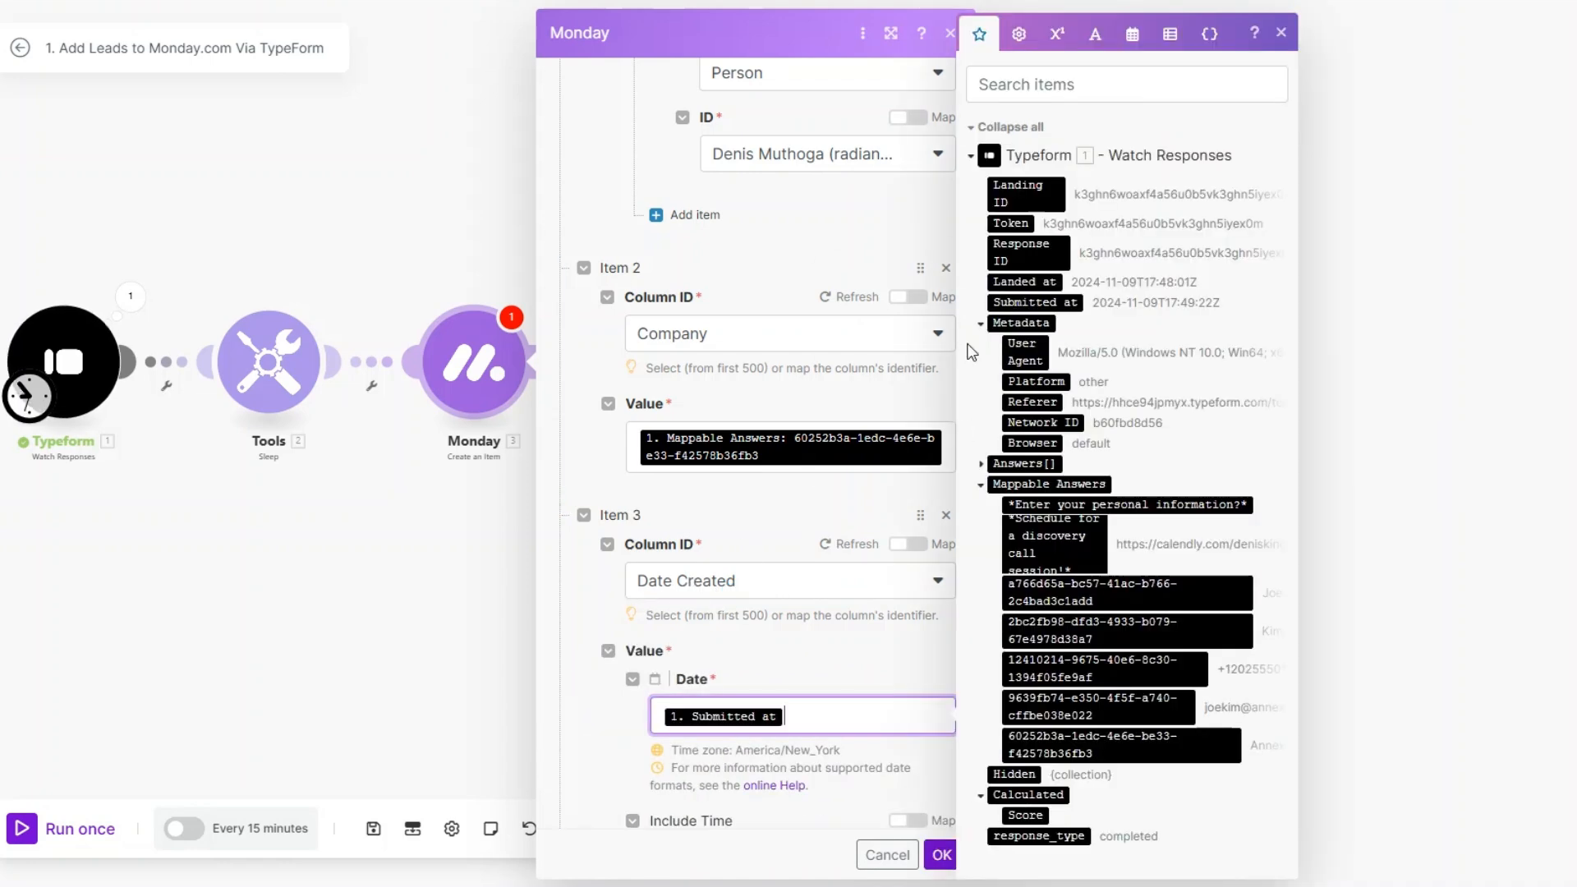
Step: Add a column value for Email and map both its email and text to the Typeform email answer
scroll(744, 614, "down", 3)
left_click(615, 666)
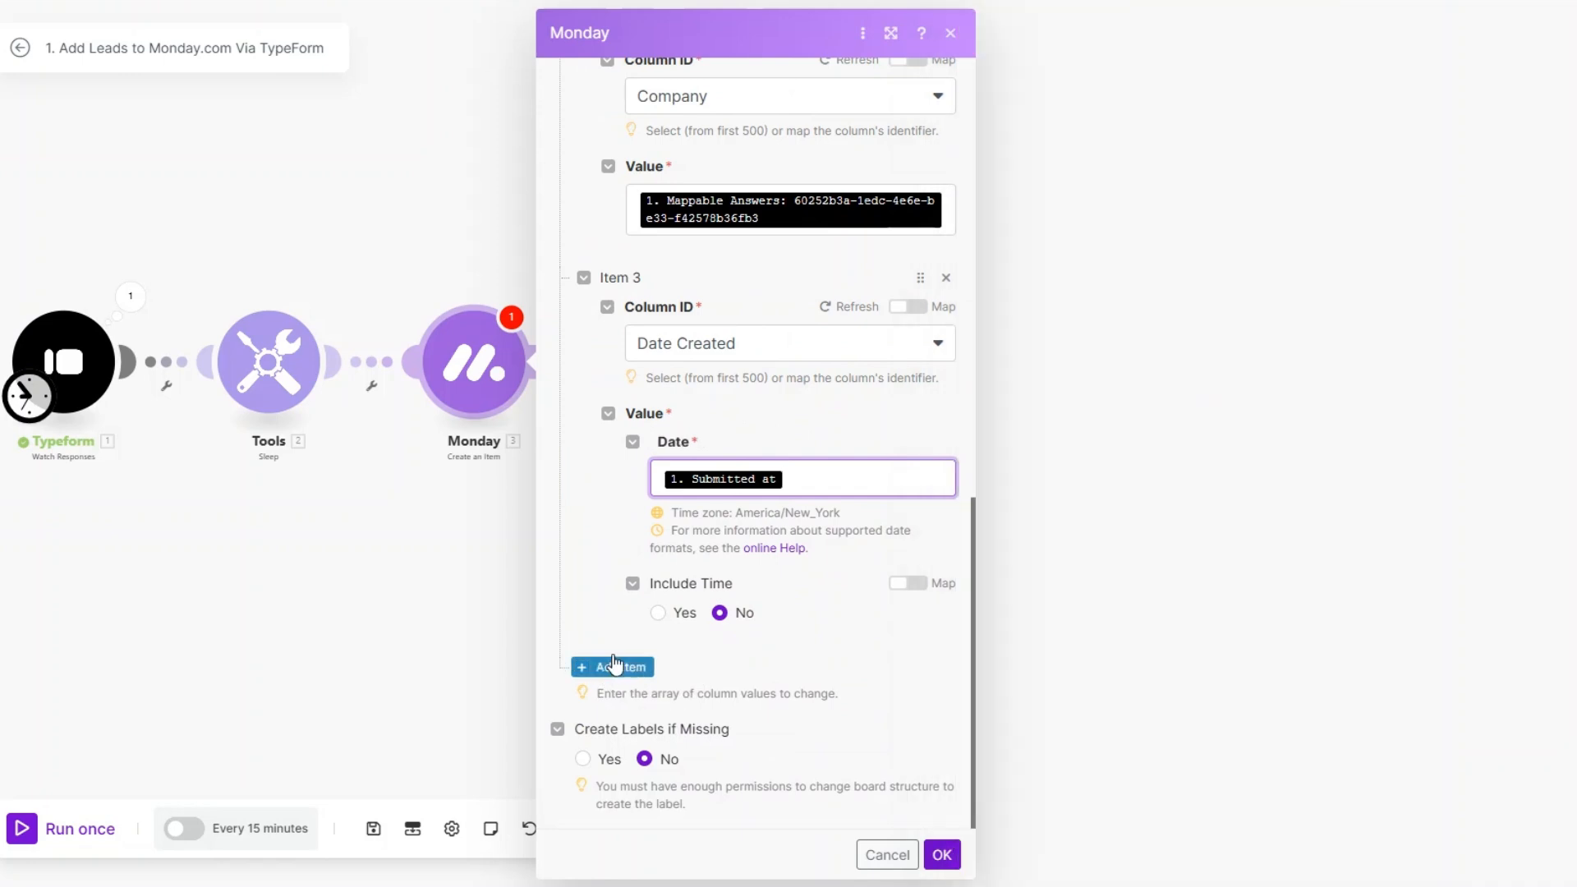
left_click(753, 592)
left_click(691, 716)
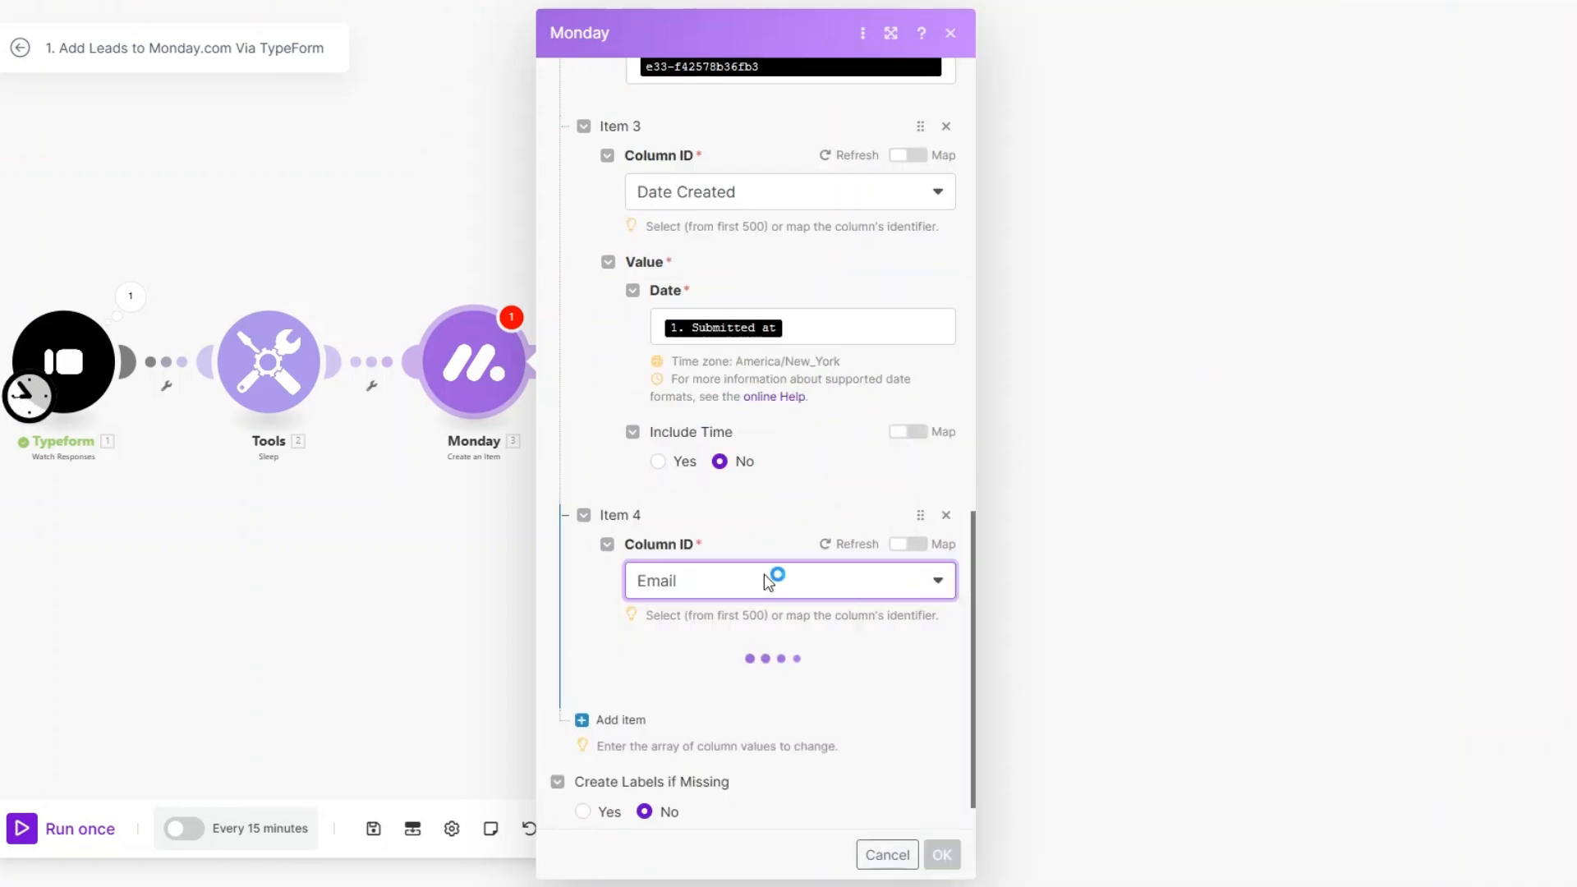
scroll(764, 588, "down", 3)
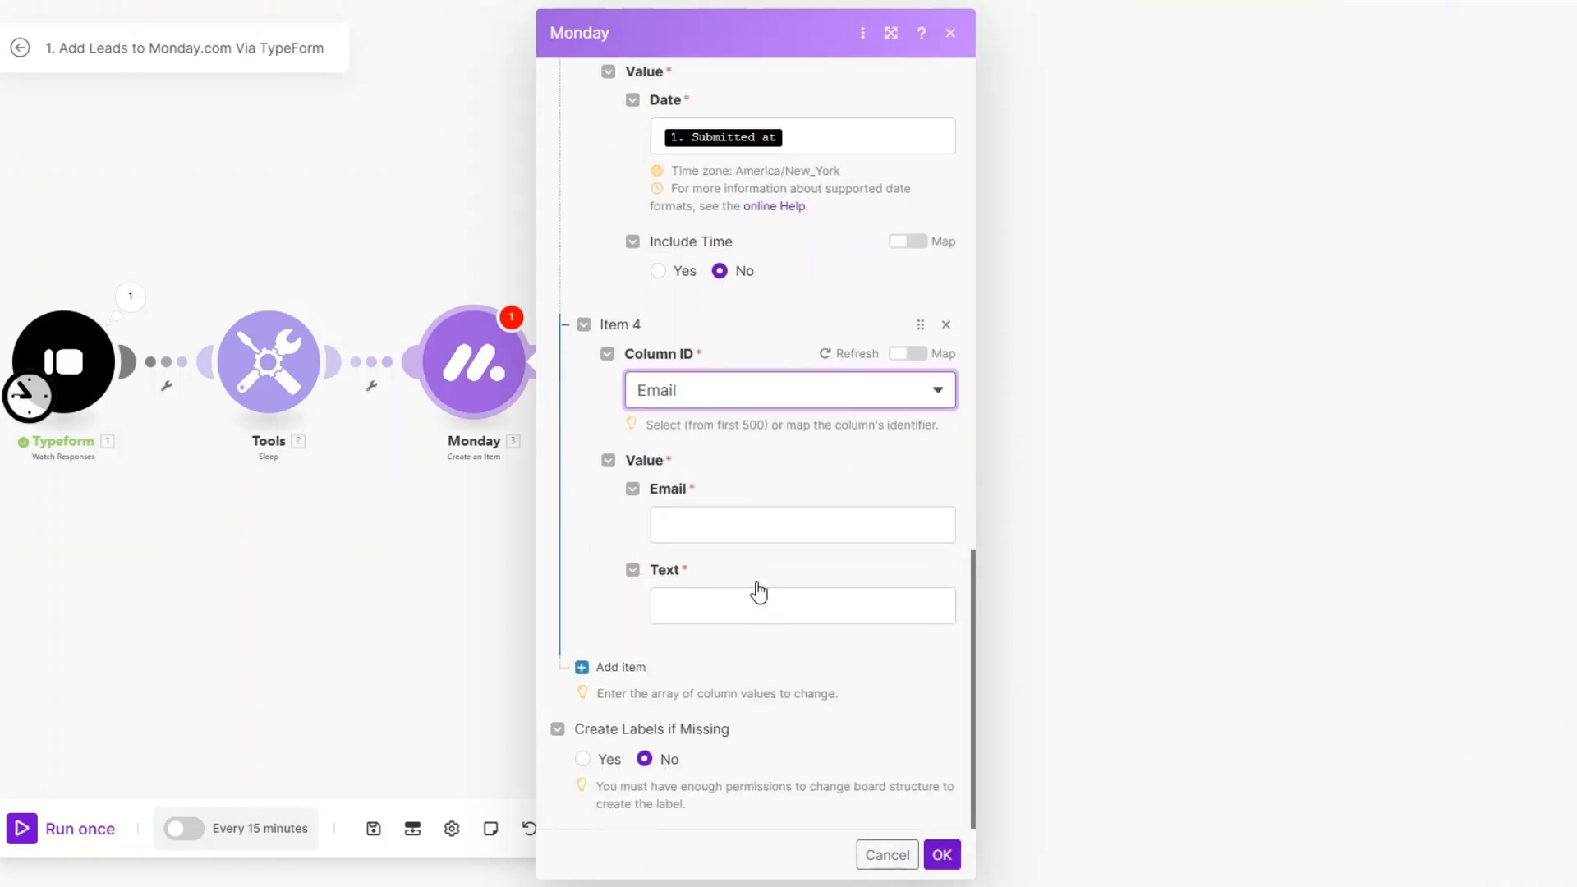
left_click(725, 526)
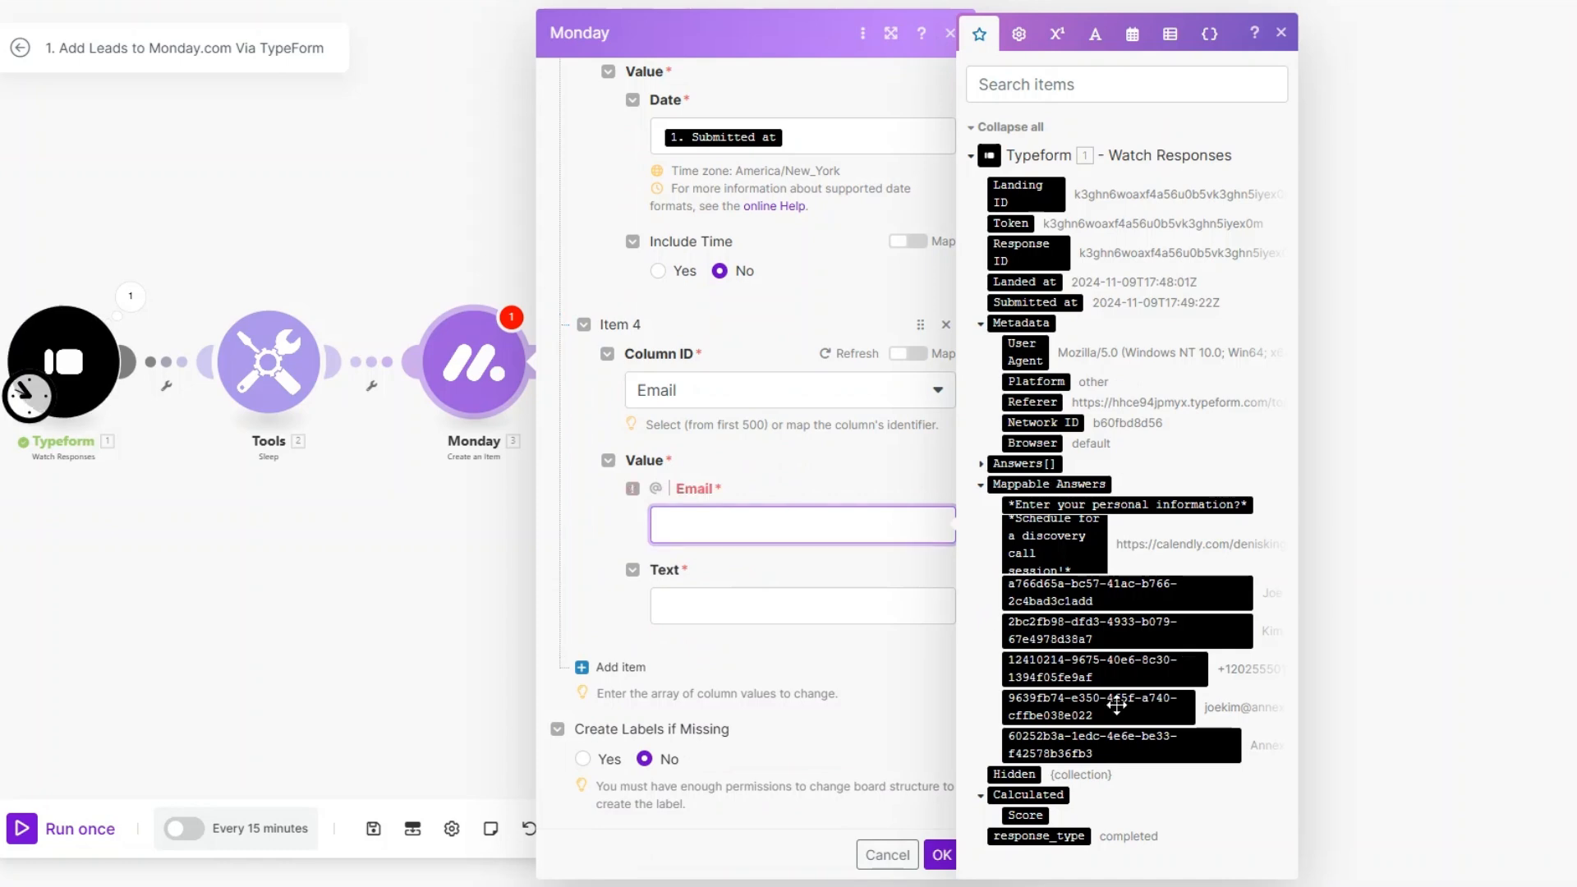
left_click(1118, 705)
left_click(753, 628)
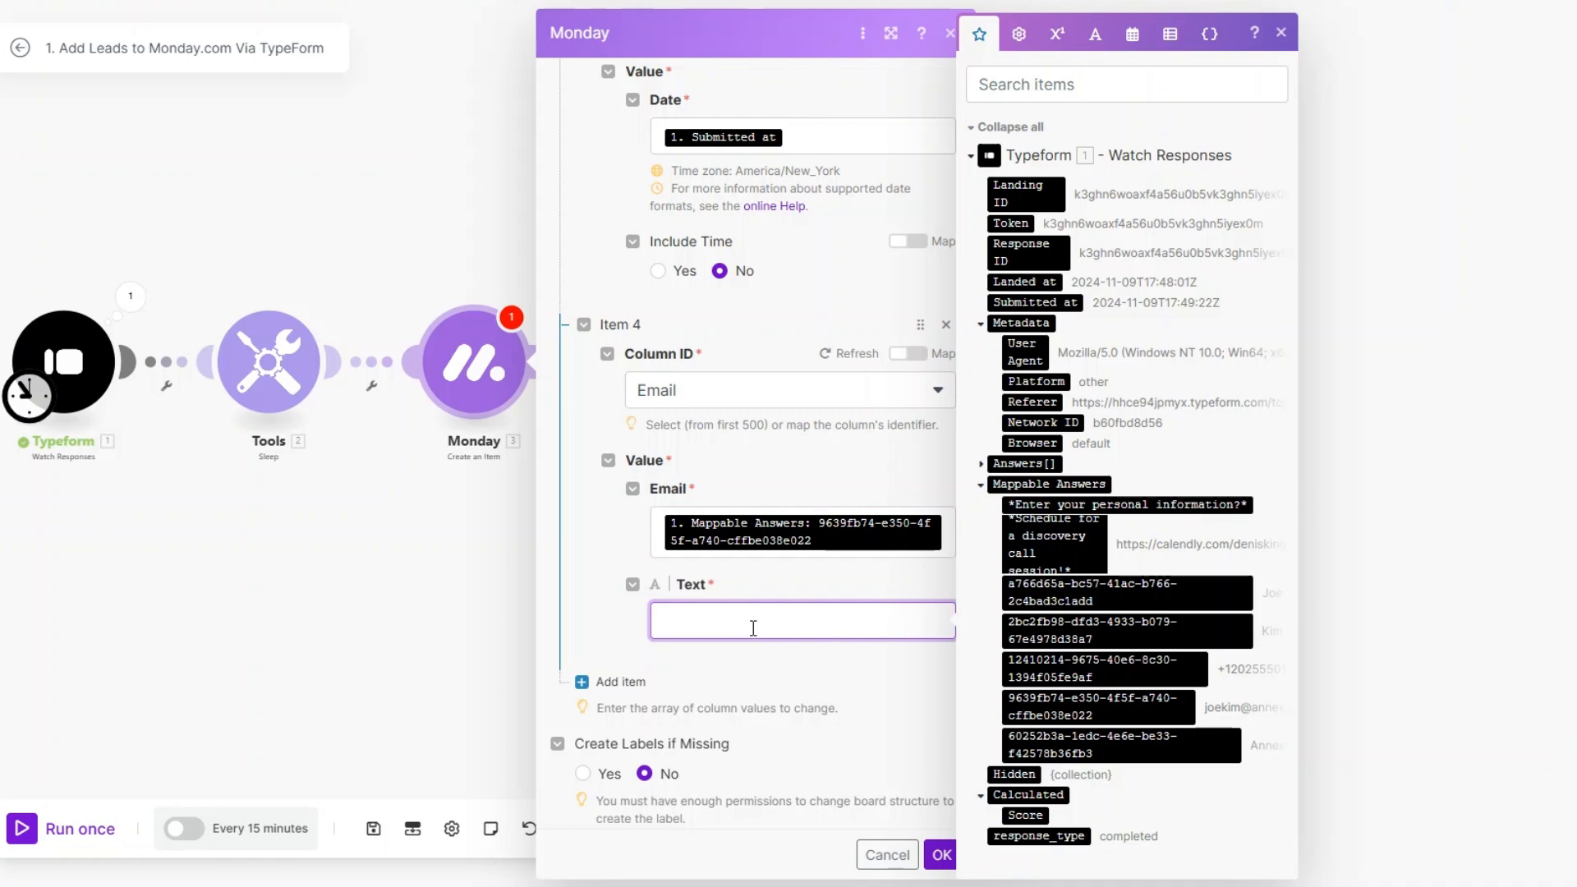
left_click(1100, 706)
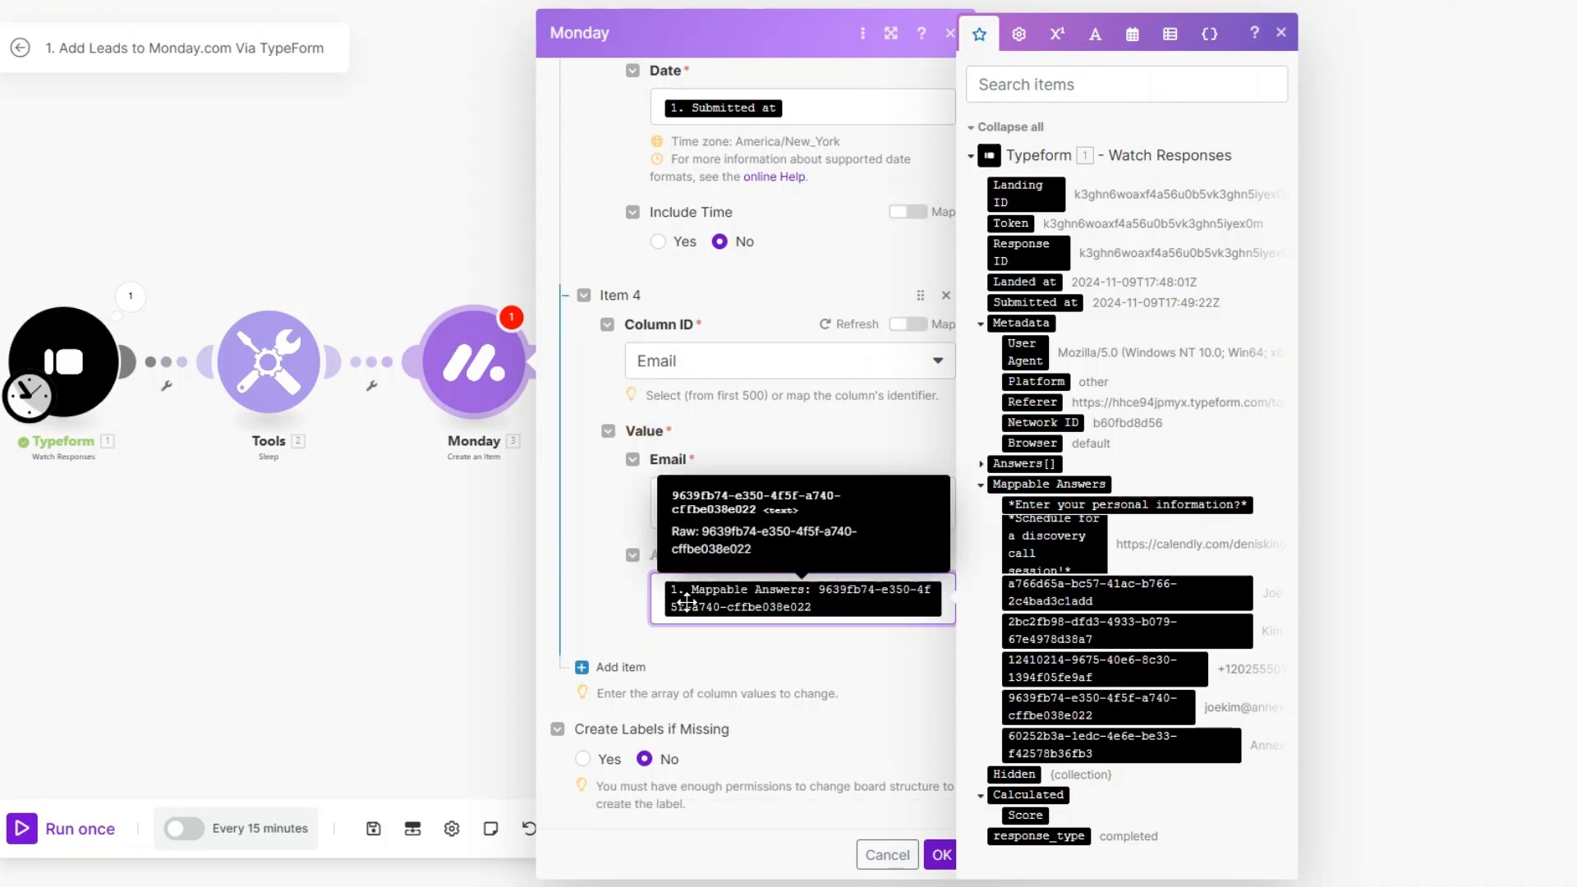
Step: Add a column value for First Name and map it to the Typeform first-name answer
left_click(604, 668)
left_click(604, 669)
scroll(750, 580, "down", 2)
left_click(778, 585)
scroll(735, 657, "down", 1)
left_click(713, 708)
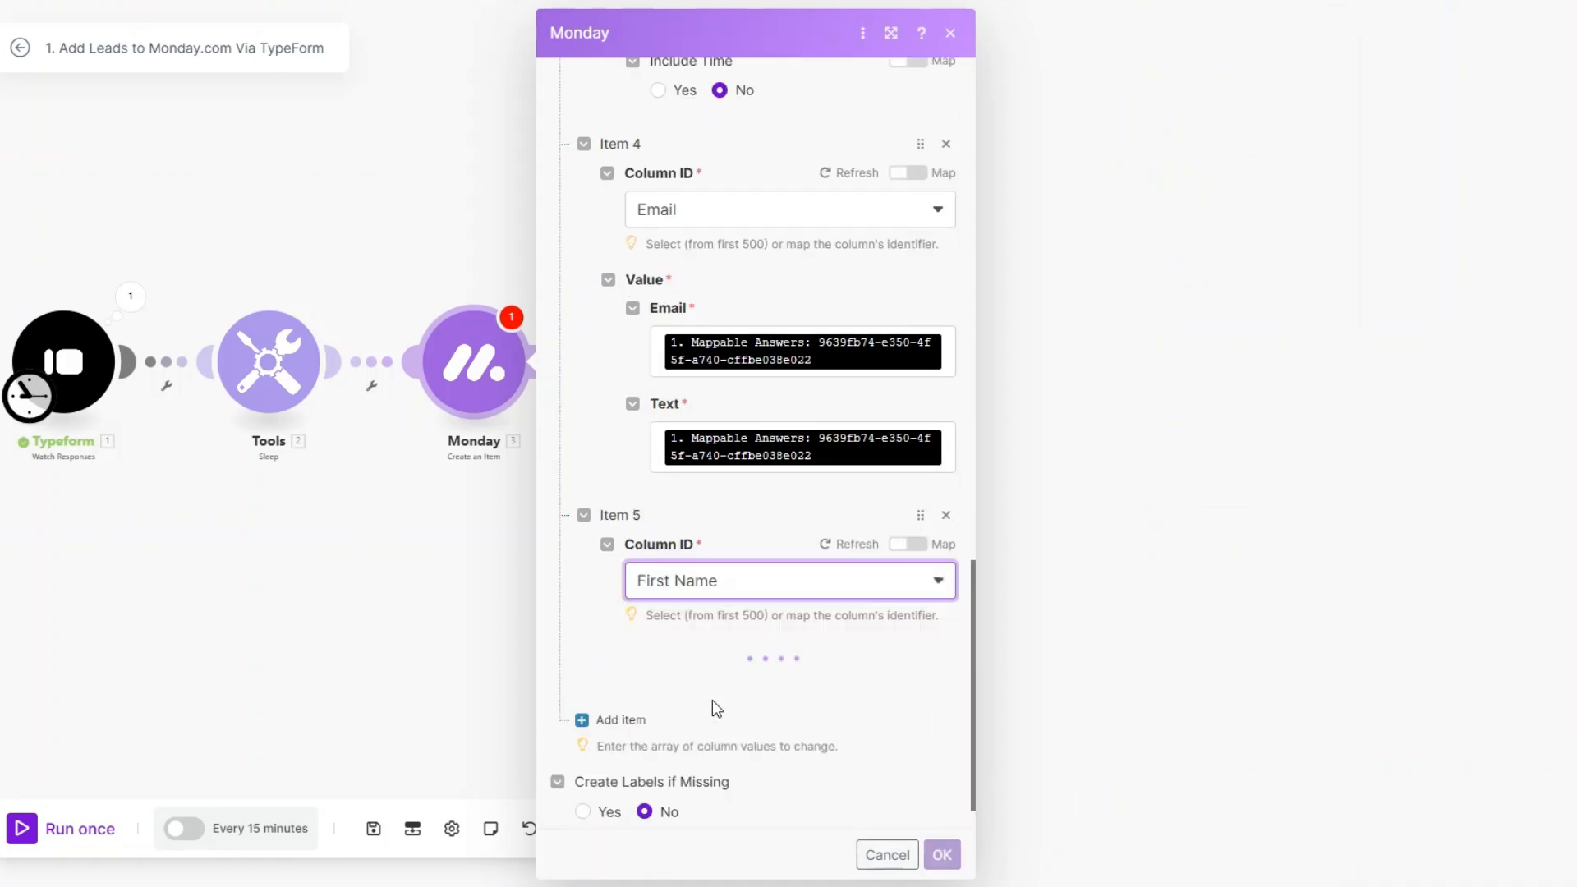
scroll(731, 603, "down", 1)
left_click(728, 608)
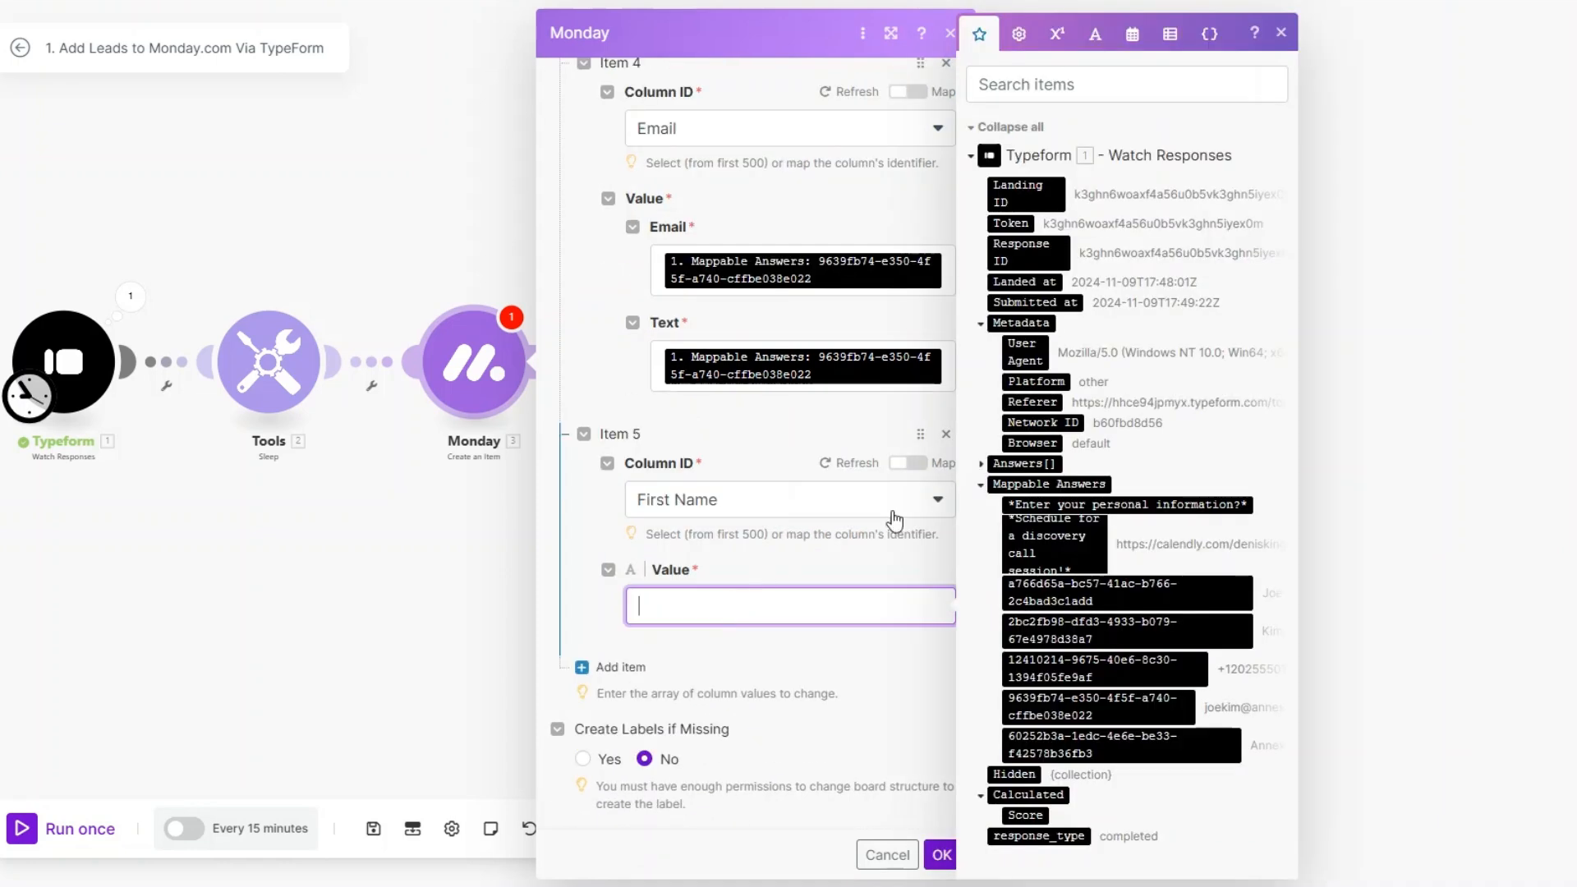
left_click(1166, 610)
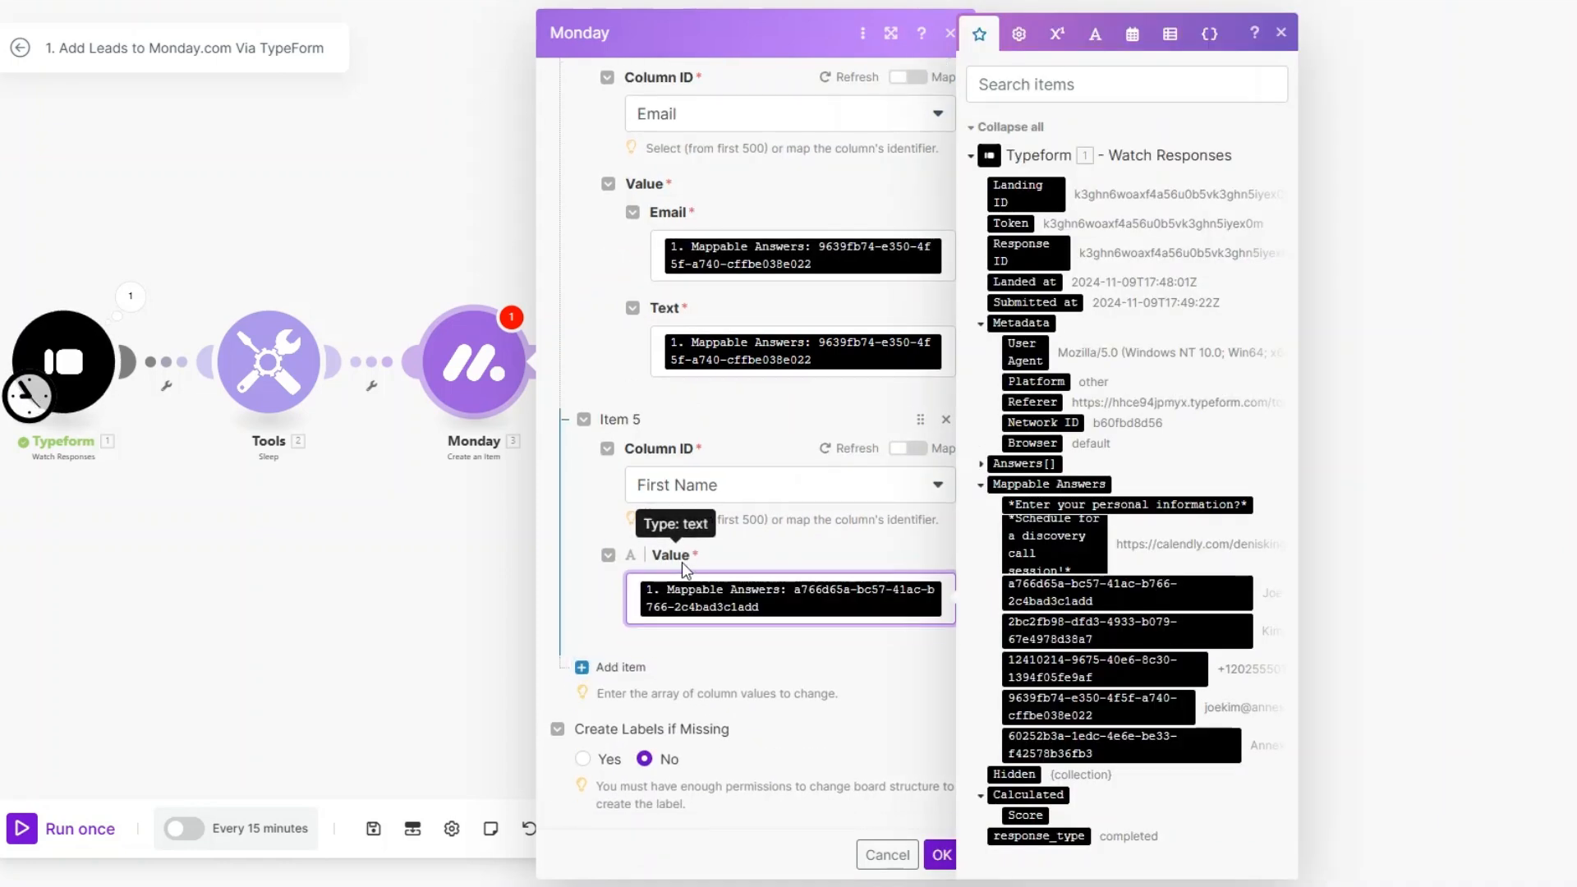
Step: Add a column value for Last Name and map it to the Typeform last-name answer
left_click(581, 666)
scroll(740, 582, "down", 2)
left_click(740, 579)
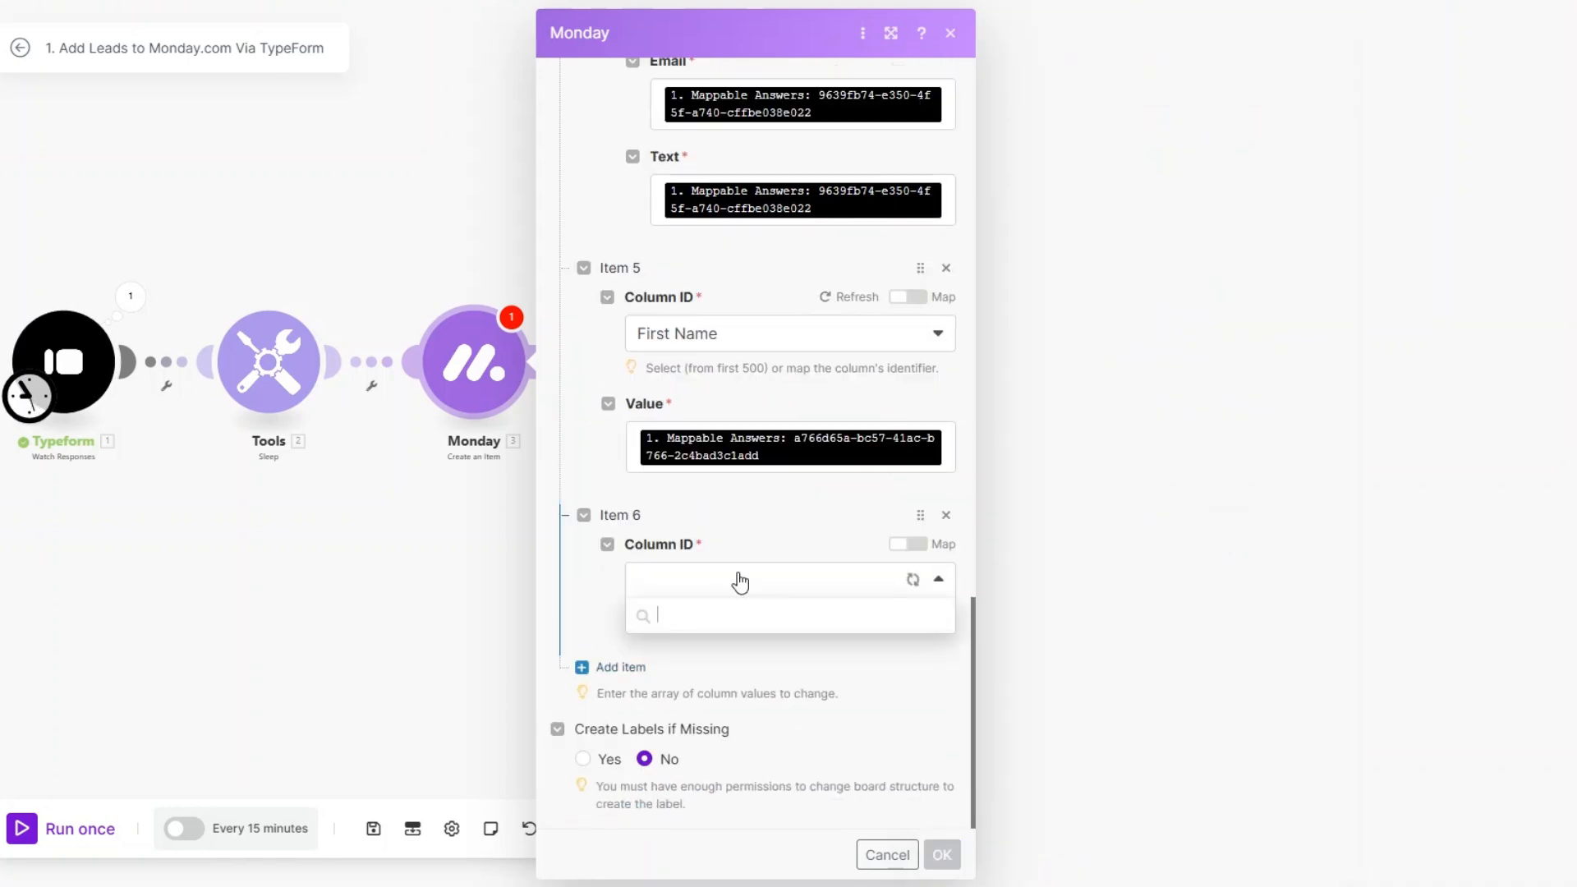
left_click(706, 783)
left_click(726, 686)
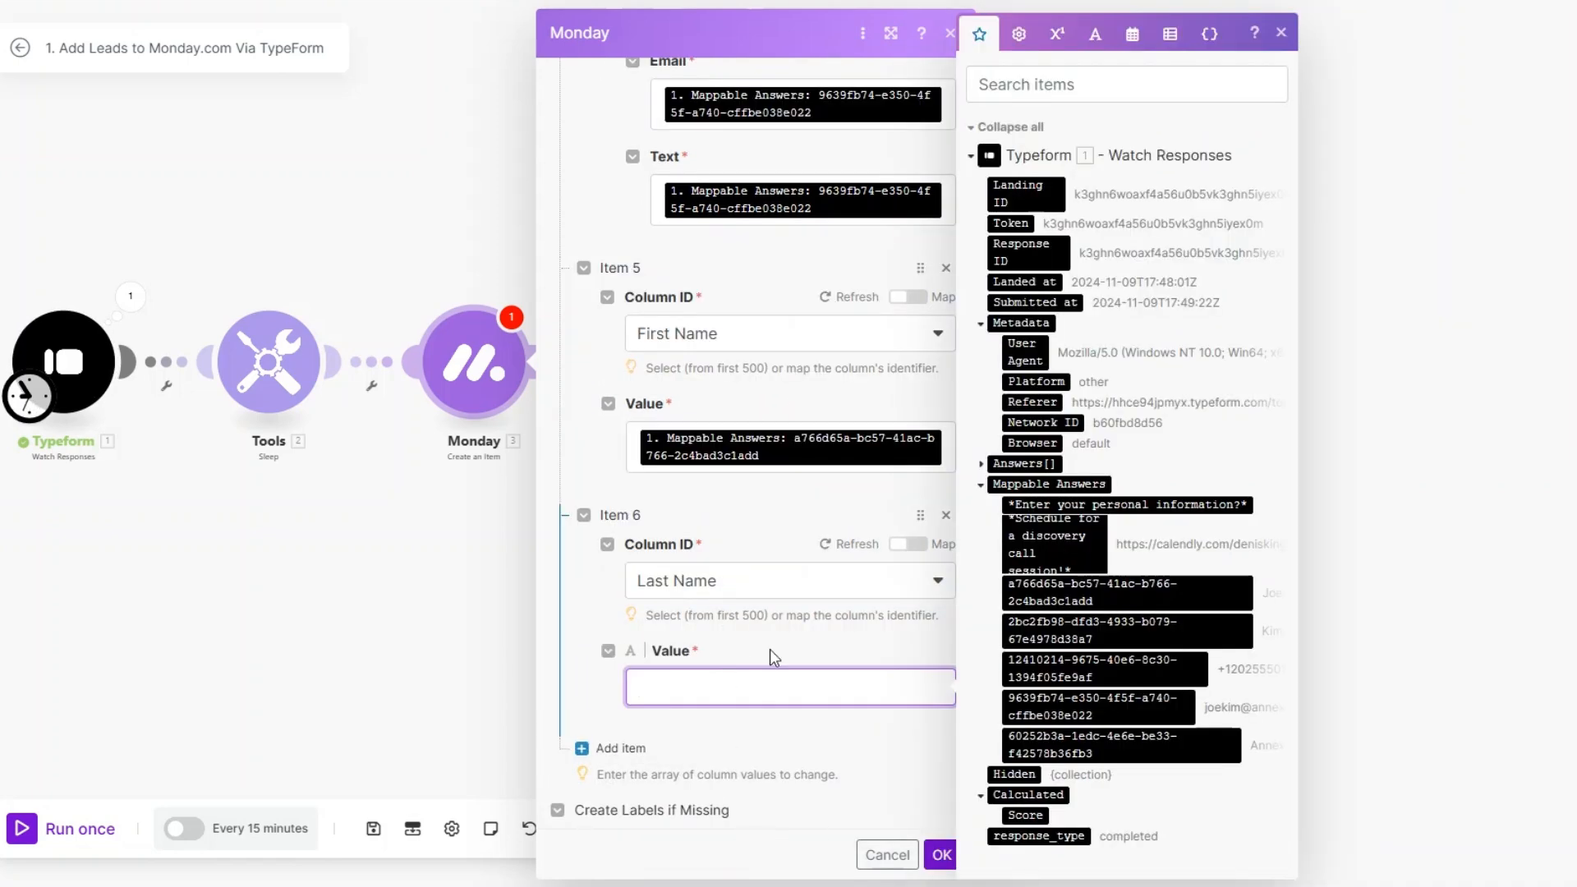
left_click_drag(1044, 622, 714, 682)
Step: Add a column value for Phone mapped to the Typeform phone answer, with US as the ISO-2 country code
scroll(624, 689, "down", 1)
left_click(622, 667)
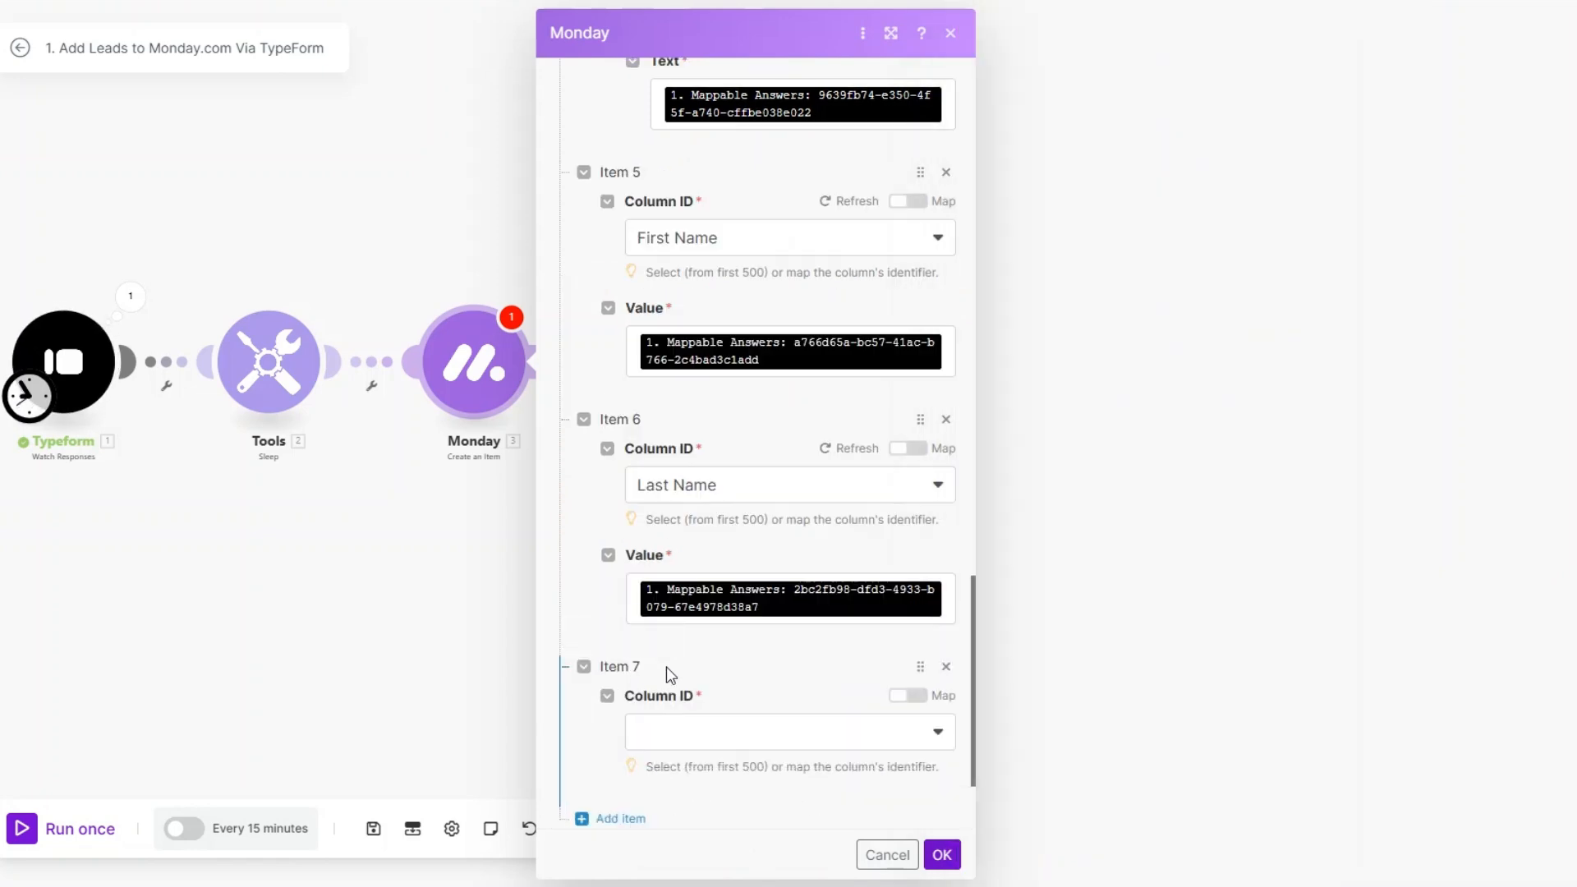
left_click(667, 740)
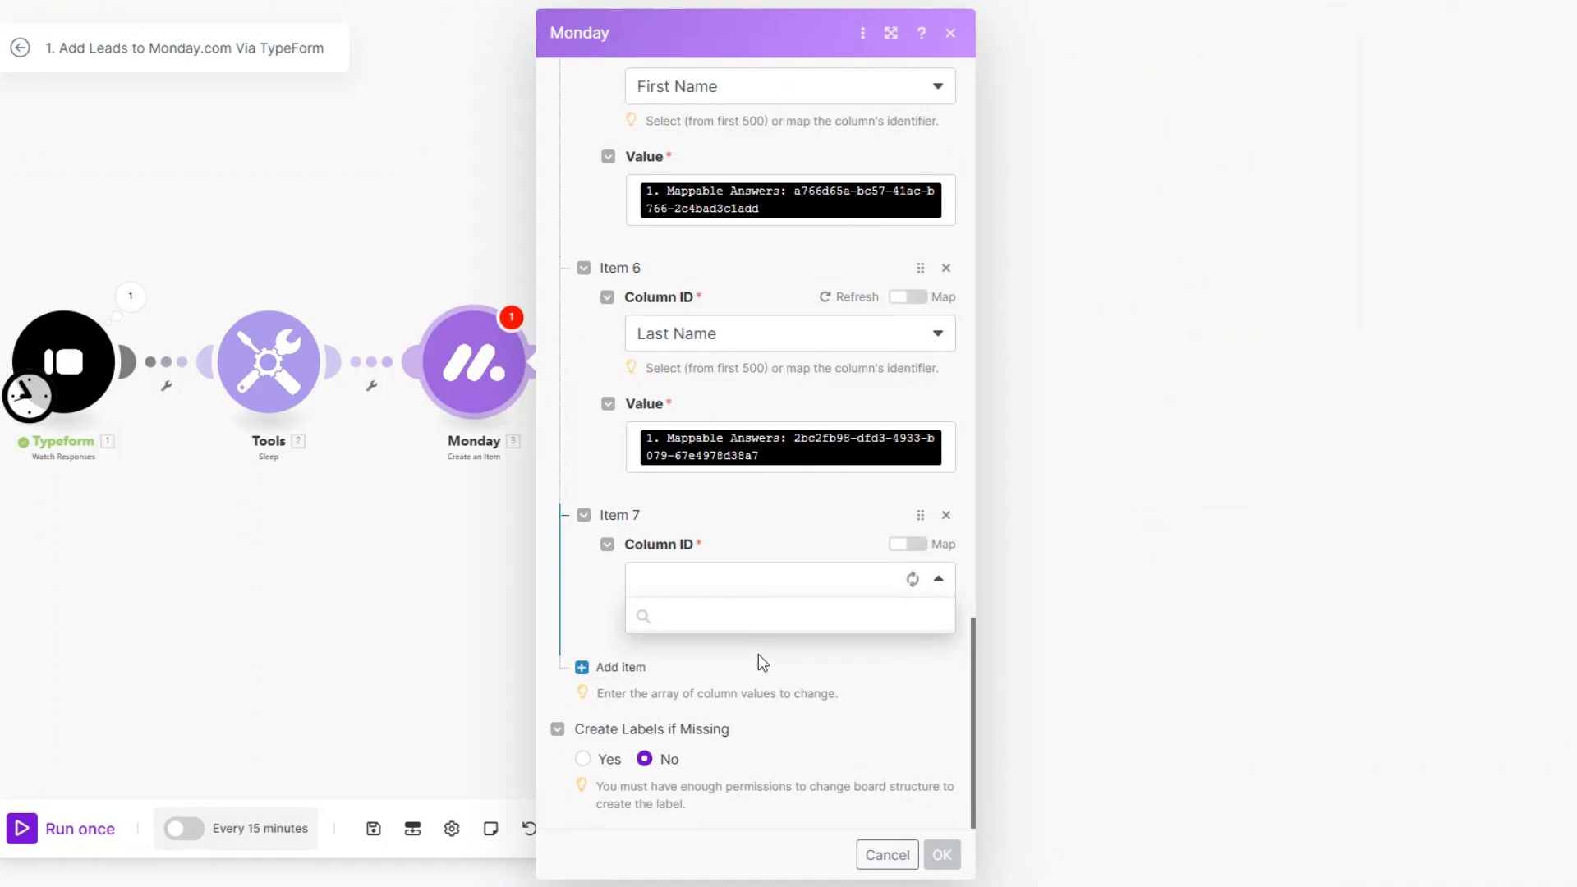
scroll(759, 669, "down", 3)
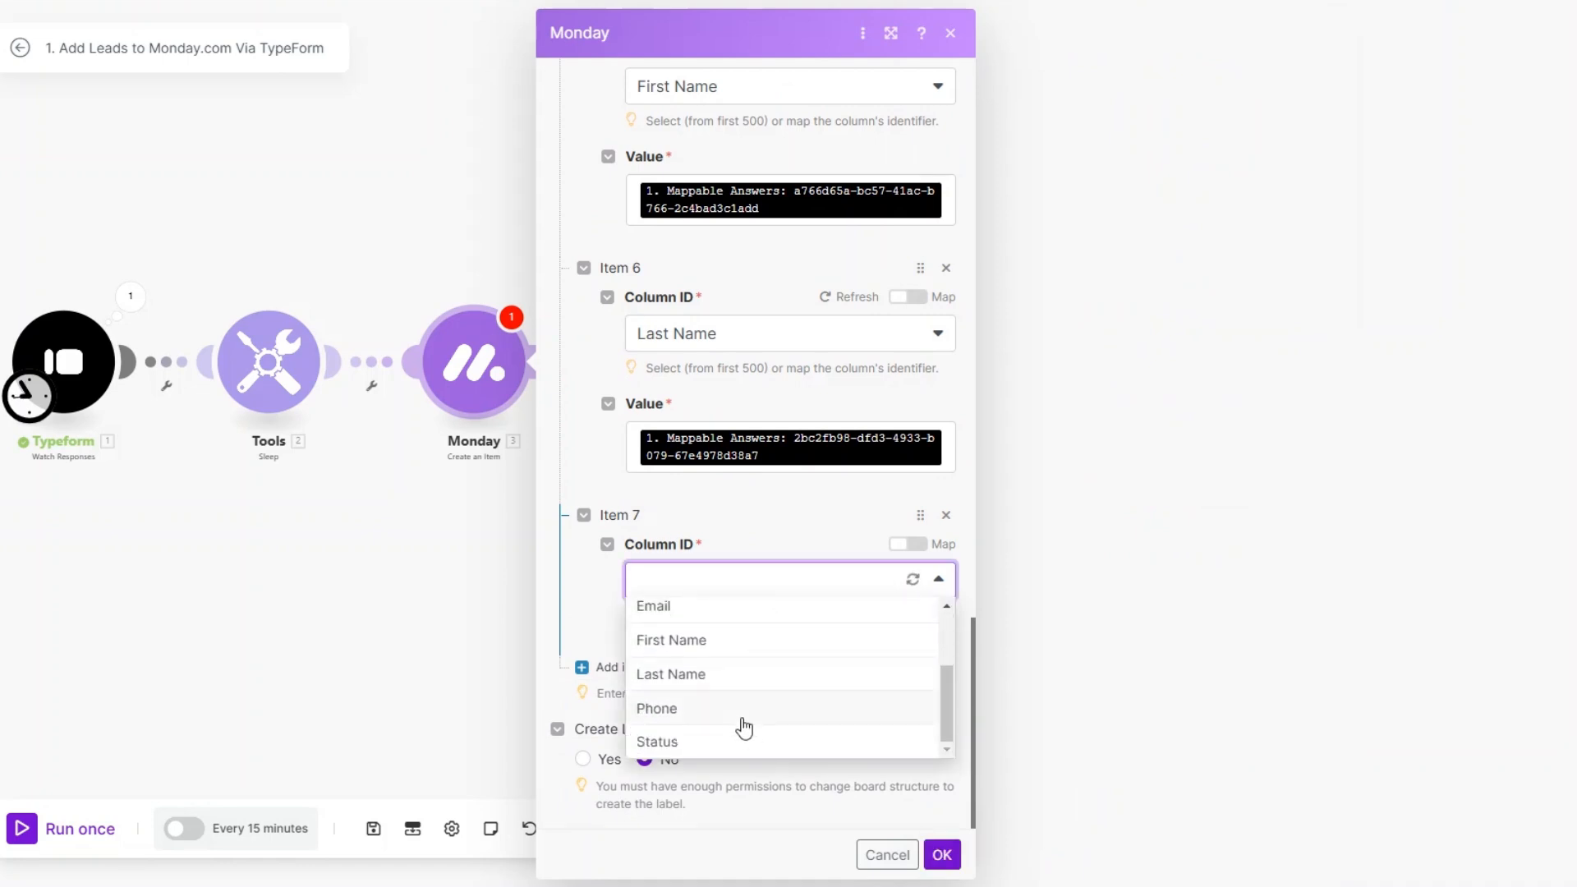
left_click(744, 728)
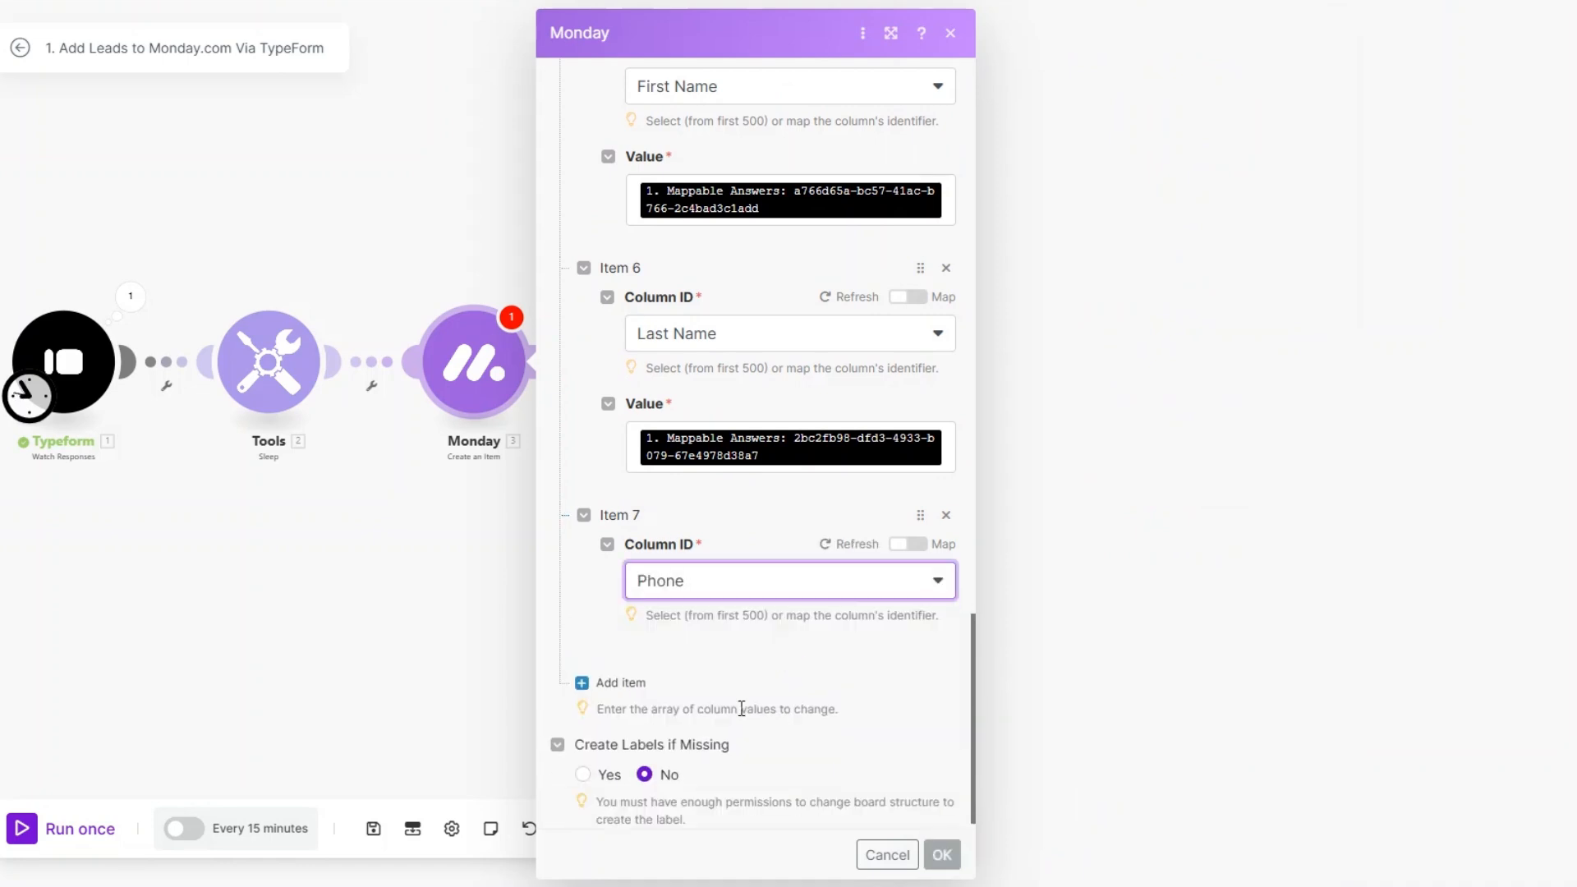
left_click(743, 714)
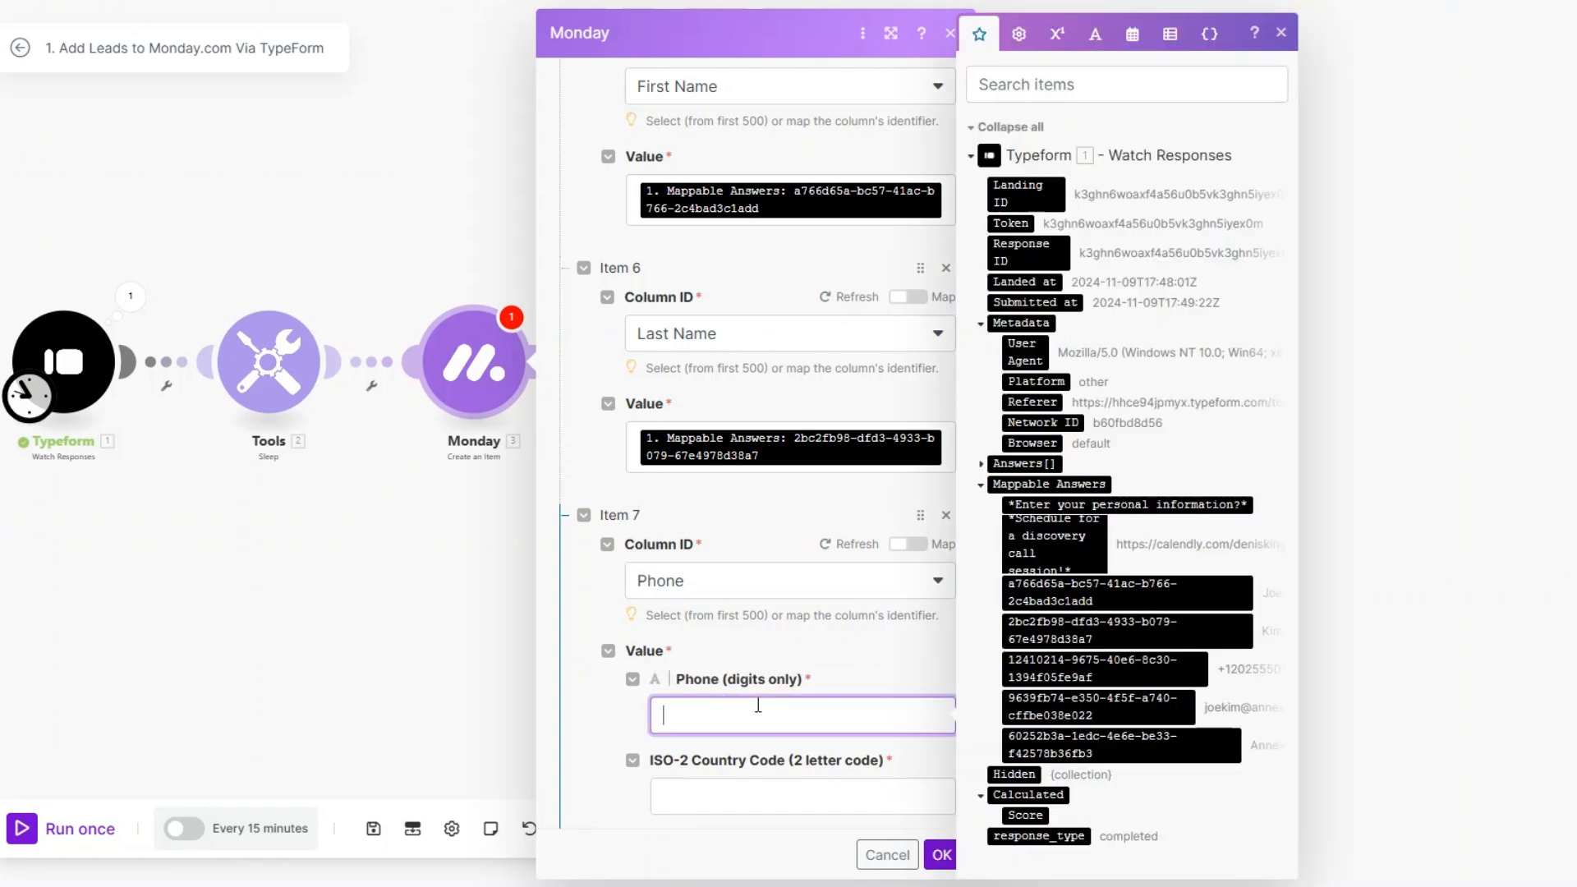
left_click(1084, 663)
scroll(762, 597, "down", 2)
left_click(762, 597)
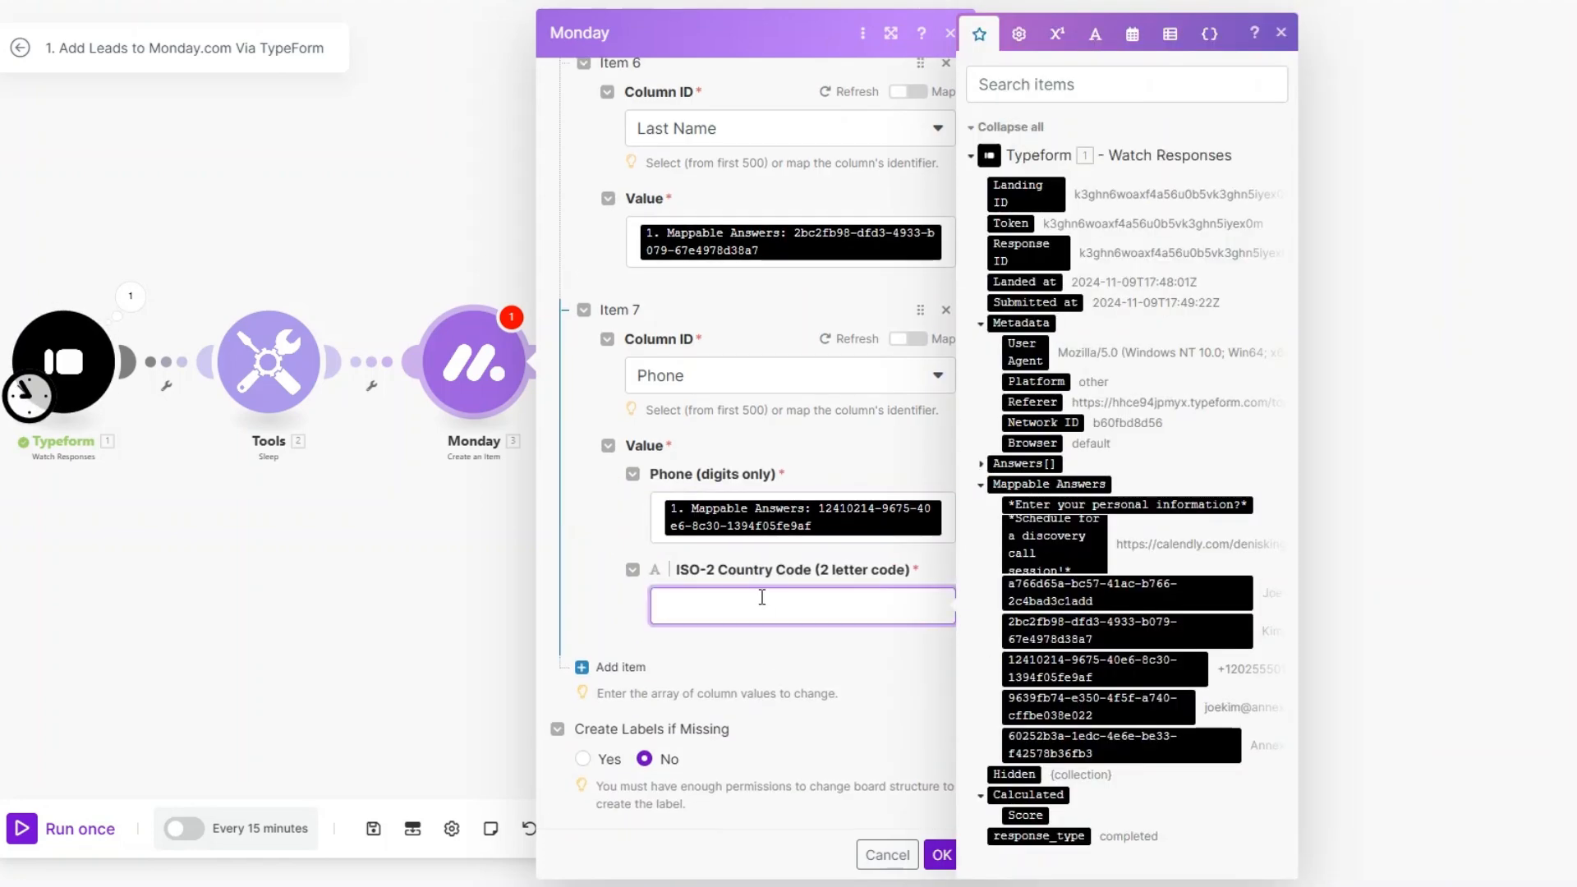
type("US")
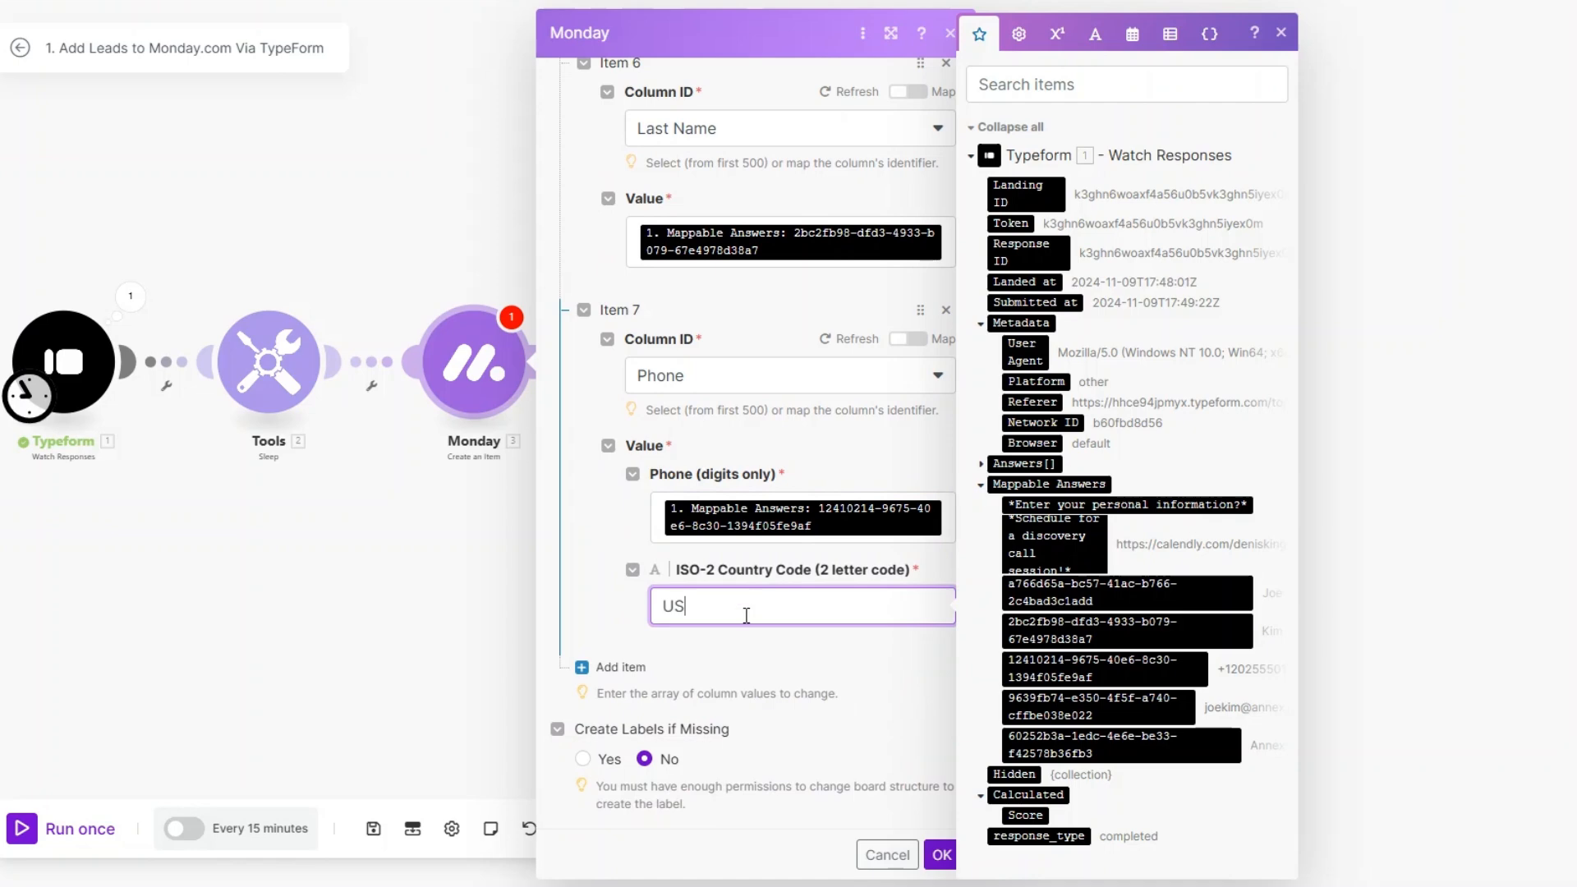
Step: Add a column value for Status set by Label to INTAKE, and confirm the Monday module's settings
left_click(618, 667)
scroll(722, 628, "down", 1)
scroll(722, 630, "down", 1)
left_click(712, 581)
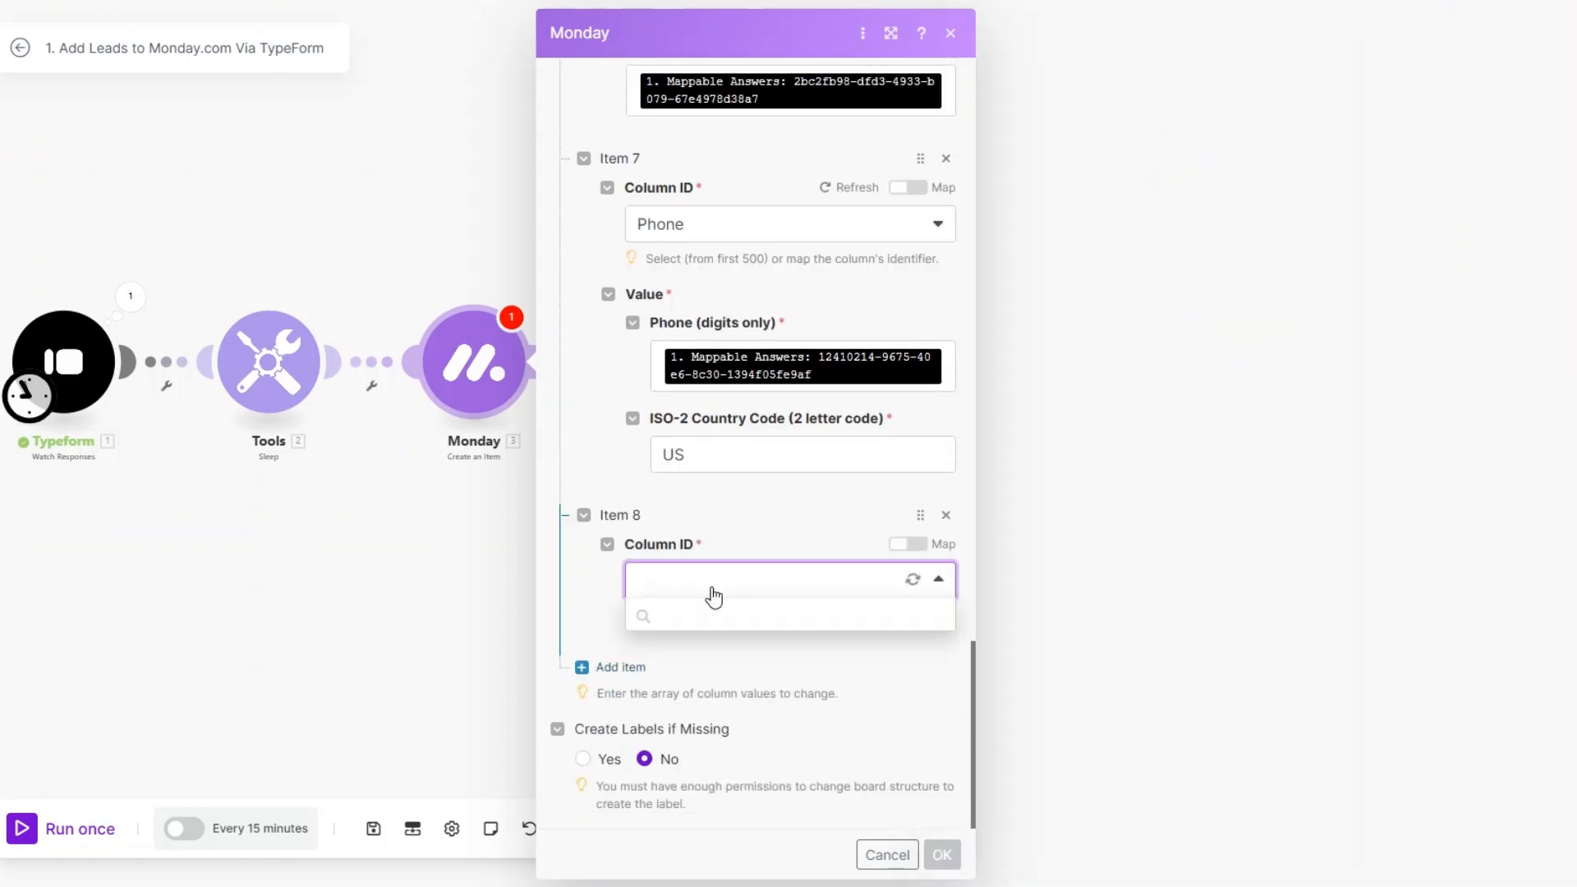
scroll(708, 640, "down", 1)
left_click(695, 823)
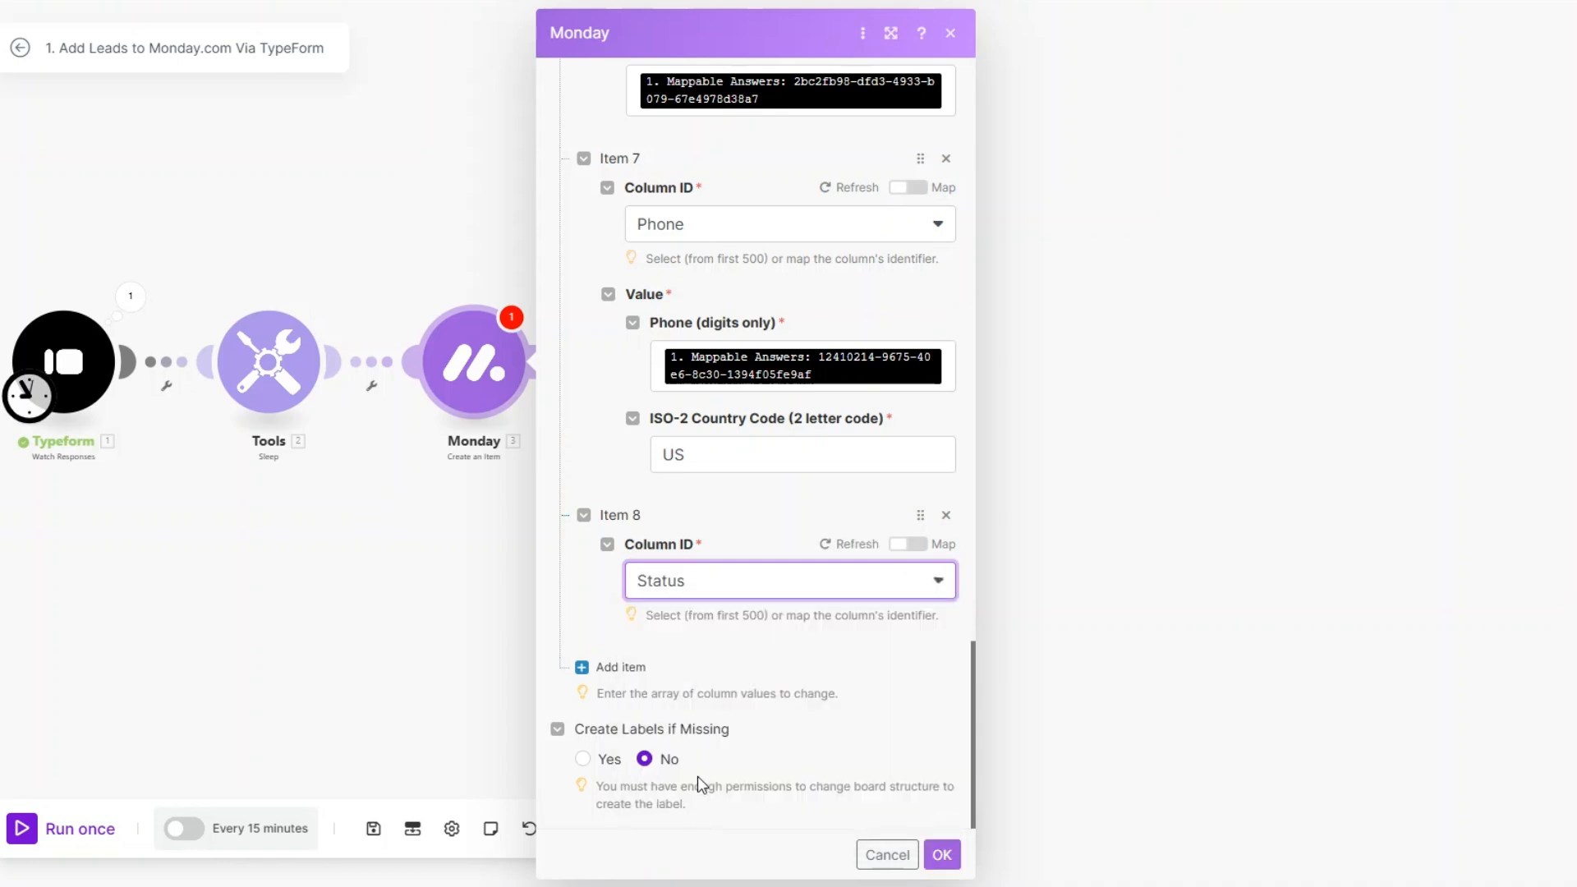
left_click(704, 722)
left_click(703, 742)
scroll(711, 672, "down", 2)
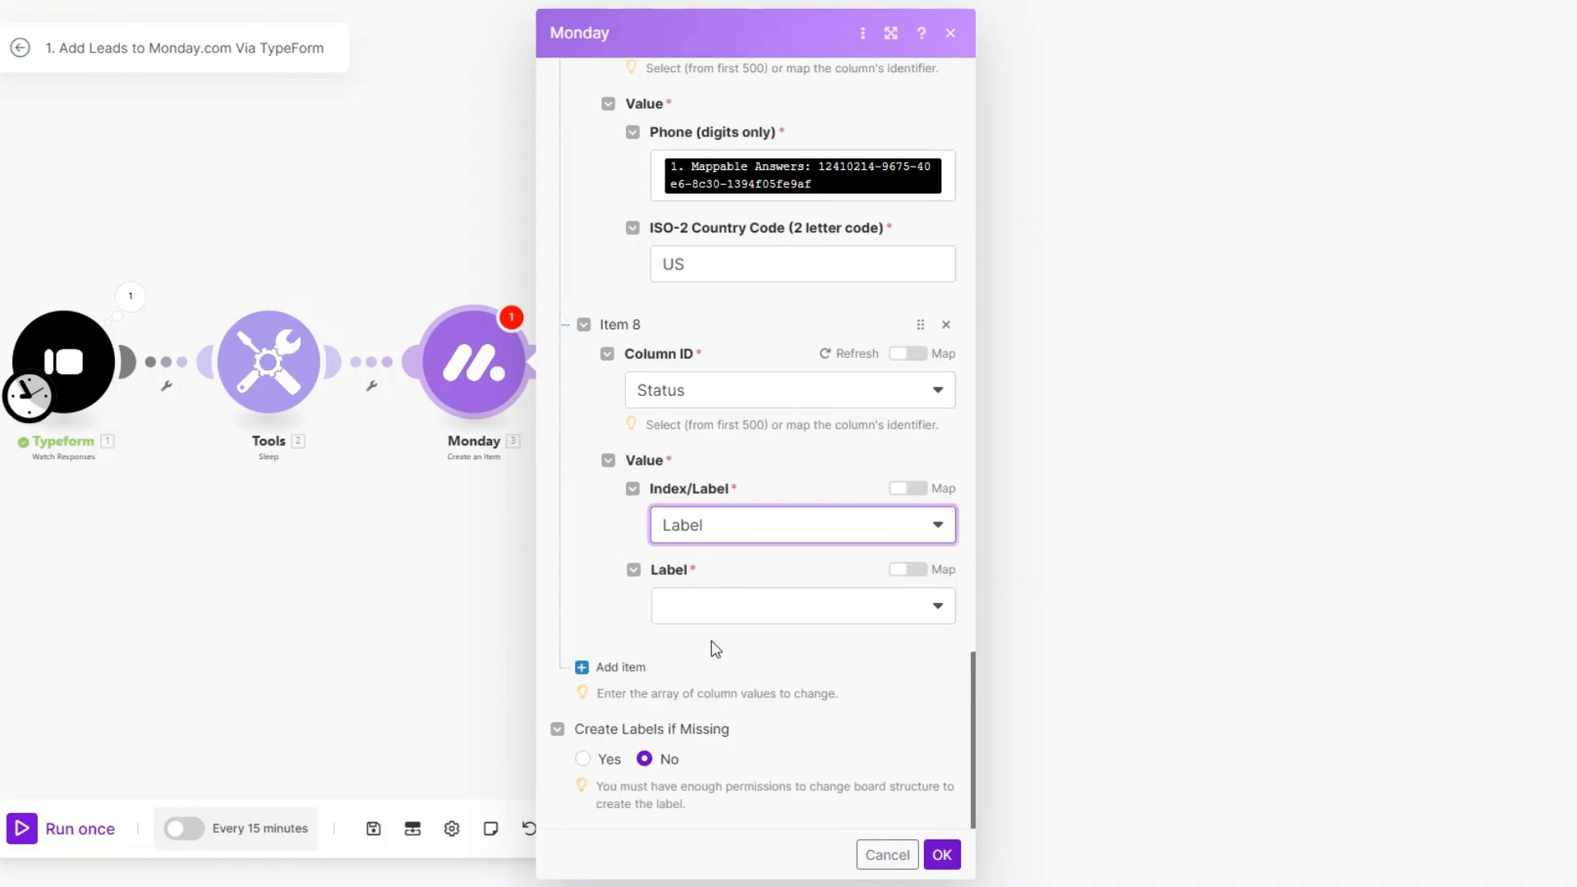
left_click(711, 609)
left_click(722, 775)
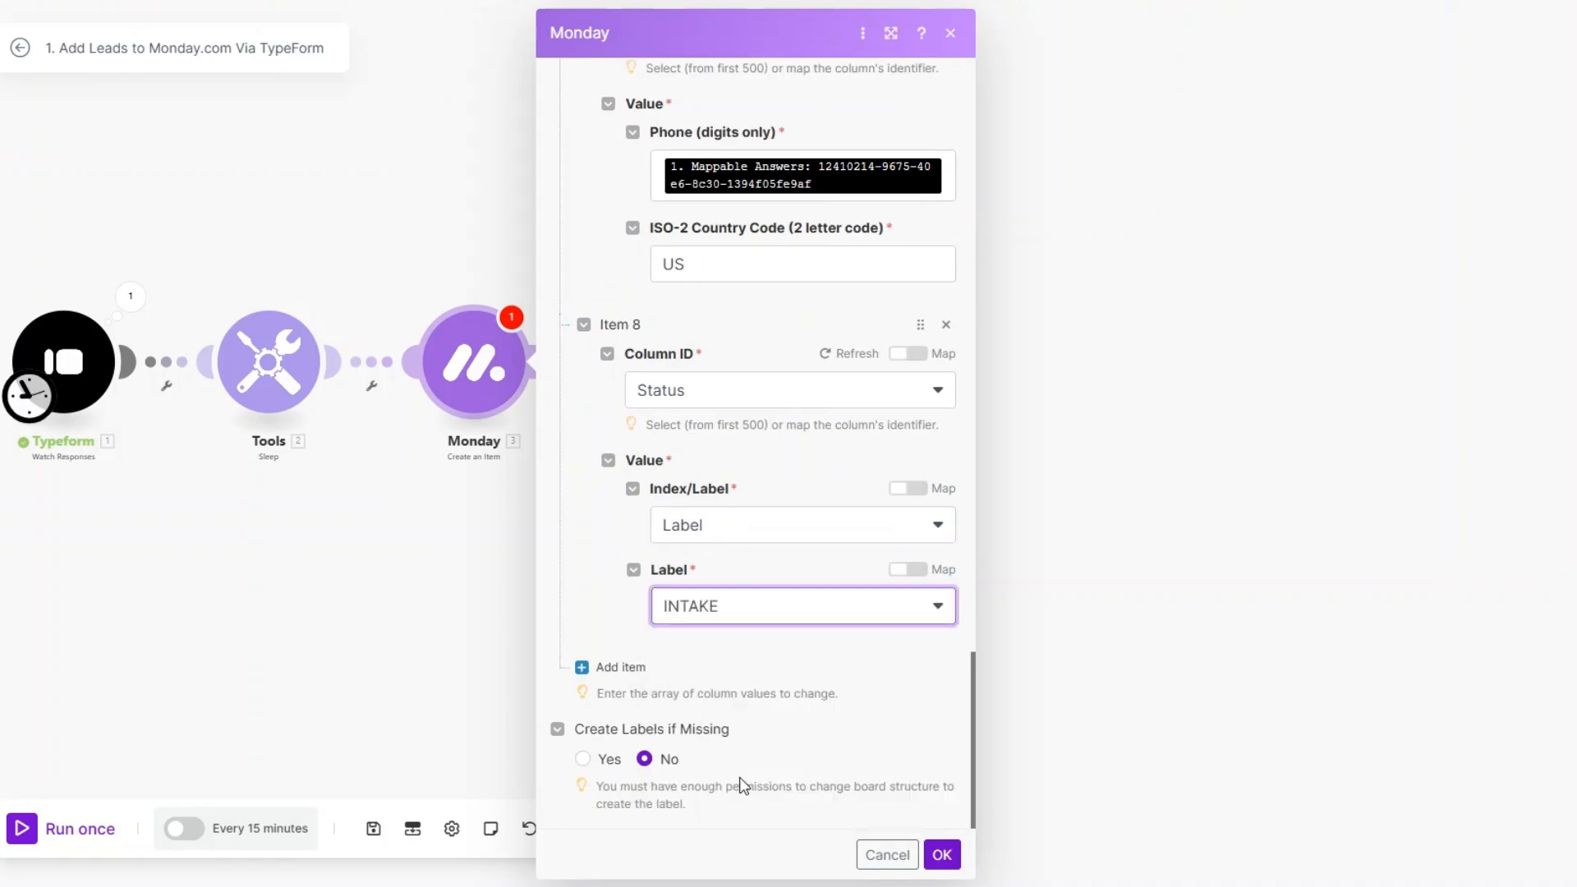
left_click(795, 878)
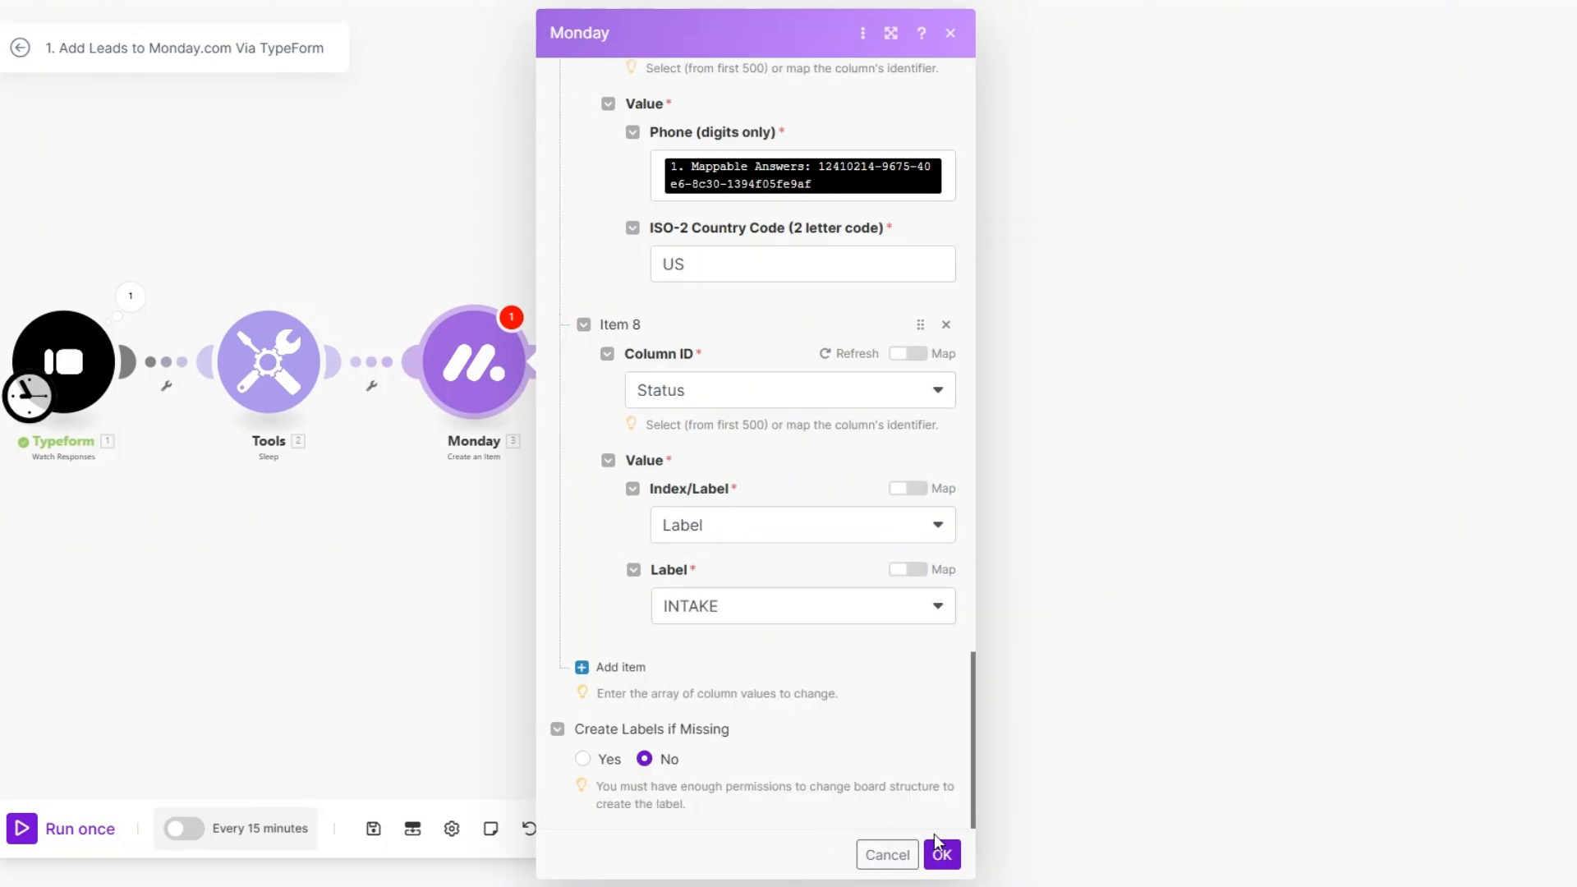
left_click(942, 854)
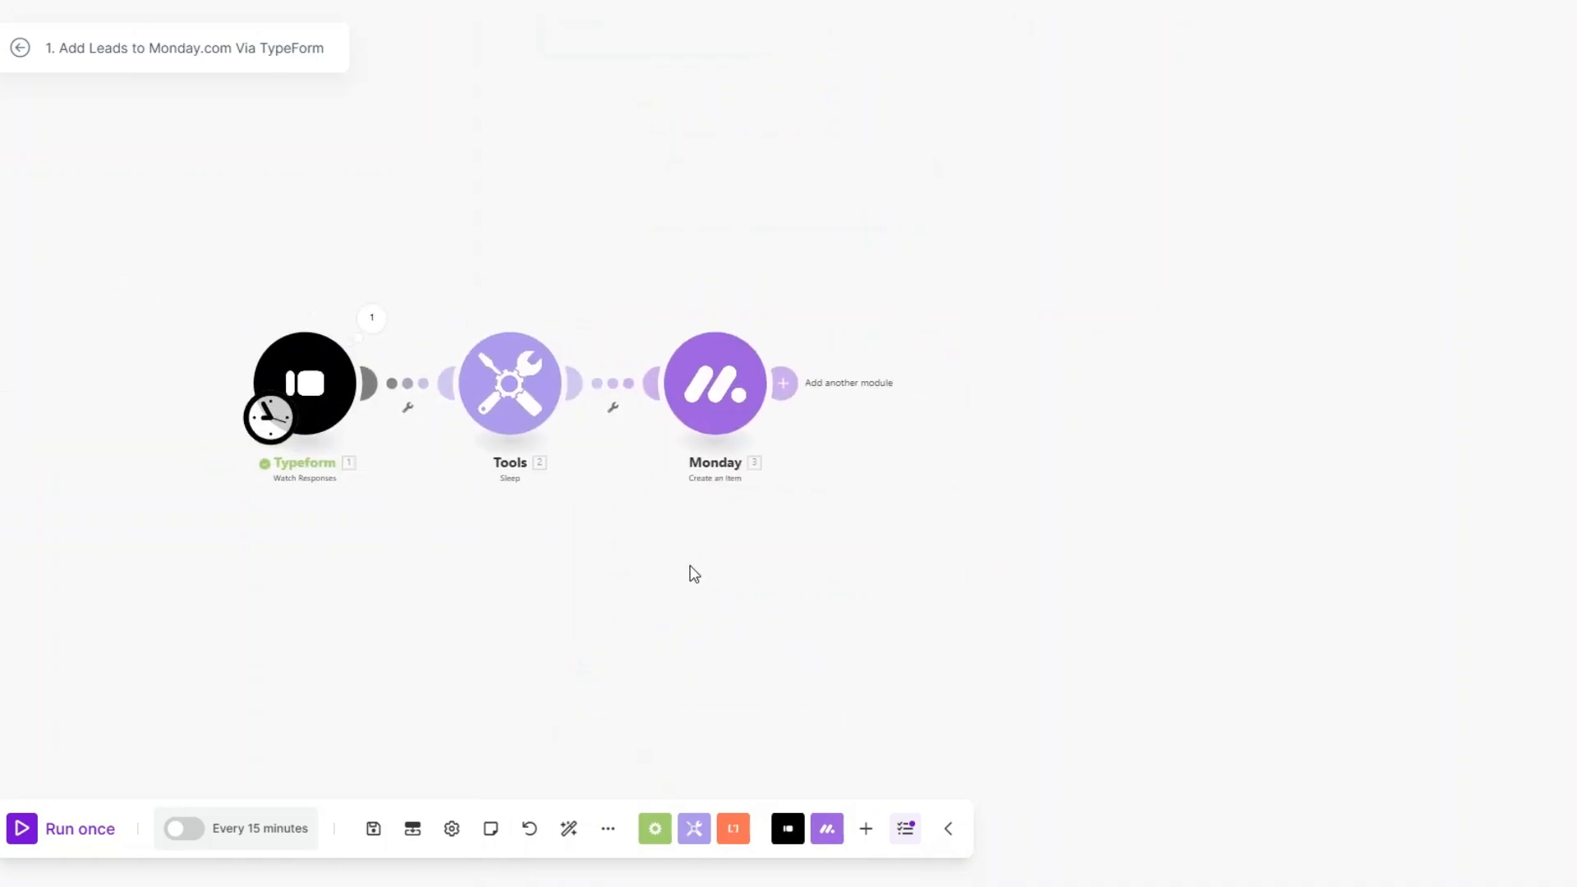
Step: Add an Email module with the Send an Email action after the Monday module
left_click(768, 392)
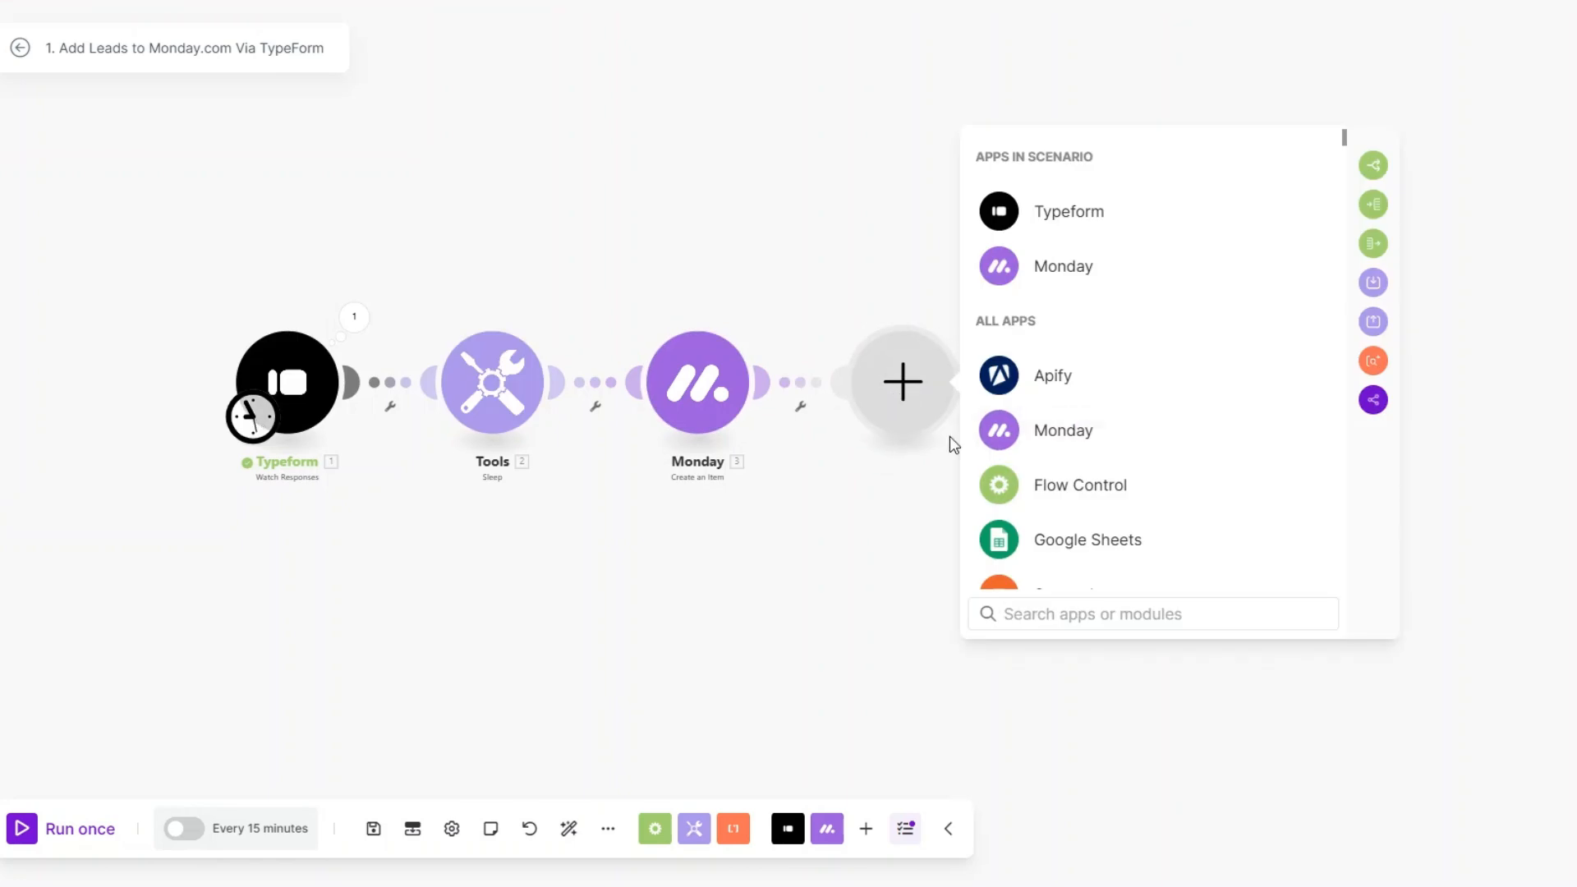
scroll(1066, 435, "down", 5)
left_click(1055, 316)
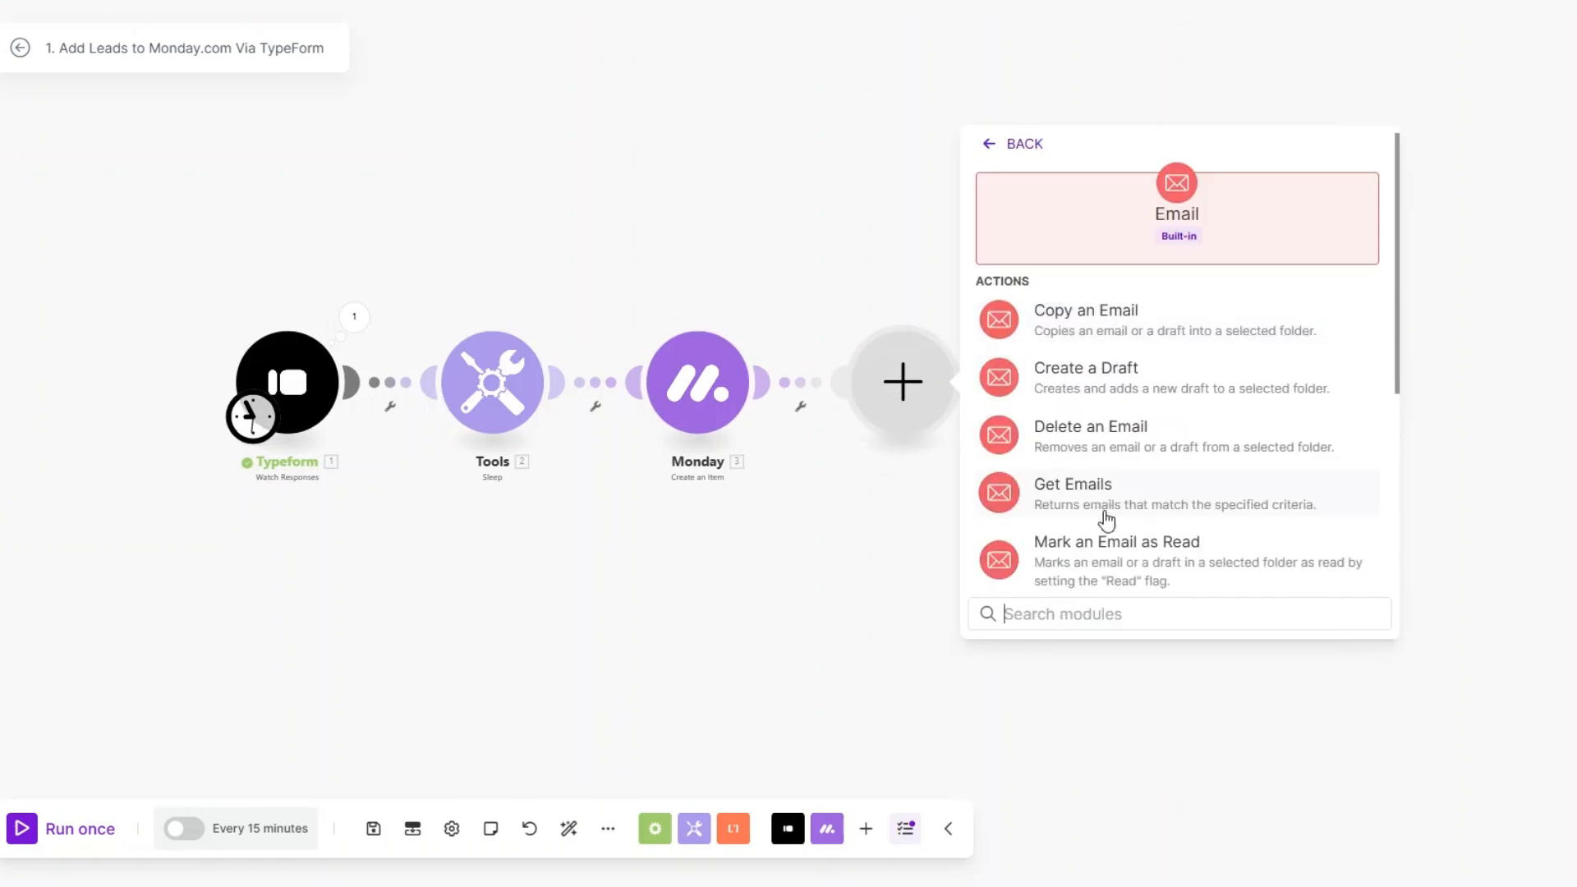
scroll(1101, 513, "down", 3)
left_click(1085, 485)
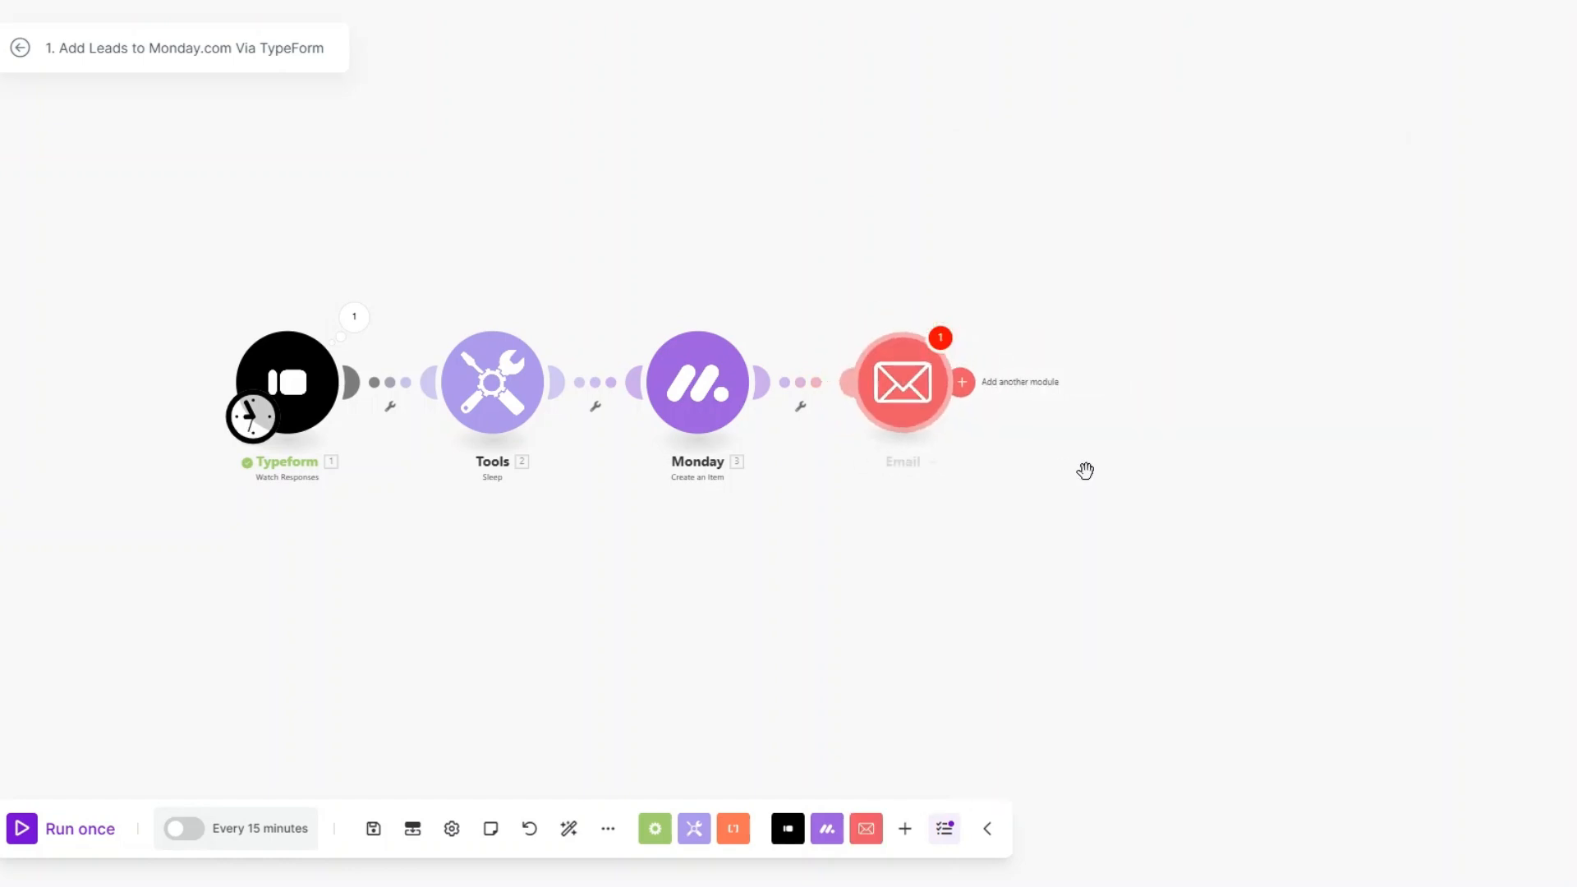
Step: Rename the Email module as Confirmation Email
right_click(879, 402)
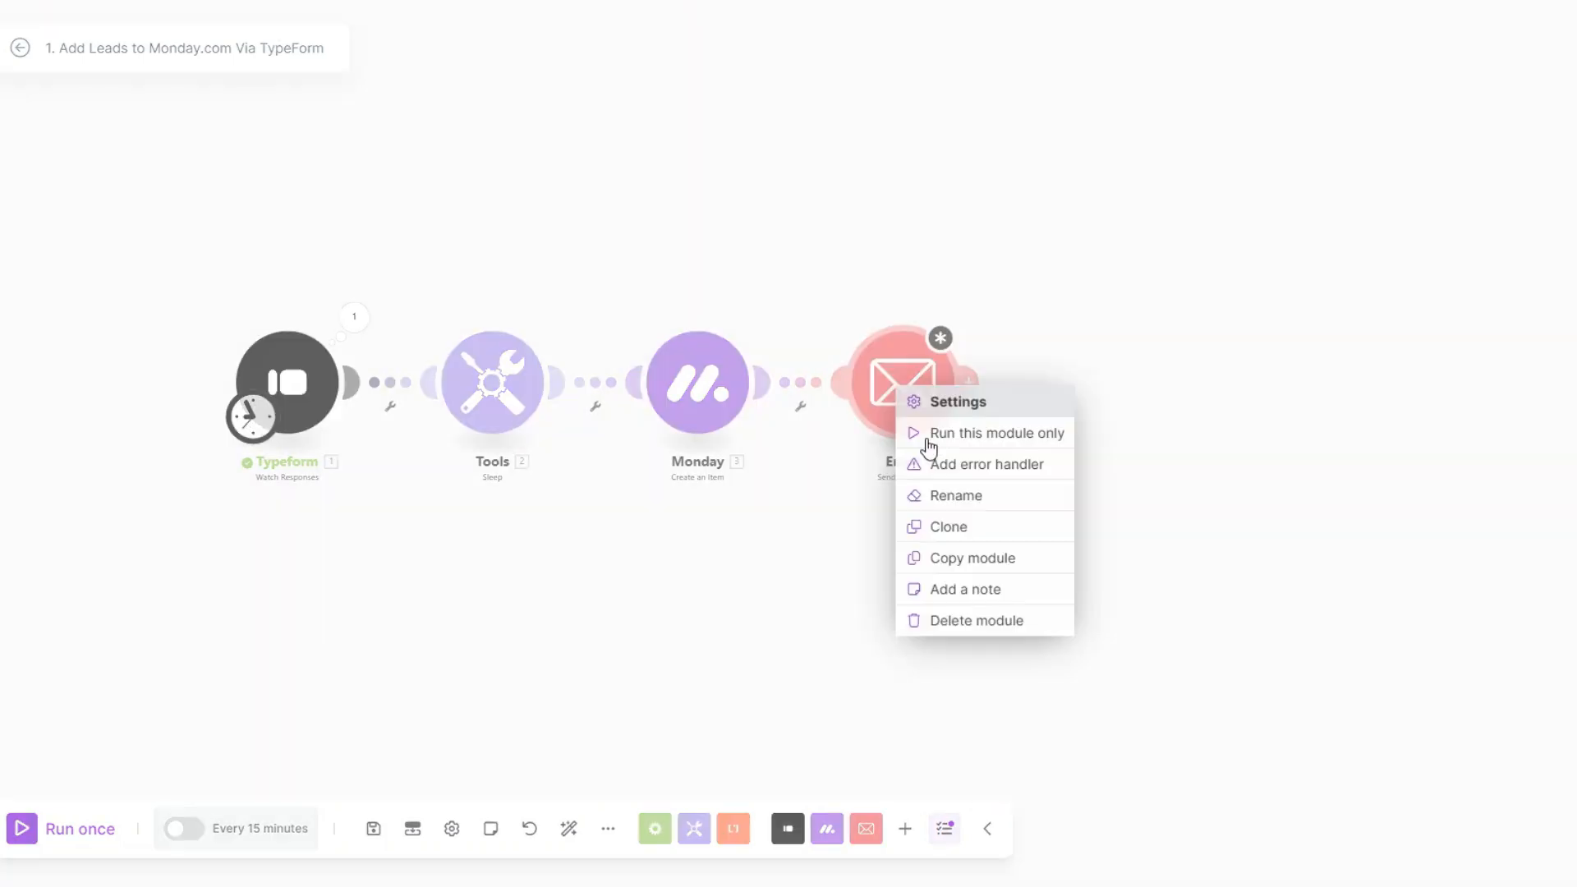
left_click(951, 499)
type("Confirmation Email")
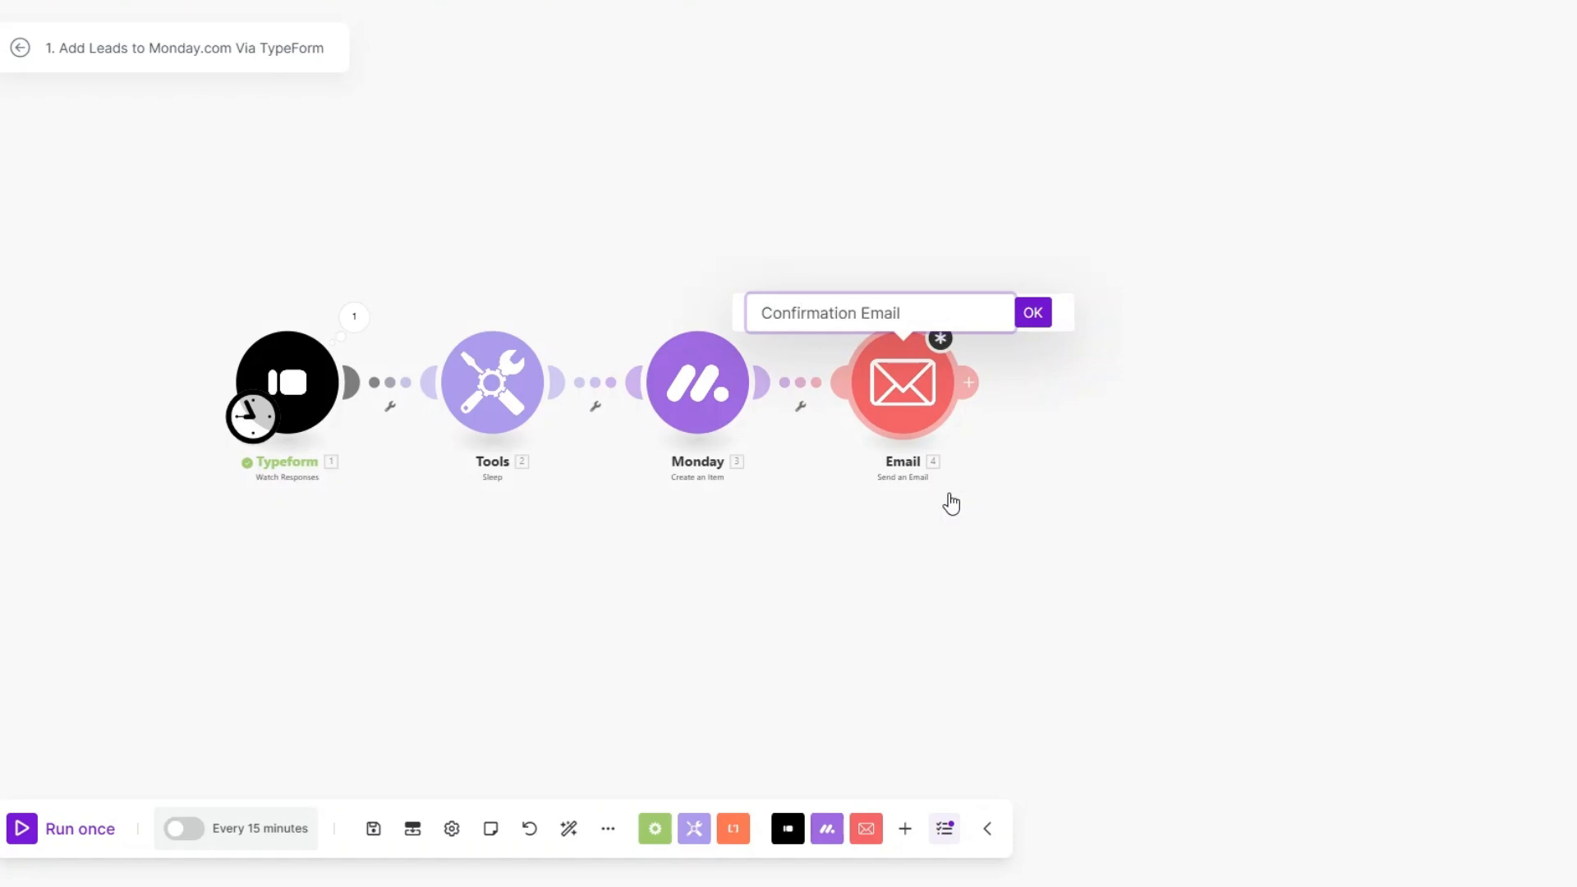
left_click(1027, 321)
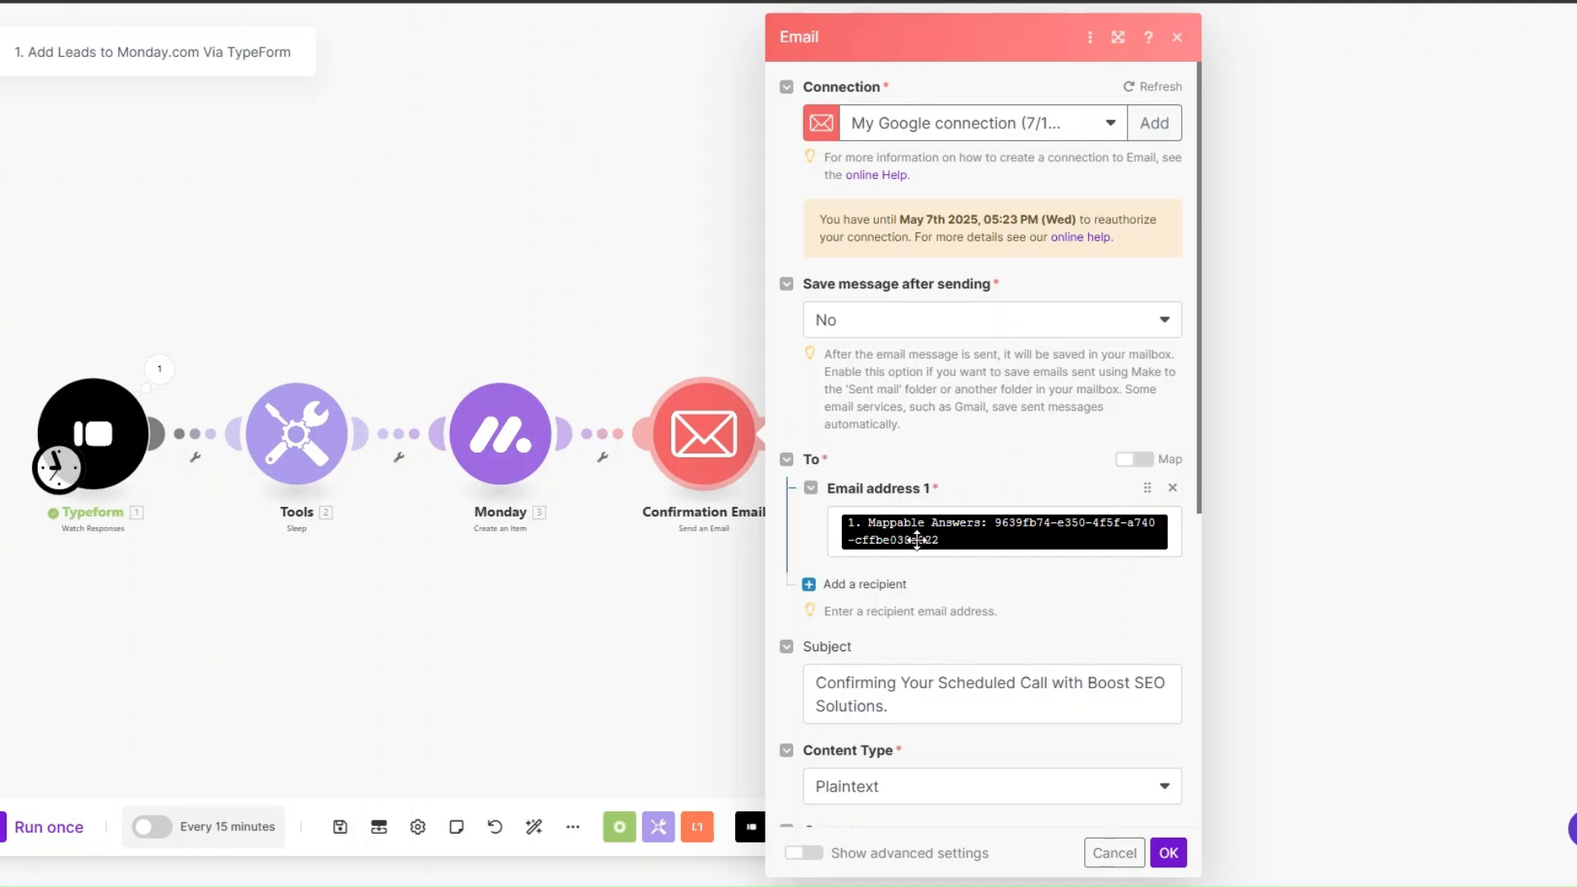
Step: Review the Email module's recipient mapping, subject and plaintext message content, and confirm its settings
left_click(1177, 540)
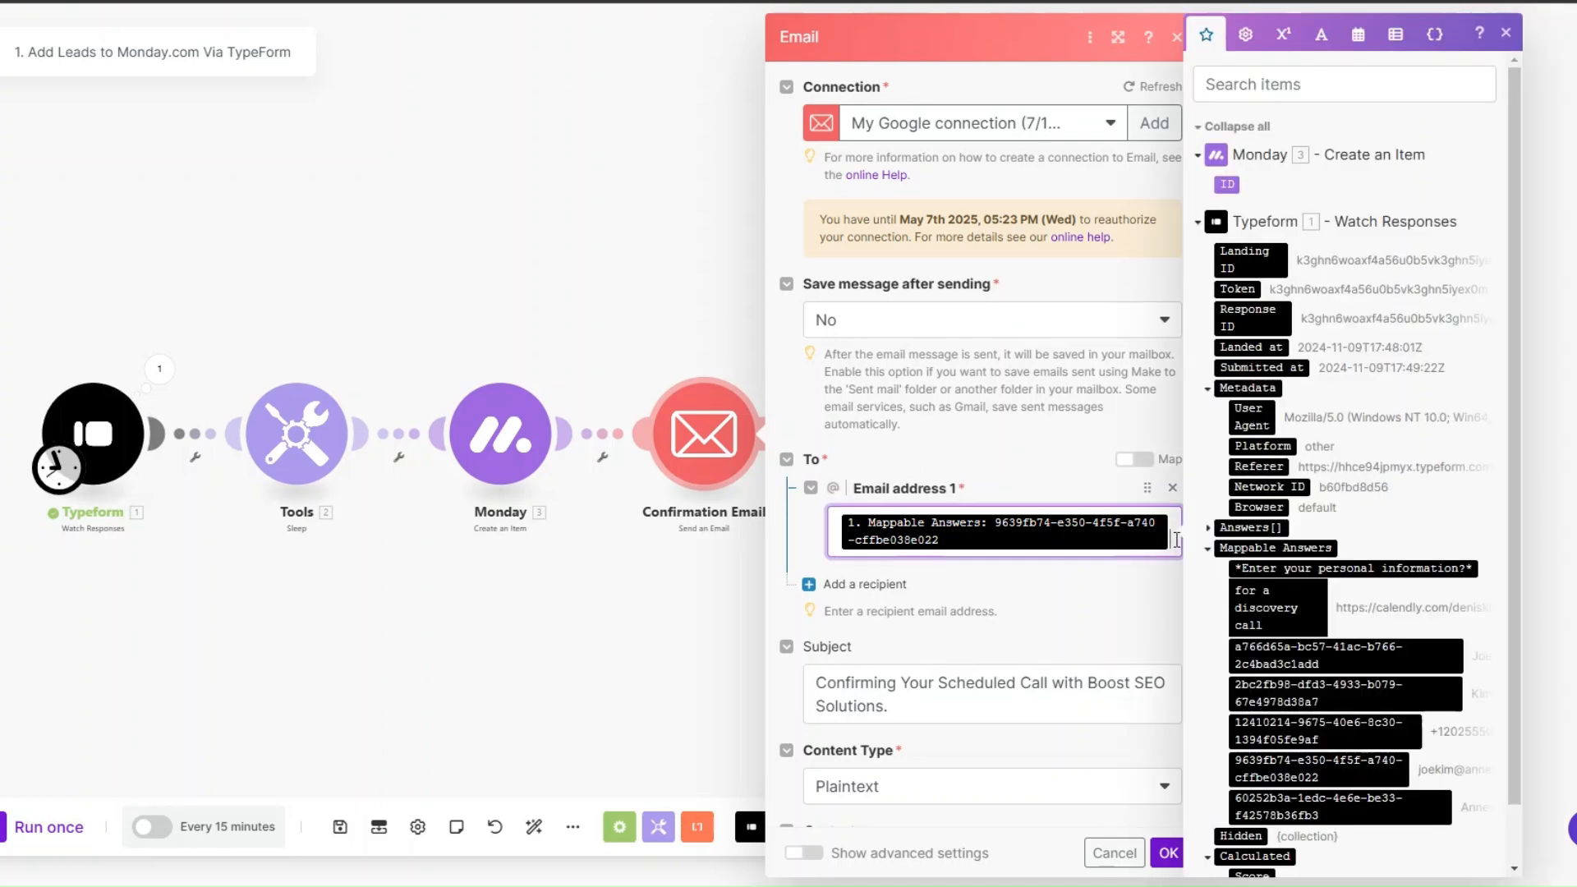
scroll(1265, 529, "down", 2)
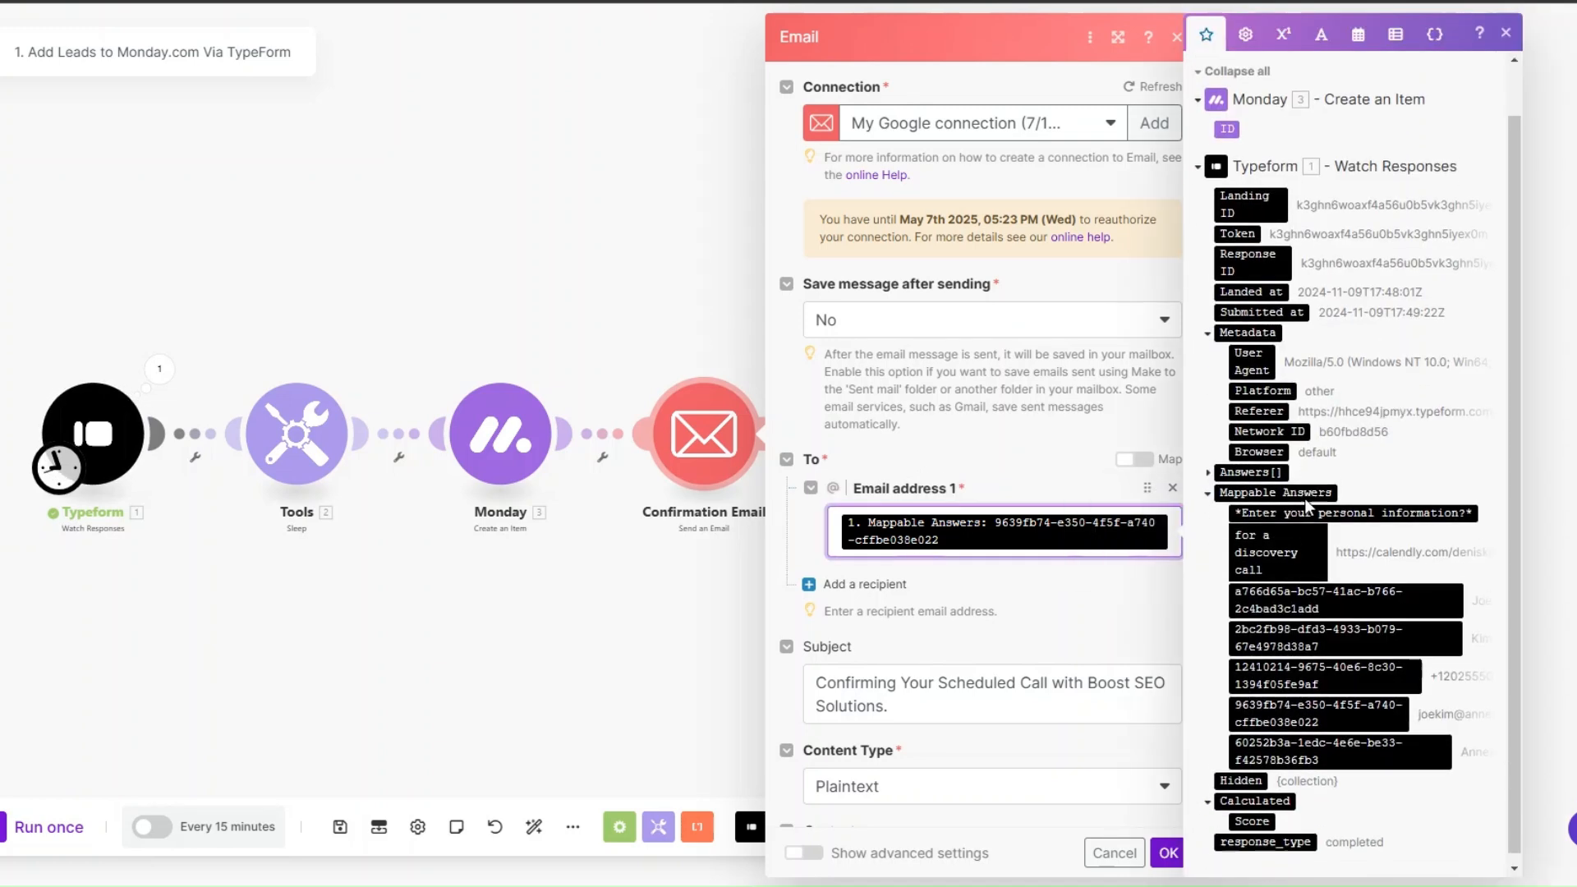
scroll(964, 478, "down", 6)
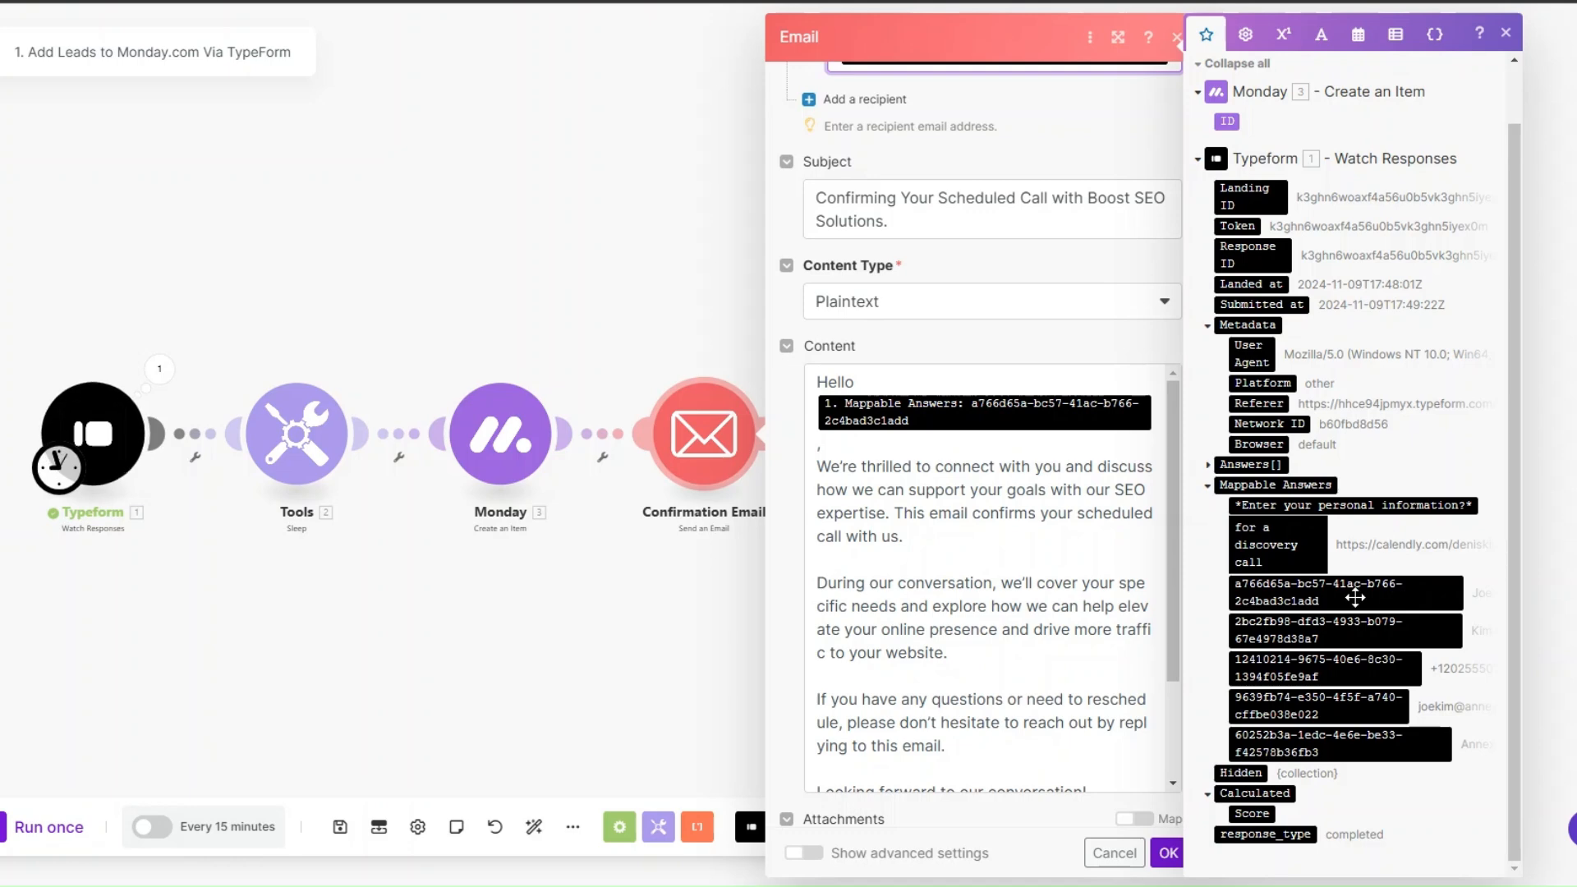
scroll(1019, 415, "down", 2)
scroll(1018, 415, "up", 1)
scroll(975, 214, "down", 1)
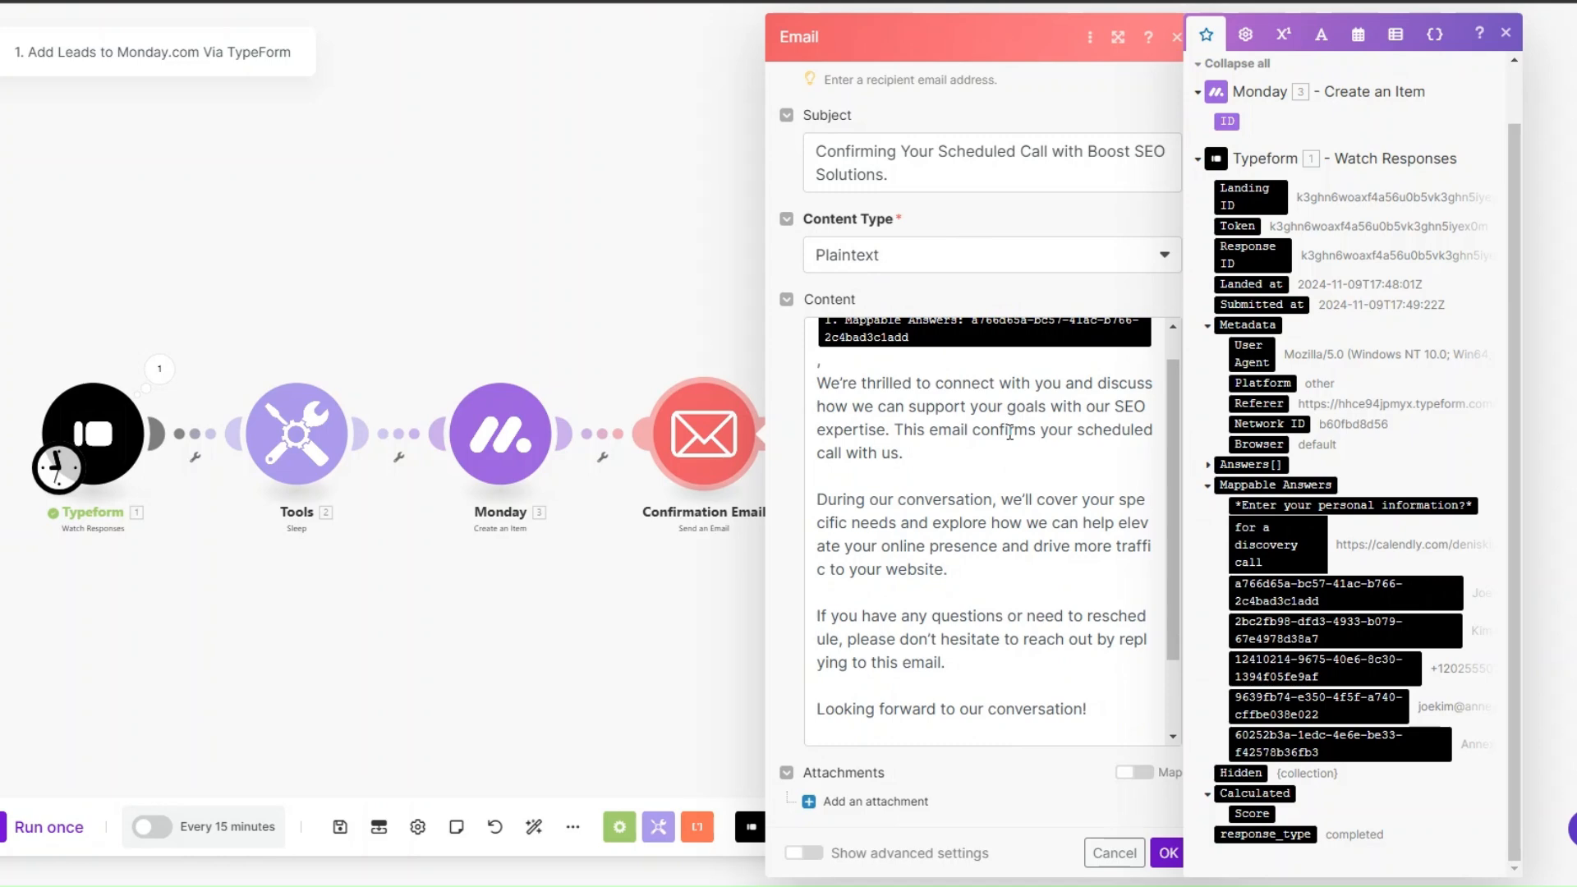
scroll(1008, 490, "down", 2)
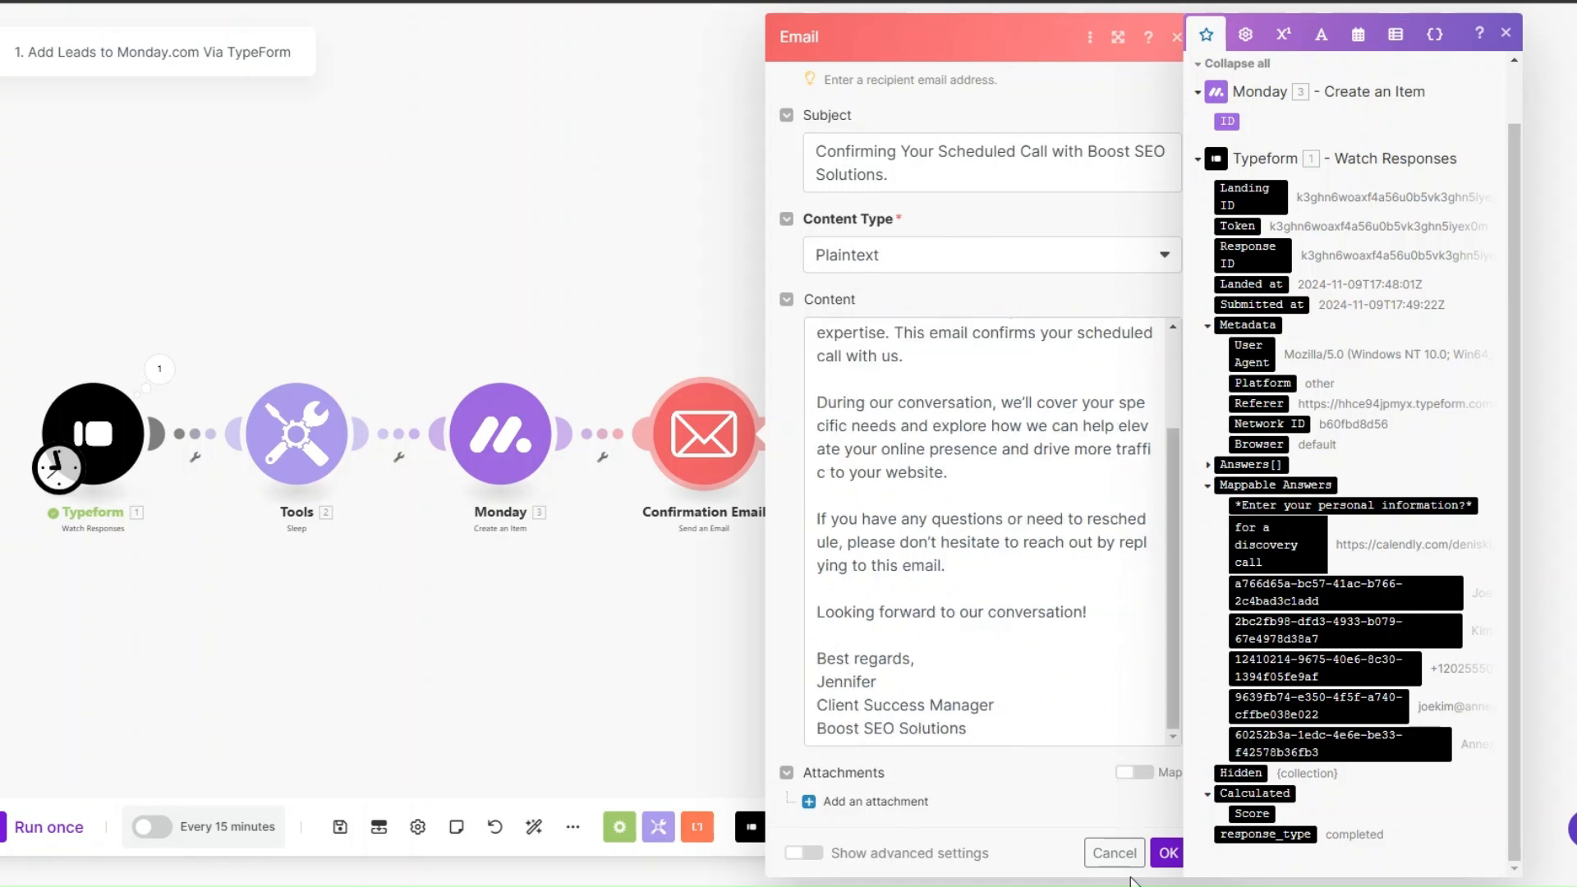
left_click(1168, 852)
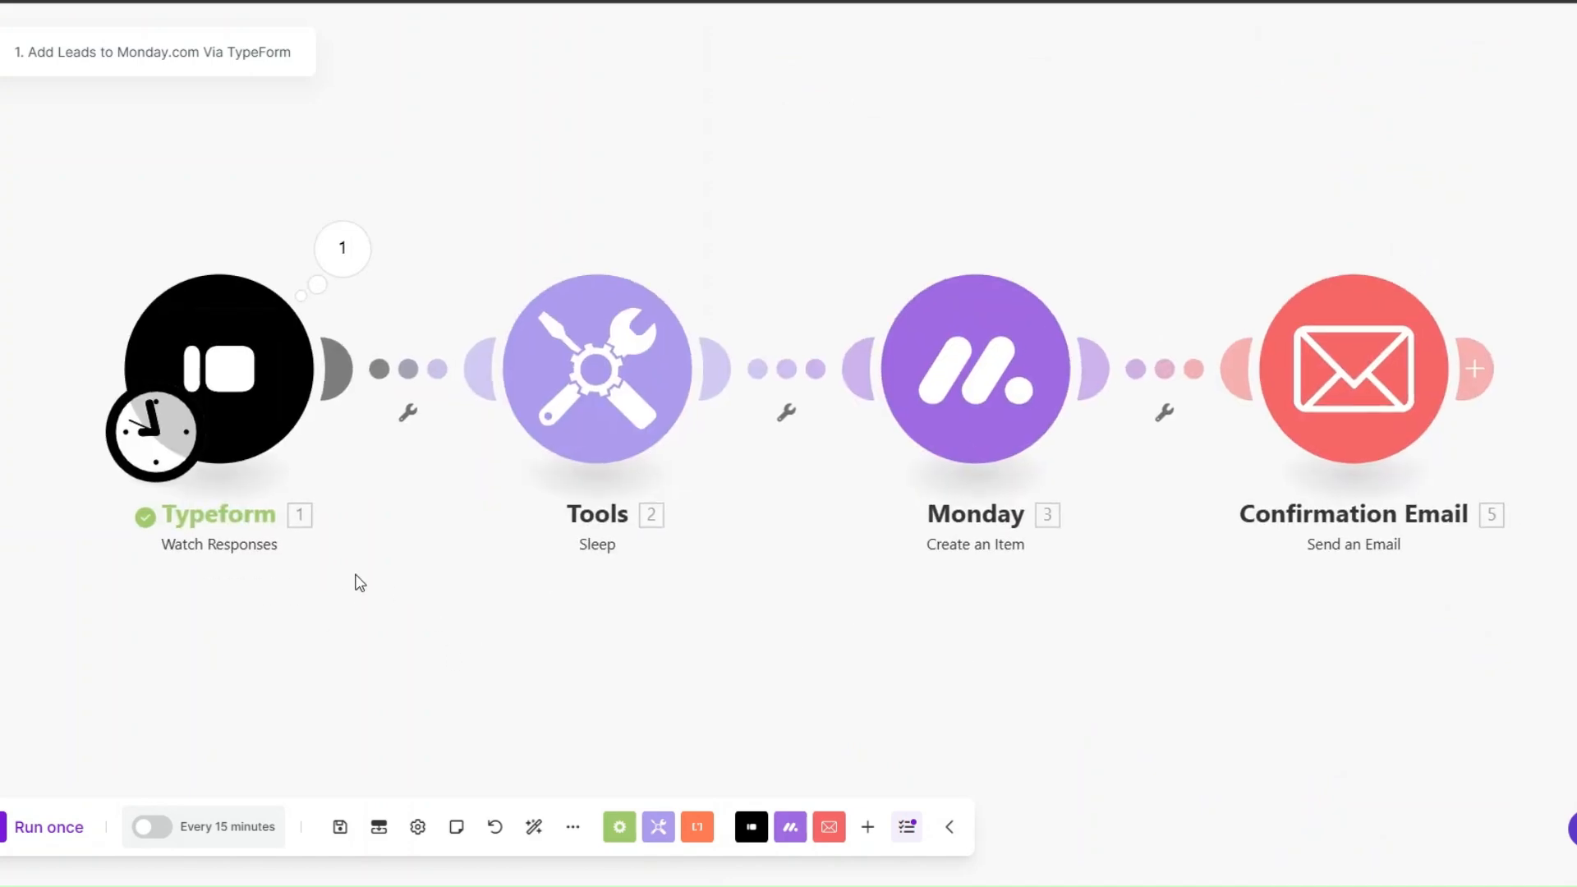
Step: Set the Typeform trigger's starting point manually to the 11/09/2024 8:49 PM response and run the scenario once
right_click(262, 380)
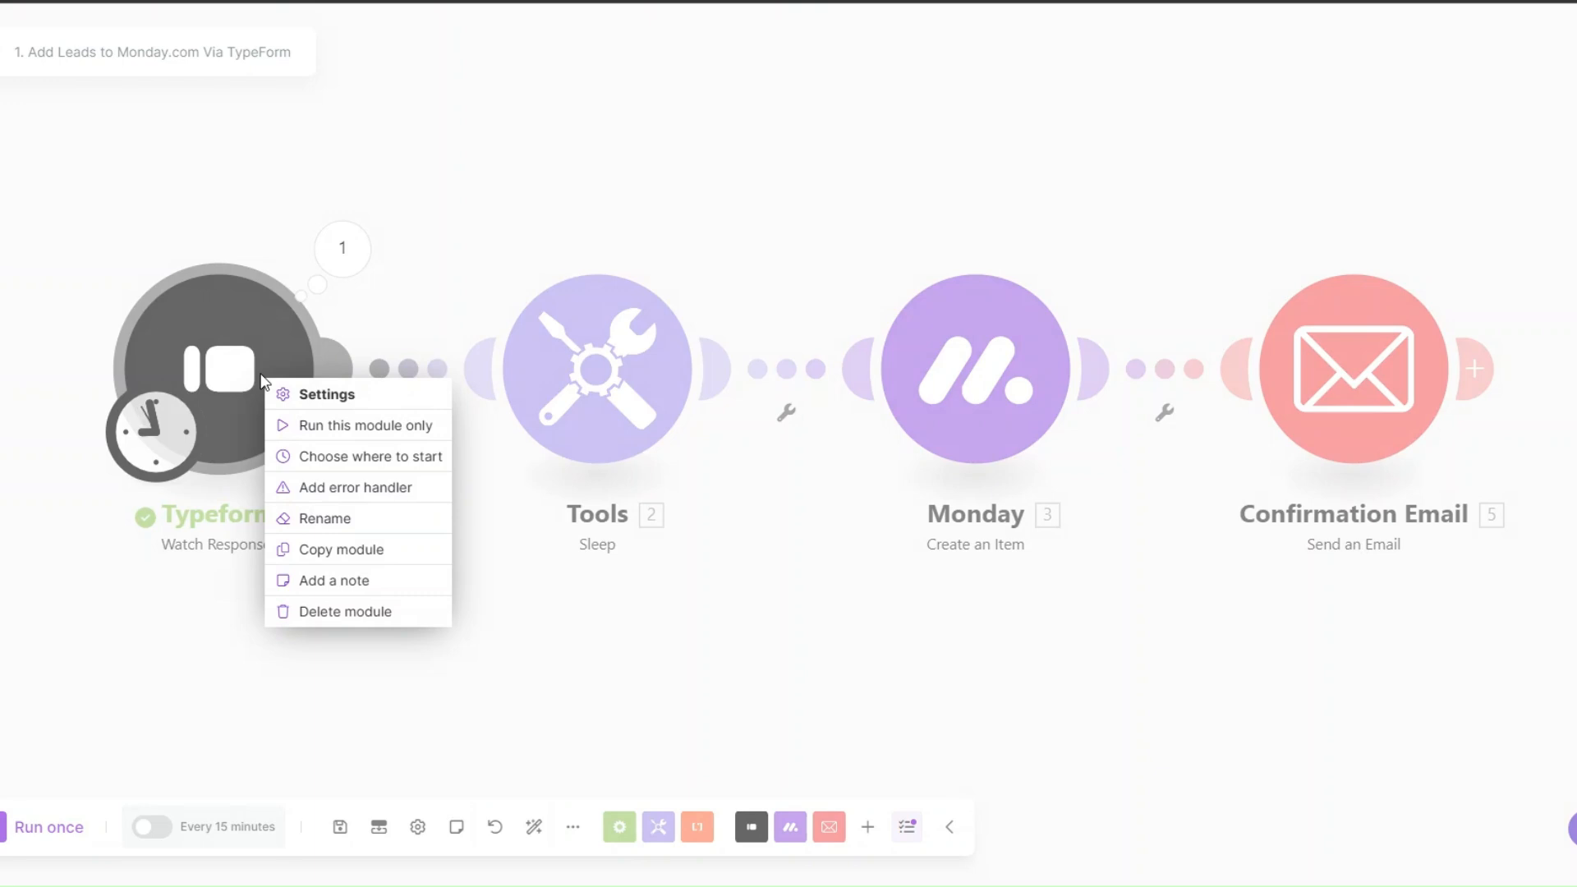
left_click(342, 470)
left_click(380, 414)
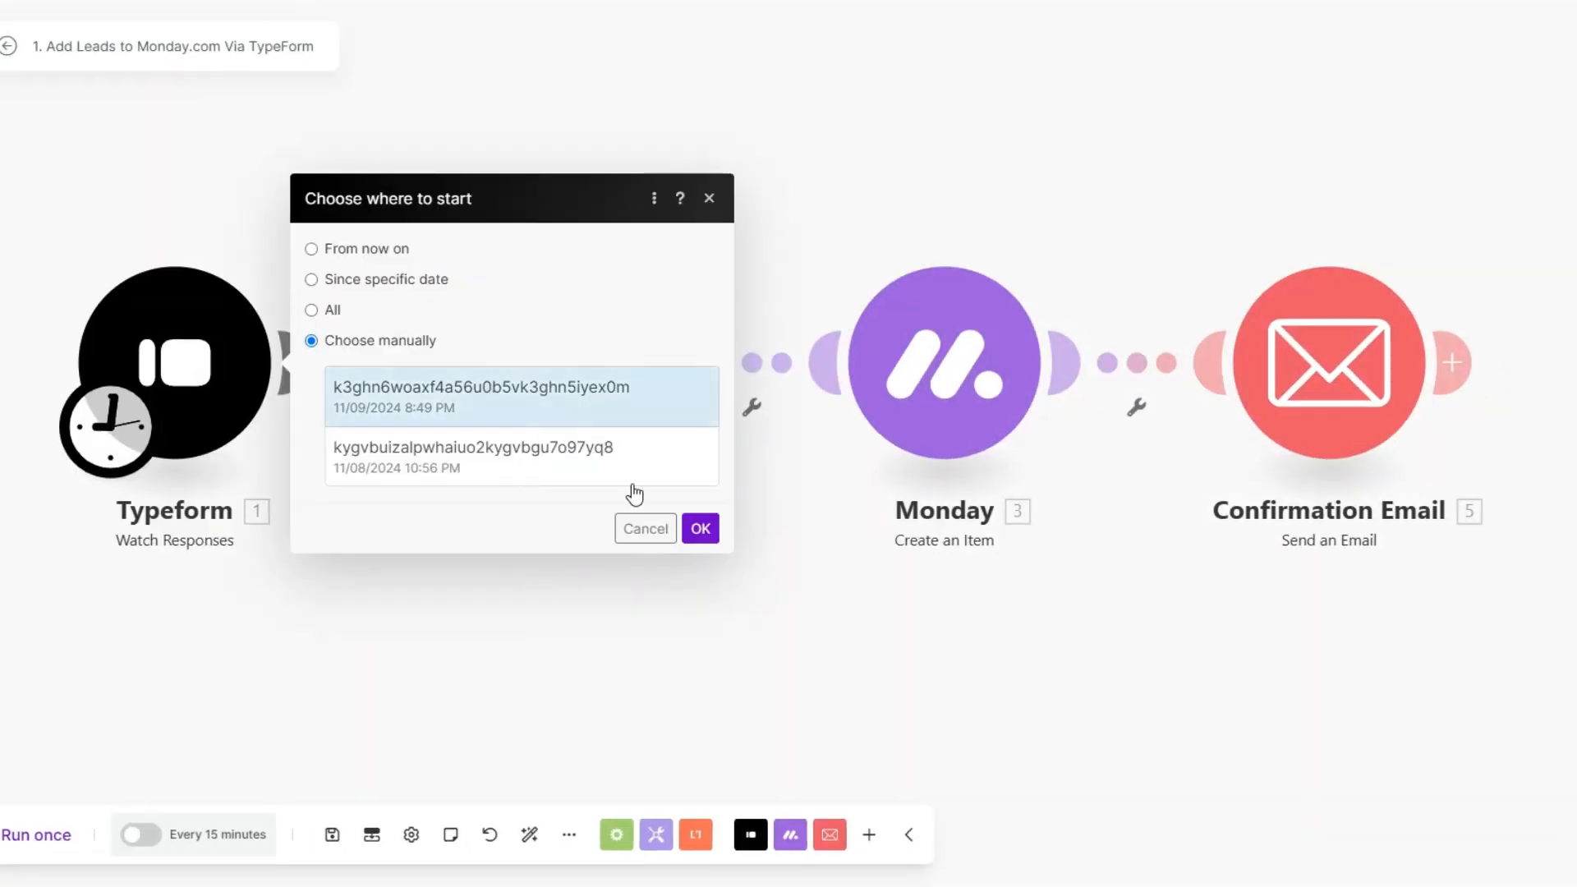
left_click(699, 527)
left_click(36, 834)
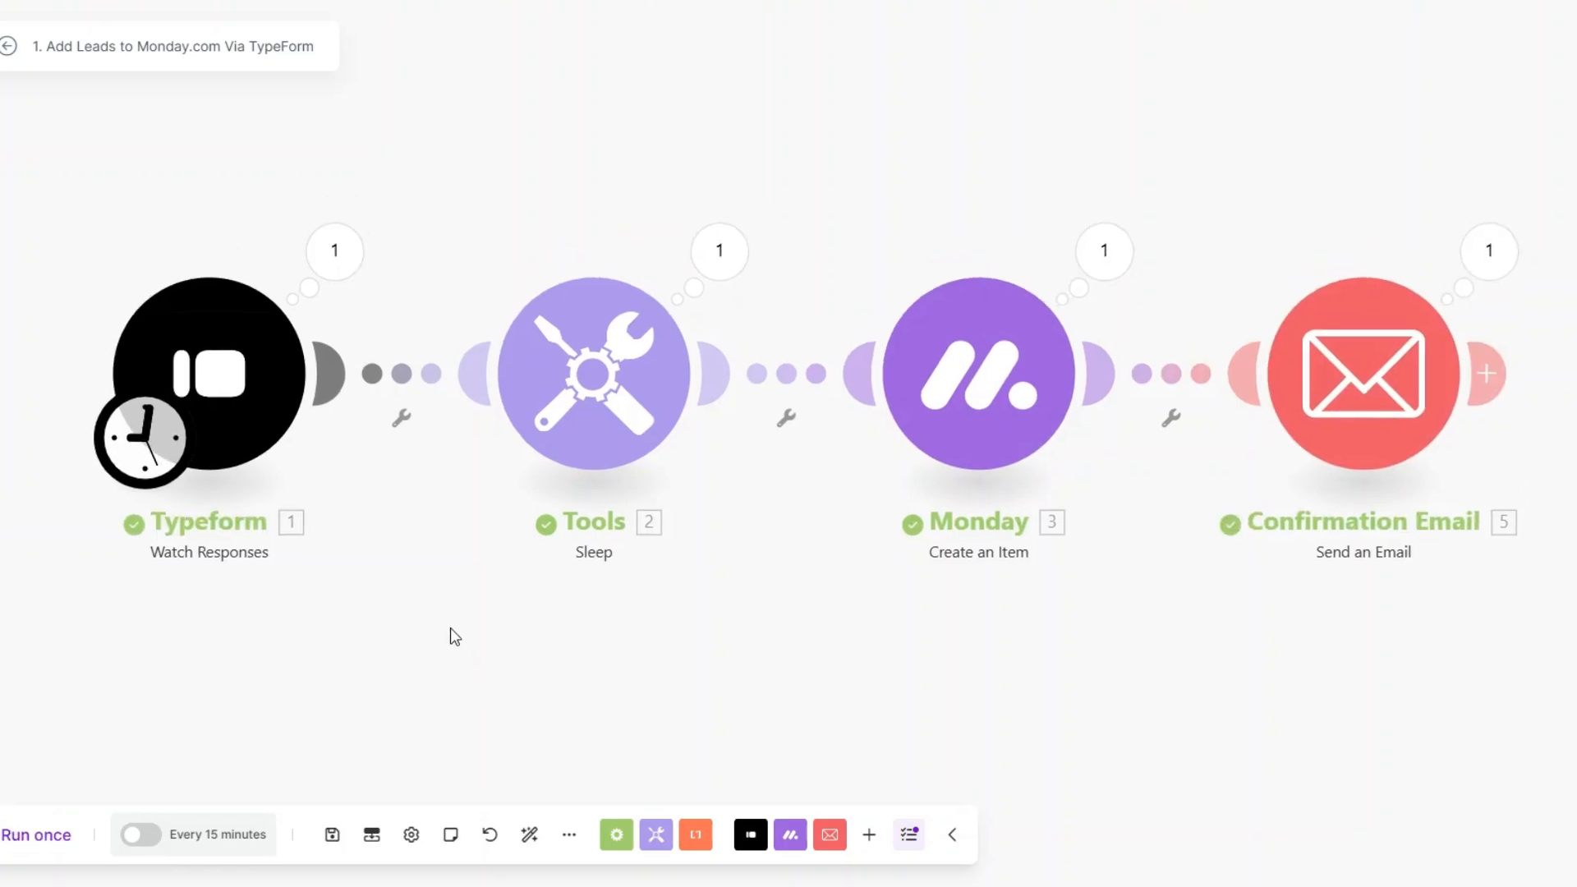
Step: Inspect the mappable answers in the Typeform module's run output
left_click(326, 261)
left_click(448, 393)
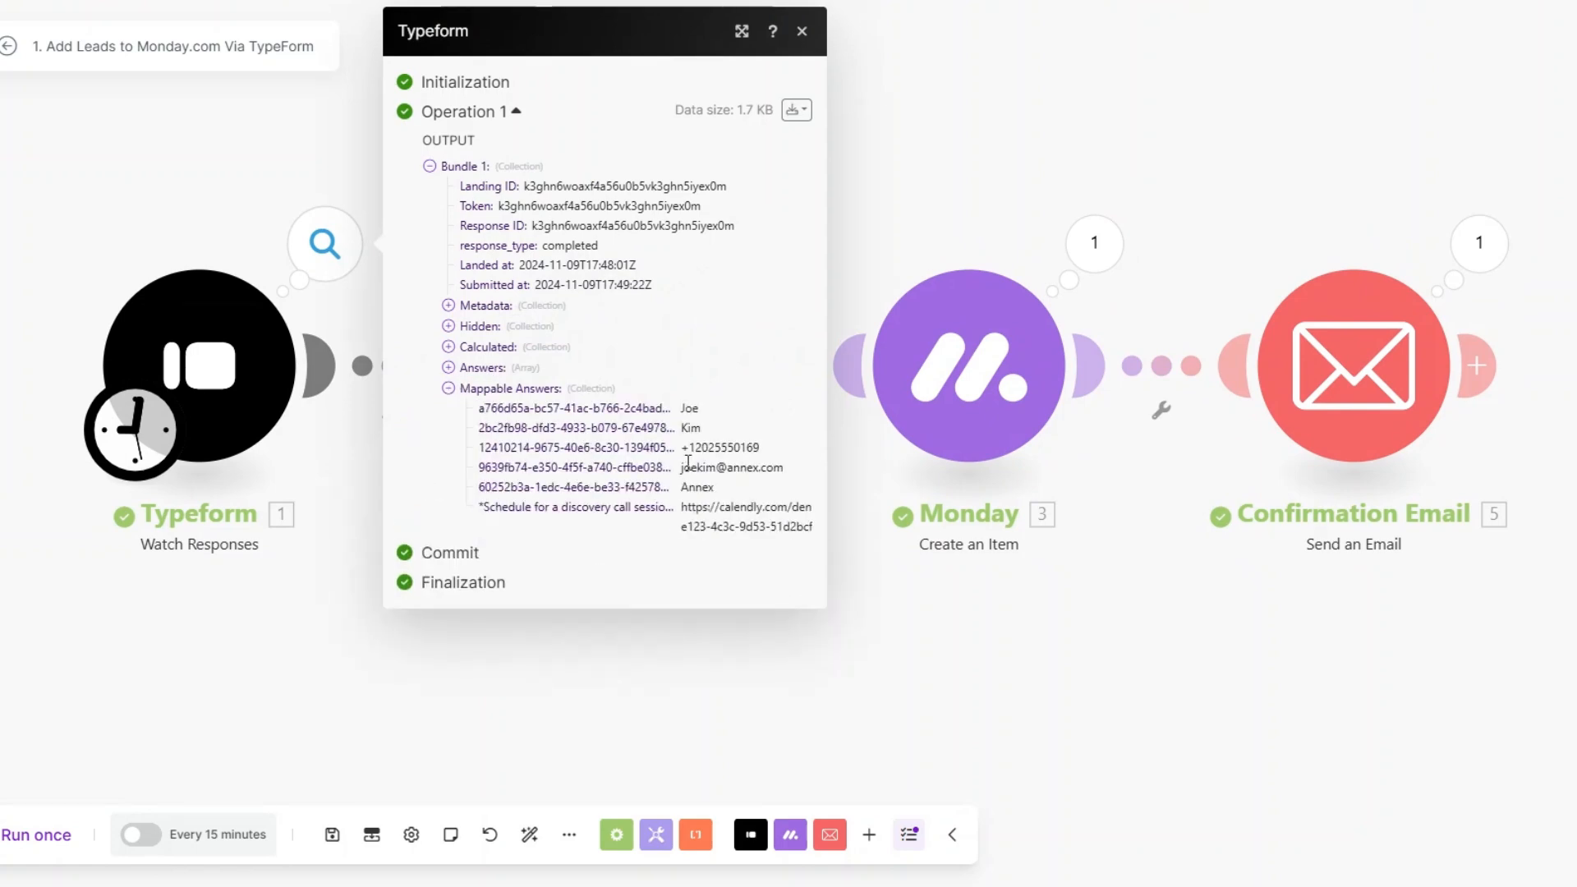
left_click(836, 587)
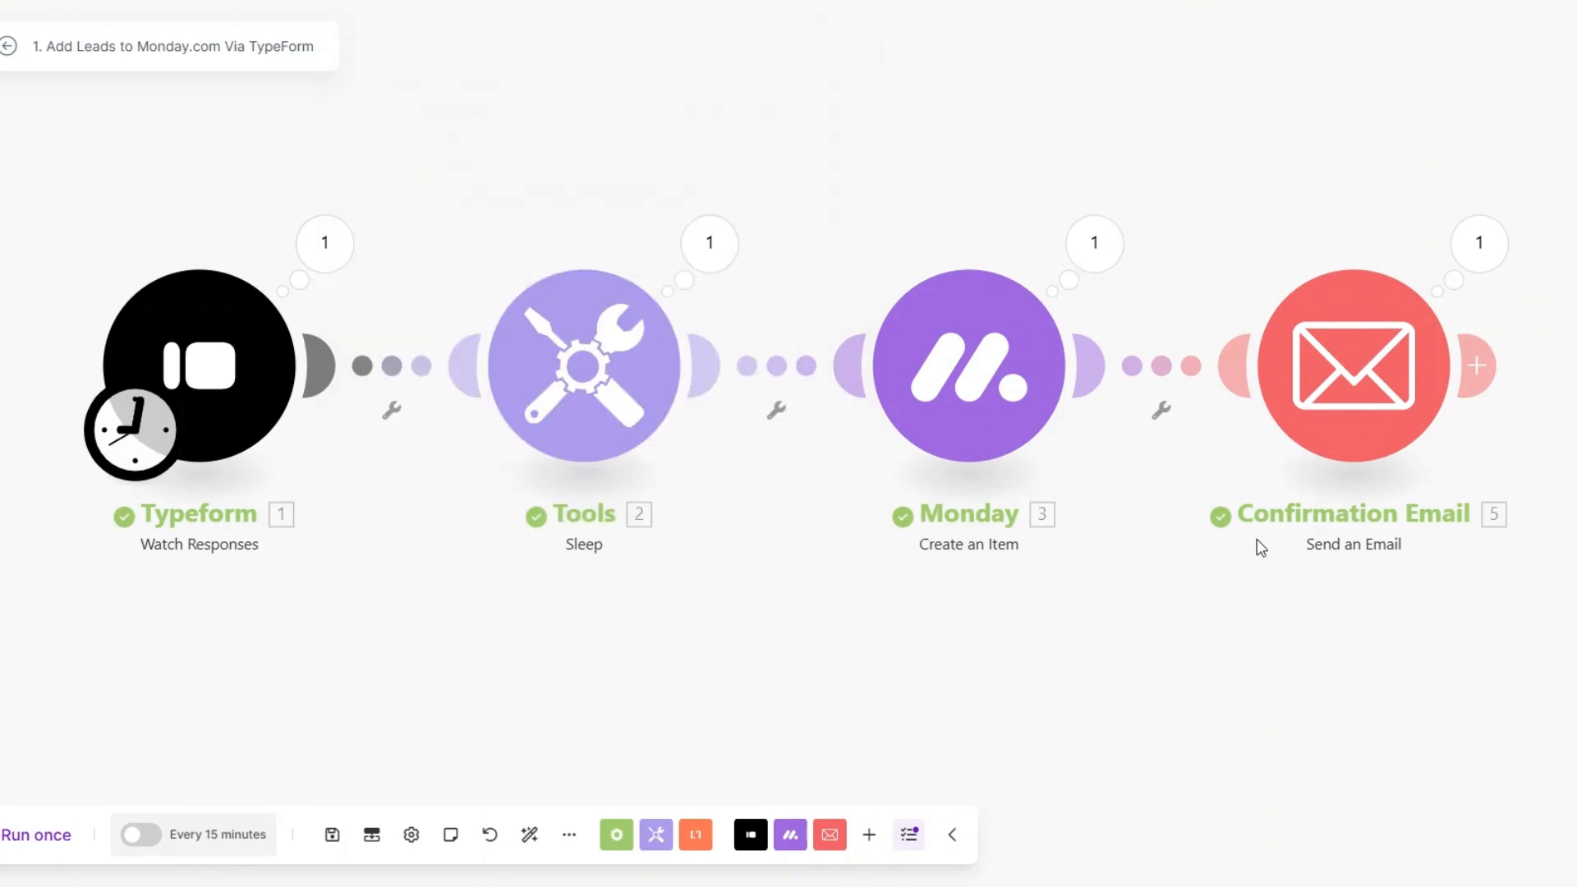
Step: Check the subject and full content of the sent message in the Confirmation Email module's run details
left_click(1479, 243)
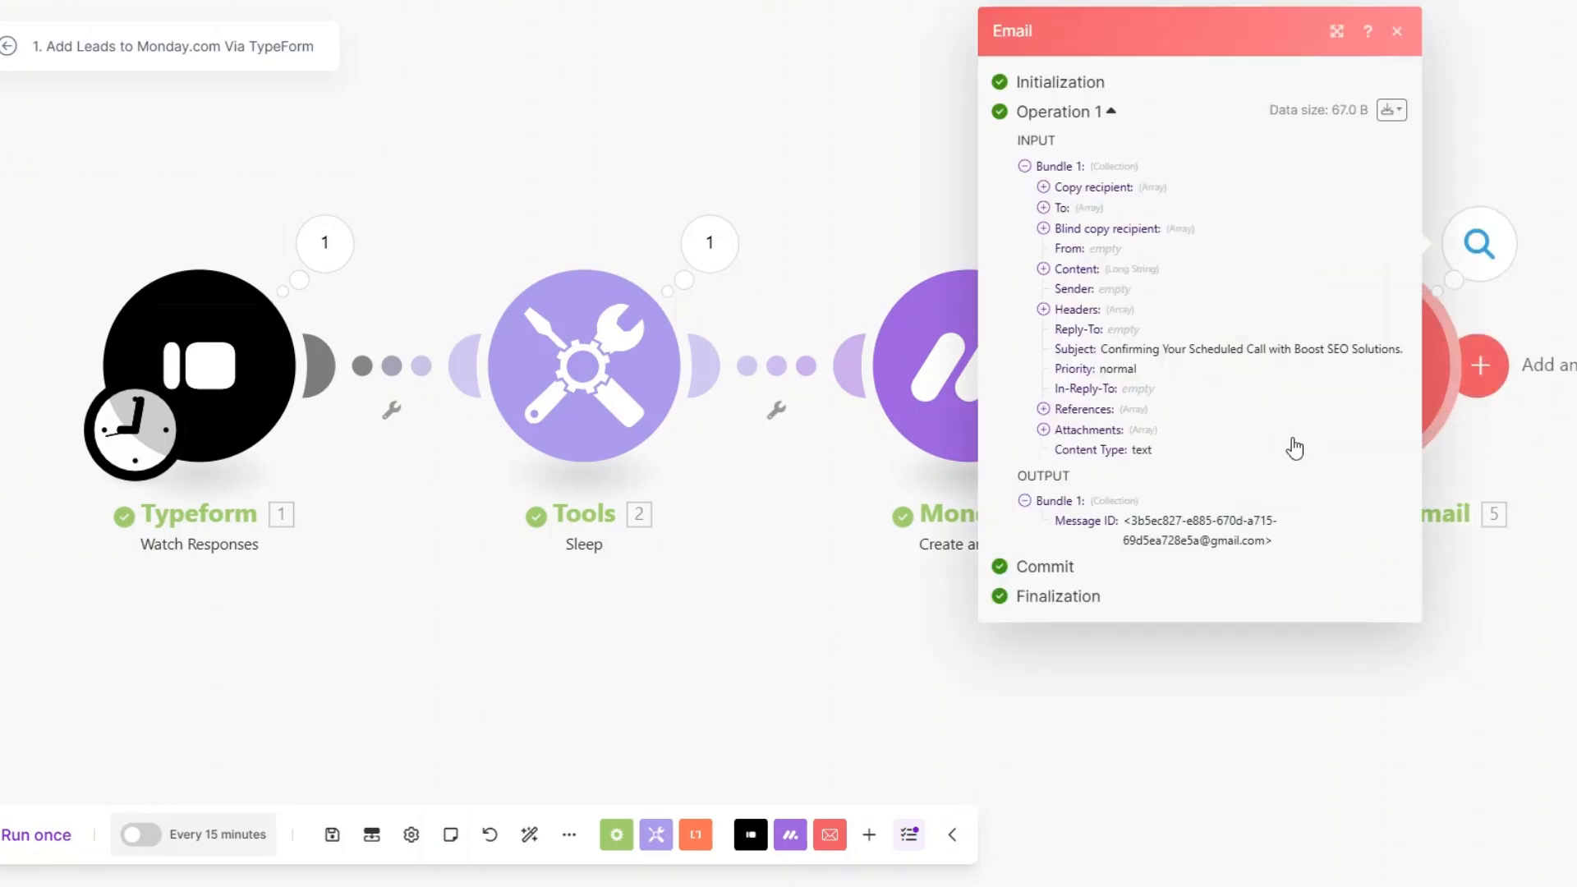
left_click_drag(1098, 349, 1404, 352)
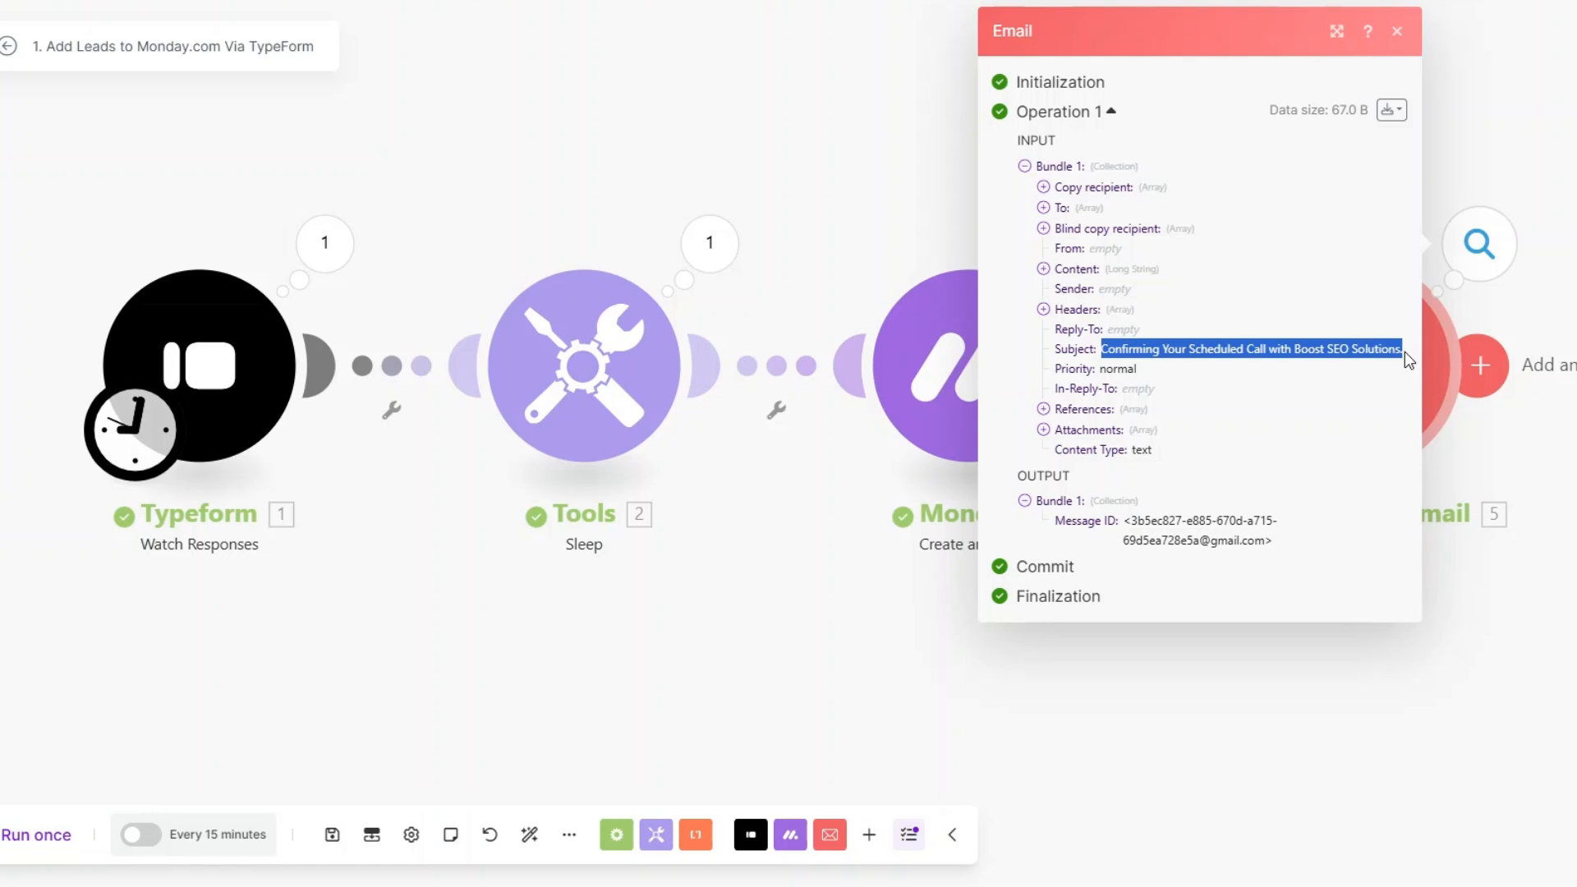
left_click(1044, 270)
left_click_drag(1061, 288, 1193, 626)
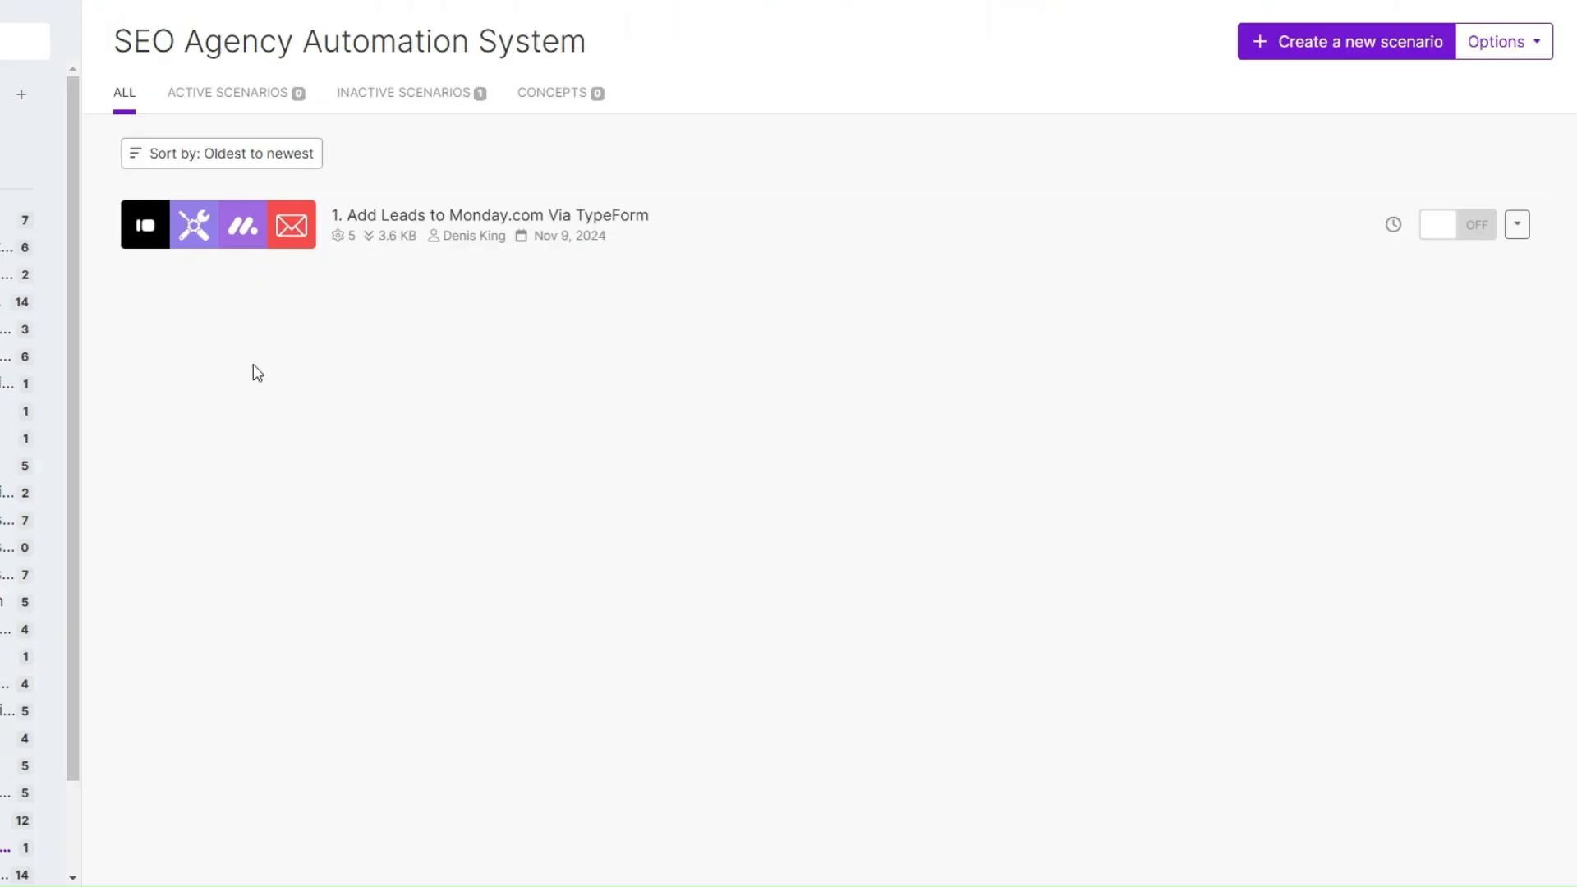
Step: Create a new scenario and view the available Status labels on the SEO Agency Clients board in monday.com
left_click(1347, 46)
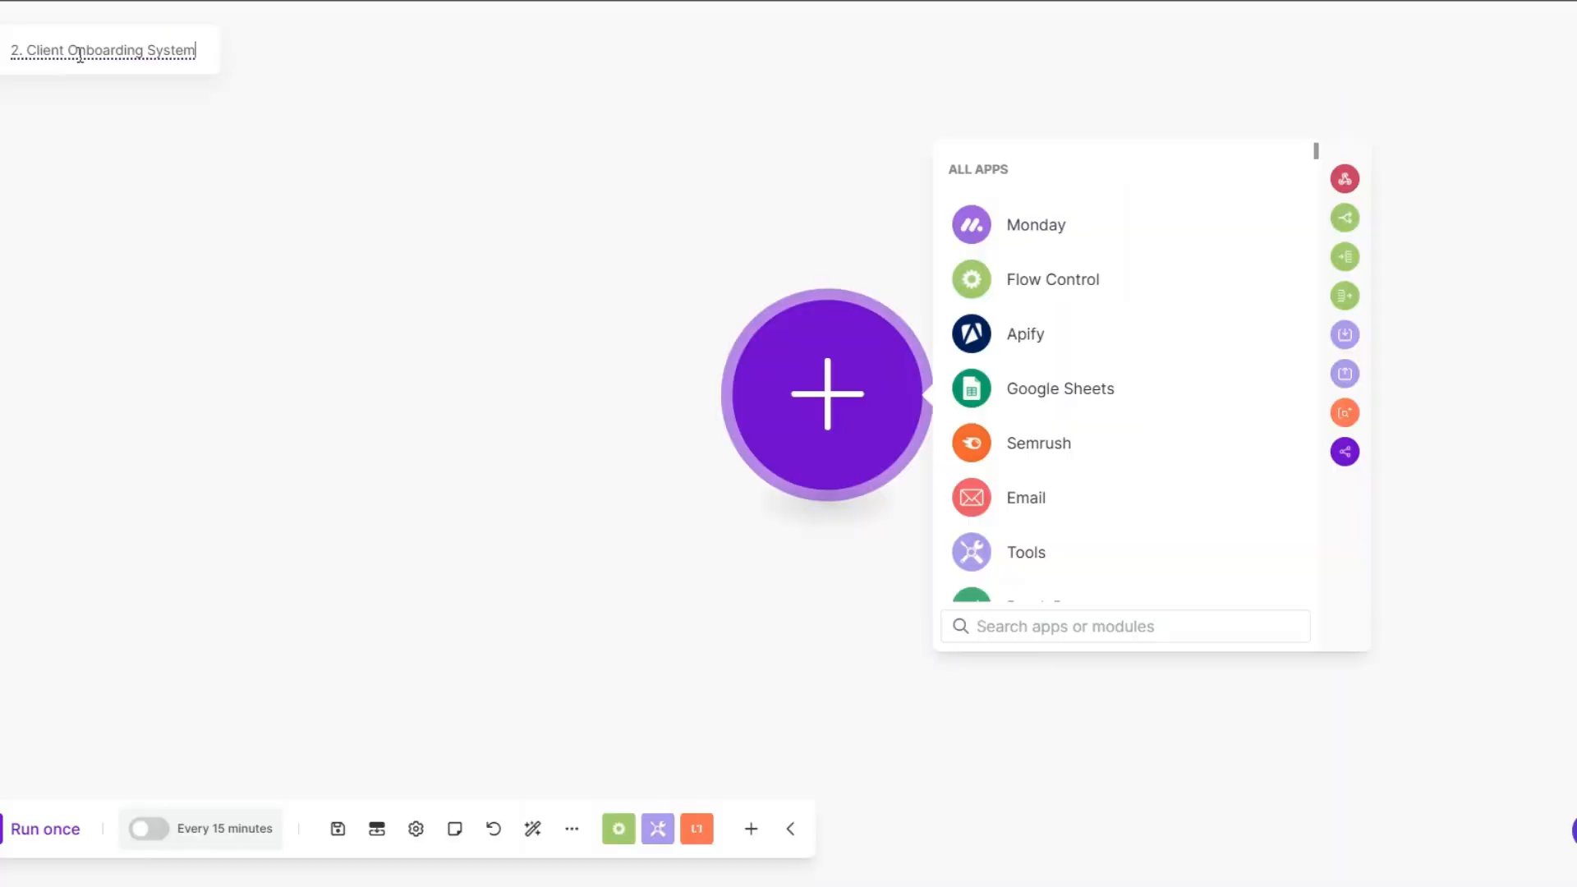
left_click(305, 212)
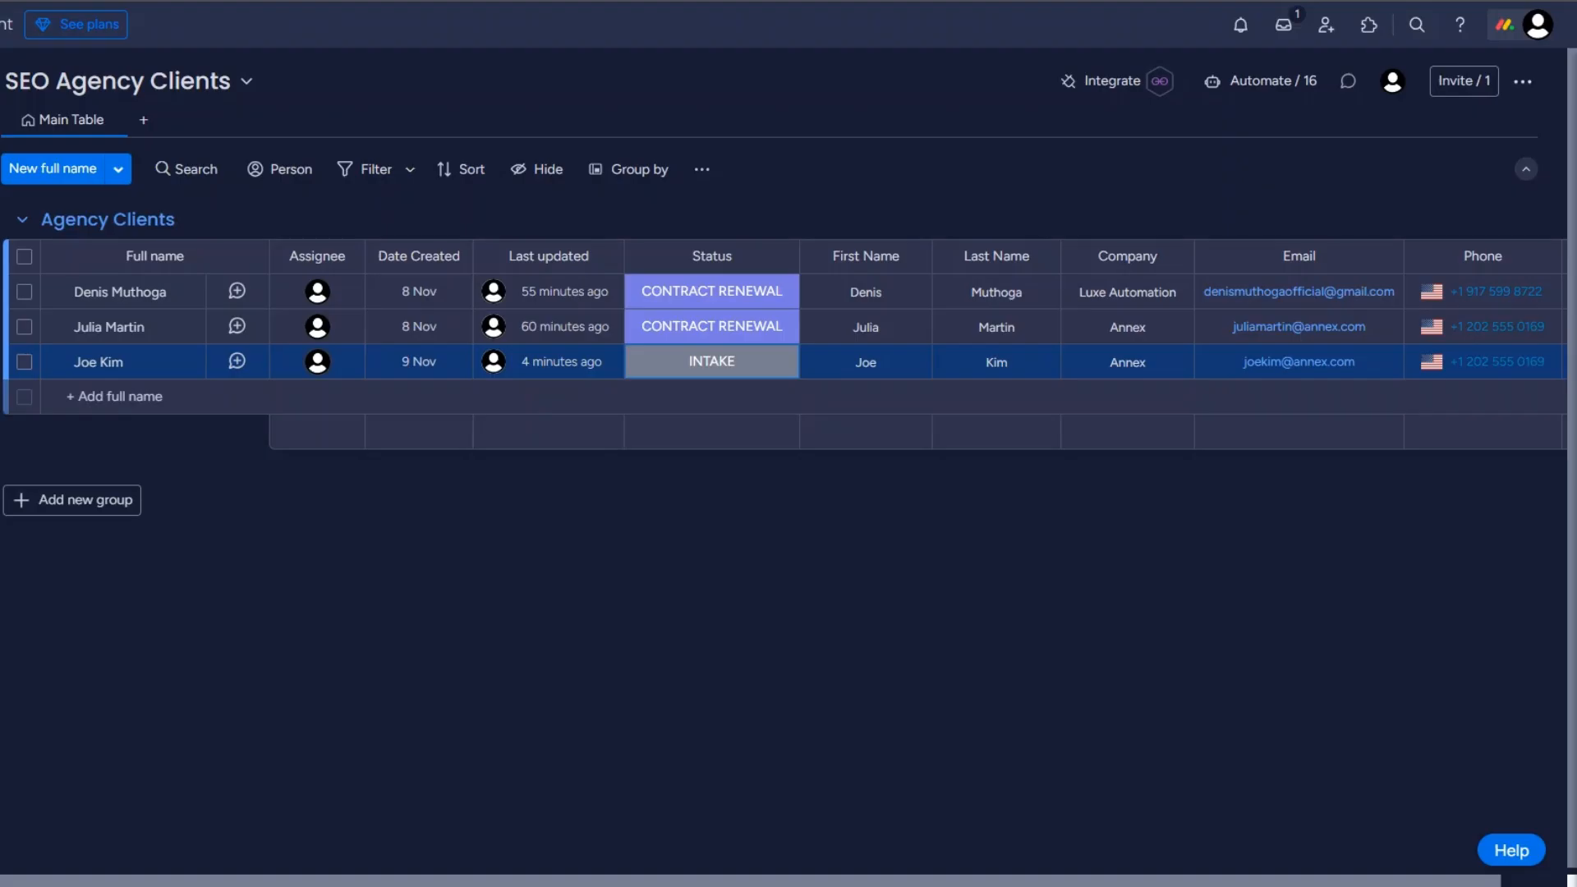
left_click(672, 297)
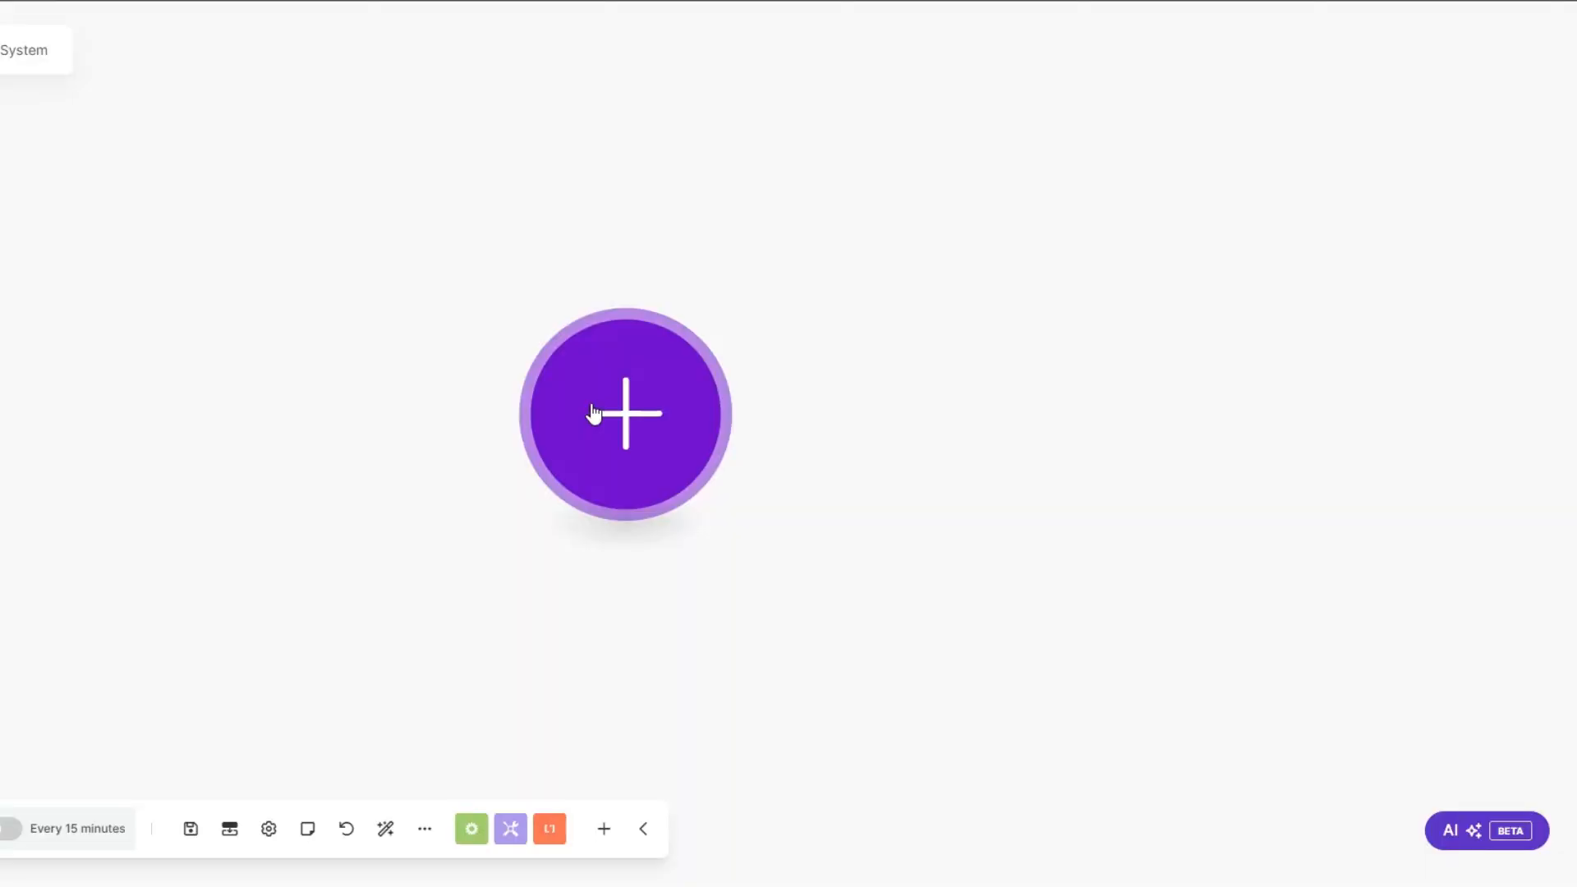
Step: Add a Webhooks Custom webhook trigger as the first module of the new Make scenario
left_click(601, 415)
scroll(827, 525, "down", 3)
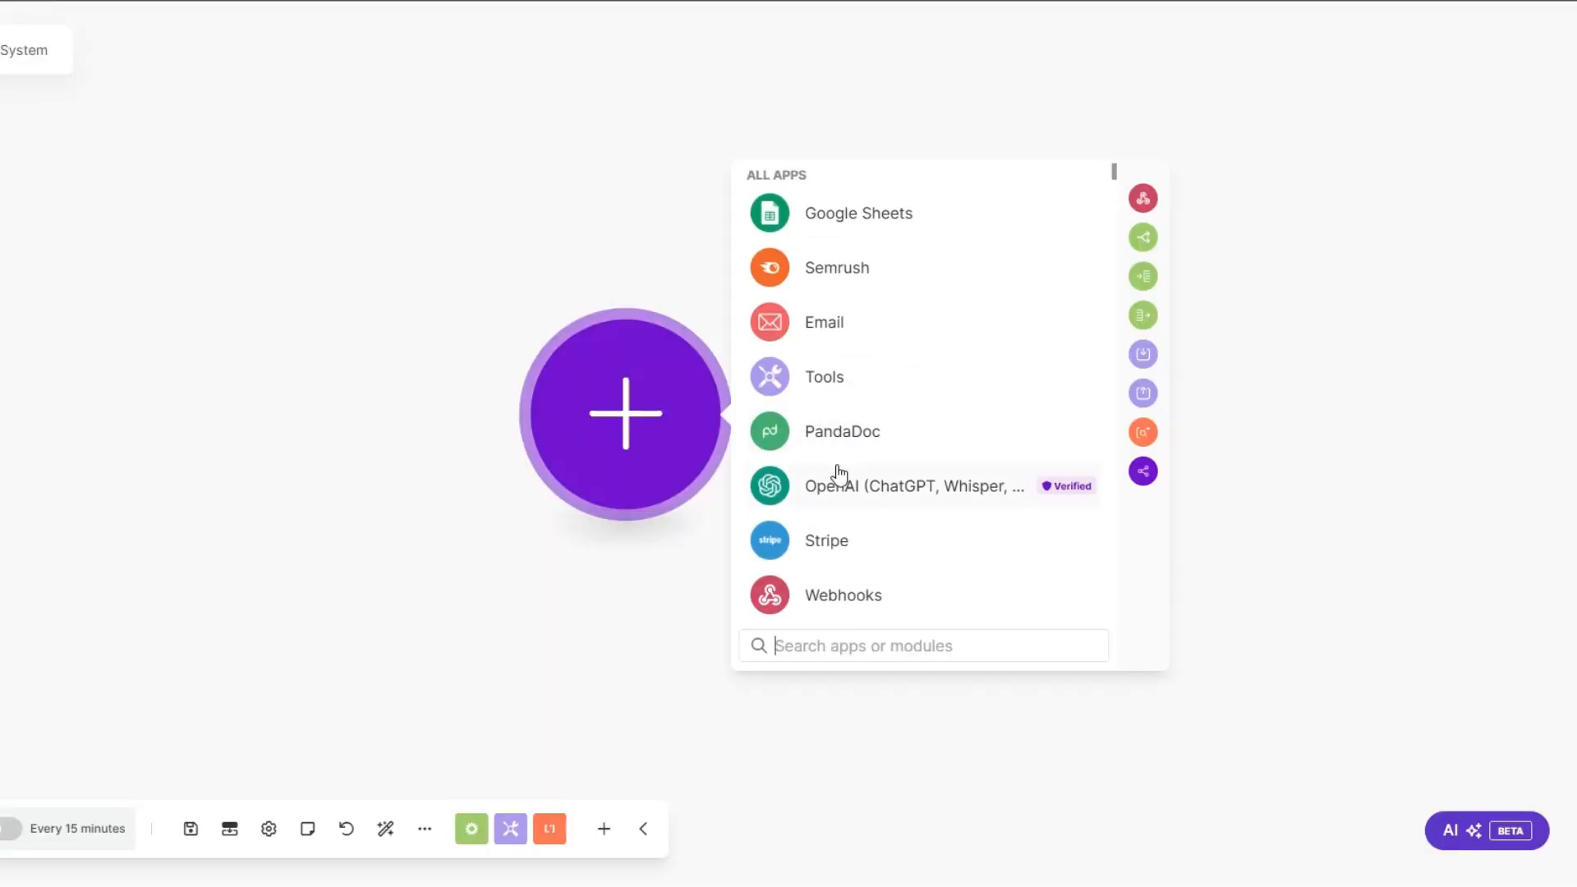
left_click(834, 593)
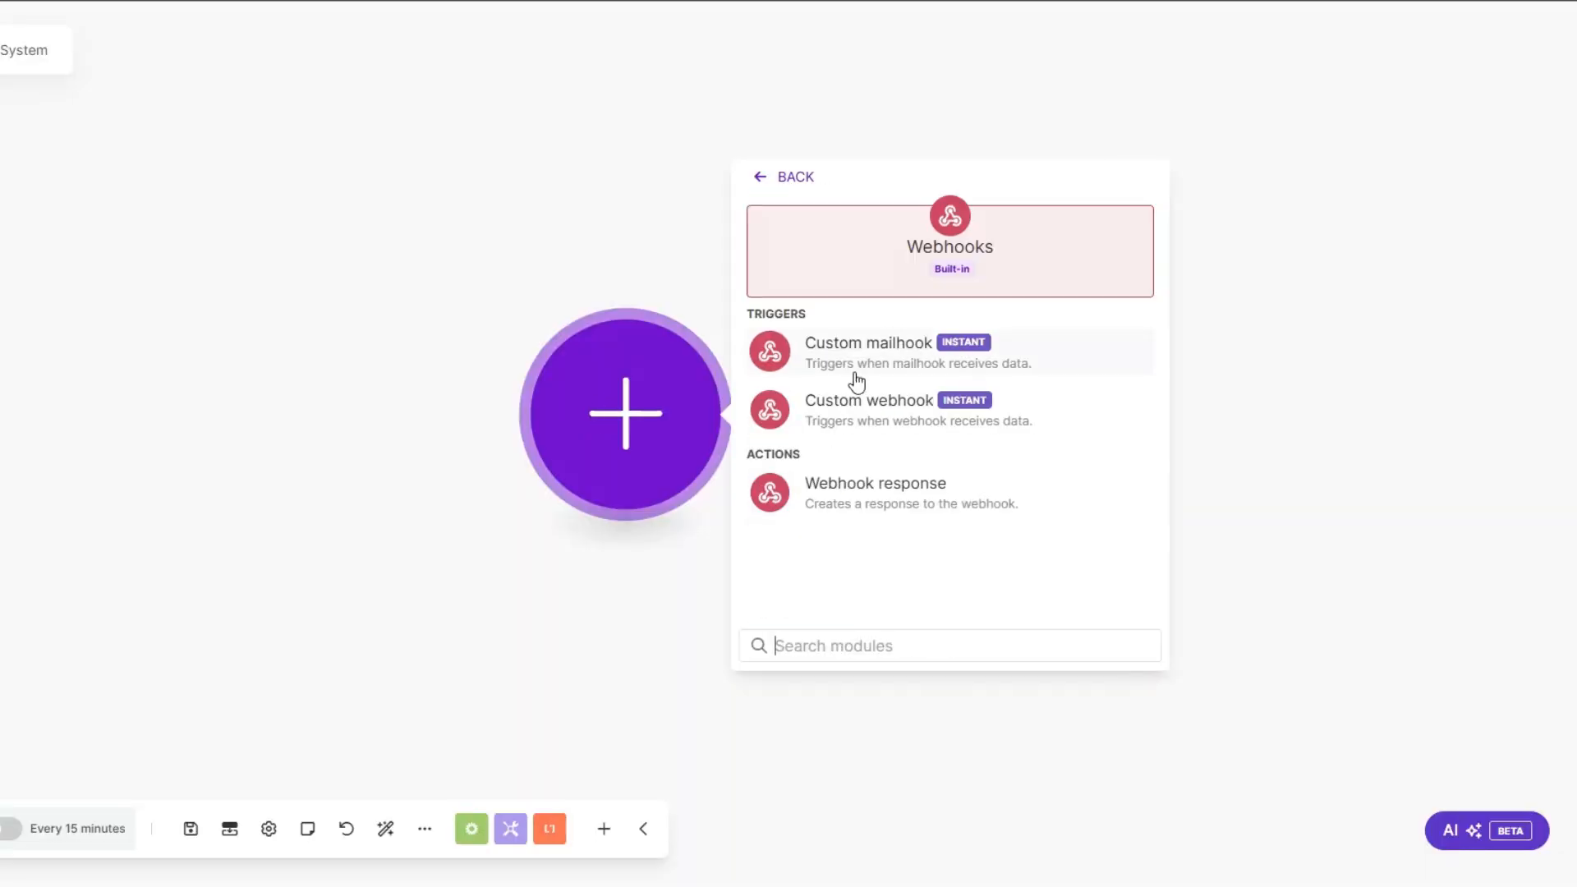
left_click(763, 433)
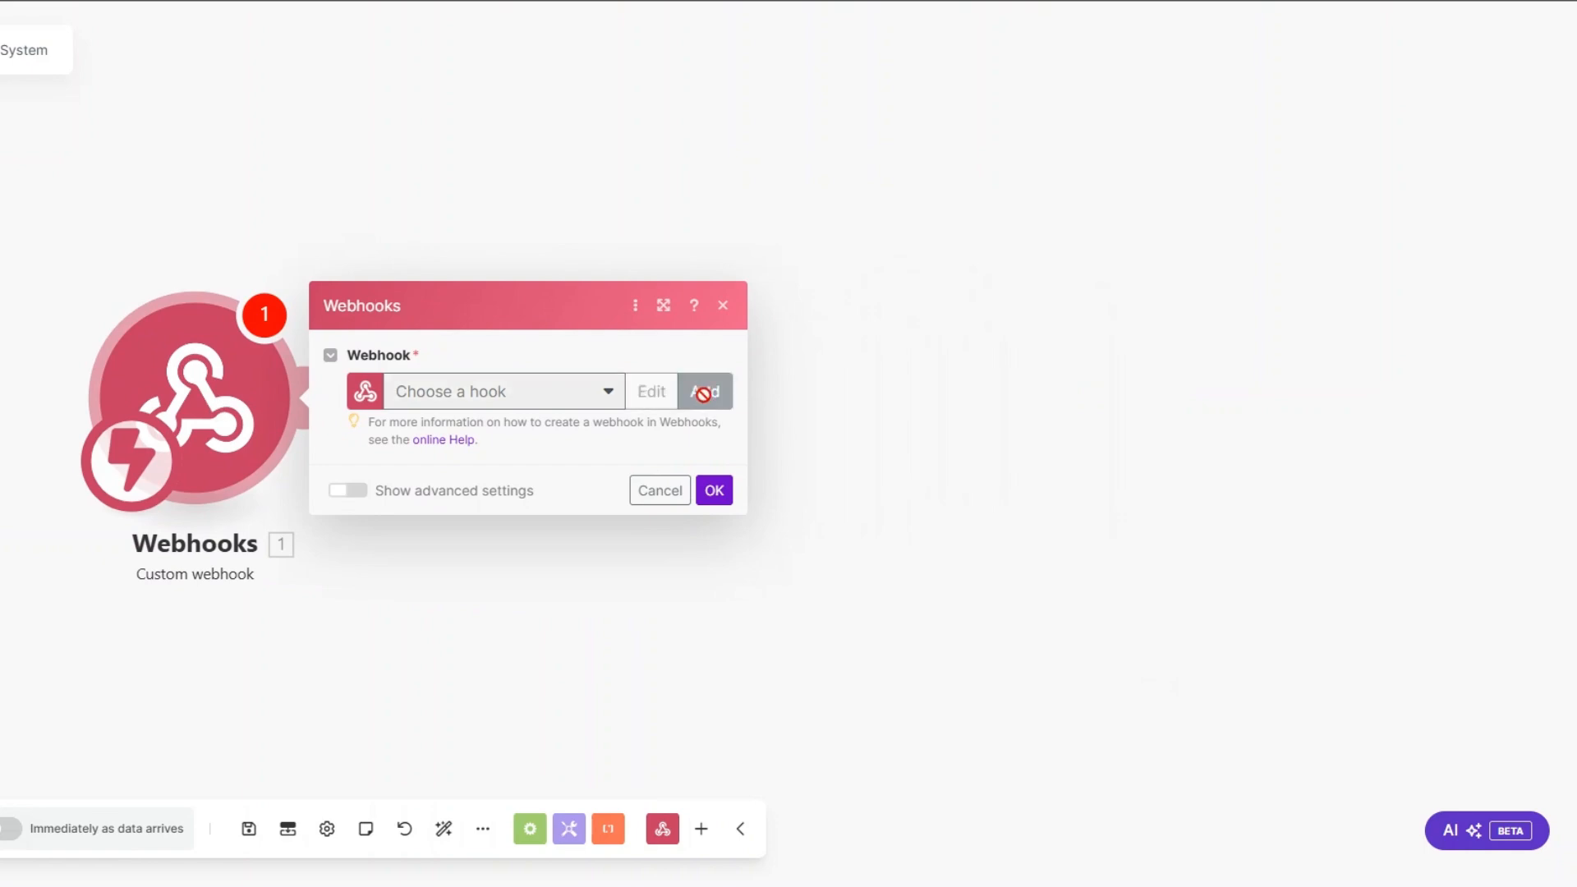
Step: Create a hook named Client Onboarding webhook for the trigger, copy its address and confirm the module
left_click(704, 391)
left_click(946, 316)
left_click_drag(945, 319, 781, 315)
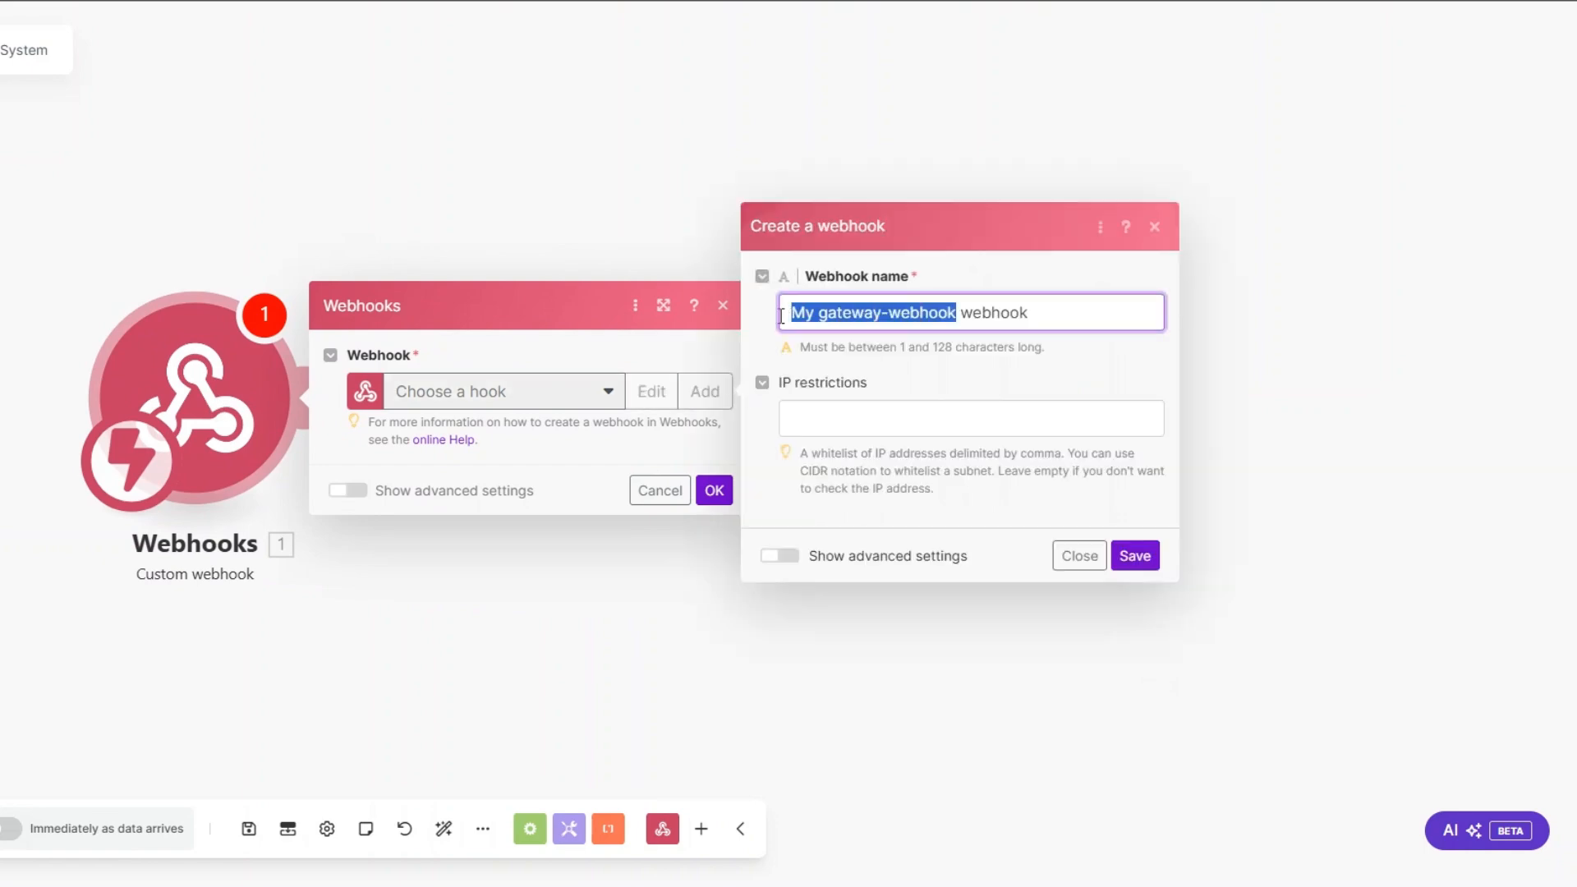
type("Client Onb")
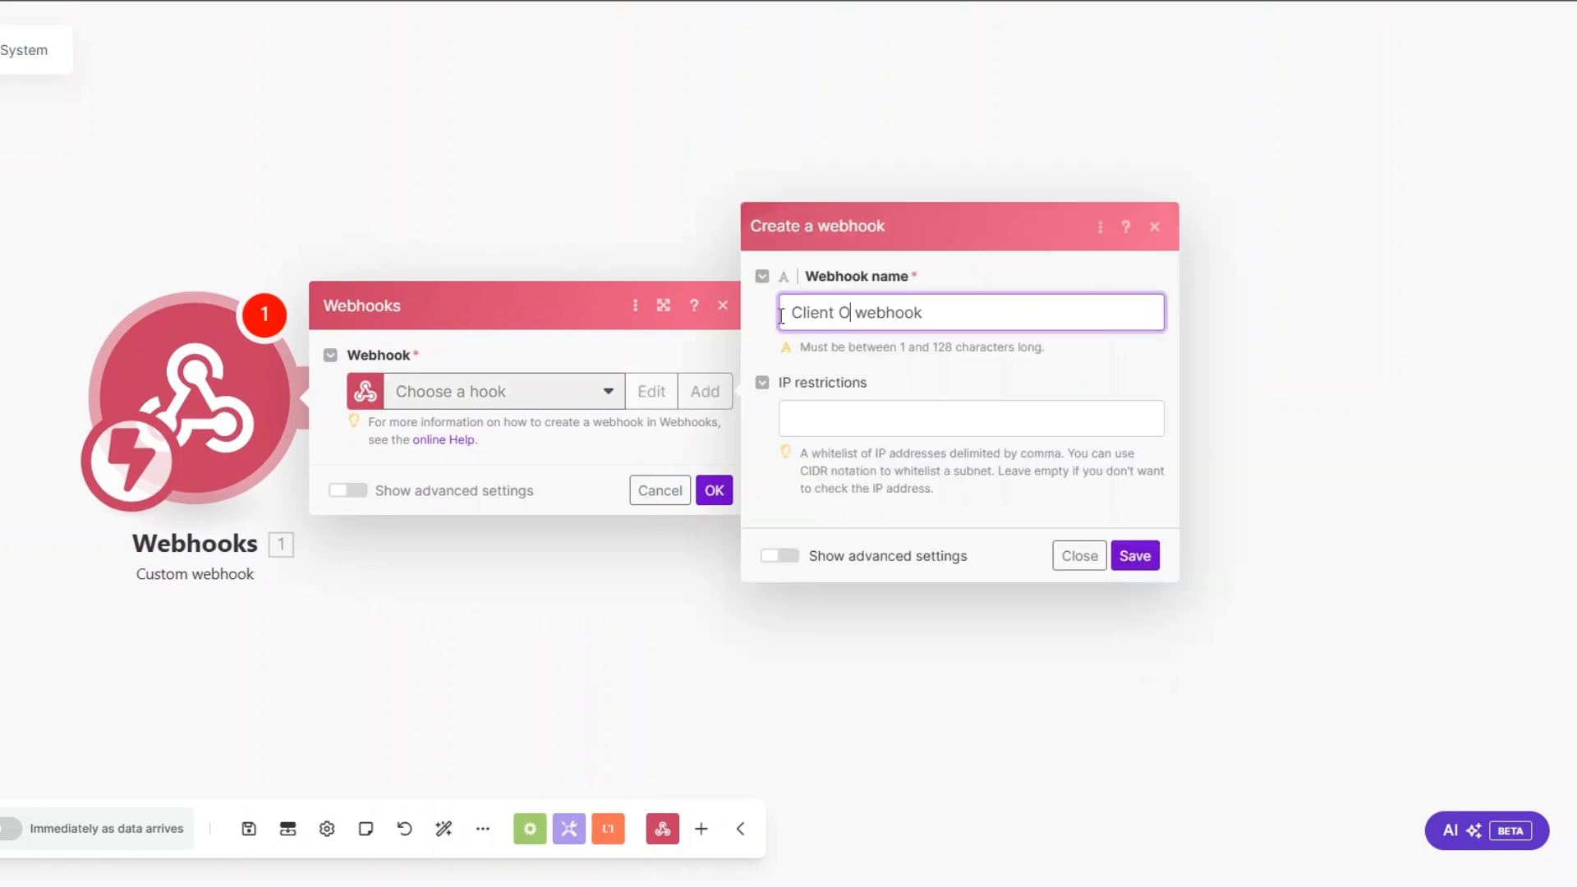
type("oarding")
left_click(1134, 556)
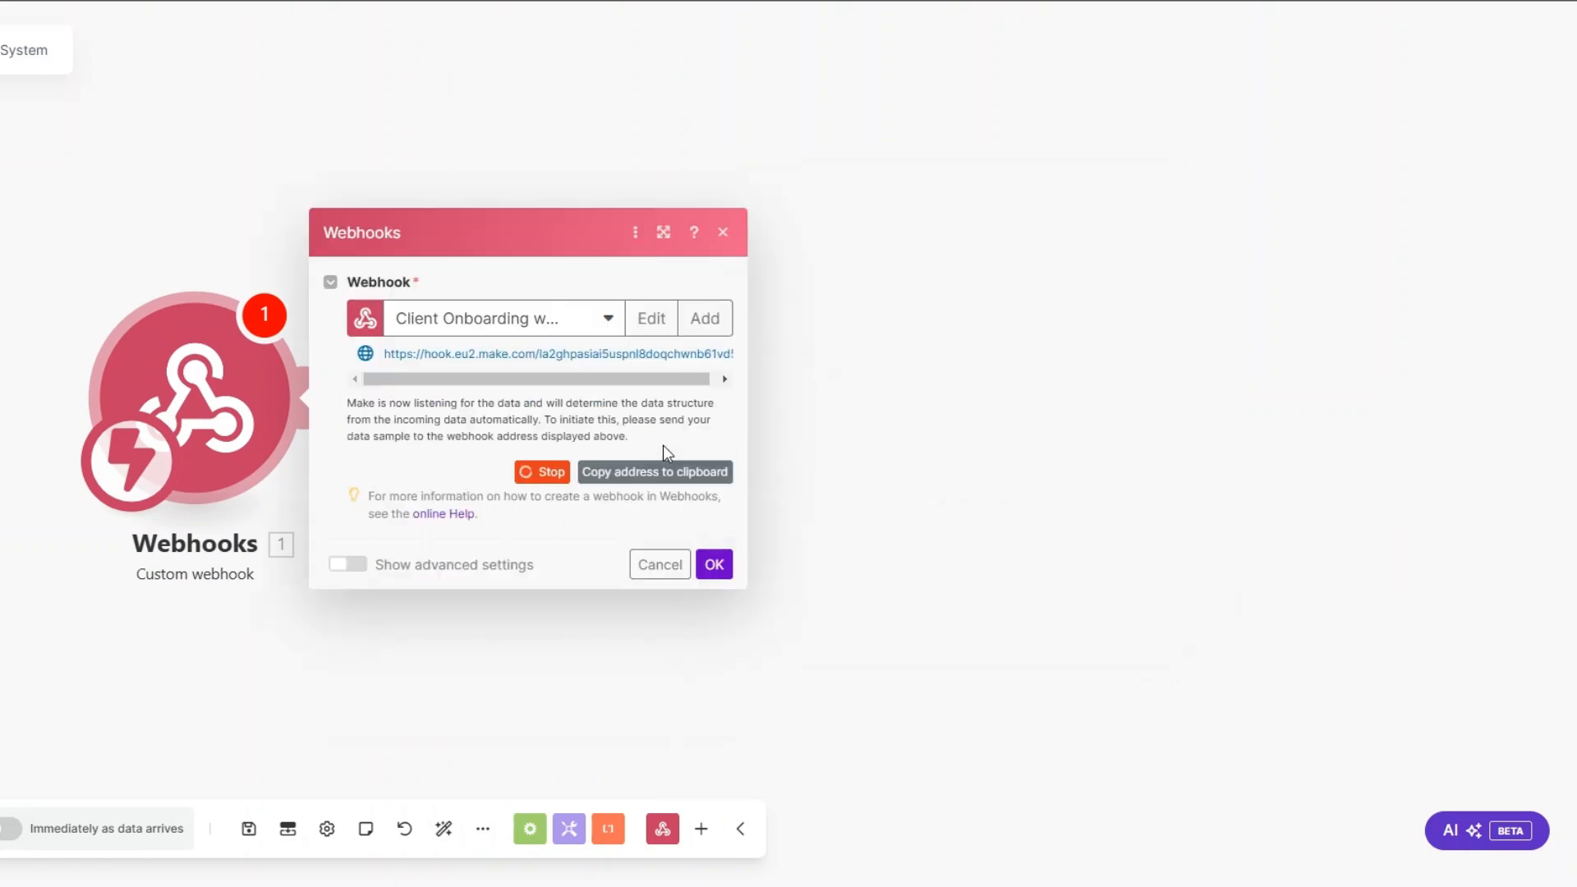
left_click(632, 471)
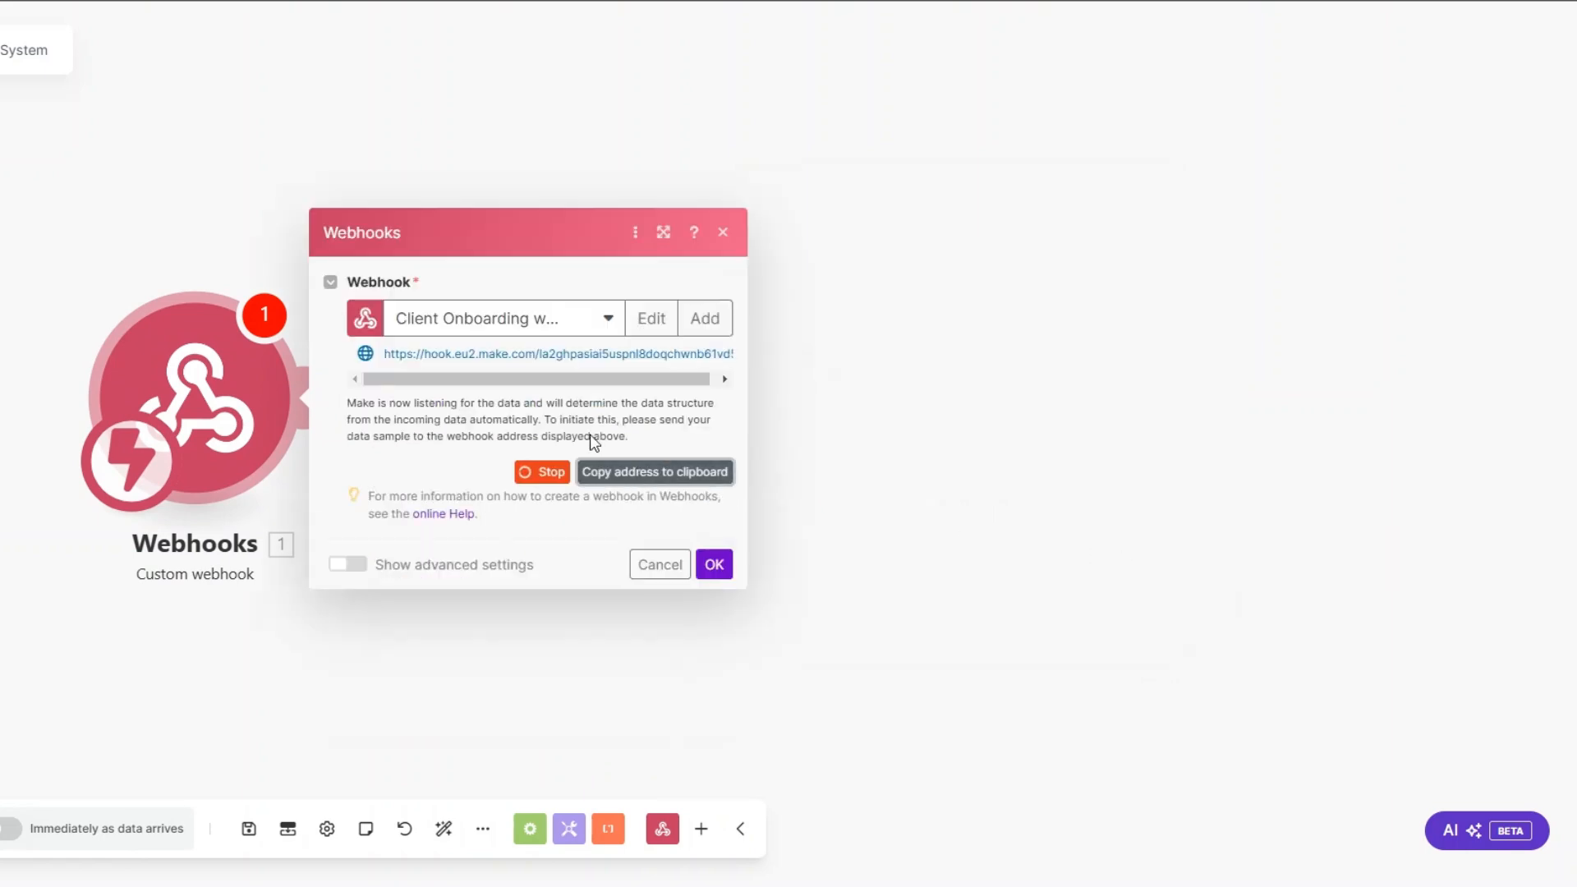
left_click(706, 564)
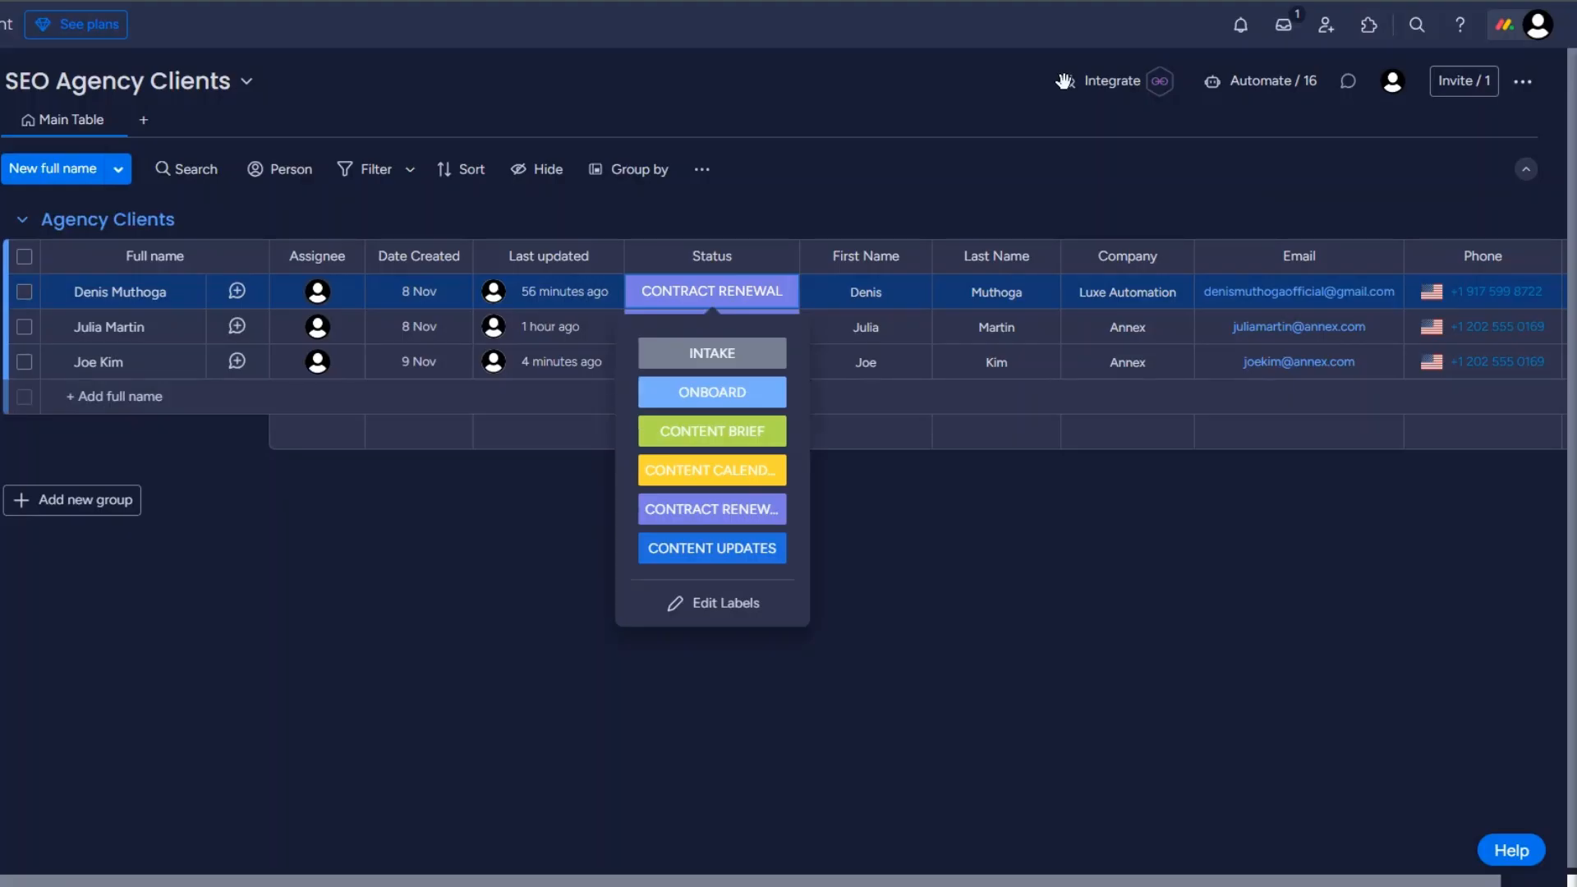
Step: In monday.com's SEO Agency Clients board integrations, use the Webhooks template "When a status changes to something, send a webhook"
left_click(1110, 100)
left_click(1113, 82)
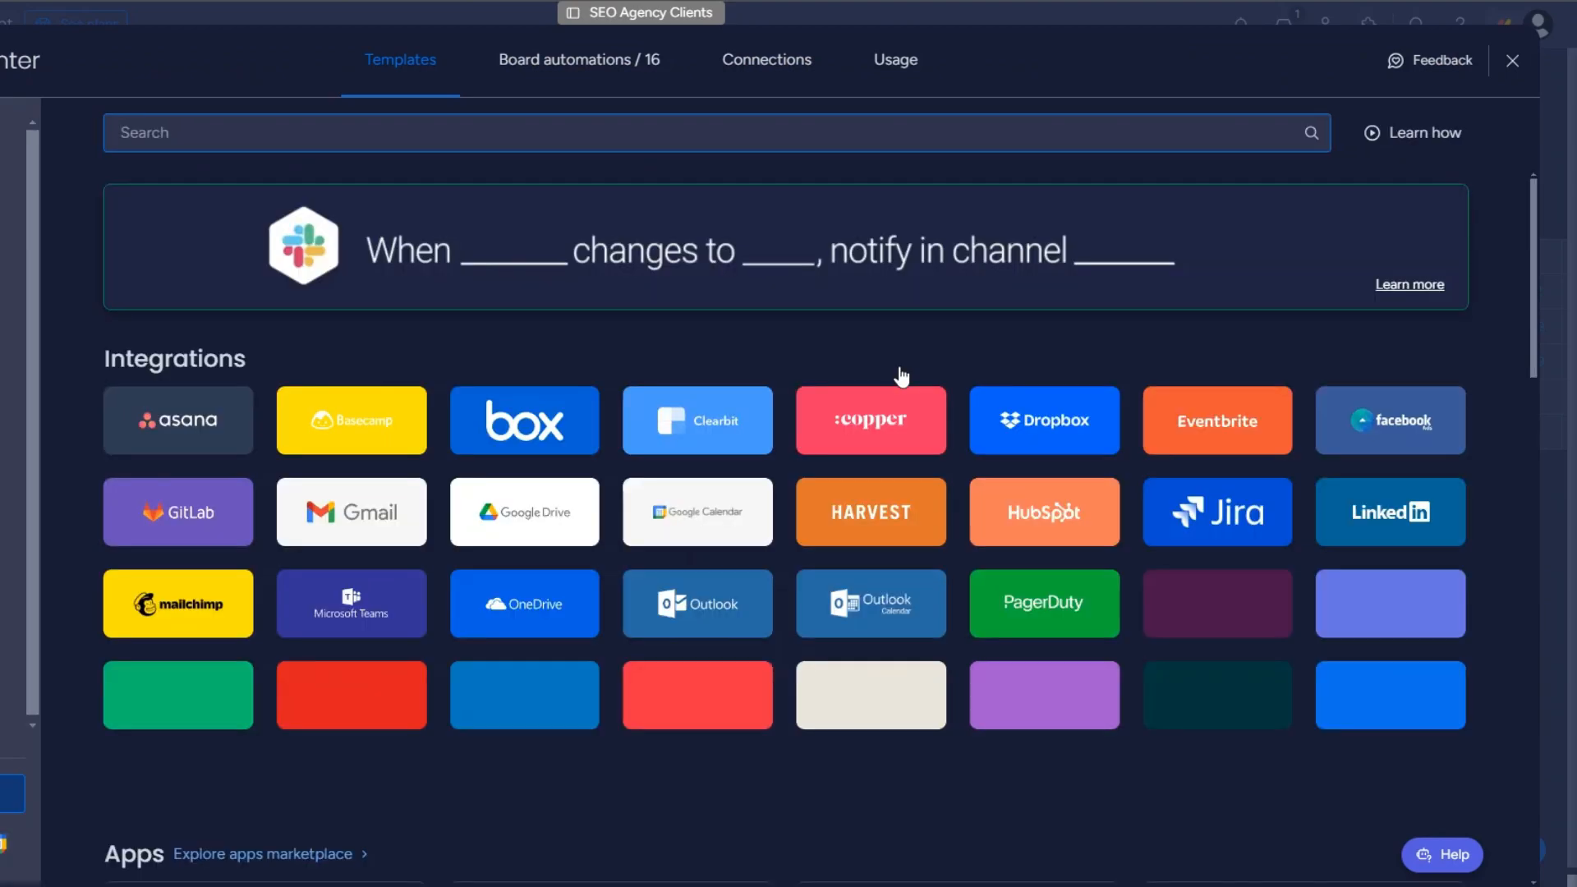
left_click(1044, 695)
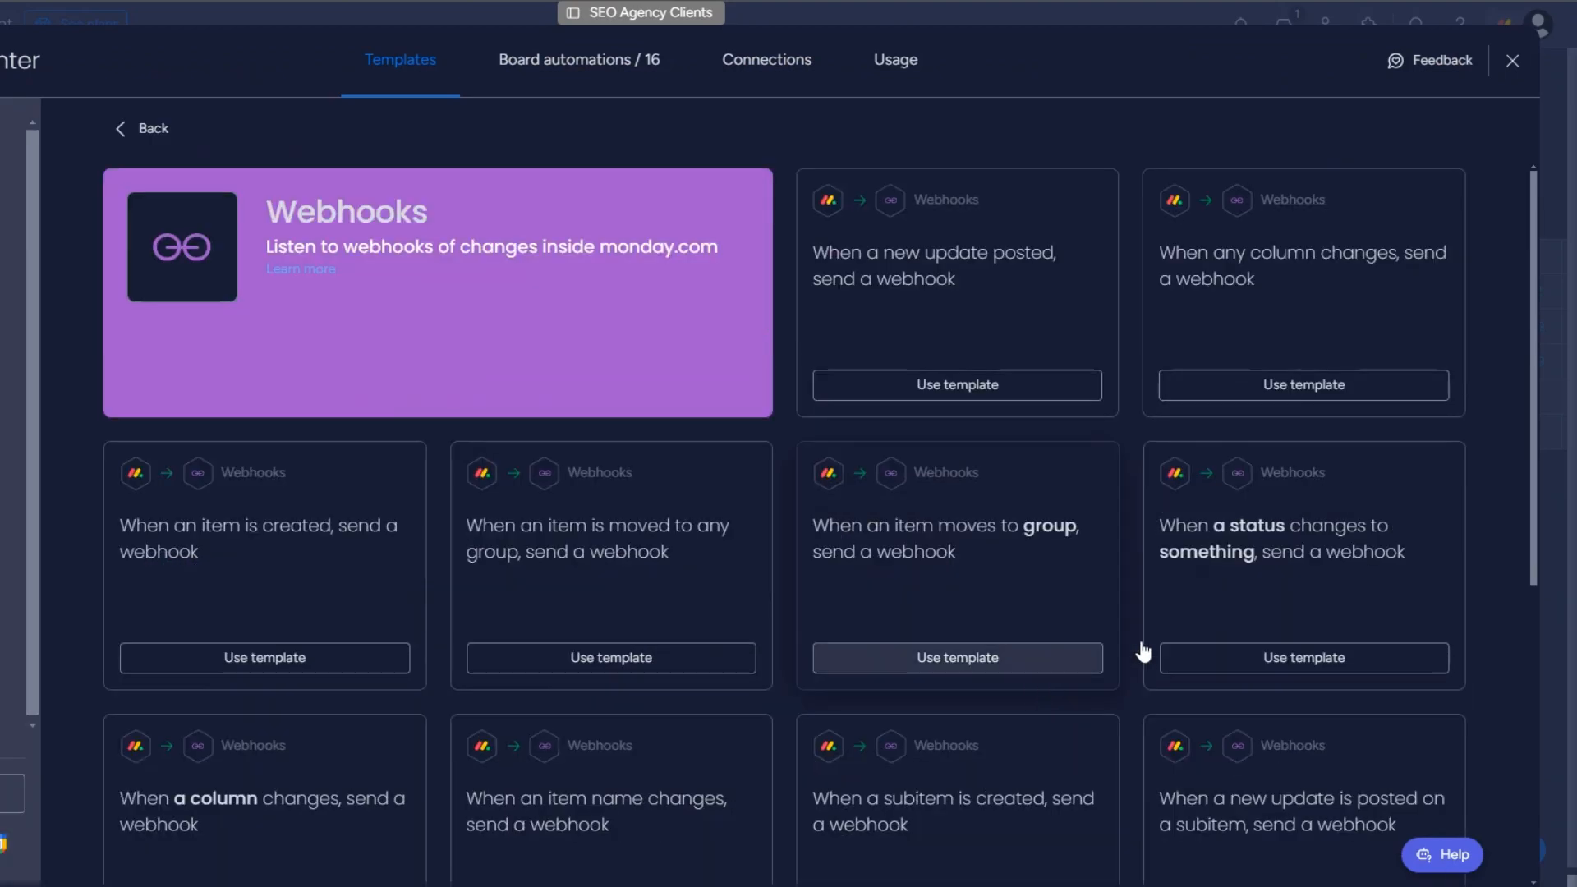
left_click(1241, 575)
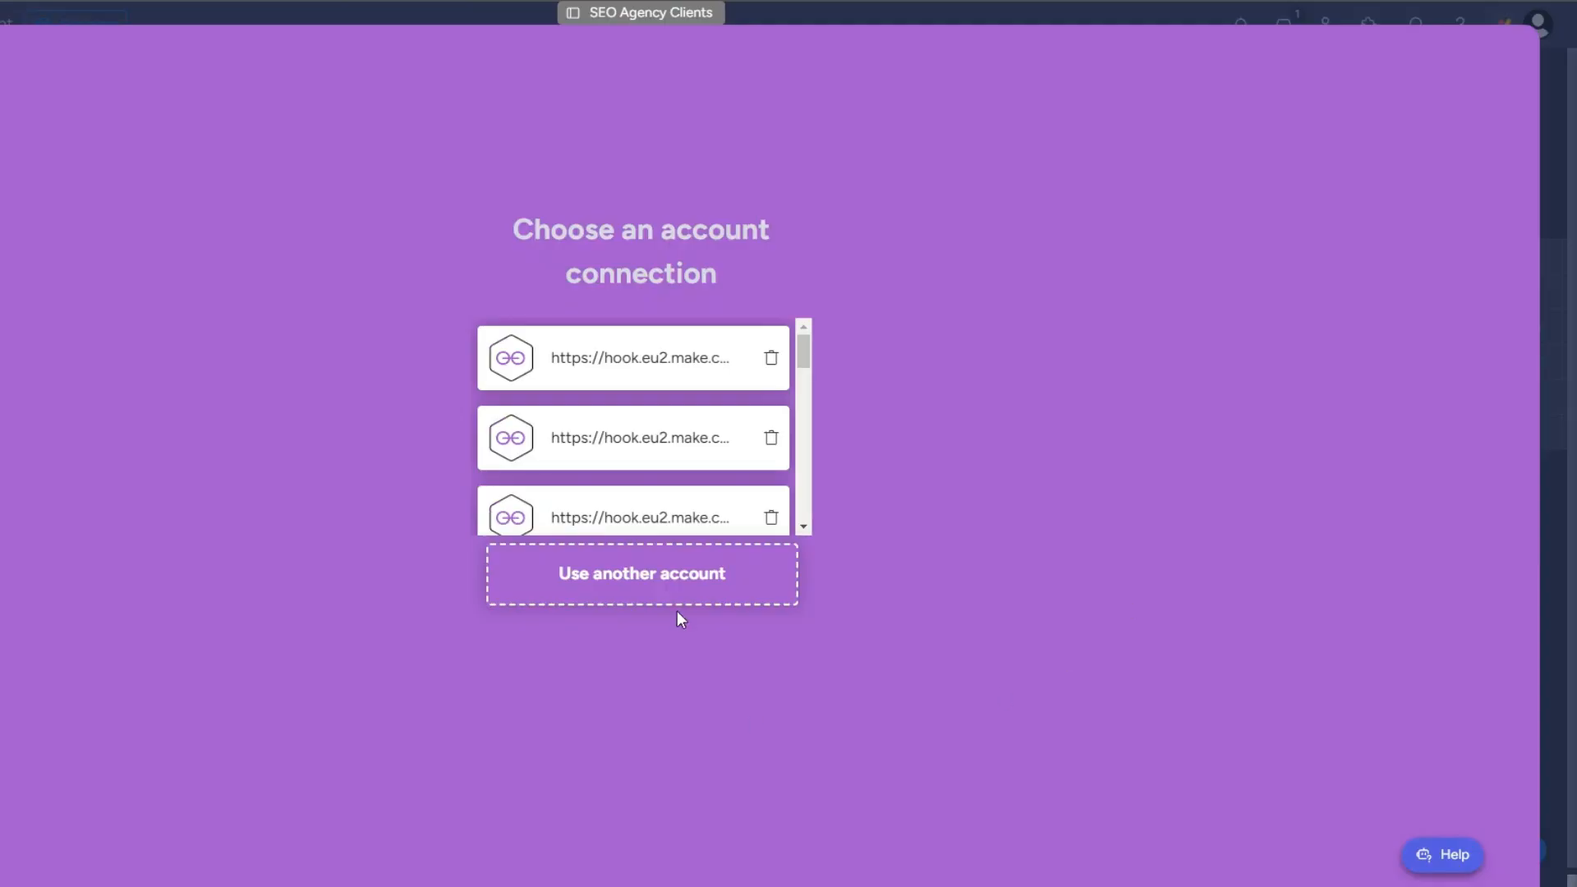
Step: Connect the copied webhook URL as a new account connection while the Make scenario listens, and inspect the received challenge field
left_click(659, 575)
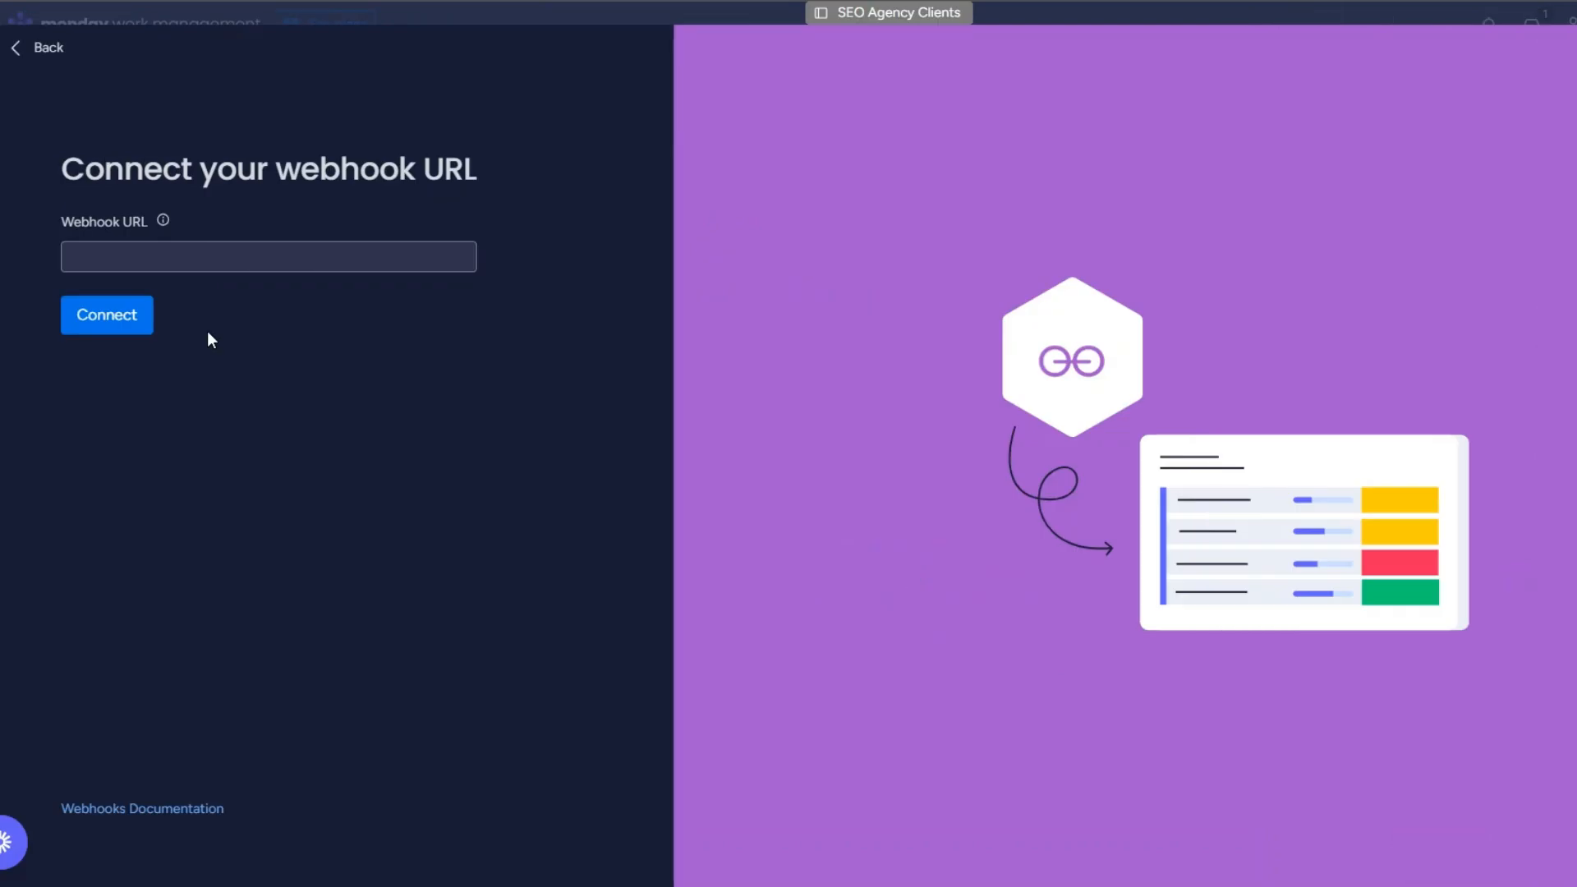
left_click(205, 257)
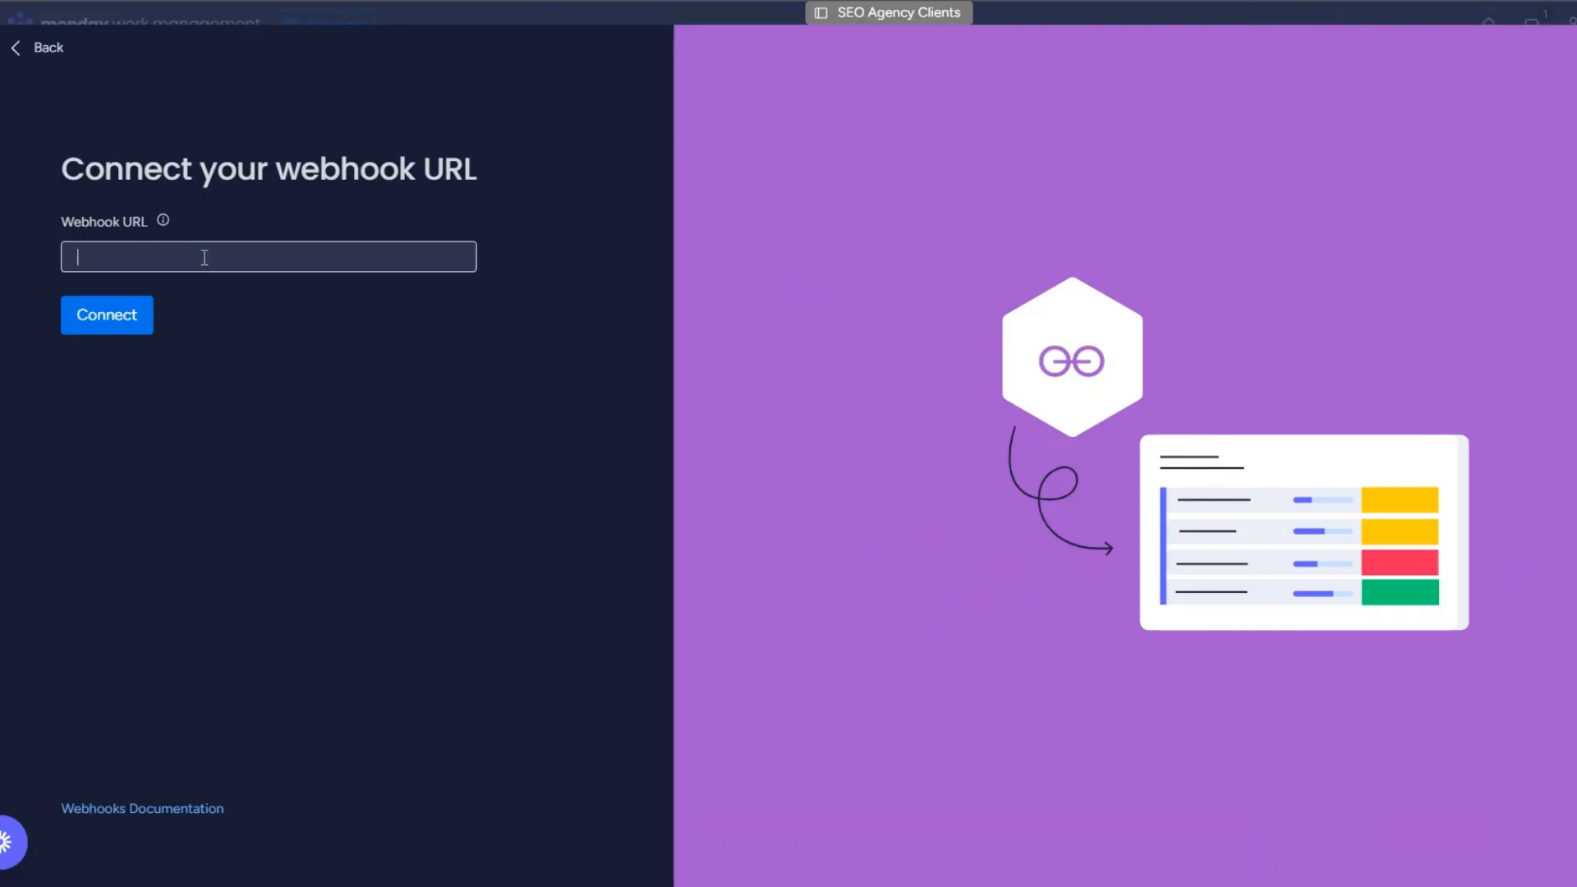
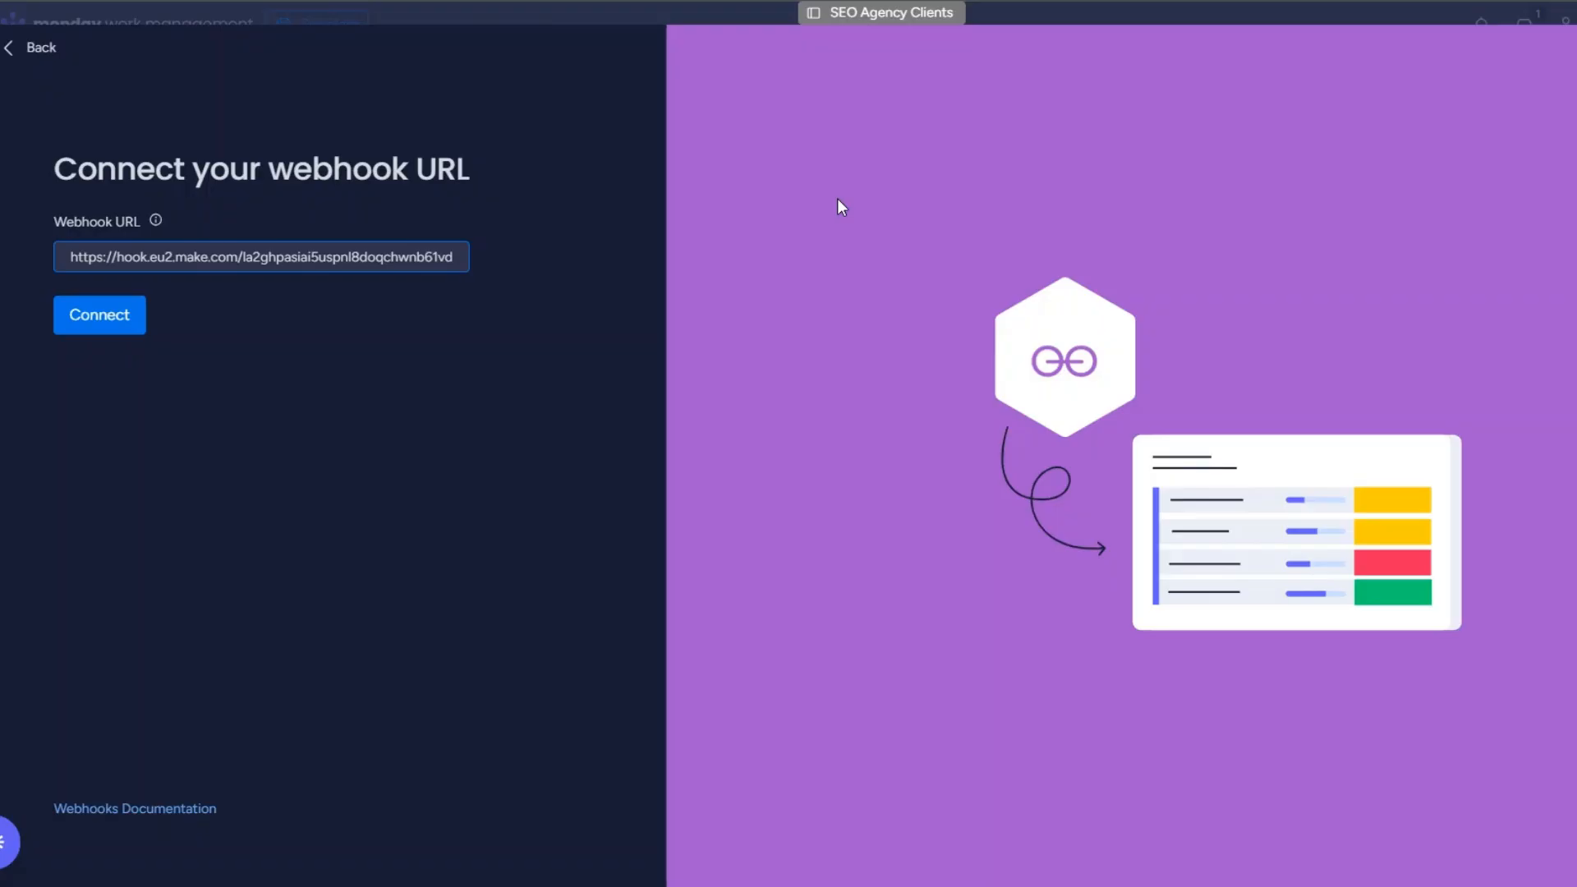
left_click(71, 311)
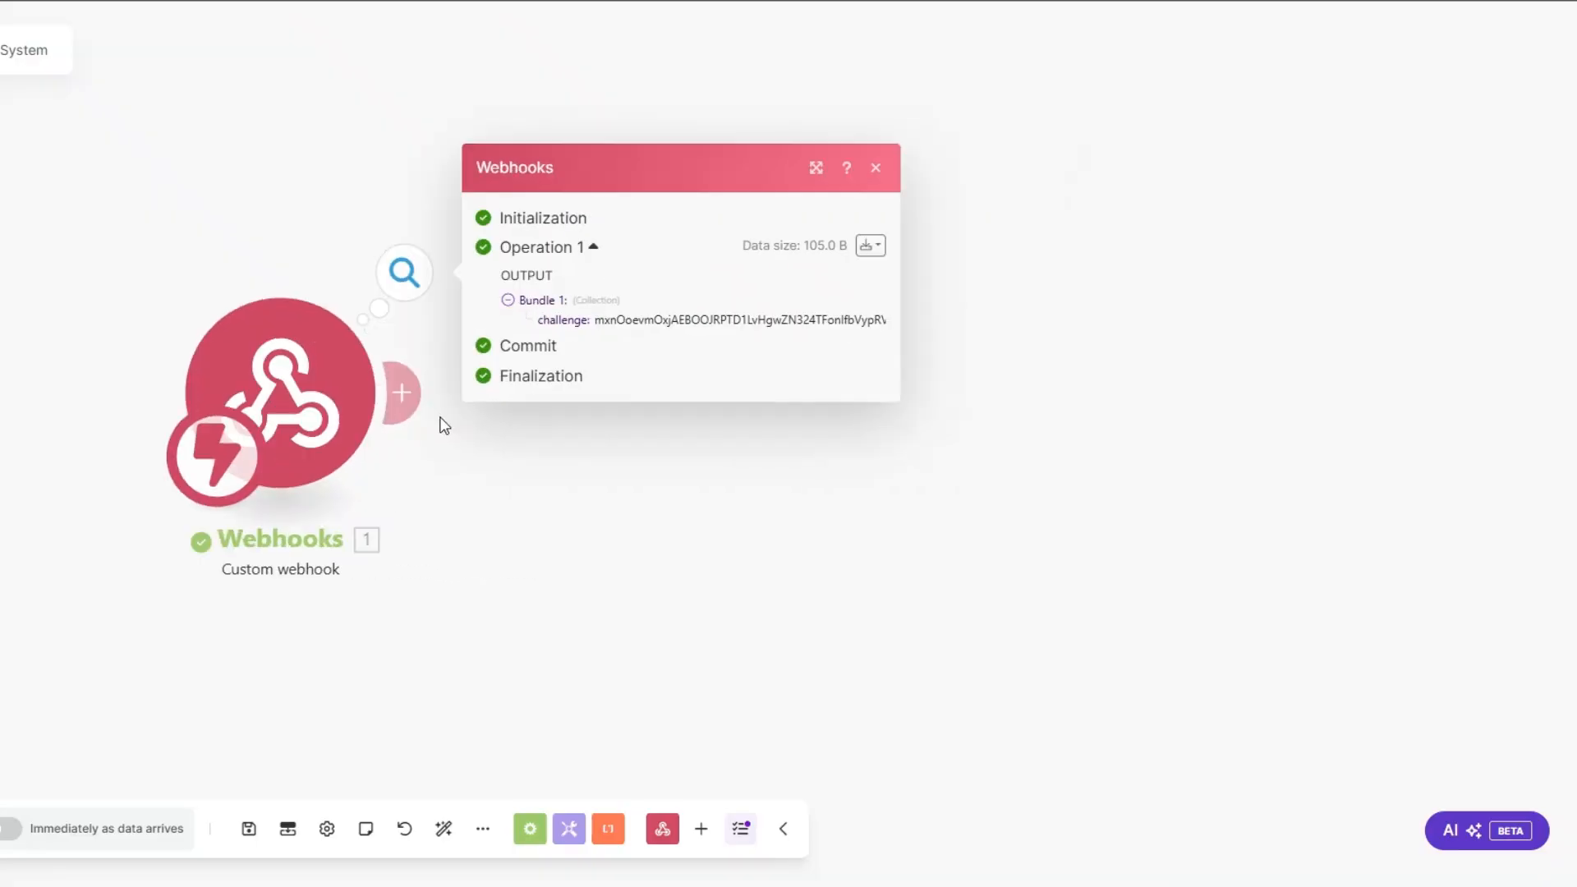
left_click_drag(594, 320, 867, 320)
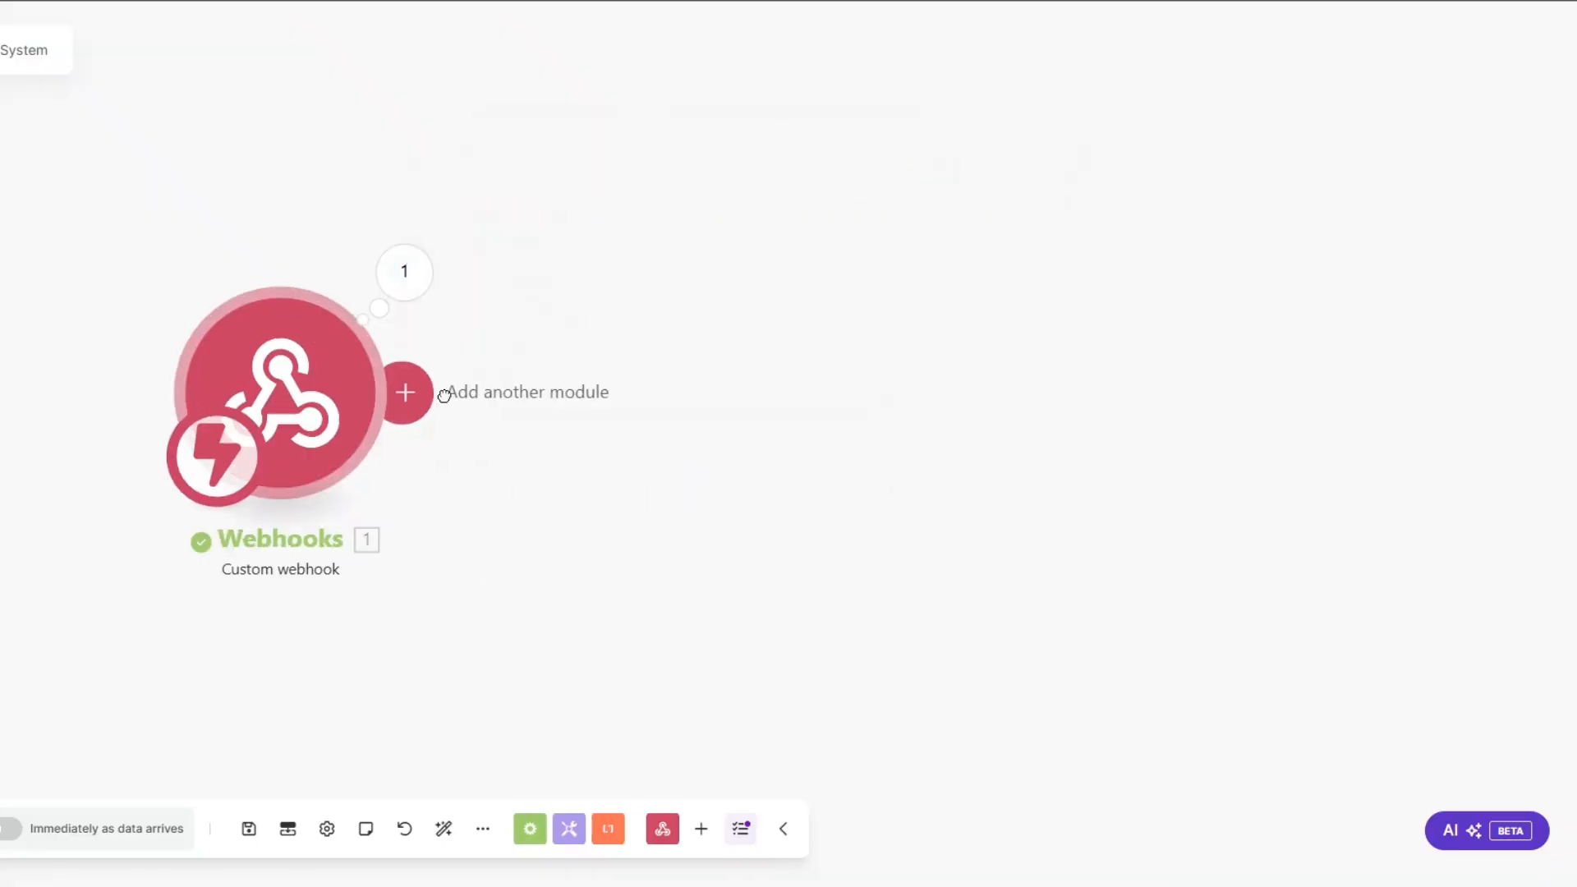
Step: Add a Webhooks Webhook response module after the Custom webhook trigger
left_click(435, 391)
left_click(880, 234)
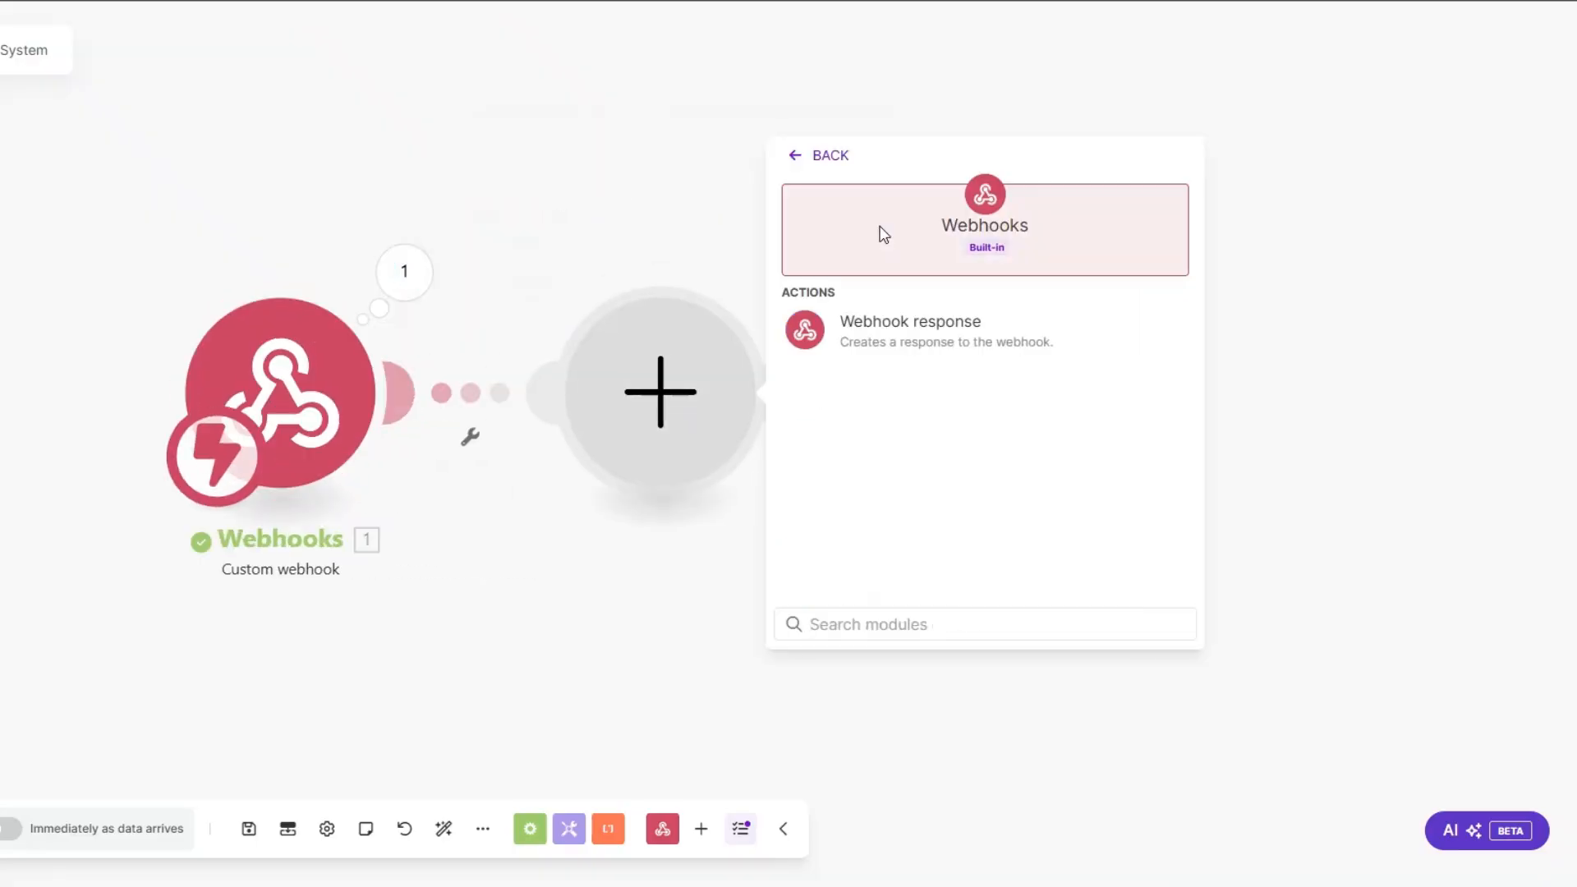
left_click(887, 340)
Step: Set the response body to {"challenge":""} with the Custom webhook's challenge value mapped between the second pair of quotes
left_click(866, 473)
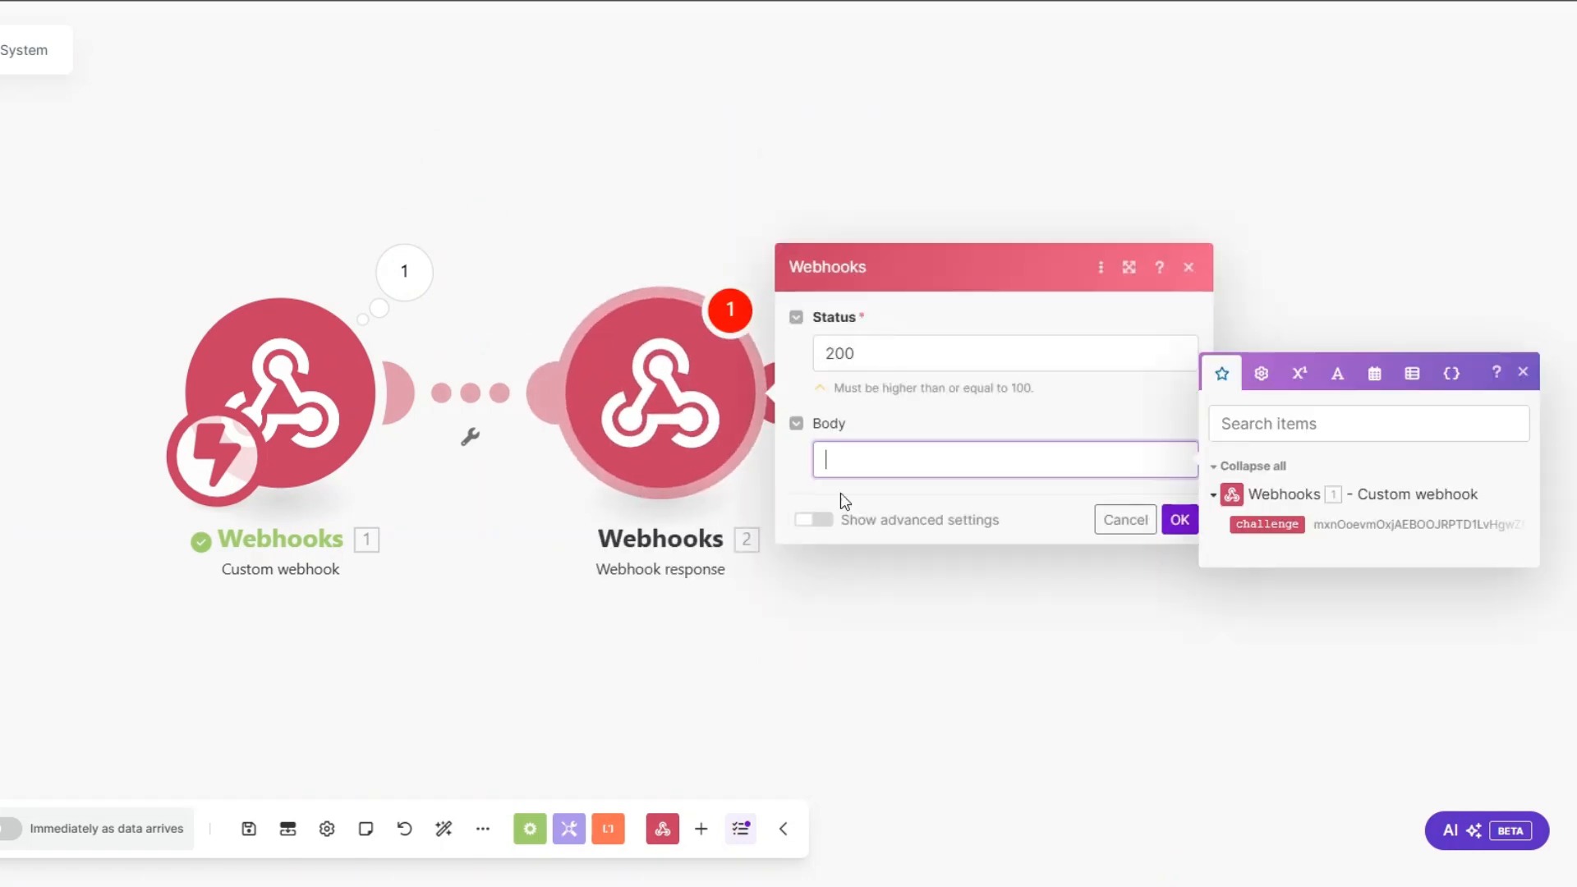
type("{}")
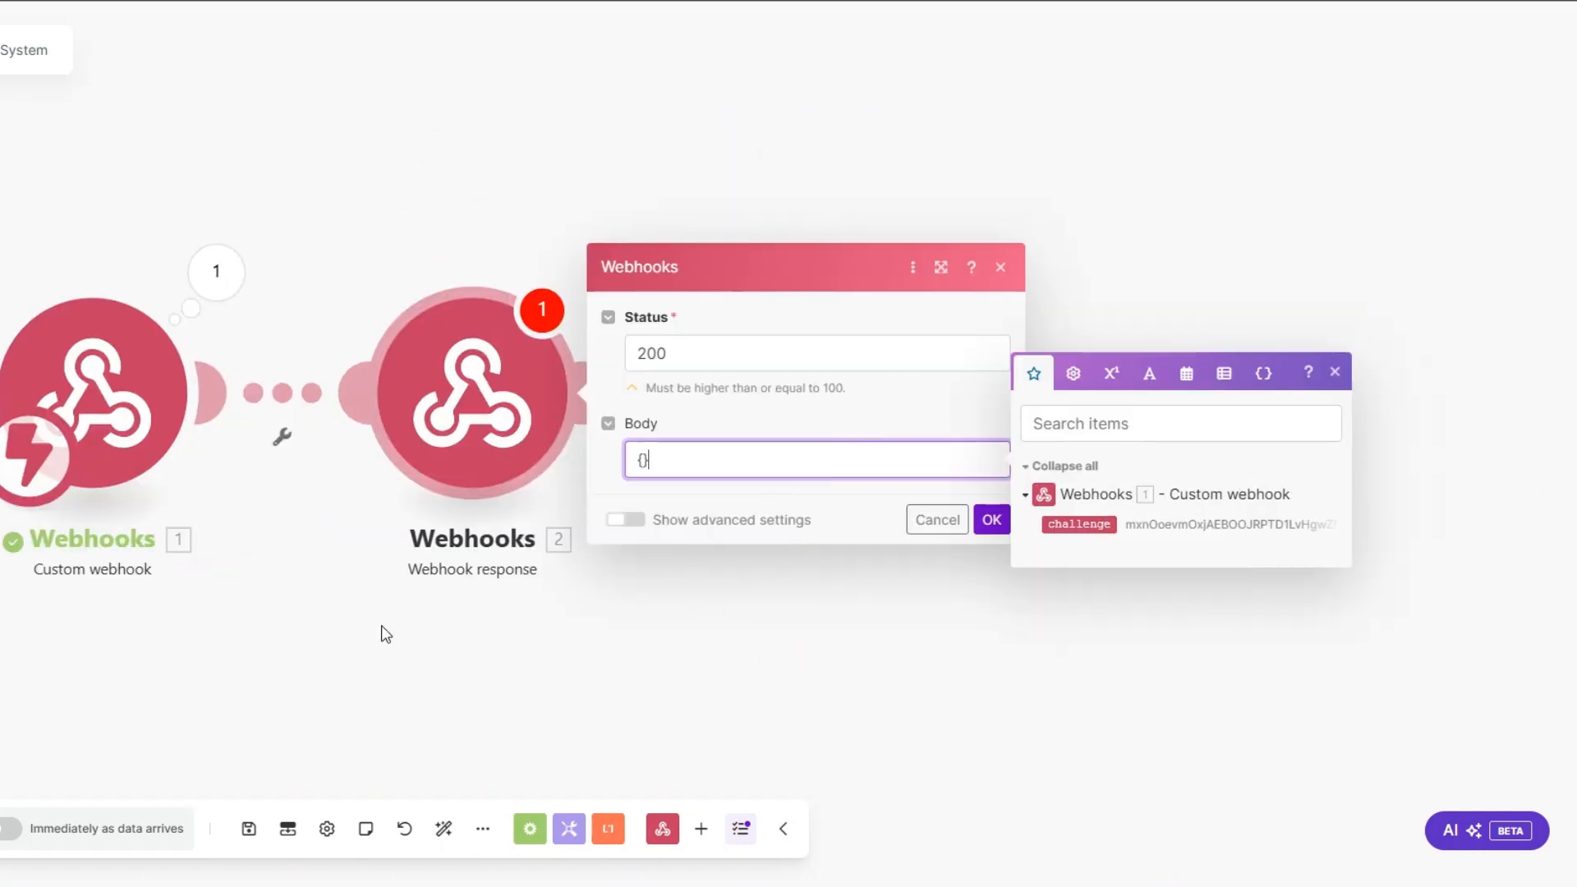
key("Left")
type("\"\"")
type(":\"\"")
type("challen")
type("ge")
left_click(1077, 523)
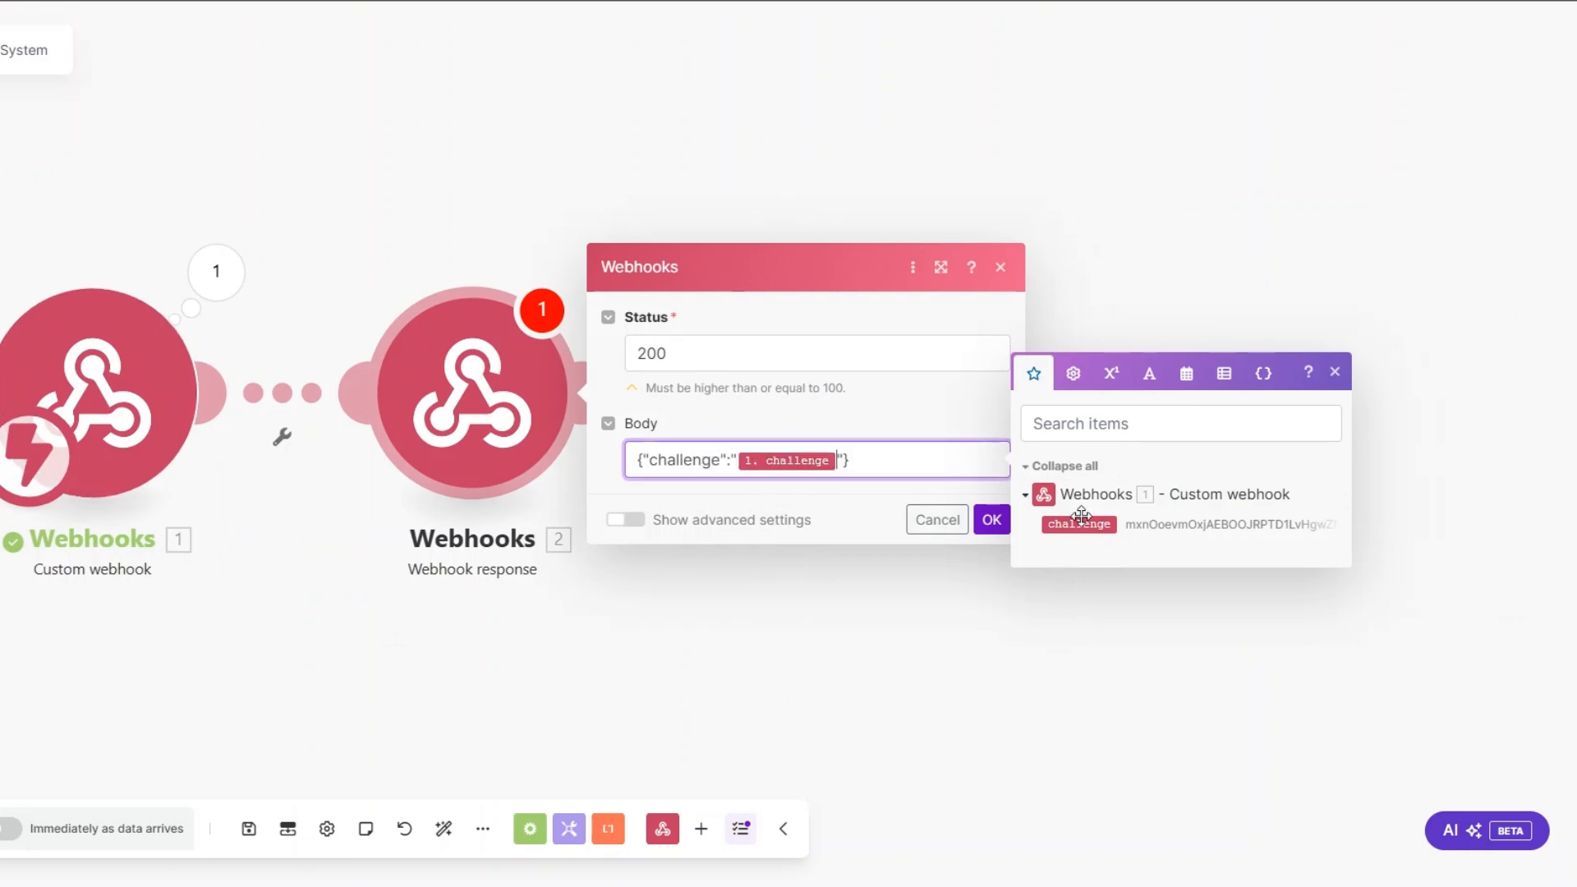
Step: Save the webhook response and use it to connect the webhook URL in monday.com, and delete the Webhook response module from the scenario
left_click(992, 520)
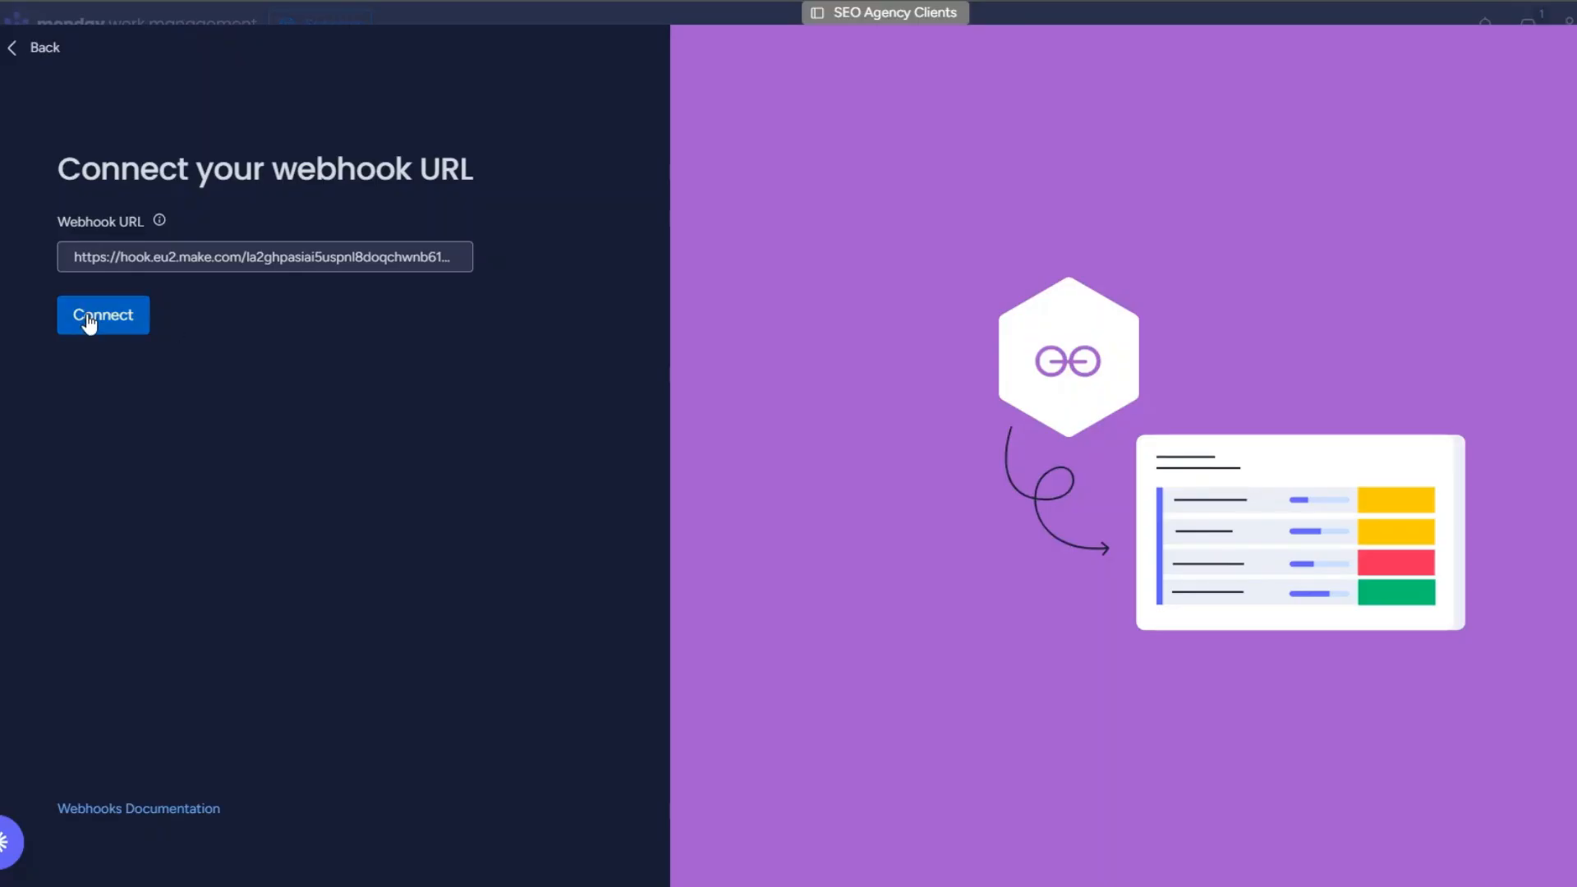
left_click(91, 325)
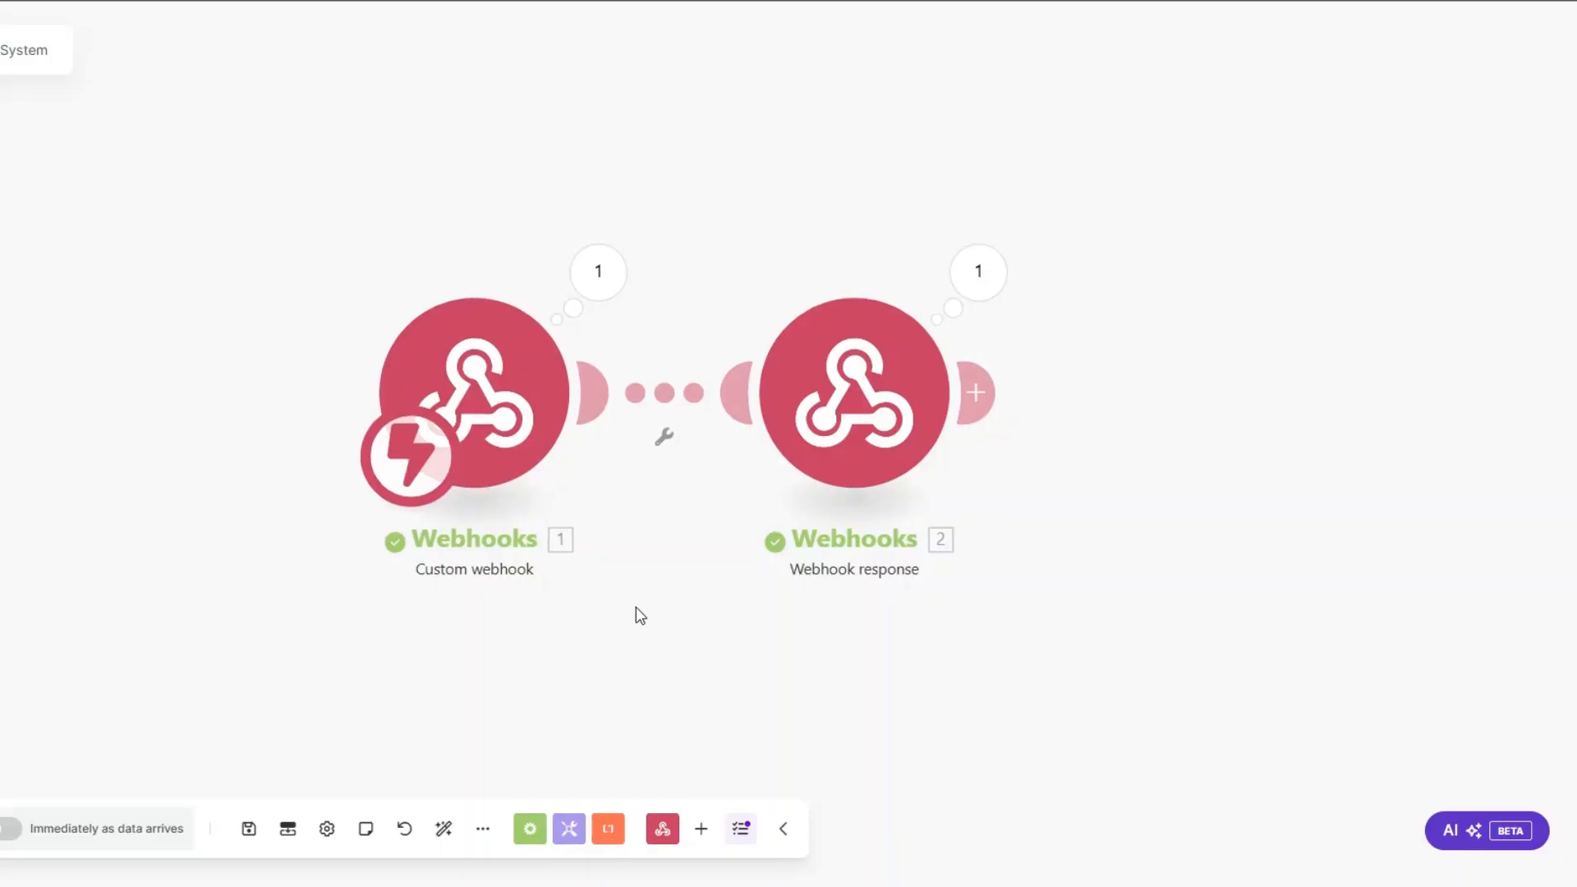
right_click(694, 453)
left_click(723, 688)
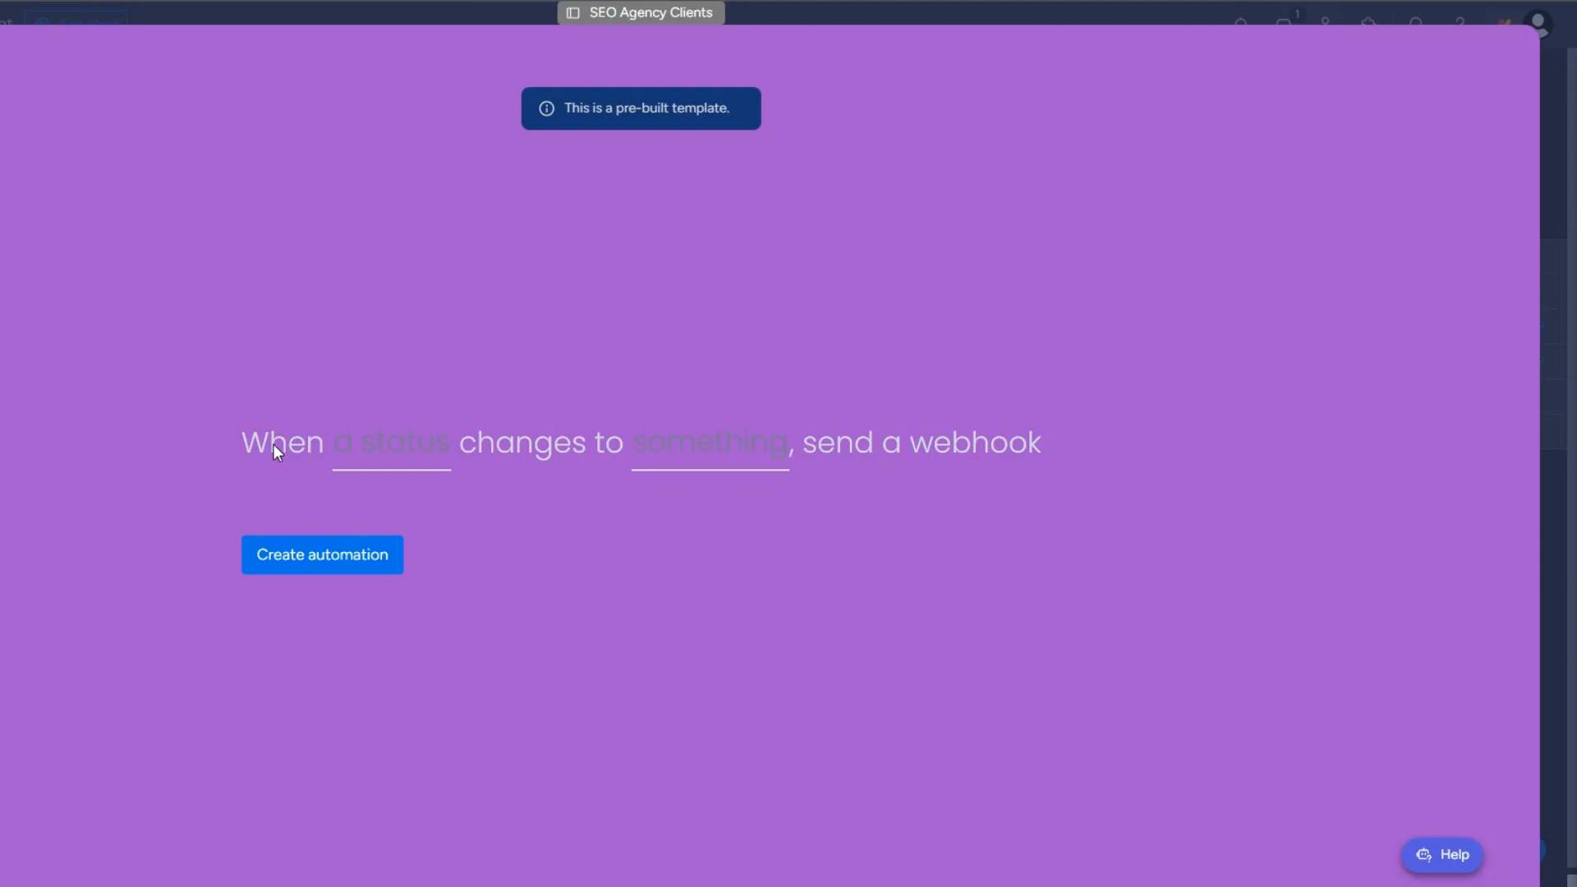
Step: Set the webhook automation to watch the Status column, choose the status value that triggers it, and create the automation
left_click(407, 464)
left_click(441, 535)
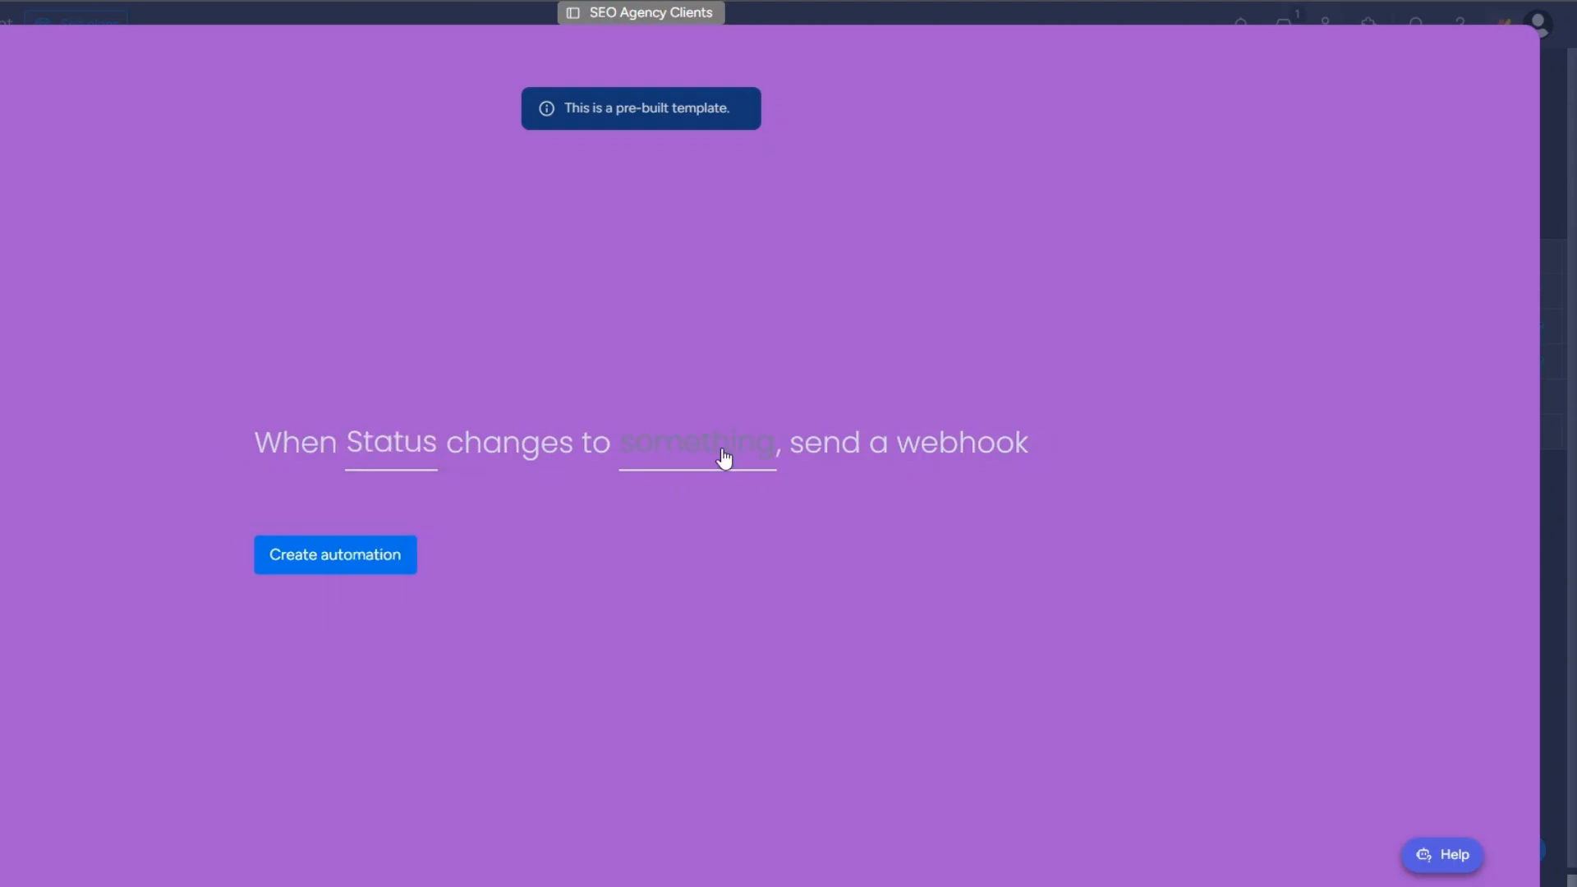
left_click(724, 457)
left_click(730, 598)
left_click(365, 561)
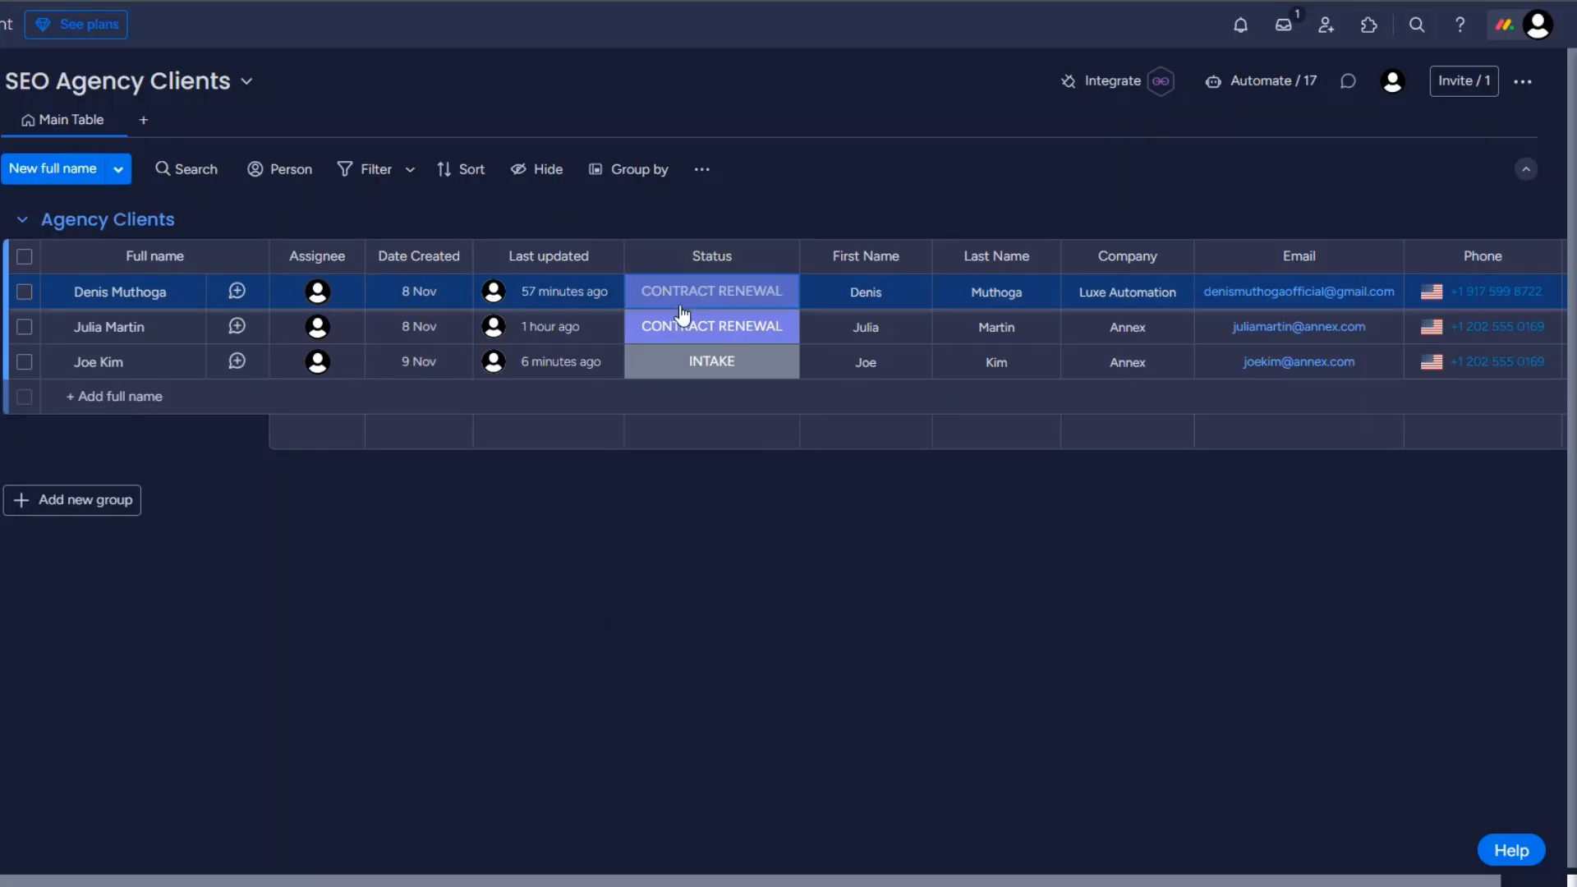
Step: Change the client's status in the monday.com board to trigger the webhook, and copy the pulseId from the received event in Make
left_click(694, 333)
left_click(712, 417)
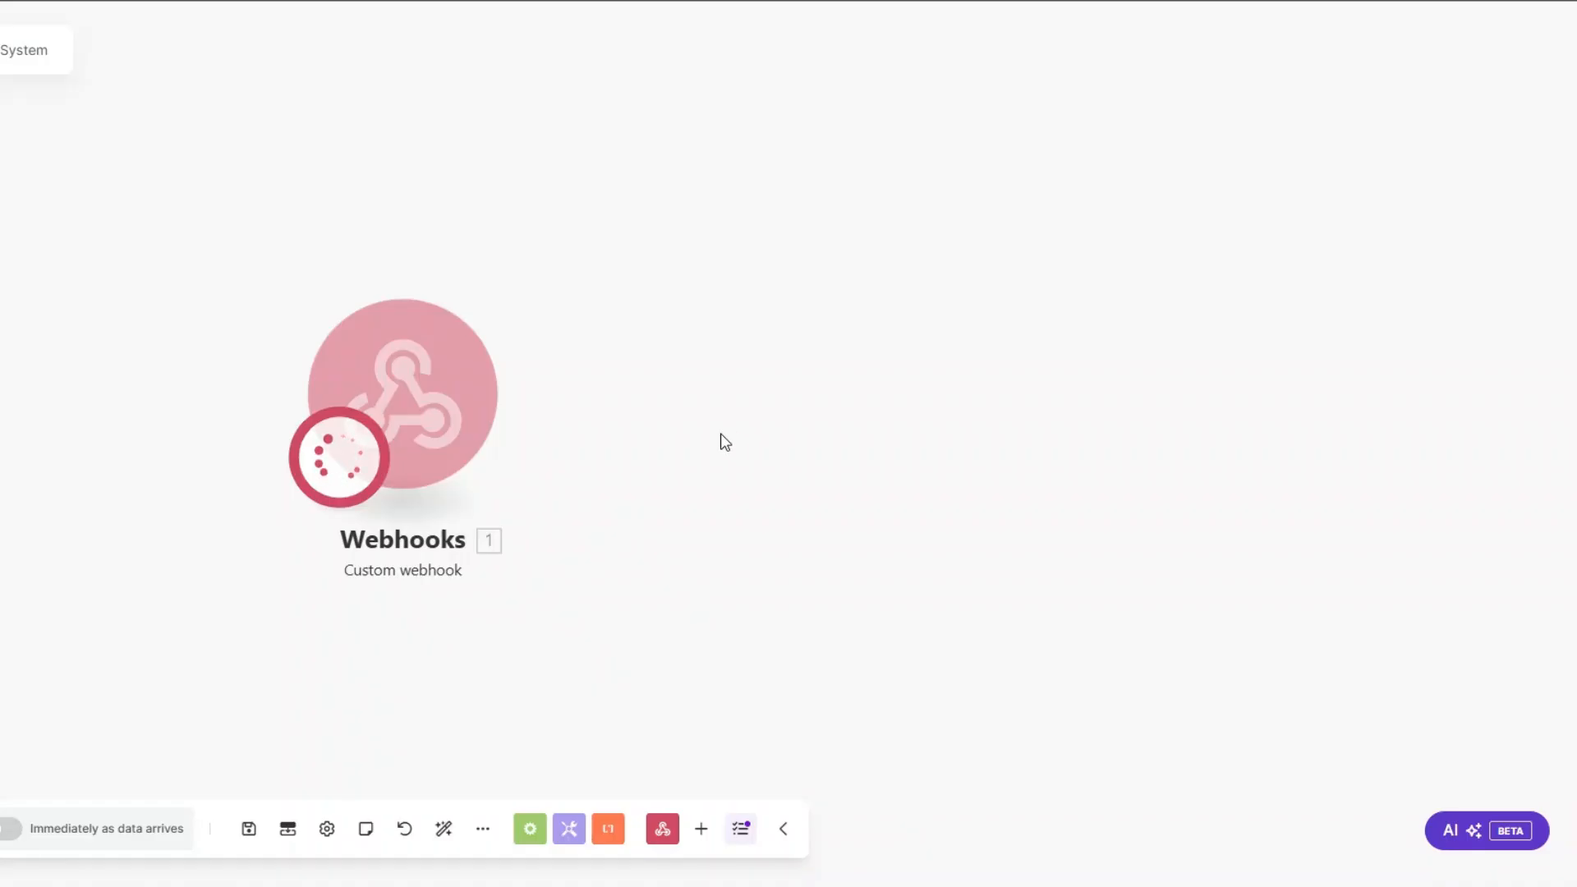
left_click(437, 305)
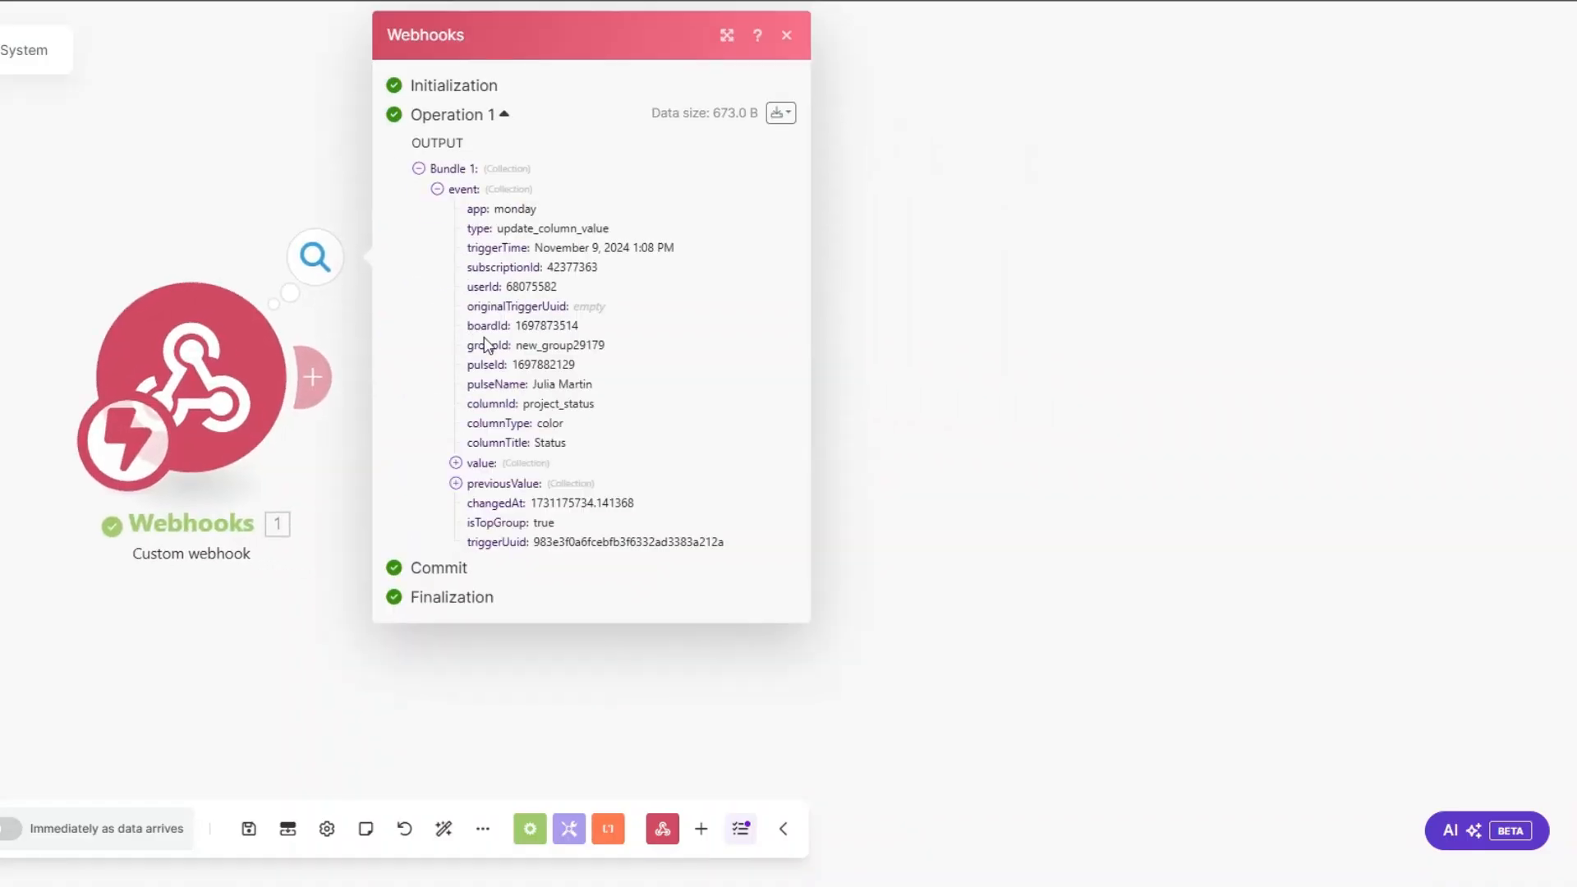
left_click_drag(535, 386, 598, 388)
left_click(597, 357)
left_click_drag(516, 364, 579, 373)
key("ctrl+c")
left_click(318, 443)
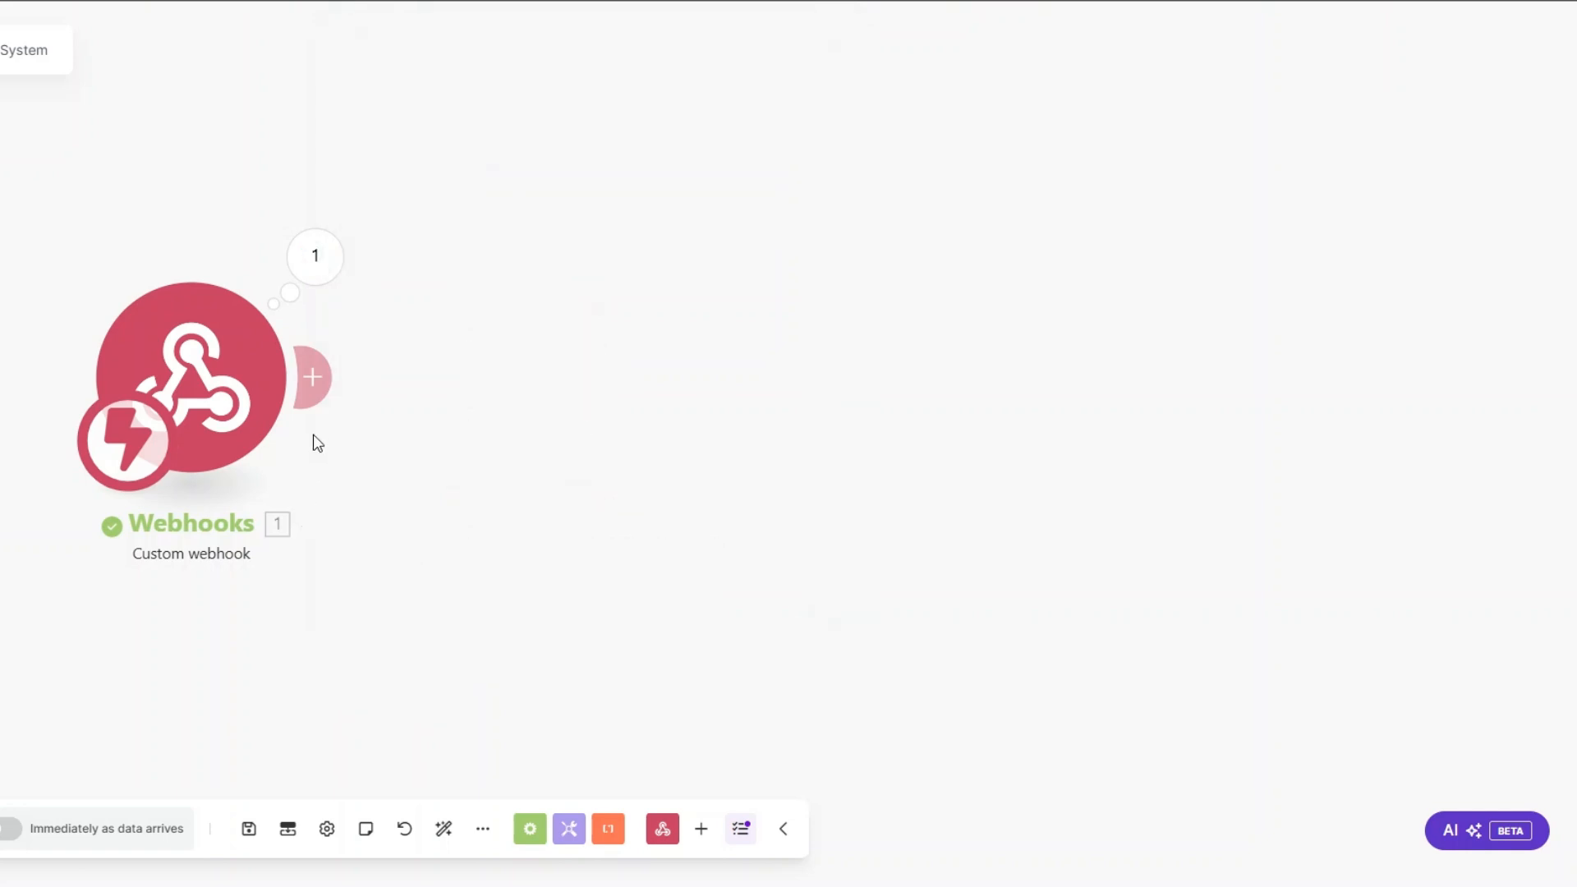
Step: Add a Monday Get an Item module after the Custom webhook trigger
left_click(312, 378)
left_click(780, 317)
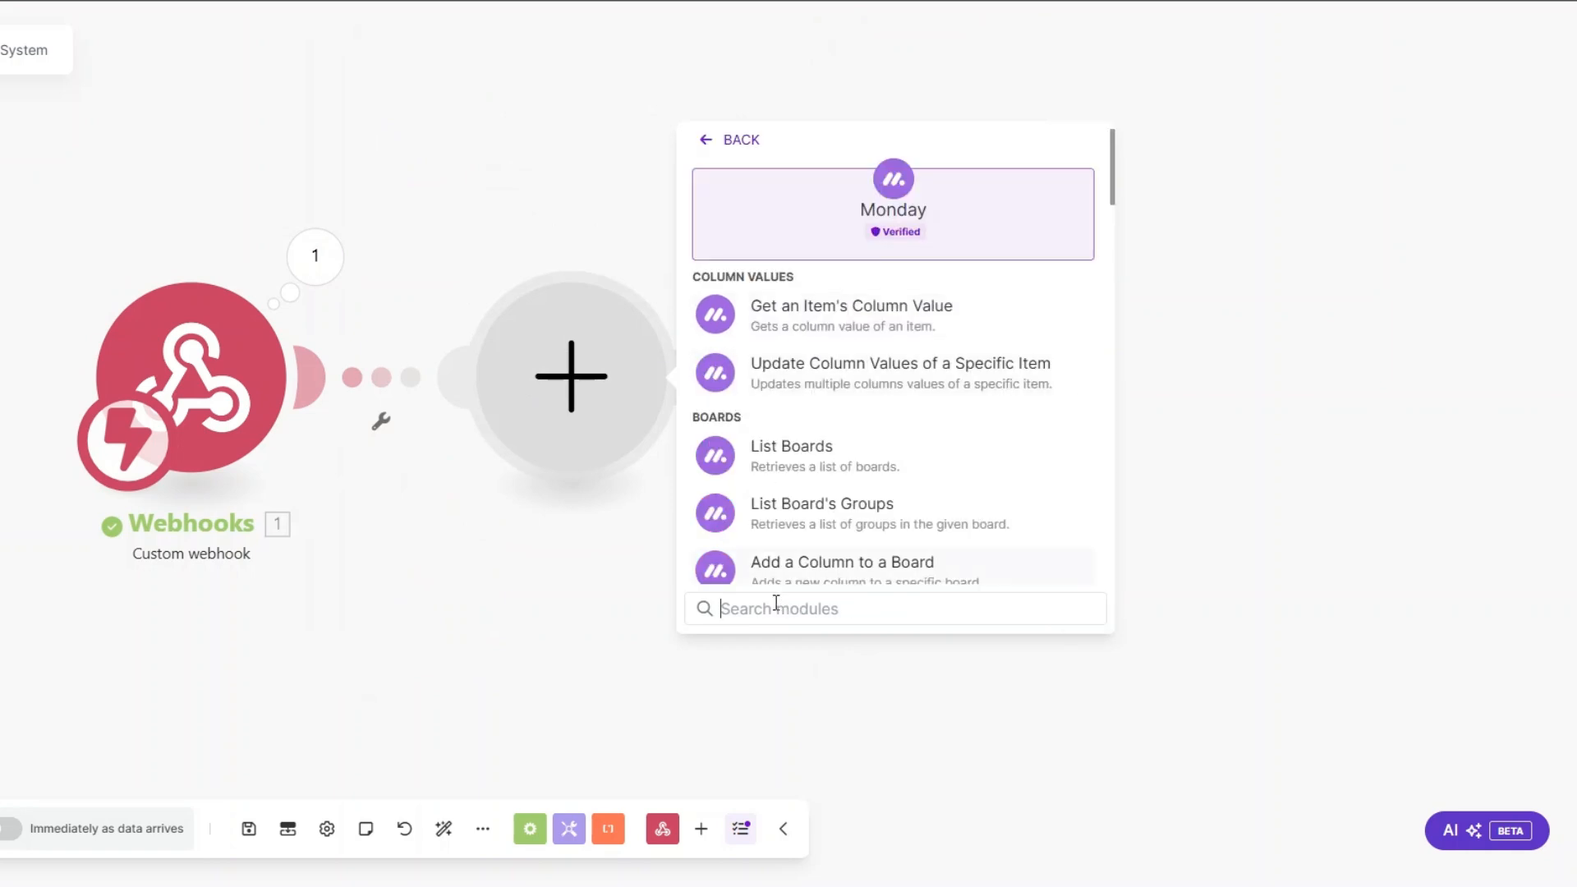
type("get an")
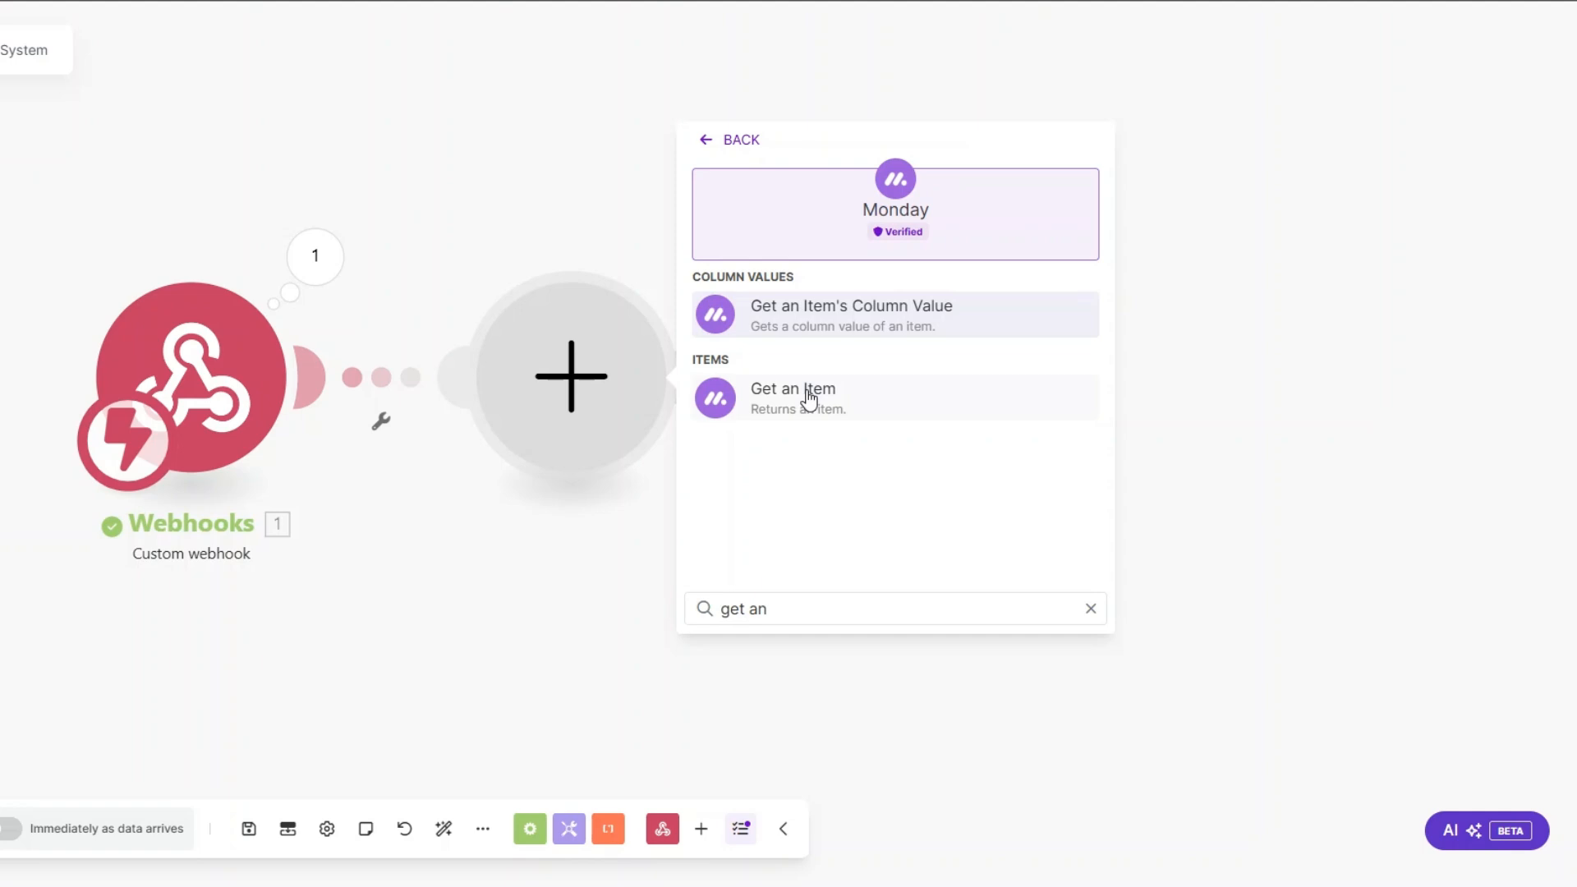
left_click(808, 399)
Step: Map the item ID to the webhook event's pulseId, set the Board ID to SEO Agency Clients, and save the module
left_click(826, 246)
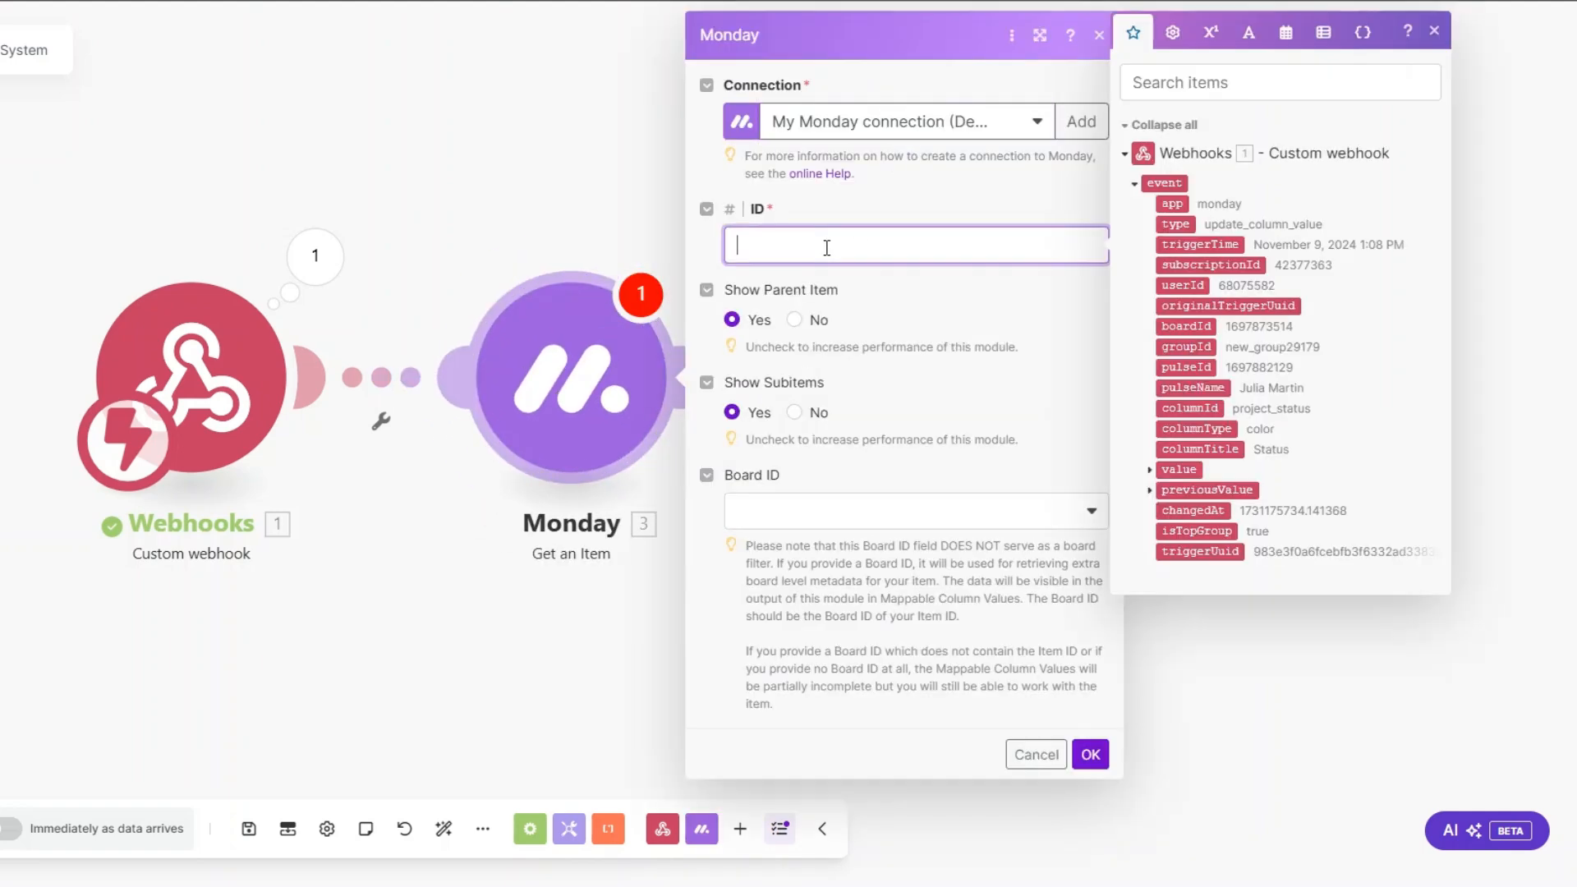
left_click(1207, 367)
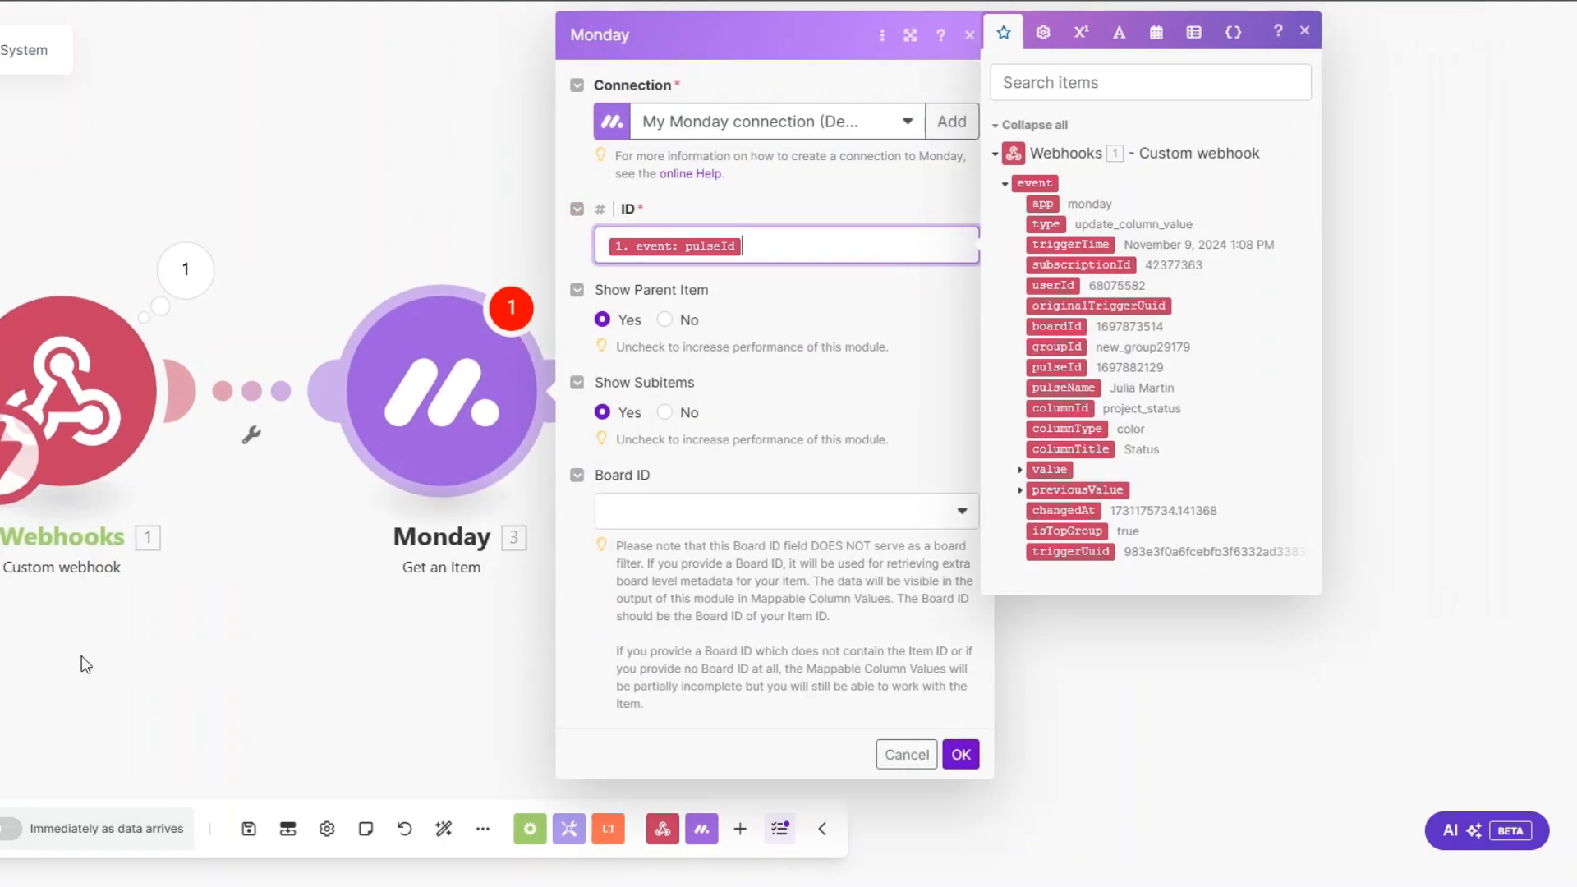
left_click(667, 507)
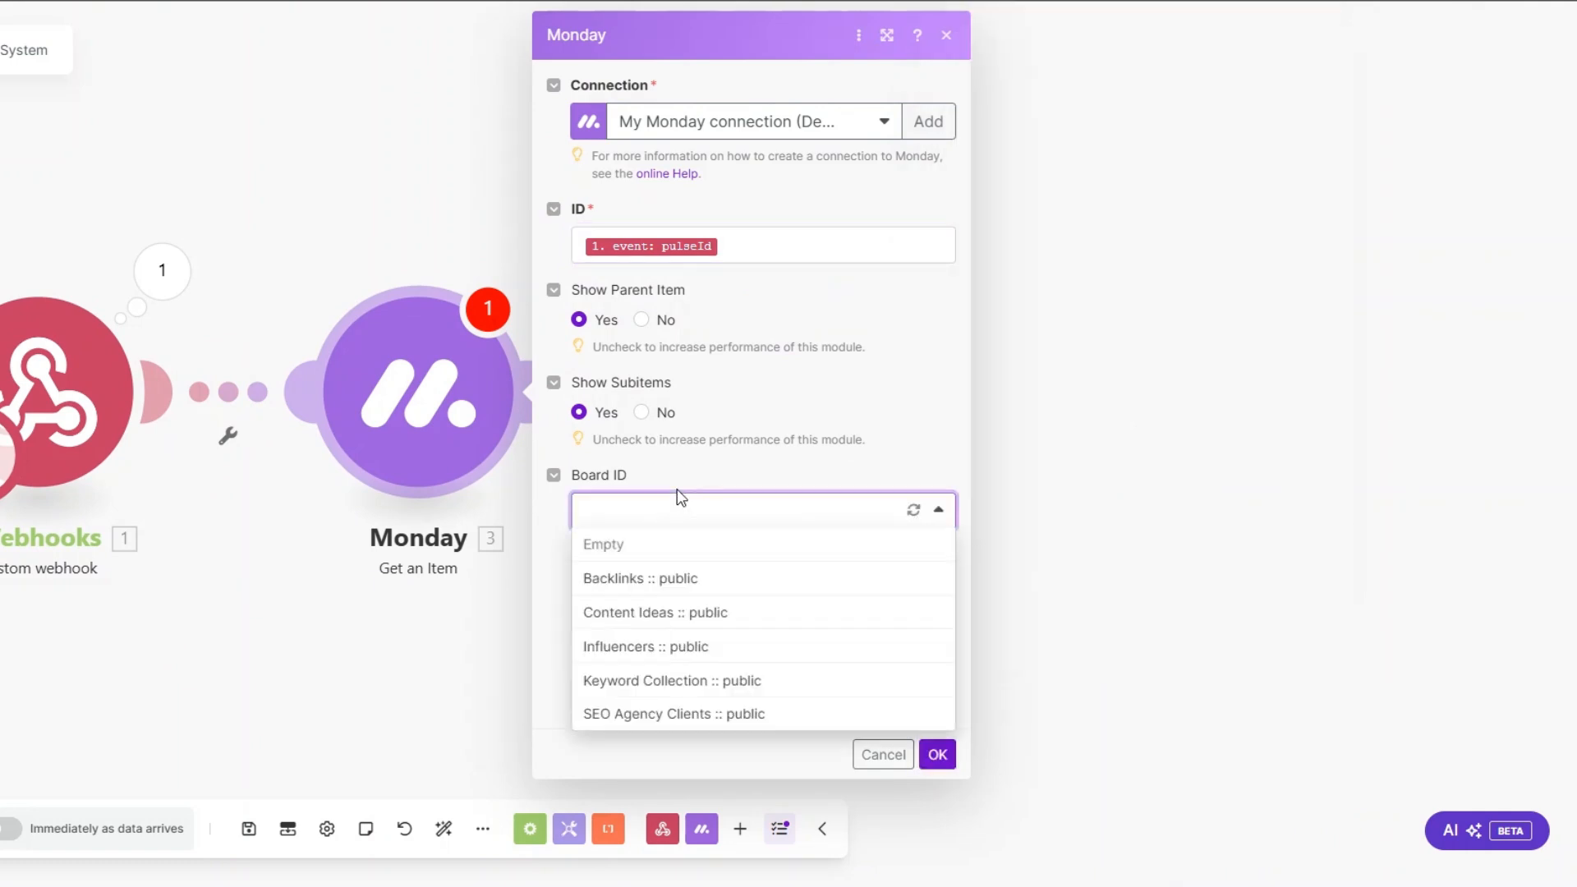
left_click(637, 713)
left_click(936, 756)
Step: Run only the Get an Item module with the copied pulseId and inspect the returned item's values
right_click(416, 394)
left_click(493, 444)
left_click(645, 501)
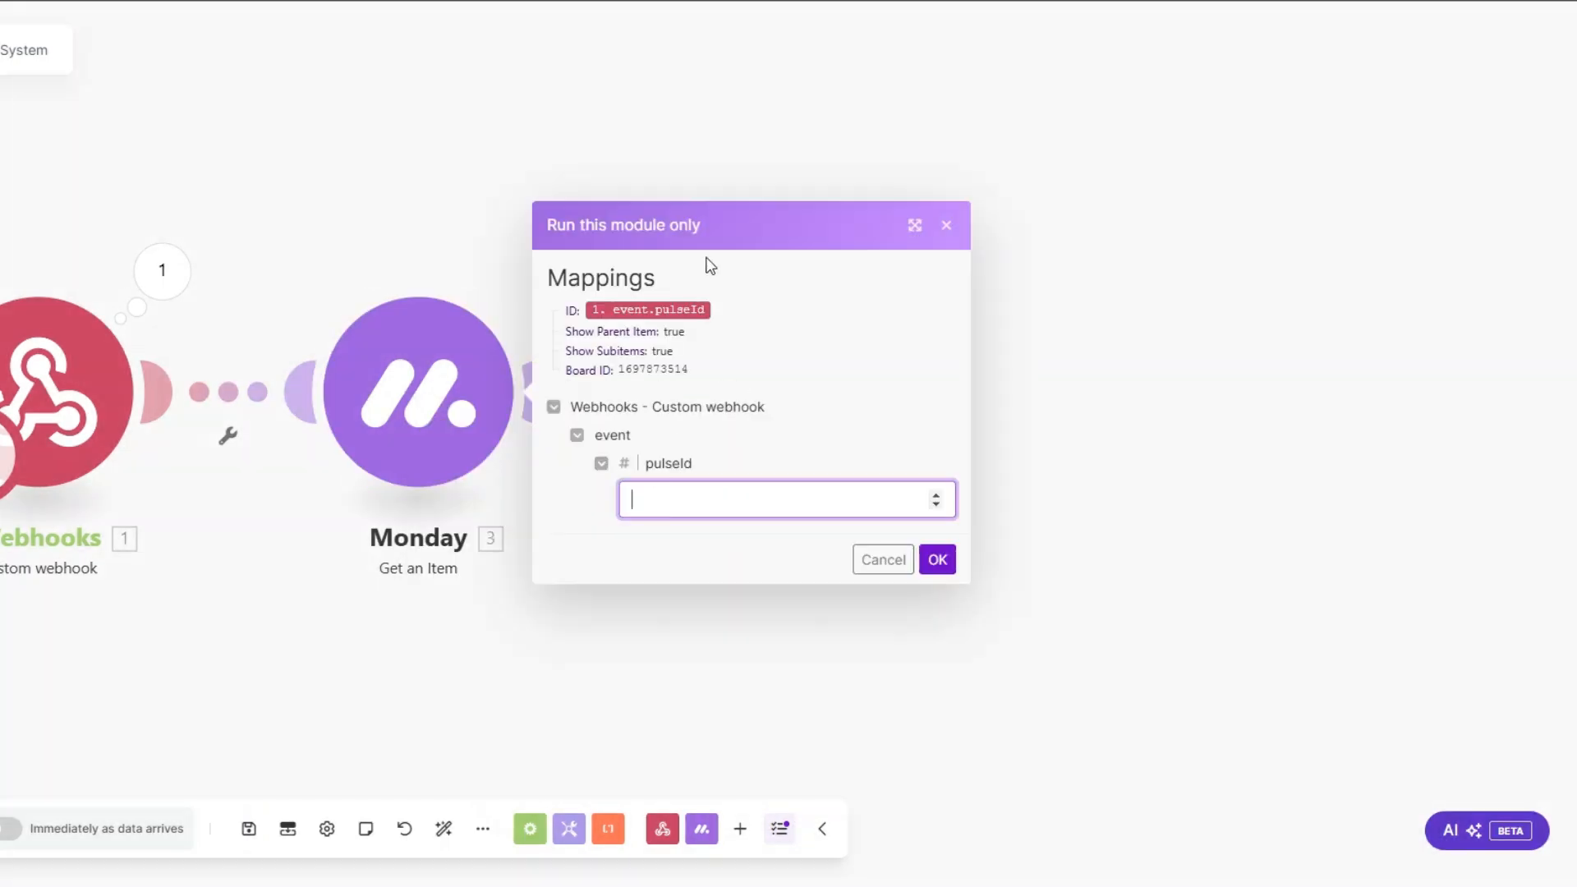
key("ctrl+v")
left_click(937, 560)
double_click(834, 621)
double_click(875, 700)
double_click(866, 759)
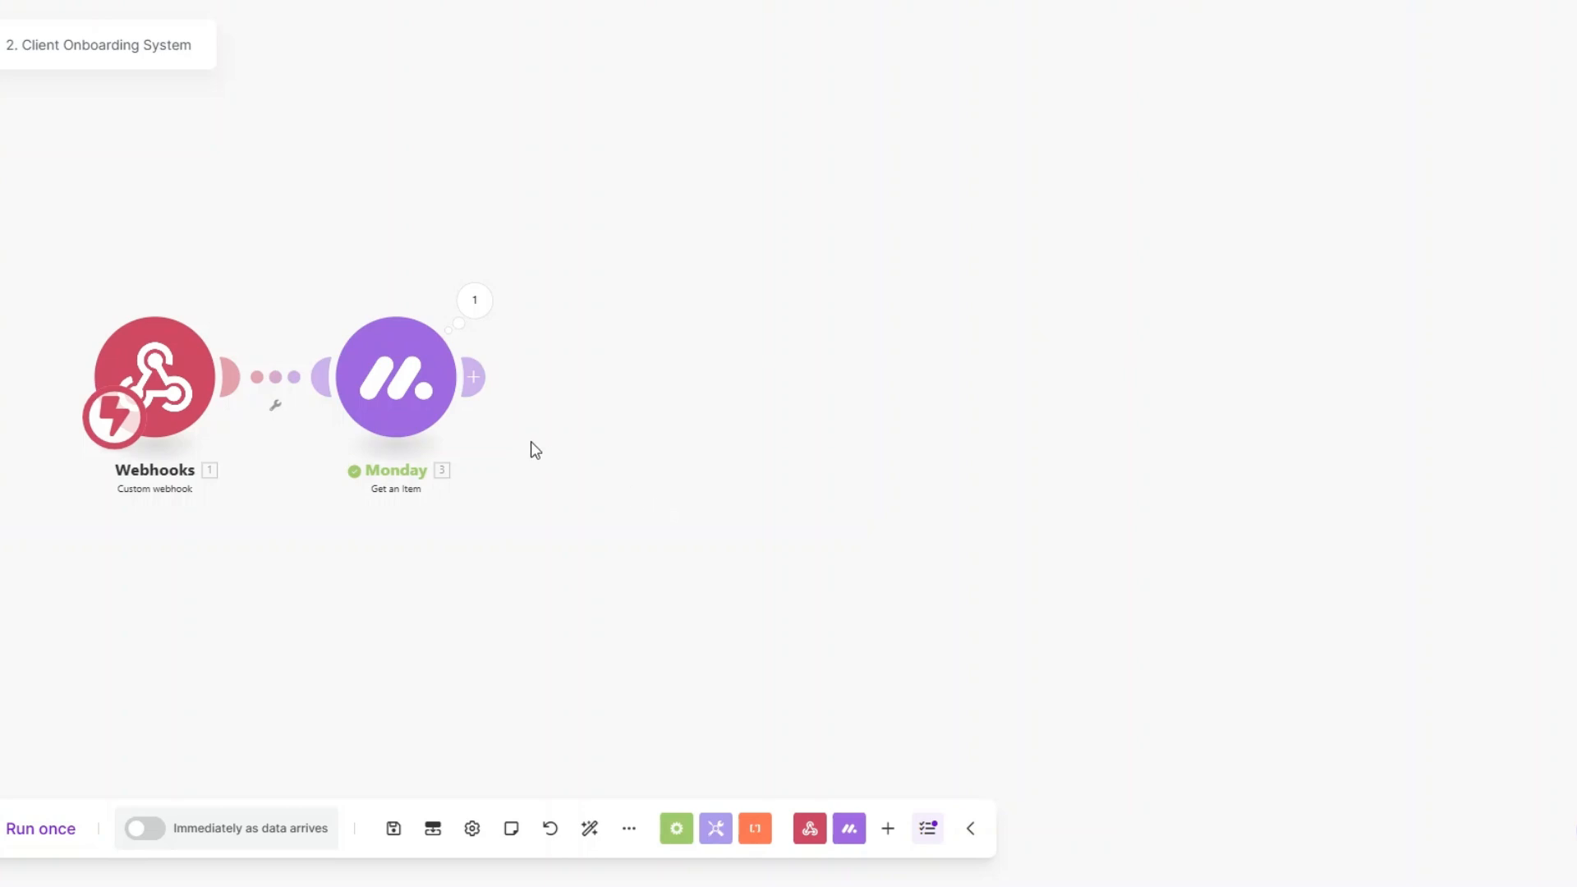
Step: Add a Slack Create a Message module after the Monday Get an Item module
left_click(473, 377)
type("slack")
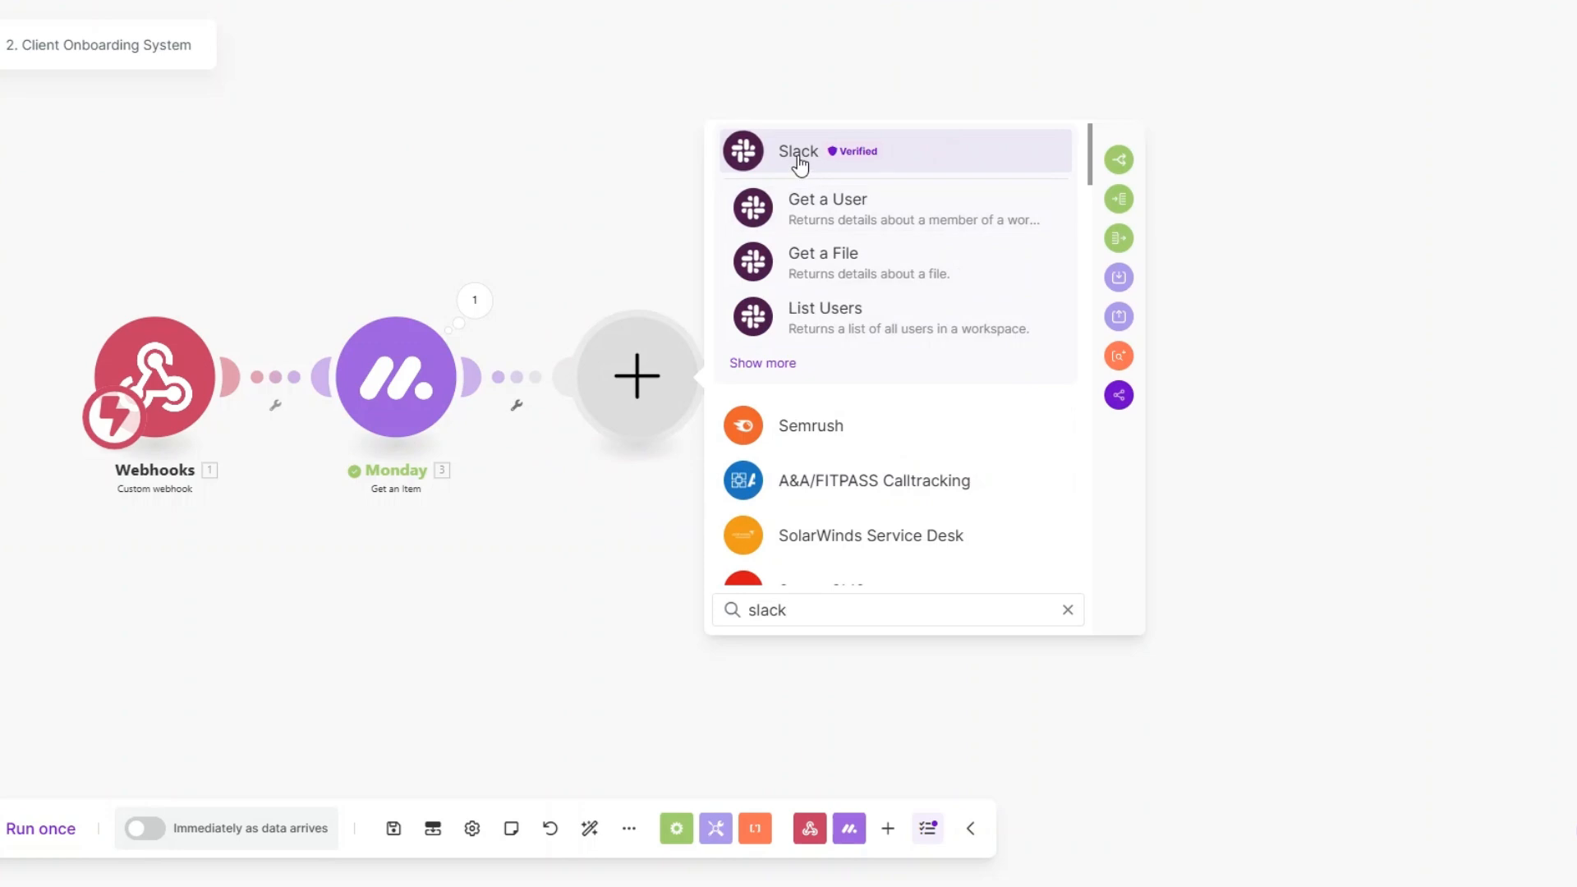
left_click(800, 153)
scroll(846, 404, "down", 2)
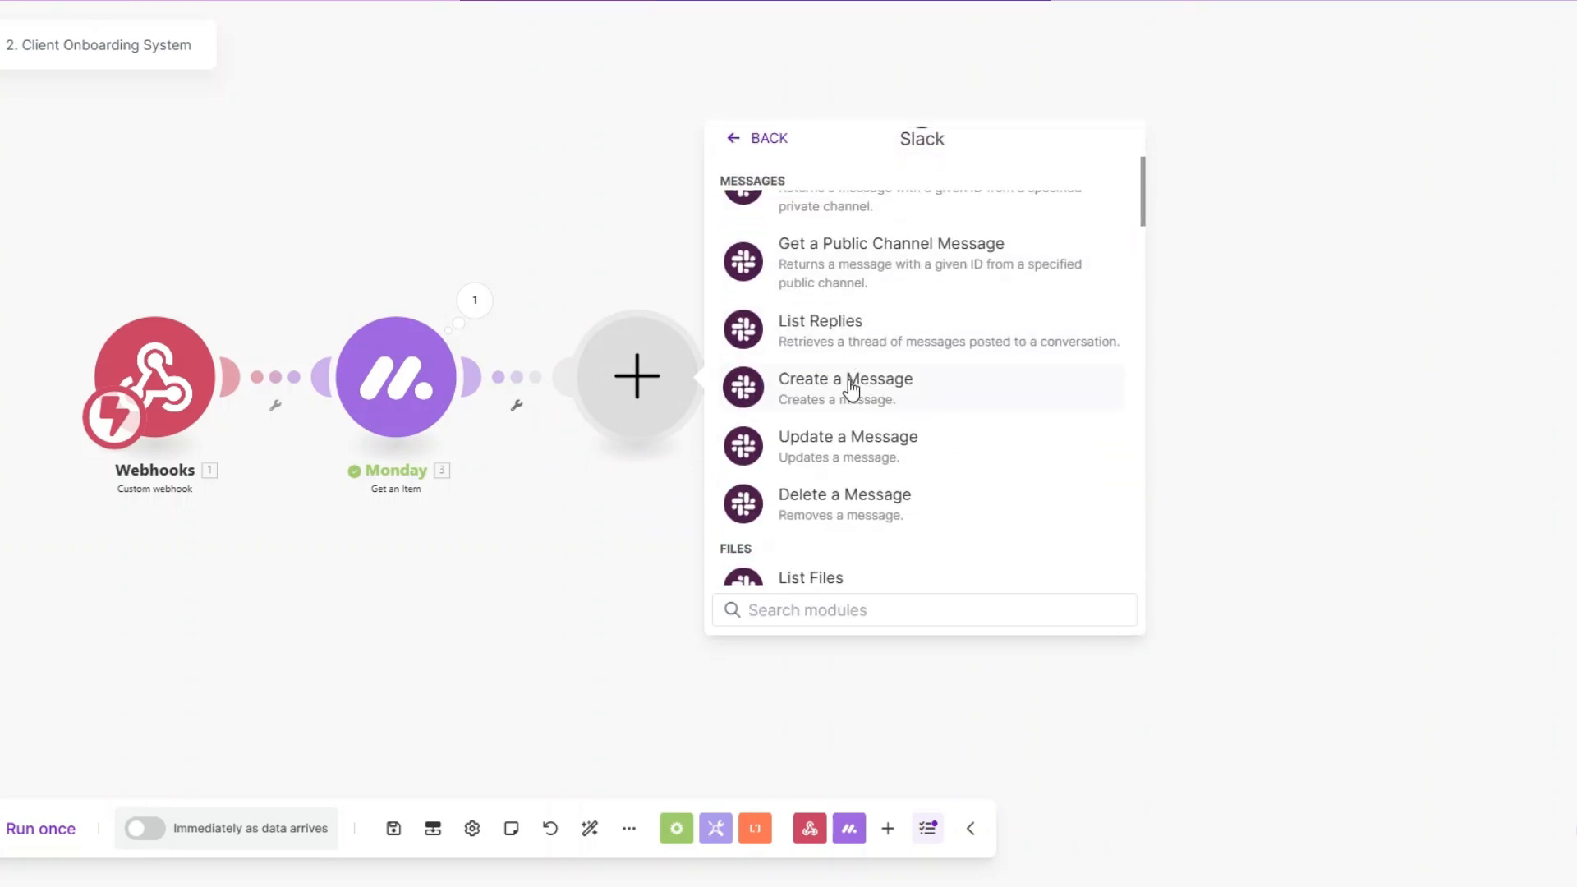
left_click(851, 405)
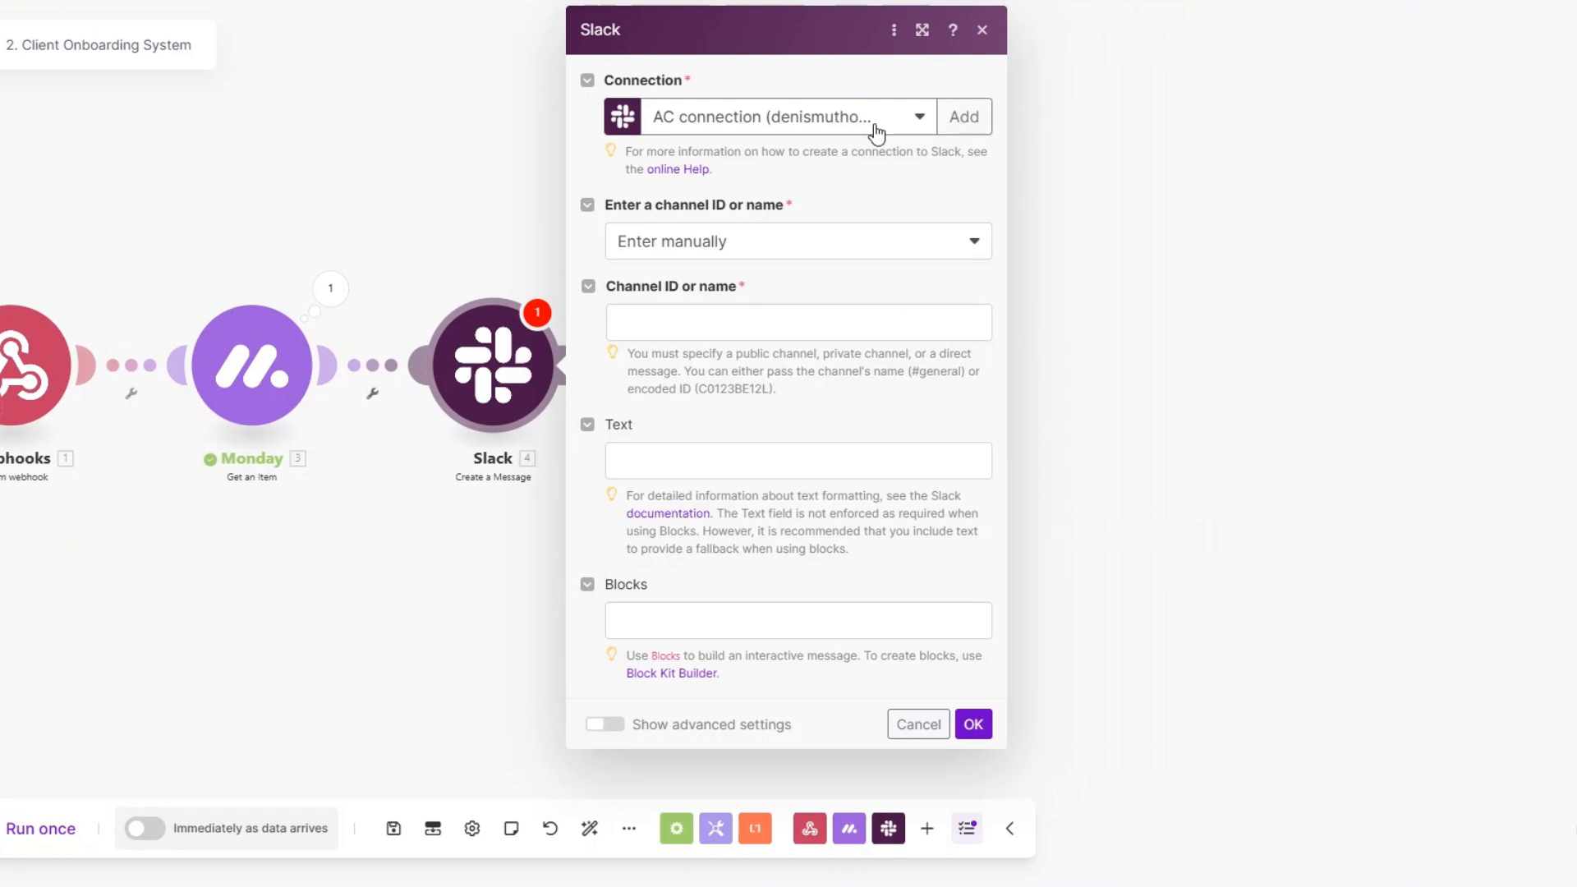
left_click(1090, 121)
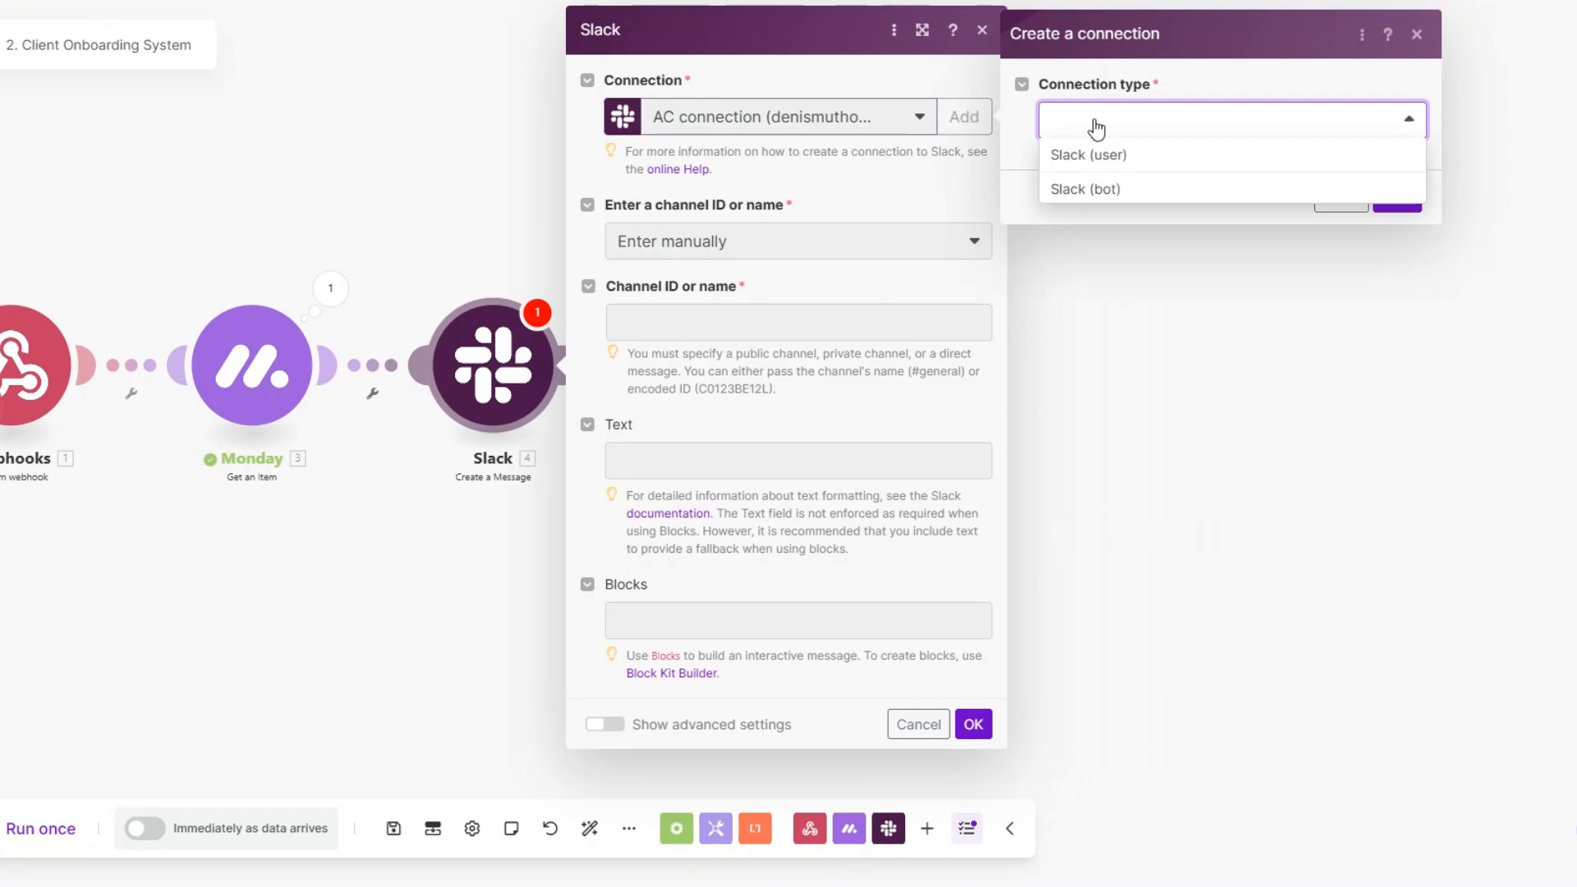
left_click(1095, 152)
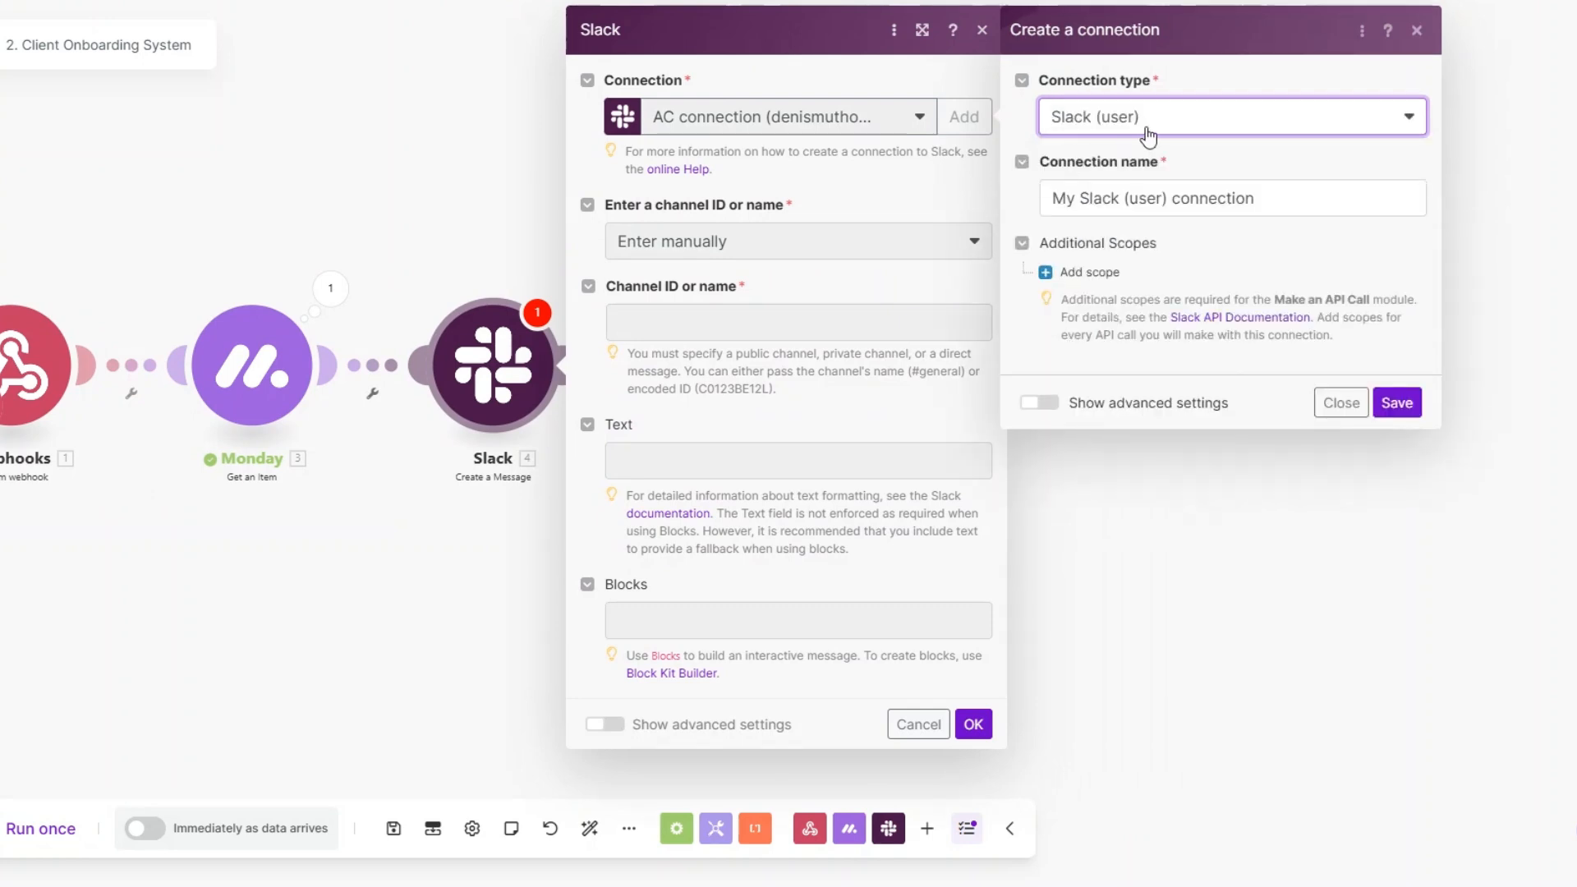
left_click(1299, 199)
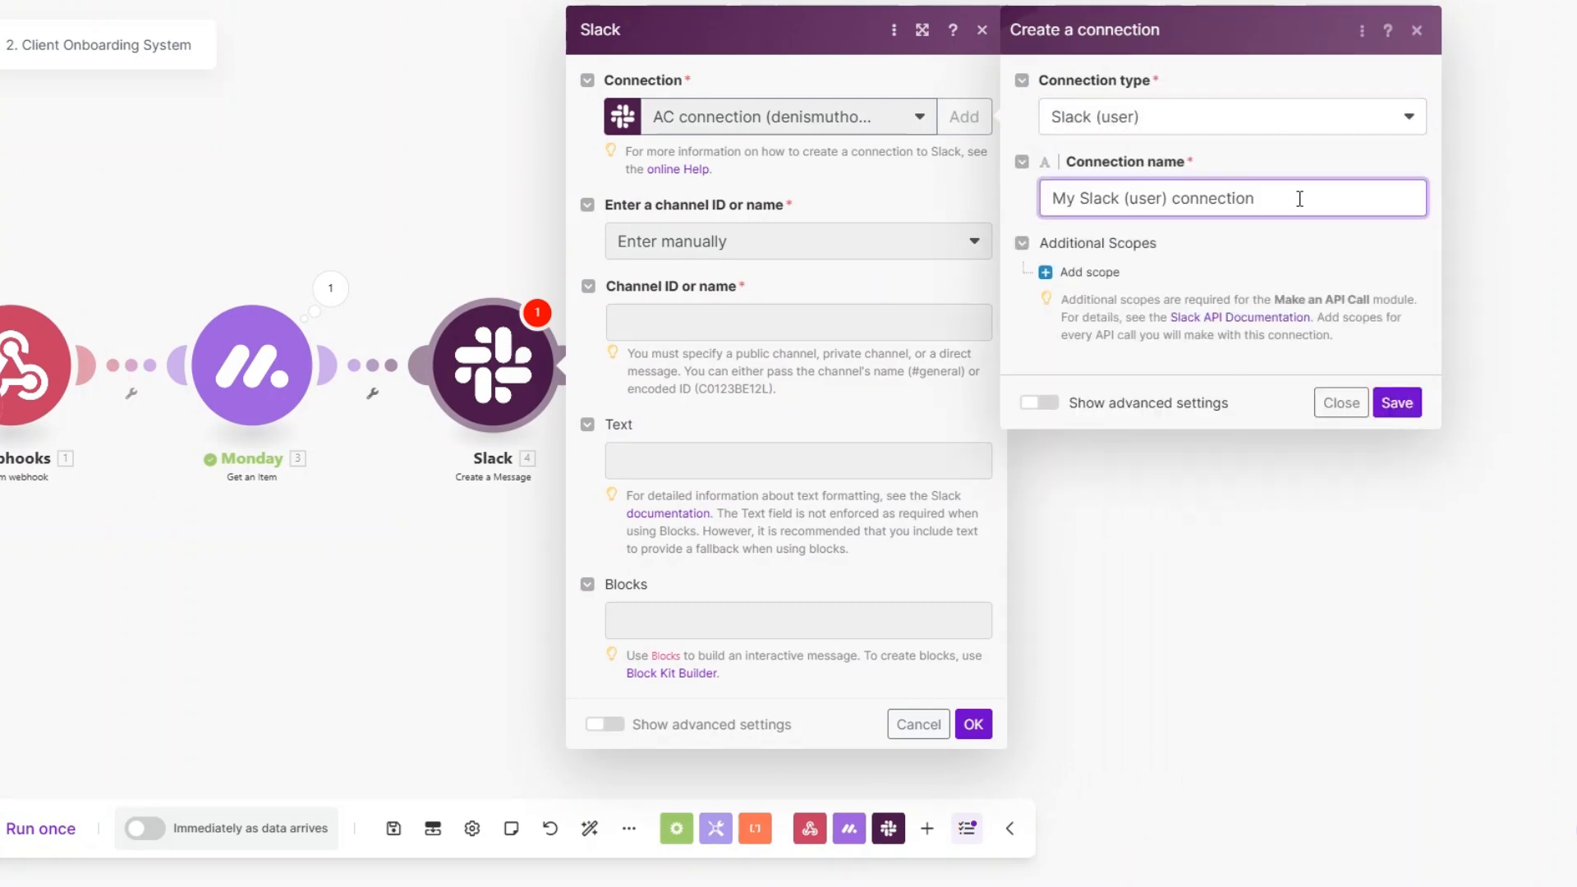
left_click_drag(1299, 199, 1033, 214)
left_click(1119, 198)
left_click(1344, 407)
Step: Set the Slack message's channel to be selected from the list and choose the public channel luxe
left_click(865, 227)
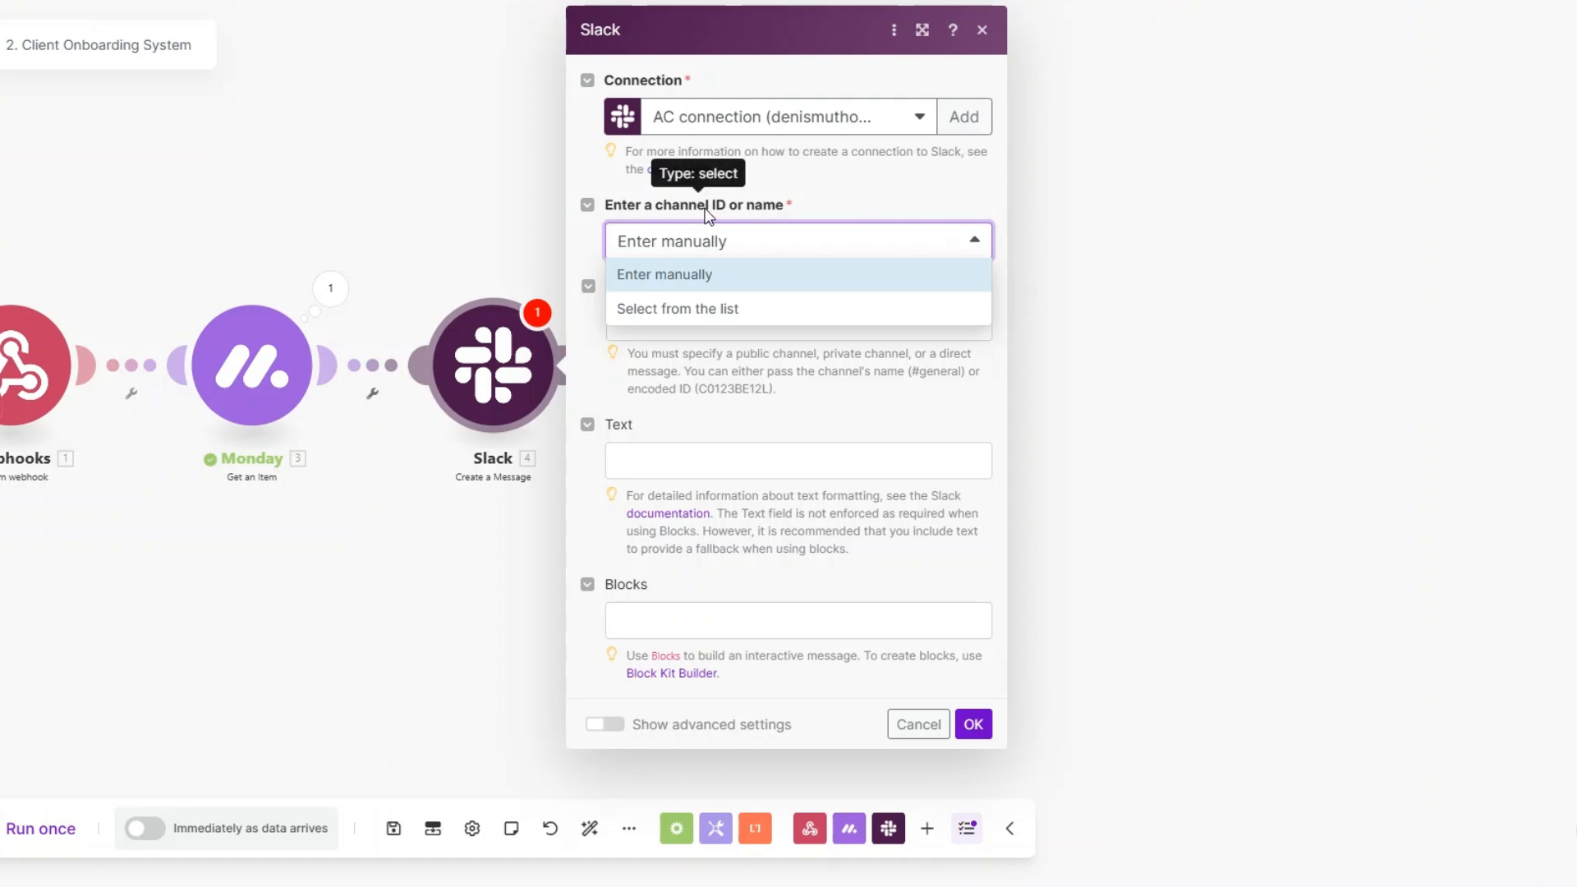
left_click(704, 309)
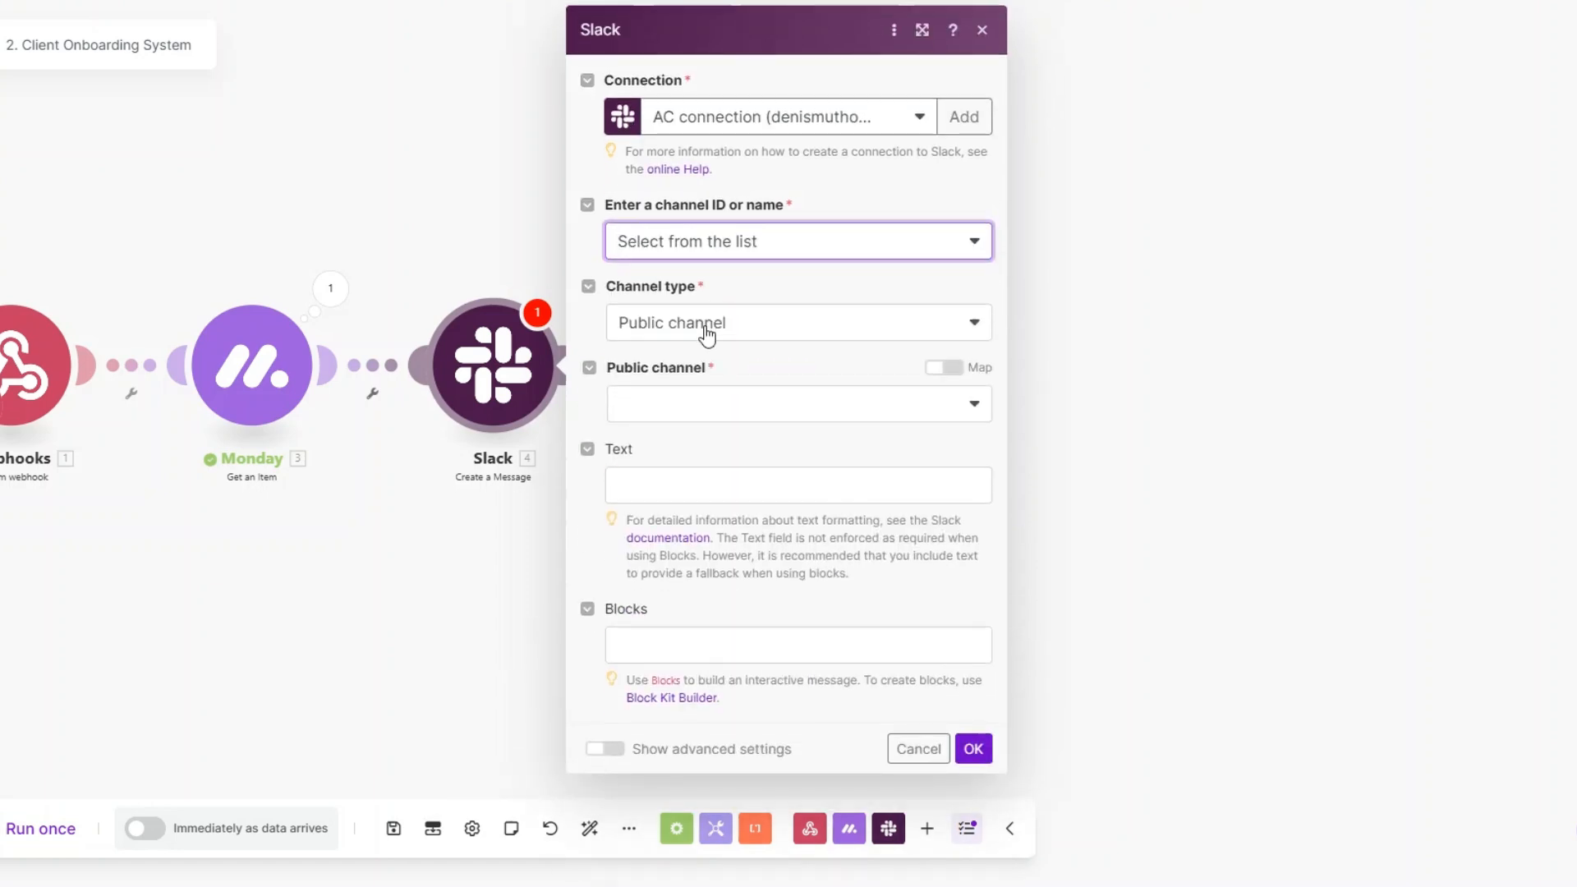
left_click(699, 404)
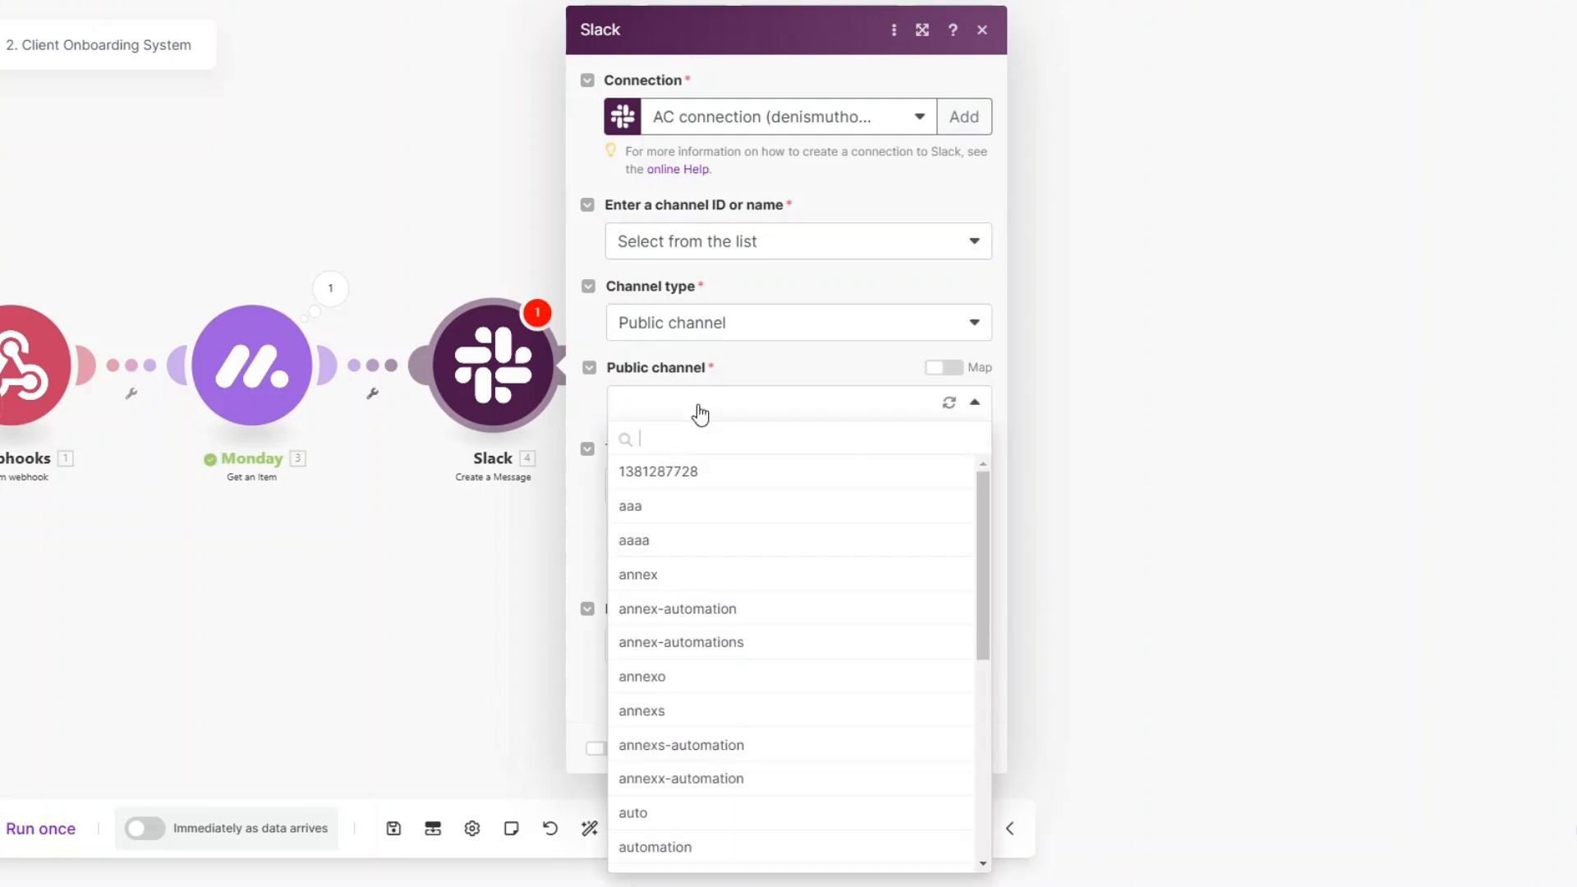
type("luxe")
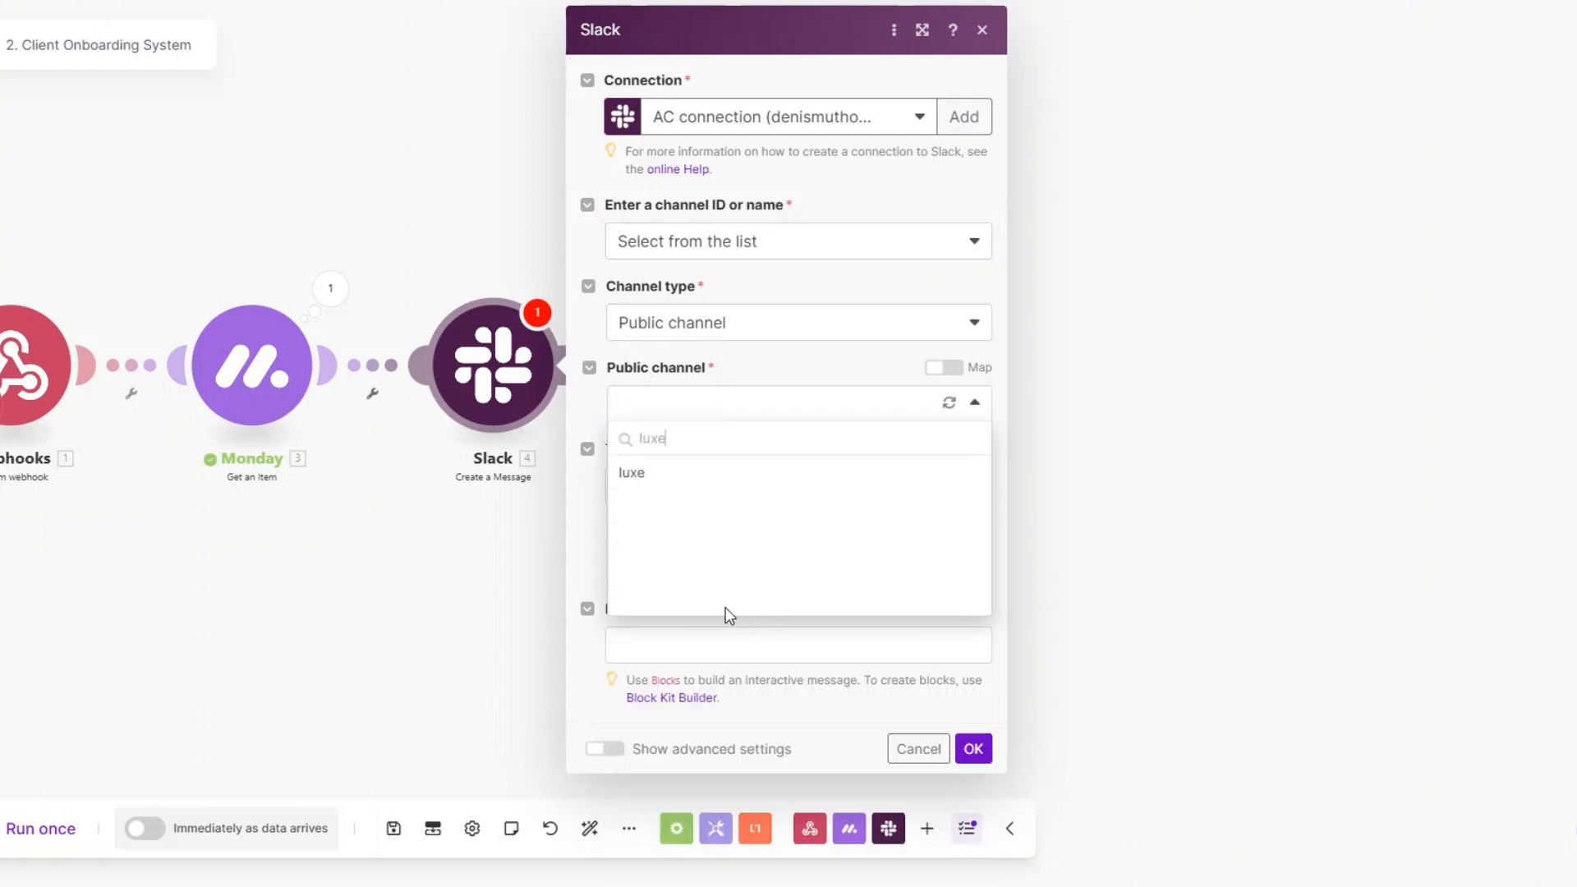
left_click(697, 475)
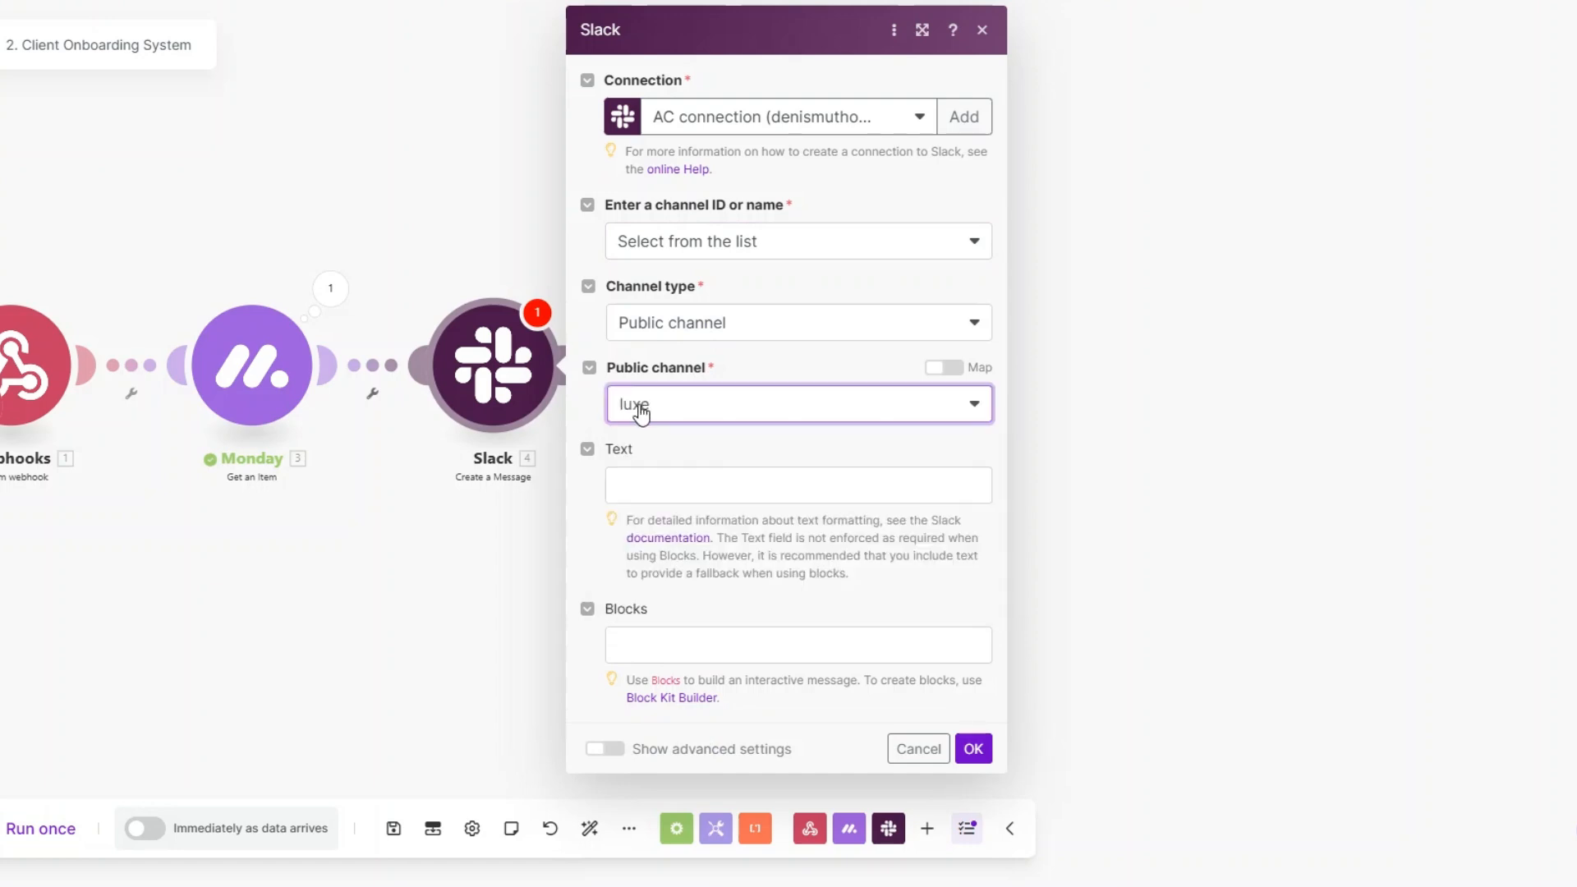
Step: Paste the "Hey team!" new-client onboarding message with Monday's First Name and Company mapped in as the Slack text, and save the module
left_click(701, 486)
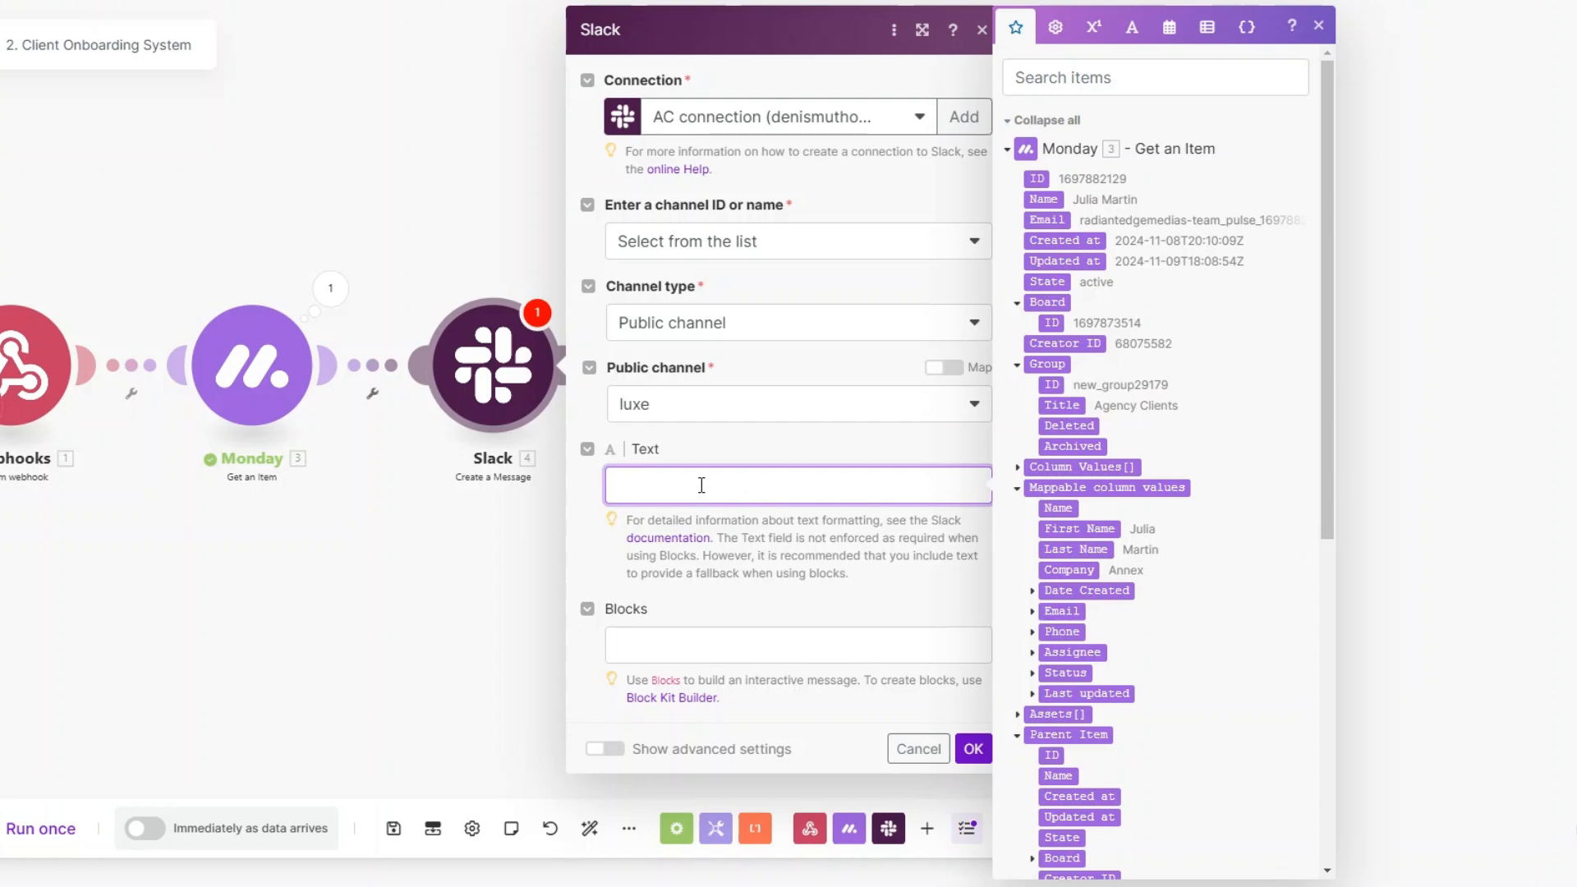
type("Hey team! We’ve started onboarding a new client, 3. Mappable column values: First Name from 3. Mappable column values: Company. 🎉  They’ve received the contract, proposal, and invoice, and we’re awaiting signatures and payment to kick things off officially. I’ll keep you updated once everything is signed and confirmed.  Let’s start prepping any necessary materials so we’re ready to hit the ground running as soon as the documents come through.  Thanks, everyone!")
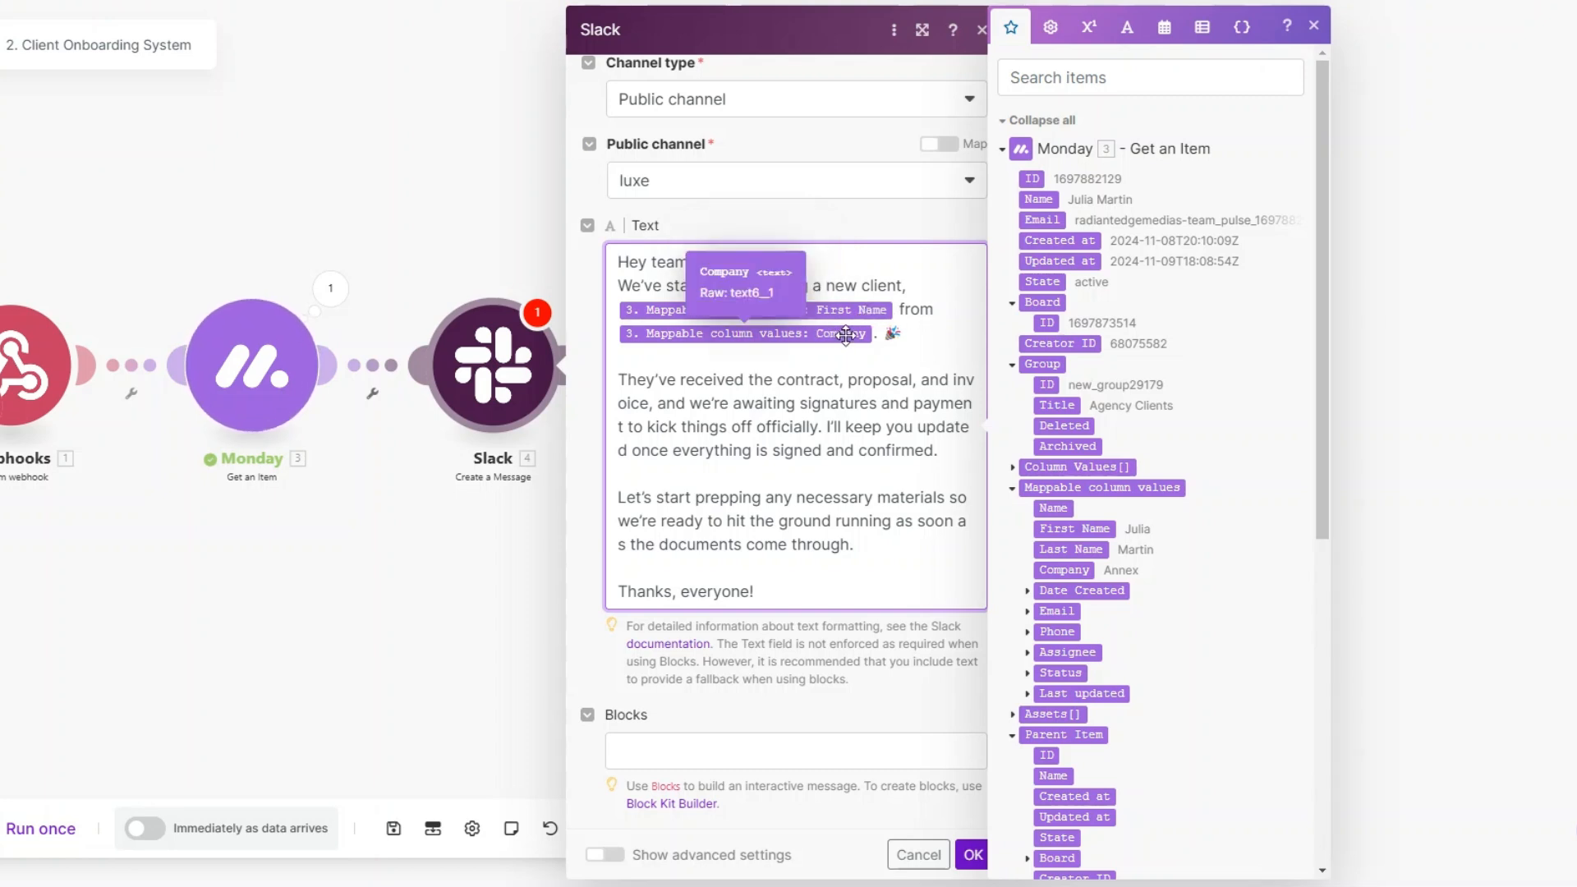
scroll(1084, 461, "down", 2)
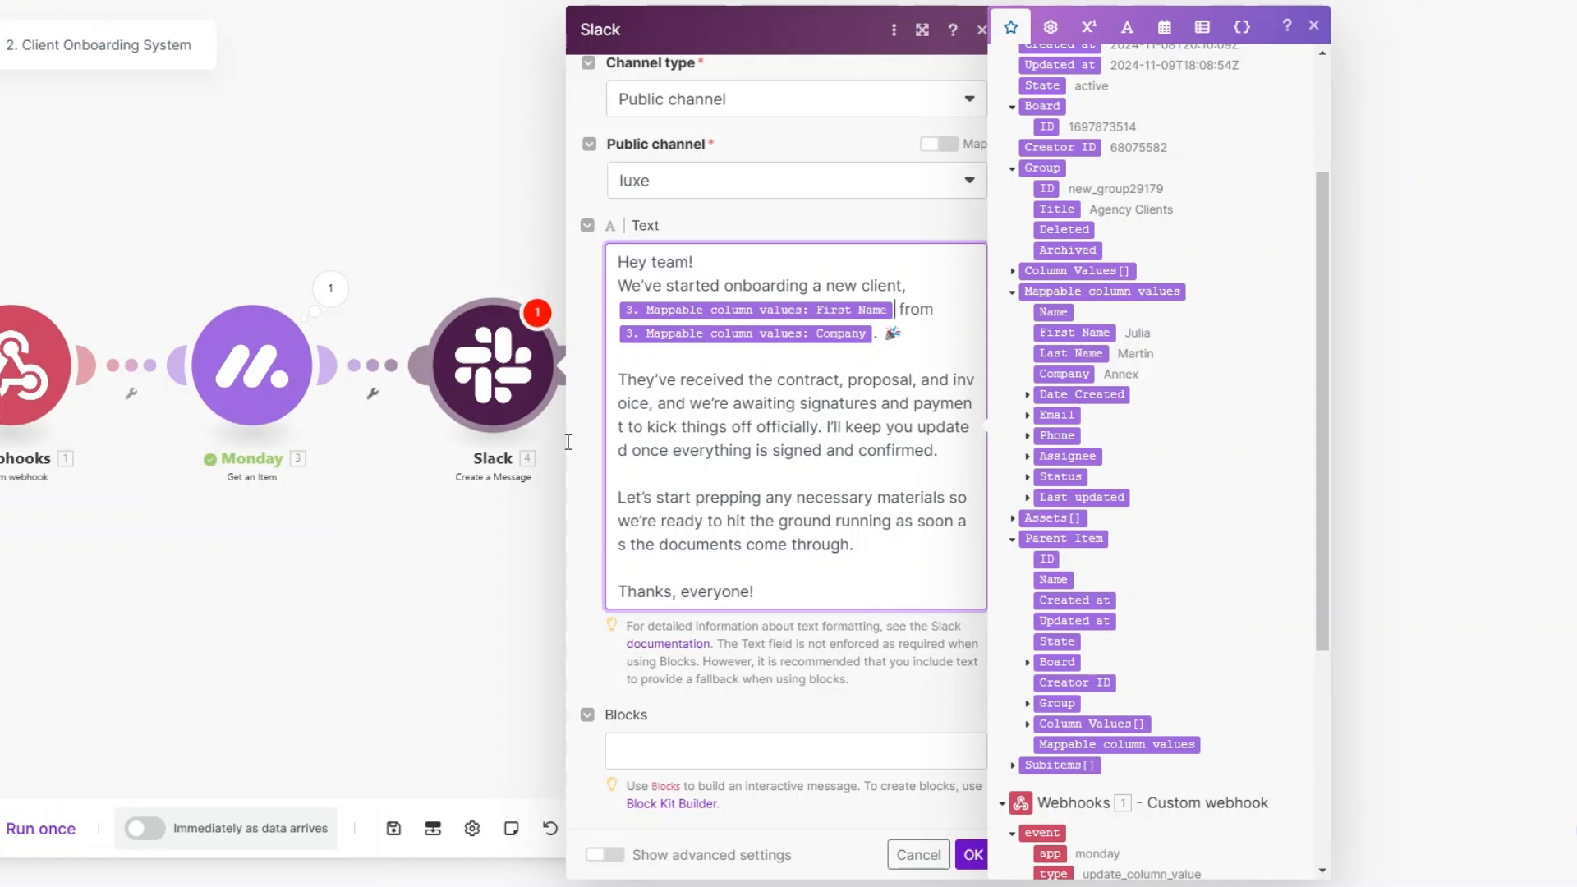
left_click(868, 727)
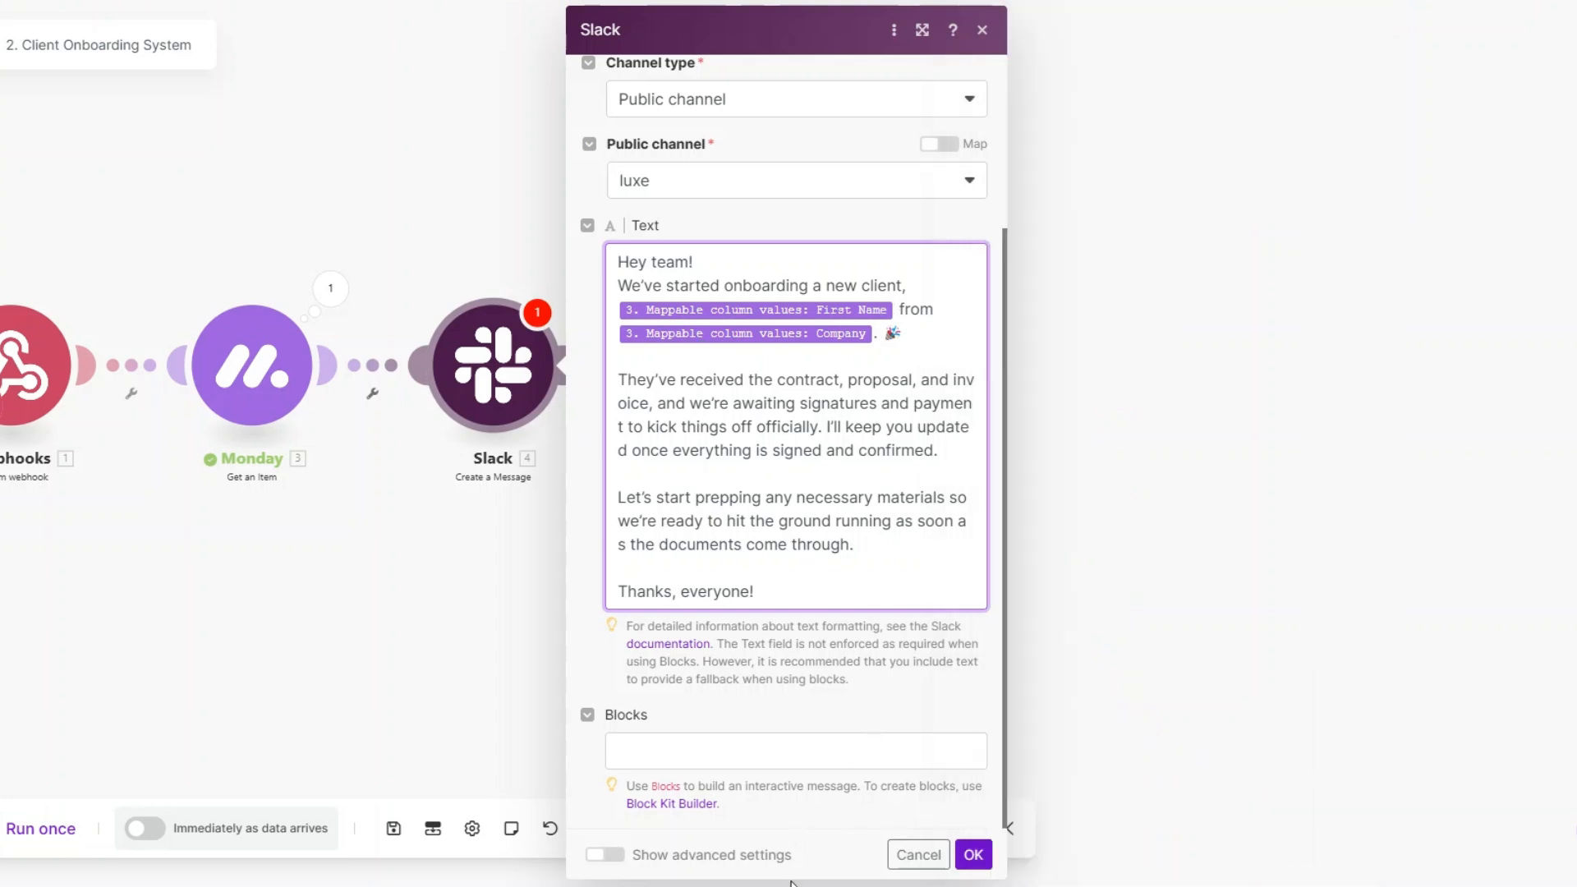
left_click(964, 859)
Step: Rename the Slack module to "Team Notification"
right_click(491, 361)
left_click(556, 468)
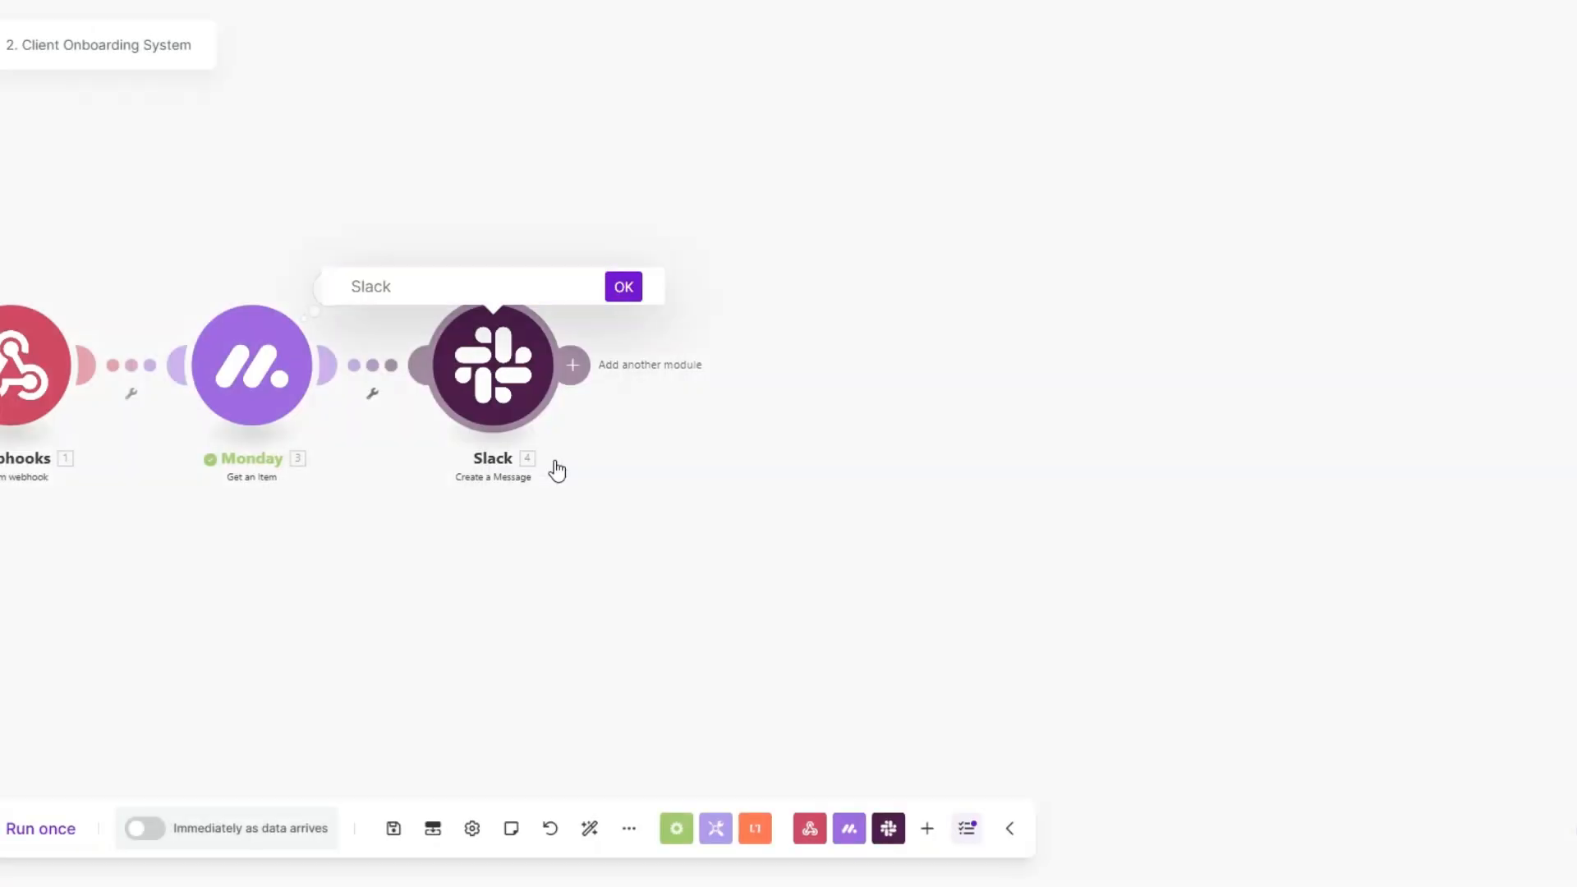
type("Team")
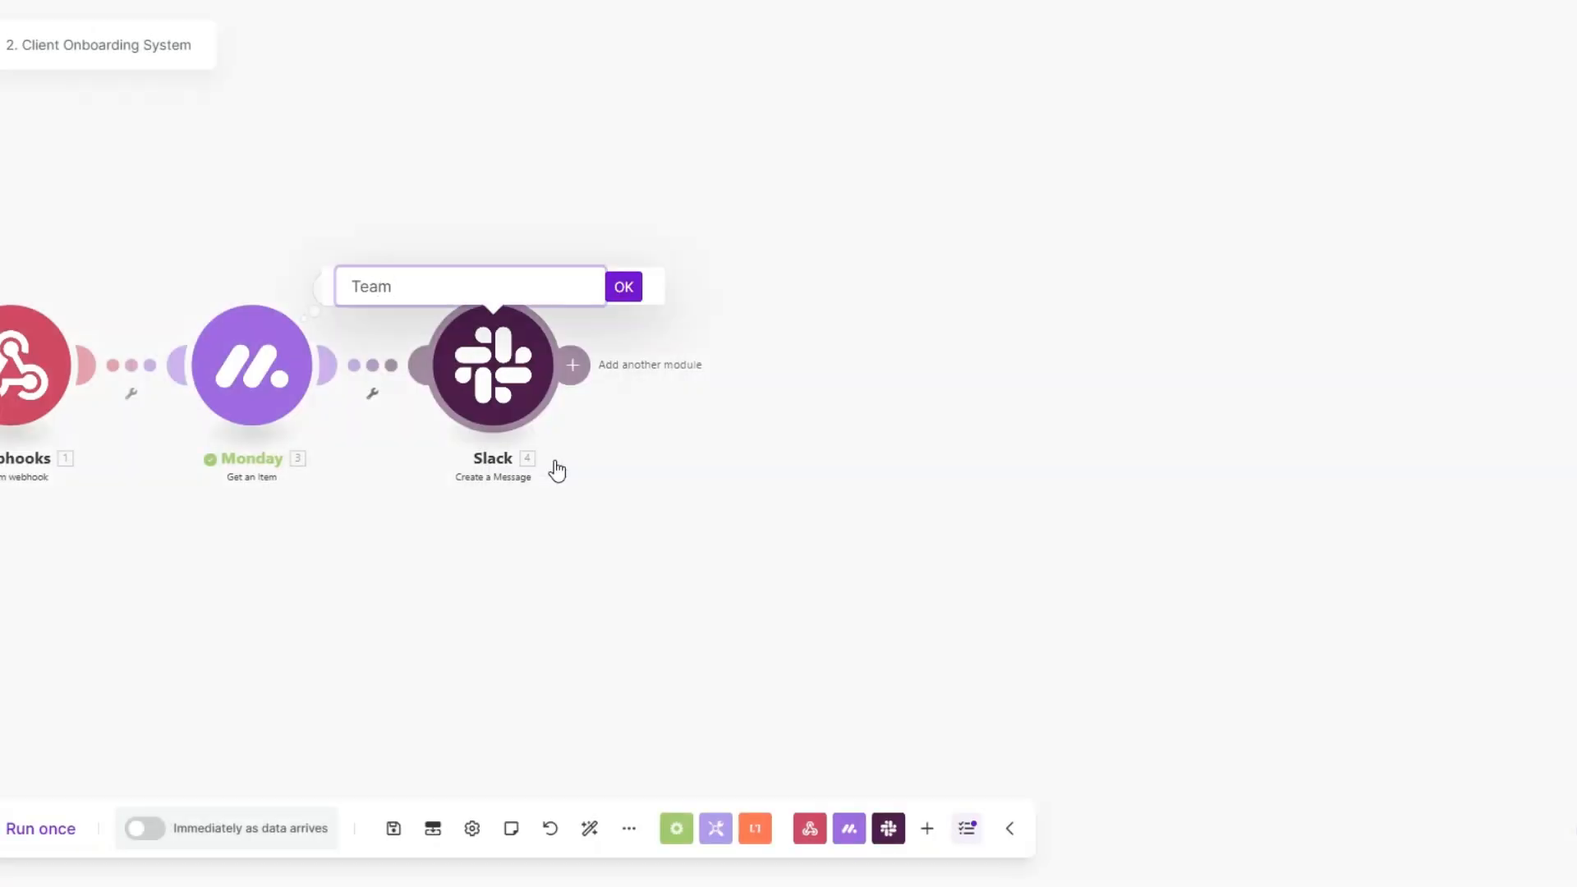
type(" Notification")
left_click(624, 287)
Step: Add a PandaDoc Create a Document module after the Team Notification Slack module
scroll(394, 450, "down", 2)
scroll(358, 486, "up", 2)
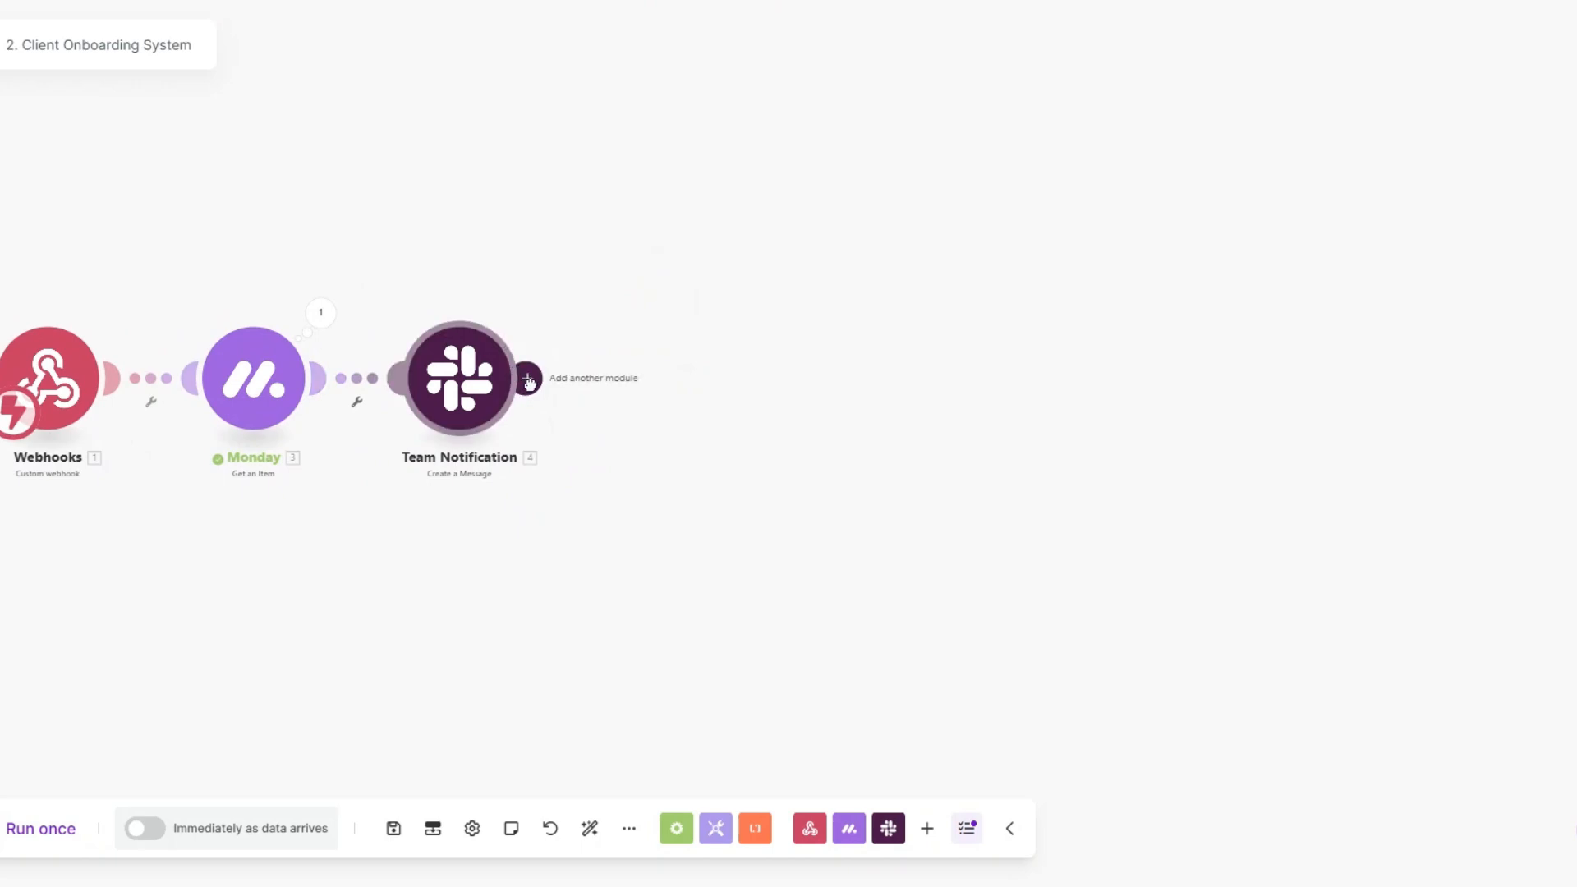
left_click(527, 380)
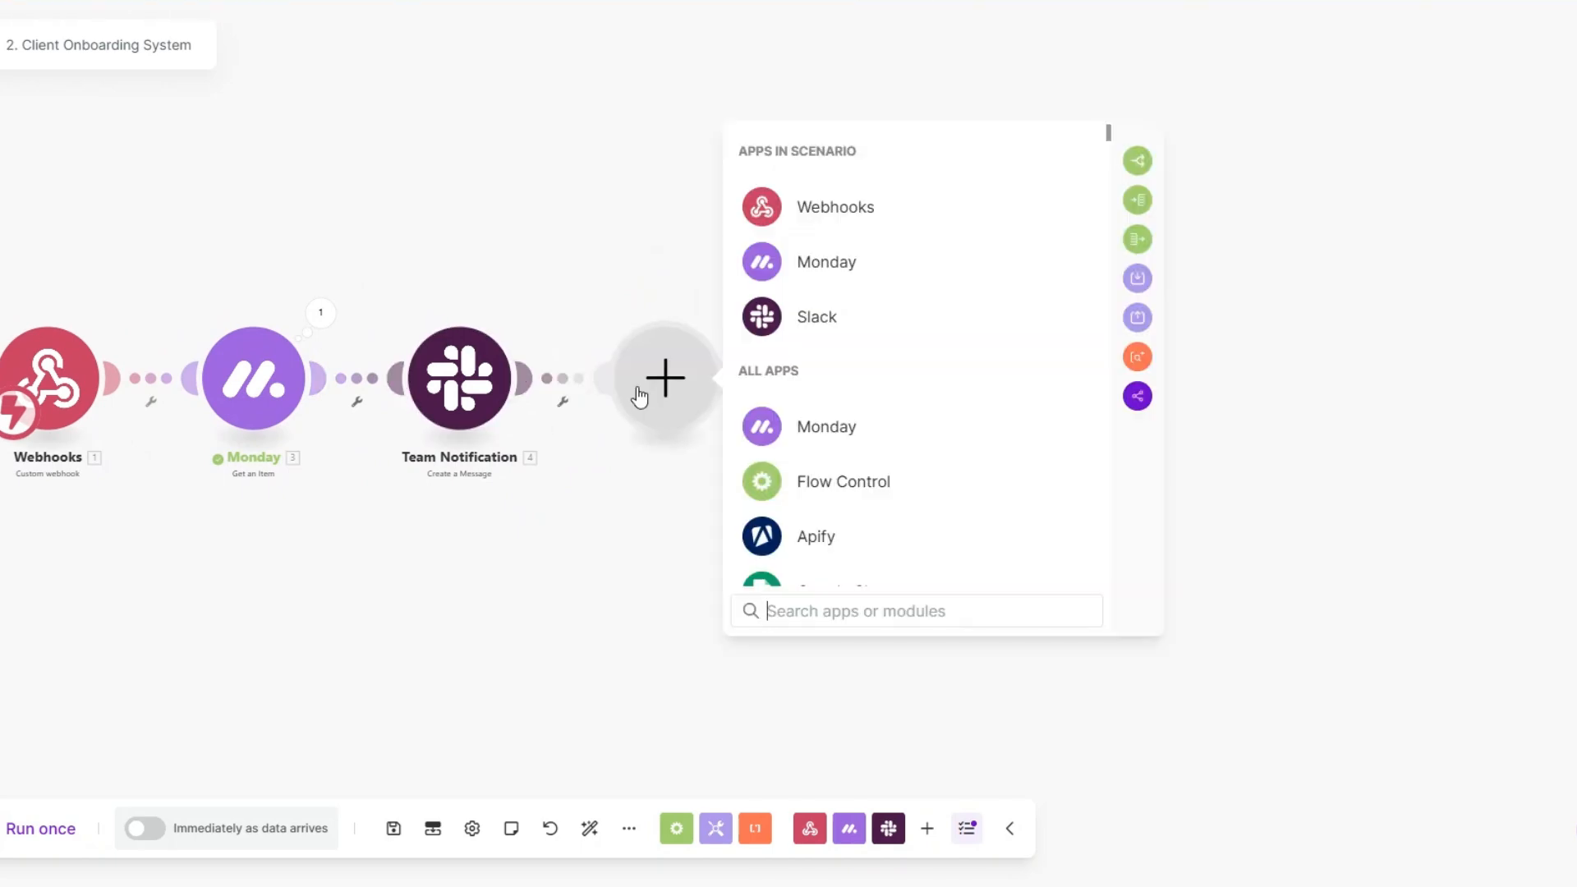
scroll(866, 506, "down", 4)
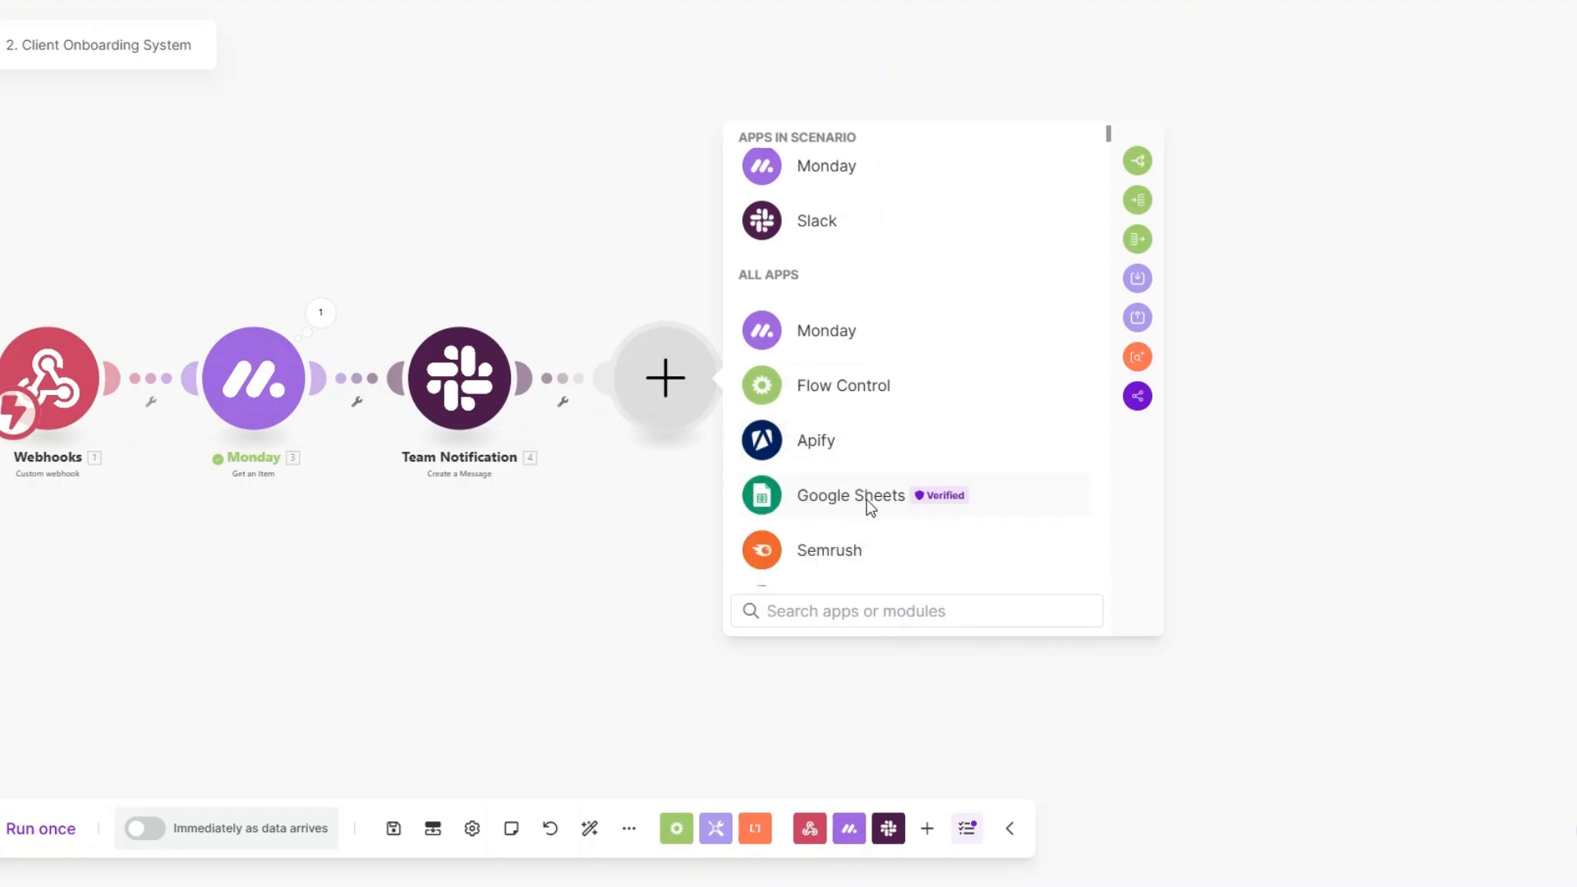
left_click(854, 518)
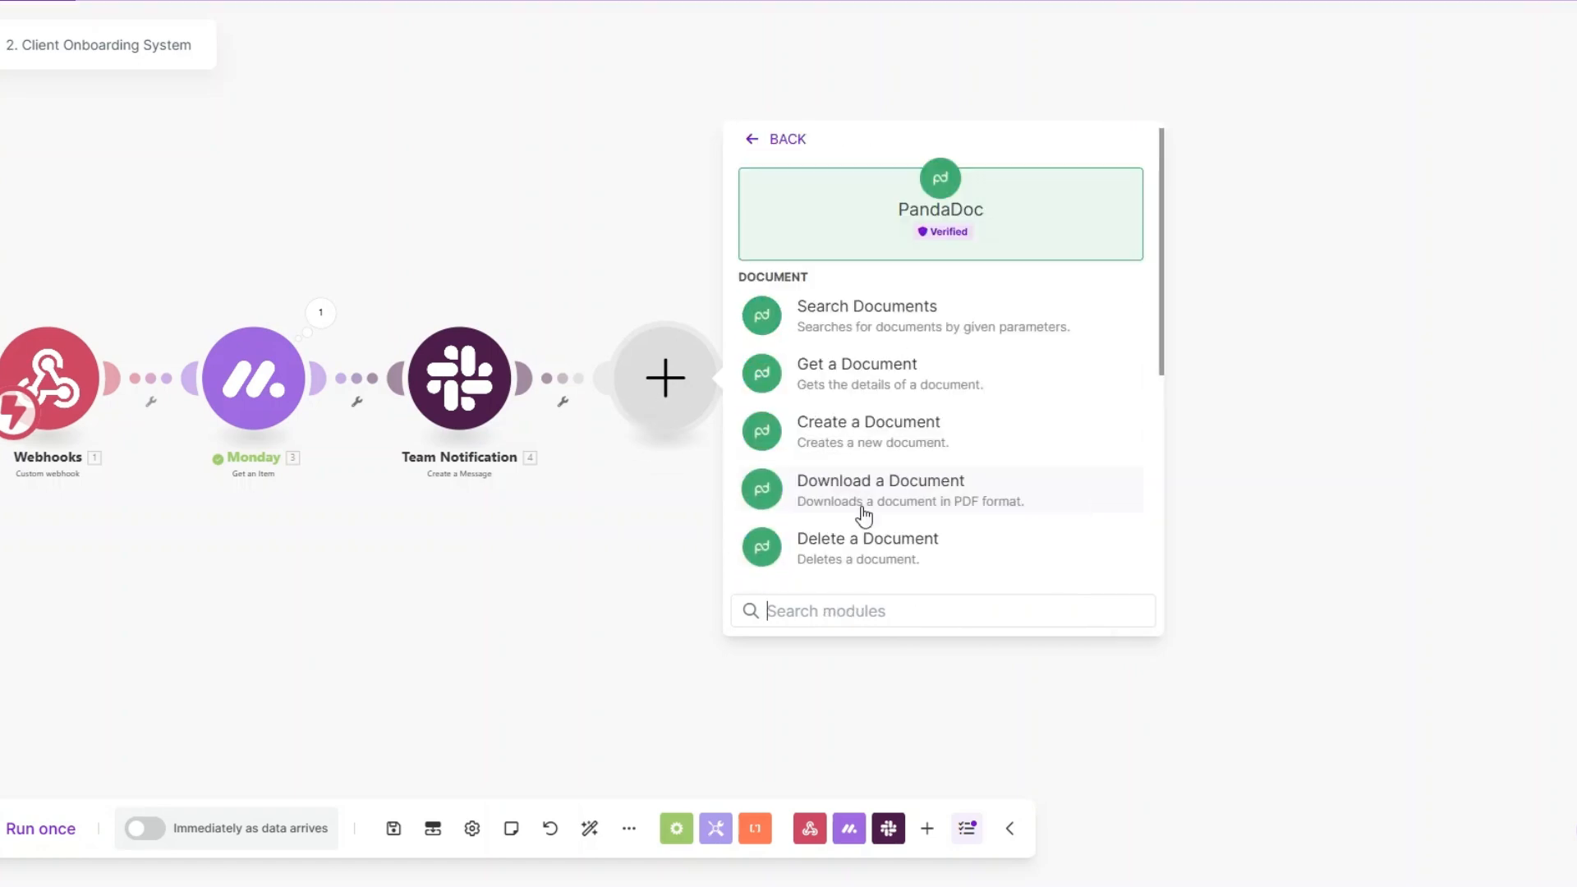
left_click(851, 440)
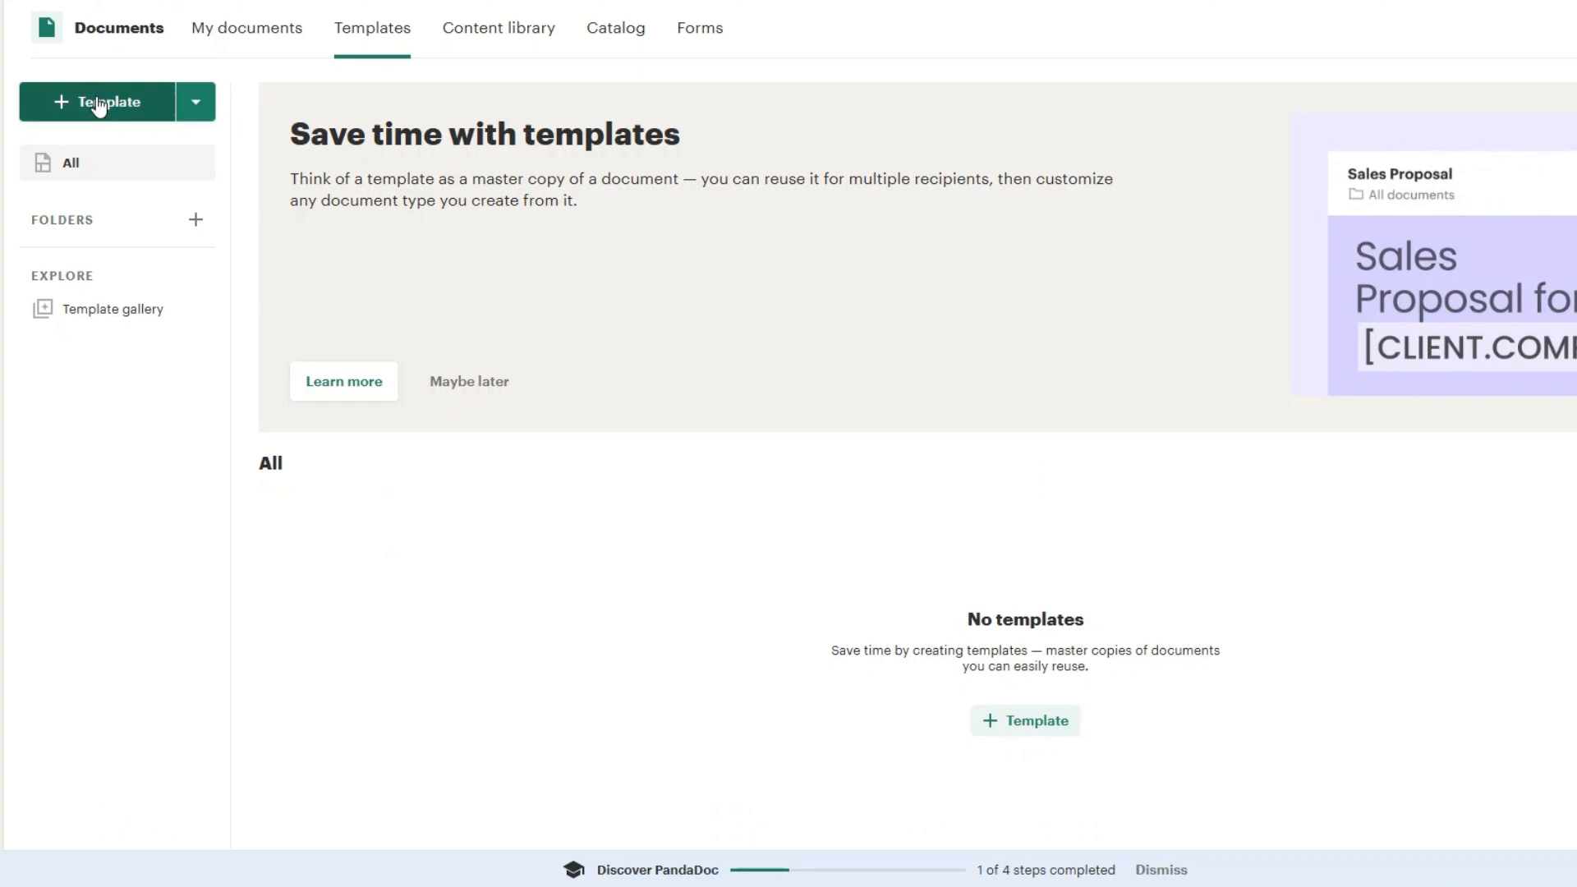
Step: In PandaDoc, search the template gallery for "proposal" and create a template from SEO Proposal
left_click(99, 103)
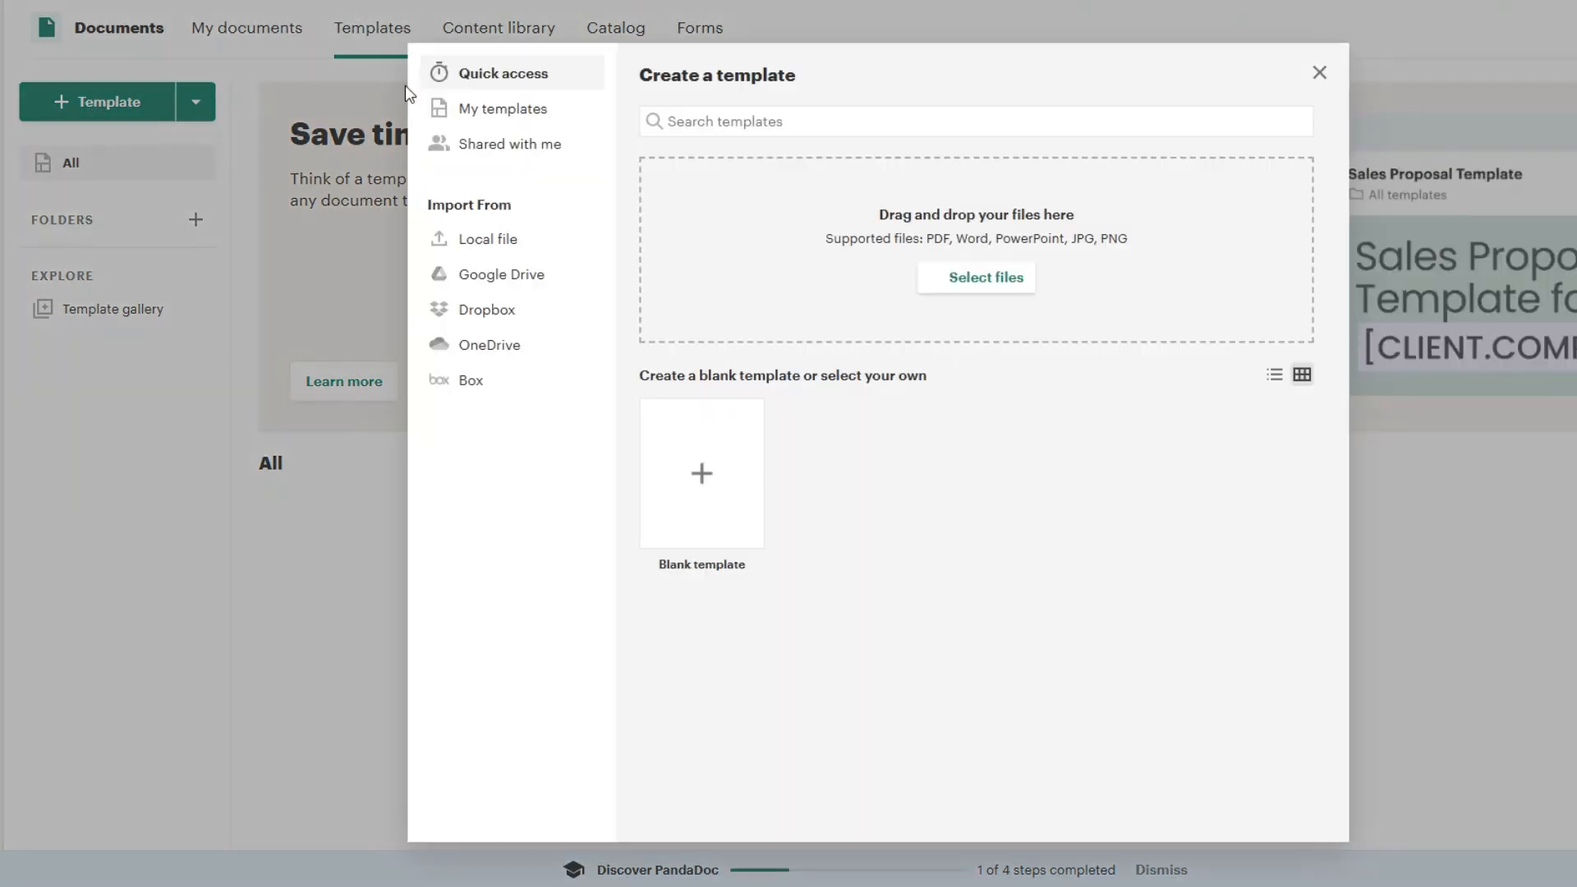
left_click(713, 122)
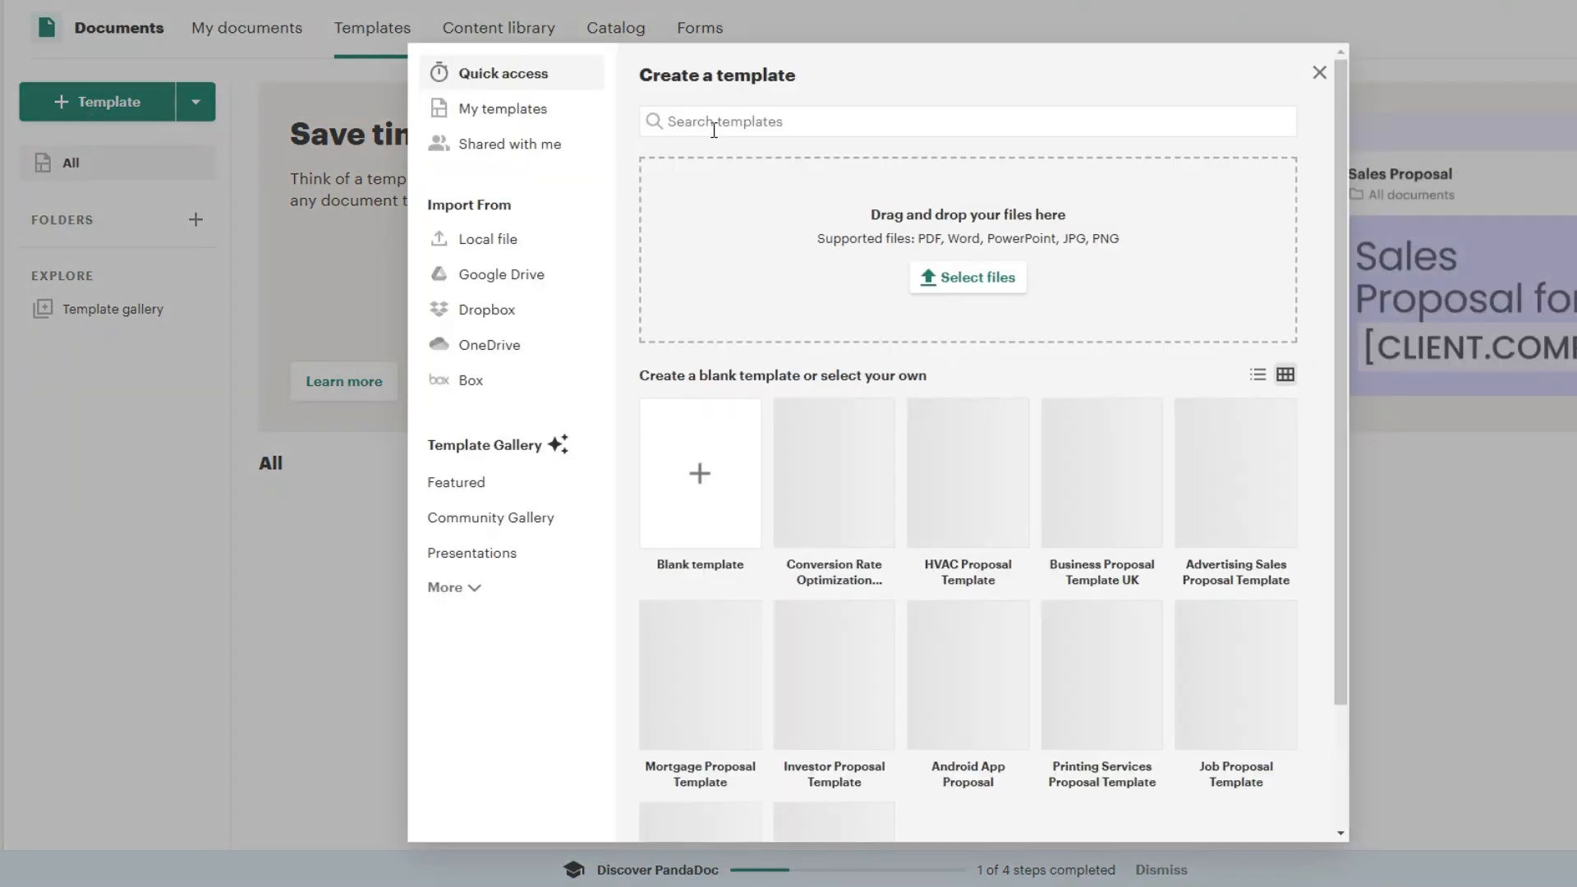
type("proposal")
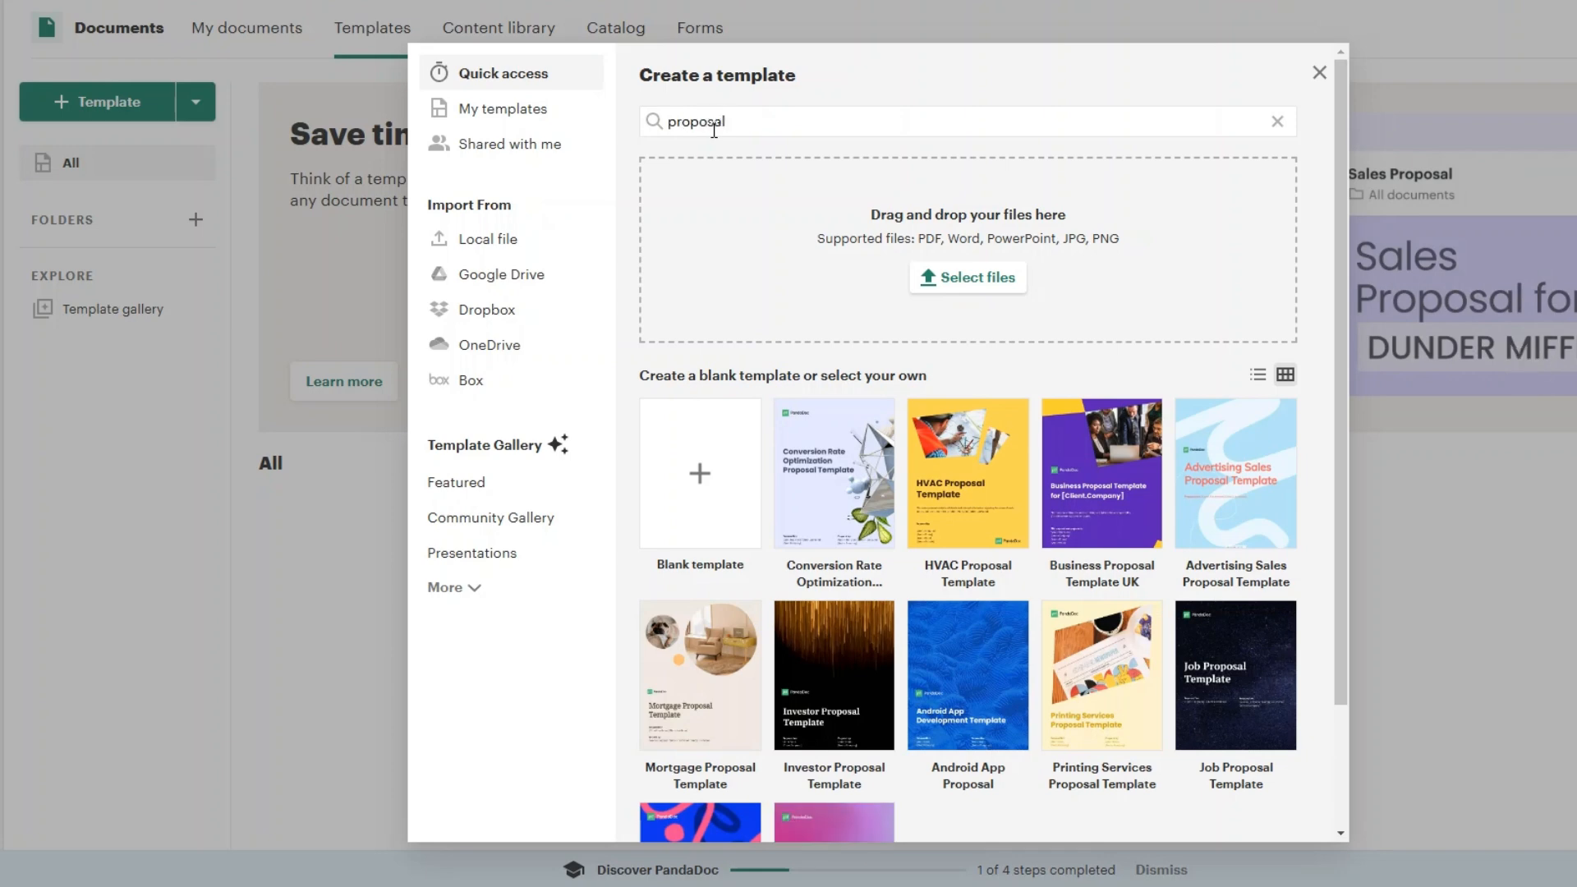
scroll(834, 365, "down", 3)
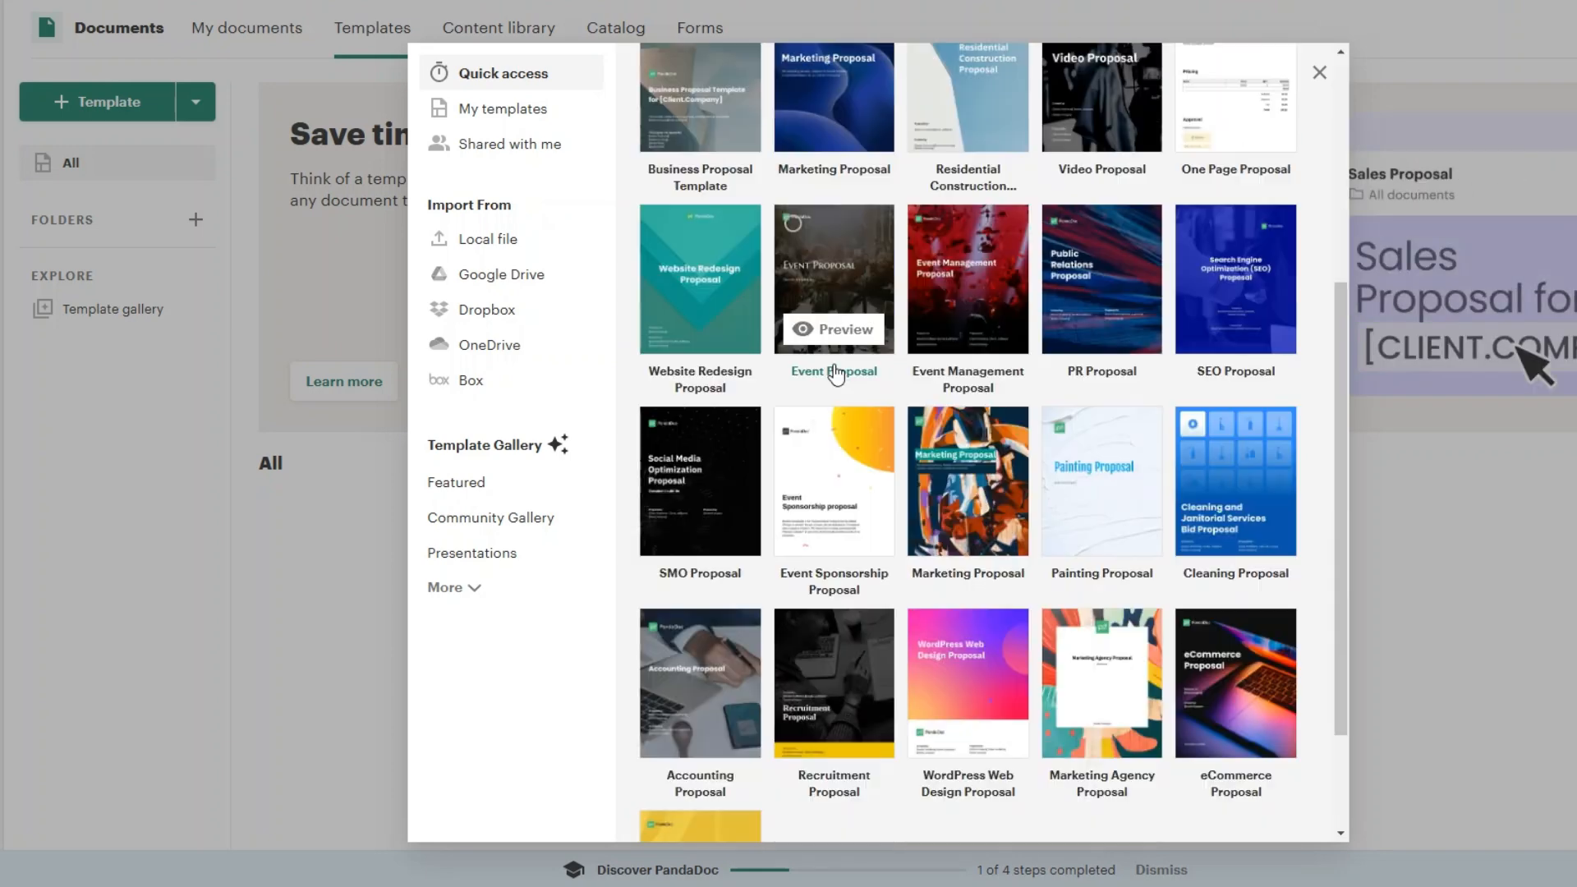
left_click(1242, 276)
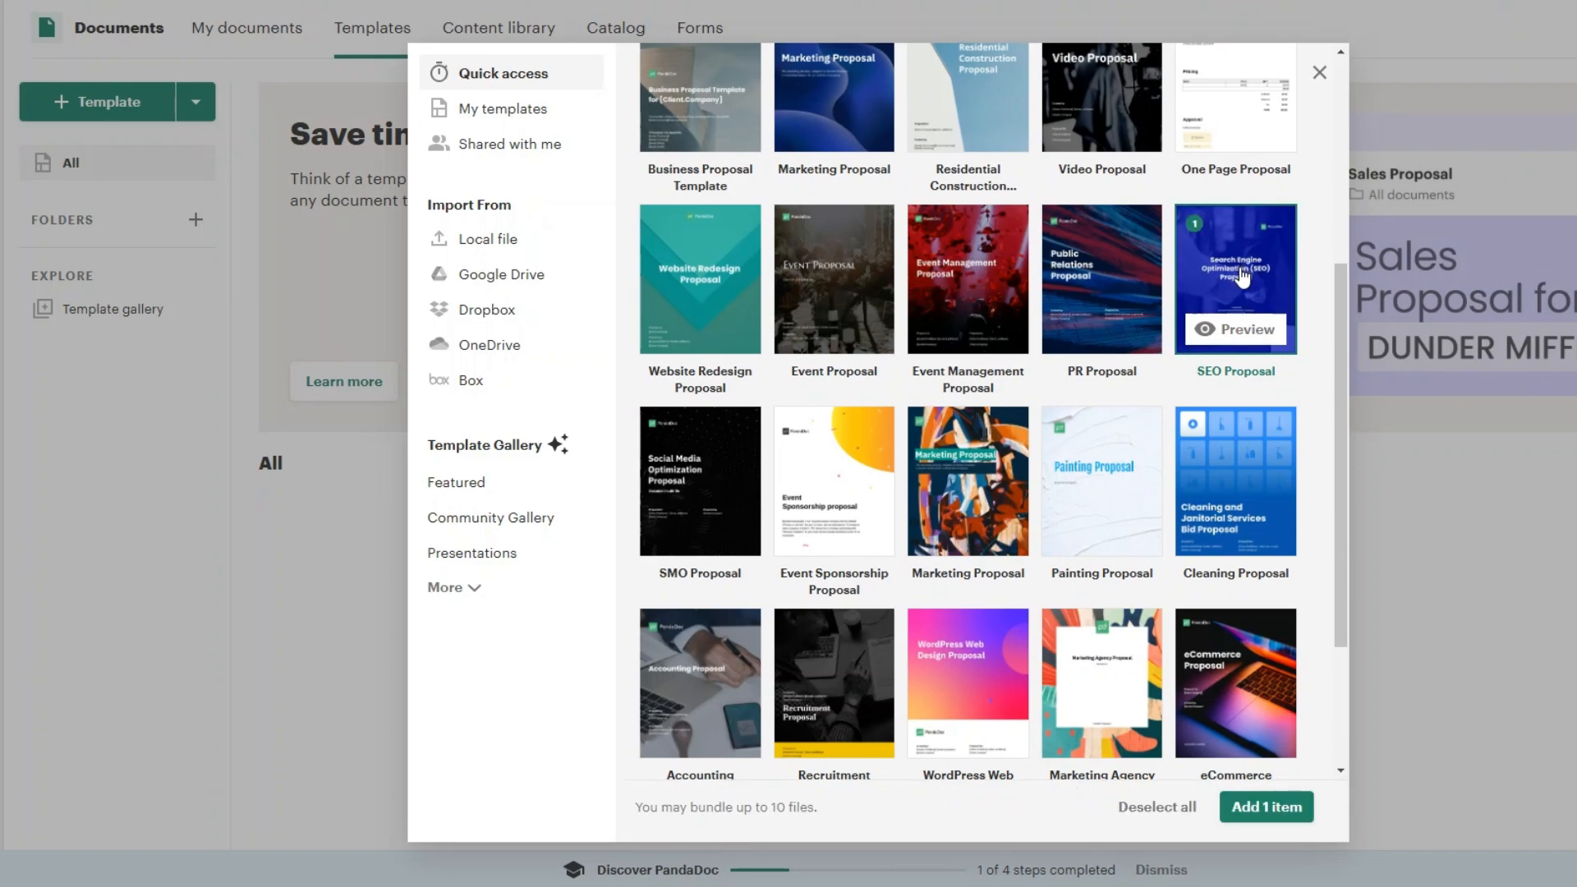
left_click(1265, 806)
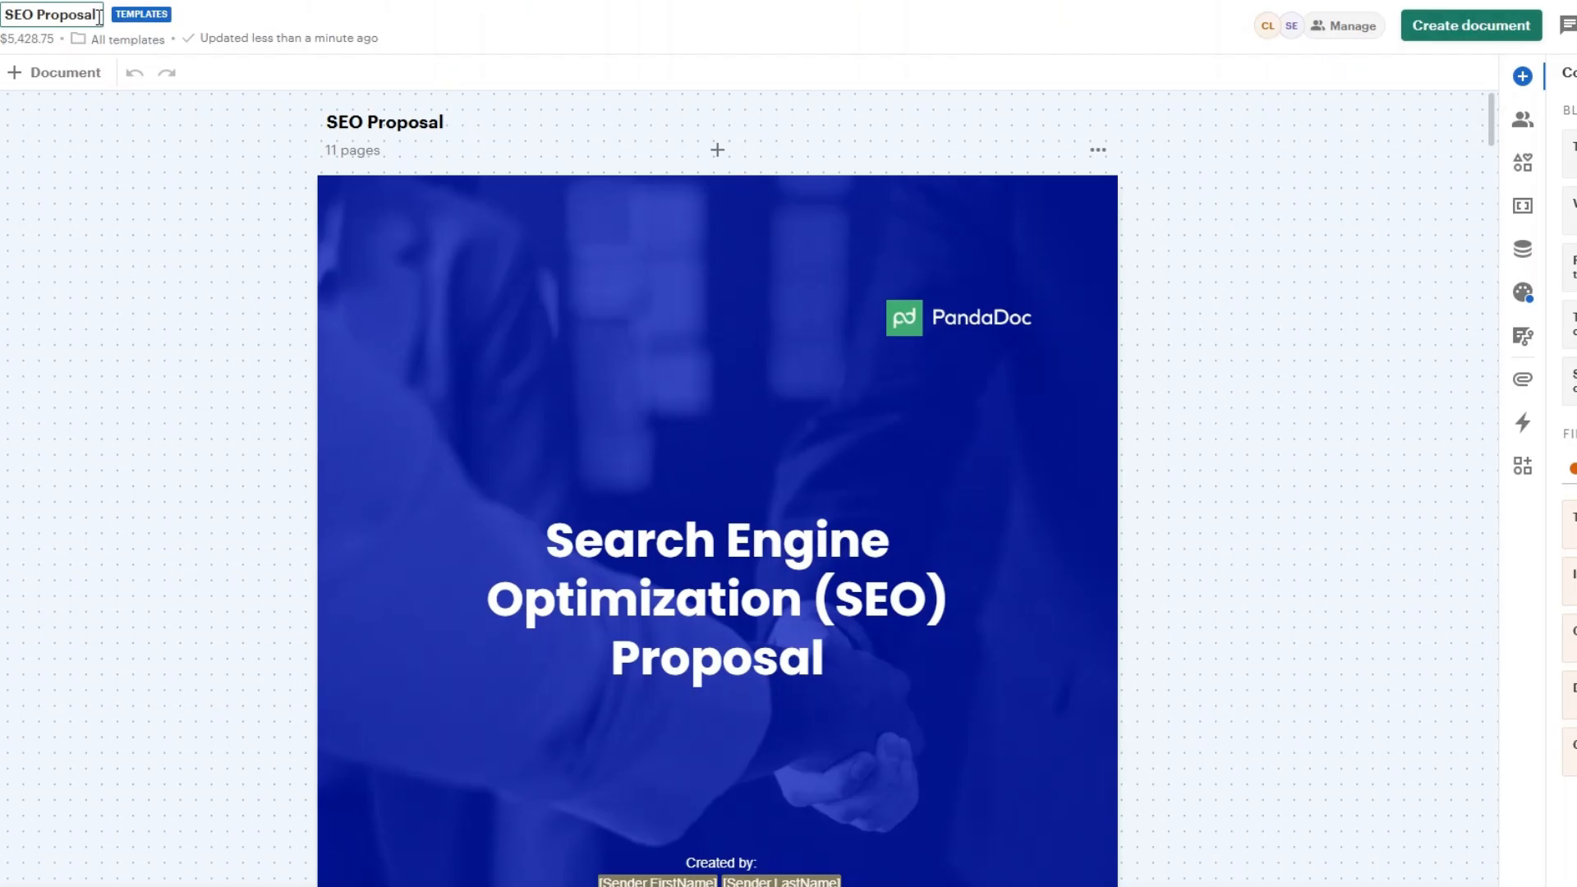
Step: Rename the new PandaDoc template to "SEO Proposal Template"
left_click(100, 16)
type("Tem")
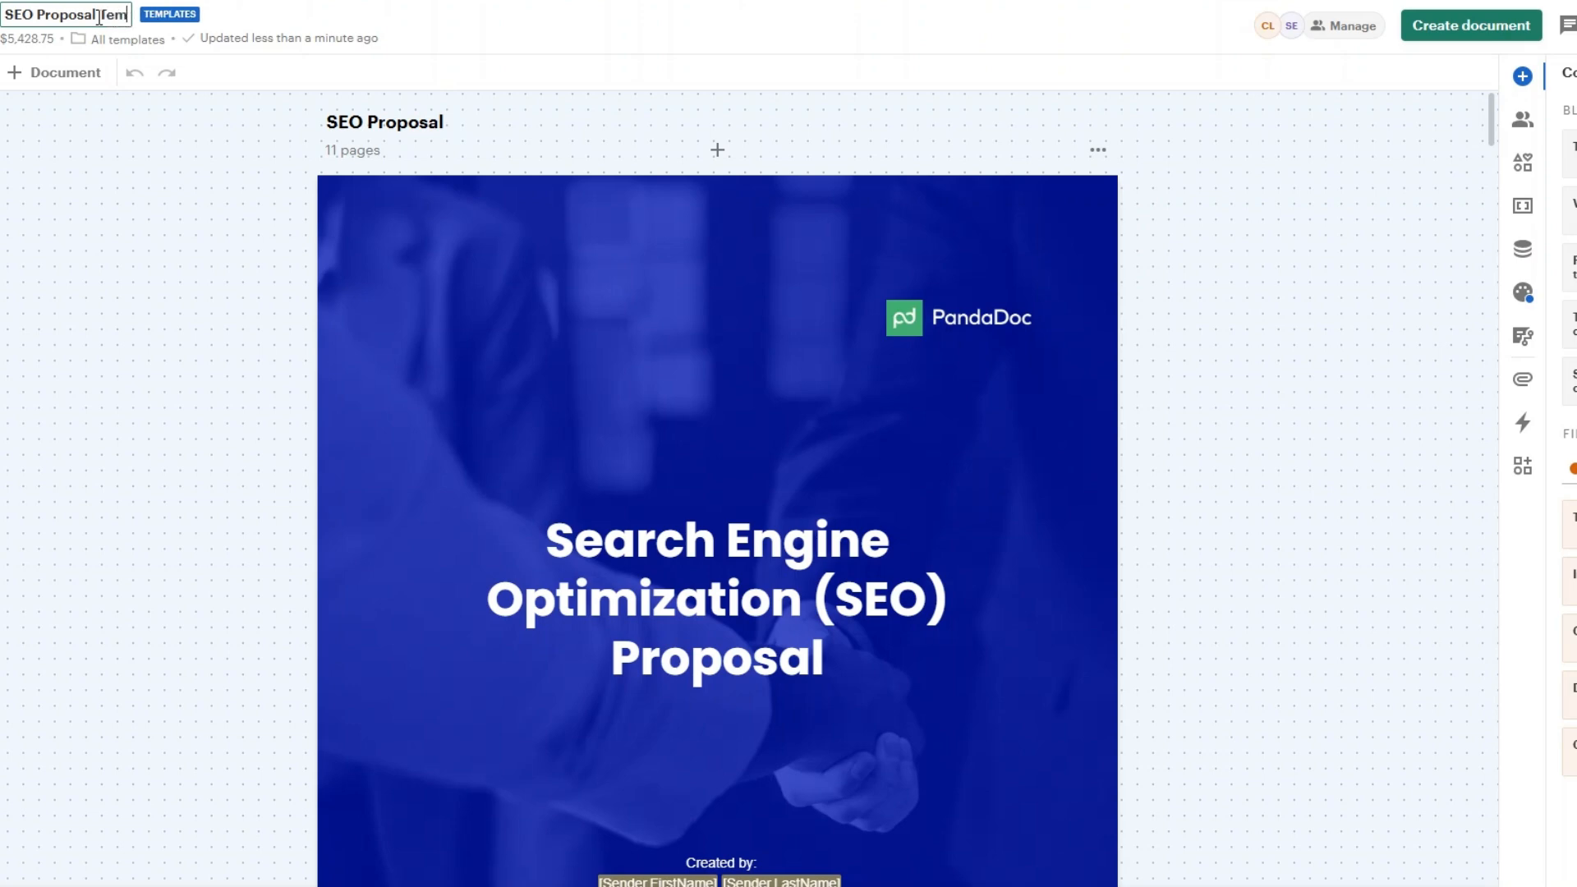
type("plate")
key("Return")
Step: Look through the SEO proposal template's pages to review its sections and placeholder variables
scroll(854, 430, "down", 8)
scroll(854, 431, "down", 15)
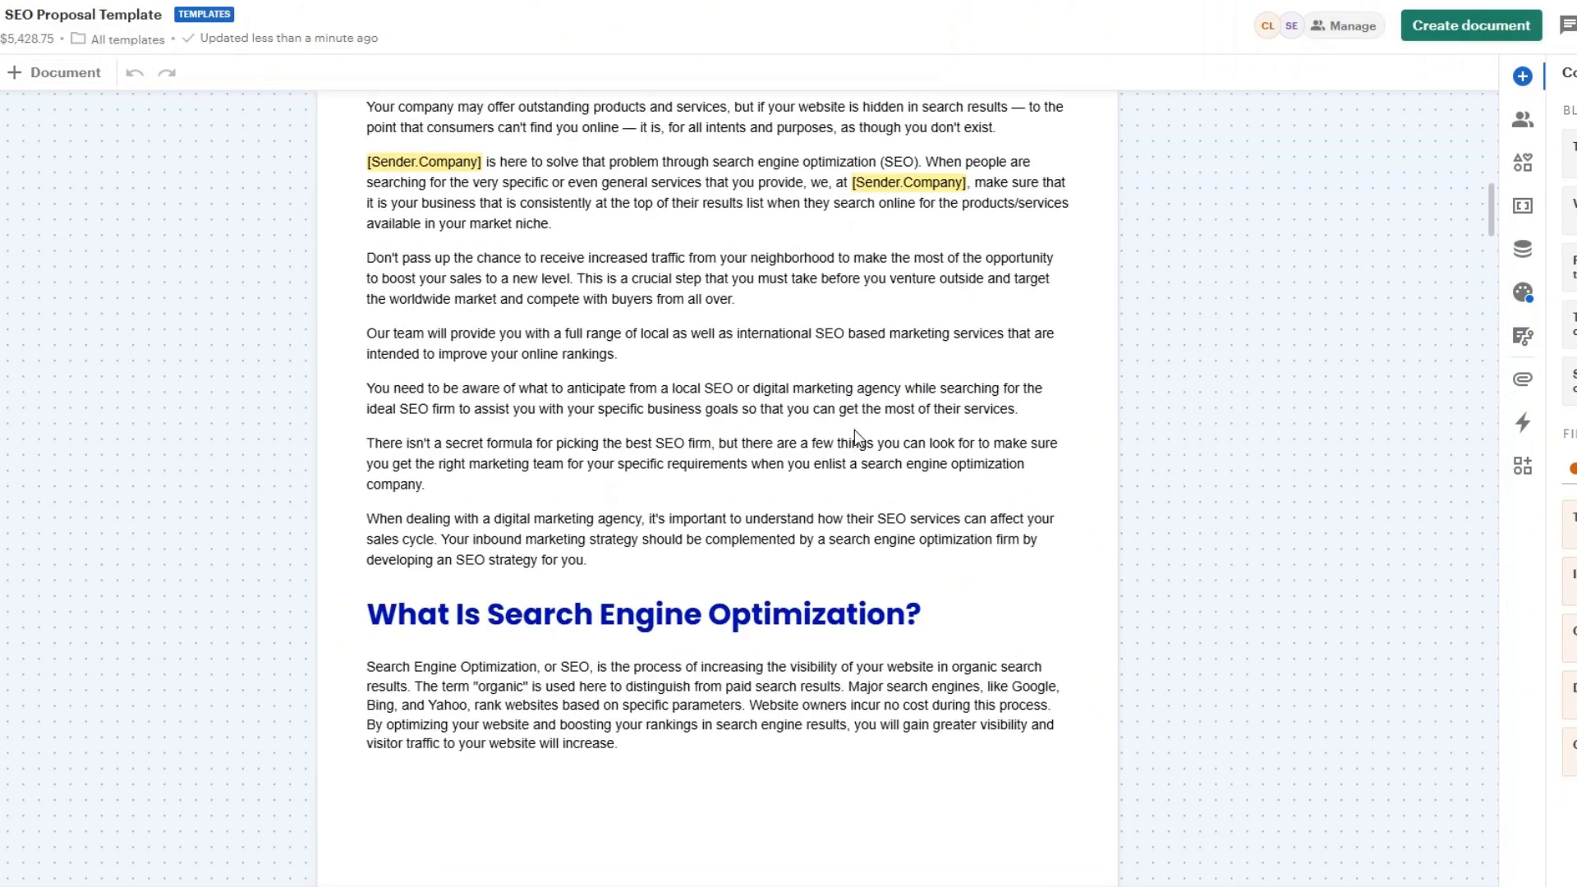
scroll(854, 430, "down", 10)
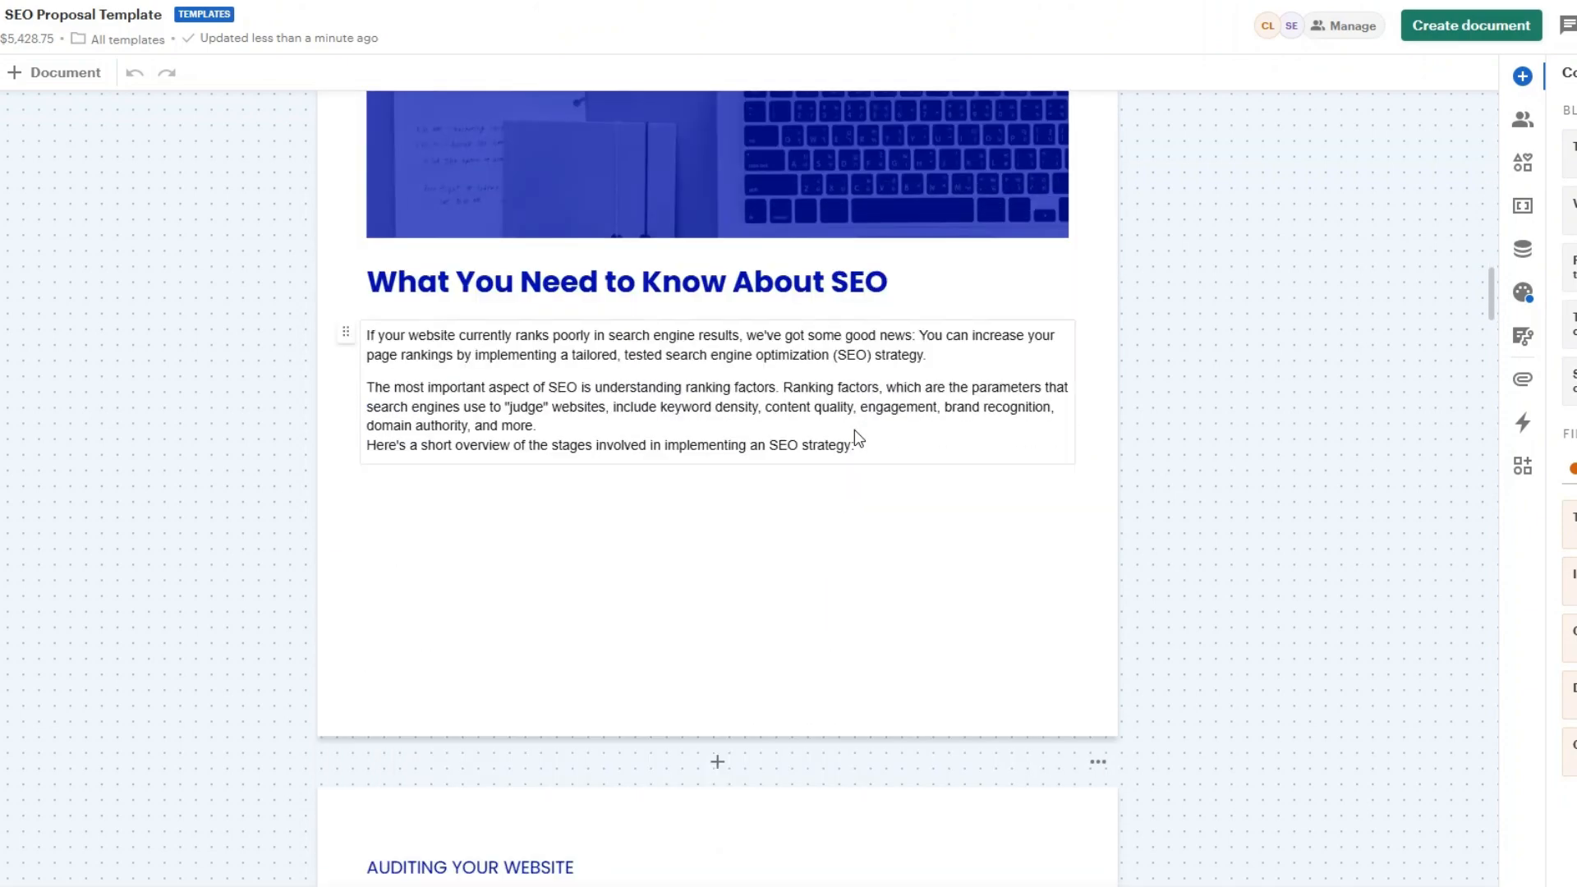
scroll(854, 431, "down", 8)
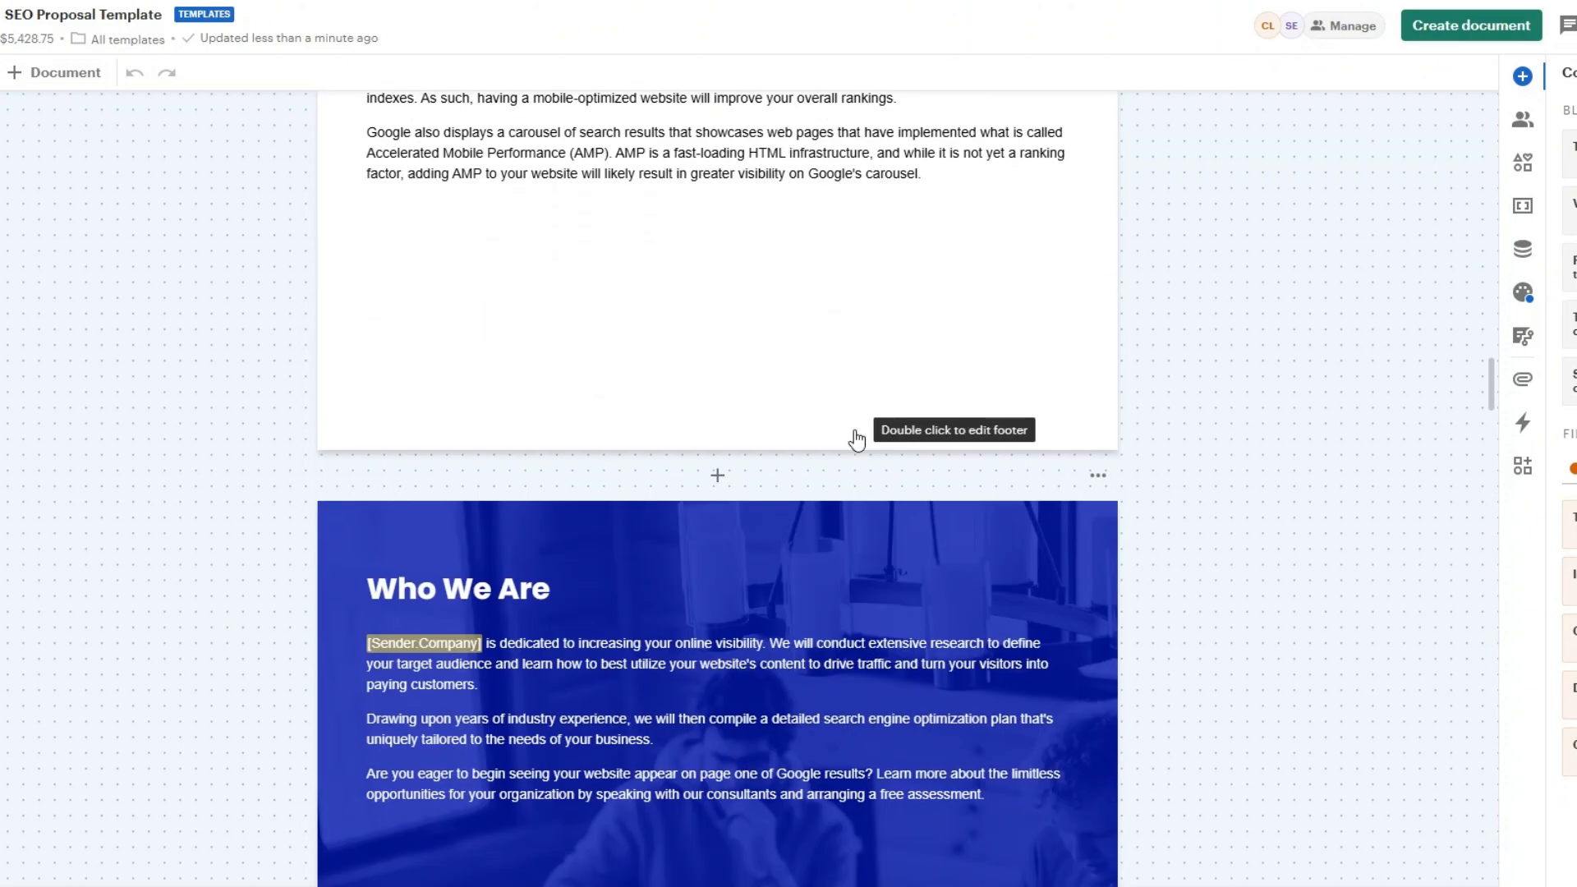
scroll(856, 440, "down", 15)
scroll(854, 431, "down", 15)
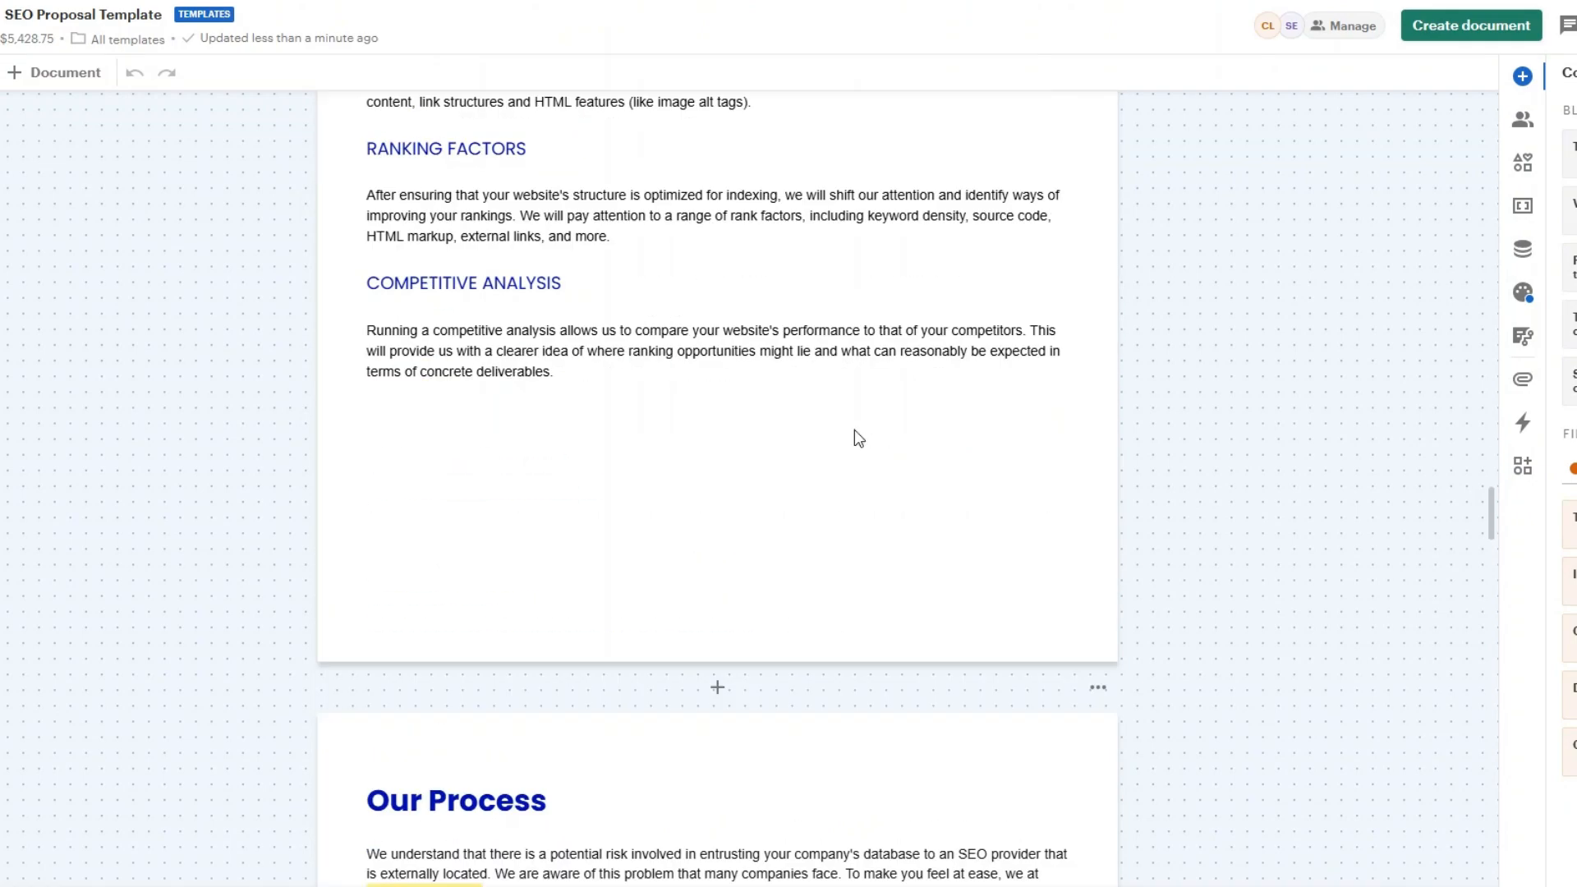
scroll(854, 430, "down", 15)
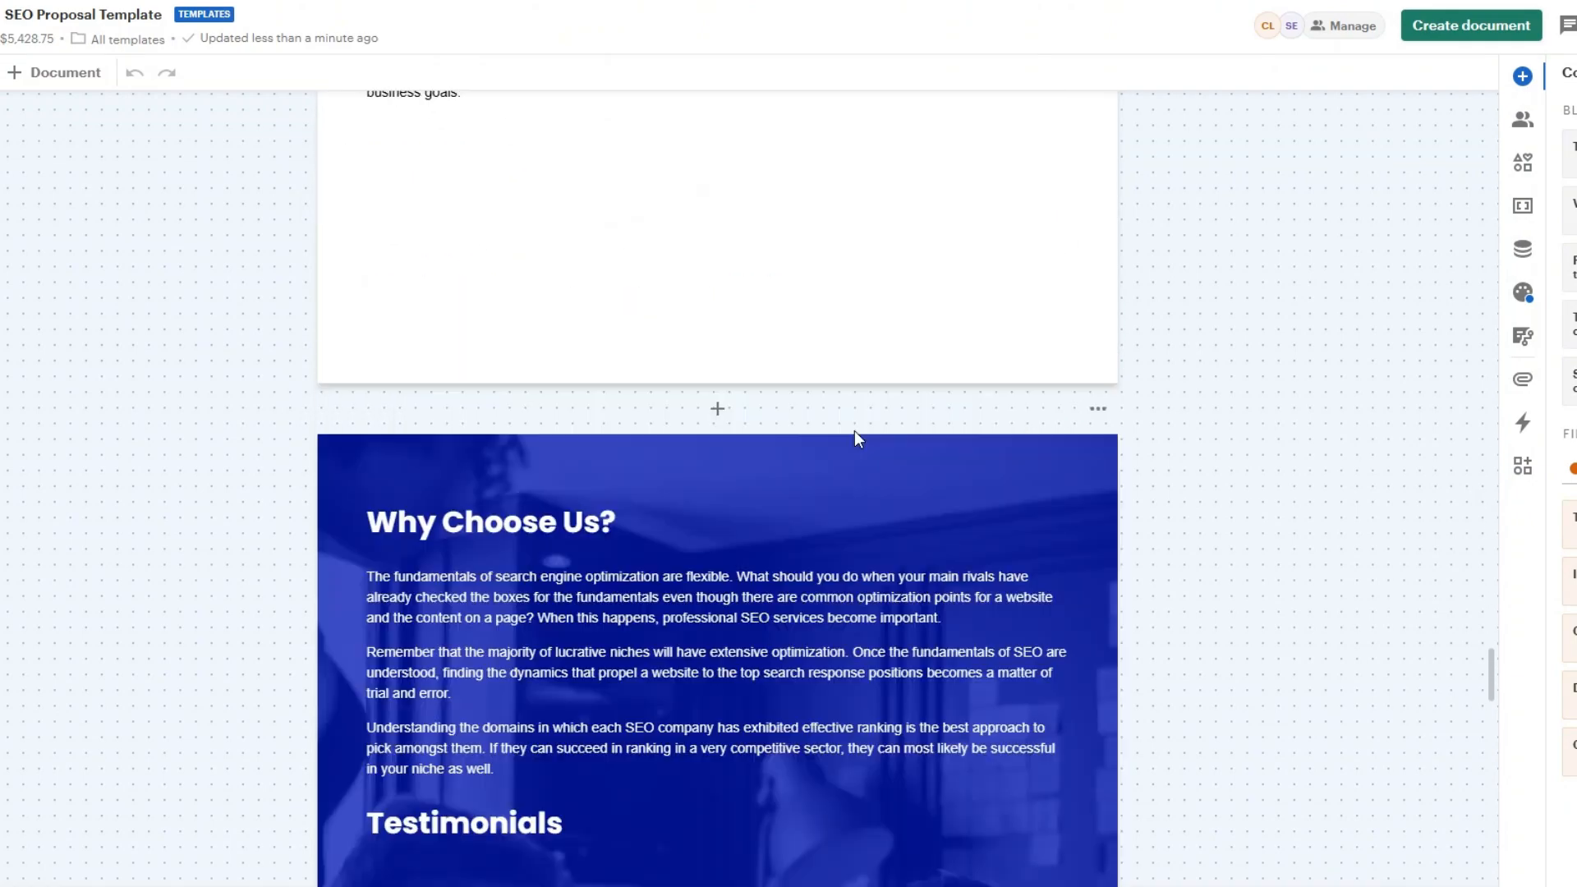
scroll(857, 444, "down", 15)
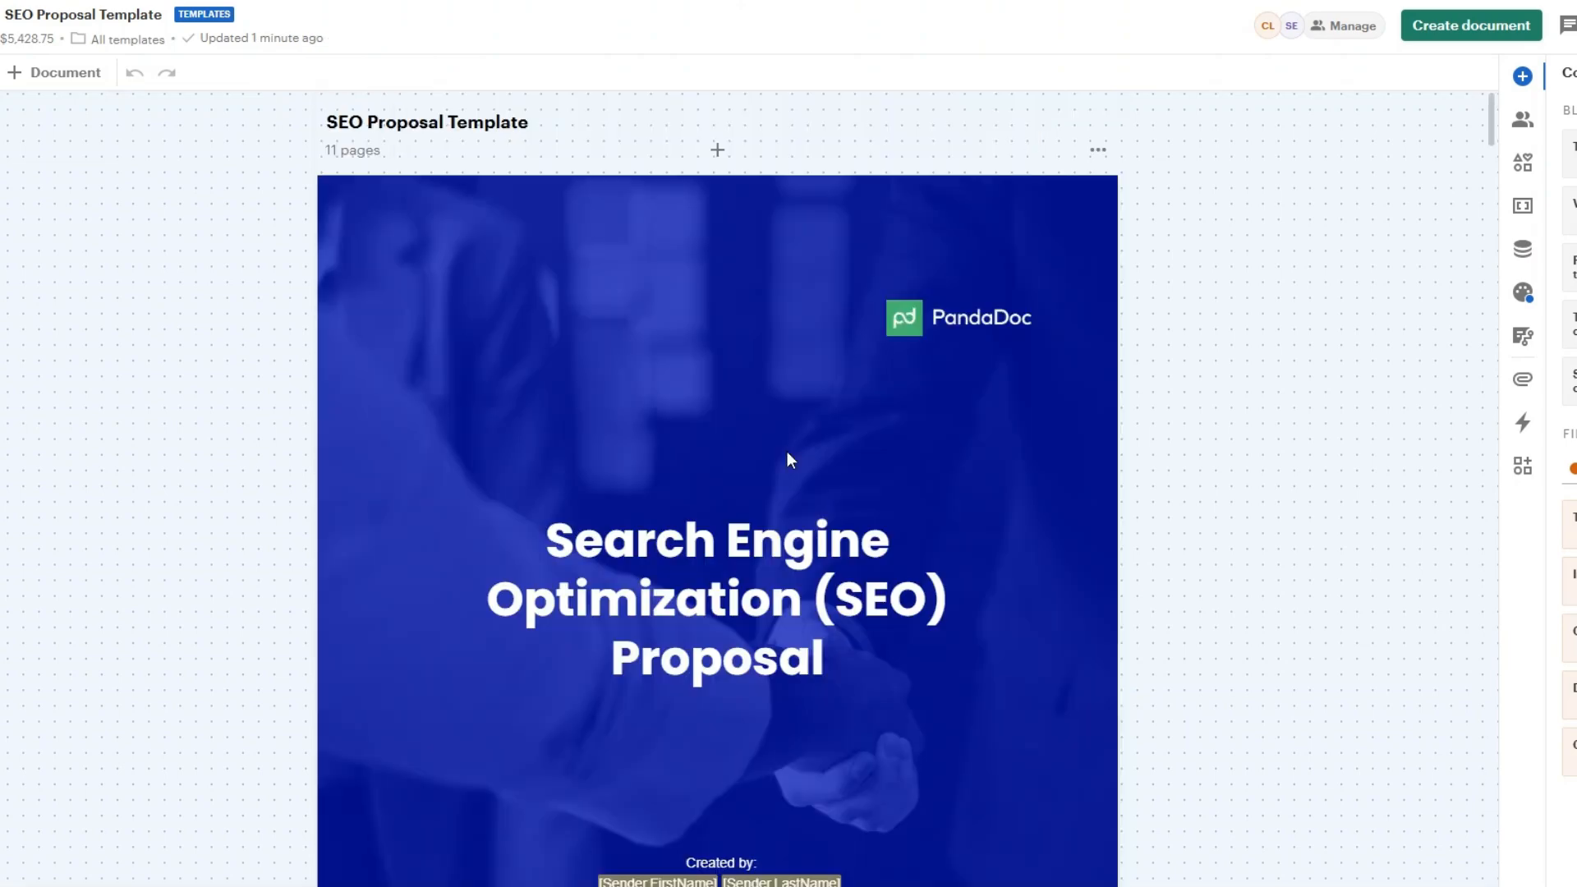
Step: Start a document from the SEO Proposal Template, edit its document name and continue past the recipients
left_click(1461, 23)
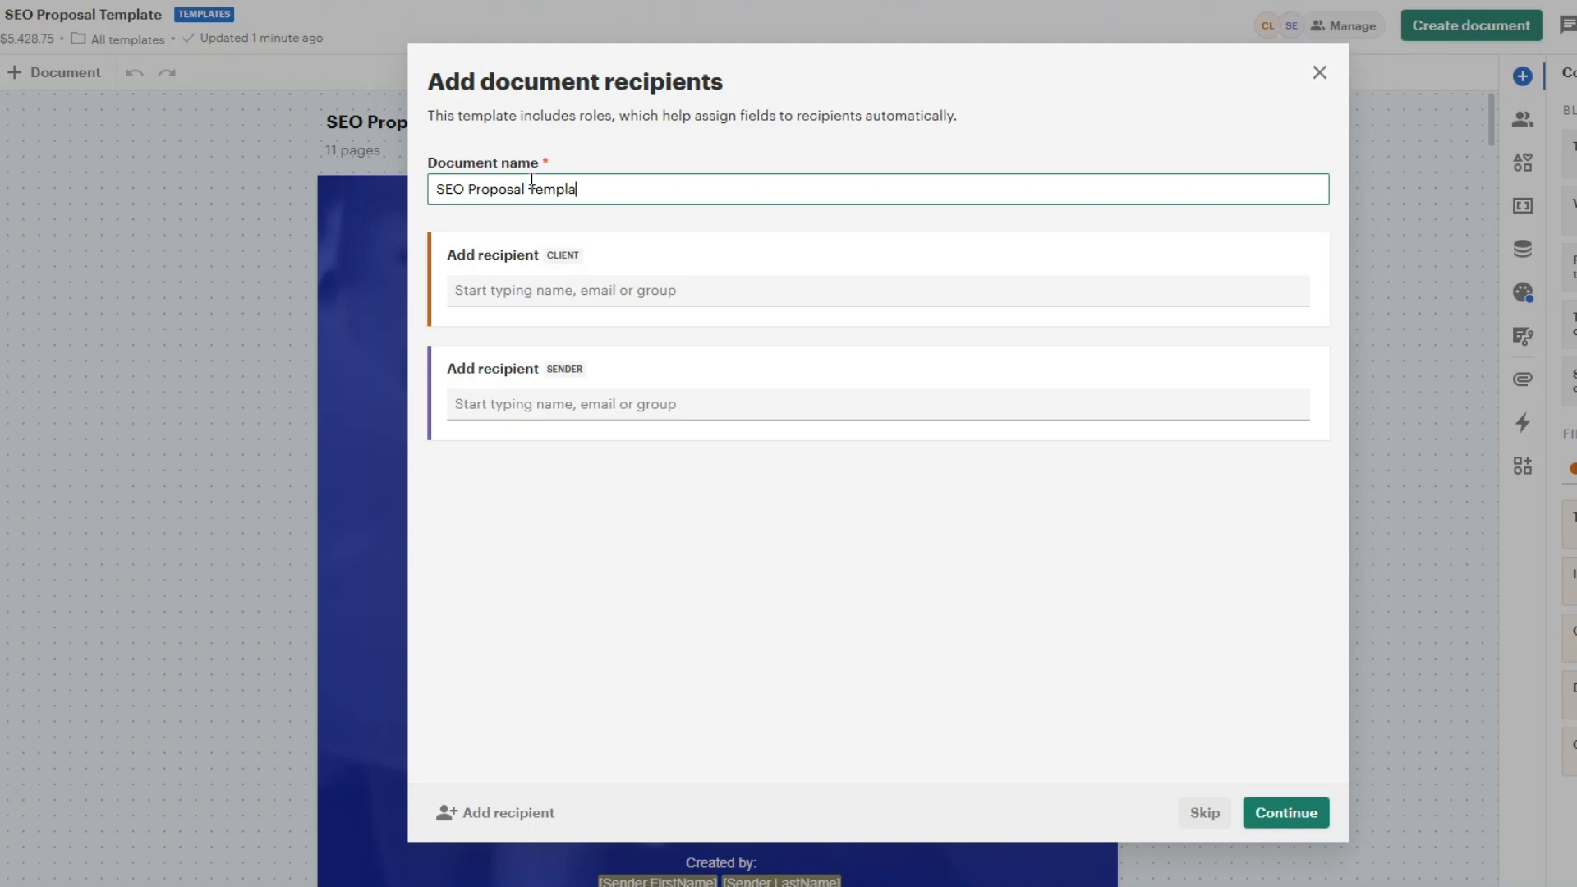
left_click(1270, 814)
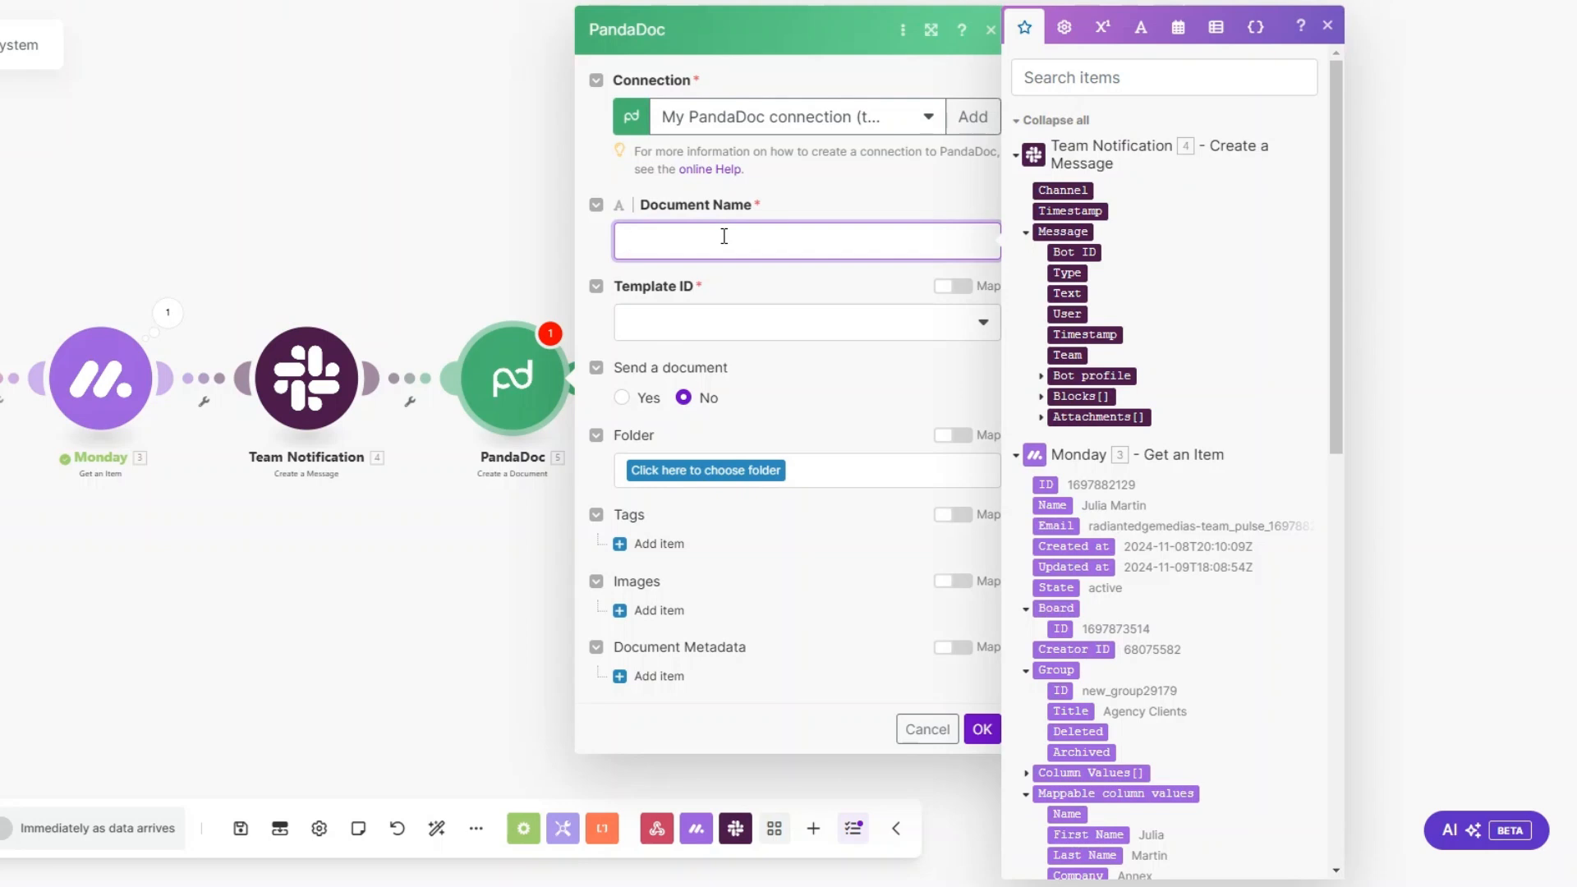
Step: In Make, set the PandaDoc document name to Monday's First Name followed by "'s Proposal" and choose SEO Proposal Template as the template
scroll(1183, 649, "down", 3)
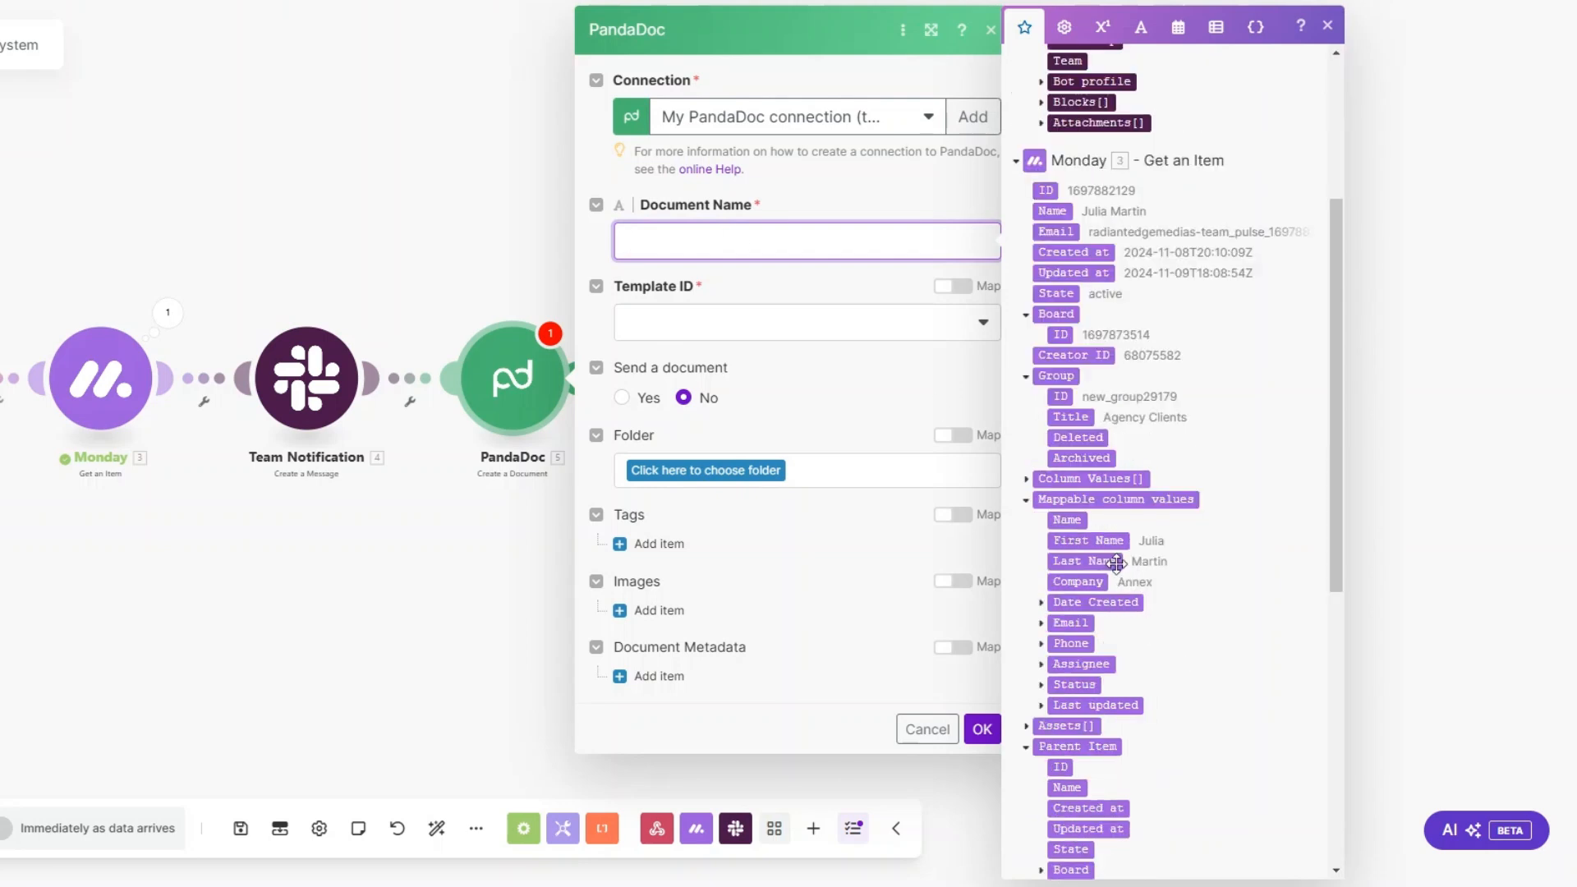
left_click(1092, 540)
type("'s P")
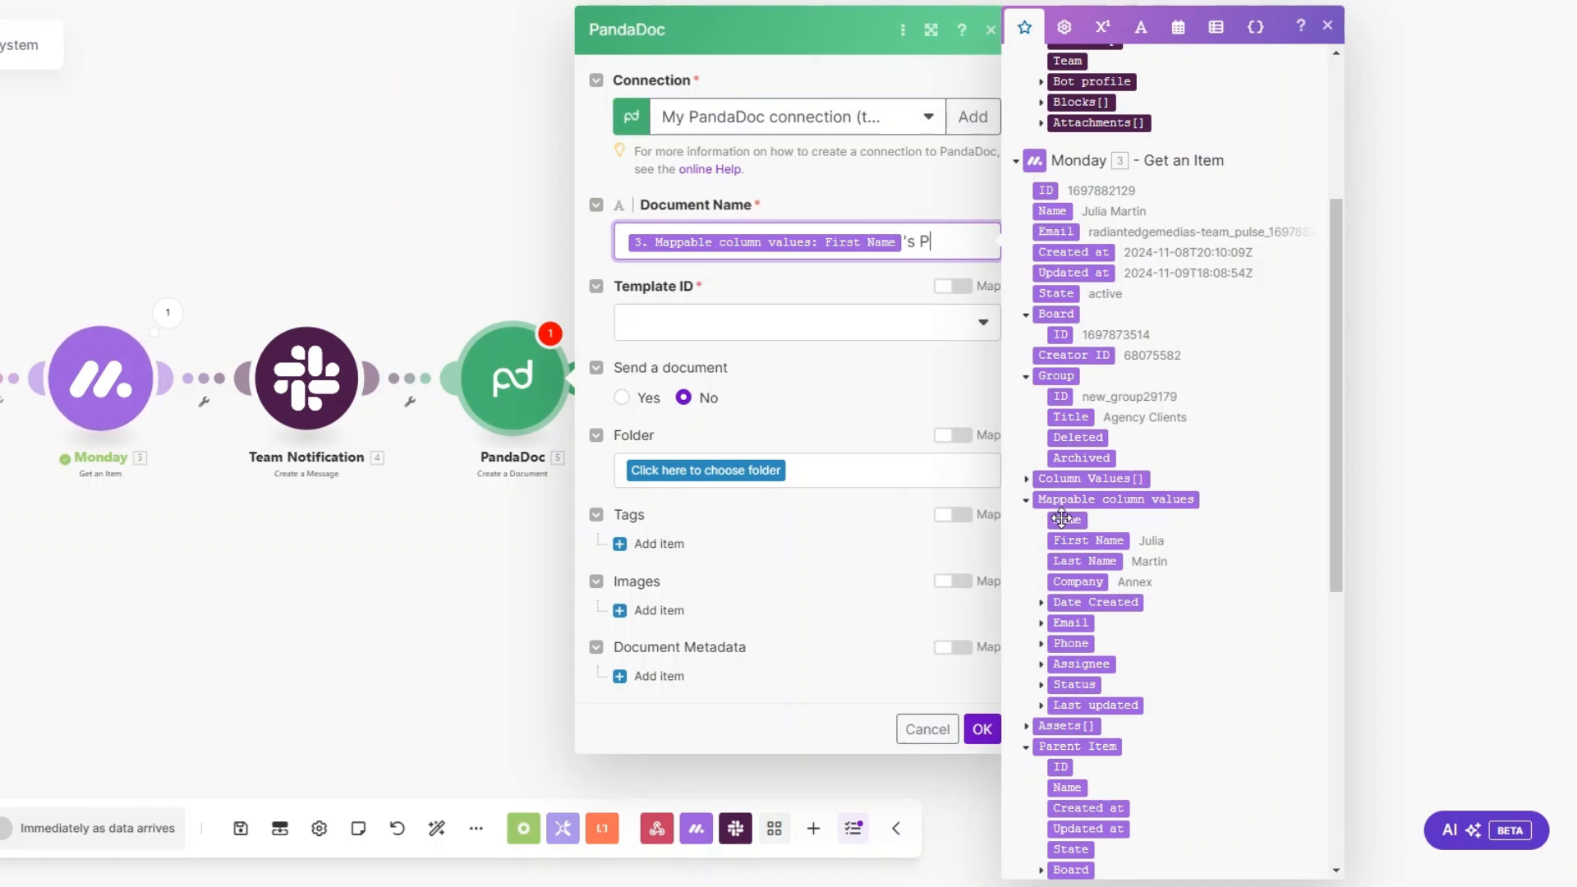
type("roposal")
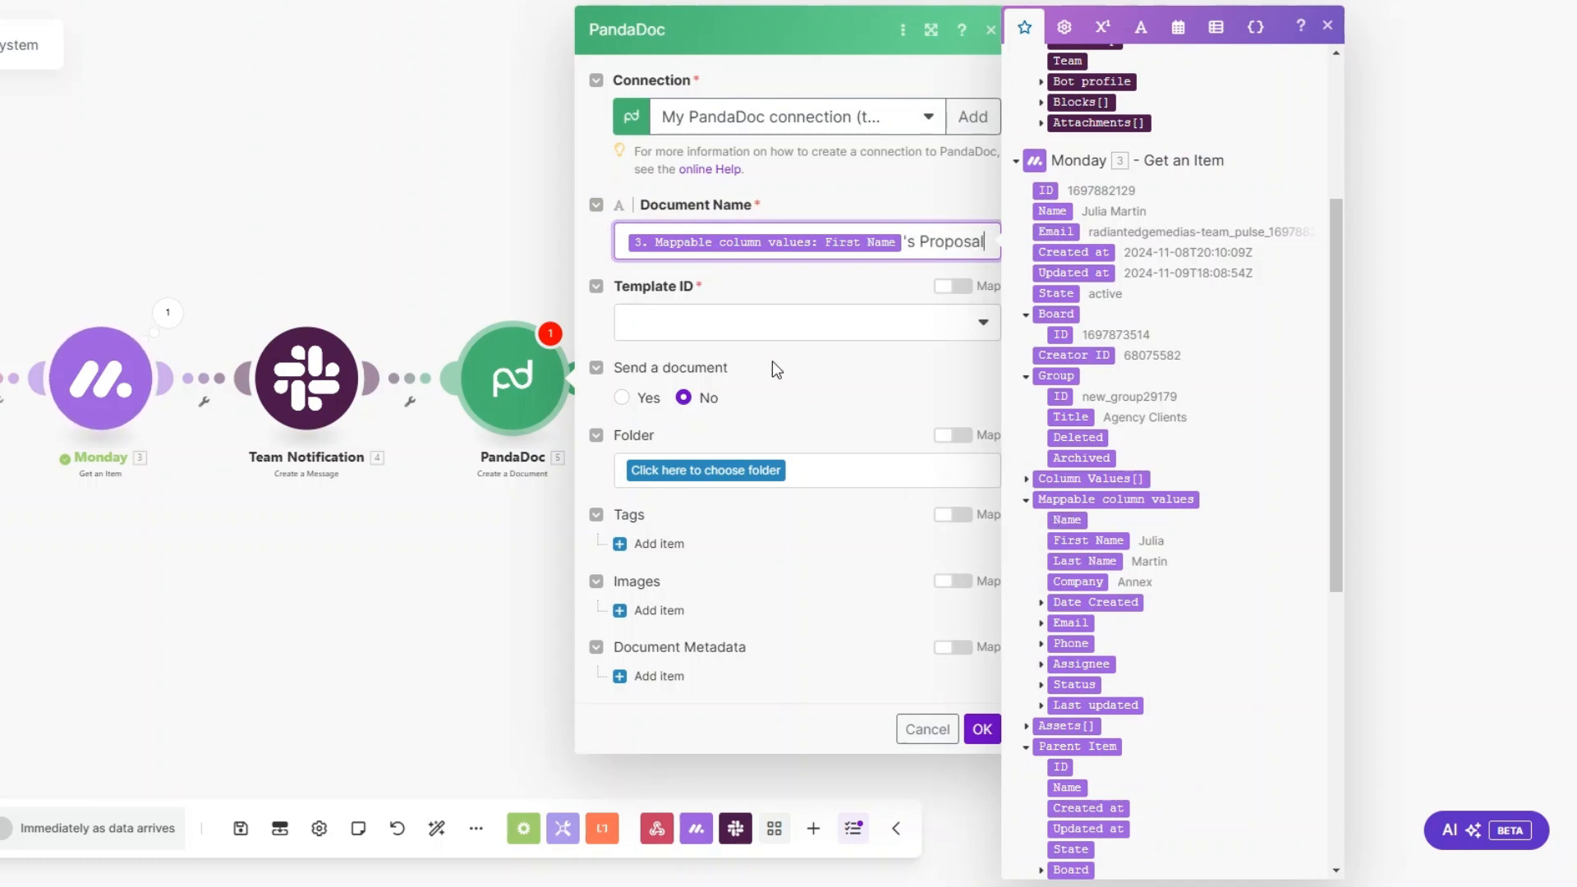
left_click(768, 324)
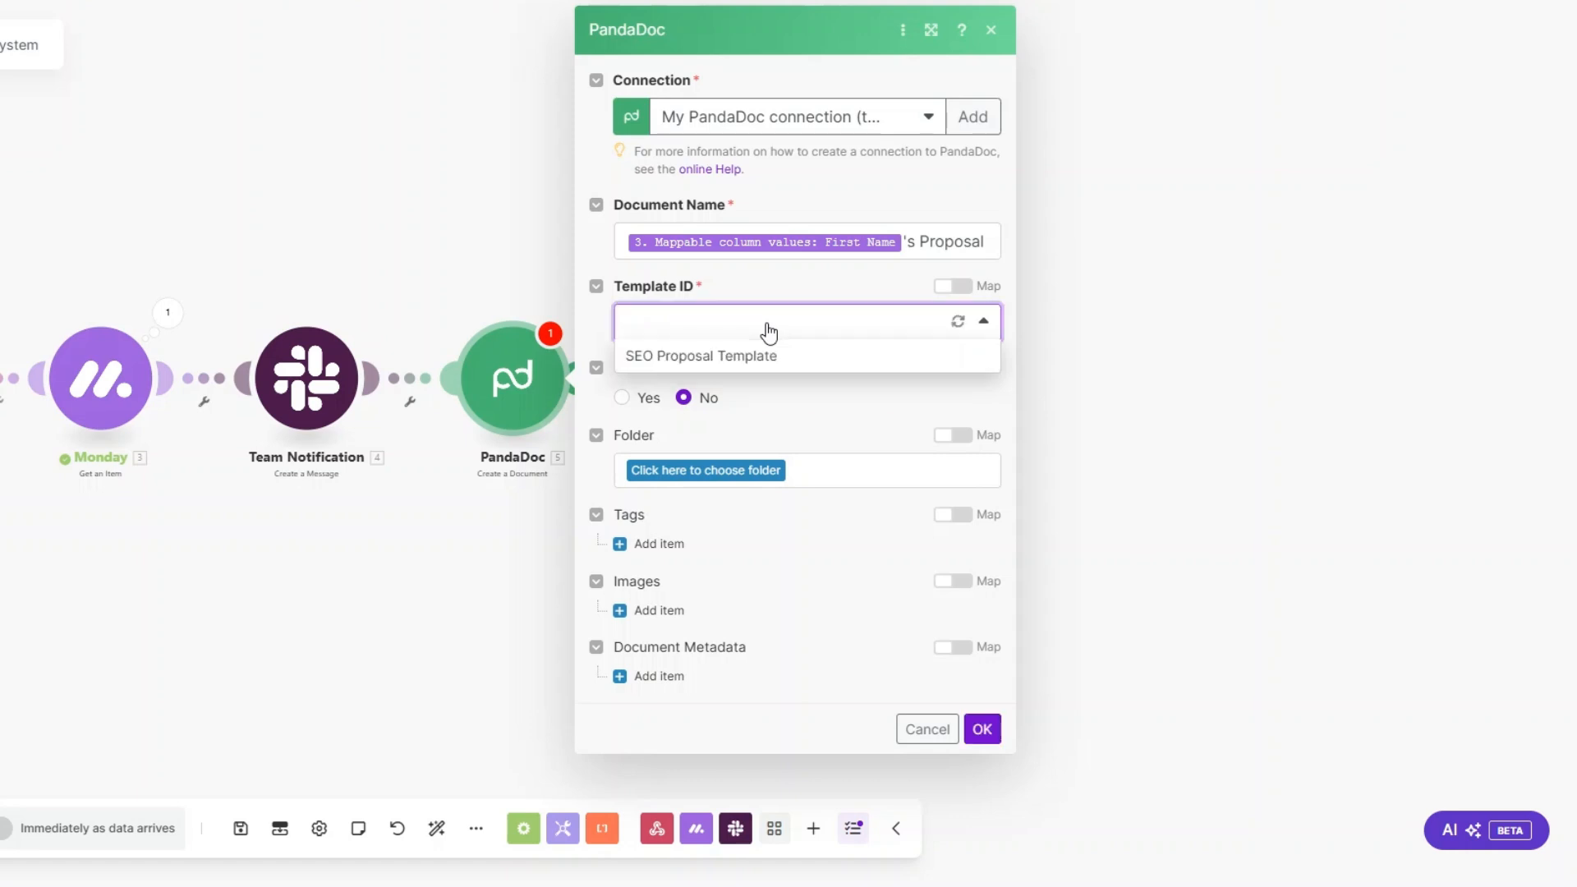
left_click(733, 368)
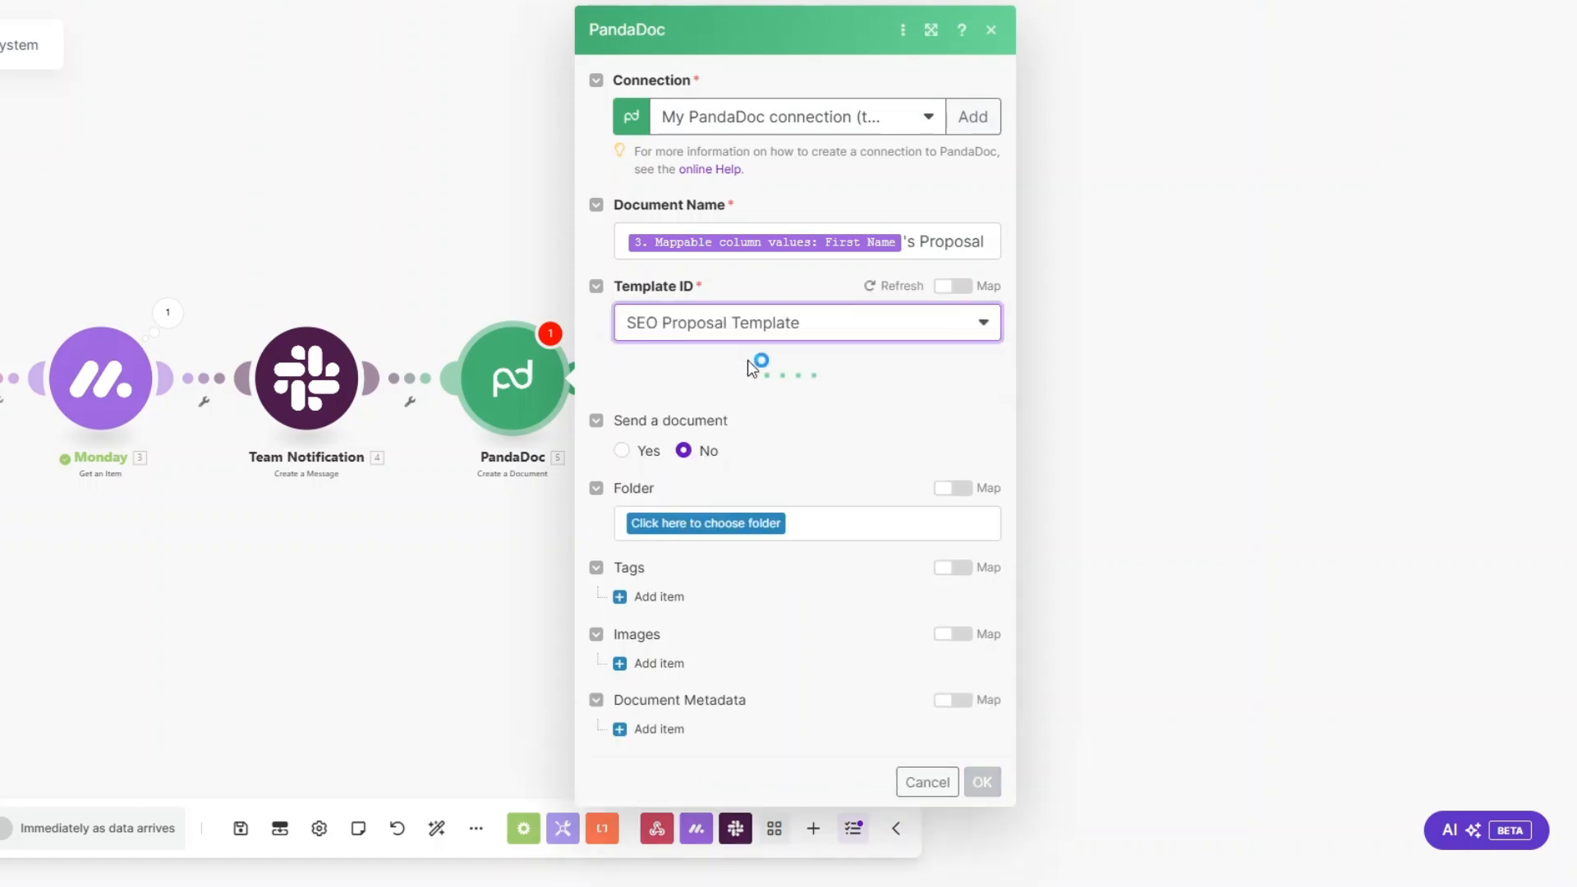
Step: Map Monday's Email value into the PandaDoc Client Email token
scroll(736, 318, "down", 2)
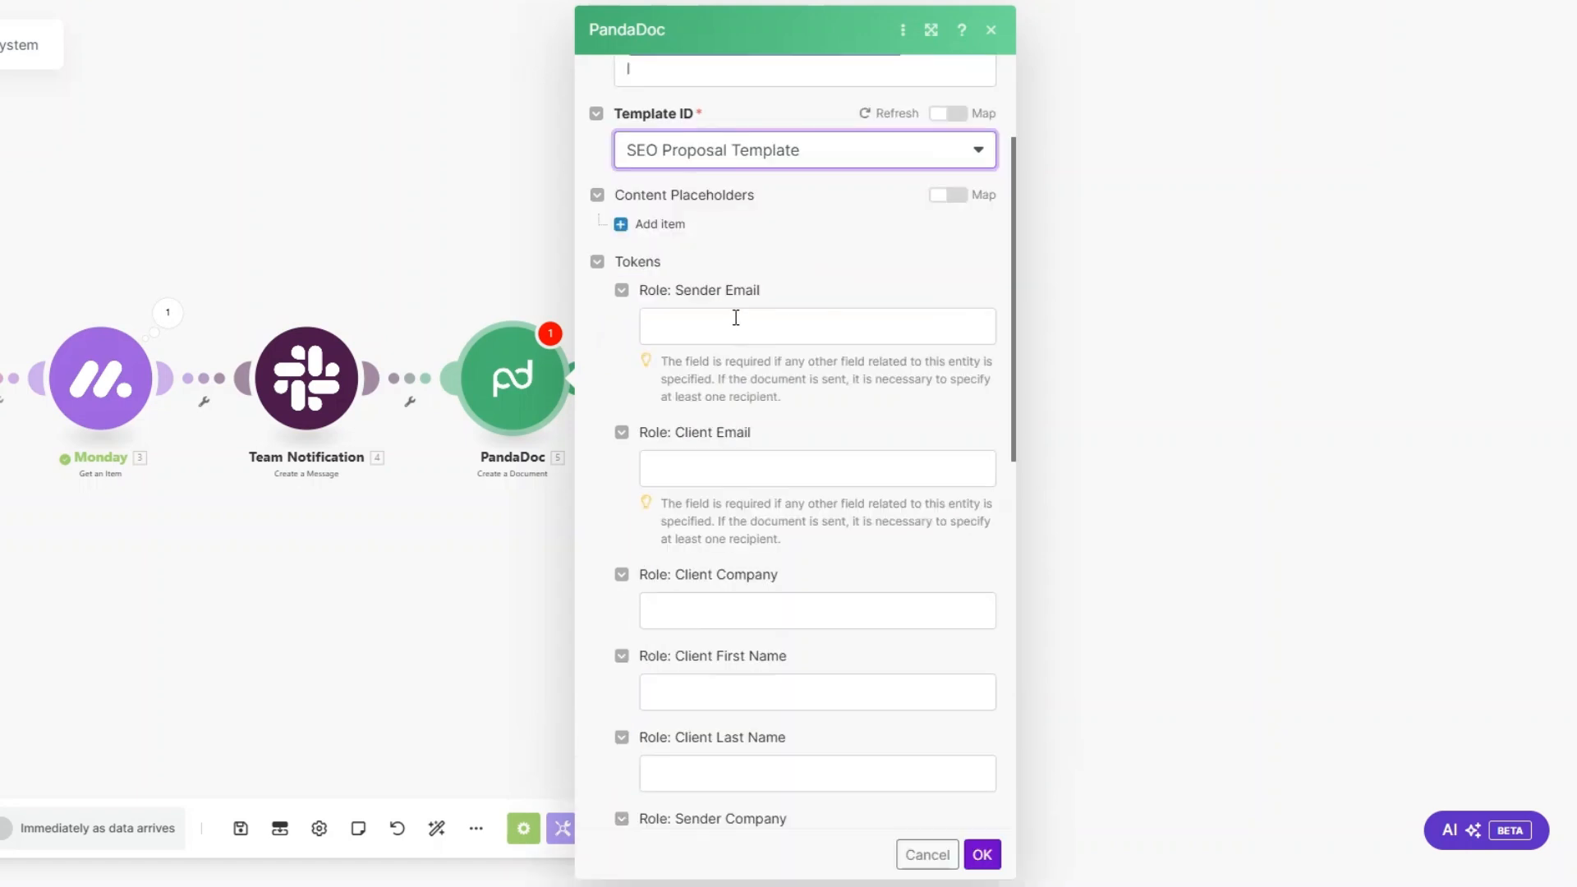
left_click(736, 317)
scroll(1170, 598, "down", 4)
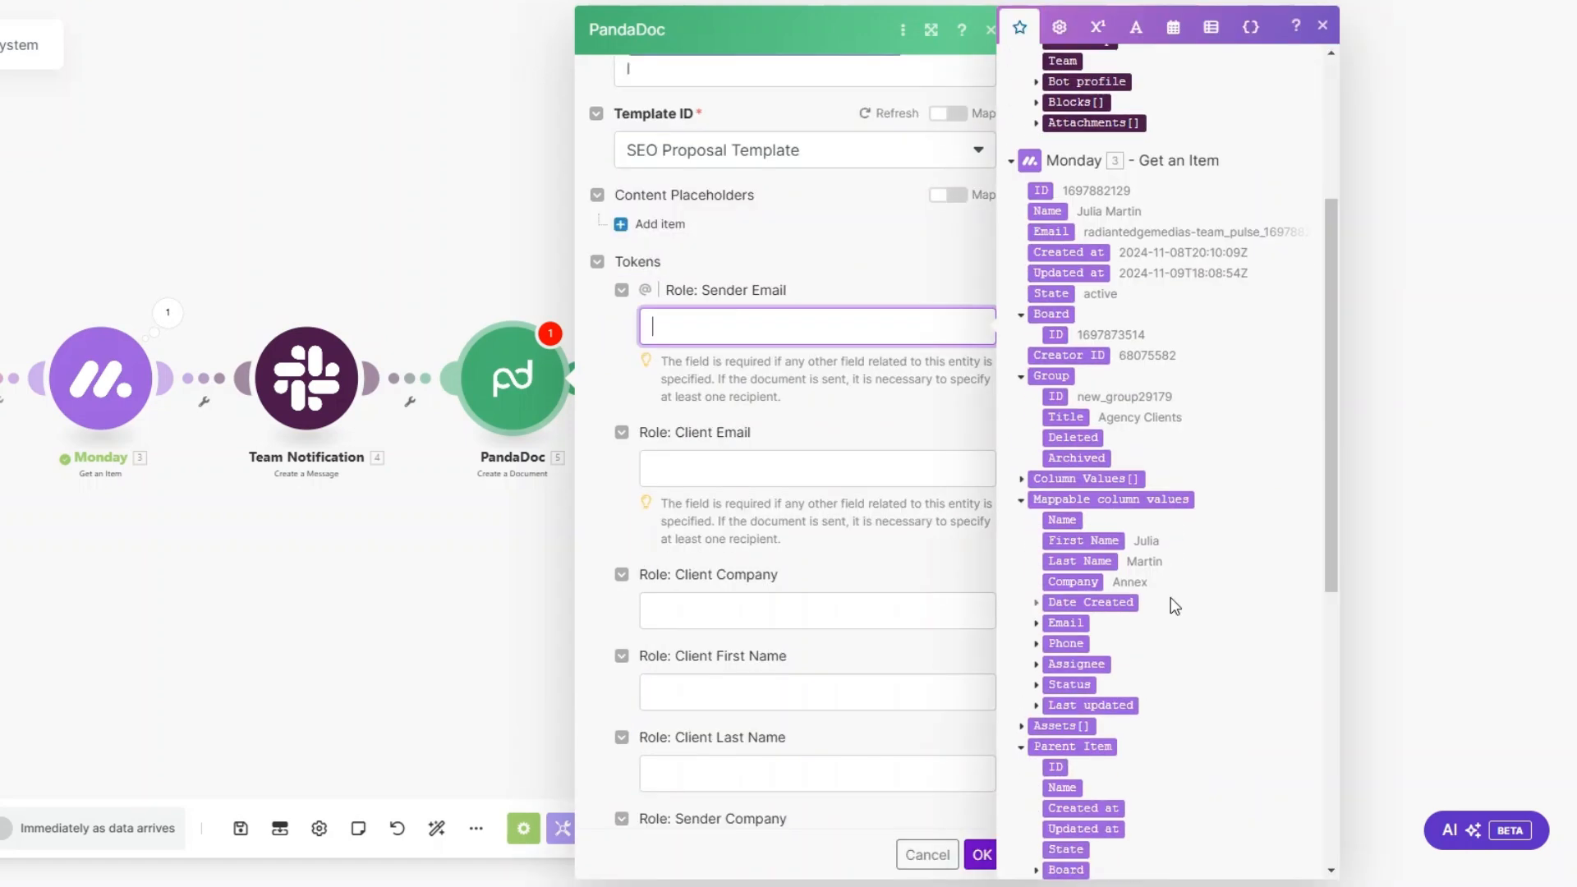
left_click(780, 462)
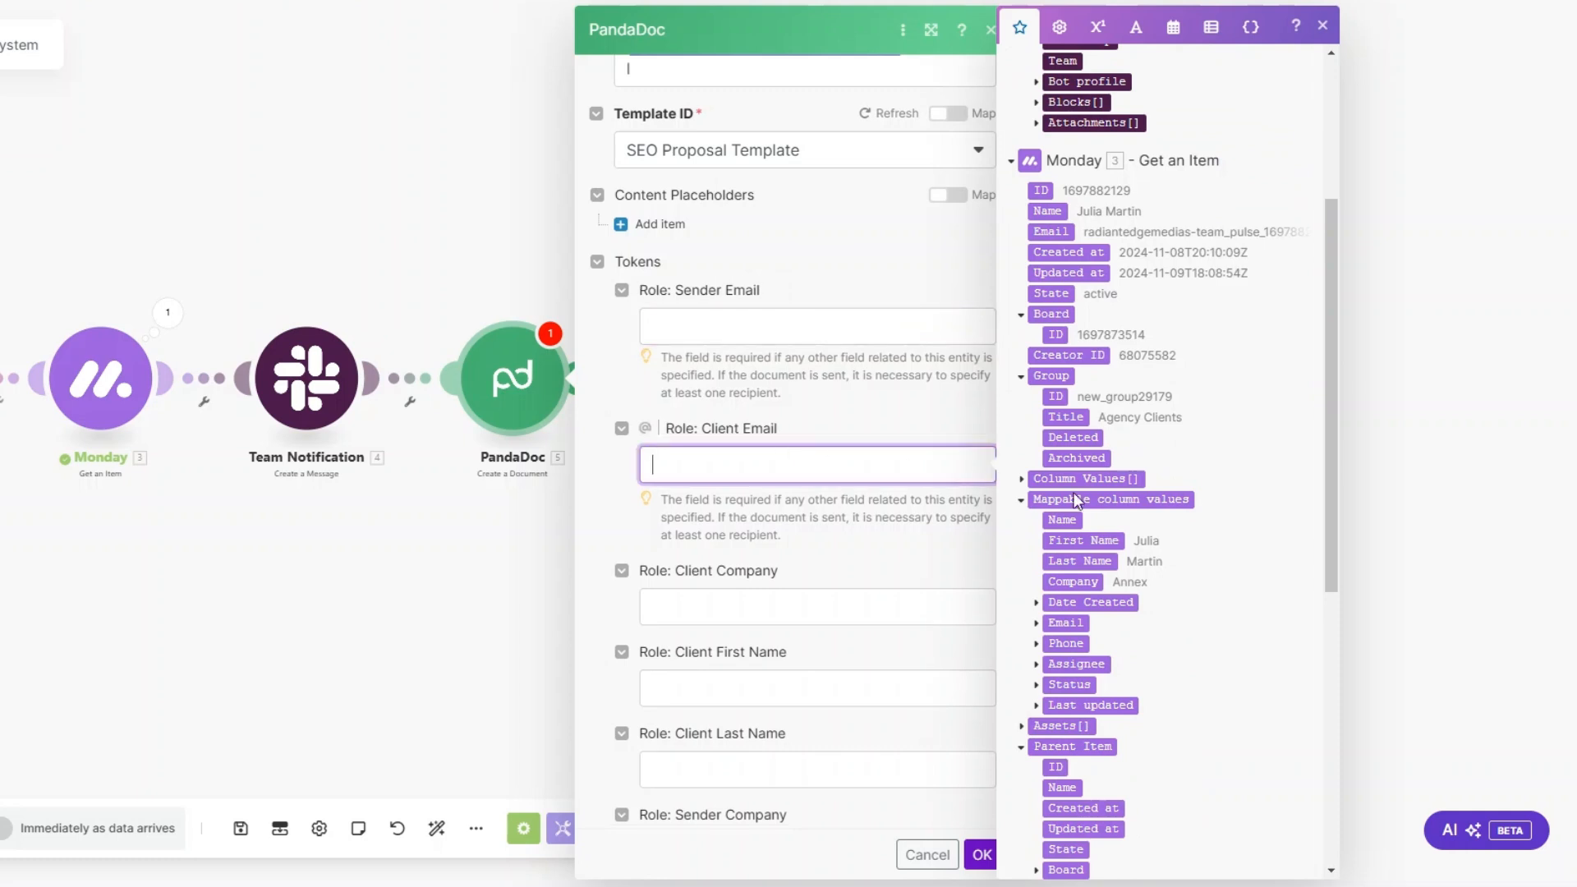
scroll(1074, 493, "down", 3)
left_click(1035, 428)
left_click(1080, 447)
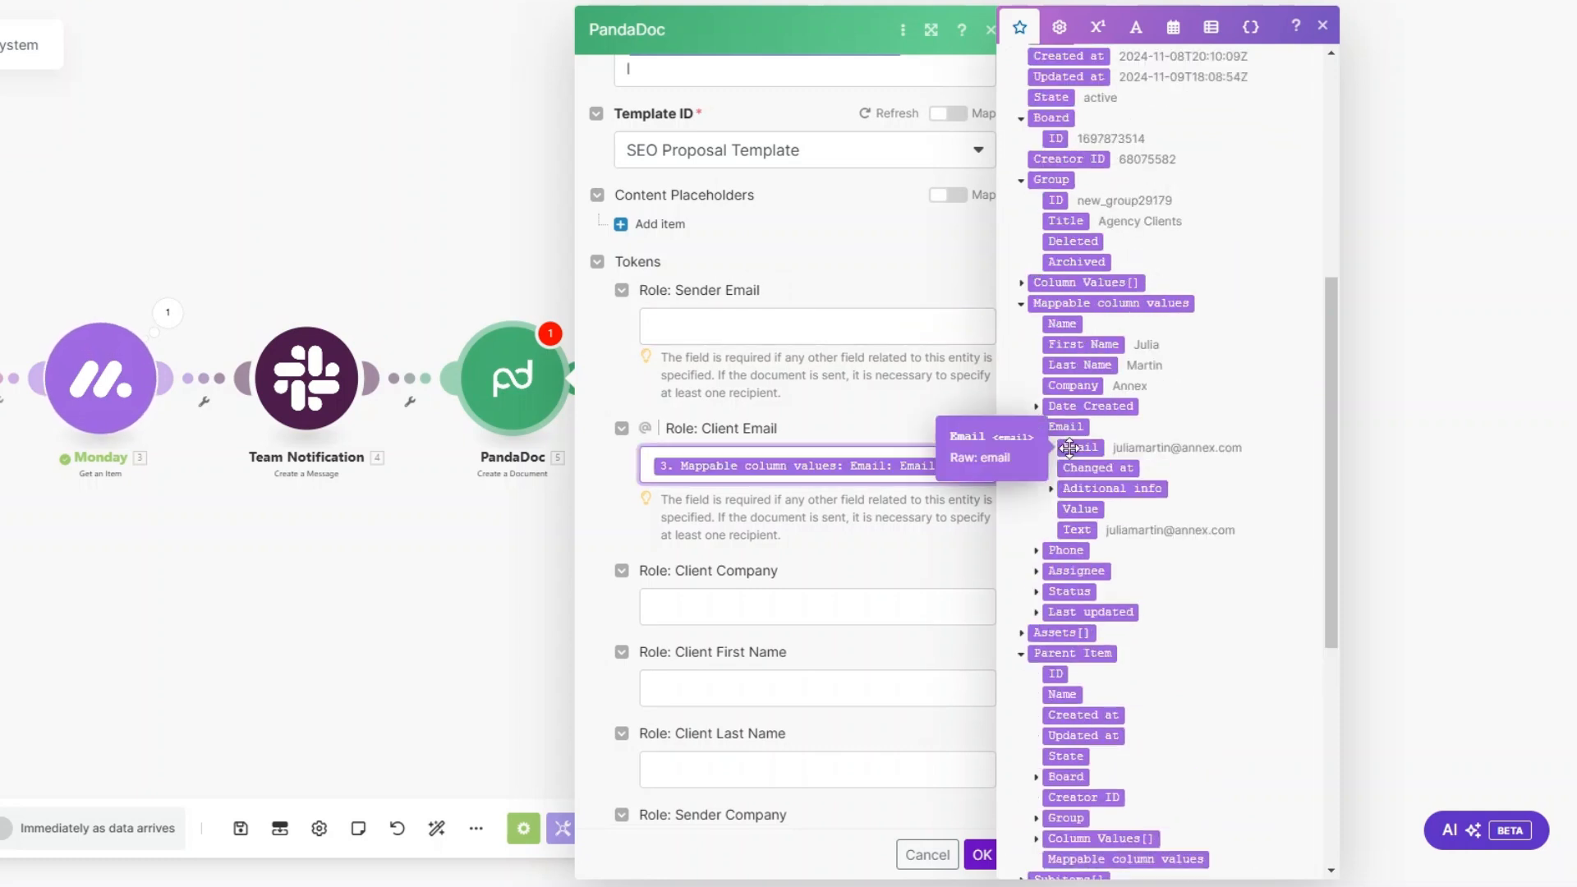
Step: Map Monday's Company, First Name and Last Name into the matching PandaDoc client tokens
scroll(777, 410, "down", 4)
left_click(777, 313)
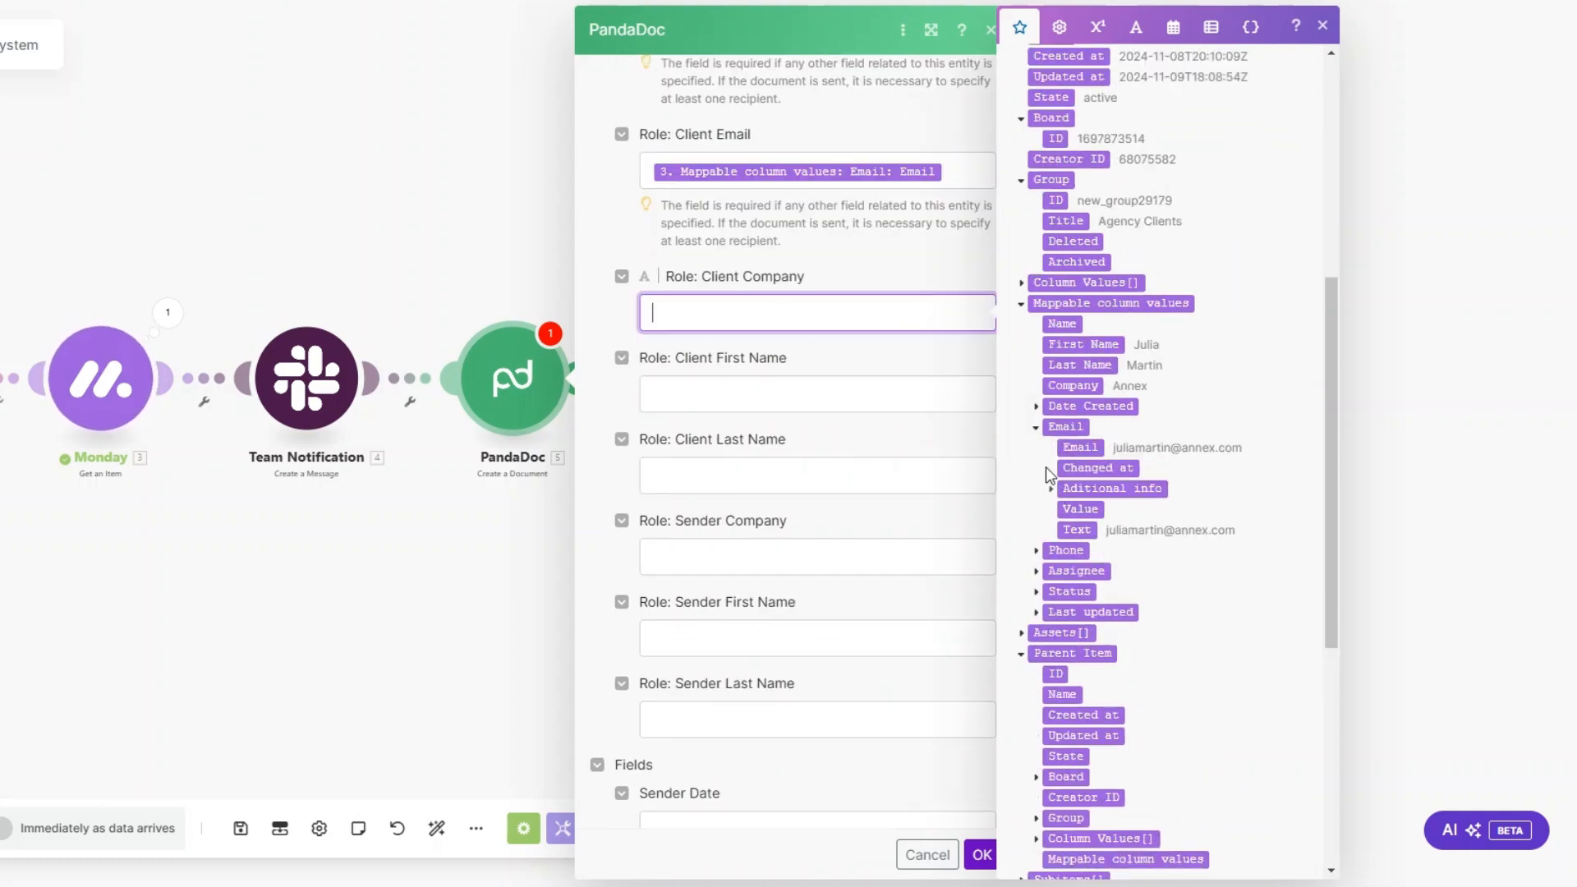
left_click(1072, 385)
left_click(814, 402)
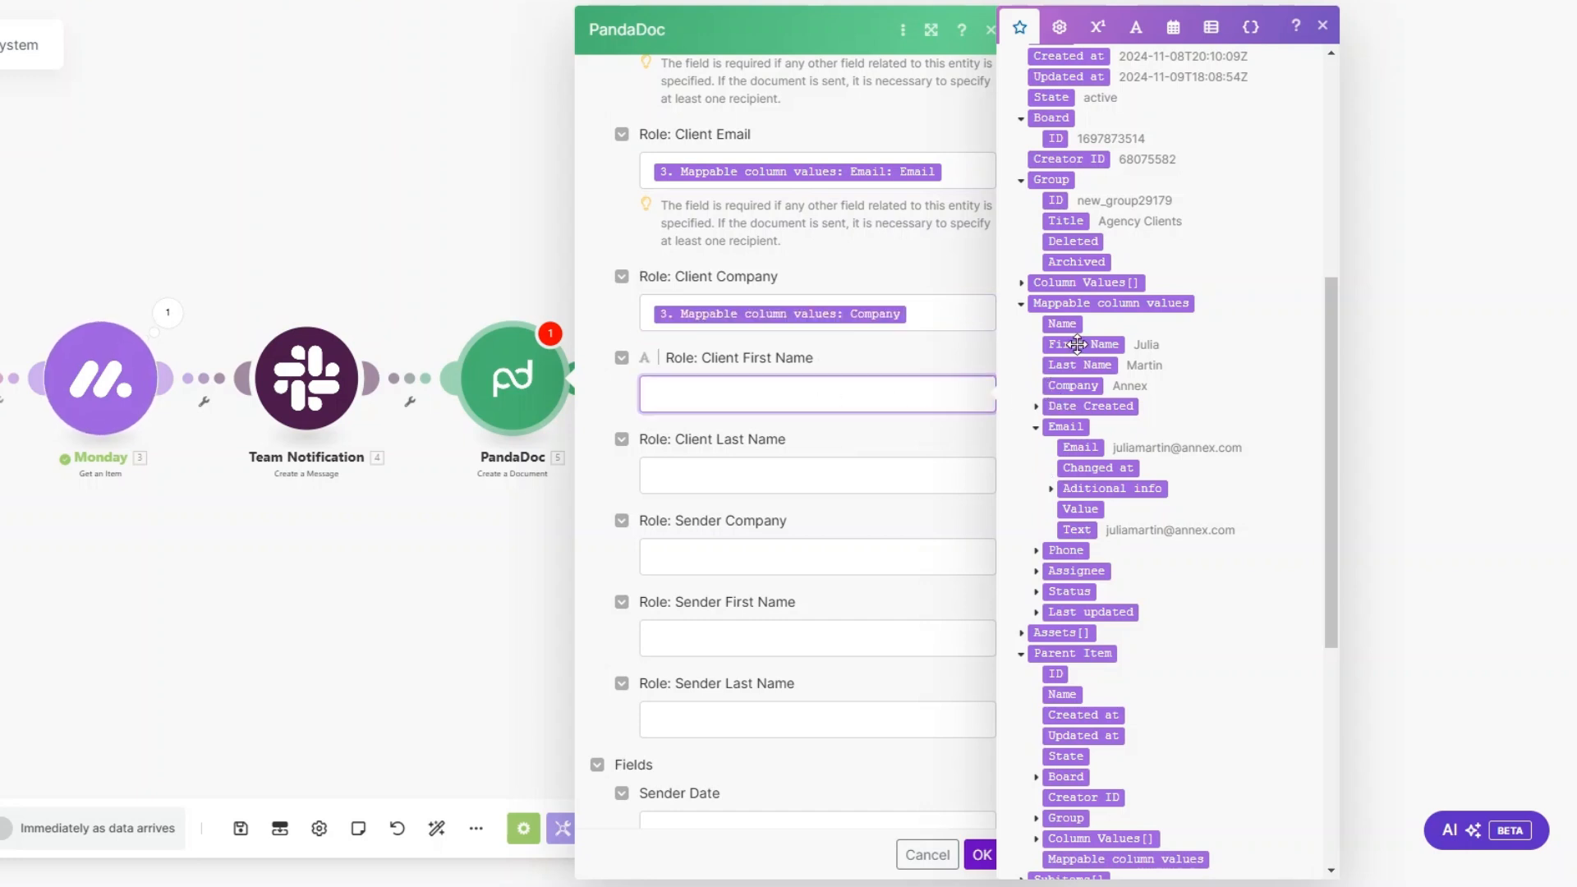
left_click(1082, 344)
left_click(805, 469)
left_click(1079, 364)
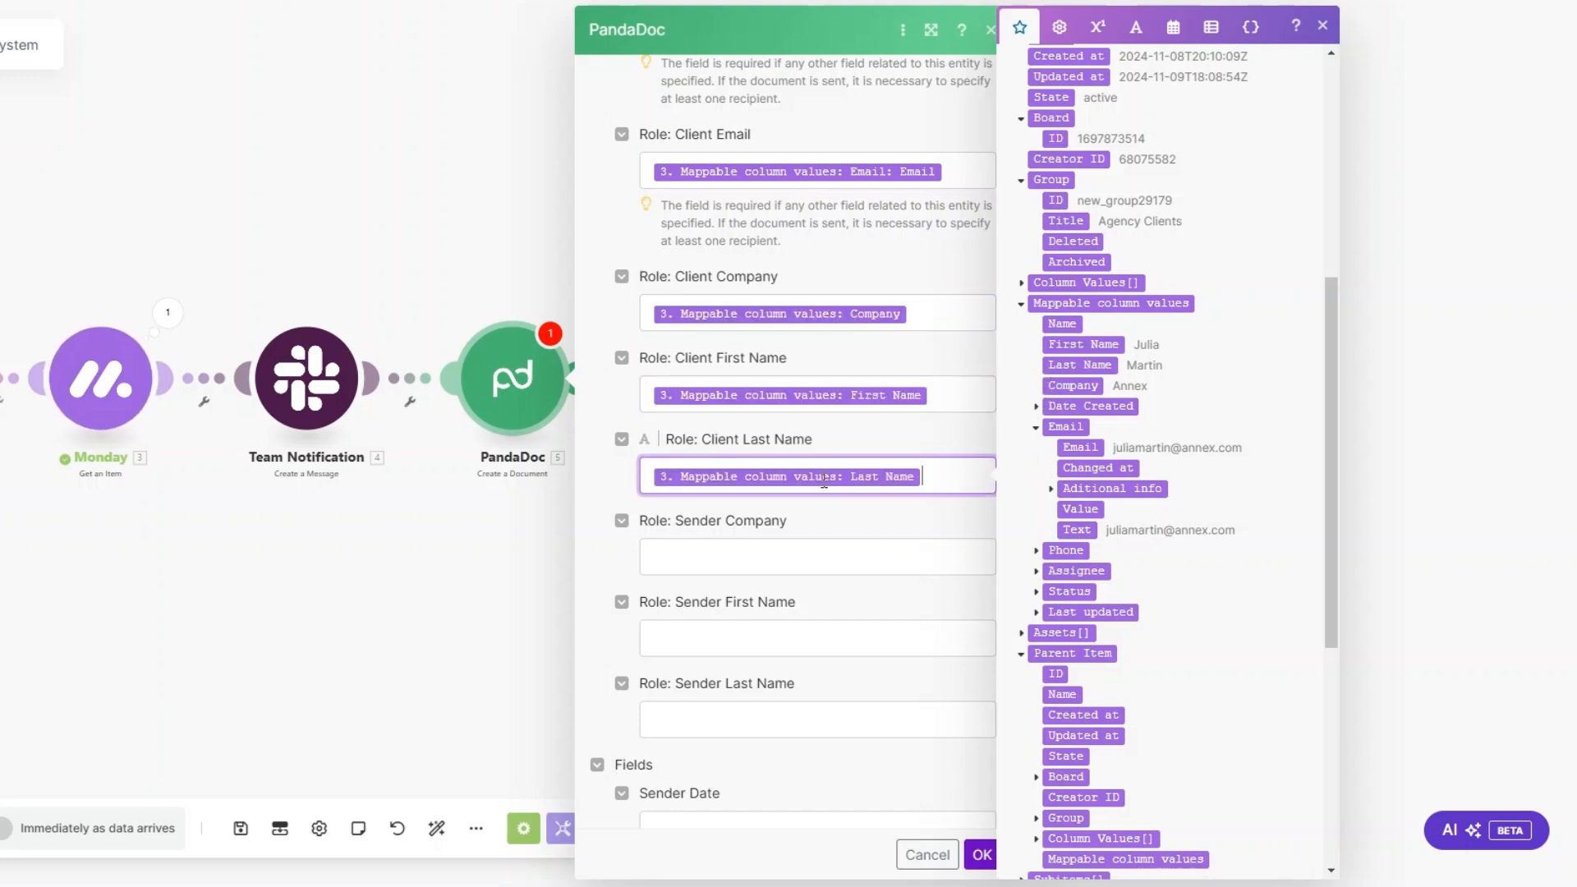
Step: Set the Sender Company token to Boost Seo Solutions, fill in the sender's first and last names, and save the PandaDoc module
scroll(805, 501, "down", 3)
left_click(742, 363)
type("Boost Seo Solutions")
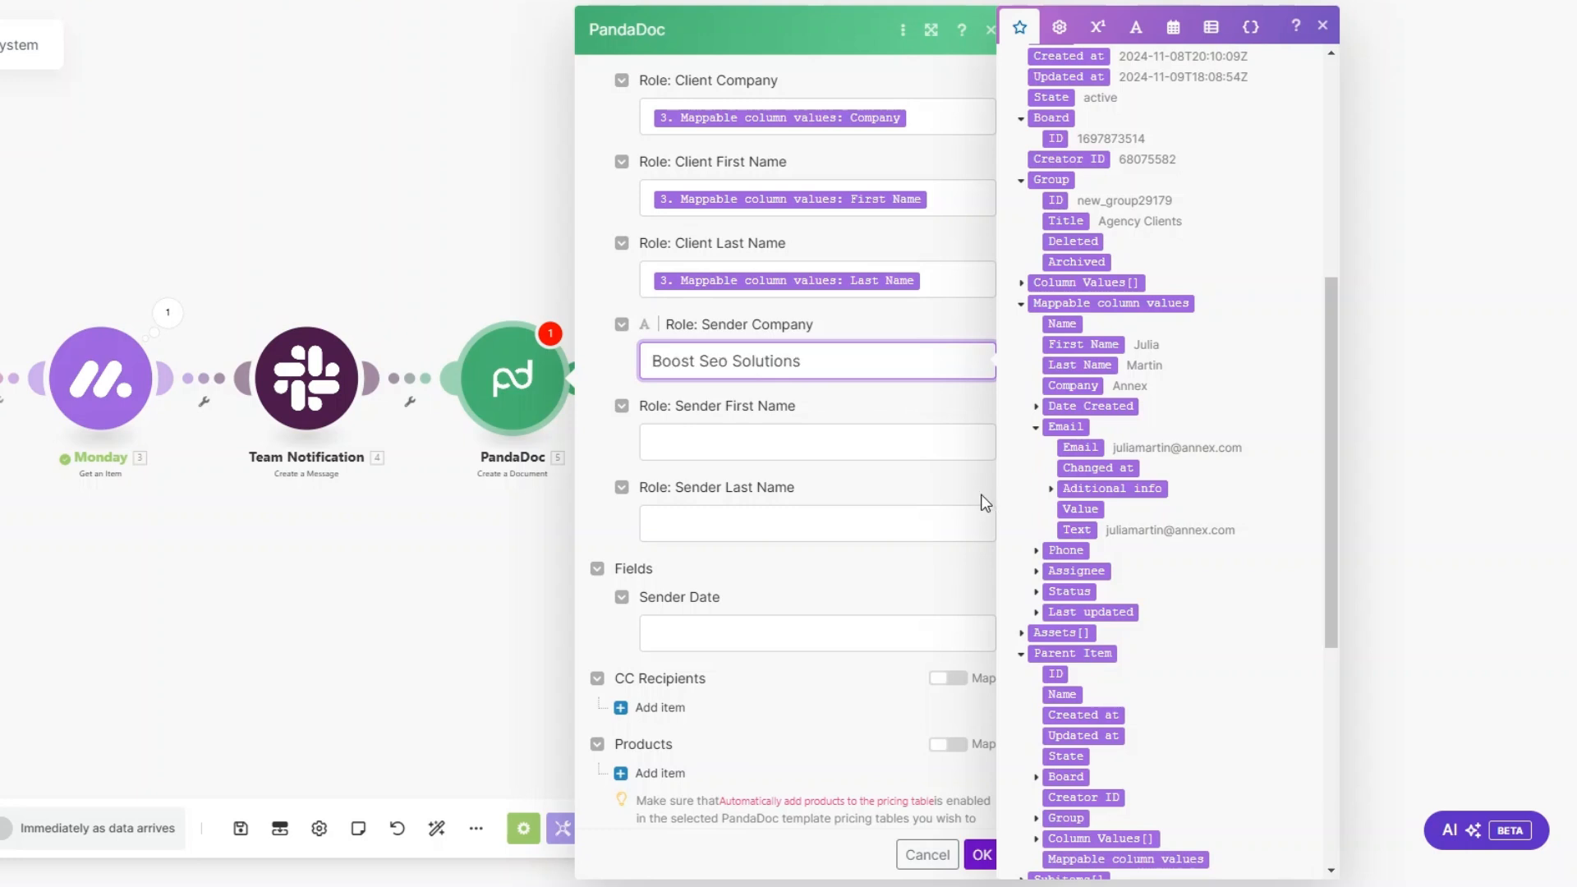
left_click(837, 442)
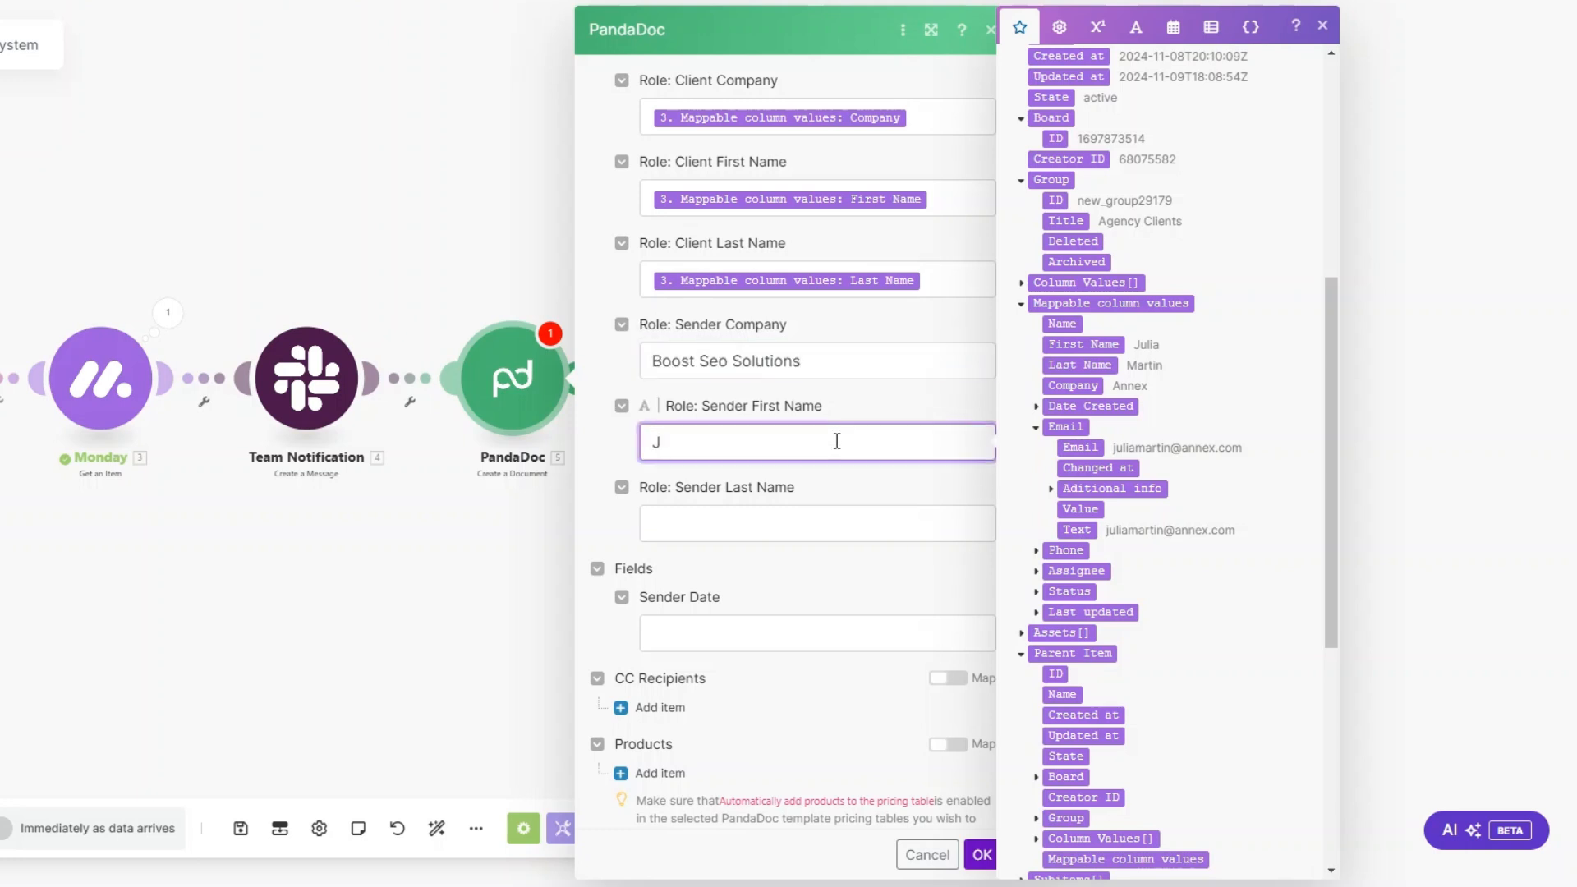
left_click(796, 531)
key("Tab")
scroll(805, 574, "down", 3)
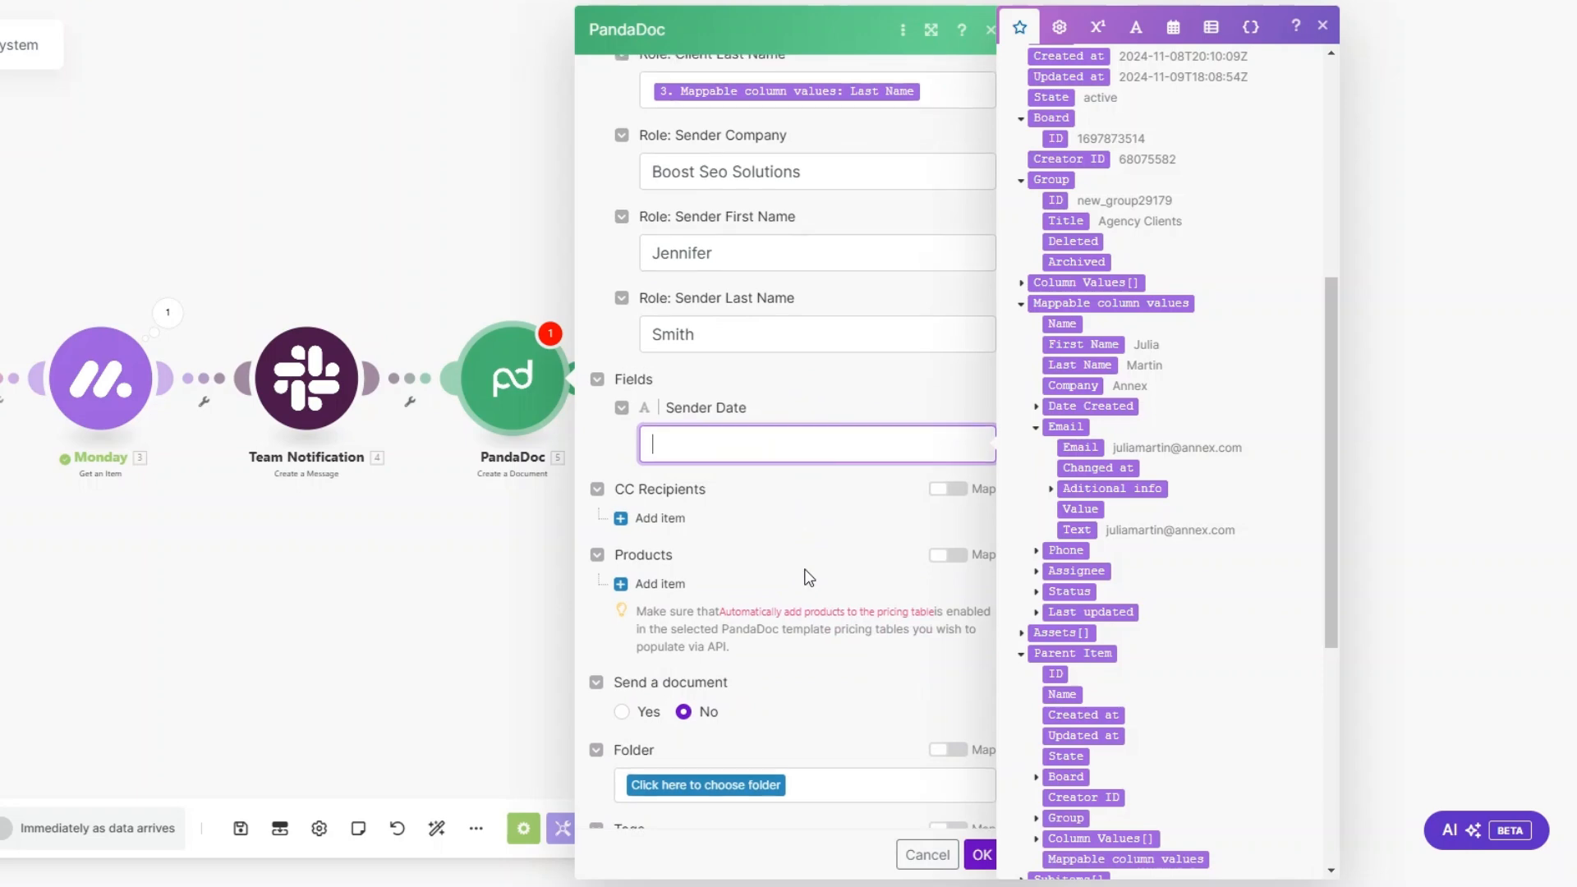
scroll(809, 577, "down", 2)
left_click(981, 853)
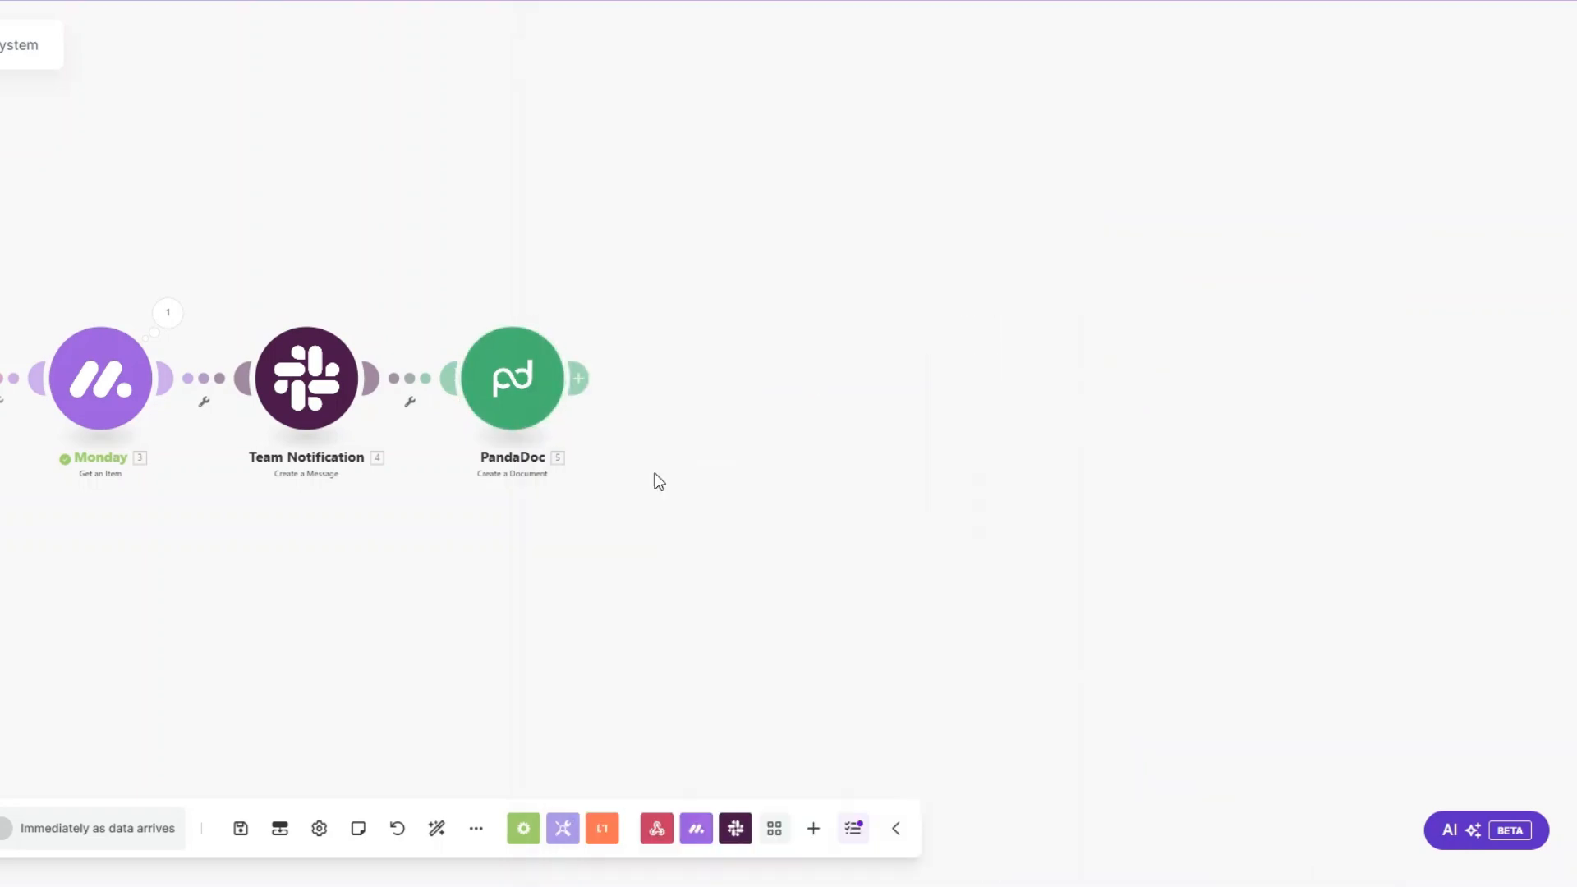
Step: Test-run only the PandaDoc module with a sample client's name, email and company Luxe, and check the output's document name and ID
right_click(509, 391)
left_click(584, 447)
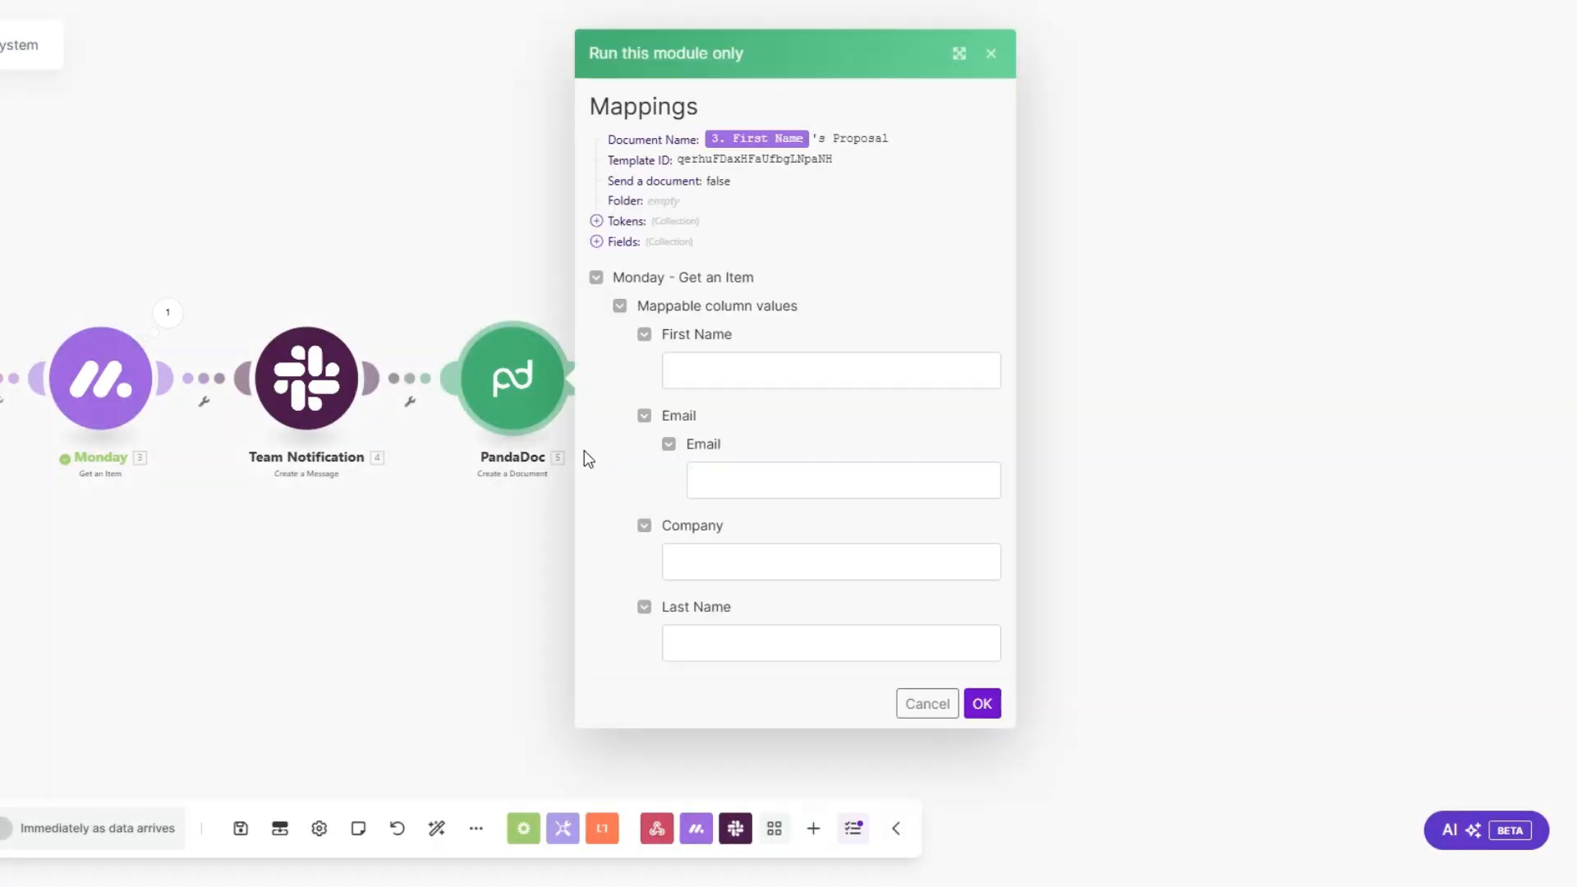
left_click(716, 362)
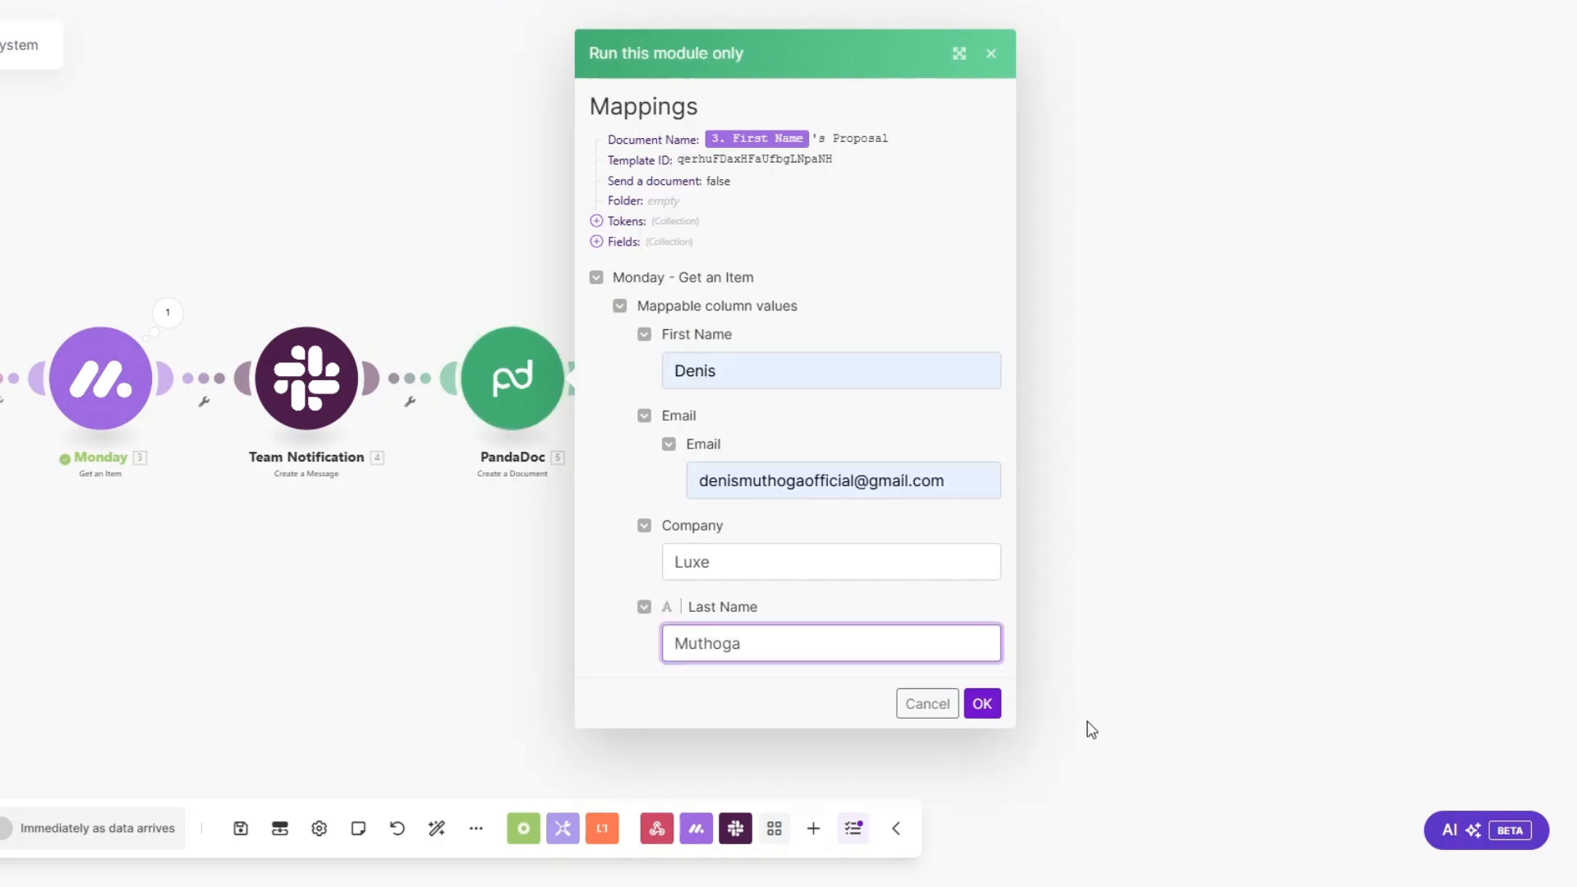
left_click(981, 703)
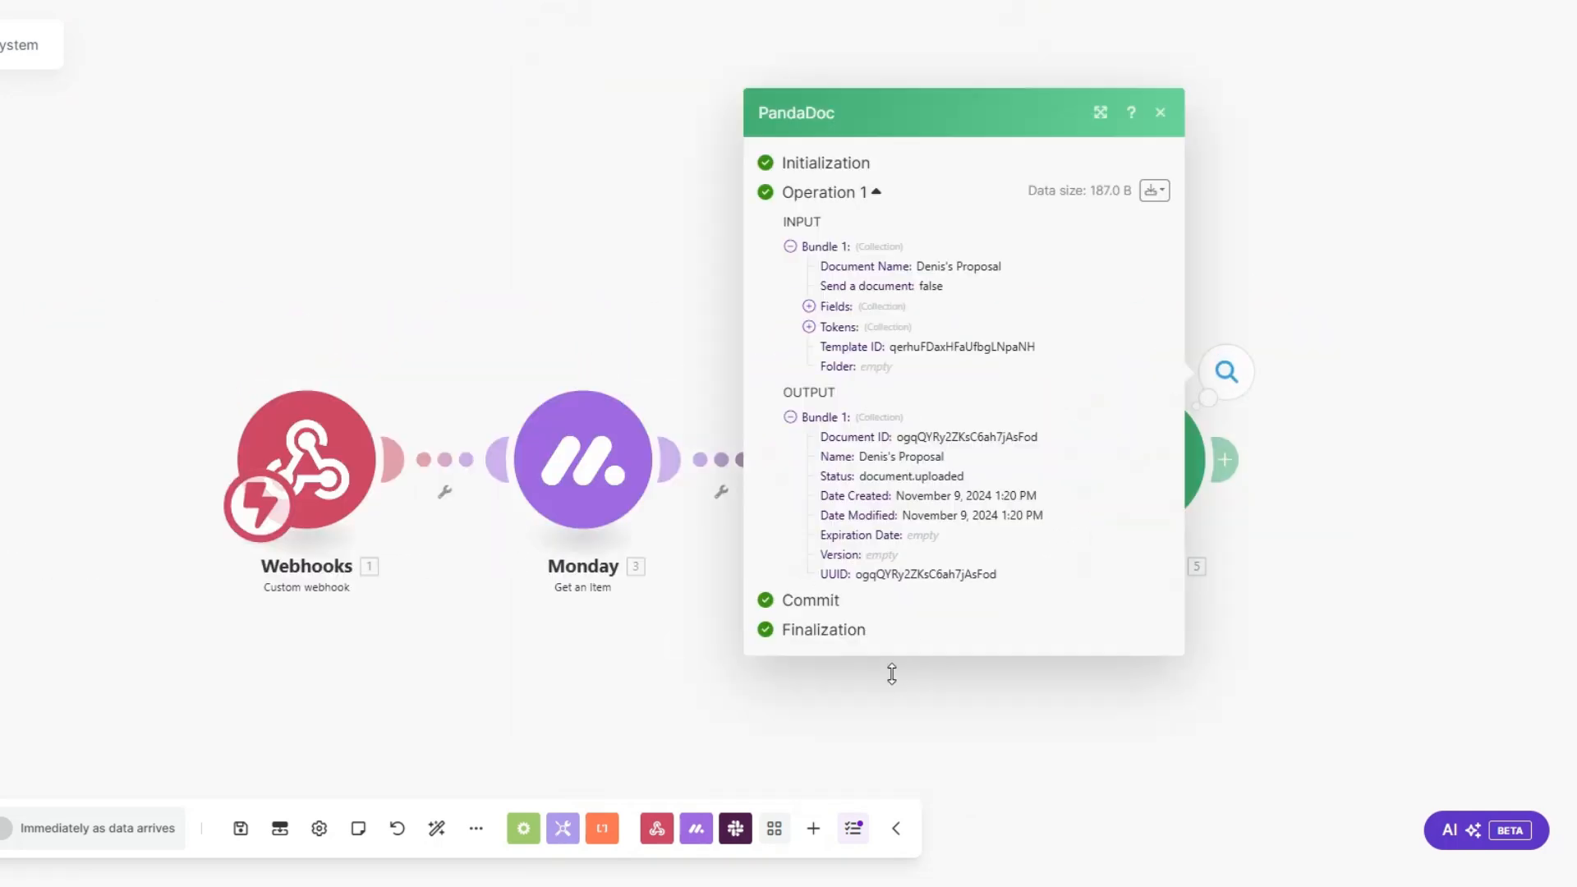
left_click_drag(961, 424, 1047, 424)
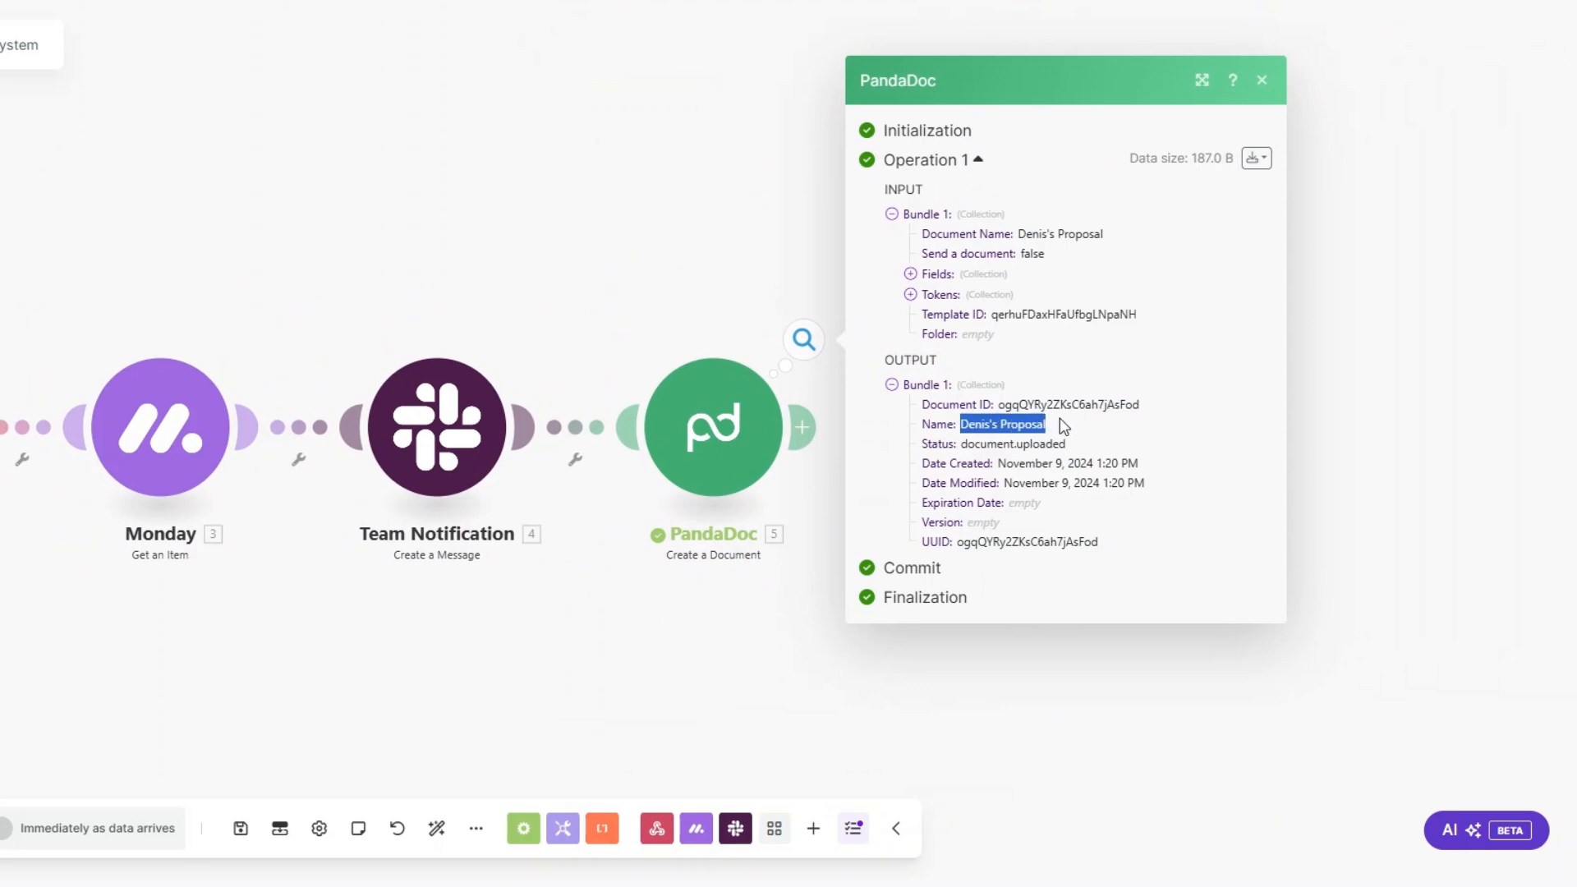
left_click_drag(1000, 403, 1153, 411)
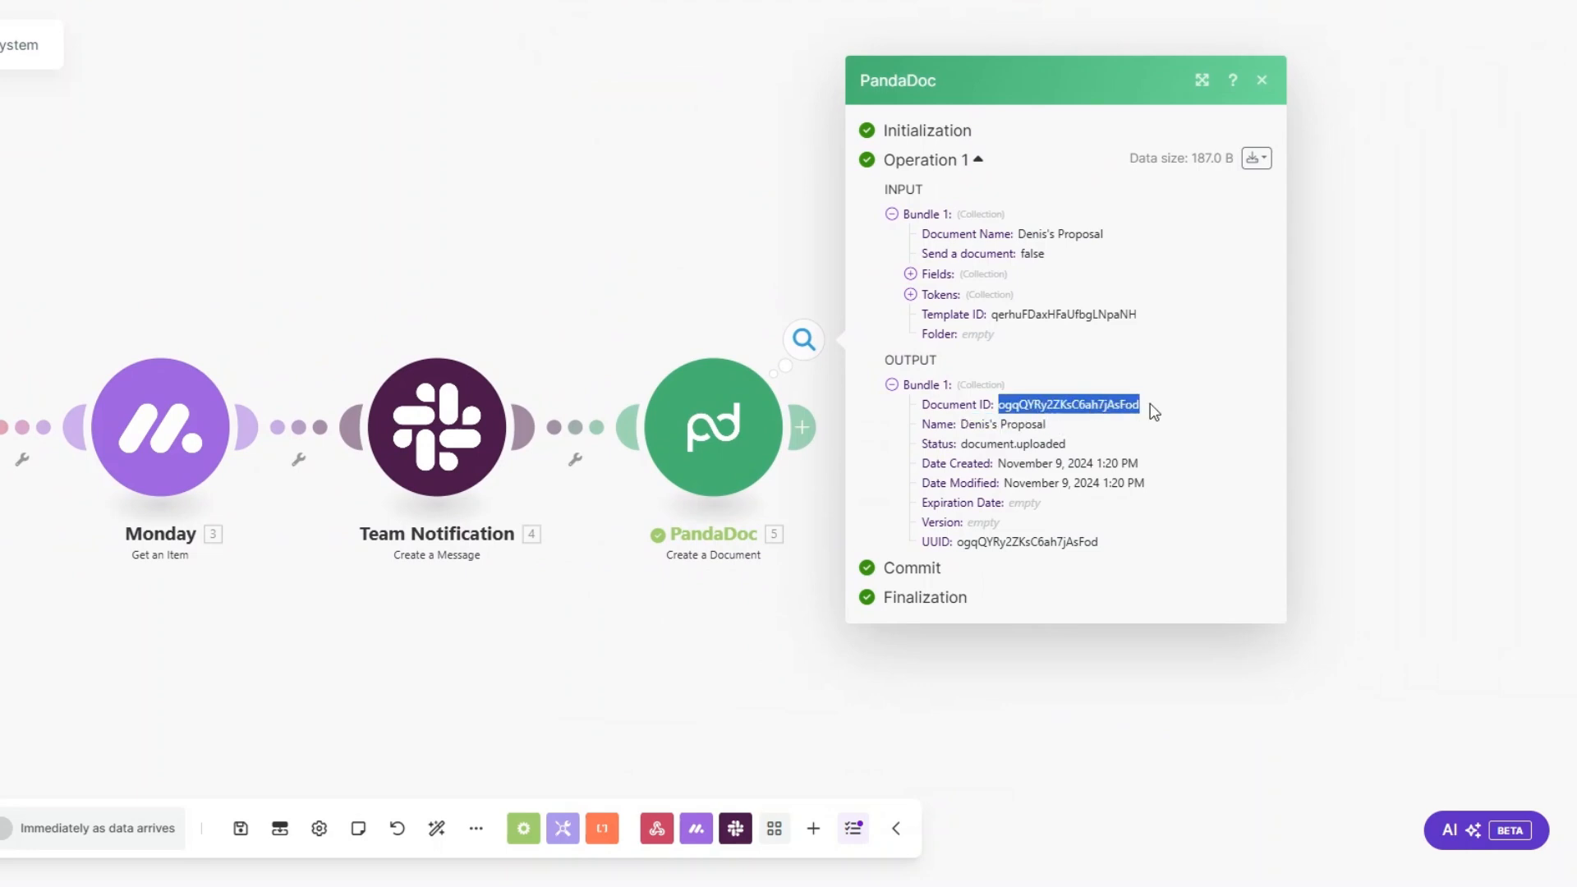
left_click(739, 644)
Step: Rename the PandaDoc Create a Document module as Client's Proposal
right_click(723, 459)
left_click(790, 573)
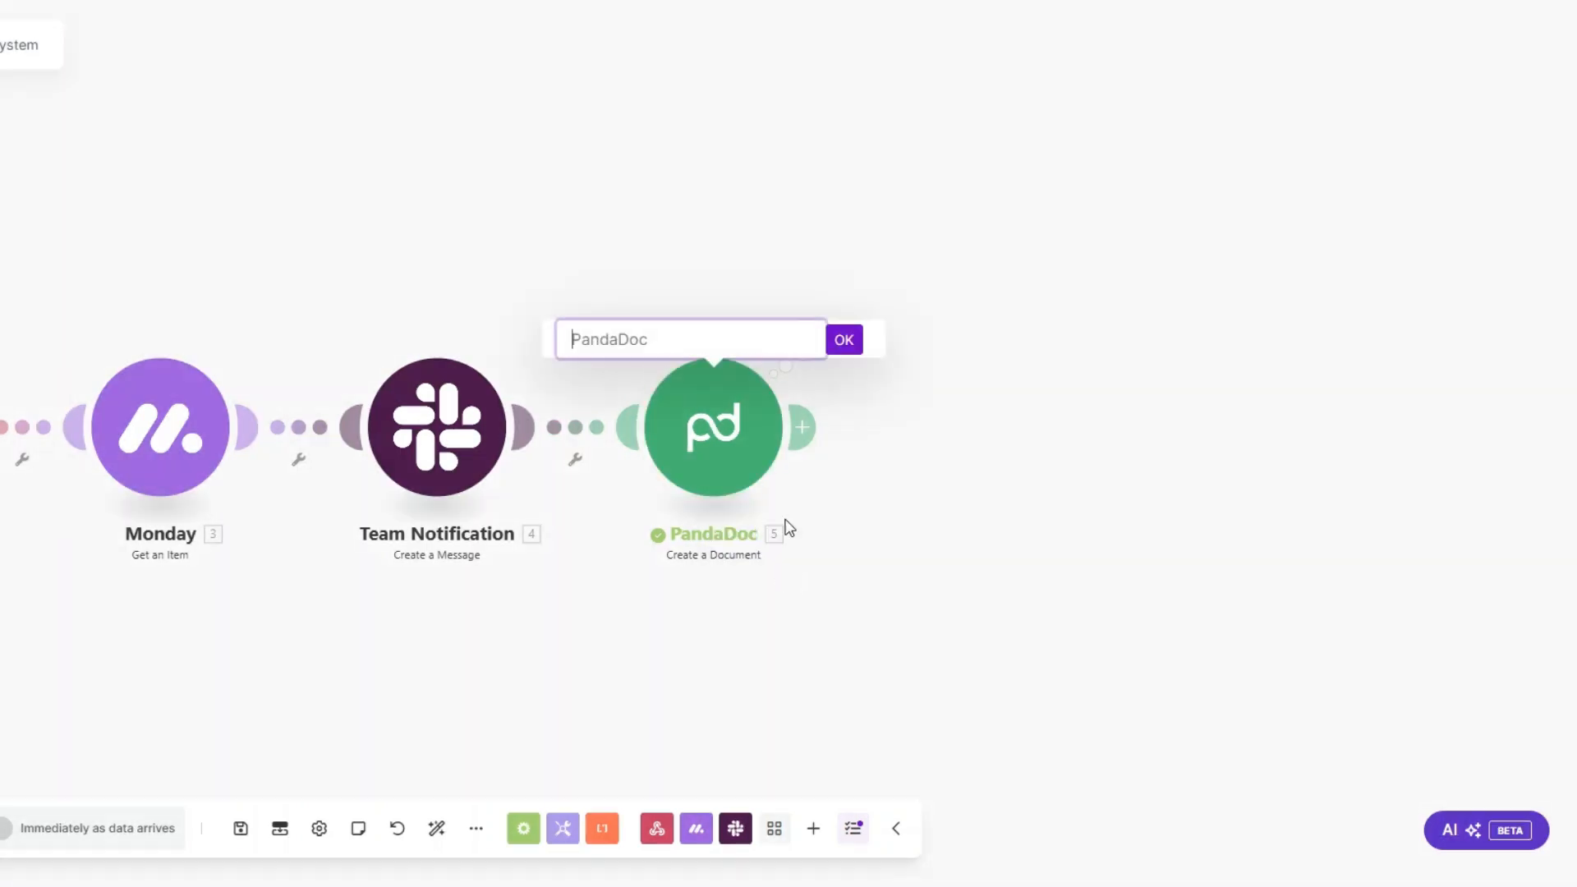
type("Client's Proposal")
left_click(834, 341)
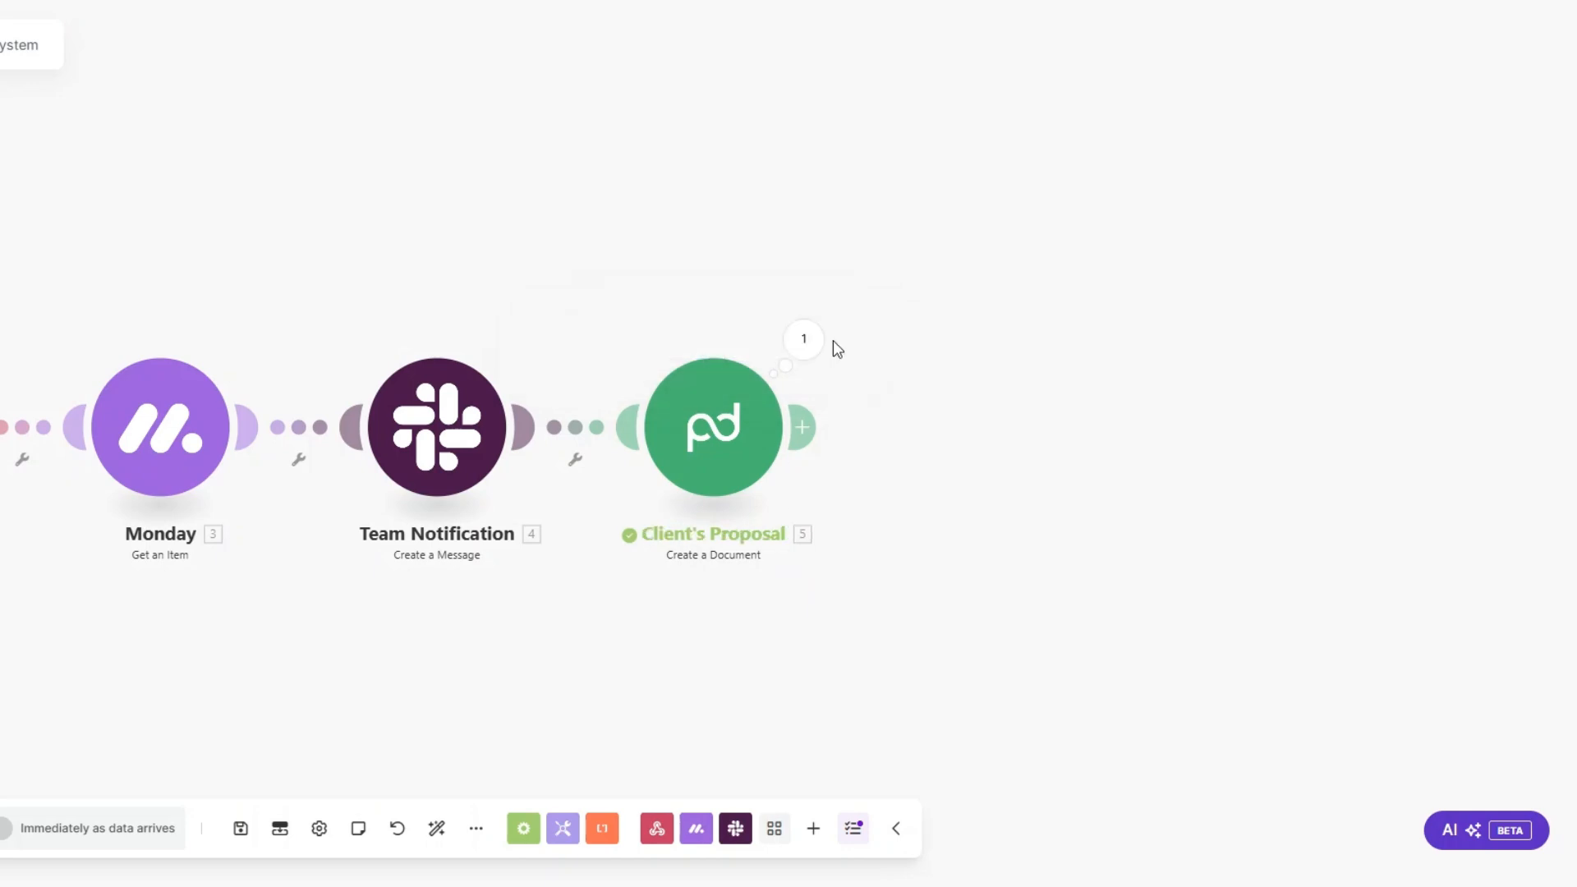
Step: Add a PandaDoc Download a Document module after Client's Proposal and map its Document ID from that module's output
left_click(876, 418)
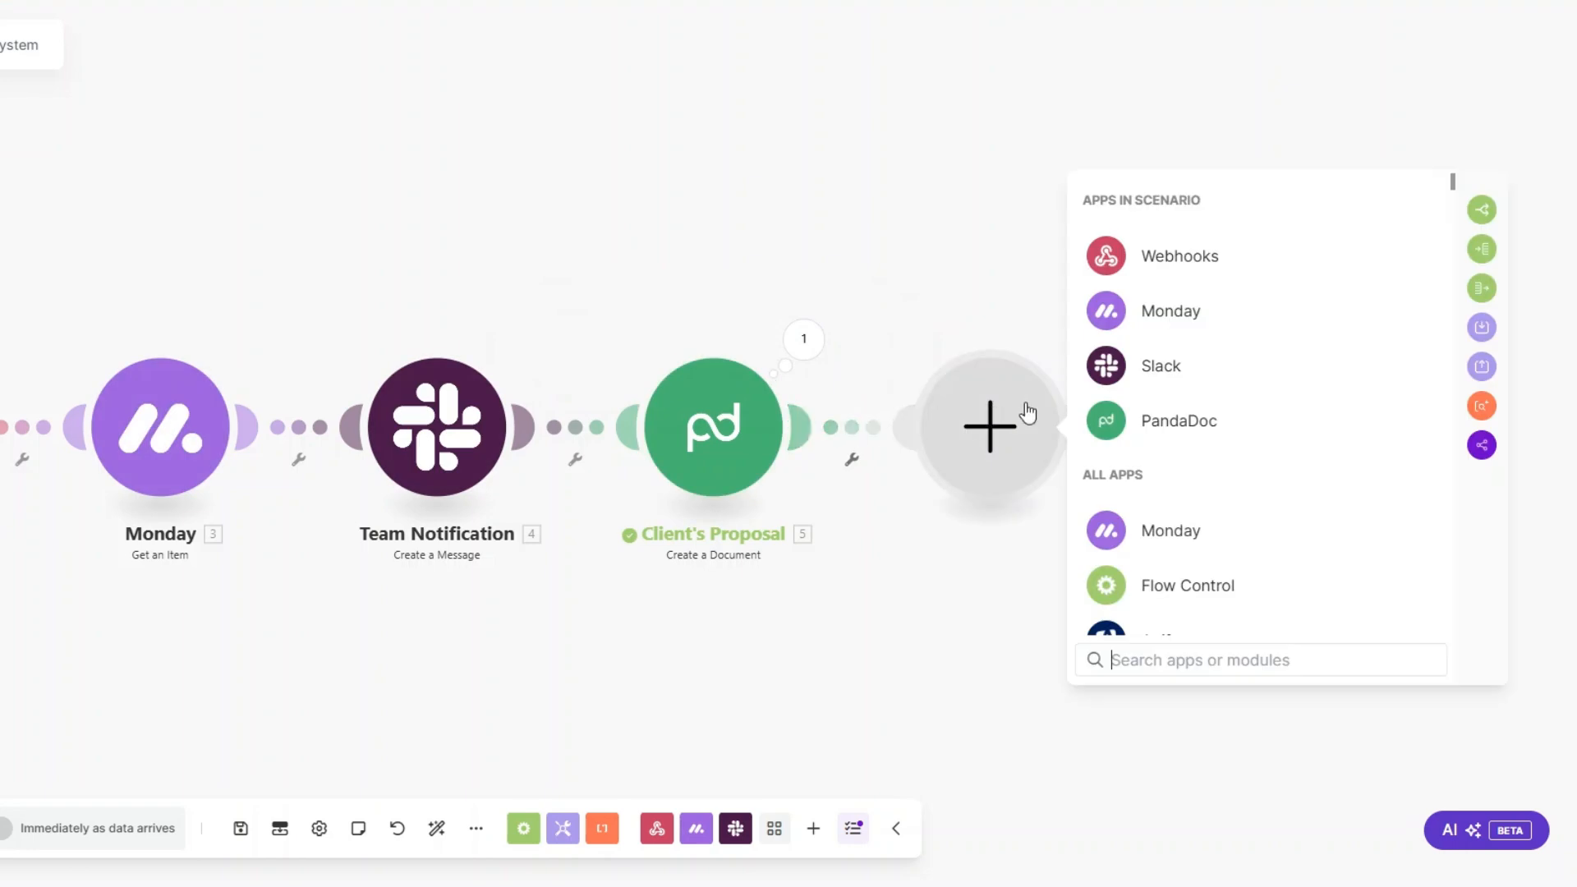
left_click(1134, 420)
left_click(1179, 539)
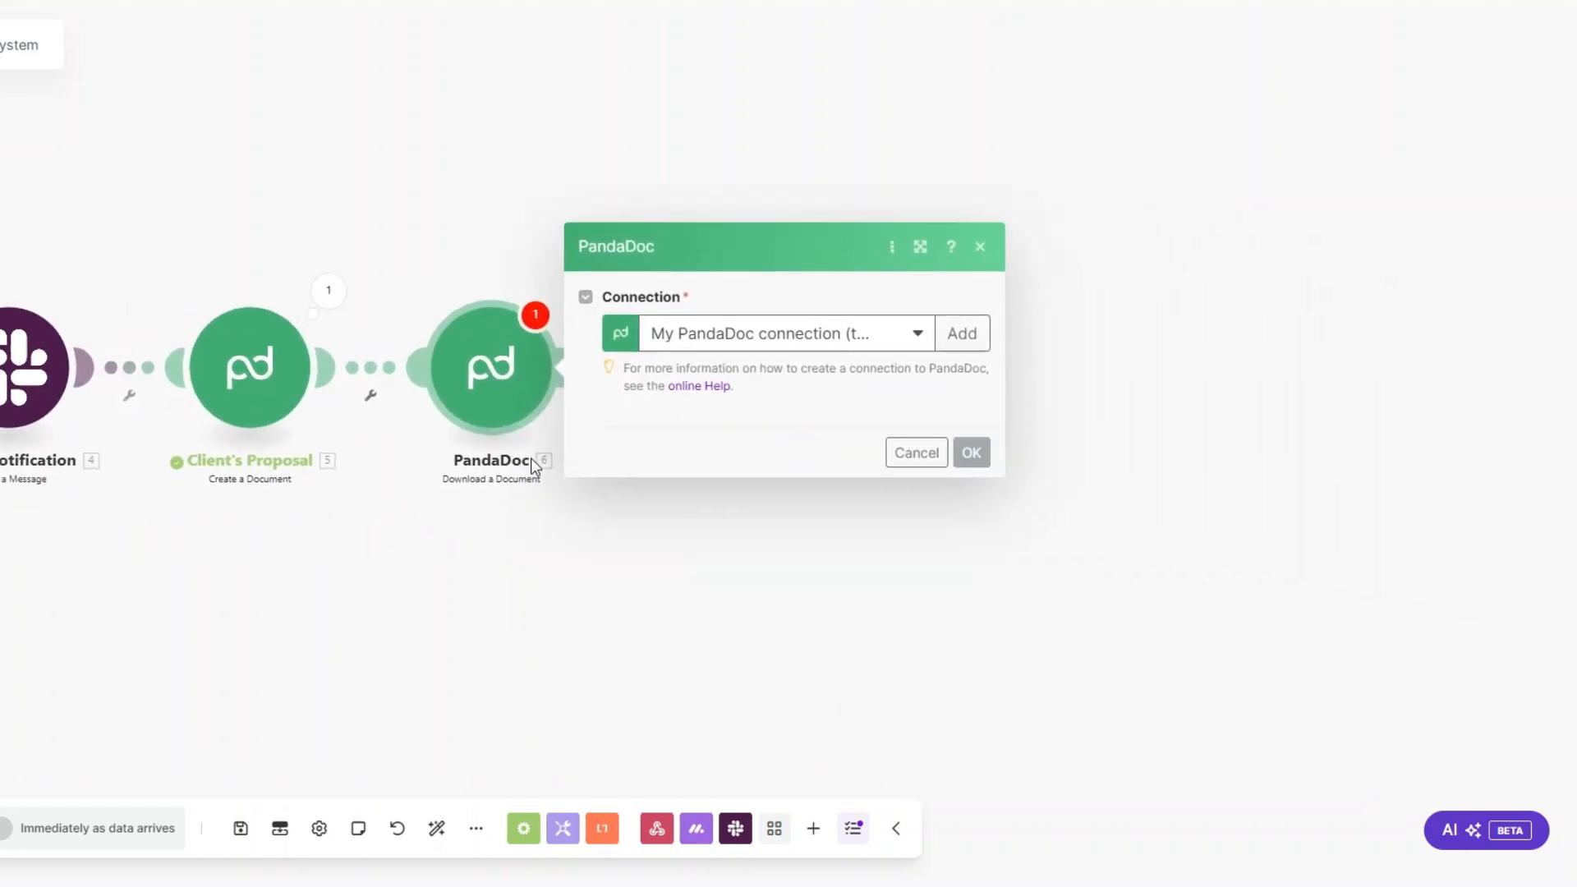
left_click(732, 440)
left_click(1065, 190)
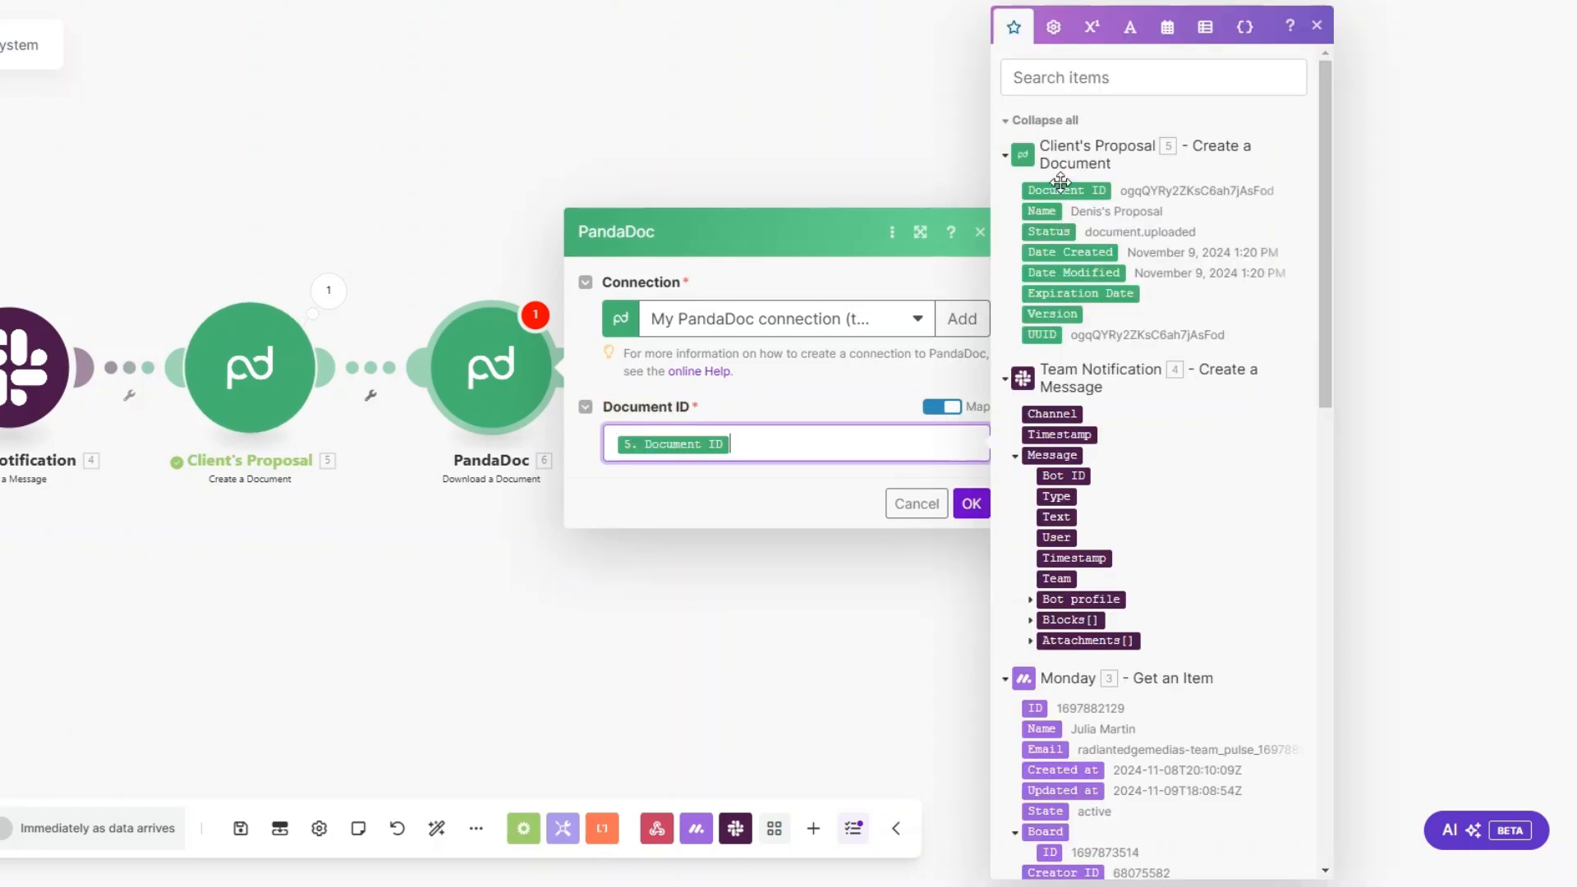
left_click(971, 503)
Step: Rename the Download a Document module as Download Proposal
right_click(499, 394)
left_click(591, 501)
type("Download Proposal")
left_click(620, 289)
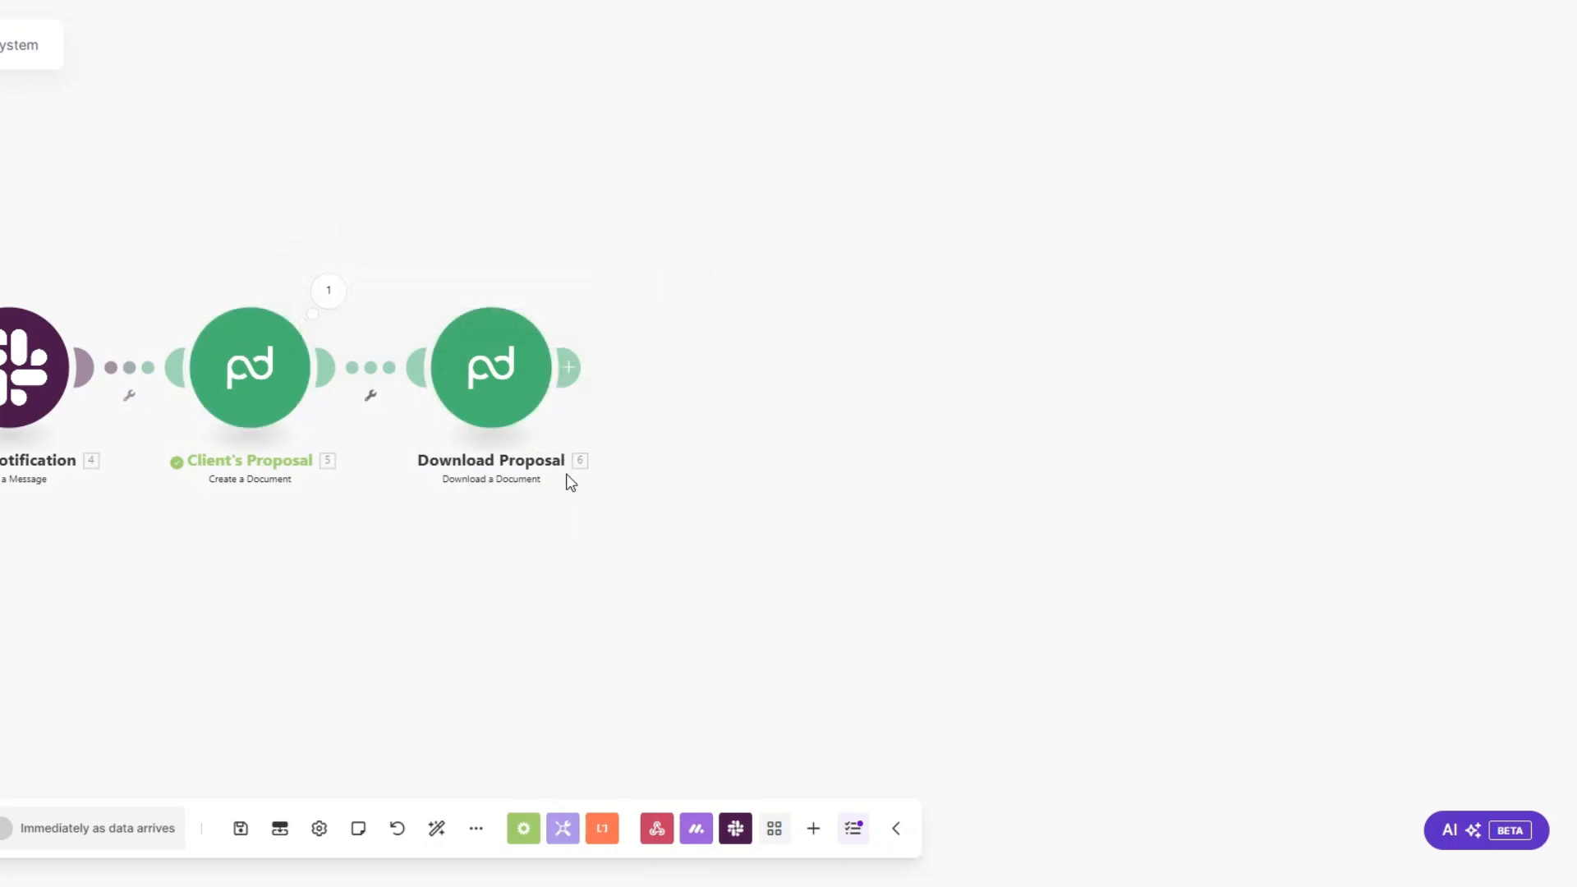
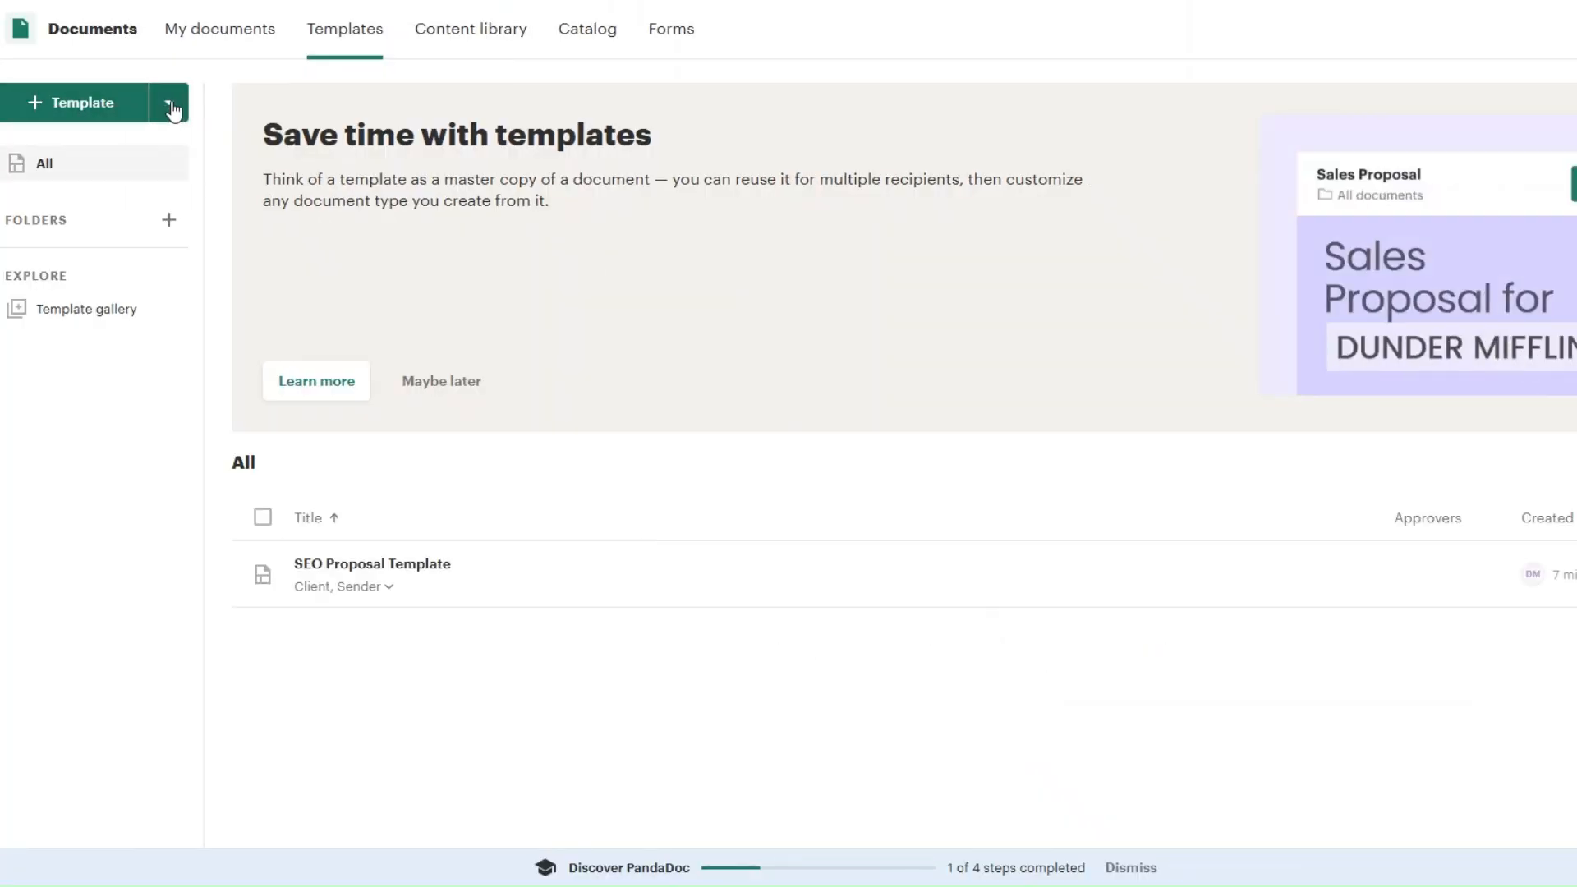
Step: In PandaDoc, search the template gallery for "contract" and add the Nanny Contract Template as a new template
left_click(89, 109)
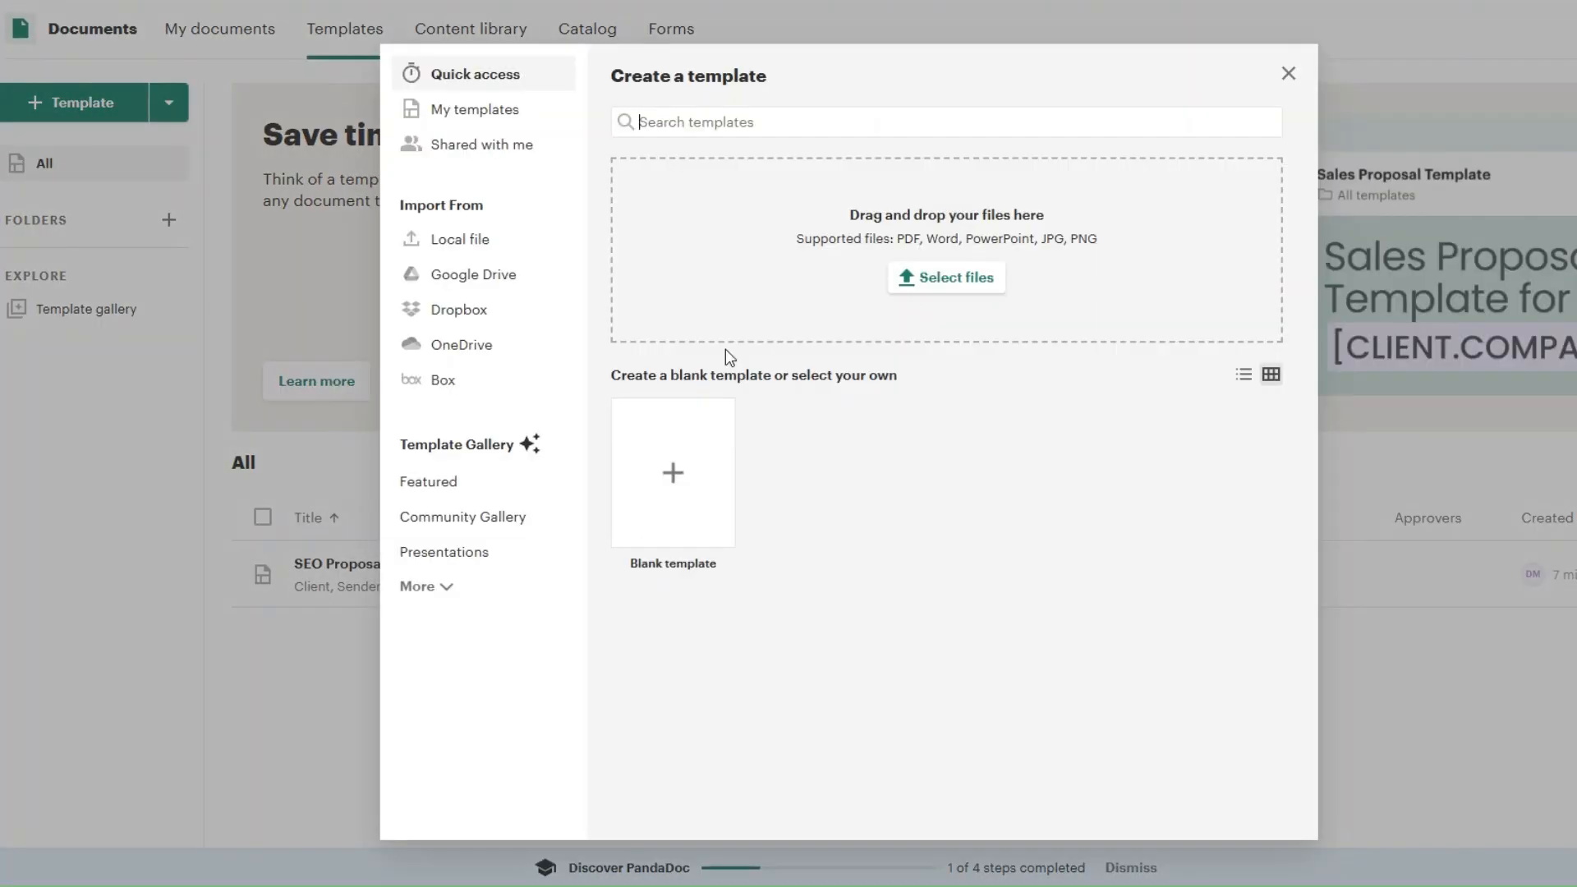
type("con")
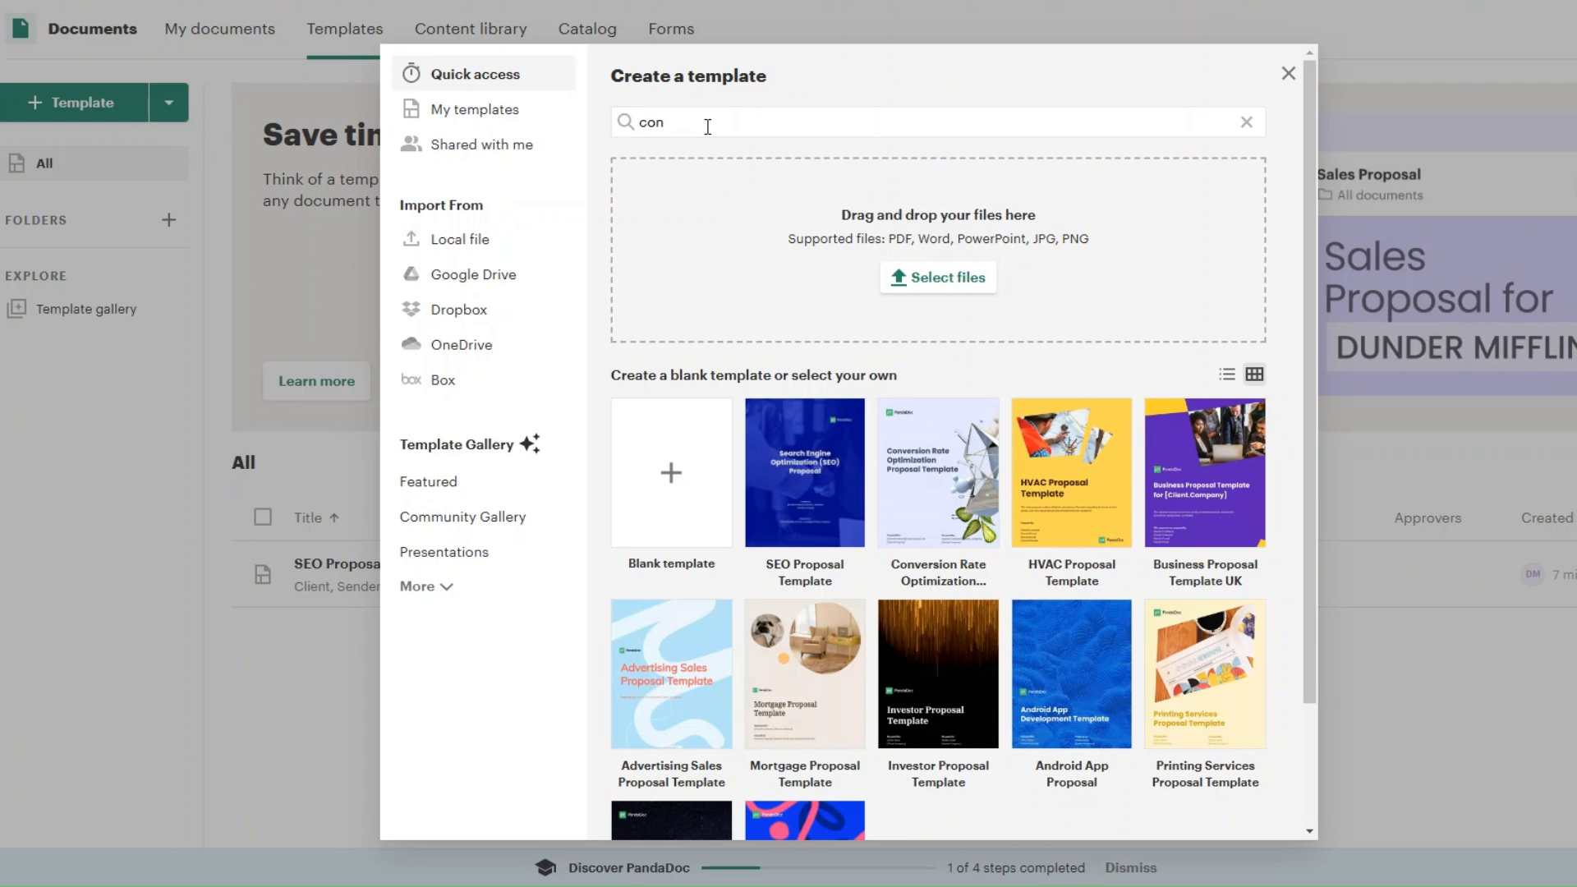
type("tract")
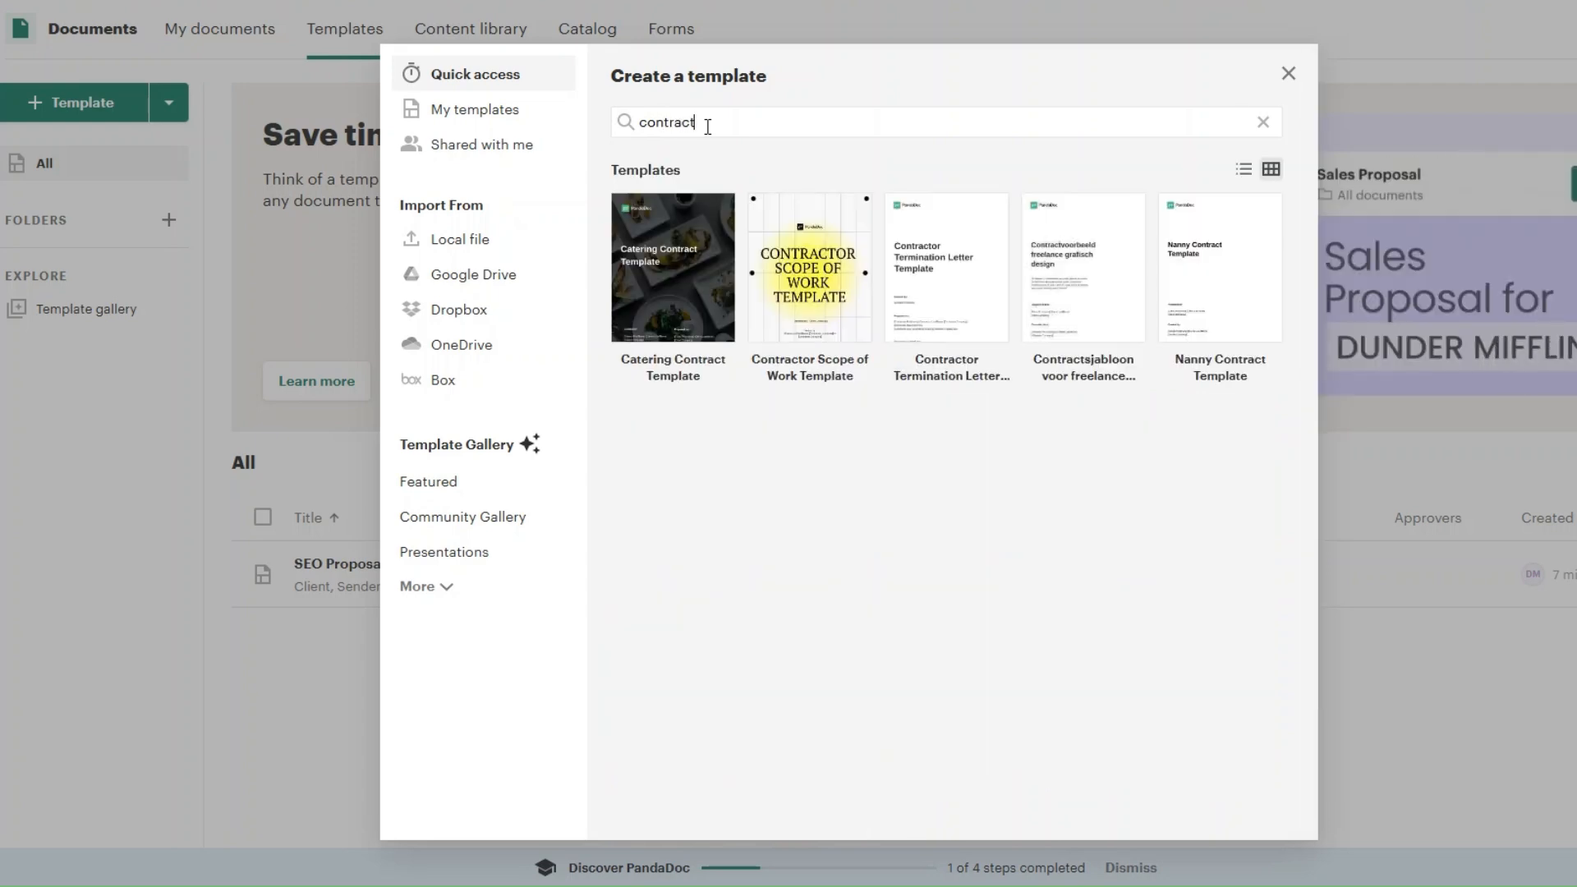
left_click(1219, 271)
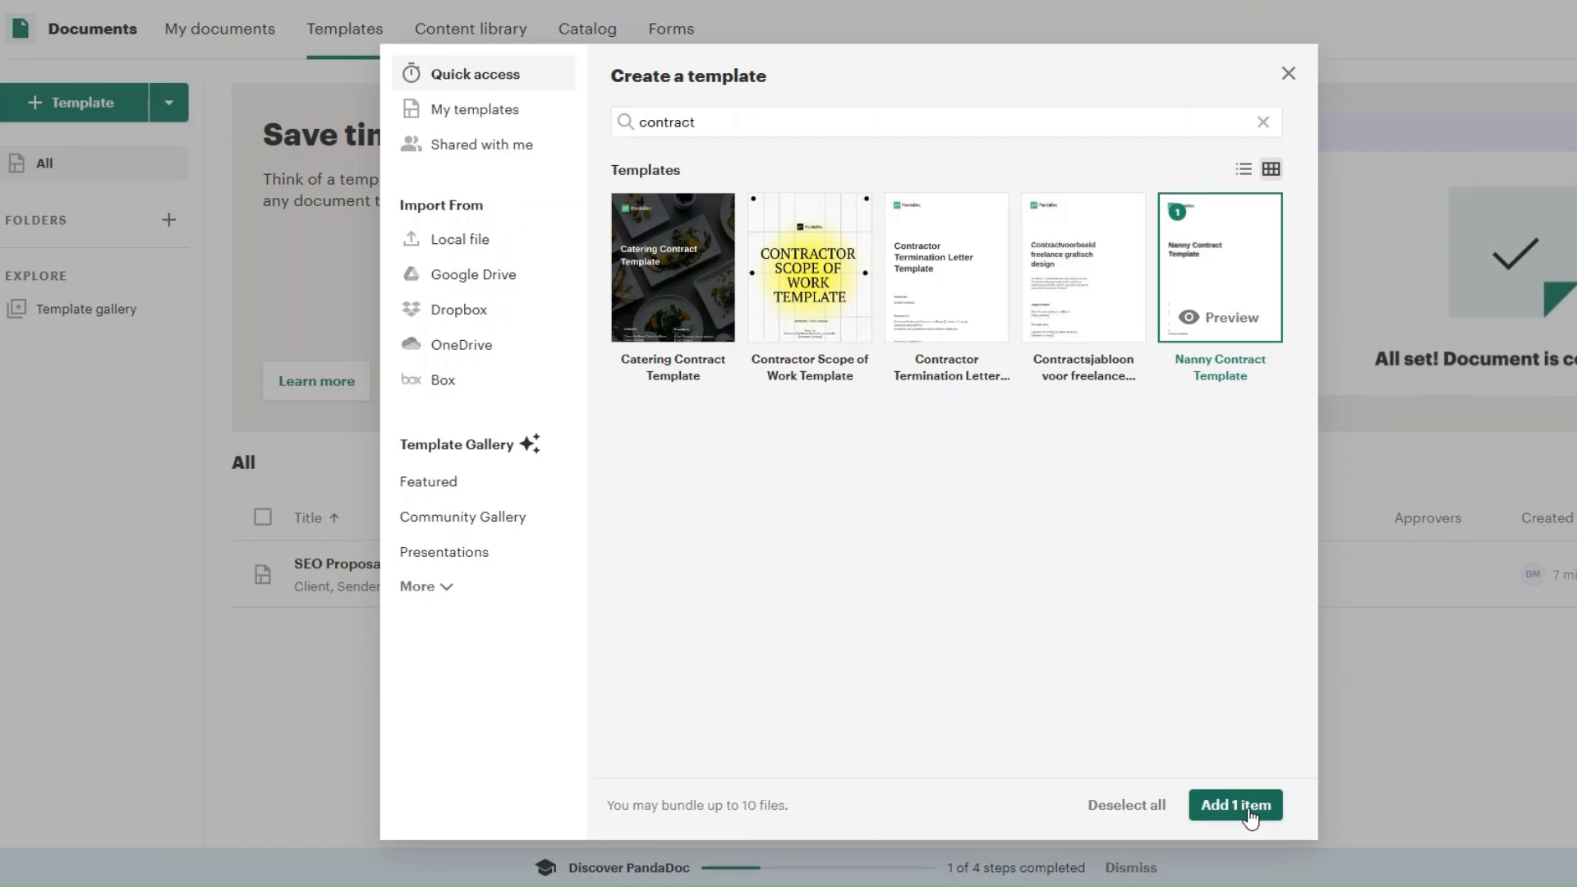
left_click(1236, 805)
Step: Replace "Nanny" with "SEO" in the cover heading of the contract template
left_click(488, 507)
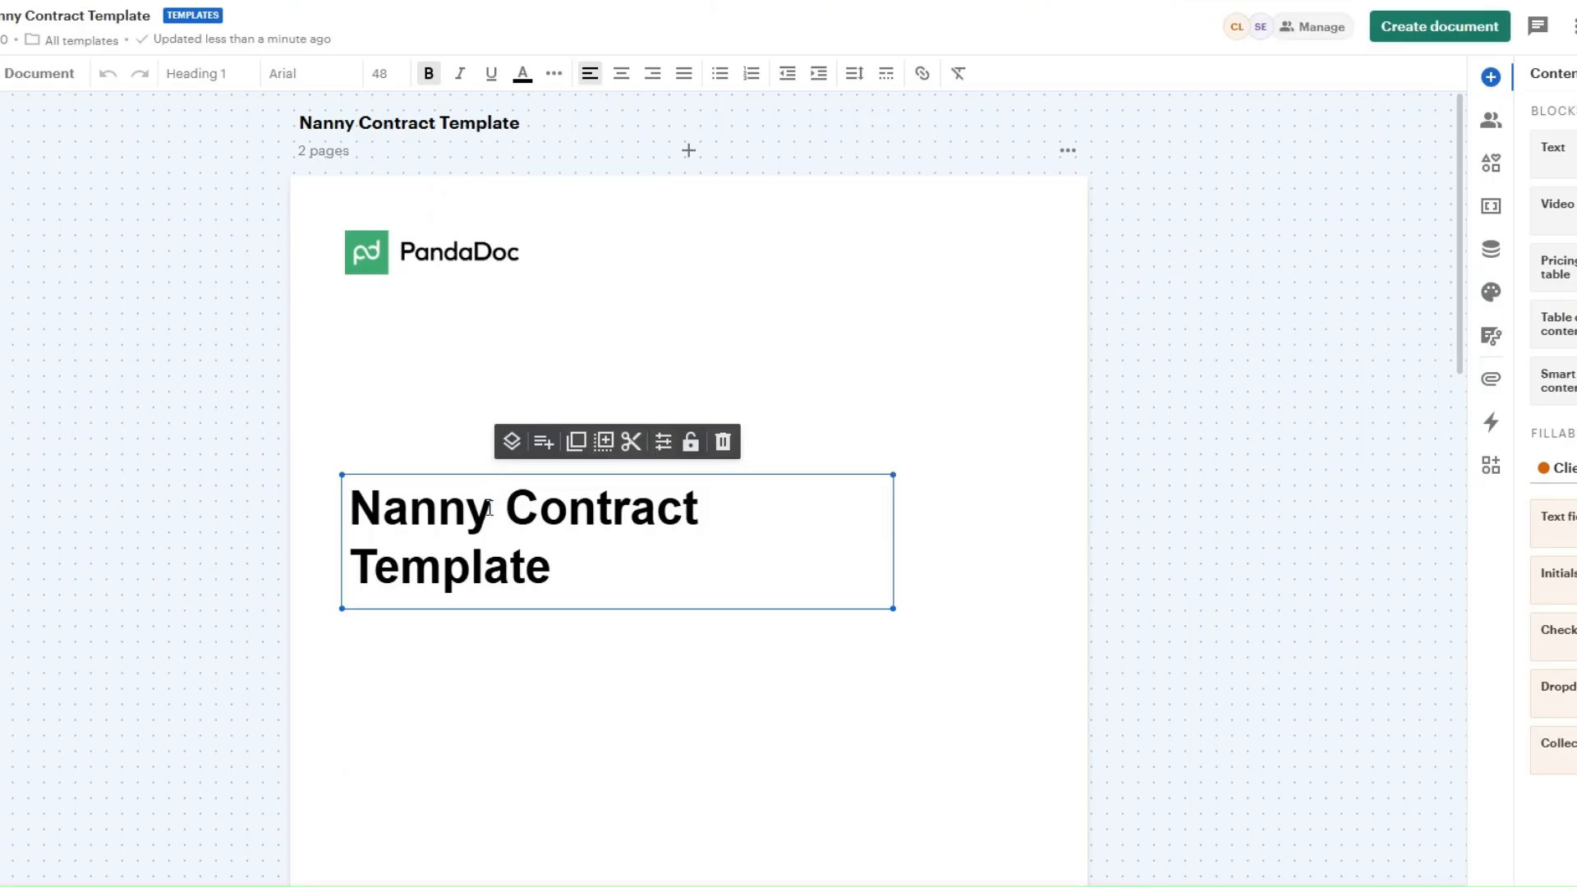
key("BackSpace")
key("BackSpace")
key("BackSpace")
key("BackSpace")
key("BackSpace")
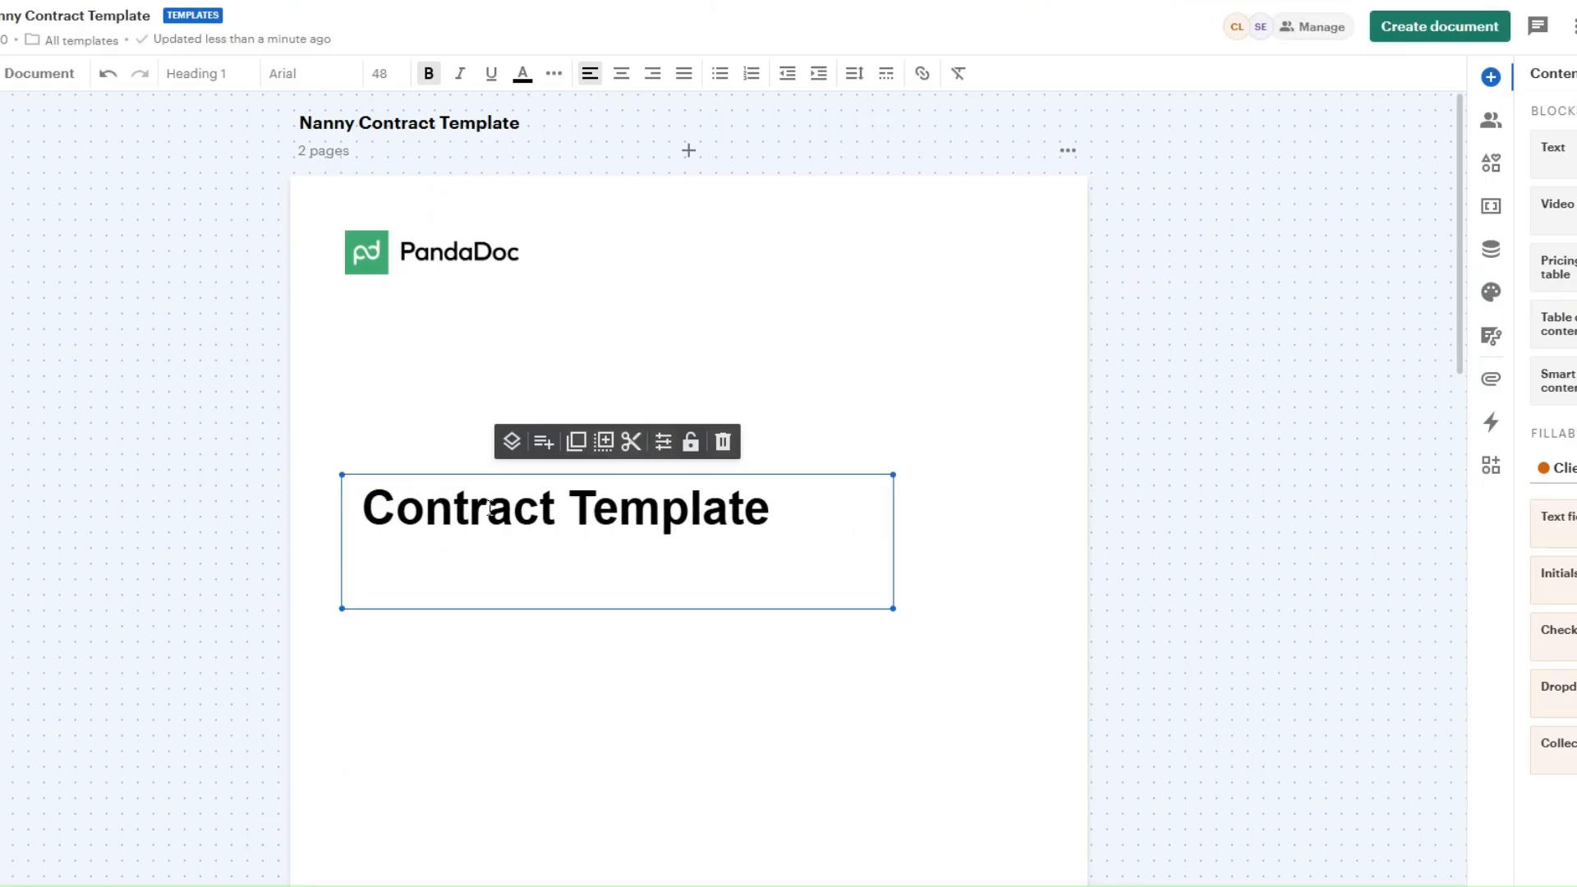
type("SEO")
left_click(775, 665)
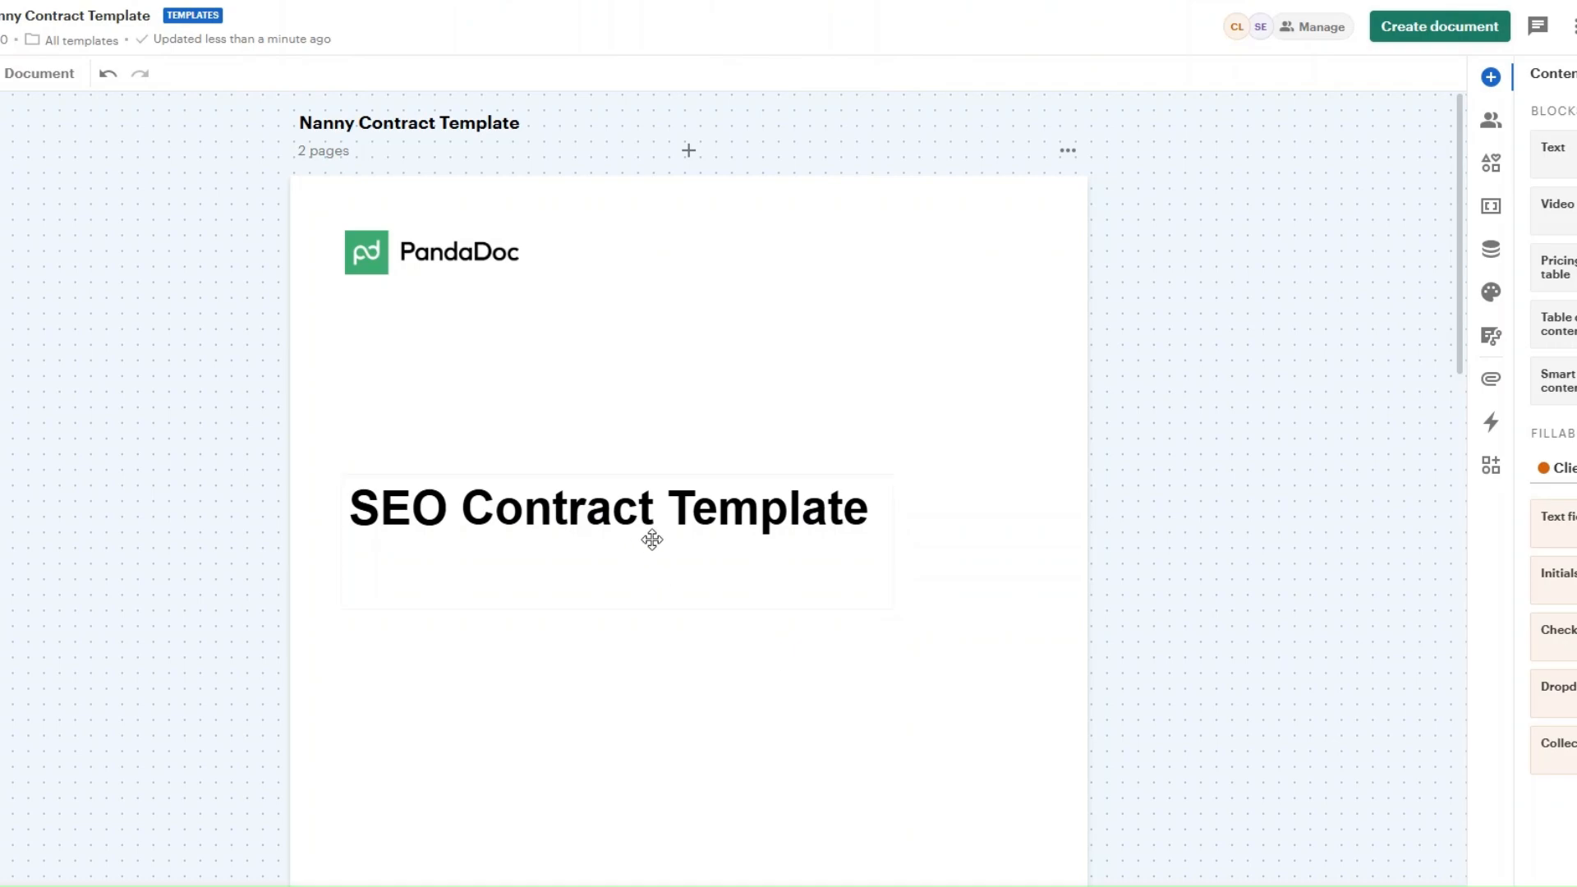
Step: Review the contract's pages, rename the template as SEO Contract Template, and create a document with the same name from it
scroll(648, 542, "down", 20)
scroll(656, 550, "down", 20)
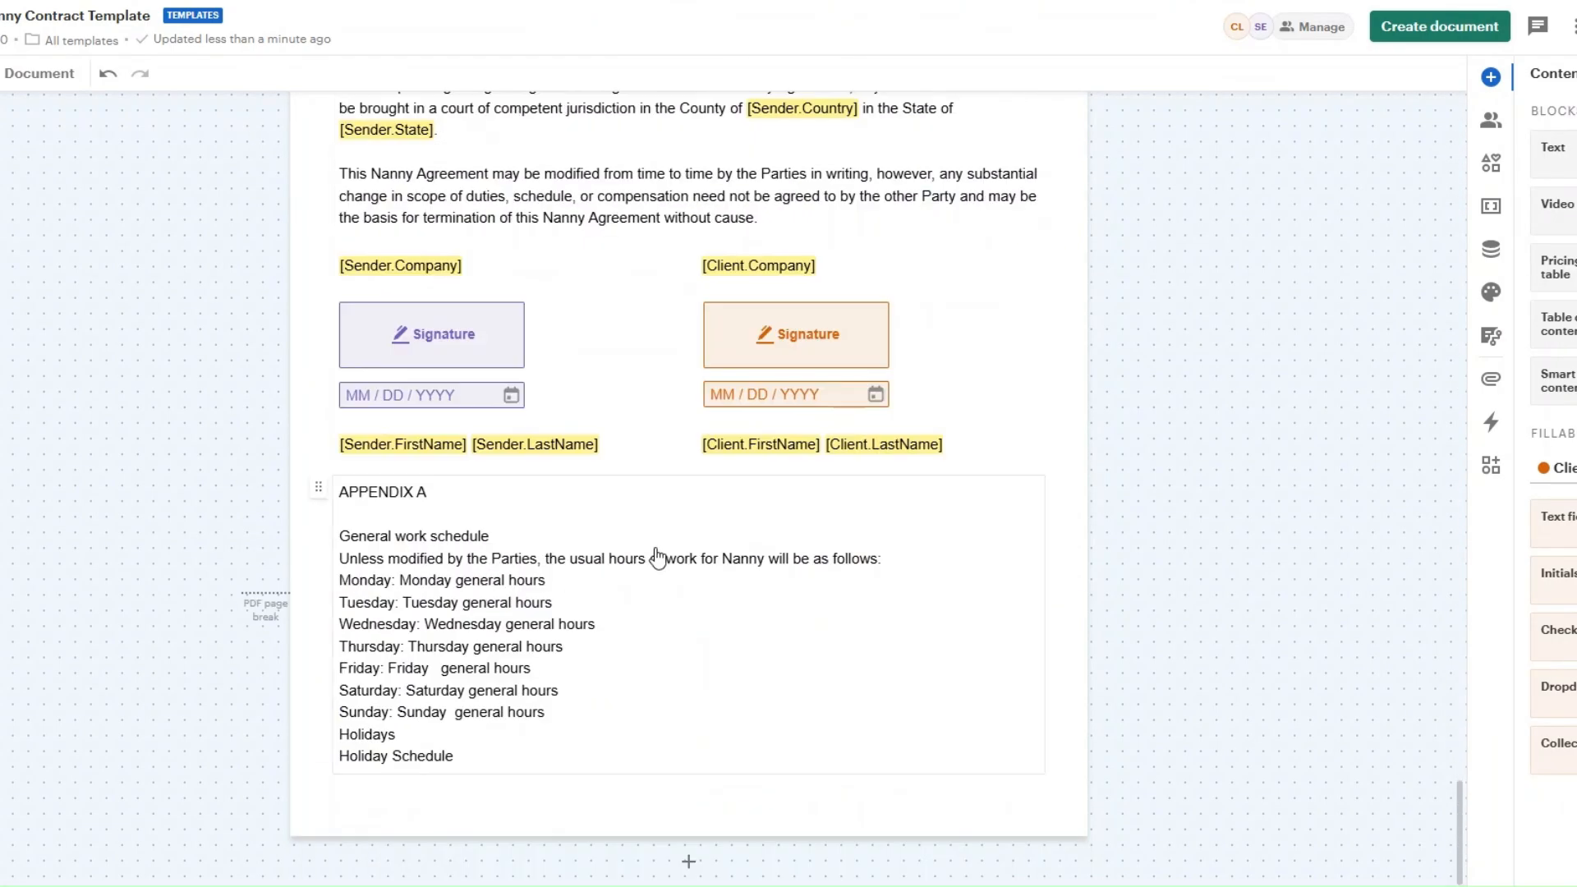
left_click_drag(1459, 839, 1481, 125)
left_click(82, 18)
left_click_drag(26, 21, 1, 20)
type("SEO")
left_click(239, 151)
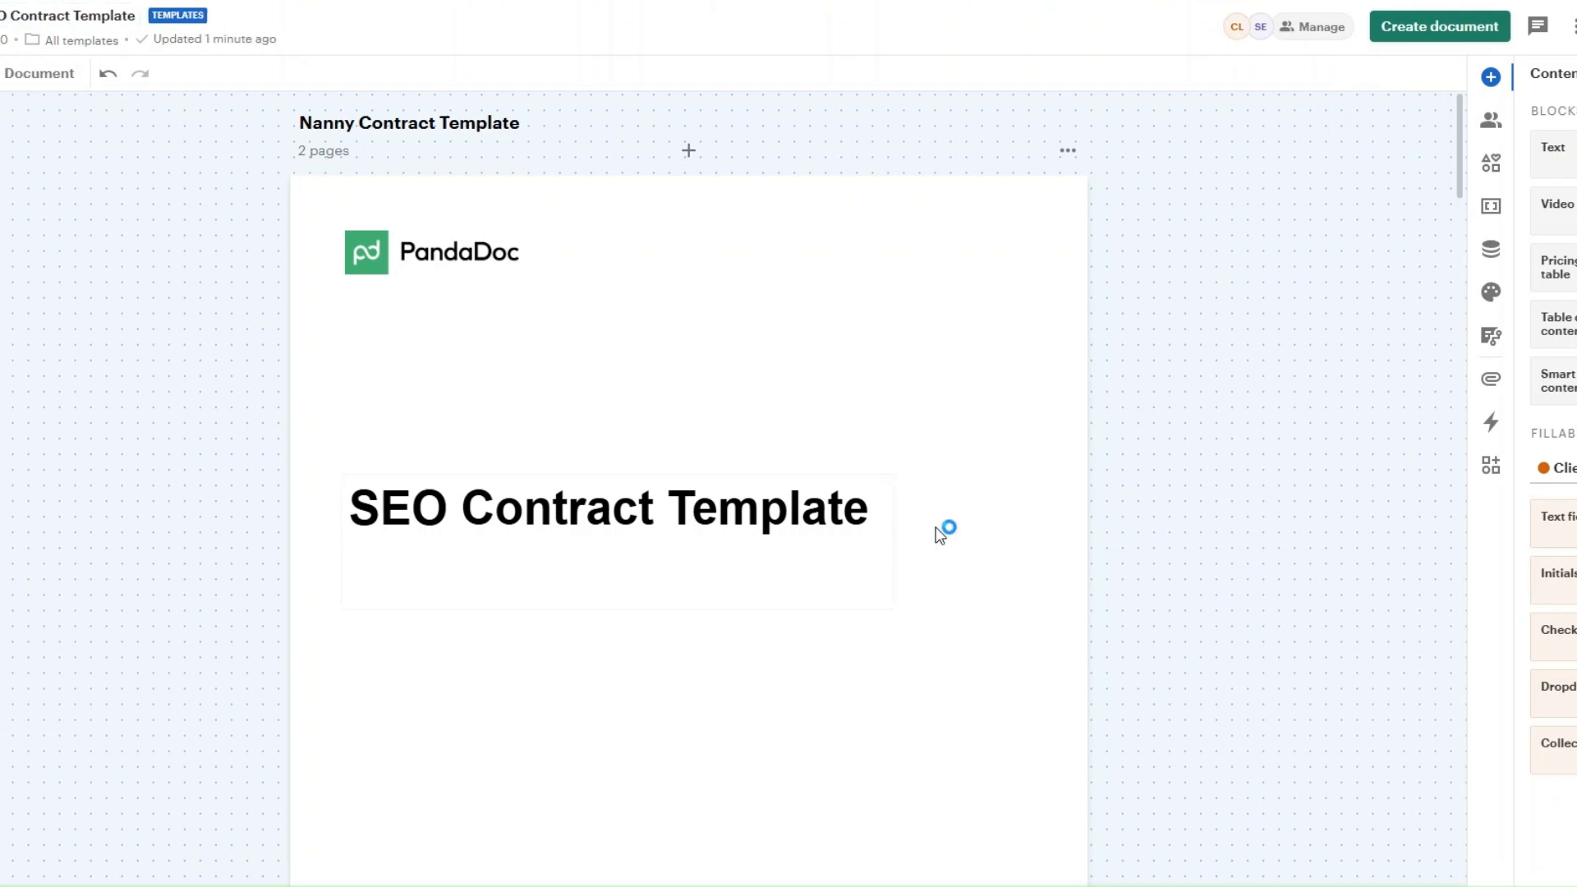
left_click(1414, 28)
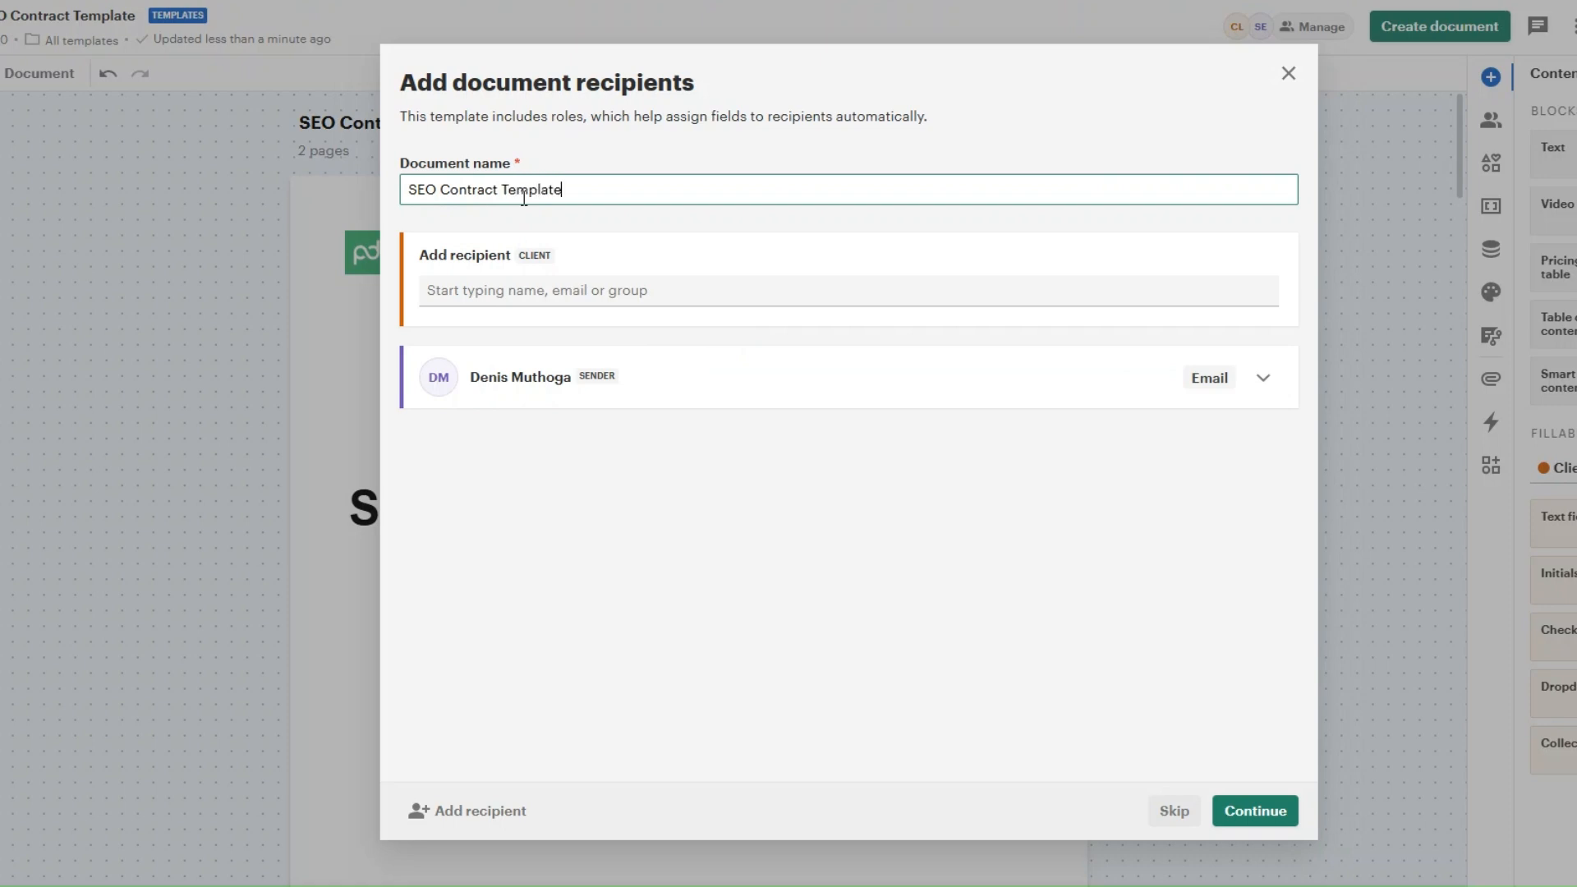
left_click(1255, 811)
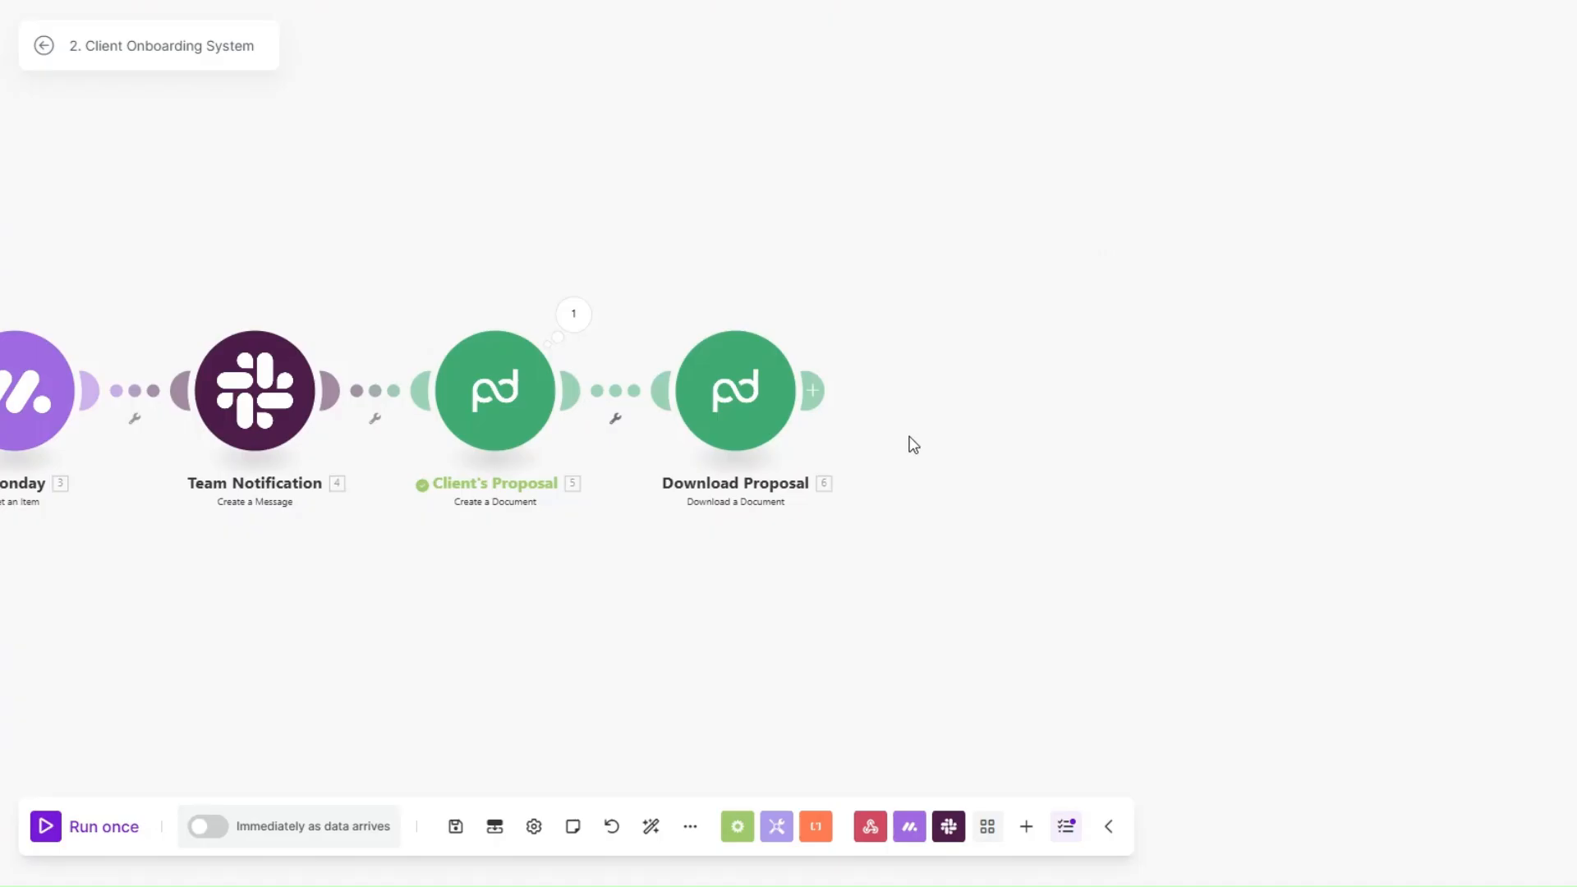
Step: In Make, add a PandaDoc Create a Document module after Download Proposal and set its document name to monday.com's First Name followed by "'s Contract"
left_click(813, 392)
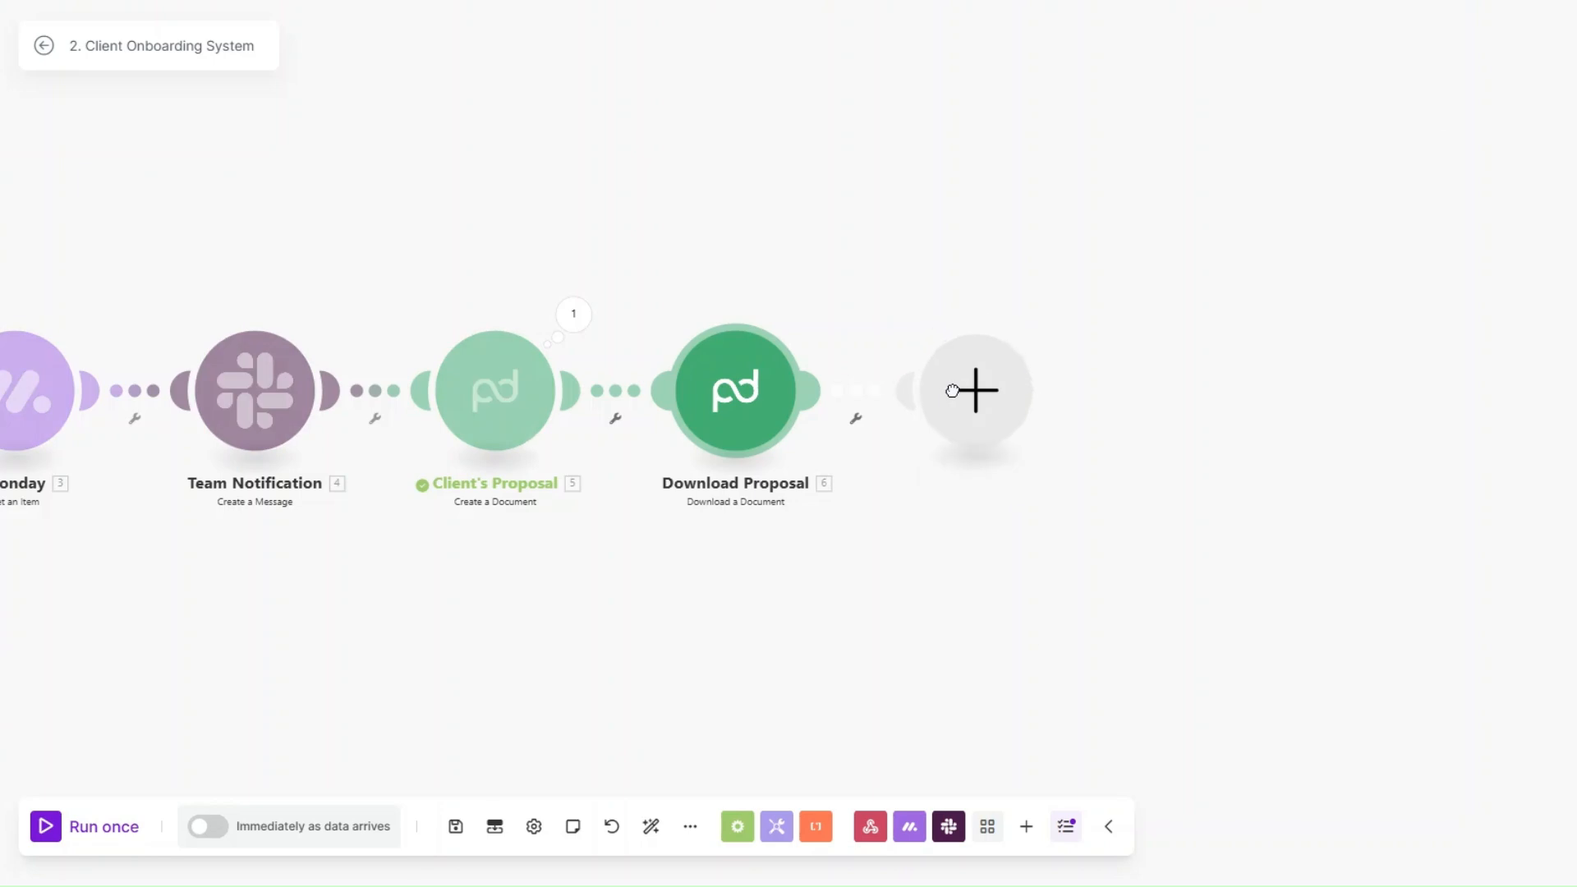
left_click(1144, 394)
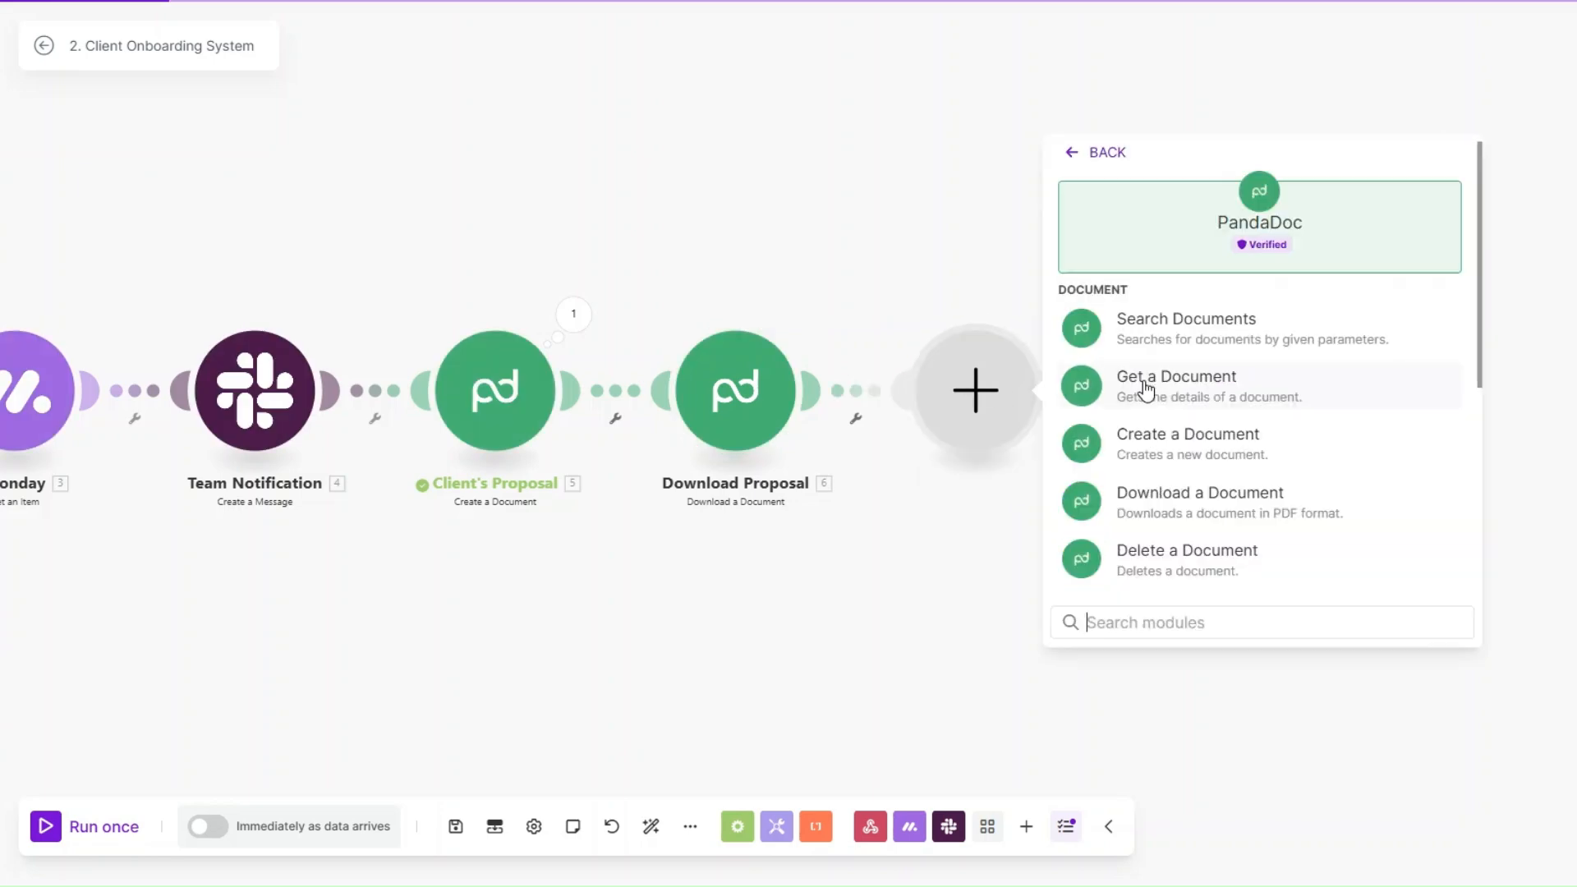
left_click(1177, 443)
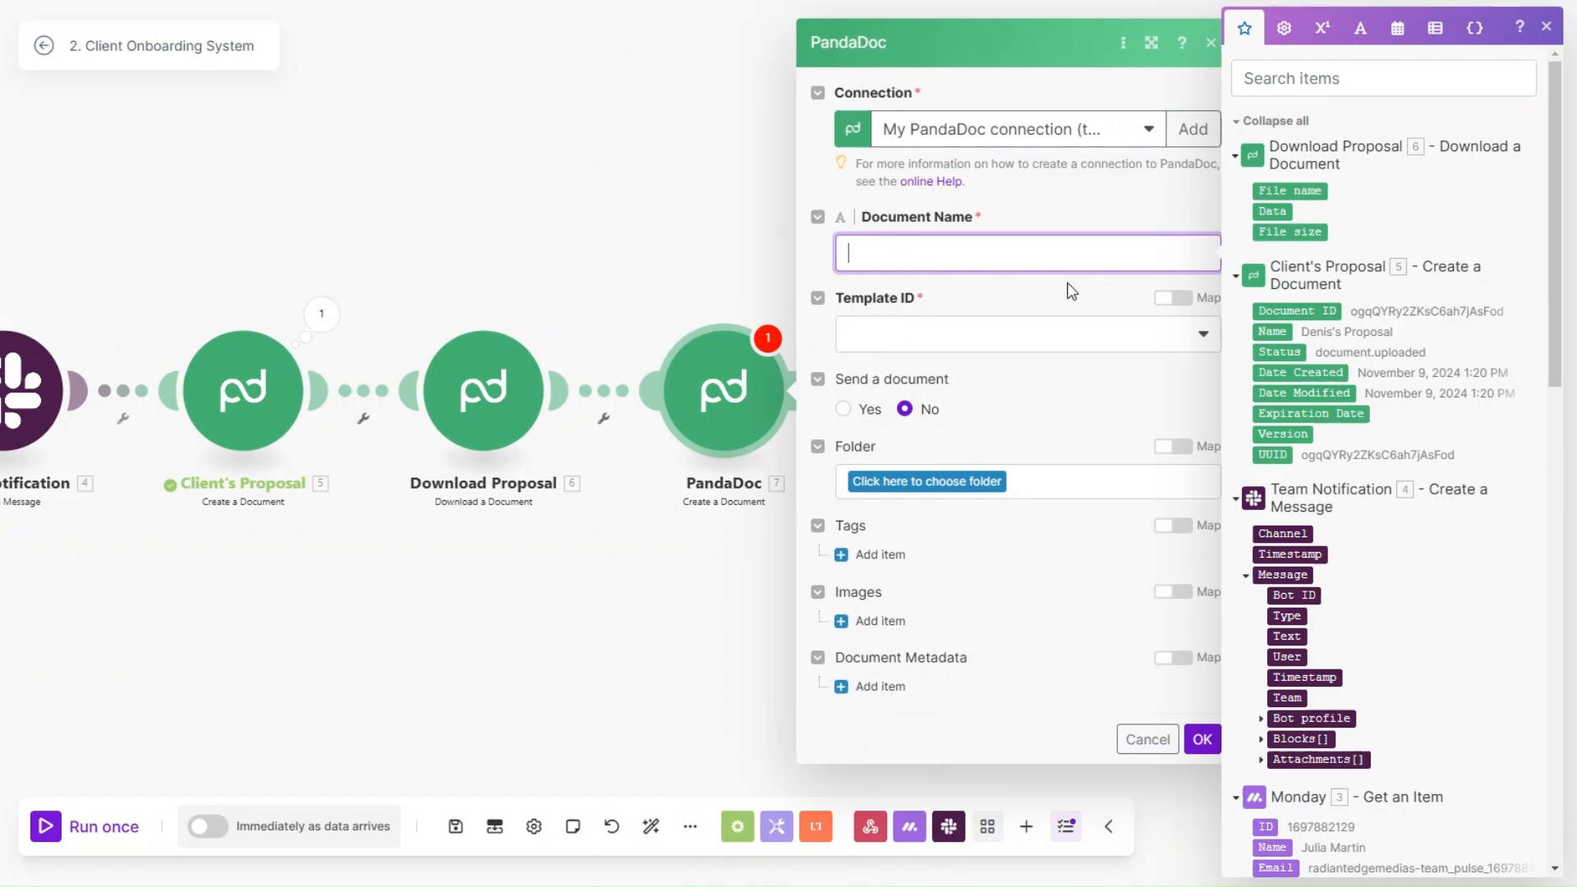
scroll(1324, 451, "down", 5)
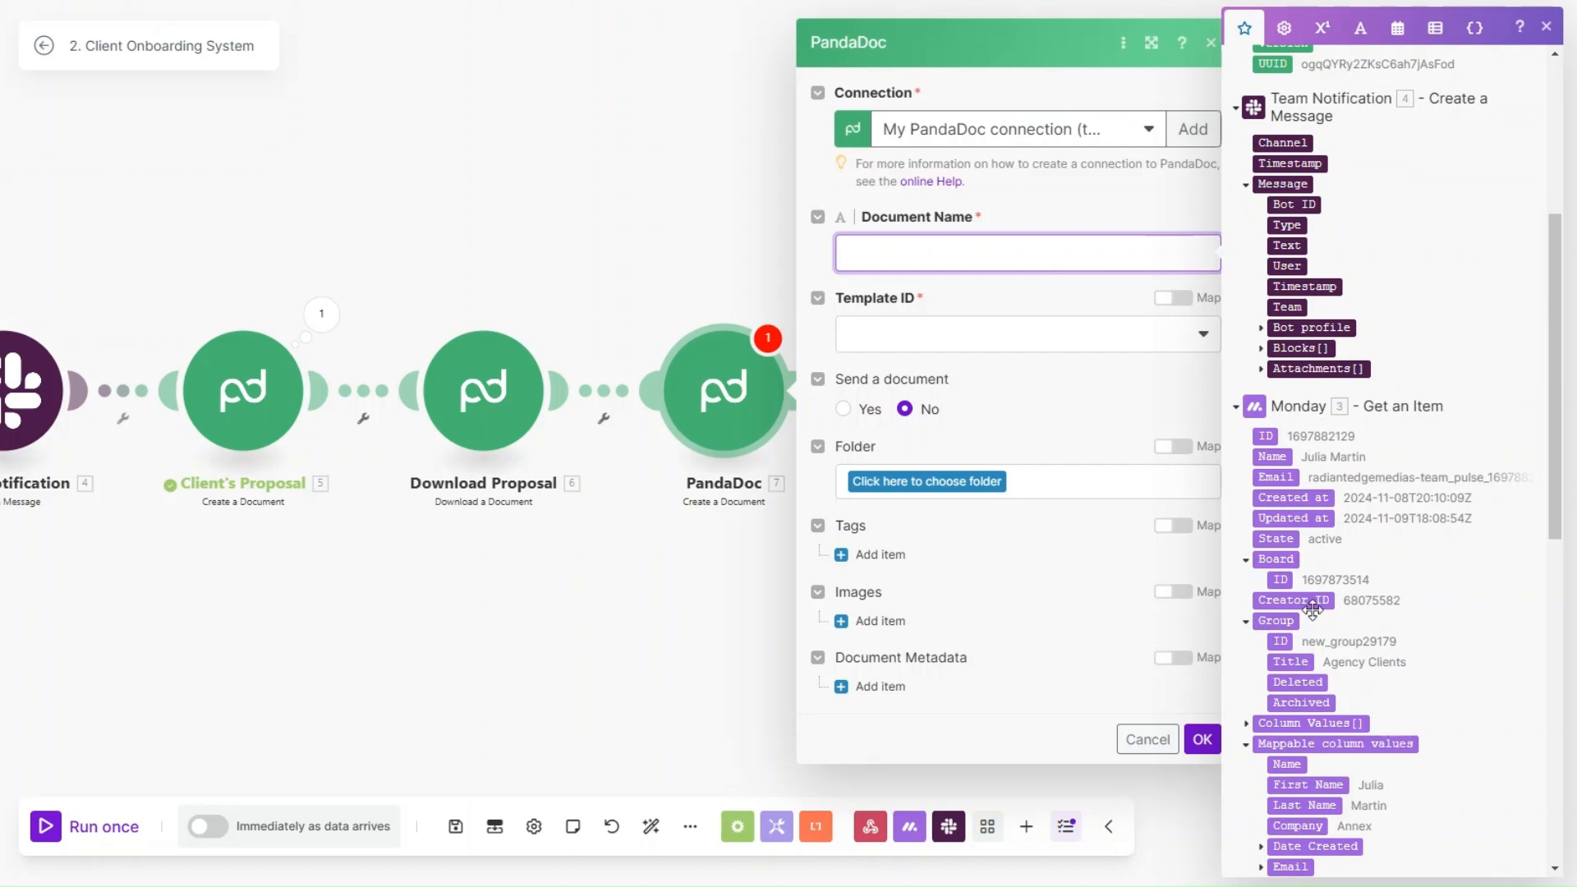
left_click(1307, 784)
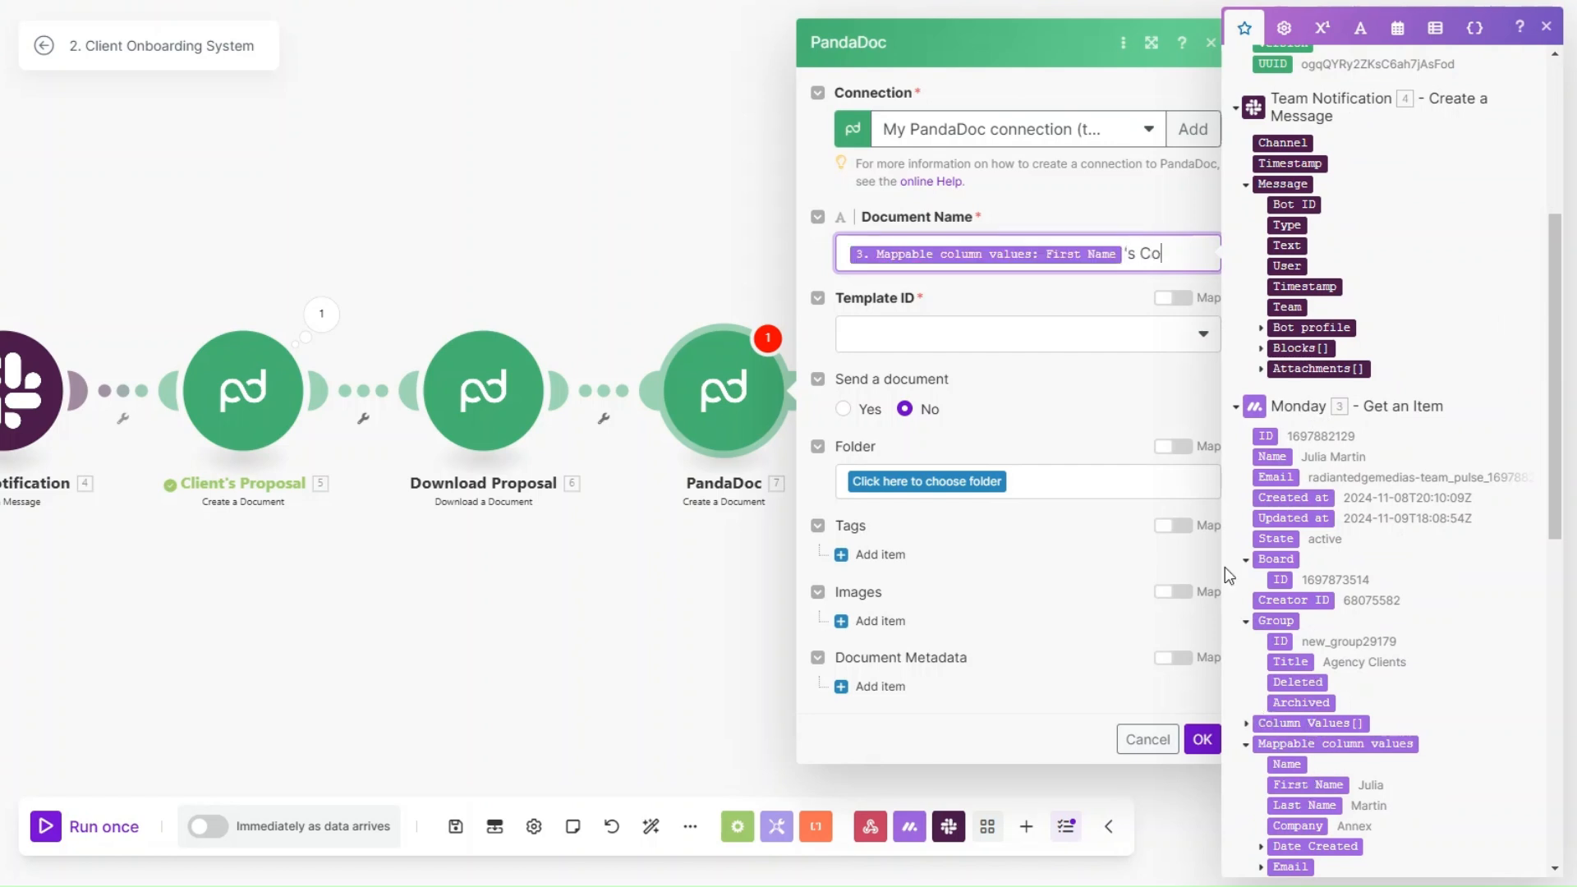
Step: Set the new module's Template ID to SEO Contract Template, review its token fields without filling them, and save the module
left_click(1025, 345)
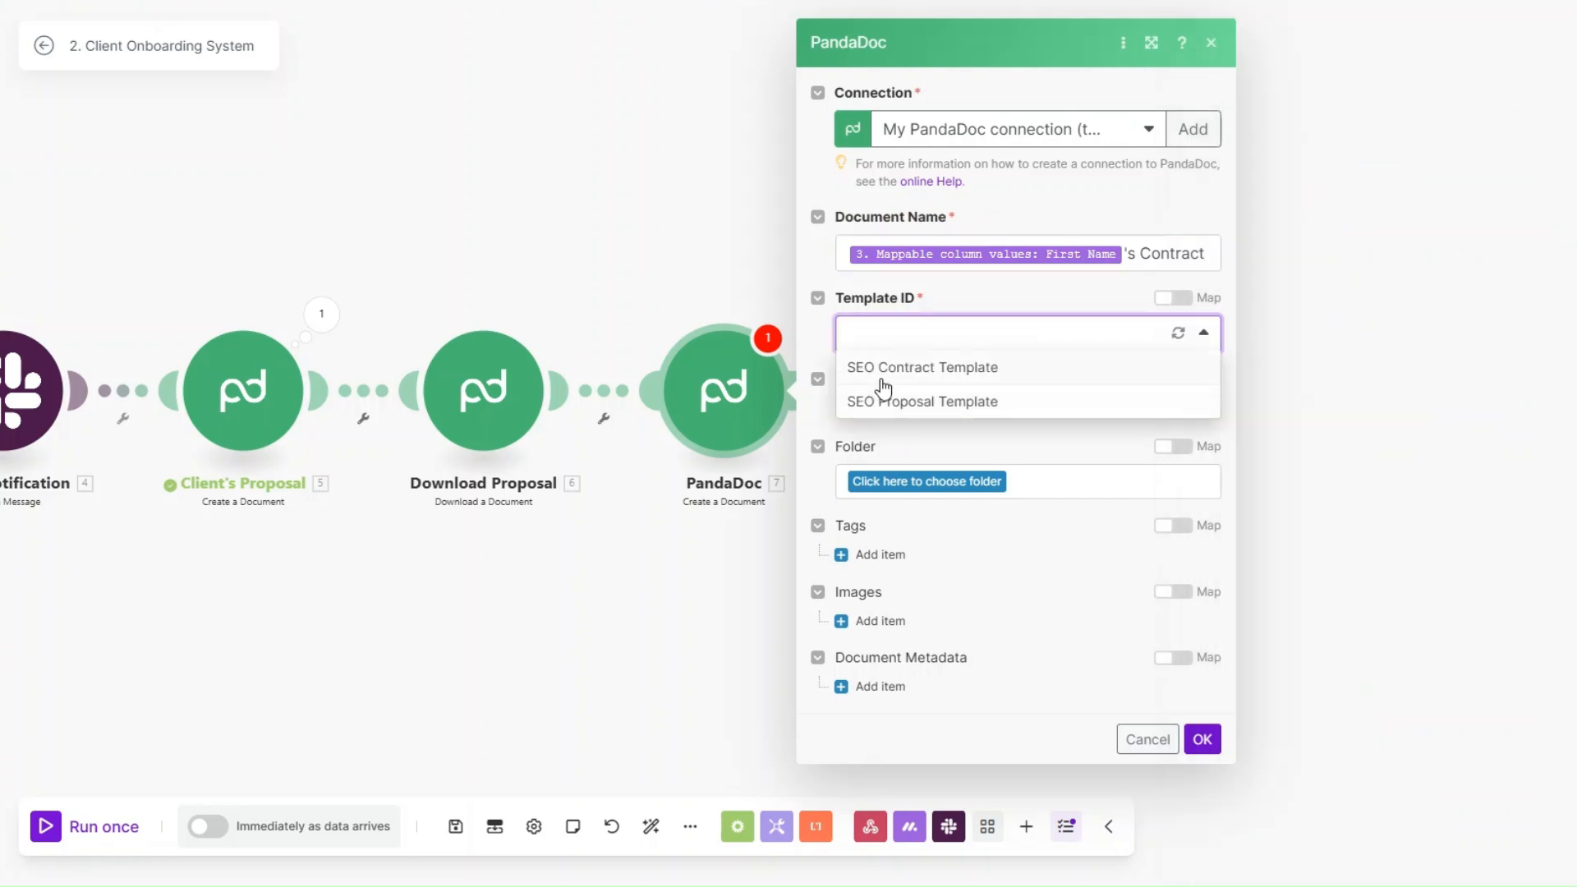
left_click(963, 371)
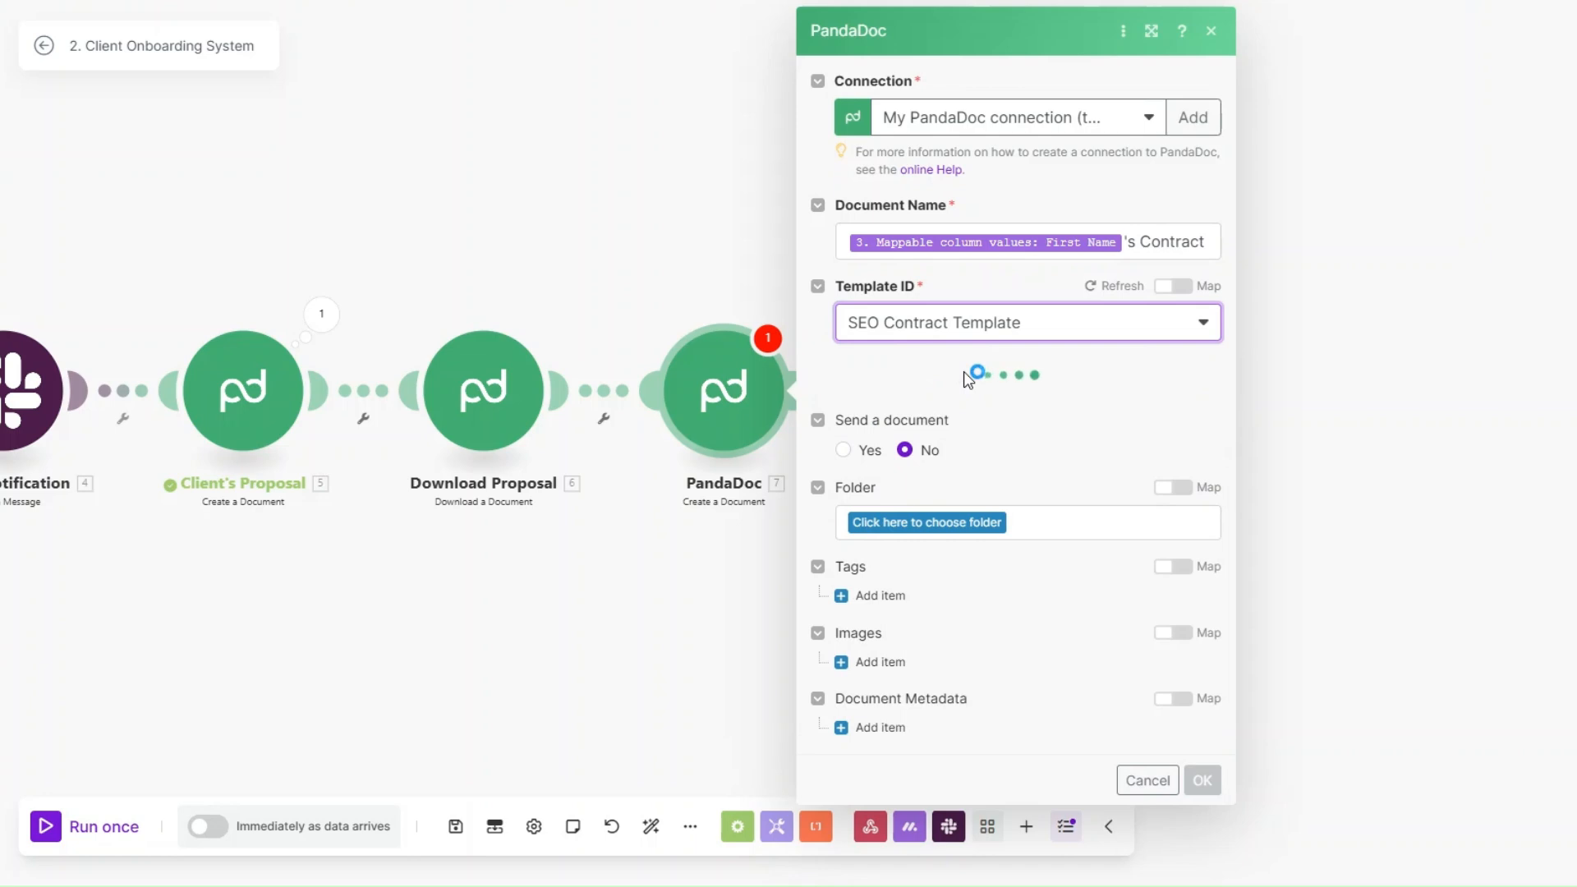
scroll(1009, 357, "down", 3)
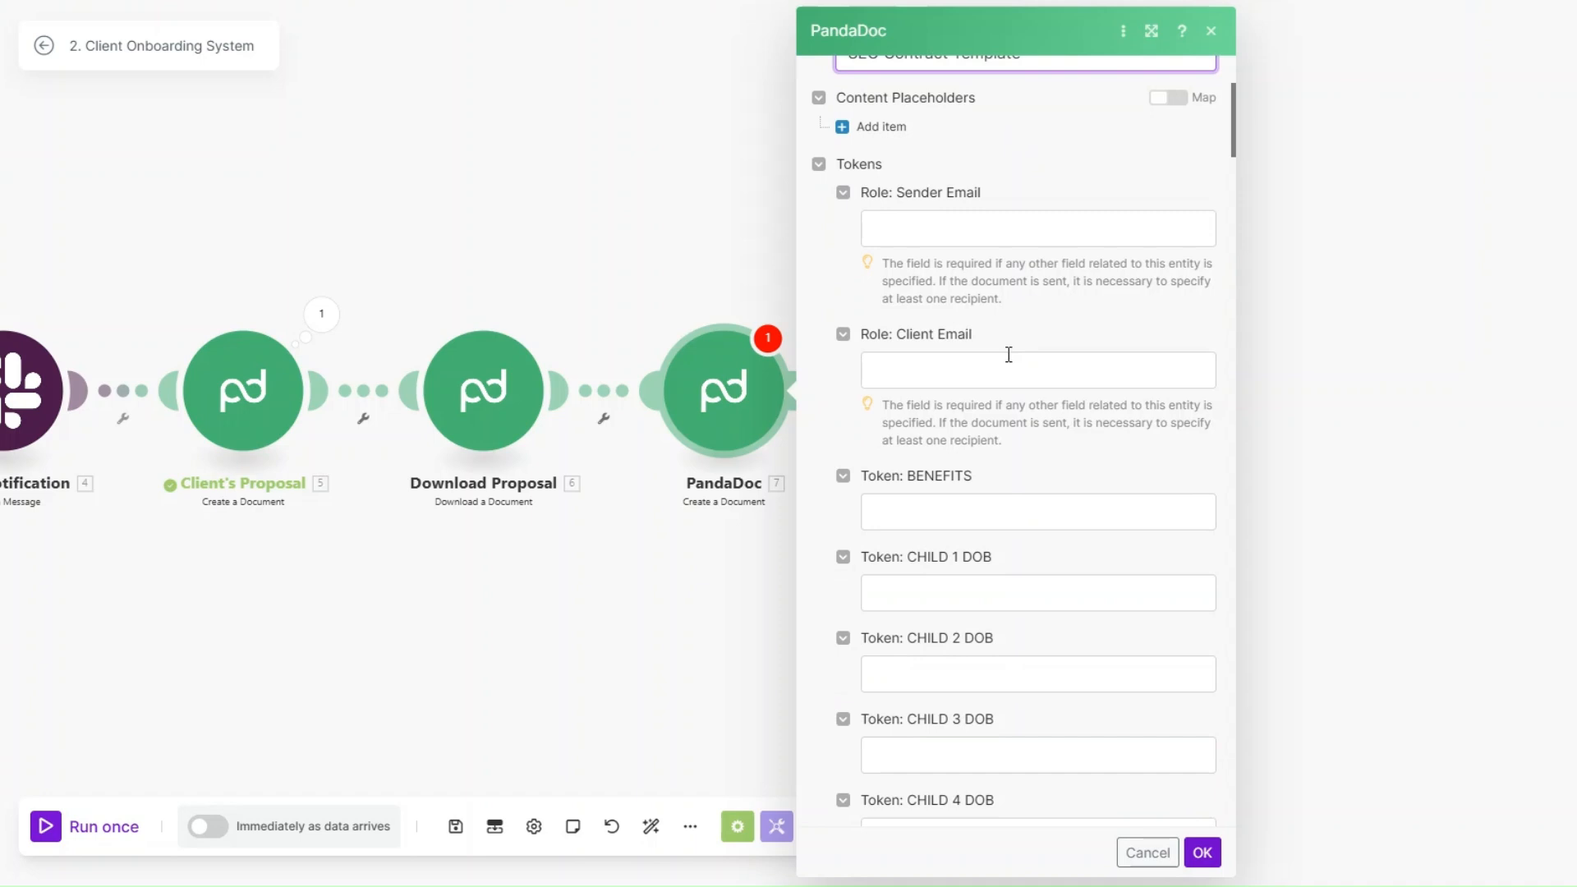
scroll(1009, 353, "down", 2)
scroll(995, 394, "down", 6)
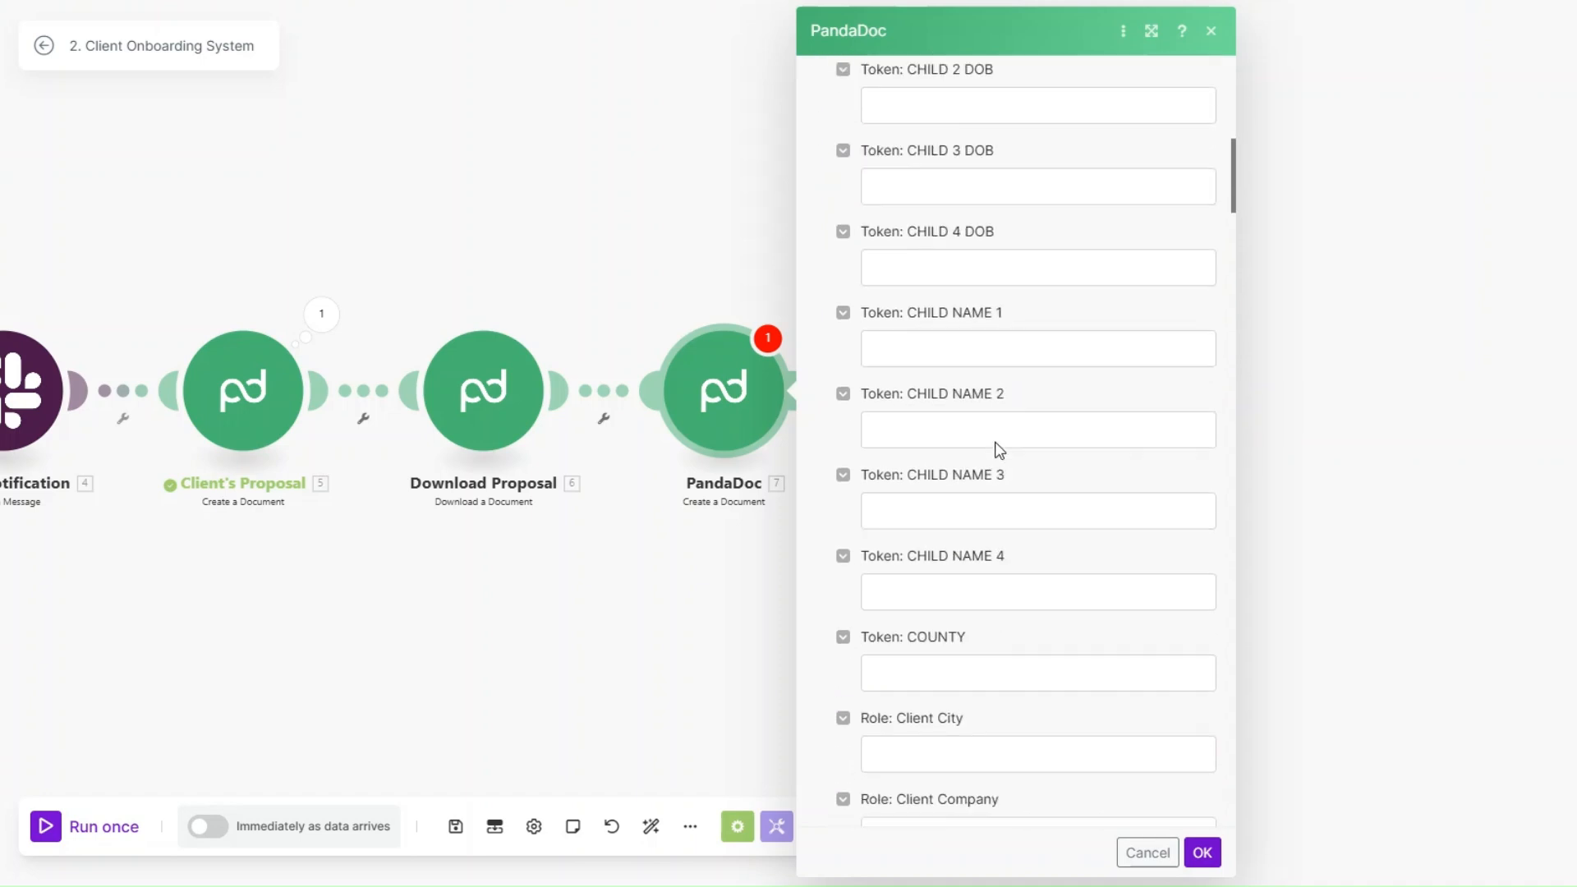
scroll(997, 443, "down", 3)
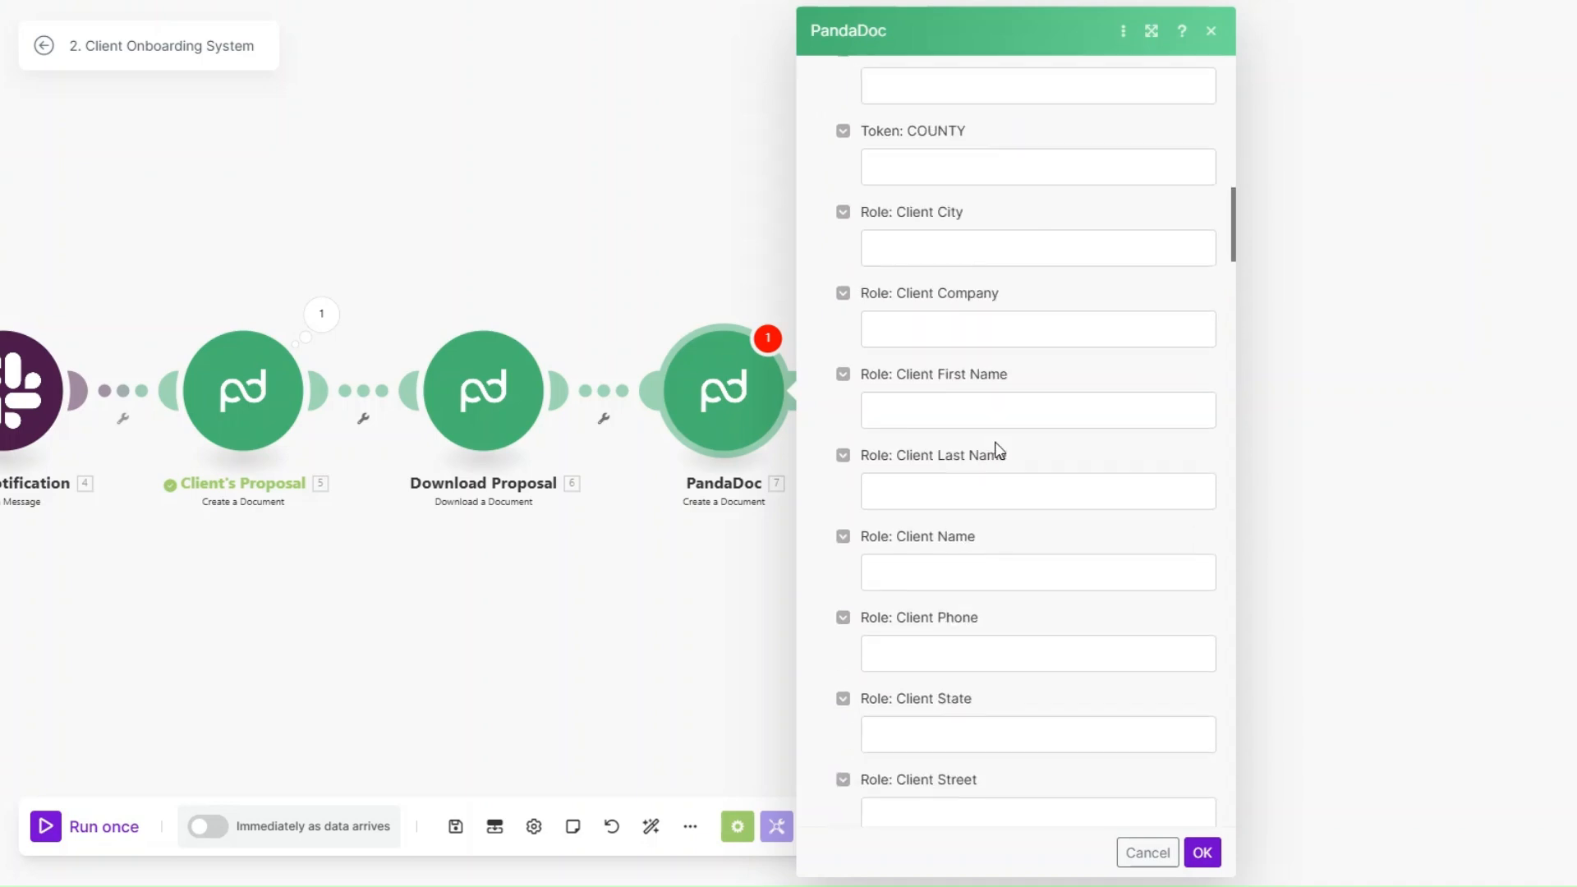
scroll(998, 450, "down", 2)
scroll(977, 477, "down", 15)
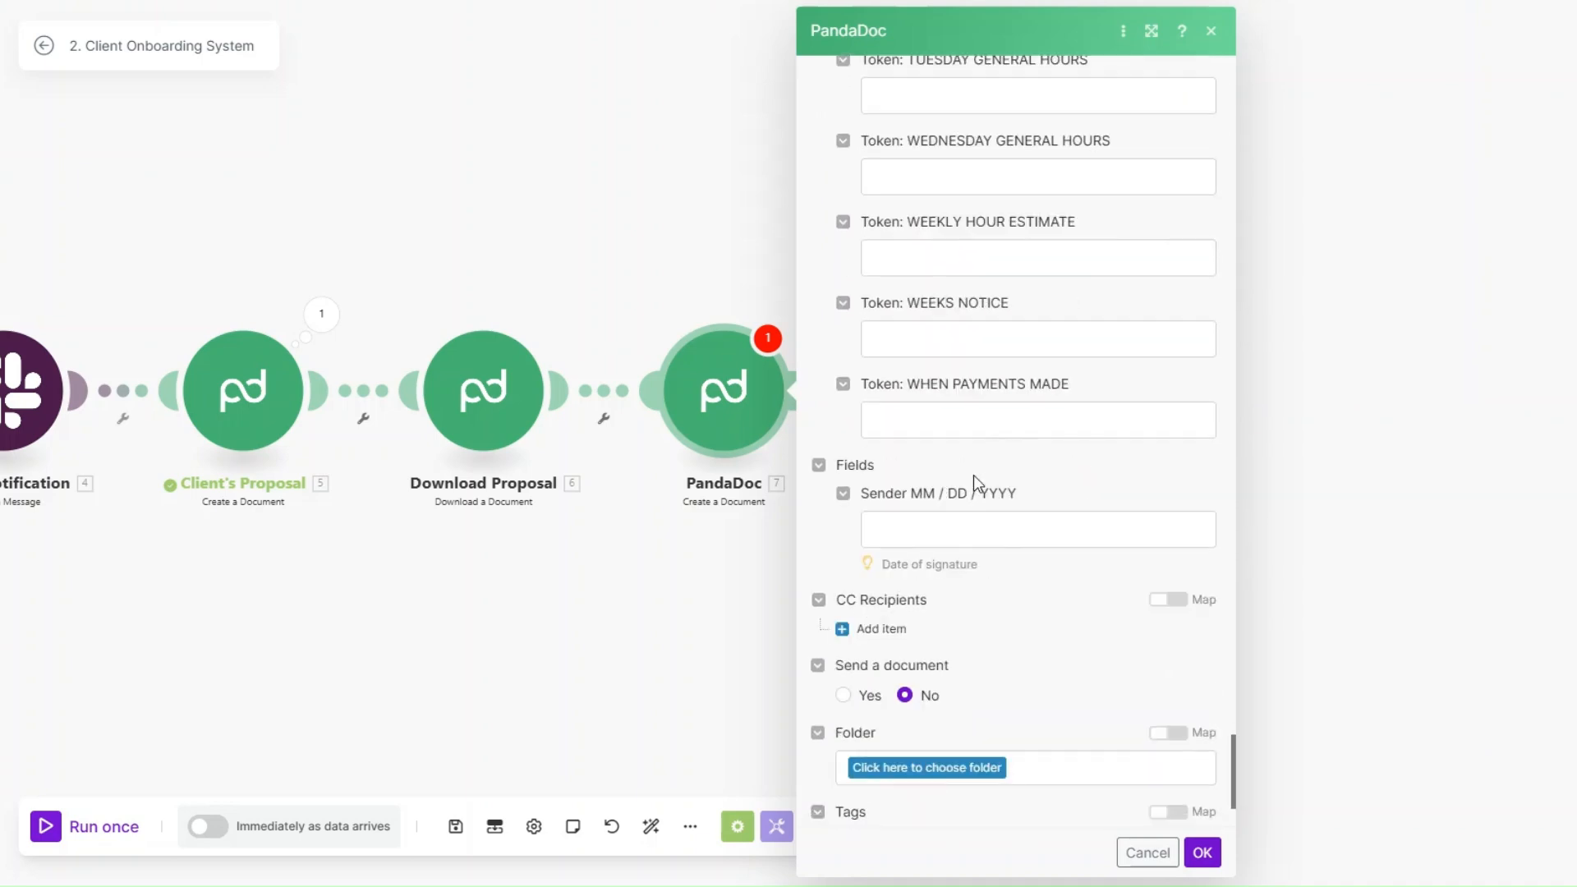
left_click(1201, 851)
Step: Test-run only the contract's Create a Document module with a sample client's first name and check the output's Document ID
right_click(727, 417)
left_click(788, 466)
left_click(904, 514)
type("Esther")
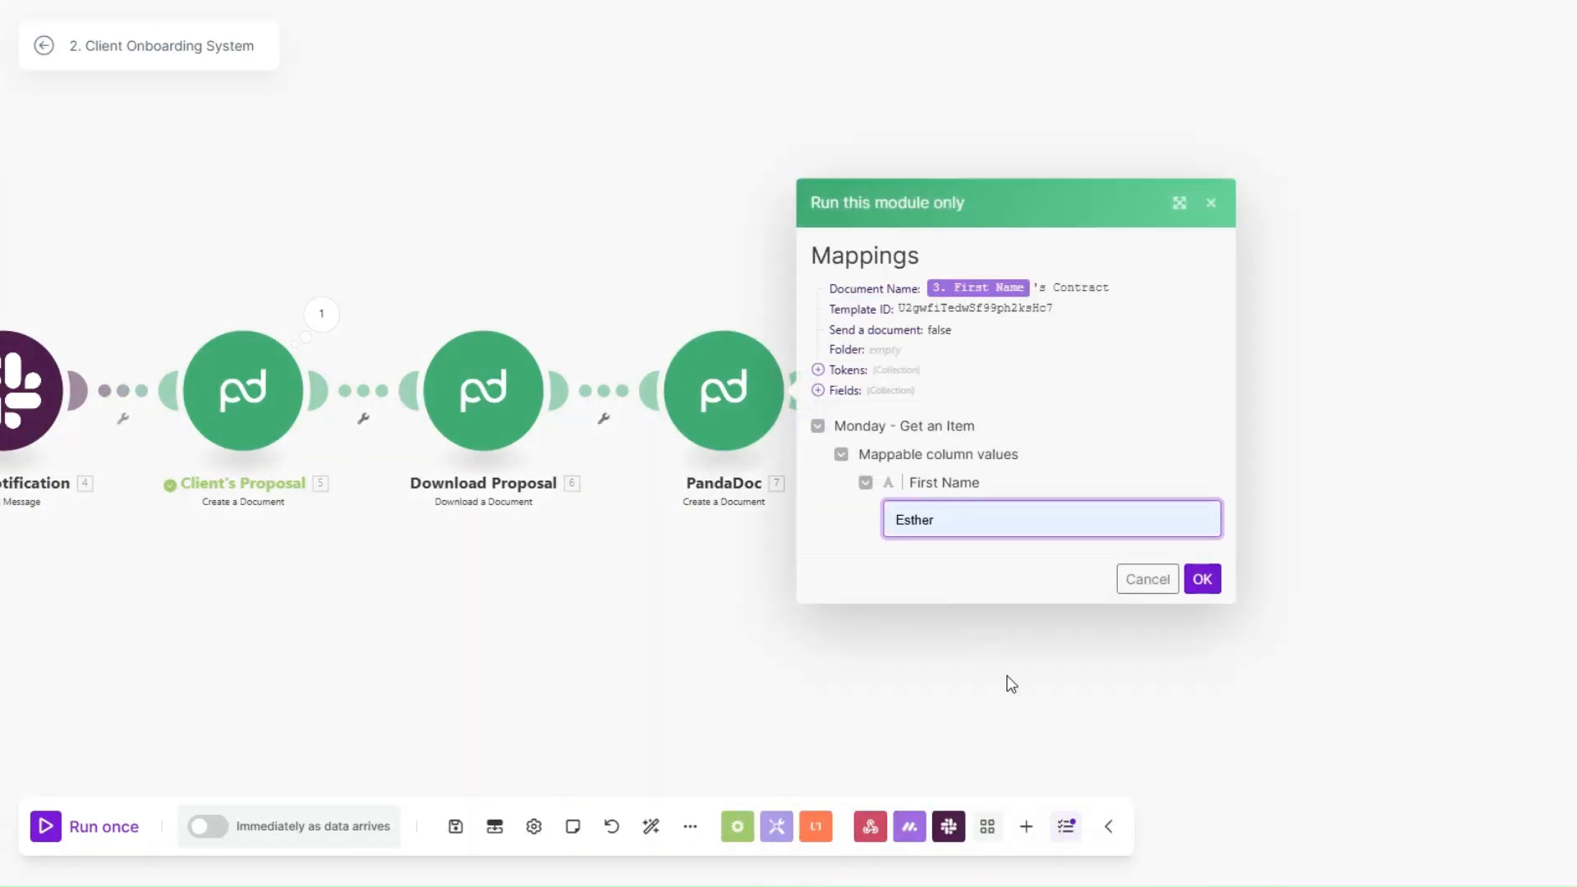
left_click(1204, 579)
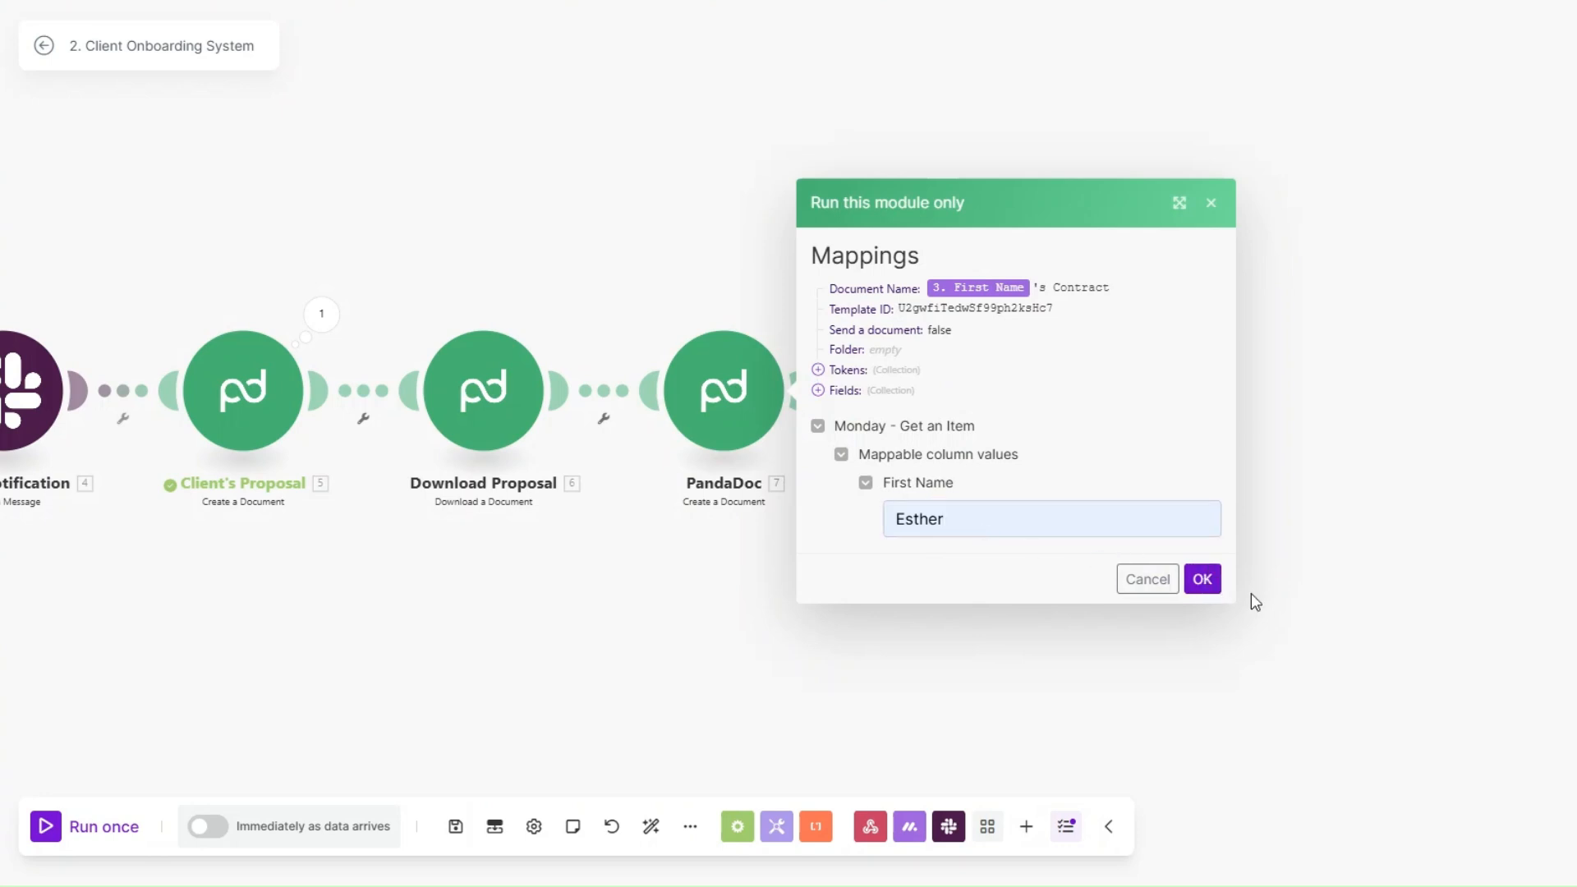
left_click(1202, 579)
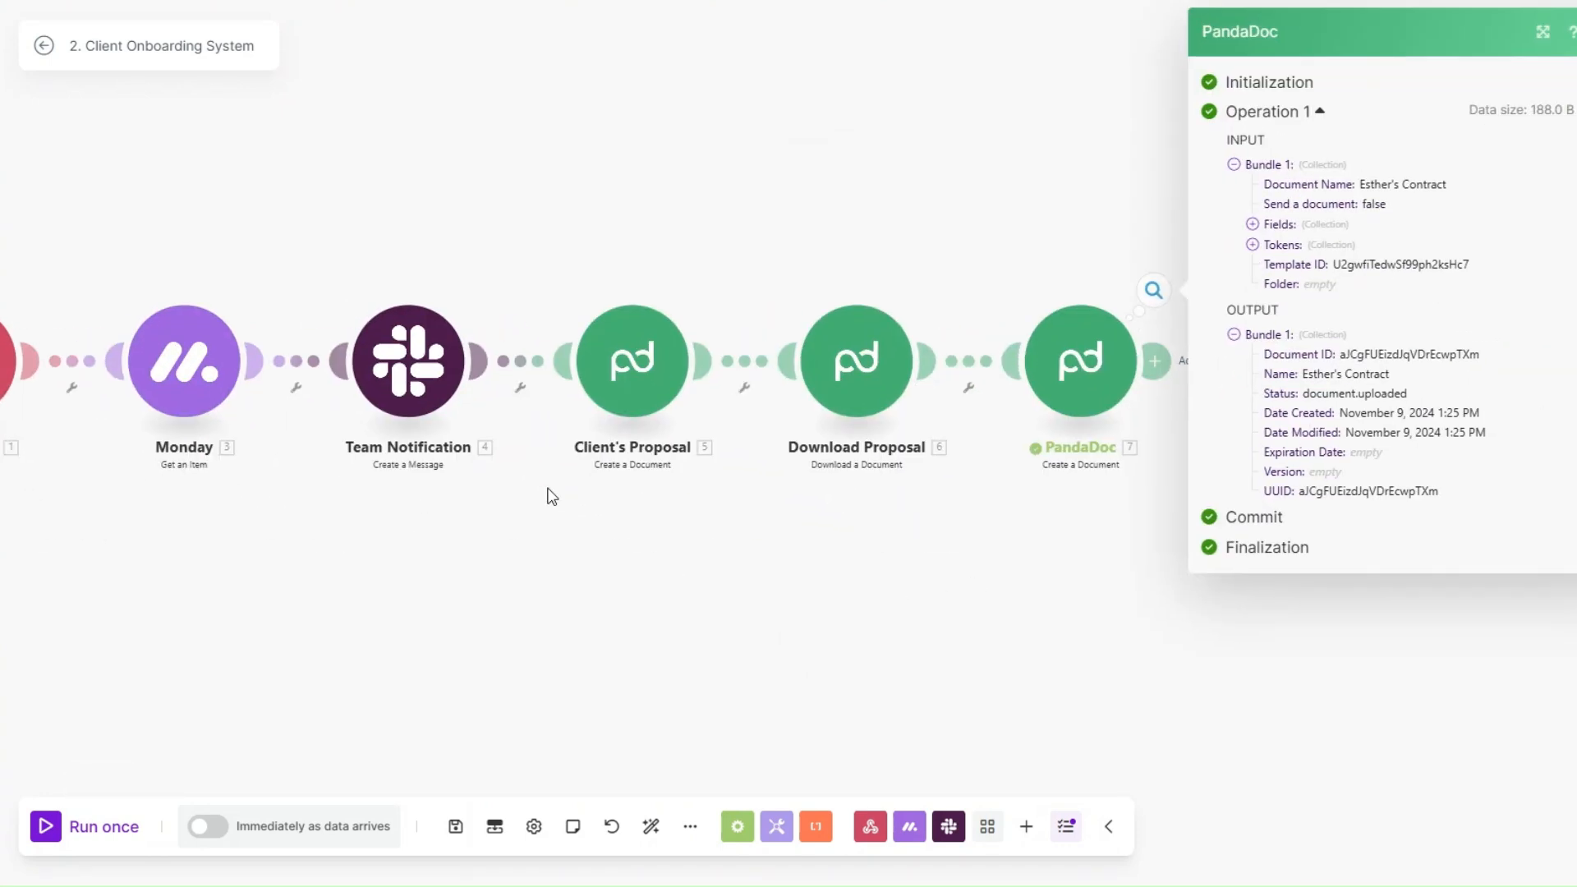
left_click_drag(1135, 376, 1312, 361)
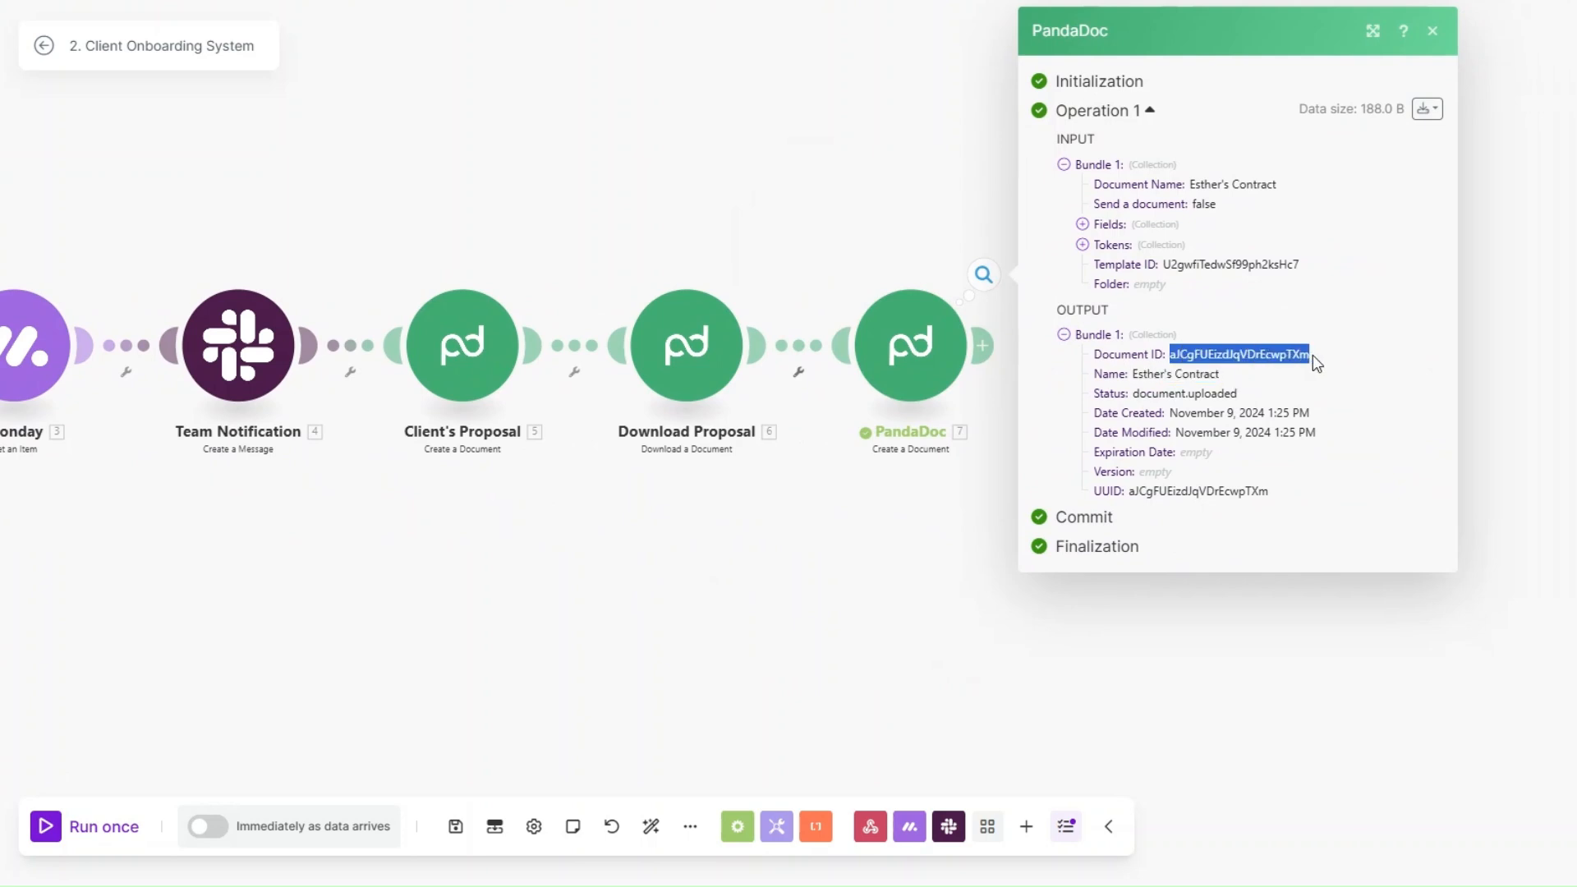
left_click(870, 538)
Step: Append a PandaDoc Download a Document module to the scenario and map its Document ID from the contract's Create a Document output
left_click(984, 349)
left_click(1167, 340)
left_click(1305, 348)
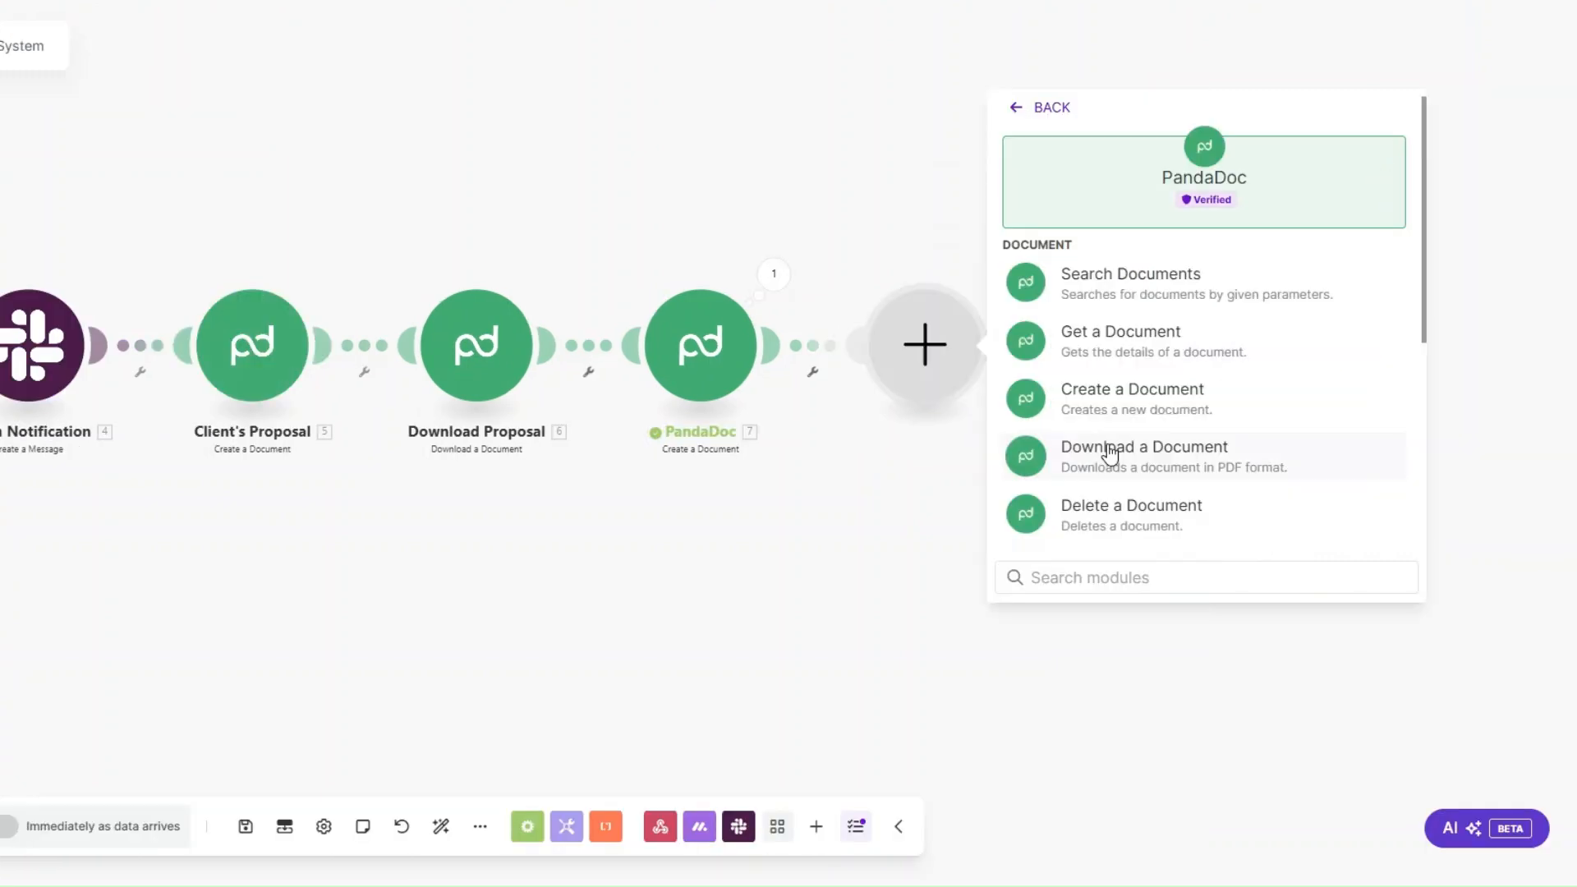
left_click(1319, 452)
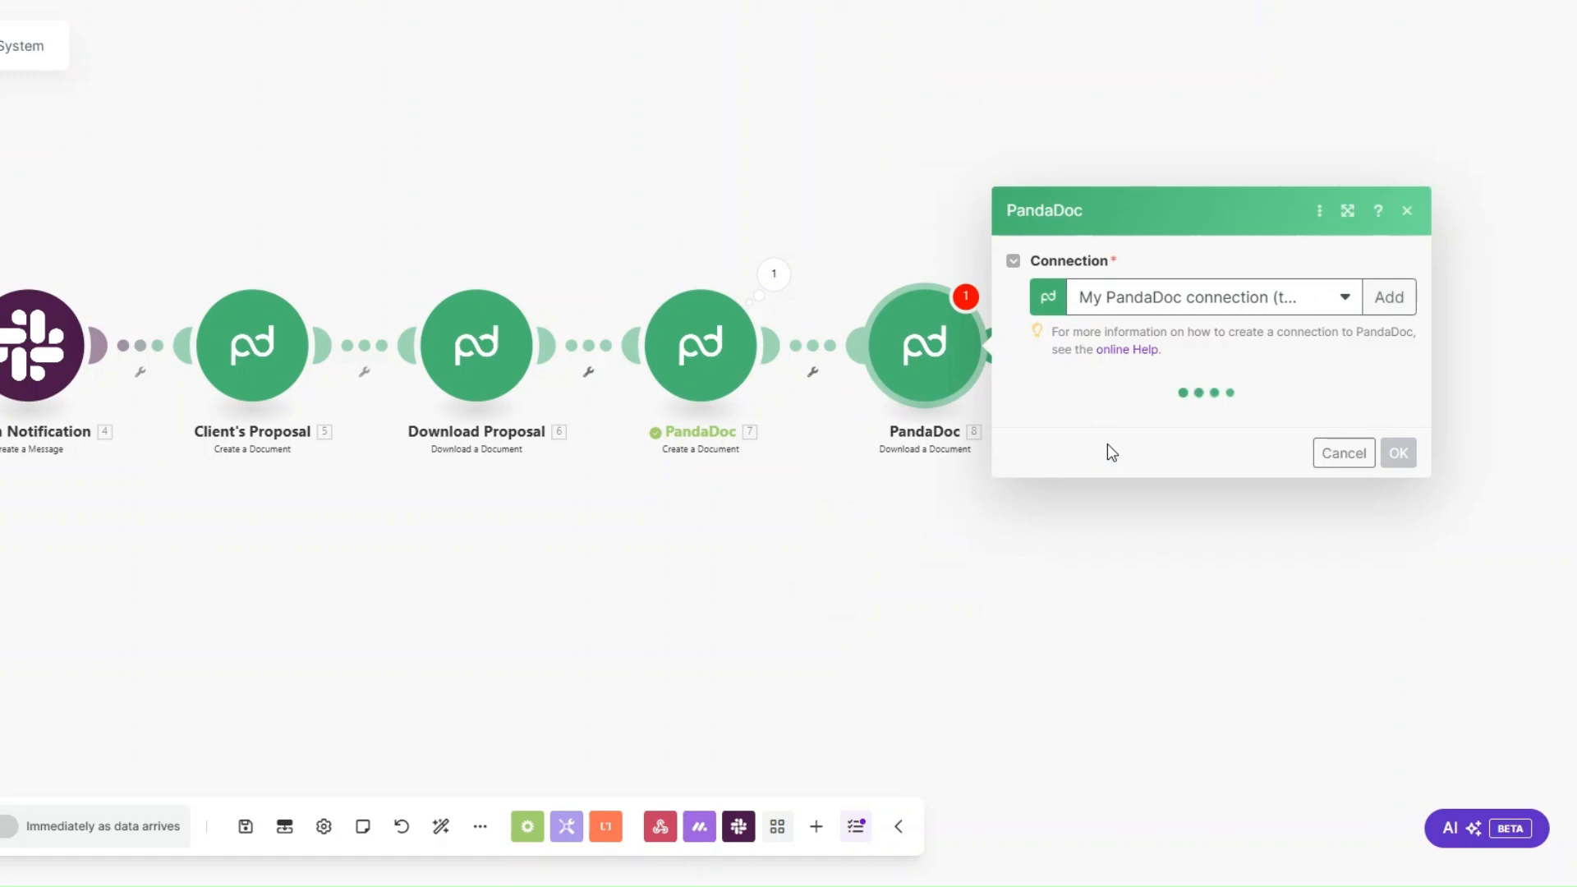
left_click(1104, 419)
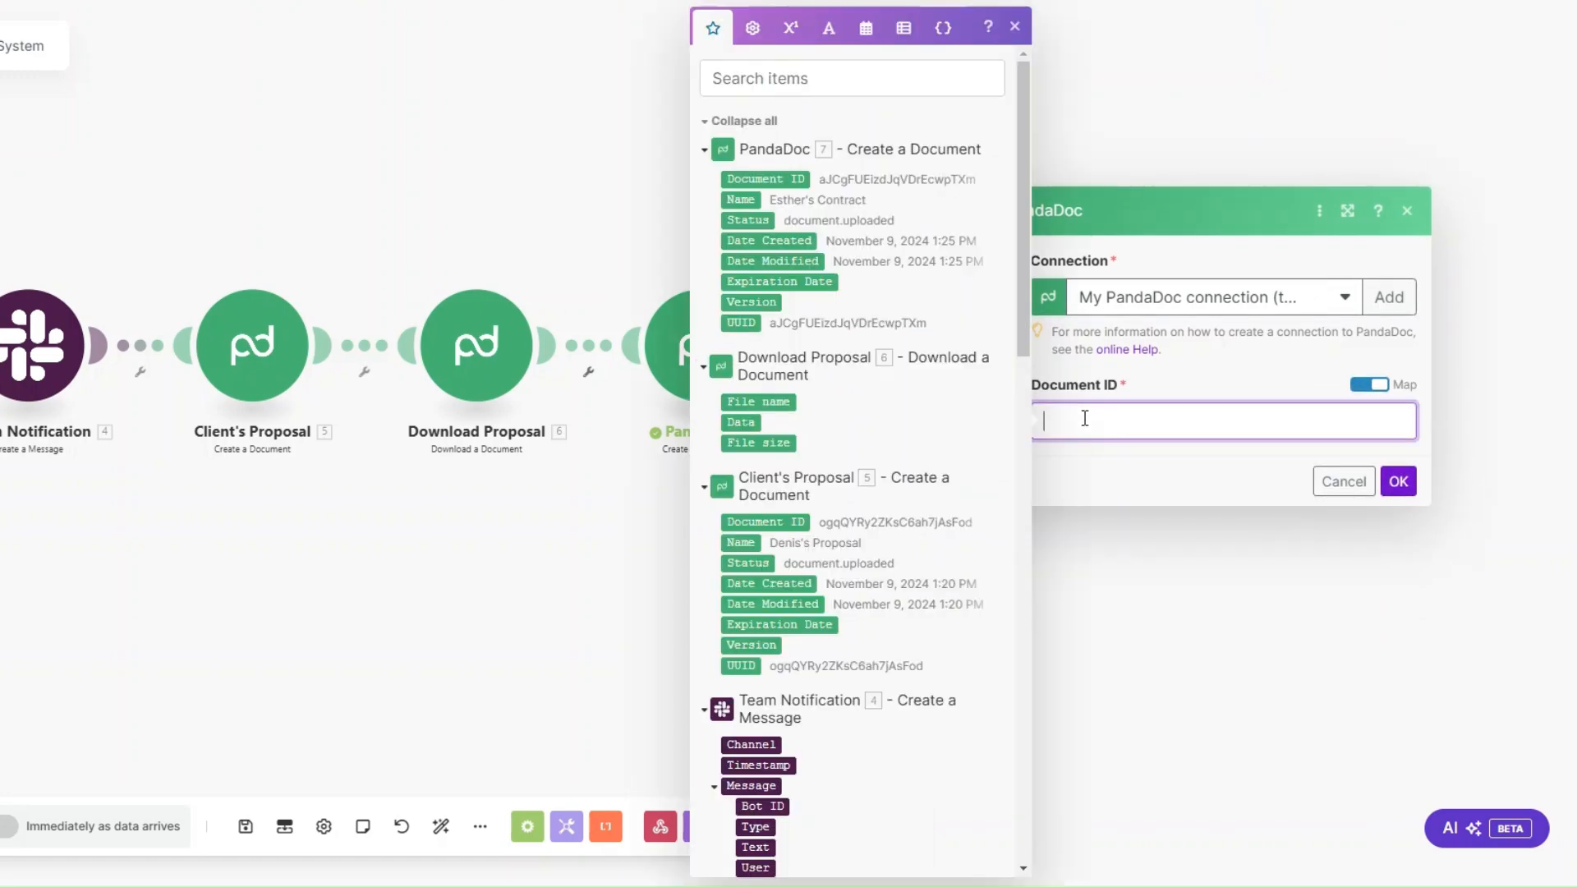
left_click(788, 181)
left_click(1398, 481)
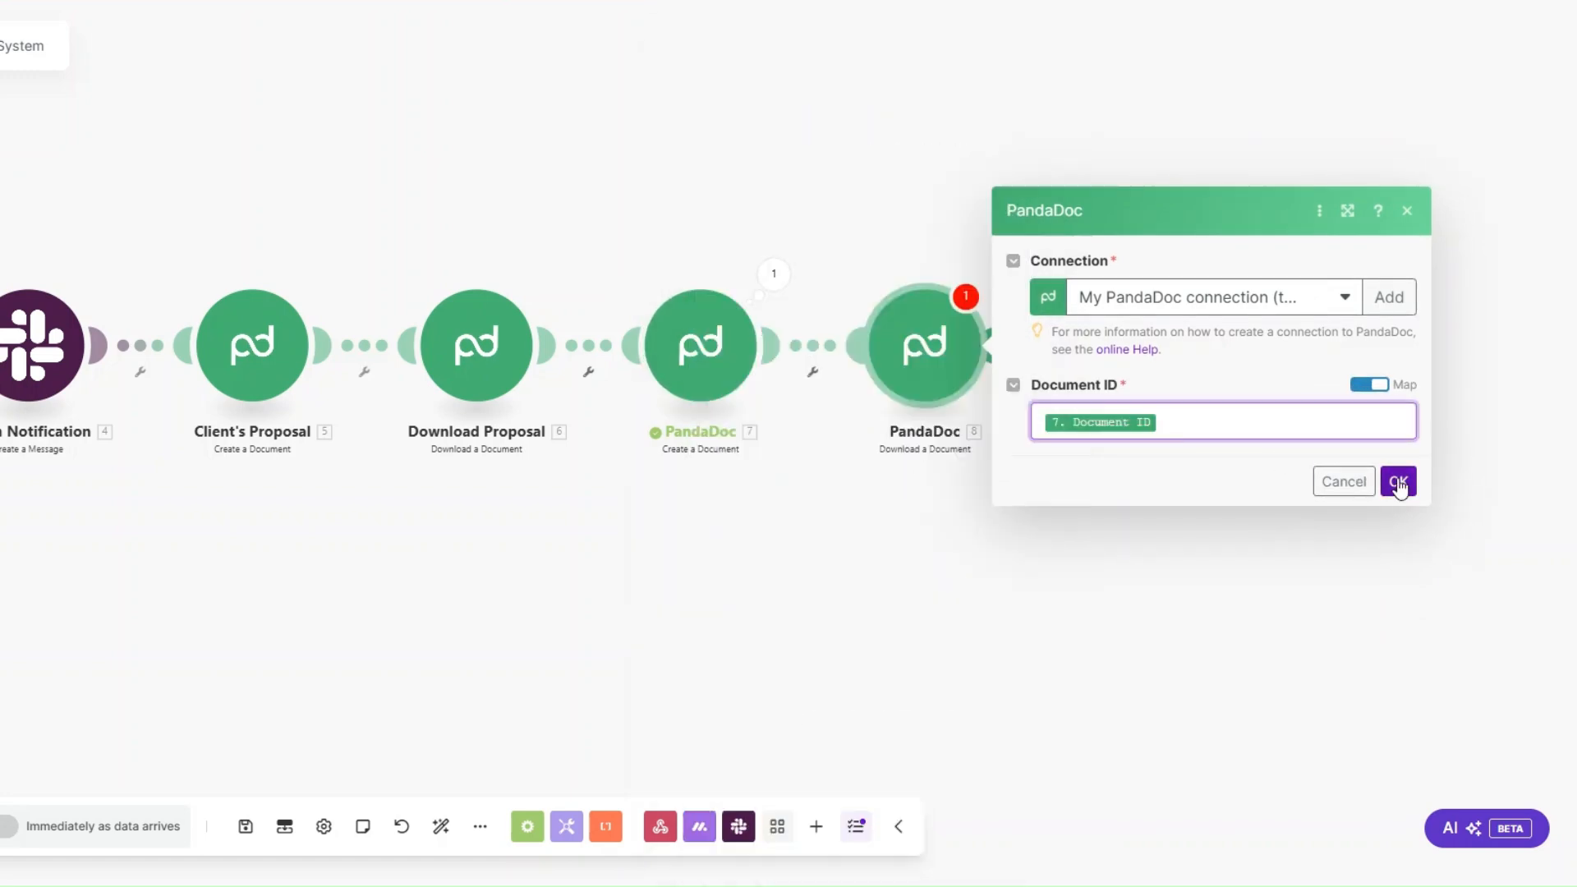
Step: Rename the contract's Create a Document module as Client's Contract
right_click(504, 366)
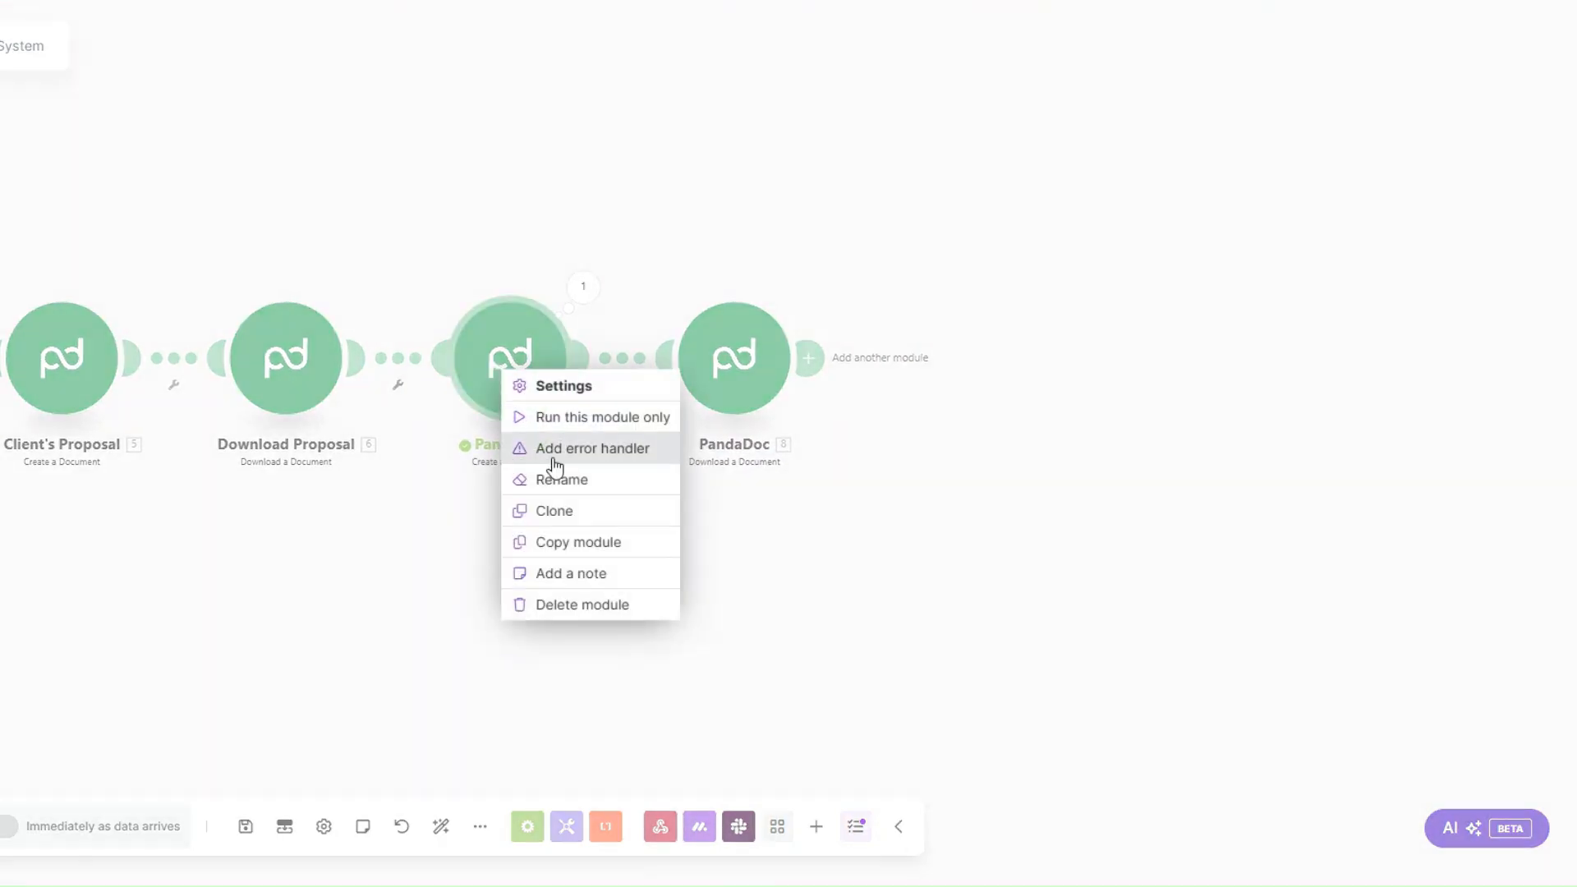
left_click(561, 479)
type("Client's Contract")
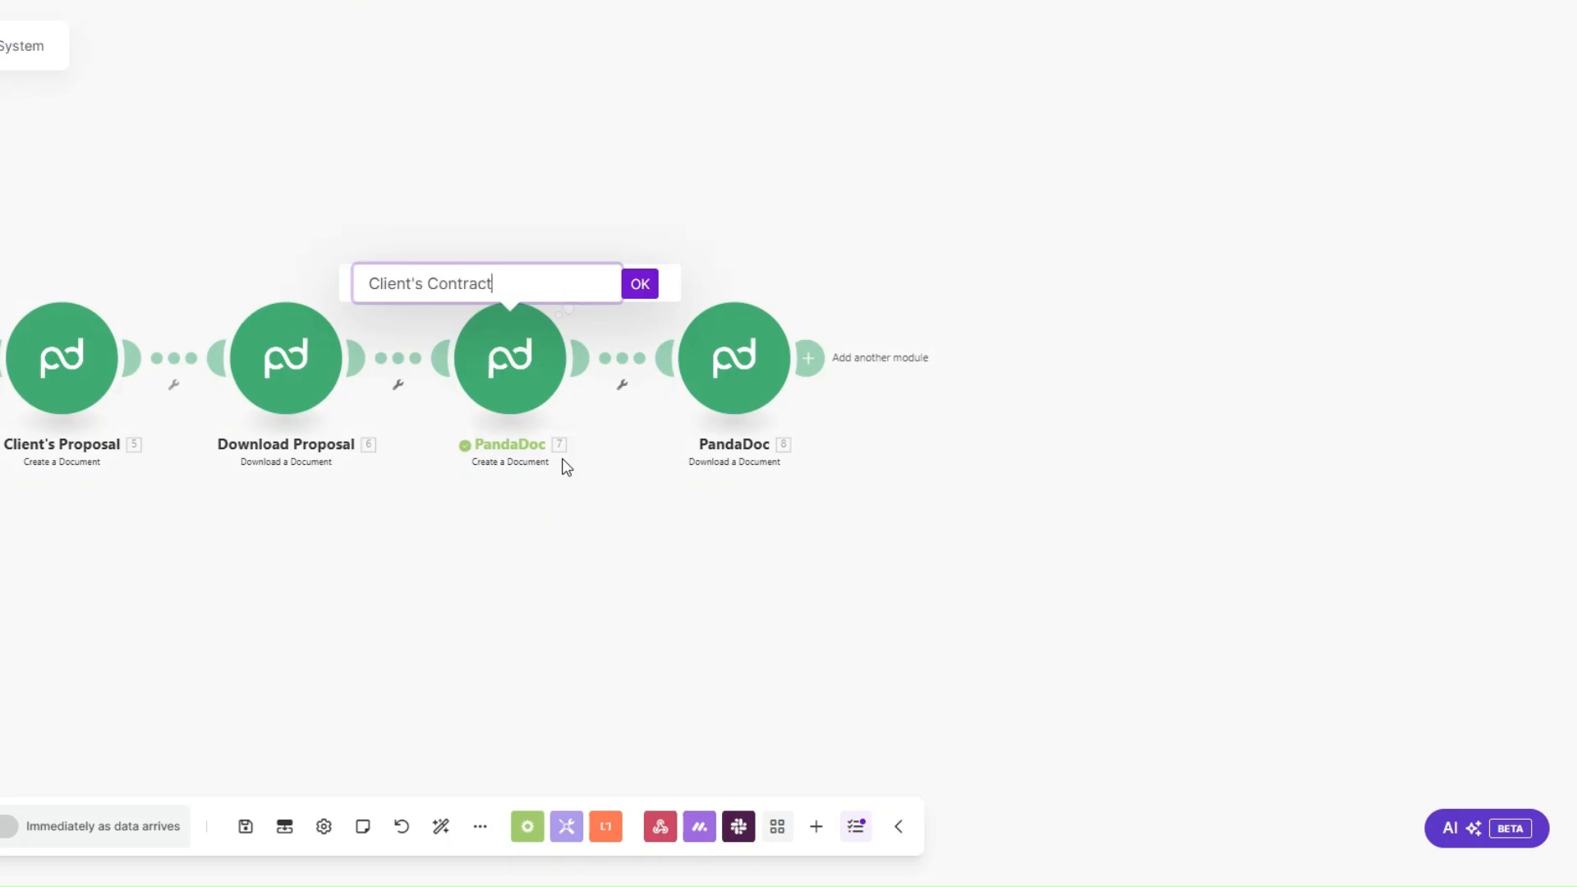
left_click(643, 287)
Step: Rename the last Download a Document module as Download Contract
right_click(739, 349)
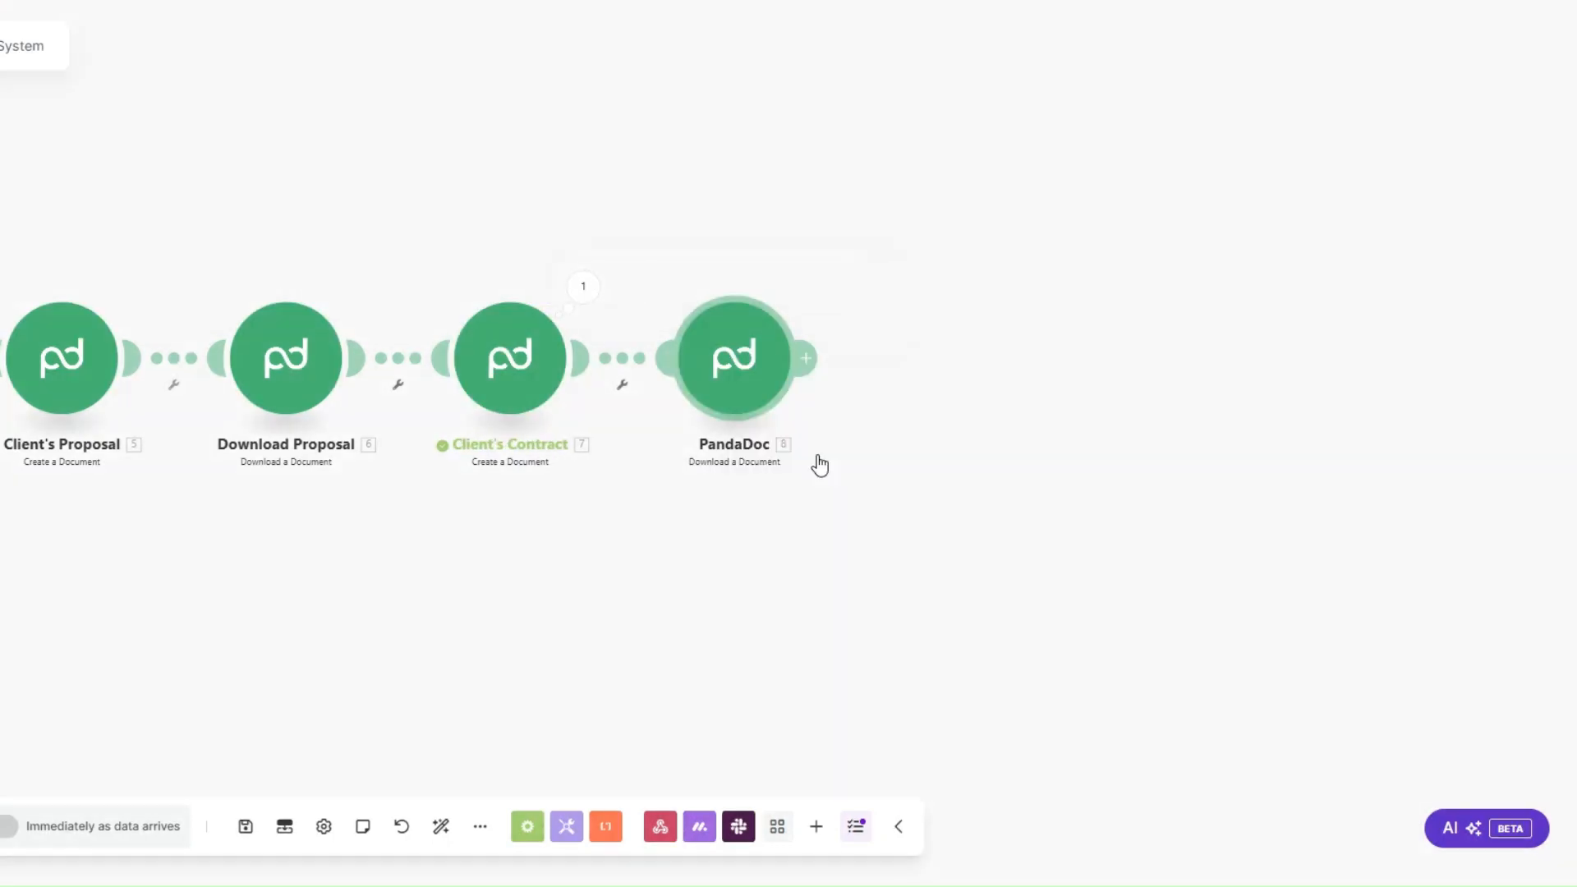
left_click(801, 460)
type("Download Contract")
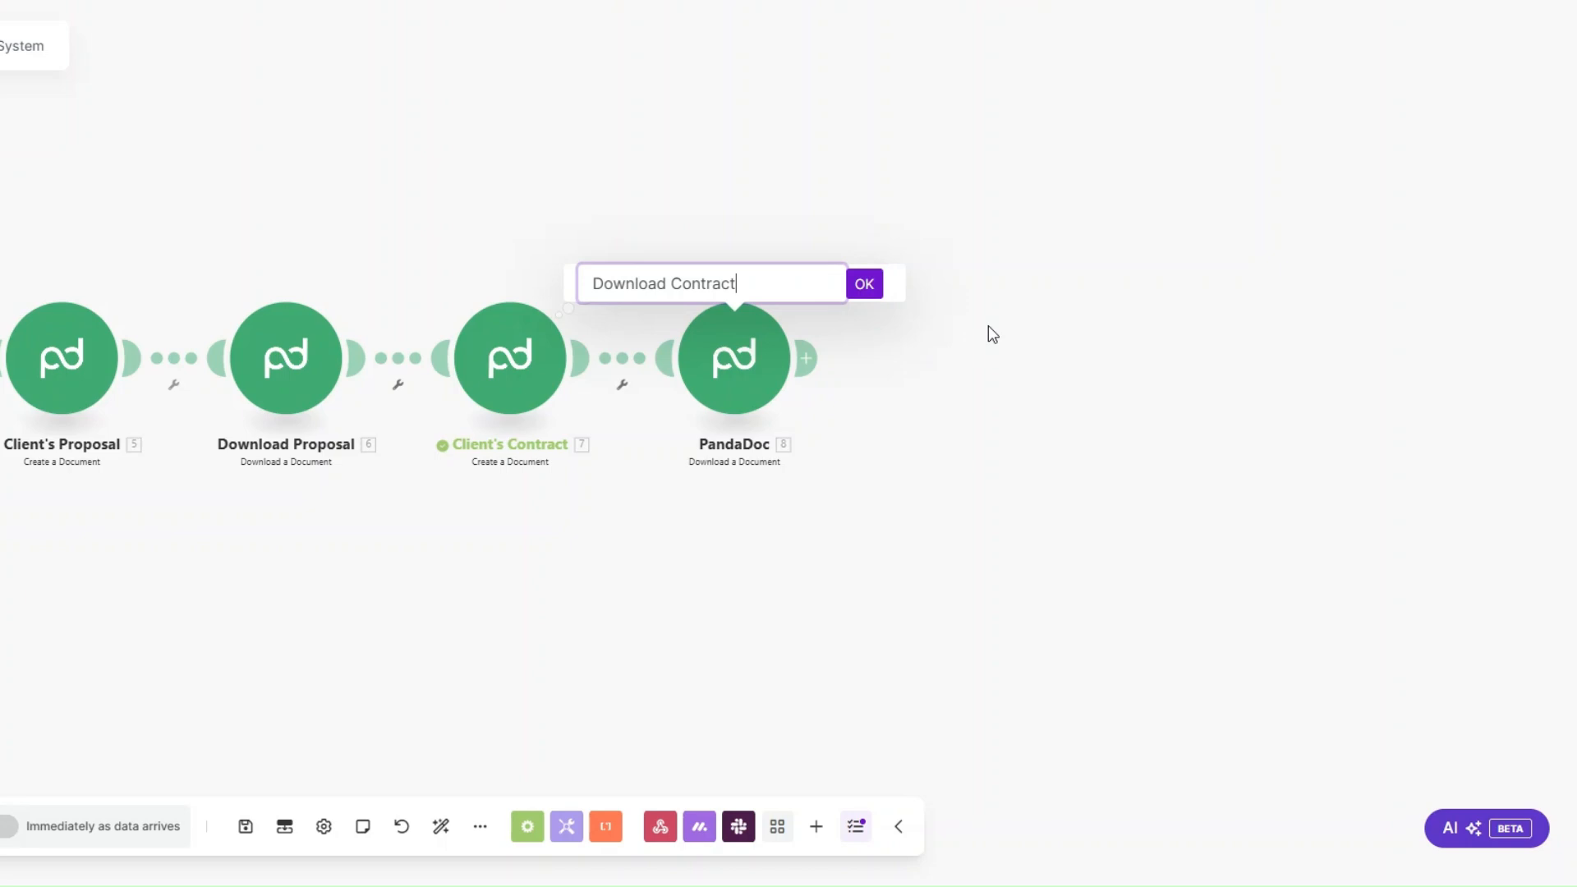
left_click(865, 286)
scroll(711, 521, "down", 2)
left_click_drag(704, 553, 351, 554)
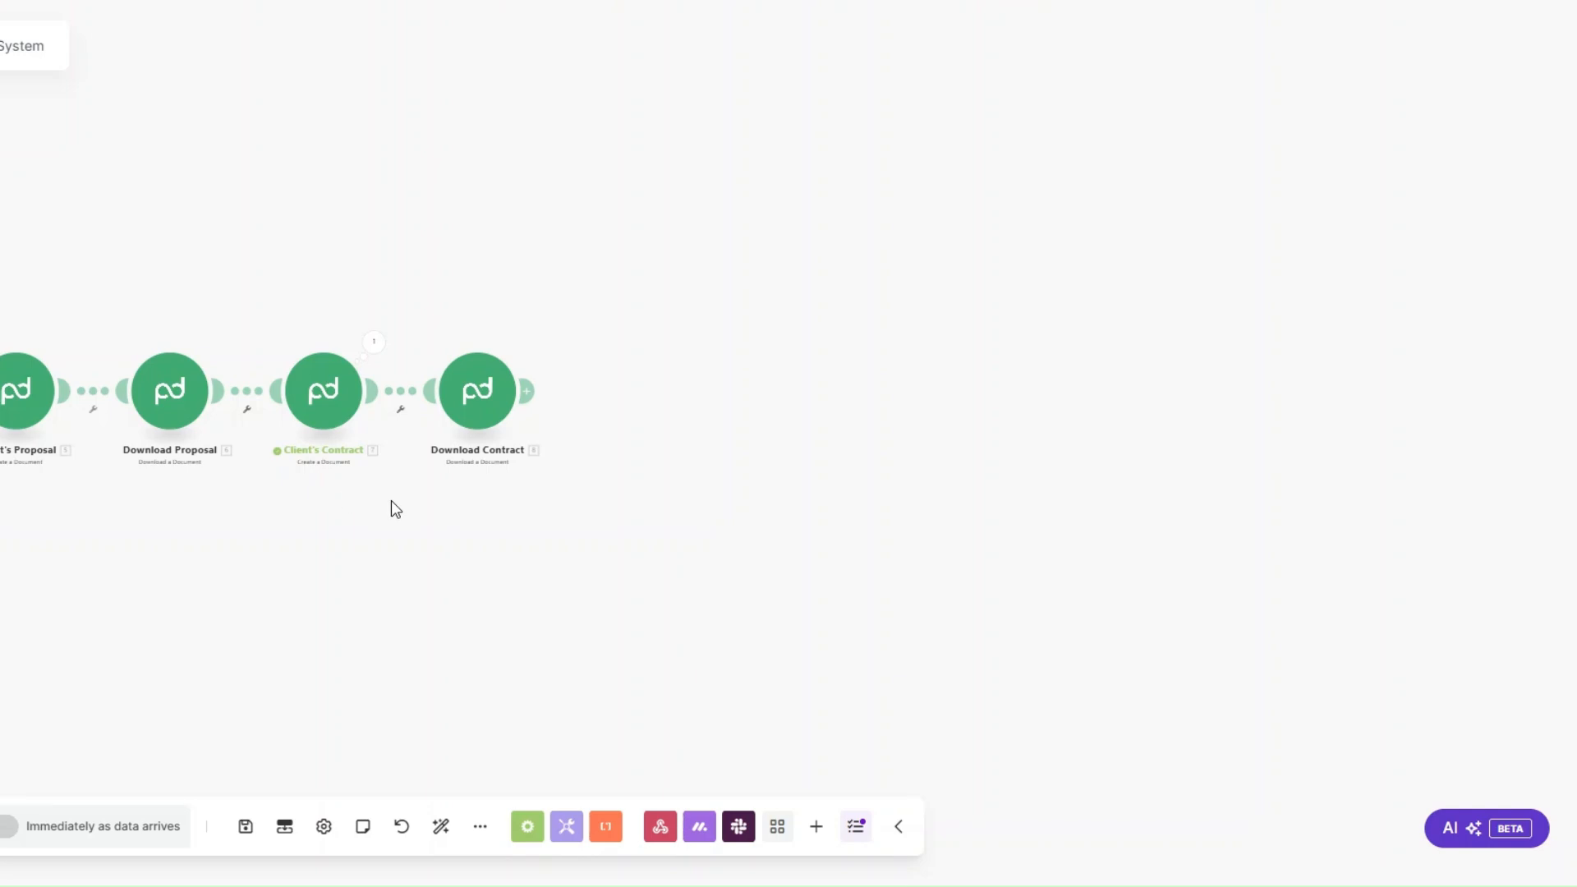
Step: Append a Stripe Create a Customer module after Download Contract
left_click(538, 403)
scroll(781, 394, "down", 5)
left_click(782, 396)
scroll(784, 398, "down", 5)
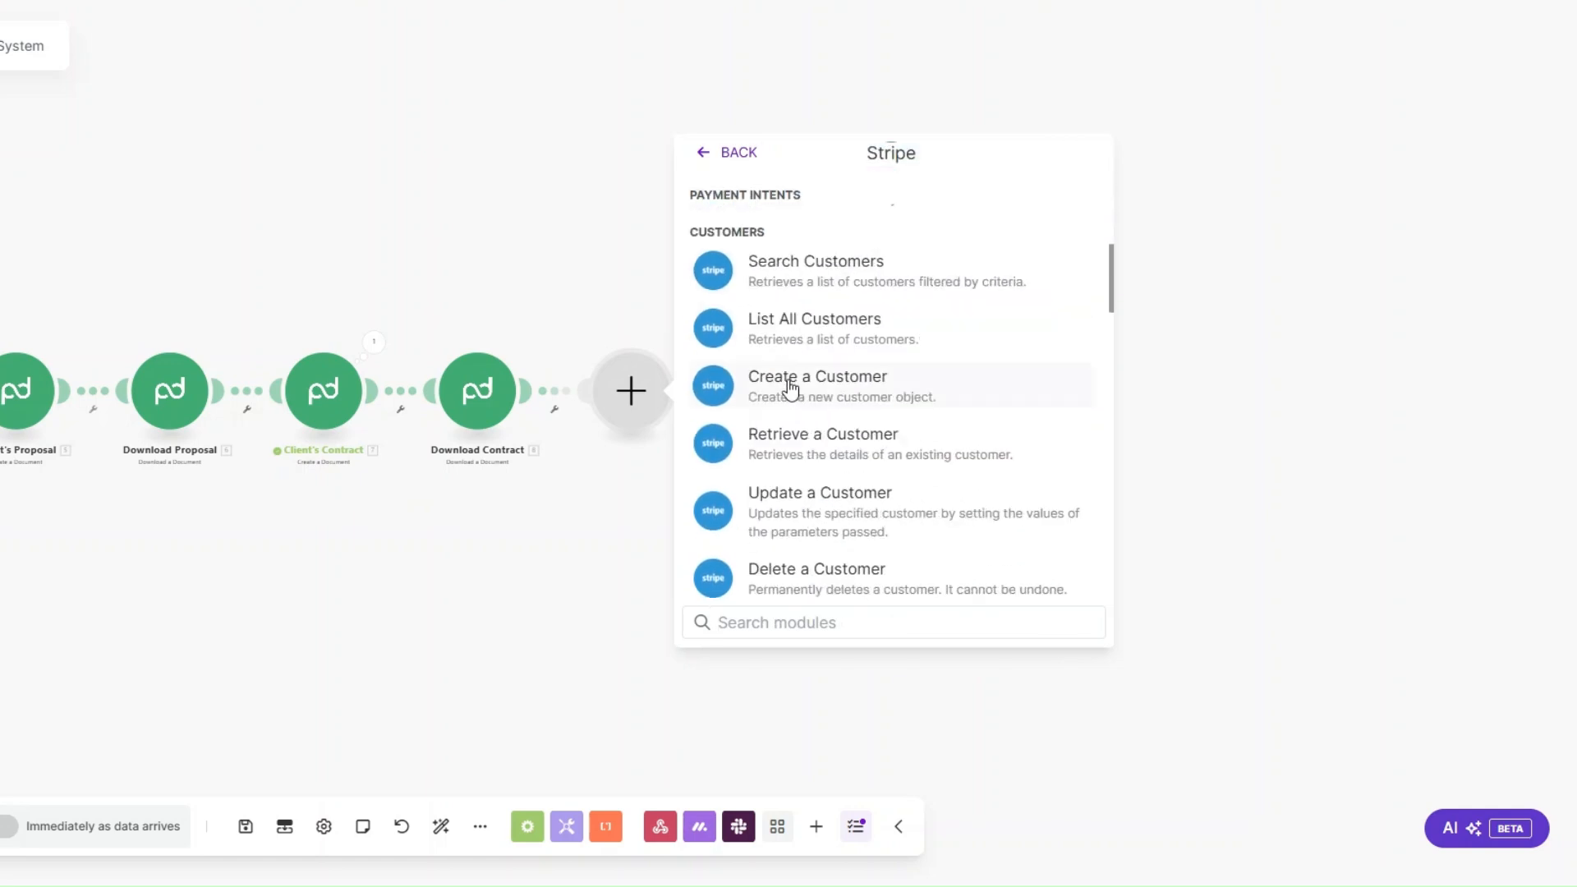
left_click(827, 383)
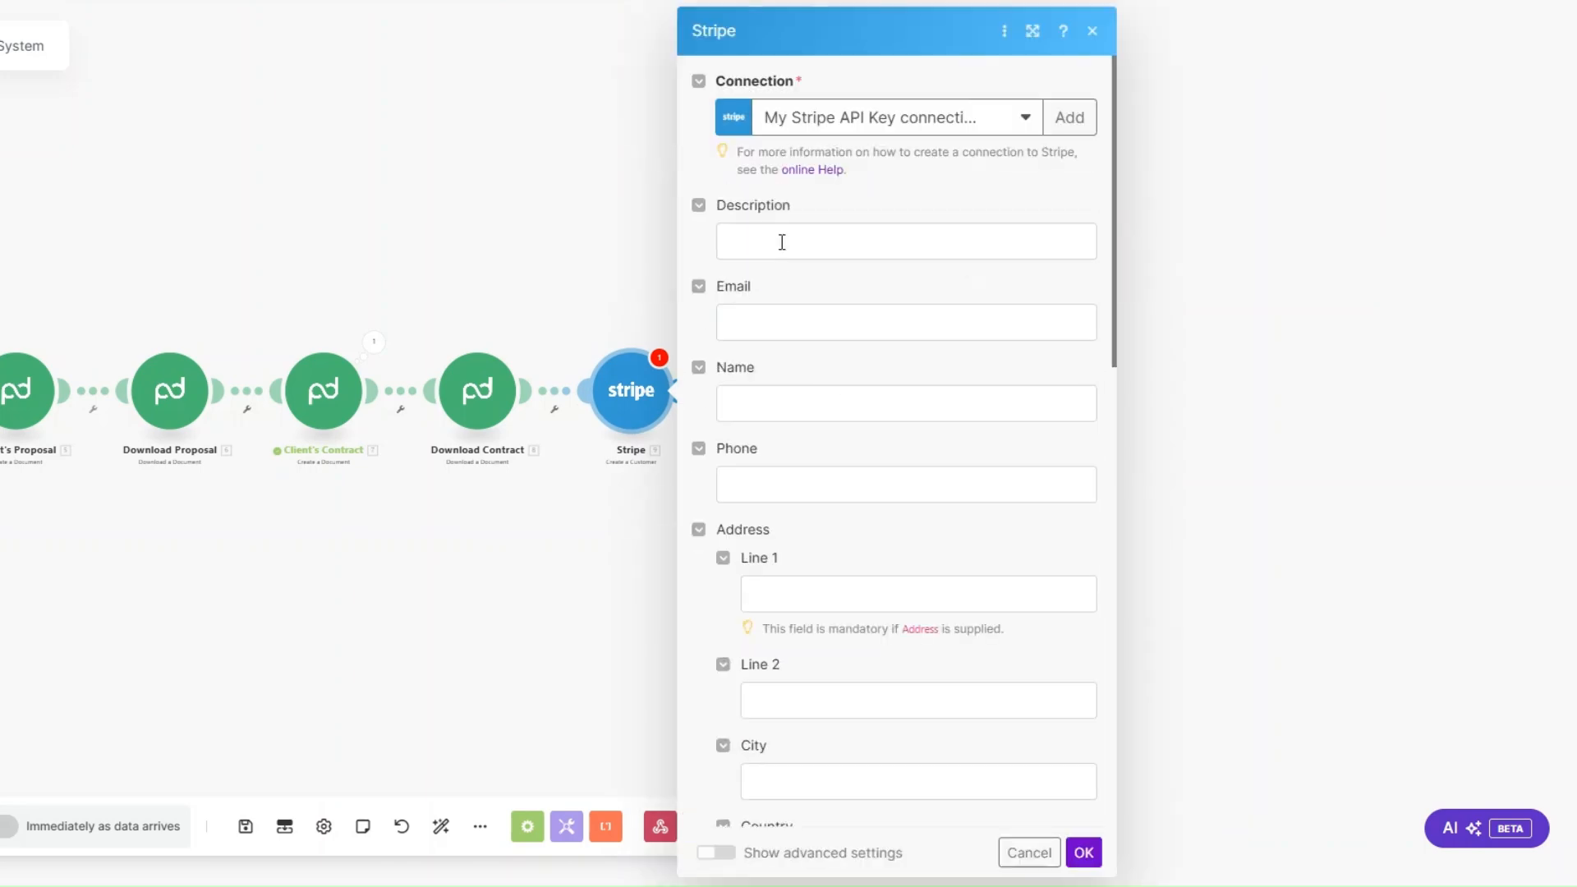
Step: Set the Stripe customer's description to SEO Services and map its Email from the monday.com item's Email column
left_click(782, 242)
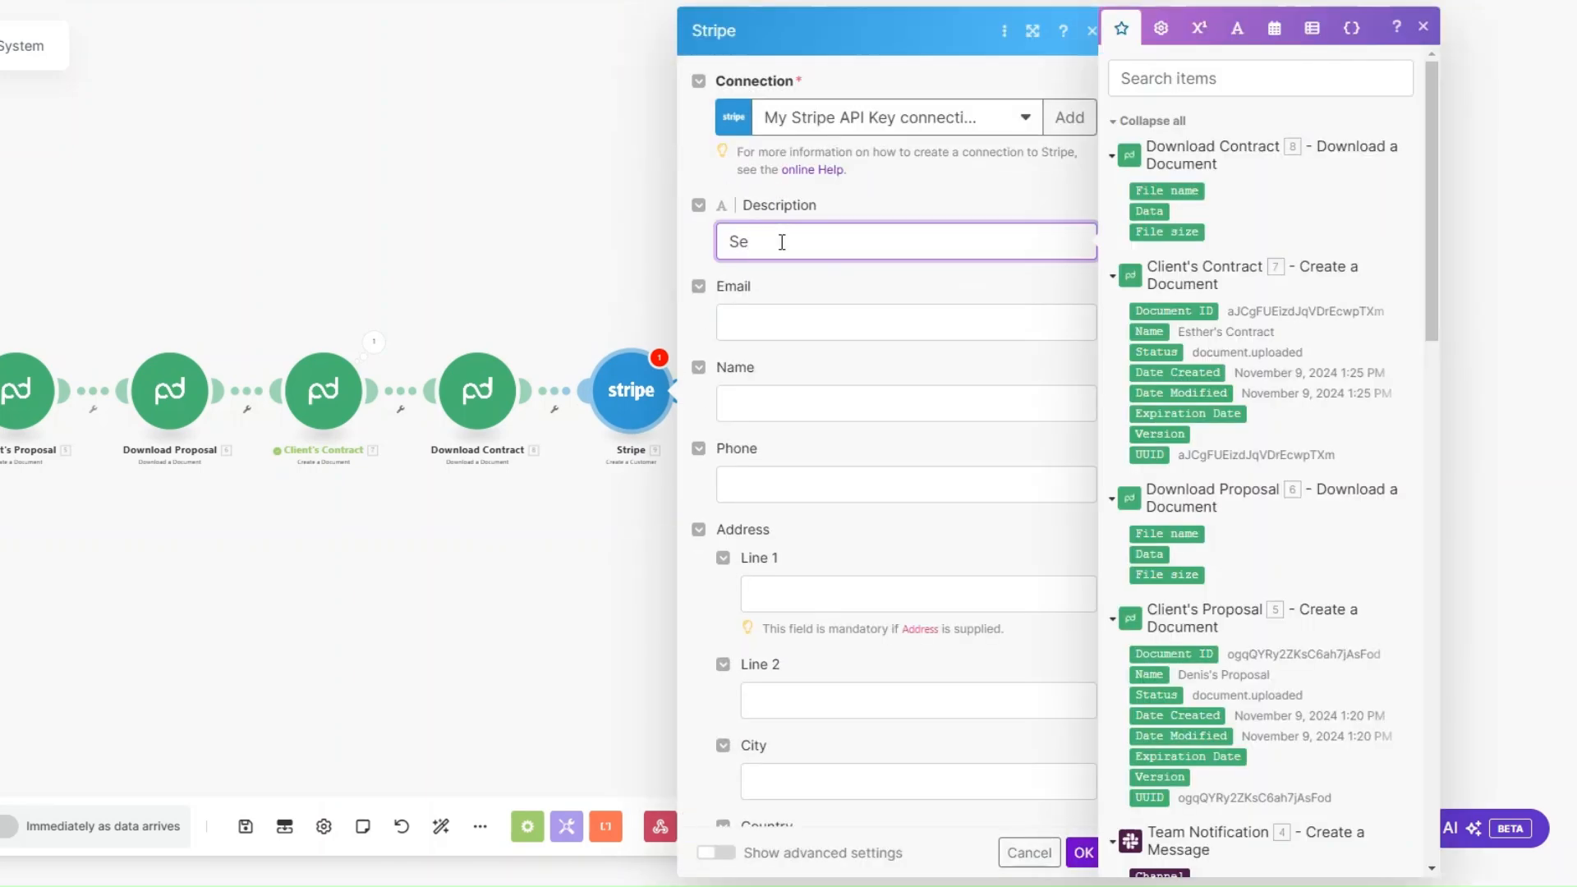
type("Se")
key("BackSpace")
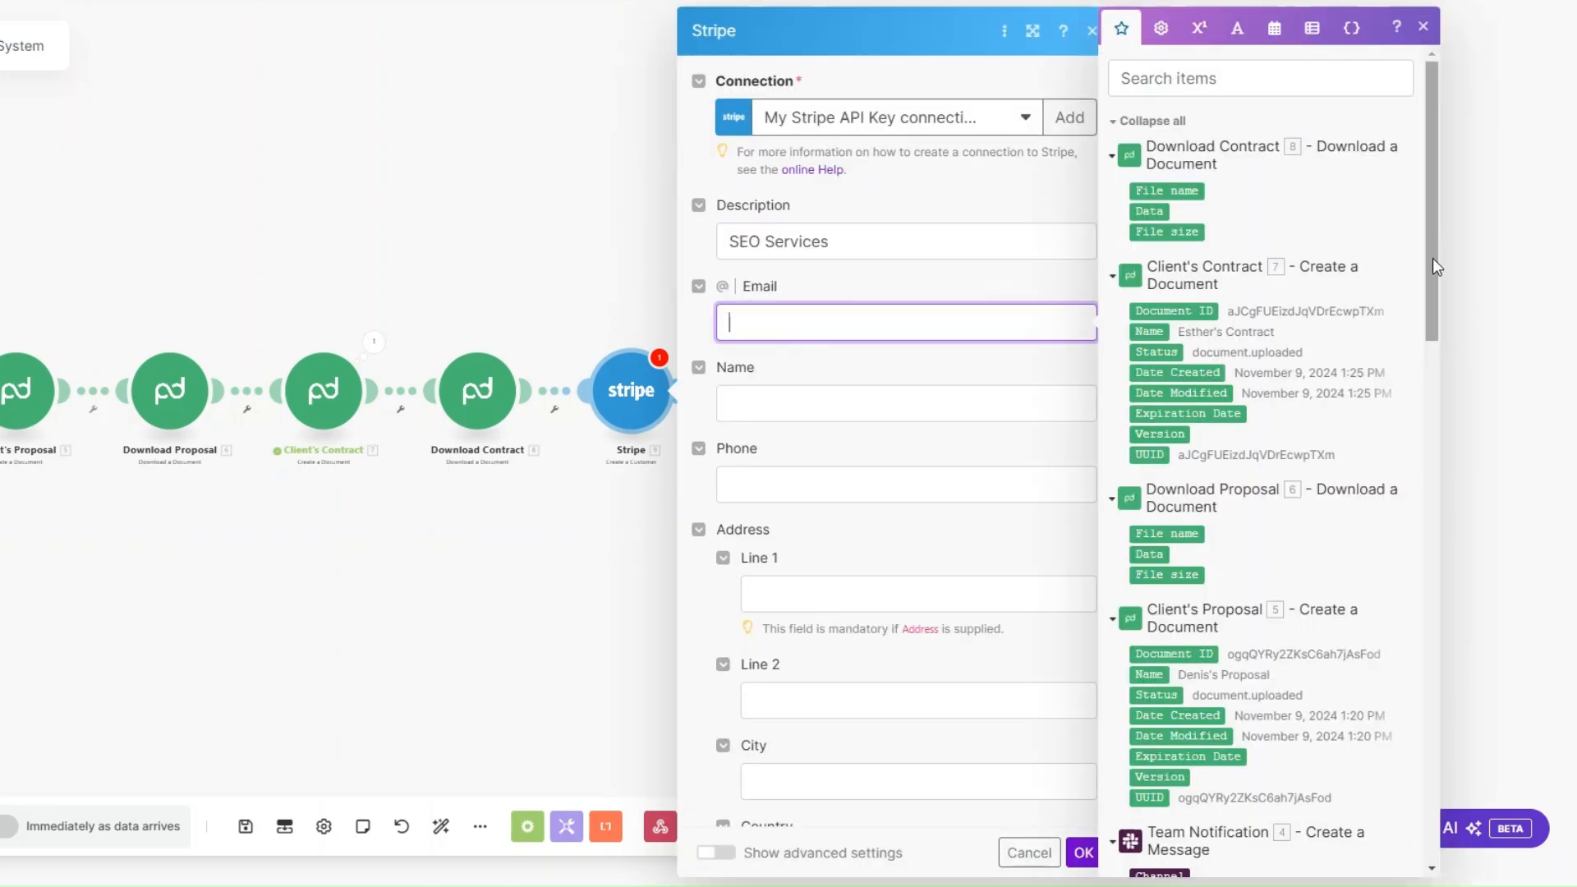
left_click_drag(1432, 258, 1429, 632)
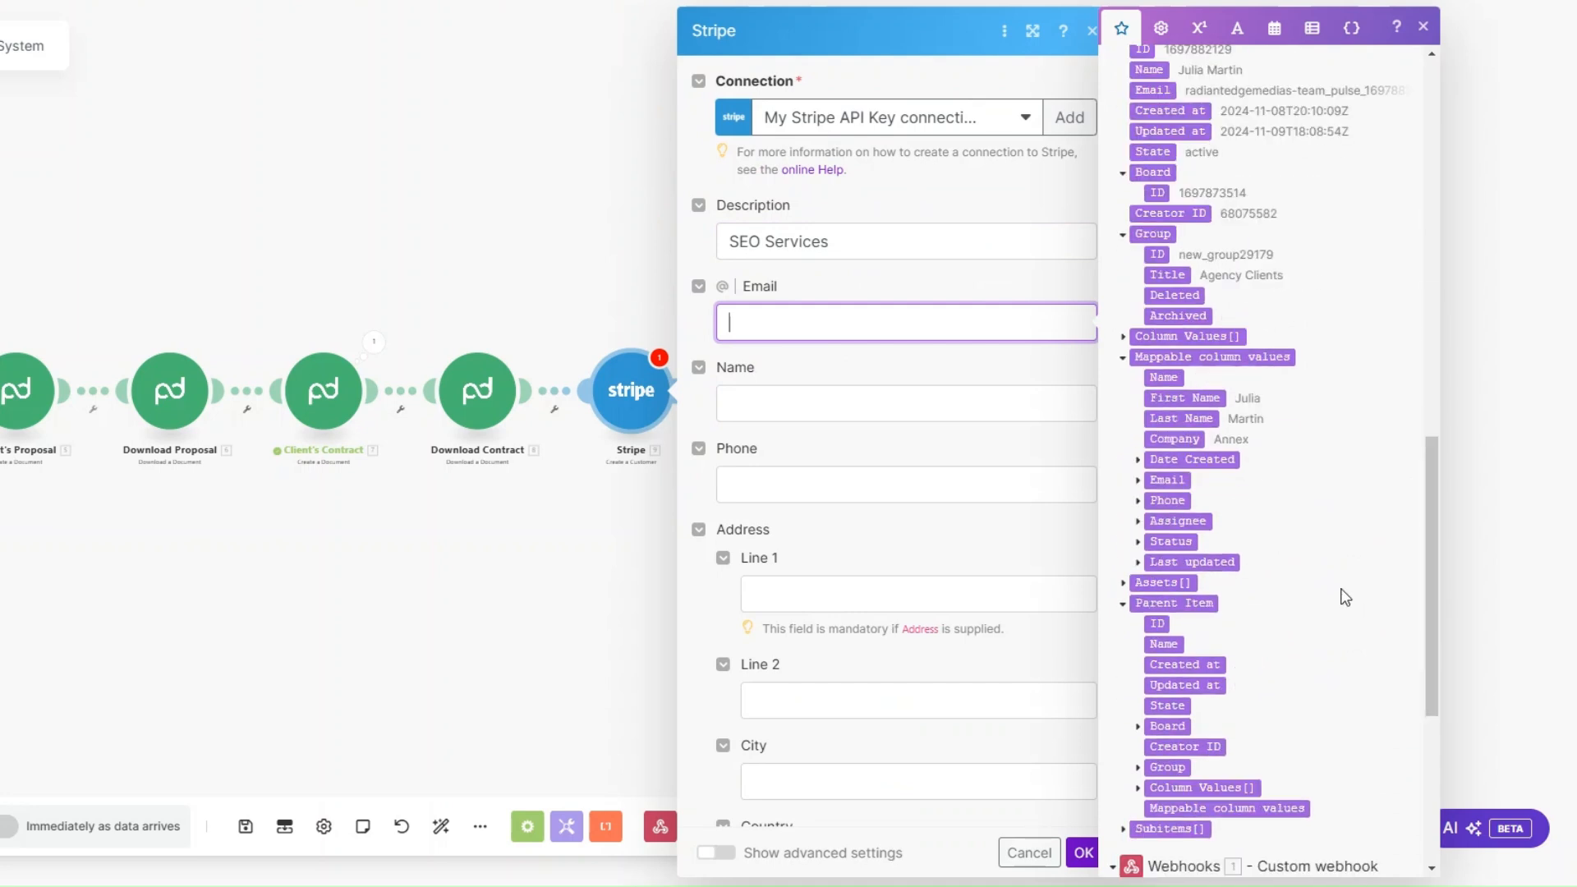
left_click(1137, 479)
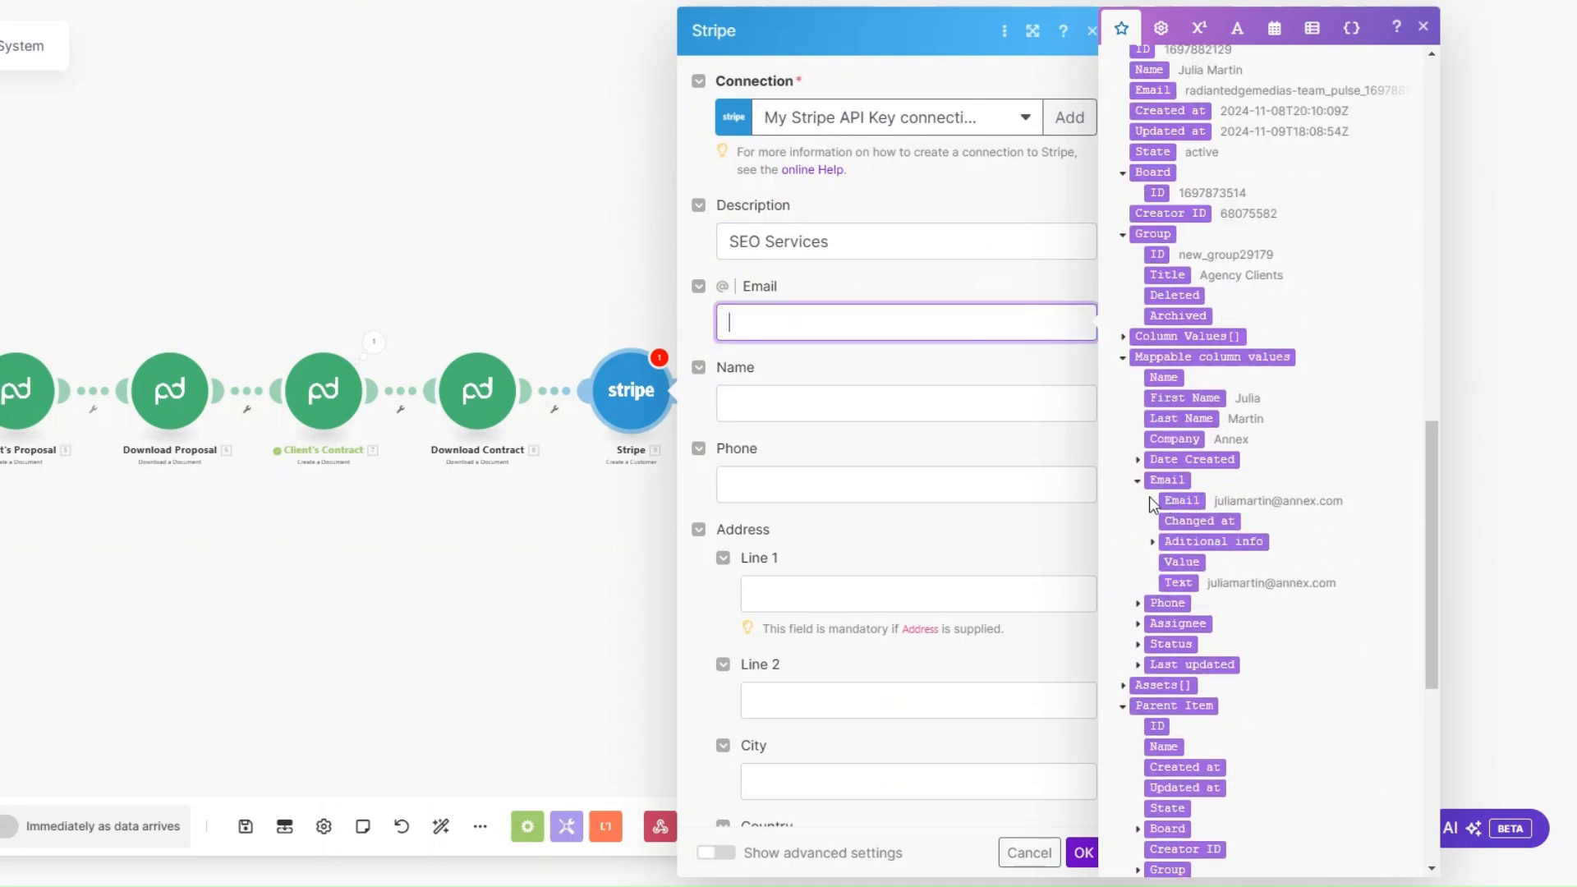
left_click(1175, 503)
Step: Map the Stripe customer's Name from the monday.com First Name and Last Name, map Phone from the Phone column, and save the module
left_click(782, 401)
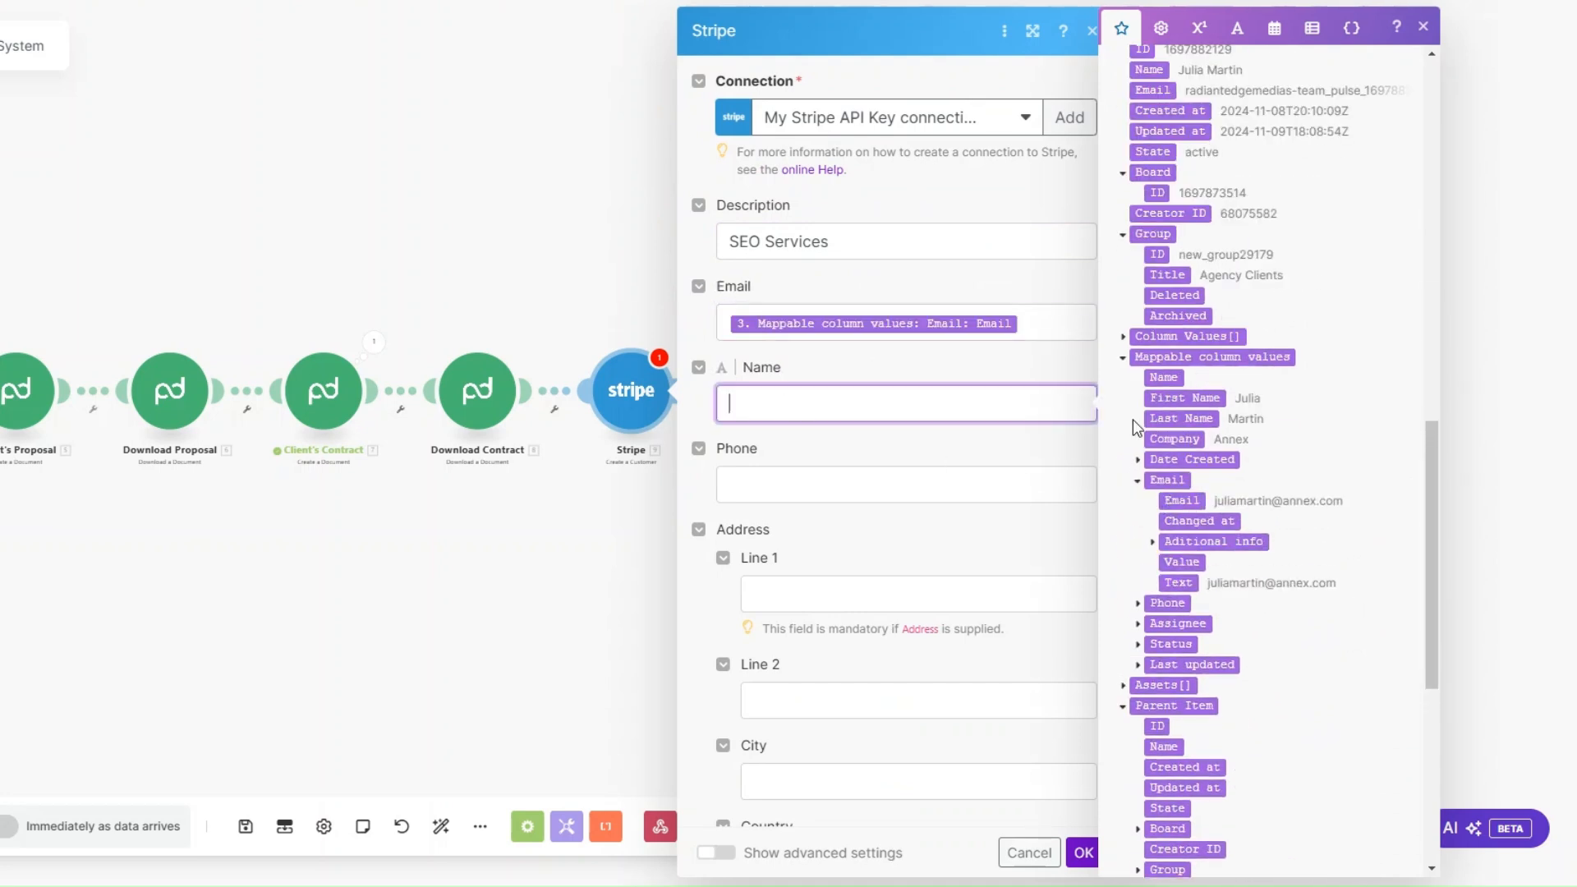
left_click(1182, 398)
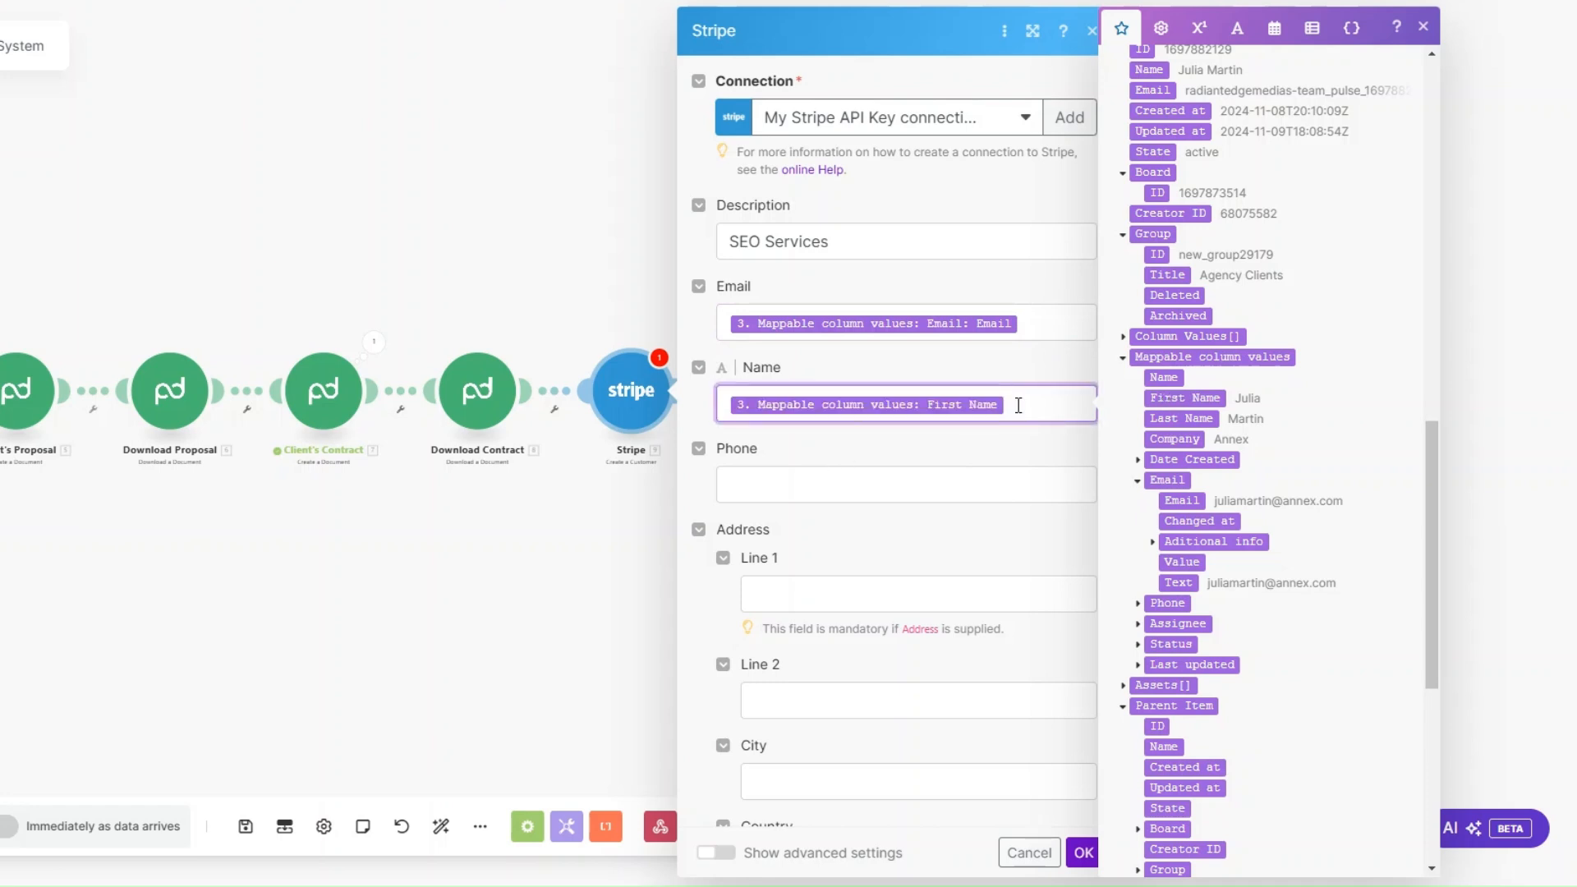
left_click(1182, 418)
key("Tab")
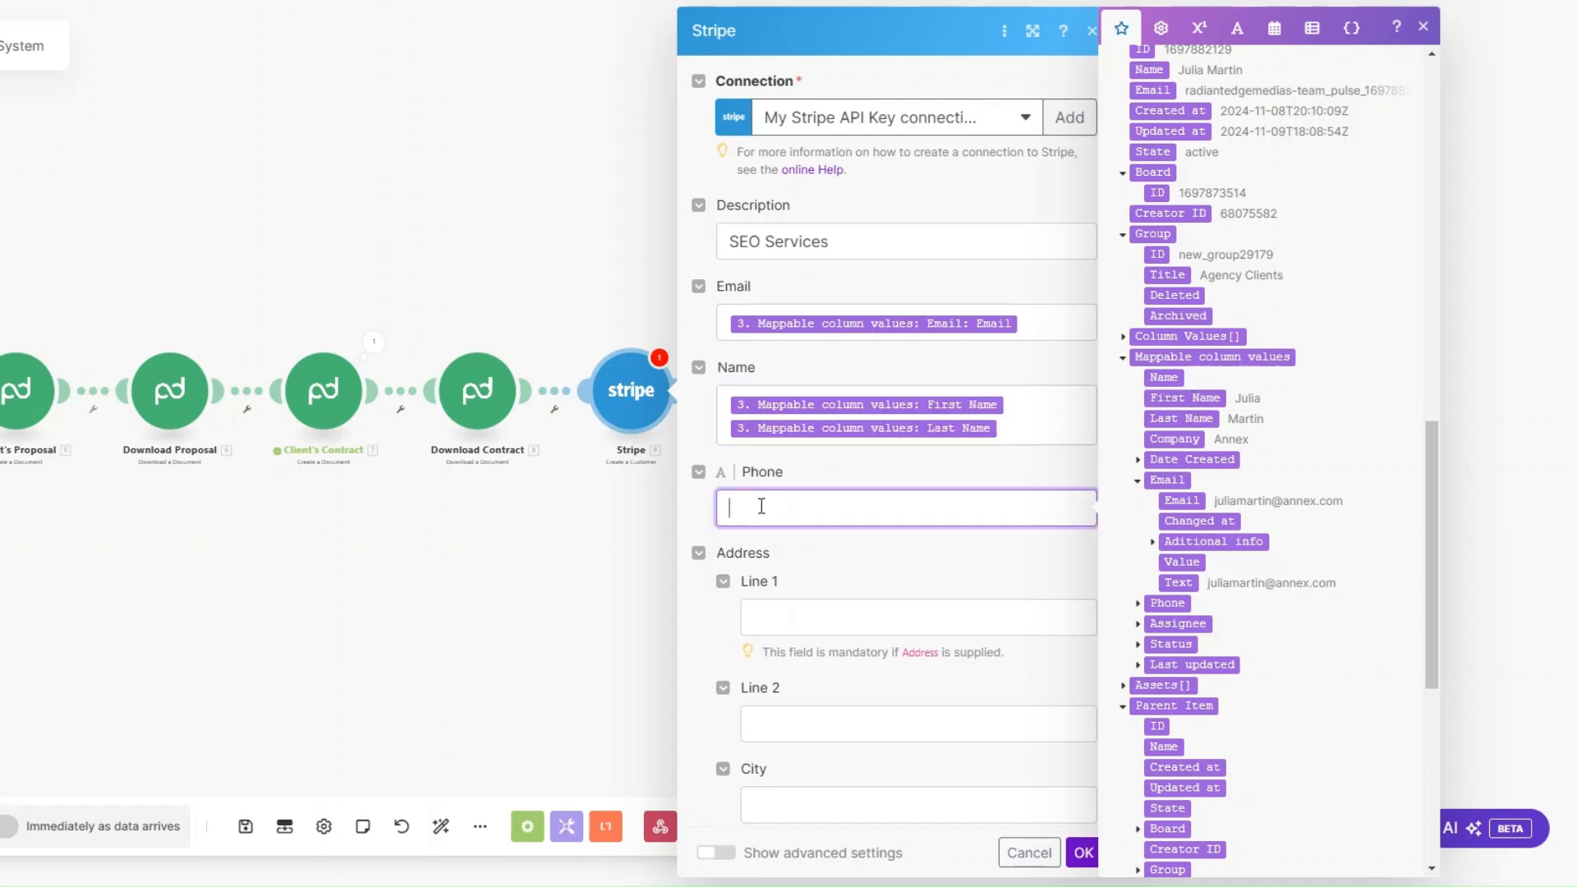
scroll(1199, 463, "down", 2)
left_click(1137, 407)
left_click(1182, 427)
scroll(895, 415, "down", 10)
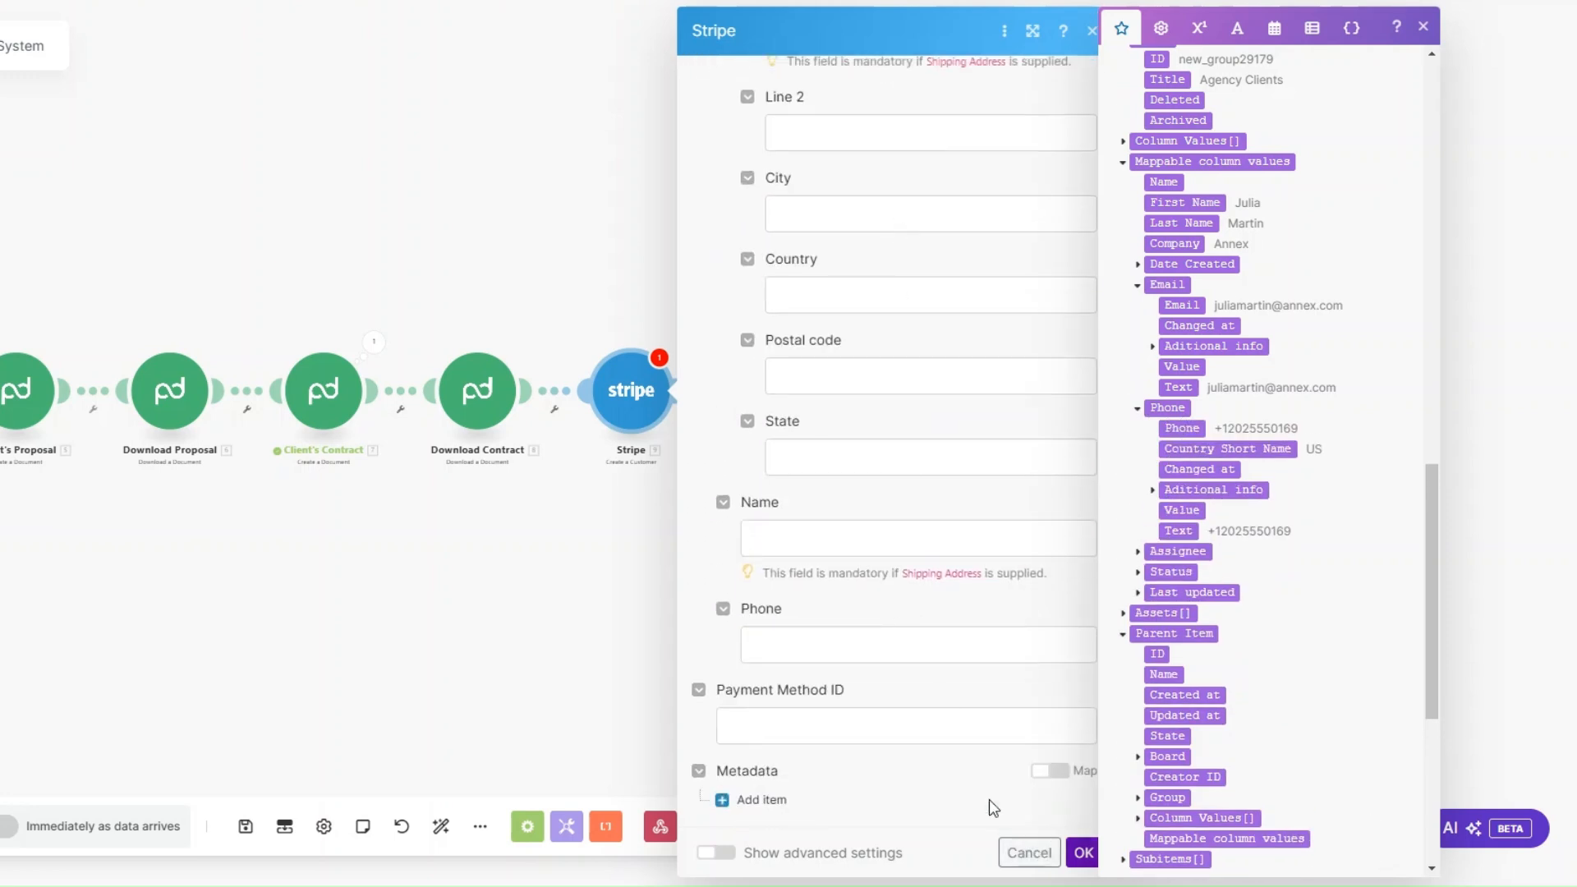
left_click(1082, 851)
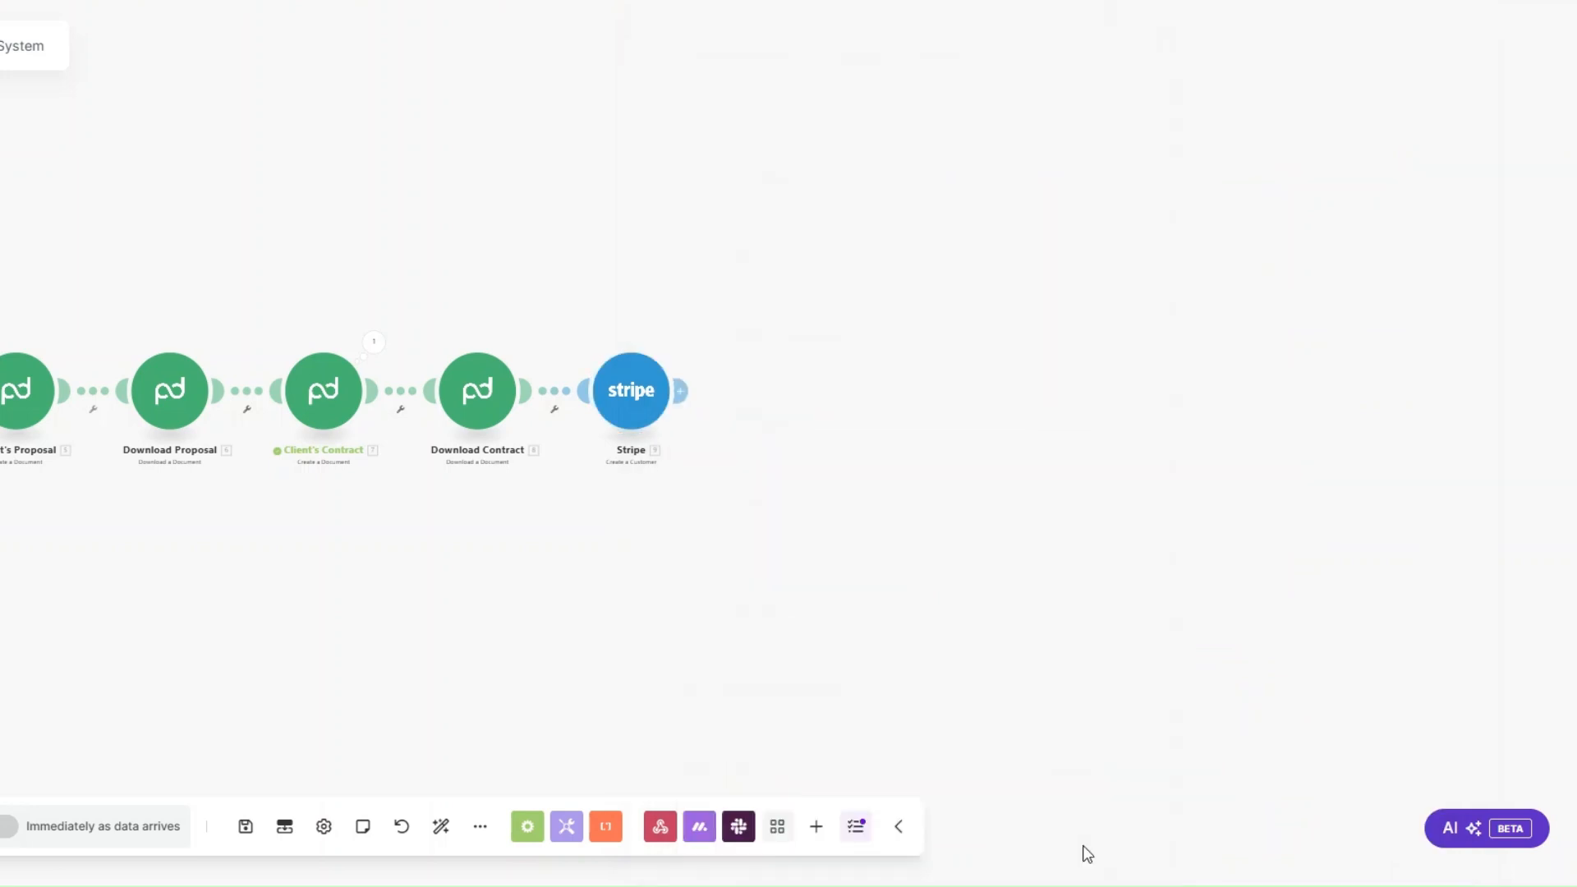
Step: Append a Stripe Create a Payment Intent module after Create a Customer
left_click_drag(621, 524, 374, 490)
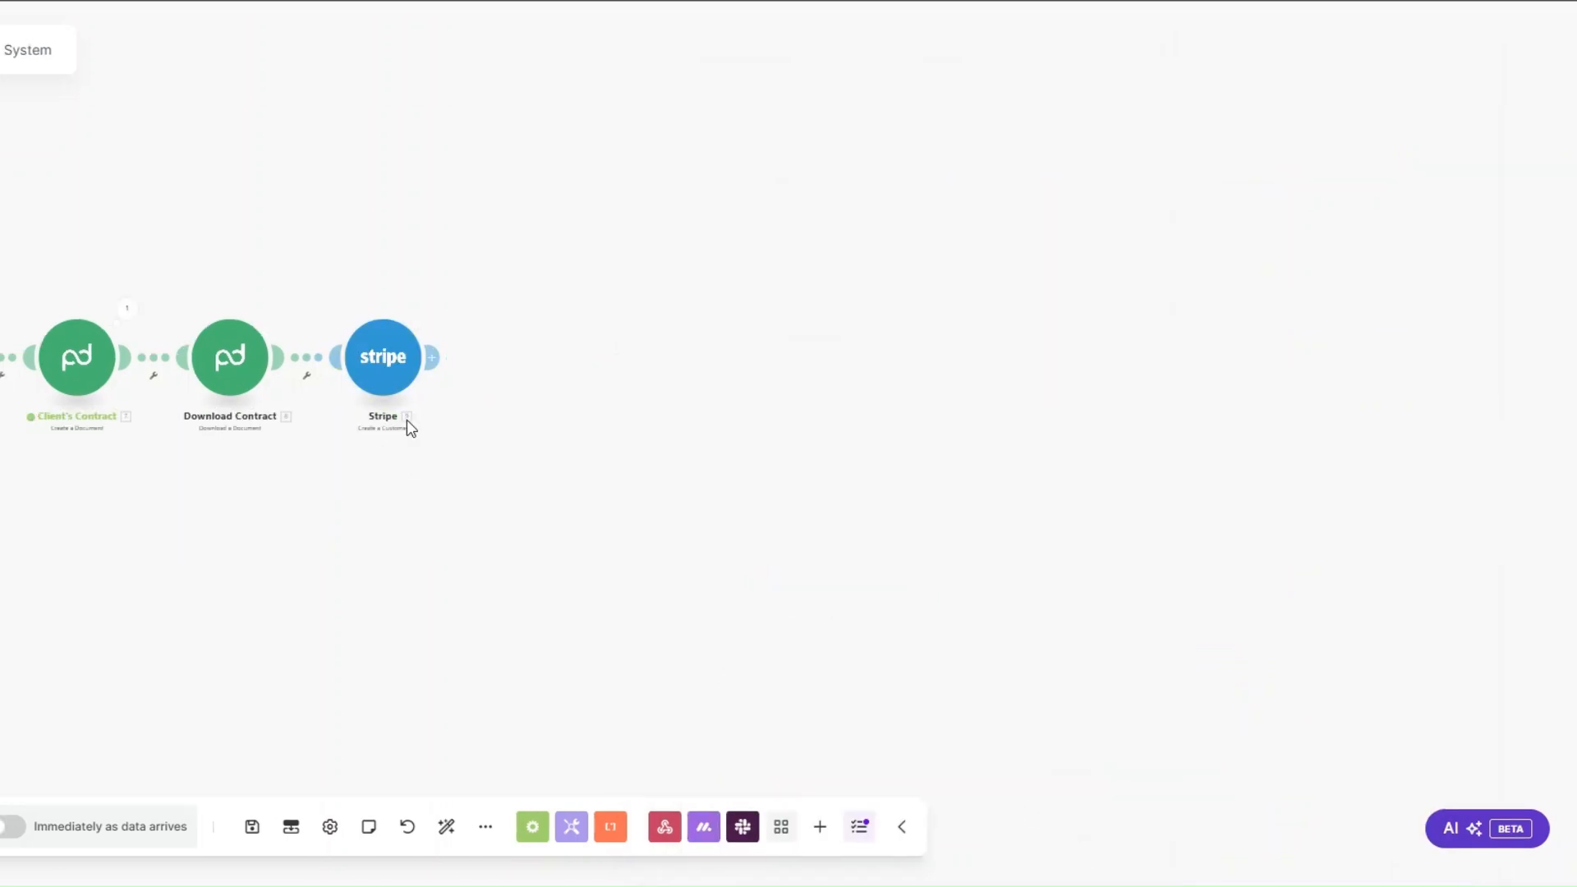
left_click(431, 357)
left_click(585, 366)
left_click(703, 407)
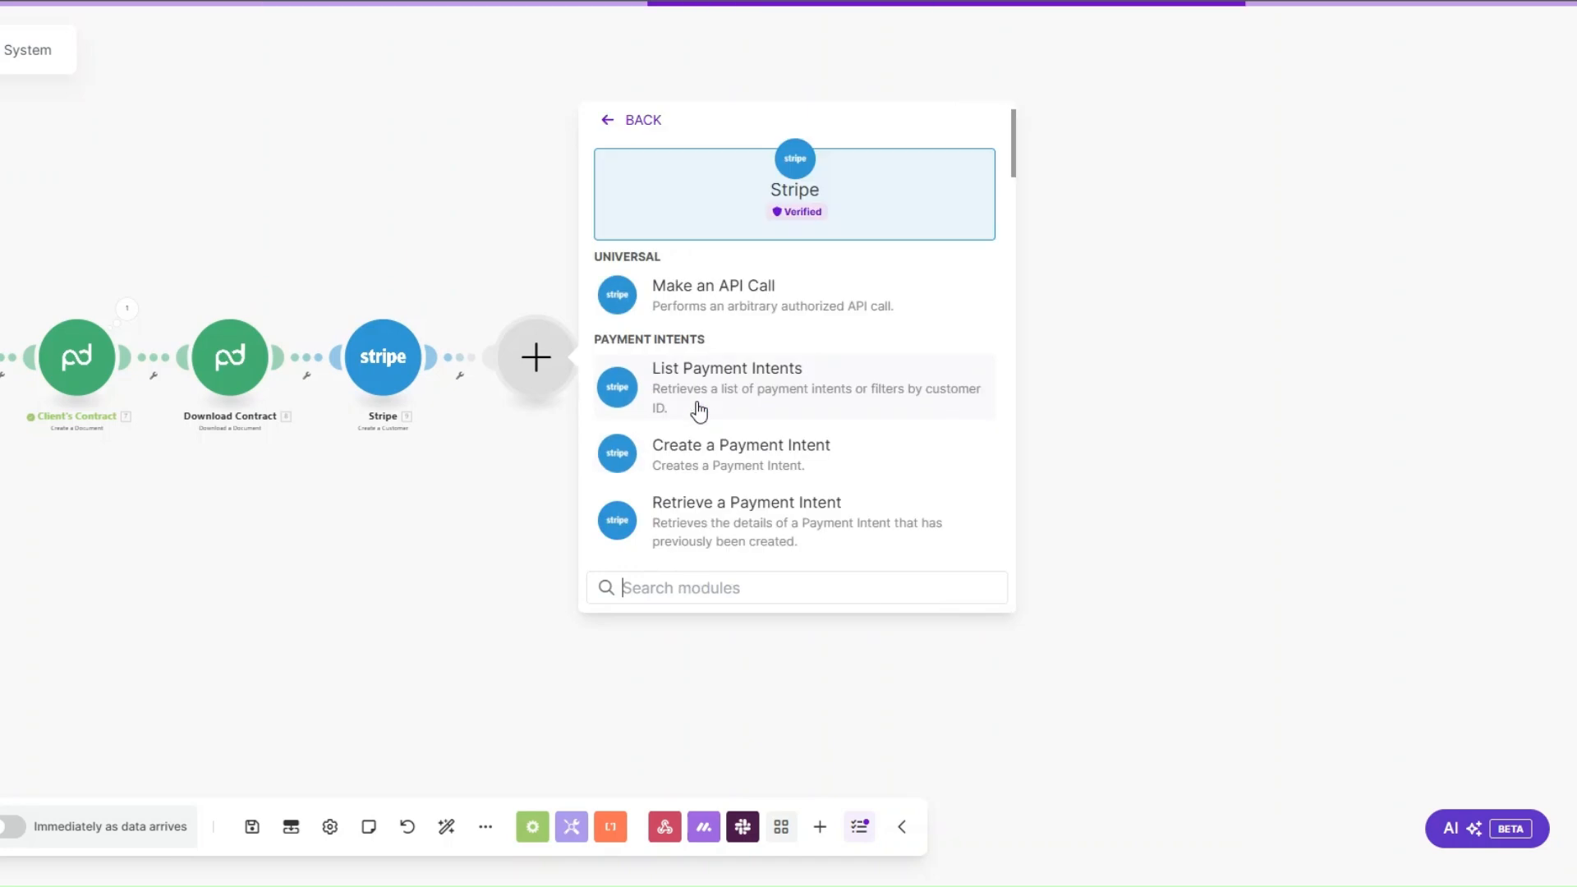
left_click(704, 446)
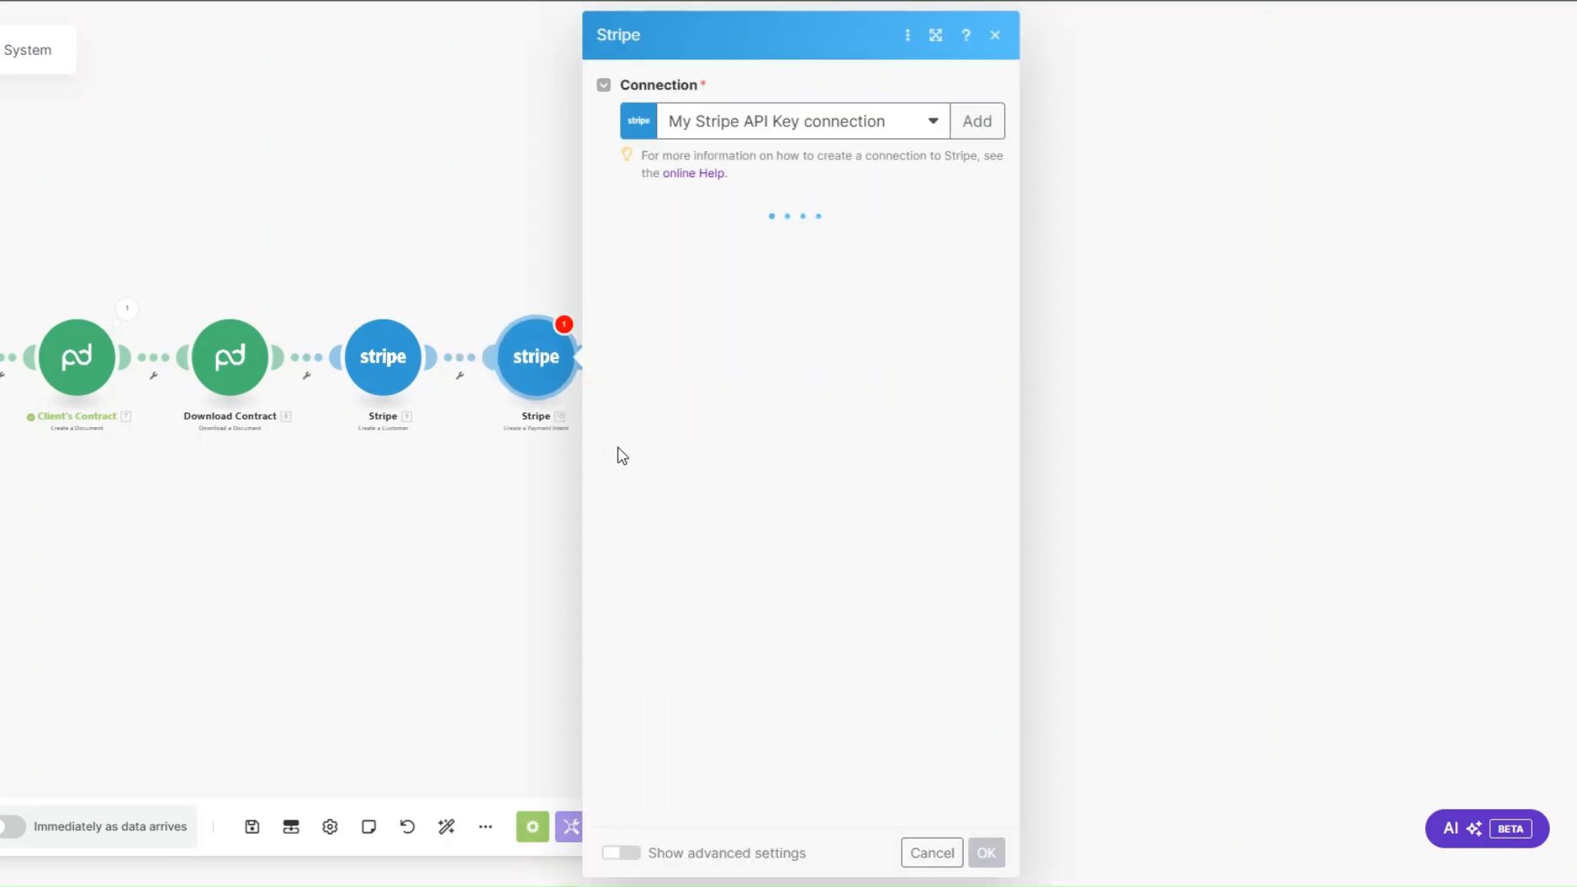
Step: Set the payment intent's amount to 200000 and its currency to usd
left_click(683, 242)
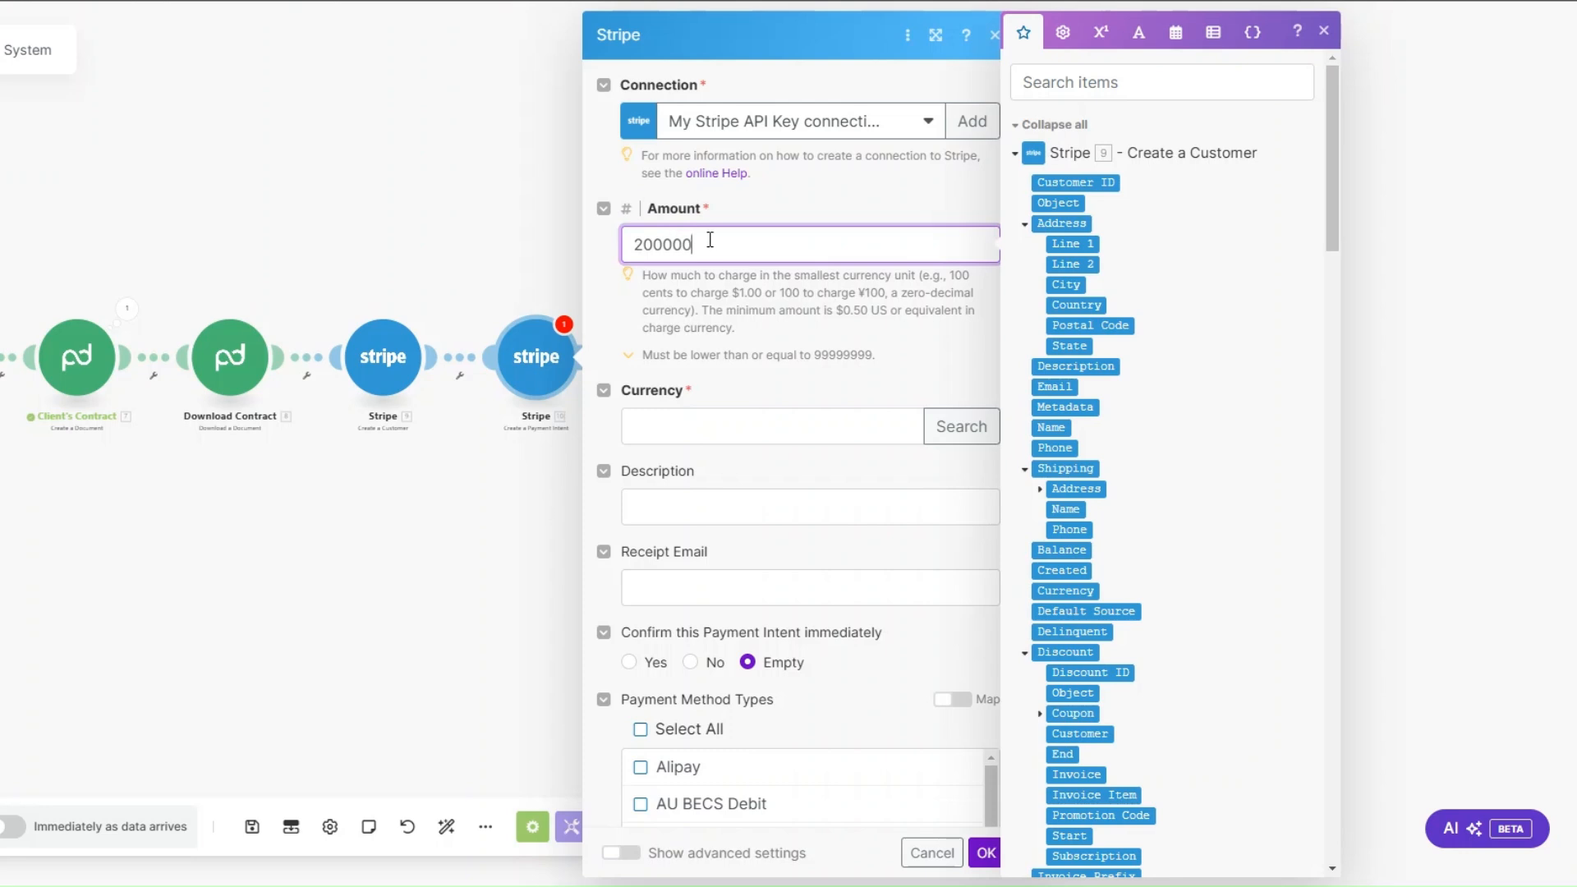
left_click_drag(708, 240, 610, 253)
left_click(698, 433)
type("usd")
Step: Set the payment intent's description to SEO Services and map Receipt Email from the monday.com item's Email column
scroll(693, 431, "down", 4)
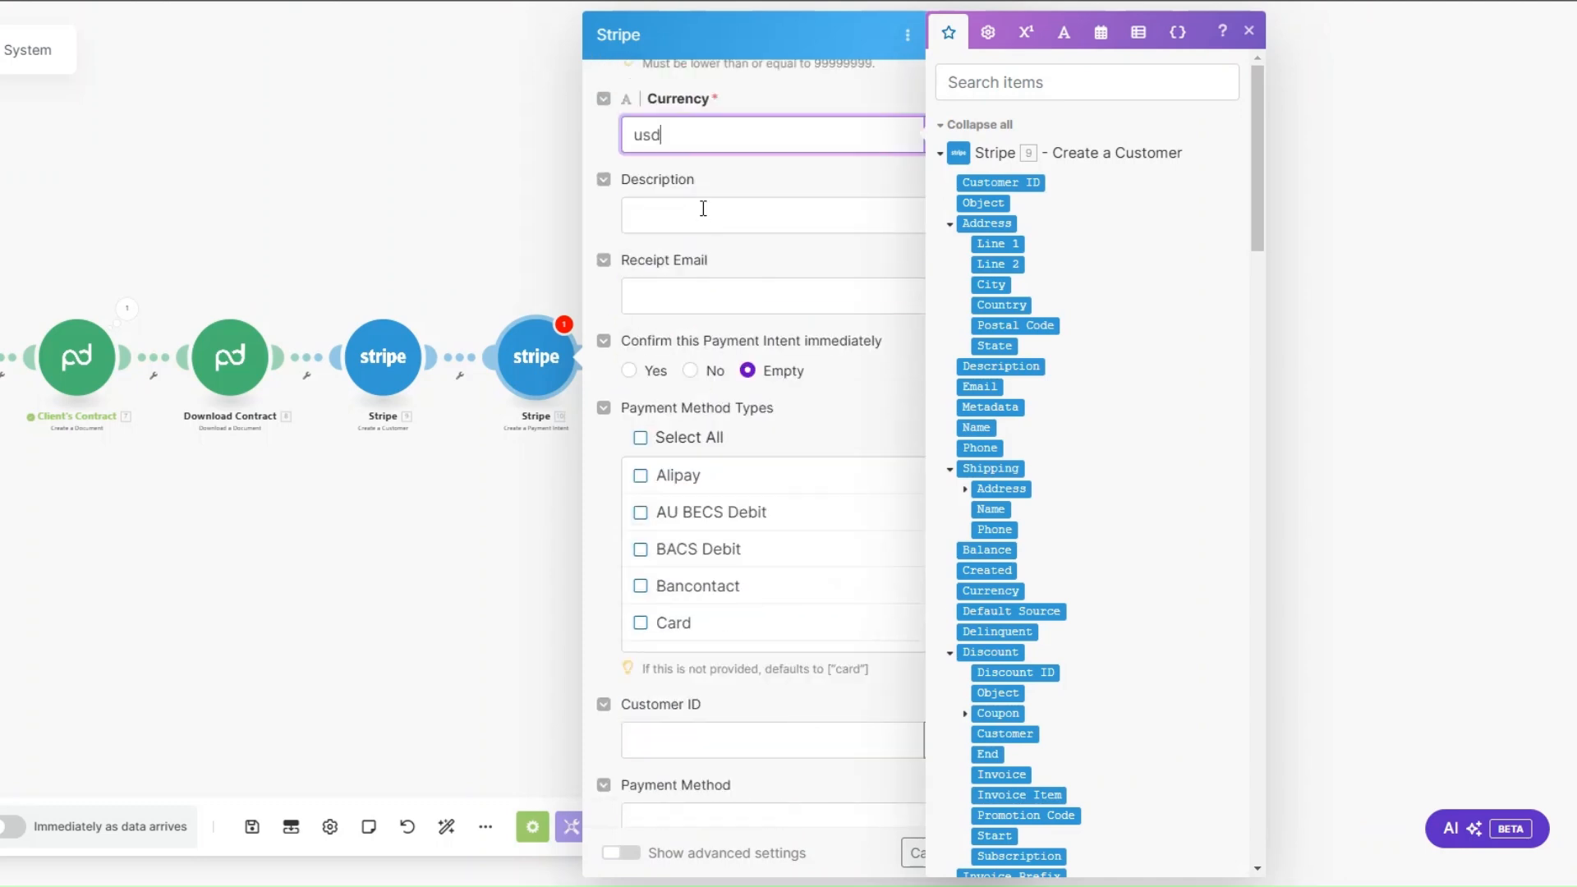
left_click(703, 208)
type("SEO S")
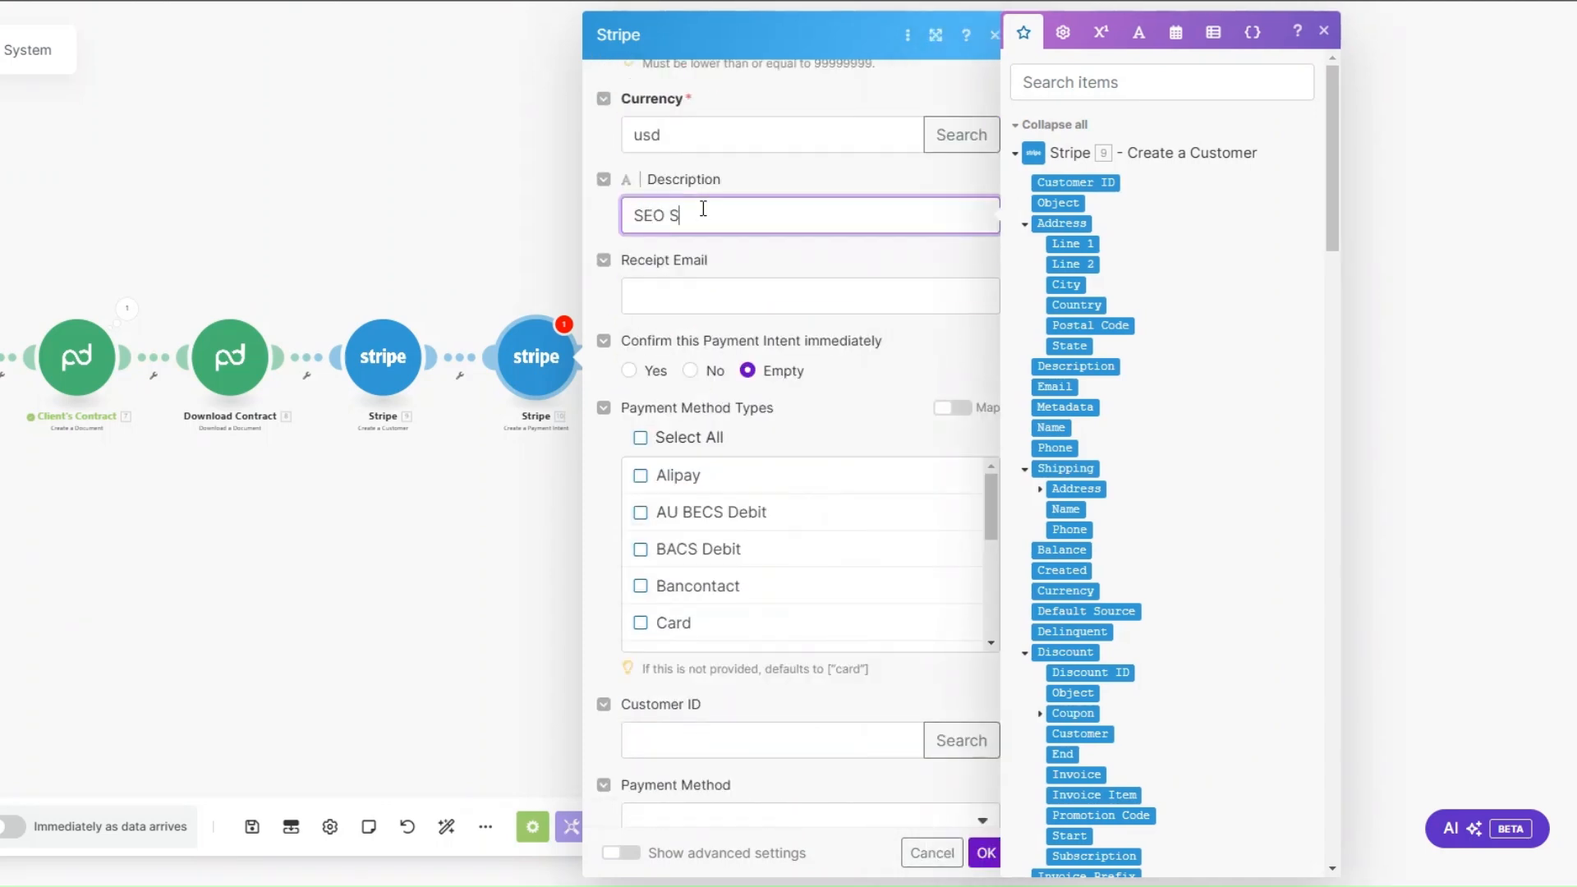
type("ervices")
key("Tab")
left_click_drag(1332, 234, 1343, 754)
left_click(1061, 369)
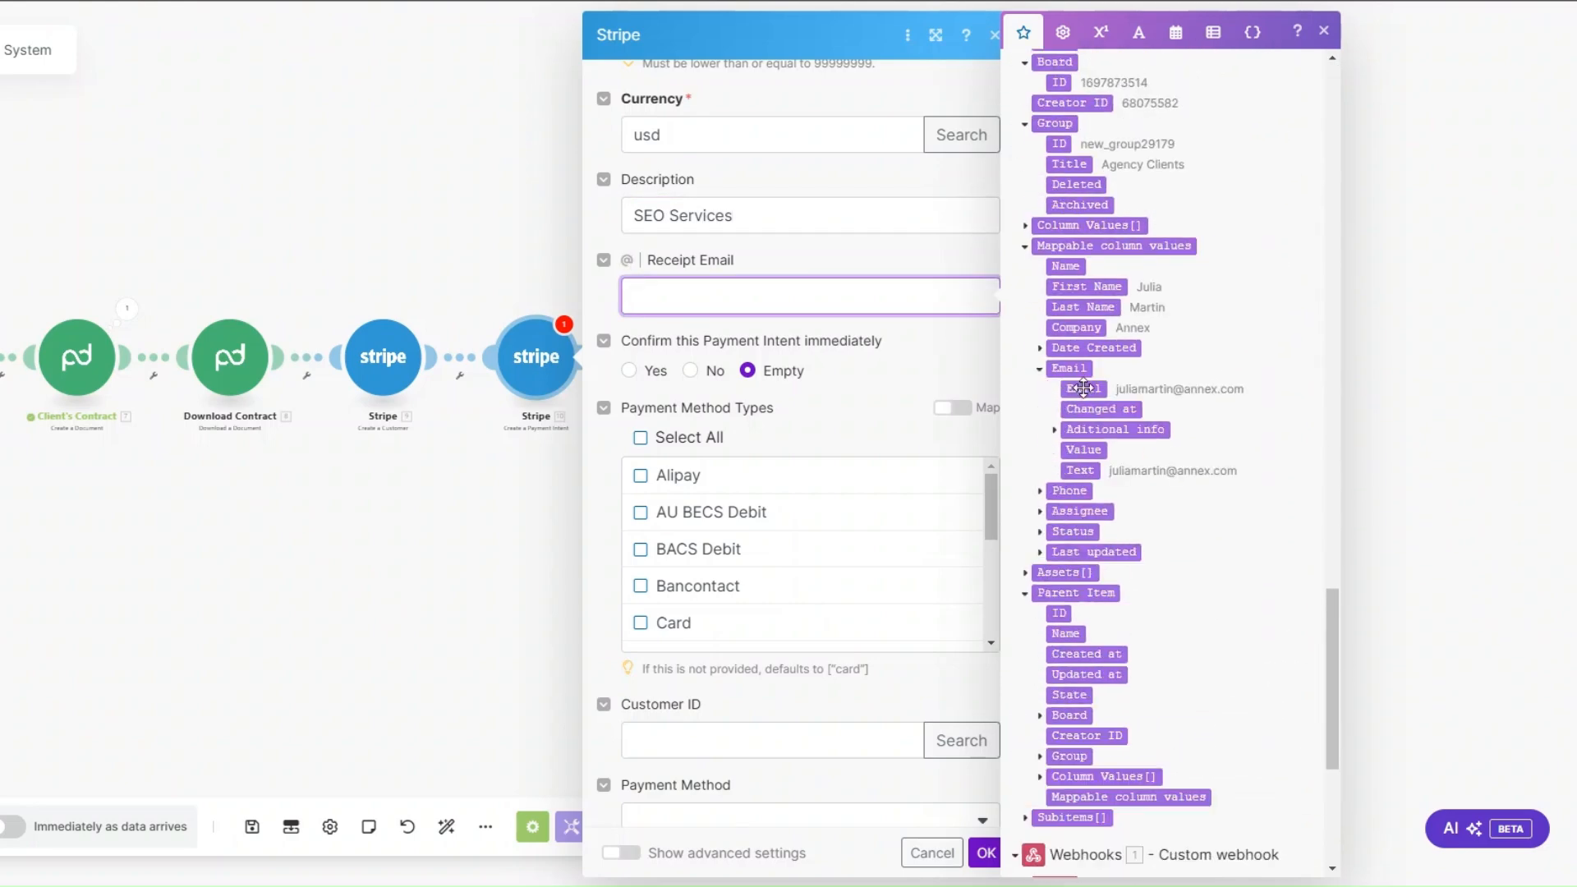
left_click_drag(1082, 389, 755, 296)
Step: Map the payment intent's Customer ID from the Create a Customer output and save the module
scroll(813, 386, "down", 3)
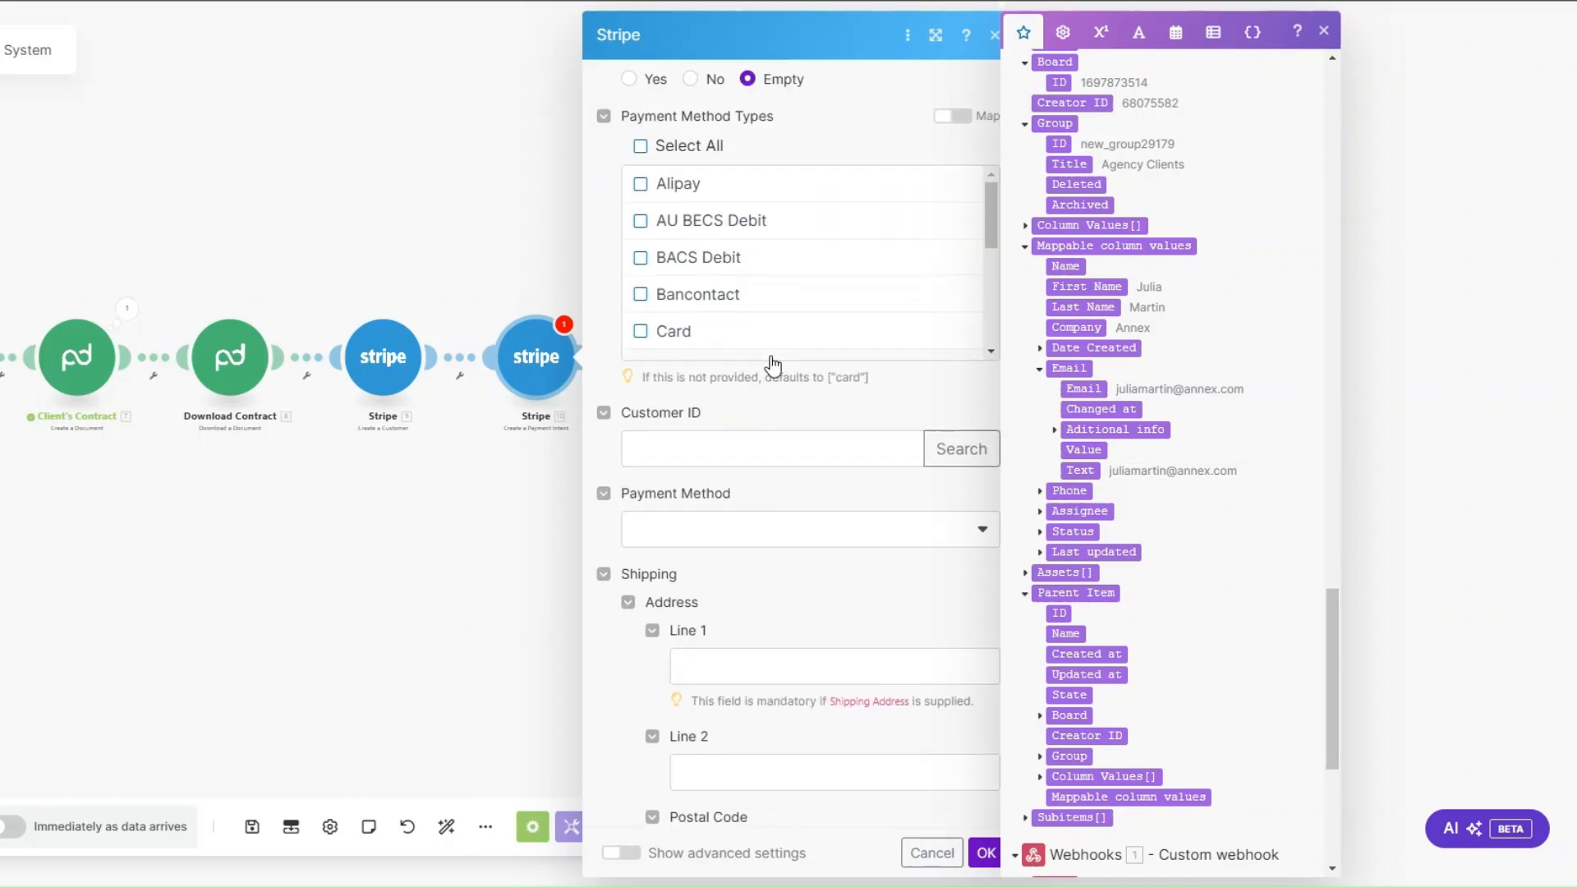
left_click(821, 448)
left_click_drag(1267, 693, 1210, 107)
left_click(1023, 180)
scroll(808, 295, "down", 1)
left_click(795, 602)
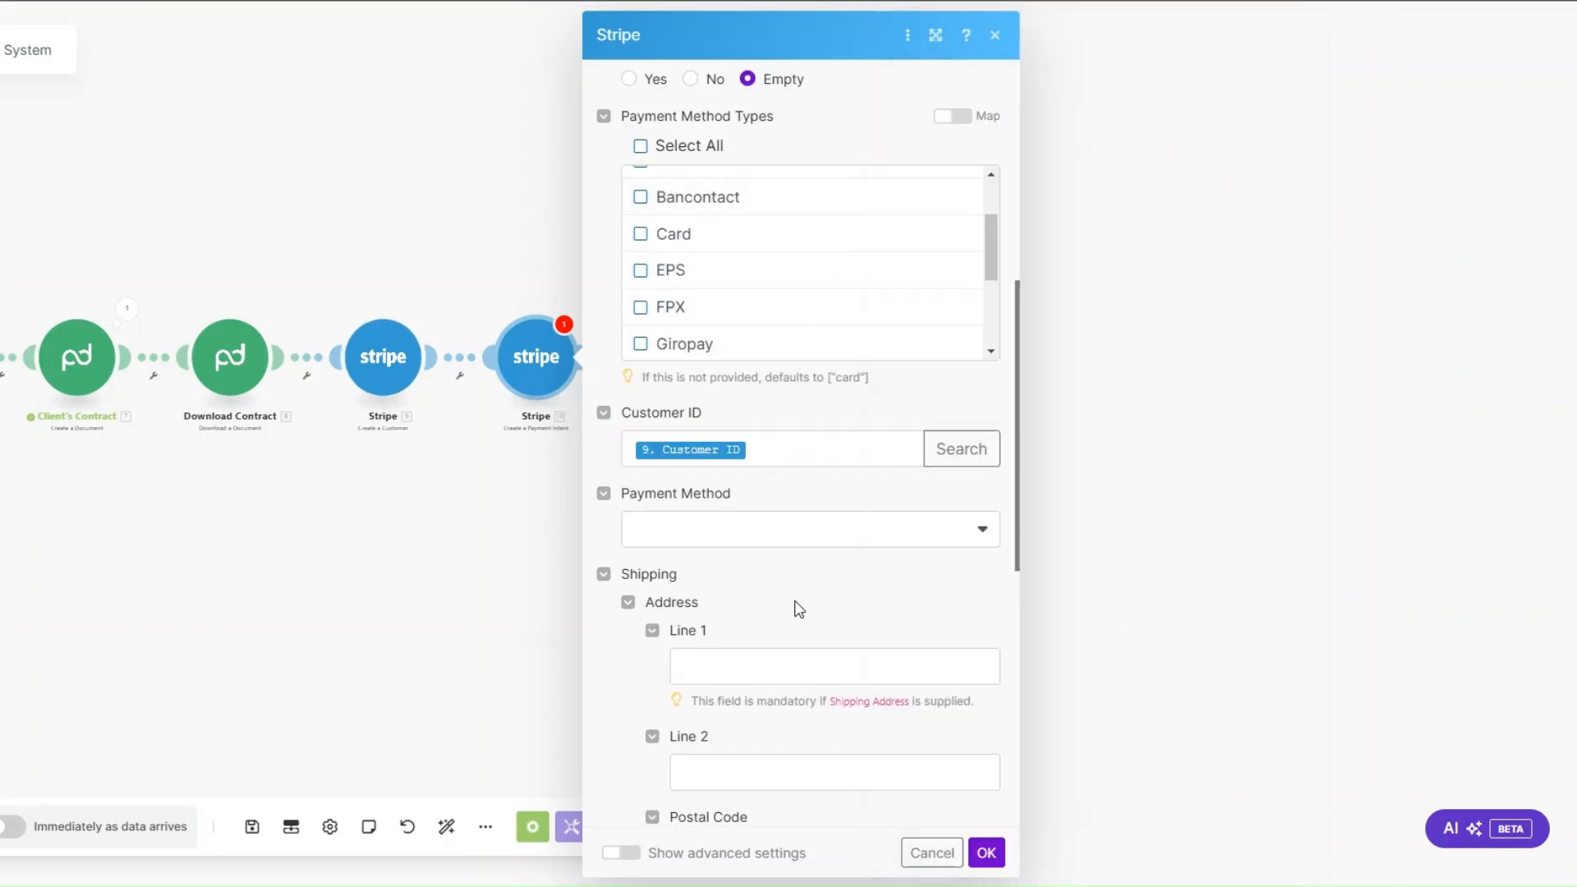
scroll(803, 446, "down", 8)
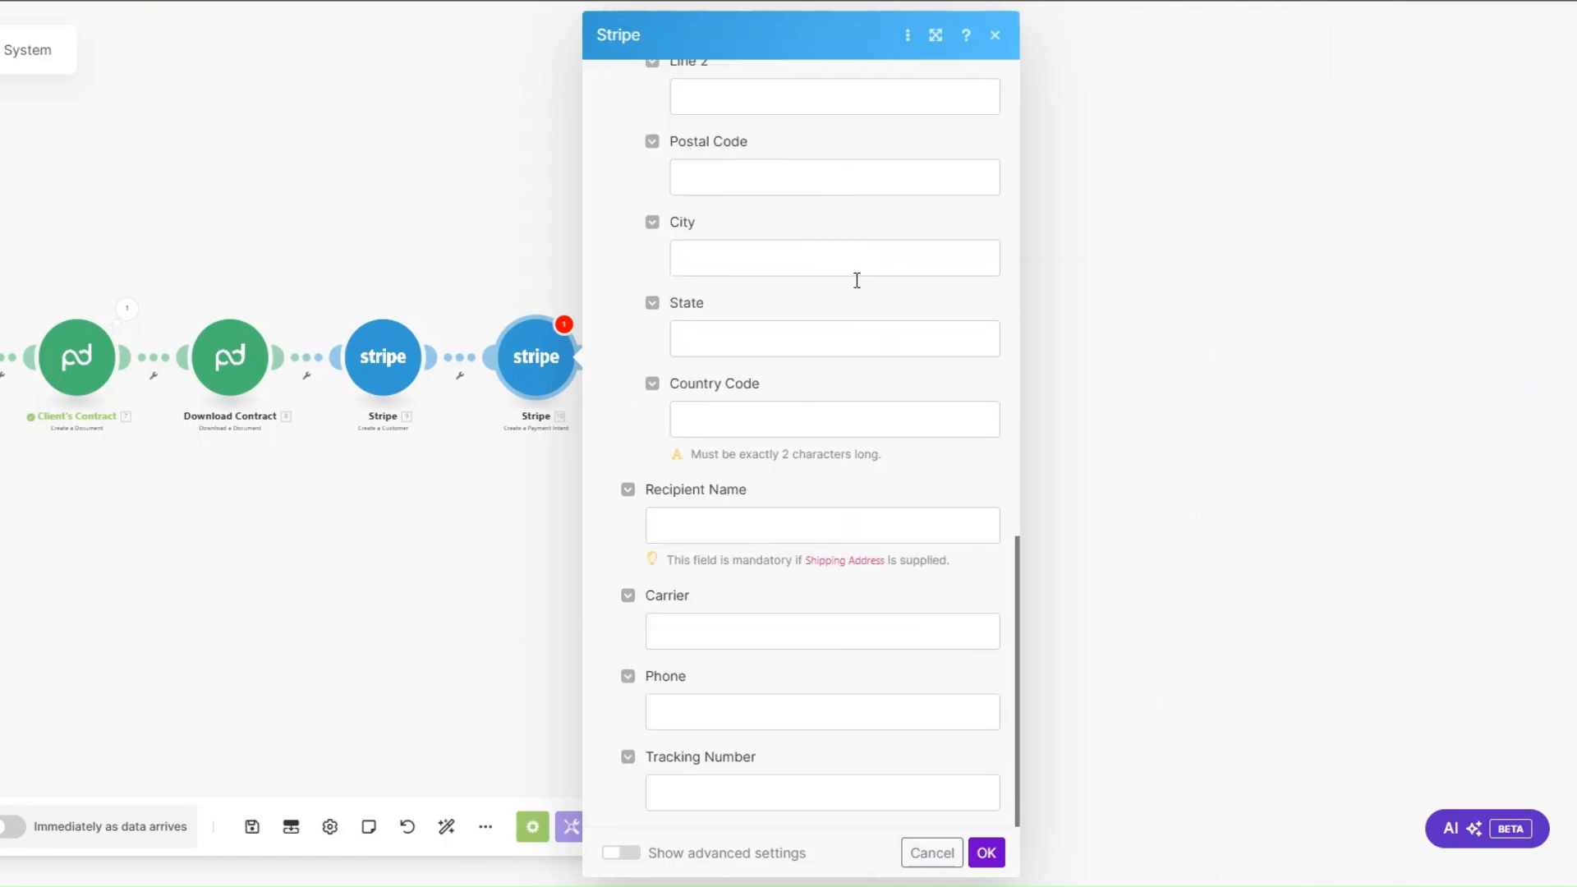
left_click(985, 852)
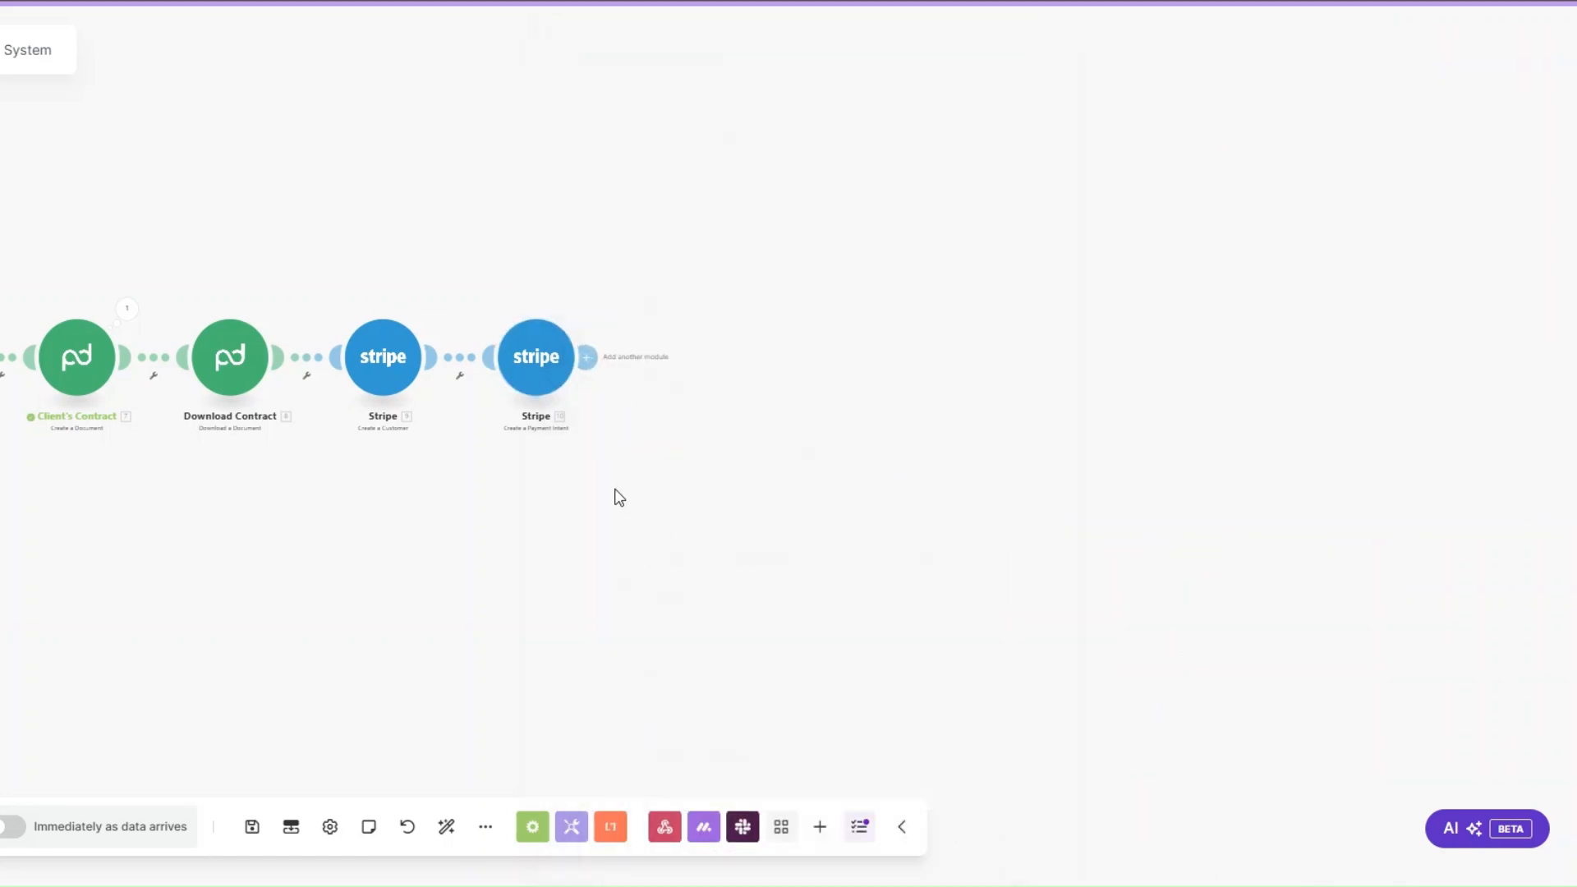
Step: Append a Stripe Create an Invoice module after Create a Payment Intent
left_click(588, 356)
left_click(854, 404)
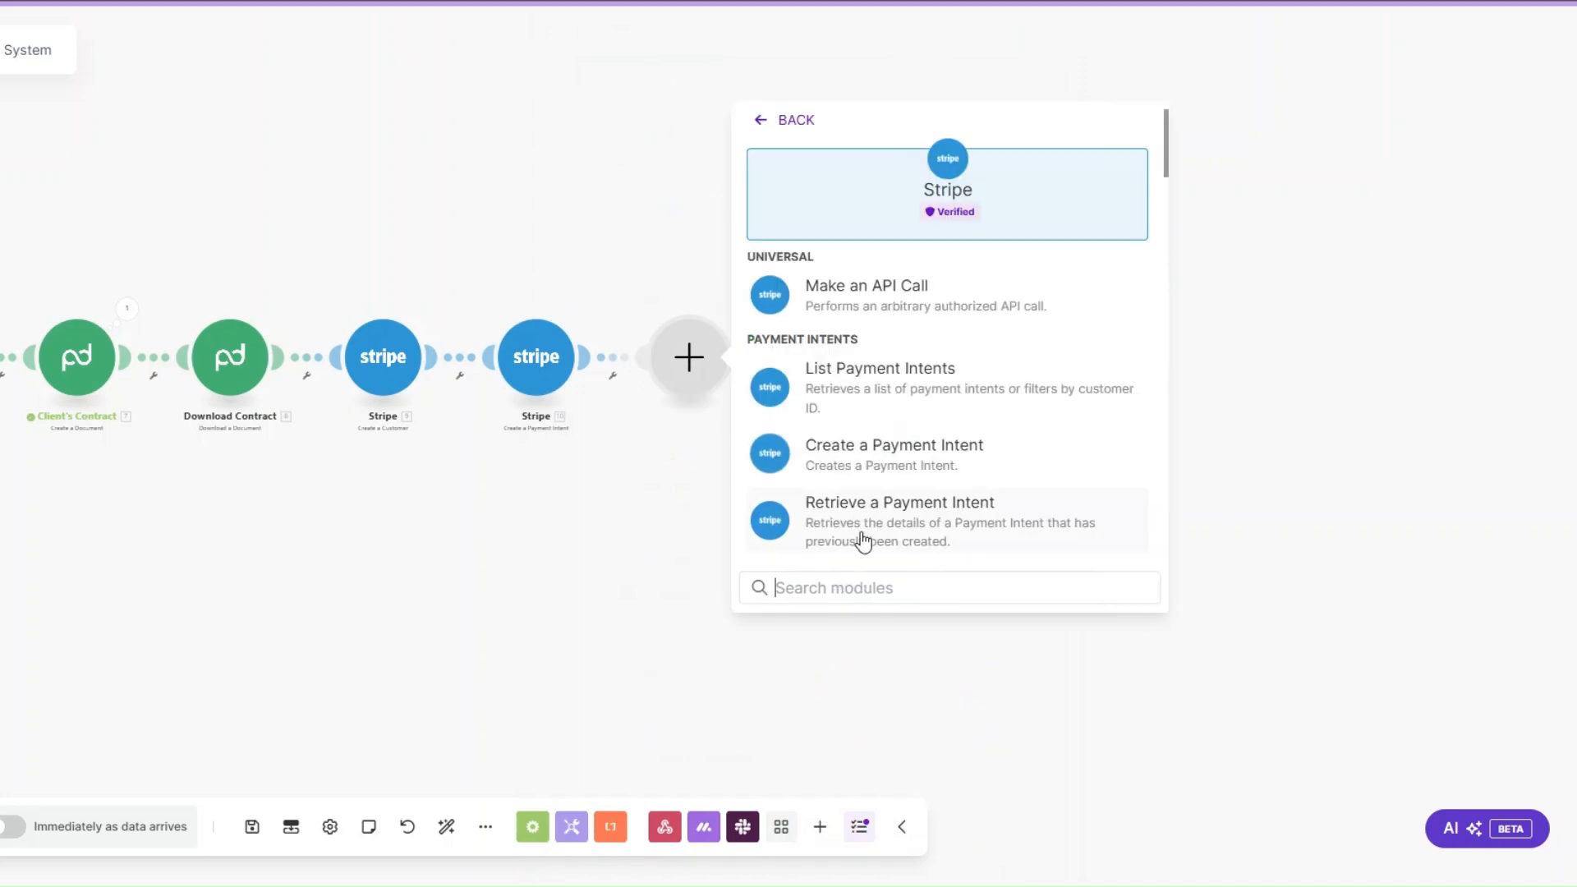
type("create")
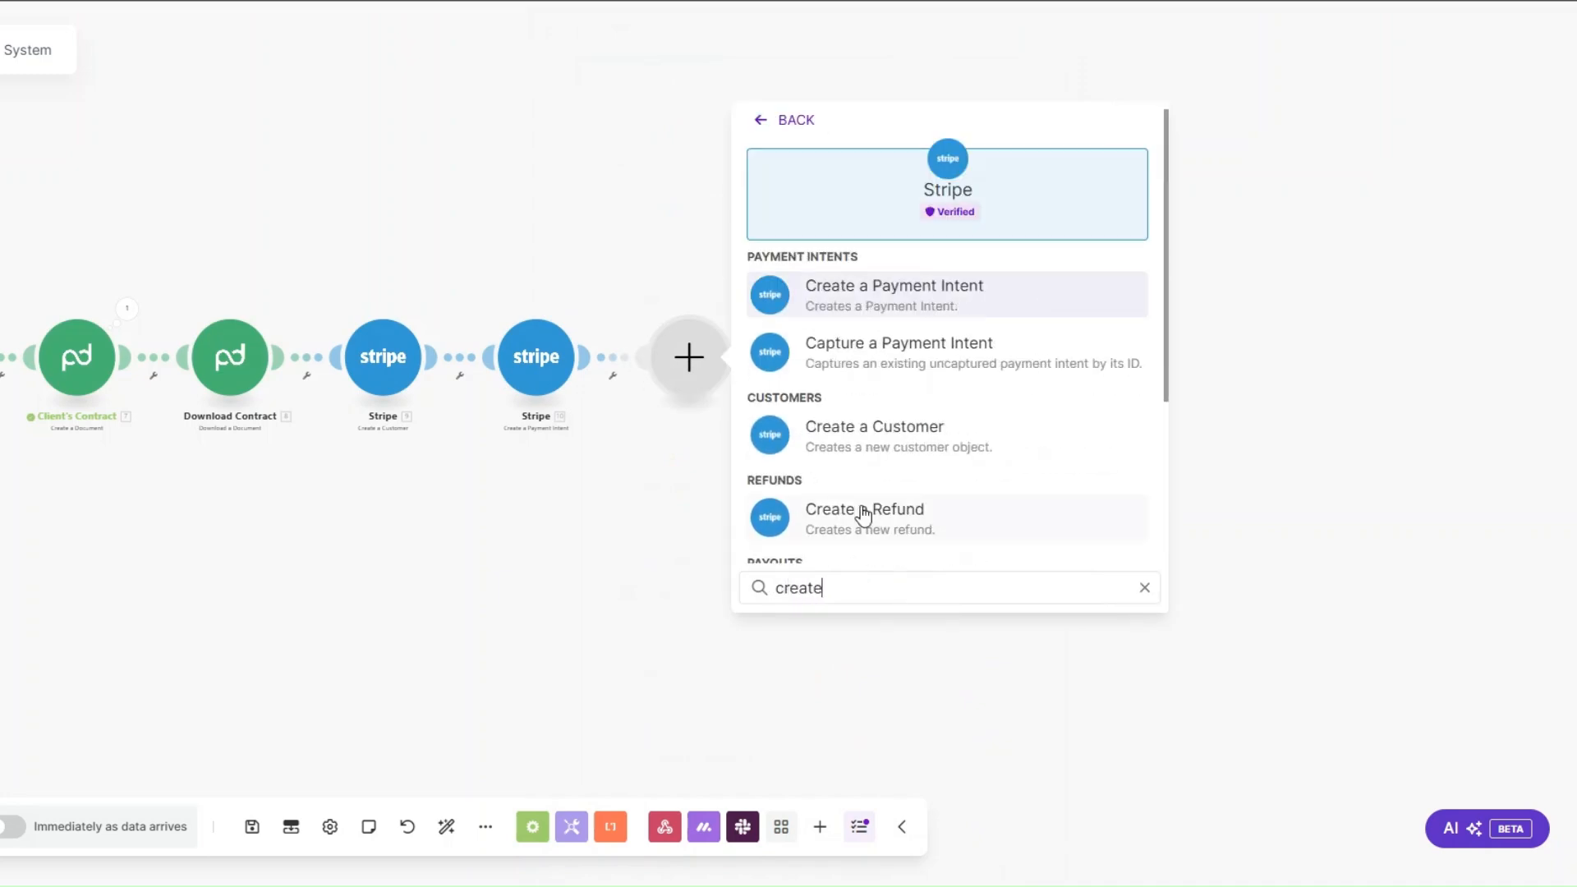
scroll(862, 513, "down", 3)
left_click(866, 450)
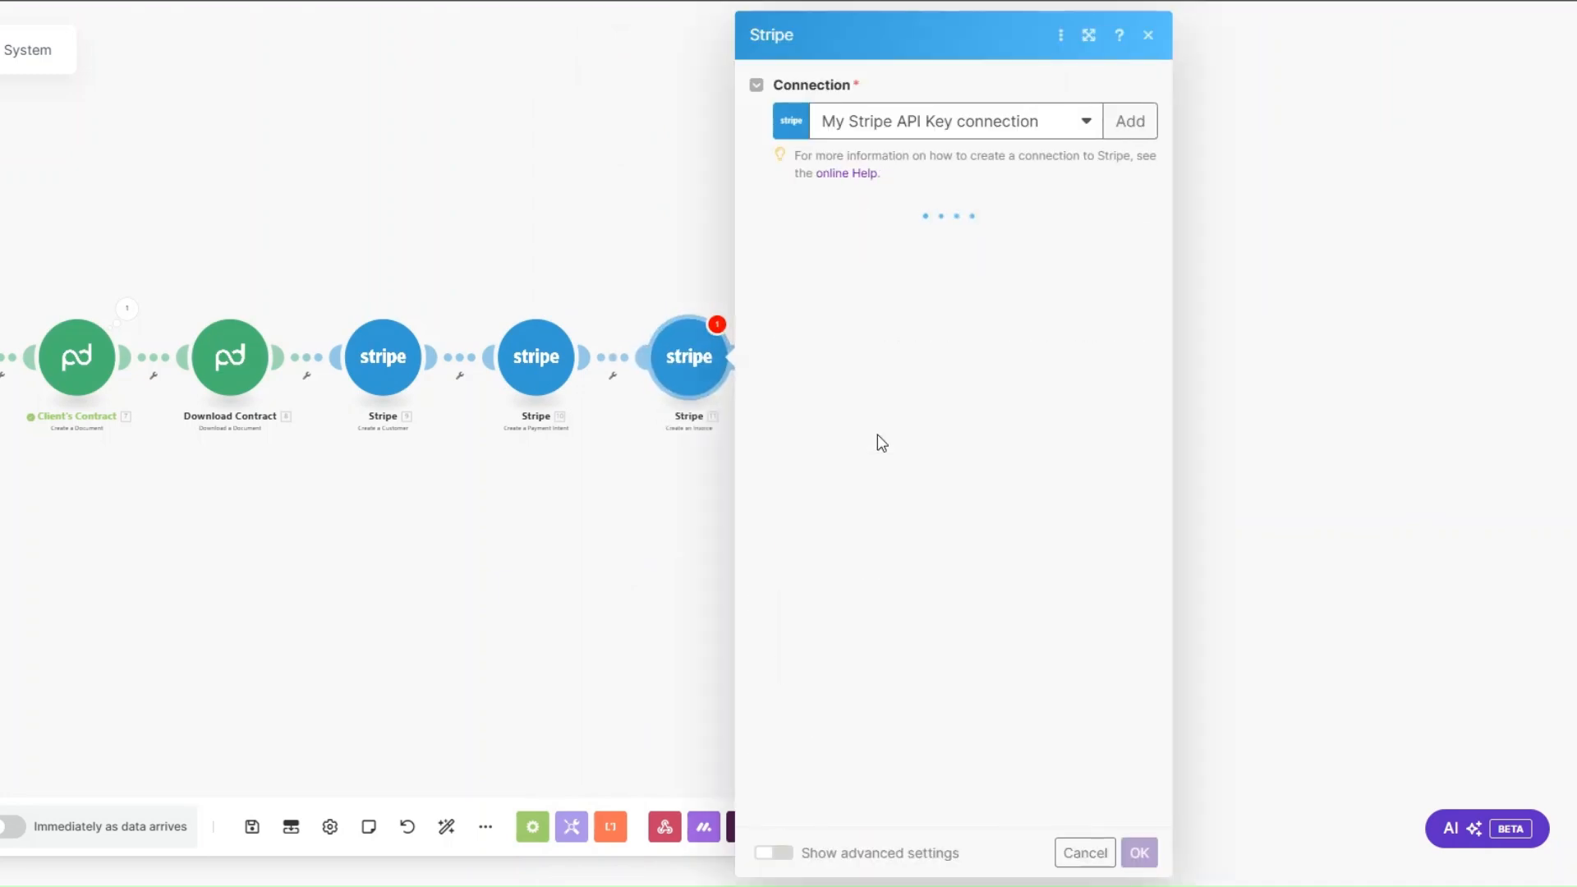
Step: Map the invoice's Customer ID from the Stripe Create a Customer output
left_click(803, 256)
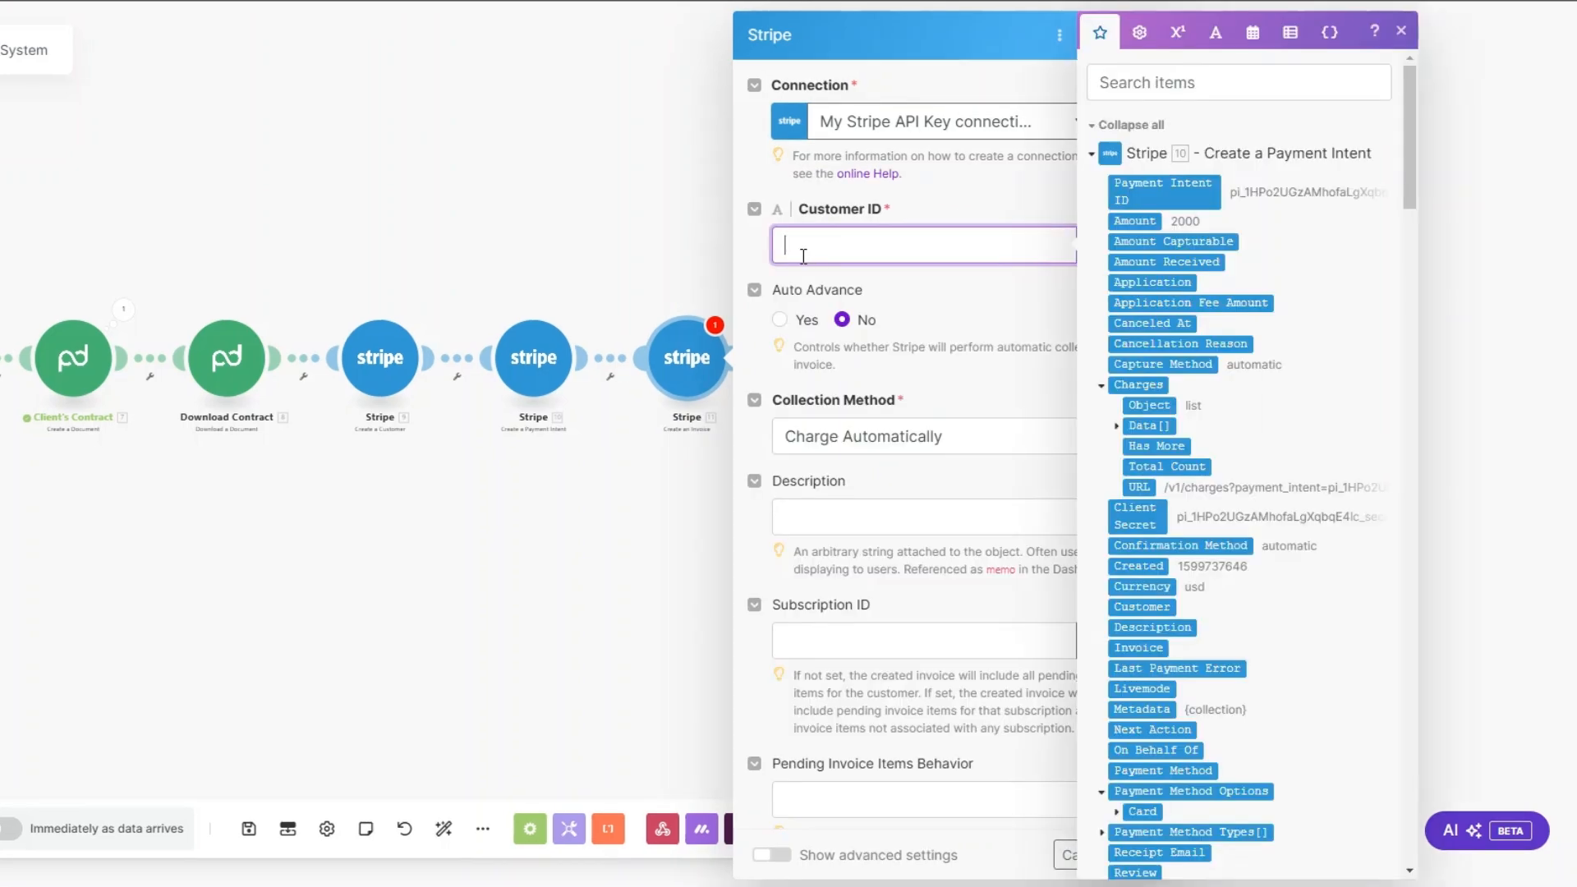
scroll(1248, 332, "down", 12)
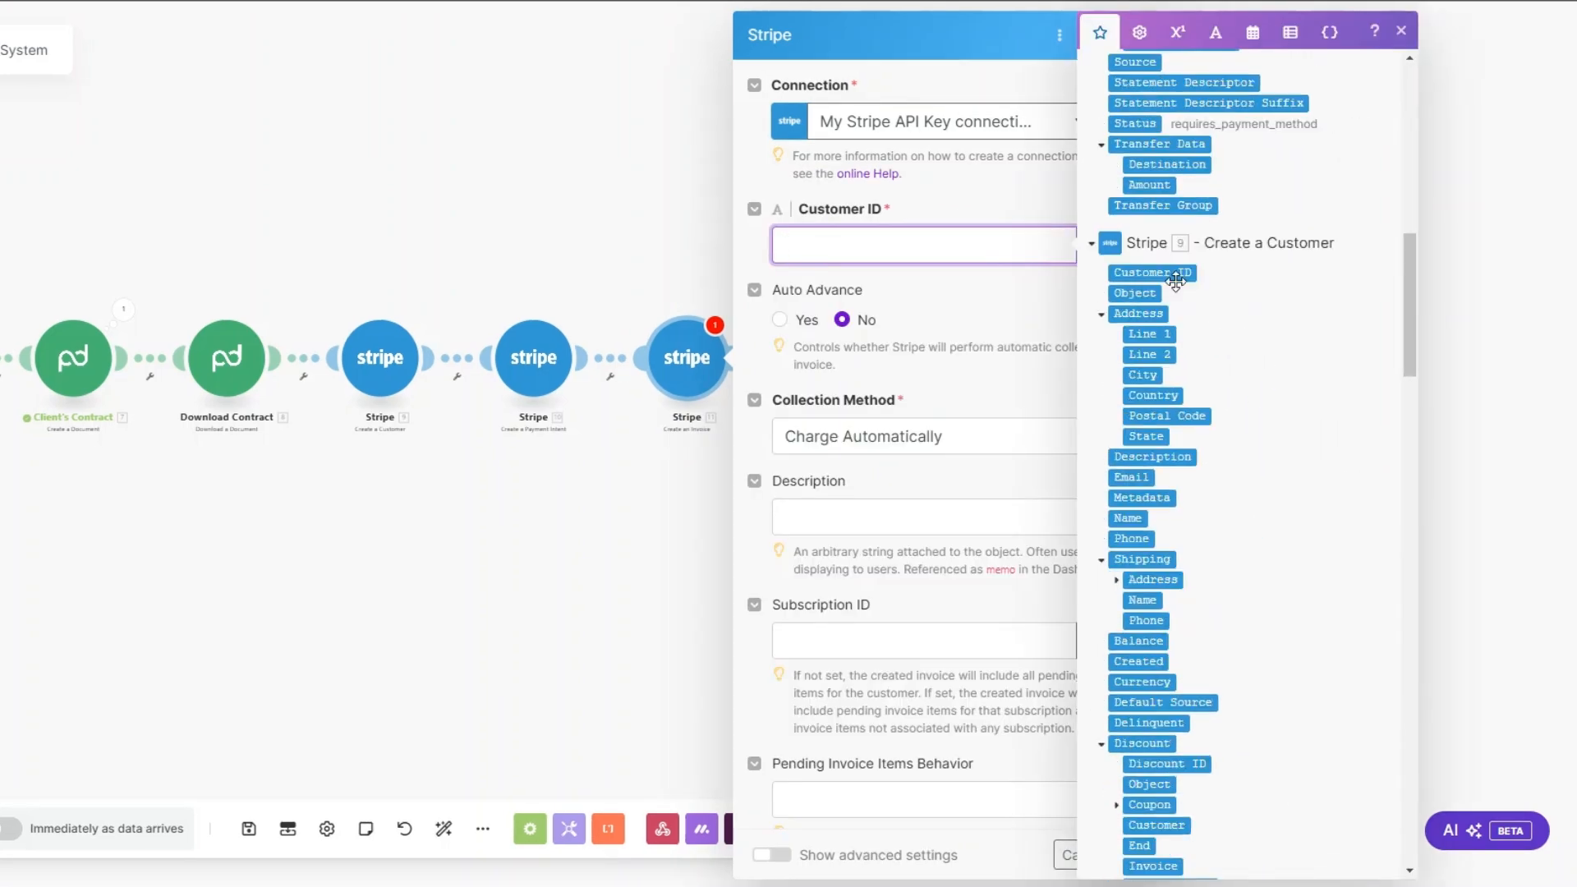
left_click(1170, 273)
left_click(946, 279)
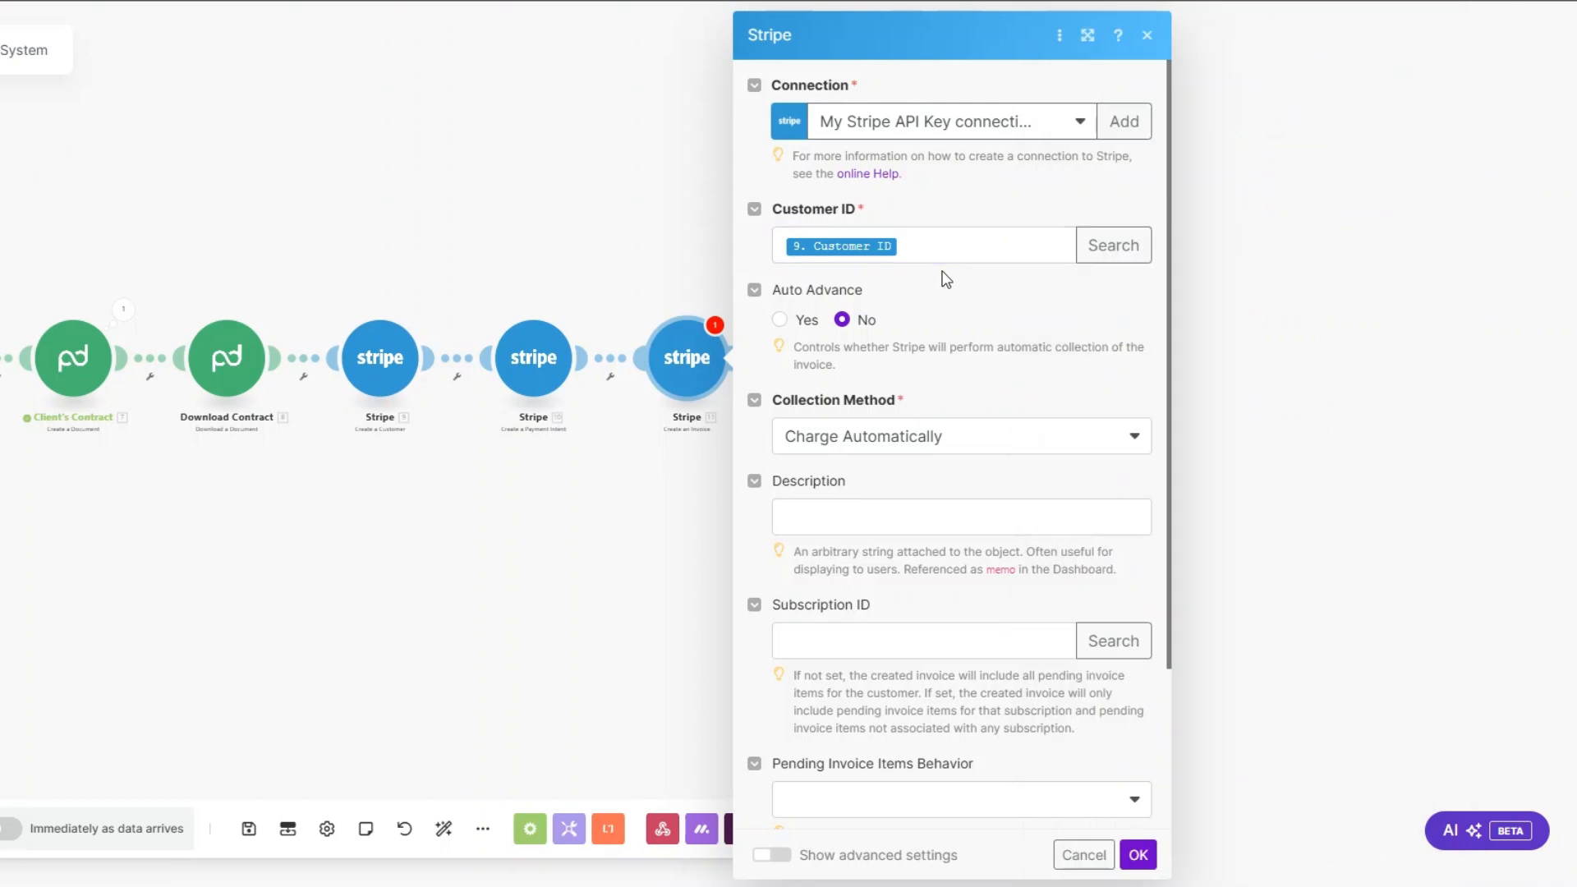
Step: Set the invoice's collection method to Send Invoice with 3 days until due
scroll(946, 279, "down", 3)
left_click(864, 244)
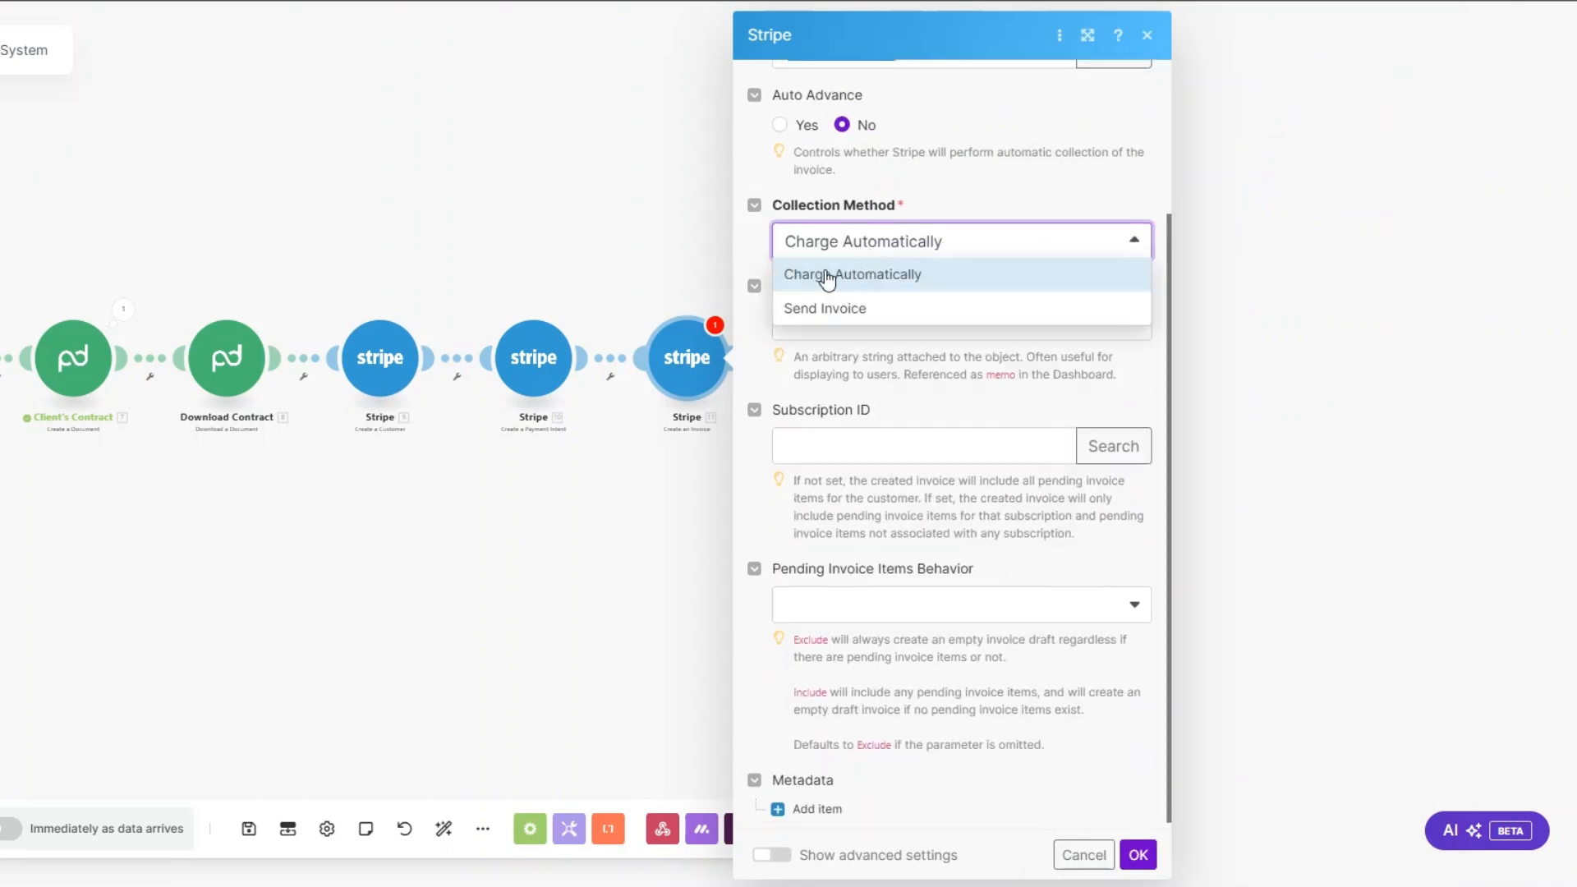
left_click(846, 309)
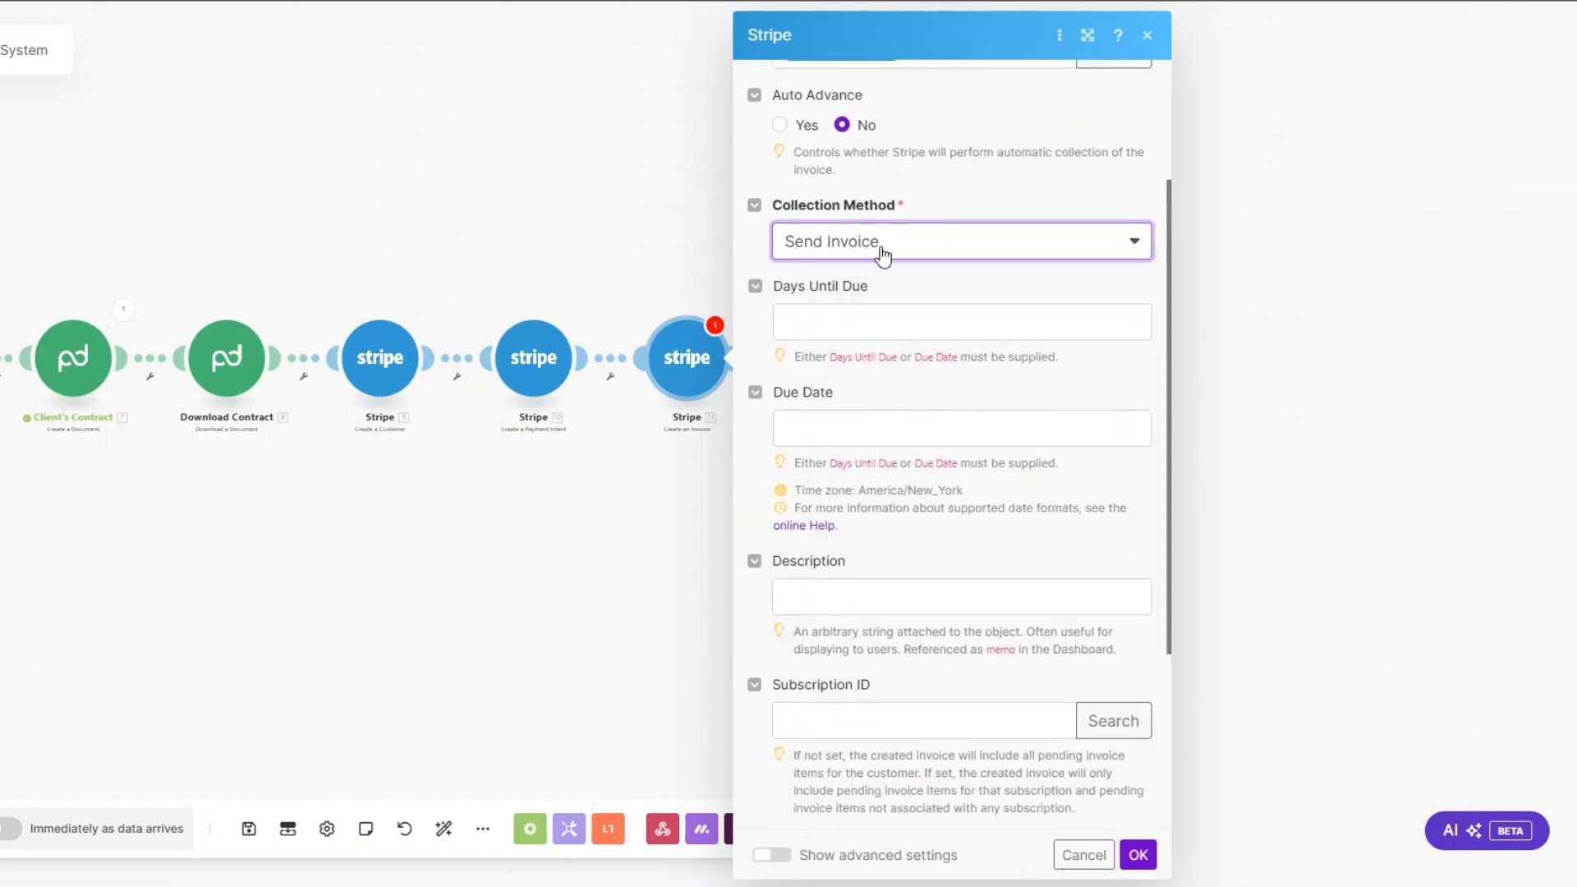
left_click(834, 325)
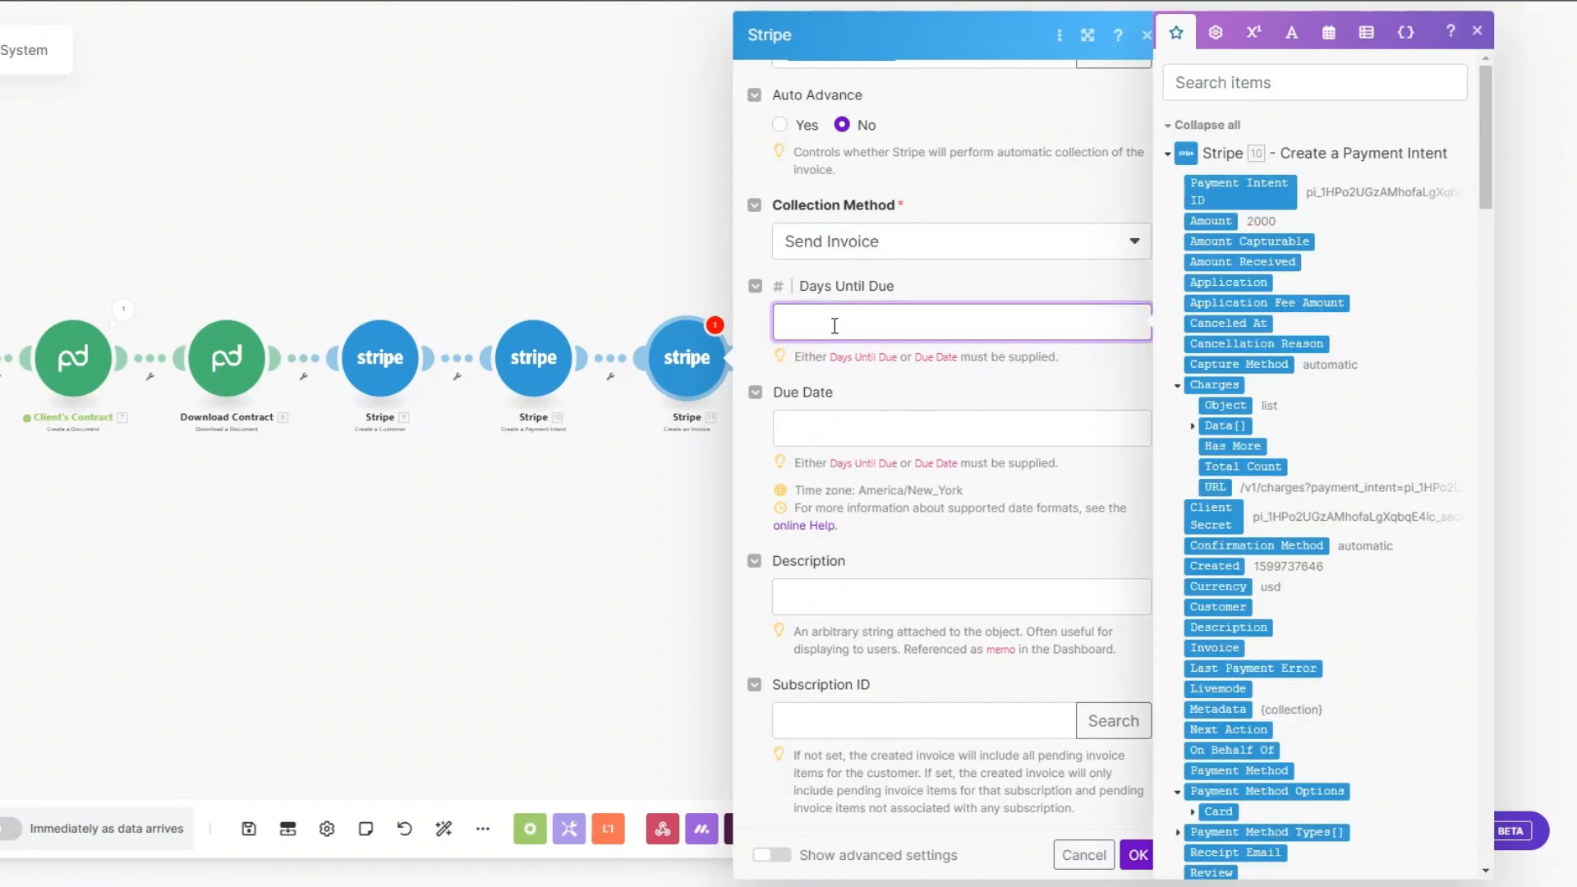
Step: Set the invoice's description to SEO Services and save the Create an Invoice module
left_click(830, 587)
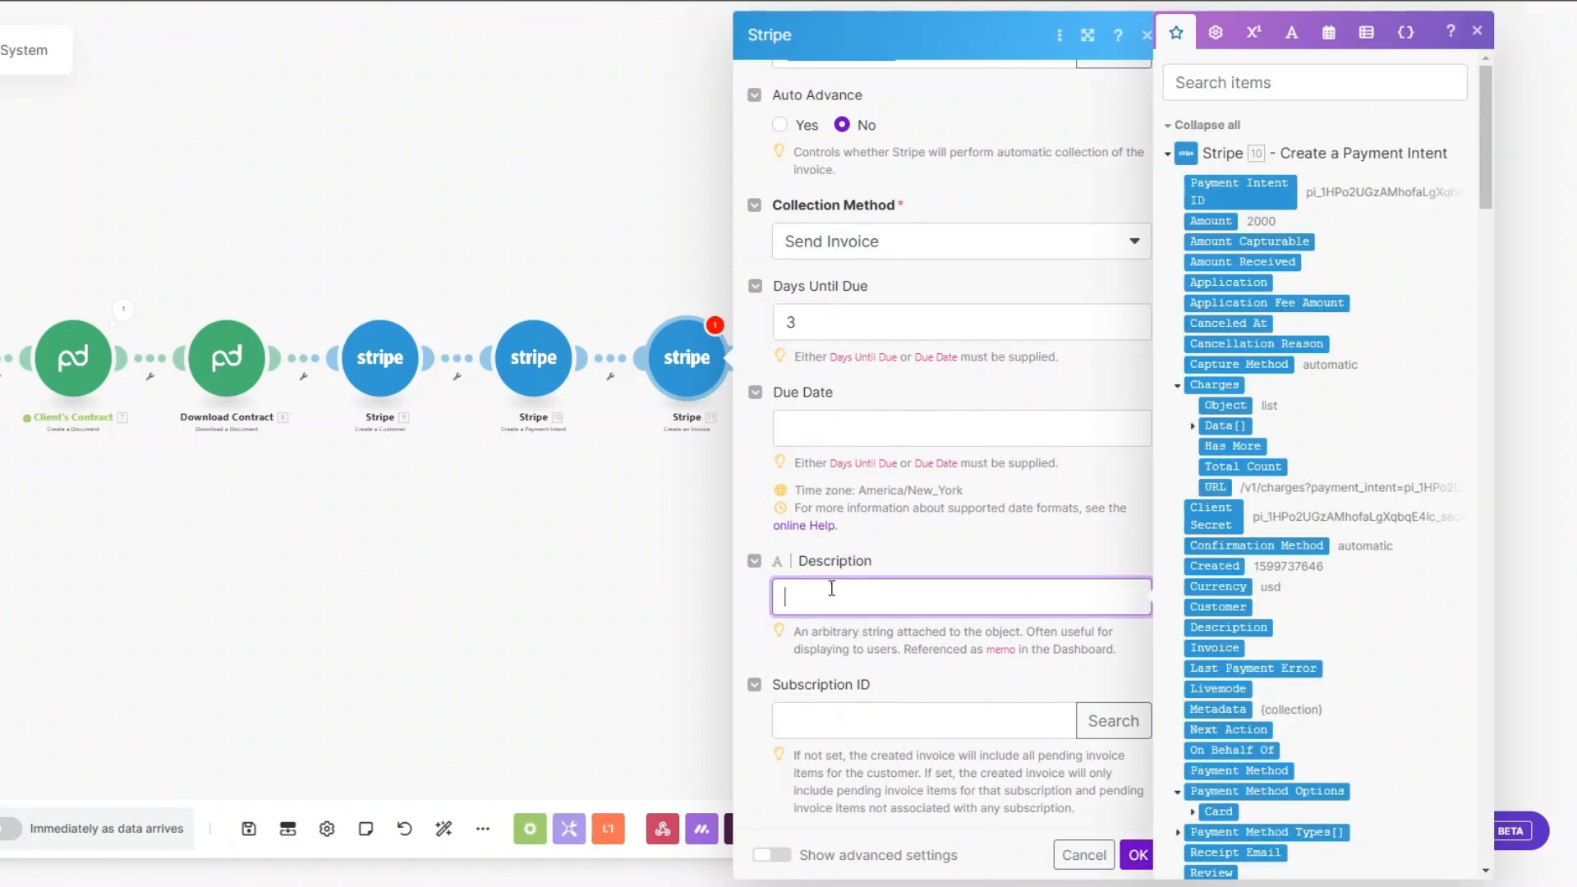
type("SEO Services")
scroll(951, 427, "down", 3)
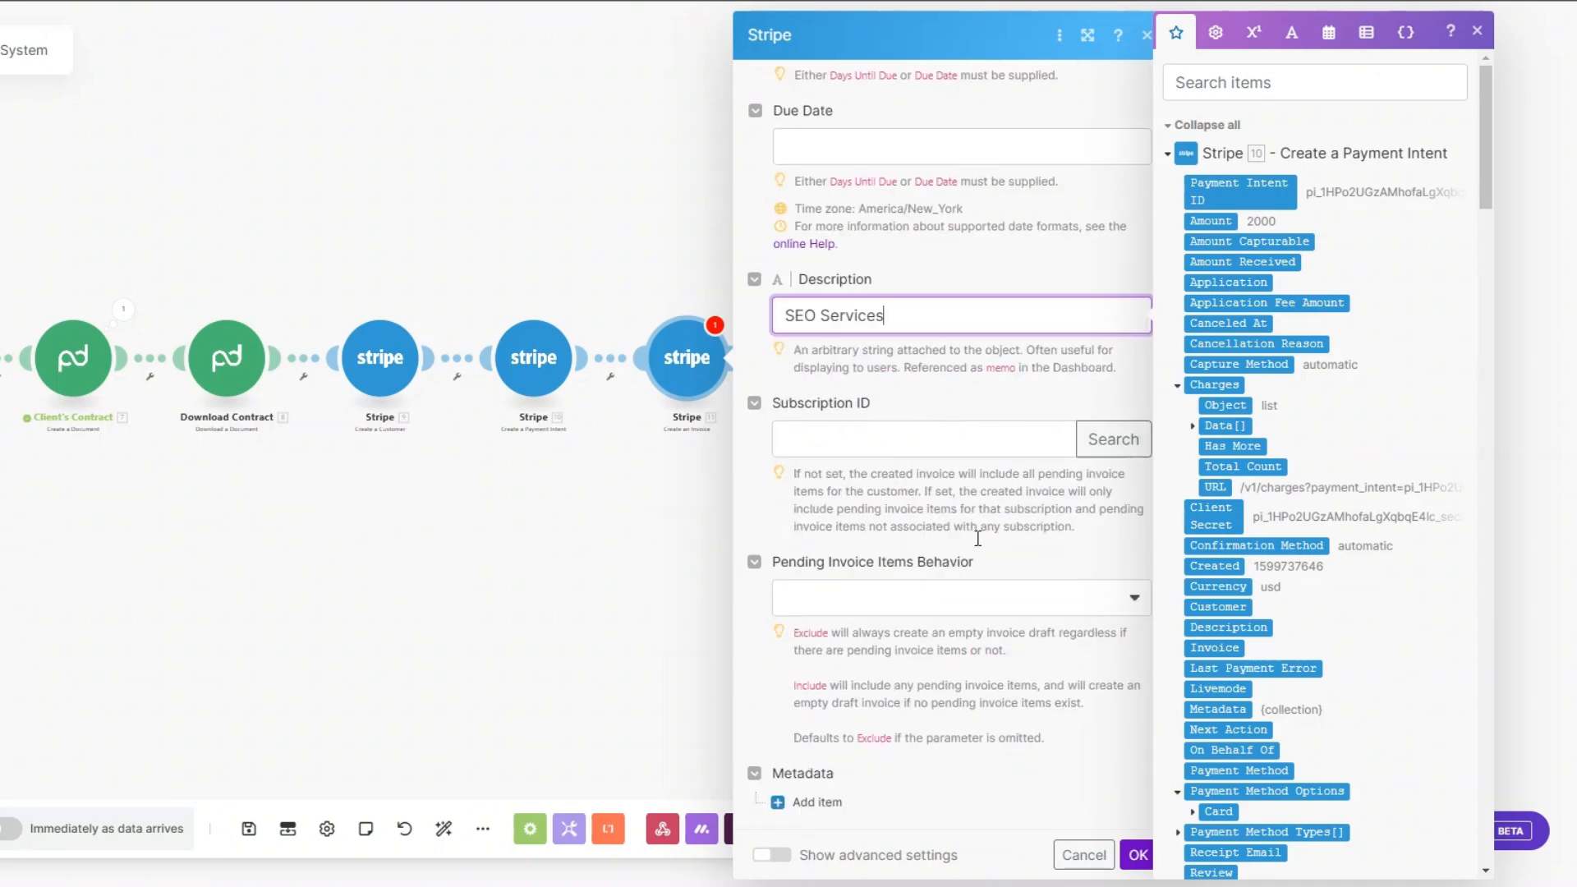
left_click(1137, 854)
Step: Append a Stripe Finalize a Draft Invoice module after Create an Invoice
left_click(858, 361)
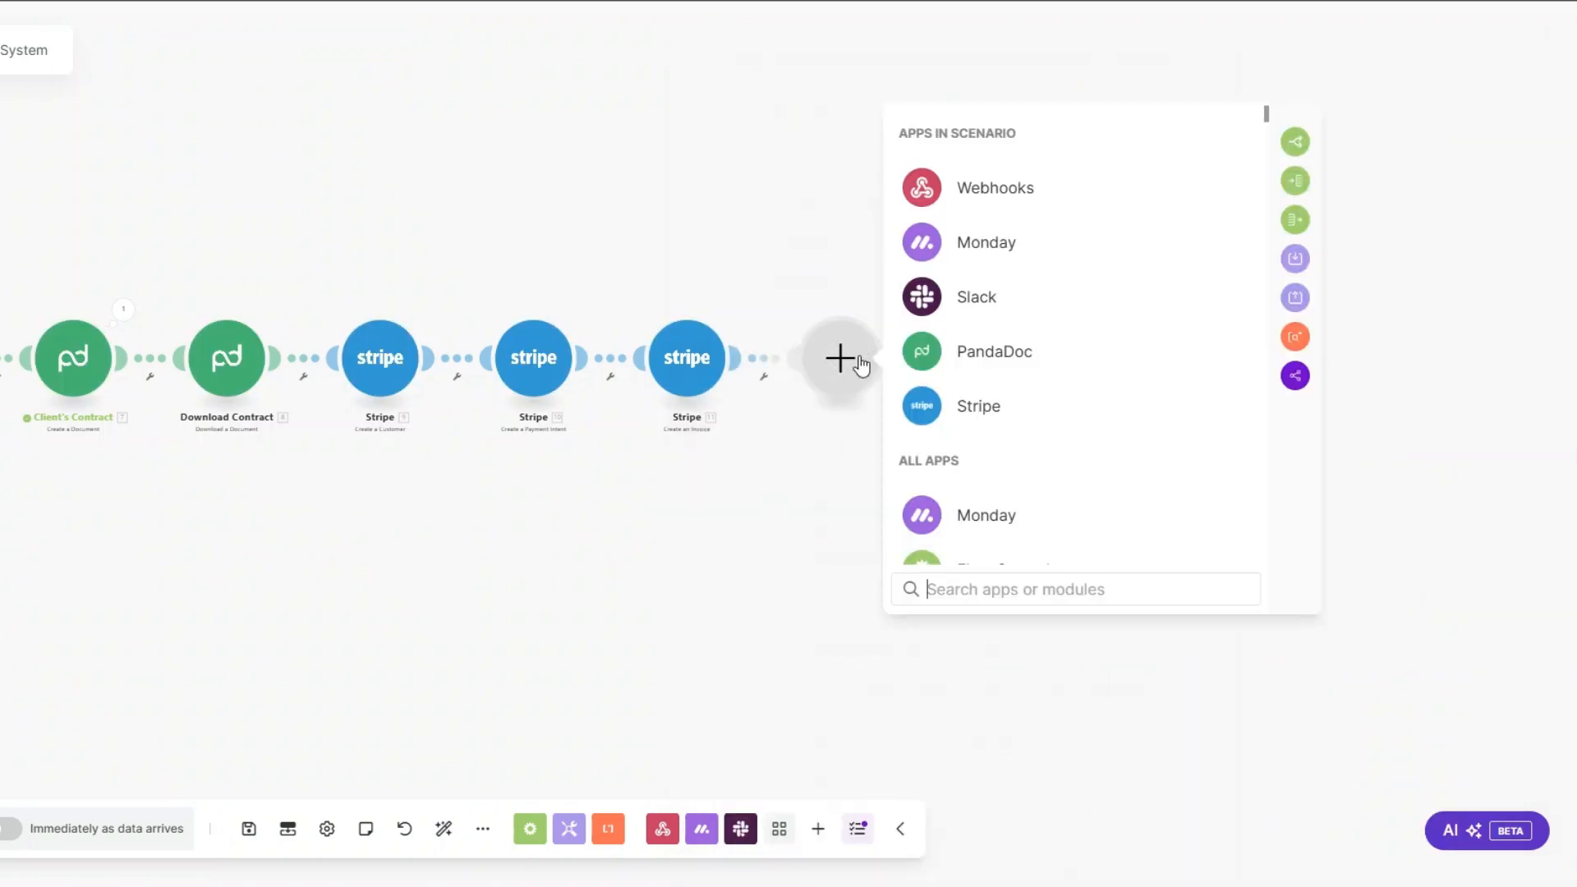
left_click(992, 415)
scroll(992, 419, "down", 4)
scroll(994, 420, "down", 15)
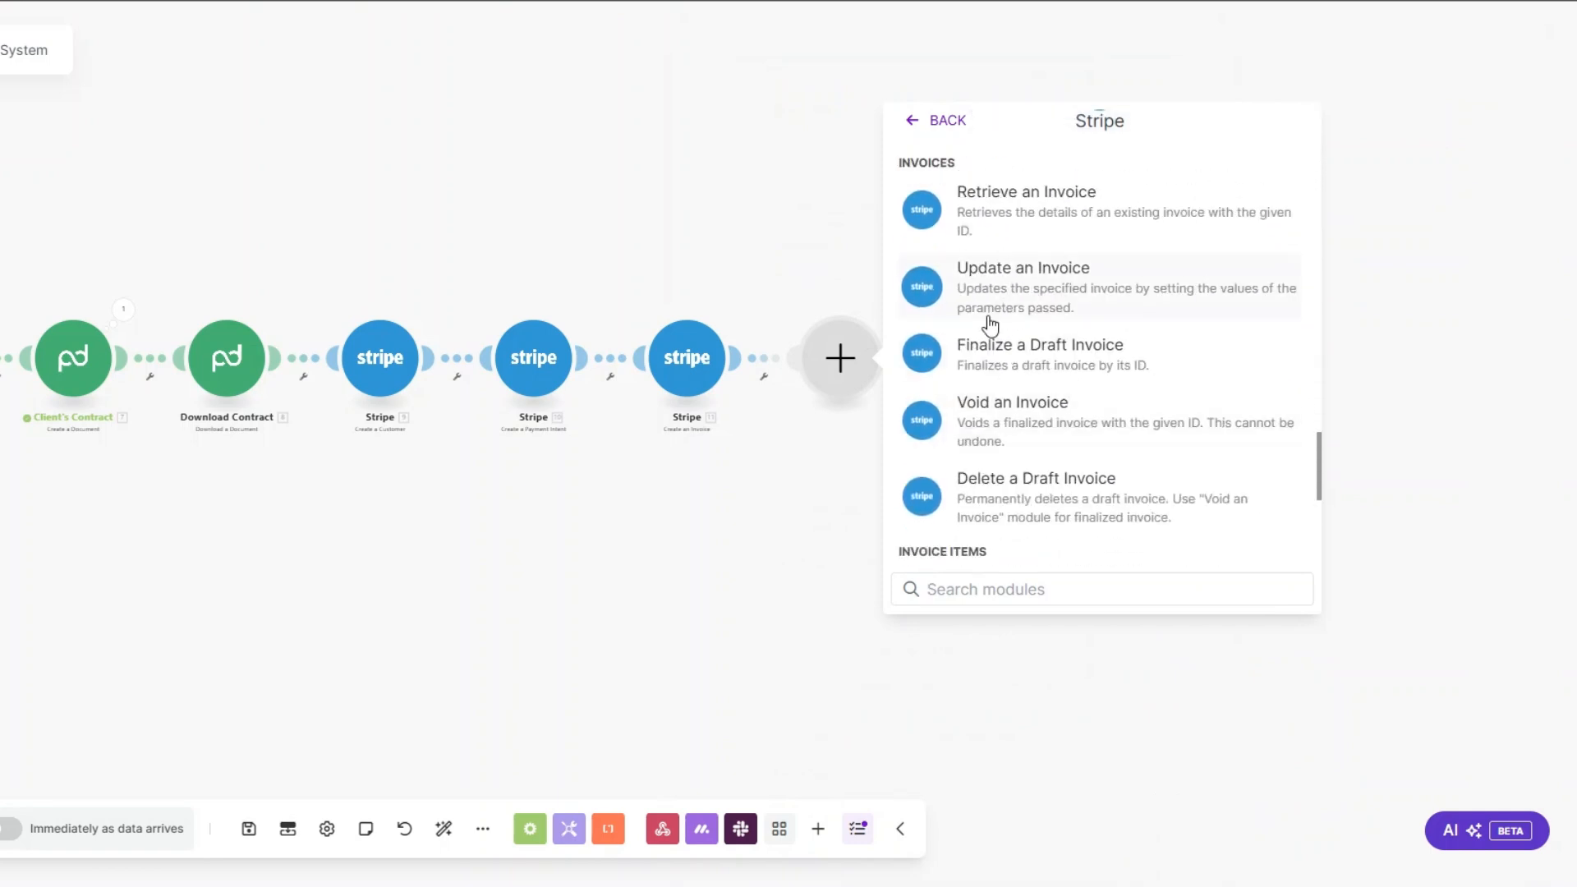
left_click(1002, 353)
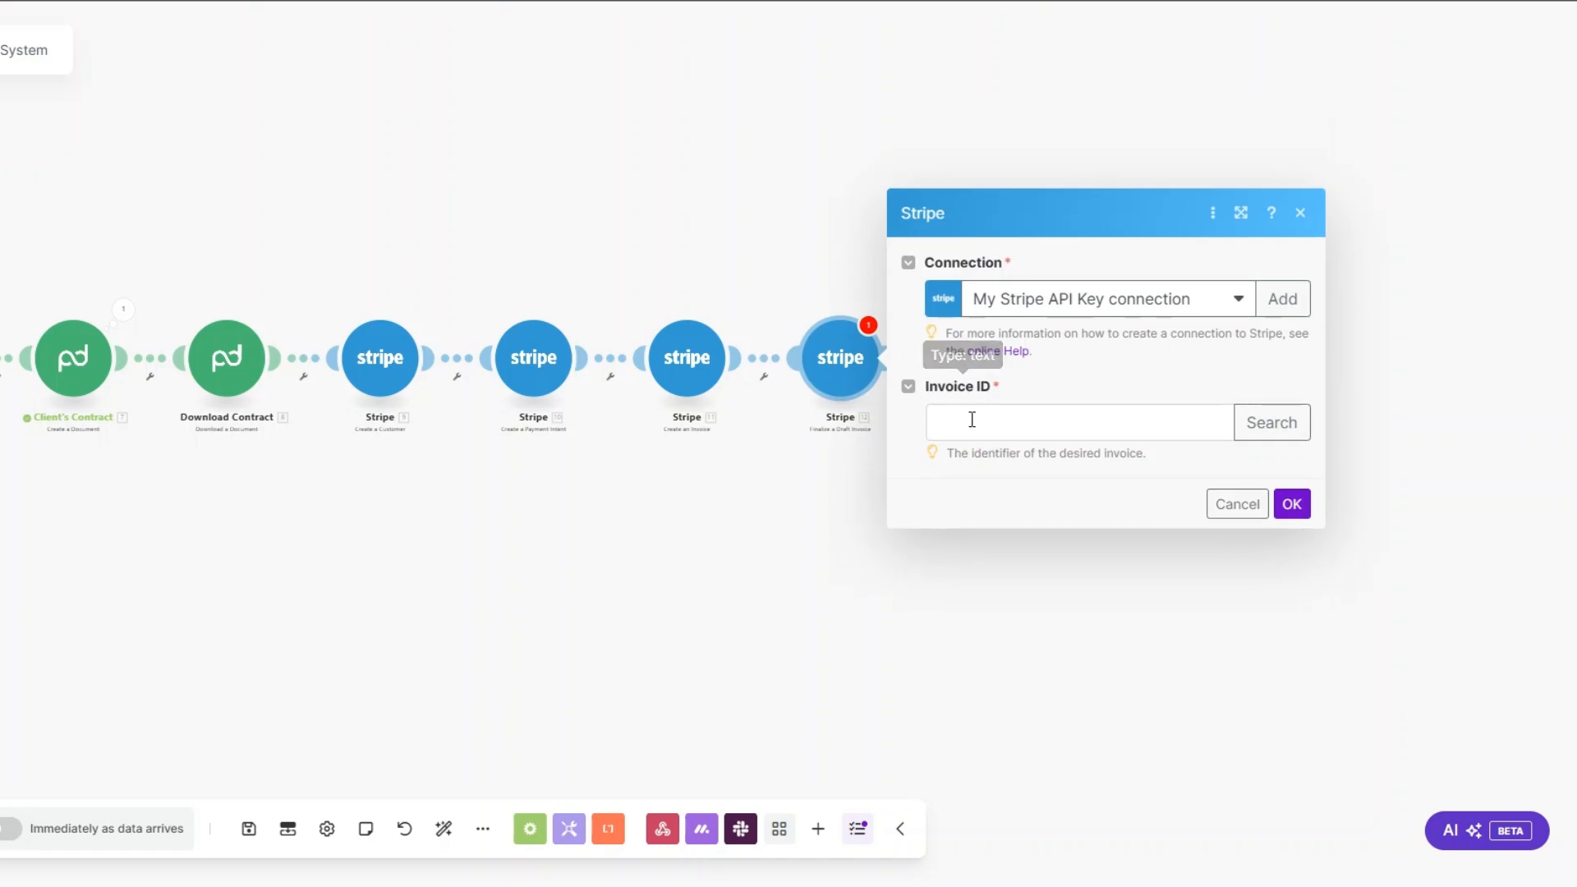
Step: Map the Invoice ID from the Stripe Create an Invoice output and save the Finalize a Draft Invoice module
left_click(972, 416)
left_click(1317, 181)
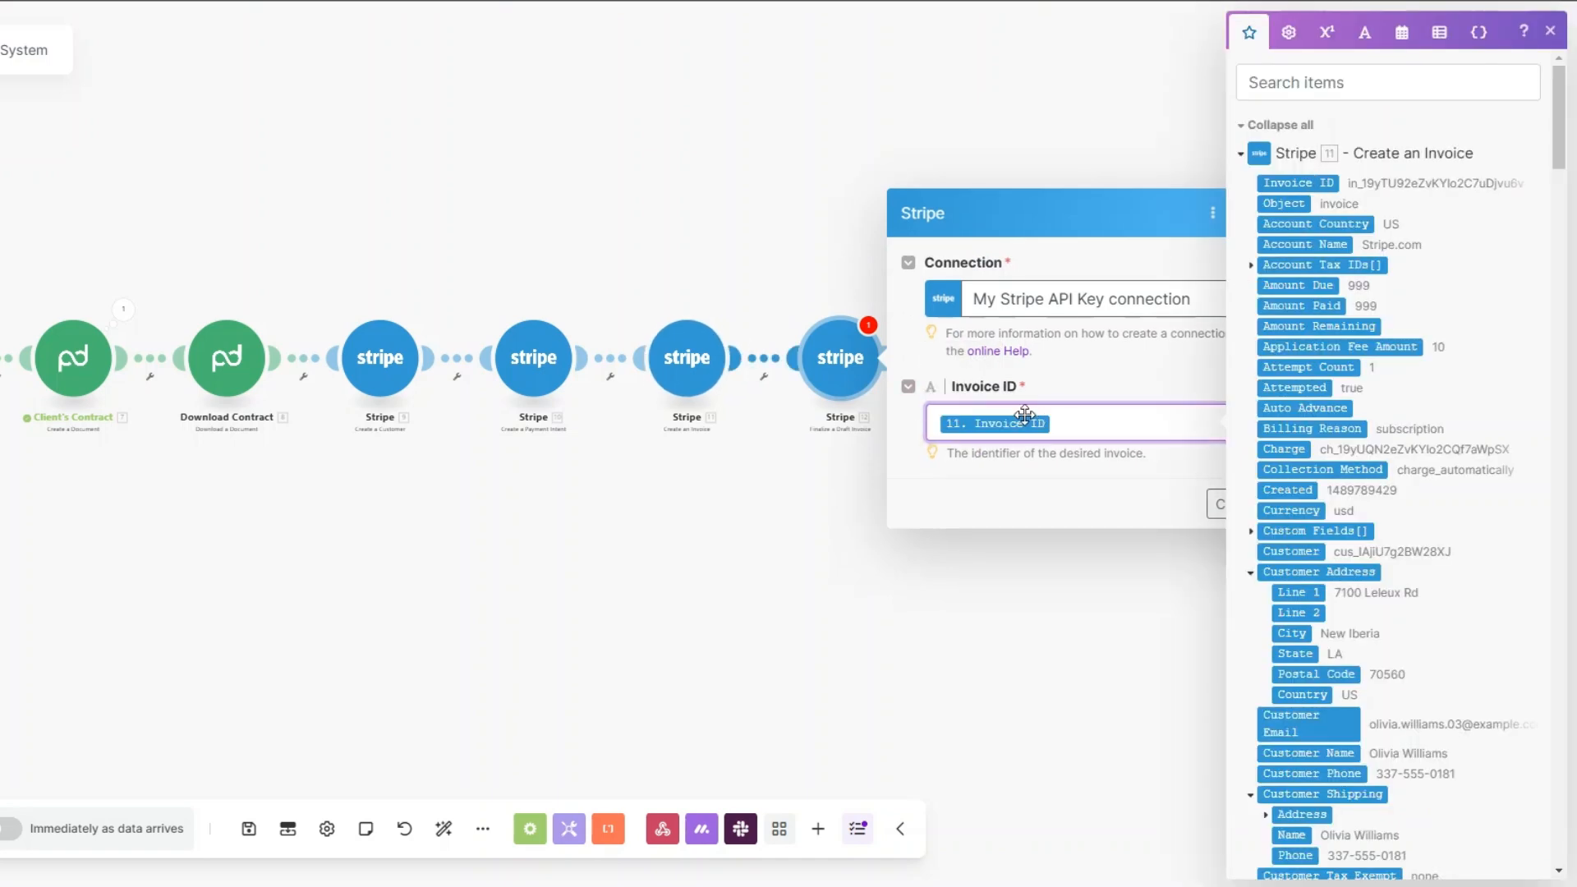
left_click(1080, 495)
left_click(1290, 508)
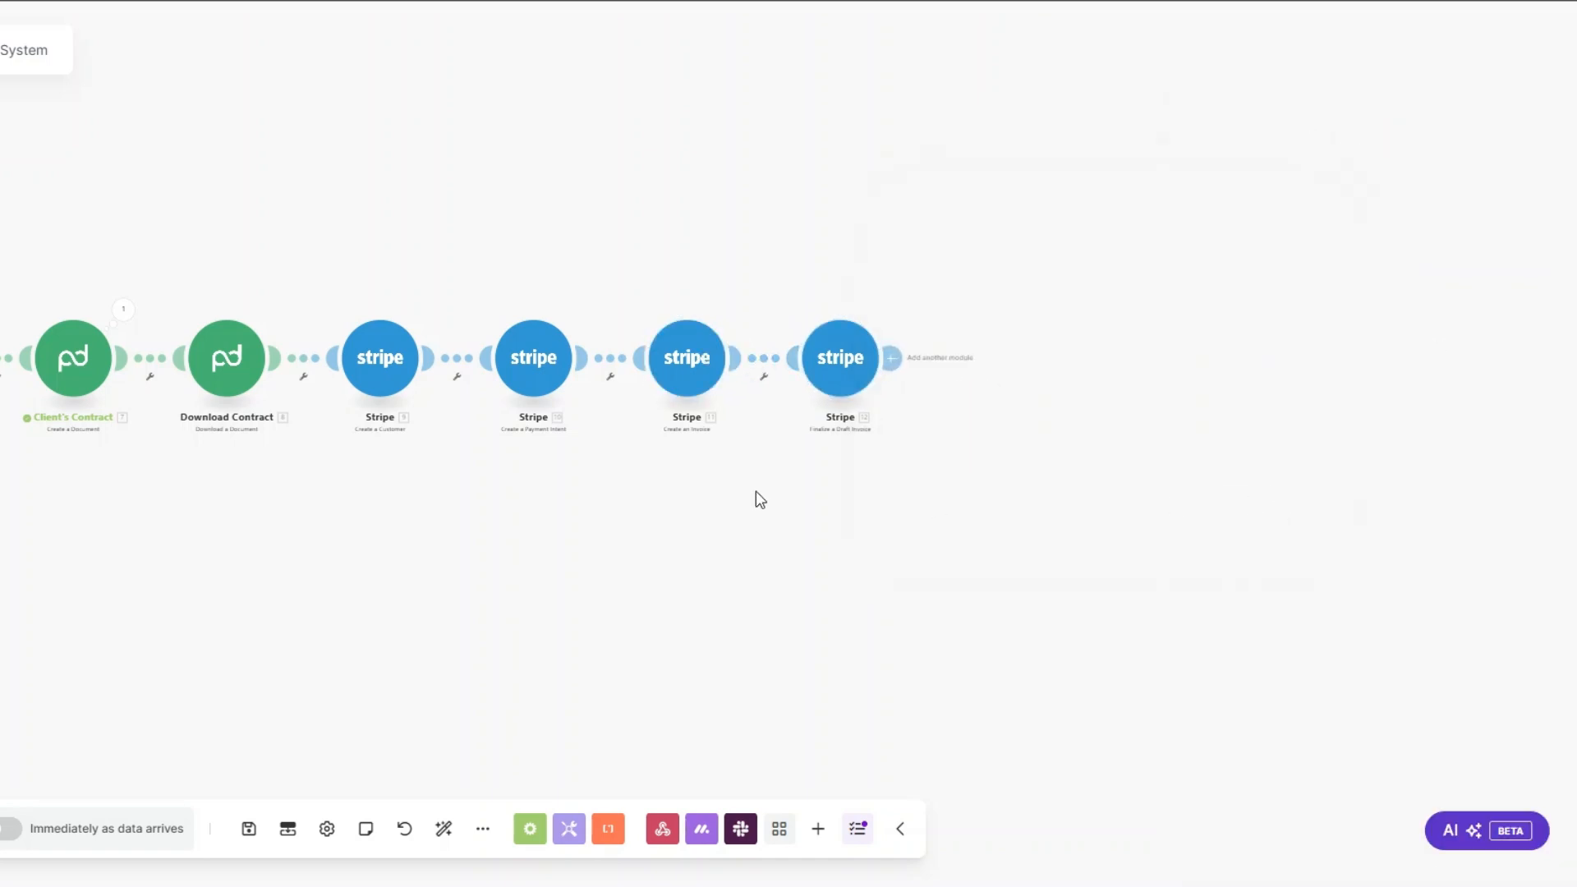
Step: Append an Email Send an Email module after the Stripe Finalize a Draft Invoice module
left_click(689, 412)
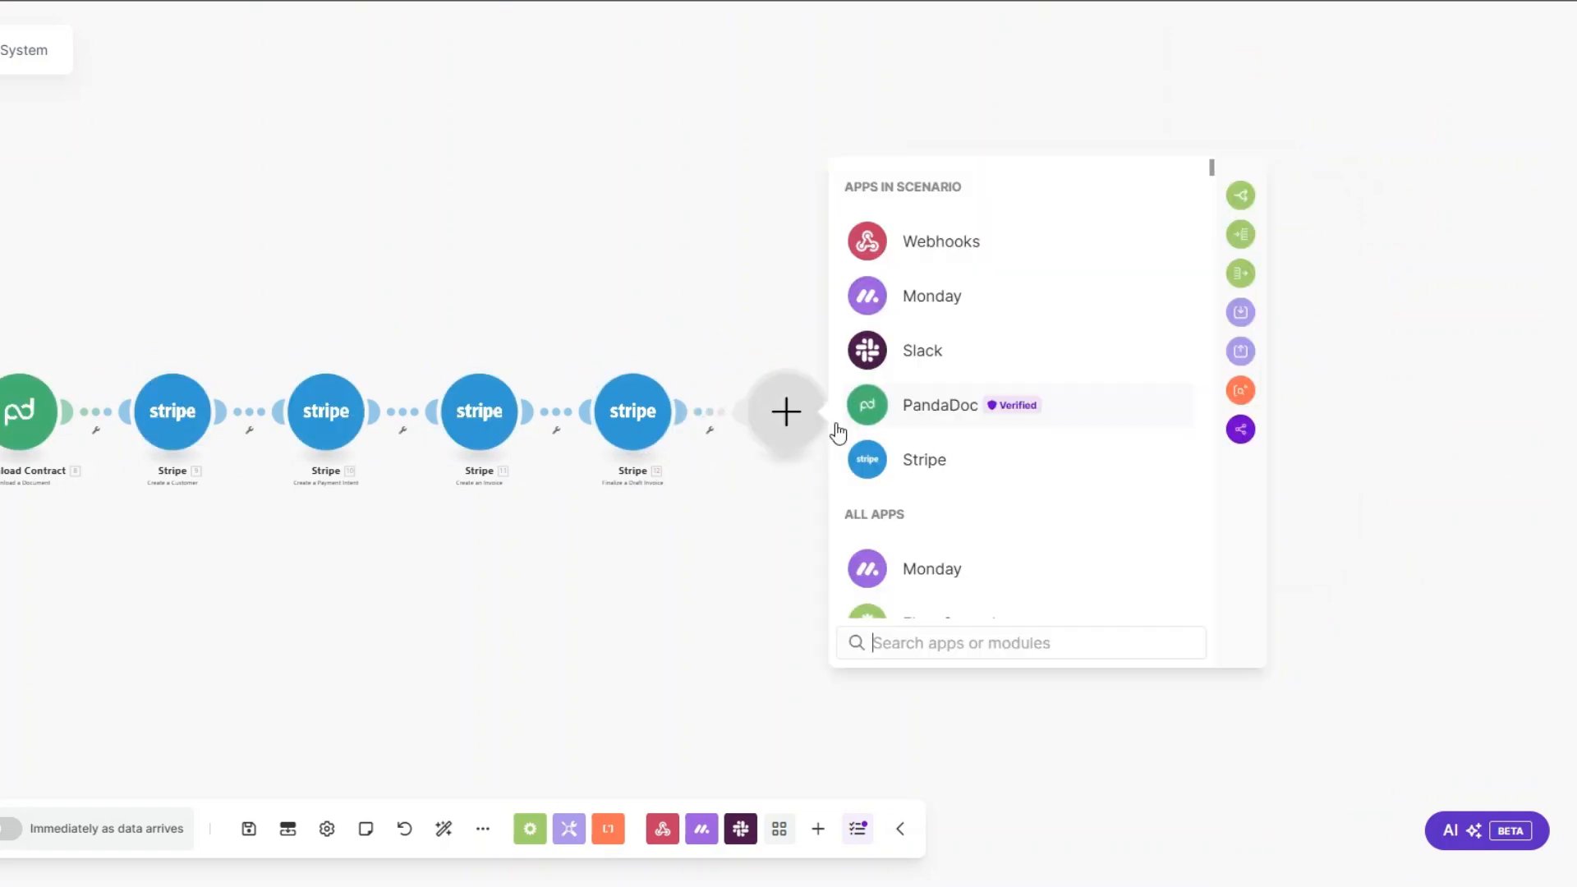
scroll(971, 411, "down", 5)
left_click(934, 454)
scroll(936, 464, "down", 4)
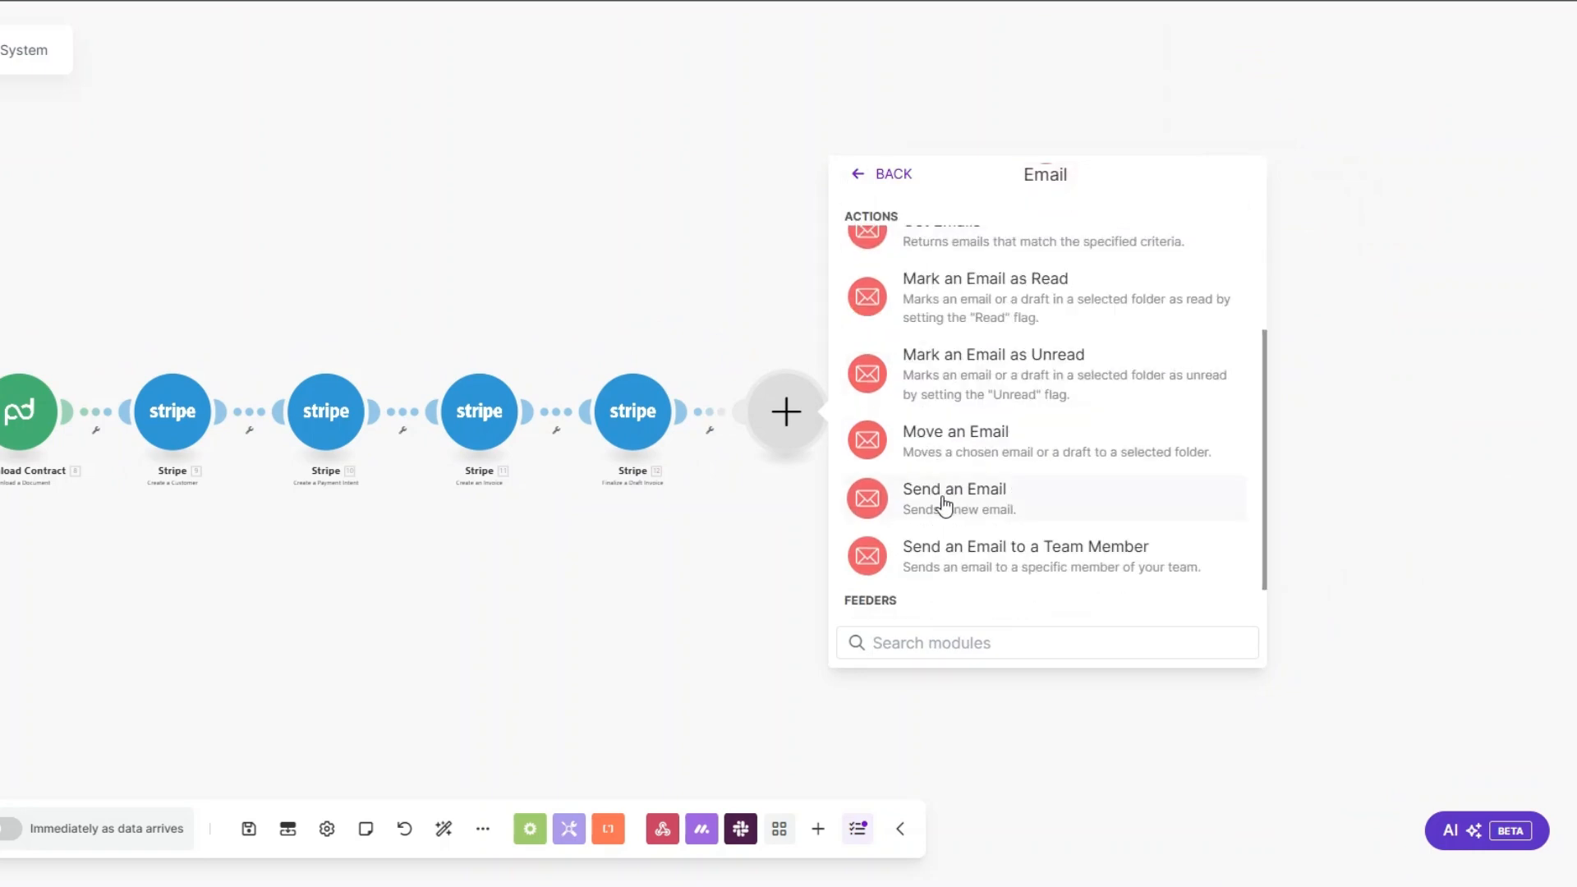
left_click(944, 502)
Step: Rename the Email module to Onboarding Email
right_click(780, 434)
left_click(826, 538)
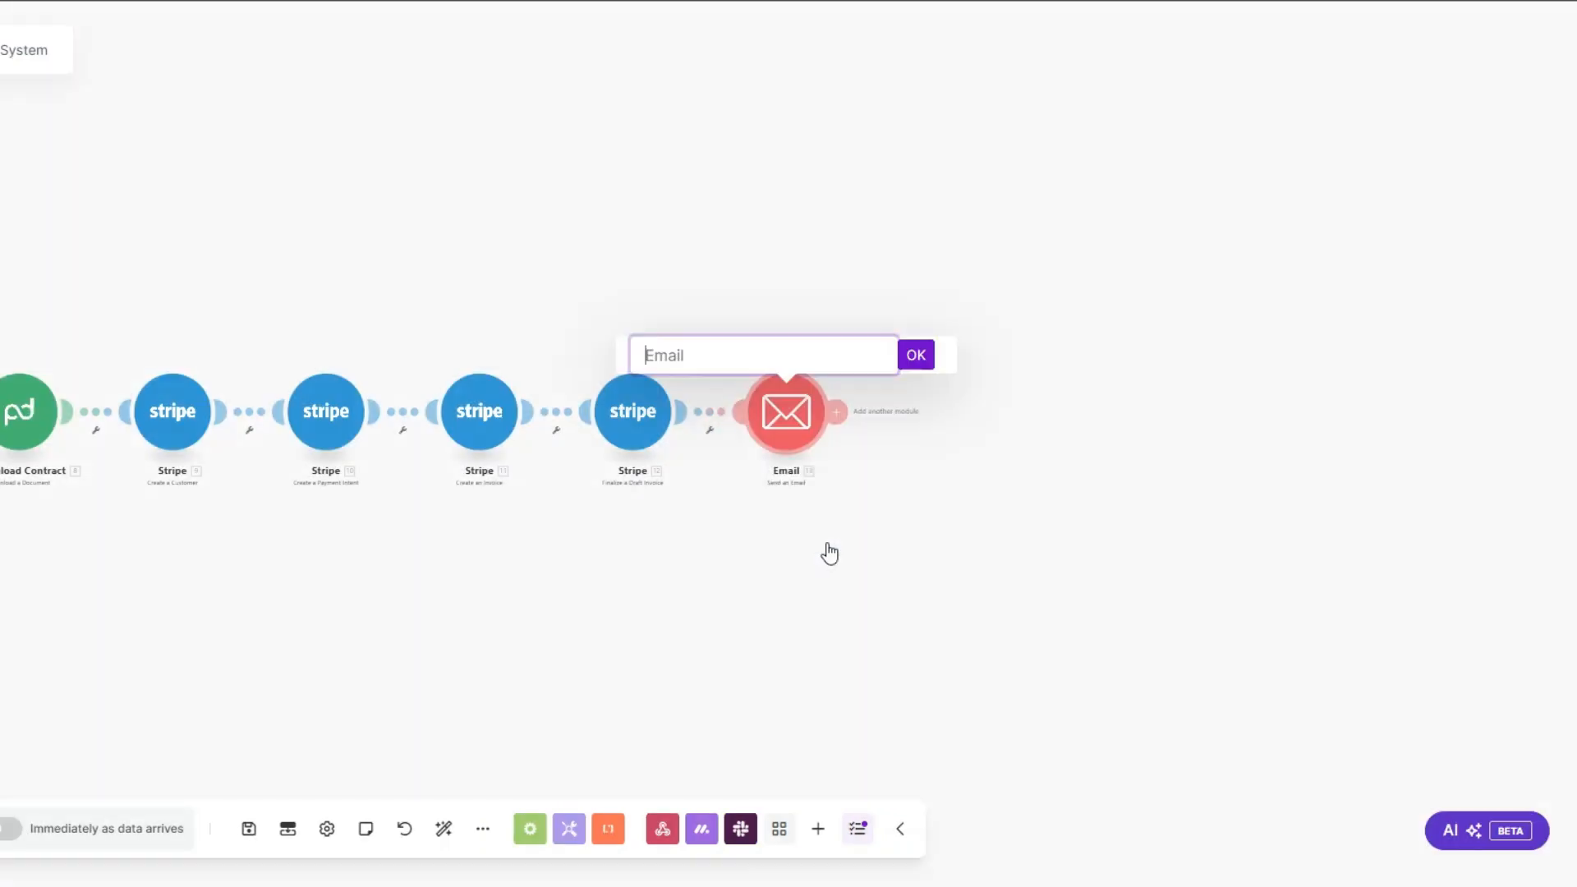
type("Onboarding")
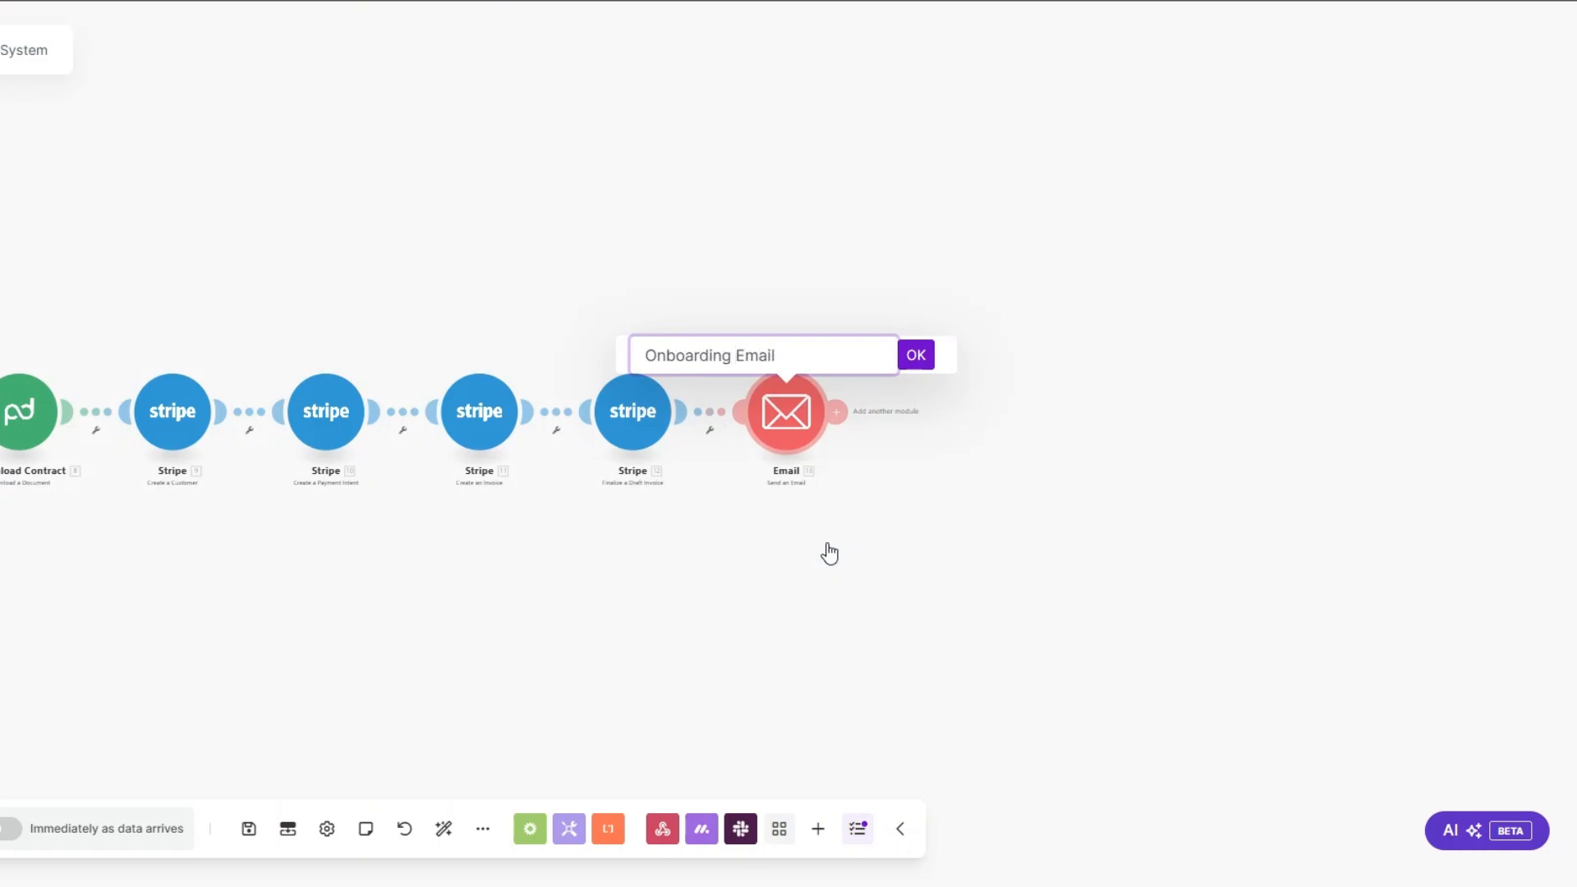
left_click(915, 354)
Step: Address the Onboarding Email to the monday.com item's mappable Email column value
left_click(786, 410)
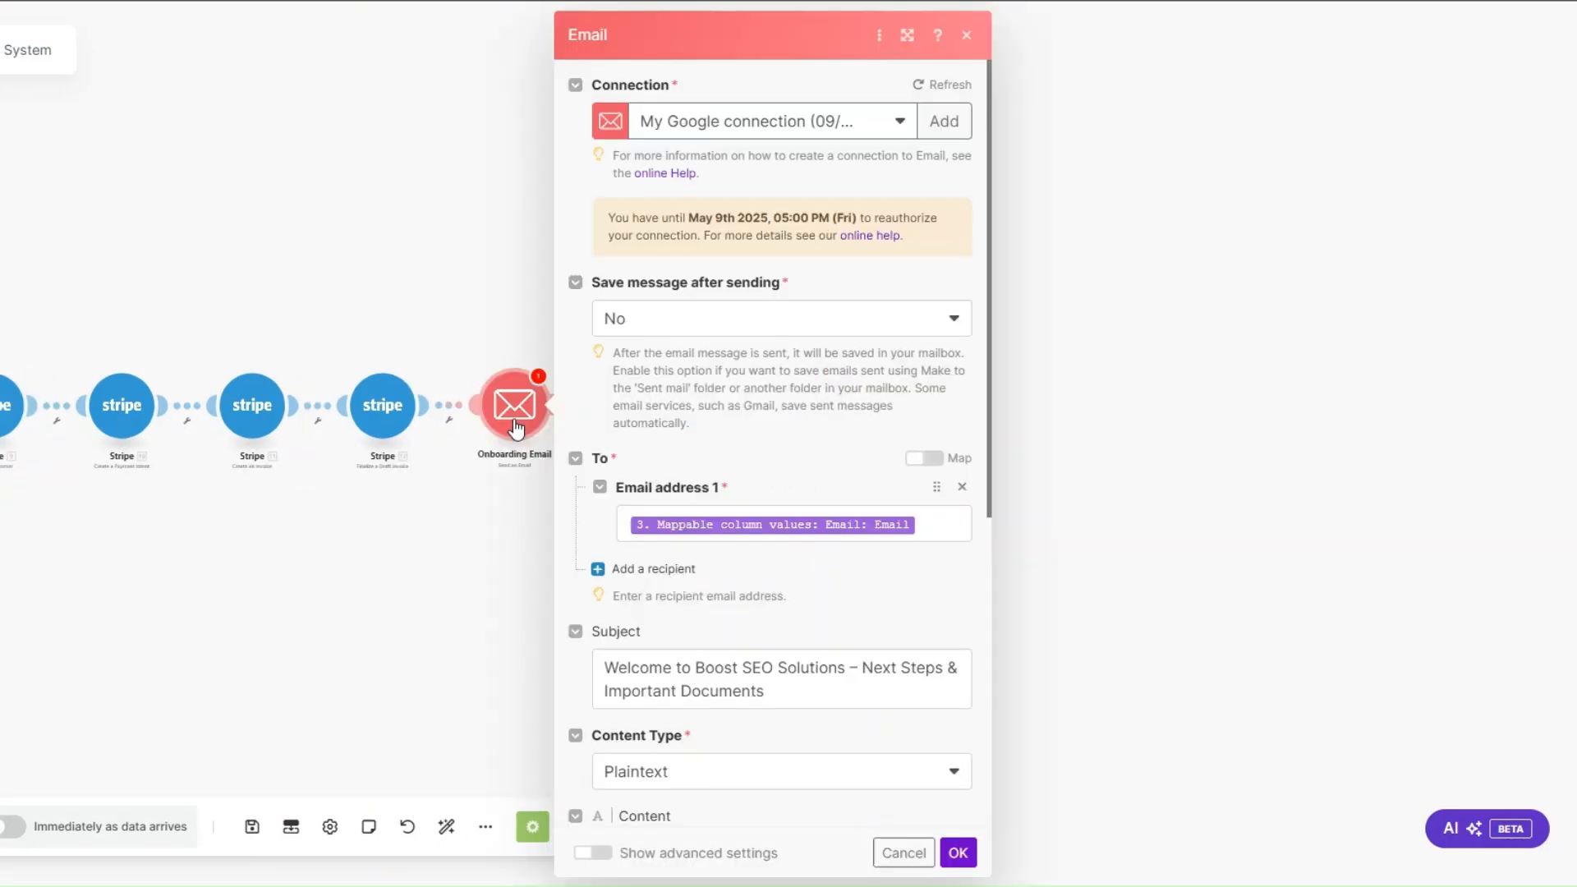
scroll(721, 448, "down", 4)
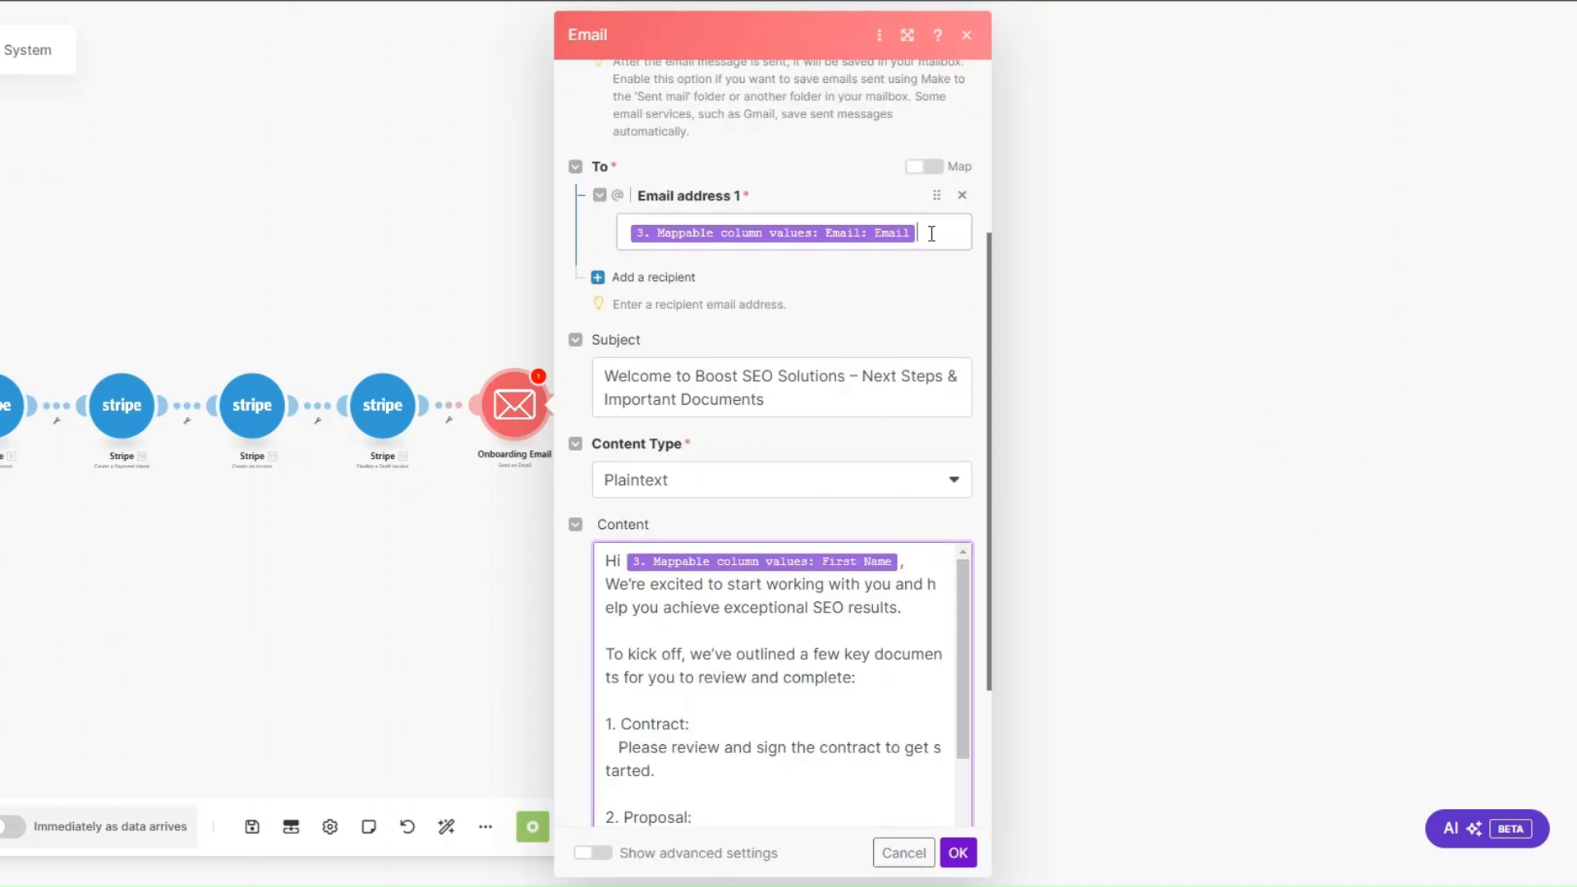
left_click(929, 233)
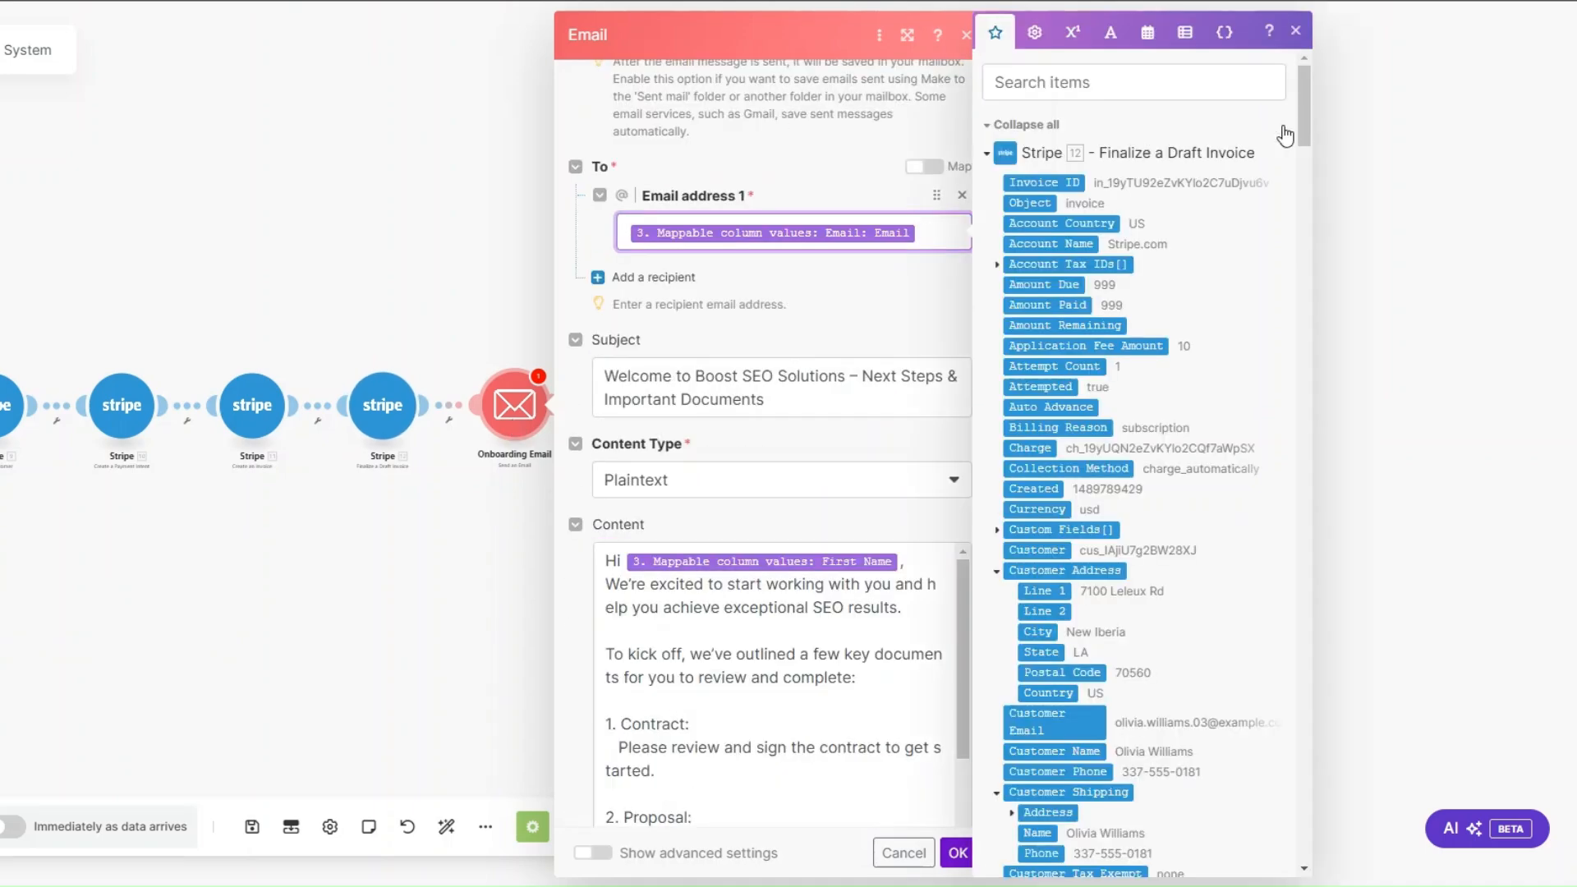
scroll(1307, 156, "down", 2)
left_click_drag(1307, 149, 1302, 790)
left_click(1041, 382)
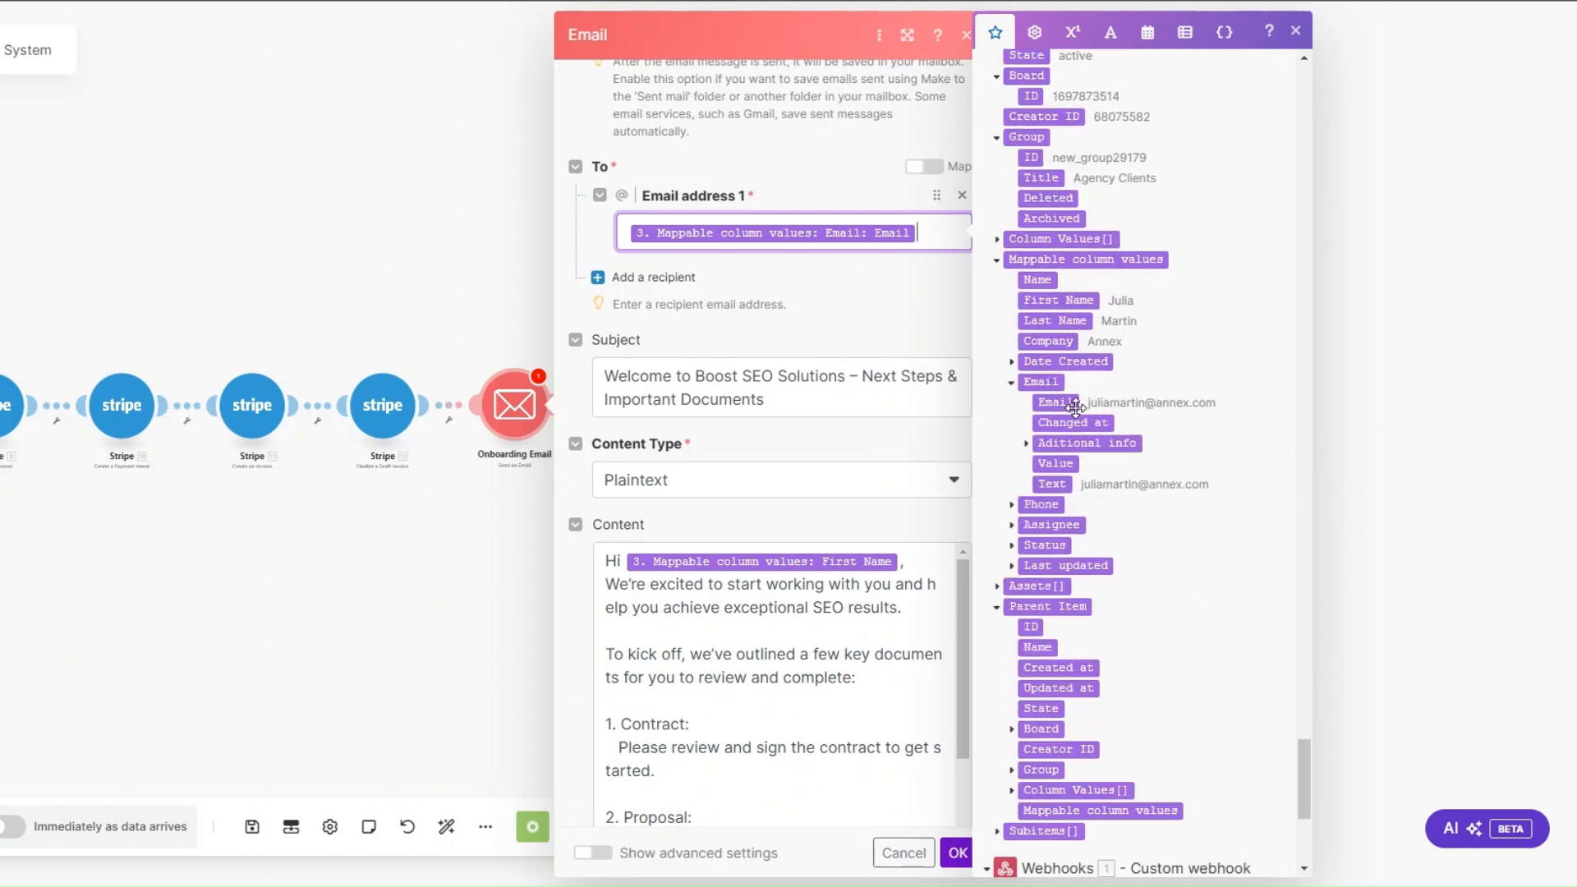
Step: Set the subject to "Welcome to Boost SEO Solutions – Next Steps & Important Documents." with Plaintext as the content type
left_click(801, 361)
scroll(804, 347, "down", 2)
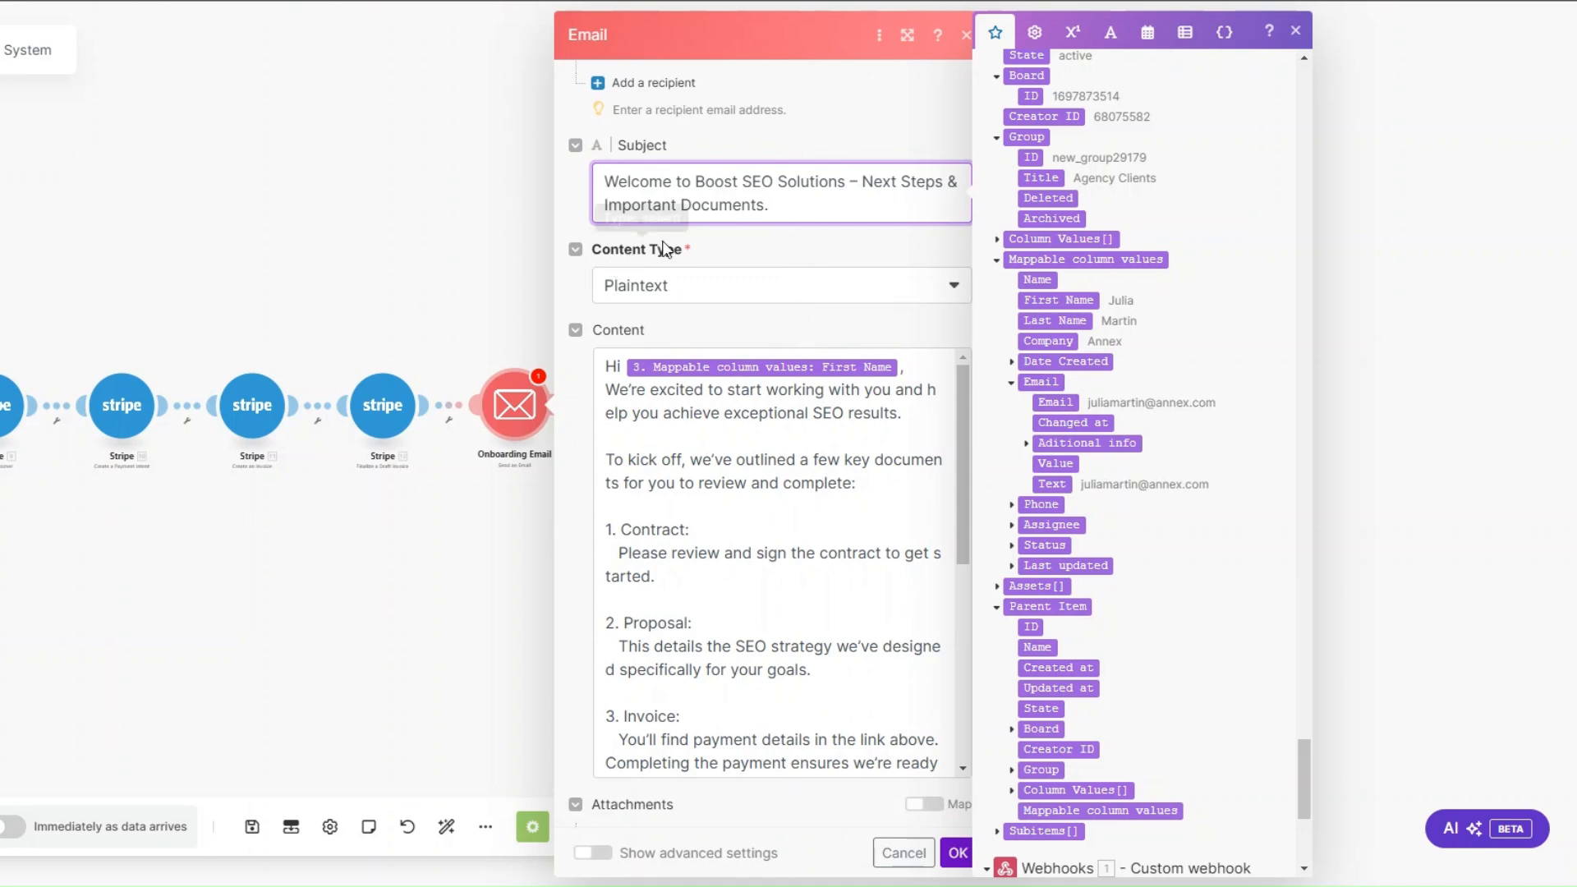
left_click(661, 294)
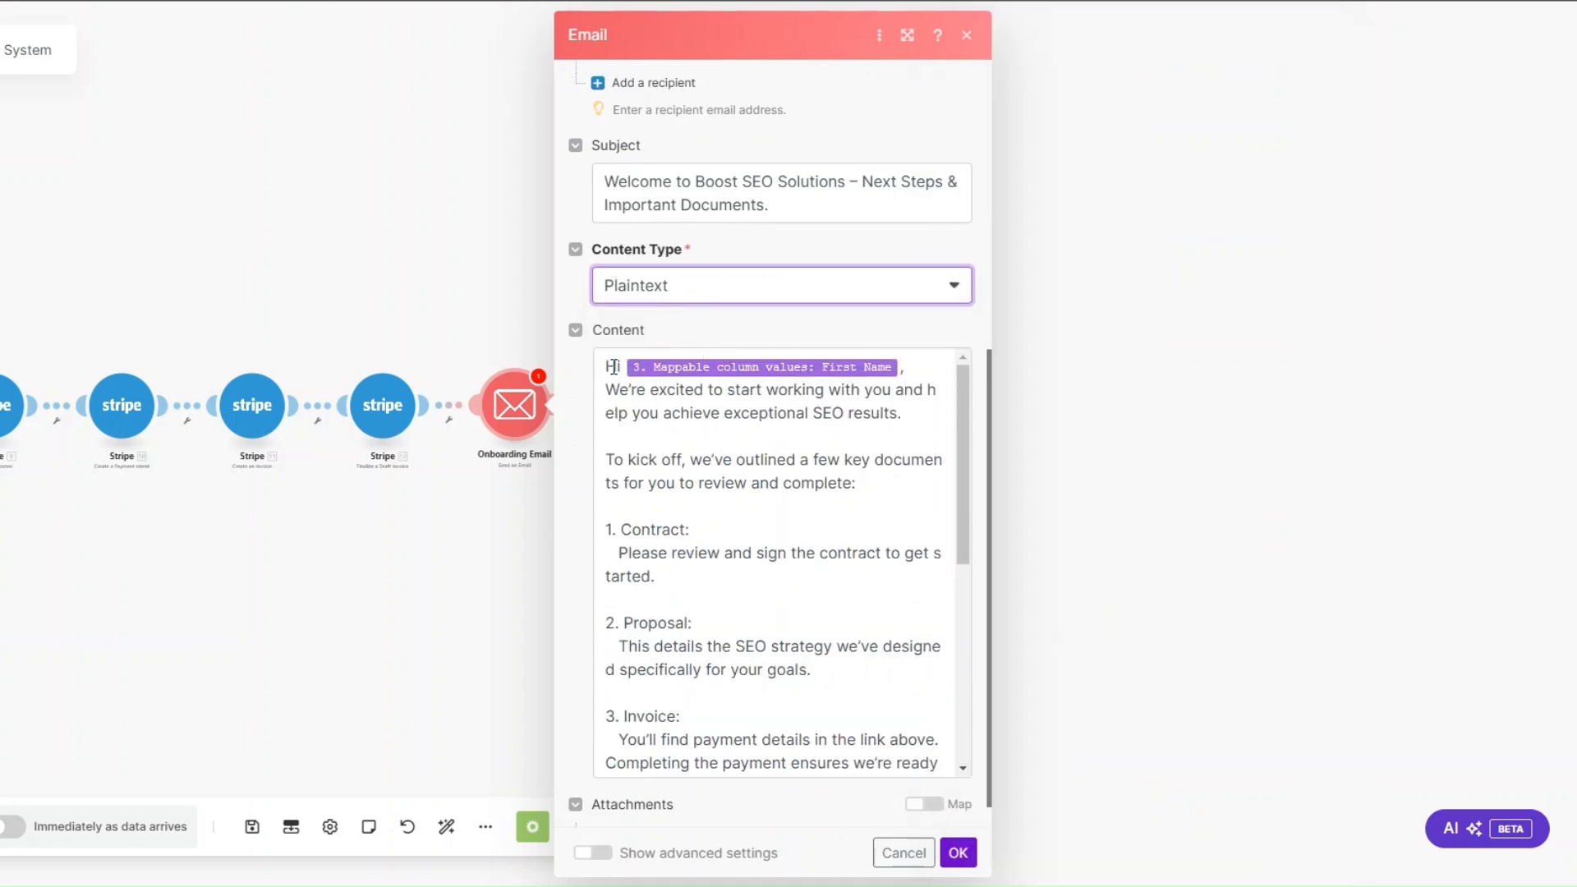
Step: Insert the Download Contract module's File name after "1. Contract:" in the email content
left_click(918, 367)
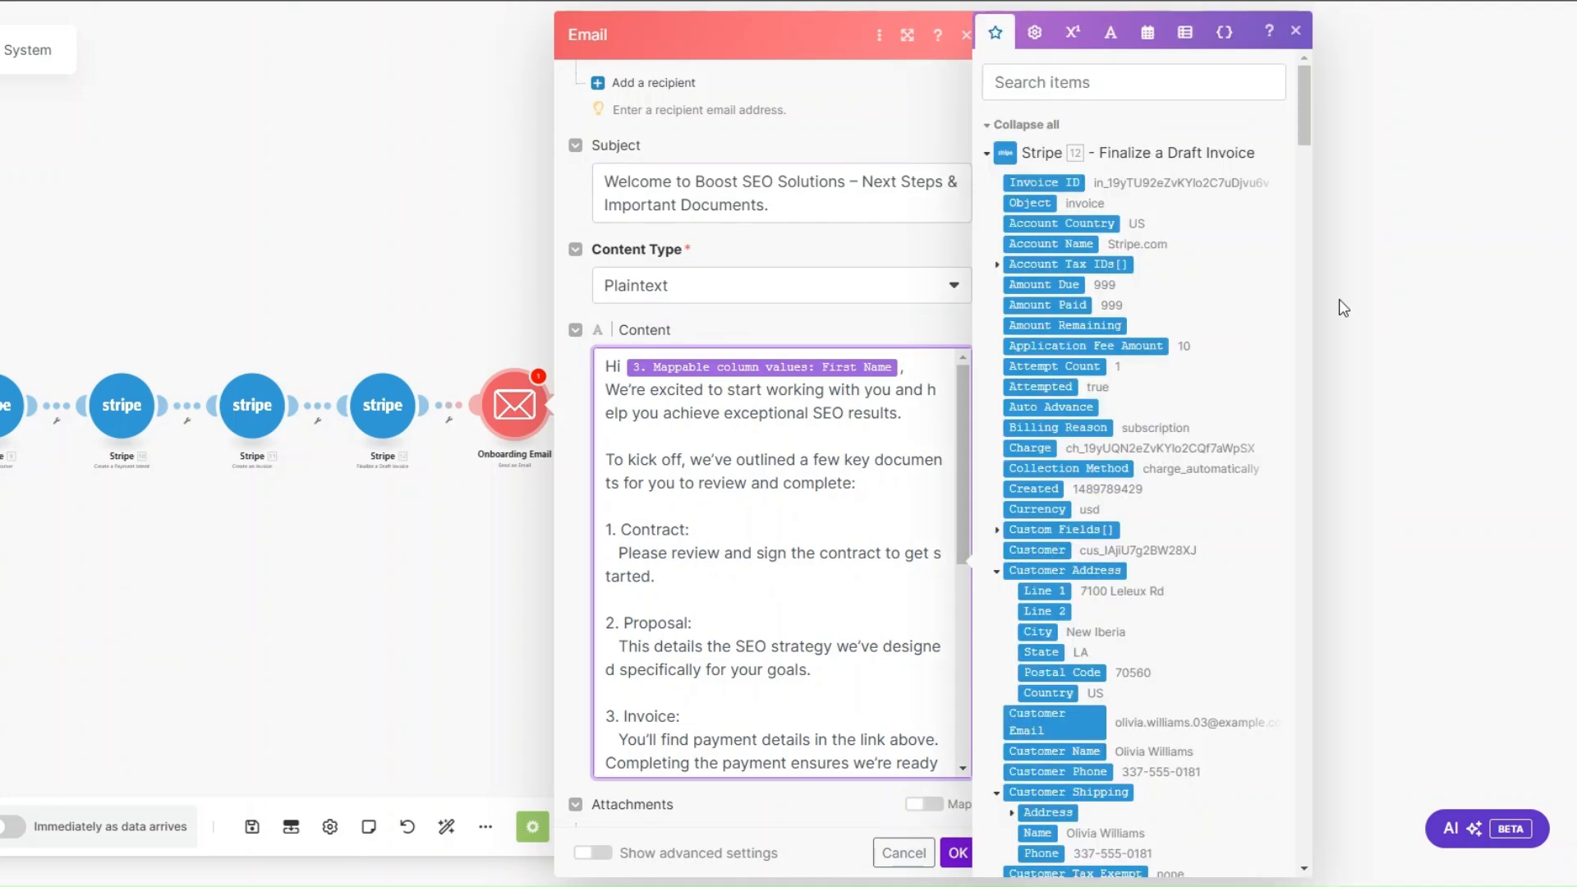
left_click_drag(1305, 125, 1306, 828)
scroll(1051, 199, "up", 4)
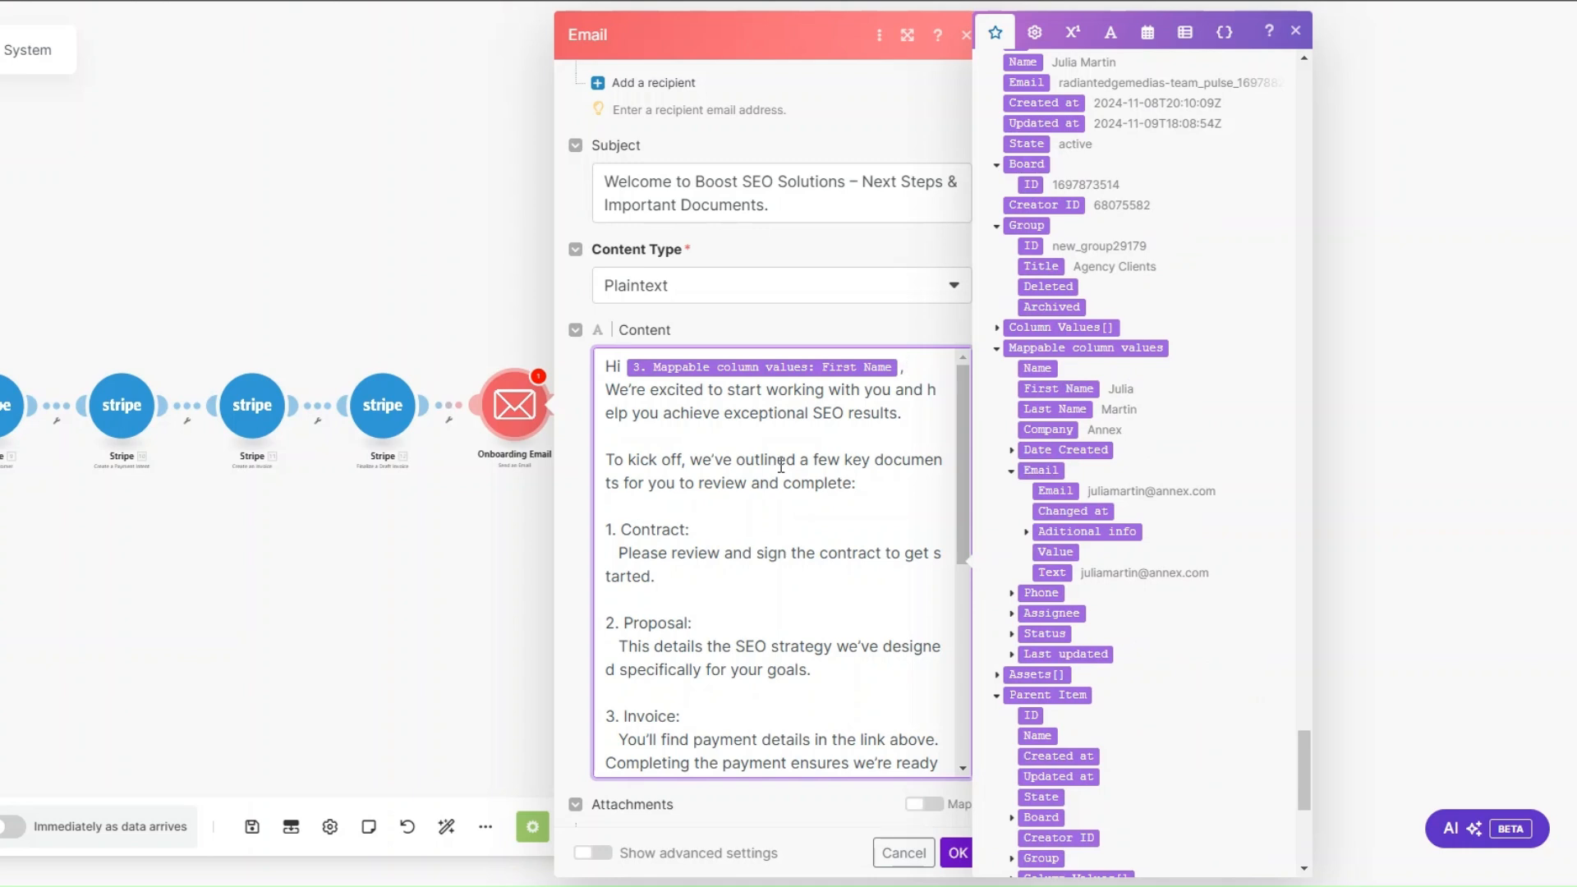
left_click(730, 537)
left_click_drag(1306, 757, 1288, 633)
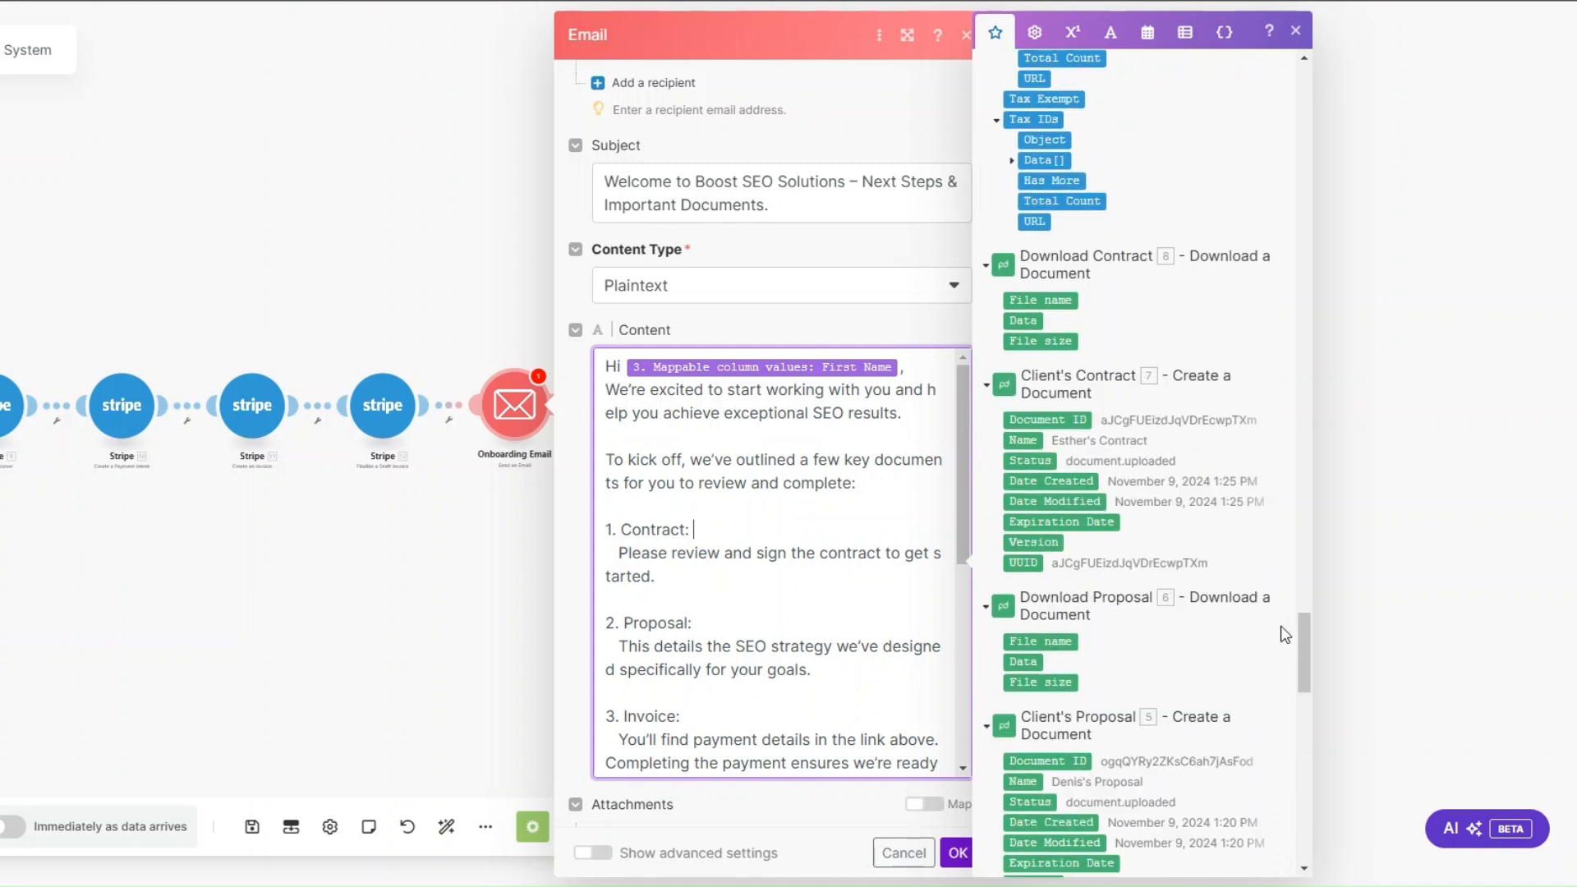
left_click(1025, 300)
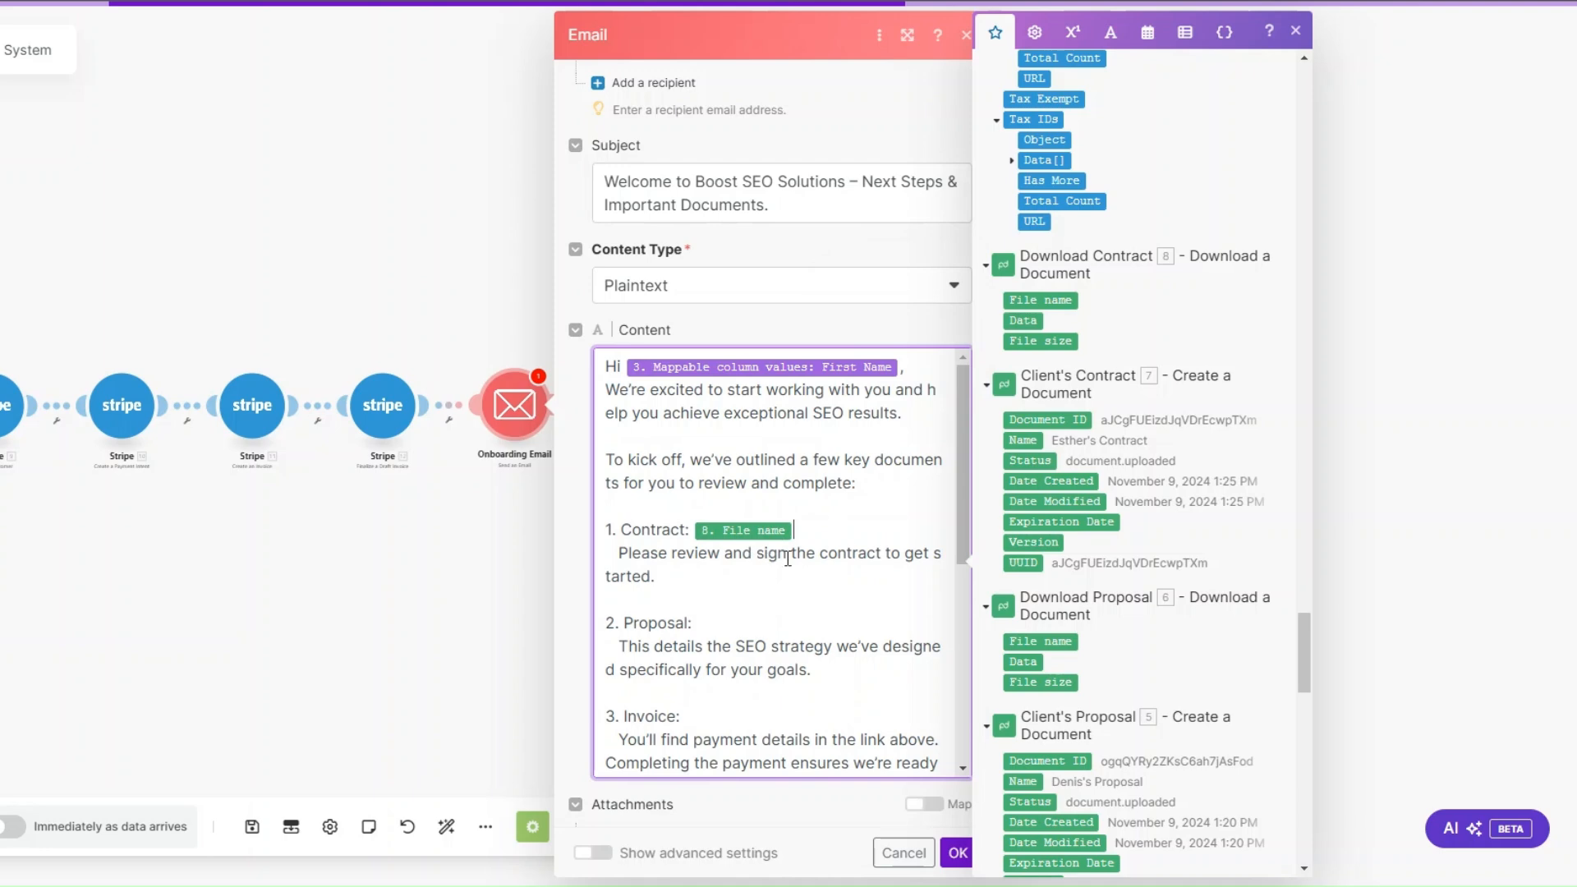
Step: Insert the Download Proposal module's File name after "2. Proposal:" in the email content
scroll(788, 534, "down", 5)
left_click(804, 424)
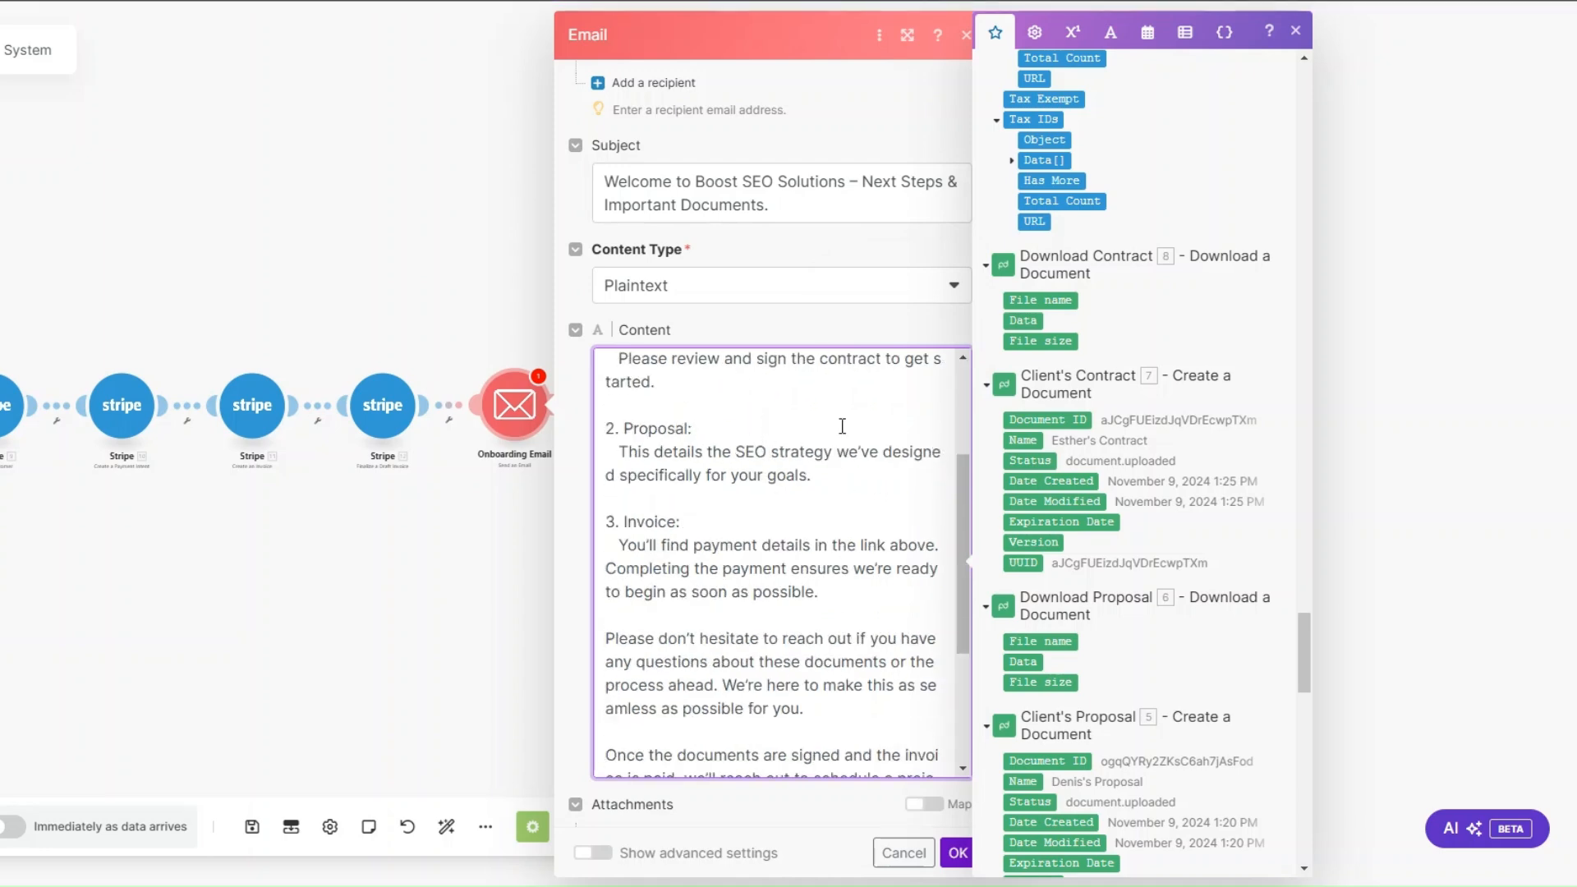
scroll(1189, 468, "down", 4)
left_click(1019, 350)
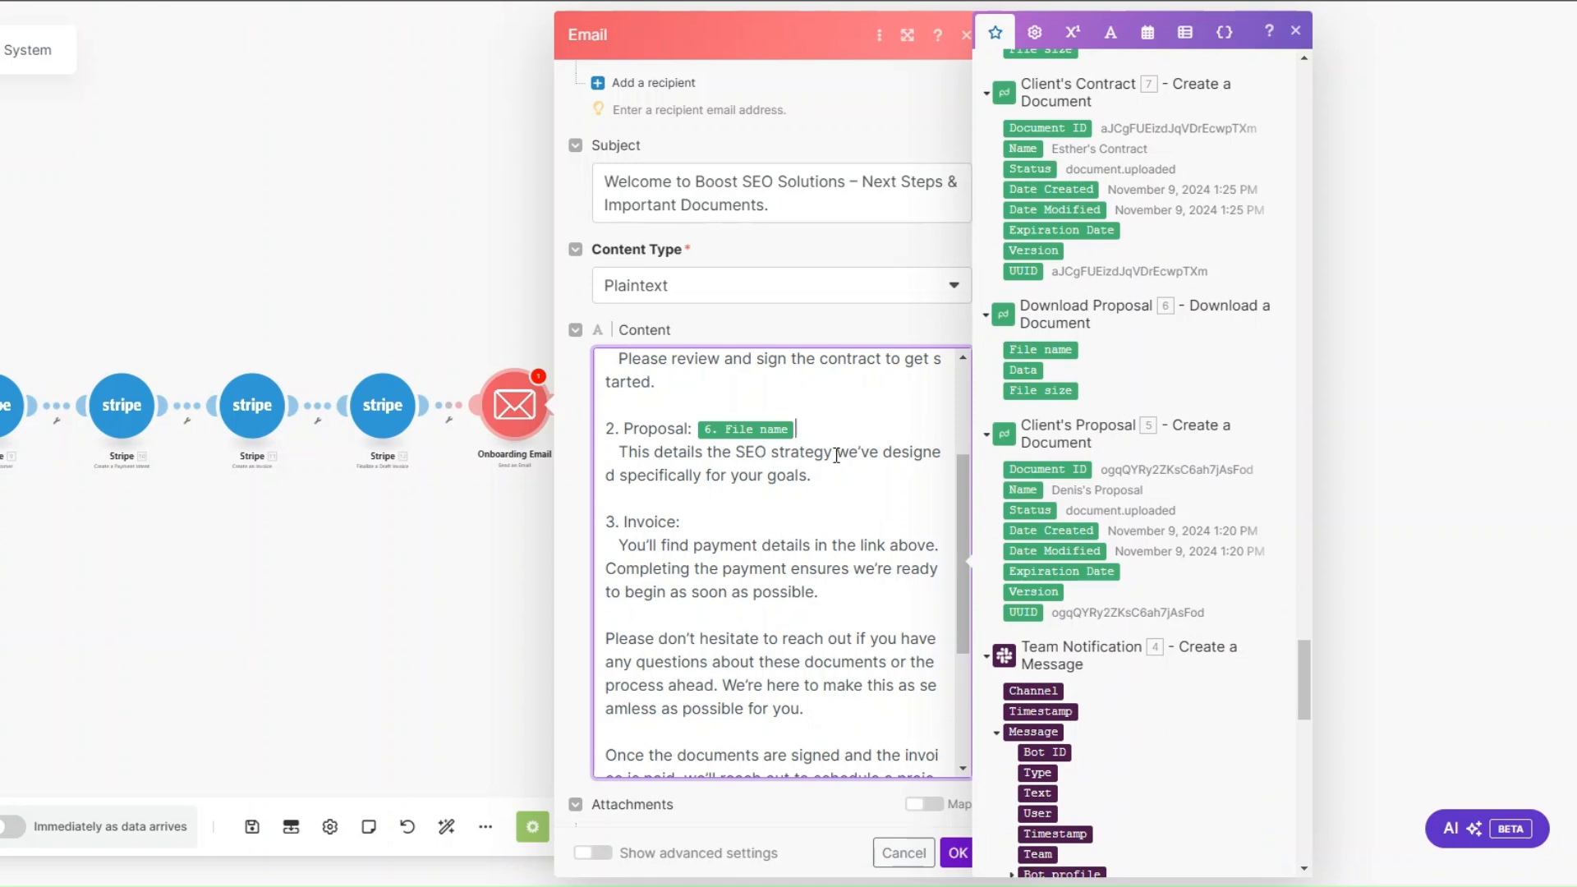
Step: Insert the Hosted Invoice URL from Stripe Finalize a Draft Invoice after "3. Invoice:" in the email content
left_click(751, 523)
scroll(1177, 494, "up", 5)
left_click_drag(1300, 637, 1269, 120)
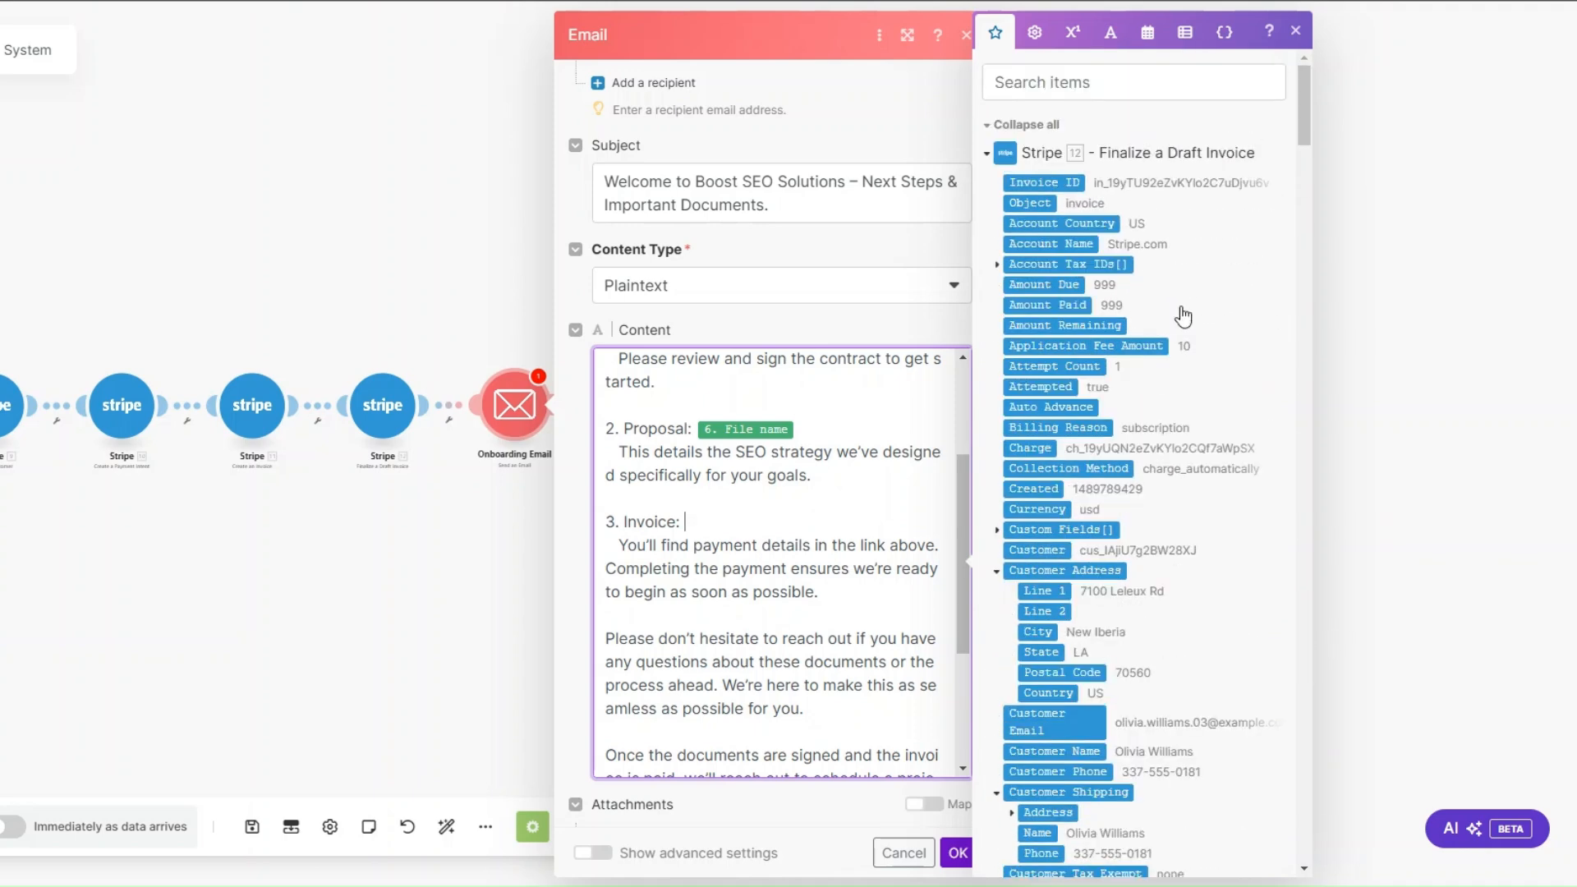
scroll(1068, 522, "down", 7)
left_click(1063, 527)
Step: Review the rest of the email content through the signature and save the Onboarding Email module
scroll(840, 535, "down", 1)
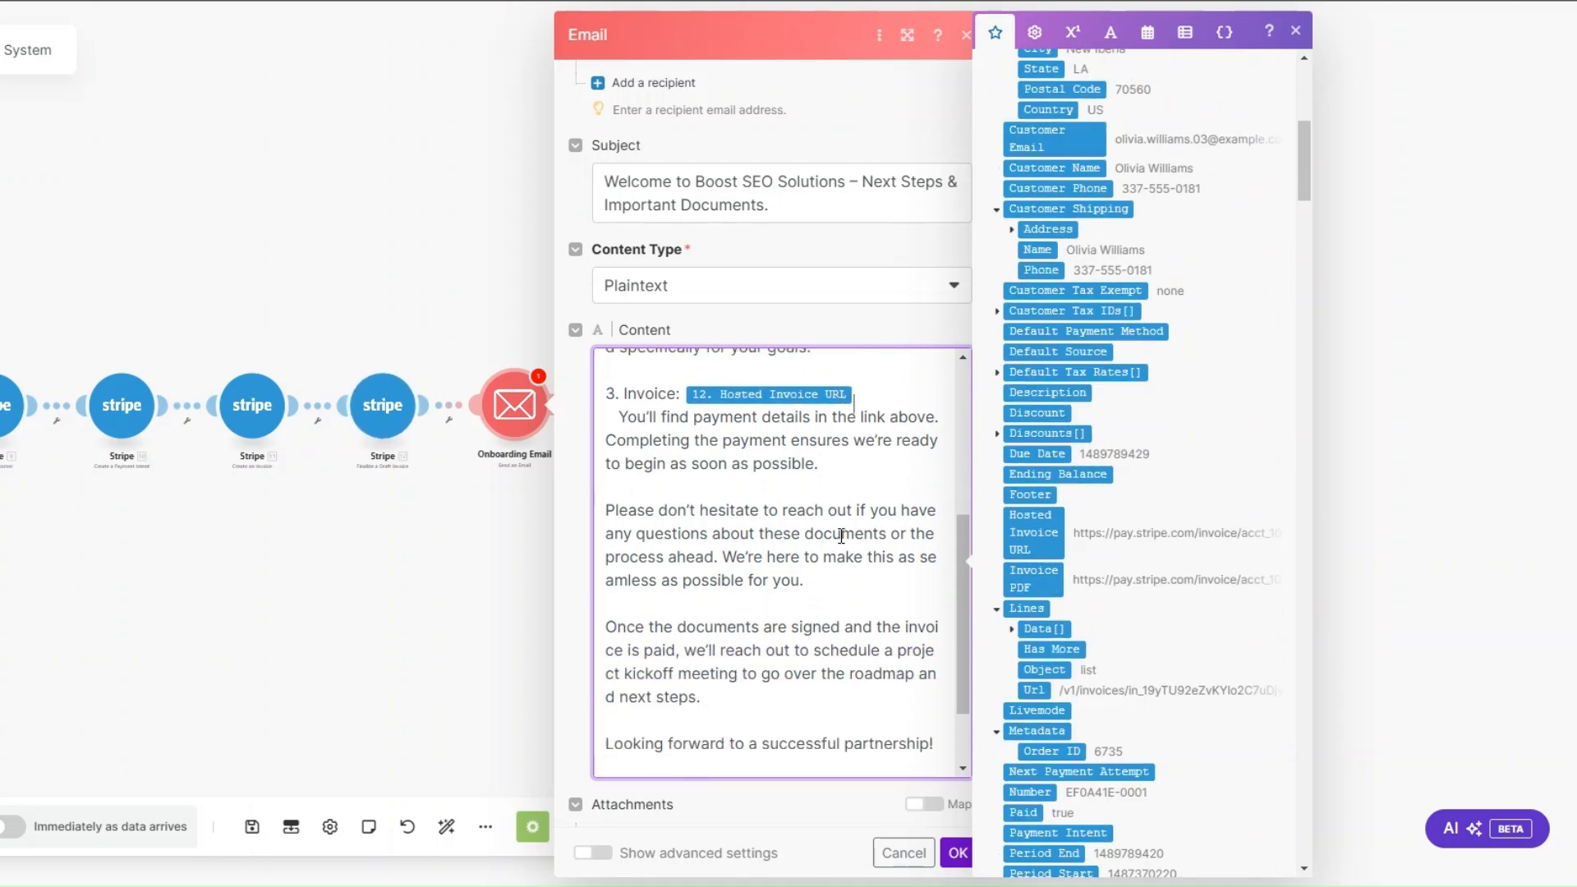
scroll(841, 535, "up", 1)
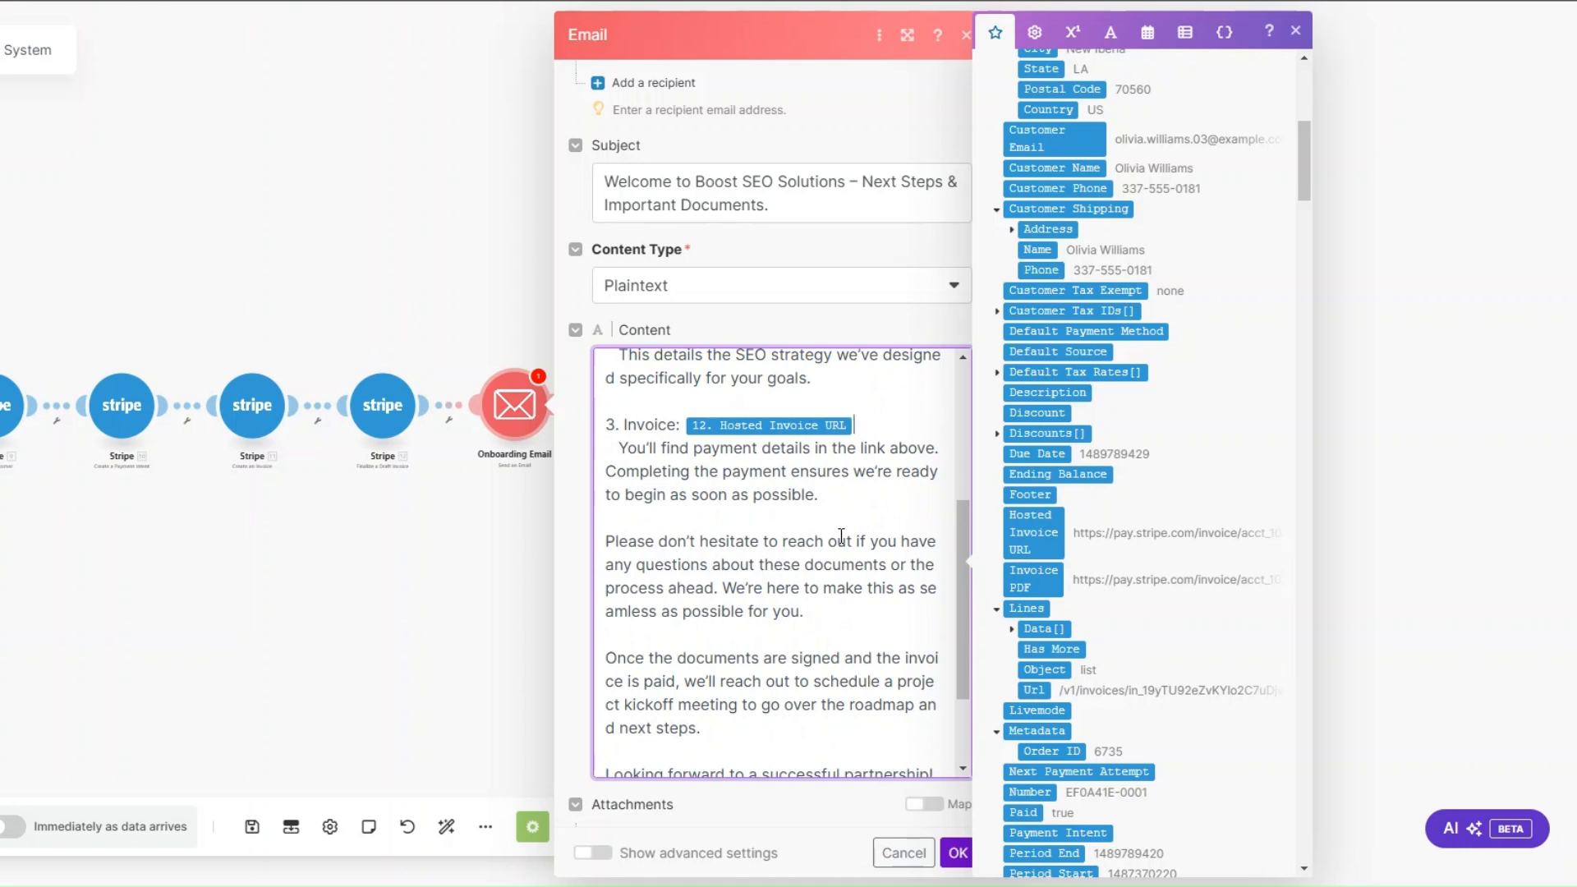
scroll(841, 535, "down", 3)
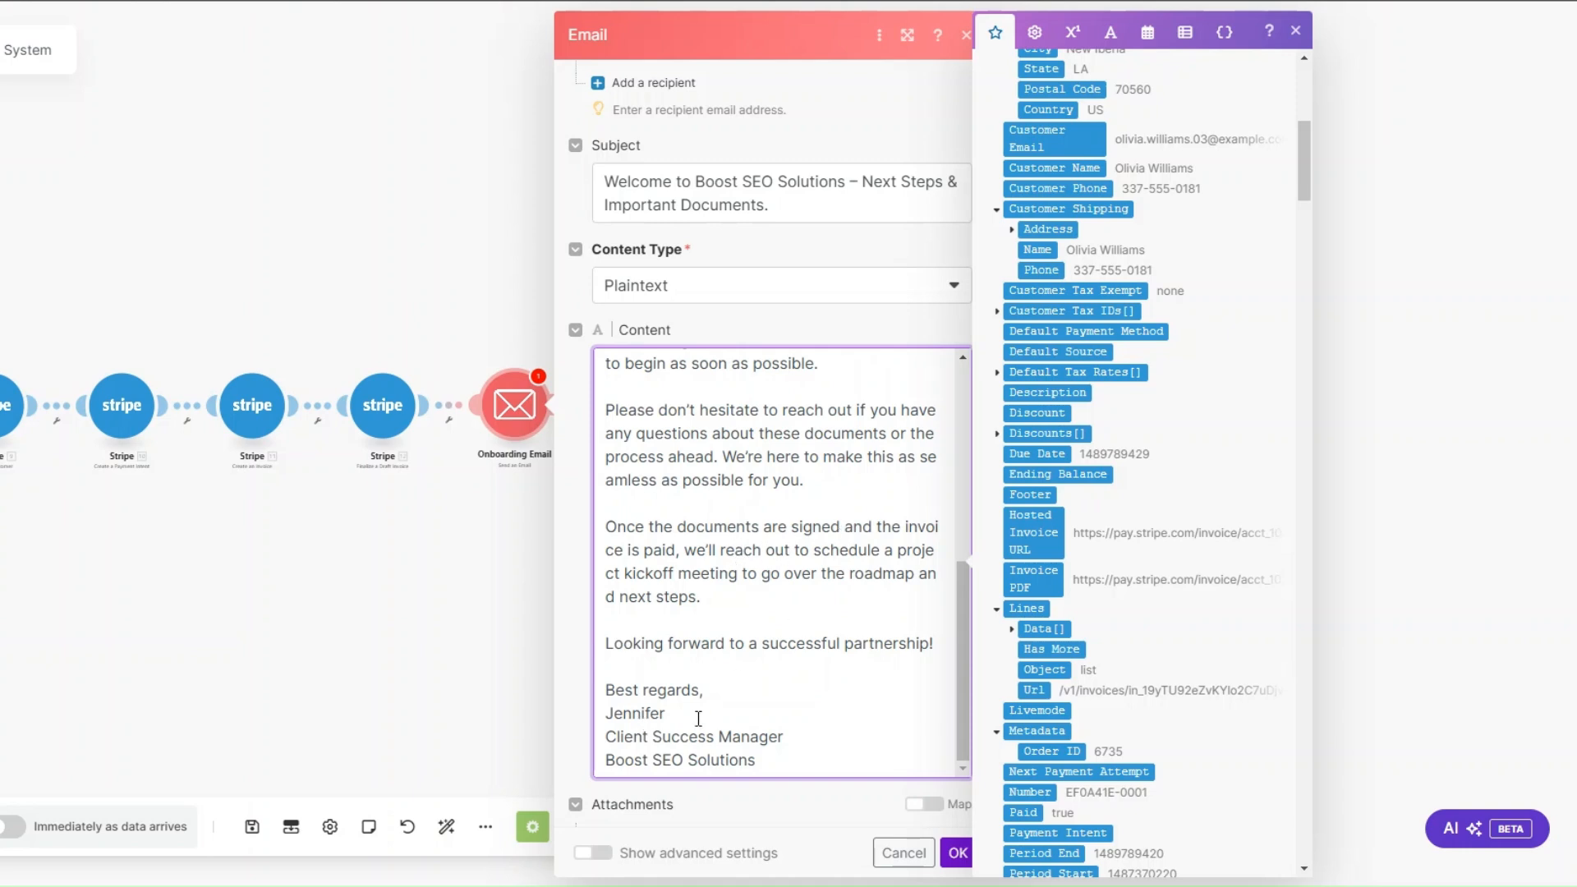
left_click(955, 854)
Step: Append a Stripe Search Invoices module after the Onboarding Email
left_click_drag(489, 606, 634, 624)
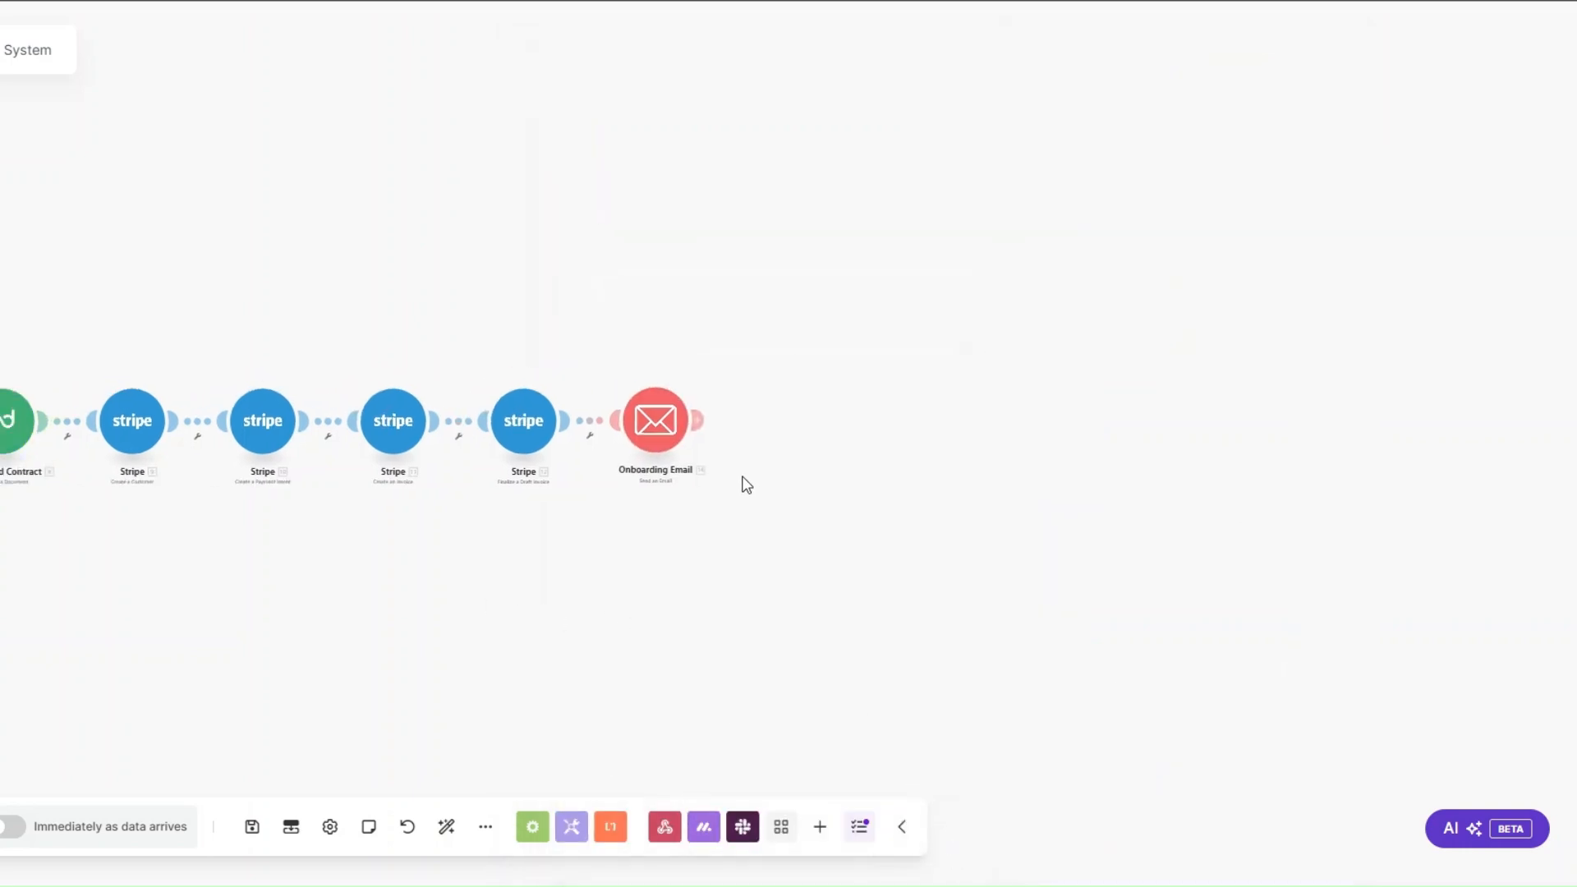
left_click(697, 415)
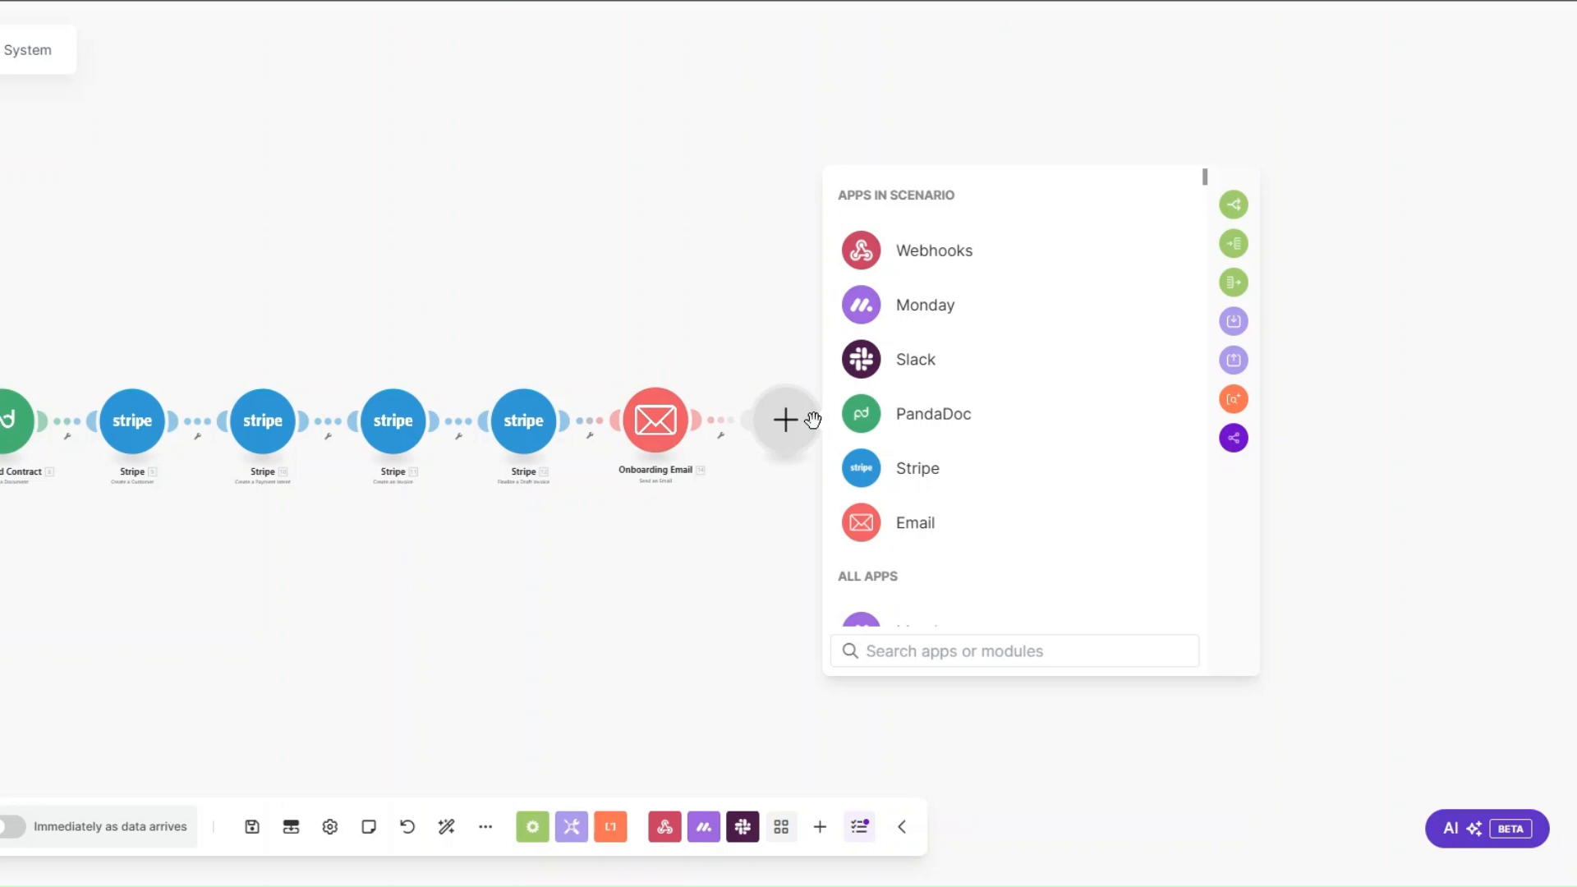
left_click(886, 474)
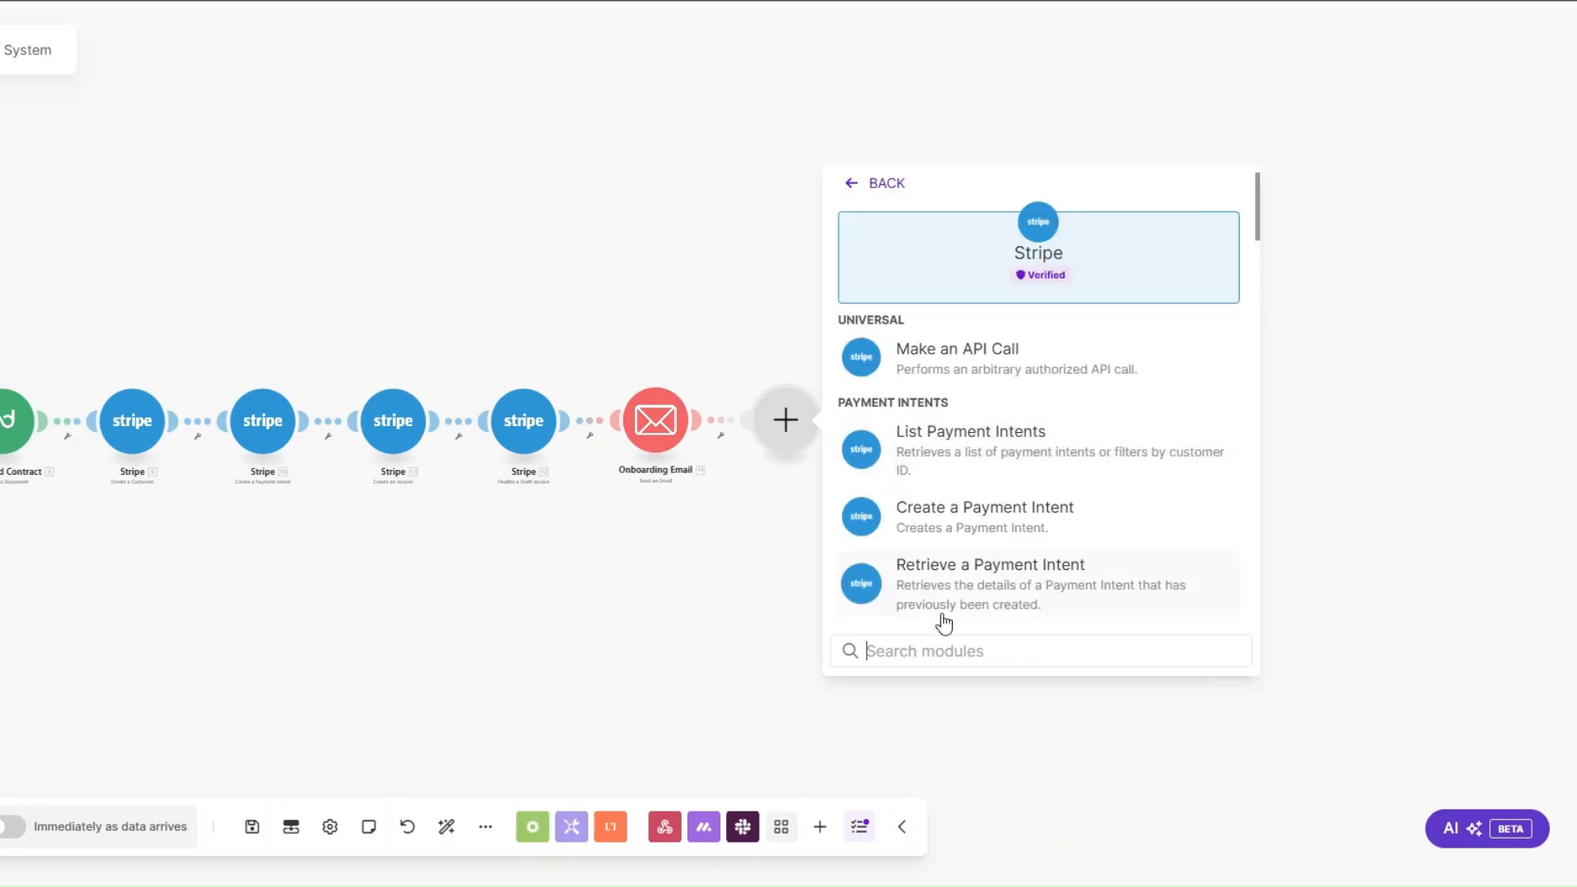
type("sea")
left_click(944, 453)
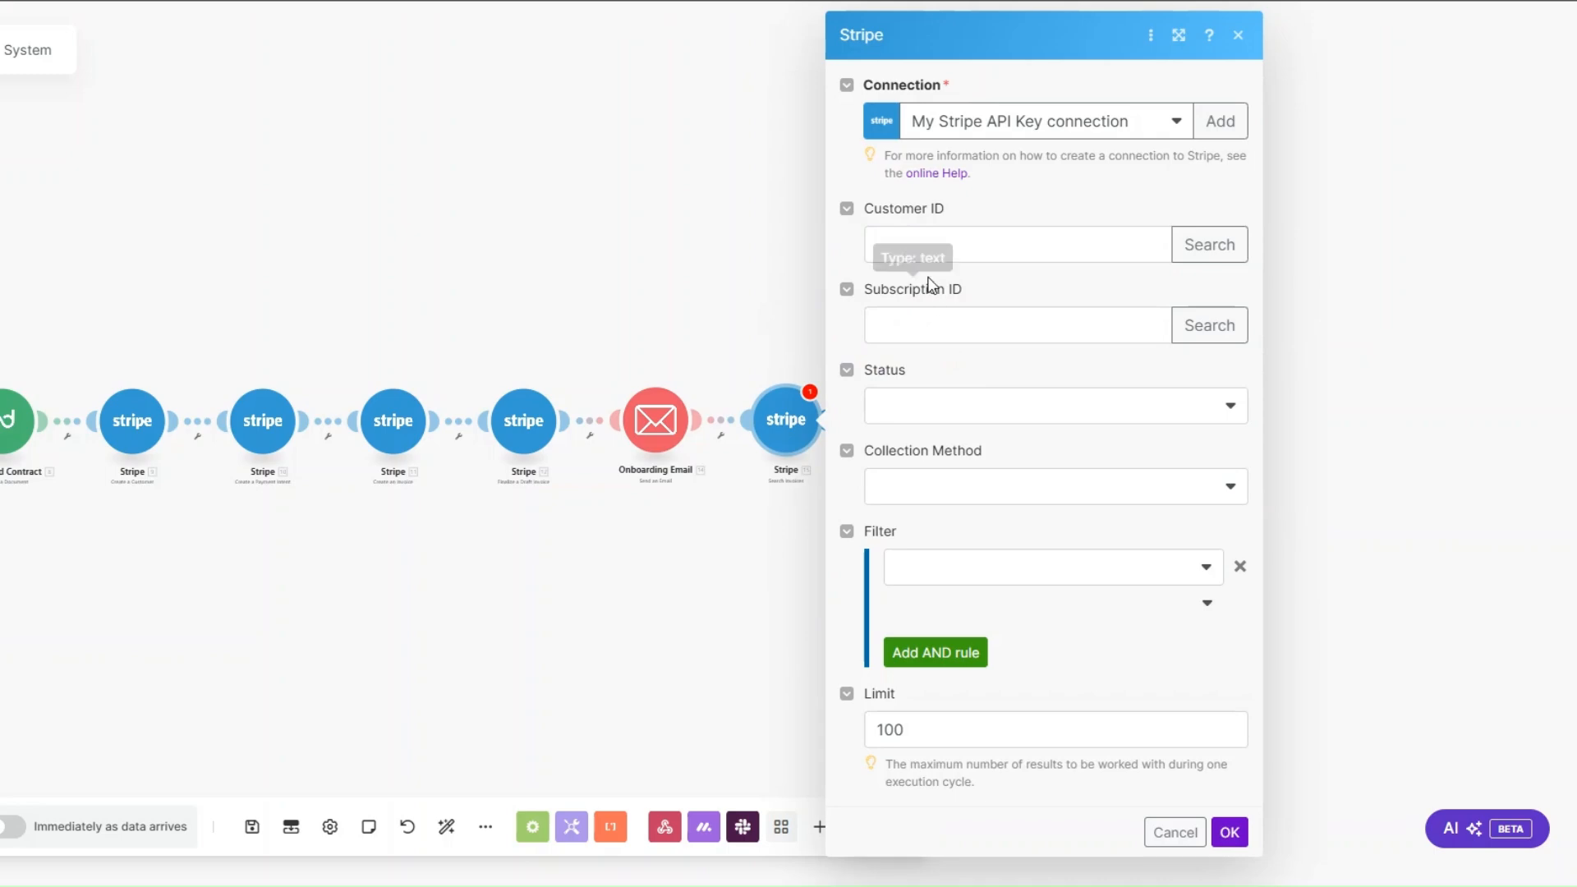
Step: Map the invoice search's Customer ID from the Stripe Create a Customer output
left_click(935, 240)
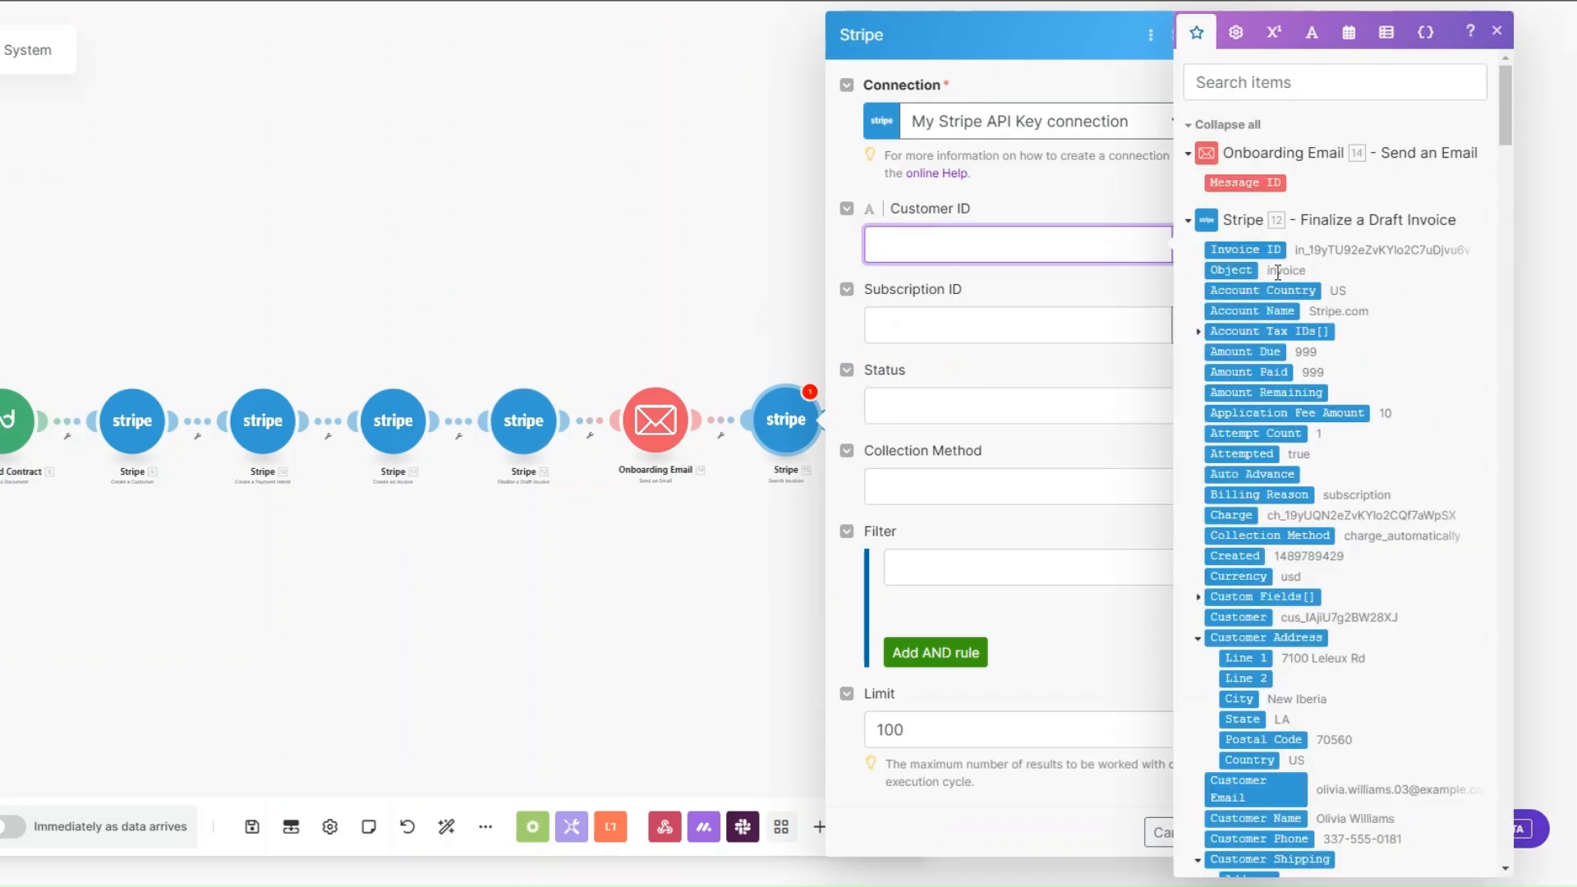
scroll(1332, 533, "down", 5)
scroll(1328, 528, "down", 10)
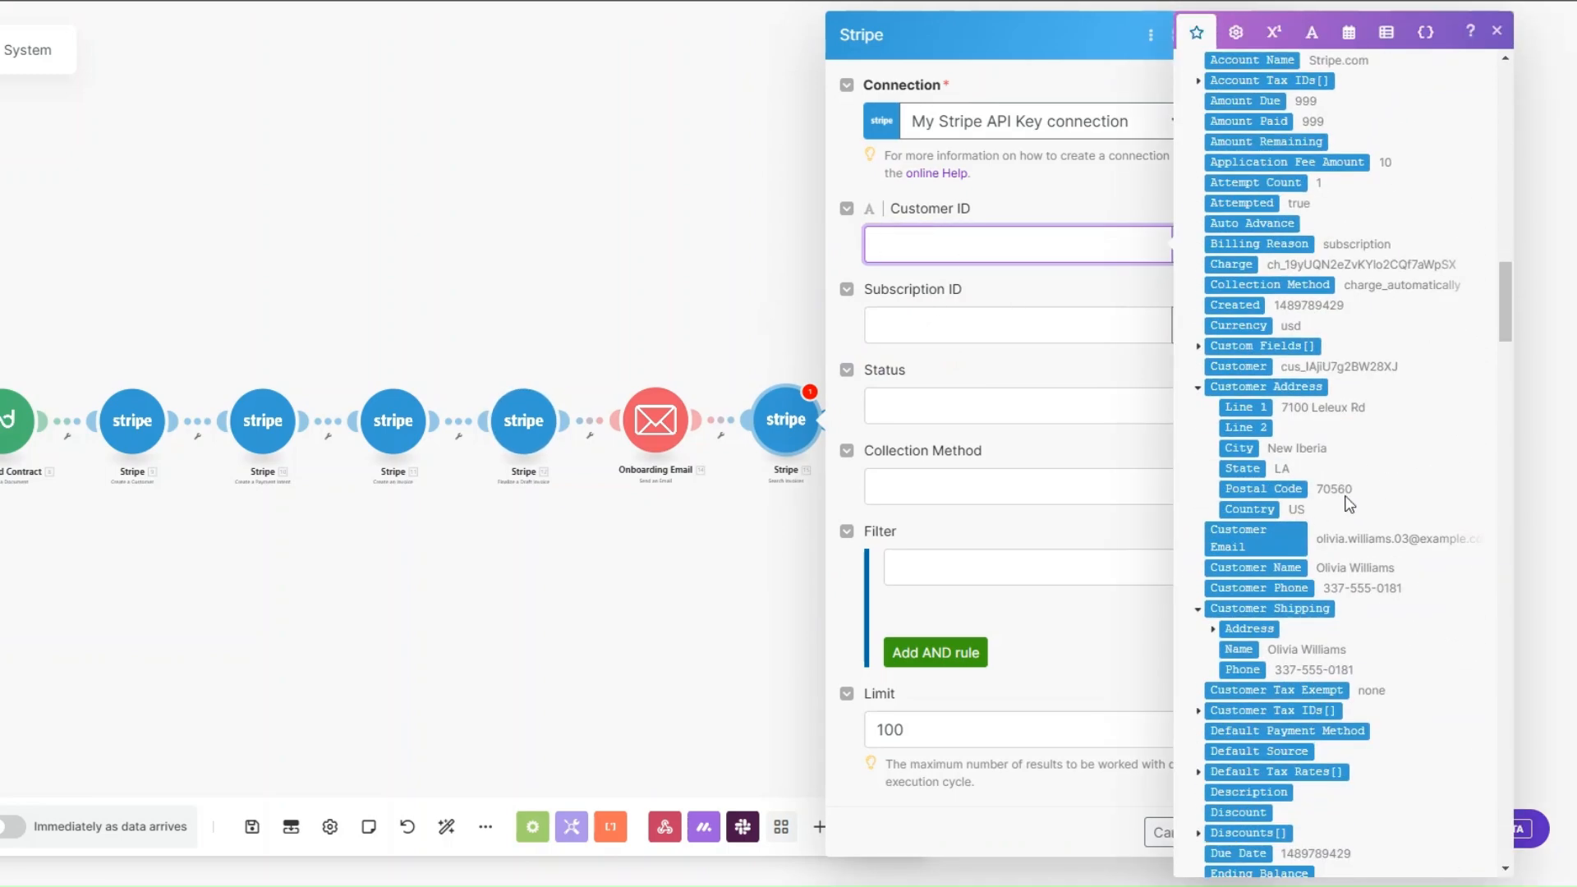
left_click_drag(1506, 332, 1502, 542)
left_click(1248, 594)
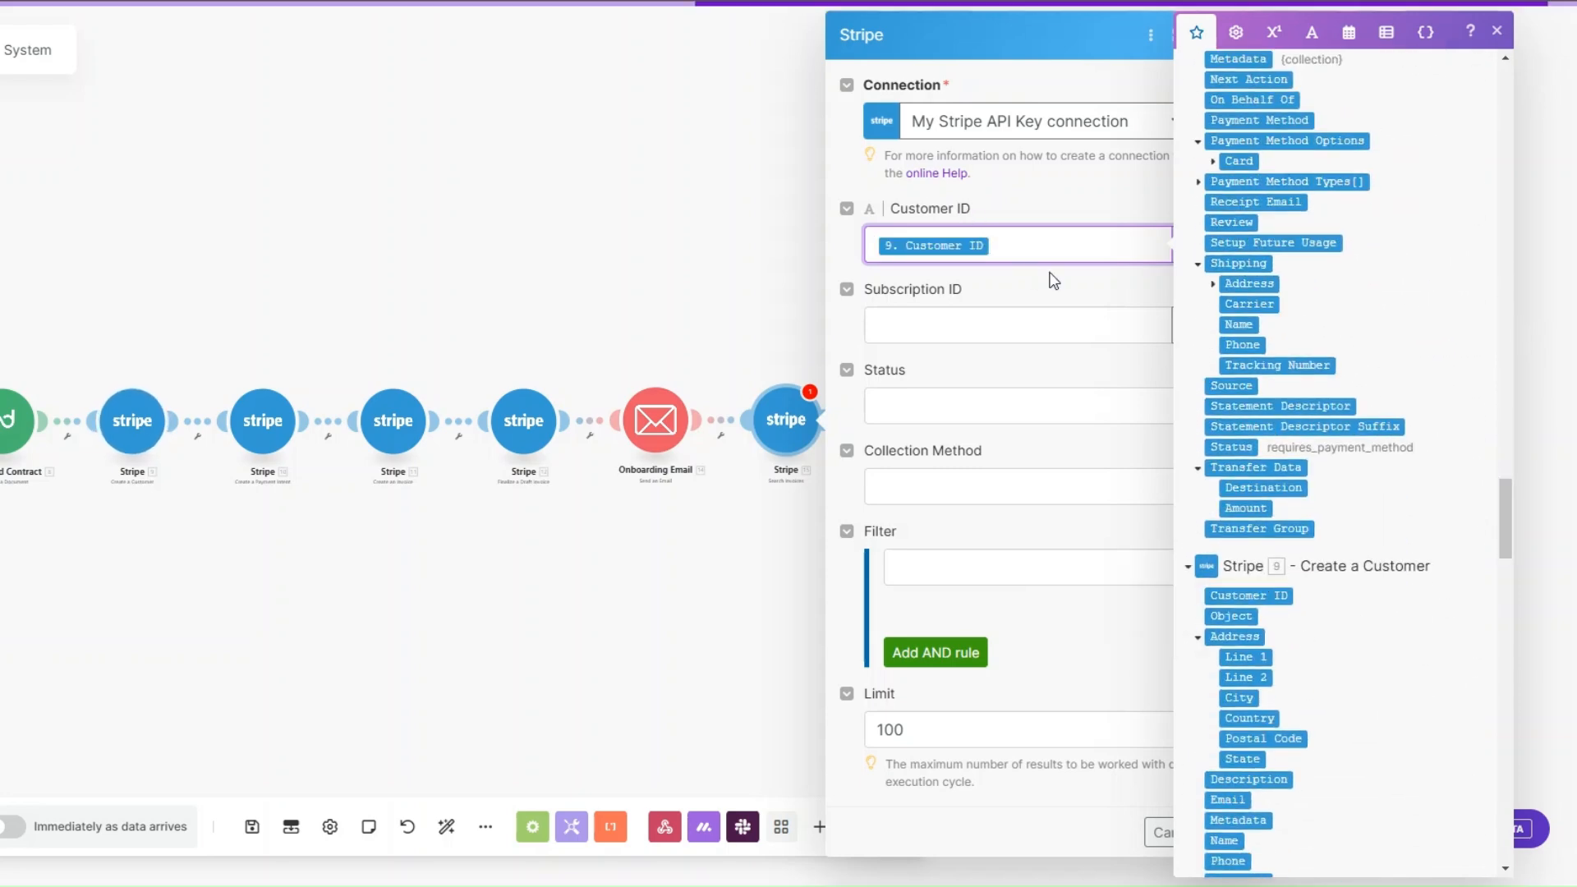
left_click(1041, 279)
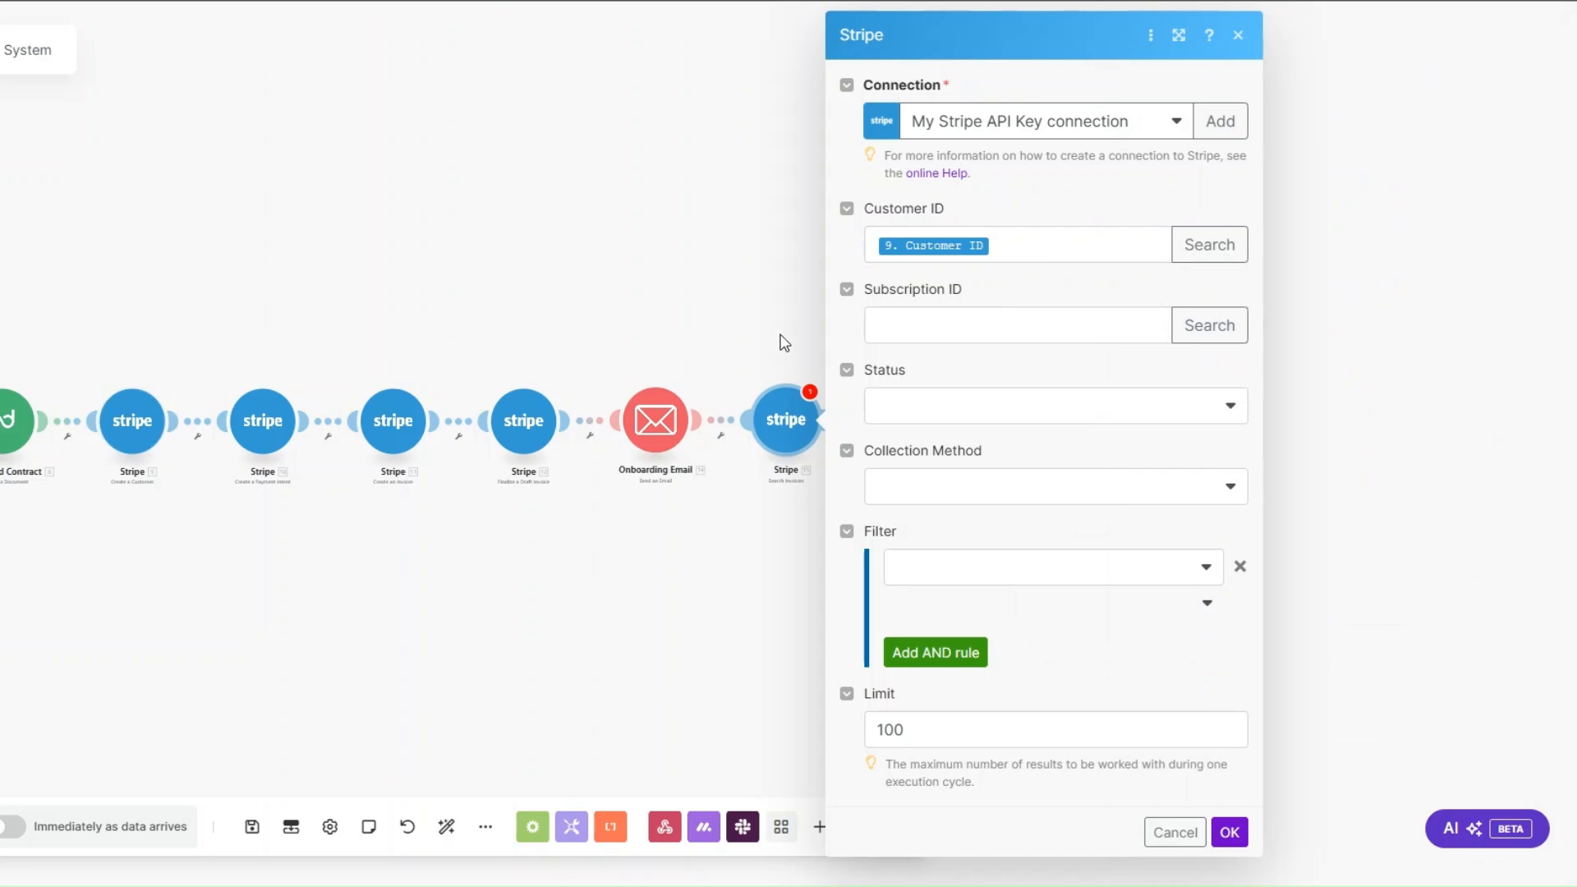
Step: Set the invoice search's status to Open and its collection method to Charge Automatically
left_click(936, 409)
left_click(926, 507)
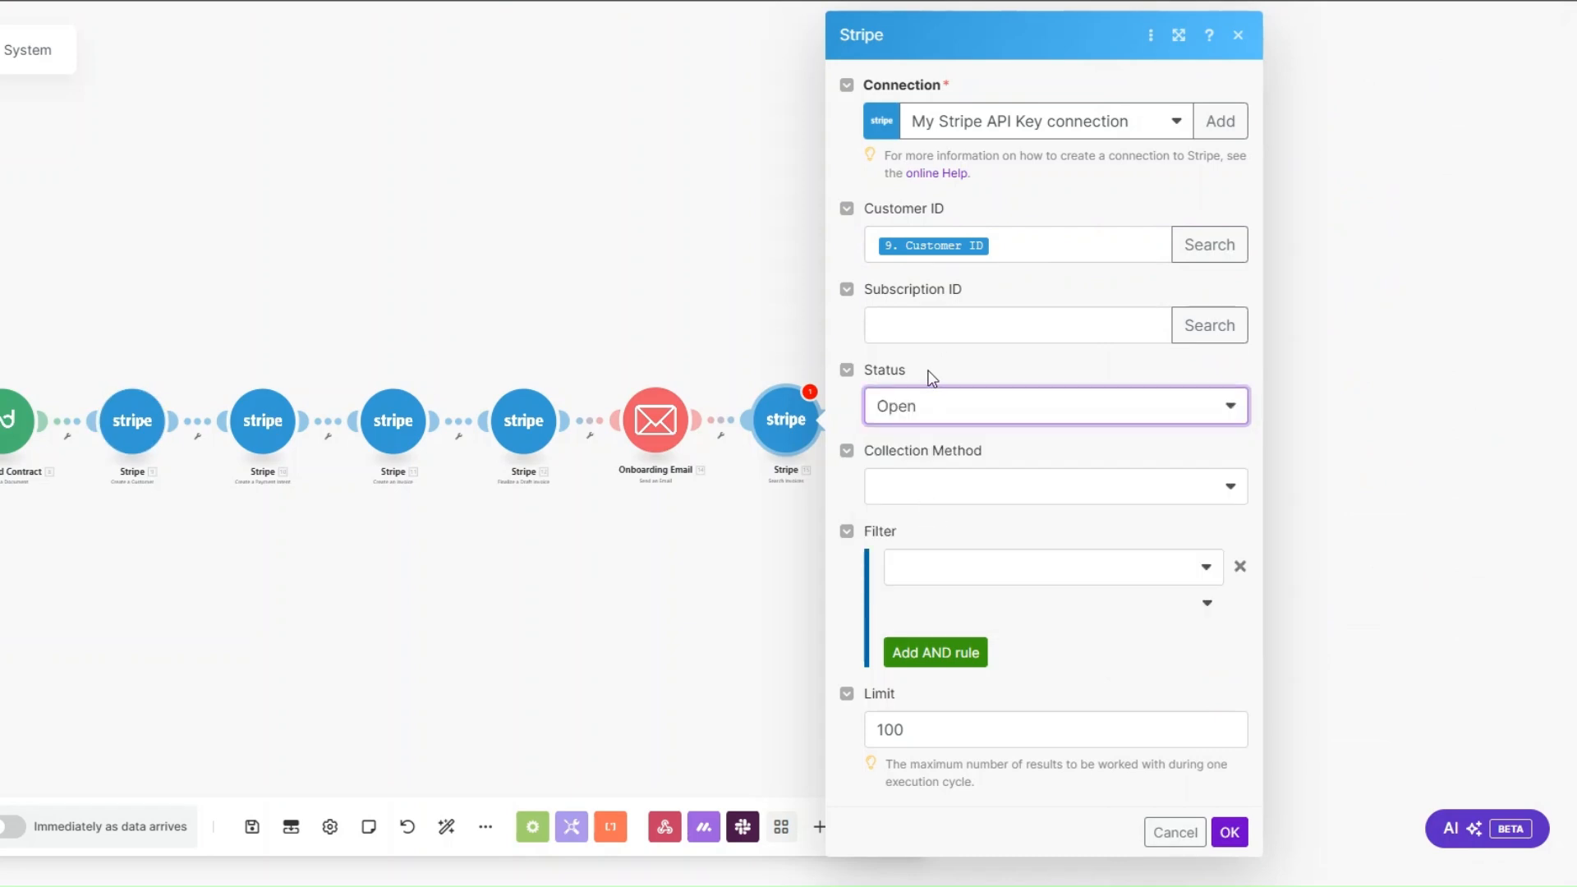
left_click(936, 488)
left_click(910, 550)
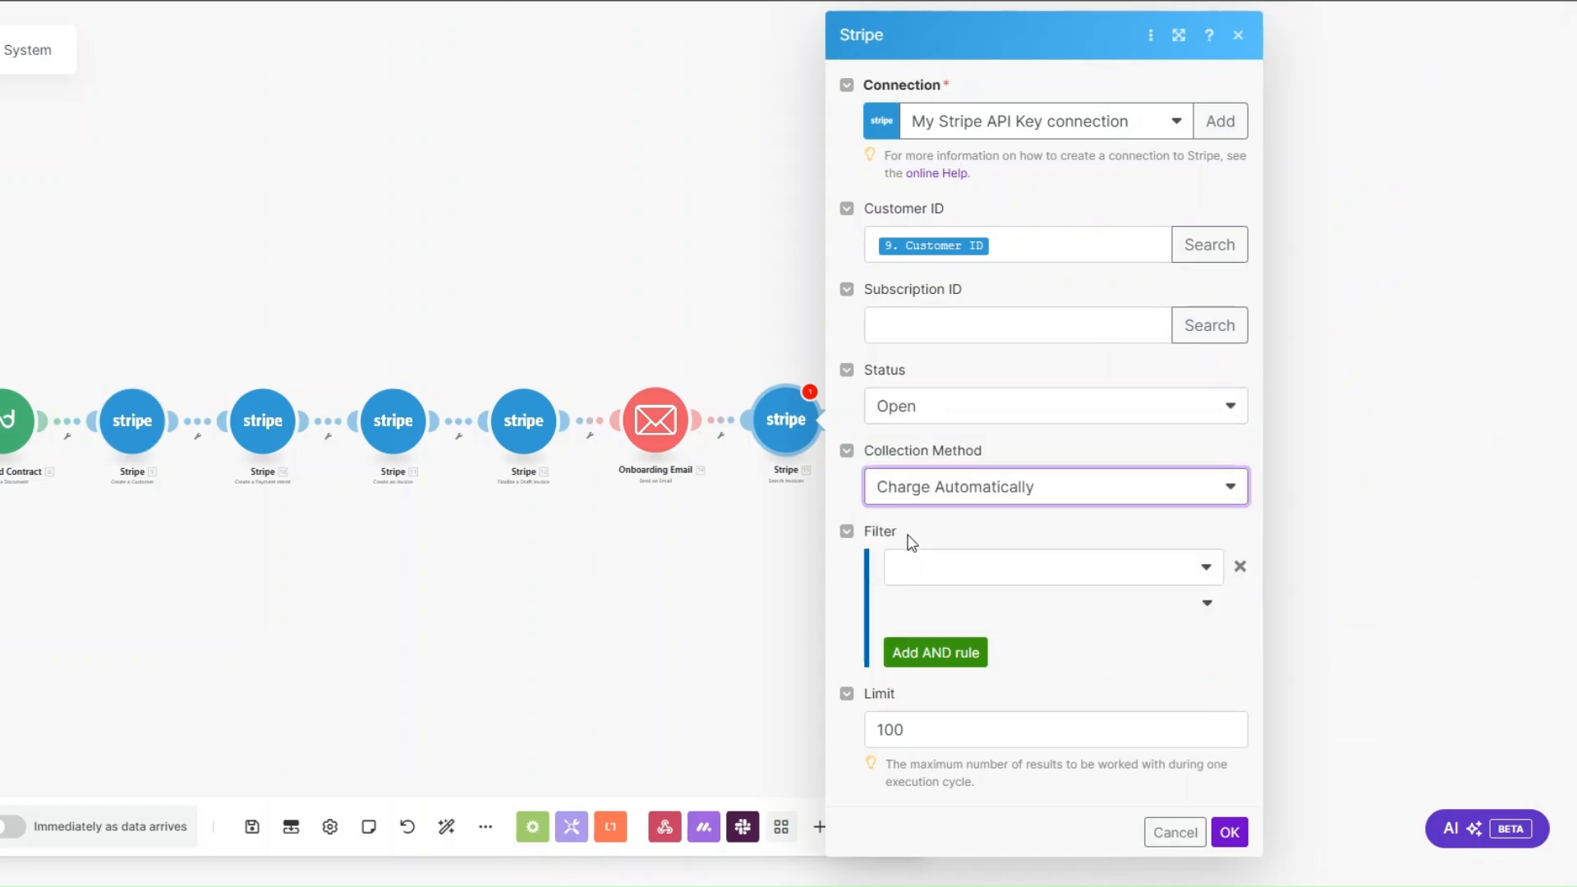
Step: Set the invoice search's result limit to 1 and save the Search Invoices module
left_click(931, 733)
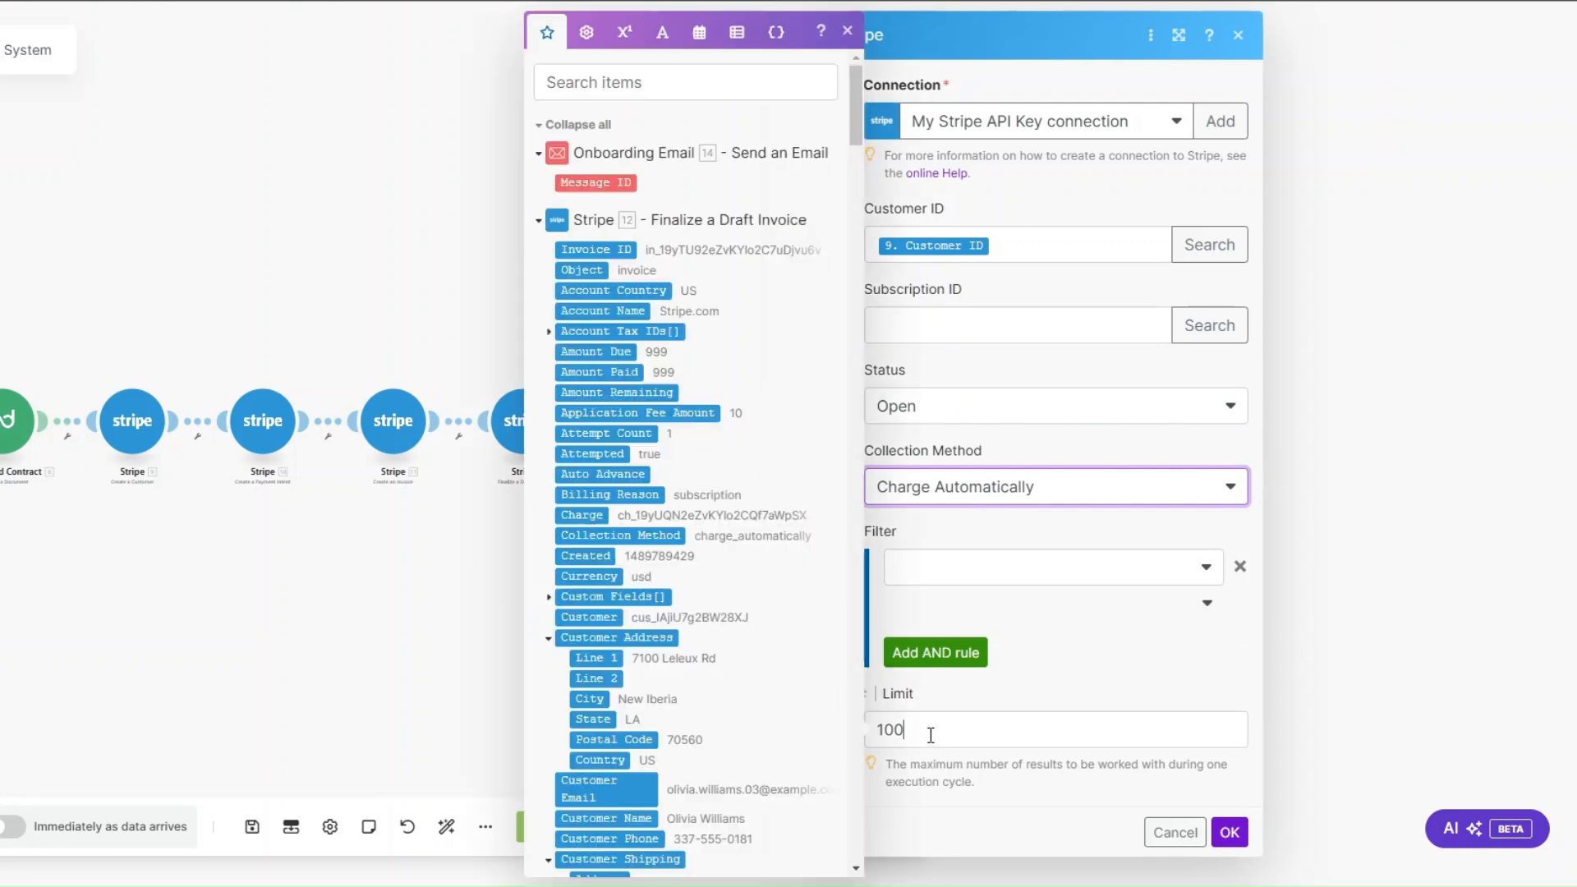
key("BackSpace")
key("BackSpace")
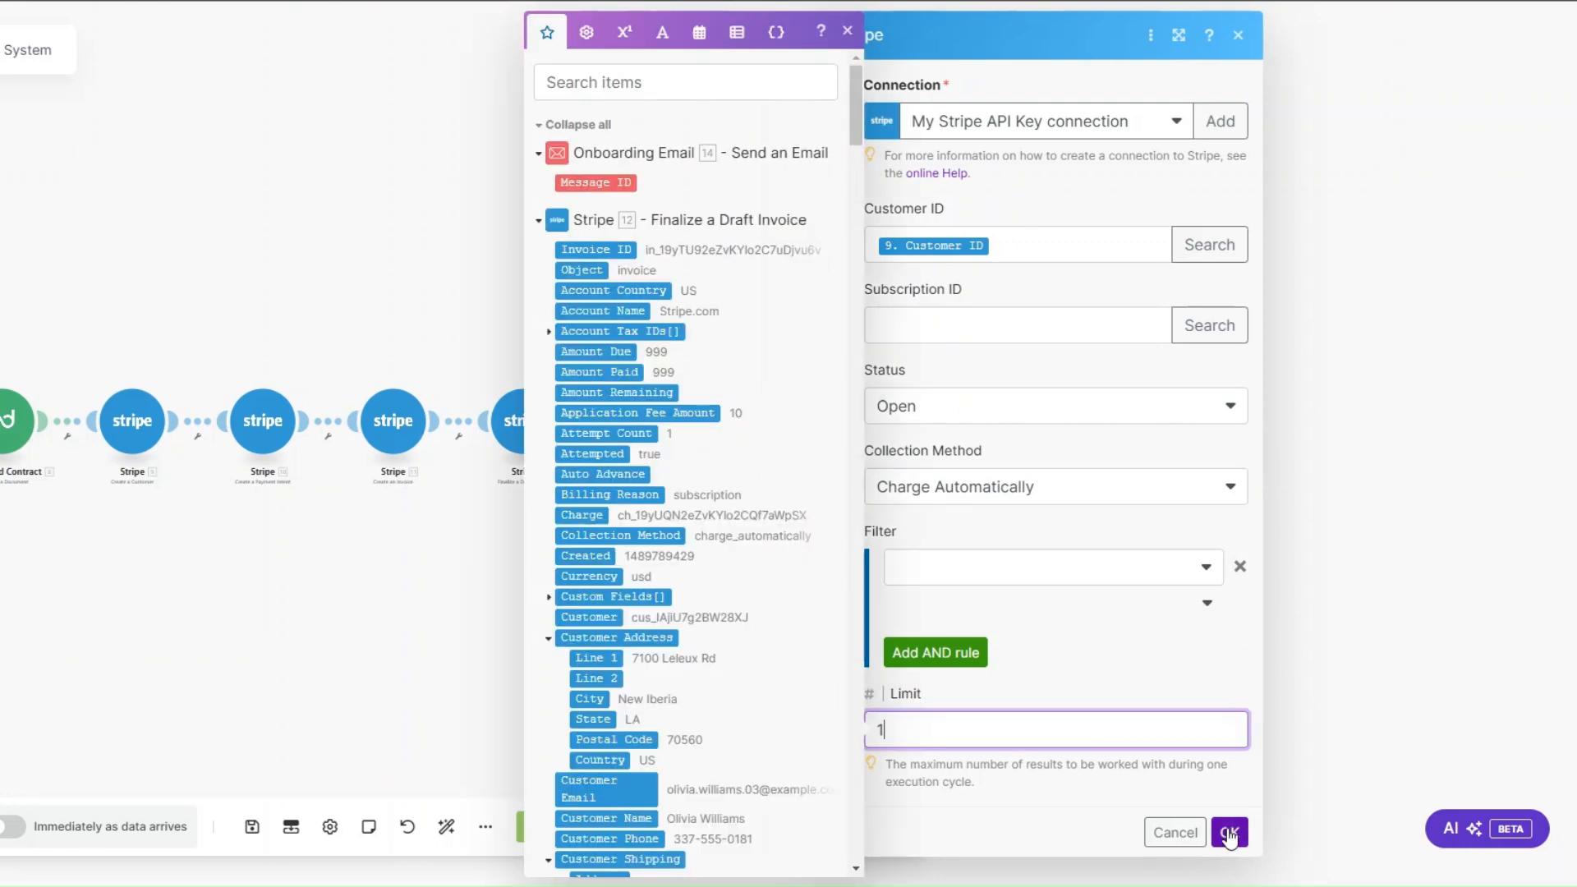
key("Return")
Step: Append an Email module with the Send an Email action after the Stripe Search Invoices module
left_click(776, 426)
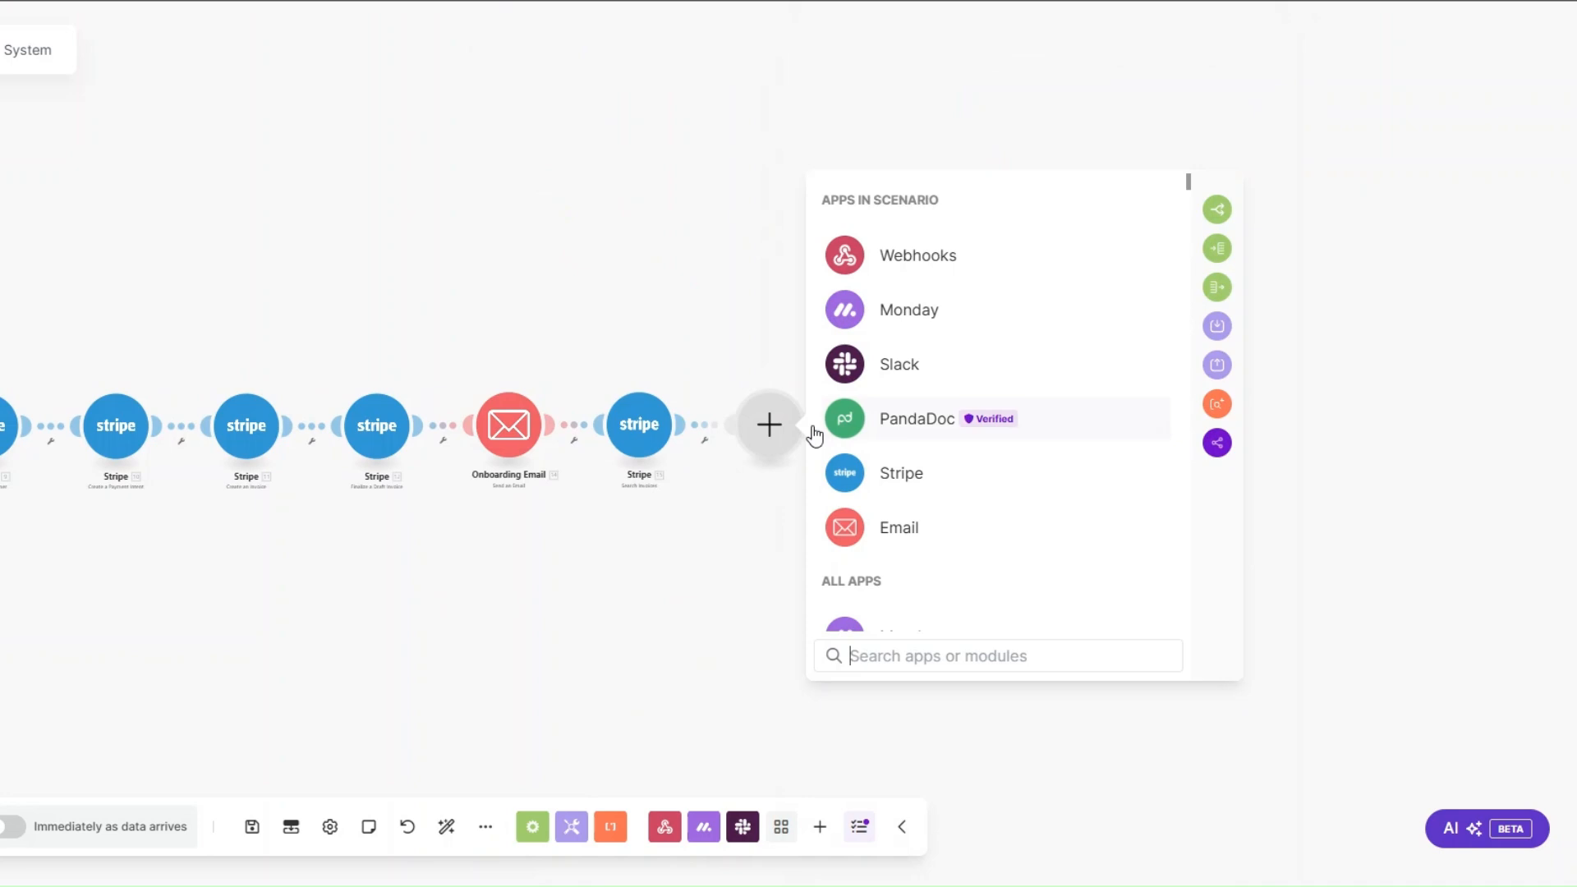
left_click(910, 526)
scroll(903, 534, "down", 3)
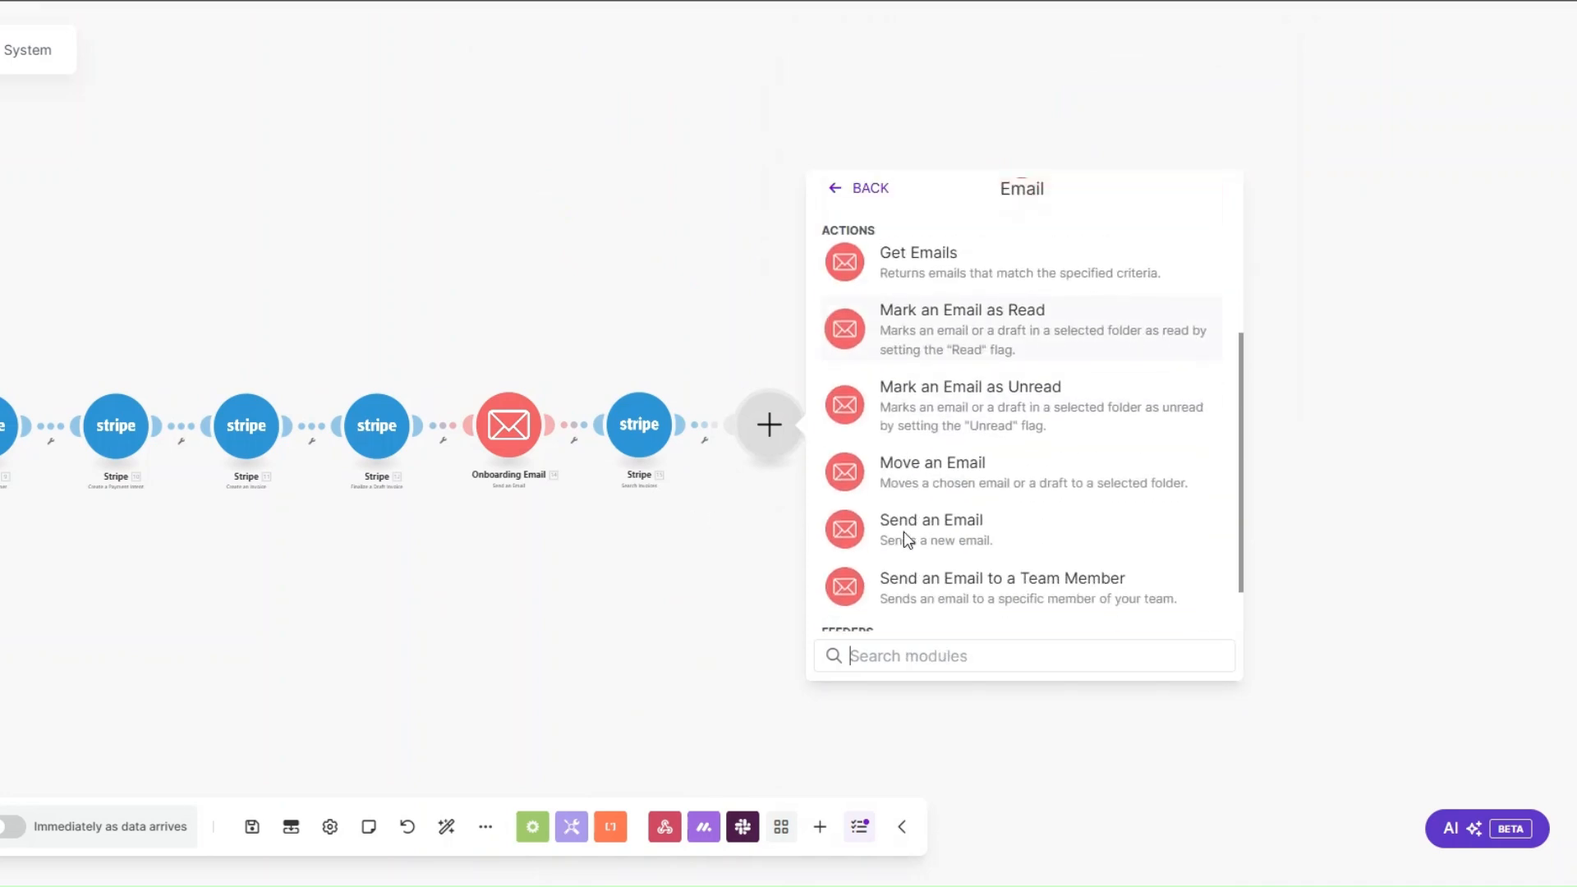
left_click(903, 526)
Step: Rename the new email module to Payment Reminder Email
right_click(767, 425)
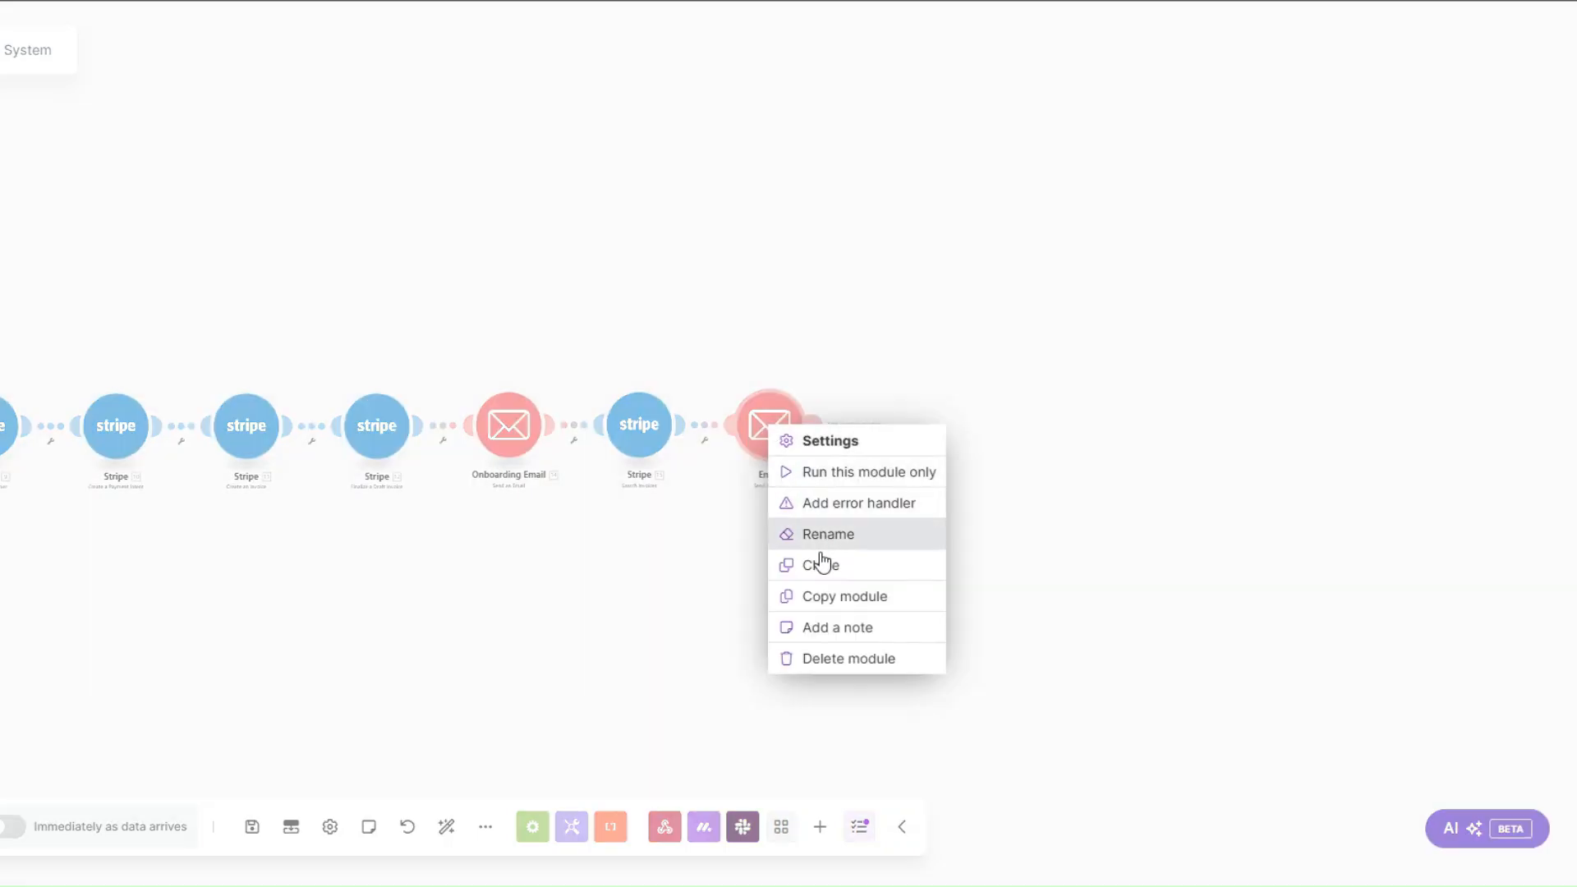
left_click(822, 534)
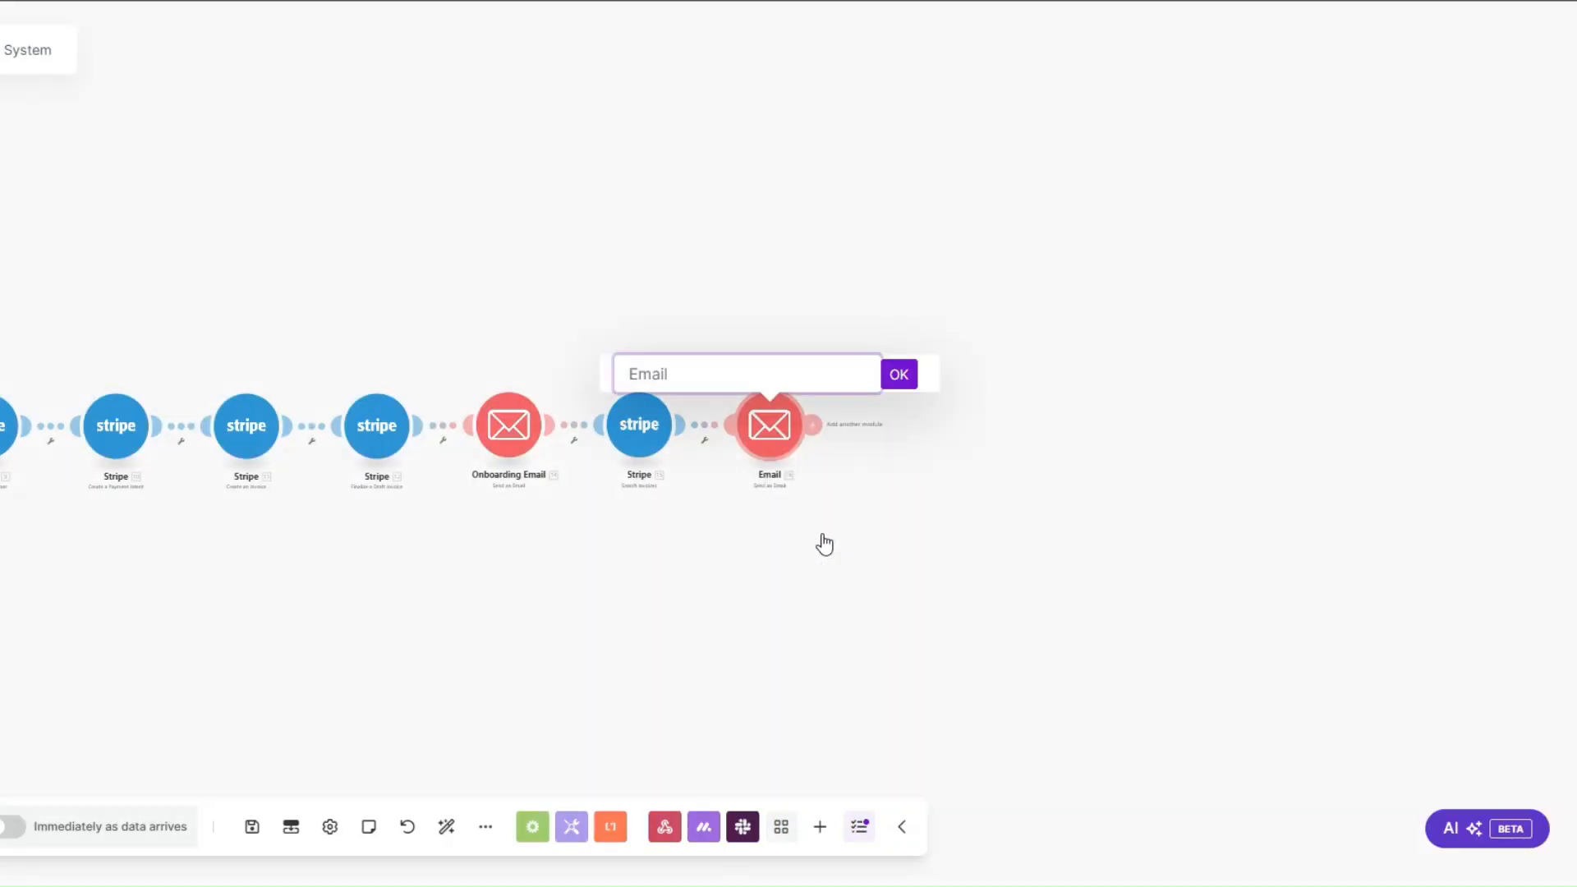
type("Payment Reminder")
left_click(891, 378)
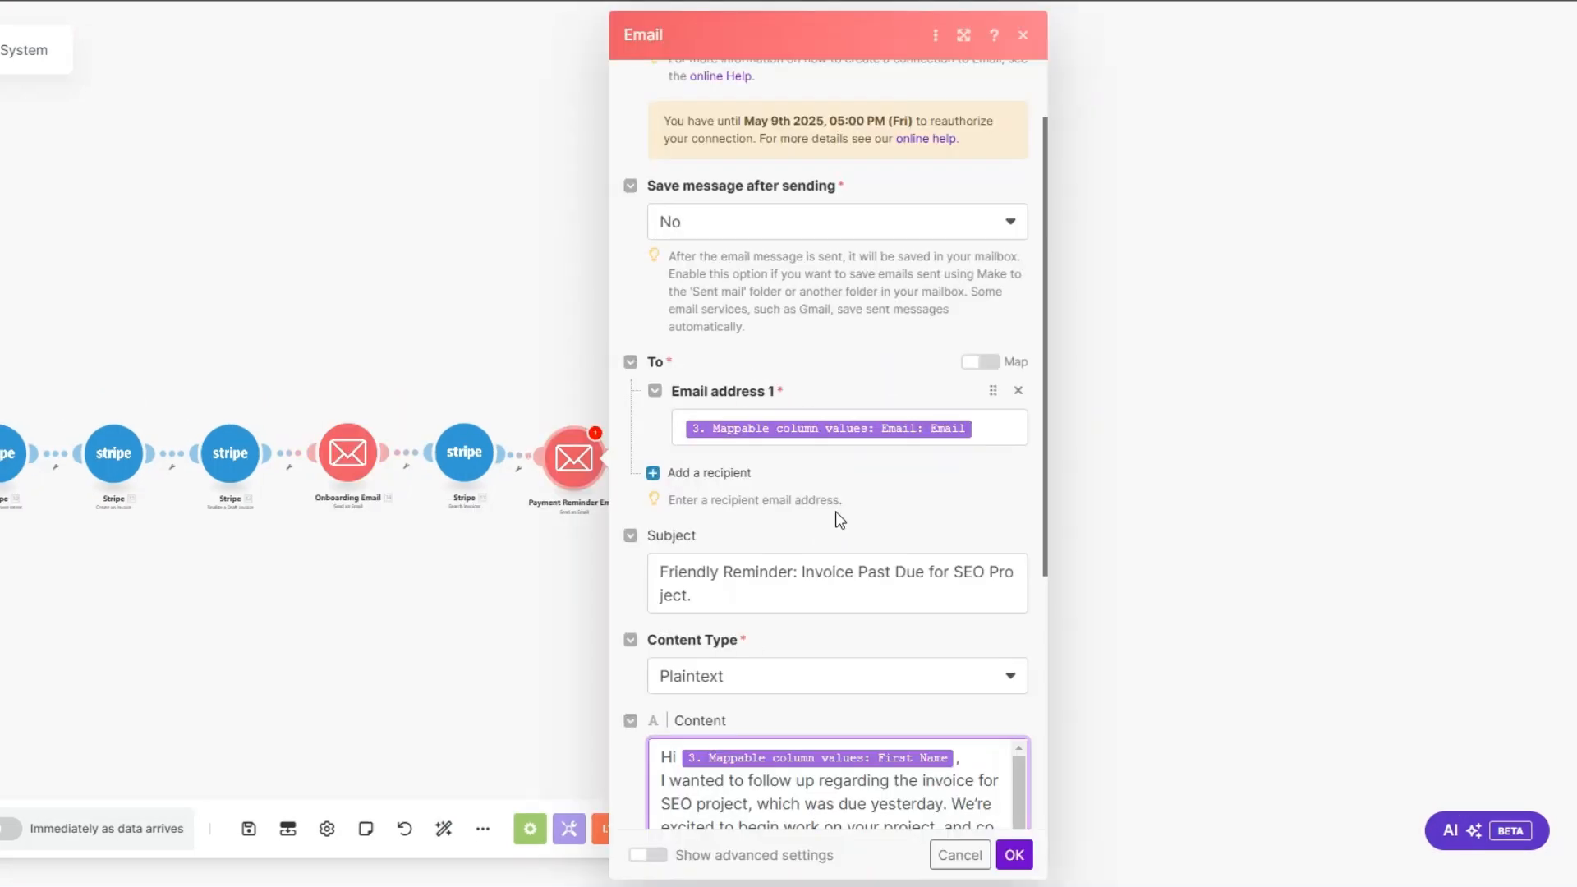
Step: Check the reminder's mapped recipient address against the Email column values in the Monday Get an Item output
left_click(978, 430)
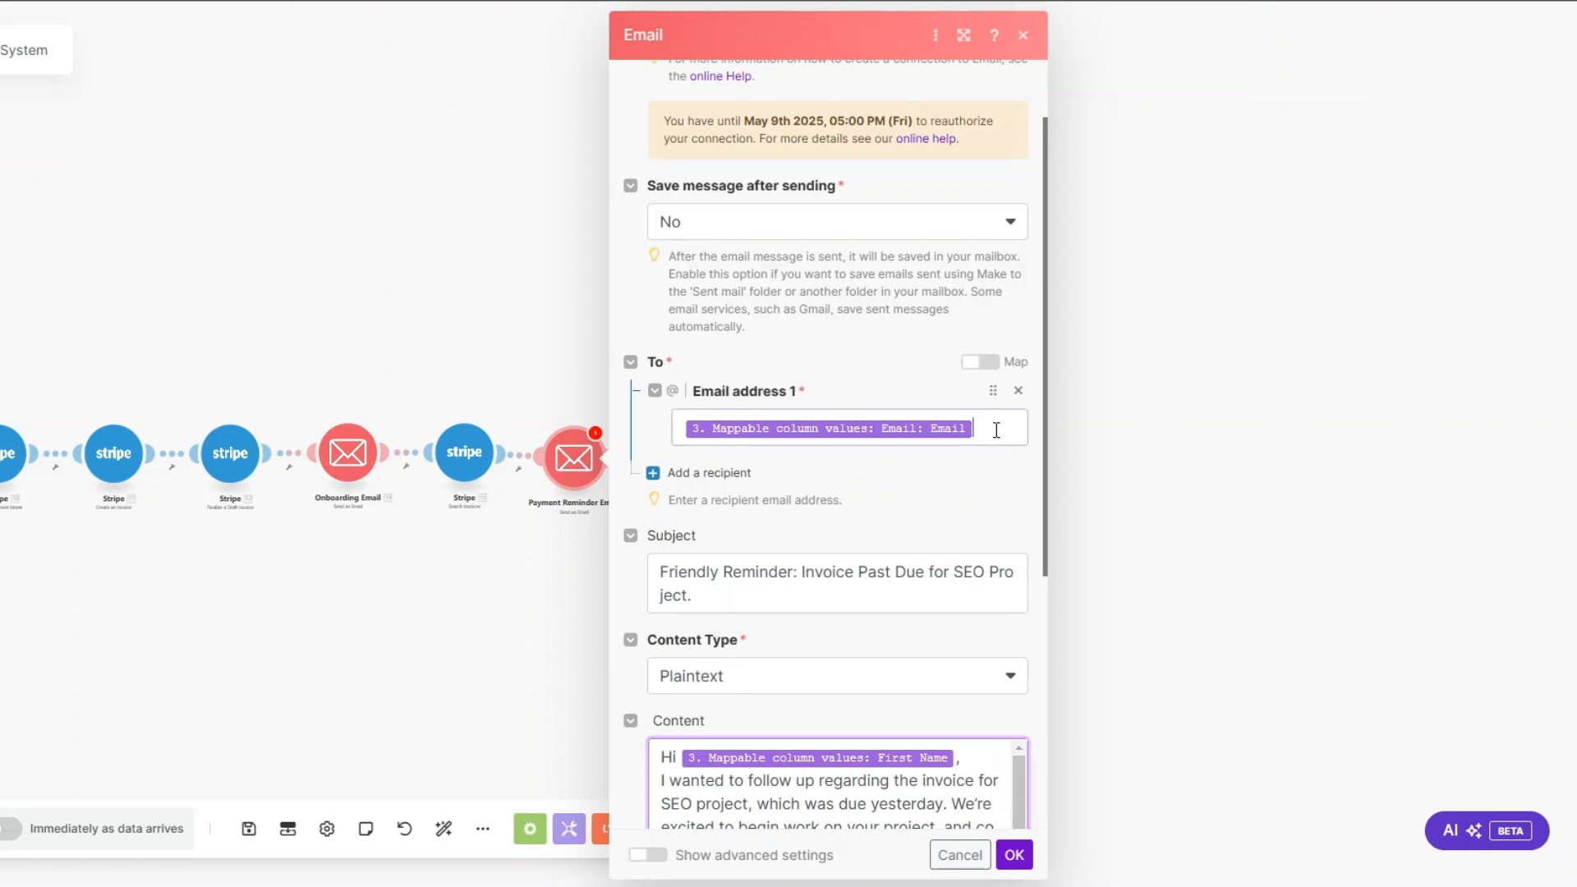
scroll(996, 430, "up", 2)
left_click_drag(1361, 111, 1382, 808)
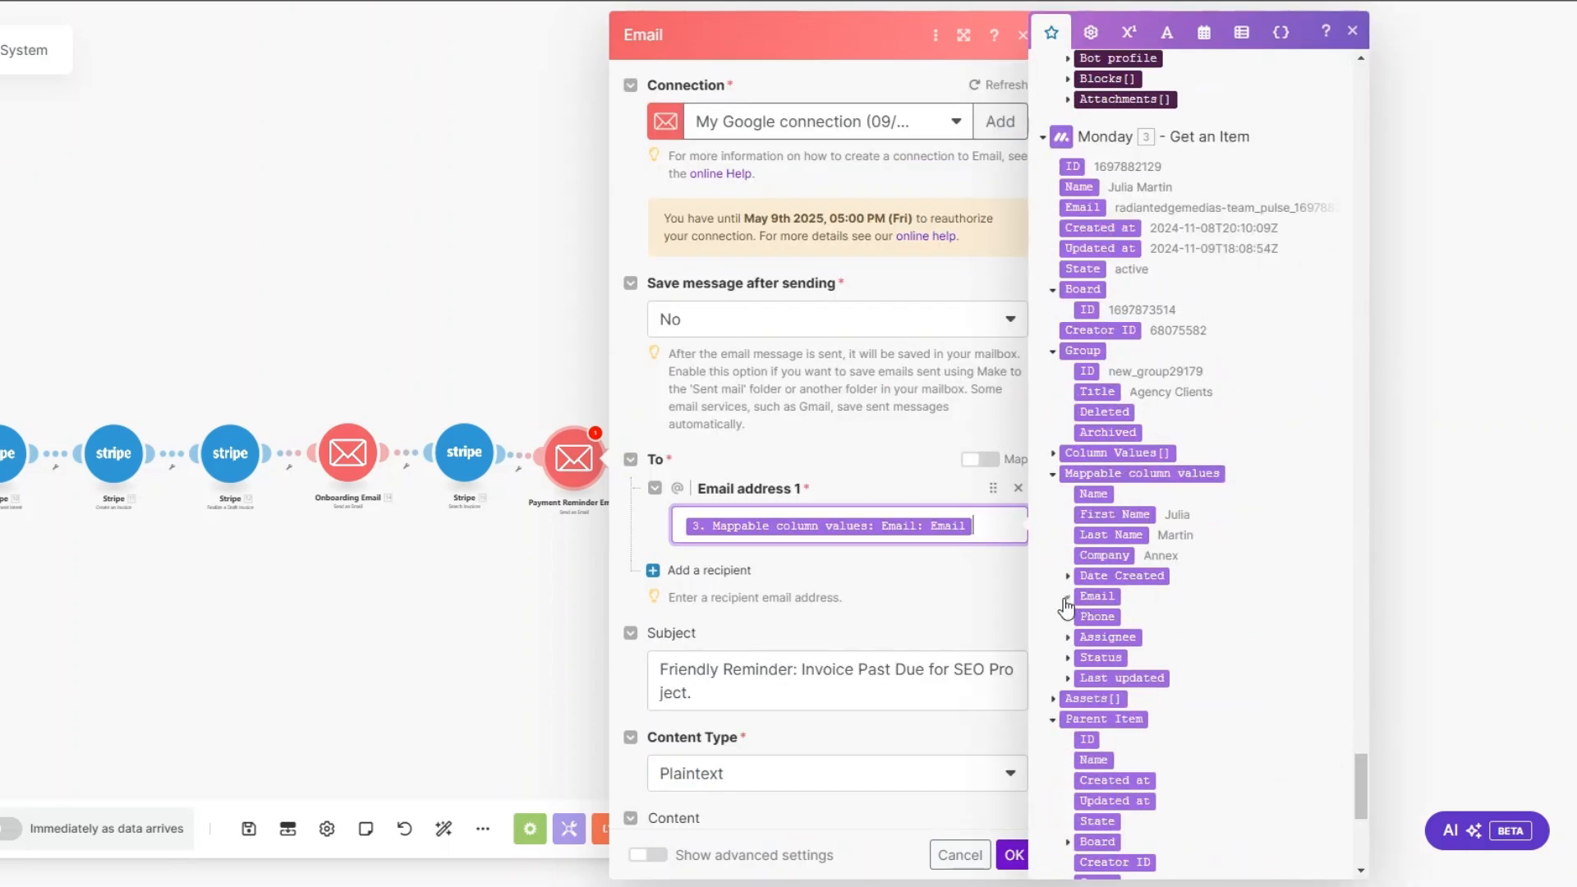
left_click(1066, 597)
scroll(849, 479, "down", 5)
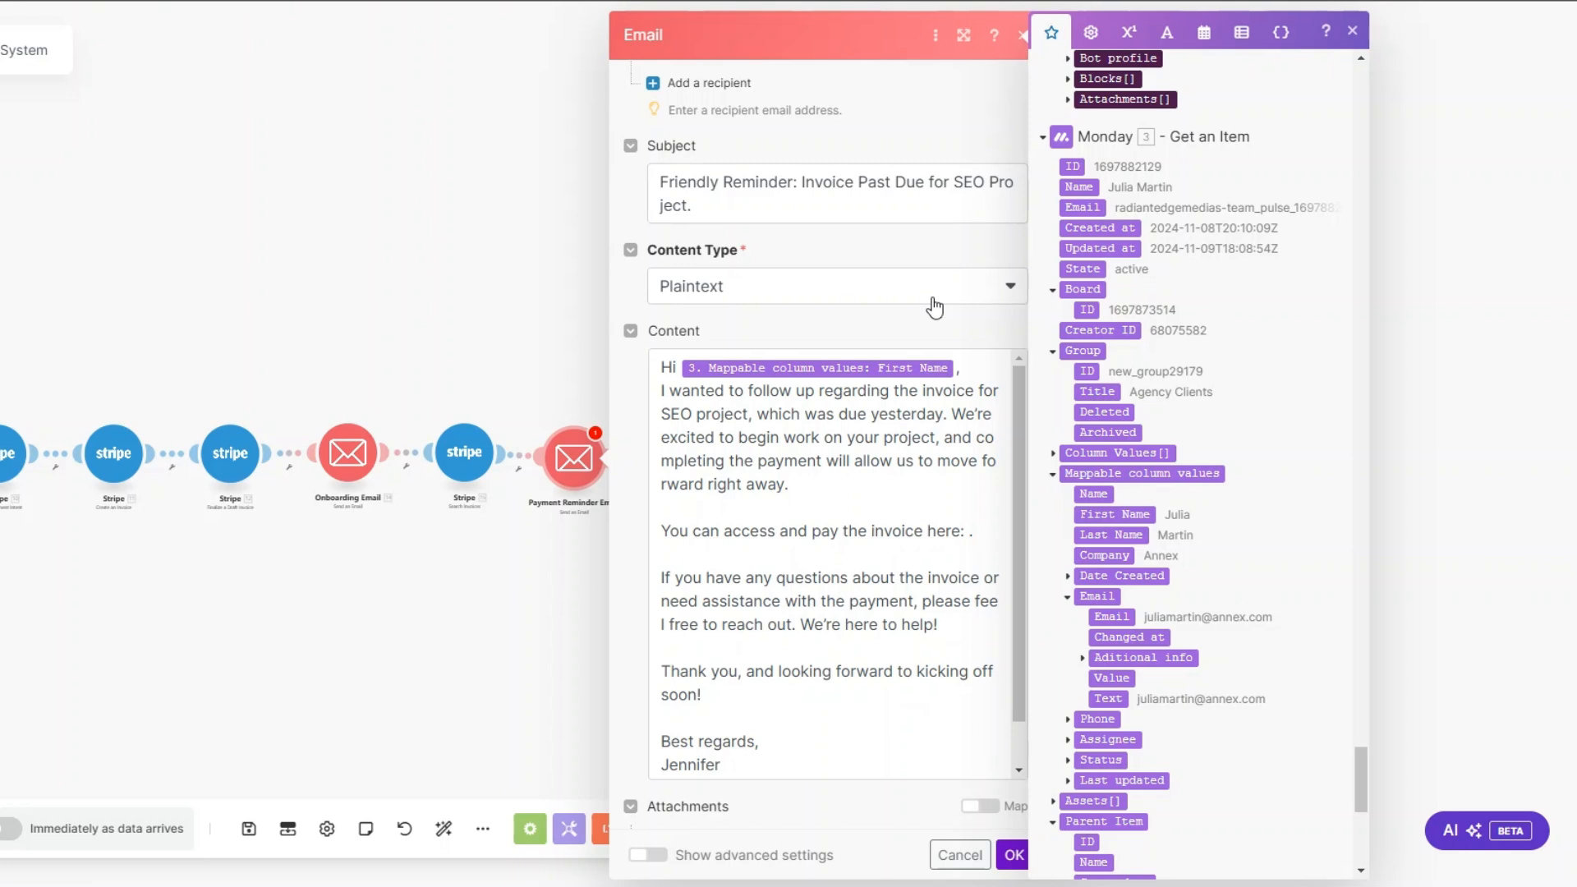
Step: Insert the Search Invoices Hosted Invoice URL after "You can access and pay the invoice here:" in the reminder's content and save the module
left_click(970, 533)
scroll(1192, 291, "up", 15)
scroll(1192, 290, "down", 5)
scroll(1192, 291, "down", 1)
left_click(1090, 672)
scroll(815, 538, "down", 2)
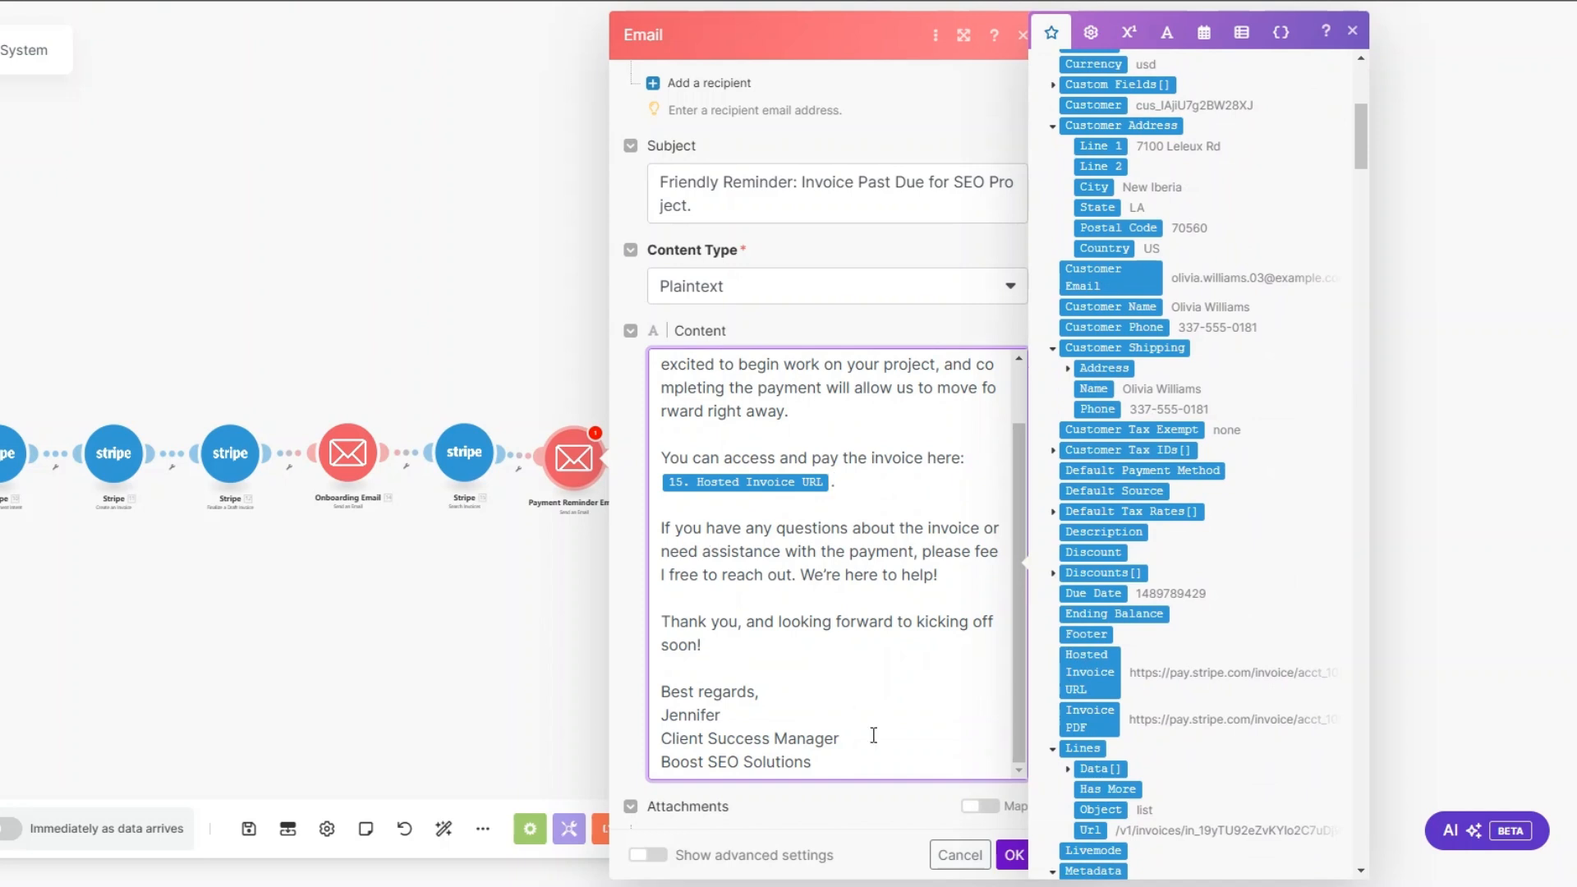
left_click(1012, 854)
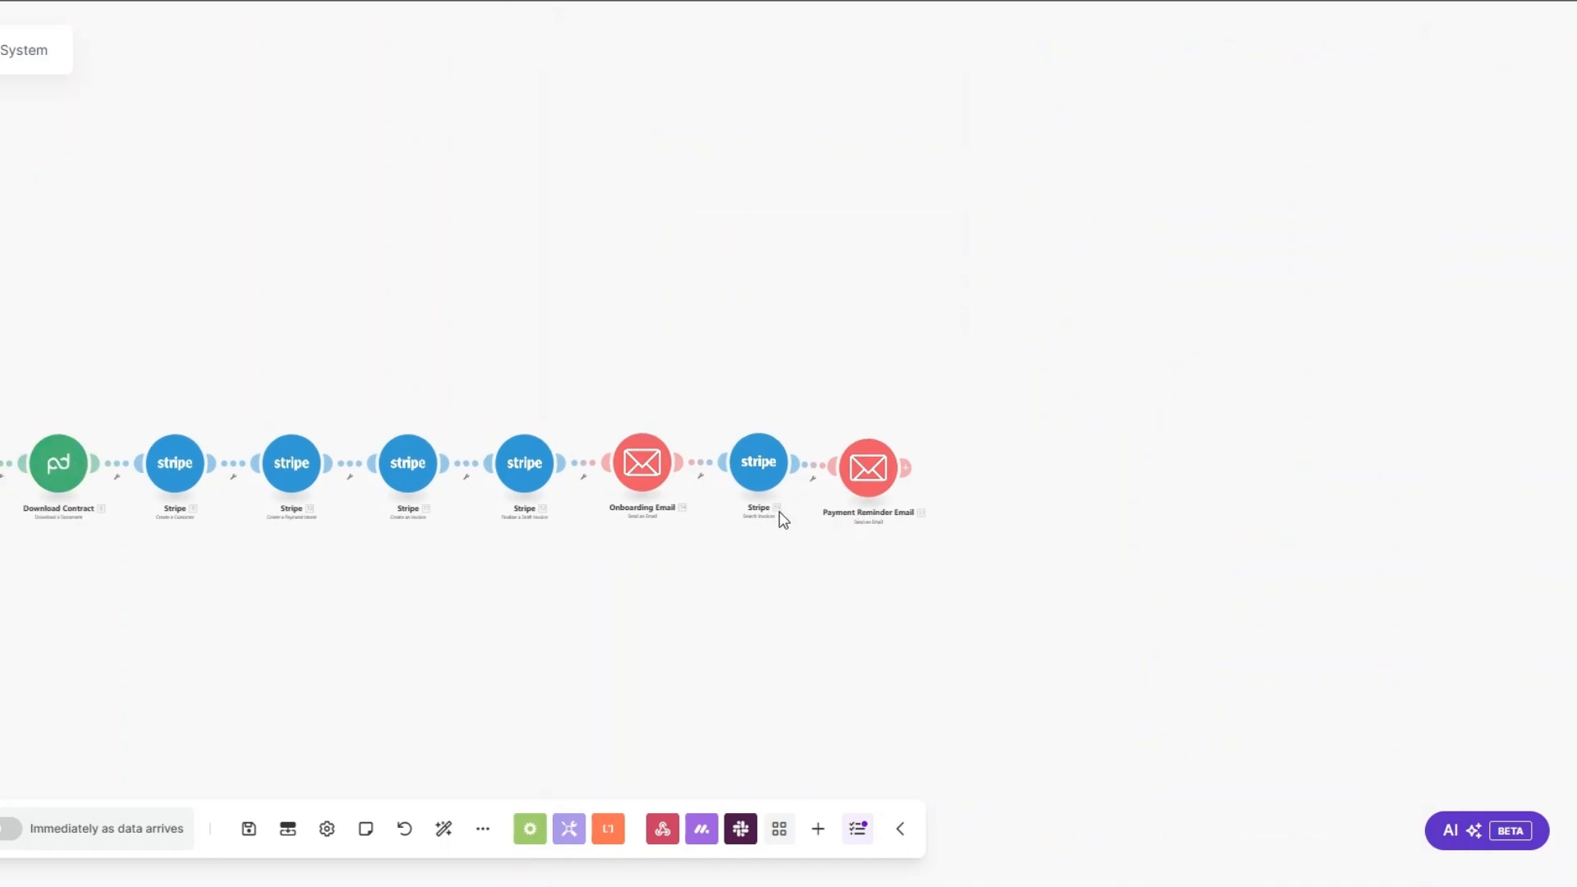
Step: Set up a filter between the Onboarding Email and Search Invoices modules, labelled "Payment Reminder?"
left_click(703, 478)
left_click(704, 496)
left_click(772, 374)
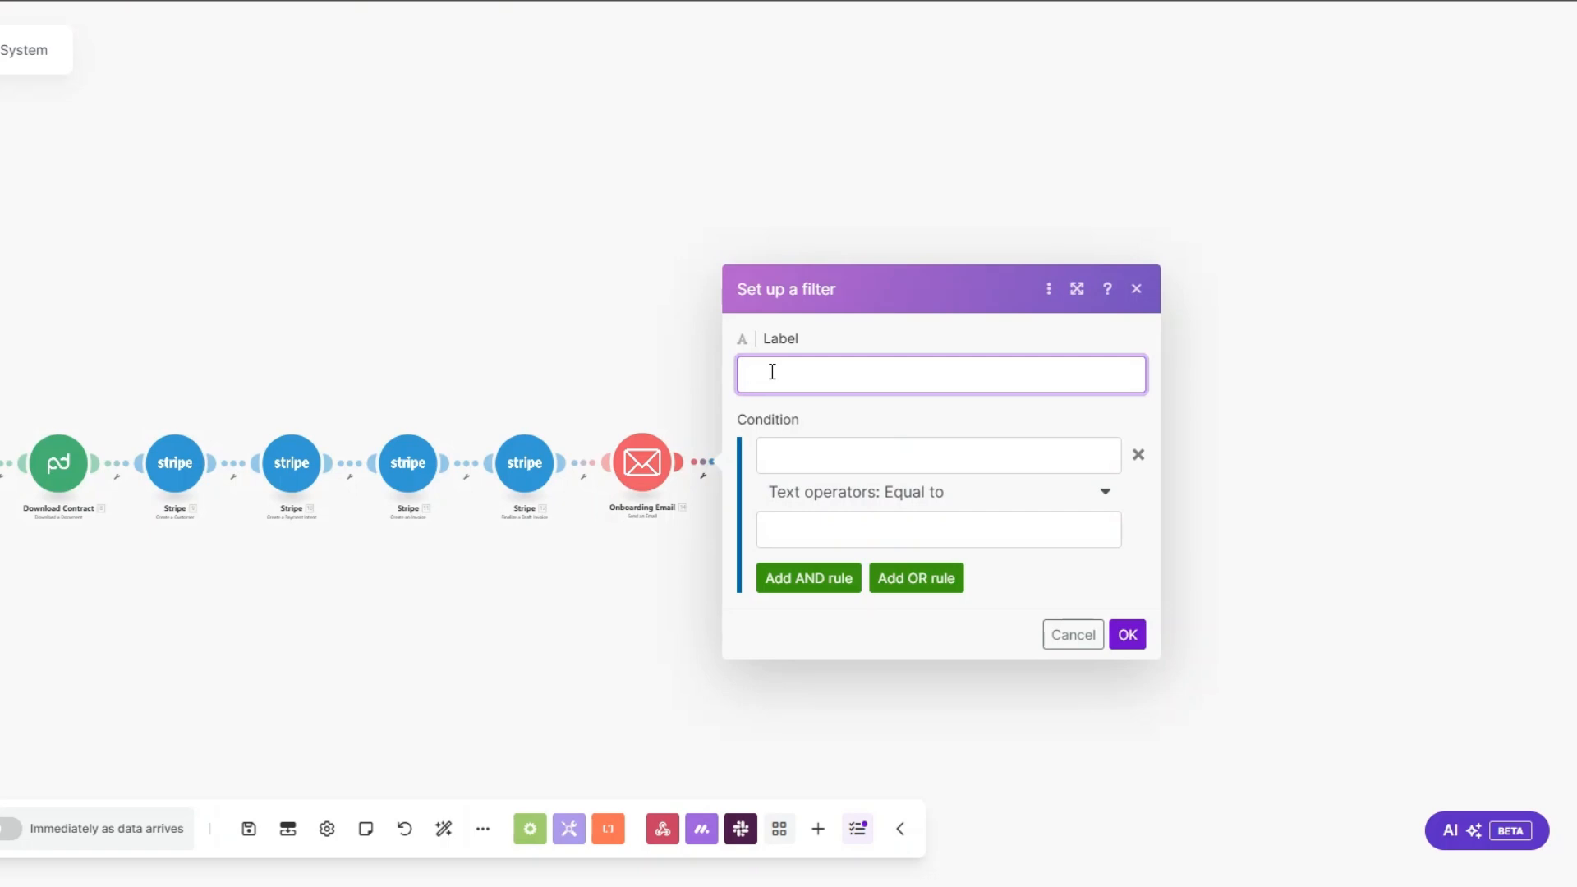
type("Payment Reminder?")
Step: Make the filter's first condition require that Amount Due from Finalize a Draft Invoice exists
left_click(873, 456)
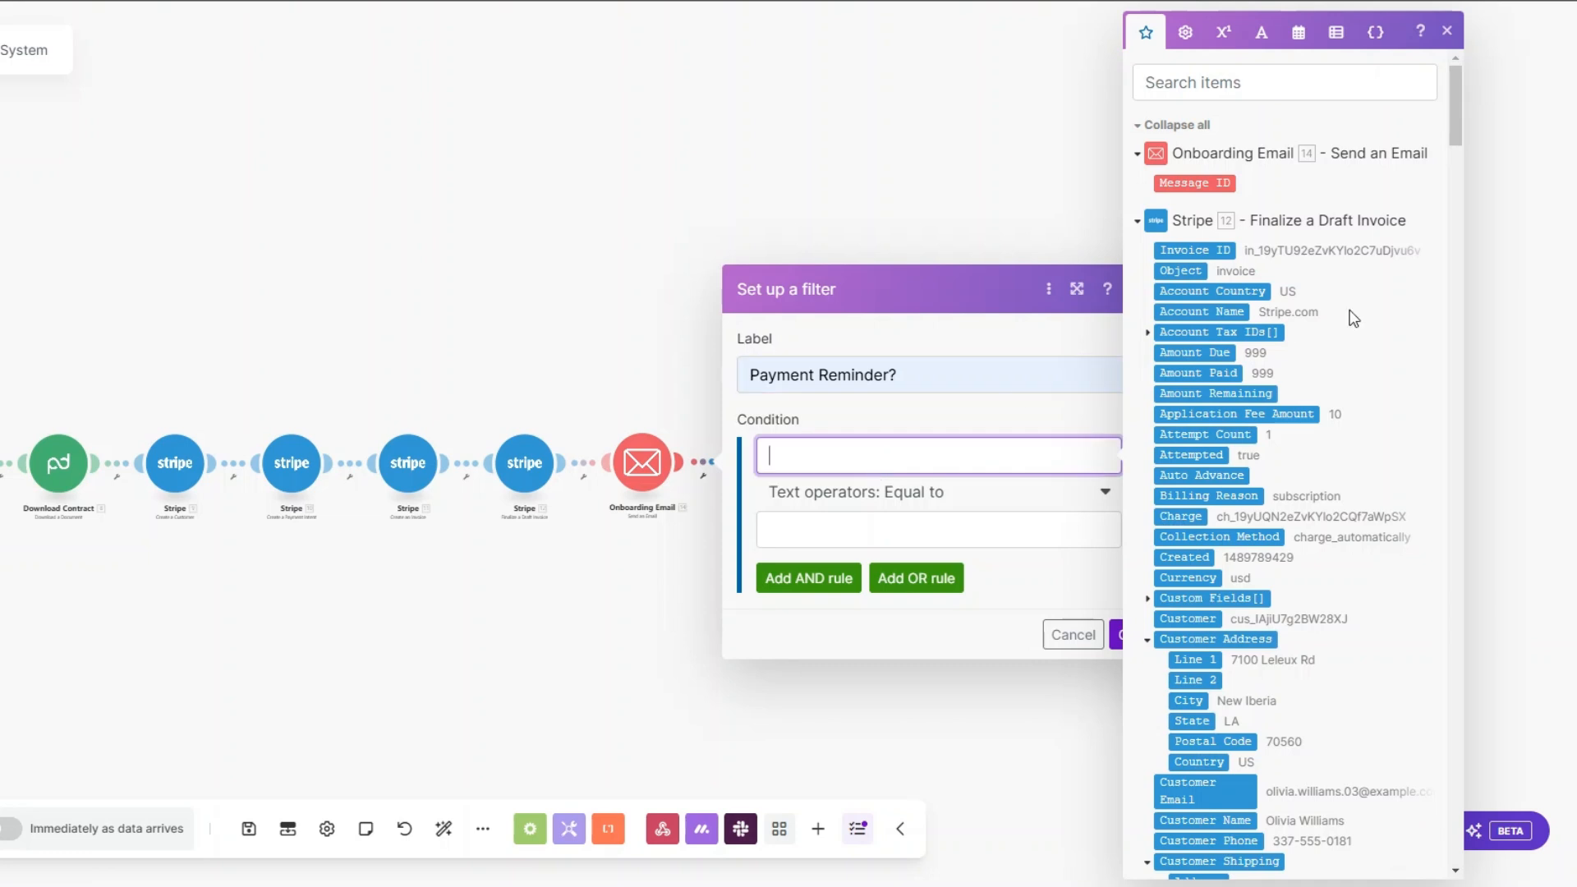
left_click(1201, 353)
left_click(897, 497)
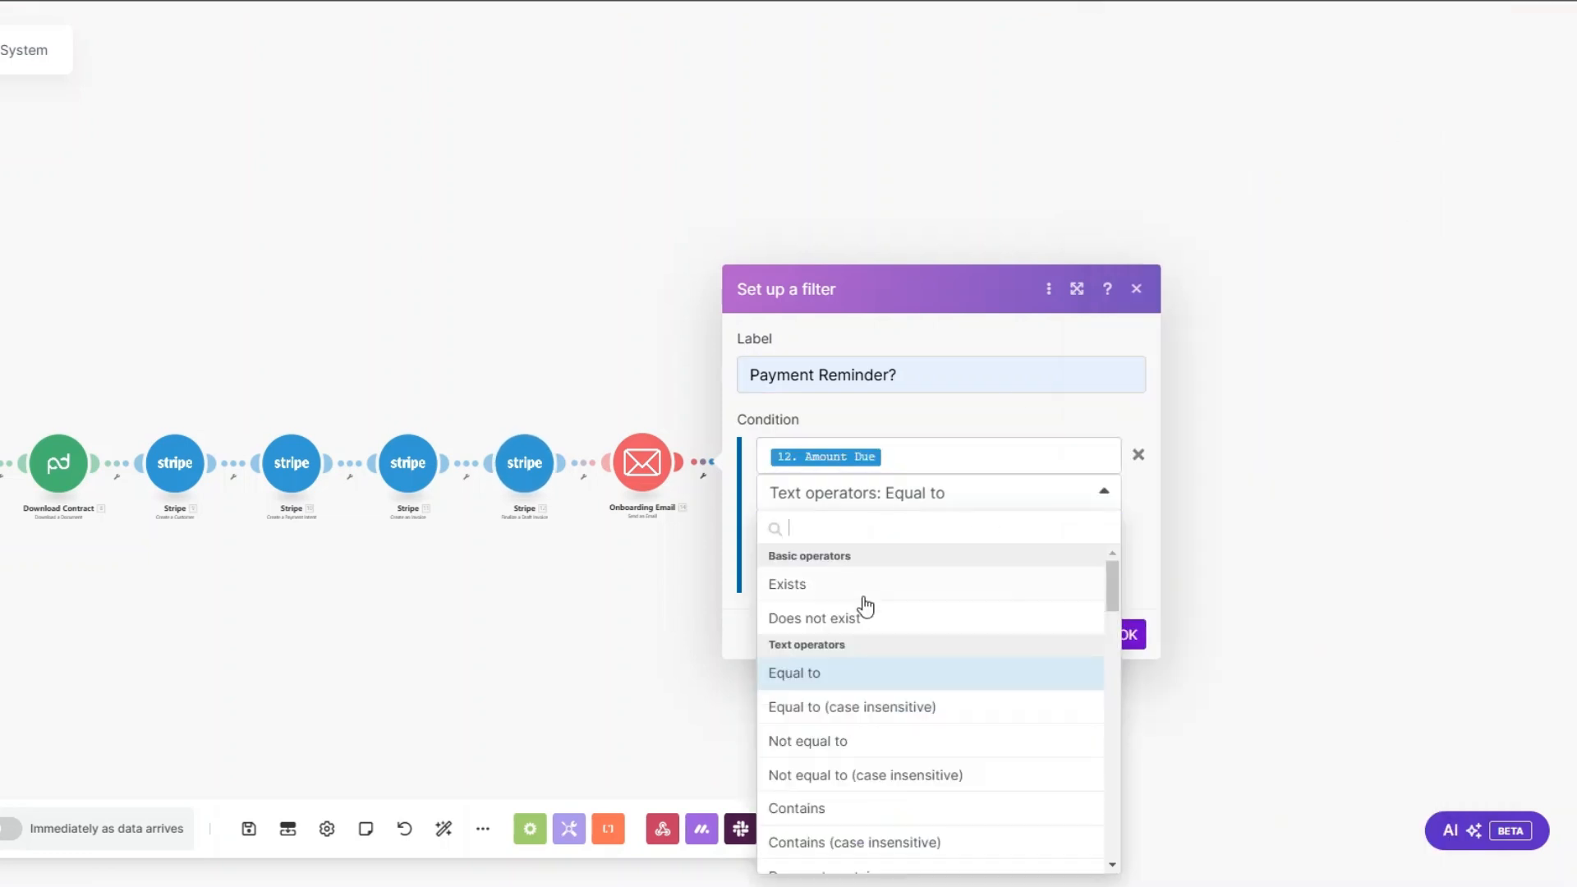
left_click(858, 585)
Step: Add an AND rule comparing the text "Date" as equal to an addDays function
left_click(833, 538)
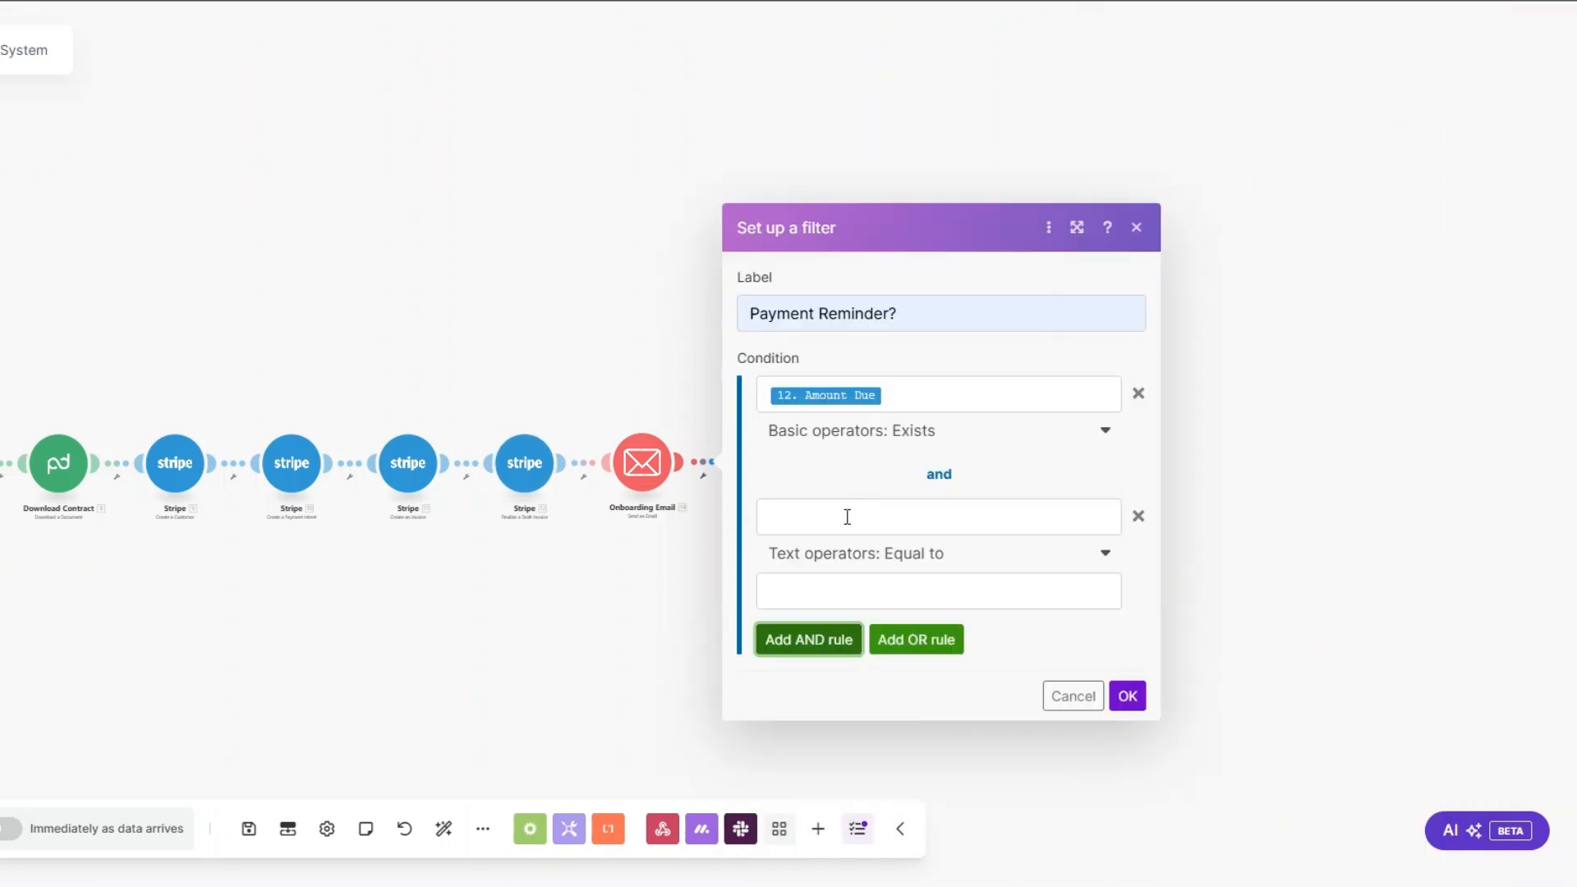
left_click(846, 516)
type("Date")
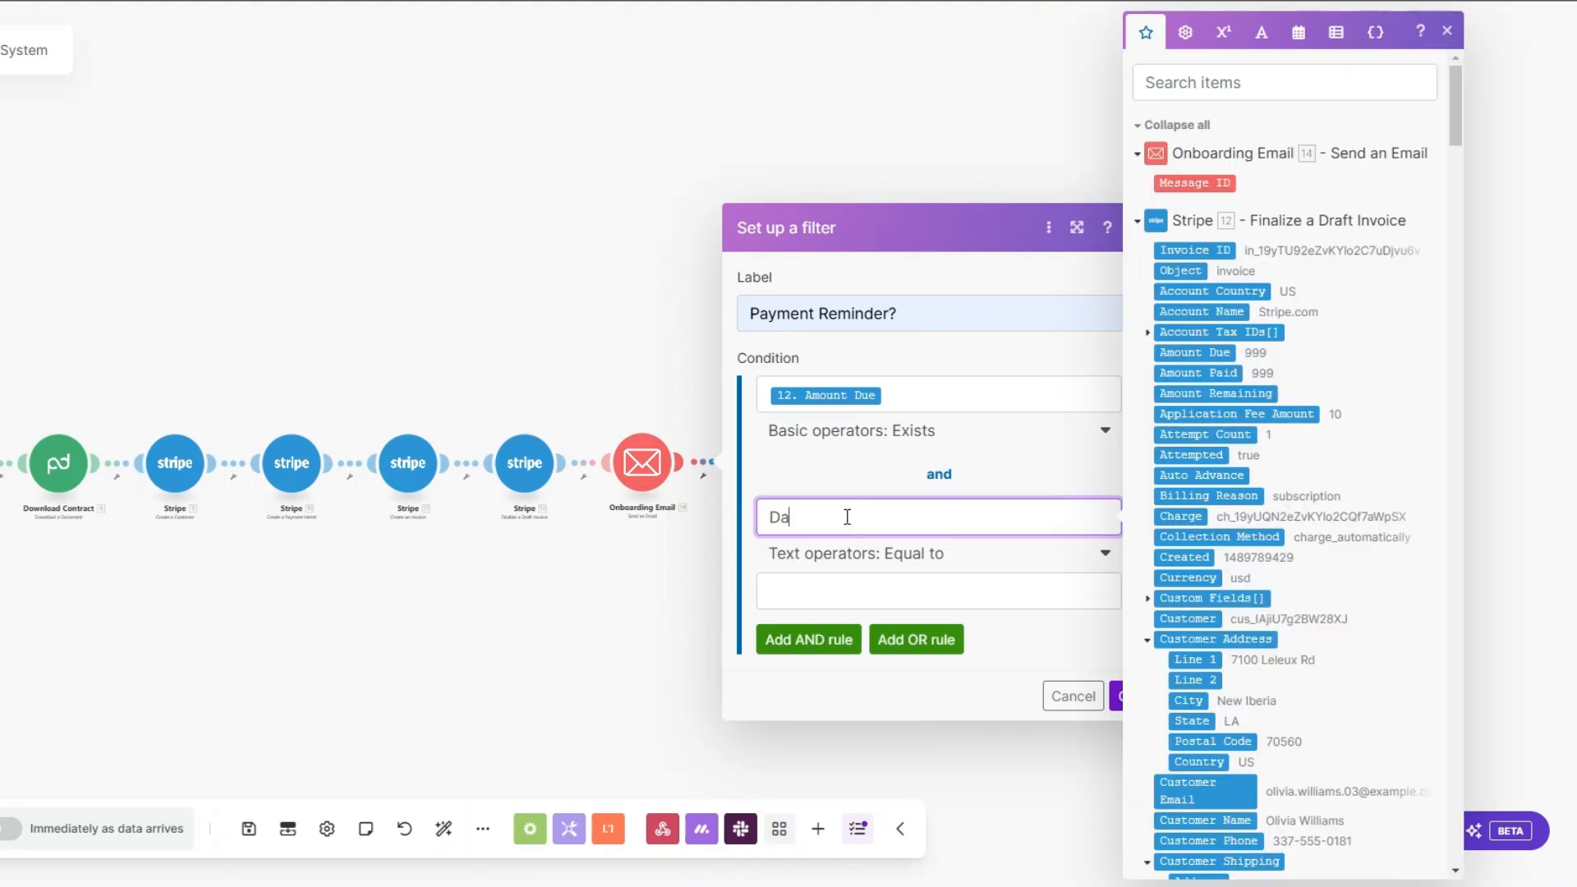
left_click(842, 591)
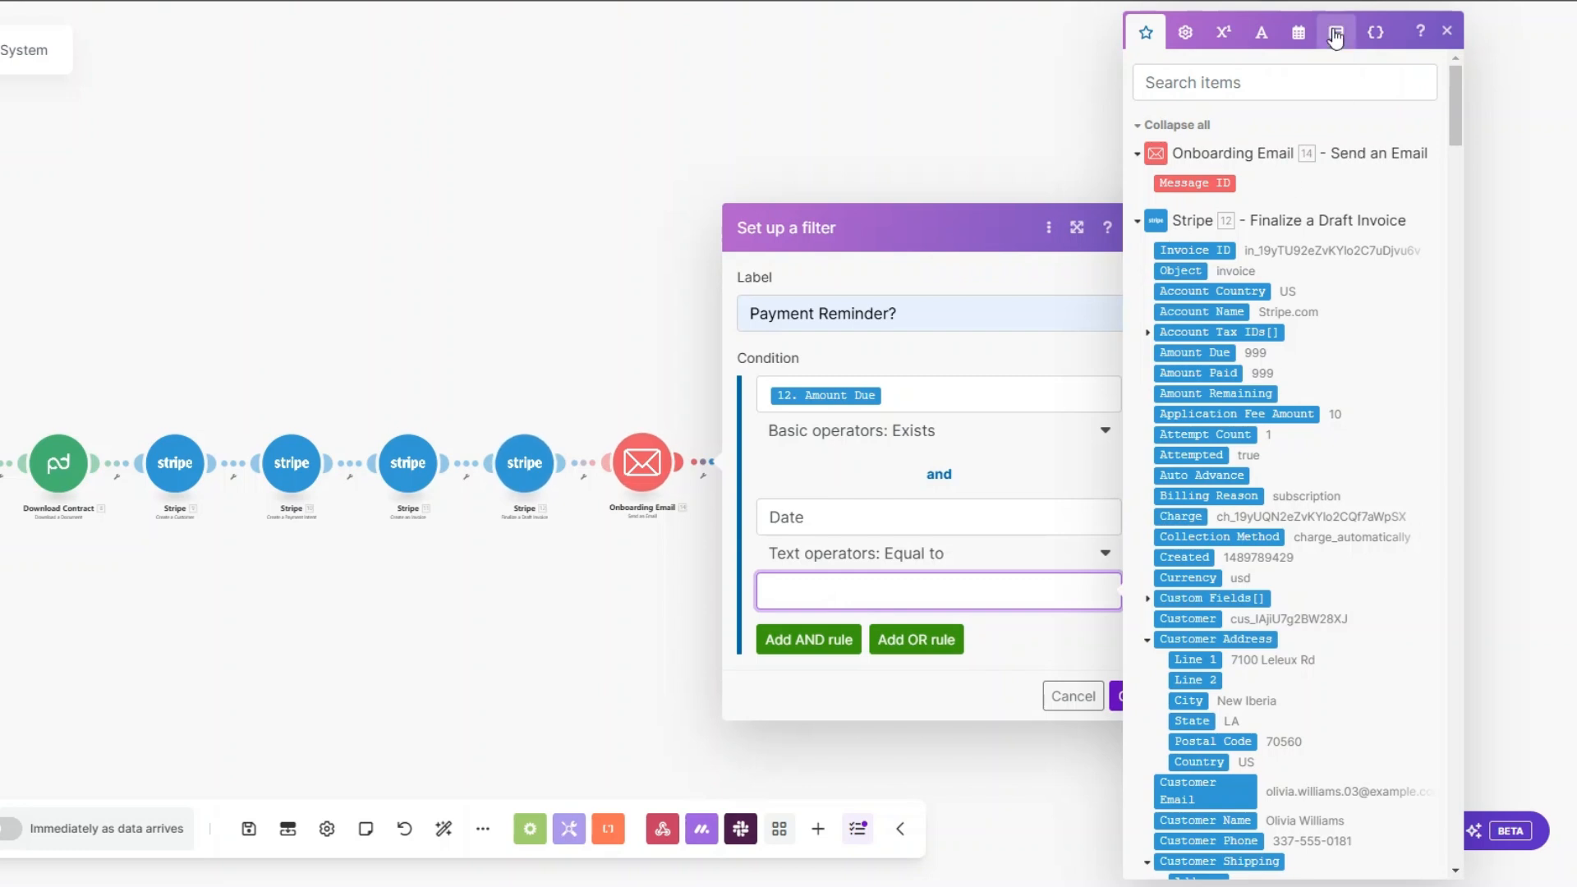
left_click(1298, 32)
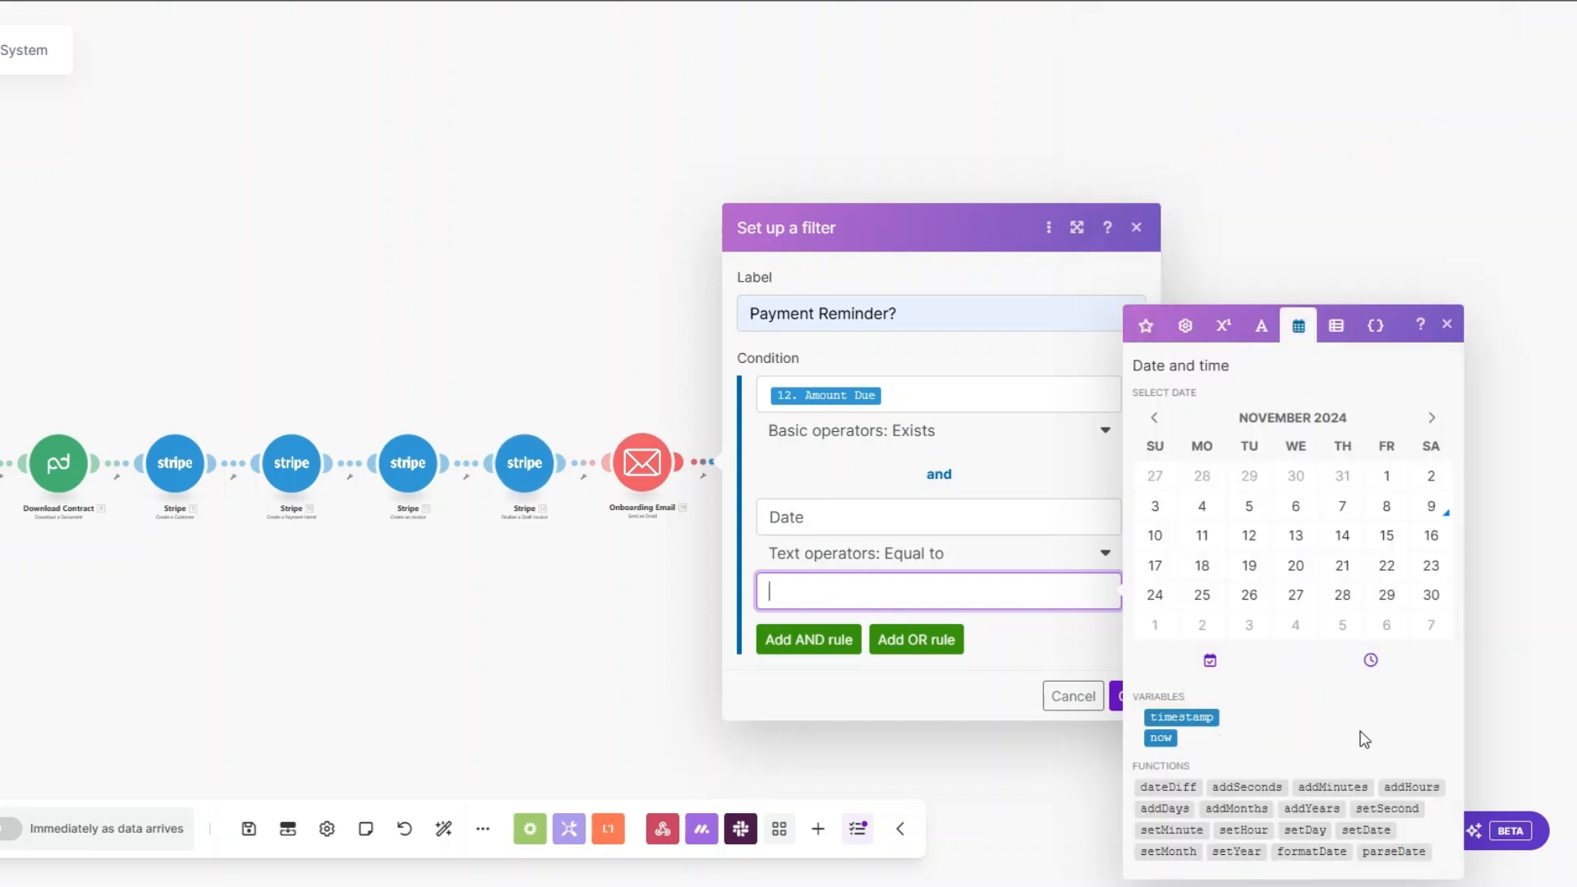
left_click(1164, 808)
left_click(842, 593)
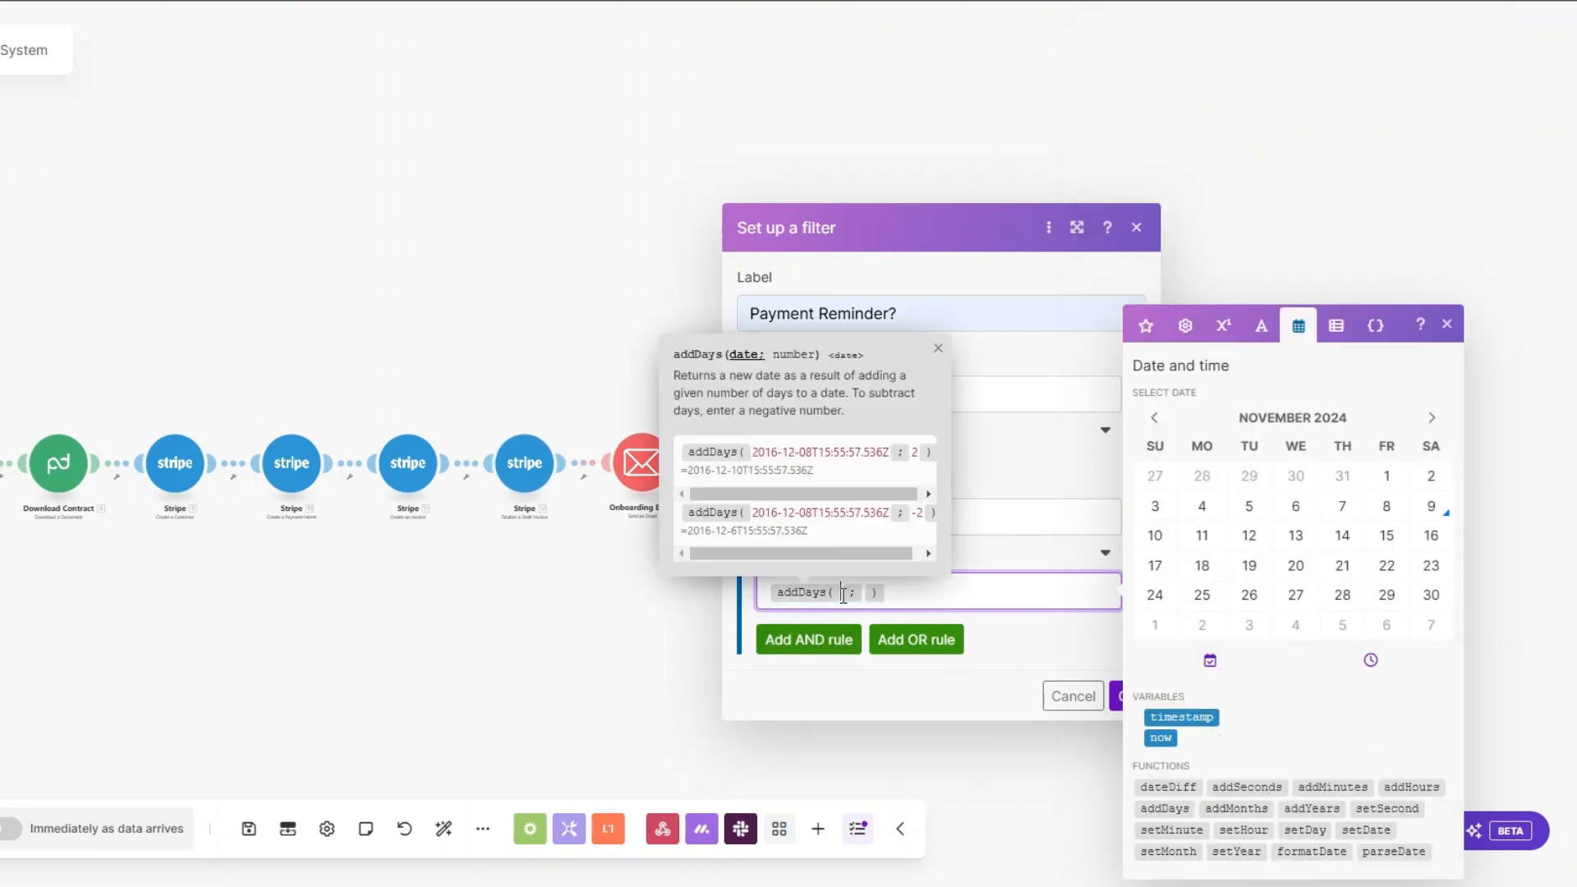
Step: Complete the addDays function with the finalized invoice's Due Date and 1 day, and save the filter
left_click(1147, 326)
scroll(1164, 739, "down", 4)
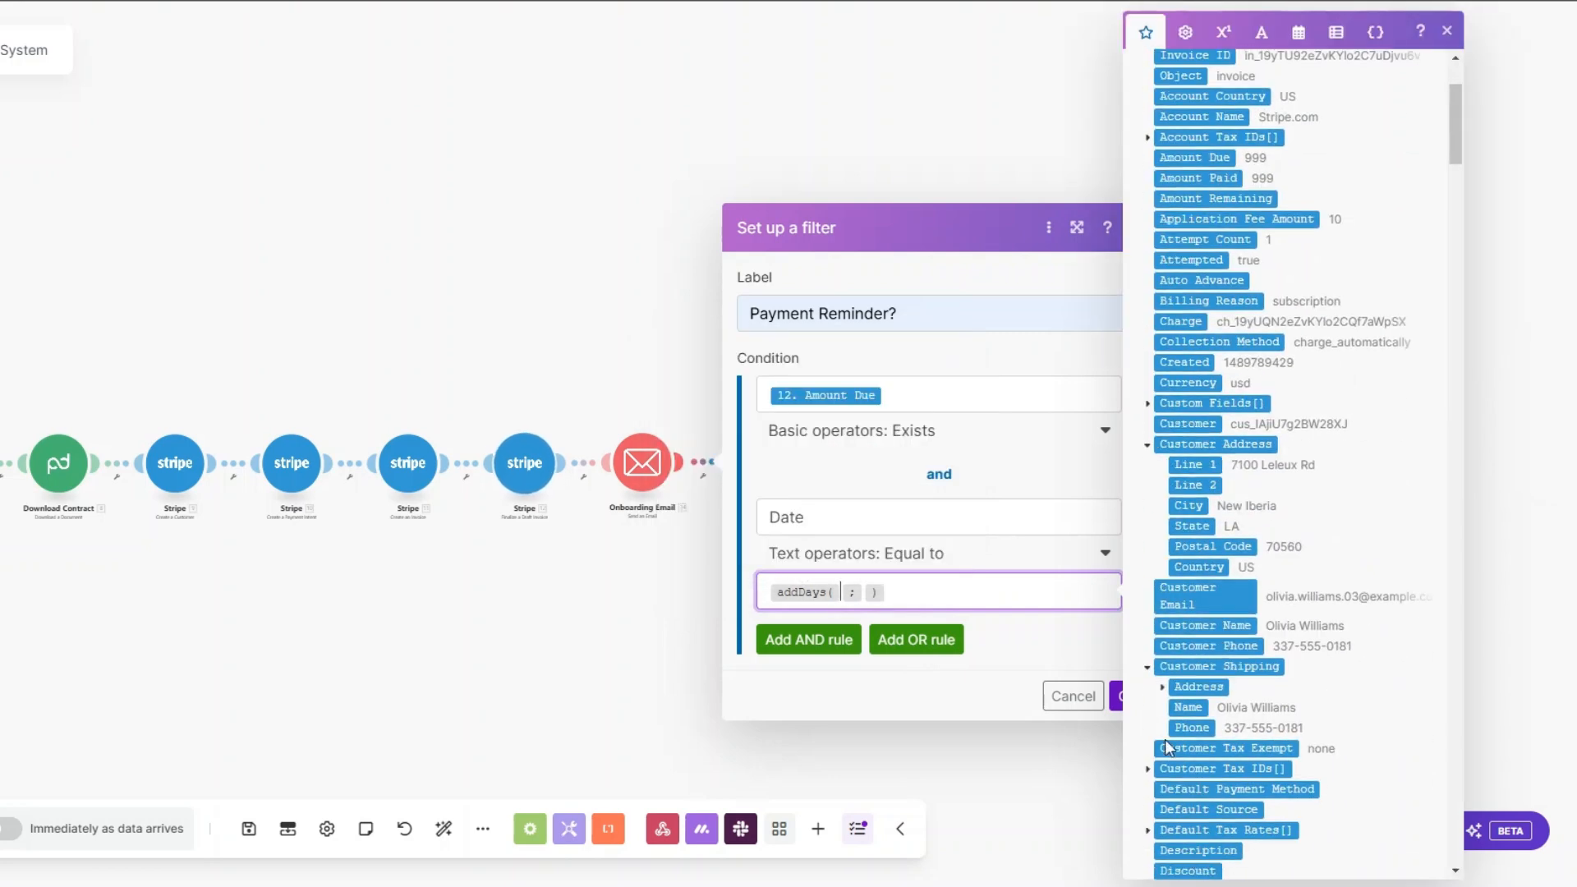
left_click(1182, 814)
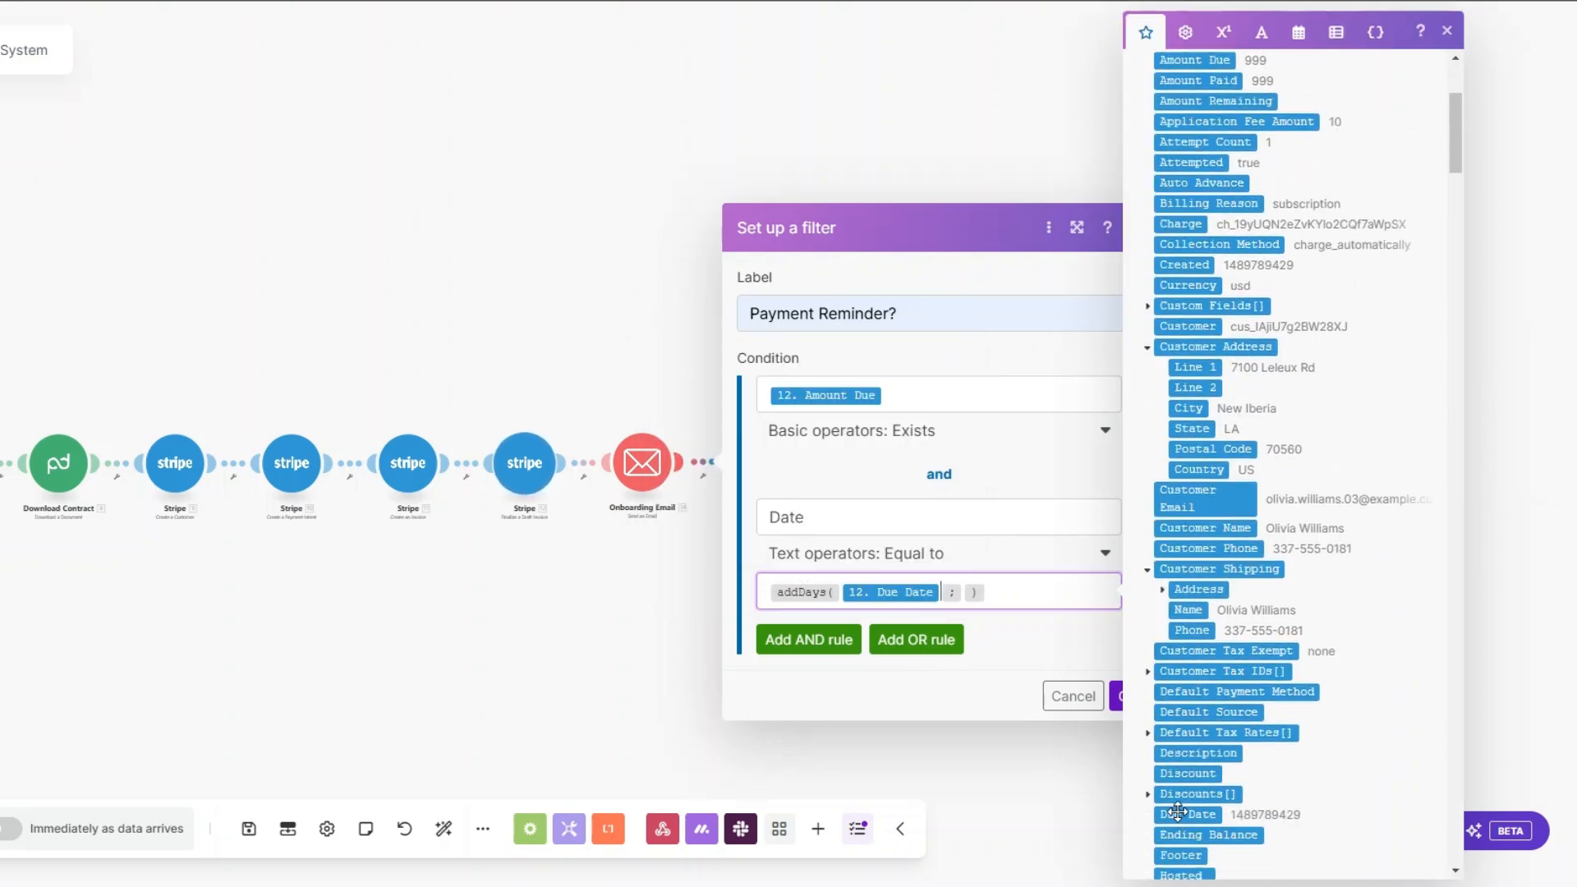
left_click(966, 592)
type("1")
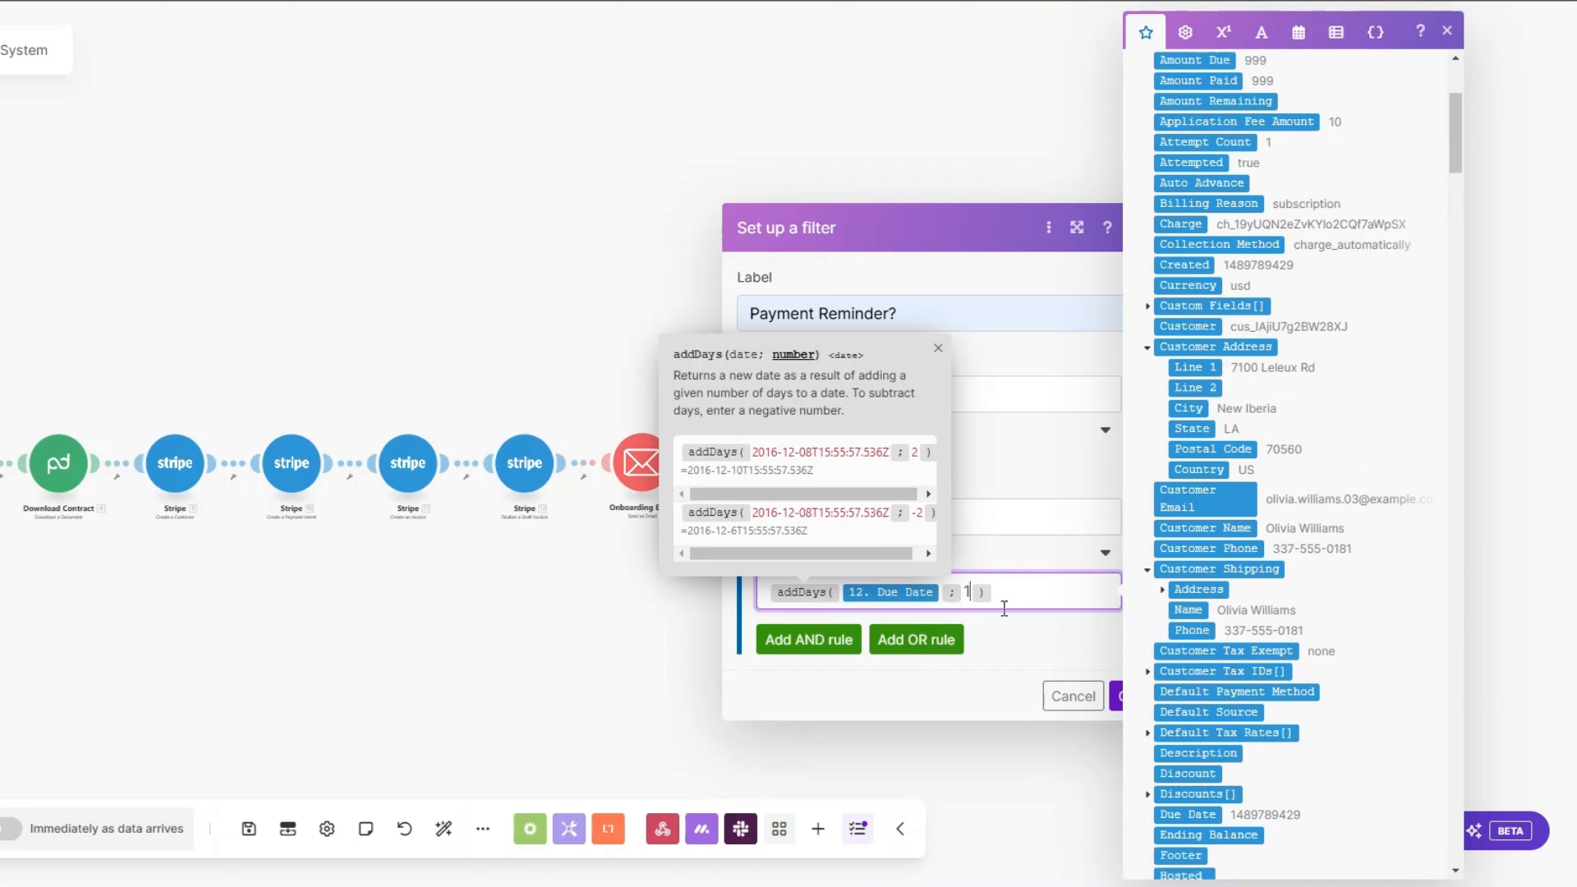
left_click(1115, 695)
Step: Auto-align the modules of the onboarding scenario
left_click_drag(755, 488, 762, 490)
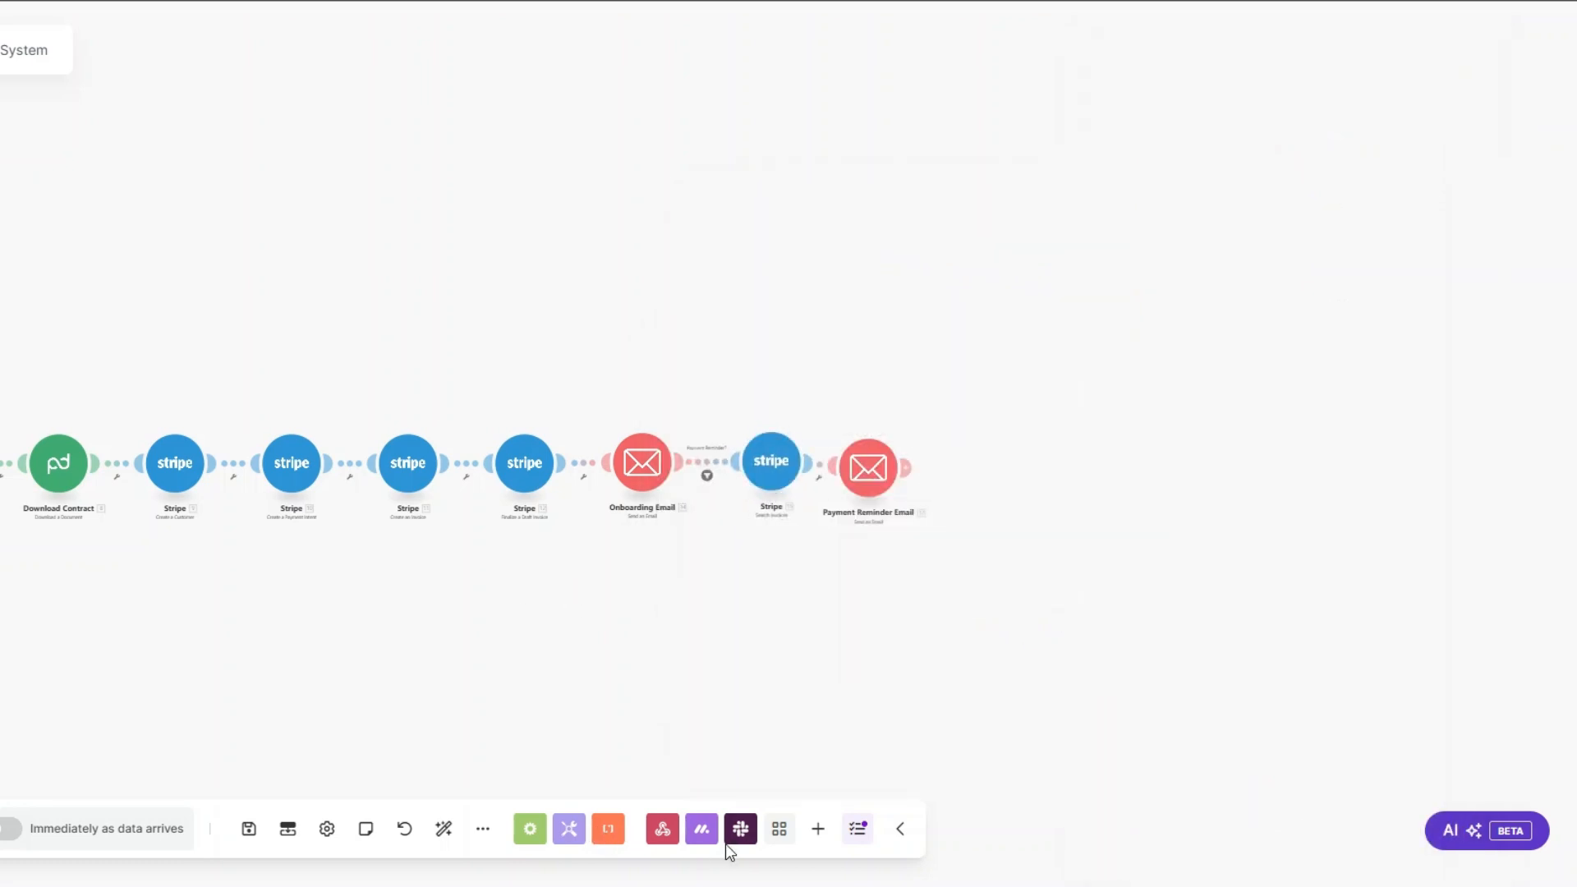
left_click(442, 831)
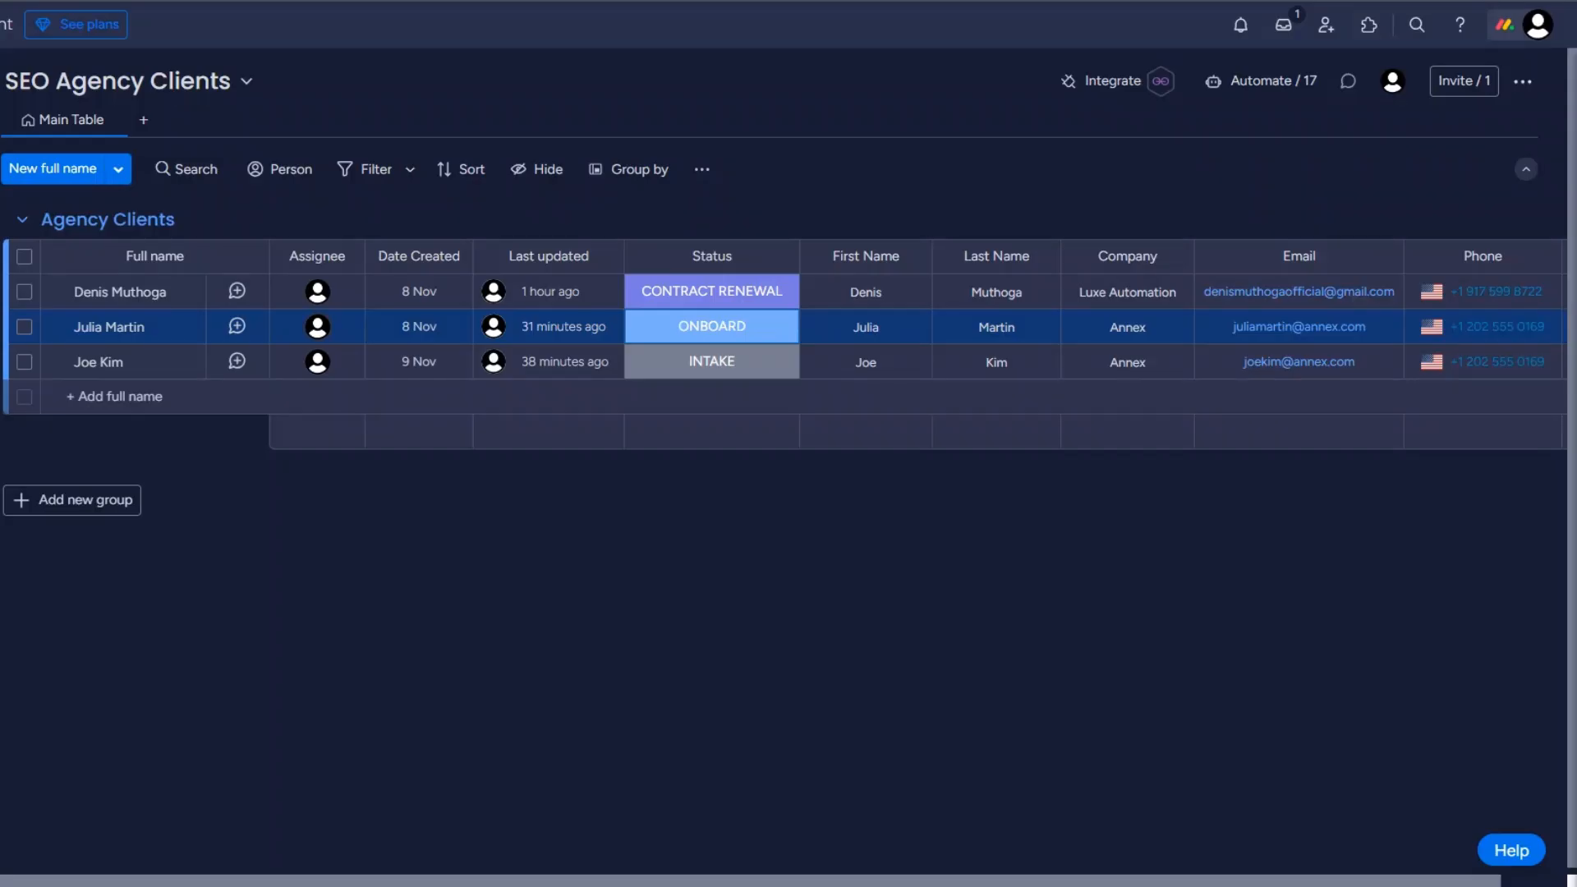
Step: In the monday.com SEO Agency Clients board, set the Luxe Automation client's status to ONBOARD
left_click(711, 302)
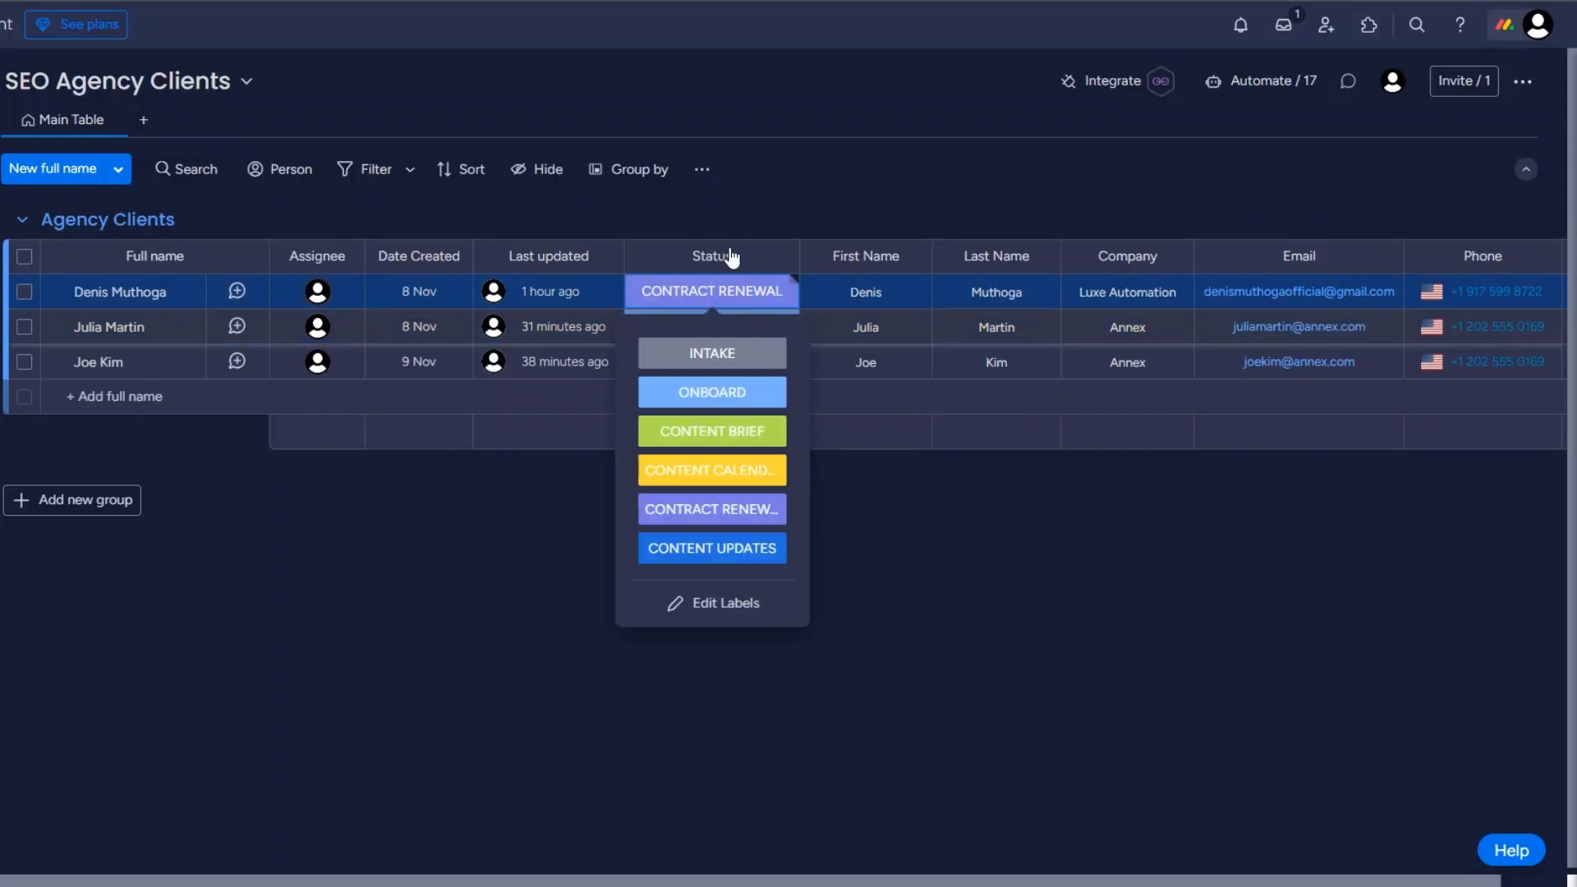
left_click(712, 391)
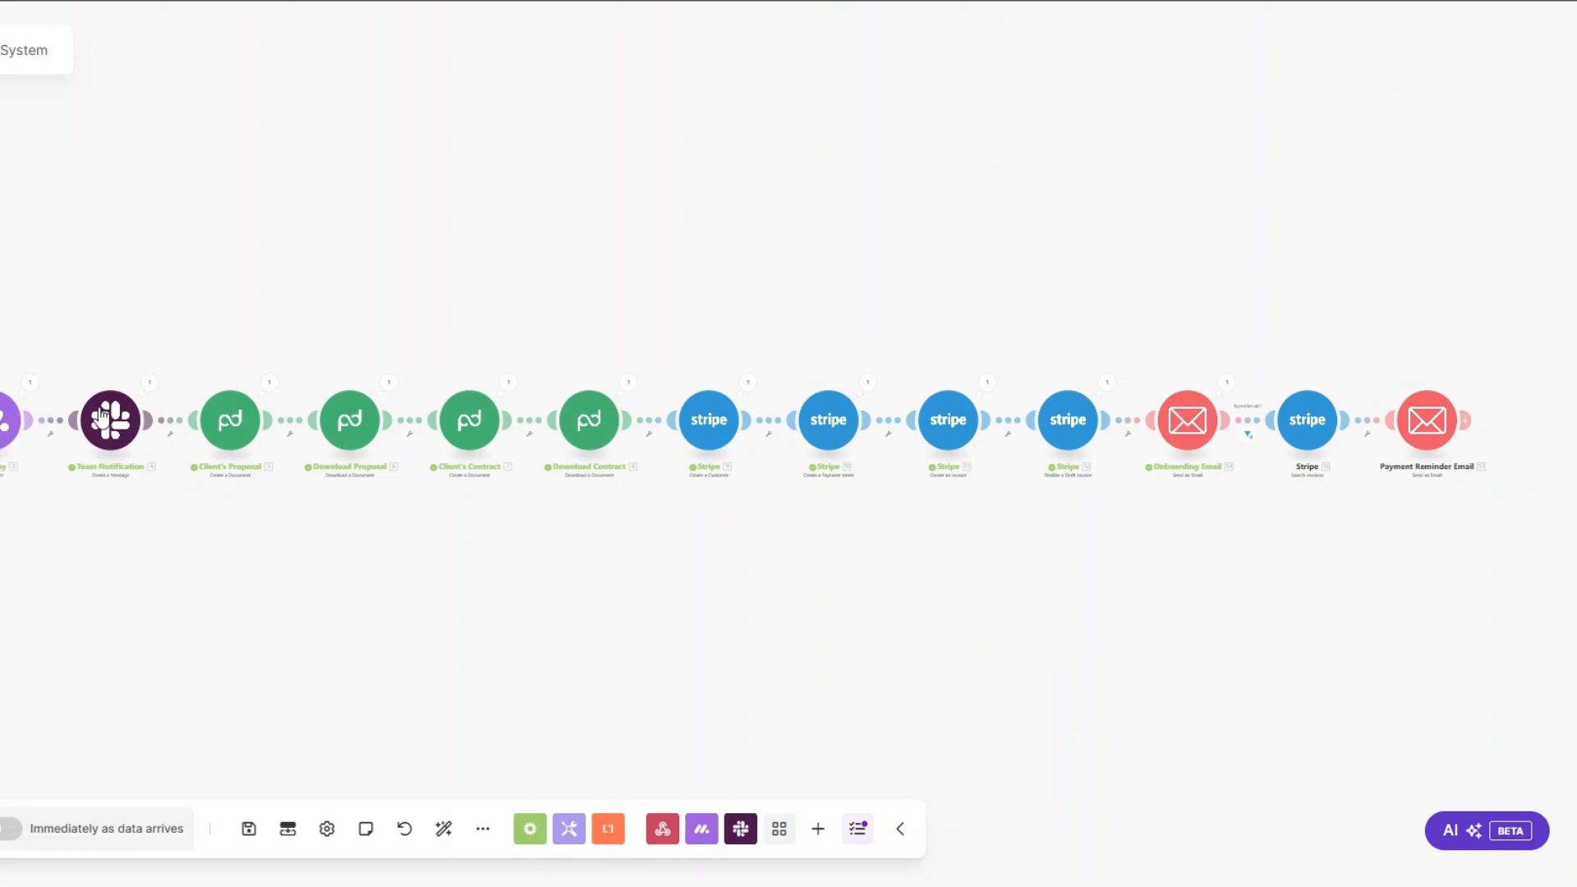
Step: Back in the Make scenario, review the message text in the Team Notification module's run output
left_click(147, 384)
scroll(274, 635, "down", 4)
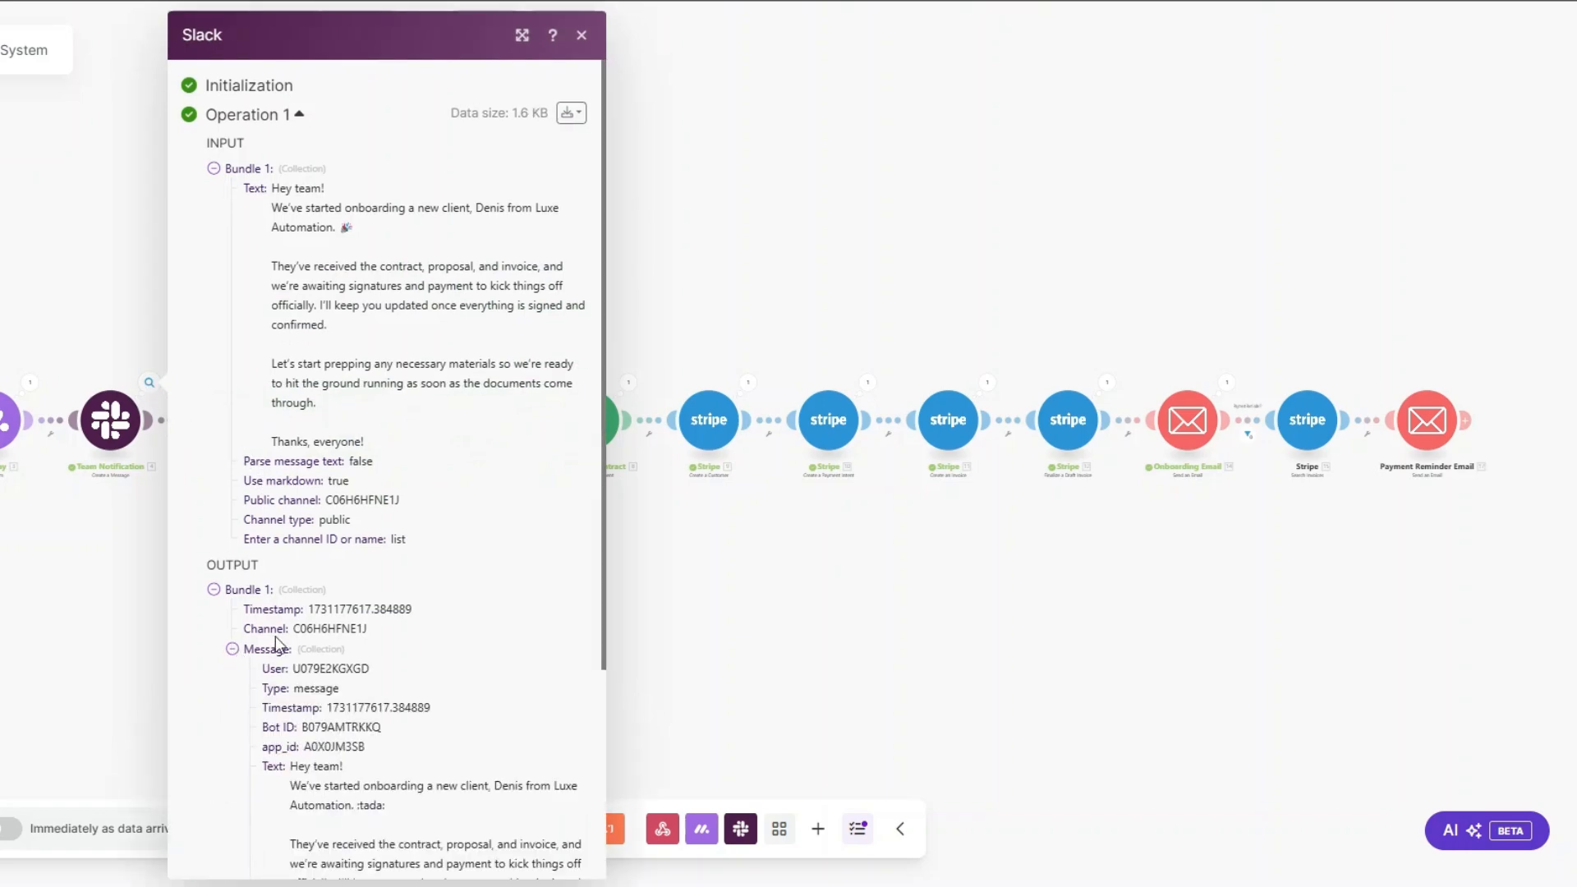
left_click_drag(295, 498, 499, 707)
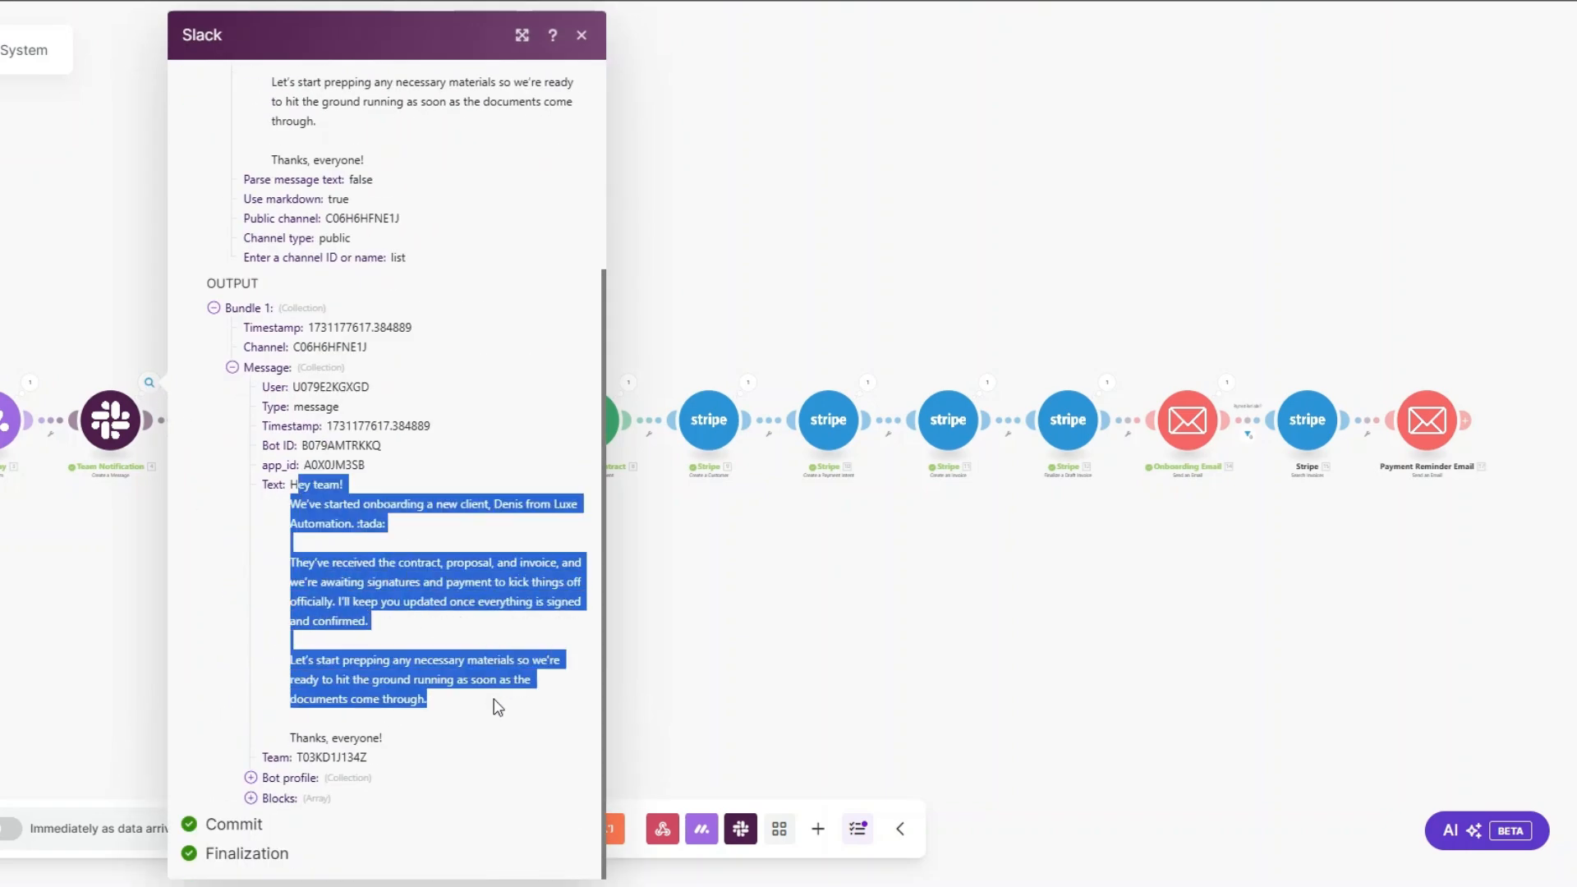
left_click(685, 678)
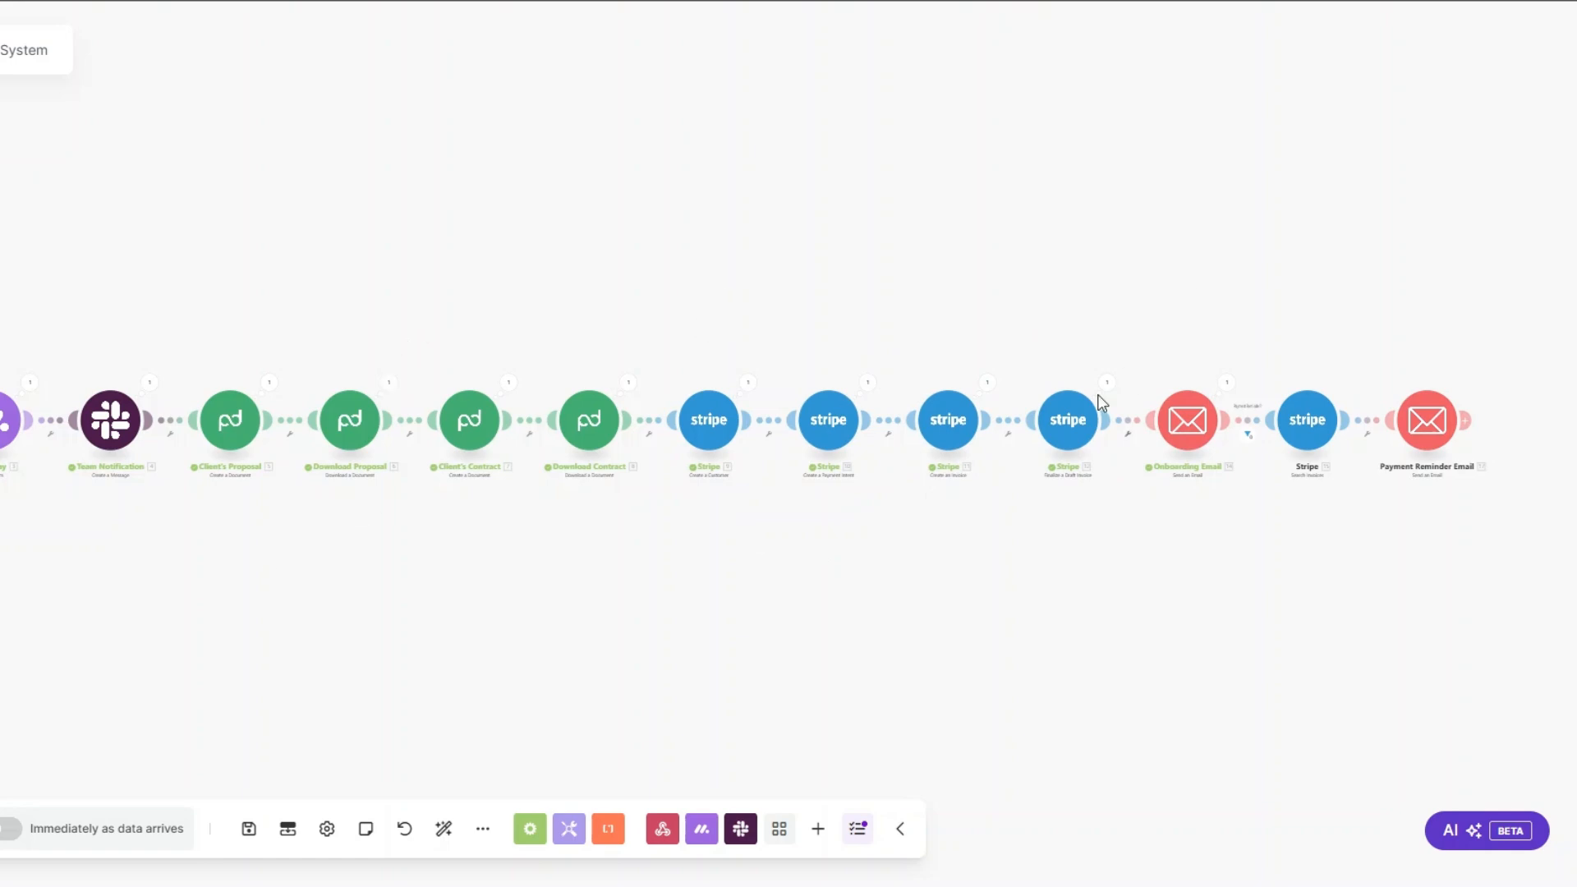
Step: Inspect the subject and full content of the email in the Onboarding Email module's run details
left_click(1226, 384)
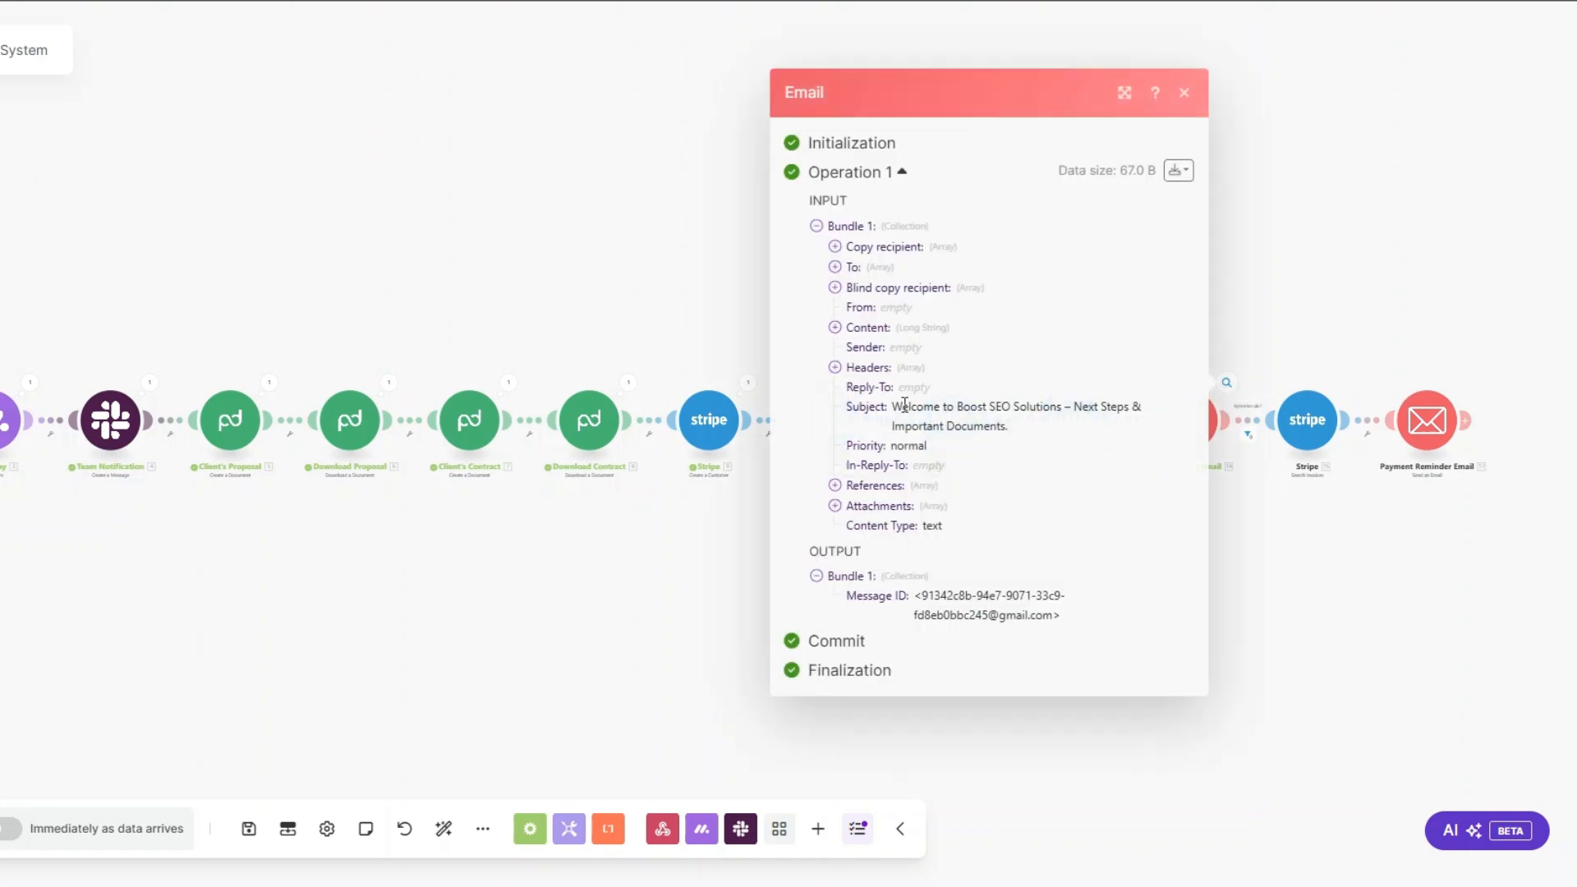
left_click_drag(909, 405, 1010, 427)
left_click(1100, 413)
left_click(839, 328)
left_click_drag(856, 294, 1039, 732)
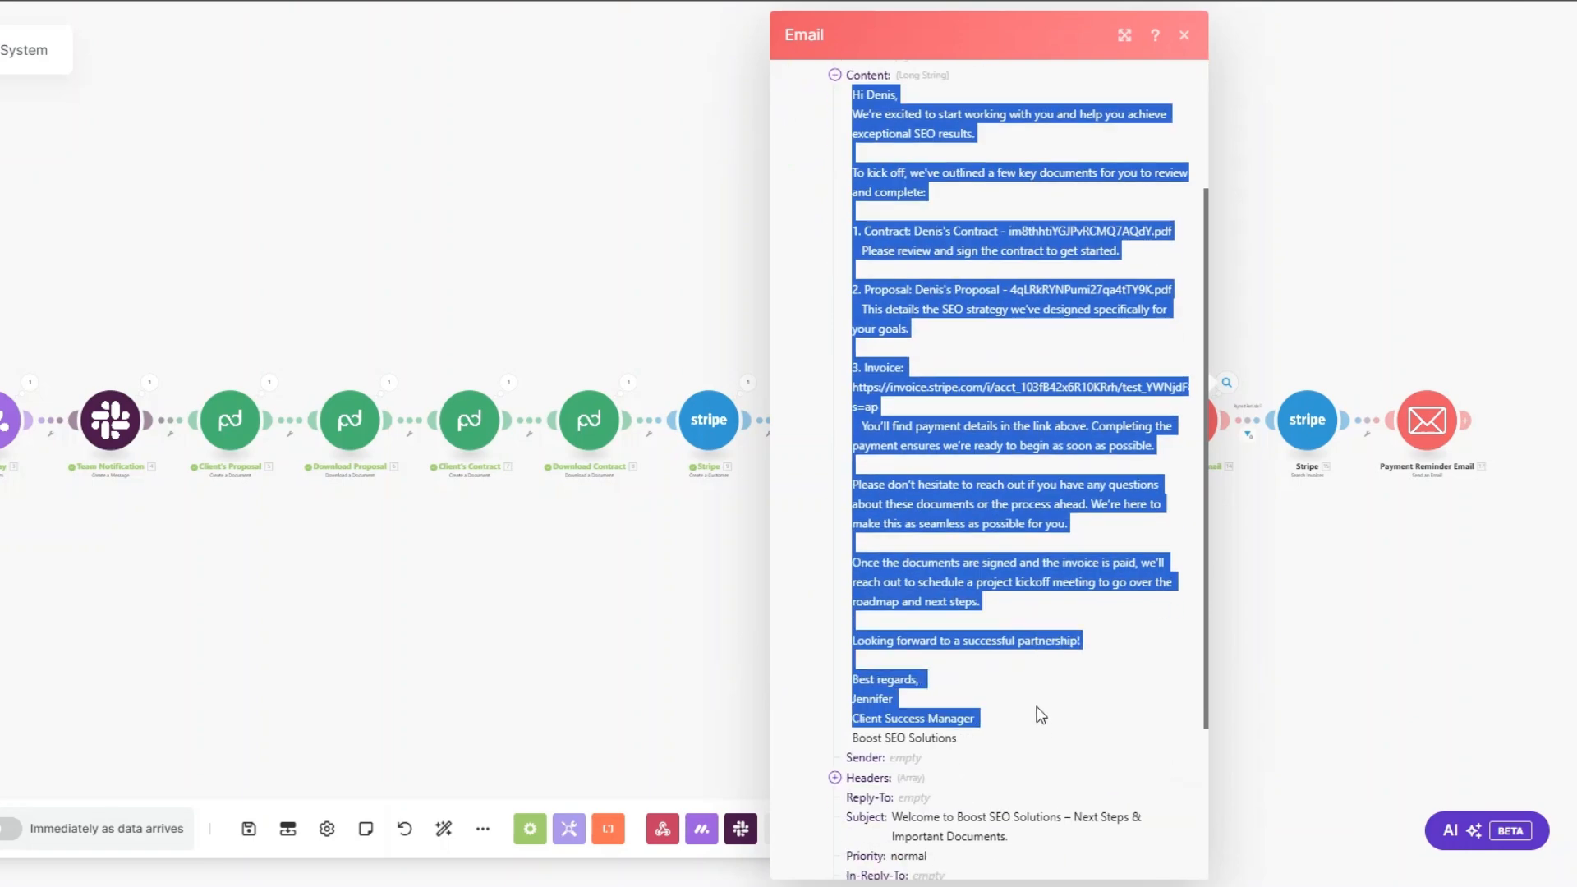
left_click(1041, 657)
Step: Check the contract file, proposal file and Stripe invoice link inside the onboarding email's content
scroll(1041, 657, "up", 3)
left_click_drag(868, 428, 1173, 426)
left_click_drag(861, 484, 1174, 489)
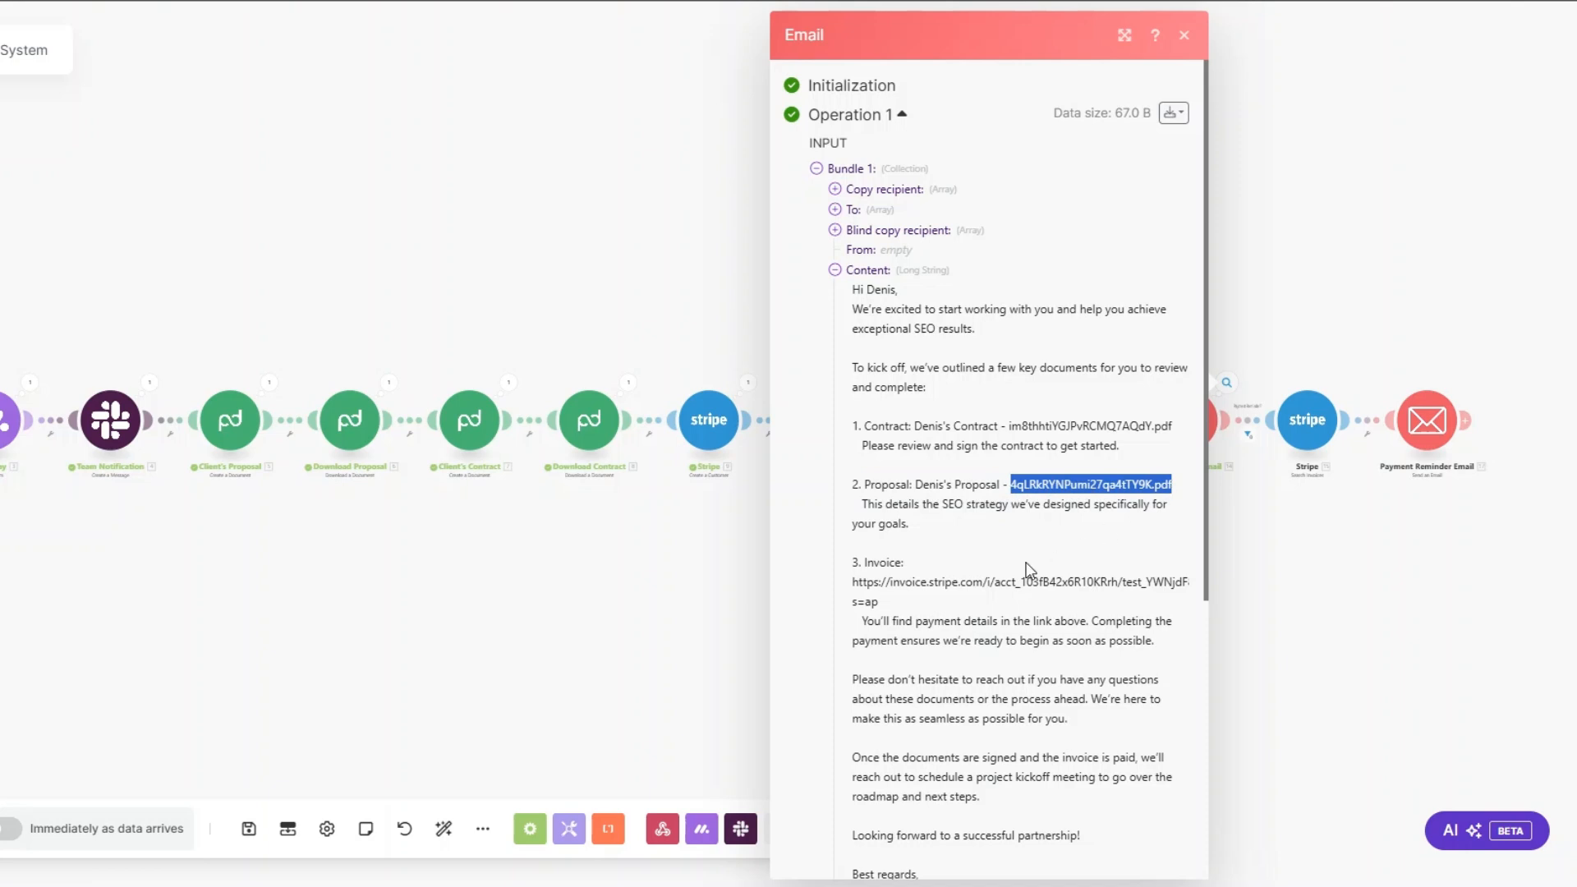
left_click_drag(1056, 556, 890, 605)
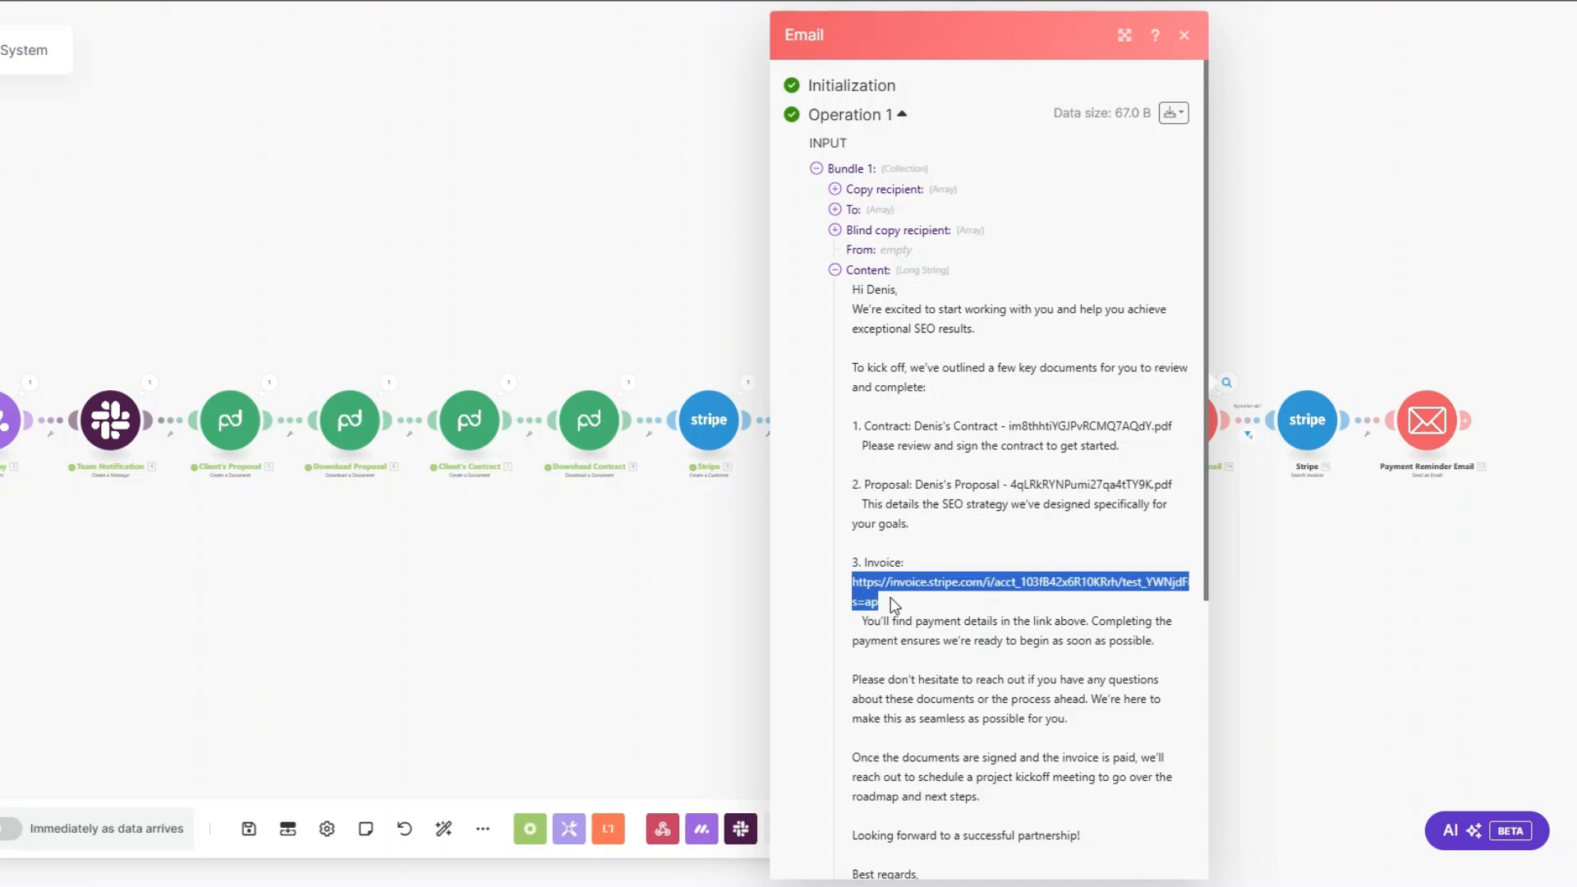
left_click(880, 598)
left_click_drag(853, 579, 885, 605)
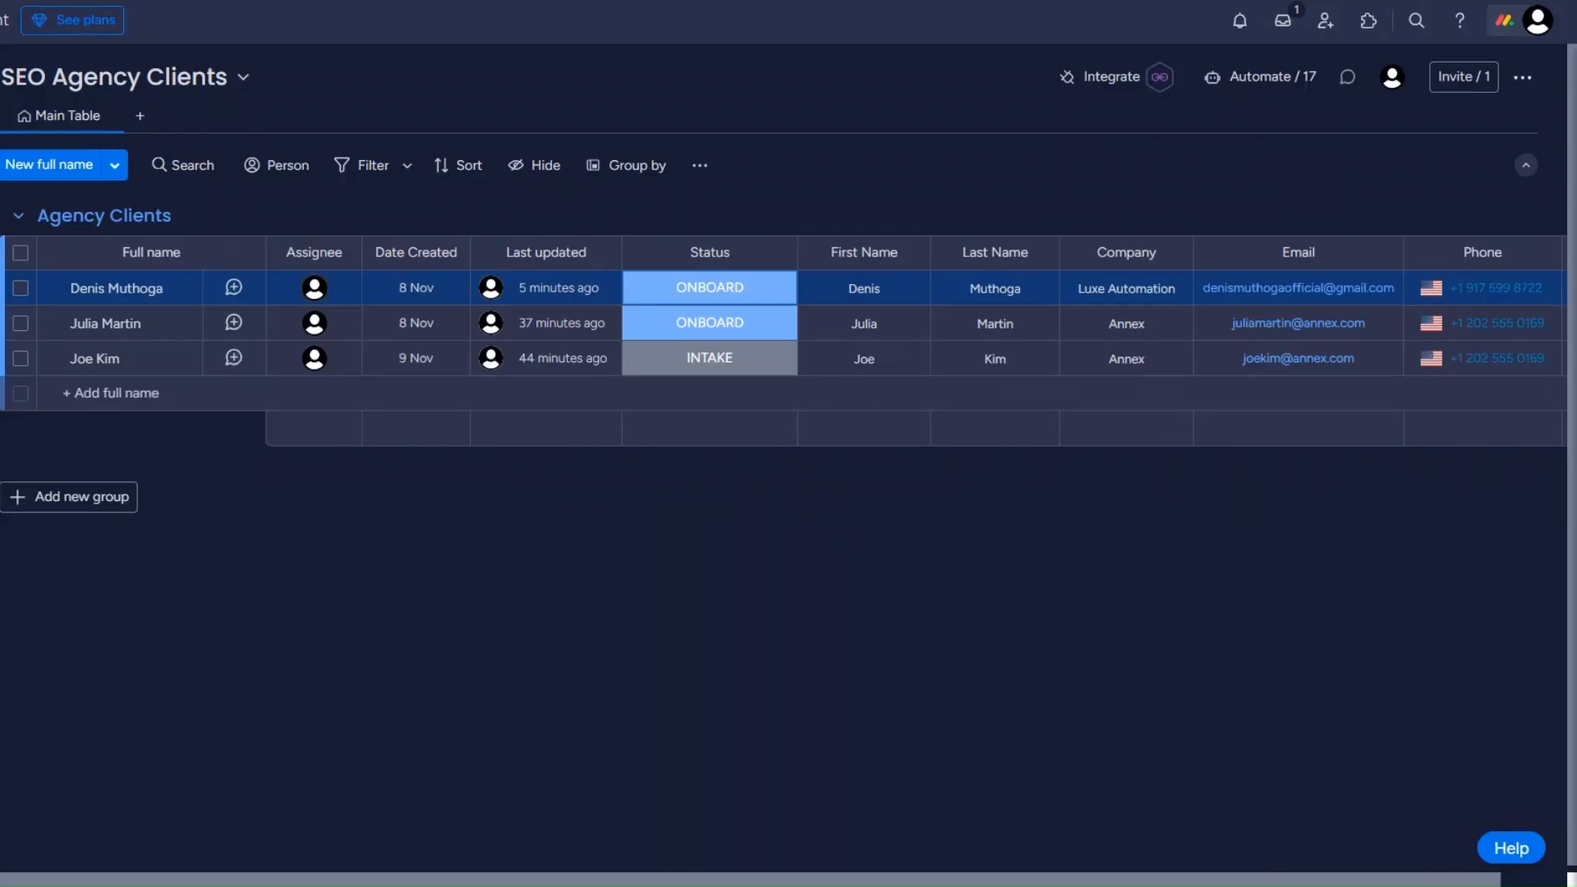
Step: View the available status labels for the Luxe Automation client on the monday.com board
left_click(730, 297)
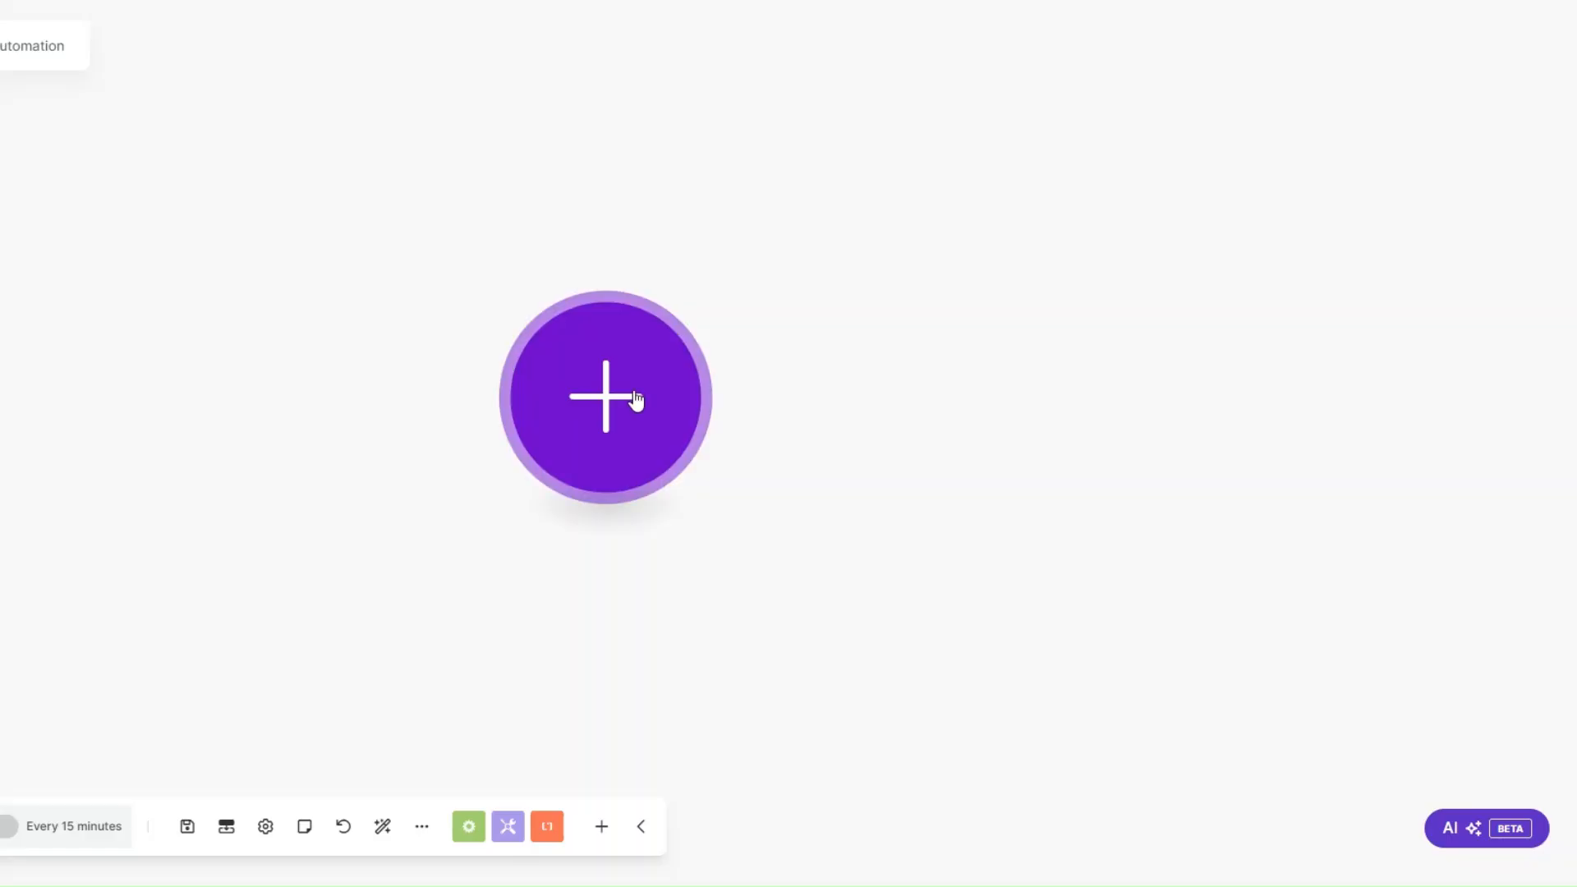
Step: In the new Make scenario, add a Webhooks Custom webhook module as the trigger
left_click(637, 400)
scroll(793, 460, "down", 3)
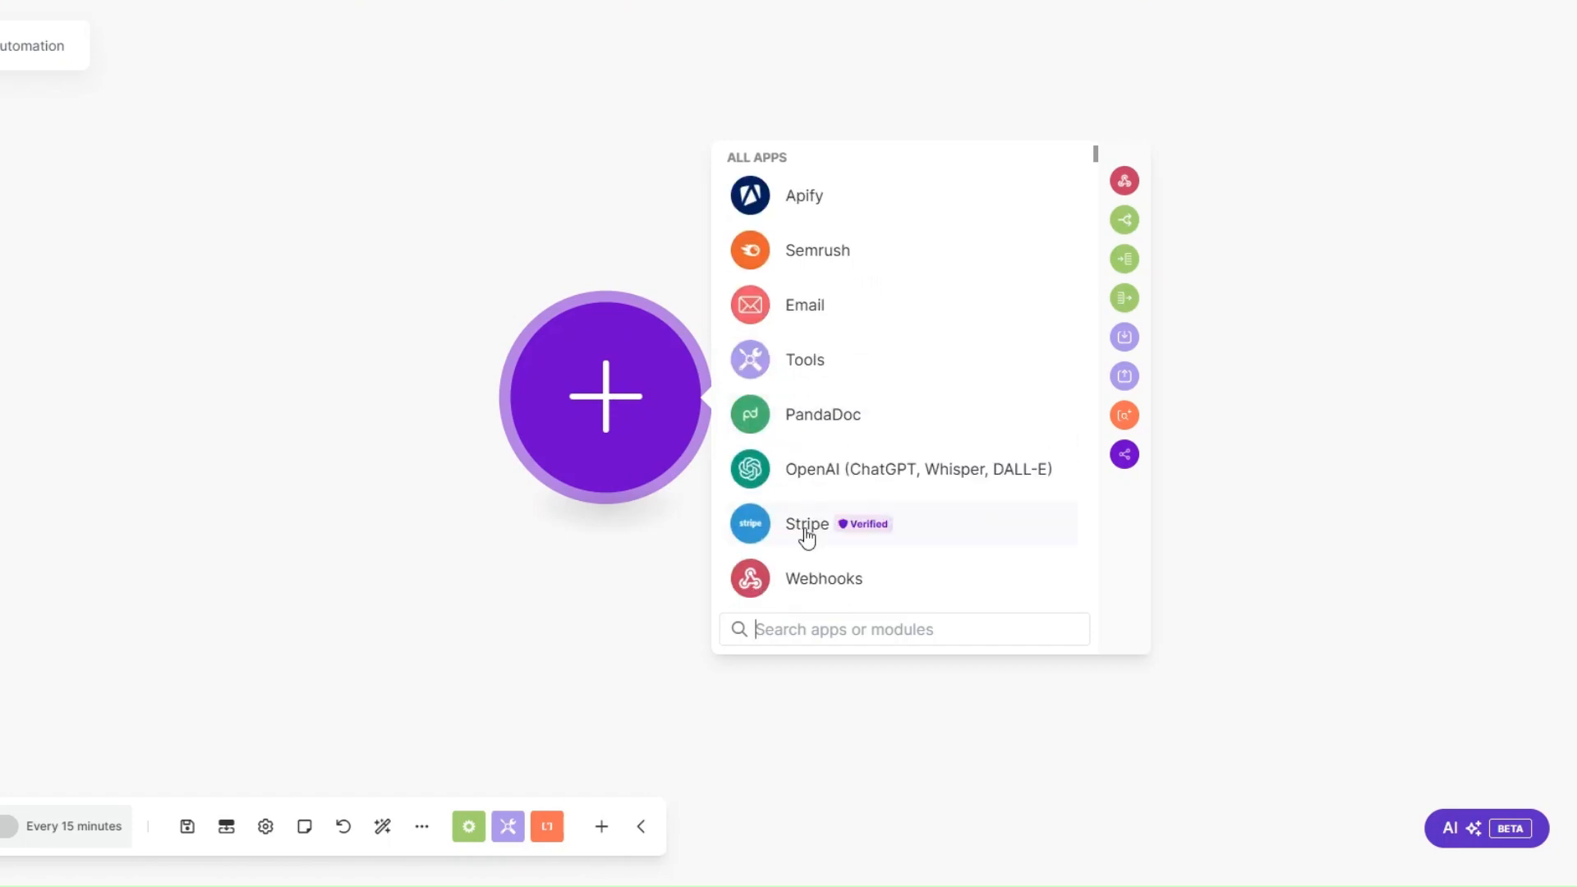
left_click(815, 578)
left_click(788, 409)
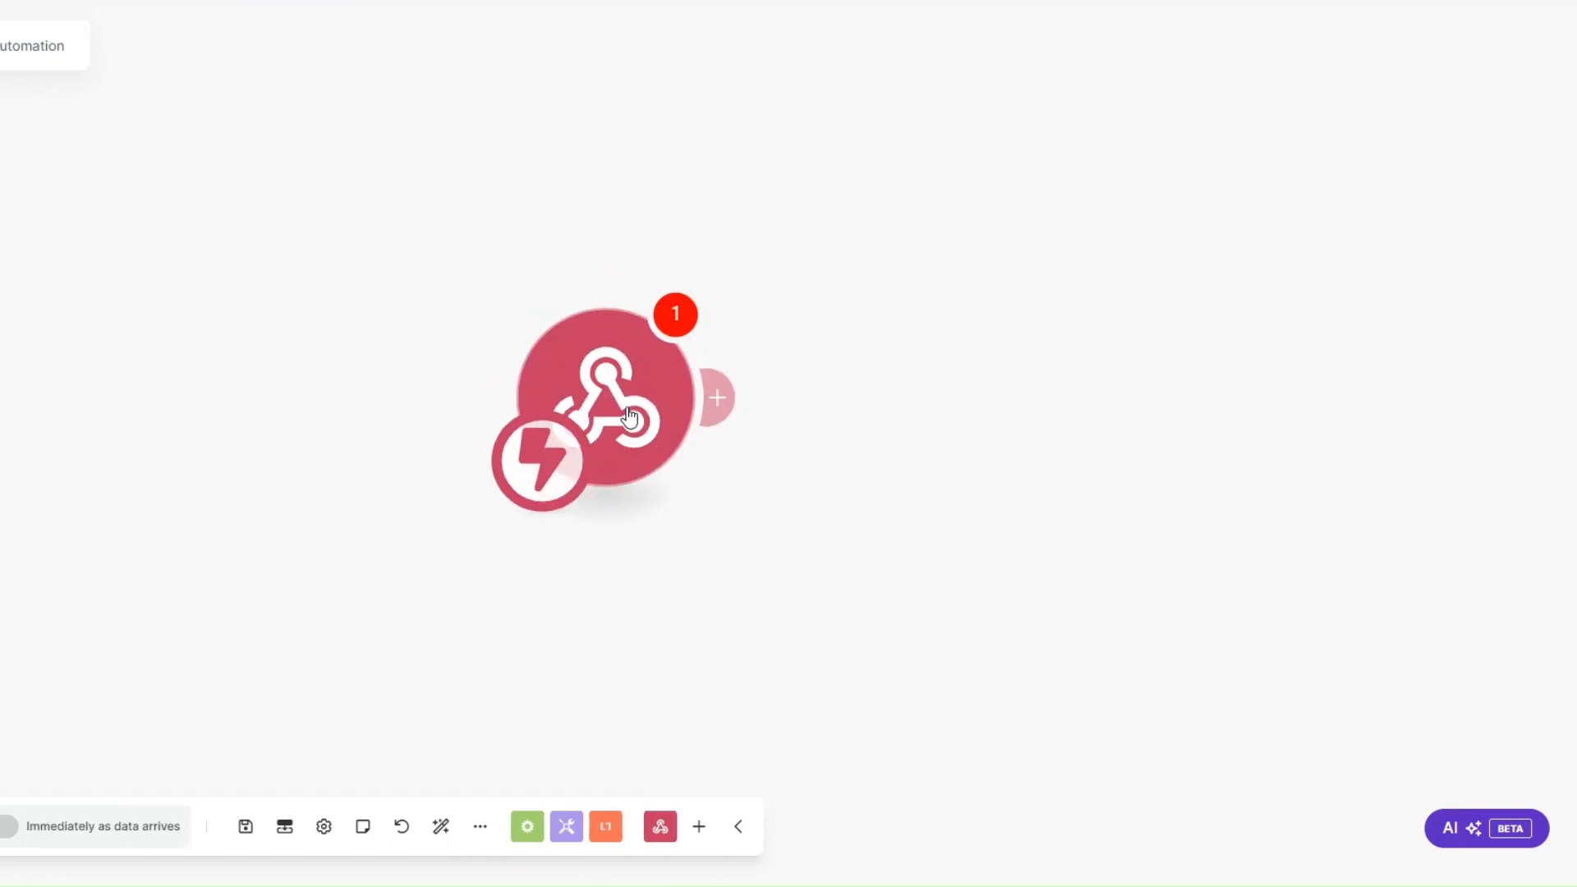
Step: Create a Content Planning webhook for the trigger, copy its address to the clipboard and save the module
left_click(837, 379)
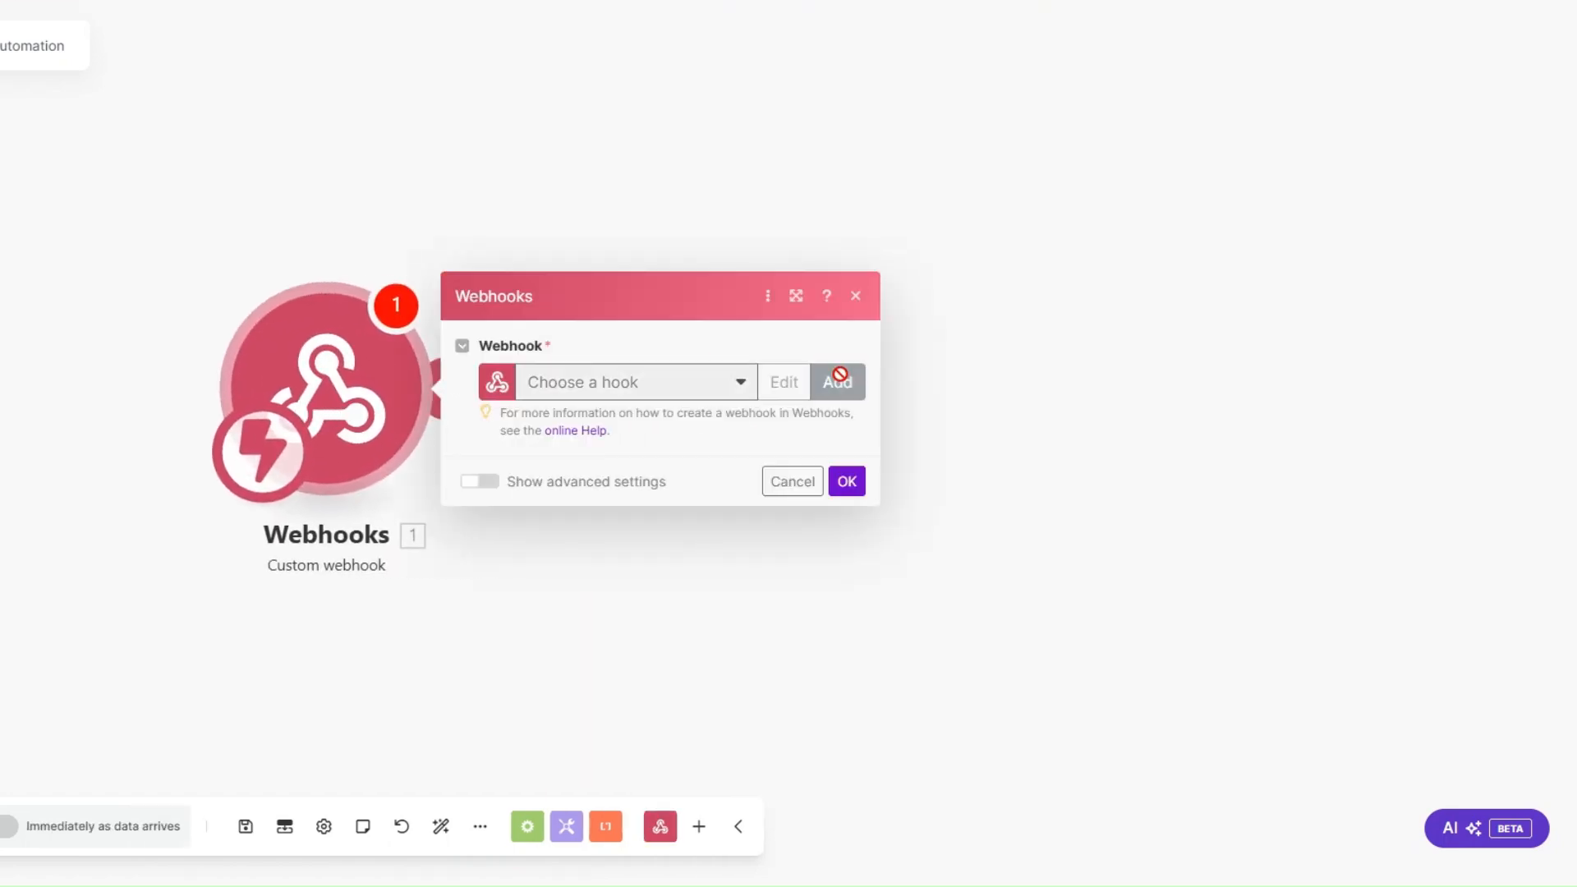
left_click_drag(1081, 303, 981, 302)
left_click_drag(976, 301, 923, 302)
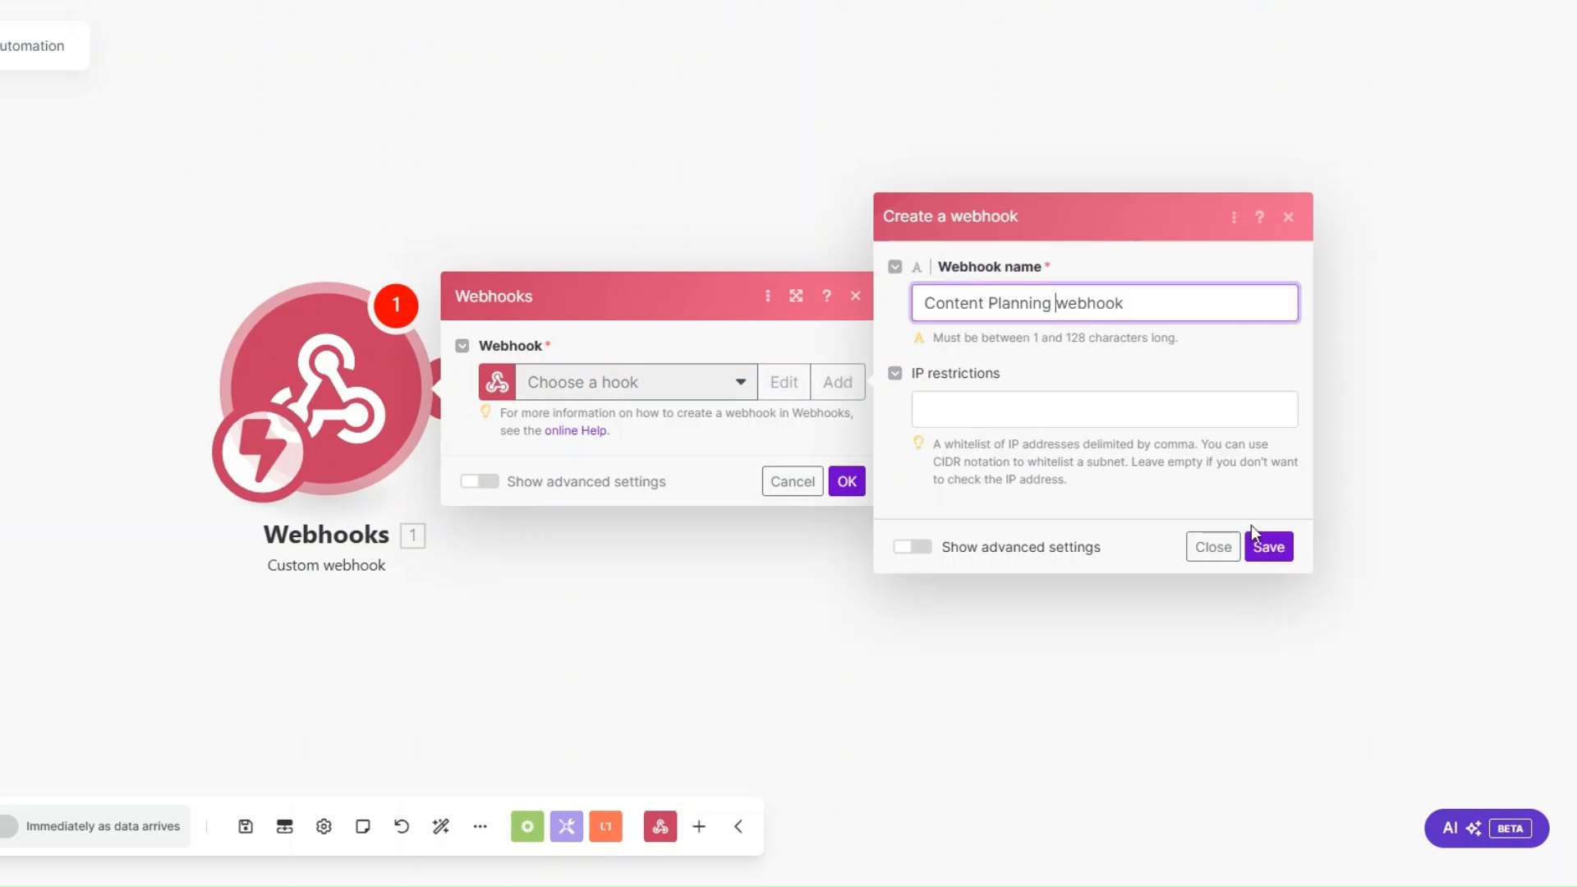
left_click(1280, 545)
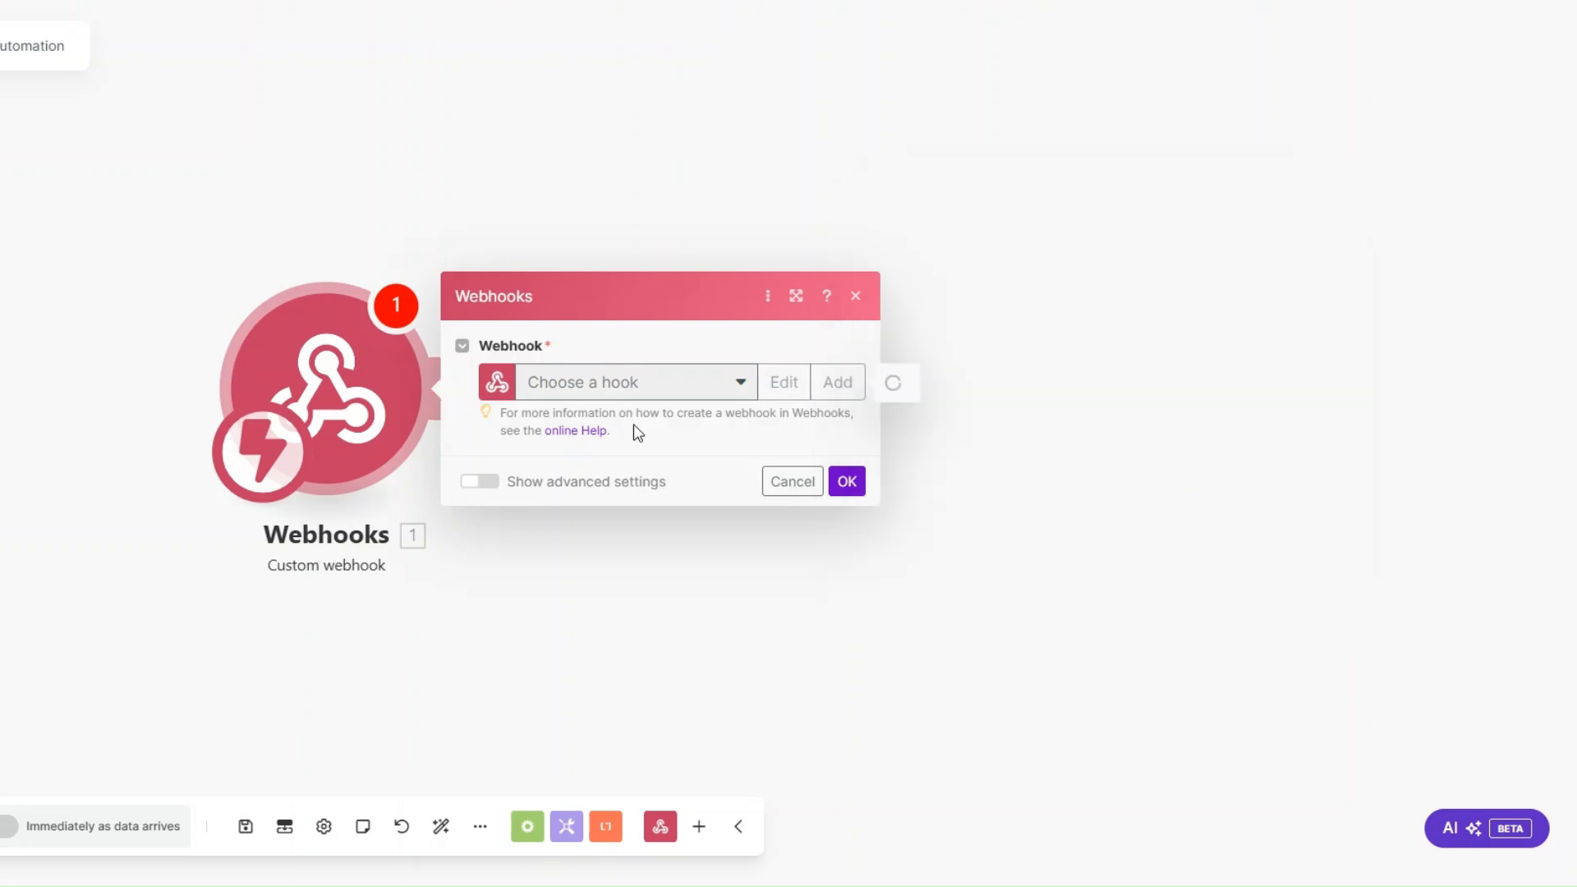
left_click(748, 467)
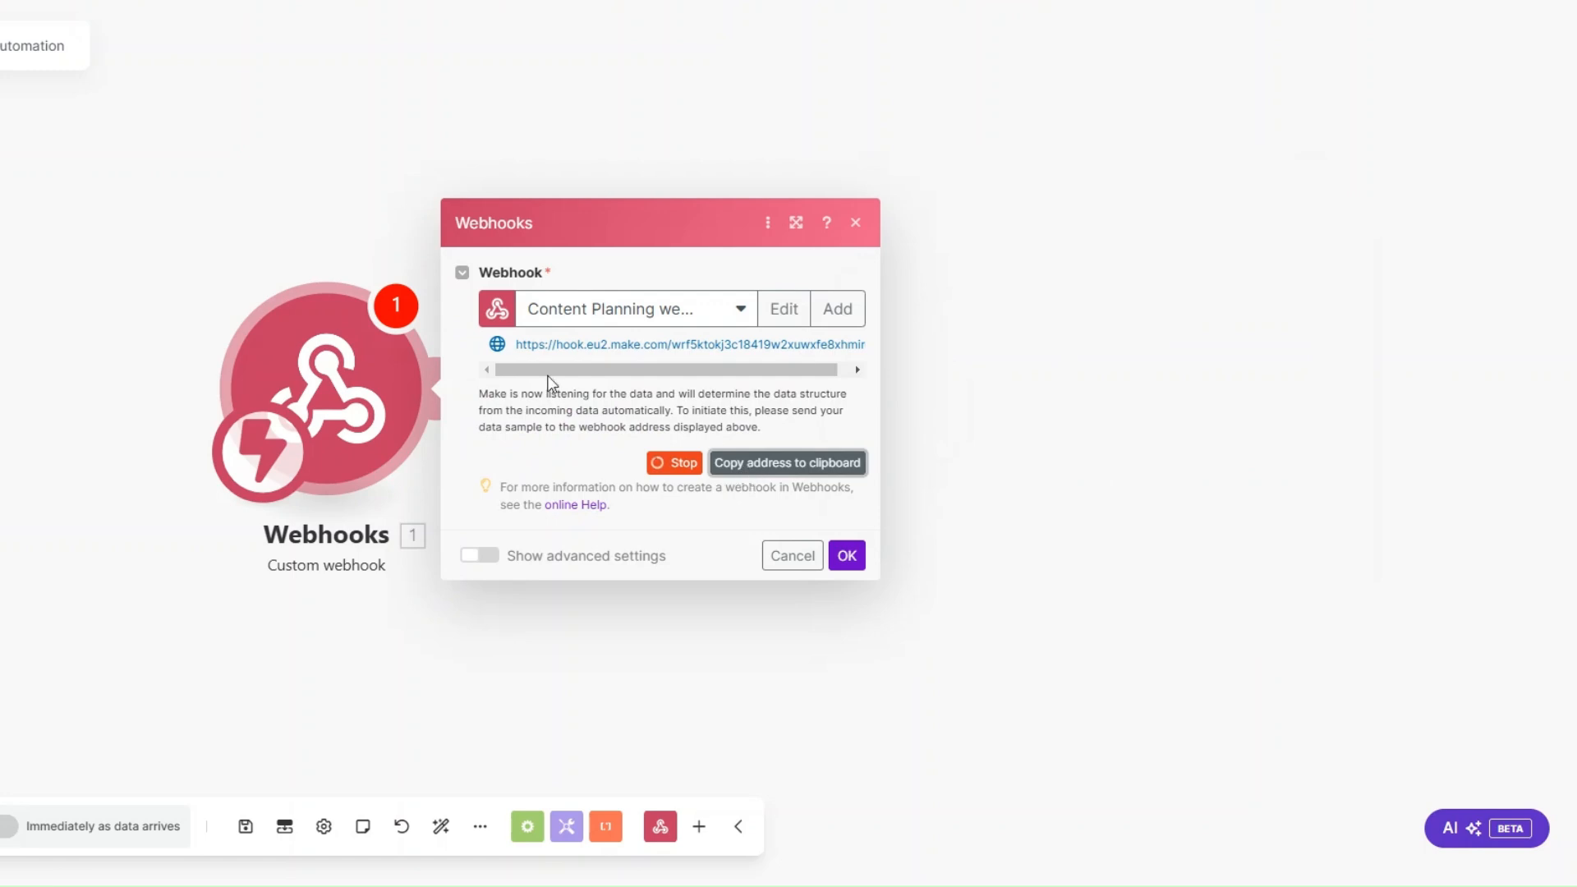
left_click(849, 558)
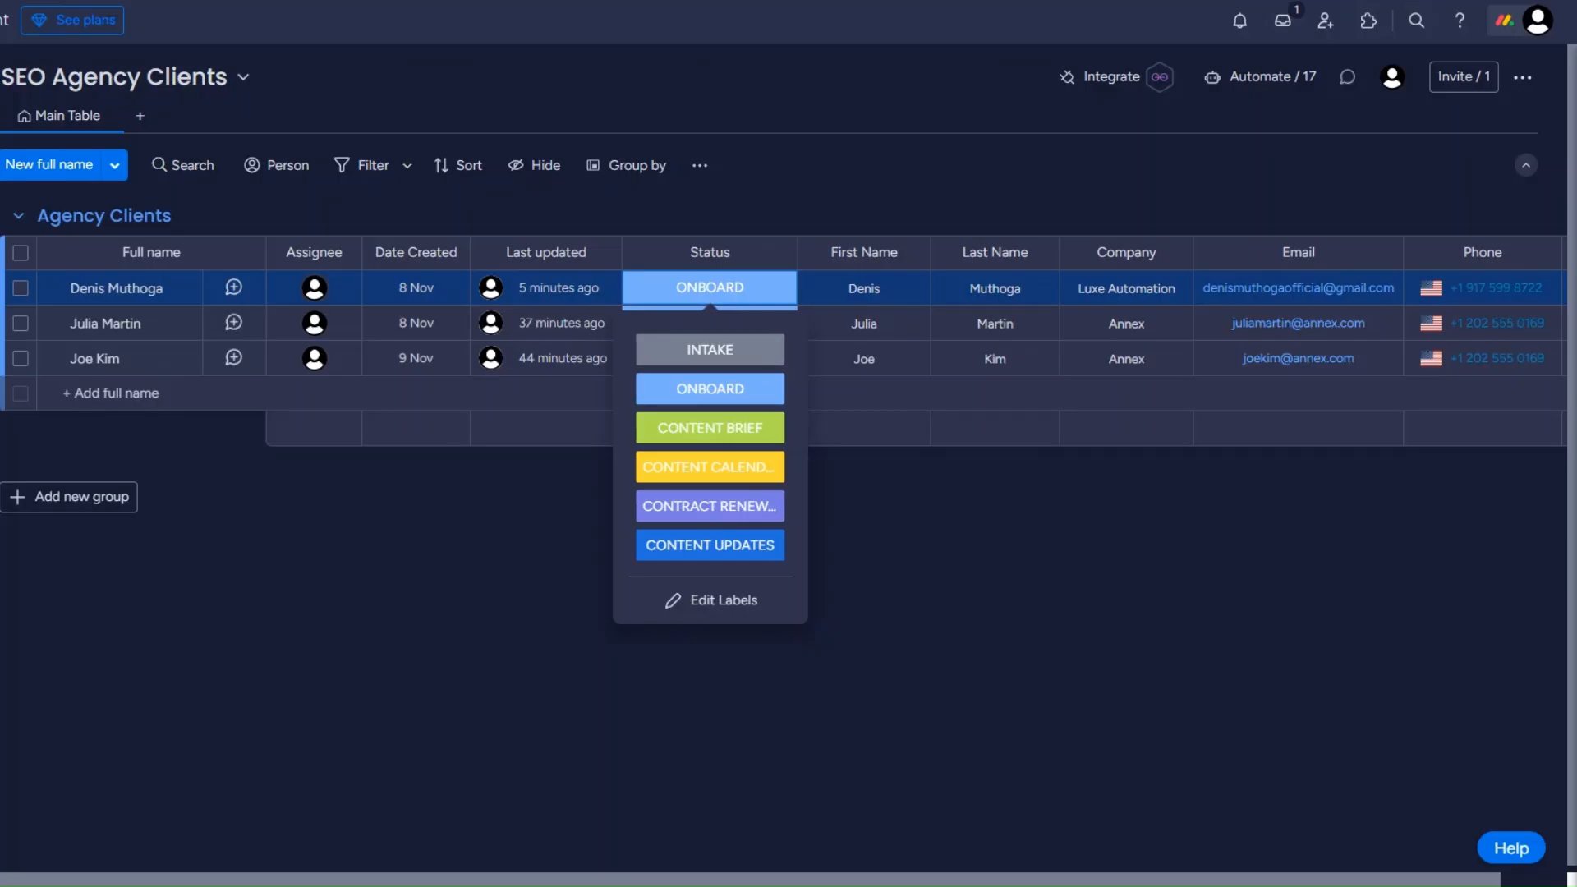
Step: On the SEO Agency Clients board in monday.com, choose the "When a status changes to something, send a webhook" integration and submit the copied webhook URL
left_click(1112, 78)
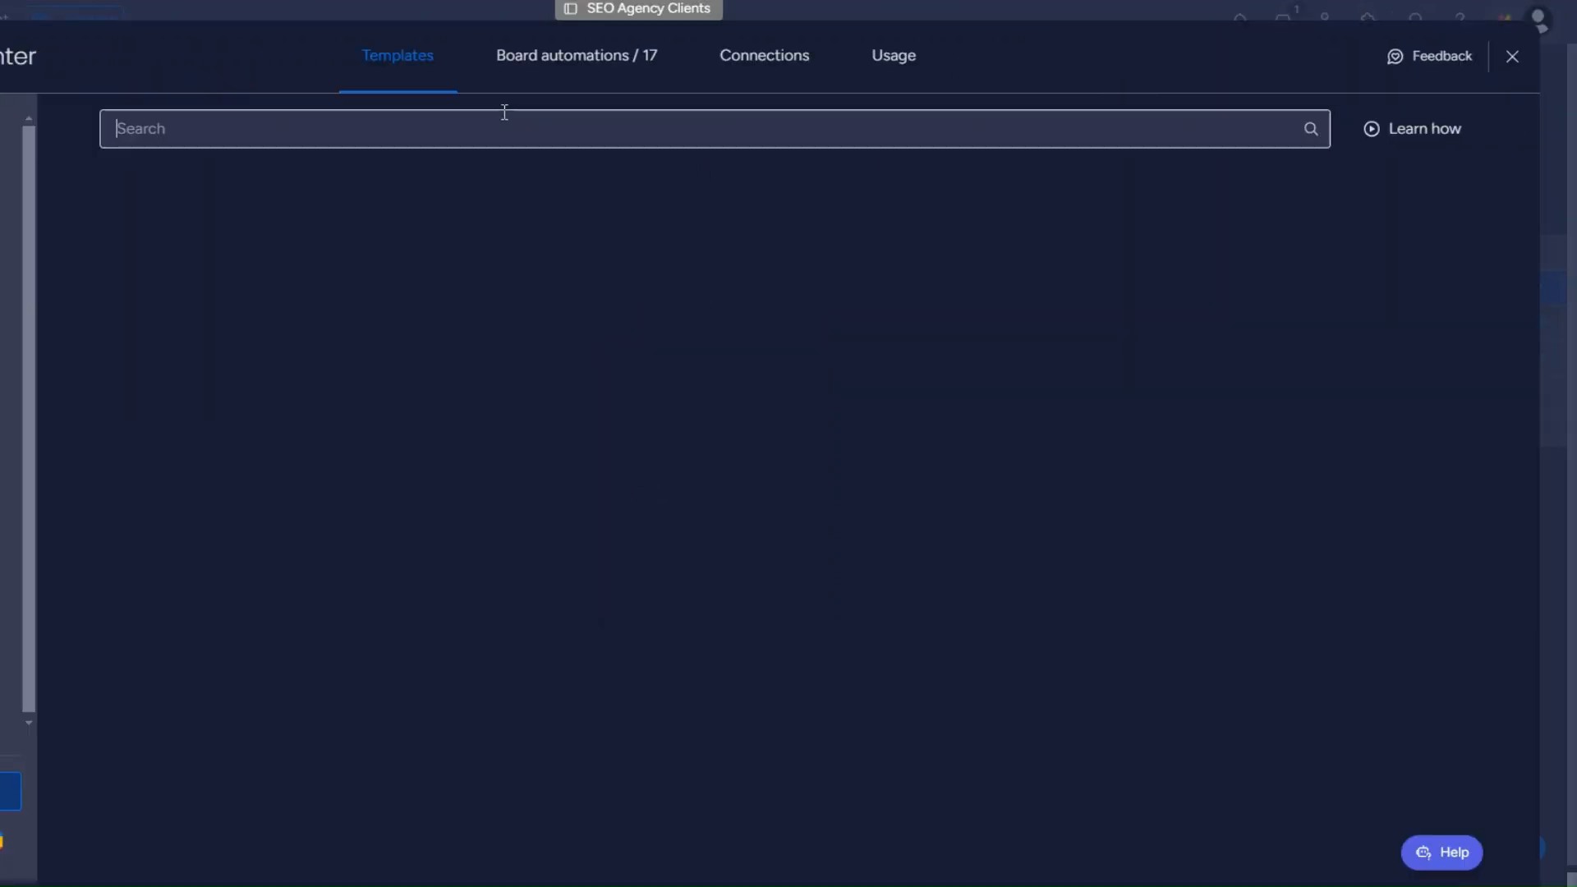
left_click(1016, 688)
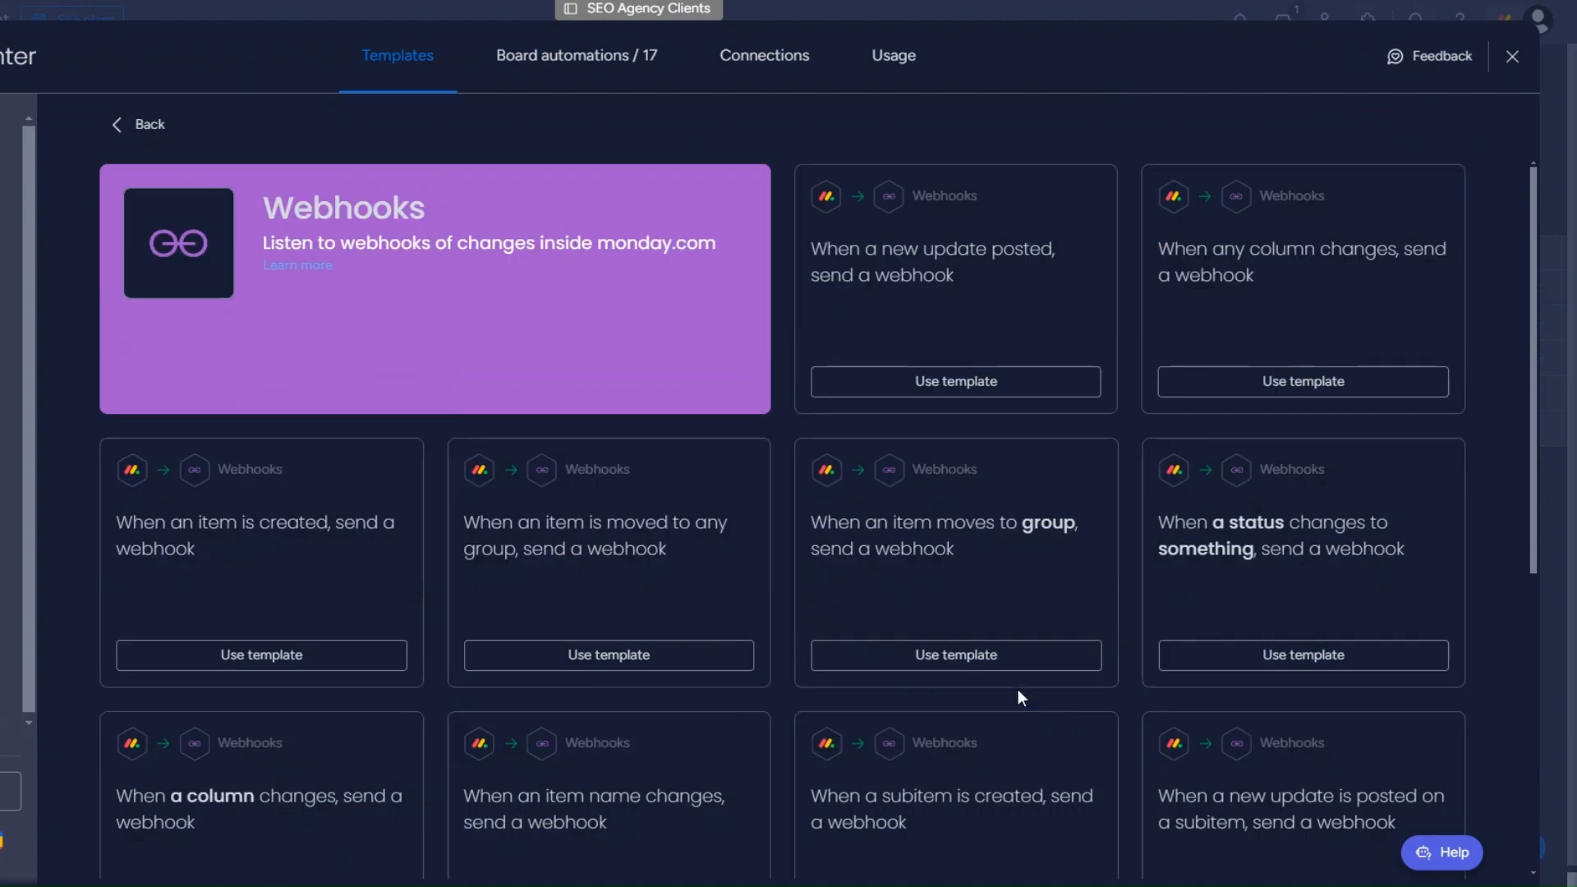
left_click(1223, 574)
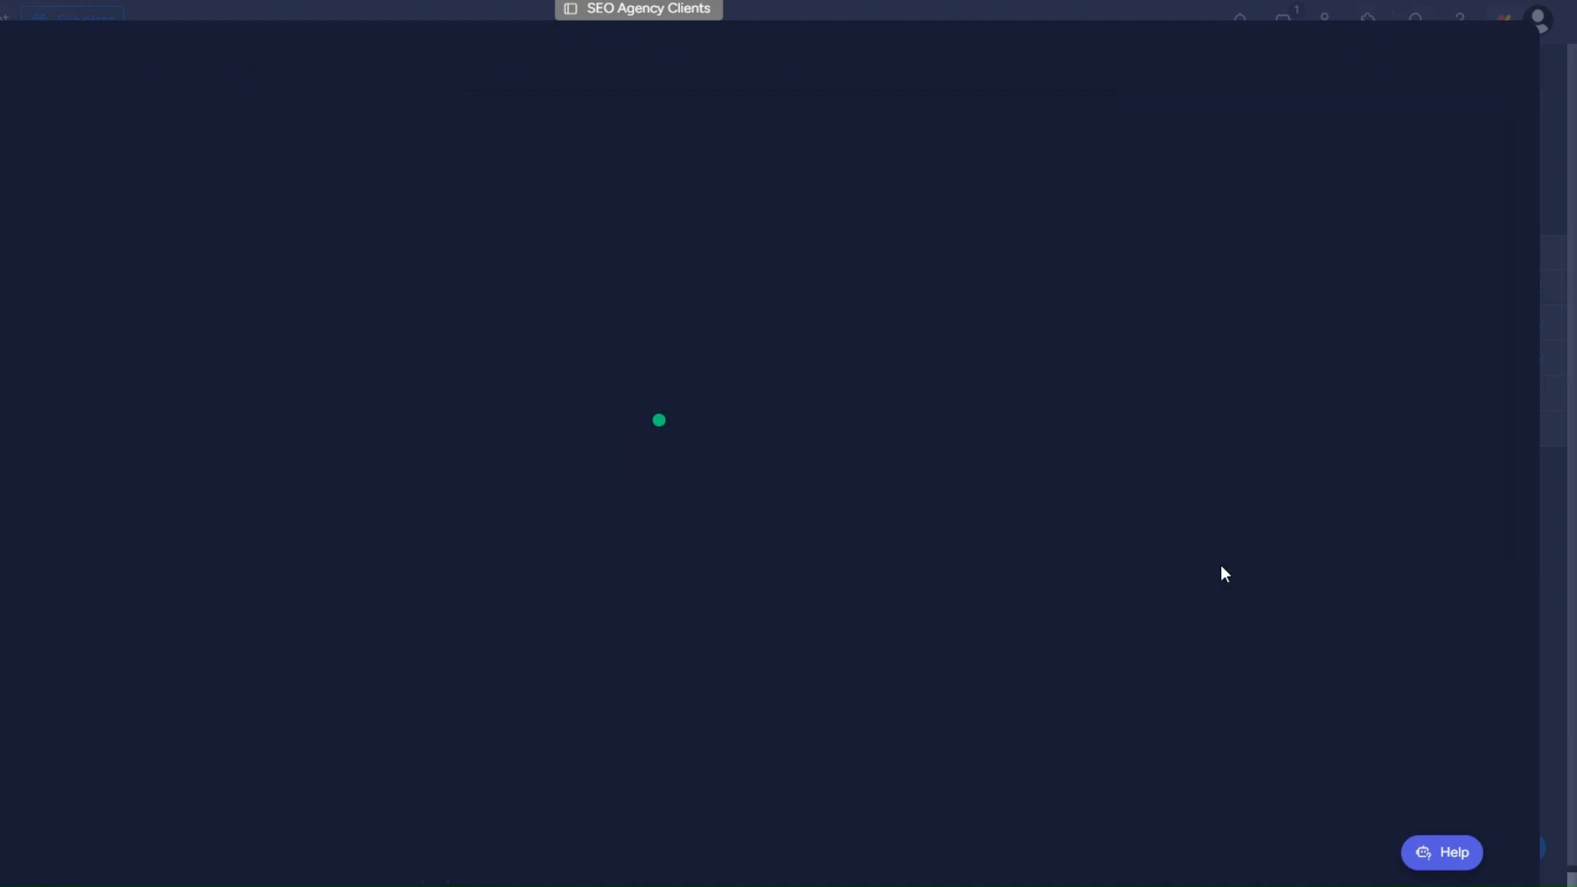
left_click(884, 601)
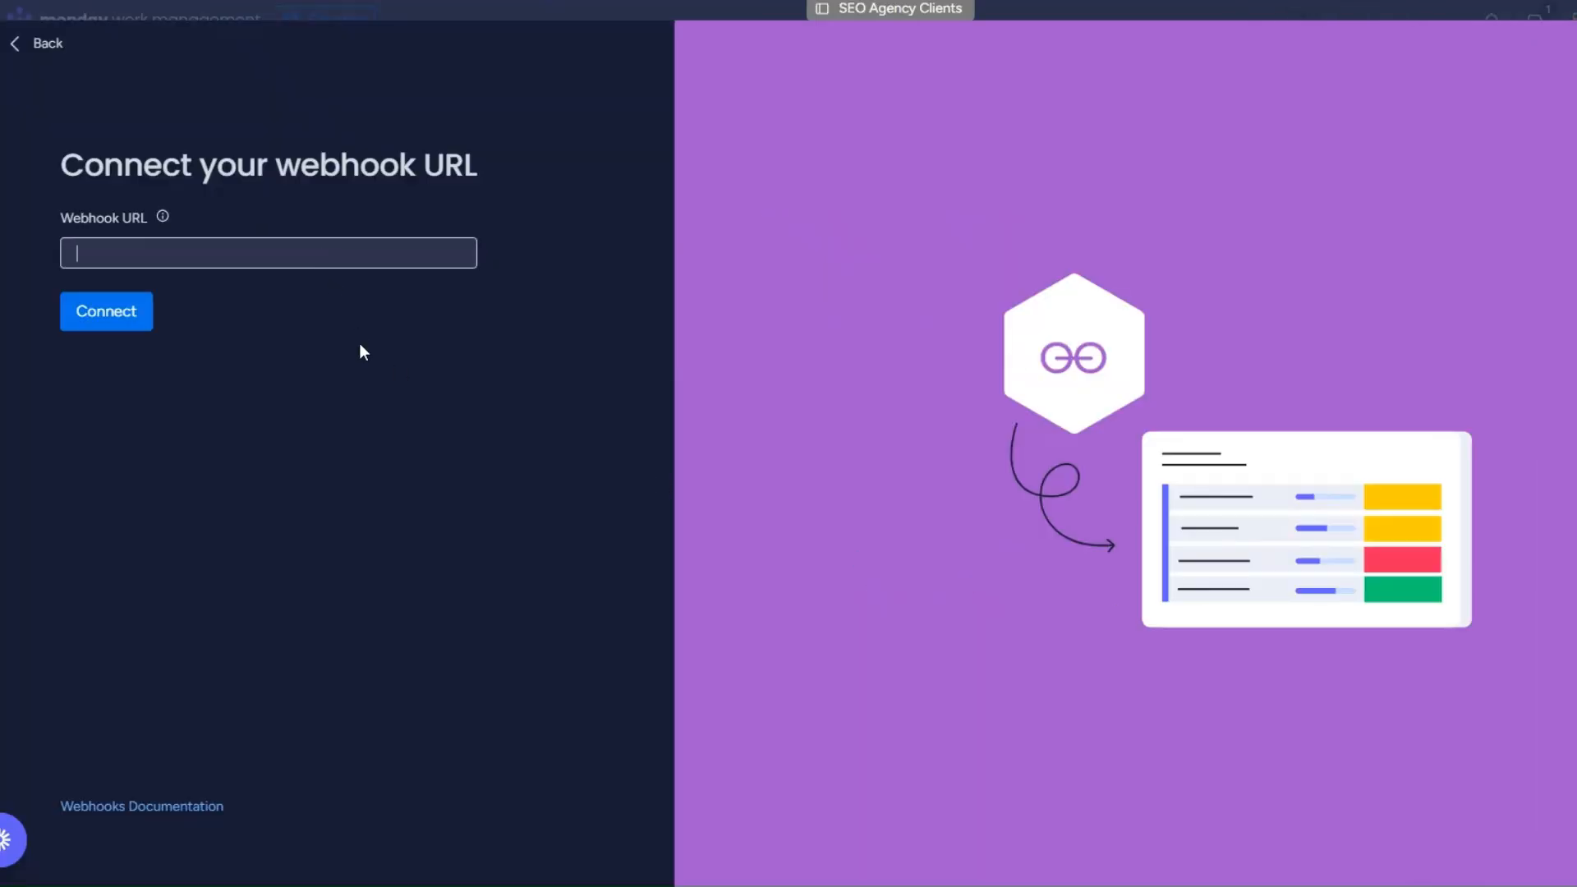
key("ctrl+v")
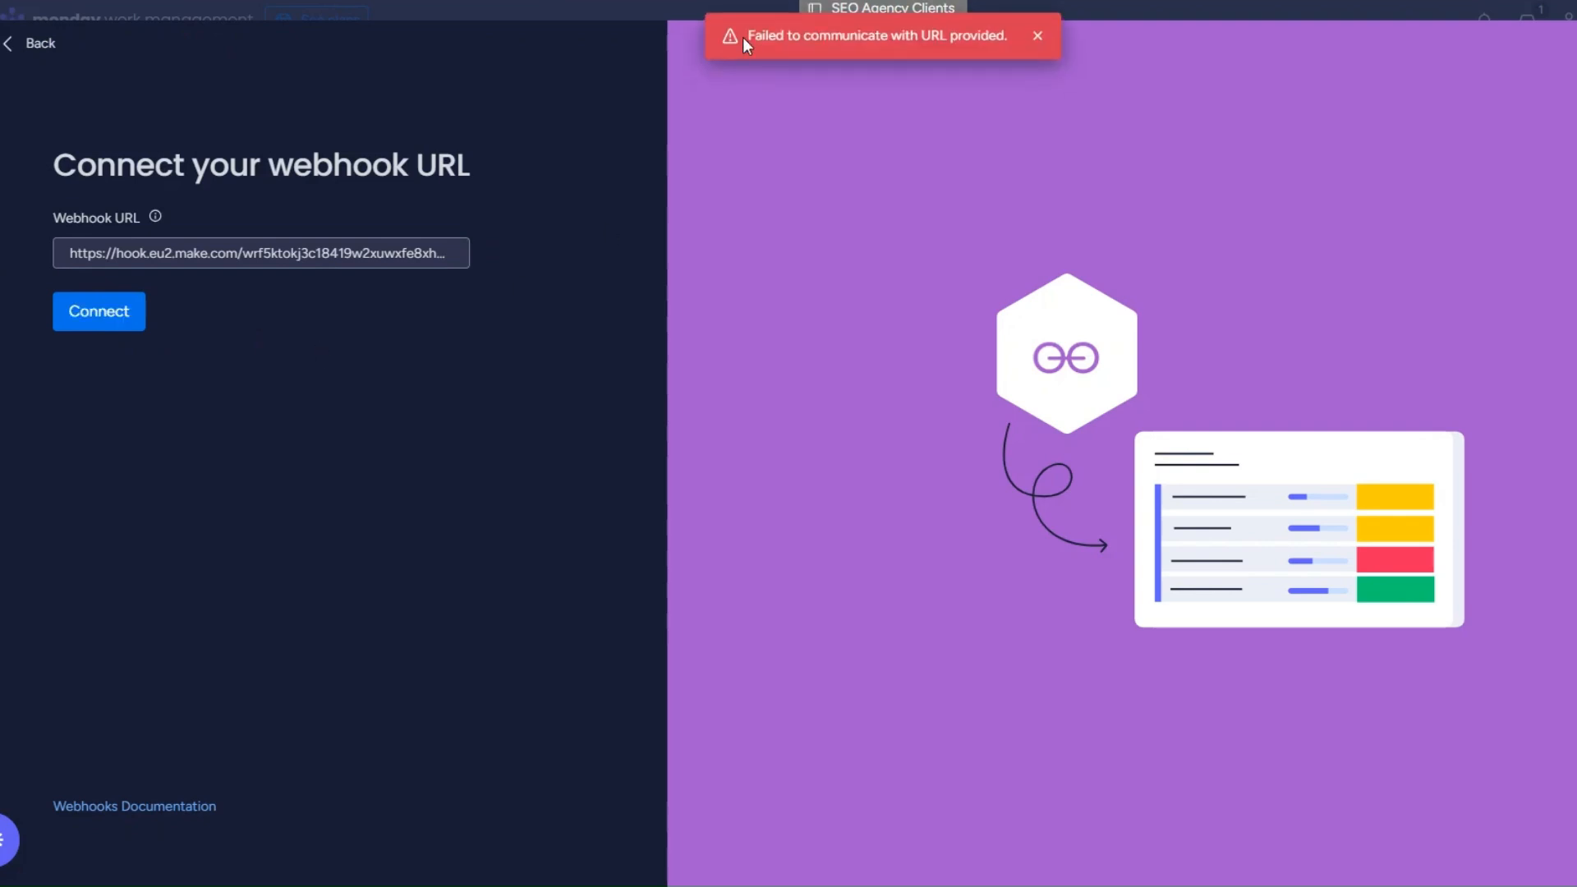
left_click_drag(743, 38, 1021, 34)
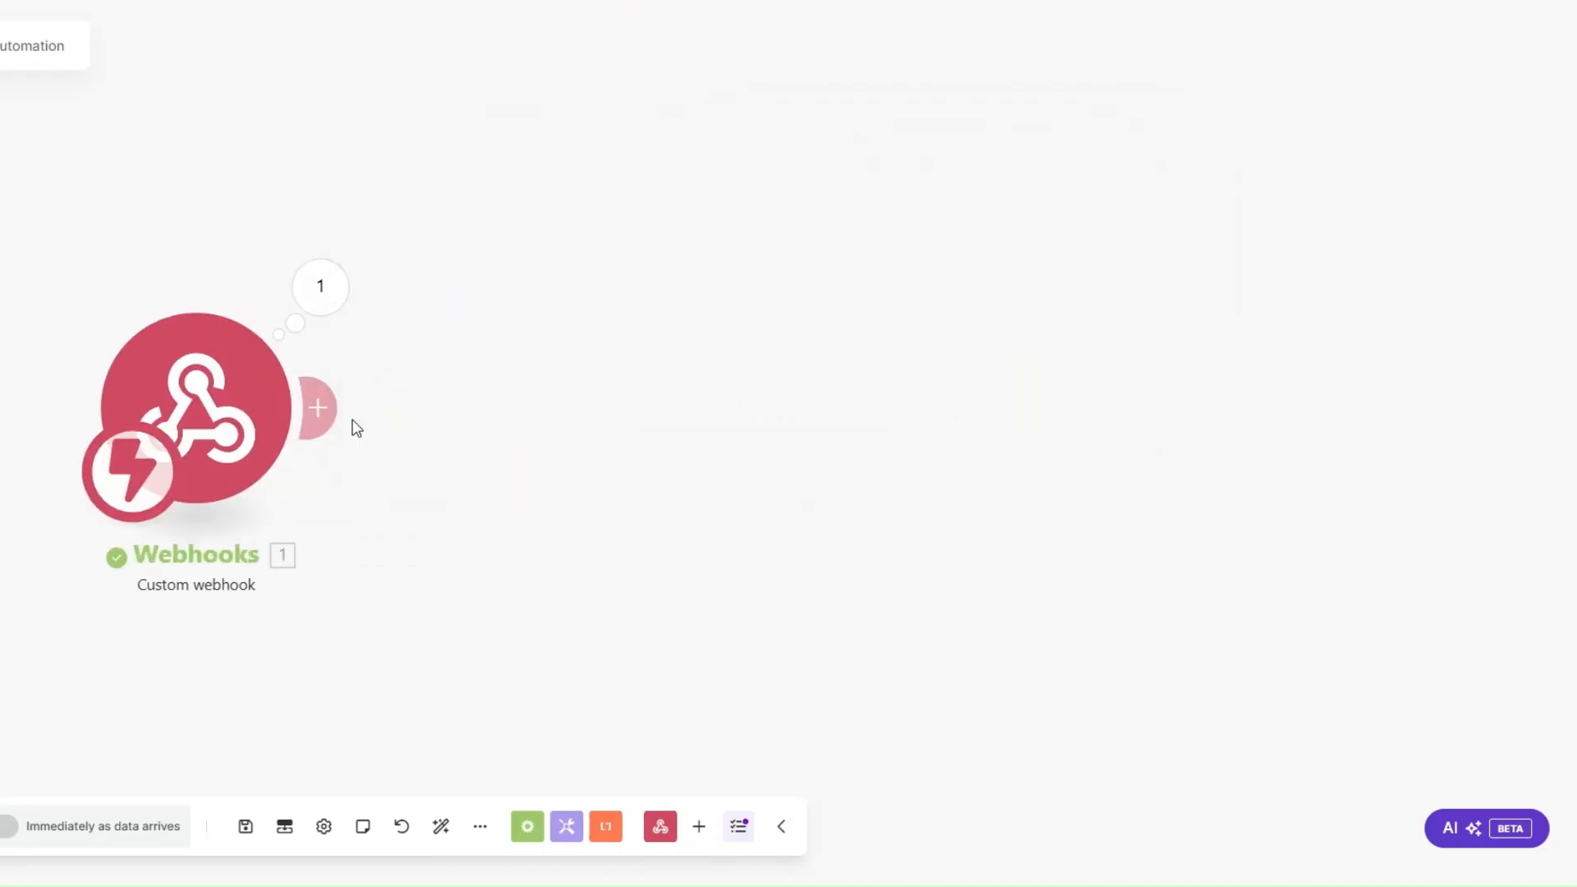
Step: In Make, add a Webhook response module with status 200 and the body {"challenge":""}, mapping the webhook's challenge value between the last quotes
left_click(337, 408)
left_click(523, 405)
left_click(793, 362)
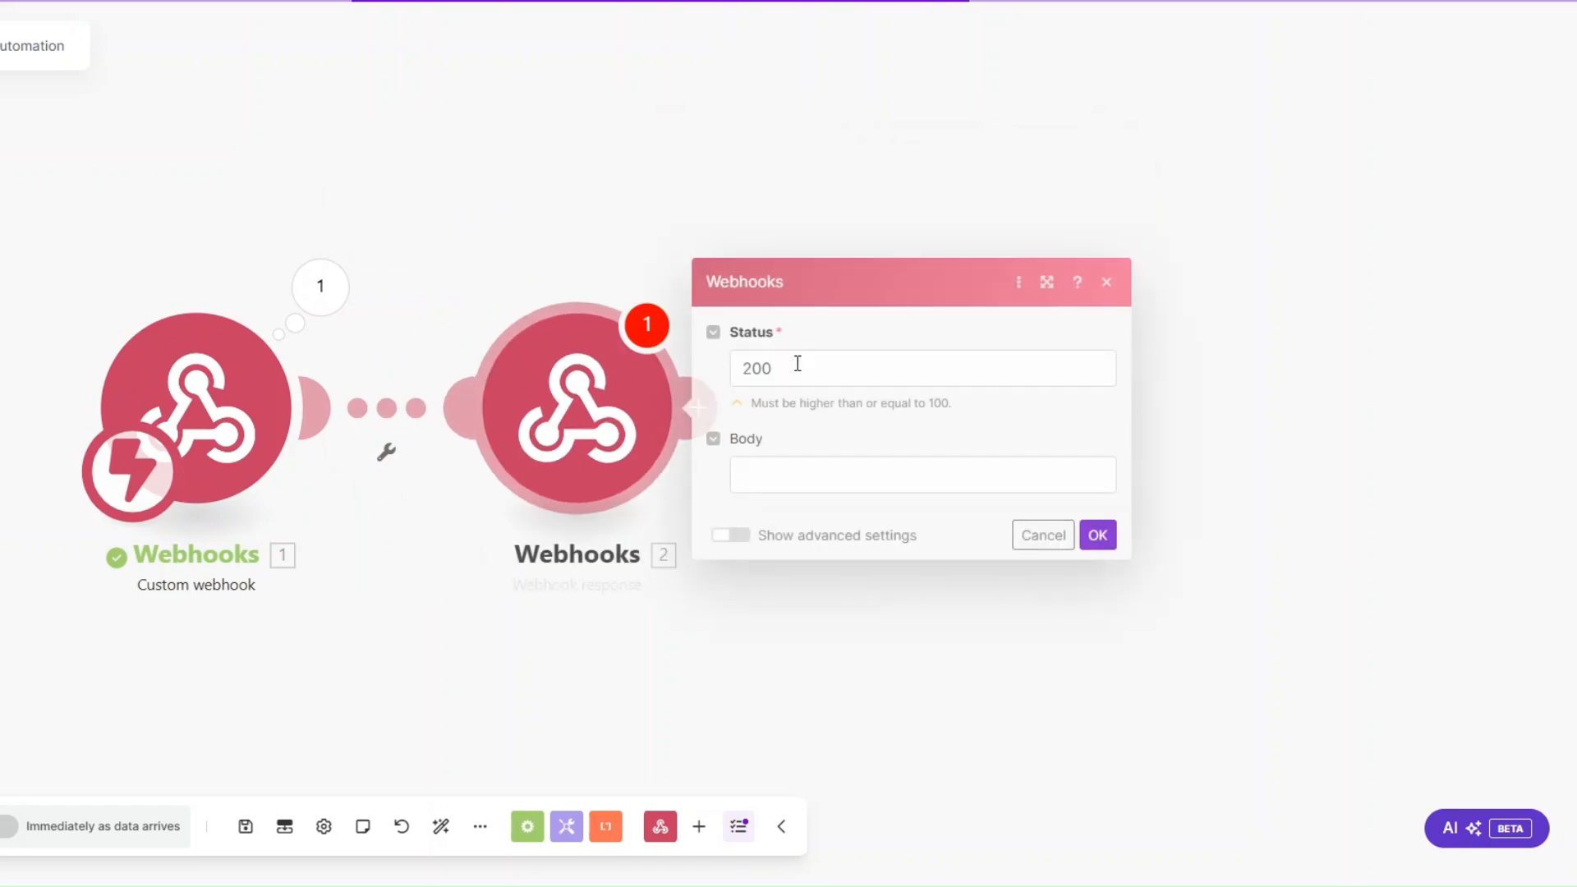
left_click(777, 476)
type("{}")
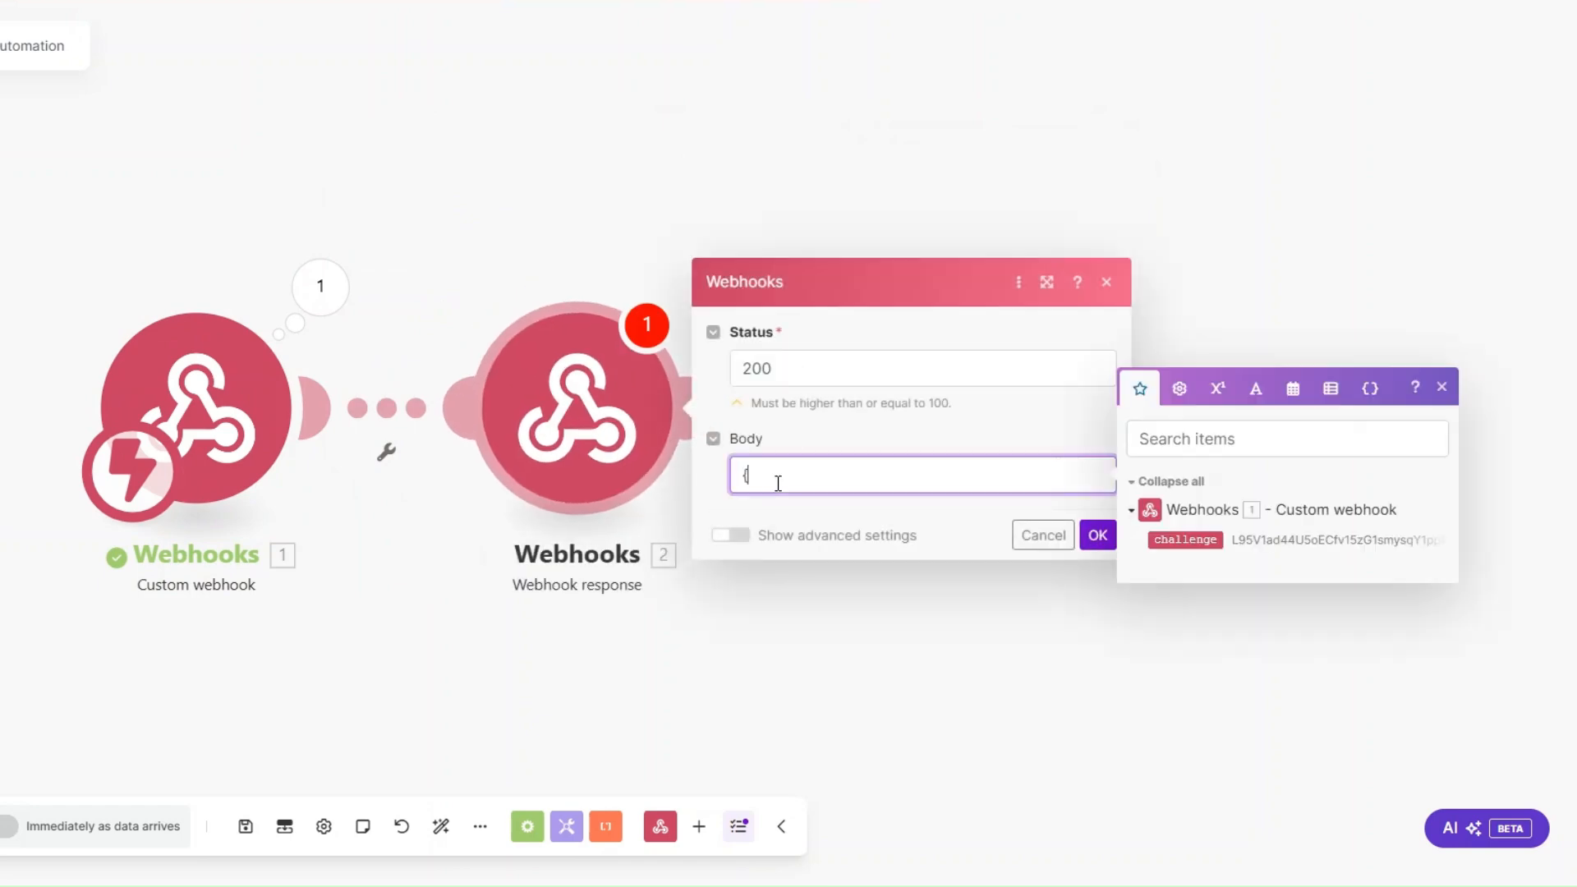
type("\"\":\"\"")
type("challenge")
left_click(1185, 539)
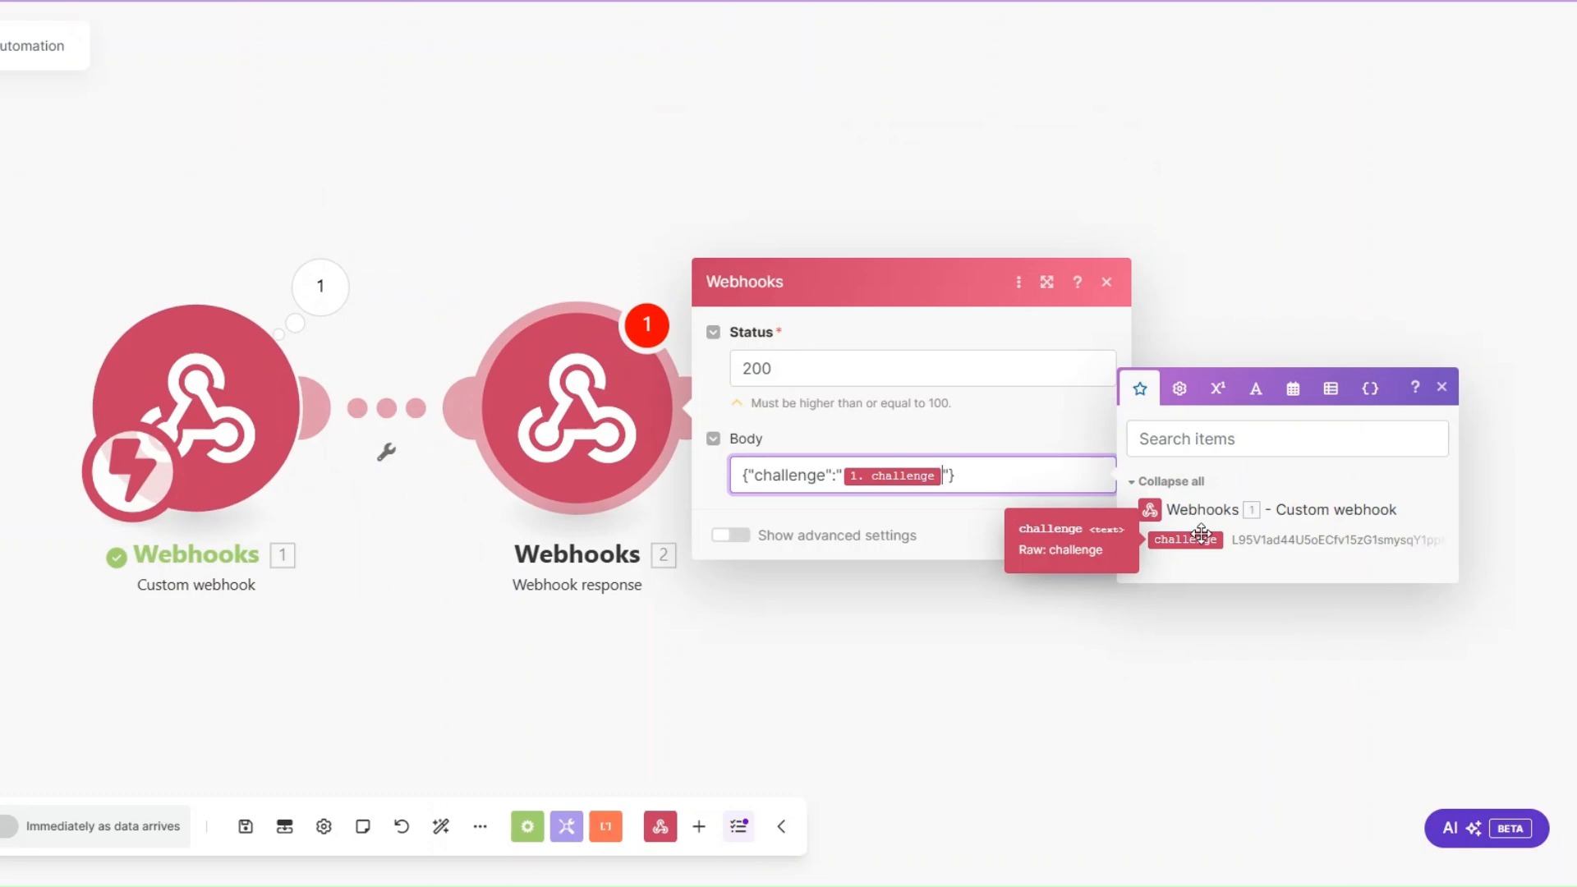
left_click(1098, 535)
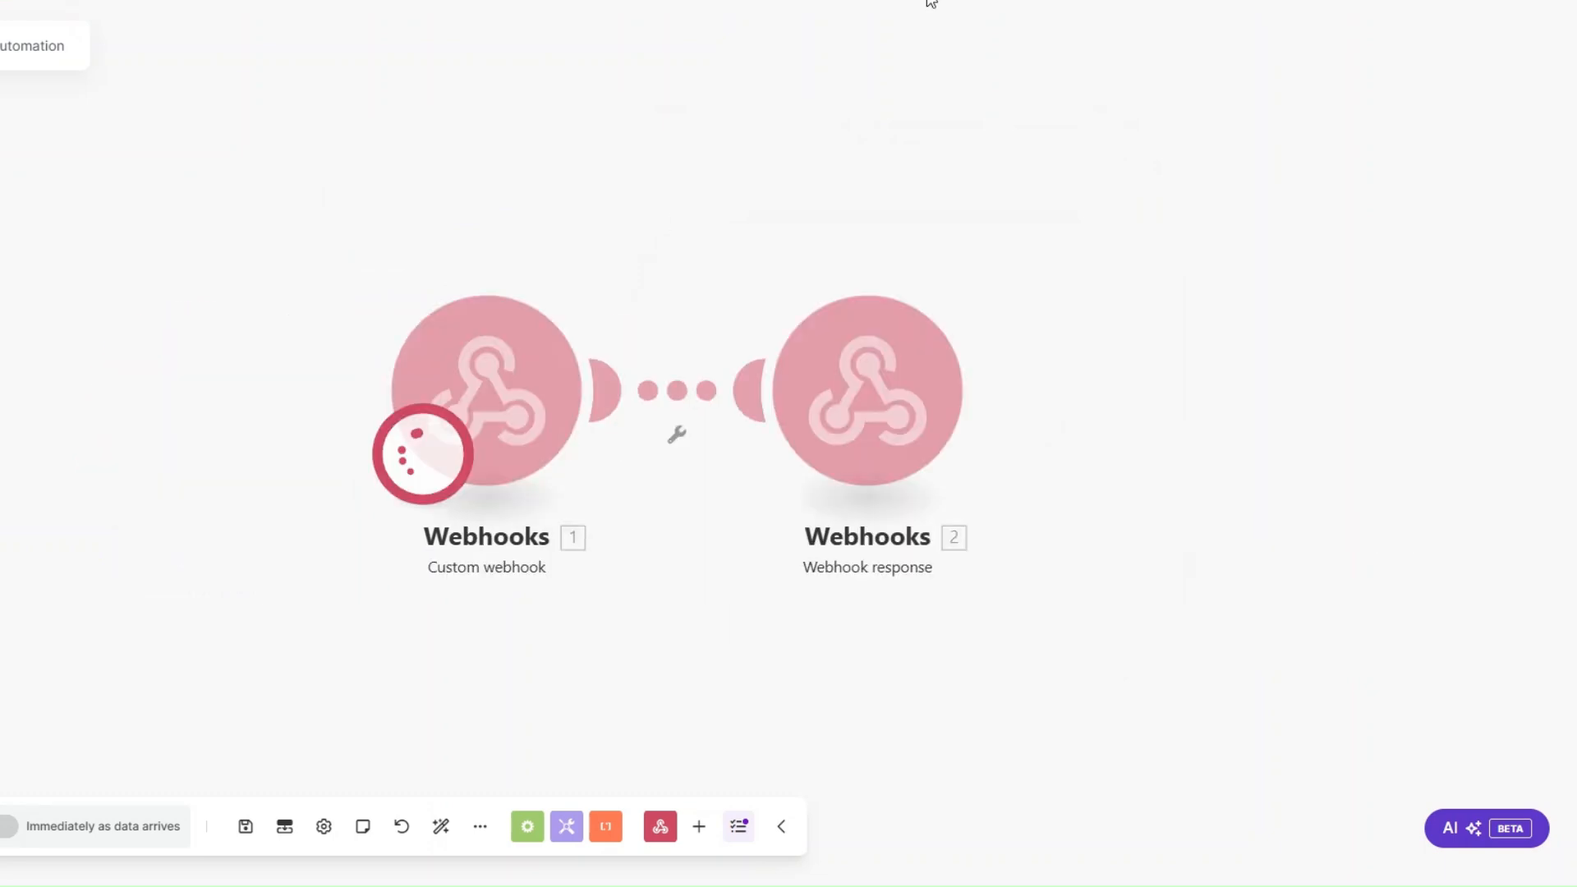
Step: Connect the webhook URL again in monday.com, and delete the Webhook response module from the Make scenario
left_click(930, 1)
left_click(131, 322)
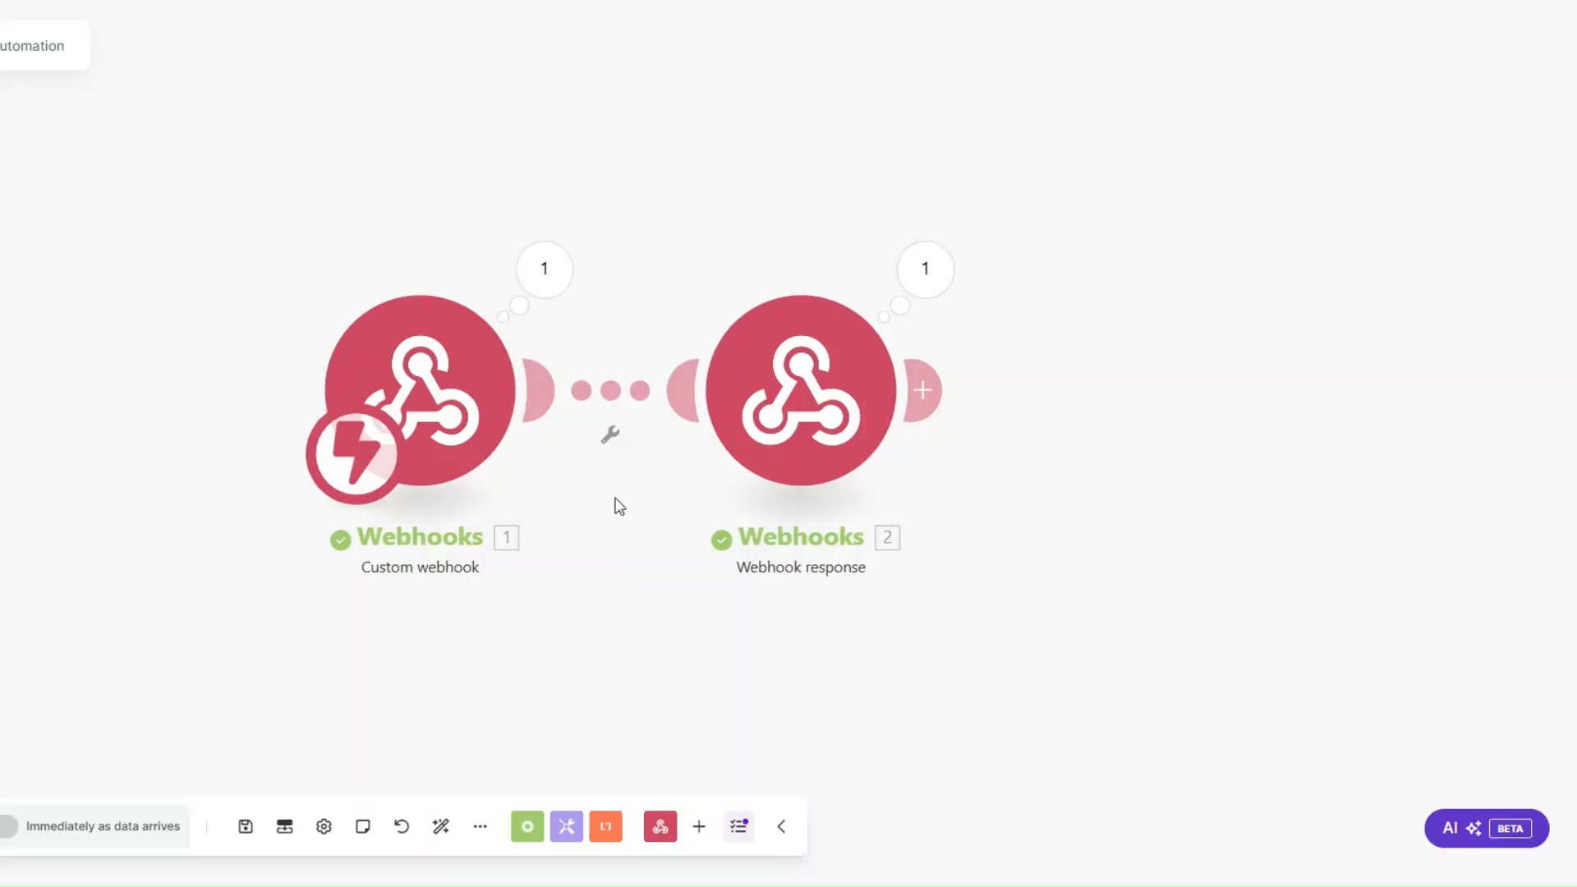
right_click(763, 393)
left_click(799, 637)
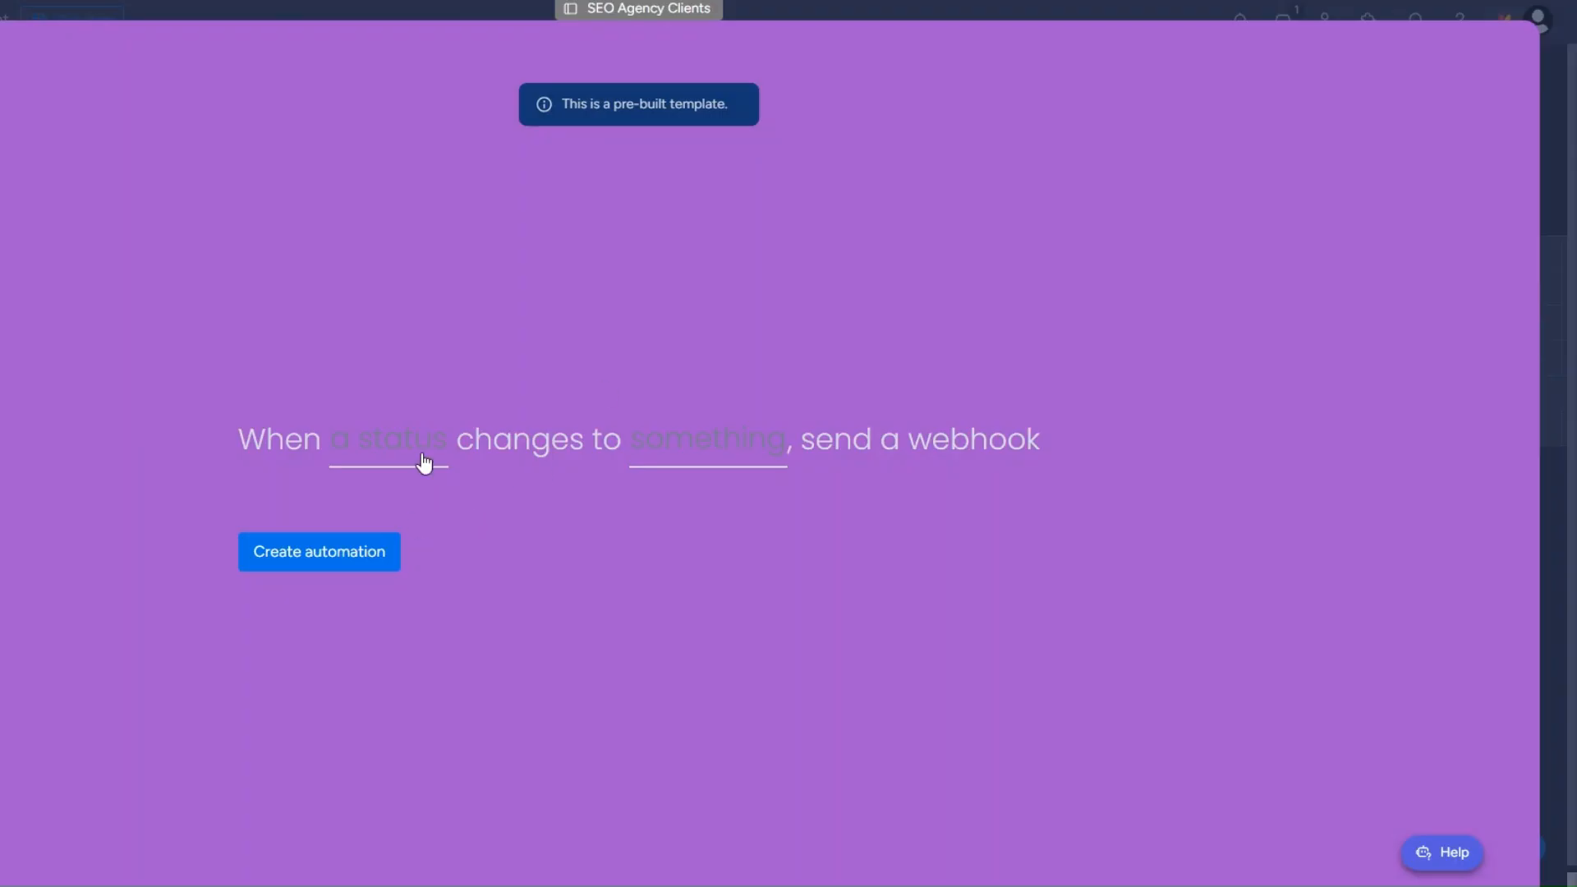
Step: Create the monday.com automation that sends a webhook when Status changes to CONTENT BRIEF
left_click(421, 456)
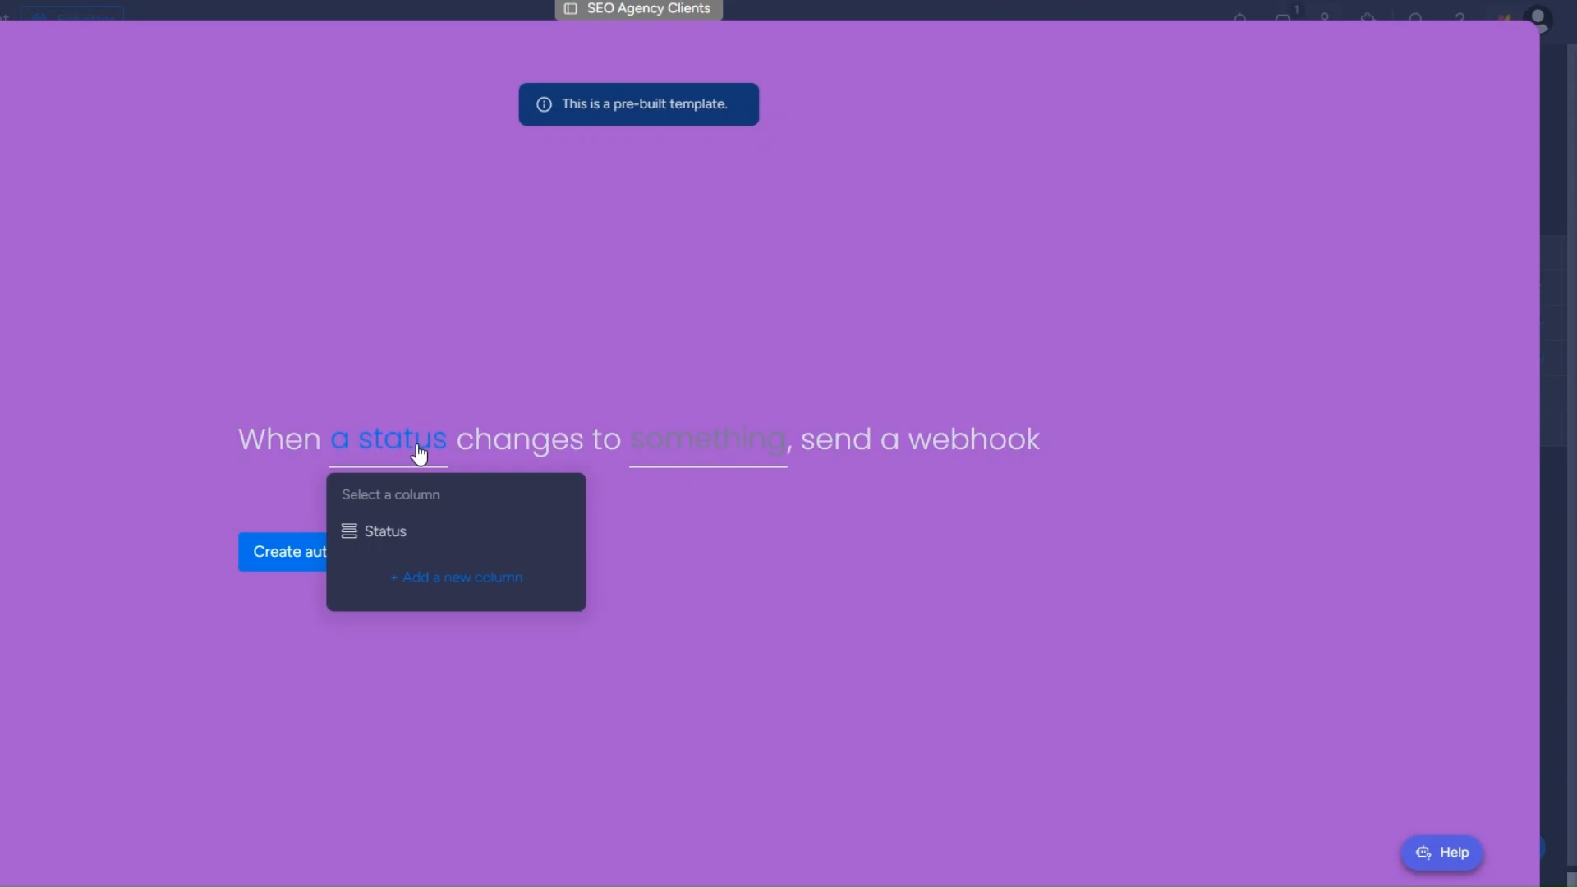
left_click(412, 531)
left_click(749, 465)
left_click(769, 639)
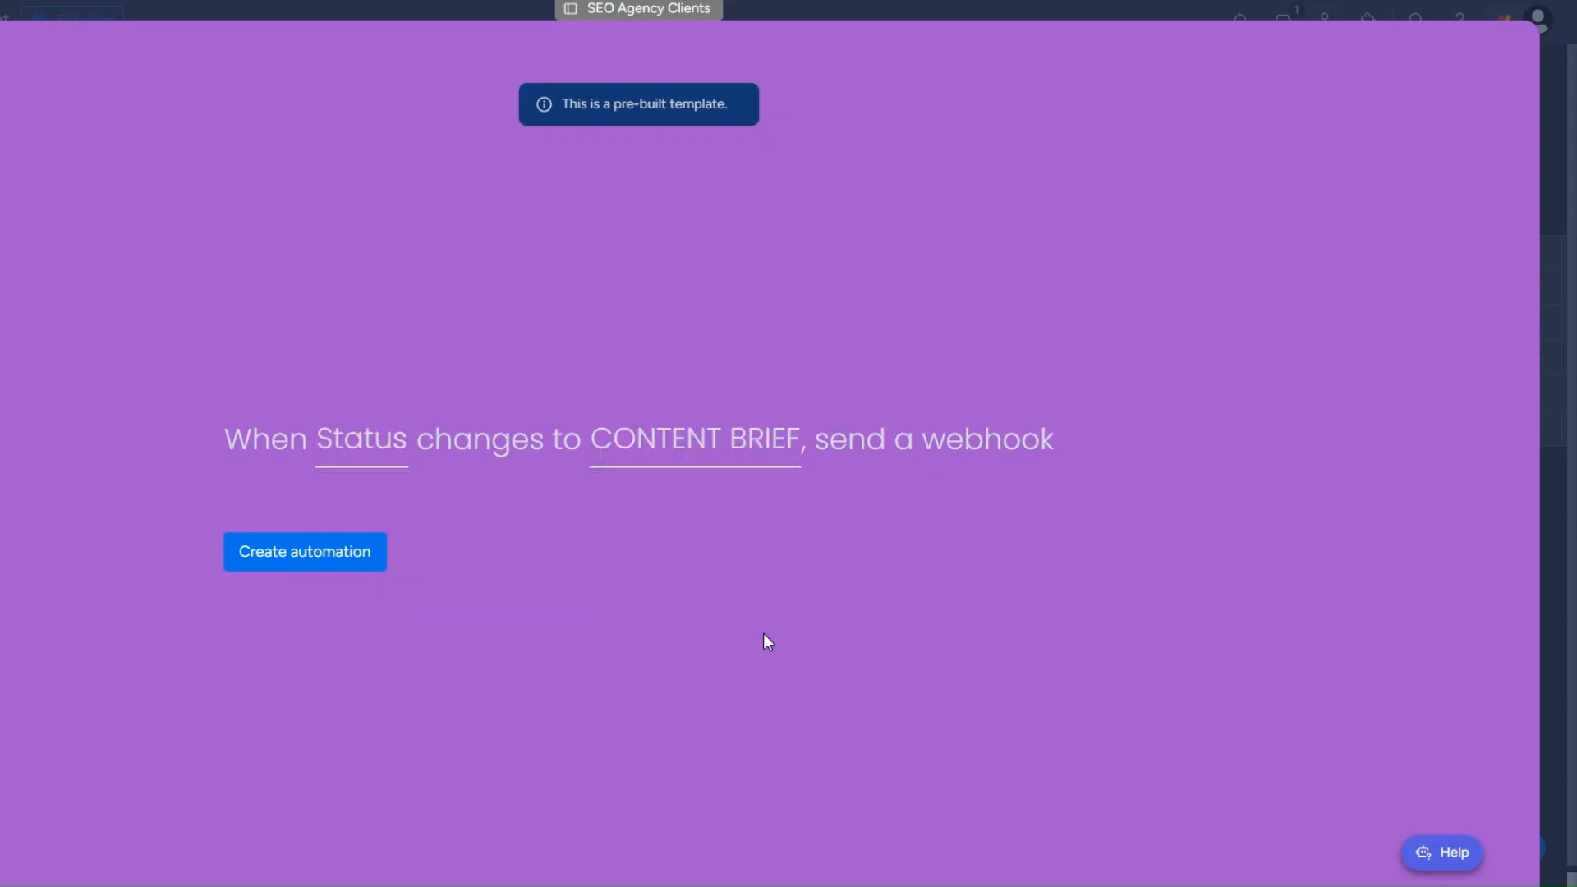
left_click(345, 552)
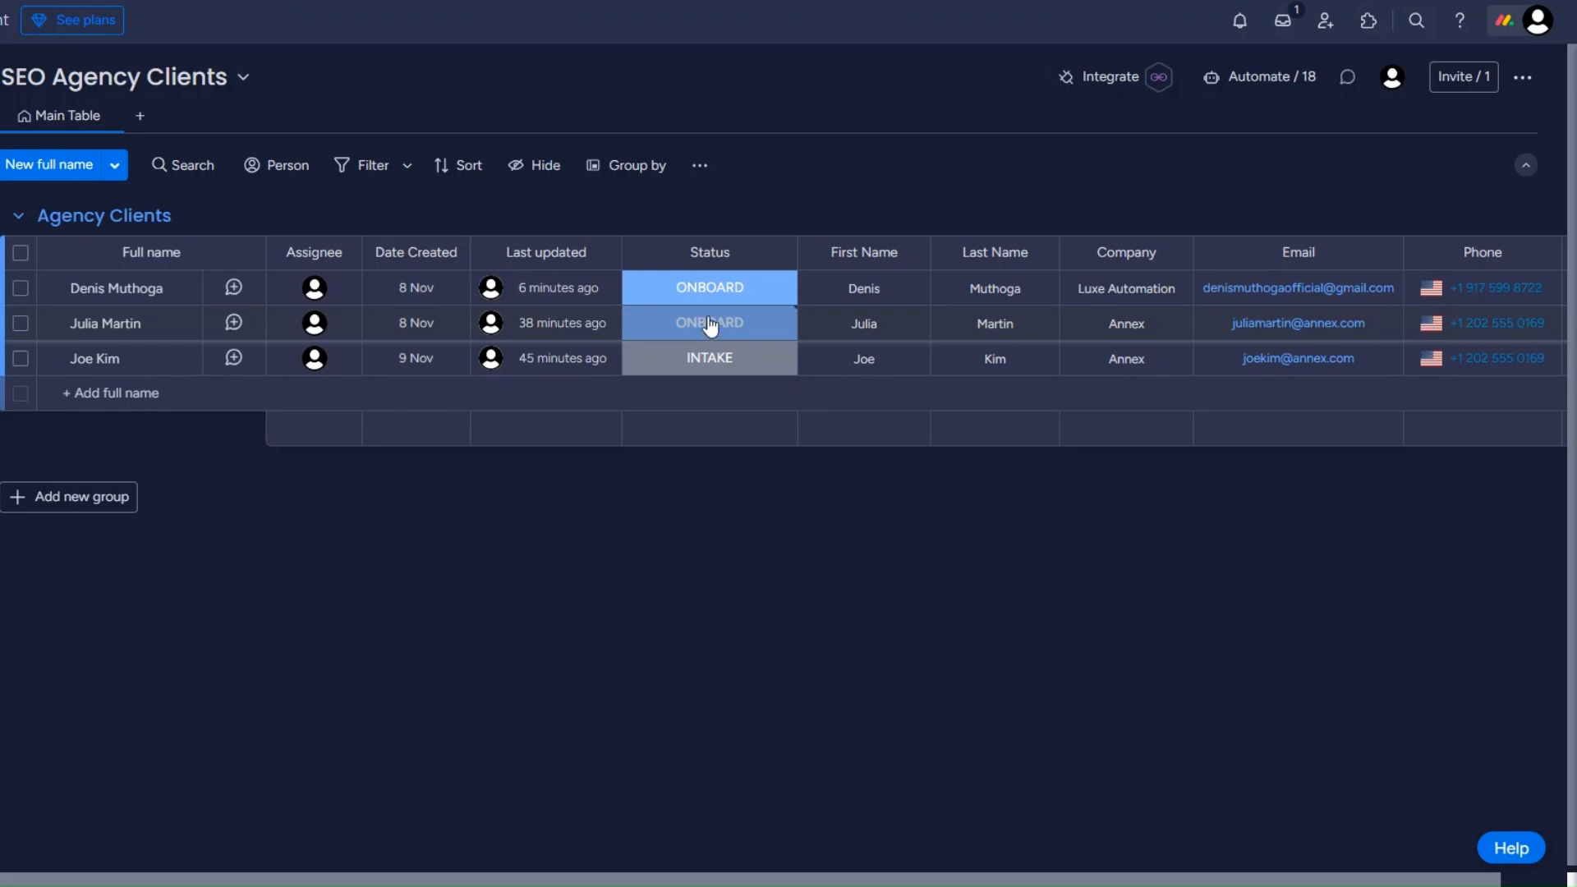
Step: Set the second client's status to CONTENT BRIEF, and copy the pulseId from the event in Make's webhook output
left_click(711, 327)
left_click(703, 457)
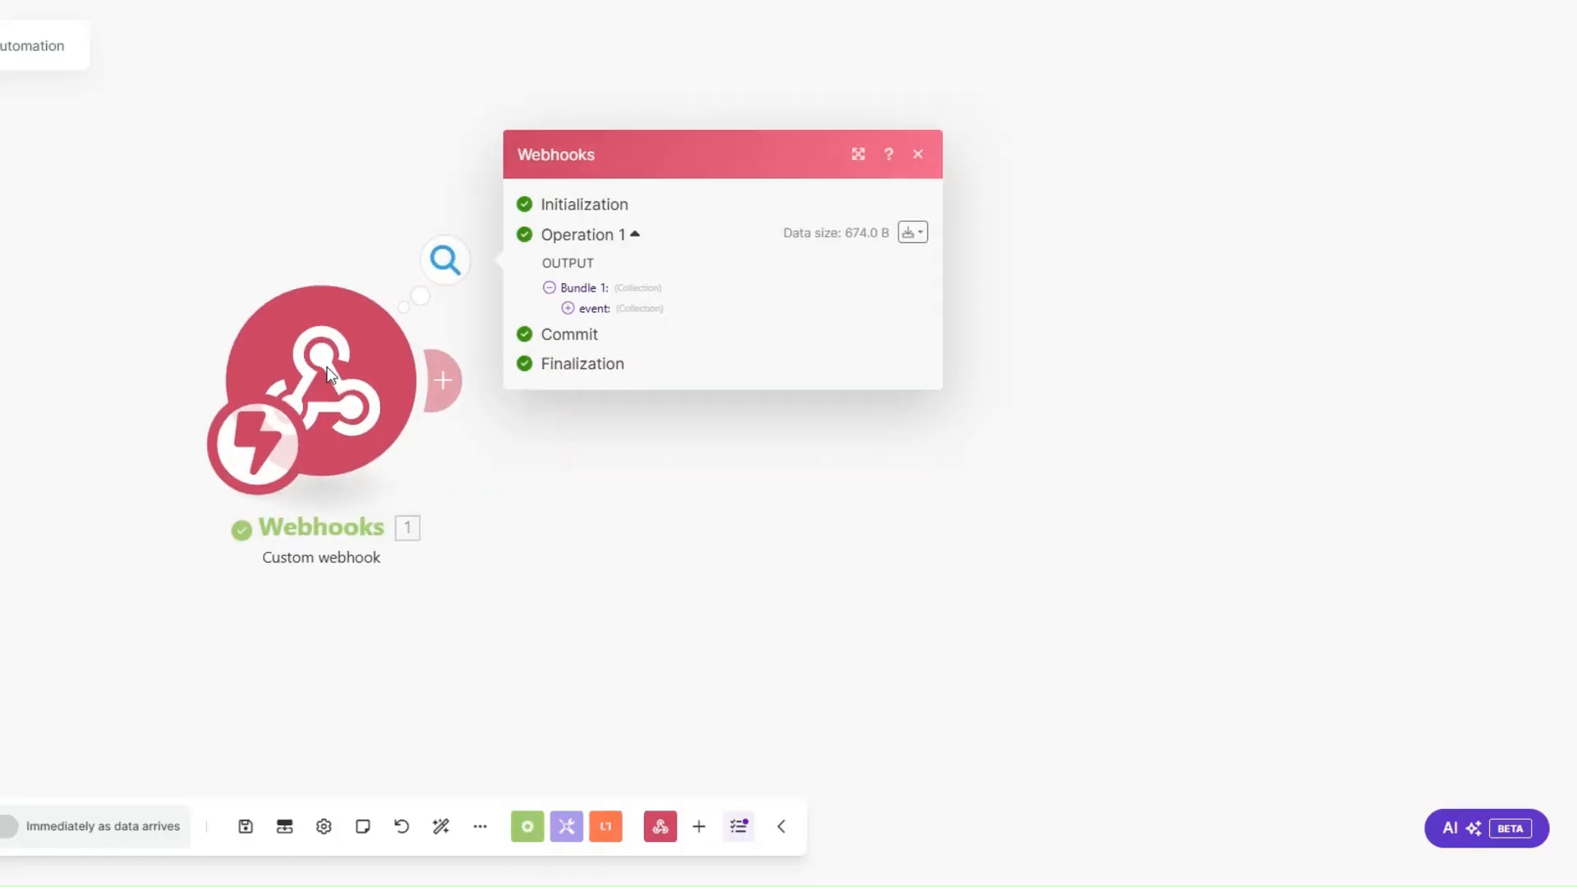
left_click(589, 309)
left_click_drag(658, 382, 745, 381)
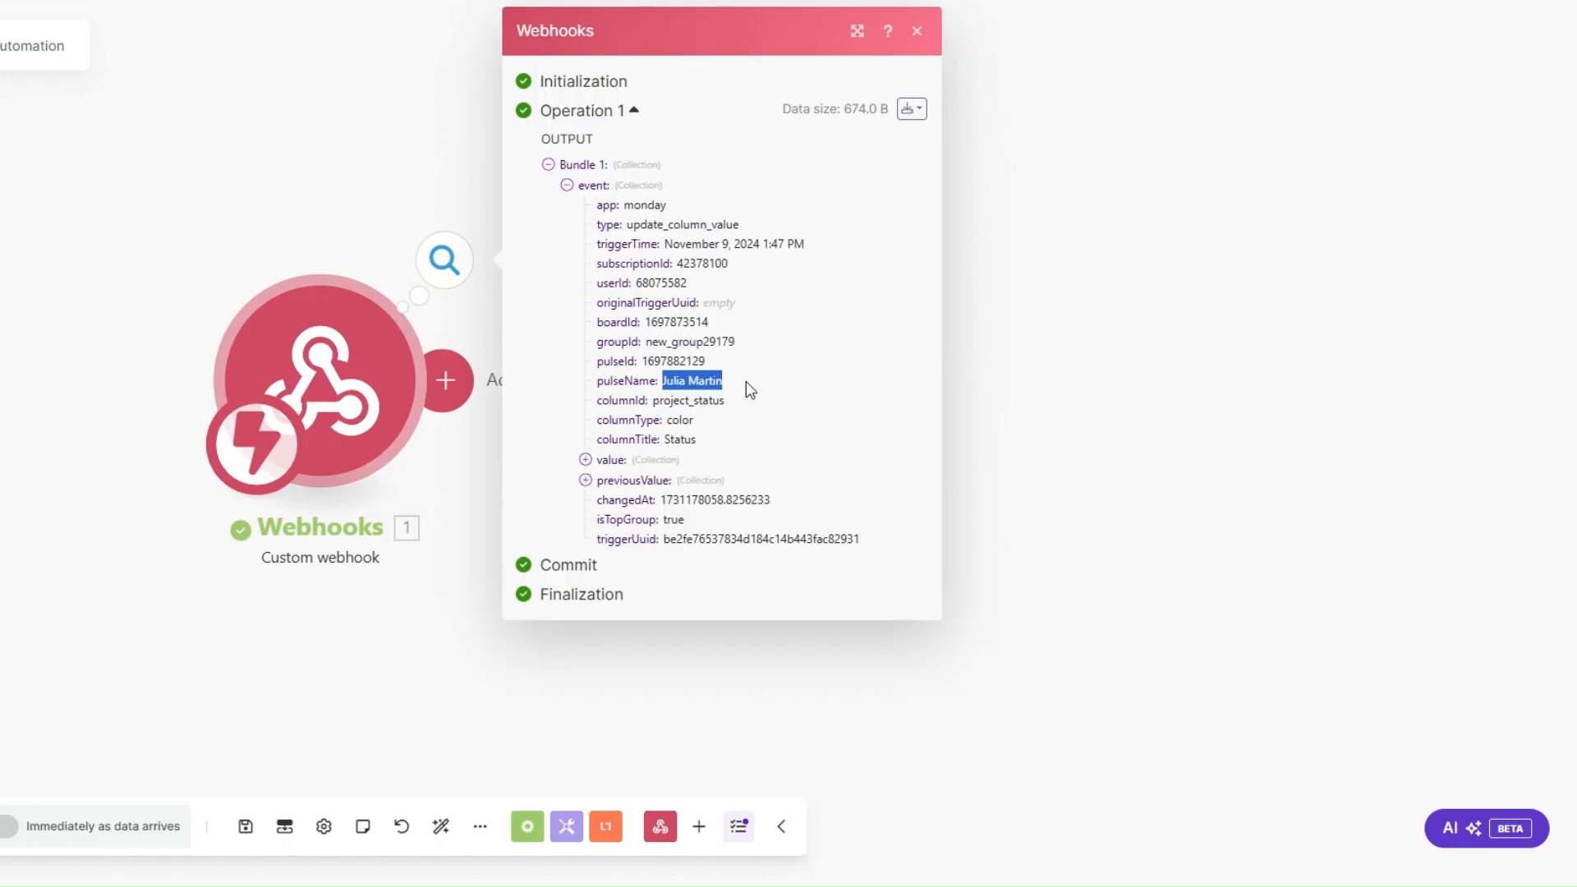
left_click_drag(641, 362, 710, 363)
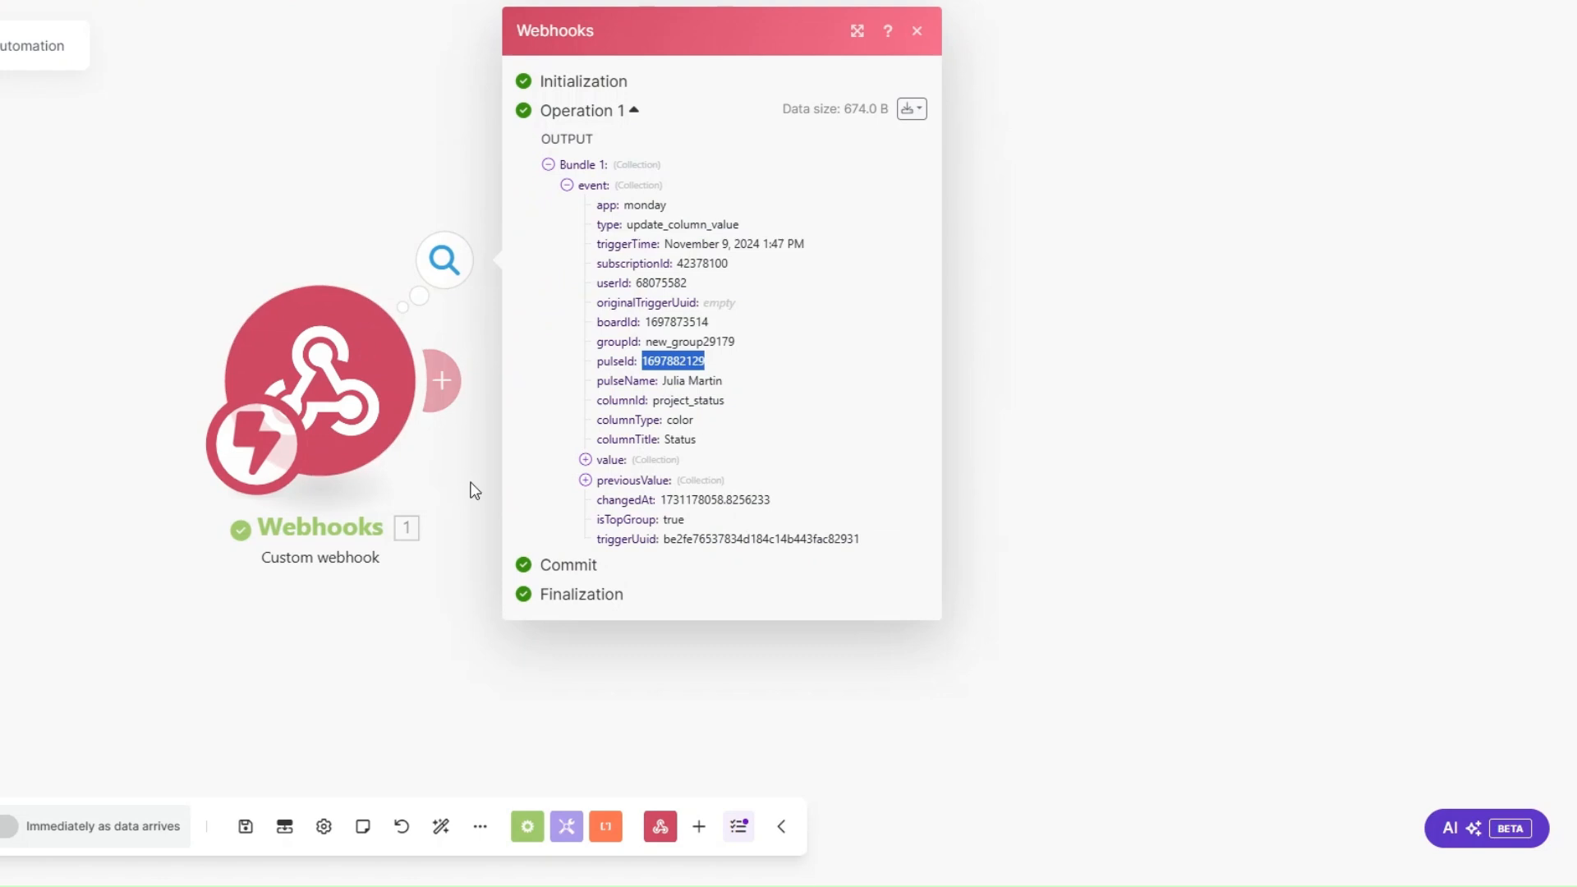
Step: Add a Monday Get an Item module after the Custom webhook
left_click(471, 490)
left_click(698, 396)
left_click(903, 319)
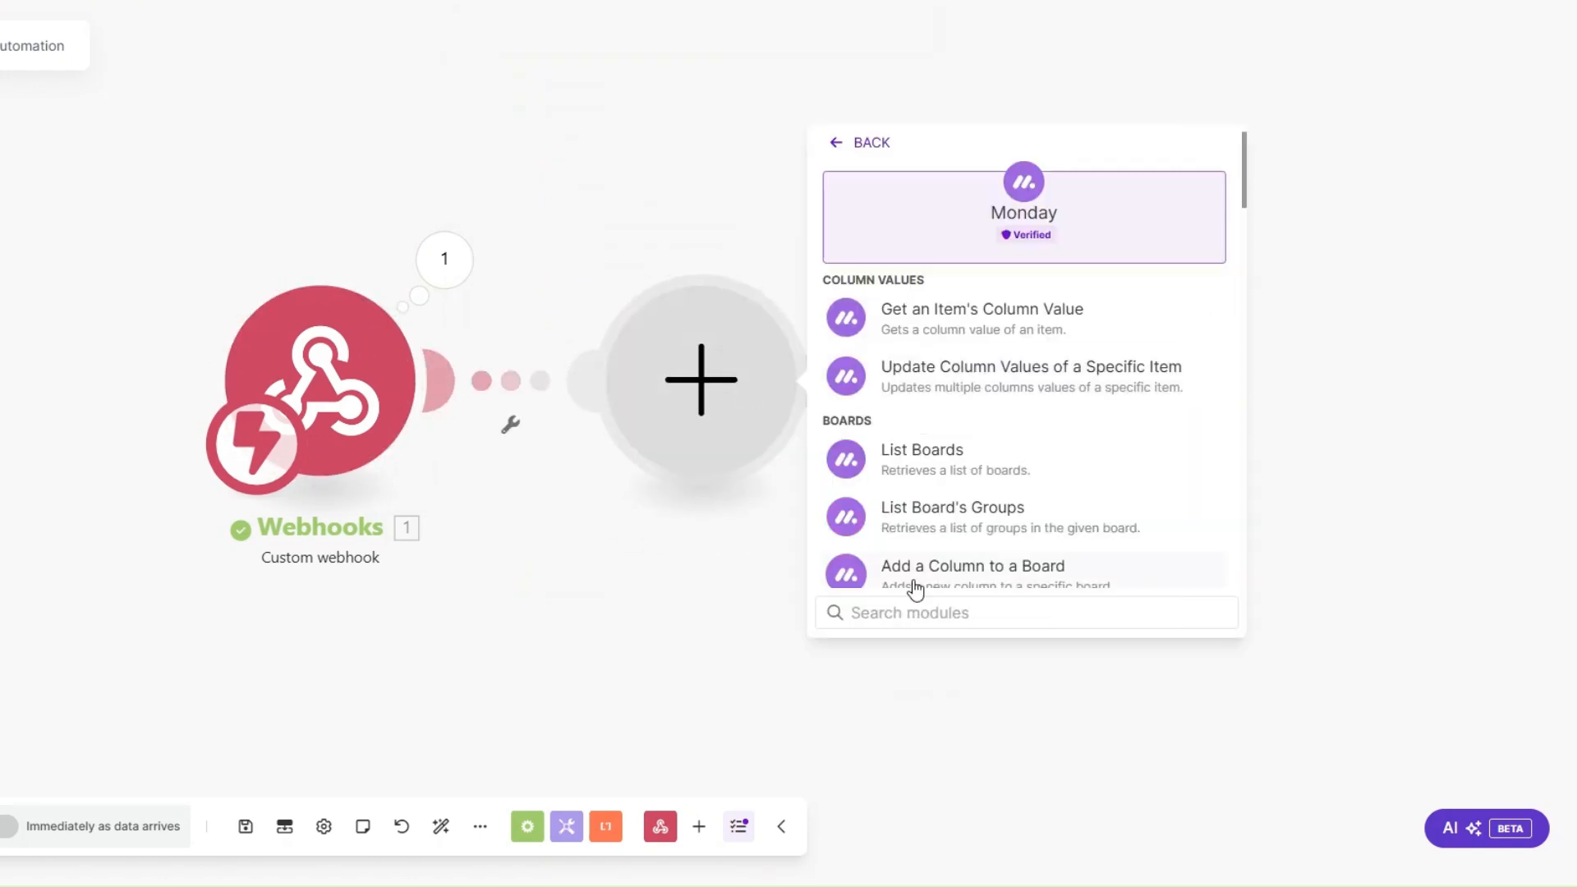
type("get an")
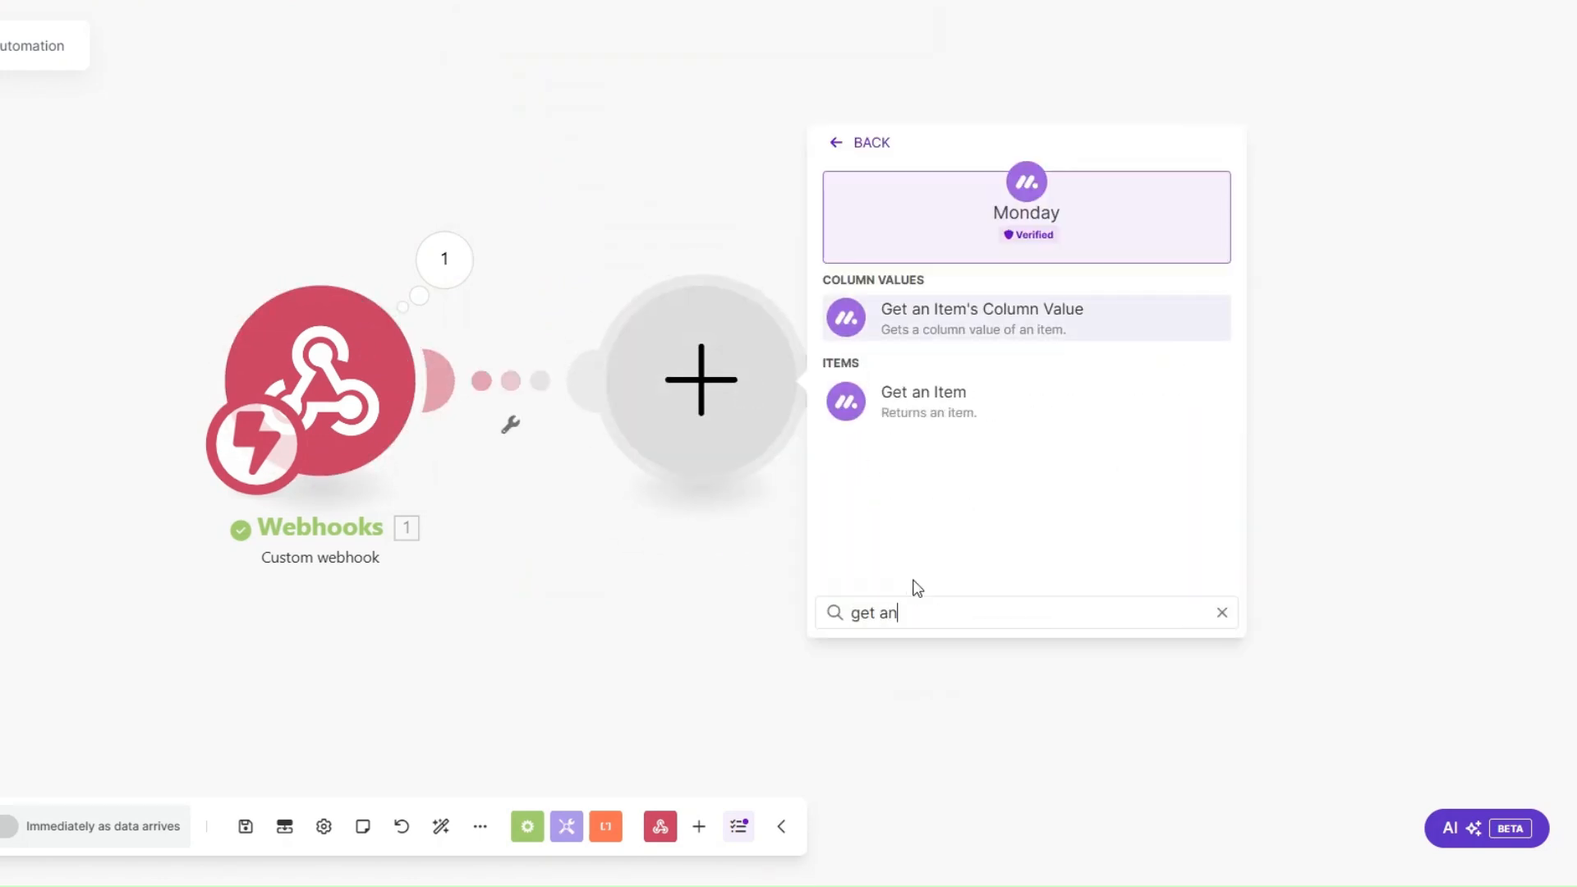
left_click(939, 392)
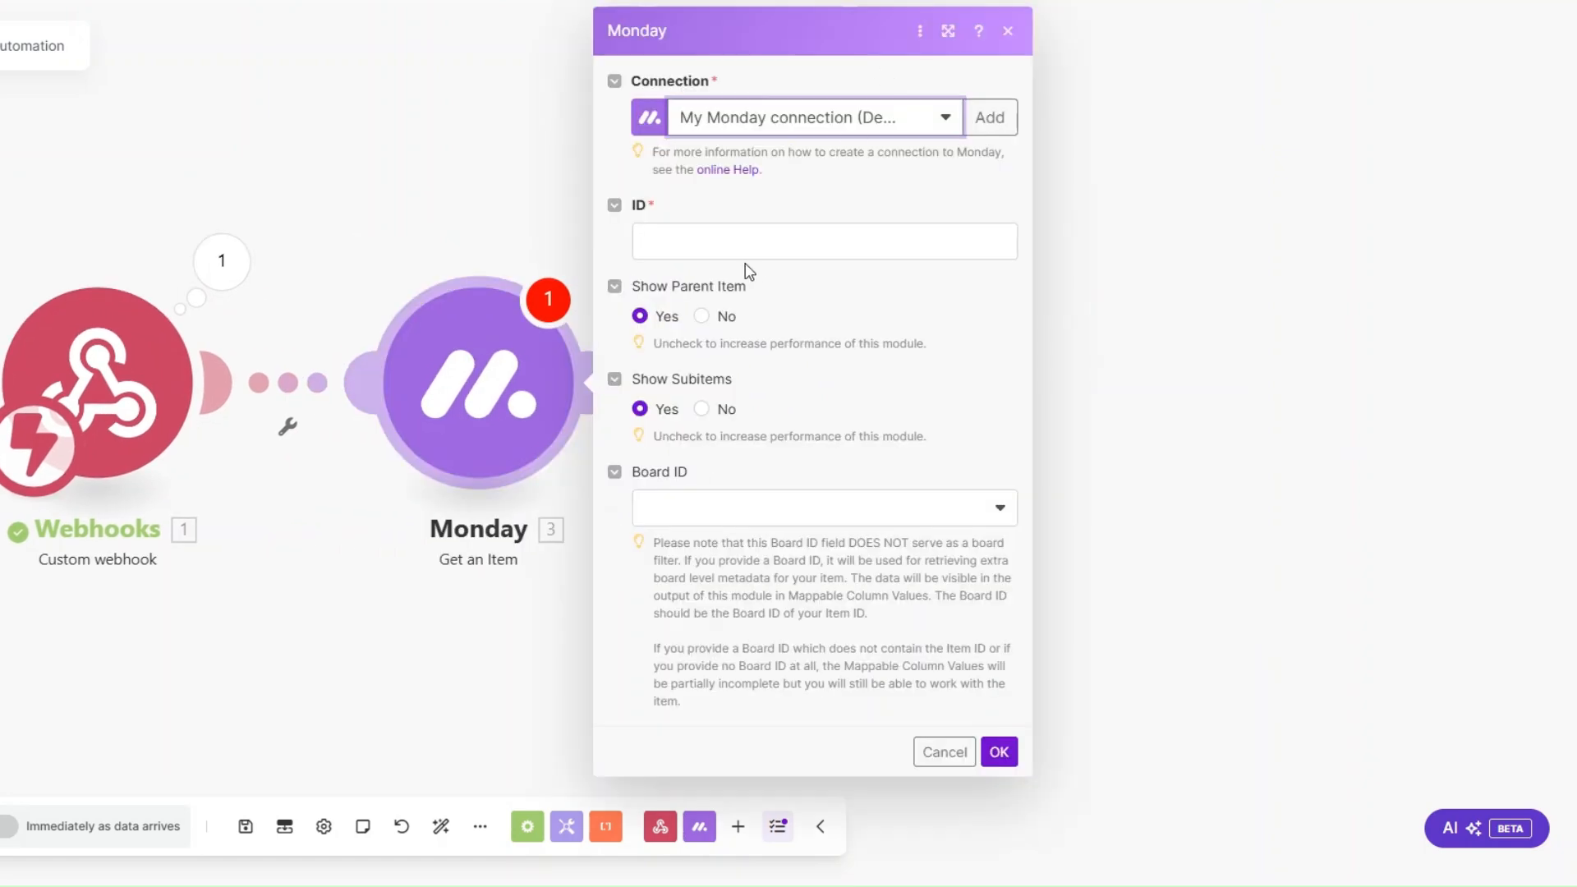
Step: Map the event's pulseId to the item ID and set the Board ID to SEO Agency Clients
left_click(719, 241)
left_click(1088, 363)
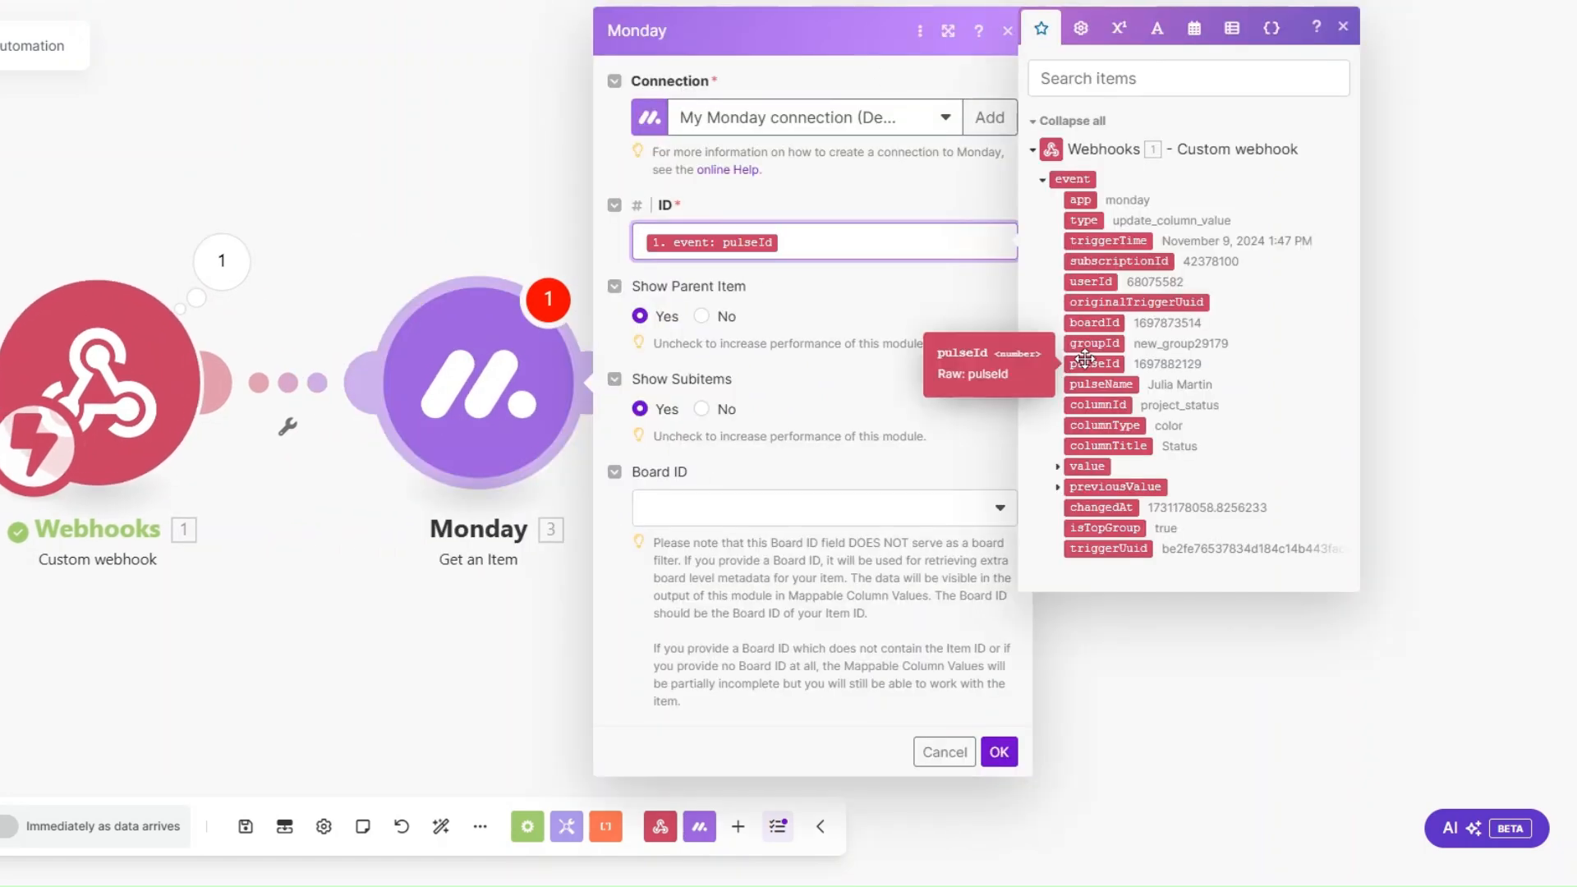
left_click(774, 516)
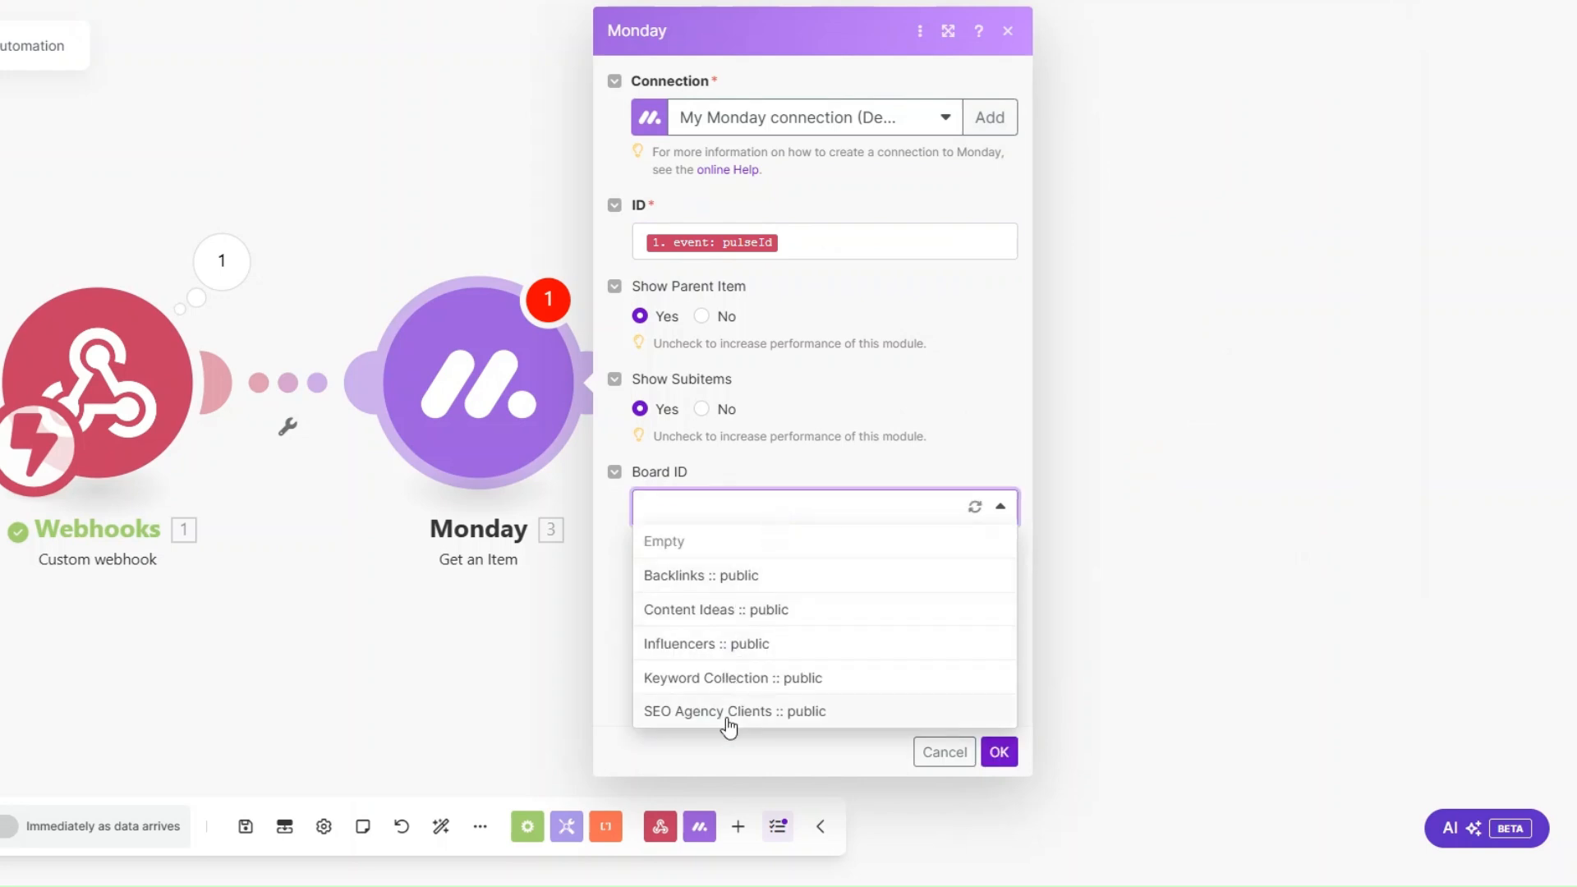
left_click(728, 711)
left_click(998, 751)
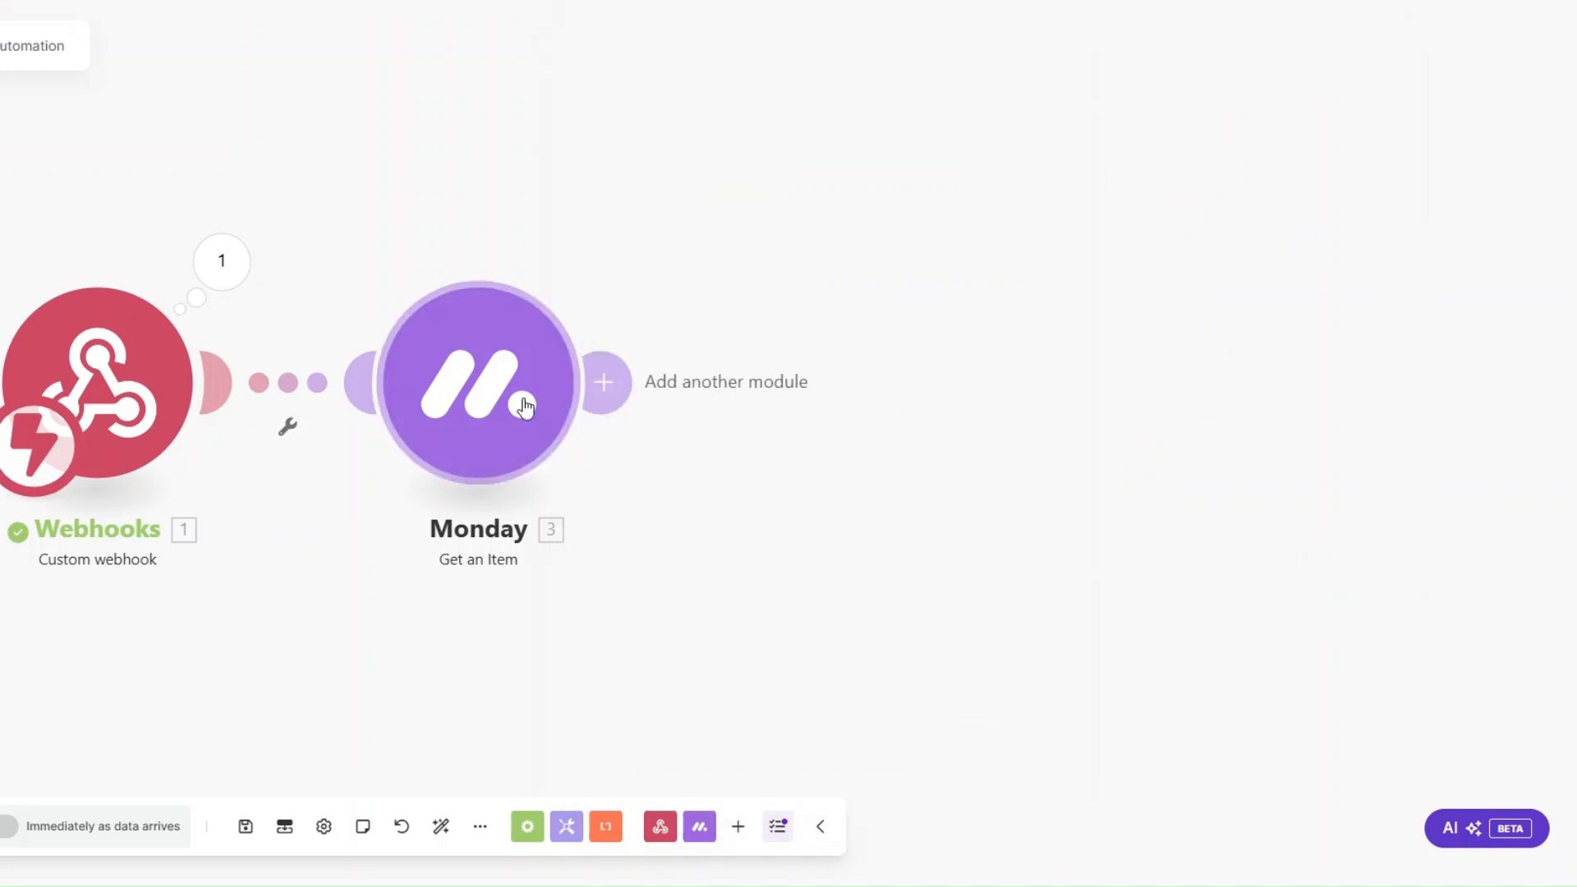
Step: Run only the Get an Item module using the copied pulseId
right_click(483, 386)
left_click(545, 434)
left_click(746, 487)
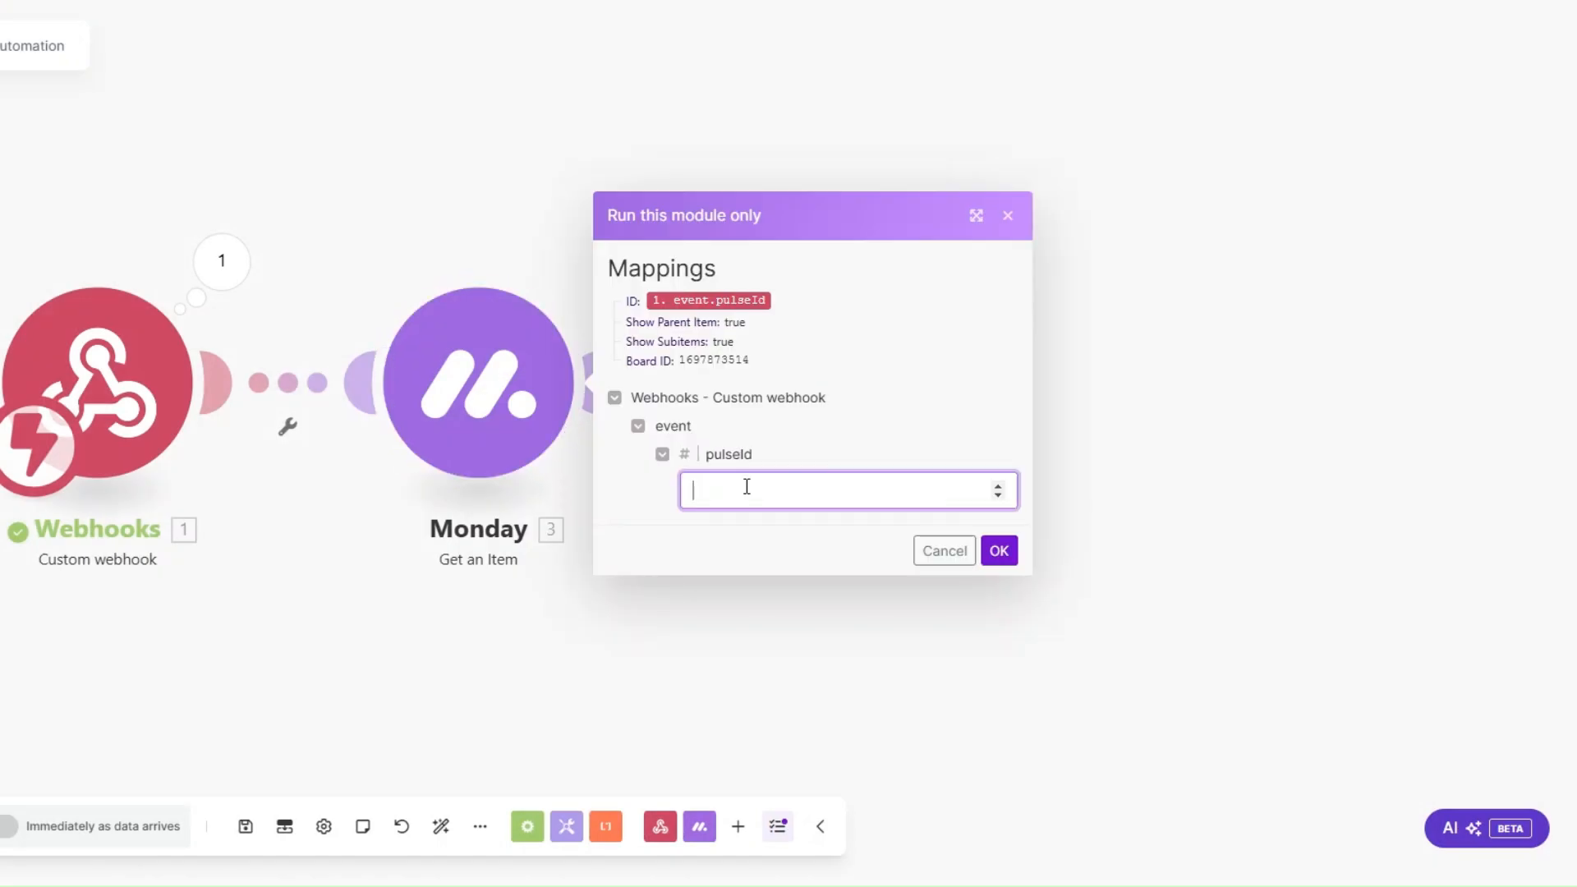
key("ctrl+v")
left_click(999, 550)
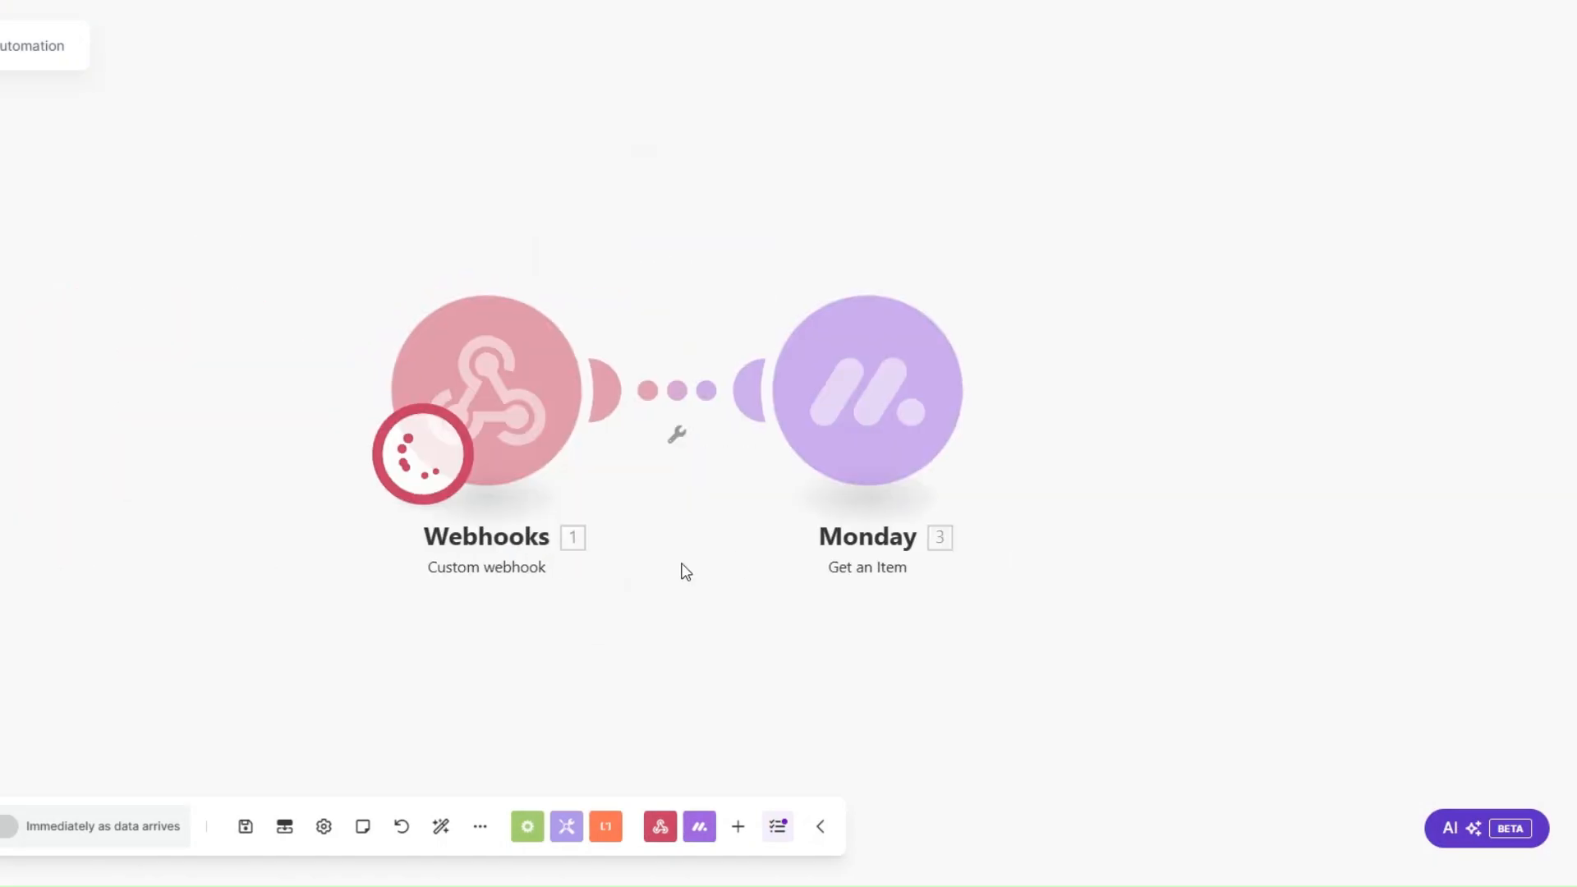
Step: Examine the client's mappable column values in the Get an Item output, including company, email and phone
left_click(809, 592)
scroll(850, 696, "down", 1)
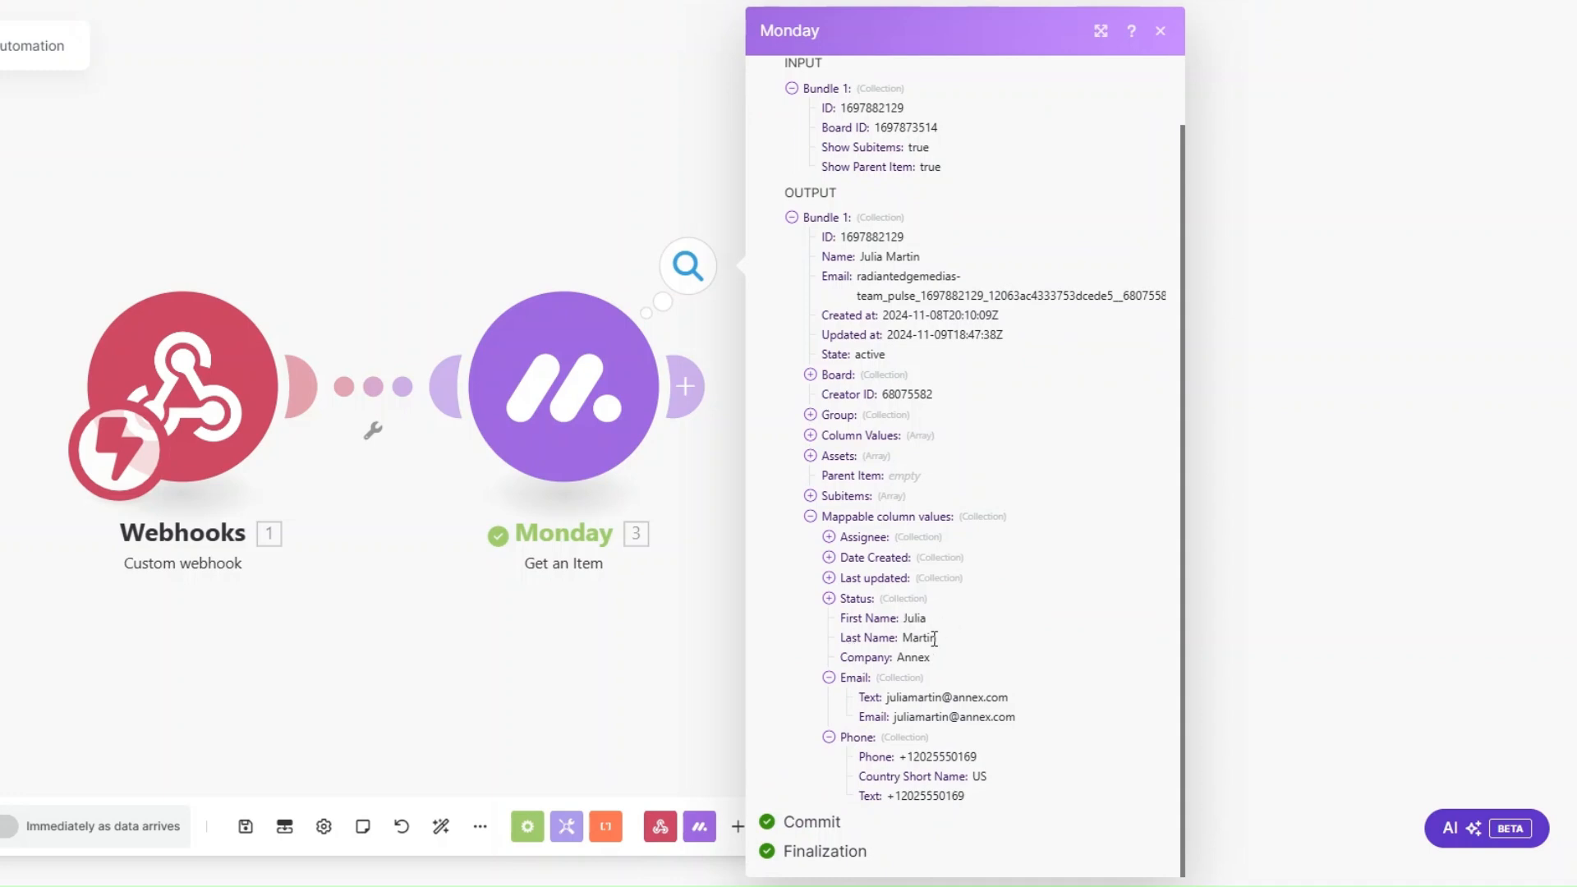
left_click_drag(903, 764, 1006, 764)
left_click(644, 687)
Step: Add a PandaDoc Create a Document module after the Monday Get an Item module
left_click_drag(829, 649, 566, 552)
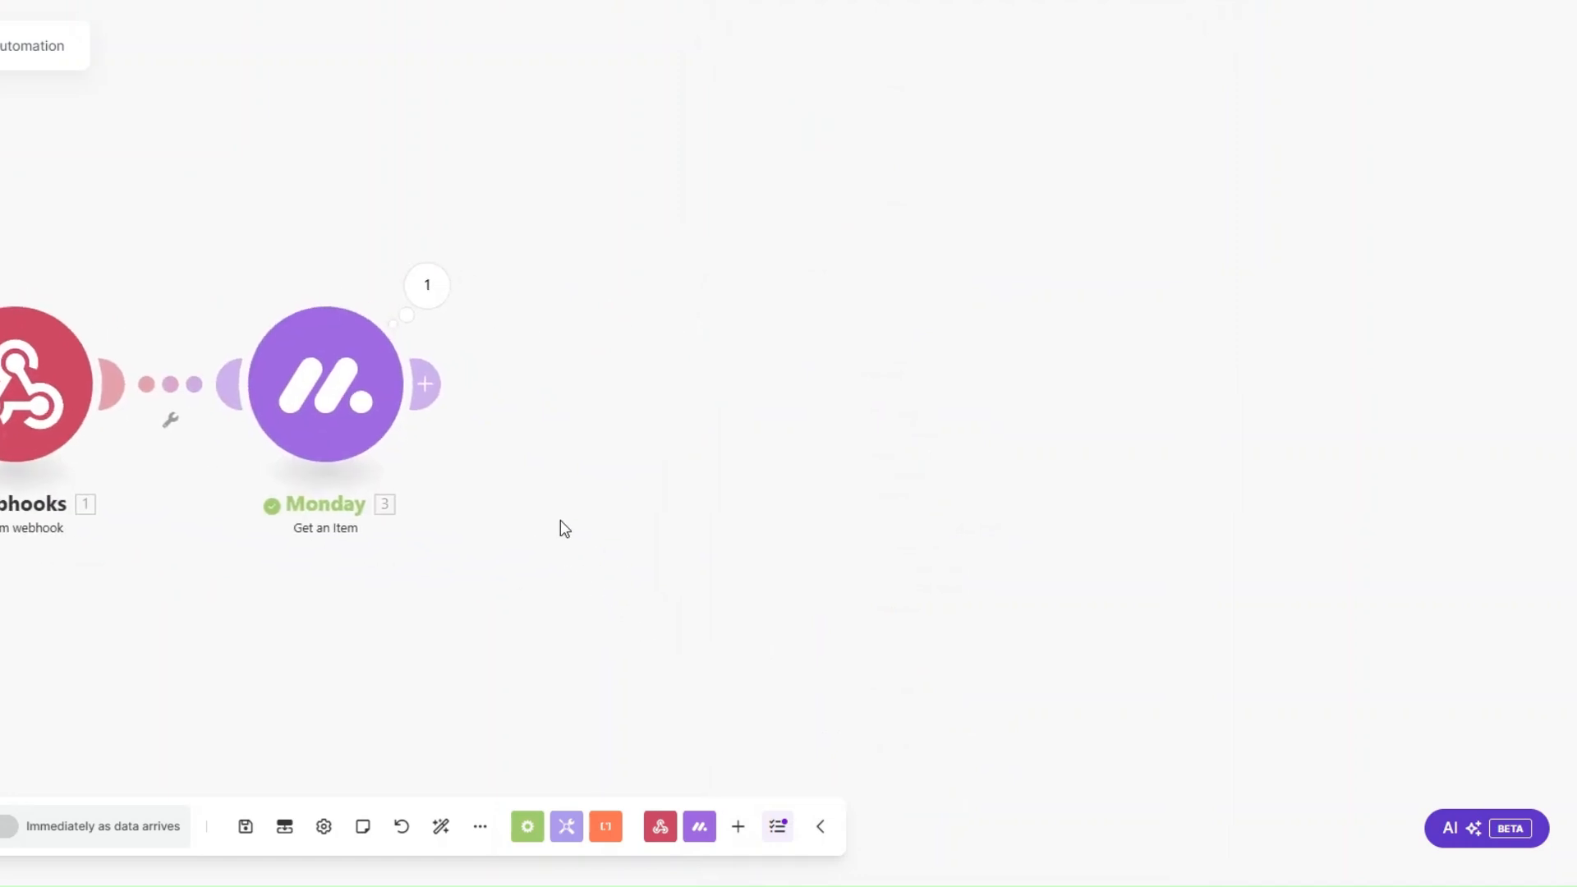
left_click(425, 383)
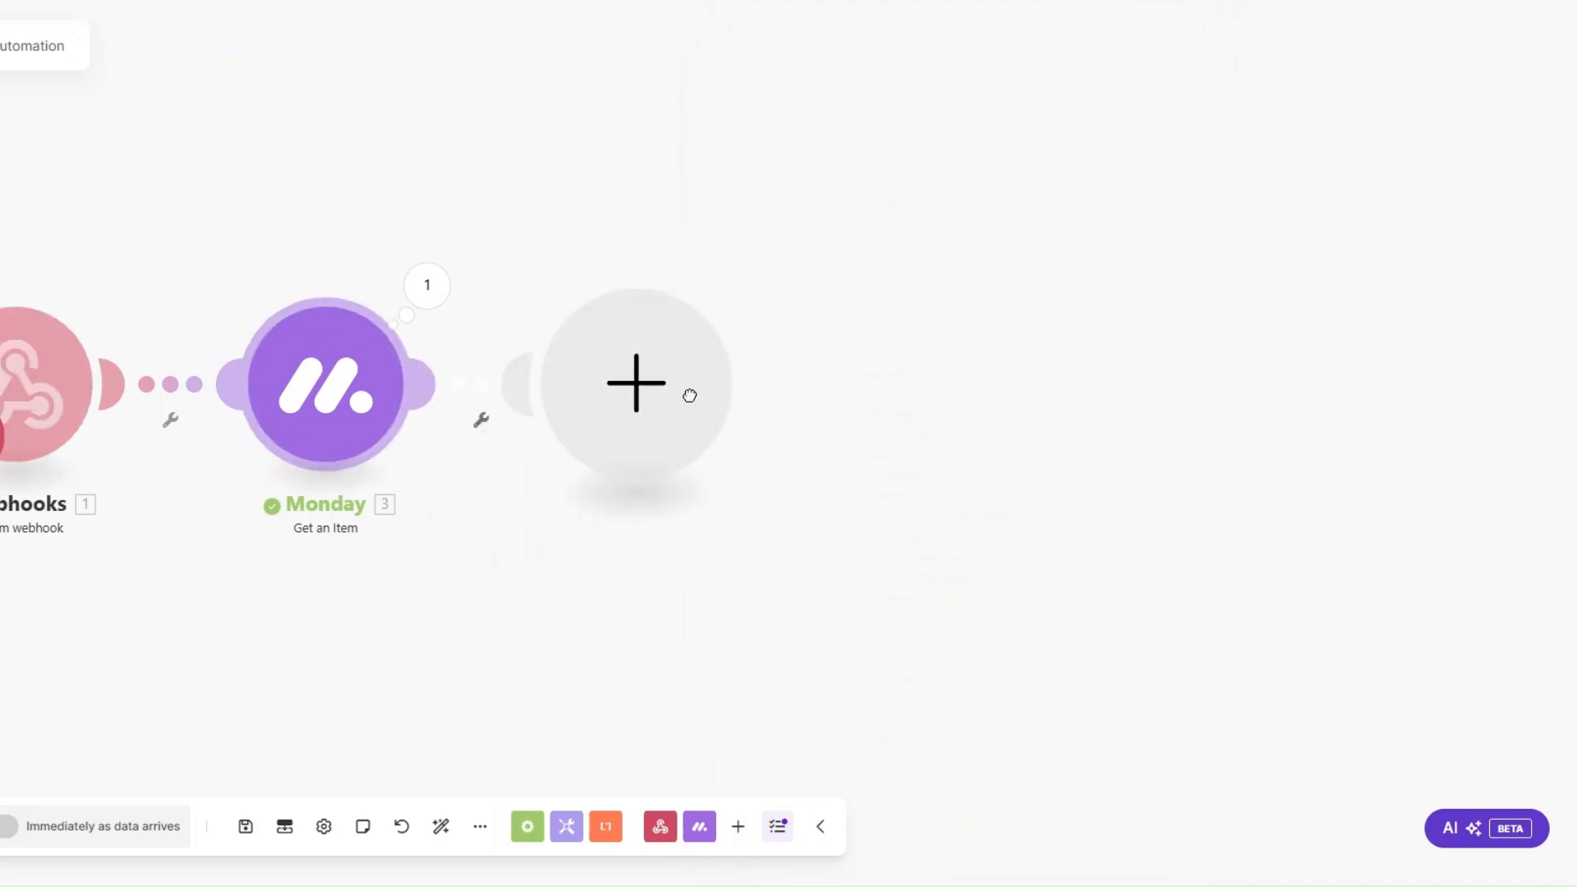
scroll(803, 440, "down", 2)
left_click(802, 568)
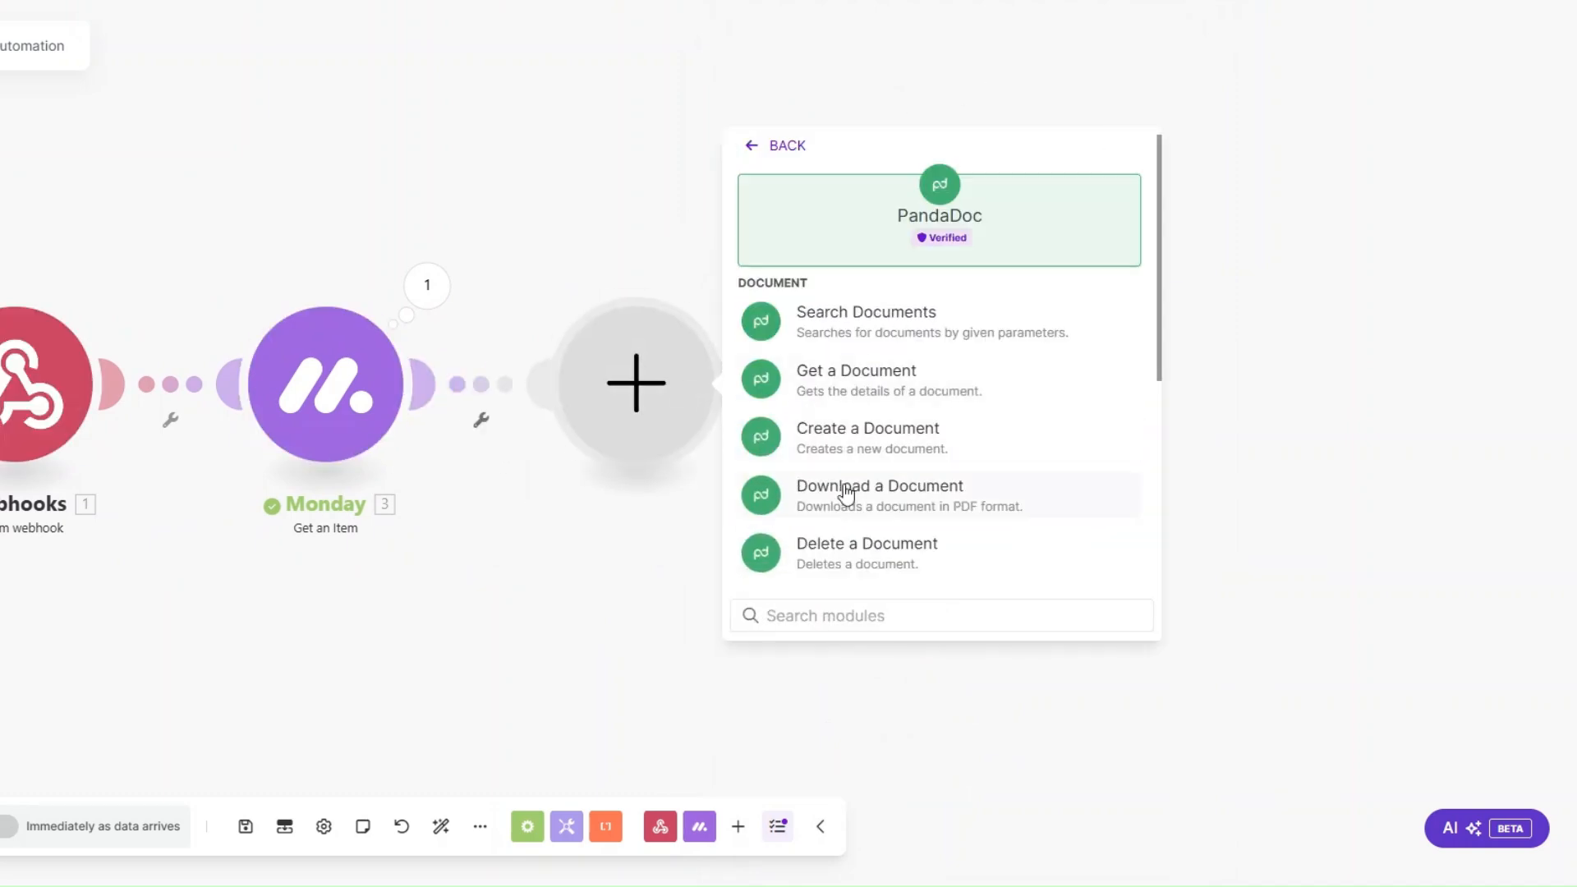
left_click(835, 431)
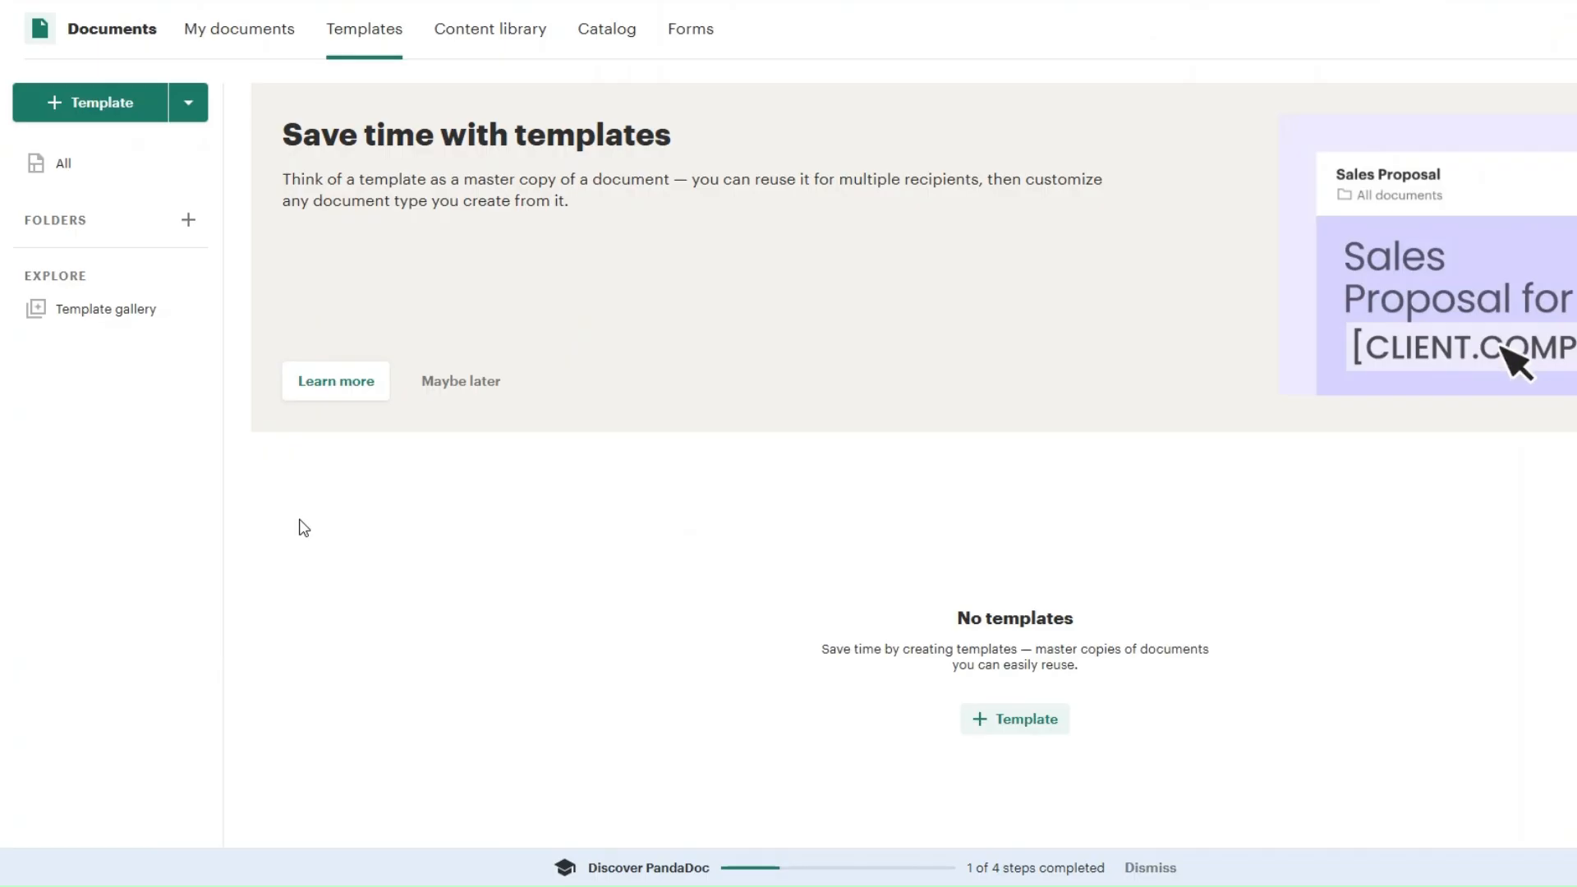
Step: In PandaDoc, search the template gallery for "brief" and create a template from Design Brief Template
left_click(100, 103)
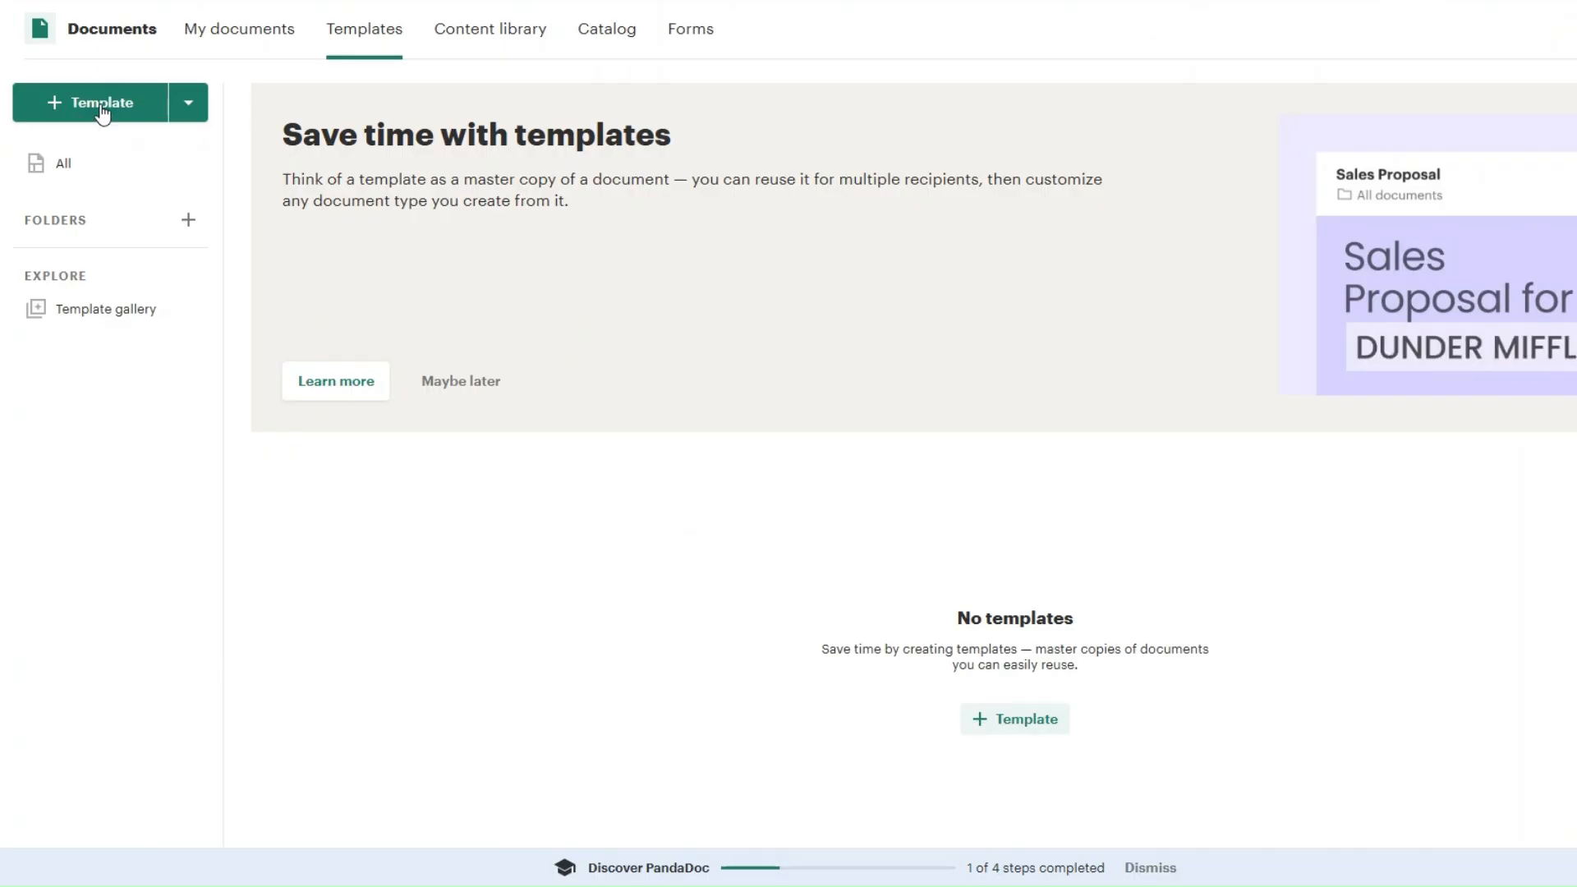
type("brief")
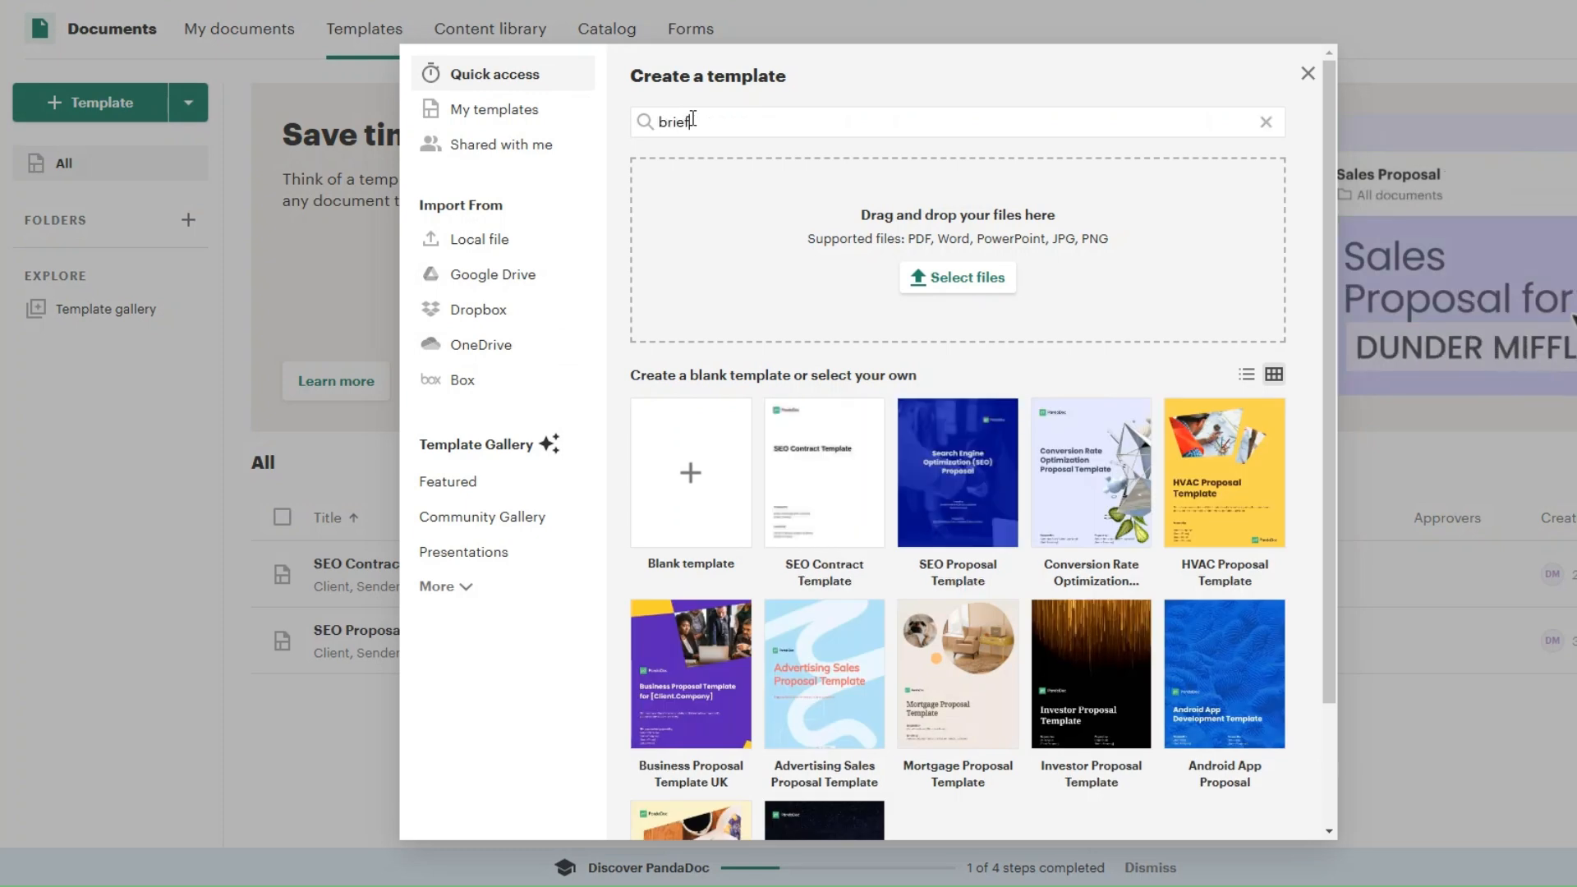
left_click(660, 256)
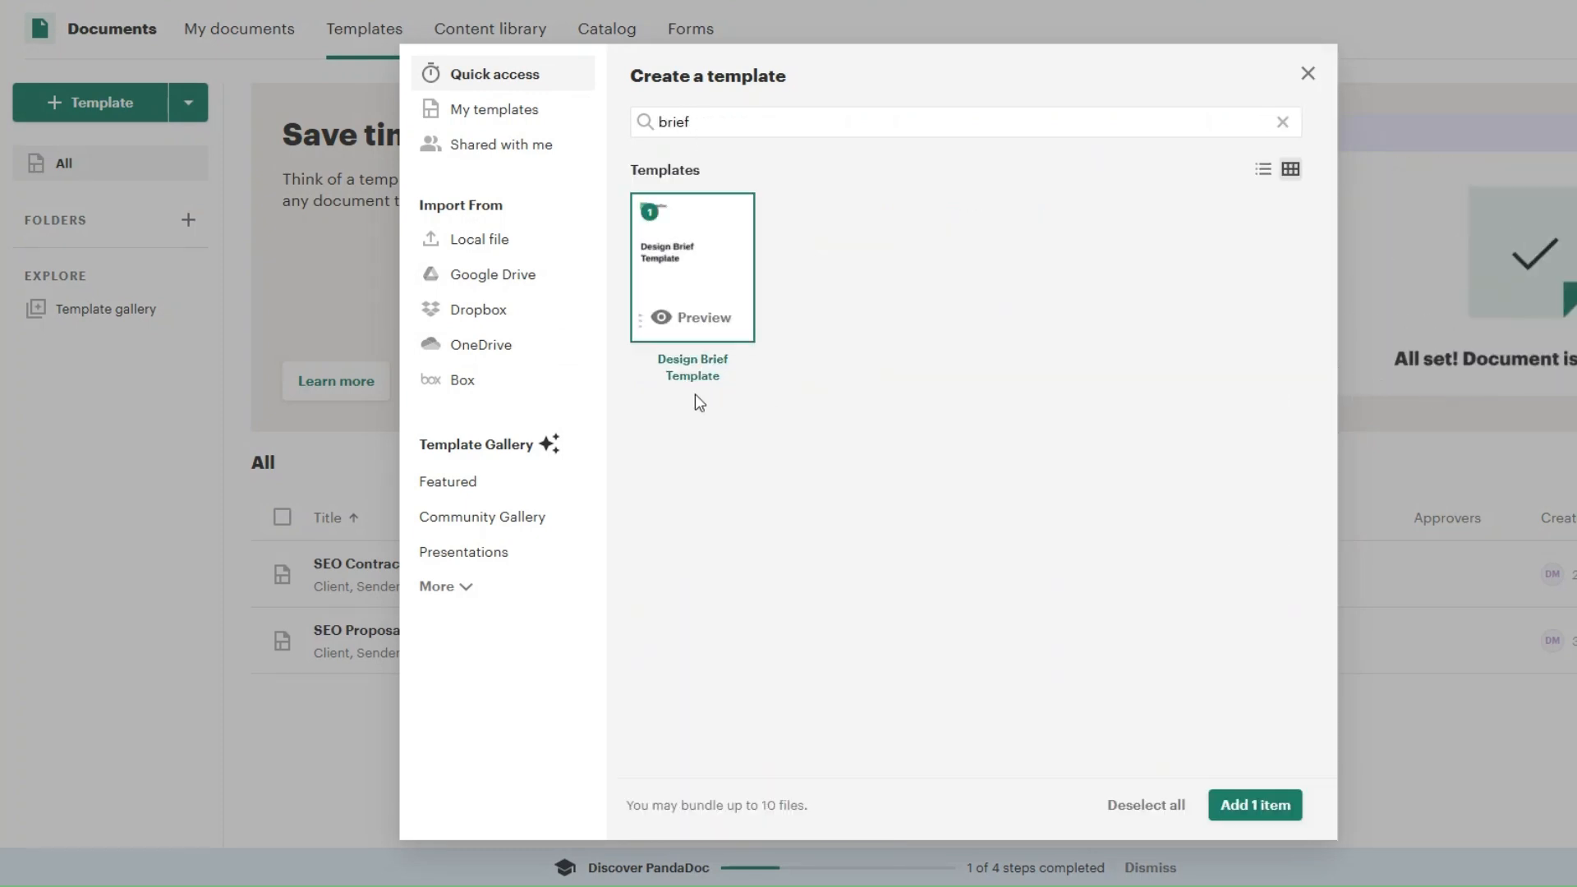
left_click(1244, 807)
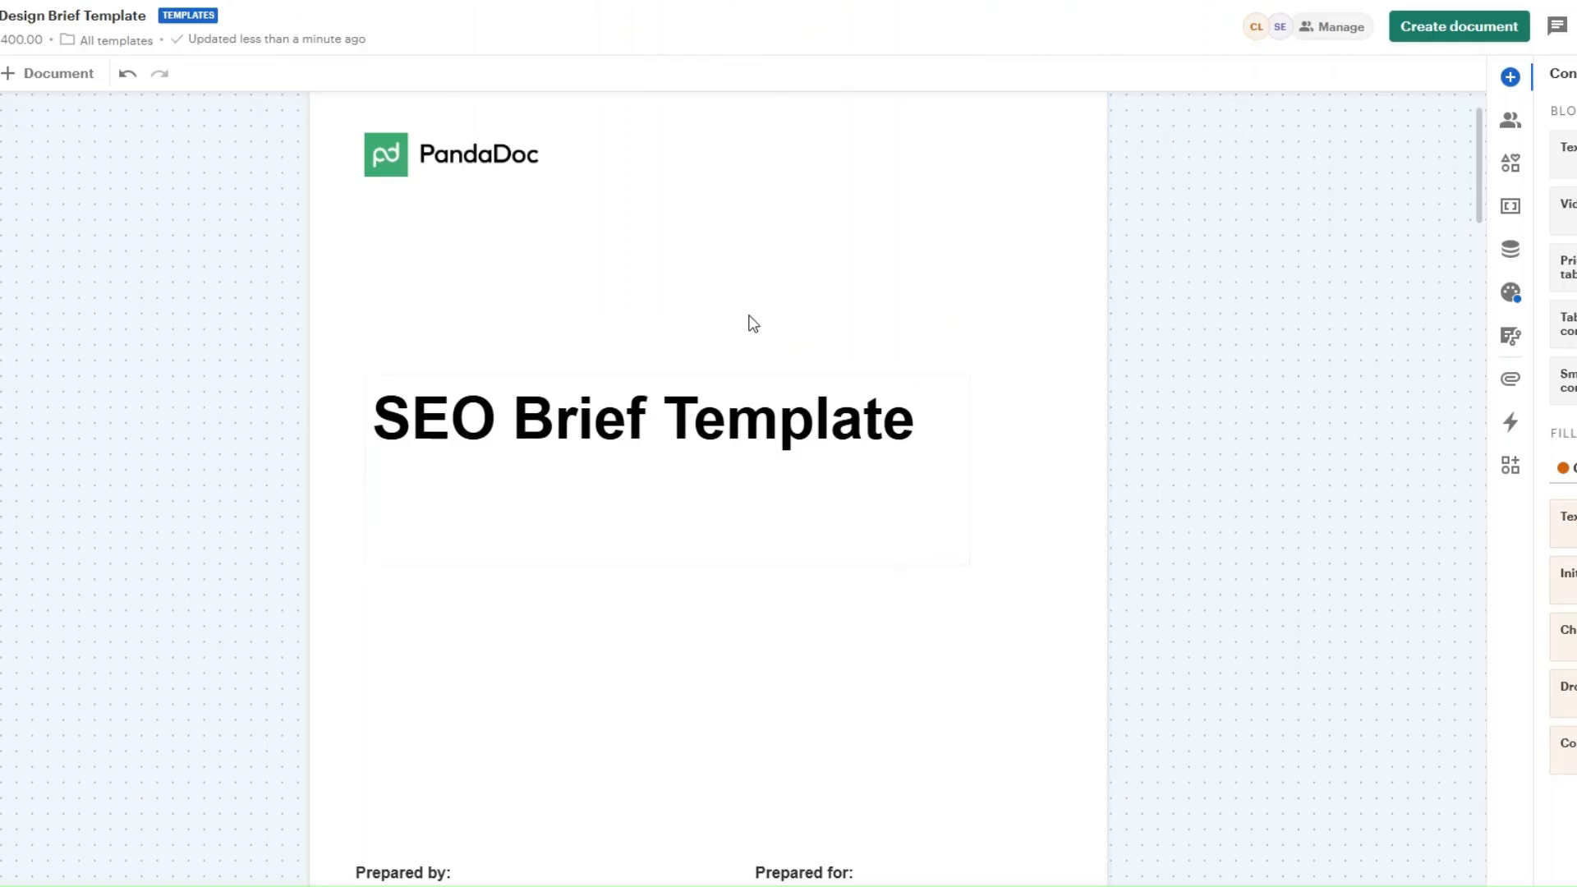
Step: Review the brief template's pages, from the client and sender placeholders through competitors, tone and goal to the timeline and signatures
scroll(1133, 422, "down", 6)
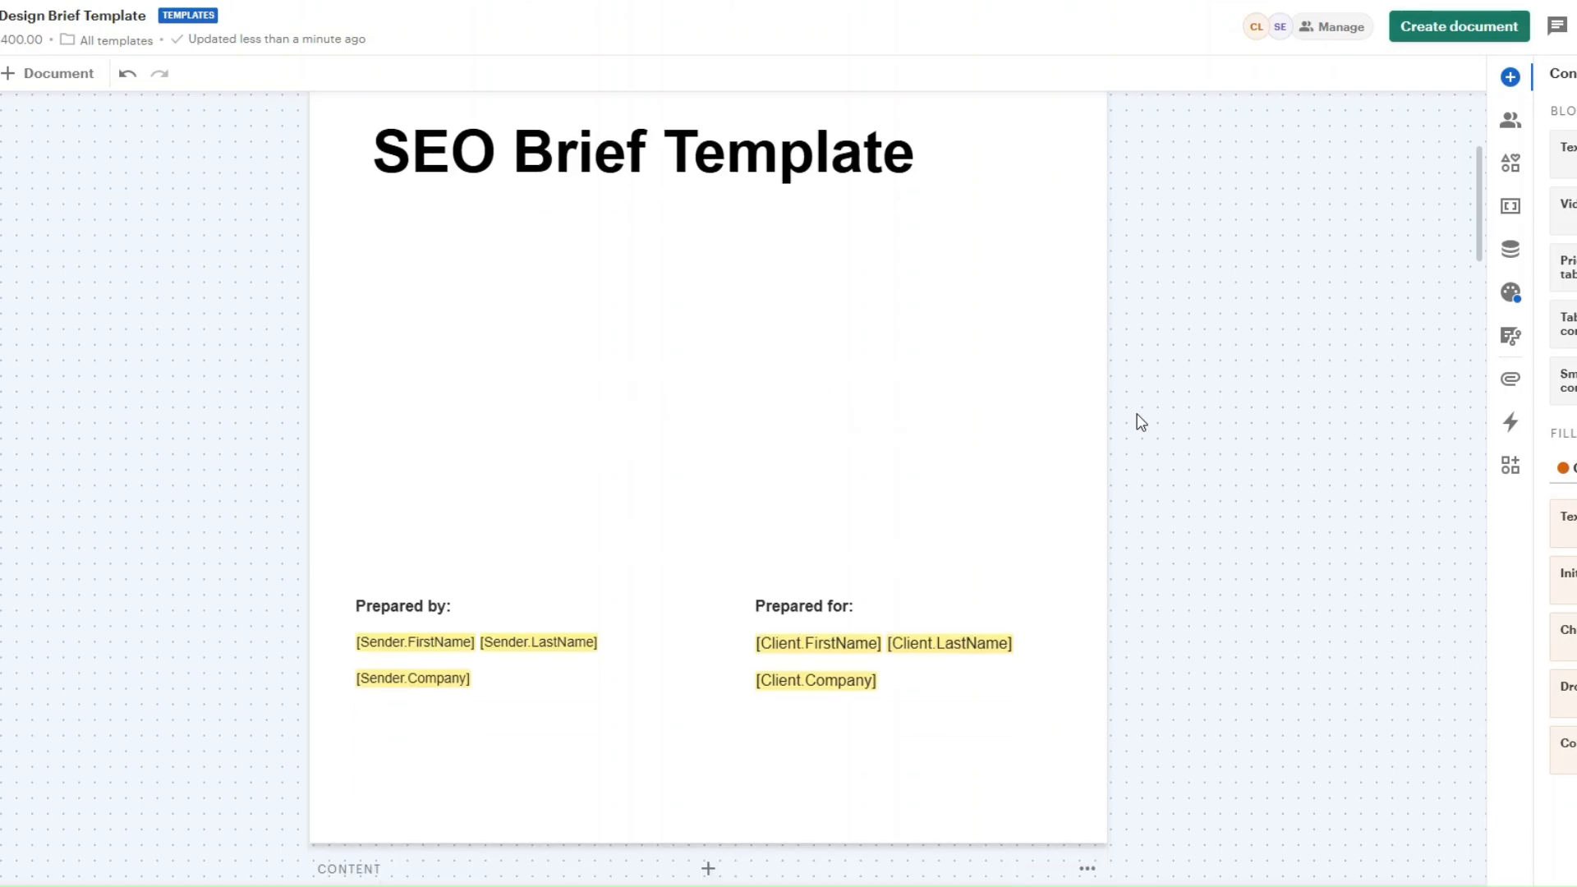
scroll(1140, 423, "down", 15)
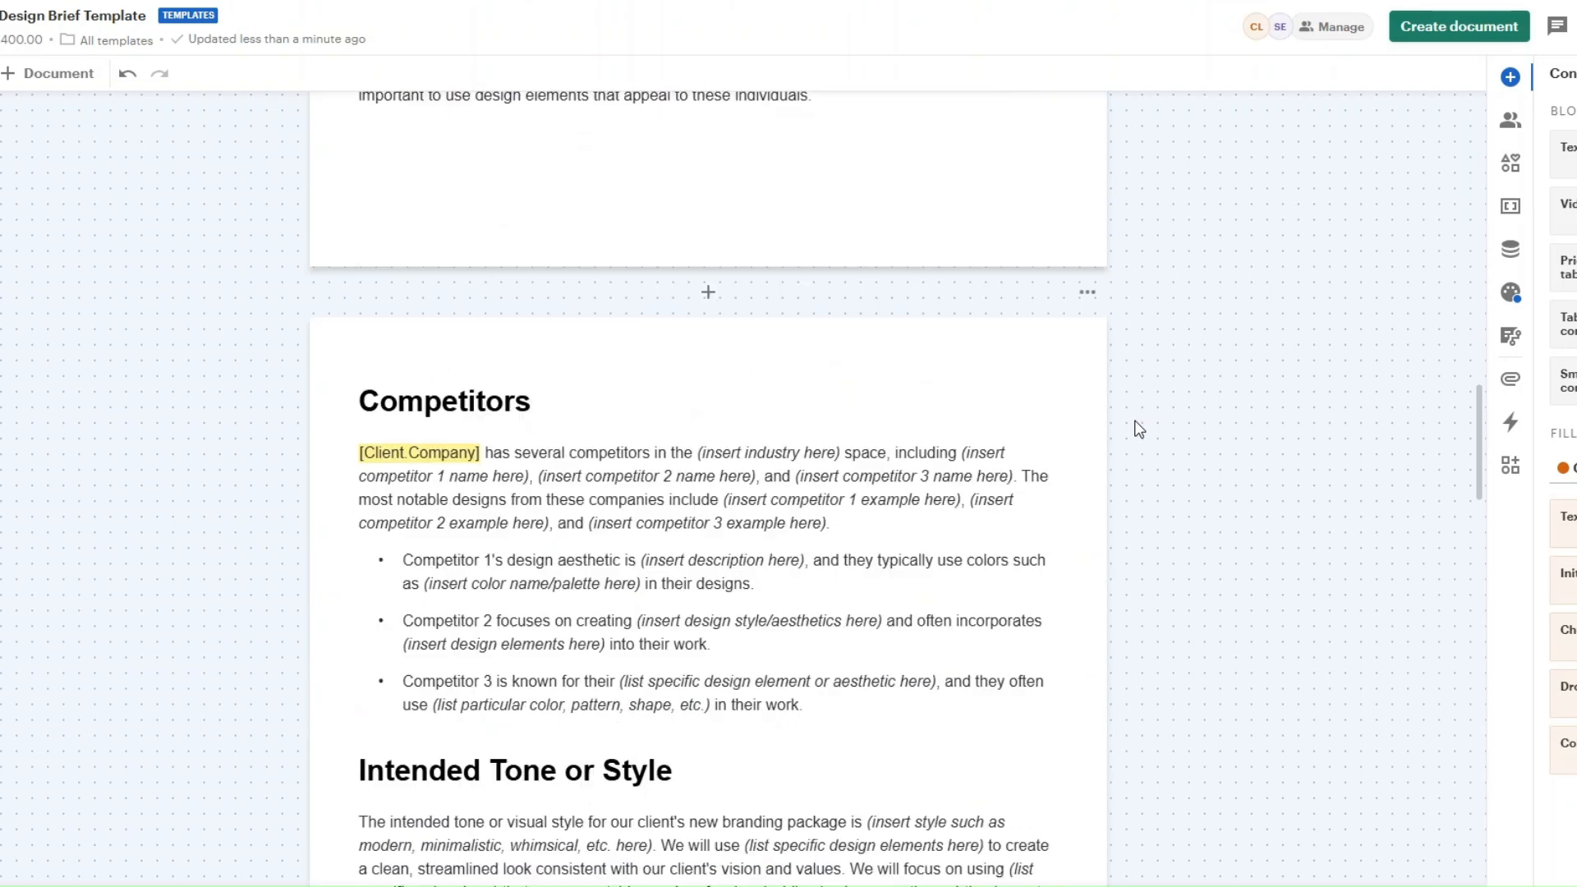
scroll(1138, 429, "down", 15)
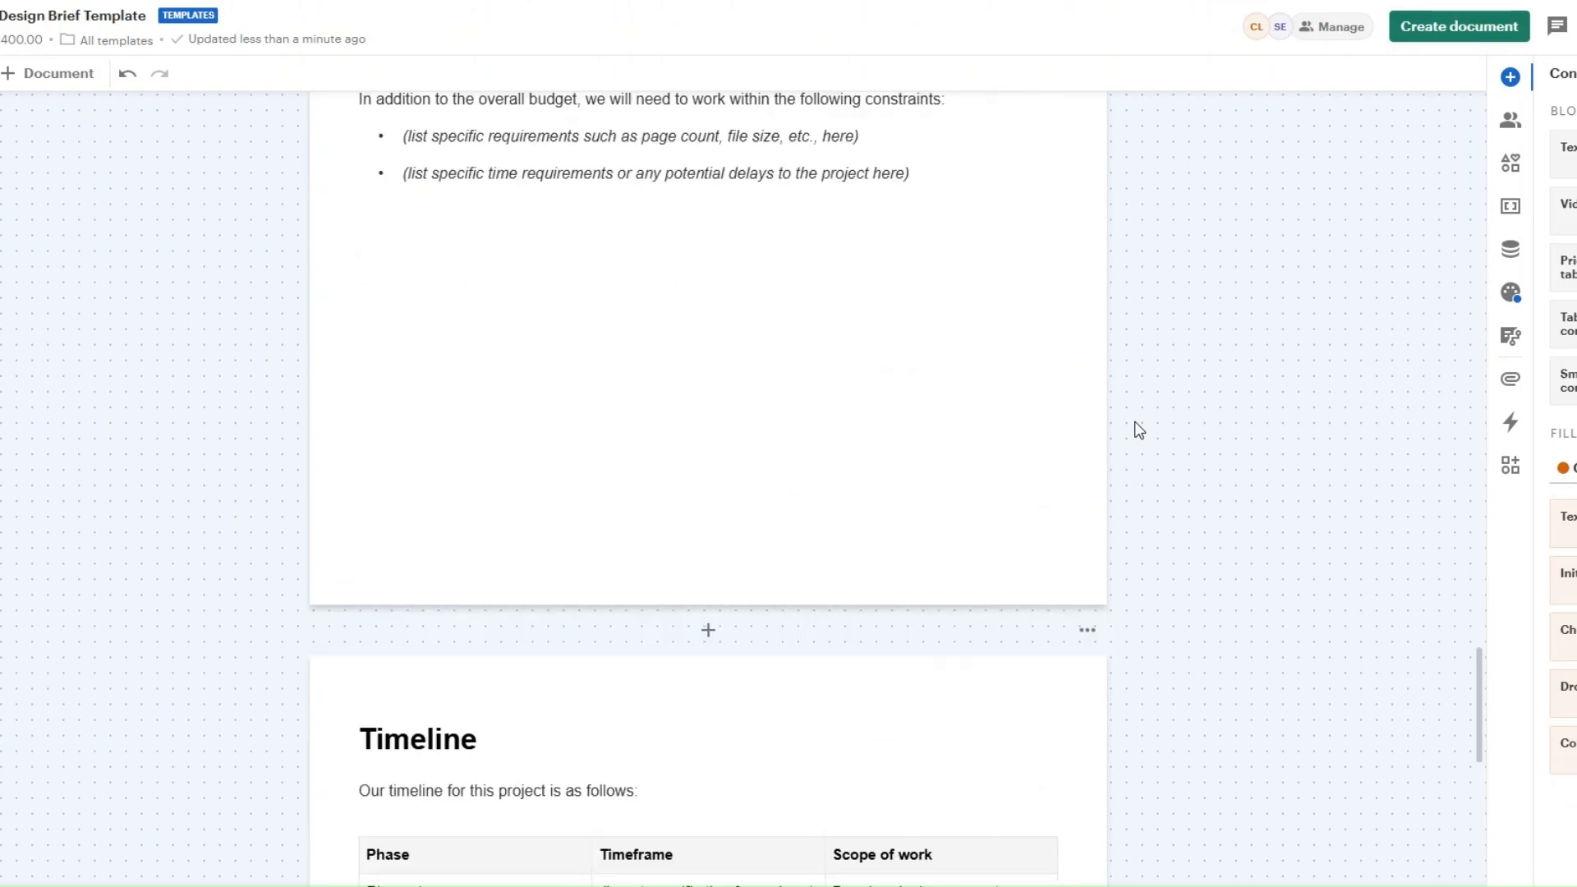
scroll(1136, 430, "down", 8)
scroll(1133, 429, "up", 15)
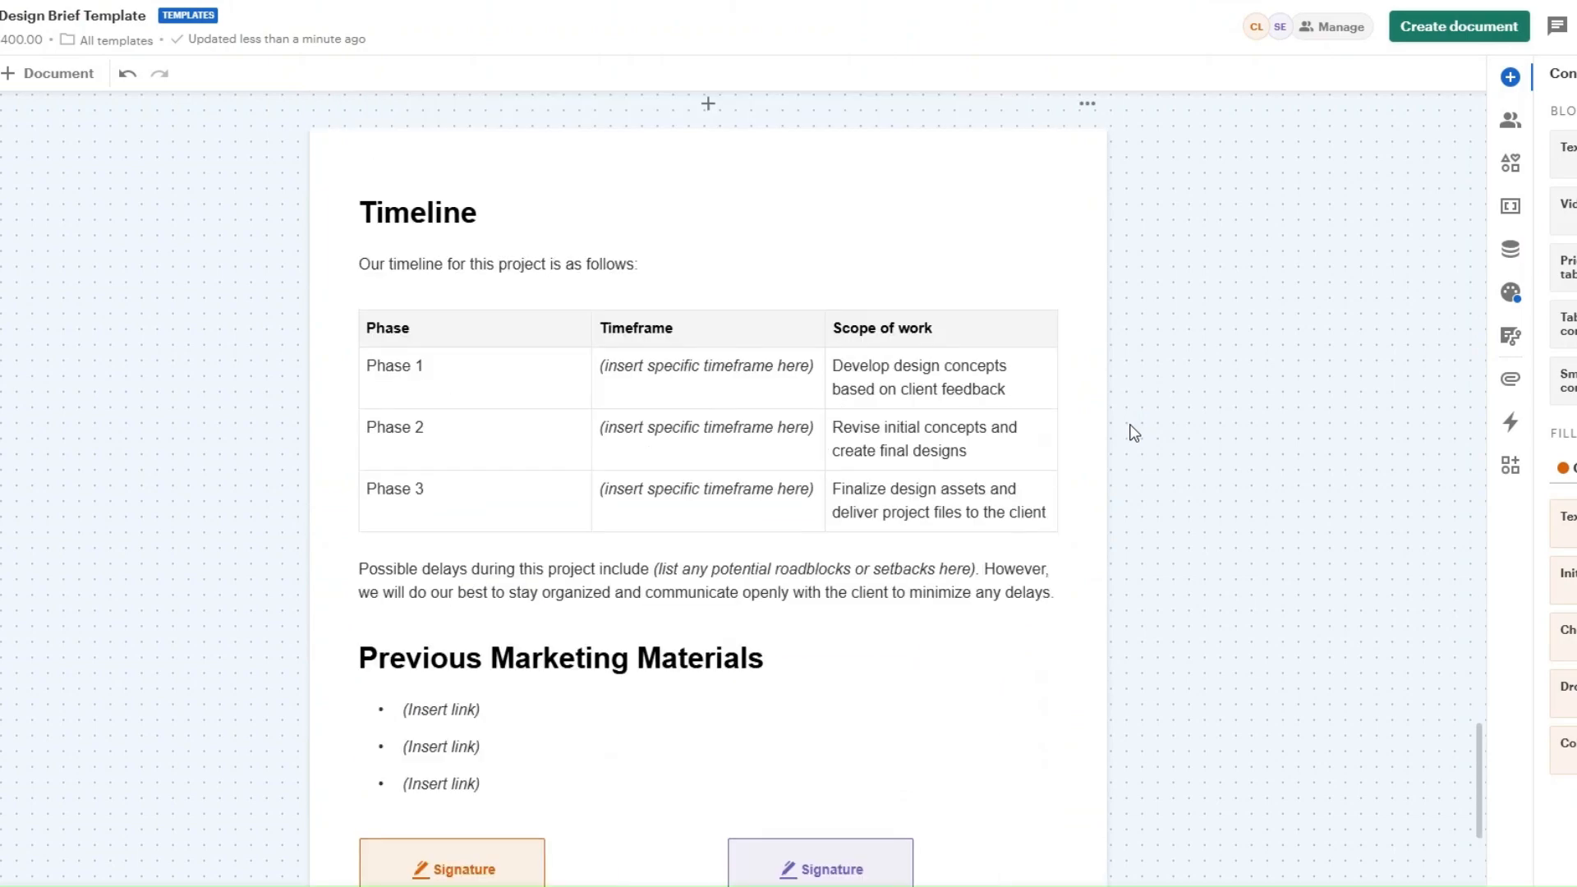
scroll(1134, 433, "up", 15)
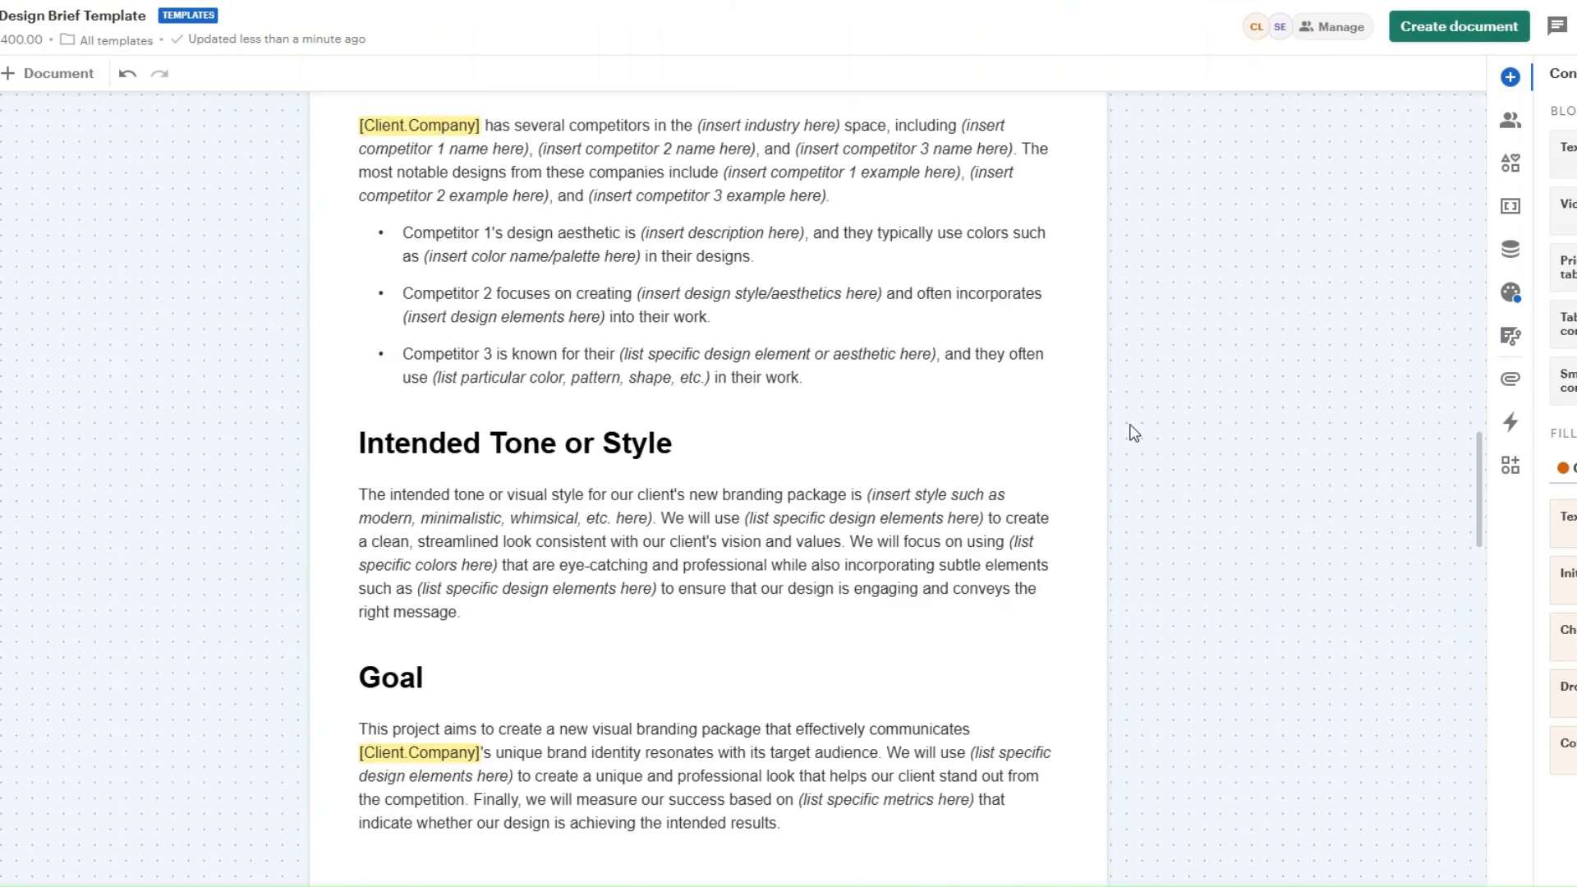
scroll(1134, 432, "up", 10)
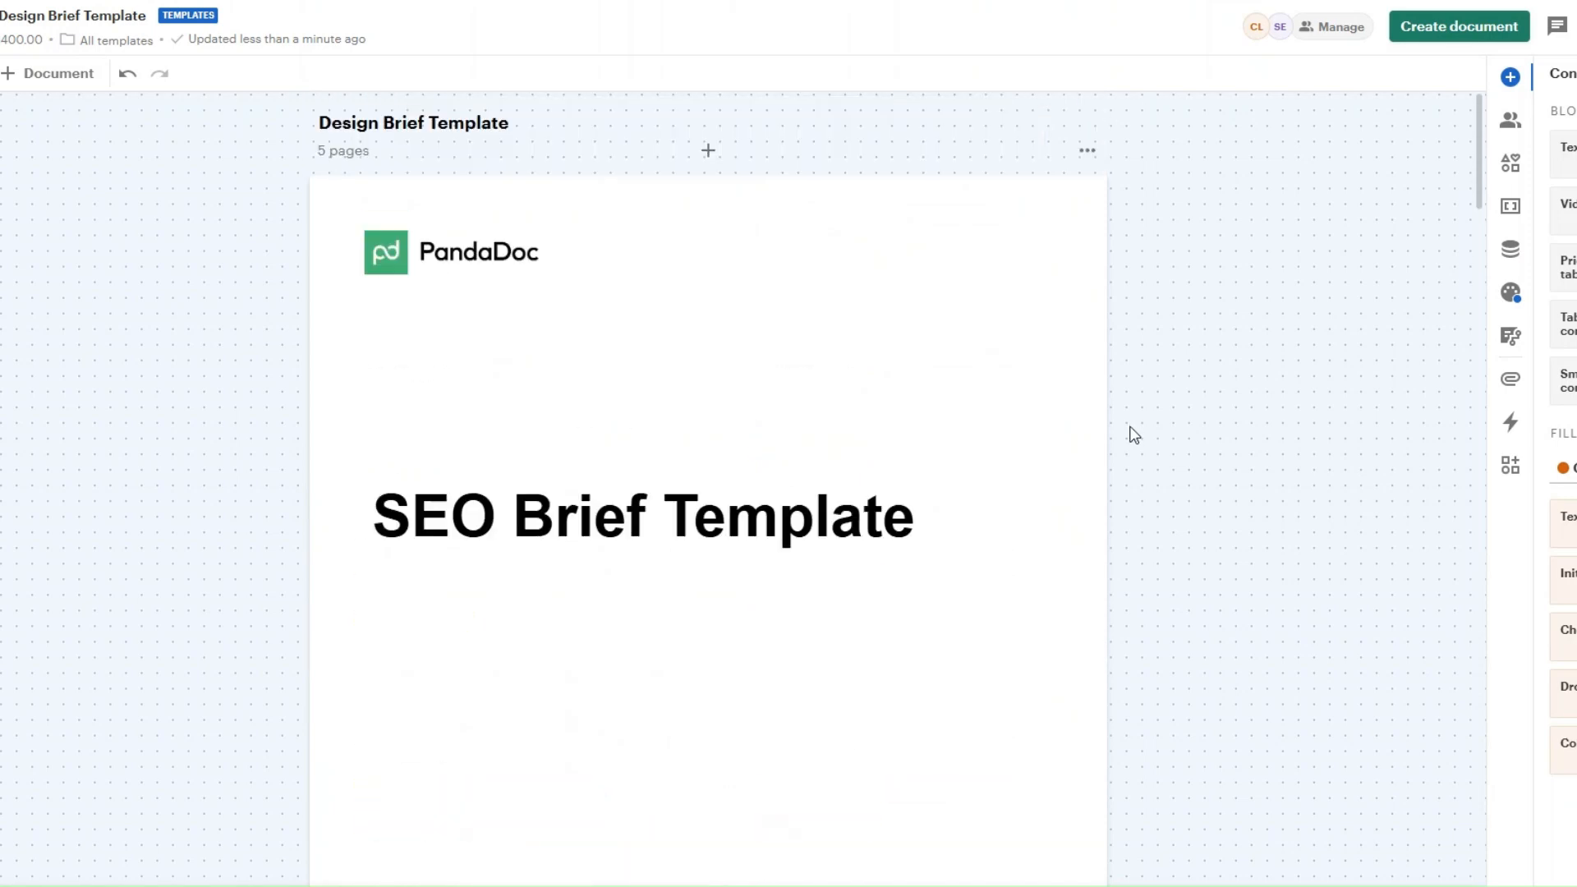
Step: Rename the template to SEO Brief Template and create a document of the same name from it
double_click(41, 15)
type("SEO")
key("Return")
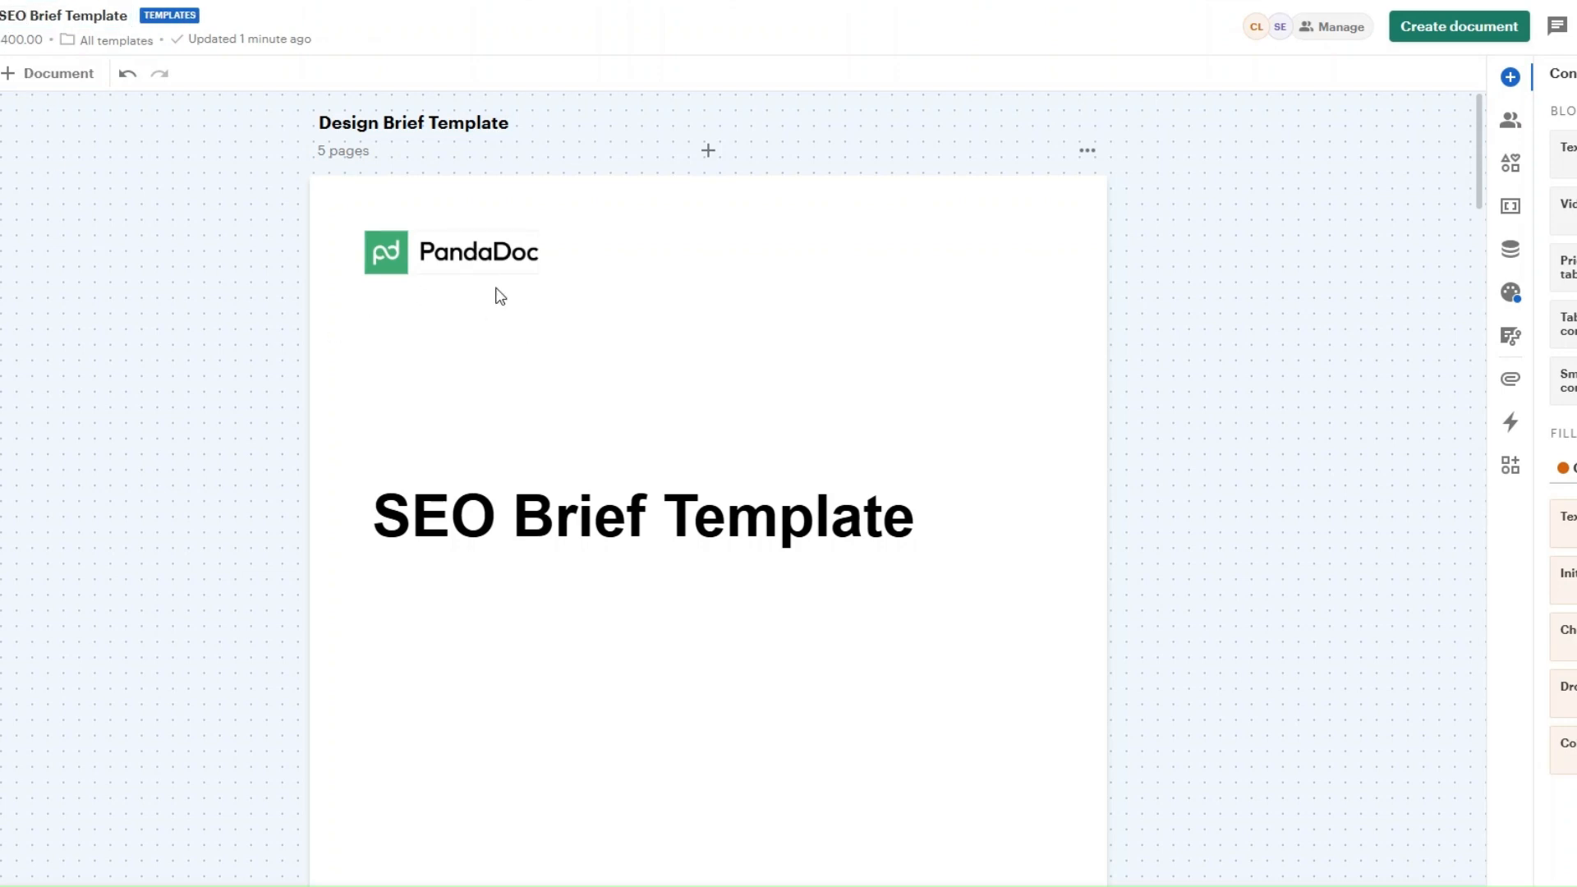
left_click(1459, 25)
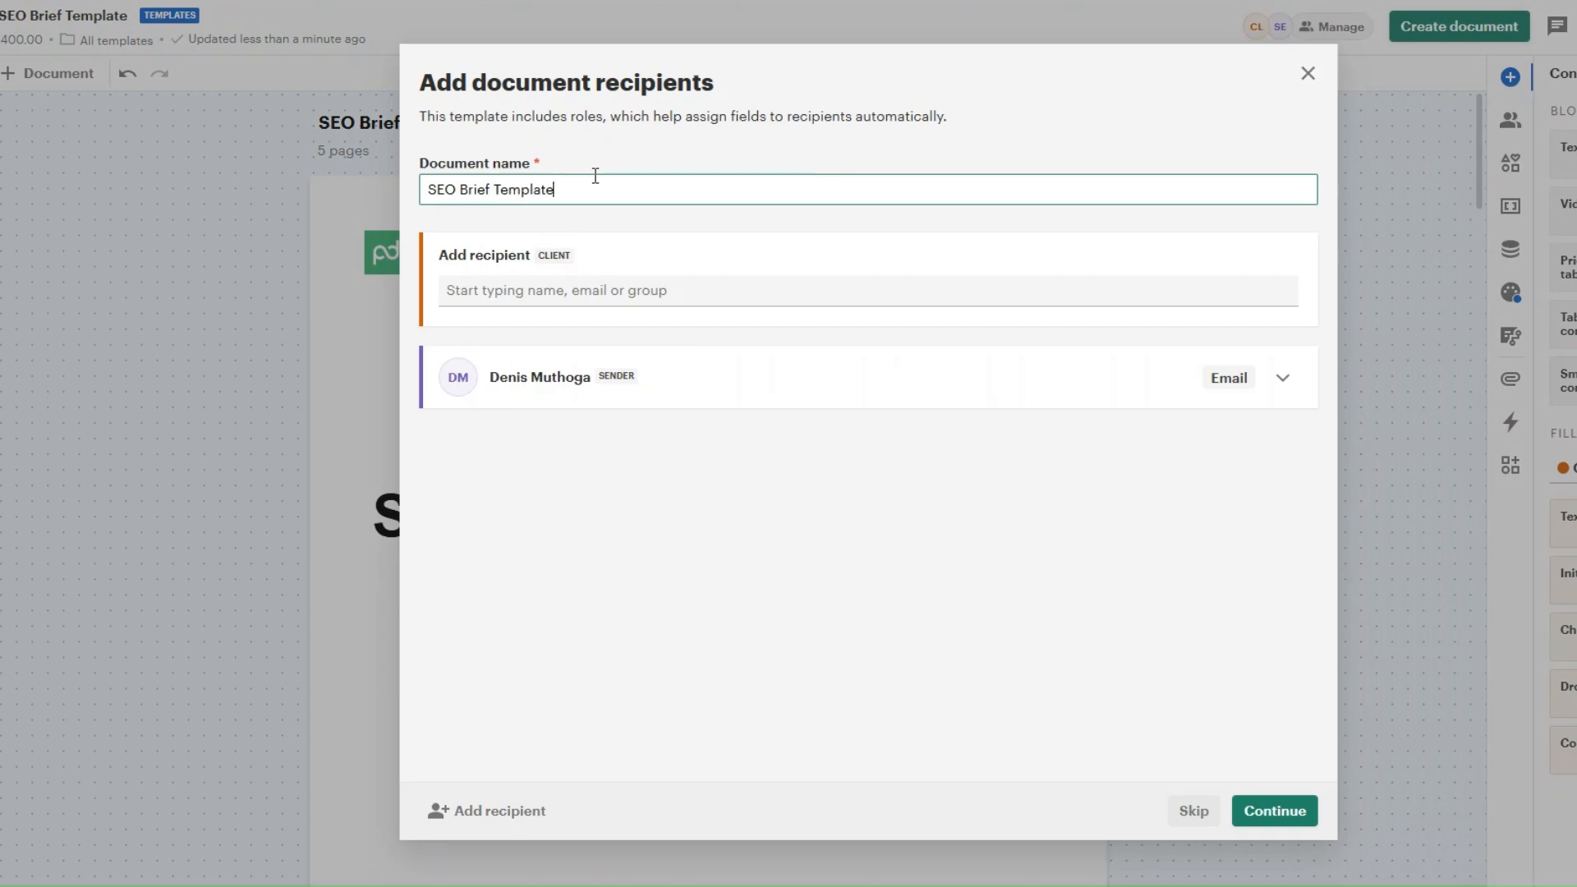
left_click(1275, 813)
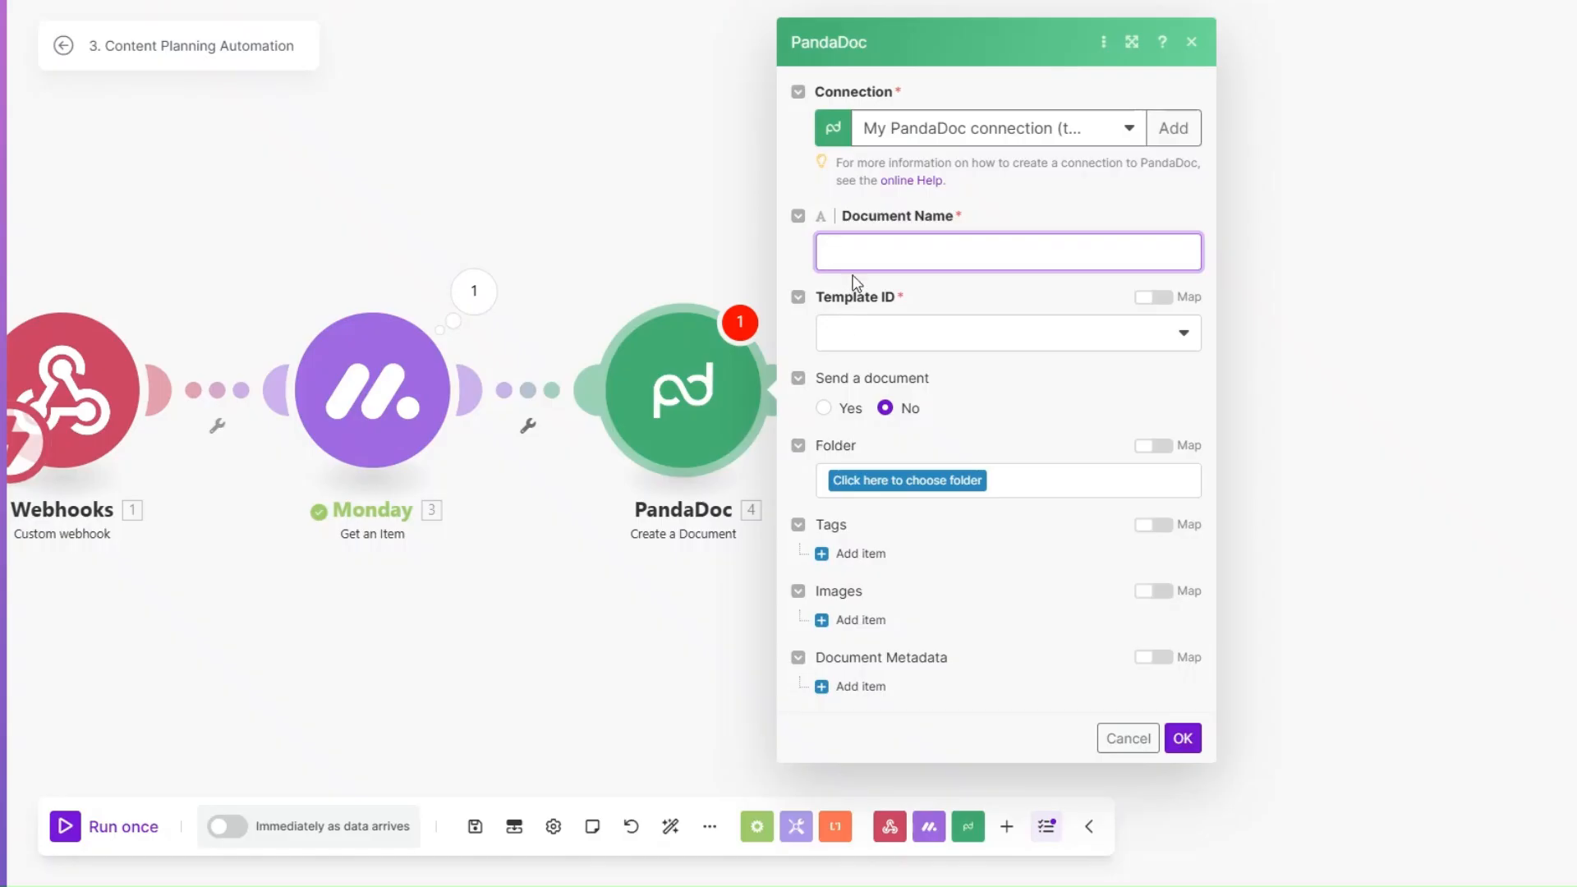
Step: In Make, set the Document Name to the mapped First Name followed by "'s Brief." and choose SEO Brief Template as the Template ID
left_click(855, 253)
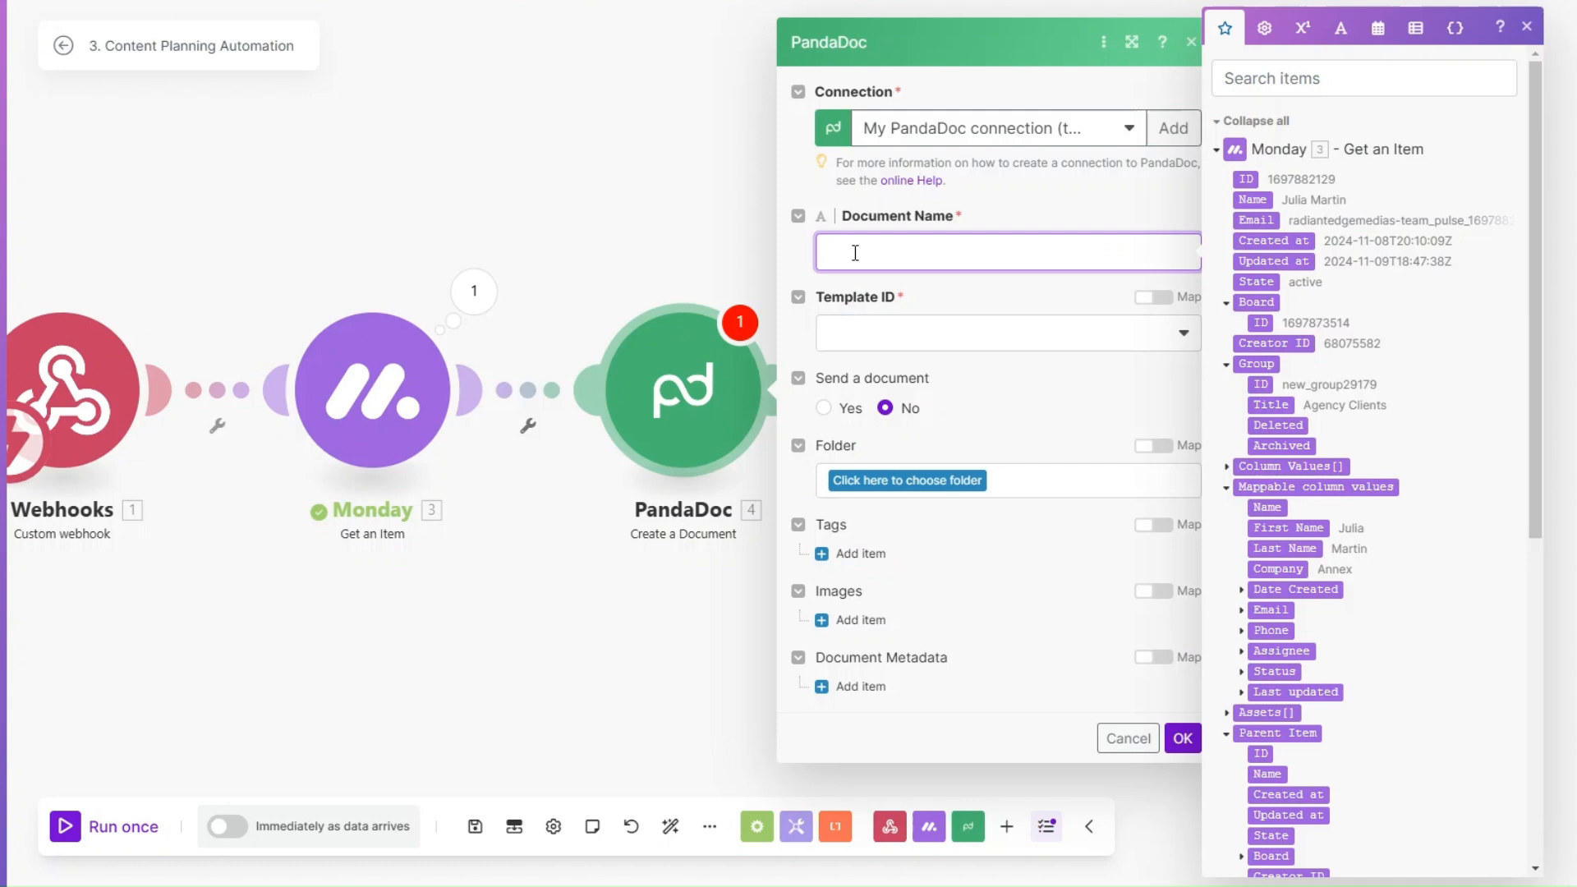
left_click(1306, 528)
type("'s Brief")
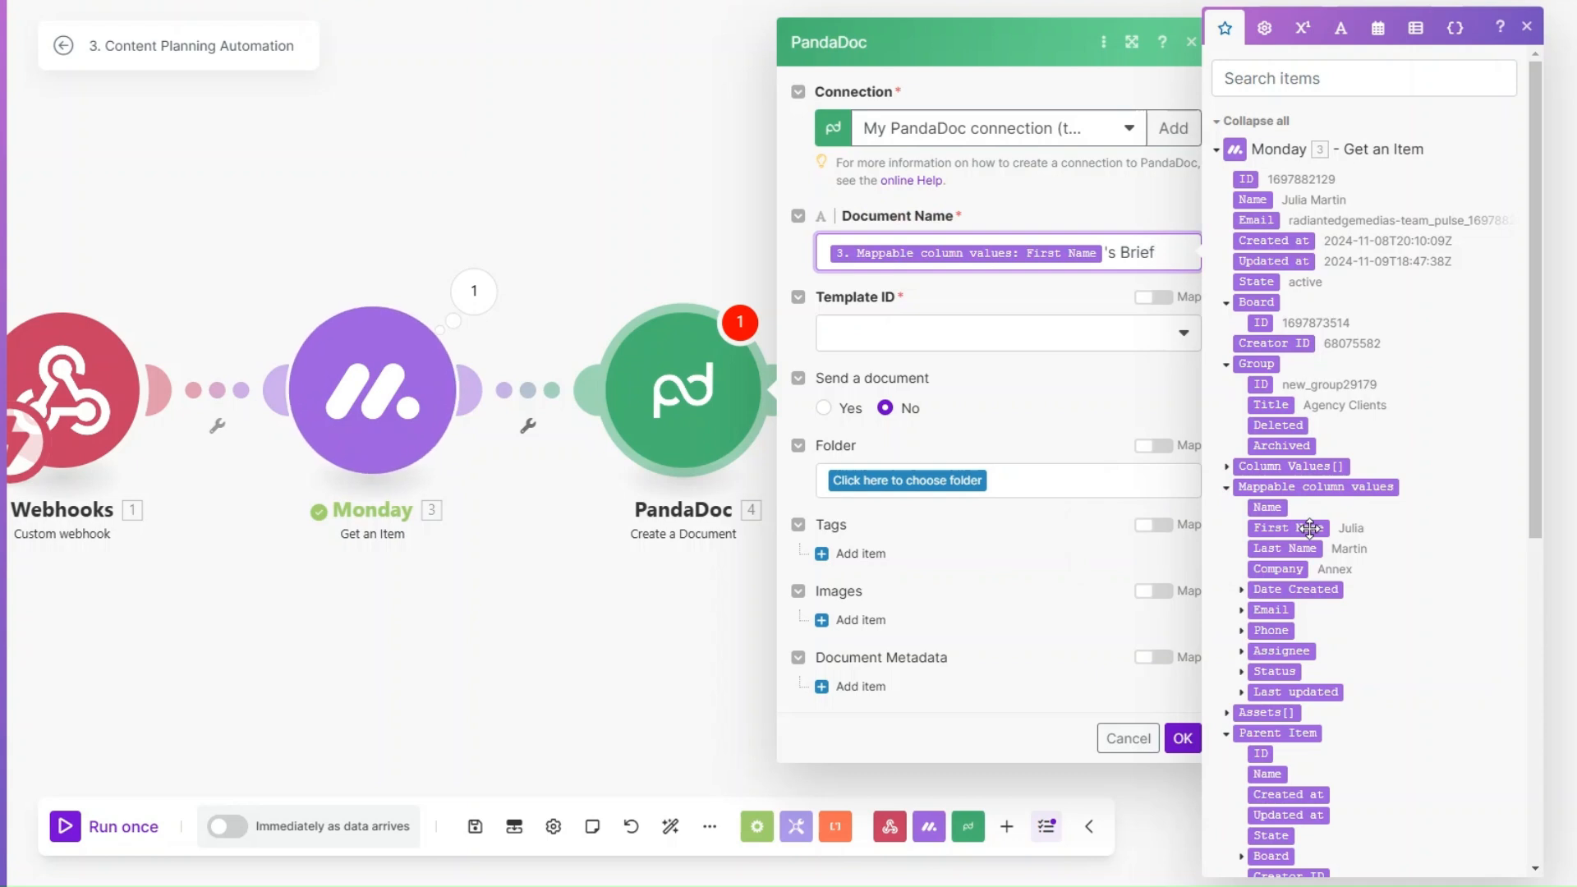
type(".")
left_click(966, 334)
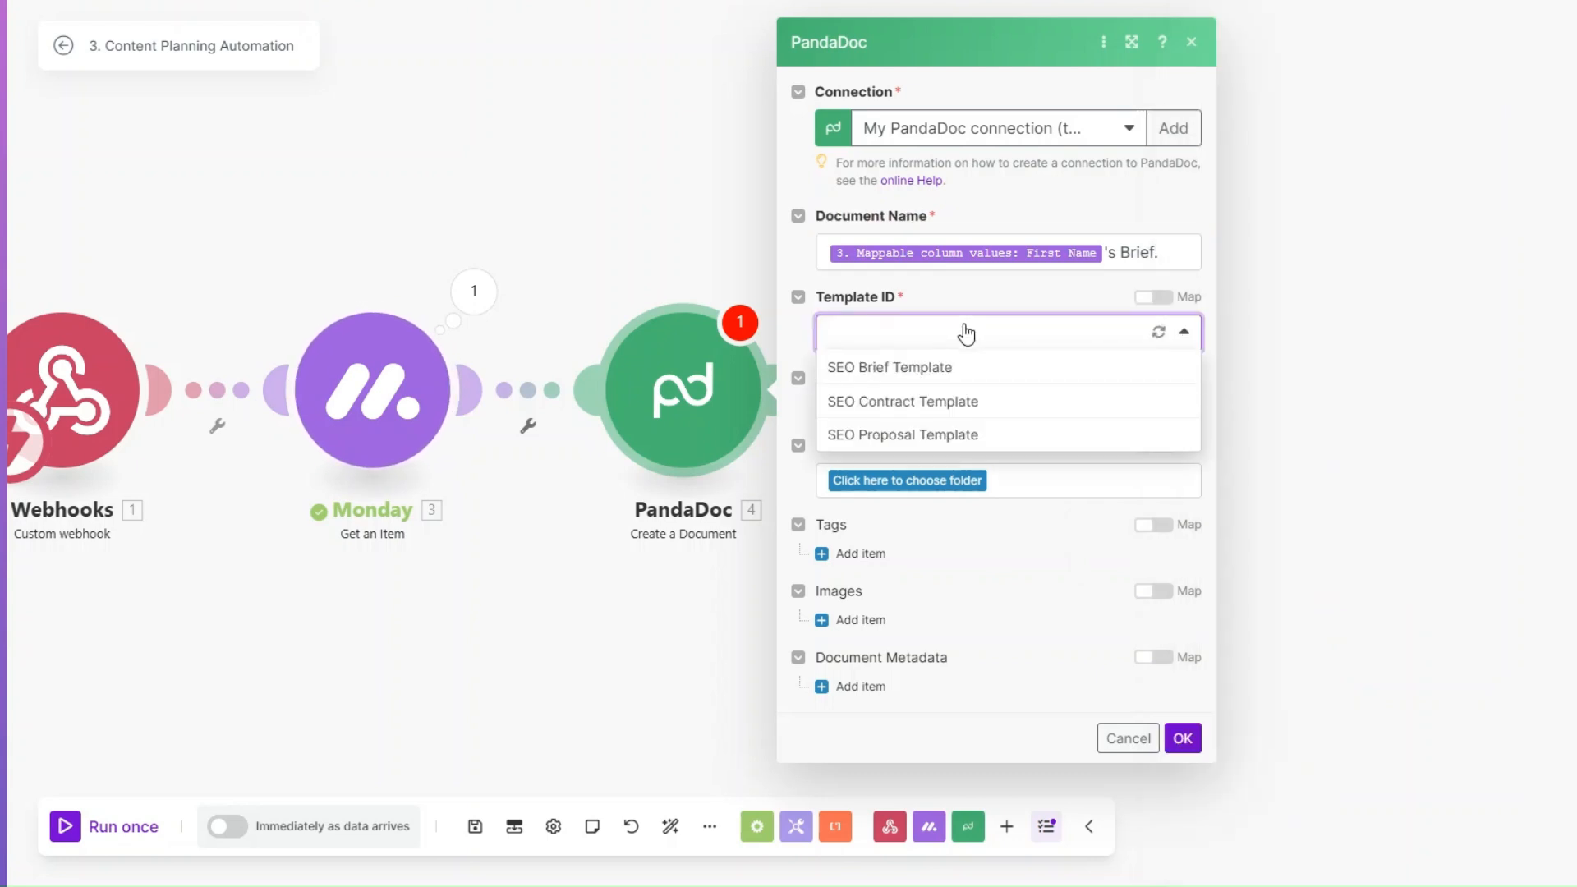
left_click(843, 371)
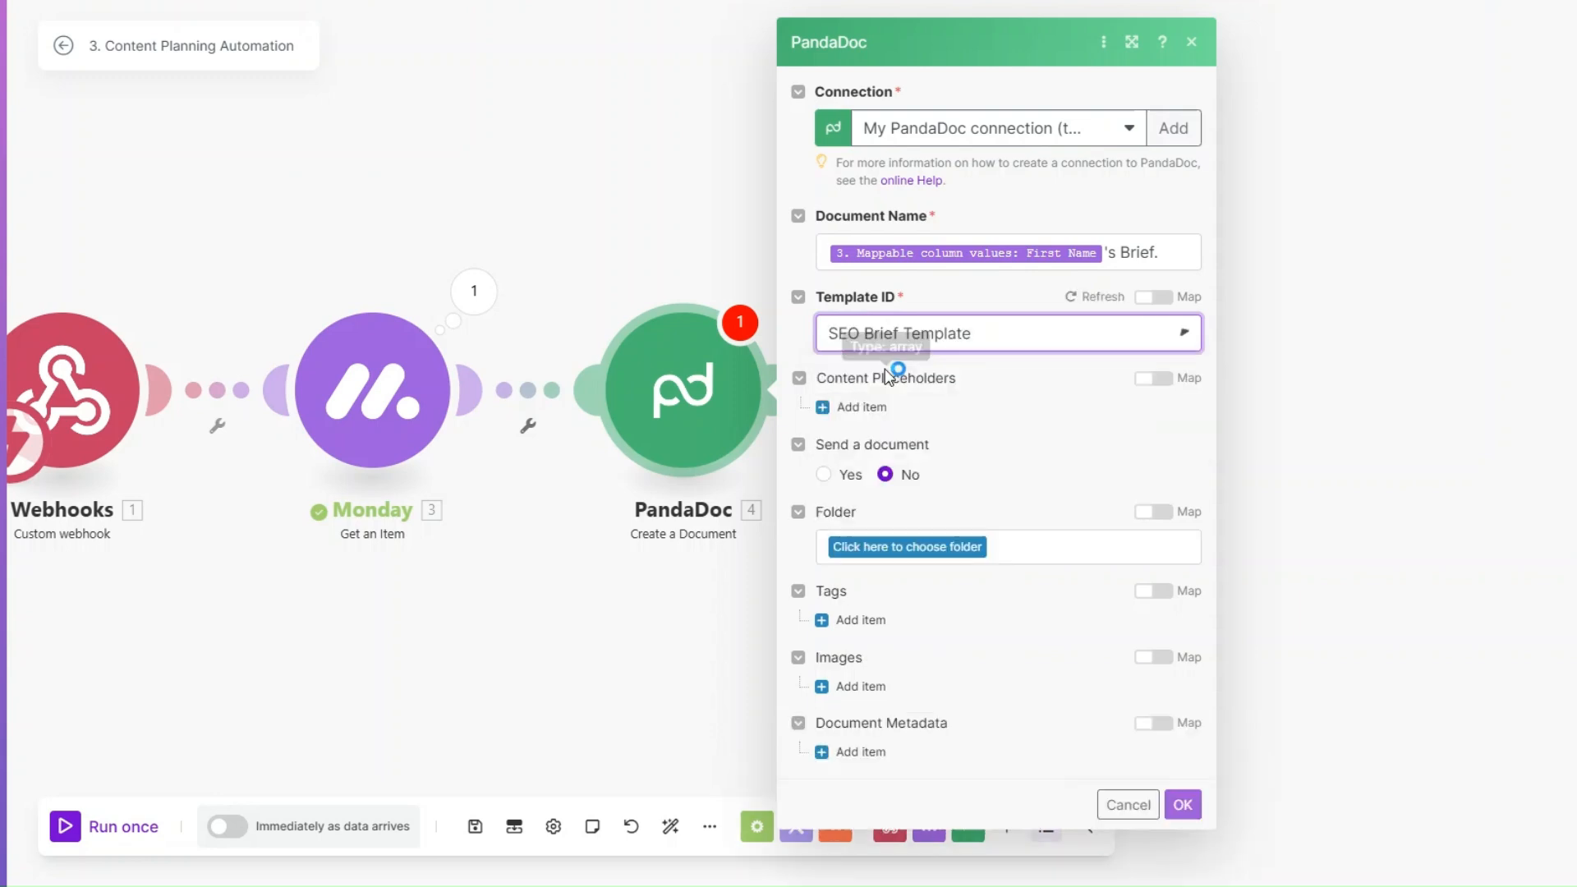
Step: Map the Client Company and Client Email tokens to the Monday item's Company and Email values
scroll(937, 315, "down", 3)
left_click(937, 316)
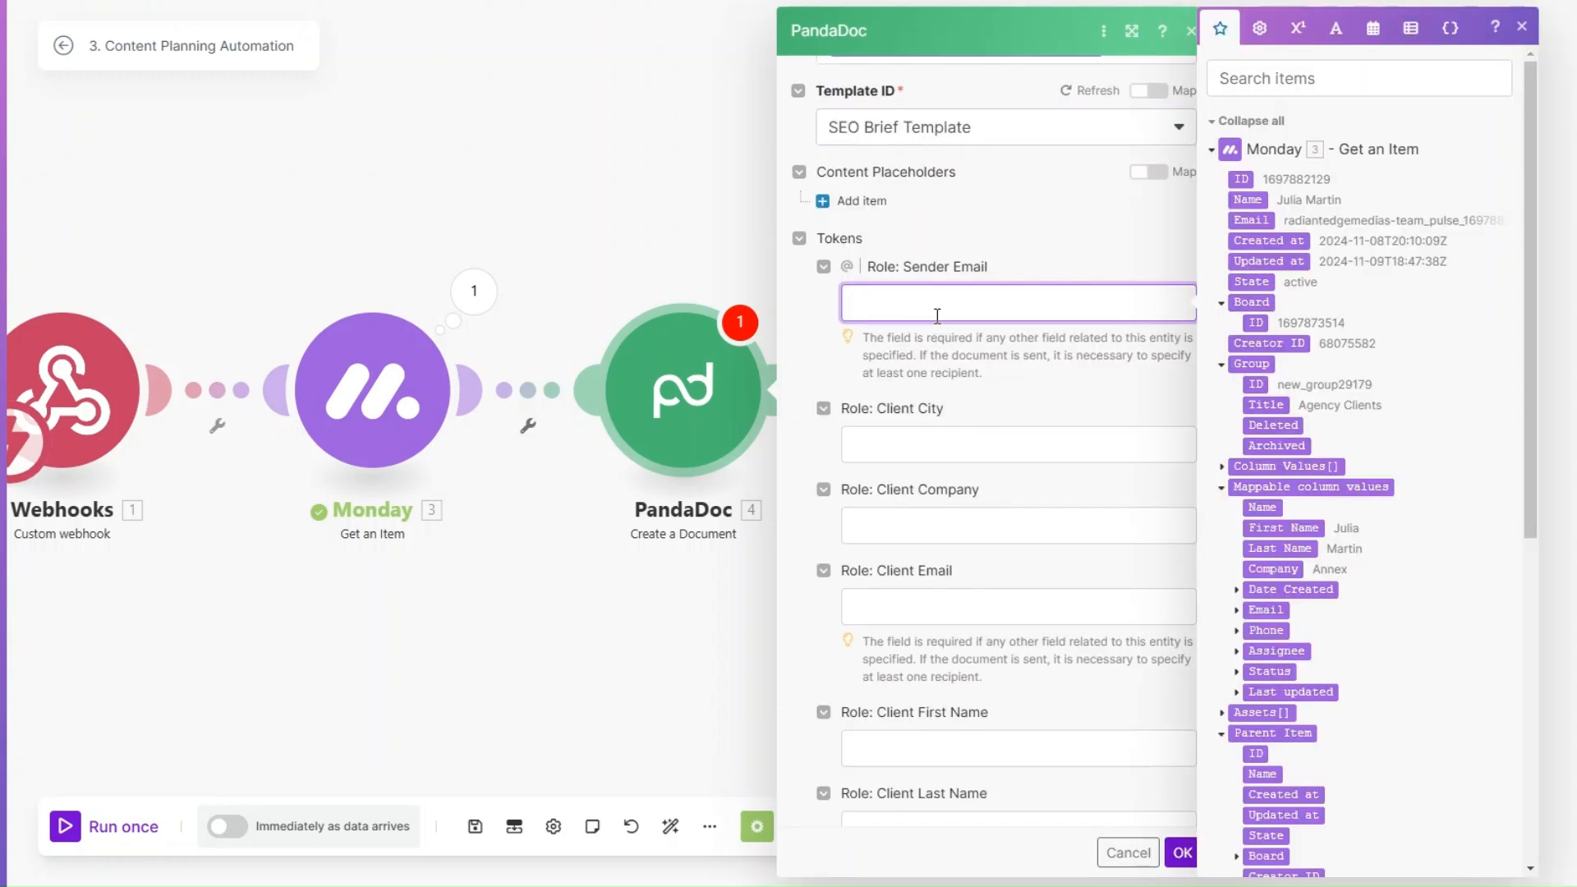
scroll(937, 316, "down", 3)
left_click(916, 246)
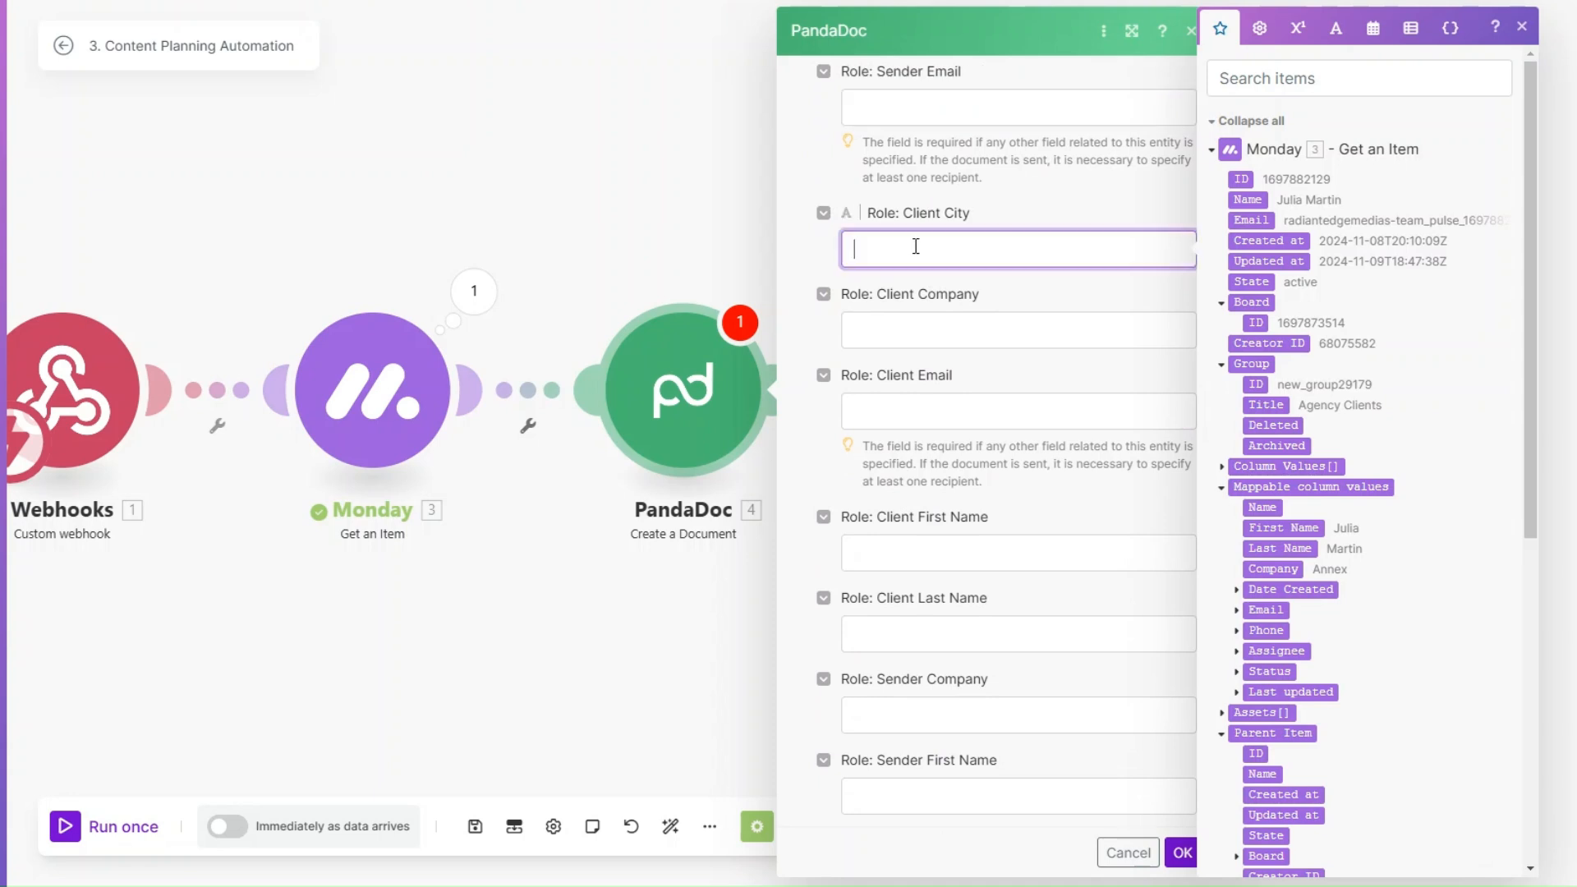
left_click(906, 326)
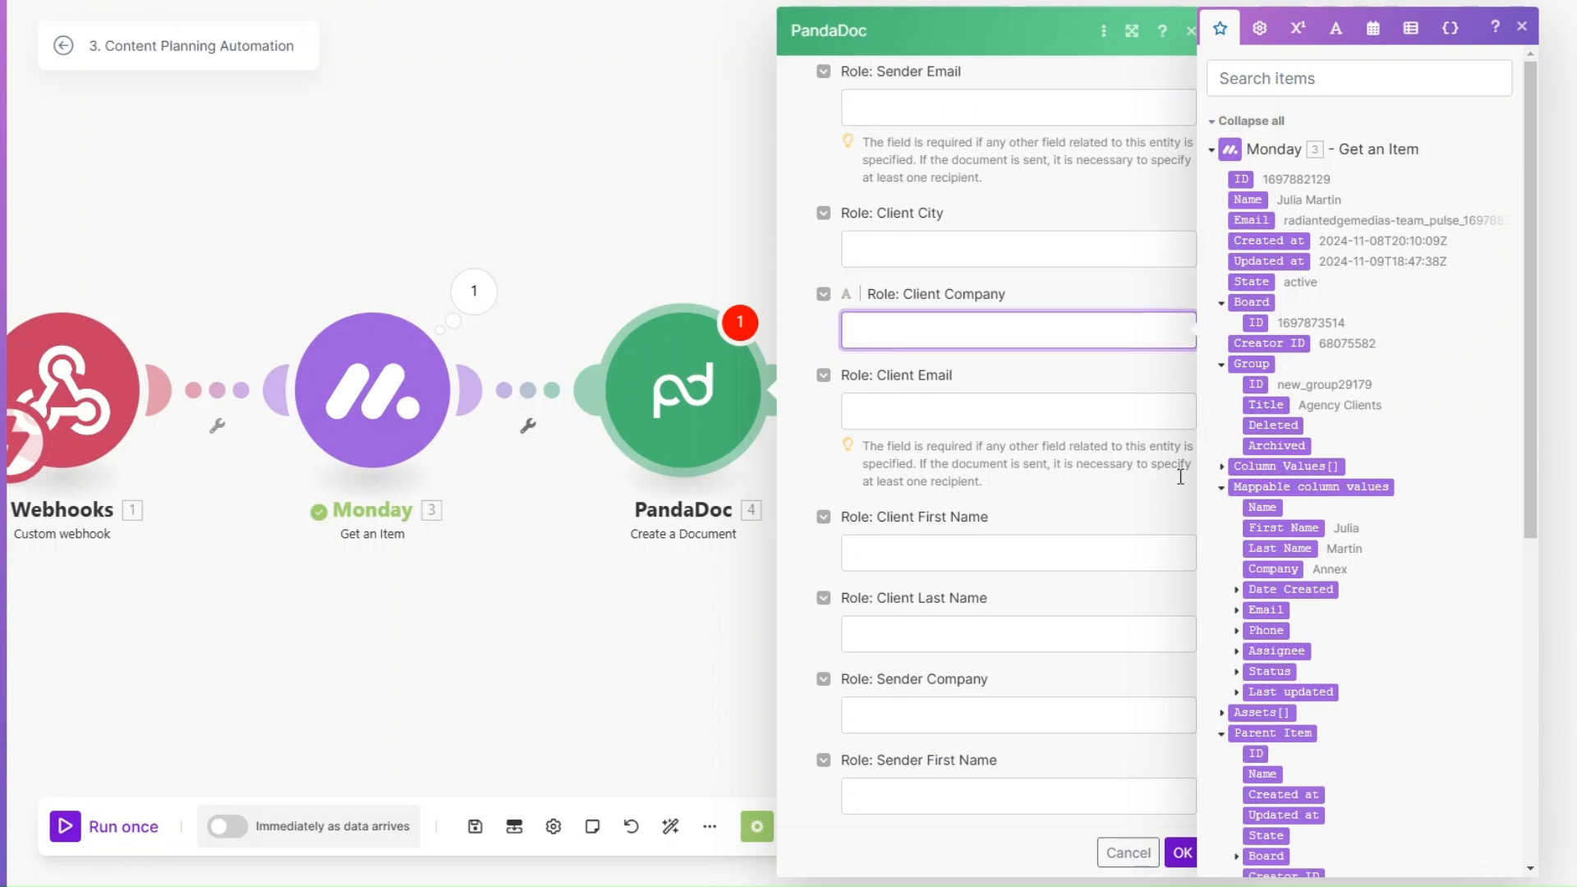
left_click(1234, 566)
left_click(880, 423)
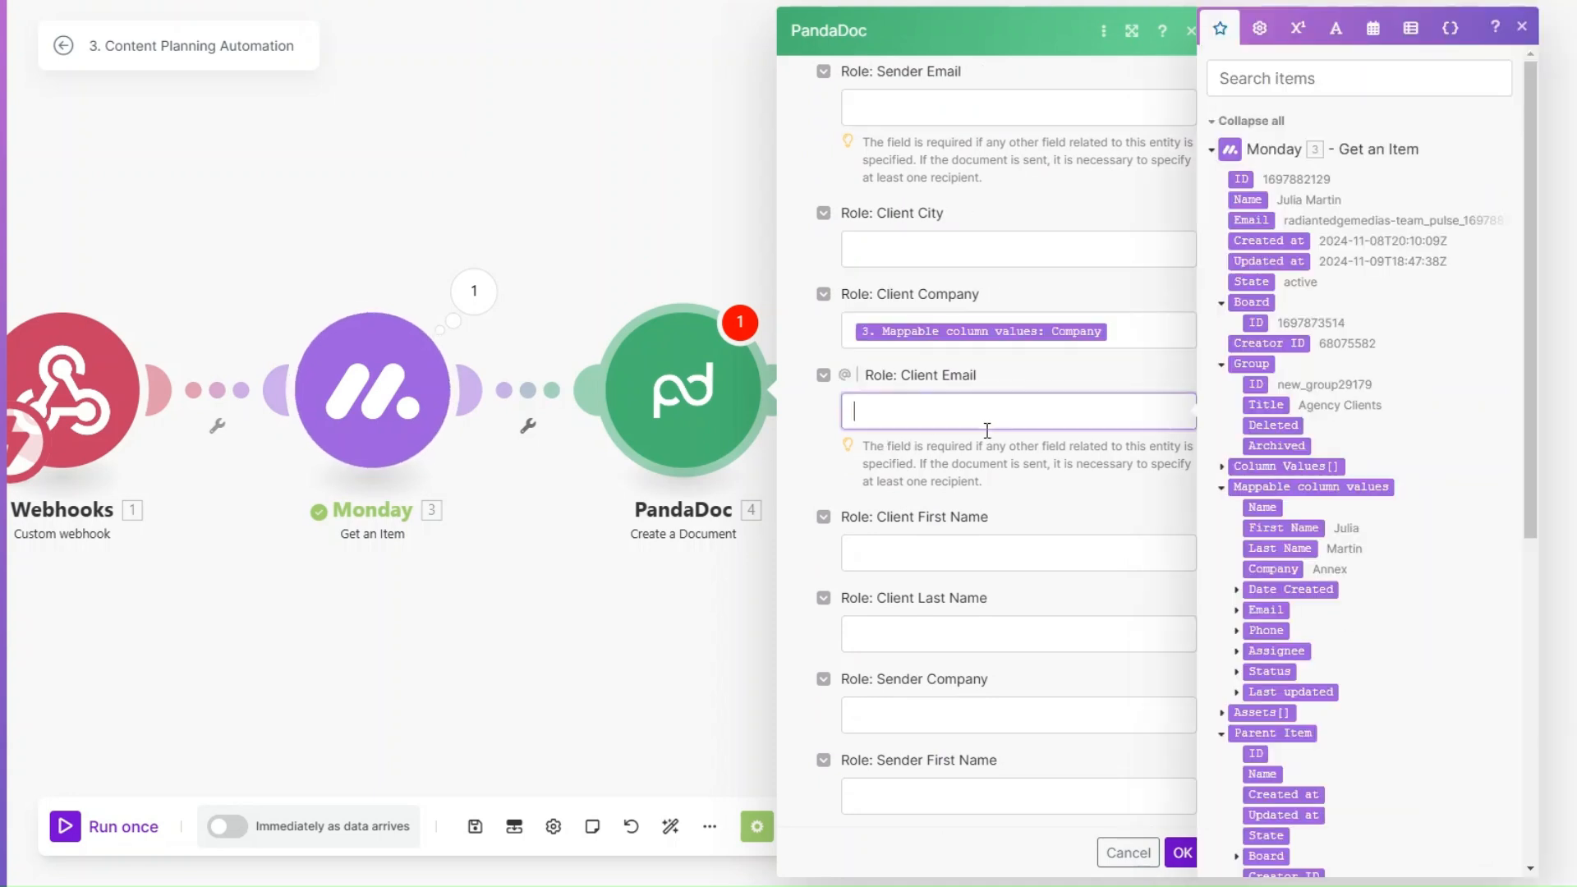
left_click(1236, 609)
left_click(1280, 630)
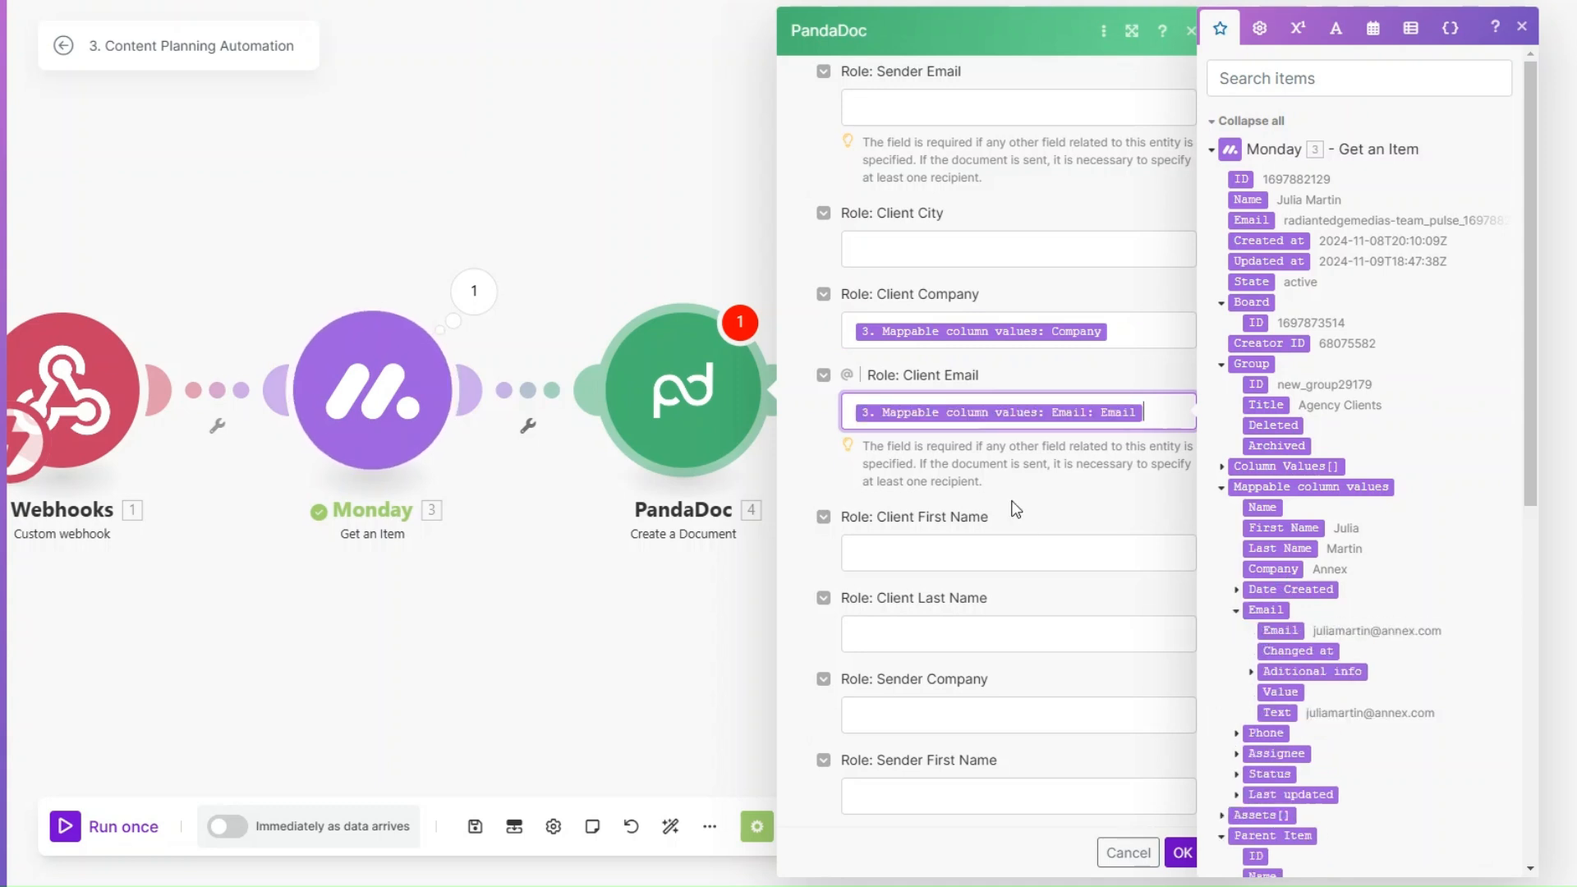
Step: Map the Client First Name and Client Last Name tokens to the Monday item's matching column values
scroll(1013, 503, "down", 5)
left_click(936, 169)
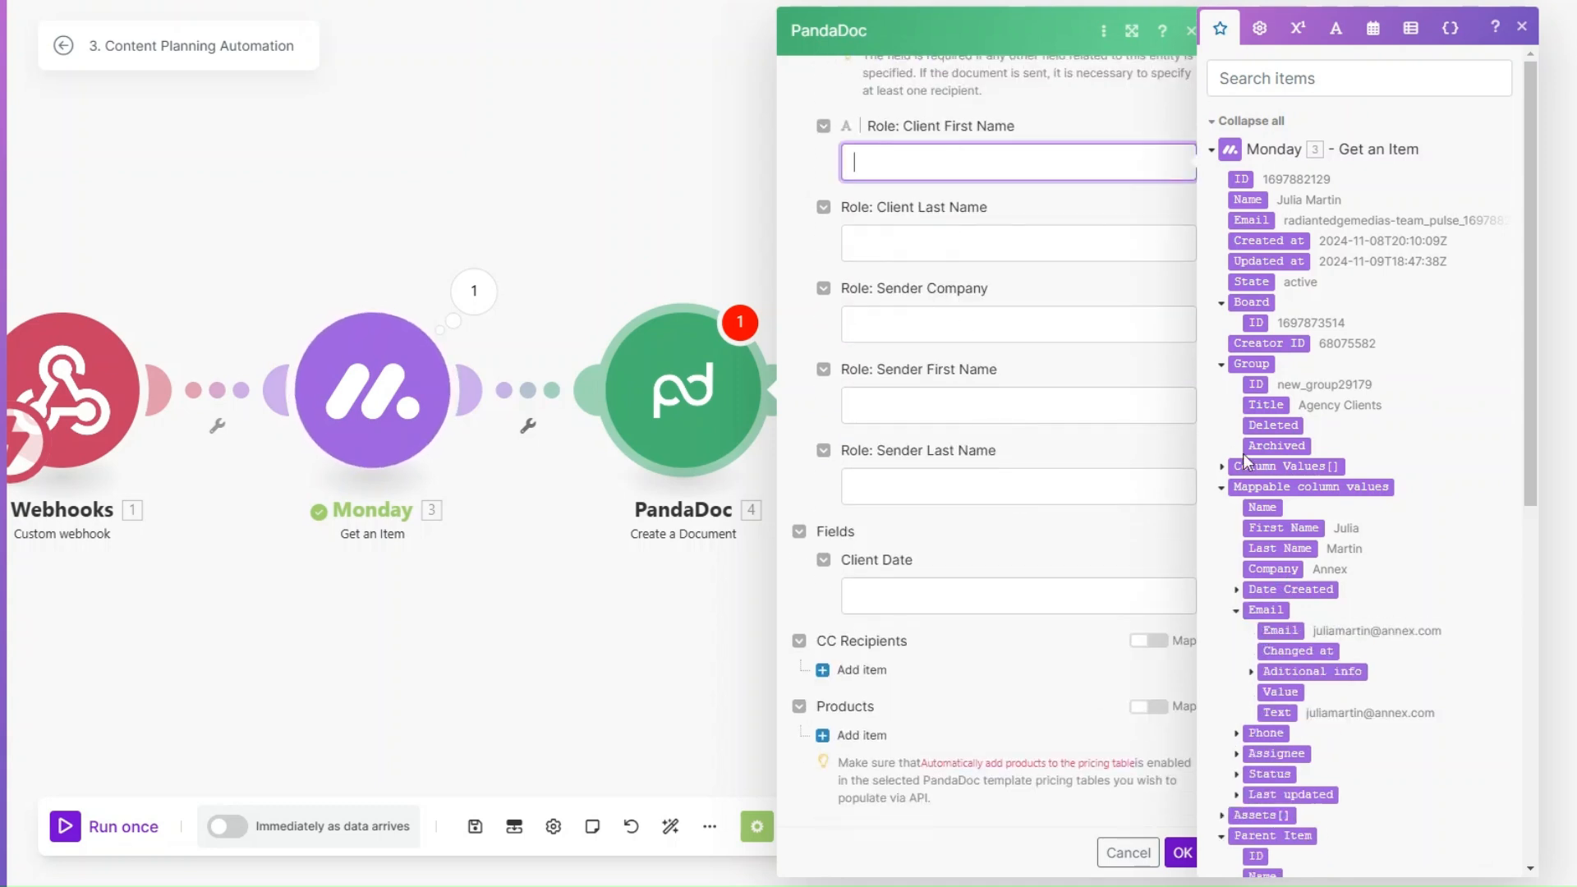
left_click(1283, 527)
left_click(988, 262)
left_click(1279, 548)
Step: Set the Sender Company to Boost SEO Solutions, fill in the sender's first and last name, and save the PandaDoc module
left_click(928, 318)
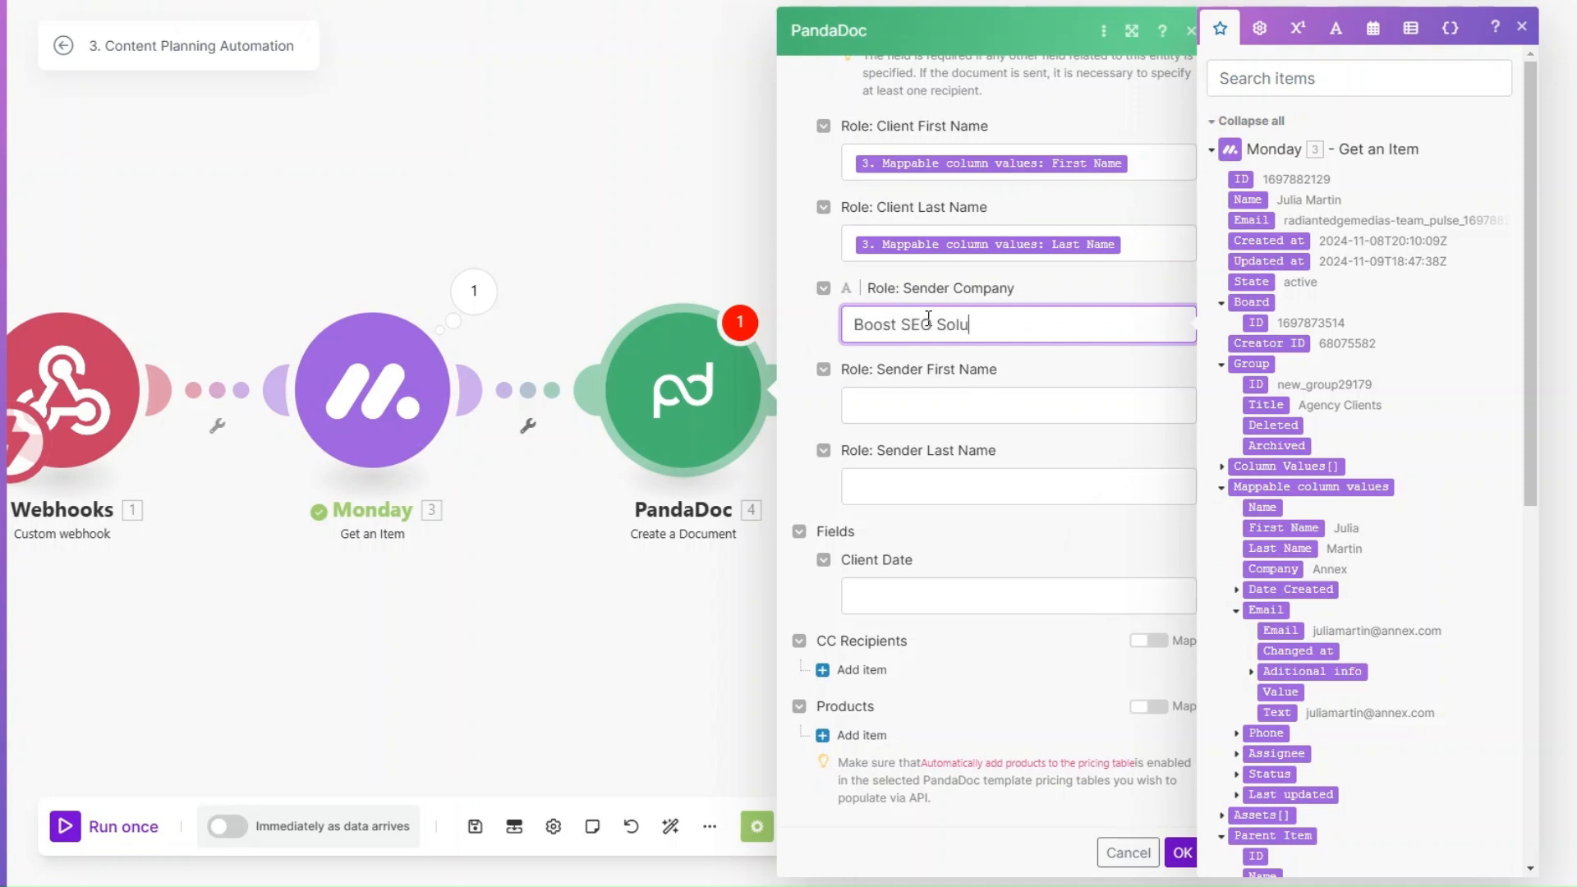
type("Boost SEO Solutions")
left_click(913, 406)
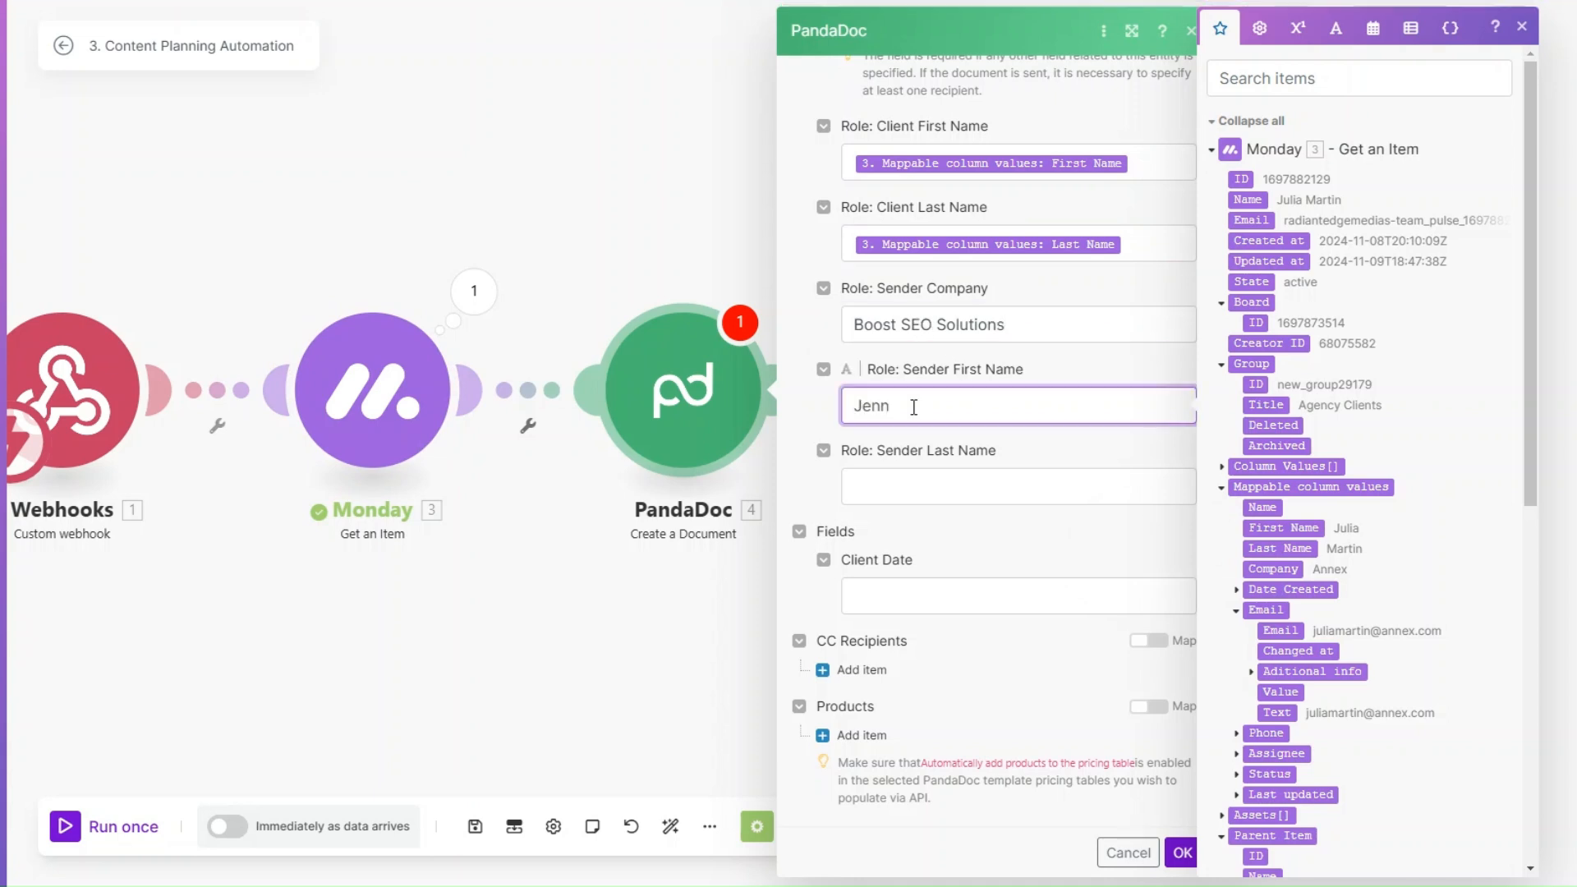
scroll(913, 406, "up", 1)
left_click(910, 581)
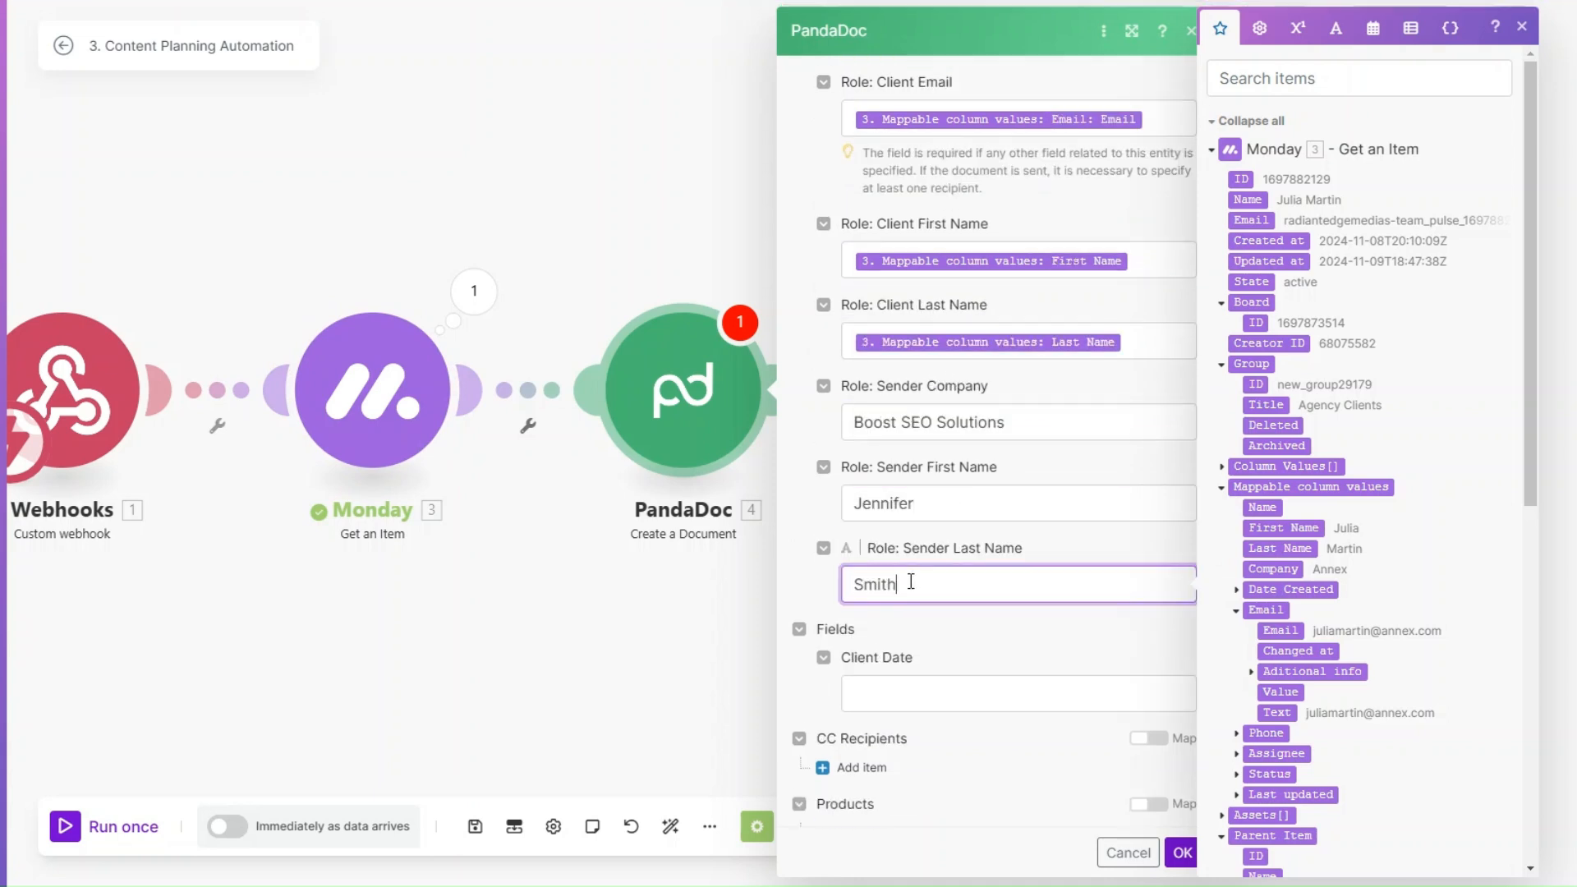
scroll(972, 730, "down", 5)
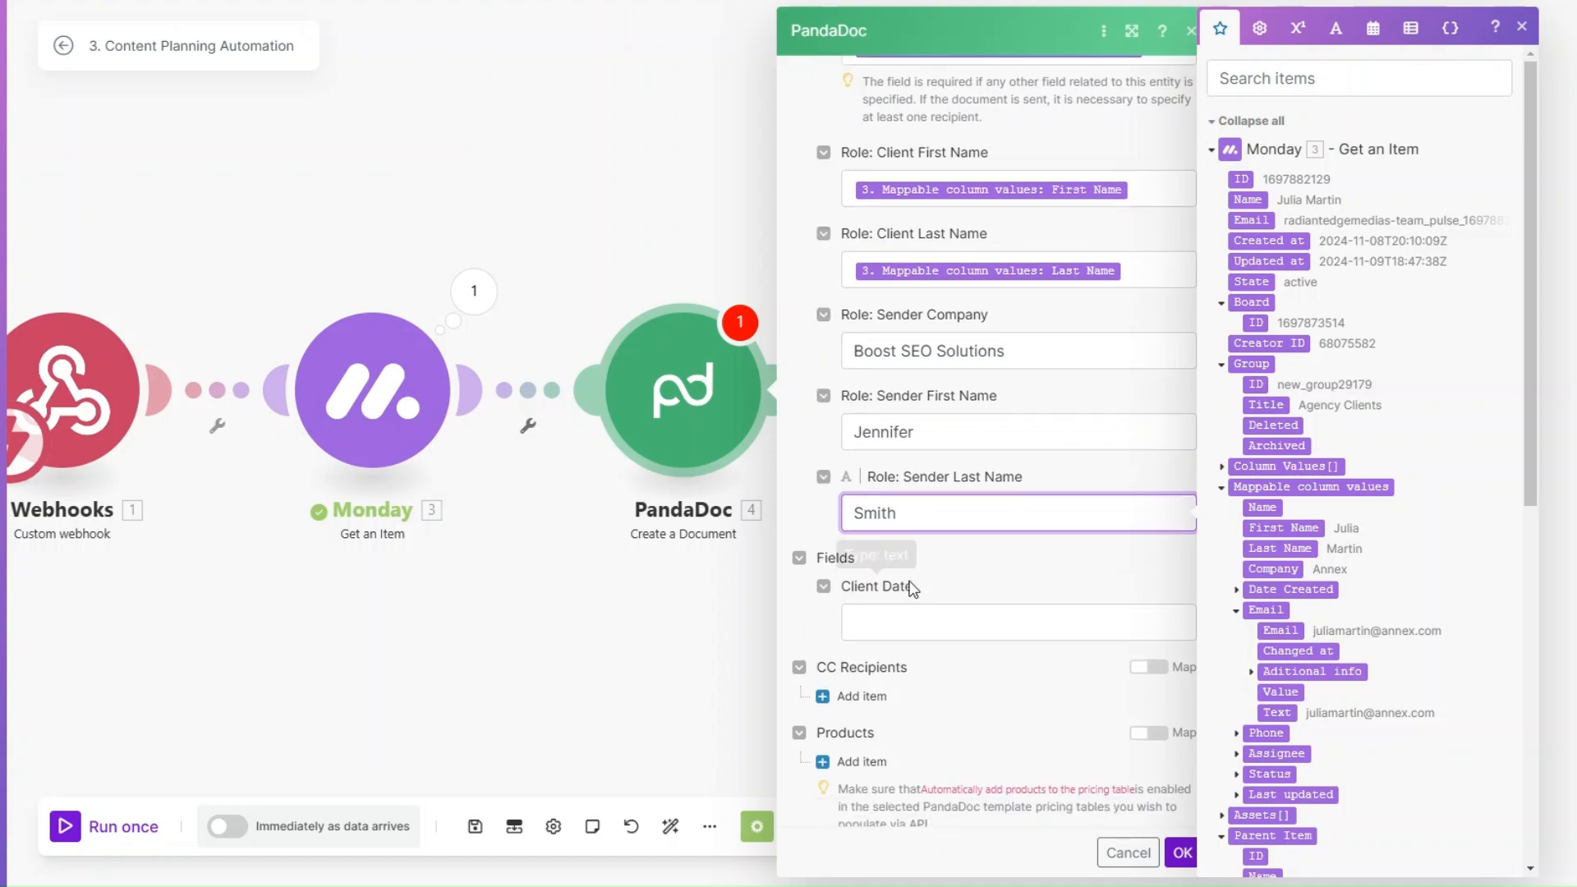
left_click(1183, 852)
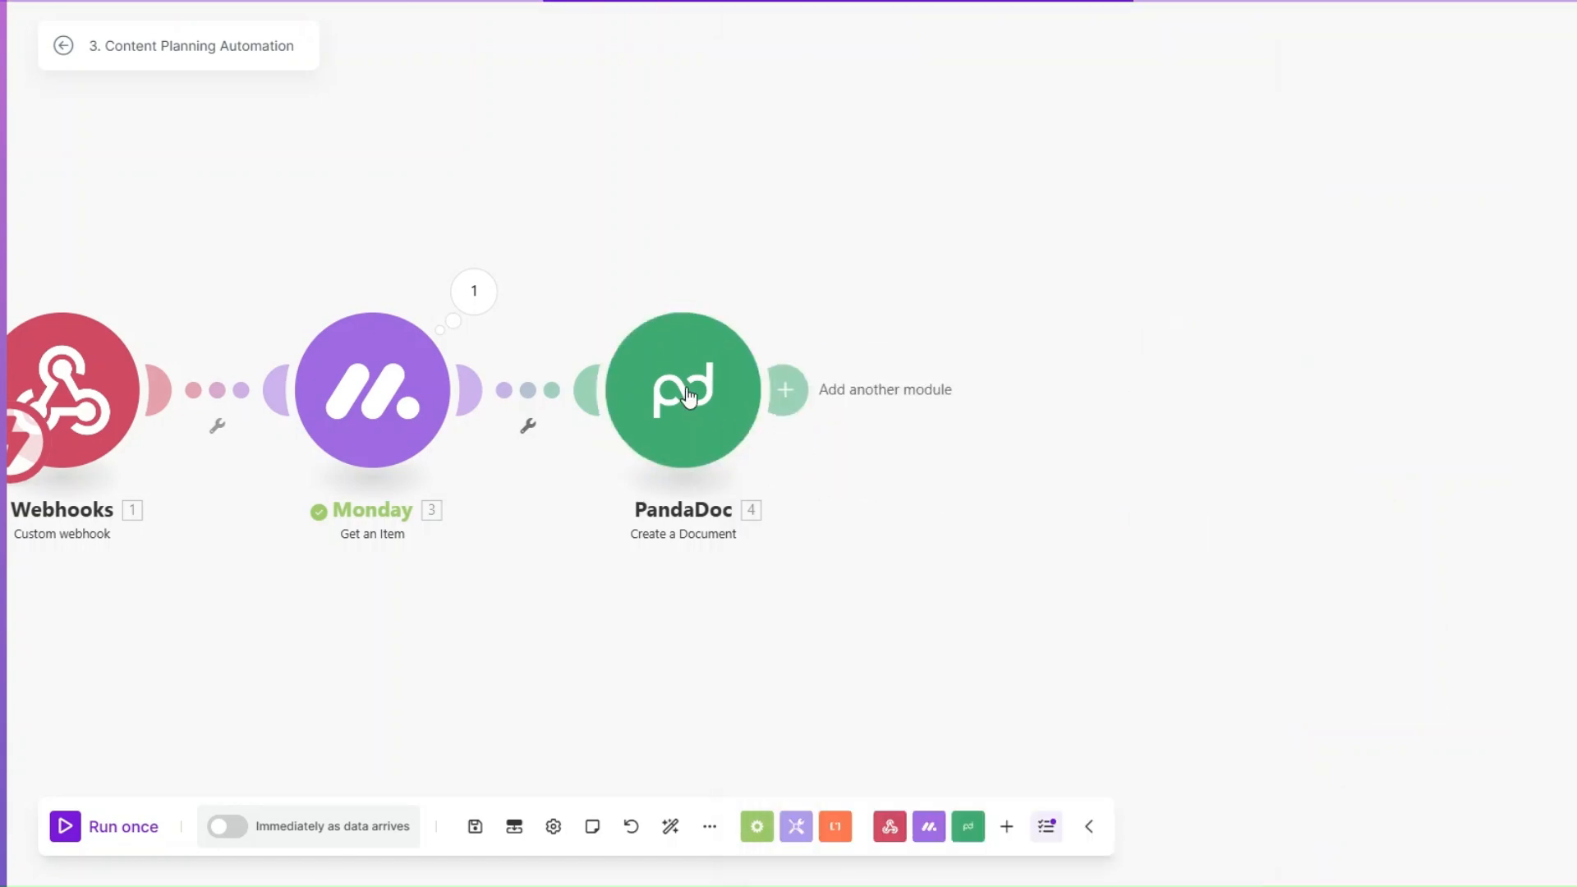
Step: Run only the Create a Document module with sample client values and inspect its input and output bundles
right_click(694, 395)
left_click(780, 441)
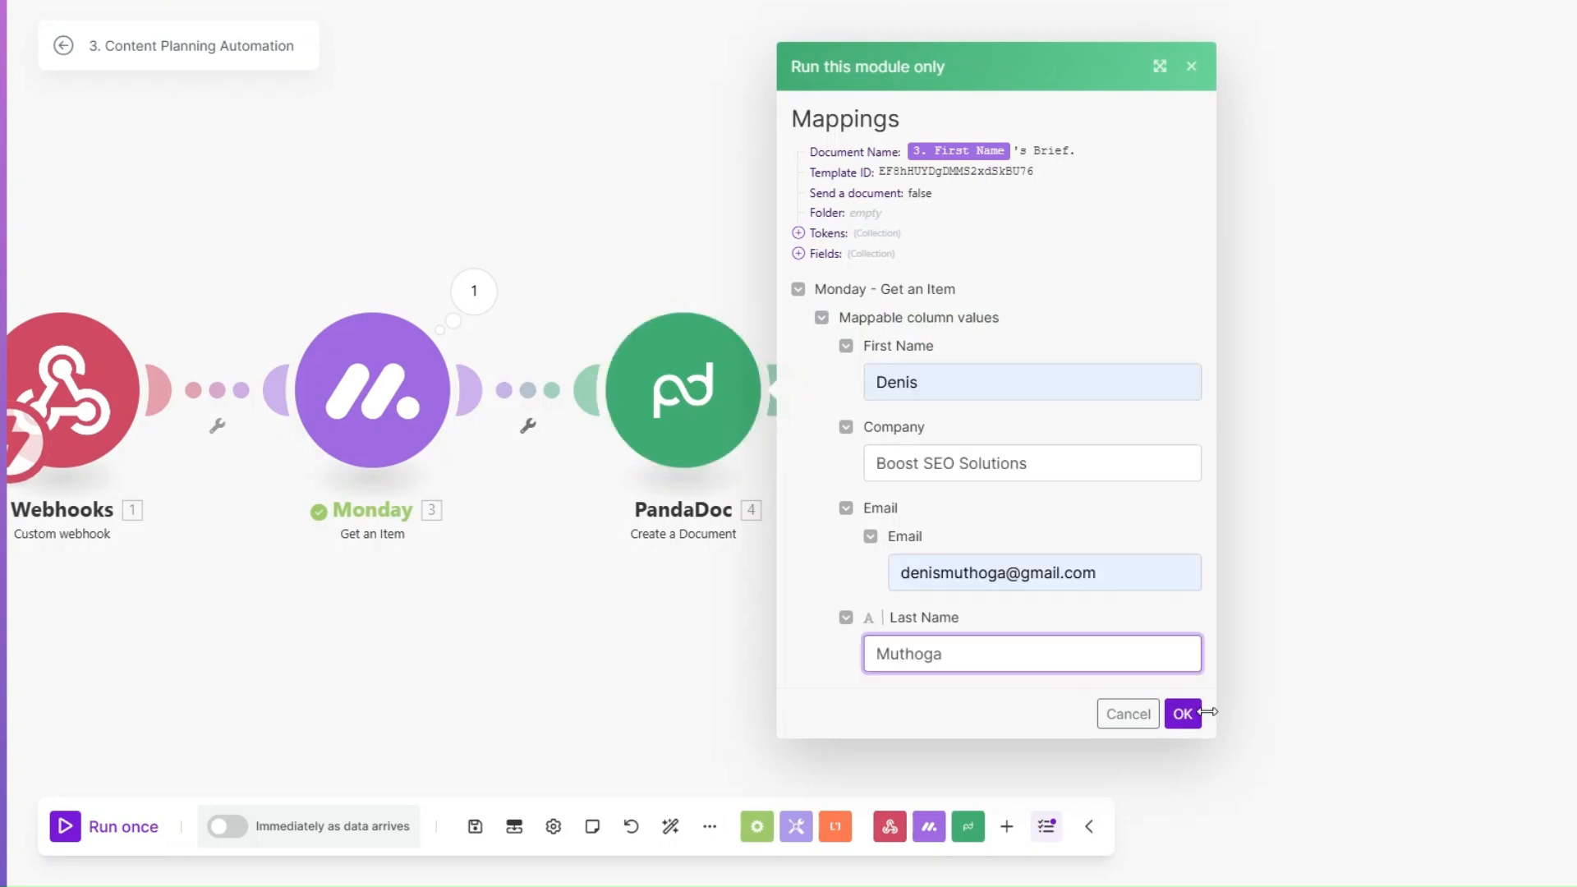
left_click(1182, 713)
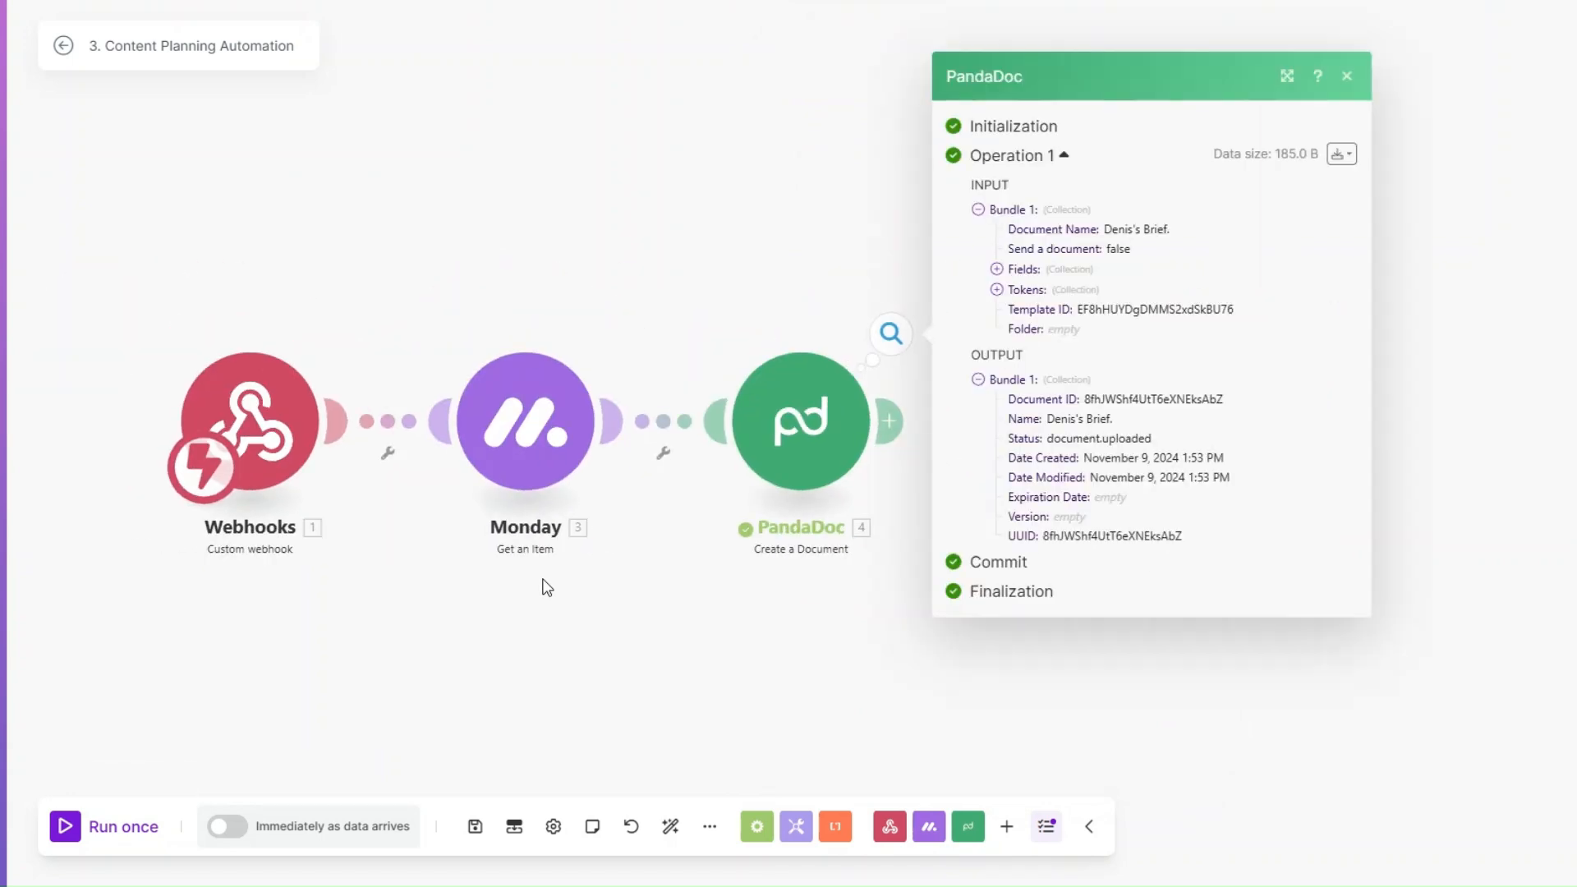
left_click_drag(1018, 376, 1131, 377)
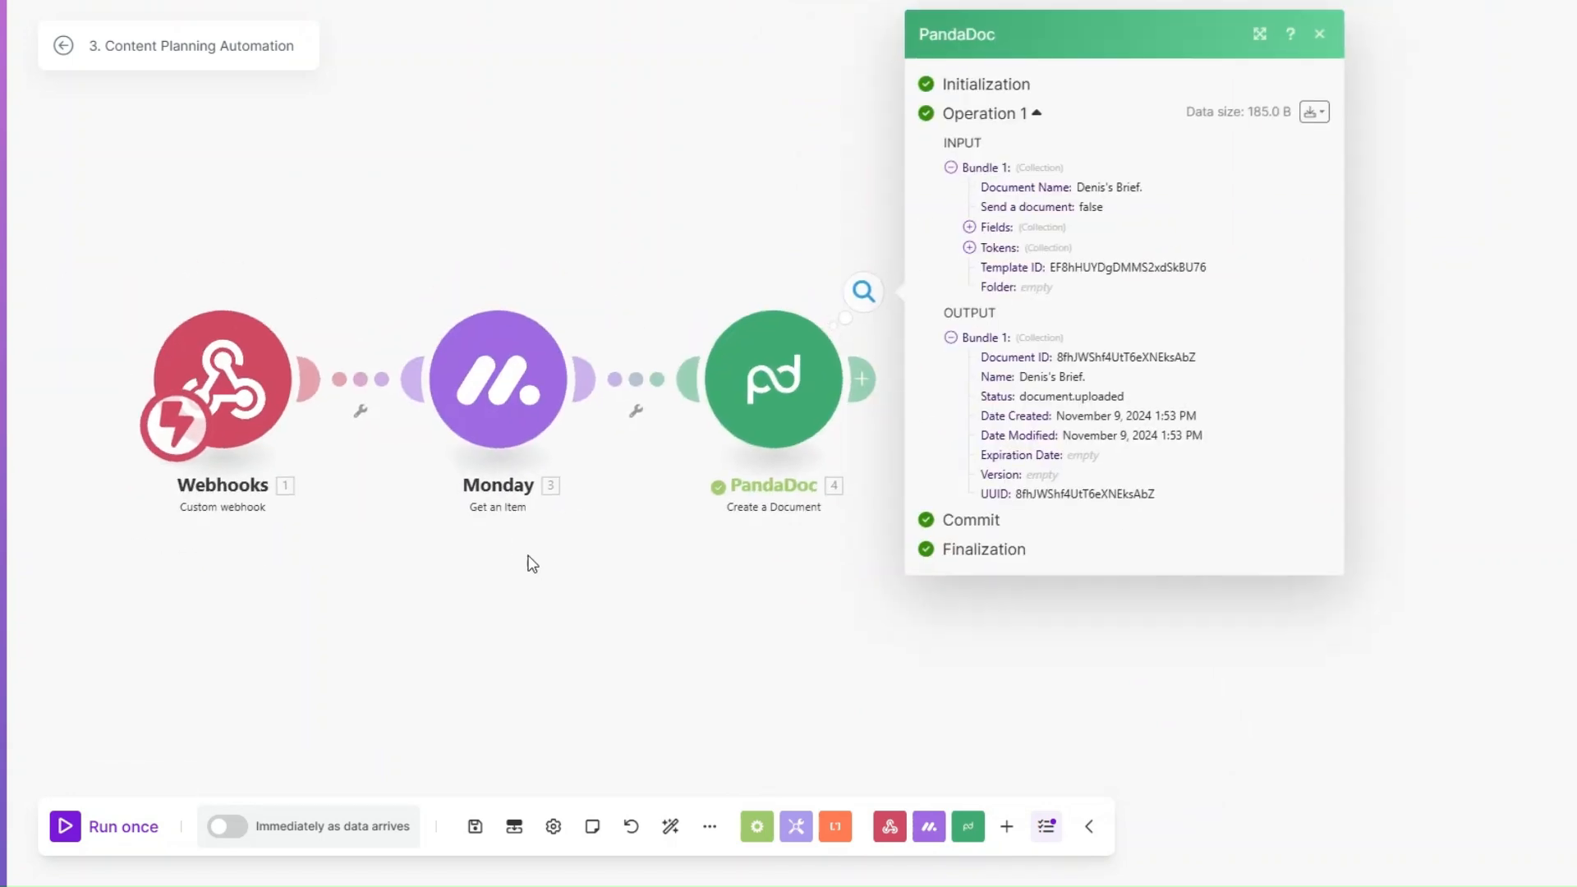
Step: Add a PandaDoc Download a Document module after Create a Document, mapping its Document ID to the created document's Document ID
double_click(1059, 356)
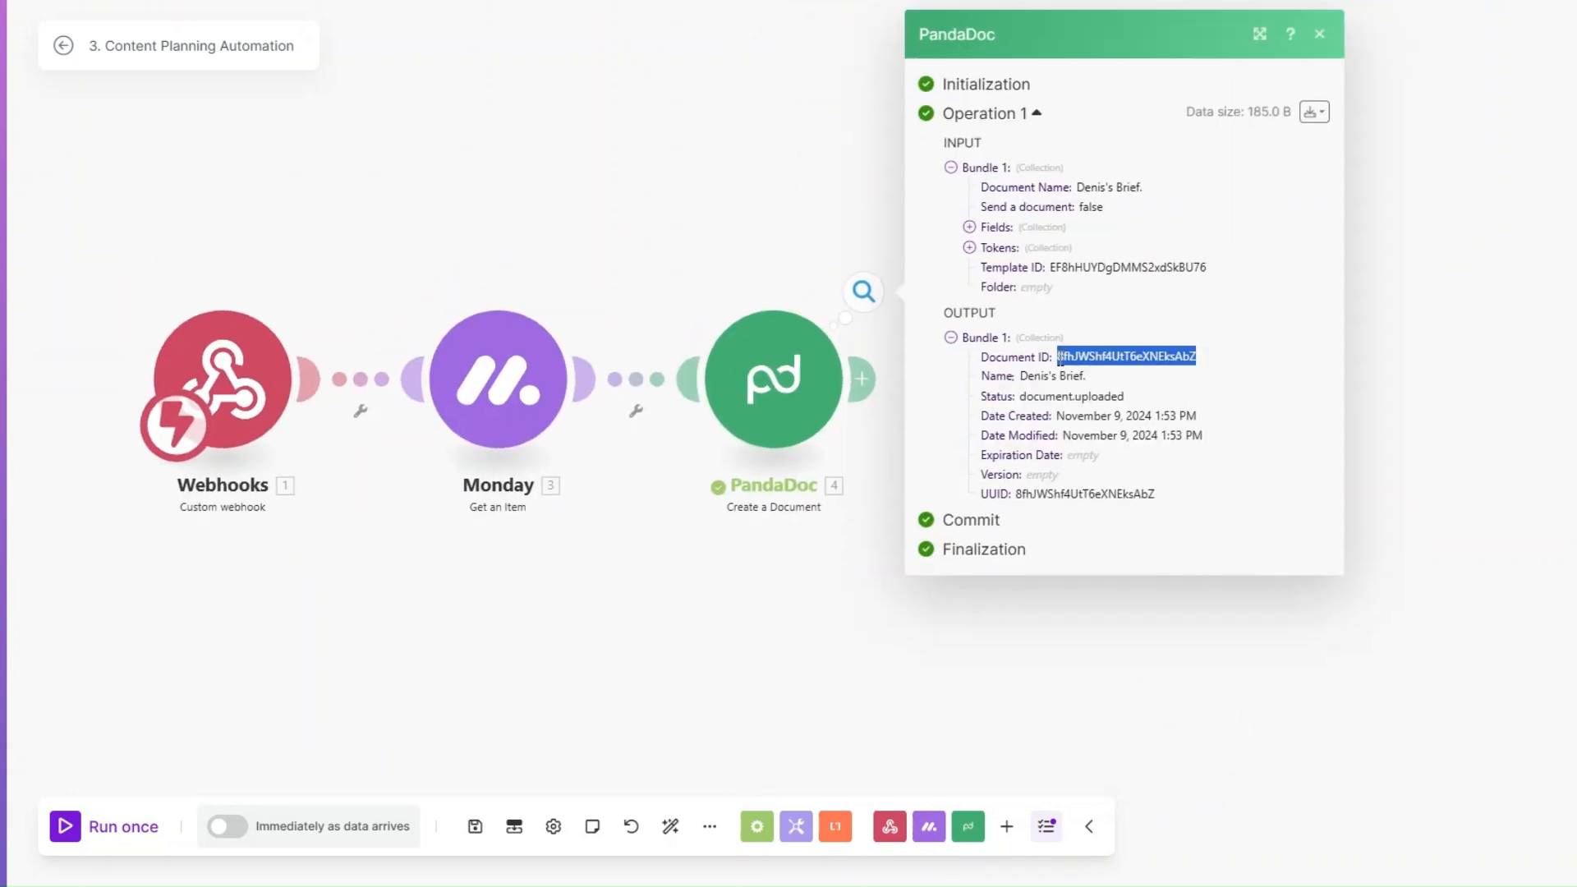
left_click(880, 417)
left_click(863, 380)
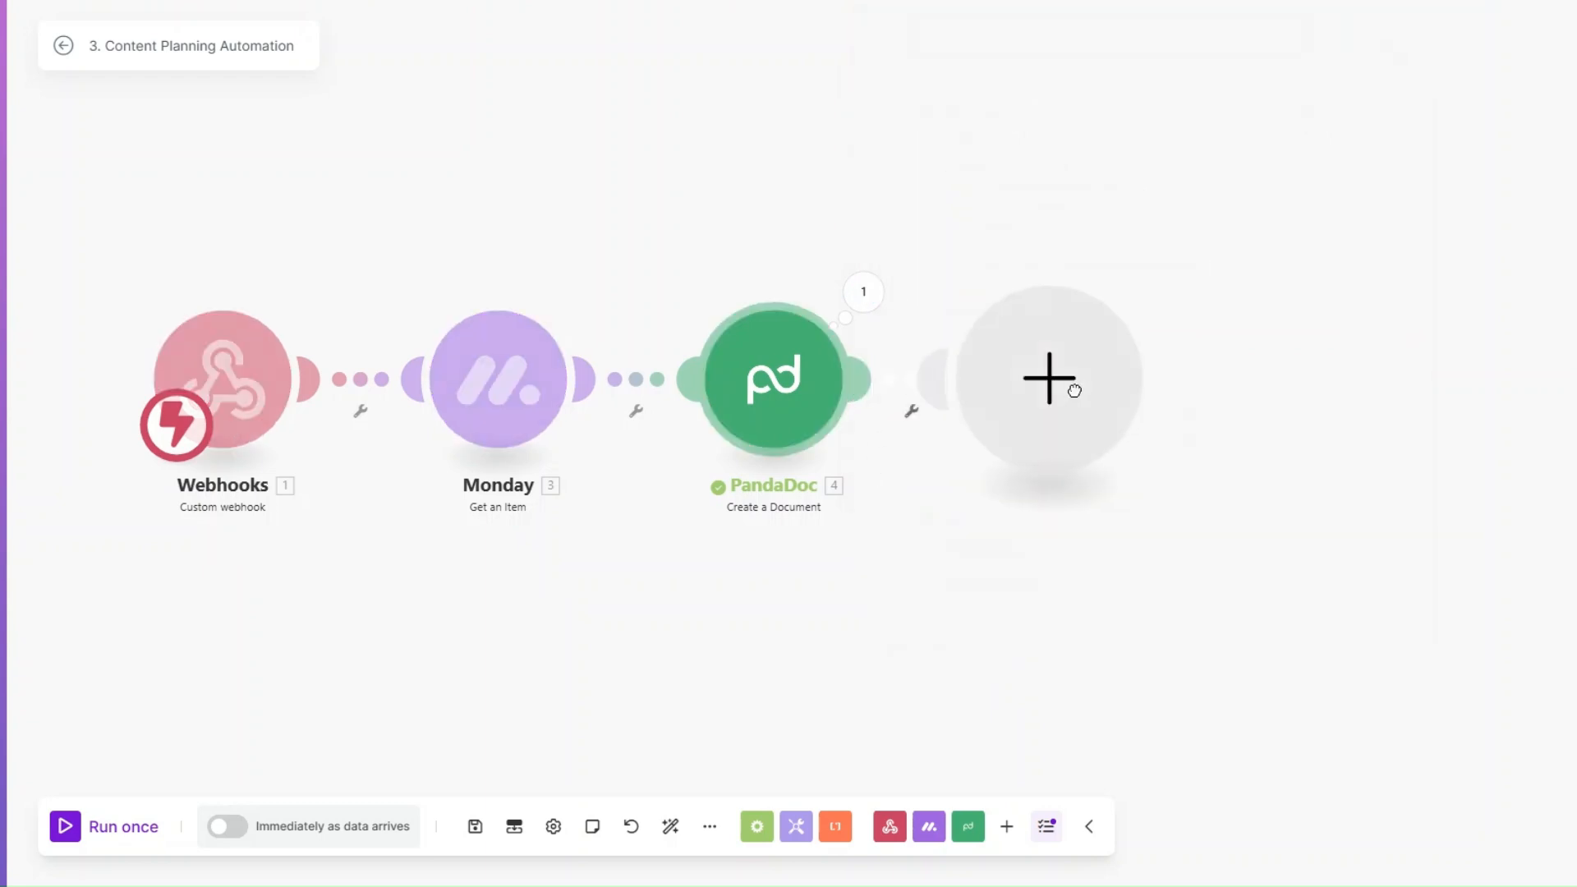
left_click(1216, 321)
left_click(1227, 497)
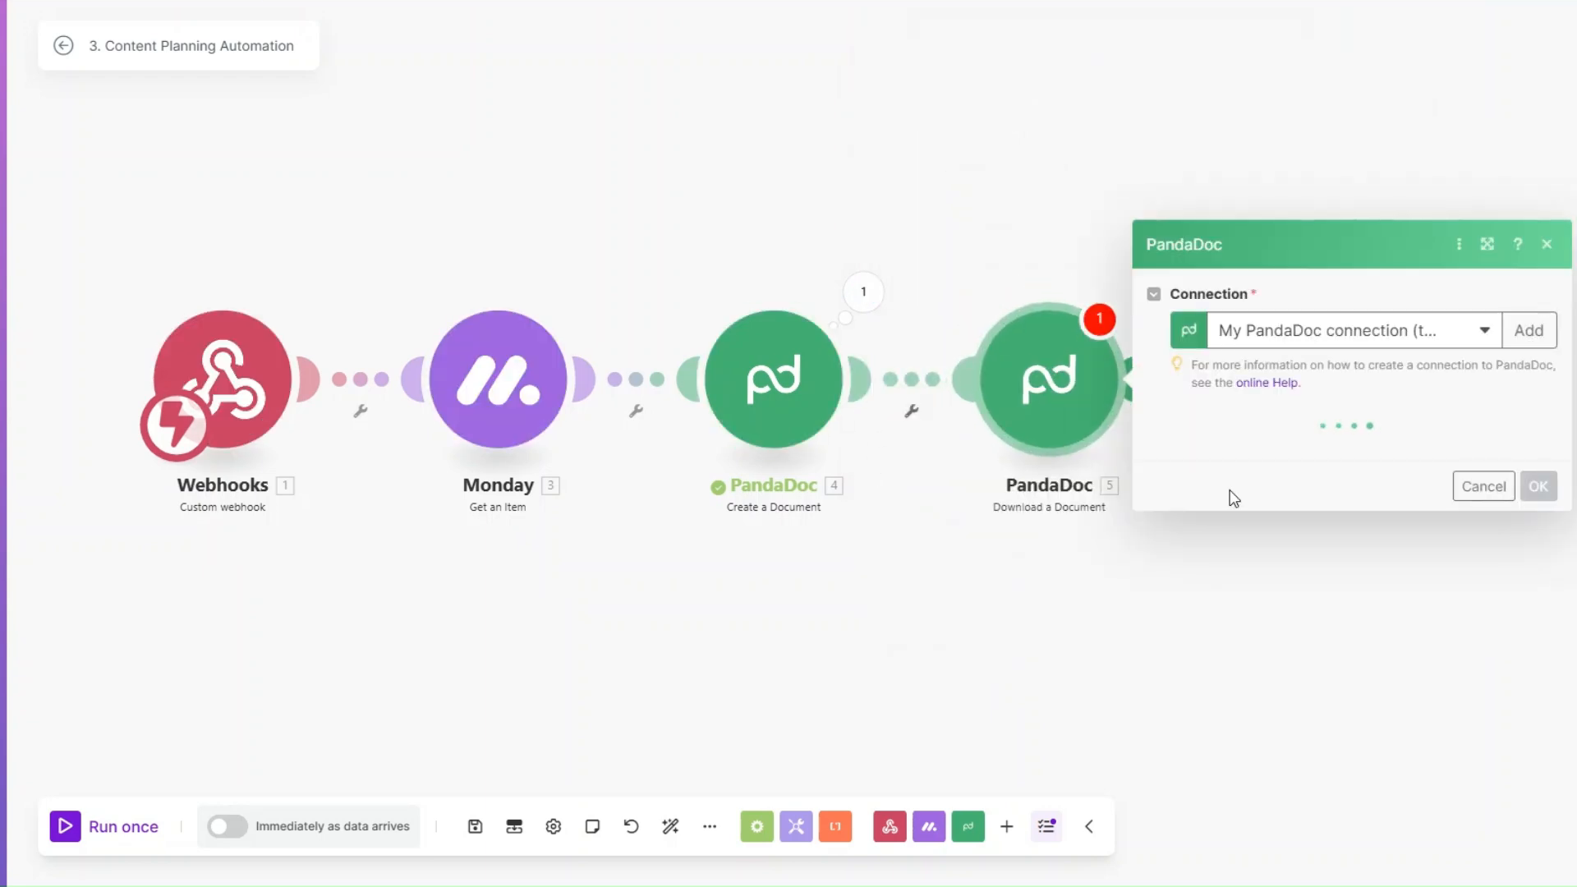
left_click(1229, 450)
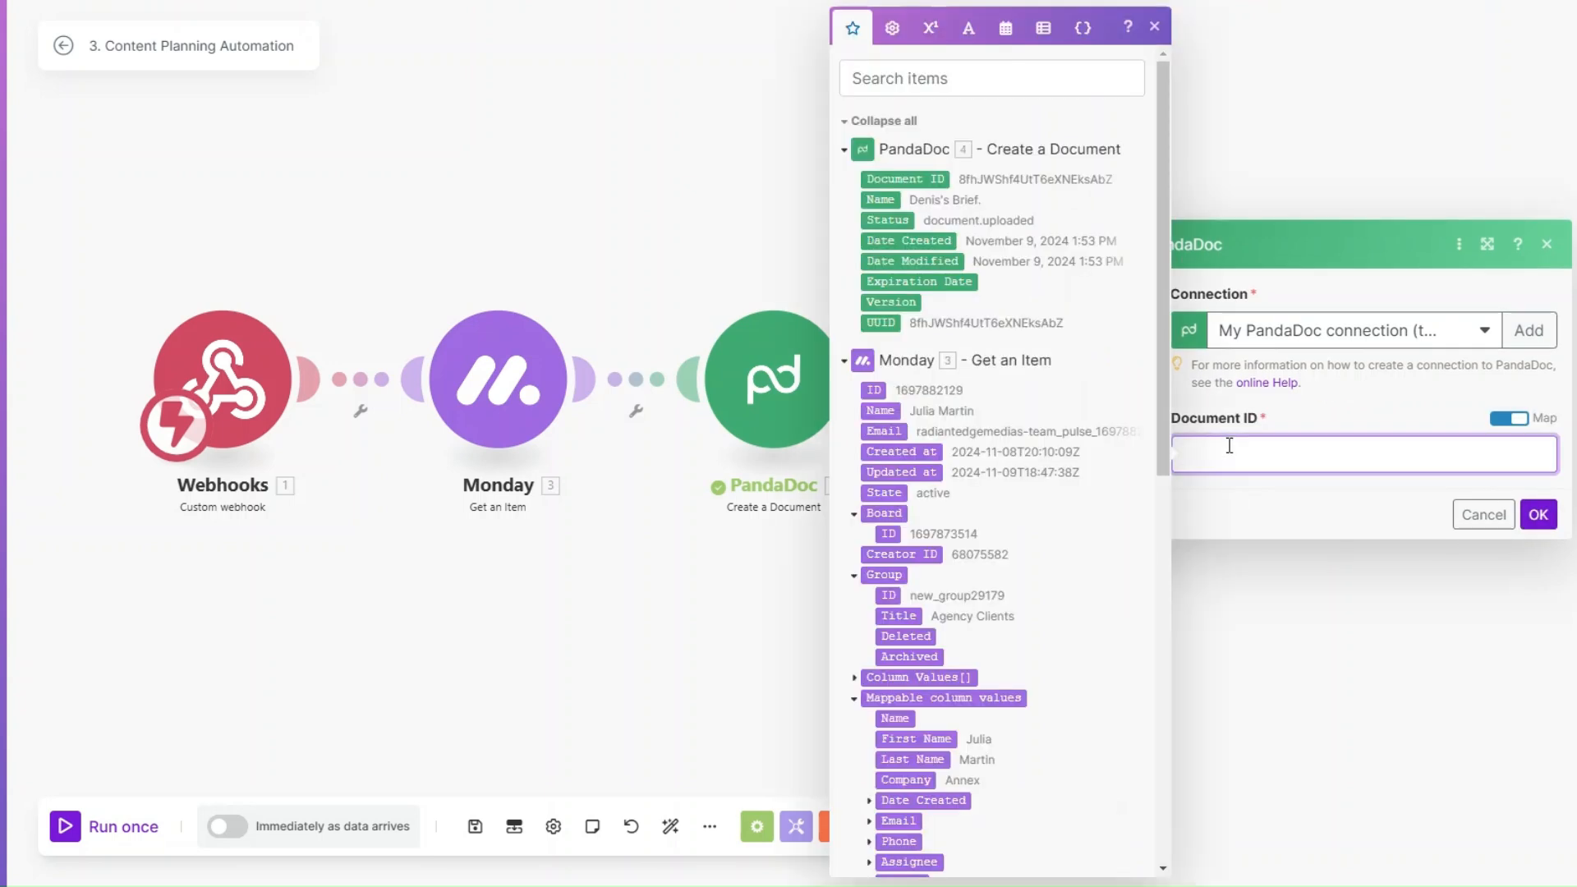
left_click(918, 175)
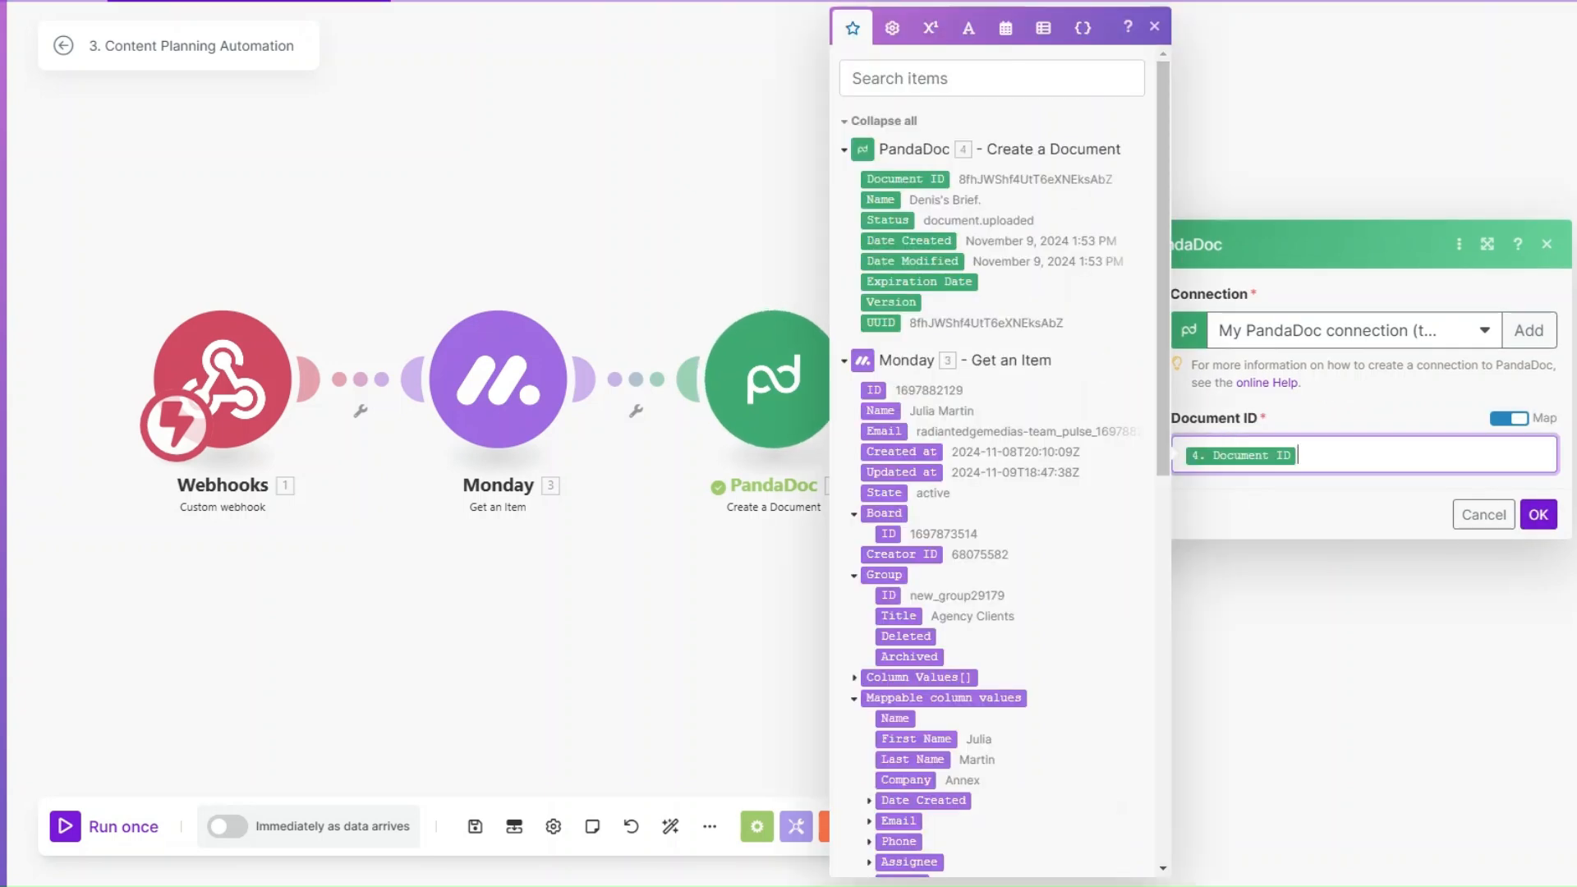
left_click(1537, 515)
Step: Rename the PandaDoc Create a Document module as Create Brief
right_click(756, 371)
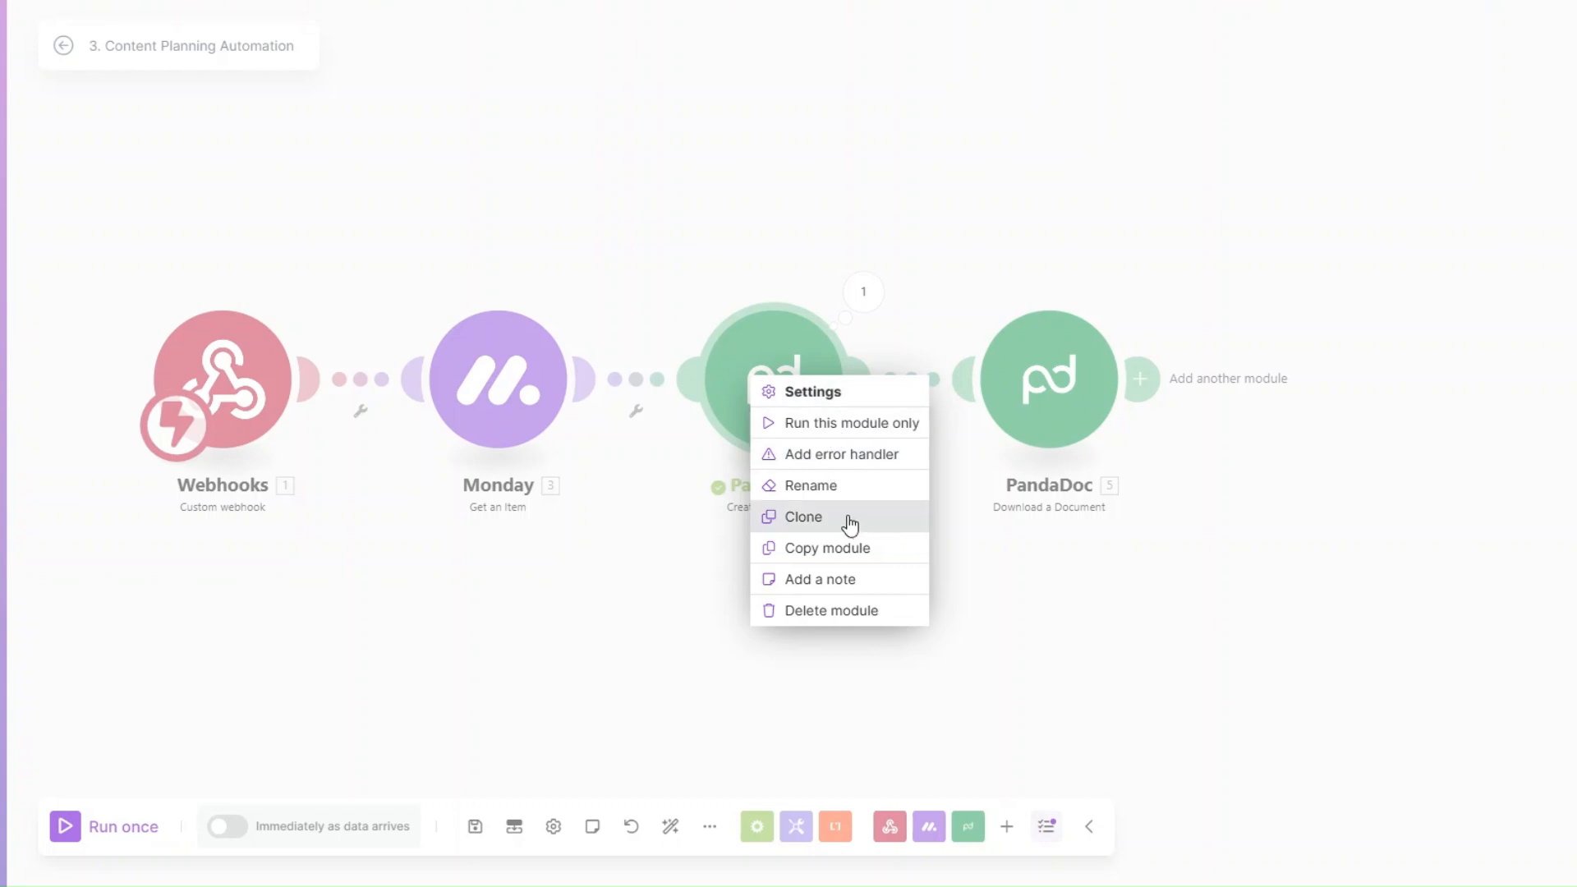
left_click(839, 493)
type("Cr")
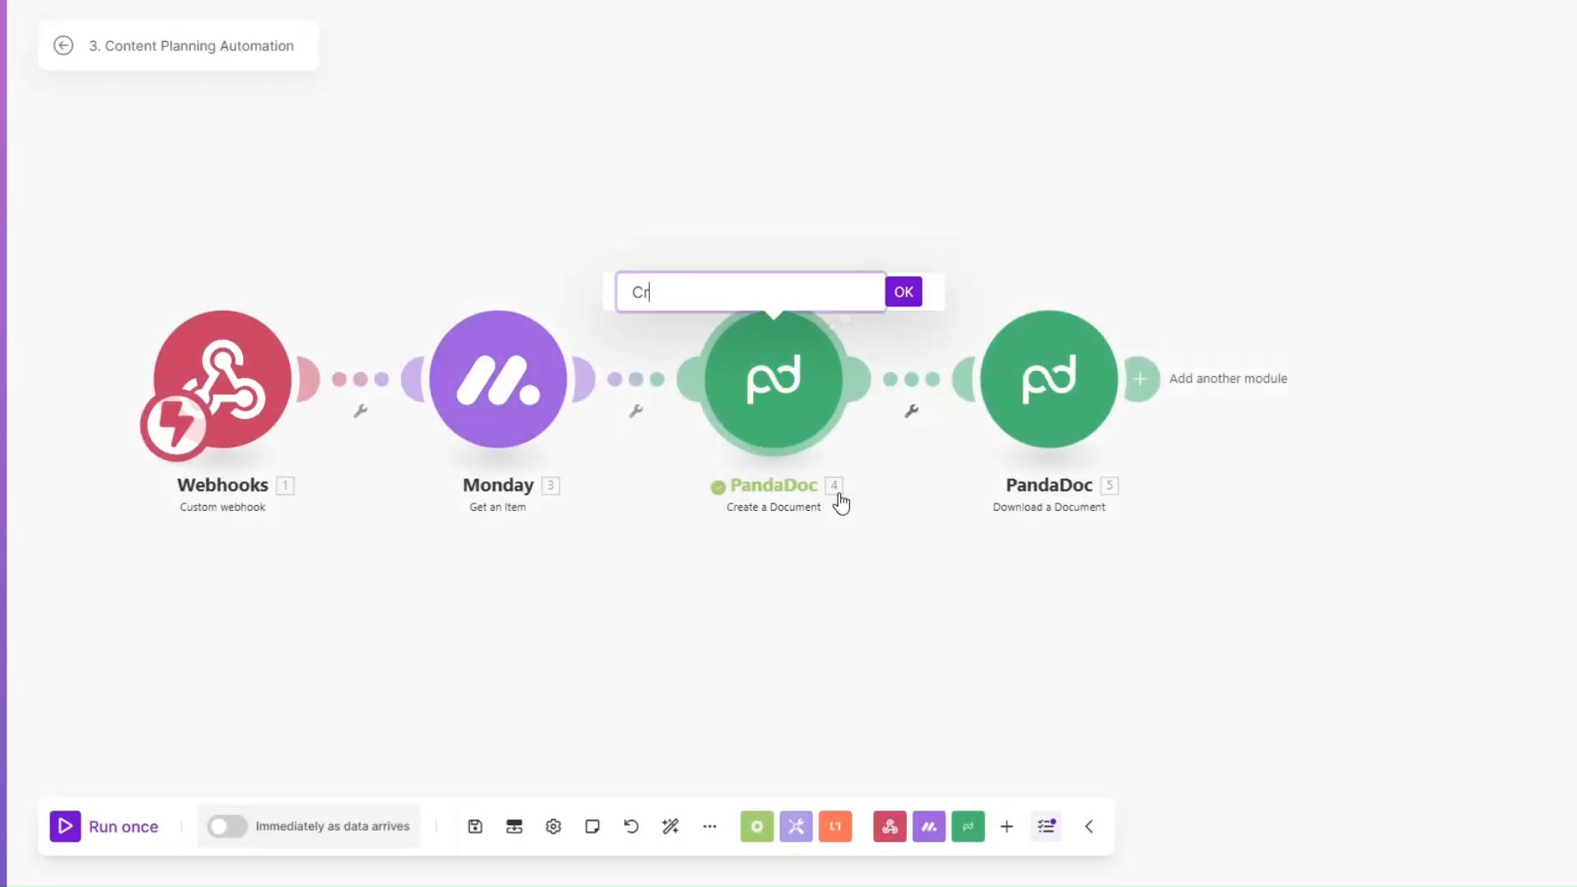
type("eate Brief")
key("Return")
Step: Rename the PandaDoc Download a Document module as Download Brief
right_click(1053, 366)
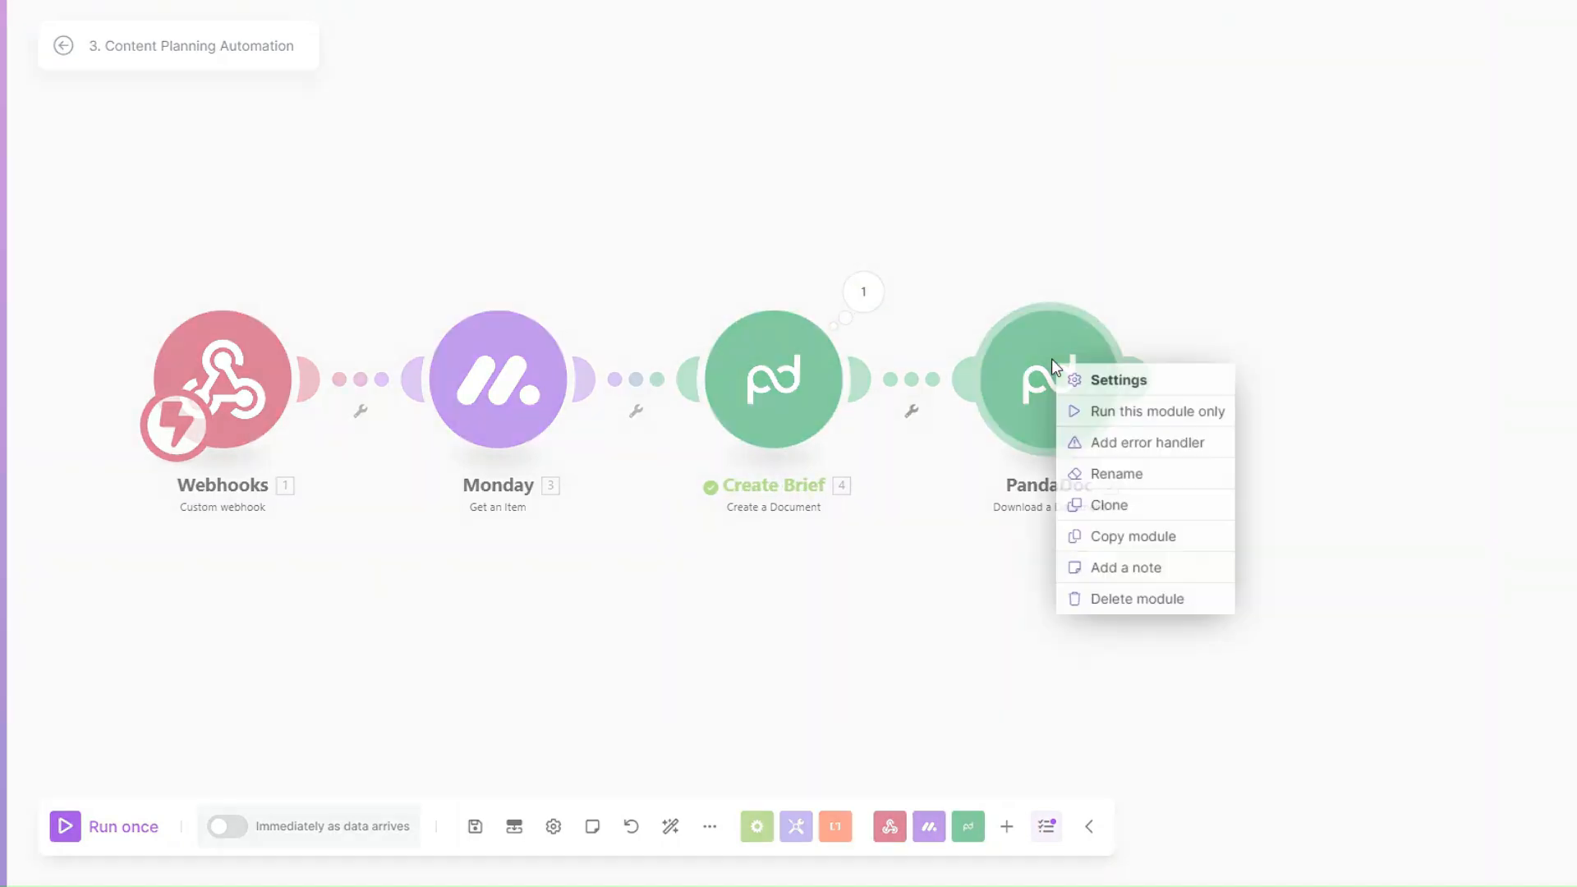
left_click(1117, 473)
type("Download Brief")
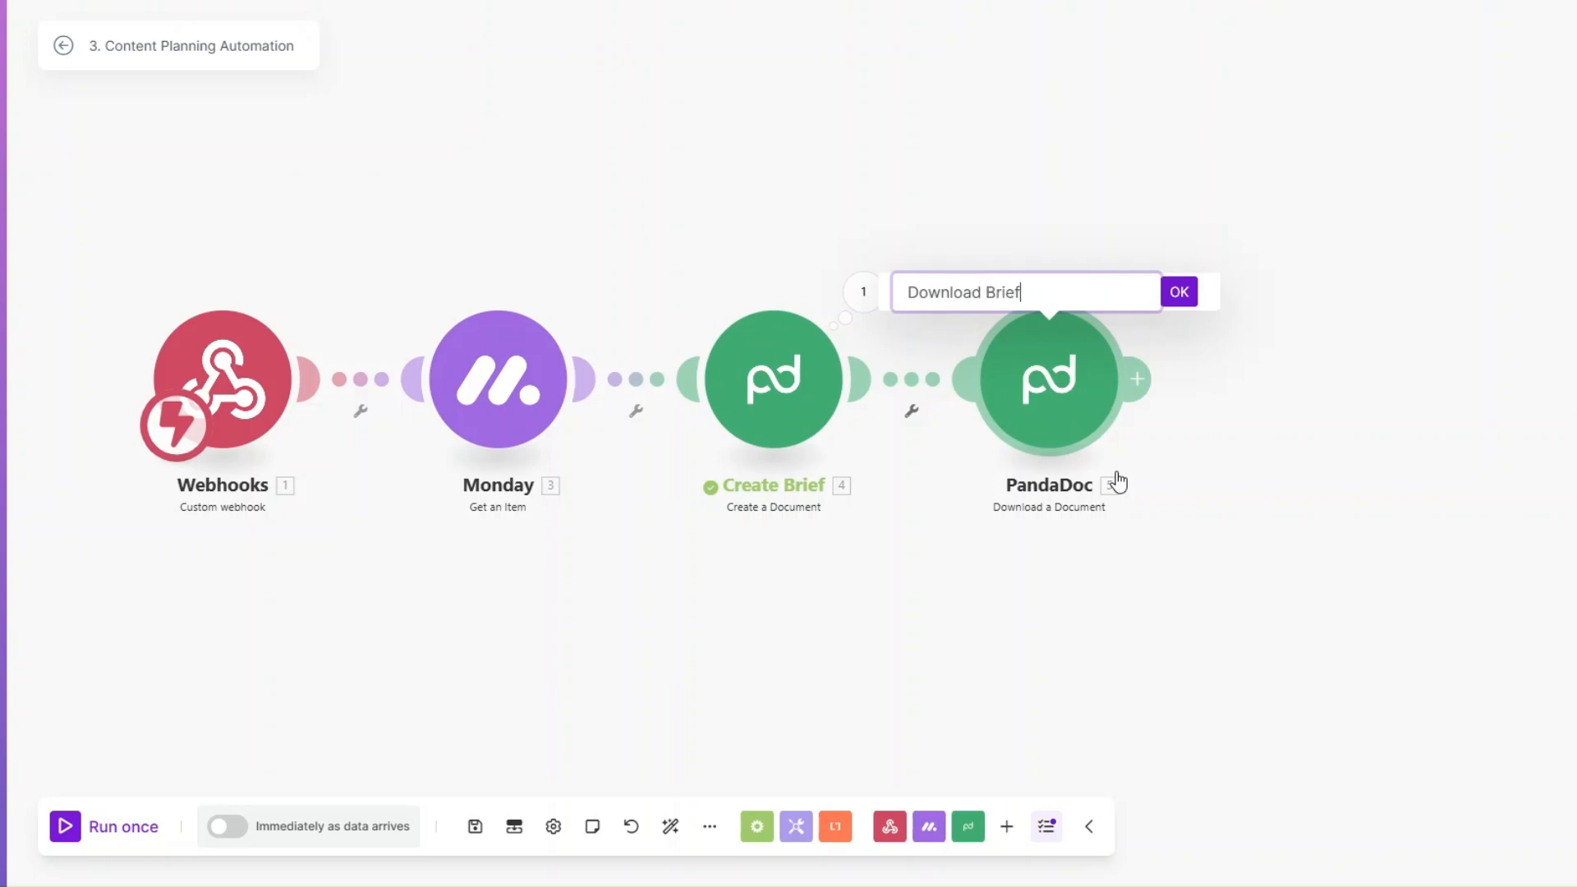
left_click(1179, 291)
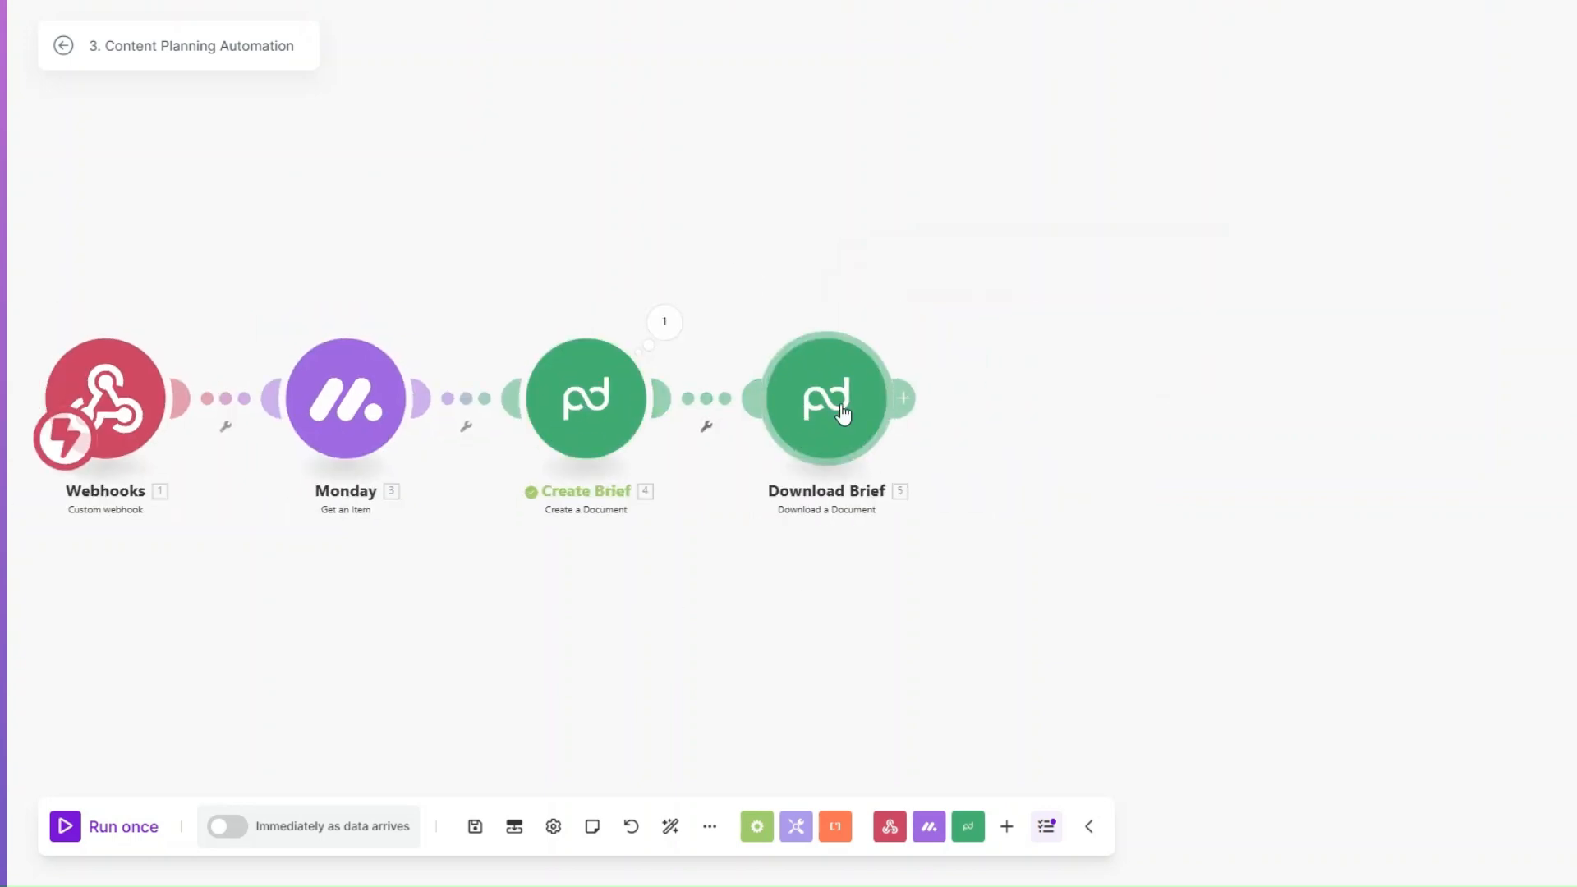
Step: Add a Google Docs Create a Document module after Download Brief and name its document with the Monday First Name value plus "'s Checklist"
left_click(902, 399)
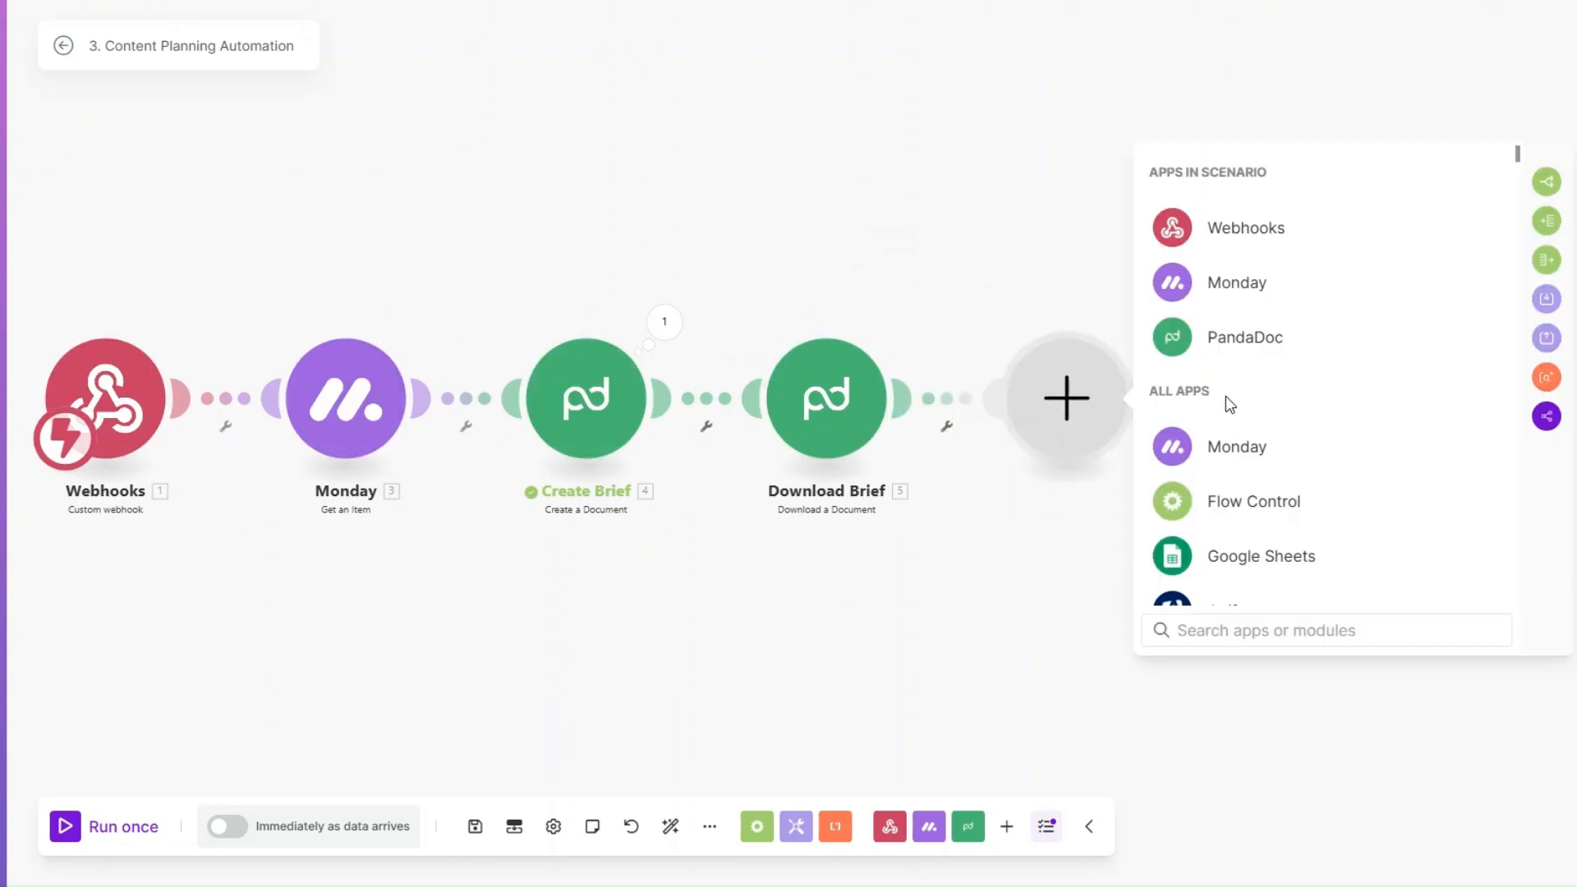
scroll(1231, 440, "down", 10)
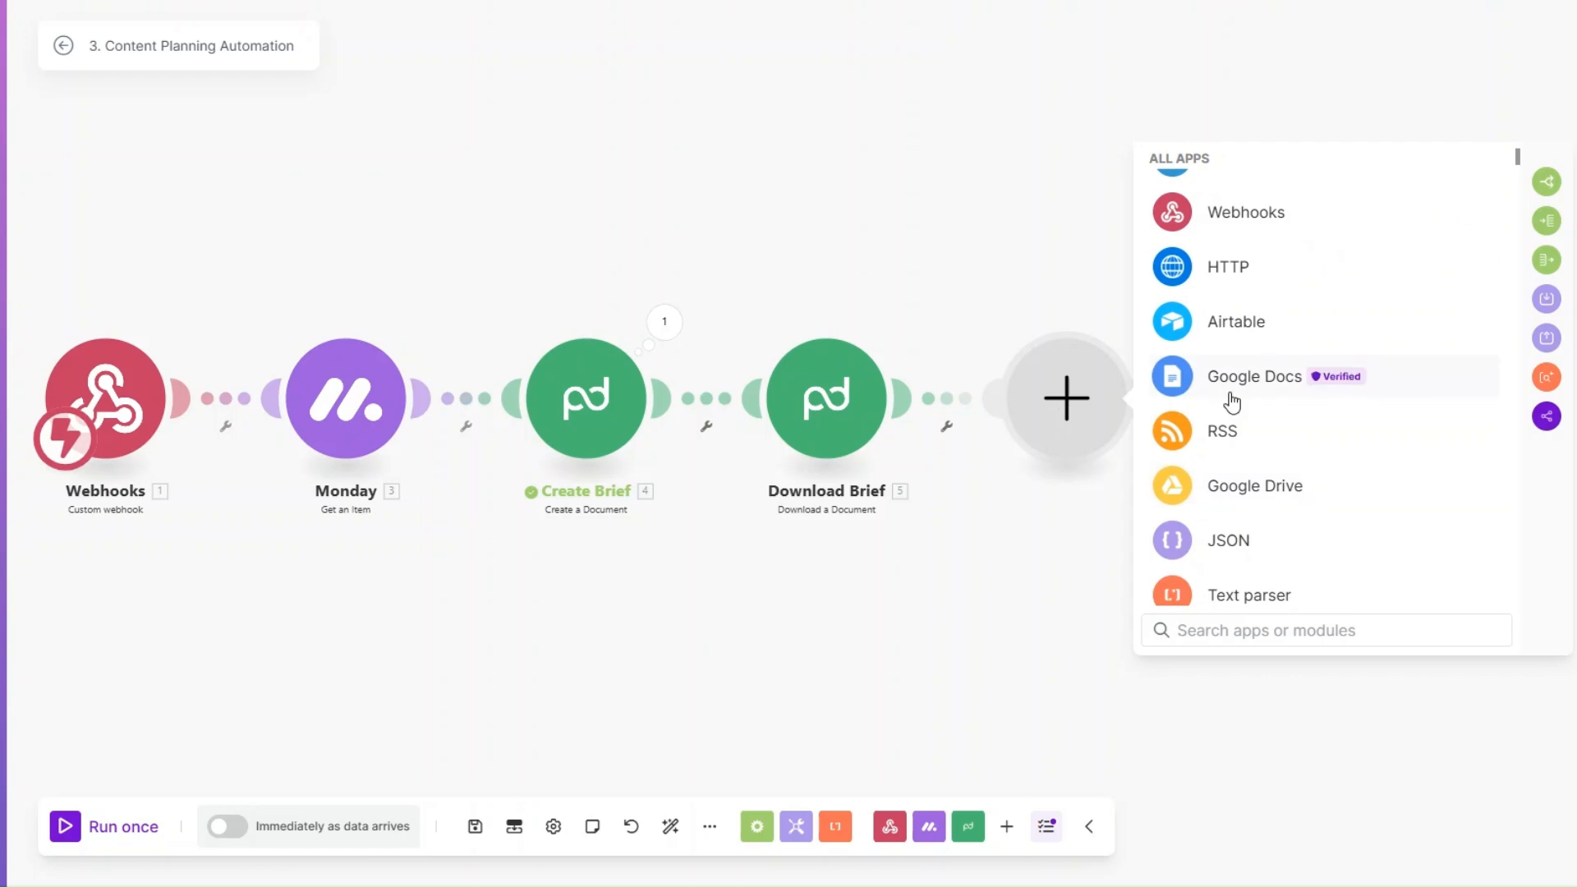
left_click(1229, 394)
left_click(1240, 462)
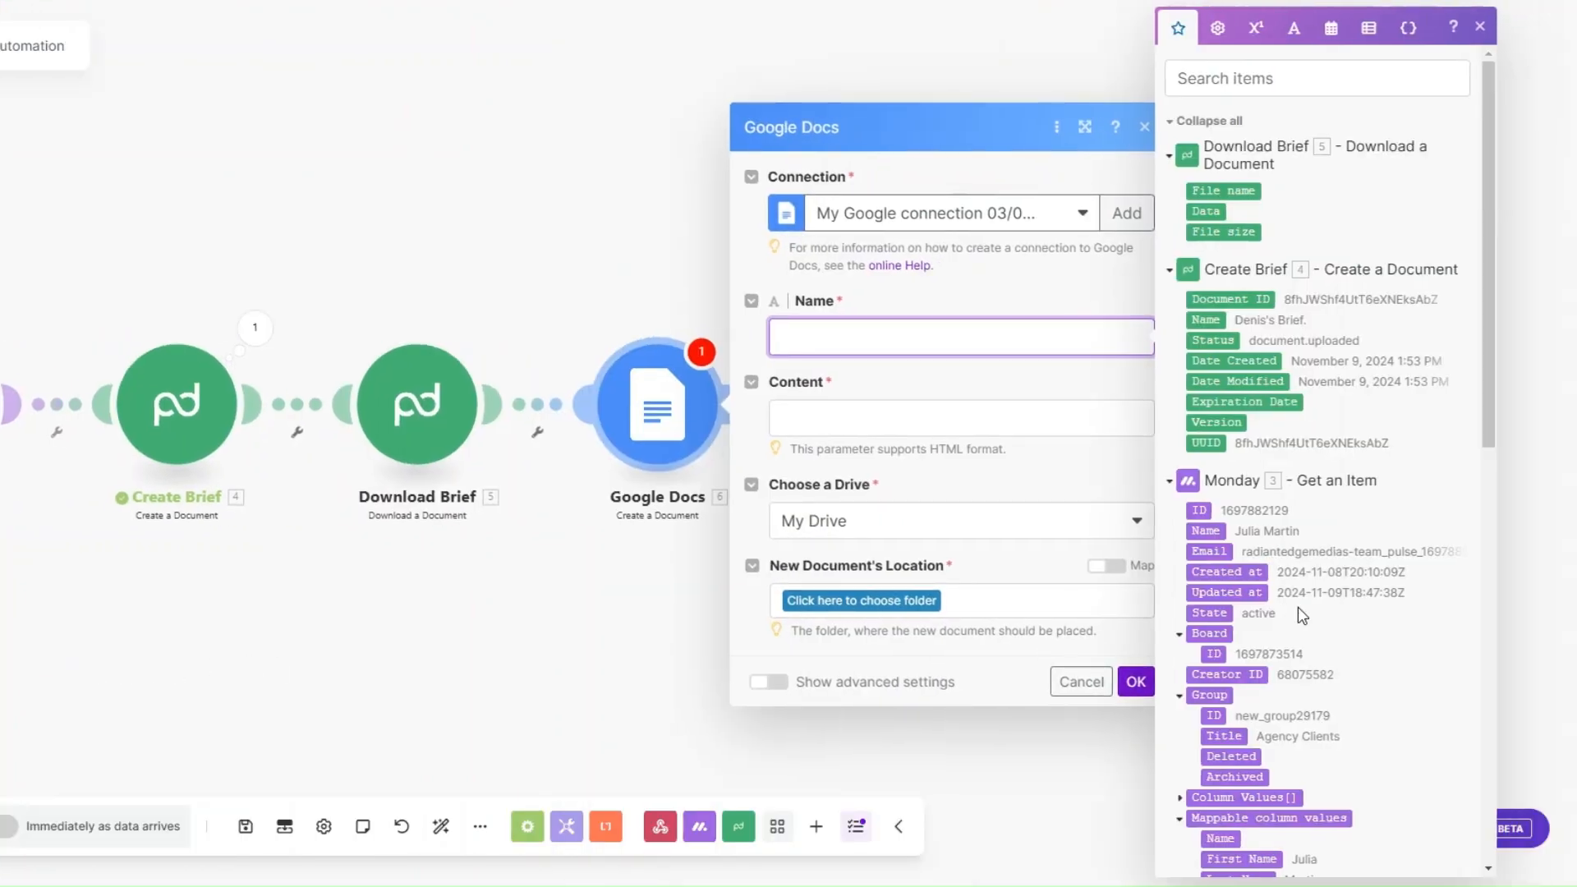
scroll(1298, 608, "down", 4)
left_click(1228, 565)
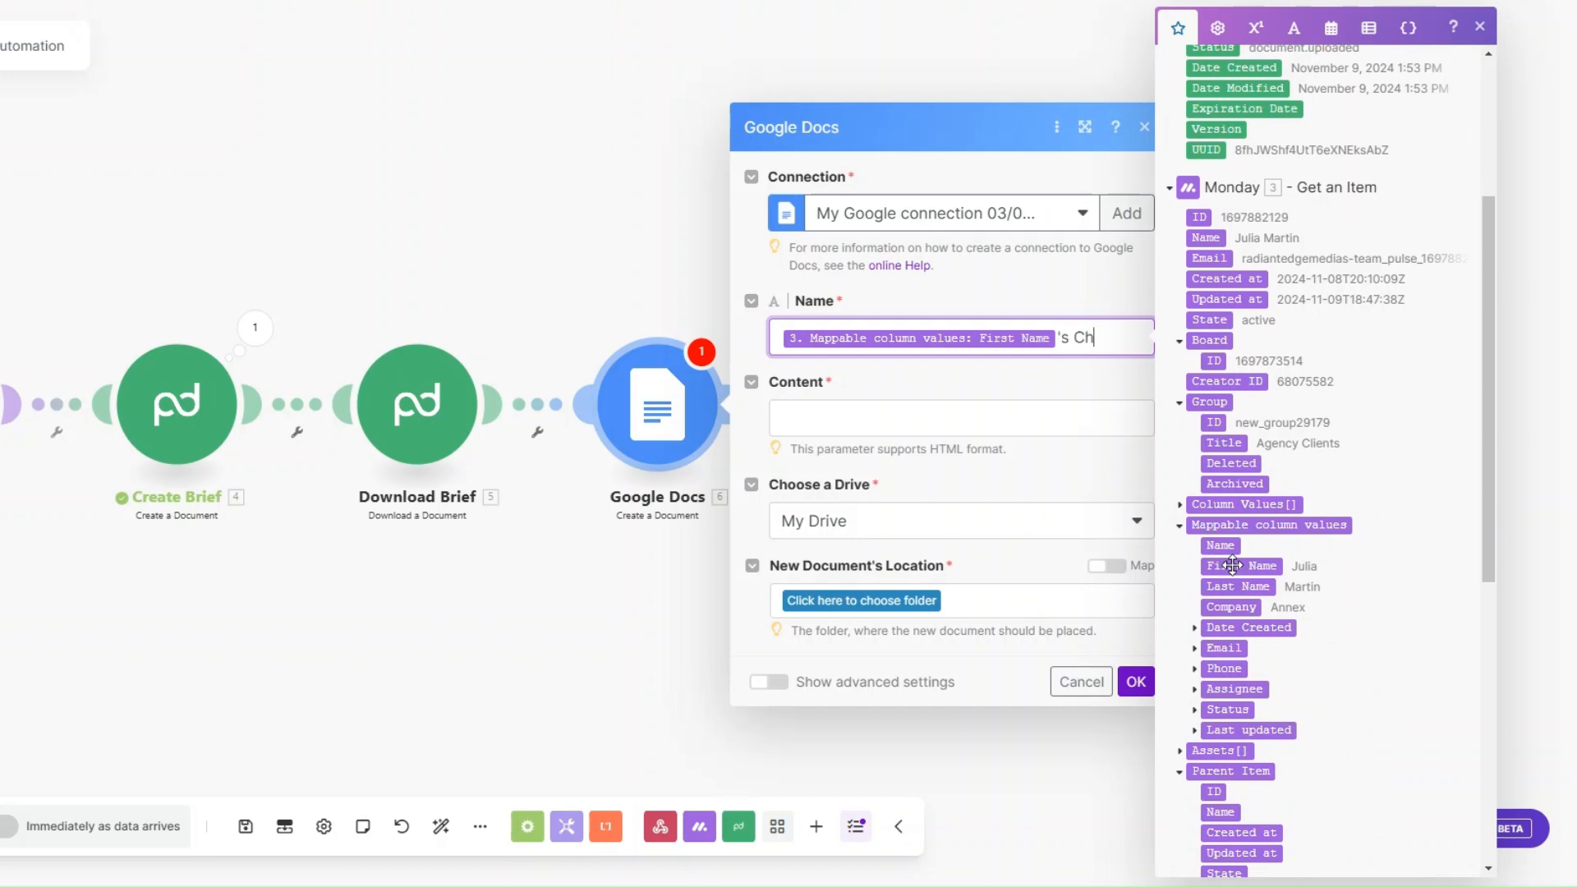
Step: Set the document content to "Write the client's keywords here according to the Content Brief.", choose the Files folder as location, and save the module
left_click(887, 411)
type("Write the client's keywords here according to the Content Brief.")
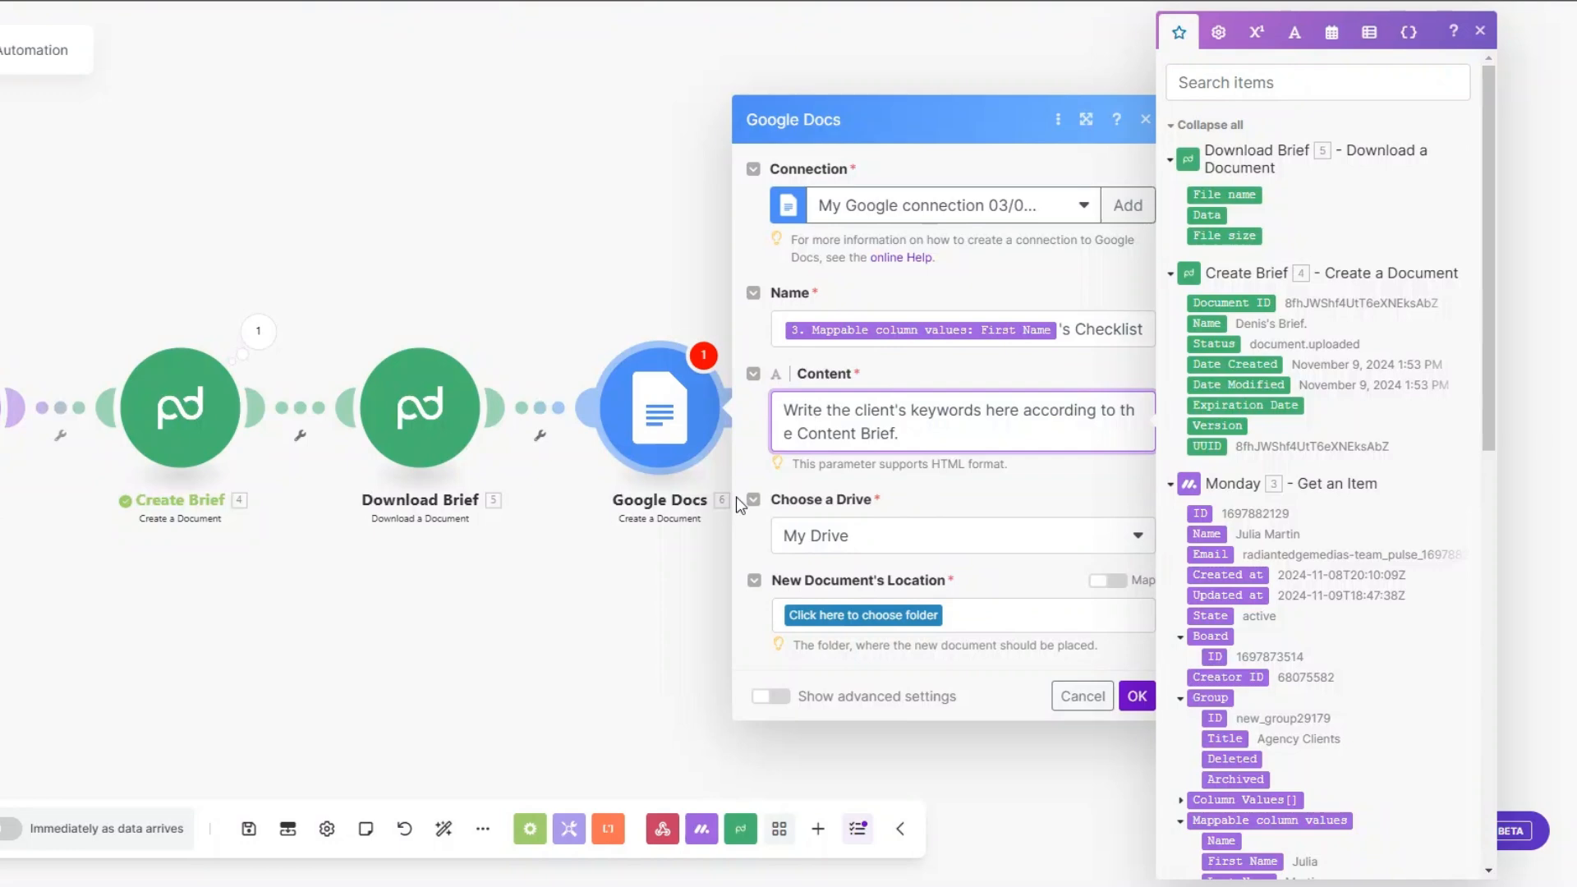
left_click(860, 618)
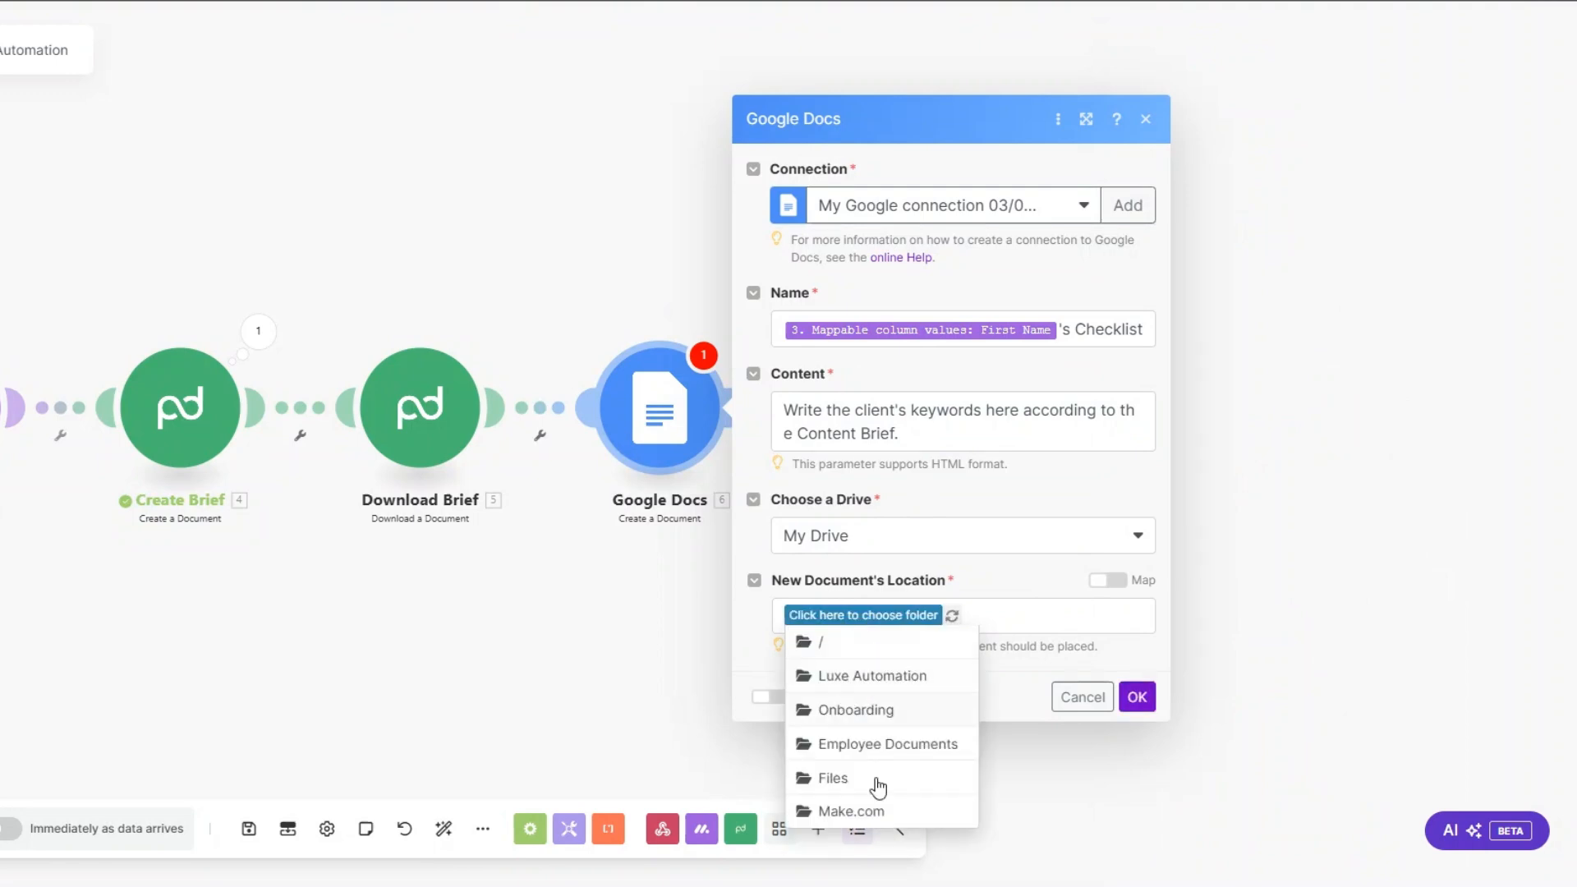
left_click(851, 777)
left_click(821, 624)
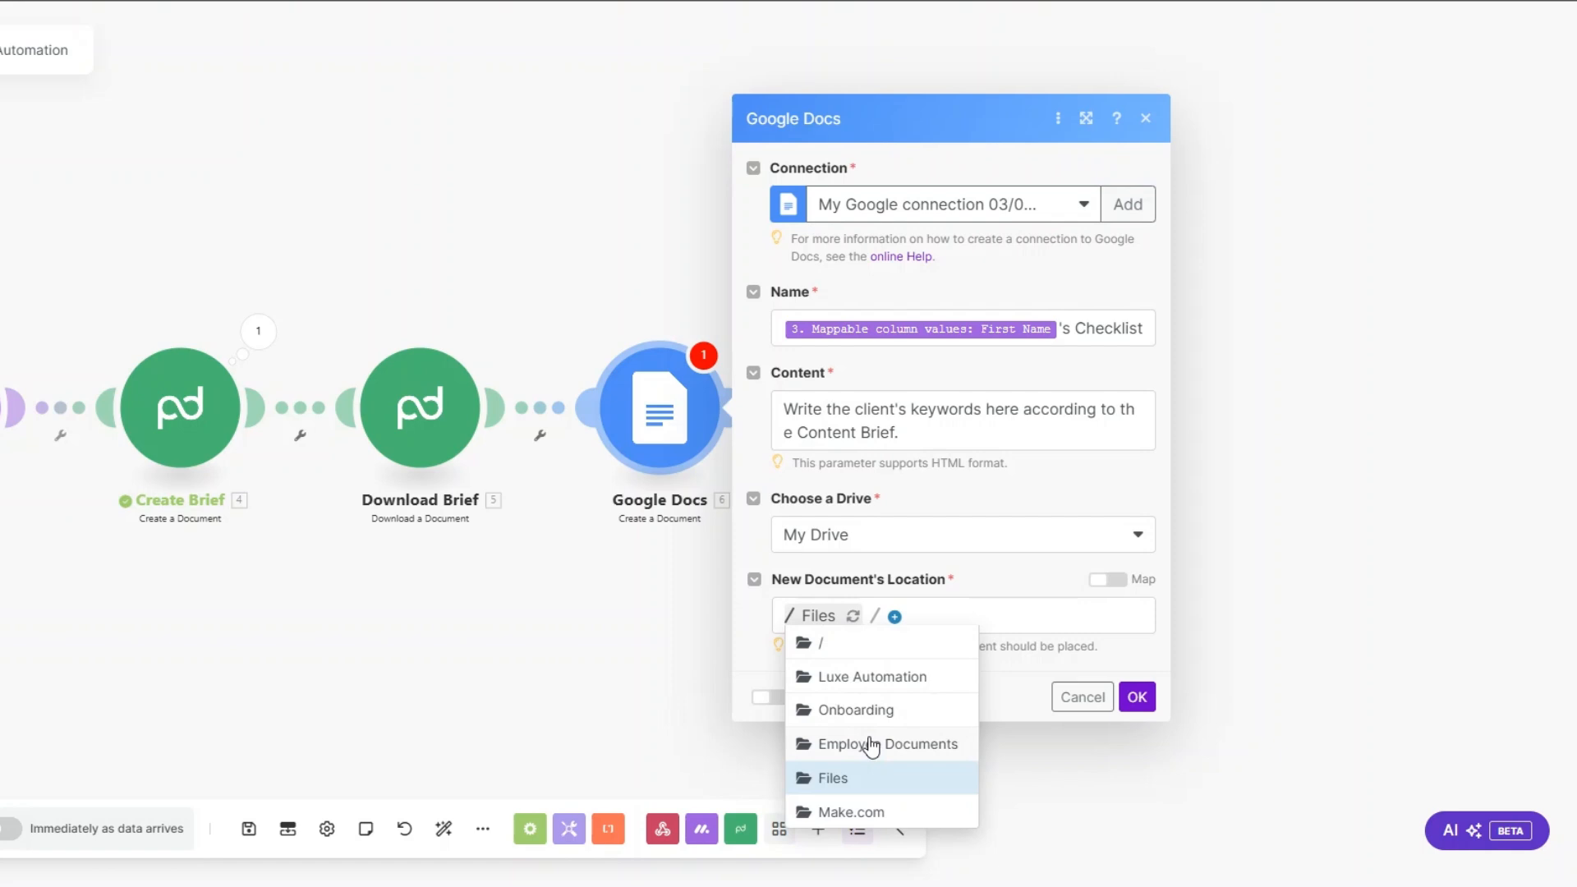
left_click(854, 772)
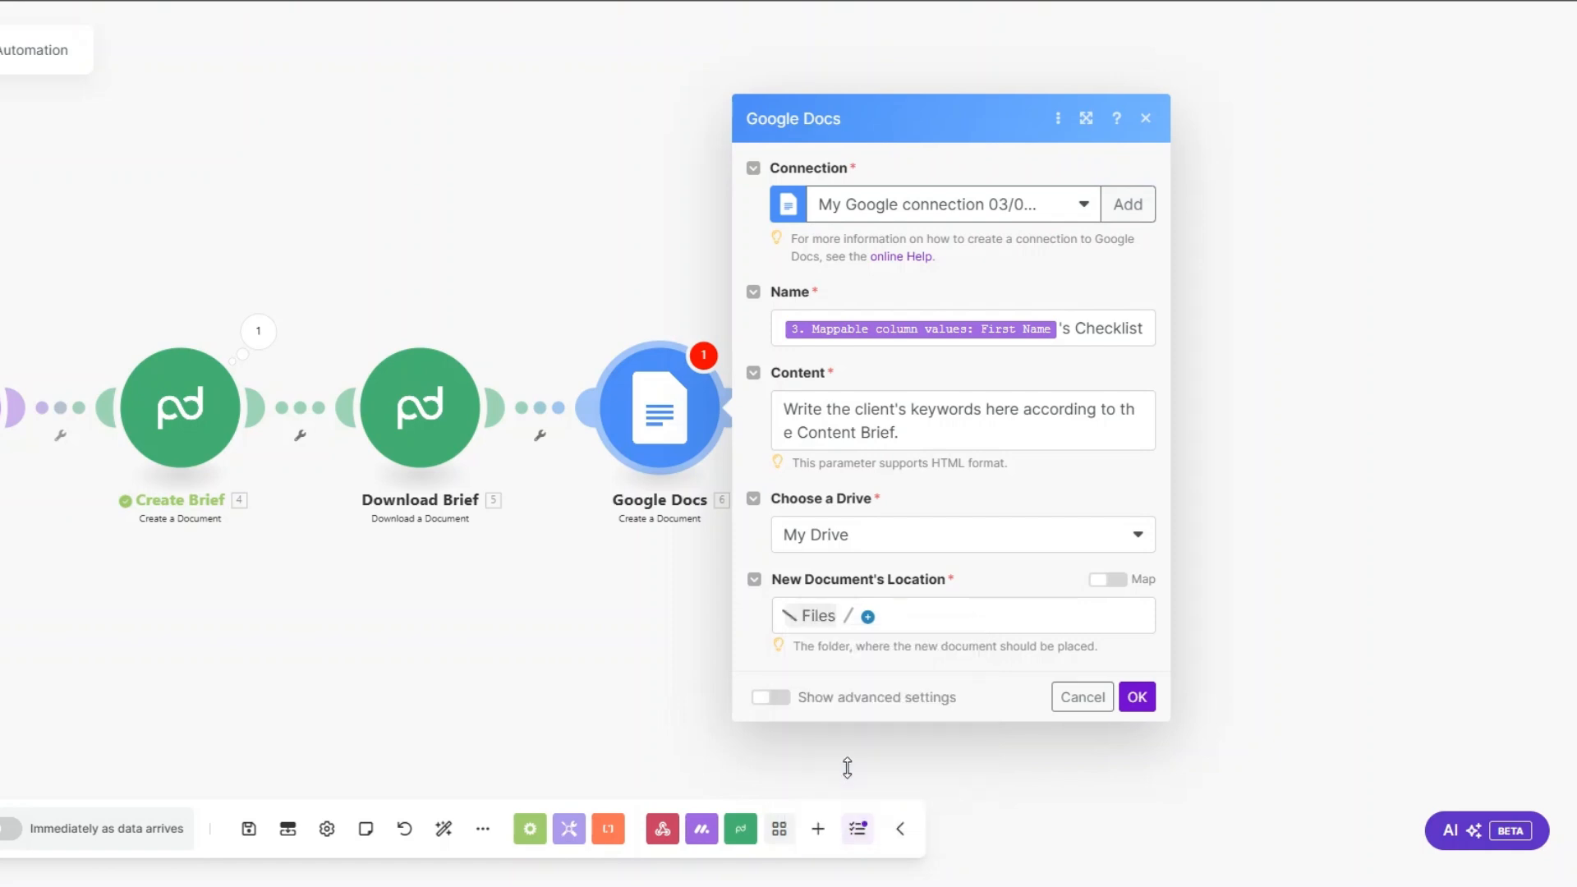
left_click(1136, 696)
Step: Rename the Google Docs module as Keyword Checklist
right_click(640, 404)
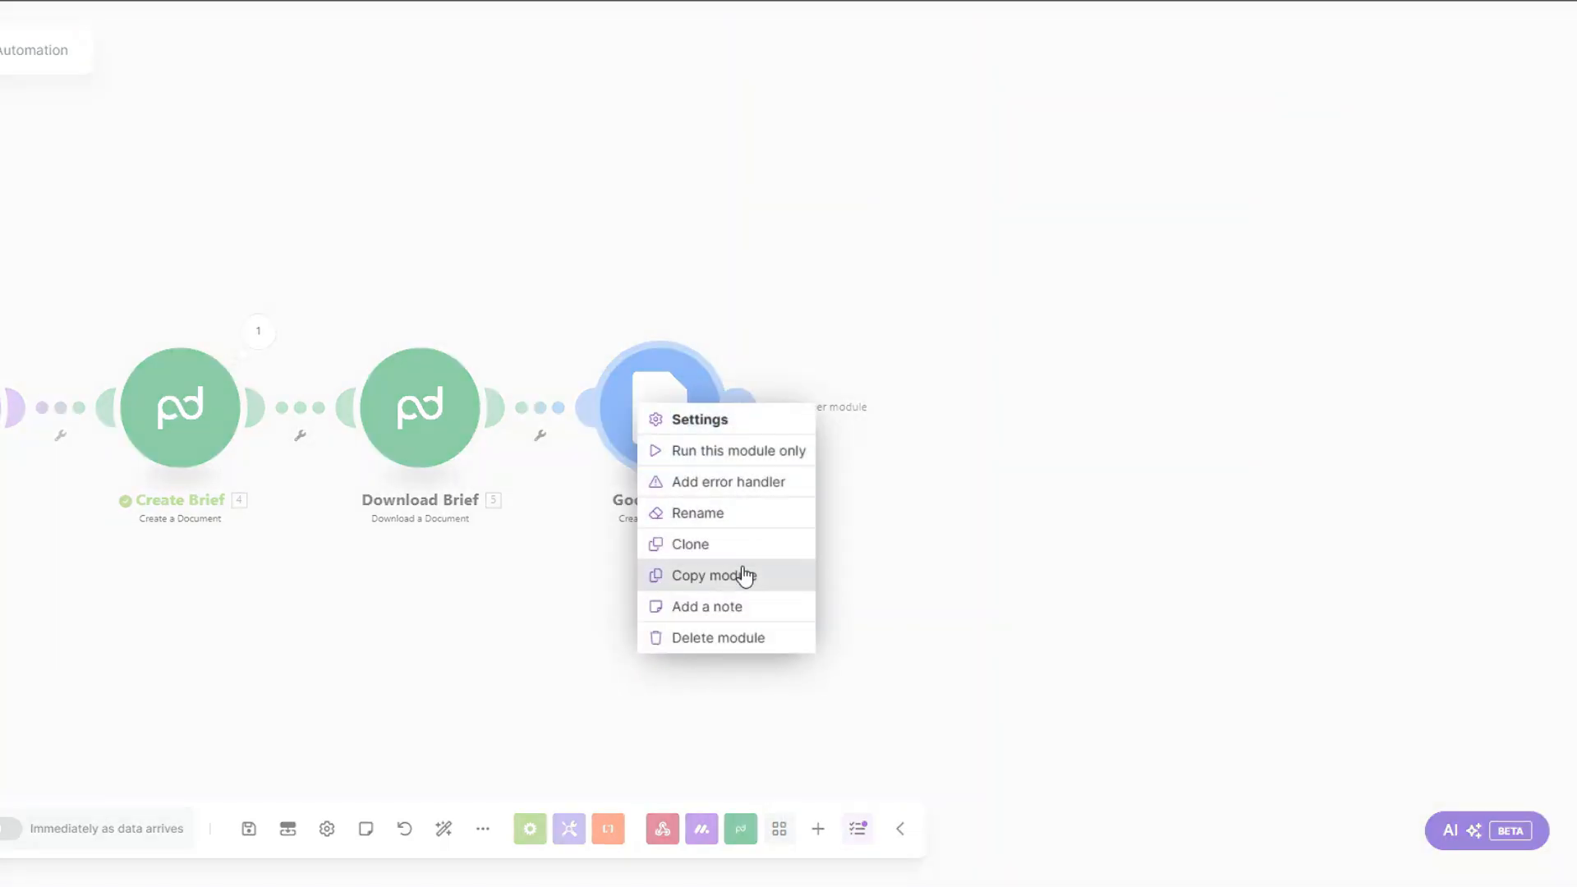
left_click(714, 512)
type("Keyword C")
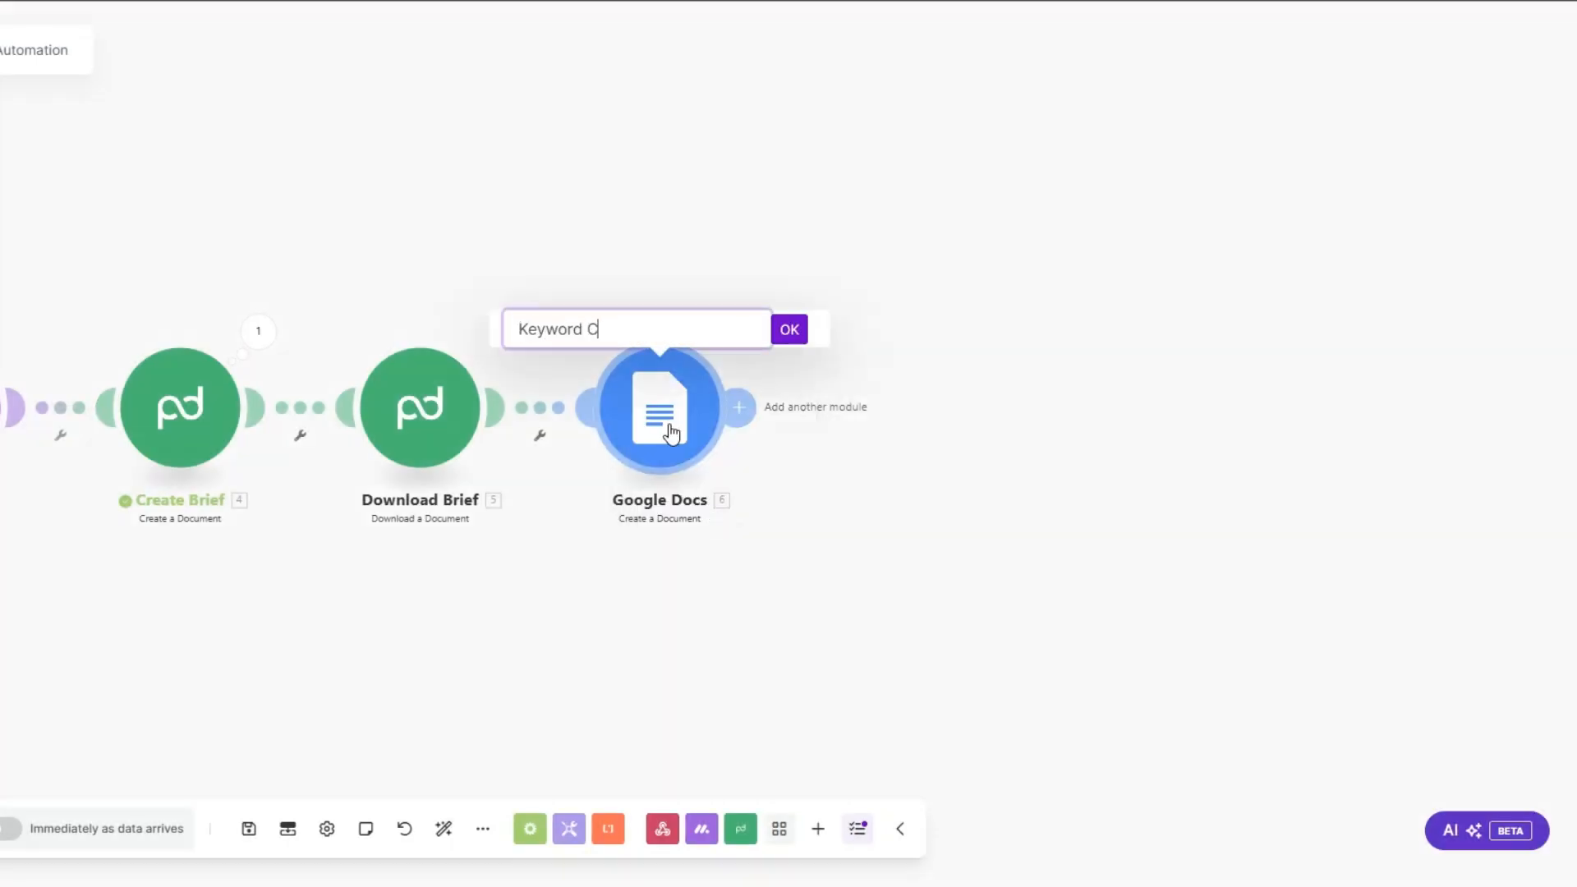
type("hecklist")
left_click(789, 329)
Step: Add an Email Send an Email module after Keyword Checklist
left_click(738, 406)
scroll(1037, 434, "down", 5)
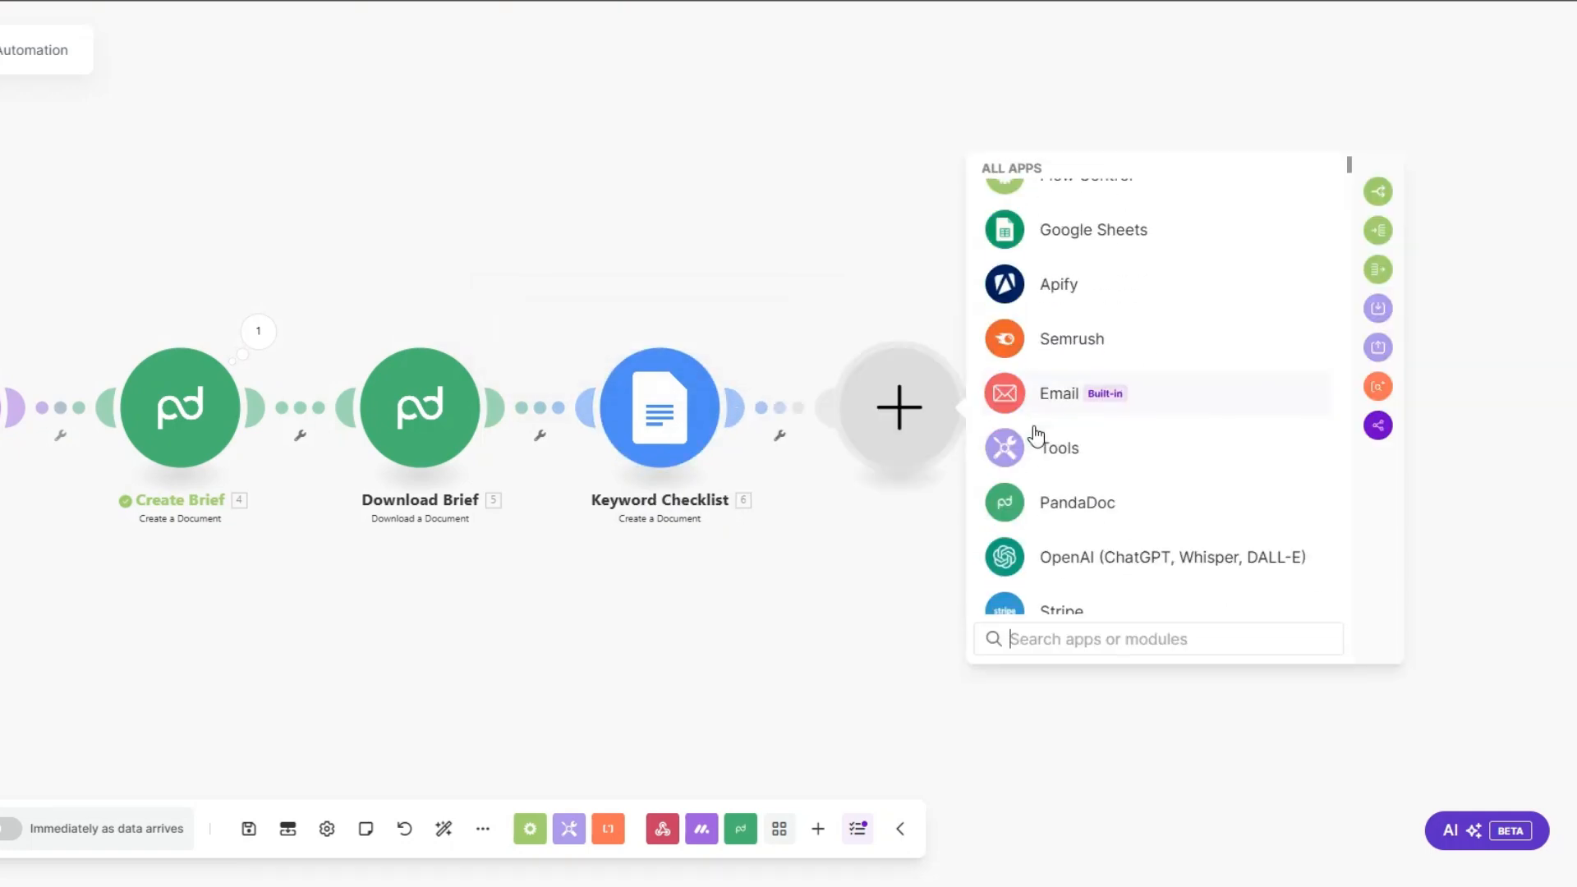
left_click(1045, 402)
scroll(1067, 523, "down", 3)
left_click(1070, 504)
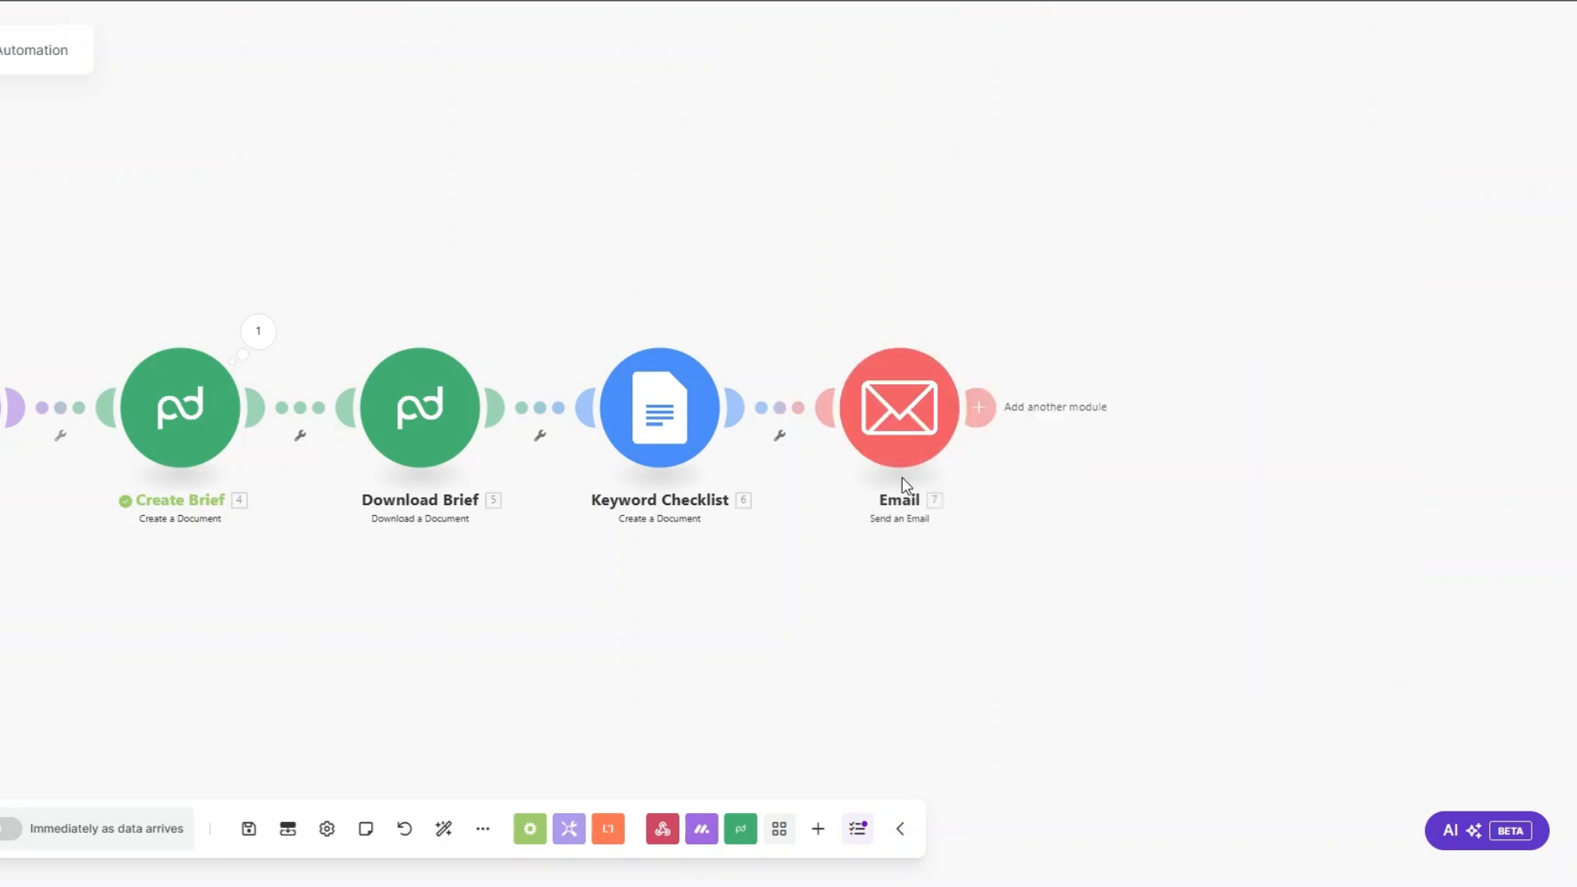
Step: Rename the Email module as Content Planning Email
right_click(893, 414)
left_click(945, 532)
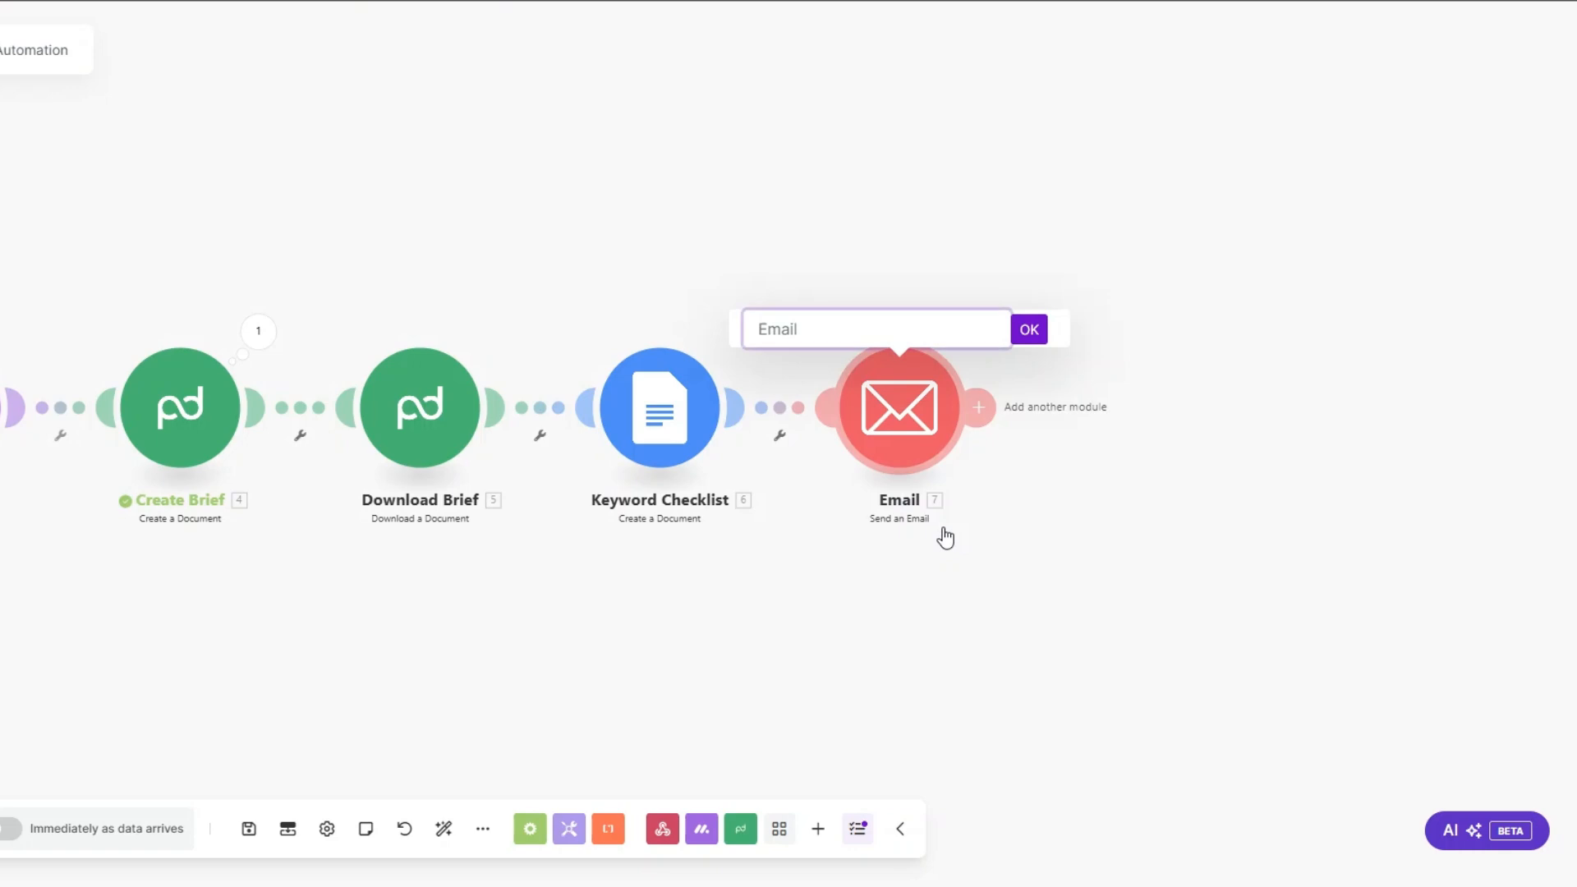
type("Content Planning Email")
left_click(1029, 329)
Step: Open the Content Planning Email settings and review the recipient, subject line and message body
left_click(899, 408)
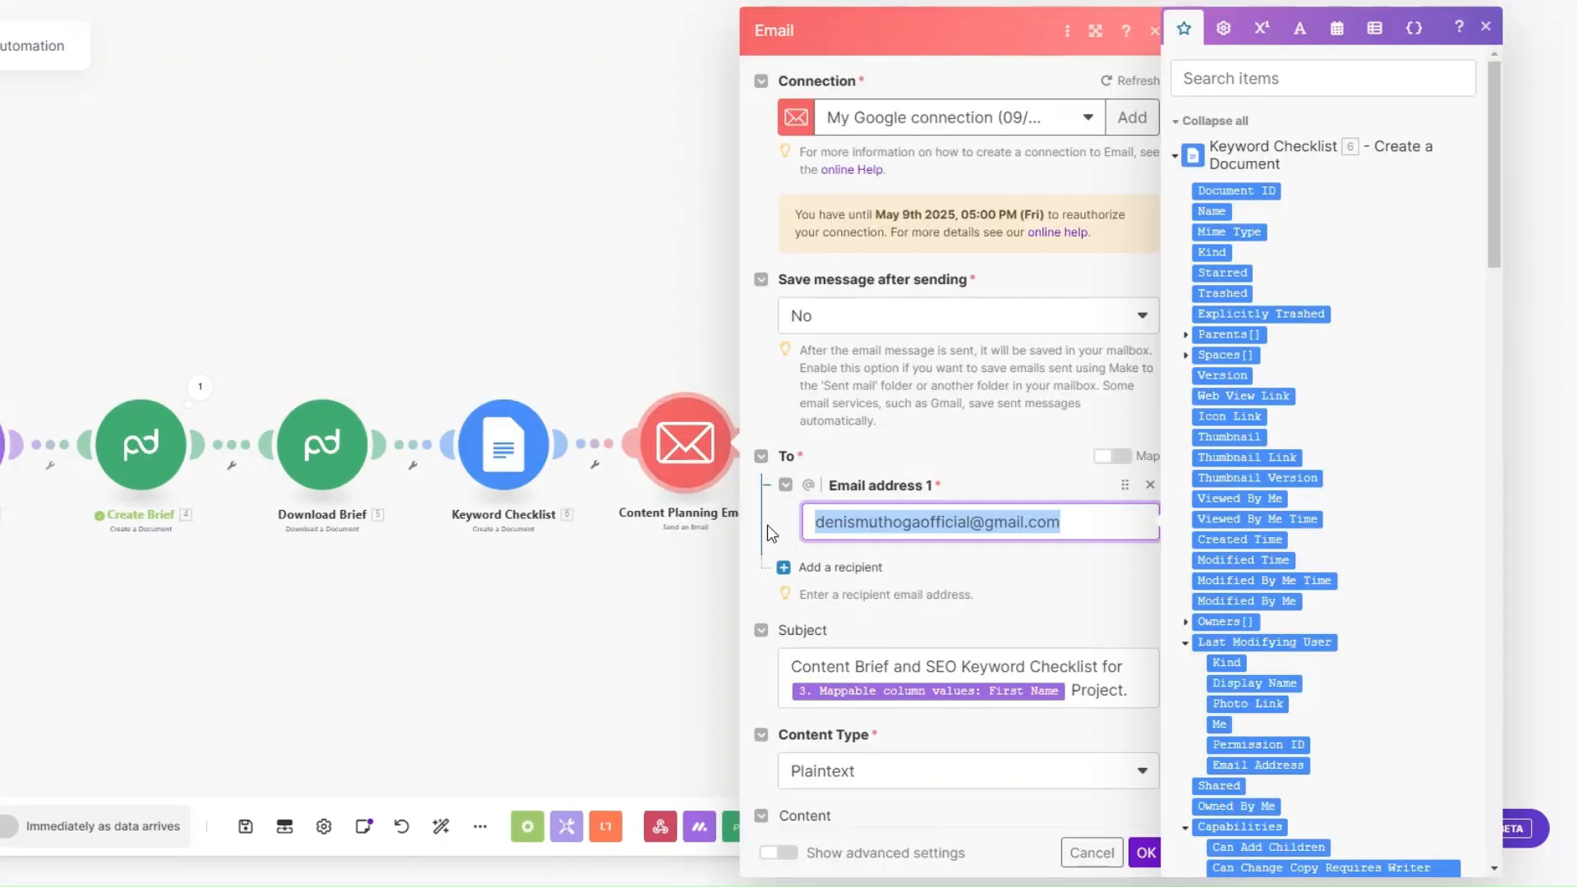
scroll(920, 369, "down", 6)
left_click(1077, 209)
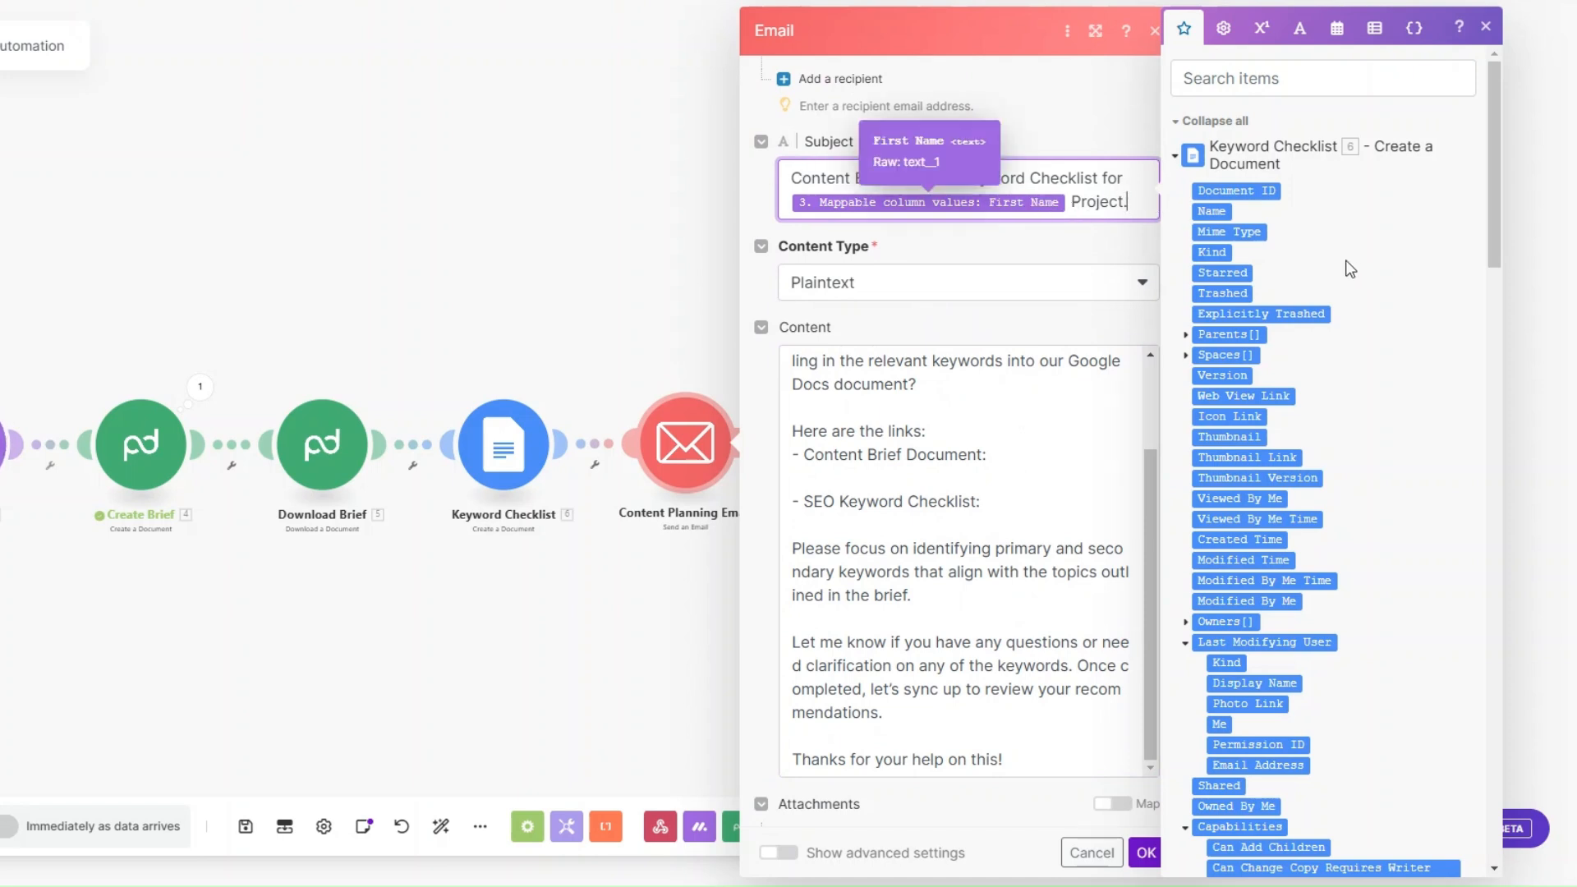
scroll(1039, 312, "down", 1)
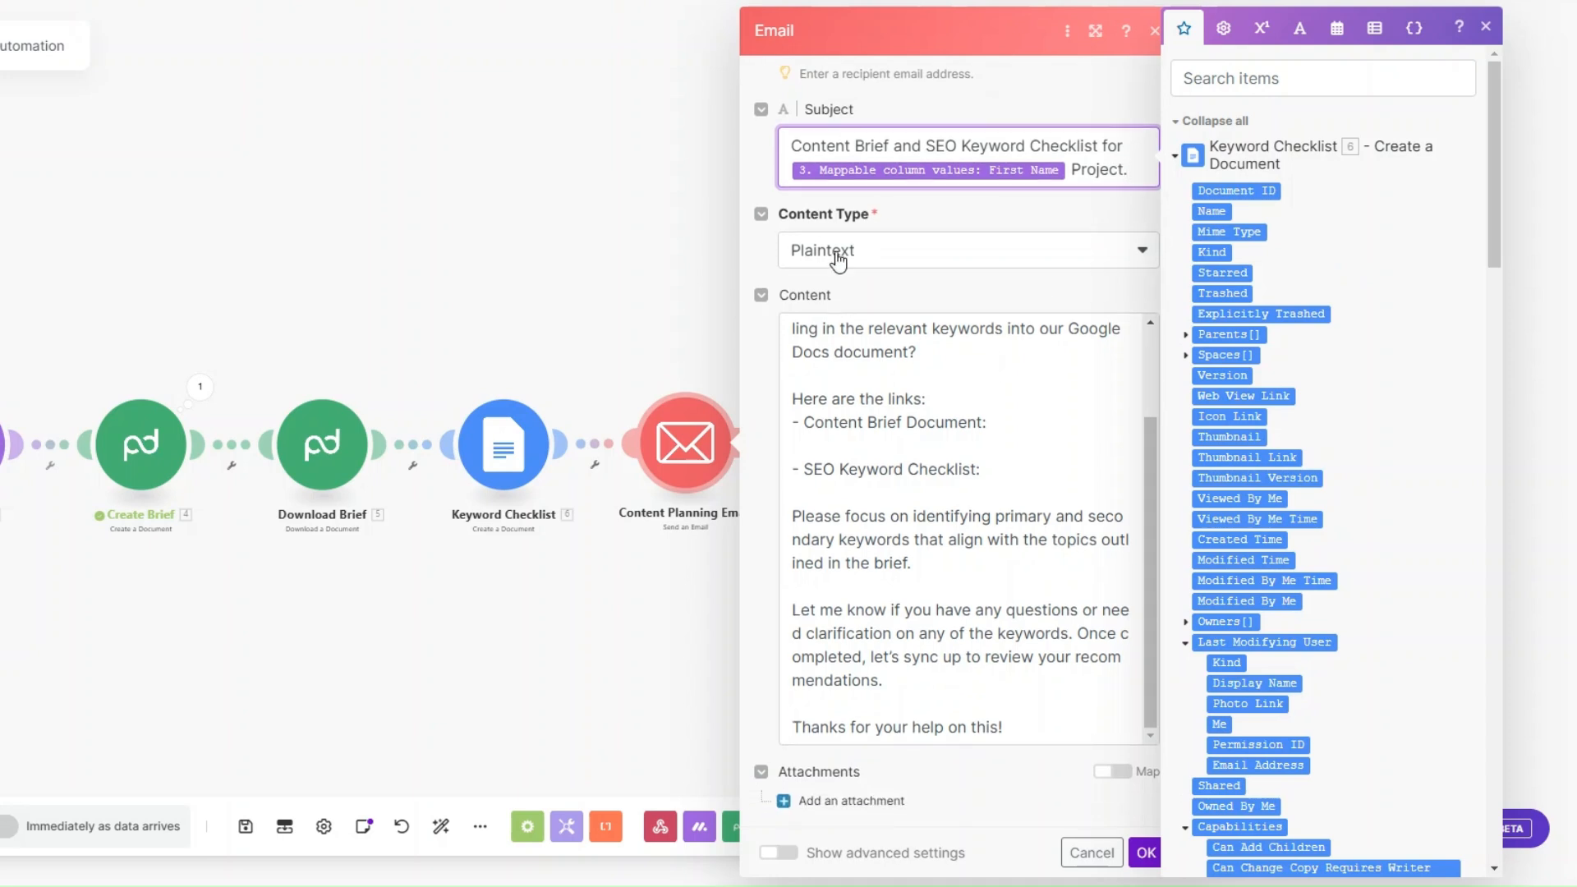
scroll(941, 386, "up", 3)
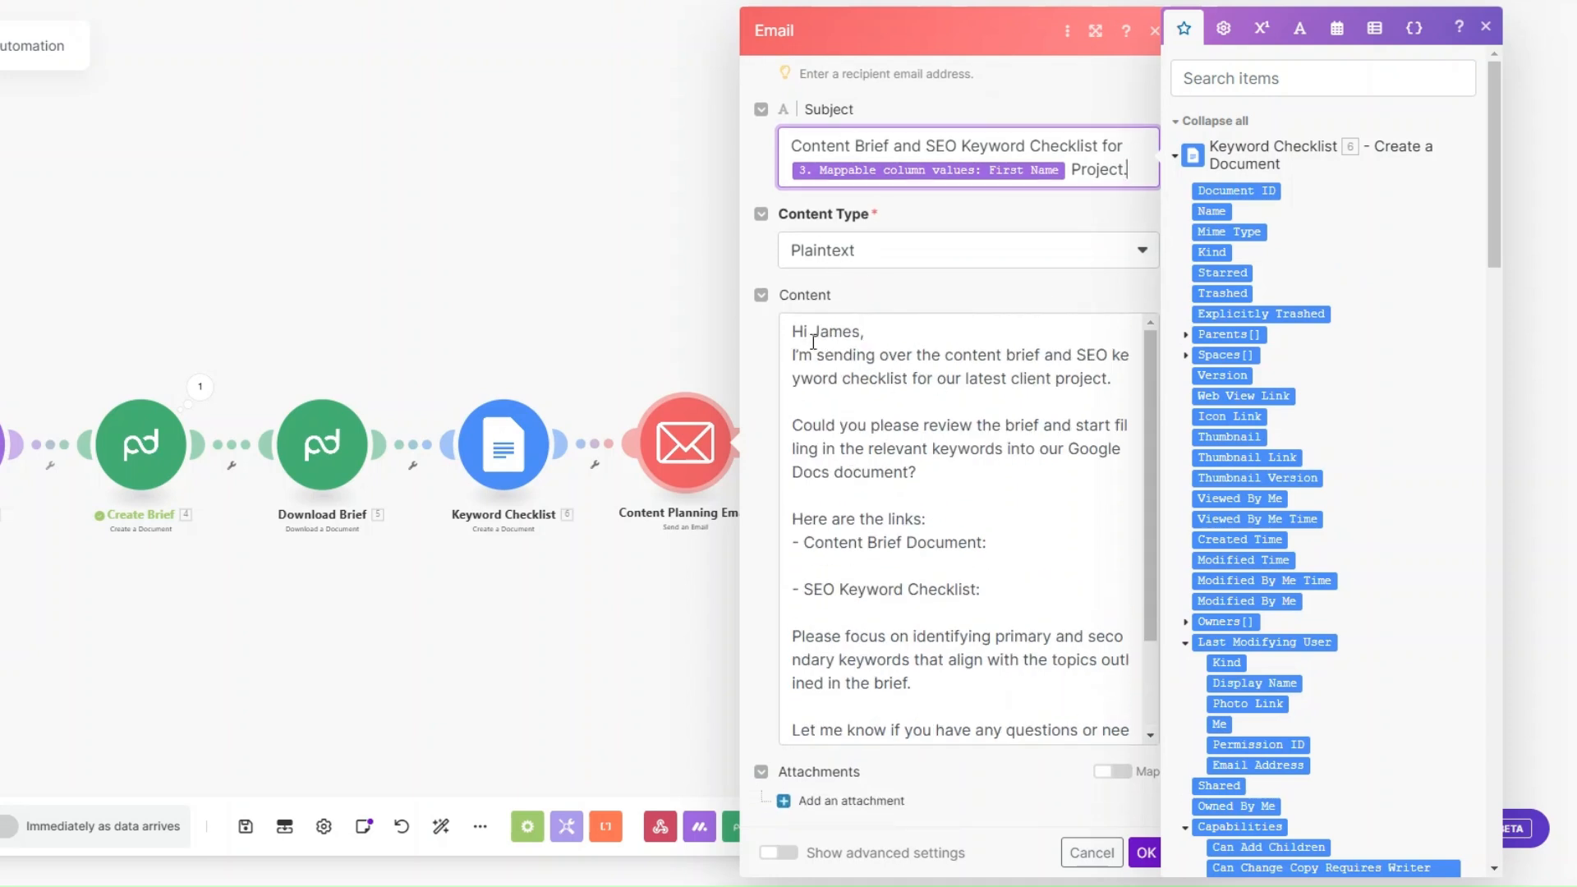
left_click_drag(860, 331, 816, 331)
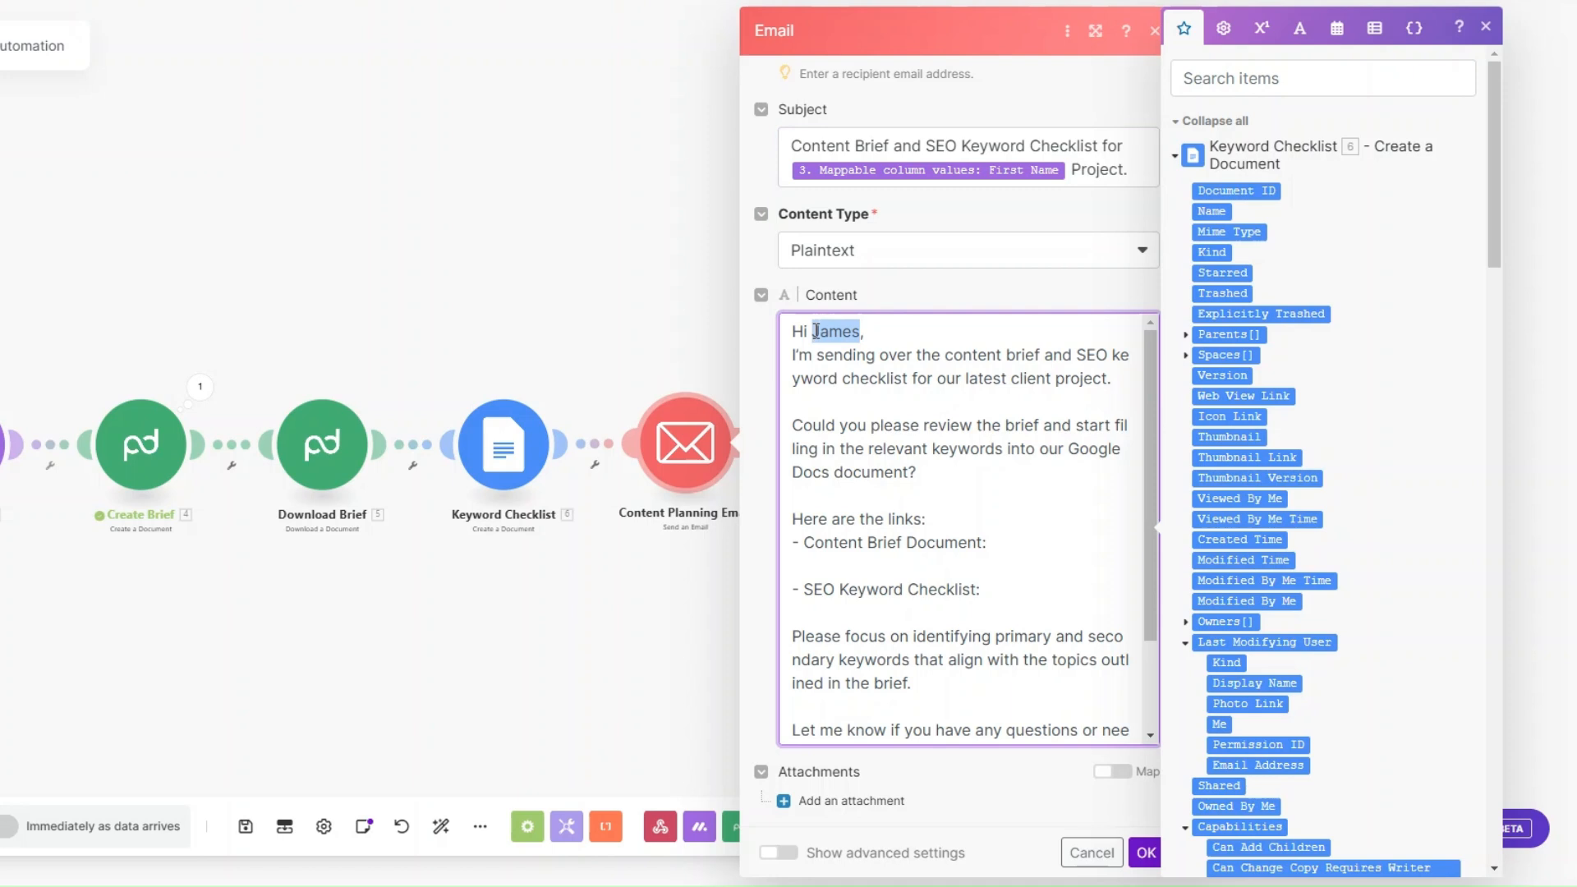
left_click(821, 380)
Step: Insert Download Brief's File name and Keyword Checklist's Web View Link after their labels in the email body, and save the module
left_click(1011, 545)
left_click_drag(1496, 251, 1497, 588)
left_click(1228, 329)
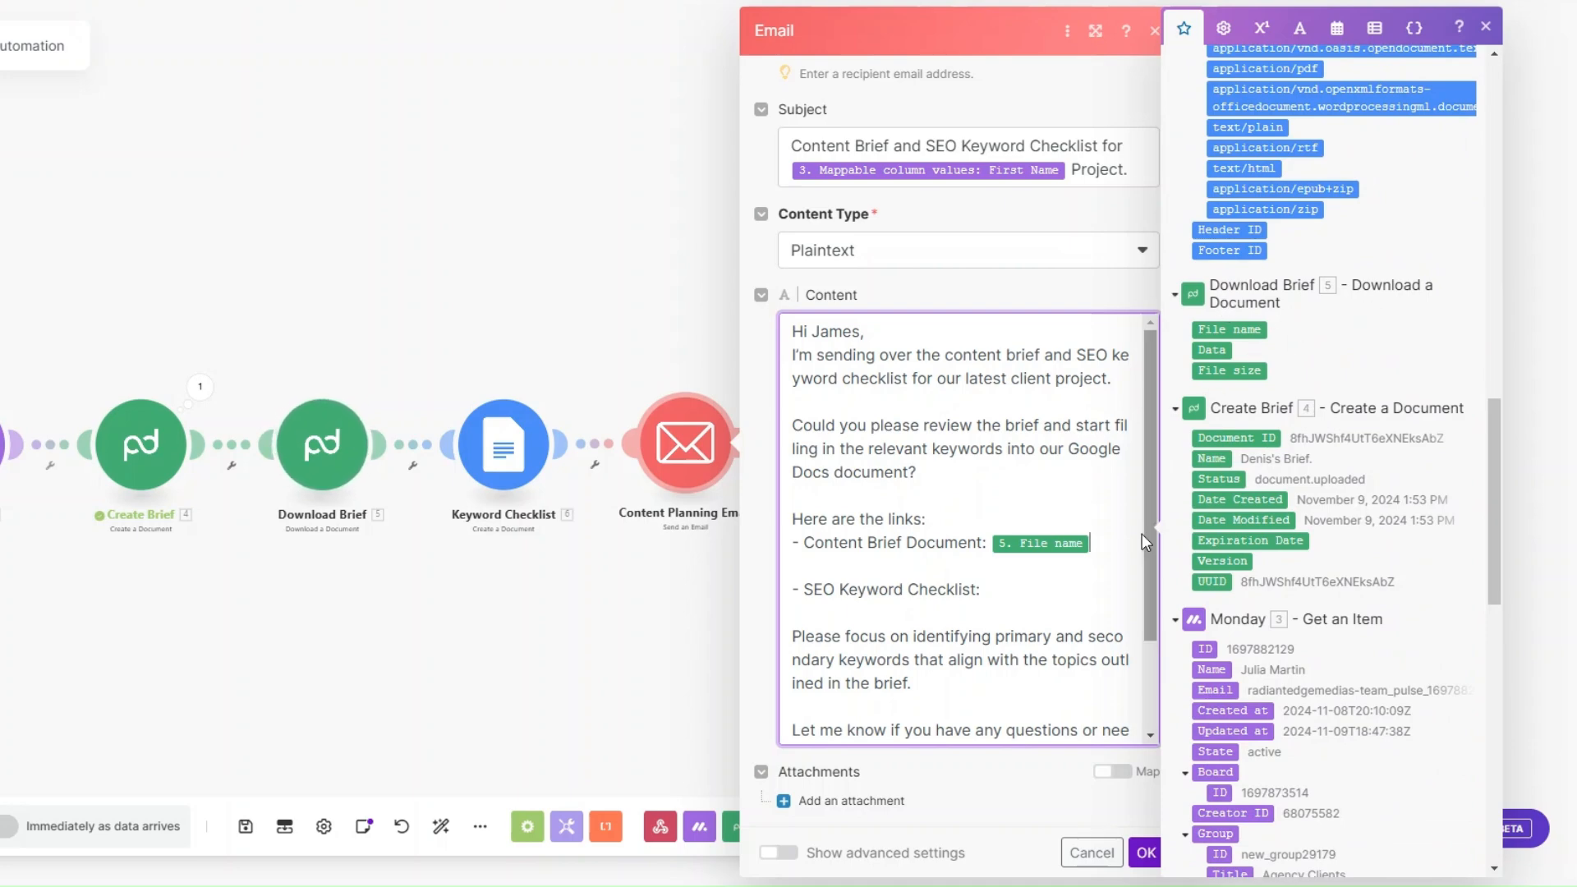
left_click_drag(1493, 533, 1467, 207)
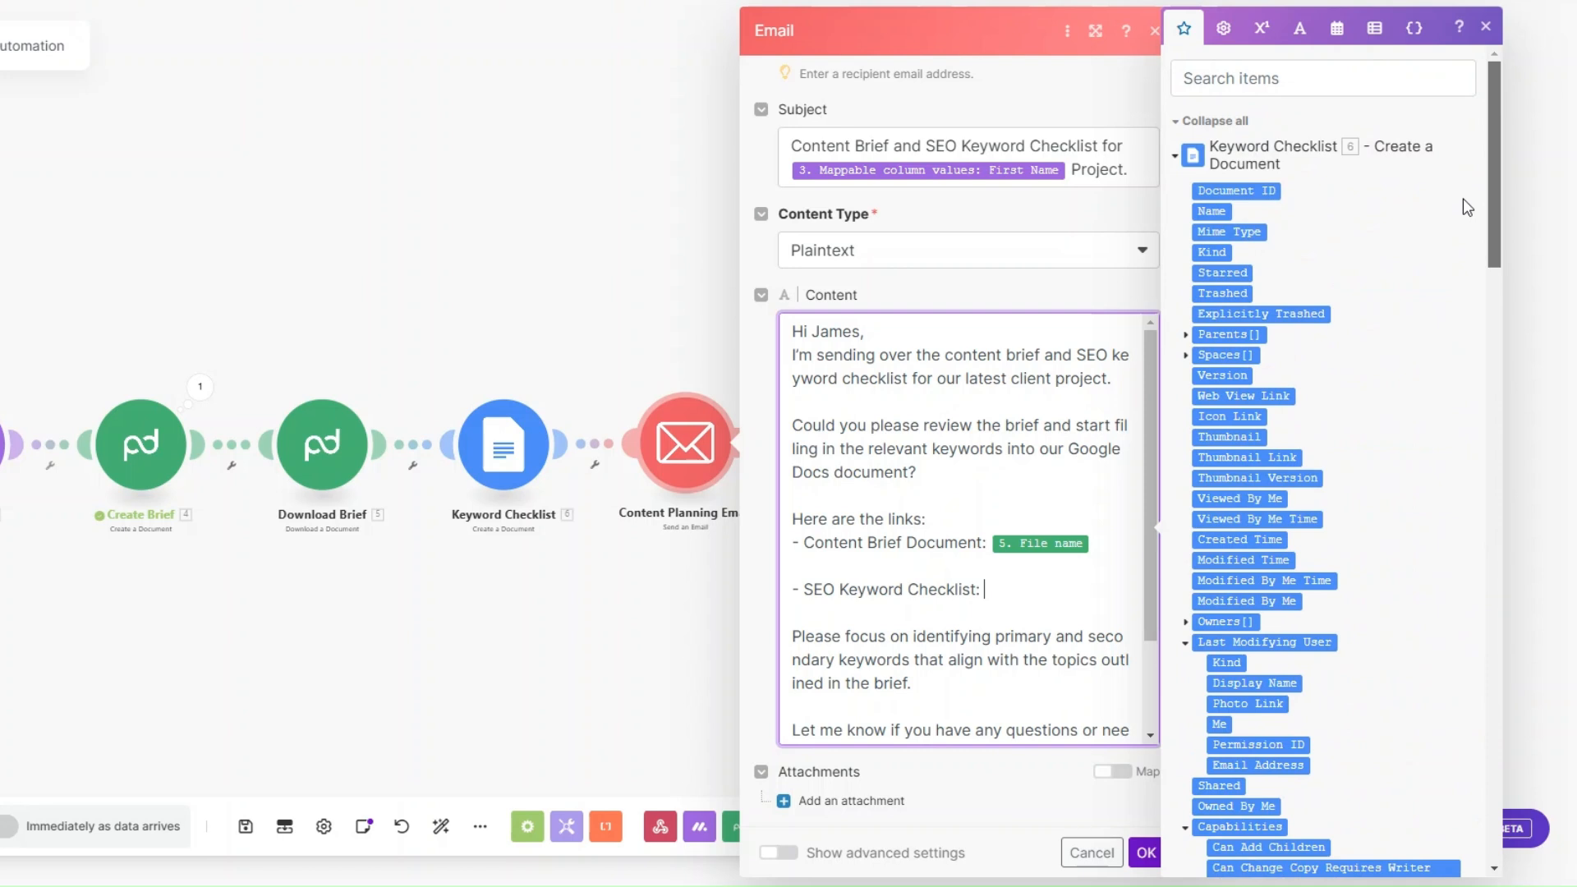
left_click(1240, 395)
scroll(977, 630, "down", 3)
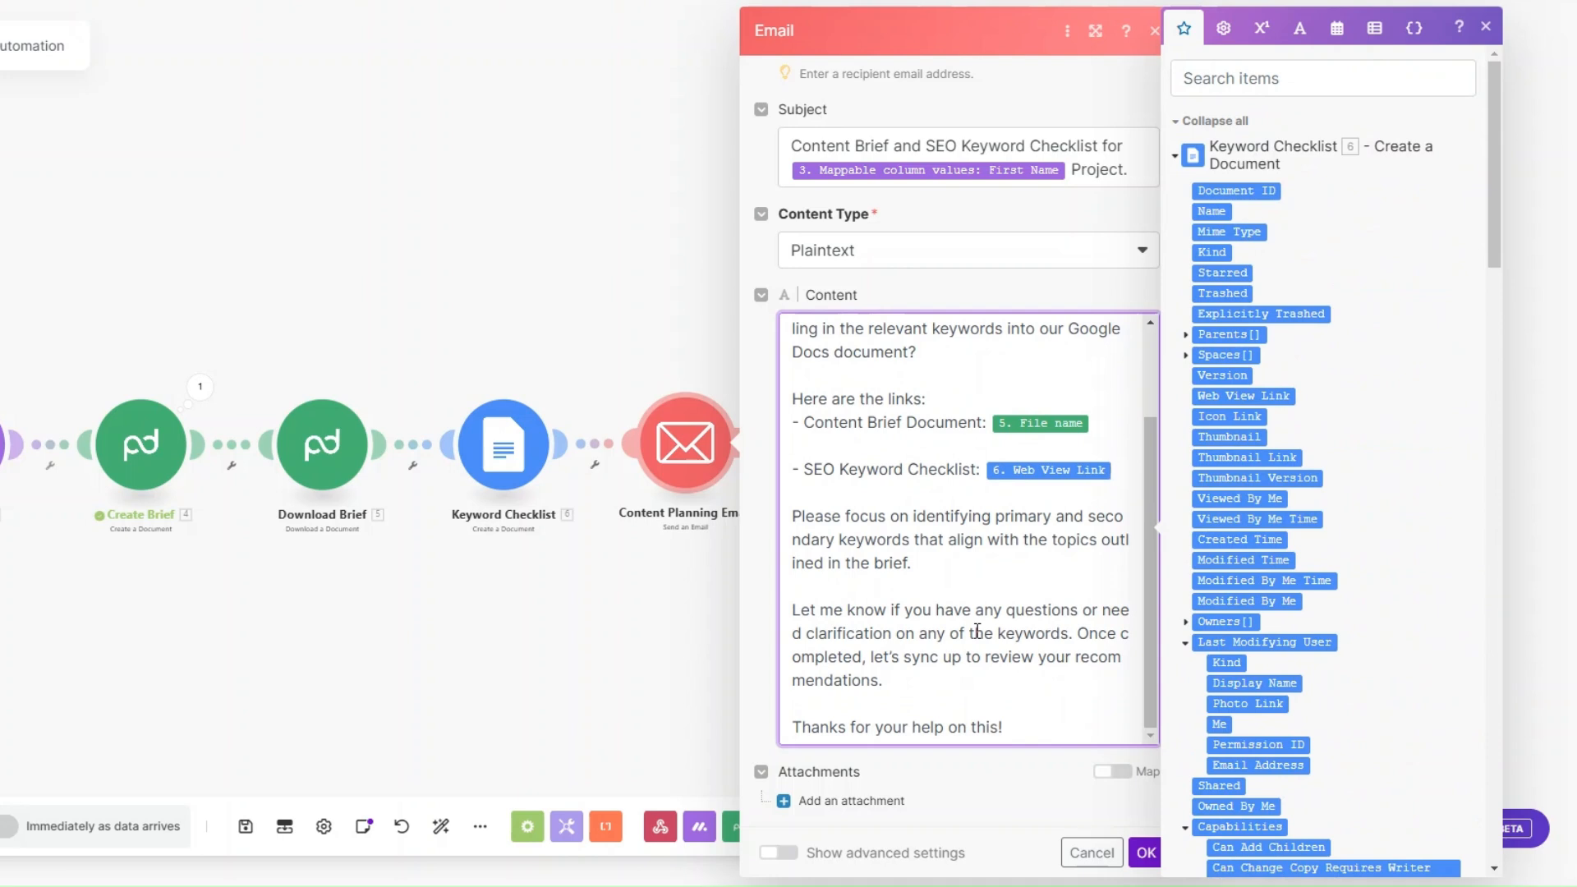
left_click(1146, 852)
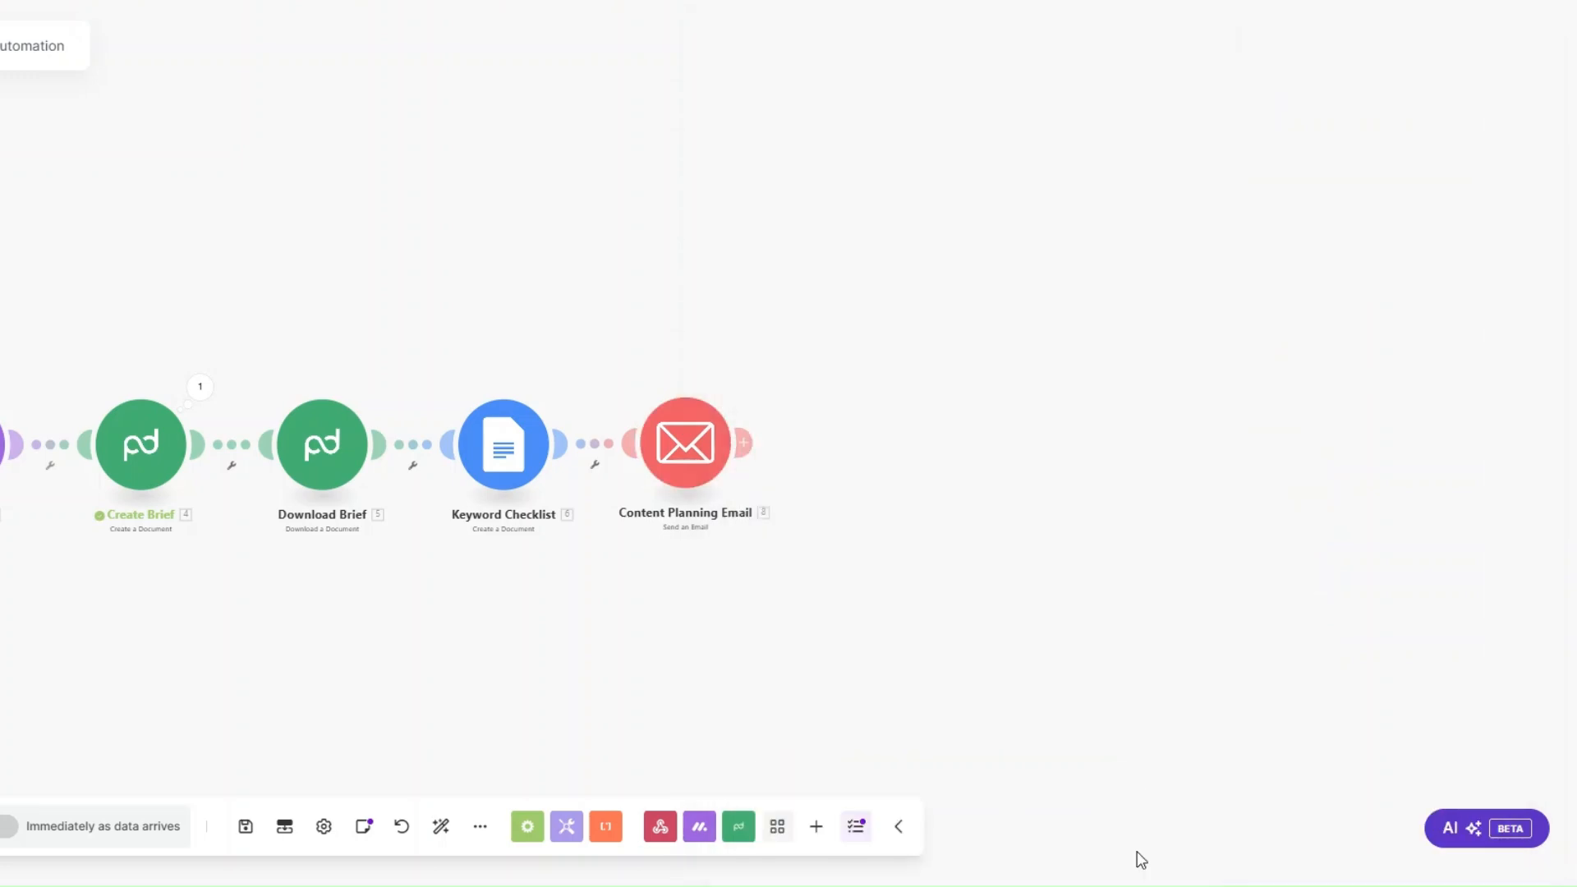
Step: Run the scenario once and set the Luxe Automation client's status to CONTENT BRIEF on the monday.com SEO Agency Clients board
left_click(23, 827)
left_click(115, 2)
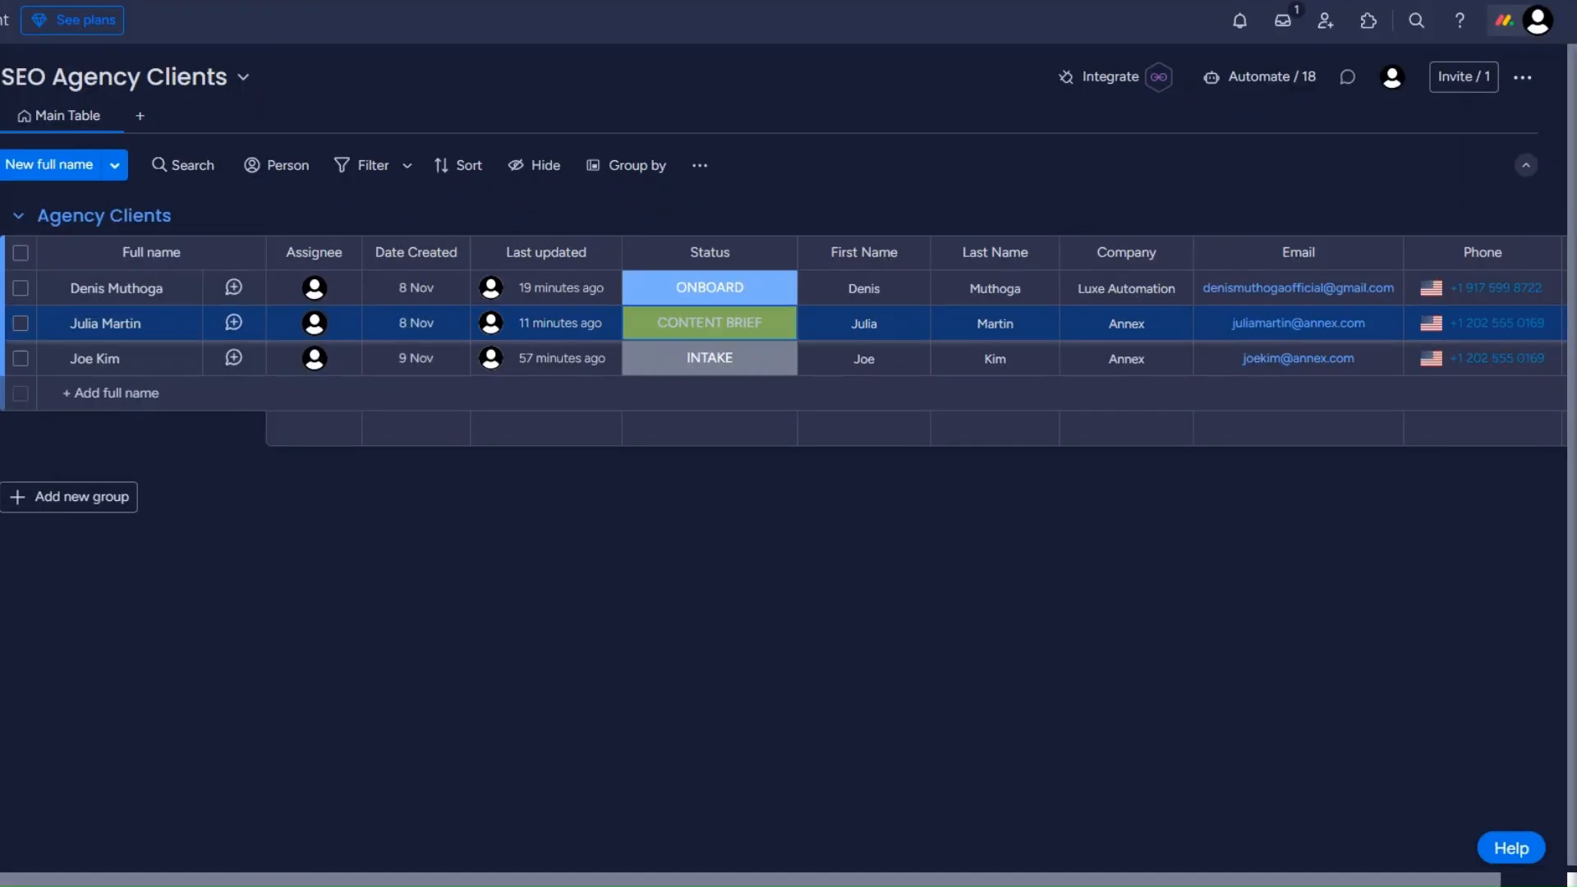
left_click(709, 292)
left_click(711, 428)
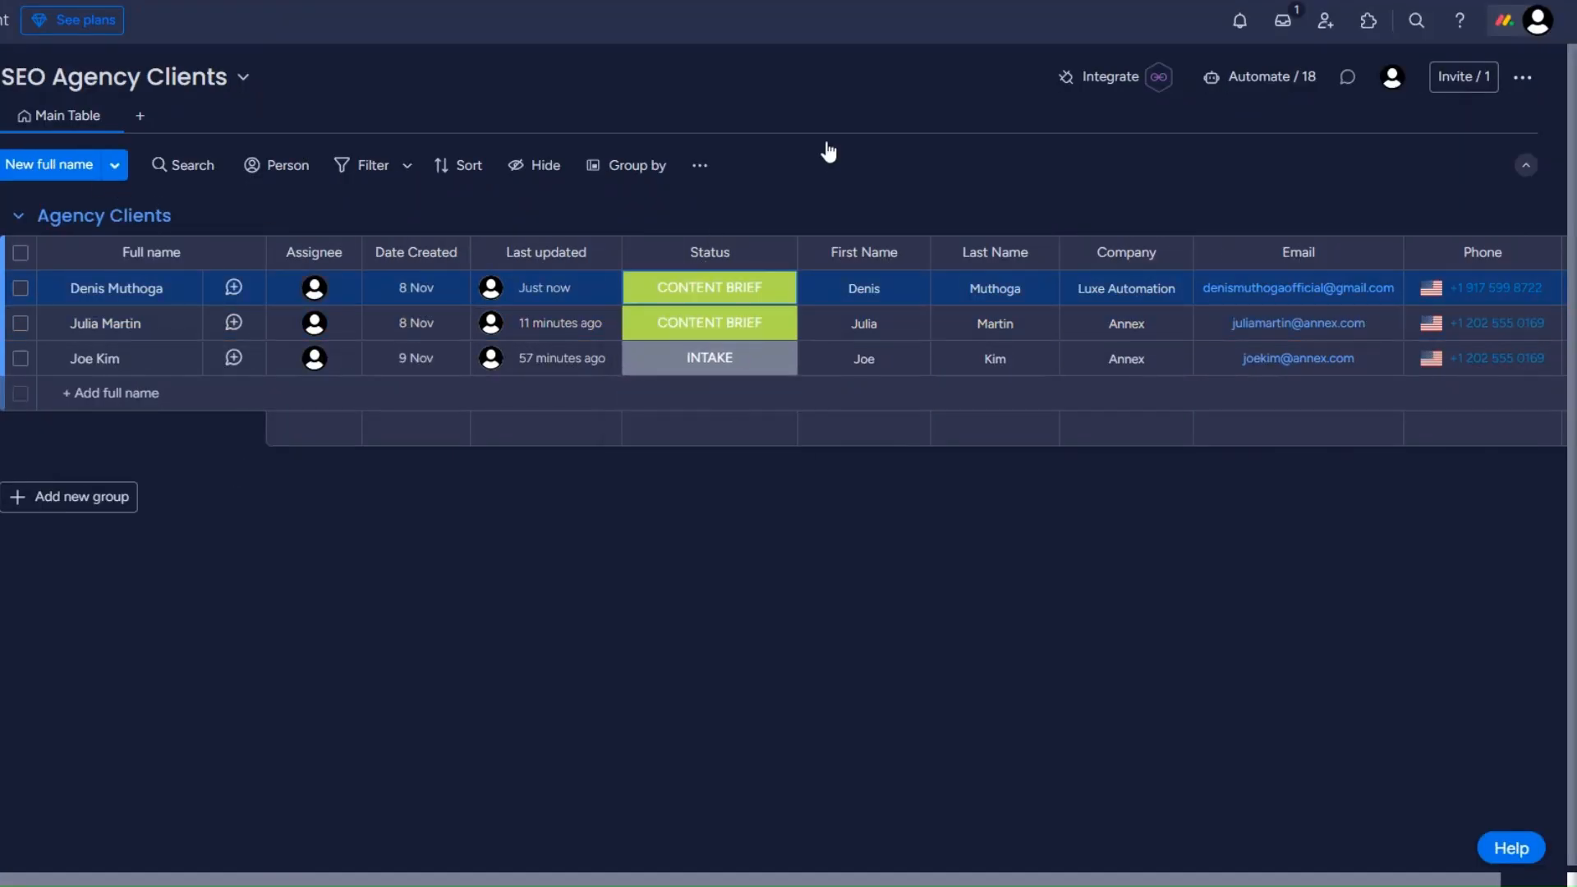
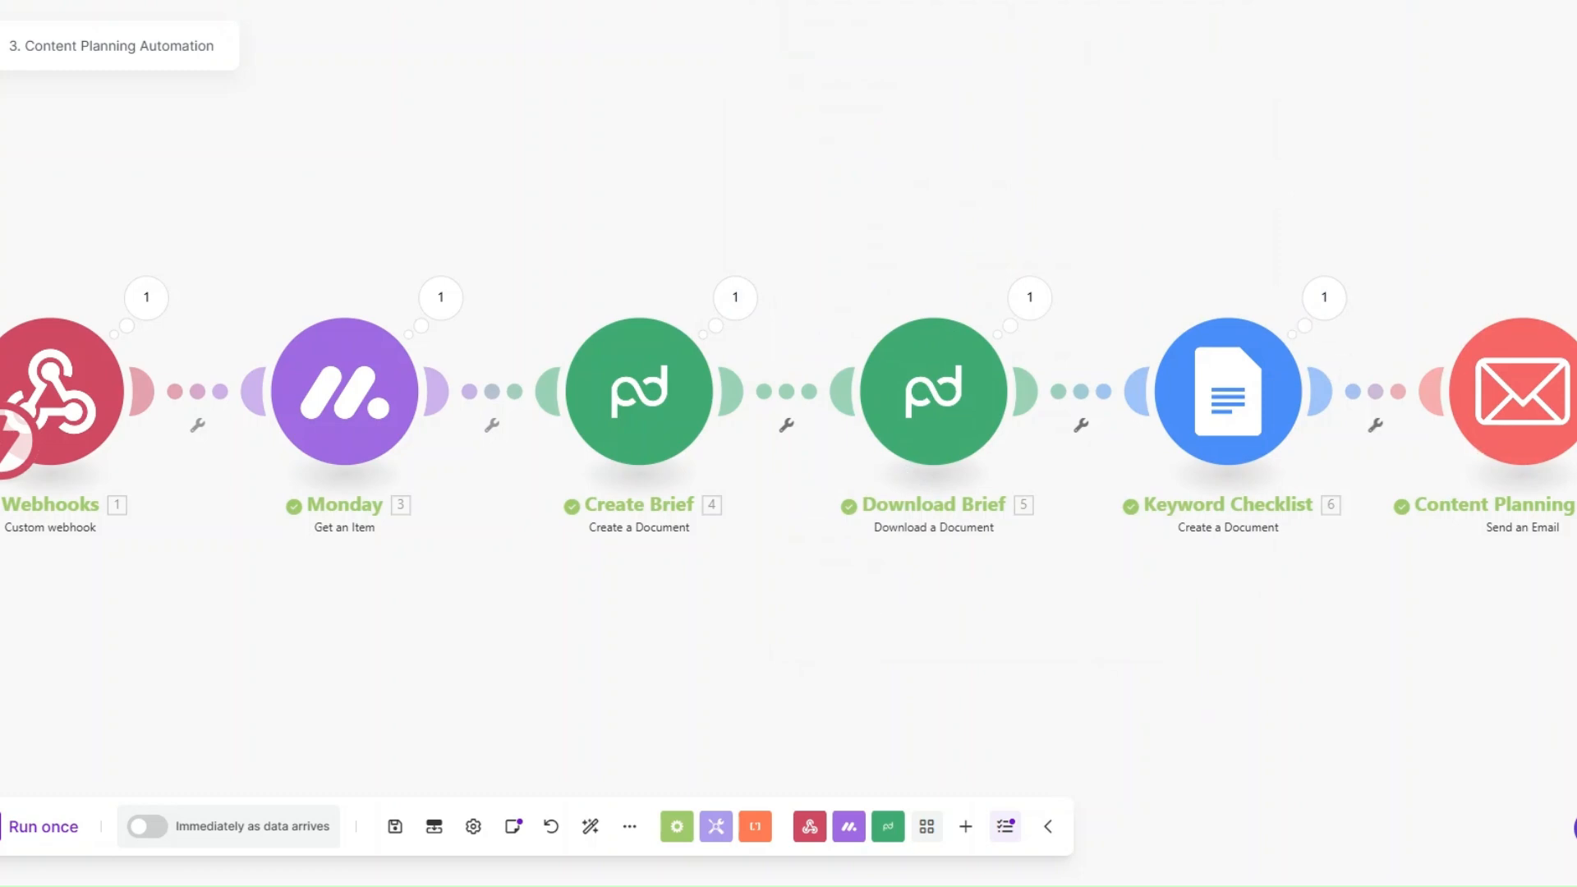
Step: Inspect the Content Planning Email run's subject, message body, content brief file name and SEO Keyword Checklist link
left_click(1556, 478)
left_click_drag(1258, 346, 1315, 370)
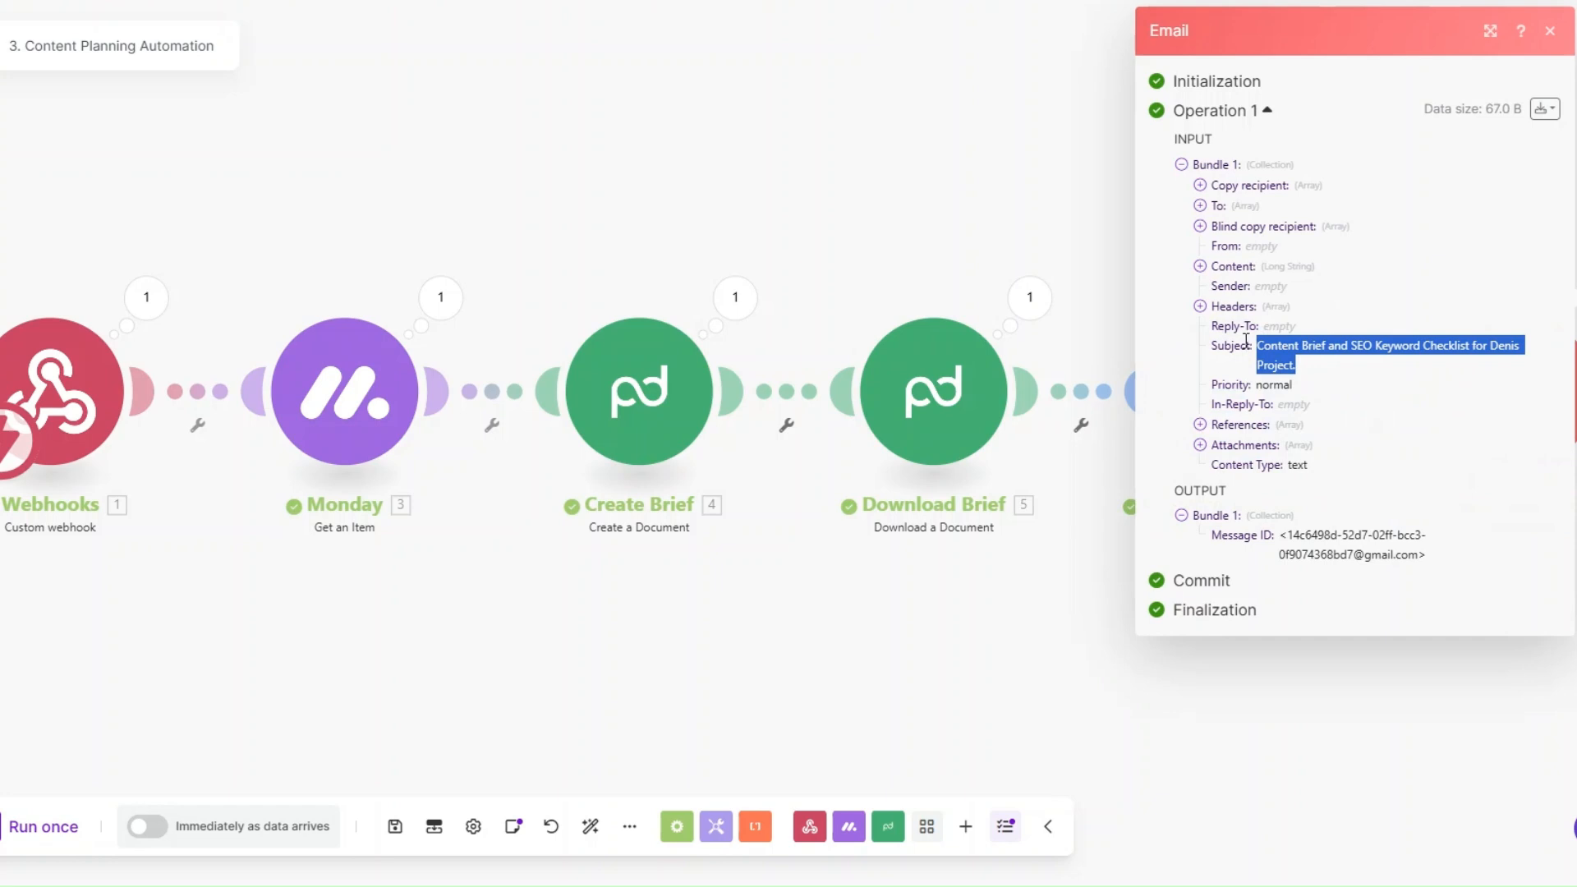
left_click(1200, 266)
left_click_drag(1217, 284, 1363, 716)
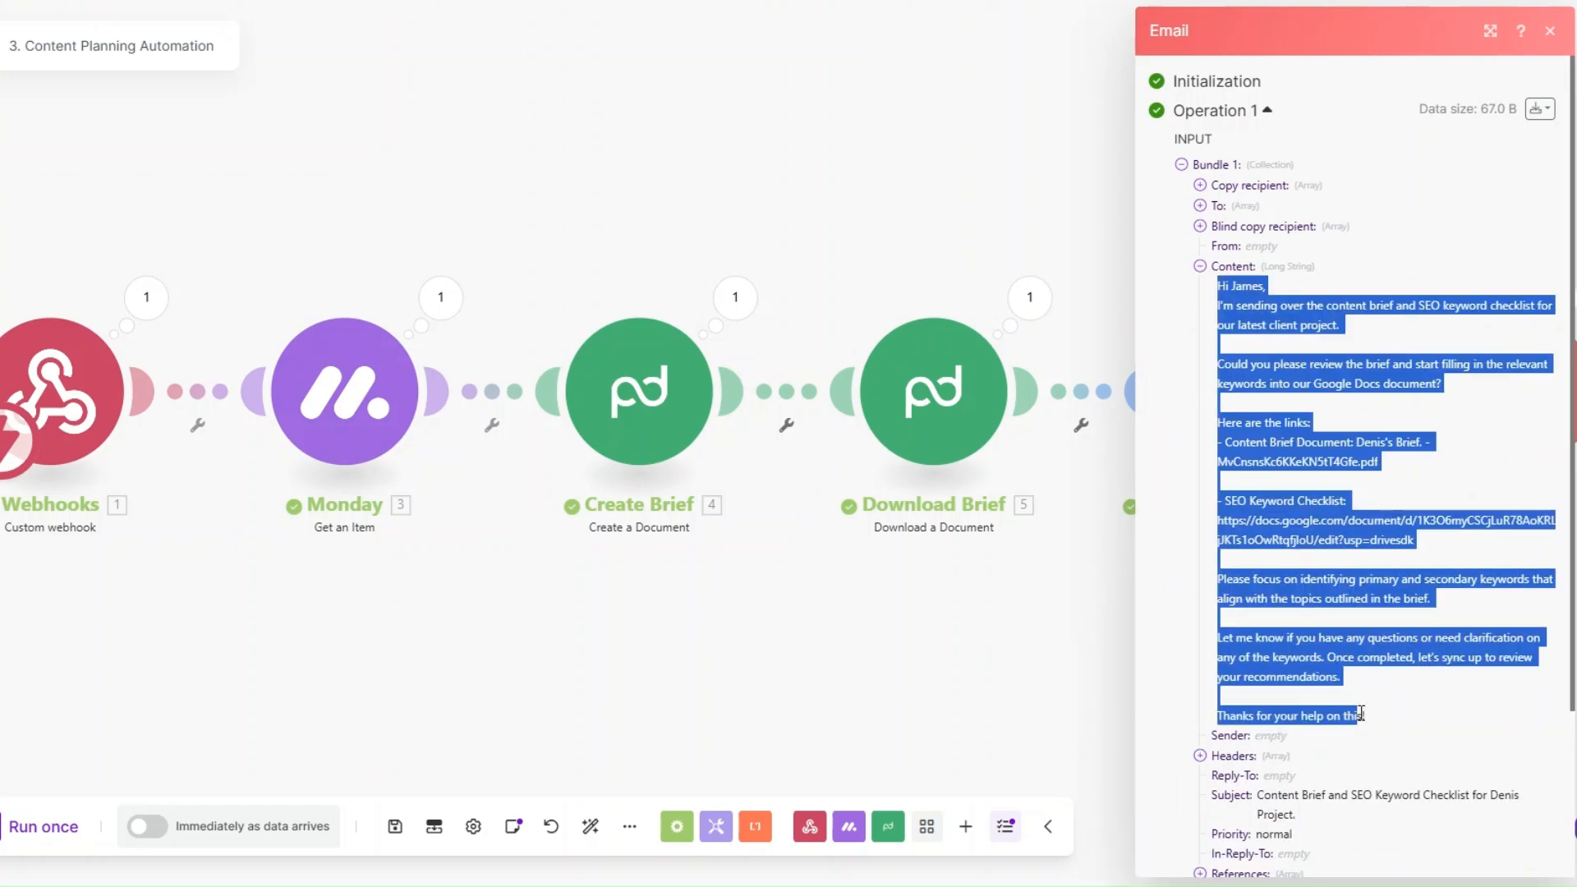
left_click(1229, 438)
left_click_drag(1226, 440, 1348, 436)
left_click_drag(1218, 464, 1417, 472)
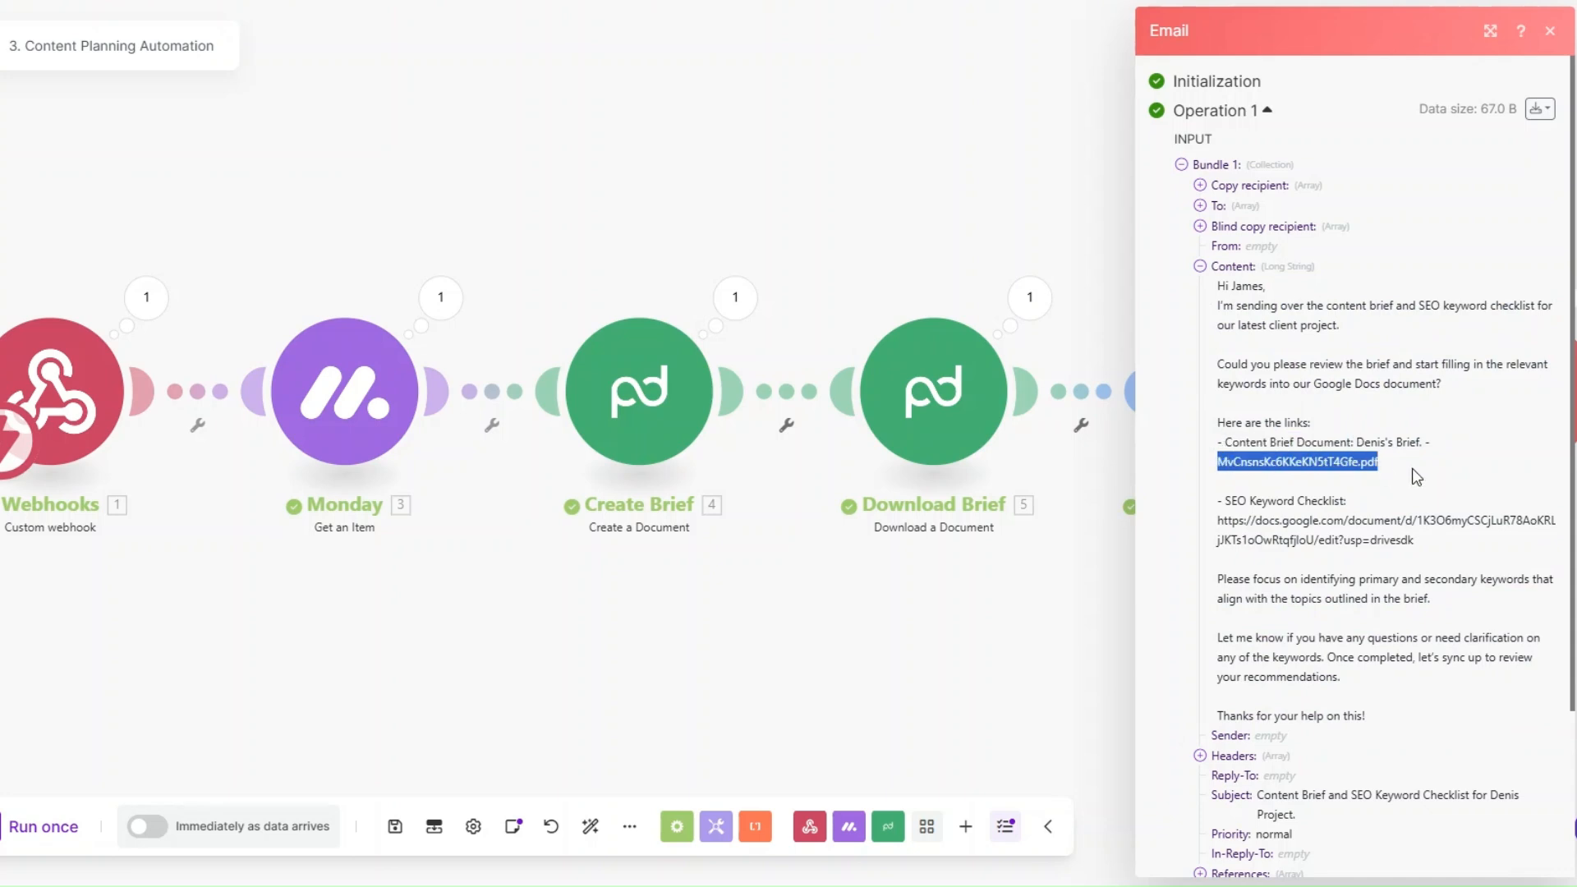
triple_click(1296, 532)
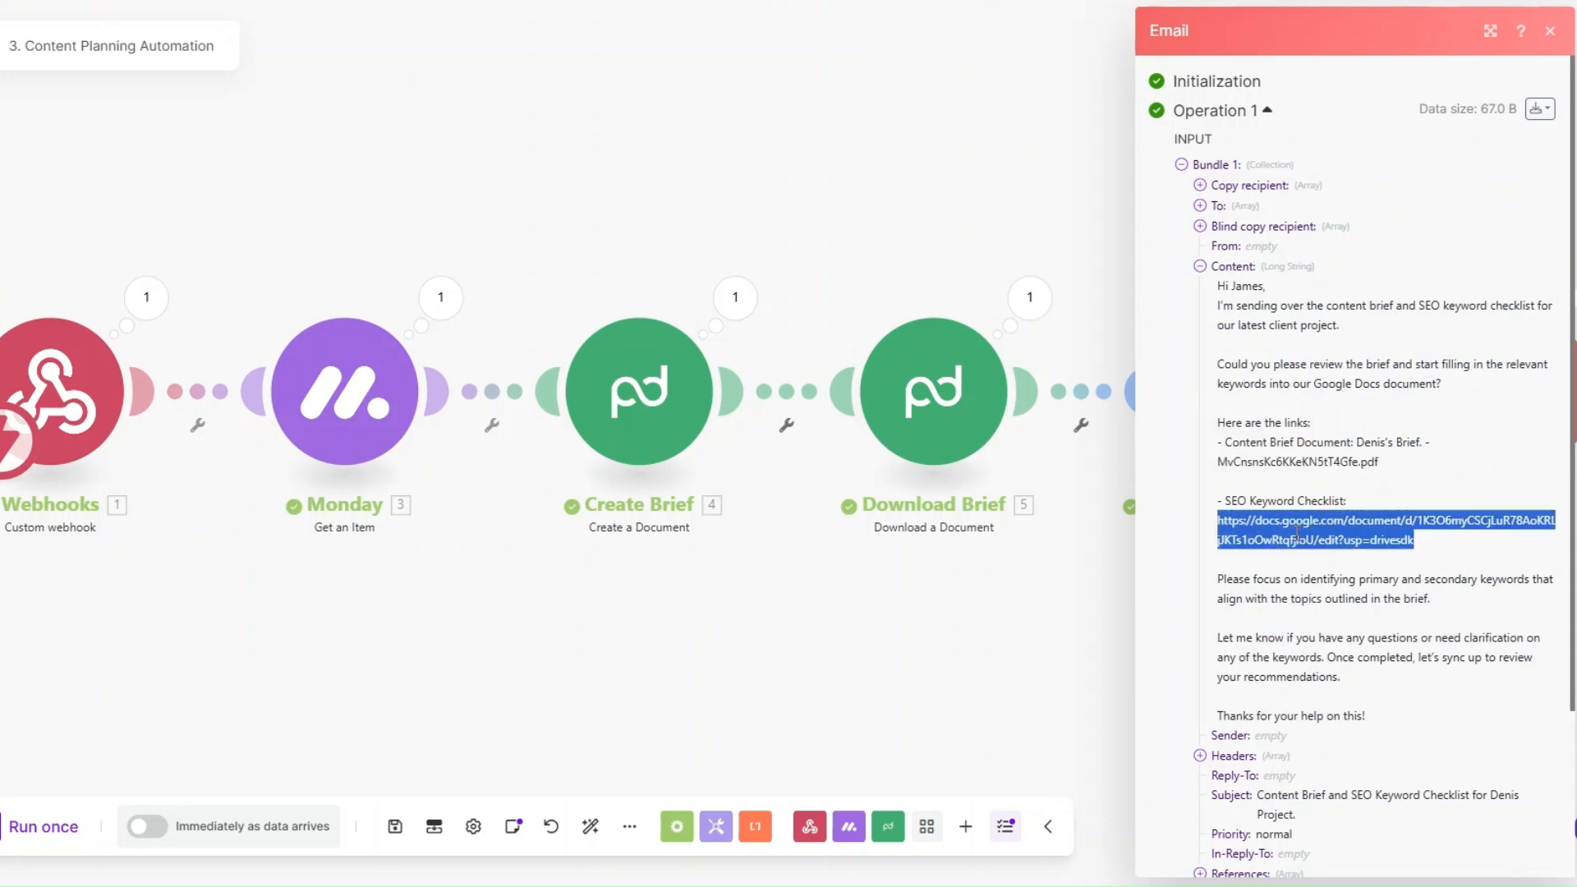
left_click(862, 593)
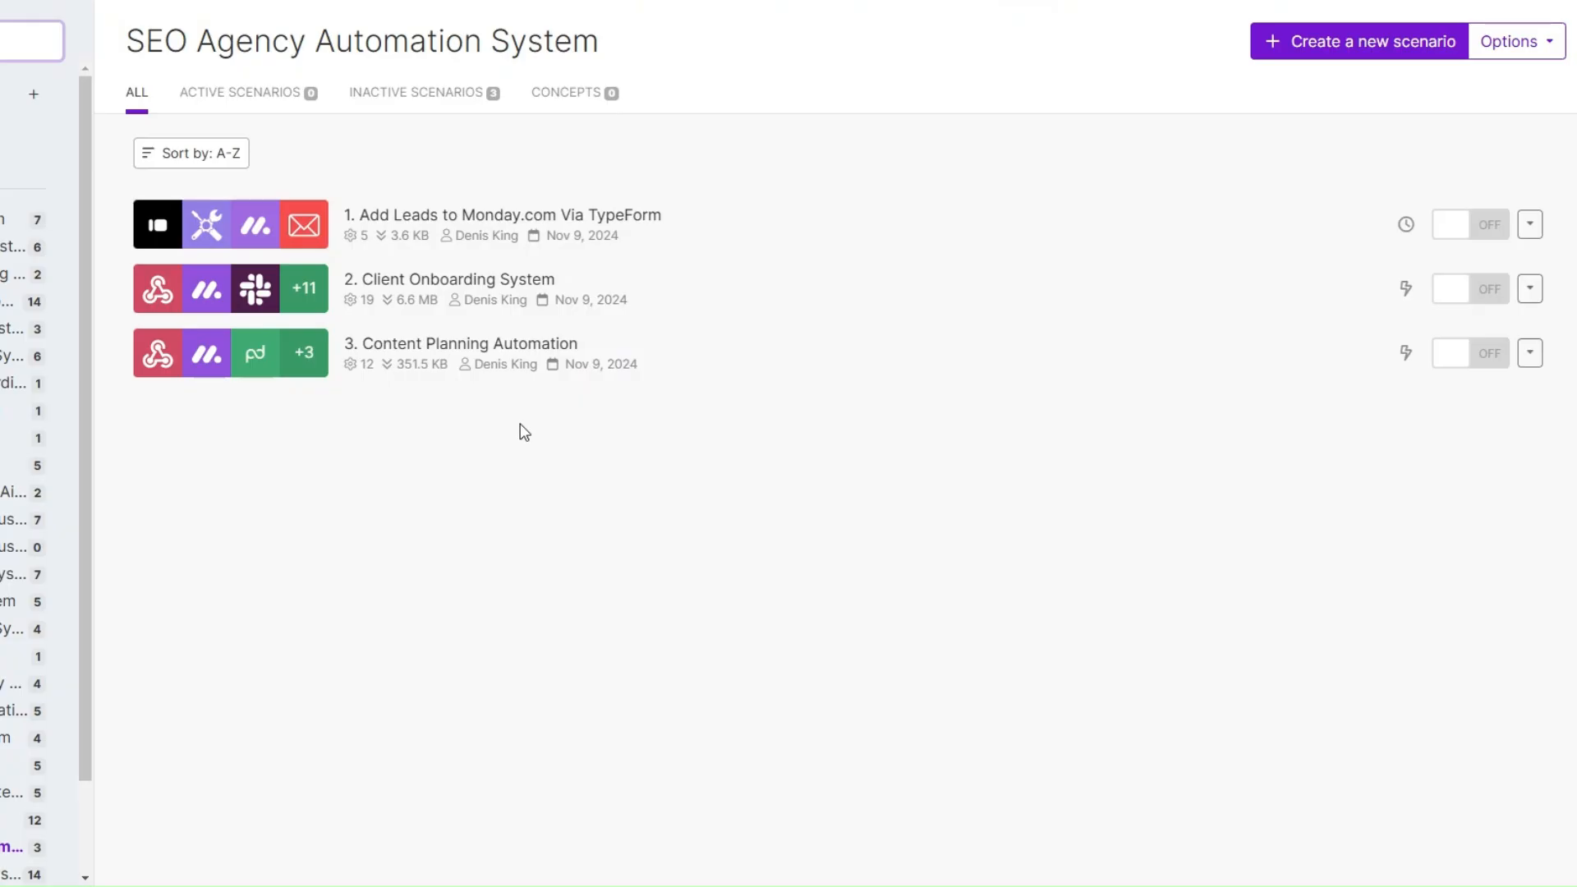
Step: Create a new scenario named 4. Keyword Collection and add Semrush's Get Organic Search Keywords as its first module
left_click(1327, 42)
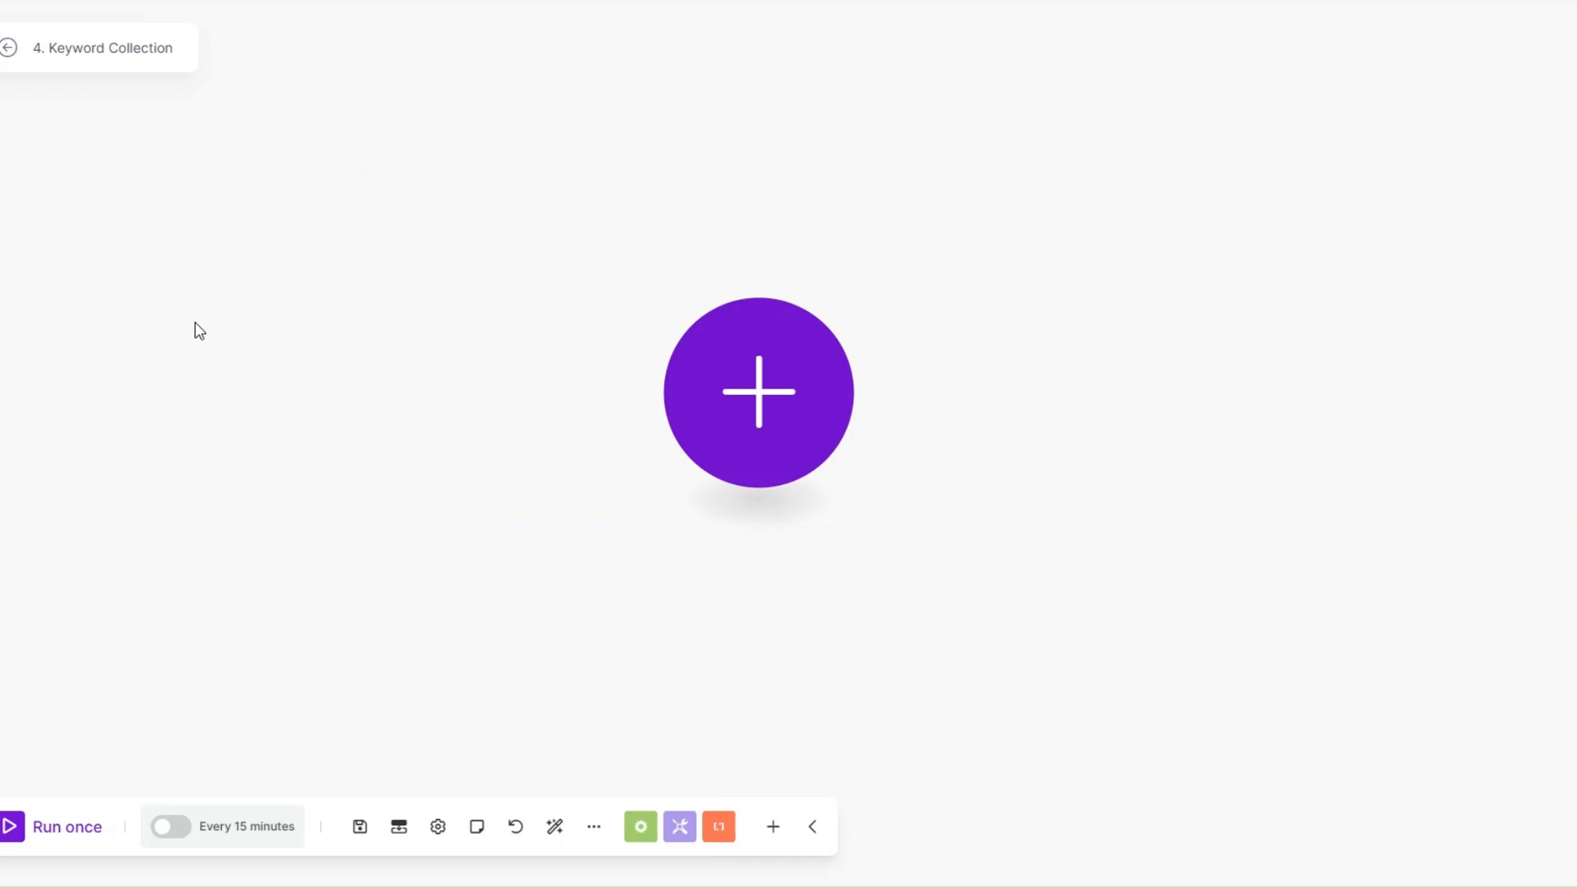
left_click(841, 406)
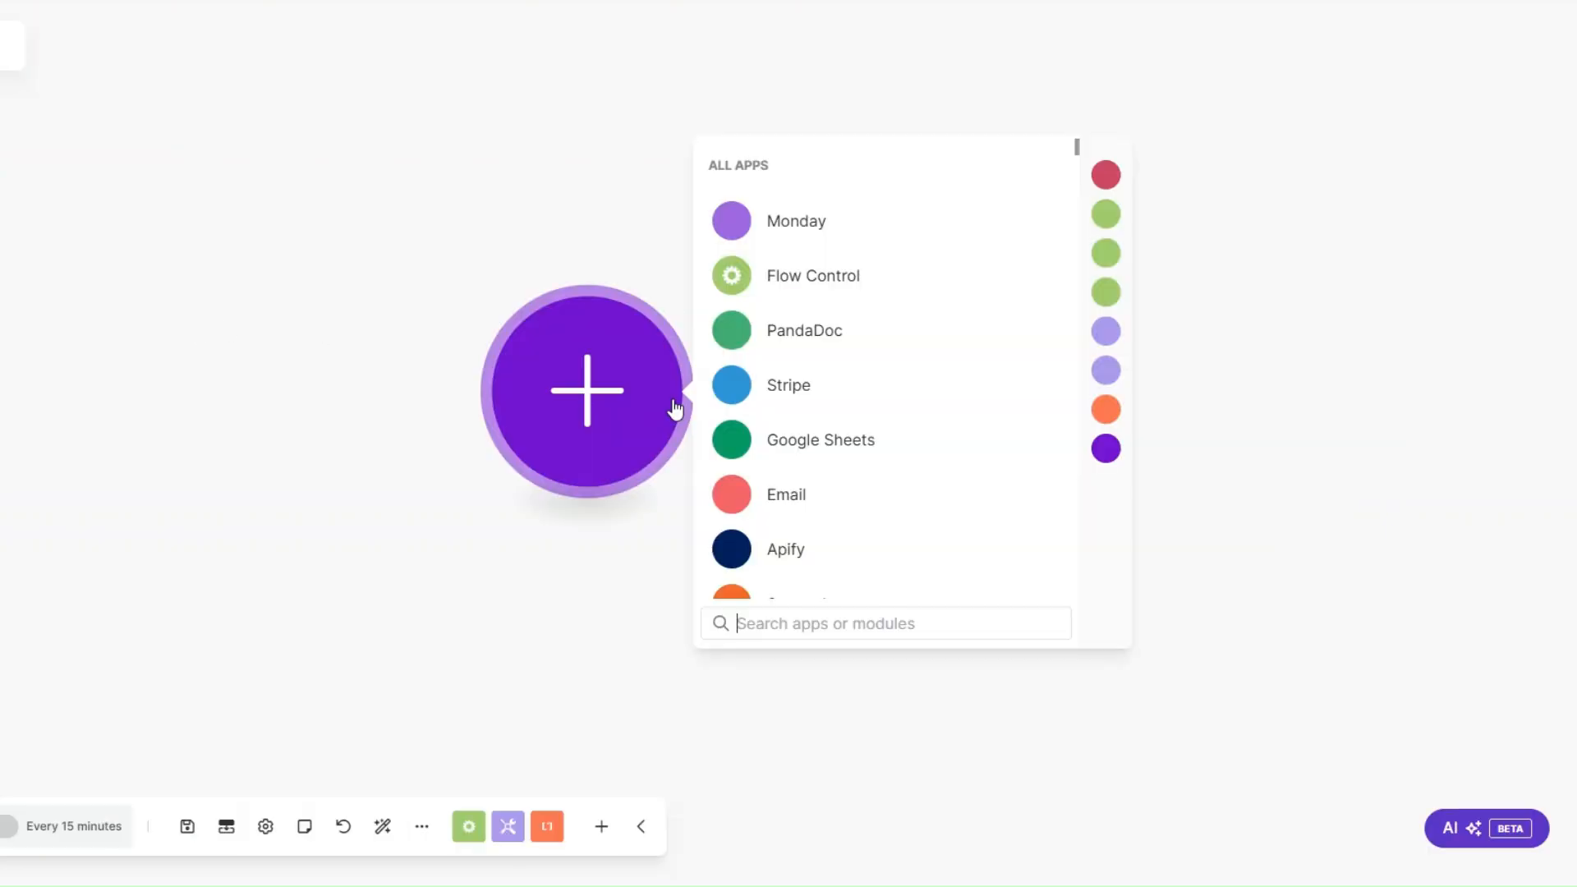
scroll(952, 530, "down", 2)
left_click(798, 515)
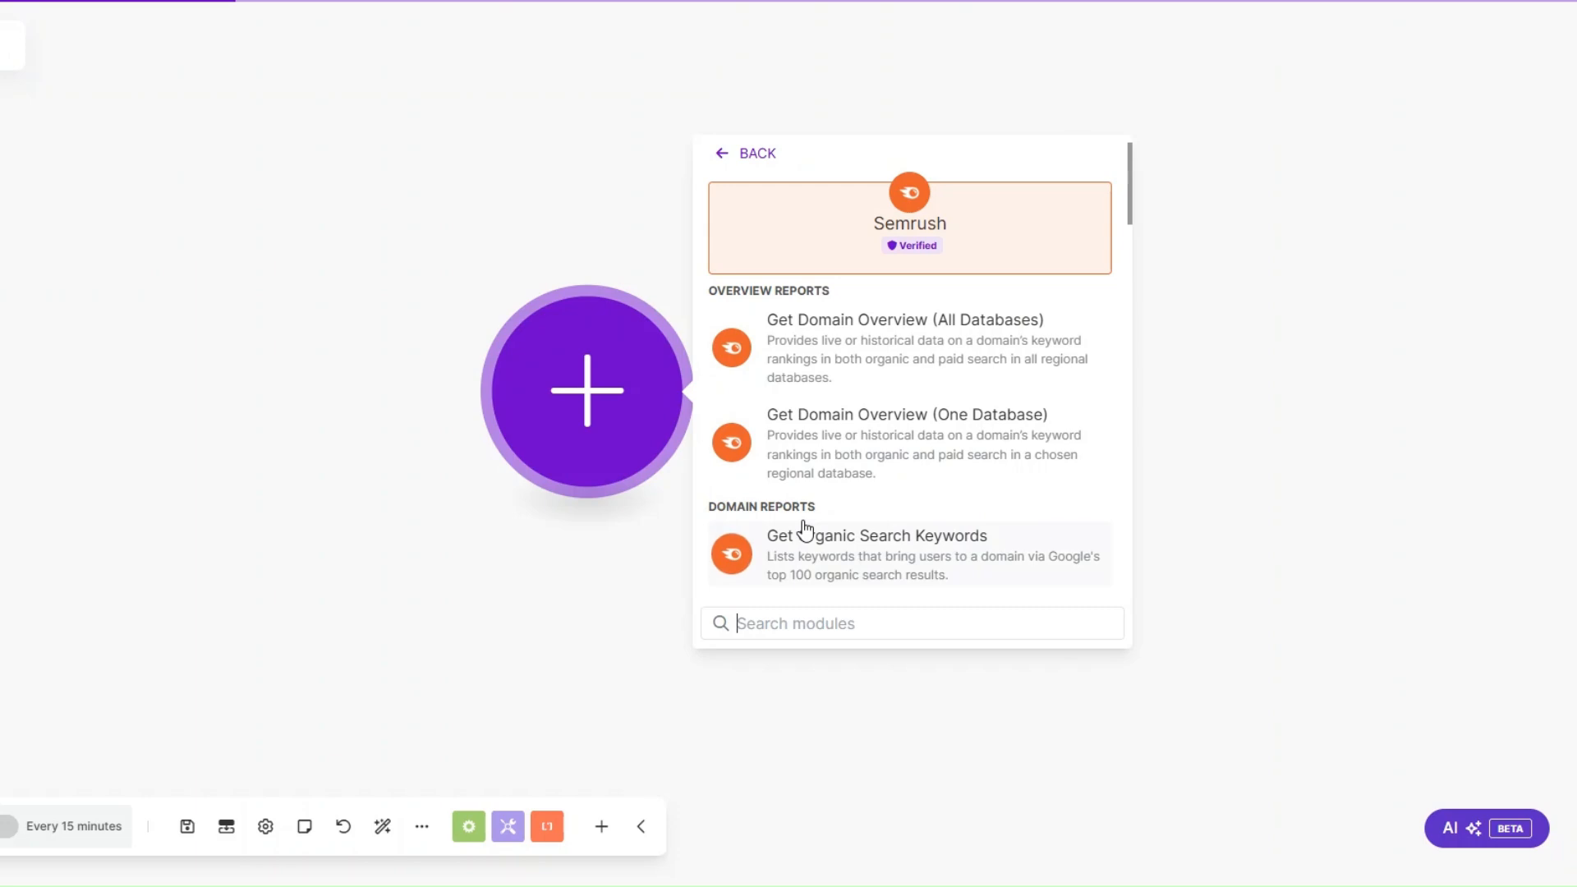
scroll(807, 423, "down", 3)
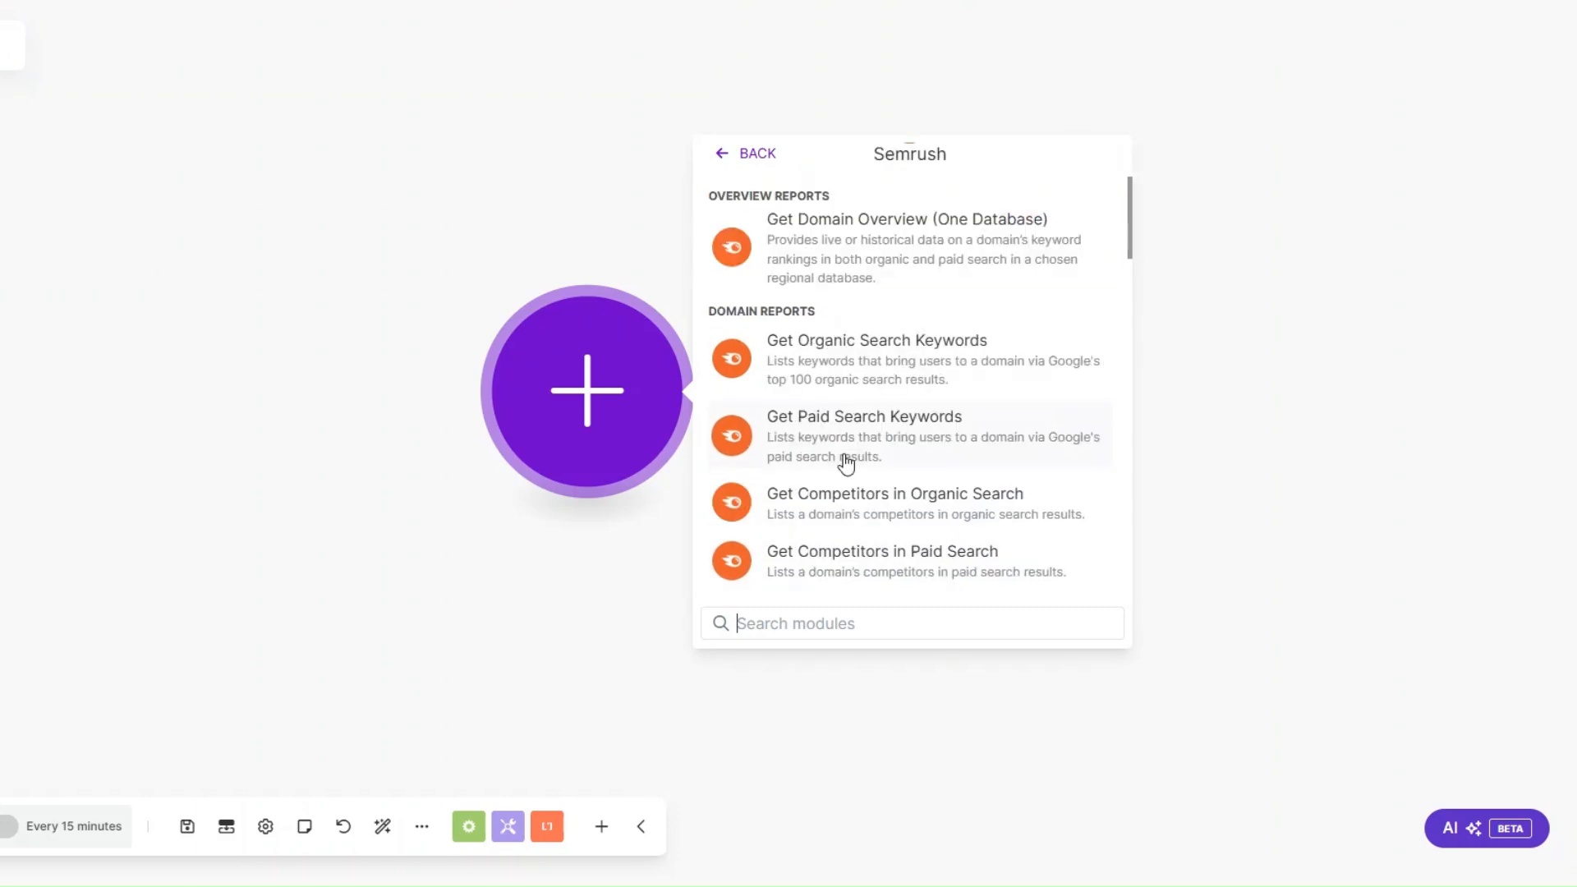
left_click(813, 369)
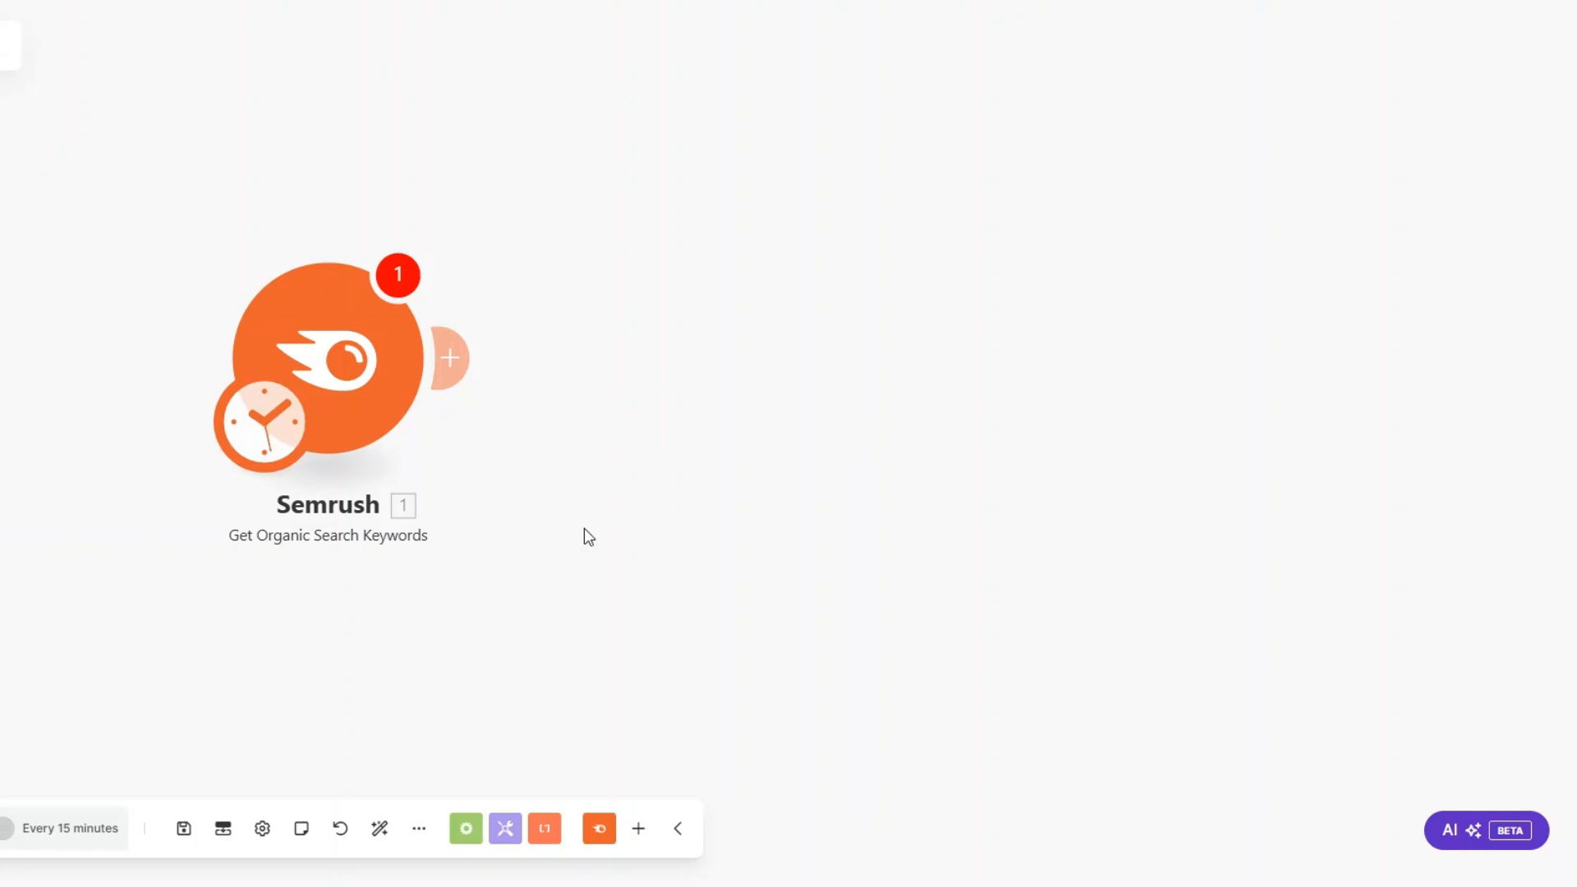
Step: Add a Monday Create an Item module after the Semrush module
left_click(459, 342)
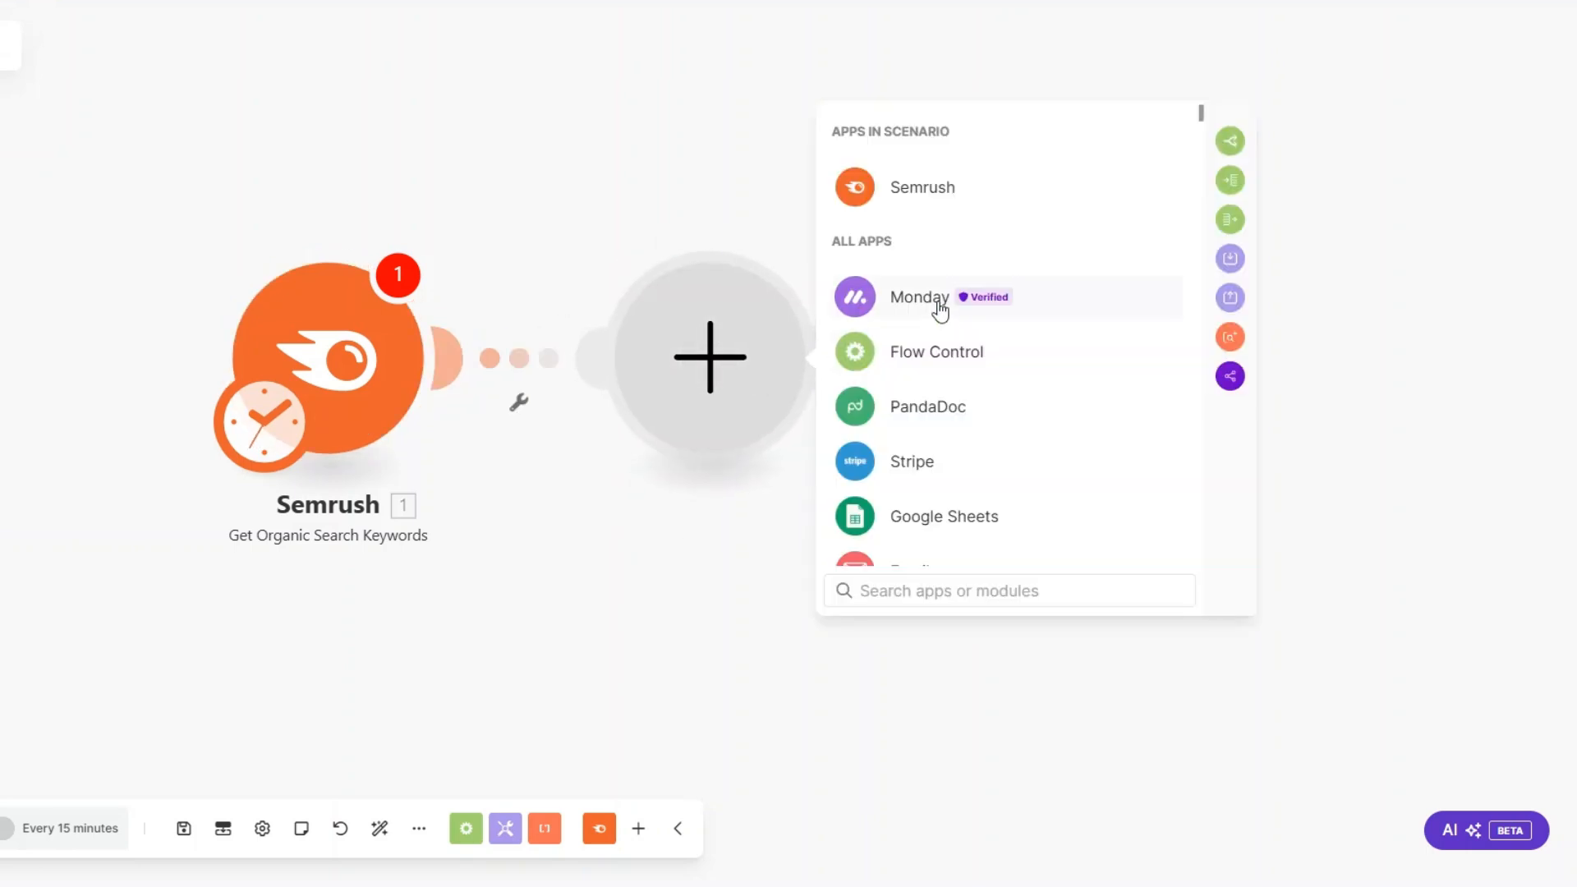
left_click(925, 306)
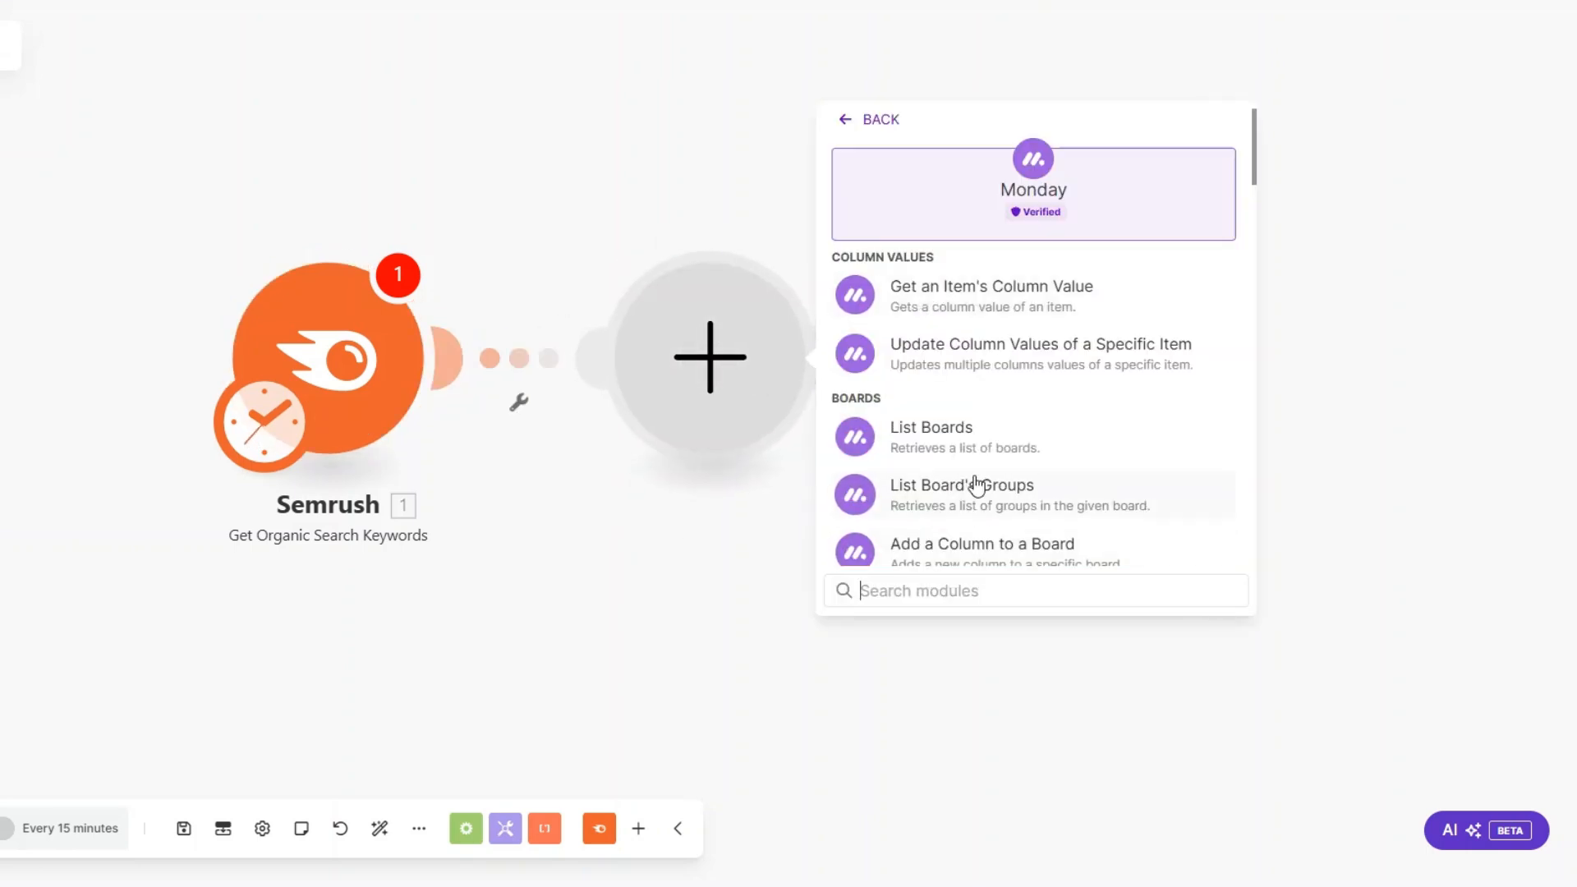
scroll(976, 489, "down", 8)
scroll(976, 484, "down", 5)
scroll(950, 302, "up", 3)
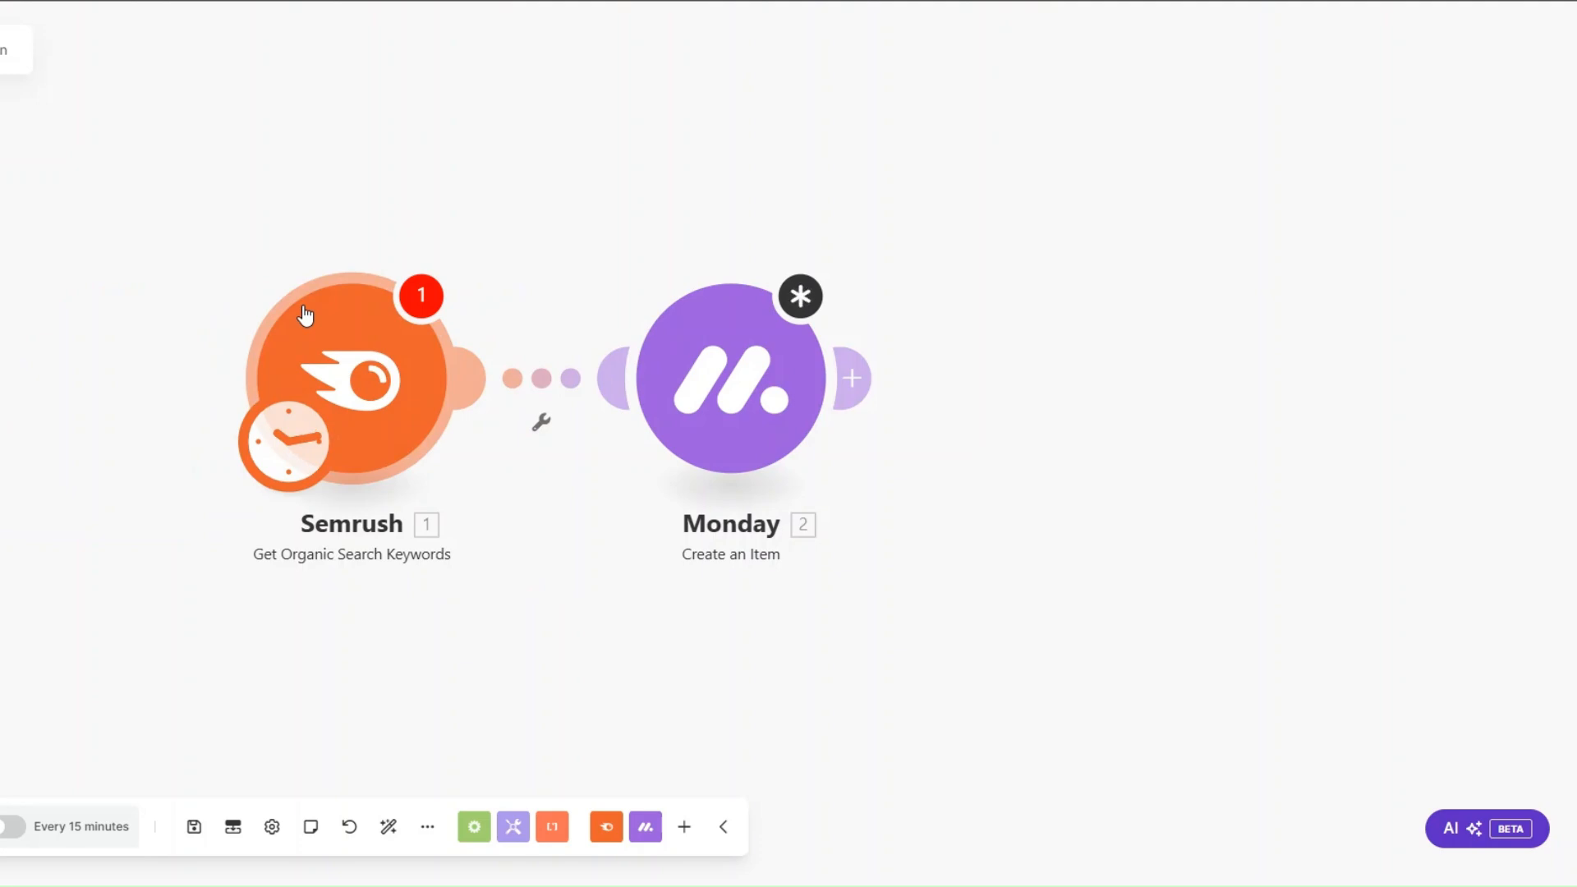
Step: In the Monday module, map Semrush's Keyword to the item name and choose Keyword Collection as both the board and the group
left_click_drag(533, 495, 485, 495)
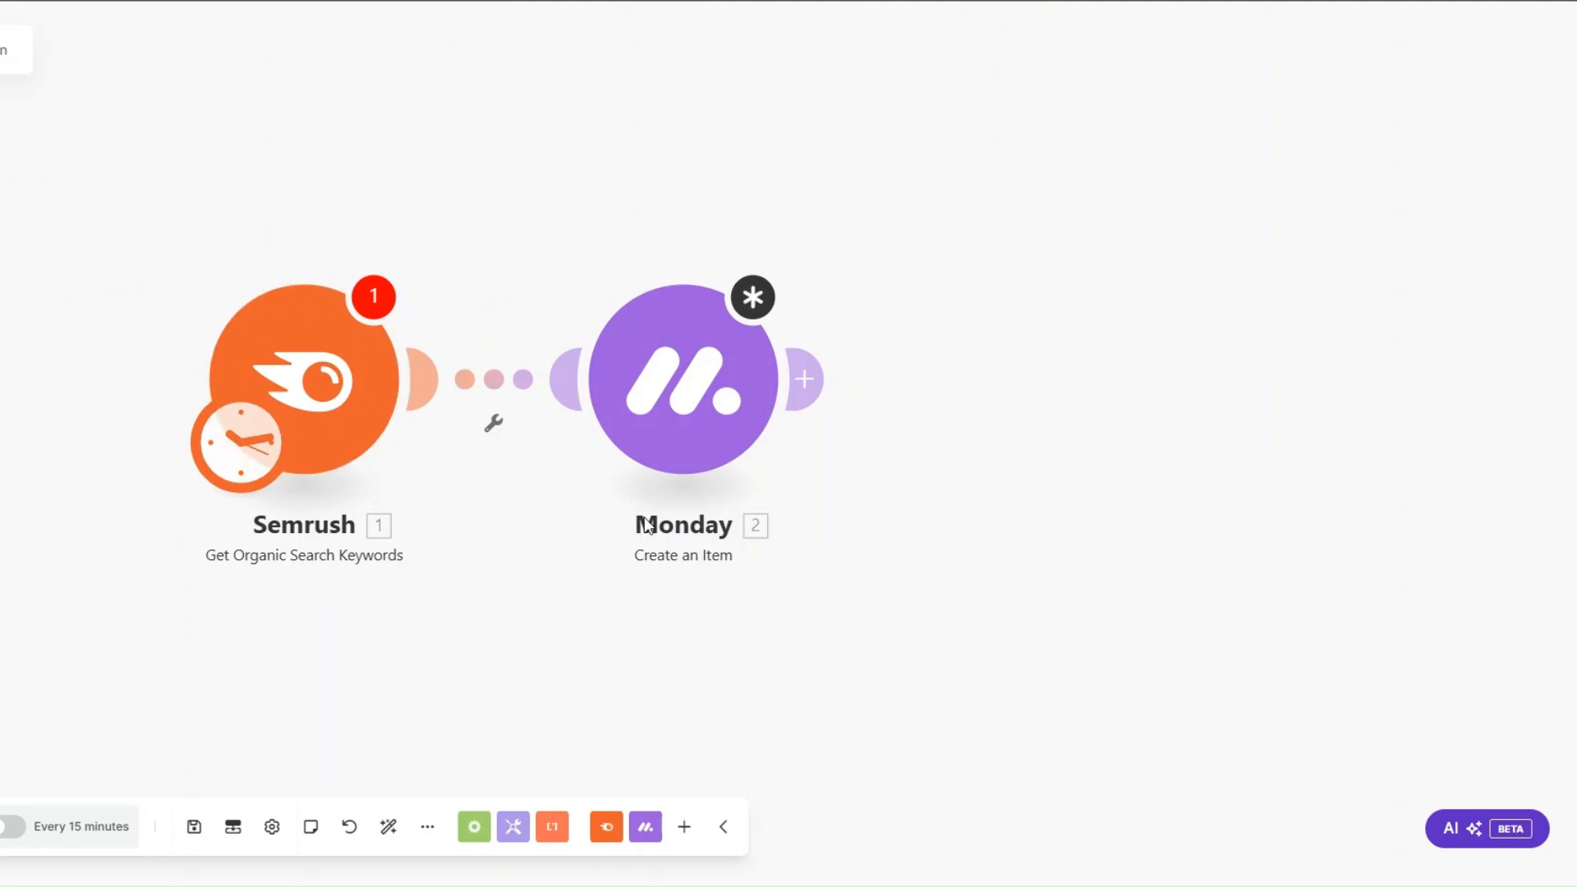
left_click(686, 392)
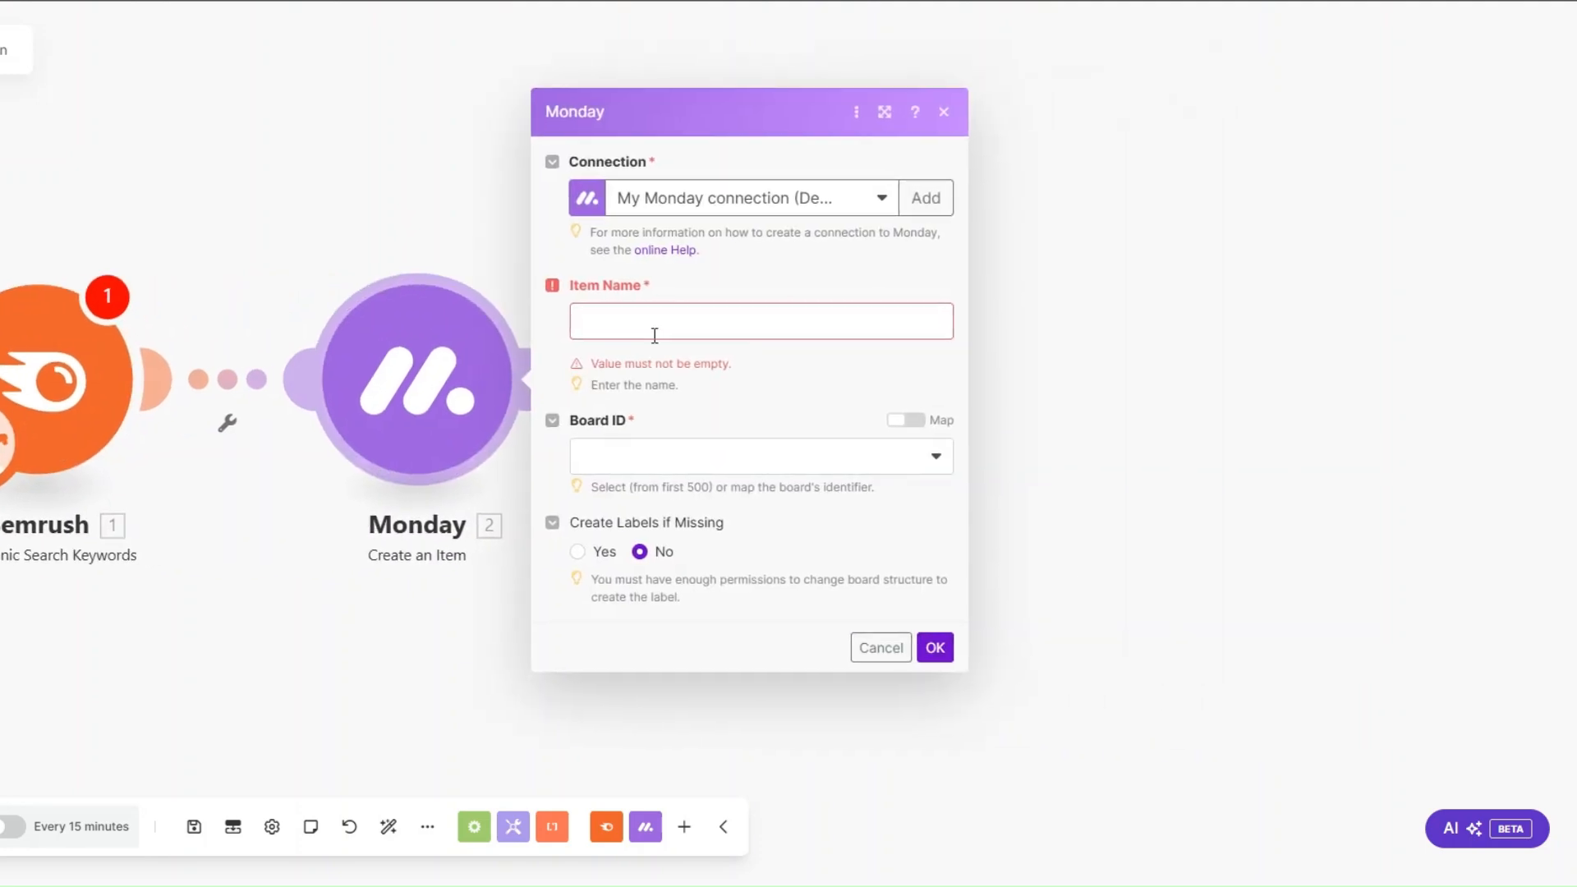
left_click(743, 333)
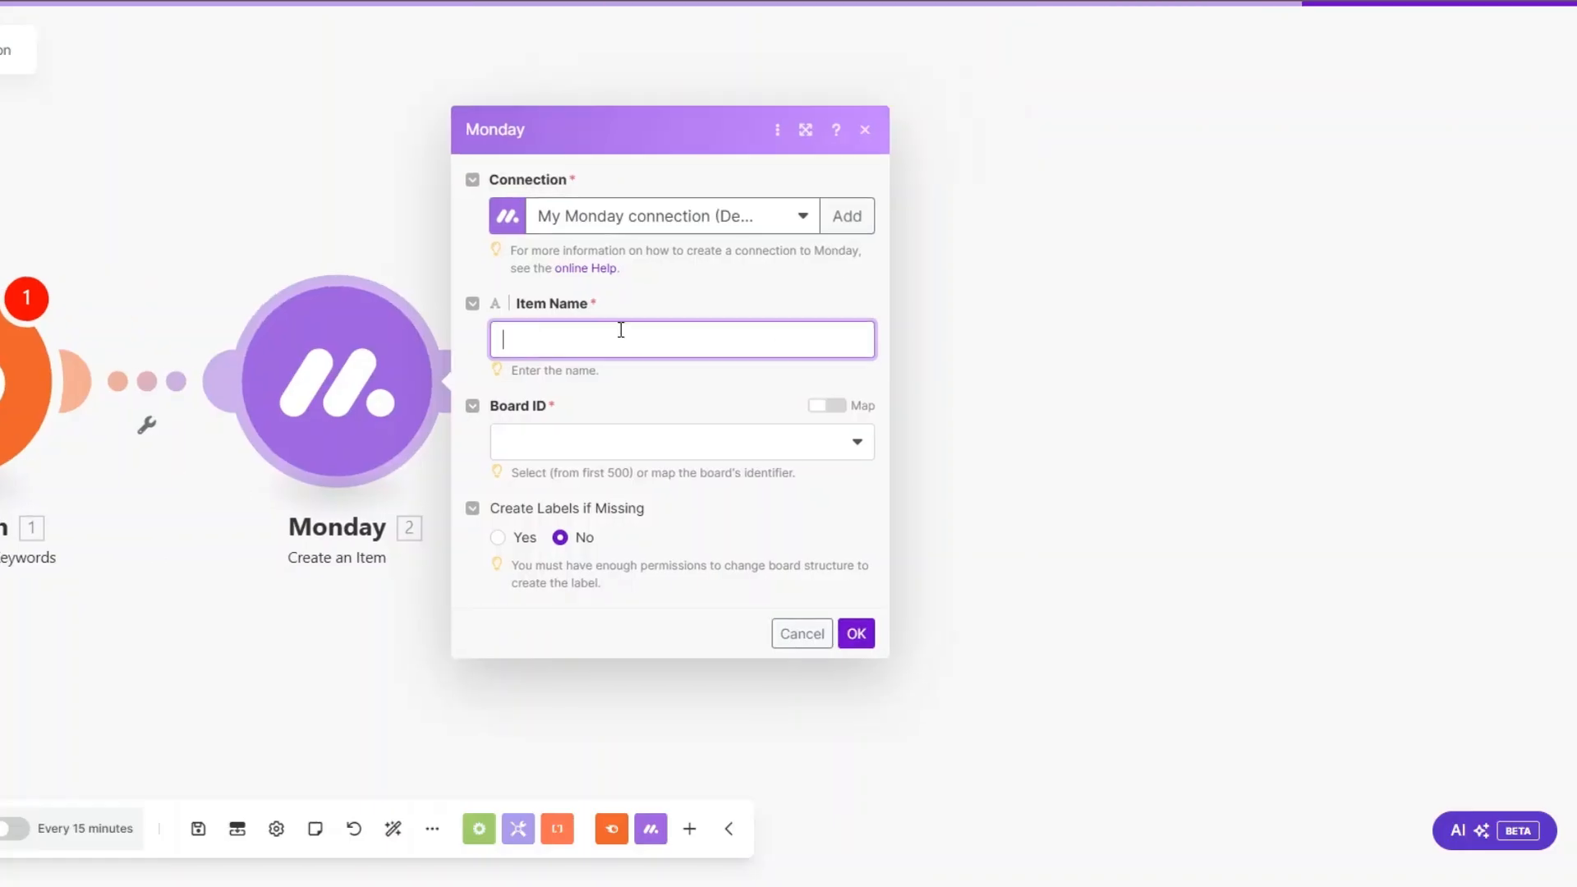
left_click(941, 273)
left_click(574, 437)
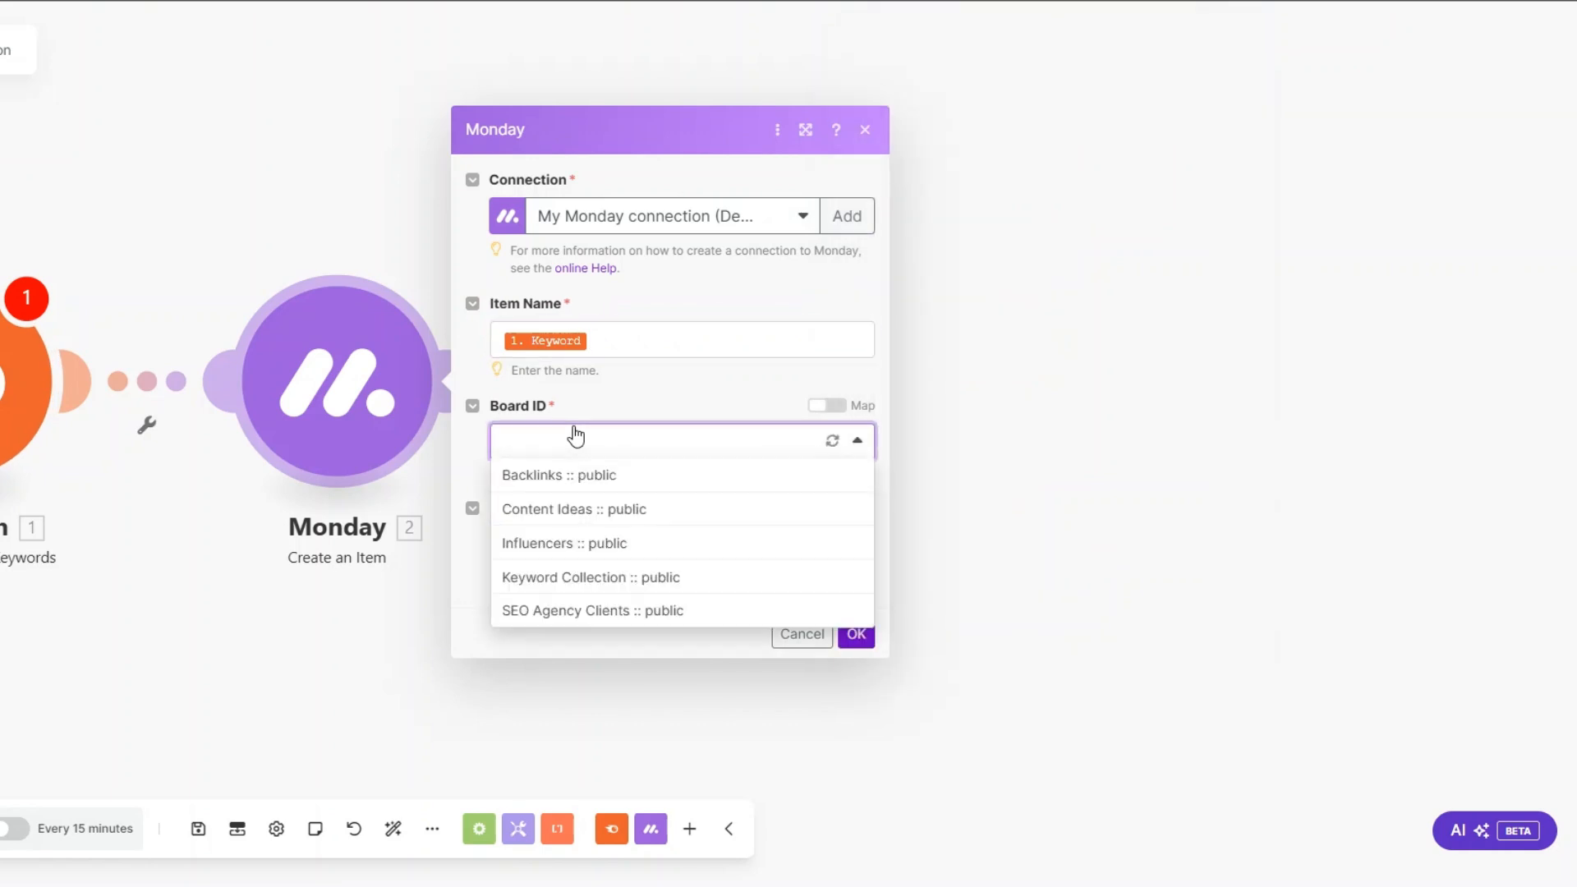
left_click(542, 574)
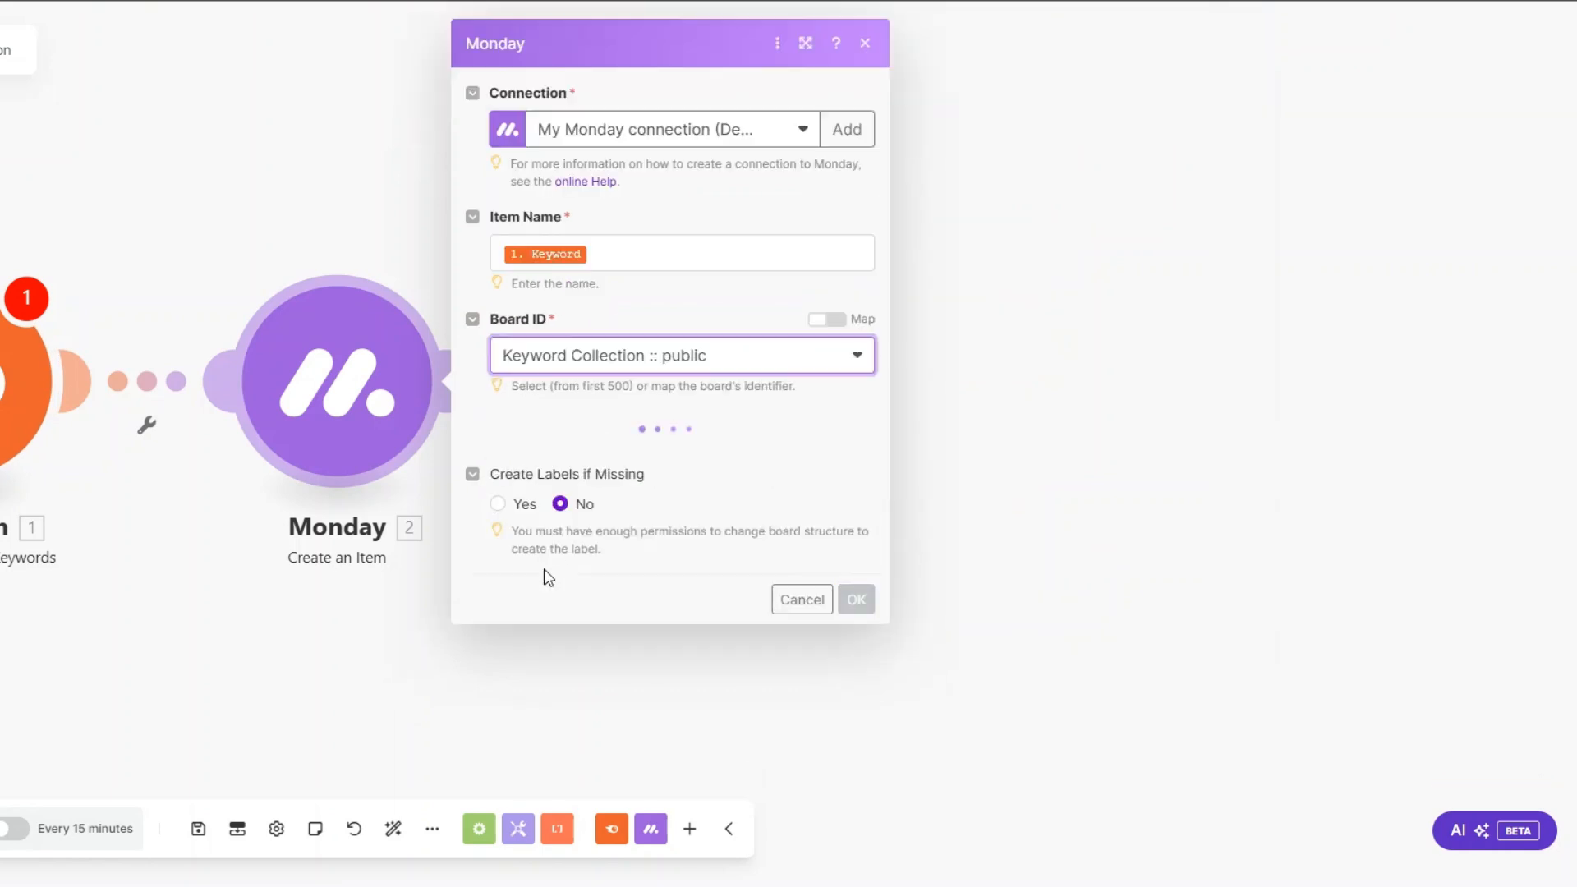
left_click(610, 450)
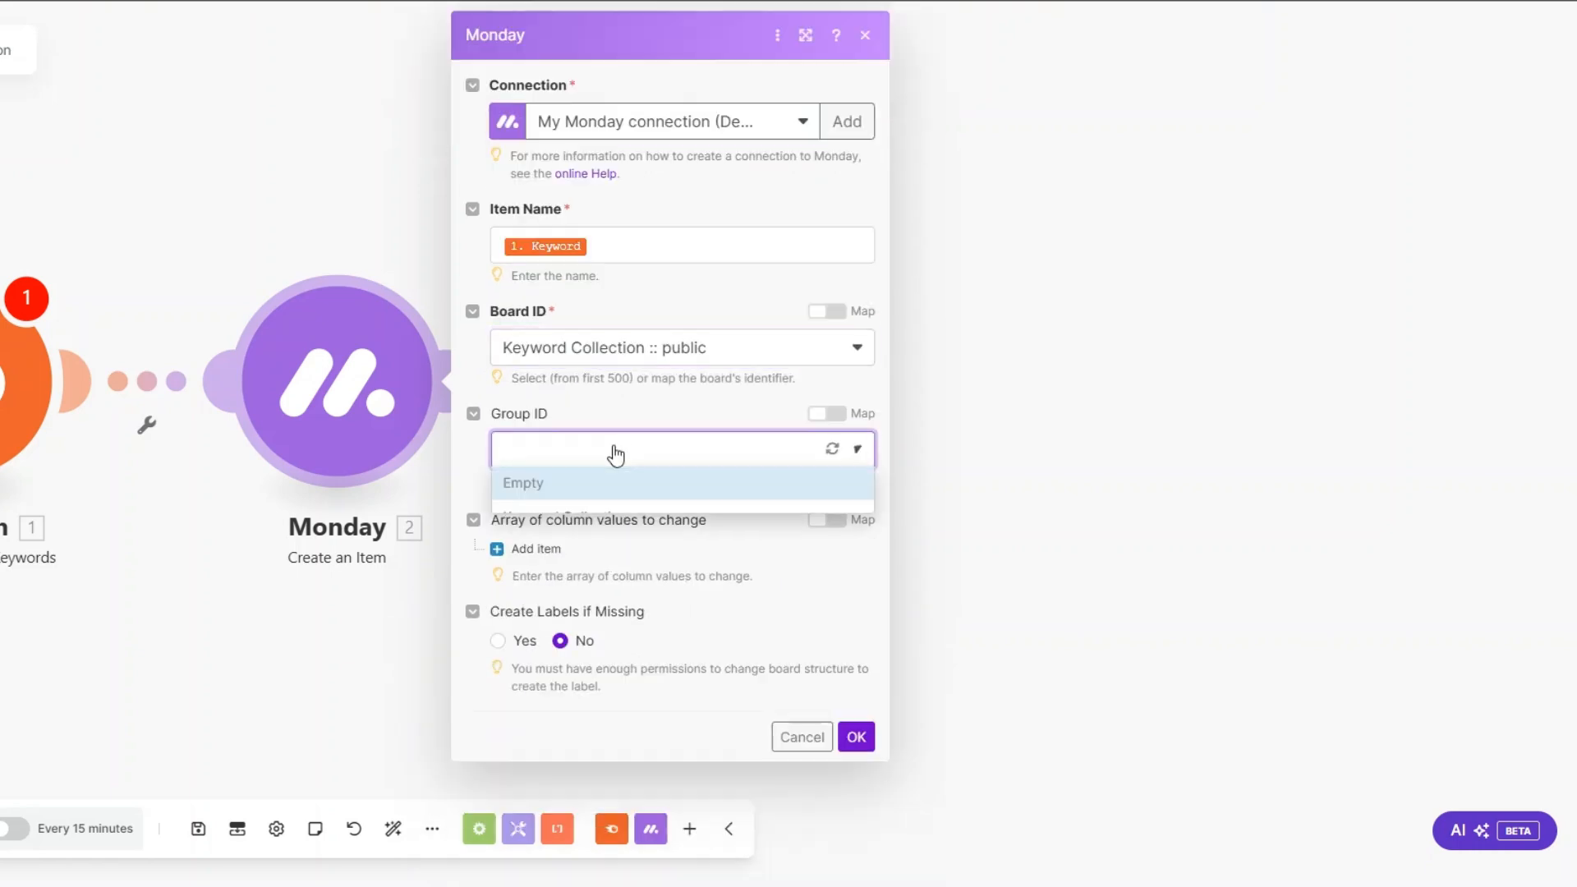
left_click(608, 512)
Step: Add a column value for the Competition column and map it to Semrush's Competition
left_click(538, 549)
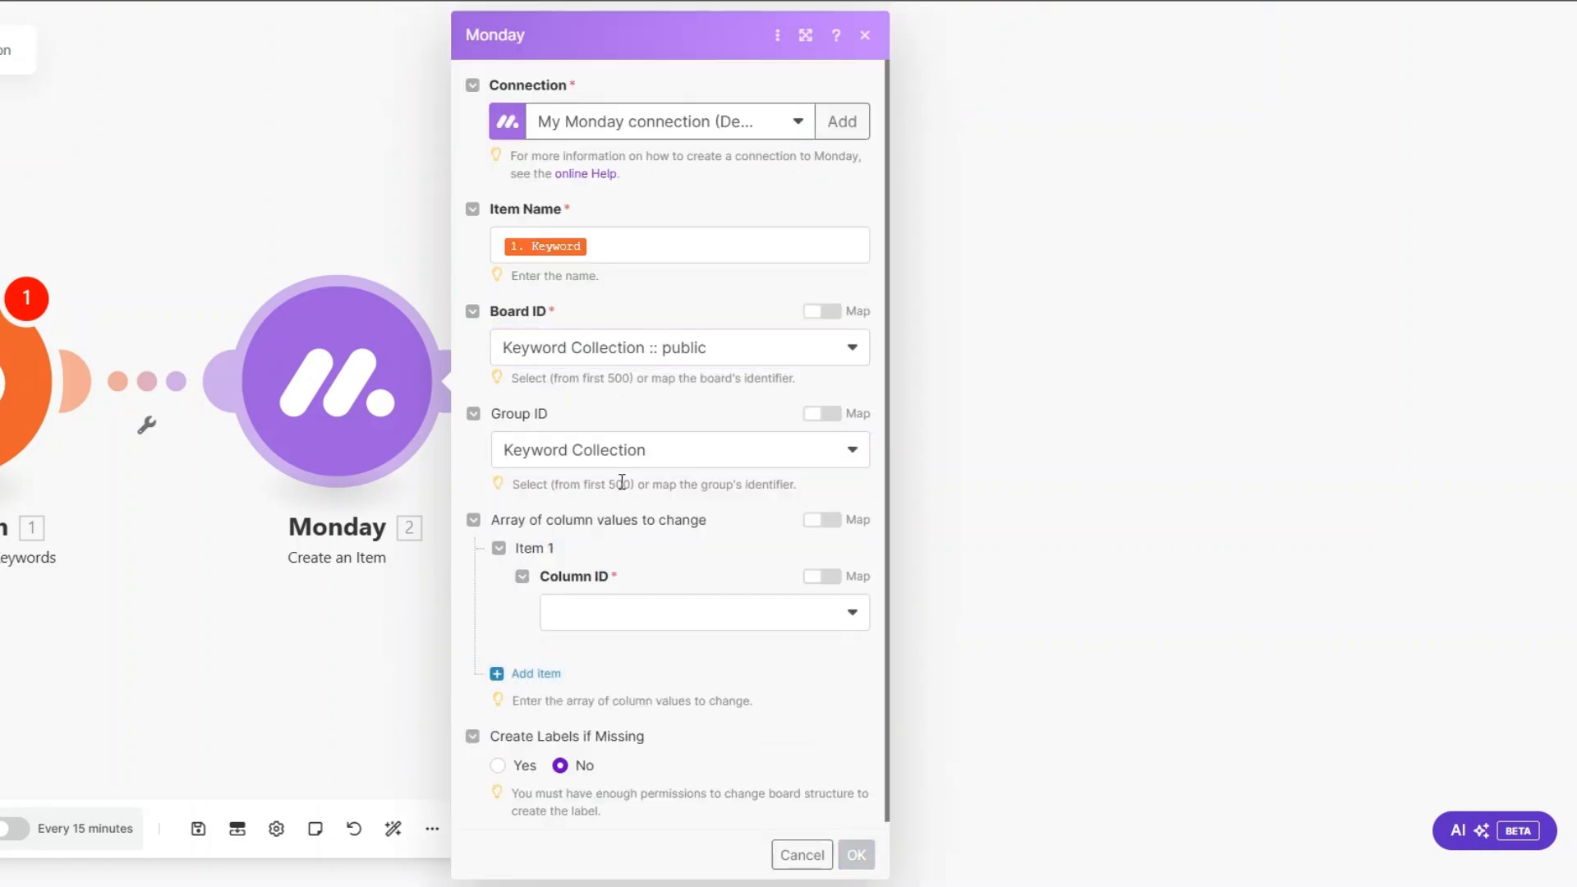
left_click(624, 605)
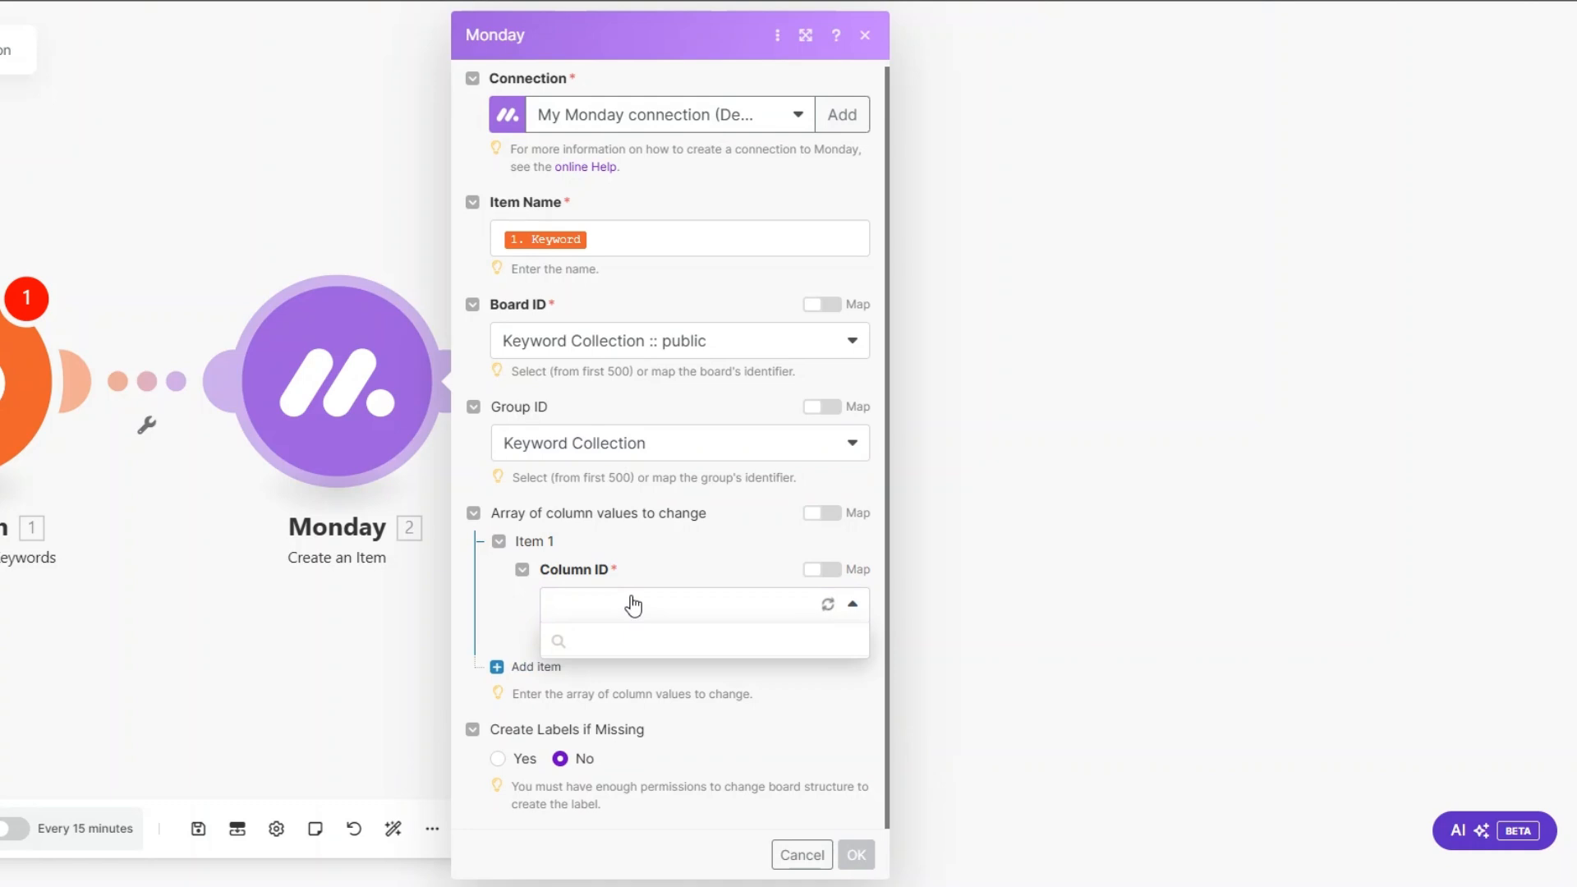
left_click(628, 644)
scroll(647, 486, "down", 1)
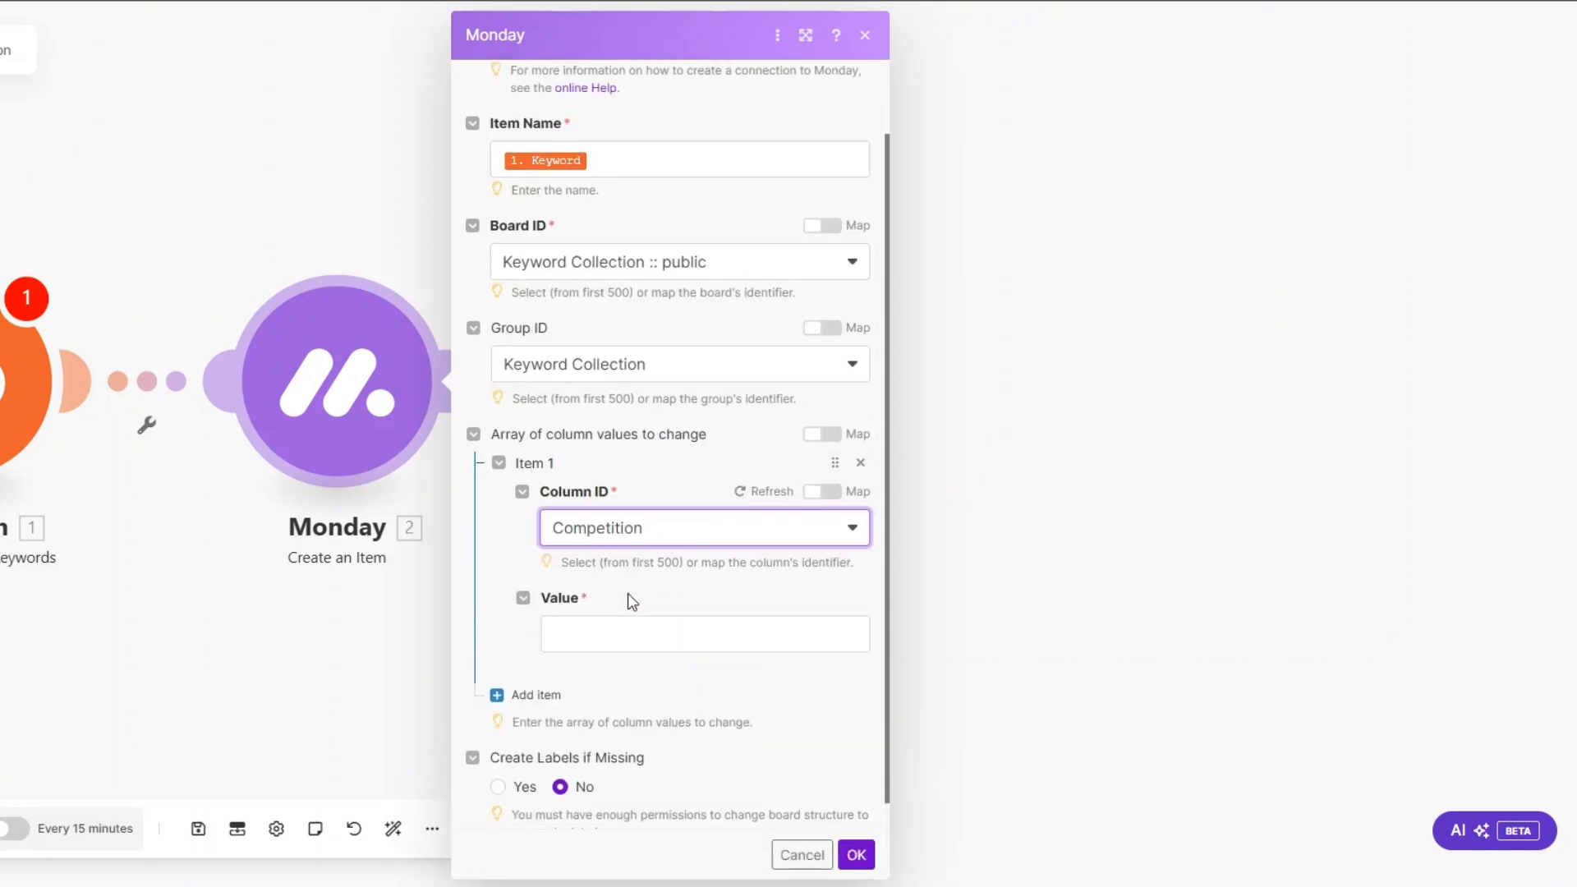
left_click(627, 631)
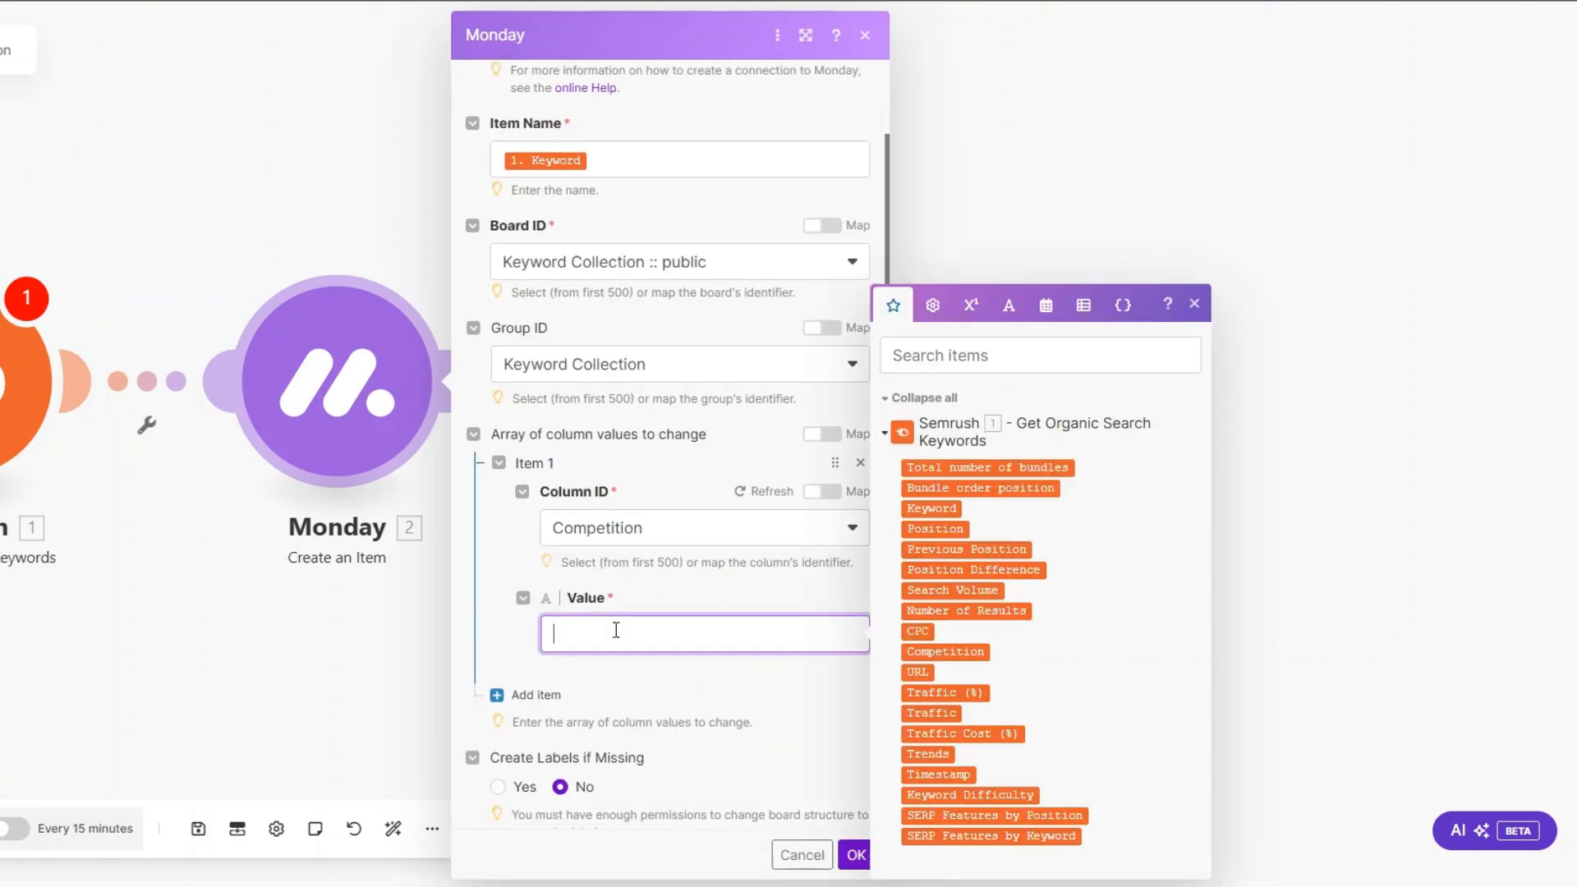
left_click(944, 651)
Step: Add a second column value for the Position column, mapped to Semrush's Position
left_click(538, 693)
scroll(690, 460, "down", 2)
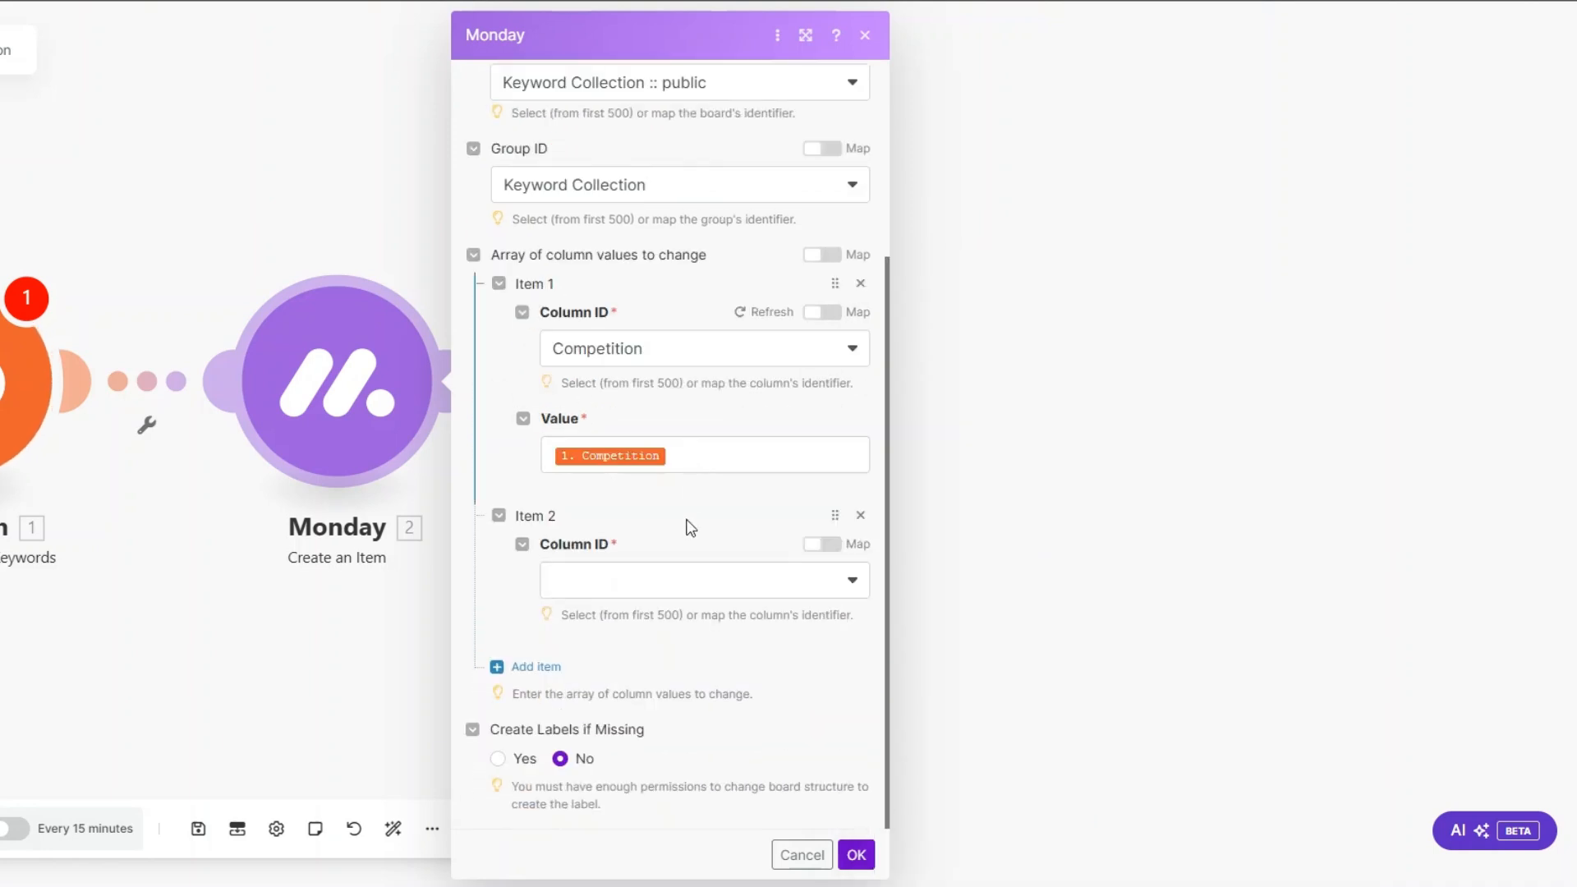
left_click(671, 582)
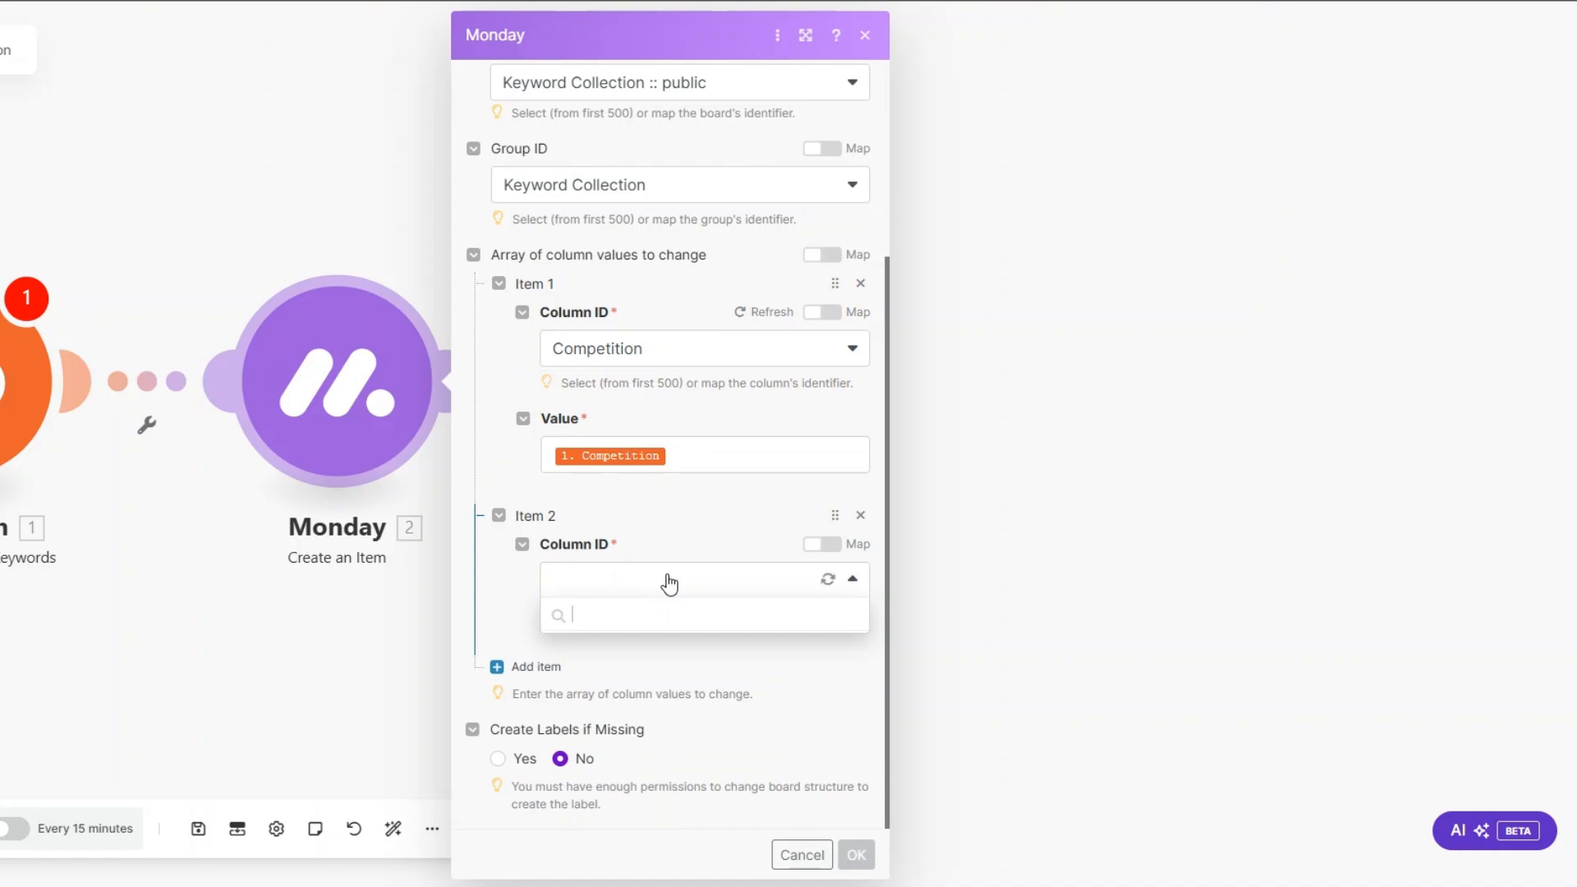
left_click(642, 621)
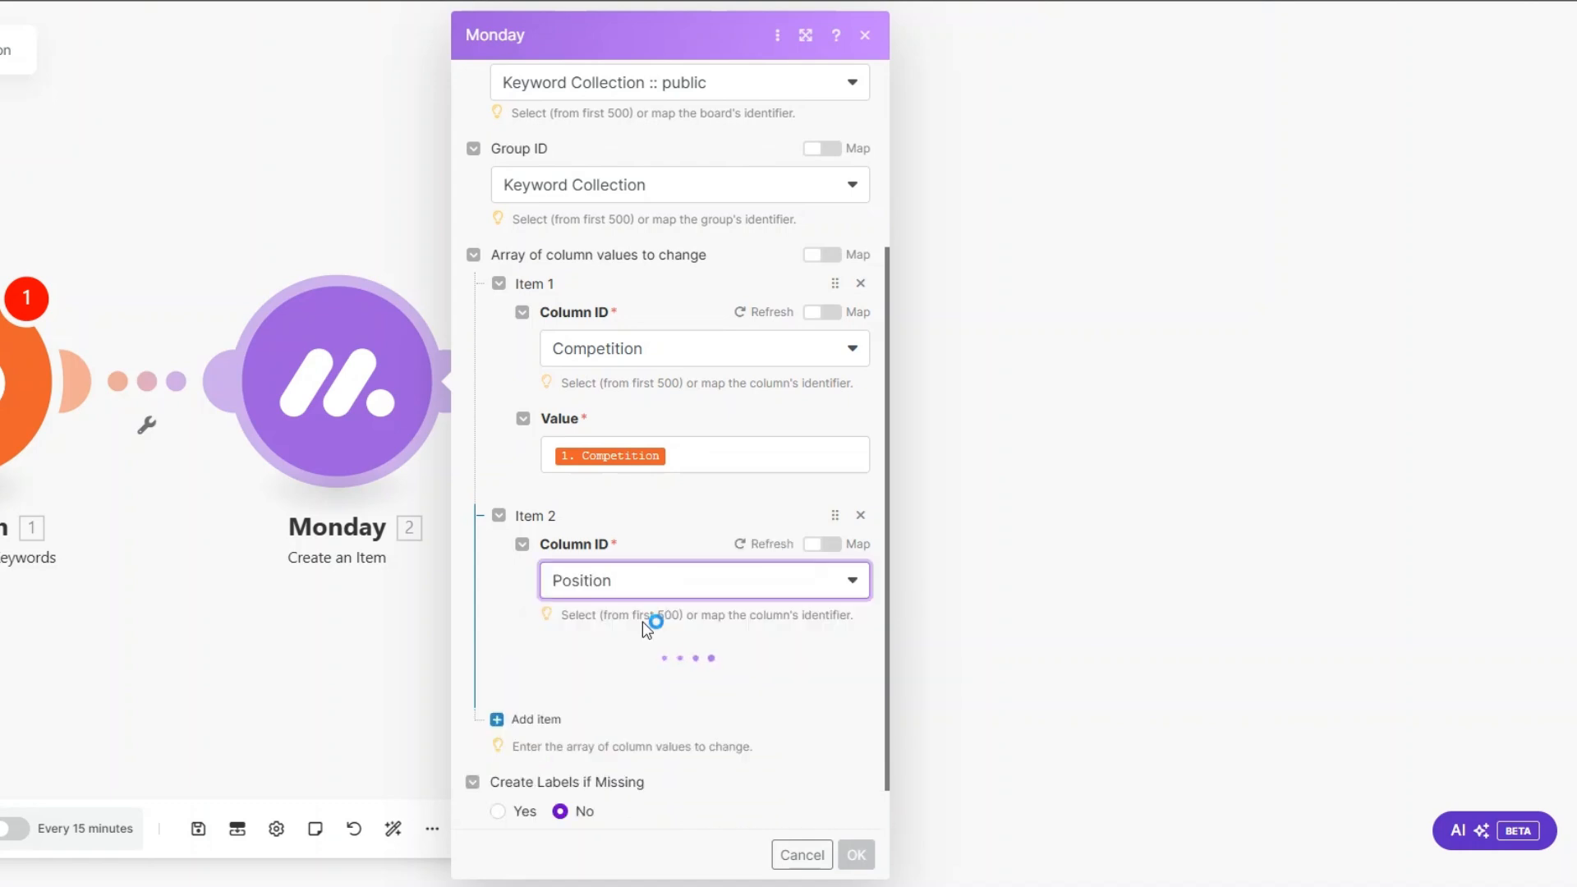
left_click(625, 680)
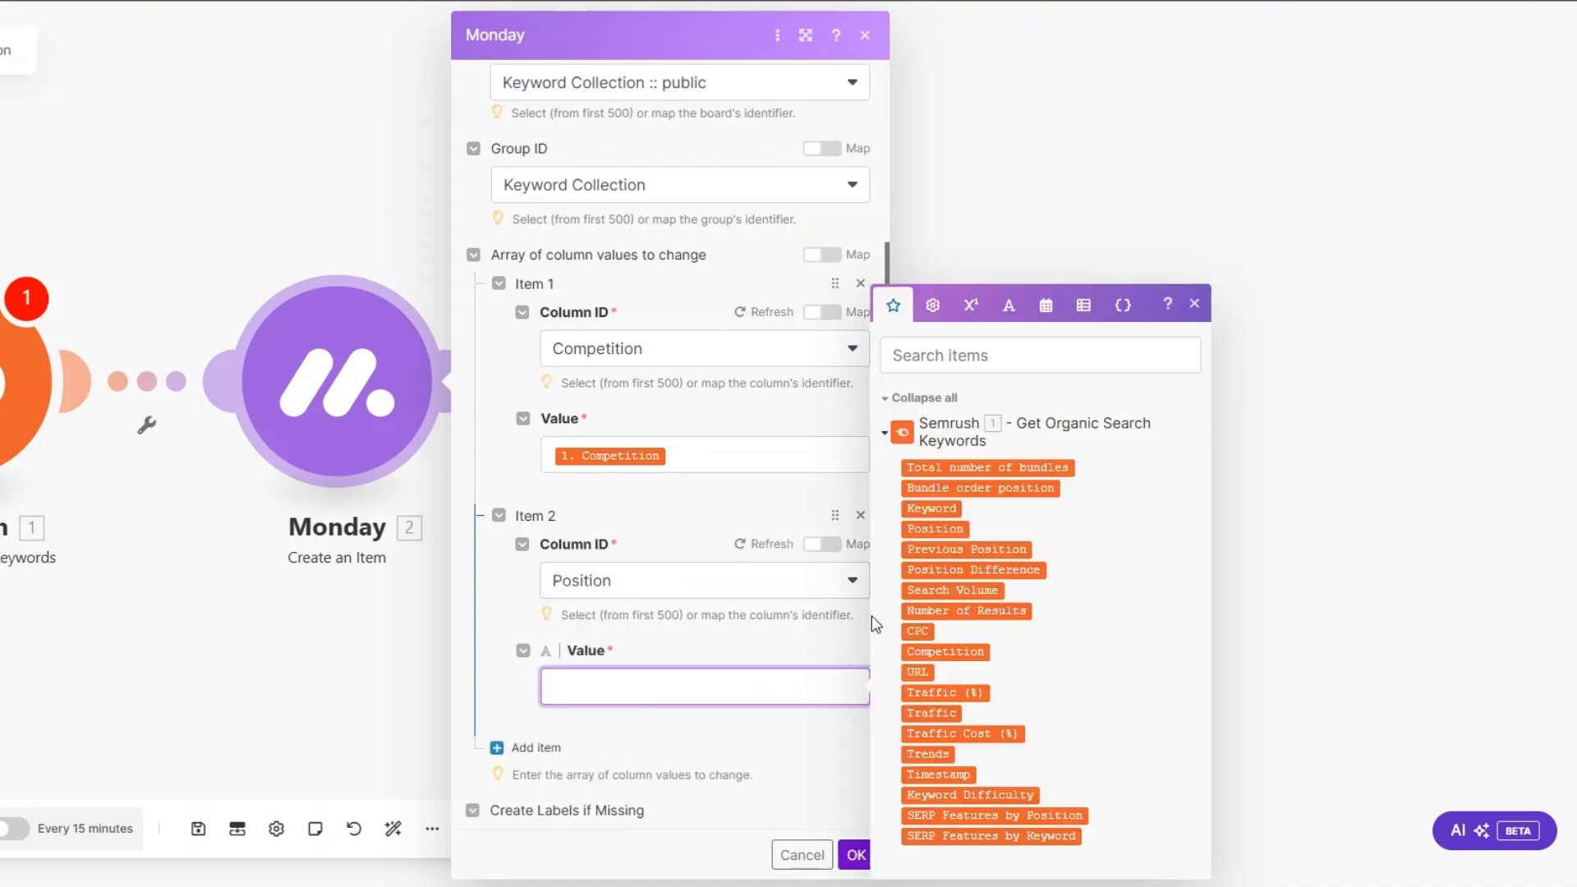
left_click(926, 528)
Step: Add a third column value for the Search Volume column, mapped to Semrush's Search Volume
scroll(663, 445, "down", 1)
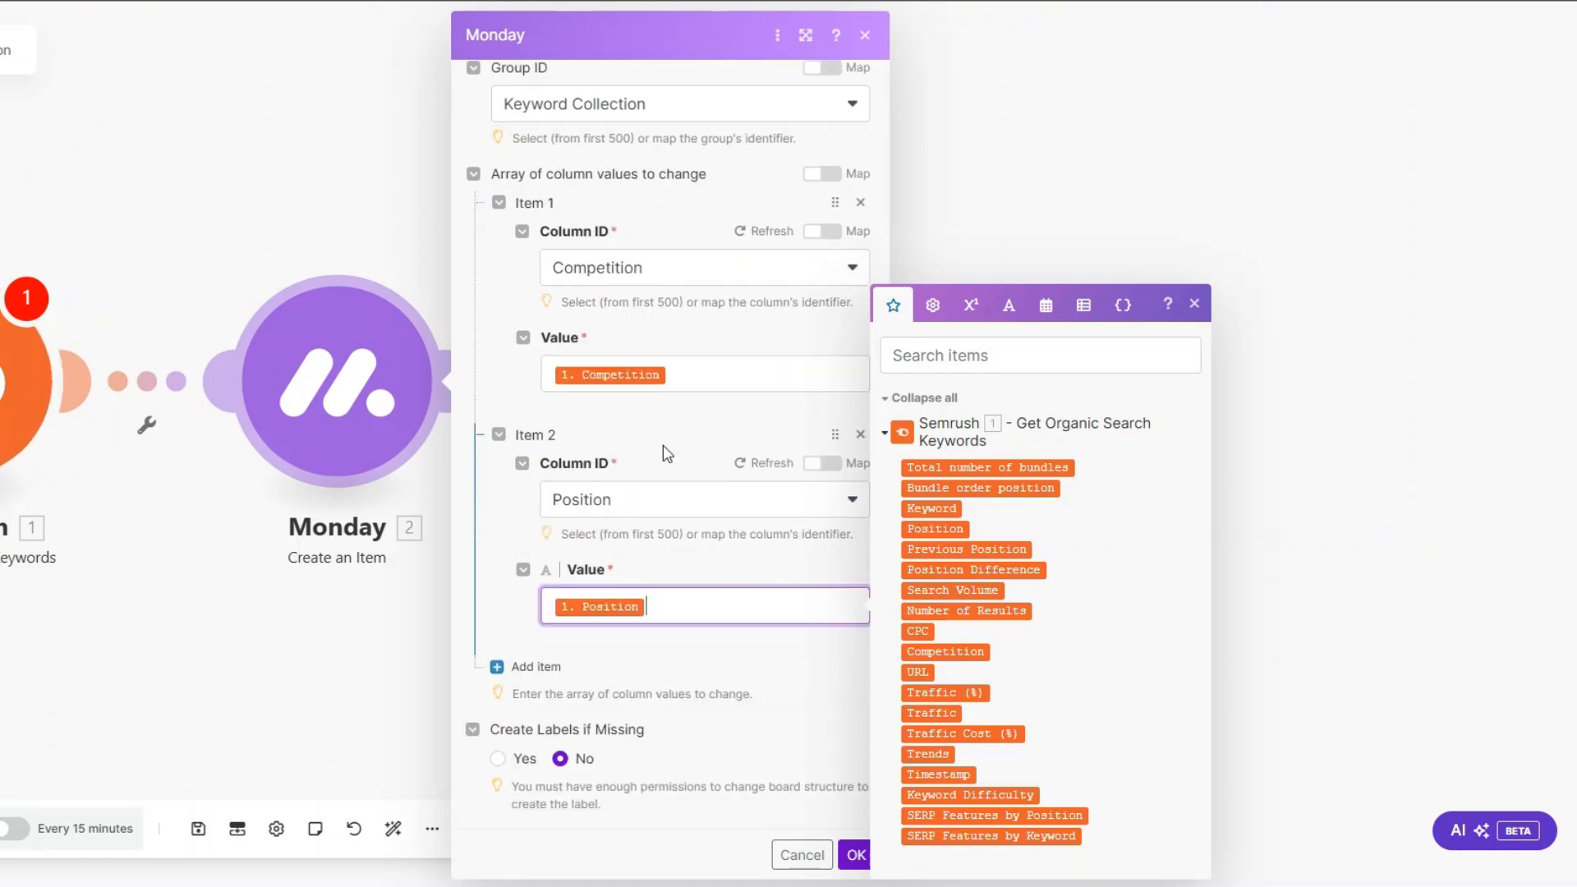
left_click(535, 669)
scroll(657, 606, "down", 2)
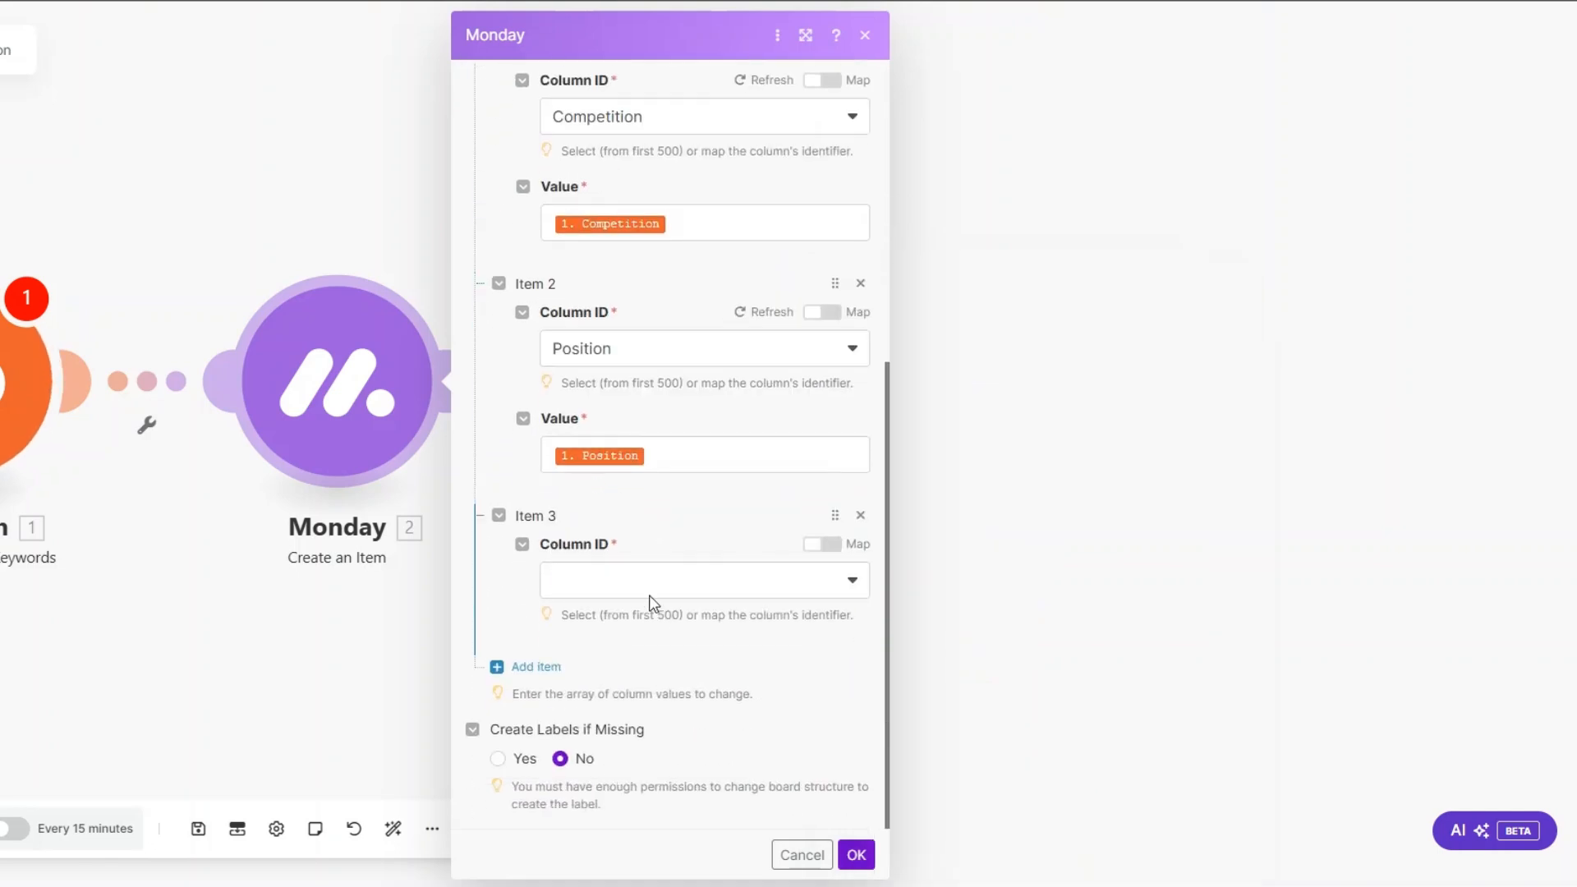
left_click(637, 579)
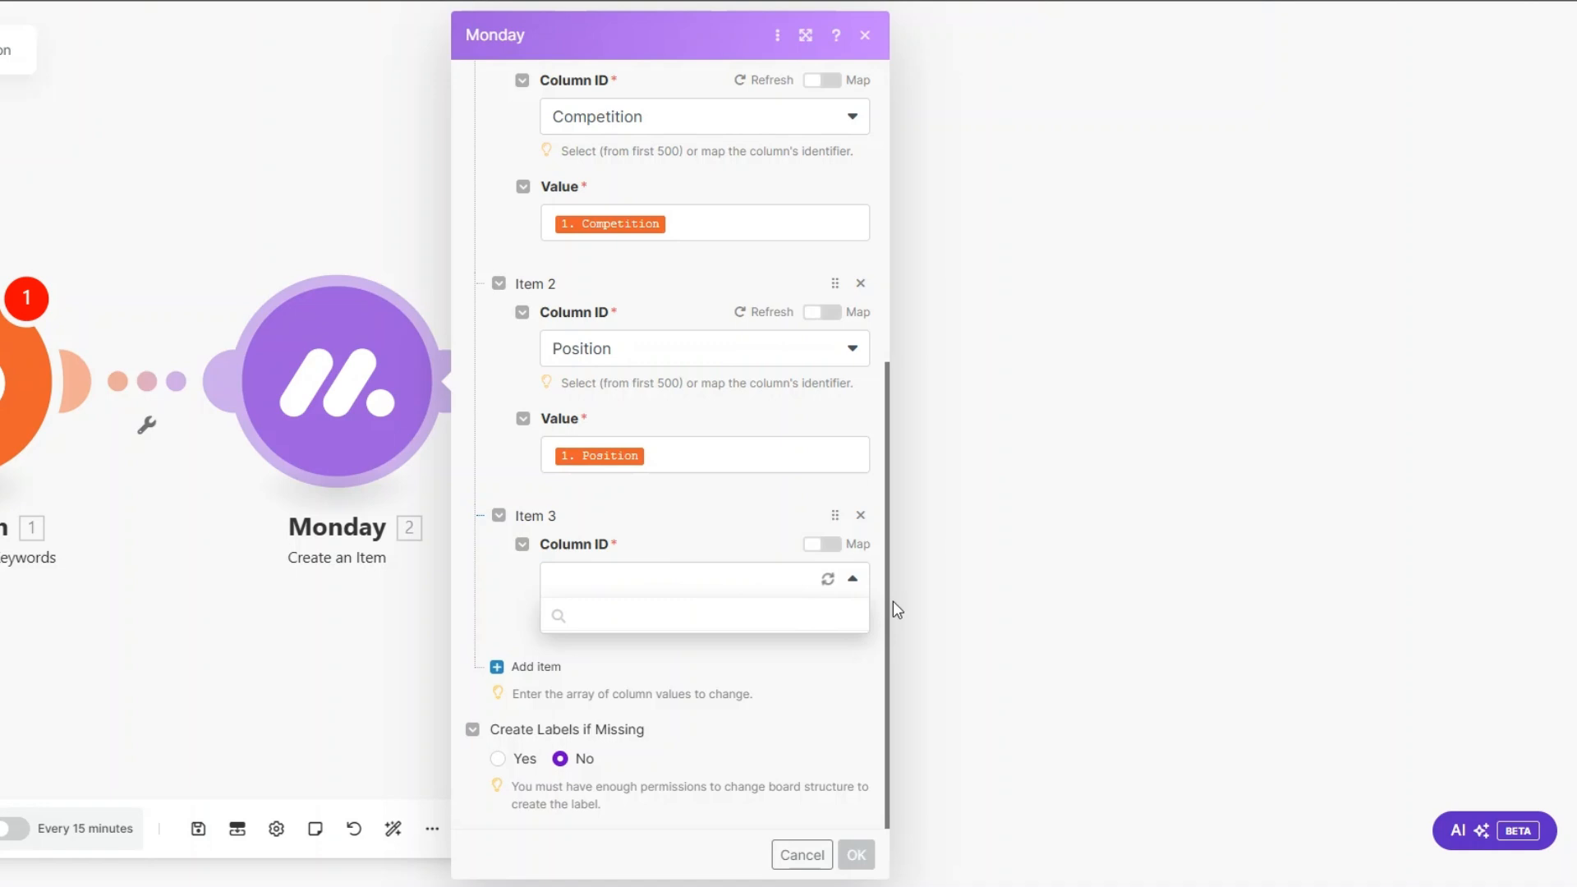
left_click(679, 684)
scroll(657, 556, "down", 1)
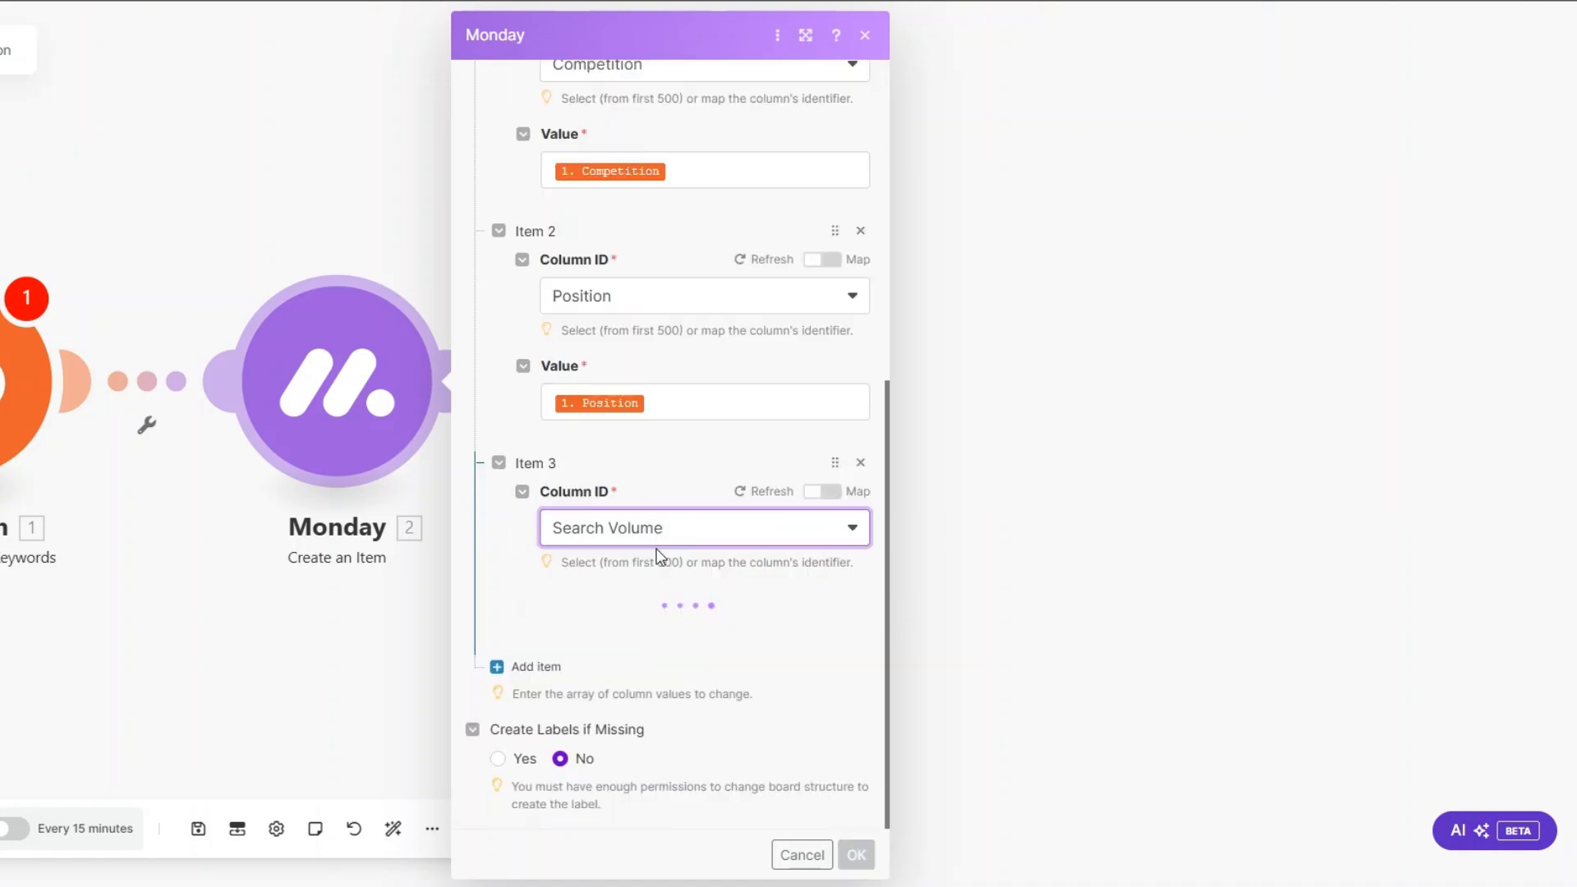
left_click(643, 631)
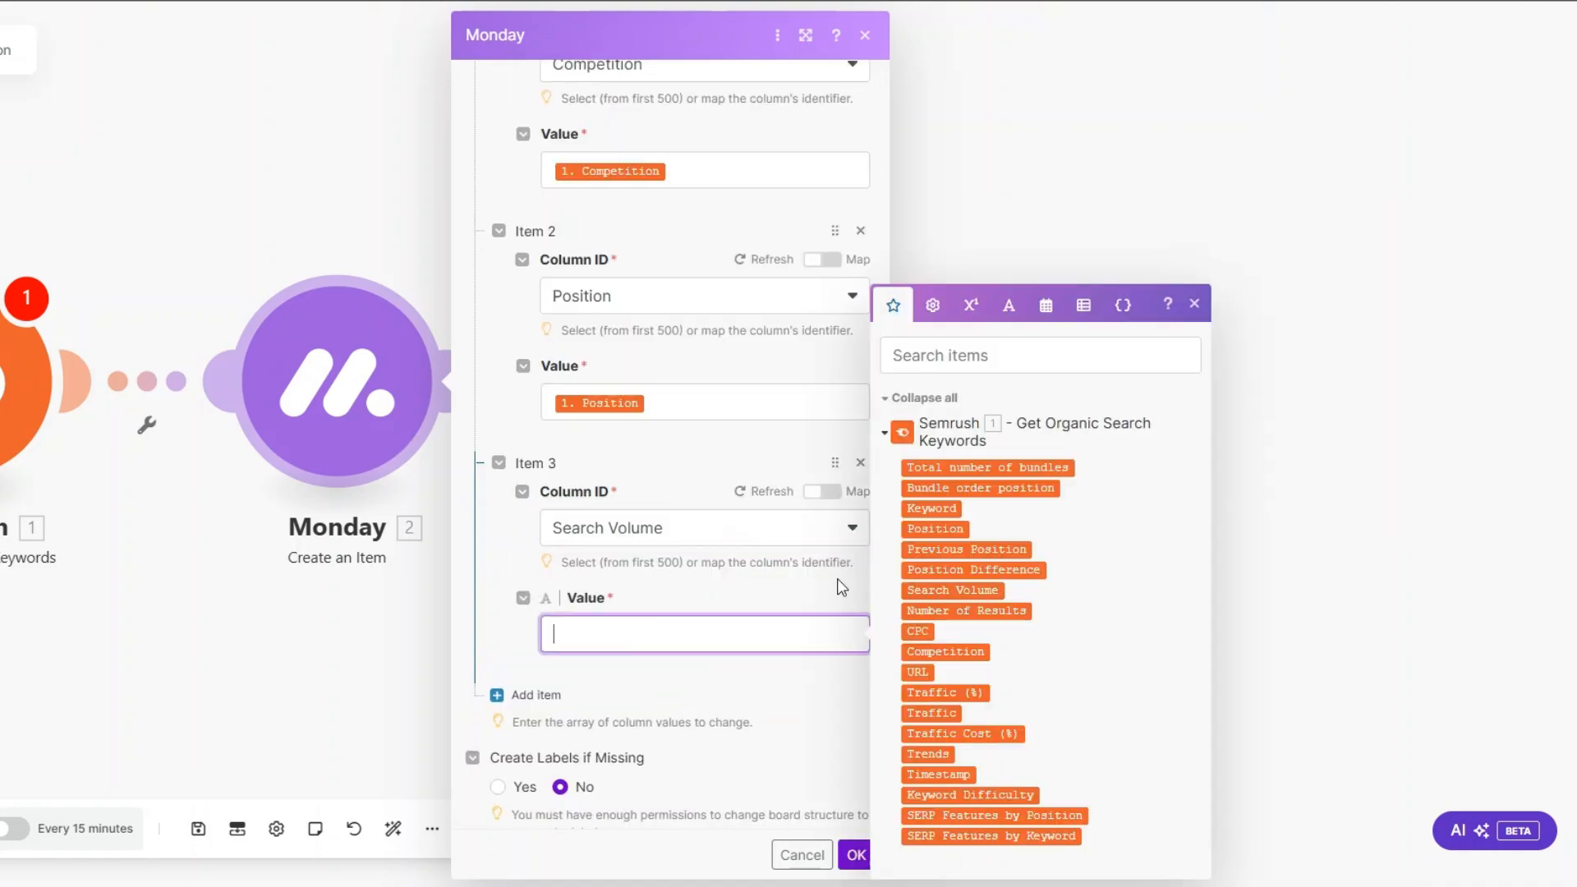
left_click(950, 589)
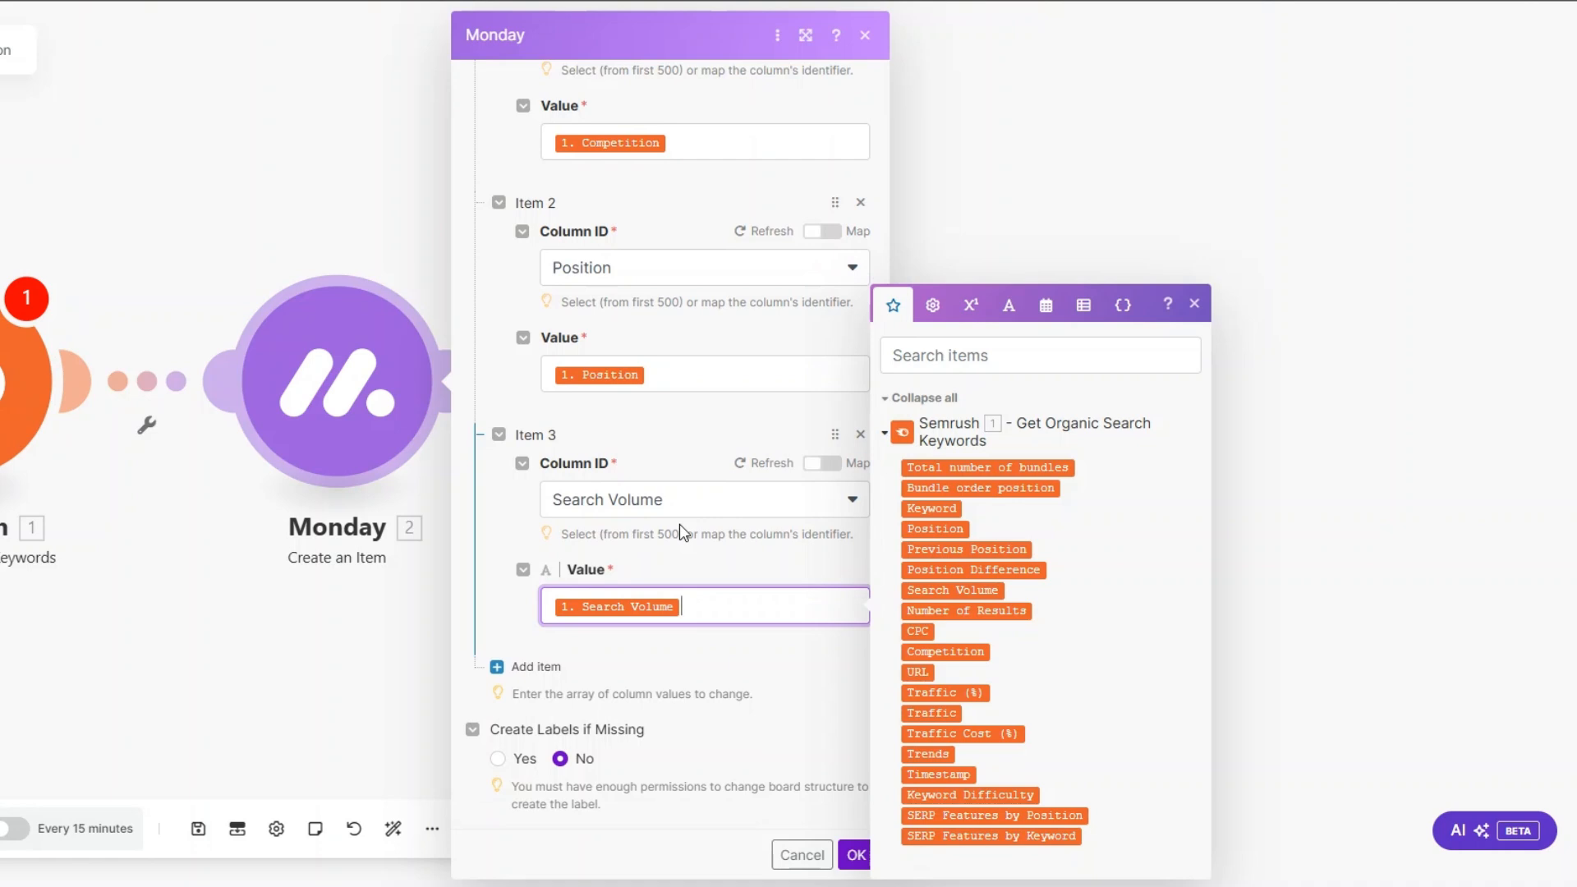
Step: Add a fourth column value for the Title column and map it to Semrush's URL
left_click(533, 666)
scroll(644, 608, "down", 2)
left_click(644, 592)
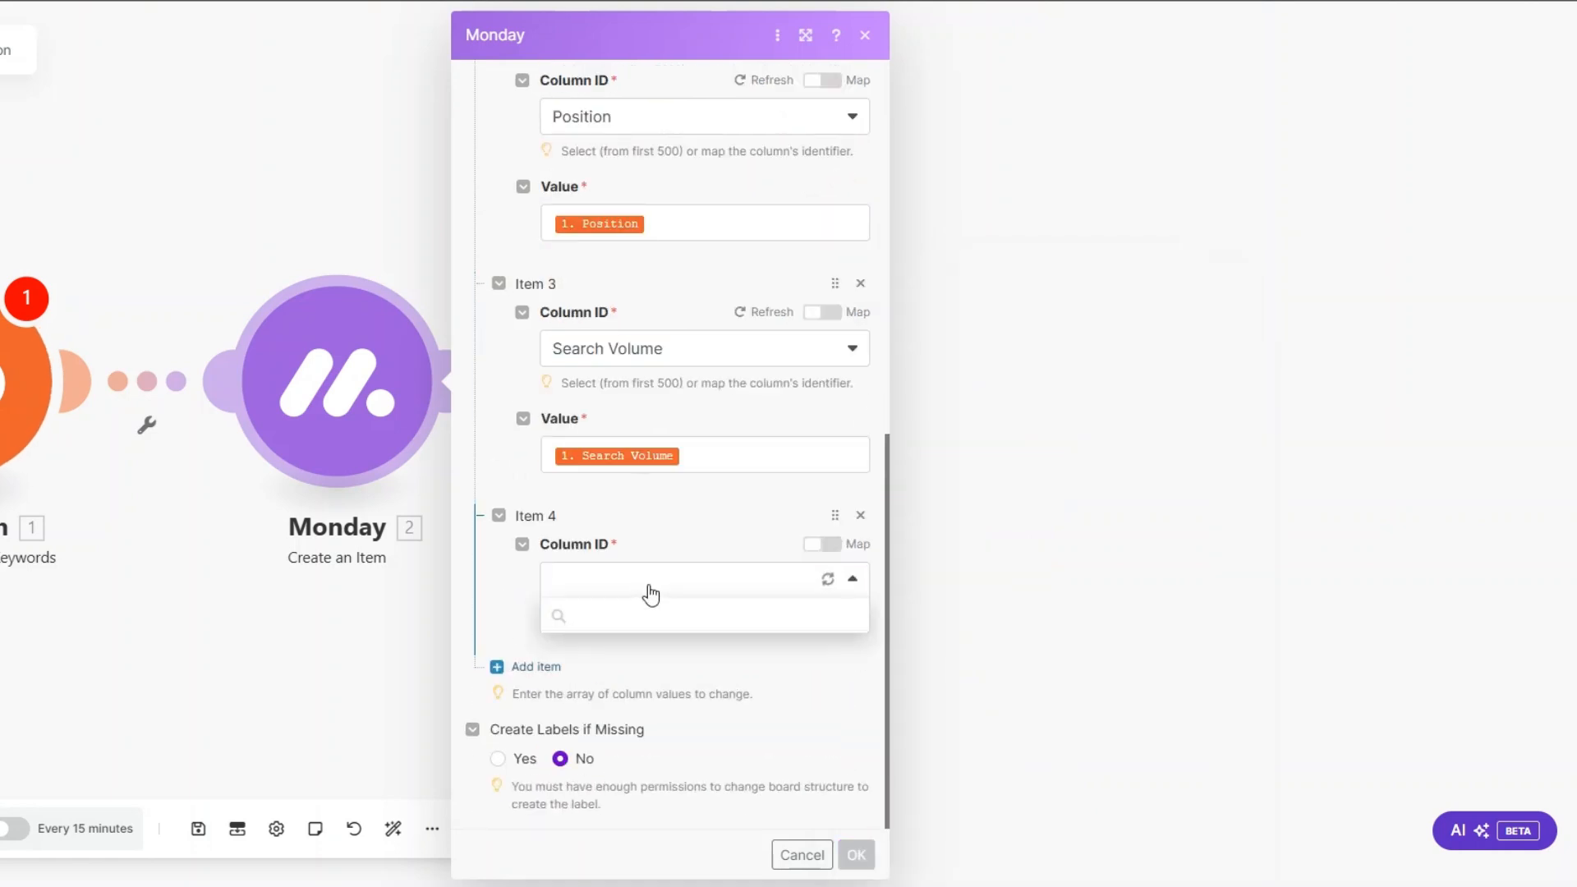
left_click(616, 716)
scroll(608, 567, "down", 1)
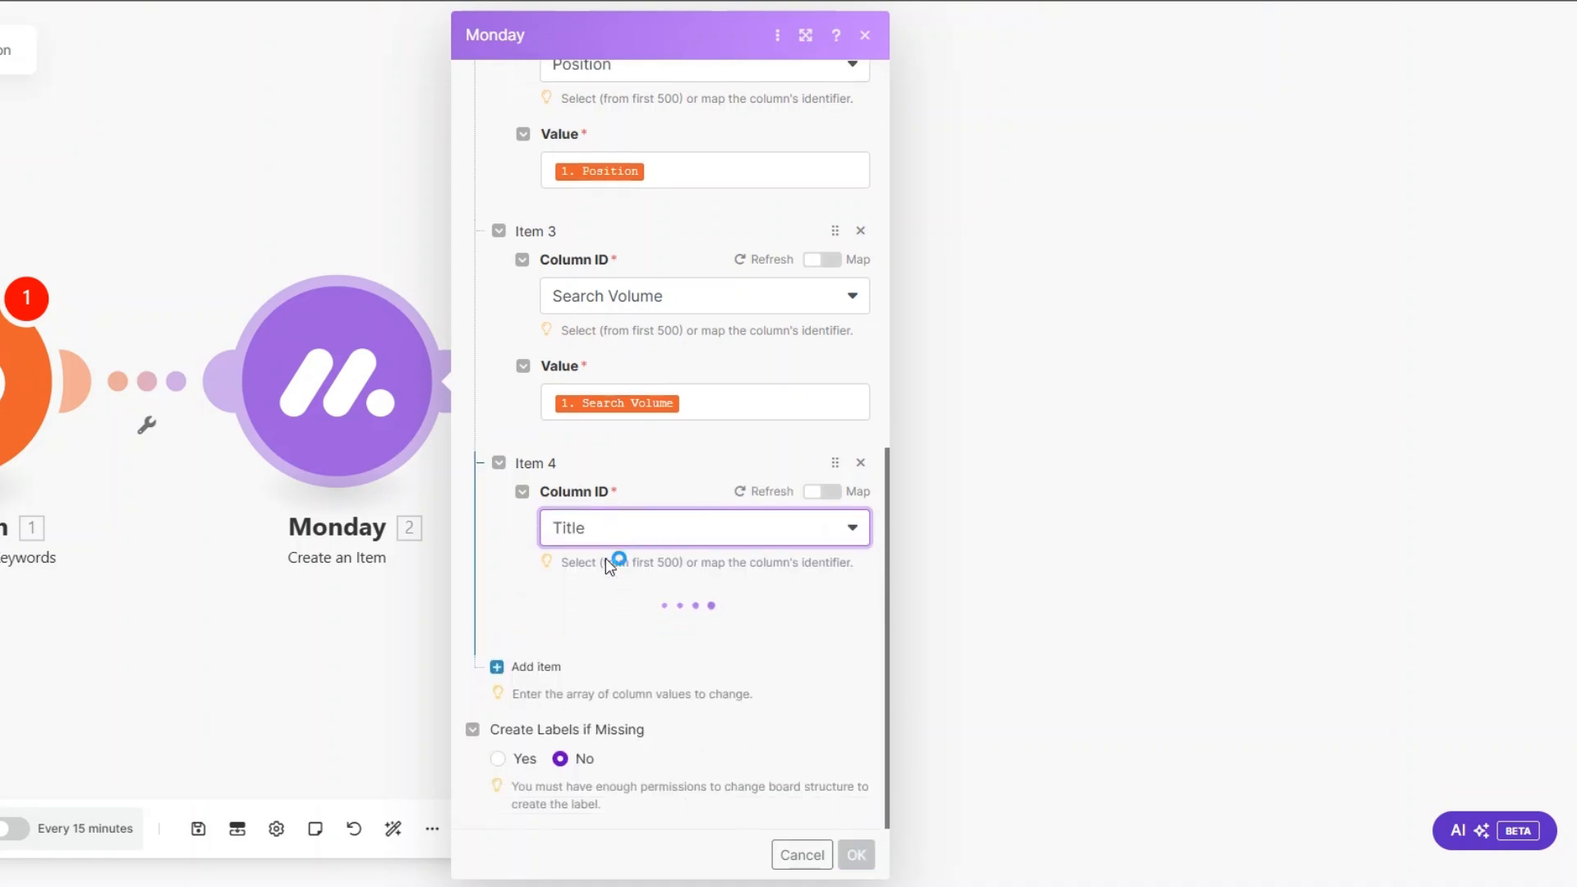
left_click(609, 640)
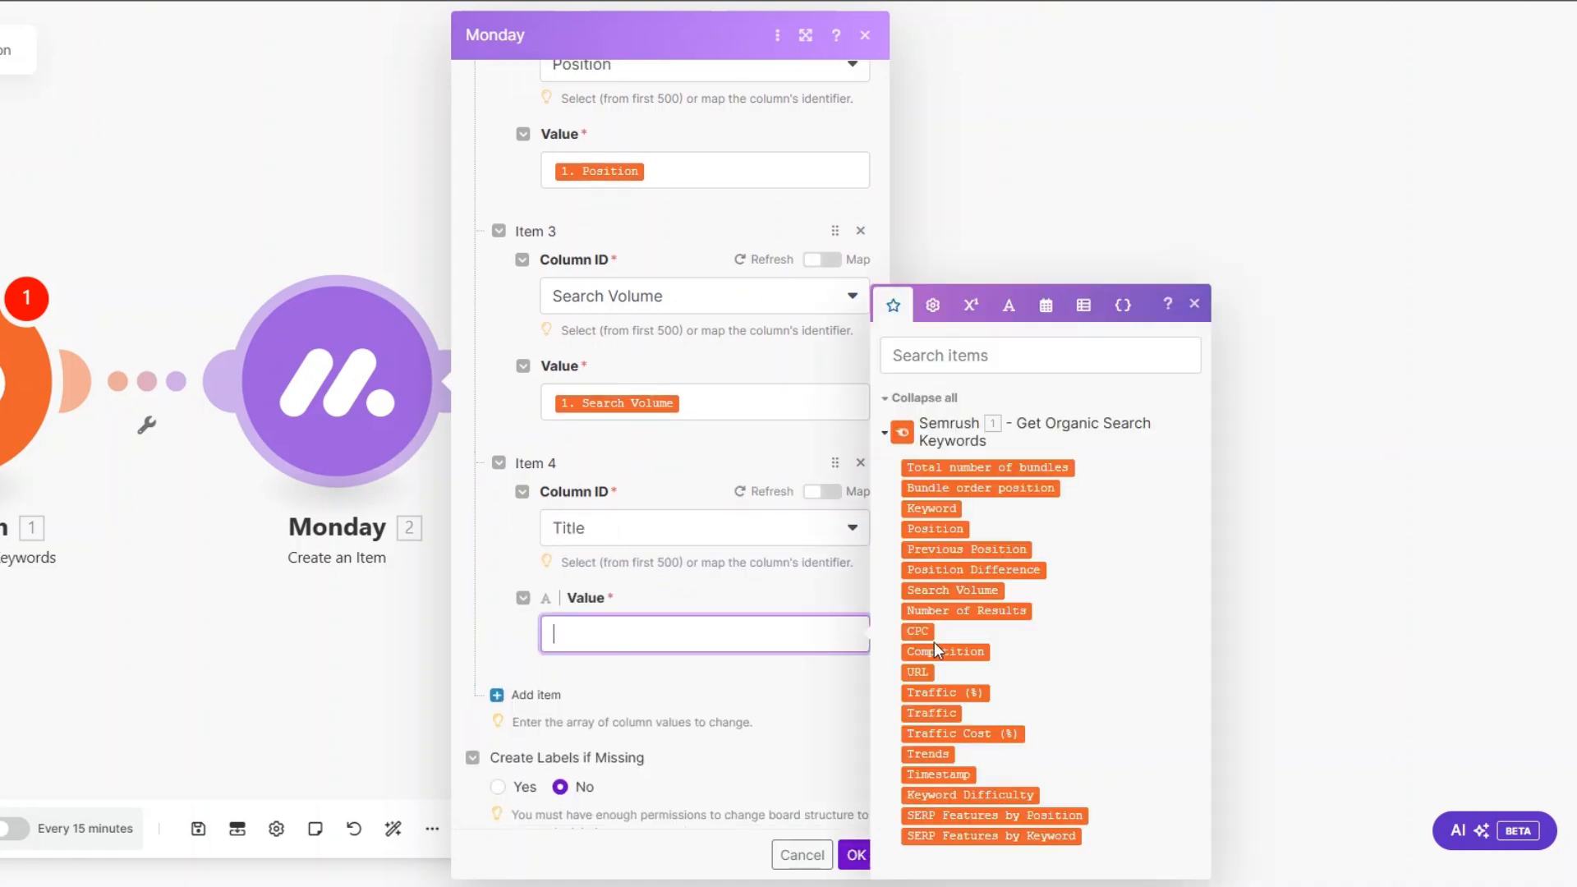
Step: Set the fifth column value to the Traffic column and map it to Semrush's Traffic (%)
left_click(688, 580)
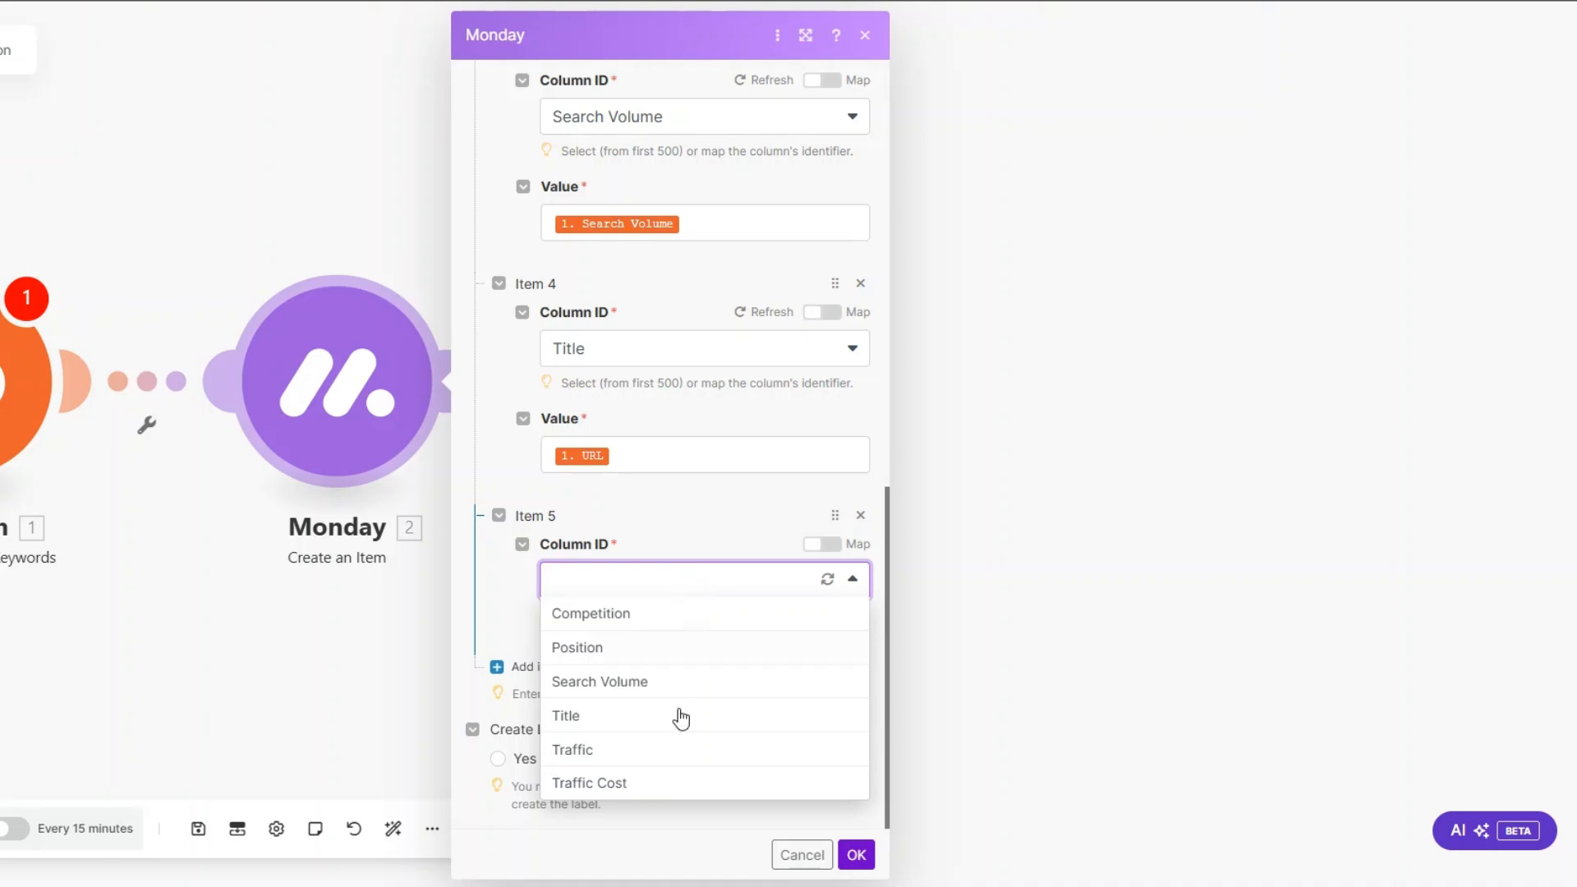
left_click(655, 749)
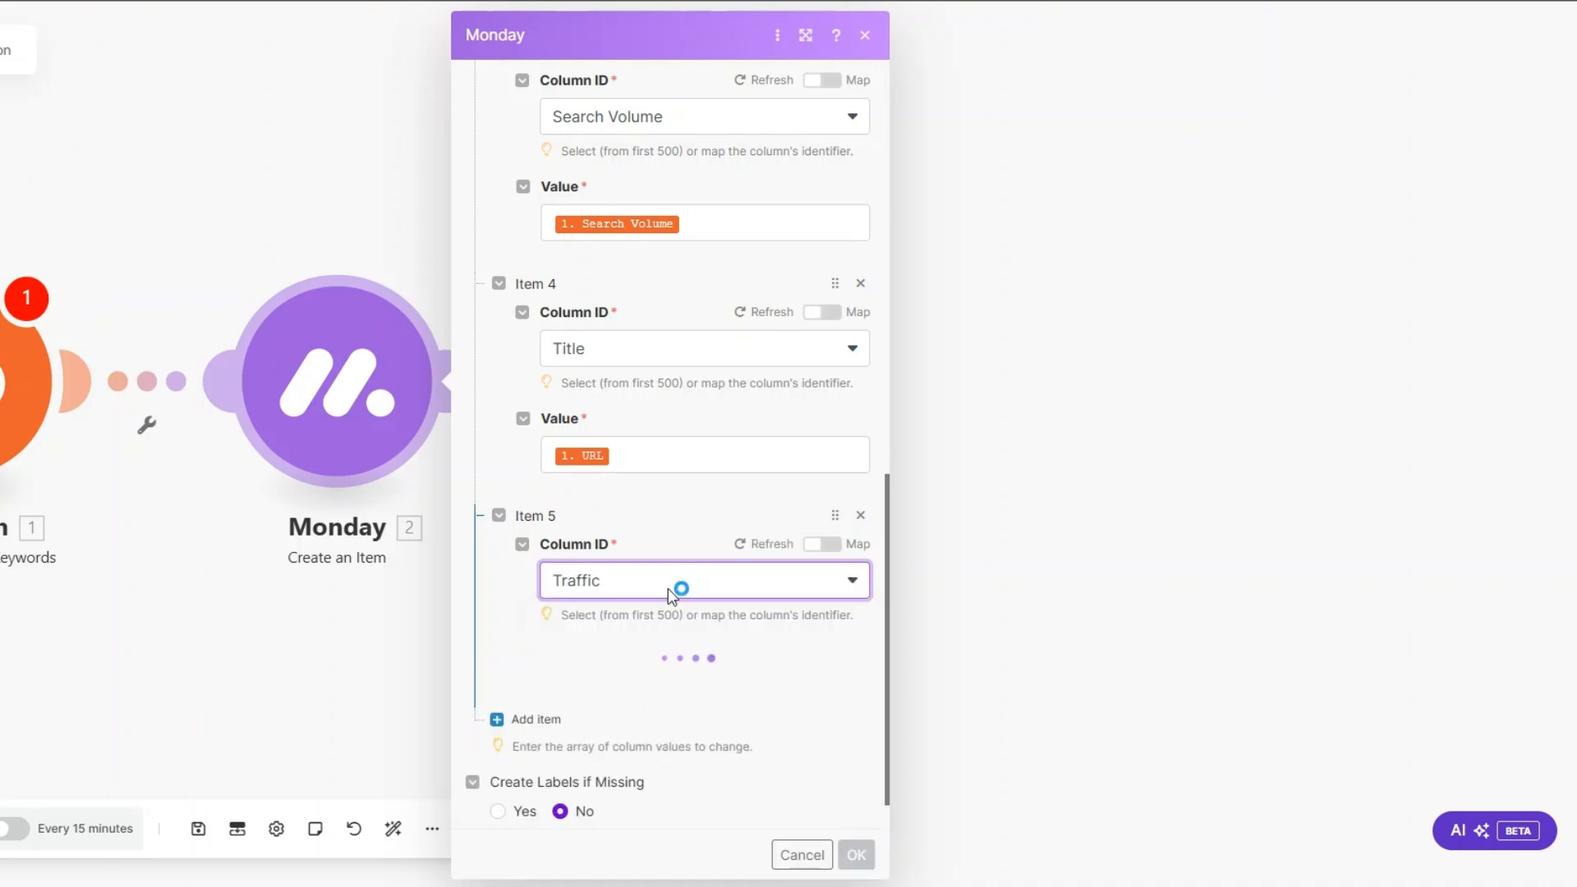
left_click(611, 691)
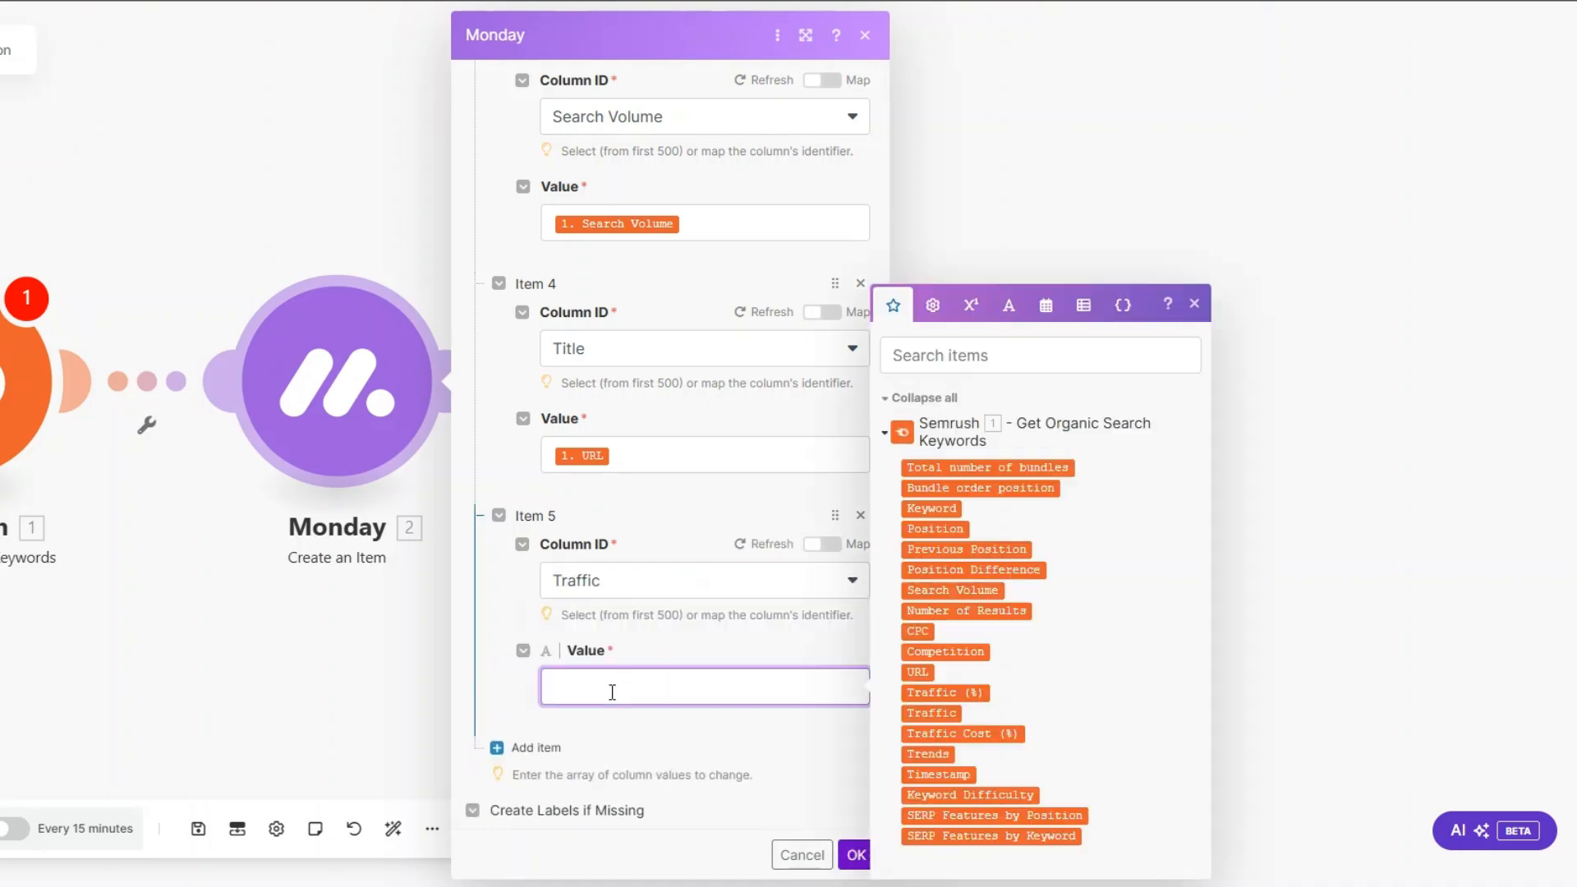
left_click(945, 692)
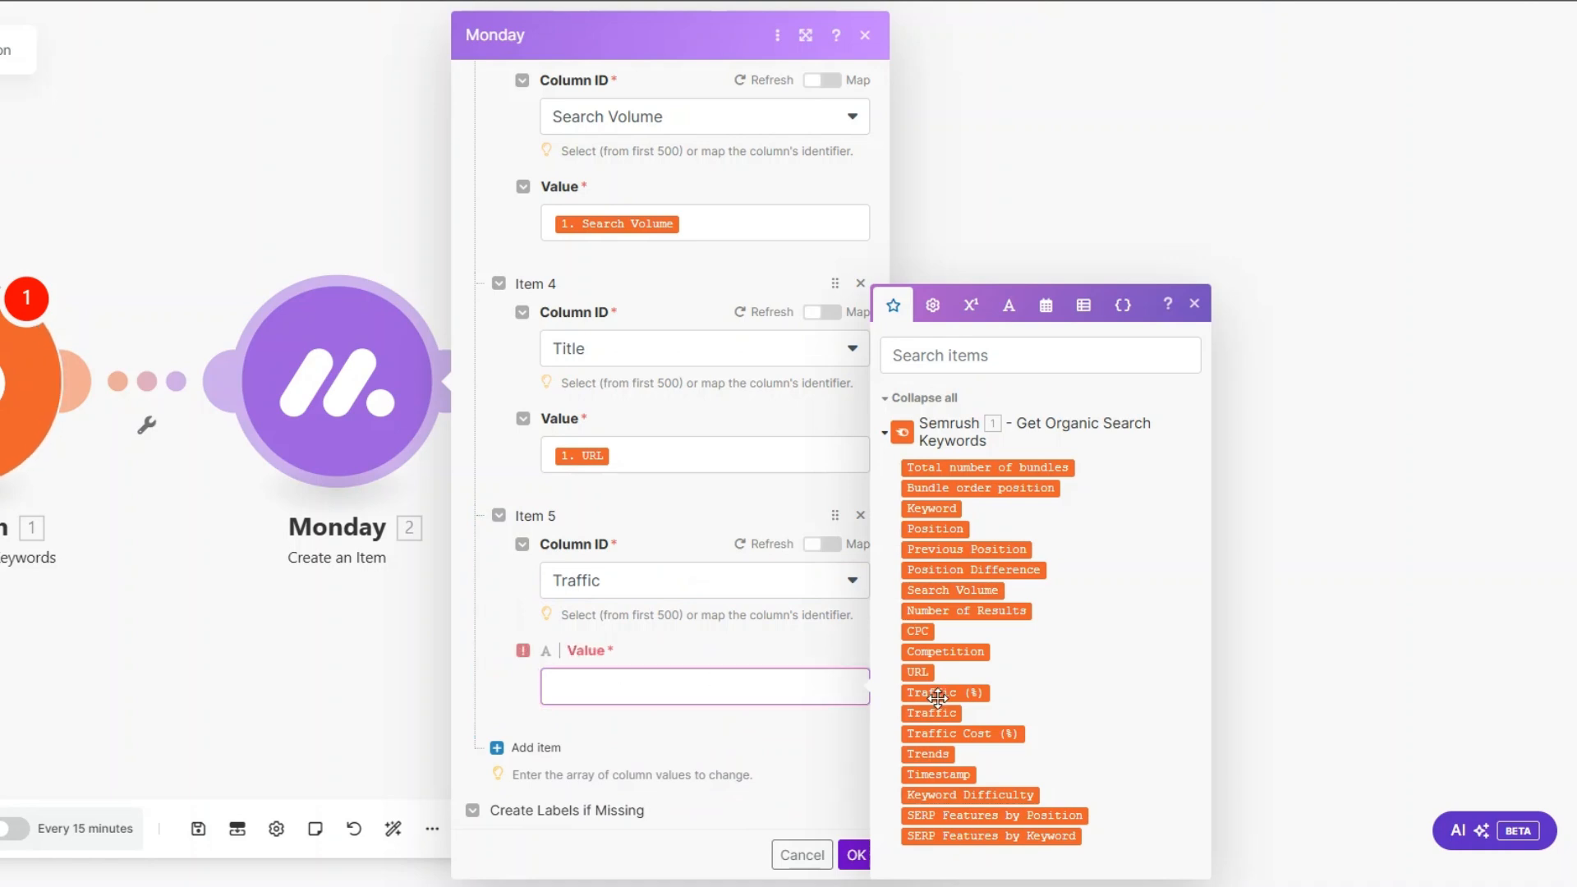
Step: Add a sixth column value for the Traffic Cost column, mapped to Semrush's Traffic Cost (%), and save the Monday module's settings
scroll(827, 707, "down", 1)
left_click(526, 665)
scroll(645, 616, "down", 2)
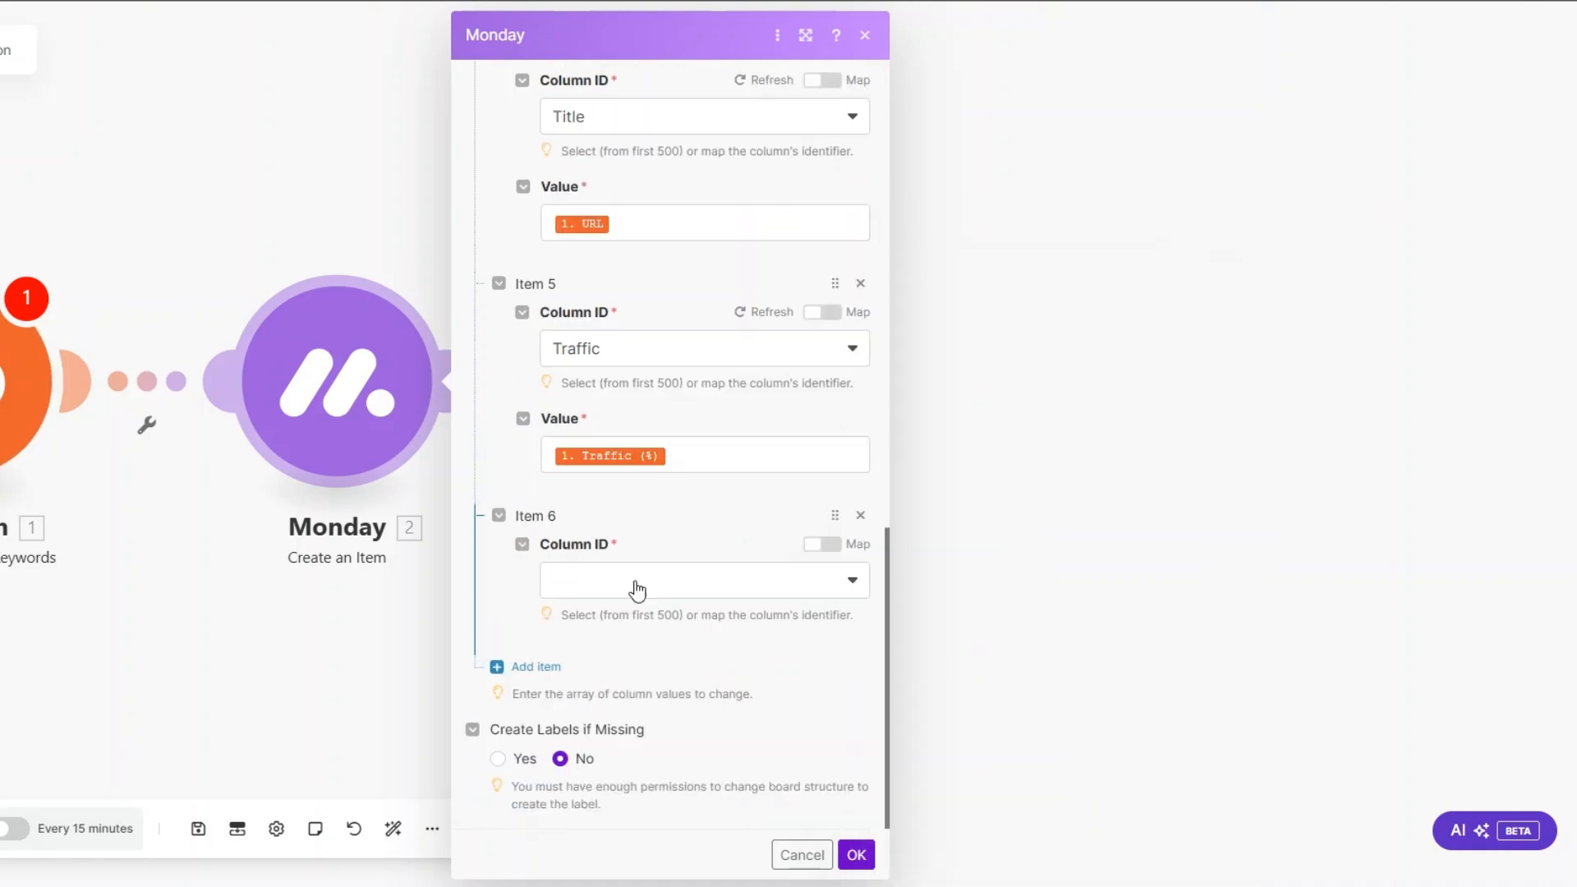
left_click(637, 588)
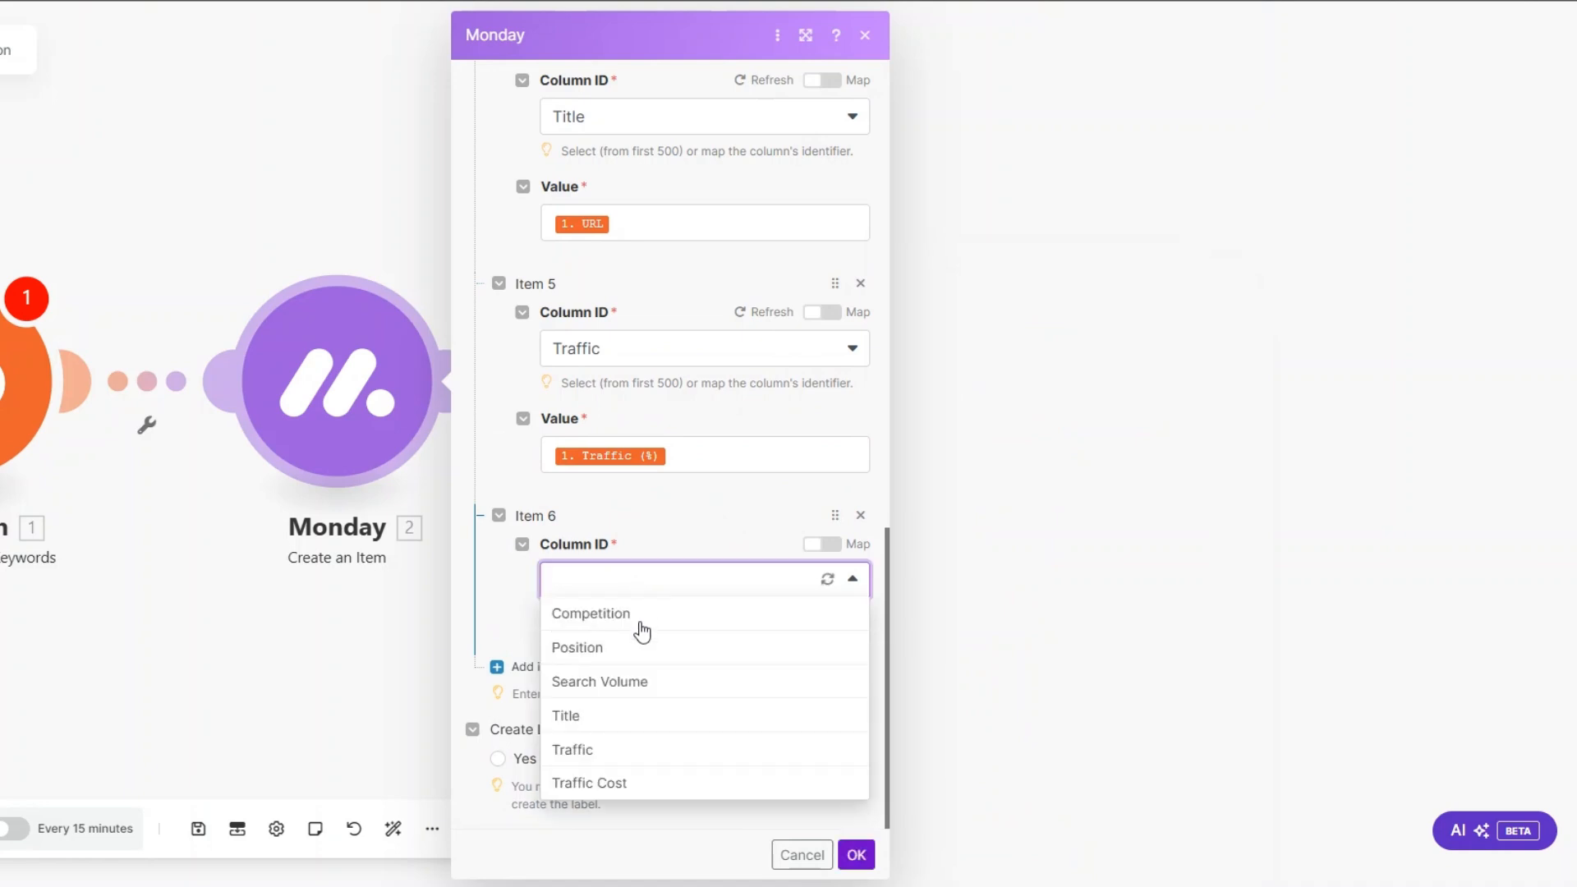
left_click(618, 778)
scroll(662, 629, "down", 1)
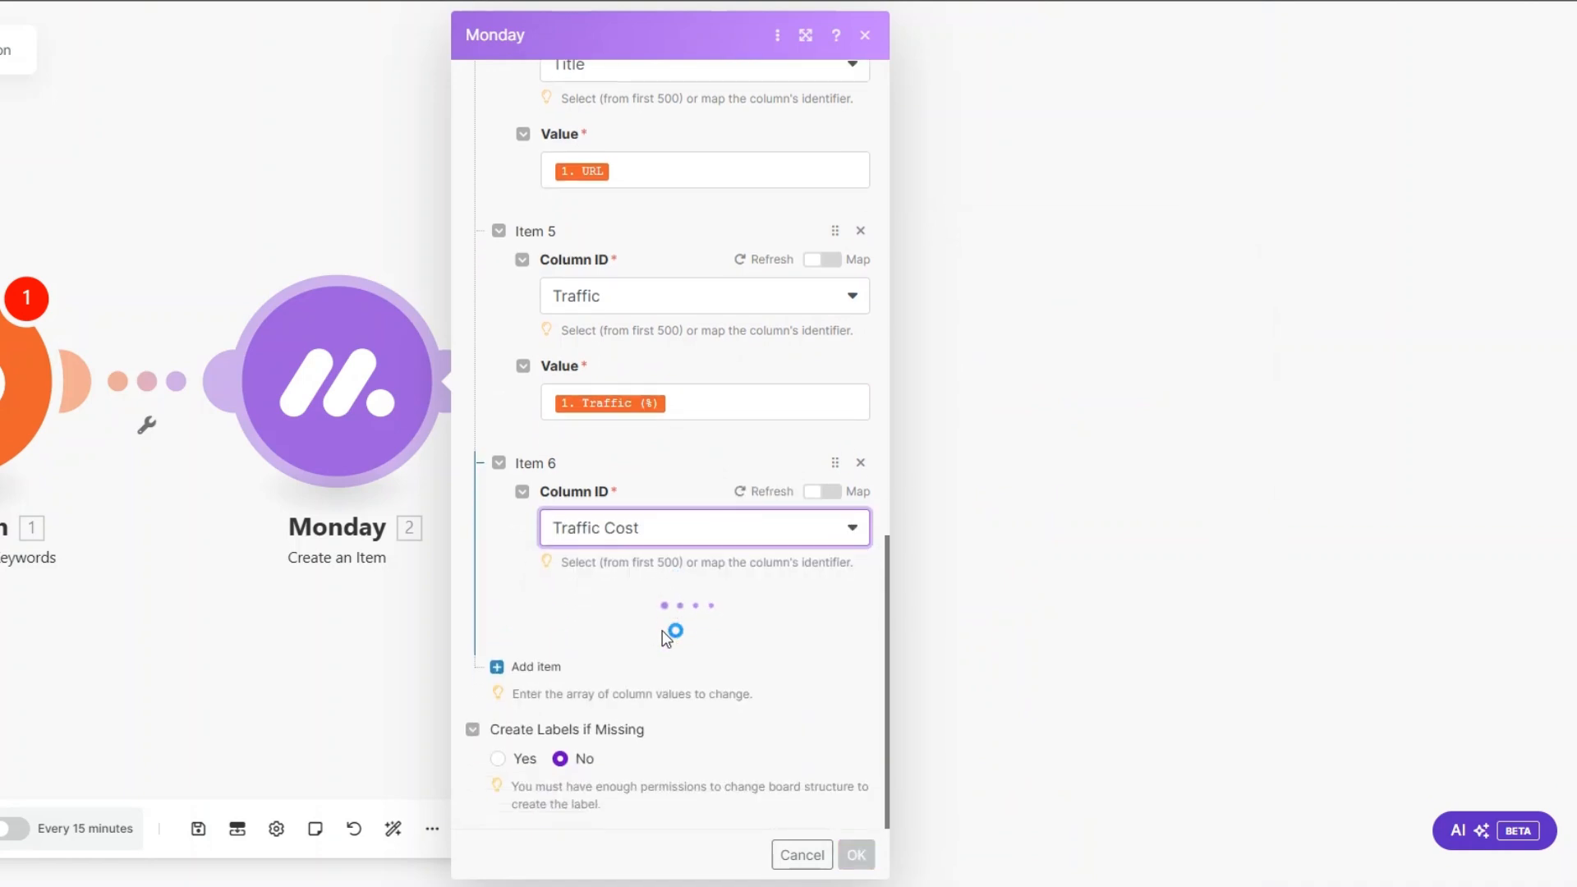
left_click(662, 632)
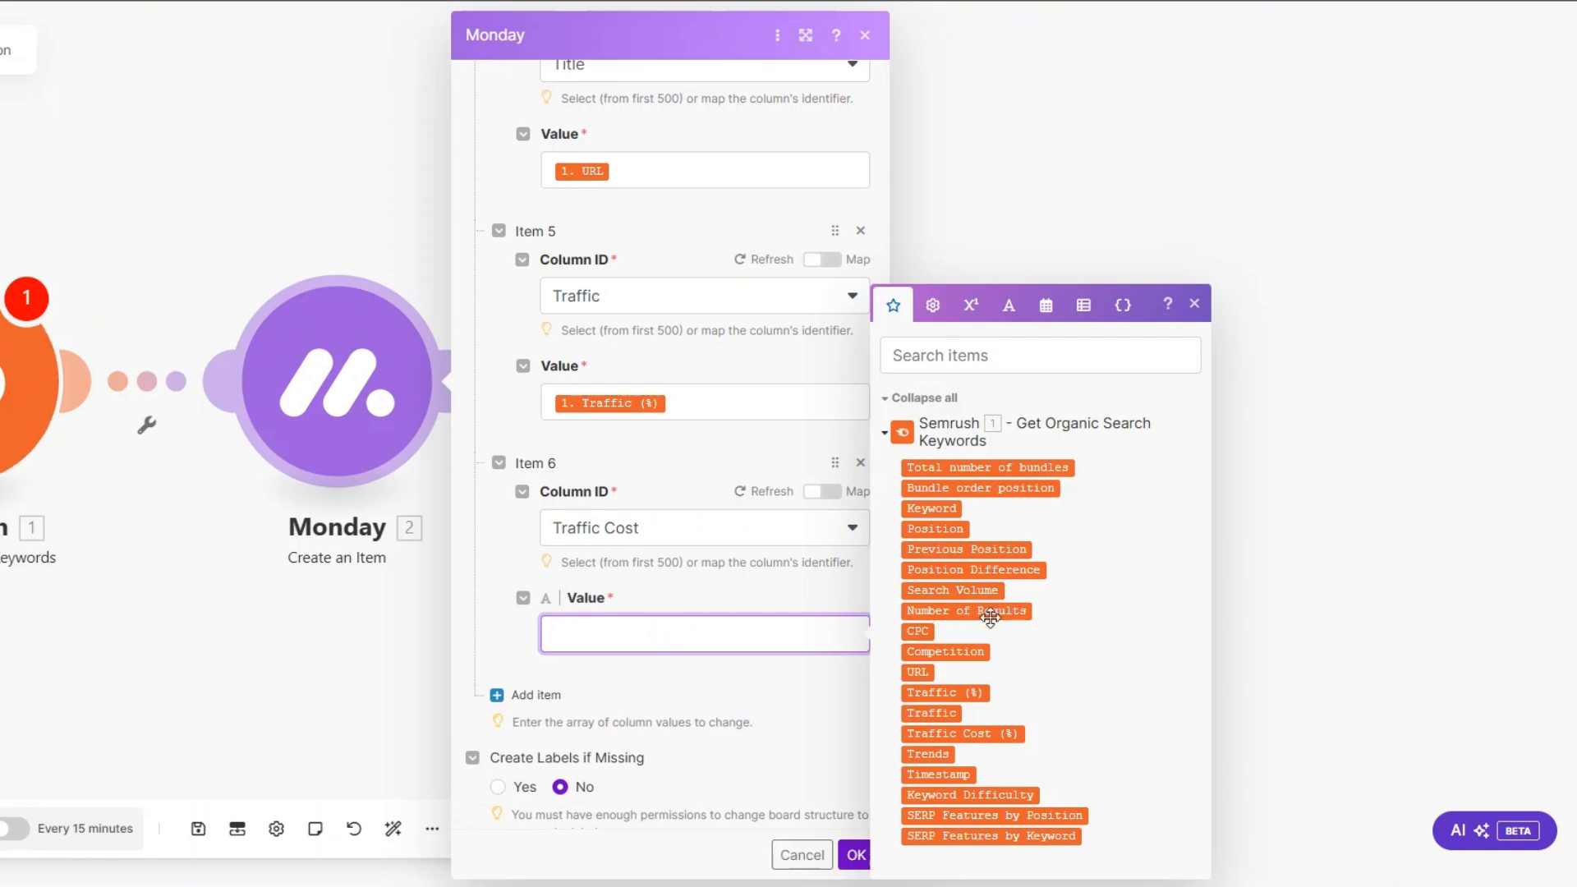
left_click(938, 733)
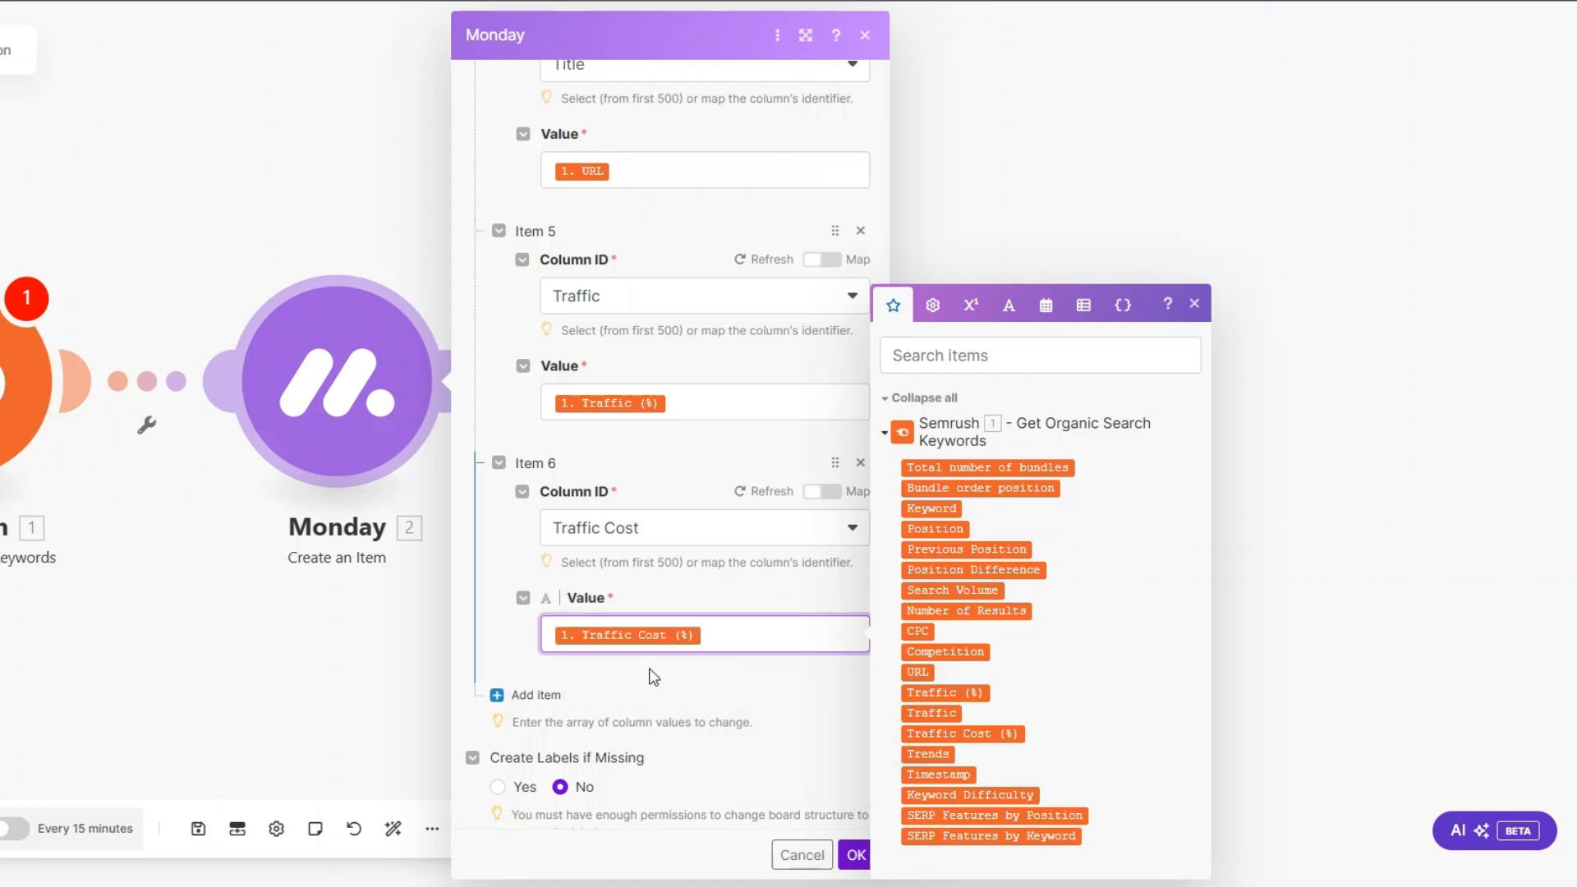
left_click(652, 676)
left_click(858, 856)
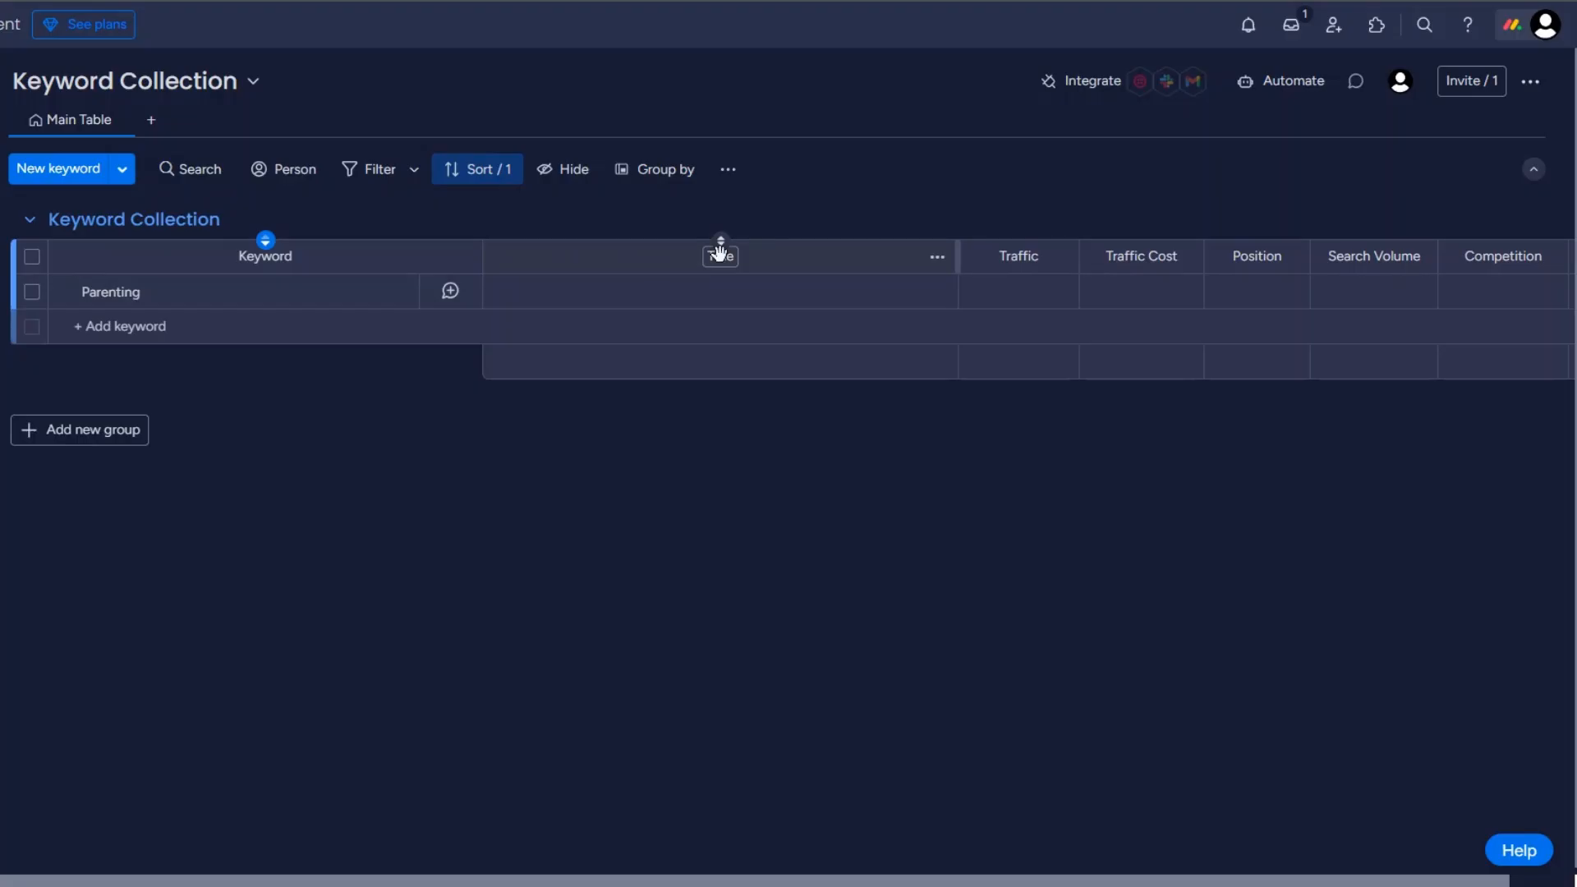
left_click(736, 258)
key("BackSpace")
key("BackSpace")
key("BackSpace")
key("BackSpace")
key("BackSpace")
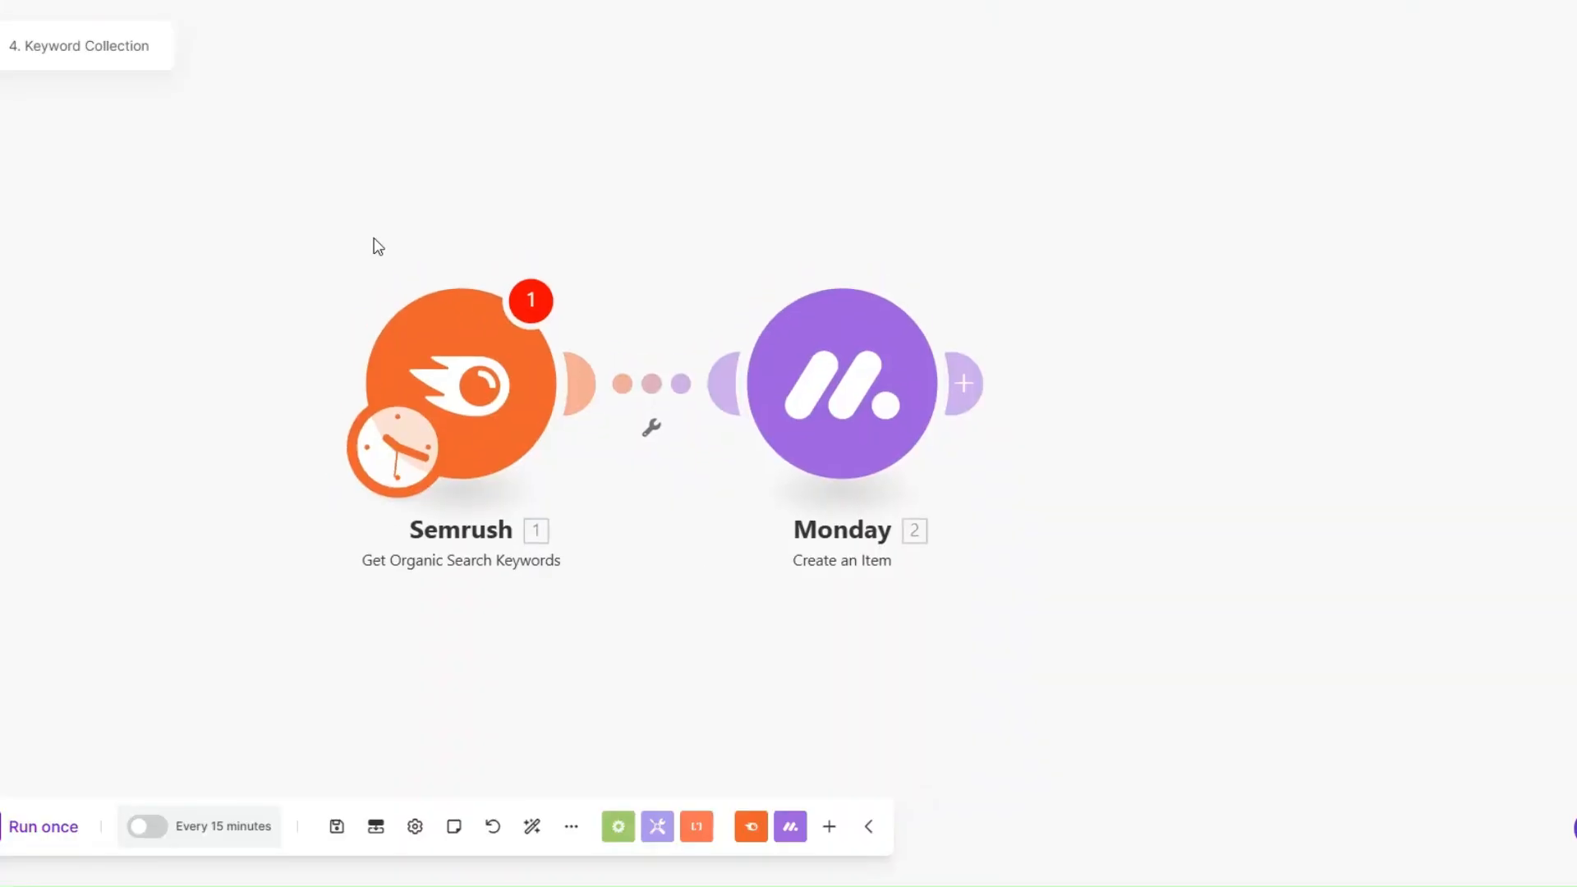
Step: Open the Semrush module's settings to examine its option for creating a connection
left_click(529, 353)
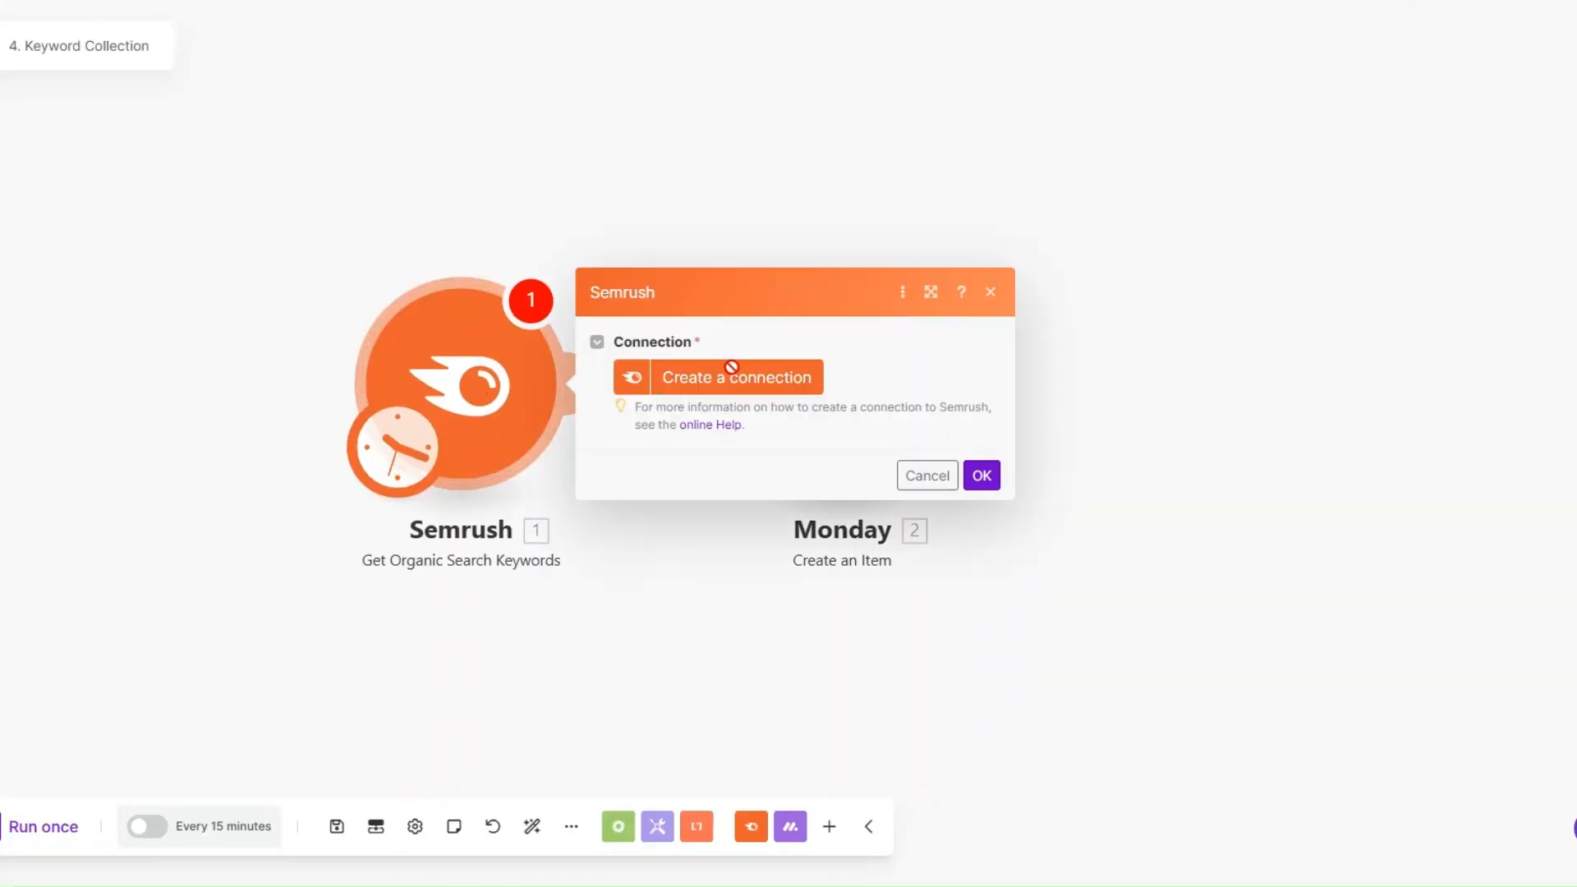
left_click(731, 367)
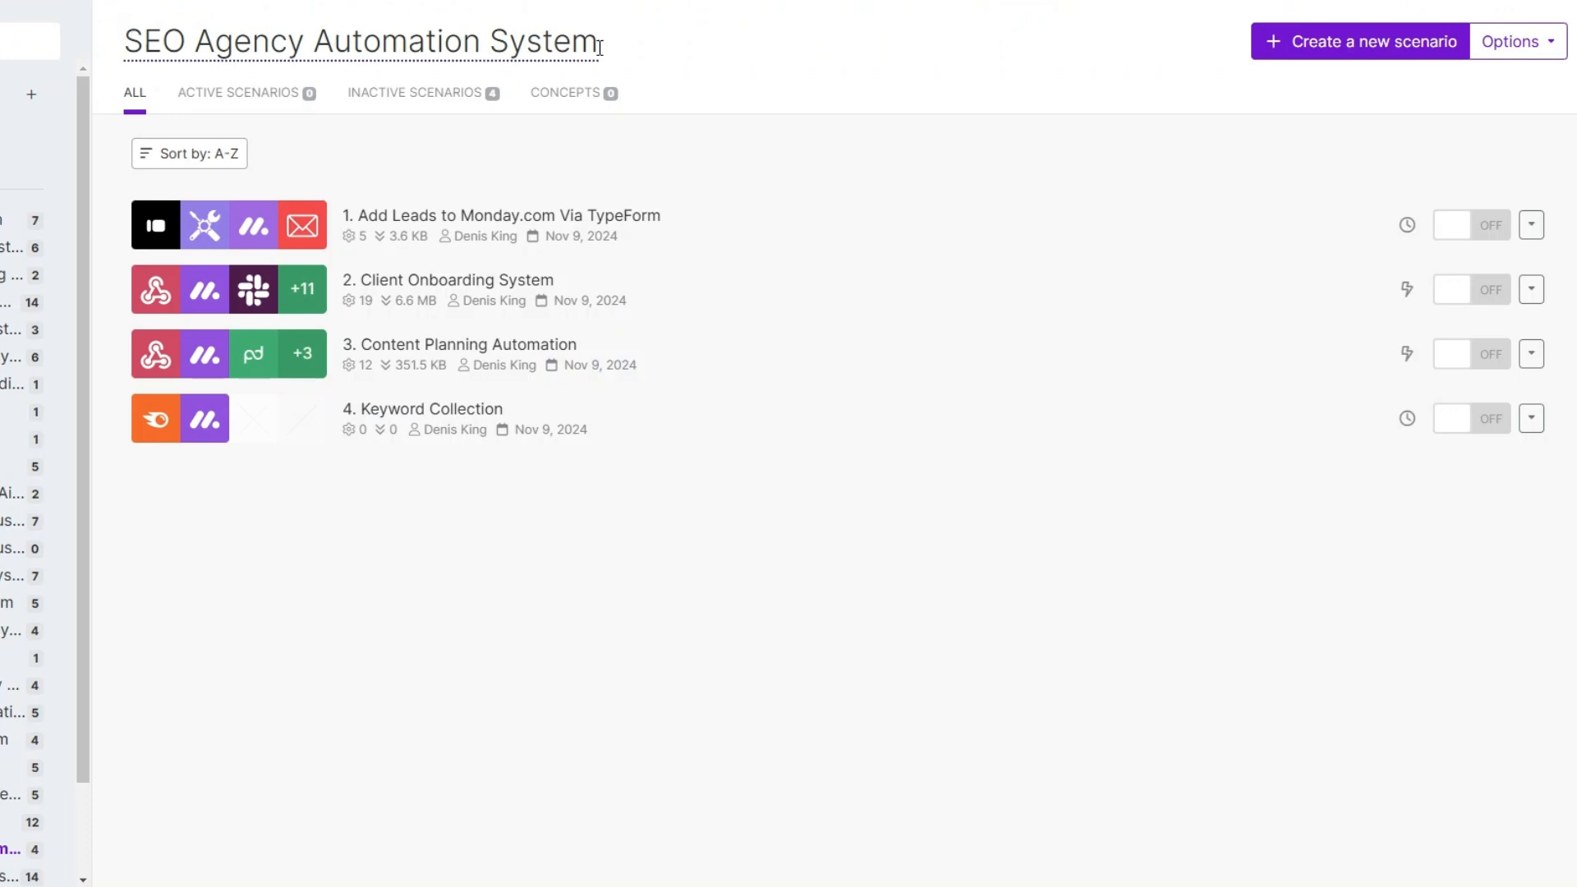
Step: Create a new scenario named 5. Keyword Tracking and start it with Monday's List Board's Items module
left_click(1383, 49)
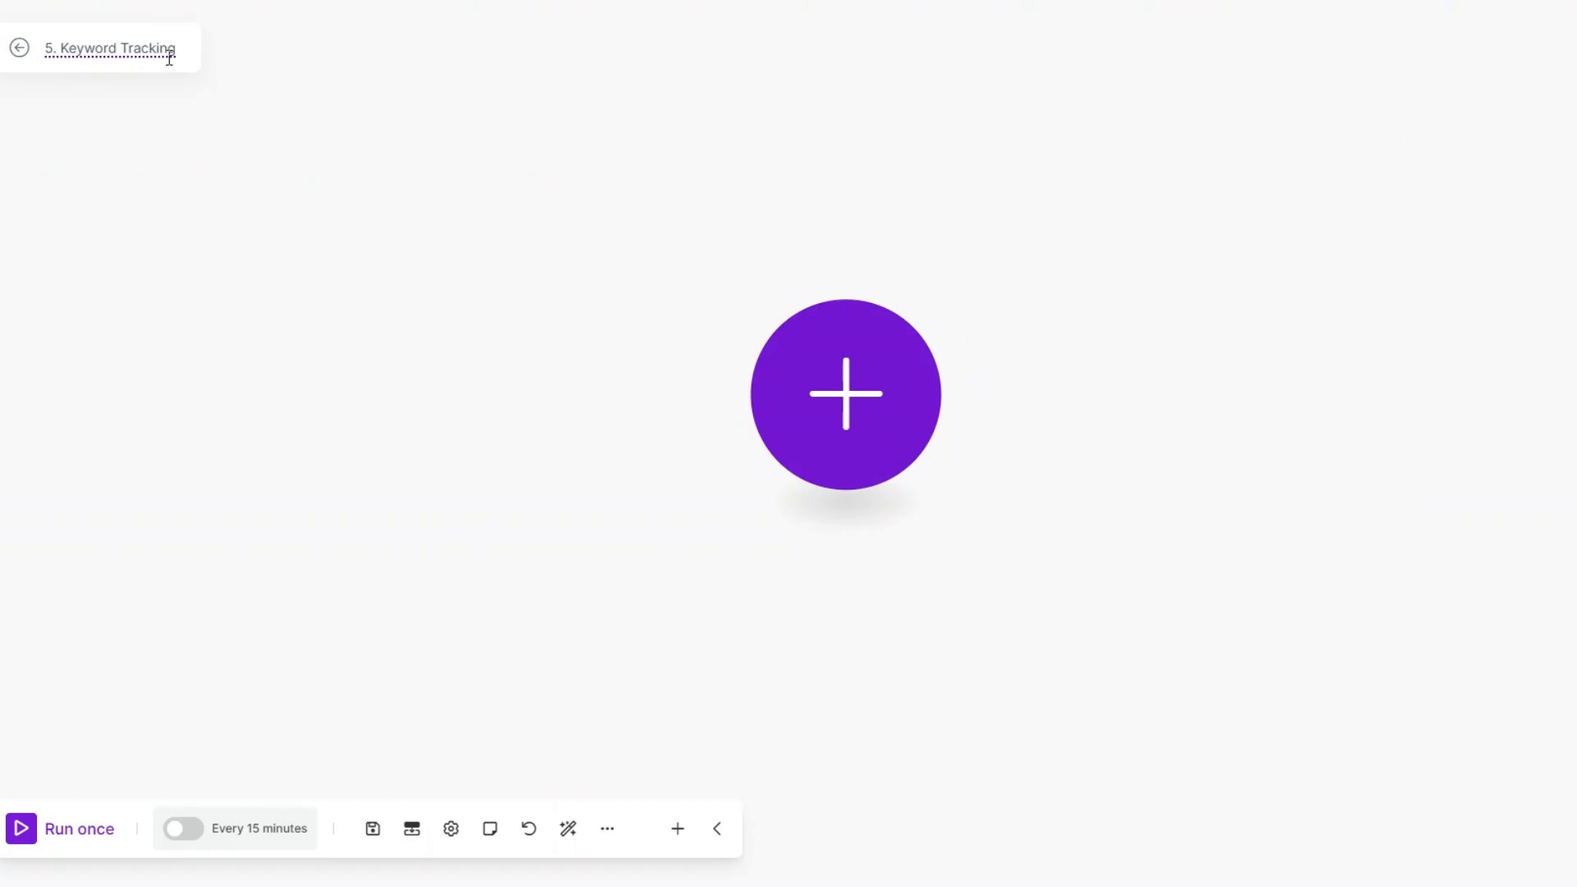
left_click(799, 380)
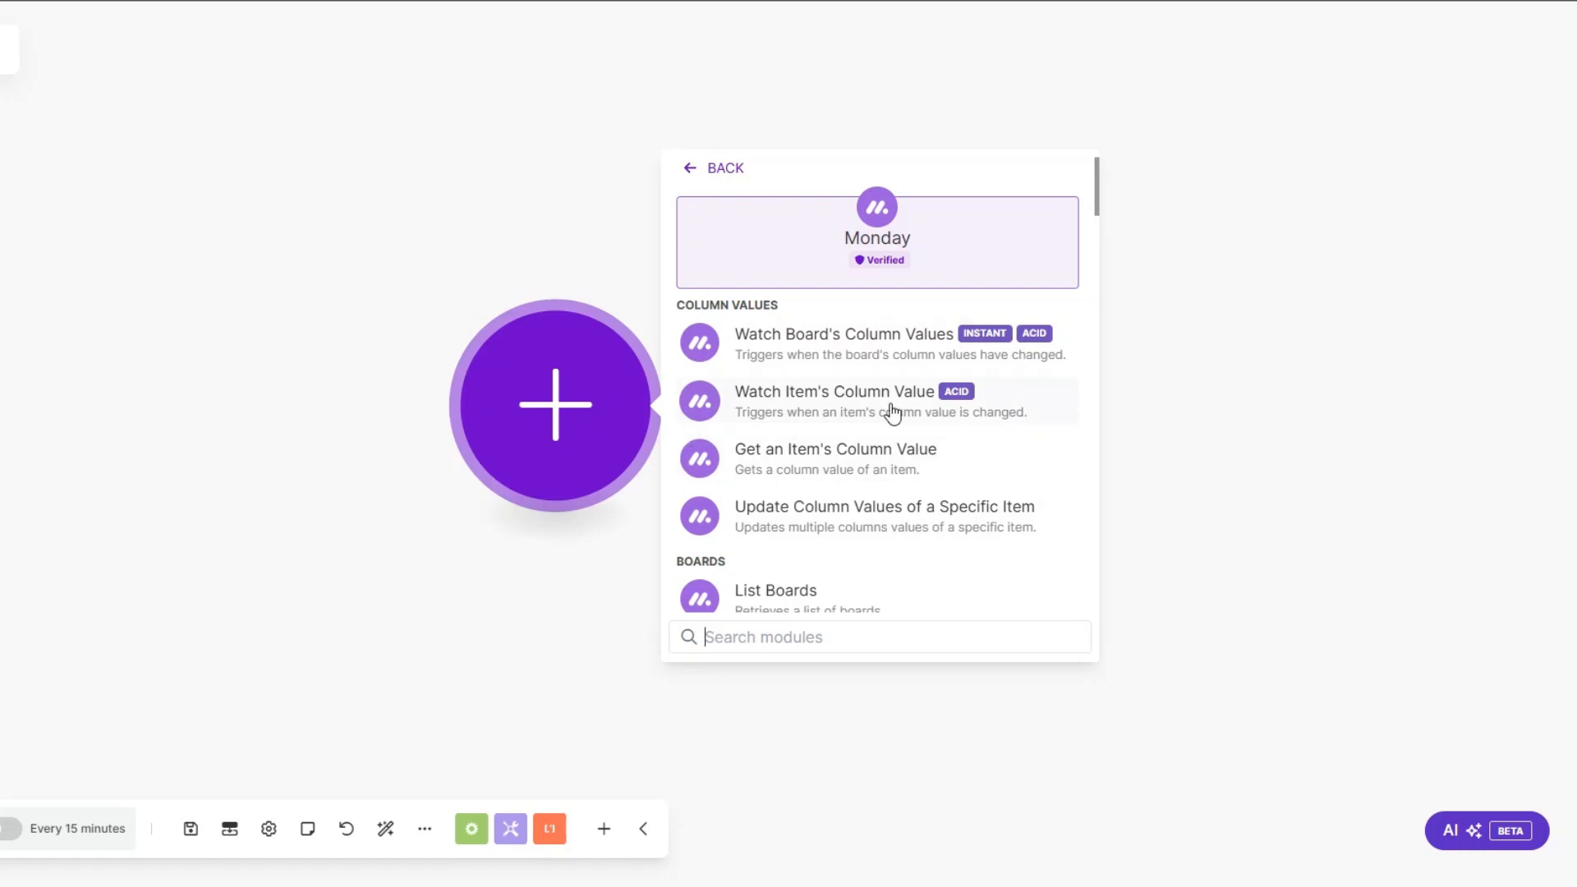
scroll(892, 413, "down", 10)
scroll(883, 419, "down", 4)
left_click(735, 504)
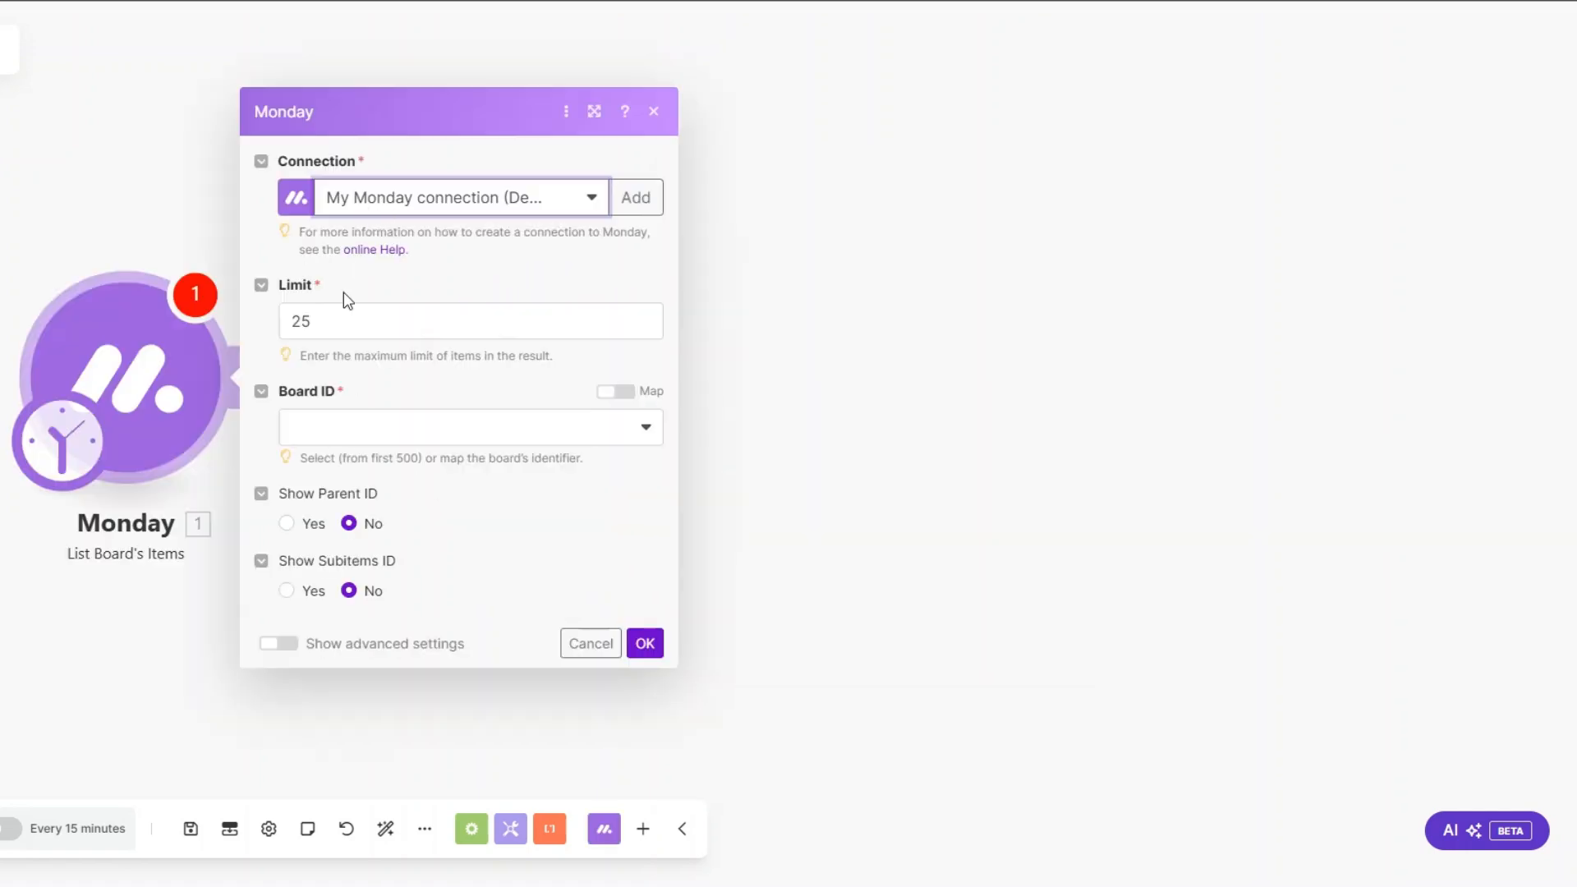
Step: Choose the Keyword Collection board, set Keyword as the output column, and save the List Board's Items module
left_click(325, 439)
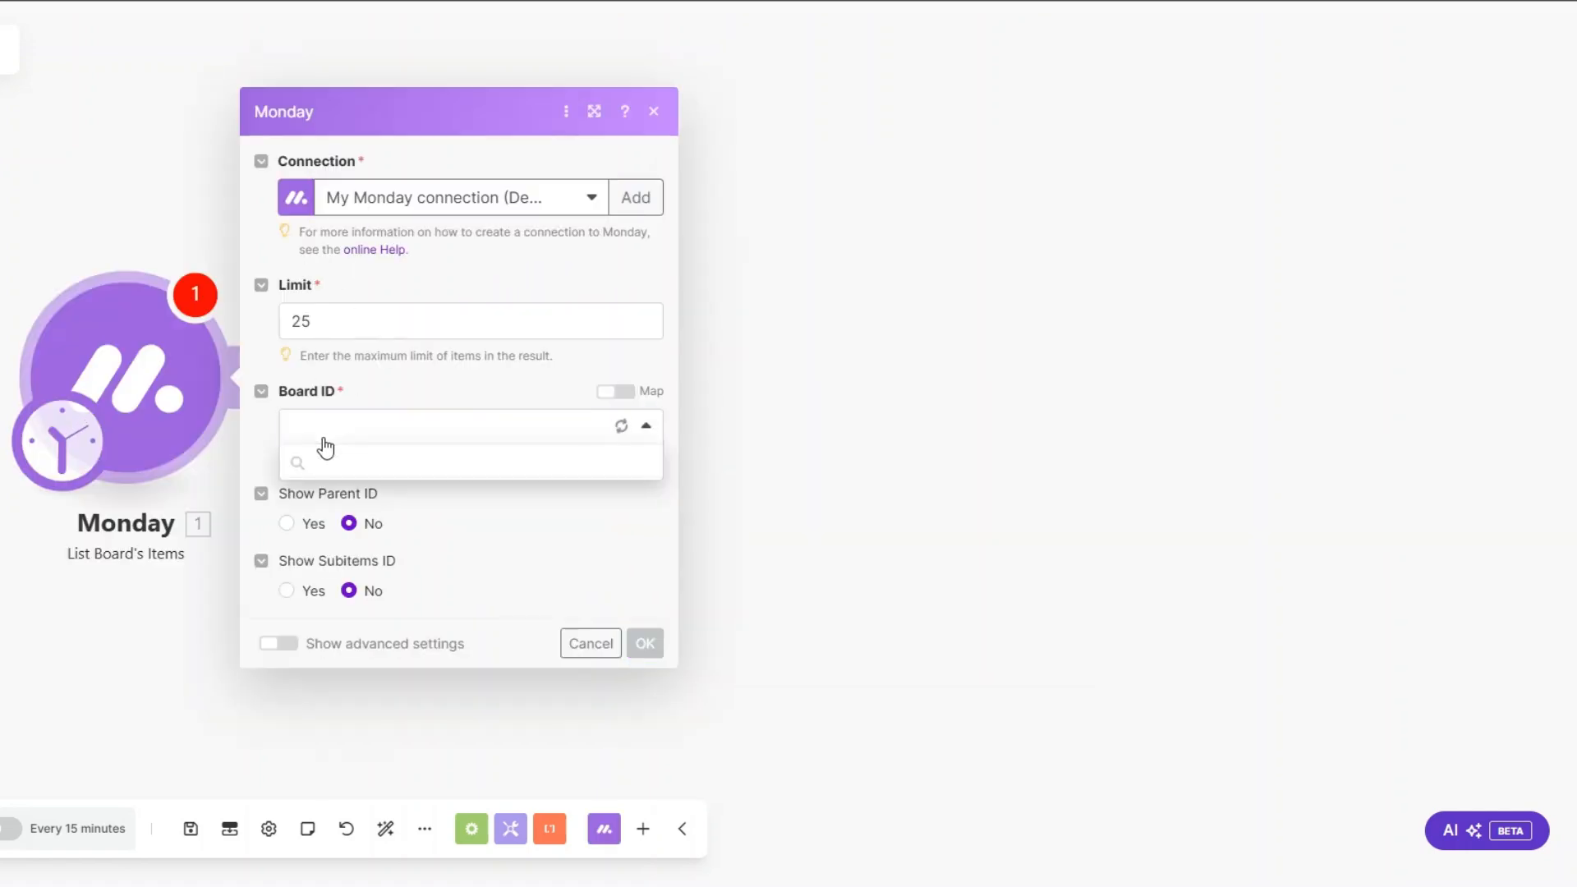
left_click(327, 561)
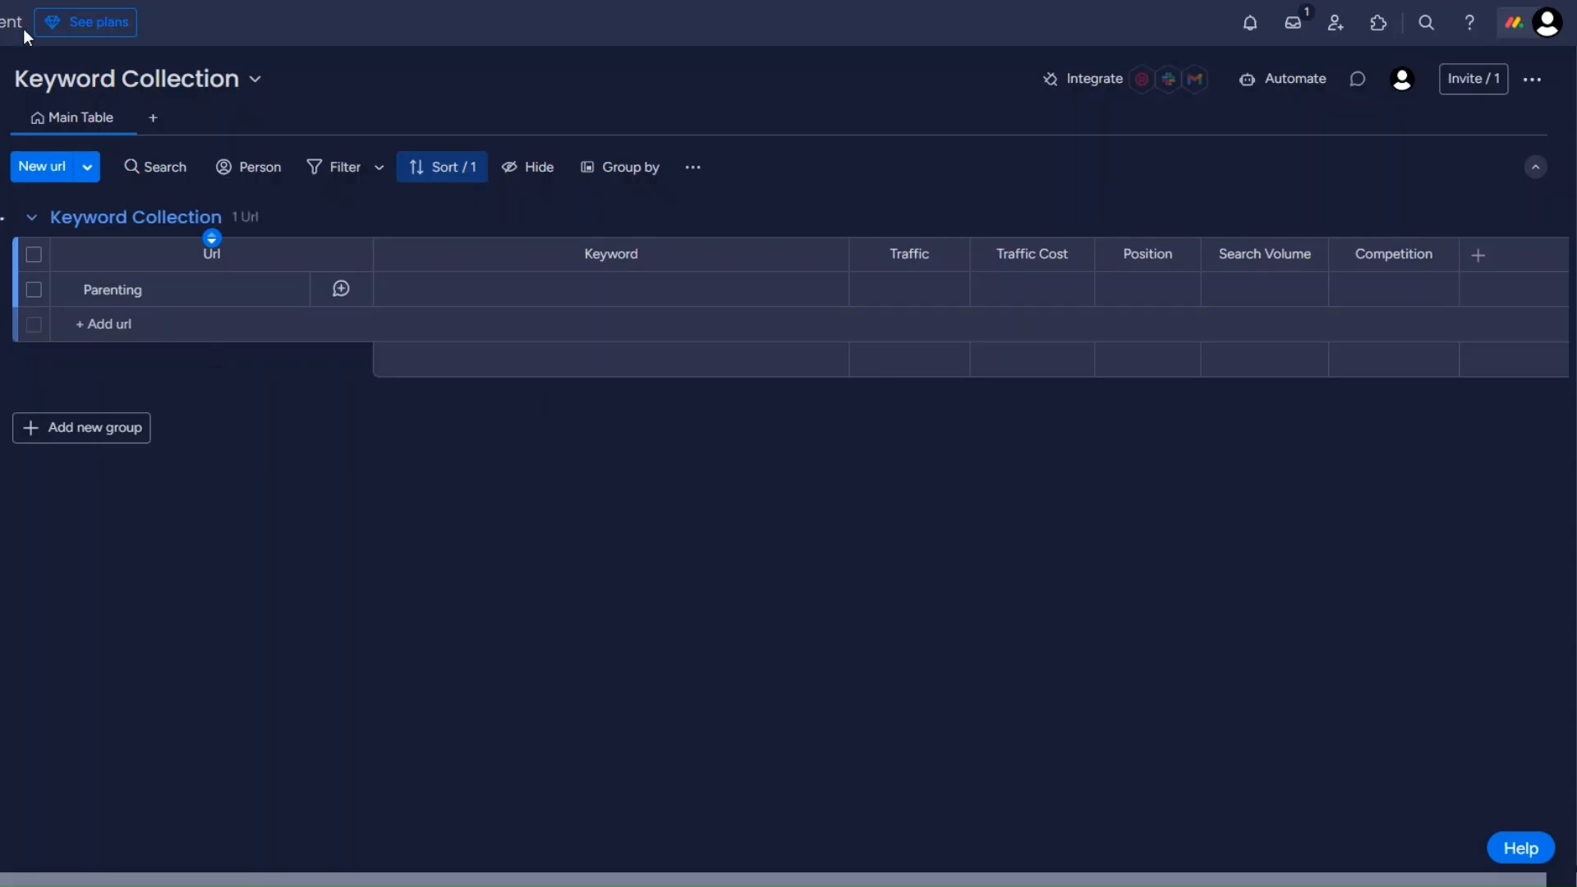
mouse_move(209, 266)
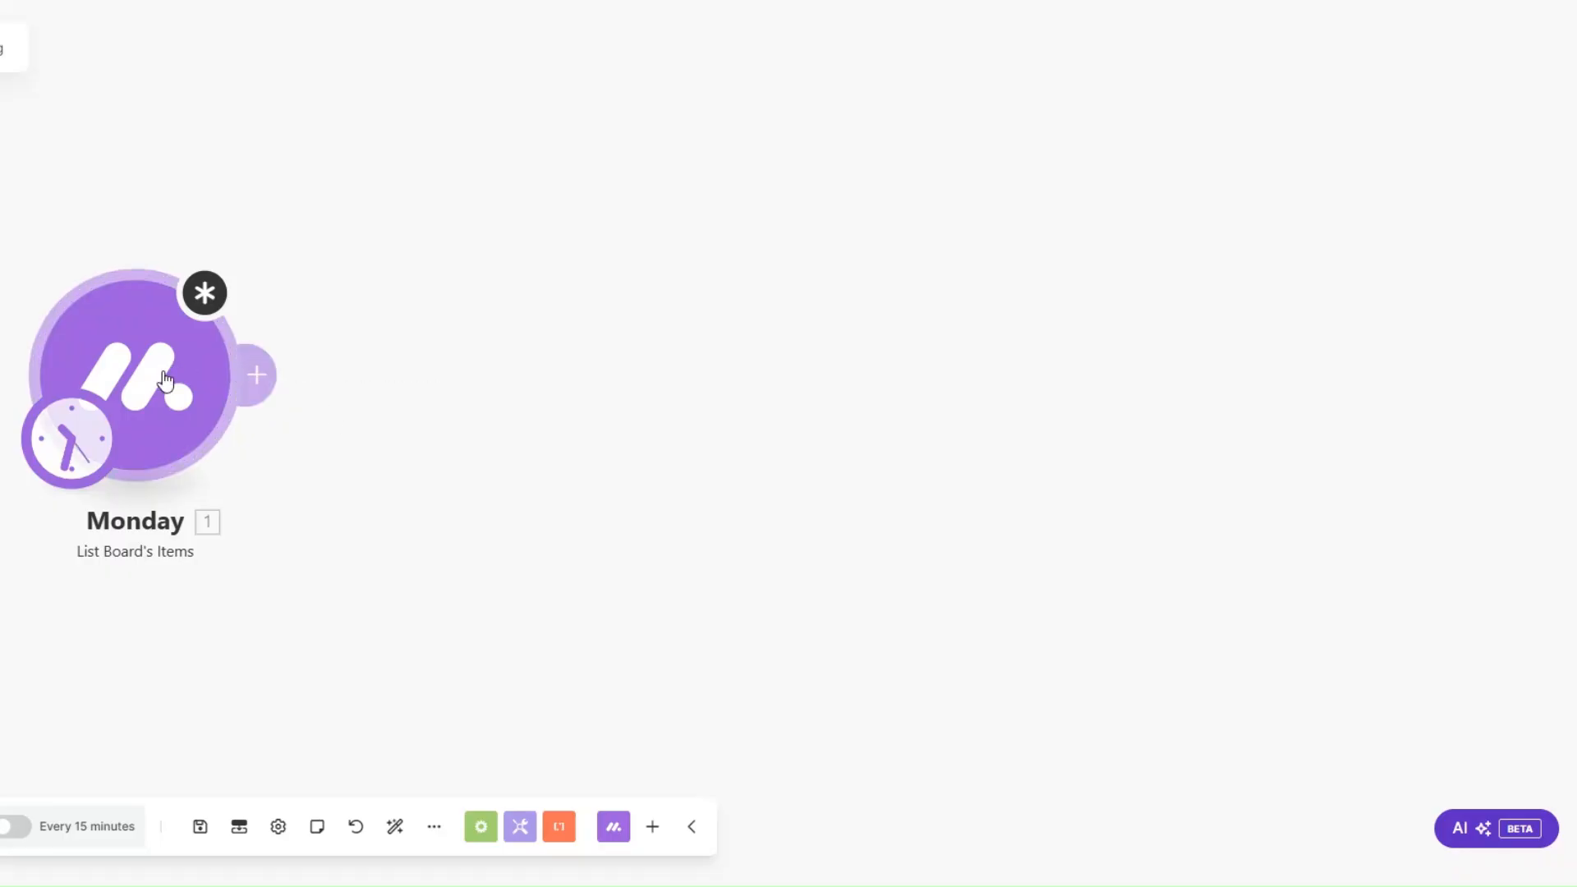
left_click(135, 377)
left_click(416, 476)
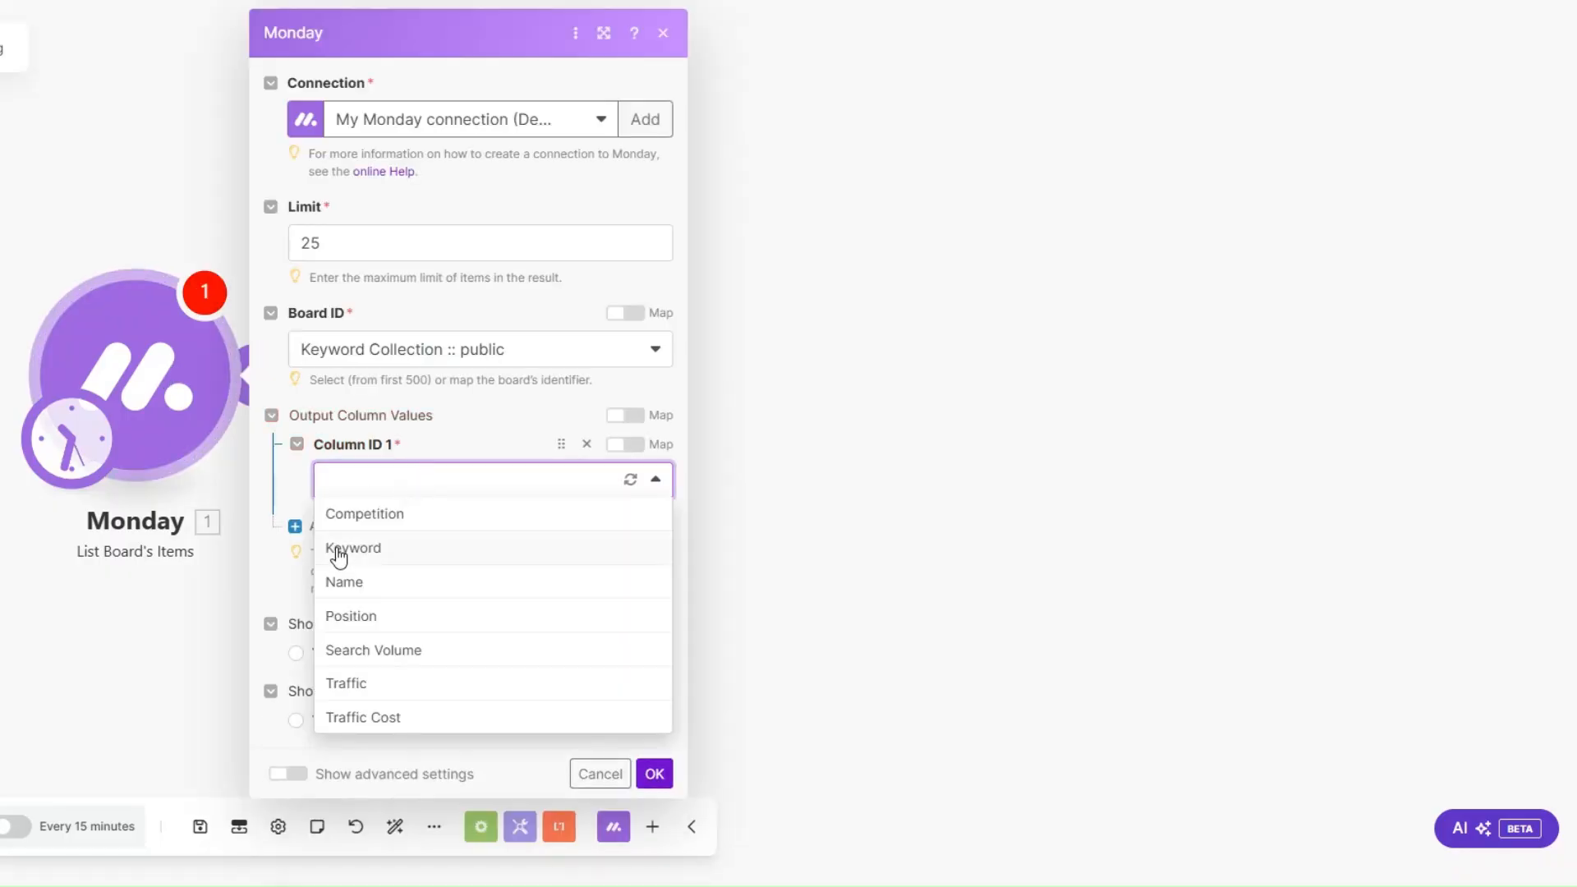
left_click(339, 557)
left_click(653, 772)
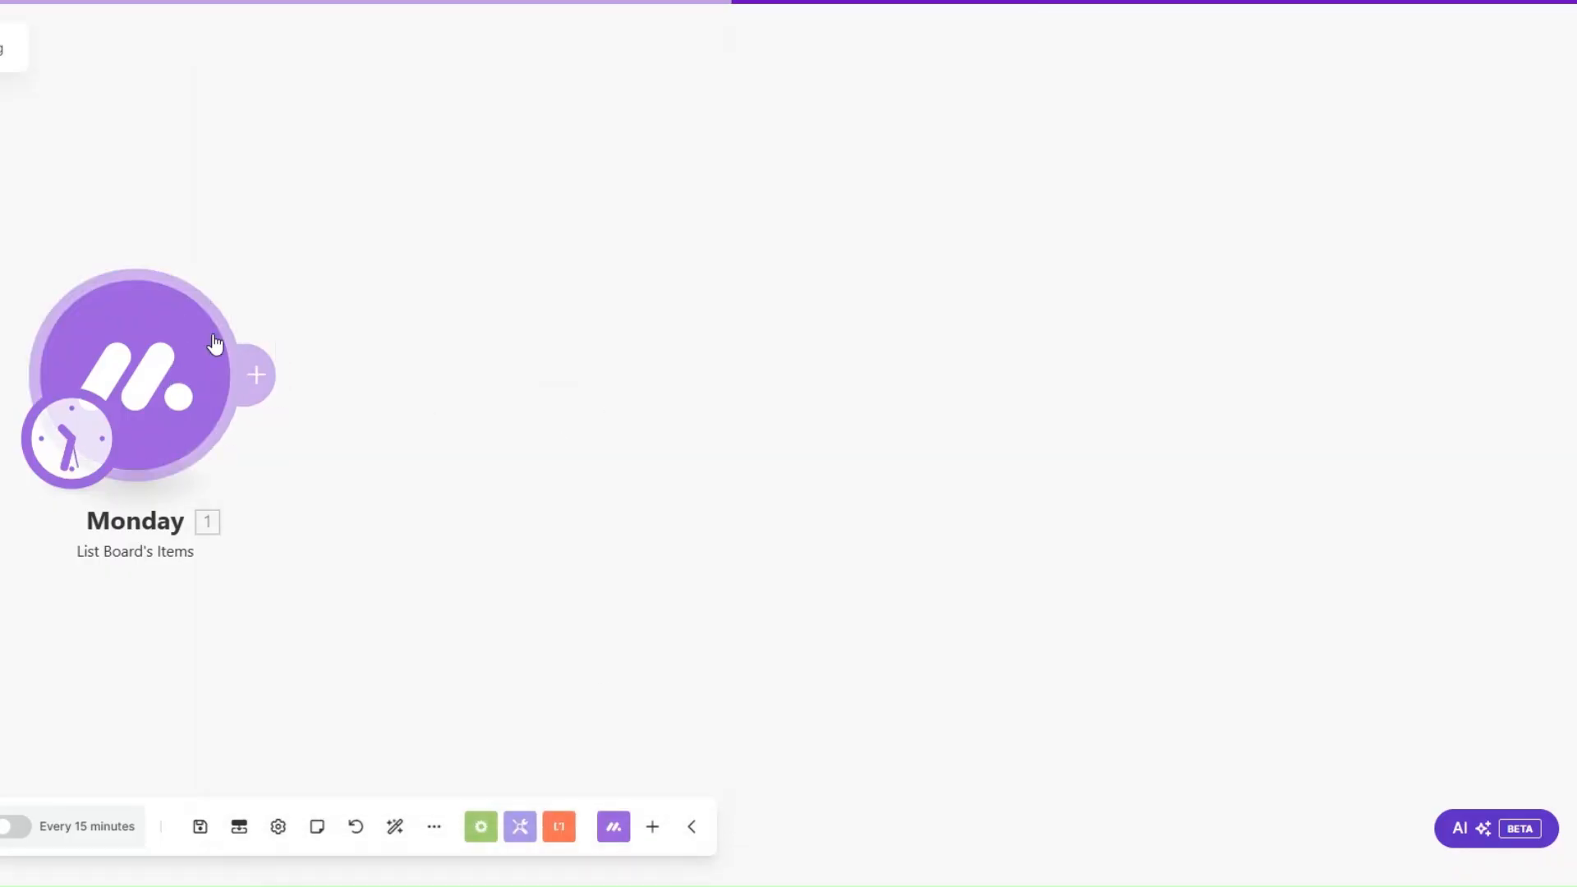
Step: Add Semrush's Get Keyword Overview (All Databases) module after the Monday module
left_click(256, 375)
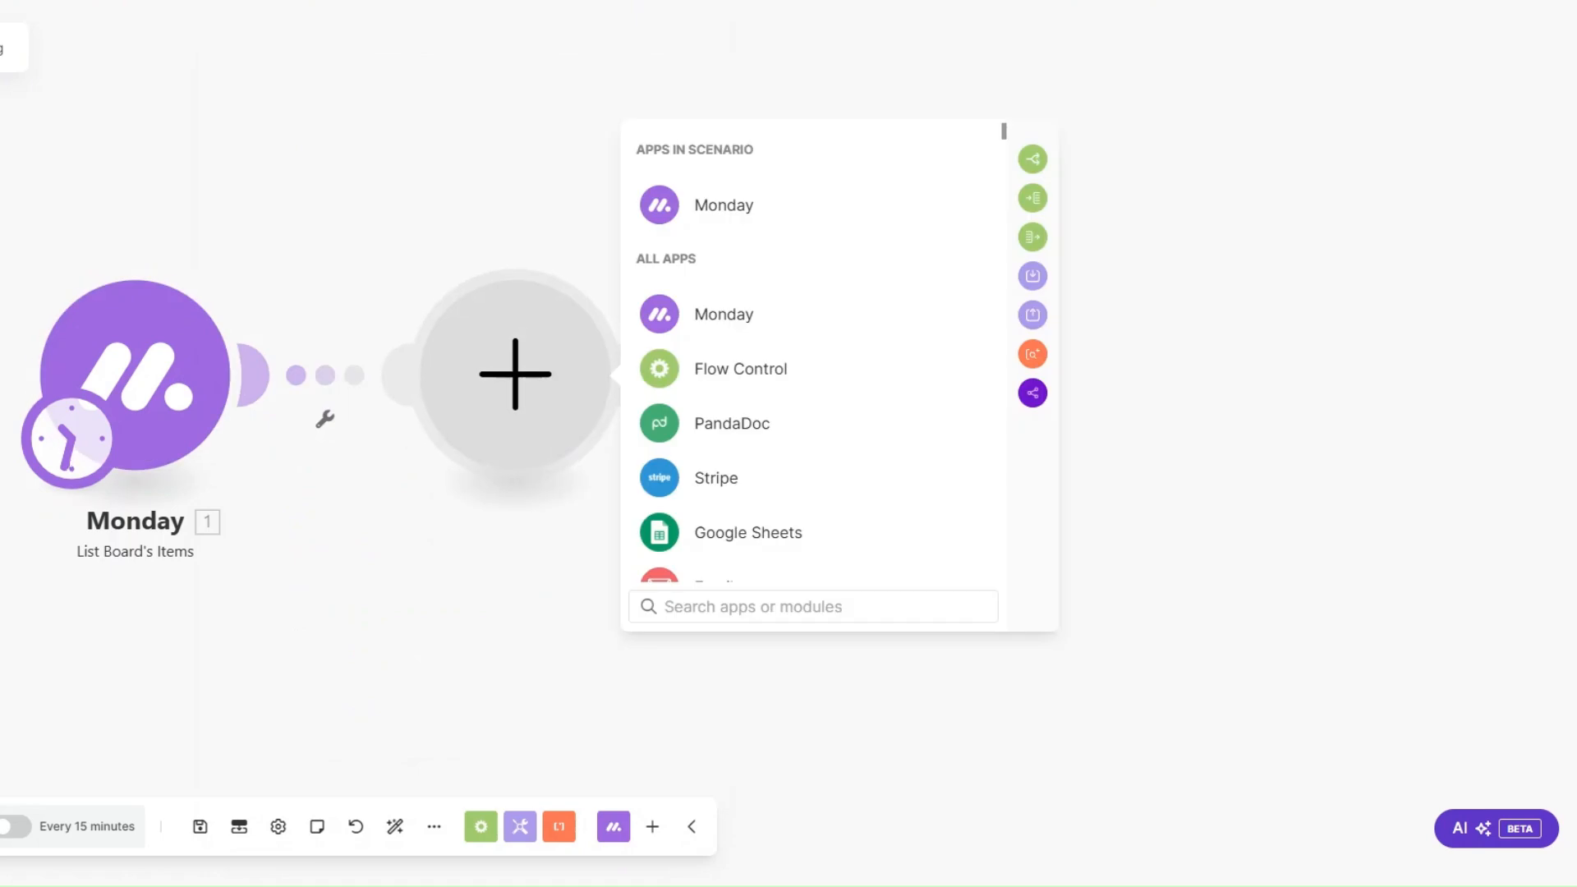
scroll(820, 563, "down", 4)
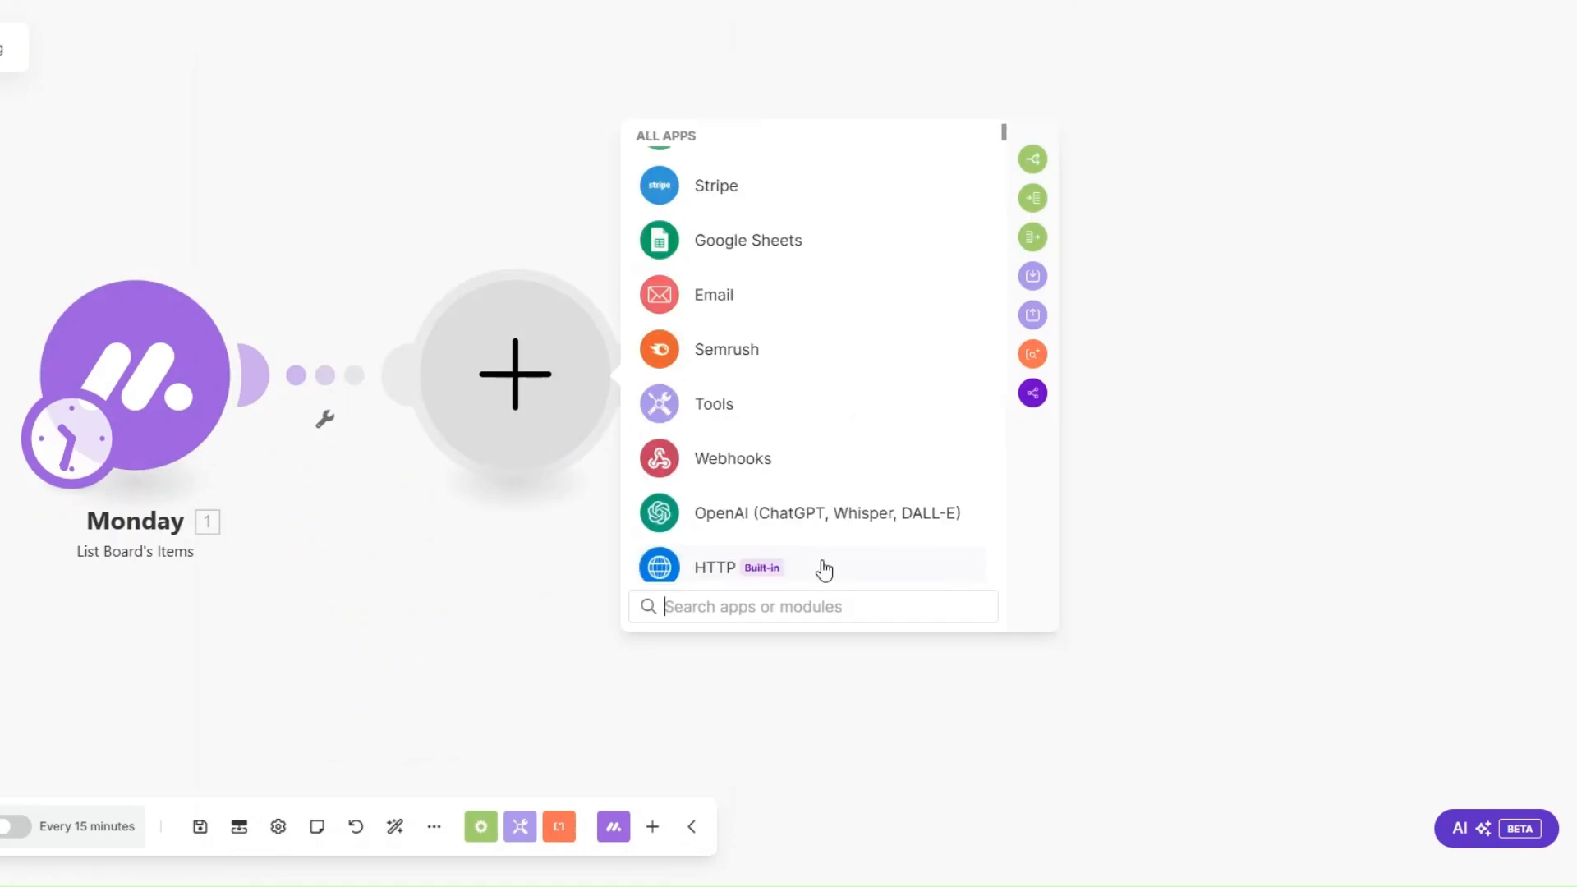
left_click(722, 345)
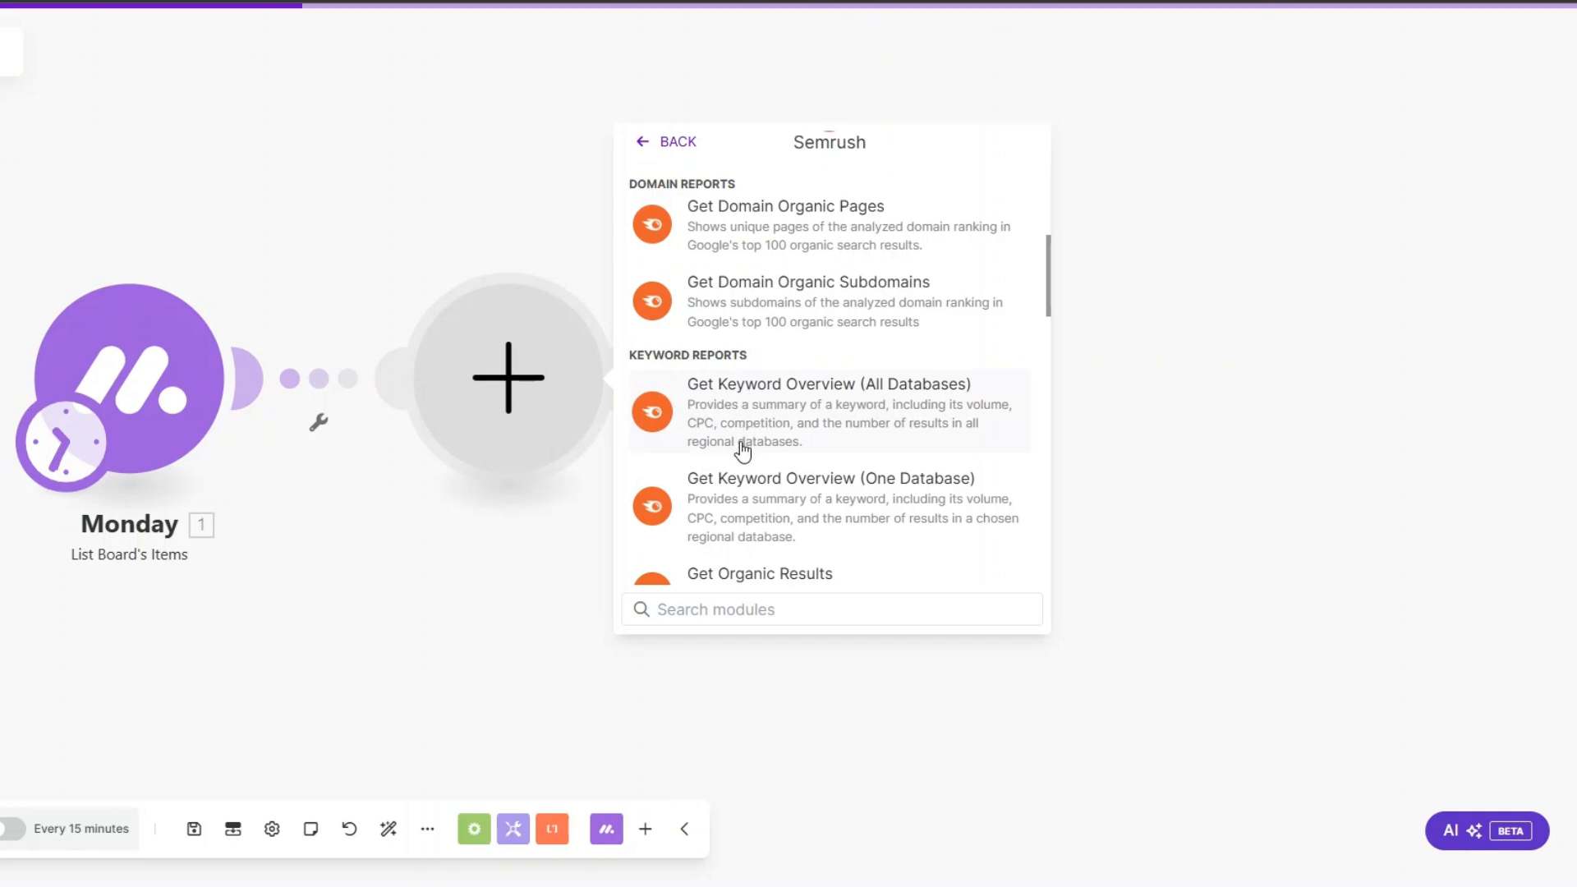
left_click(743, 443)
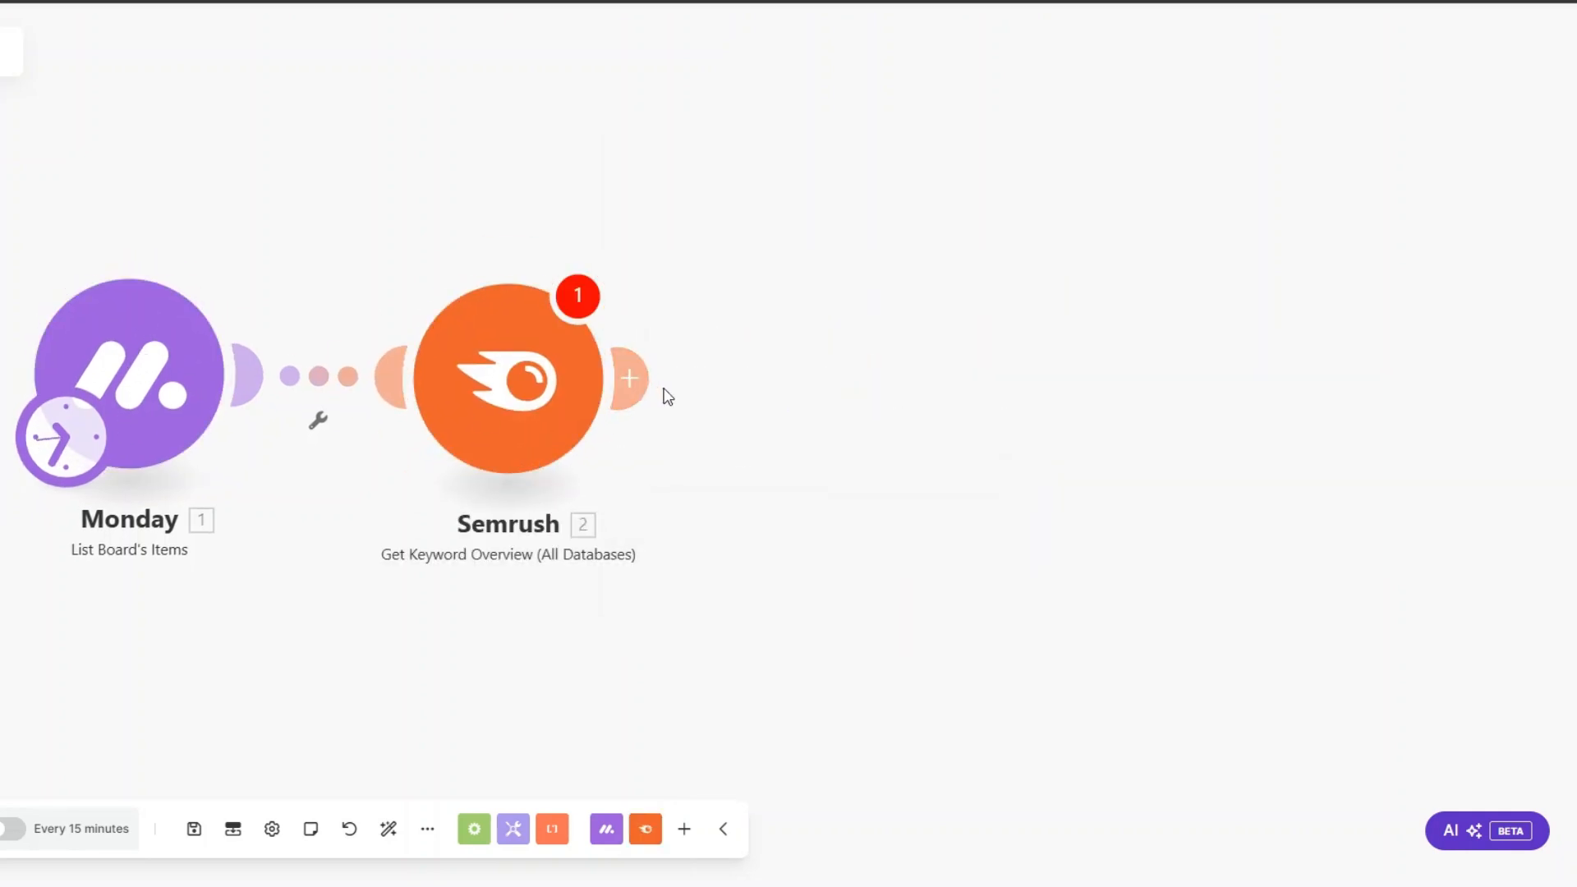
Step: Add Monday's Update Column Values of a Specific Item module after the Semrush module
left_click(631, 377)
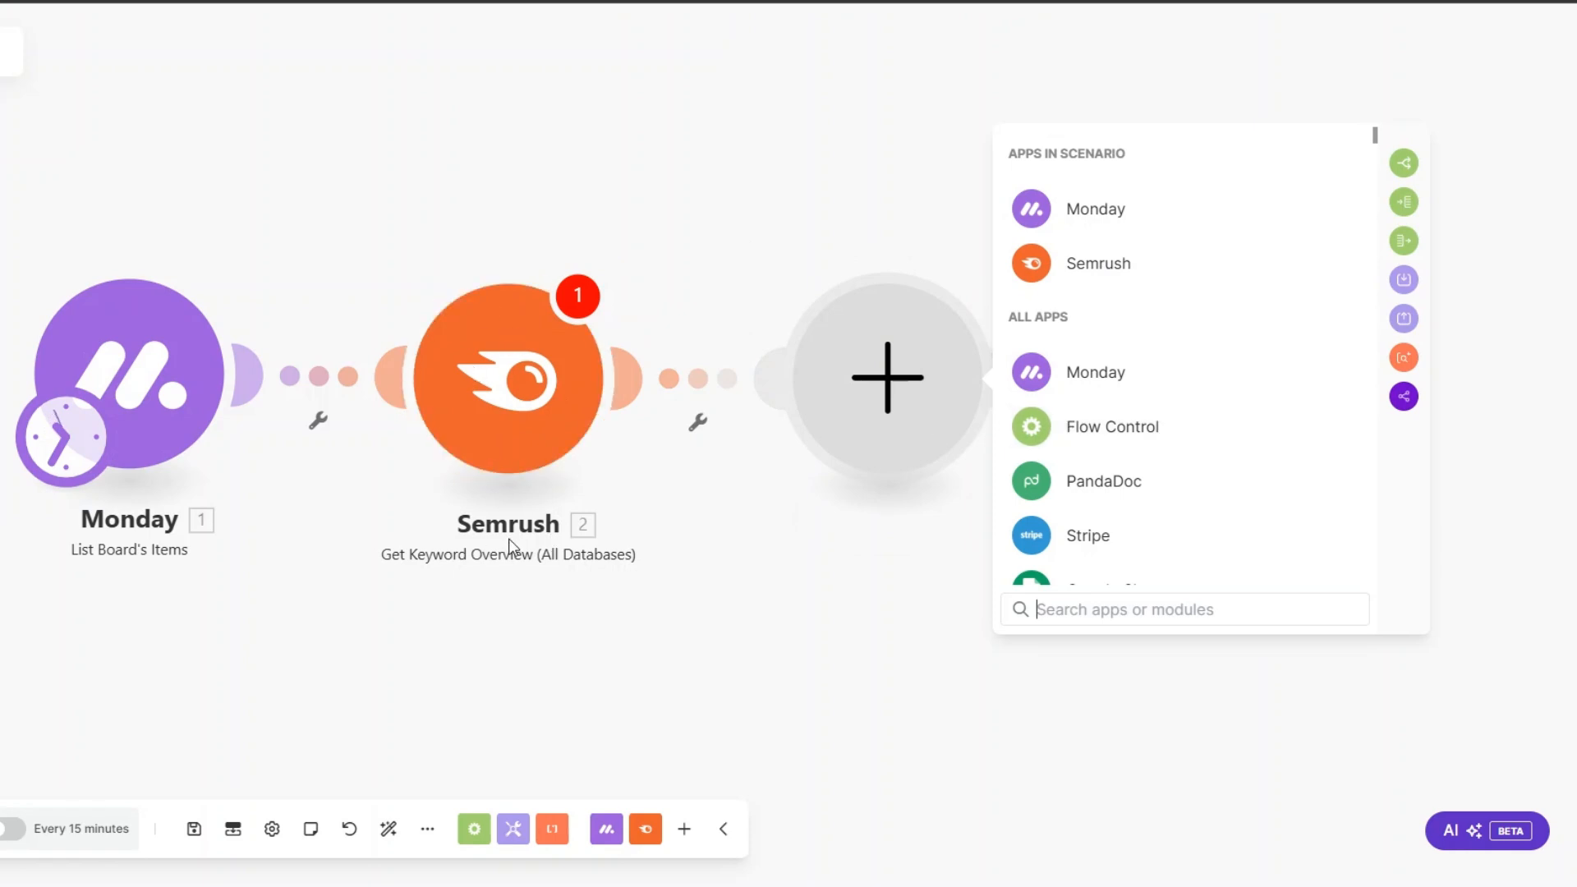
left_click(1063, 216)
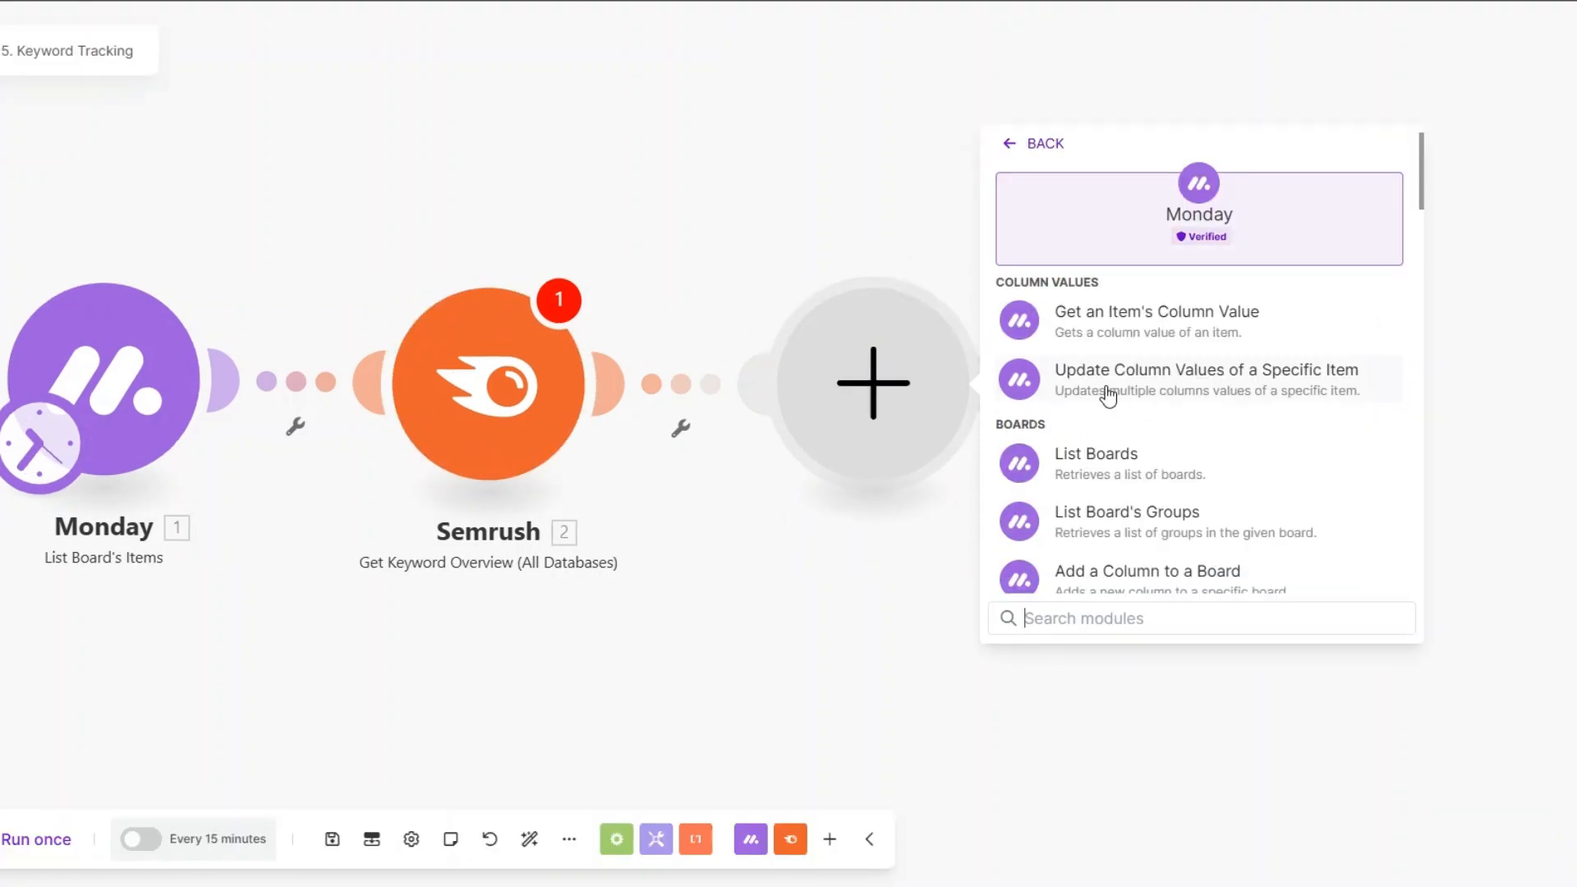
left_click(1149, 379)
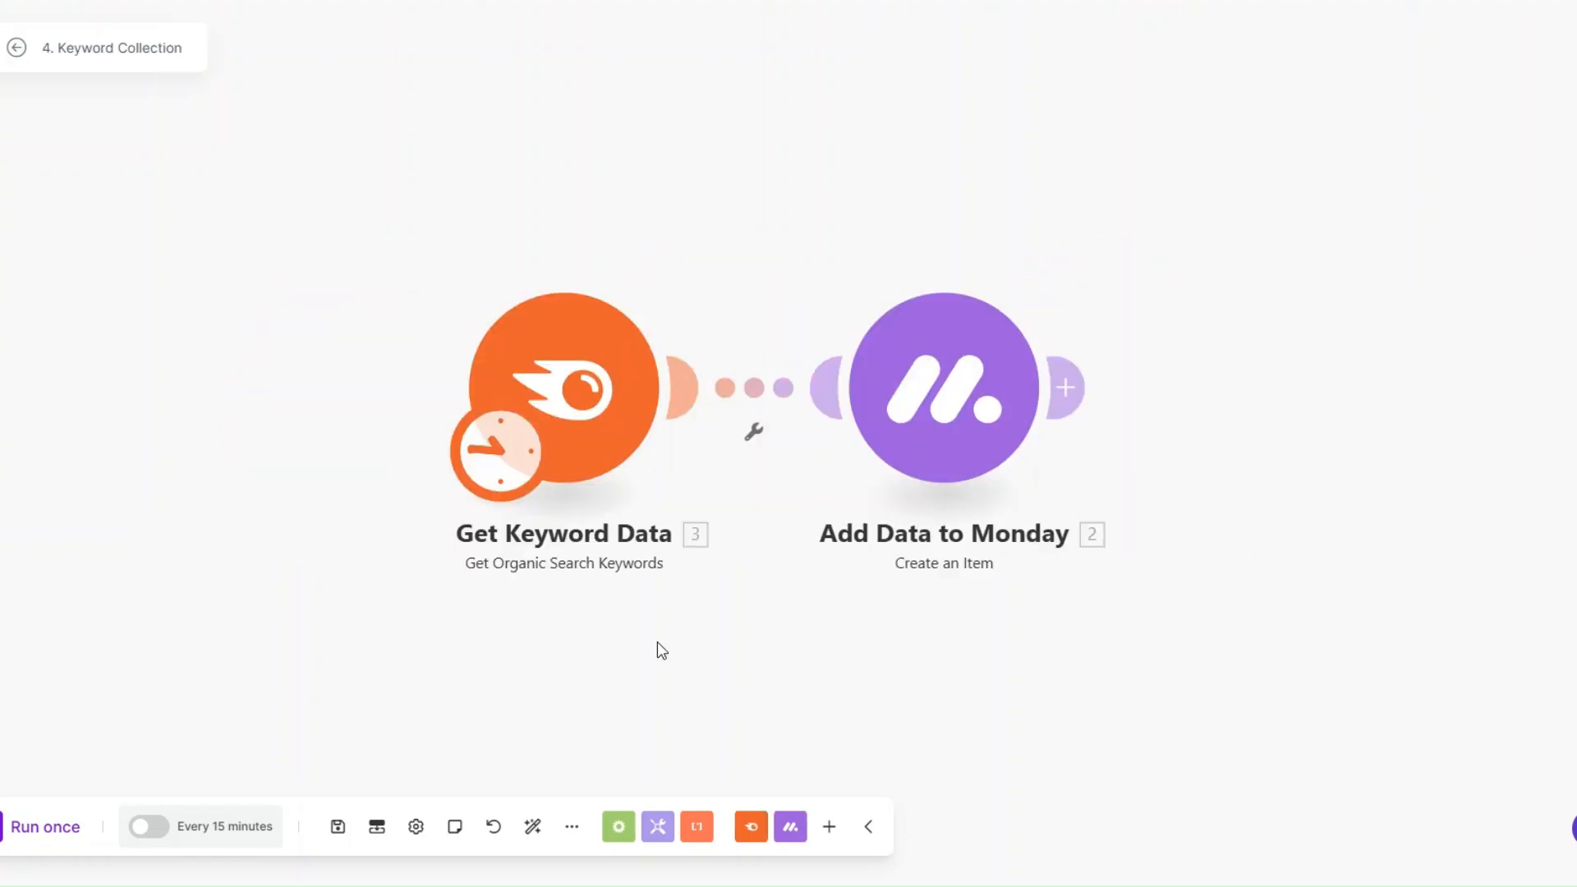
left_click_drag(666, 618, 647, 585)
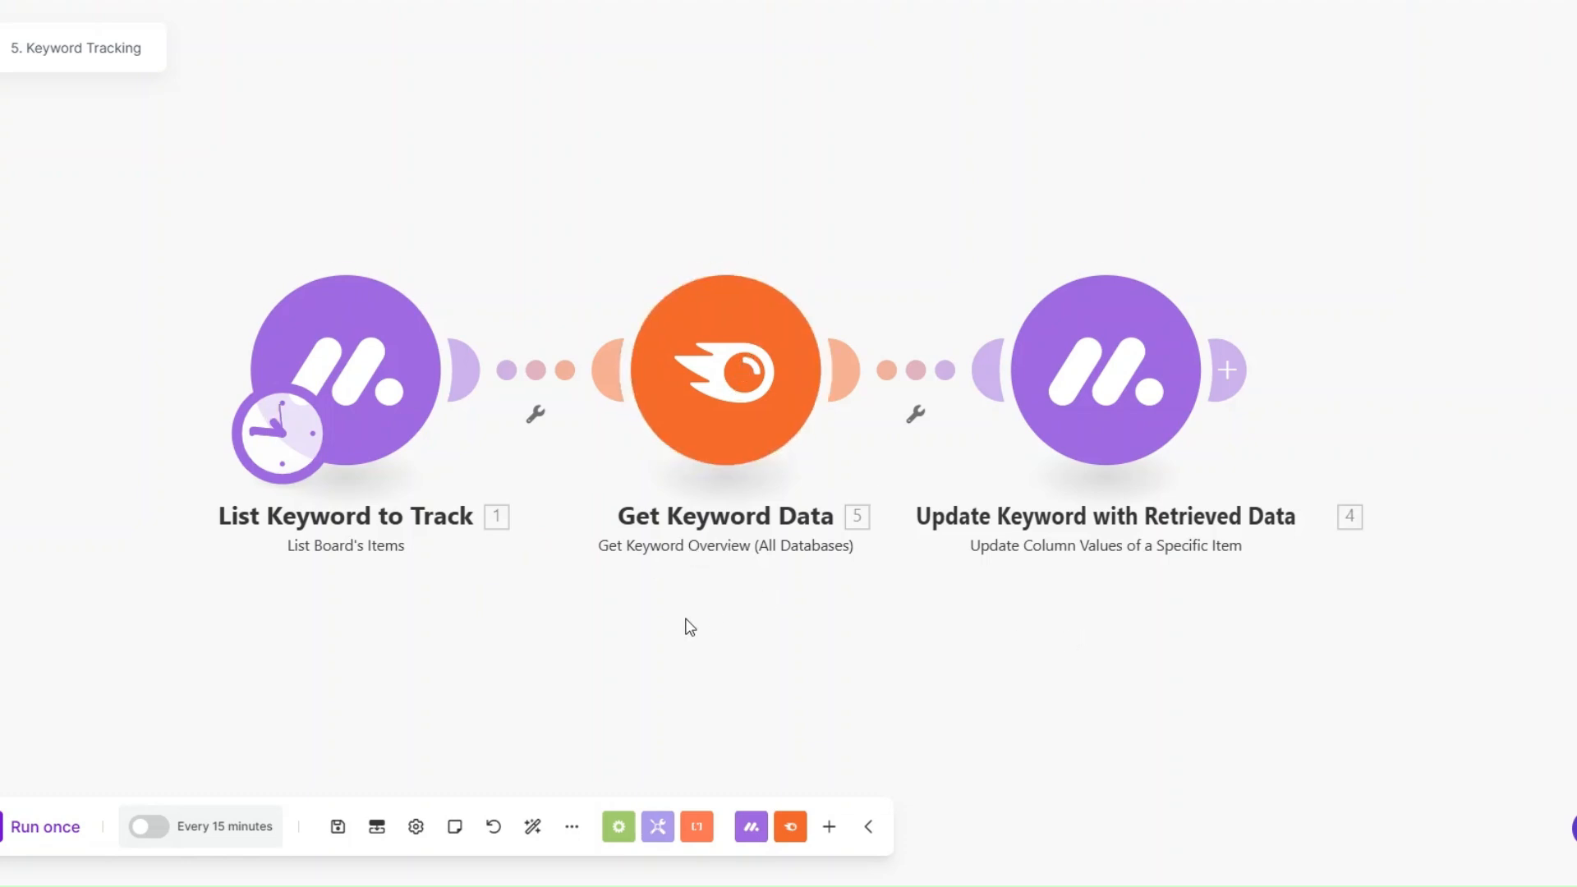
scroll(918, 447, "down", 1)
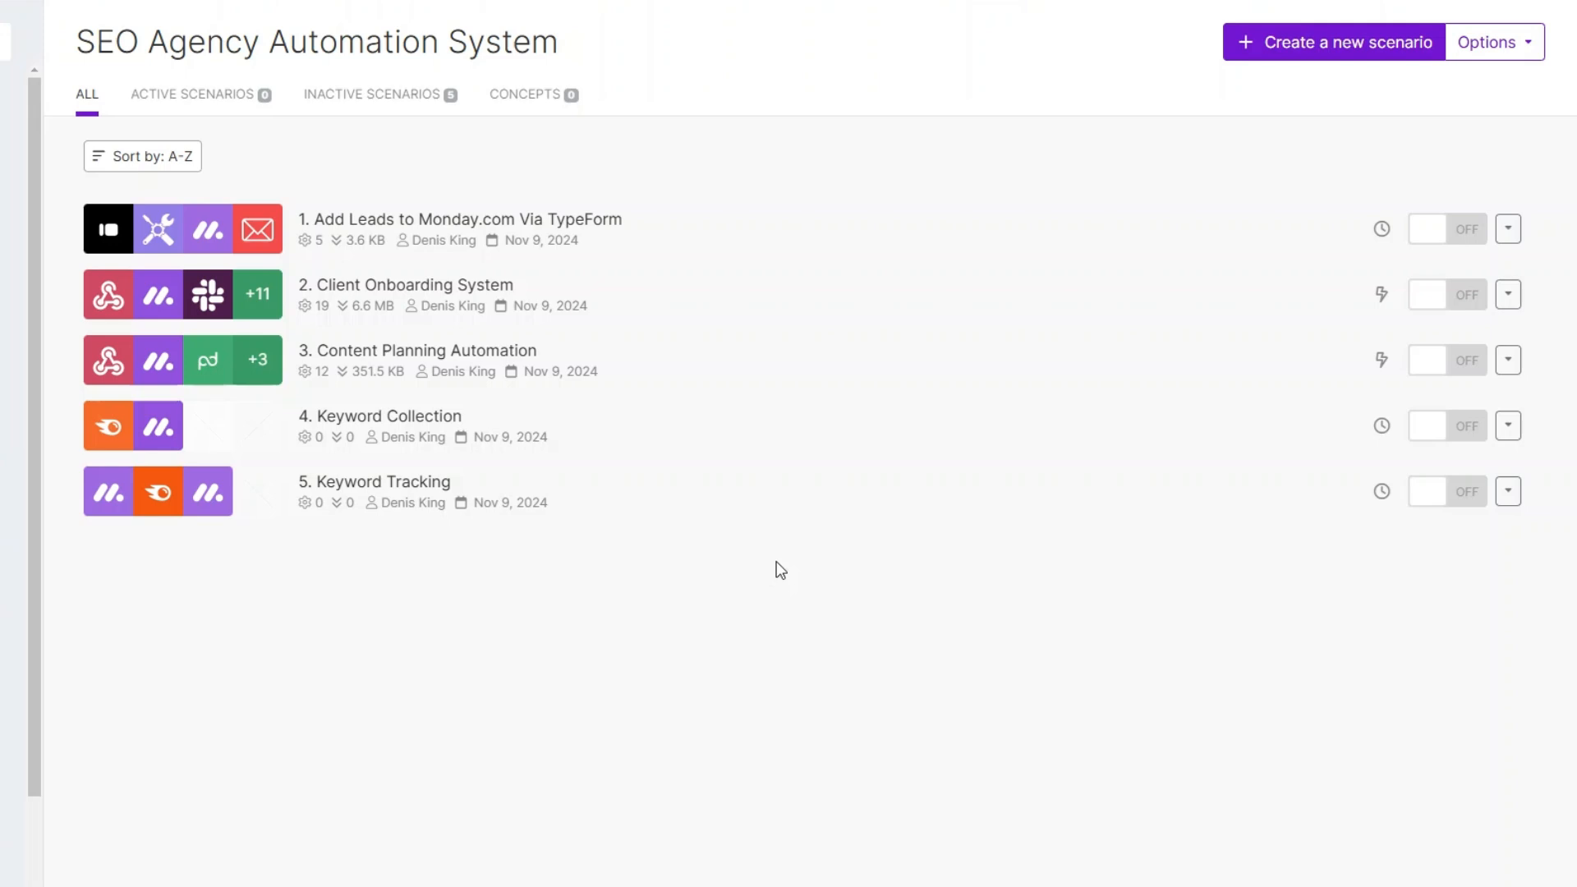
Step: Create a new scenario named 6. Competitor Keyword Monitoring and start it with Monday's List Board's Items module
left_click(1309, 43)
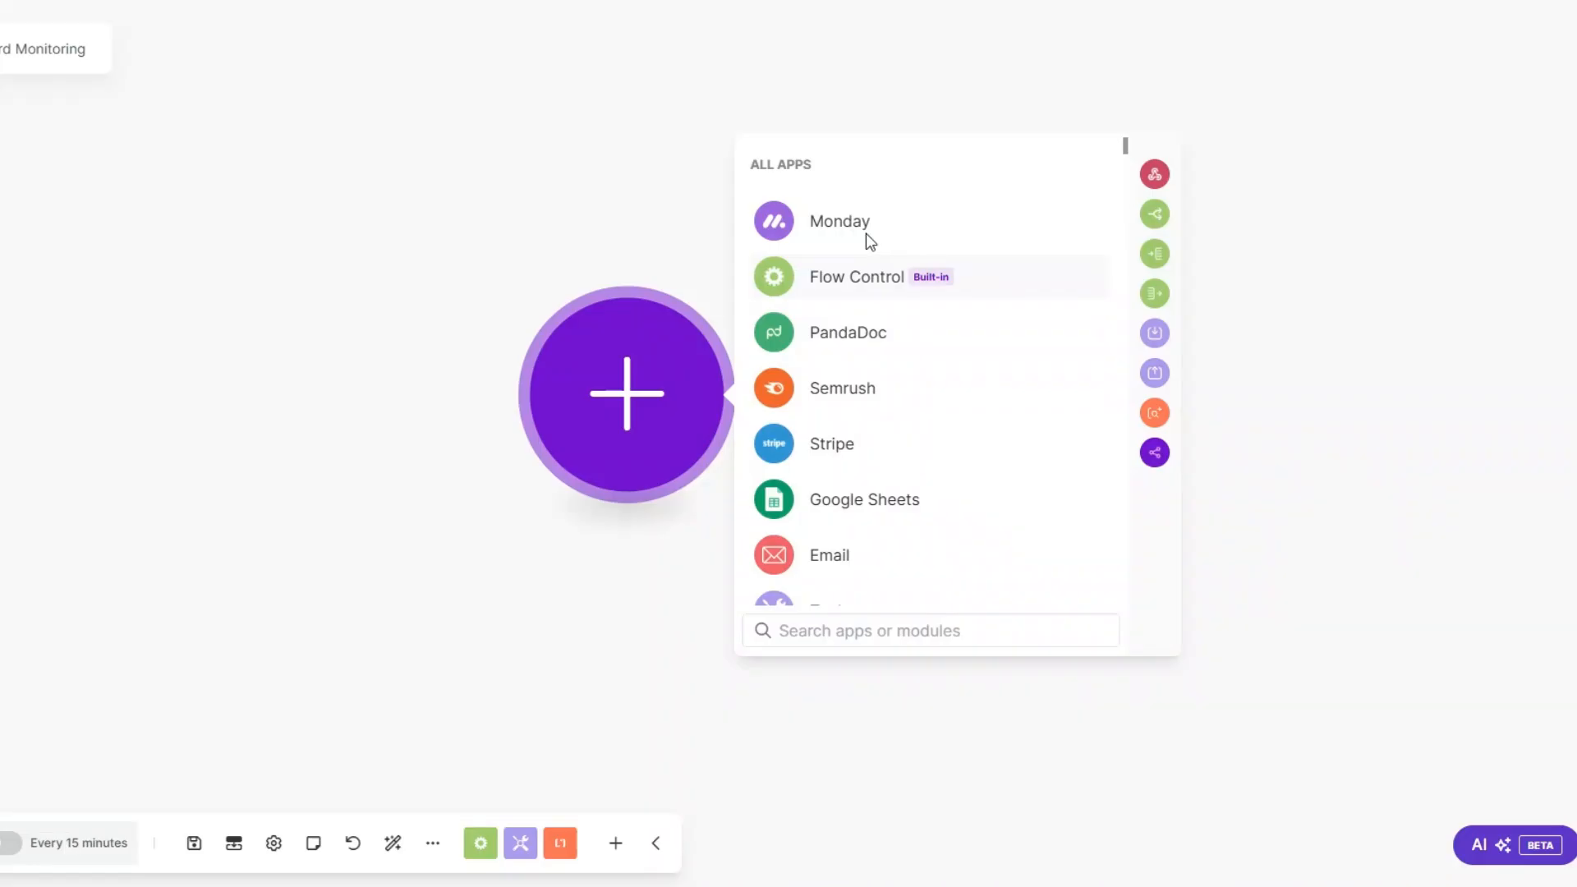
left_click(840, 215)
type("list")
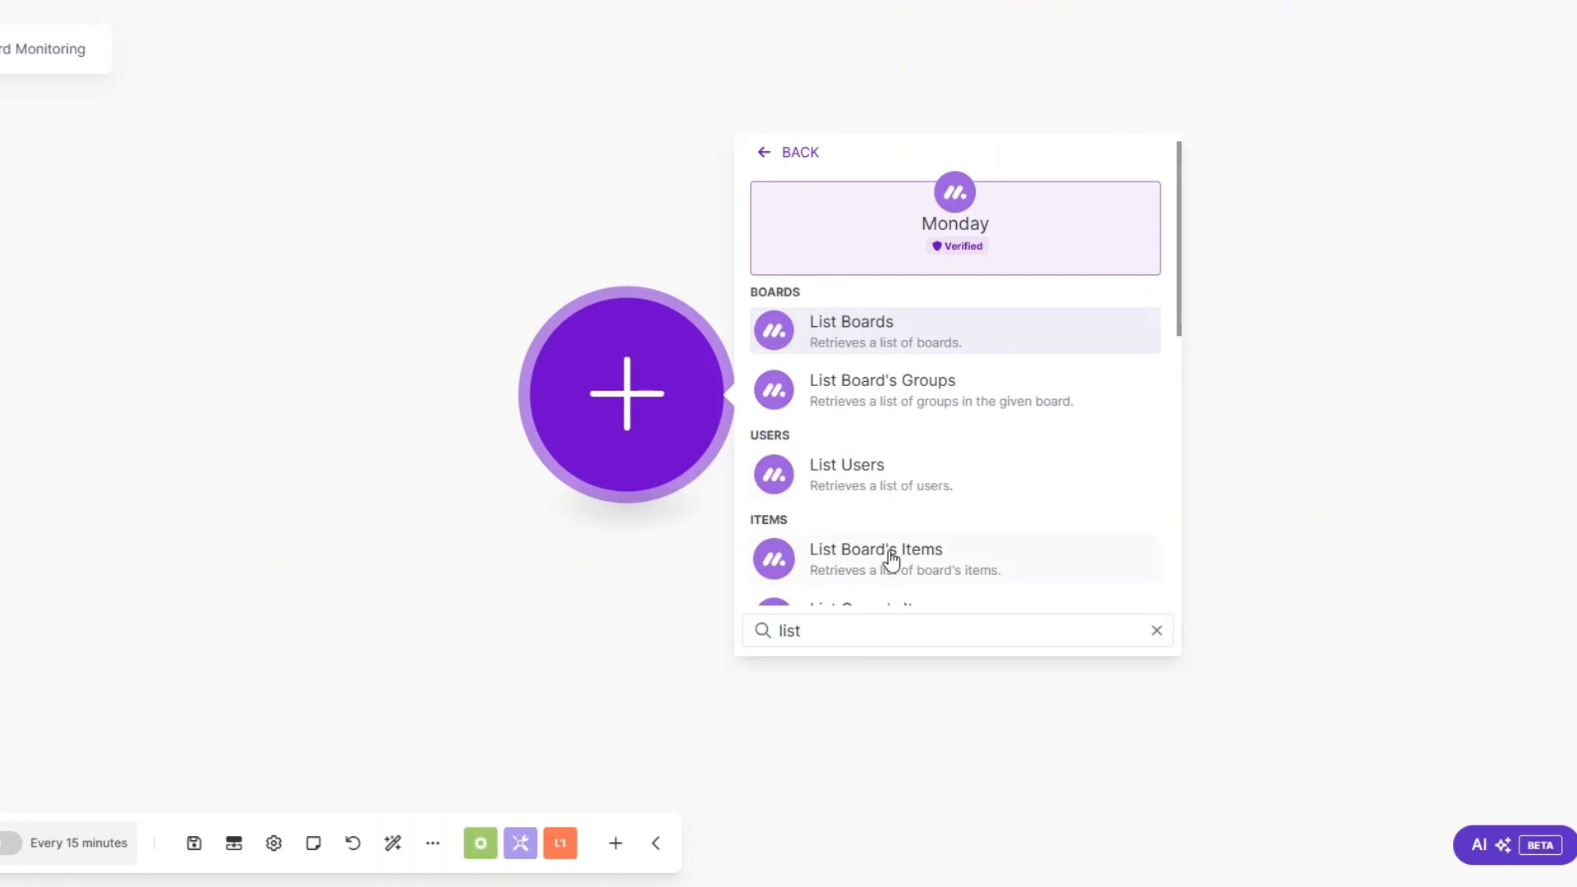
left_click(892, 561)
Step: Choose the Competitor Keyword board, set Keyword as the output column, and save the List Board's Items module
left_click(451, 454)
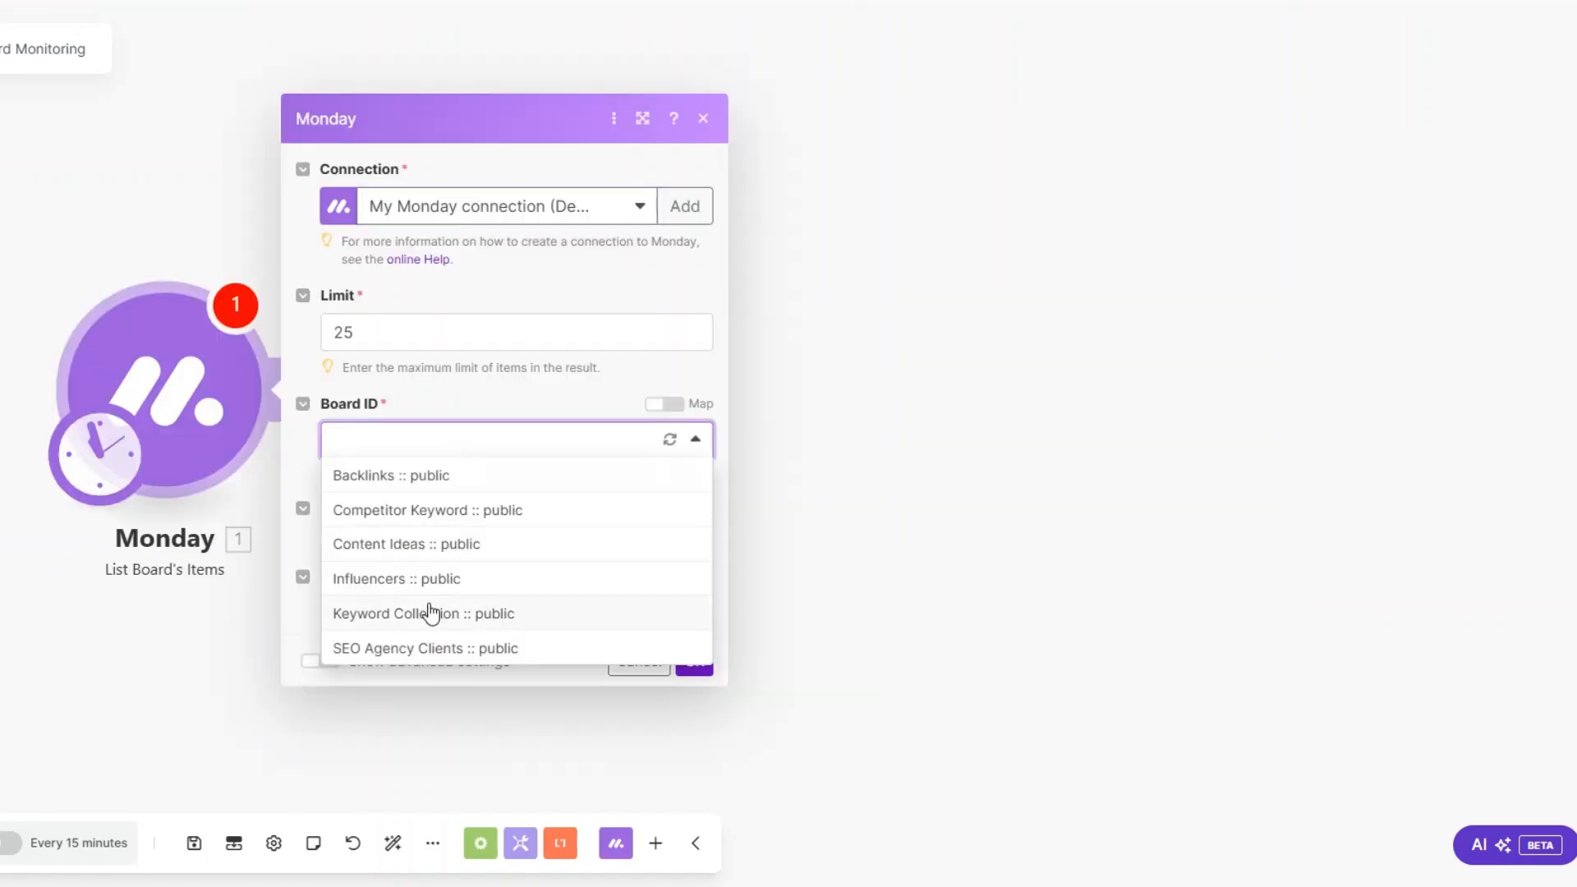
left_click(419, 518)
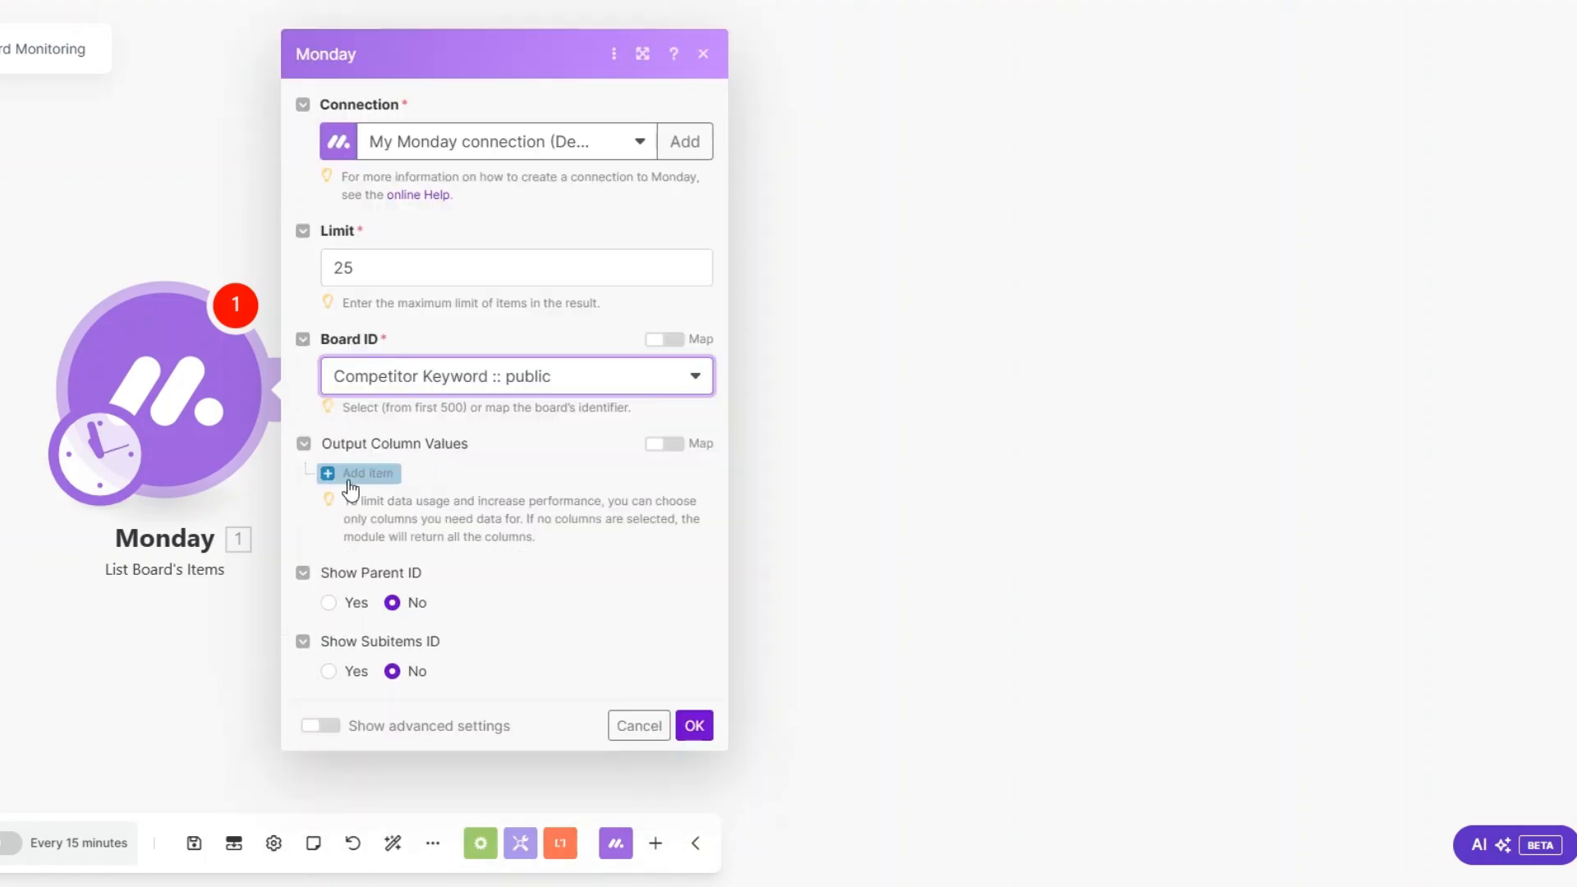
left_click(362, 473)
left_click(436, 501)
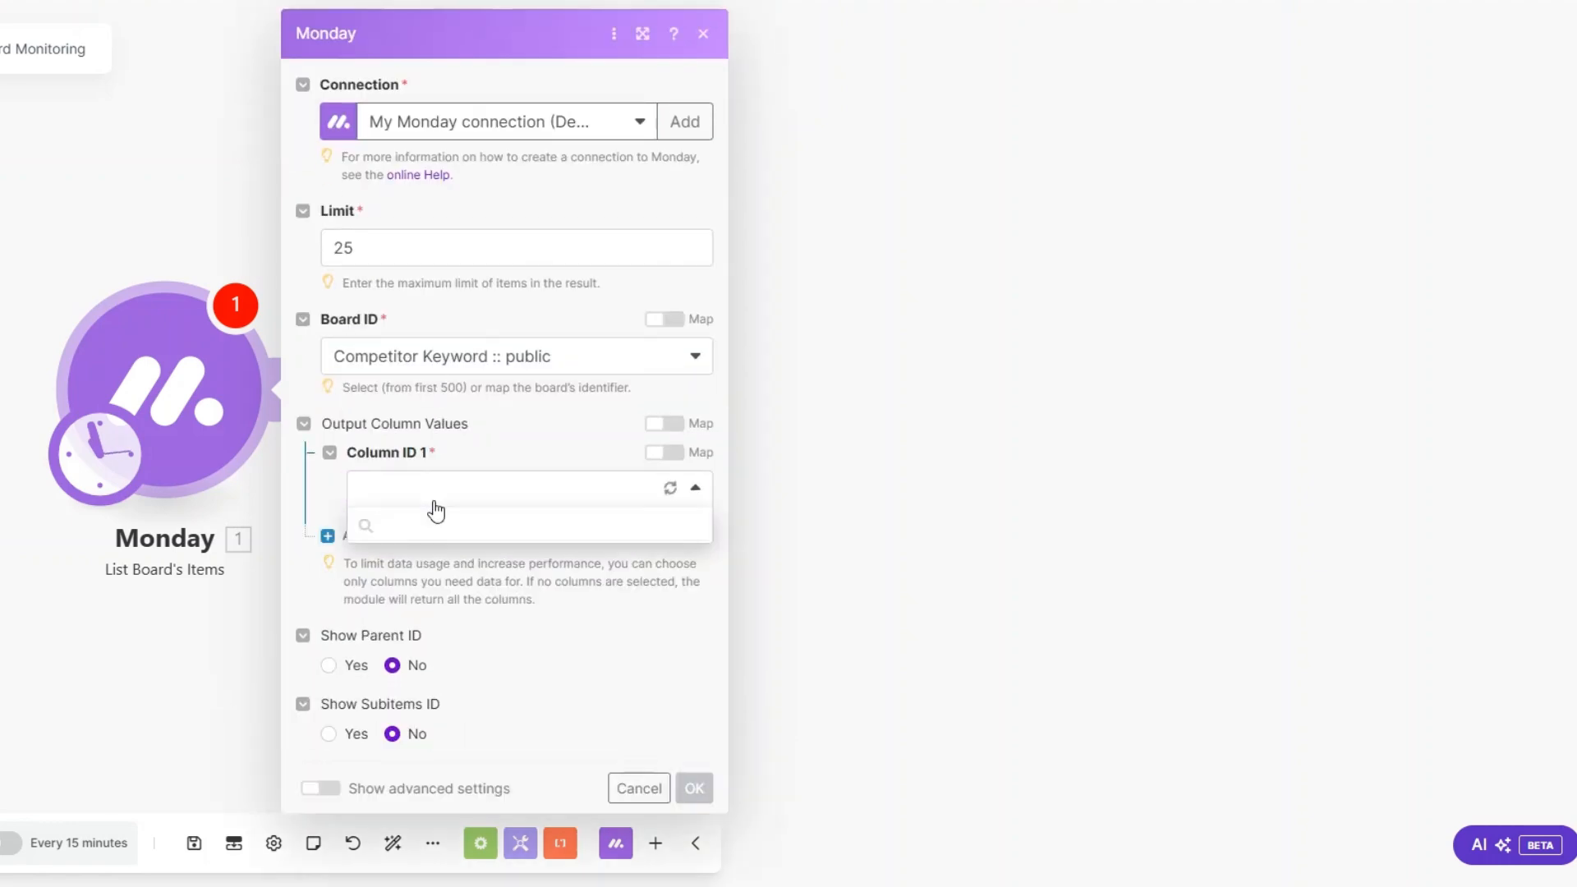
left_click(435, 597)
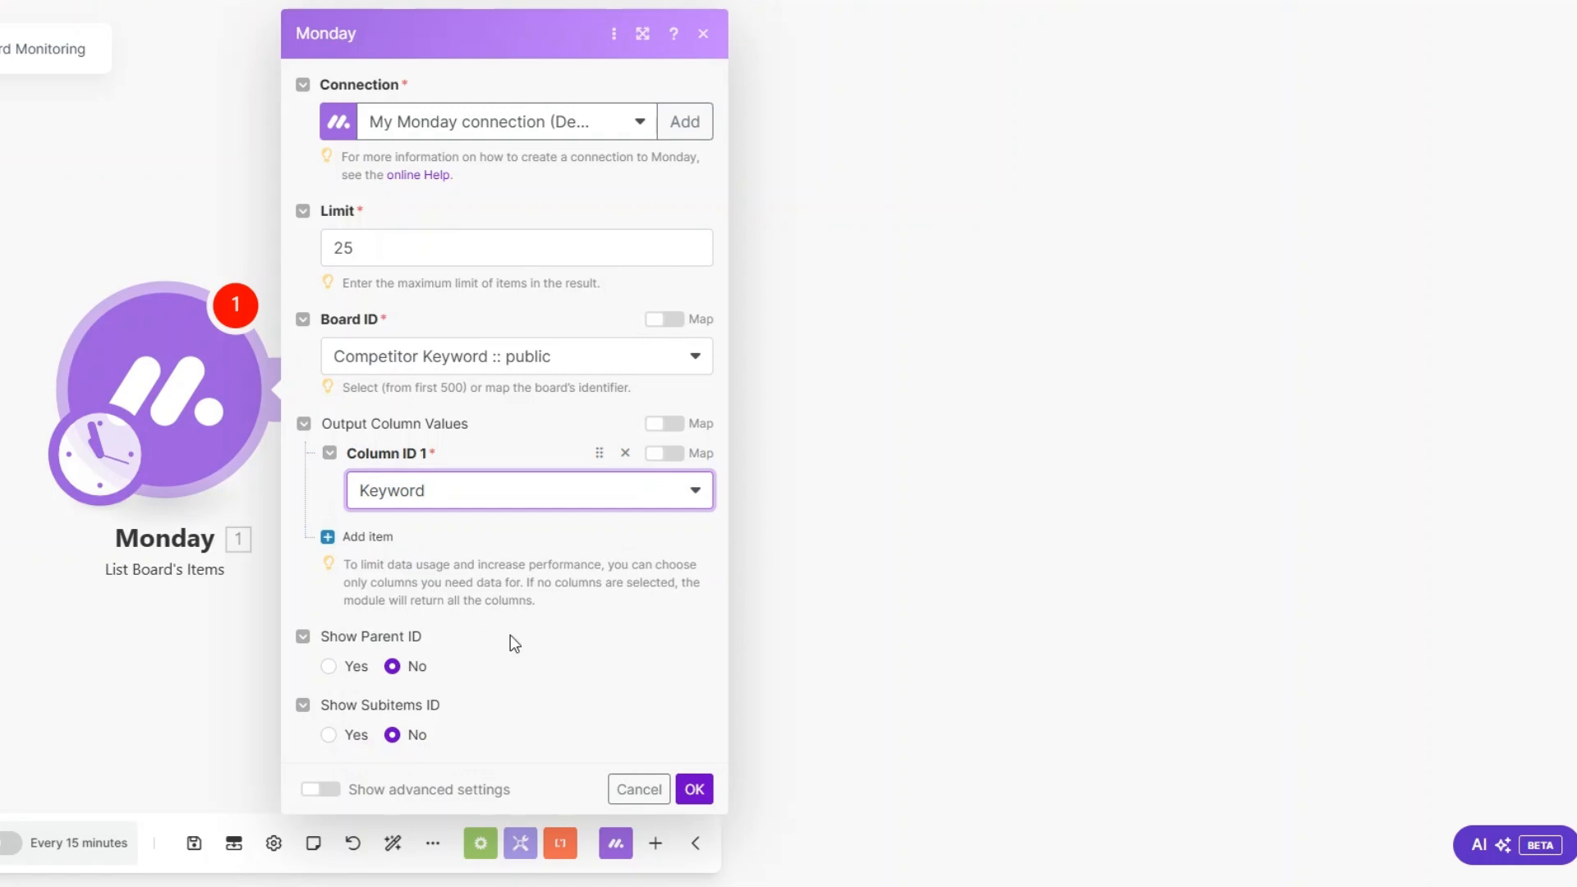
left_click(695, 789)
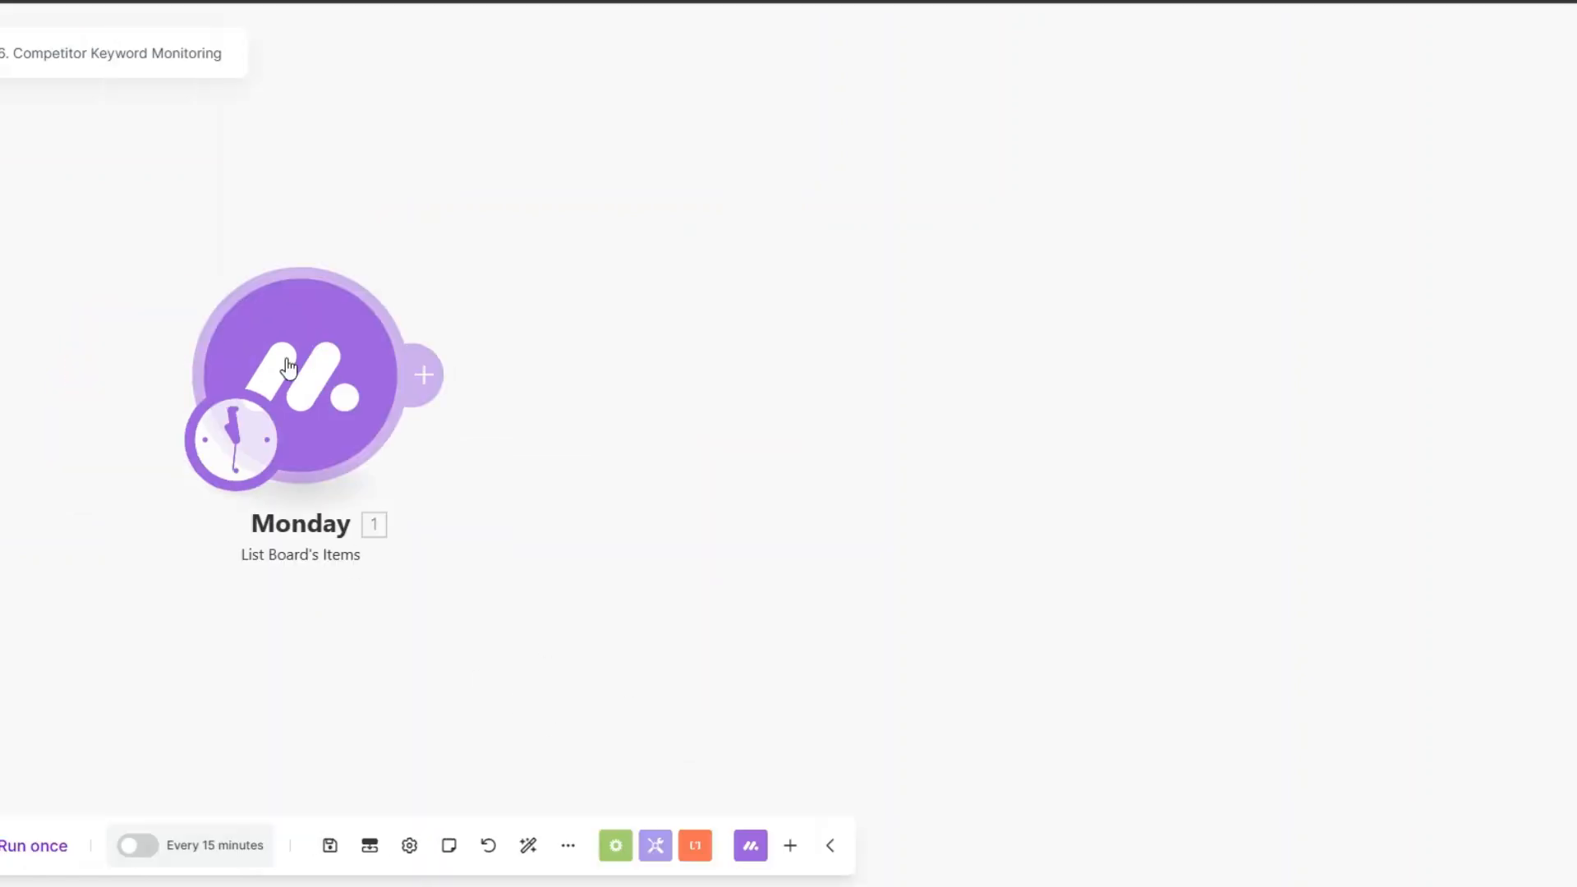
Step: Rename the Monday module as List Keyword to Track and add Semrush's Get Keyword Overview (All Databases) module after it
right_click(287, 367)
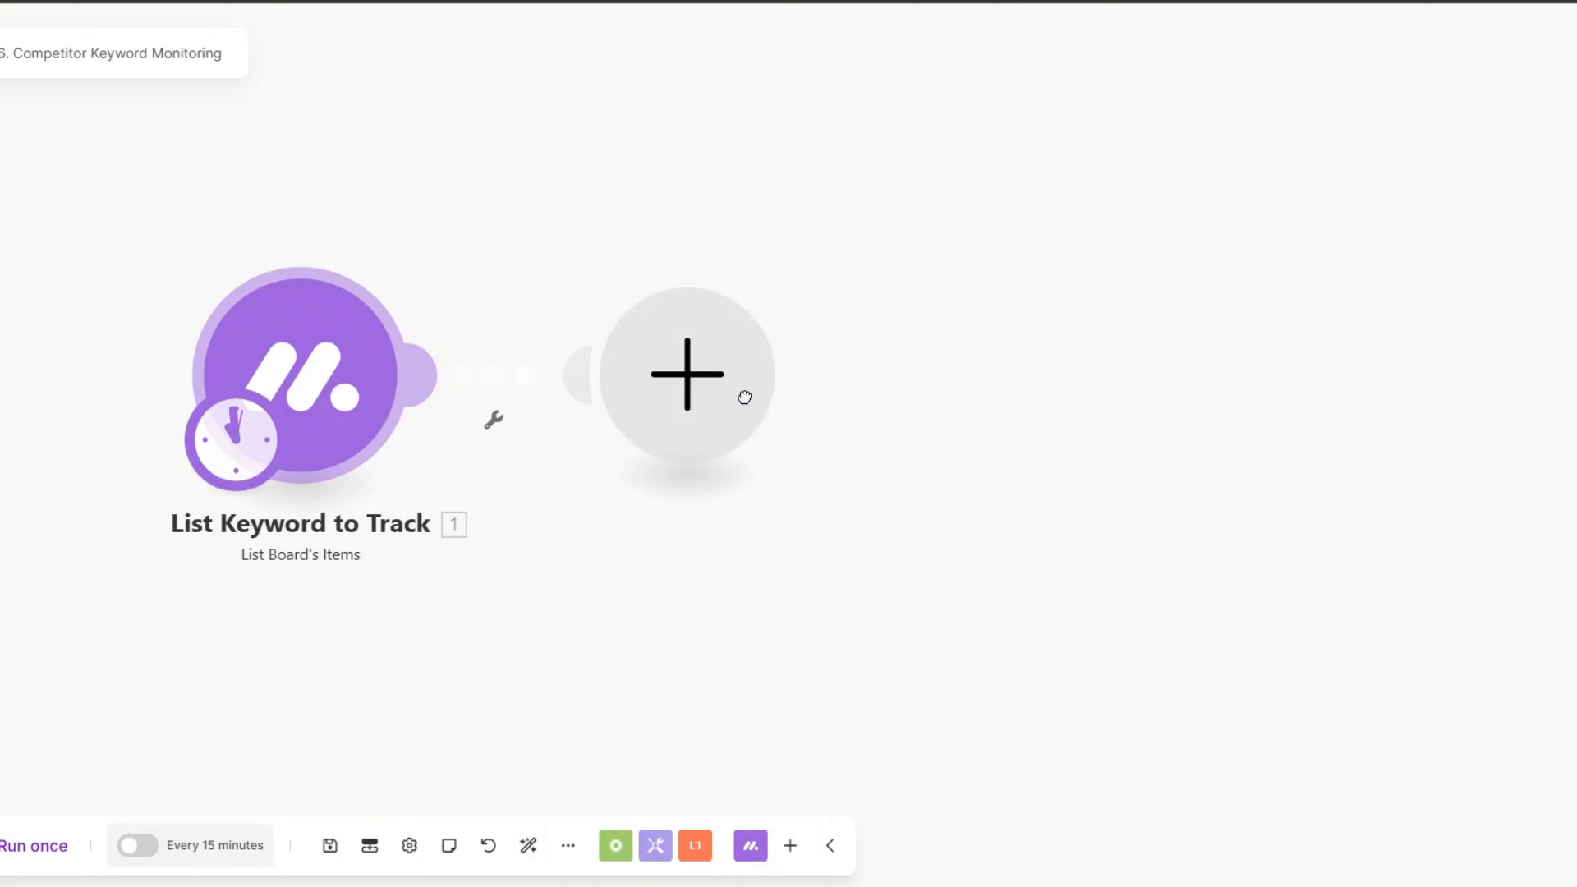
left_click(743, 399)
left_click(906, 484)
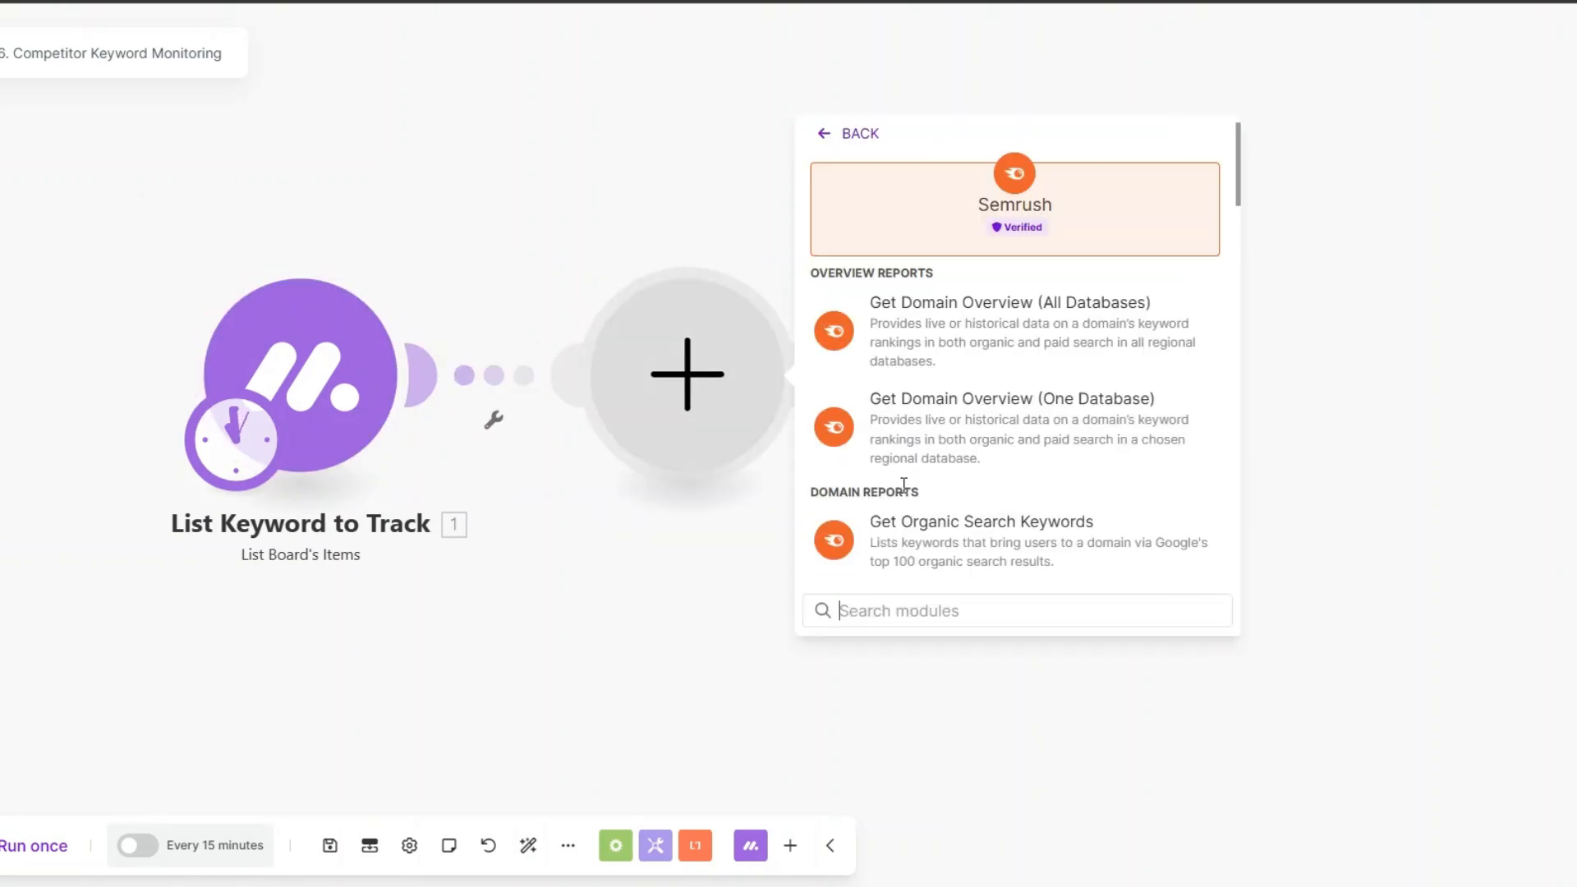
scroll(967, 433, "down", 1)
scroll(967, 433, "down", 6)
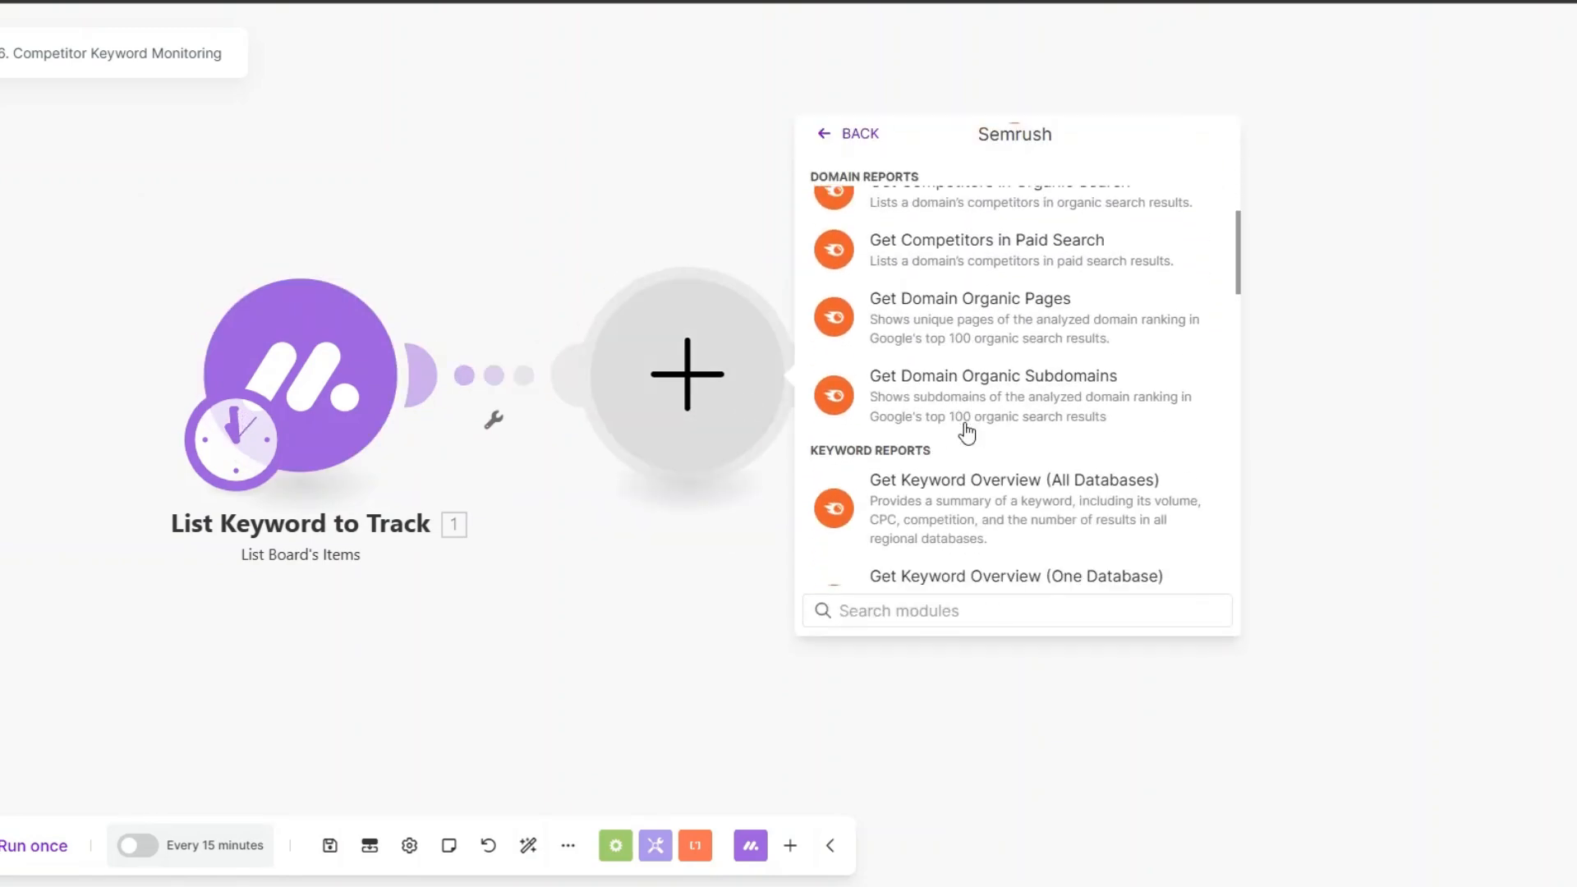
scroll(967, 433, "down", 2)
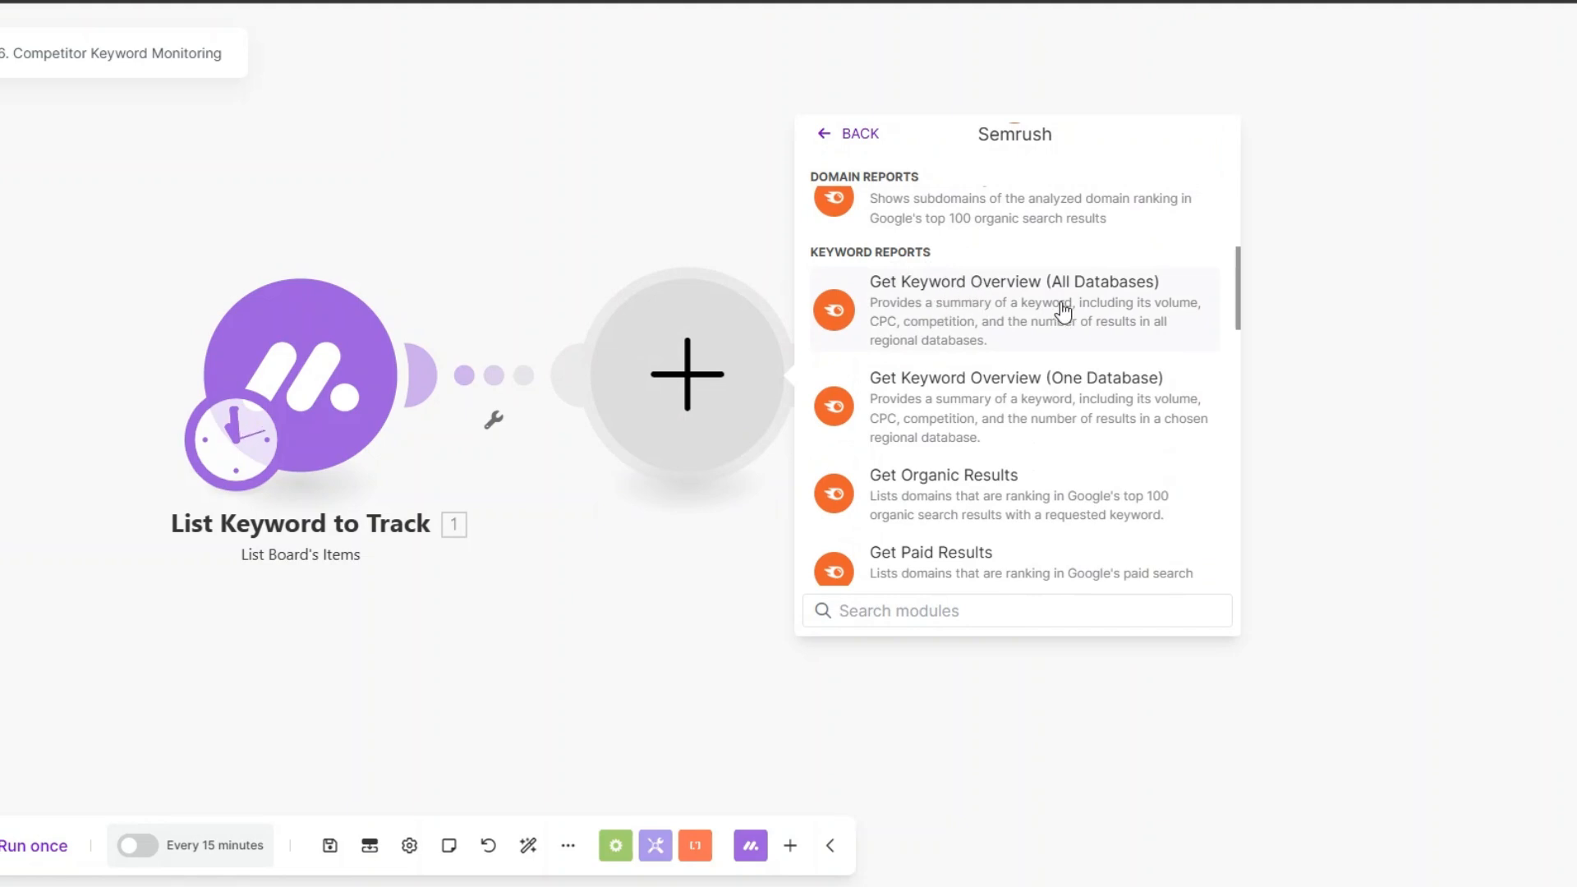
left_click(961, 298)
Step: Rename the Semrush module as Get Keyword Data
right_click(639, 353)
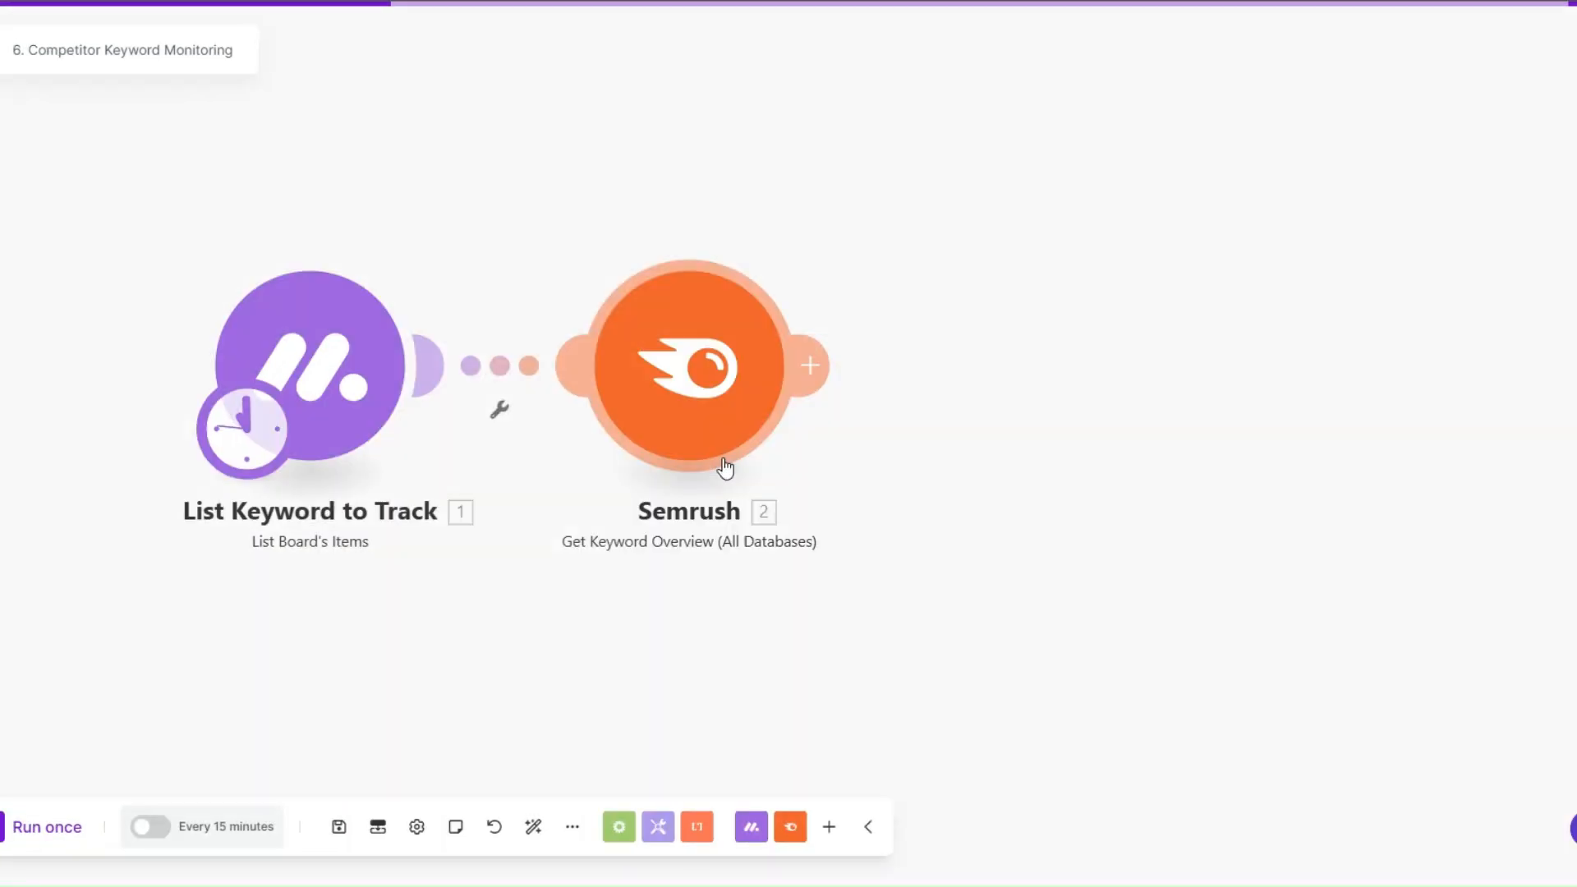
left_click(722, 458)
type("Get Keyword Data")
left_click(815, 255)
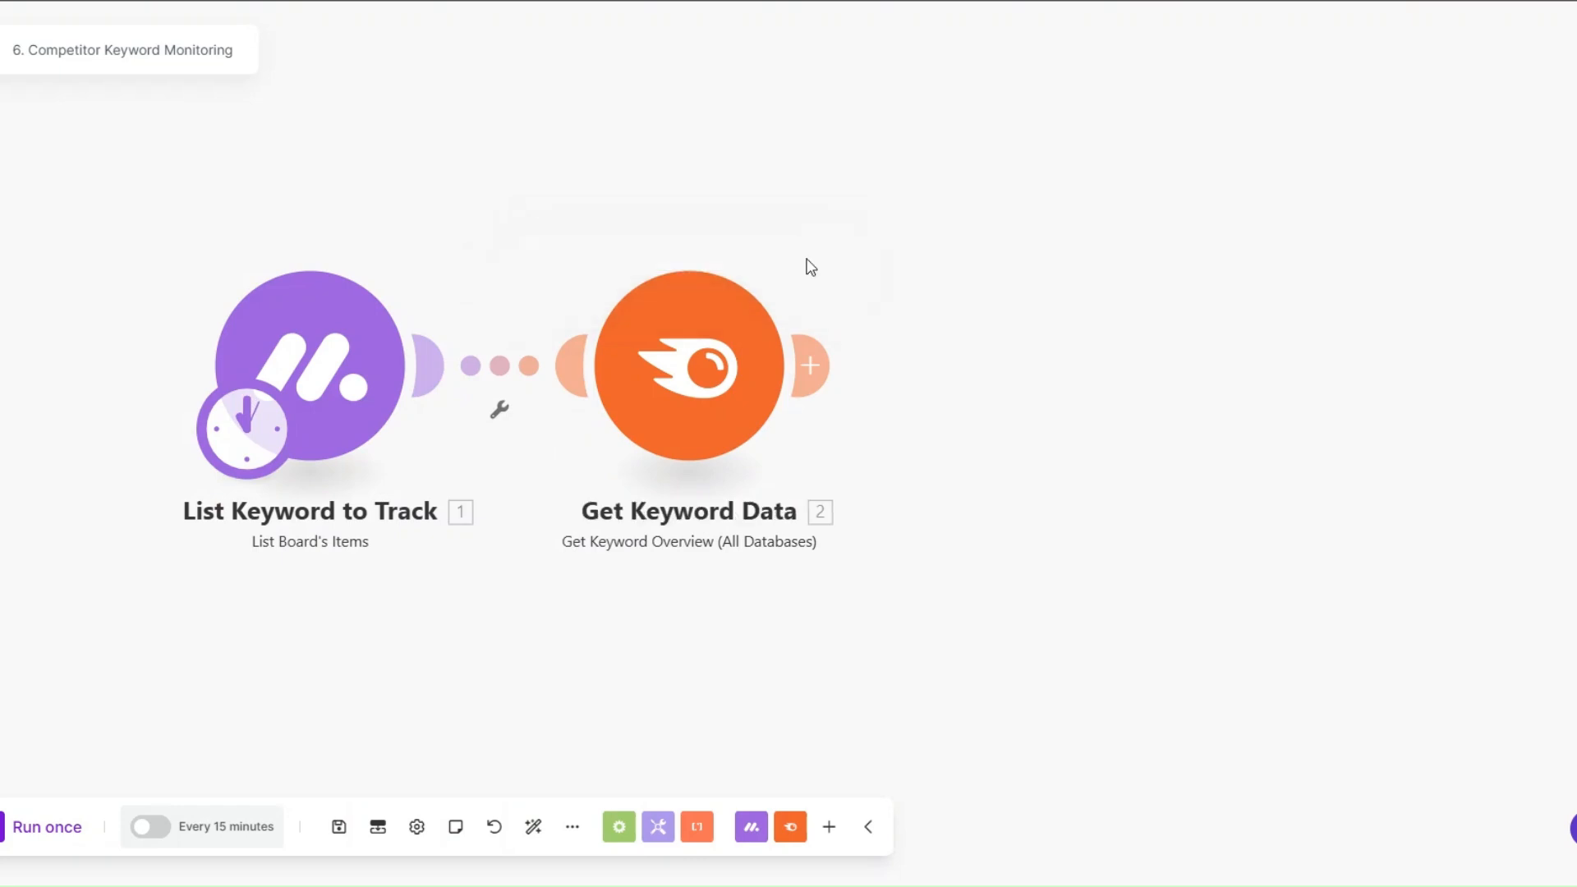
Step: Add Monday's Update Column Values of a Specific Item module after the Semrush module and save it with the Competitor Keyword board
left_click(827, 376)
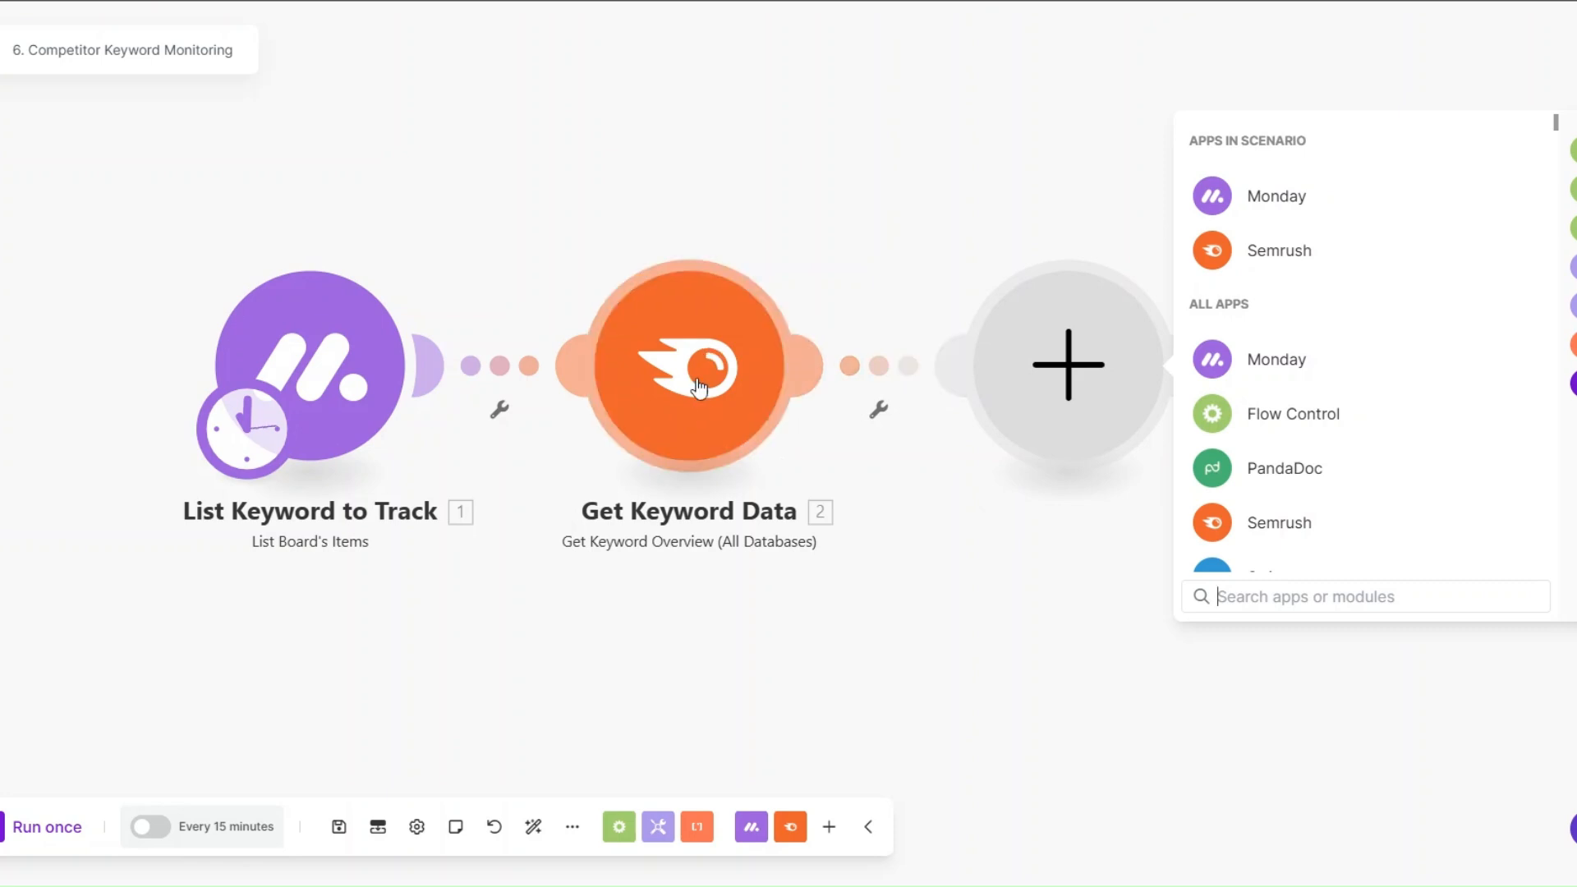
left_click(1273, 358)
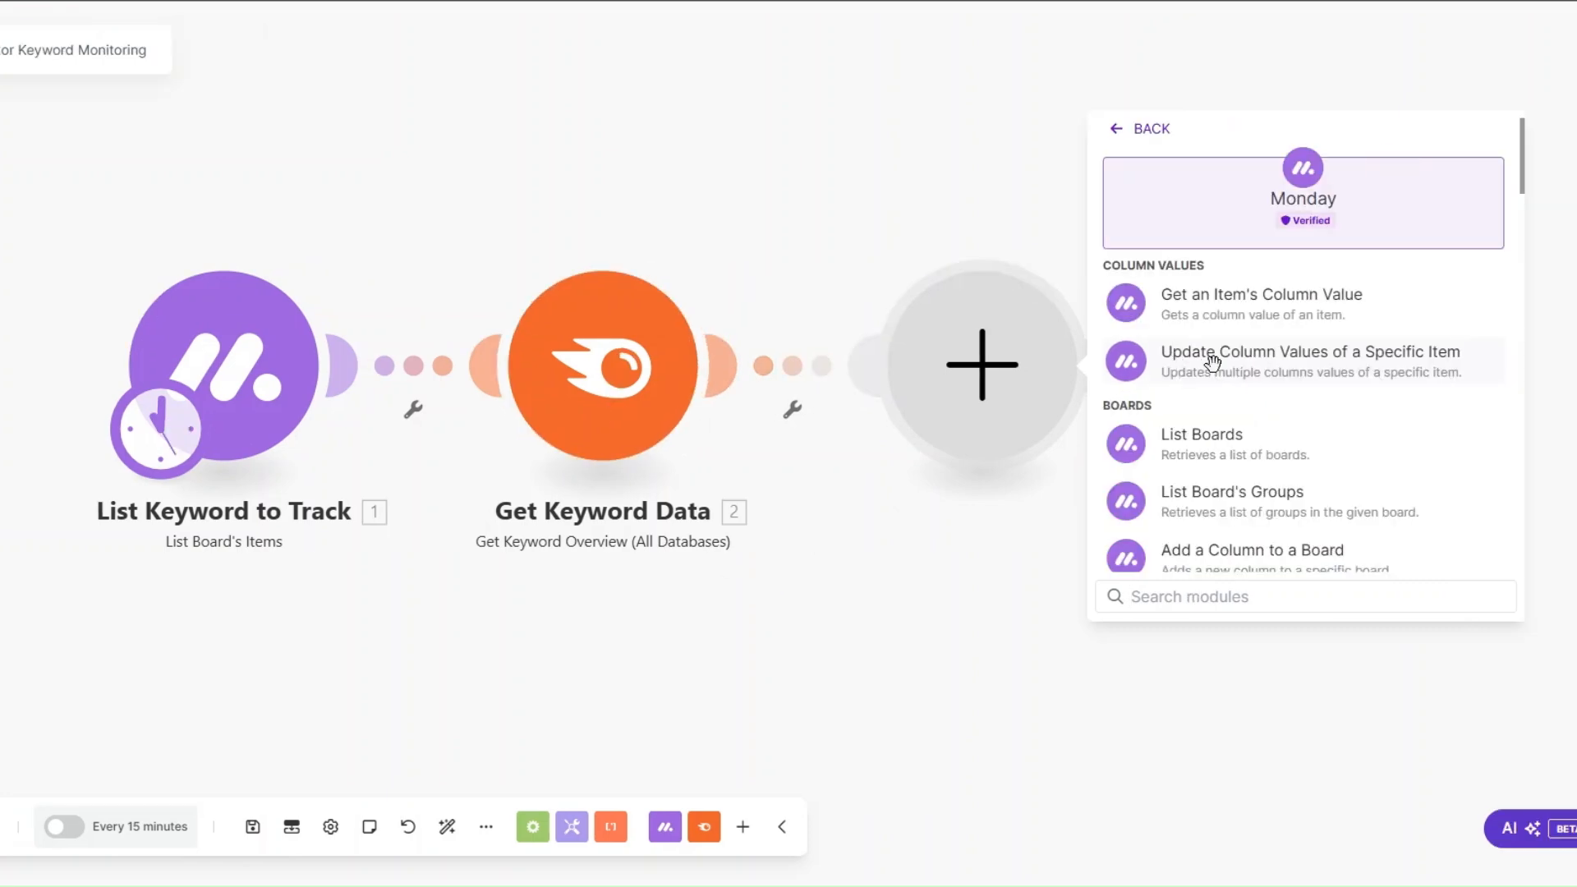
left_click(1299, 362)
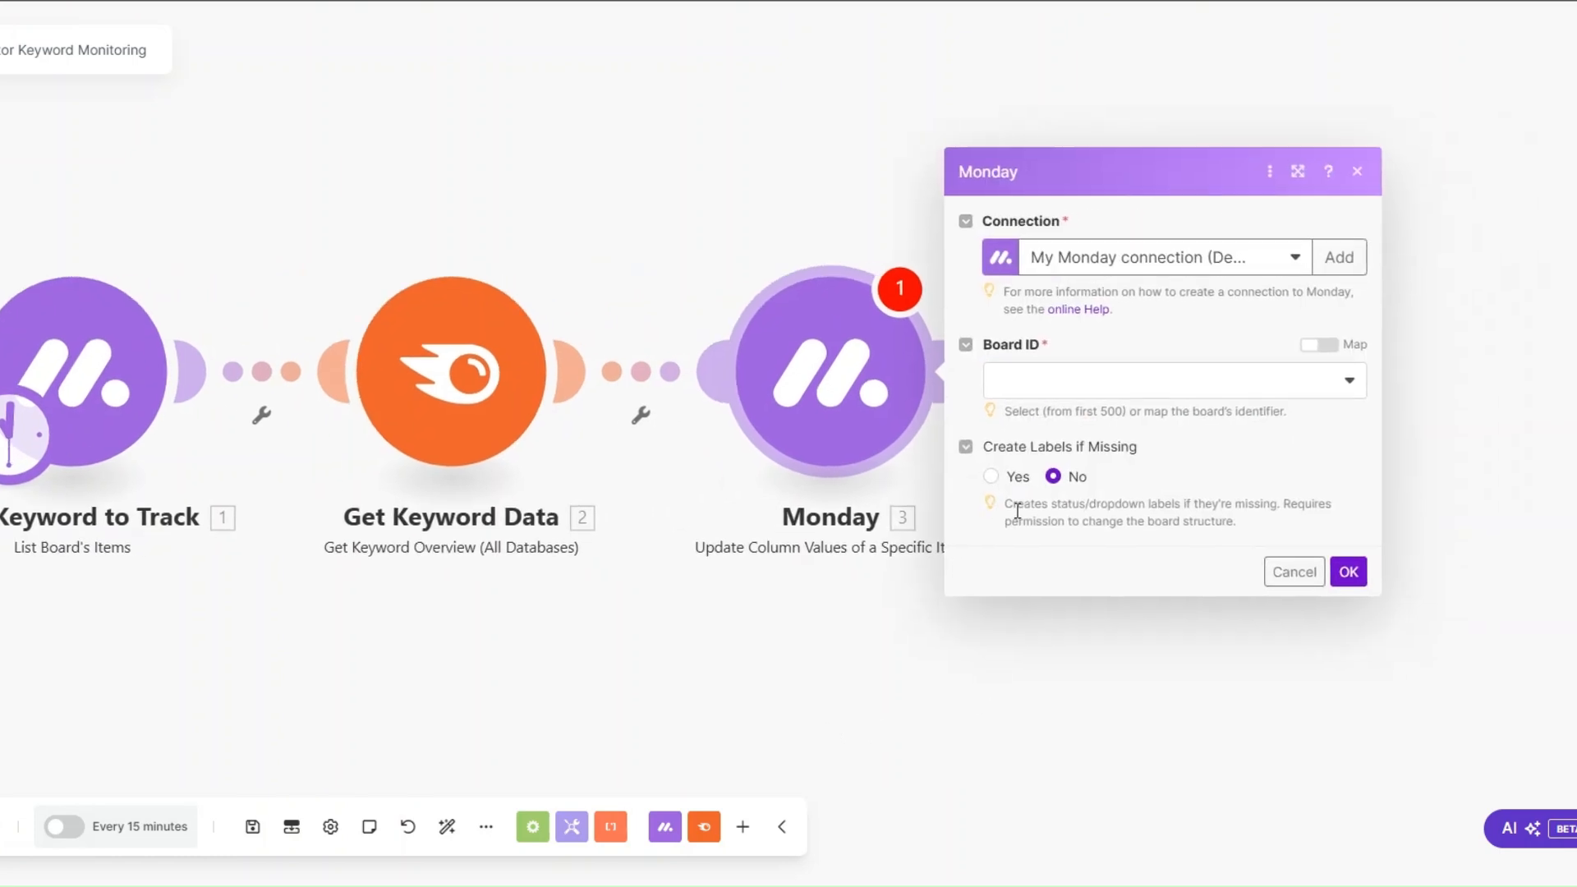
left_click(1055, 386)
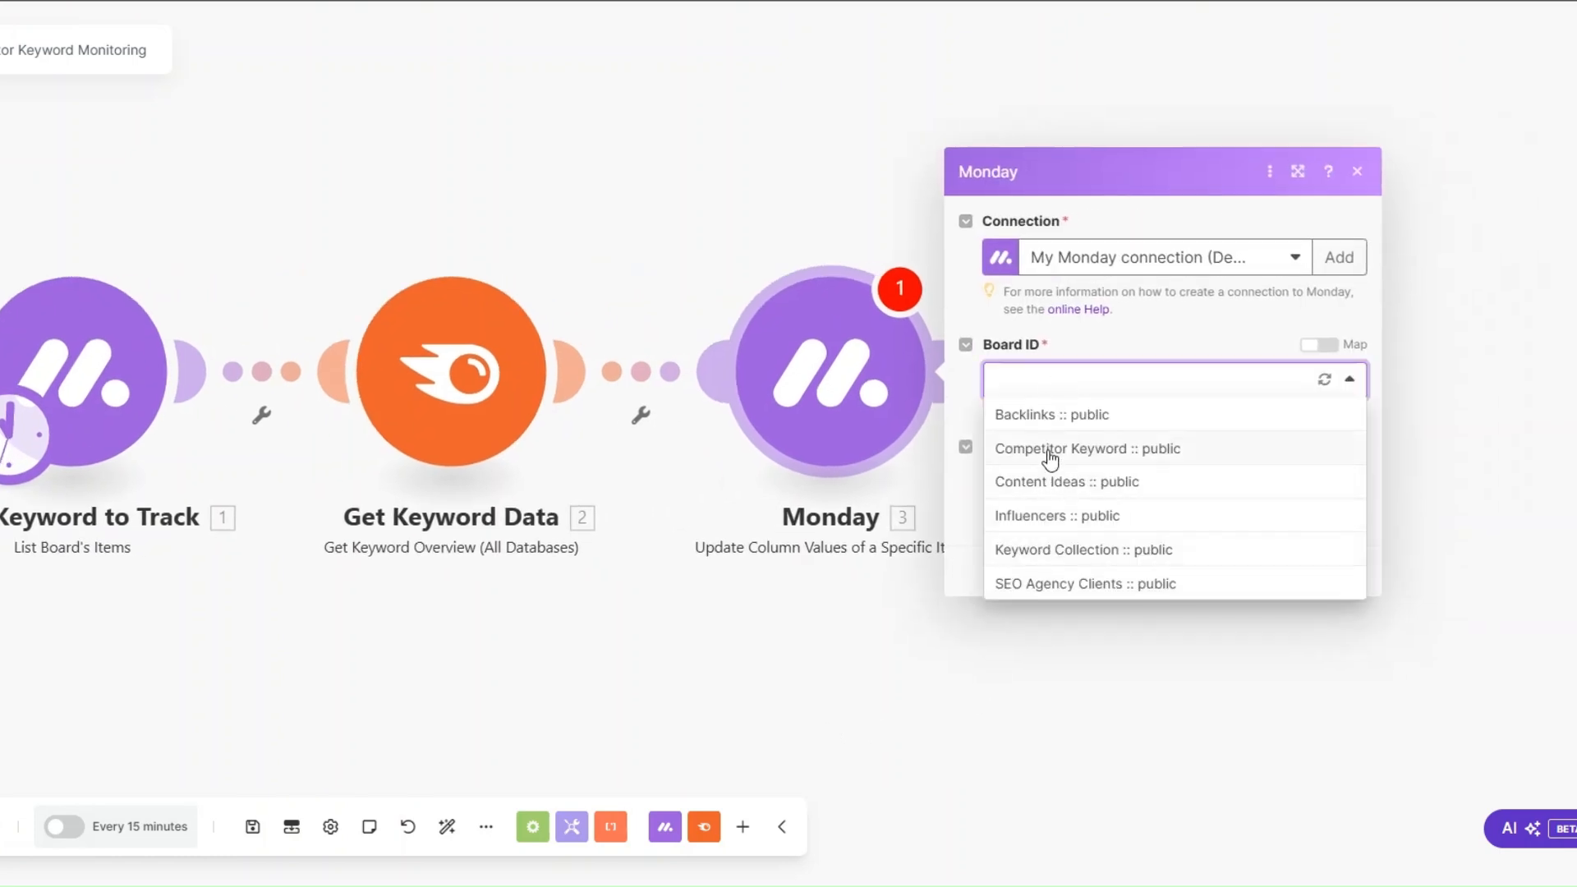
left_click(1050, 453)
left_click(1098, 644)
Step: Rename the final Monday module as Update Keyword with Retrieved Data
right_click(1059, 417)
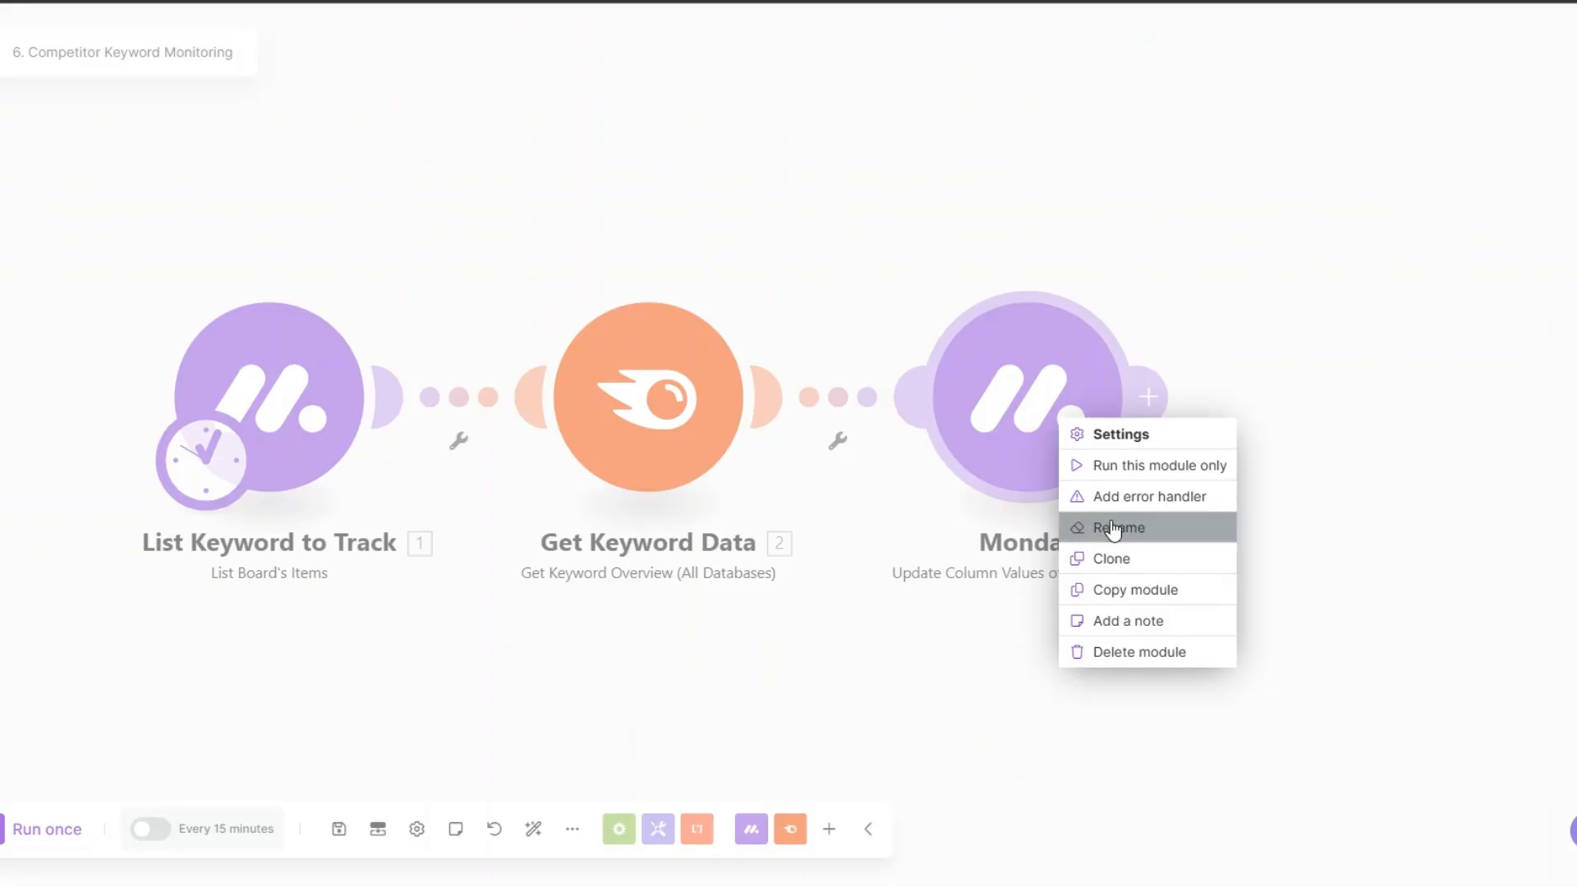
left_click(1109, 525)
type("Update Keyword with Retrieved Data")
key("Return")
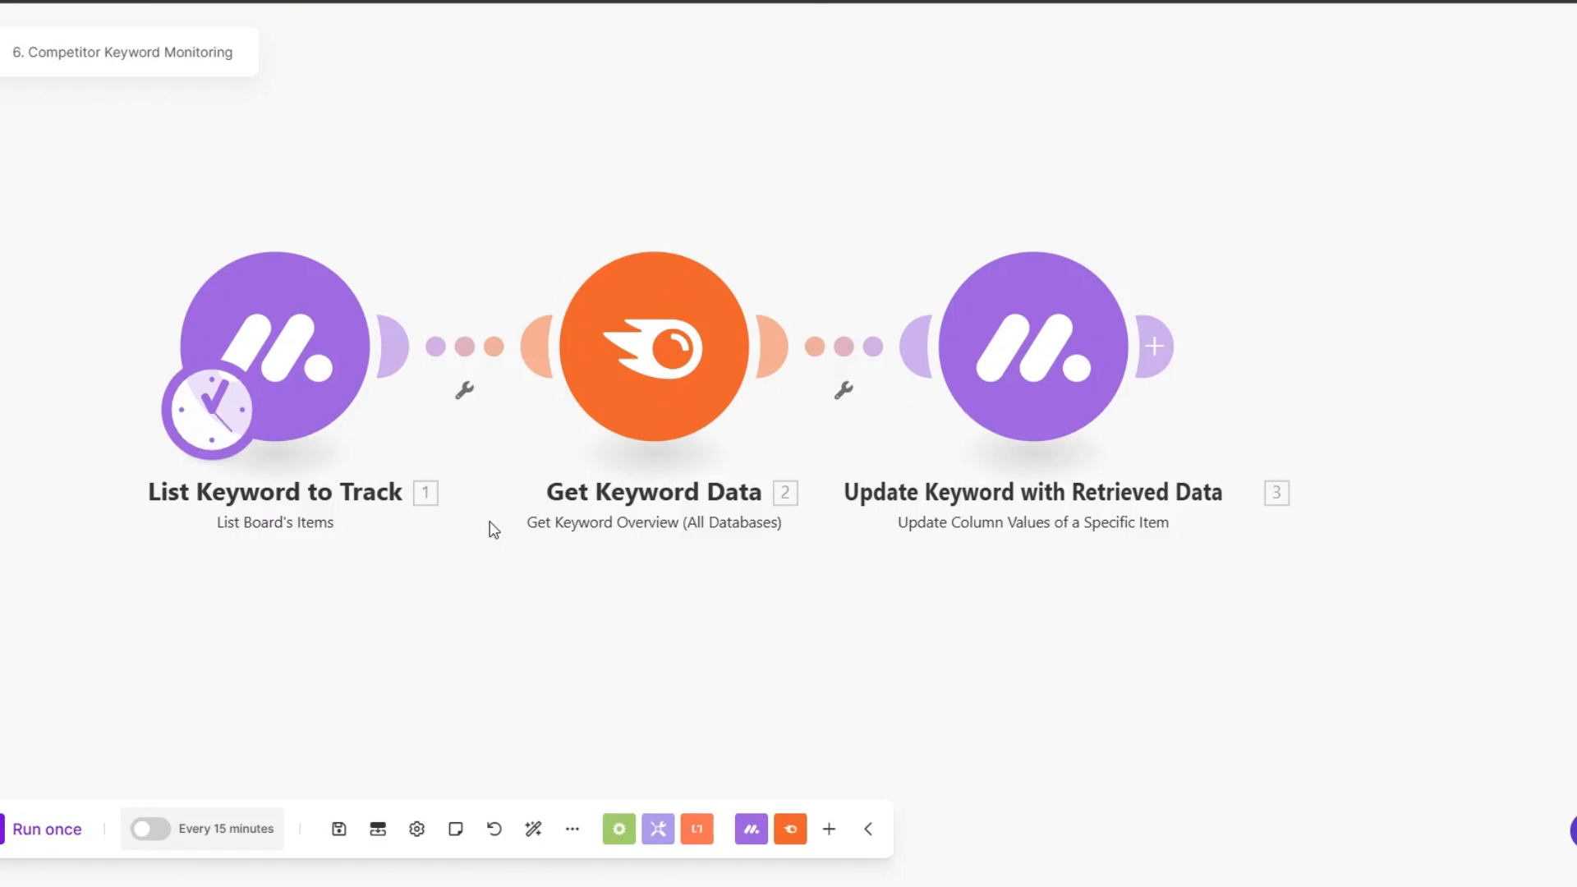
left_click_drag(552, 595, 602, 616)
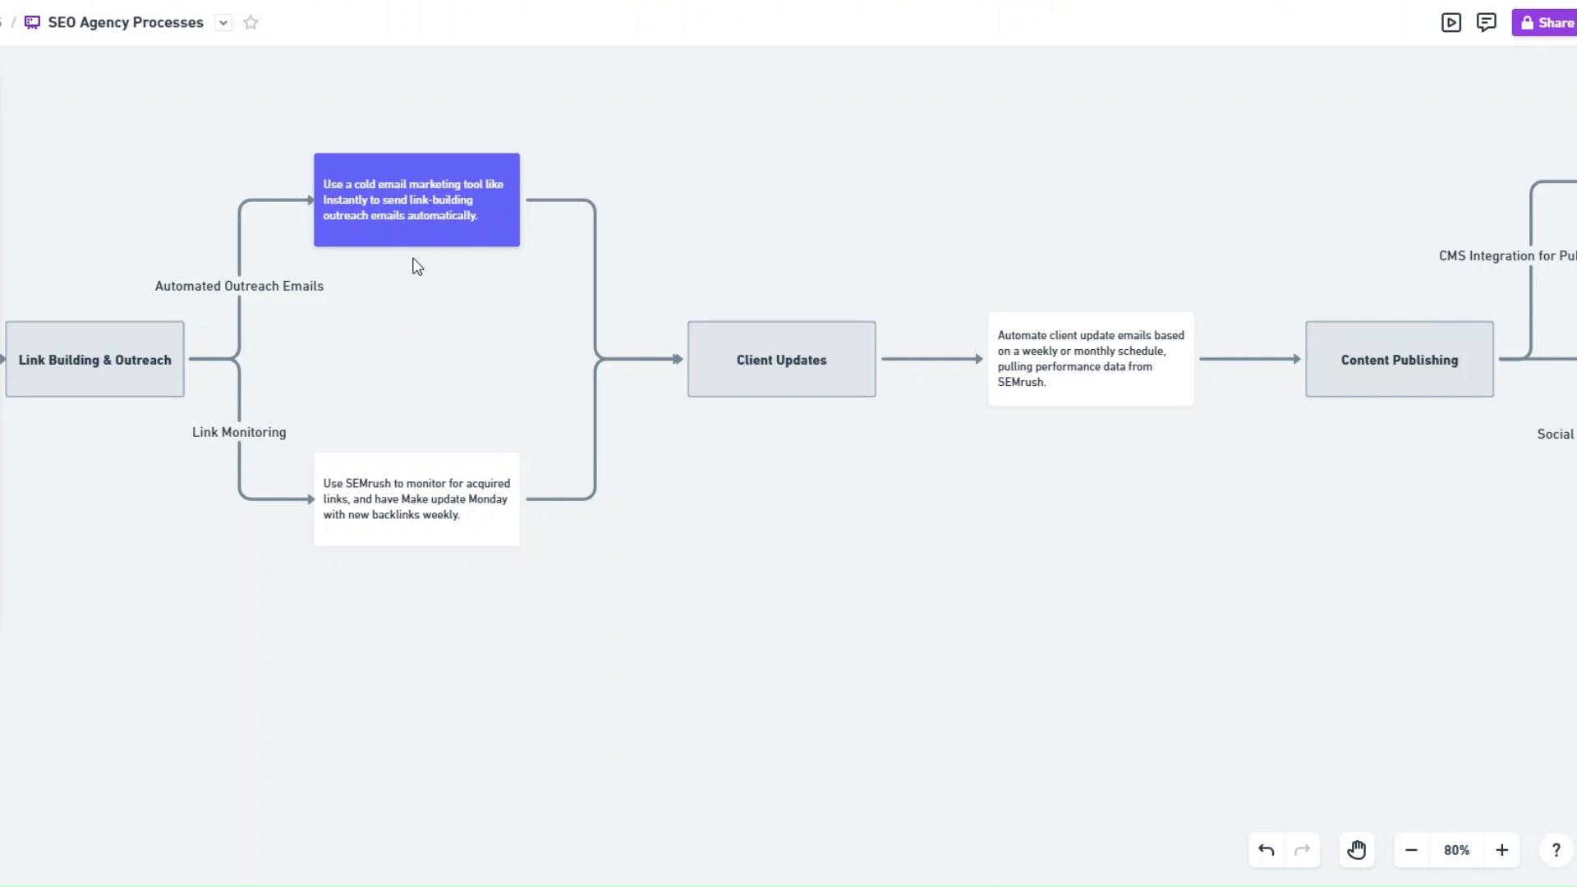
Step: Switch to the SEO Agency Processes flowchart and review the Link Monitoring branch of Link Building & Outreach
left_click(222, 433)
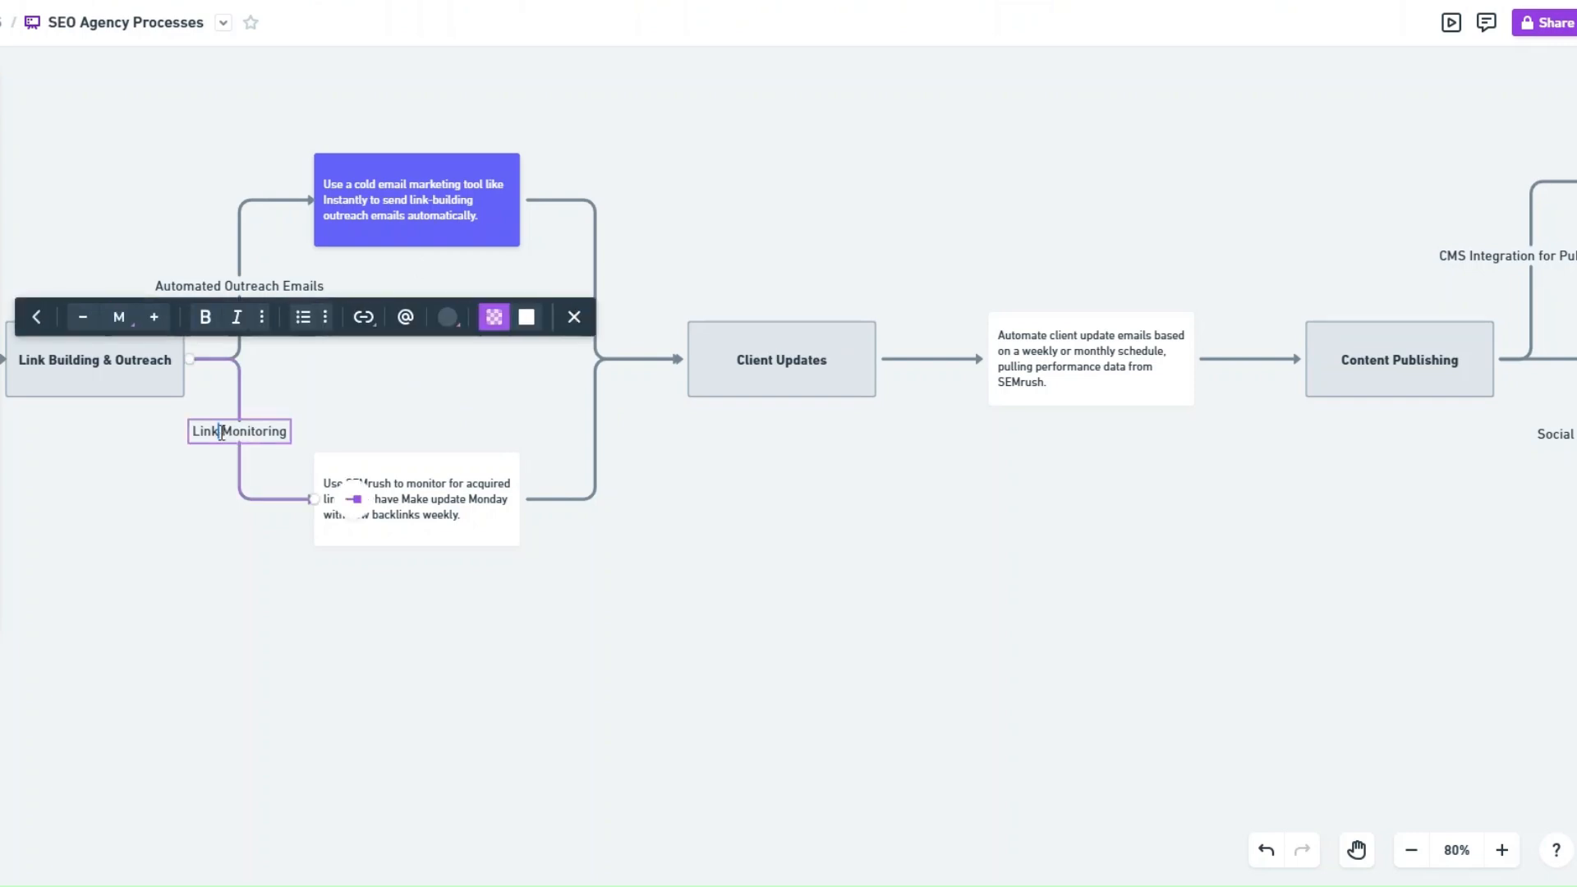
left_click(215, 497)
left_click(410, 522)
left_click(515, 610)
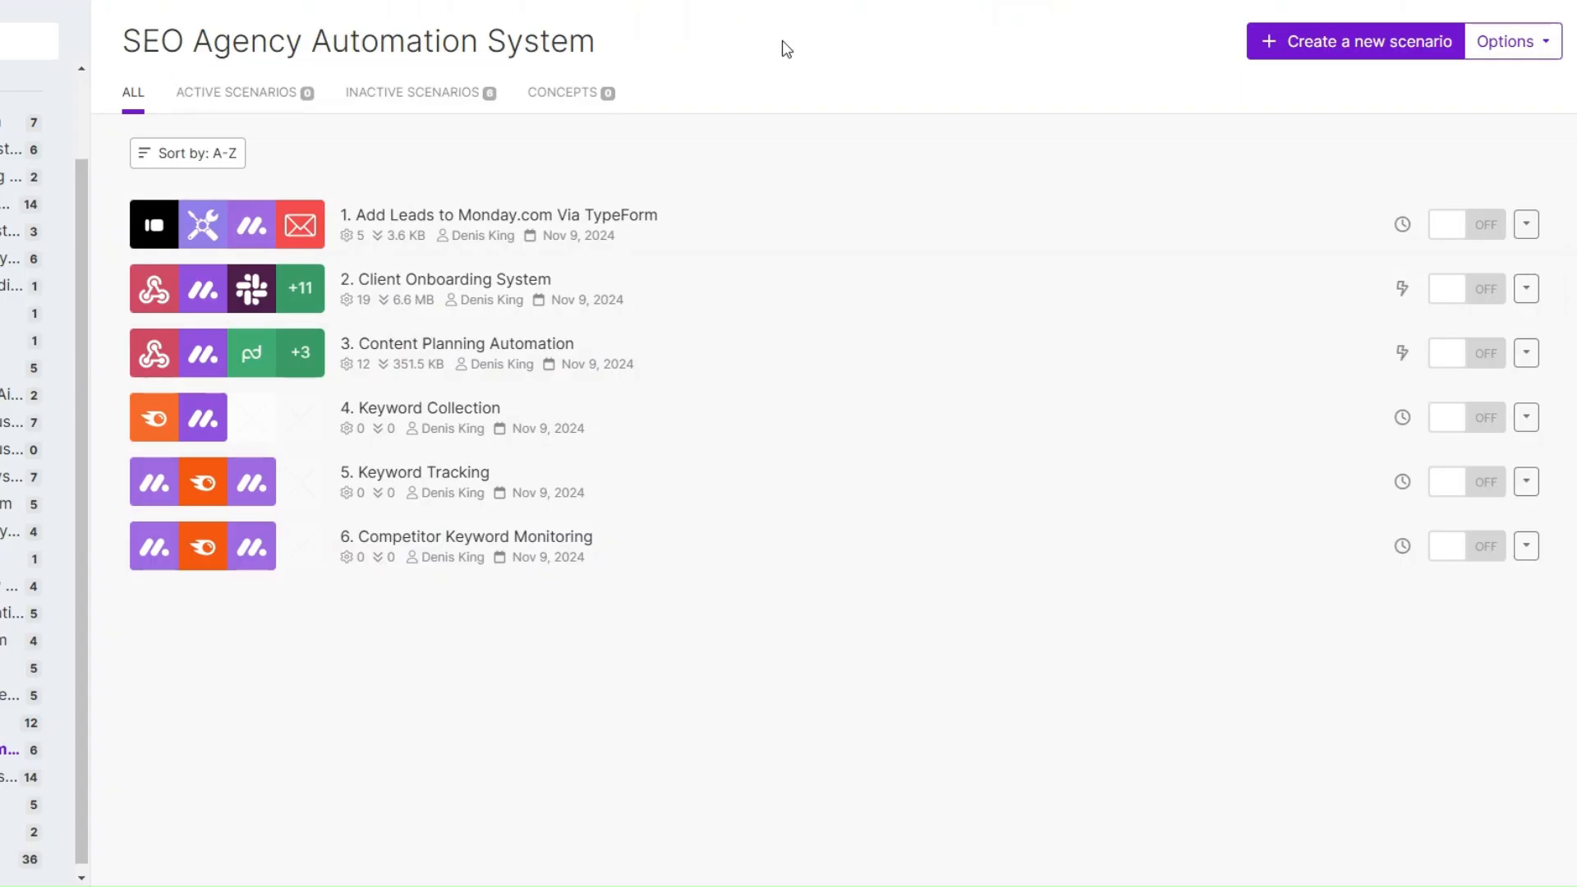
Step: Create another scenario in the SEO Agency Automation System folder in Make and start it with Monday's List Board's Items module
left_click(1312, 47)
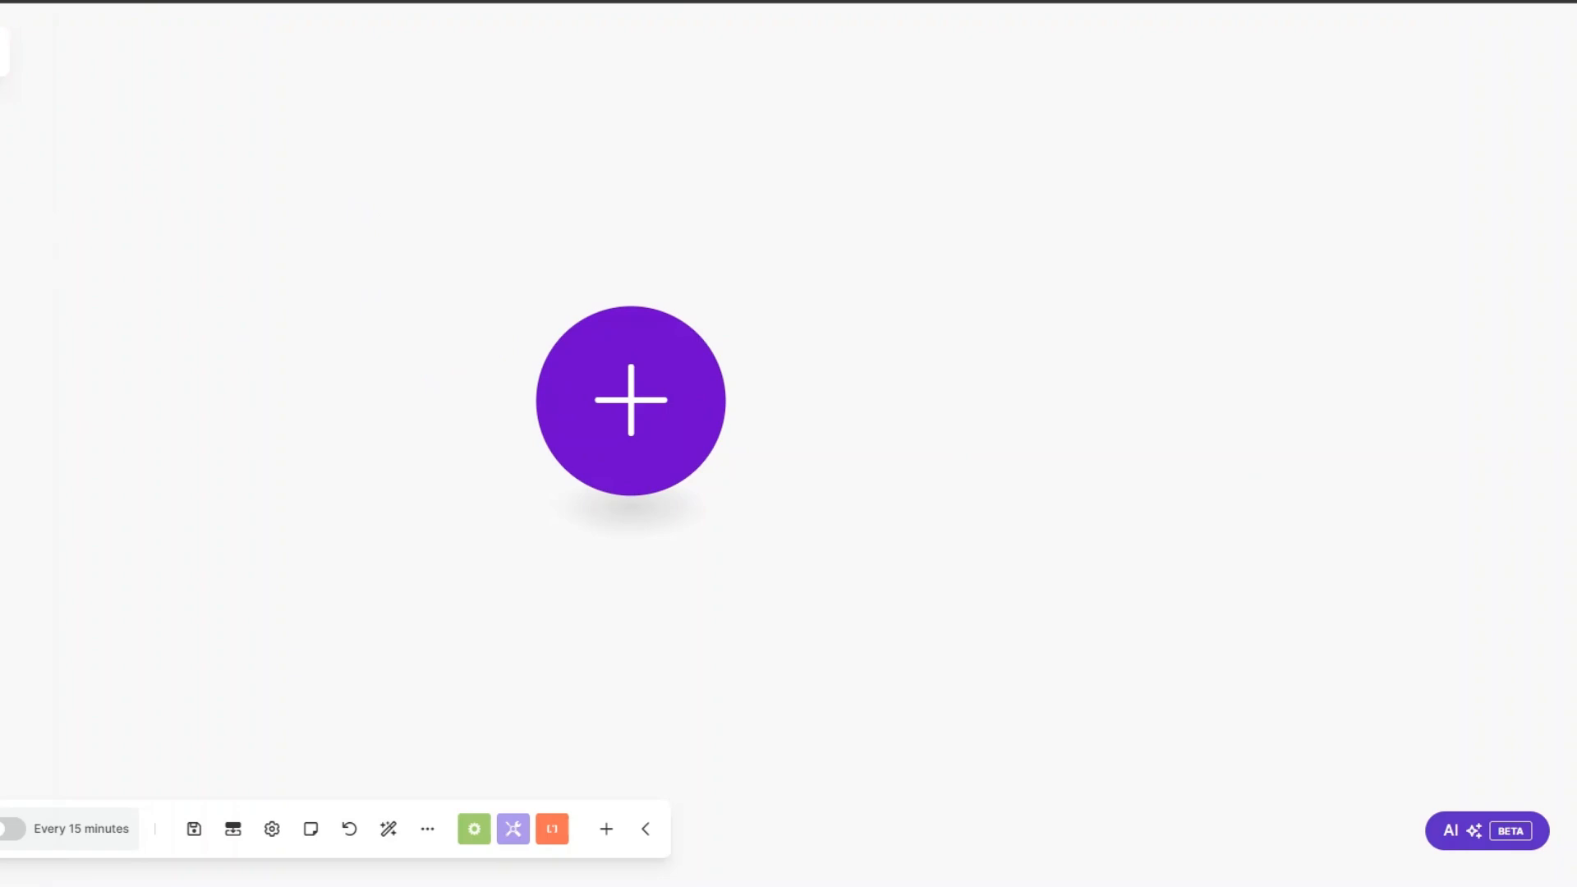
left_click(674, 378)
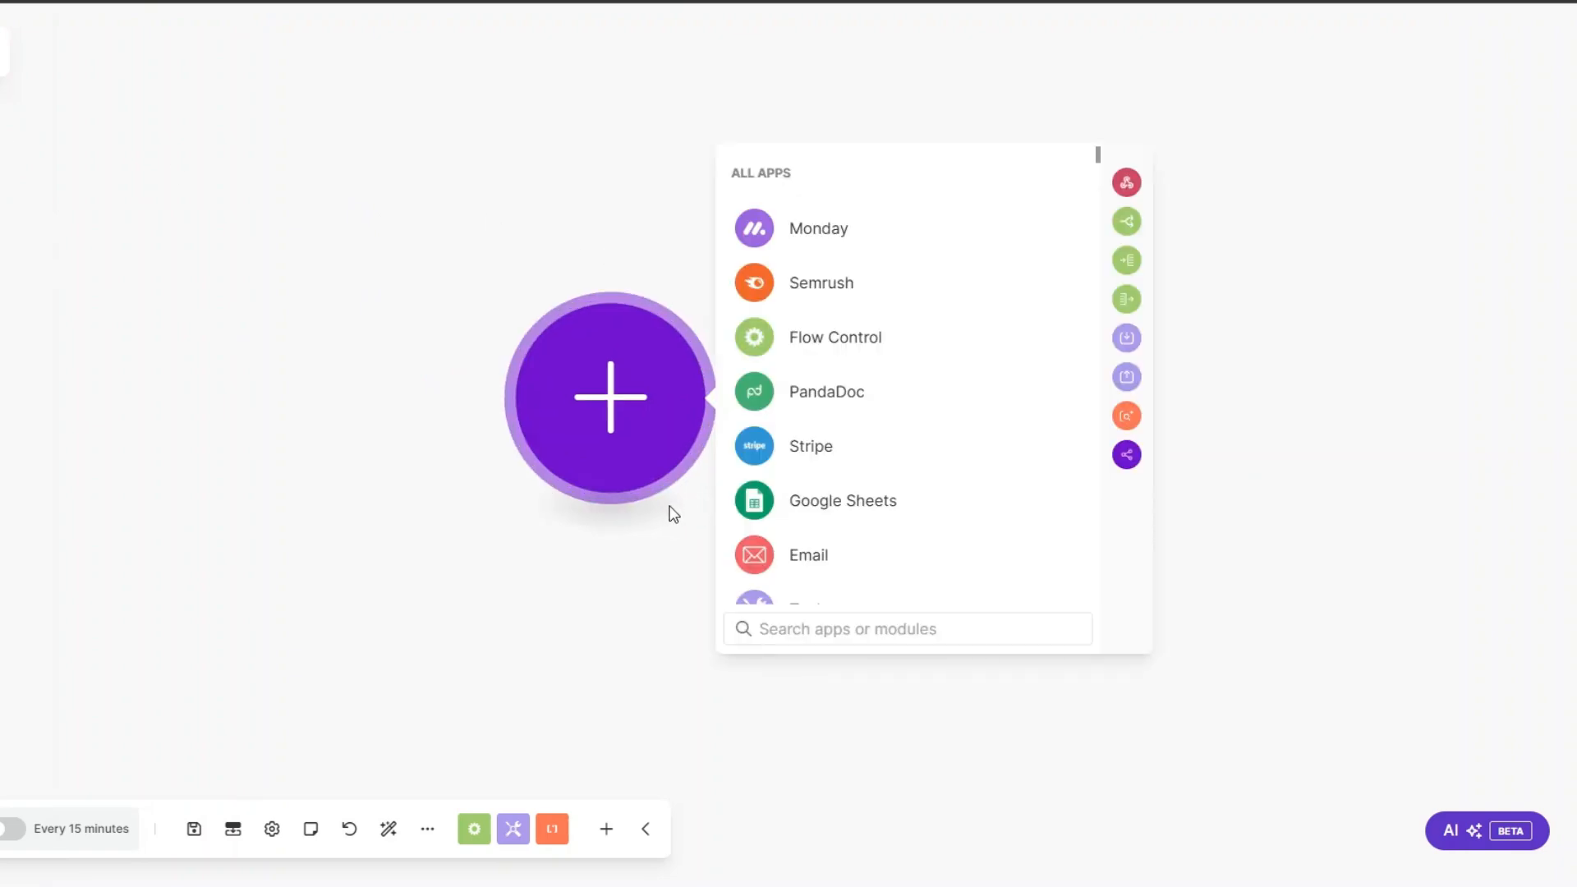
left_click(818, 230)
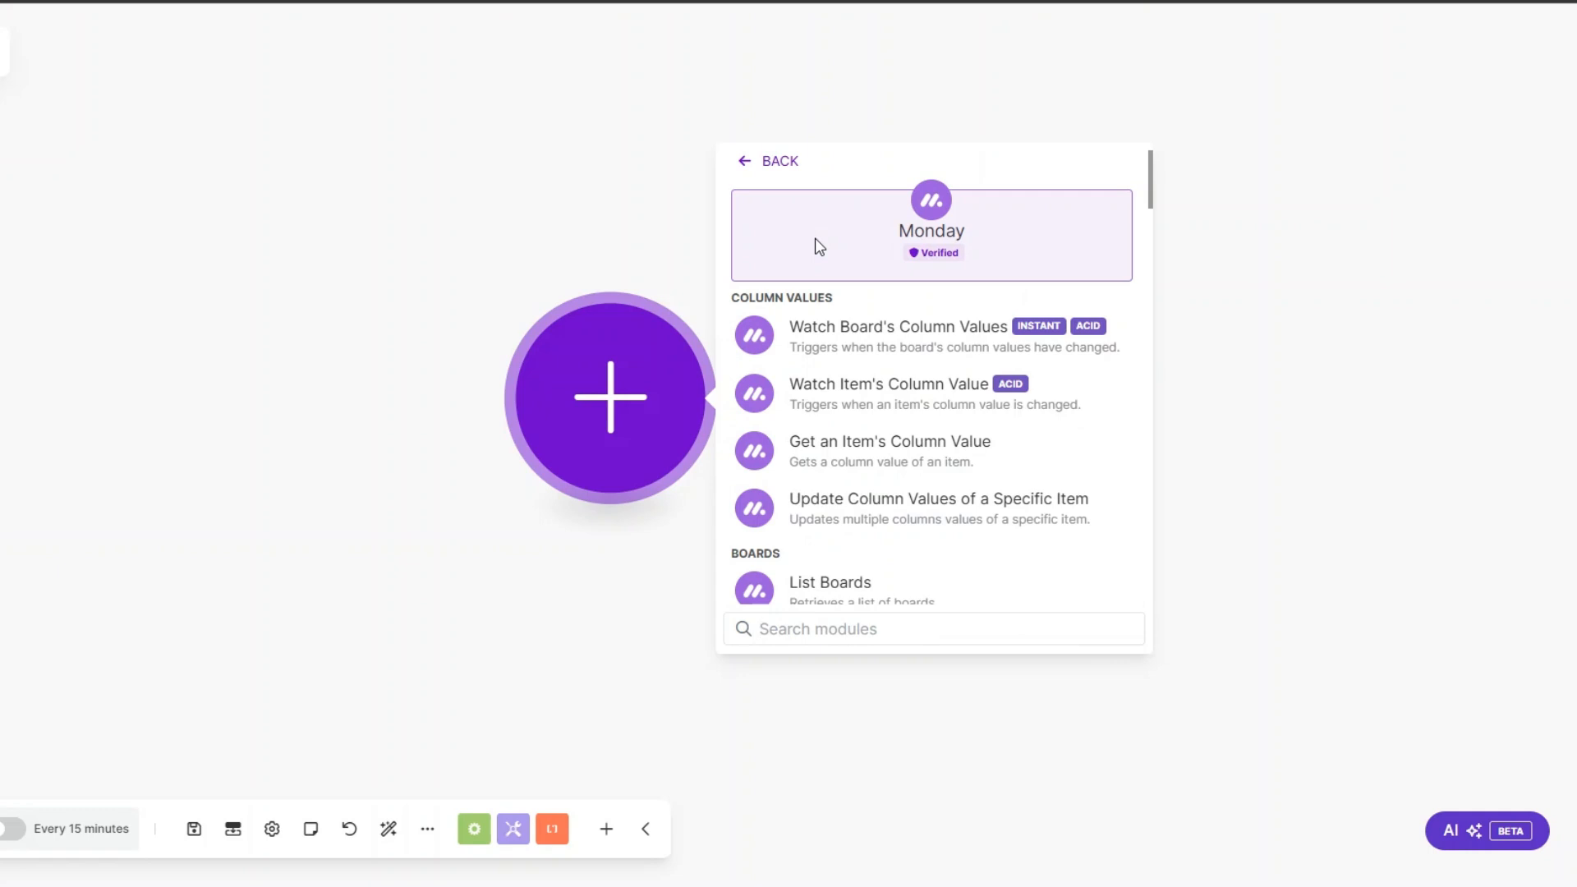
type("list")
scroll(852, 408, "down", 3)
scroll(834, 552, "up", 3)
scroll(858, 450, "down", 3)
left_click(896, 357)
Step: Choose the Backlinks board, set Source URL as the output column, and save the List Board's Items module
left_click(669, 447)
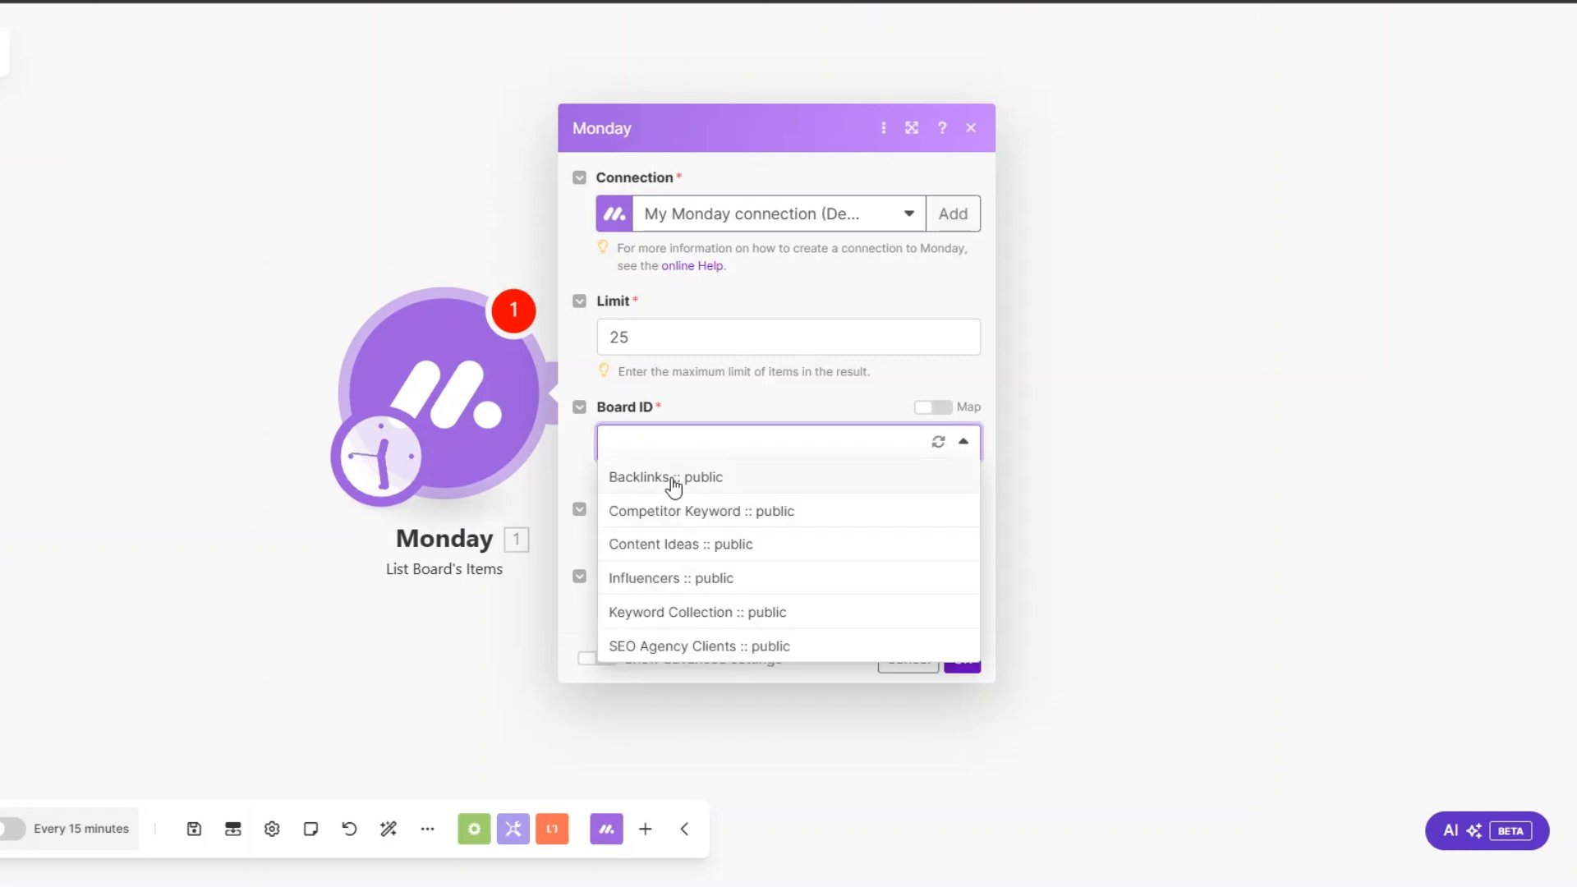
left_click(672, 481)
left_click(672, 479)
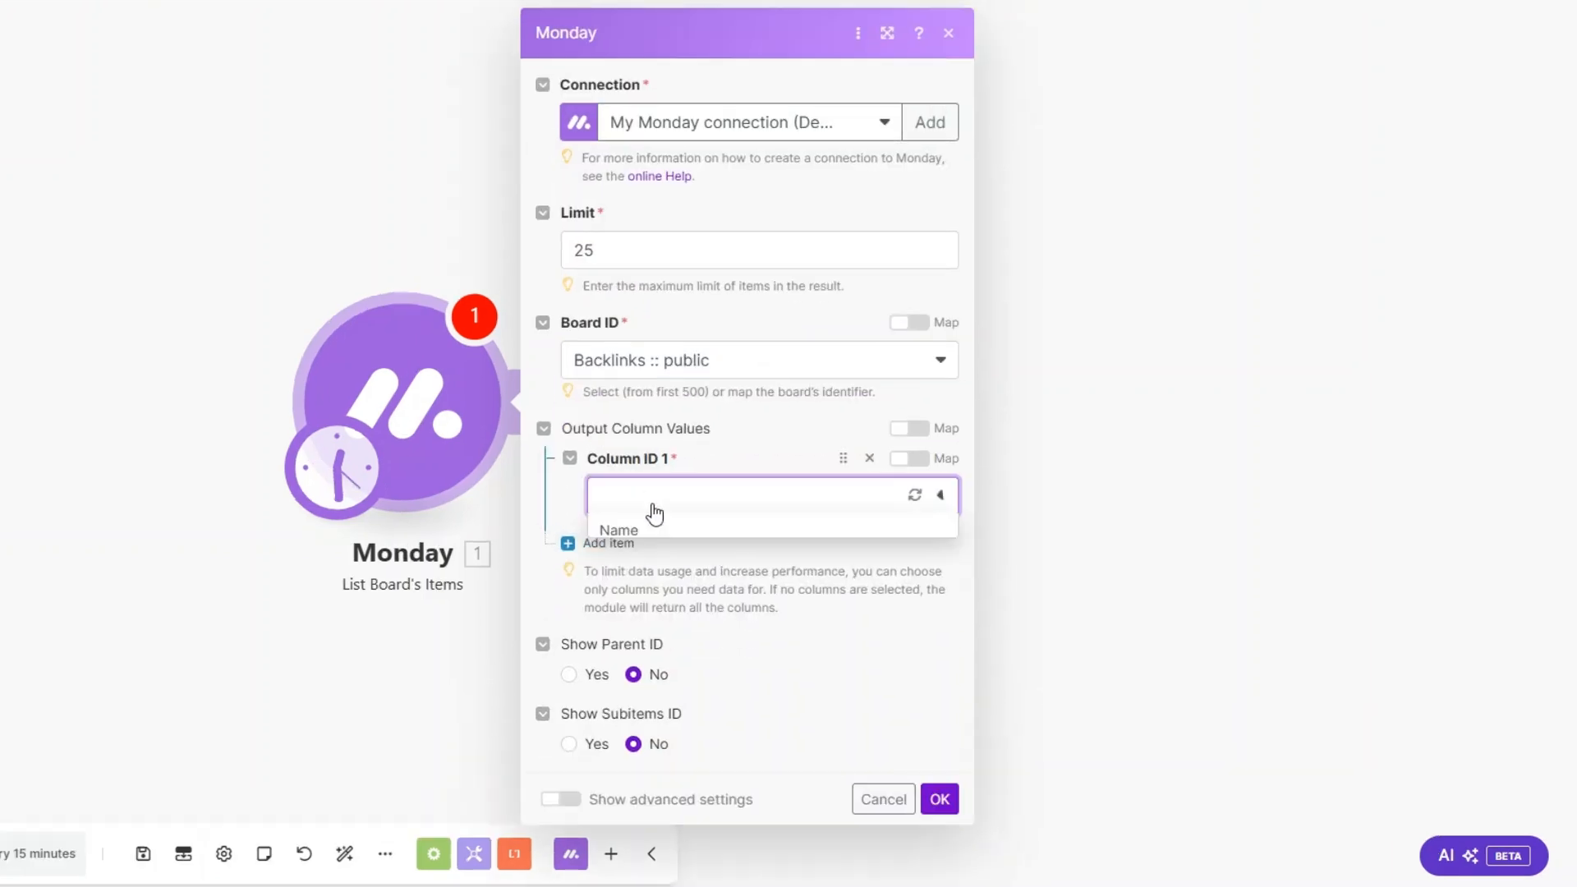
left_click(658, 638)
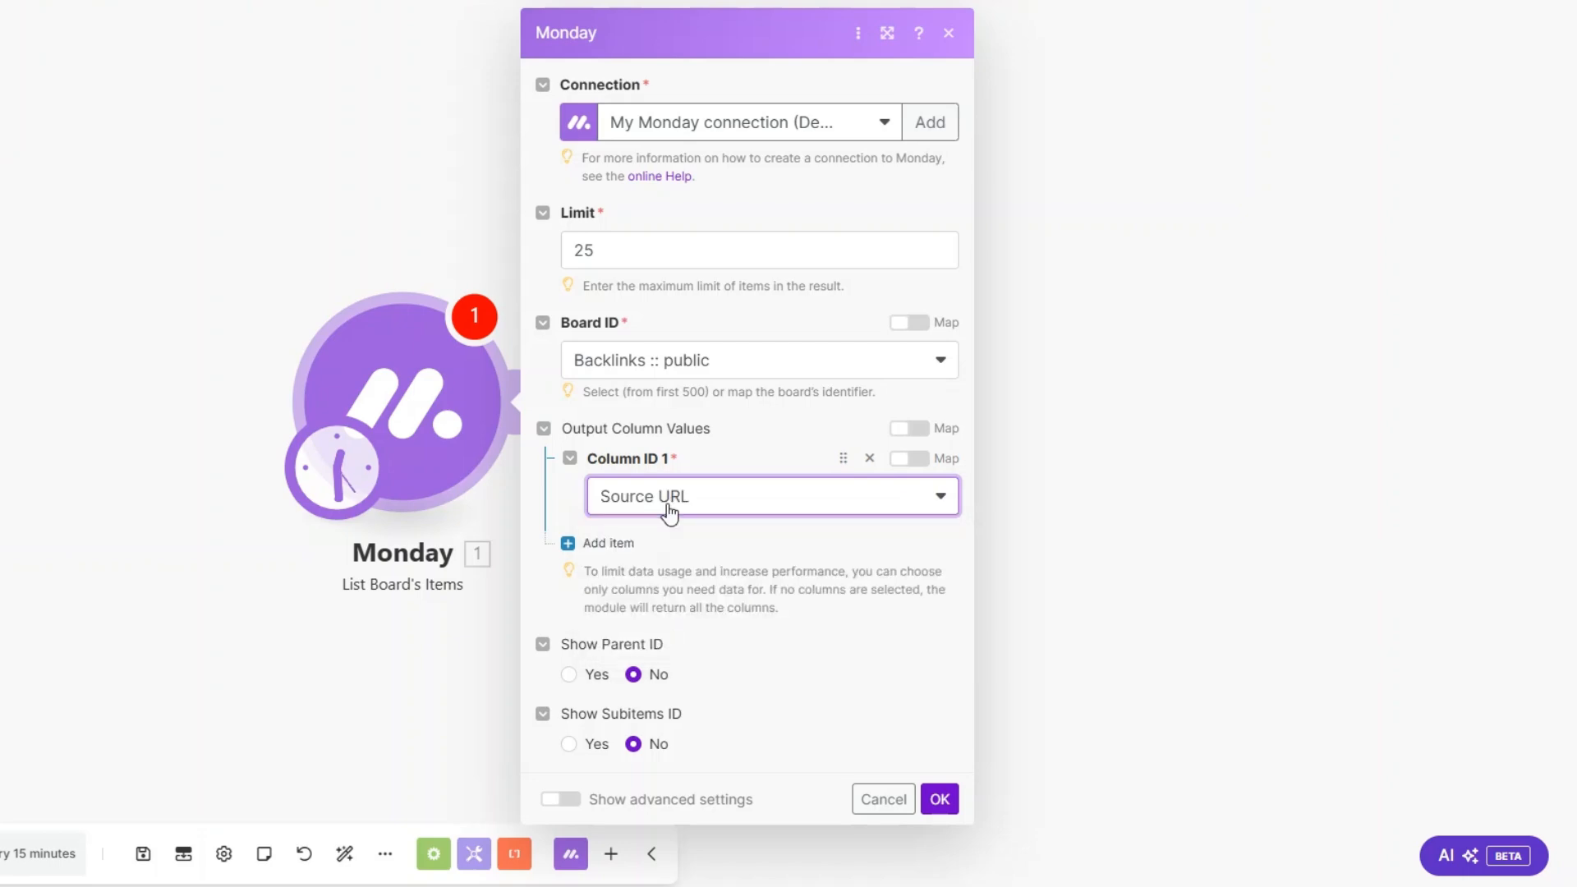
left_click(942, 800)
Step: Rename the Monday module as List Links to Monitor and add Semrush's Make an API Call module after it
right_click(189, 356)
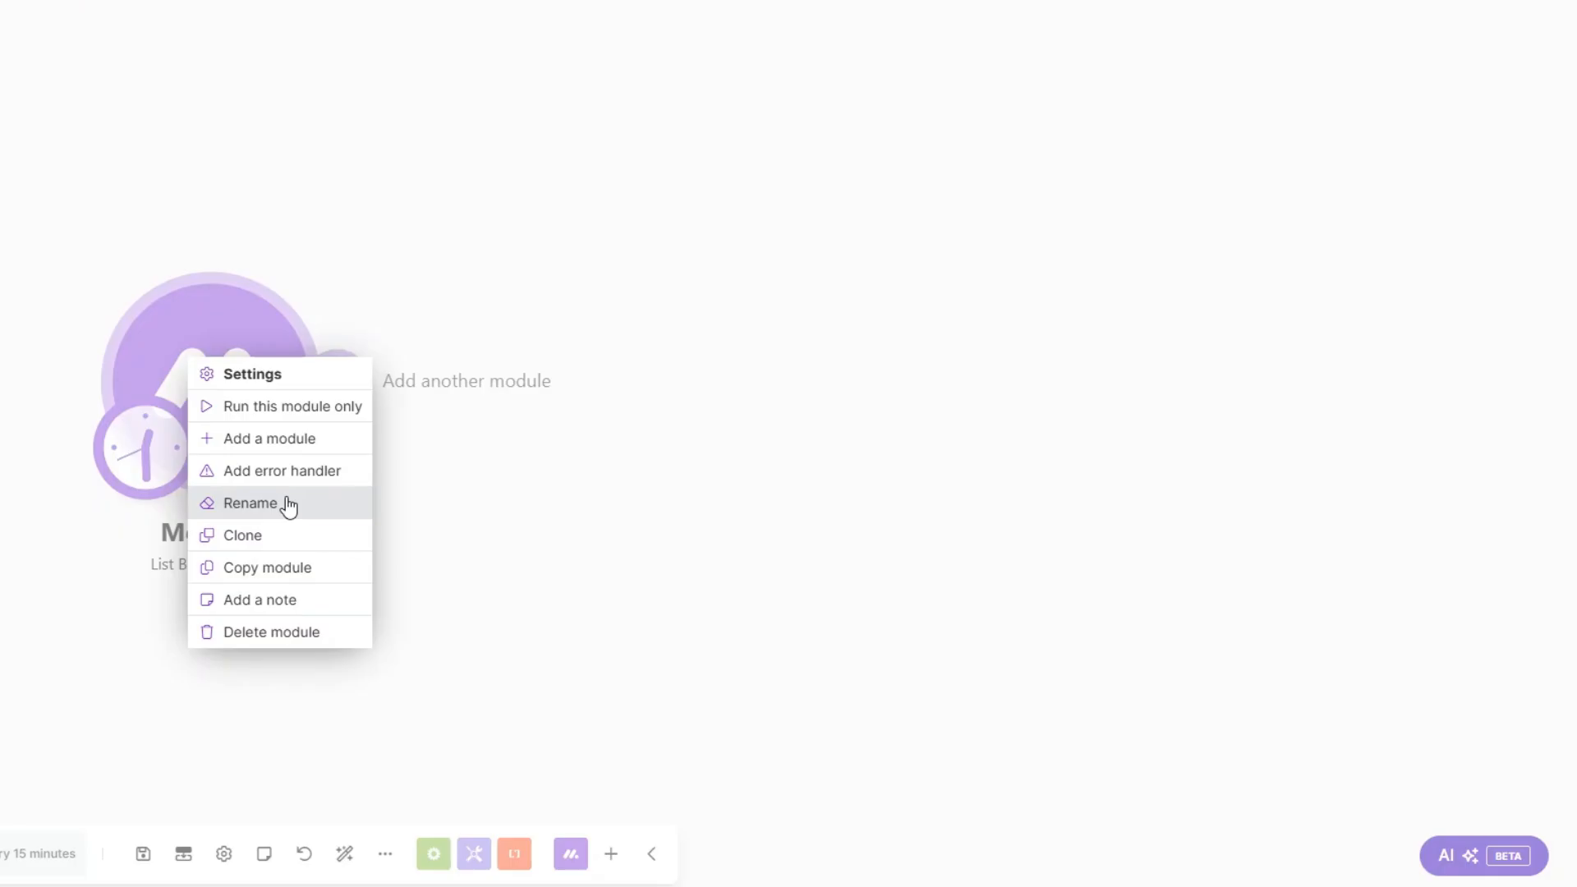
left_click(288, 503)
type("List")
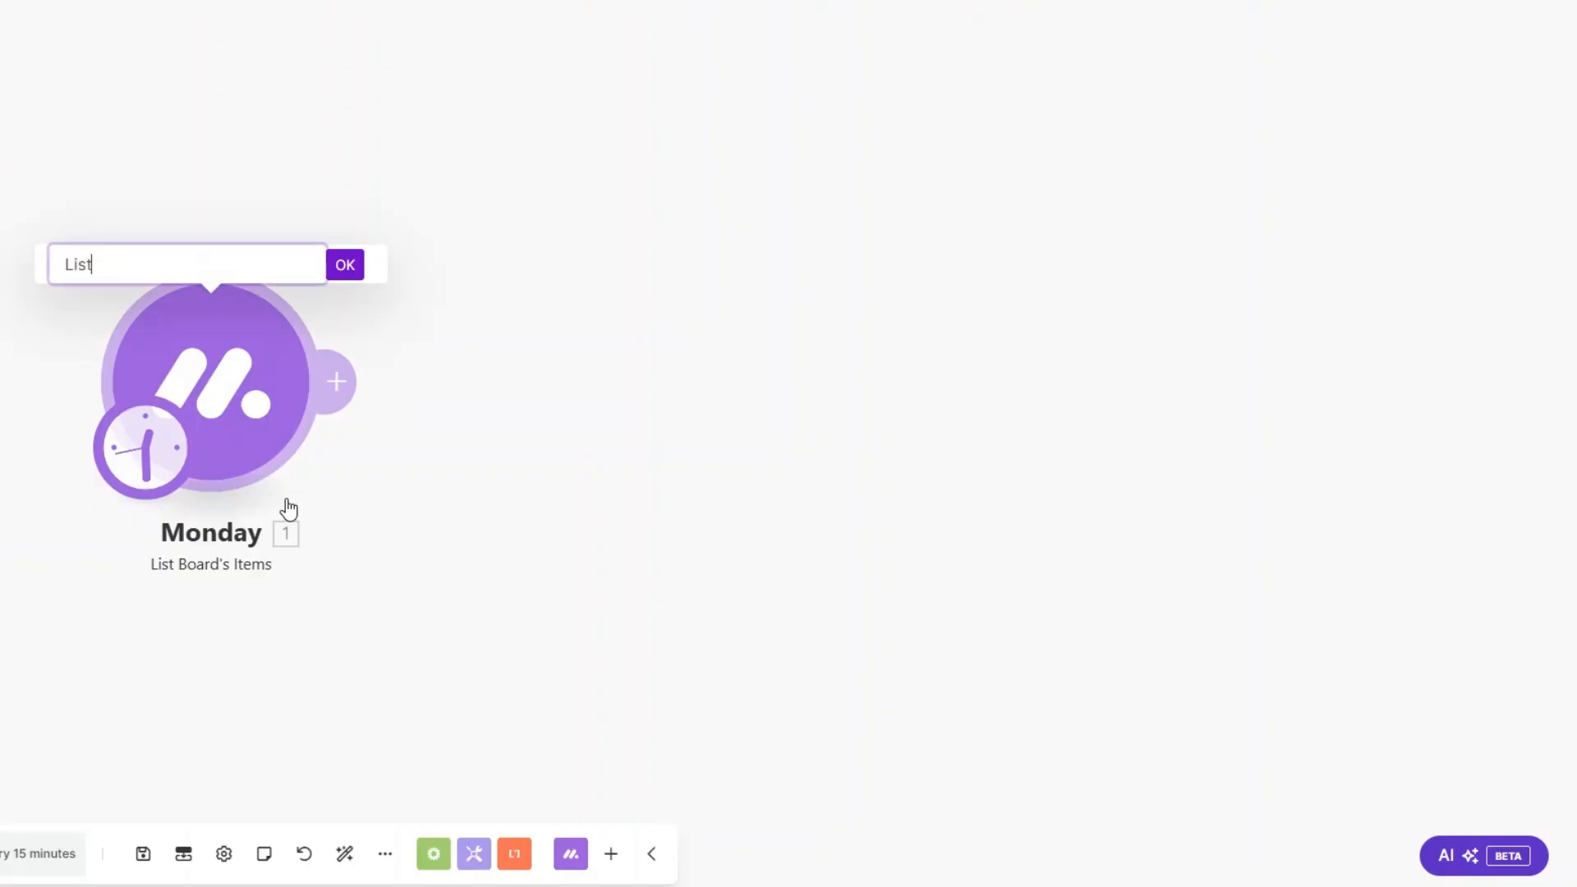
type(" Links to Monitor")
left_click(352, 264)
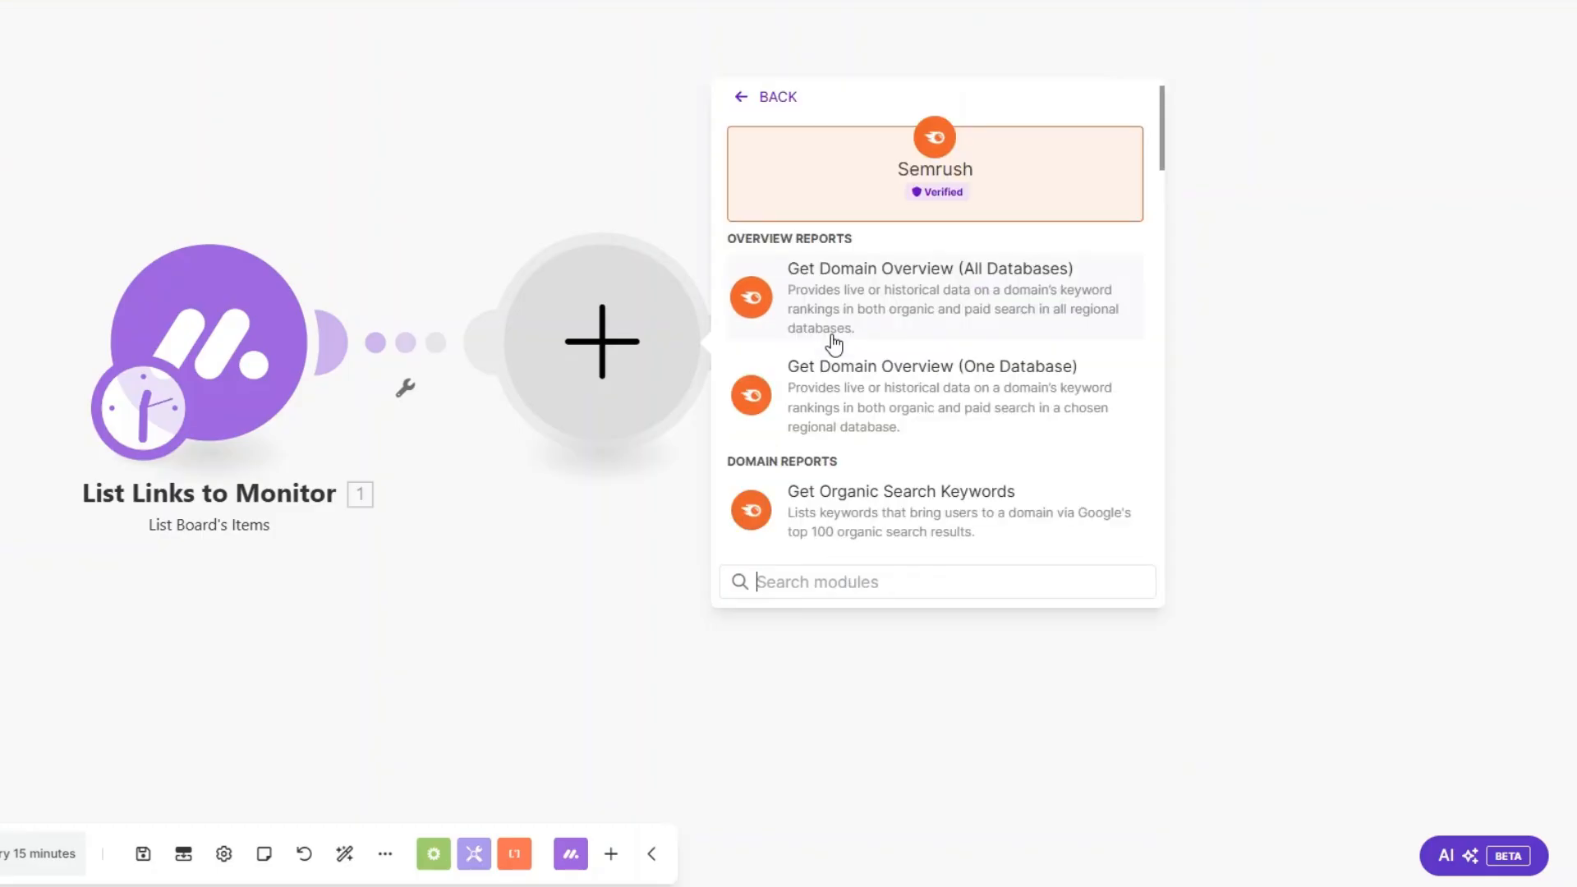
scroll(846, 377, "down", 15)
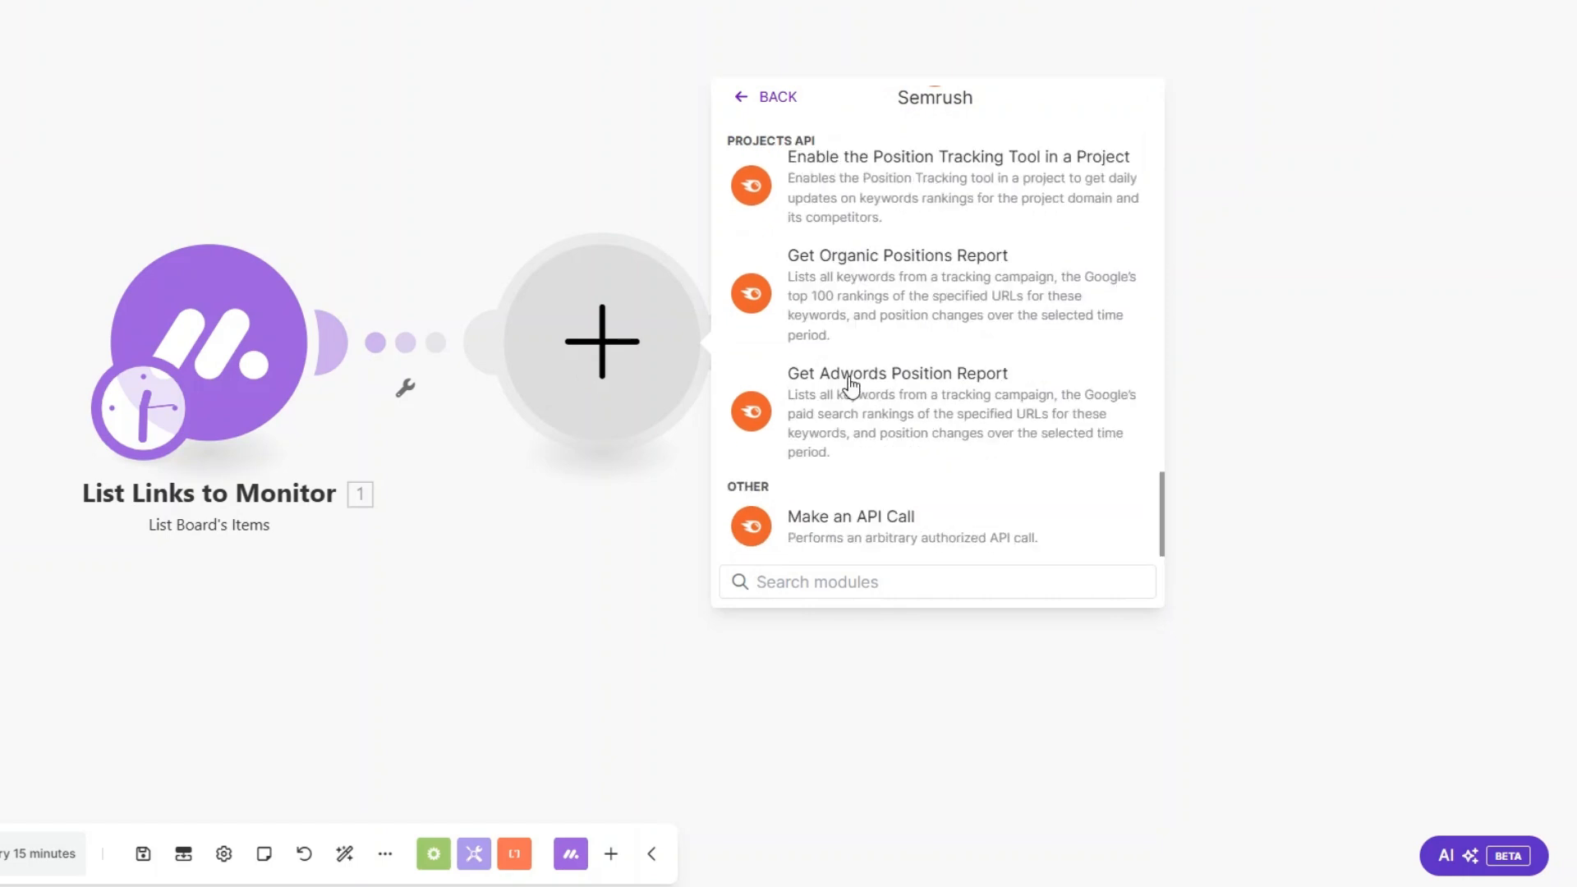
left_click(868, 518)
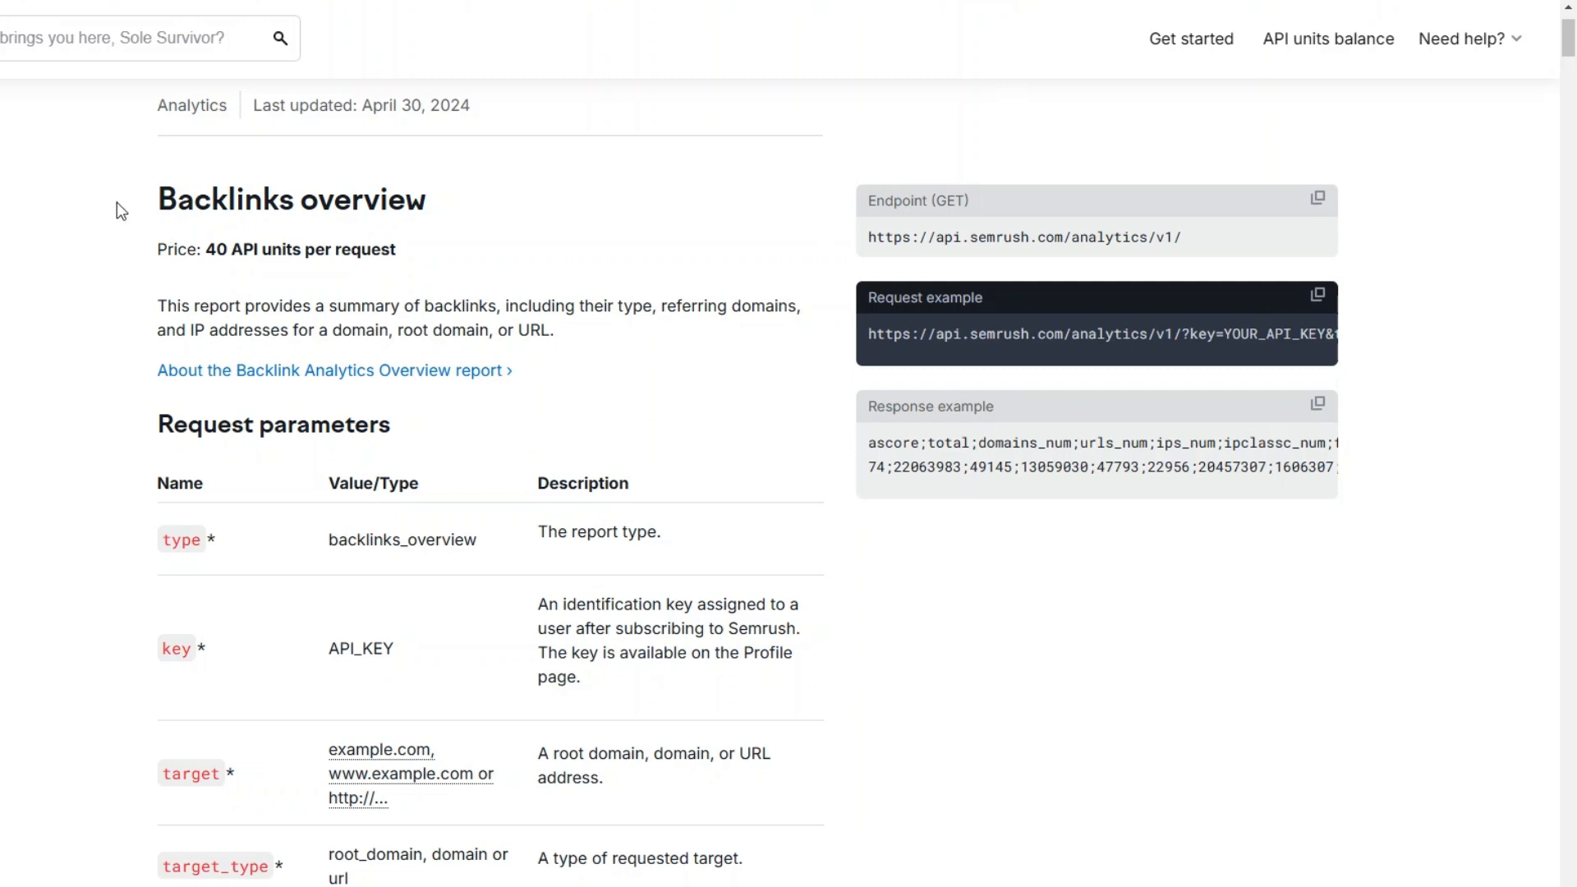
scroll(989, 330, "down", 1)
scroll(985, 338, "up", 2)
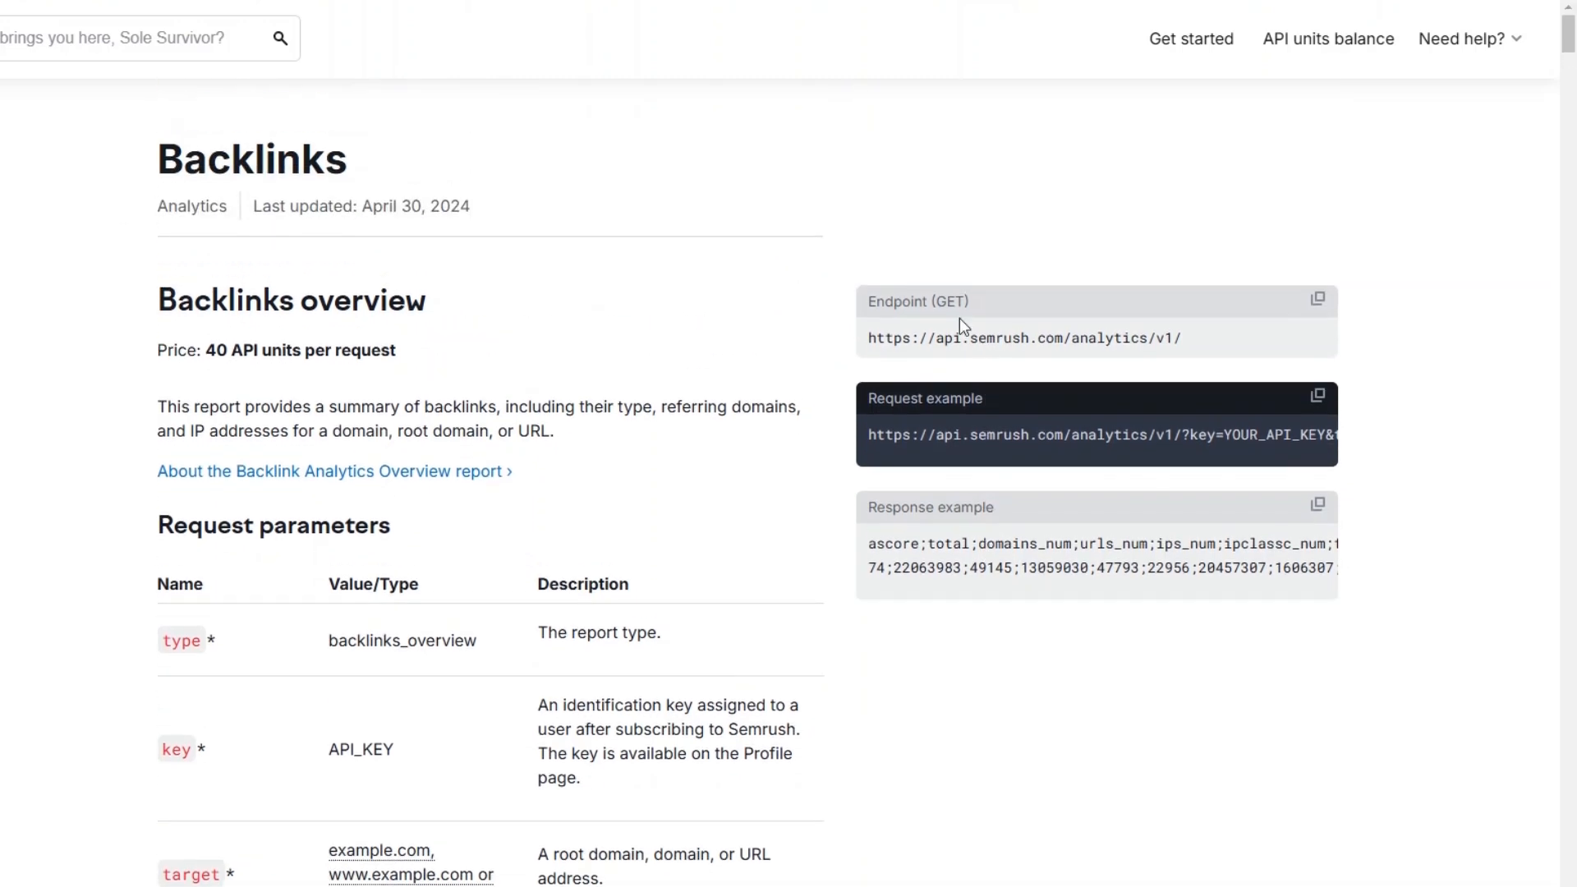
scroll(951, 294, "down", 1)
left_click_drag(868, 238, 1216, 237)
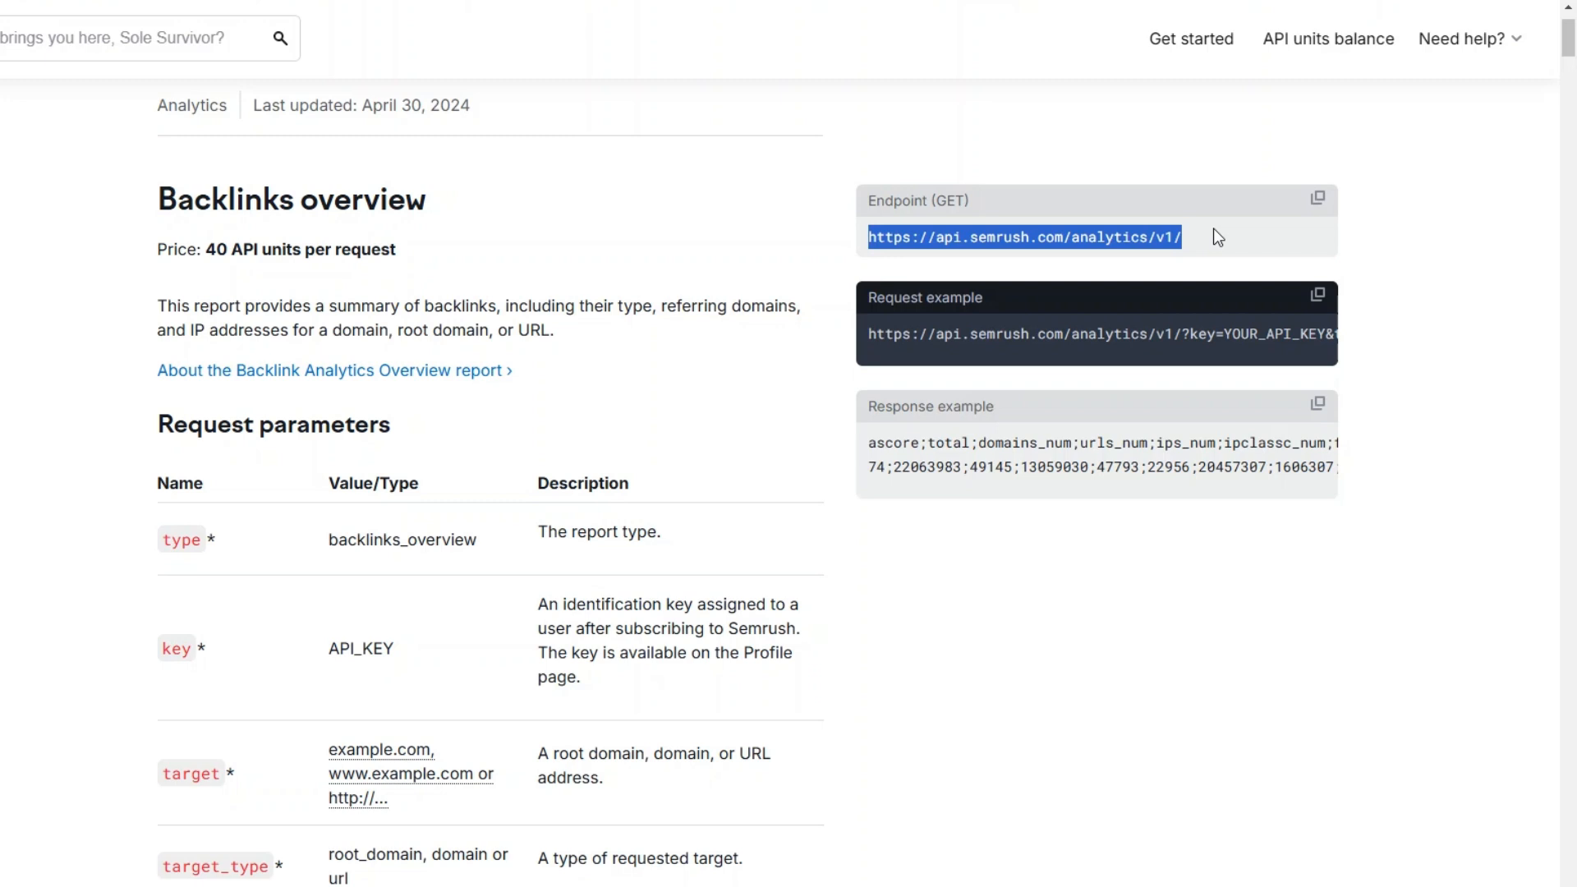
Step: Switch back to the Link Monitoring scenario in Make and rename the Semrush module as Backlinks Monitoring
left_click_drag(948, 356, 1239, 358)
left_click(837, 305)
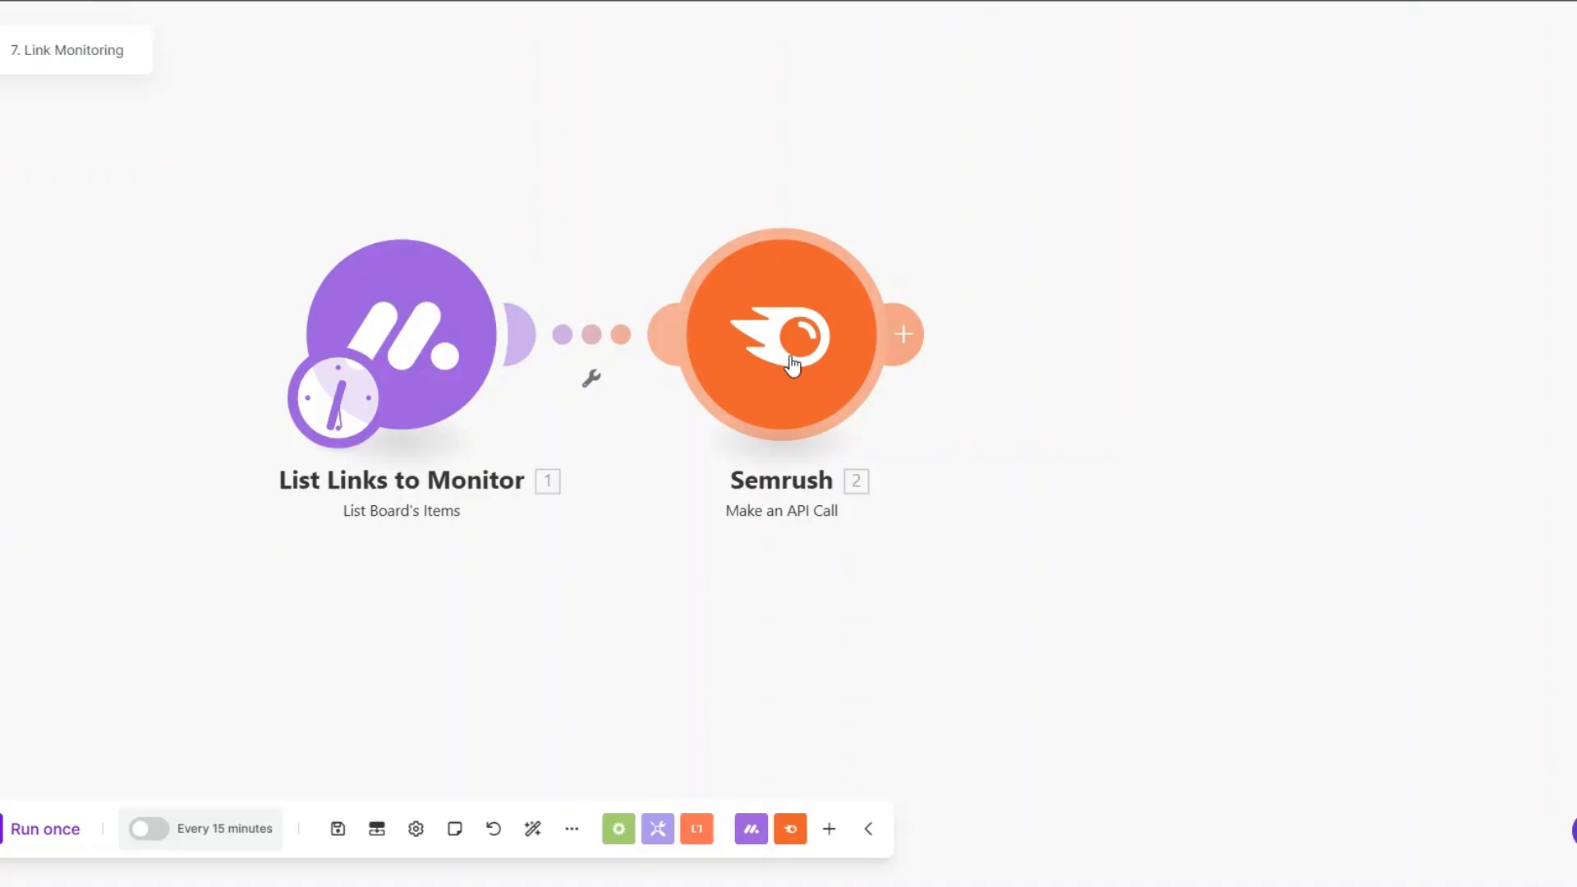
right_click(792, 356)
left_click(855, 464)
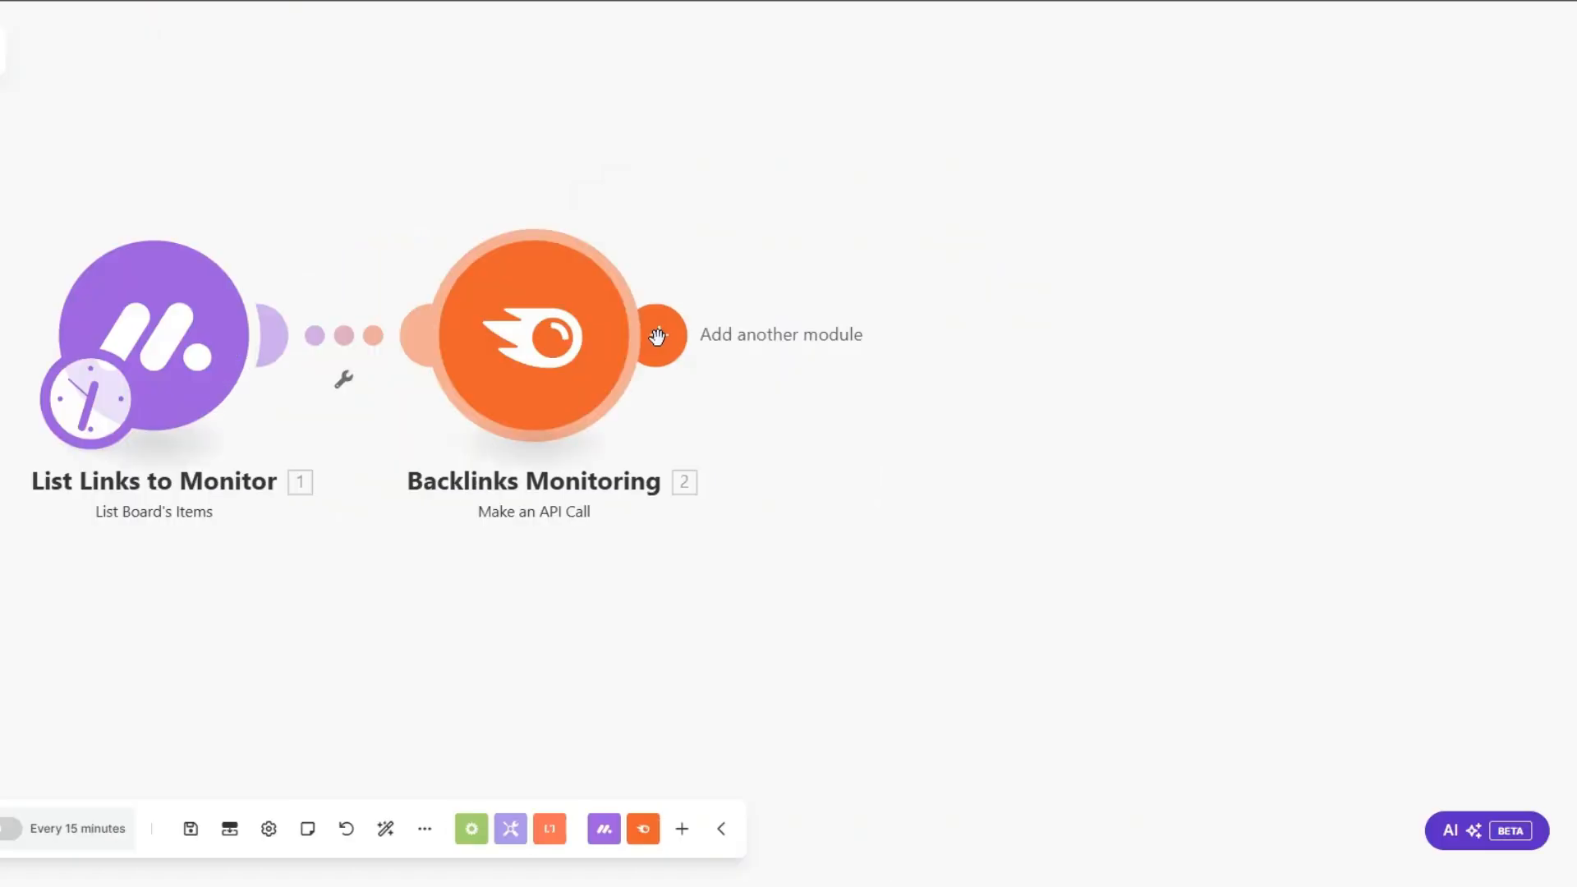
Step: Add Monday's Update Column Values of a Specific Item module after Backlinks Monitoring
left_click(655, 334)
left_click(1105, 329)
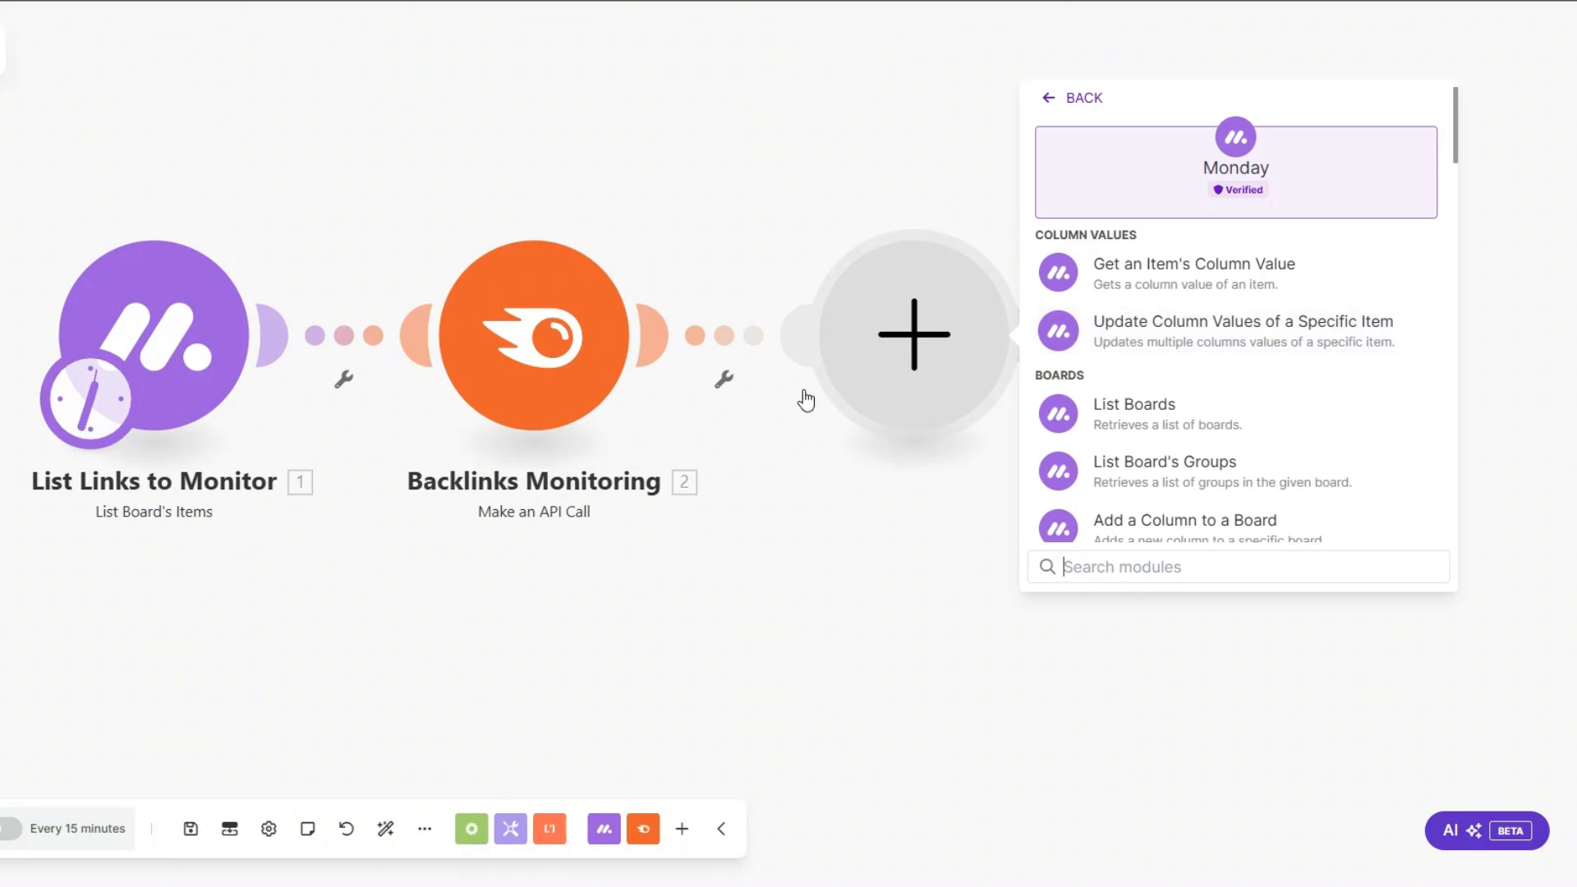
left_click(1166, 337)
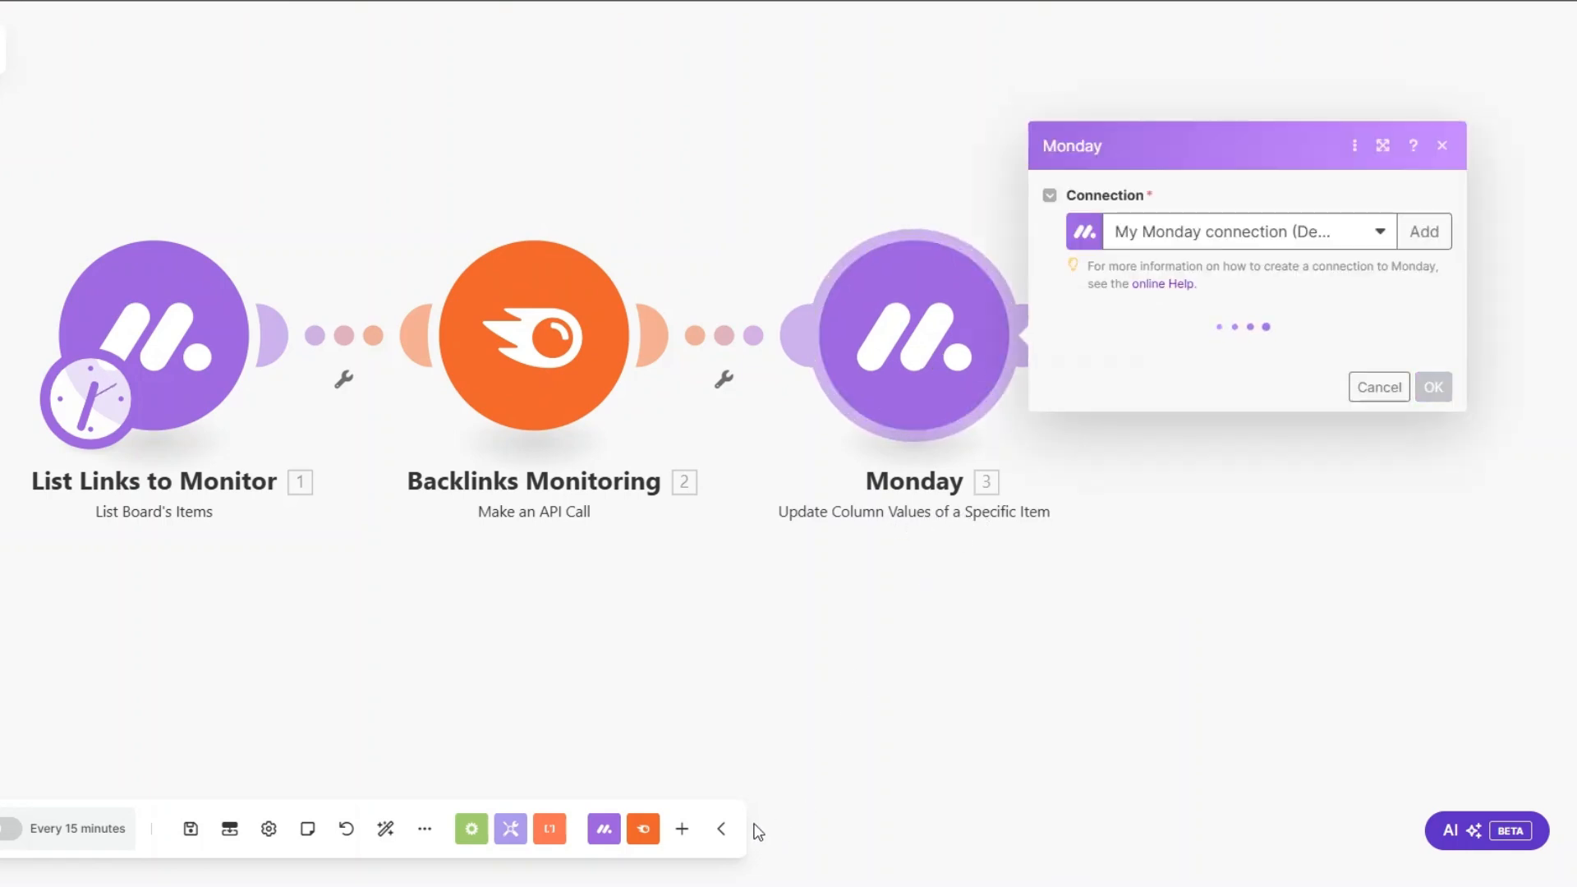
Step: Choose the Backlinks board, map Source URL from List Links to Monitor as the Item ID, and save the Monday module
left_click(964, 362)
left_click(974, 376)
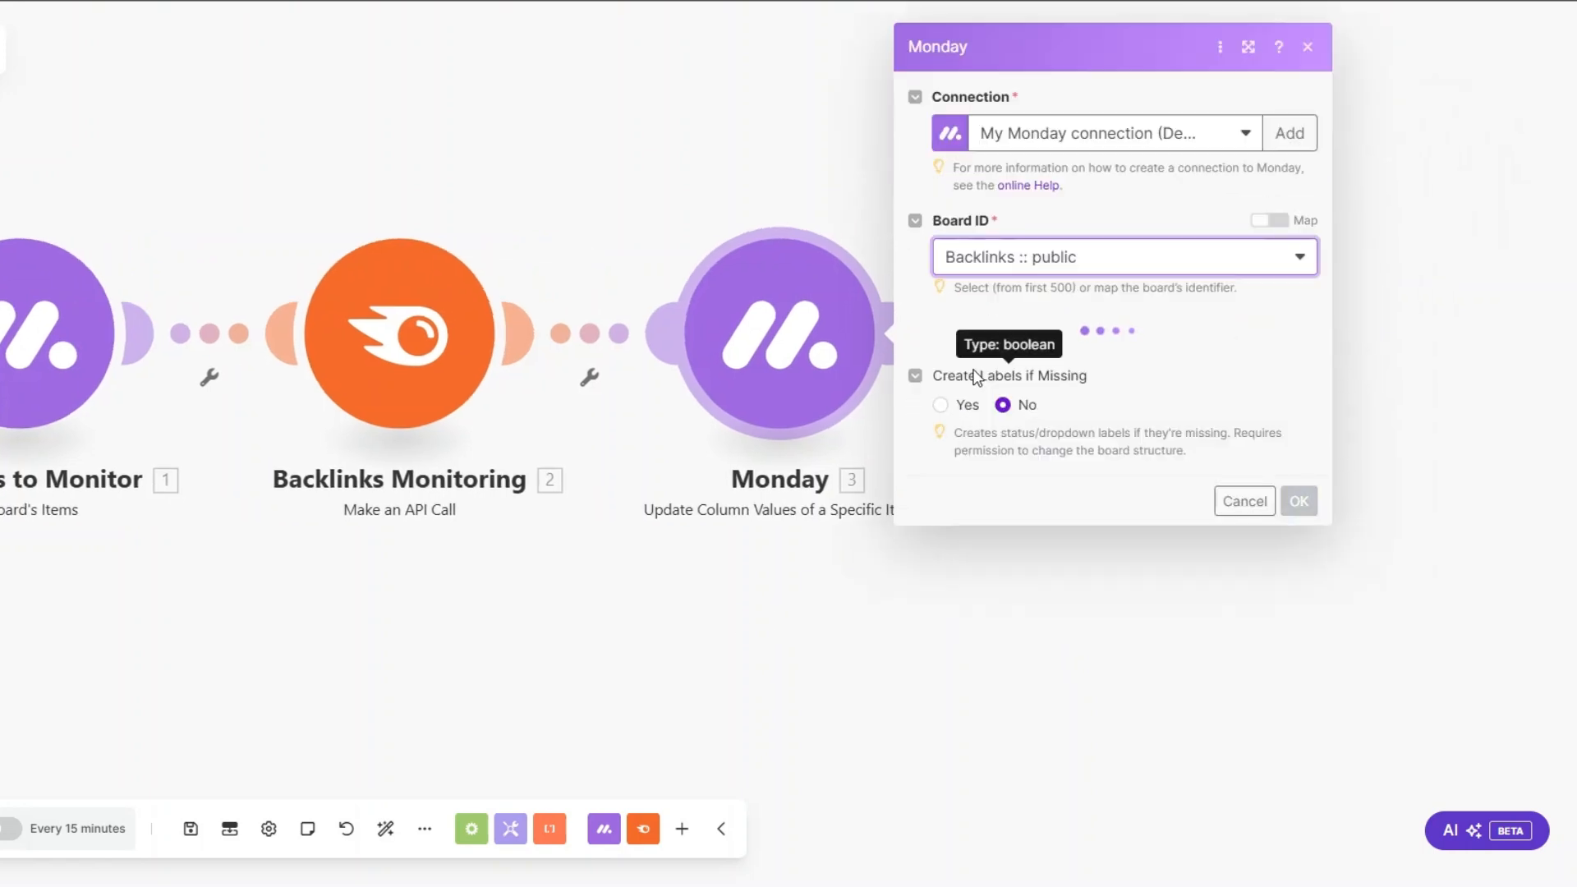
left_click(975, 352)
left_click(1269, 312)
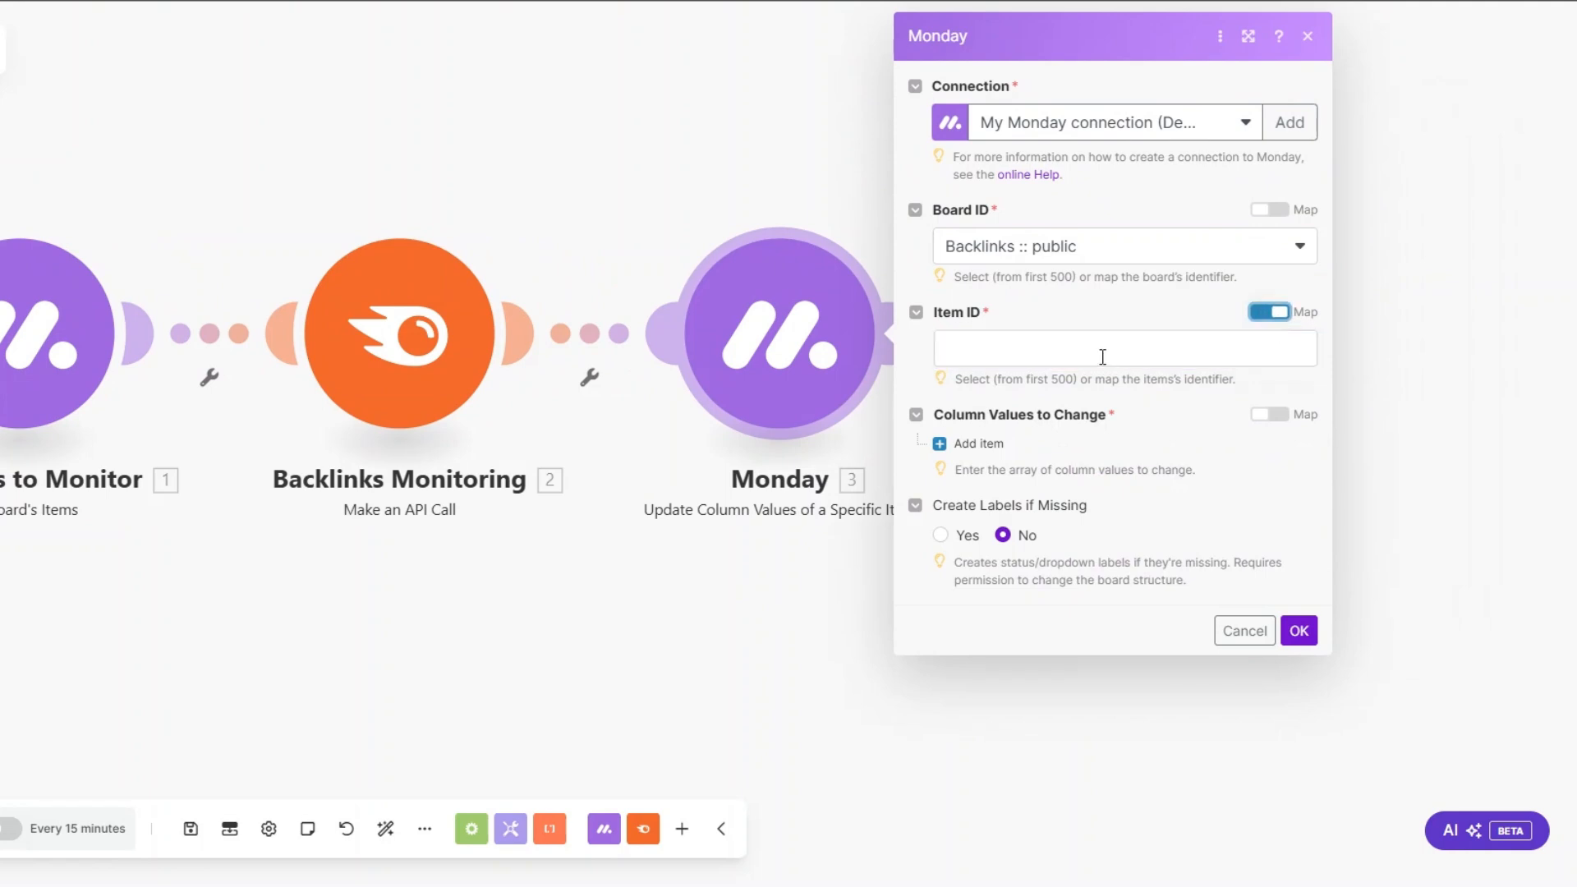
left_click(1102, 357)
type("1. Mappable column values: Source URL")
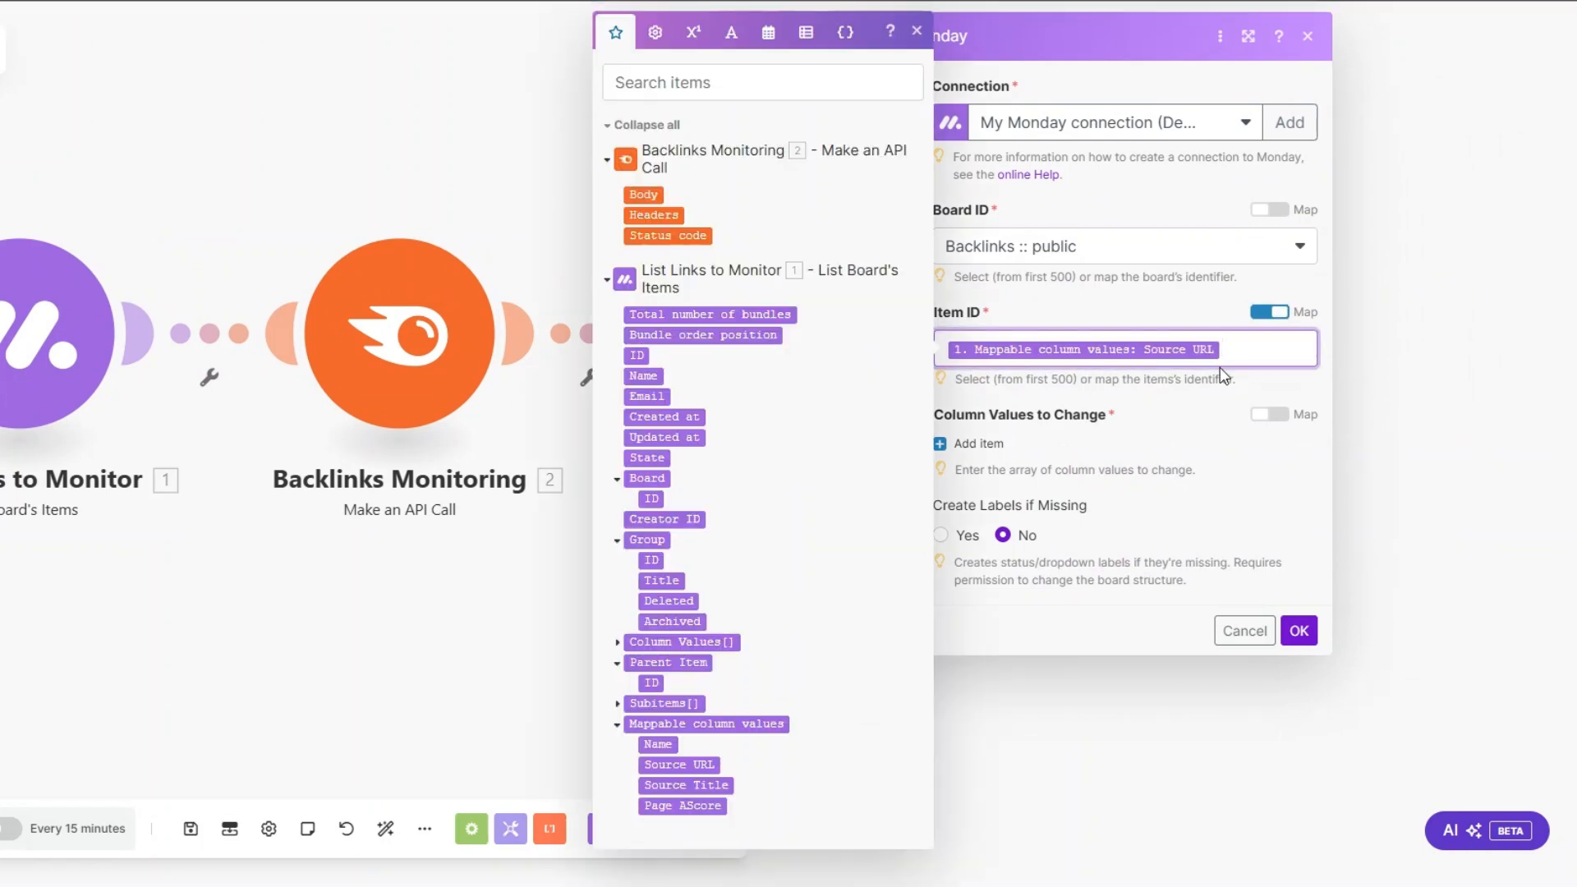
left_click(1199, 487)
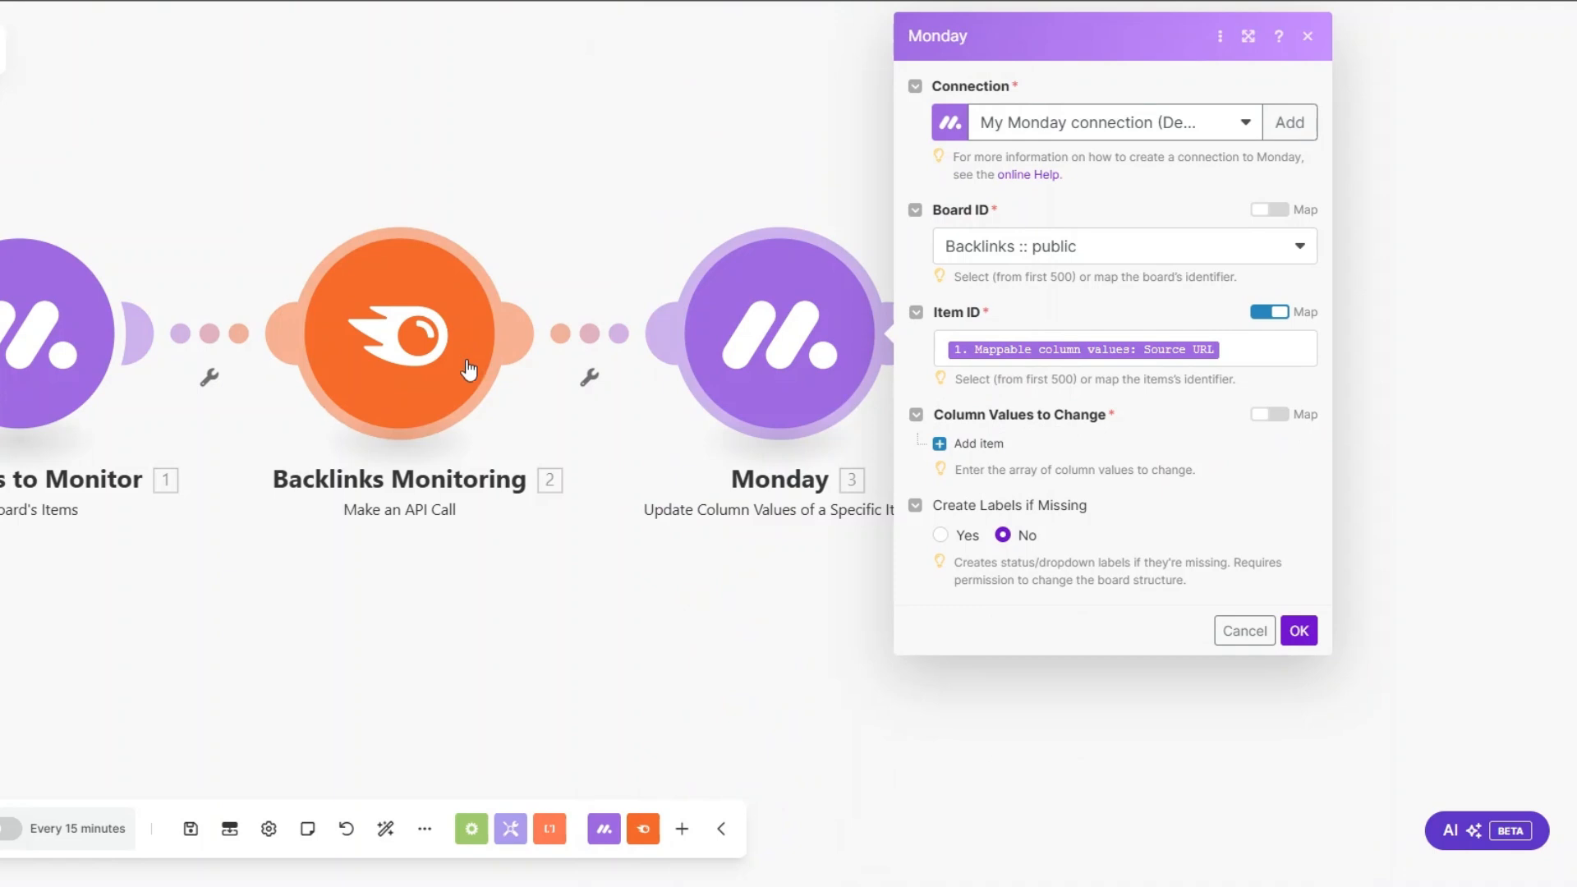
left_click(1138, 630)
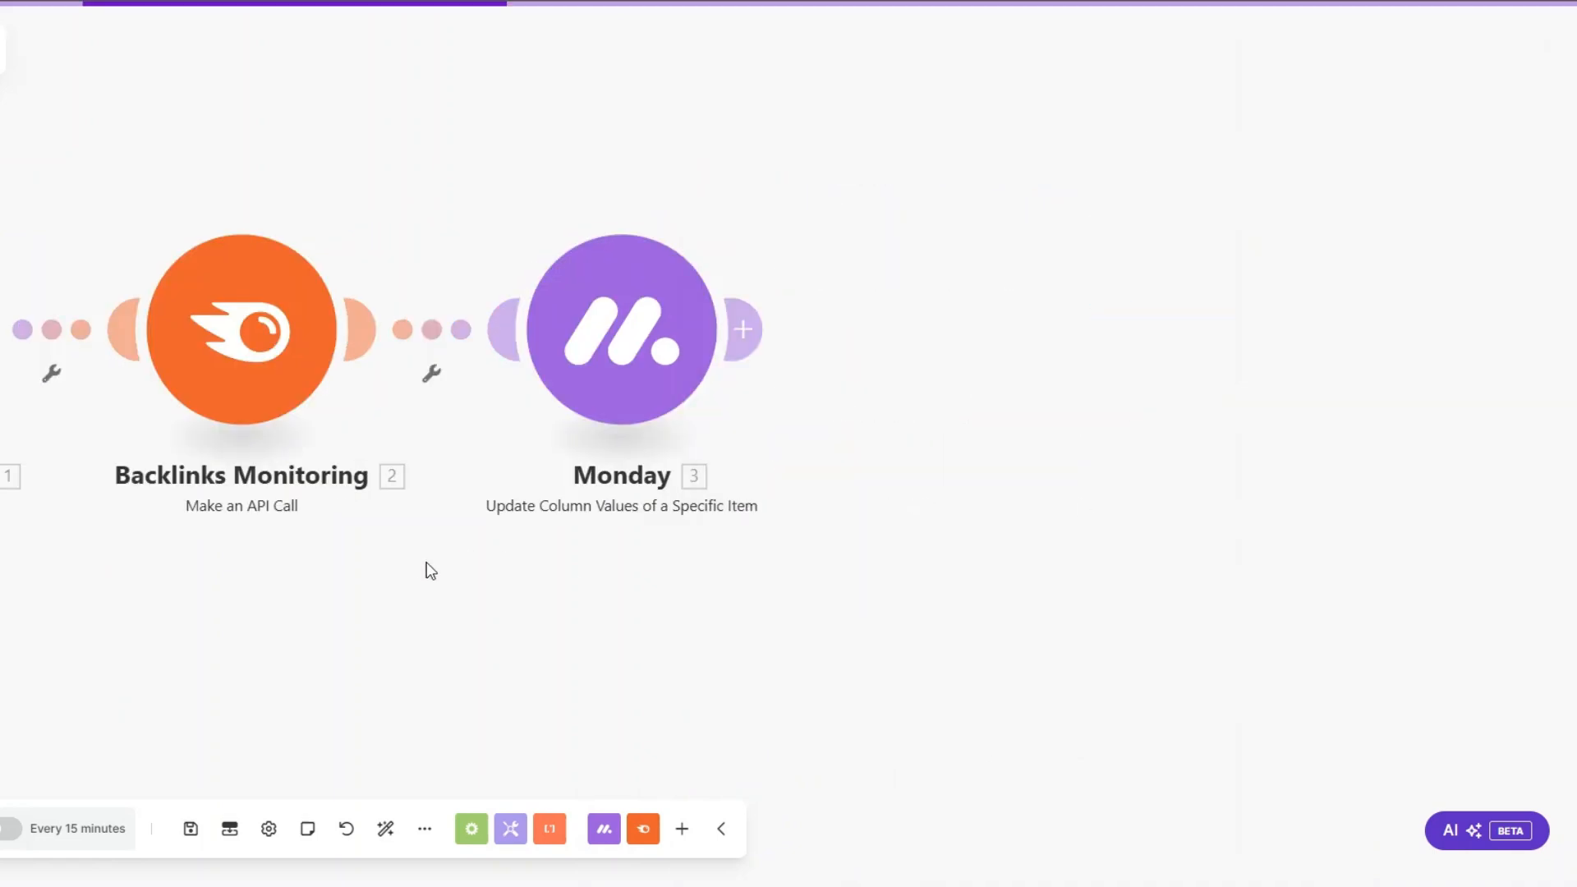
Step: Rename the new Monday module as Update Backlink with Retrieved Data
right_click(875, 332)
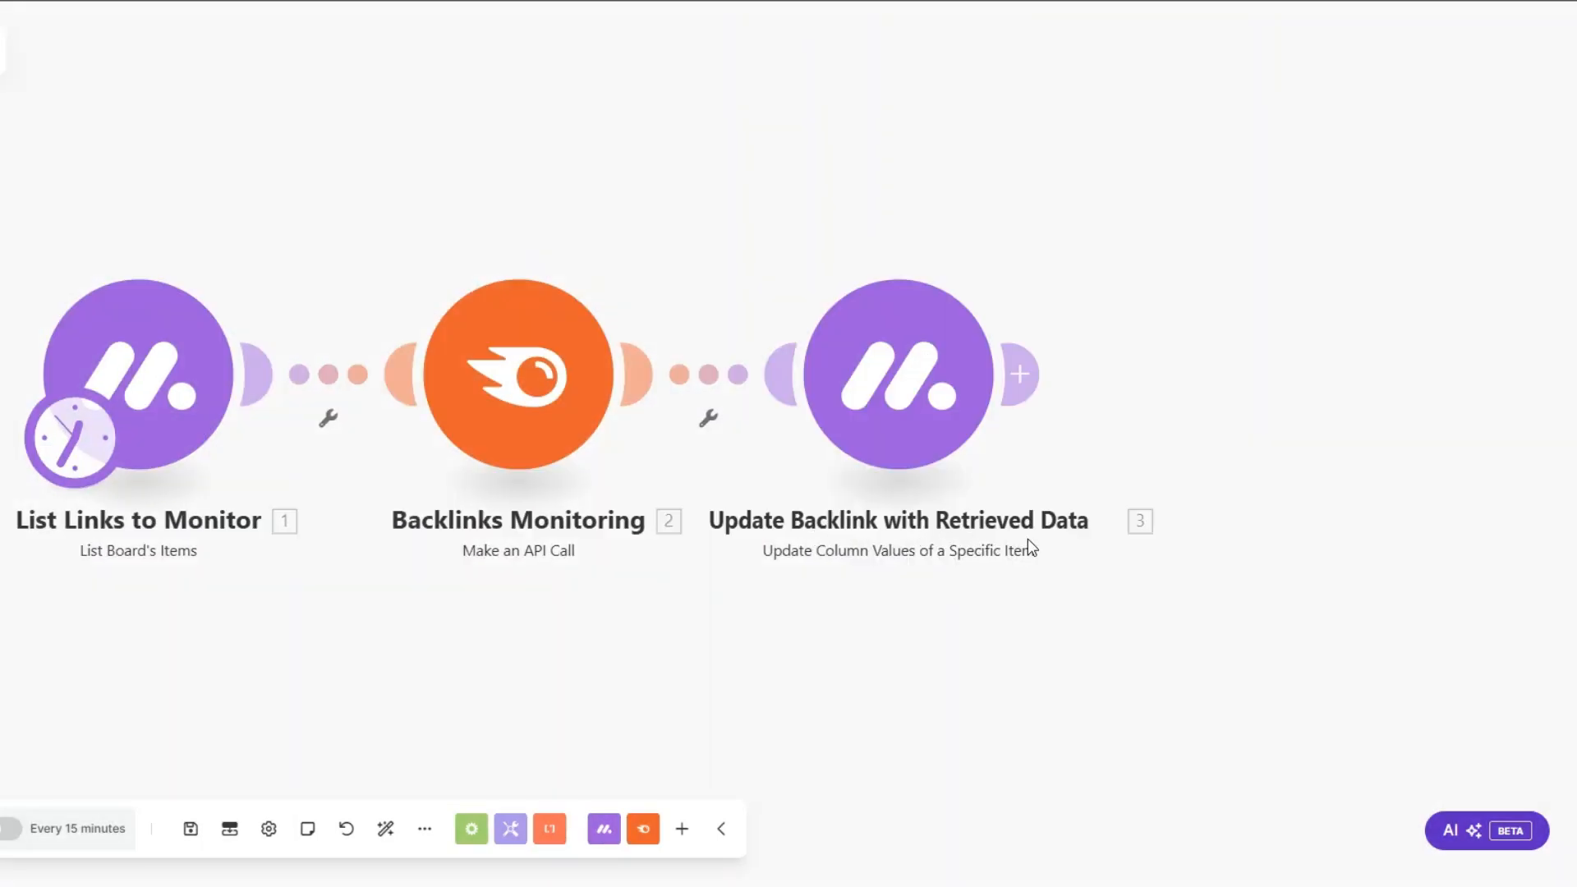
left_click_drag(524, 661, 530, 646)
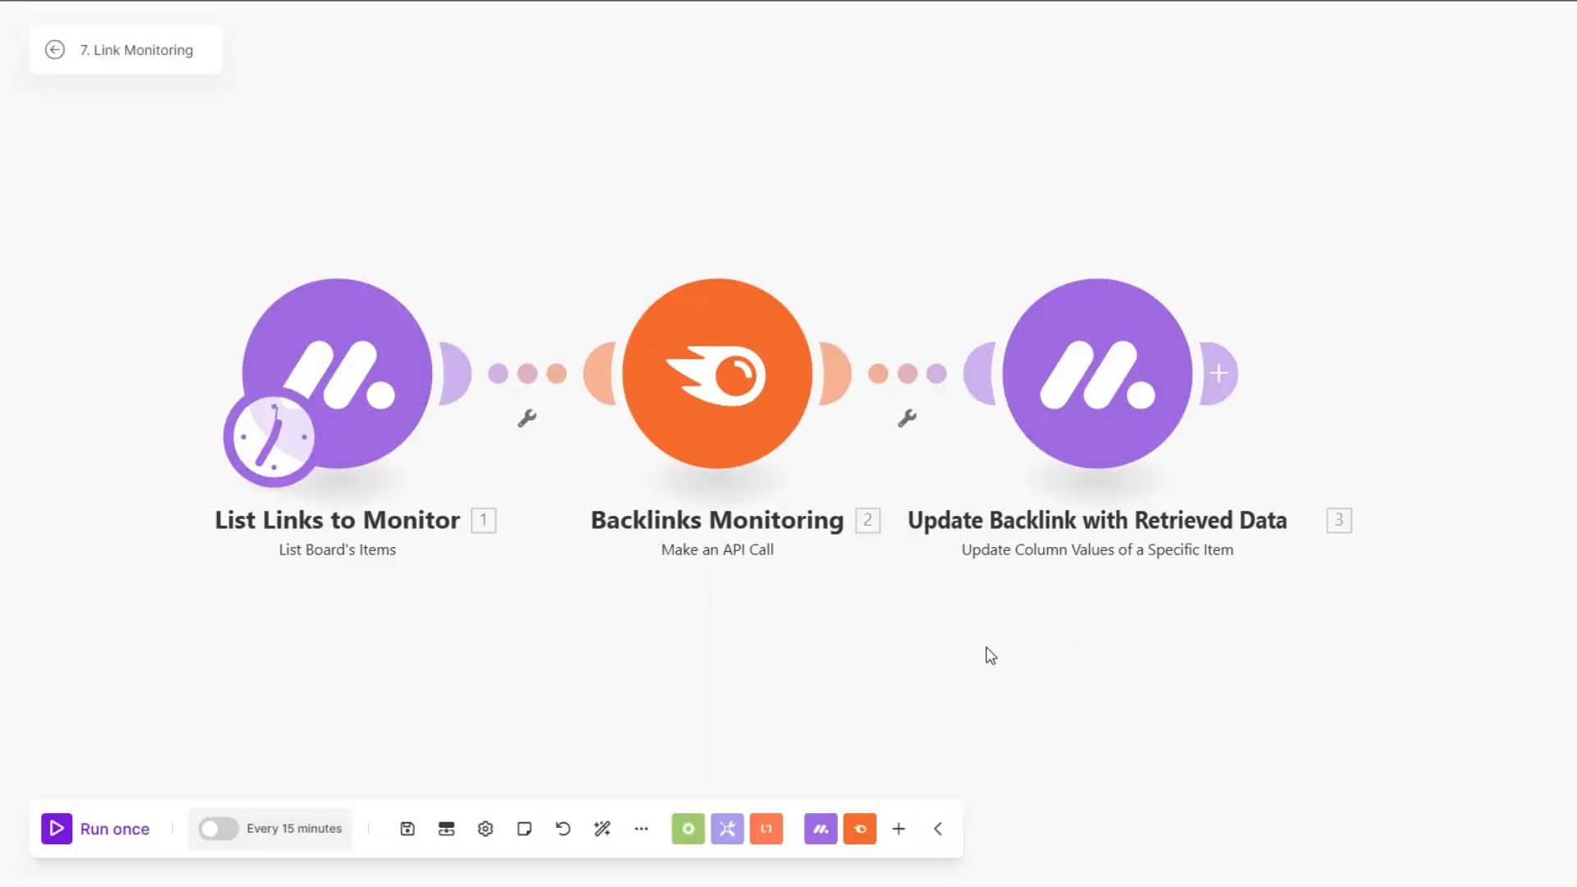
left_click_drag(867, 646, 869, 627)
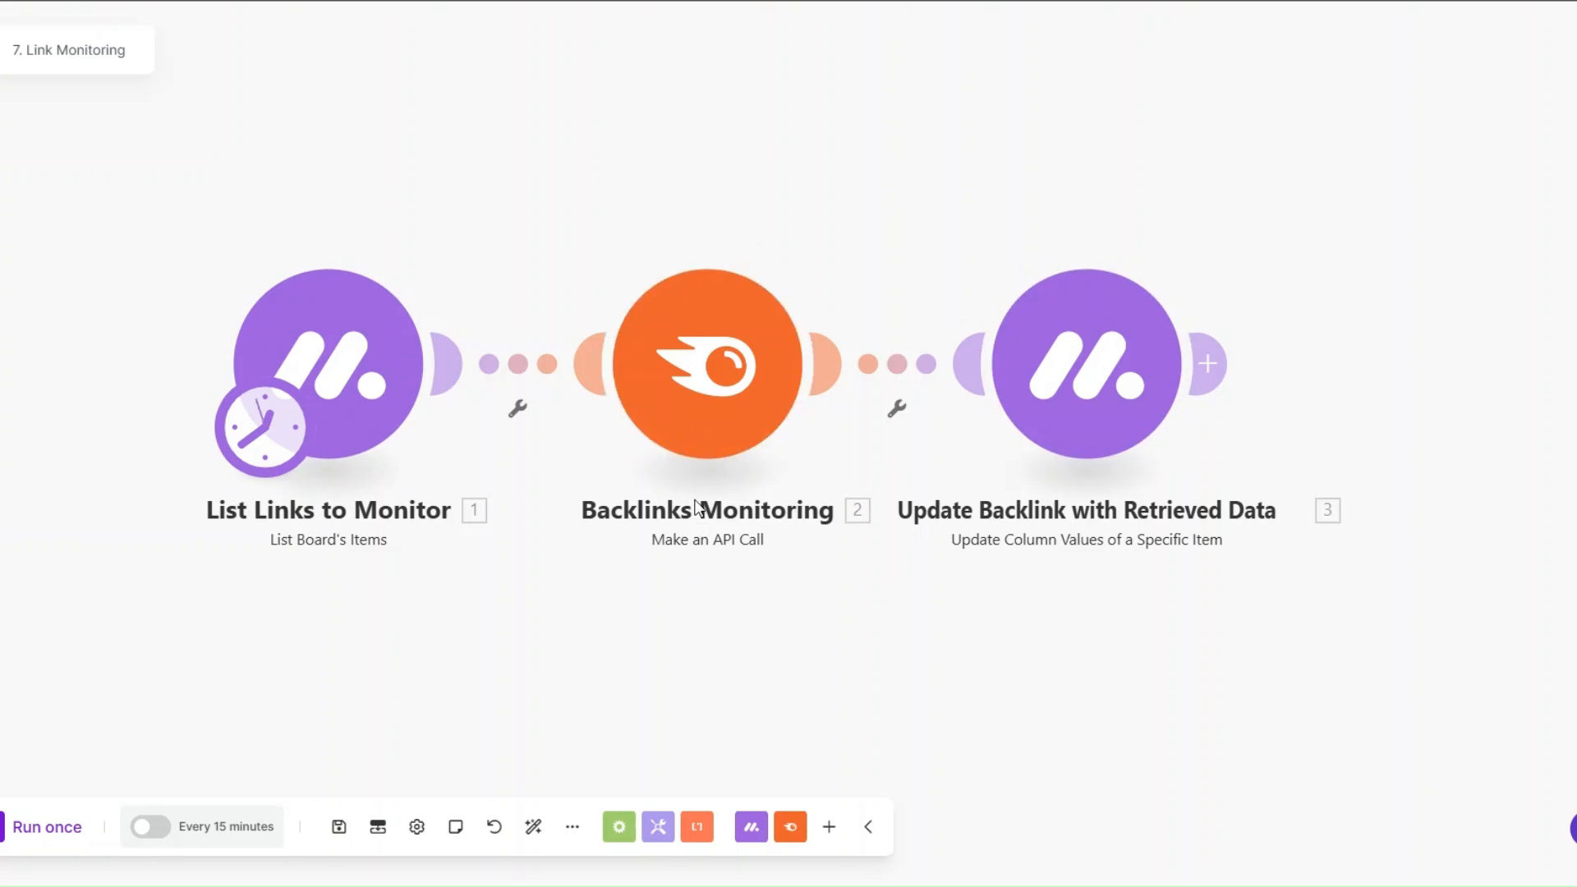
left_click_drag(697, 596, 698, 588)
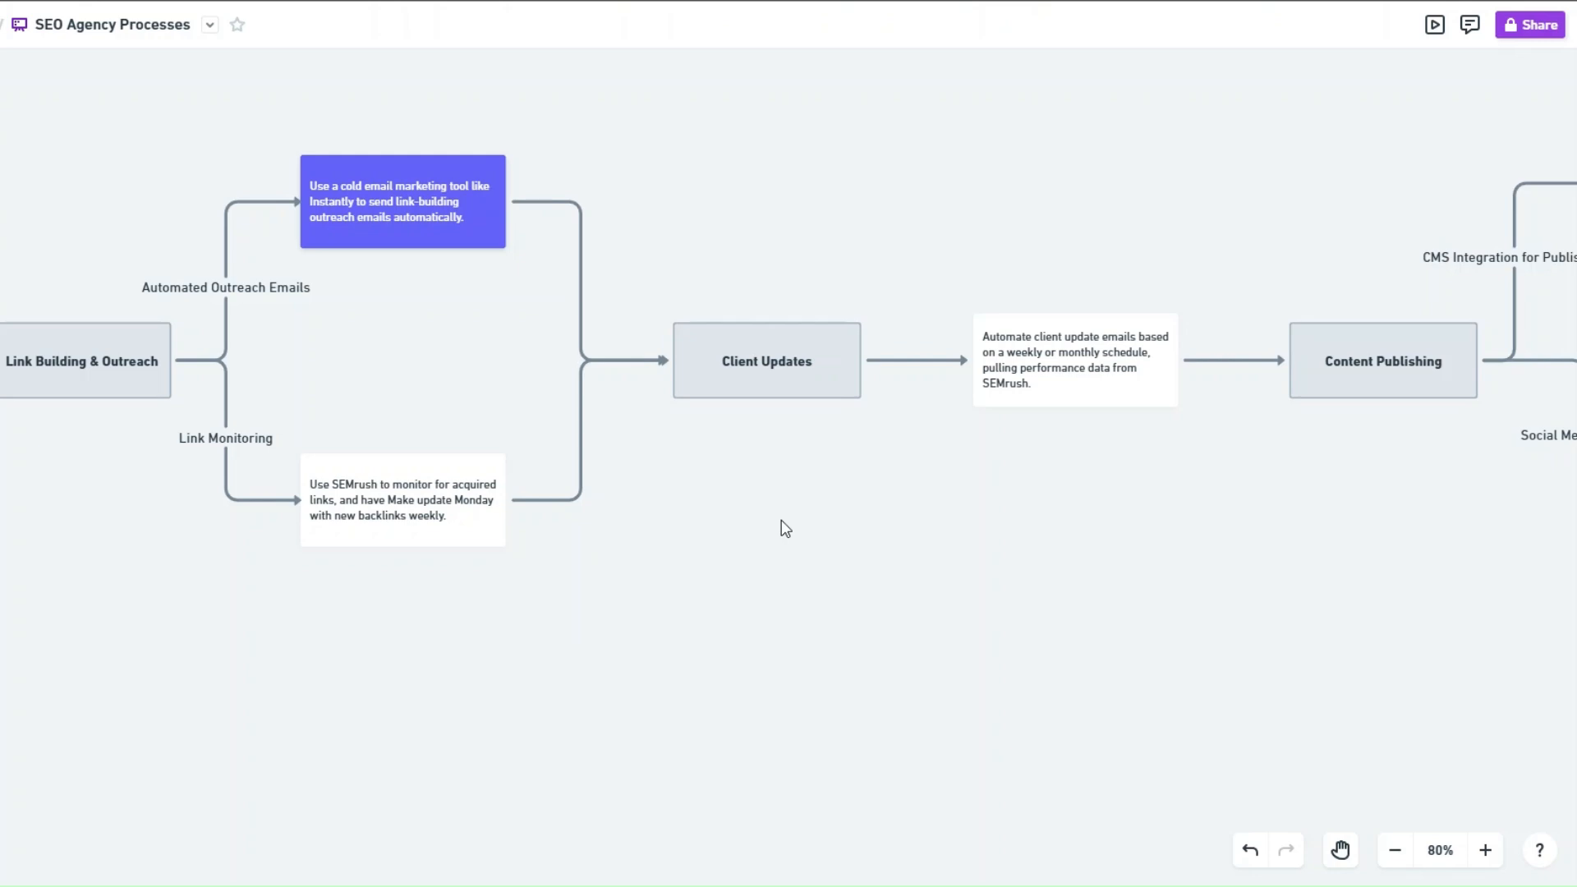
Step: Create another scenario in the SEO Agency Automation System folder in Make and start it with a Custom webhook trigger
scroll(785, 529, "right", 10)
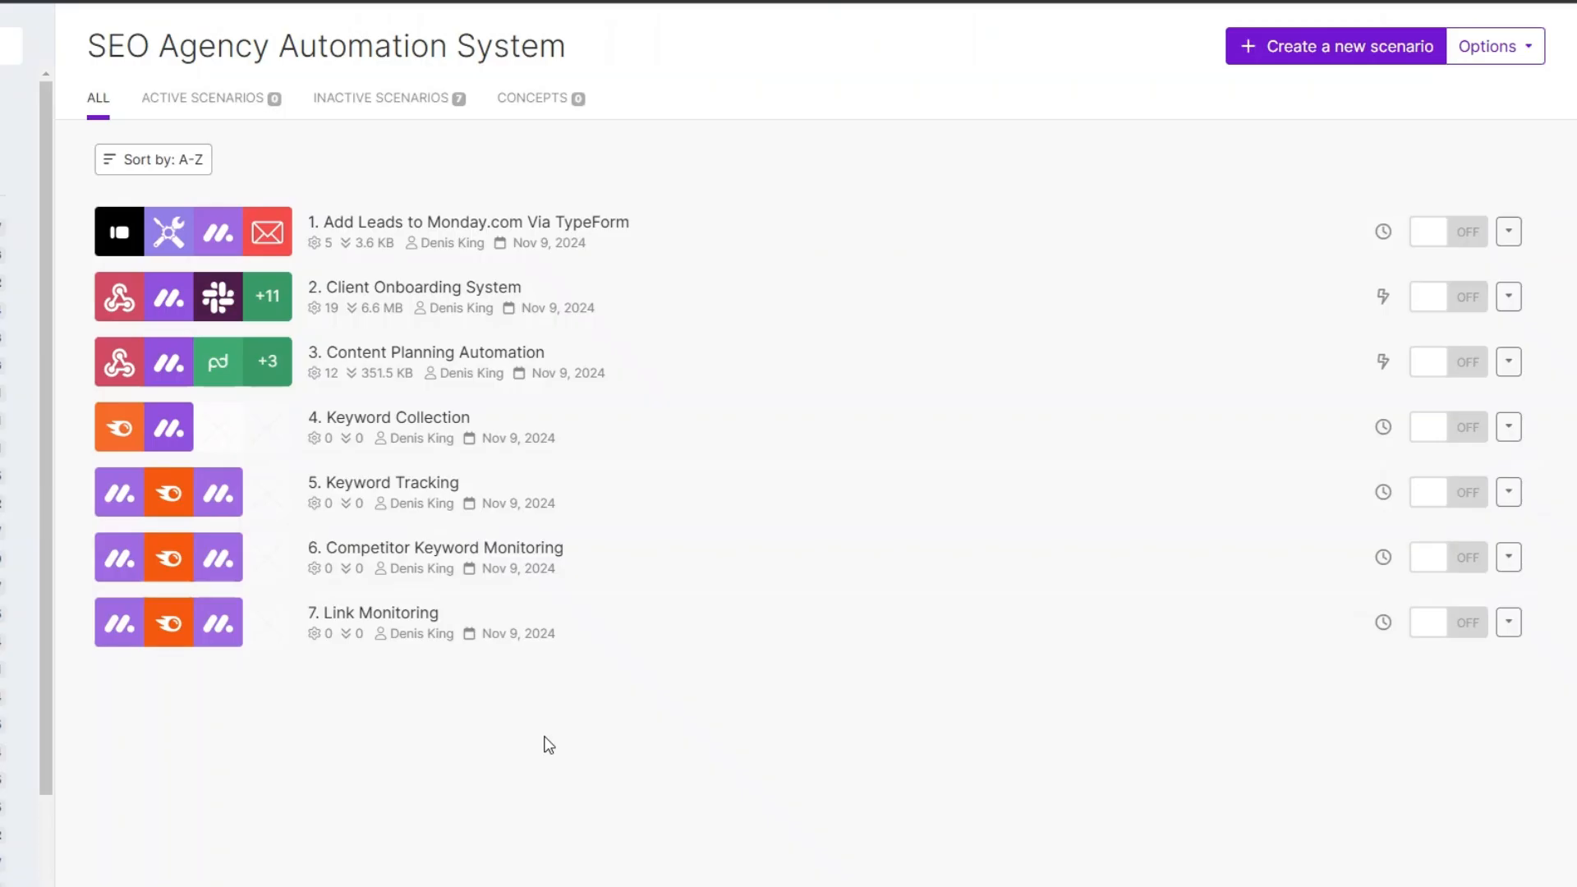
left_click(1292, 57)
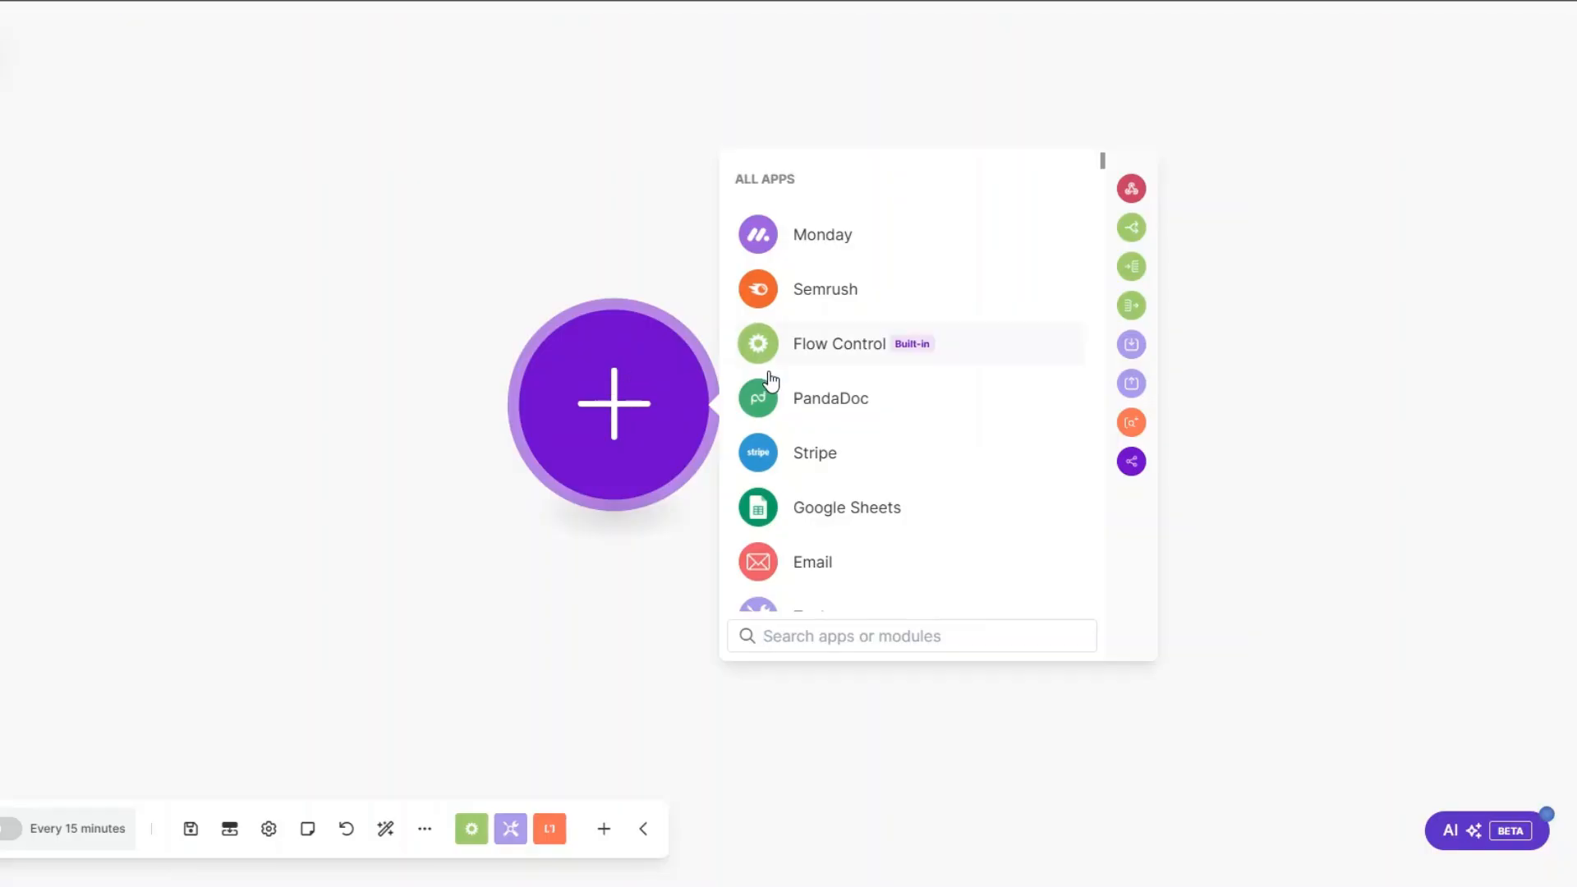
scroll(771, 375, "down", 3)
left_click(768, 378)
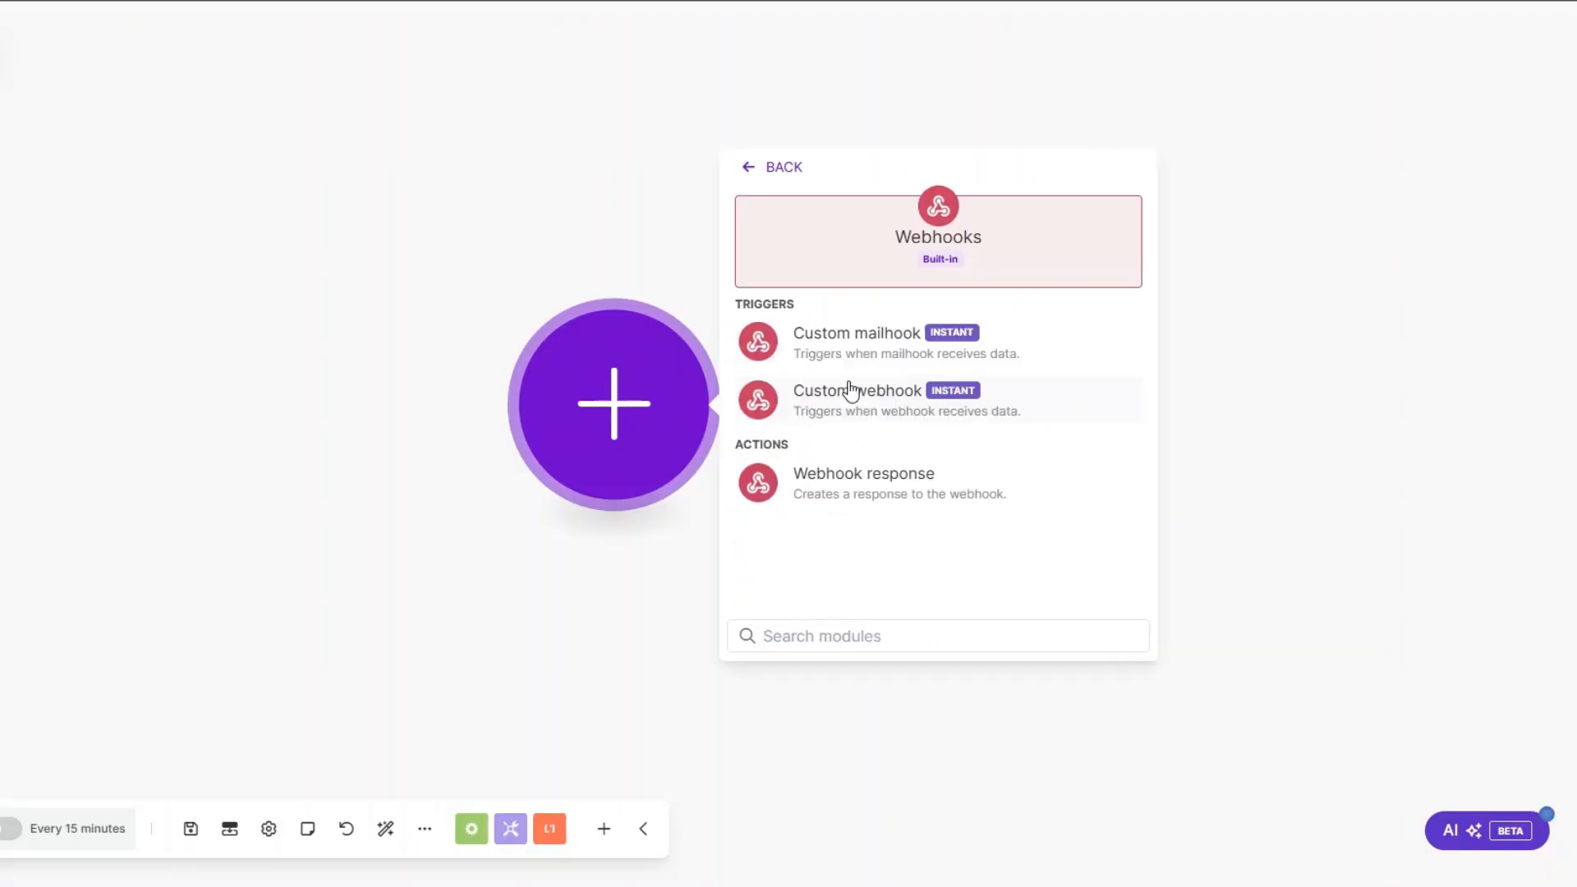
left_click(838, 402)
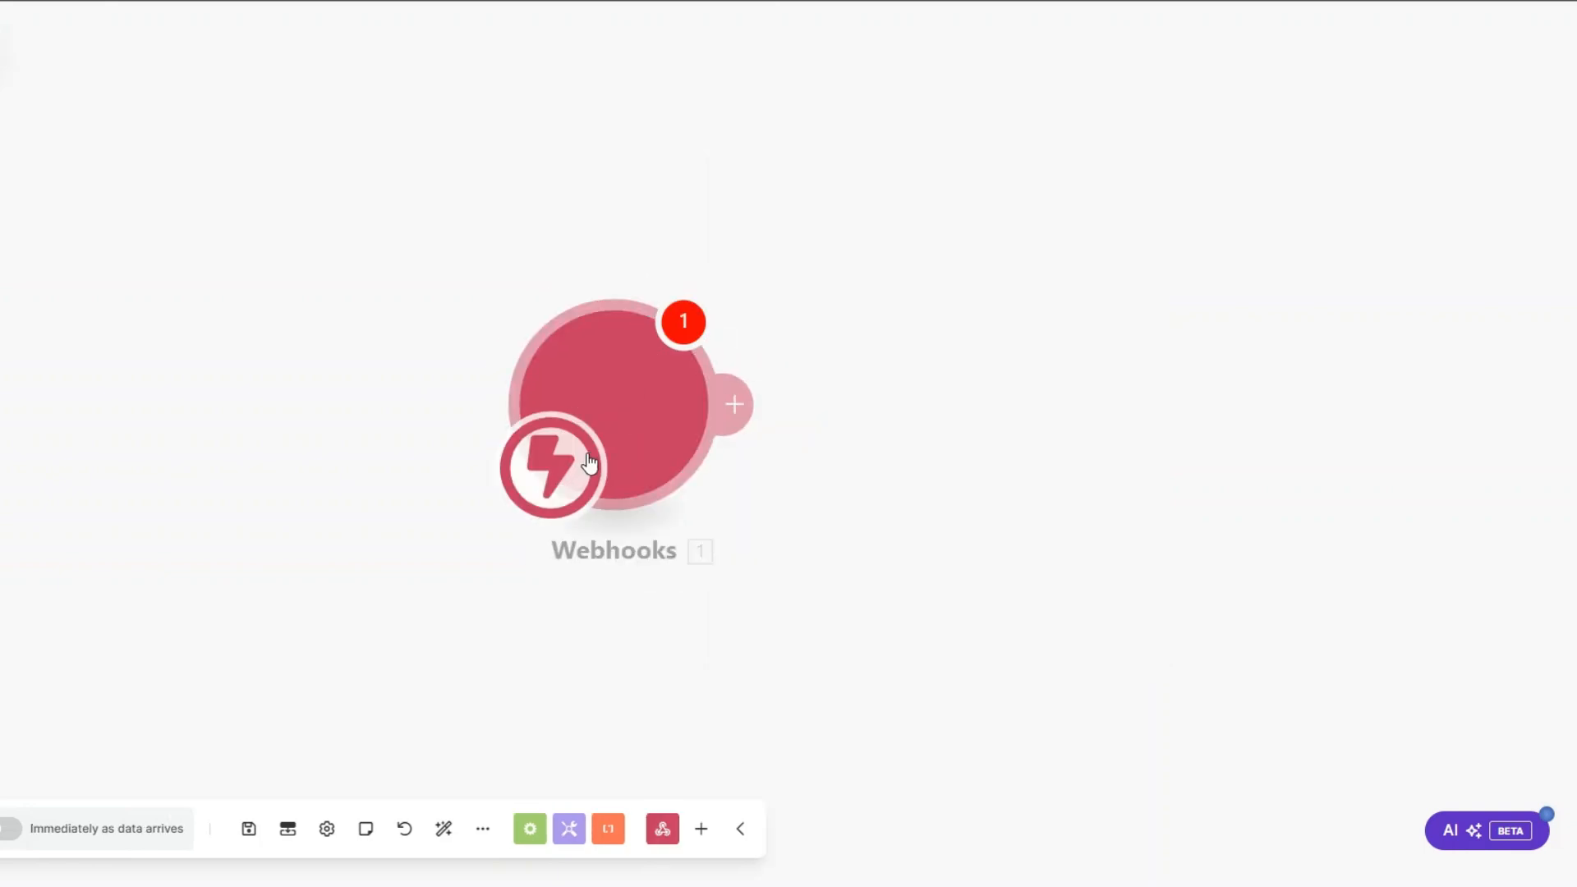
Step: Create a webhook named Client Updates webhook, copy its address, and save the trigger module
left_click(763, 384)
left_click(959, 308)
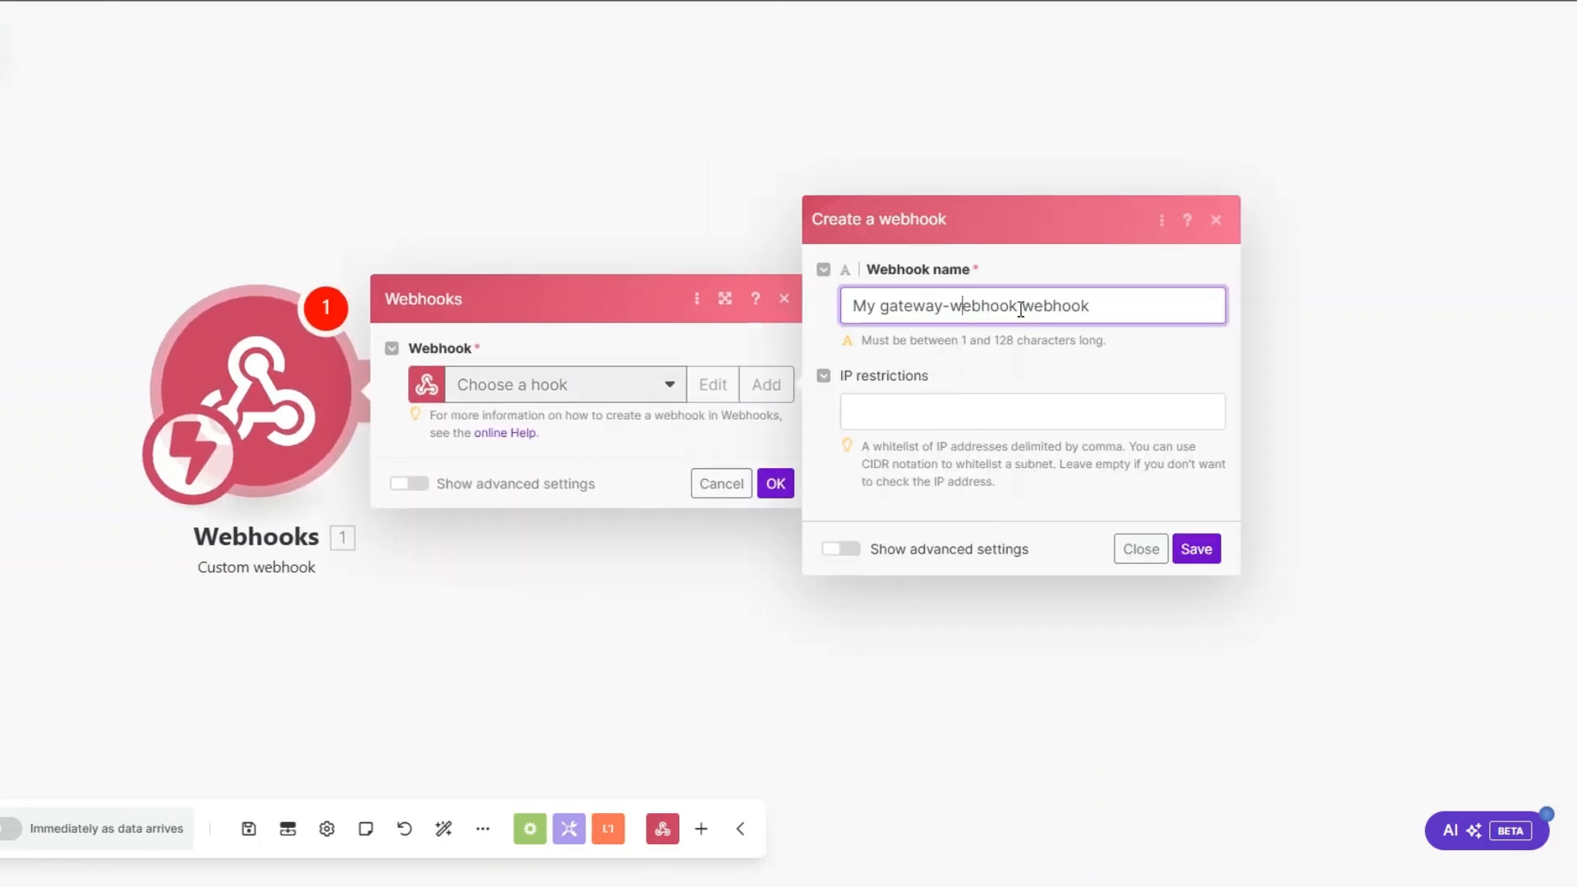
left_click_drag(1021, 309, 780, 319)
type("Client")
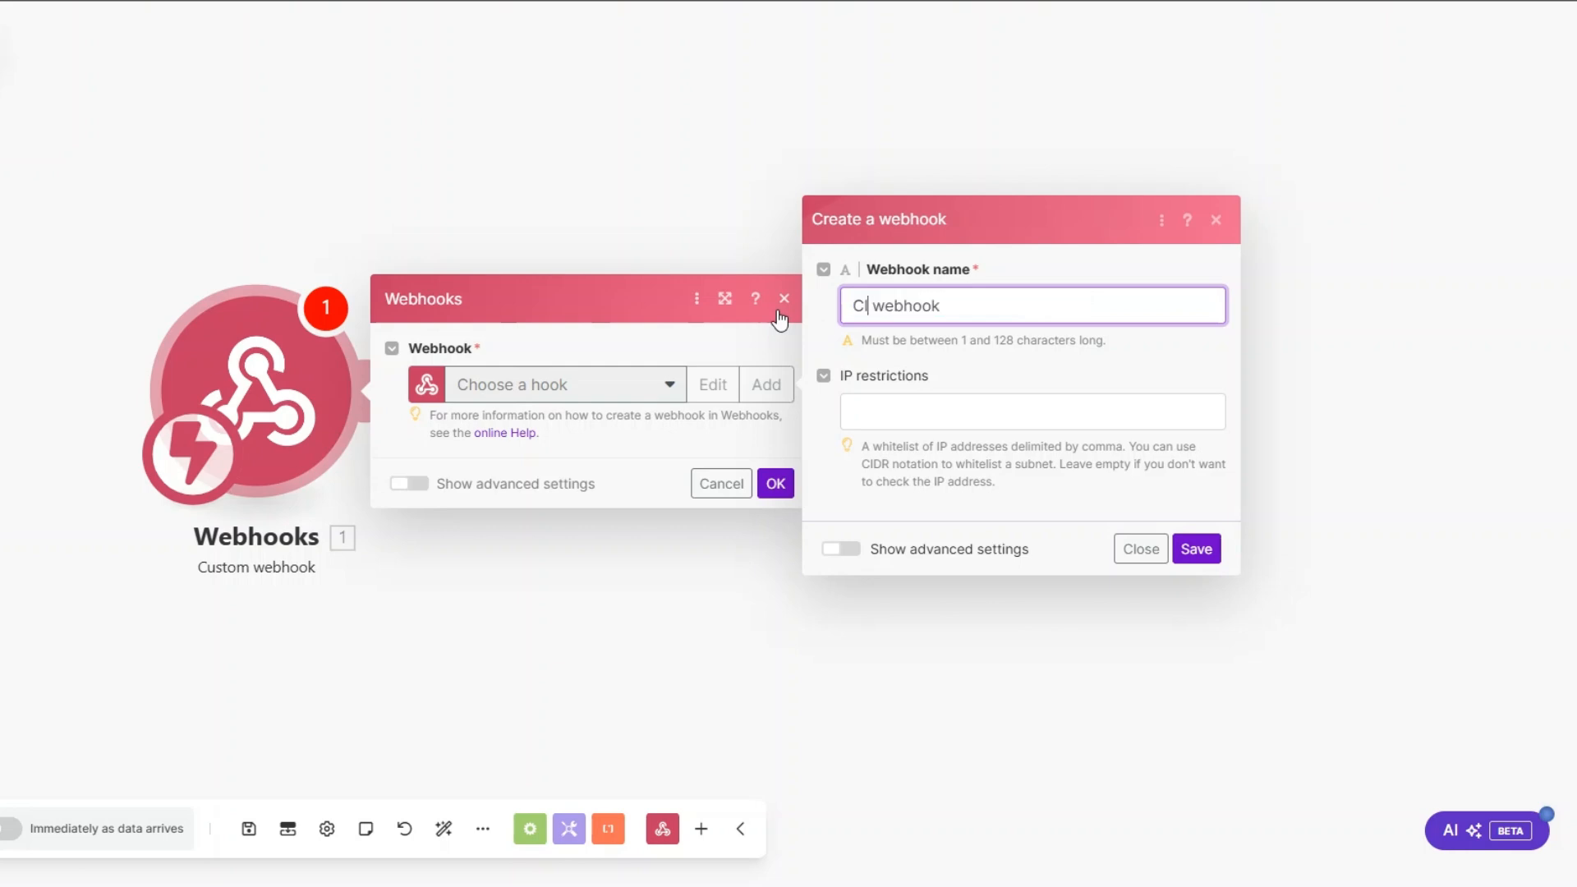
type(" Updates")
key("ctrl+a")
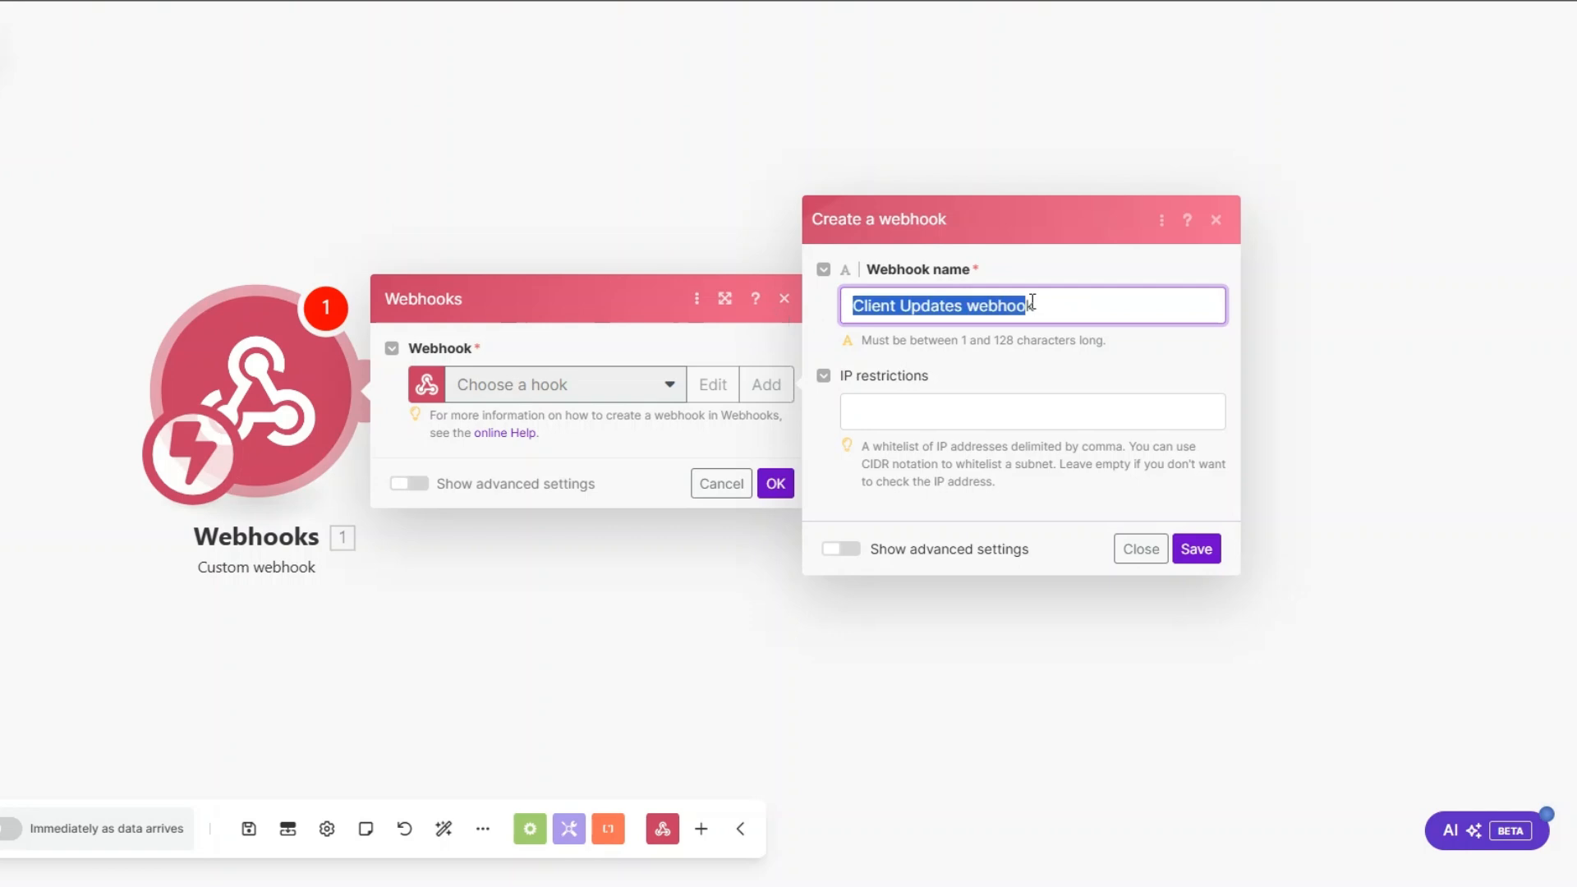
left_click(1193, 548)
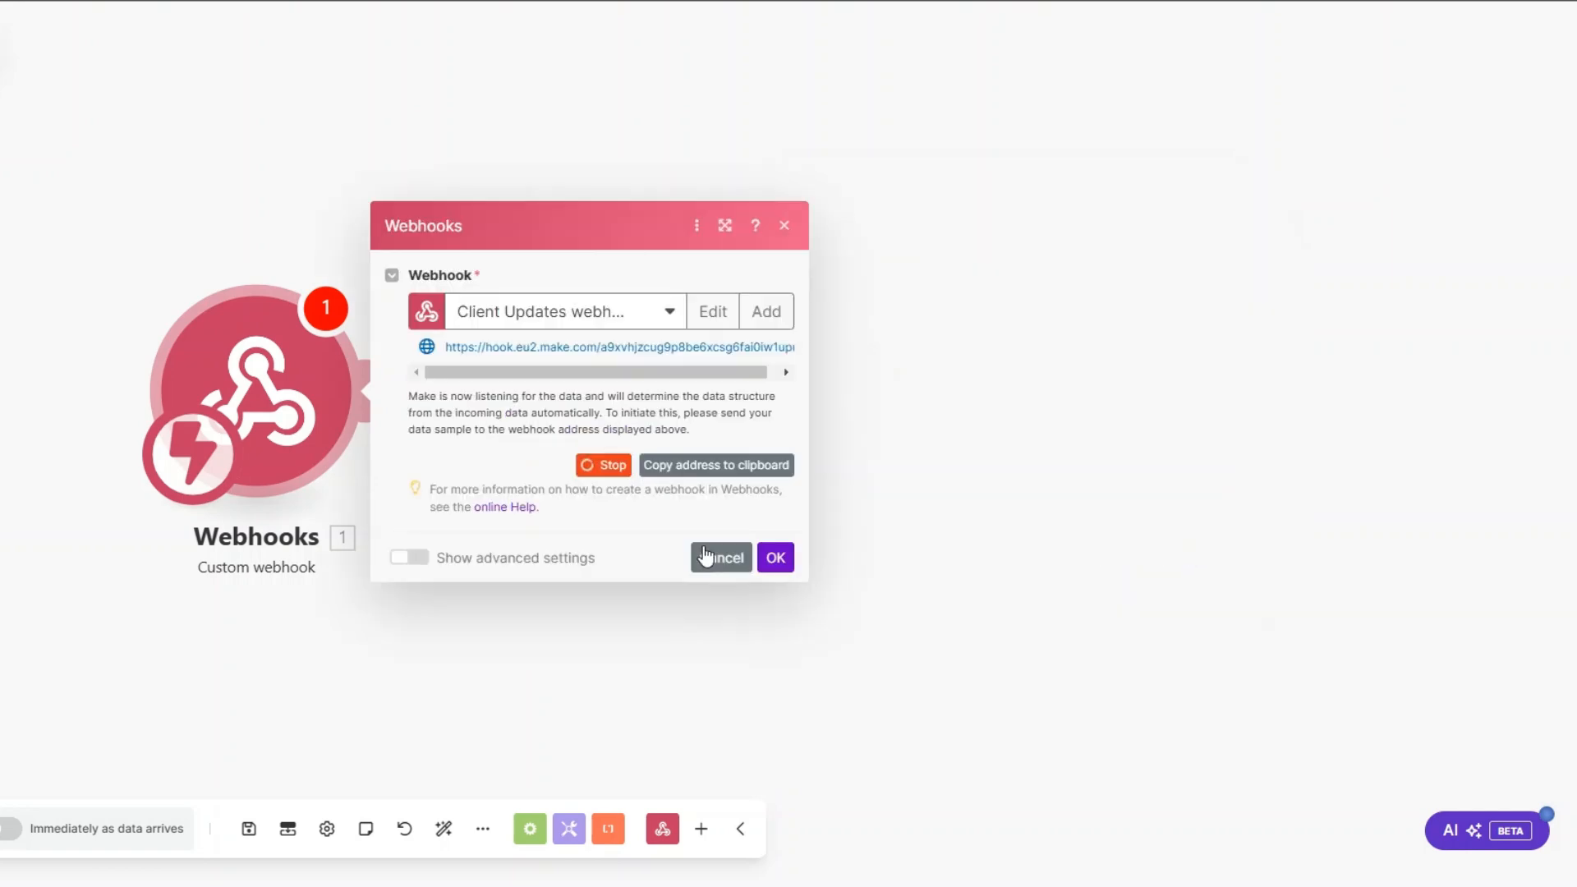
left_click(699, 470)
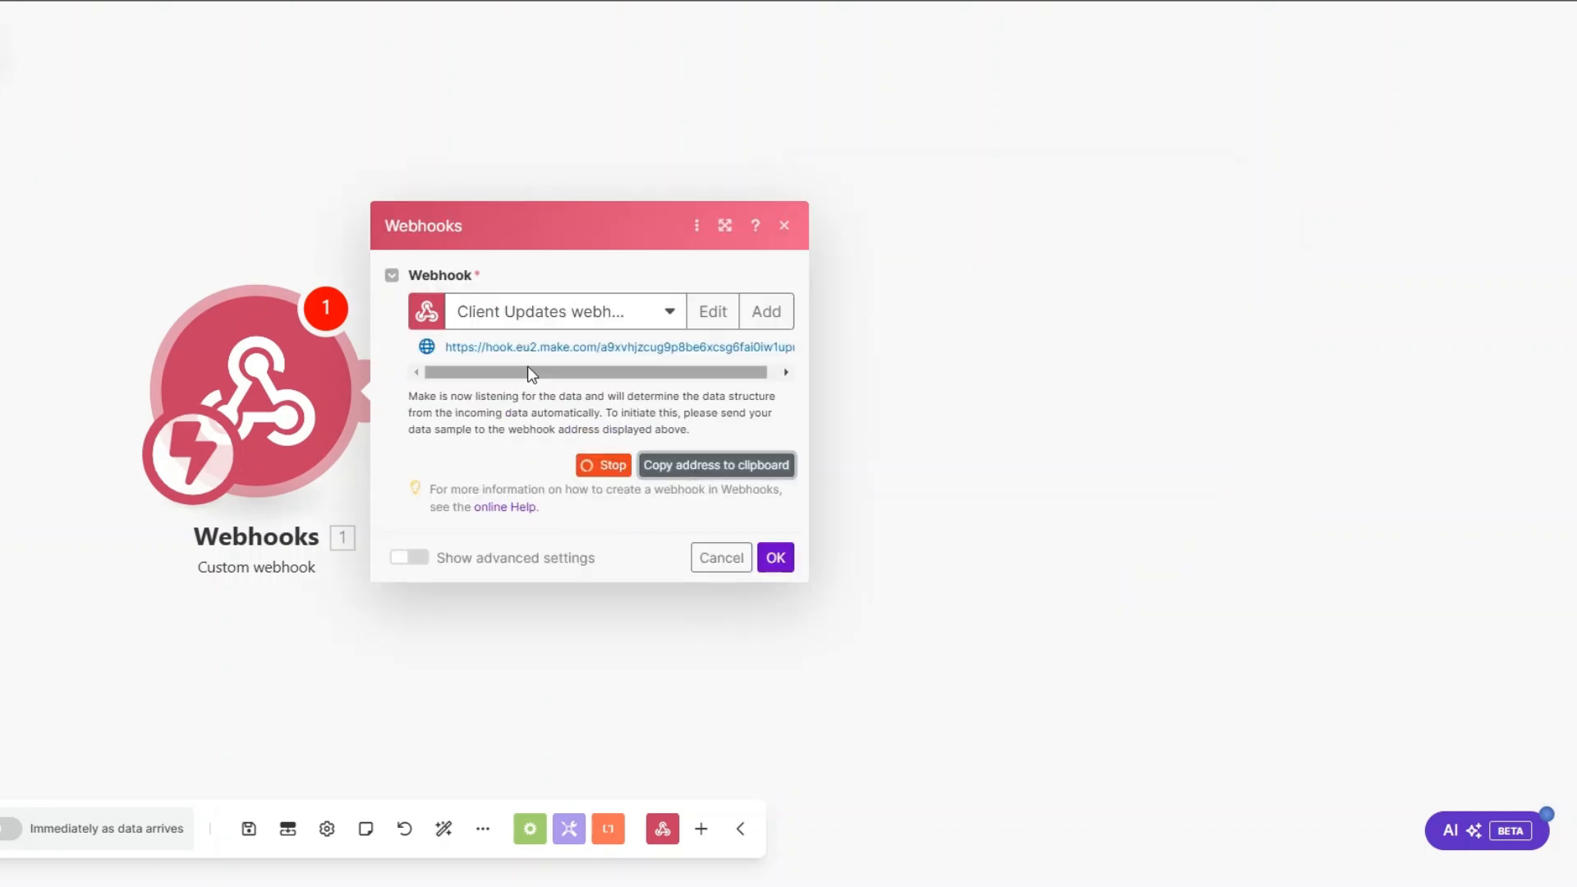
left_click(774, 555)
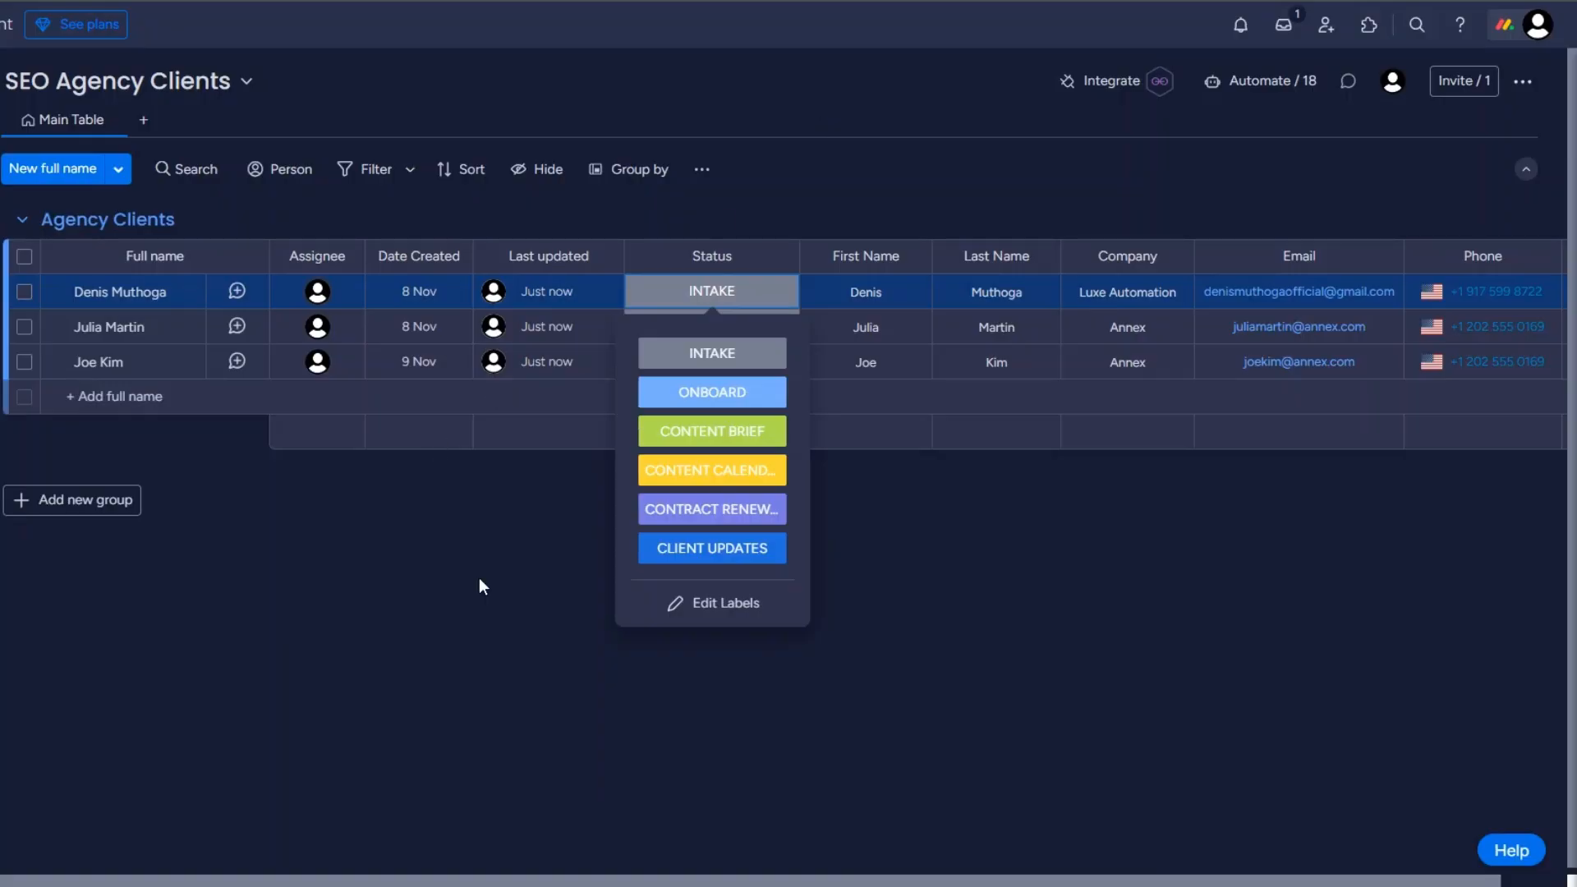
Step: Switch to the SEO Agency Clients board in monday.com and add a webhooks integration that uses another account connection
left_click(482, 581)
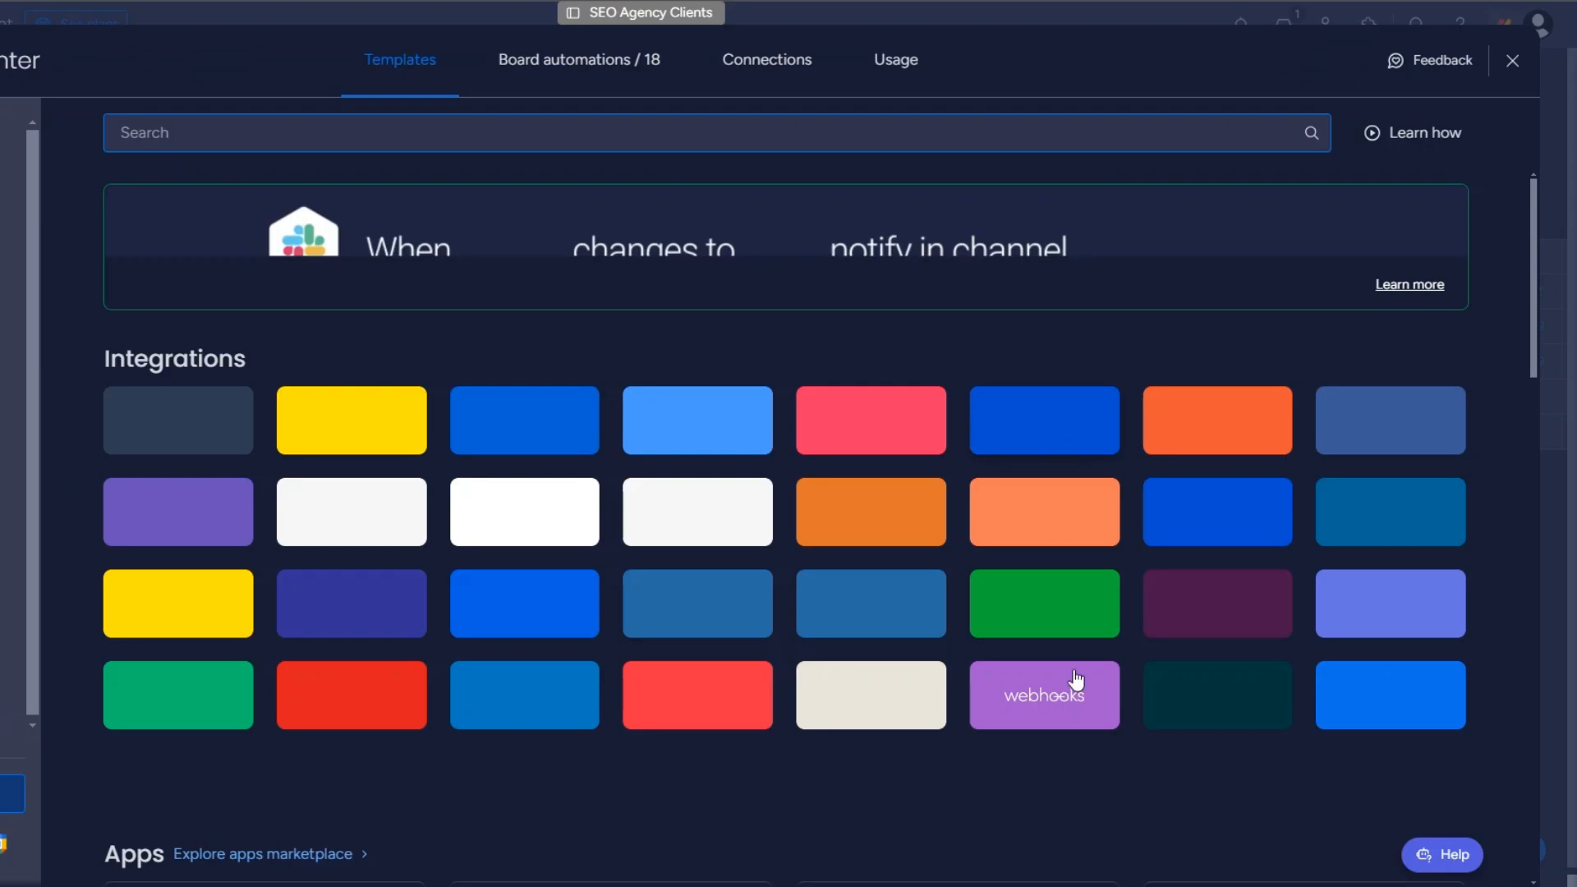
left_click(1054, 707)
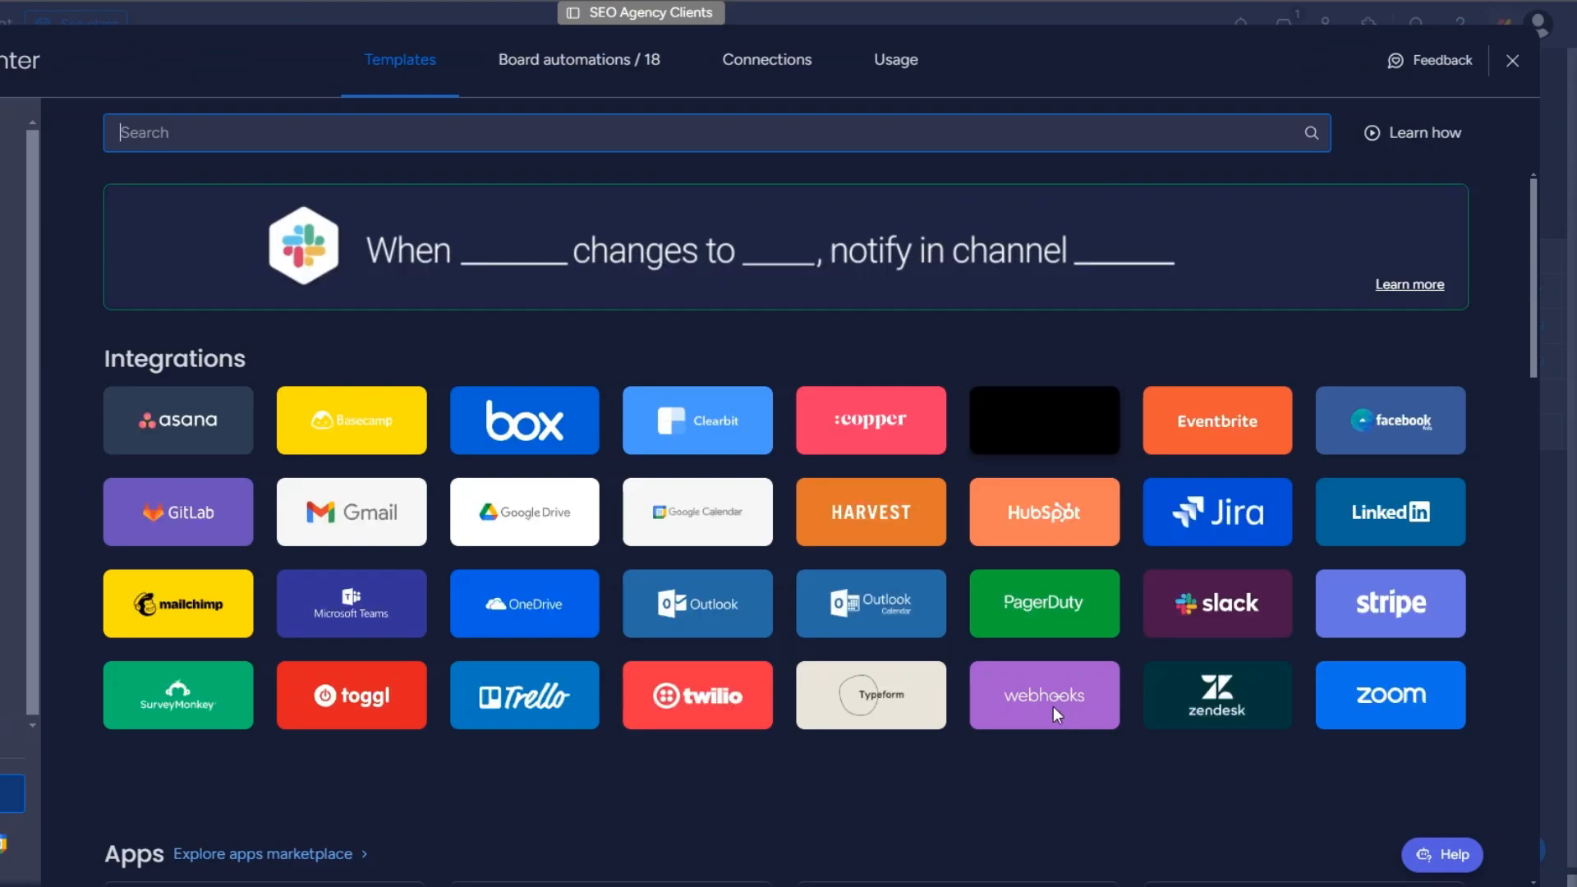
left_click(1267, 548)
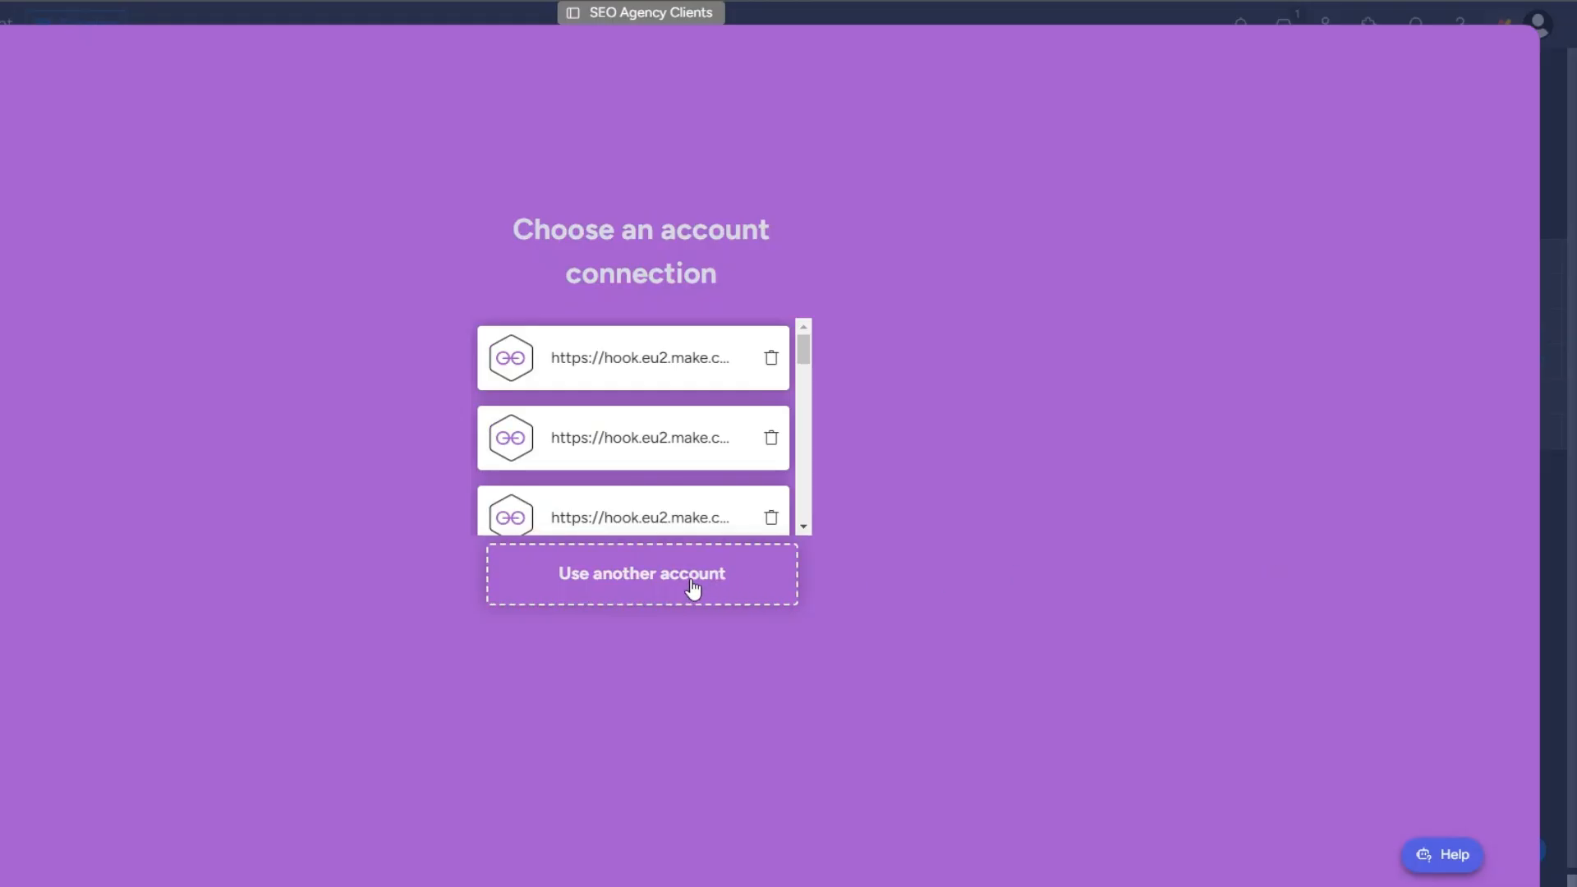
left_click(690, 584)
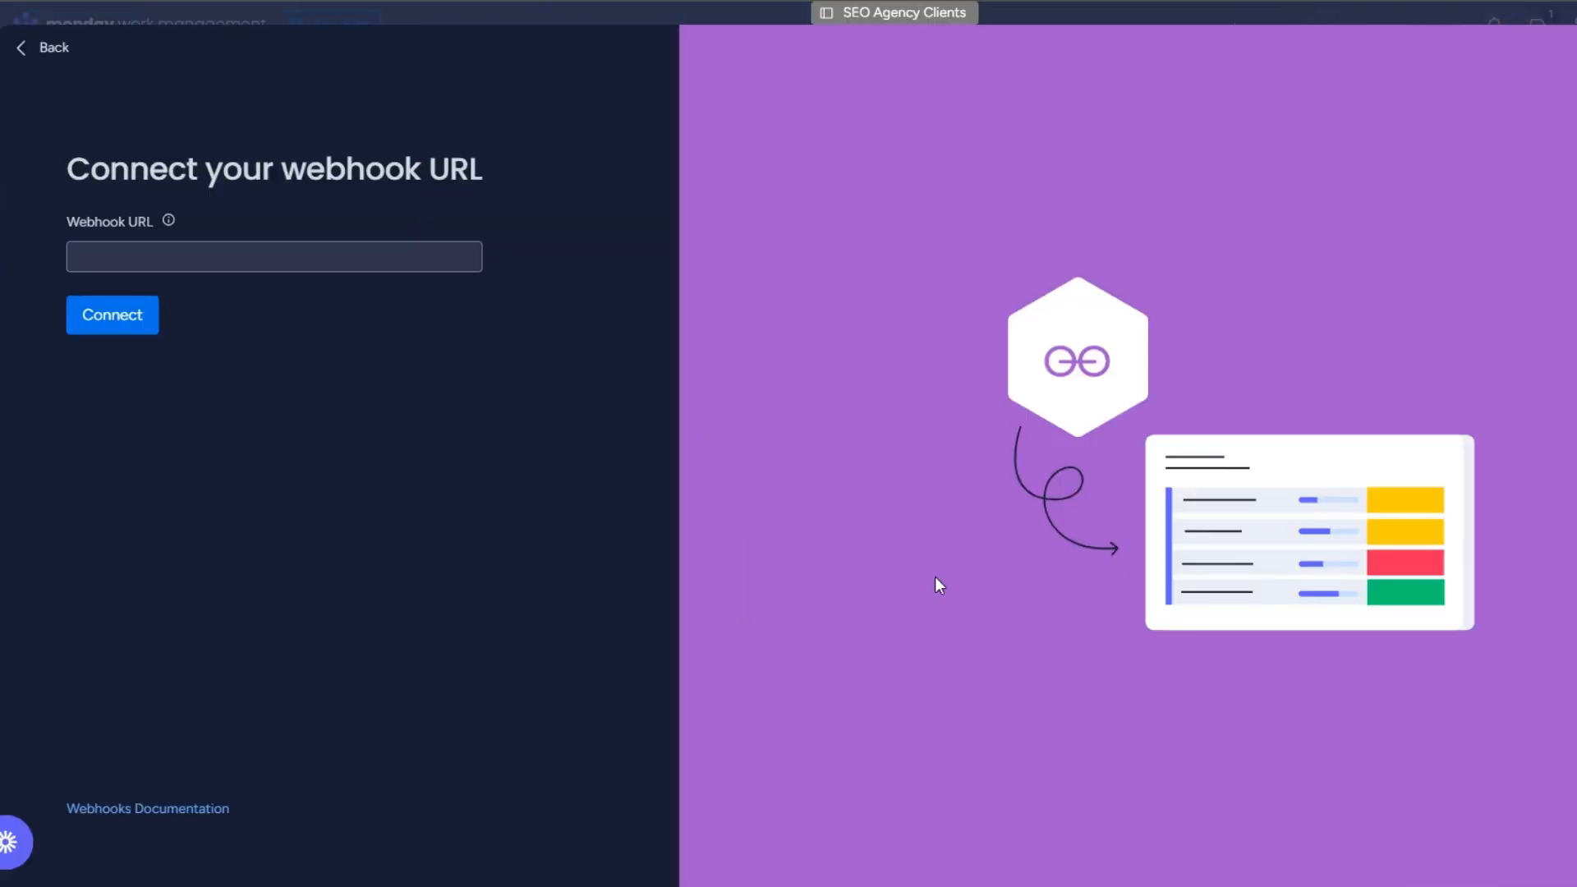
Step: Paste the copied webhook address as the Webhook URL, save and run the Make scenario, and connect the webhook in monday.com
left_click(220, 261)
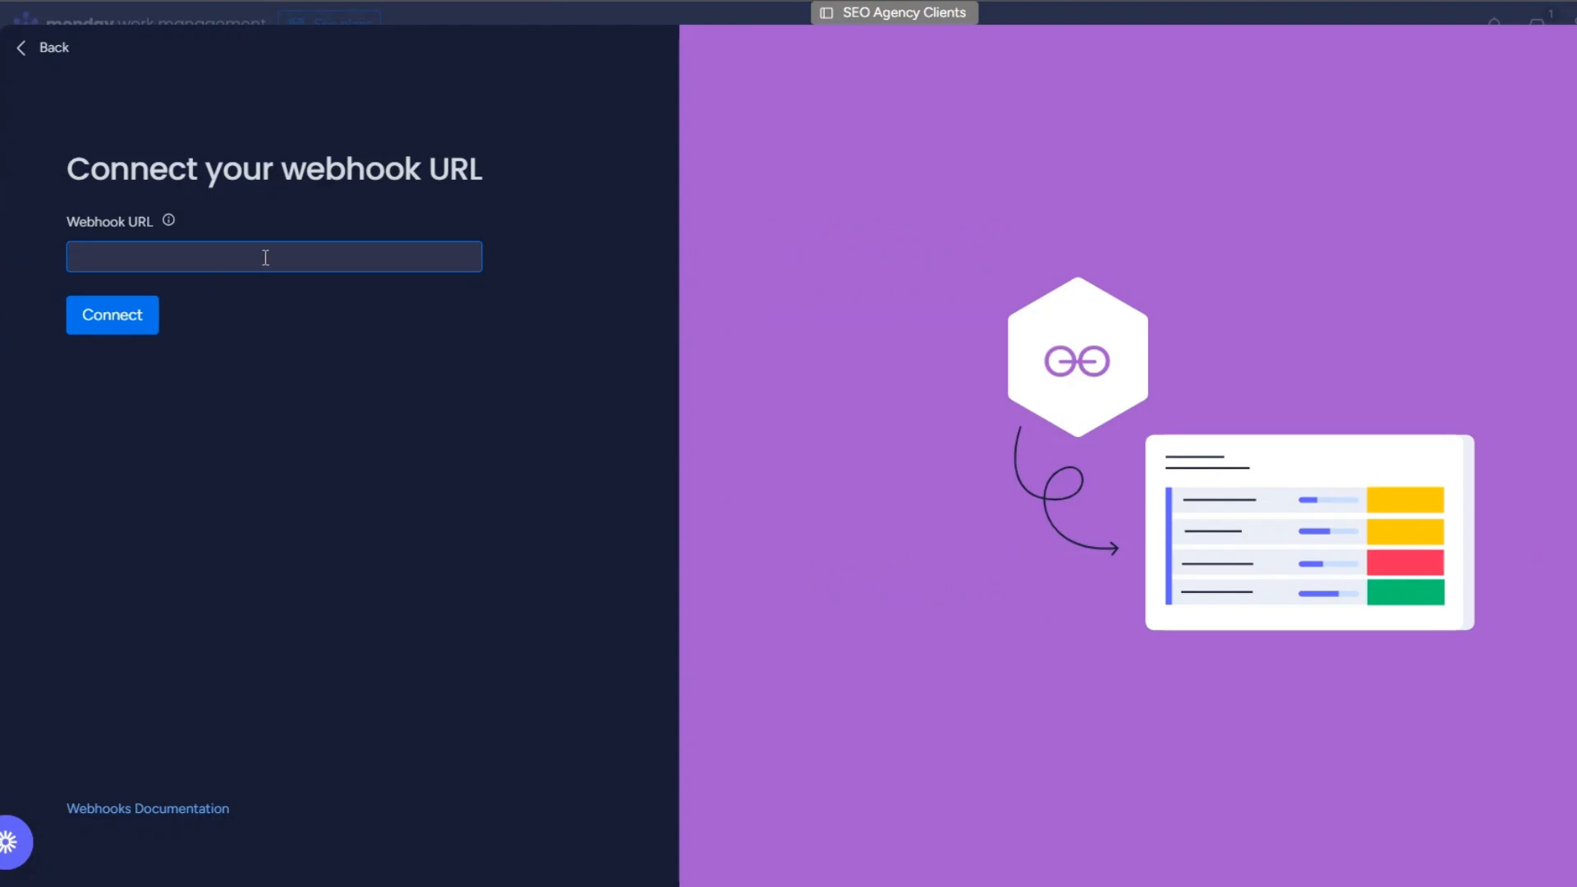
key("ctrl+v")
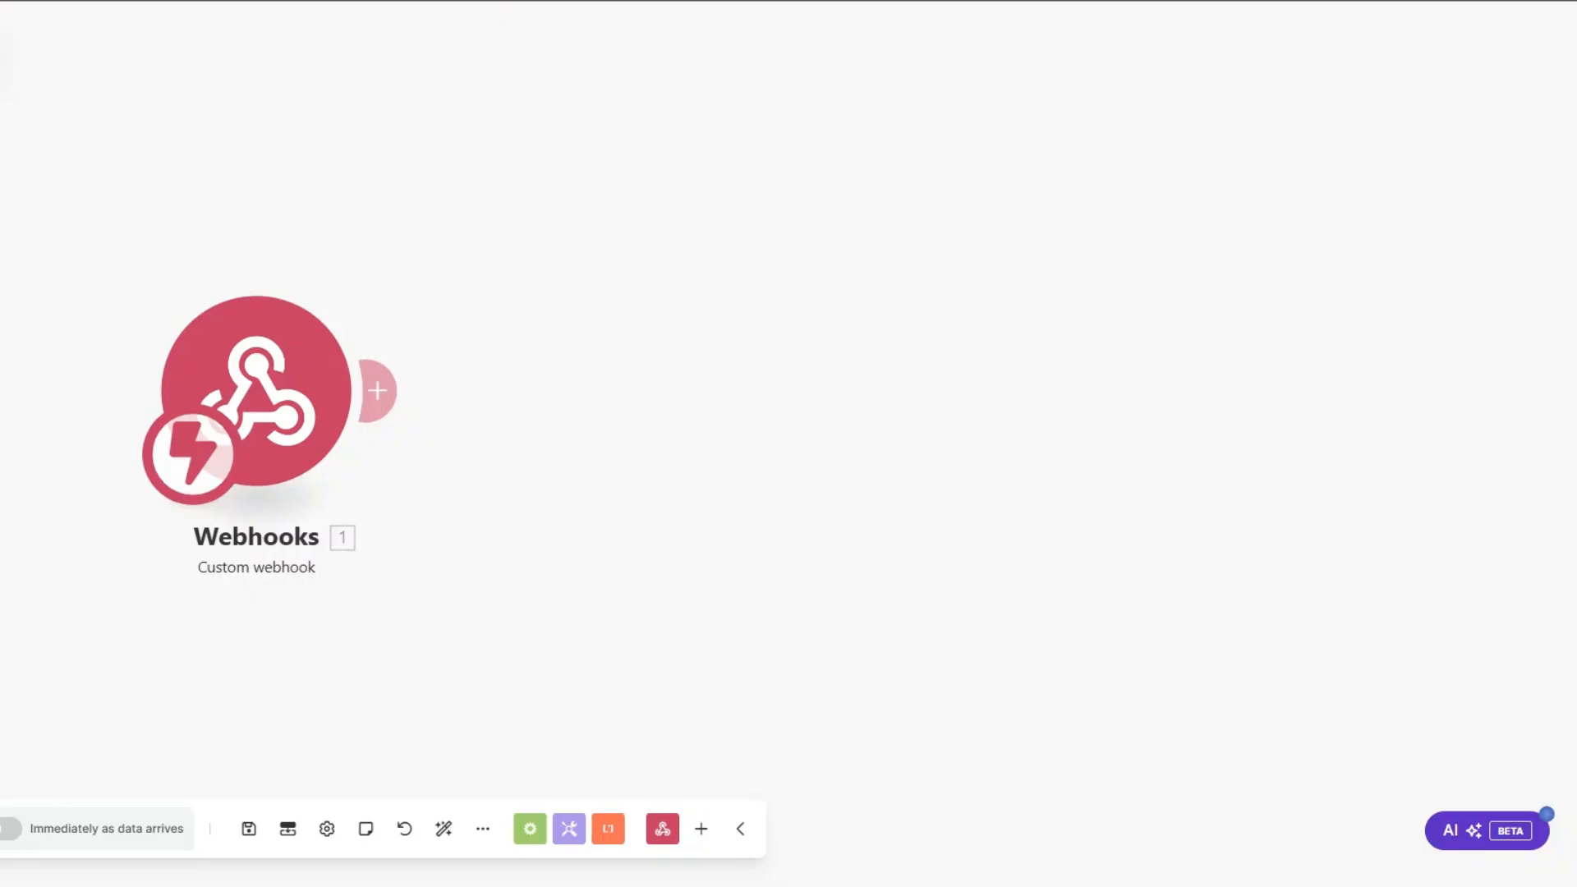
key("ctrl+s")
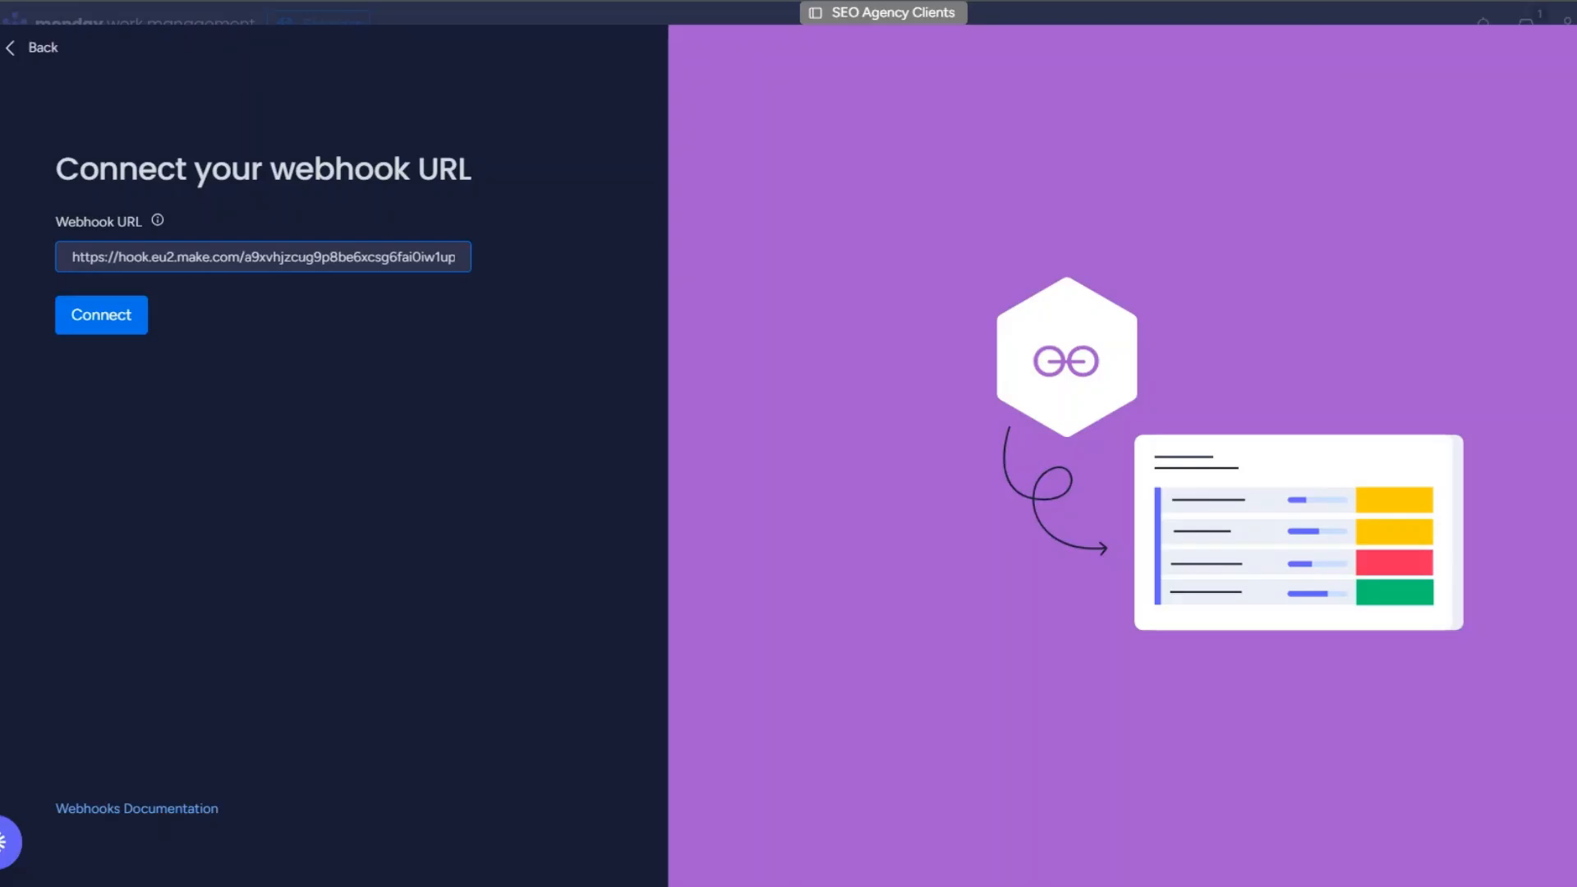
left_click(136, 316)
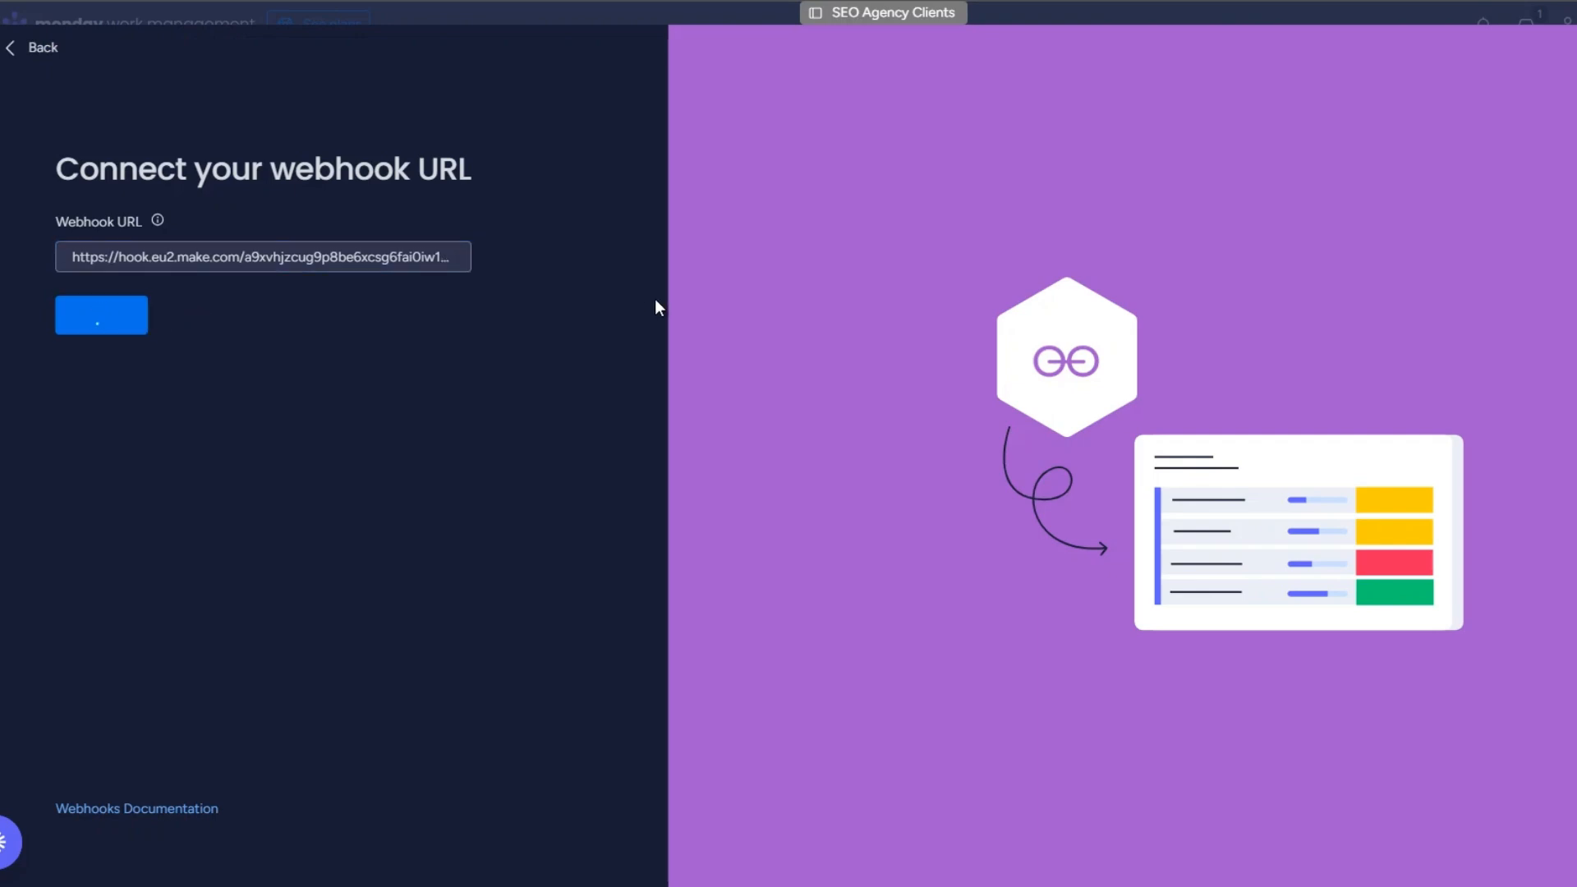
left_click_drag(748, 38, 990, 38)
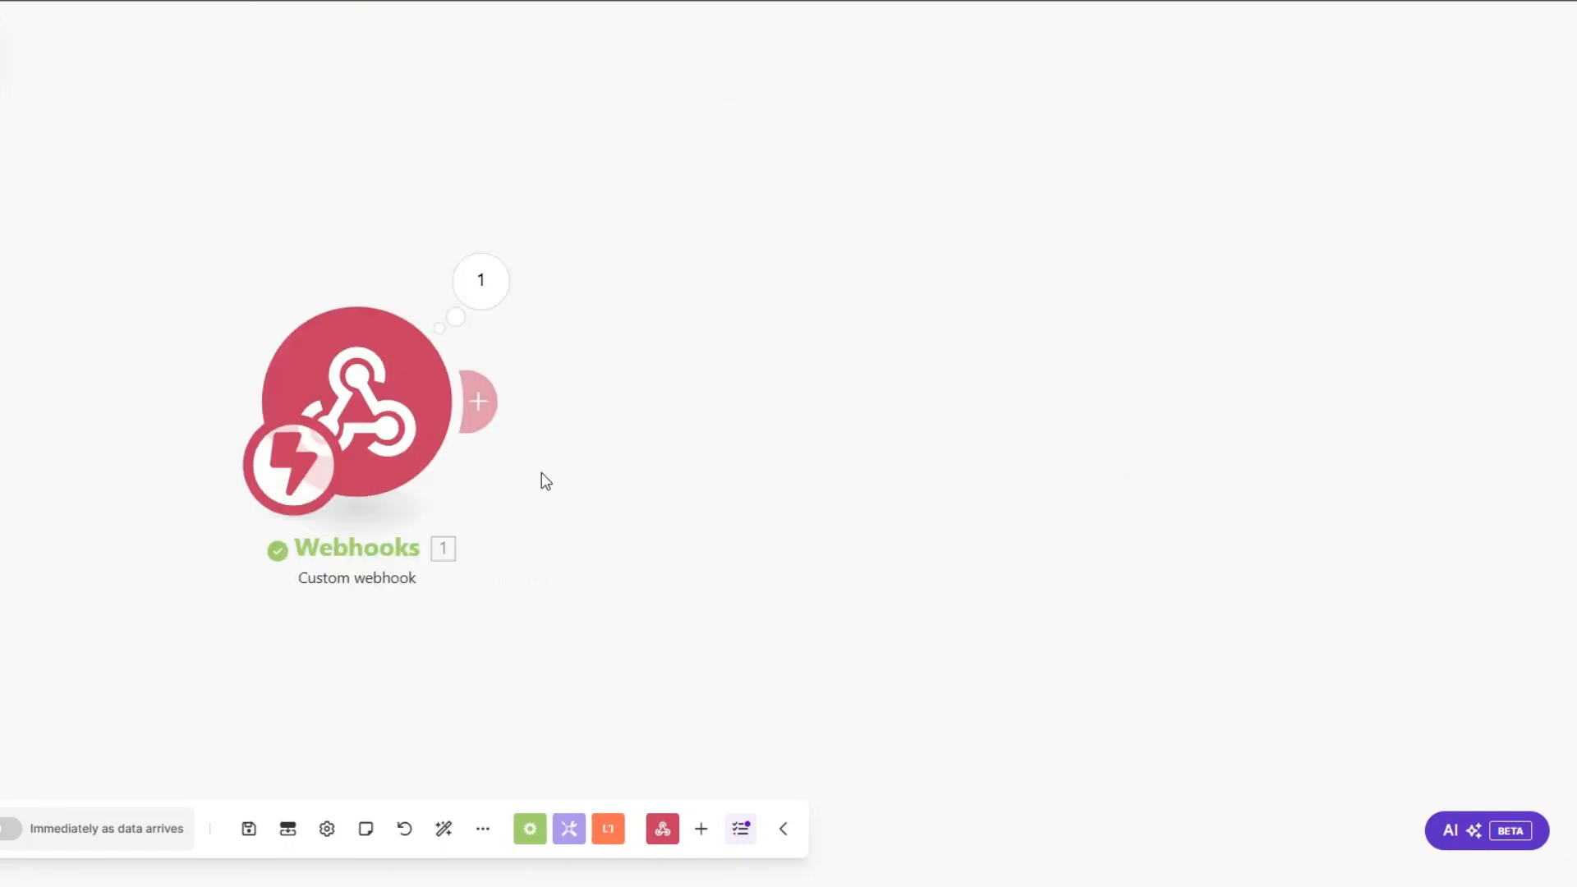
Step: Add a Webhook response module after the Custom webhook trigger in the Make scenario
left_click(478, 401)
left_click(944, 243)
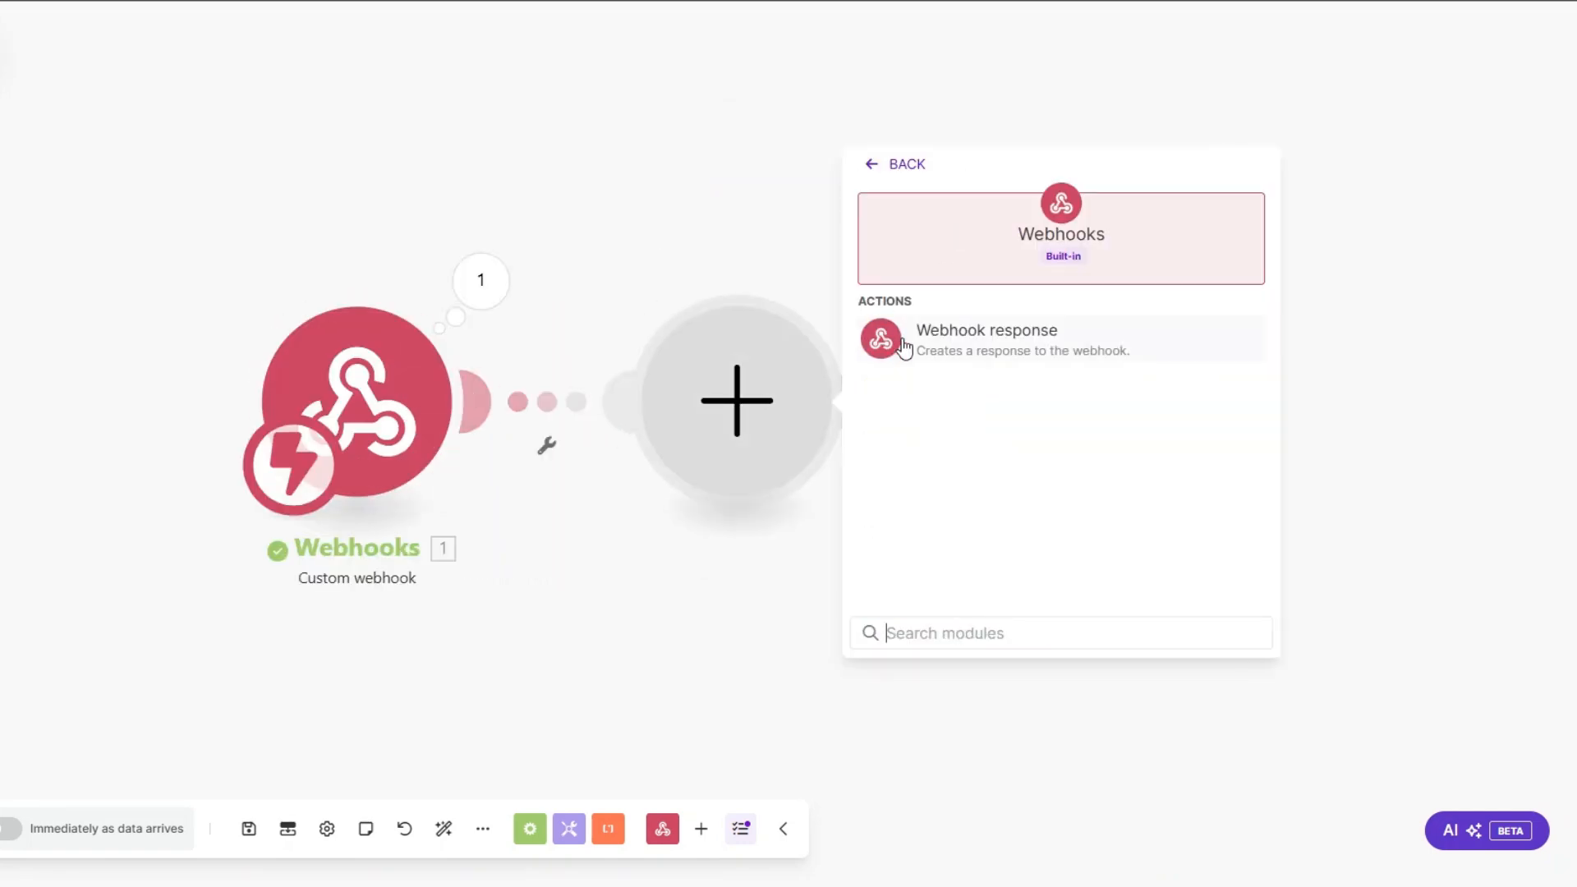
left_click(904, 349)
Step: Set the response body to {"challenge":""} with the trigger's challenge value mapped between the last quotes, and save the module
left_click(921, 464)
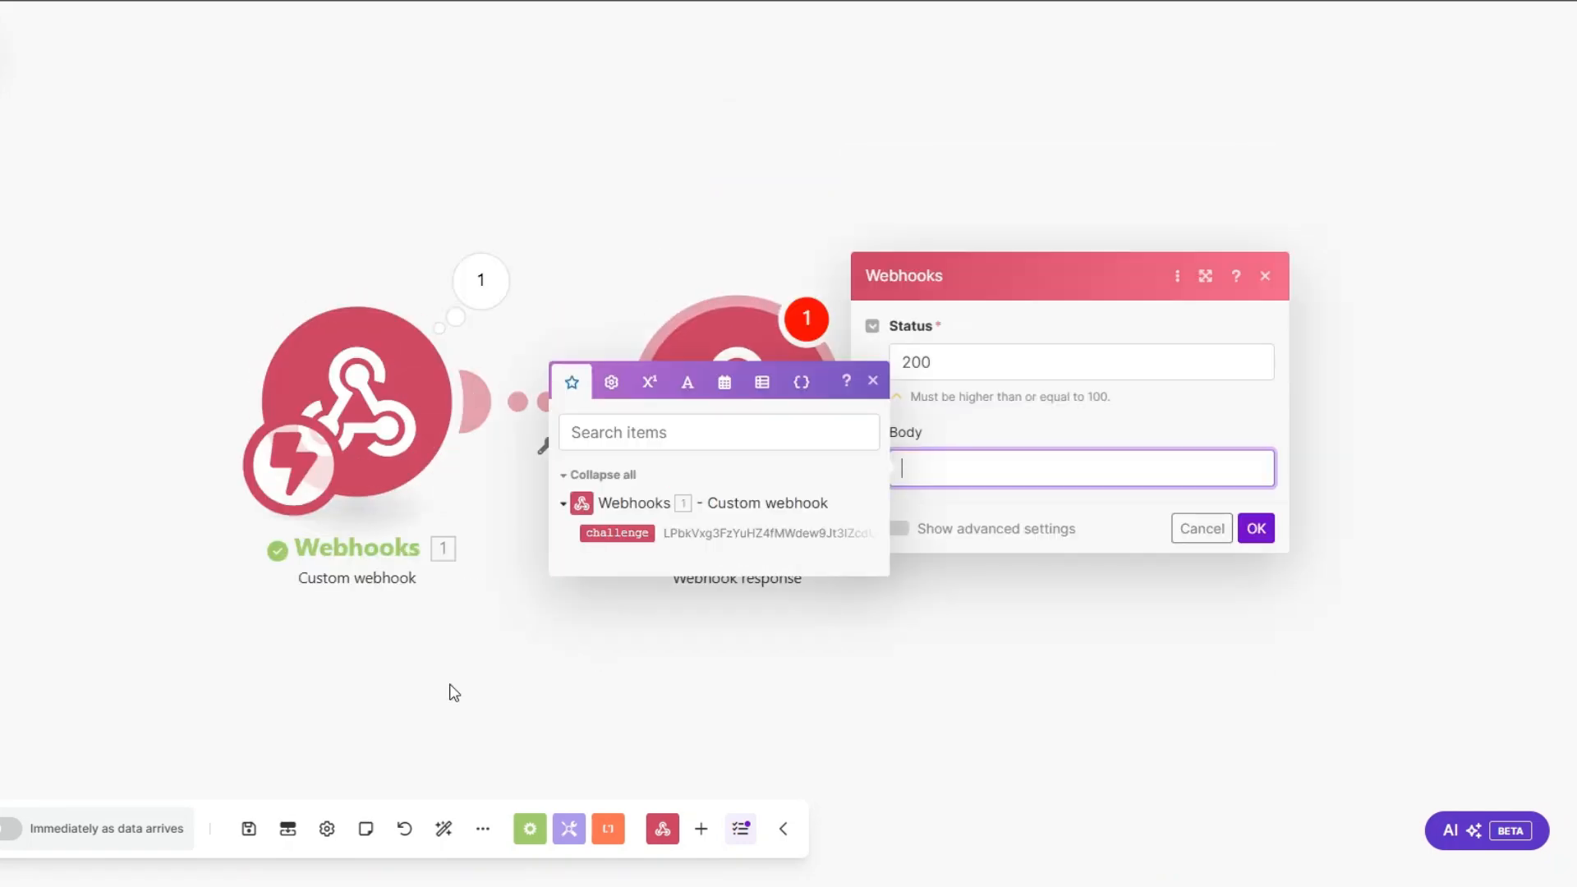
type("{}")
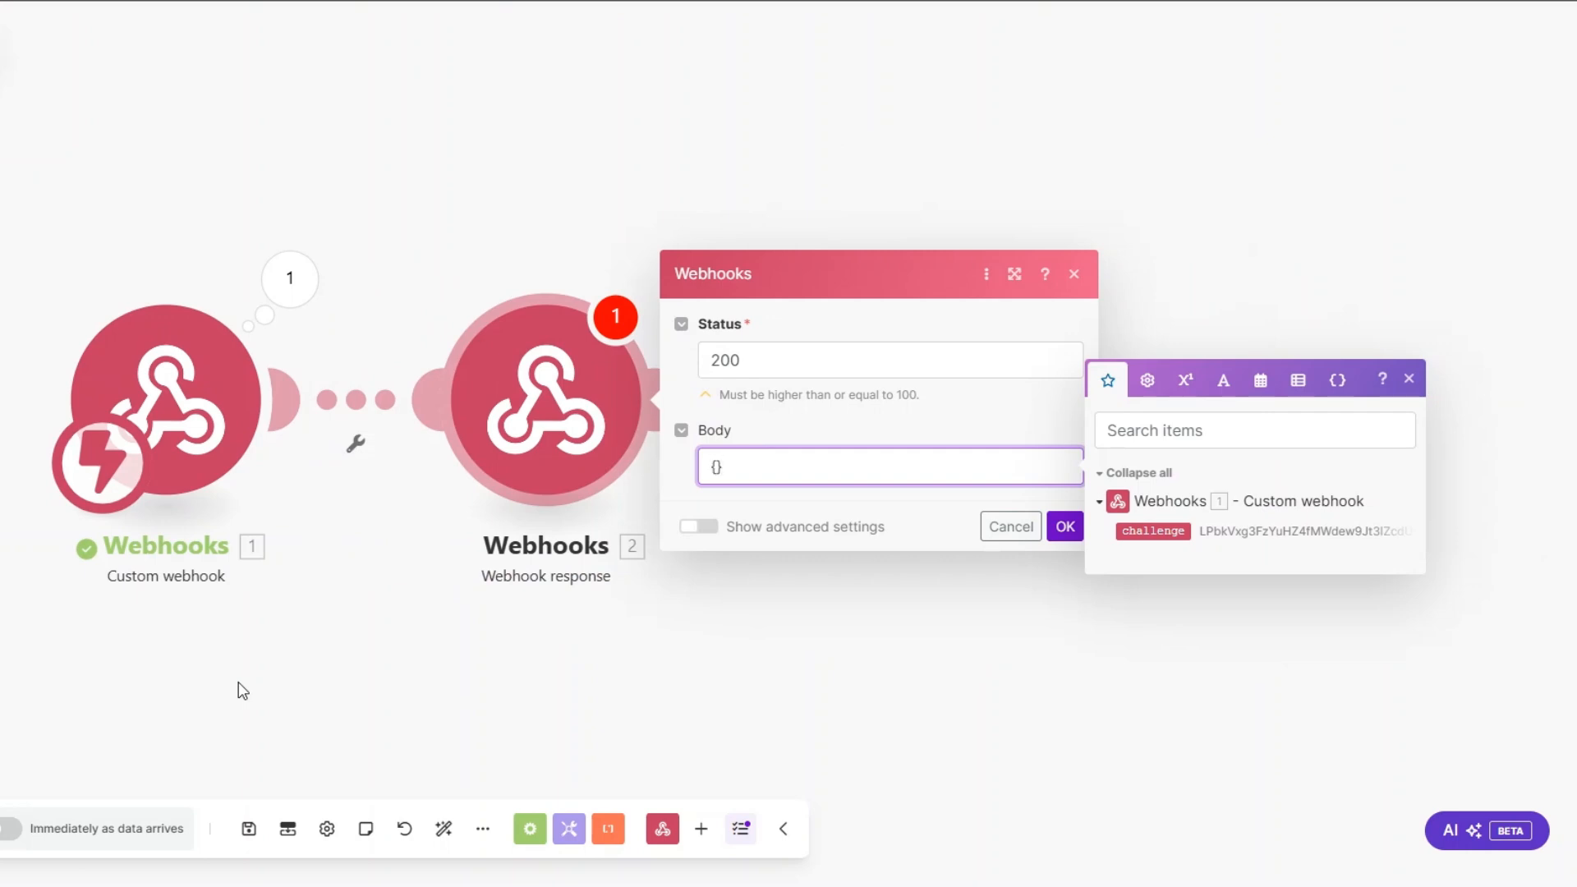
type(":")
key("BackSpace")
type("\"\"")
type("\"\"")
type("challen")
type("ge")
left_click(1153, 531)
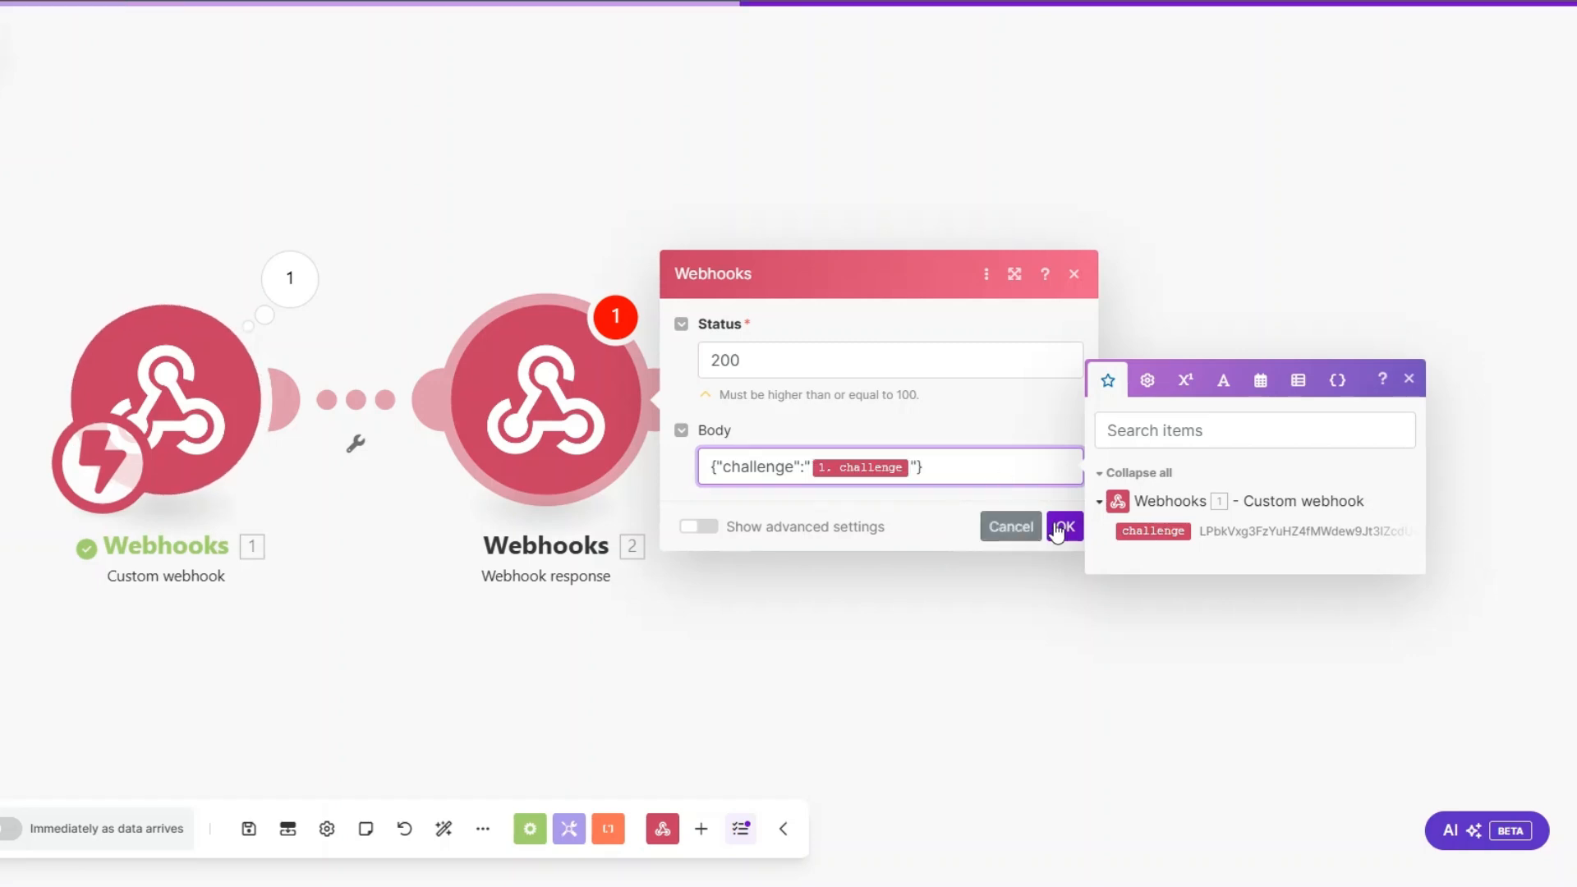
left_click(1027, 528)
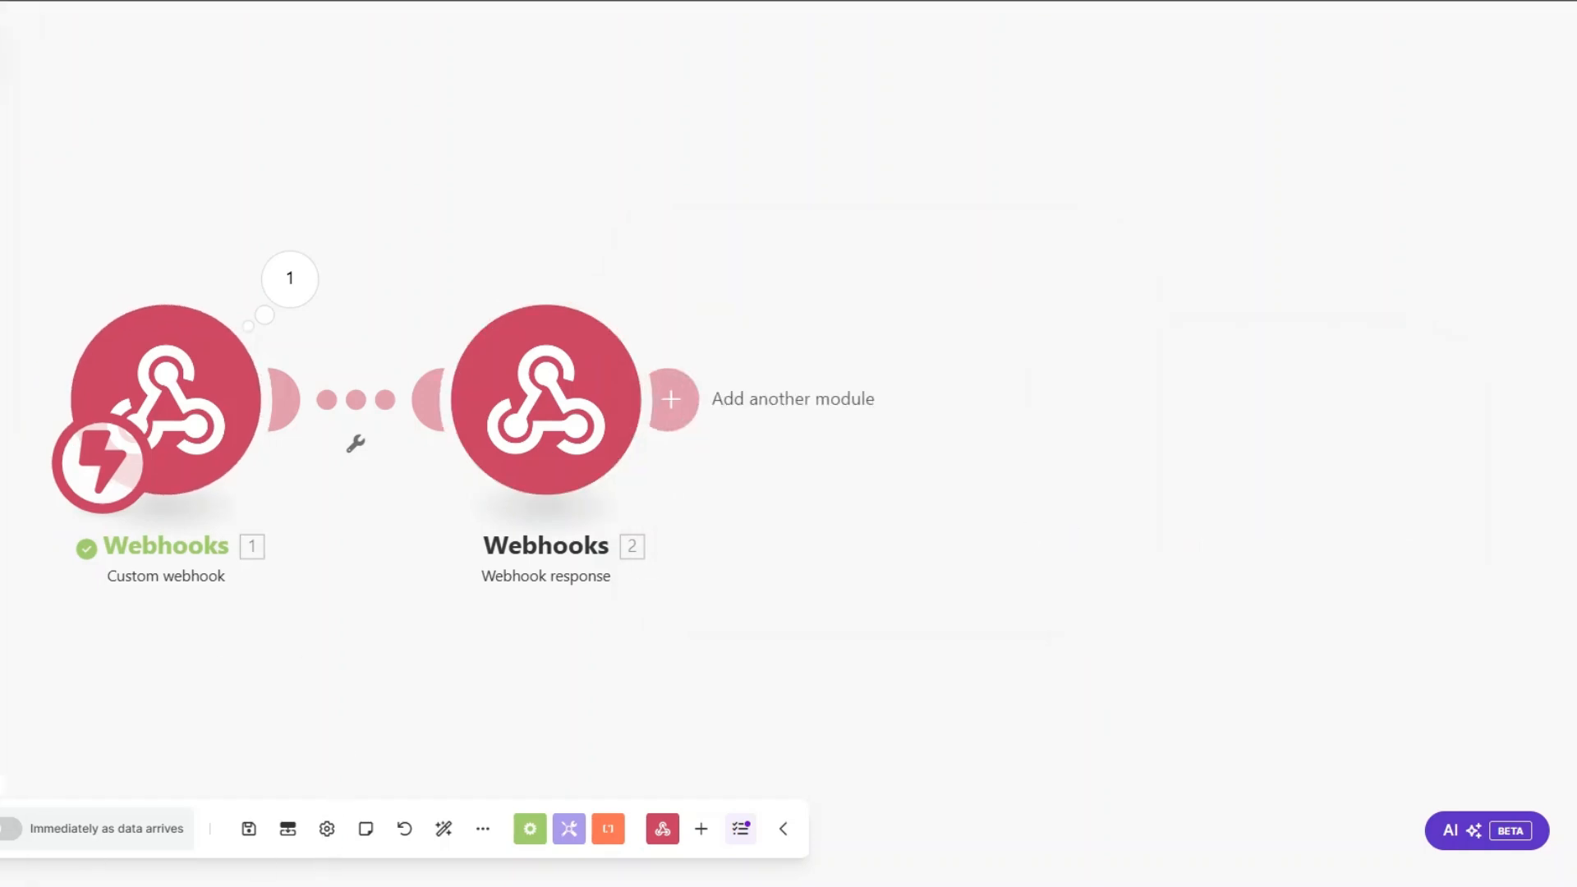
Step: Run the scenario once to answer the monday.com webhook connection, and delete the Webhook response module
left_click(1, 829)
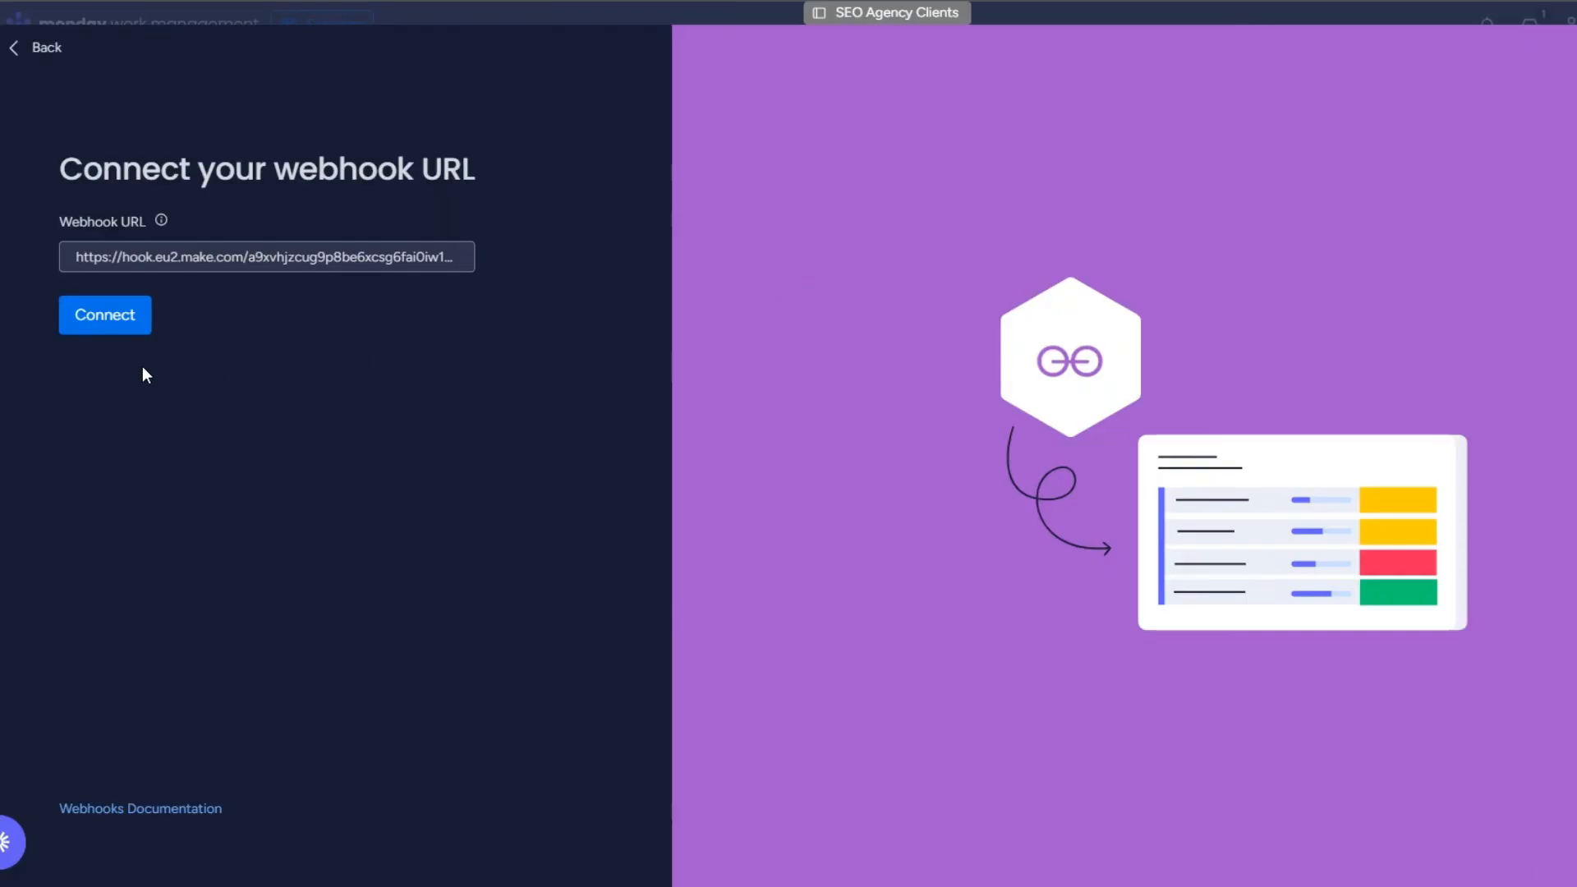
left_click(105, 315)
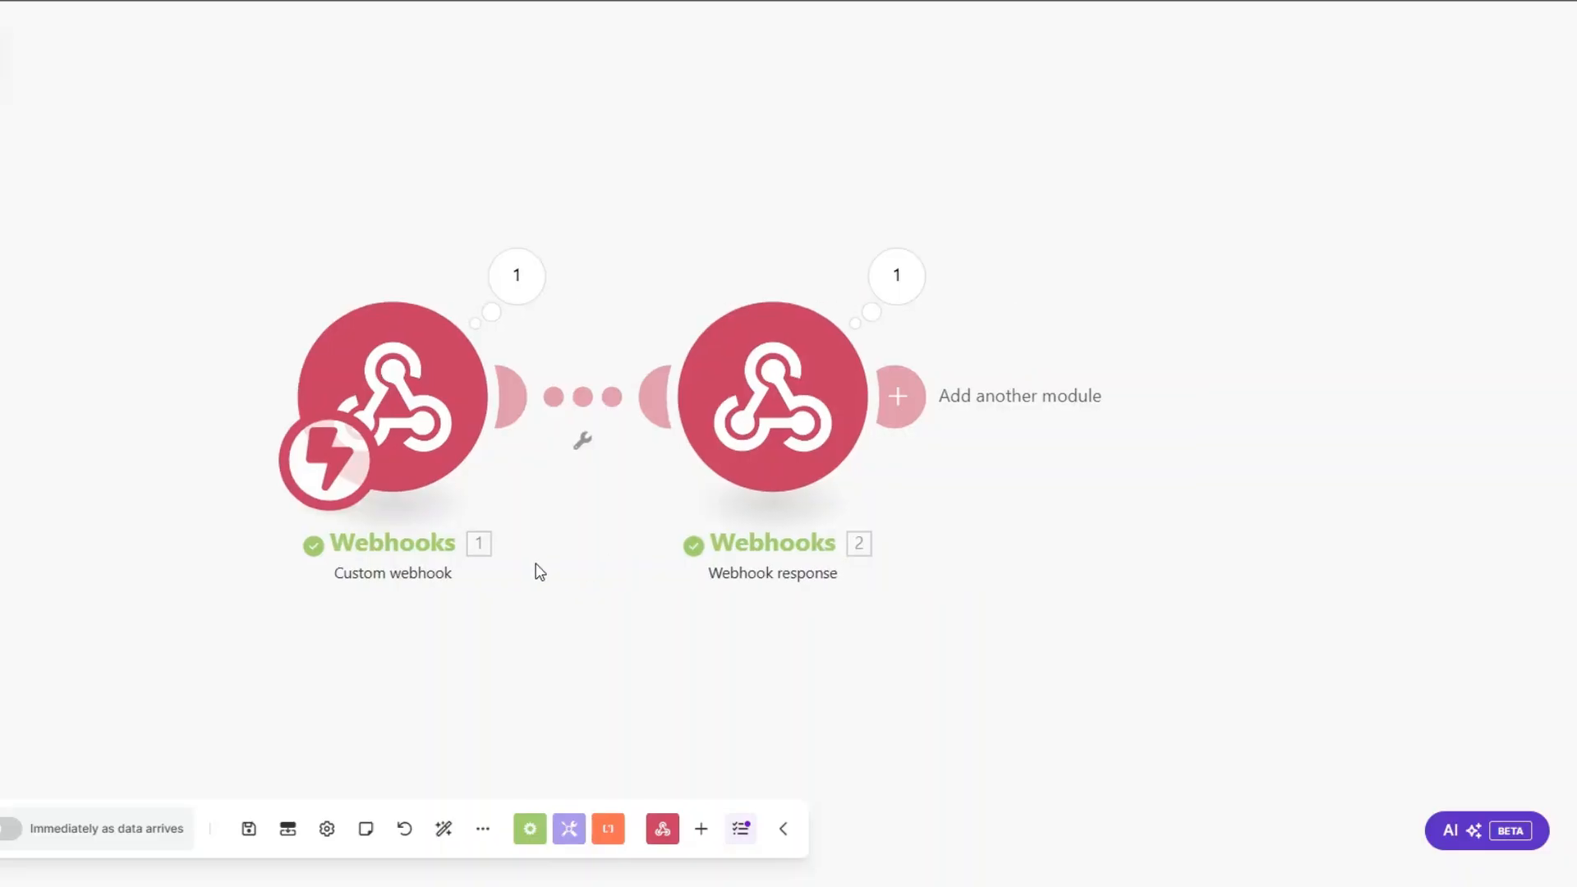
right_click(601, 373)
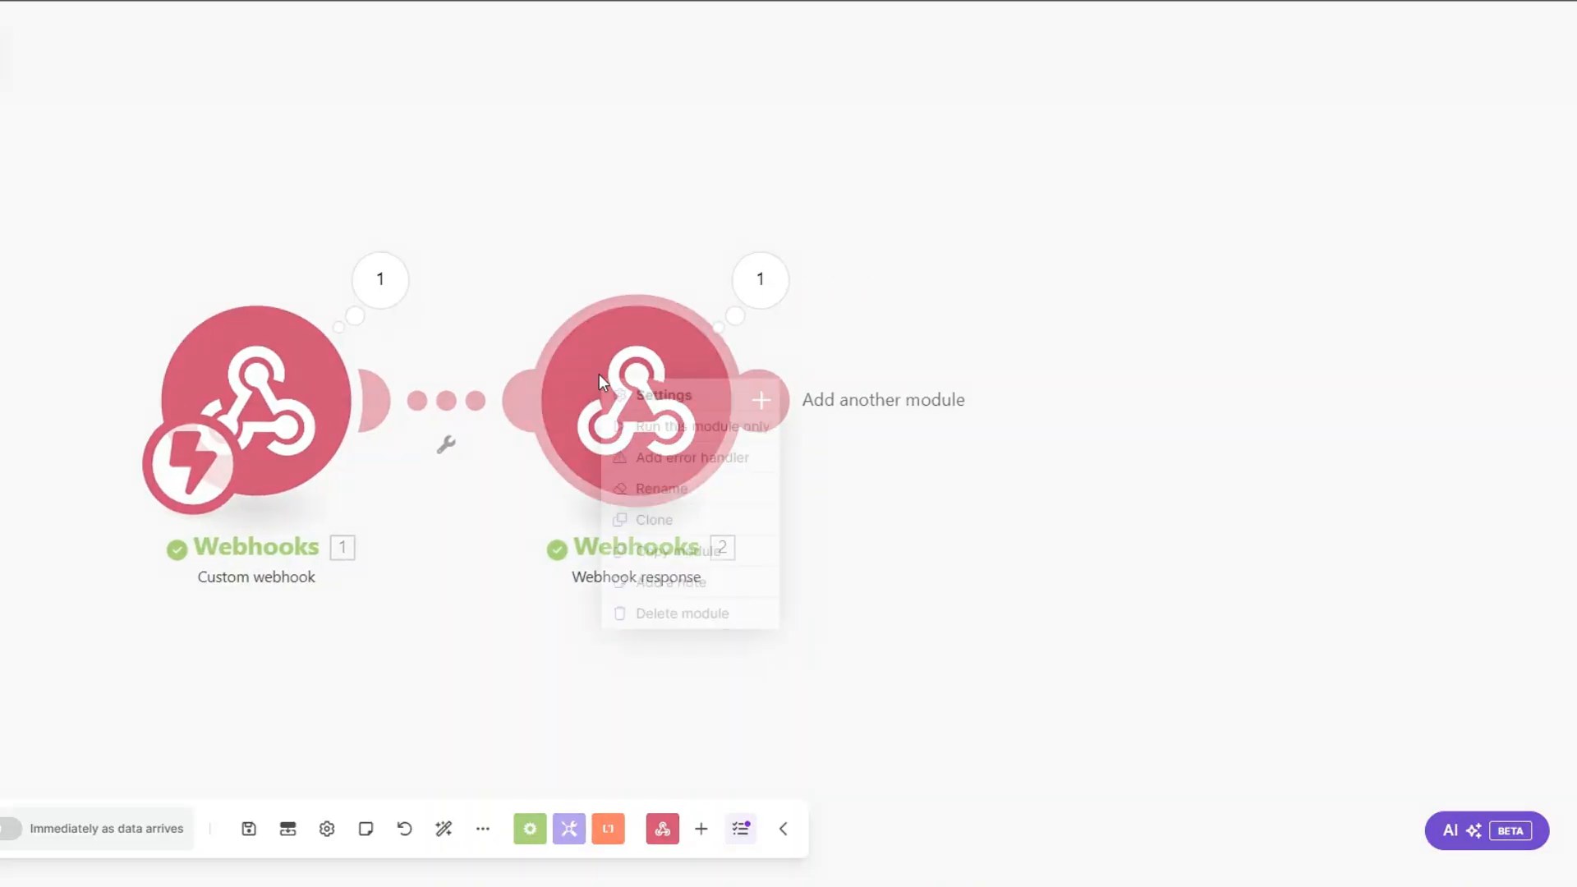
left_click(644, 615)
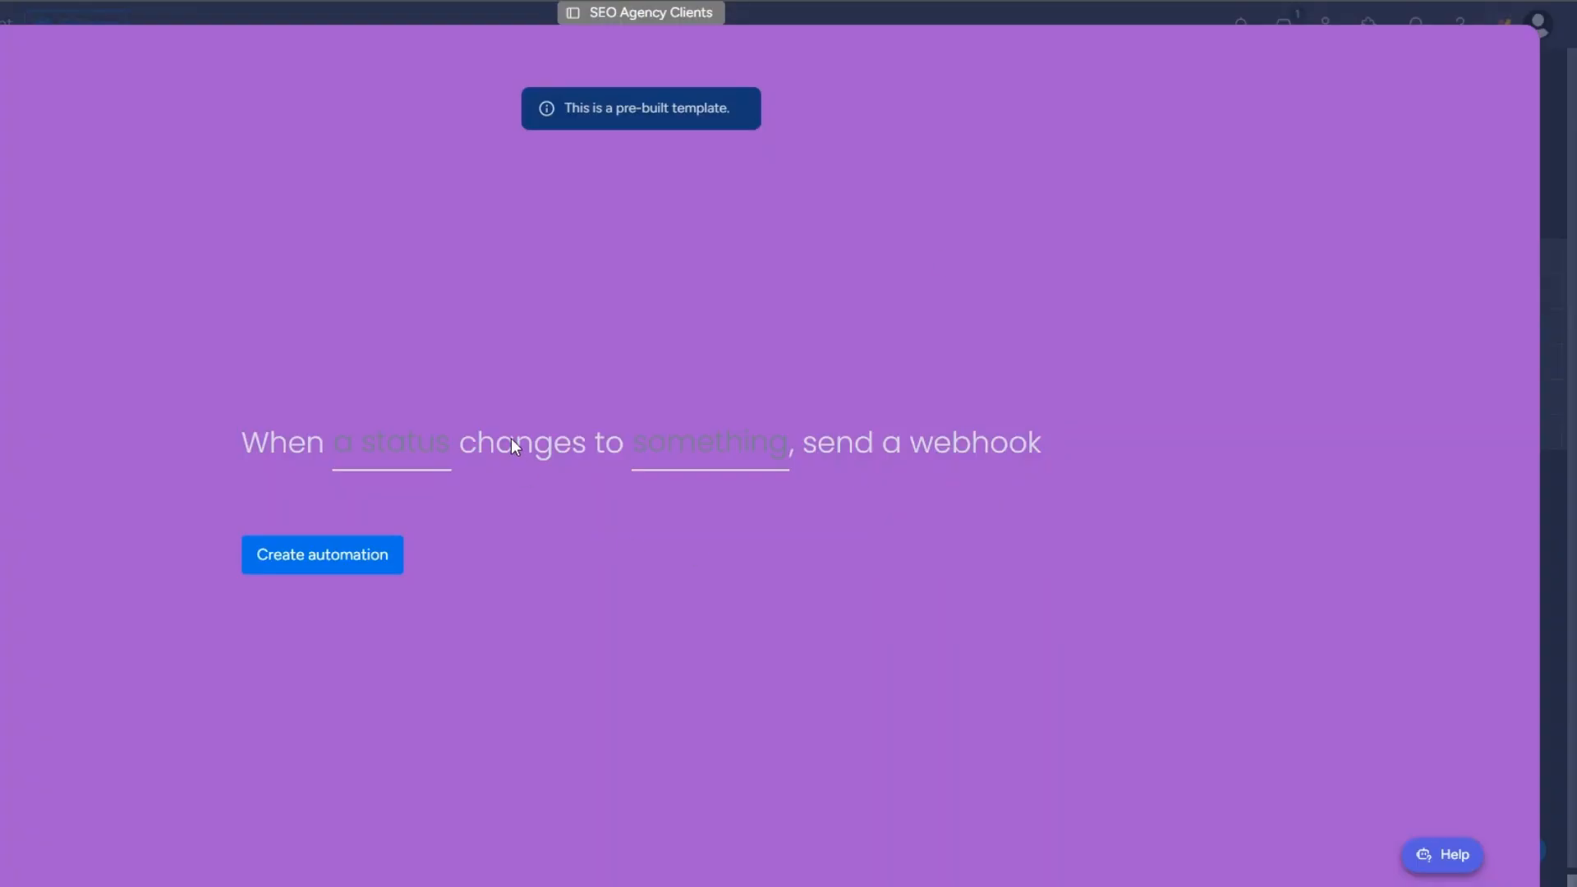
Step: Create the monday.com automation that sends a webhook when Status changes to CLIENT UPDATES
left_click(392, 444)
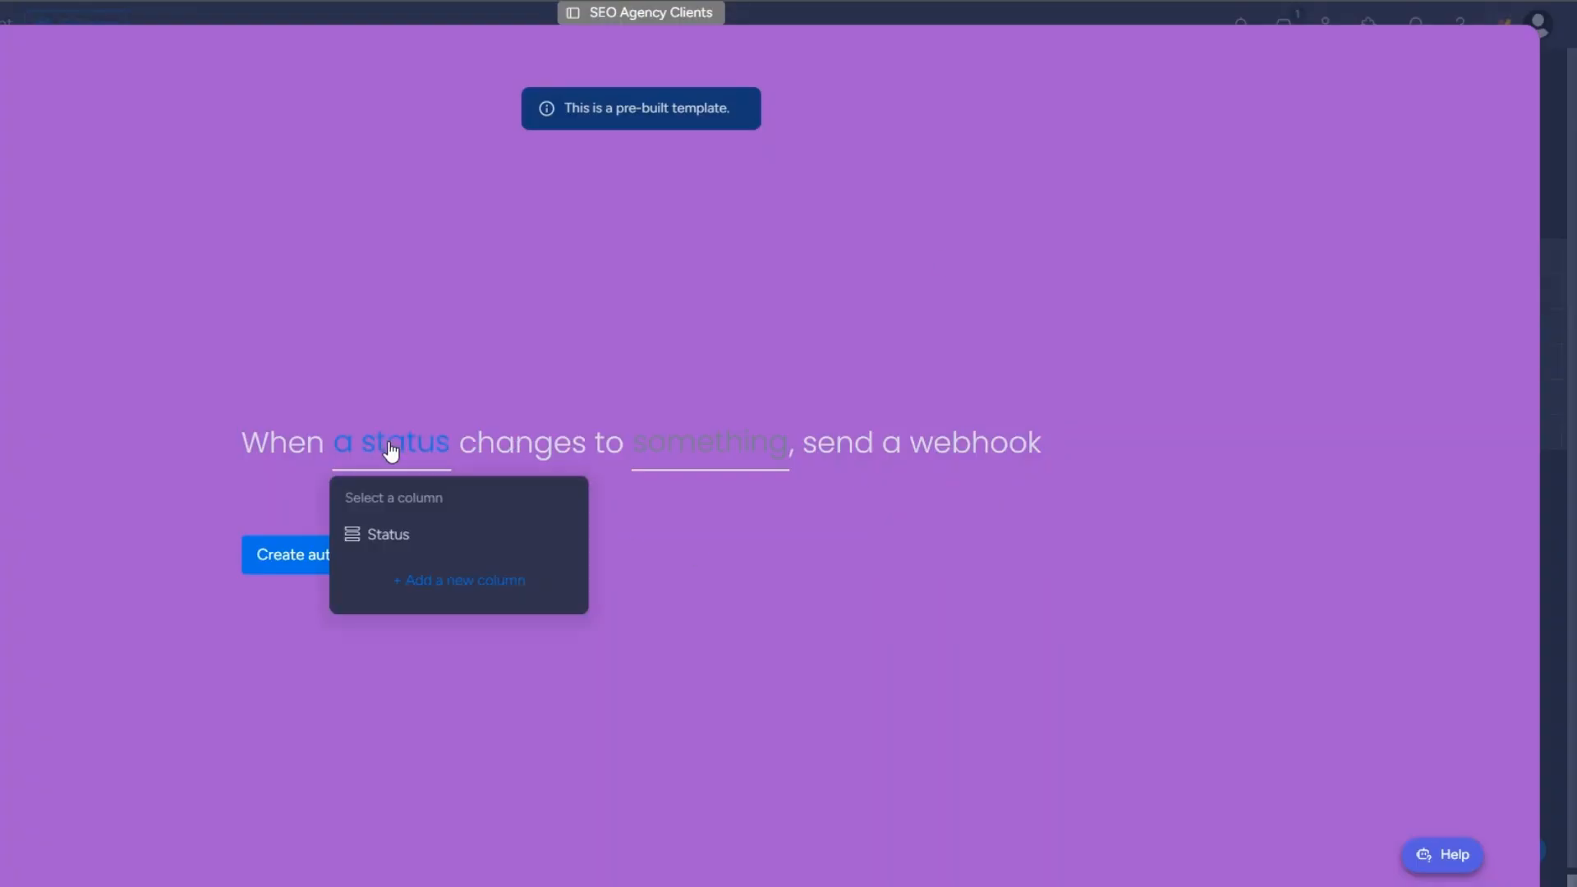
left_click(392, 532)
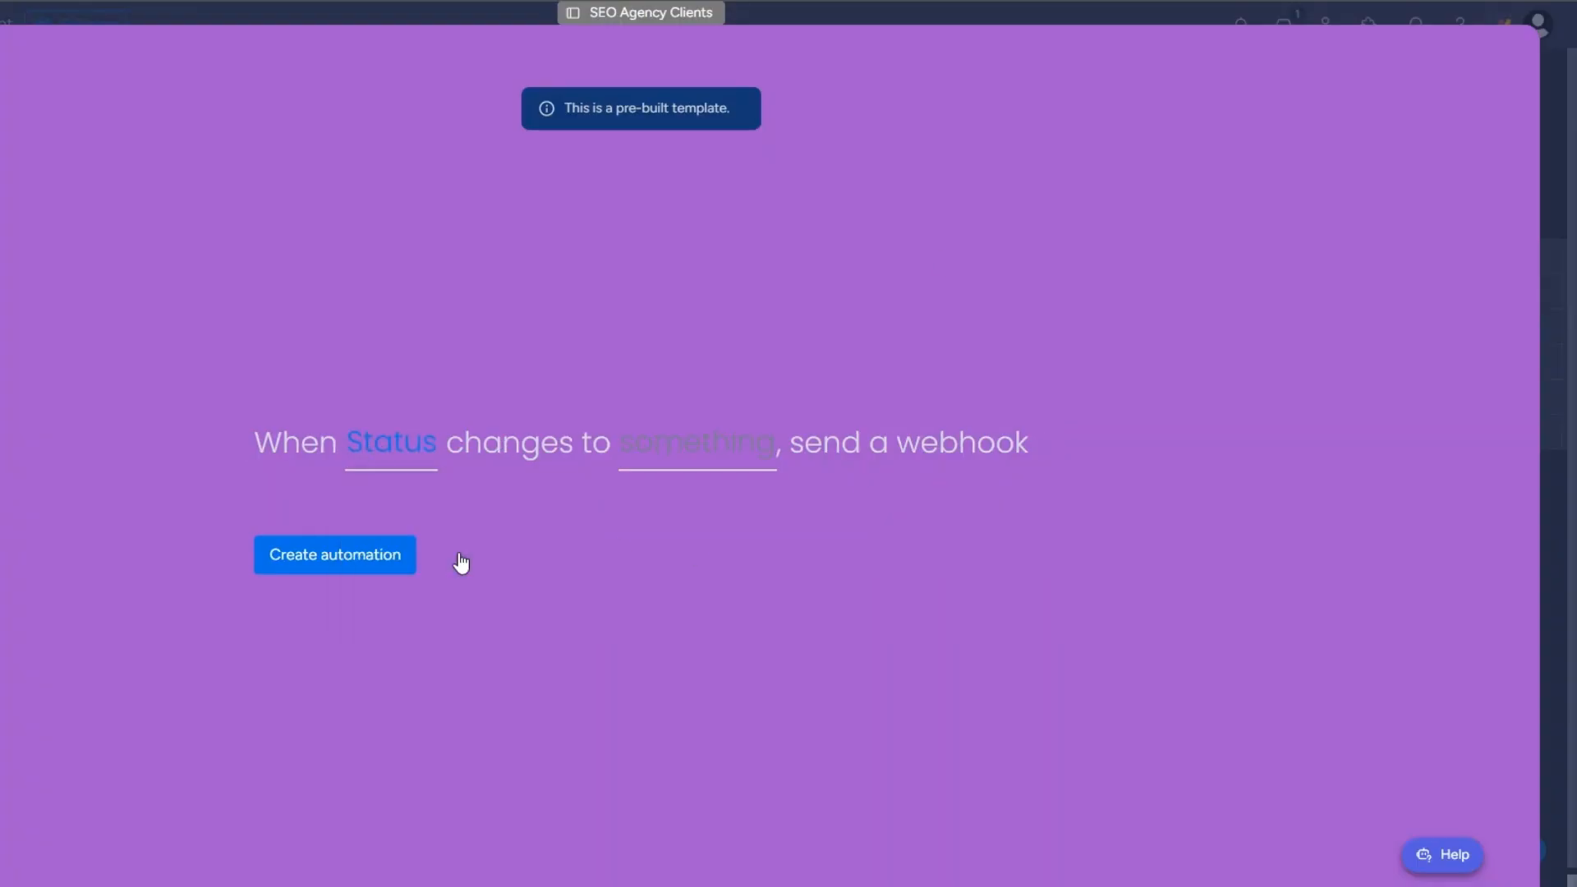
left_click(680, 464)
left_click(707, 649)
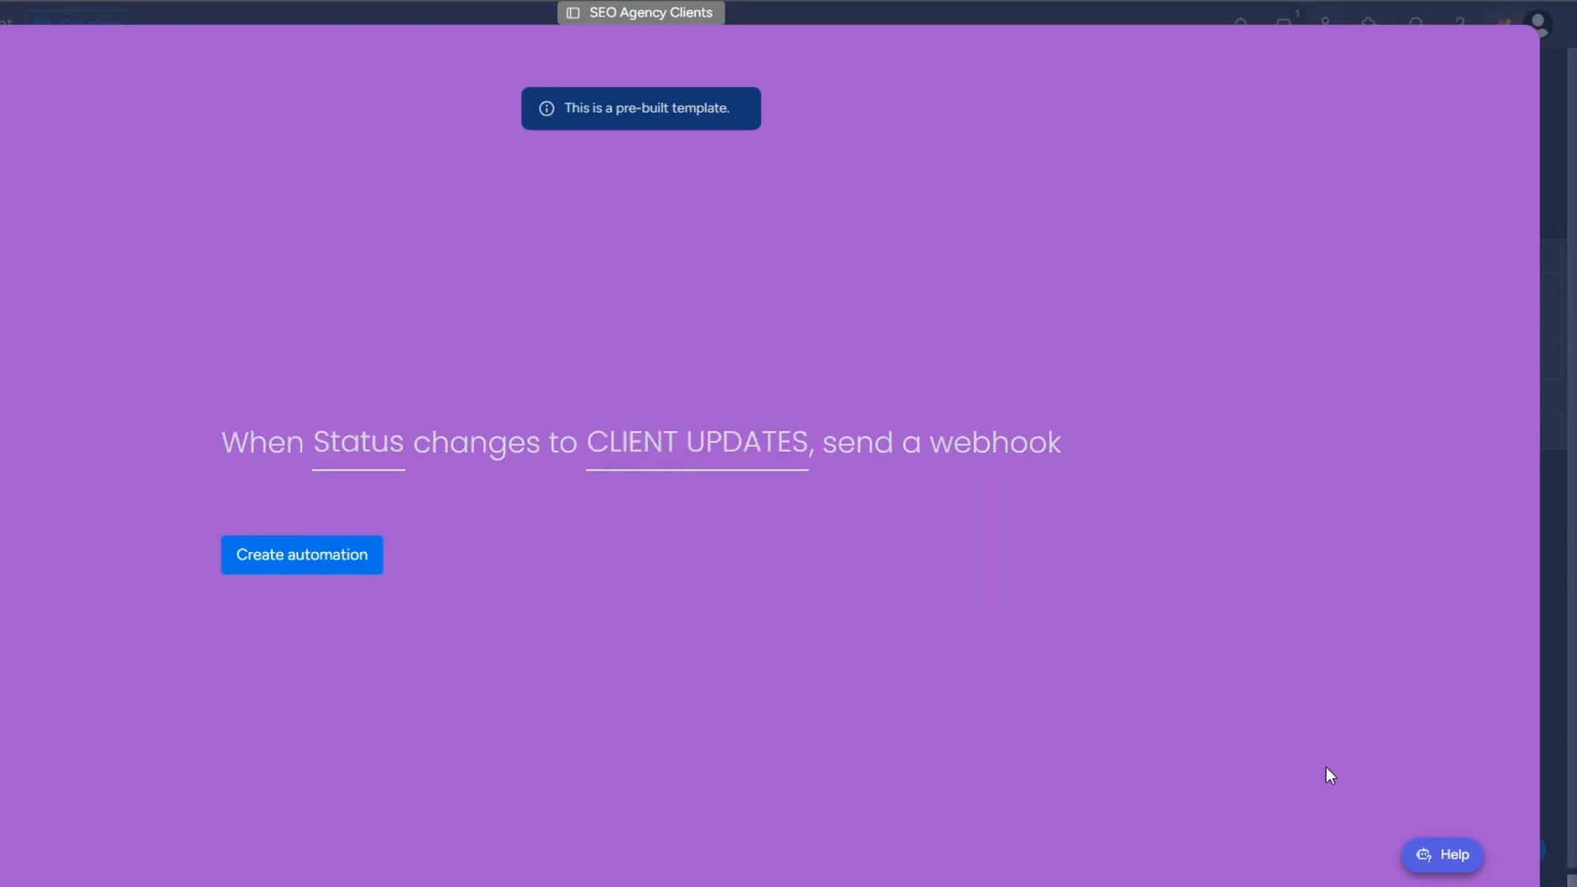
left_click(343, 570)
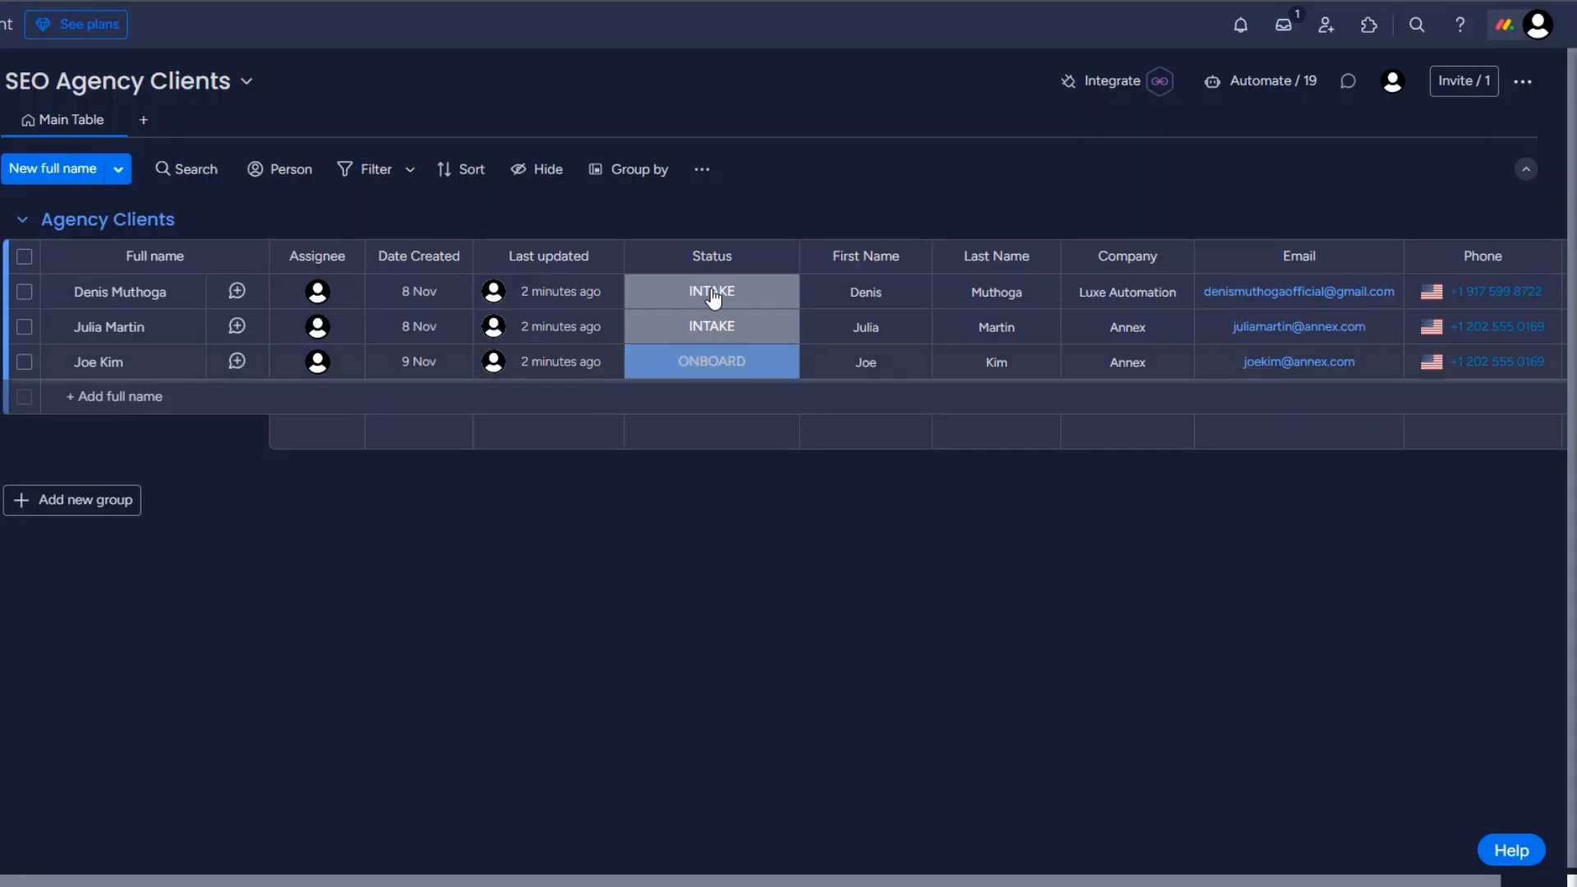
Step: Set the second client's status to CLIENT UPDATES and check pulseName and pulseId in the webhook output in Make
left_click(700, 327)
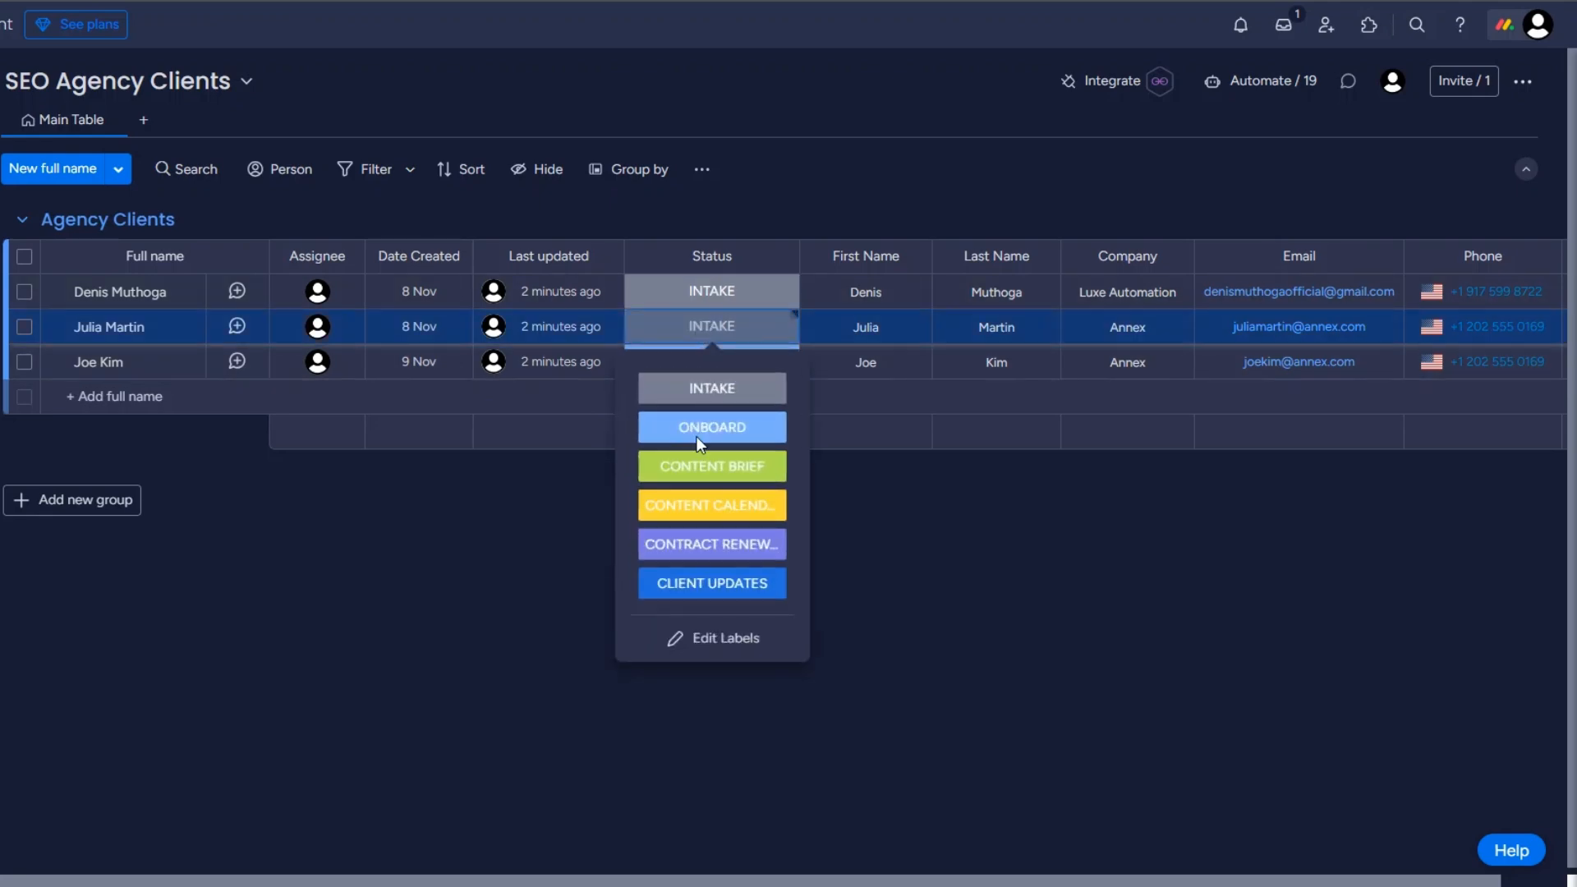
left_click(694, 584)
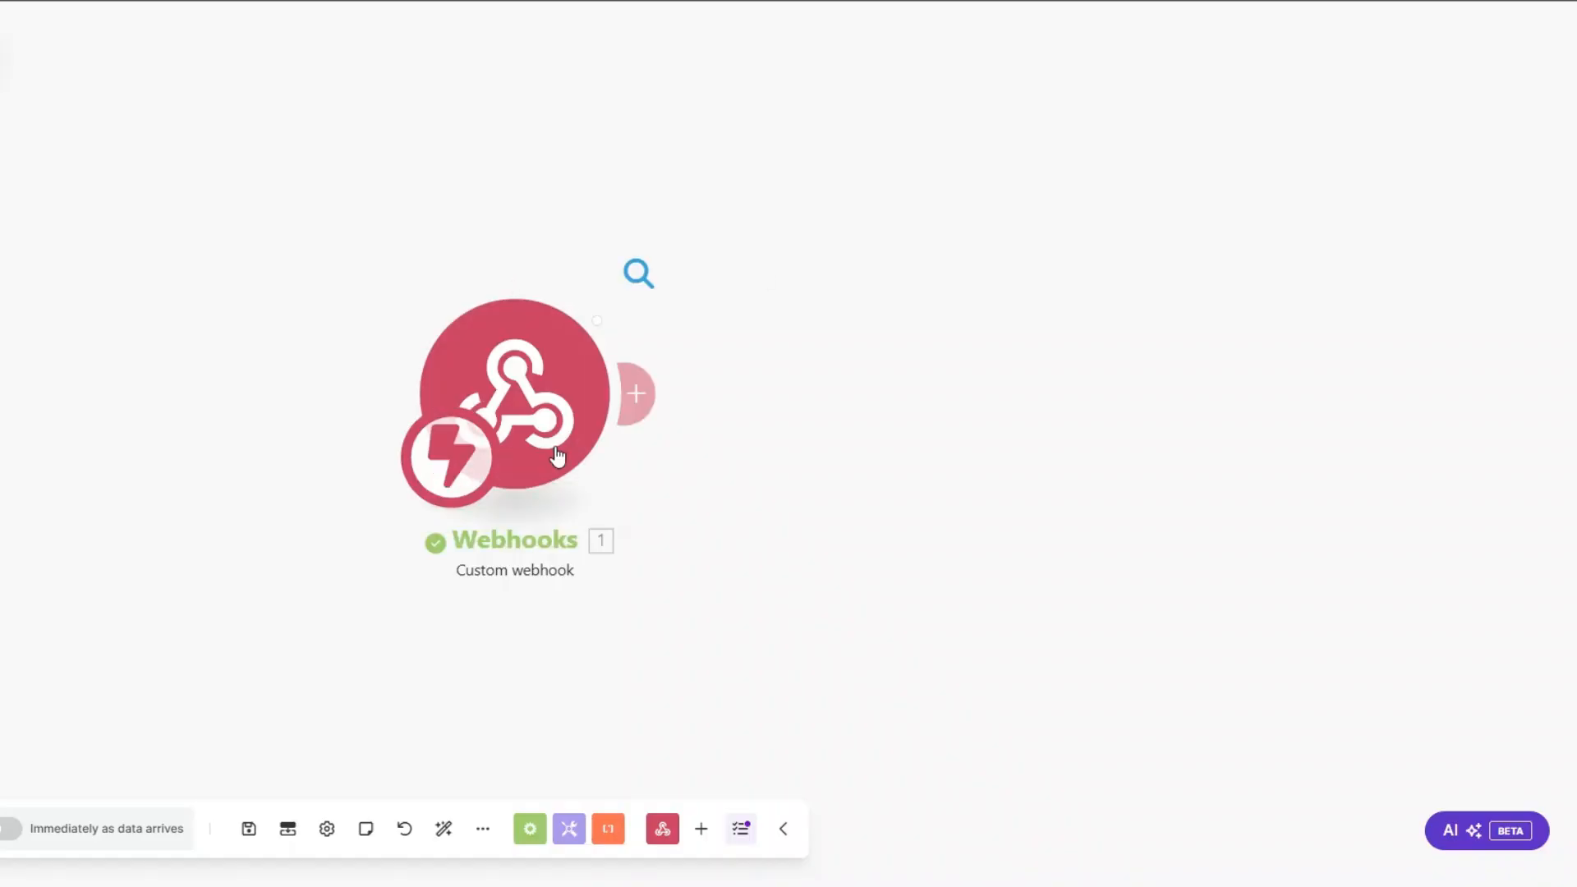
left_click(638, 272)
left_click(530, 321)
left_click_drag(626, 383, 726, 390)
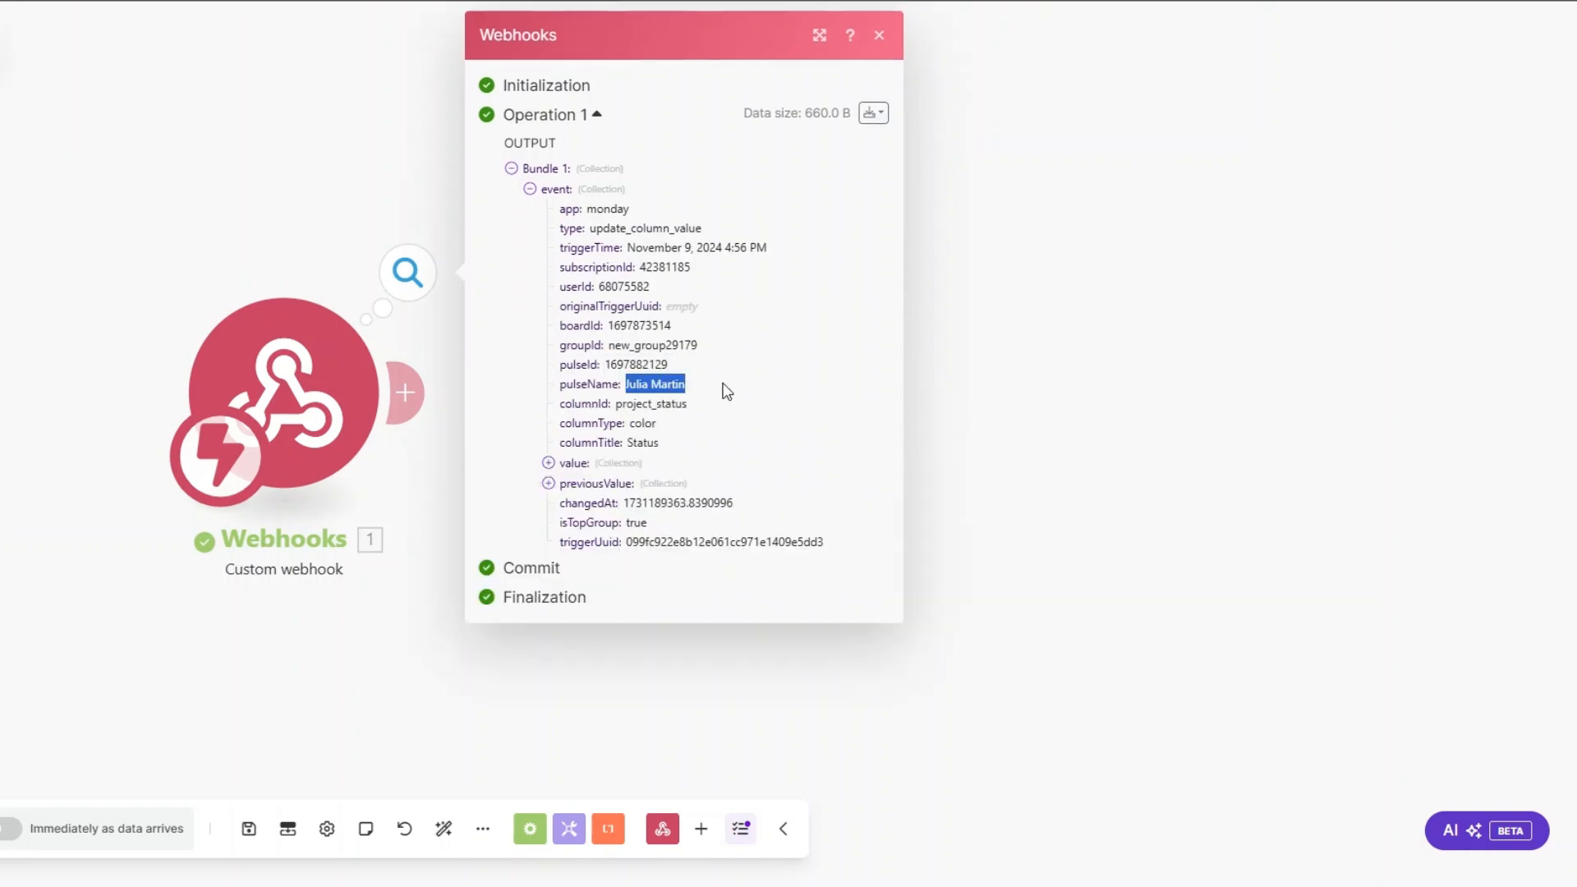
left_click_drag(605, 364, 694, 365)
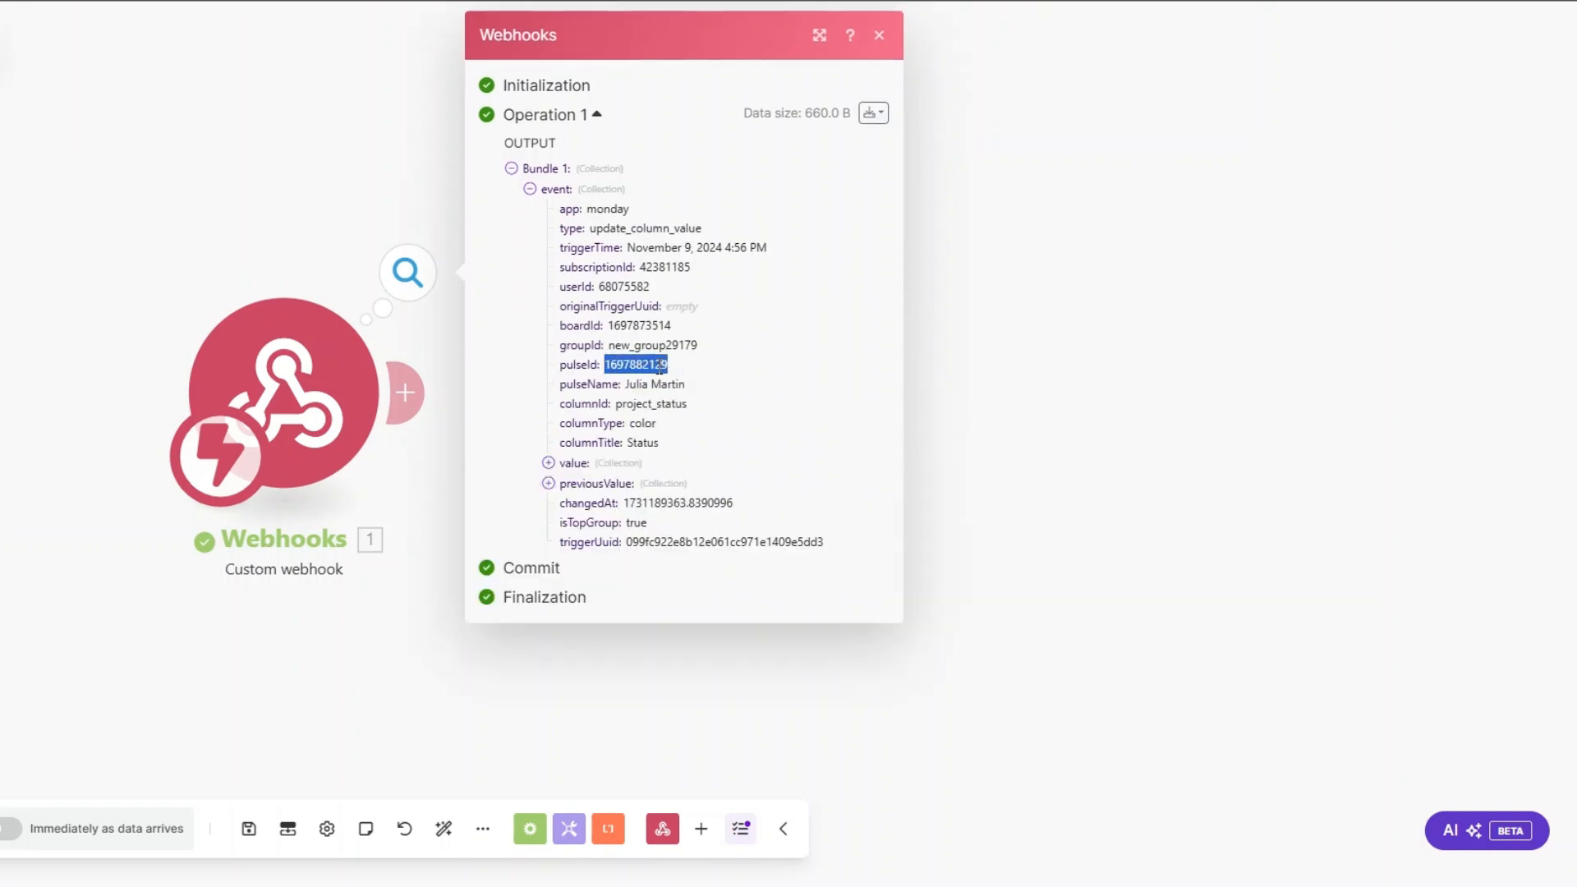
left_click(977, 426)
Step: Add a Monday Get an Item module after the Custom webhook trigger
left_click(408, 392)
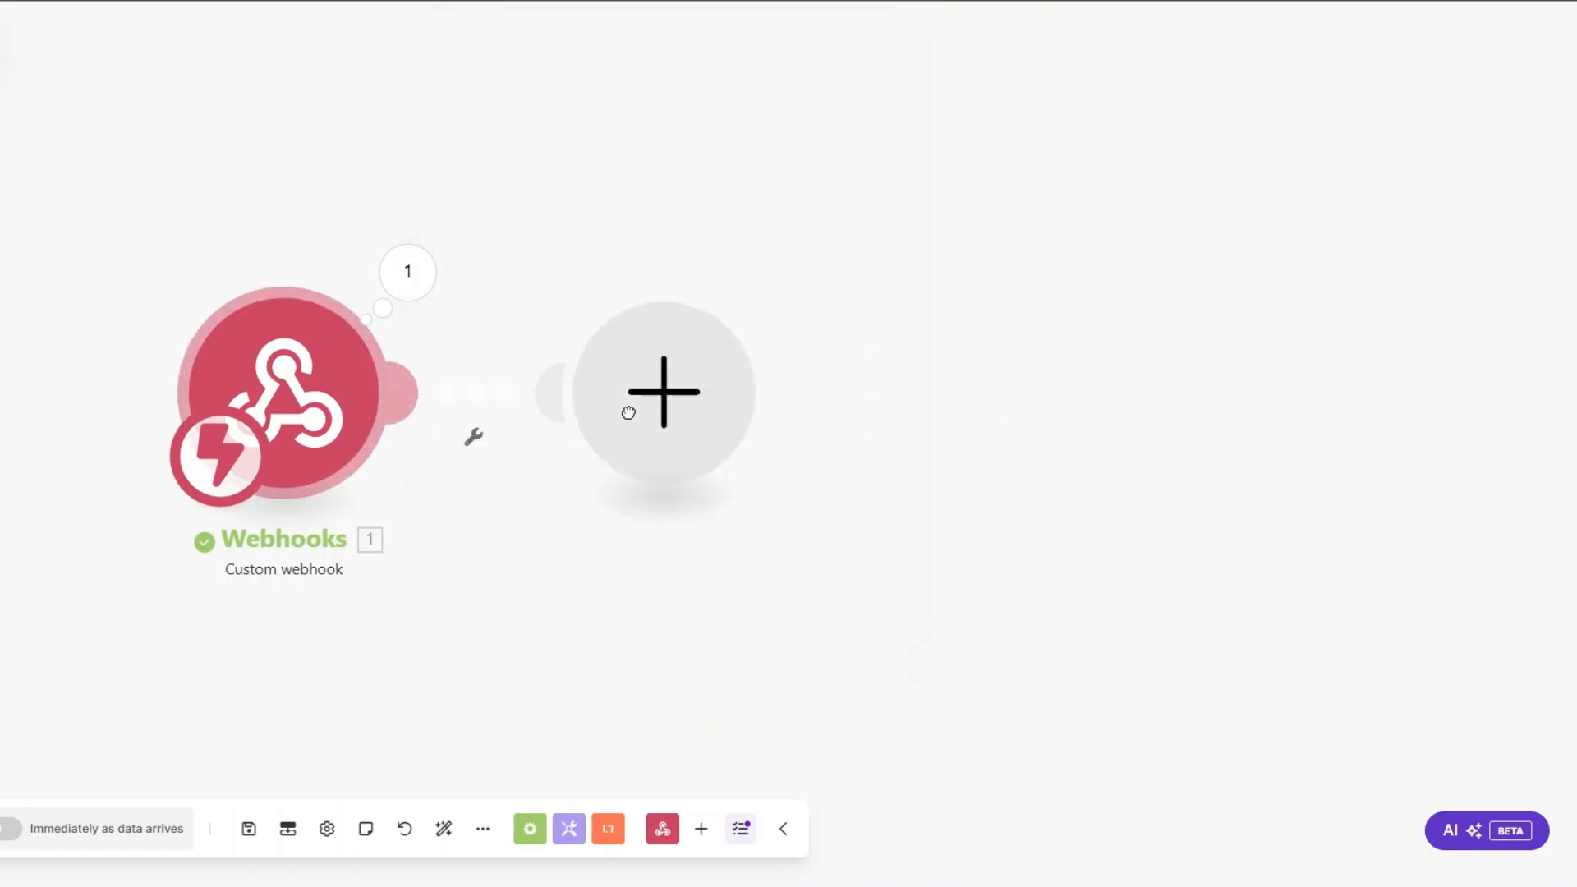
left_click(855, 319)
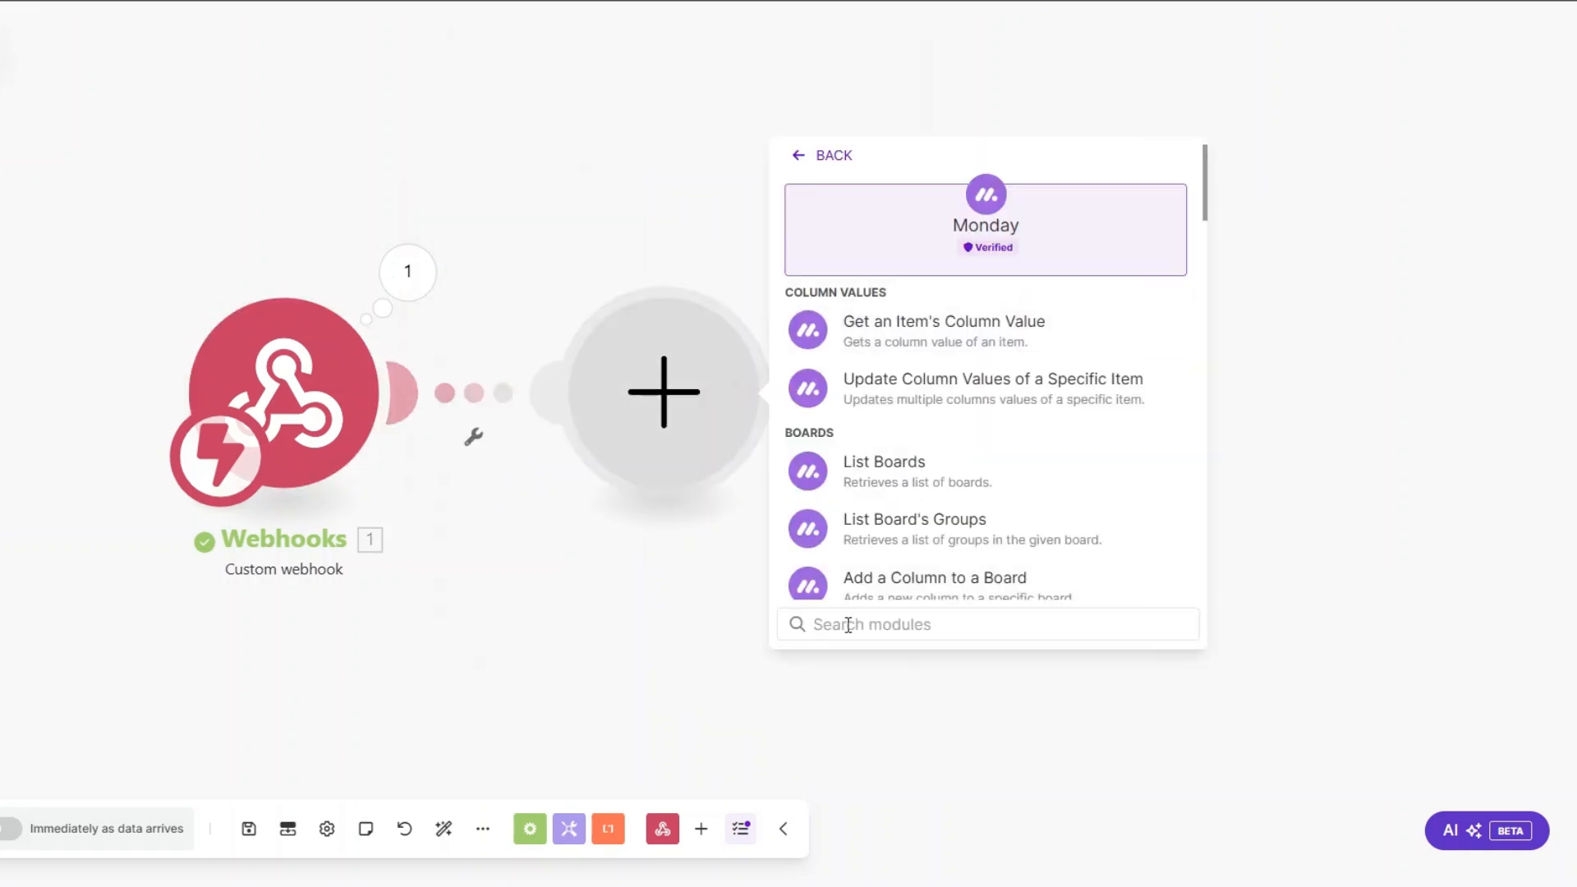
type("get an i")
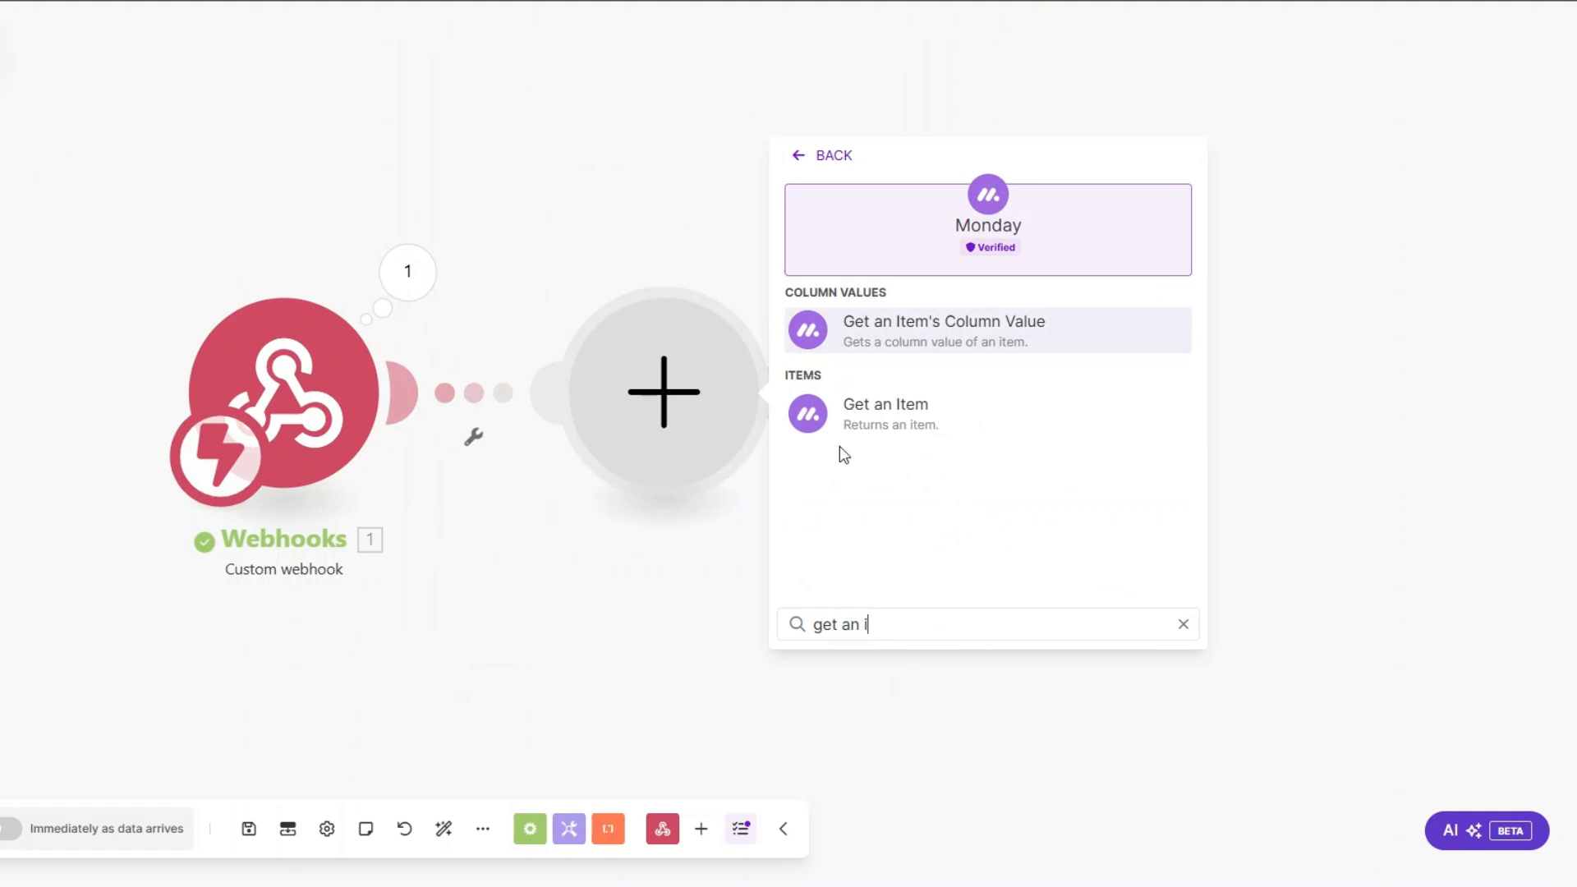
left_click(872, 419)
Step: Map the item ID to the webhook event's pulseId, choose the SEO Agency Clients board, and save the module
left_click(649, 243)
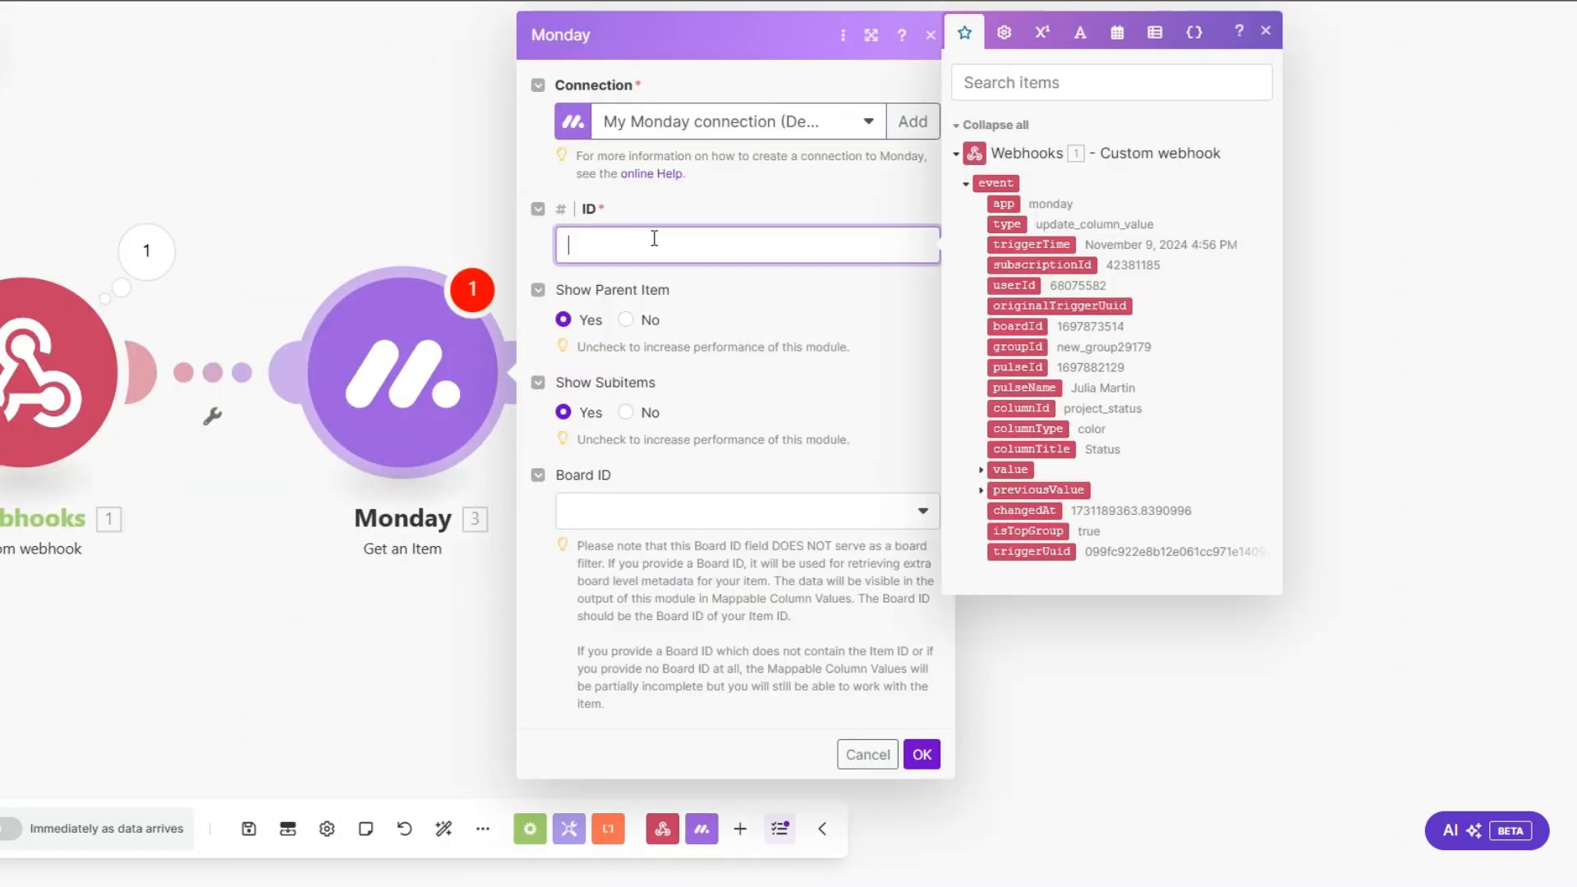
left_click(1022, 367)
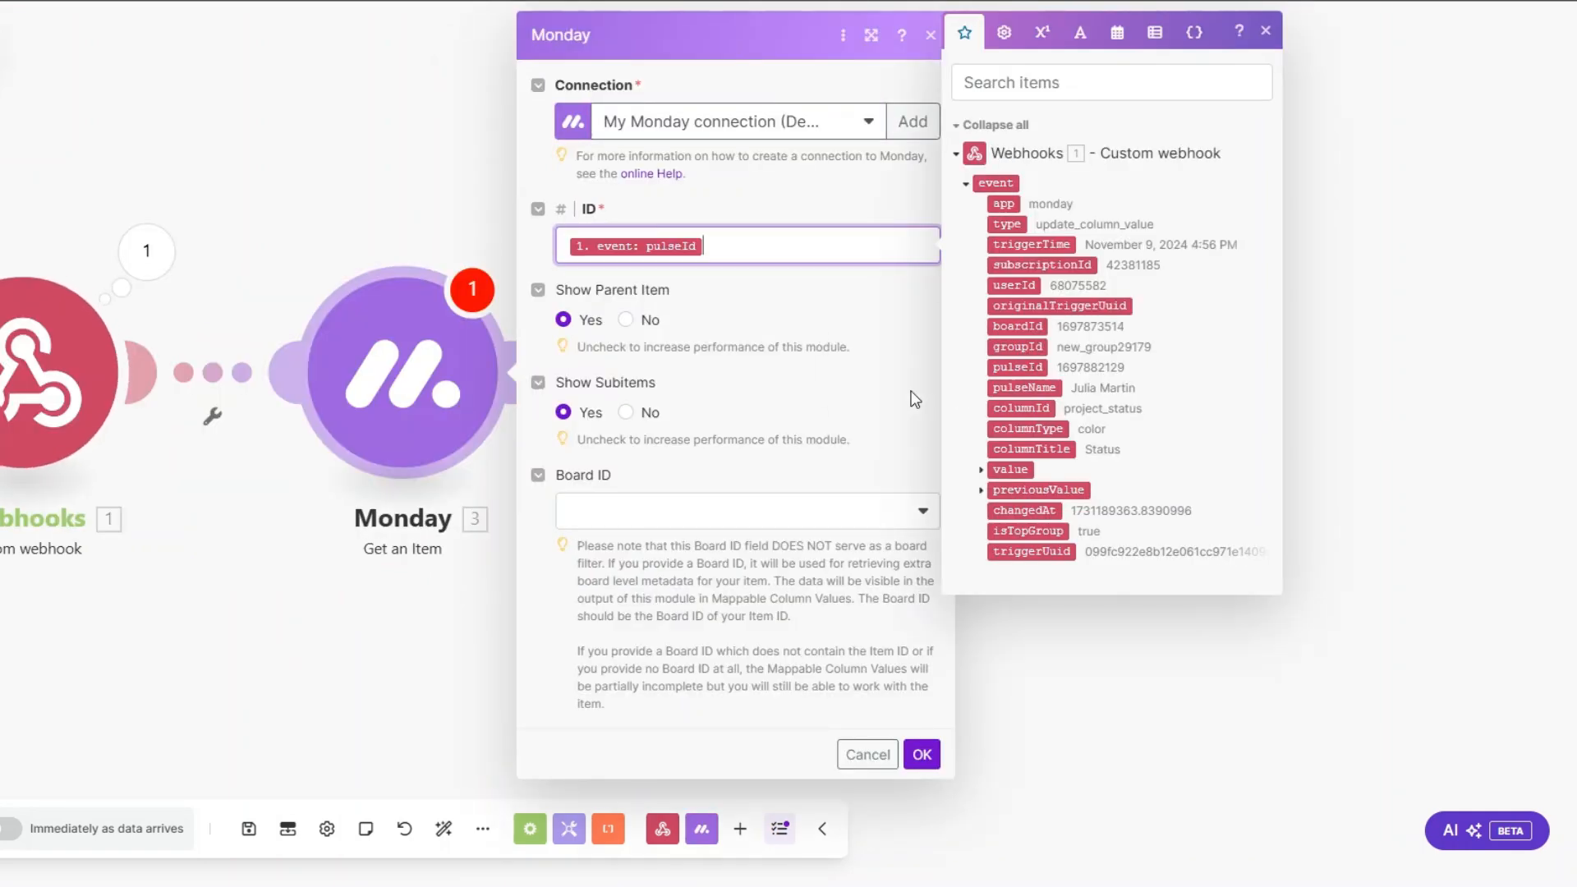
left_click(704, 517)
left_click(679, 745)
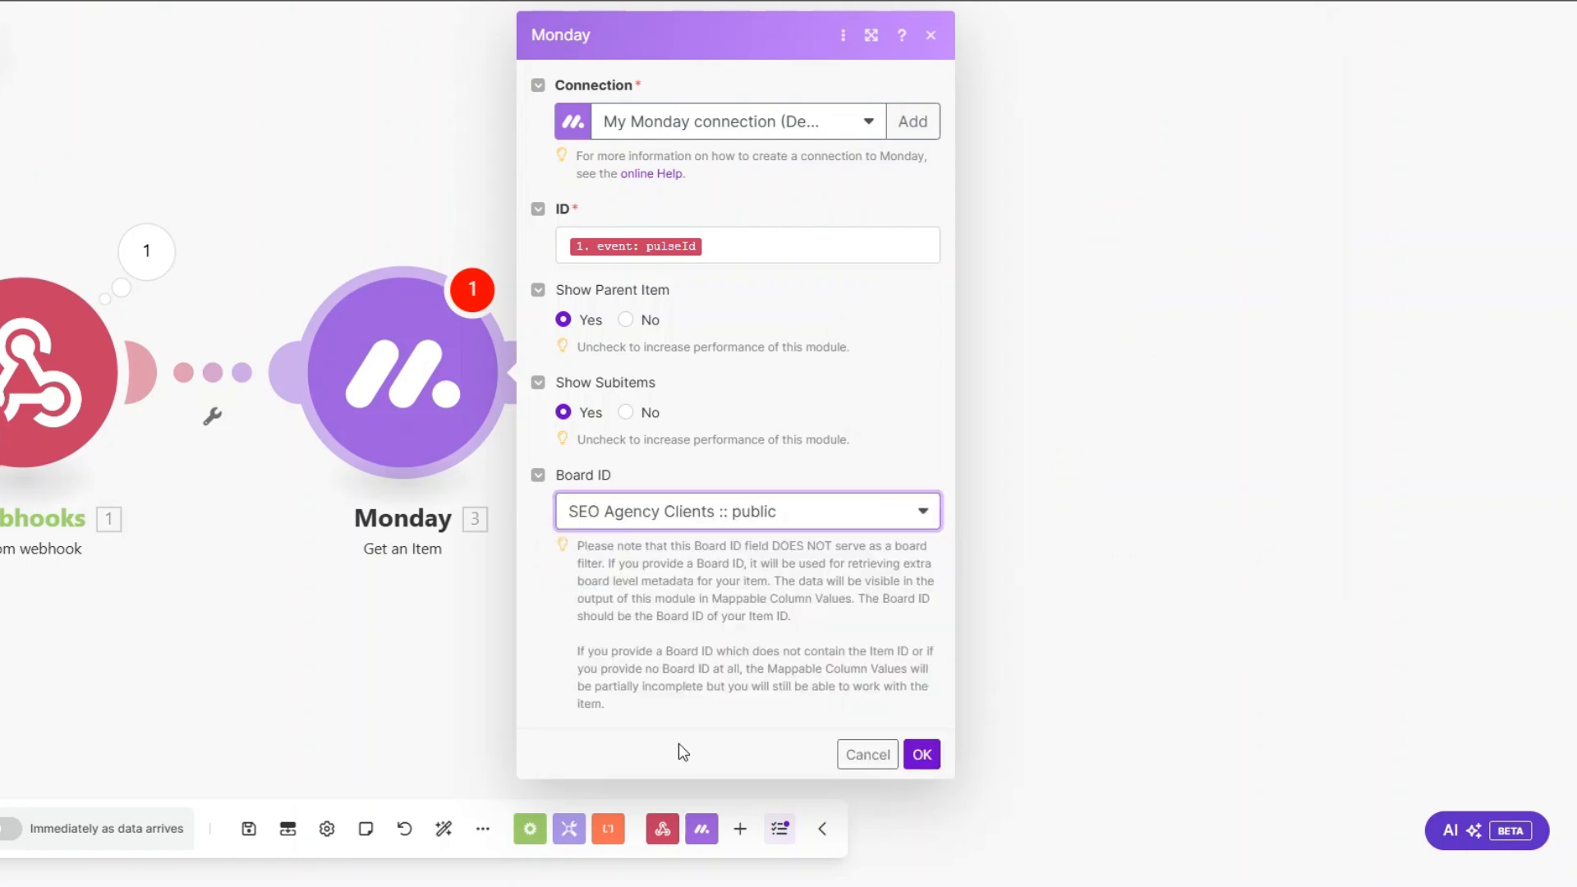
left_click(920, 753)
Step: Run only the Monday Get an Item module, supplying the copied pulseId as the test value
right_click(411, 419)
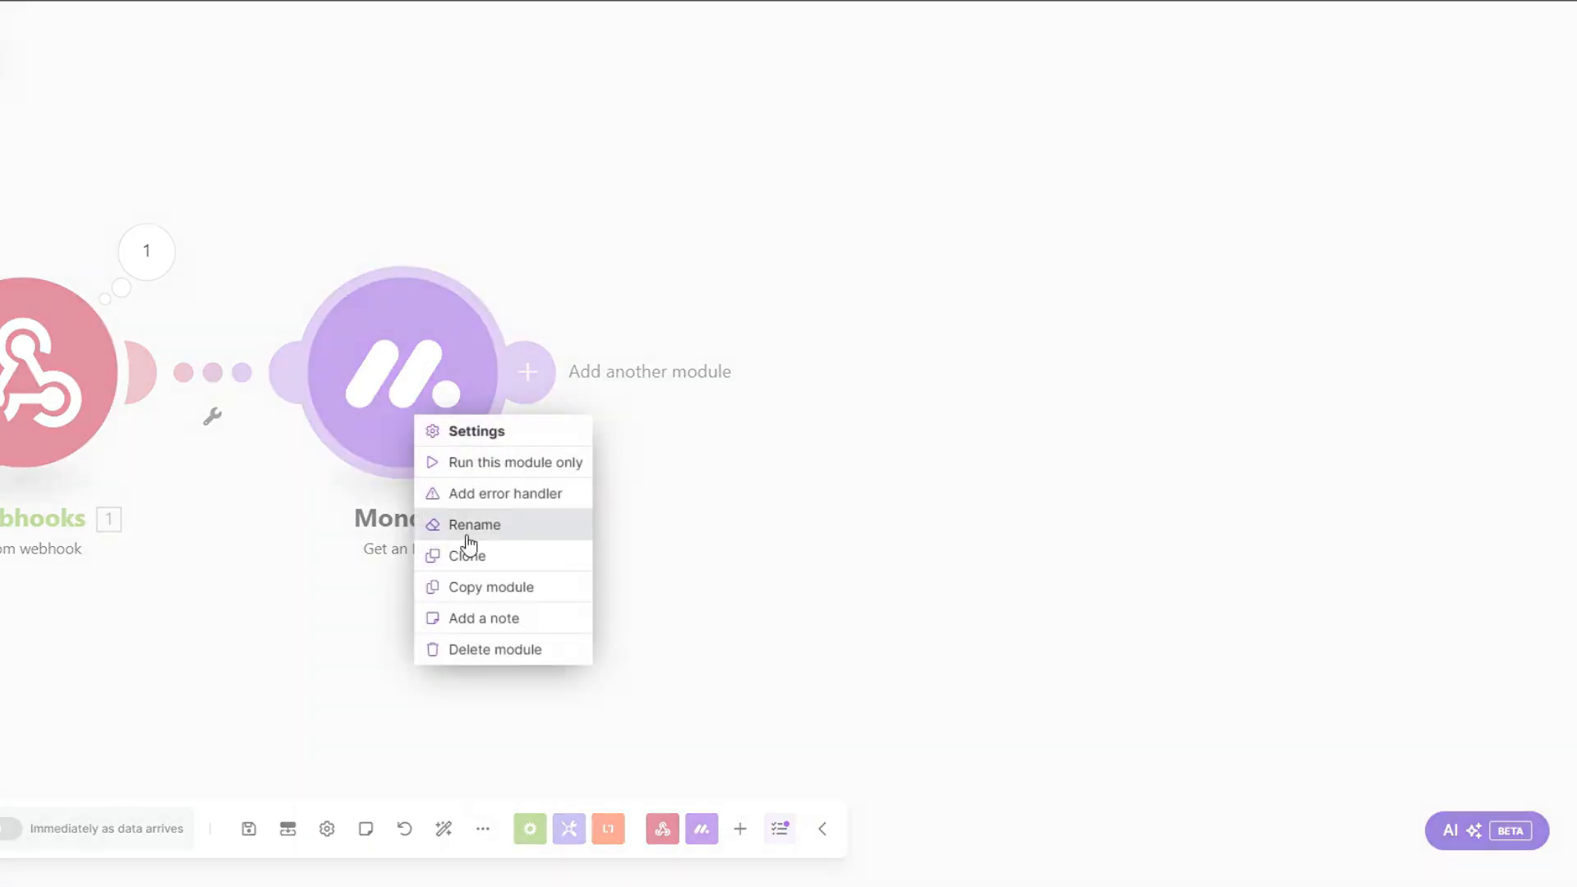
left_click(485, 462)
left_click(669, 491)
key("ctrl+v")
left_click(922, 539)
Step: Examine the first name, last name, company, email and phone values in the Get an Item output
left_click_drag(635, 562, 522, 556)
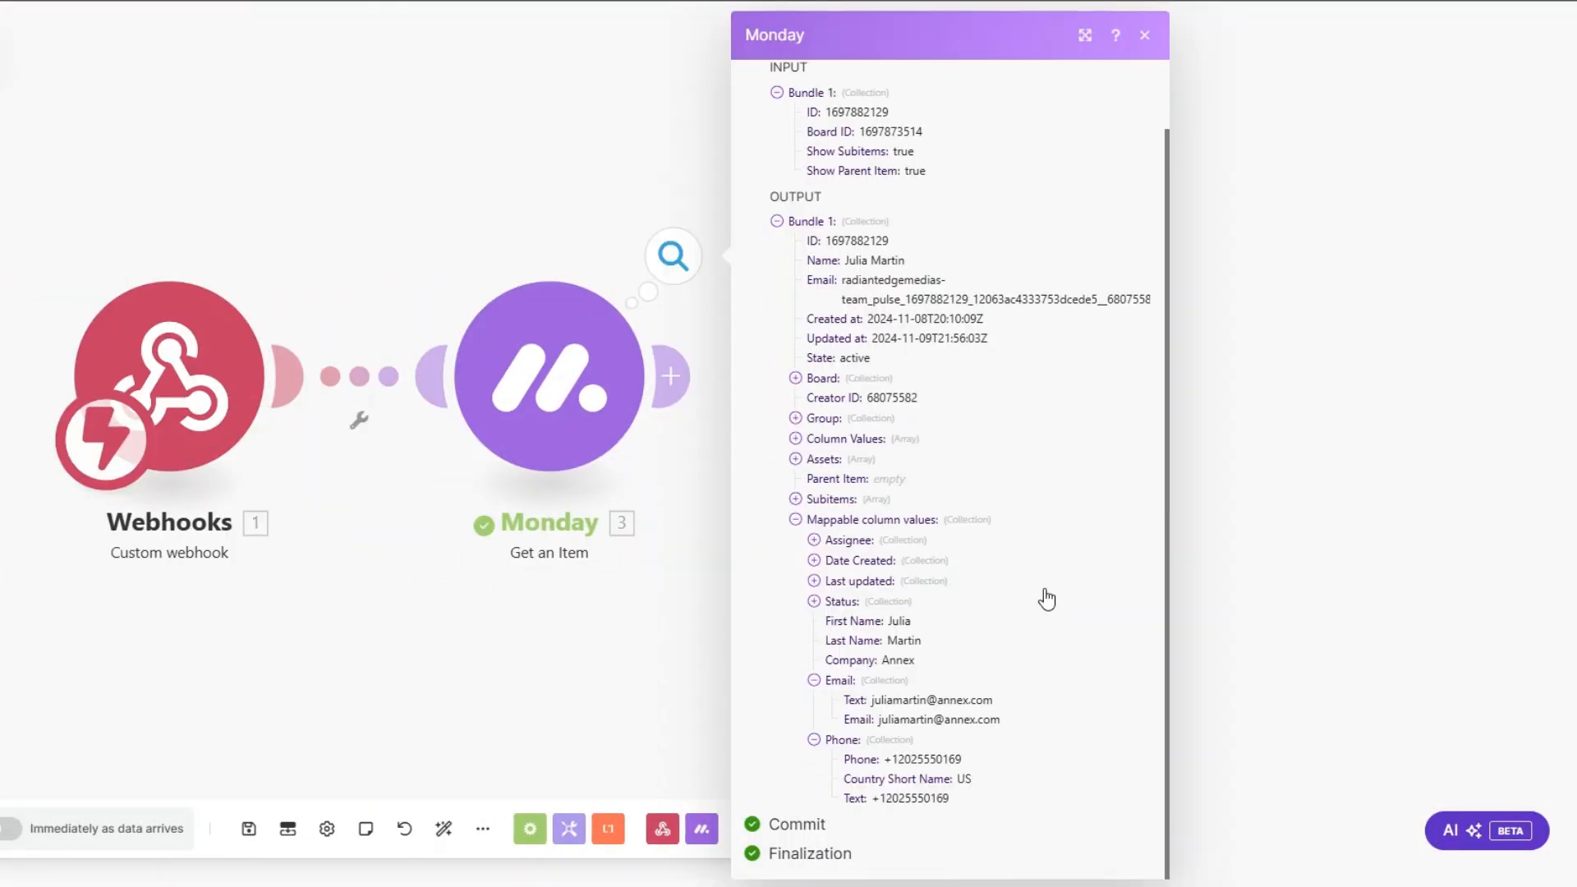
double_click(899, 620)
double_click(903, 640)
double_click(913, 660)
left_click_drag(871, 700, 999, 720)
left_click_drag(885, 759, 961, 760)
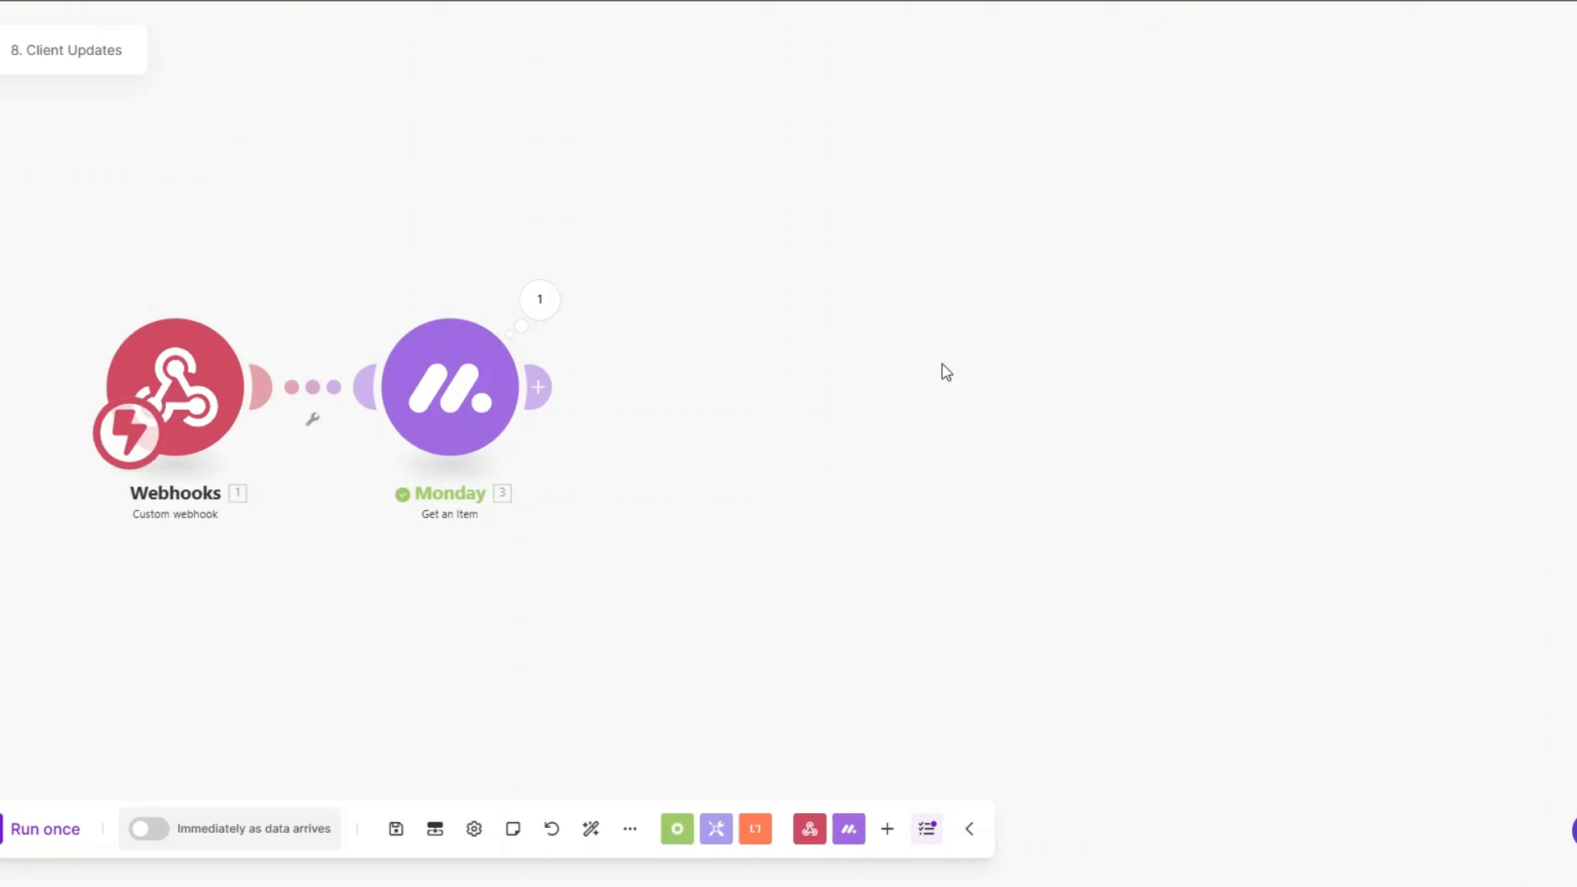
Step: Add a Semrush Get Domain Overview (All Databases) module after Monday and rename it Fetches Performance Data
left_click(633, 402)
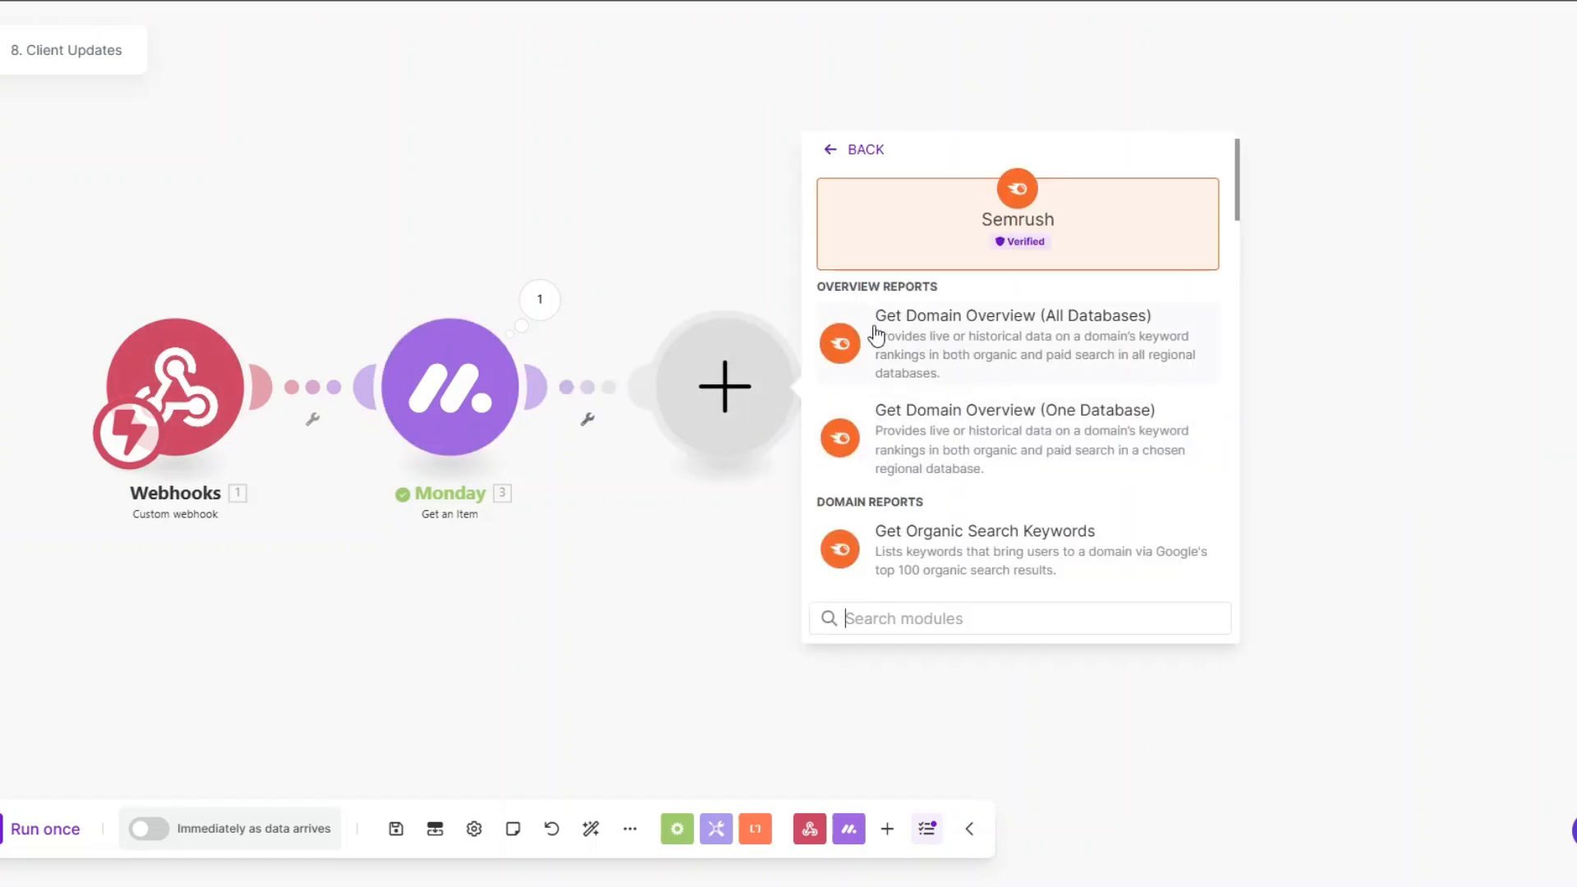
left_click(989, 327)
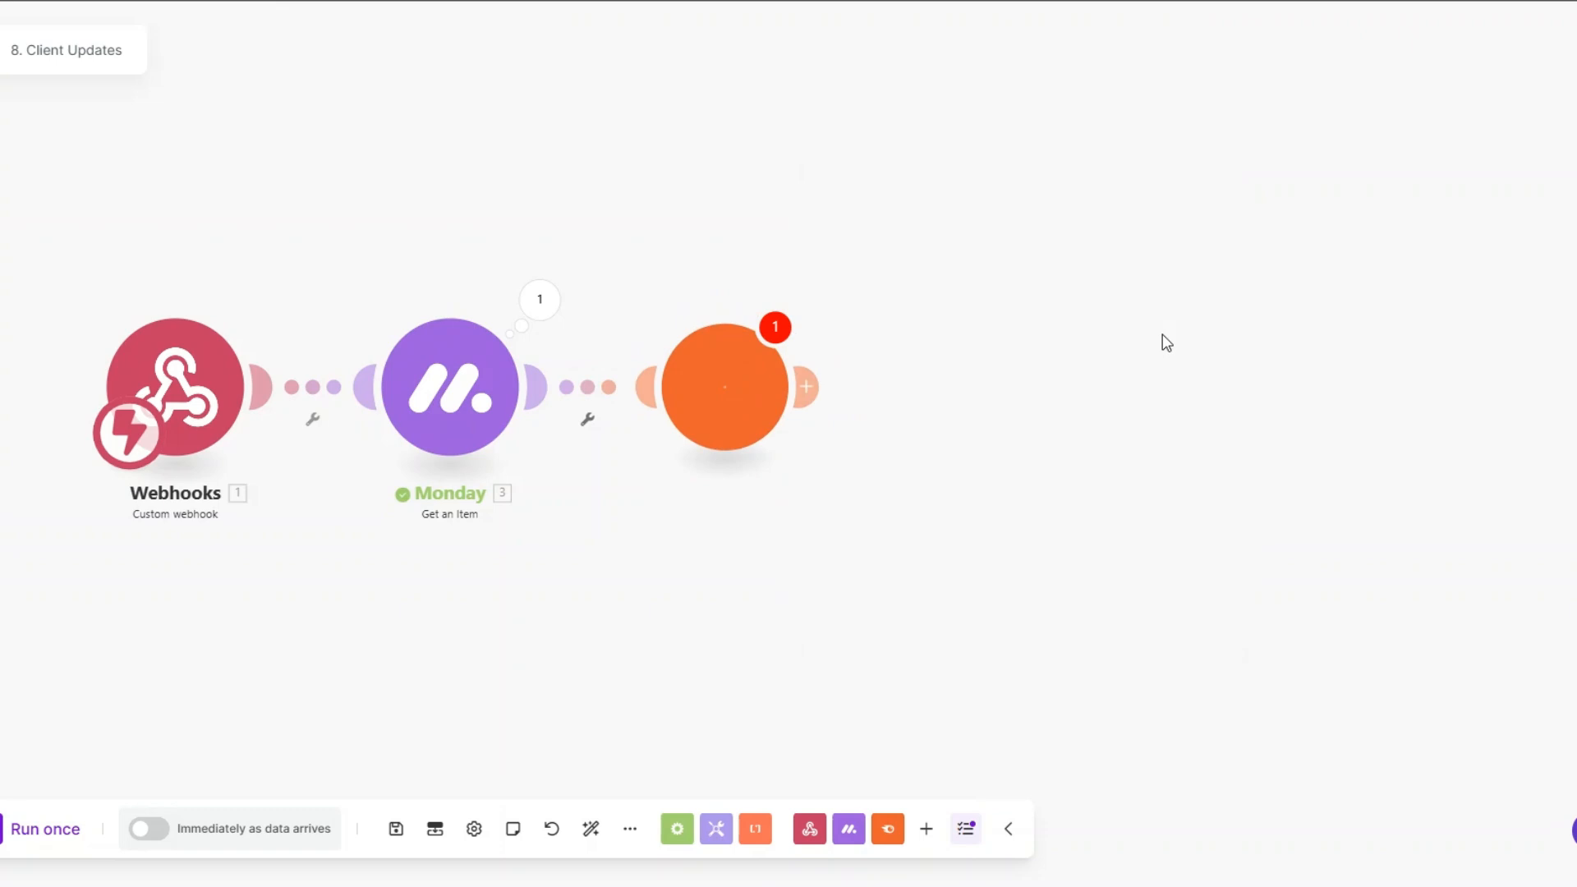
left_click(788, 538)
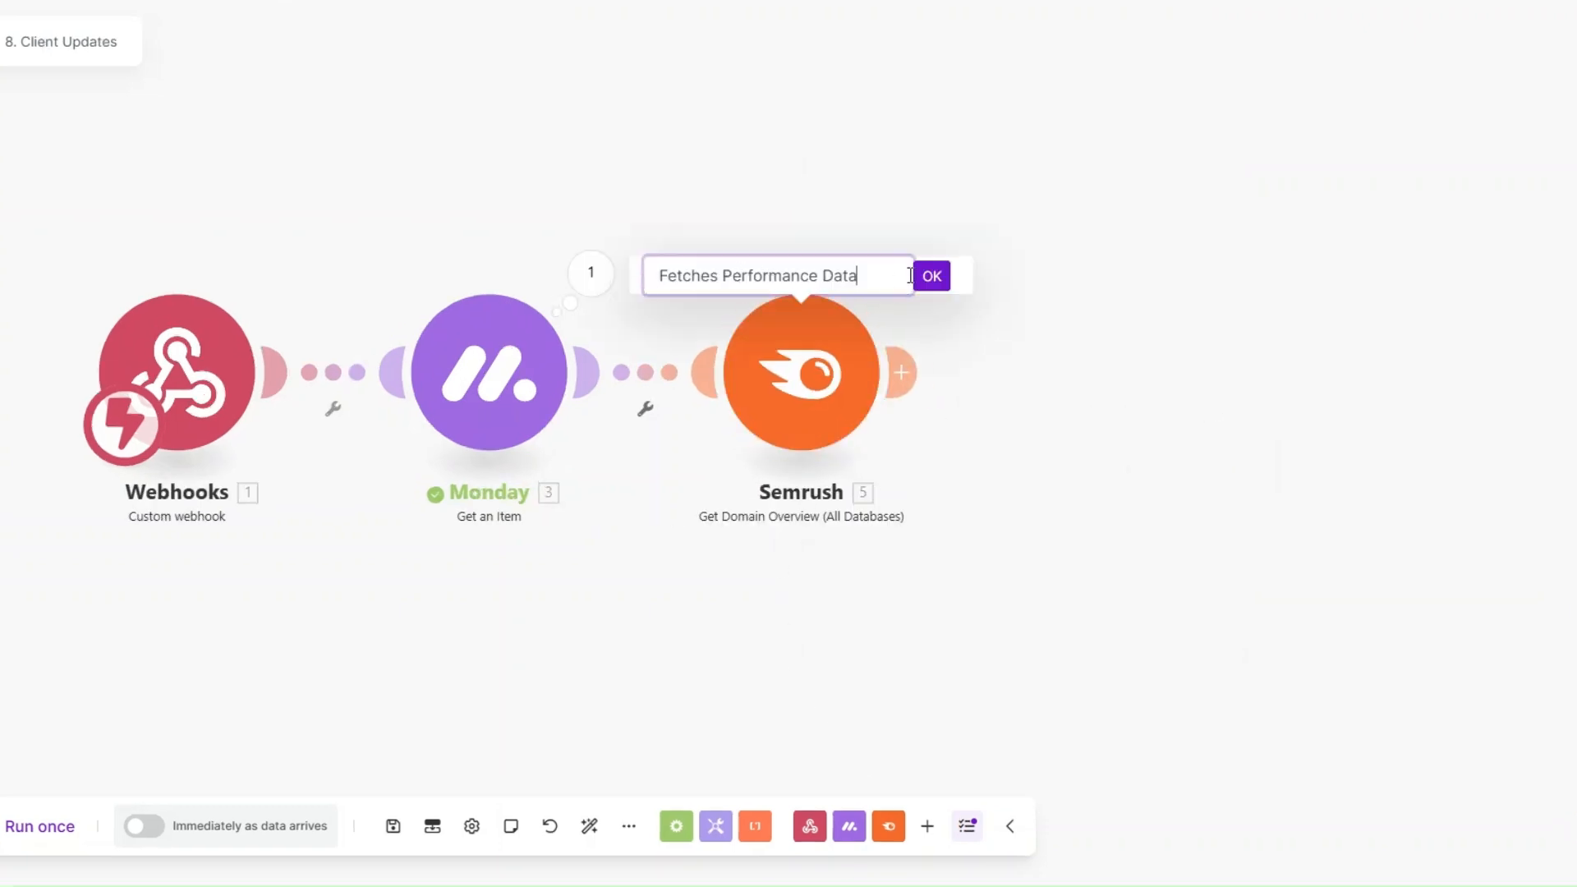
left_click(931, 276)
Step: Add an Email module with the Send an Email action after Fetches Performance Data
scroll(573, 626, "right", 3)
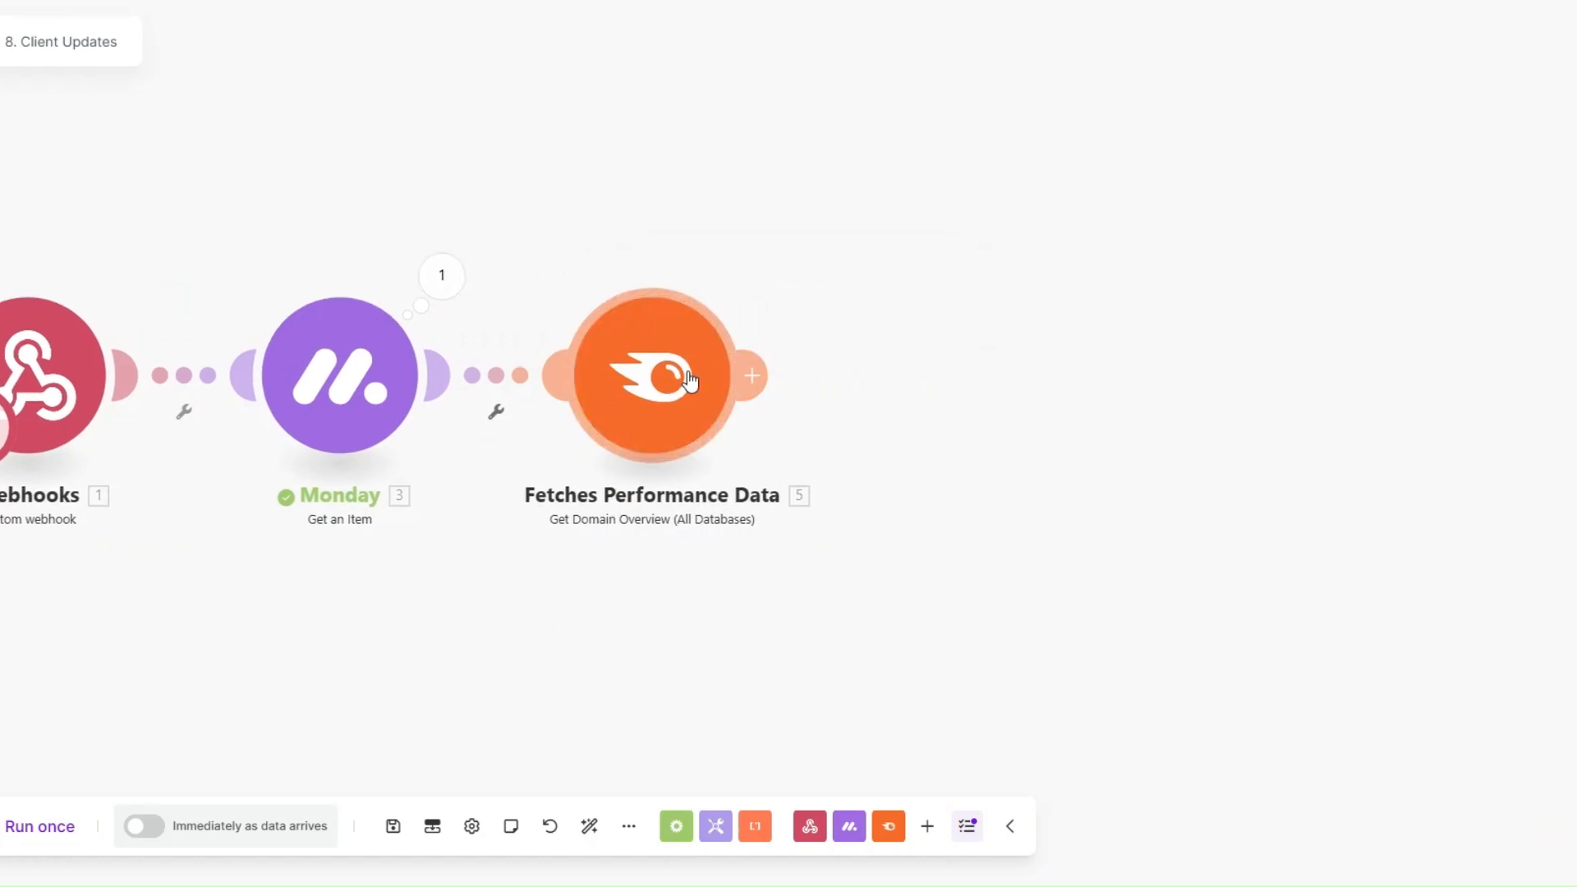
left_click(751, 375)
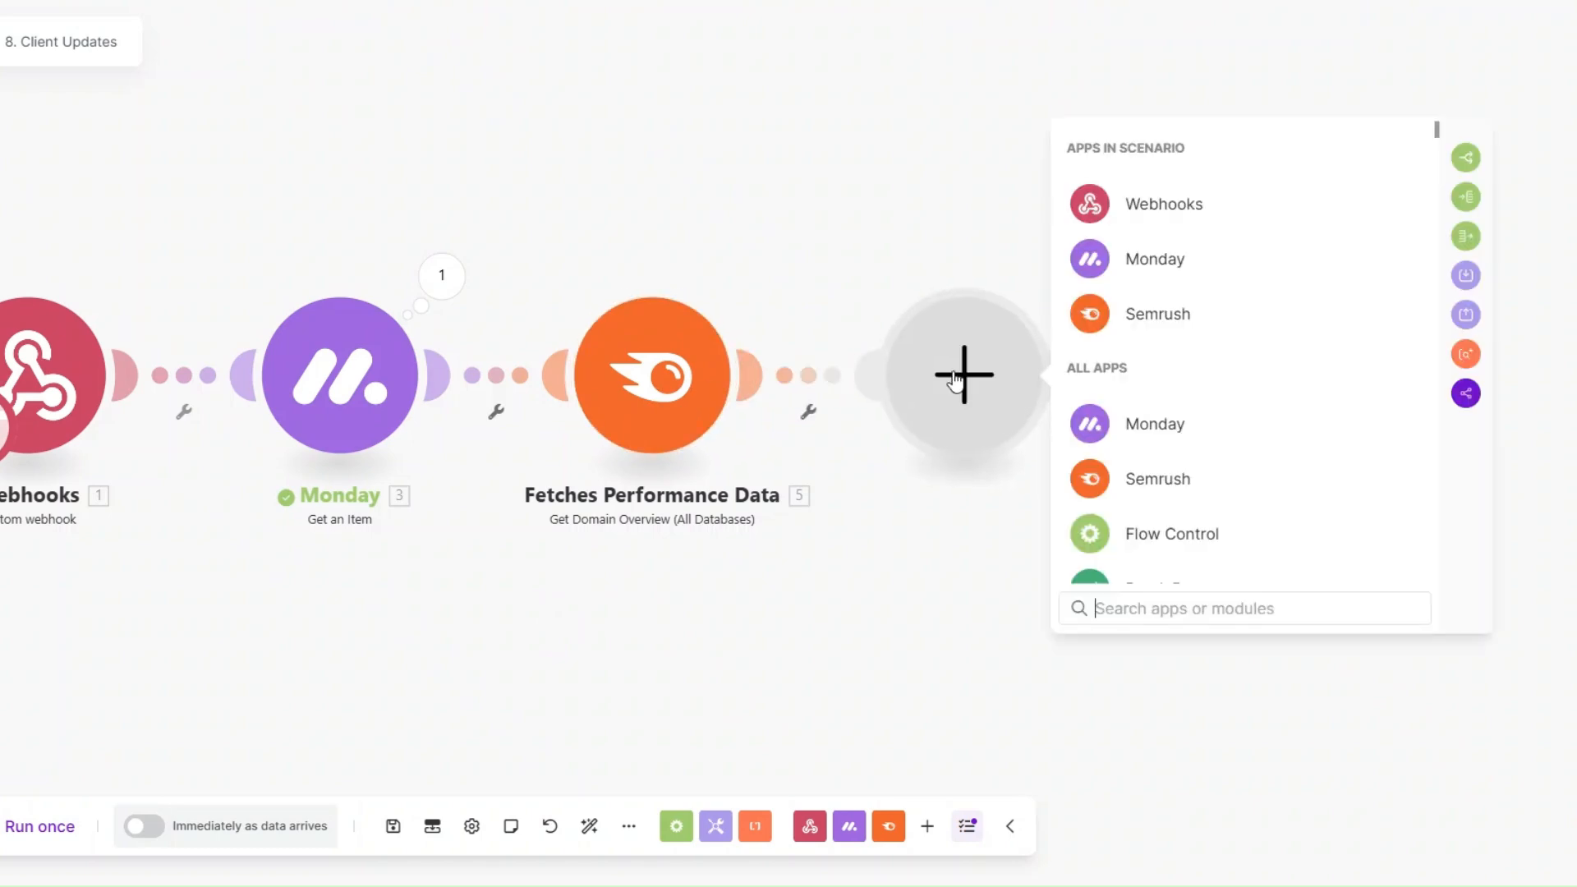
scroll(1221, 436, "down", 4)
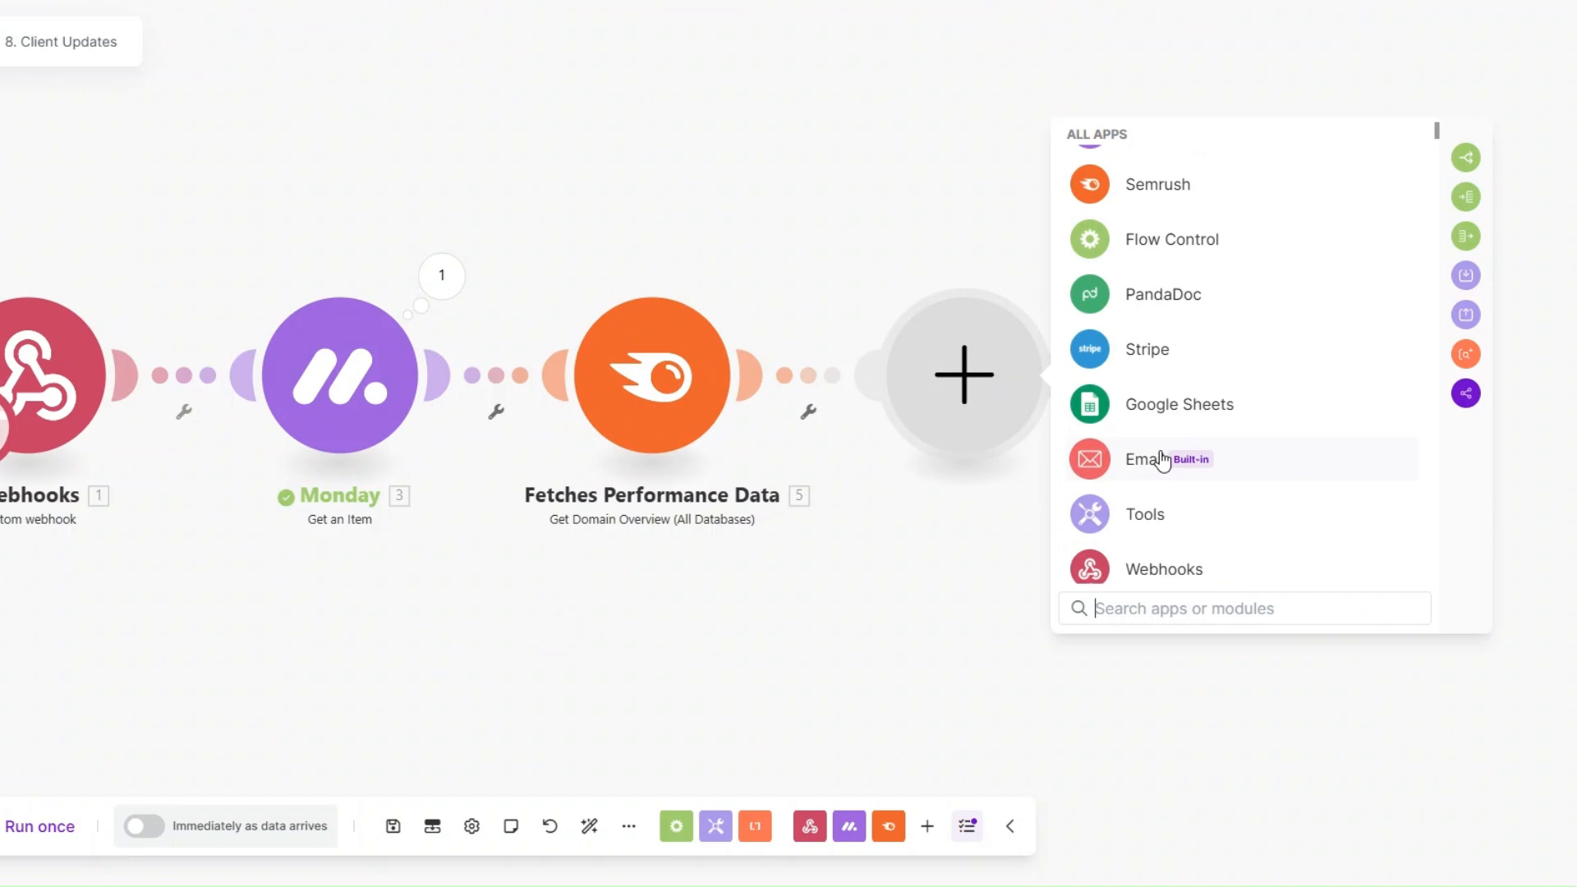
left_click(1162, 460)
scroll(1162, 460, "down", 3)
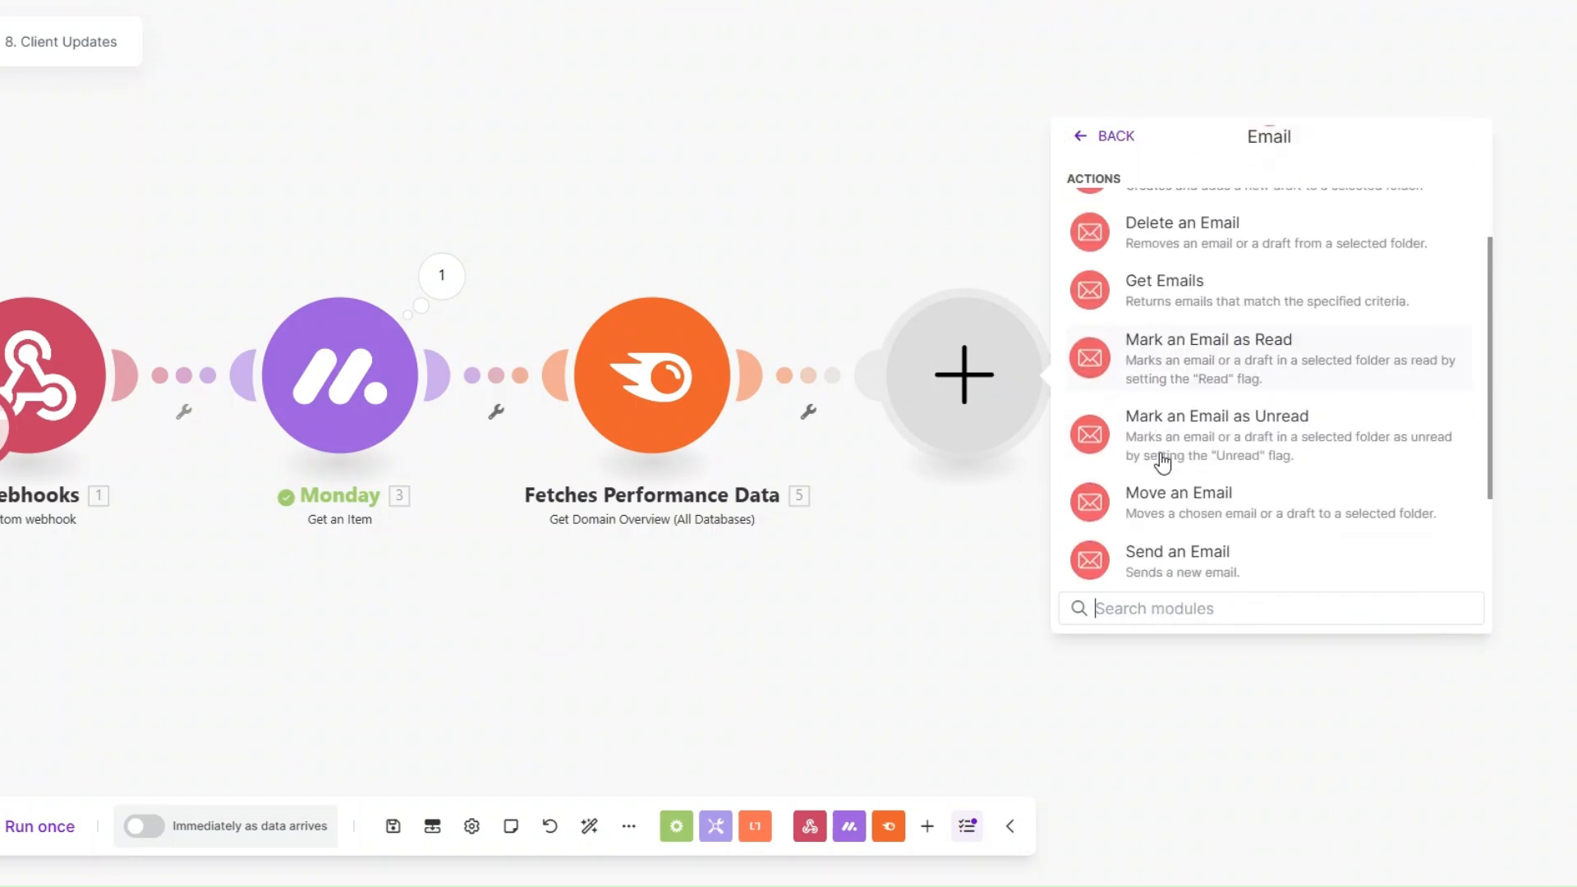
left_click(1084, 562)
Step: Rename the Send an Email module as Client Update Email
right_click(975, 399)
left_click(1034, 513)
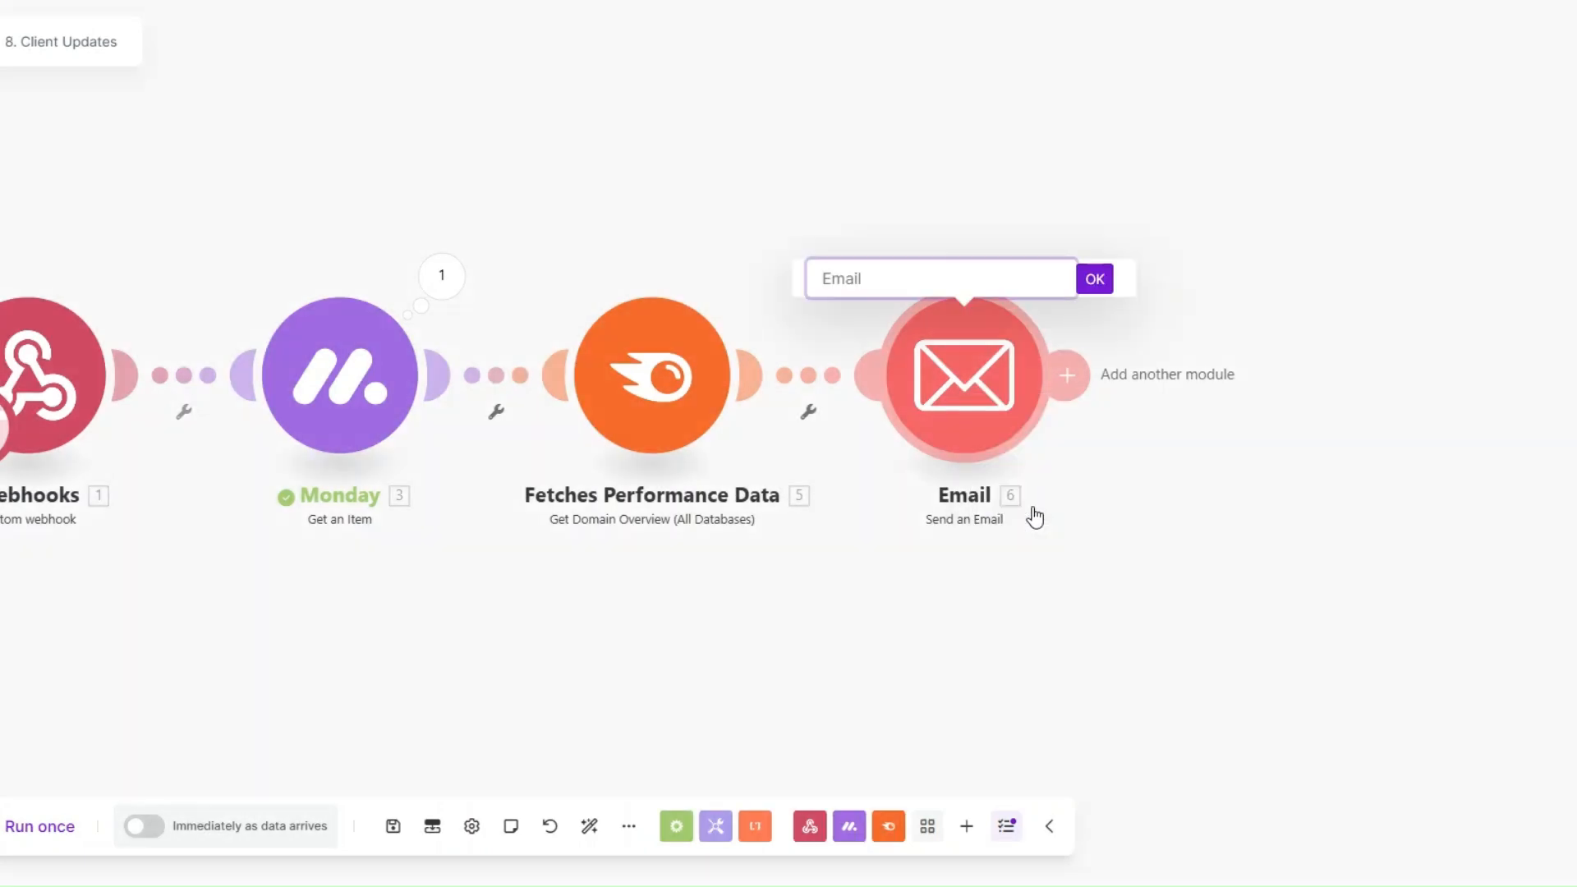
type("Client Update Email")
left_click(1095, 280)
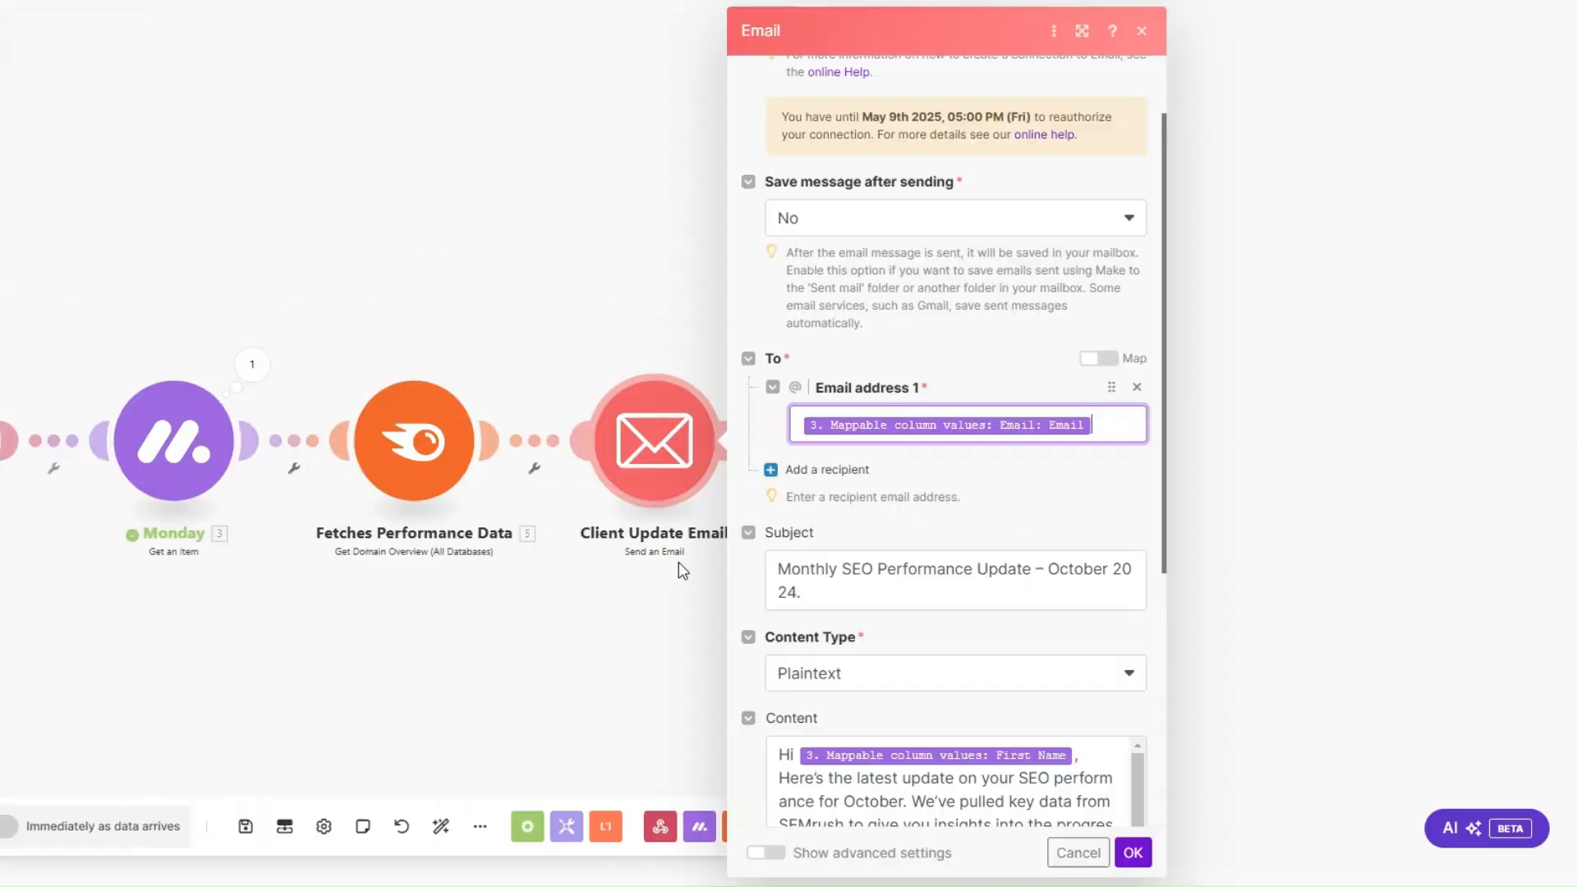
Step: Examine the mapped recipient email, its Monday source value and the subject line of the Client Update Email module
left_click(1095, 420)
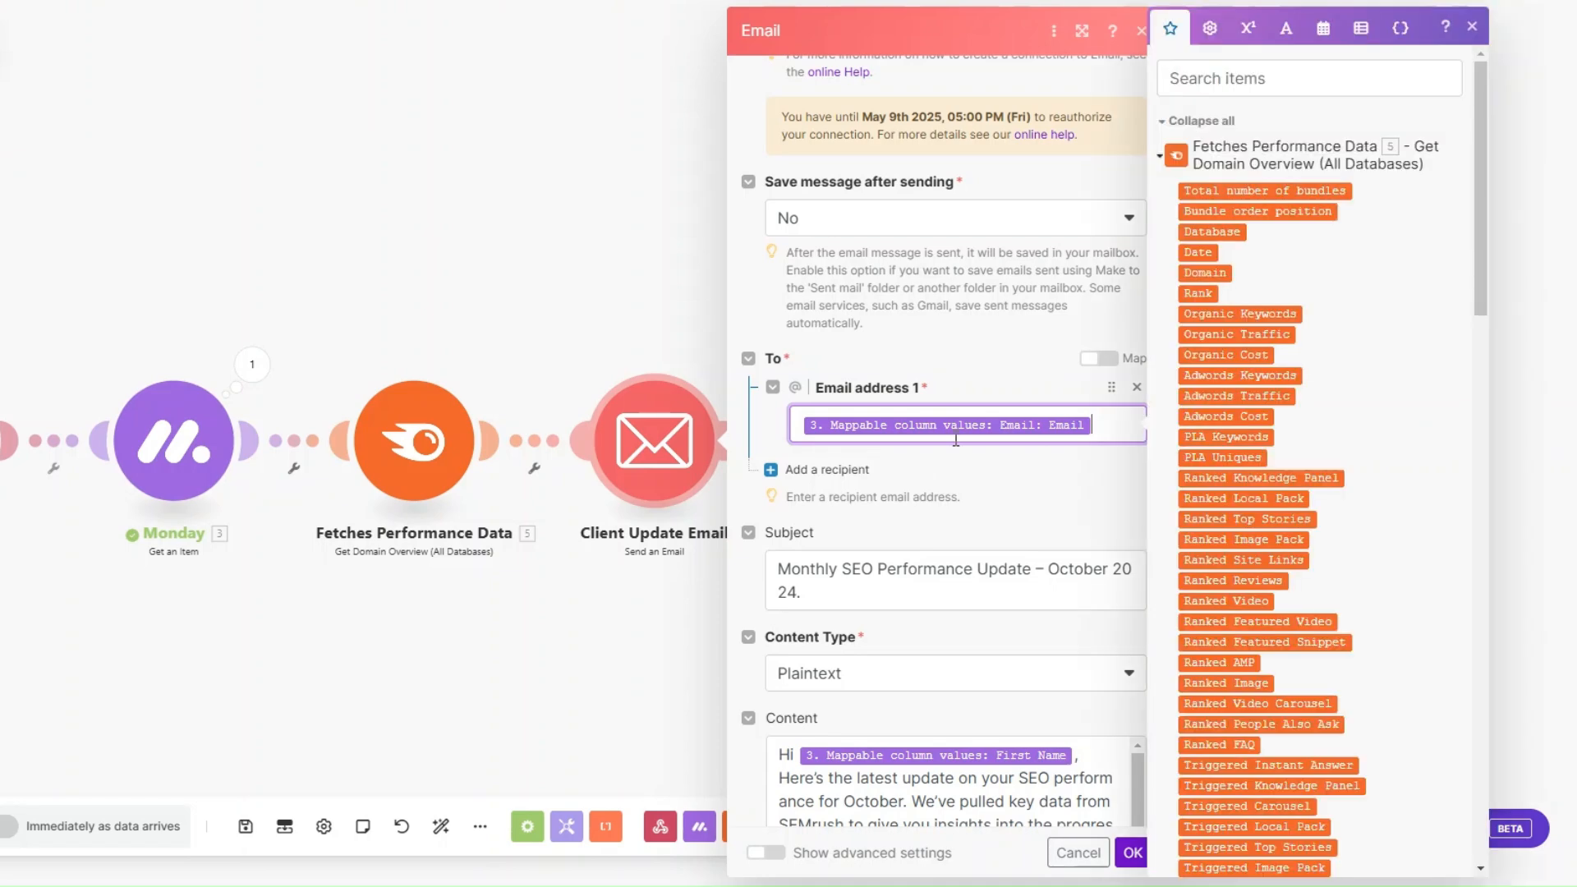
left_click_drag(1478, 273, 1418, 682)
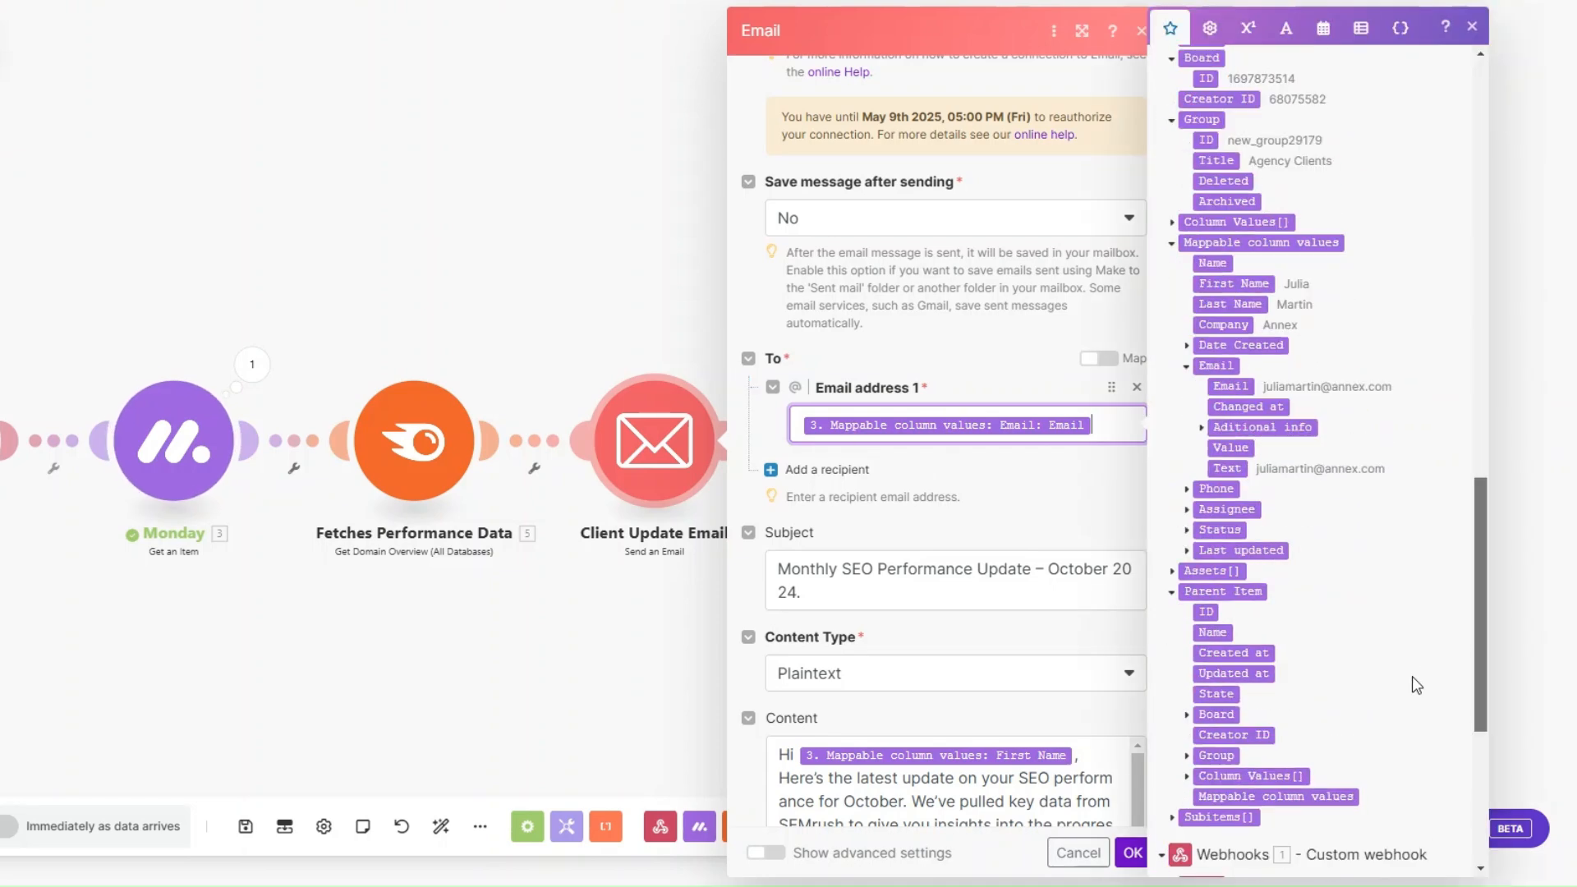
scroll(1108, 408, "down", 5)
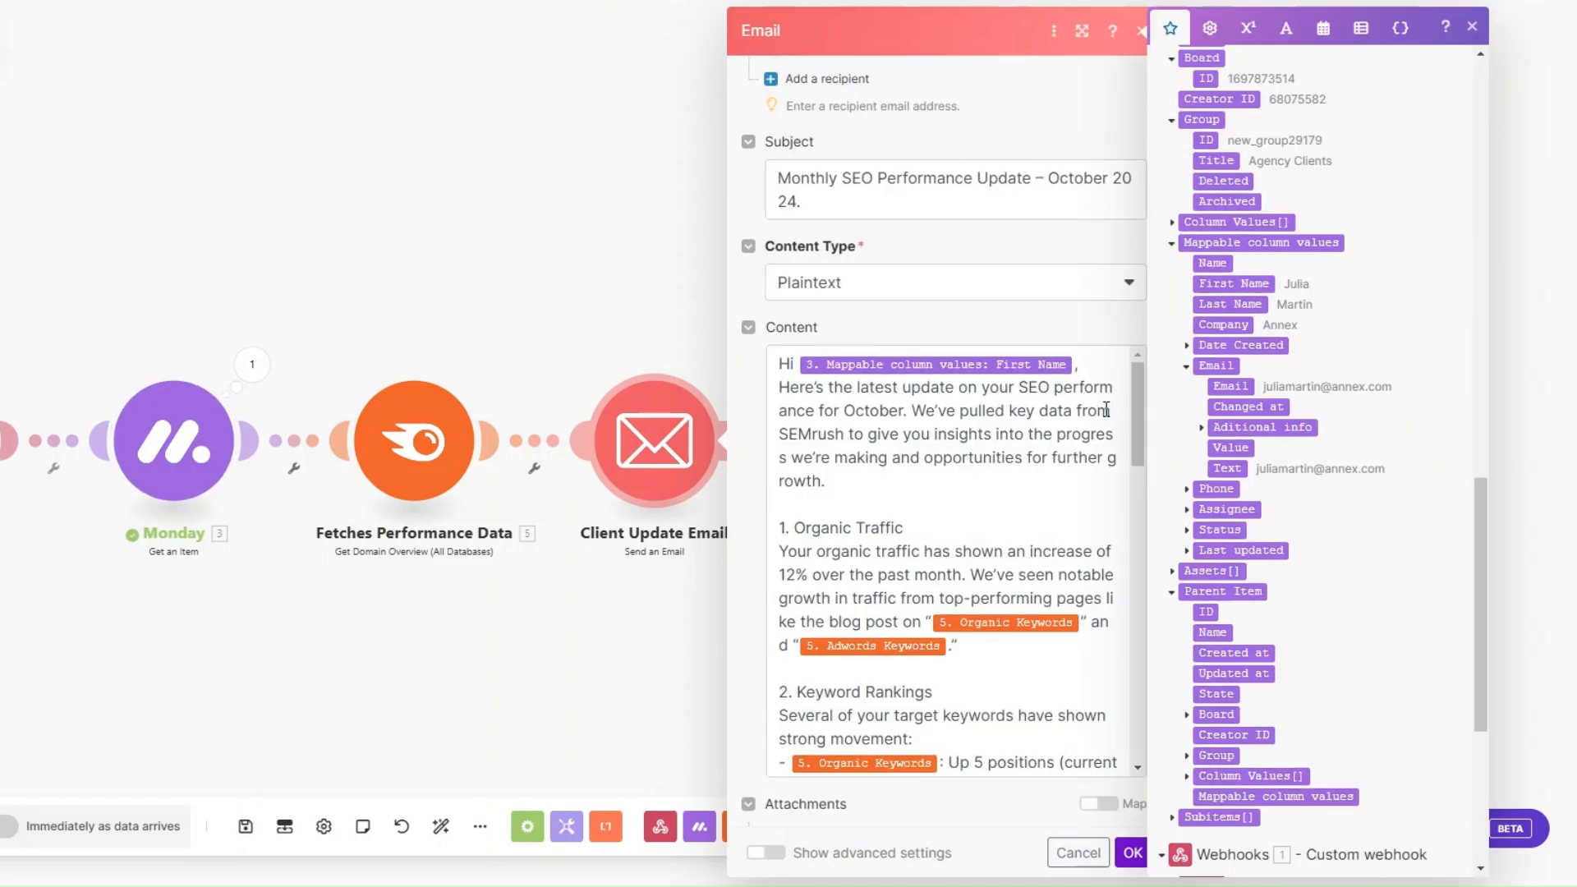
left_click(841, 197)
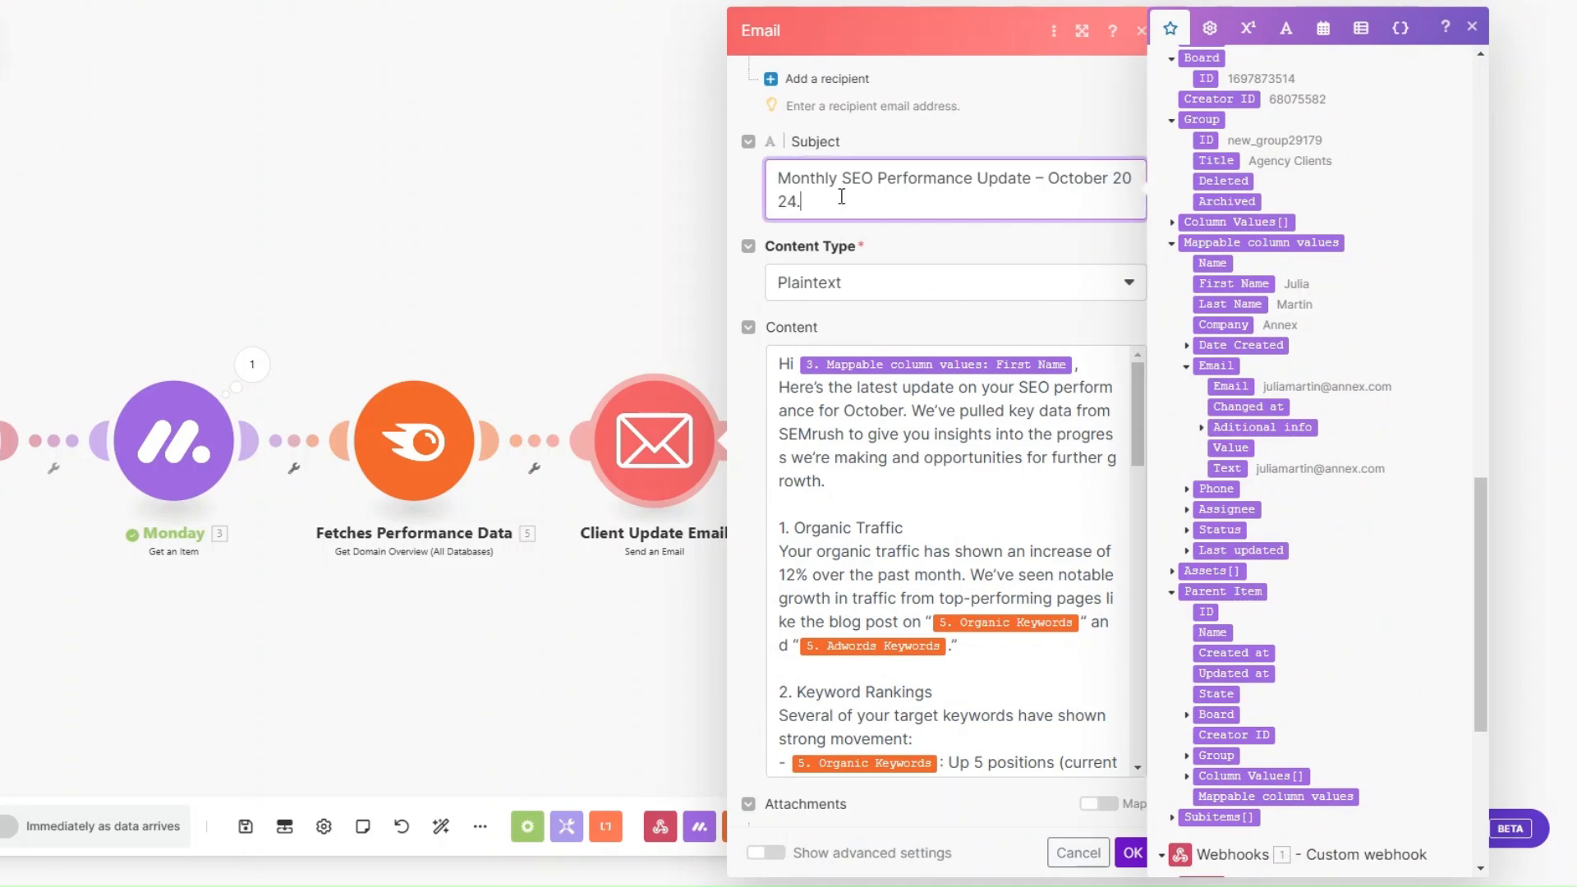
left_click(1058, 185)
left_click_drag(1059, 185, 1087, 211)
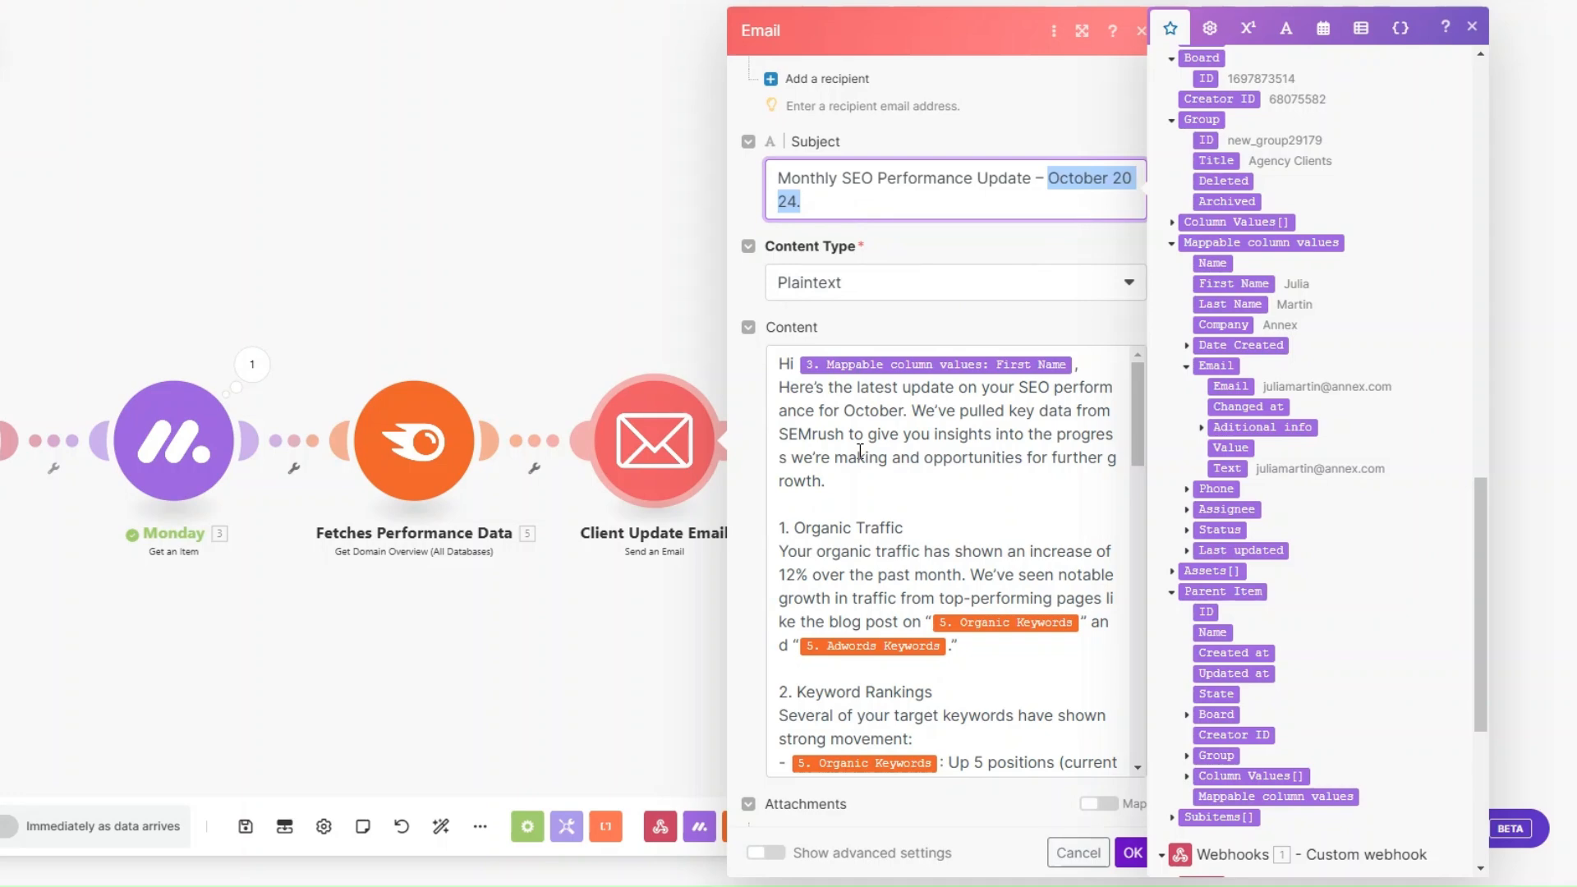
Step: Replace the Adwords Keywords value in the email's Organic Traffic section with Organic Keywords from Fetches Performance Data
scroll(860, 452, "down", 1)
left_click_drag(793, 432, 839, 432)
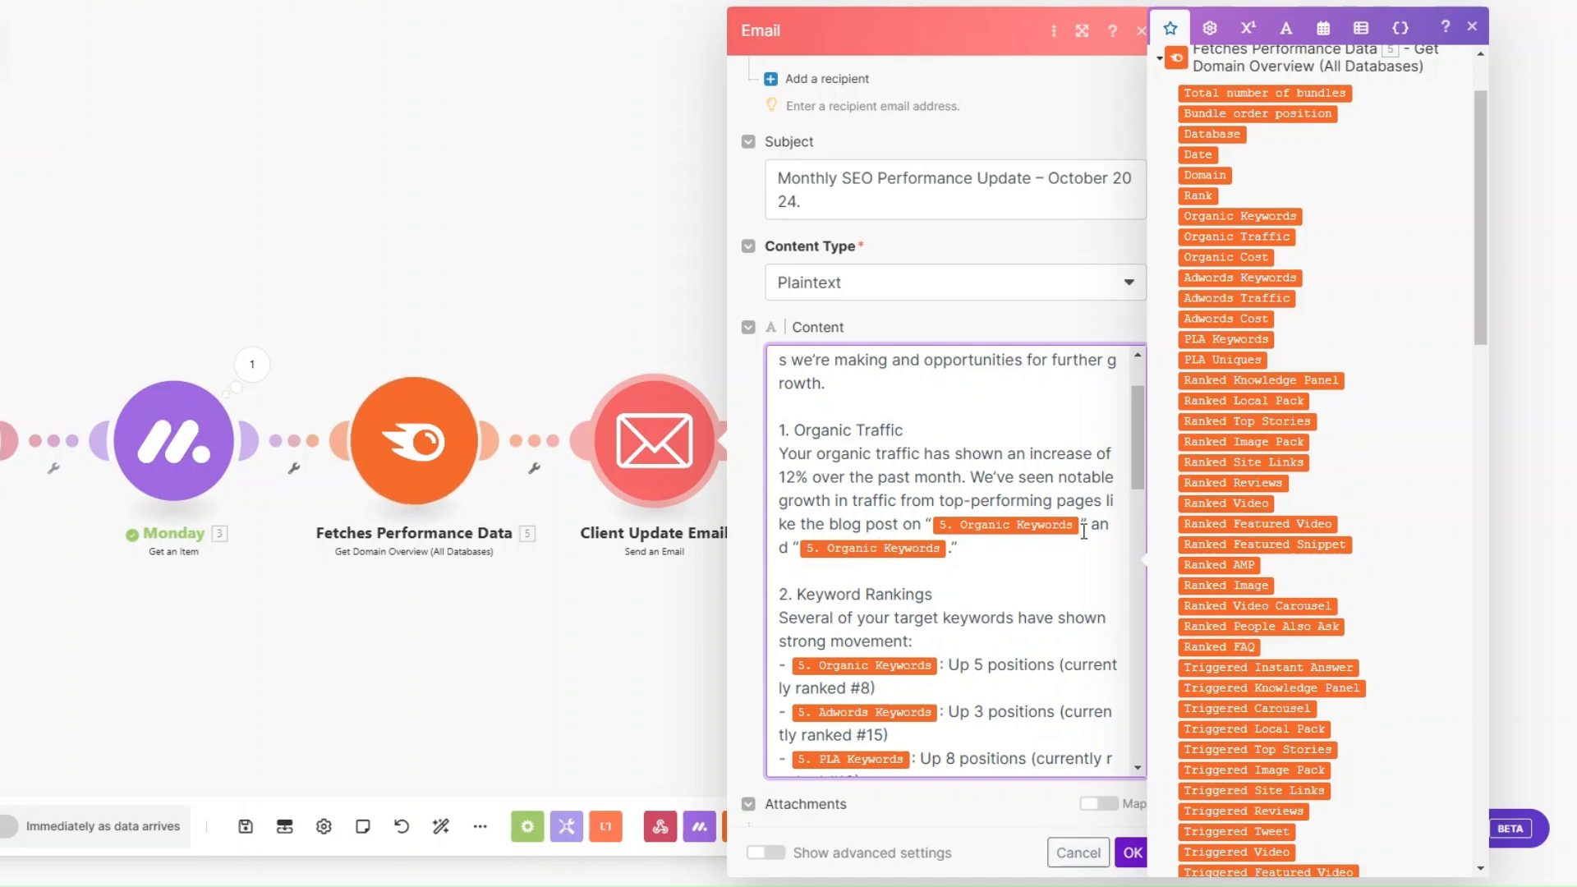
Step: Review the email content from Keyword Rankings through Next Steps to the sign-off, and save the Client Update Email settings
scroll(952, 550, "down", 4)
left_click_drag(968, 406, 779, 399)
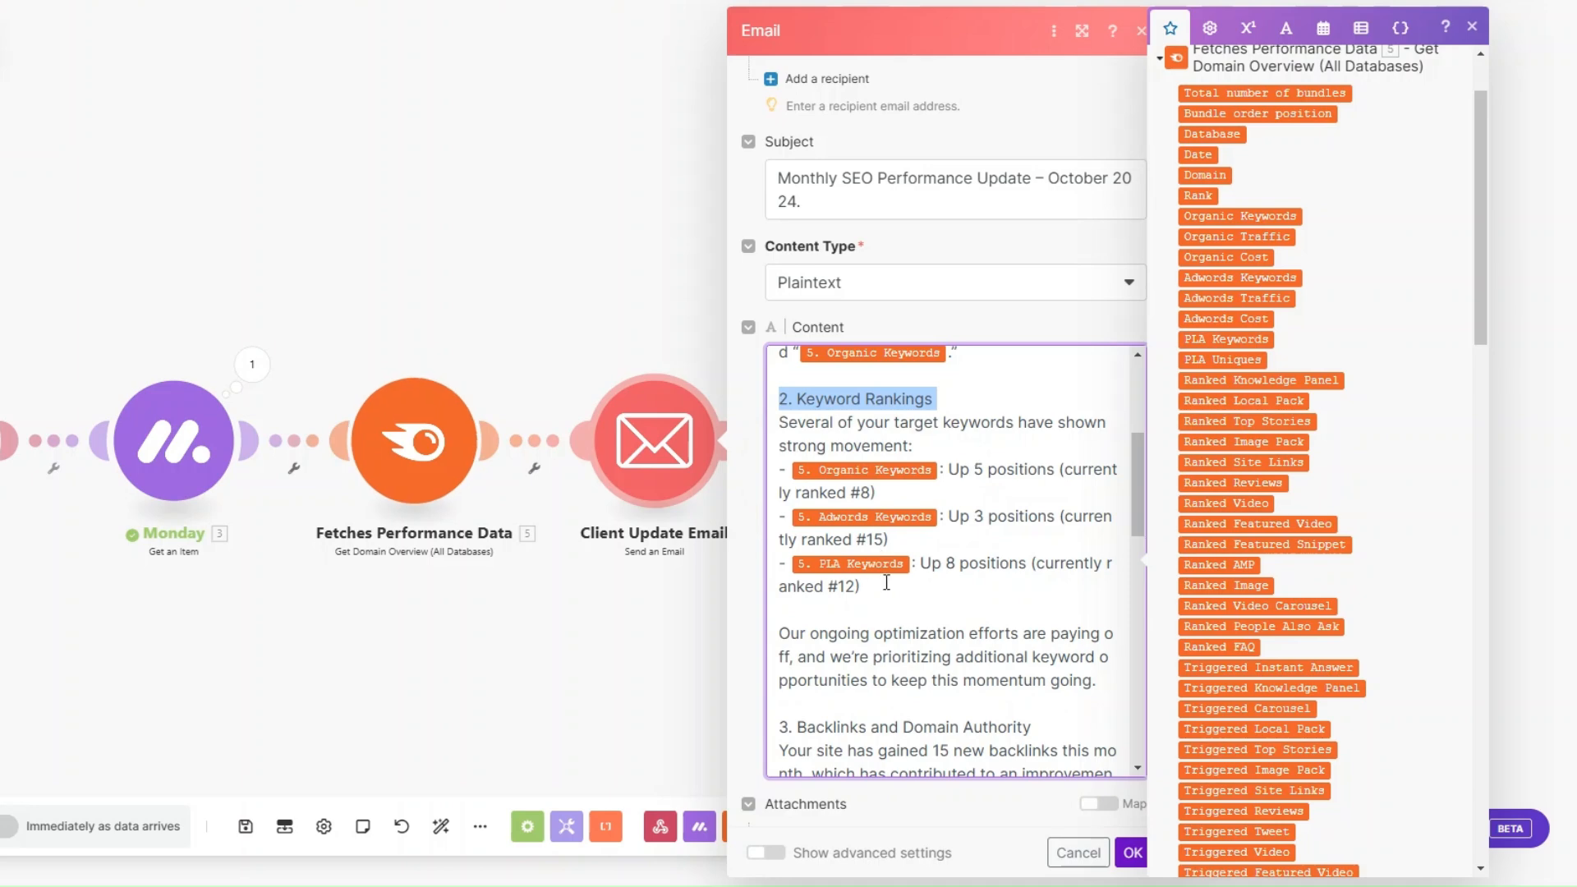
left_click(887, 586)
scroll(885, 587, "down", 1)
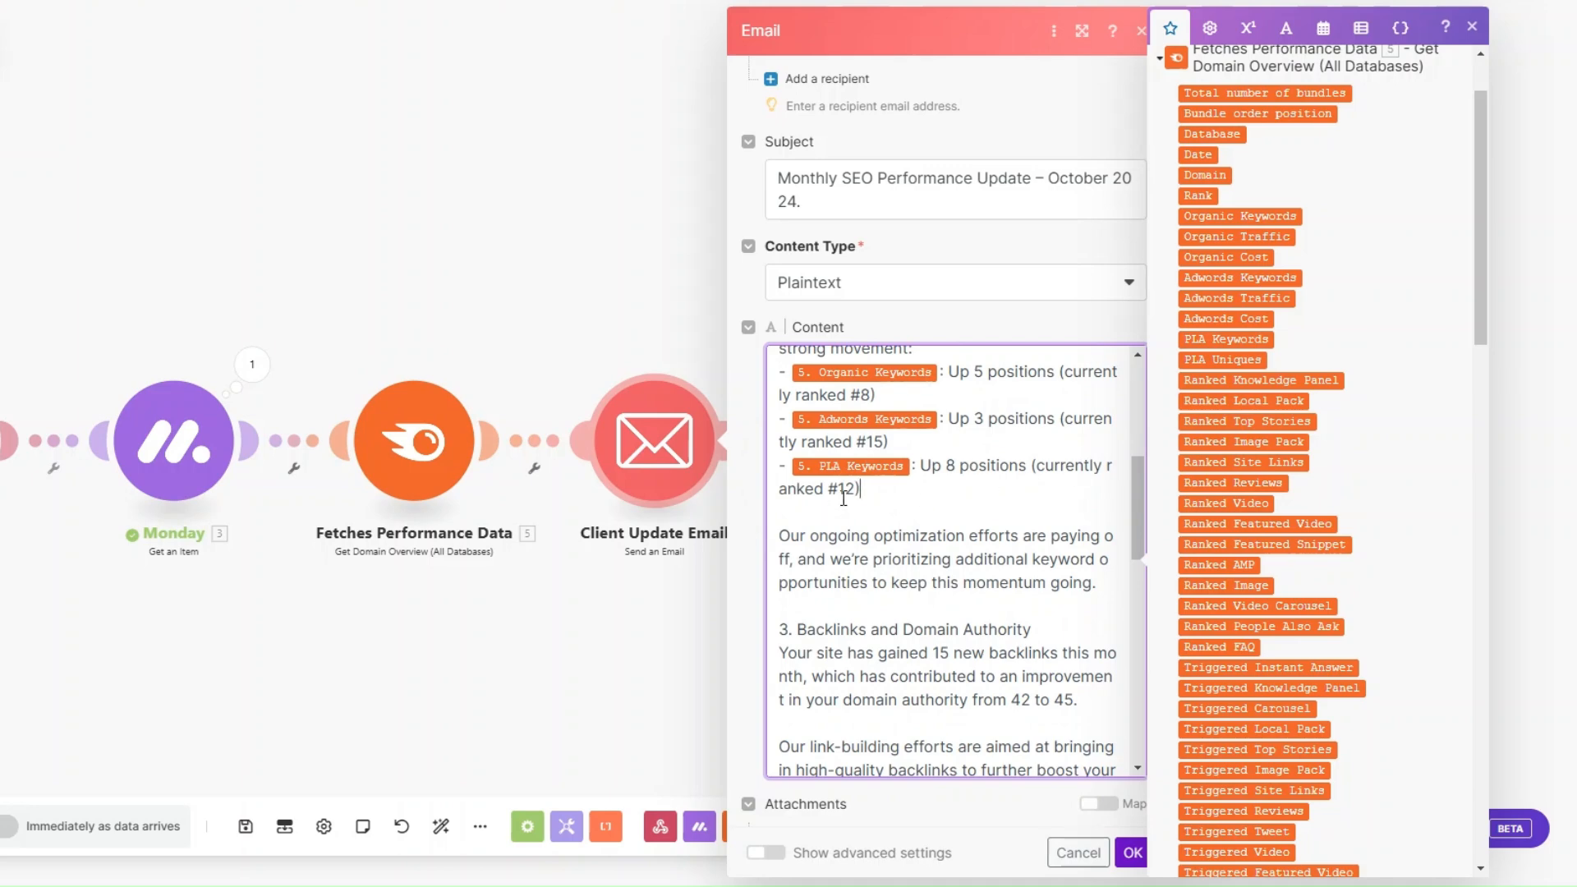
scroll(866, 497, "down", 1)
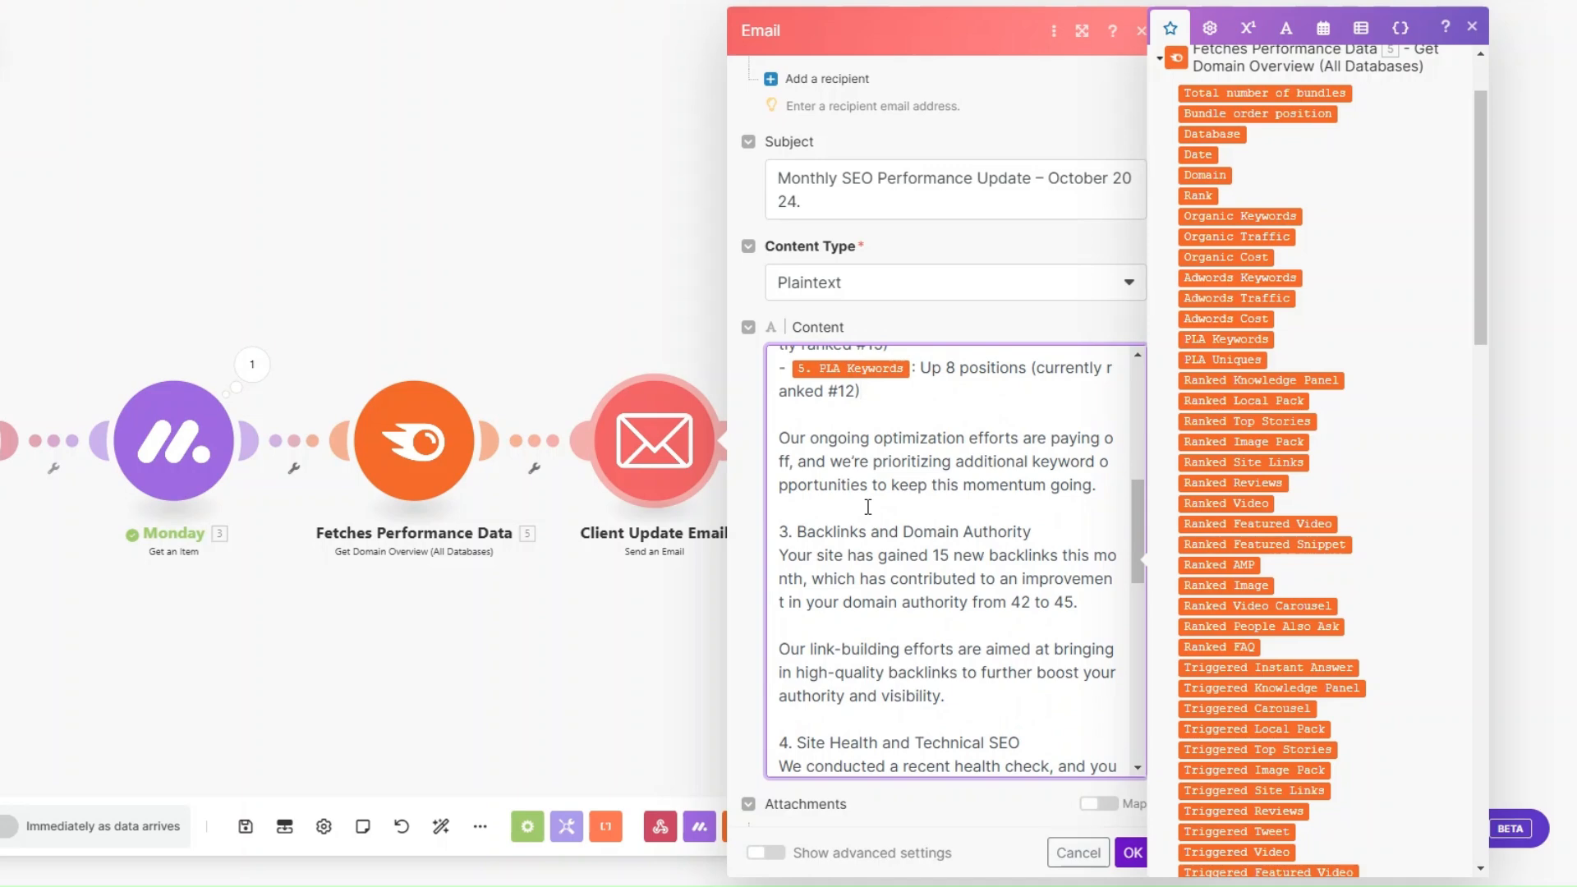
scroll(866, 507, "down", 1)
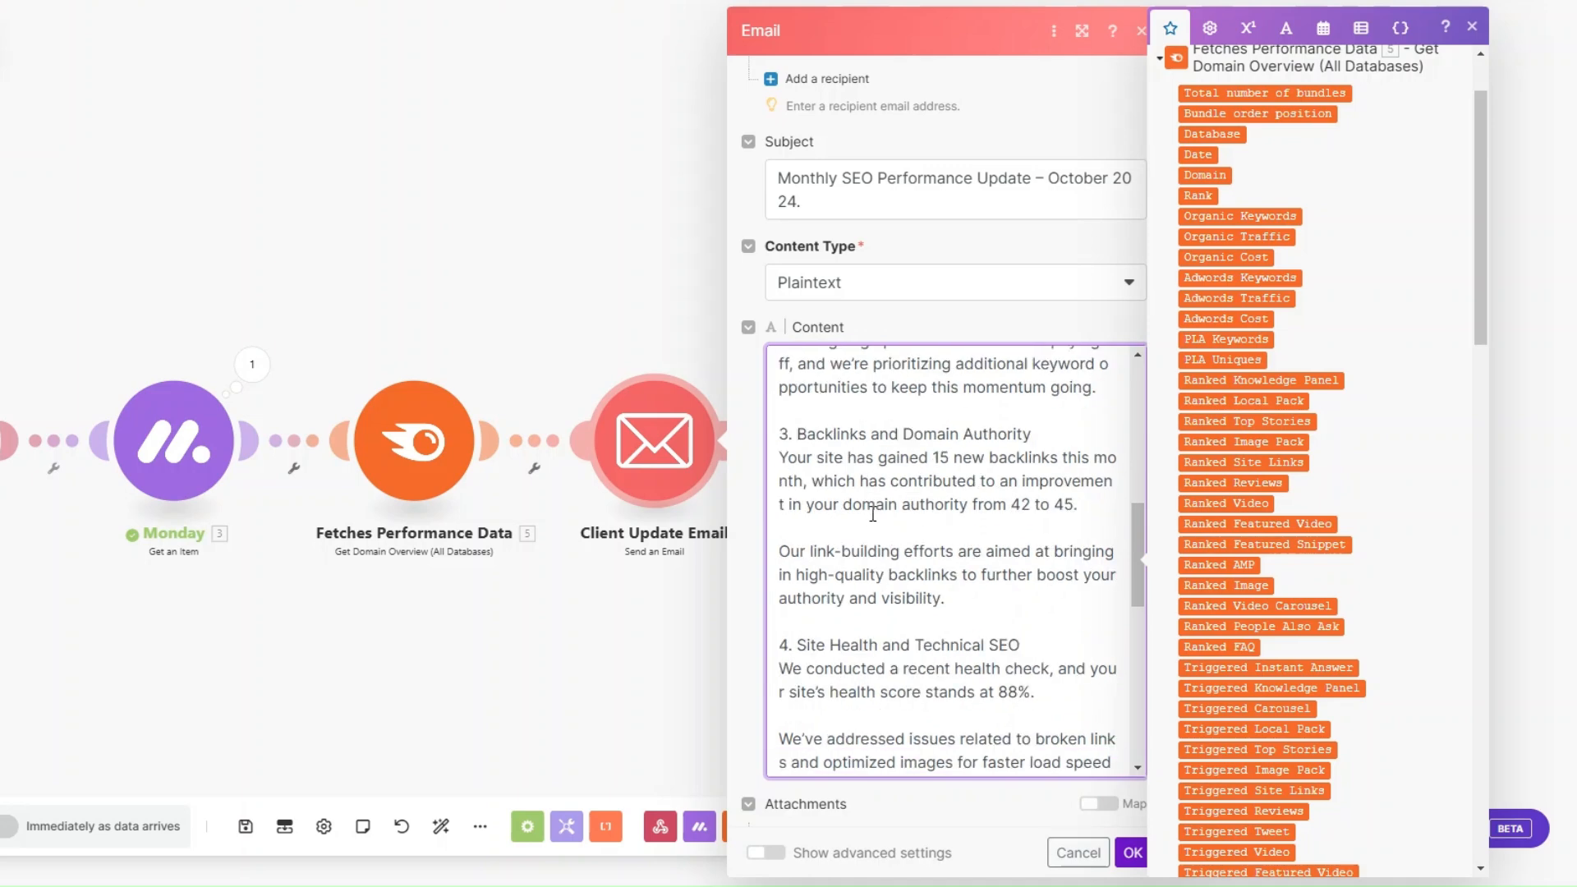
left_click_drag(1039, 434, 774, 434)
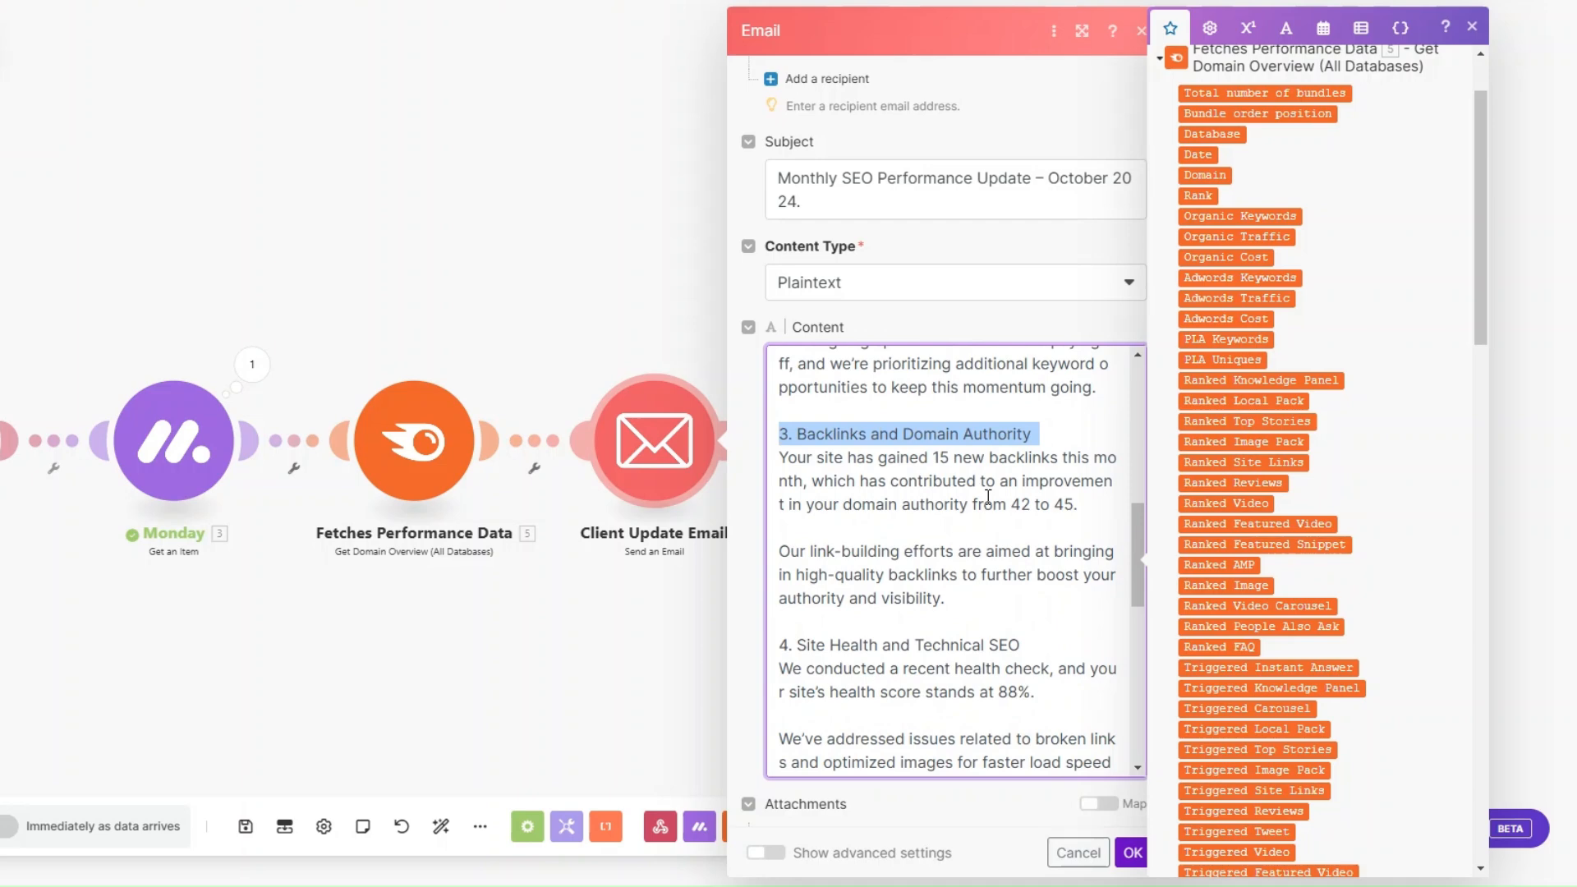
scroll(987, 496, "down", 2)
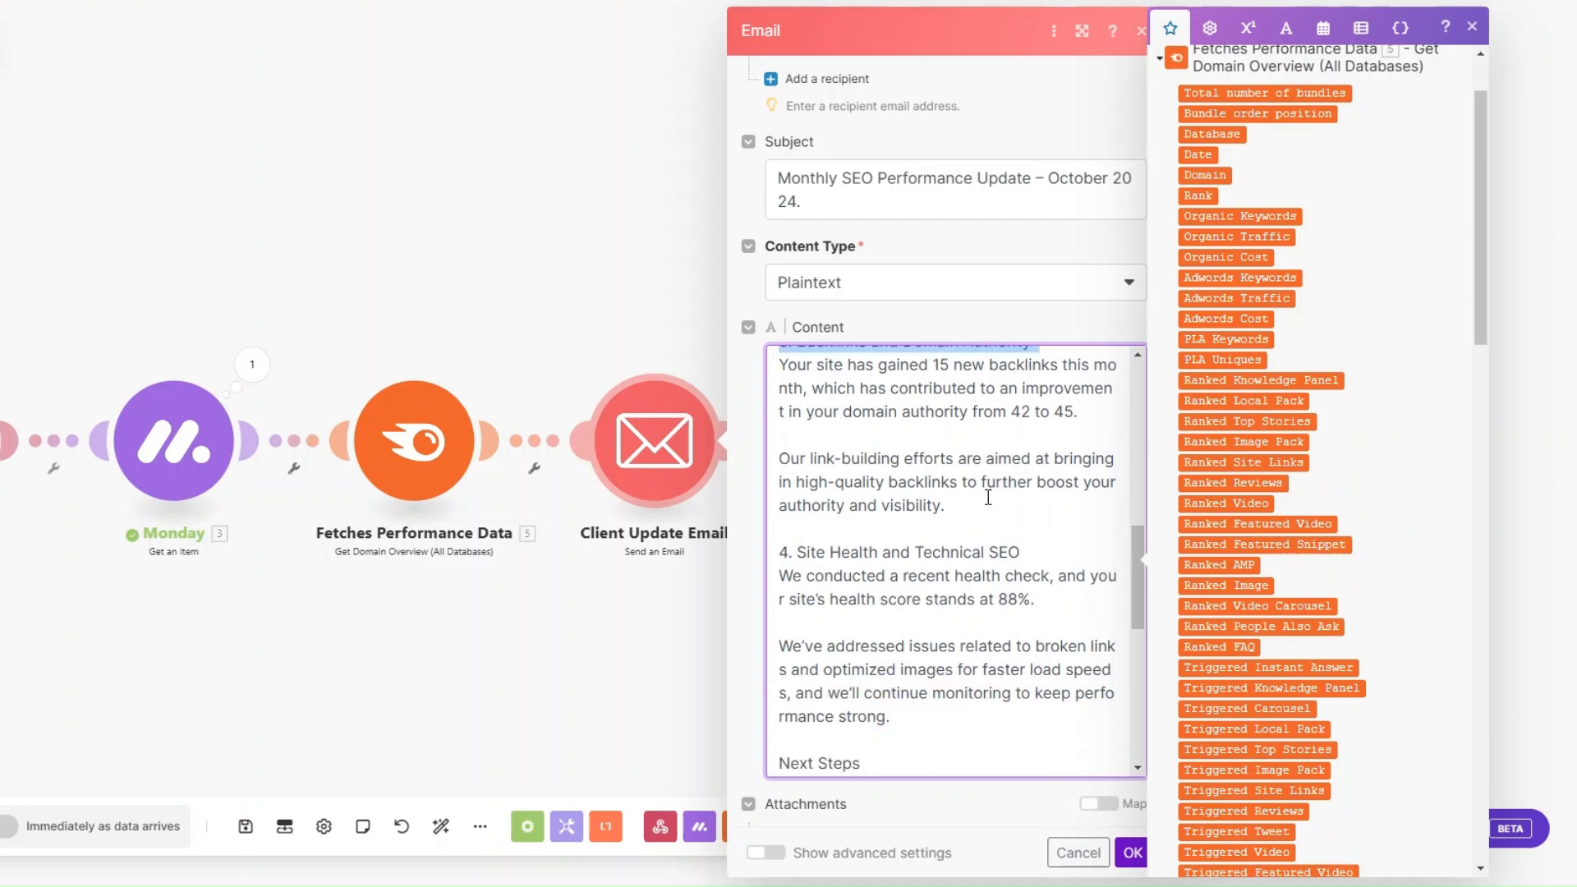
scroll(987, 496, "down", 2)
left_click_drag(797, 451, 1045, 451)
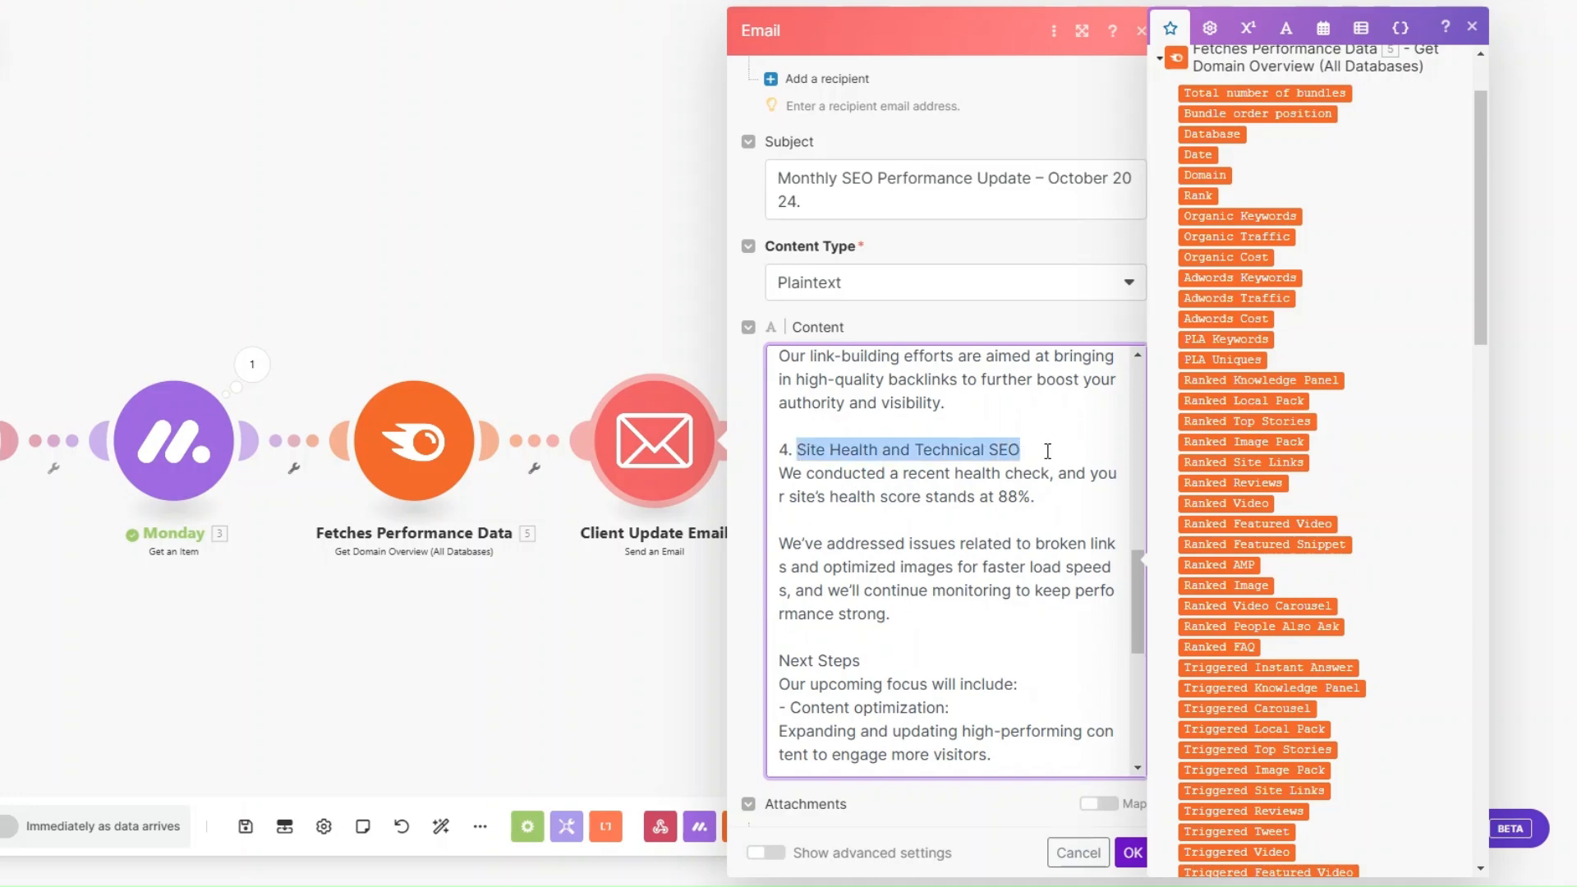
scroll(1047, 451, "down", 2)
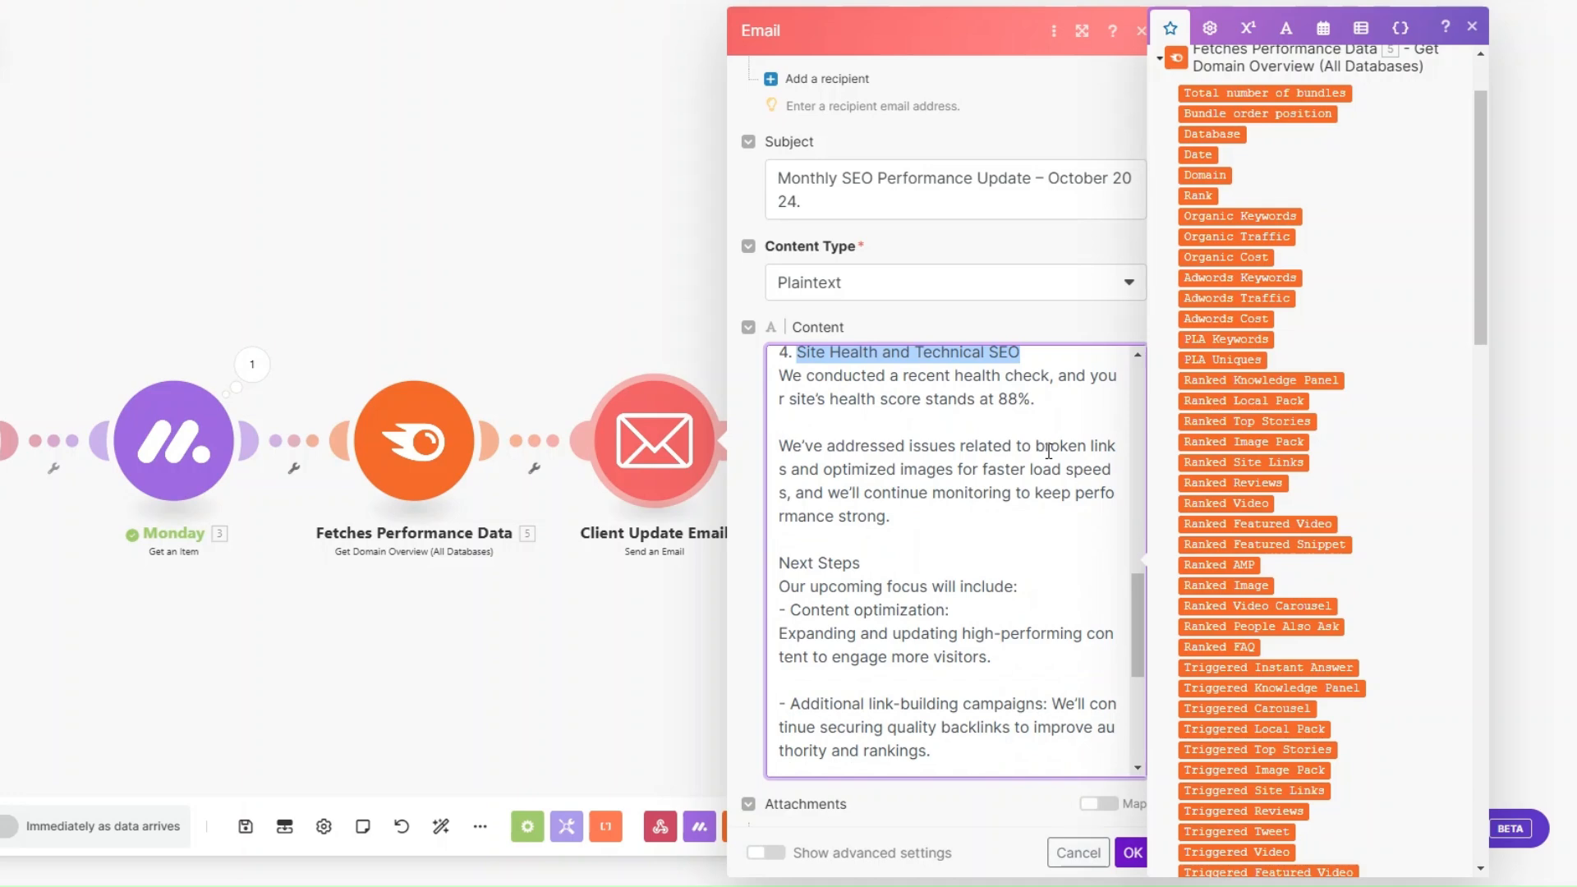
left_click_drag(995, 399, 1035, 399)
scroll(1043, 454, "down", 2)
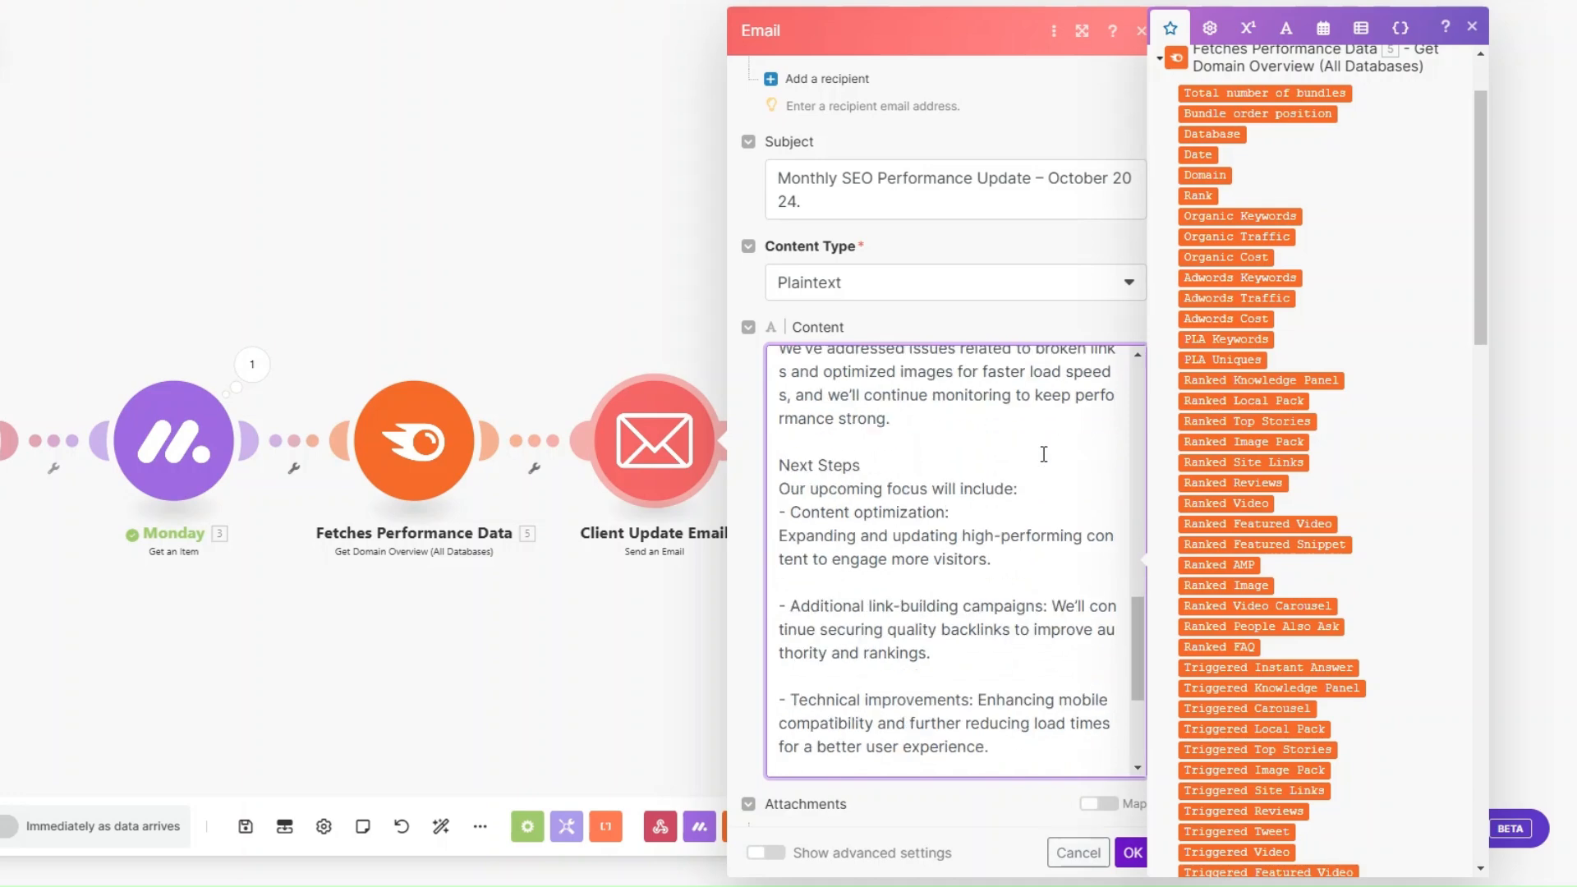
left_click_drag(1027, 464, 786, 510)
scroll(1077, 588, "down", 3)
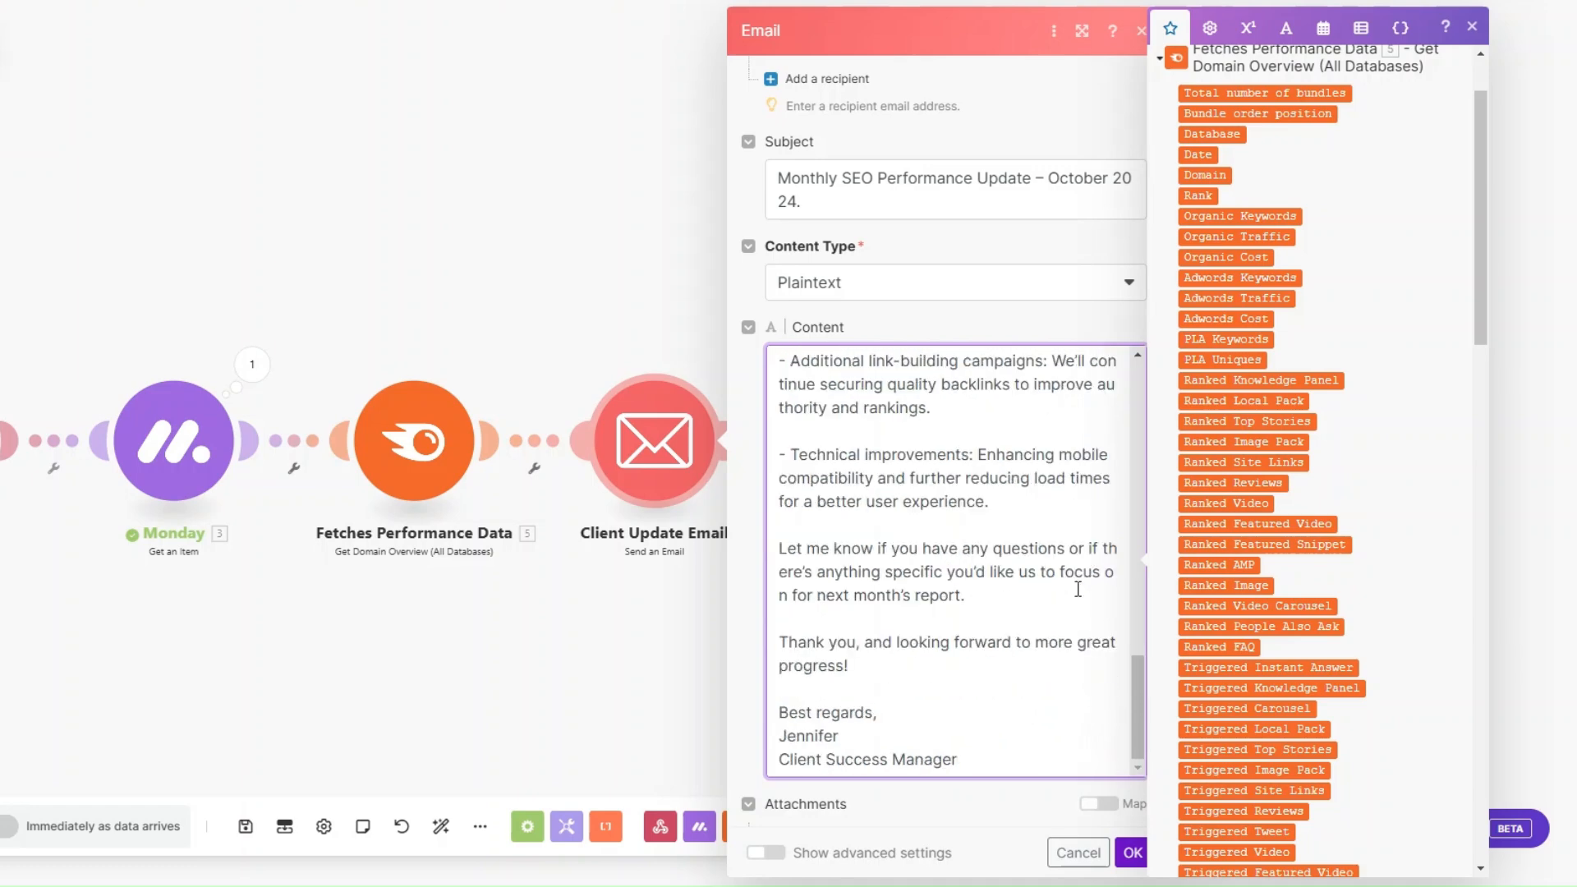
scroll(1071, 590, "up", 1)
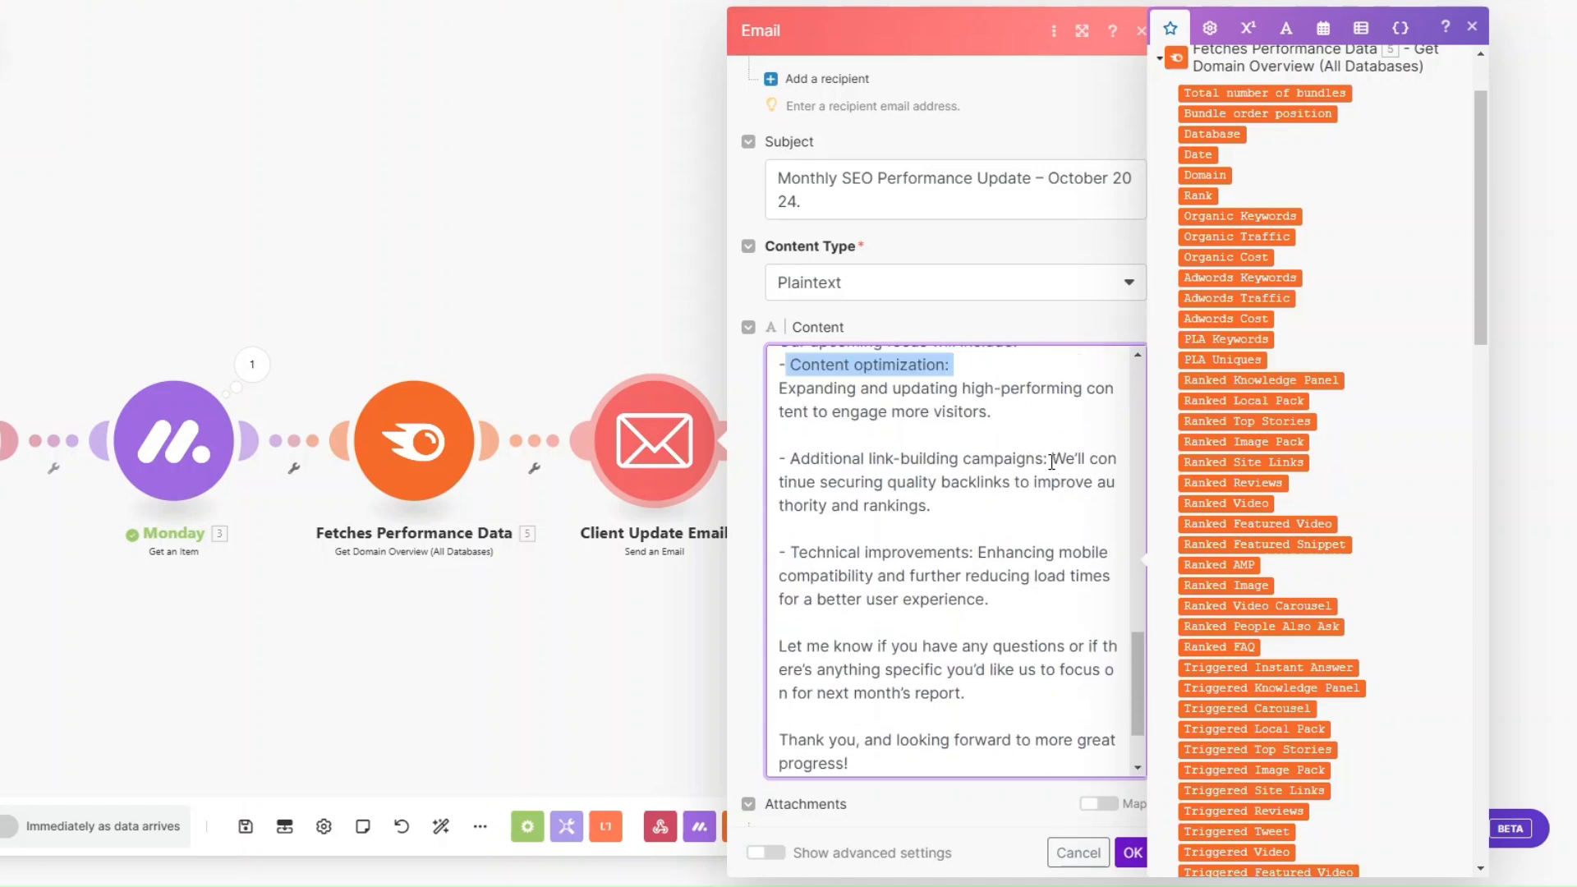
left_click_drag(788, 551, 978, 546)
scroll(979, 544, "down", 3)
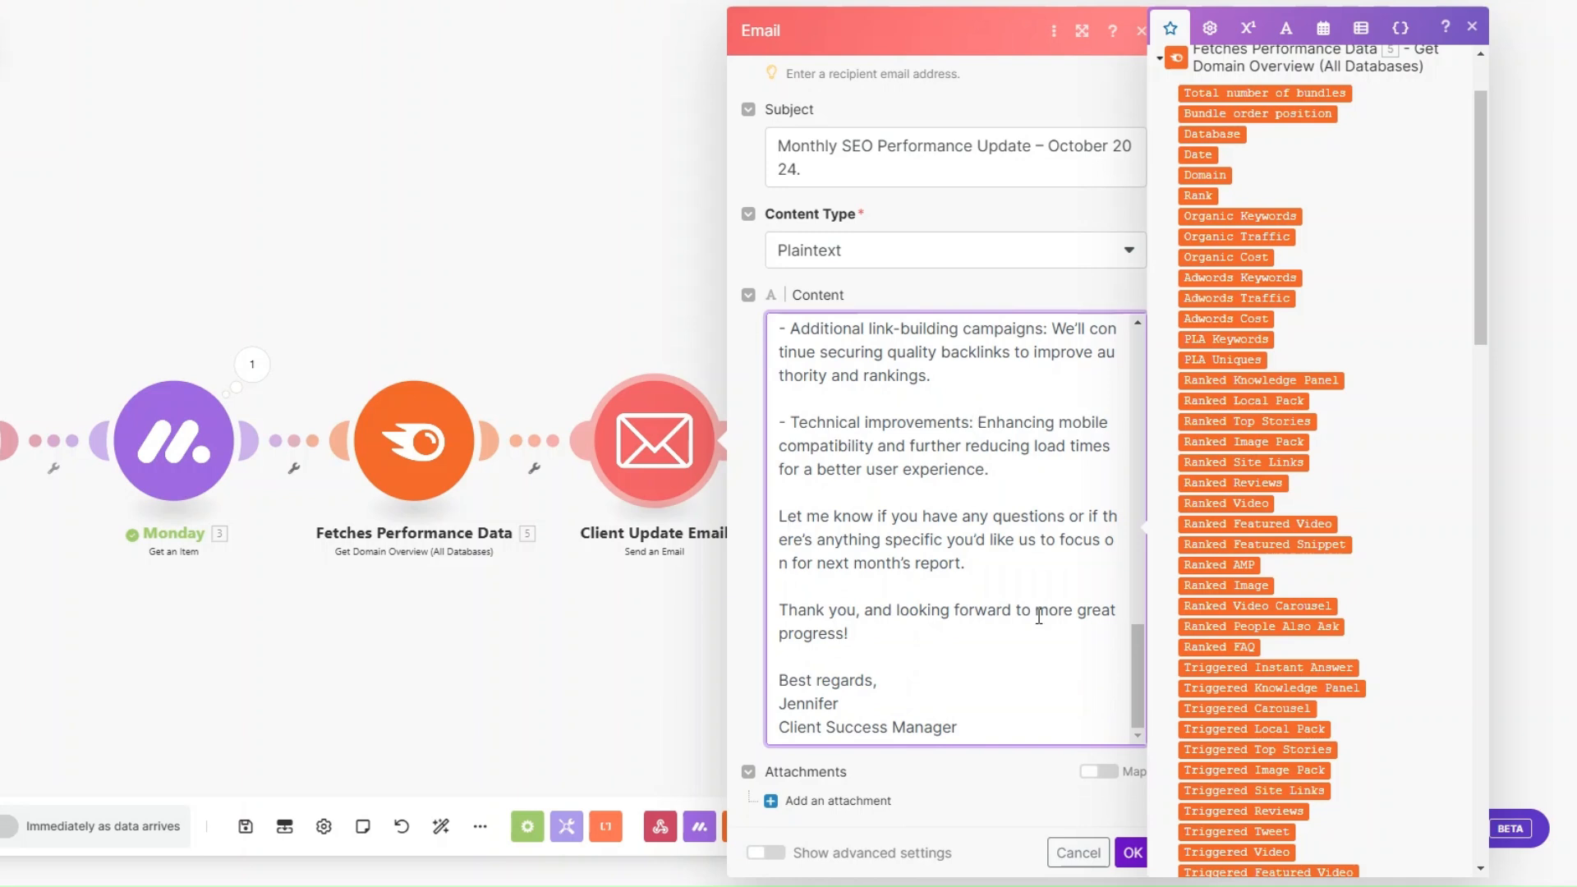
left_click(939, 626)
left_click(1129, 854)
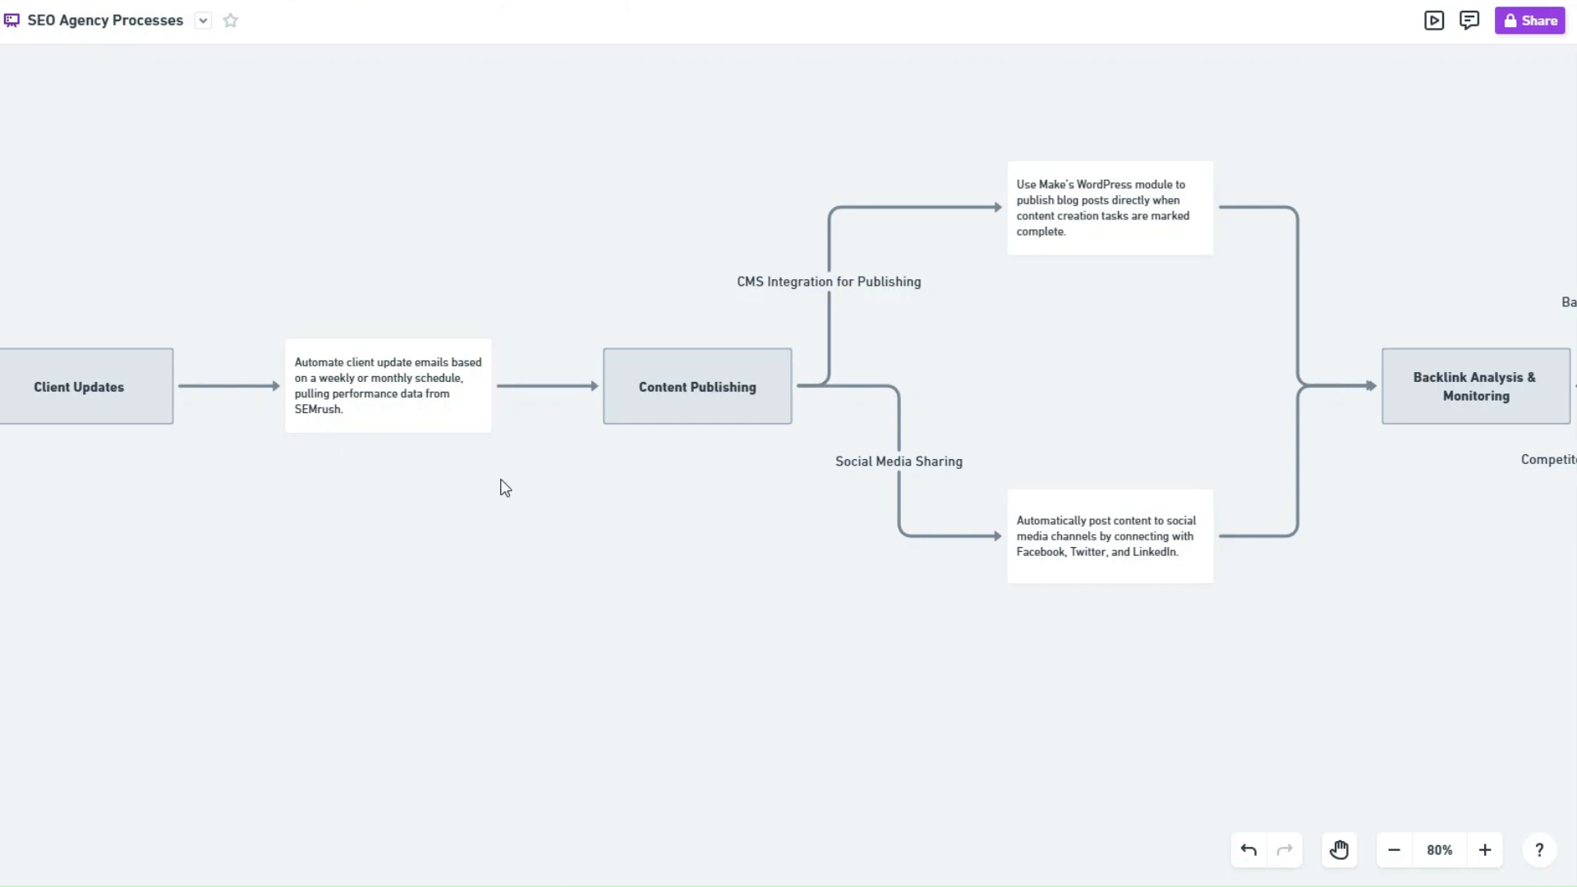
left_click_drag(808, 508, 759, 503)
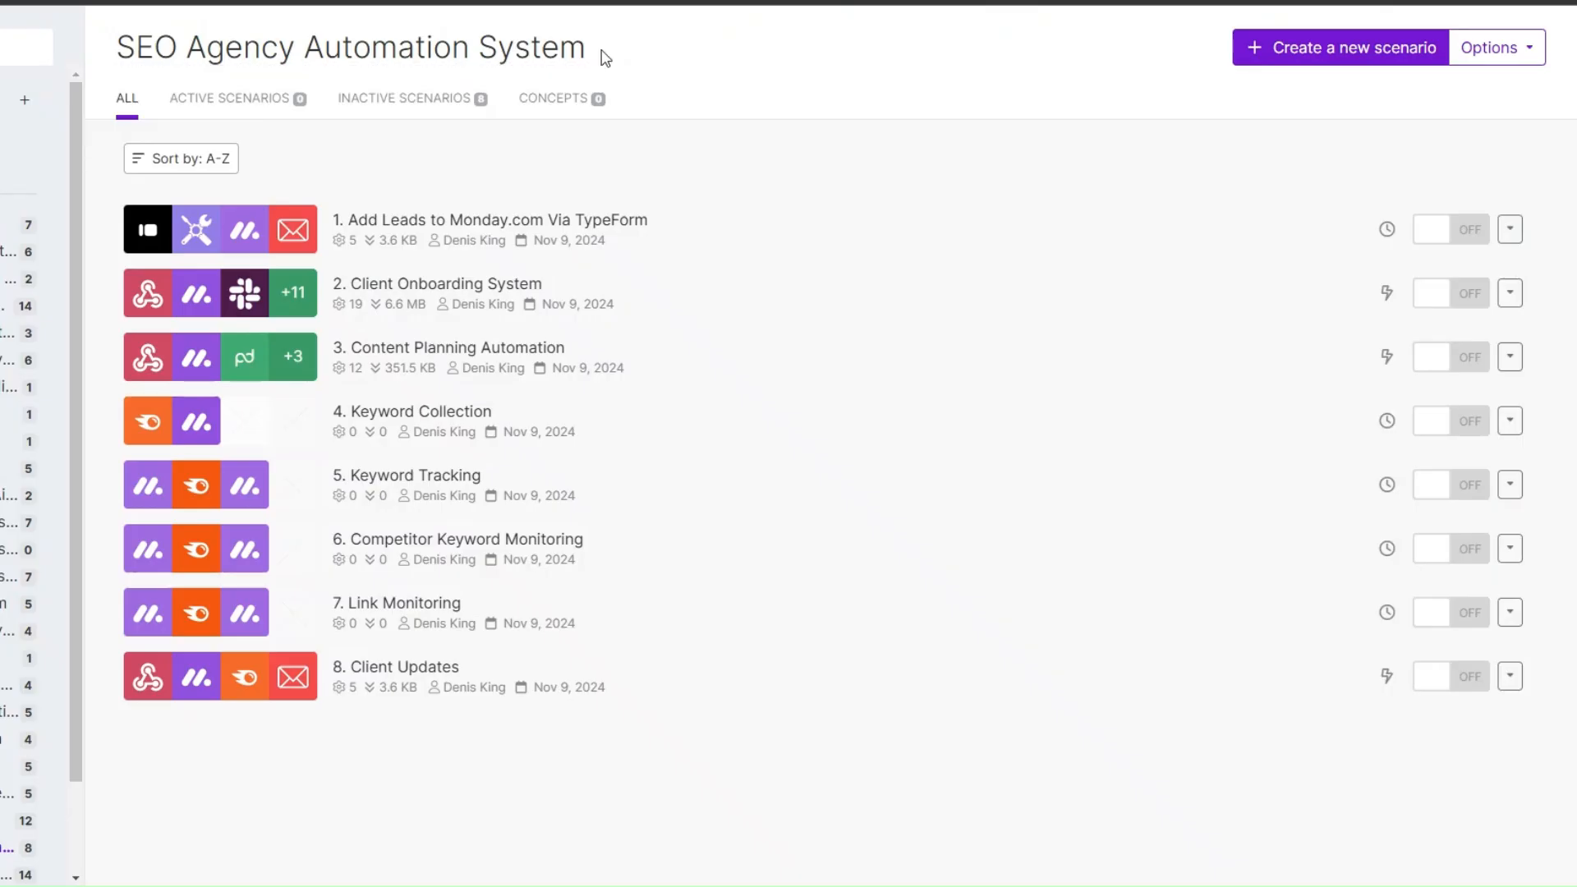
left_click(772, 404)
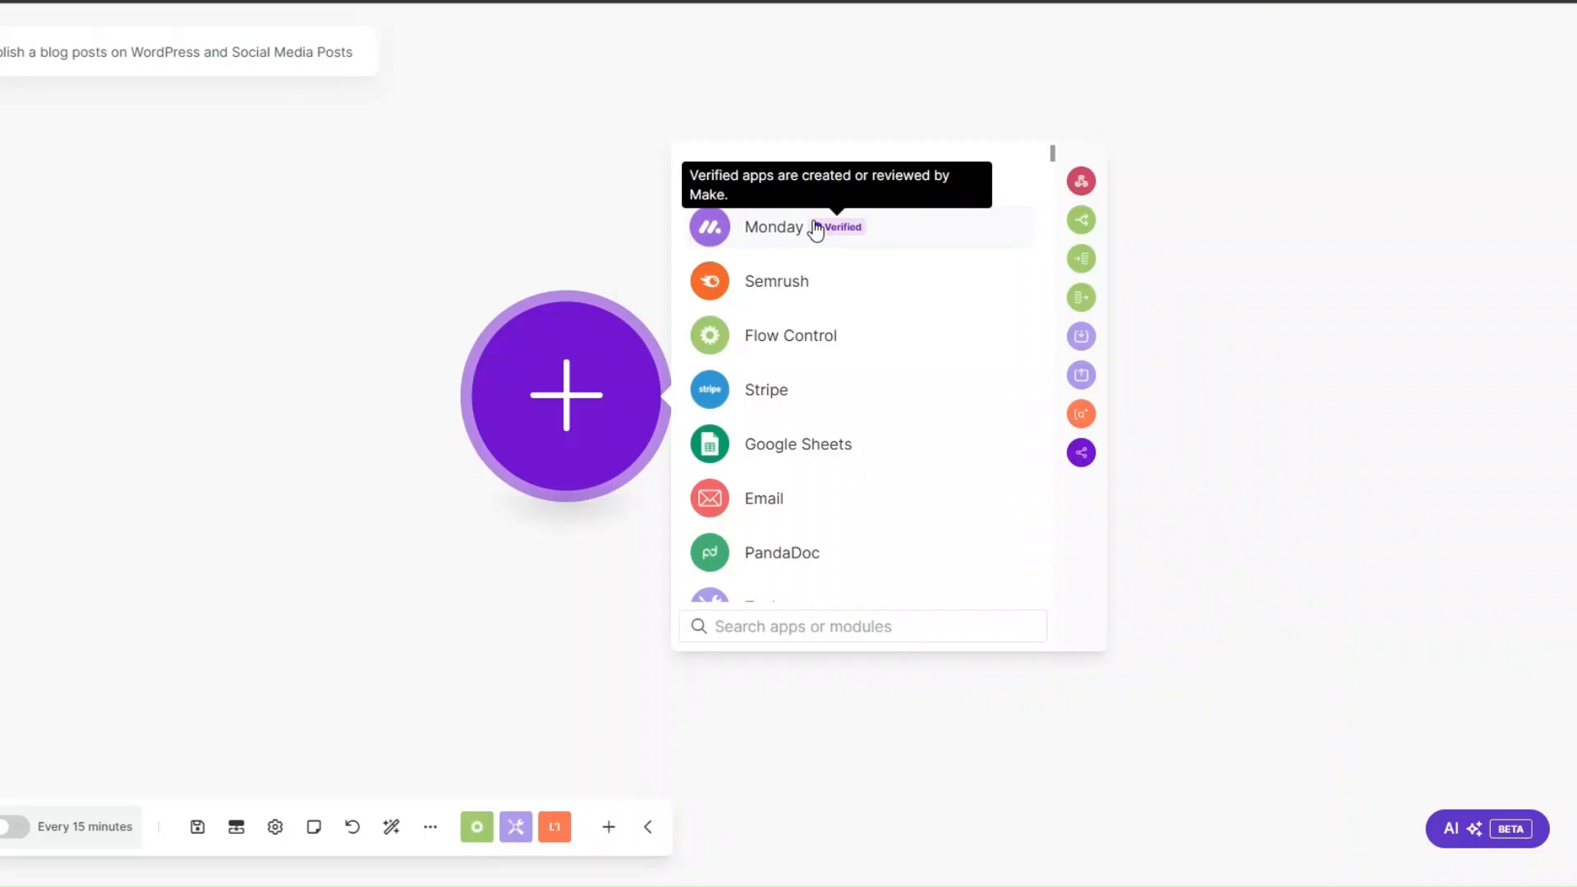
Step: Add a Monday List Board's Items module as the first module of the WordPress and social media publishing scenario
left_click(816, 225)
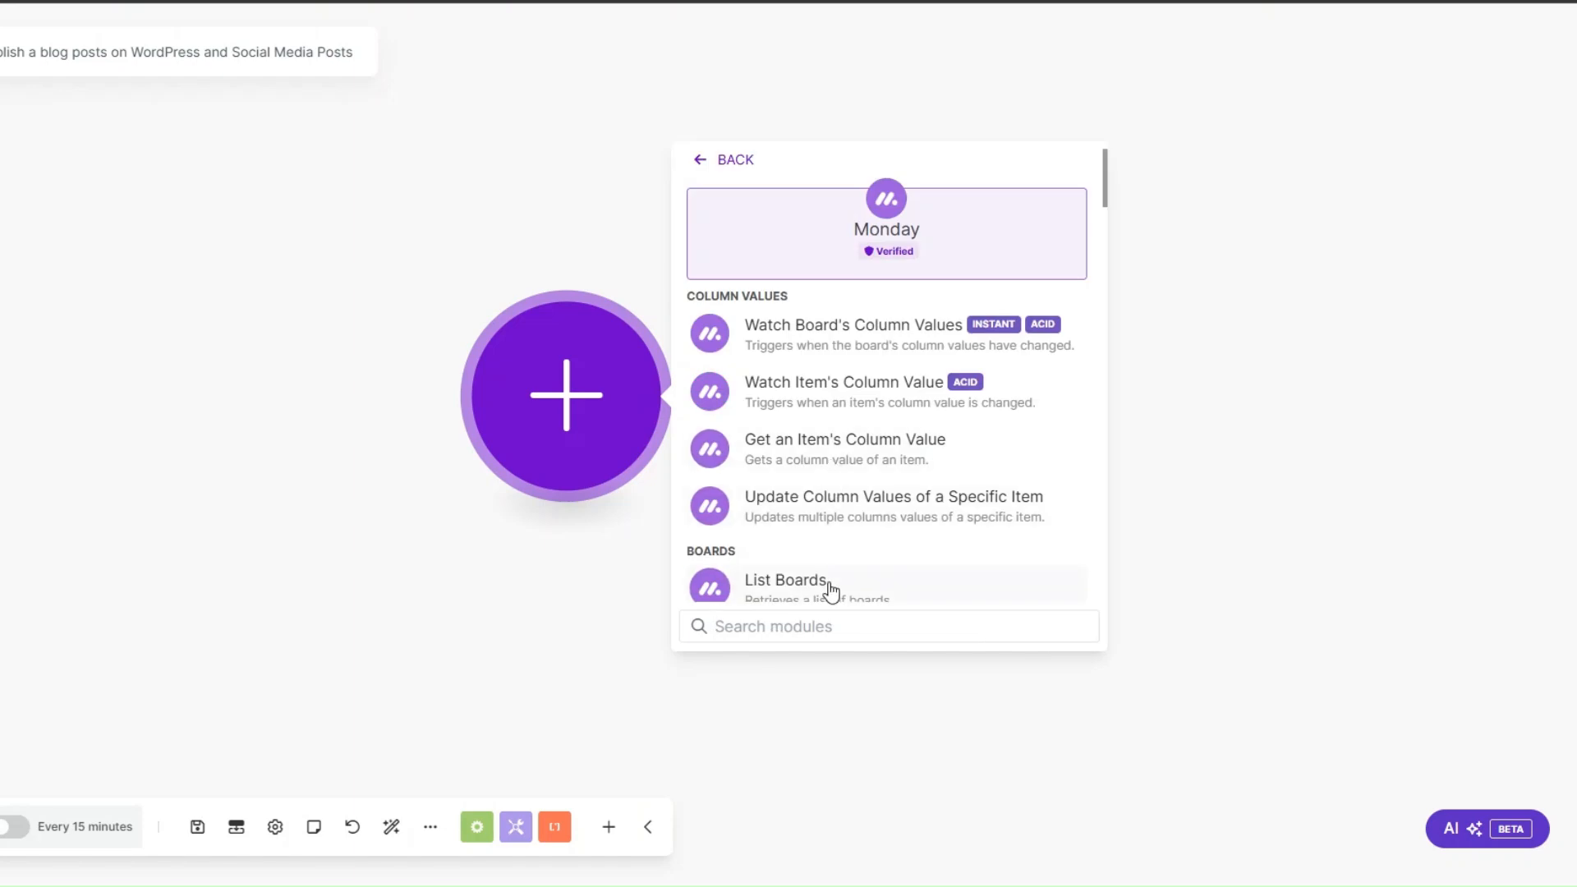
type("list")
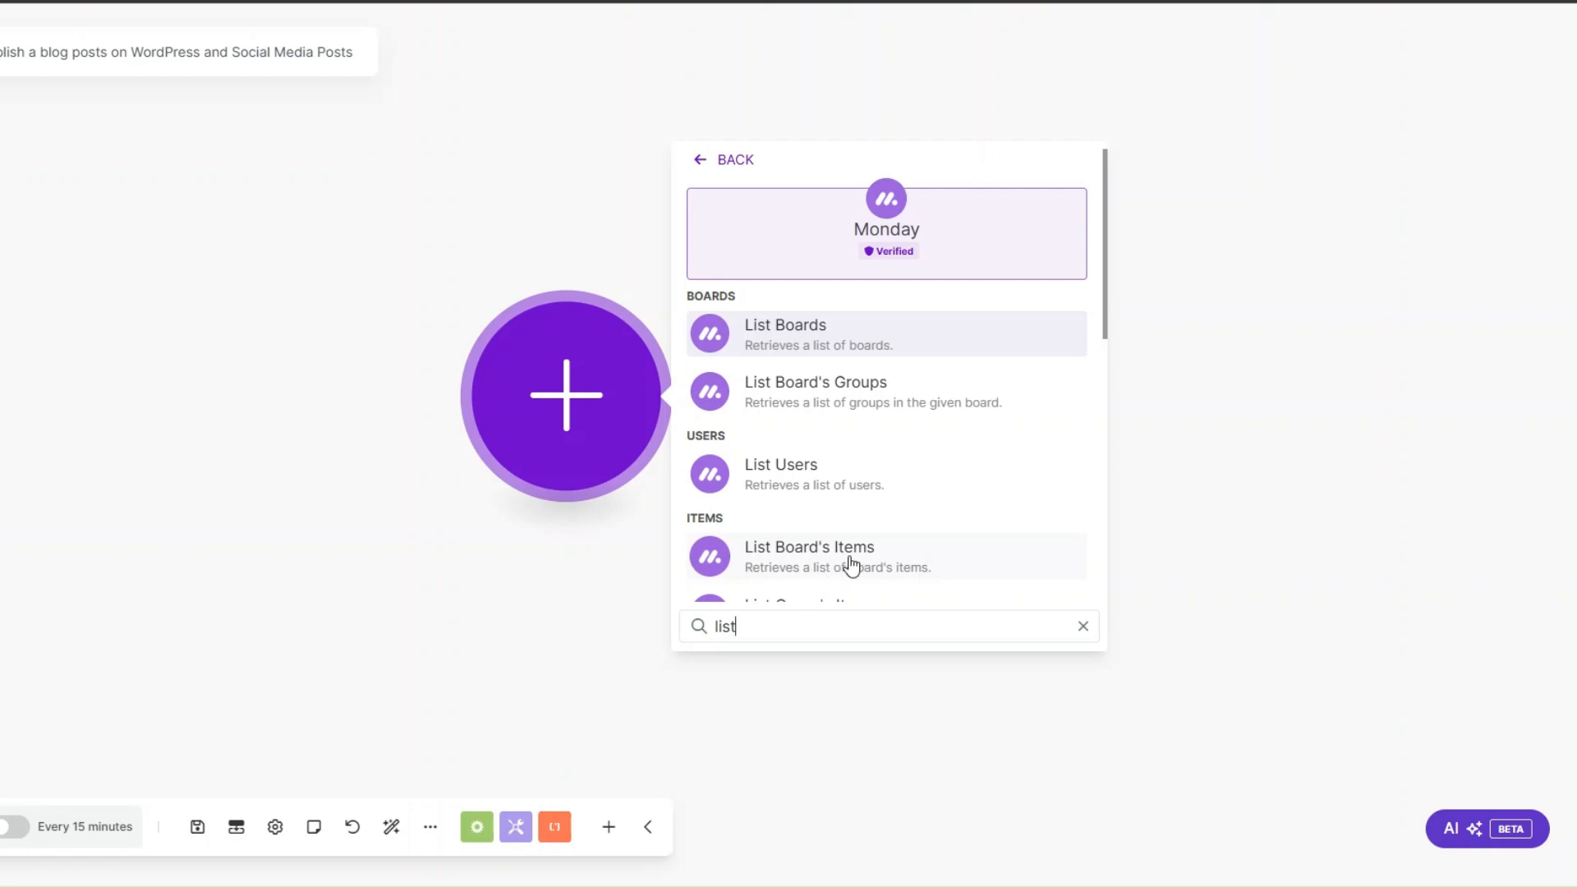
left_click(850, 565)
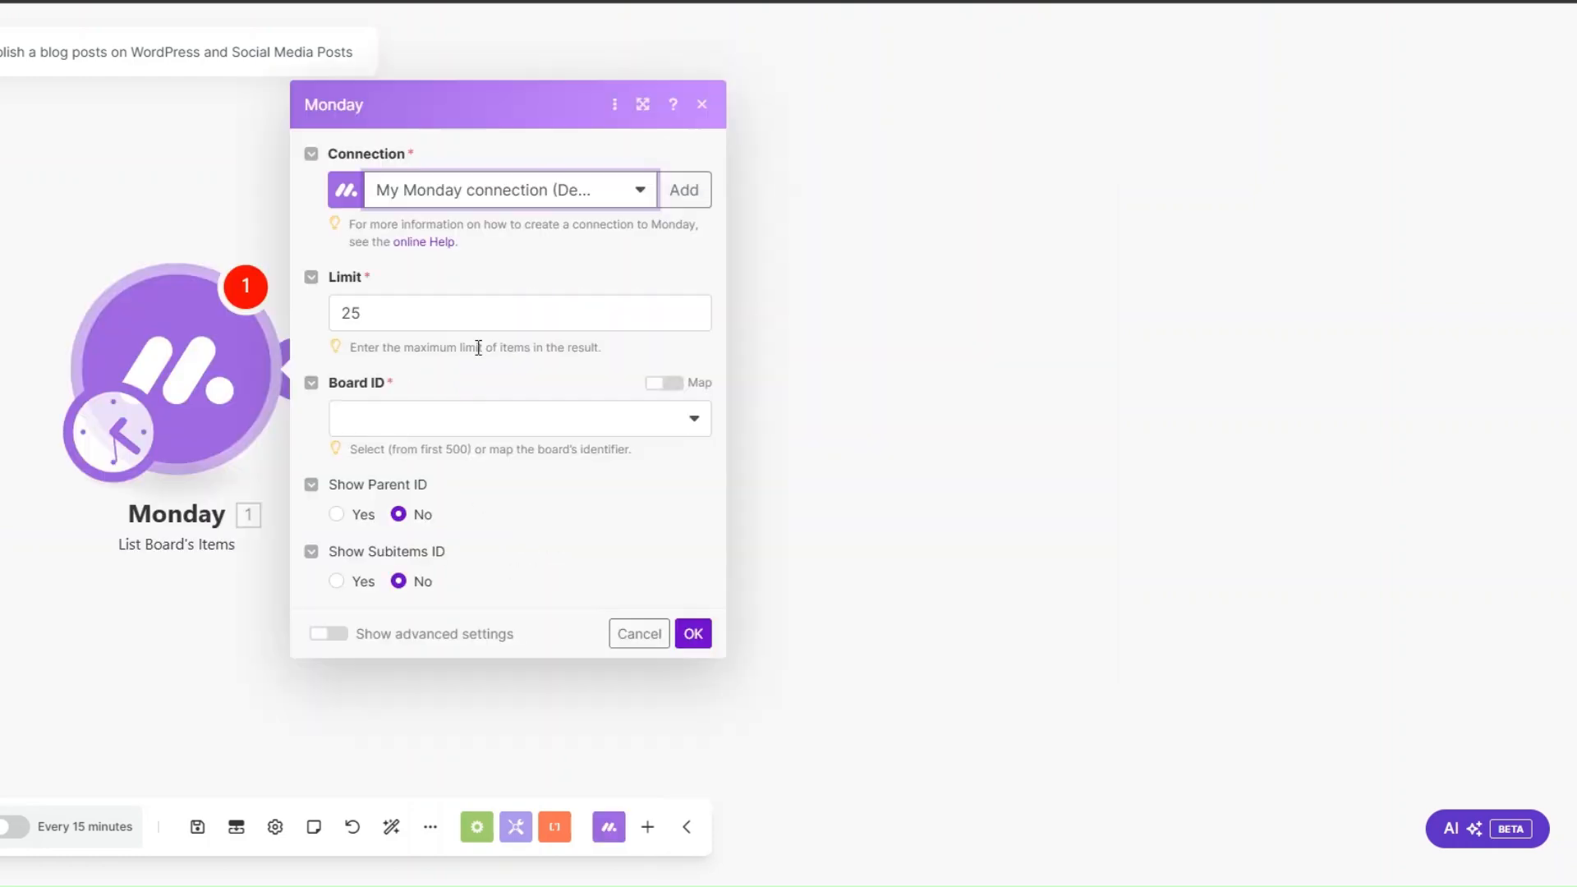
Step: Set the Monday module's board to Keyword Collection with Keyword as its output column, and save the settings
left_click(379, 425)
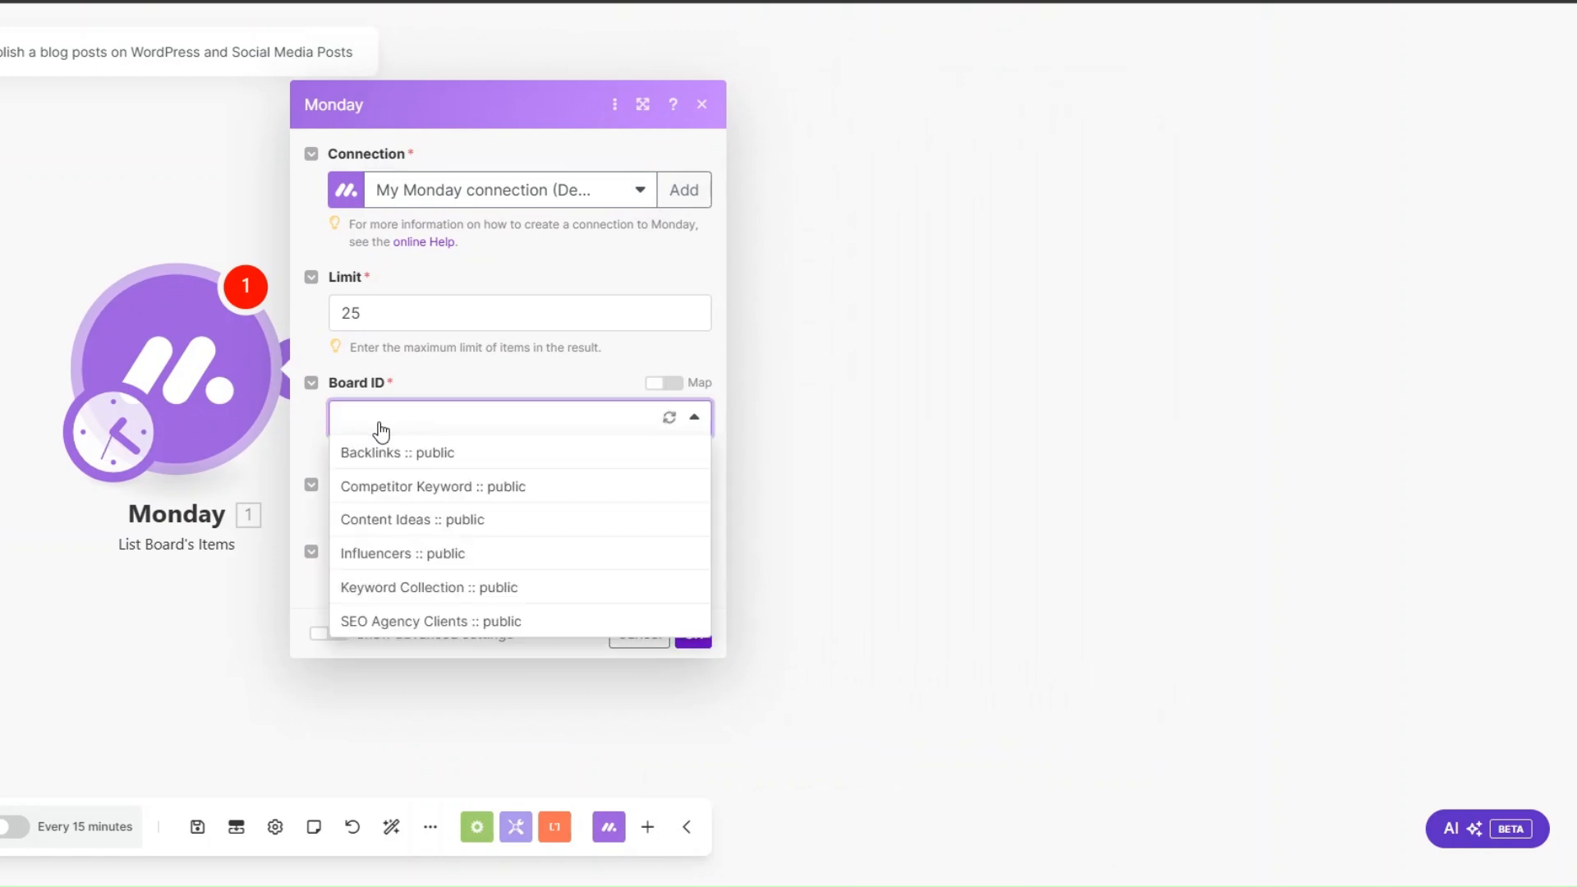
left_click(375, 586)
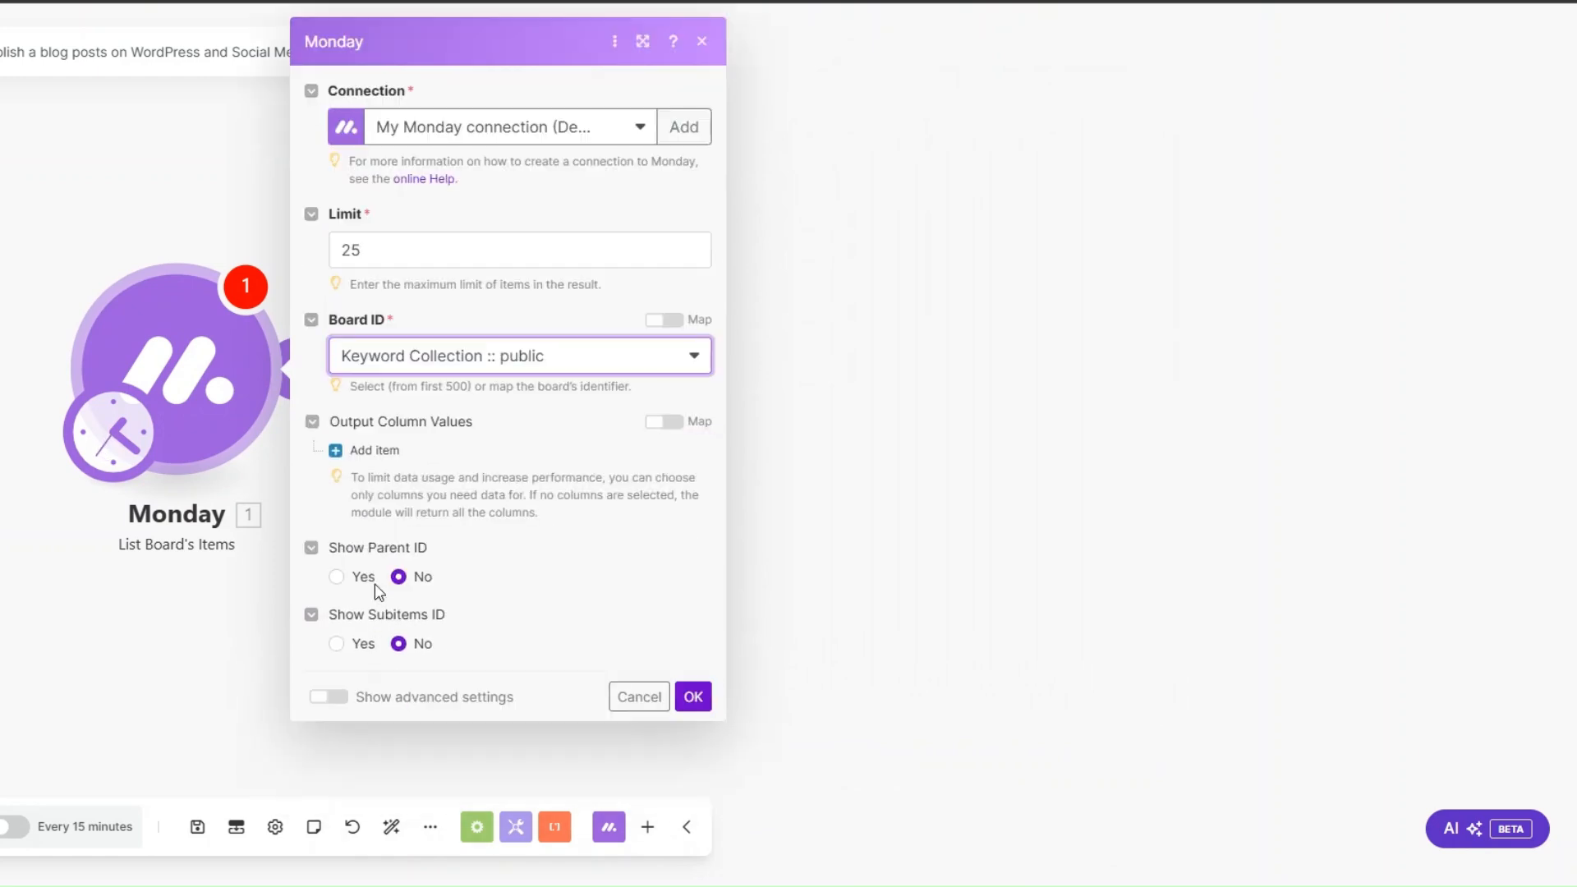
left_click(368, 448)
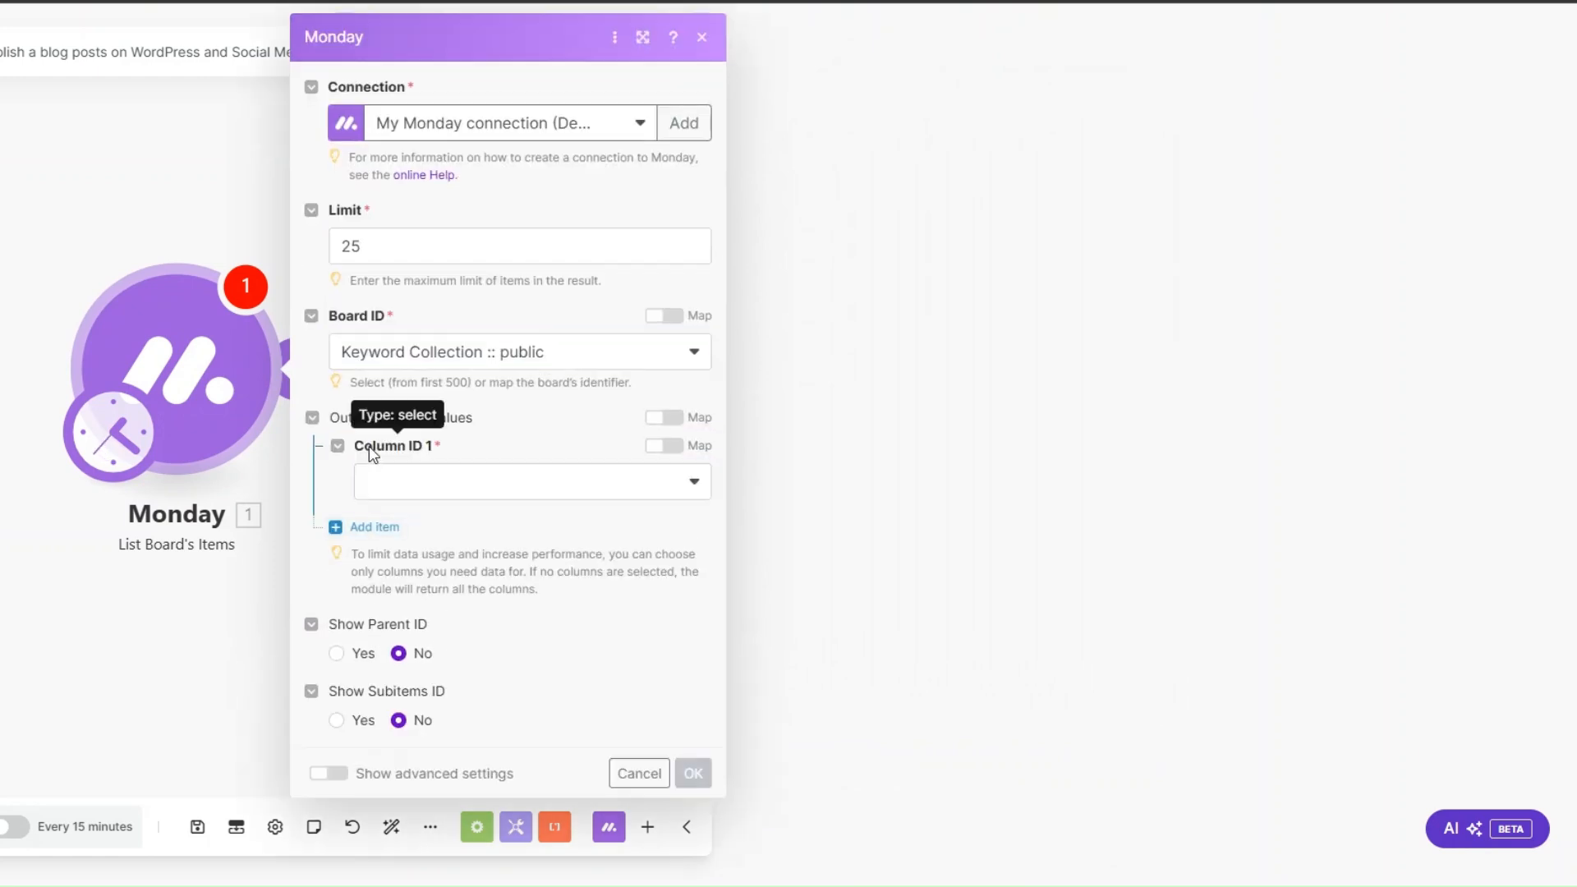
left_click(438, 499)
left_click(432, 551)
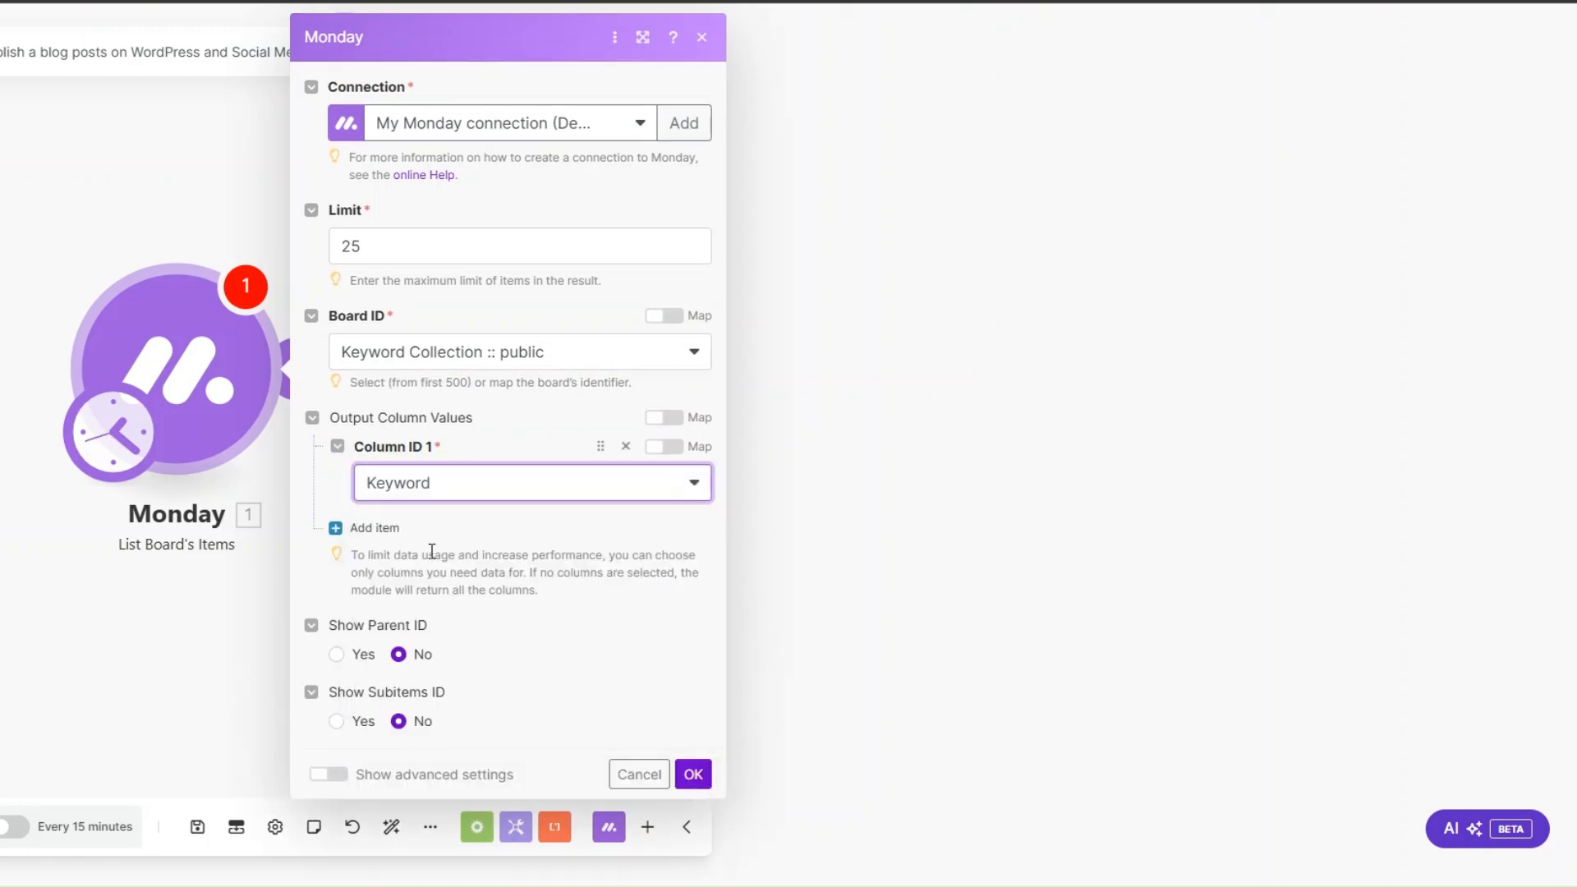
left_click(693, 773)
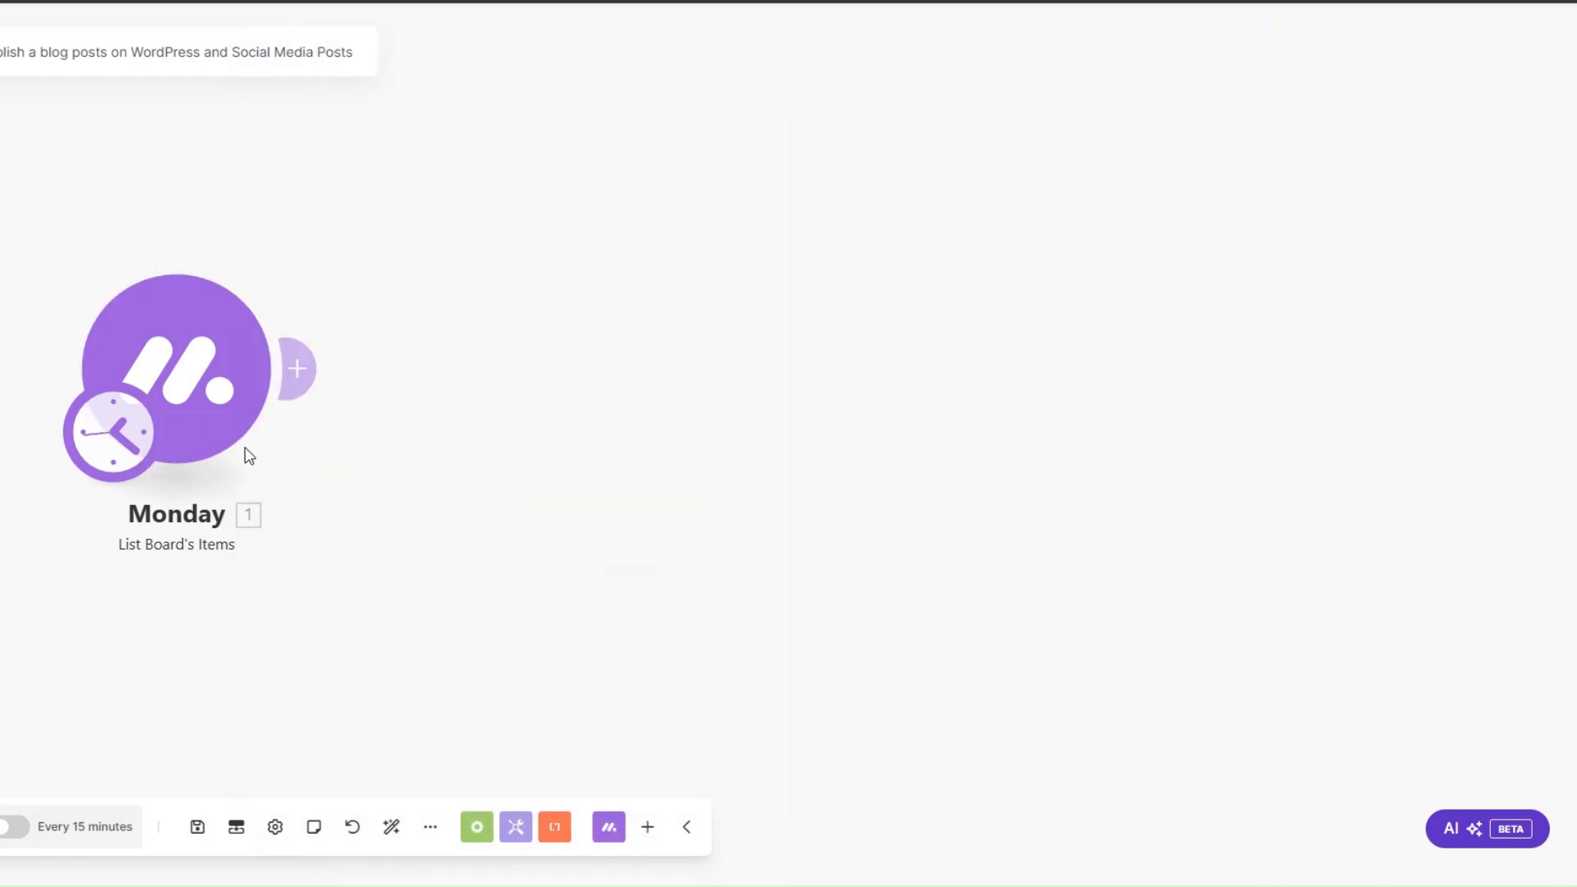
Step: Add an OpenAI module with the Create a Completion (Prompt) action after the Monday module
left_click(224, 362)
left_click(460, 400)
scroll(721, 452, "down", 3)
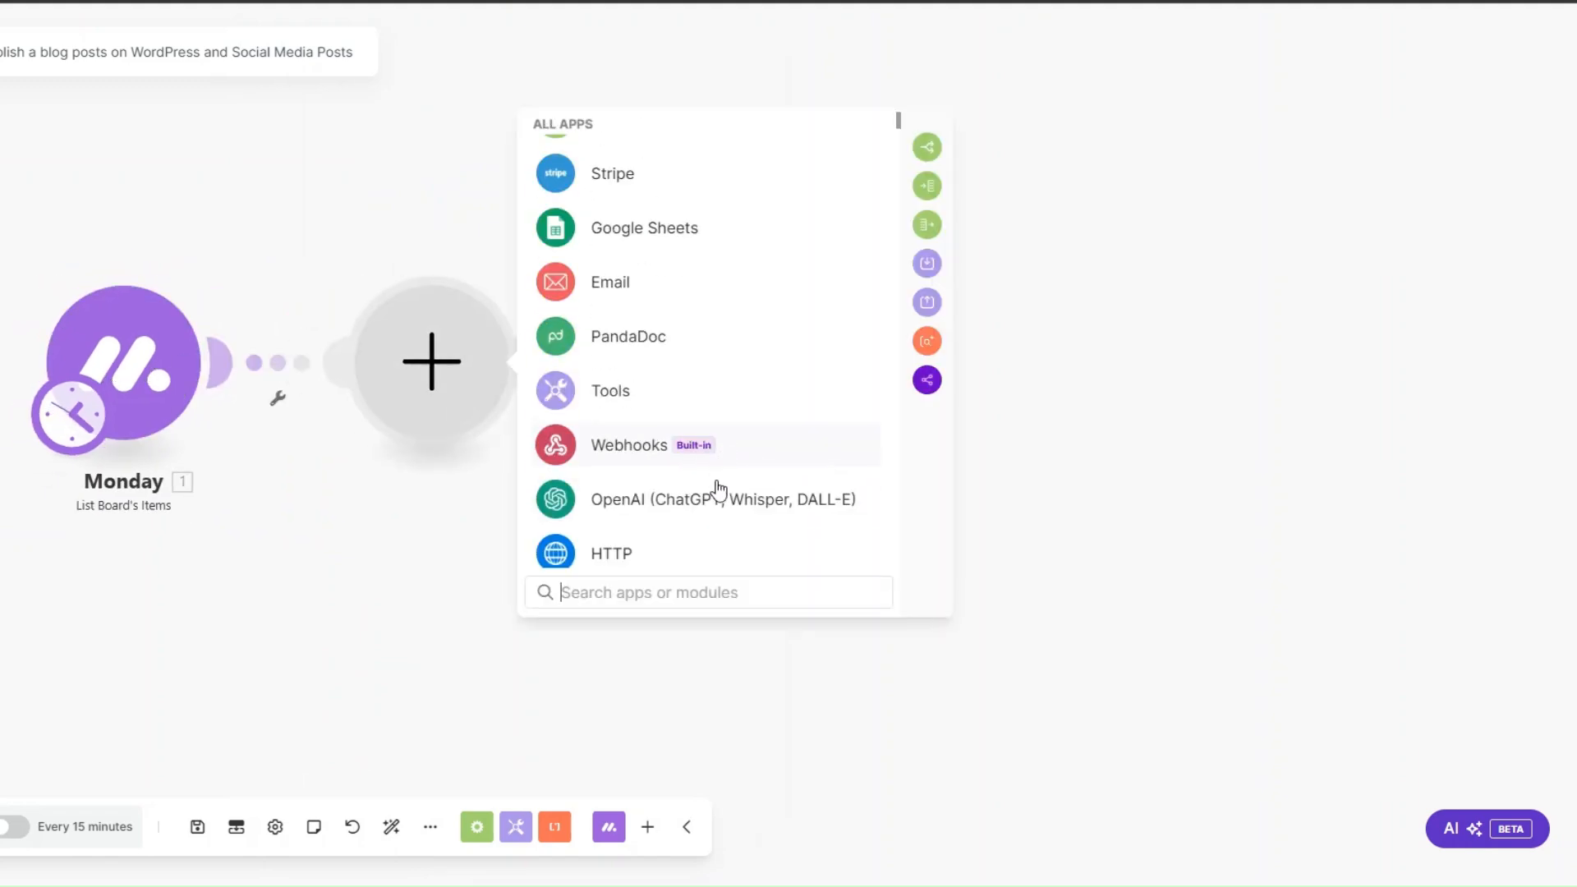
left_click(695, 497)
left_click(662, 422)
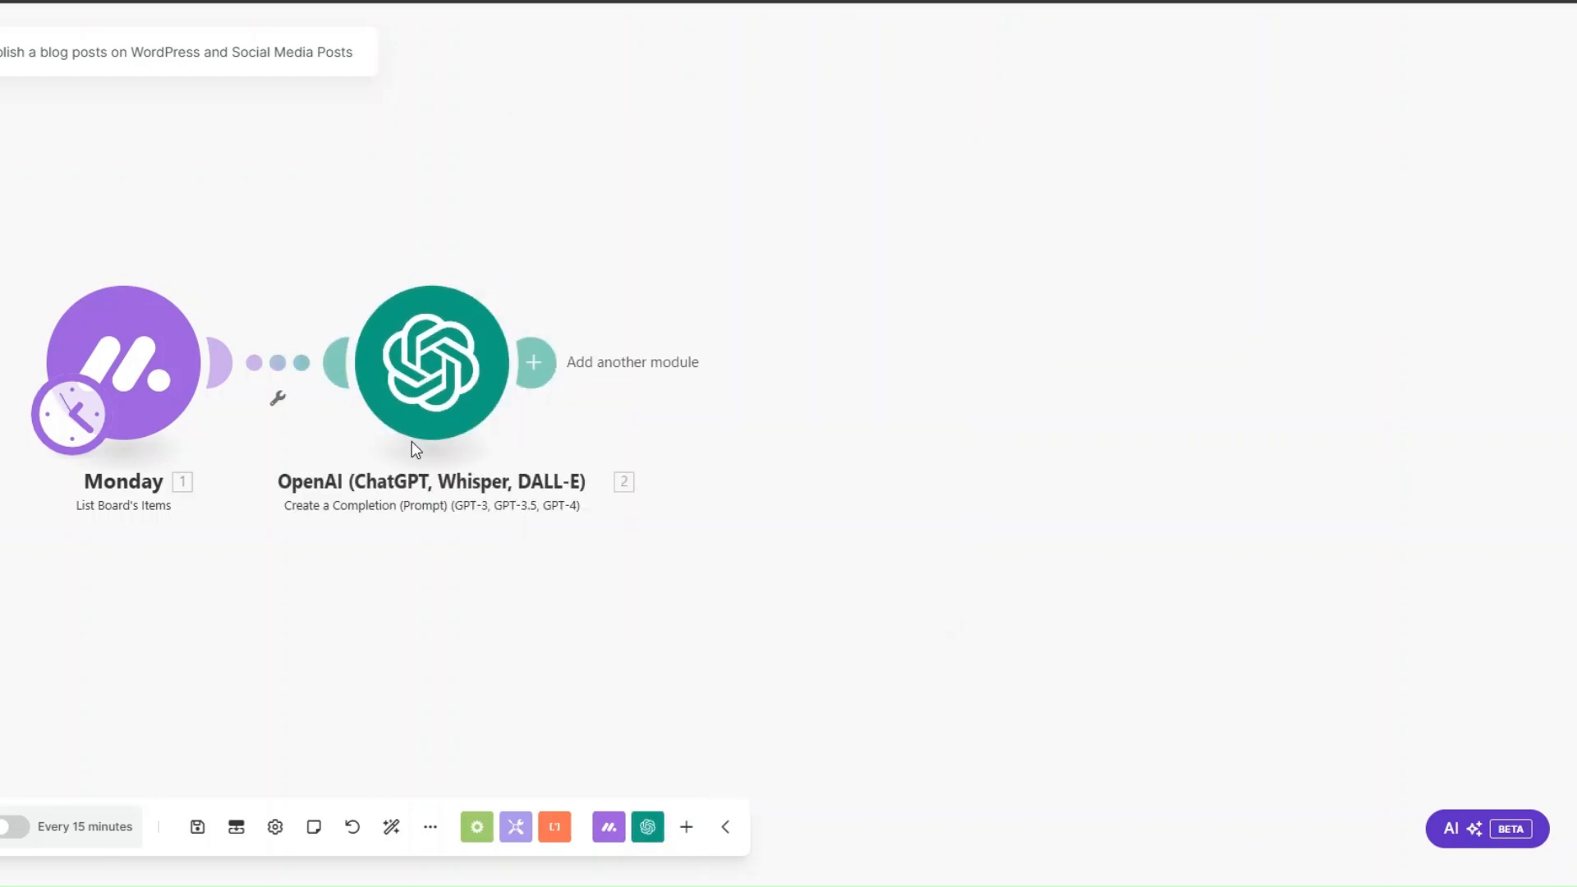
Step: Rename the OpenAI module as Generate A Blog Post
right_click(430, 347)
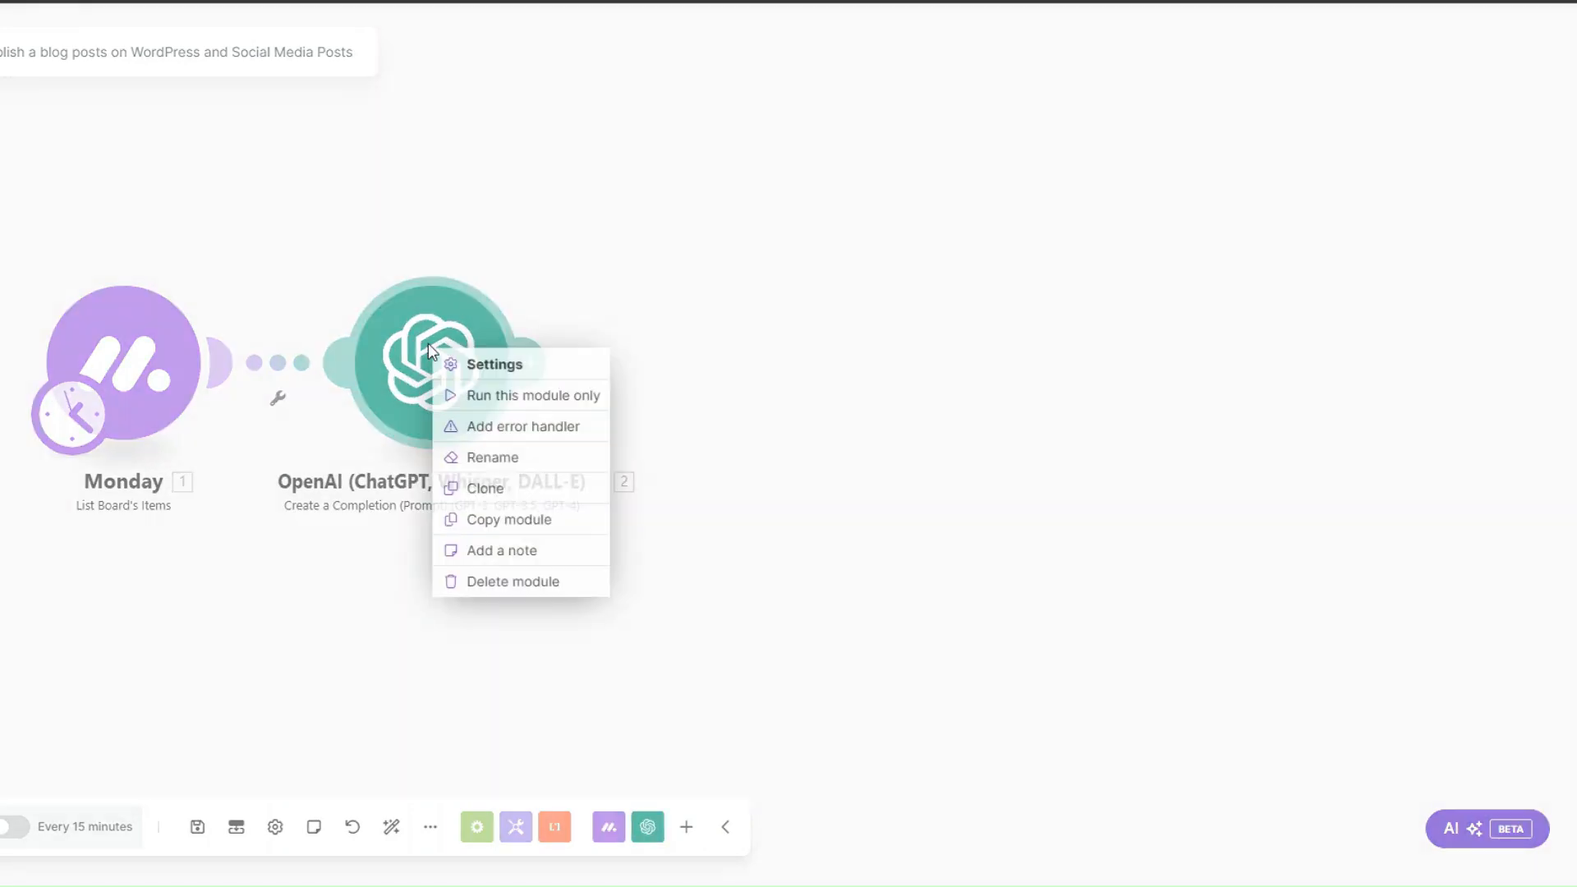
left_click(521, 454)
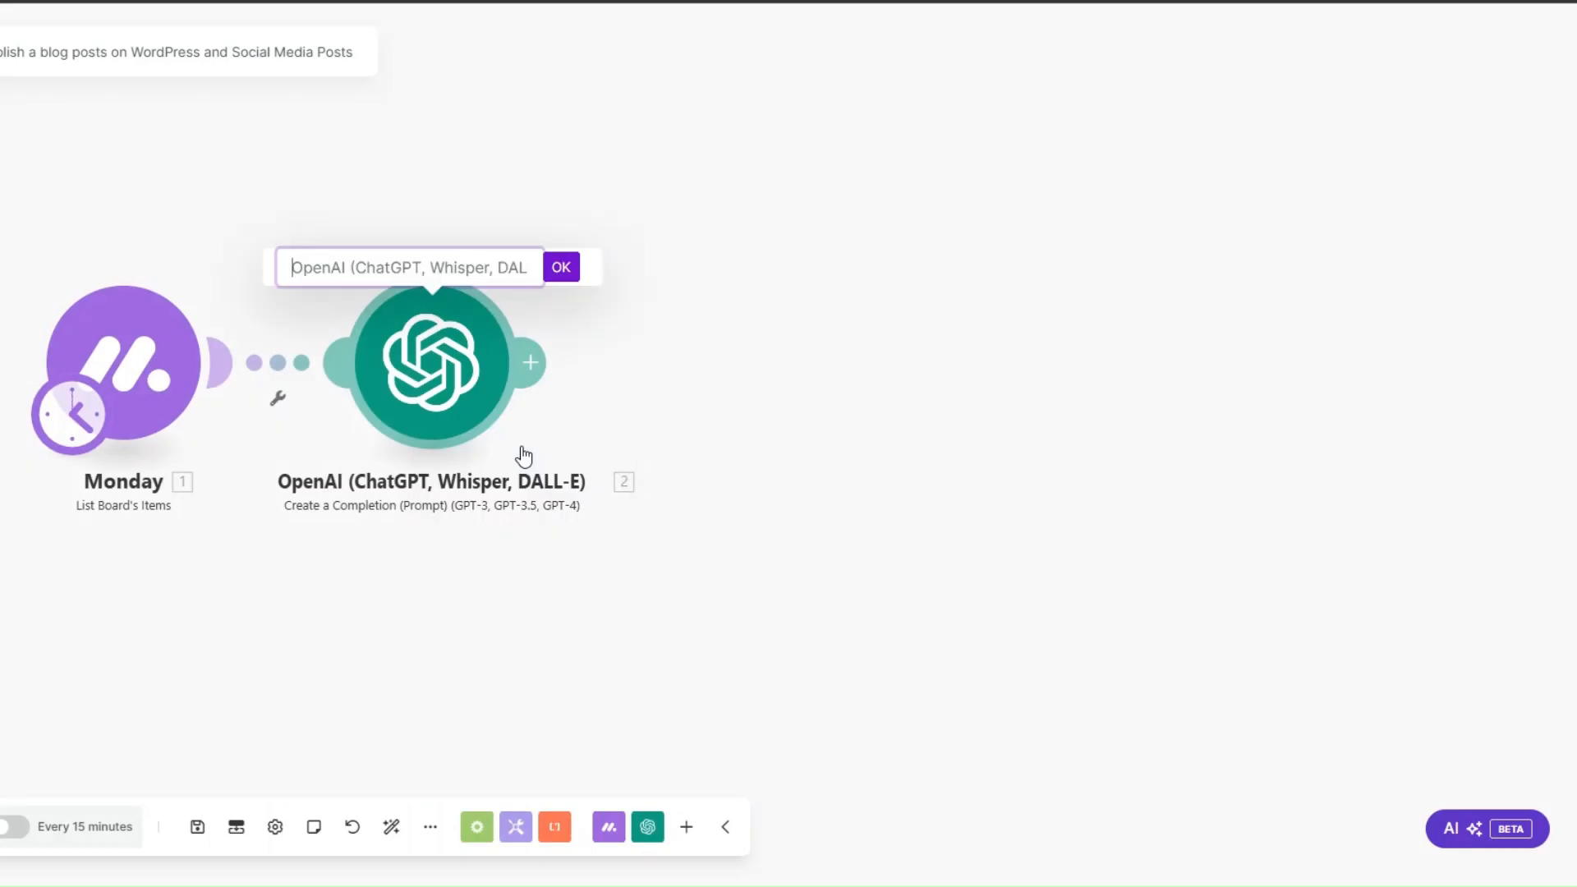
type("Generate A Blog Post")
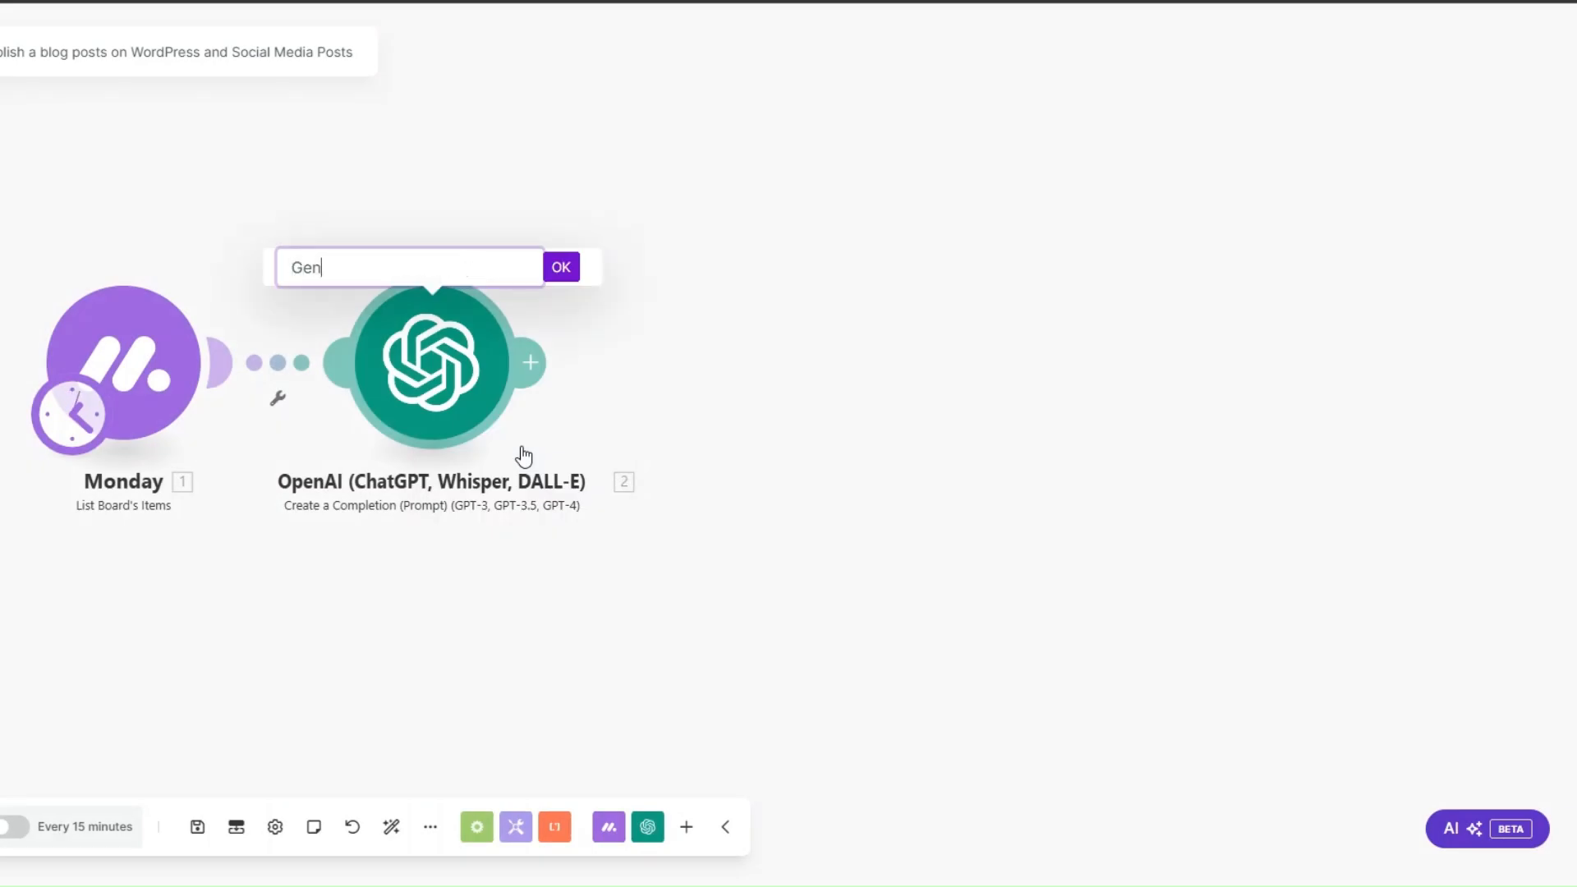
key("Return")
Step: Add an OpenAI module with the Generate an Image action after the Generate A Blog Post module
left_click_drag(595, 412, 439, 379)
left_click(472, 345)
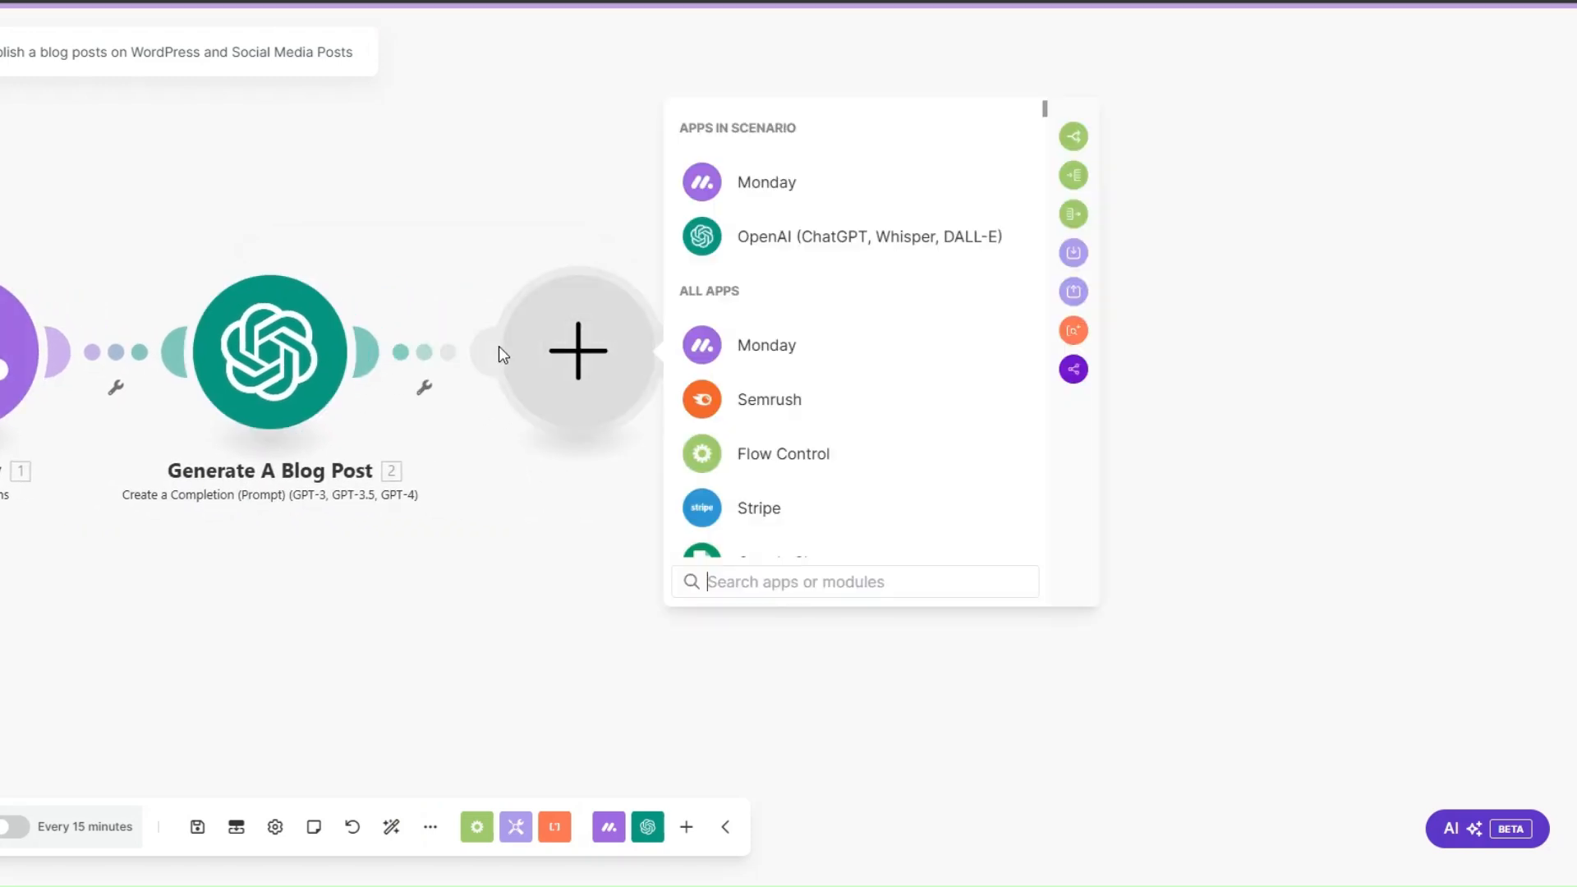
left_click(788, 234)
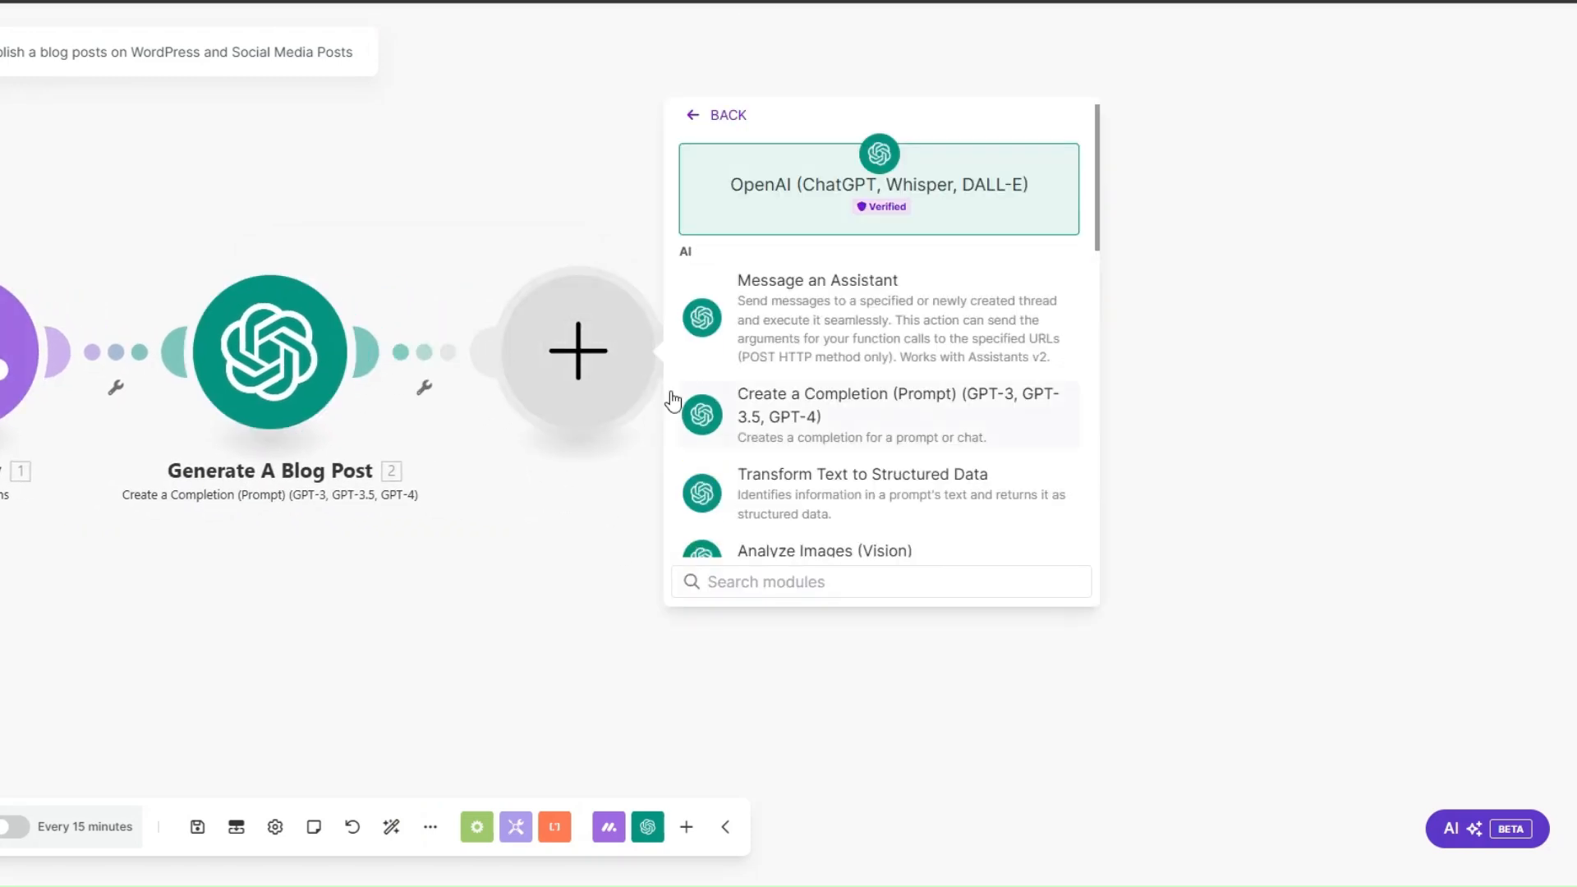
scroll(813, 431, "down", 2)
scroll(817, 441, "down", 1)
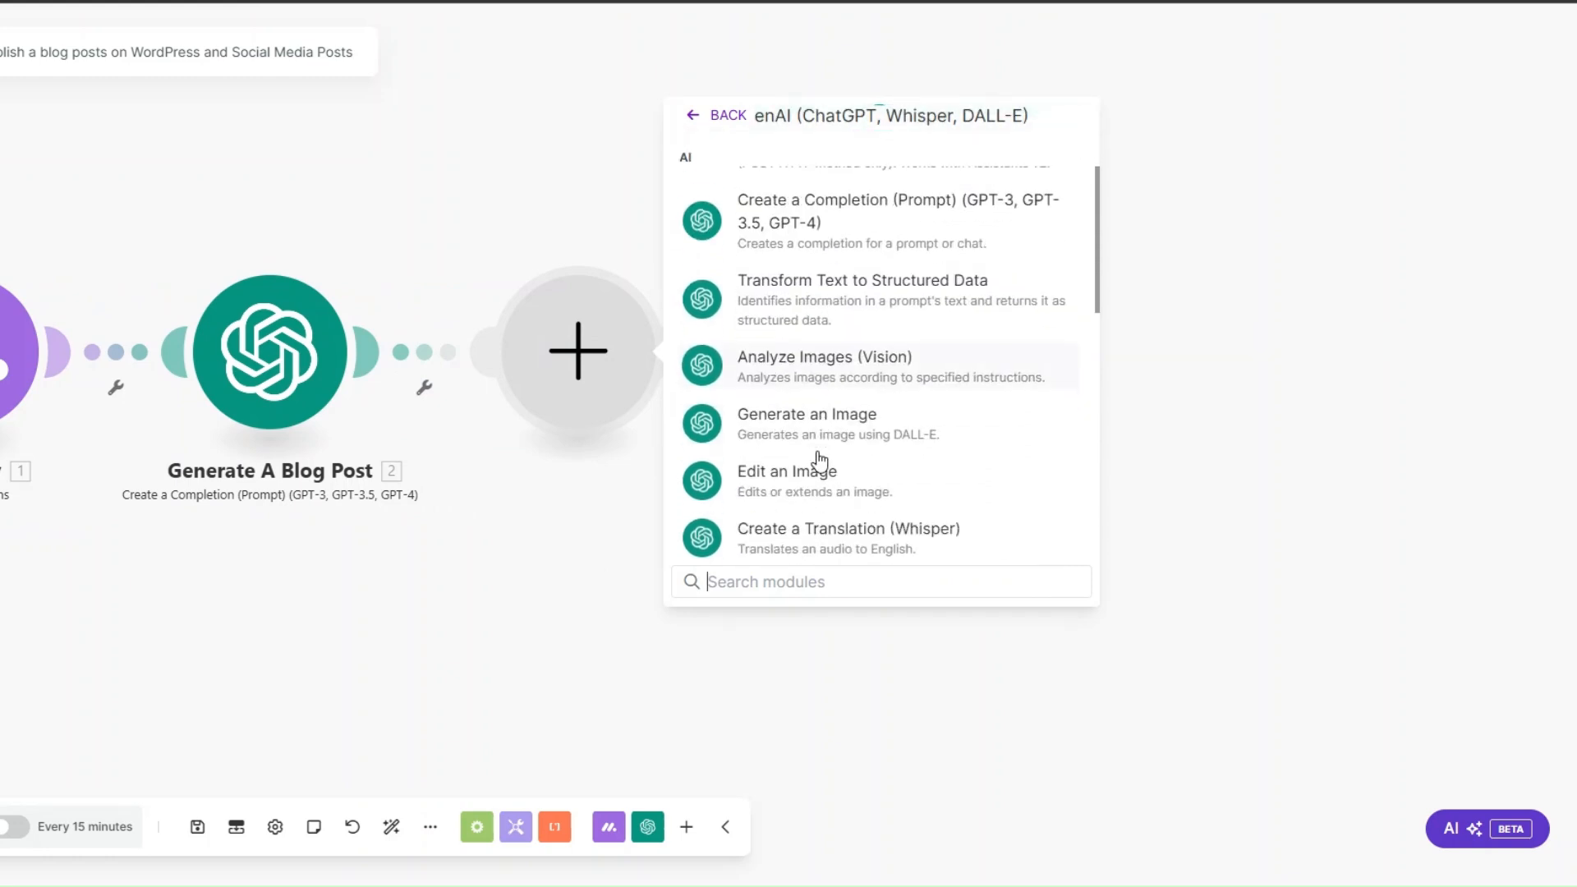
left_click(810, 421)
Step: Rename the new image generation module as Generate Blog Post's Image
right_click(573, 363)
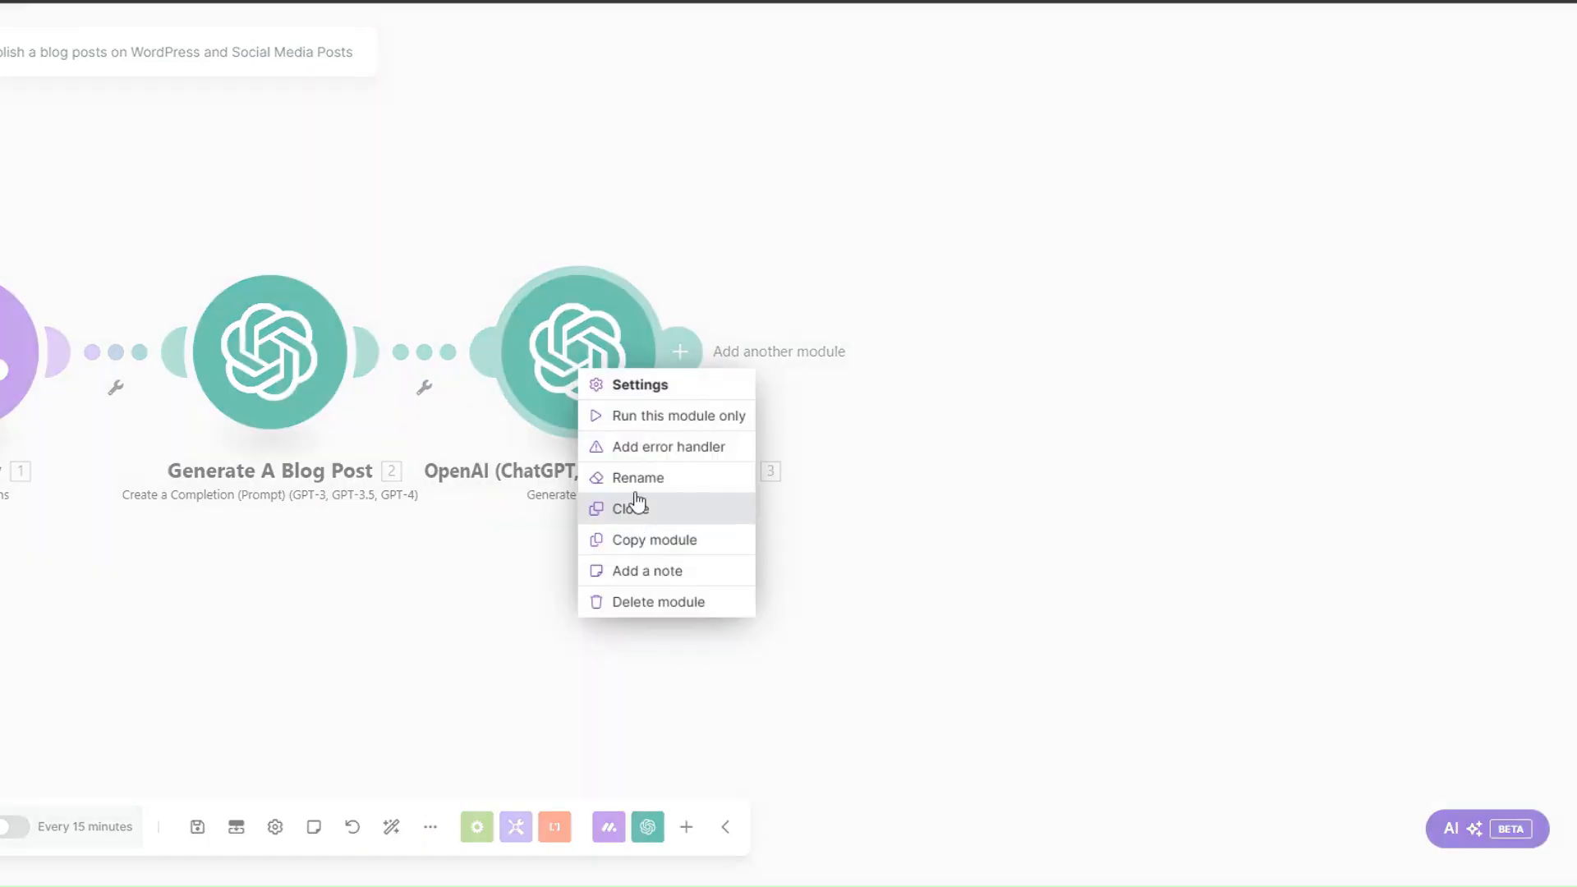
left_click(636, 477)
type("Generate Blog Post's Image")
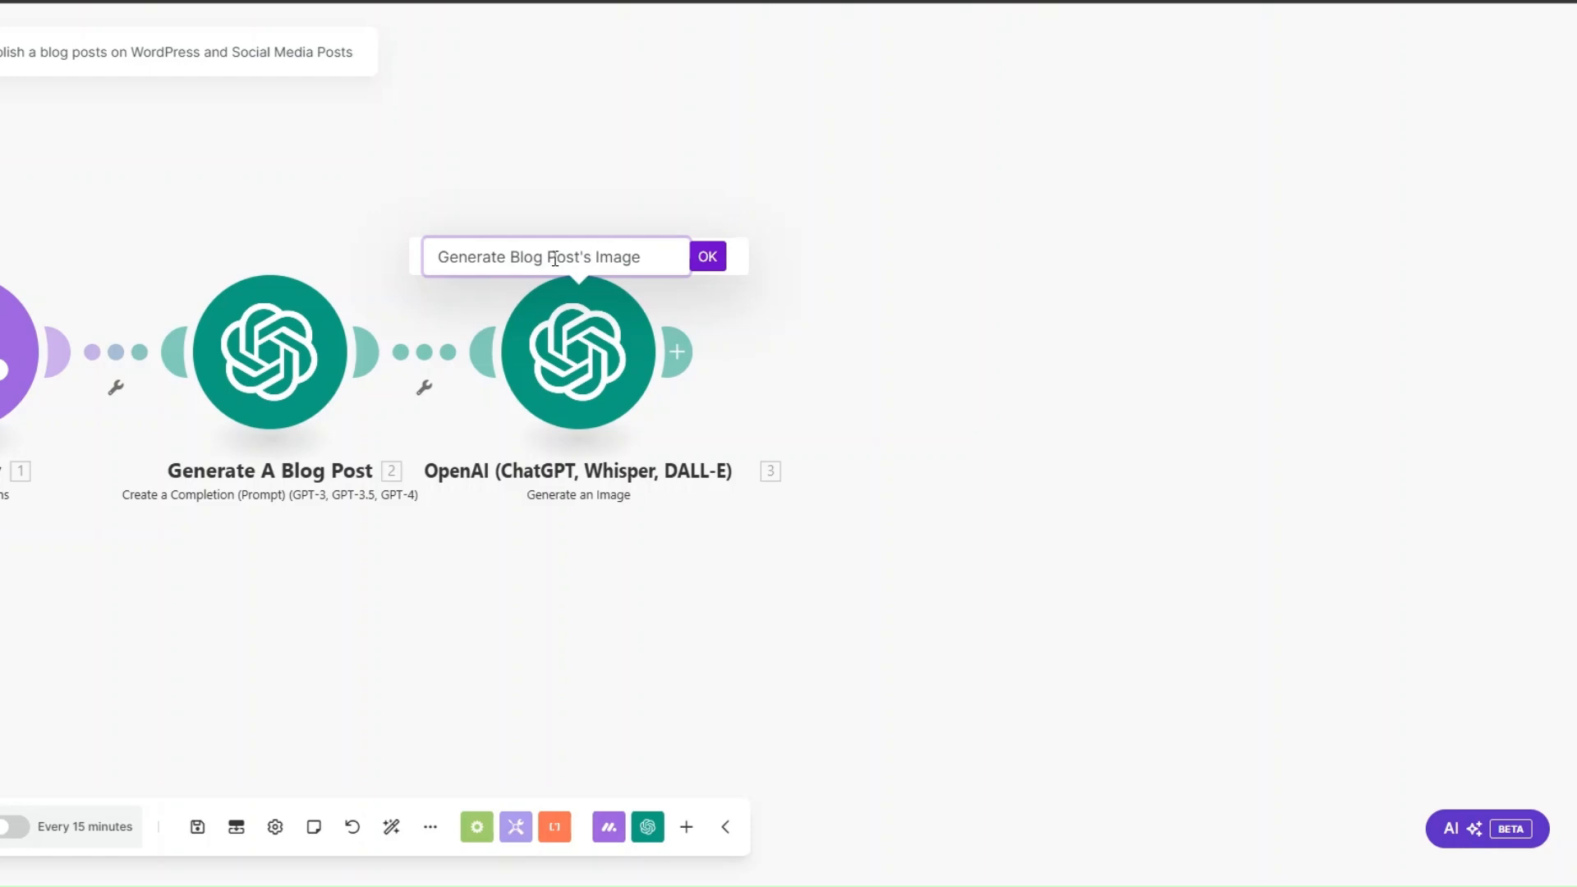
left_click(708, 256)
Step: Add an Eden AI module with the Detect Plagia Content in Text action after the Generate Blog Post's Image module
scroll(564, 562, "down", 2)
left_click_drag(543, 552, 485, 524)
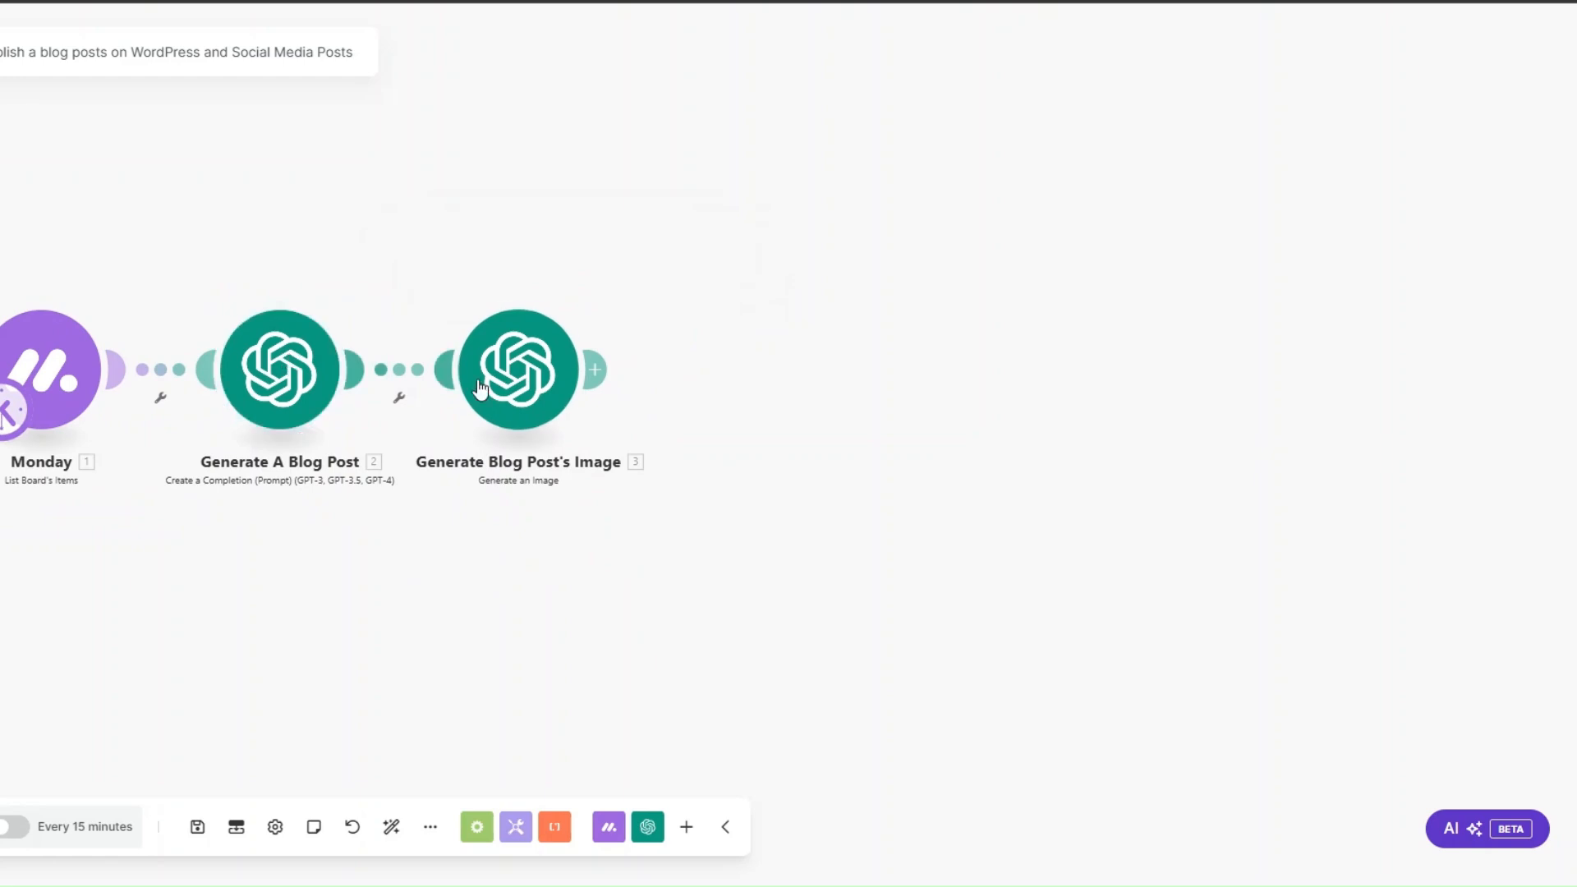
left_click(536, 348)
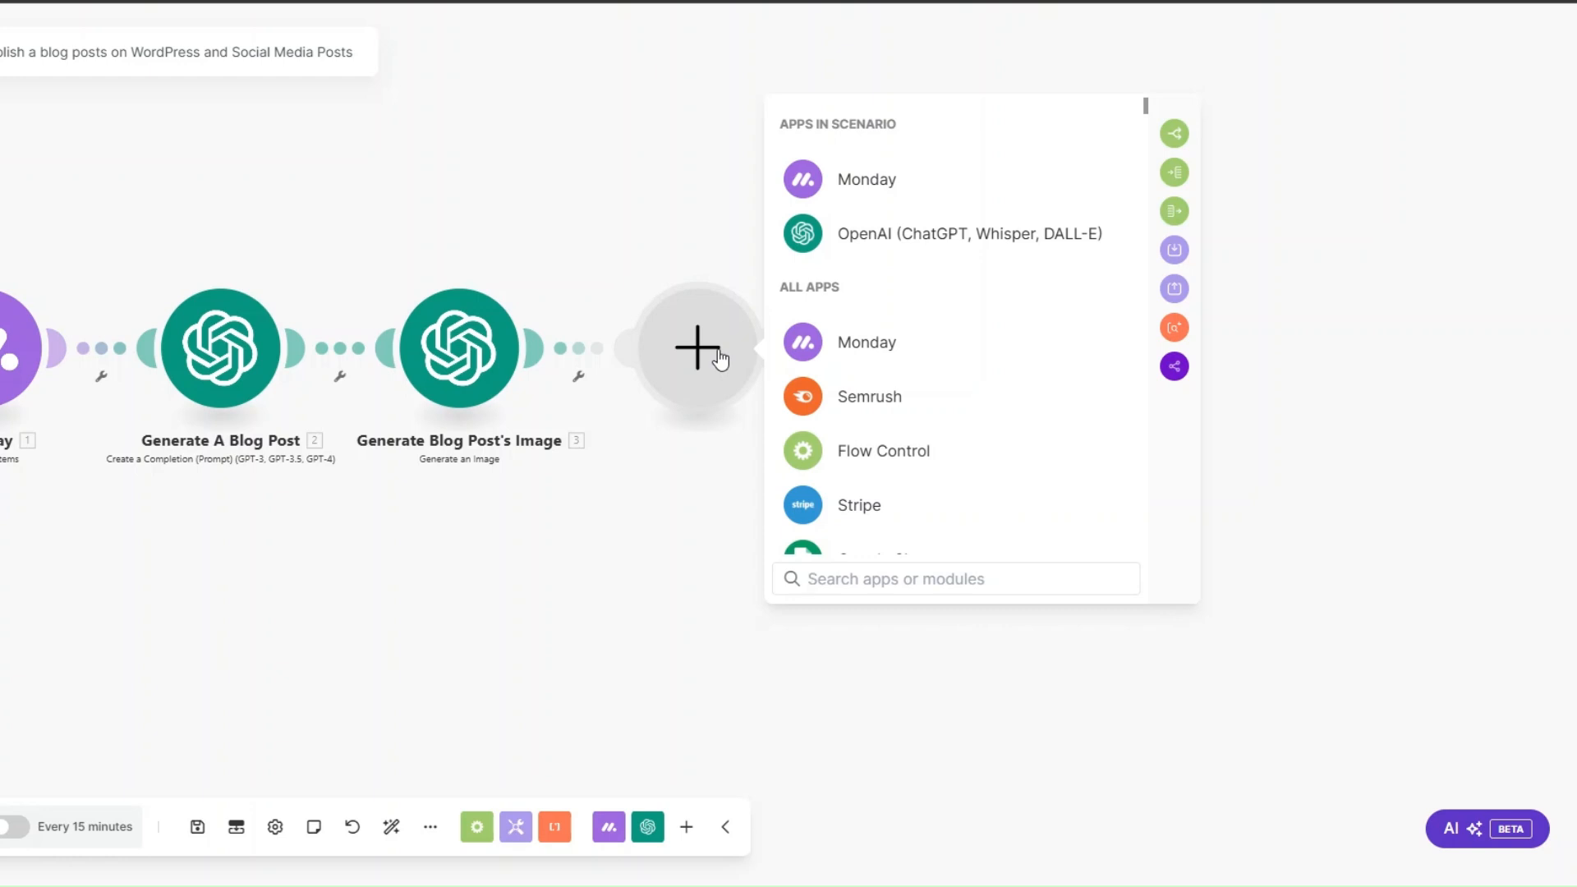
type("eden")
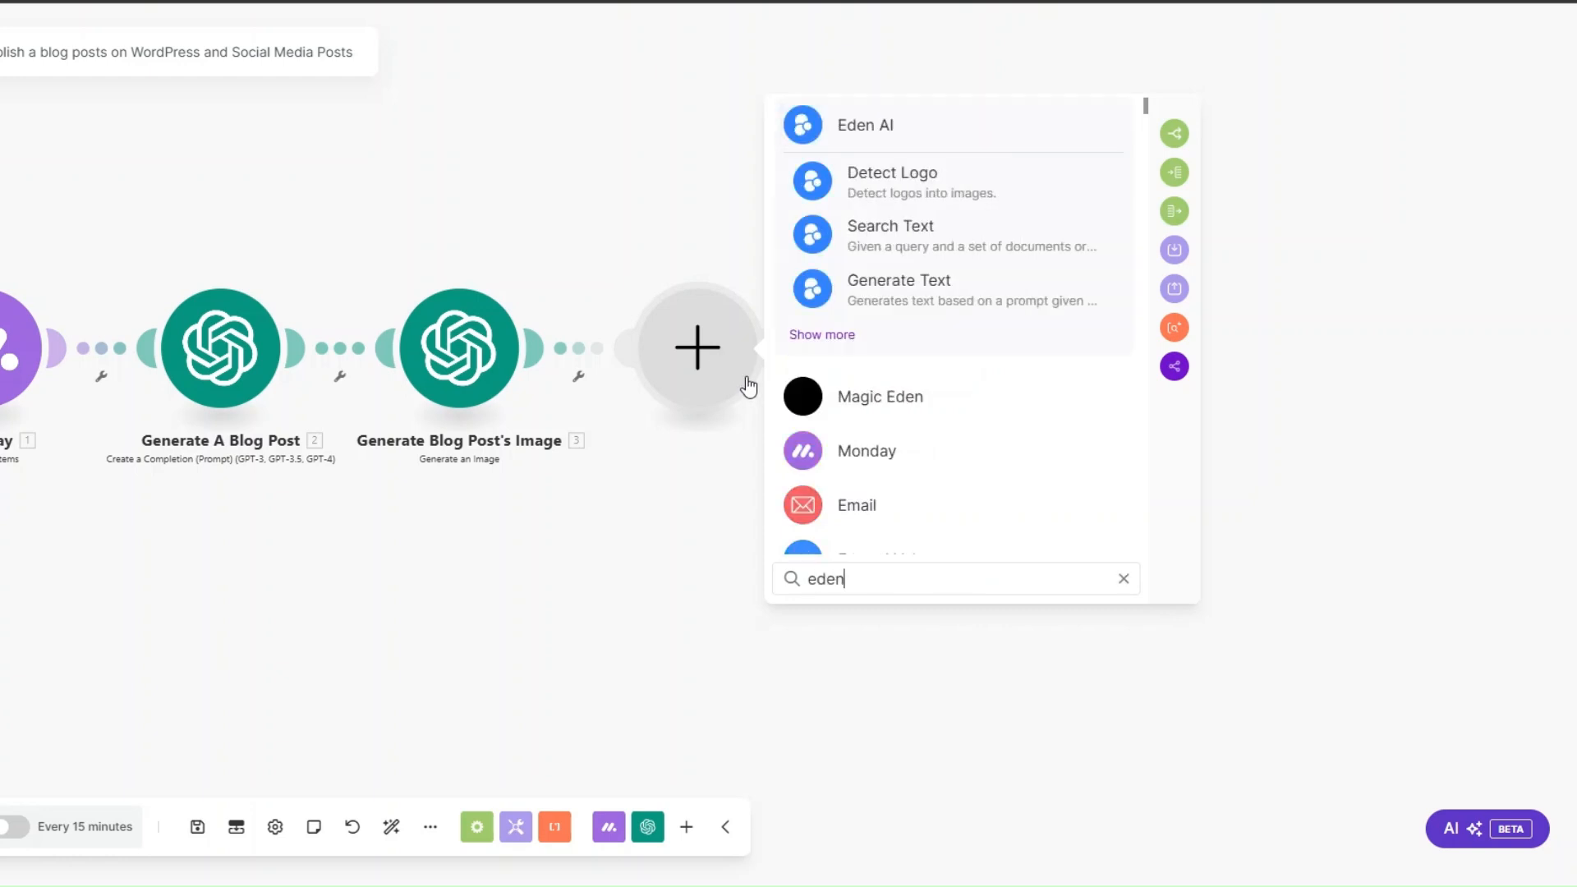
left_click(887, 140)
left_click(876, 579)
type("plag")
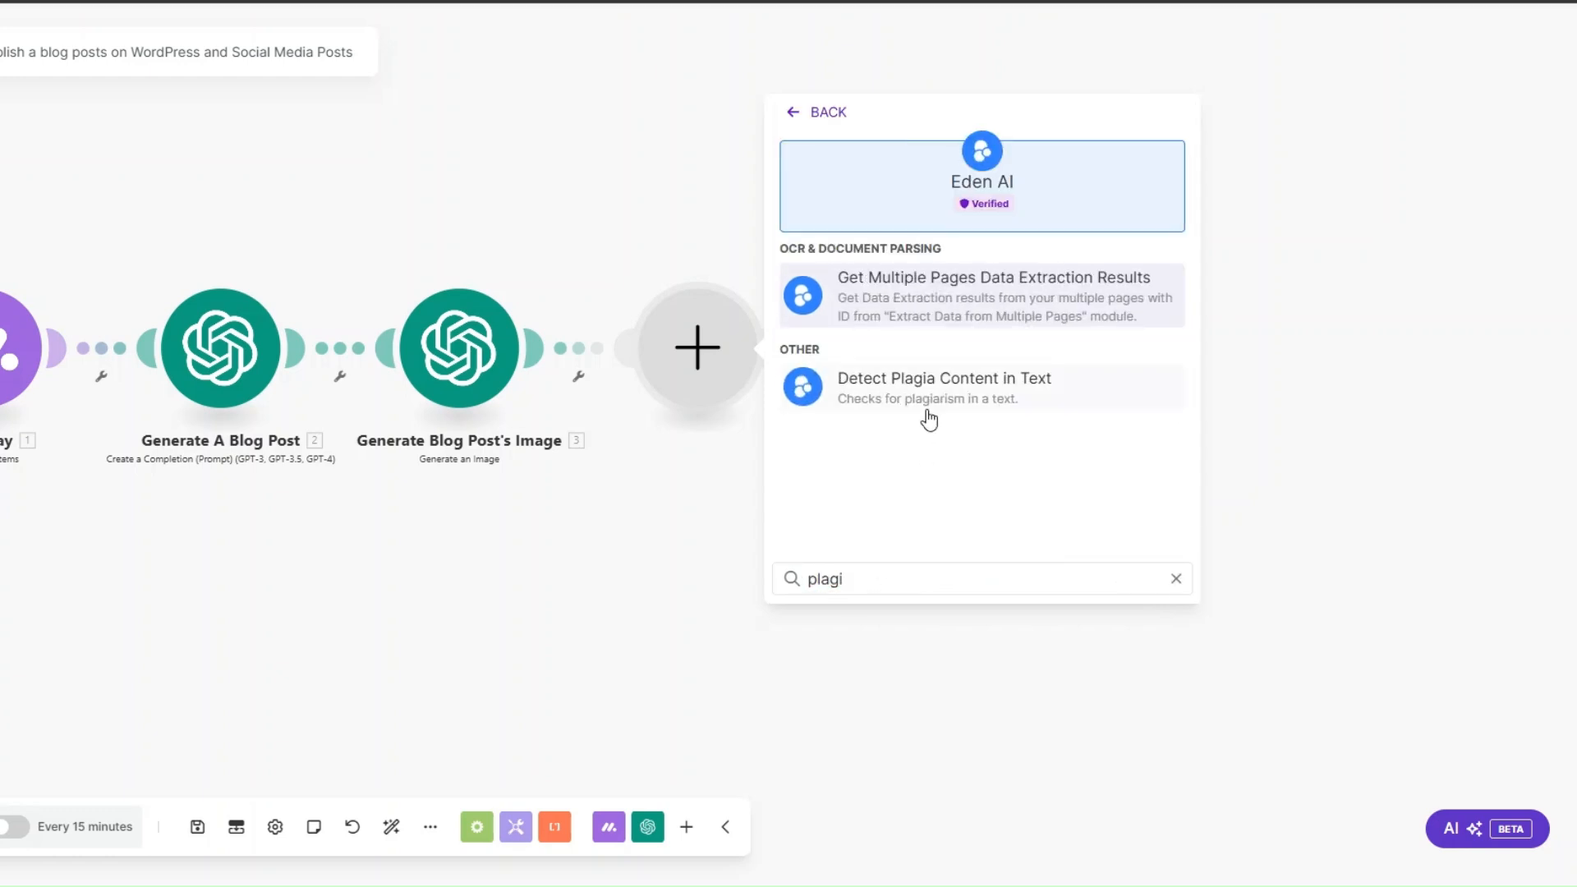
type("i")
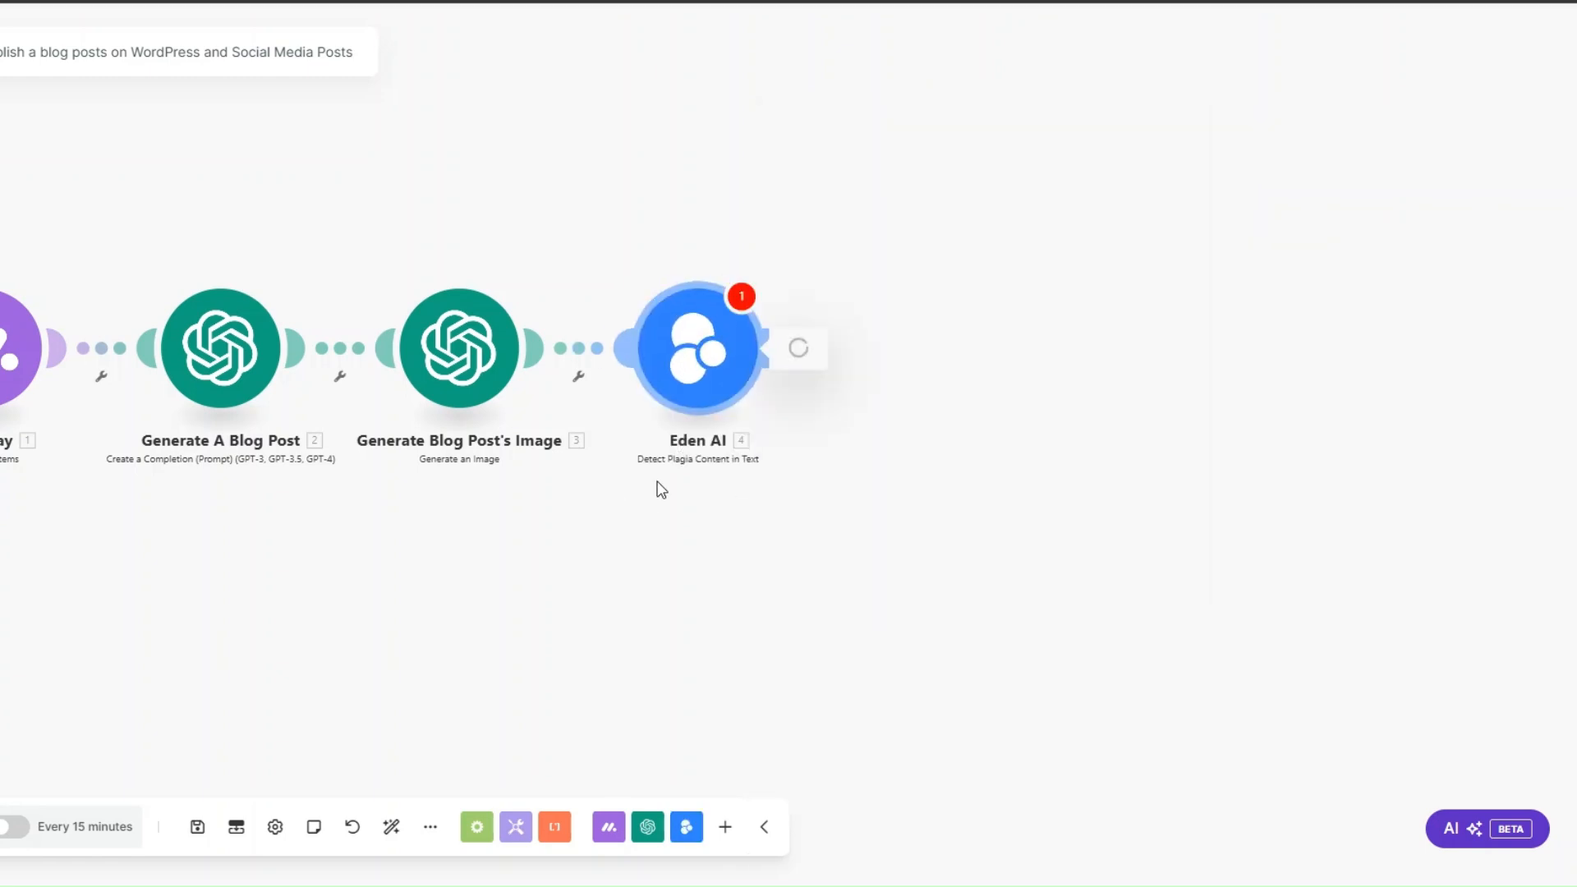
Step: Map Eden AI's Text to the Result of Generate A Blog Post, select all providers, and save the settings
left_click(880, 262)
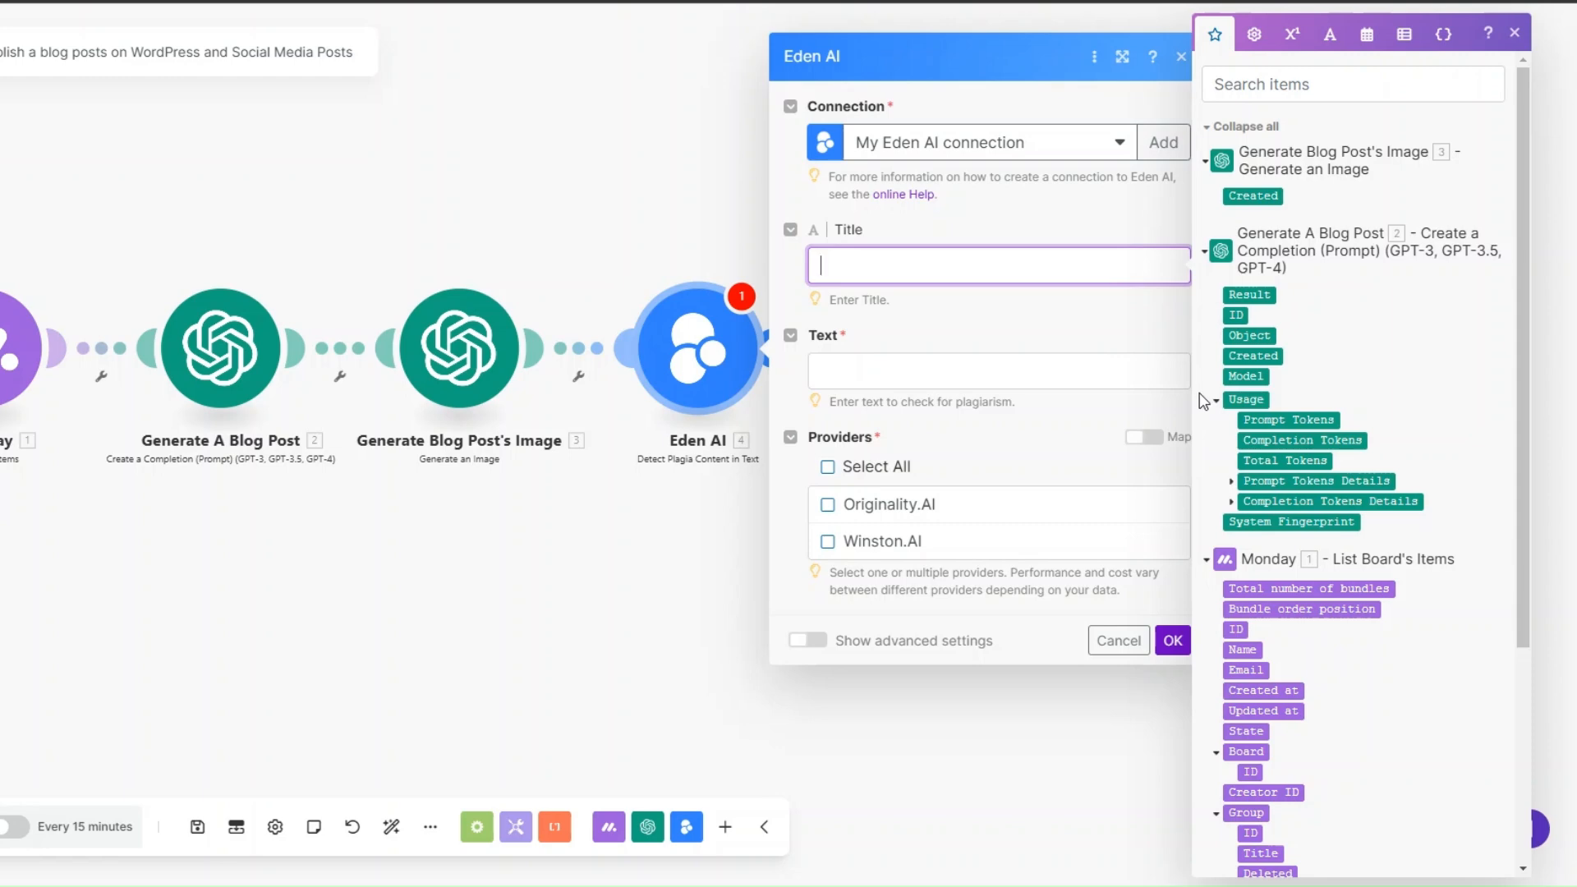
scroll(1378, 452, "down", 4)
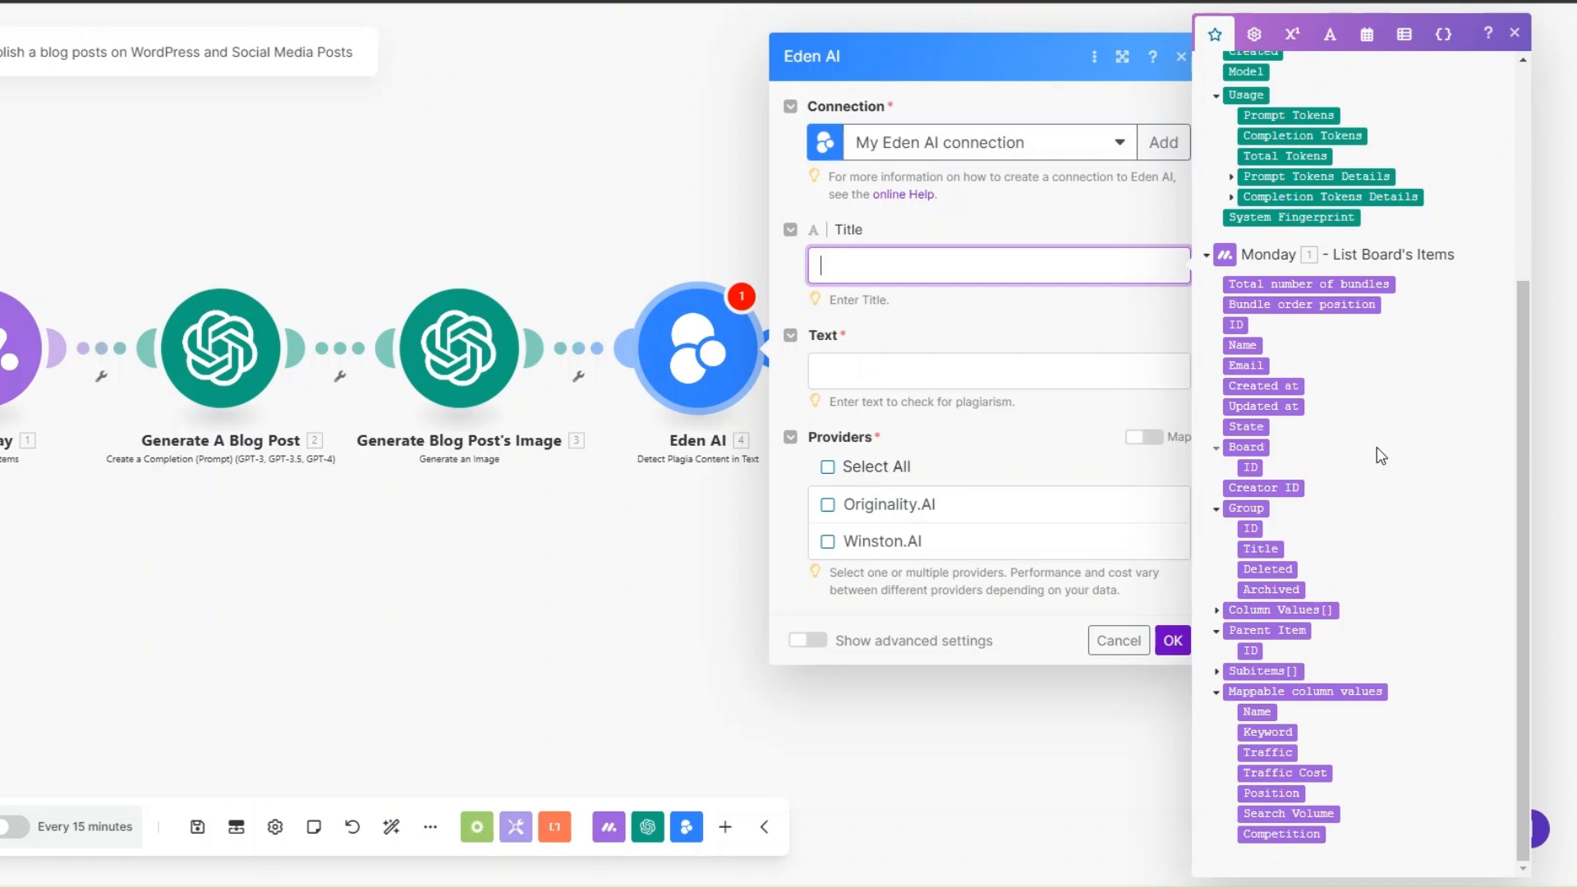
scroll(1377, 448, "up", 1)
scroll(1380, 456, "up", 2)
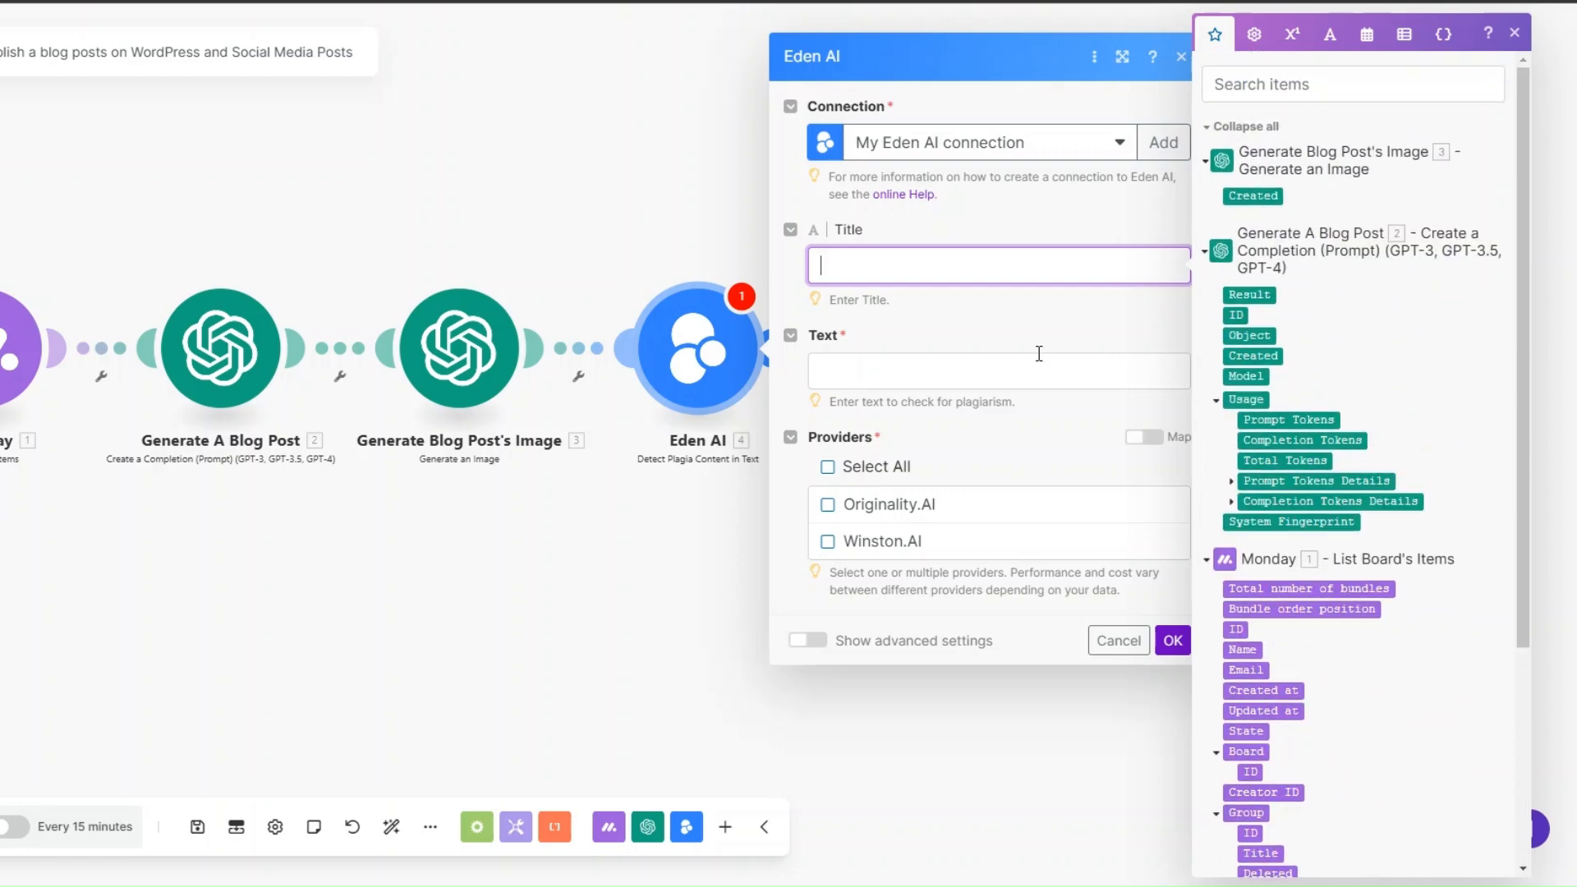
left_click(830, 372)
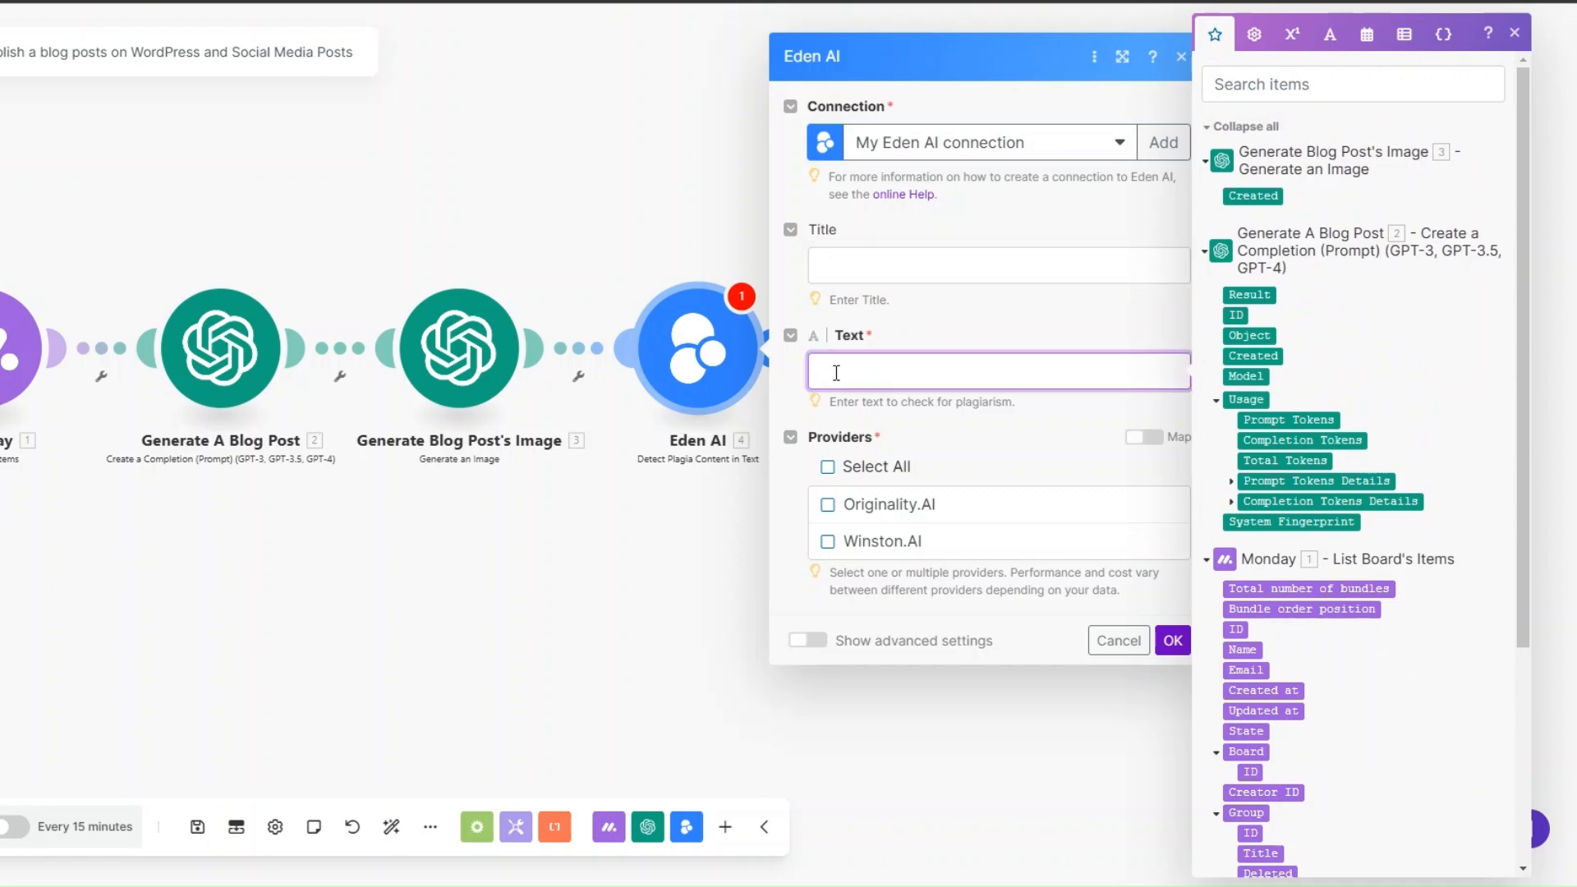
left_click(1249, 296)
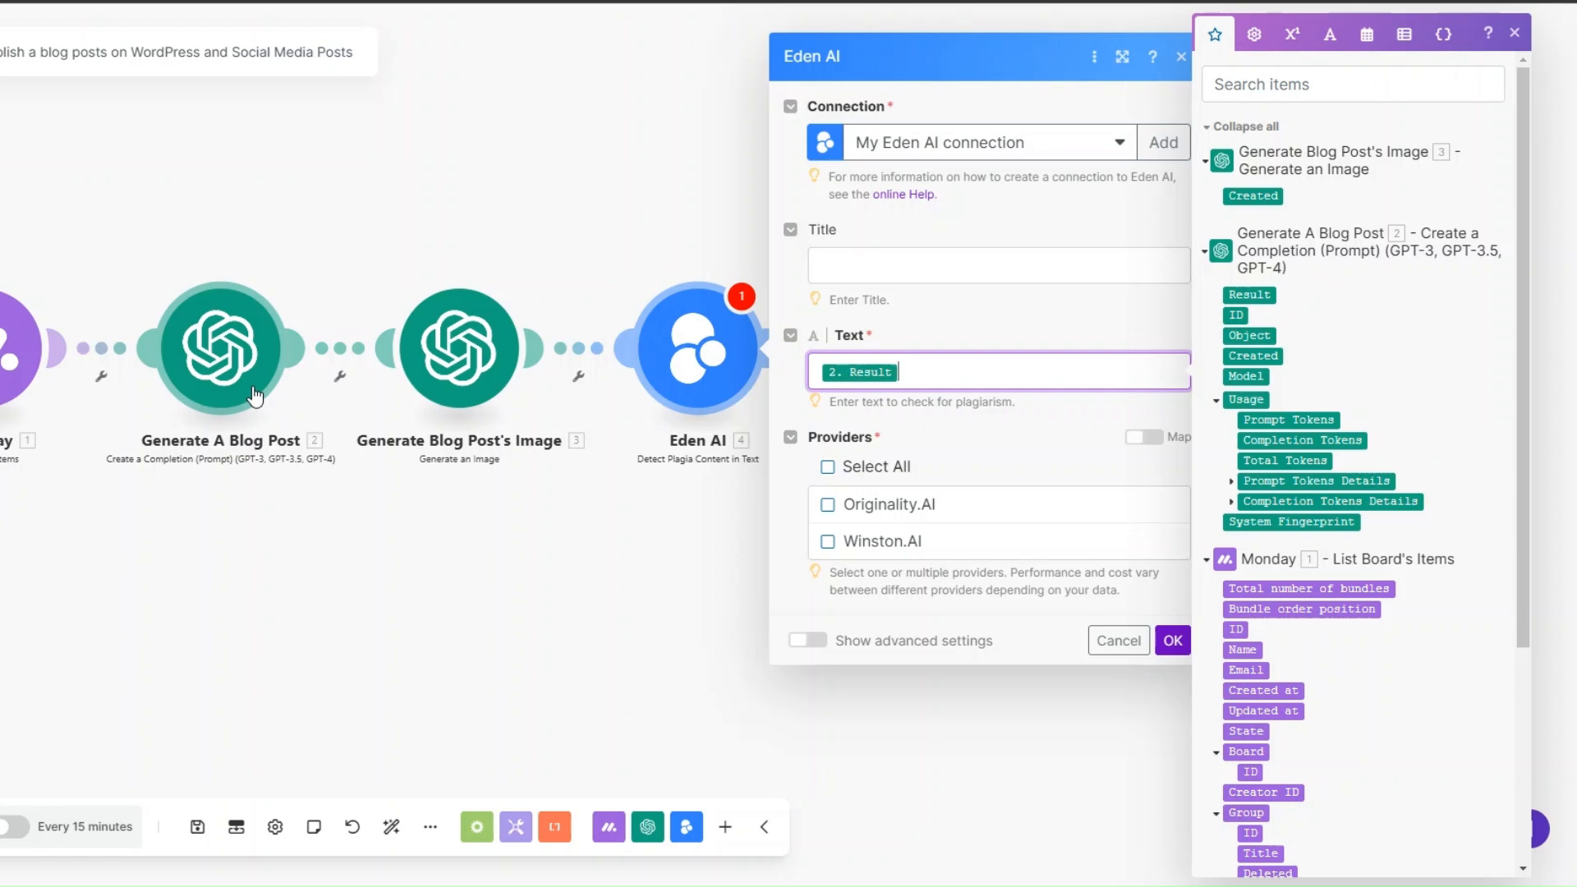
left_click(827, 468)
left_click(1172, 640)
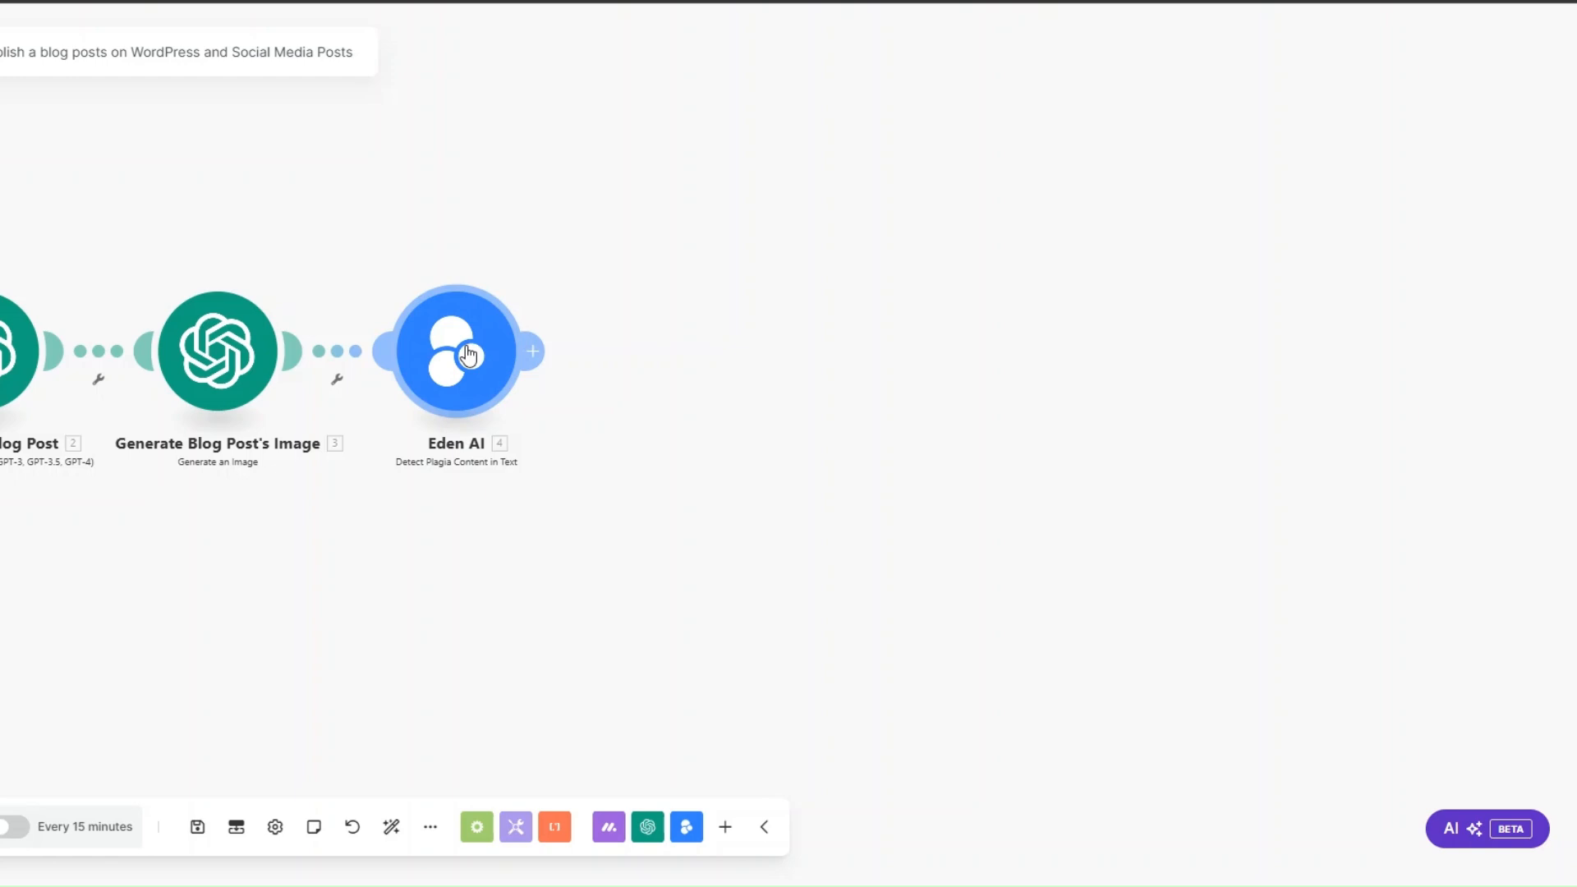
Step: Add a Google Docs module with the Create a Document action after the Eden AI module
left_click(532, 351)
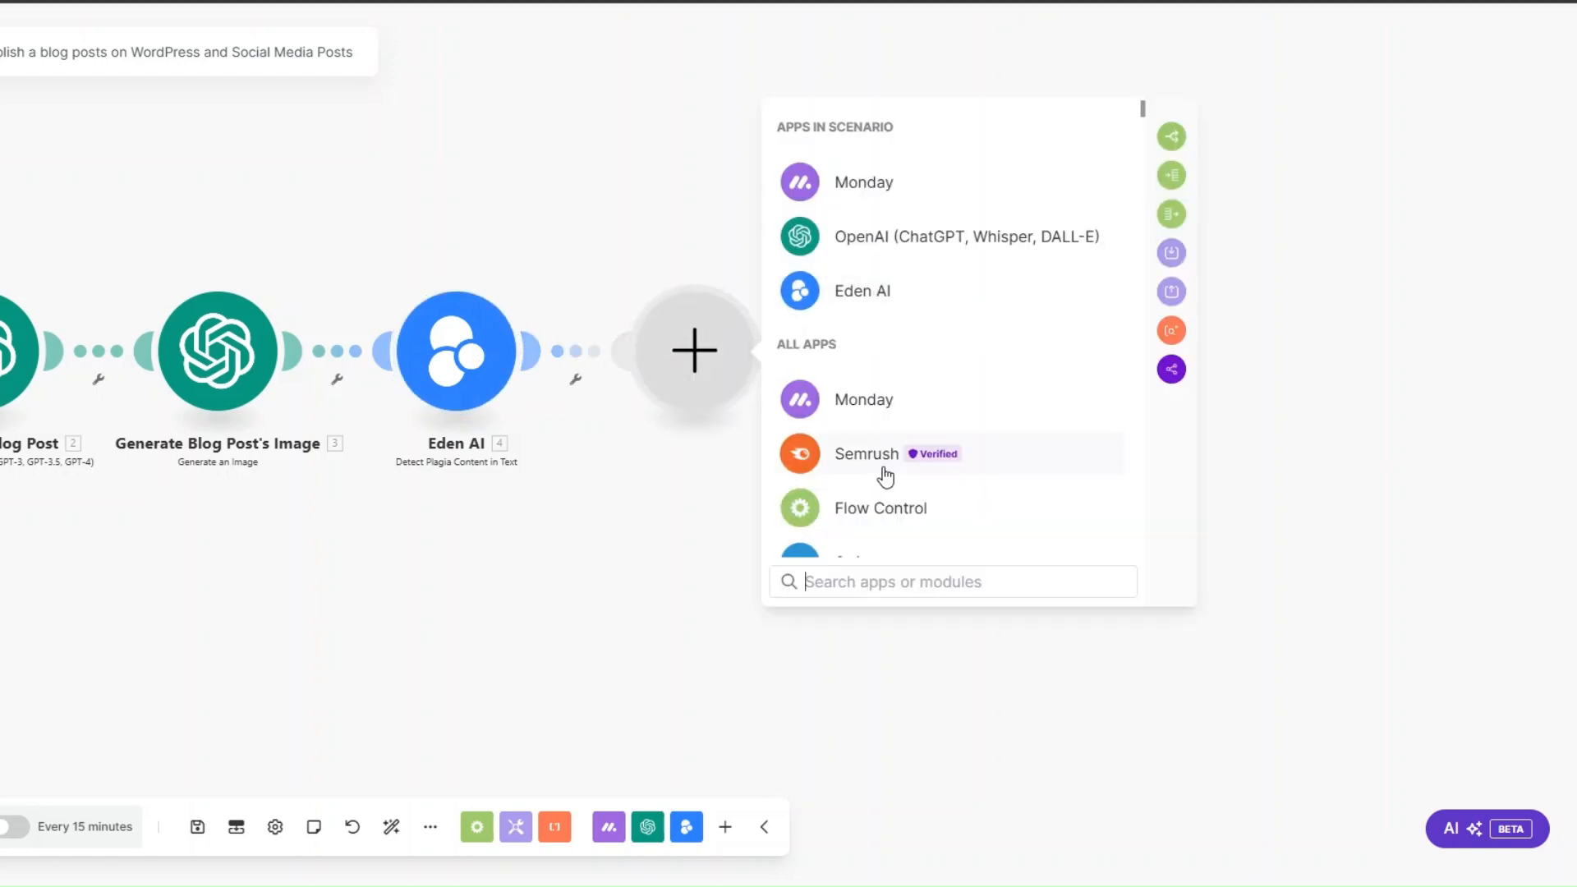
scroll(884, 477, "down", 7)
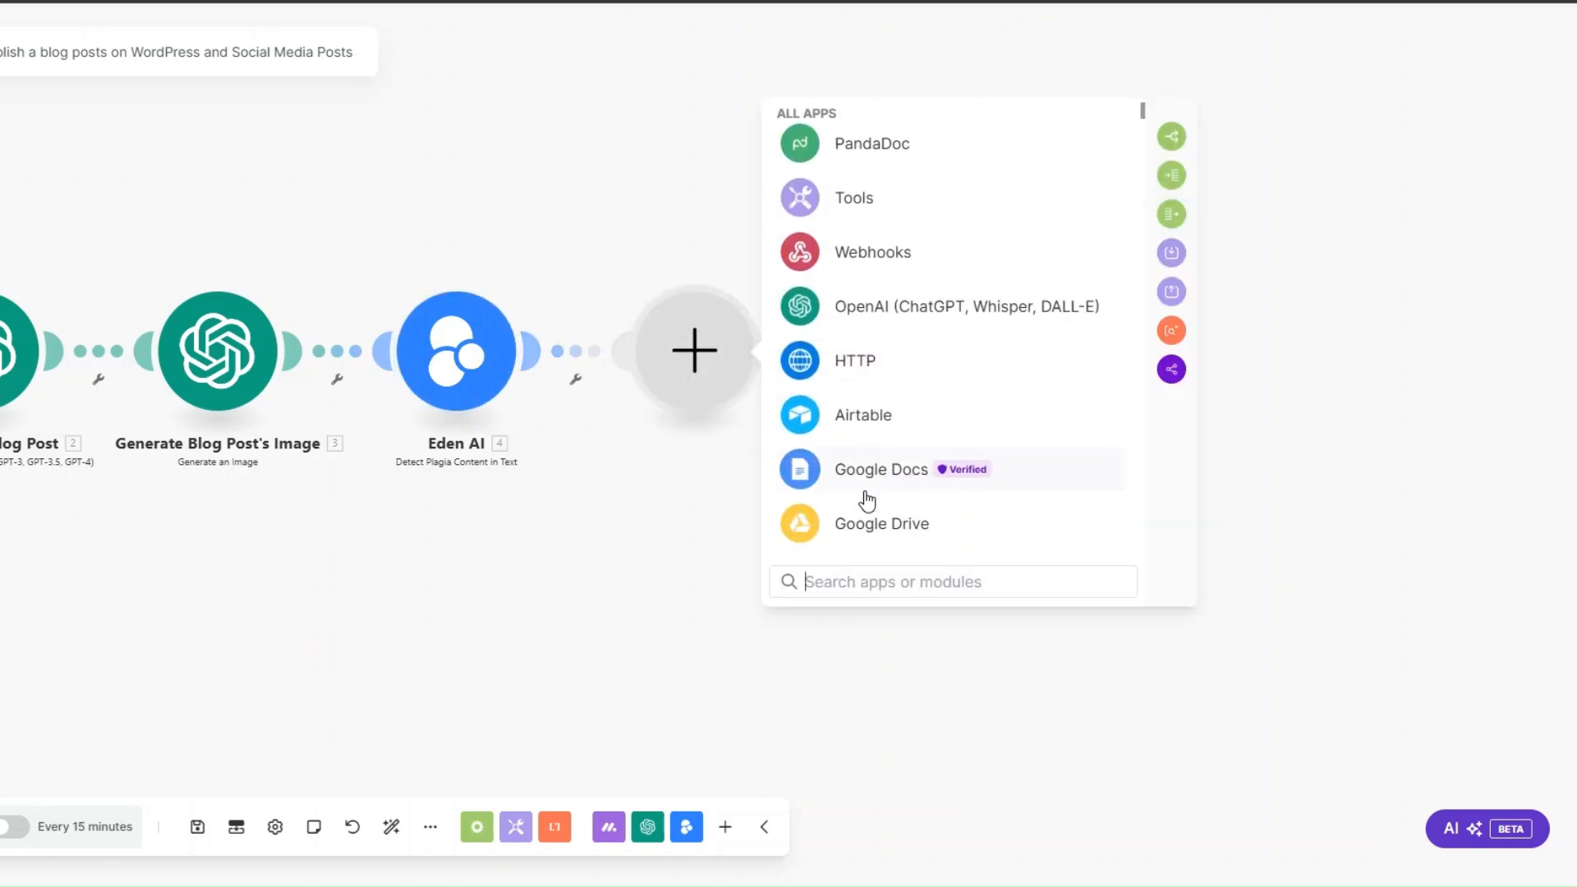
left_click(866, 484)
left_click(879, 416)
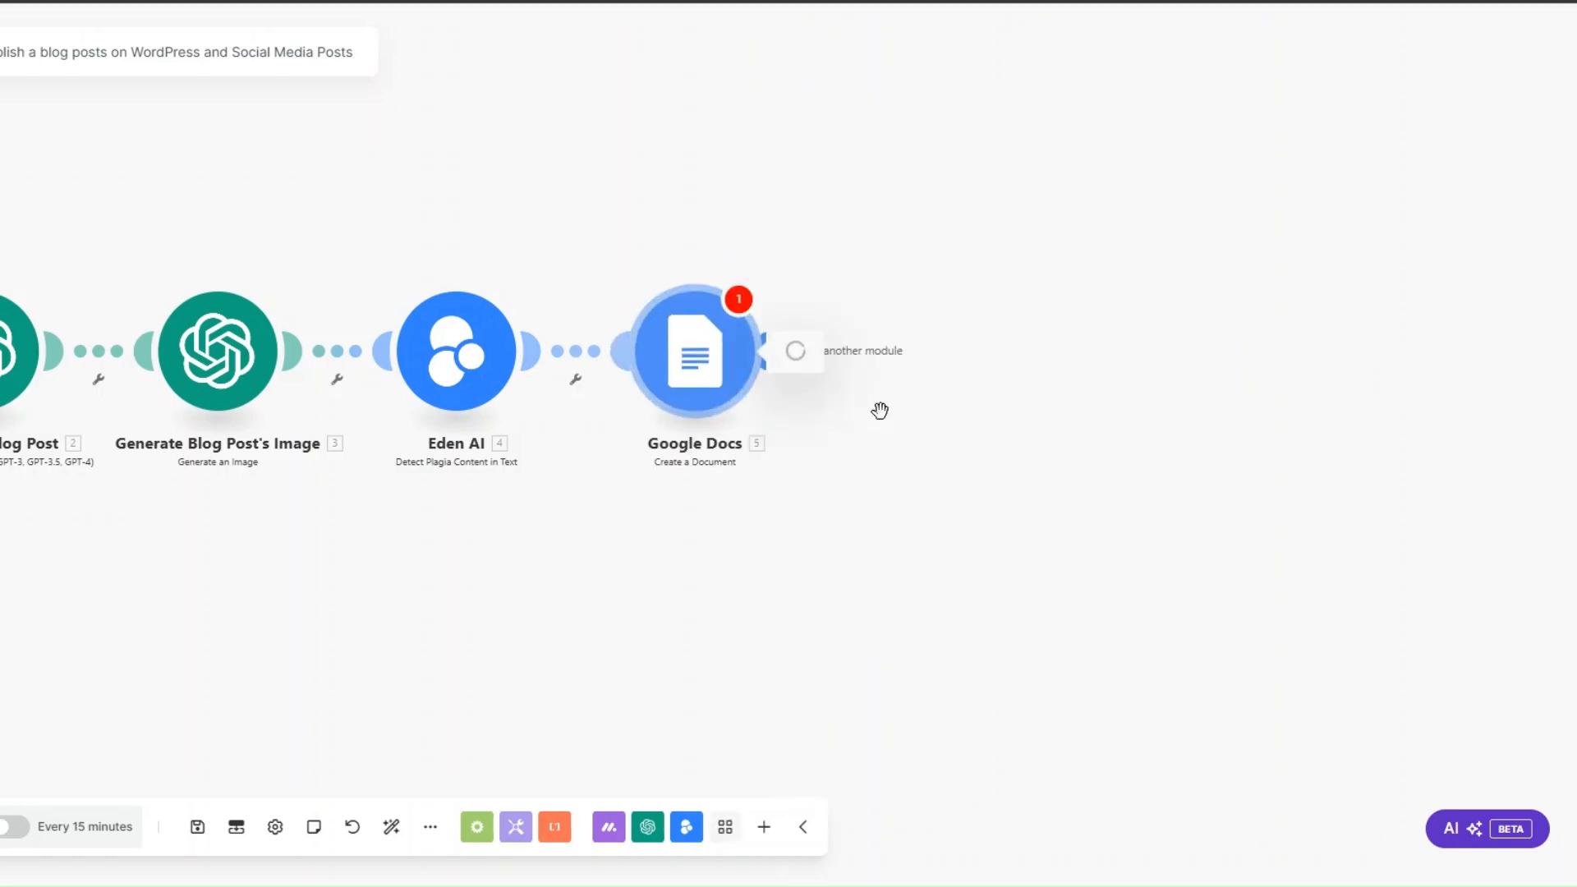
Step: Set the Google Docs document name to the Monday Keyword column value followed by "Blog Post"
left_click(866, 294)
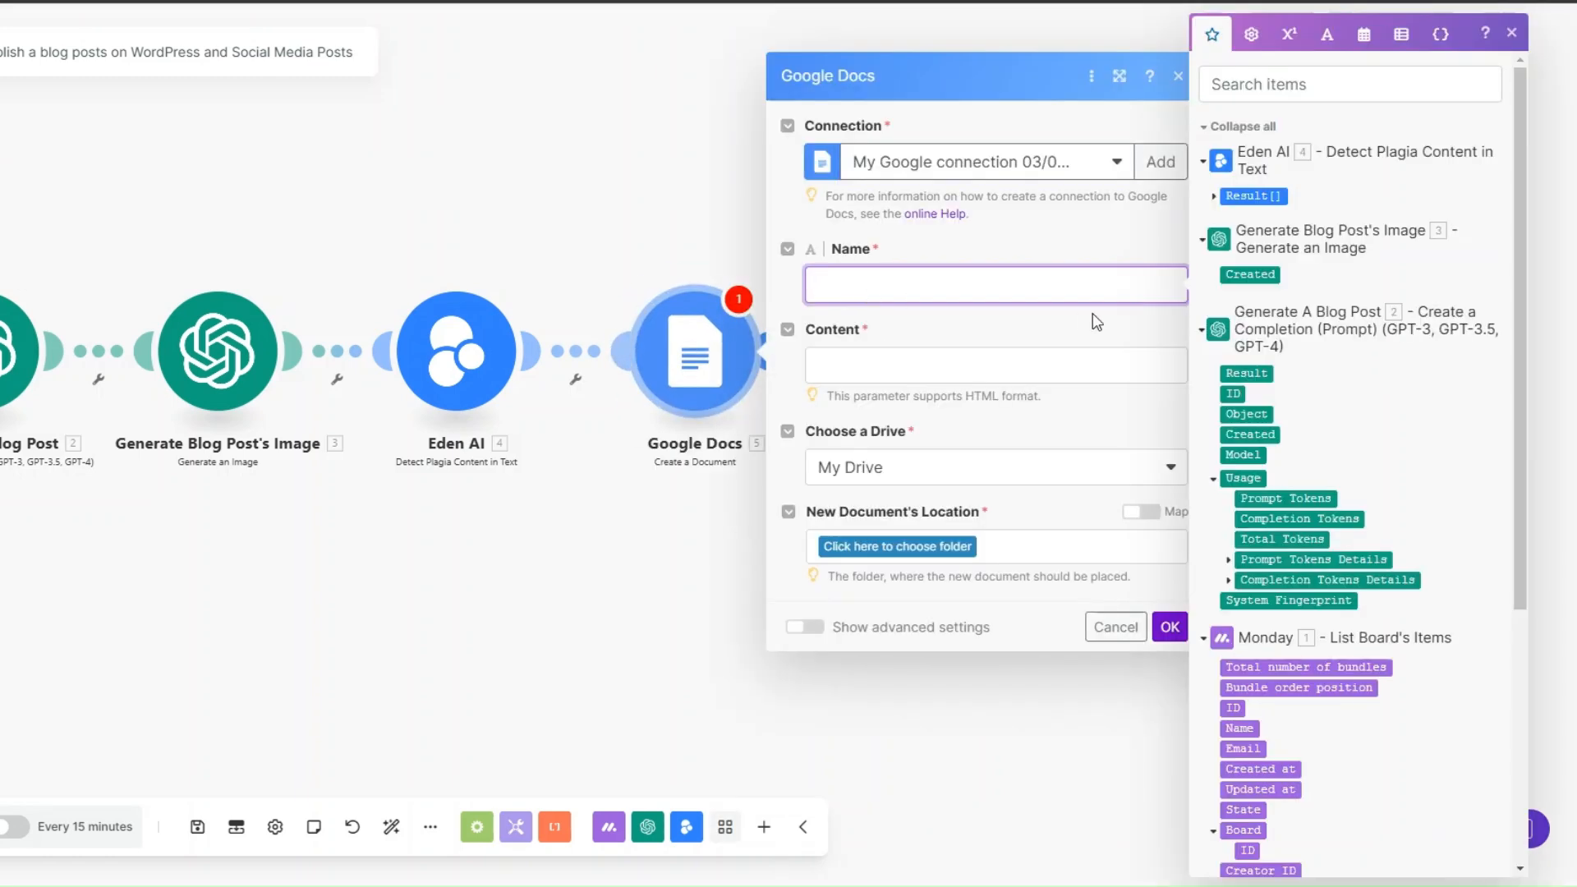
left_click_drag(1518, 397, 1516, 654)
left_click(1252, 732)
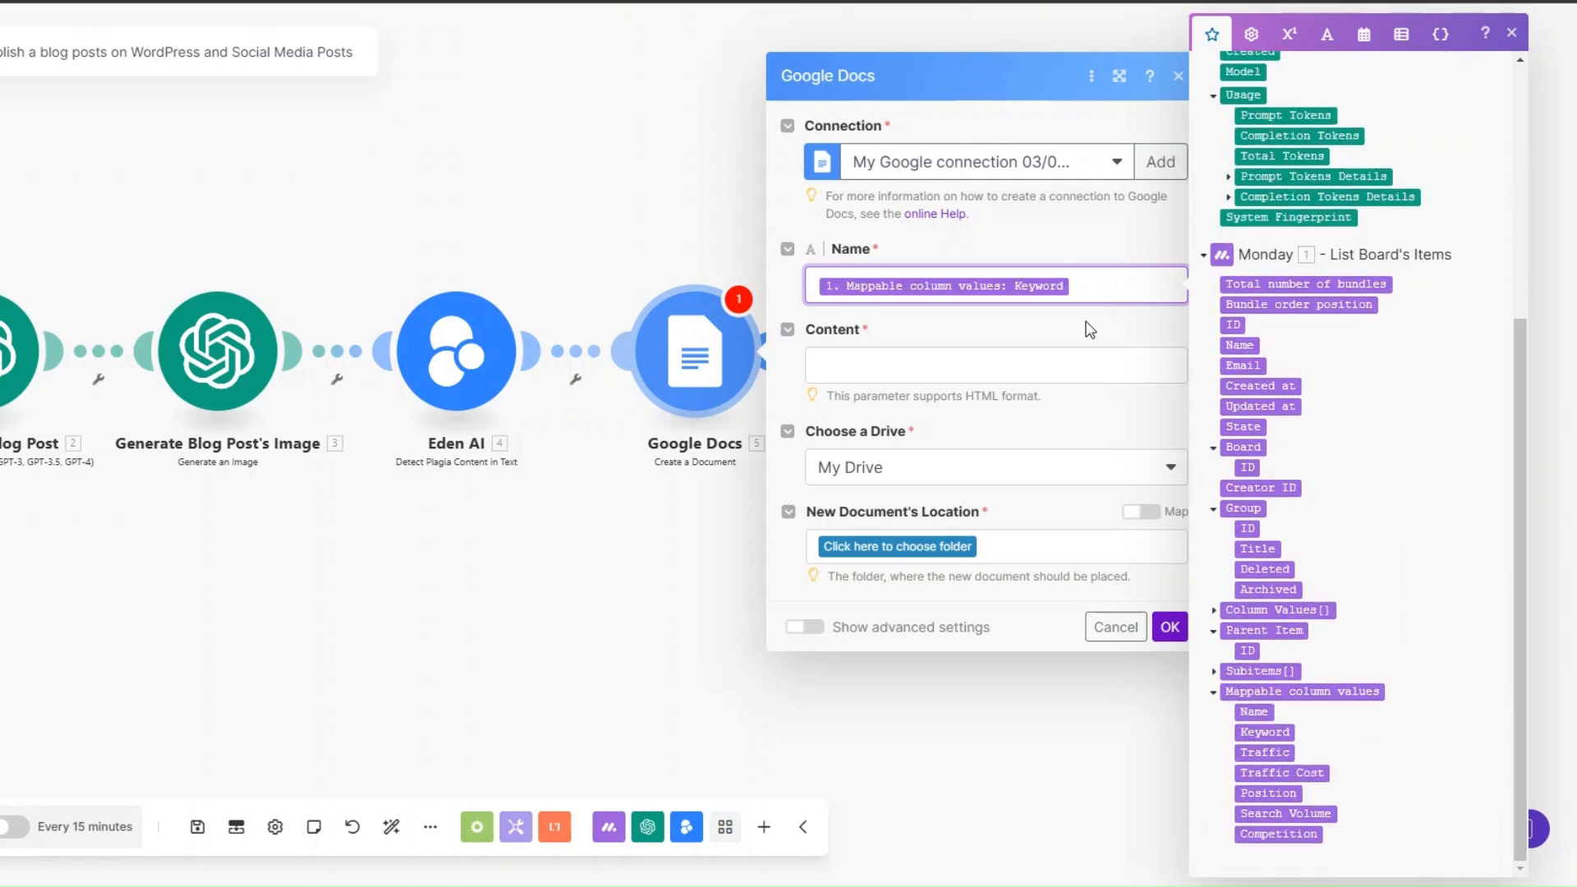
type("Blog Post")
Step: Map the document's content to the Result of Generate A Blog Post, choose the Files folder as its location, and save
left_click(858, 368)
left_click(1246, 373)
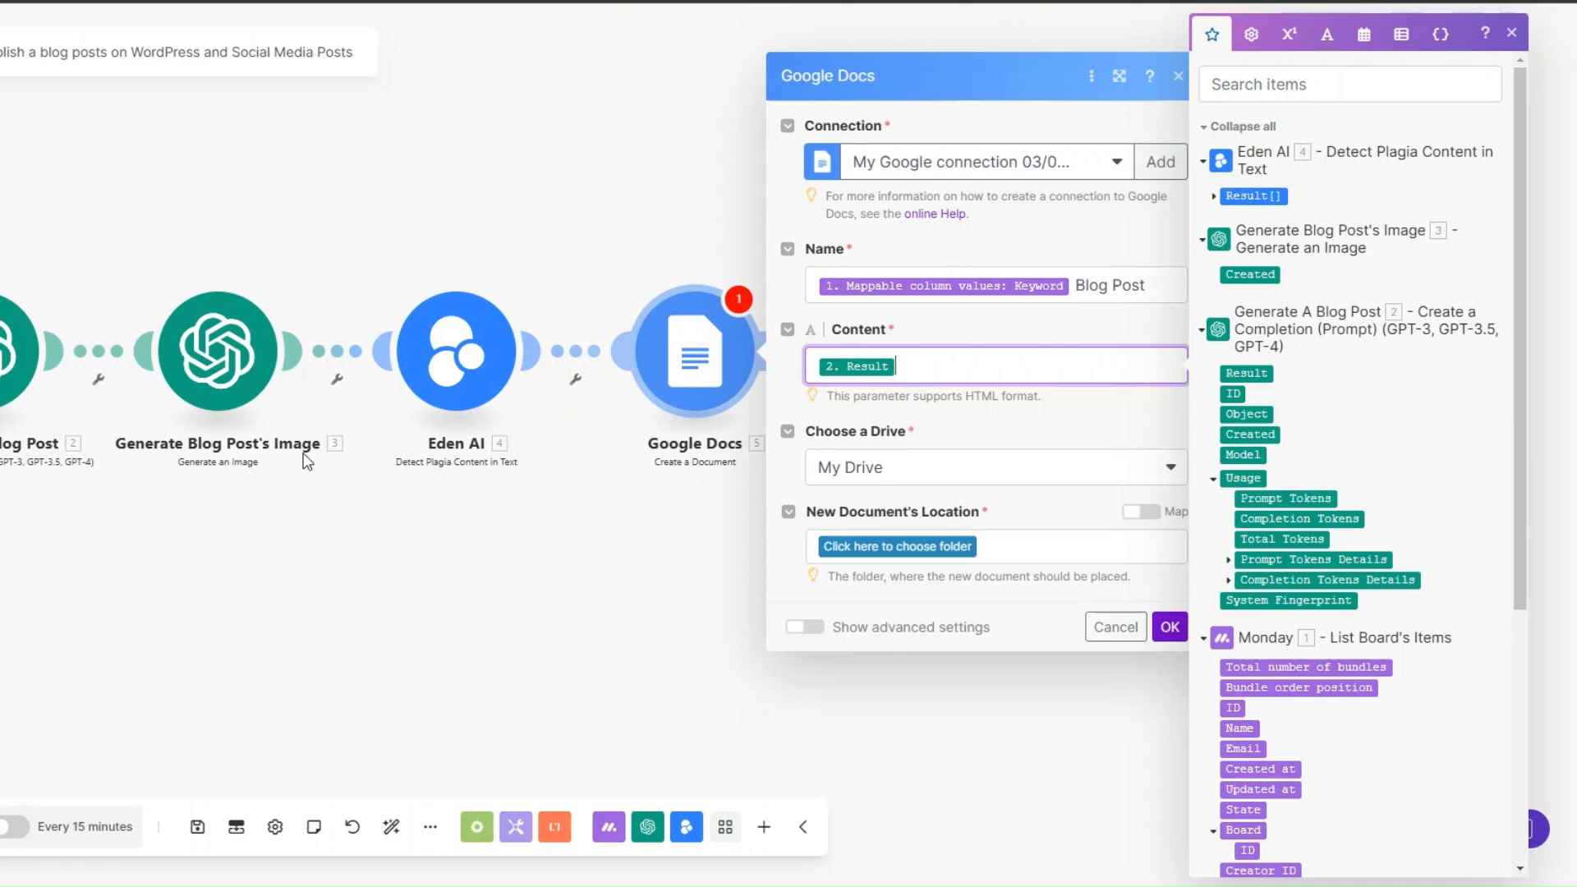
left_click(895, 546)
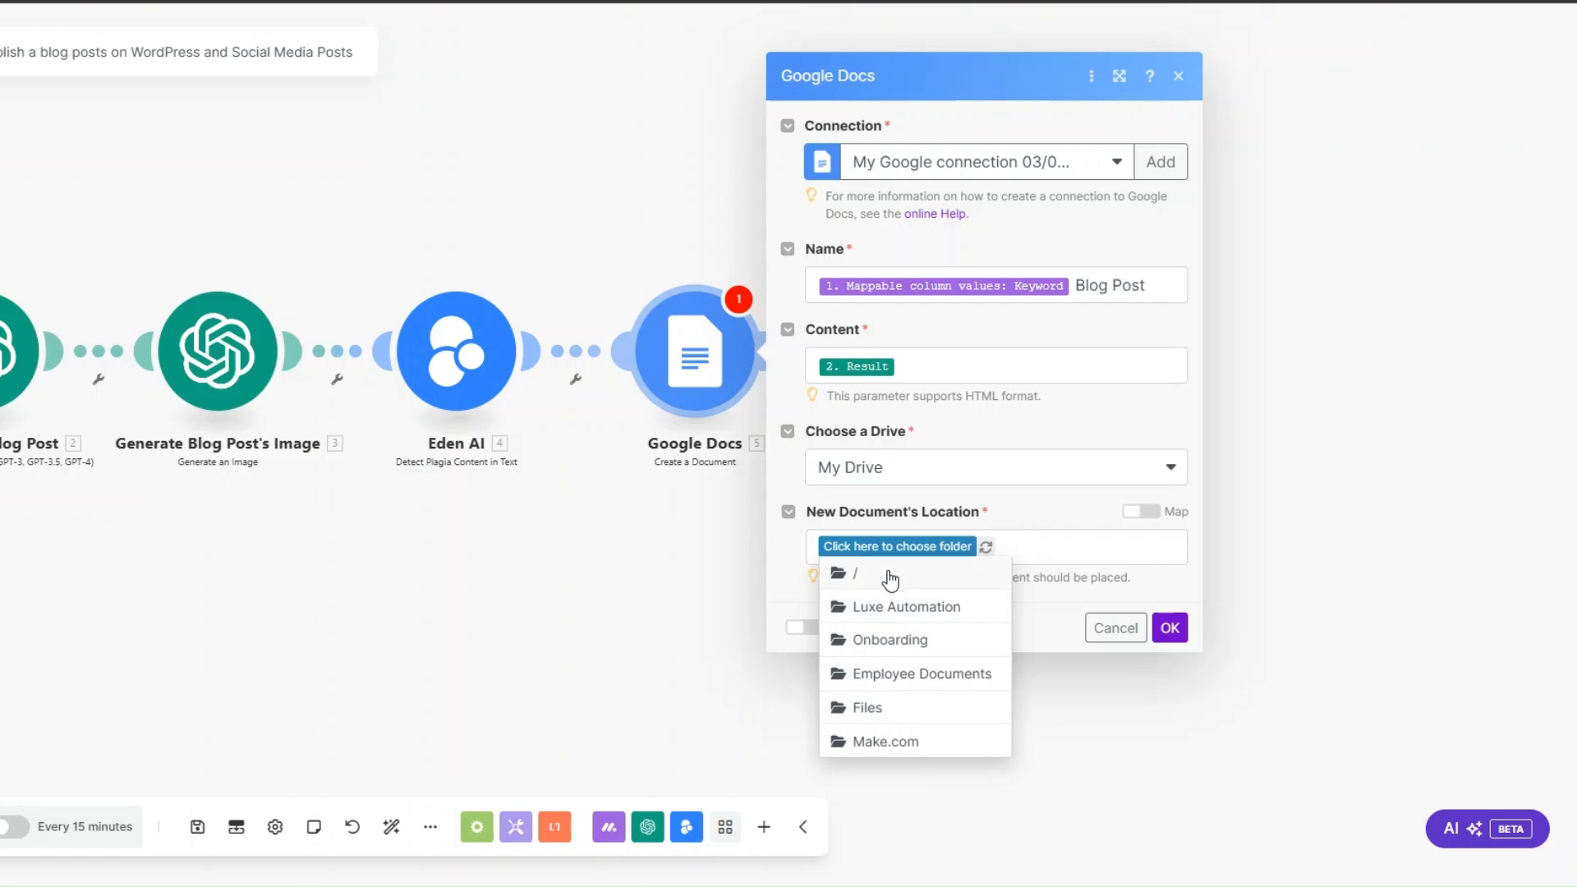
left_click(916, 710)
left_click(1170, 630)
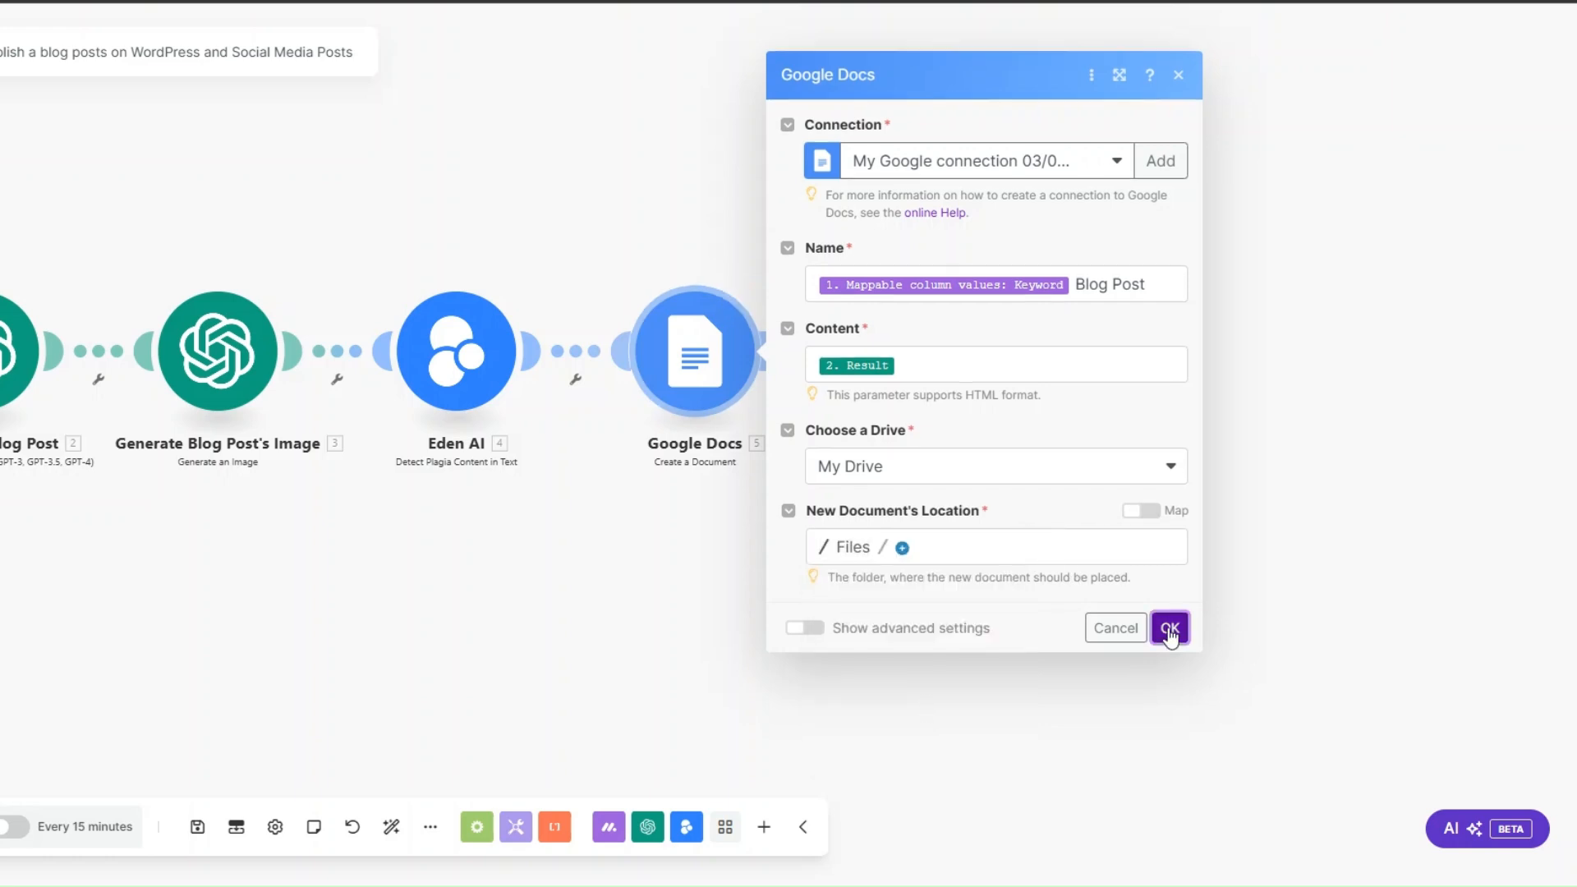
Step: Set up a filter between Eden AI and Google Docs labelled "plagiarized?", requiring Eden AI's result Status to equal "success"
left_click(570, 414)
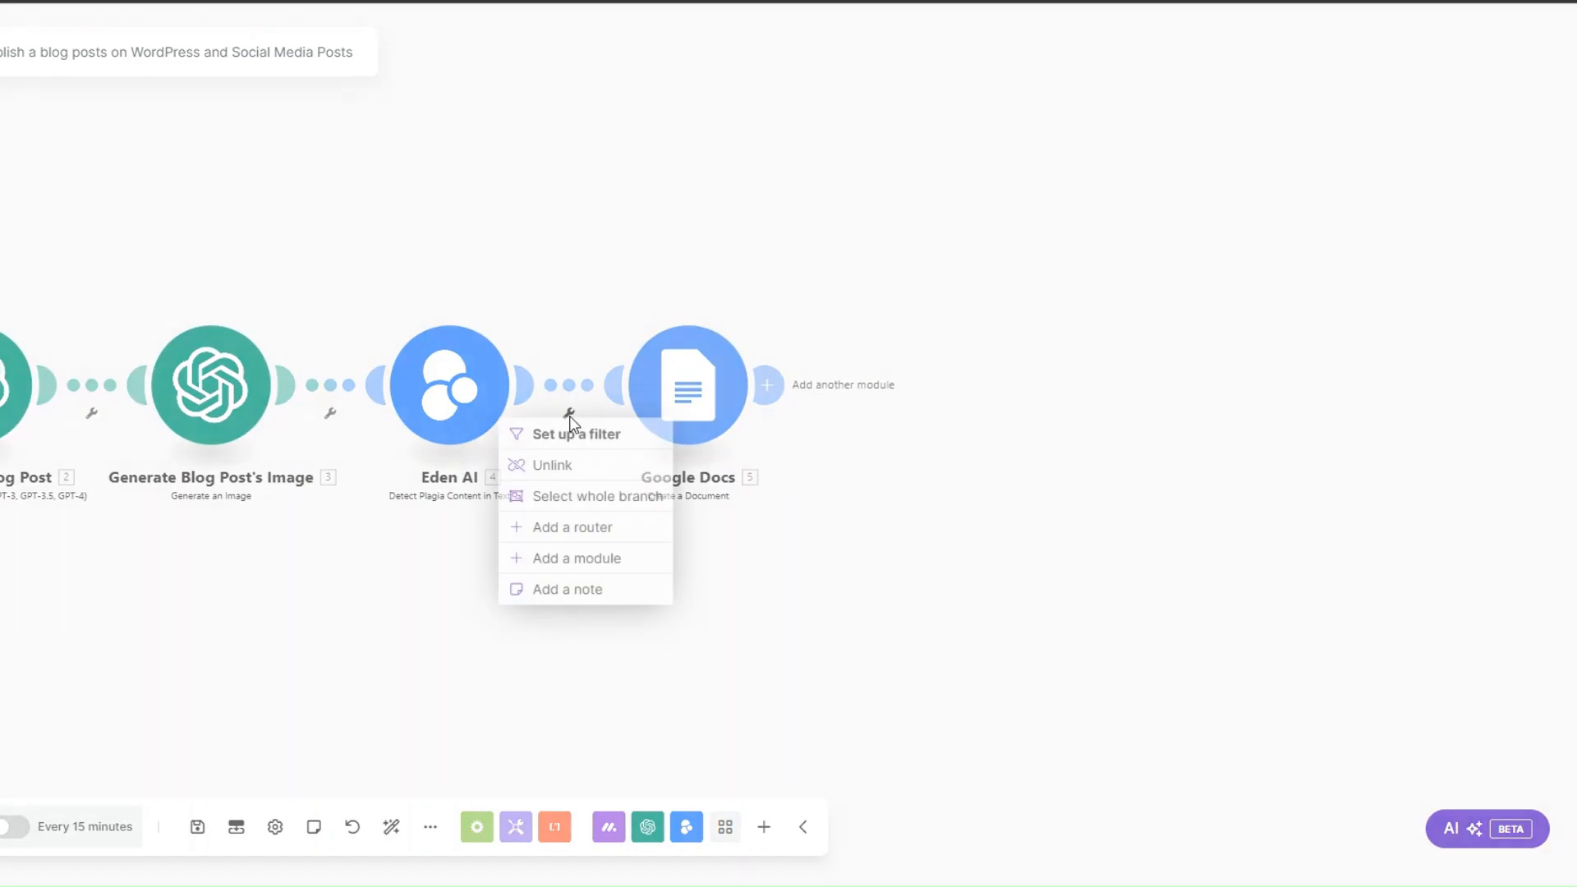
left_click(567, 434)
left_click(676, 302)
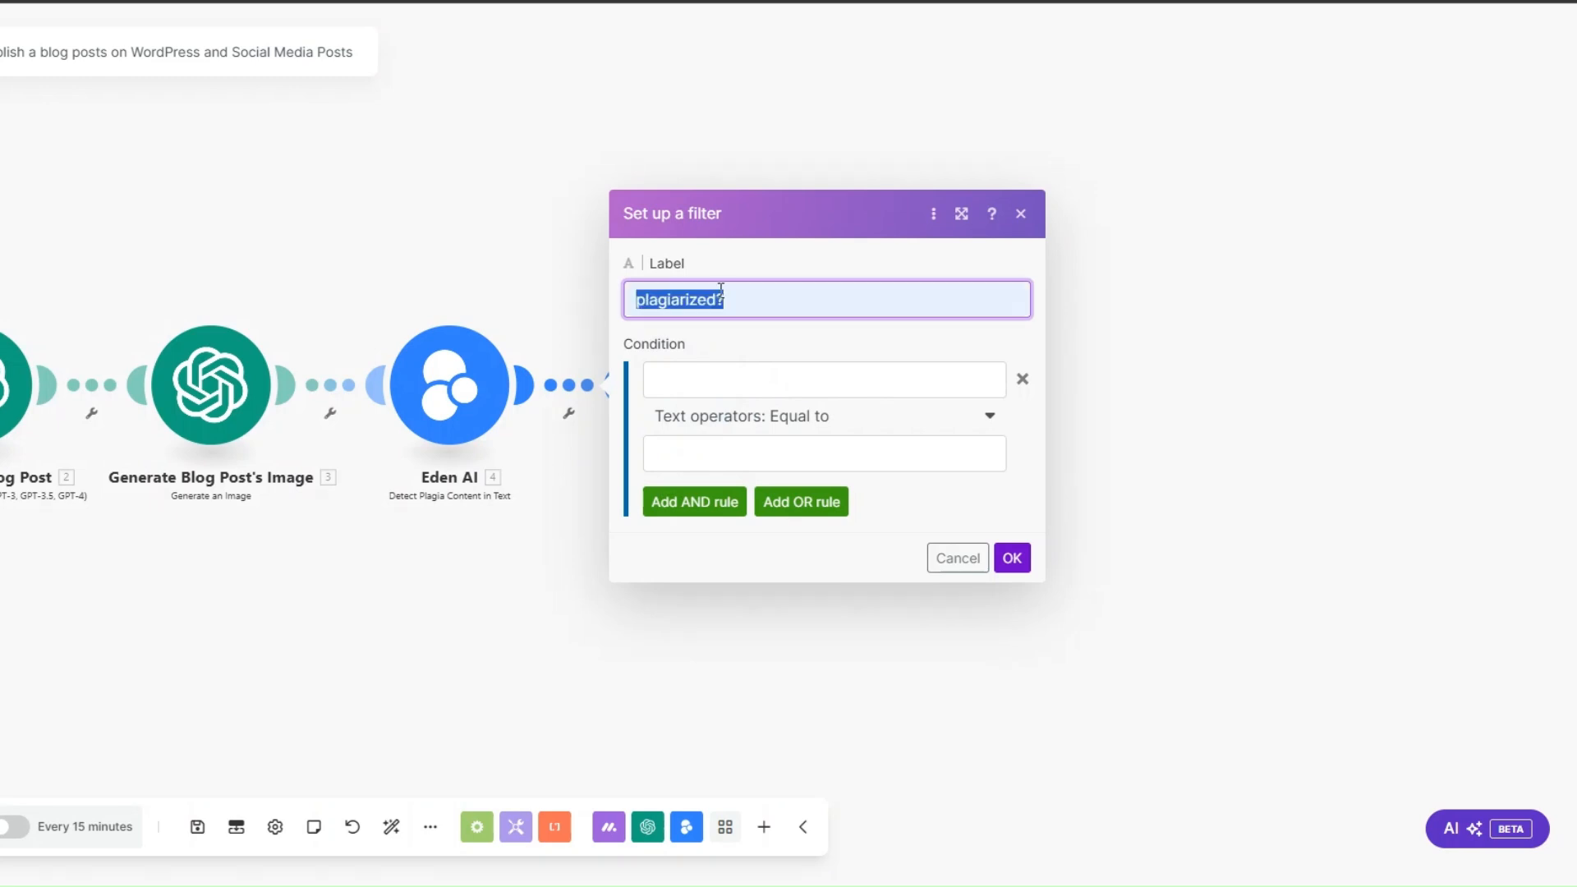
left_click(738, 303)
left_click(722, 379)
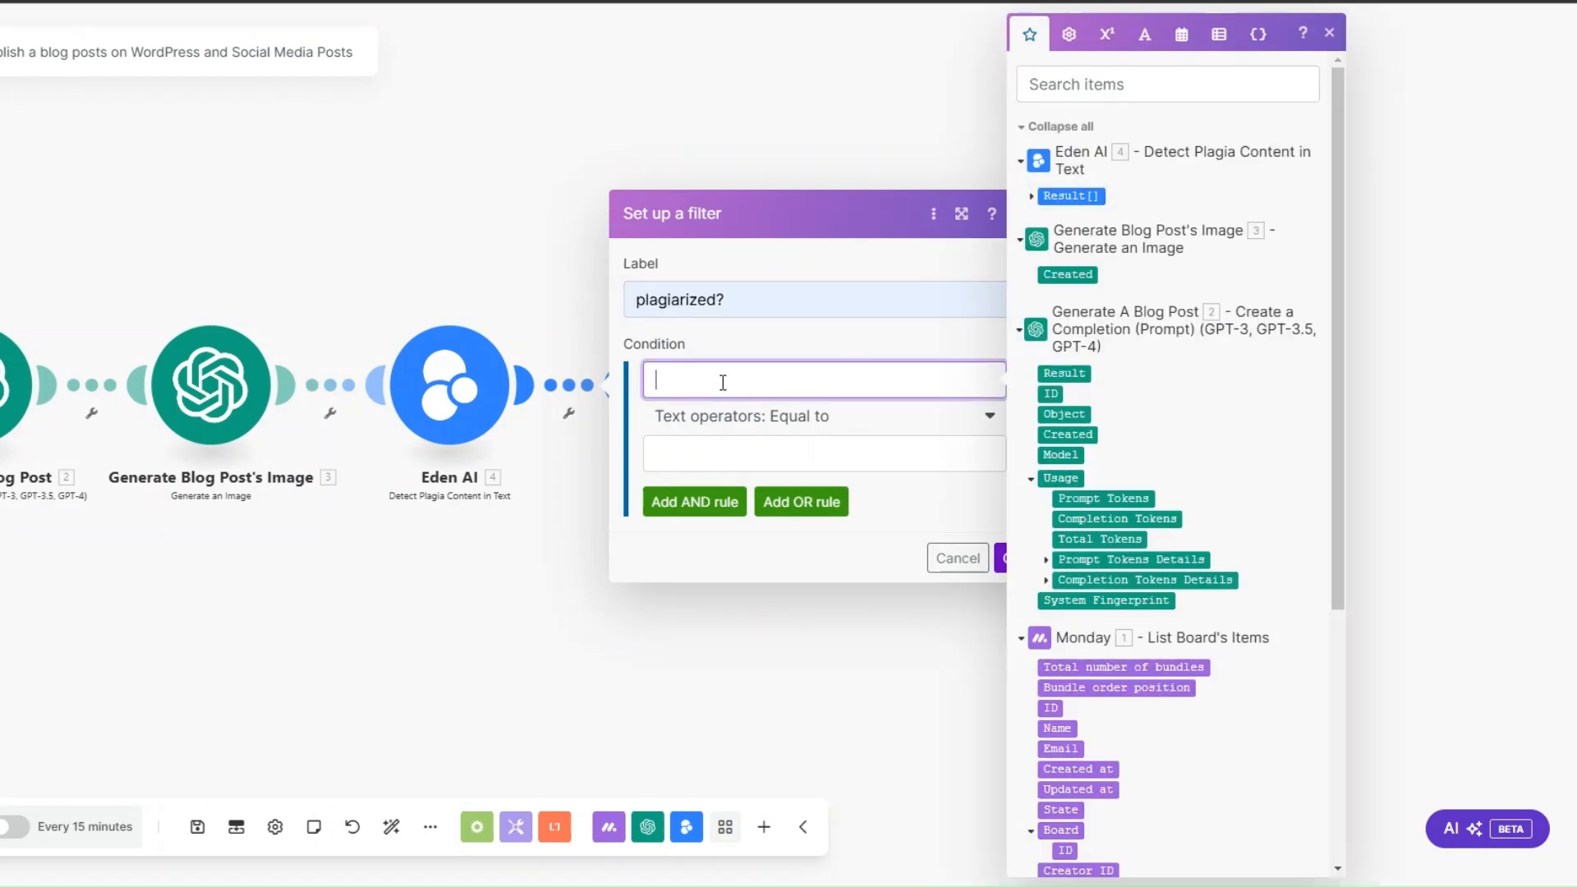
left_click(1032, 196)
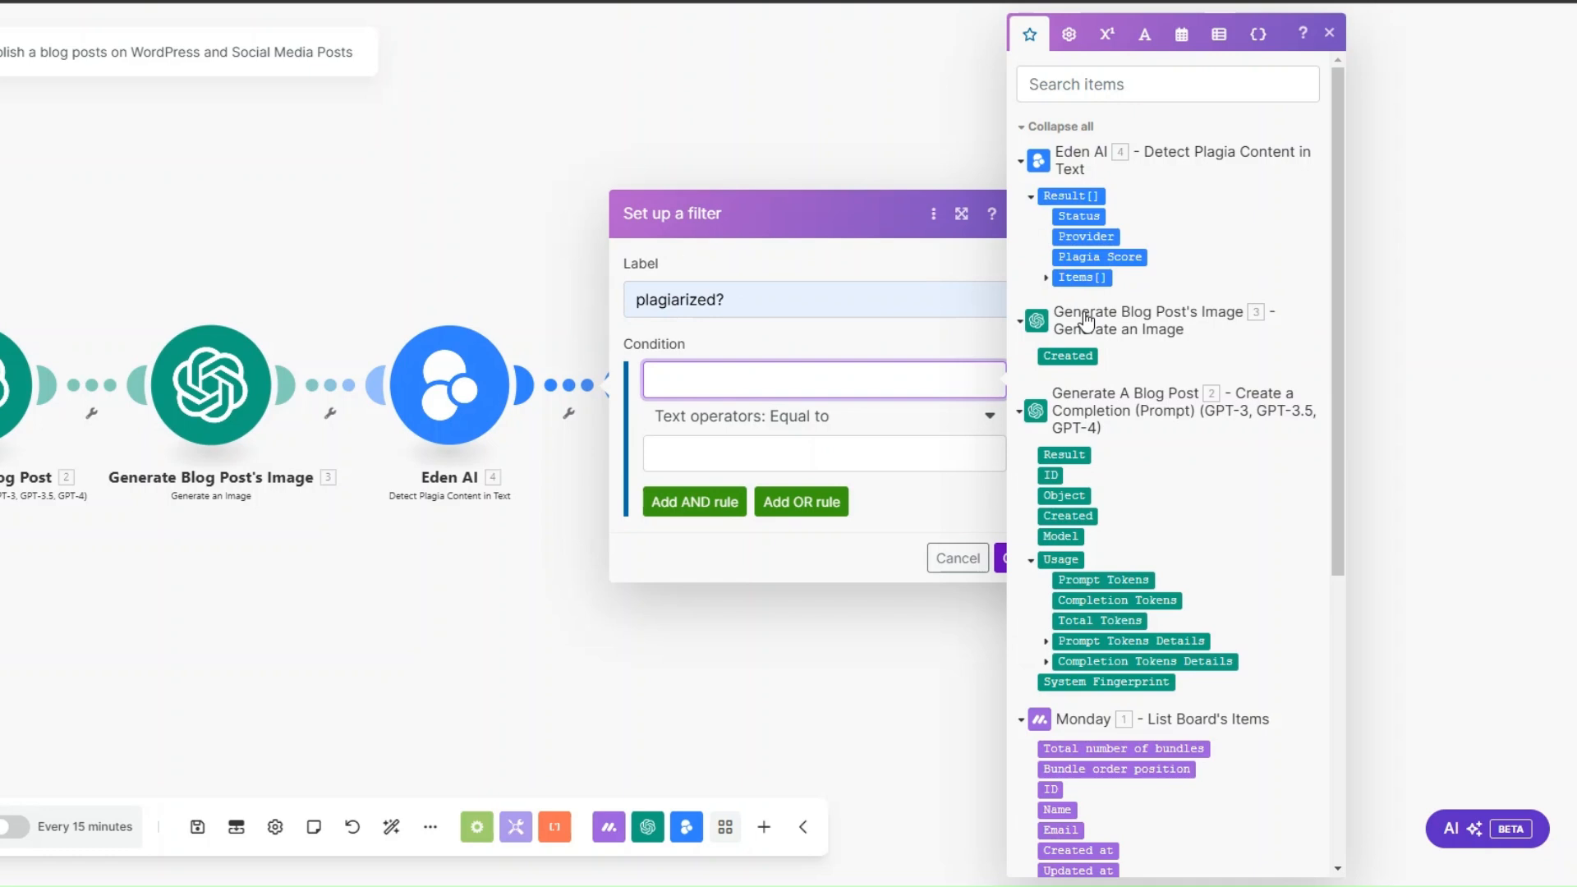
left_click(1078, 216)
left_click(807, 448)
type("success")
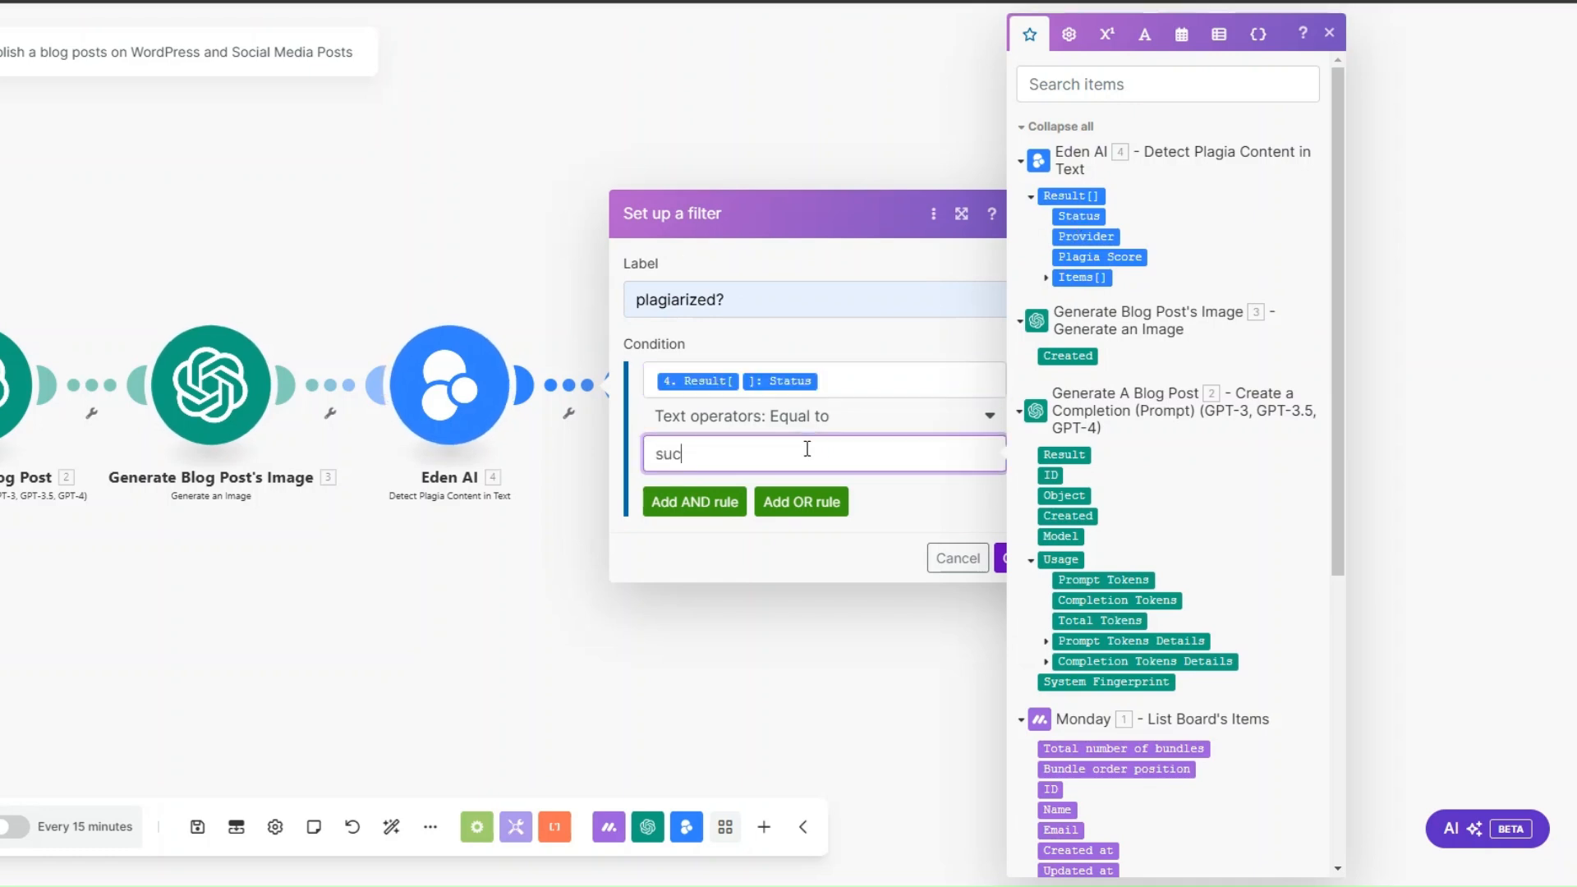
left_click(921, 522)
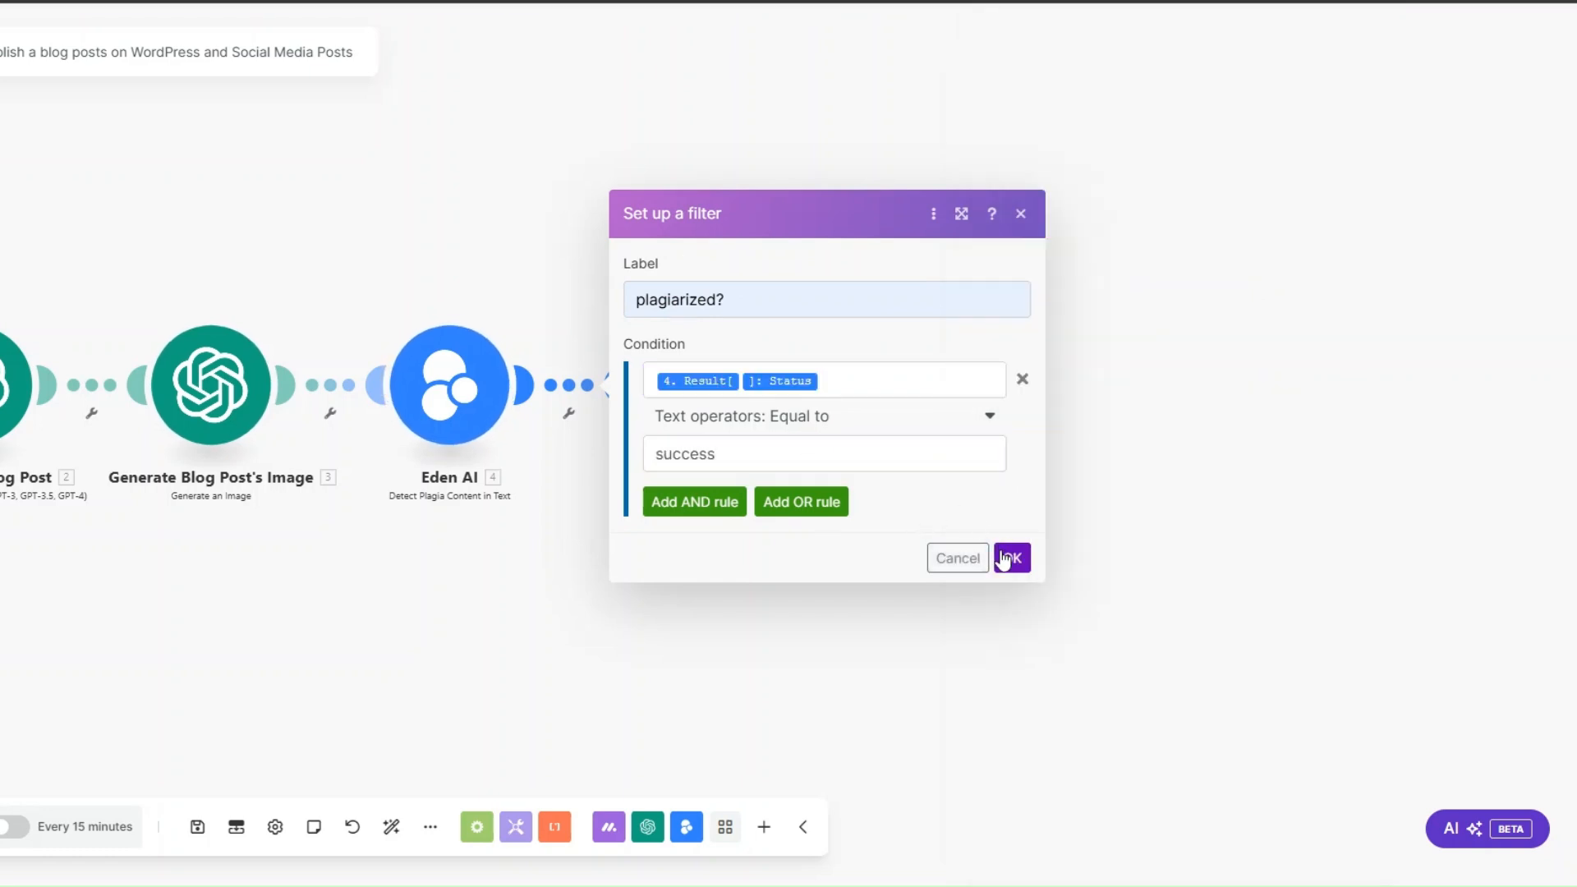
left_click(1012, 557)
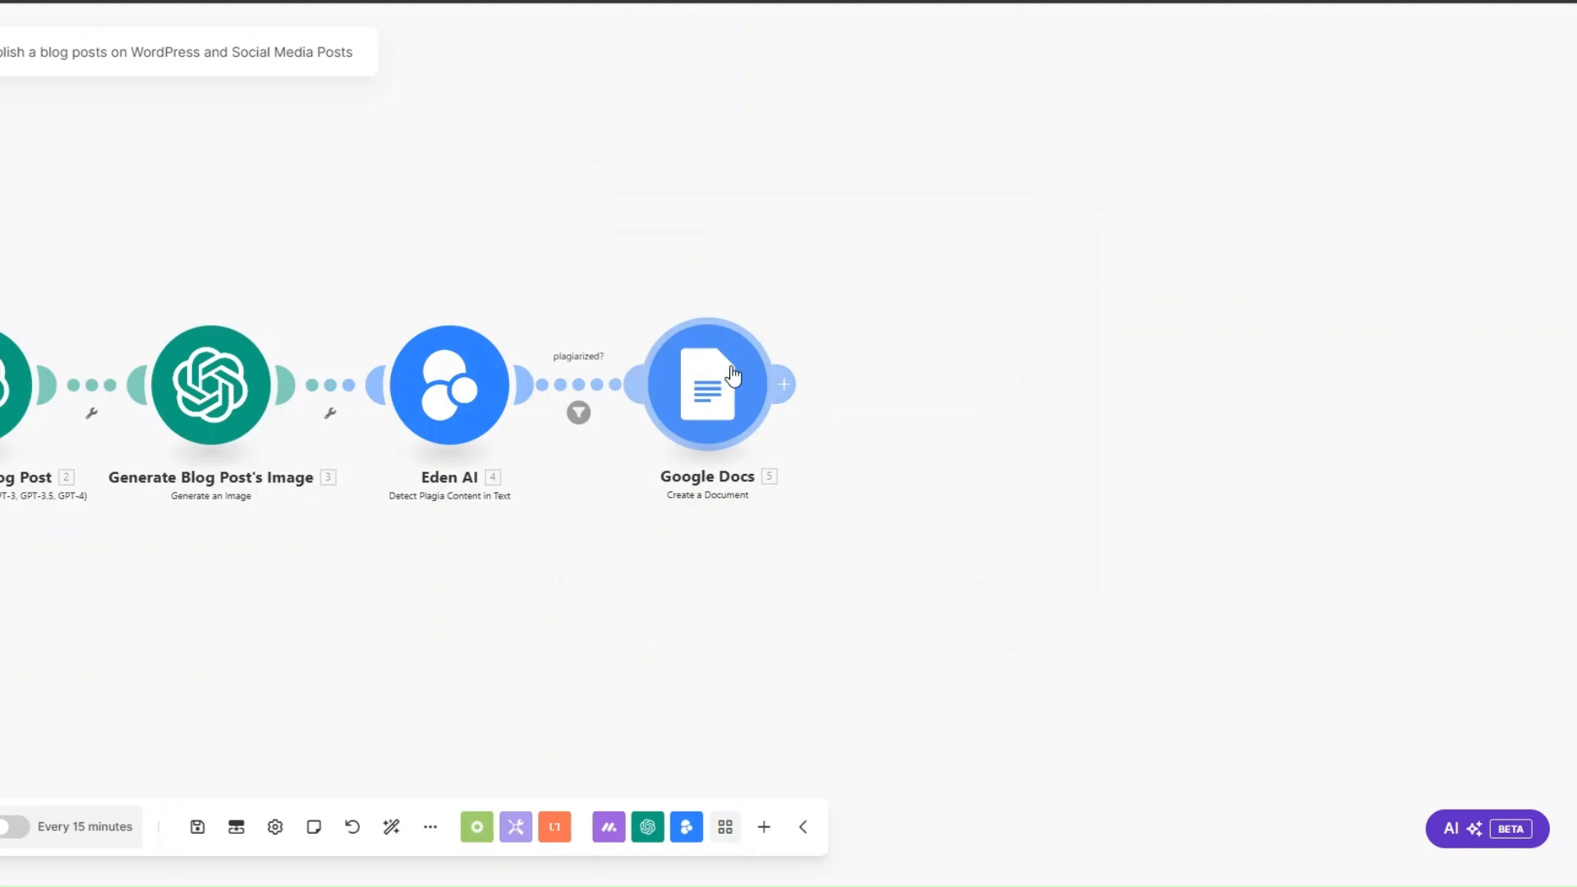
Step: Add a WordPress module with the Create a Post action after the Google Docs module
left_click(781, 386)
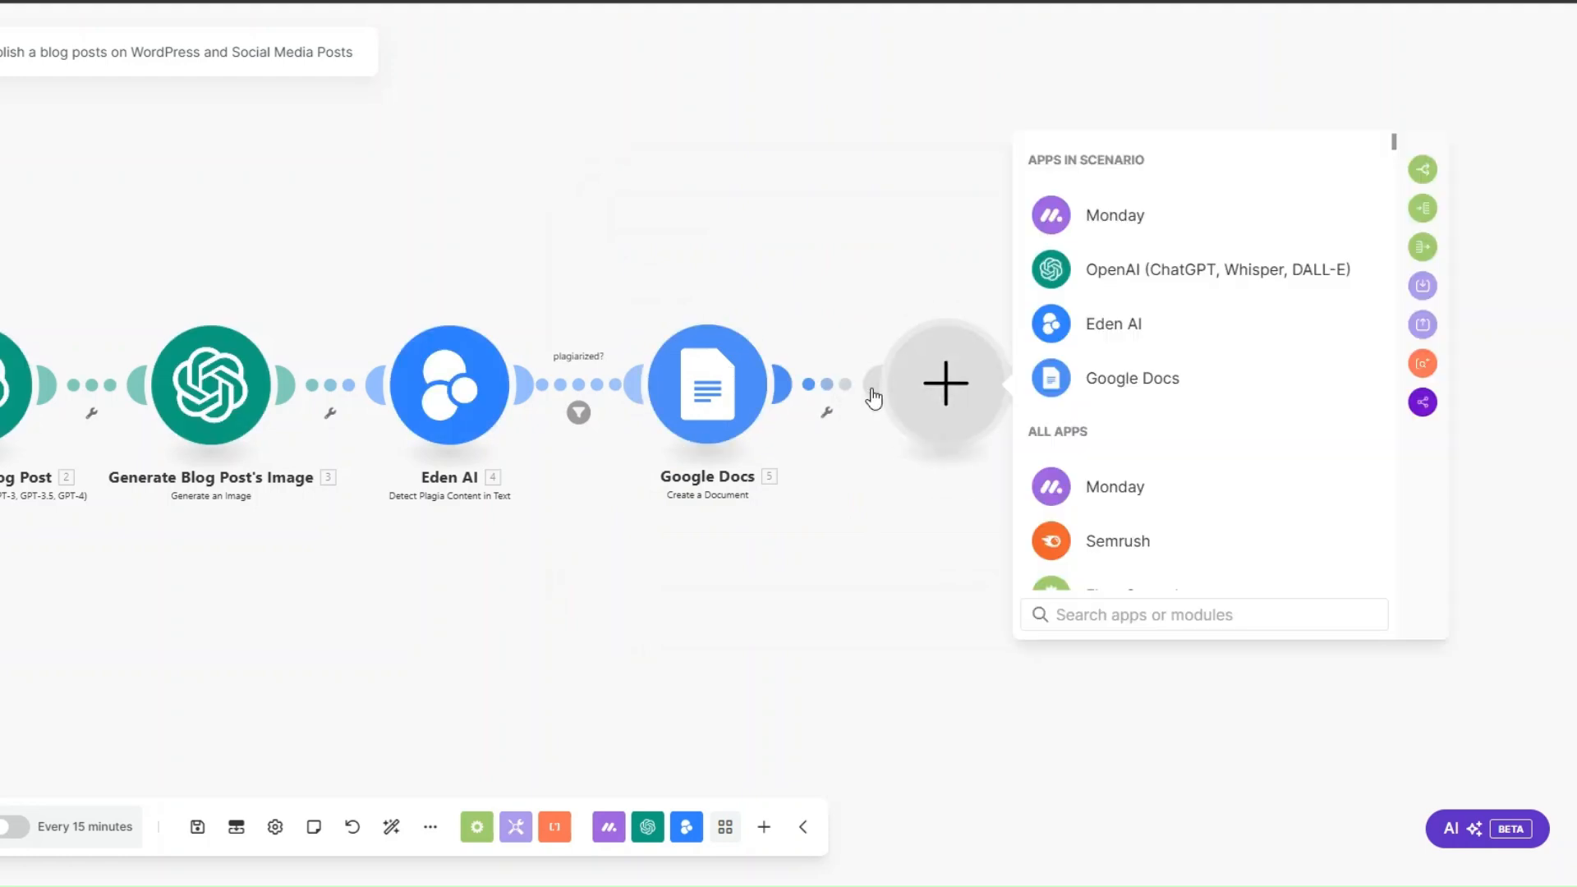
scroll(1117, 377, "down", 4)
left_click(1058, 614)
type("word")
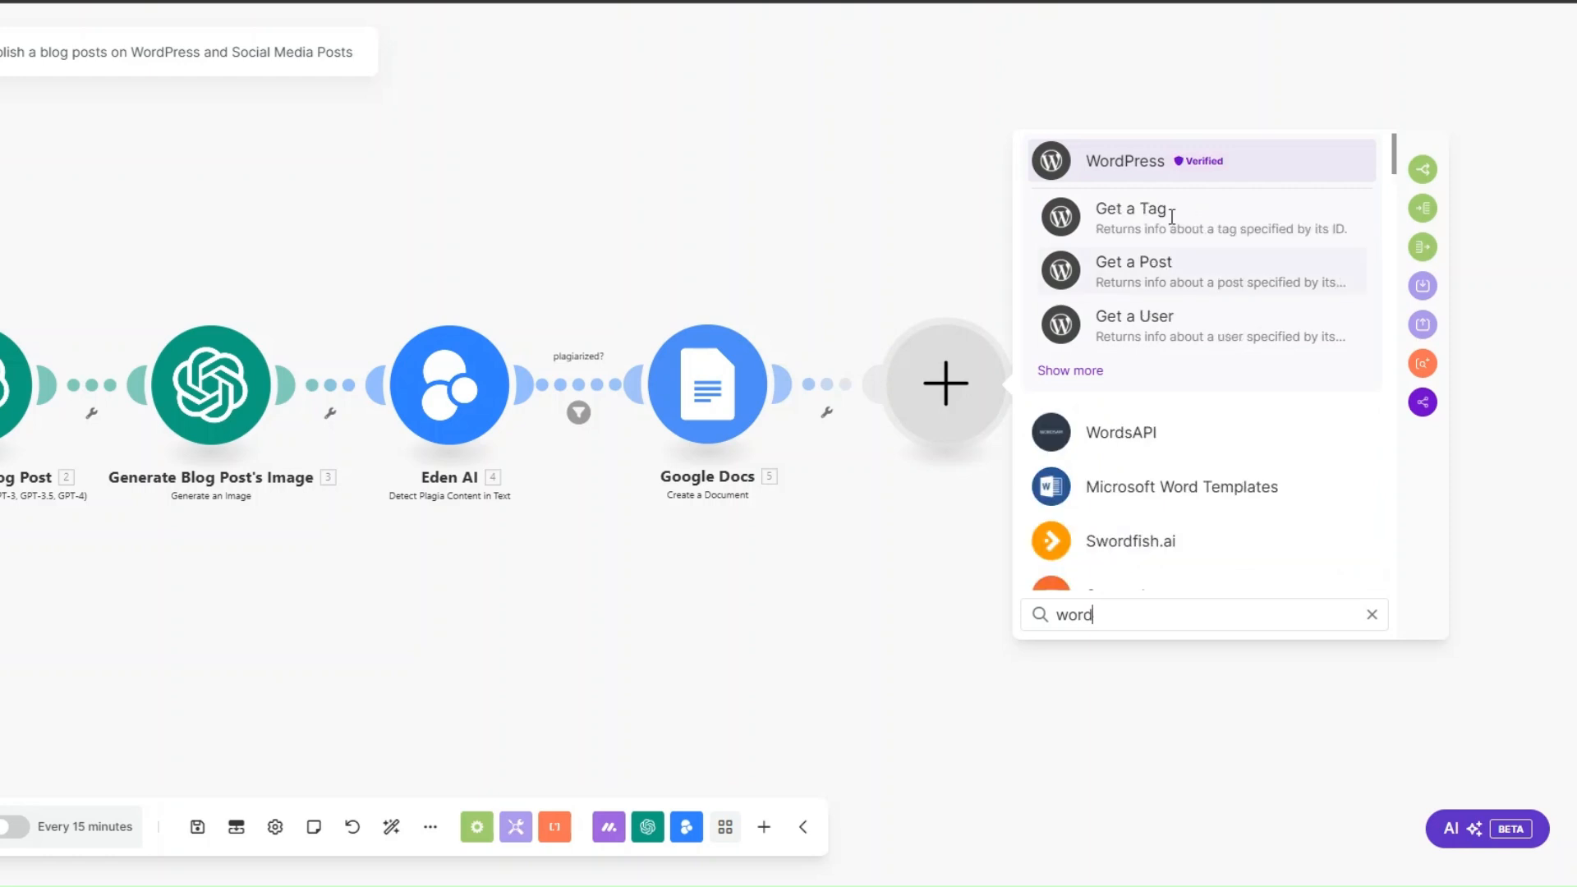
left_click(1161, 165)
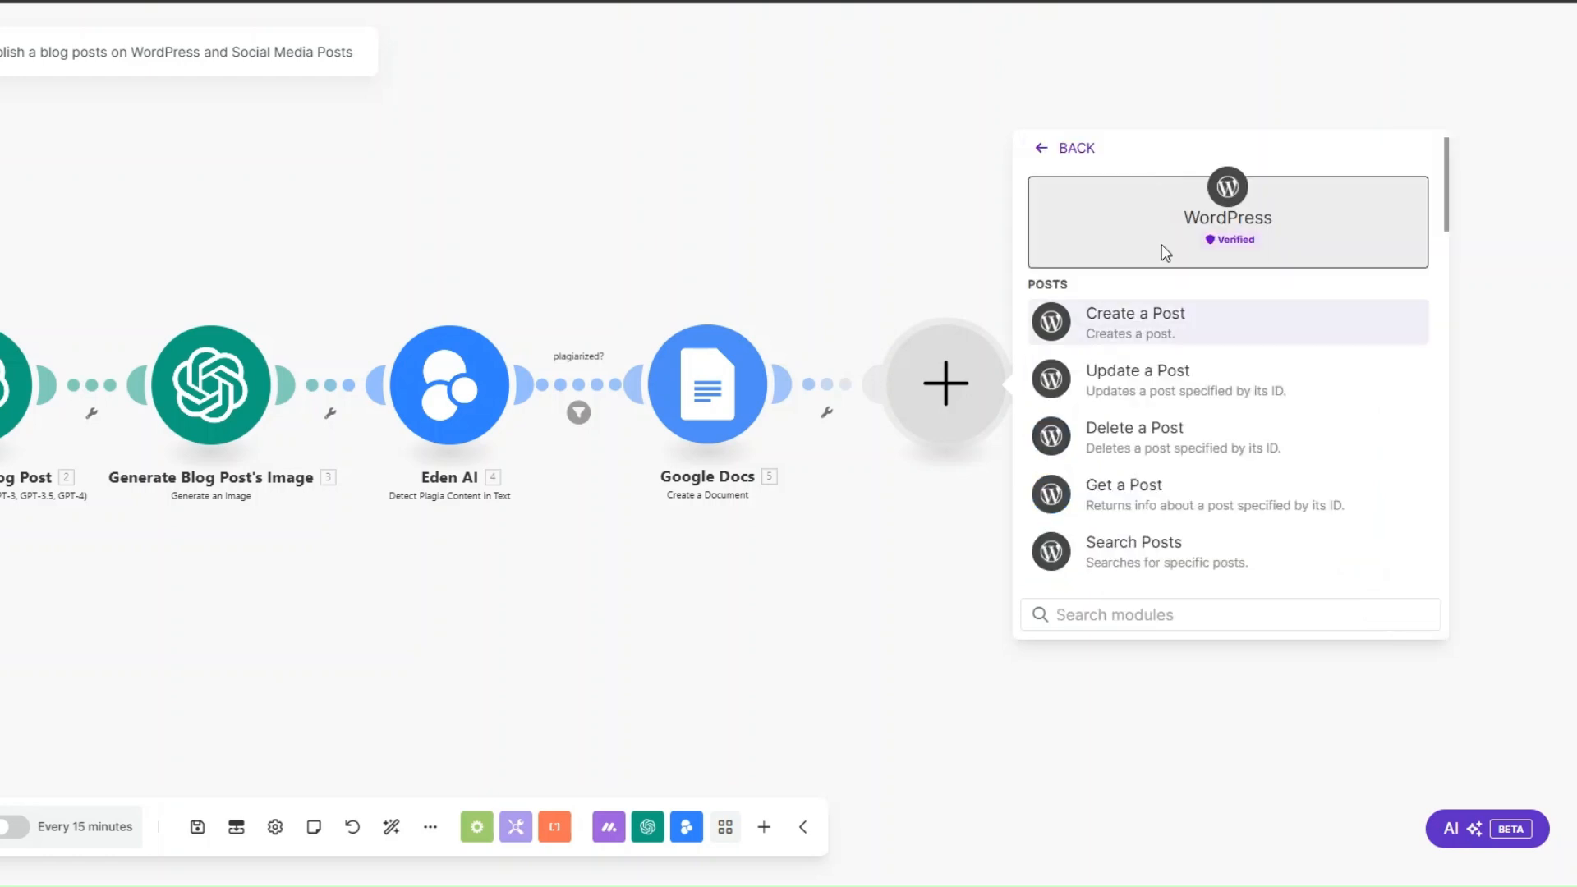
left_click(1151, 330)
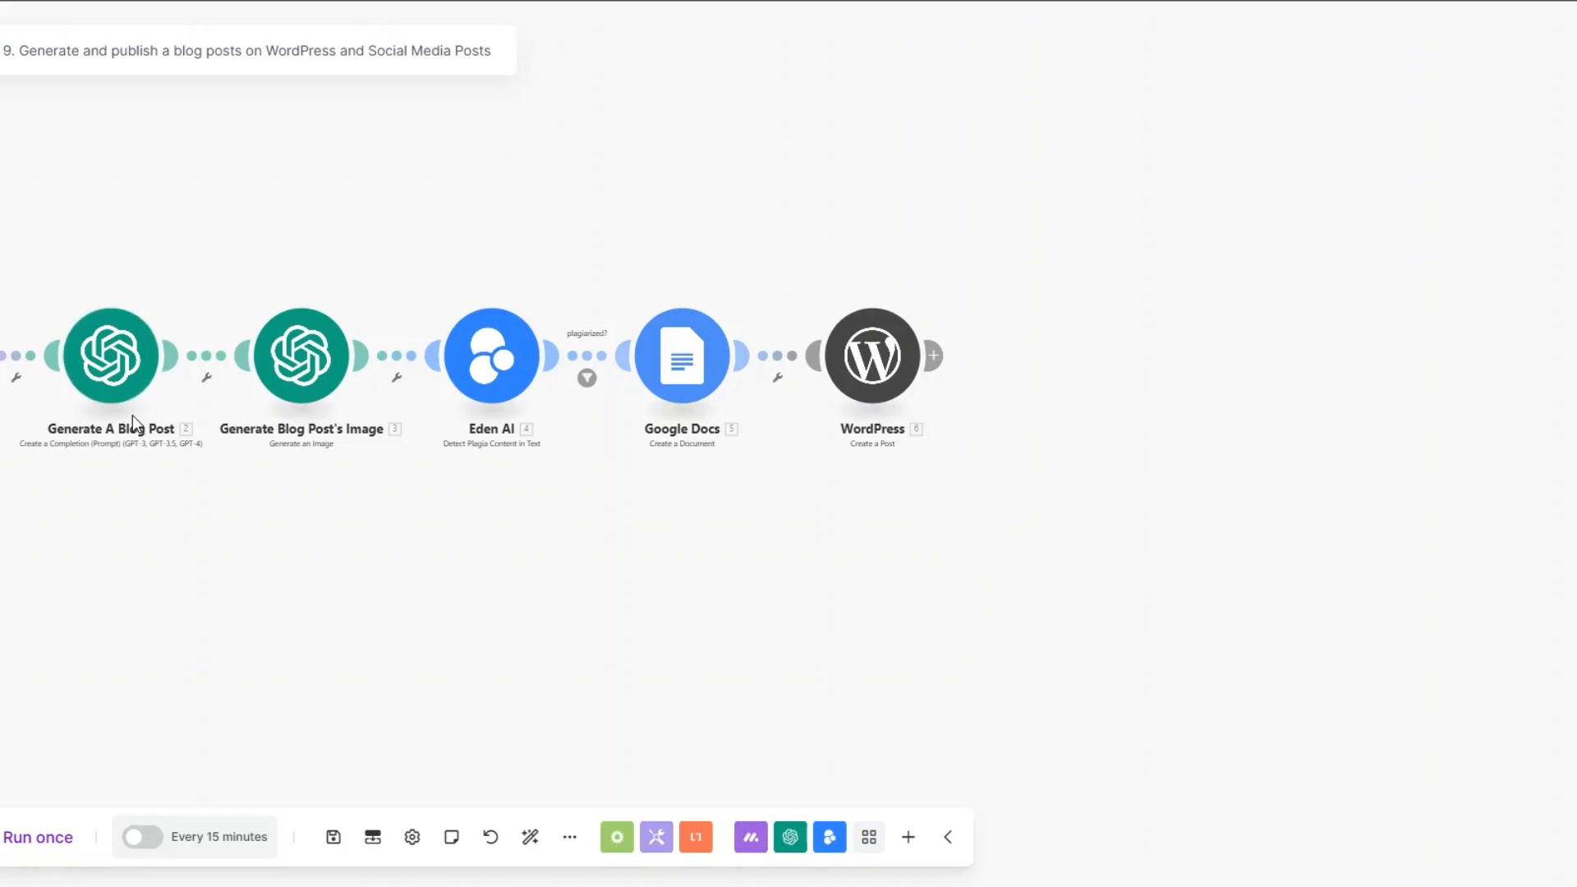
Step: Add an OpenAI module with the Create a Completion (Prompt) action after WordPress and rename it "Generate Captions"
left_click(936, 356)
left_click(1281, 236)
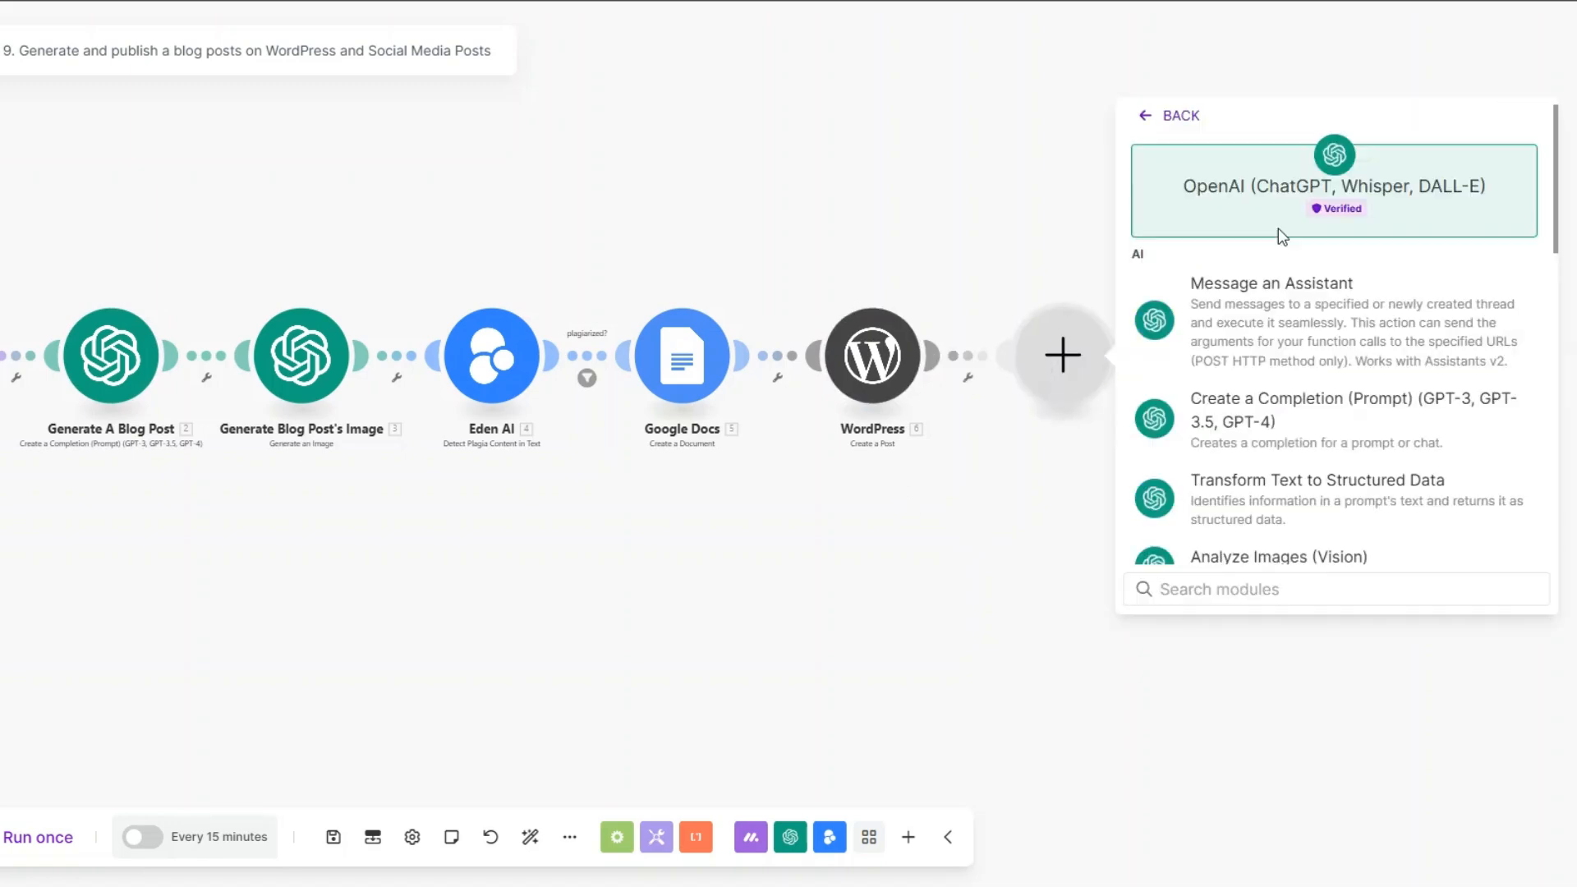
left_click(1248, 409)
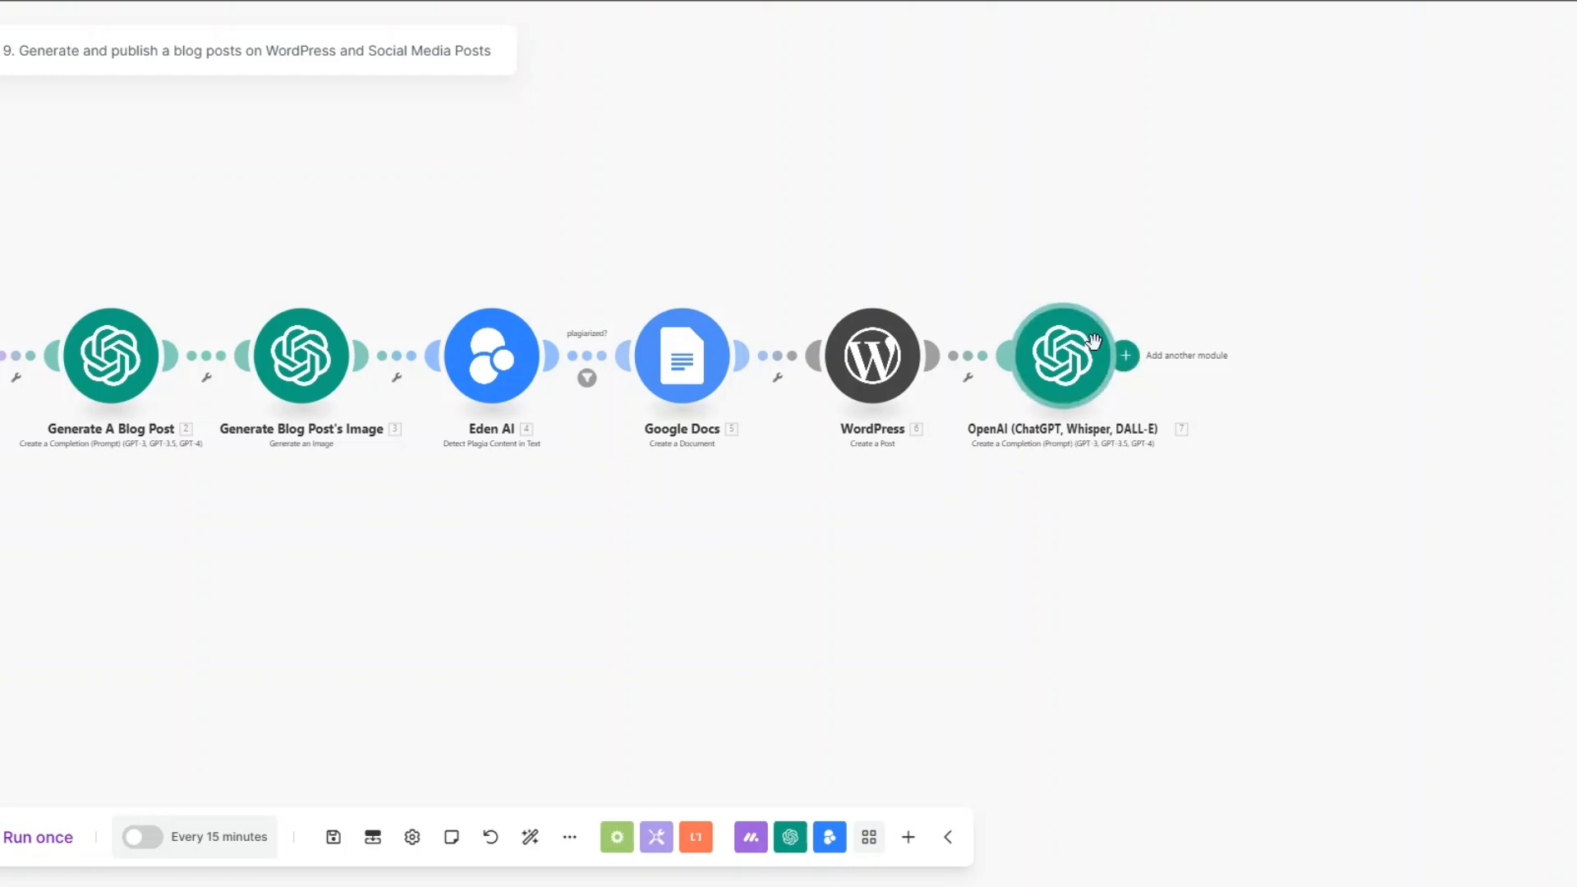
right_click(1057, 376)
left_click(1129, 486)
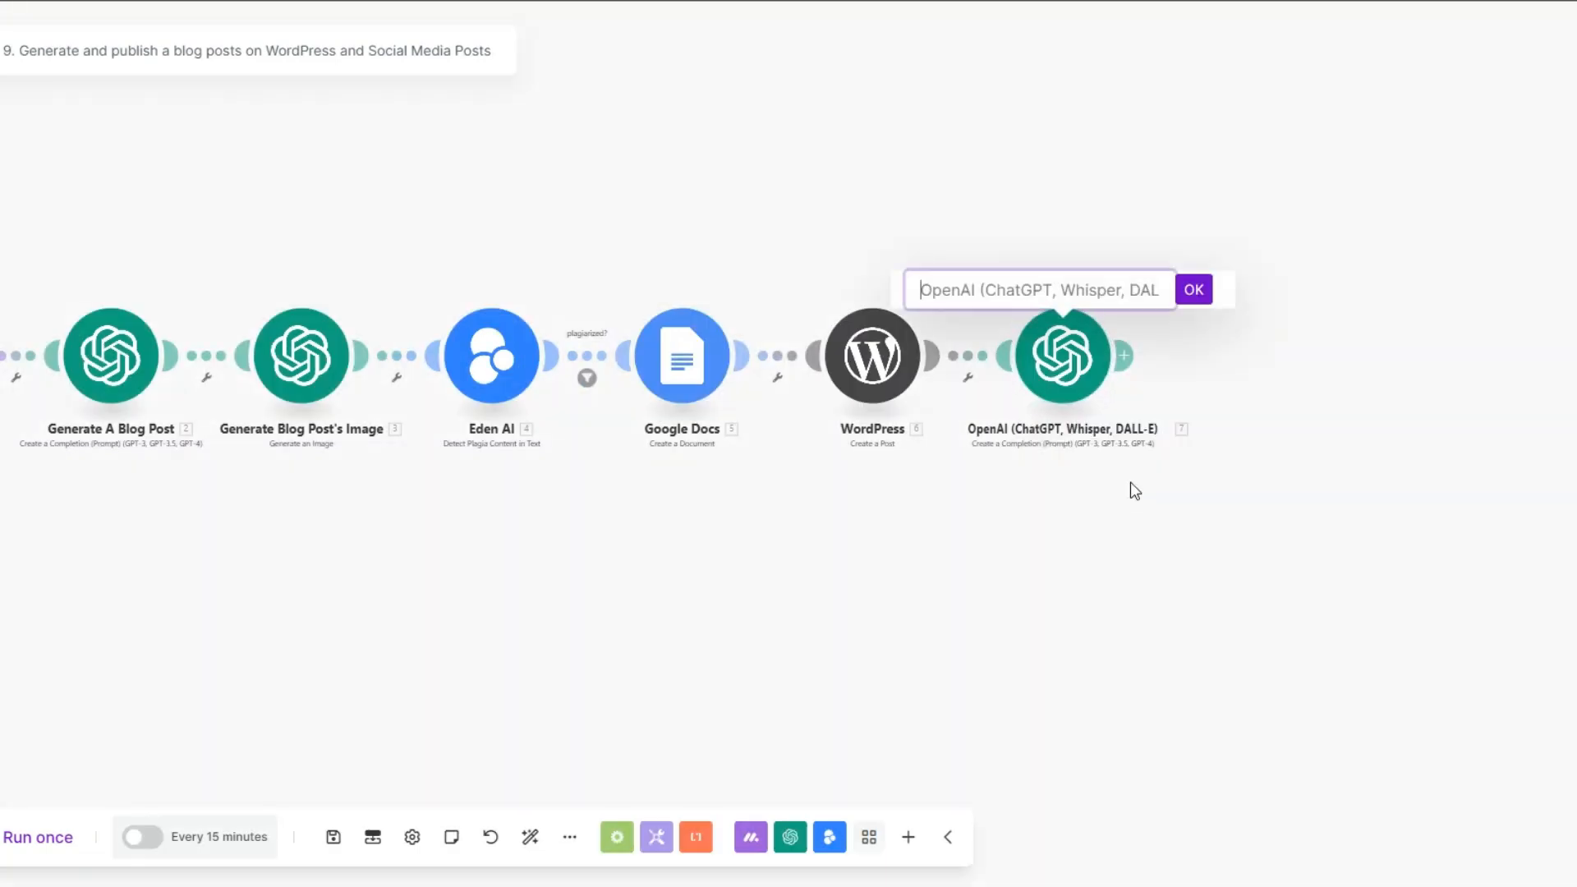
type("Generate Captions")
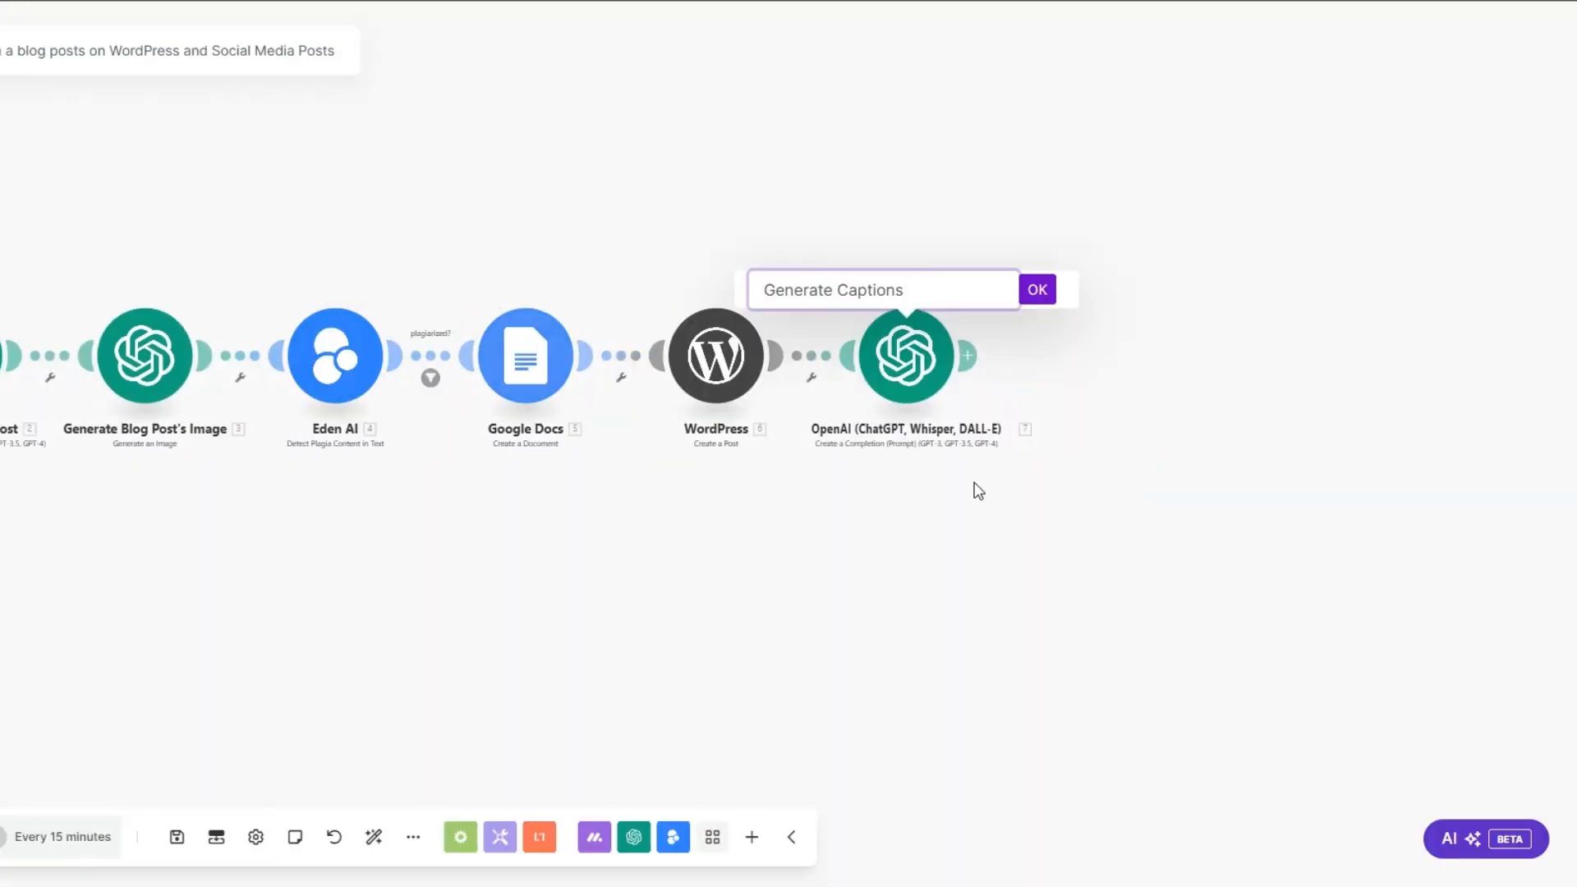
left_click(1037, 290)
Step: Add an OpenAI module with the Generate an Image action after Generate Captions and rename it "Generate Social Media Images"
left_click(980, 355)
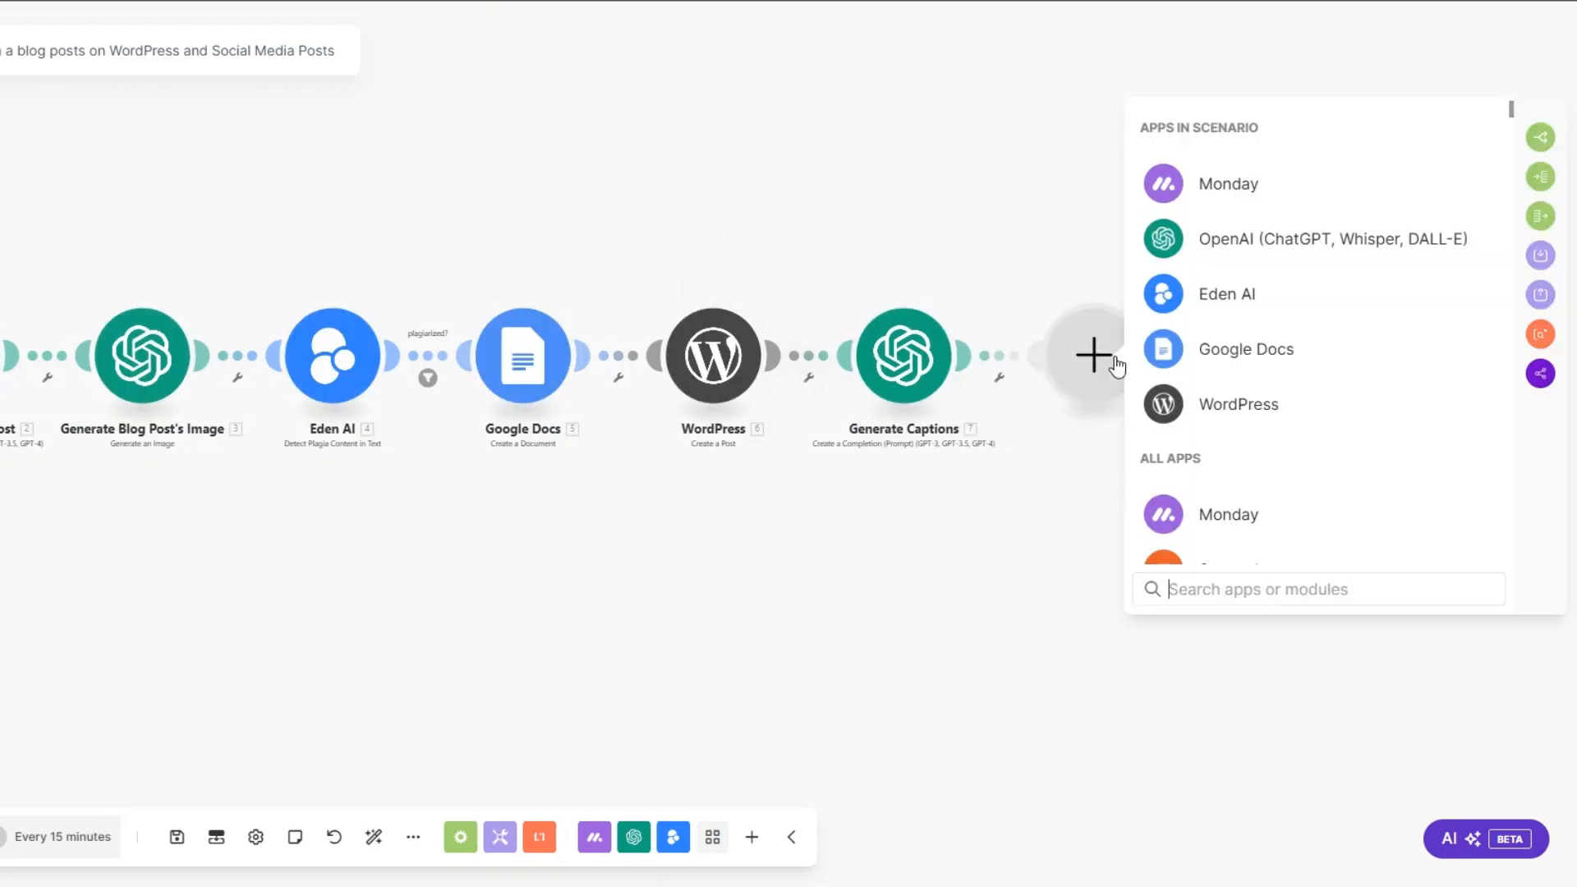
left_click(1207, 246)
scroll(1232, 431, "down", 3)
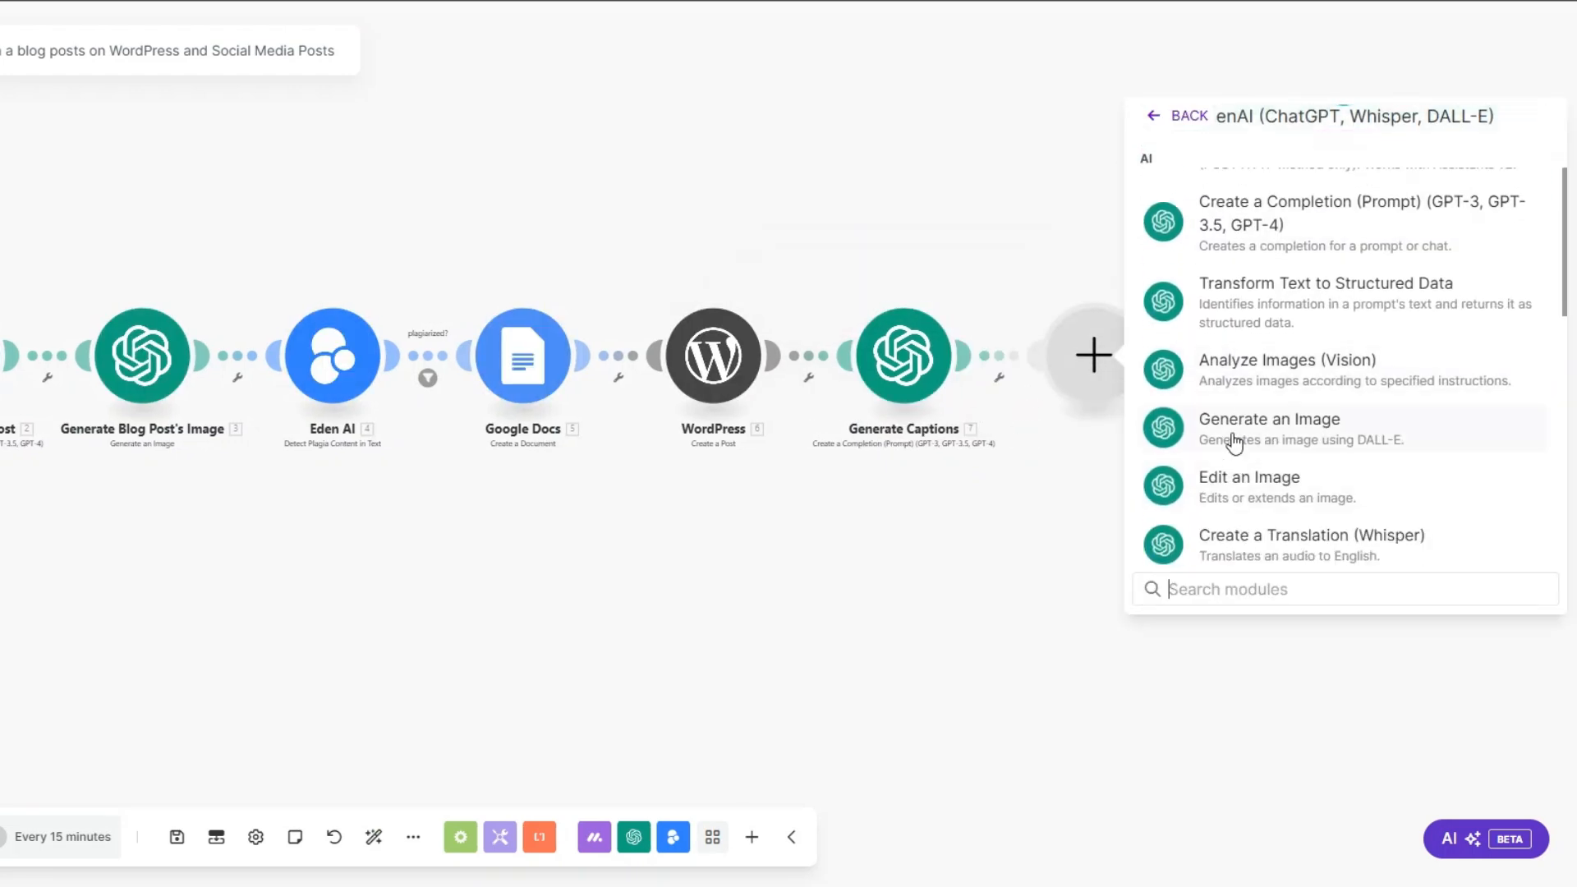
left_click(1234, 430)
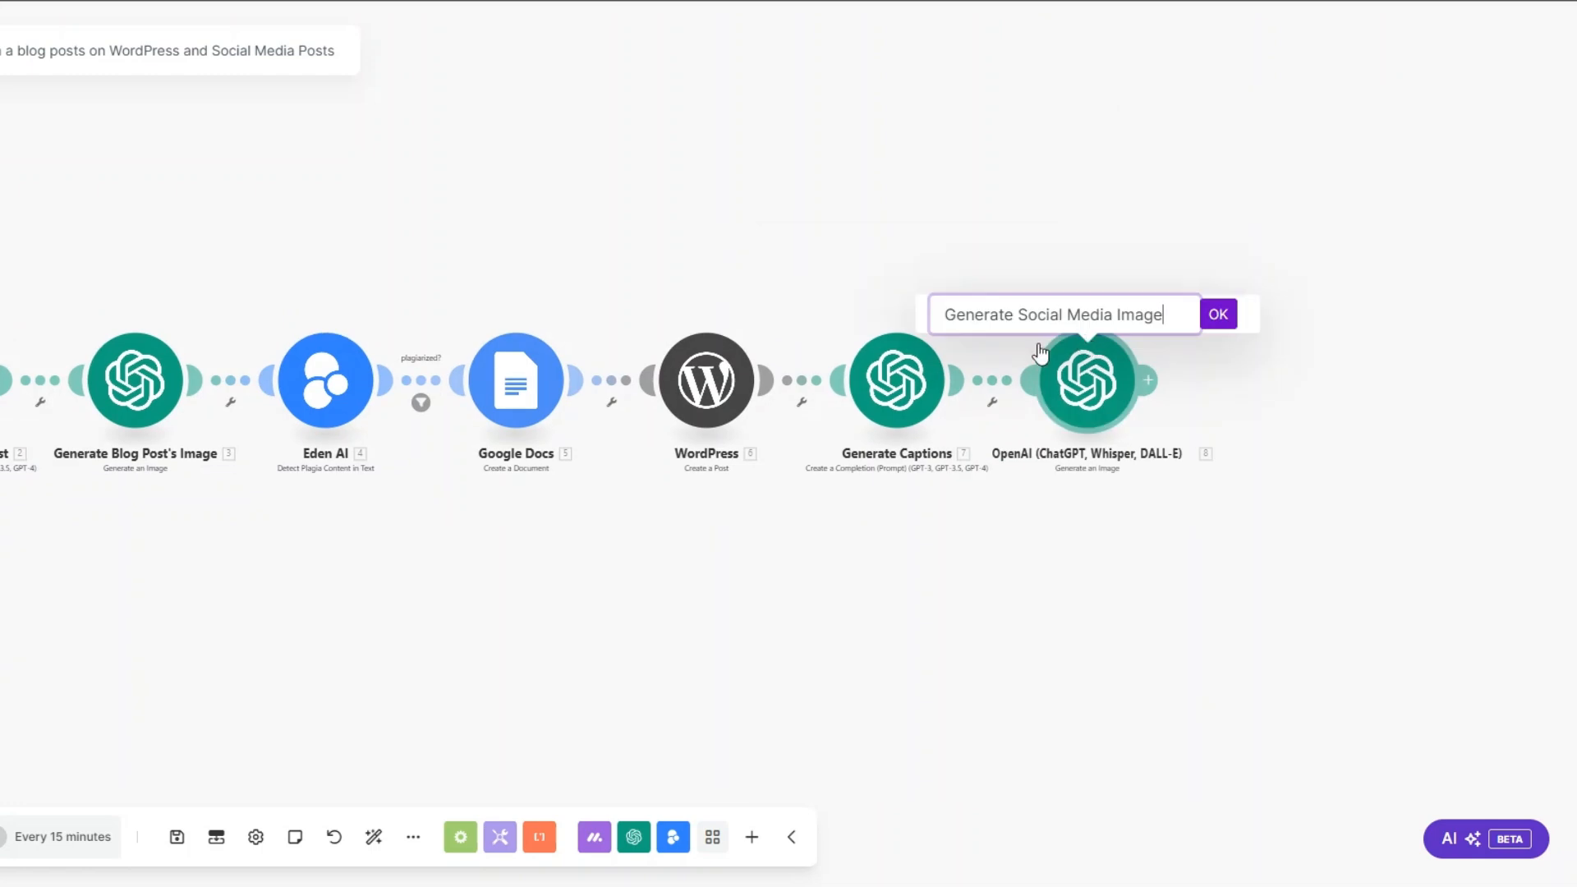
type("s")
left_click(1218, 318)
Step: Add a LinkedIn module with the Create a User Image Post action after Generate Social Media Images
left_click_drag(925, 656, 541, 659)
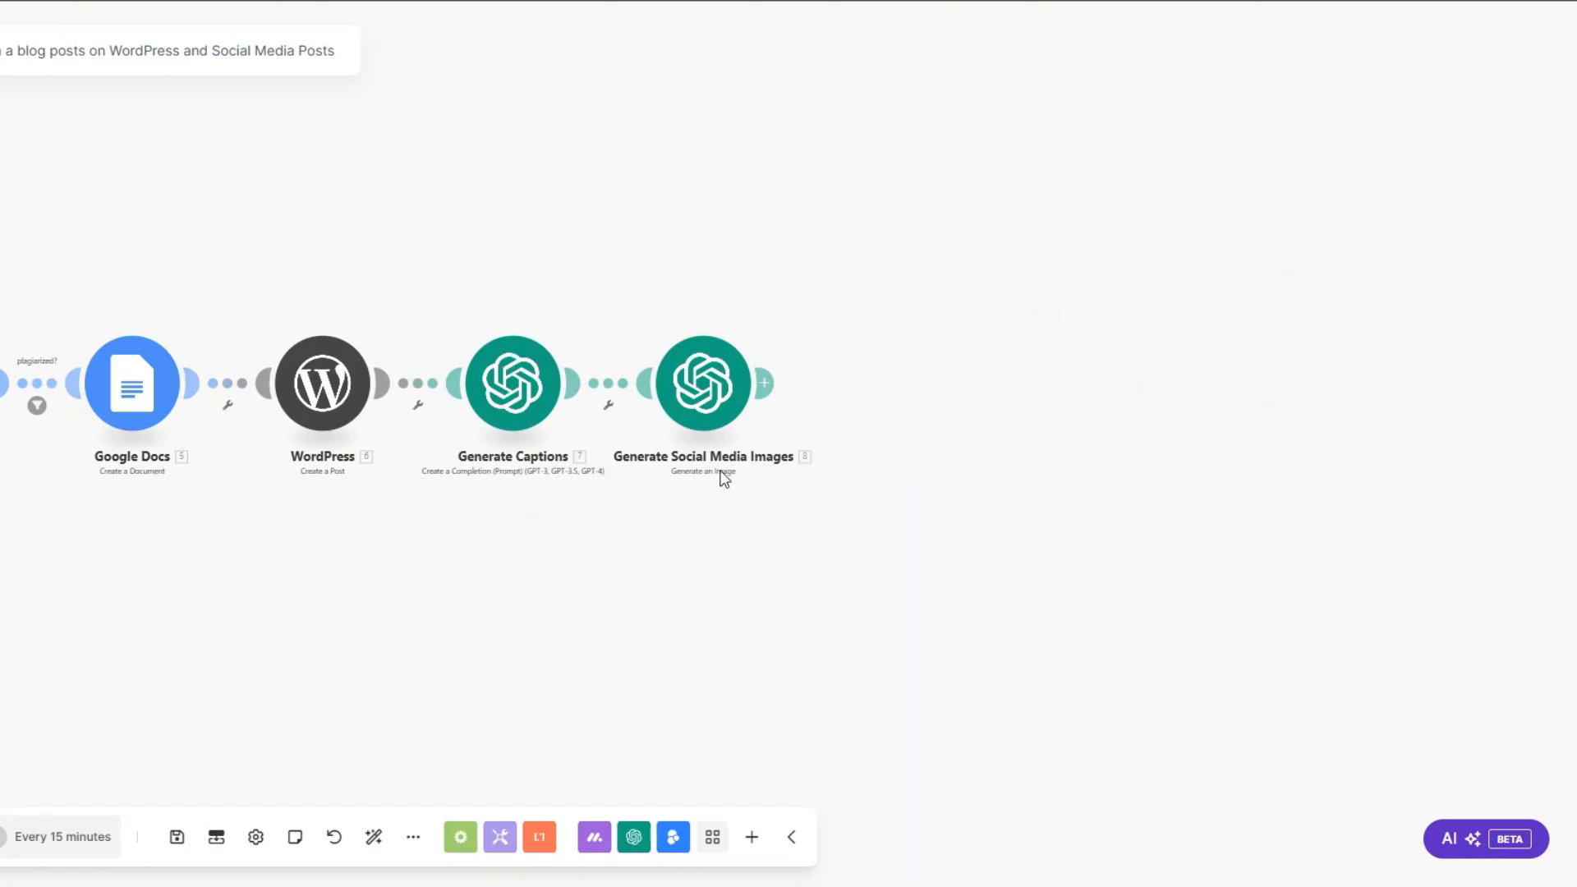
left_click(764, 383)
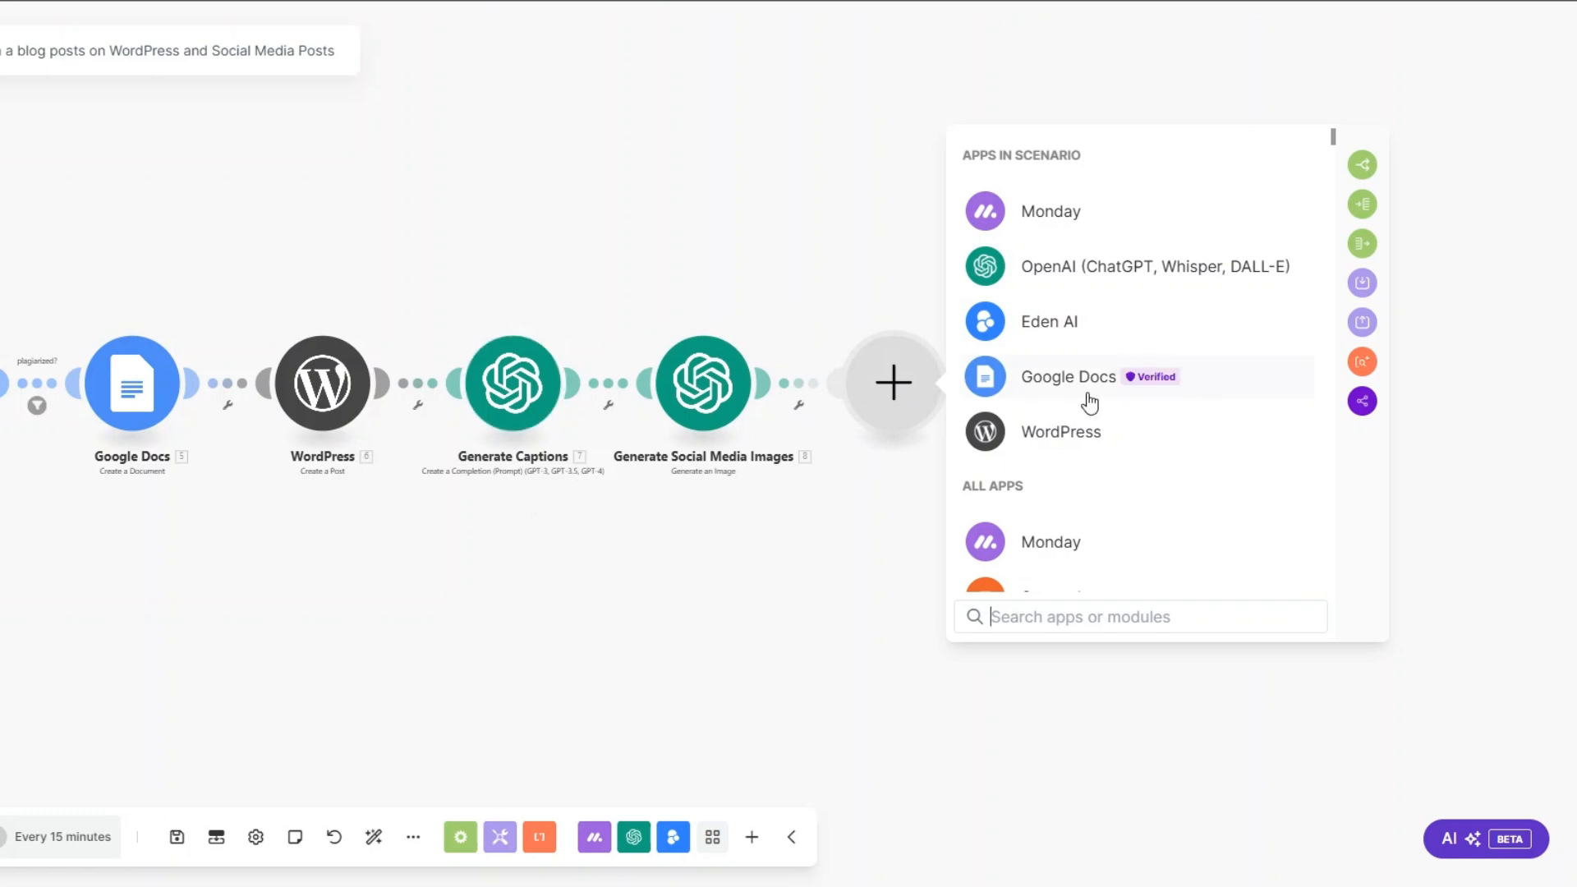
type("l")
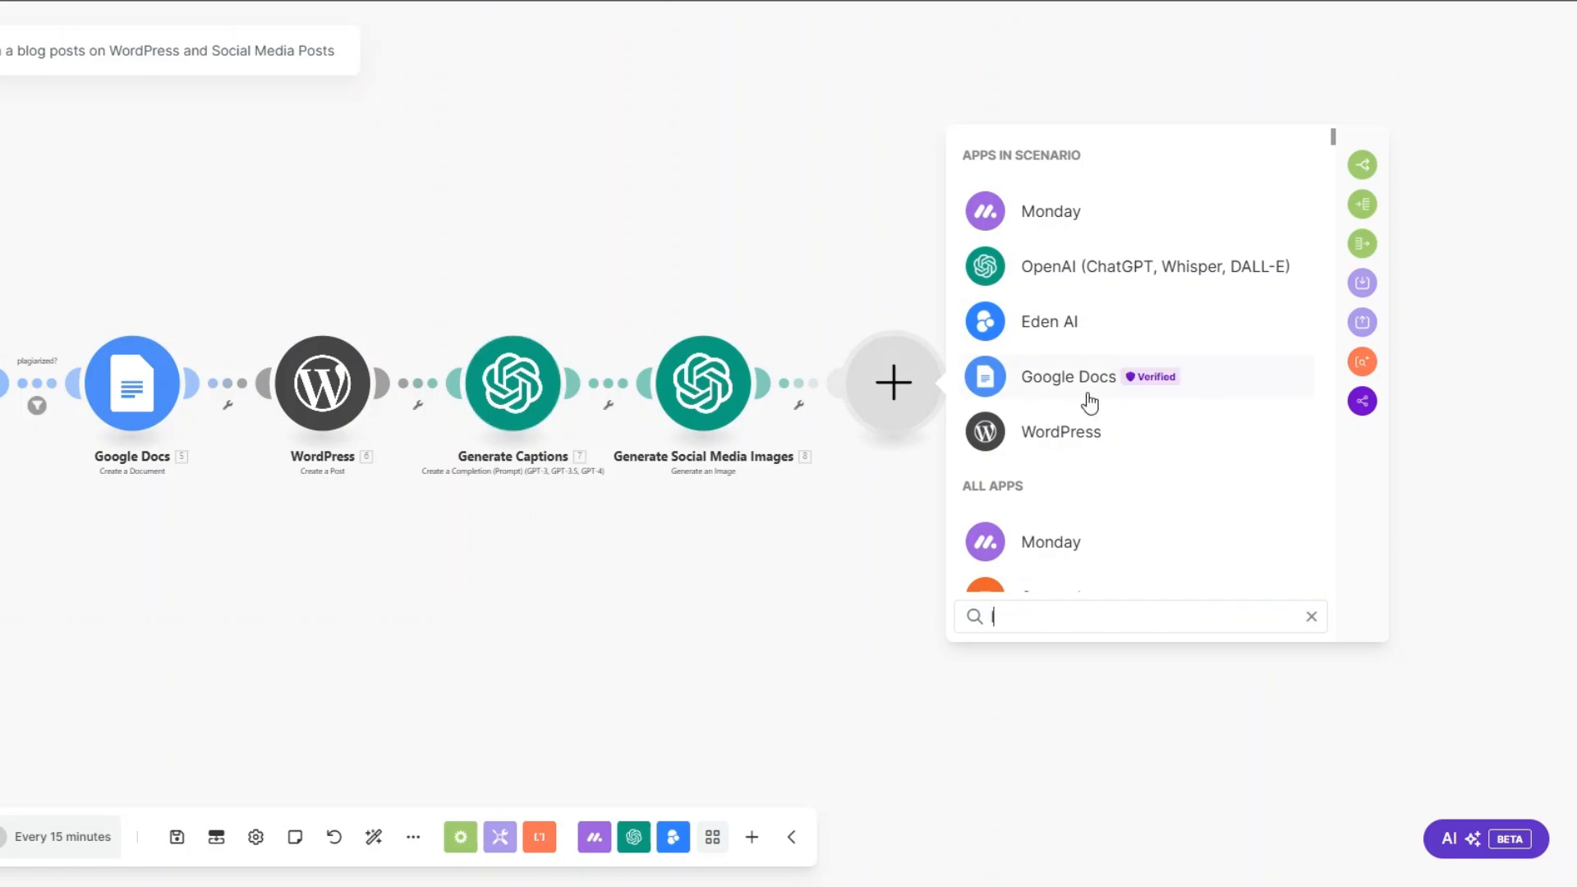
type("ink")
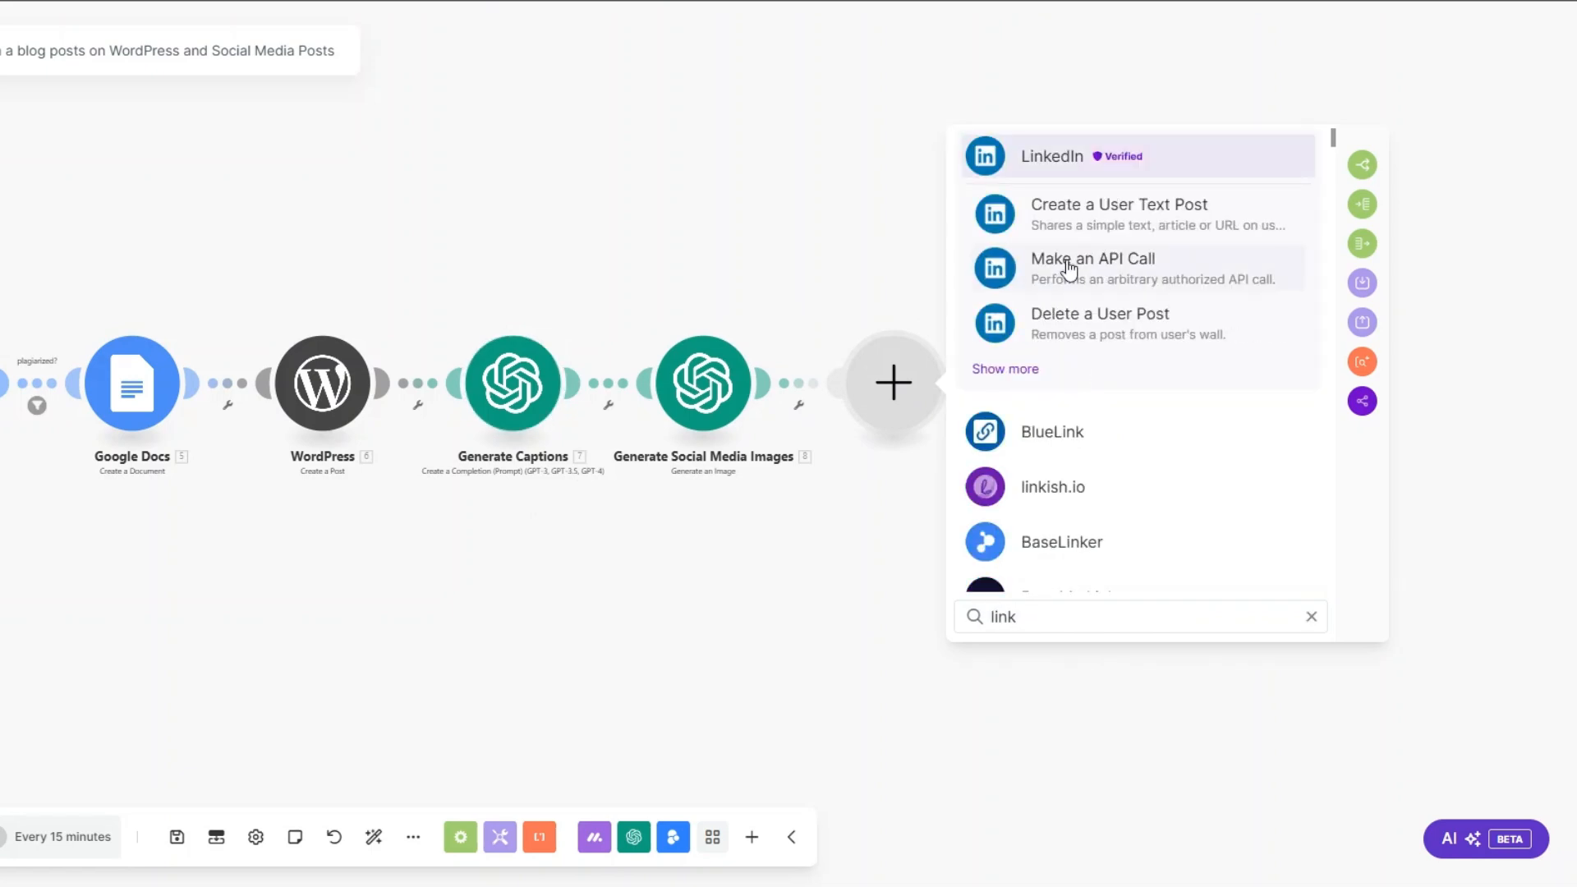
left_click(1069, 154)
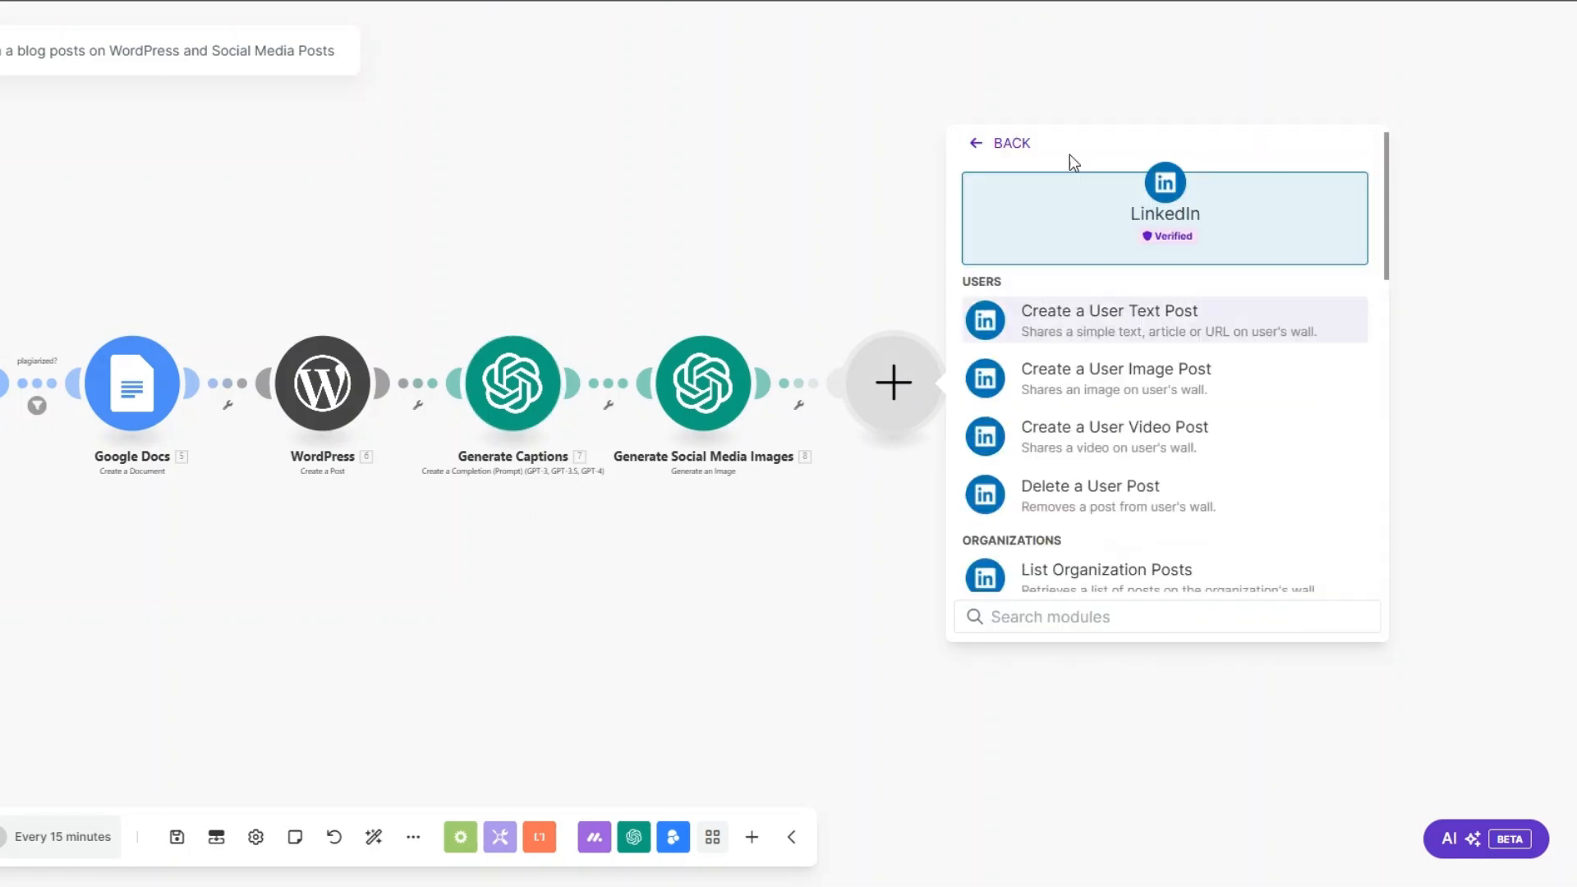
left_click(1067, 381)
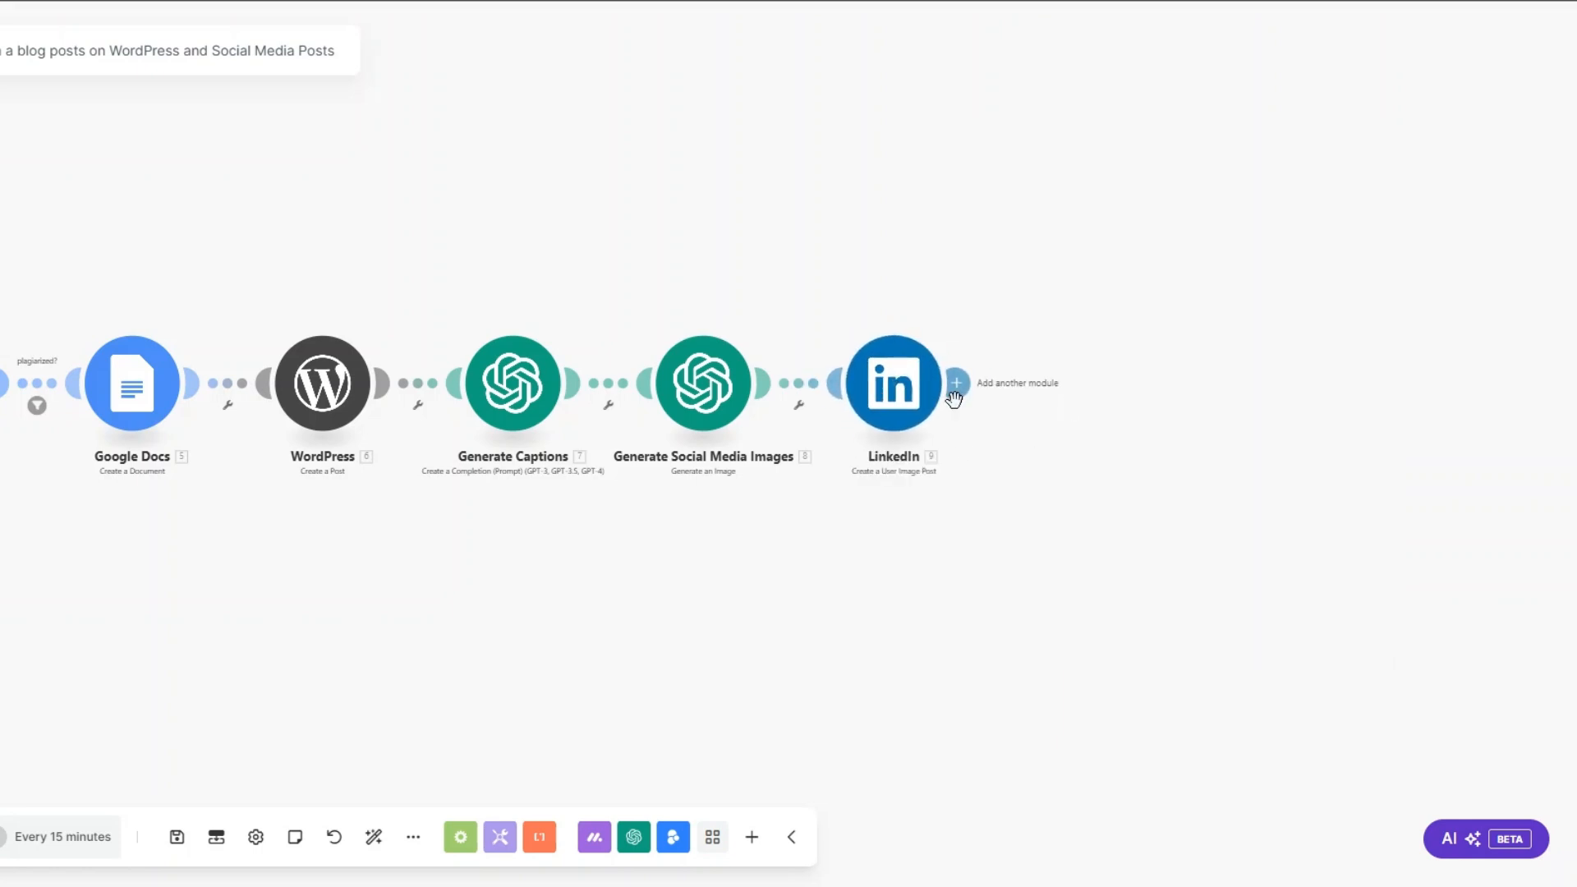
Step: Add a Facebook Pages module with the Create a Post with Photos action after LinkedIn
left_click(956, 384)
type("faceb")
left_click(1277, 392)
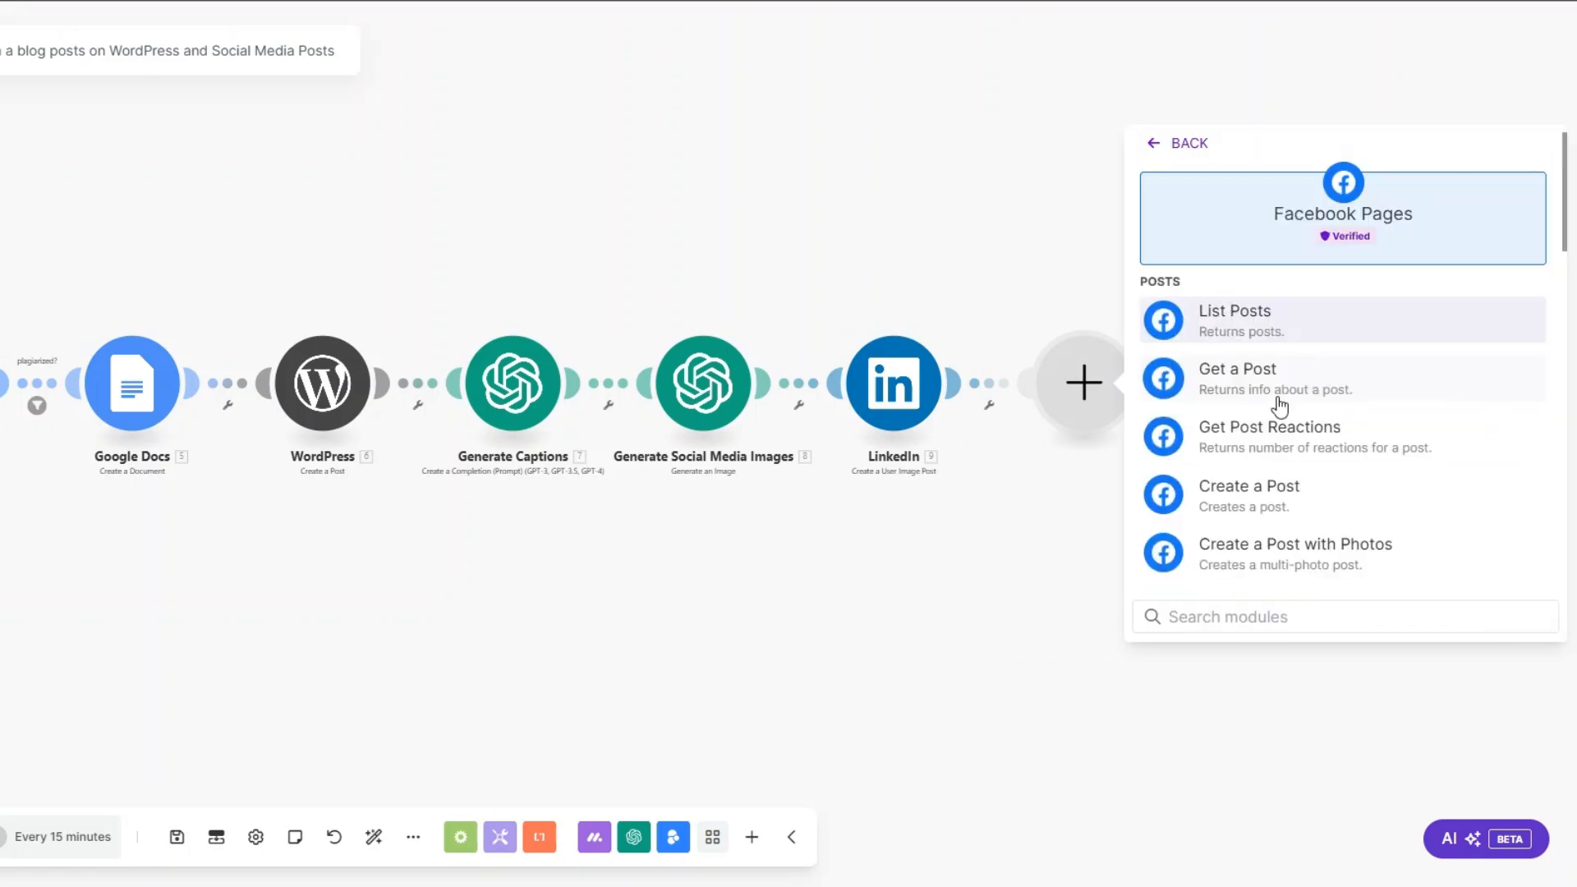
left_click(1262, 562)
Step: Add an X (formerly Twitter) module with the Upload a Media action after Facebook Pages
left_click_drag(1161, 514, 622, 542)
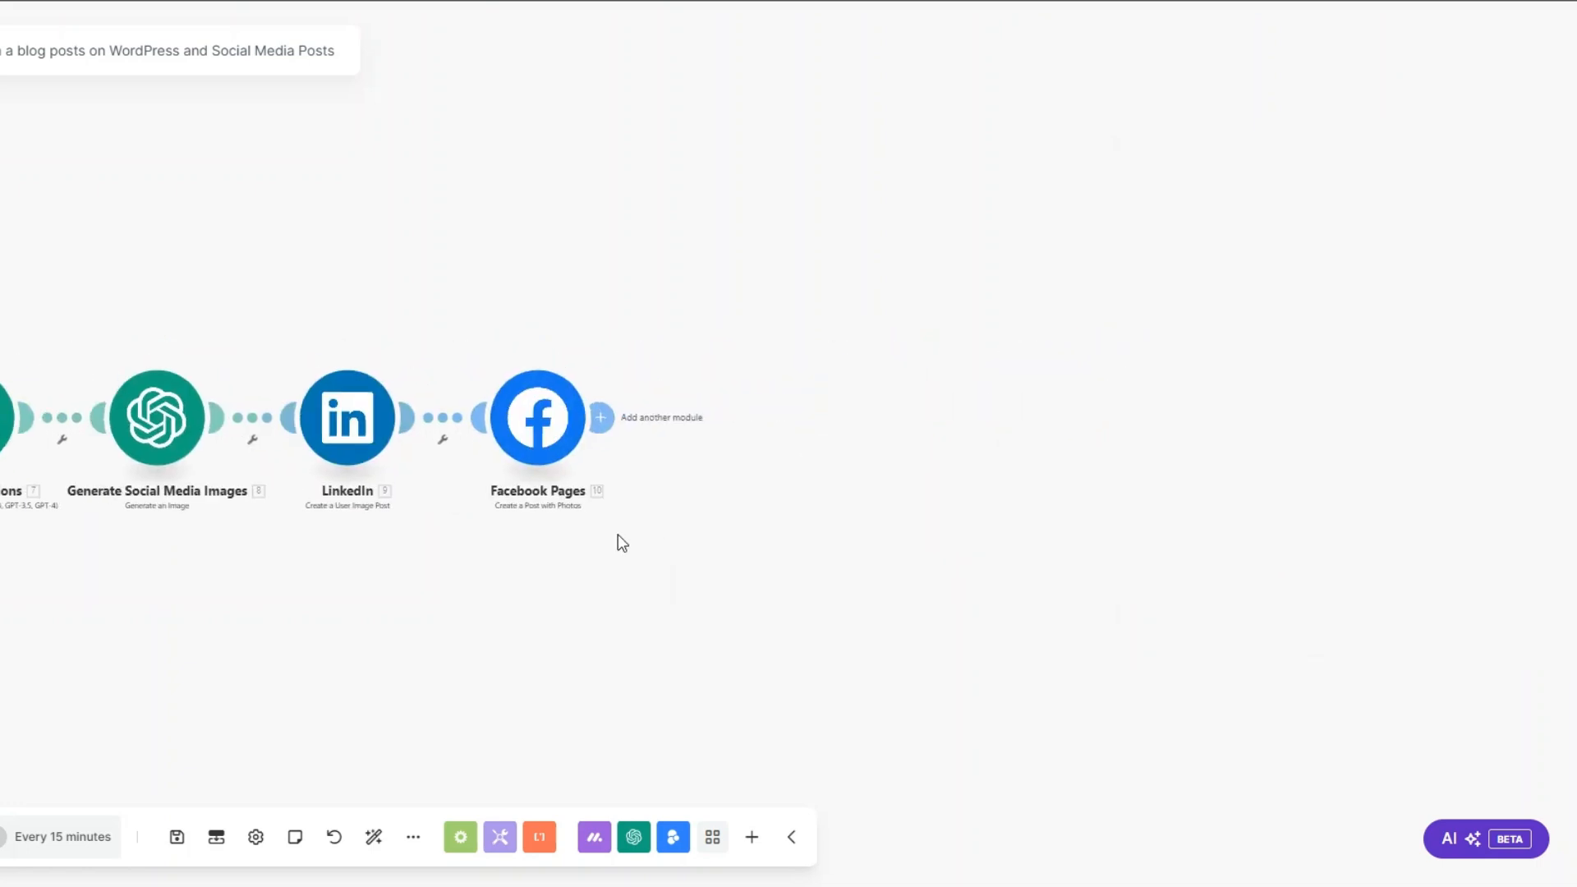
left_click(600, 417)
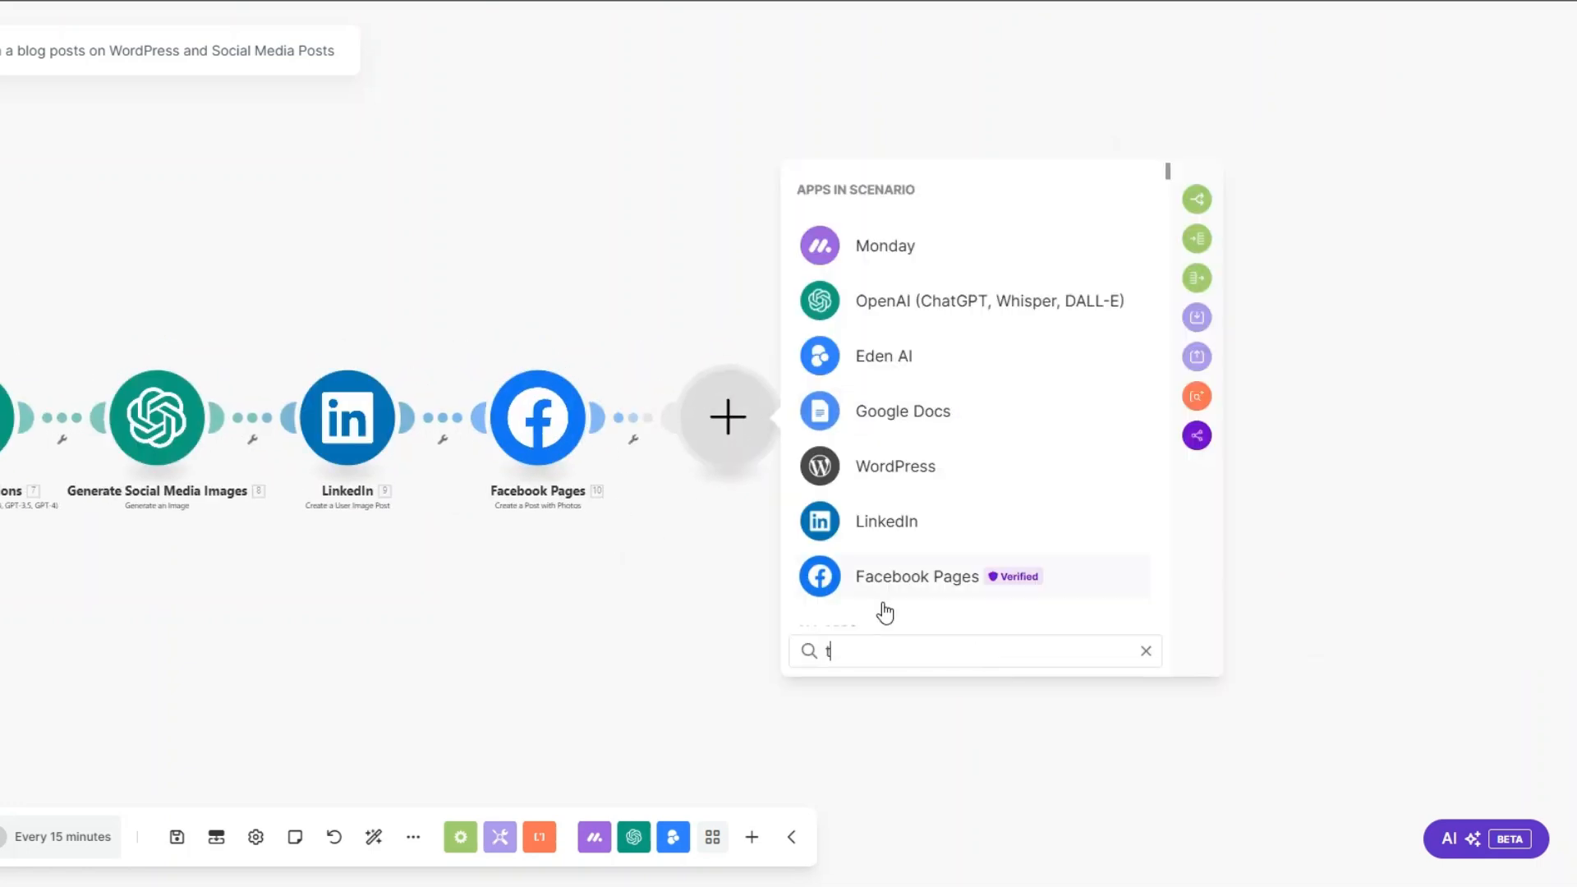
type("tw")
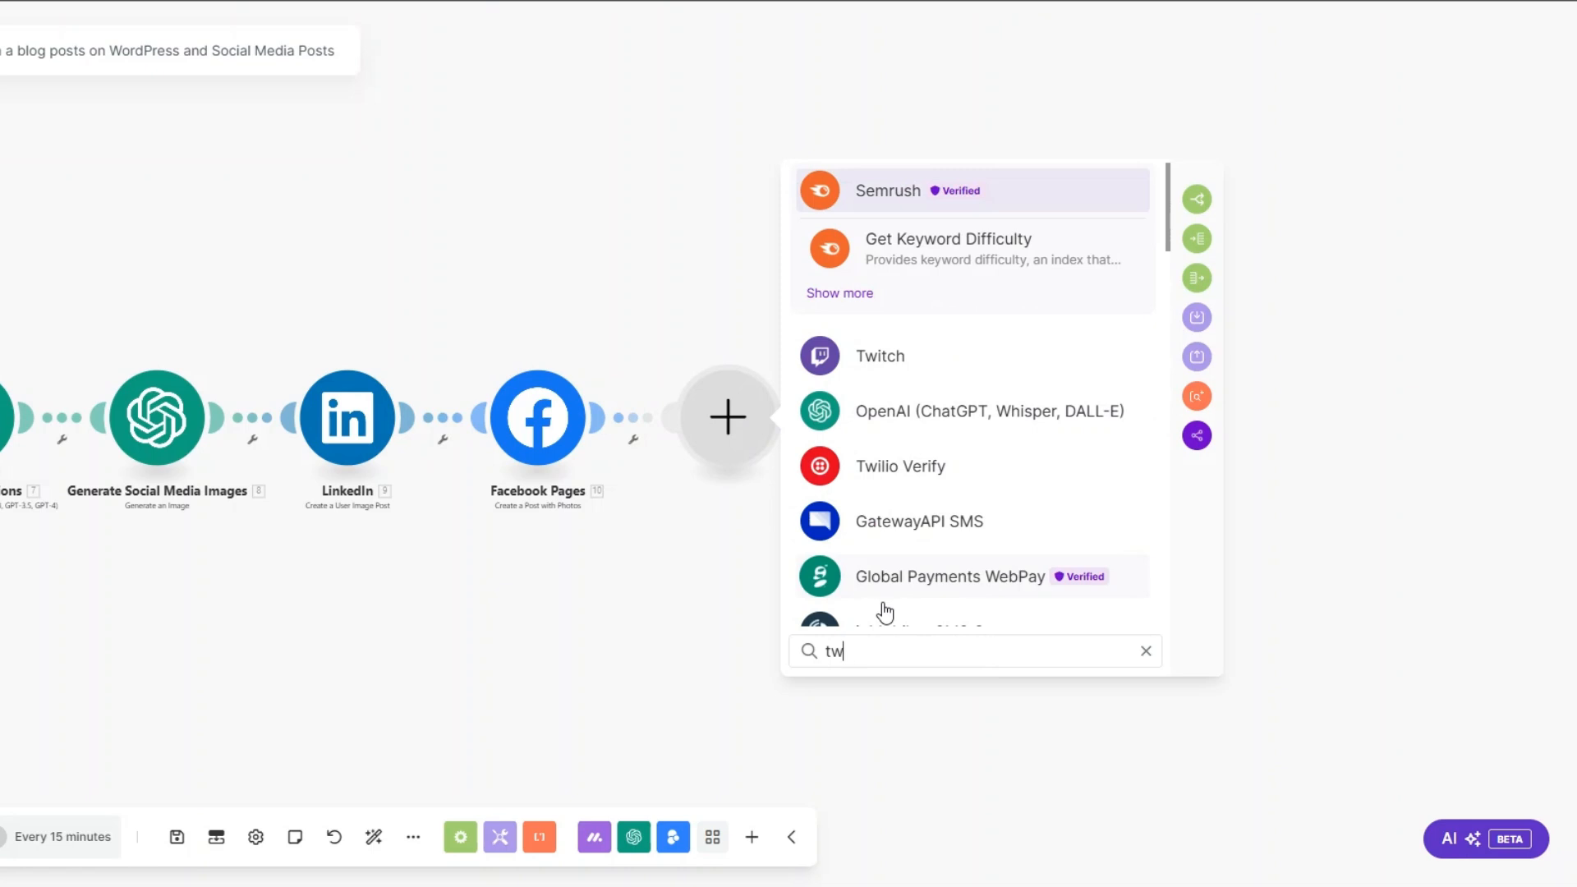
left_click(894, 585)
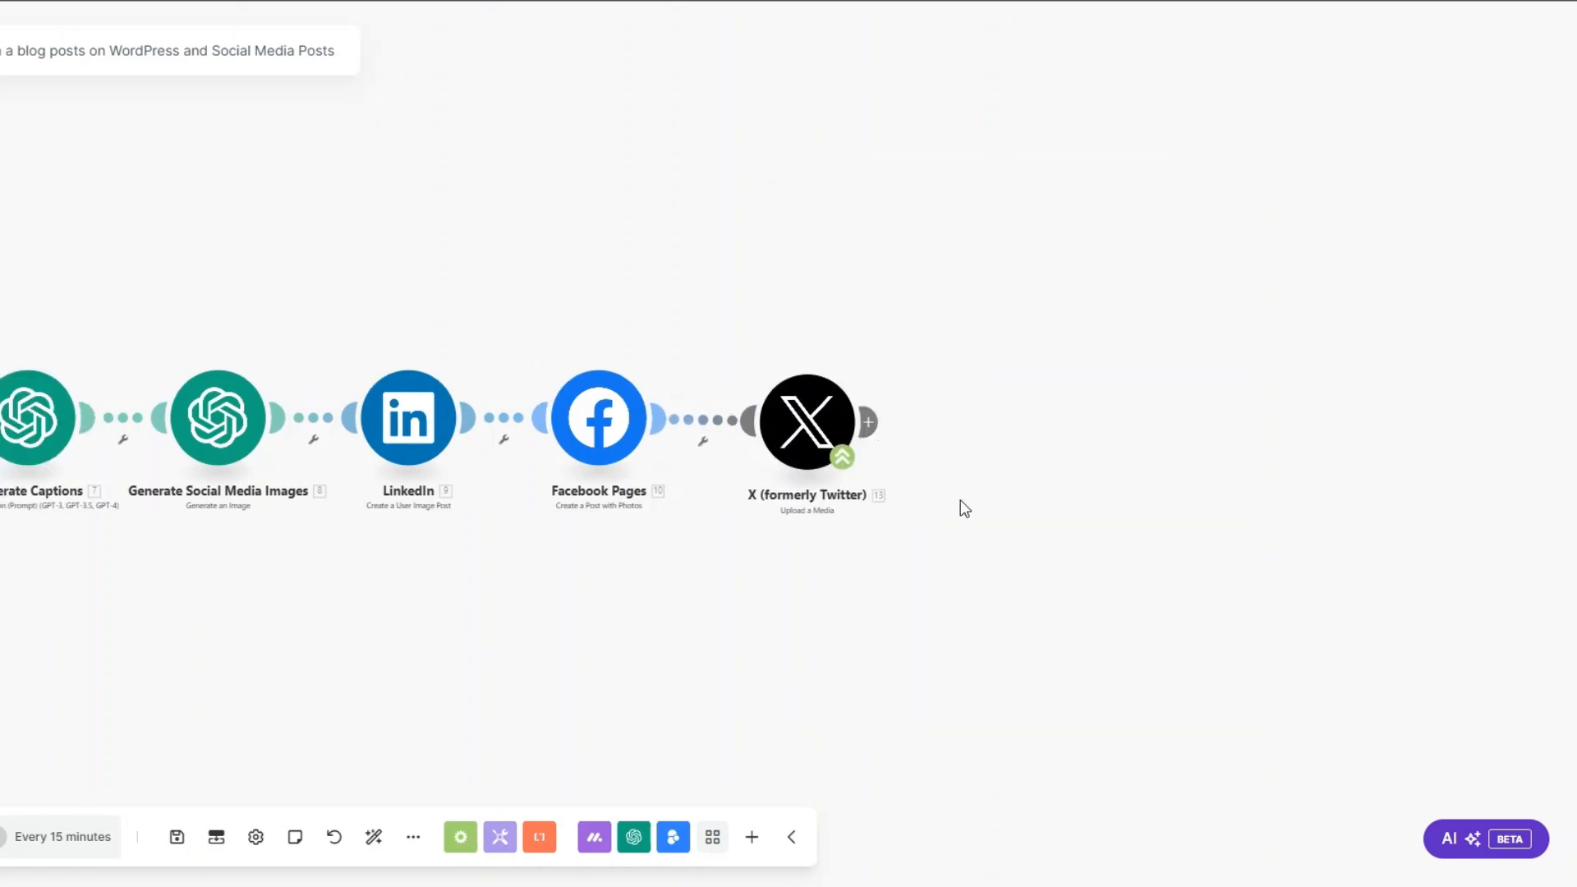
Step: Add a second X (formerly Twitter) module after the first, using app version v6 and the Create a Post action
left_click(868, 422)
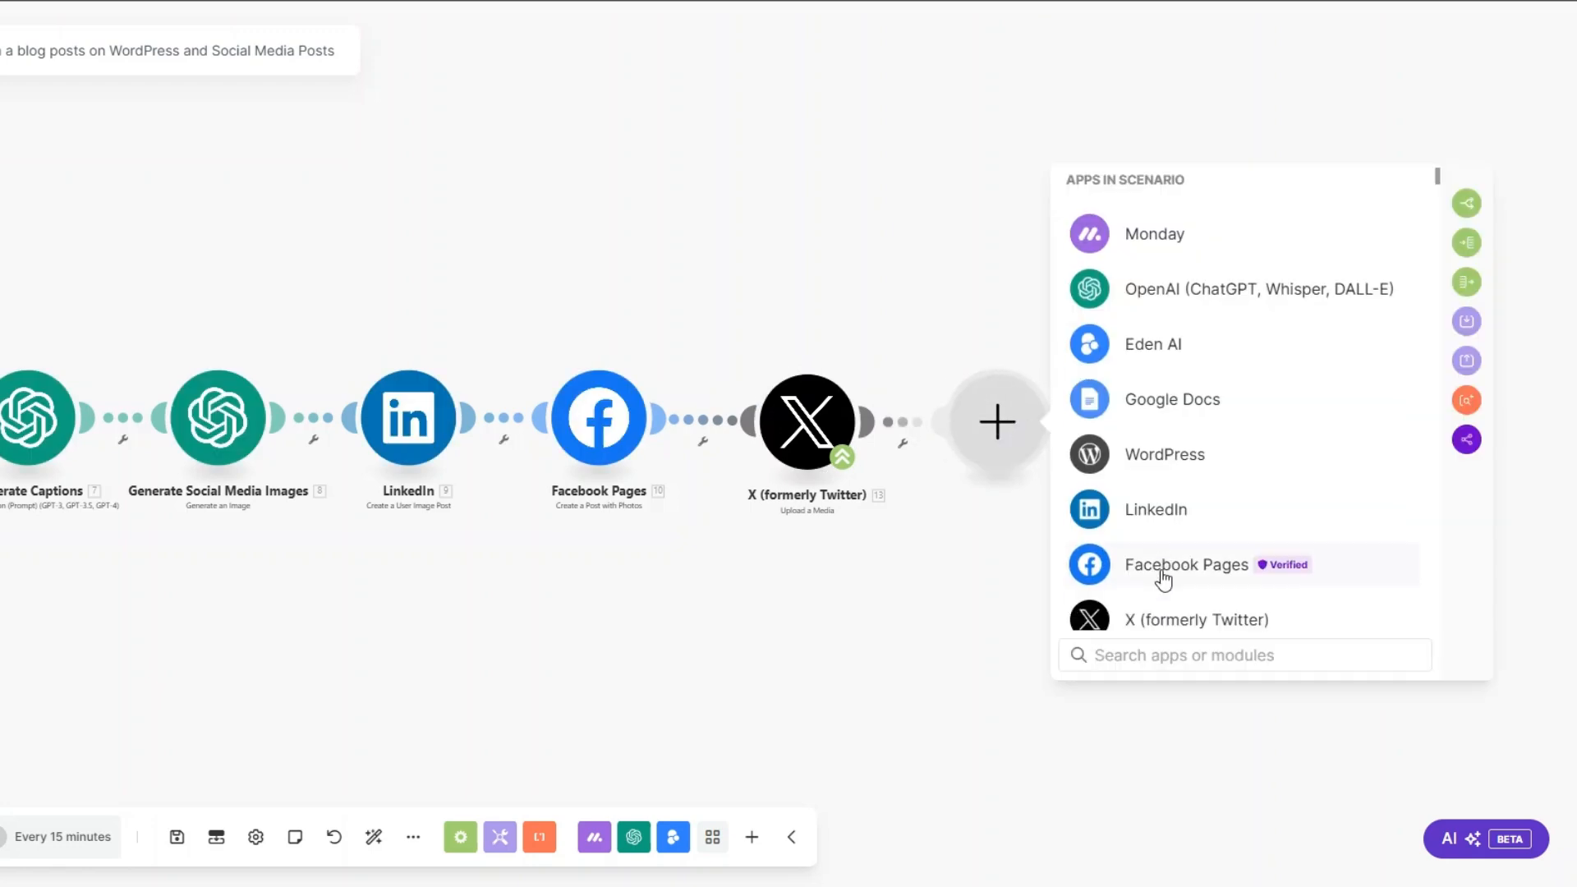
scroll(1162, 579, "down", 2)
left_click(1155, 457)
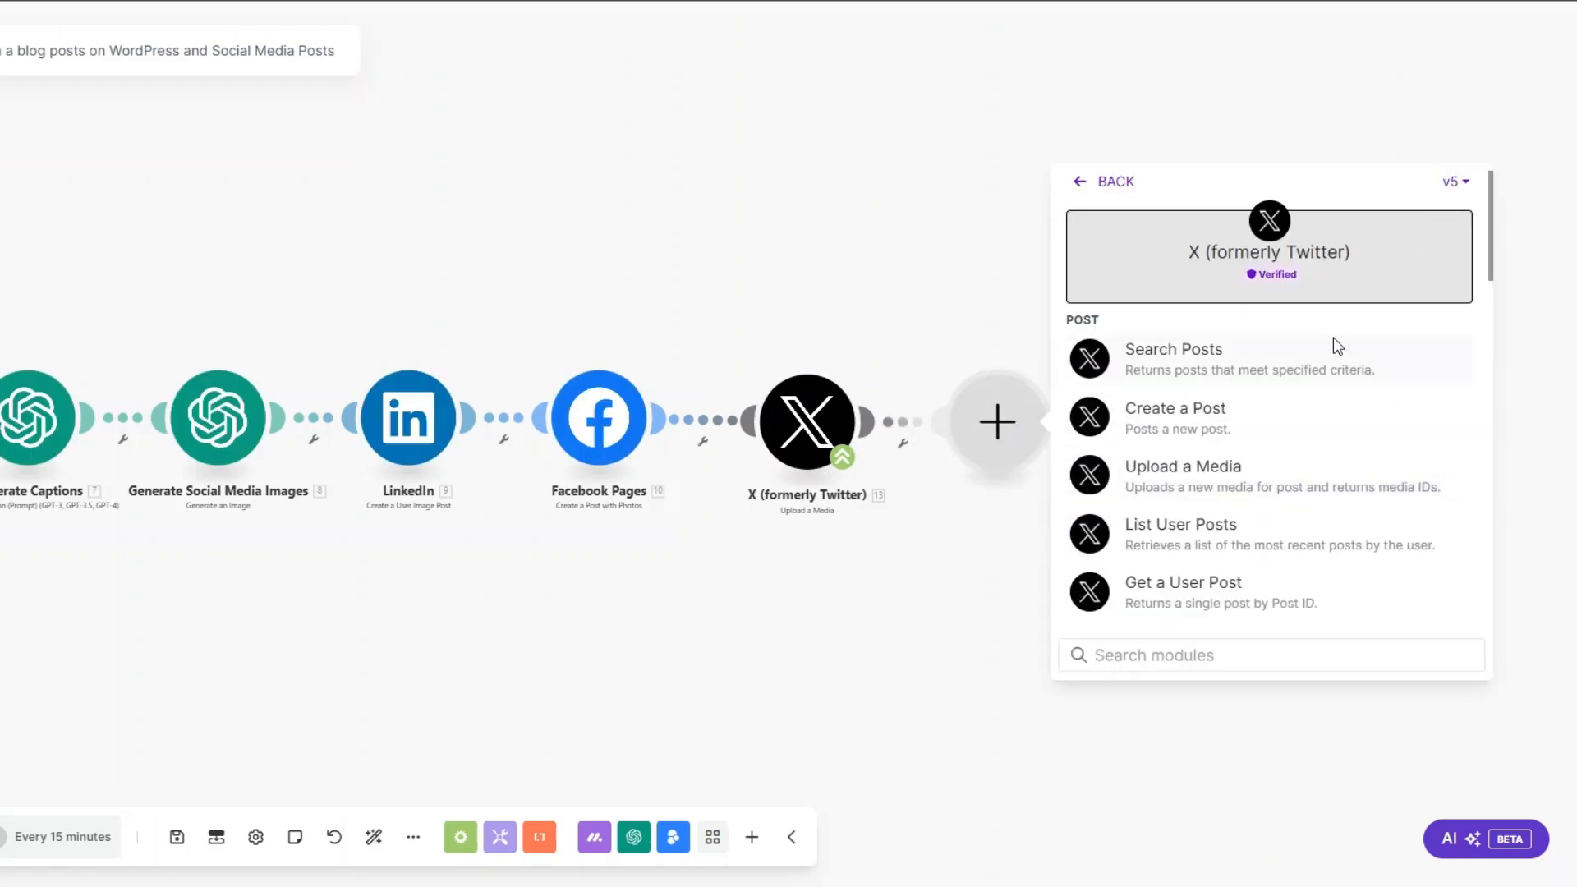
left_click(1457, 182)
left_click(1441, 219)
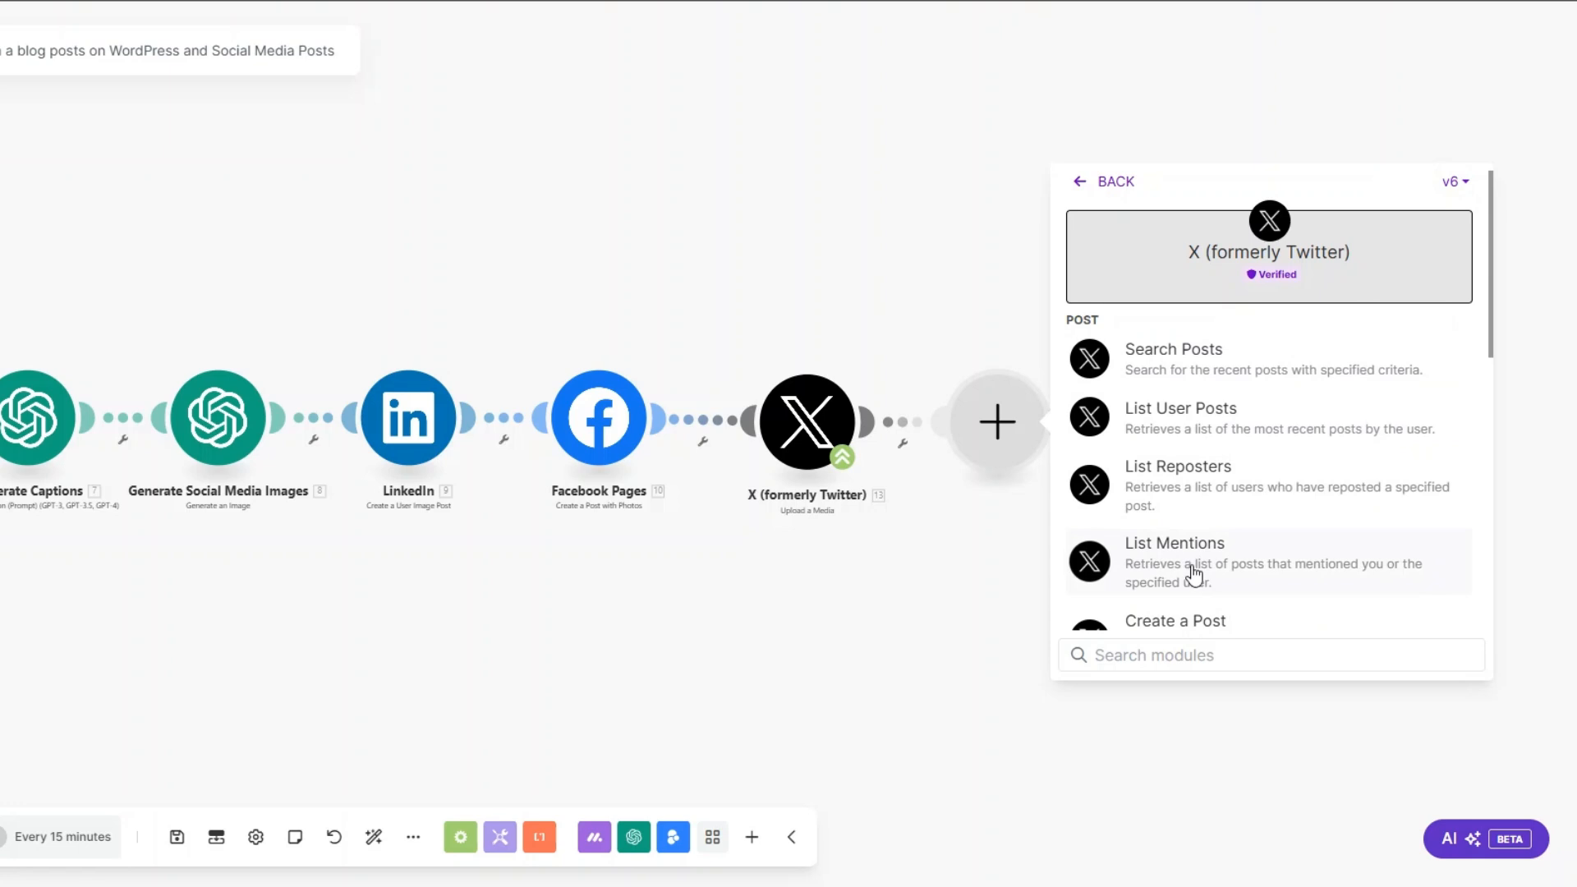
scroll(1194, 575, "down", 1)
left_click(1184, 532)
left_click_drag(639, 633, 931, 632)
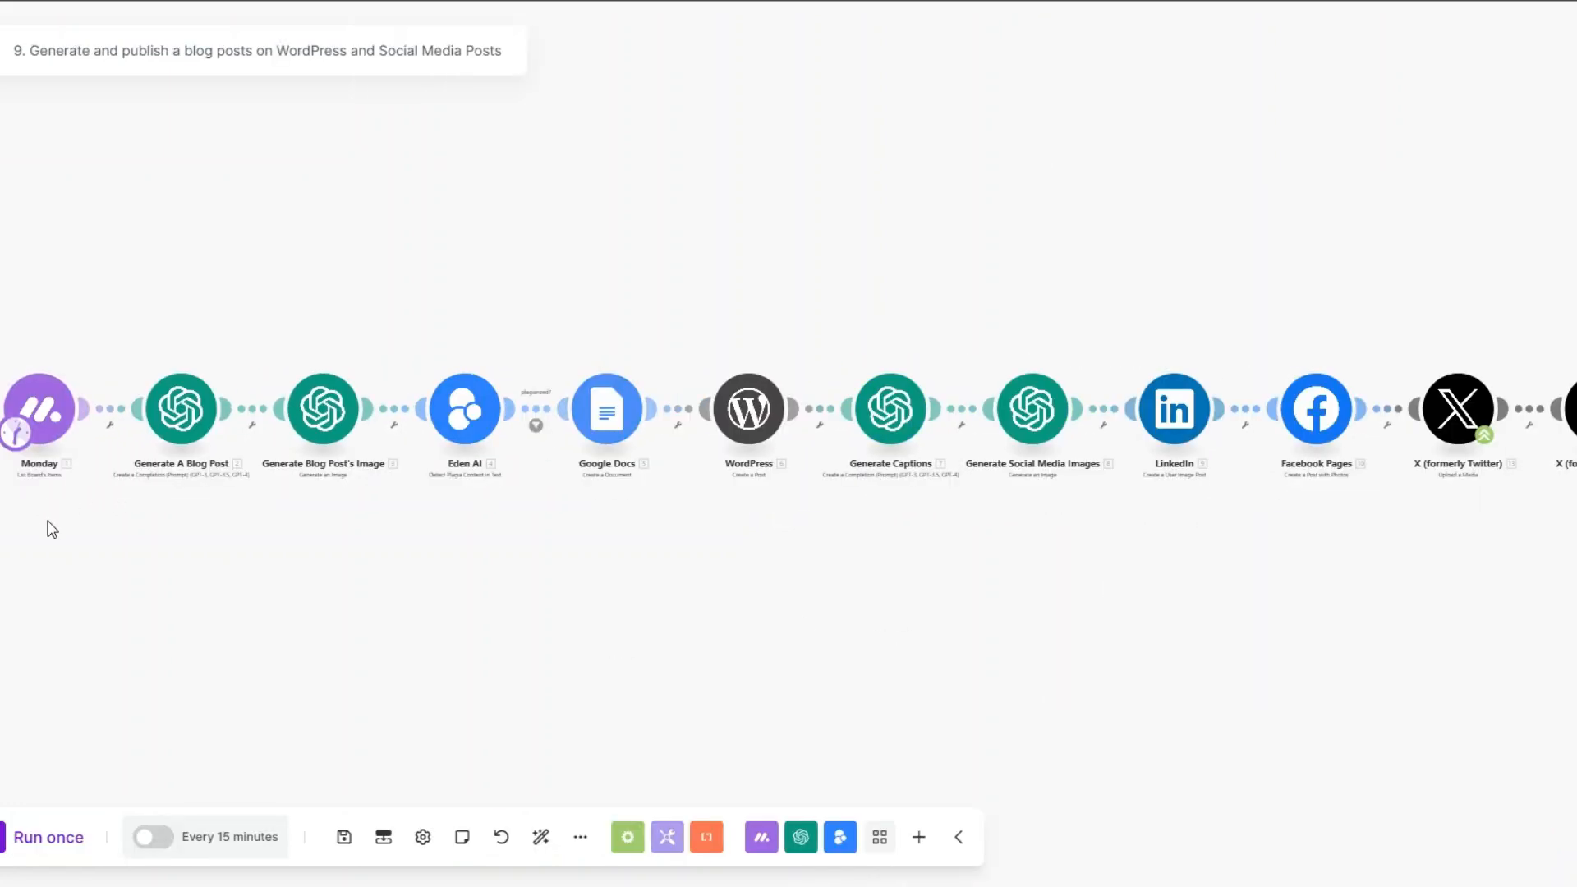
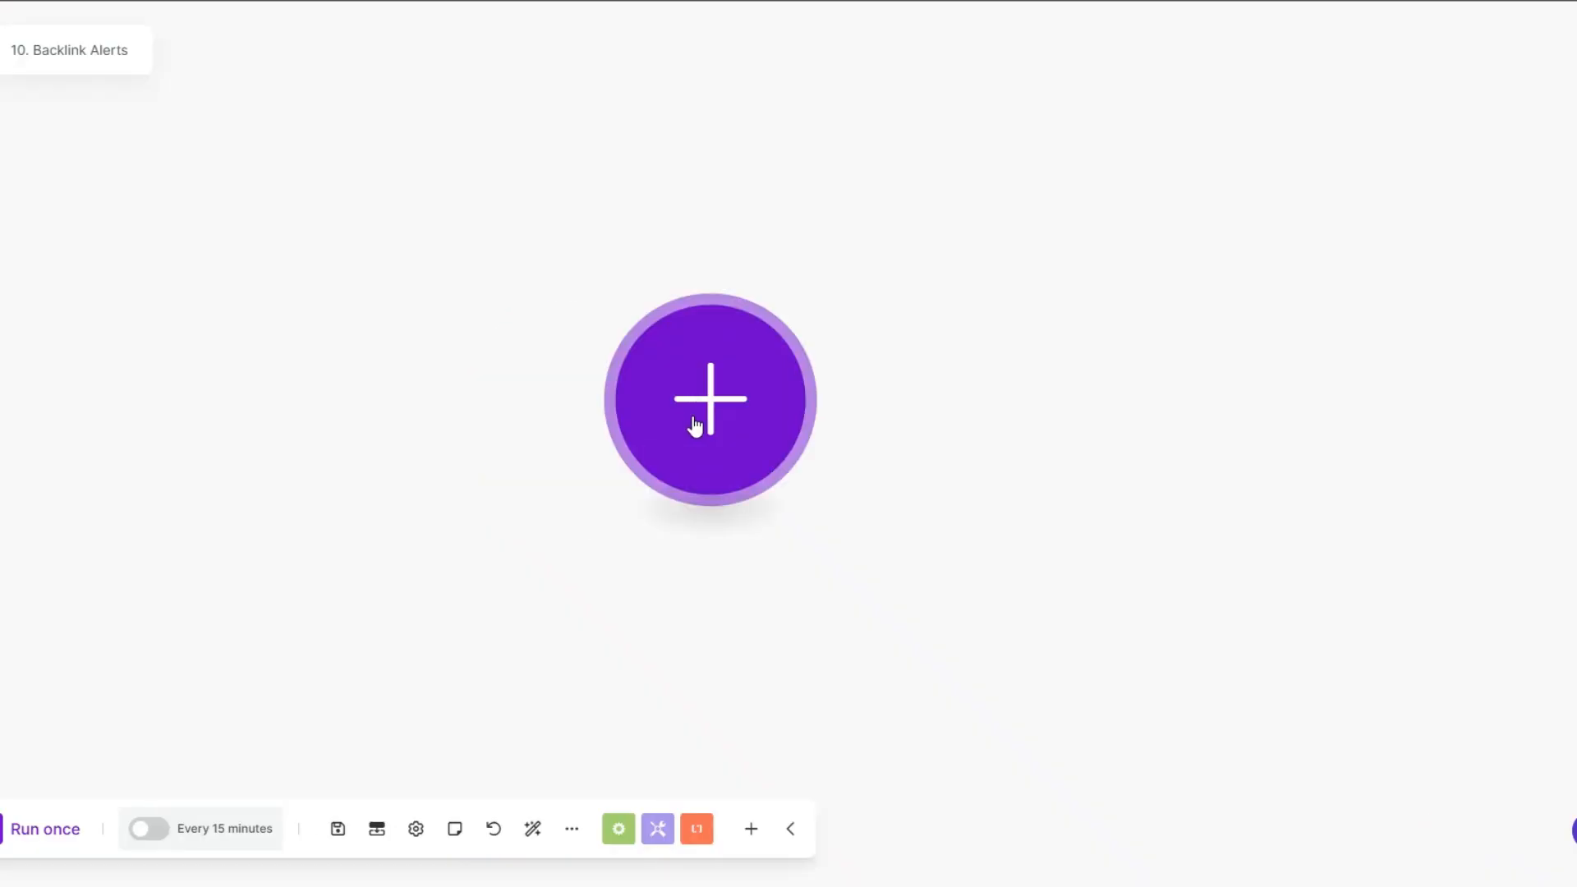
Step: Add a Monday module with the List Board's Items action as the first module of the Backlink Alerts scenario
left_click(695, 423)
left_click(911, 238)
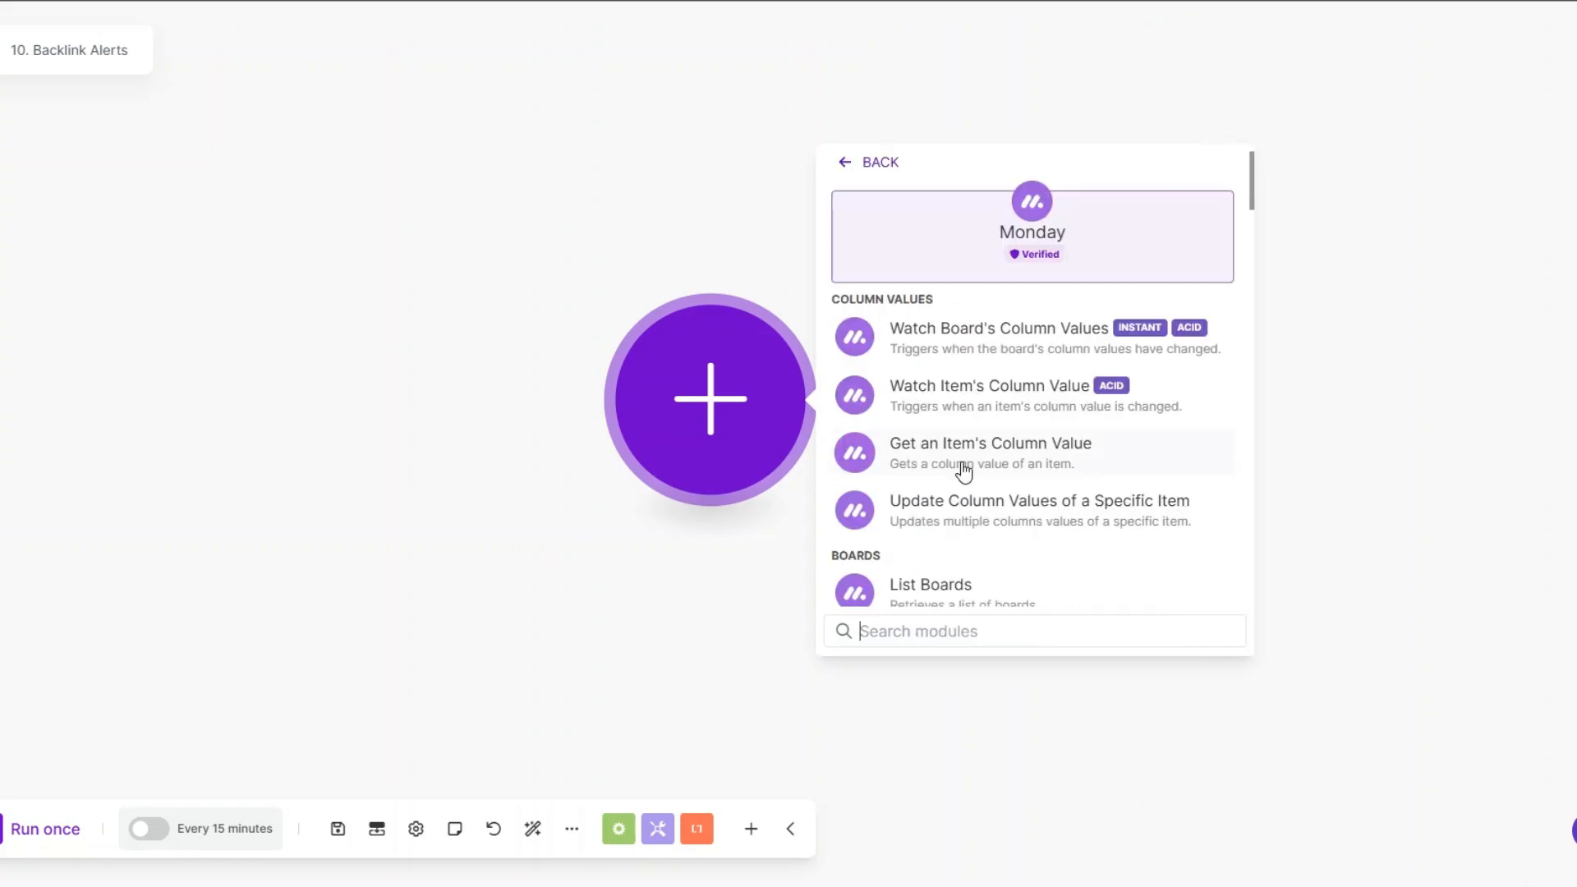
type("l")
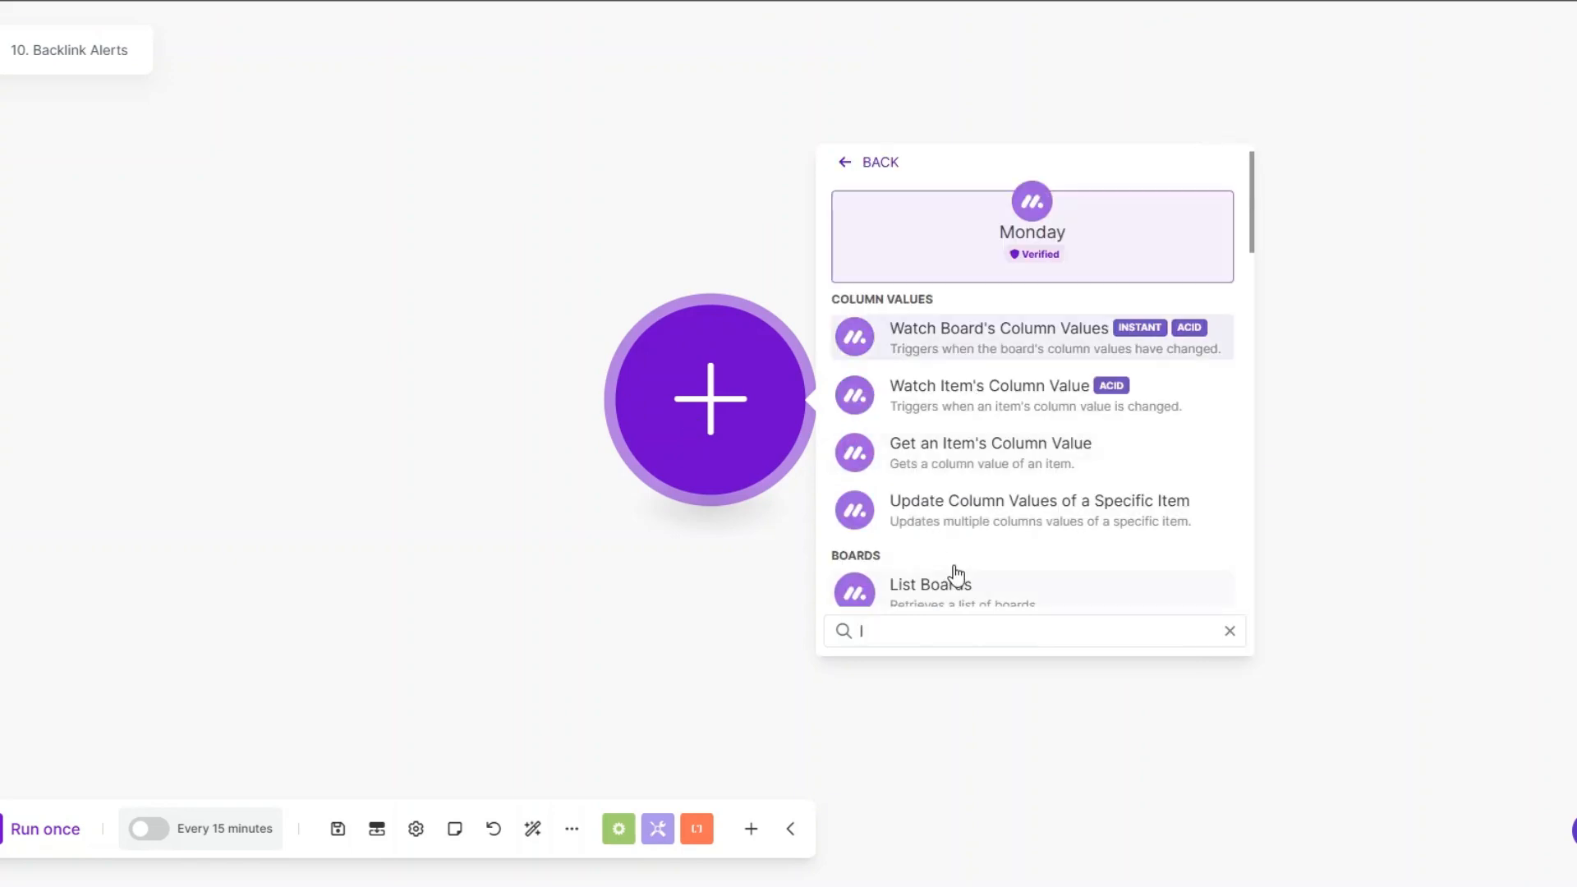
type("ist")
scroll(953, 467, "down", 1)
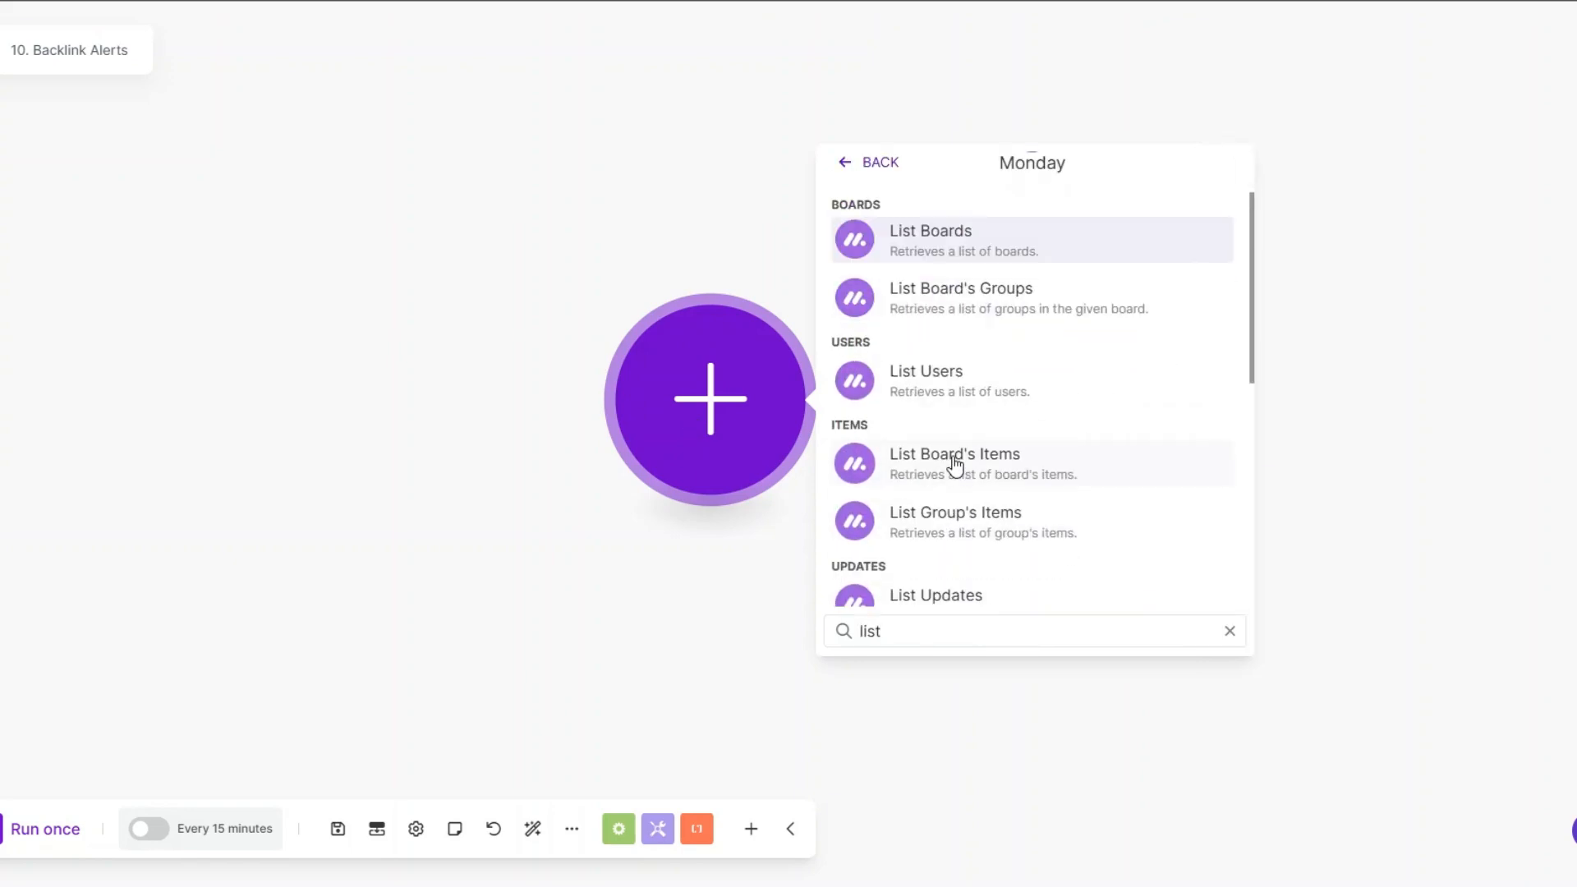
left_click(954, 465)
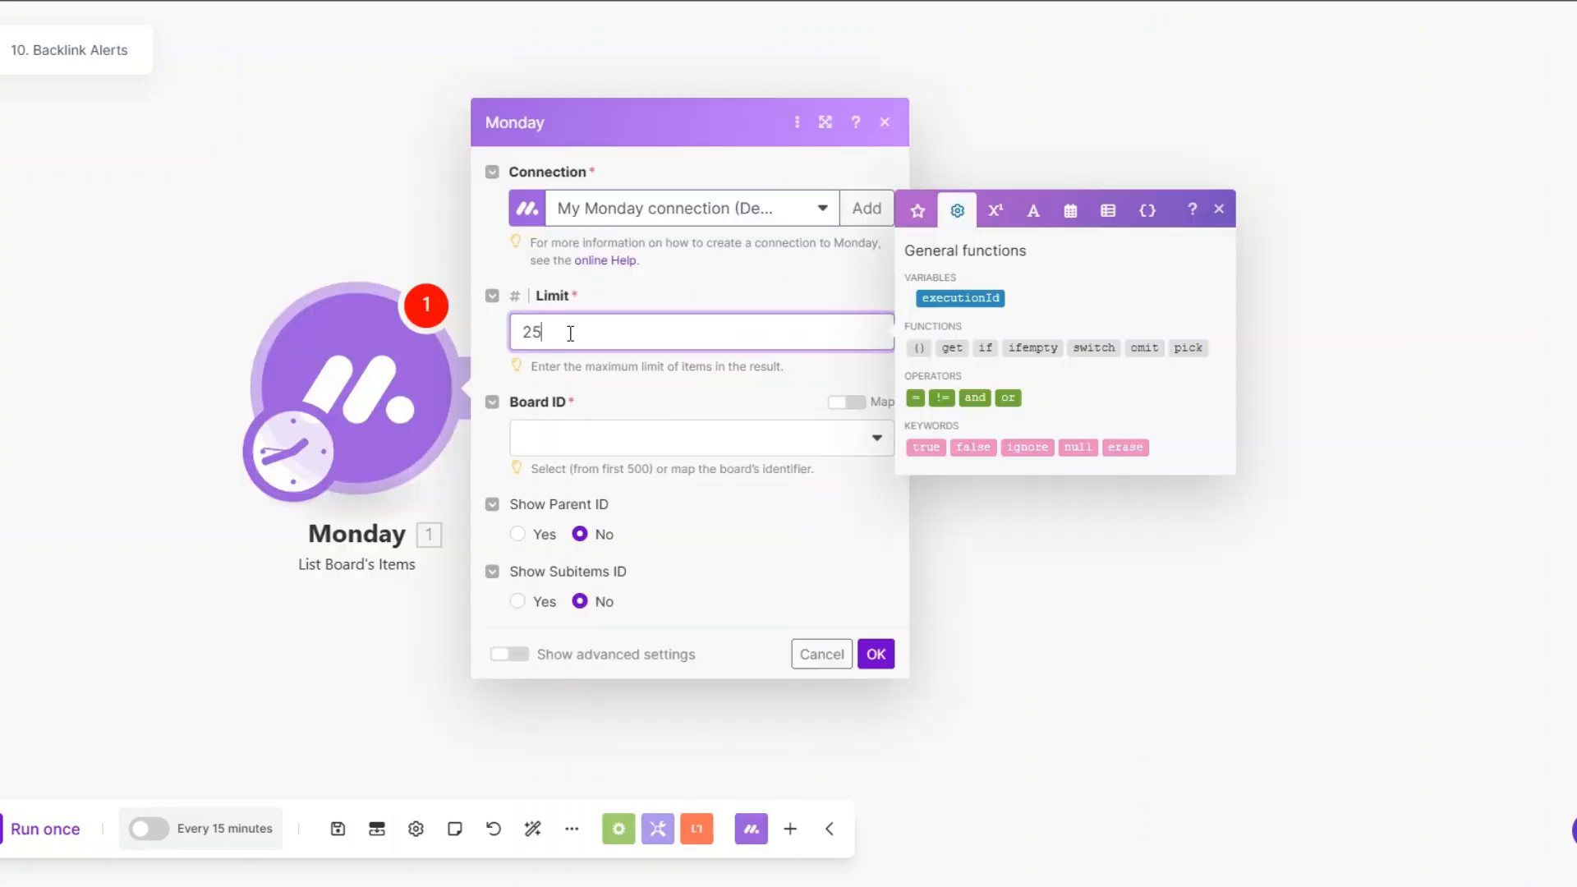
Step: Set the Monday module's board to Backlinks and its output column to Source URL
left_click(551, 444)
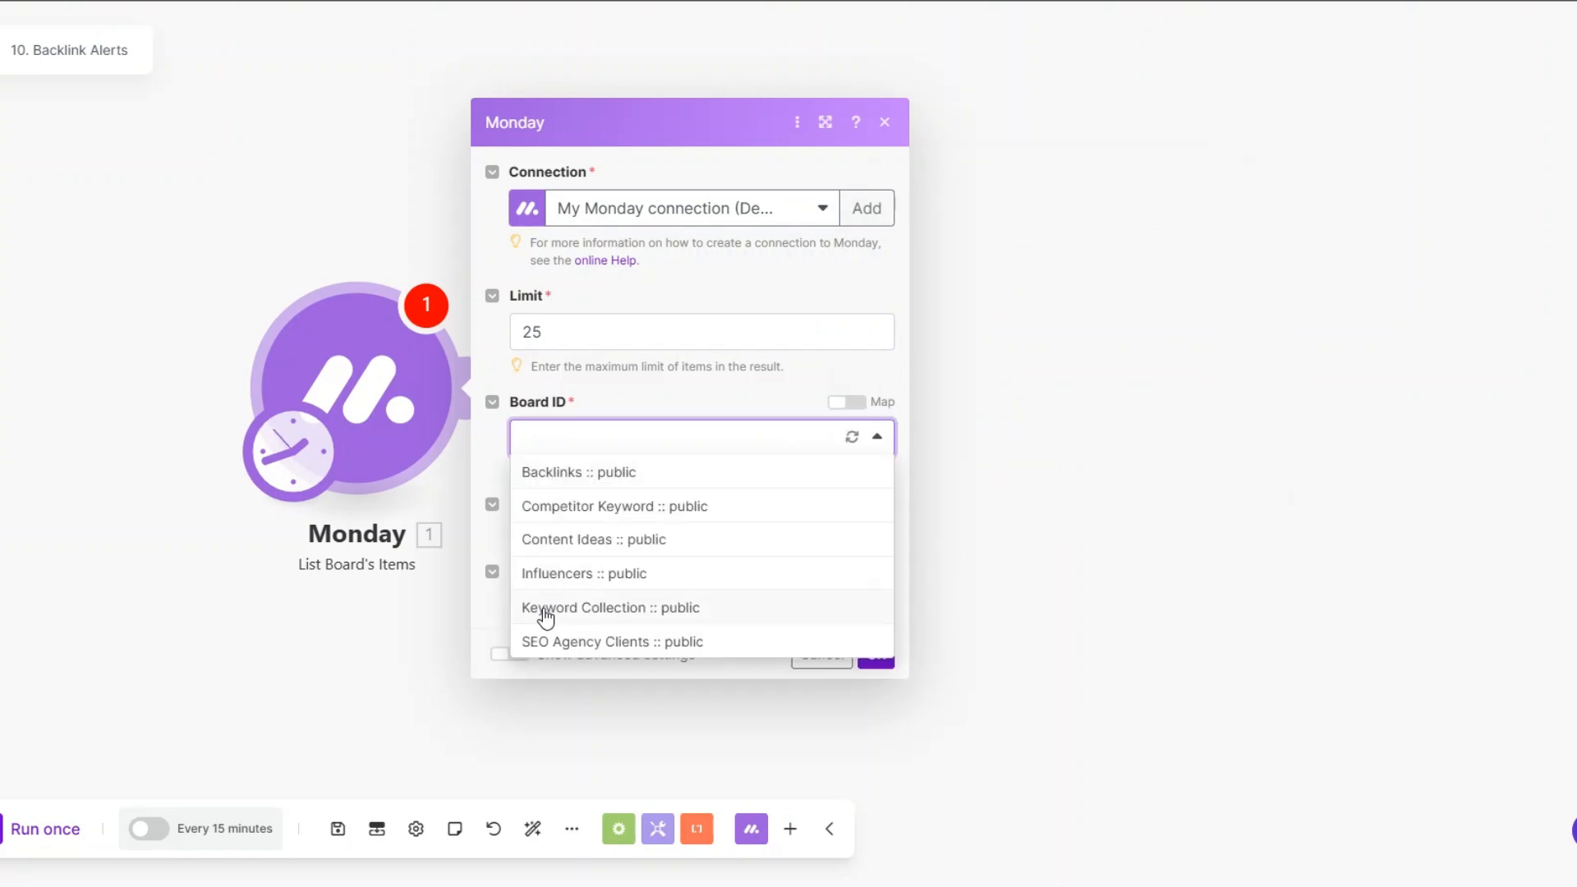
left_click(559, 474)
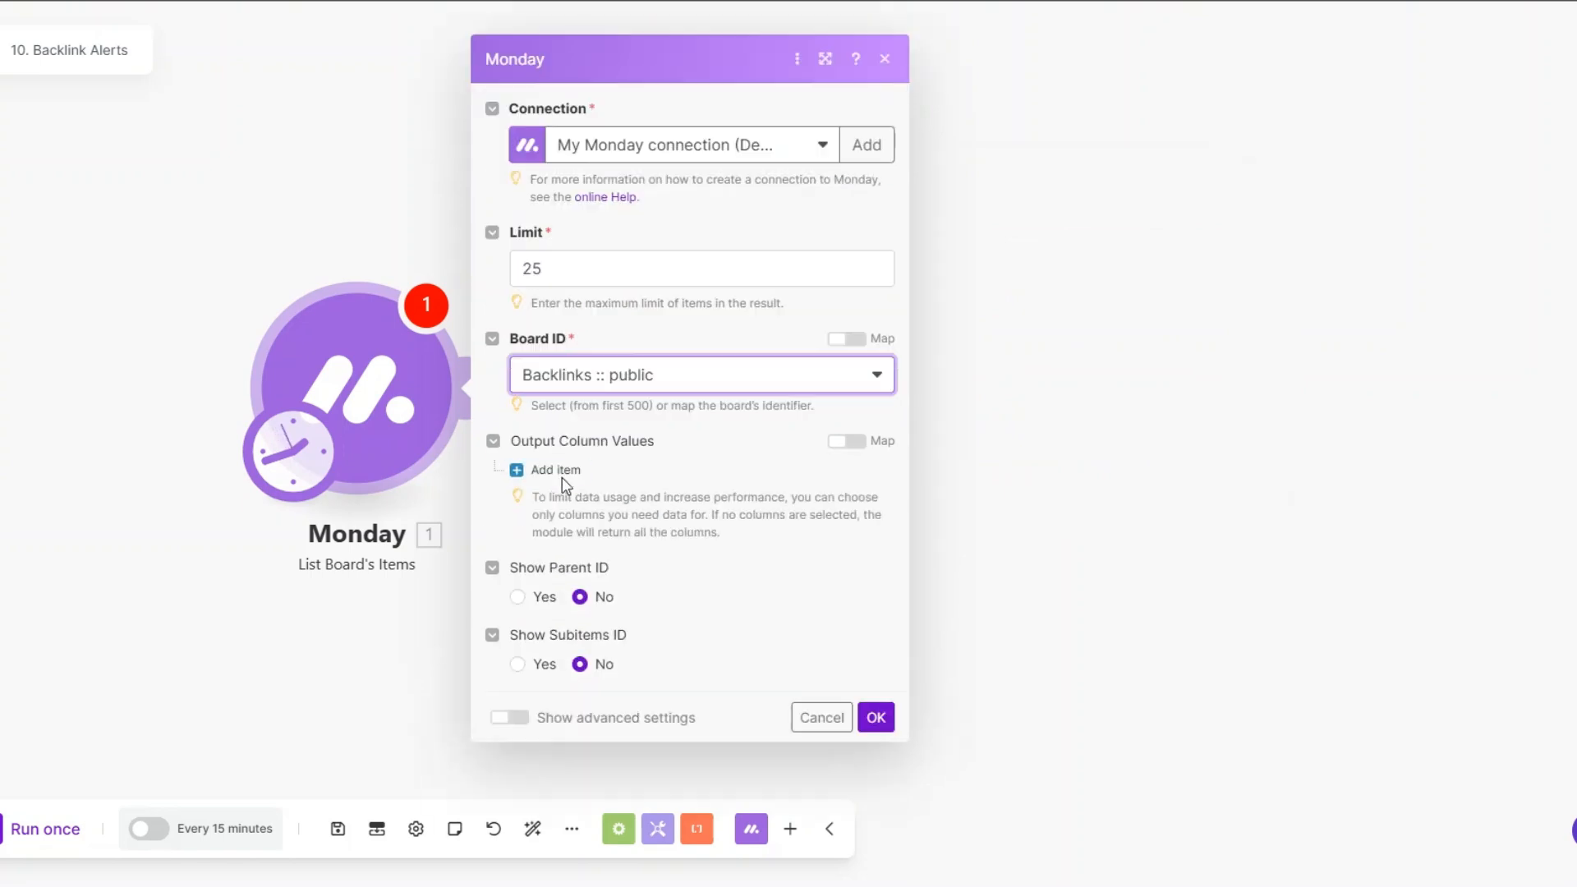
left_click(555, 469)
left_click(628, 502)
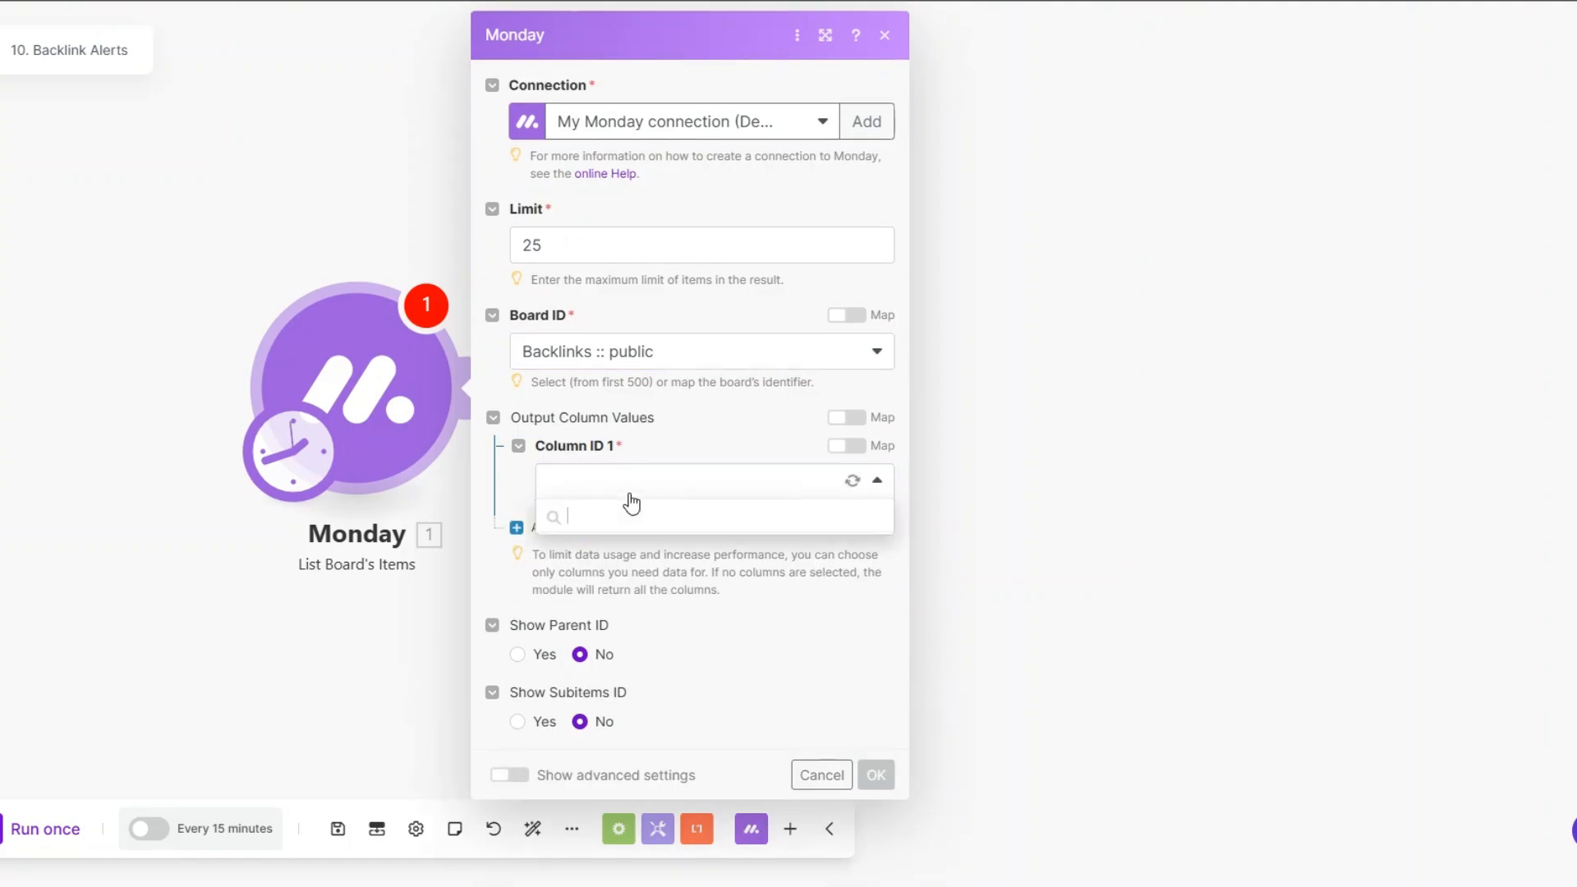
left_click(621, 618)
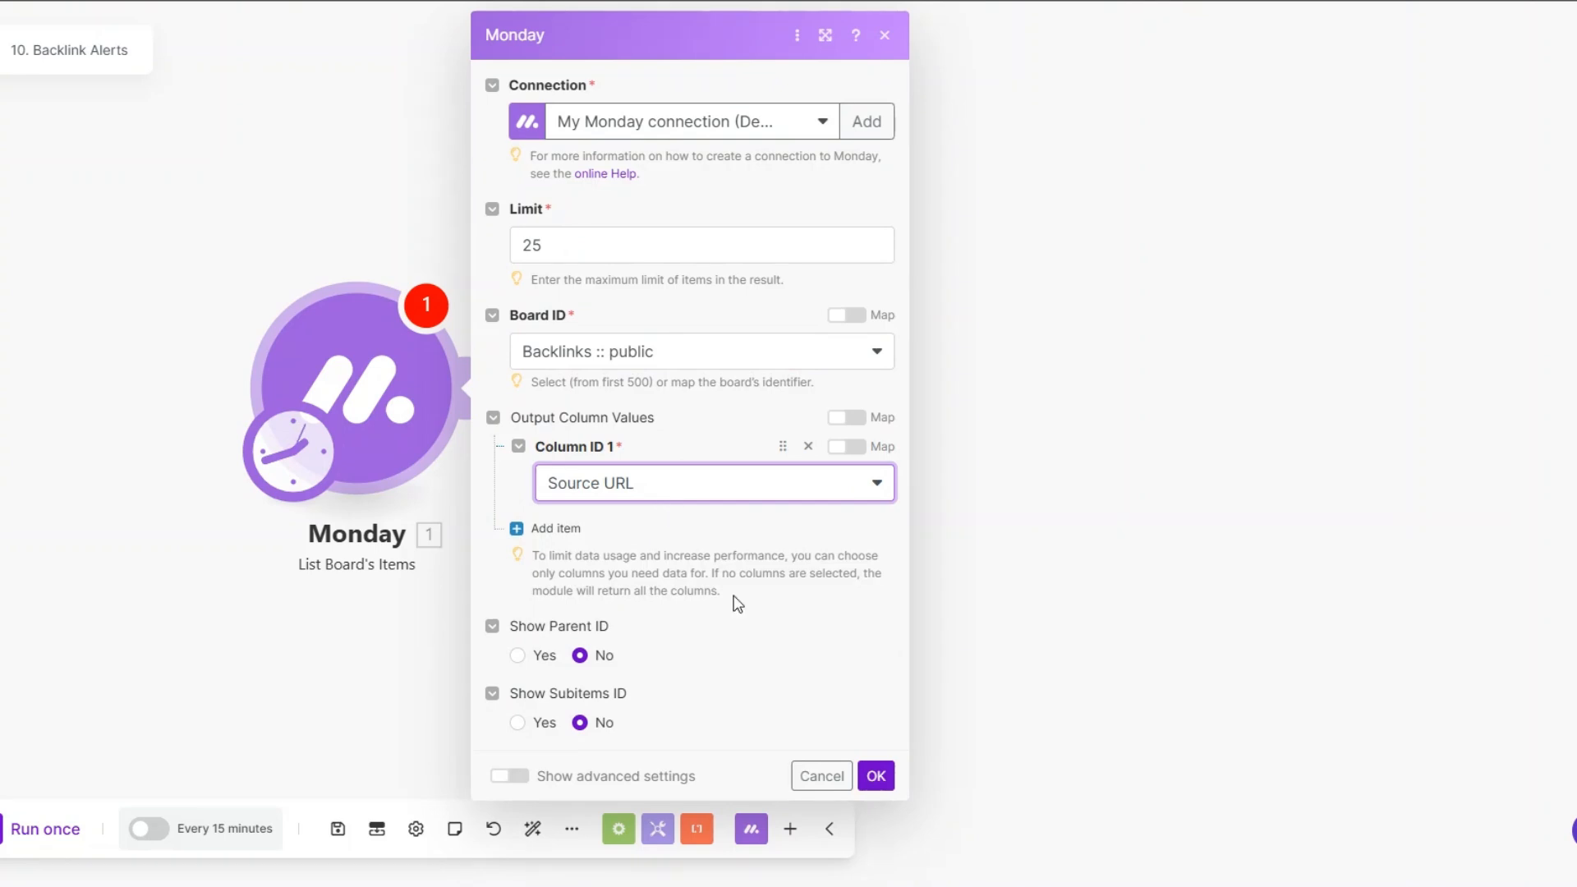
left_click(875, 776)
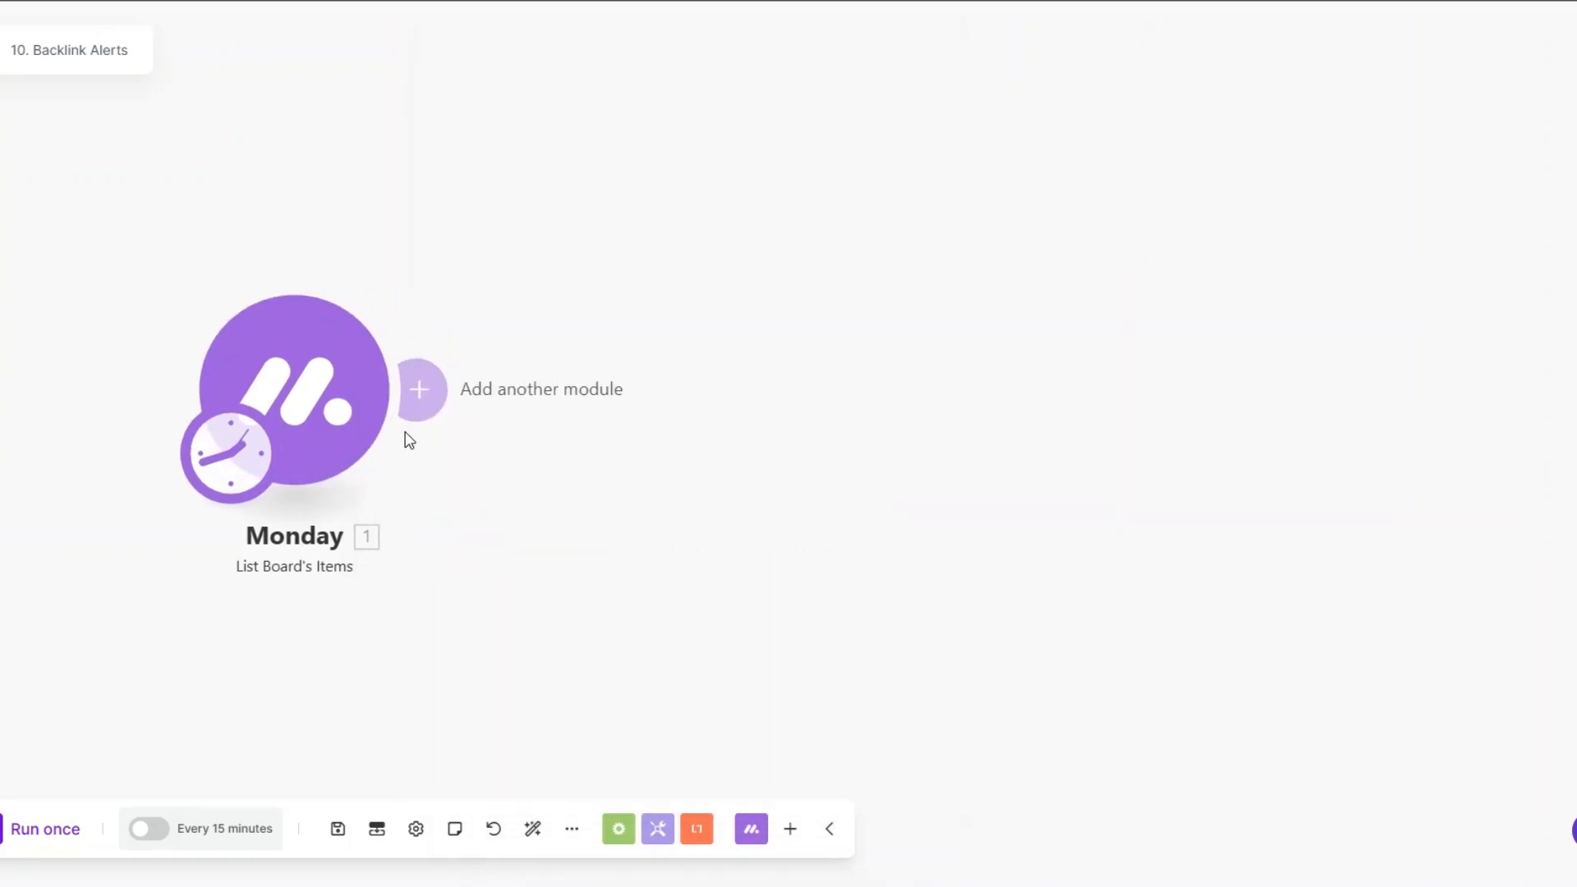
Step: Add a Semrush module with the Make an API Call action after Monday and name it Checks Lost or Gained Backlinks
left_click(419, 389)
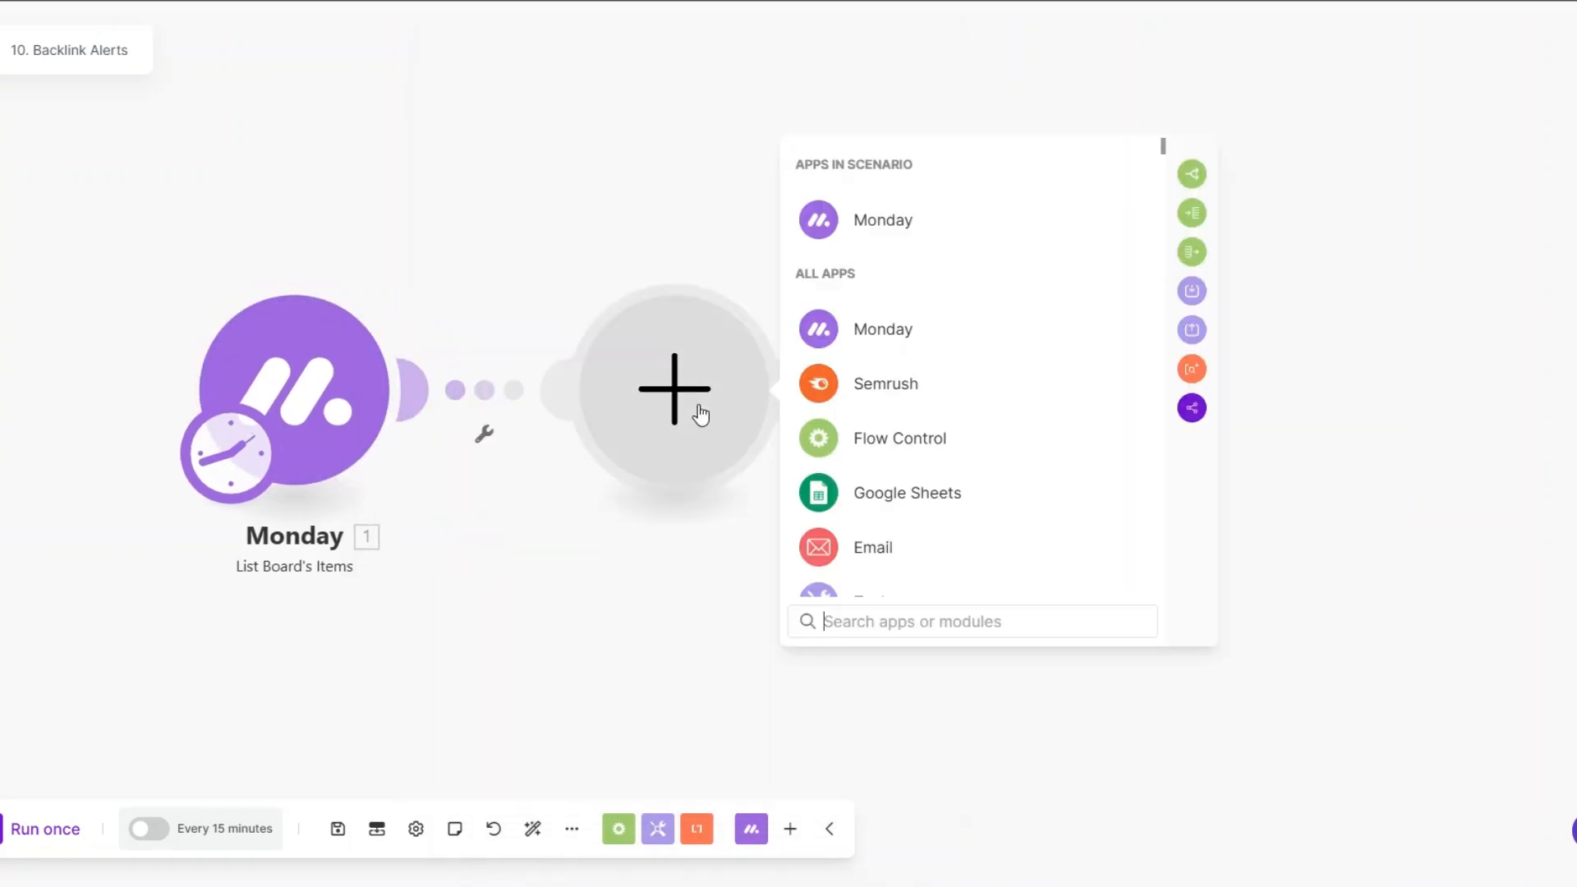
left_click(885, 384)
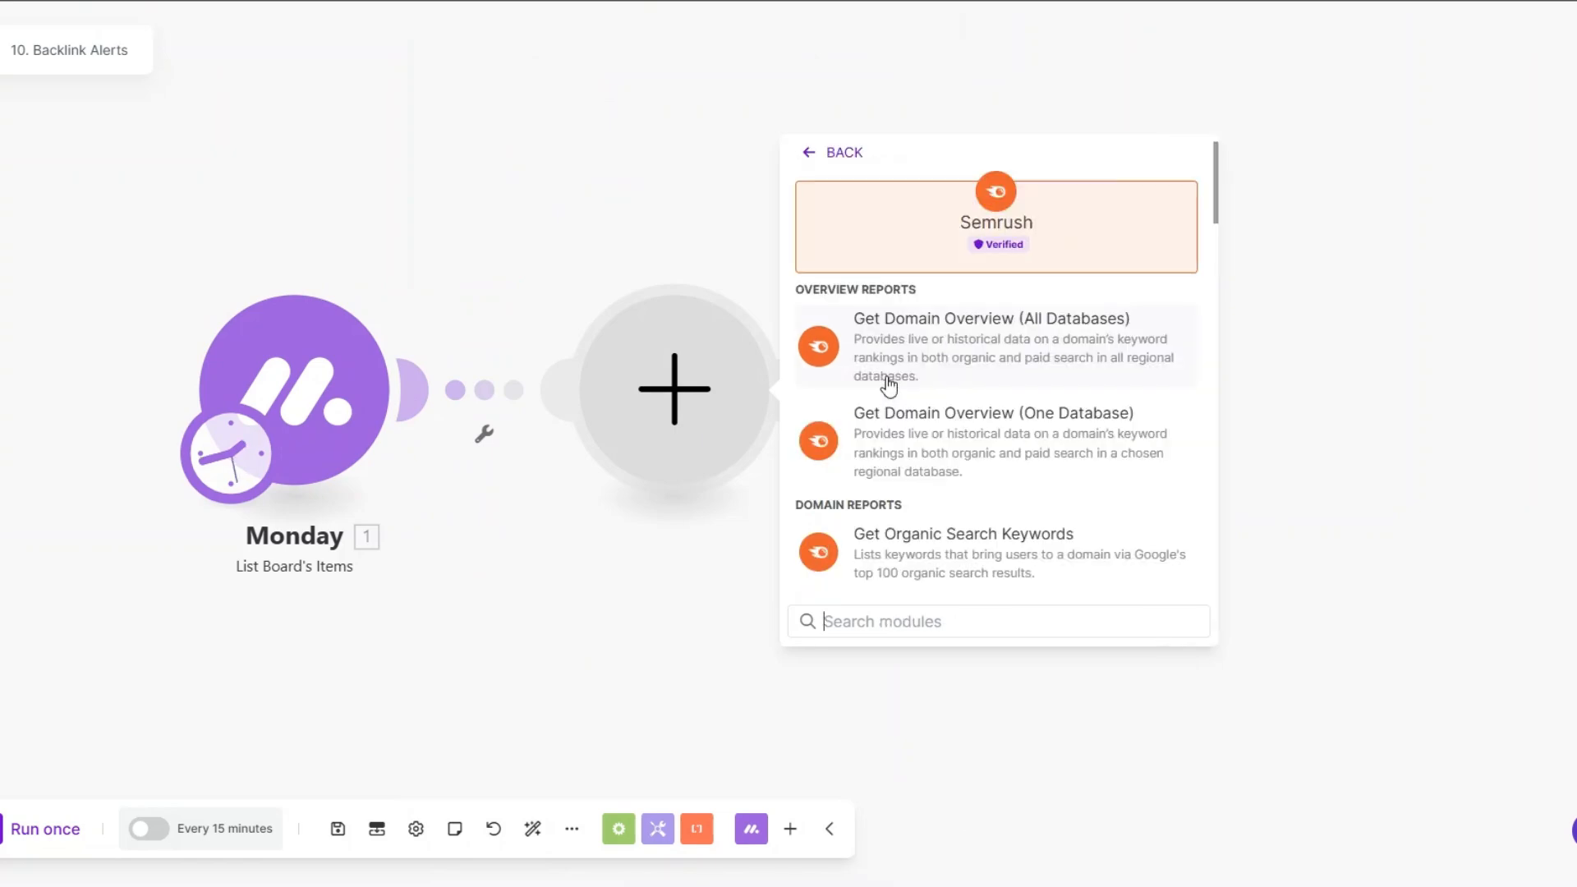
scroll(930, 542, "down", 15)
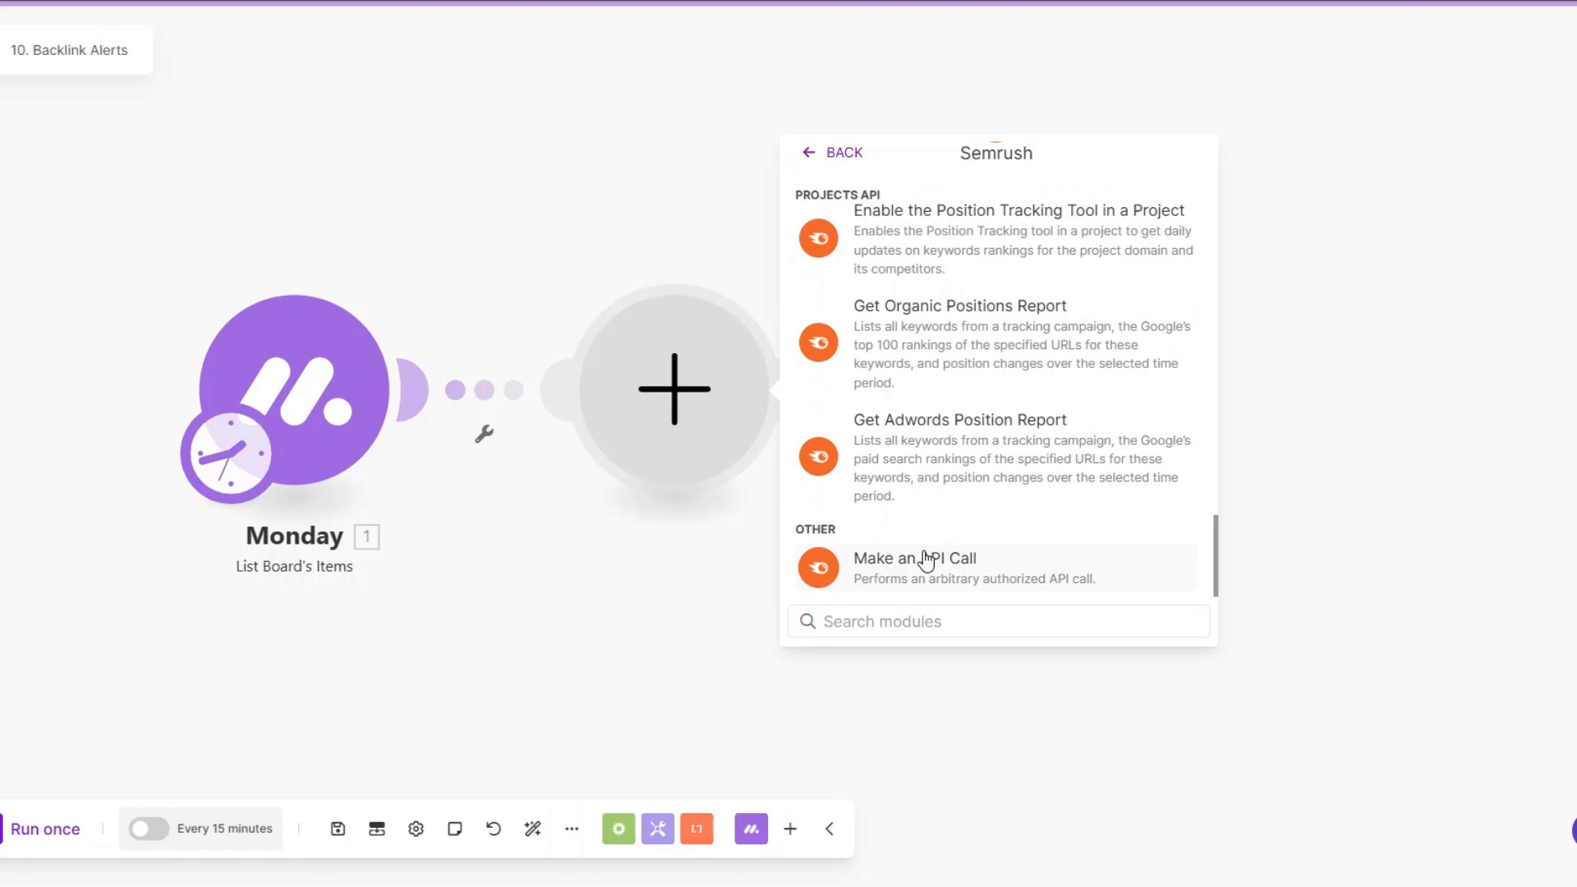
left_click(924, 556)
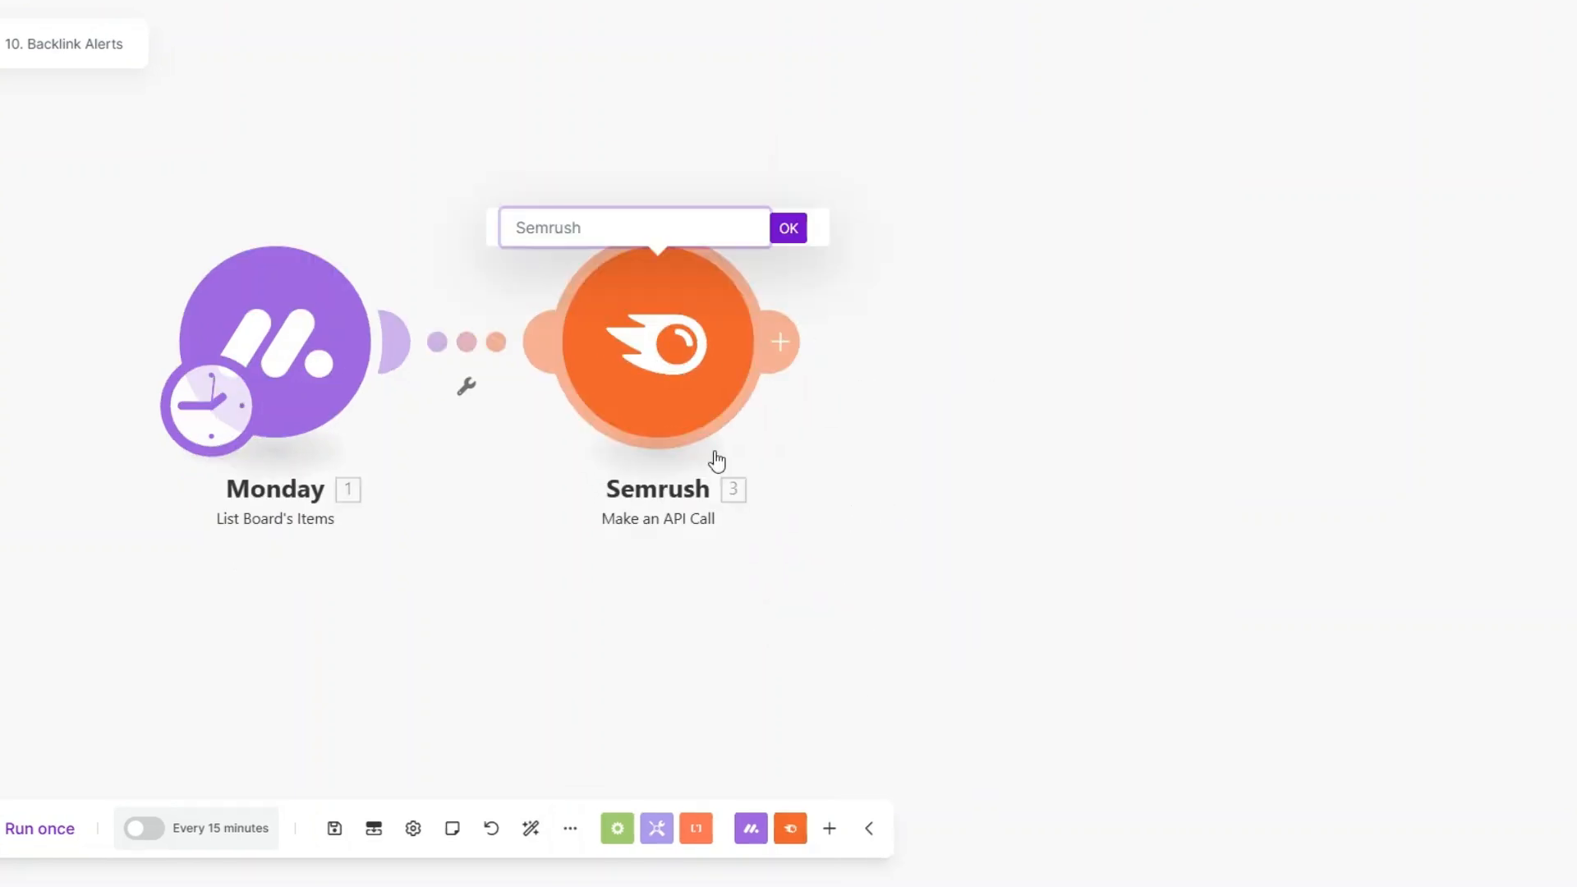
type("Checks Lost or Gained Backlinks")
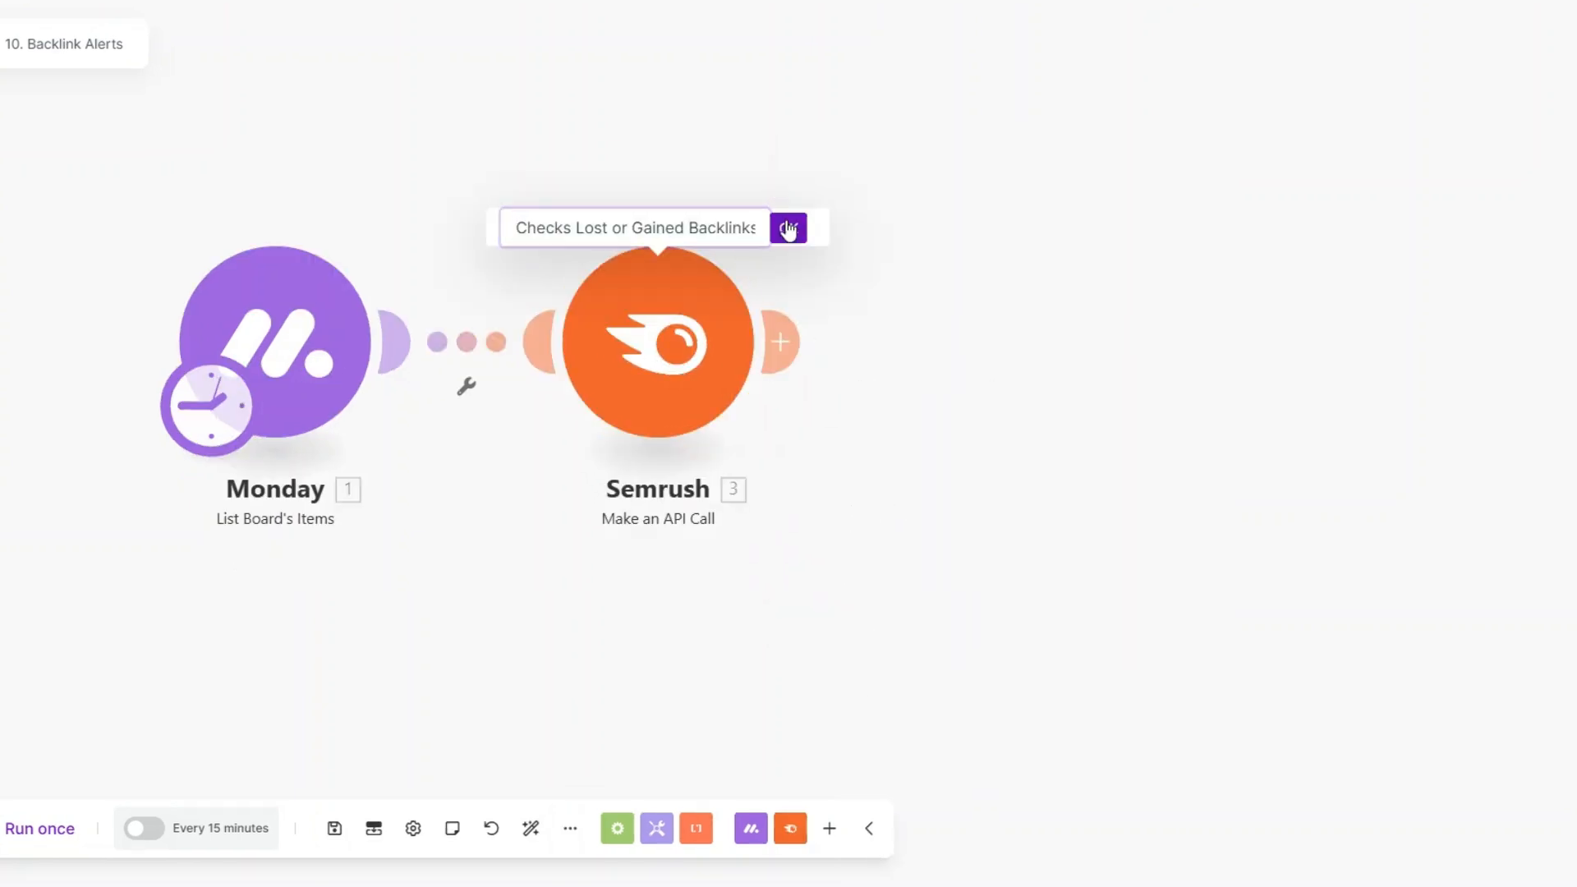
left_click(788, 227)
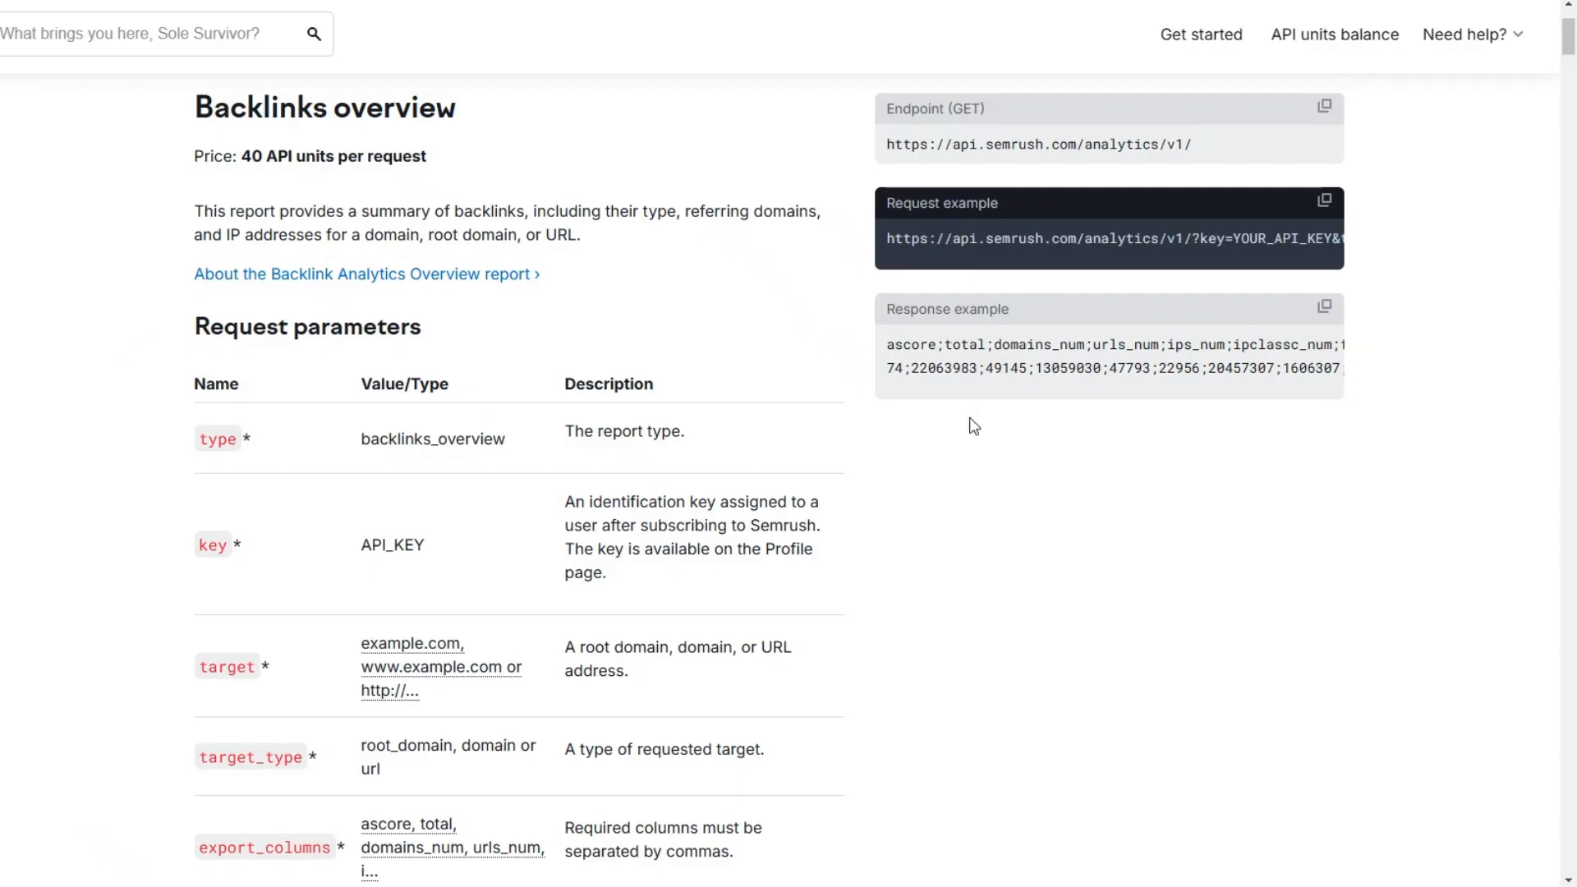
Step: Examine what the Backlinks overview report provides and which targets it covers in the Semrush API documentation
scroll(974, 425, "up", 1)
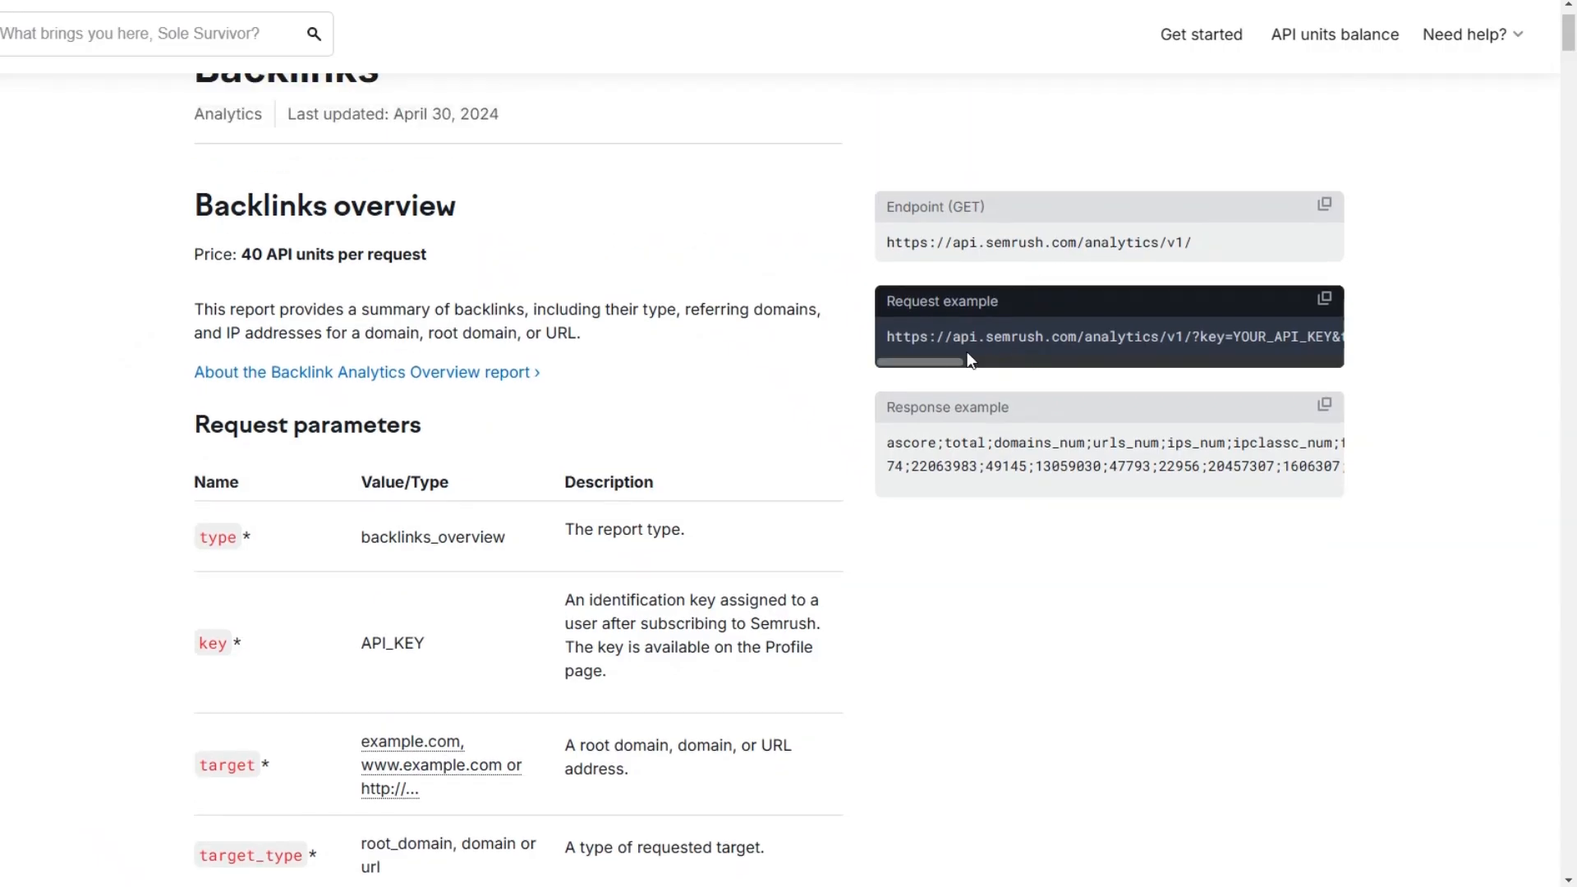
left_click_drag(195, 310, 524, 312)
left_click(430, 322)
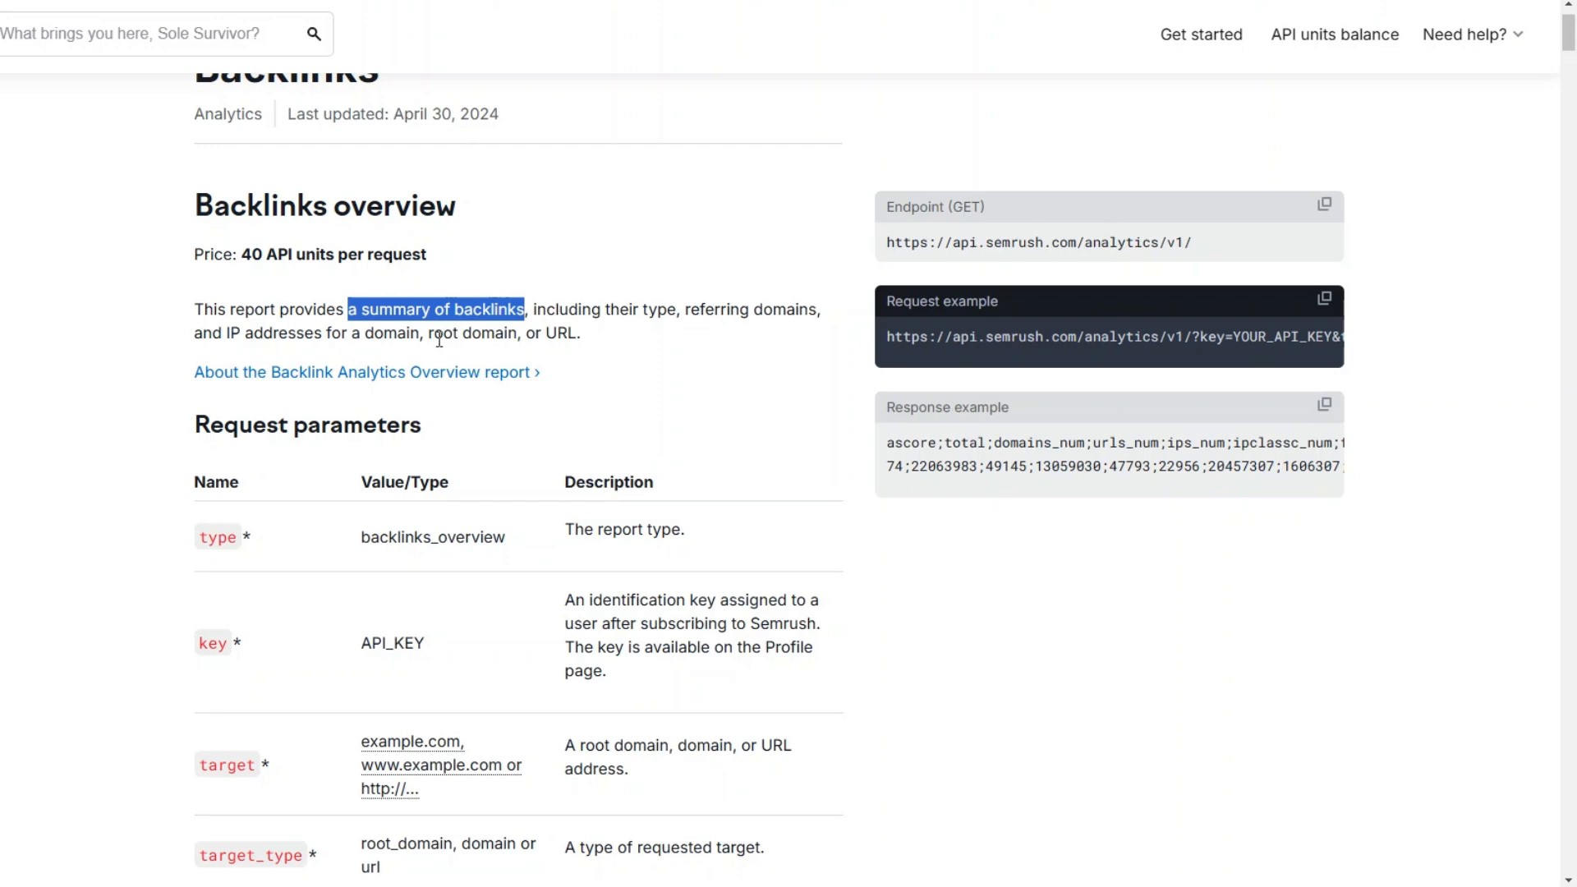
left_click_drag(434, 333, 626, 345)
left_click(541, 332)
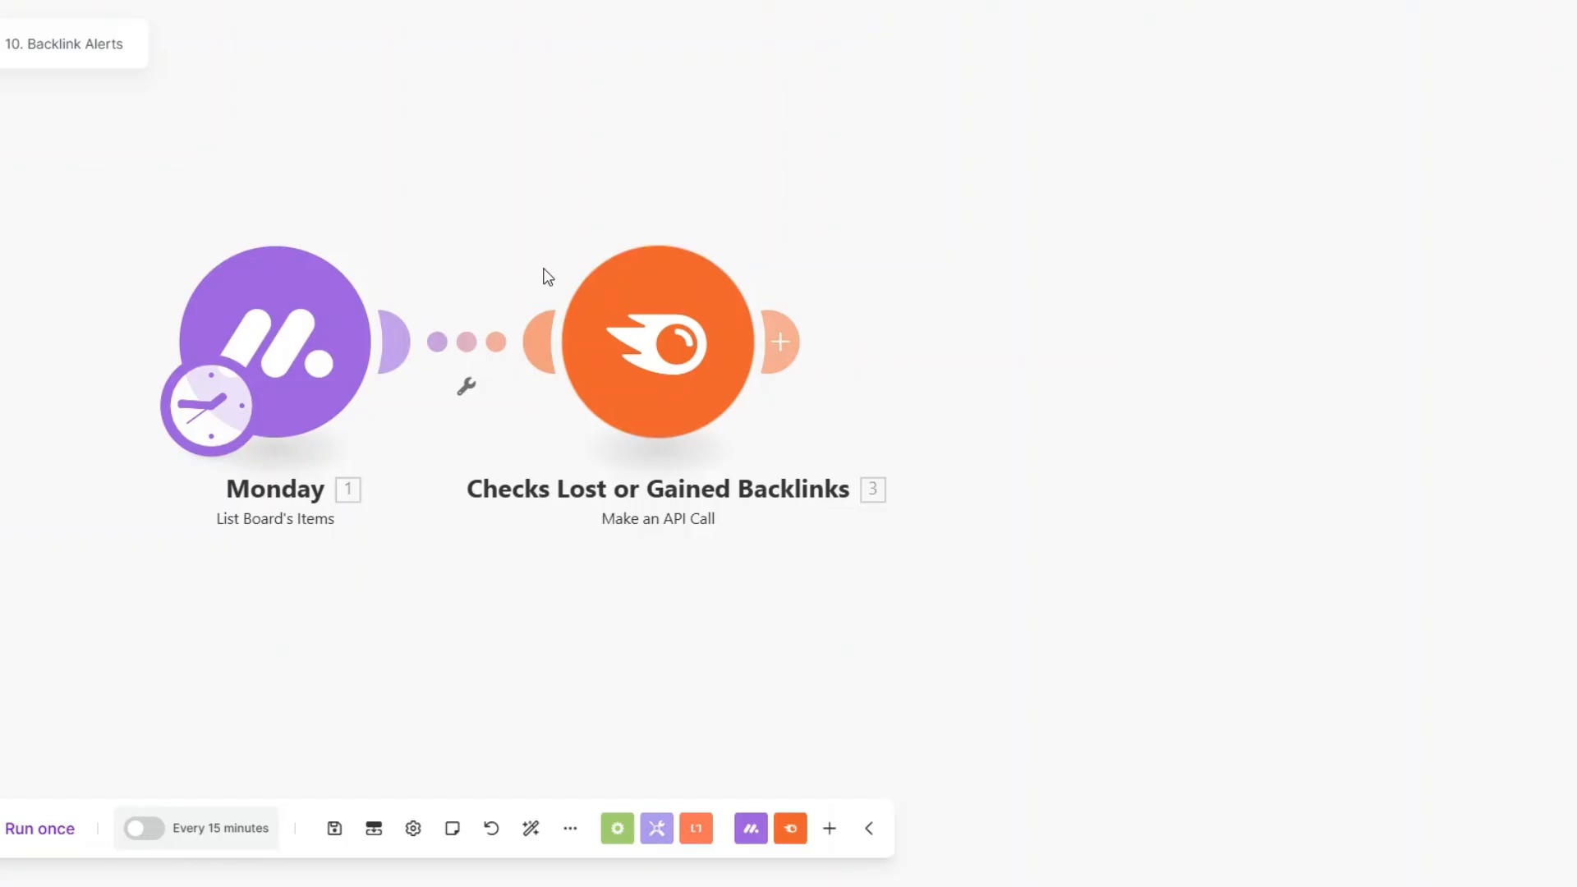
Step: Add a Monday module with the Update Column Values of a Specific Item action after Checks Lost or Gained Backlinks
mouse_move(776, 342)
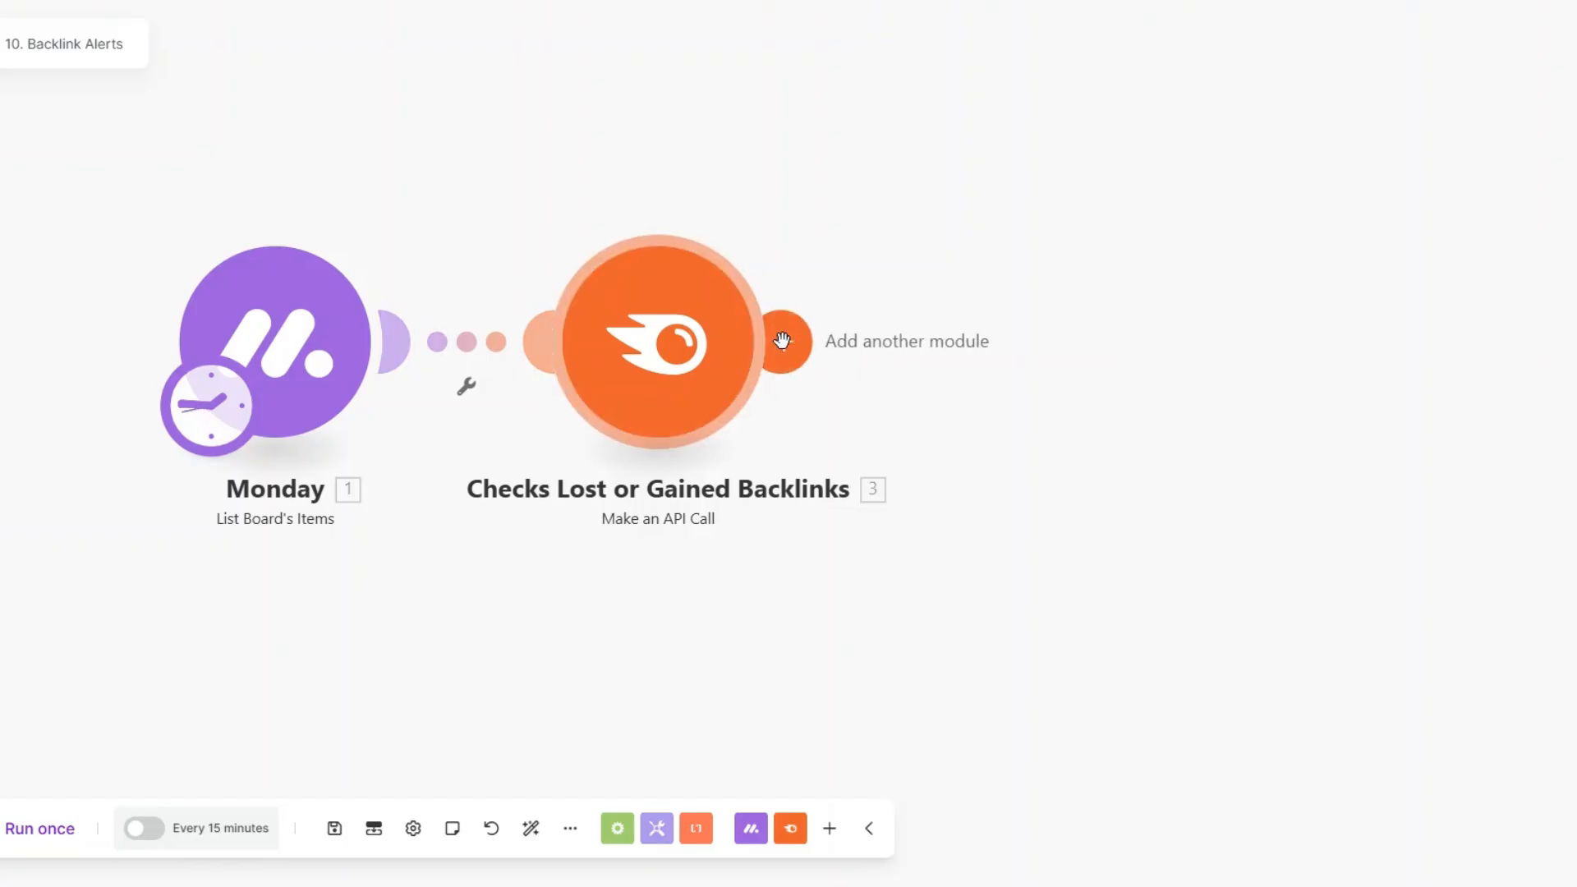
left_click(781, 340)
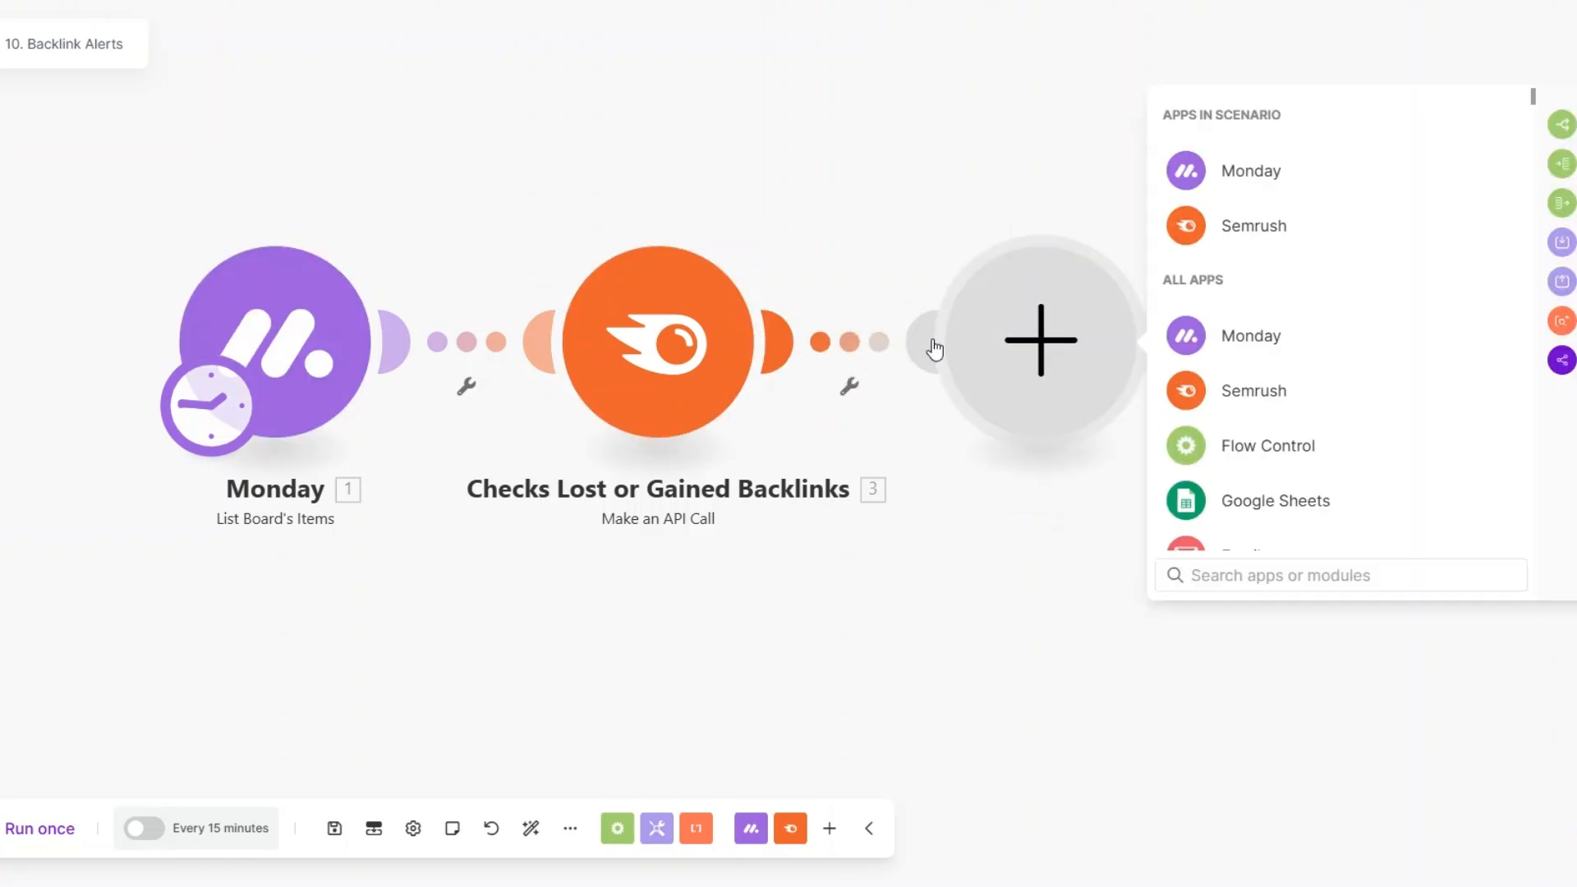
left_click(1221, 185)
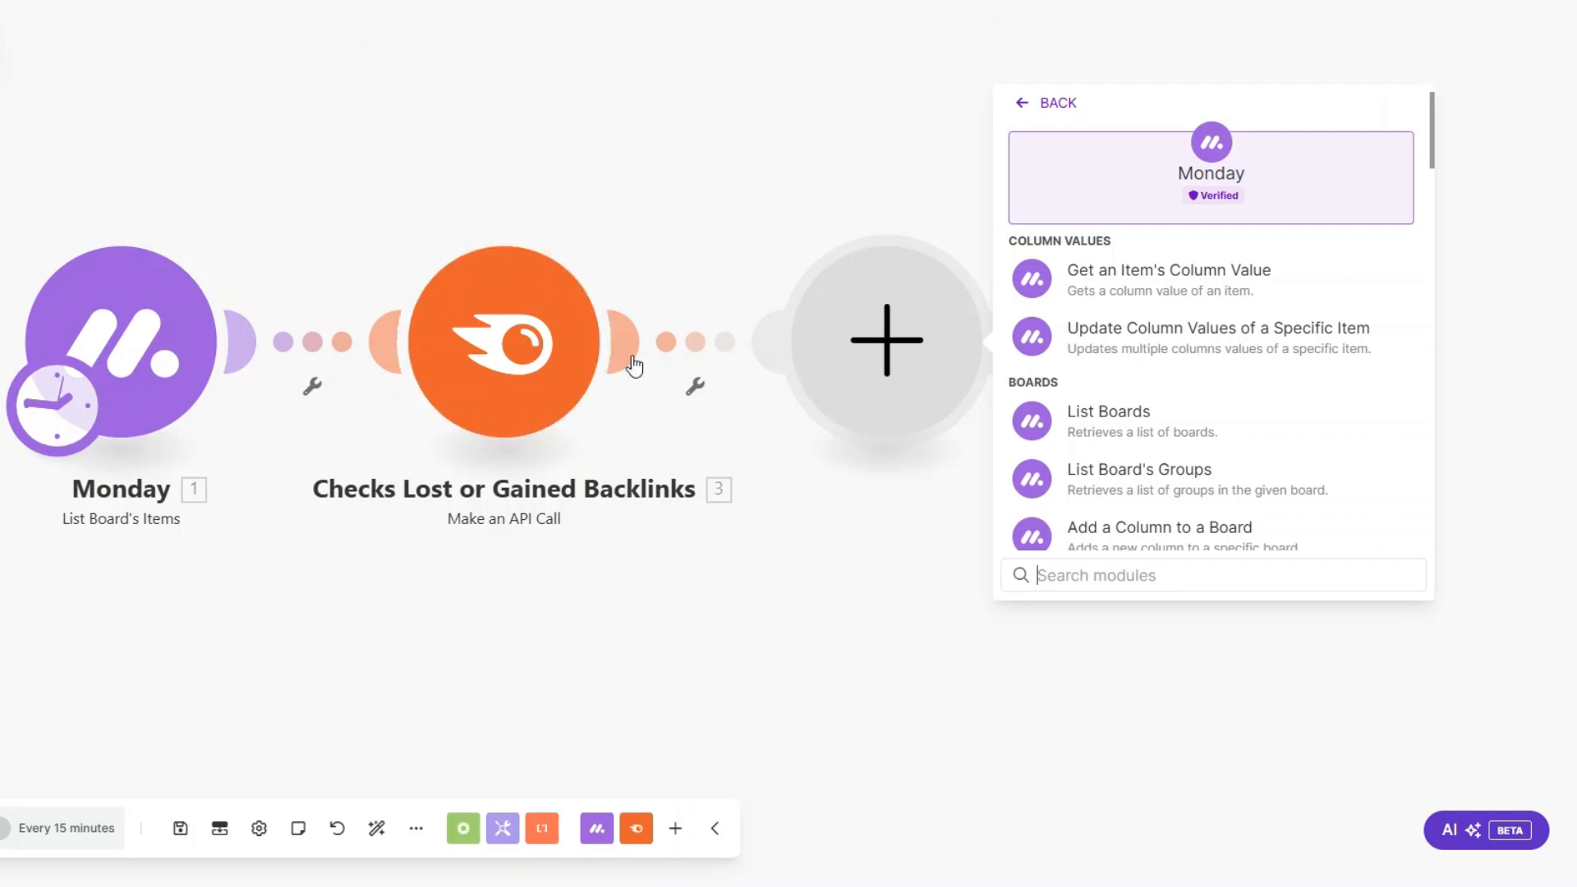
left_click(1157, 329)
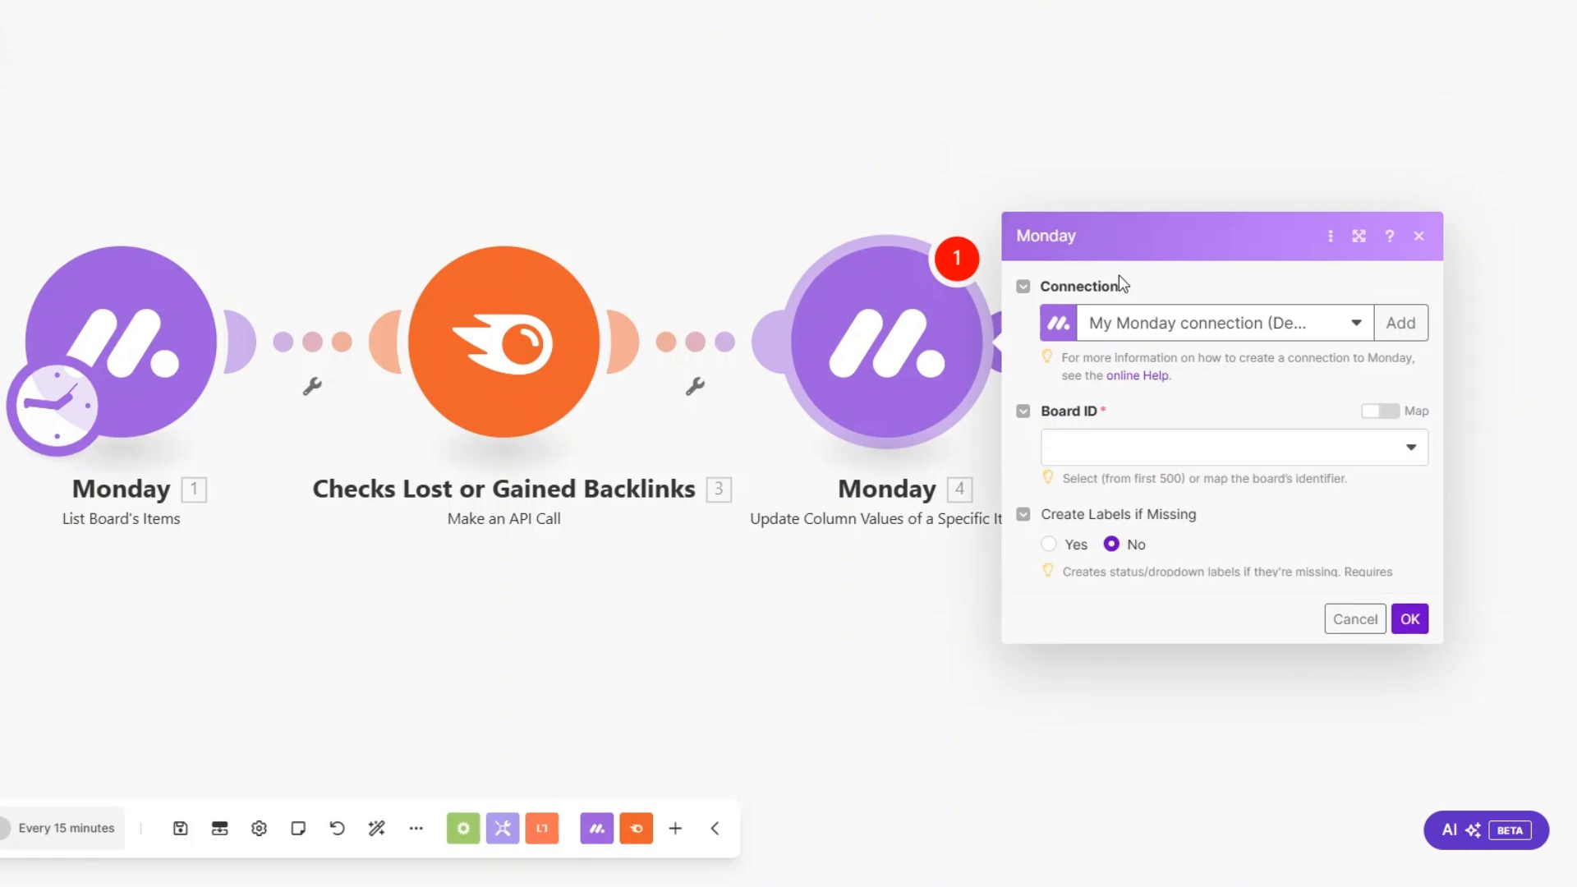
Step: Set the update module's board to Backlinks and map its Item ID to Source URL from List Board's Items
left_click(1076, 353)
left_click(1075, 383)
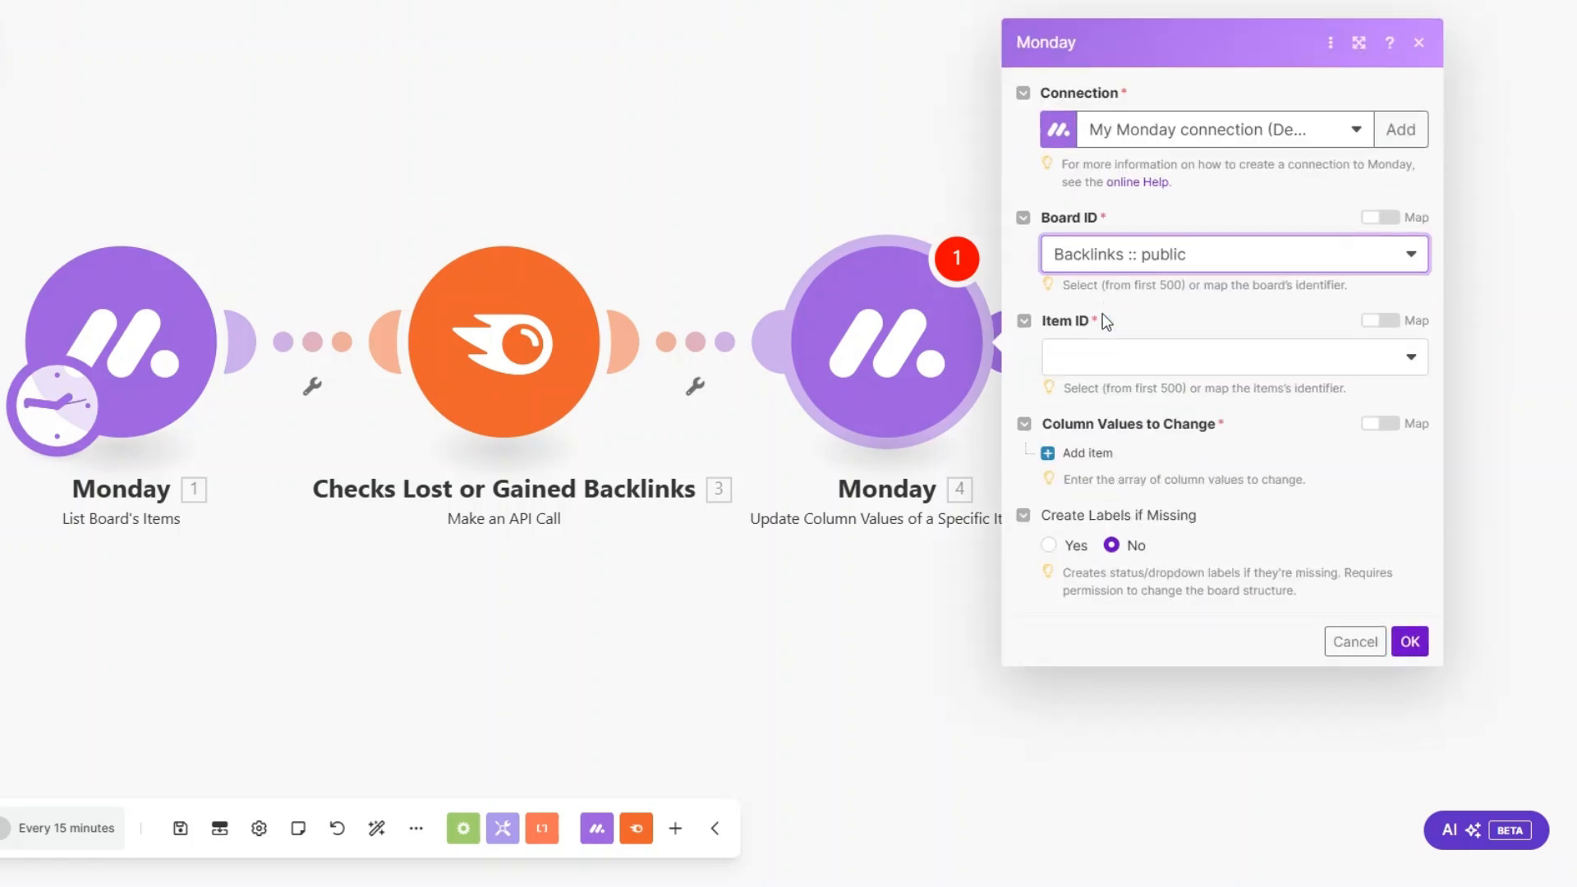
left_click(1114, 376)
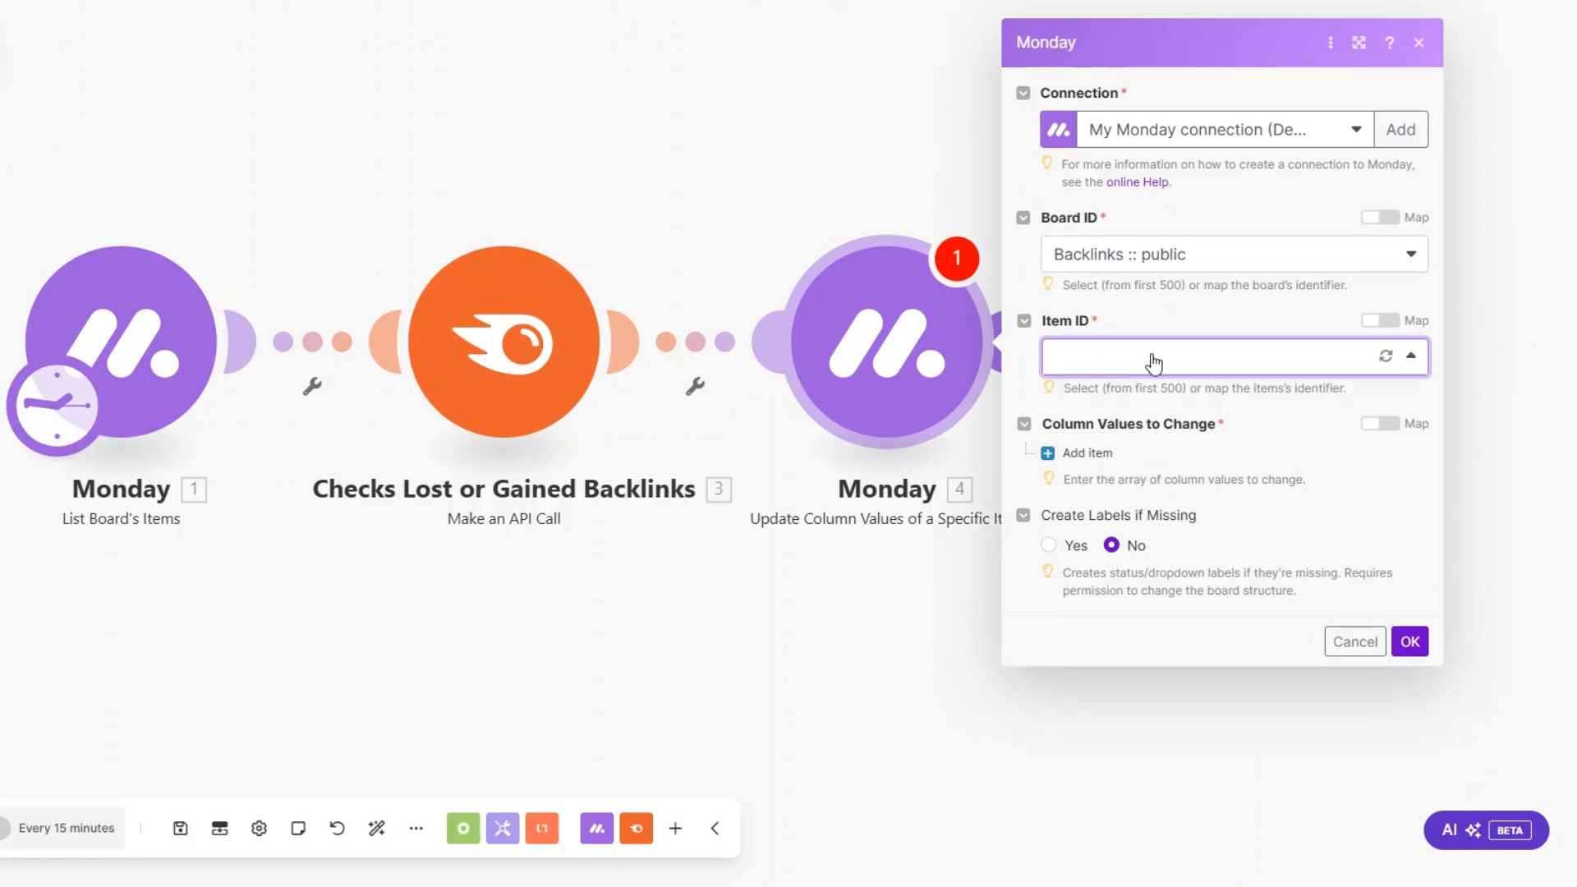
left_click(1379, 320)
left_click(1169, 368)
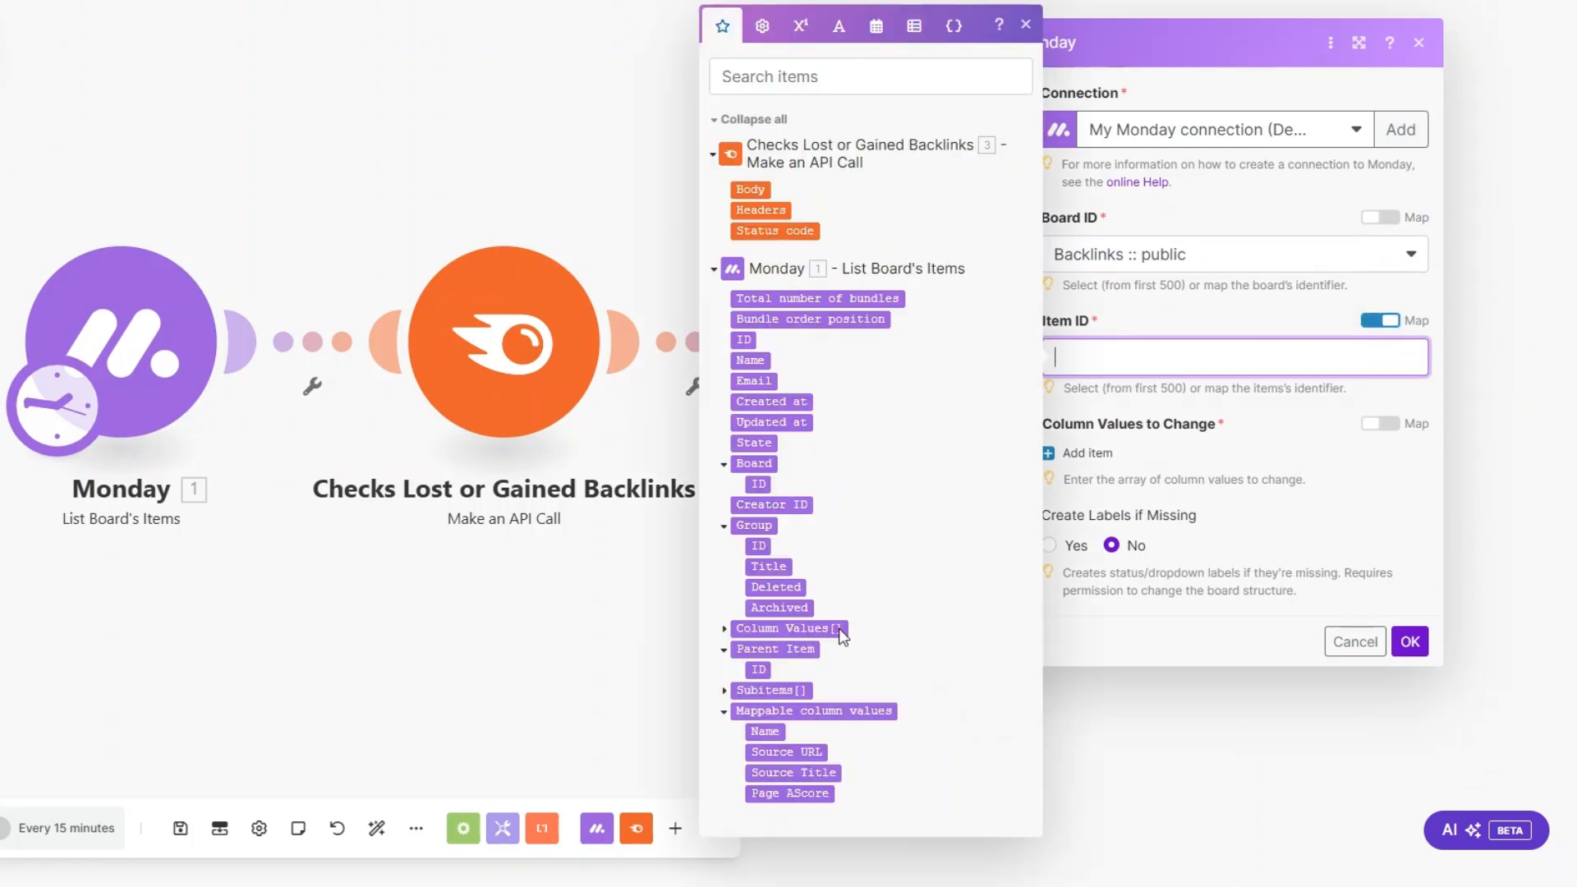
left_click(801, 753)
left_click(1215, 434)
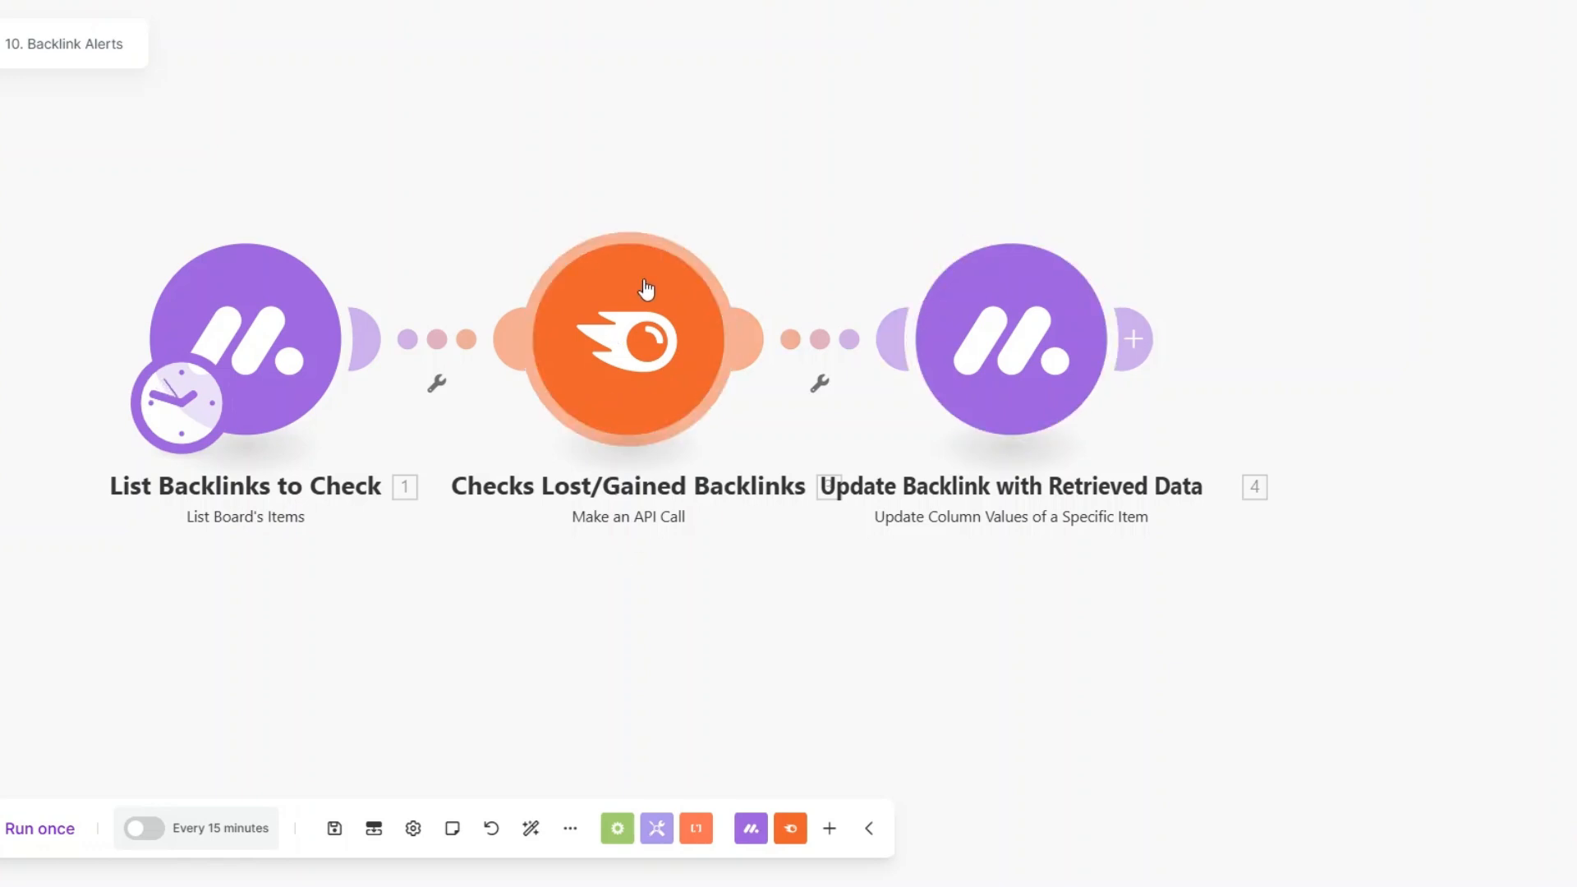
left_click_drag(648, 588, 683, 623)
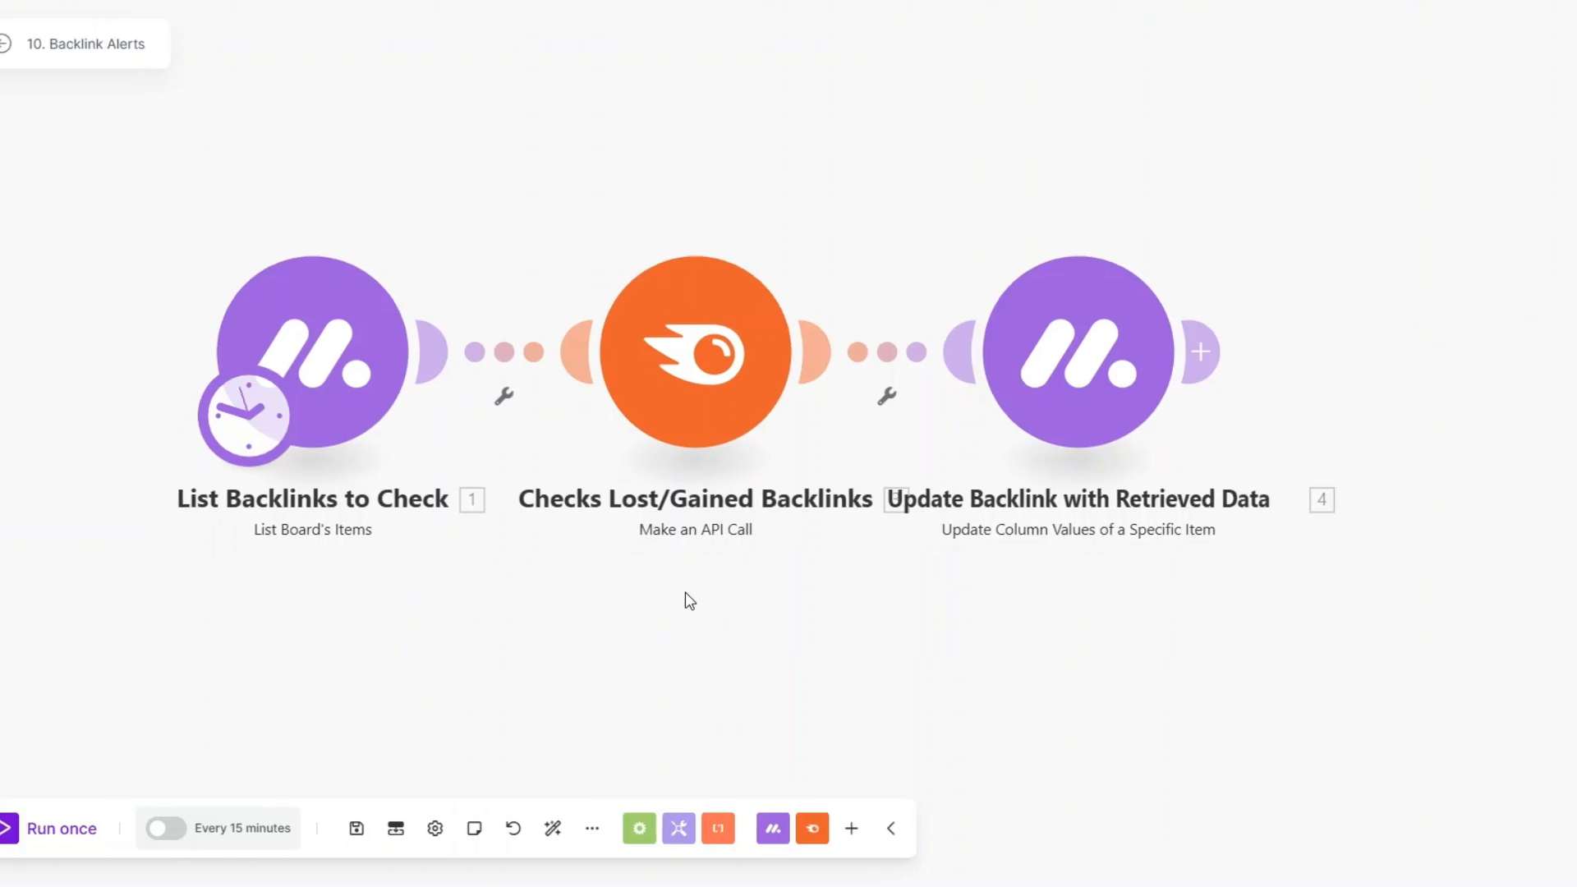
left_click_drag(680, 598, 686, 607)
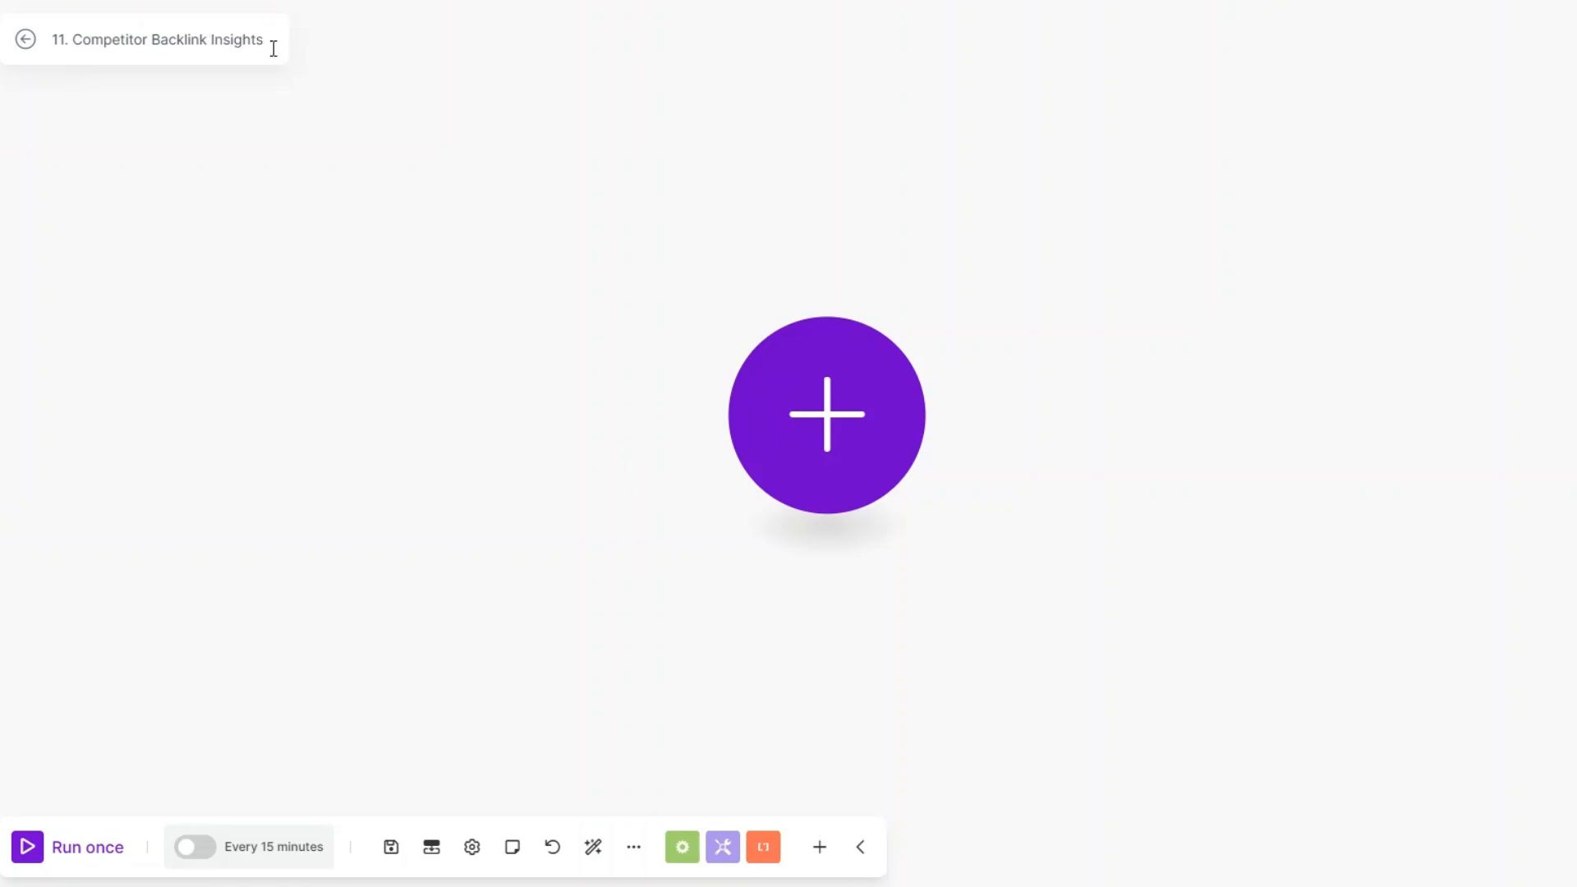
Step: Add a Semrush module with the Get Backlinks action as the first module of the Competitor Backlink Insights scenario
left_click_drag(790, 425, 771, 429)
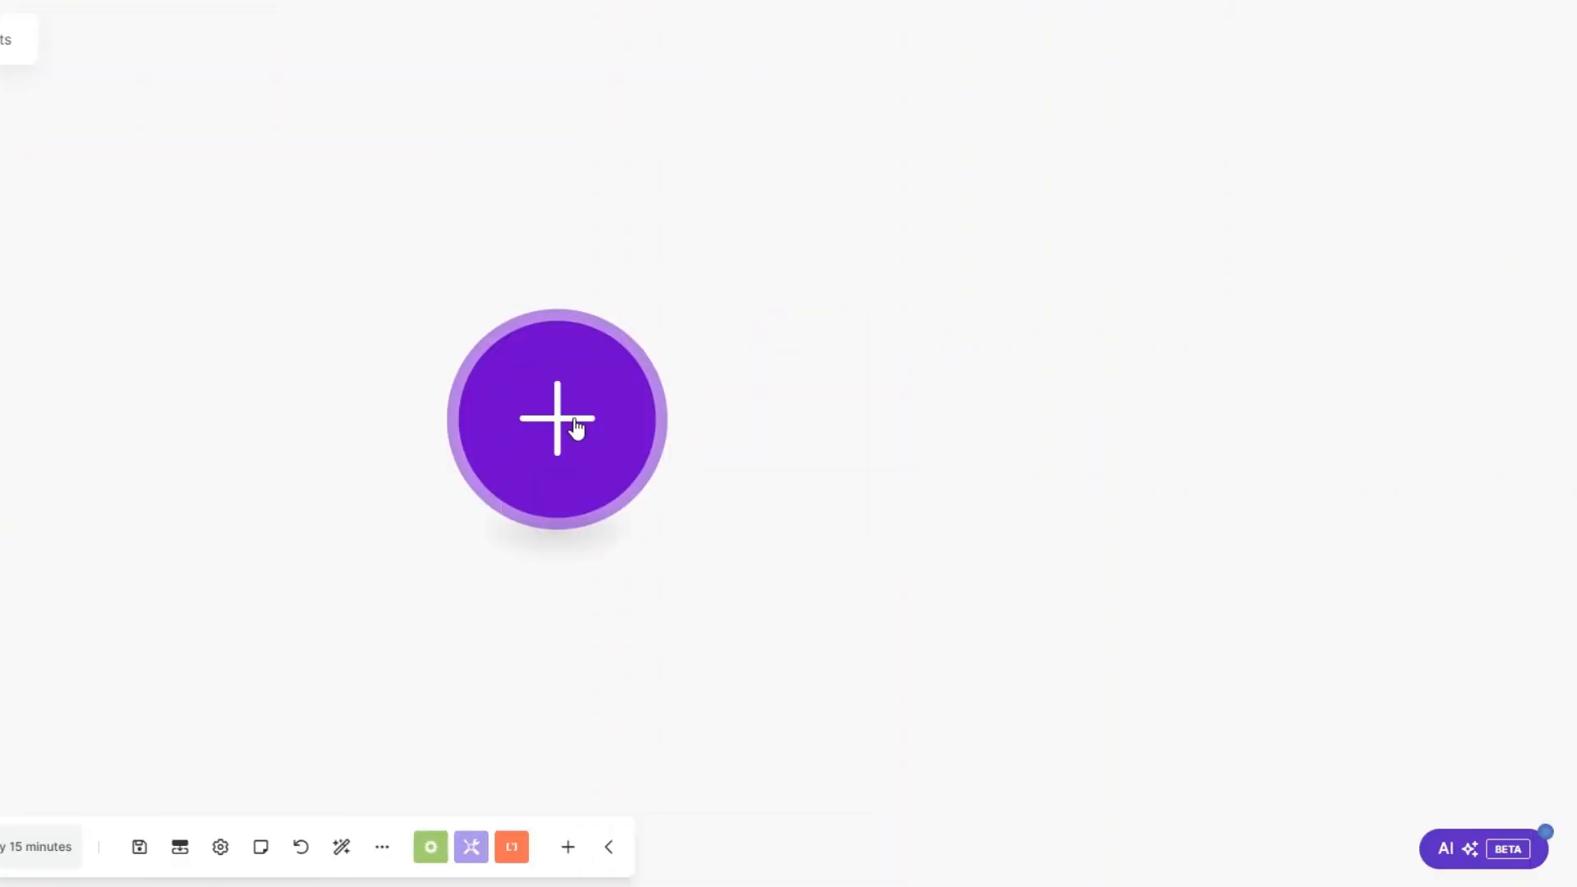
left_click(551, 408)
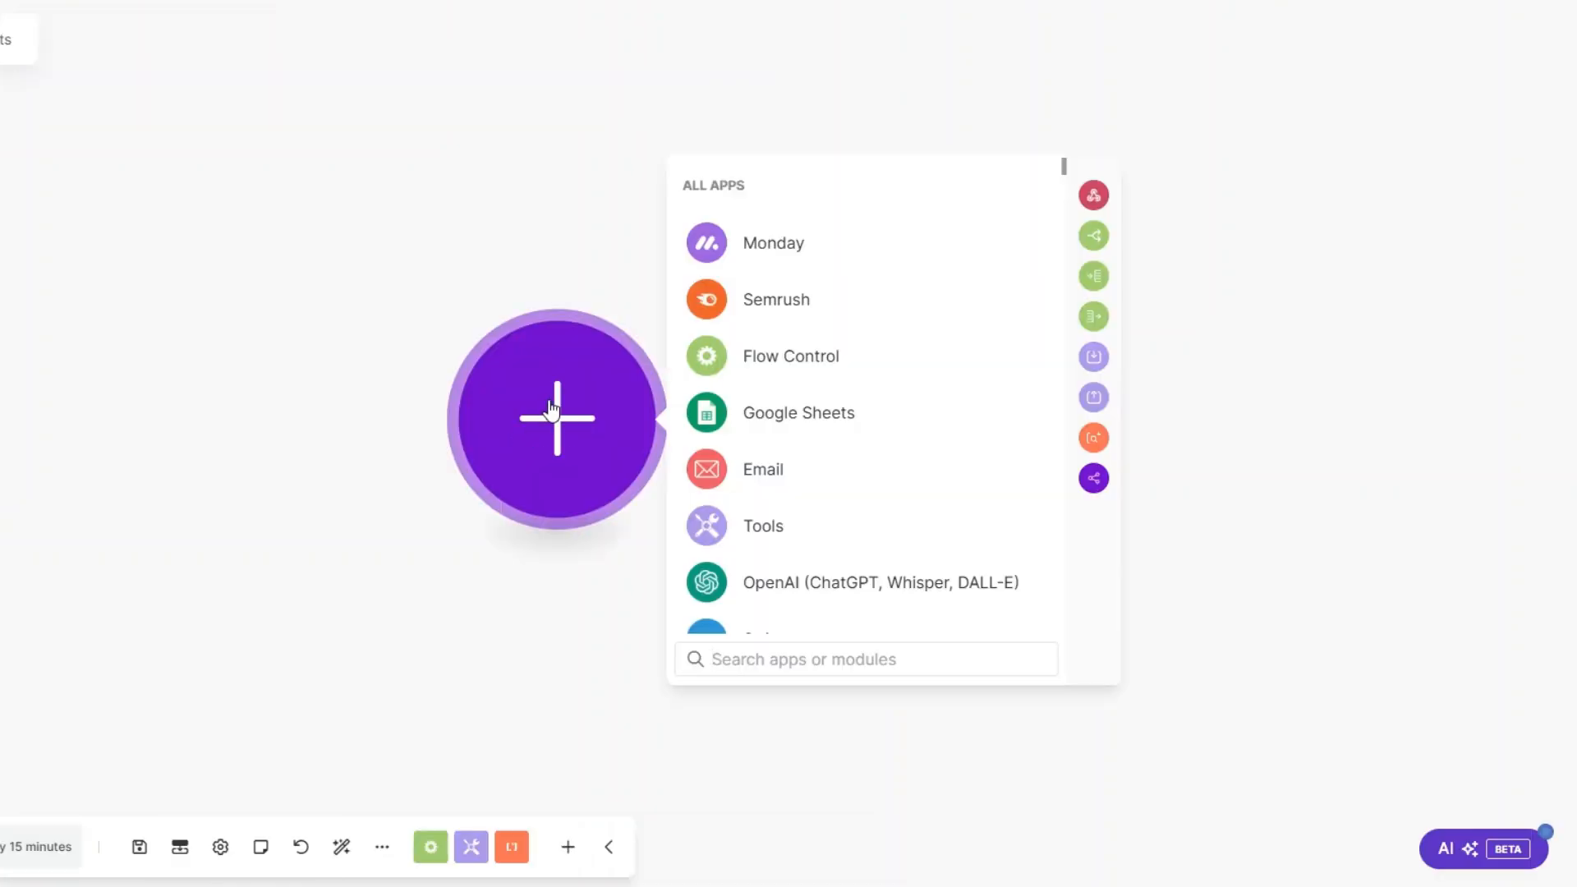
left_click(791, 310)
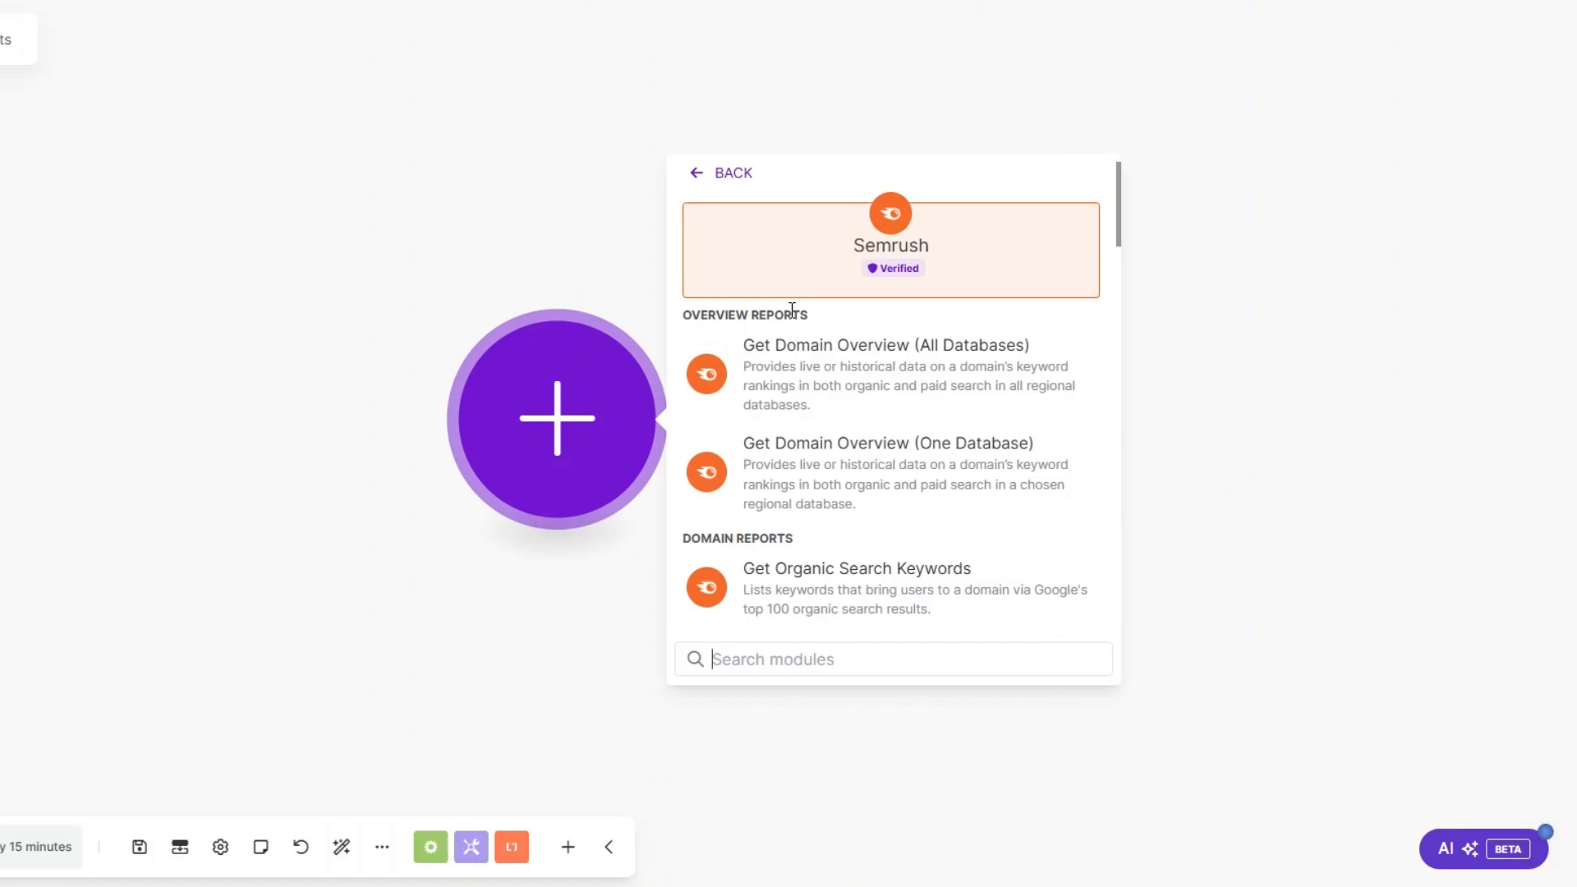
scroll(825, 402, "down", 3)
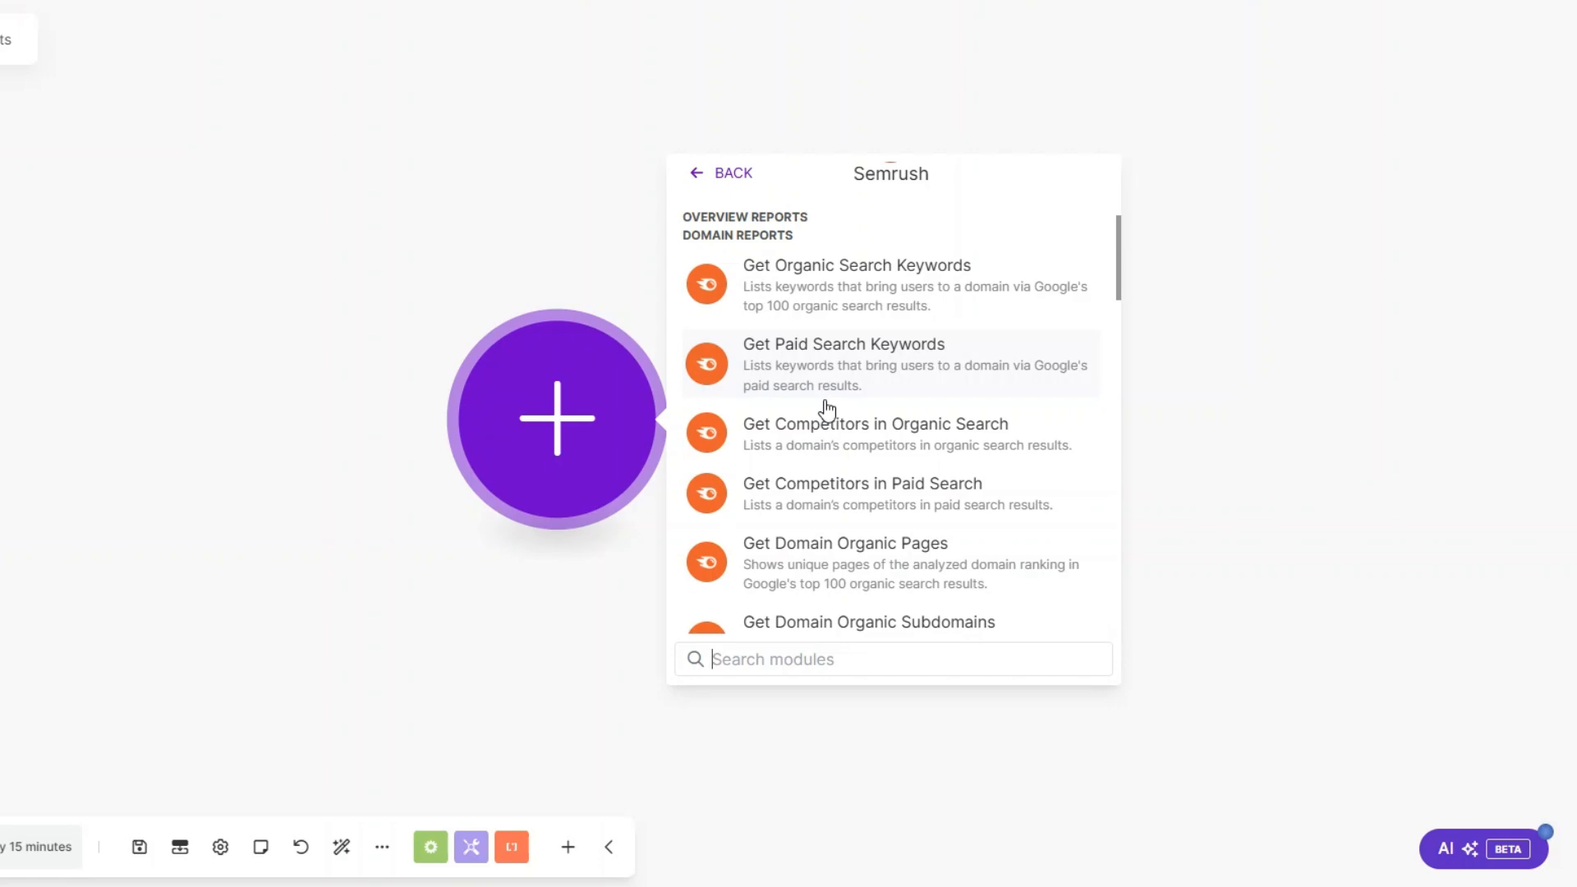
scroll(827, 408, "down", 10)
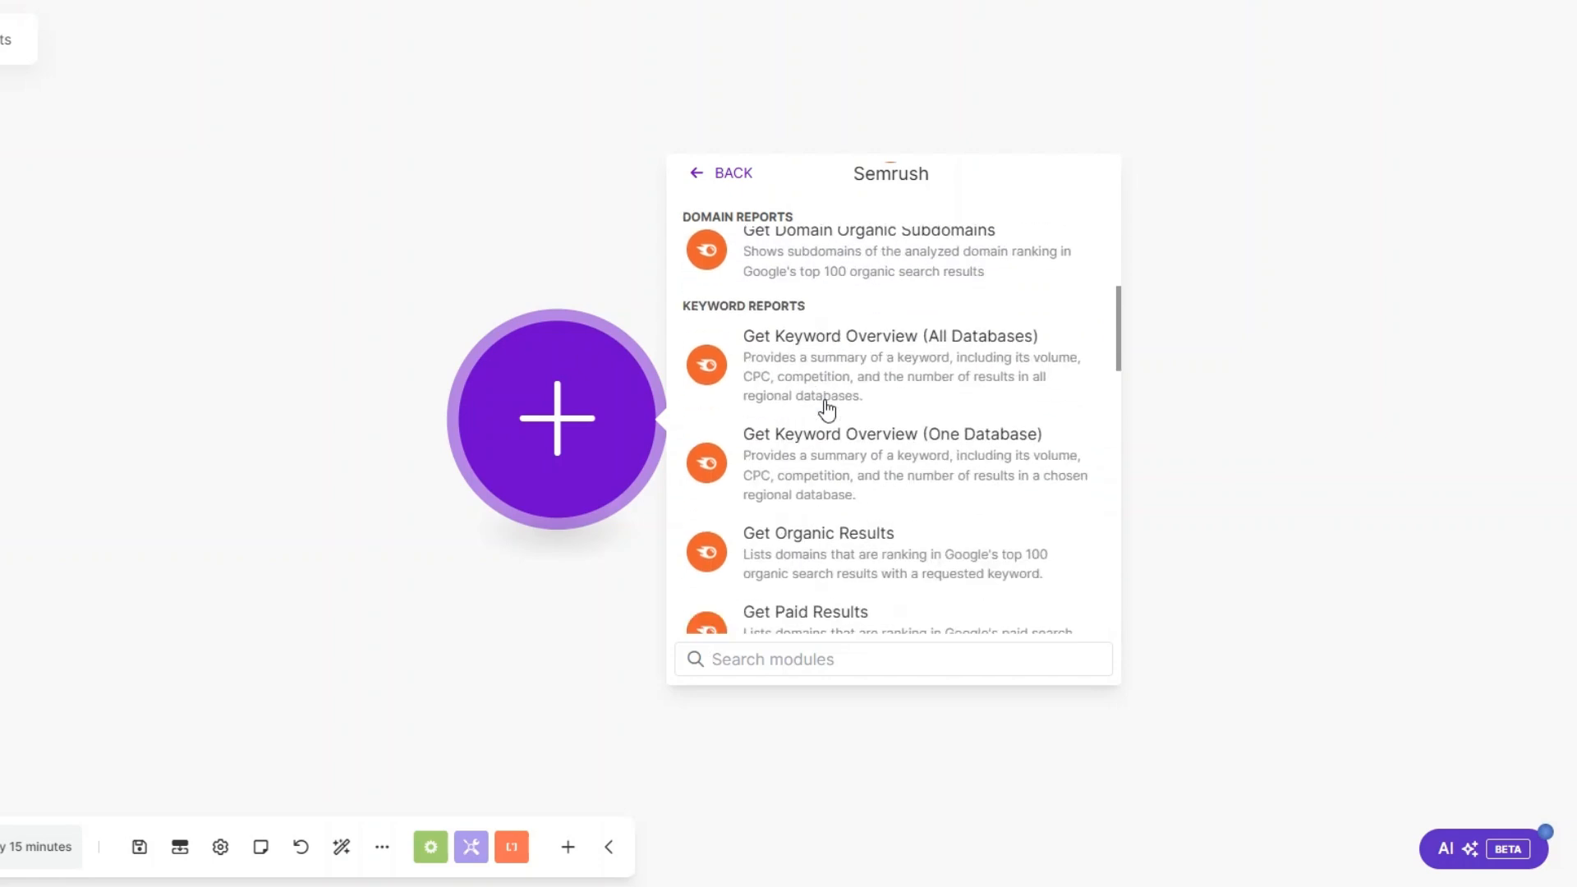
scroll(827, 408, "down", 5)
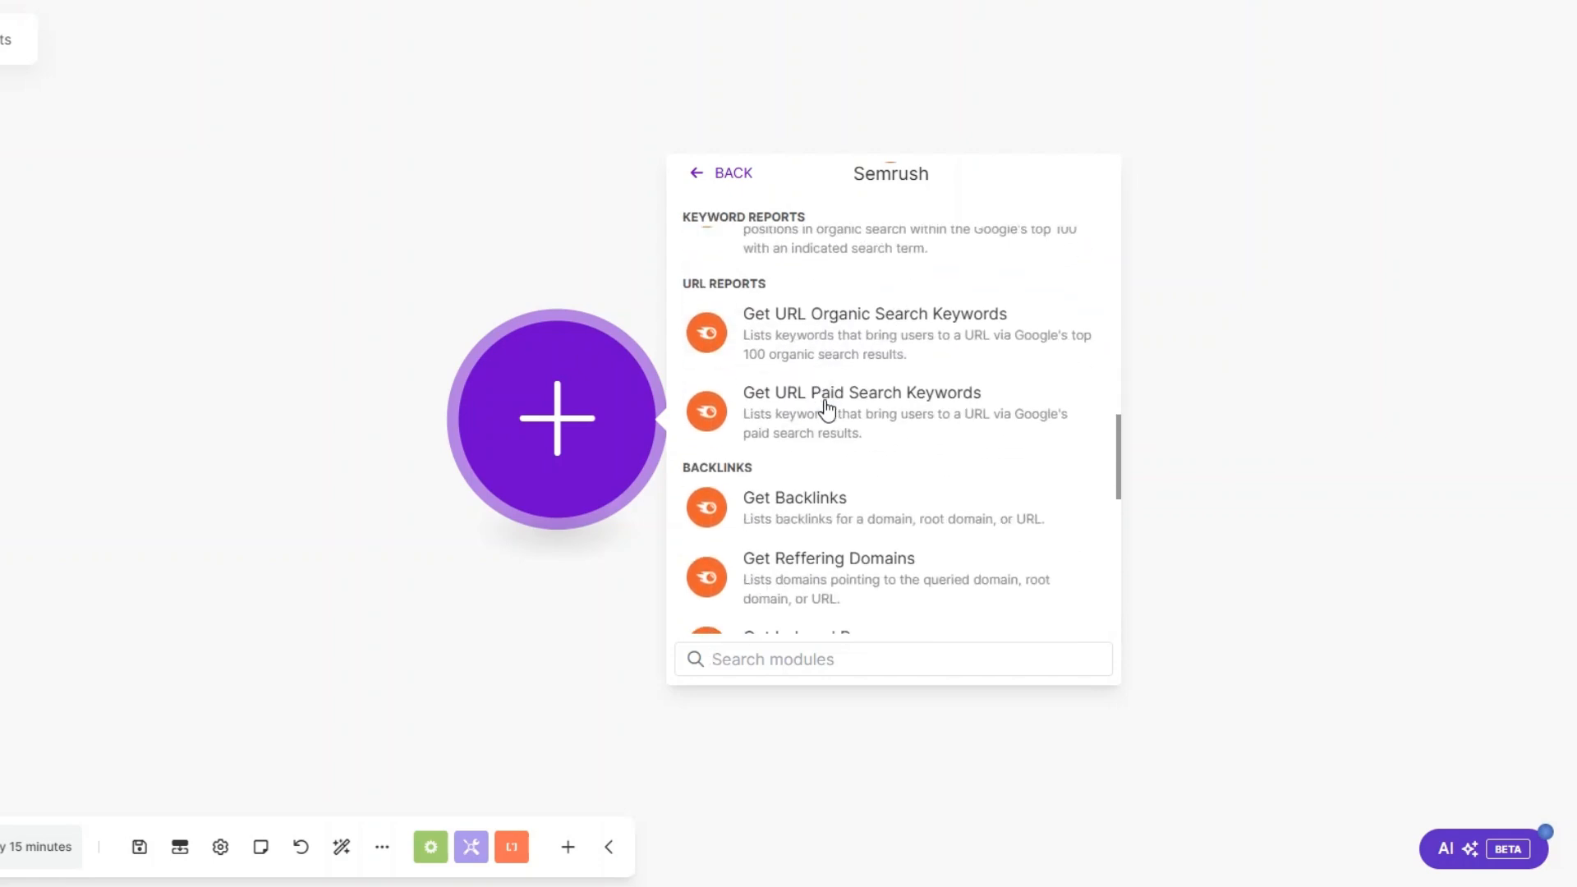
left_click(803, 536)
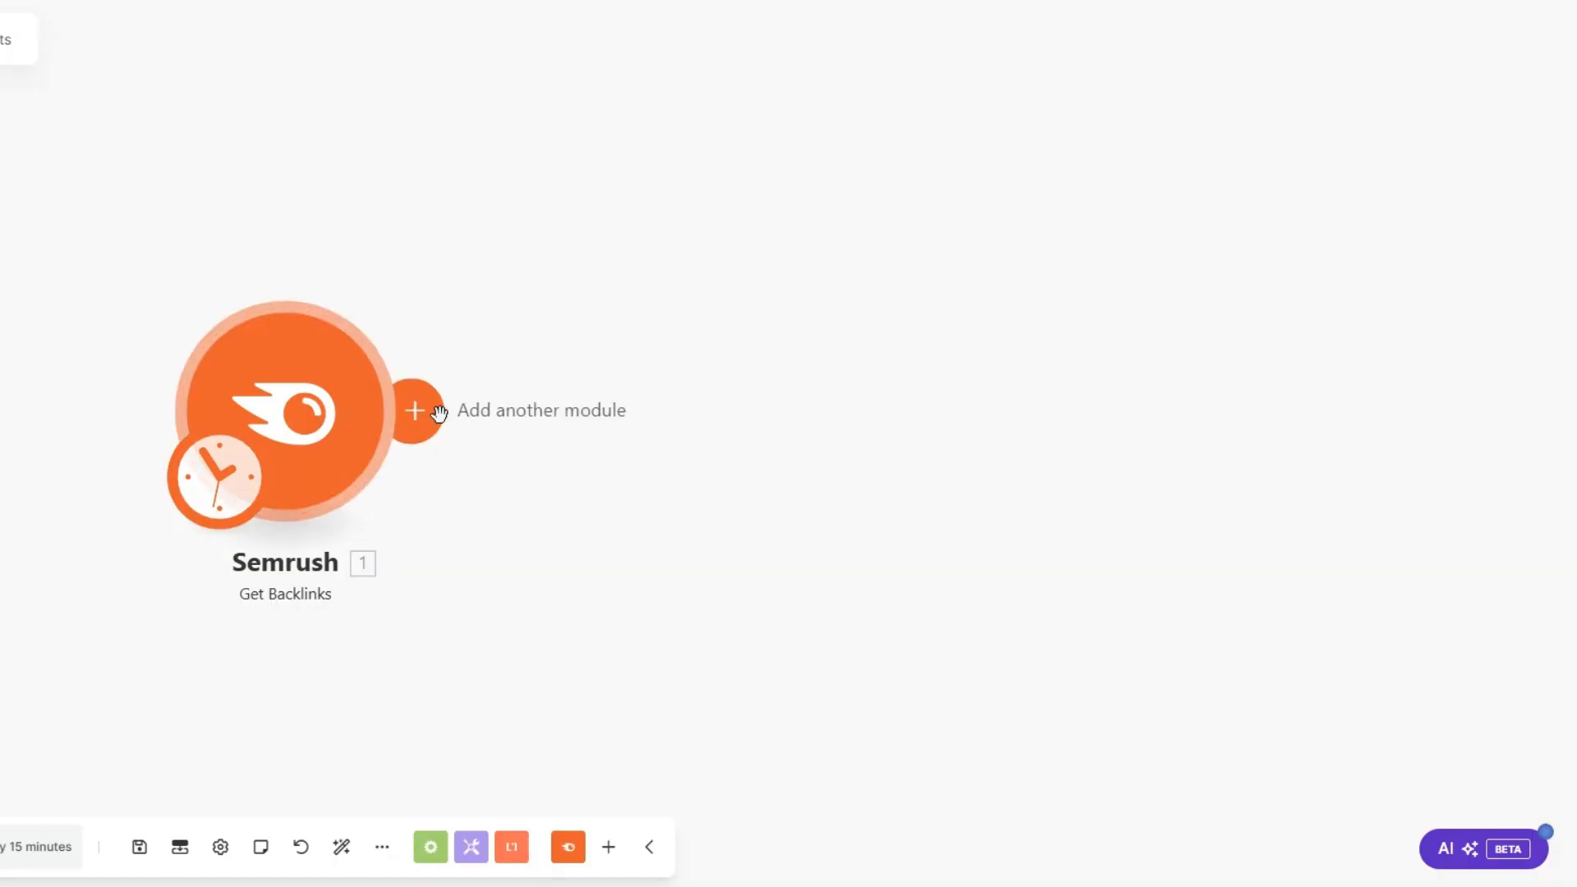
Step: Add a Semrush module with the Make an API Call action after the Get Backlinks module
left_click(431, 409)
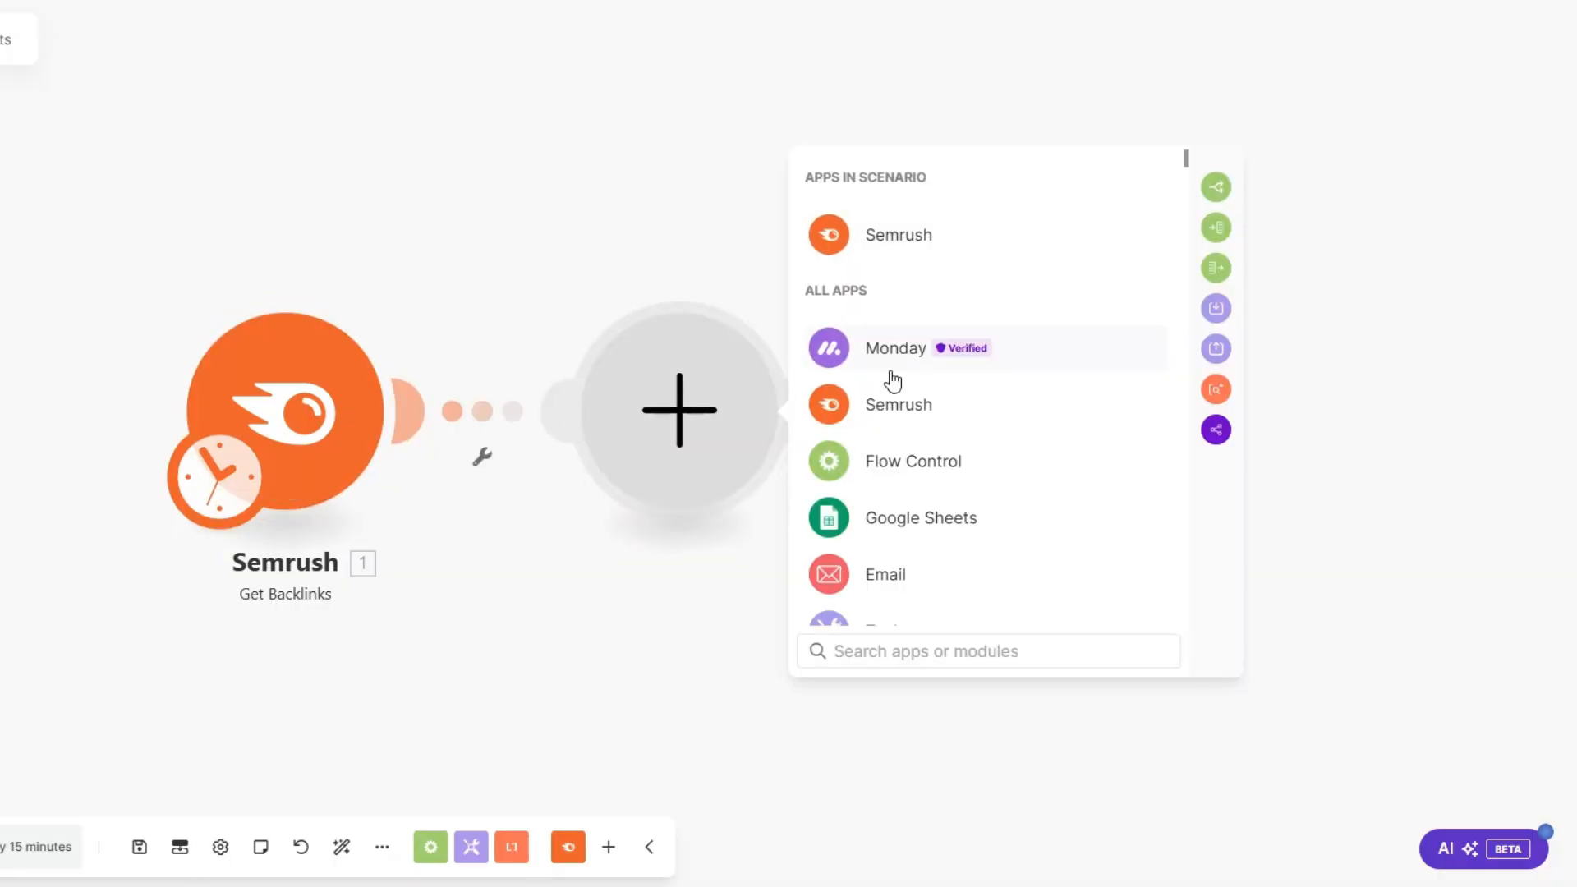
left_click(898, 404)
left_click_drag(1240, 230, 1224, 593)
scroll(1220, 590, "down", 1)
scroll(1037, 511, "down", 2)
left_click(935, 596)
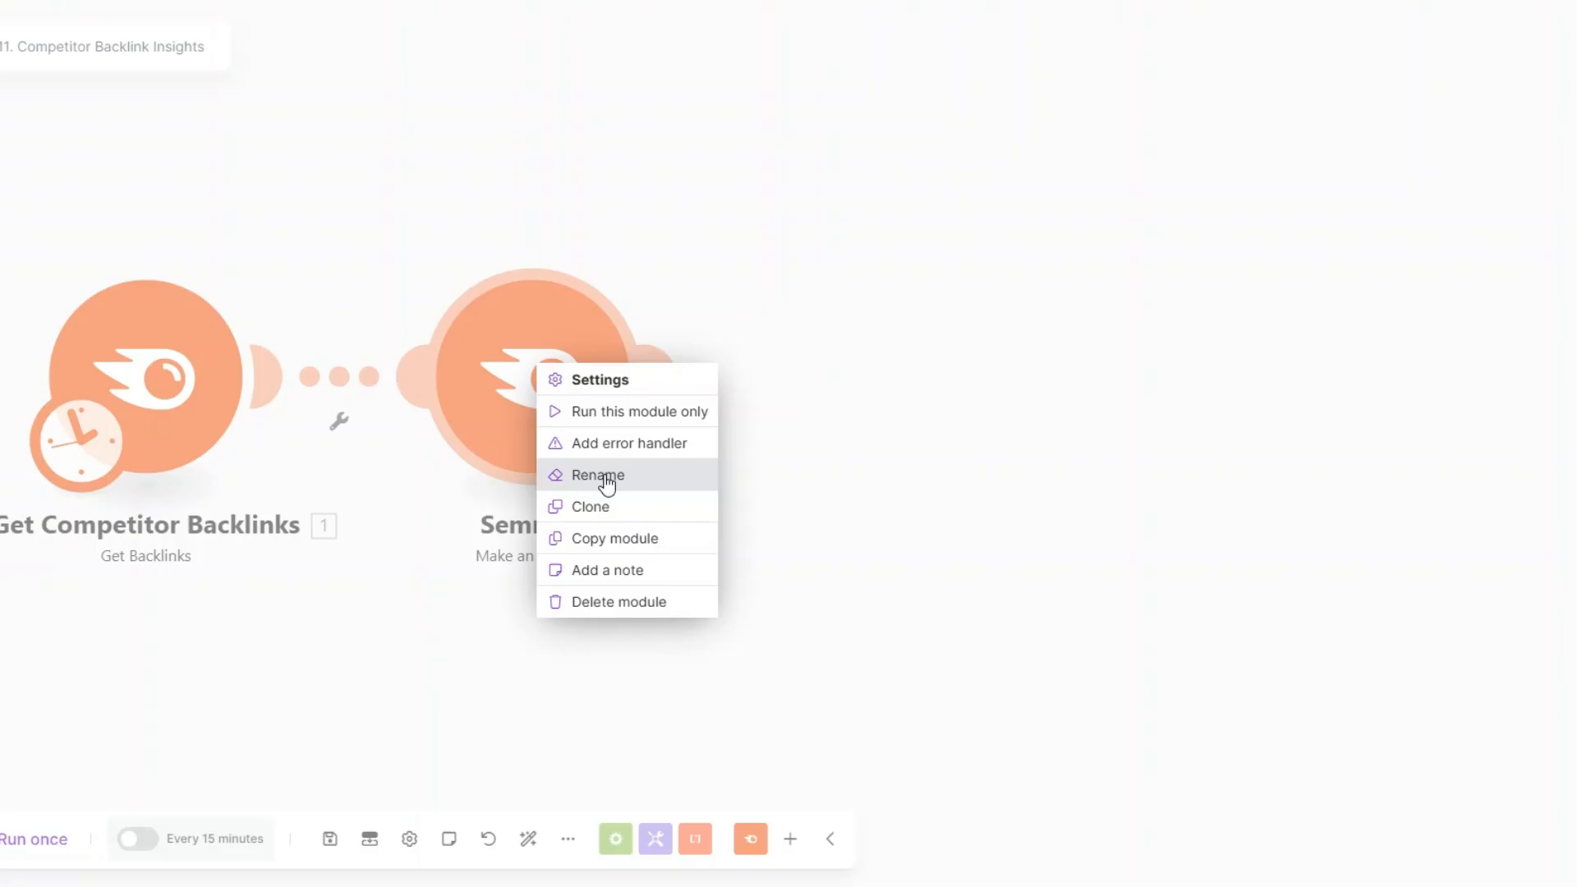
Step: Rename the Semrush Make an API Call module as Get Backlinks Data
left_click(606, 477)
type("Get Backlinks Data")
left_click(661, 261)
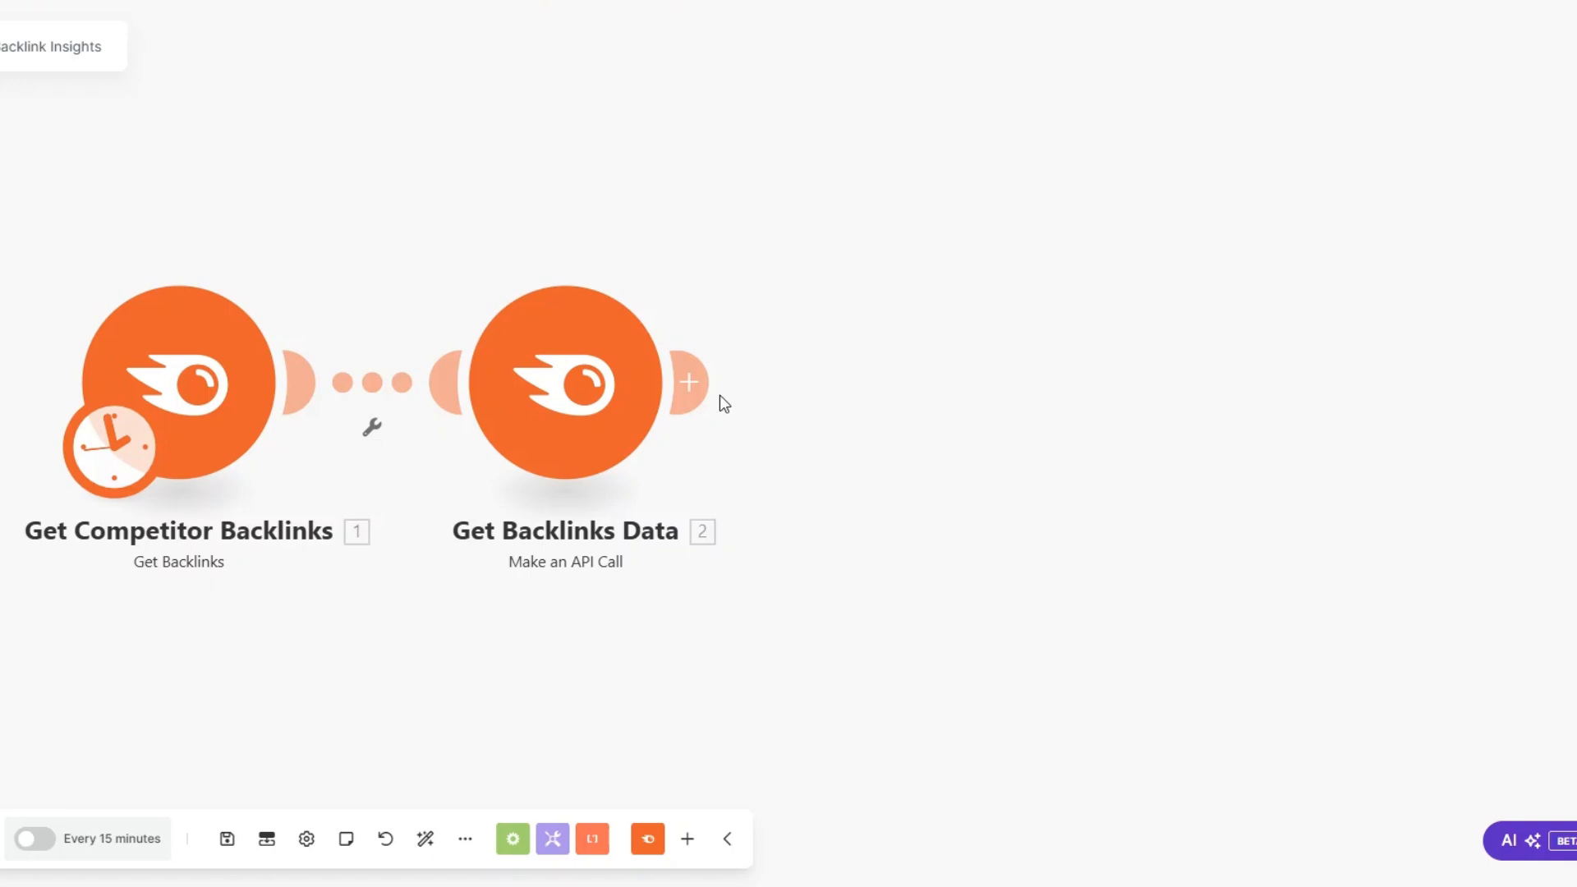
Step: Add a Monday module with the Create an Item action after Get Backlinks Data
left_click(704, 386)
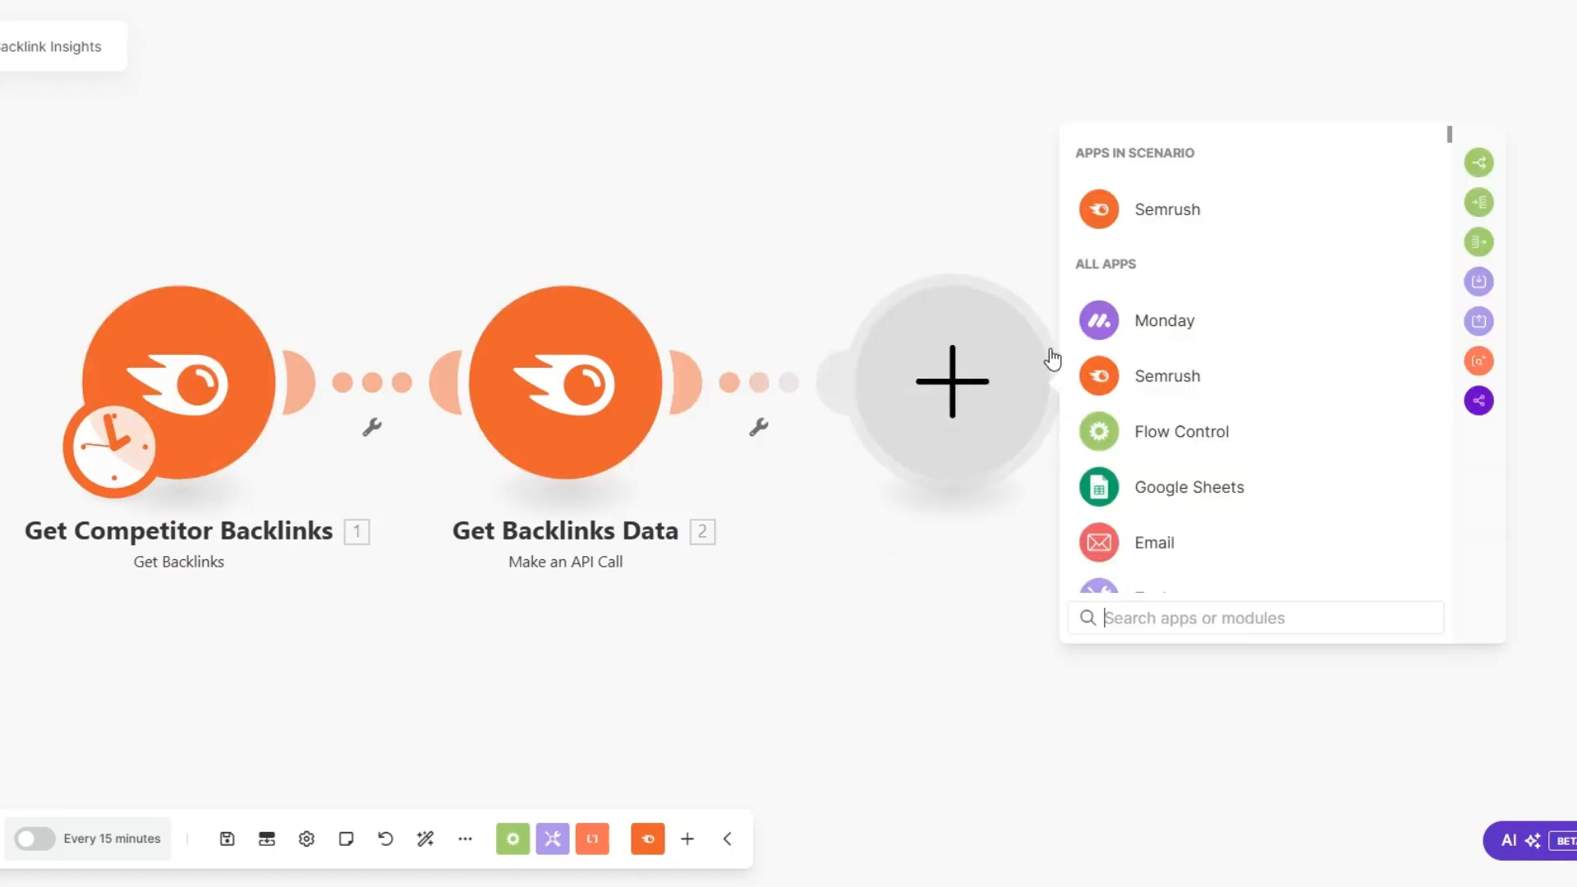
left_click(1150, 317)
scroll(1166, 525, "down", 3)
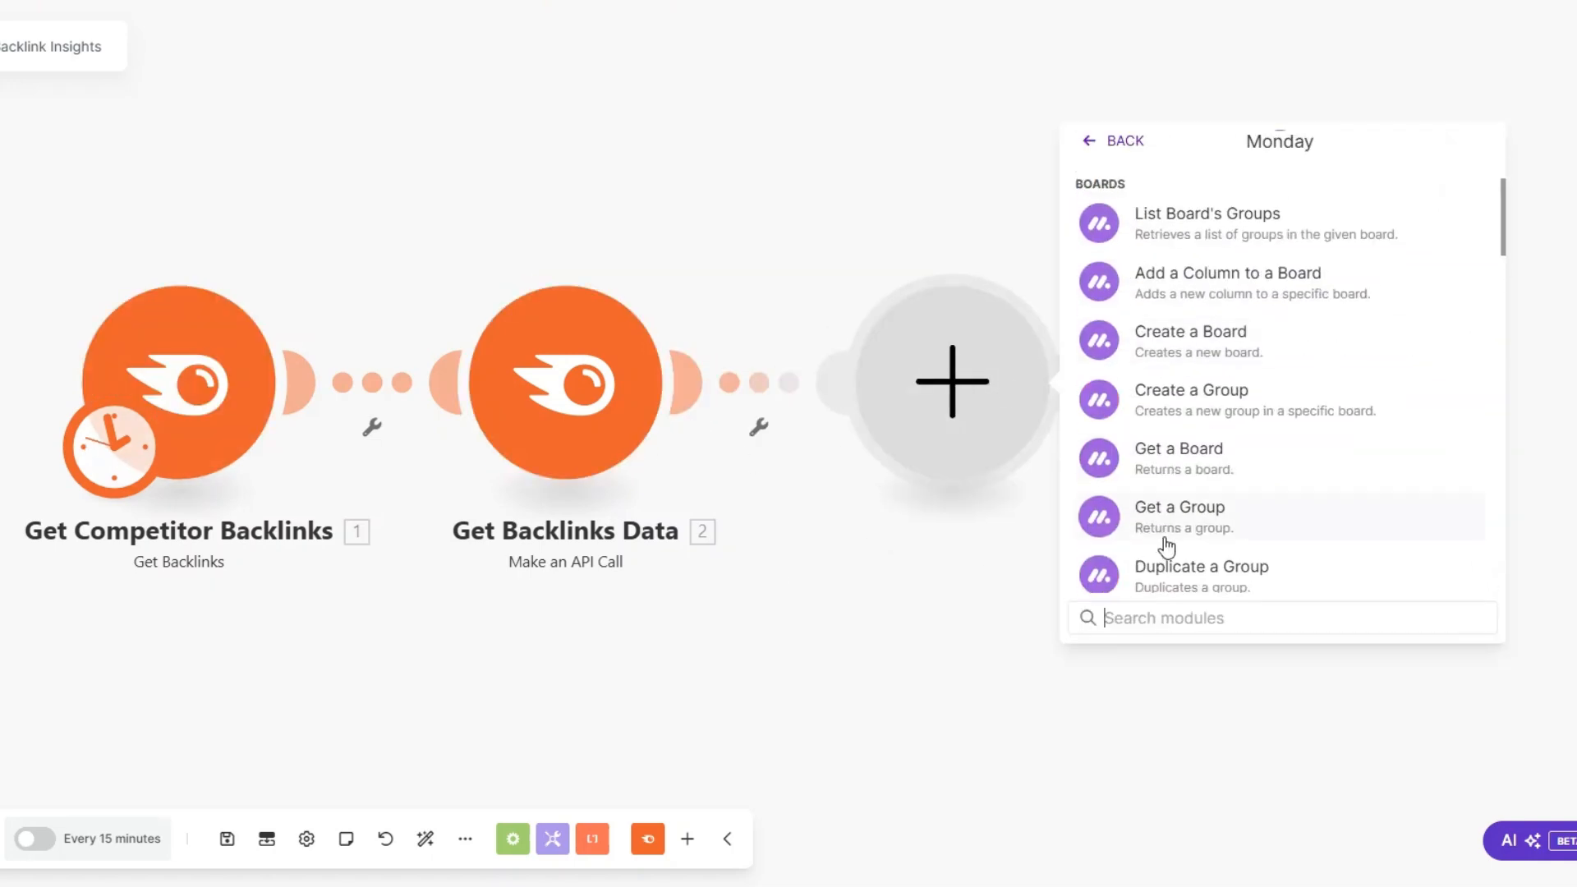
type("creat")
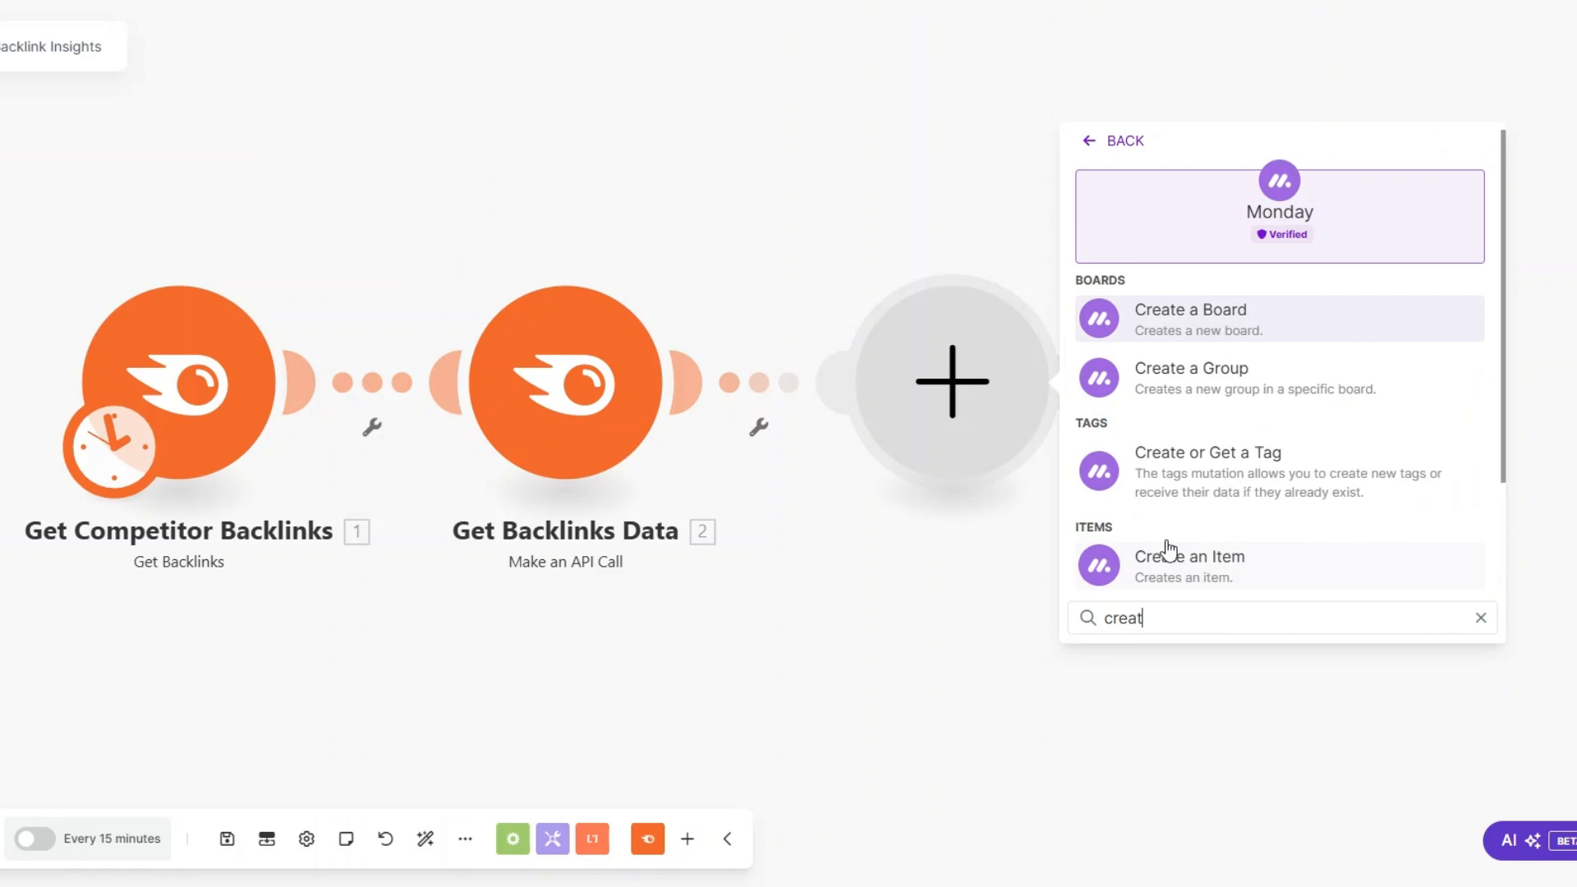
left_click(1166, 554)
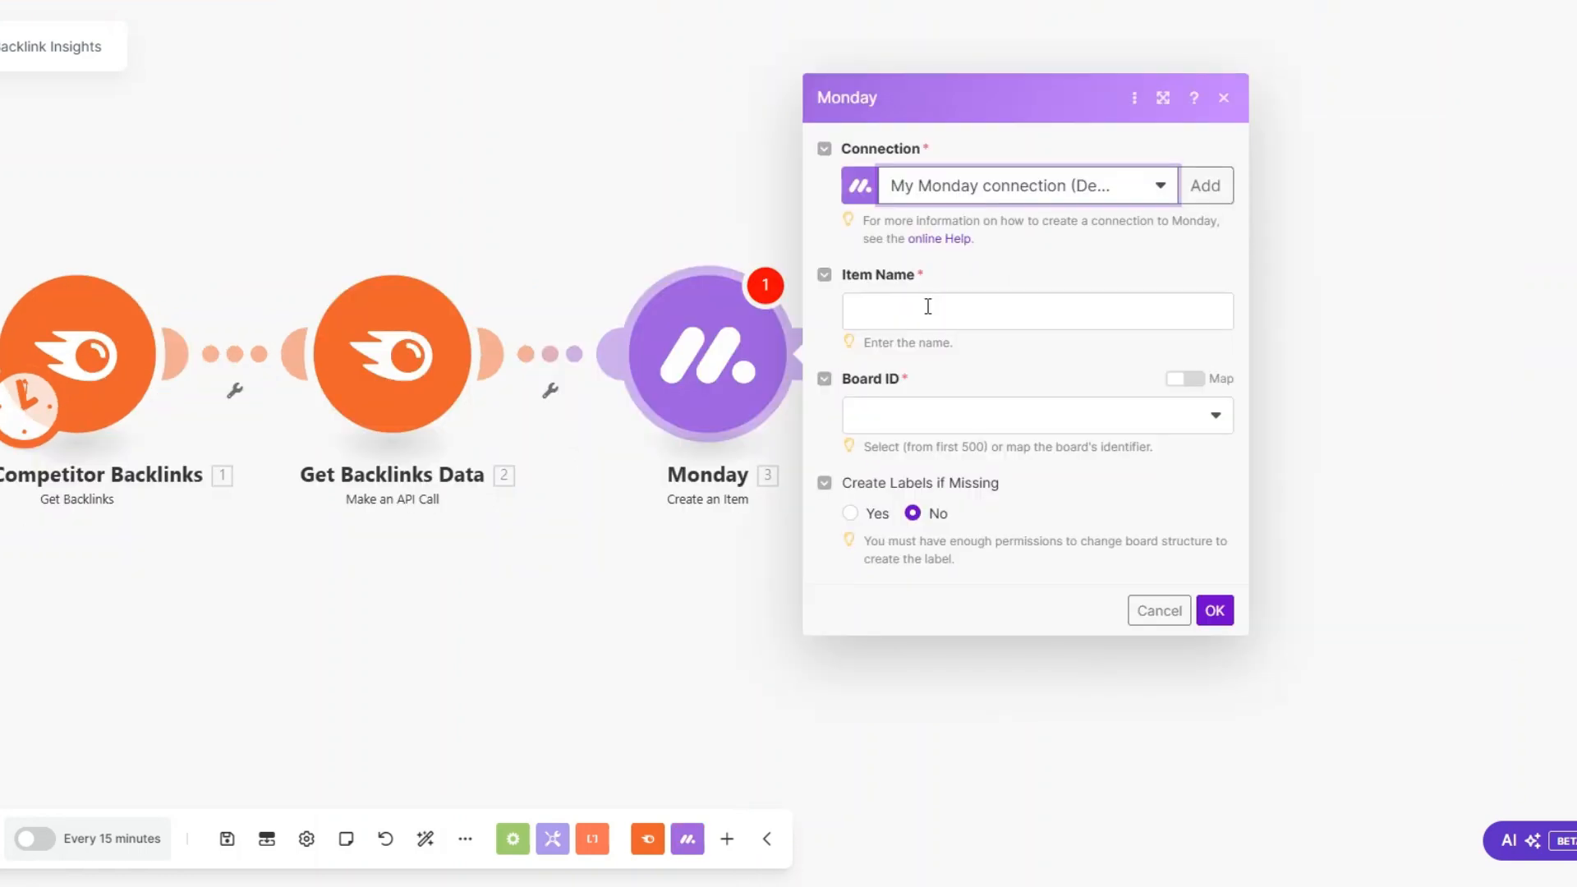
Step: Map the new item's name to Source URL from Get Competitor Backlinks and target the Competitor Backlinks board's Backlink Data group
left_click(928, 306)
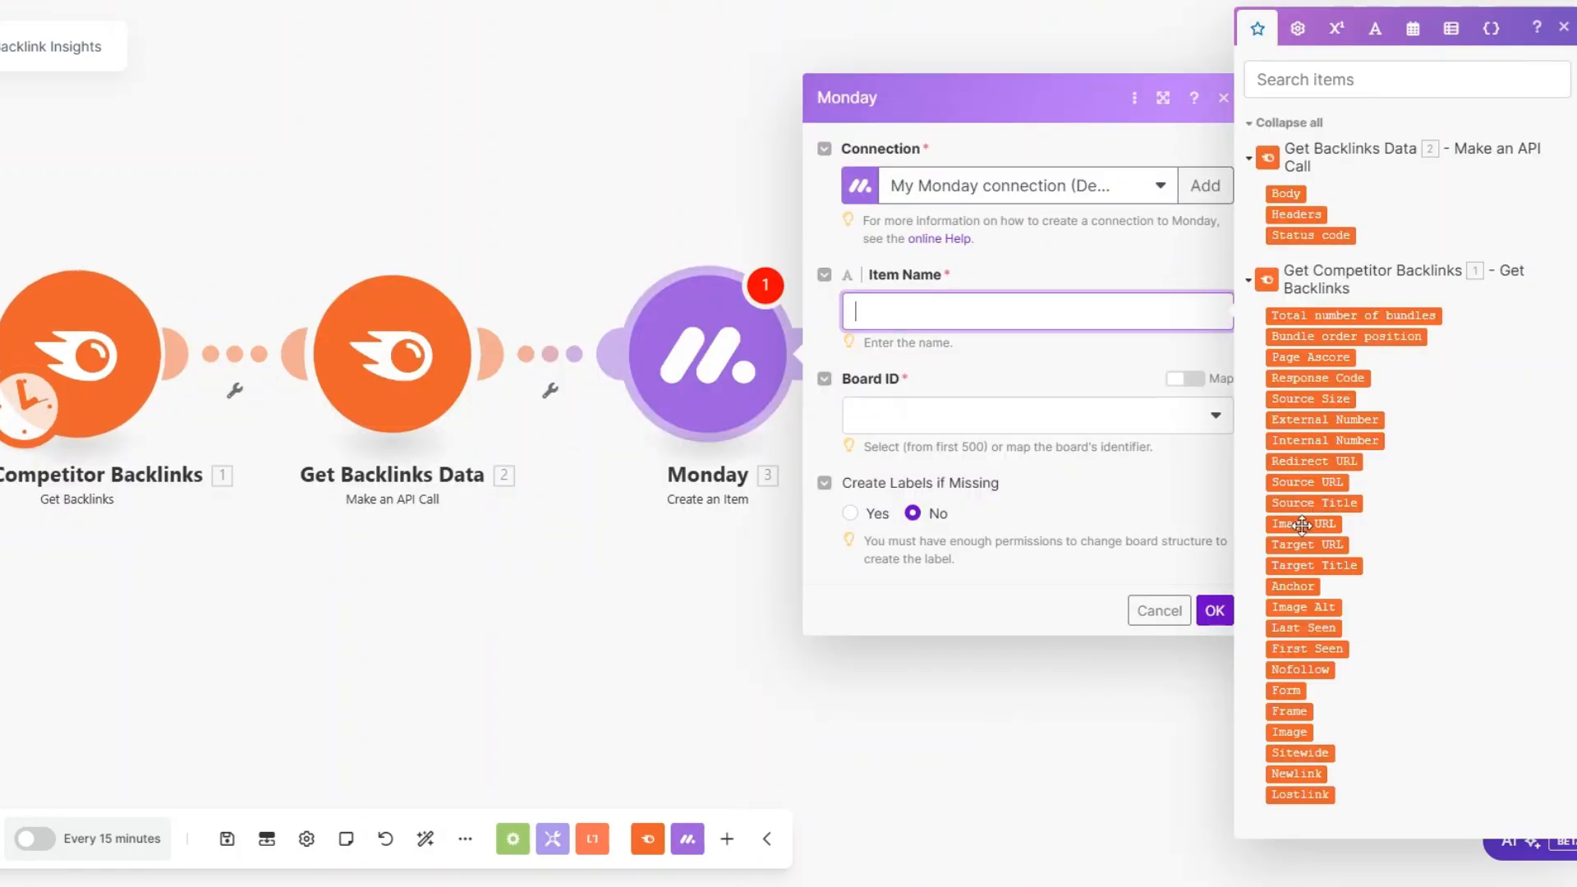
left_click(1304, 481)
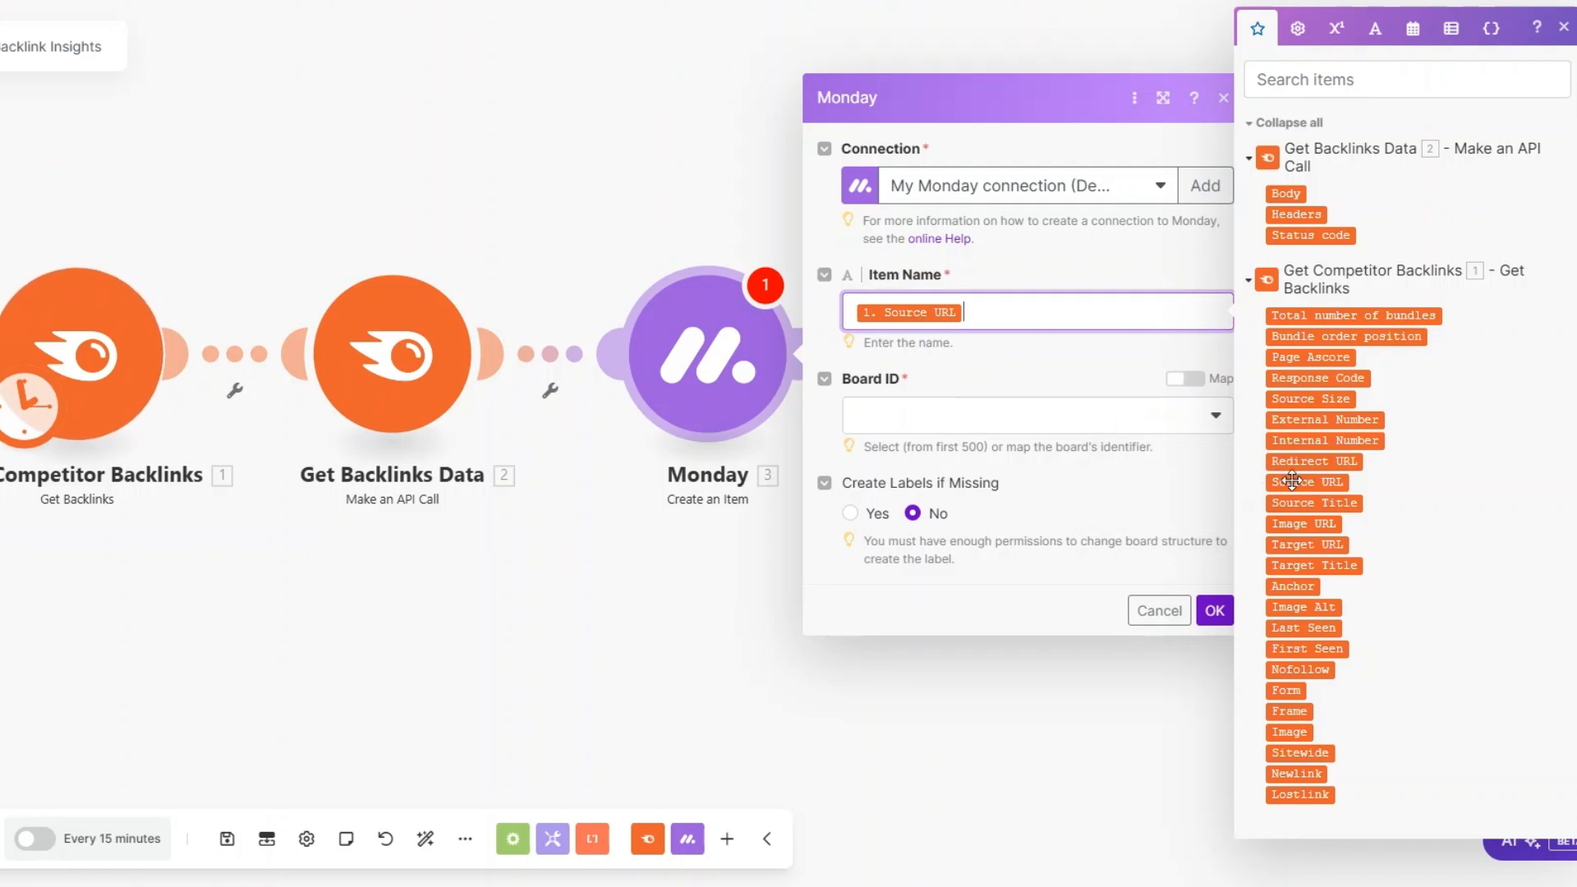
left_click(949, 423)
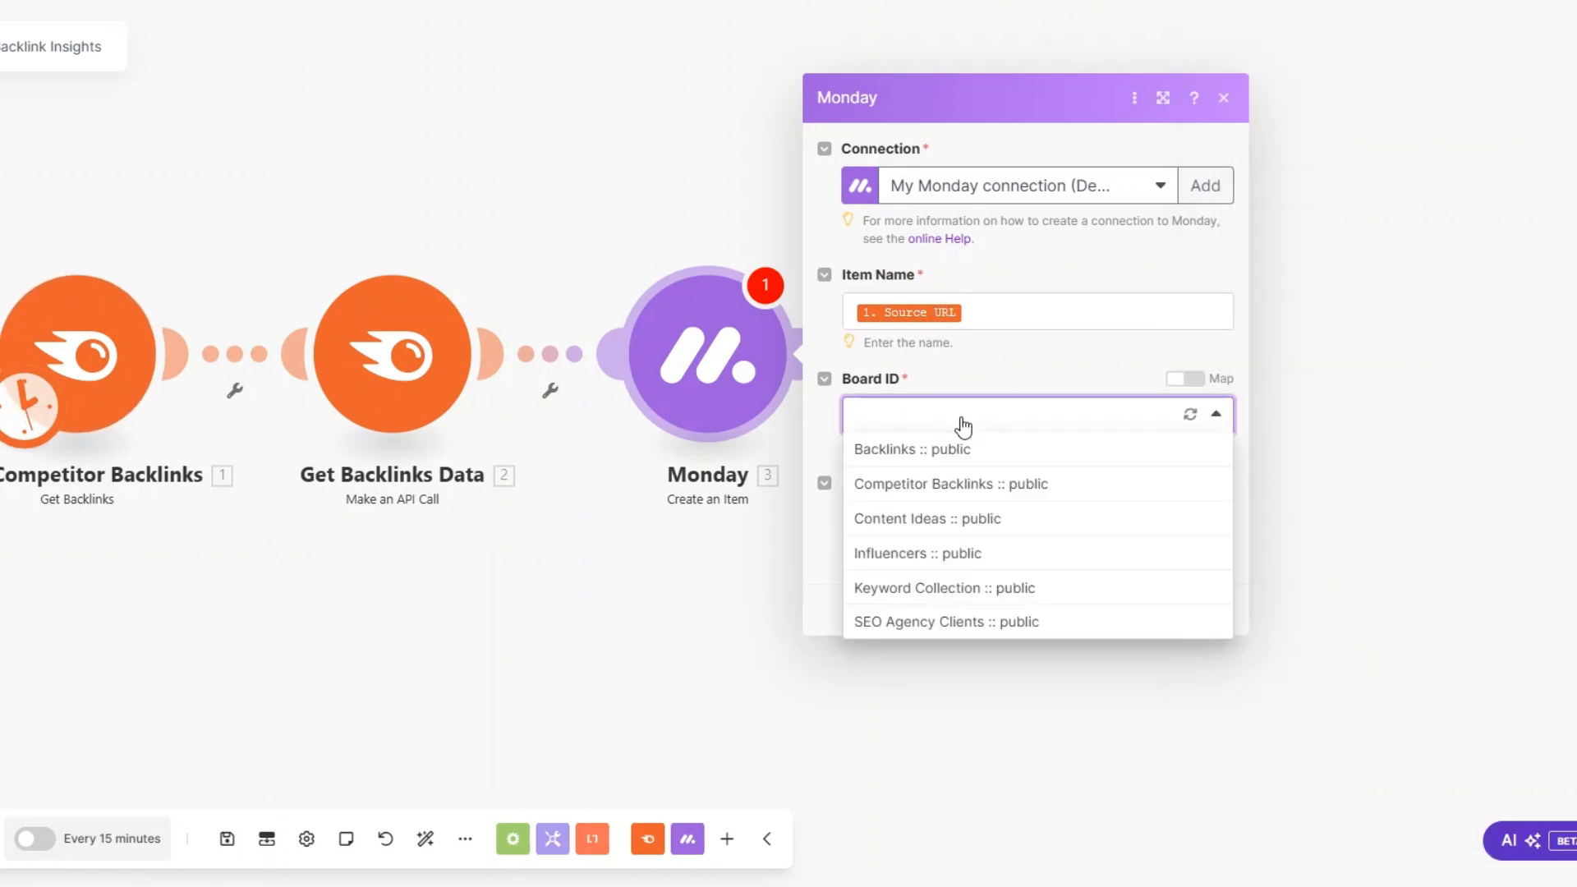
left_click(915, 481)
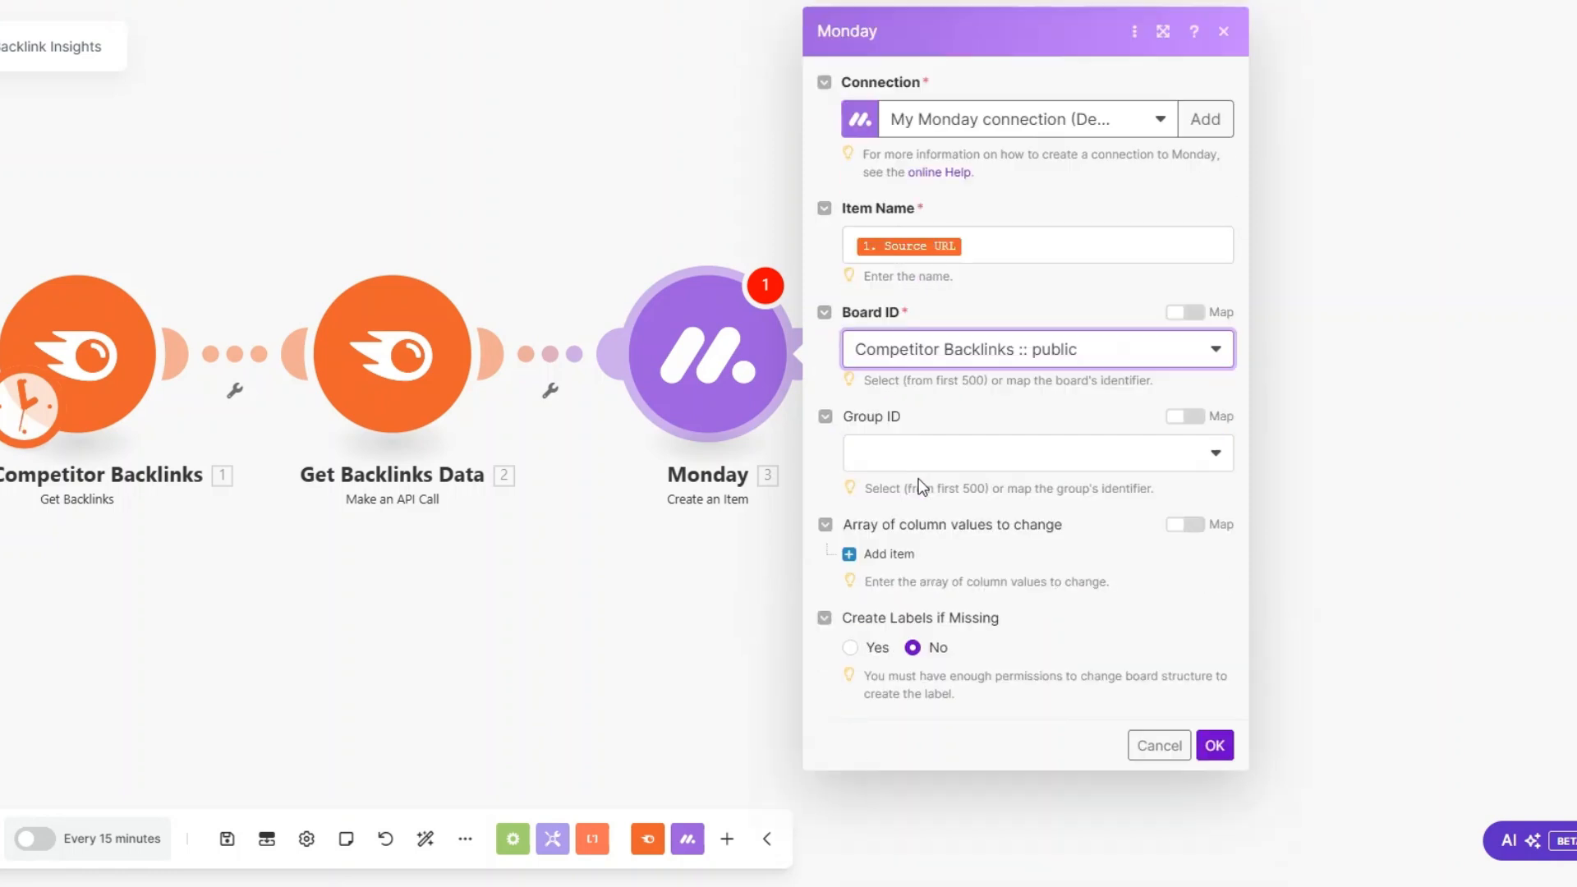
left_click(901, 464)
left_click(904, 523)
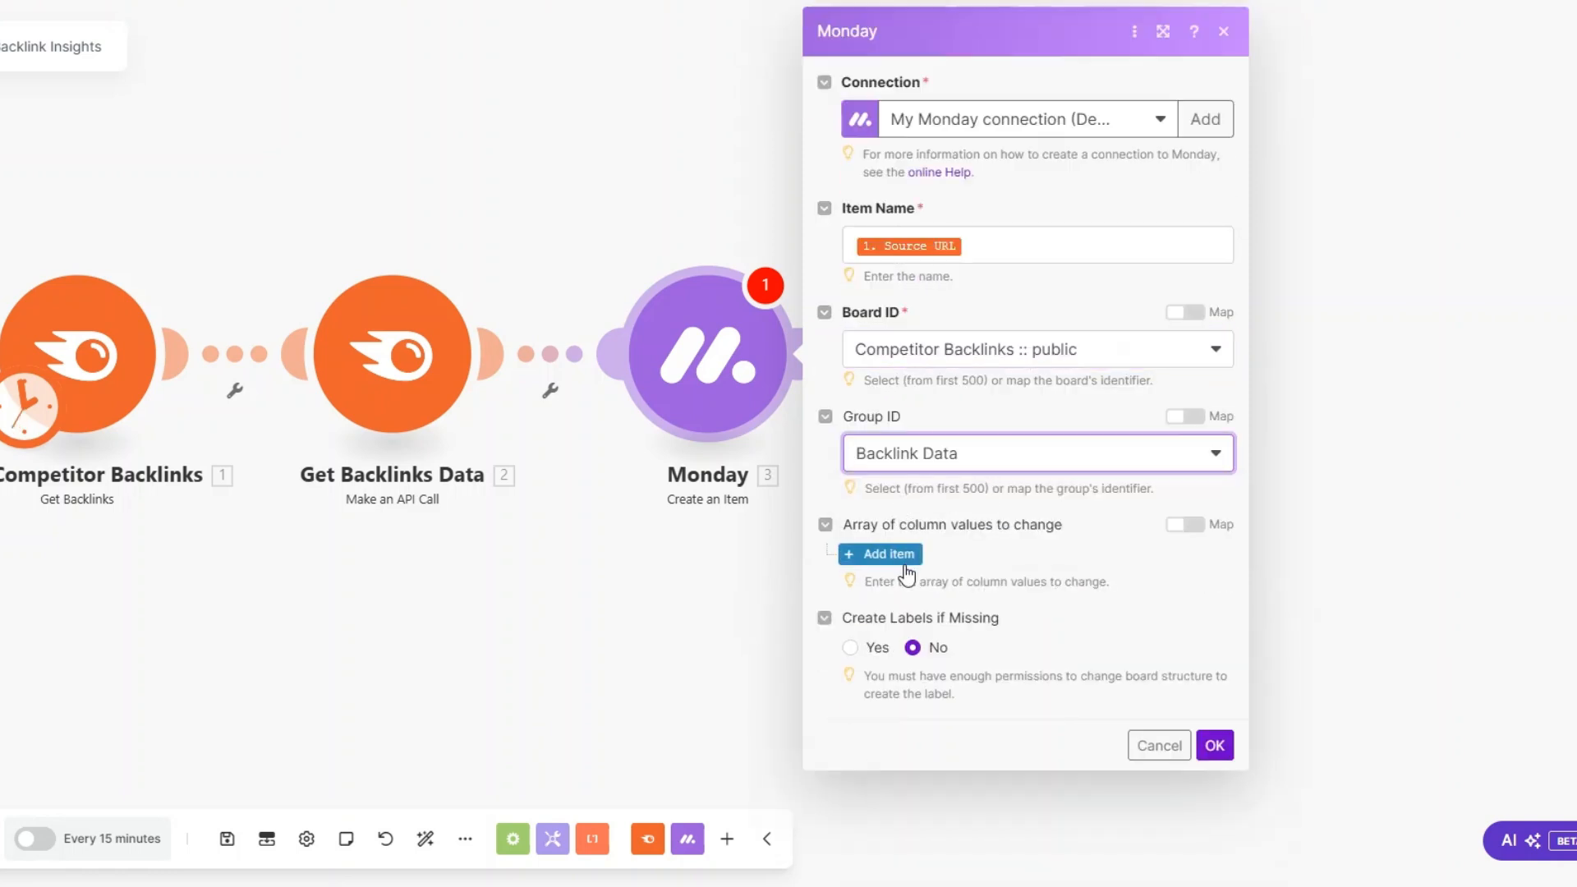
left_click(888, 554)
left_click(937, 616)
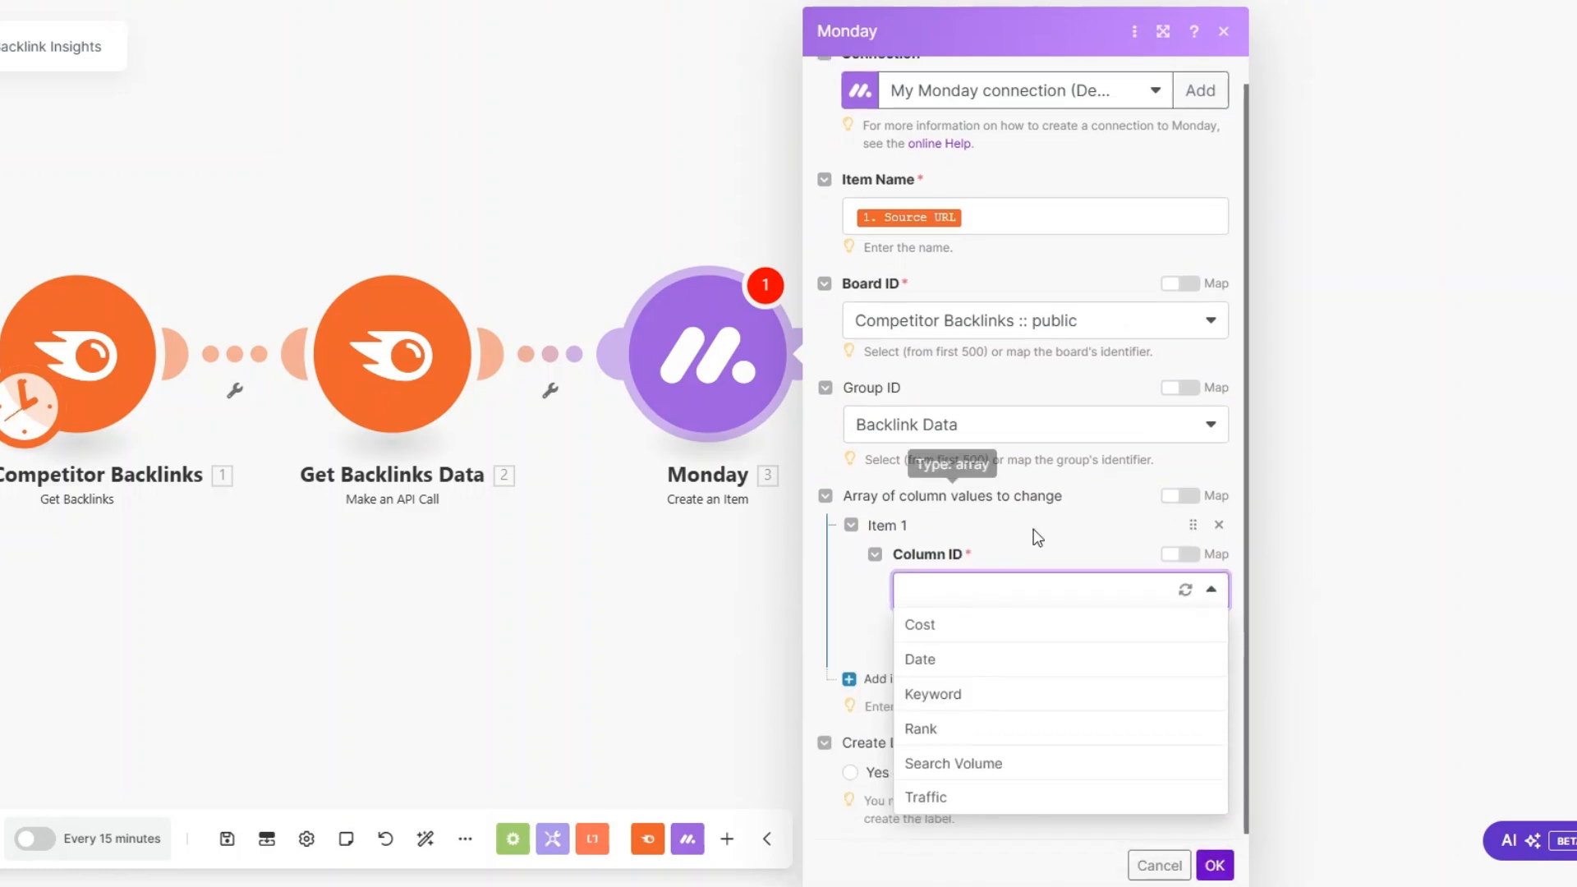
left_click(934, 650)
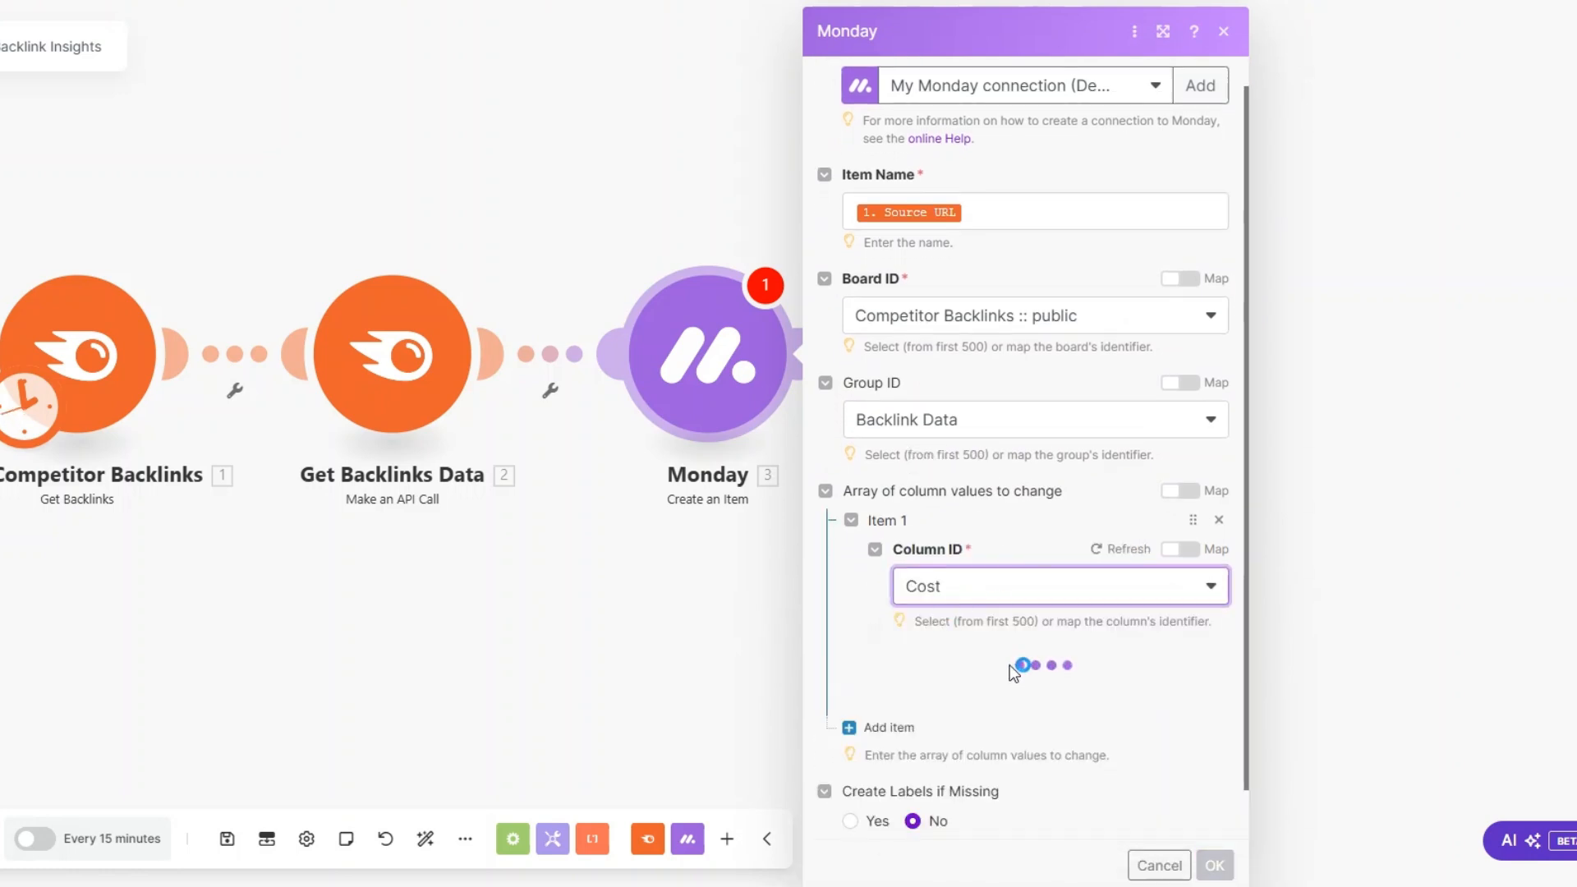
left_click(1003, 701)
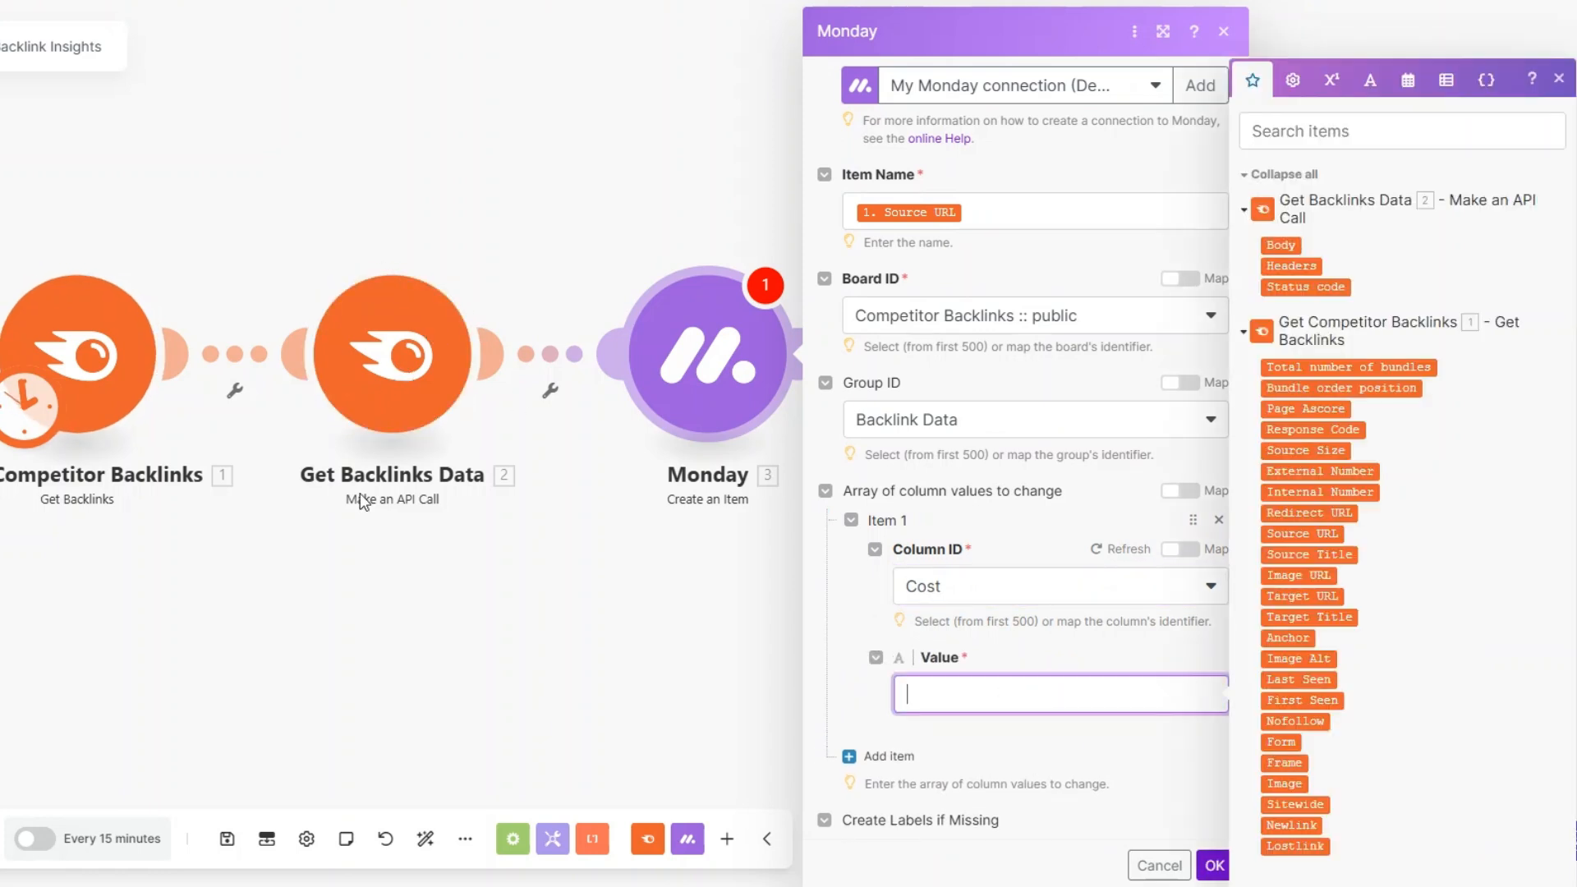
left_click(1217, 519)
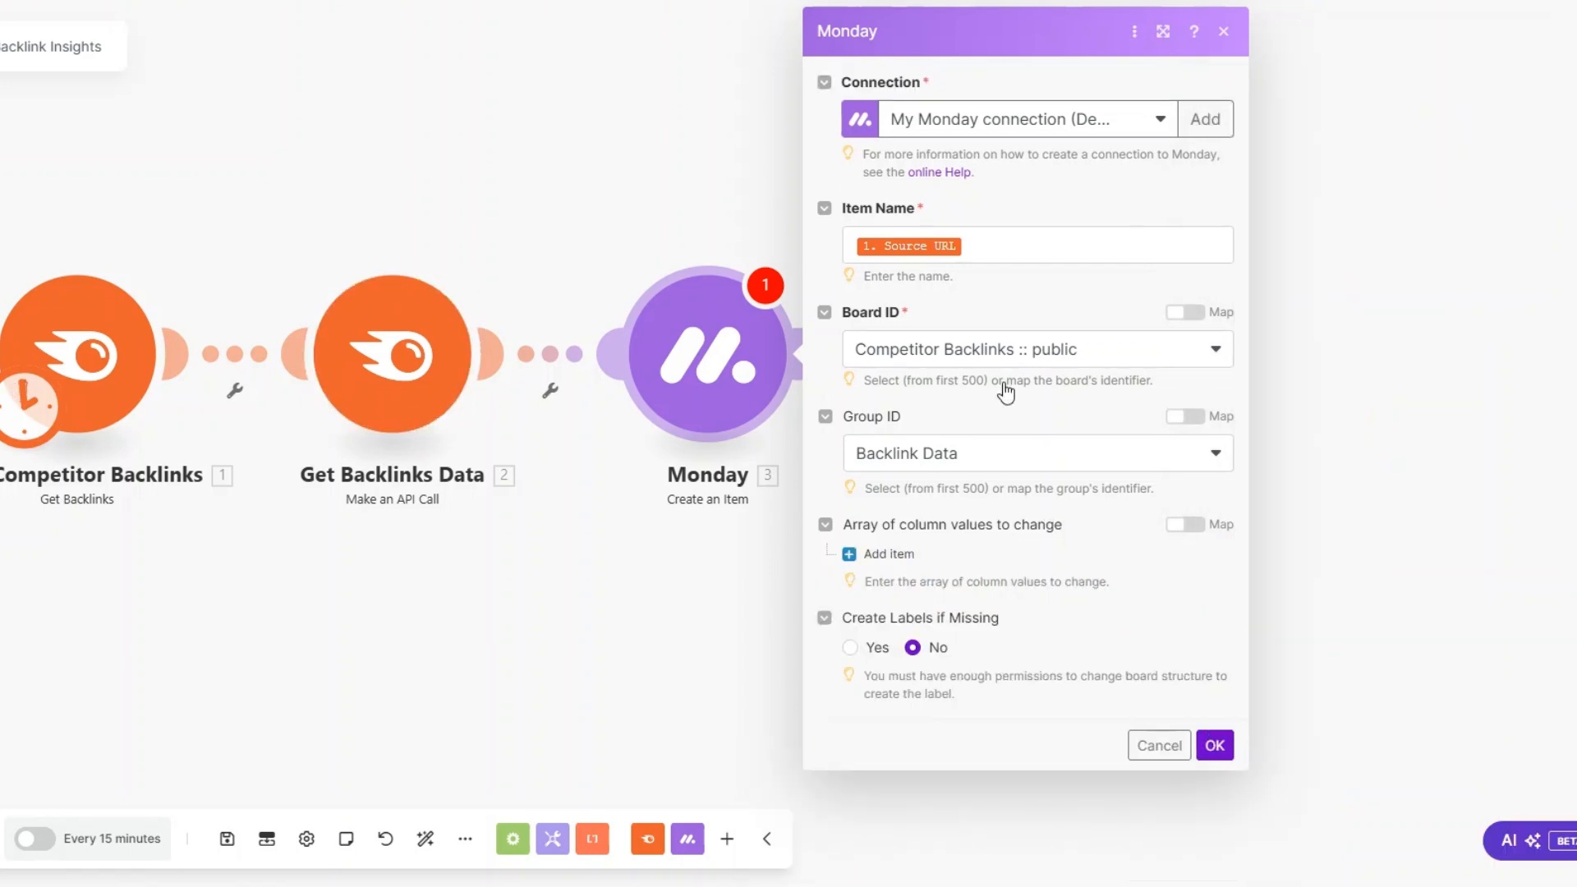
Step: Confirm the Create an Item settings and rename the Monday module as Track Backlinks on Monday
left_click(1214, 745)
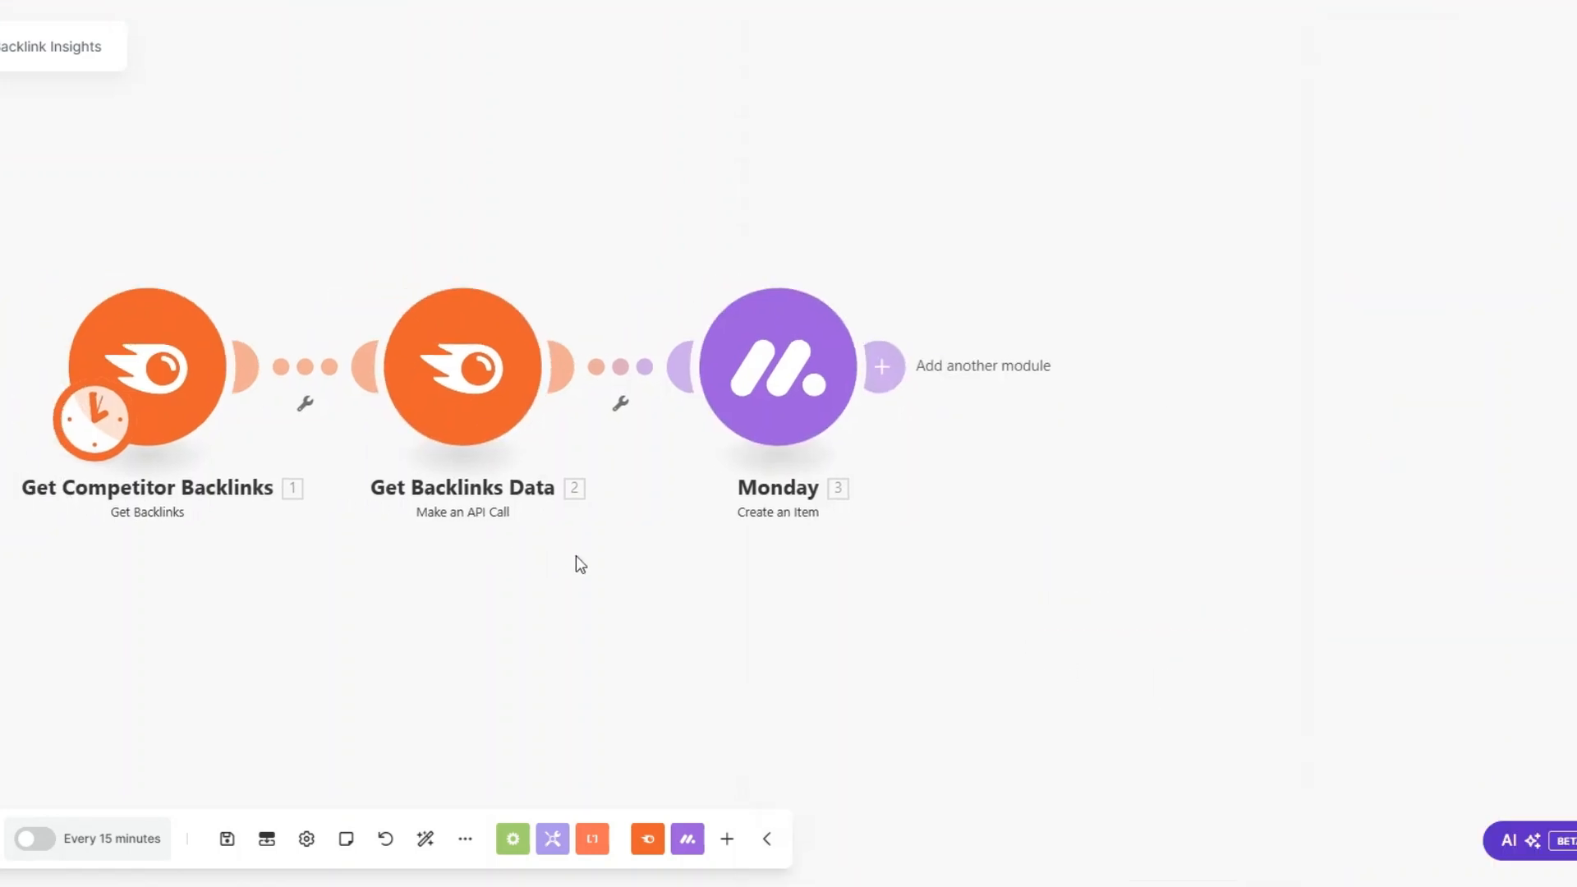
left_click(858, 498)
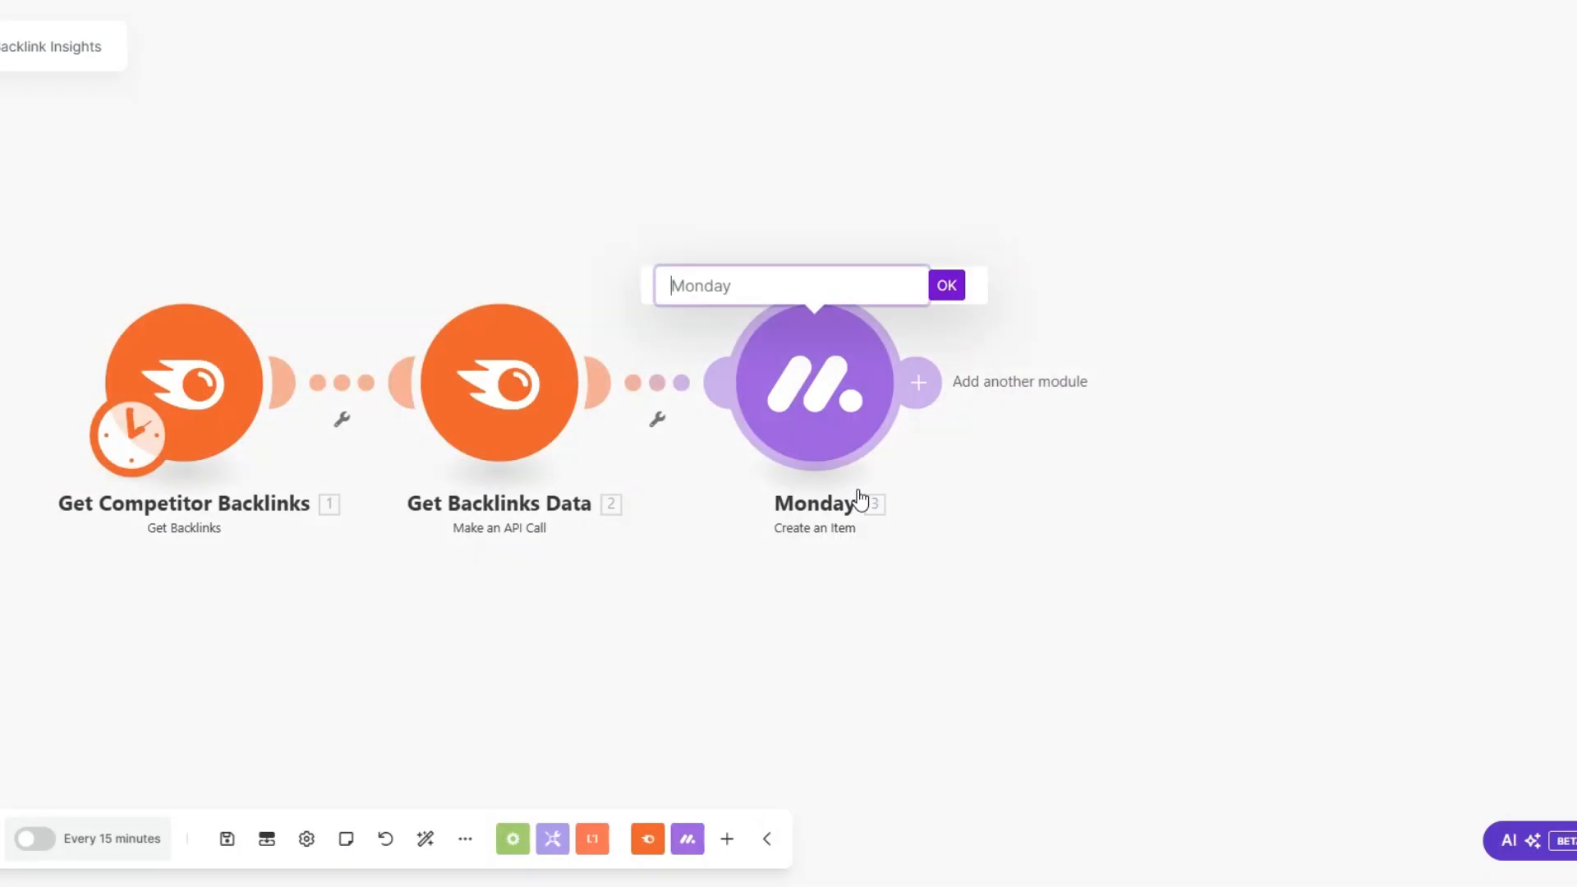
type("Track Backlinks on Monday")
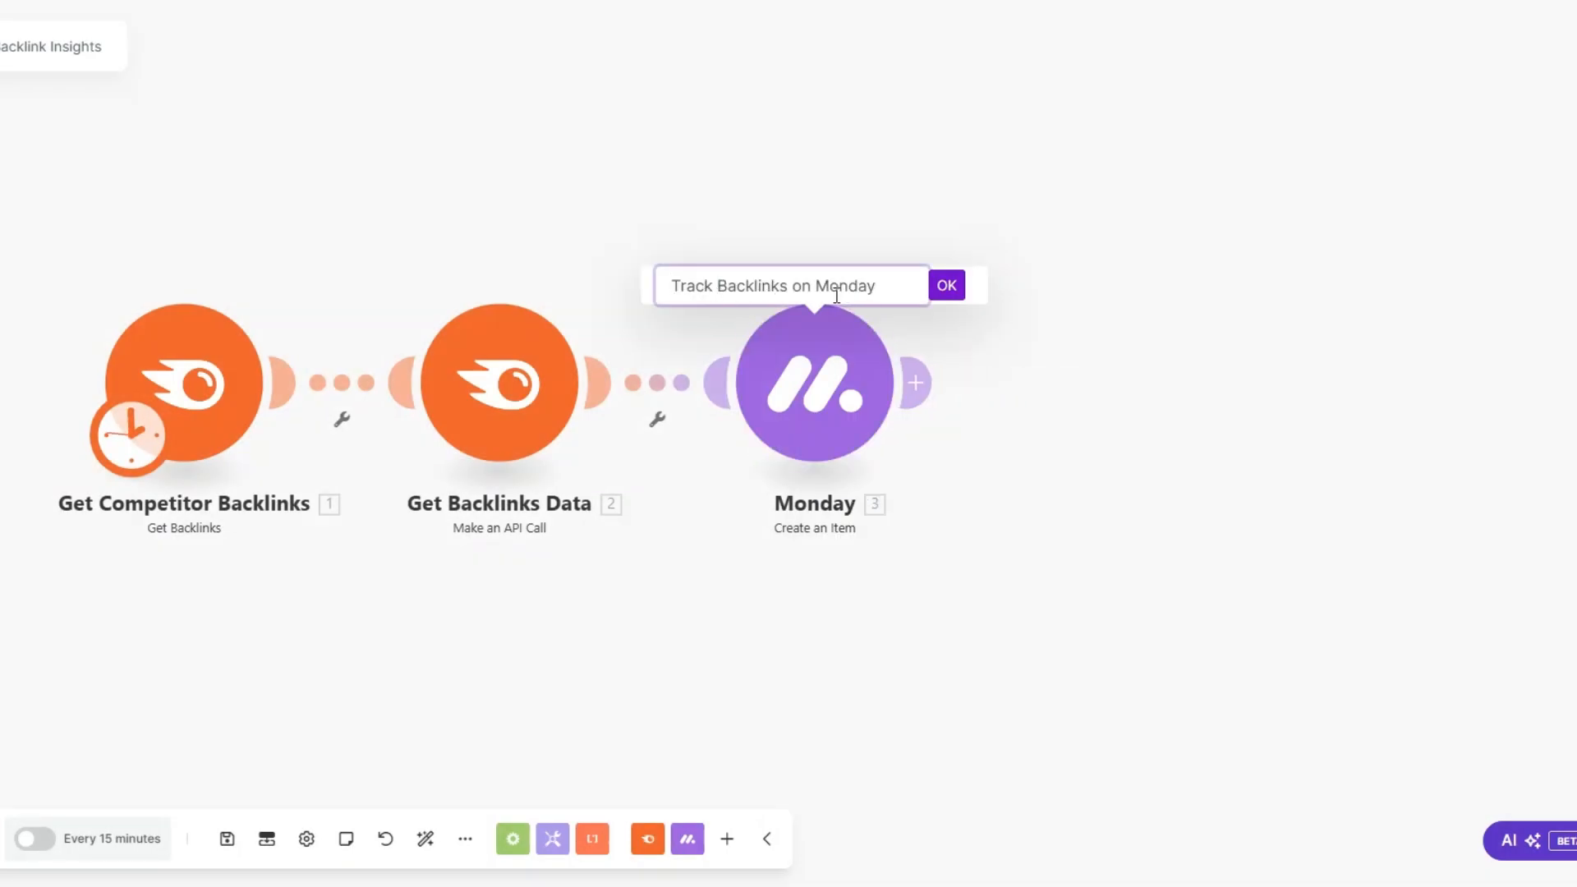
left_click(946, 287)
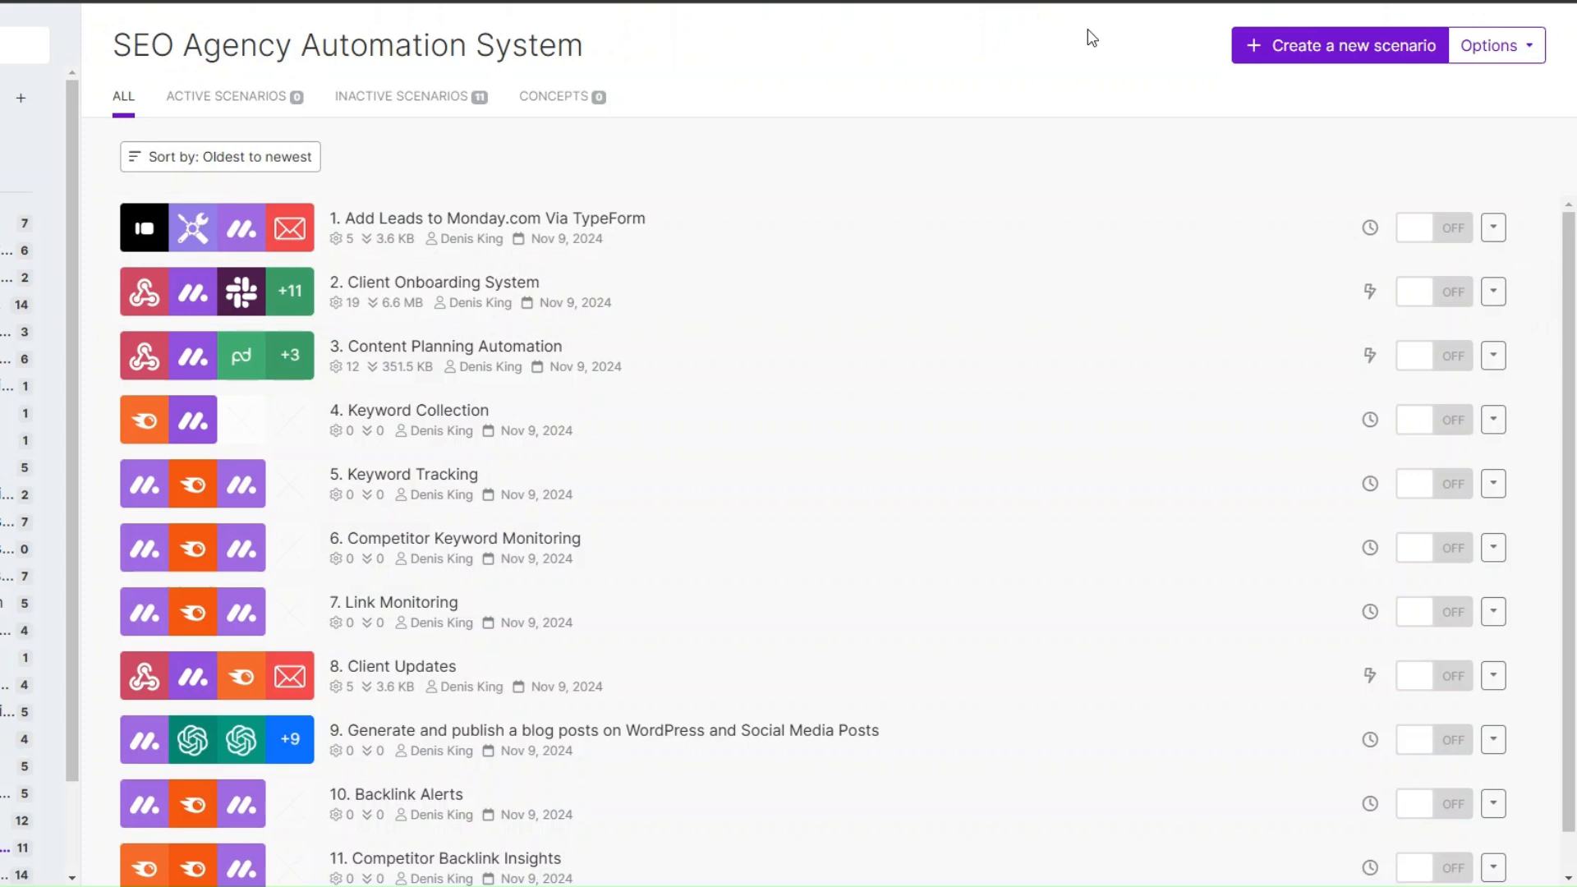
Step: Create a new scenario and add a Webhooks module with the Custom webhook trigger as its first module
left_click(1340, 45)
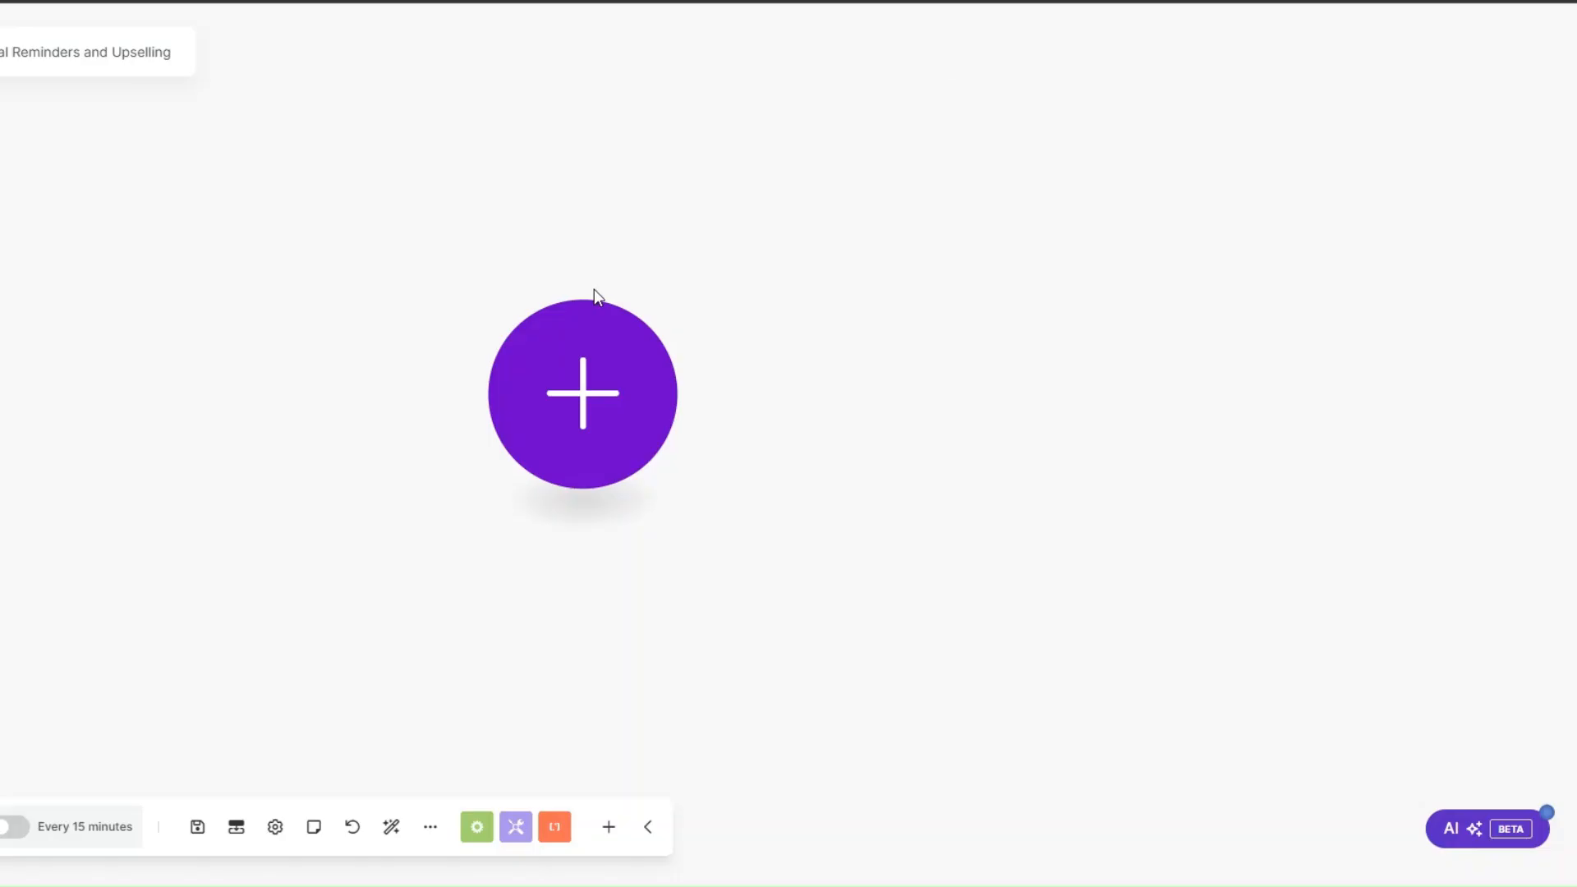
left_click(586, 398)
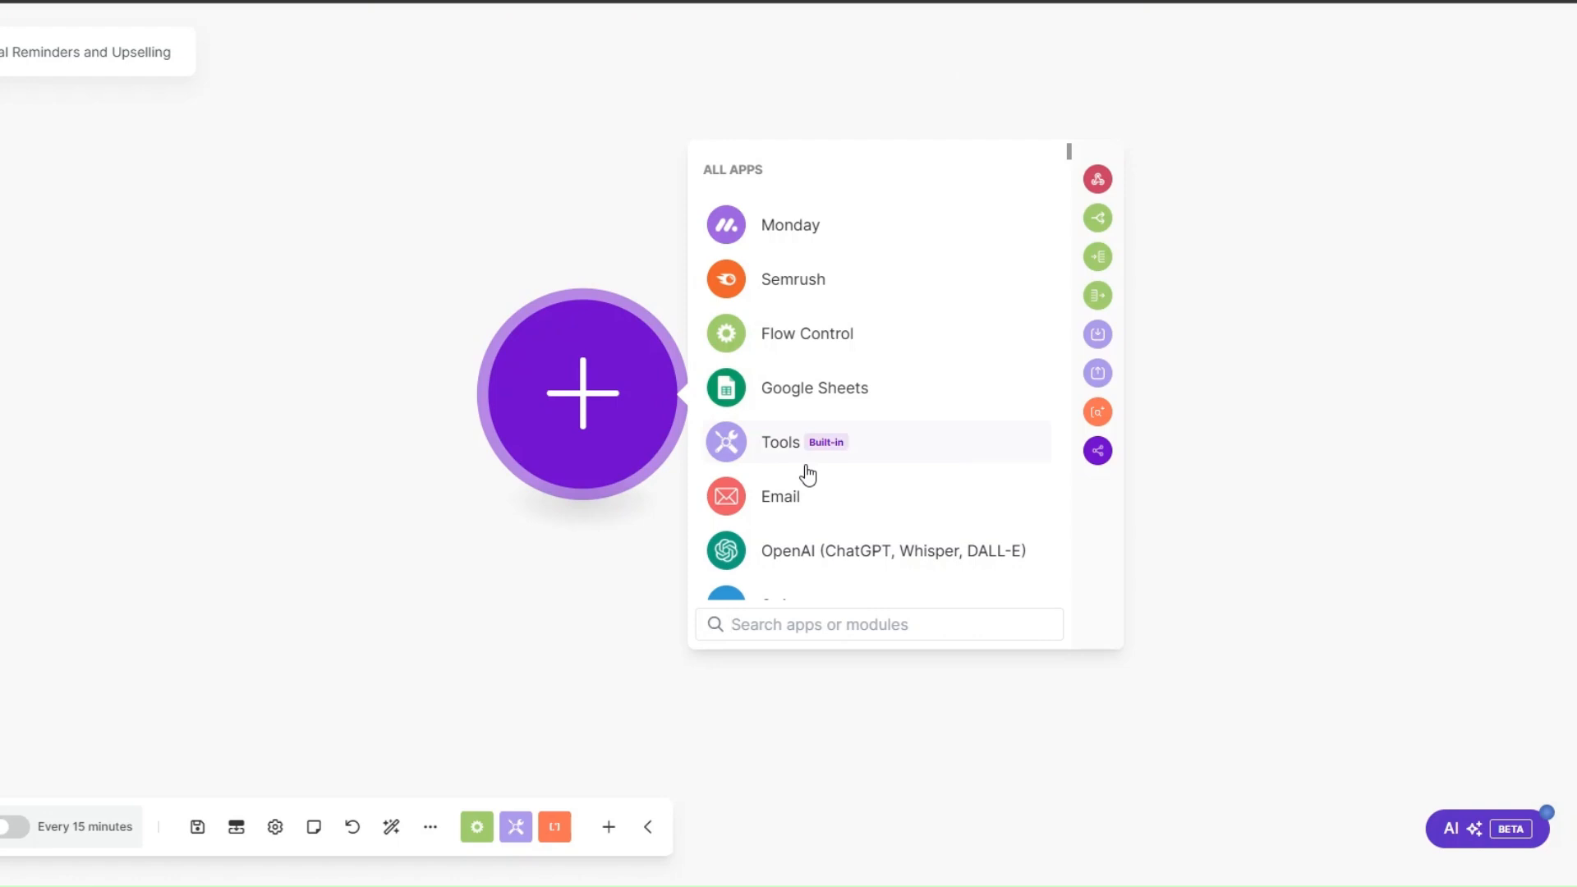
scroll(807, 474, "down", 2)
left_click(797, 558)
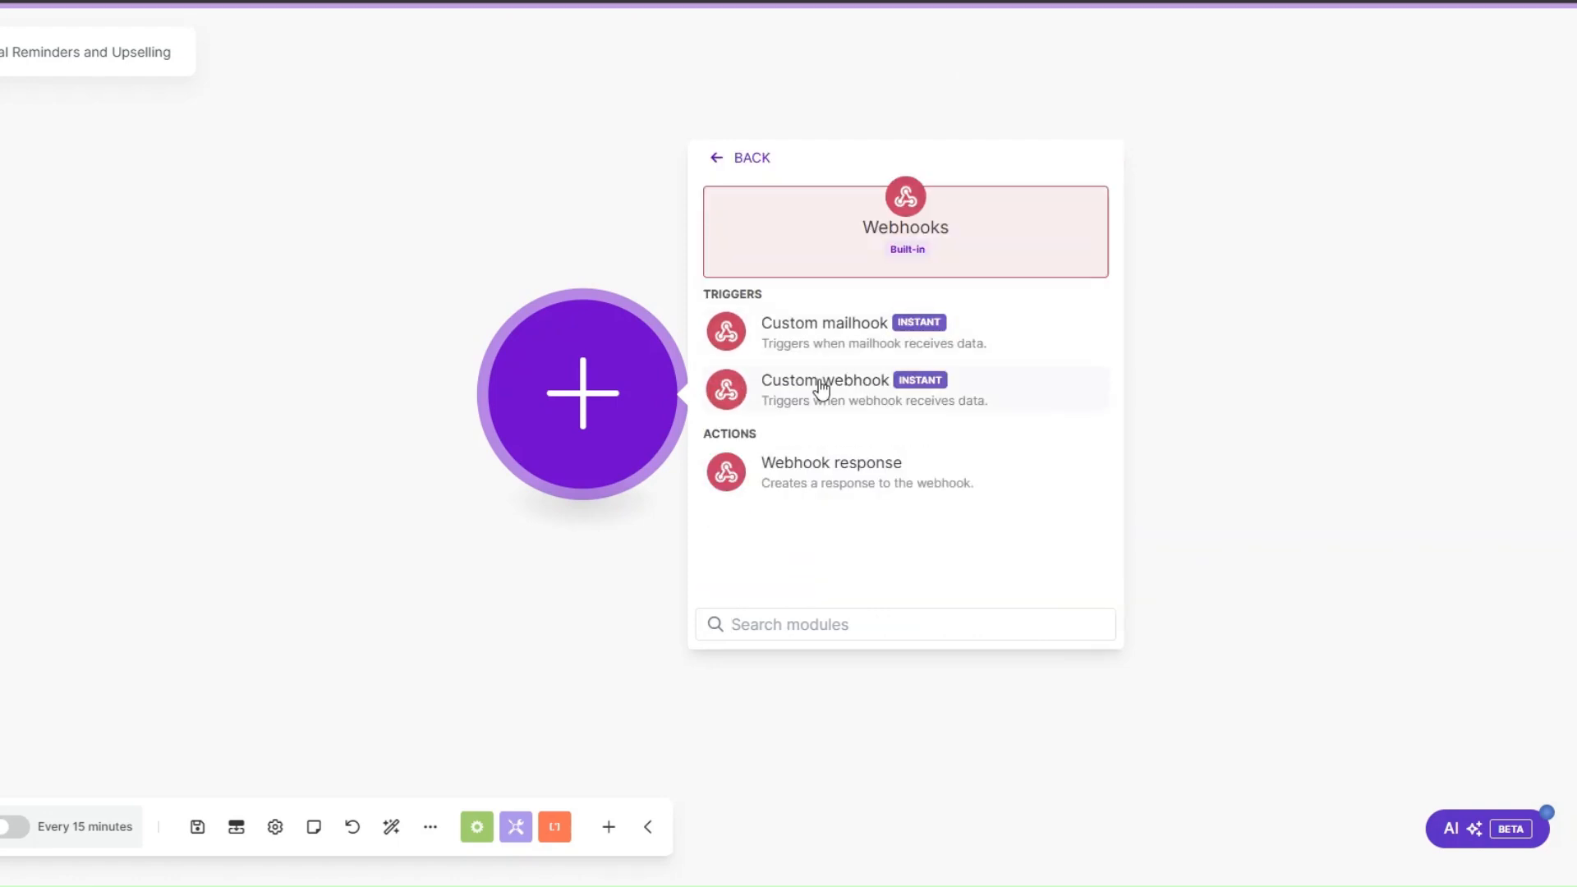
left_click(791, 384)
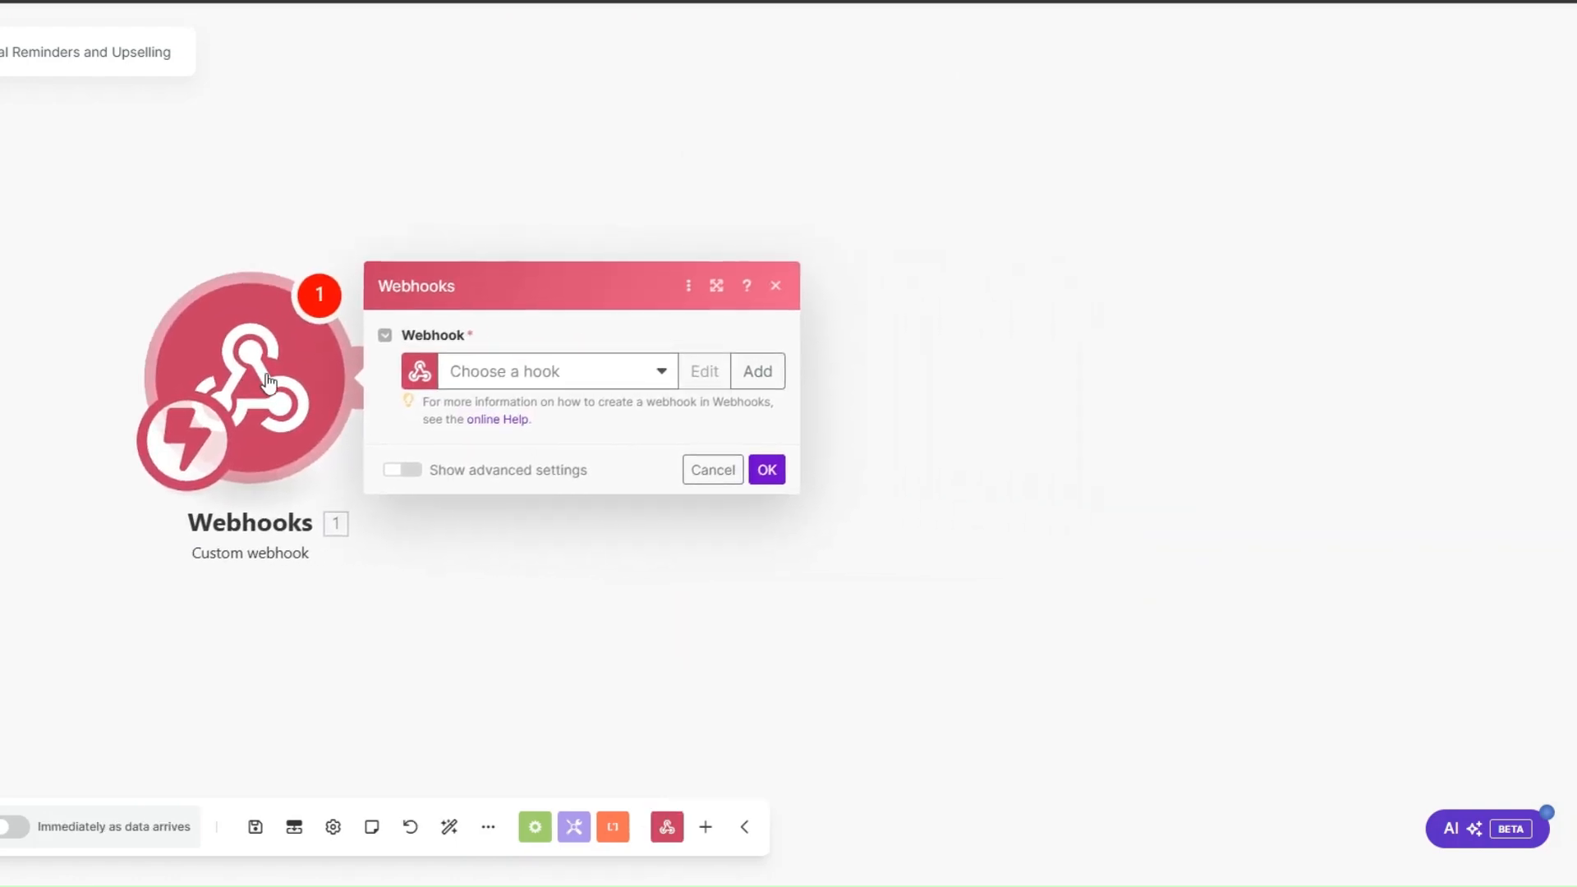
Step: Create a hook named Contract Renewal webhook for the trigger and copy its address to the clipboard
left_click(726, 373)
left_click_drag(979, 293, 798, 293)
type("Contr")
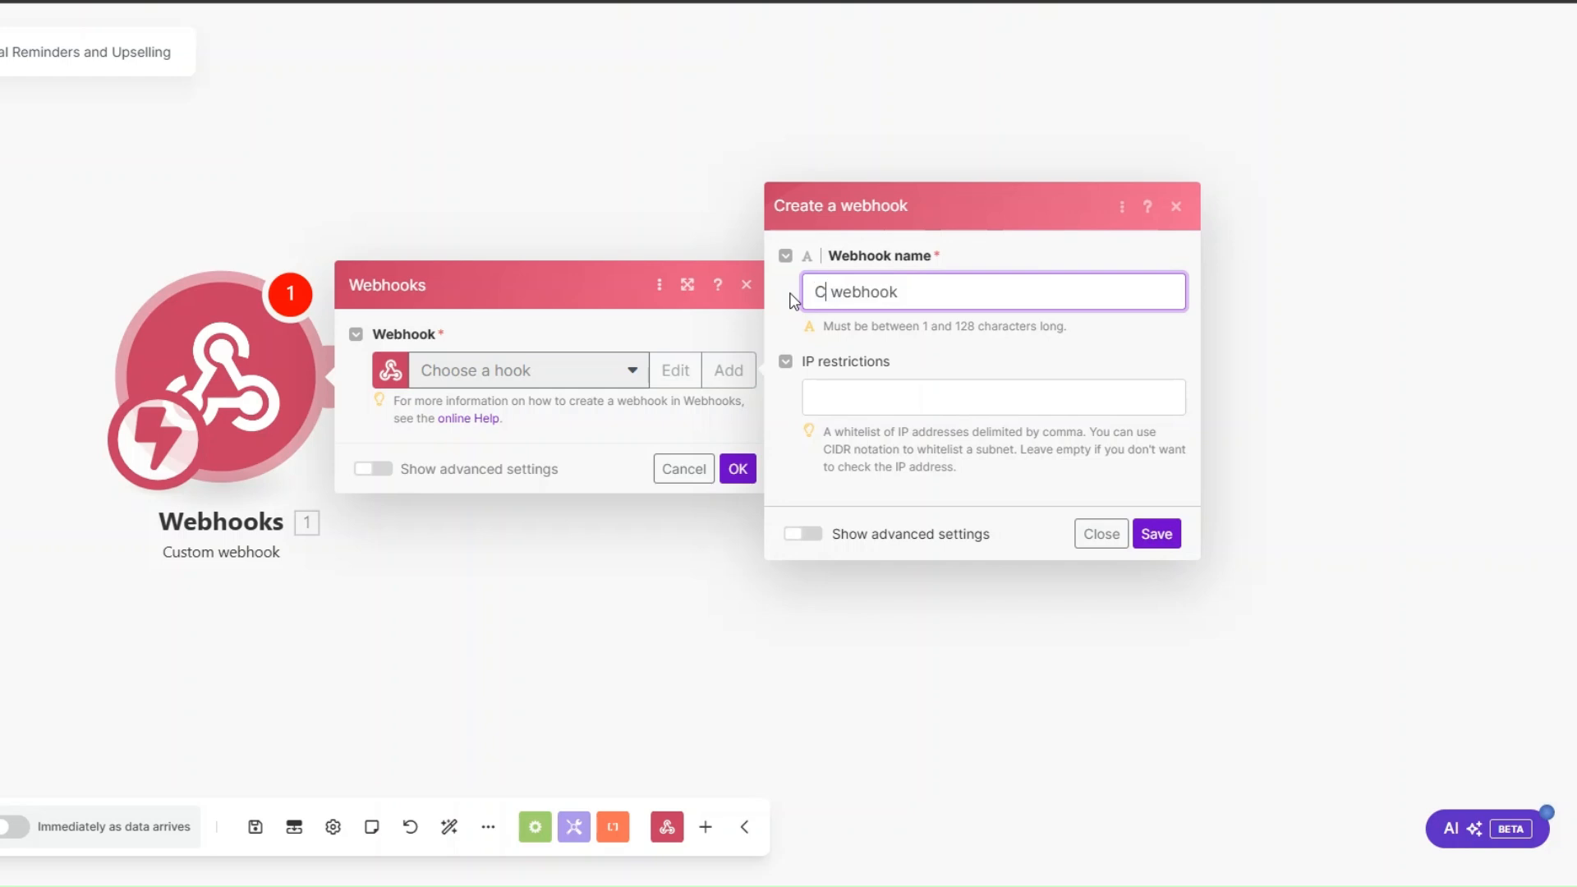
type("act Renewal")
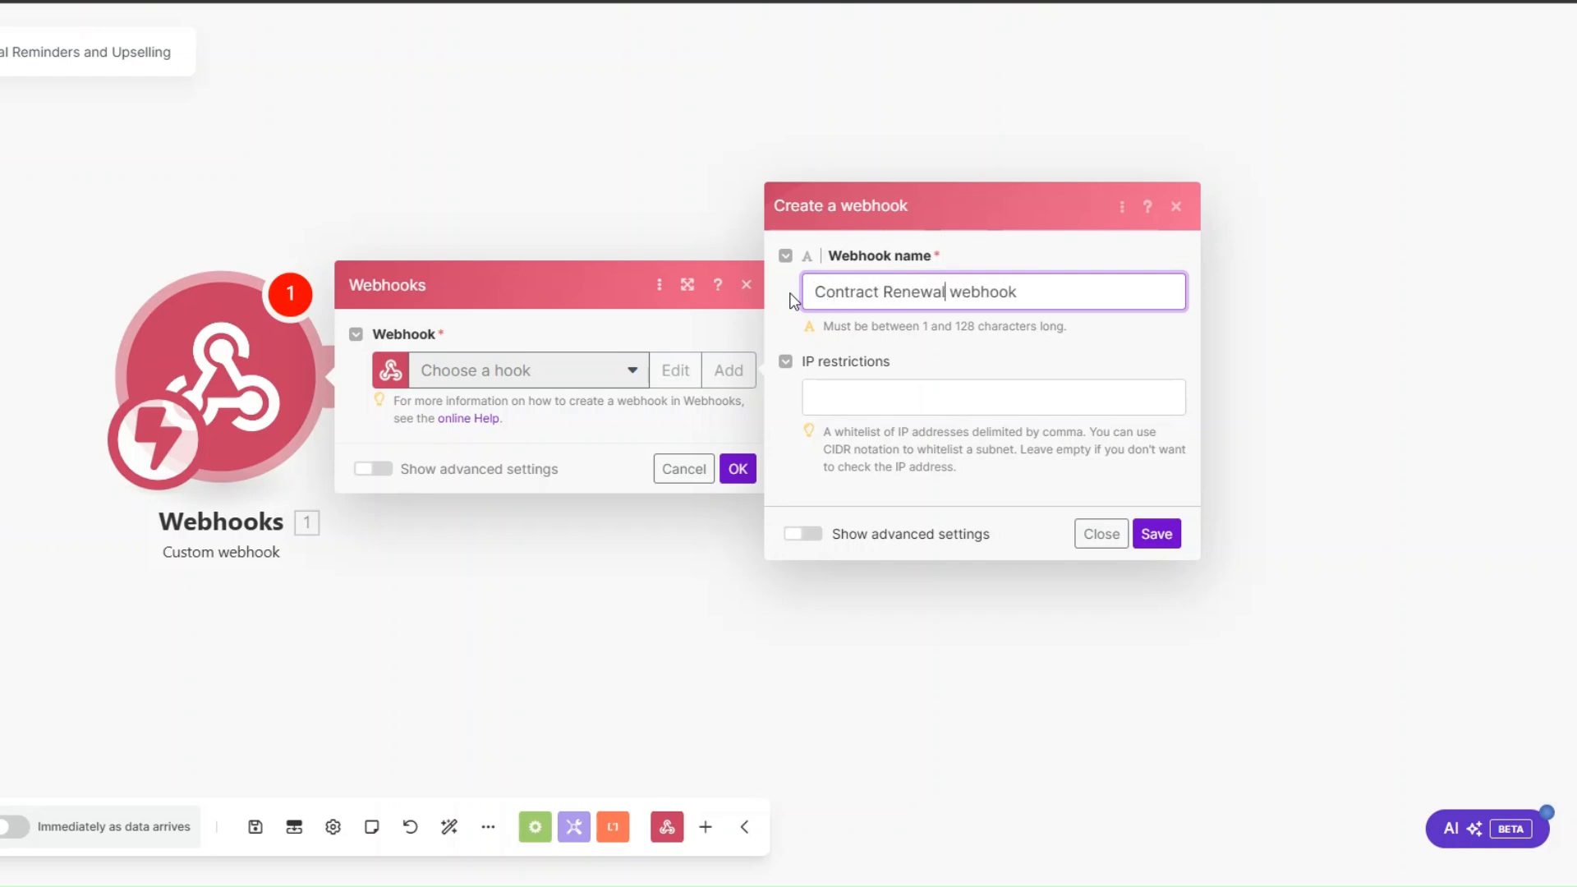
left_click_drag(810, 291, 1076, 295)
left_click(1155, 533)
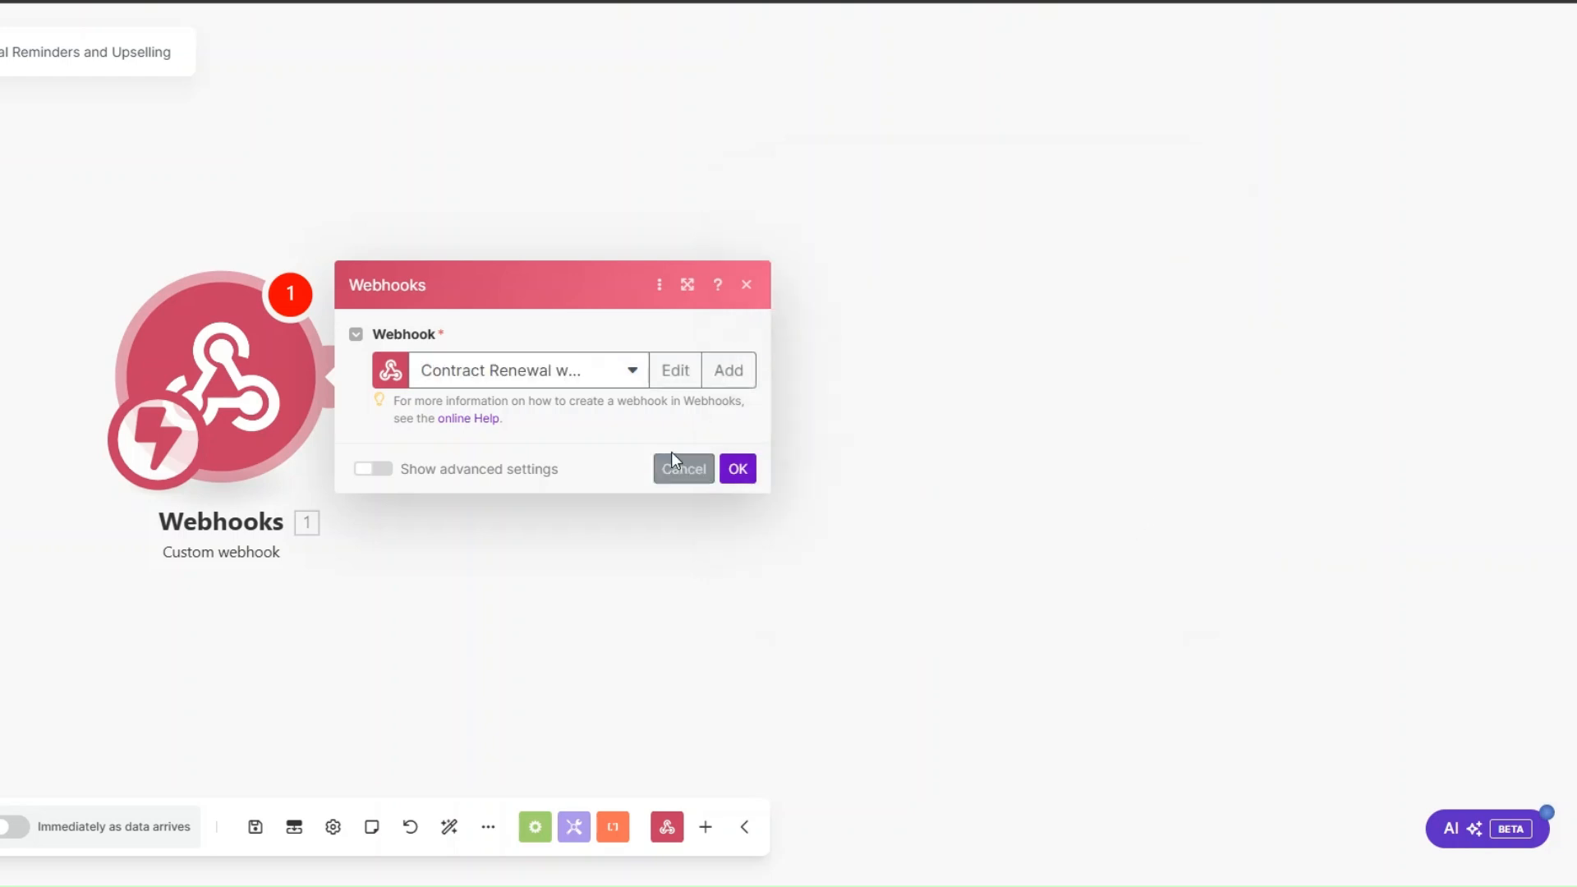
left_click(678, 450)
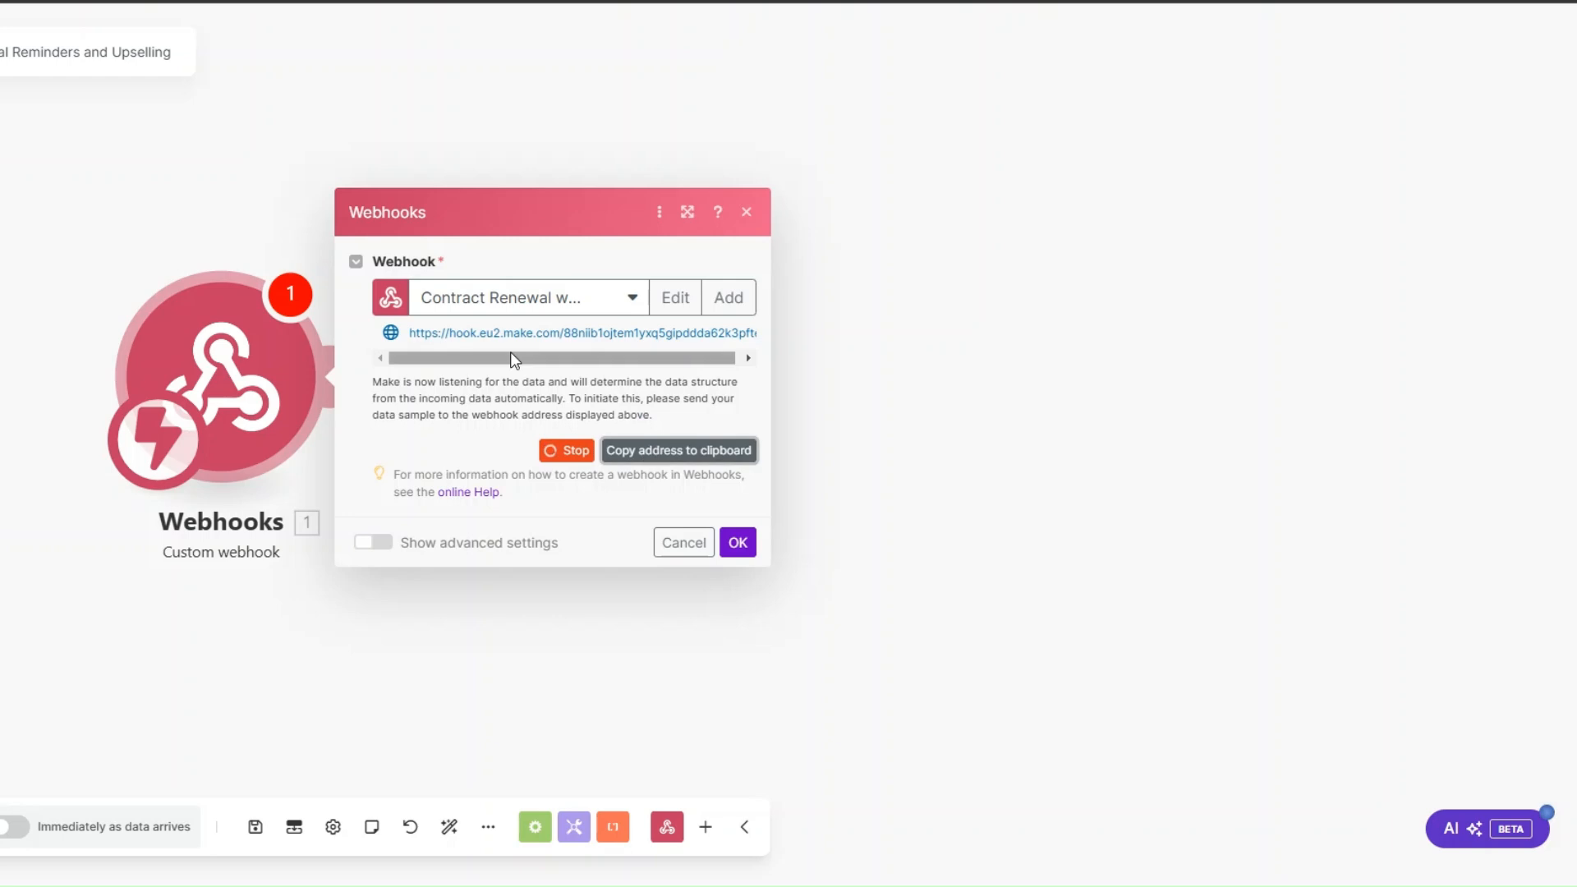
left_click(737, 542)
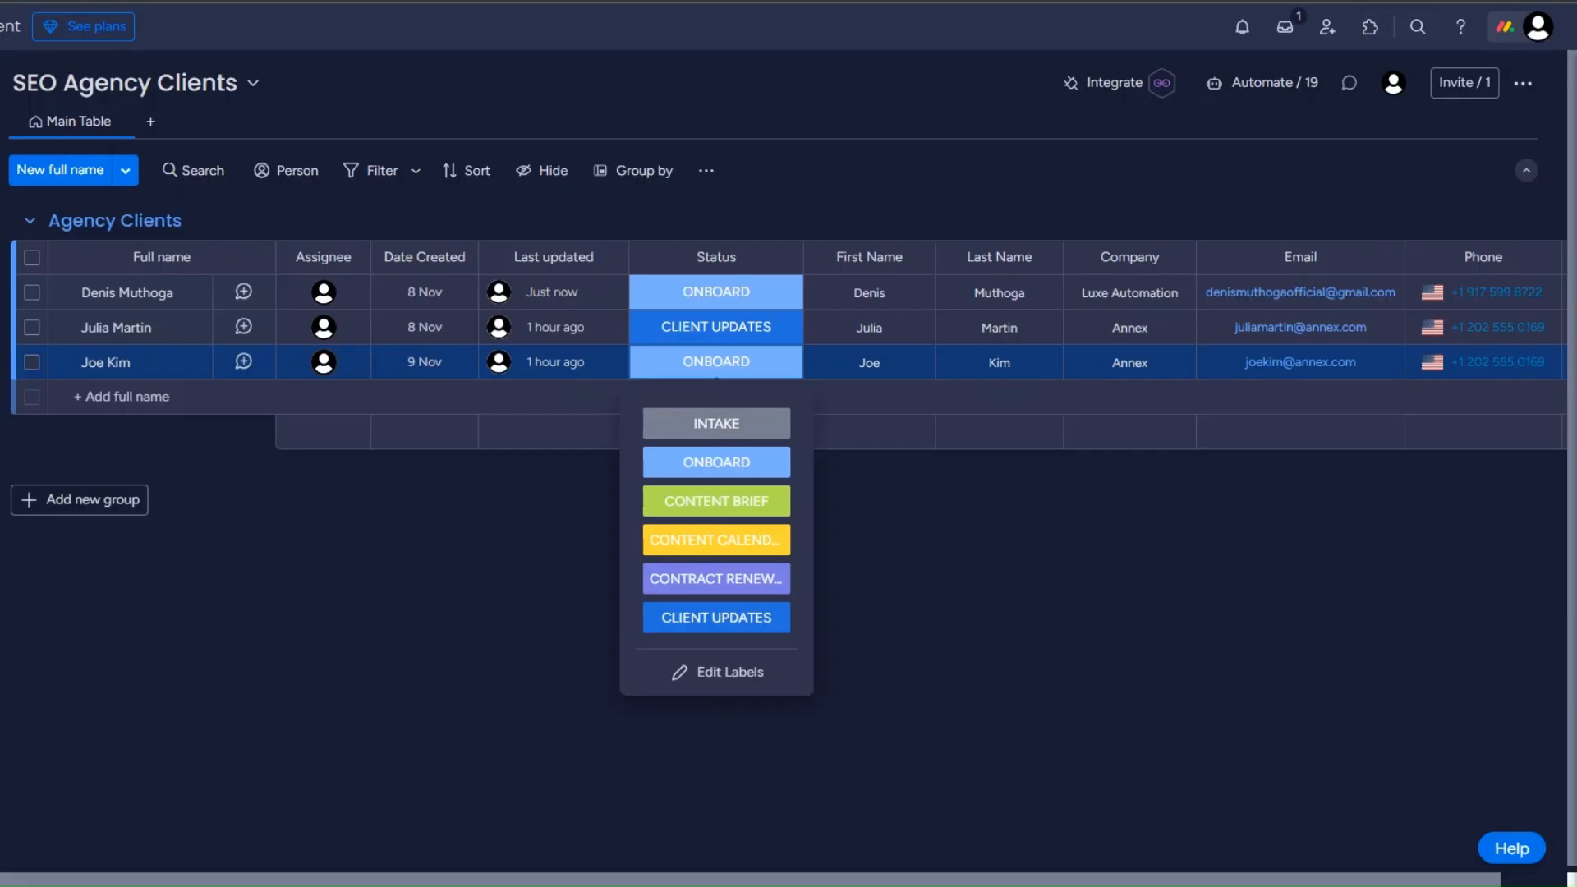
Step: Switch to monday.com and choose the webhook integration for a status changing to something on the SEO Agency Clients board
left_click(1126, 92)
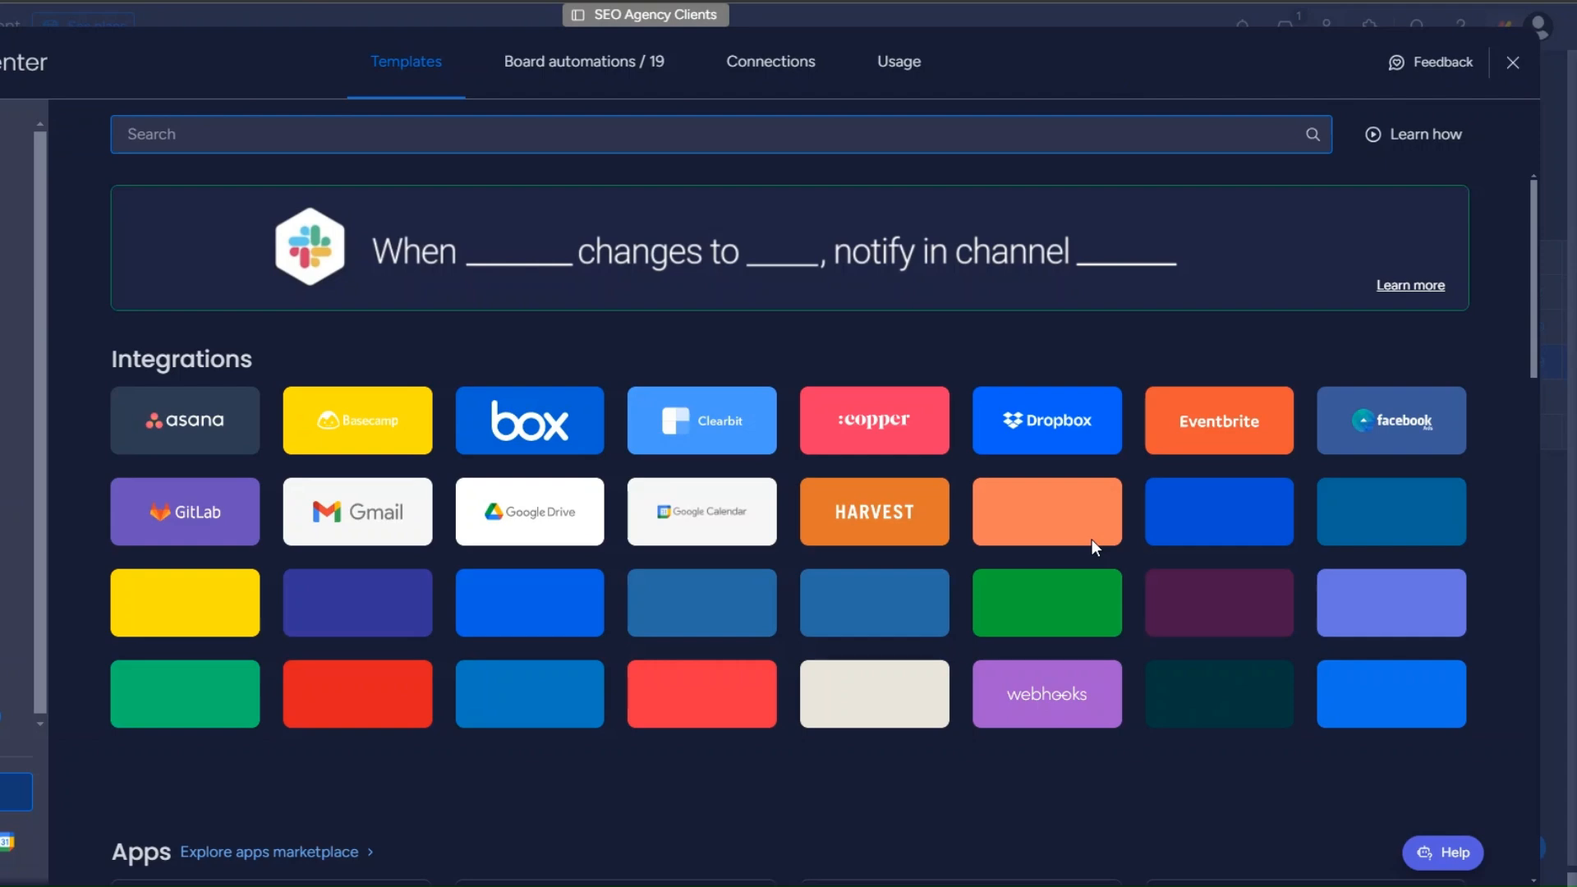
left_click(1034, 694)
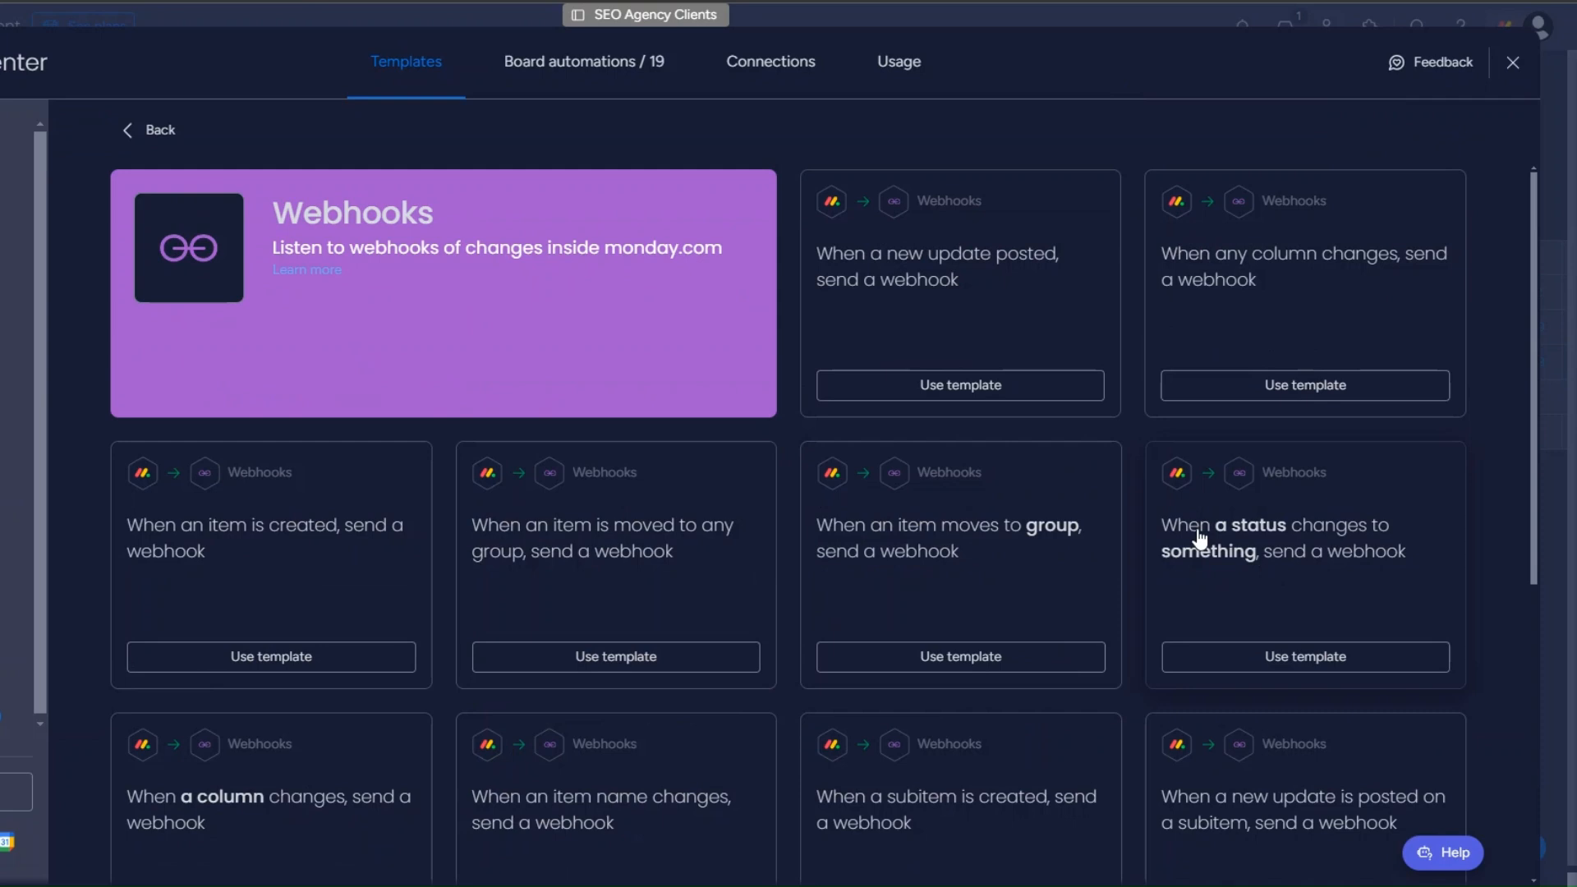
left_click(1299, 594)
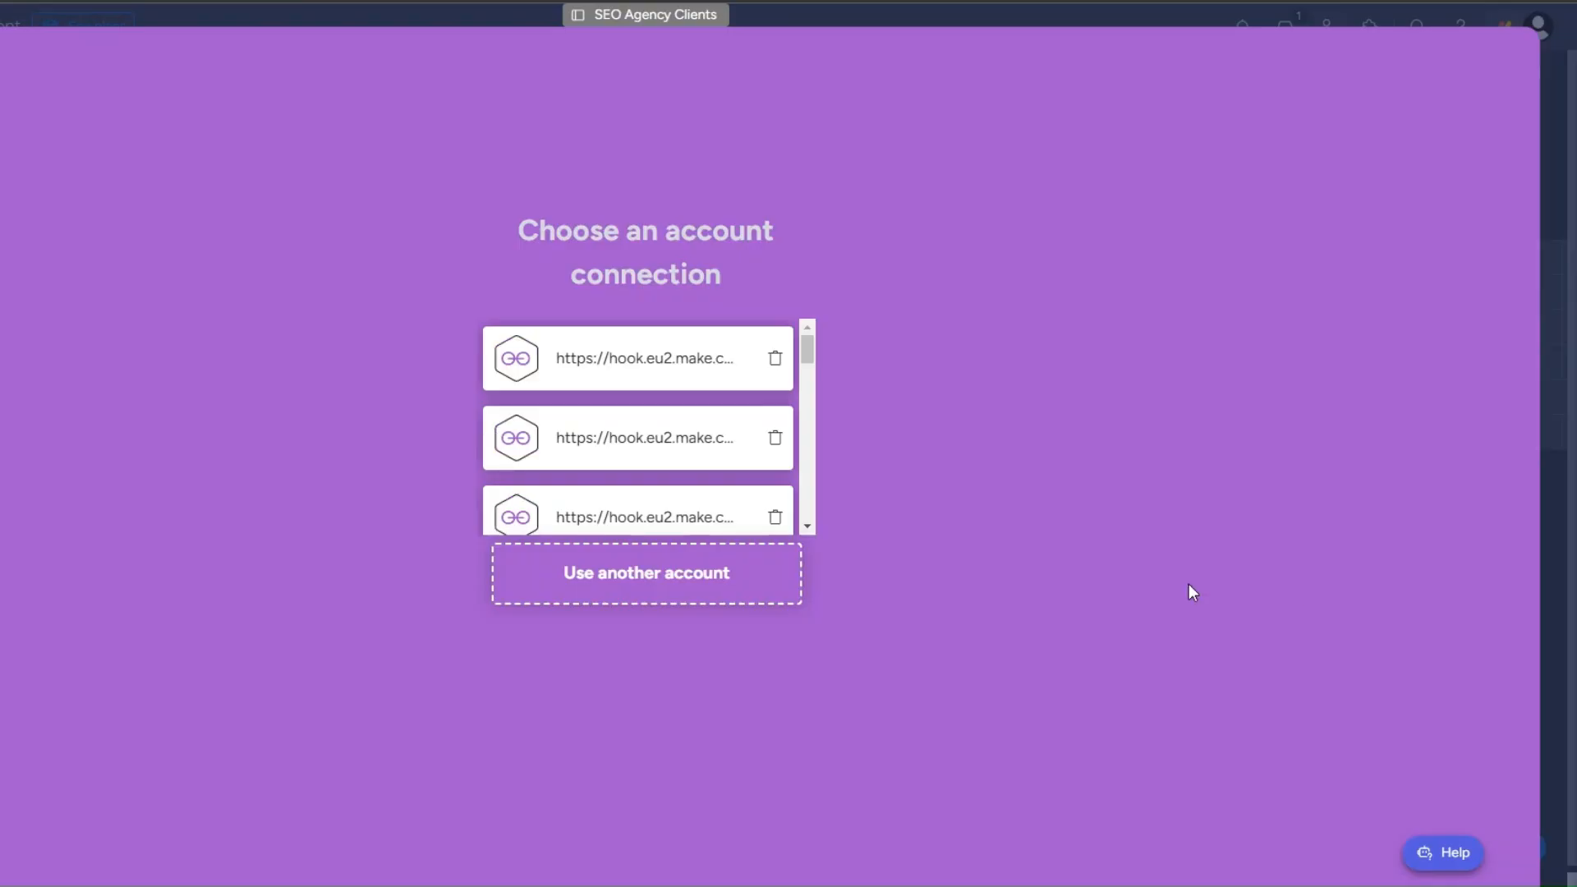
Step: Try to connect the copied Contract Renewal webhook URL as a new account connection for the integration
left_click(684, 579)
left_click(320, 263)
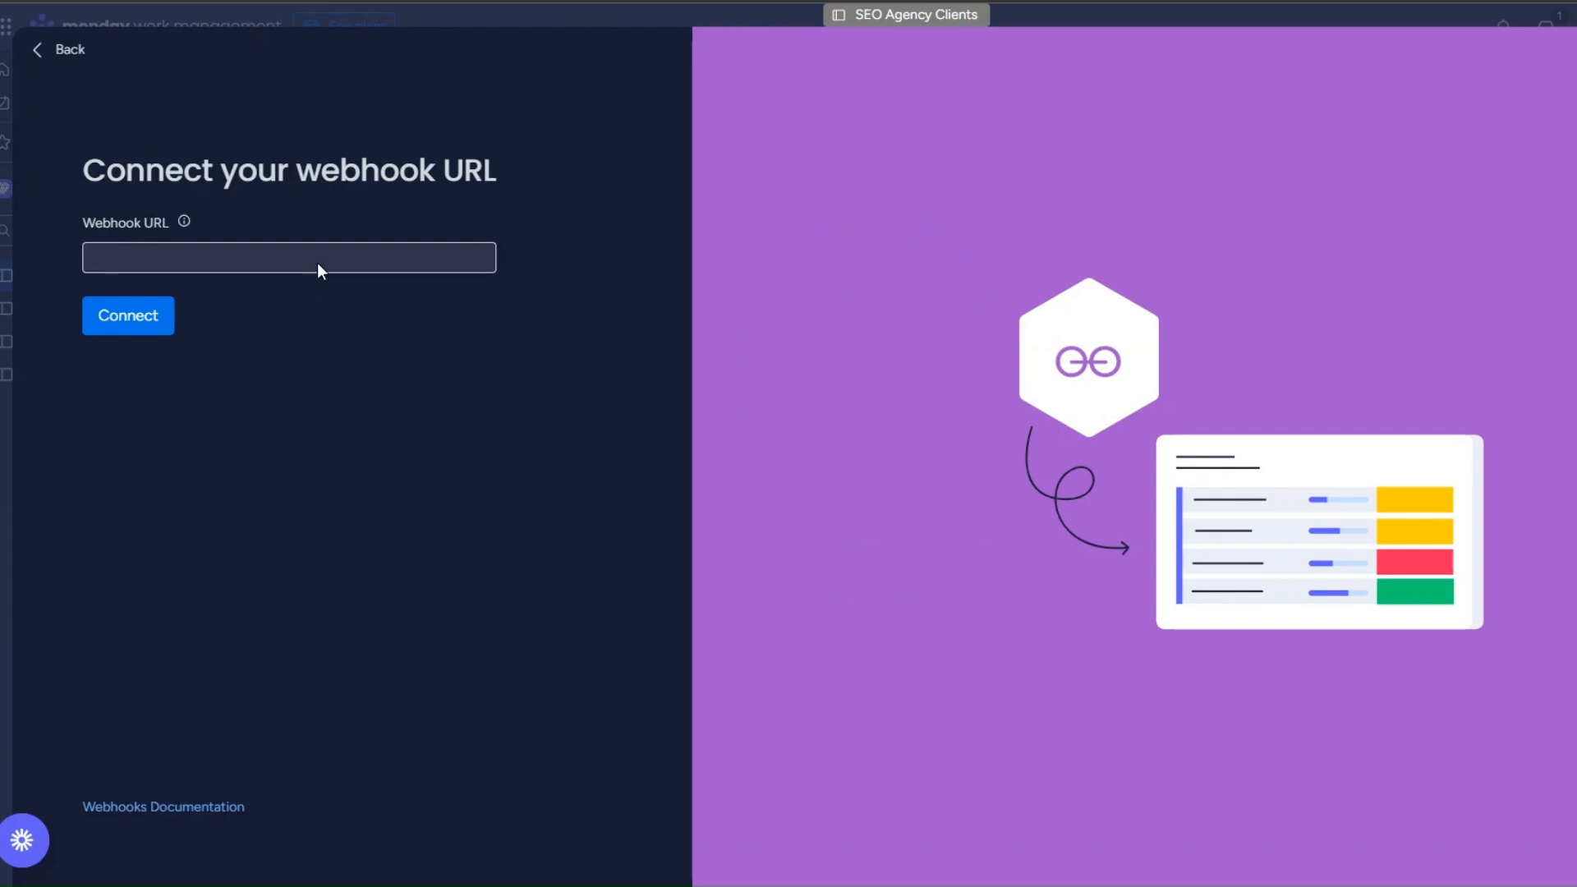
key("ctrl+v")
left_click(106, 328)
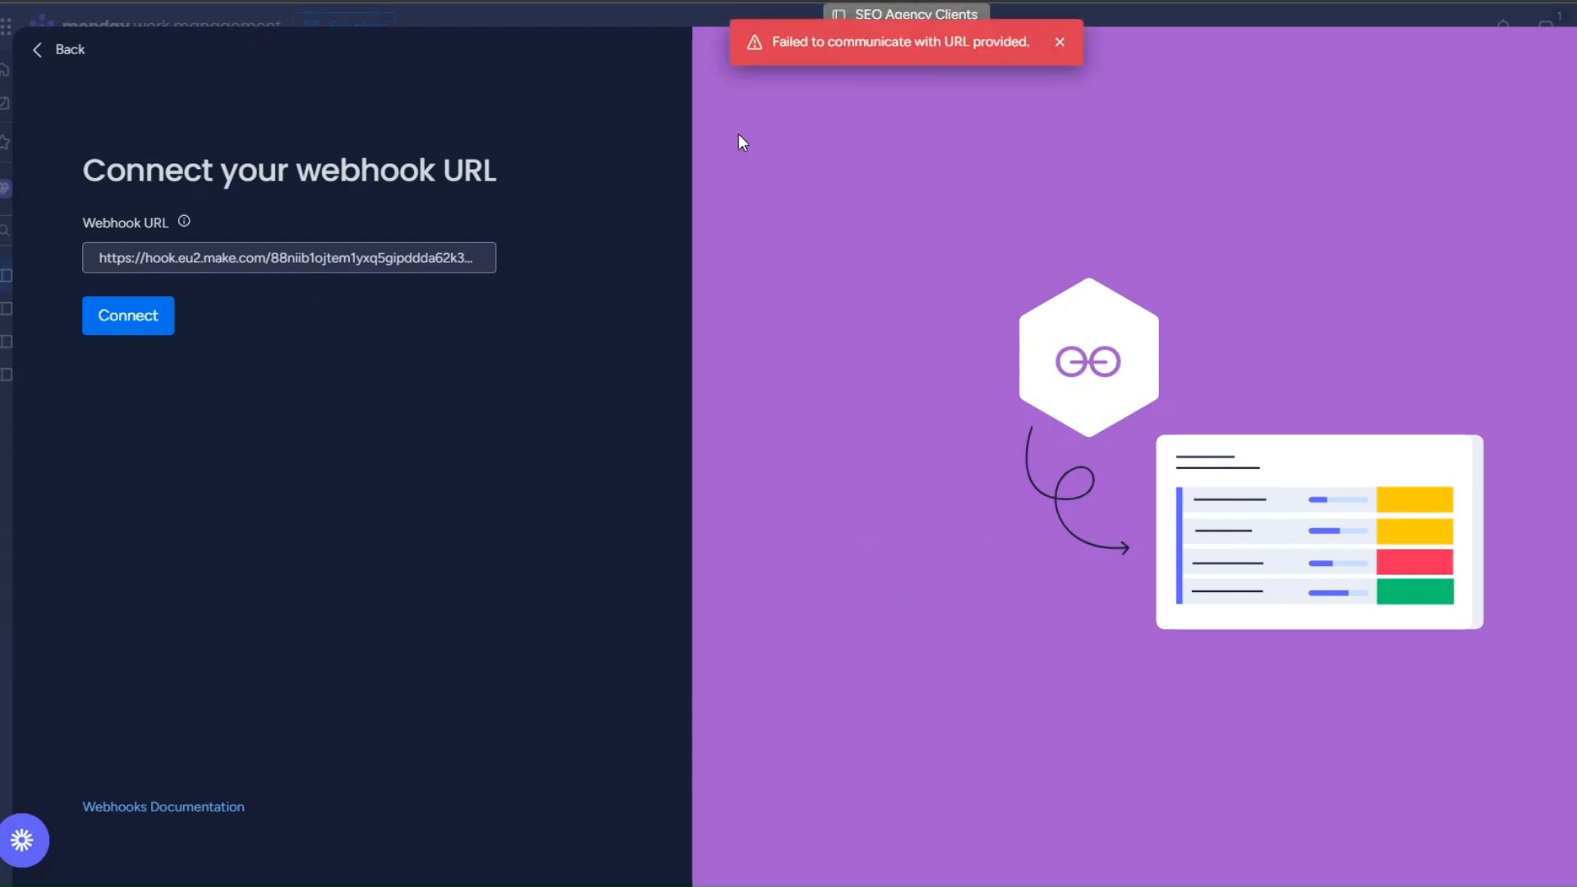
left_click_drag(776, 39, 1032, 48)
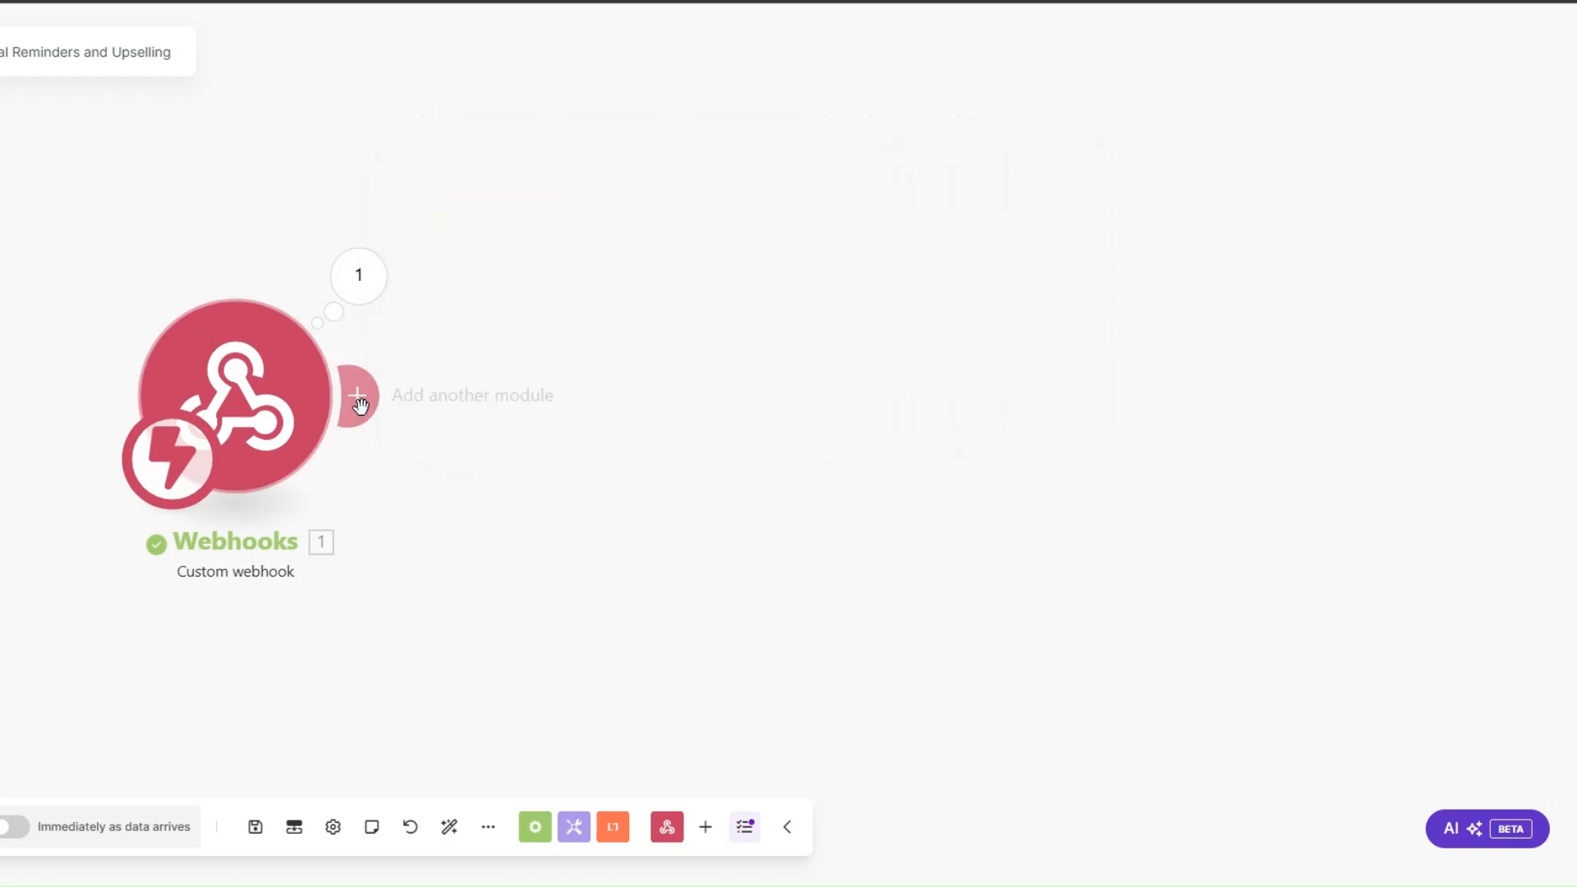
Step: Add a Webhook response module after the Custom webhook, returning status 200 and a JSON body that maps the received challenge value
left_click(355, 395)
left_click(821, 234)
left_click(844, 359)
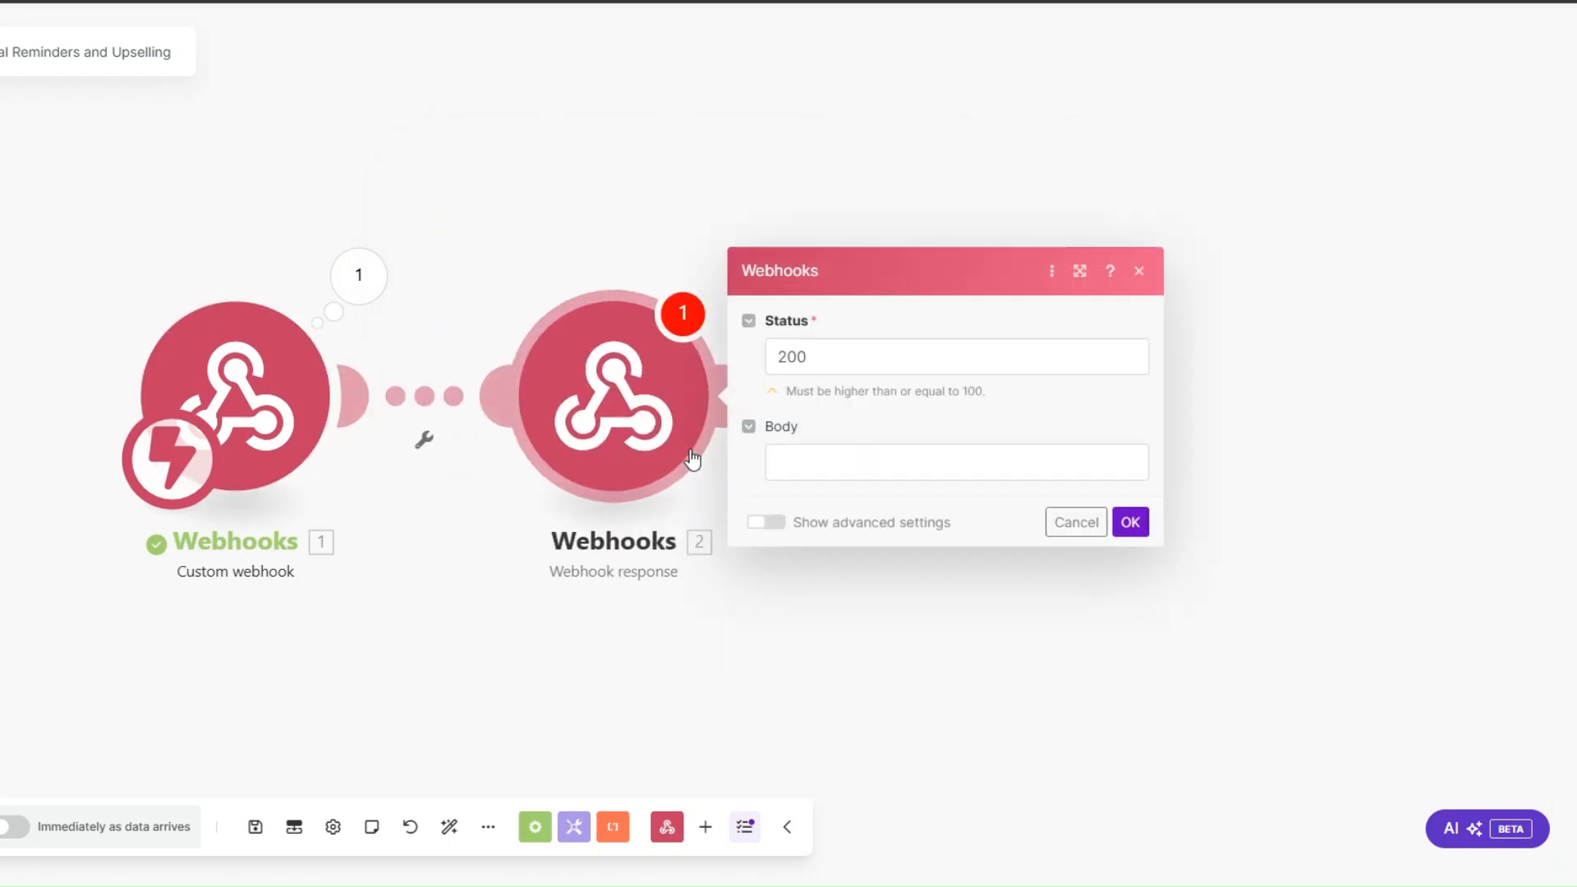
left_click(815, 477)
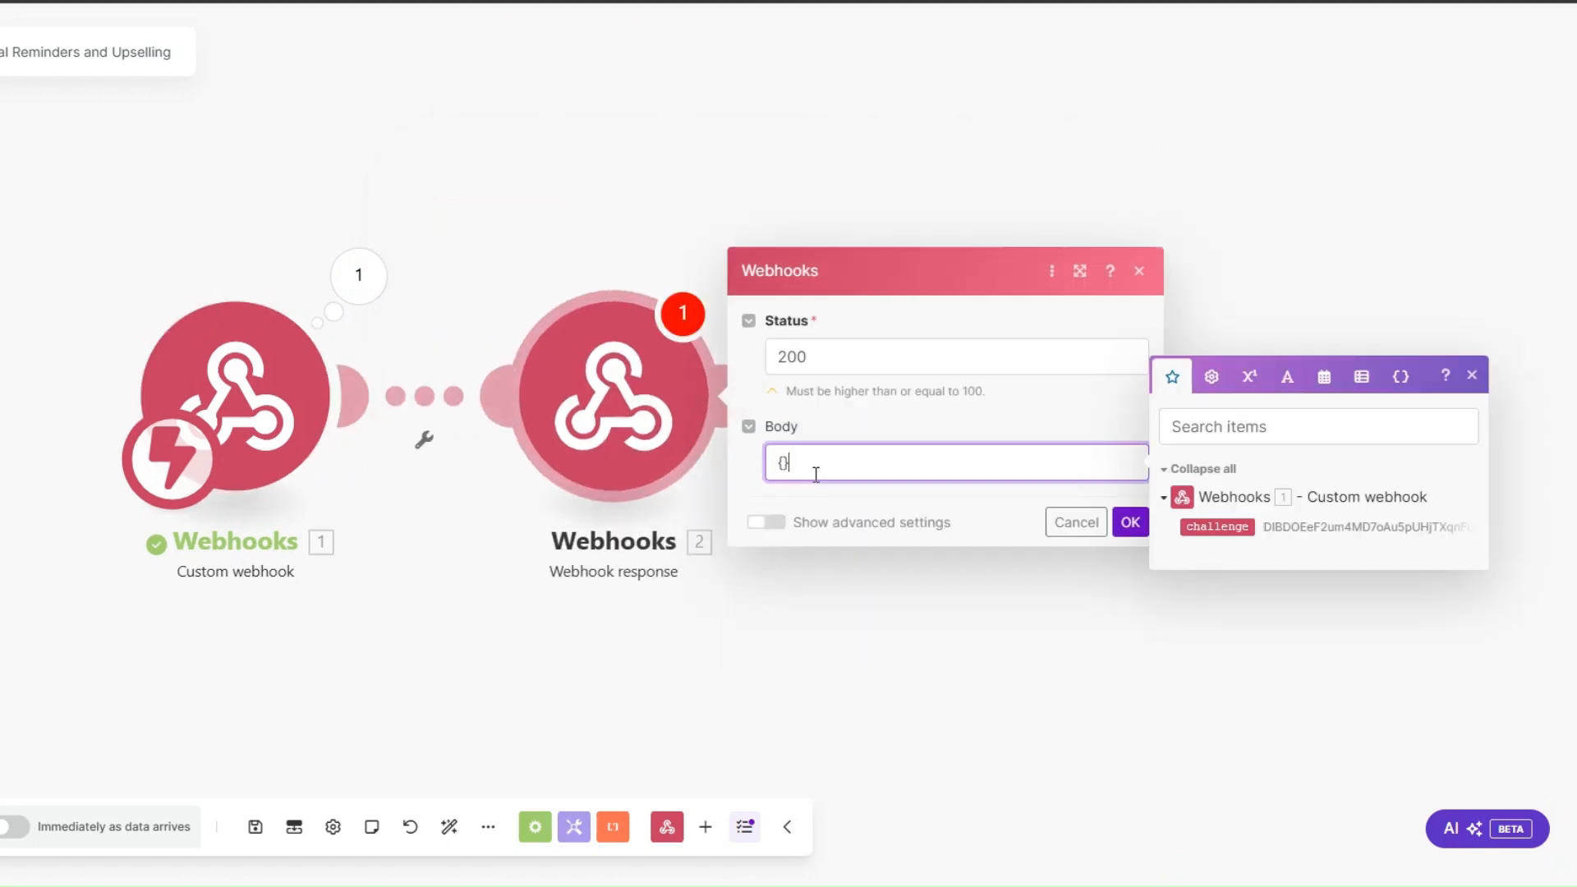
type("\"\"")
type("challenge")
left_click(1203, 528)
left_click(1130, 523)
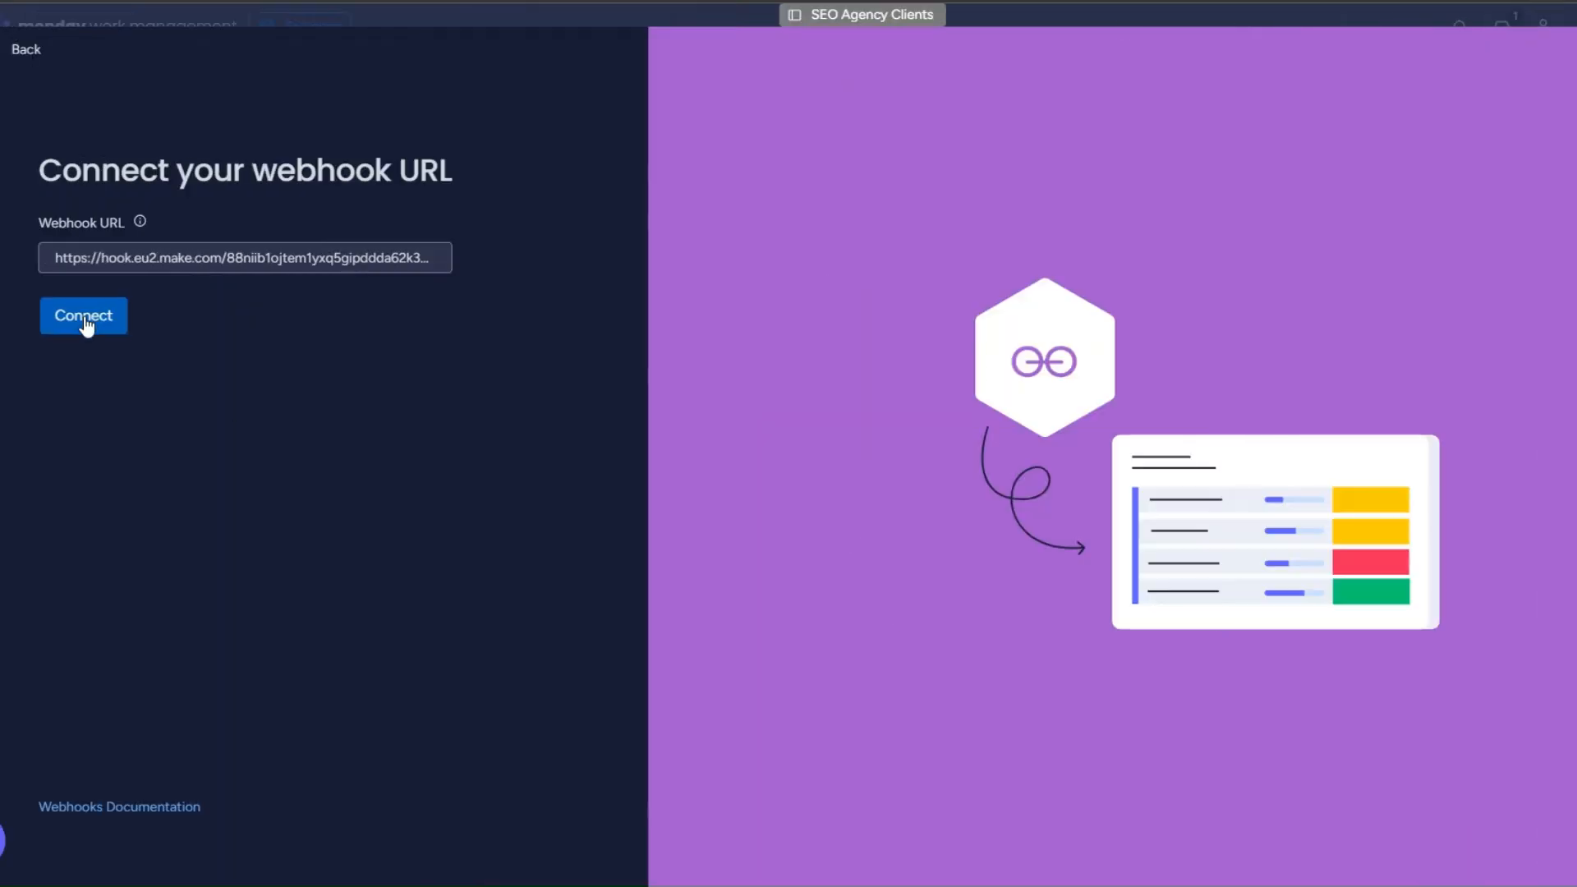
Step: Connect the webhook URL in the monday.com integration, and delete the Webhook response module from the Make scenario
left_click(83, 315)
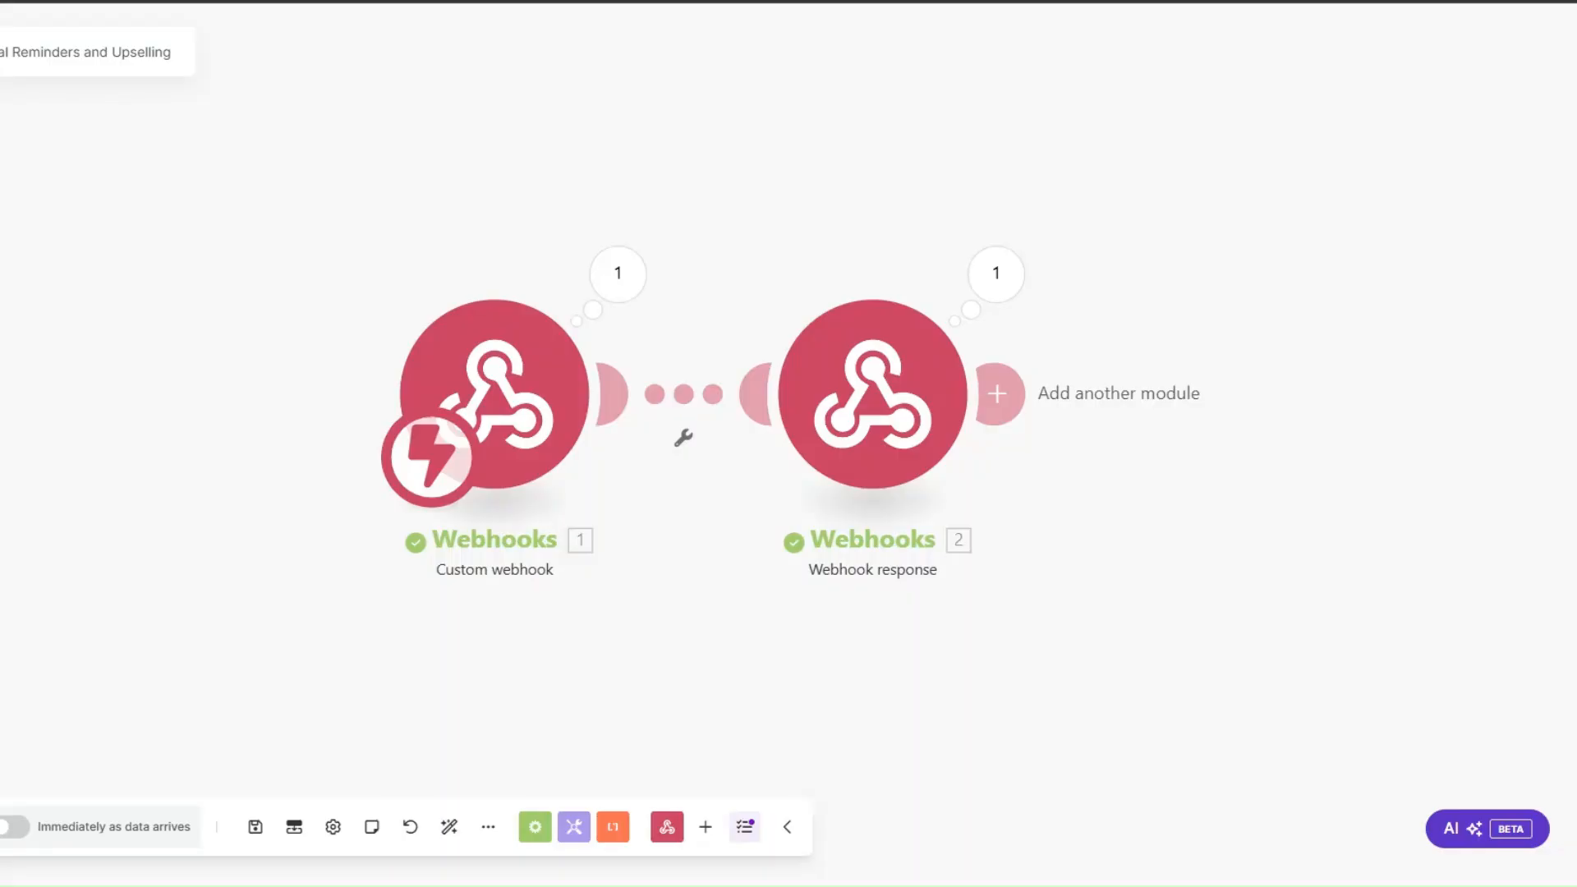
scroll(583, 604, "right", 5)
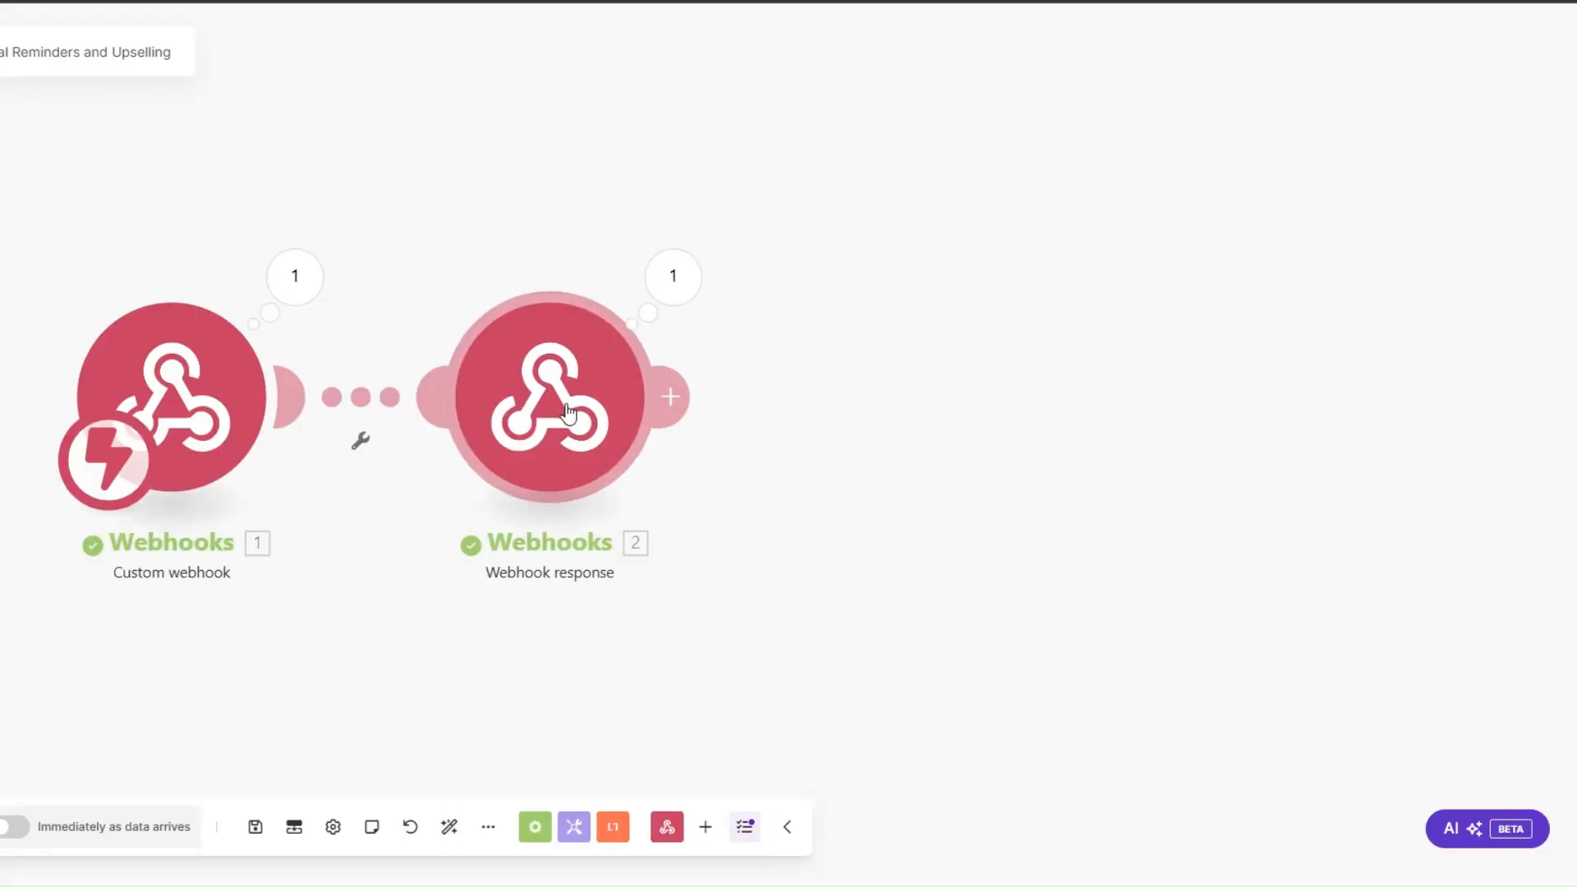
right_click(555, 401)
left_click(645, 639)
Step: Create the monday.com automation that sends a webhook when Status changes to CONTRACT RENEWAL
scroll(427, 530, "right", 2)
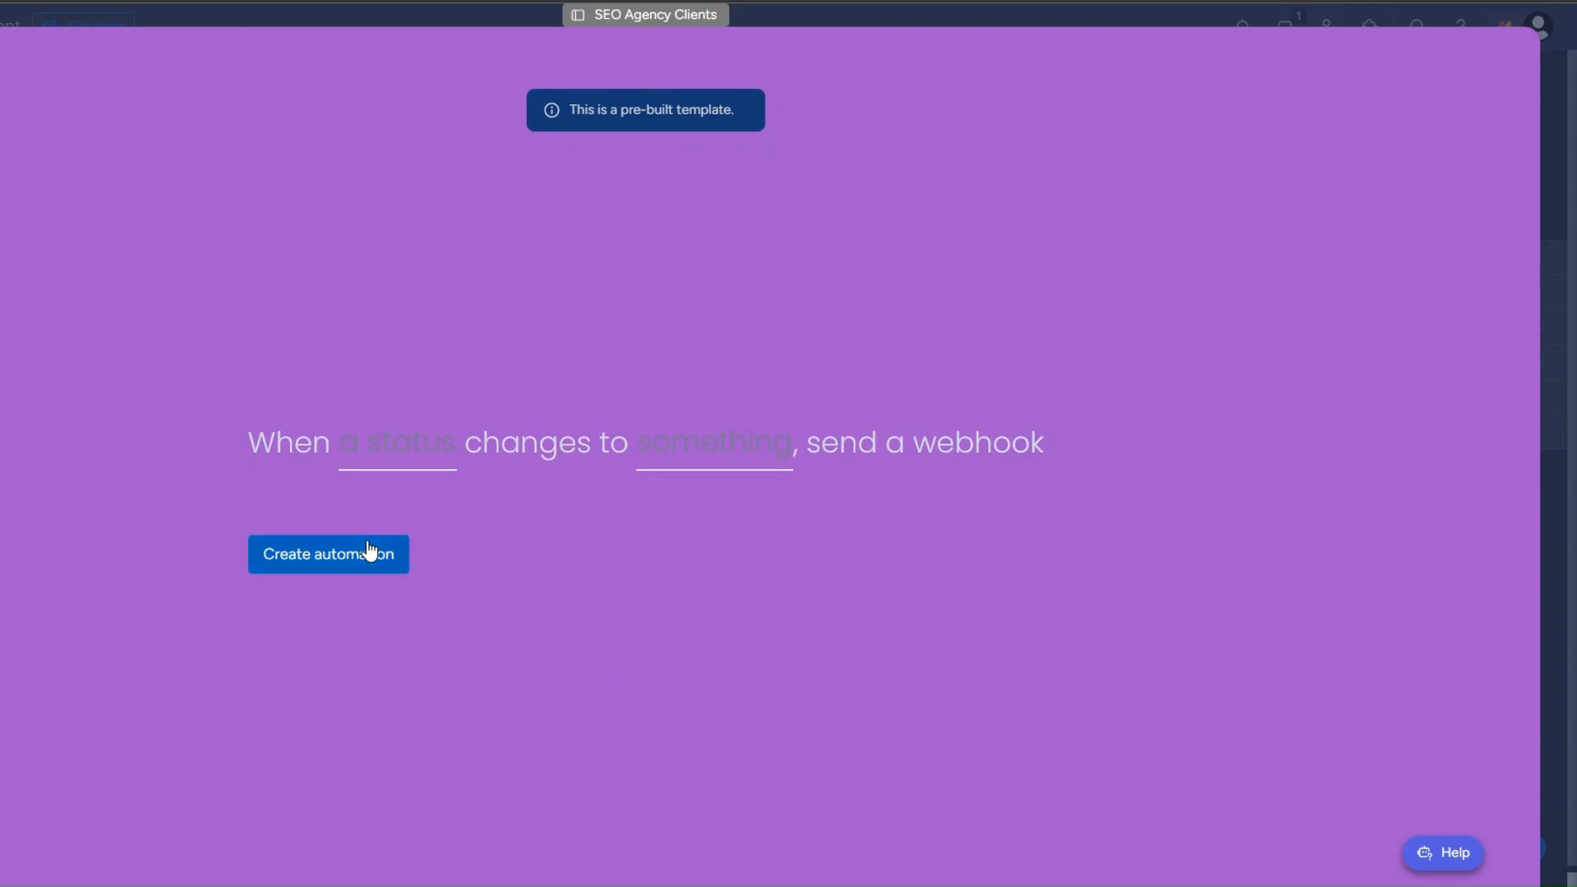
left_click(395, 457)
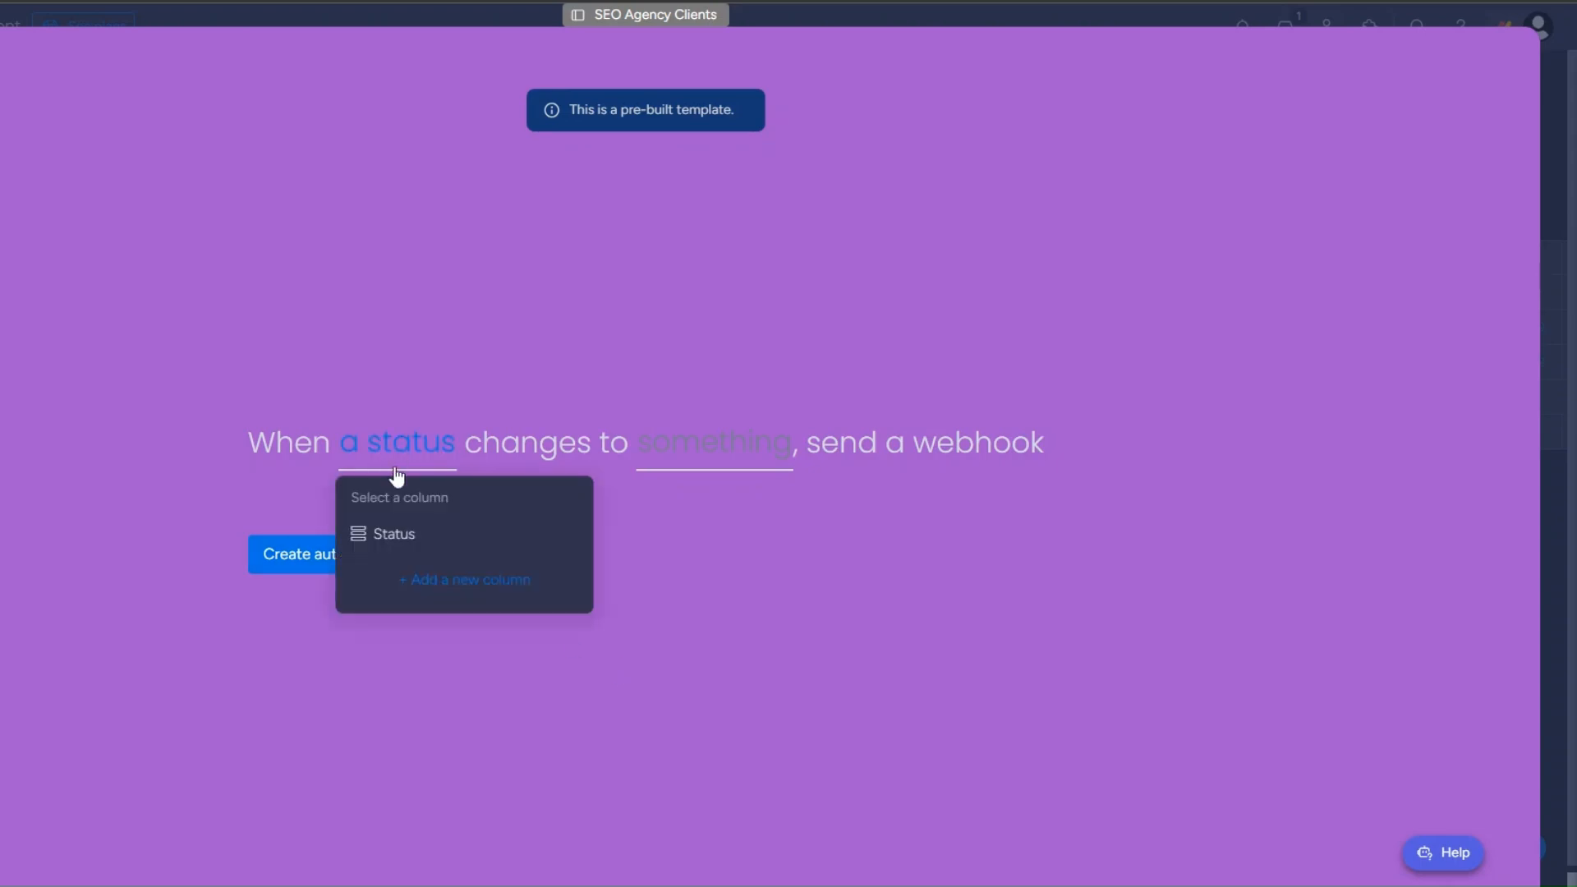
left_click(460, 532)
left_click(703, 447)
scroll(720, 639, "down", 3)
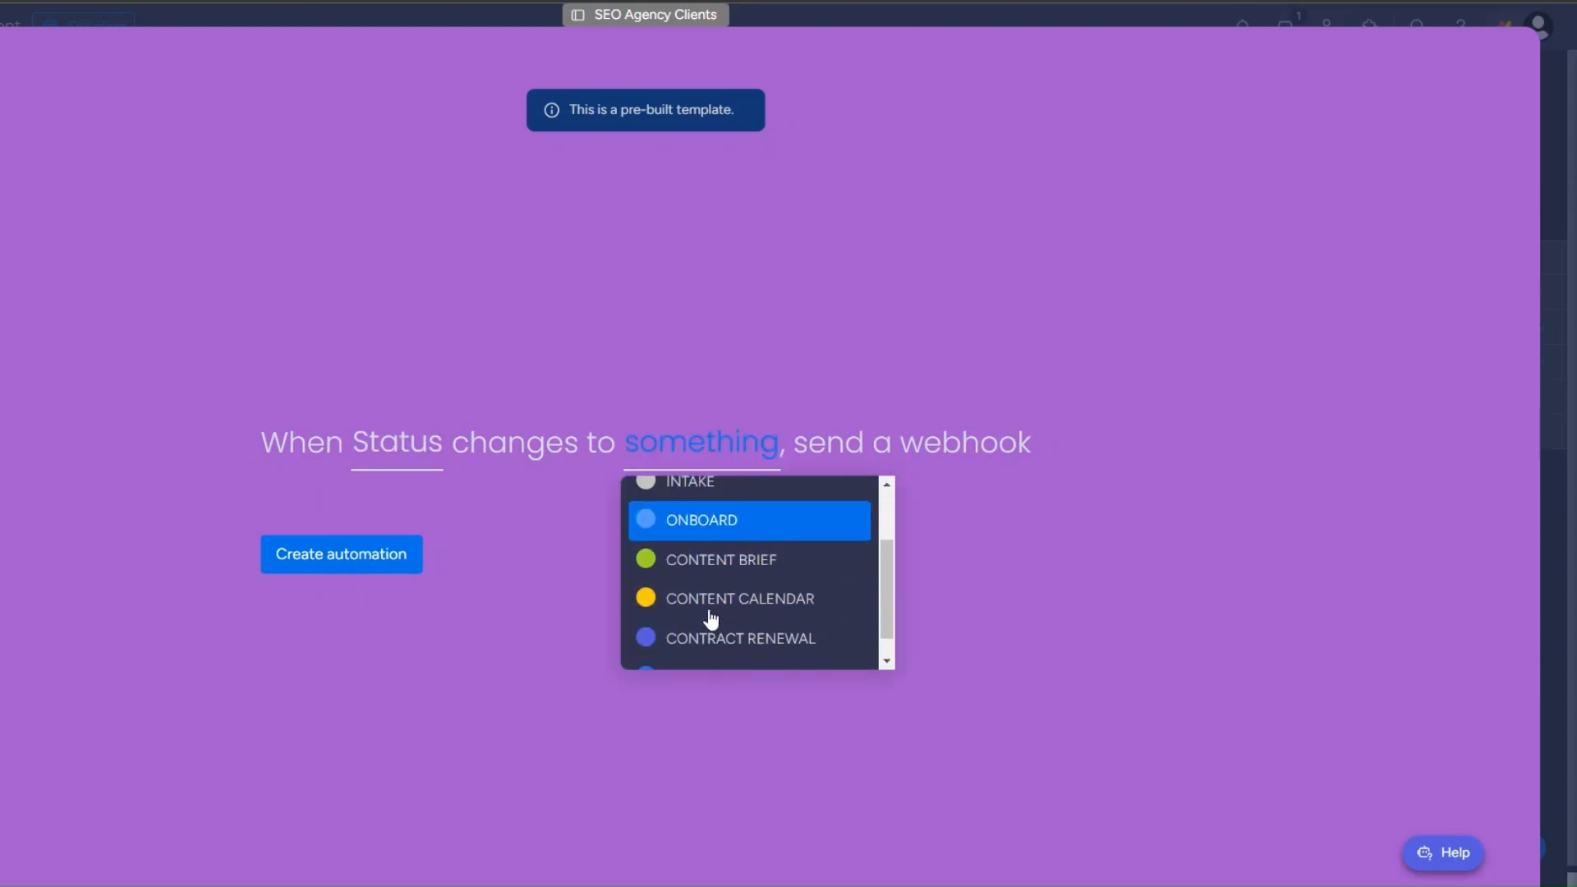
left_click(739, 608)
left_click(310, 559)
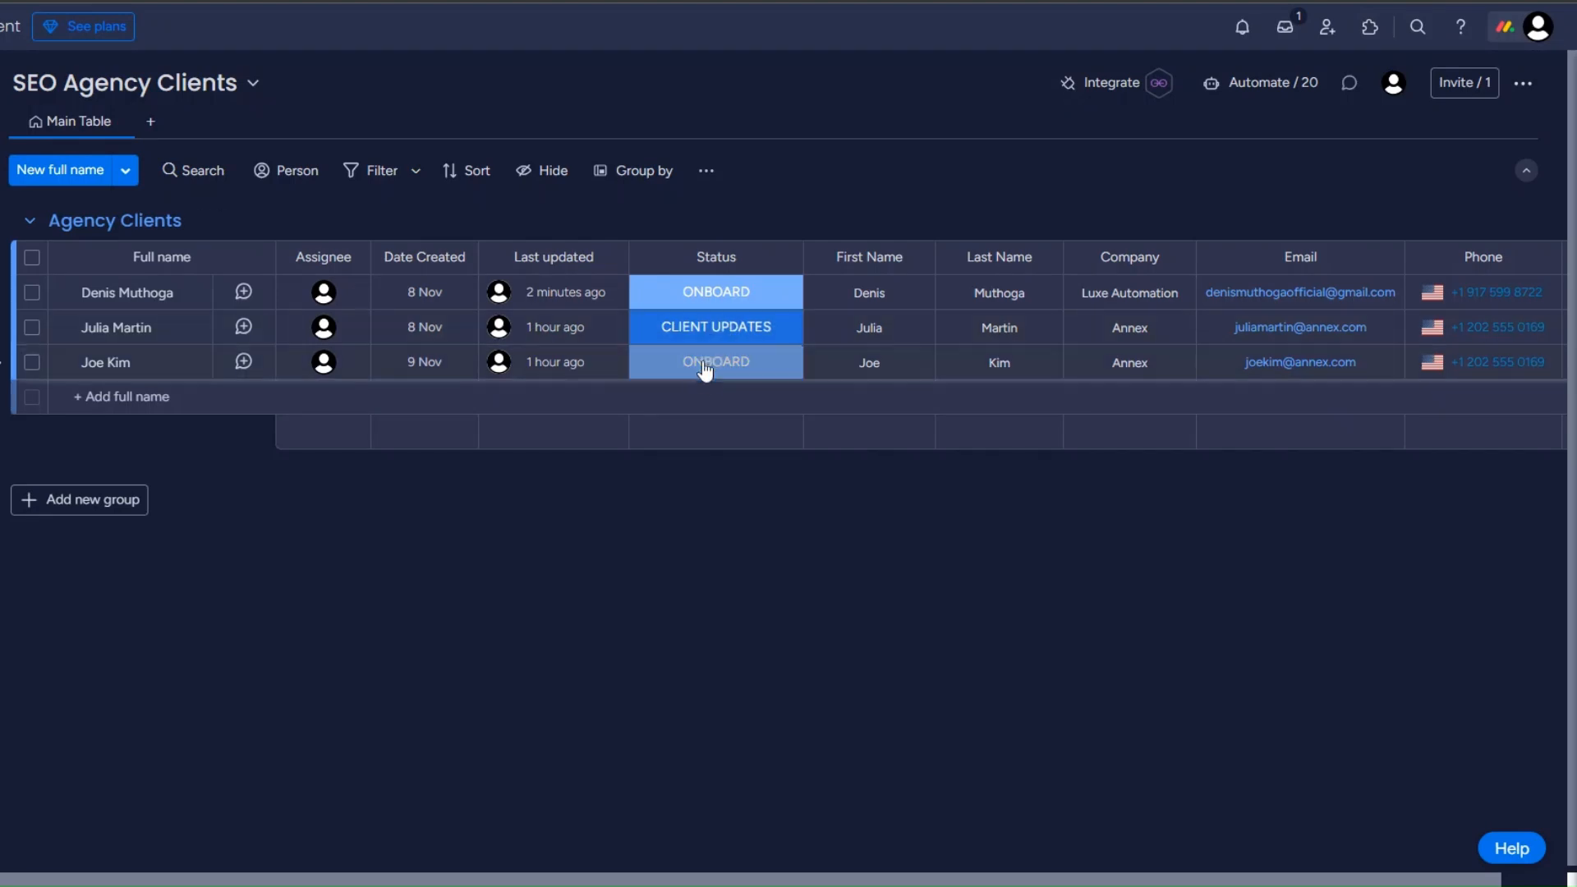
Step: Trigger the webhook by setting the third client's status to CONTRACT RENEWAL, and copy the pulseId from the received event in Make
left_click(704, 369)
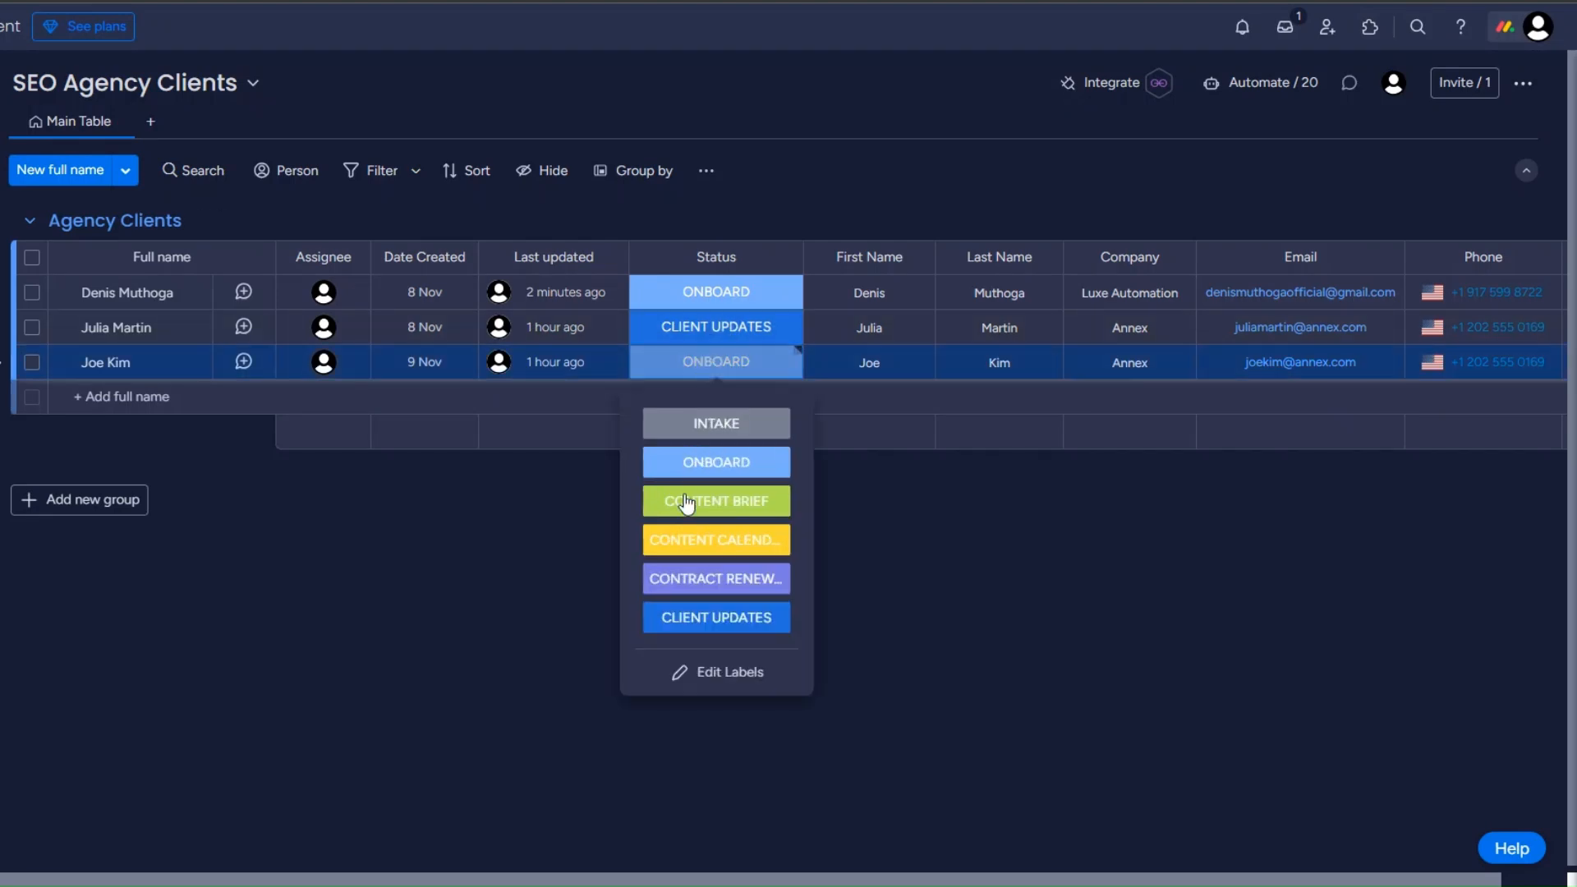
left_click(682, 580)
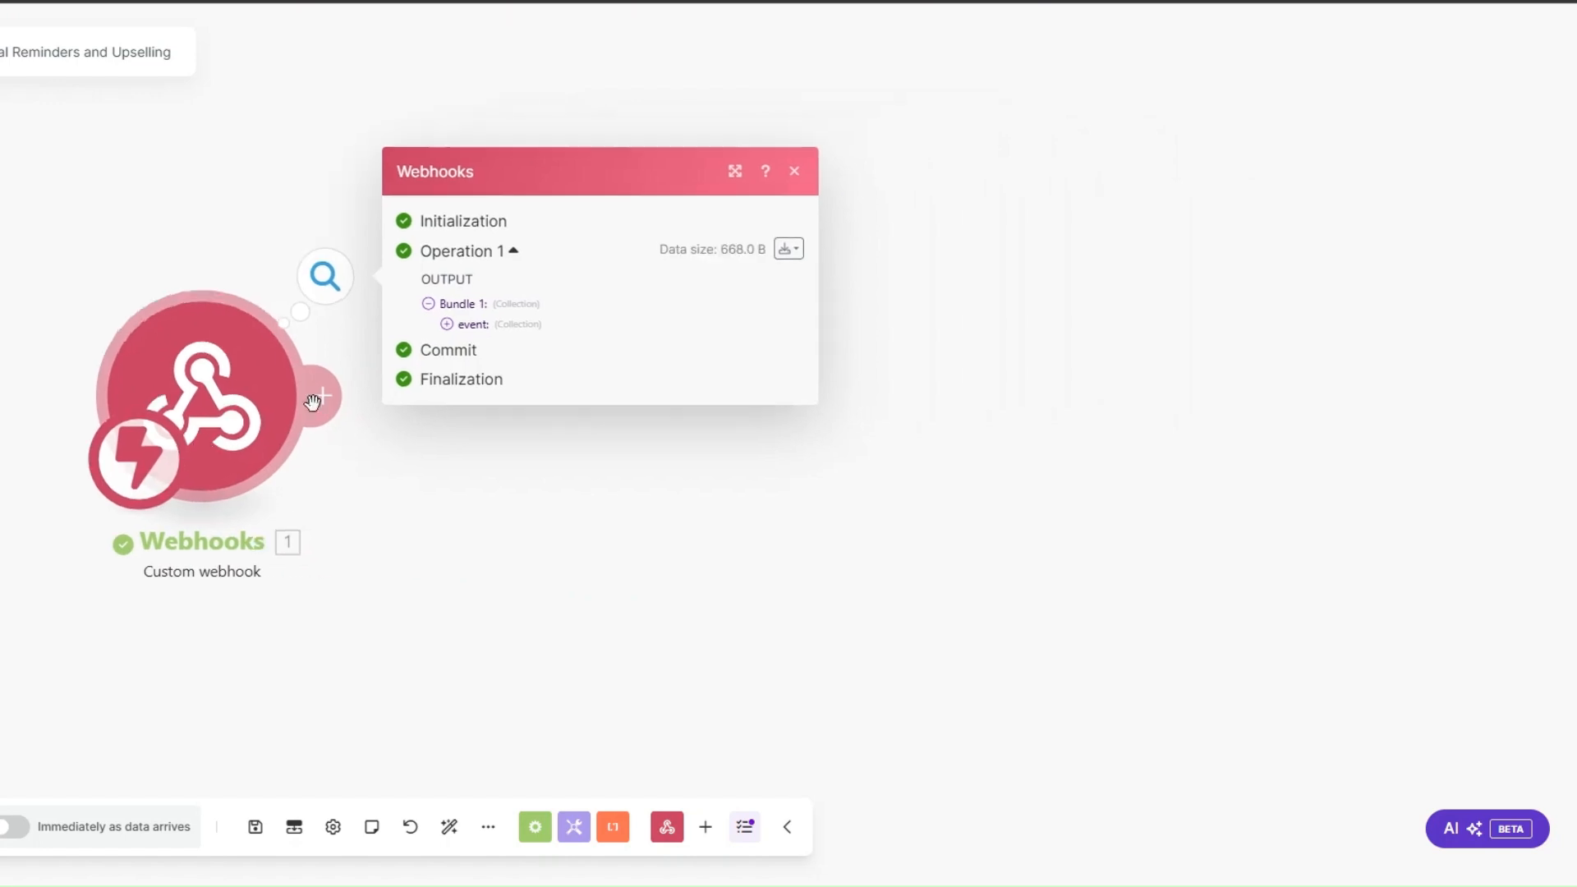
left_click(446, 325)
left_click_drag(539, 388, 619, 388)
left_click_drag(522, 364, 575, 366)
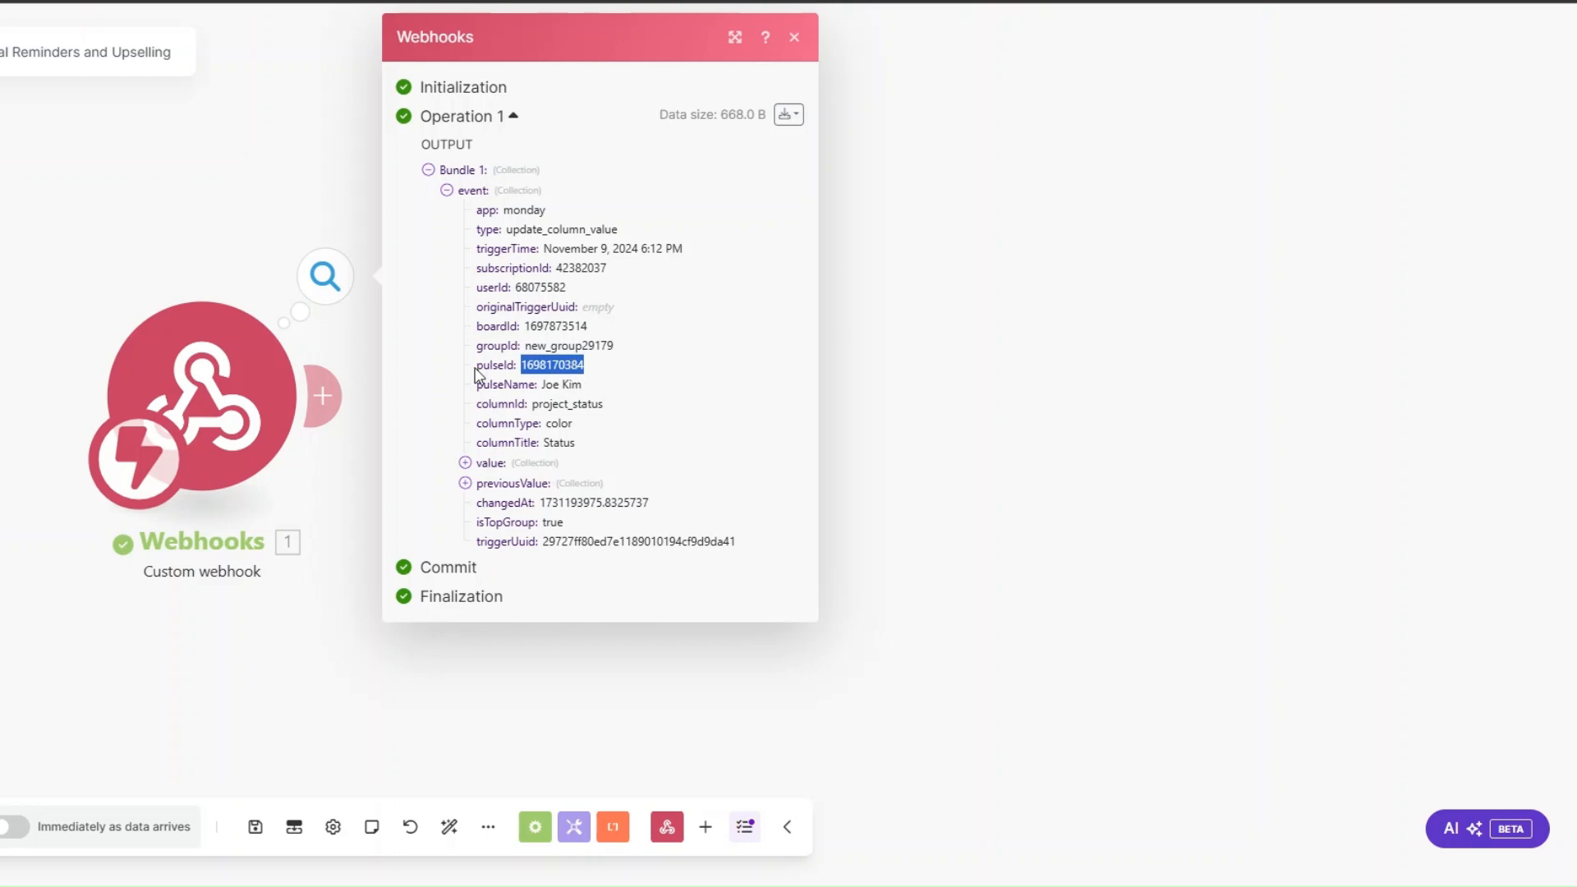
Step: Add a Monday Get an Item module with the ID mapped to the event's pulseId and the SEO Agency Clients board
left_click(324, 403)
left_click(812, 330)
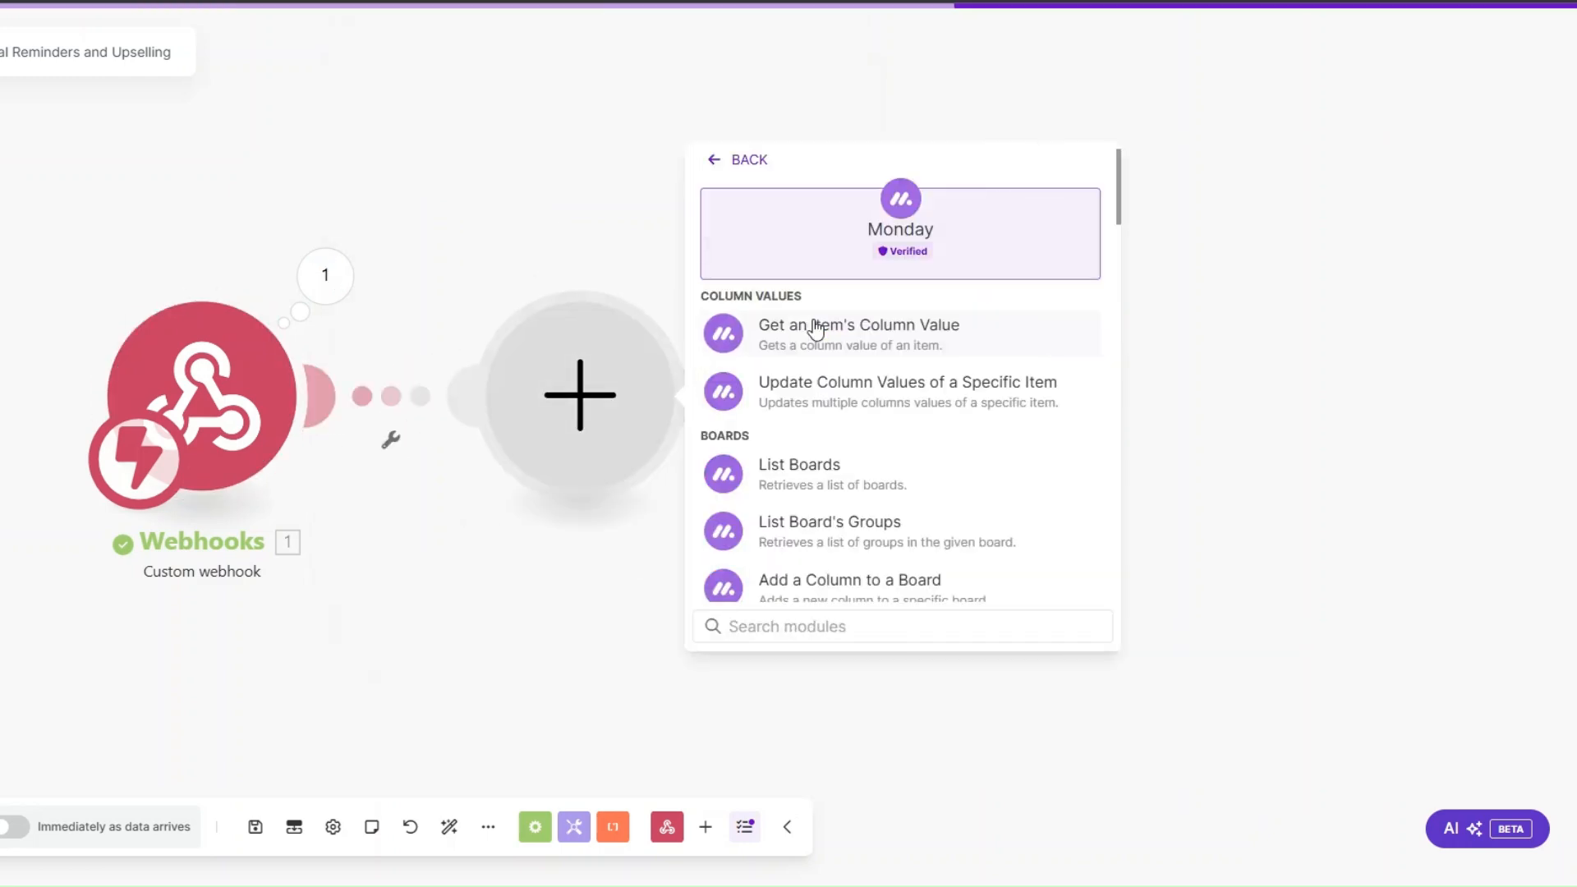
type("g")
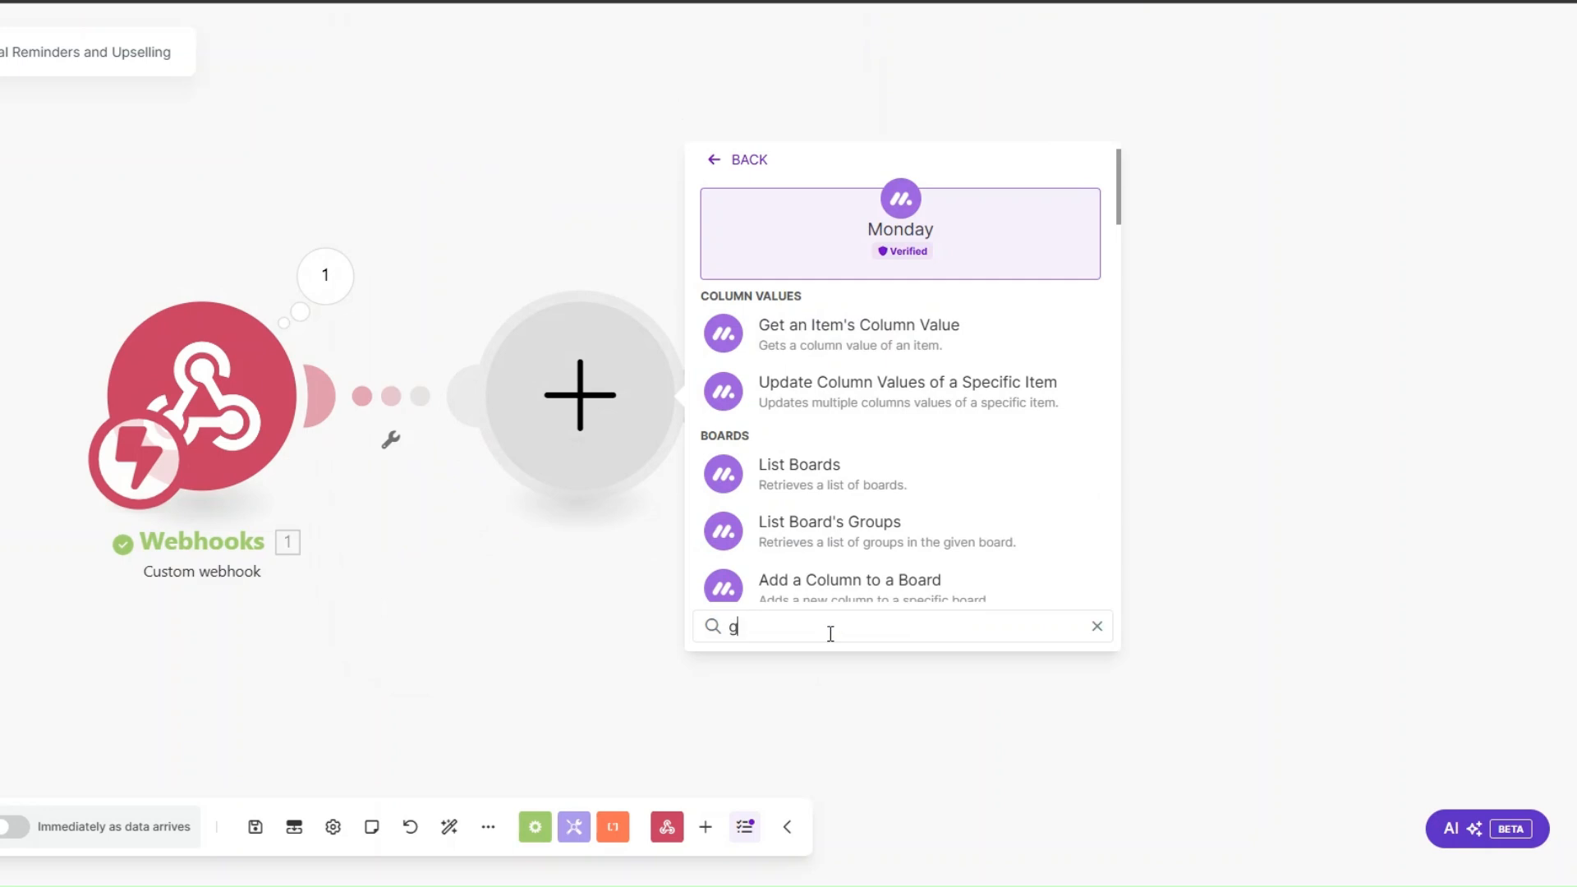
type("et an i")
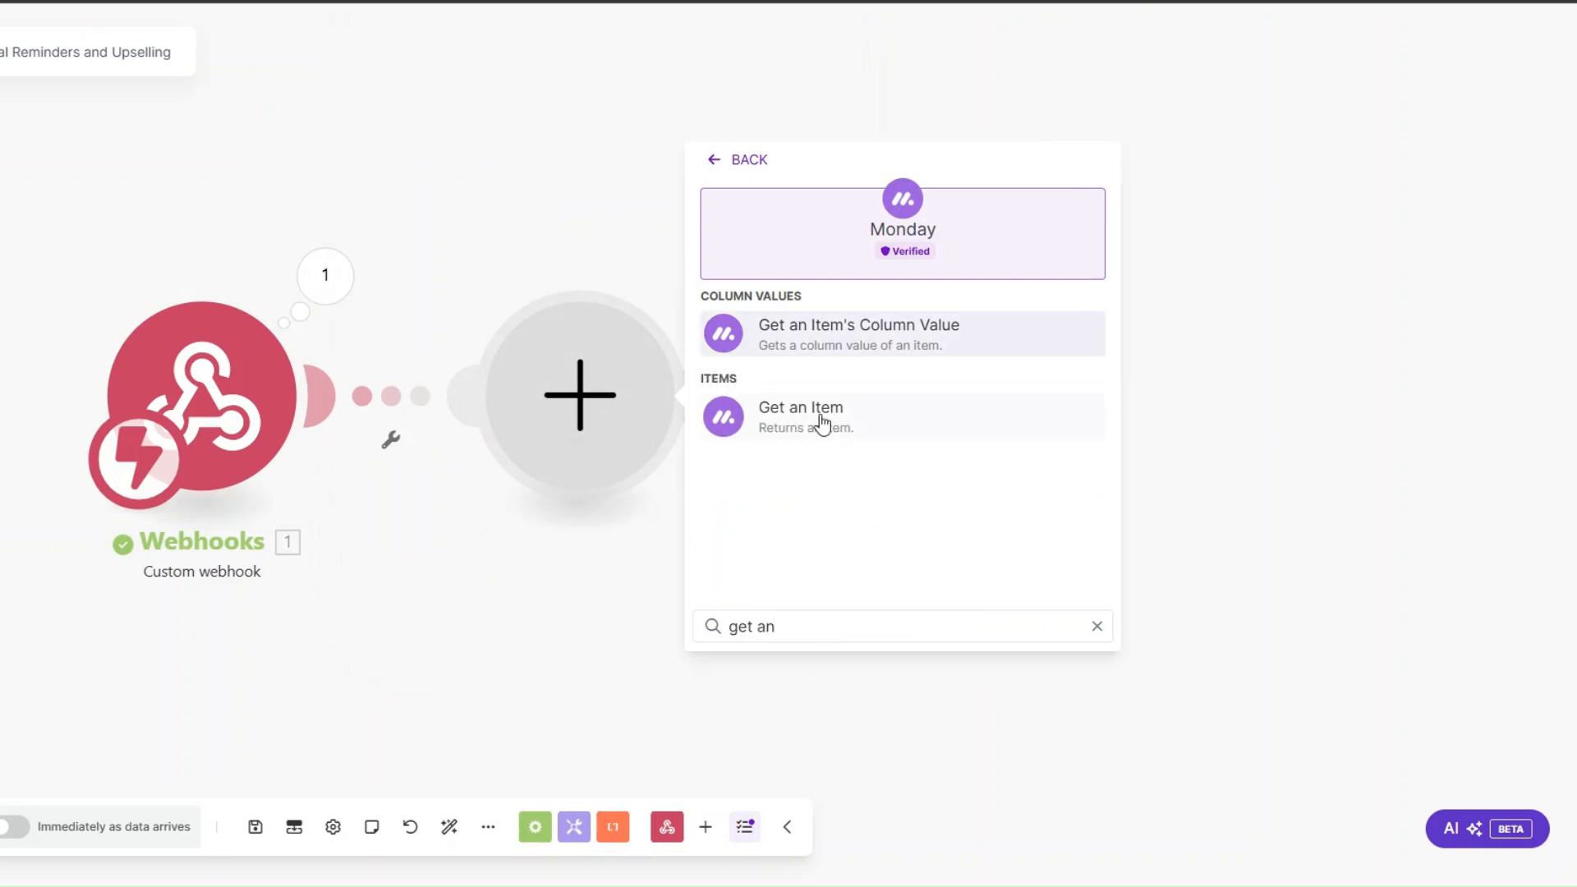
left_click(820, 422)
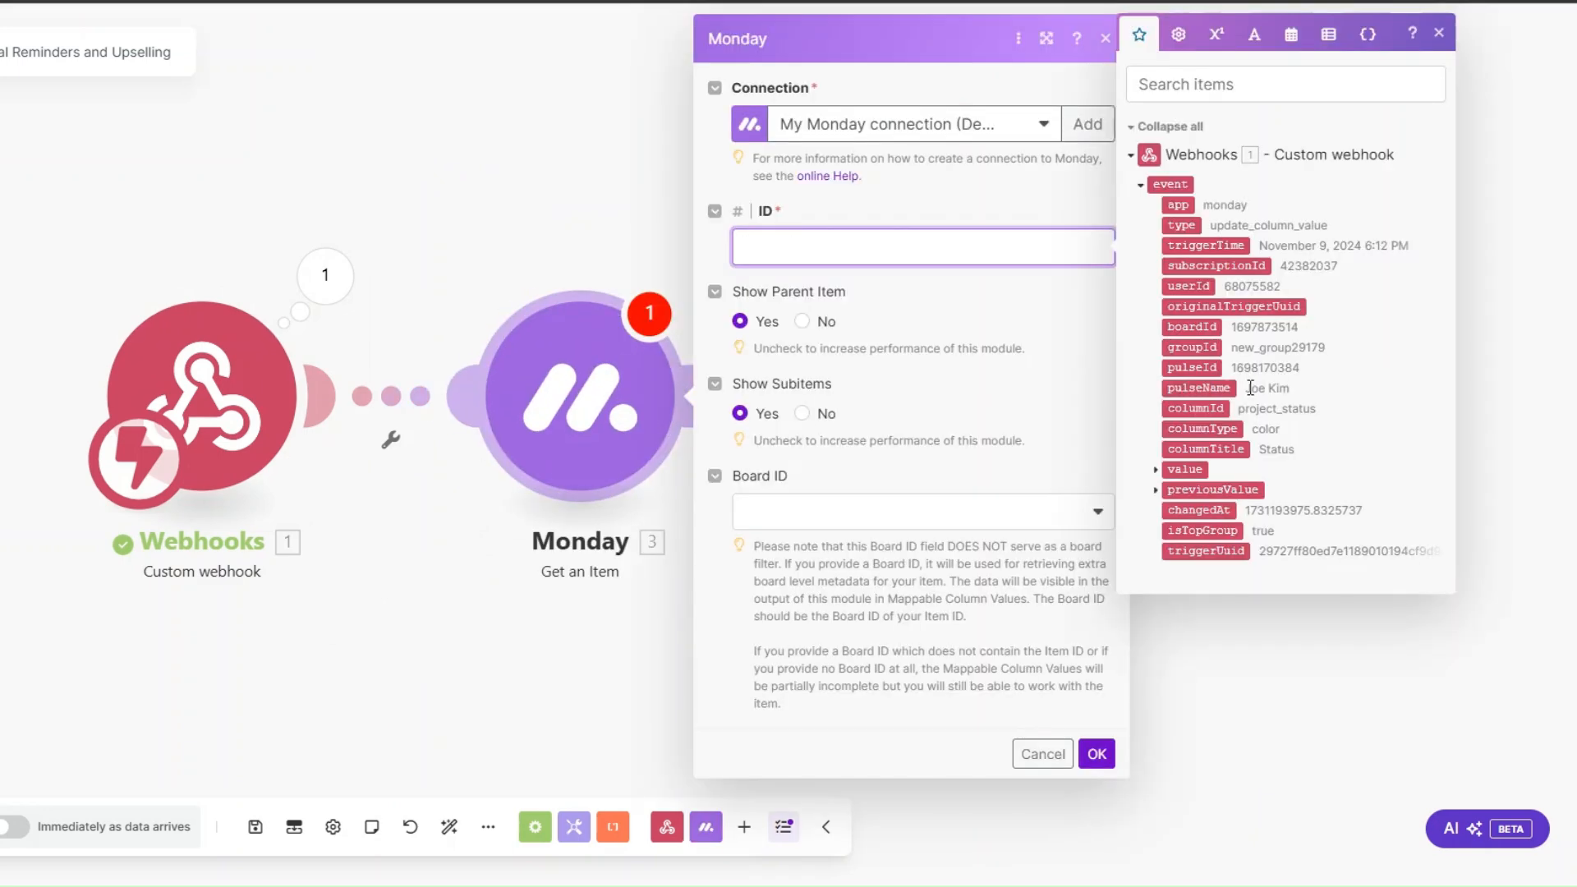
left_click(1191, 367)
left_click(805, 513)
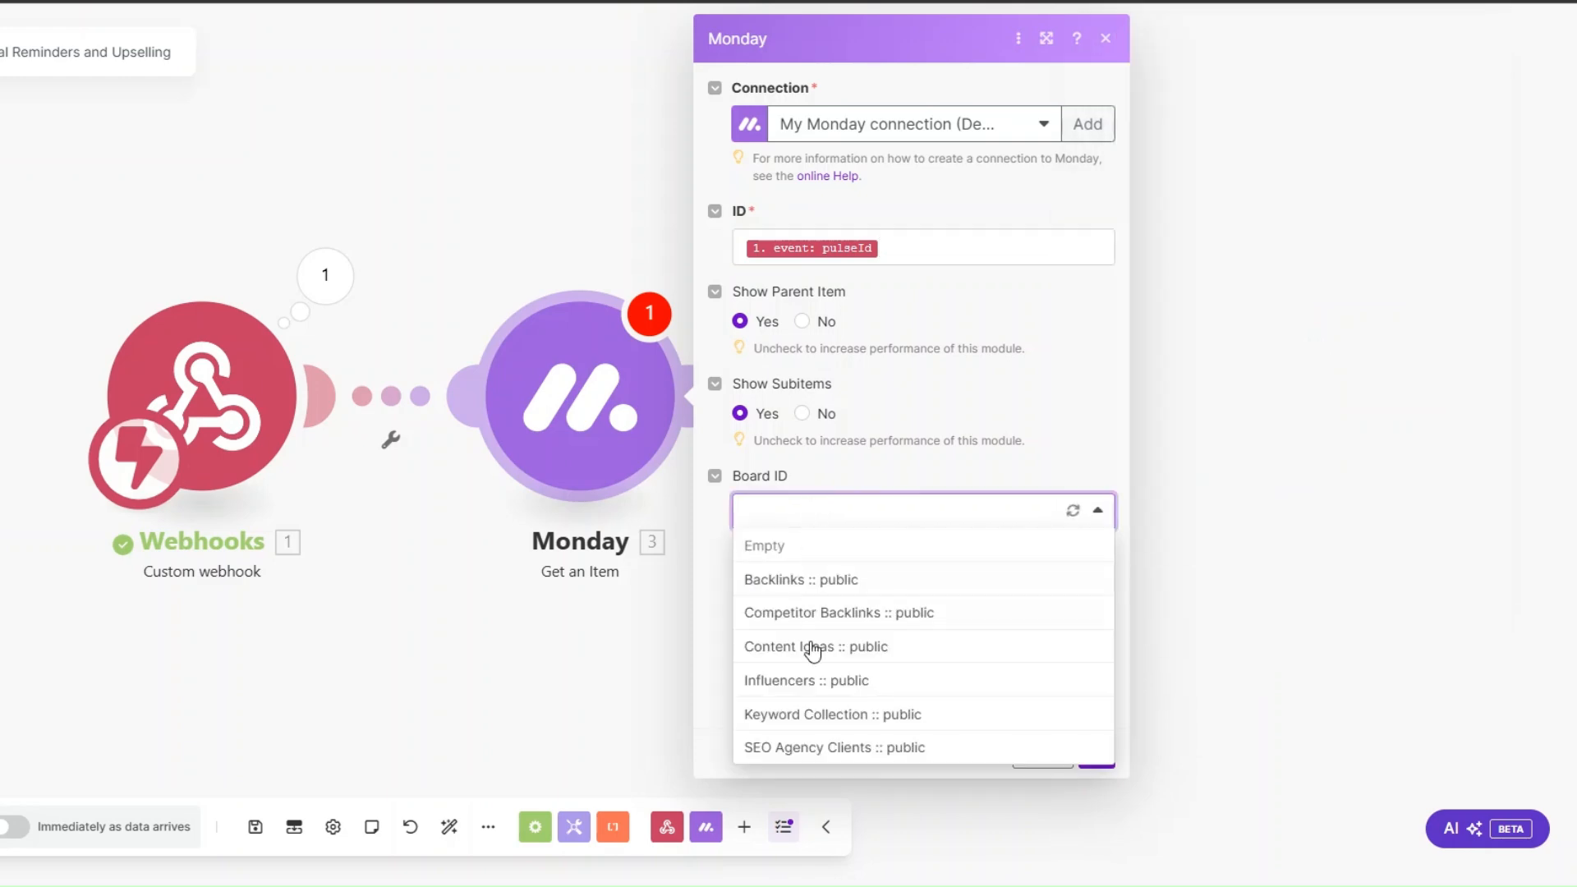
left_click(808, 748)
left_click(1094, 753)
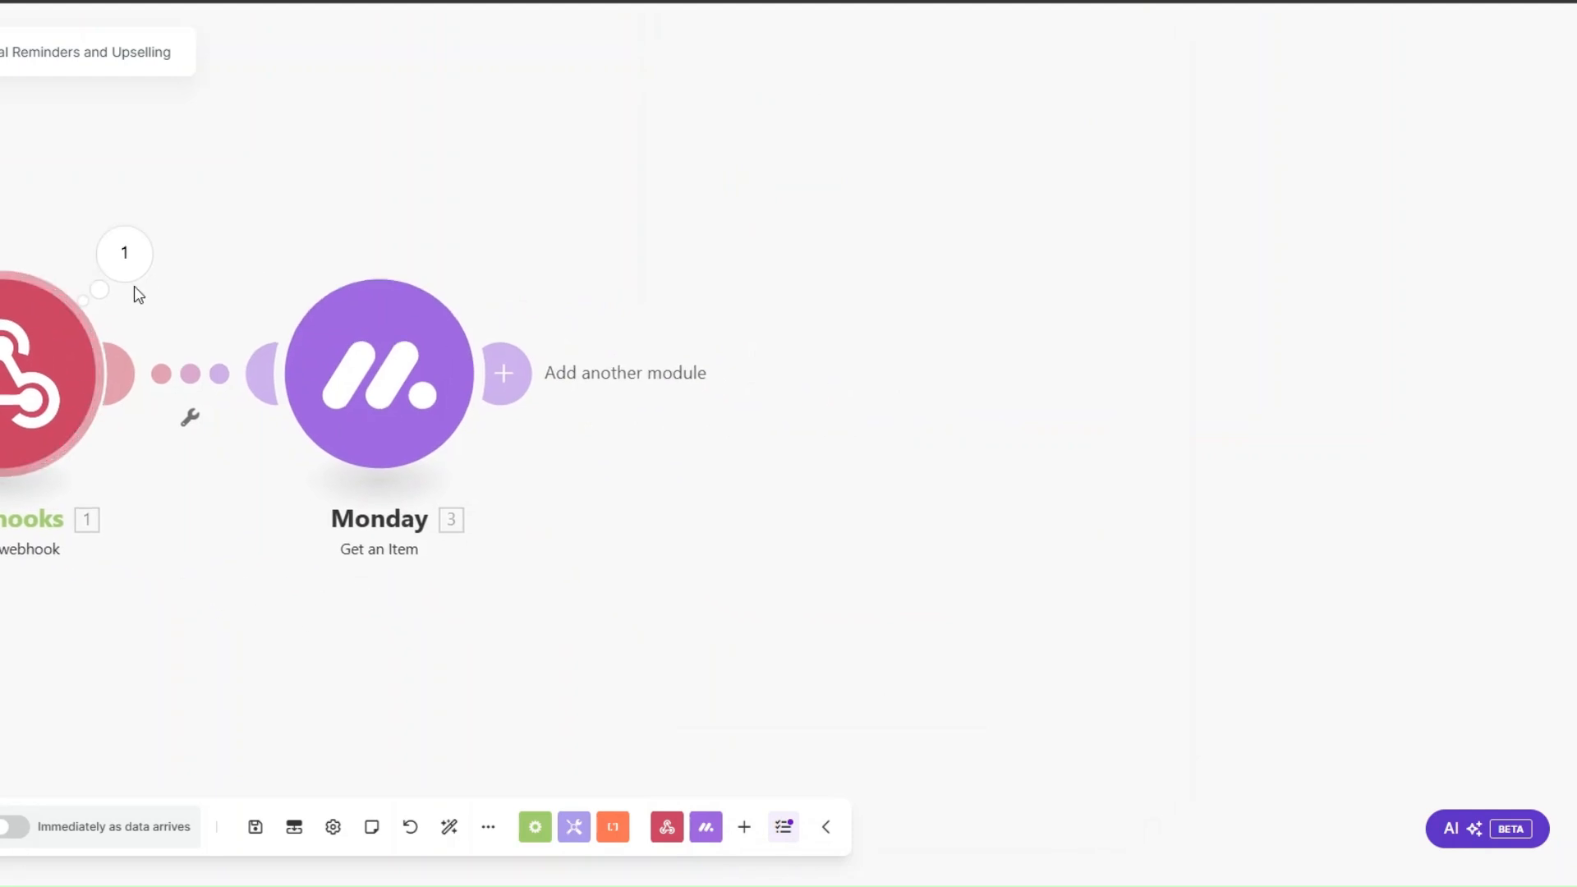
Step: Run only the Get an Item module using the copied pulseId
right_click(381, 396)
left_click(471, 444)
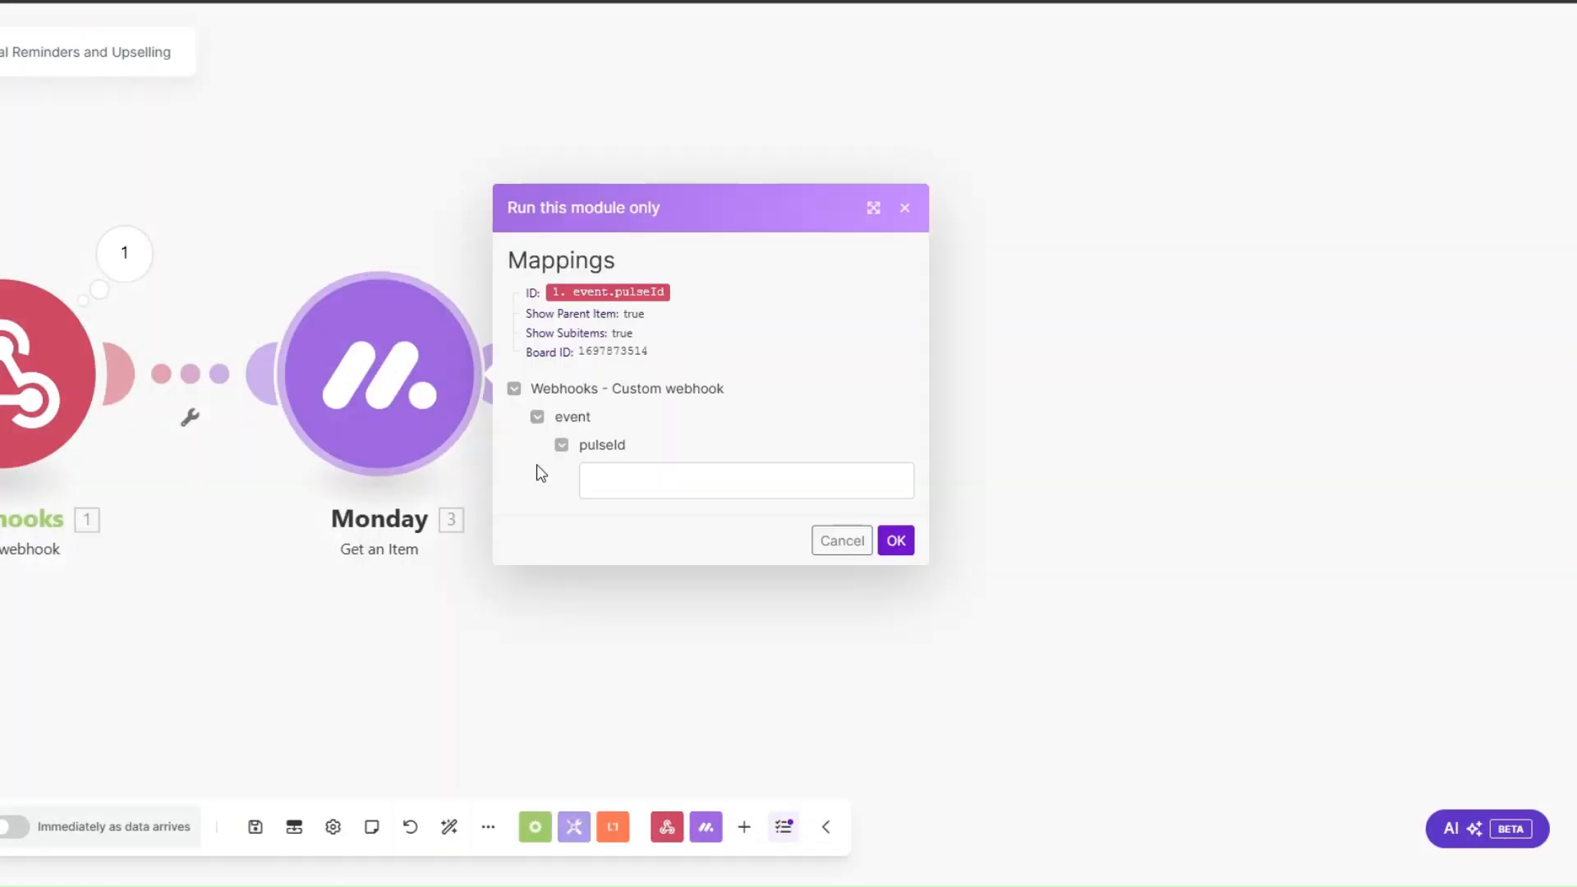
left_click(672, 483)
key("ctrl+v")
left_click(895, 540)
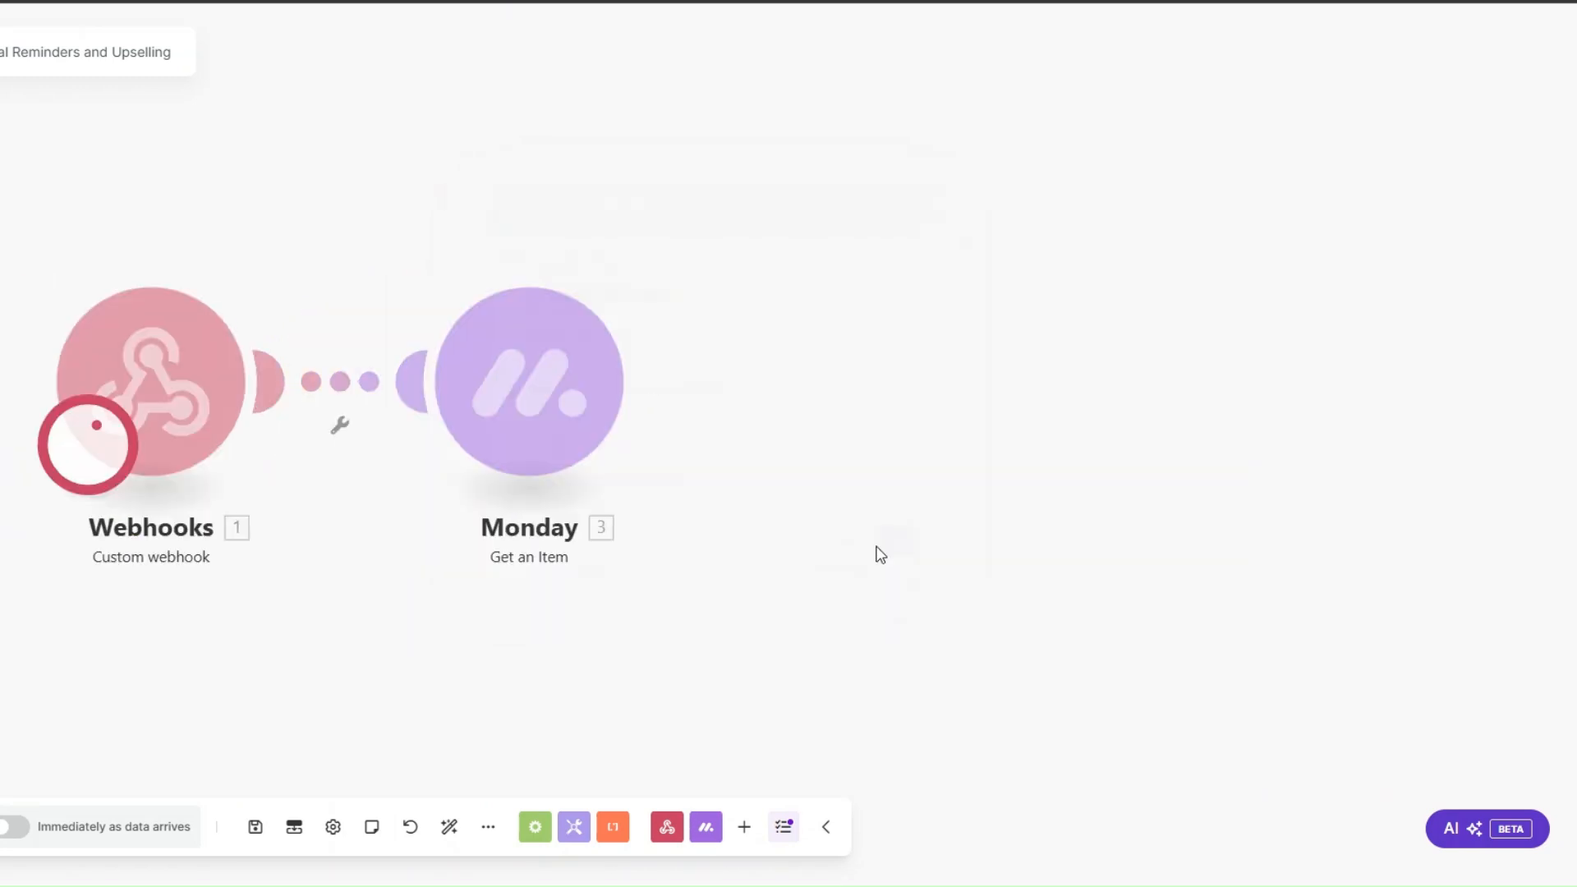
Step: Expand the Email and Phone values in the Get an Item output and examine the client's mappable column values
left_click(680, 754)
left_click(679, 813)
scroll(743, 632, "down", 1)
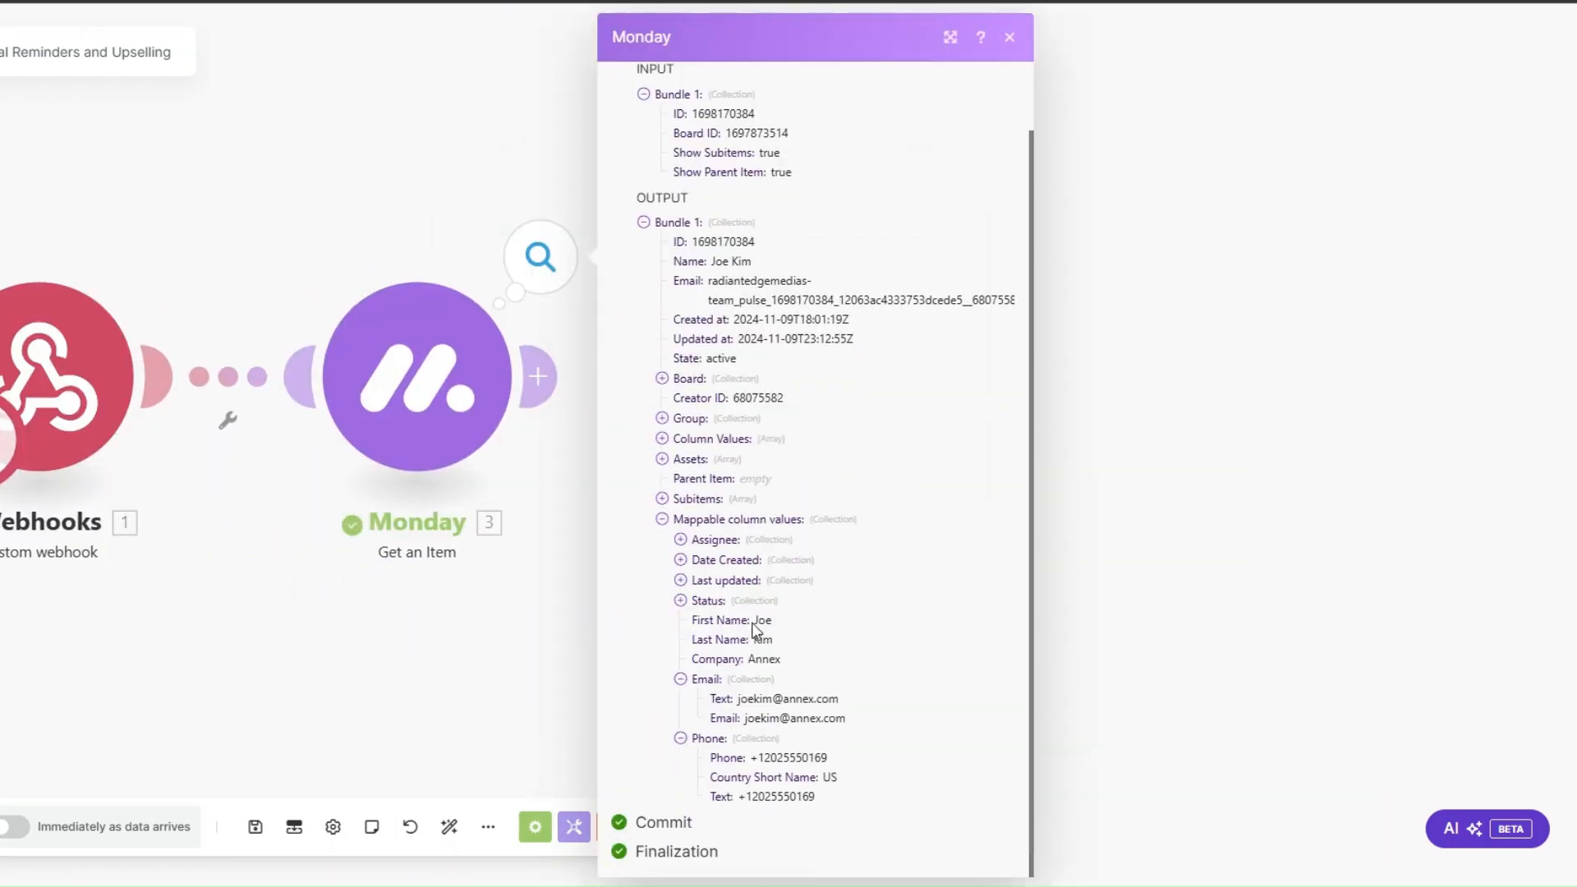
left_click_drag(766, 621, 785, 623)
left_click(482, 697)
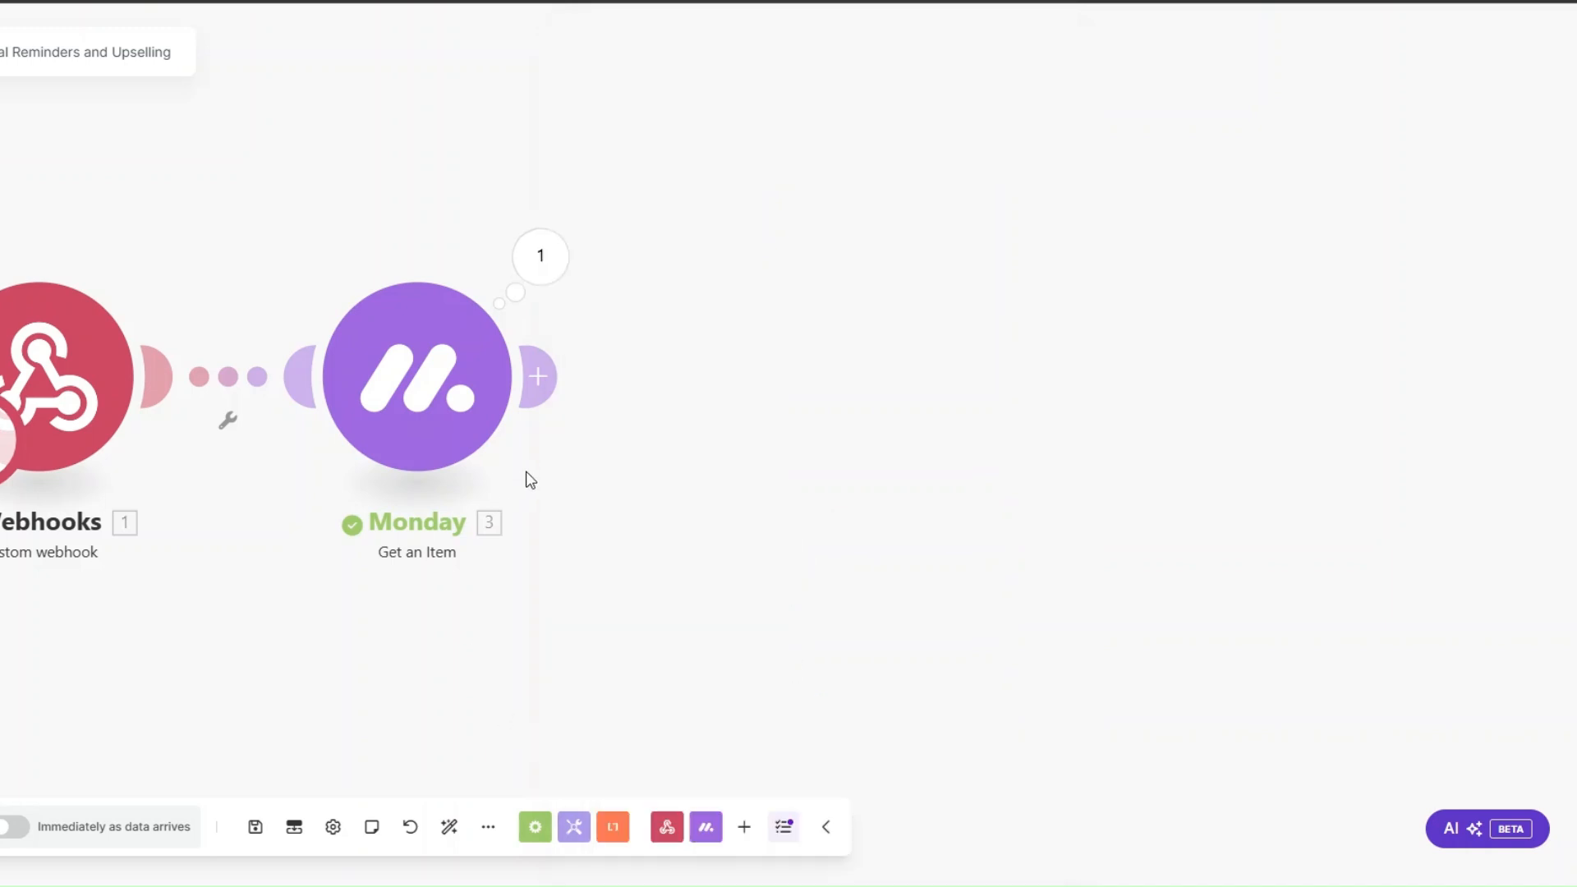
Step: Add an Email module with the Send an Email action after the Get an Item module
left_click_drag(528, 472, 515, 510)
left_click(555, 440)
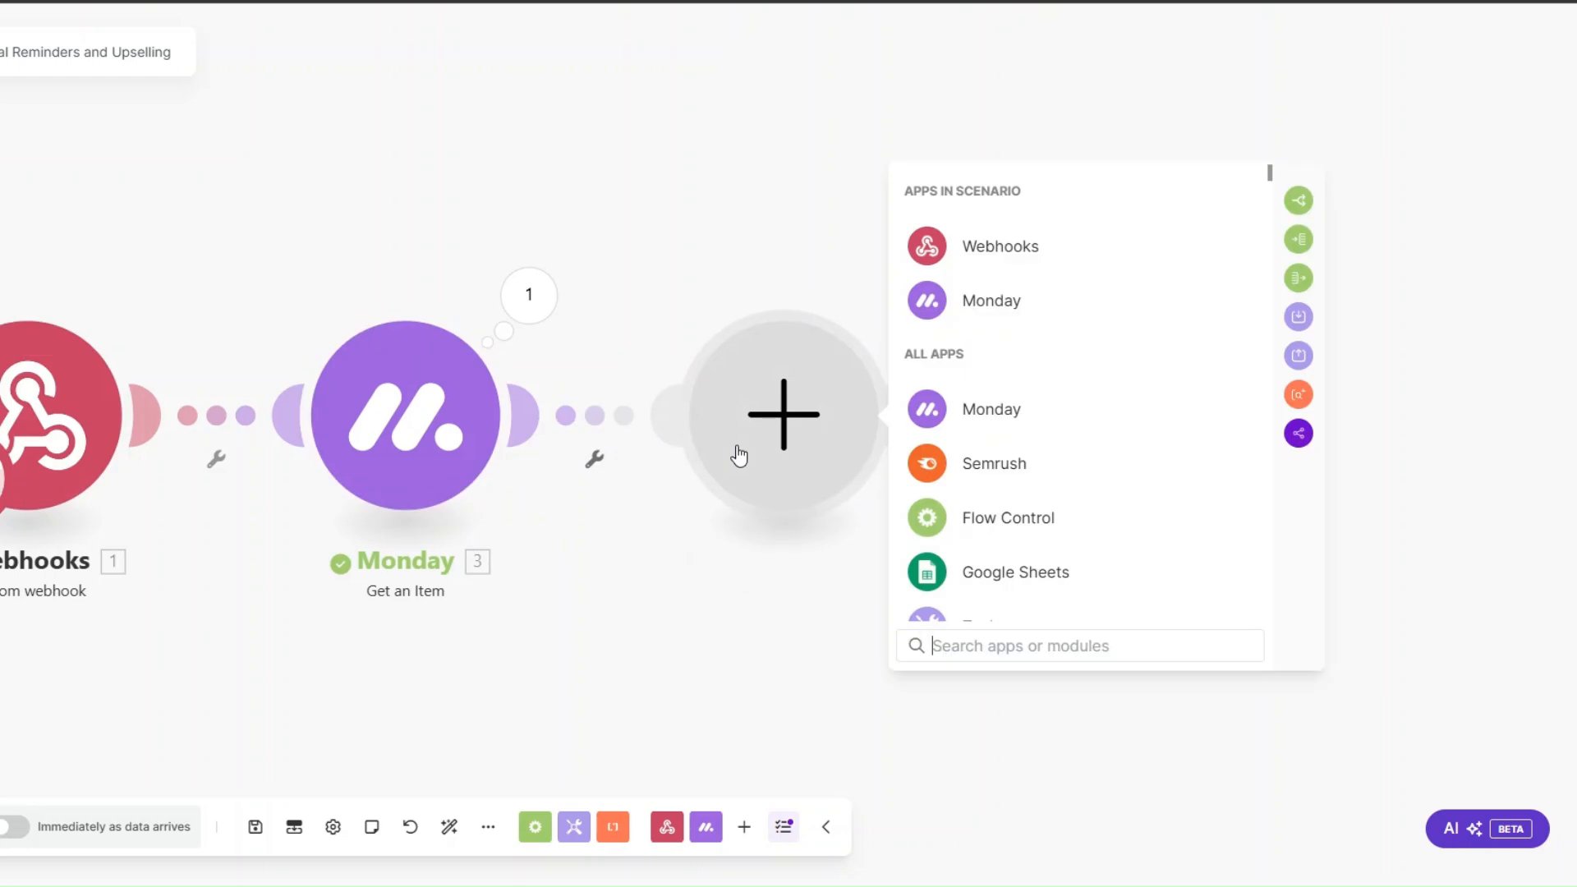
scroll(957, 451, "down", 3)
left_click(975, 389)
scroll(974, 492, "down", 1)
scroll(974, 532, "down", 2)
left_click(962, 593)
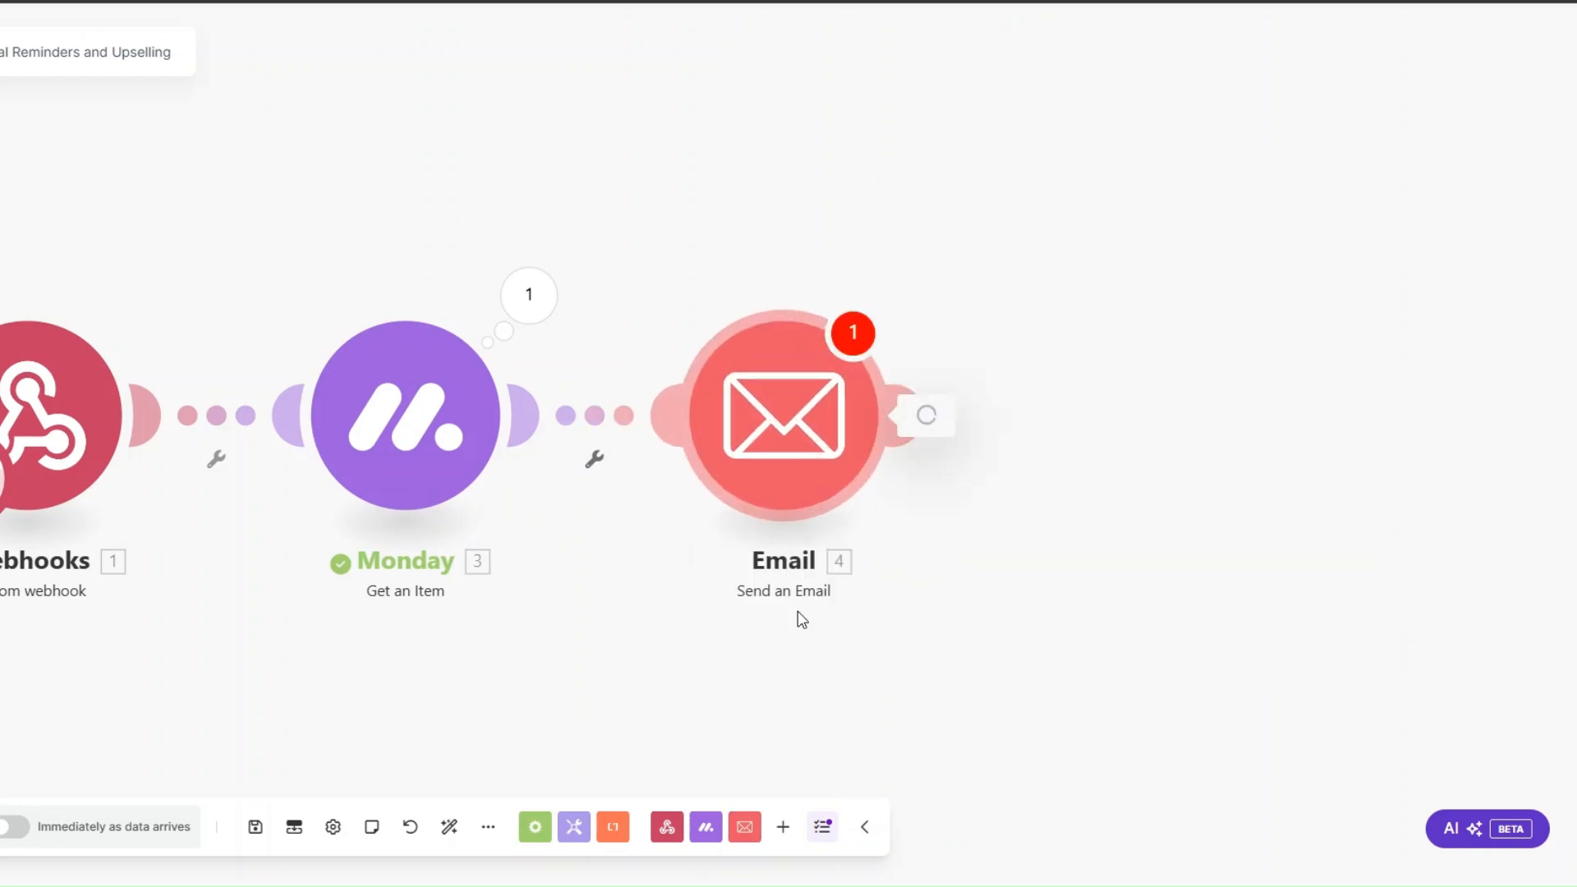
Step: Rename the Send an Email module as Contract Renewal Email
right_click(760, 439)
left_click(821, 545)
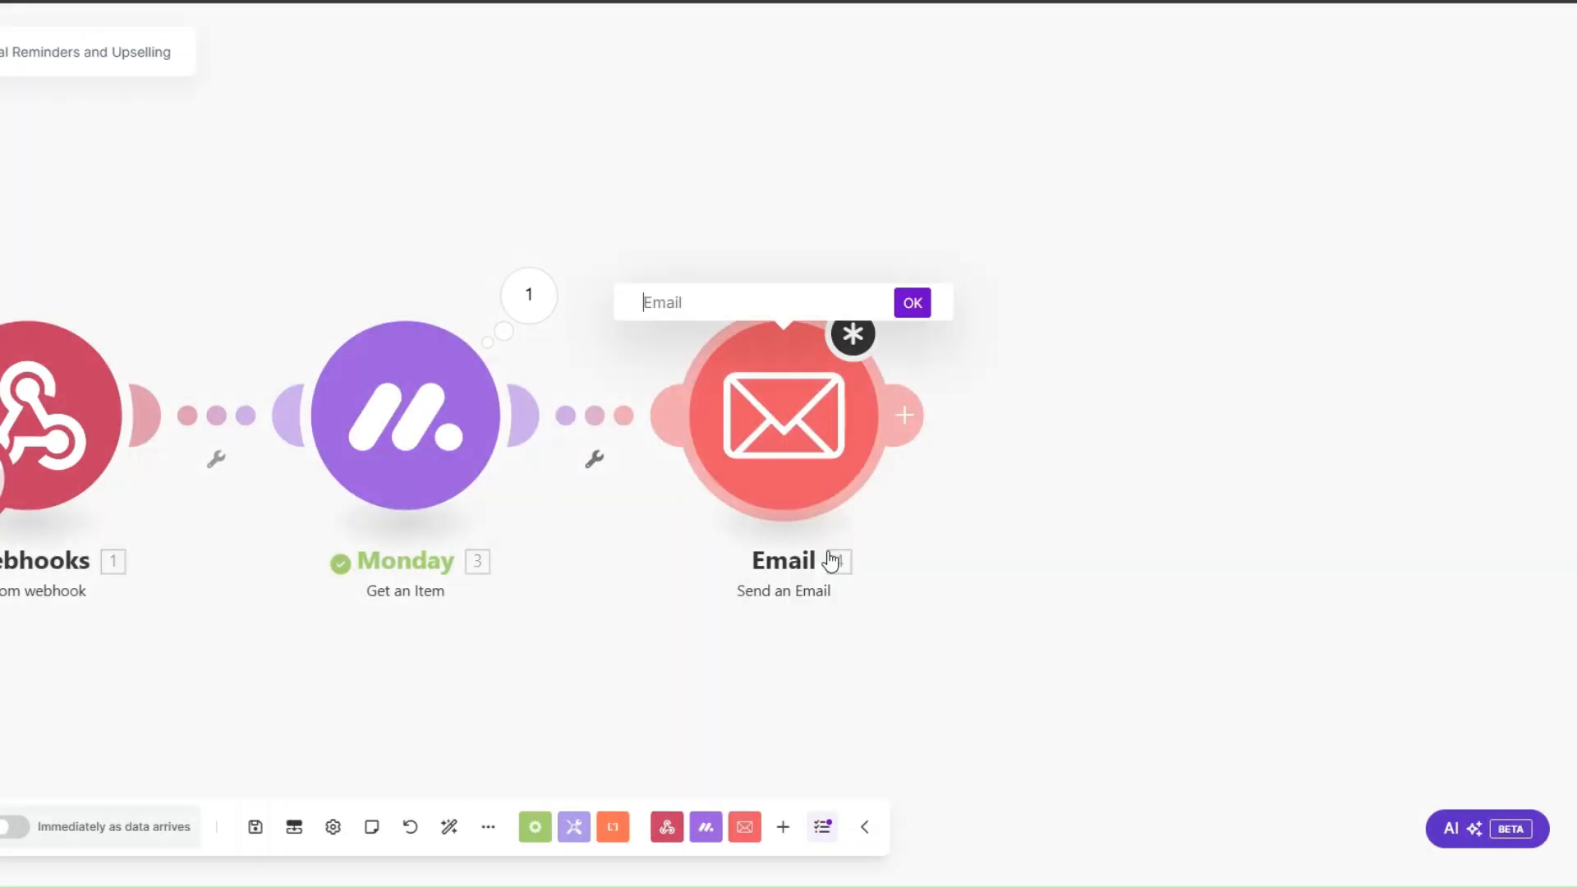
type("Contract Renewal Email")
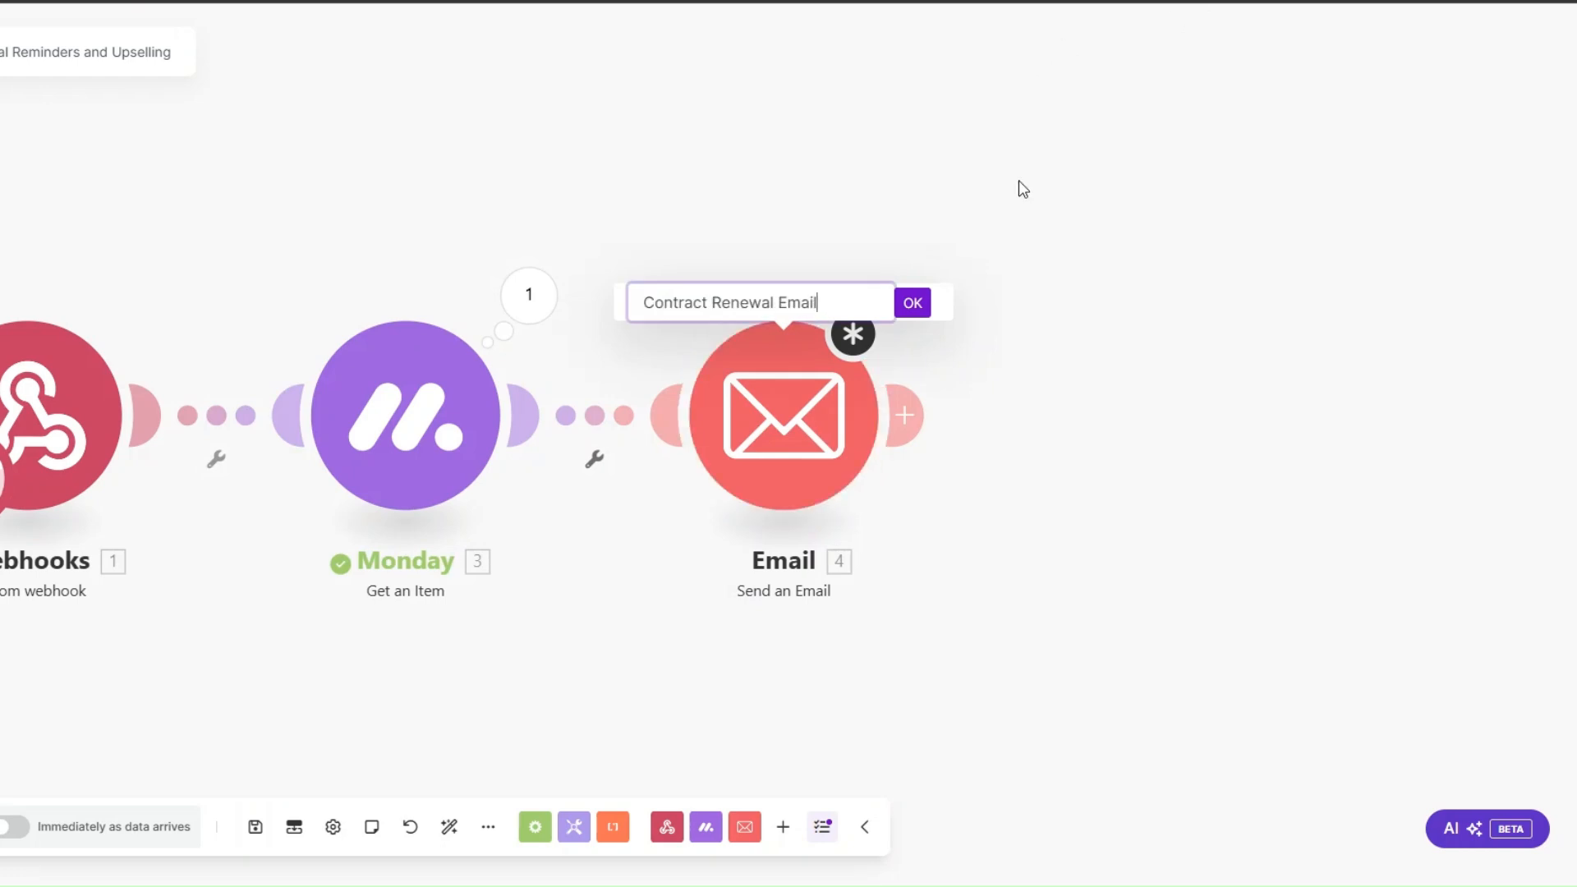
left_click(917, 311)
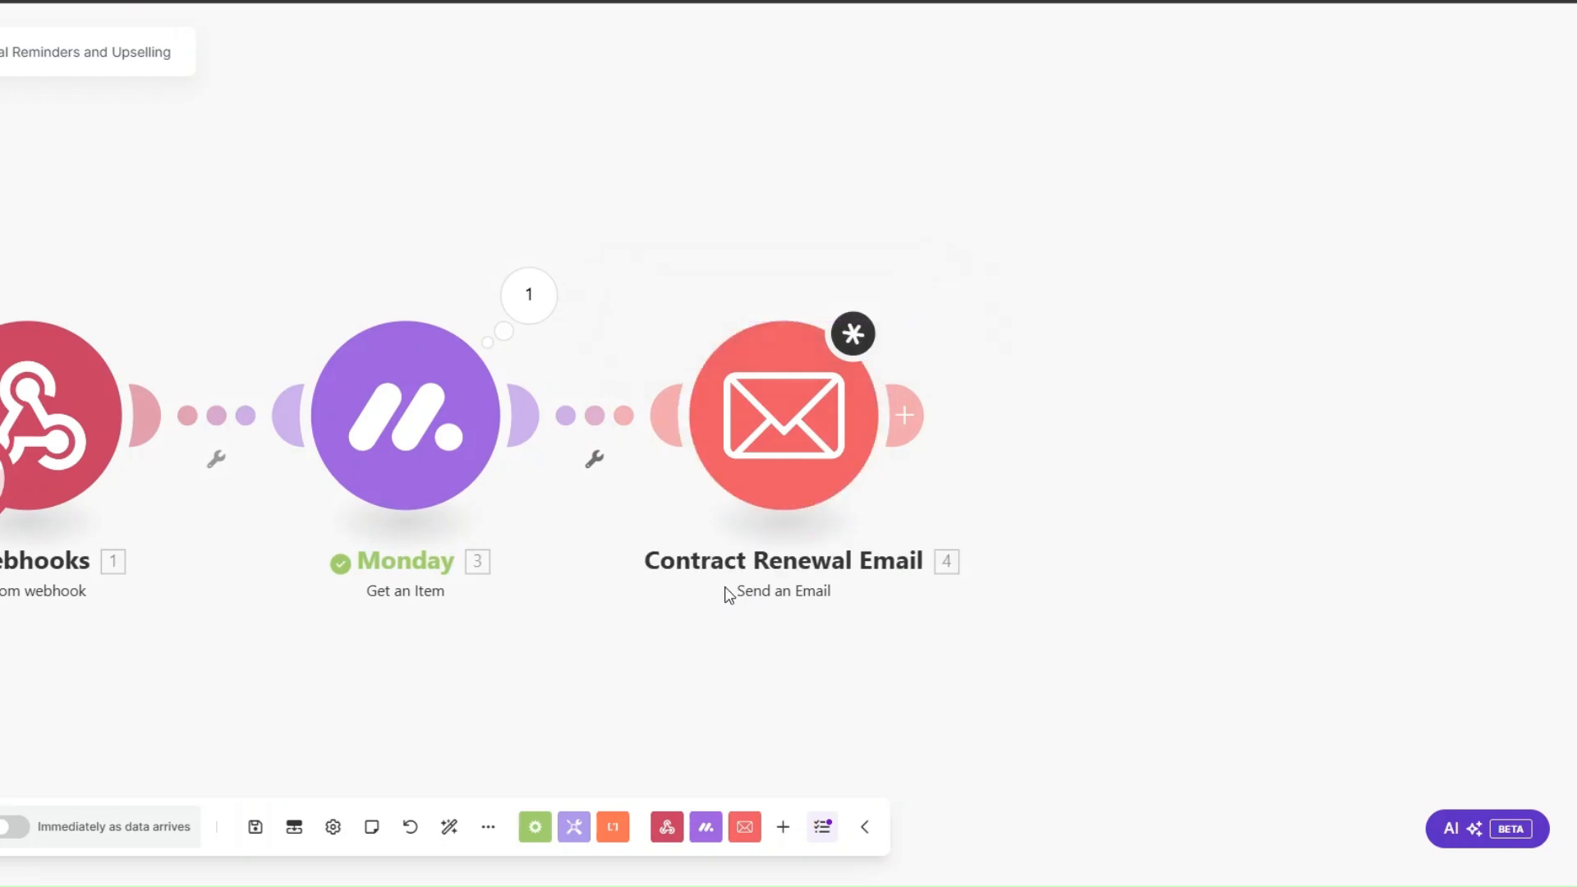
Step: Open the Contract Renewal Email settings and check the recipient mapping against the Email entry in Get an Item's mappable column values
left_click(763, 590)
left_click(936, 522)
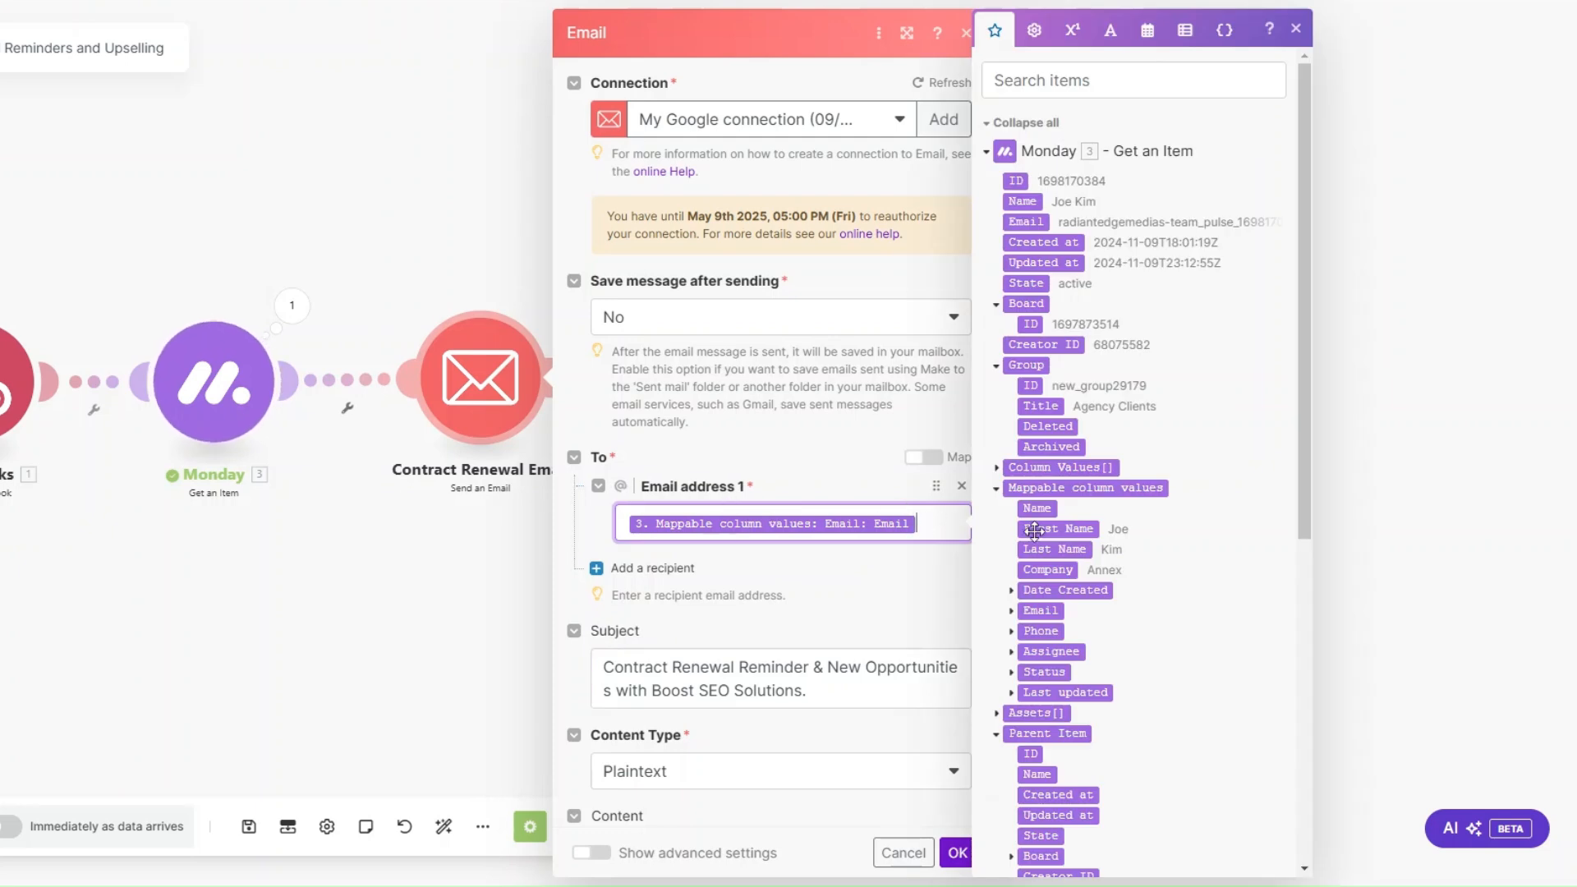
left_click(1012, 611)
scroll(1062, 502, "down", 3)
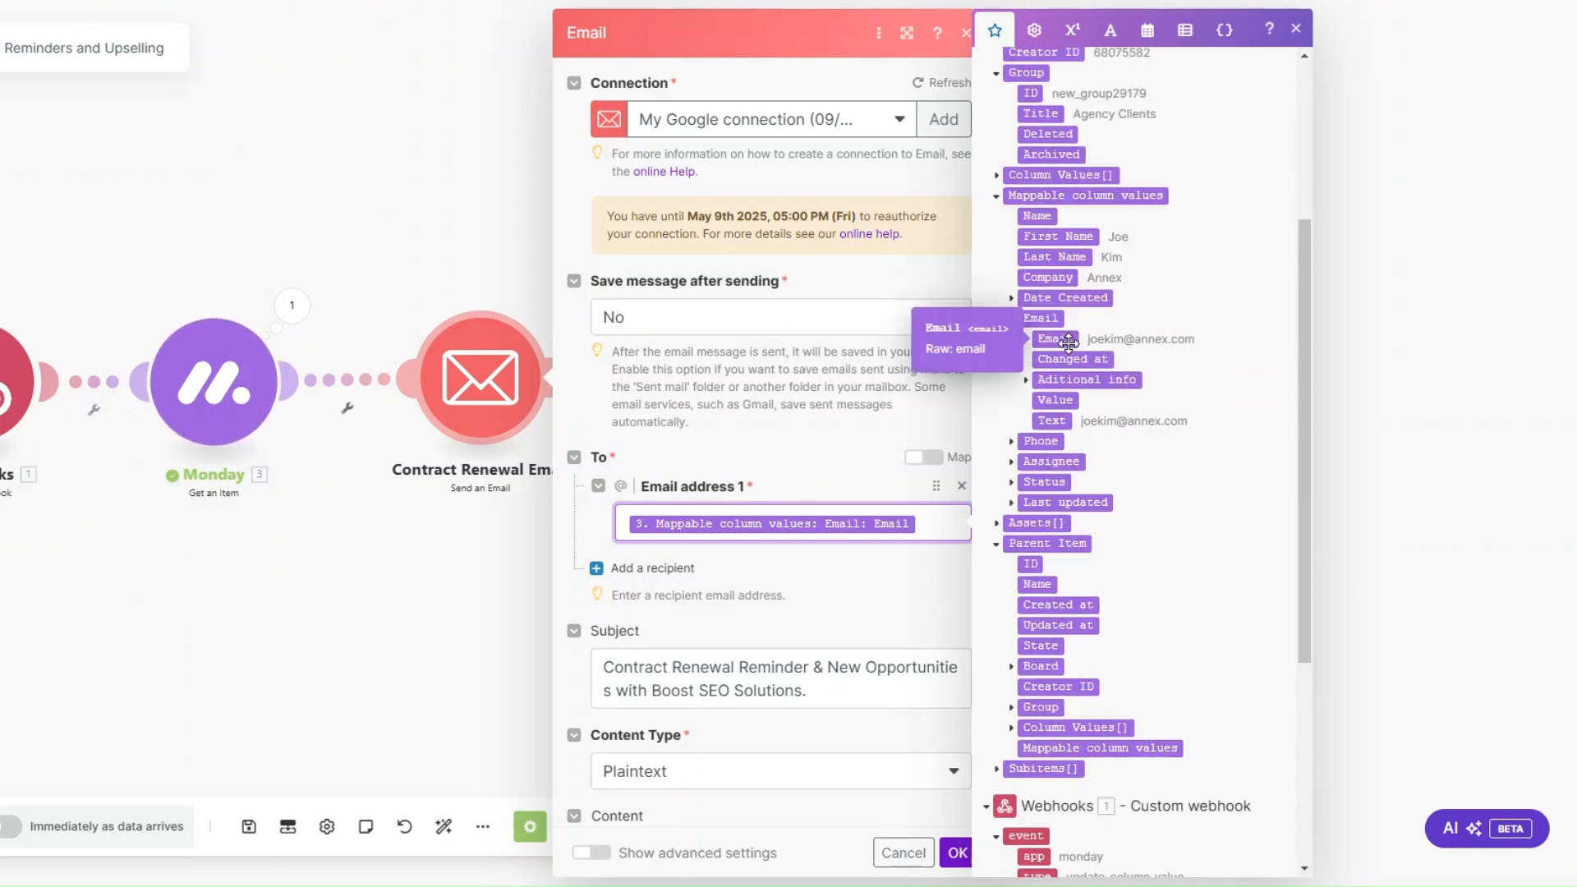
Step: Review the renewal email's subject, content type and opening message down to the Contract Renewal section
scroll(819, 535, "down", 5)
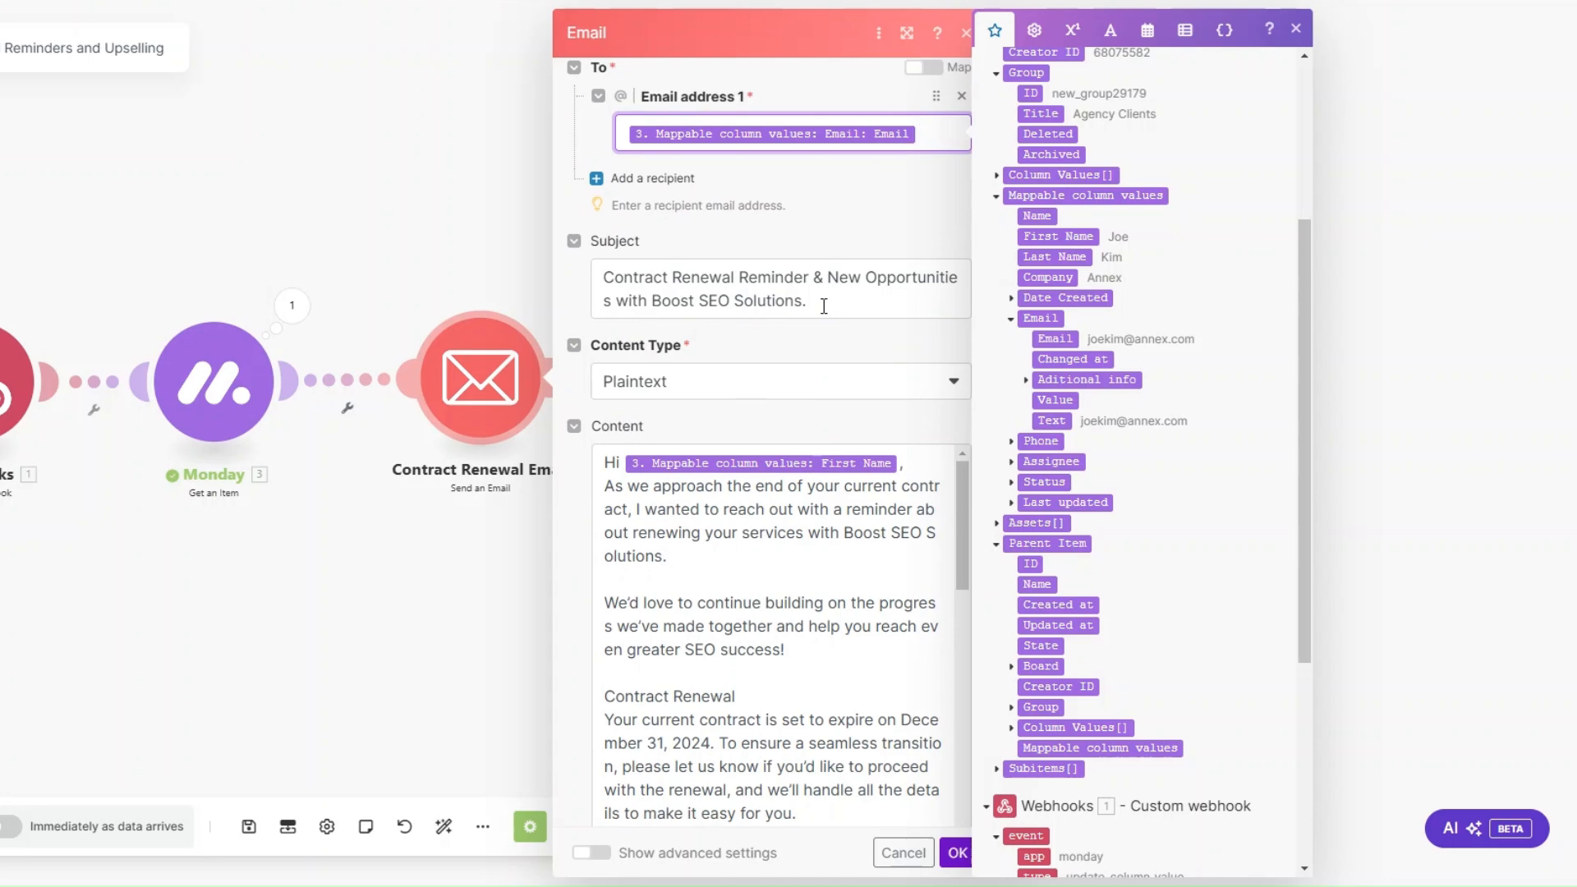
scroll(828, 455, "down", 1)
scroll(813, 460, "up", 1)
scroll(757, 390, "down", 2)
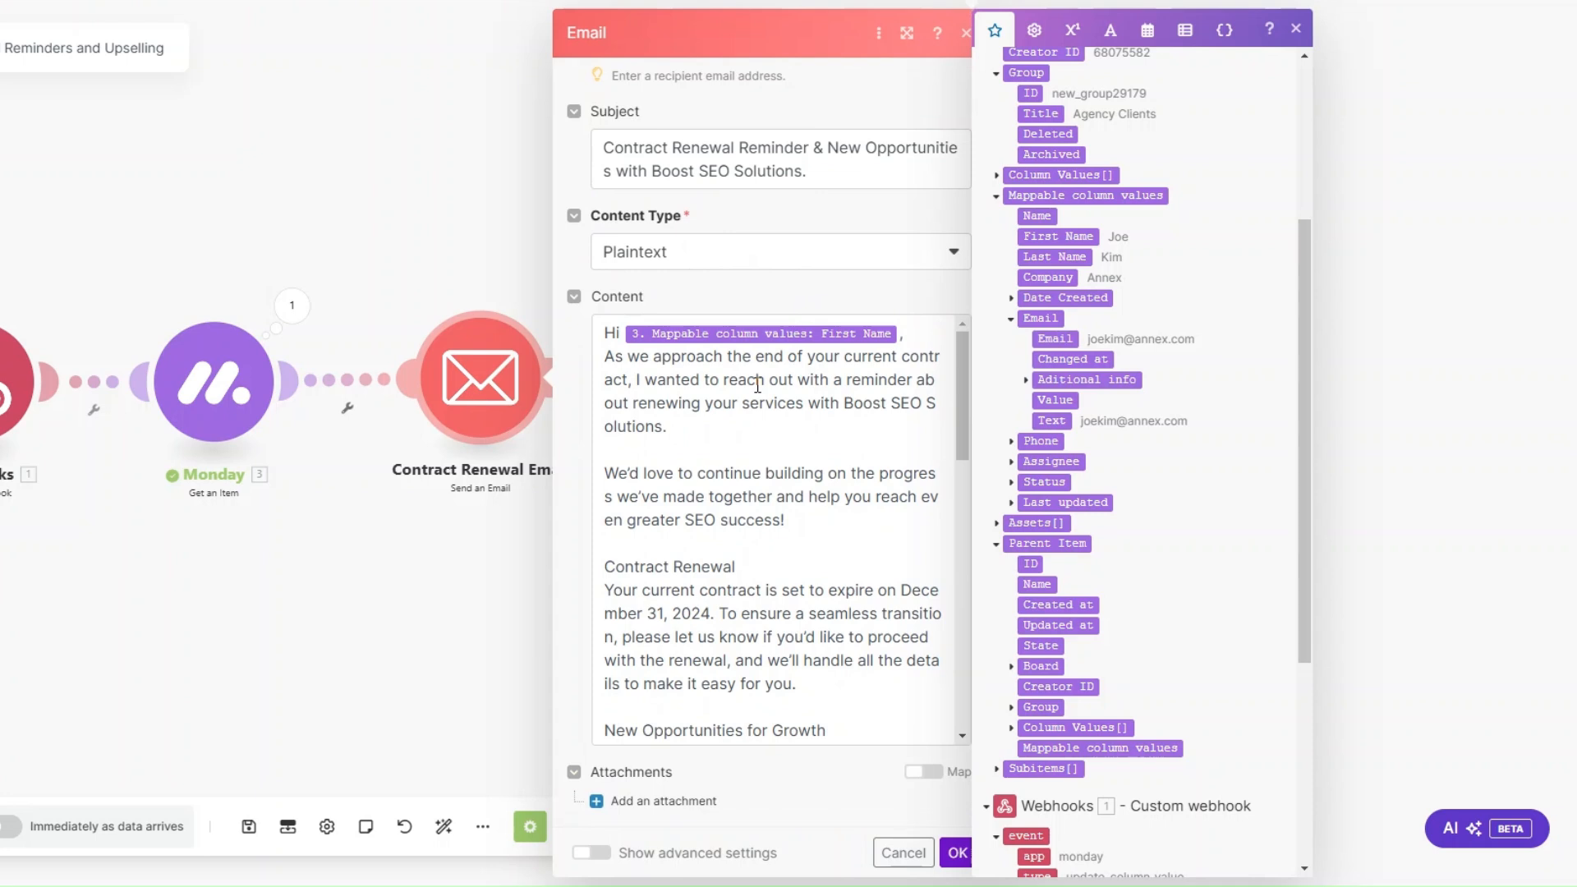
scroll(749, 436, "down", 3)
left_click_drag(736, 371, 597, 367)
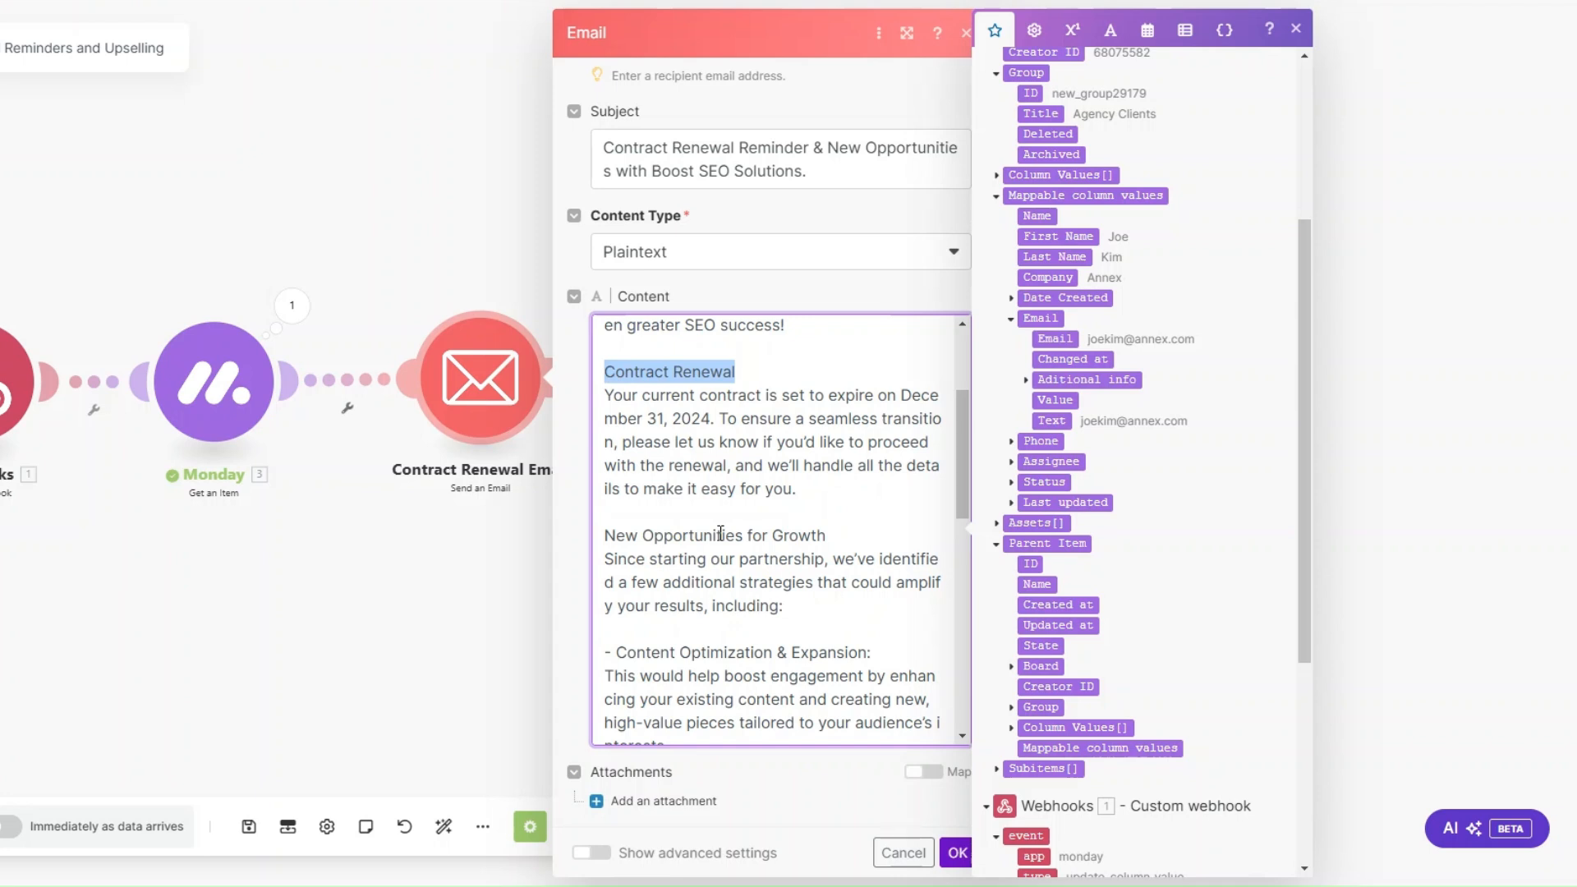
Step: Read the New Opportunities for Growth section of the email content, its three upsell offers and the closing signature
scroll(720, 534, "down", 2)
left_click(734, 430)
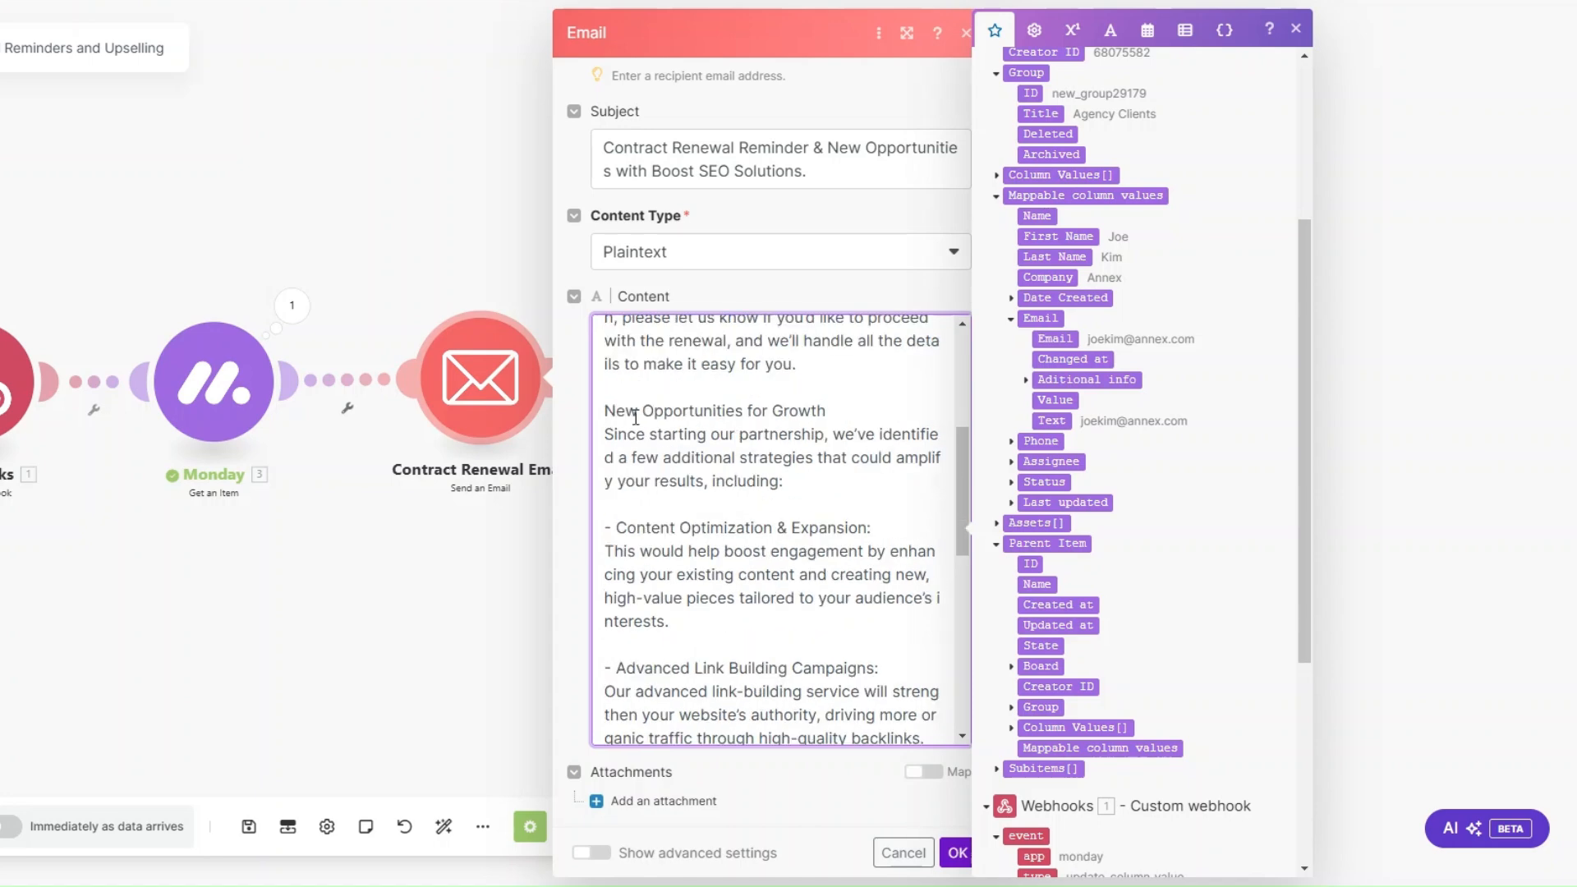
scroll(845, 410, "down", 1)
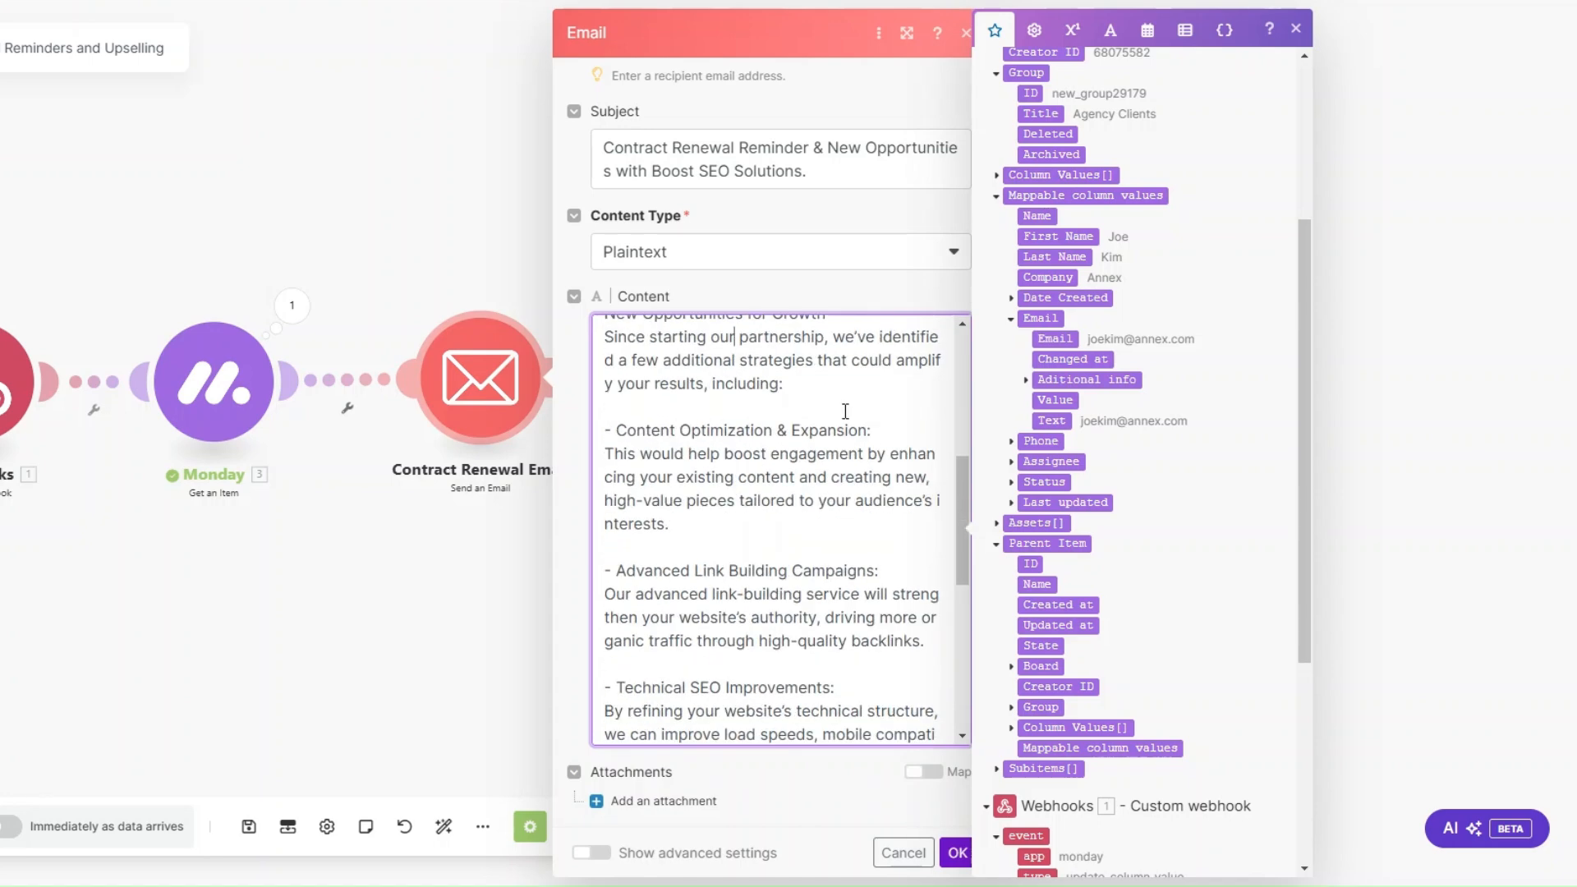
scroll(845, 411, "up", 1)
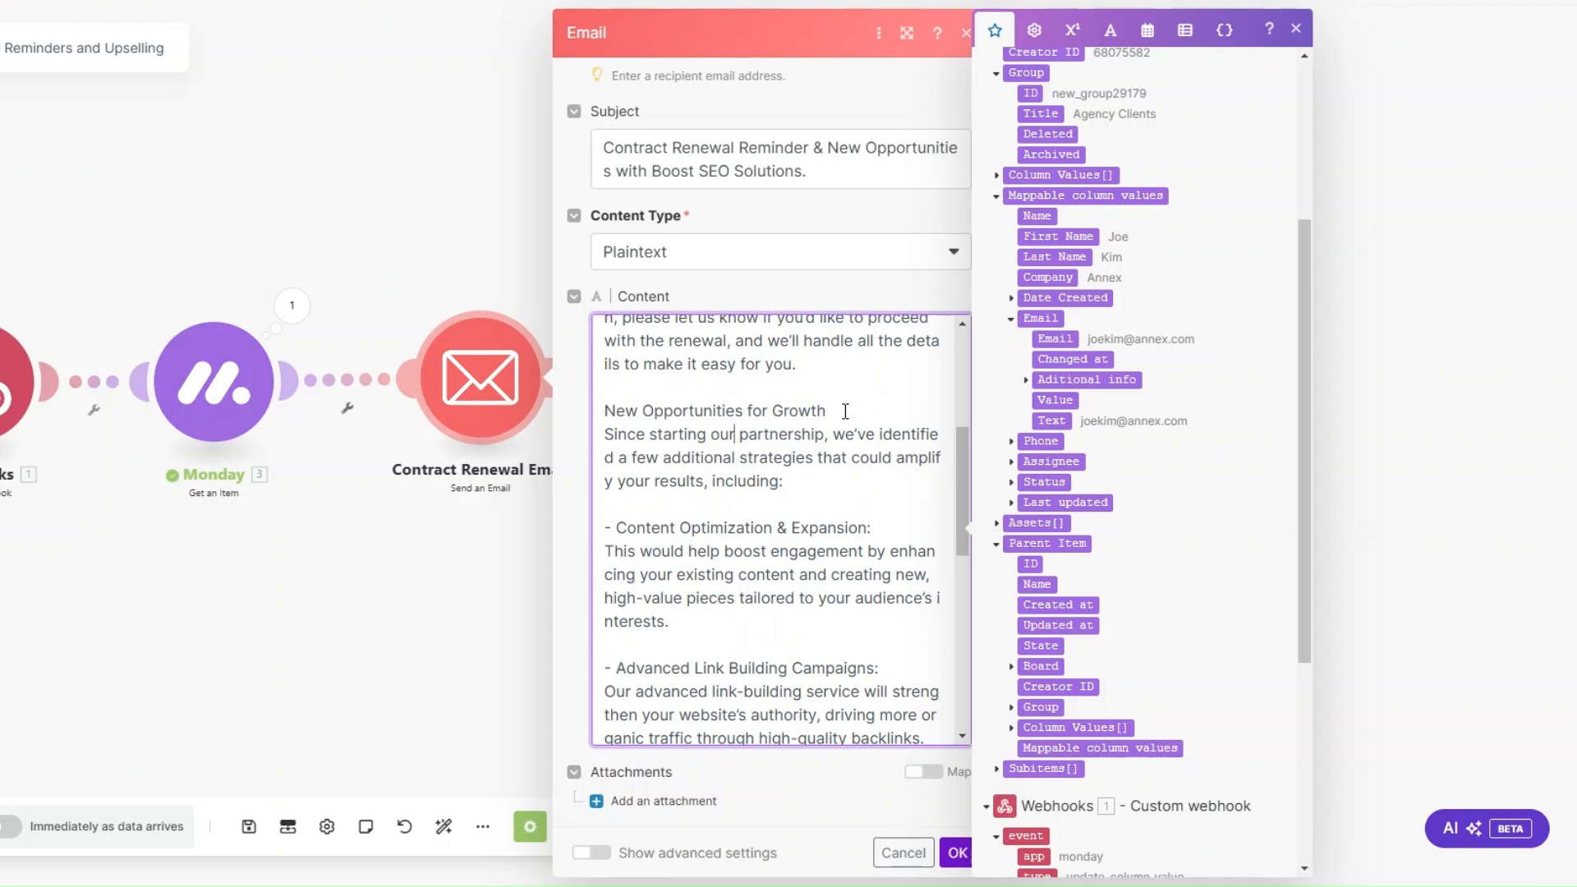
left_click_drag(616, 527, 883, 517)
scroll(883, 516, "down", 5)
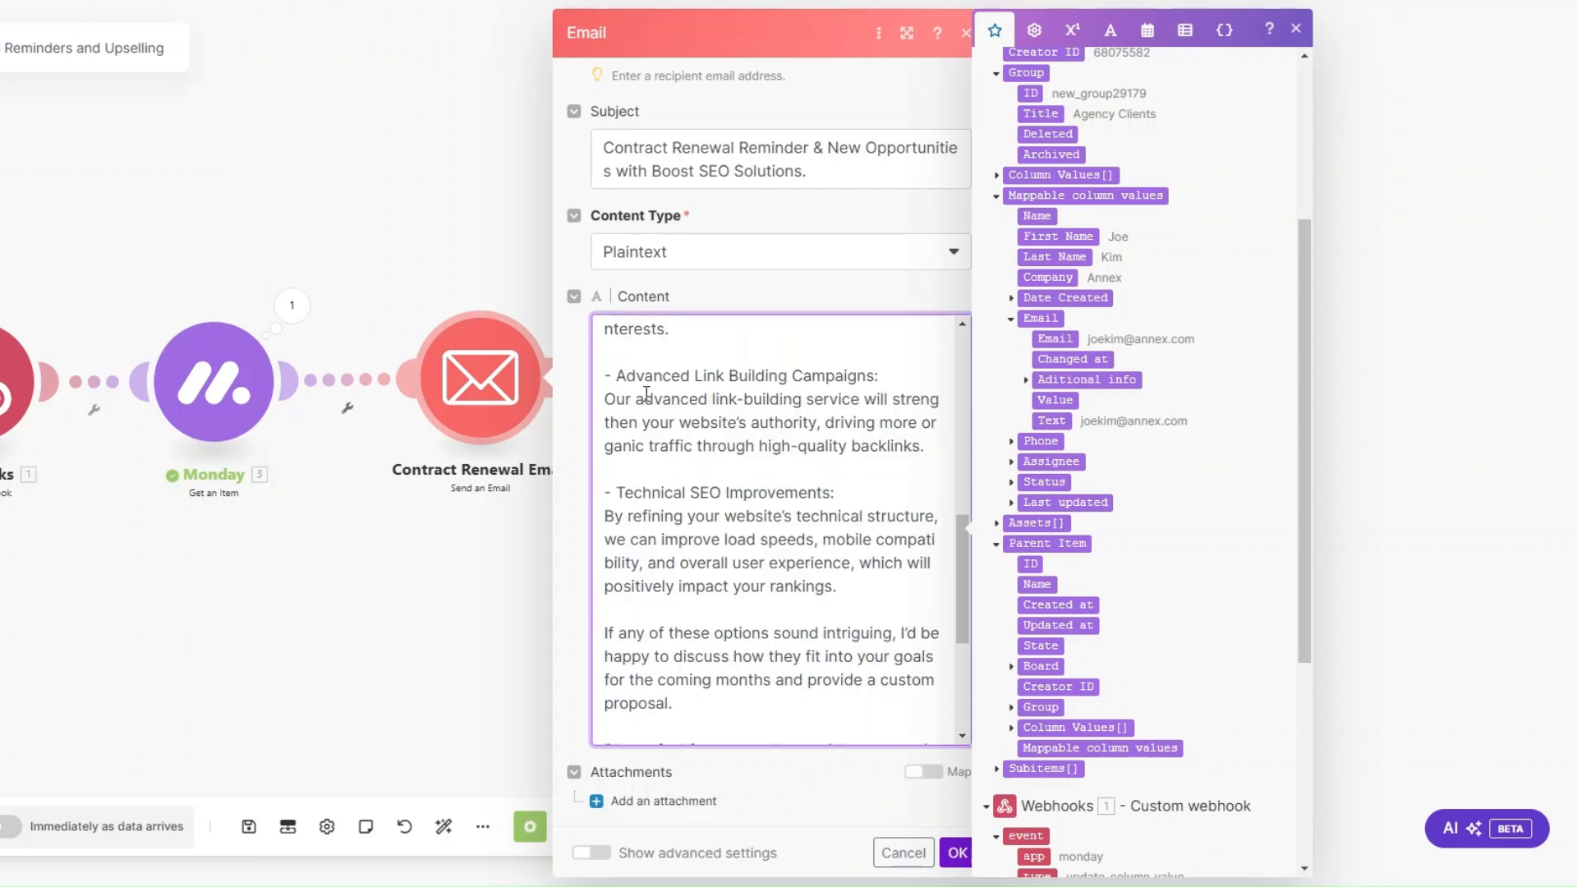
left_click_drag(611, 375, 876, 374)
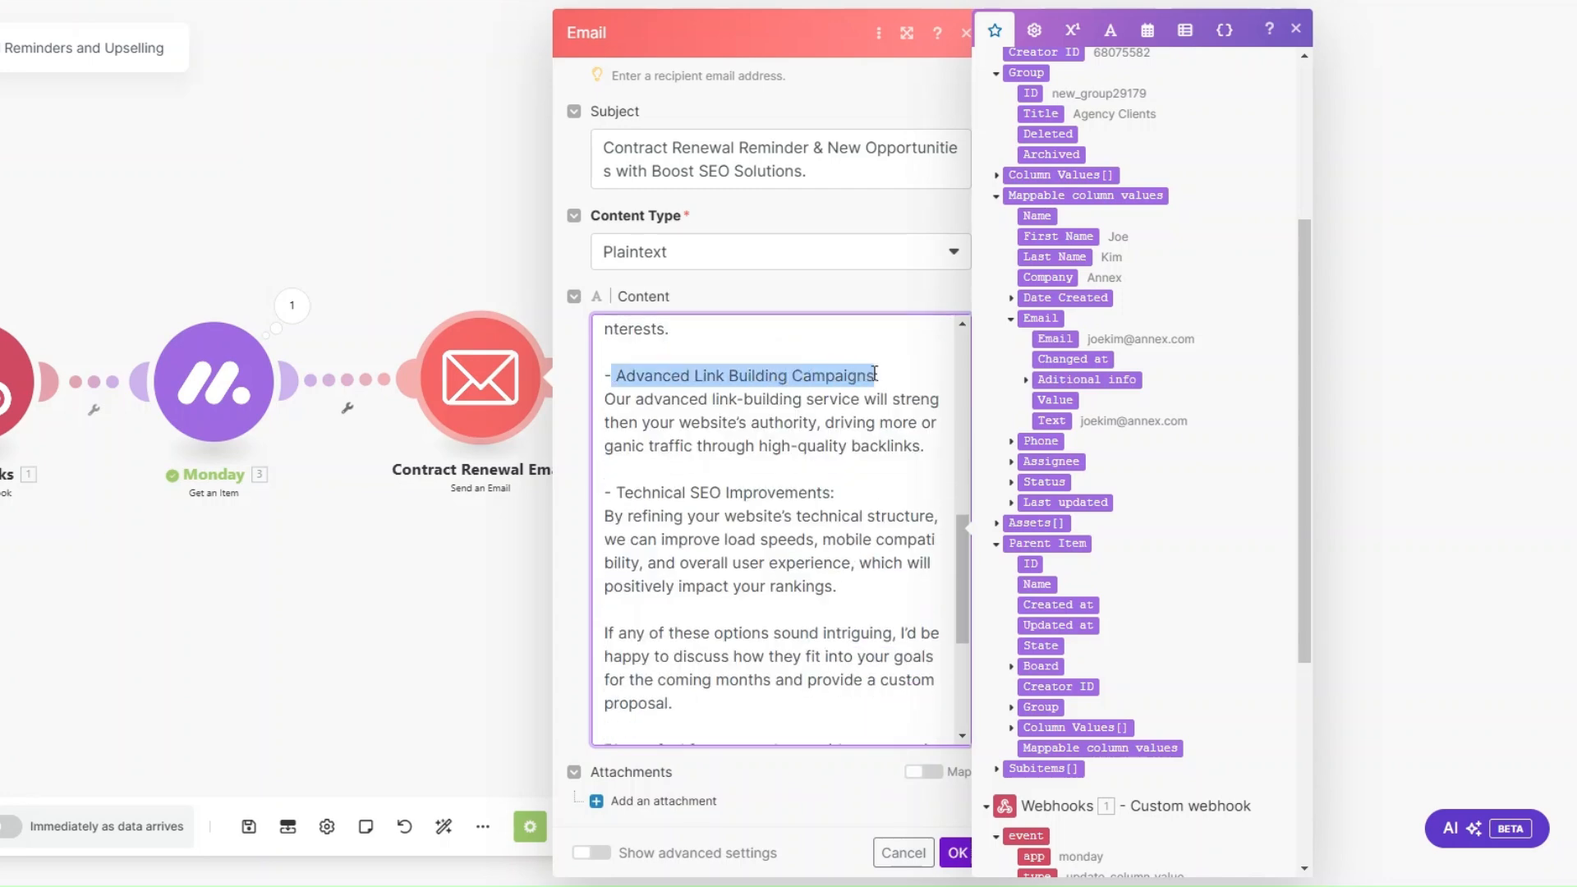
left_click_drag(615, 493, 825, 492)
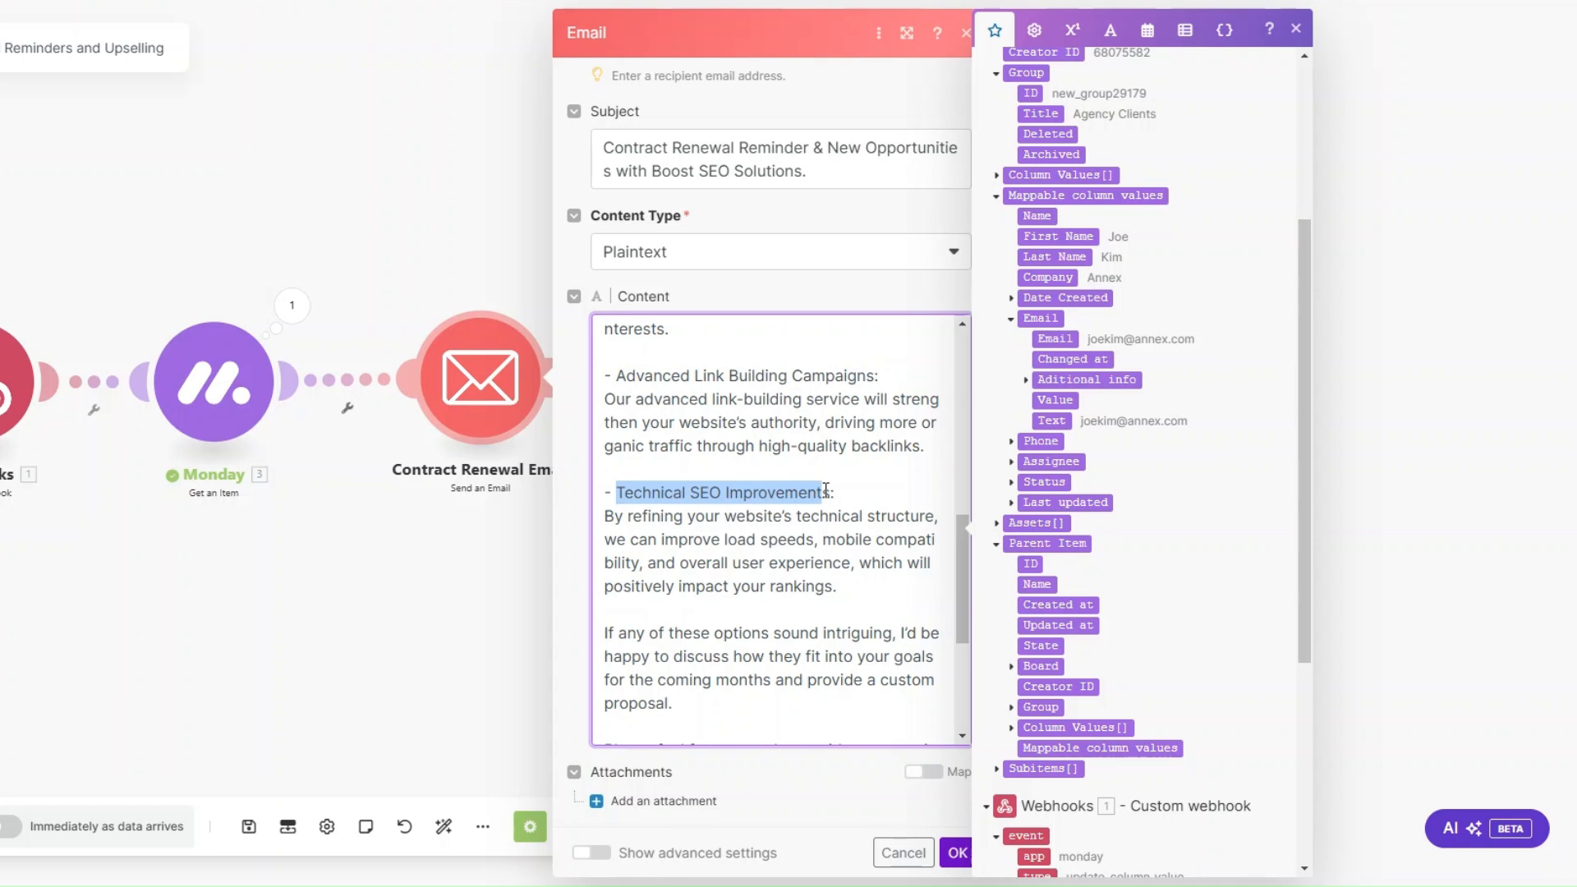
scroll(825, 490, "down", 3)
scroll(825, 491, "down", 3)
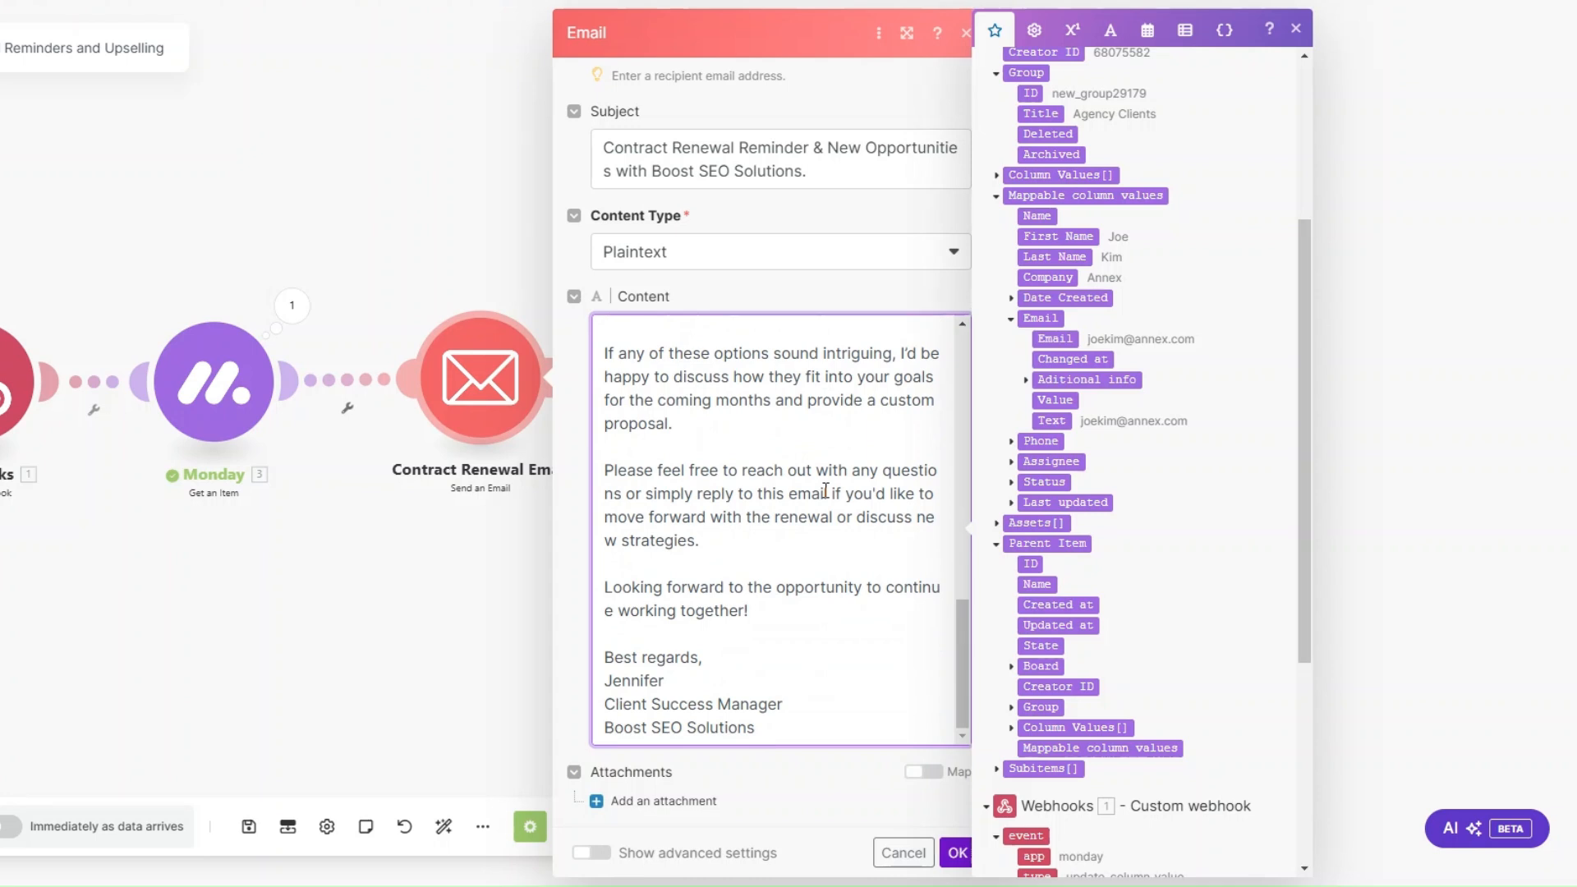
Step: Confirm the Contract Renewal Email settings and auto-align the scenario's modules
left_click(956, 853)
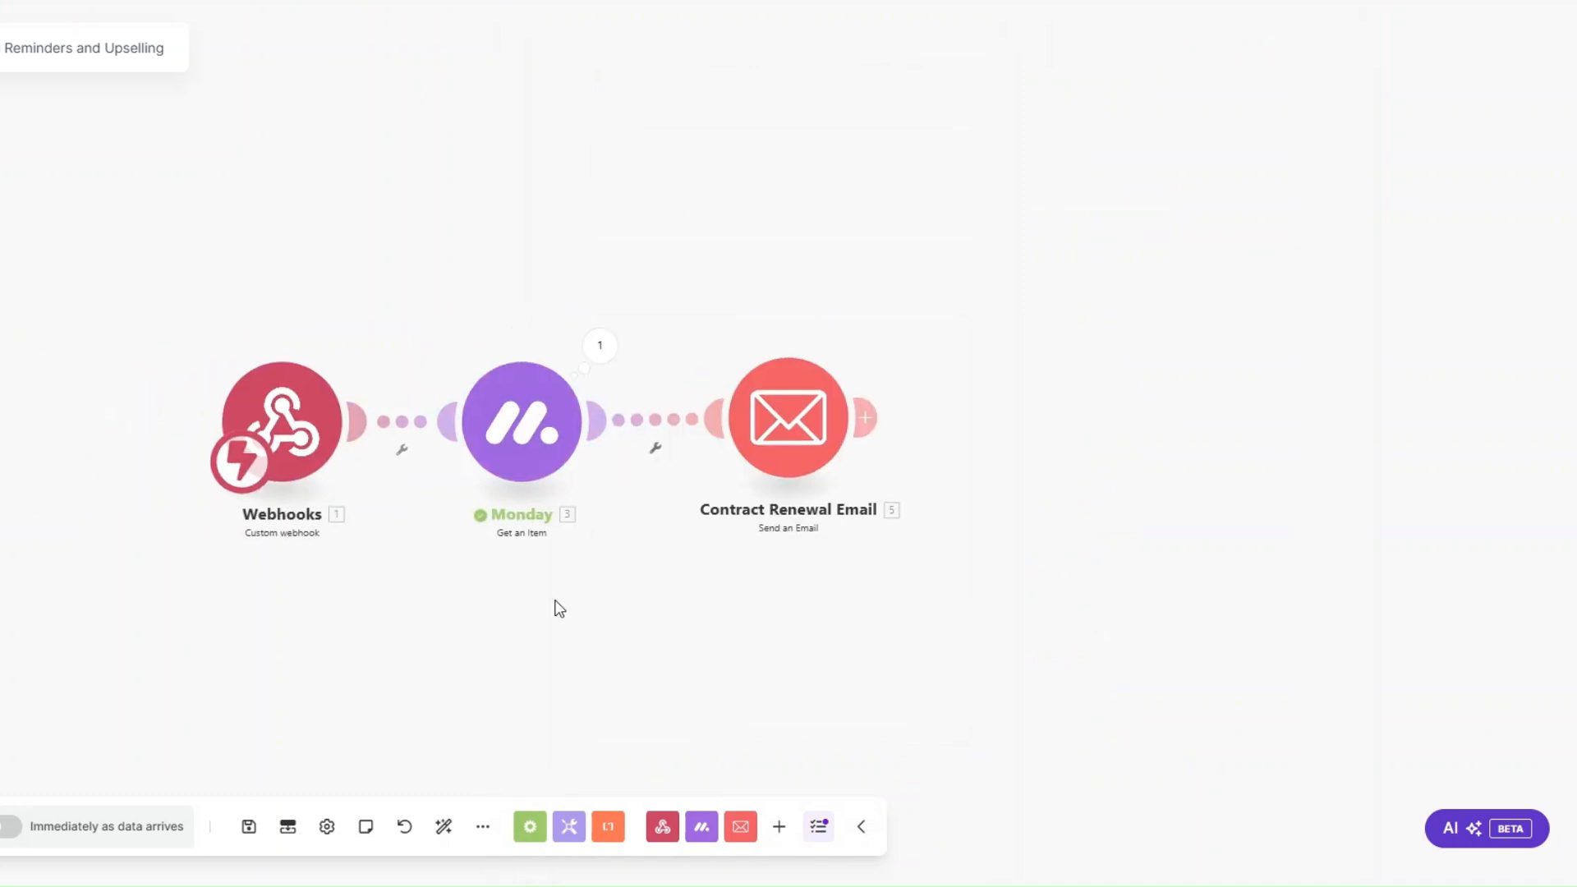
left_click(444, 826)
left_click_drag(676, 525, 788, 544)
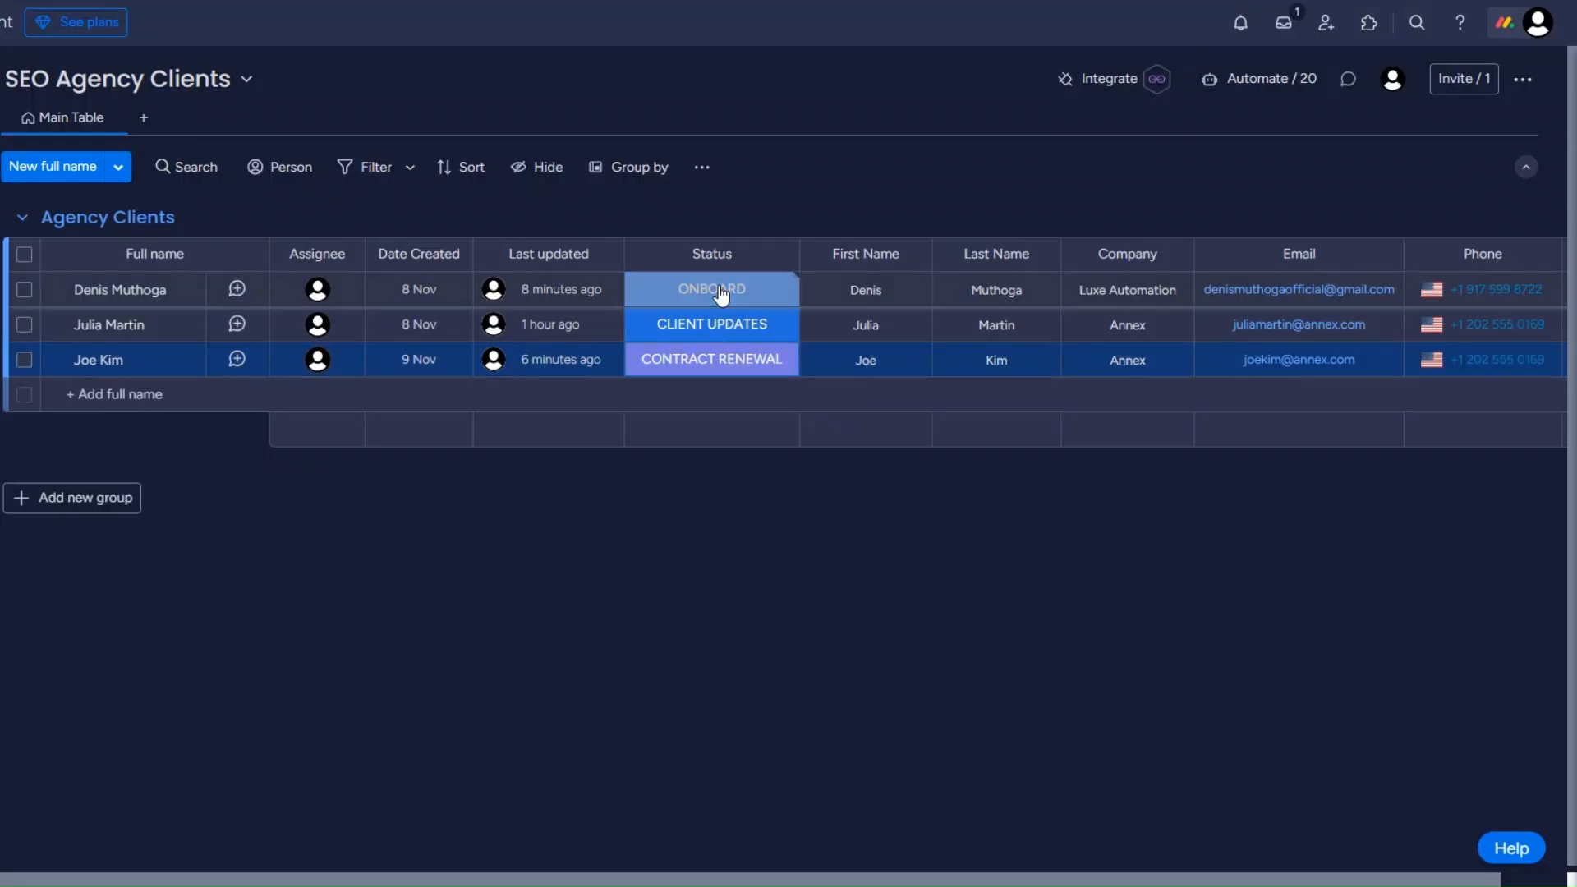
Step: Switch to the monday.com board and set the Luxe Automation client's status to CLIENT UPDATES, followed by CONTRACT RENEWAL, to trigger the scenario
left_click(721, 294)
left_click(727, 542)
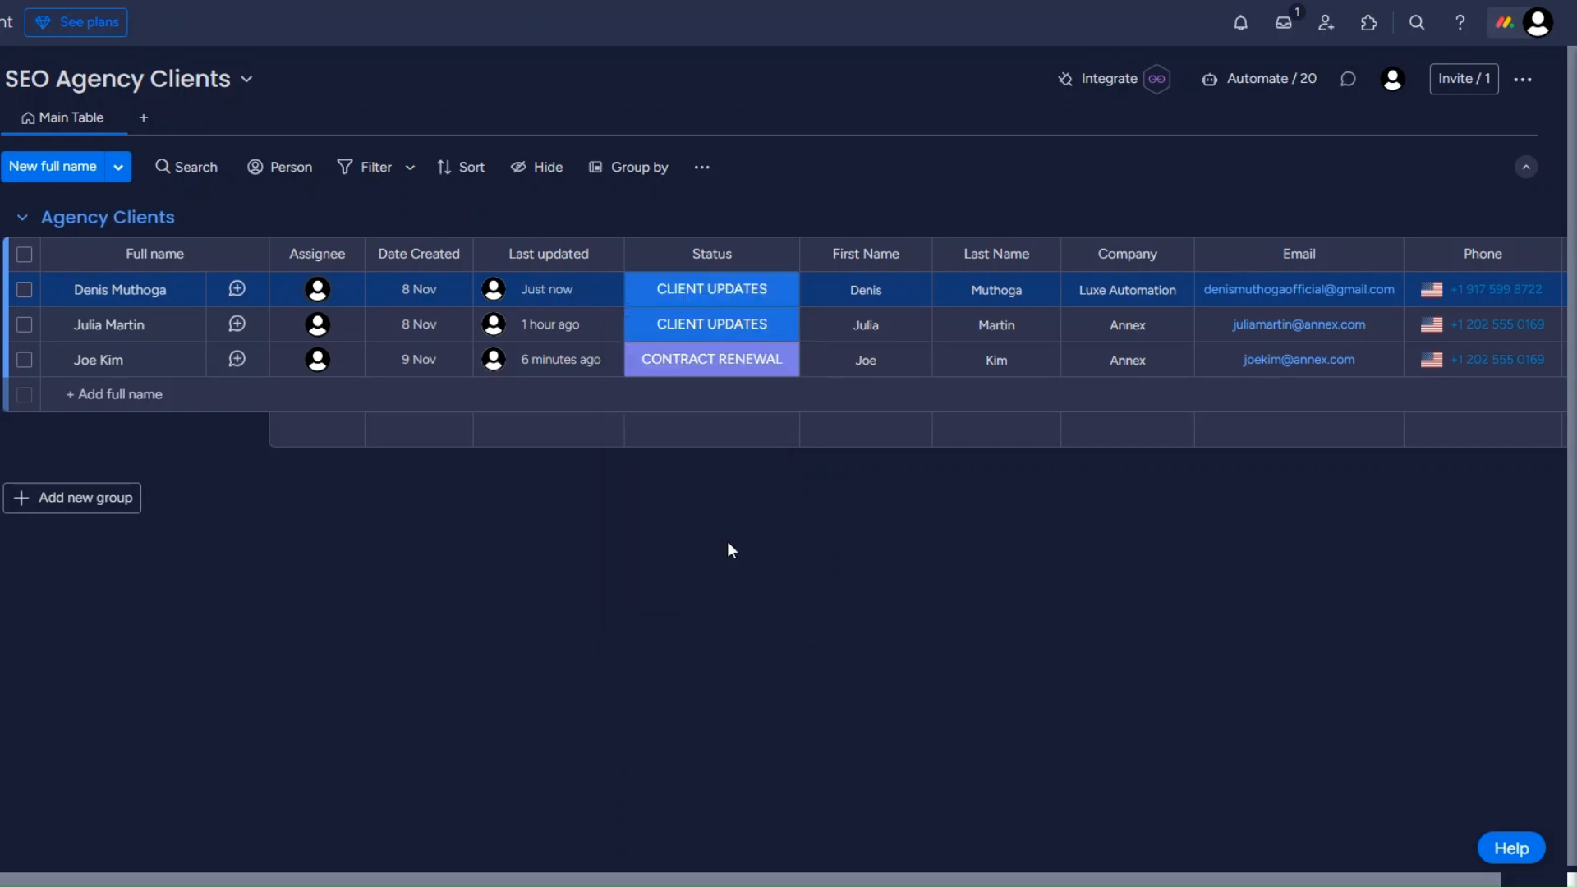
left_click(733, 293)
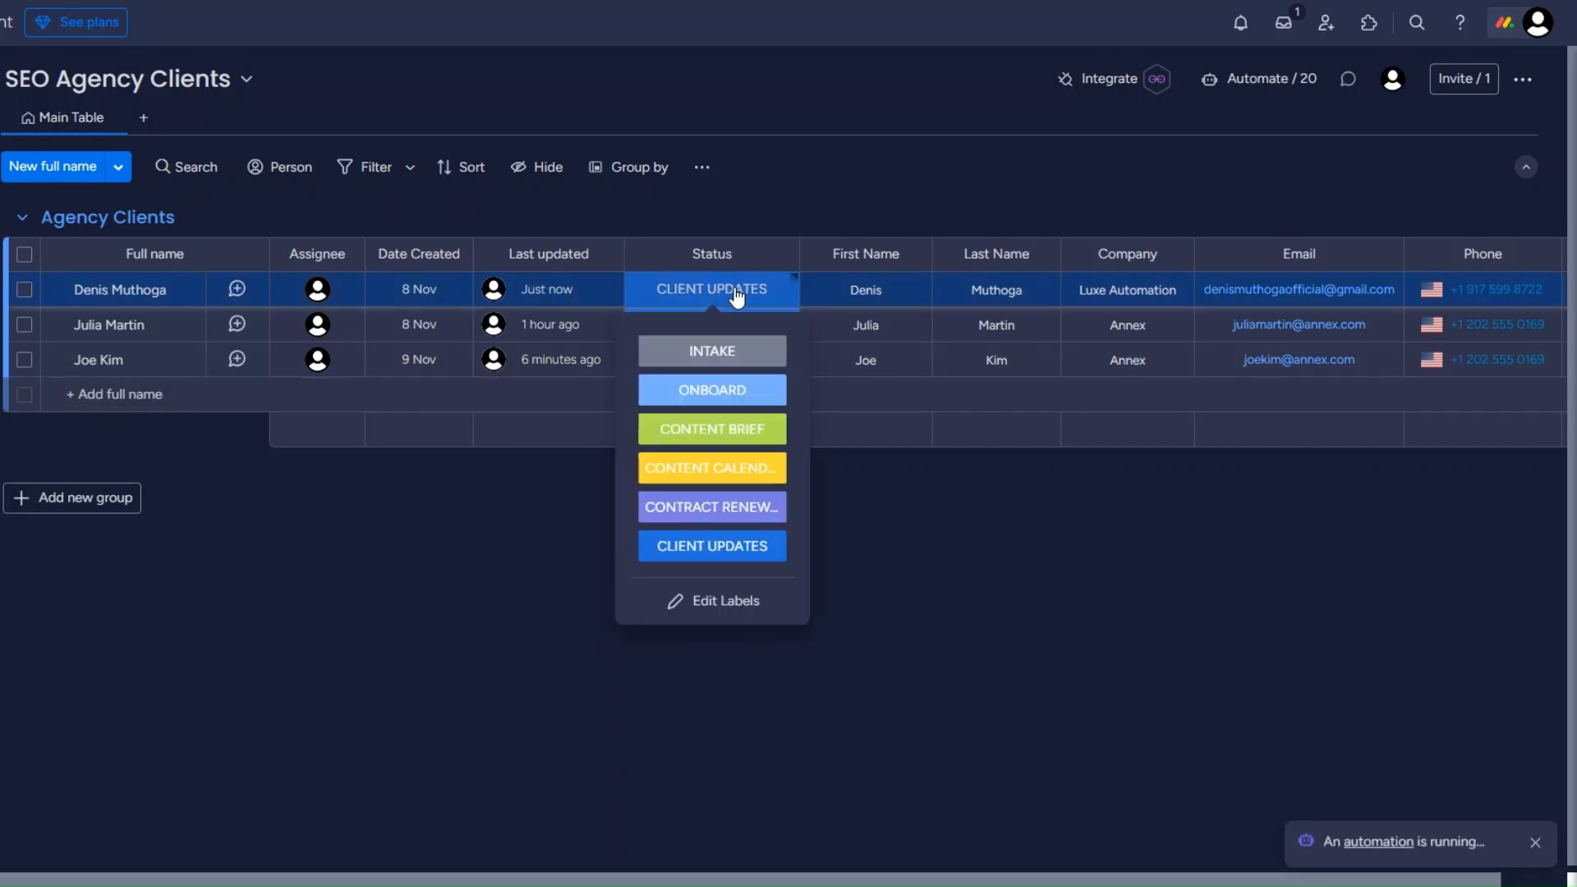
left_click(711, 506)
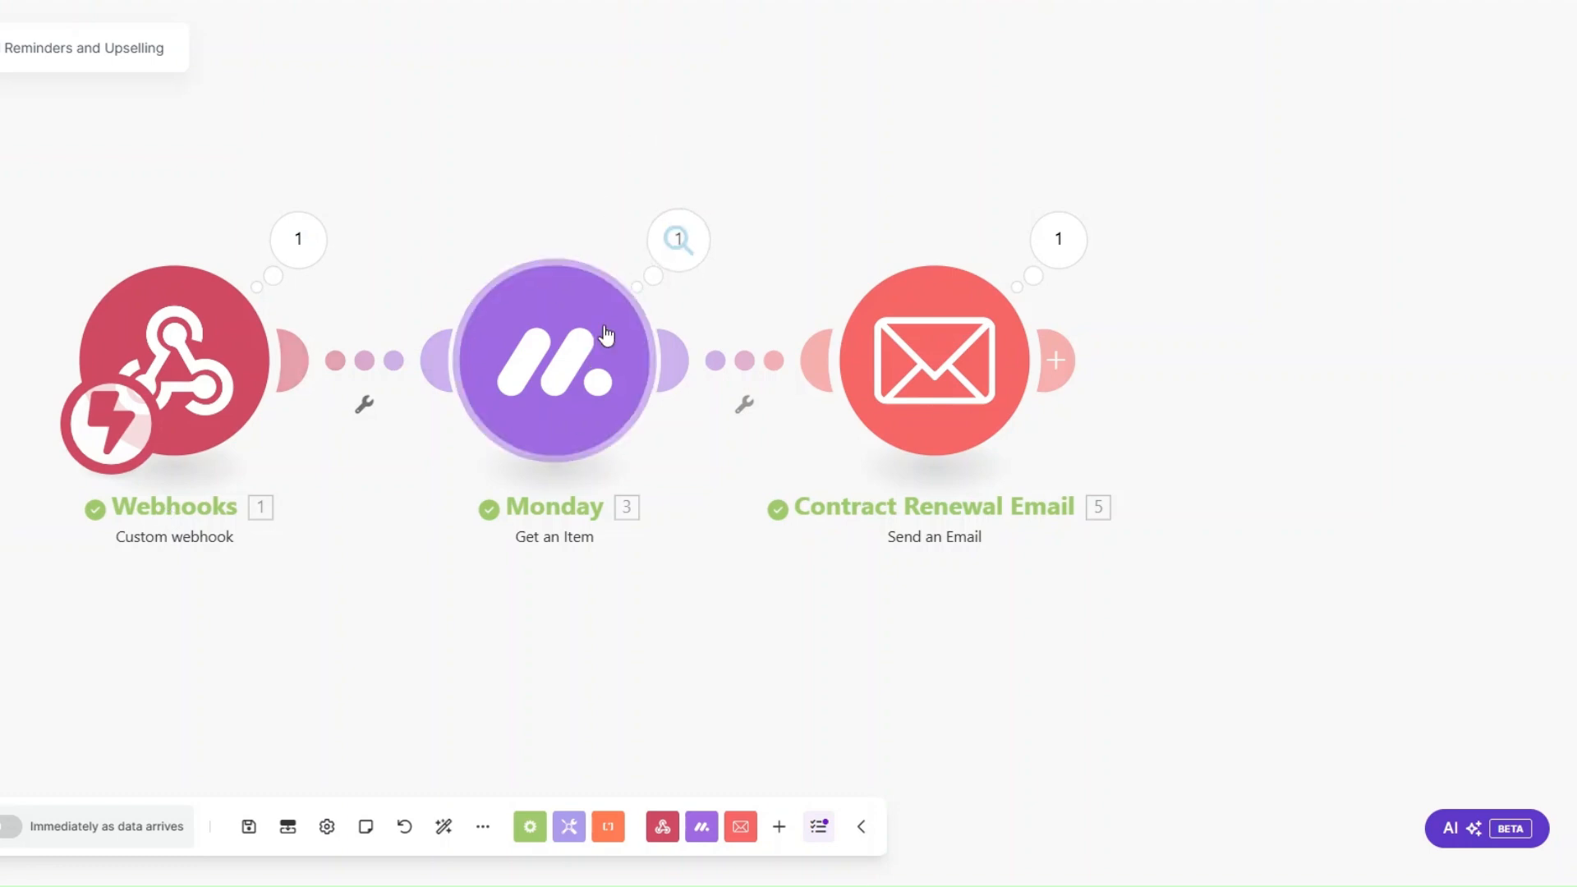
Step: Open the Contract Renewal Email module's execution result in Make and examine the sent subject and expanded content
left_click(1063, 231)
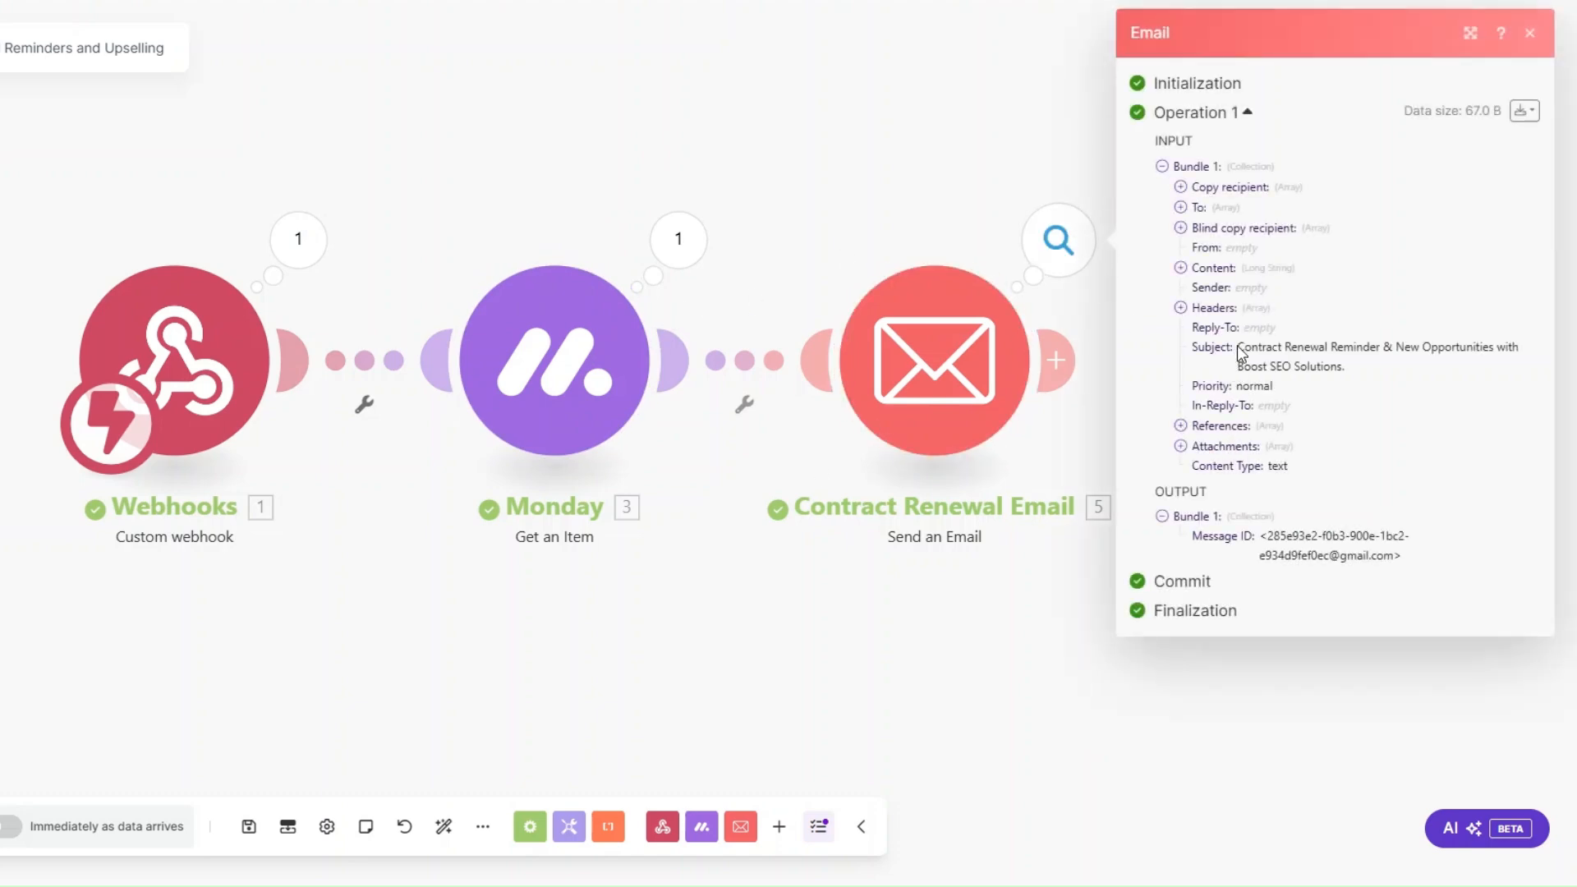
left_click_drag(1237, 346, 1260, 363)
left_click(1180, 268)
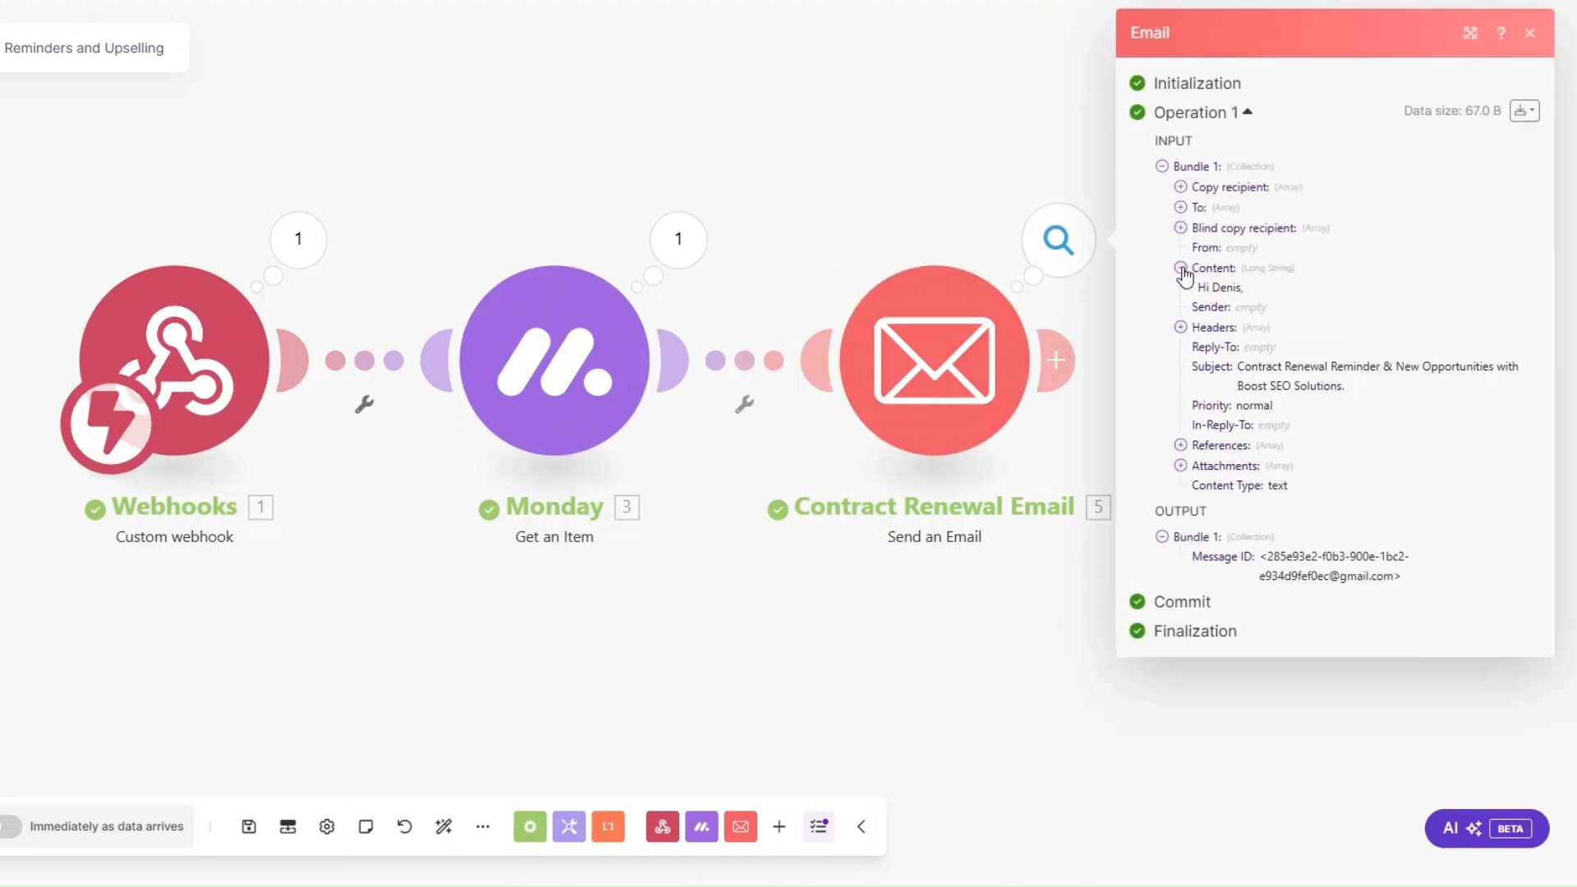
left_click_drag(1201, 287, 1334, 637)
left_click(1272, 501)
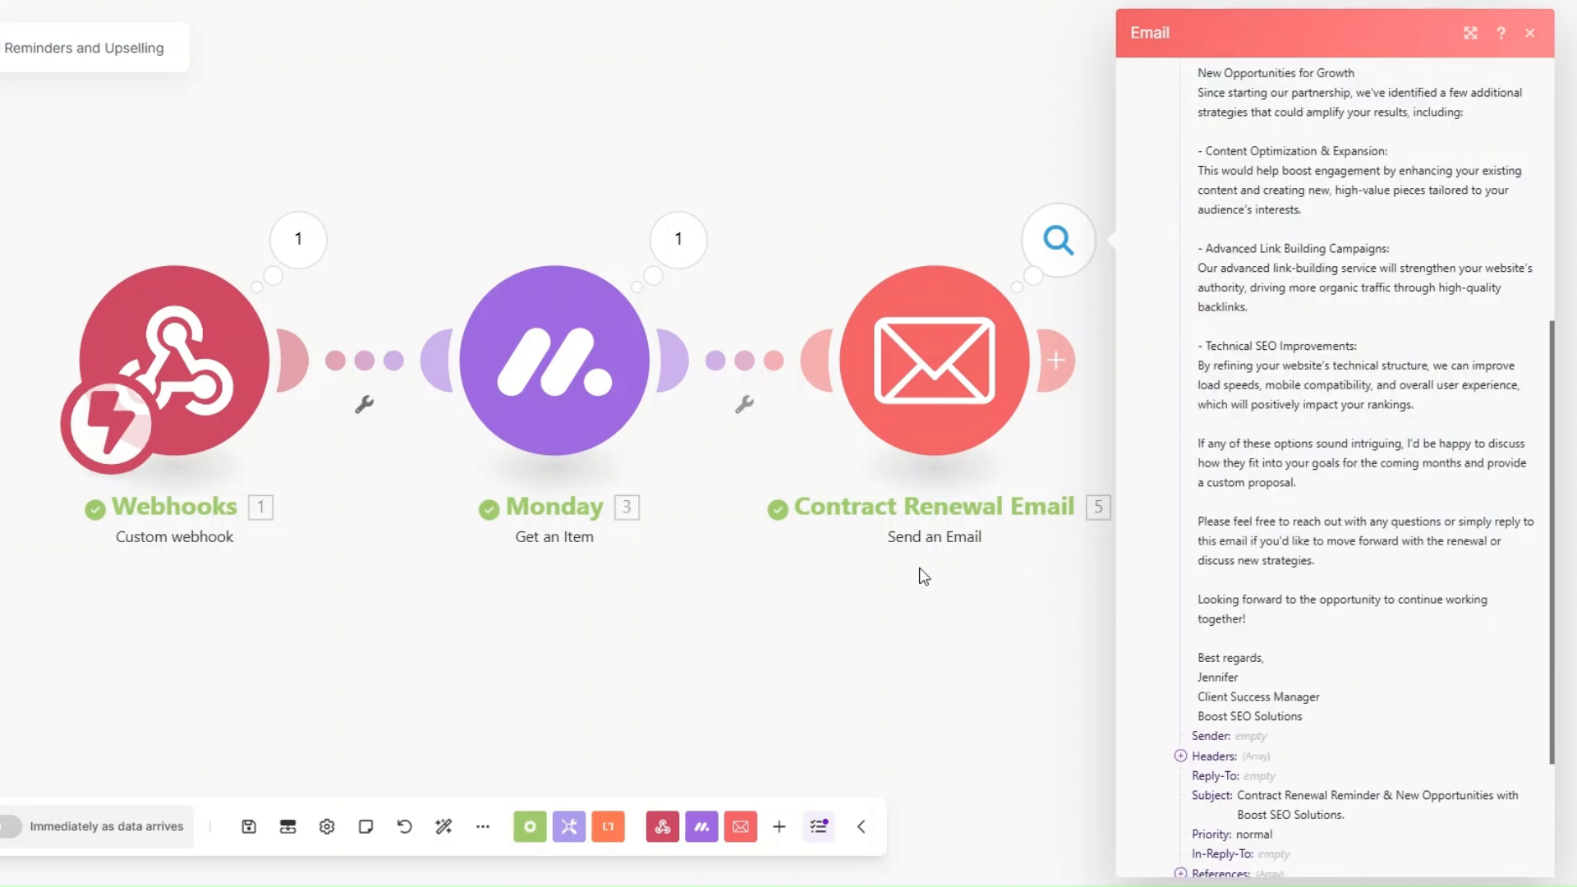
left_click_drag(621, 639, 558, 638)
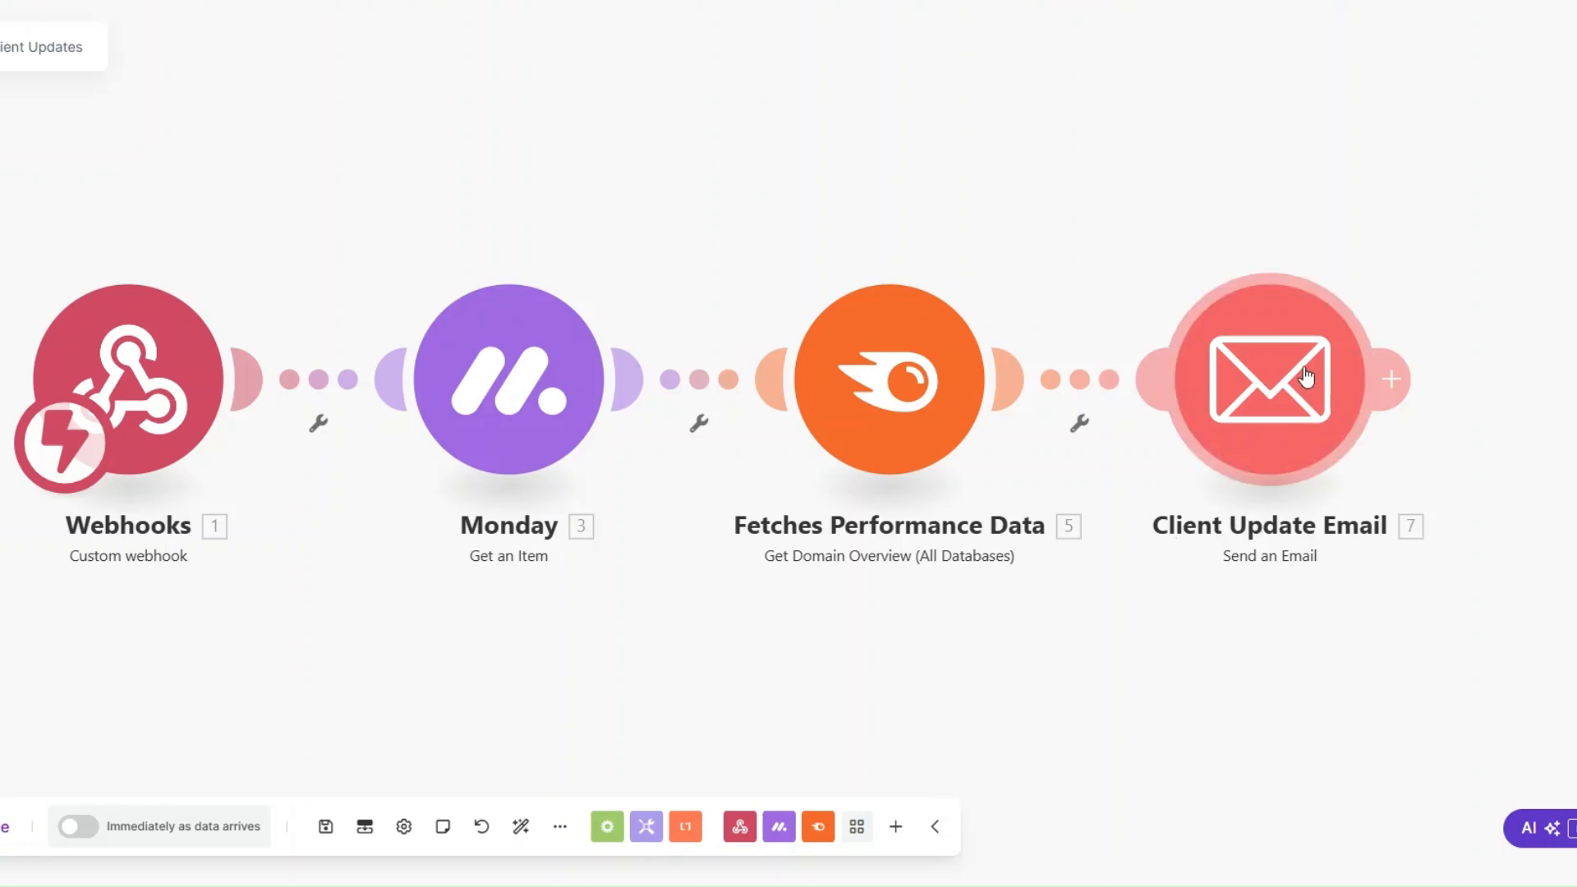
left_click_drag(678, 604, 658, 605)
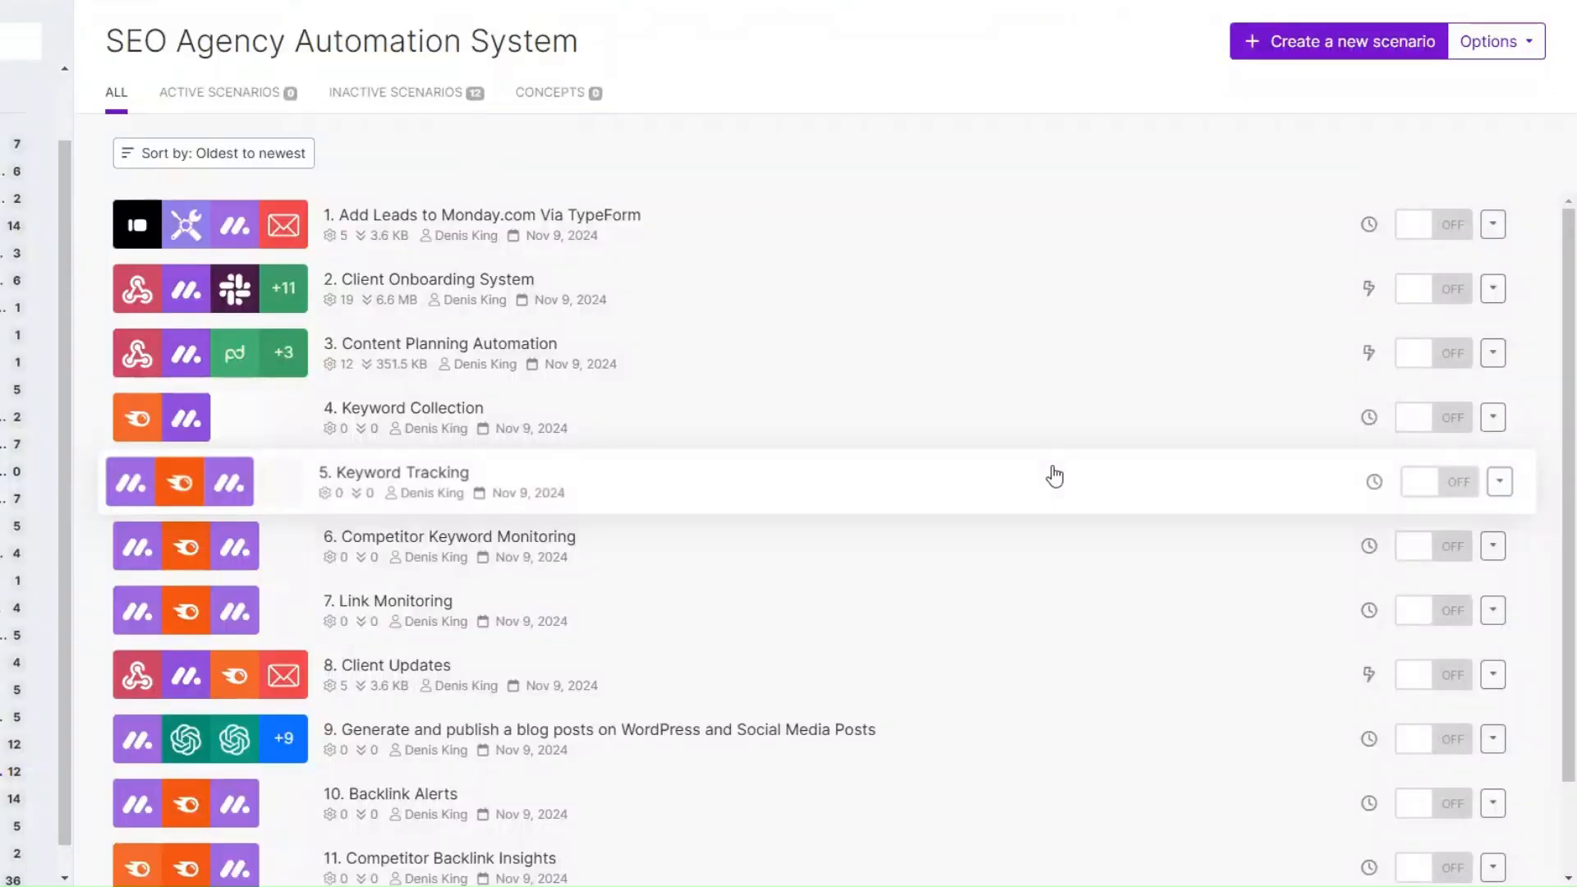
Step: Look through the scenario list of the SEO Agency Automation System folder, down to Contract Renewal Reminders and Upselling
scroll(1054, 475, "down", 2)
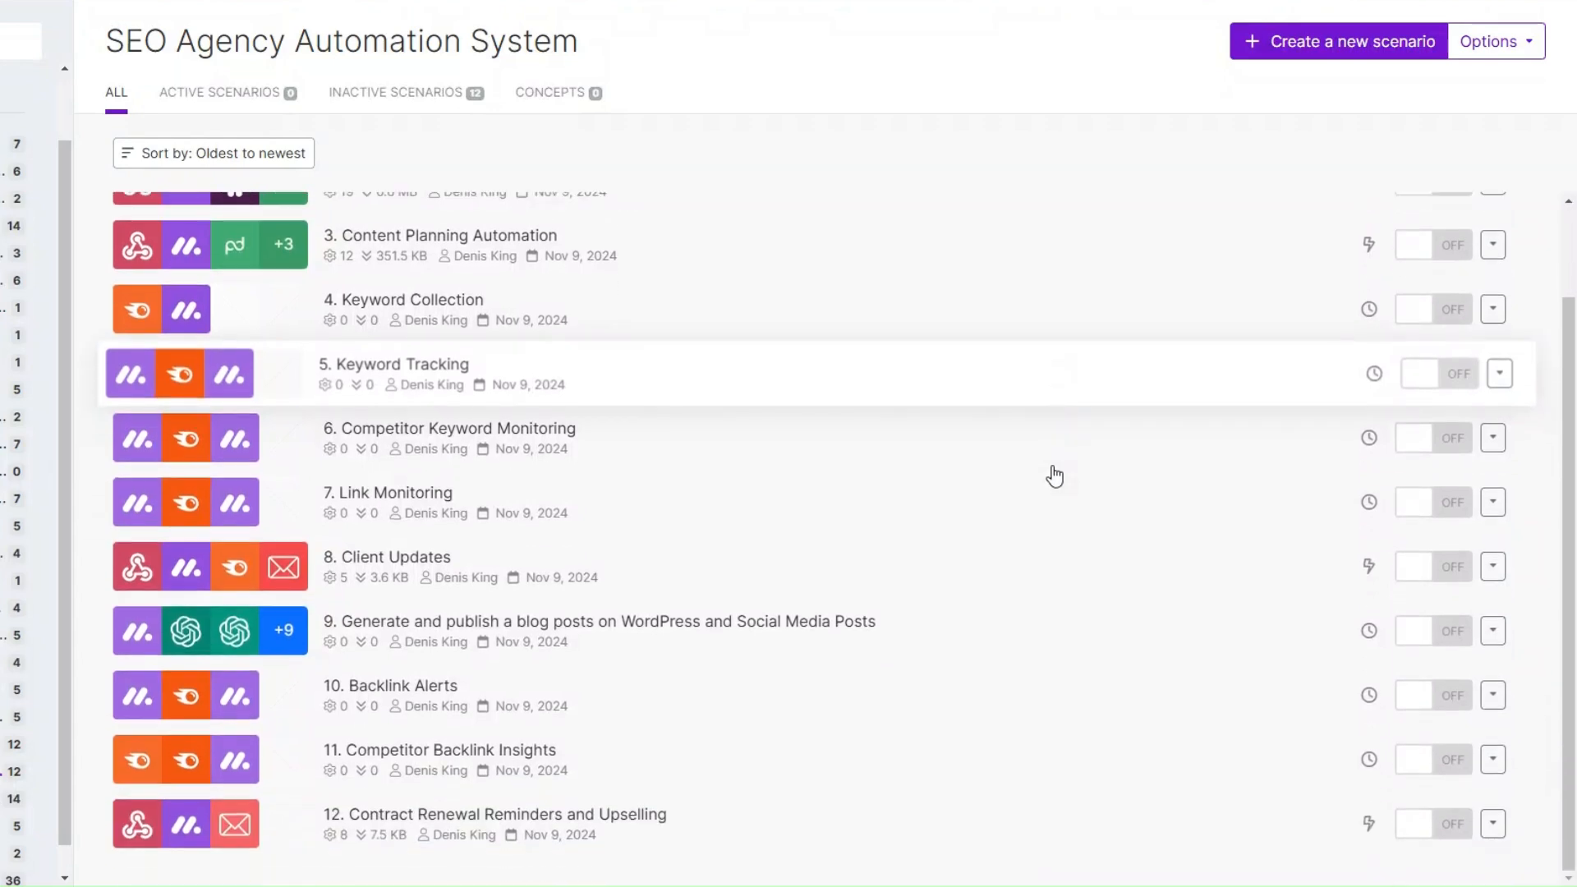
scroll(1051, 472, "up", 2)
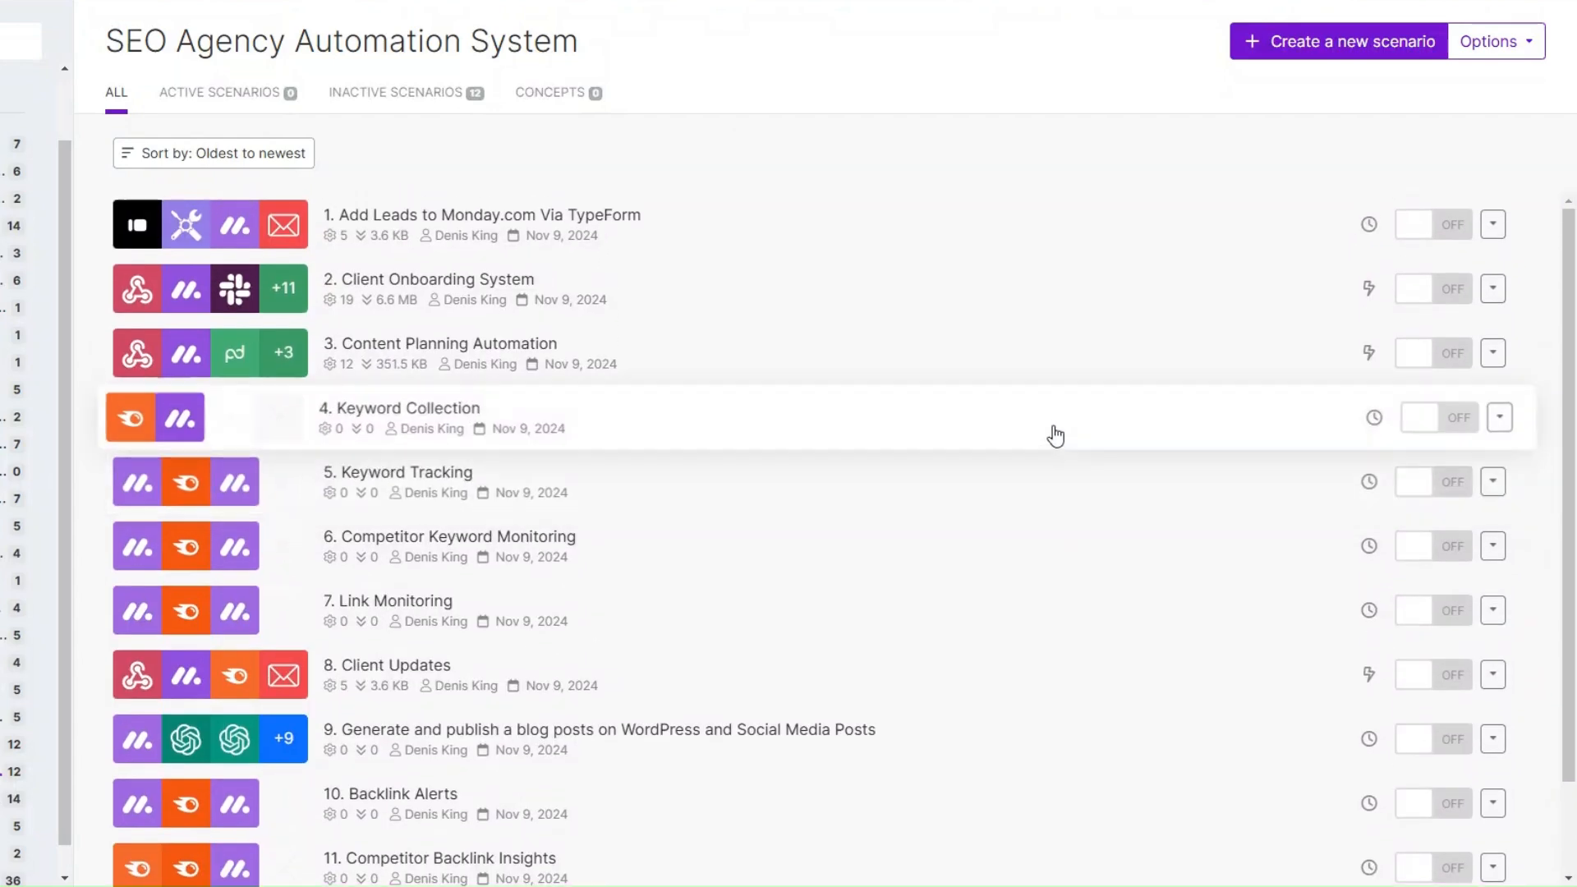
scroll(1055, 435, "down", 2)
scroll(1055, 435, "up", 2)
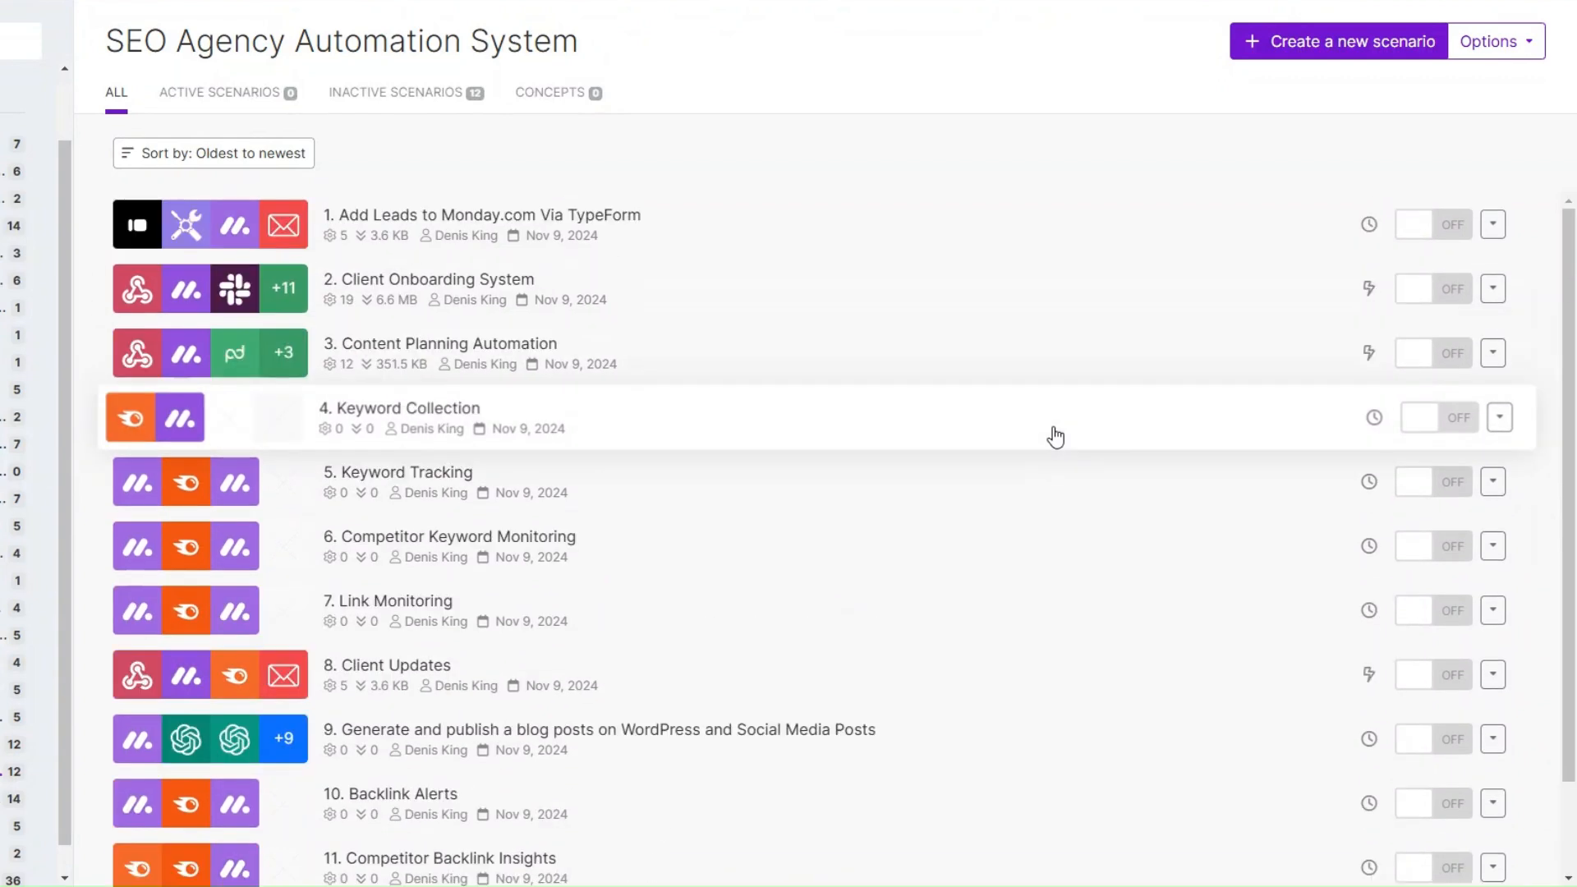